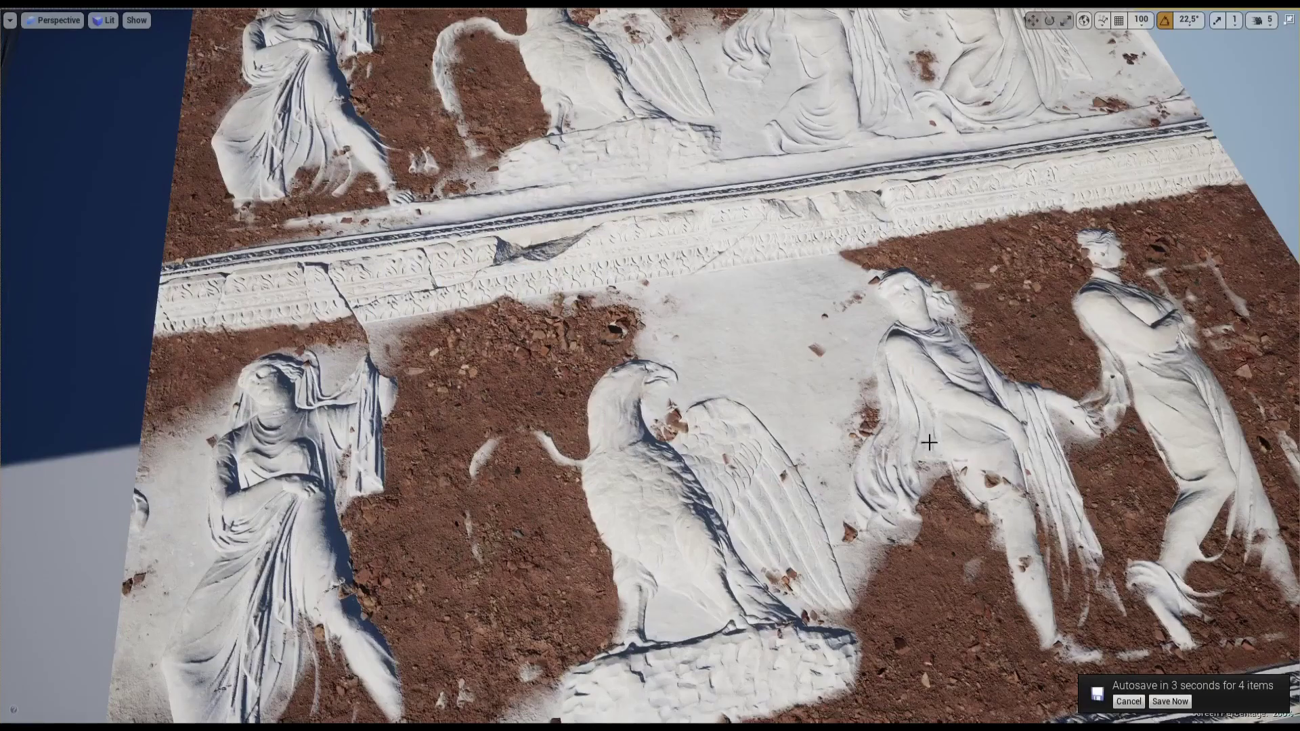
Step: Fly the viewport over the dirt, mossy stone and marble relief planes to inspect the parallax detail
{"action": "mouse_move", "coordinate": [847, 453]}
{"action": "right_mouse_down"}
{"action": "mouse_move", "coordinate": [812, 474]}
{"action": "mouse_move", "coordinate": [847, 453]}
{"action": "right_mouse_up"}
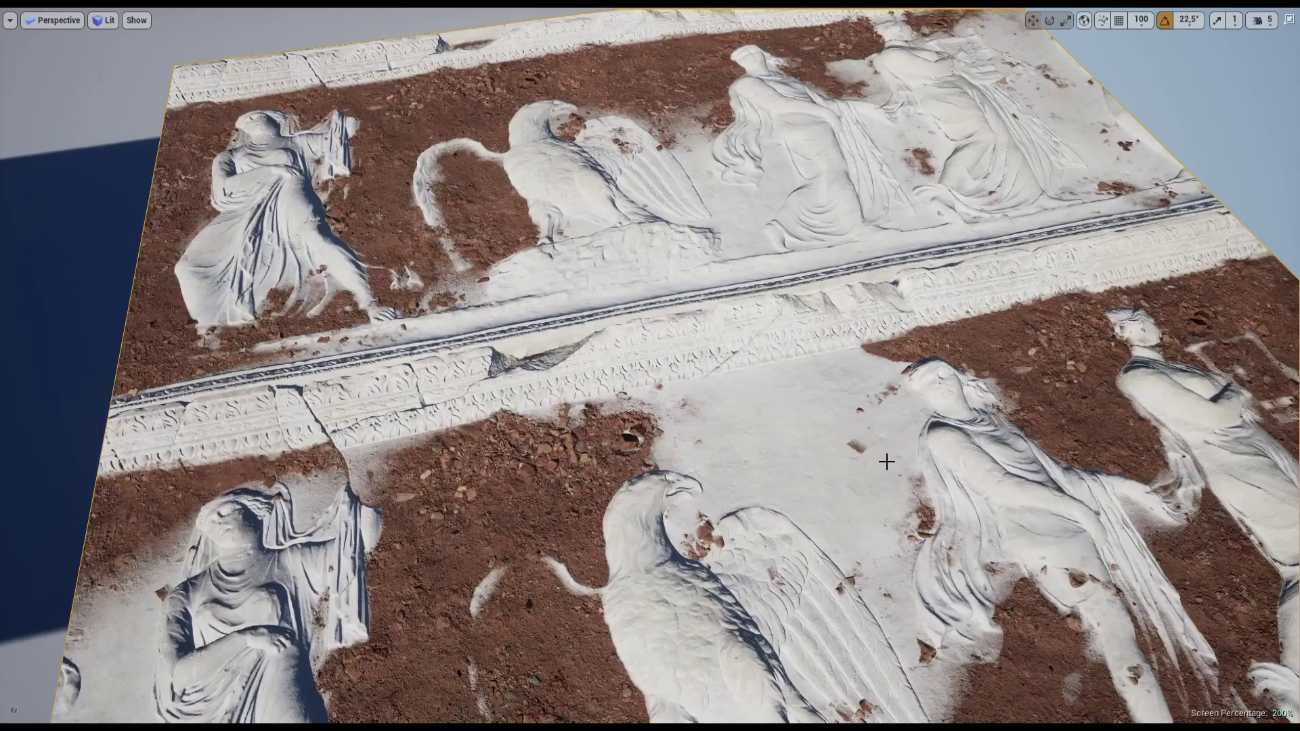
{"action": "right_click_drag", "start_coordinate": [883, 456], "coordinate": [882, 406]}
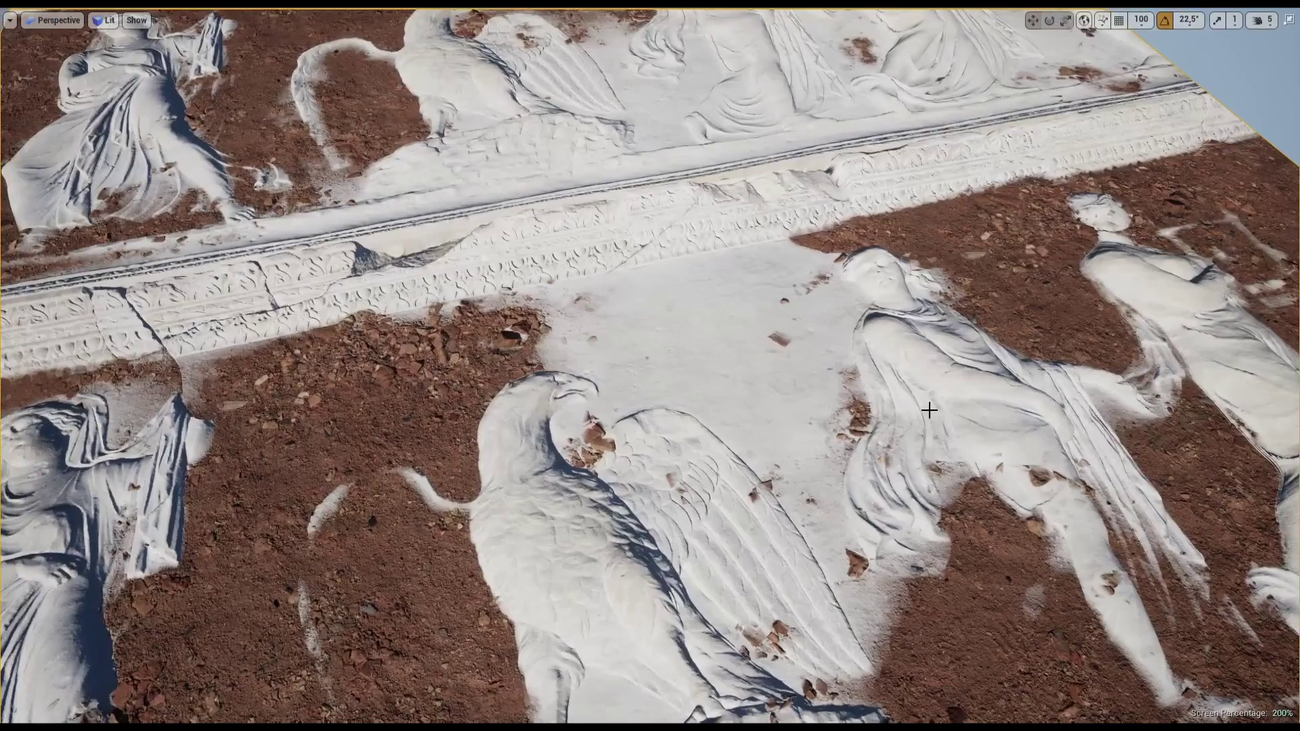
{"action": "right_click_drag", "start_coordinate": [931, 410], "coordinate": [931, 399]}
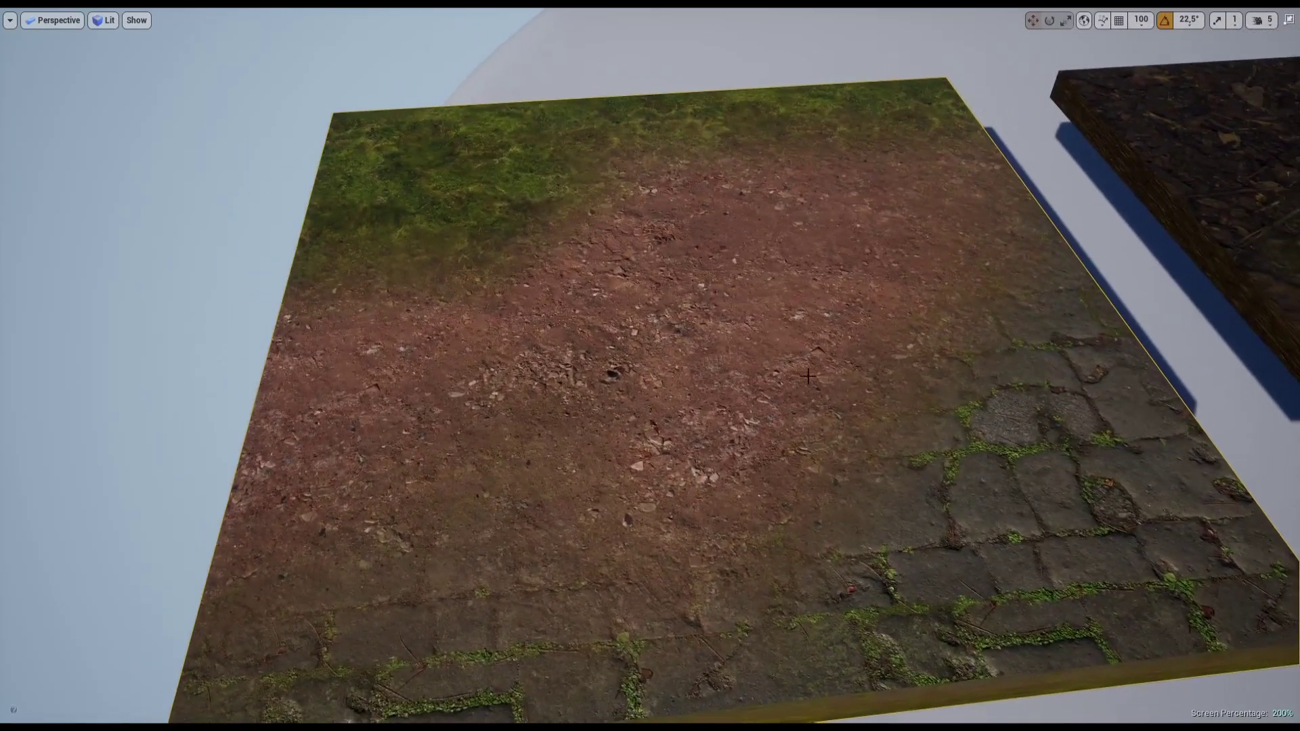
{"action": "right_click_drag", "start_coordinate": [772, 413], "coordinate": [880, 414]}
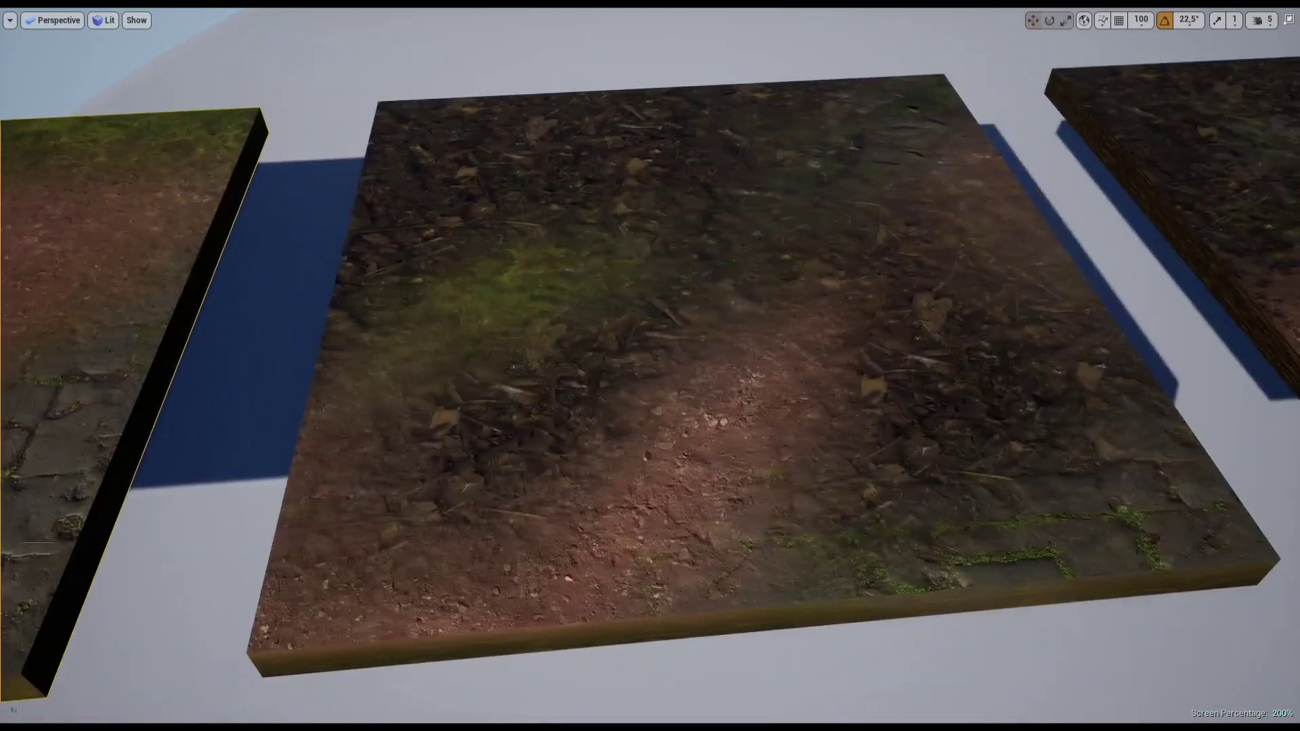
{"action": "left_click", "coordinate": [799, 384]}
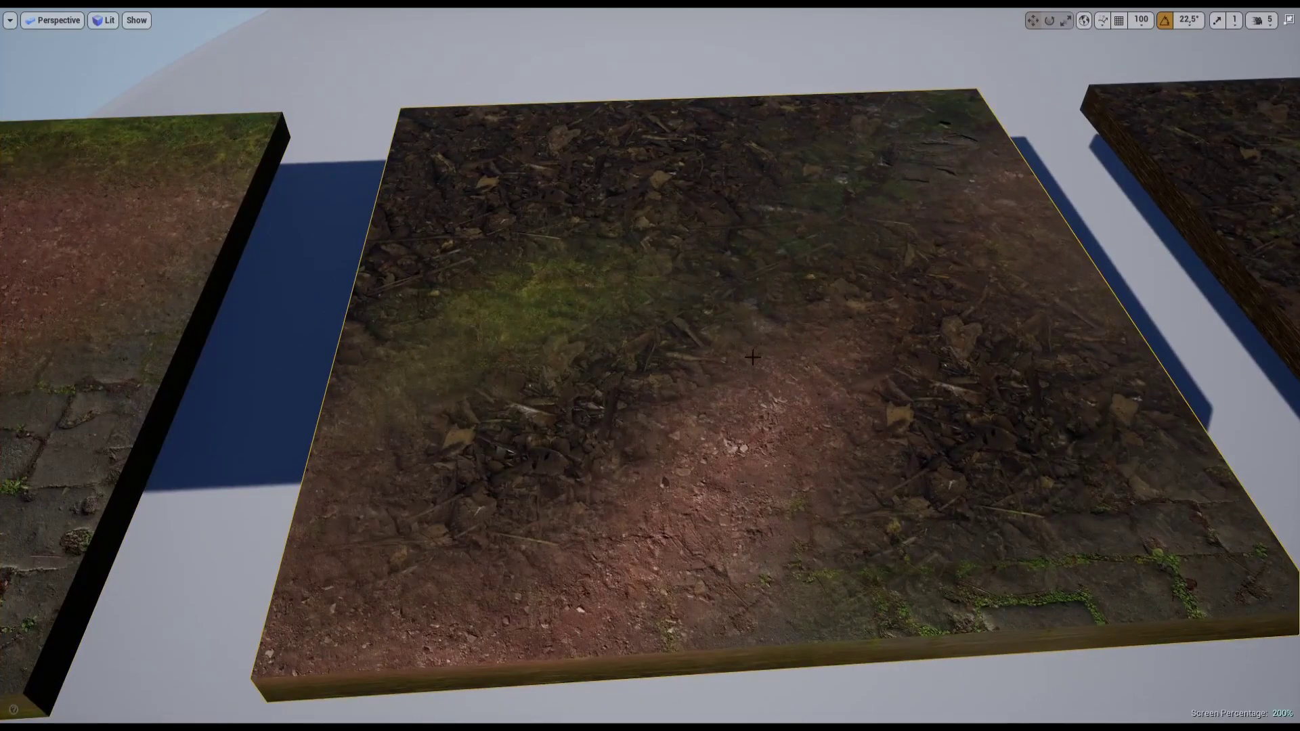
{"action": "right_click_drag", "start_coordinate": [855, 403], "coordinate": [839, 406]}
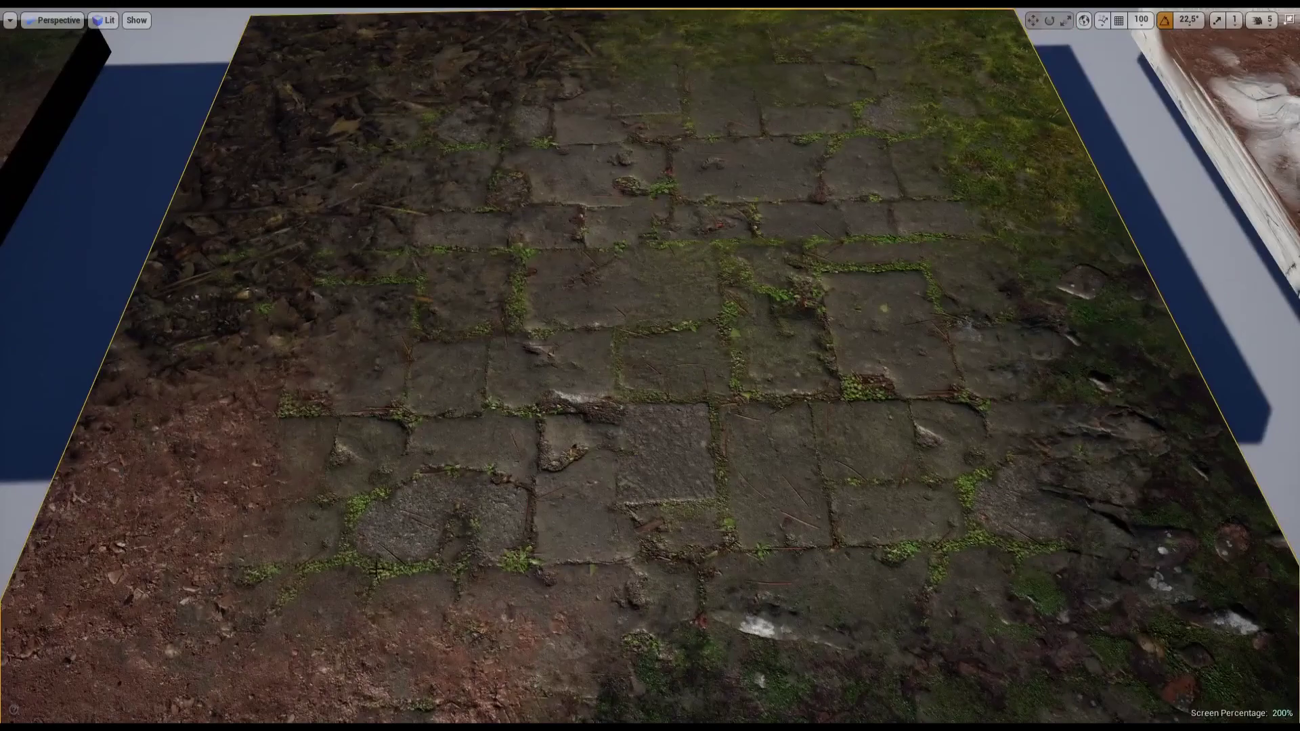
{"action": "right_click_drag", "start_coordinate": [289, 496], "coordinate": [289, 496]}
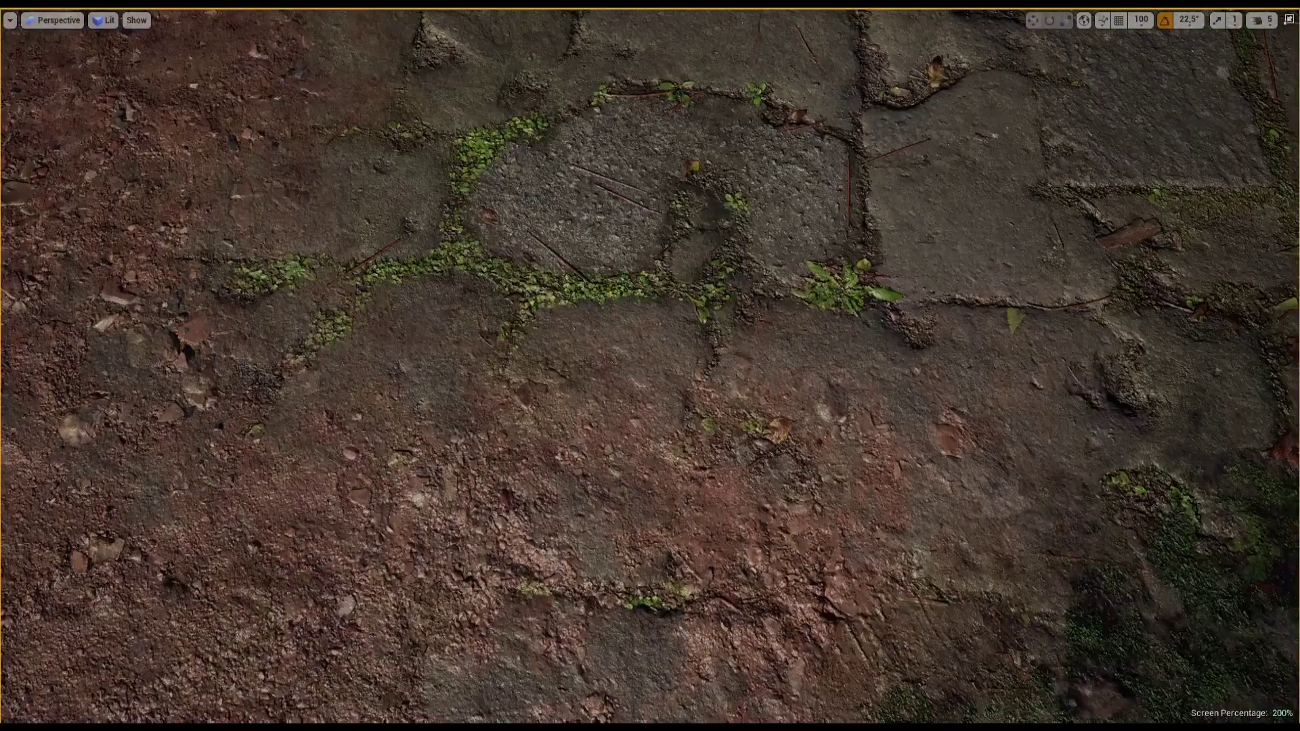
{"action": "right_click_drag", "start_coordinate": [581, 460], "coordinate": [581, 459]}
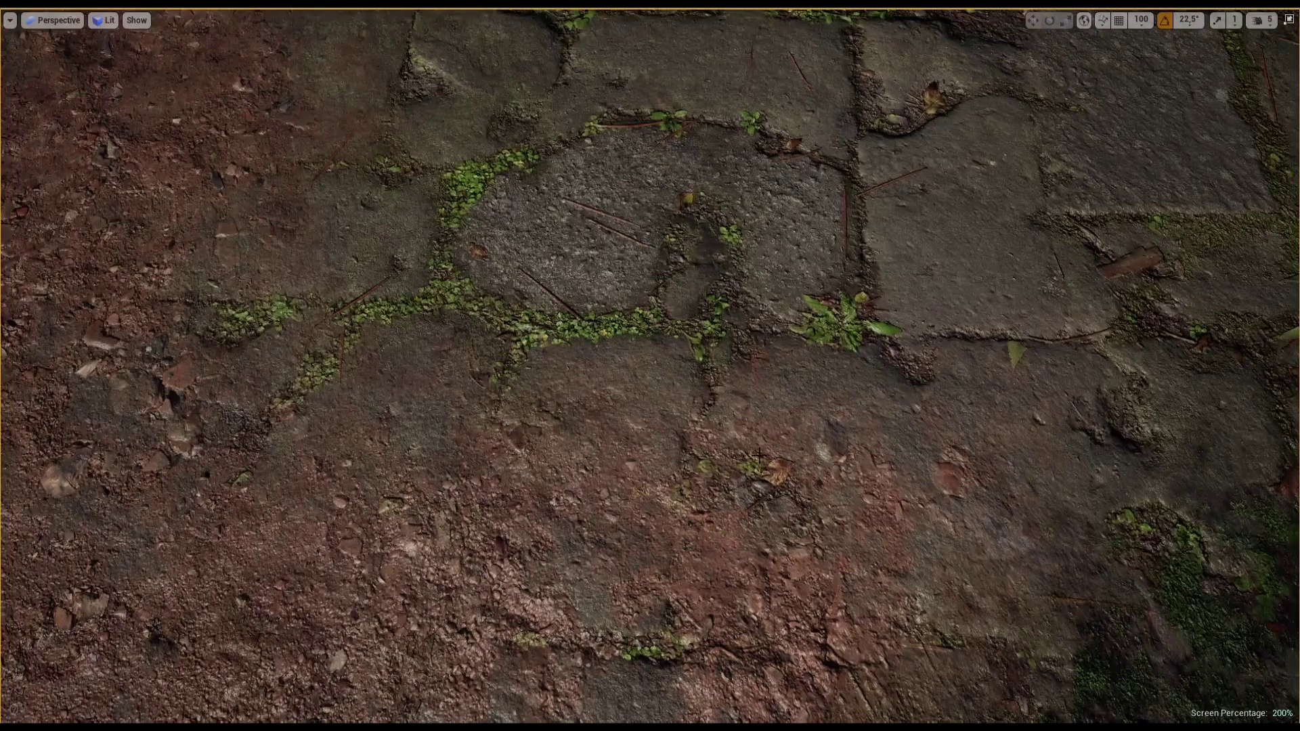
{"action": "right_click_drag", "start_coordinate": [758, 453], "coordinate": [770, 480]}
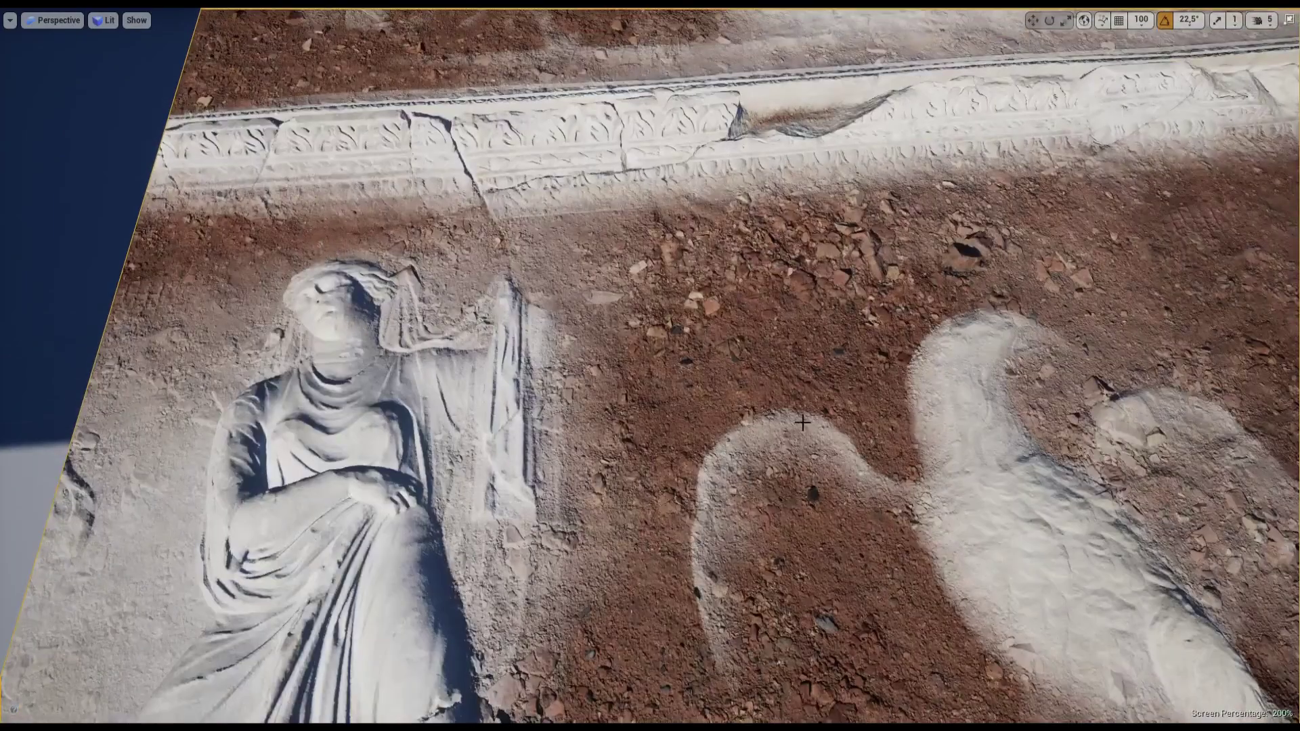
{"action": "right_click_drag", "start_coordinate": [807, 397], "coordinate": [761, 419]}
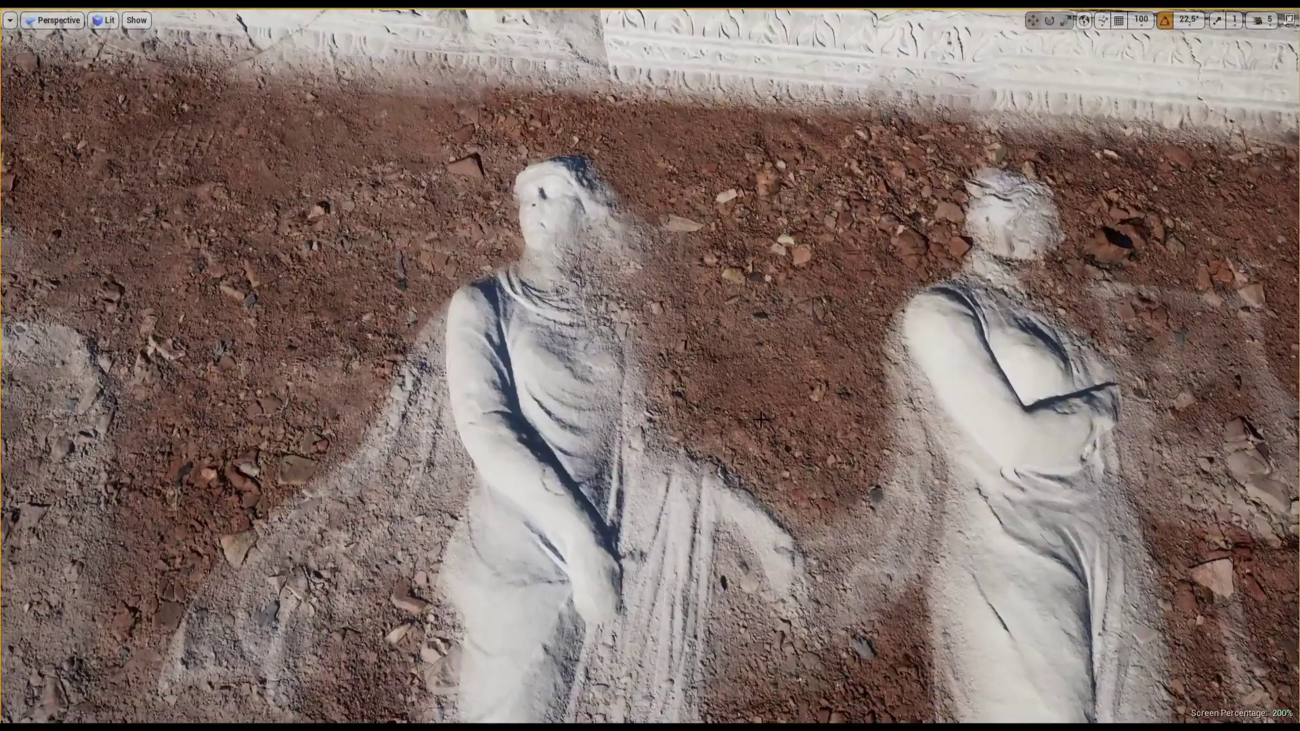
{"action": "right_click_drag", "start_coordinate": [569, 396], "coordinate": [641, 448]}
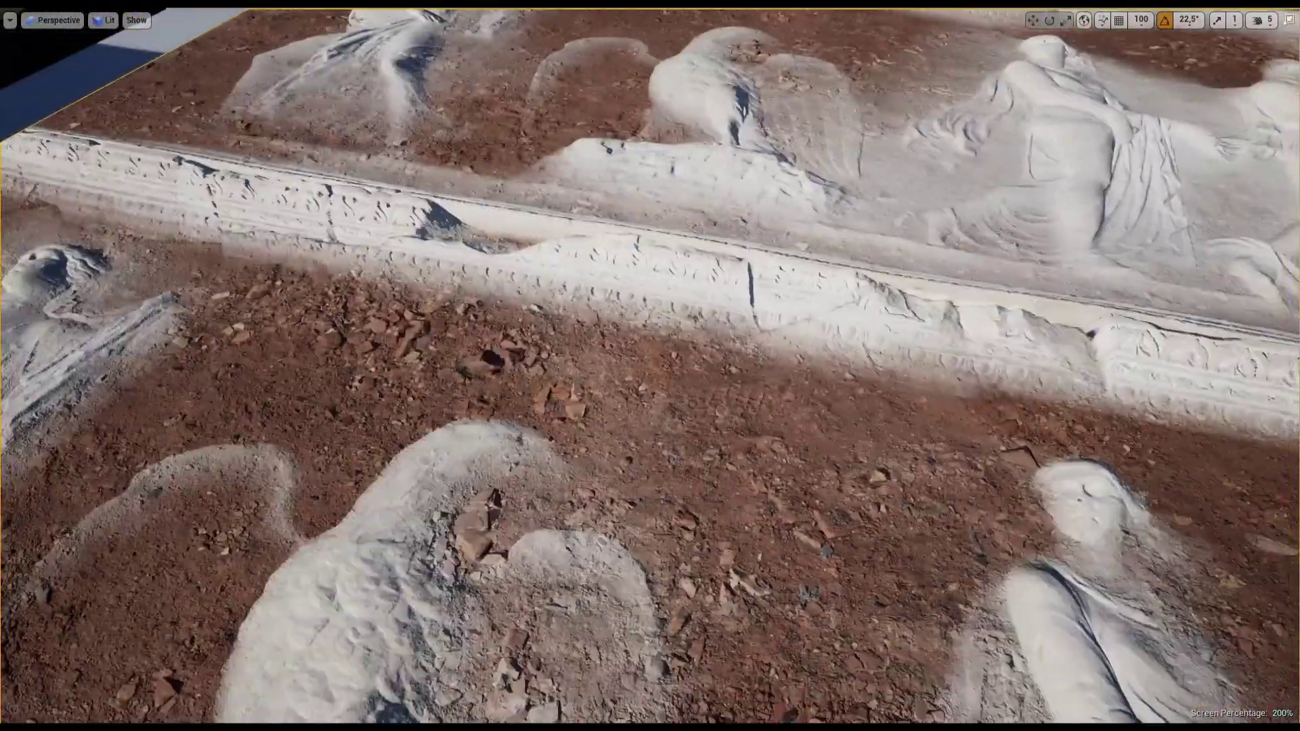
{"action": "right_click_drag", "start_coordinate": [650, 365], "coordinate": [650, 366]}
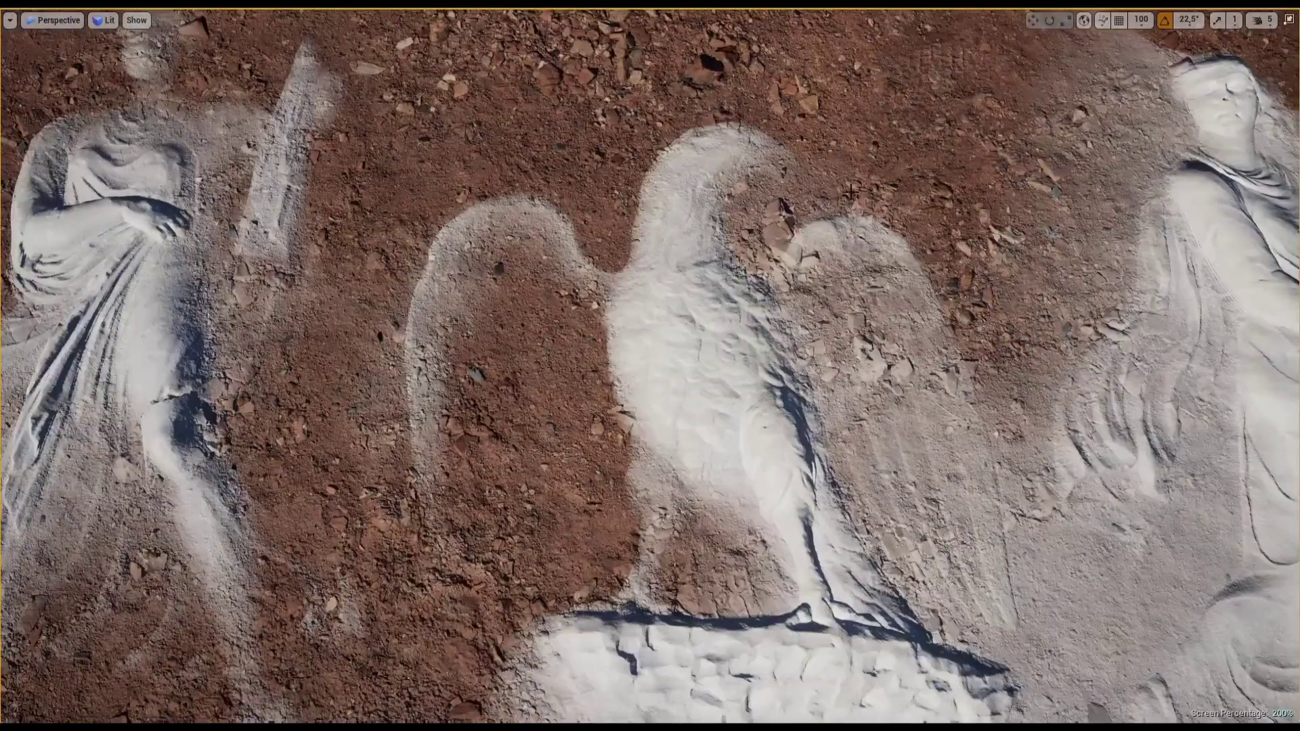
{"action": "middle_click_drag", "start_coordinate": [651, 376], "coordinate": [695, 294]}
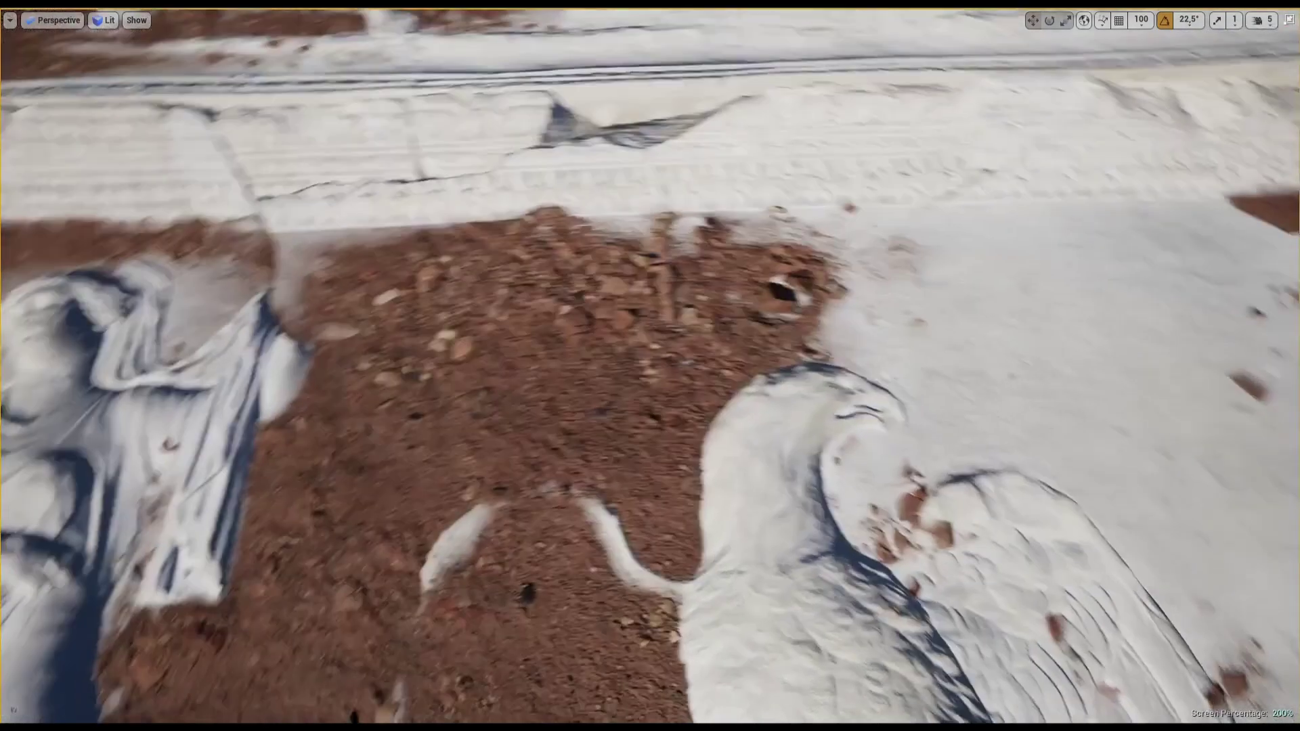
{"action": "left_click_drag", "start_coordinate": [838, 262], "coordinate": [838, 203]}
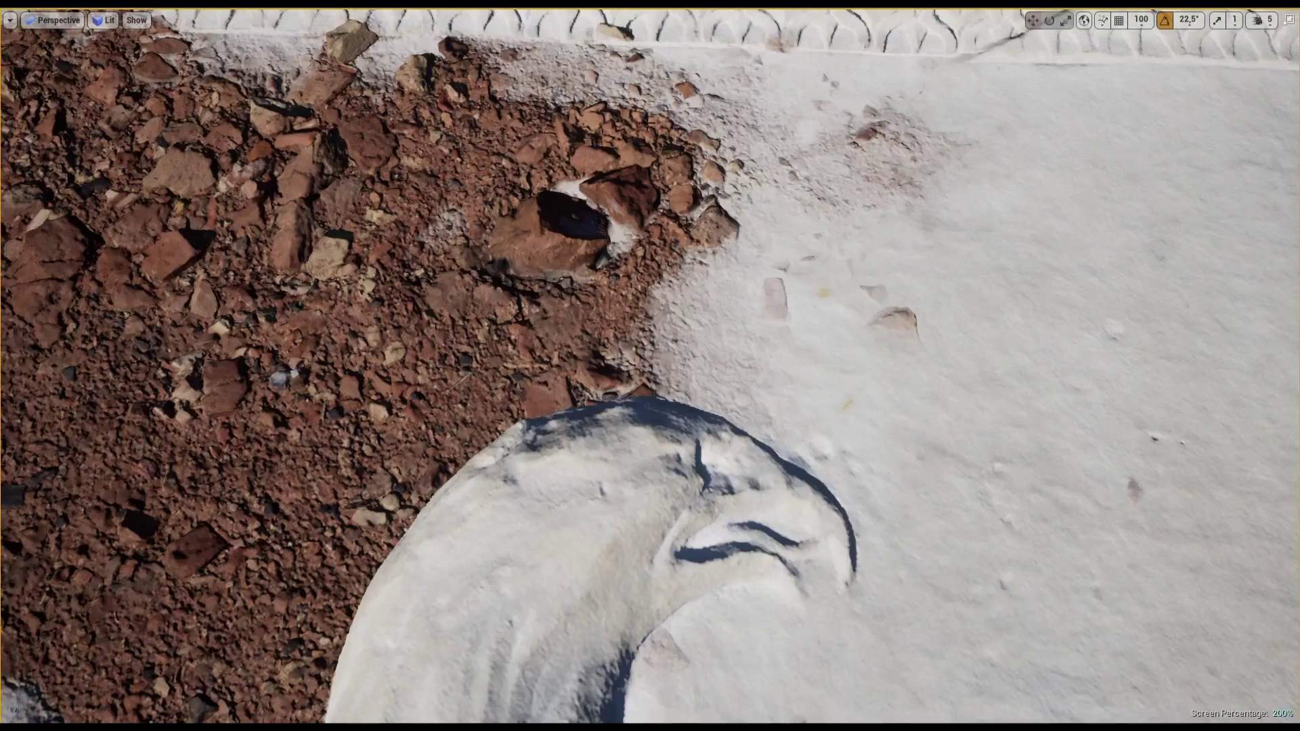
{"action": "right_click_drag", "start_coordinate": [665, 230], "coordinate": [665, 169]}
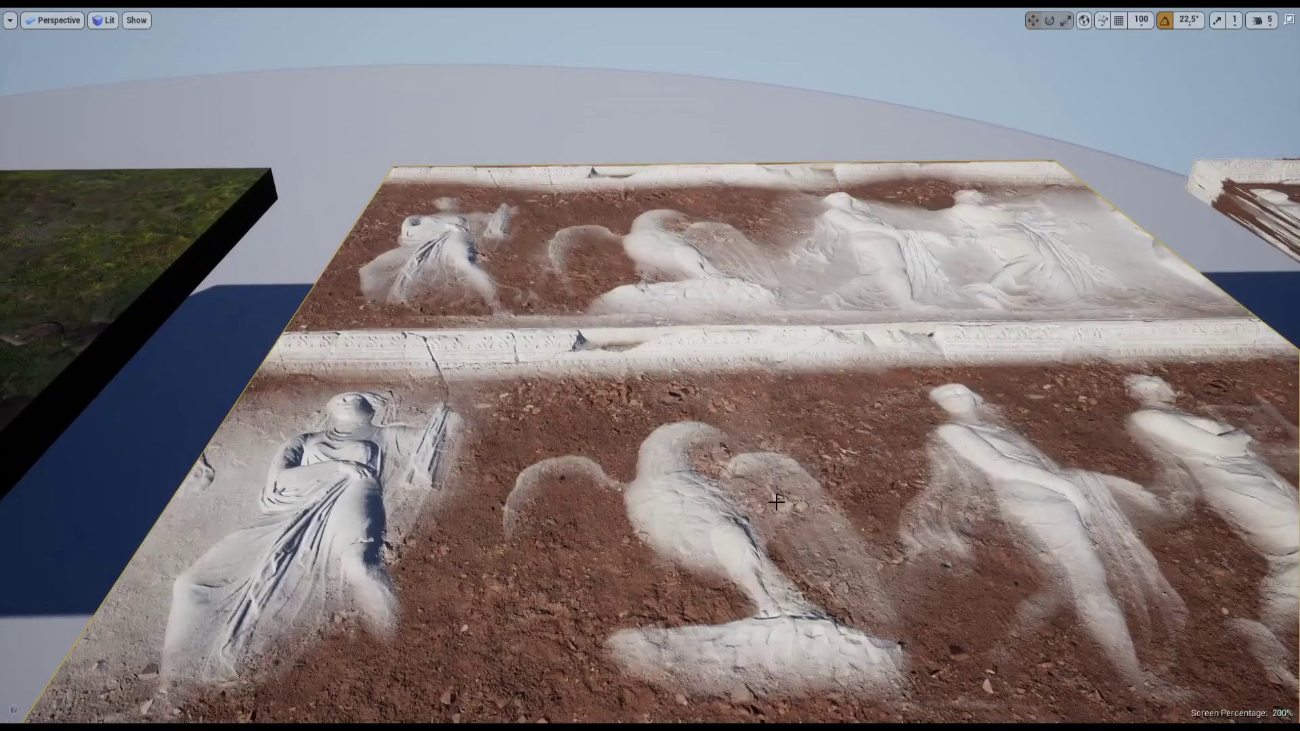
Step: Return to the full editor and select MI_Ground_VP_Height in Props > Materials
{"action": "key", "text": "F11"}
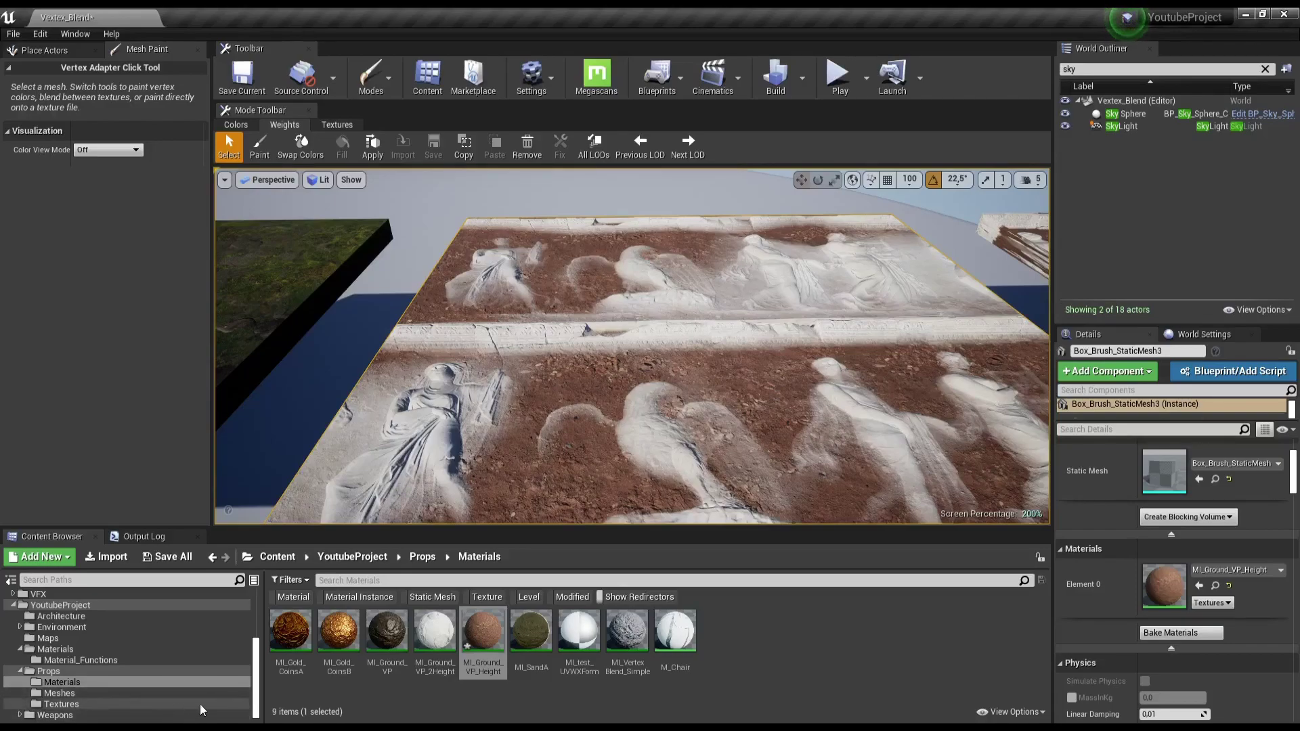
{"action": "left_click_drag", "start_coordinate": [256, 708], "coordinate": [257, 687]}
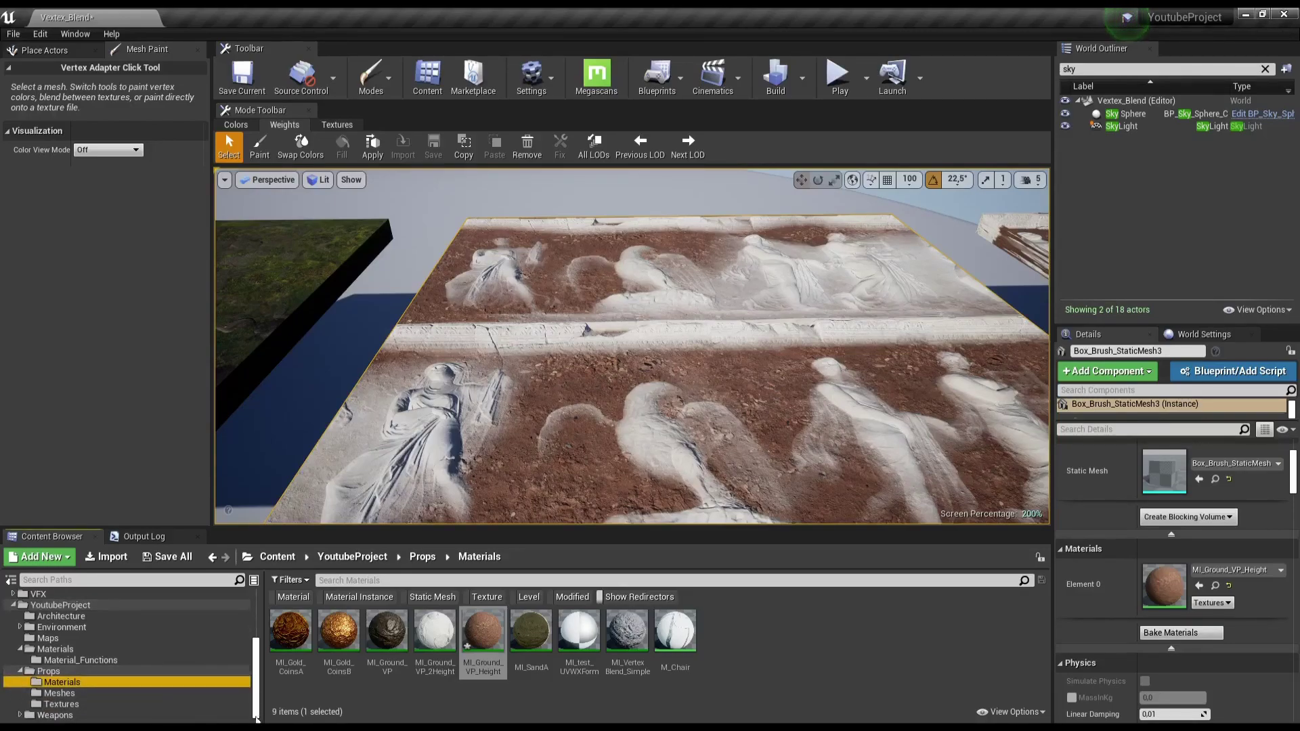
{"action": "scroll", "coordinate": [124, 687], "scroll_direction": "down", "scroll_amount": 2}
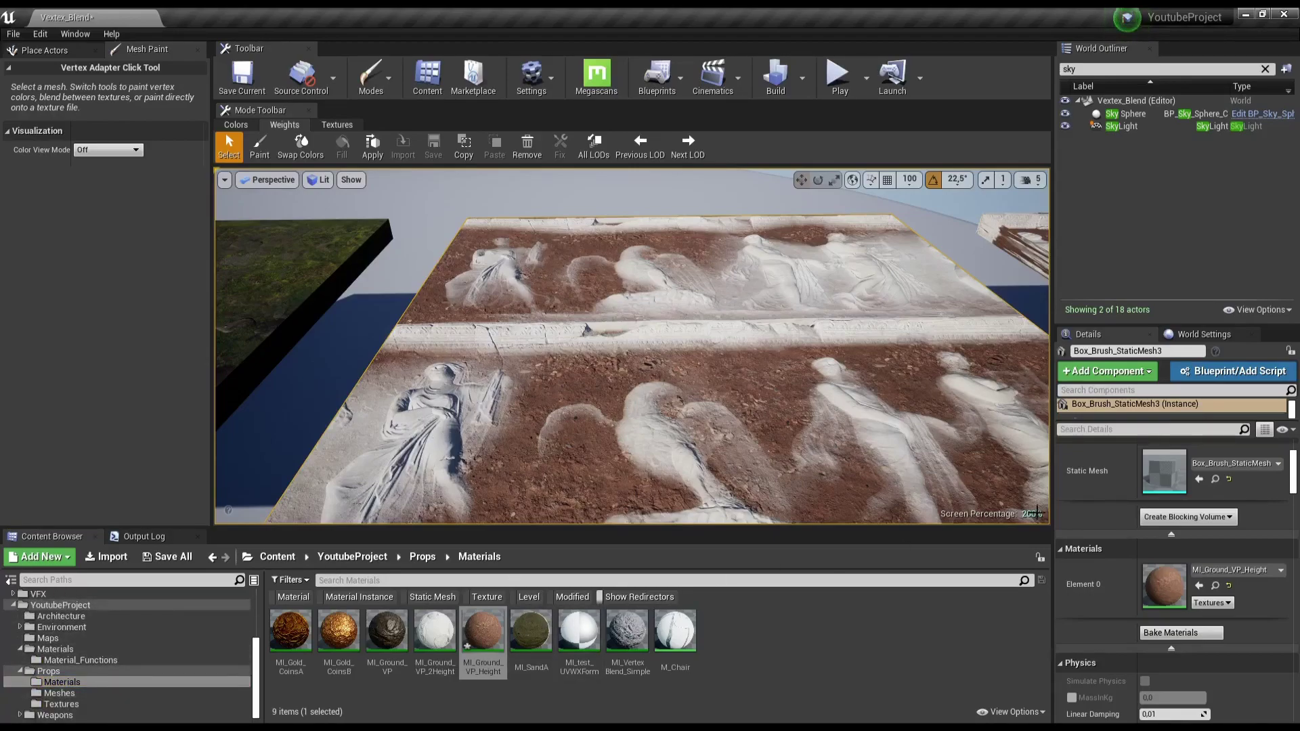
{"action": "left_click", "coordinate": [1200, 586]}
Step: Open the MI_Ground_VP_Height material instance and scroll through its parameters
{"action": "double_click", "coordinate": [483, 630]}
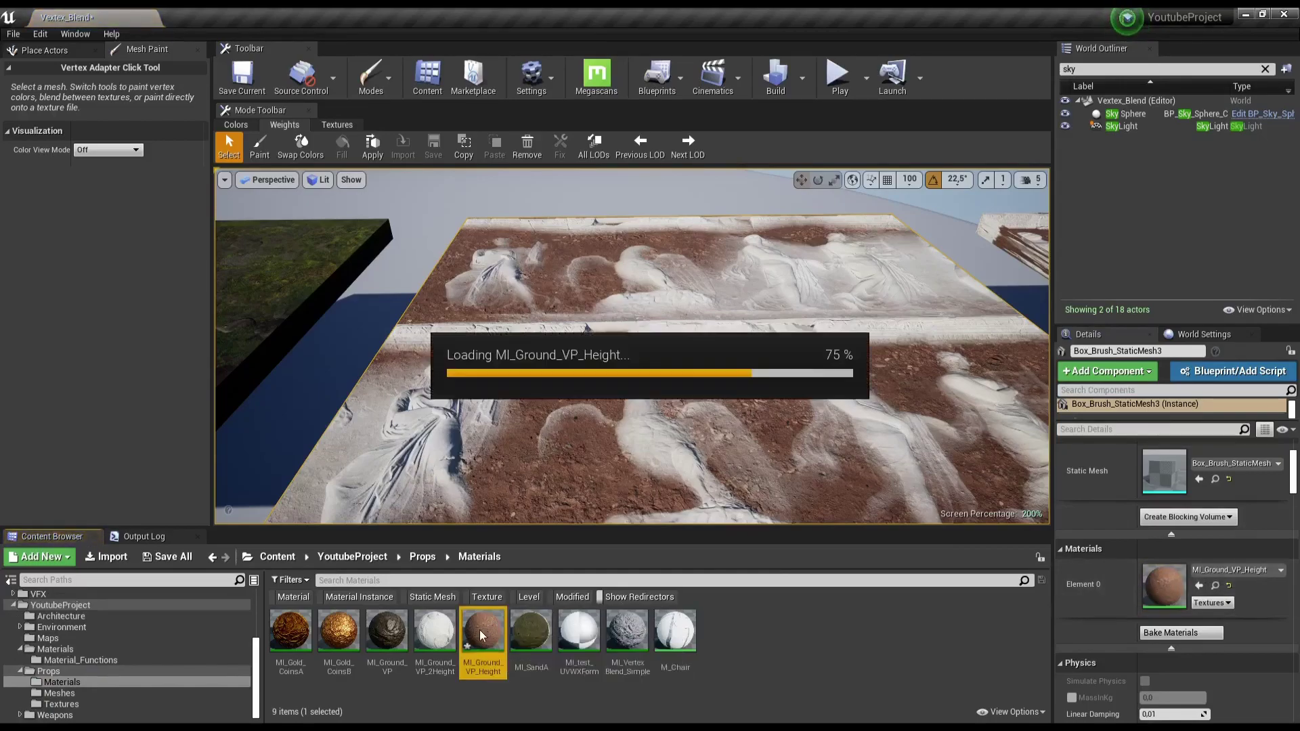
{"action": "scroll", "coordinate": [871, 465], "scroll_direction": "down", "scroll_amount": 3}
{"action": "scroll", "coordinate": [860, 508], "scroll_direction": "down", "scroll_amount": 5}
{"action": "scroll", "coordinate": [857, 575], "scroll_direction": "down", "scroll_amount": 3}
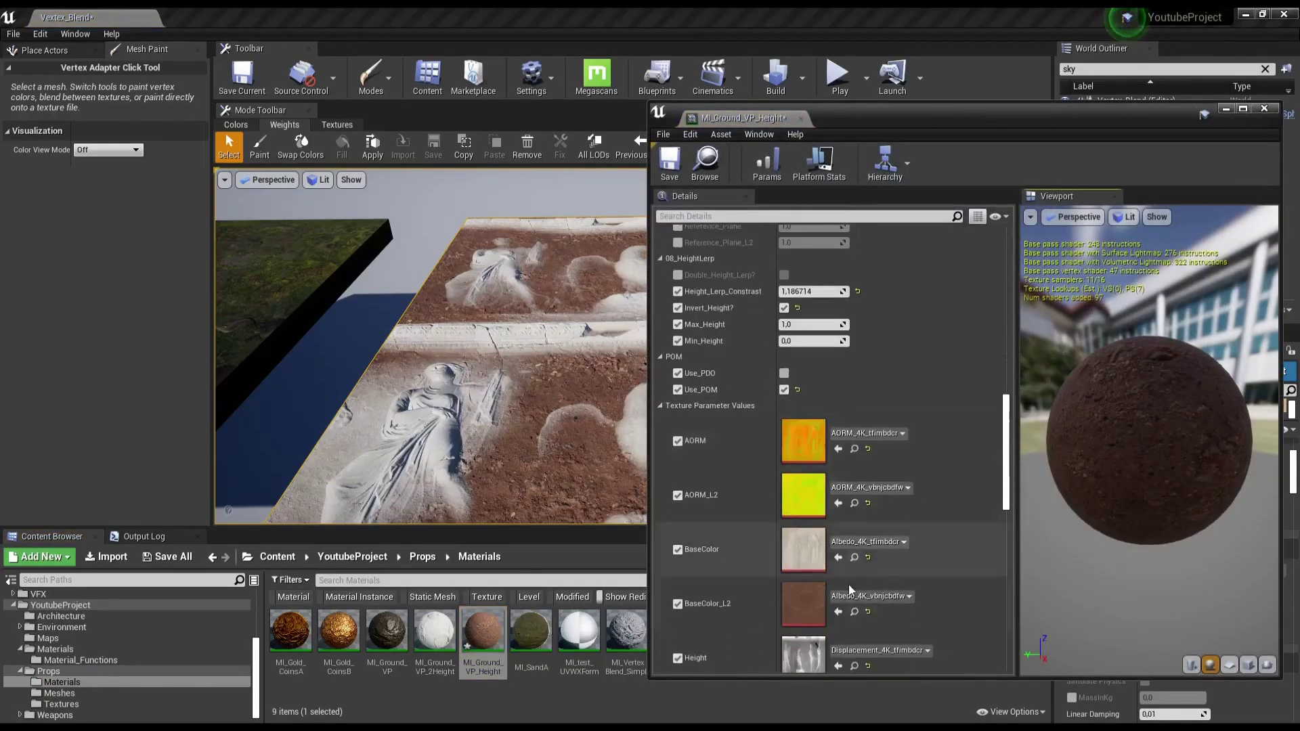
{"action": "scroll", "coordinate": [853, 611], "scroll_direction": "down", "scroll_amount": 3}
Step: Open the Displacement_4K_tfimbdcr height texture and maximize its editor
{"action": "left_click", "coordinate": [855, 601]}
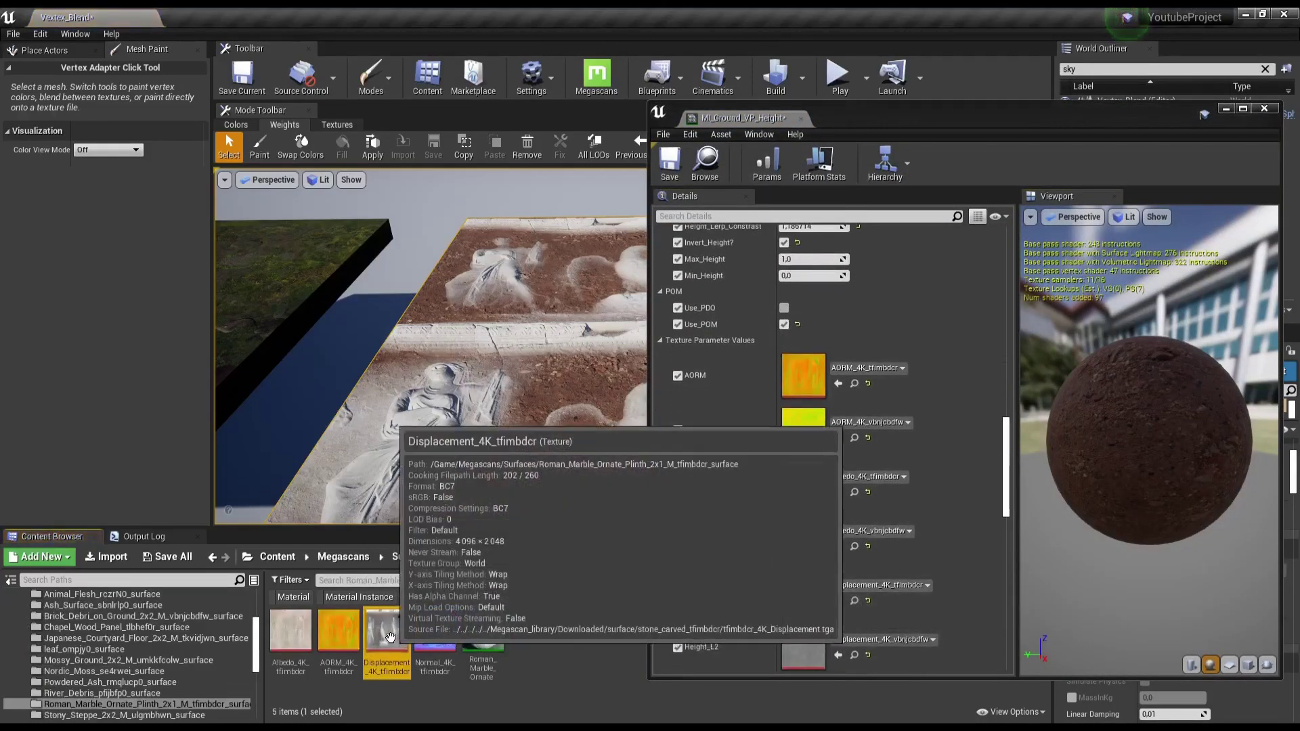
{"action": "double_click", "coordinate": [386, 630]}
{"action": "double_click", "coordinate": [994, 116]}
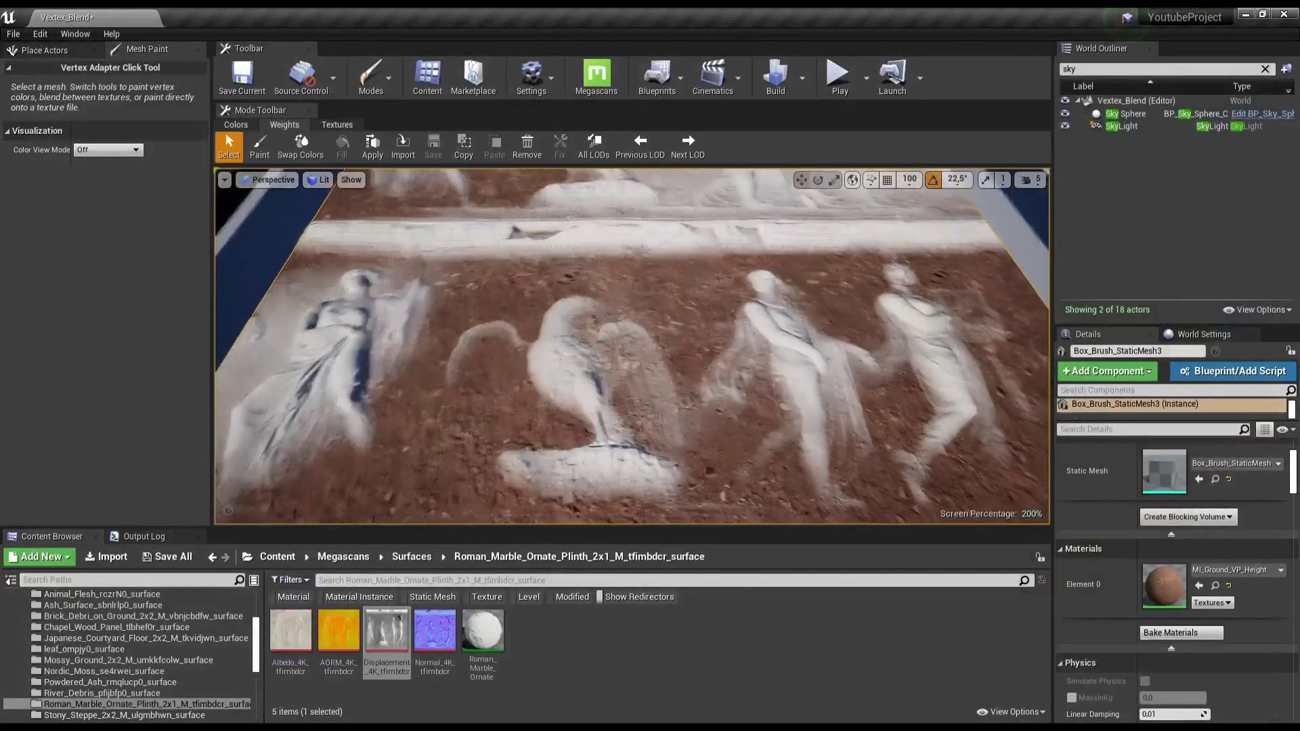
{"action": "key", "text": "F11"}
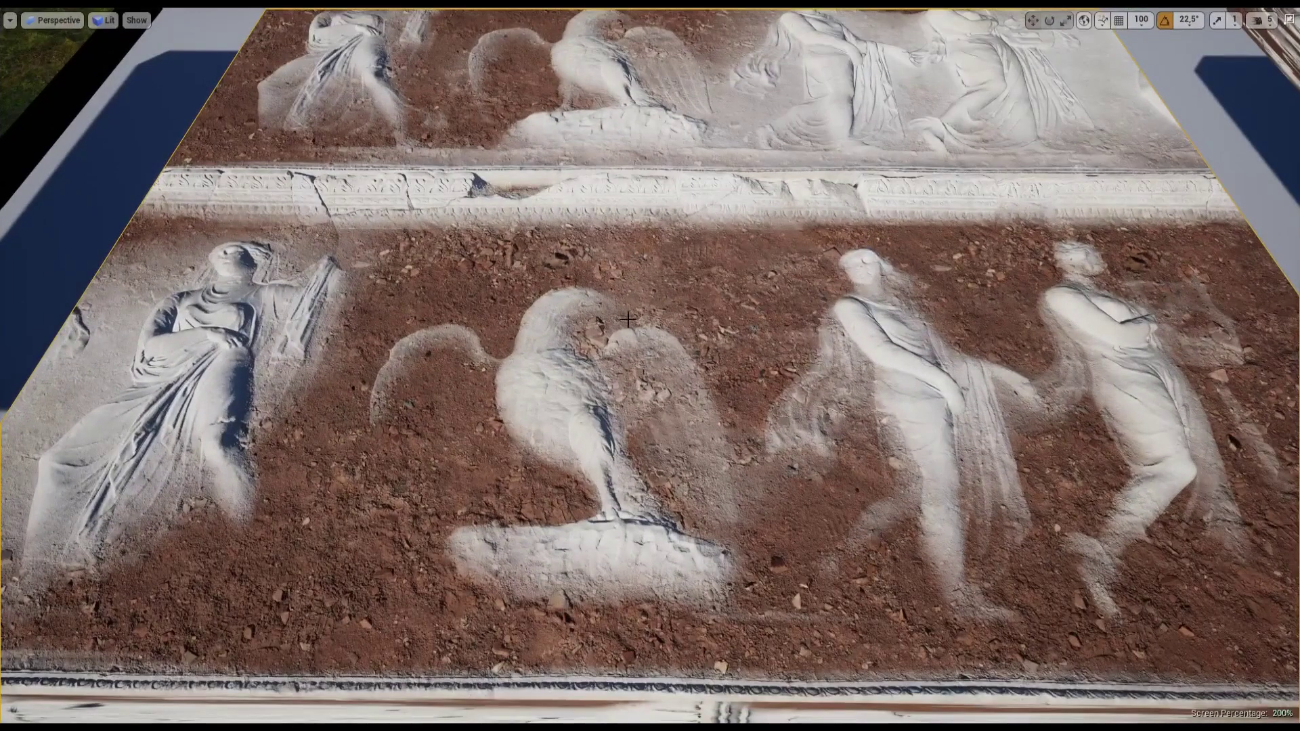
{"action": "mouse_move", "coordinate": [619, 319]}
{"action": "right_mouse_down"}
{"action": "mouse_move", "coordinate": [619, 224]}
{"action": "mouse_move", "coordinate": [628, 352]}
{"action": "right_mouse_up"}
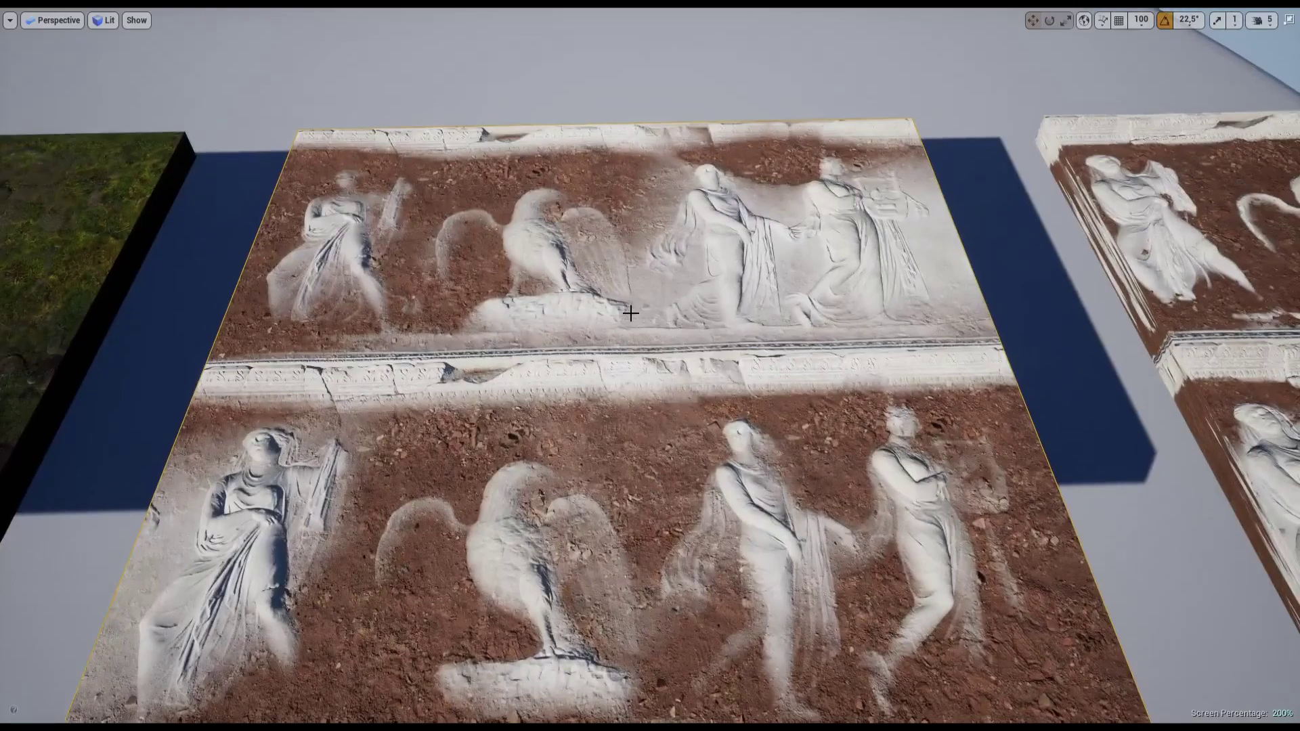
{"action": "right_click_drag", "start_coordinate": [650, 323], "coordinate": [651, 366]}
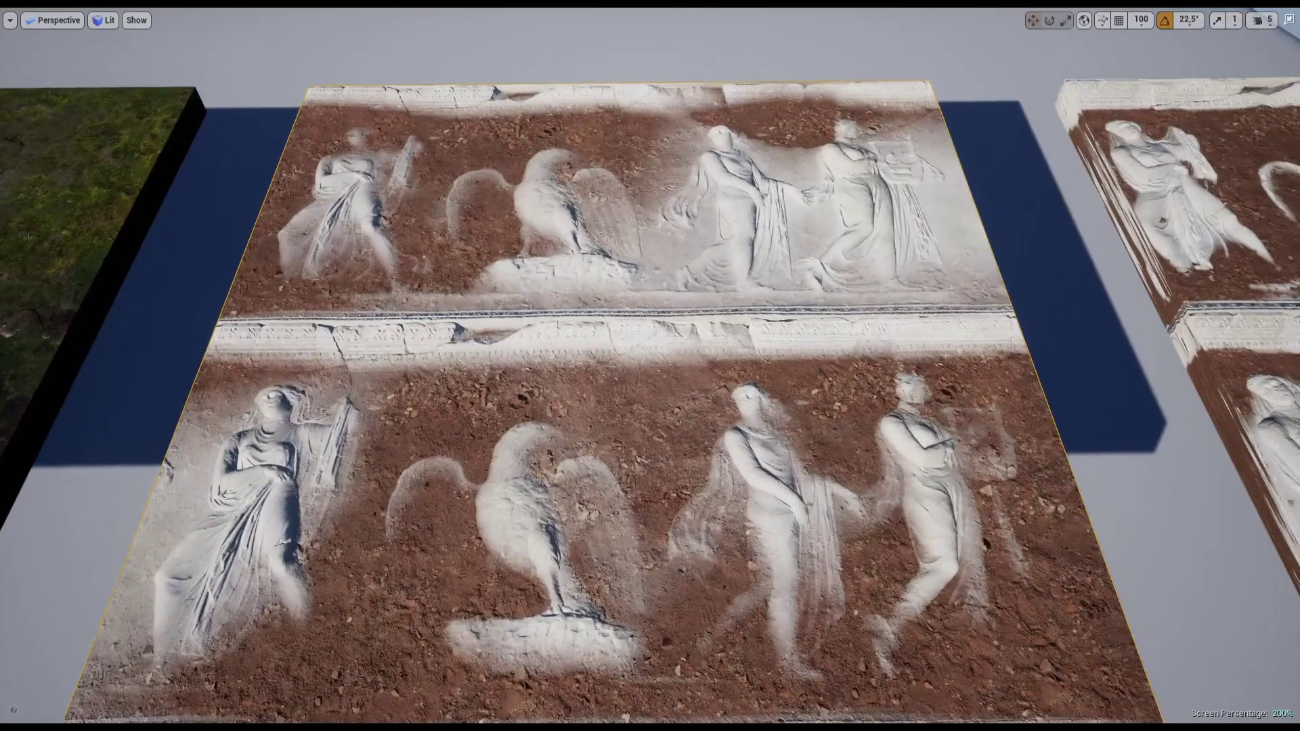
{"action": "right_click_drag", "start_coordinate": [657, 320], "coordinate": [650, 320]}
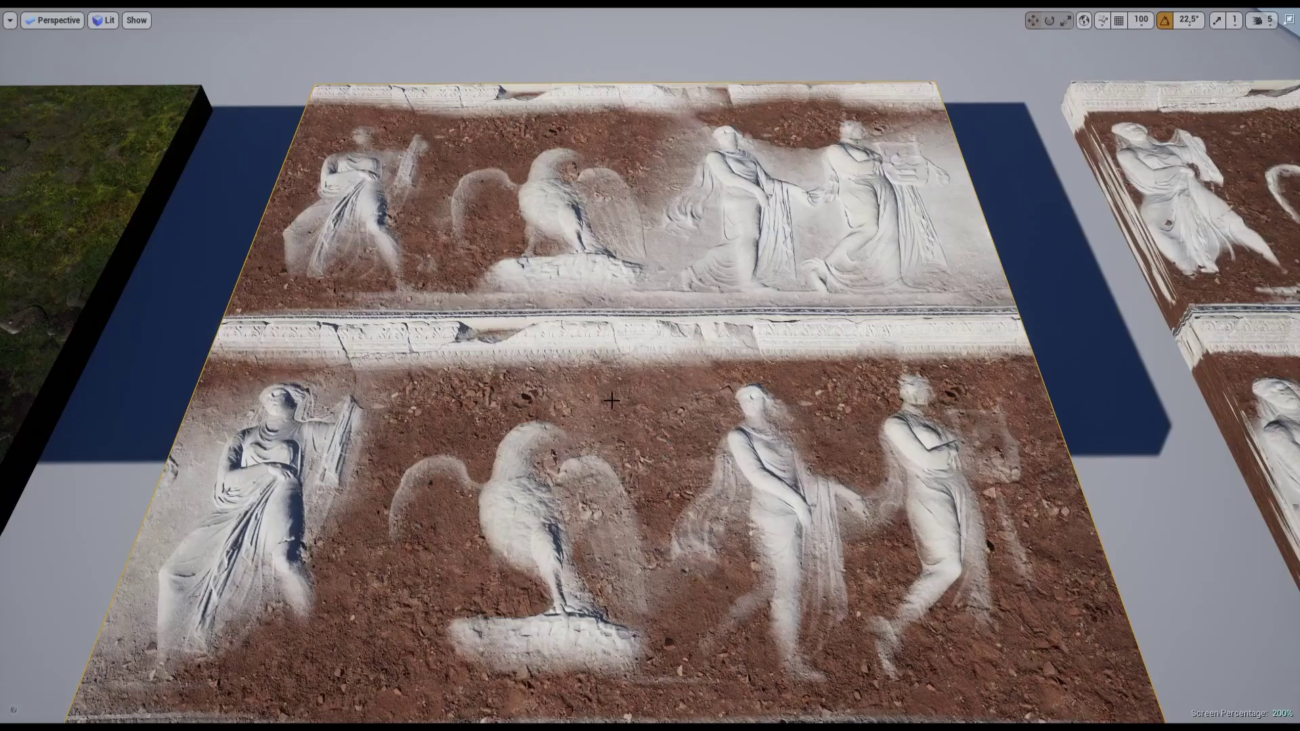
{"action": "scroll", "coordinate": [723, 371], "scroll_direction": "up", "scroll_amount": 5}
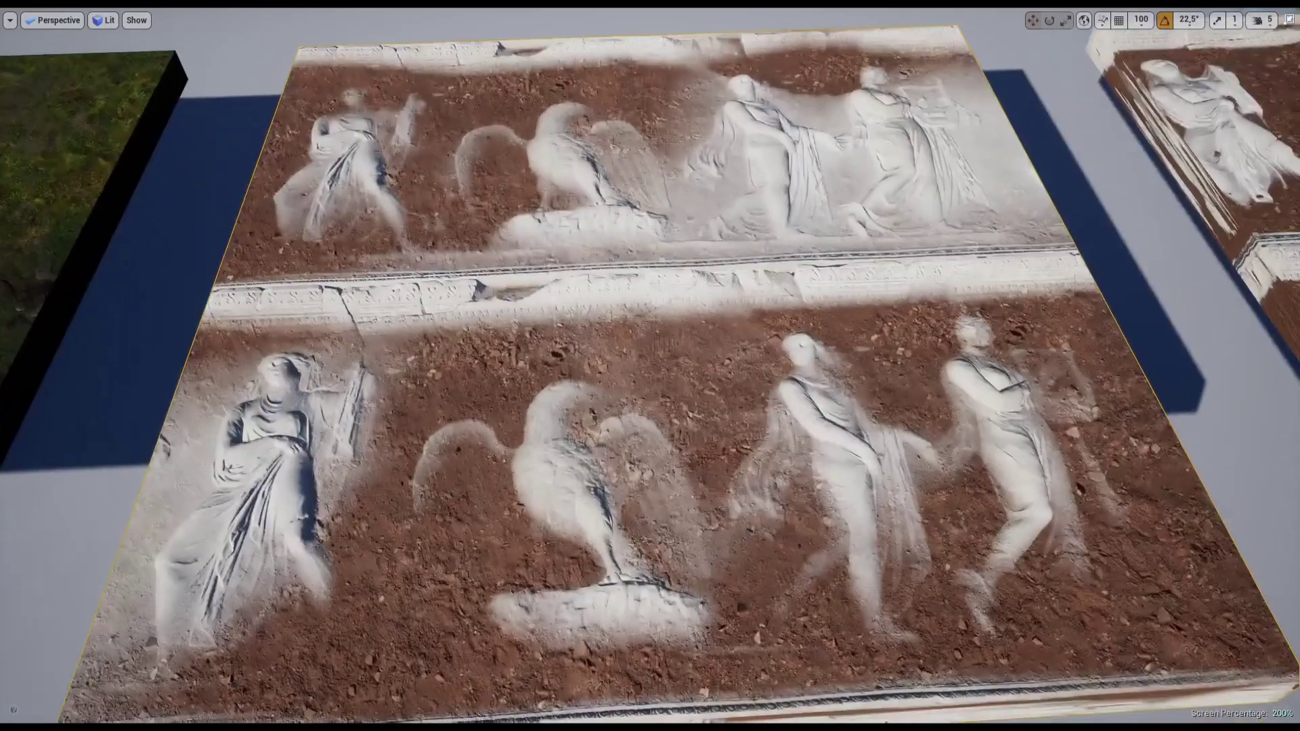
Step: Return to the full editor and open the MI_Ground_VP_Height material instance
{"action": "key", "text": "F11"}
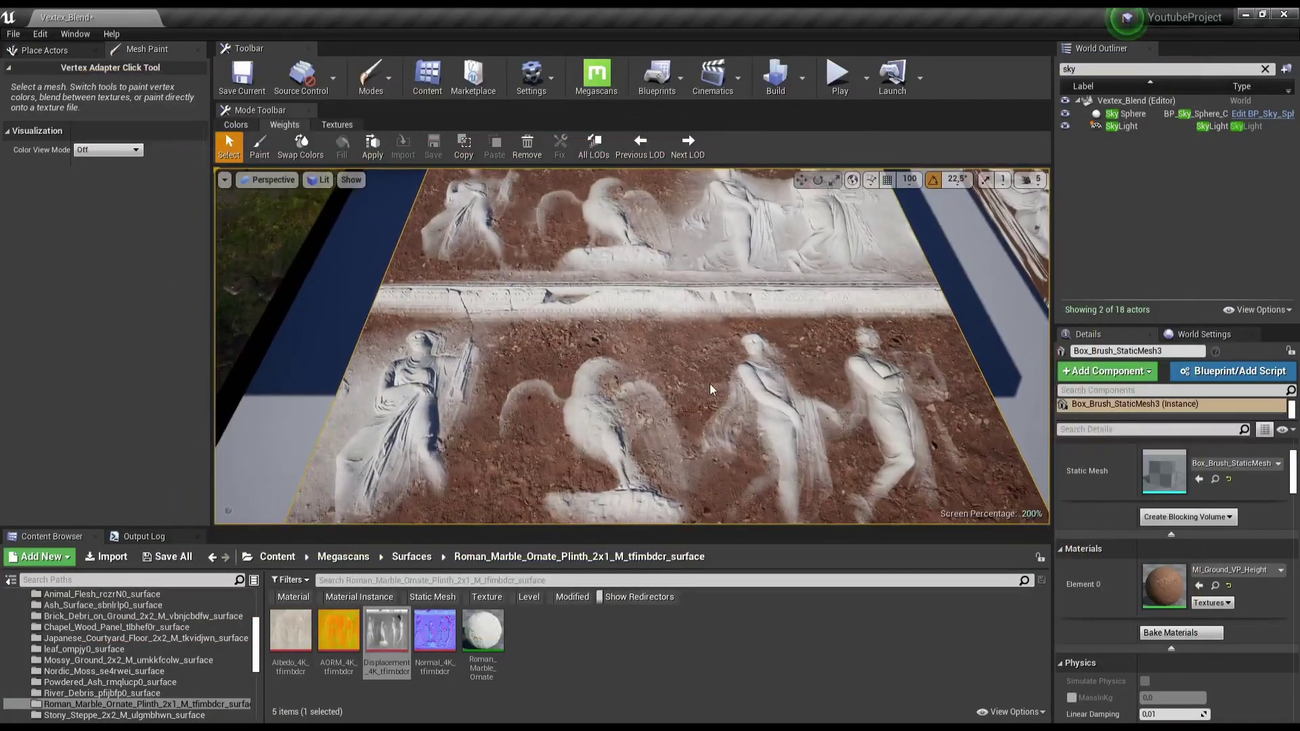
{"action": "left_click", "coordinate": [1215, 586]}
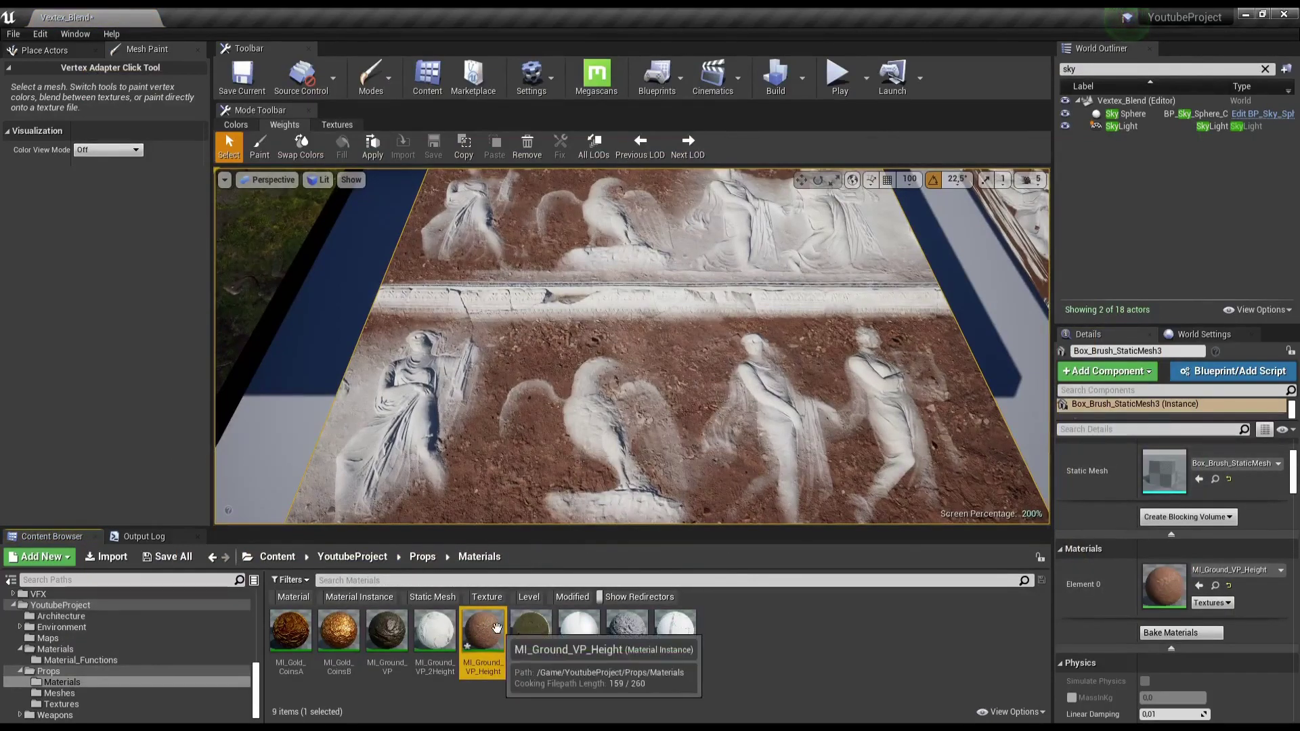
{"action": "double_click", "coordinate": [484, 629]}
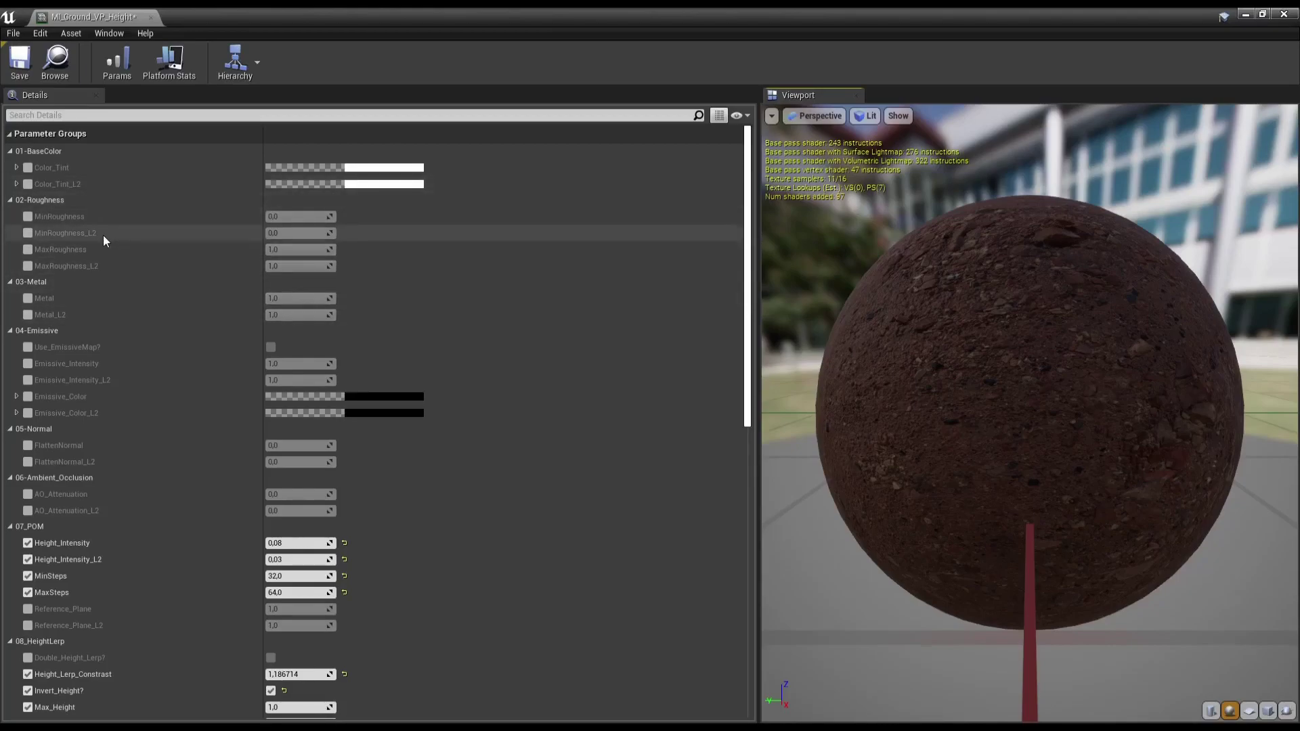
Step: Scroll through the instance's POM, HeightLerp and texture parameter groups
{"action": "scroll", "coordinate": [96, 257], "scroll_direction": "down", "scroll_amount": 3}
{"action": "scroll", "coordinate": [95, 254], "scroll_direction": "down", "scroll_amount": 2}
{"action": "scroll", "coordinate": [95, 256], "scroll_direction": "down", "scroll_amount": 3}
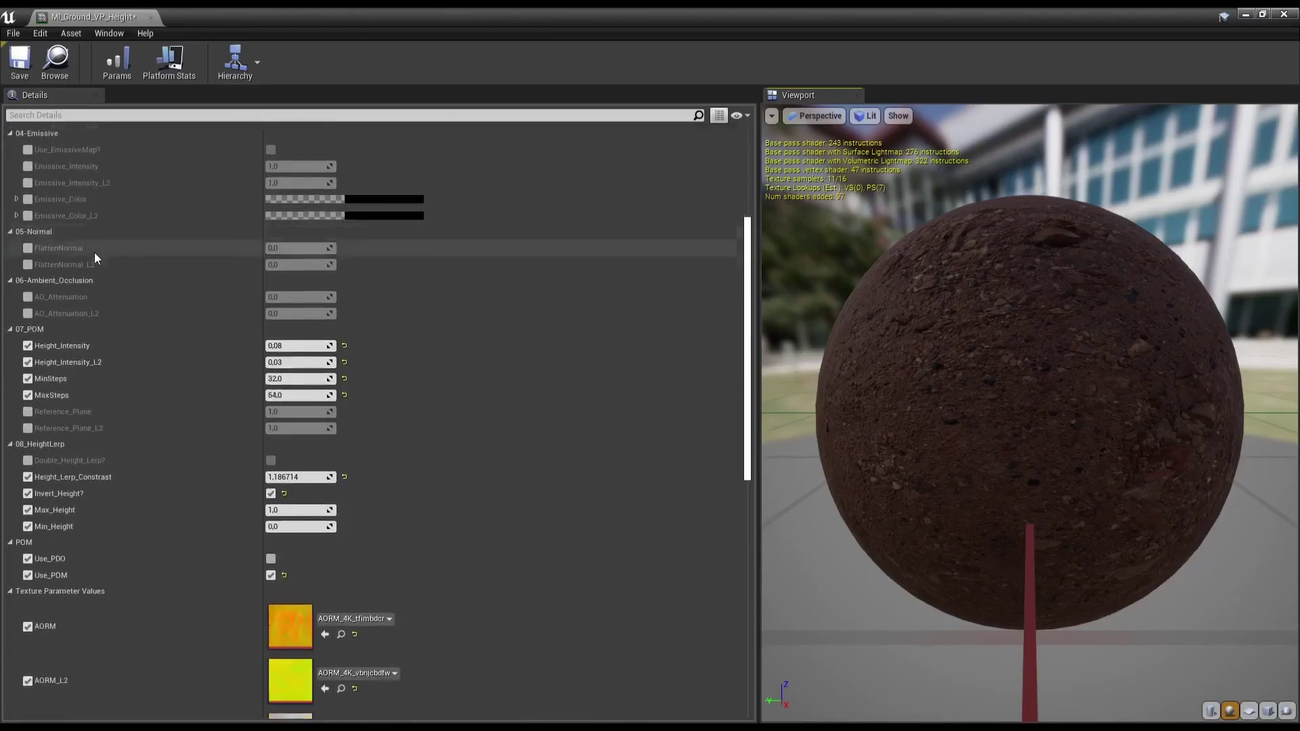
{"action": "scroll", "coordinate": [94, 252], "scroll_direction": "down", "scroll_amount": 4}
{"action": "scroll", "coordinate": [95, 251], "scroll_direction": "down", "scroll_amount": 2}
{"action": "scroll", "coordinate": [95, 252], "scroll_direction": "down", "scroll_amount": 3}
{"action": "scroll", "coordinate": [95, 252], "scroll_direction": "down", "scroll_amount": 4}
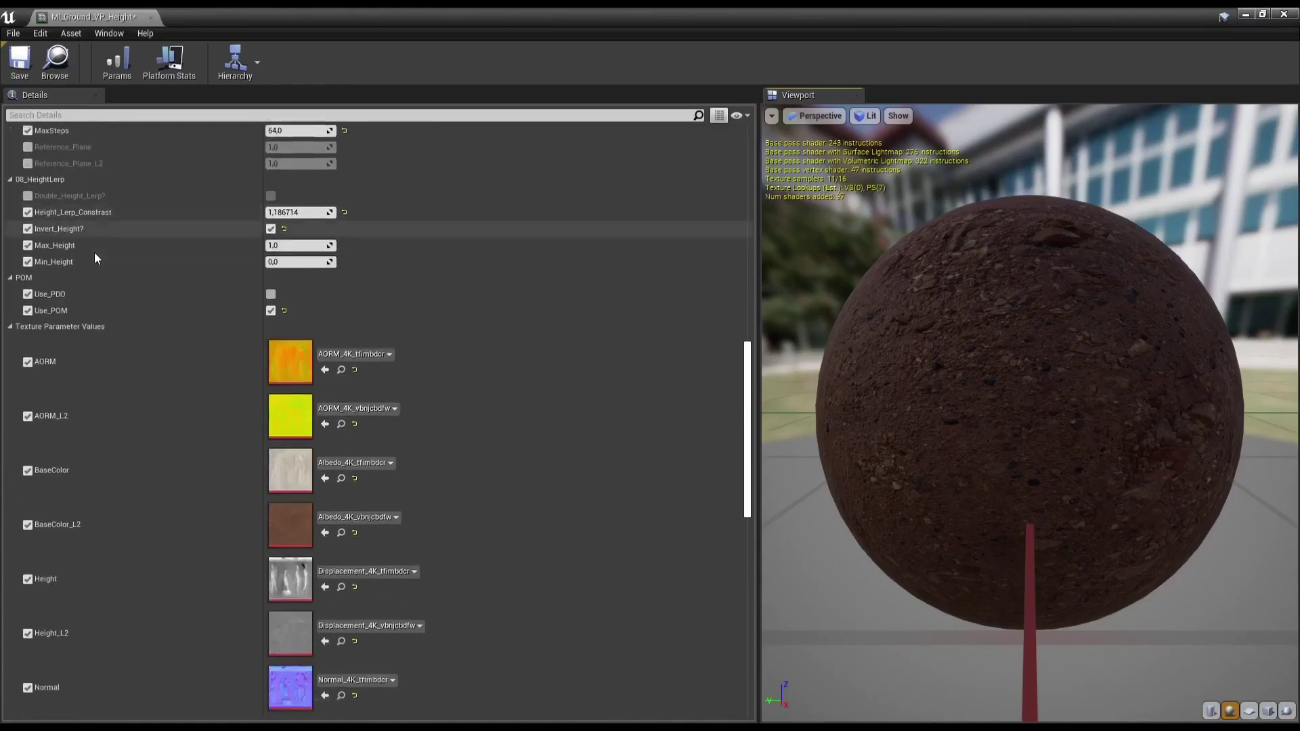
{"action": "scroll", "coordinate": [95, 251], "scroll_direction": "down", "scroll_amount": 5}
{"action": "scroll", "coordinate": [95, 252], "scroll_direction": "down", "scroll_amount": 3}
{"action": "scroll", "coordinate": [156, 353], "scroll_direction": "down", "scroll_amount": 3}
{"action": "scroll", "coordinate": [180, 474], "scroll_direction": "down", "scroll_amount": 2}
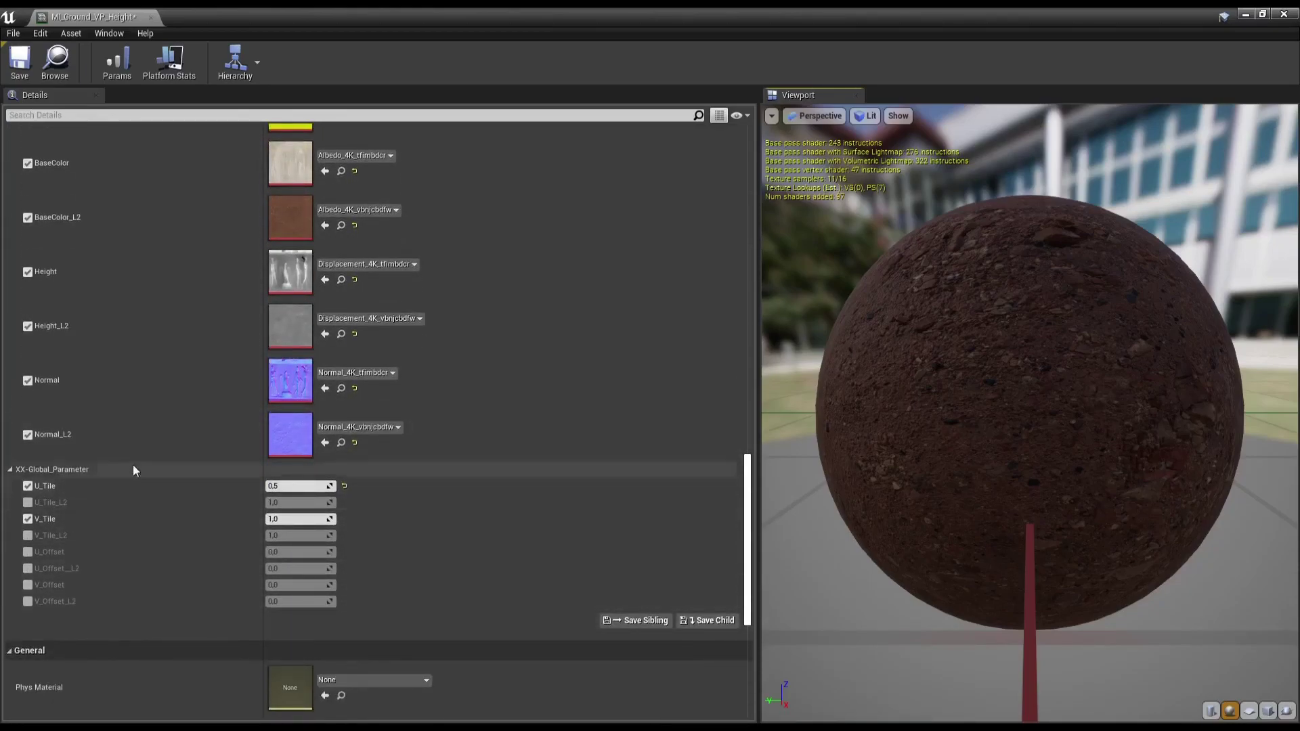
{"action": "scroll", "coordinate": [175, 449], "scroll_direction": "up", "scroll_amount": 1}
{"action": "scroll", "coordinate": [175, 448], "scroll_direction": "up", "scroll_amount": 10}
{"action": "scroll", "coordinate": [175, 448], "scroll_direction": "up", "scroll_amount": 8}
{"action": "scroll", "coordinate": [175, 448], "scroll_direction": "up", "scroll_amount": 10}
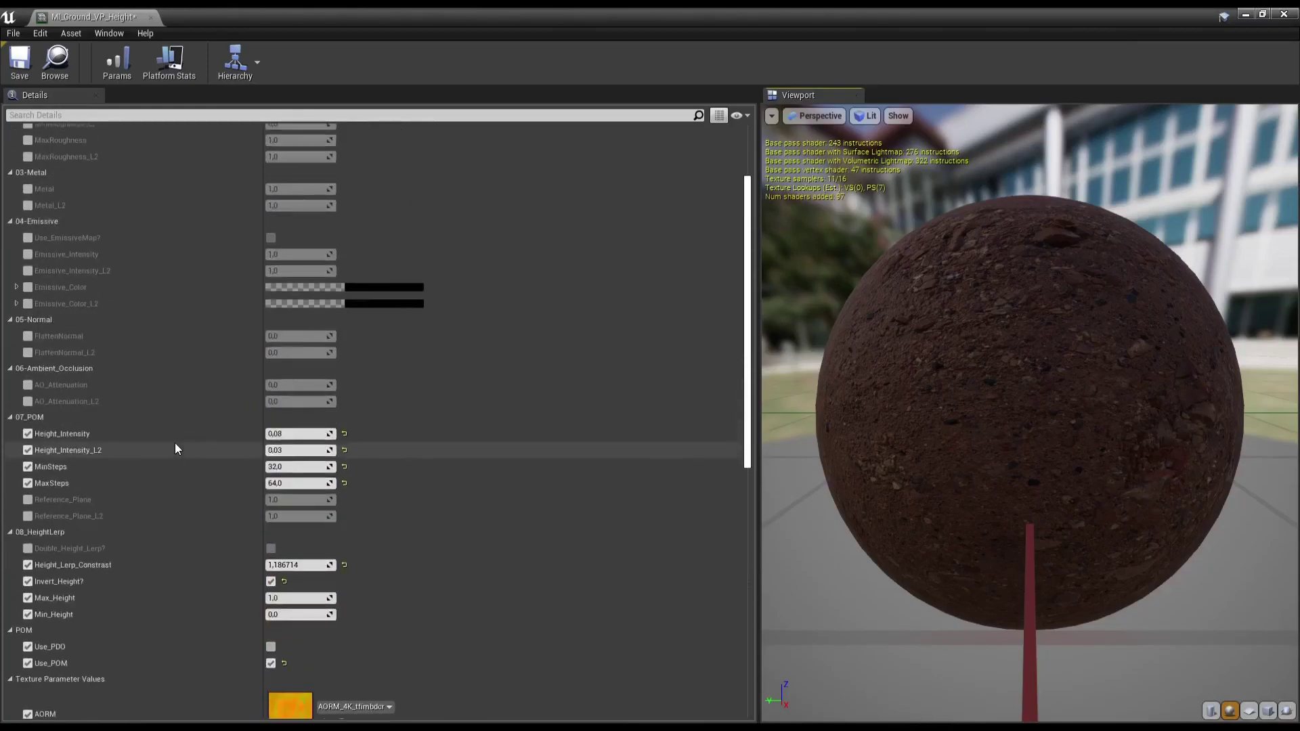
{"action": "scroll", "coordinate": [175, 448], "scroll_direction": "up", "scroll_amount": 5}
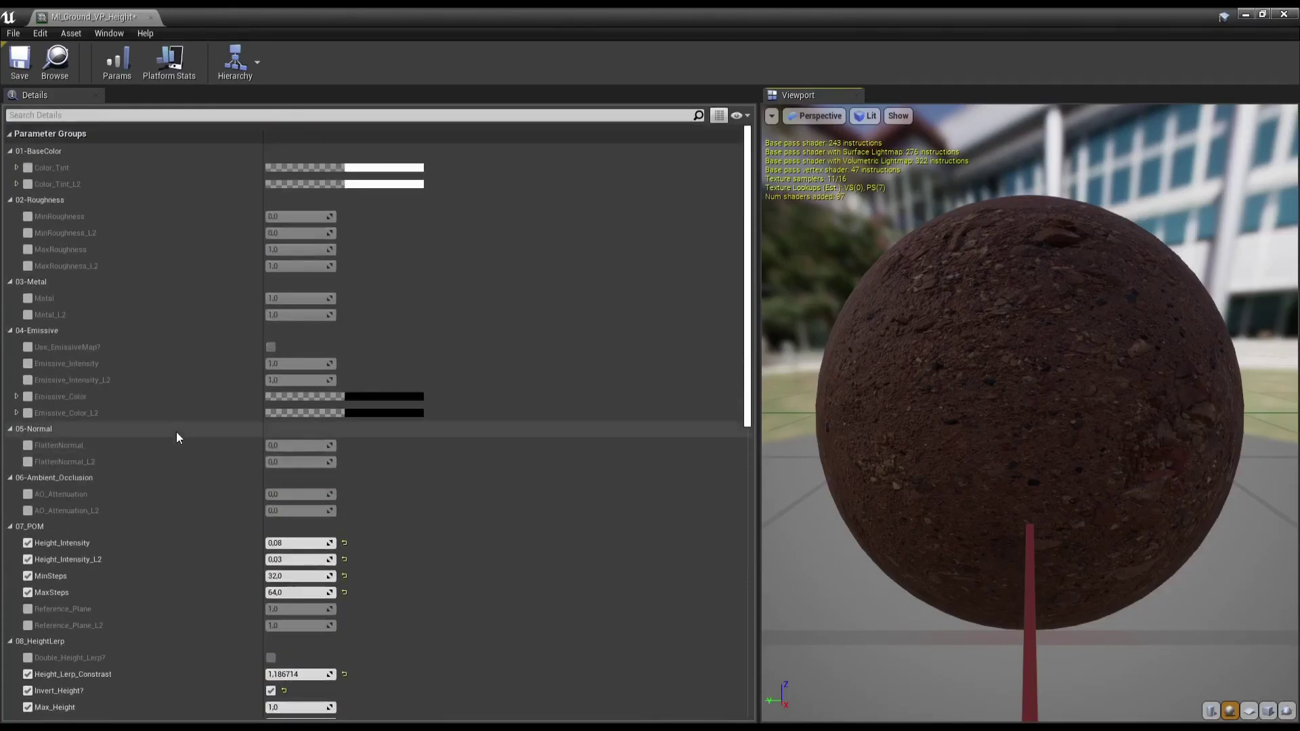
Step: Close the instance editor and open M_StandardC_AORM from the project's Materials folder
{"action": "left_click", "coordinate": [151, 19]}
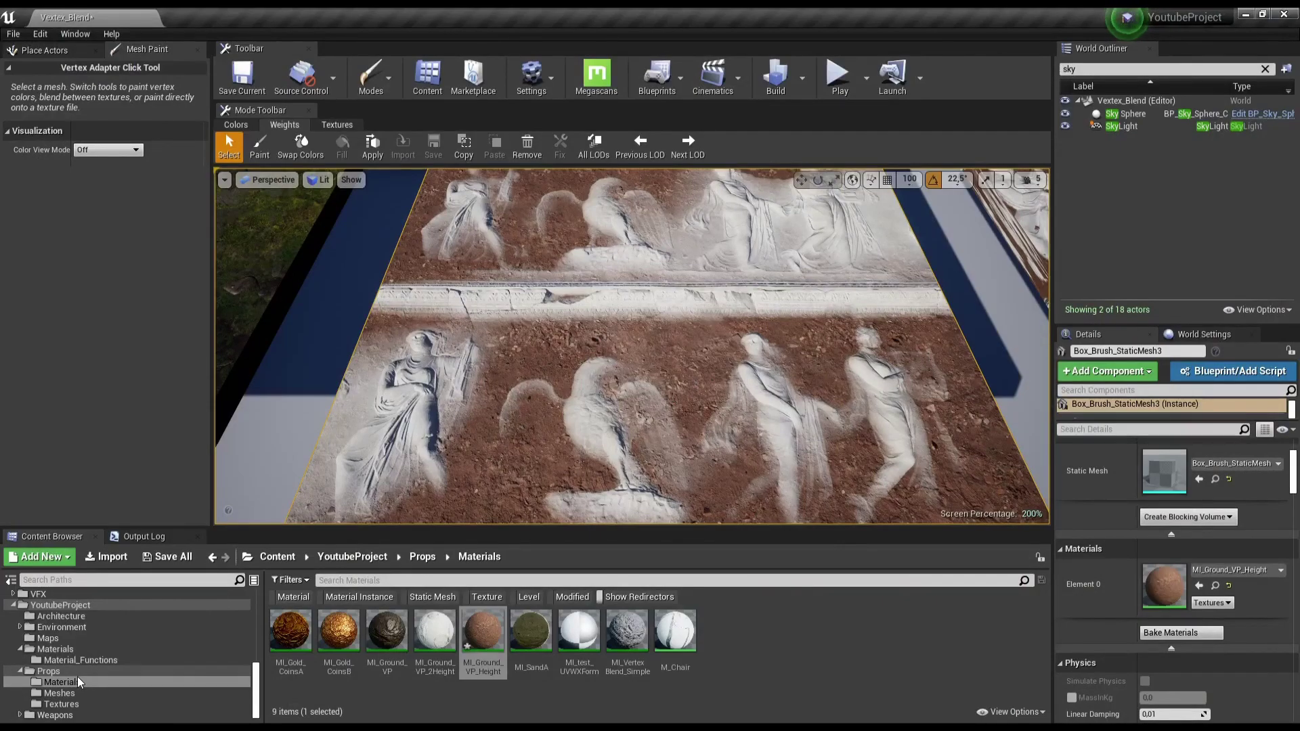
{"action": "left_click", "coordinate": [87, 647]}
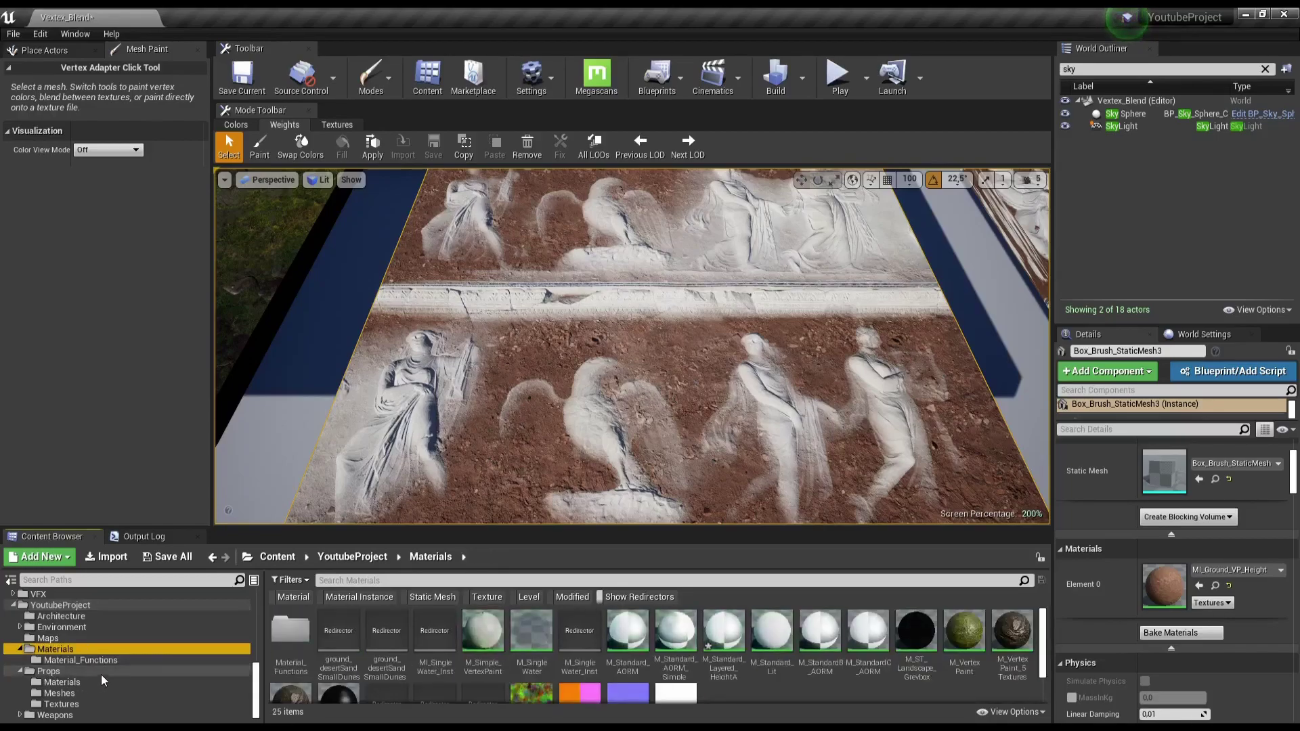
{"action": "left_click", "coordinate": [817, 701]}
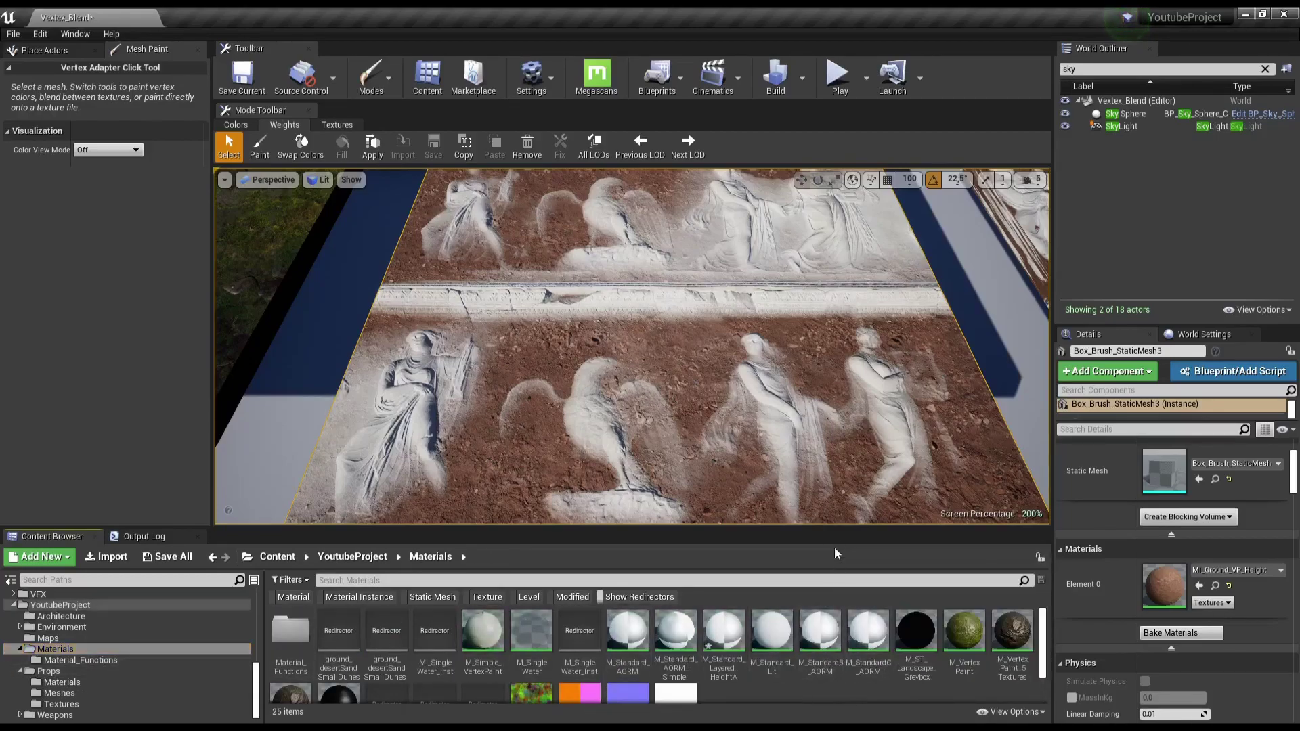
{"action": "left_click_drag", "start_coordinate": [838, 531], "coordinate": [838, 479]}
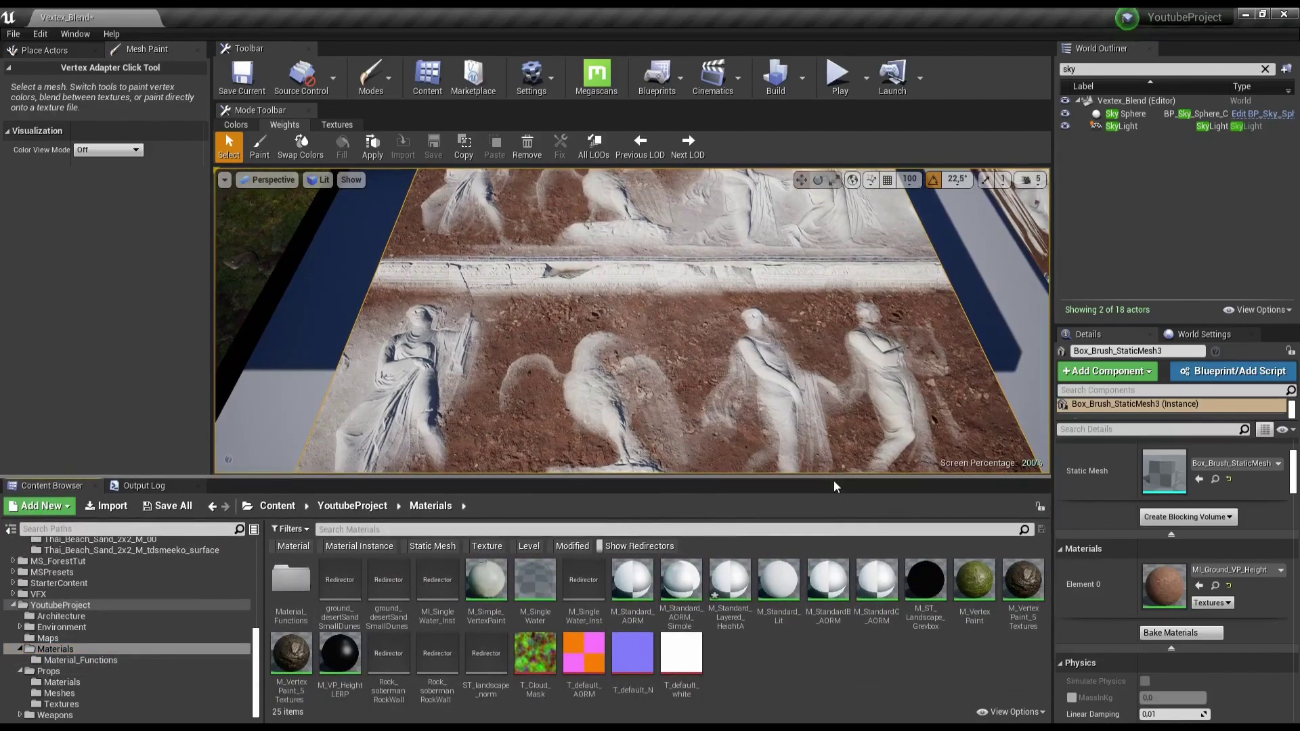
{"action": "double_click", "coordinate": [877, 587]}
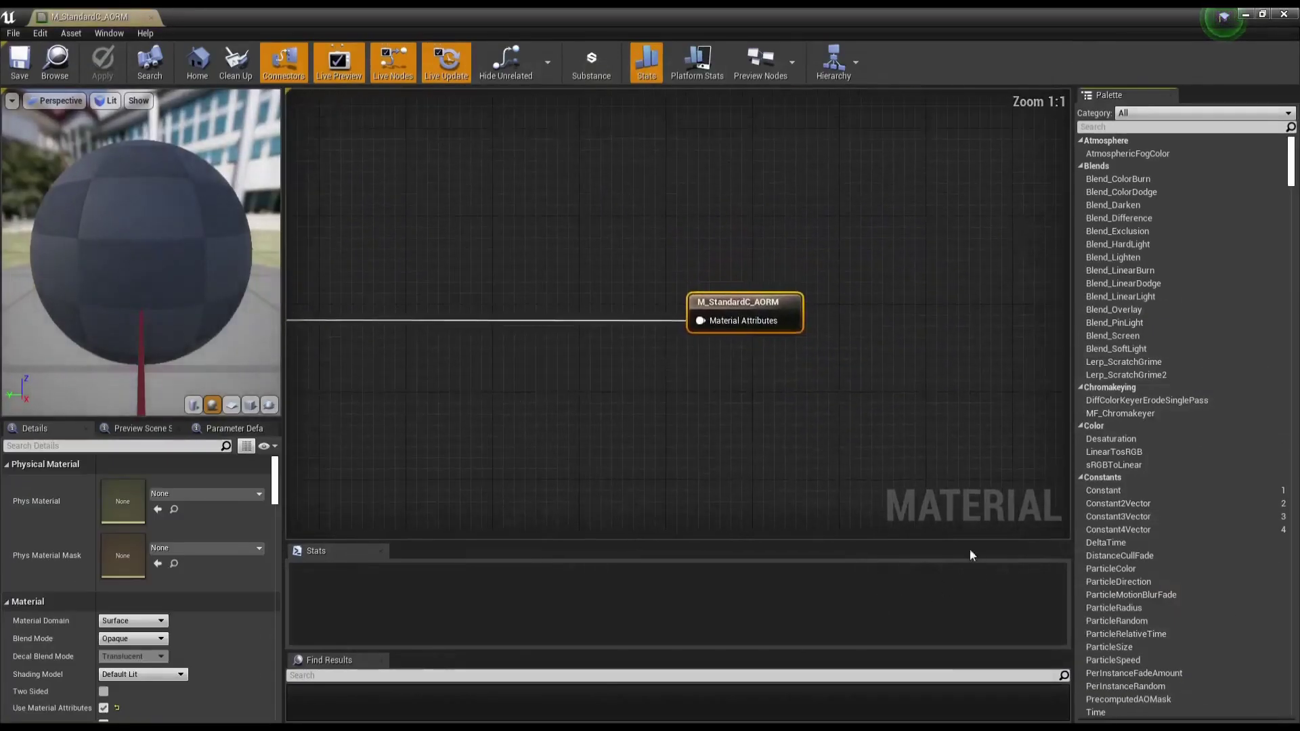
Step: Open the MF_POM material function from the M_StandardC_AORM graph
{"action": "scroll", "coordinate": [714, 453], "scroll_direction": "up", "scroll_amount": 2}
{"action": "scroll", "coordinate": [748, 347], "scroll_direction": "up", "scroll_amount": 1}
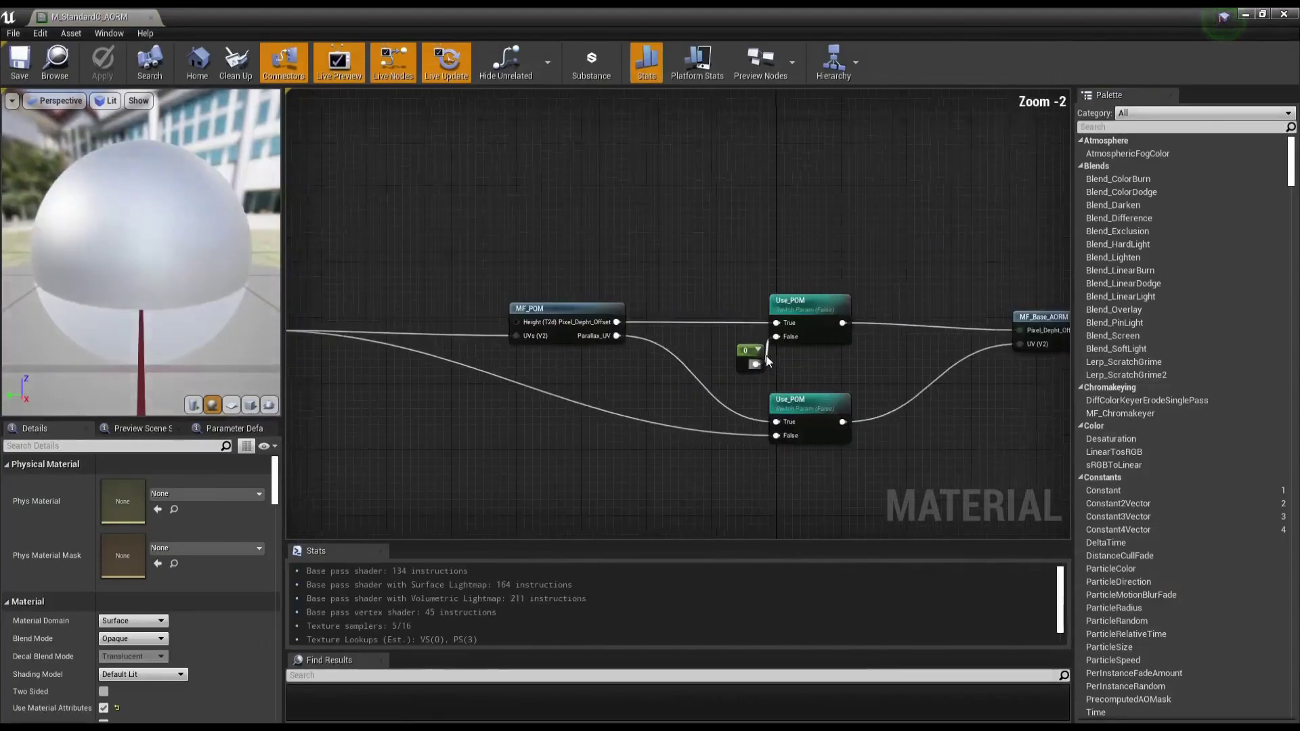
{"action": "scroll", "coordinate": [755, 298], "scroll_direction": "up", "scroll_amount": 2}
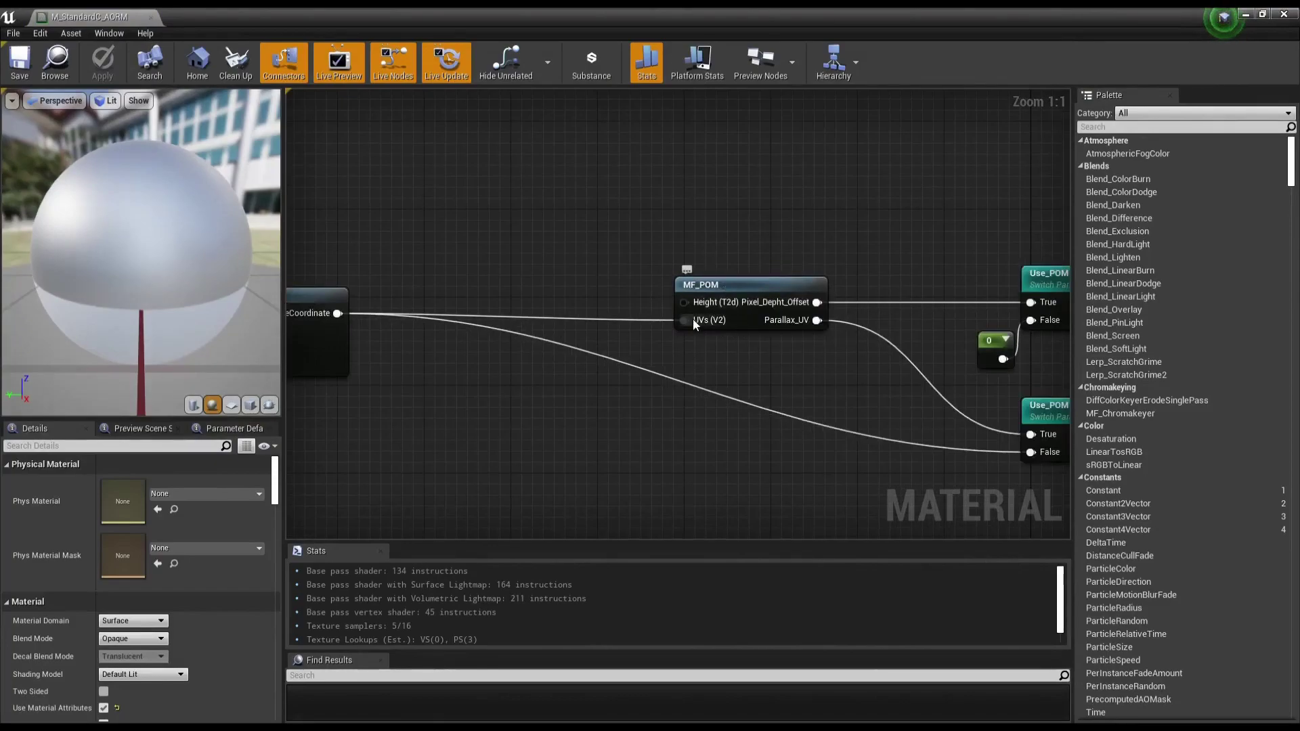
{"action": "mouse_move", "coordinate": [735, 310]}
{"action": "double_click", "coordinate": [725, 291]}
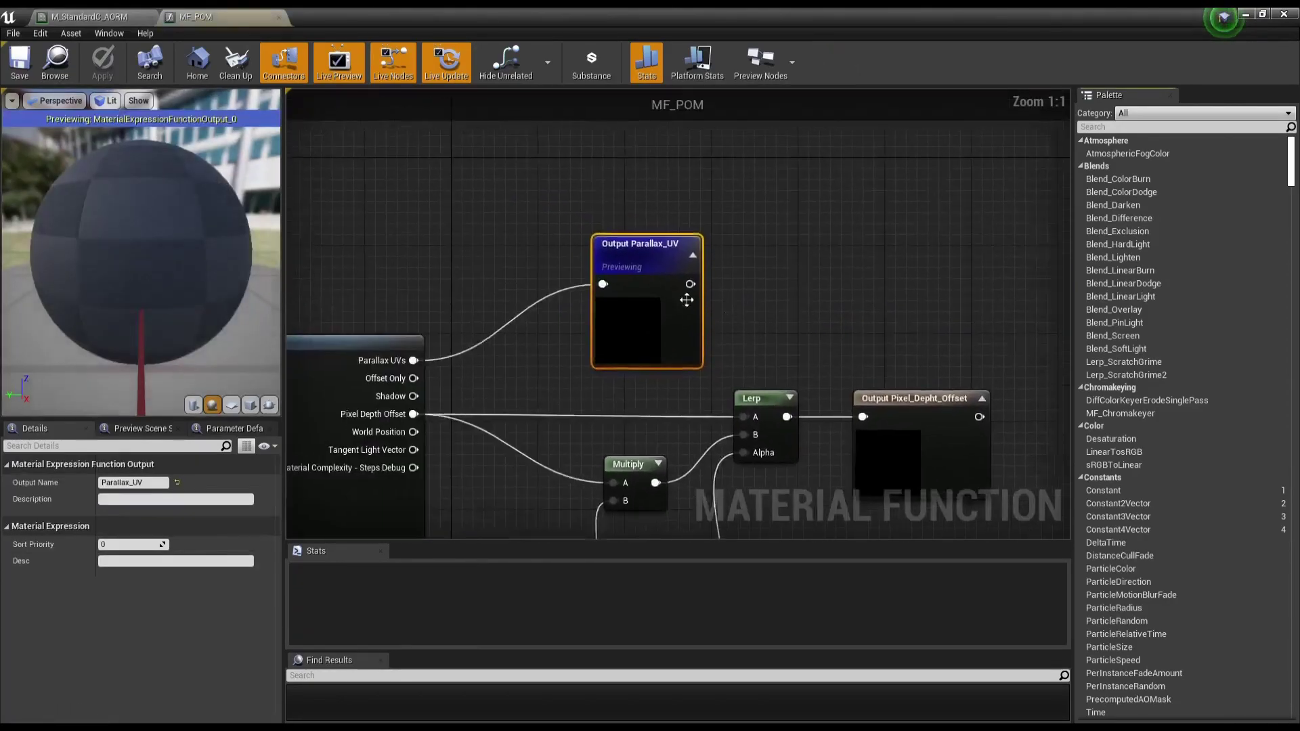
Step: Wire the Texture Object into the POM Heightmap Texture pin, moving the Height input aside but keeping it
{"action": "scroll", "coordinate": [934, 252], "scroll_direction": "down", "scroll_amount": 4}
{"action": "scroll", "coordinate": [581, 270], "scroll_direction": "up", "scroll_amount": 3}
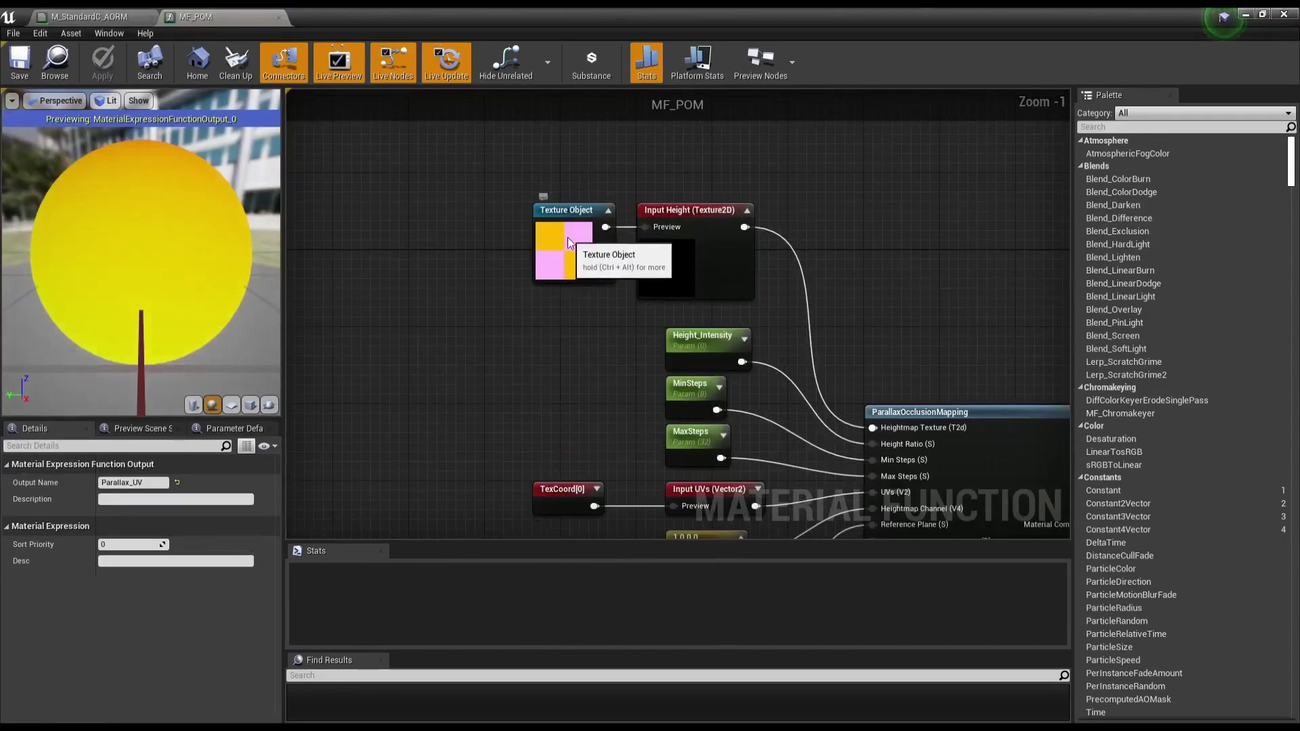
{"action": "left_click", "coordinate": [607, 247]}
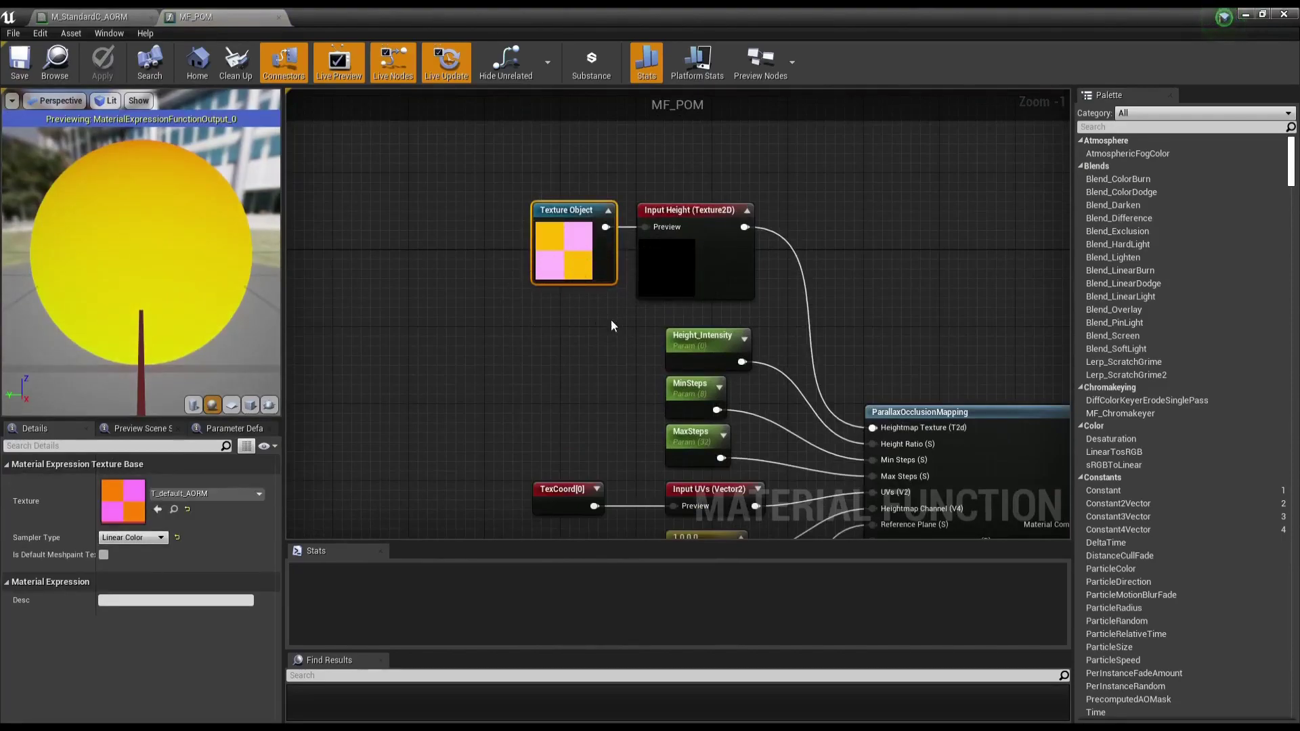
{"action": "right_click_drag", "start_coordinate": [743, 185], "coordinate": [632, 132]}
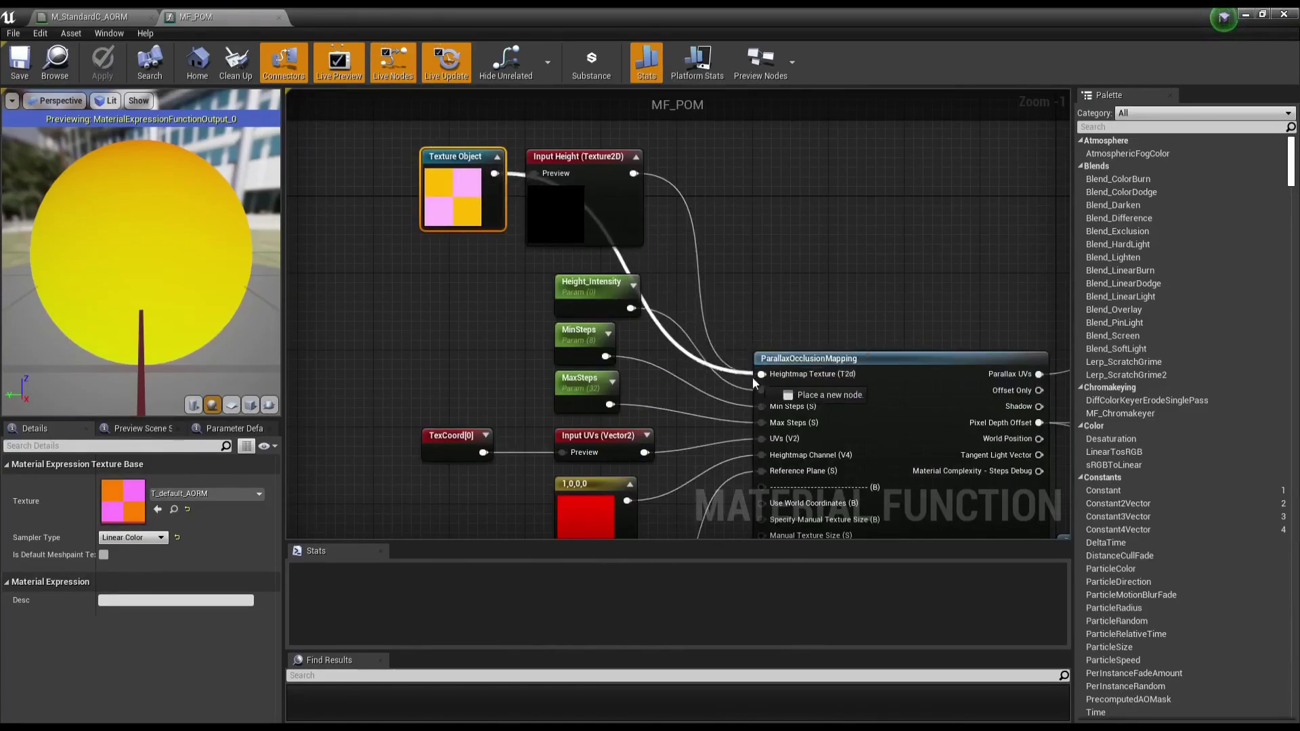
{"action": "left_click_drag", "start_coordinate": [493, 174], "coordinate": [761, 374]}
{"action": "mouse_move", "coordinate": [637, 179]}
{"action": "left_mouse_down"}
{"action": "mouse_move", "coordinate": [529, 229]}
{"action": "mouse_move", "coordinate": [710, 172]}
{"action": "left_mouse_up"}
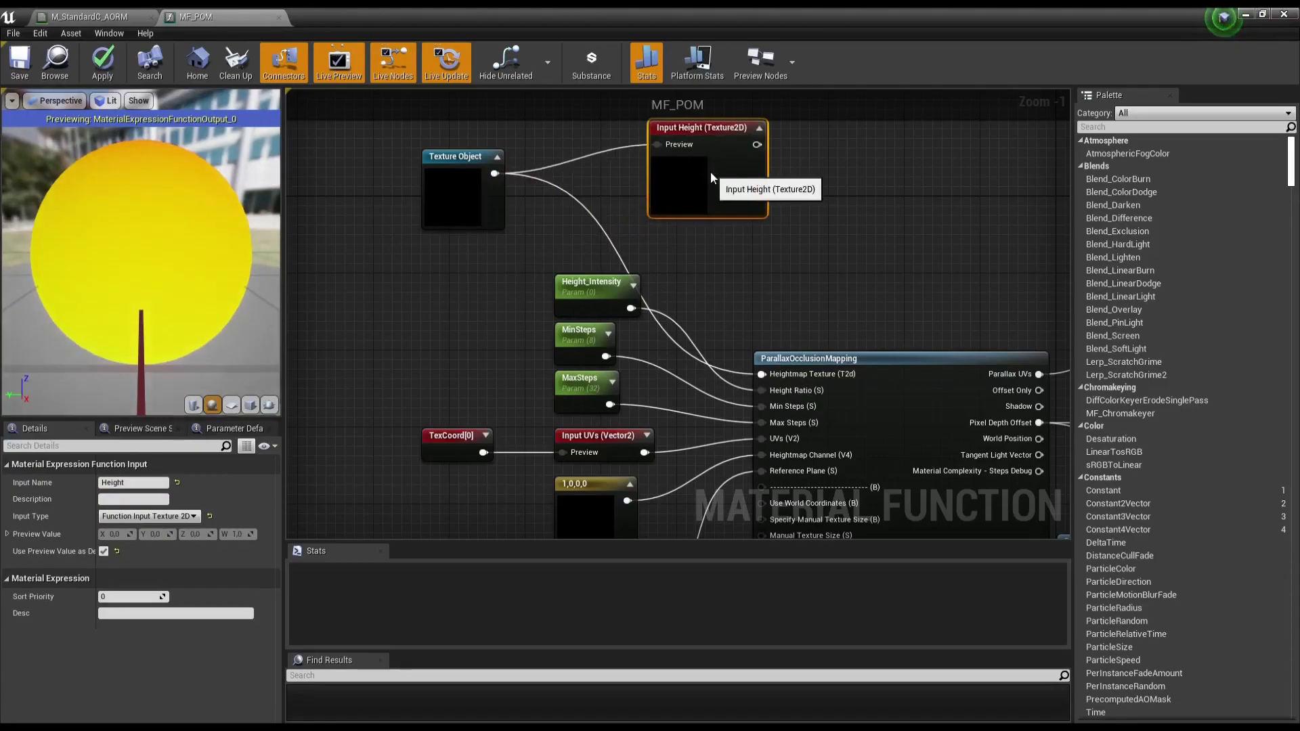
{"action": "left_click_drag", "start_coordinate": [443, 197], "coordinate": [586, 225]}
{"action": "left_click_drag", "start_coordinate": [713, 166], "coordinate": [842, 164]}
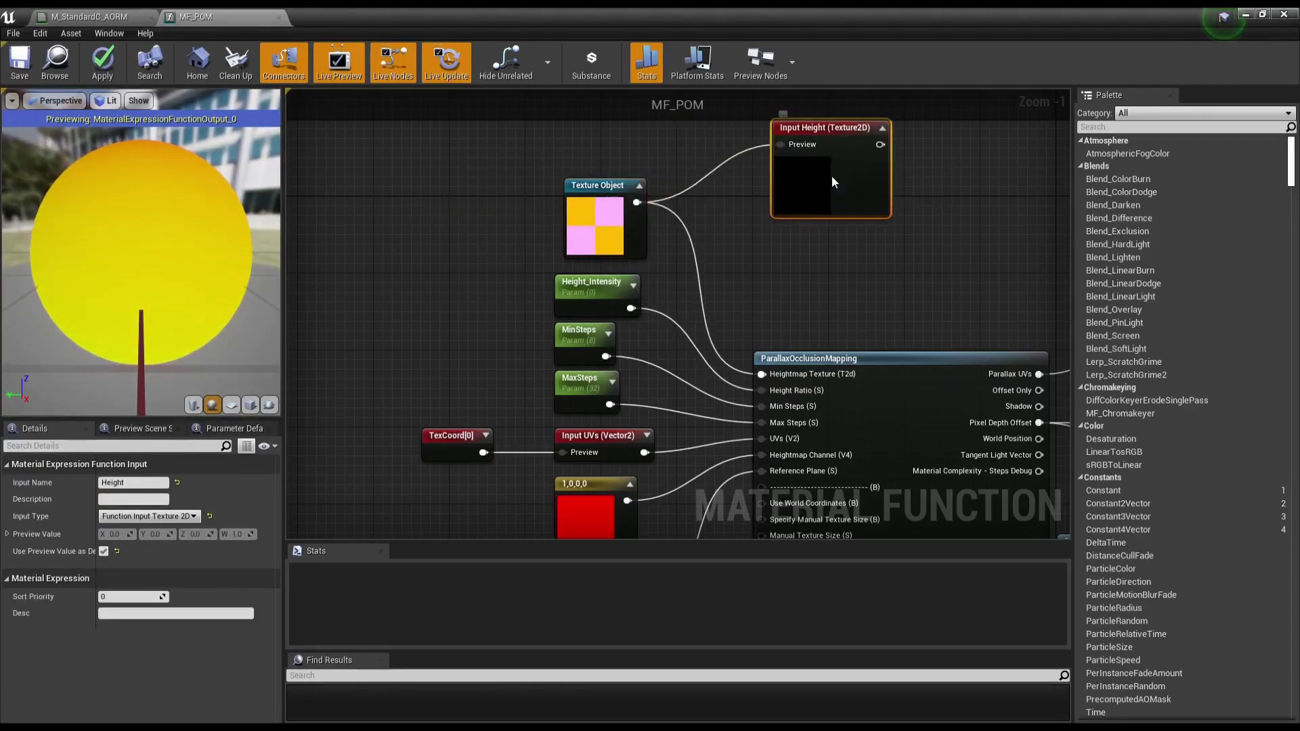
{"action": "key", "text": "Delete"}
{"action": "left_click", "coordinate": [819, 415]}
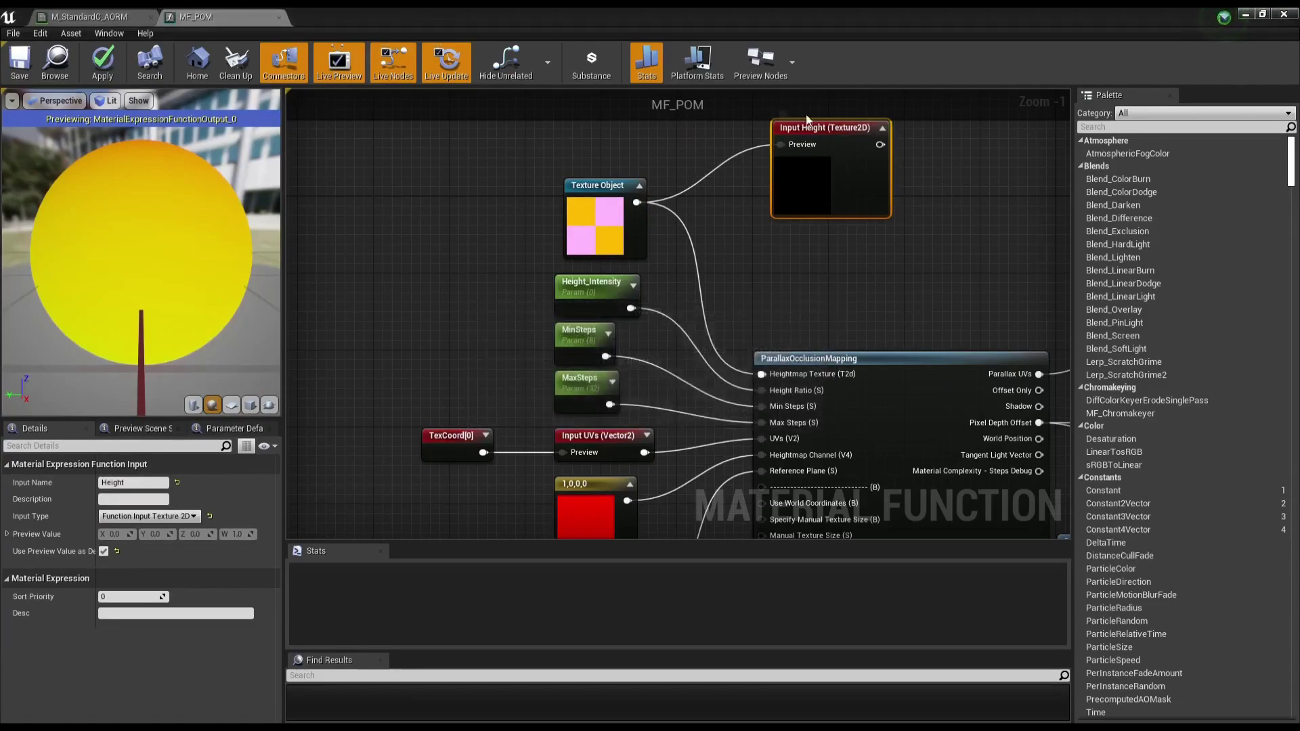
{"action": "left_click", "coordinate": [626, 226]}
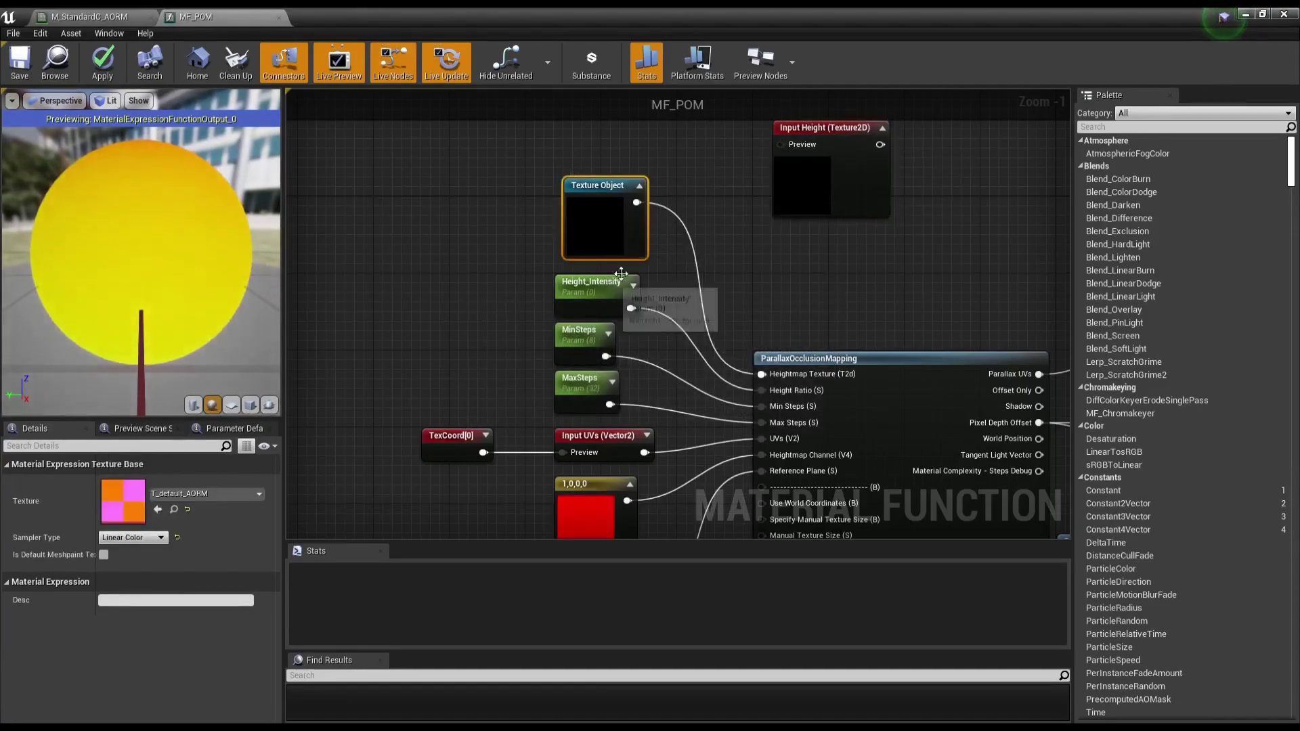
Step: Convert the Texture Object node into a texture parameter named Height
{"action": "right_click", "coordinate": [603, 205]}
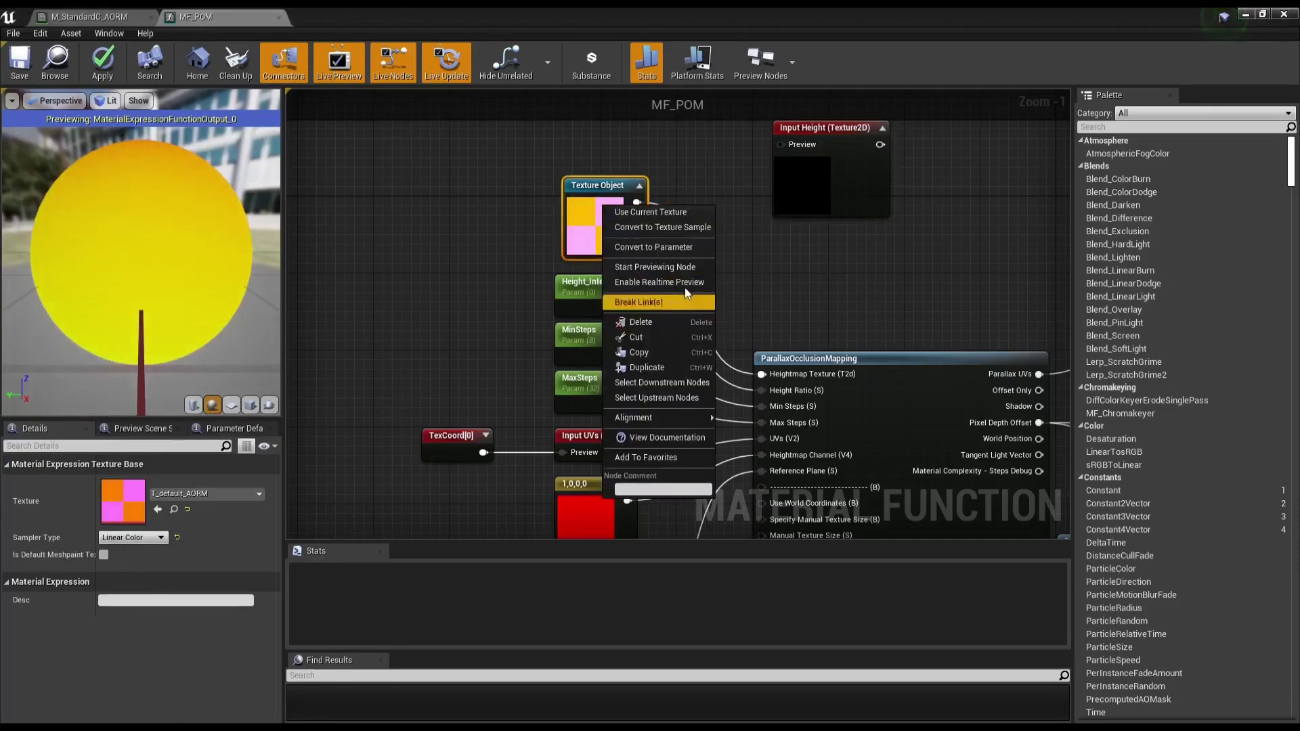
{"action": "left_click", "coordinate": [685, 246]}
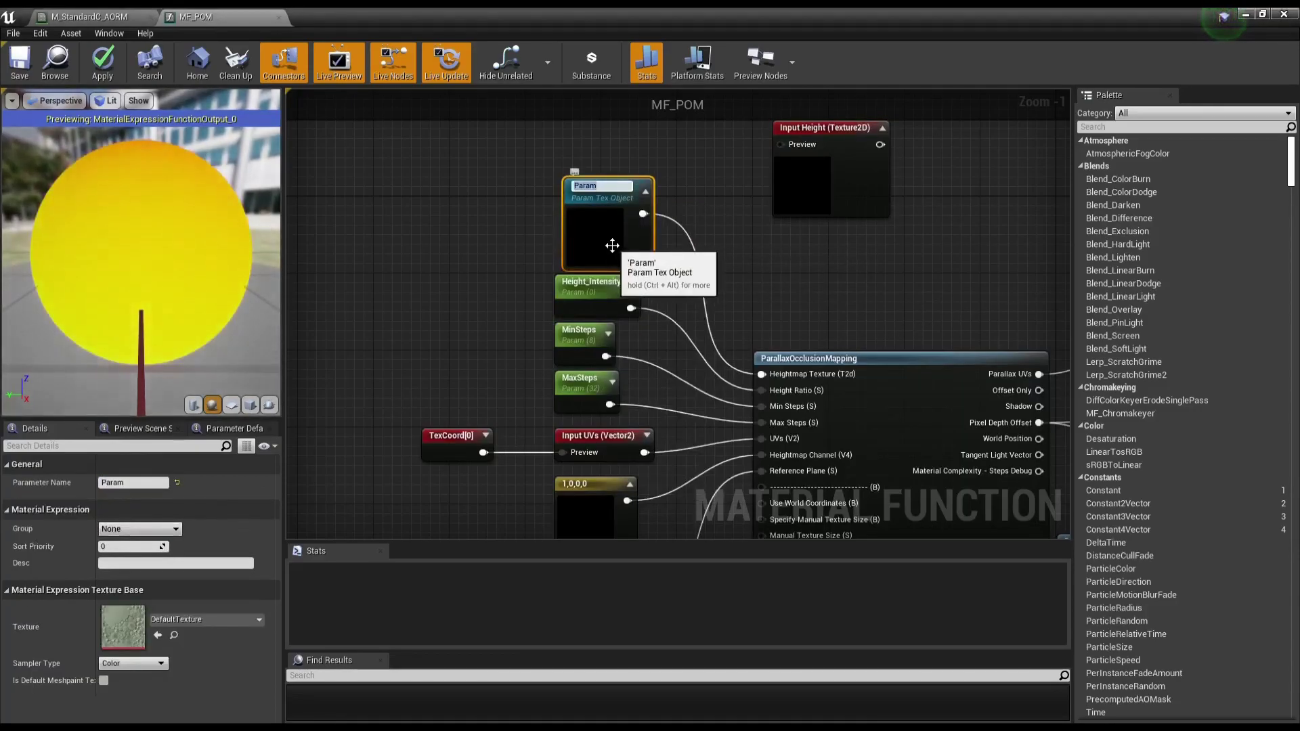
{"action": "type", "text": "Height"}
{"action": "key", "text": "Return"}
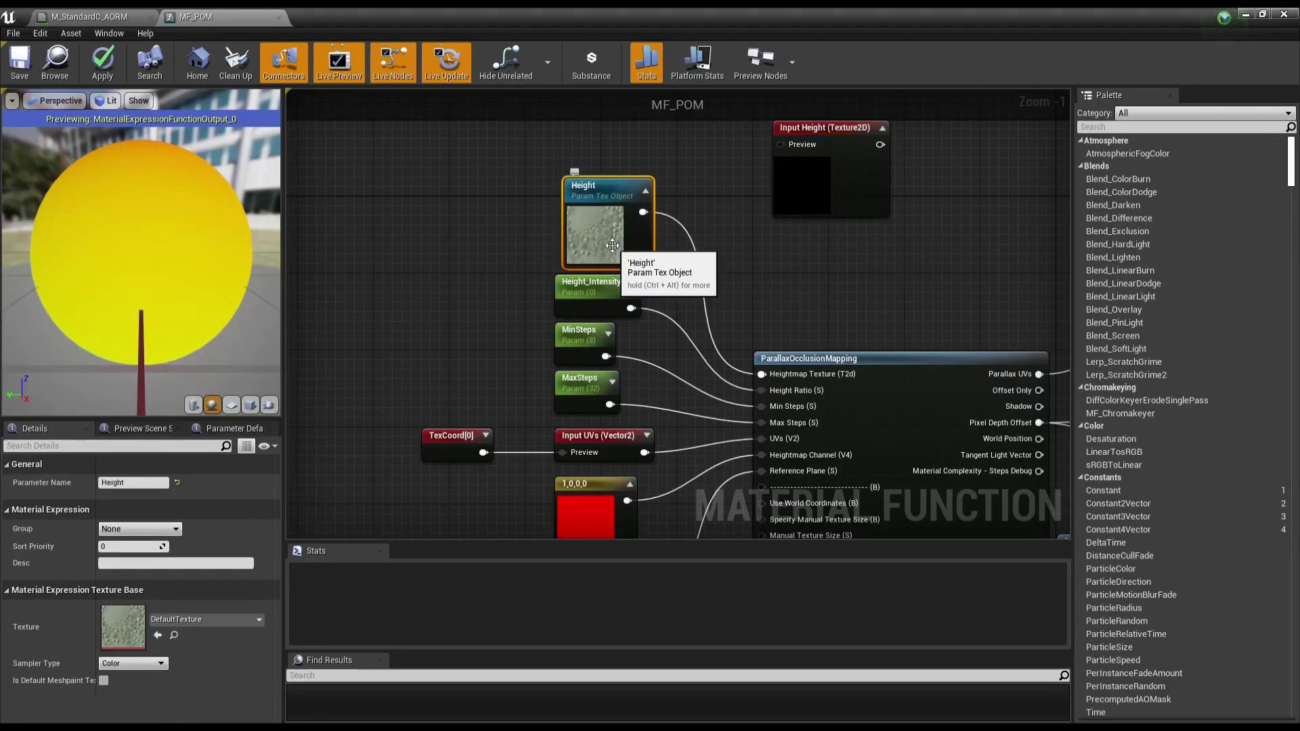
Step: Set the Height parameter's default texture to T_default_AORM
{"action": "left_click", "coordinate": [217, 620]}
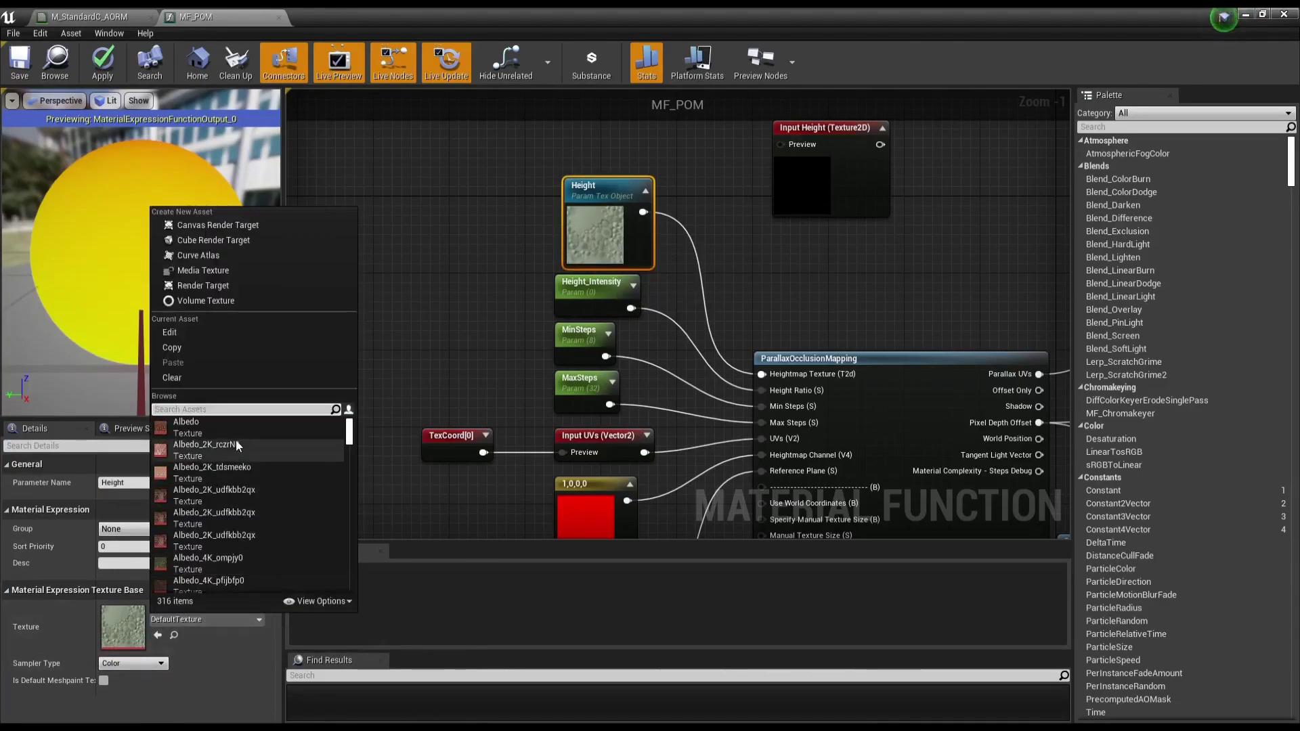
{"action": "scroll", "coordinate": [306, 449], "scroll_direction": "down", "scroll_amount": 3}
{"action": "scroll", "coordinate": [277, 498], "scroll_direction": "down", "scroll_amount": 3}
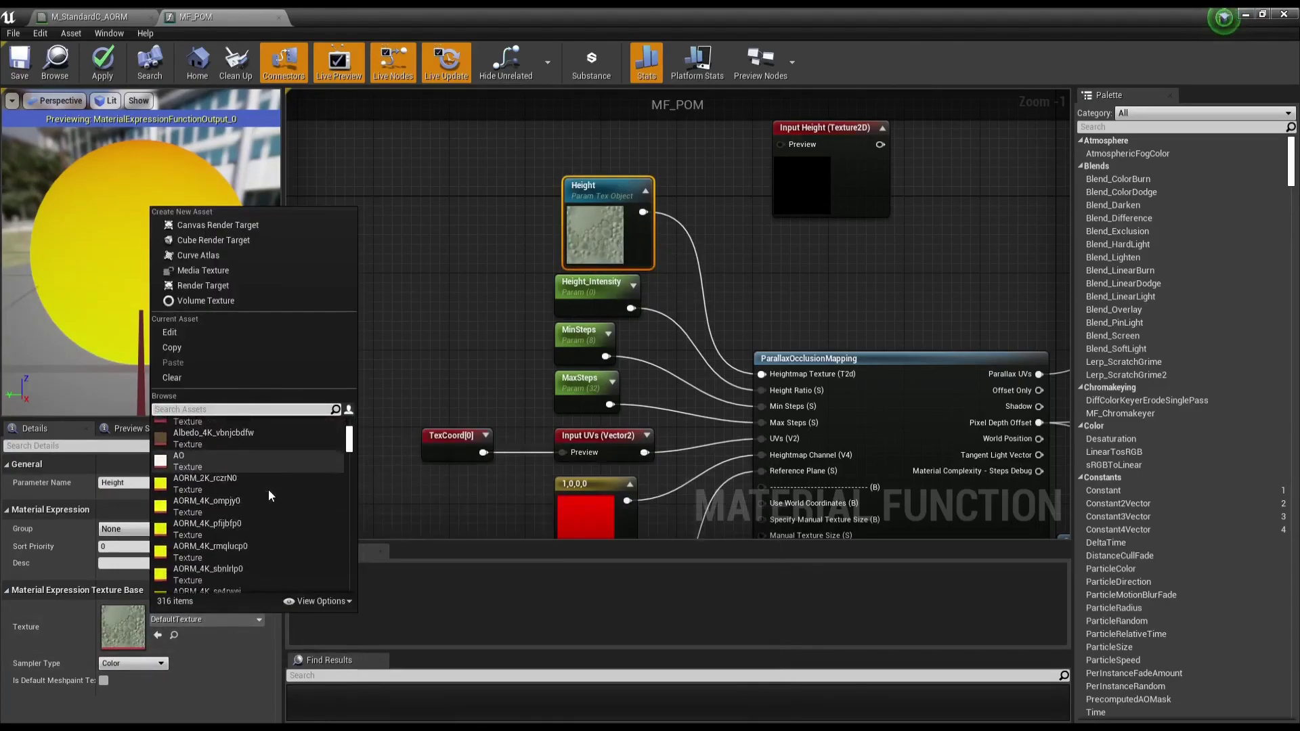
{"action": "scroll", "coordinate": [268, 490], "scroll_direction": "down", "scroll_amount": 3}
{"action": "scroll", "coordinate": [267, 489], "scroll_direction": "down", "scroll_amount": 5}
{"action": "scroll", "coordinate": [266, 489], "scroll_direction": "down", "scroll_amount": 5}
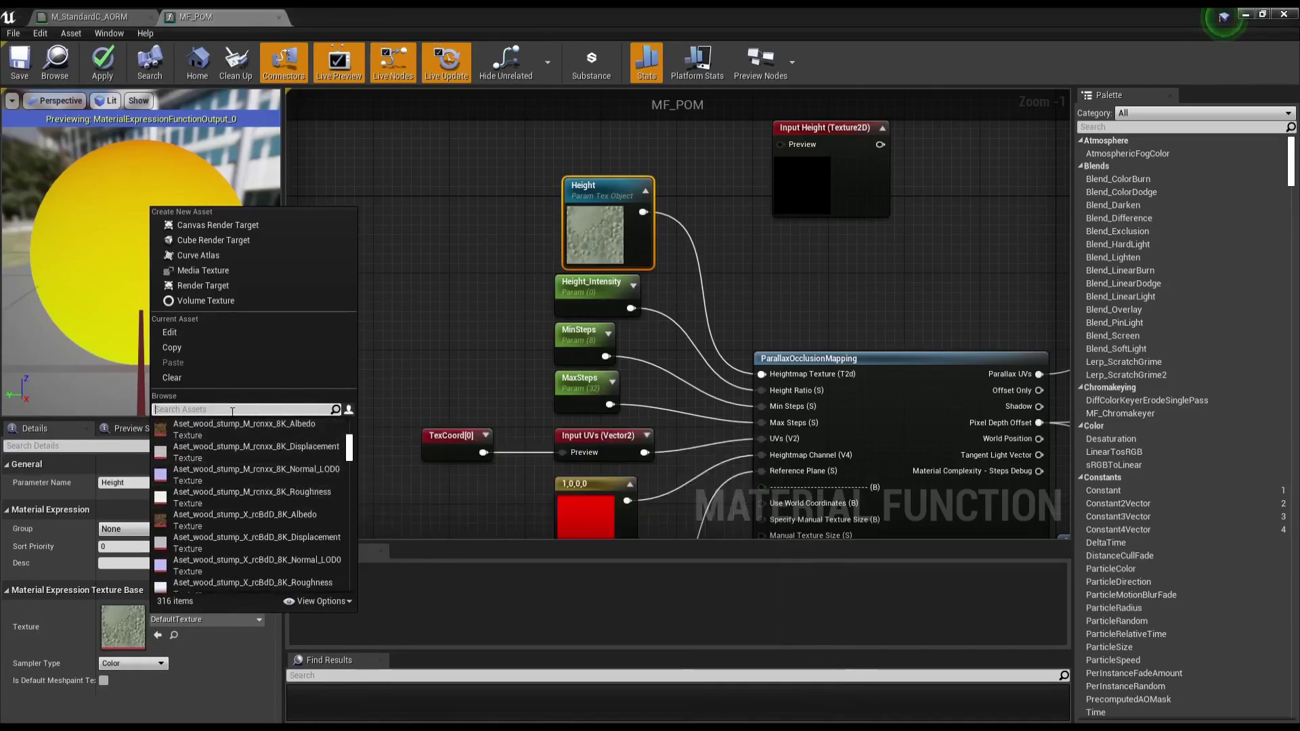
{"action": "type", "text": "t_degfa"}
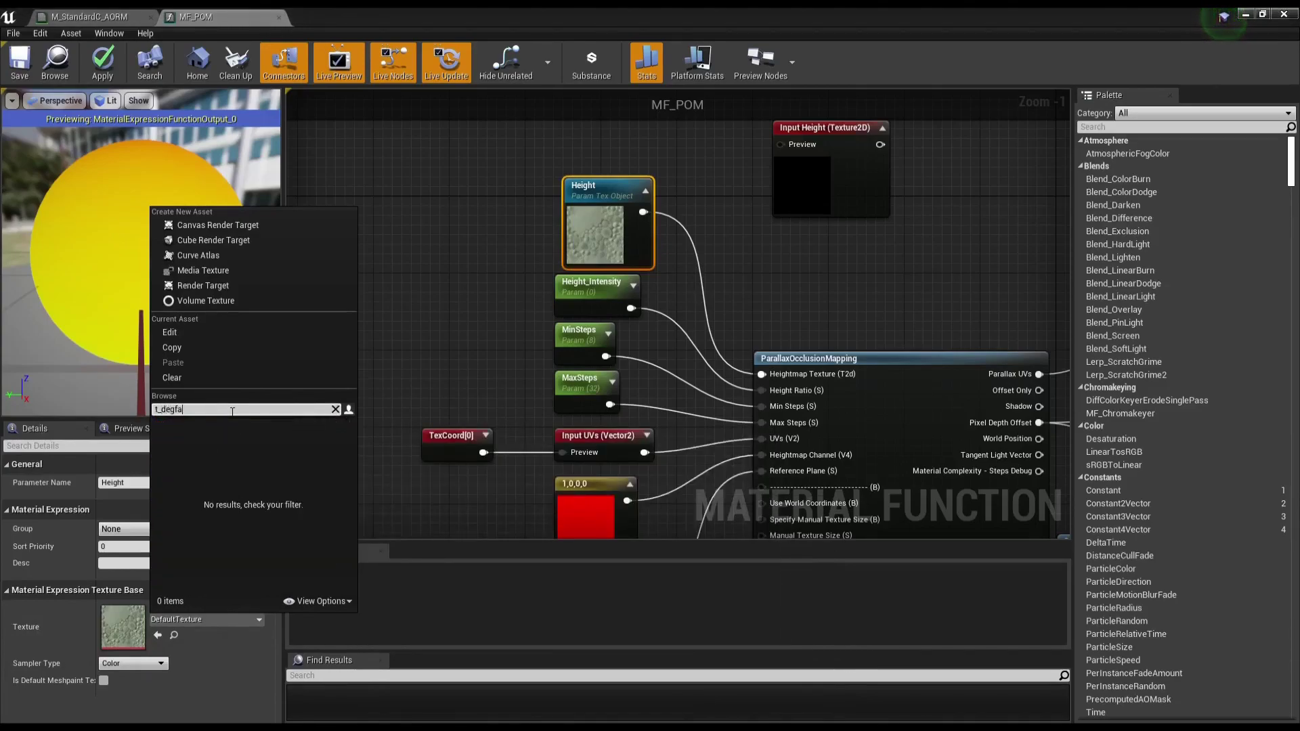
{"action": "key", "text": "BackSpace"}
{"action": "key", "text": "BackSpace"}
{"action": "key", "text": "BackSpace"}
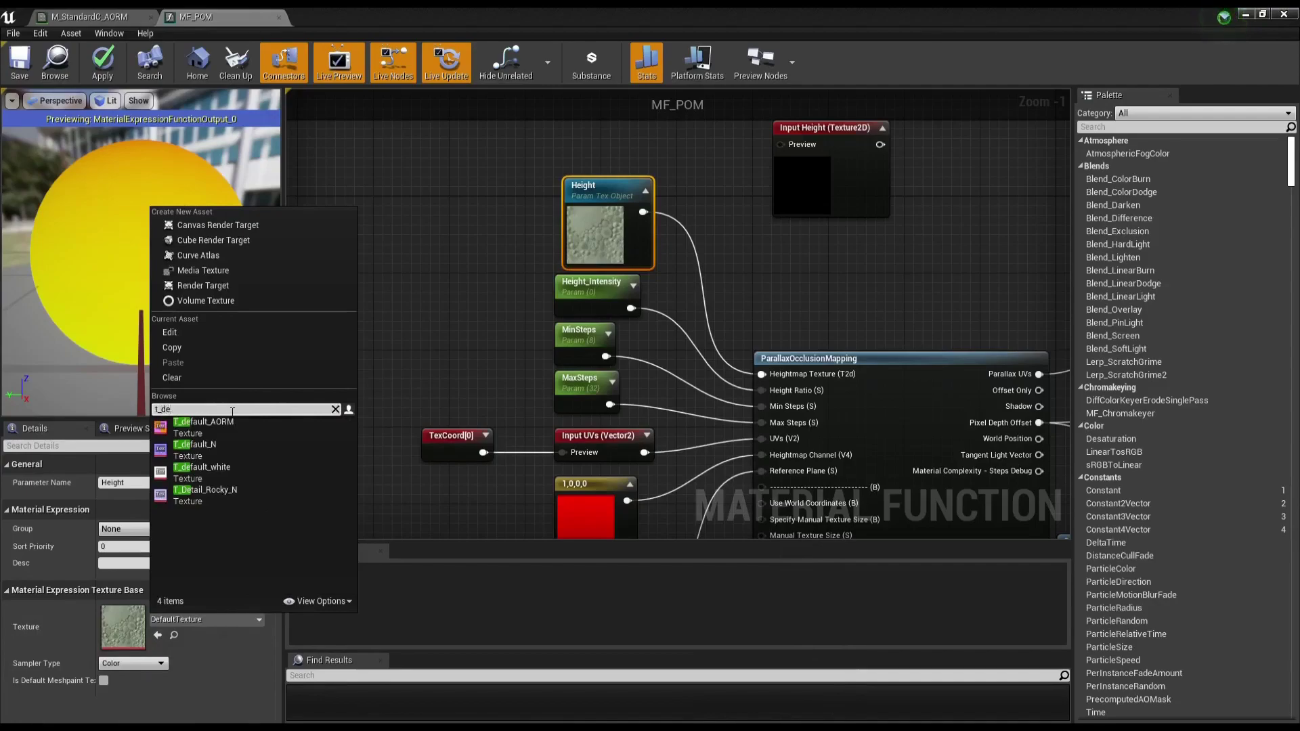
{"action": "left_click", "coordinate": [200, 425]}
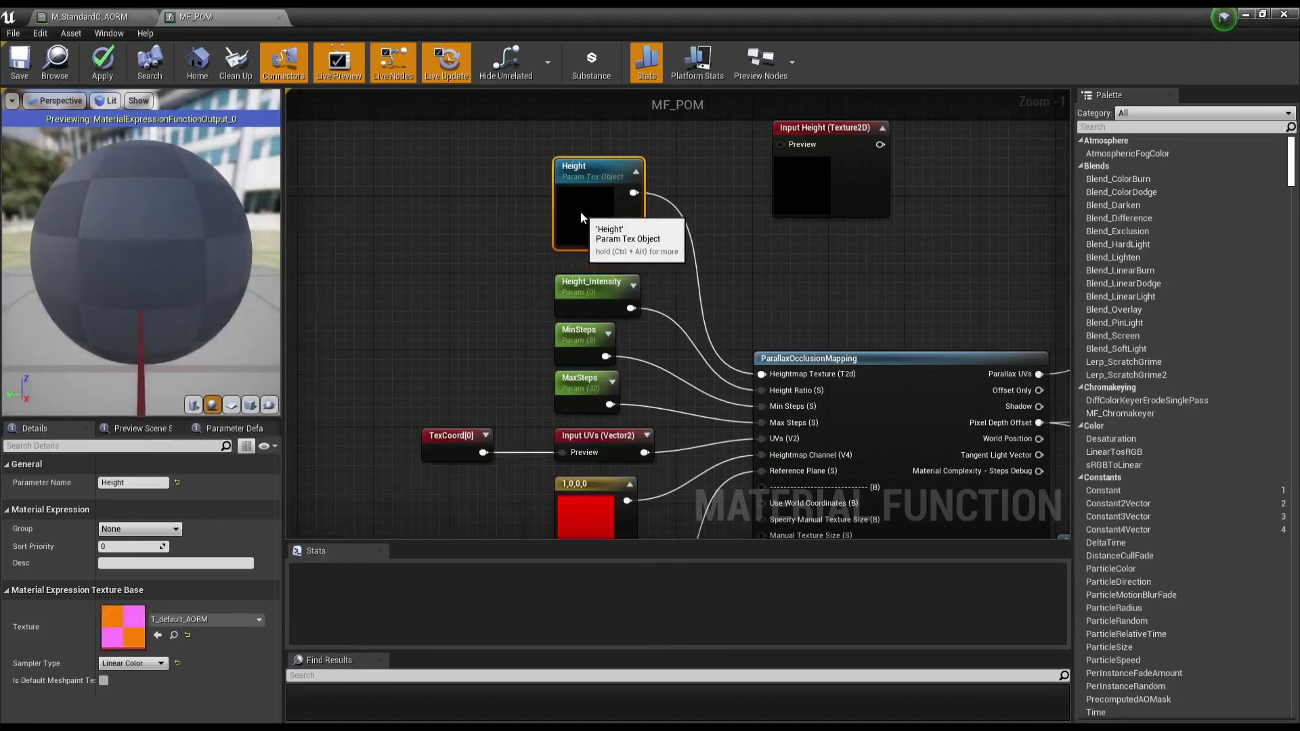
{"action": "scroll", "coordinate": [595, 245], "scroll_direction": "down", "scroll_amount": 2}
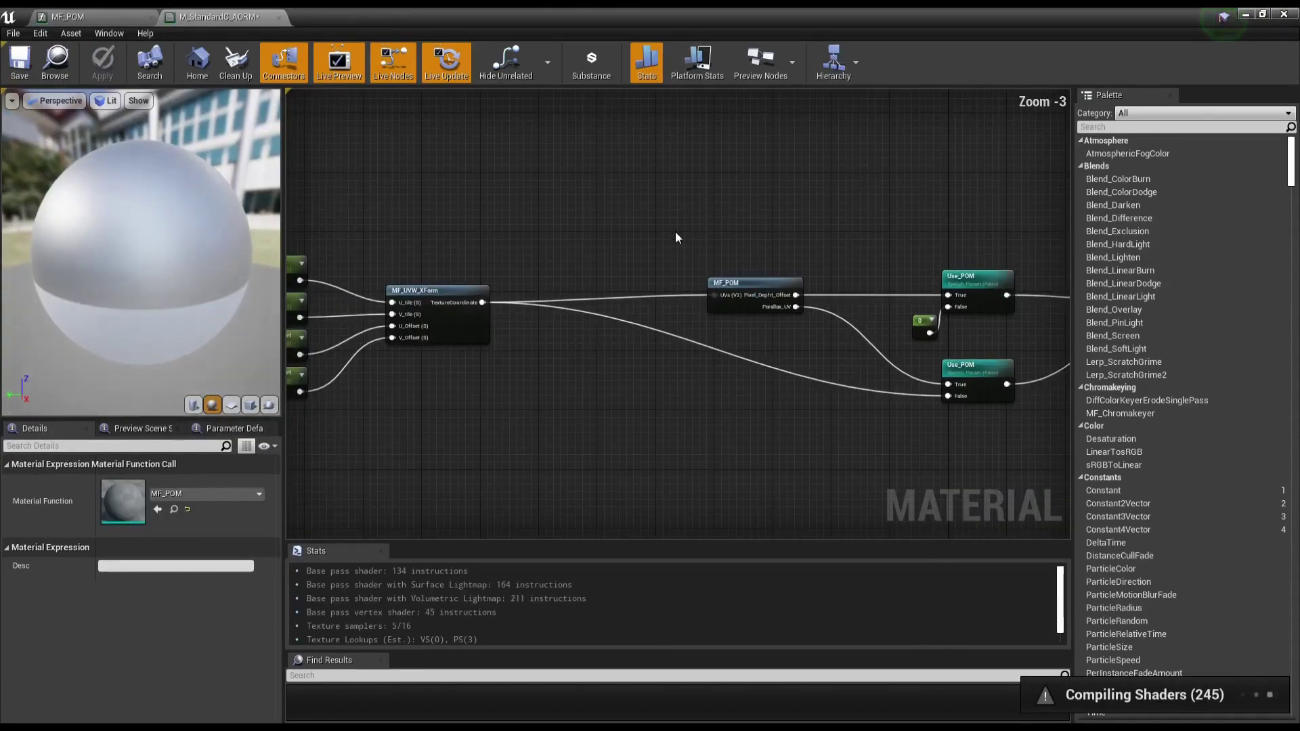
Step: Look over the M_StandardC_AORM node chain, then close that material's editor
{"action": "mouse_move", "coordinate": [749, 267]}
{"action": "right_mouse_down"}
{"action": "mouse_move", "coordinate": [503, 262]}
{"action": "mouse_move", "coordinate": [616, 268]}
{"action": "right_mouse_up"}
{"action": "scroll", "coordinate": [542, 262], "scroll_direction": "down", "scroll_amount": 1}
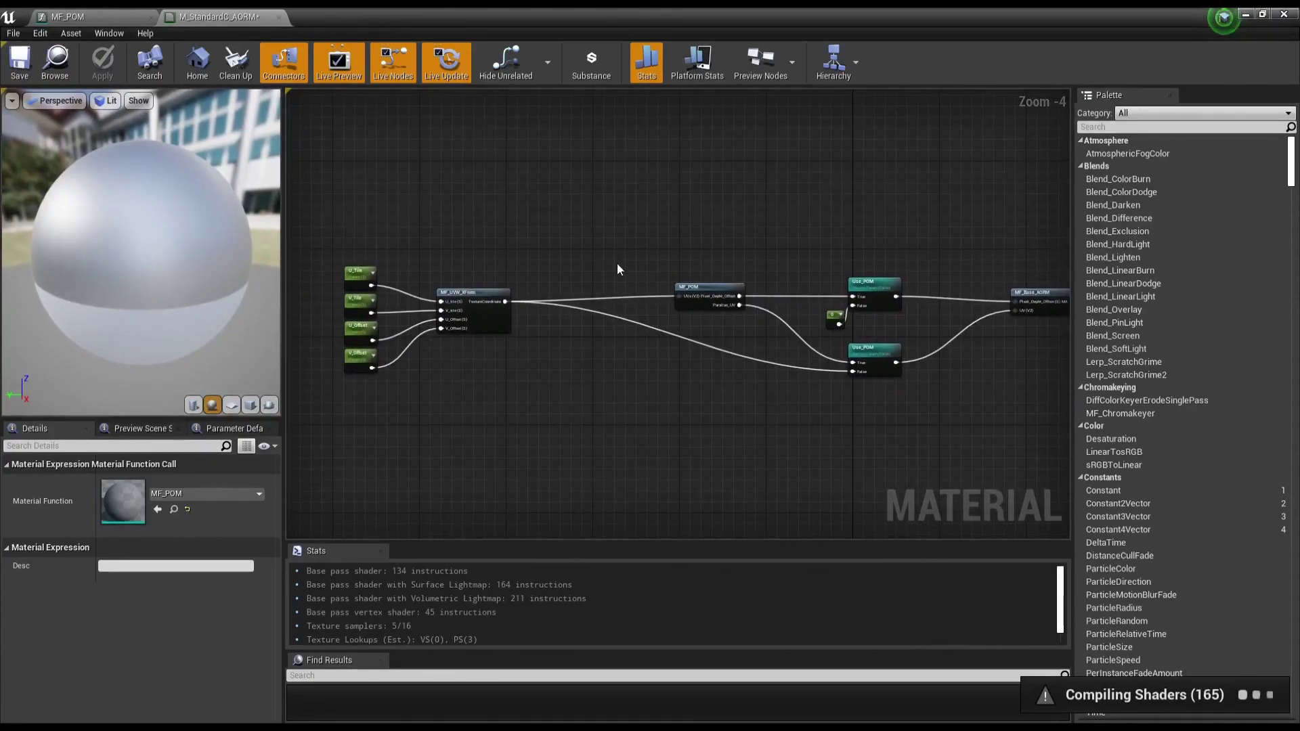
{"action": "mouse_move", "coordinate": [772, 237]}
{"action": "right_mouse_down"}
{"action": "mouse_move", "coordinate": [719, 233]}
{"action": "mouse_move", "coordinate": [689, 280]}
{"action": "right_mouse_up"}
{"action": "scroll", "coordinate": [719, 235], "scroll_direction": "down", "scroll_amount": 2}
{"action": "scroll", "coordinate": [729, 253], "scroll_direction": "up", "scroll_amount": 1}
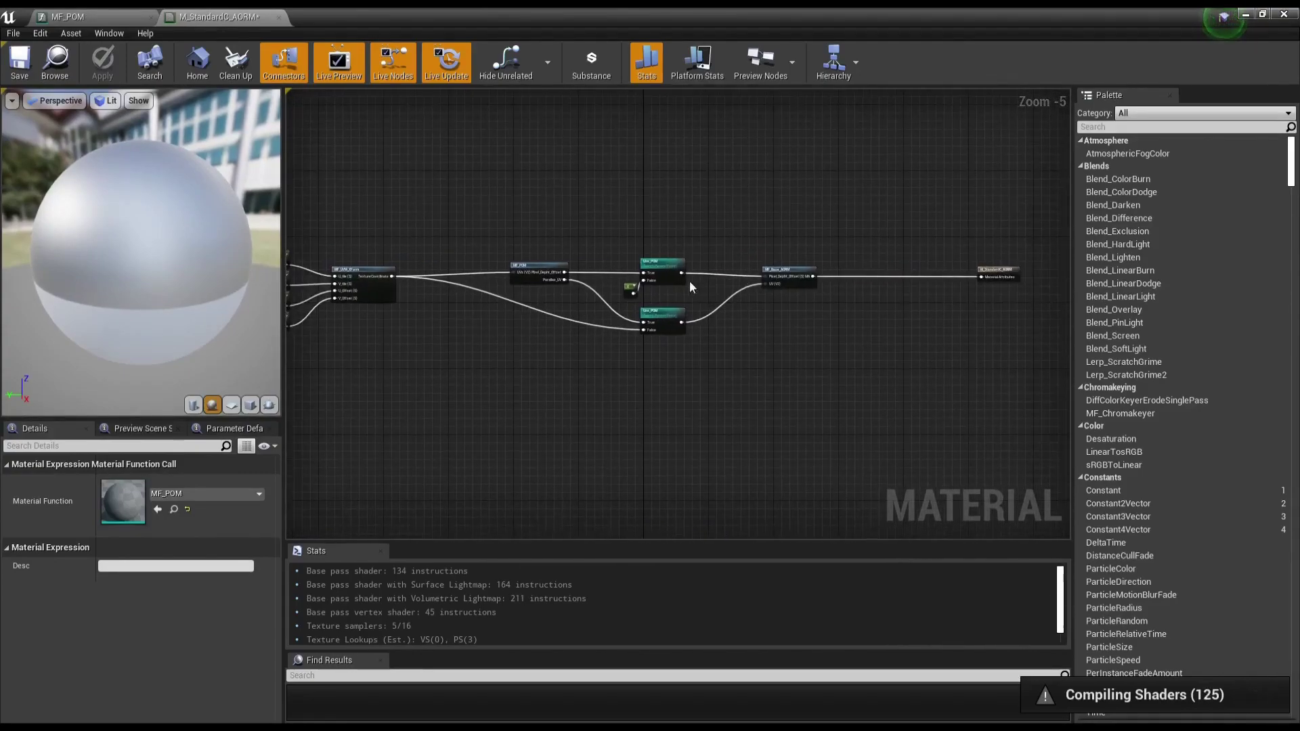
{"action": "right_click_drag", "start_coordinate": [543, 279], "coordinate": [617, 281]}
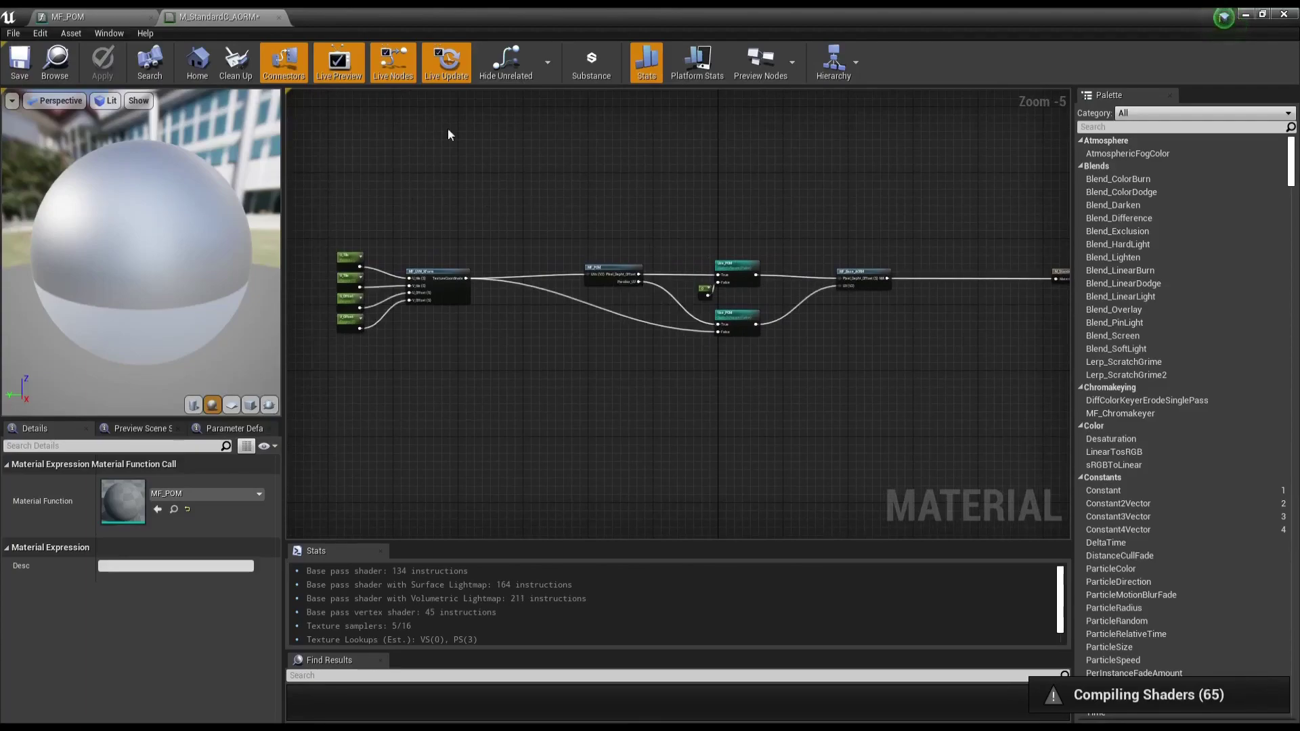
{"action": "left_click", "coordinate": [280, 16]}
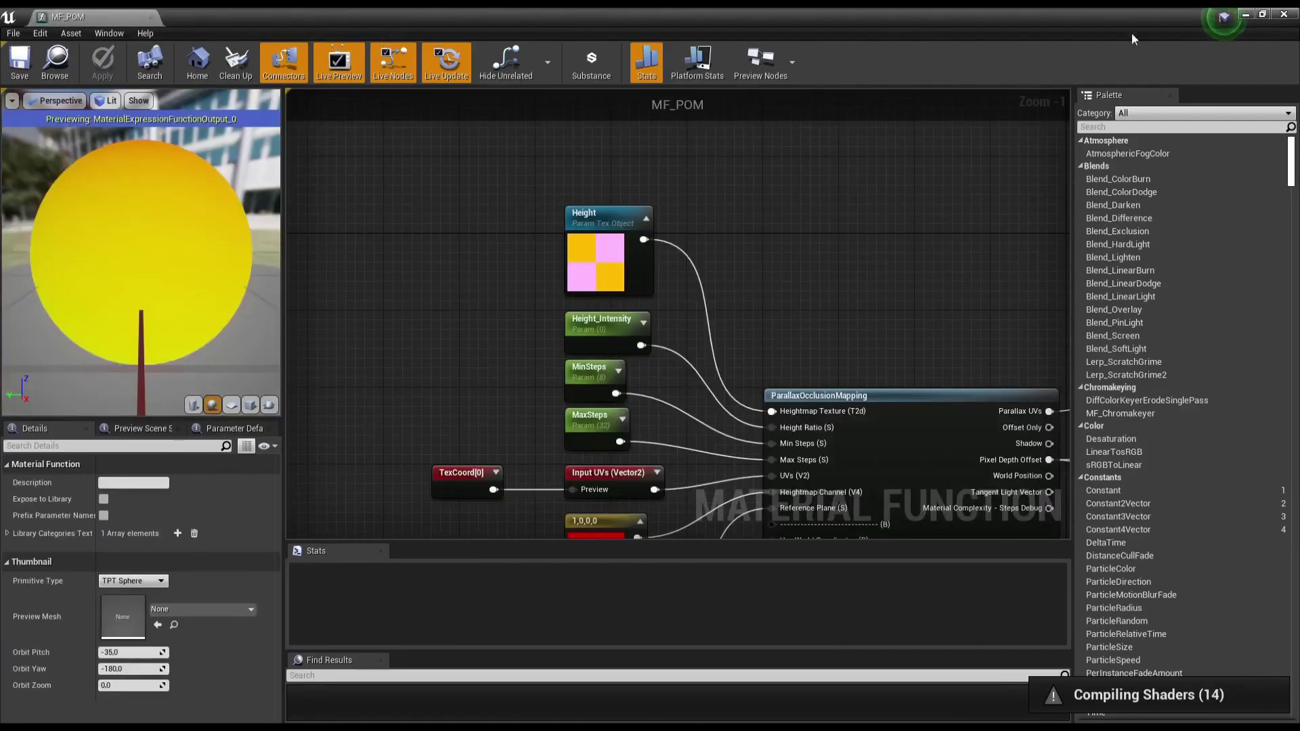
Step: Close MF_POM, hide redirectors in the Materials folder filters, and bring up M_StandardC_AORM's actions
{"action": "left_click", "coordinate": [1285, 14]}
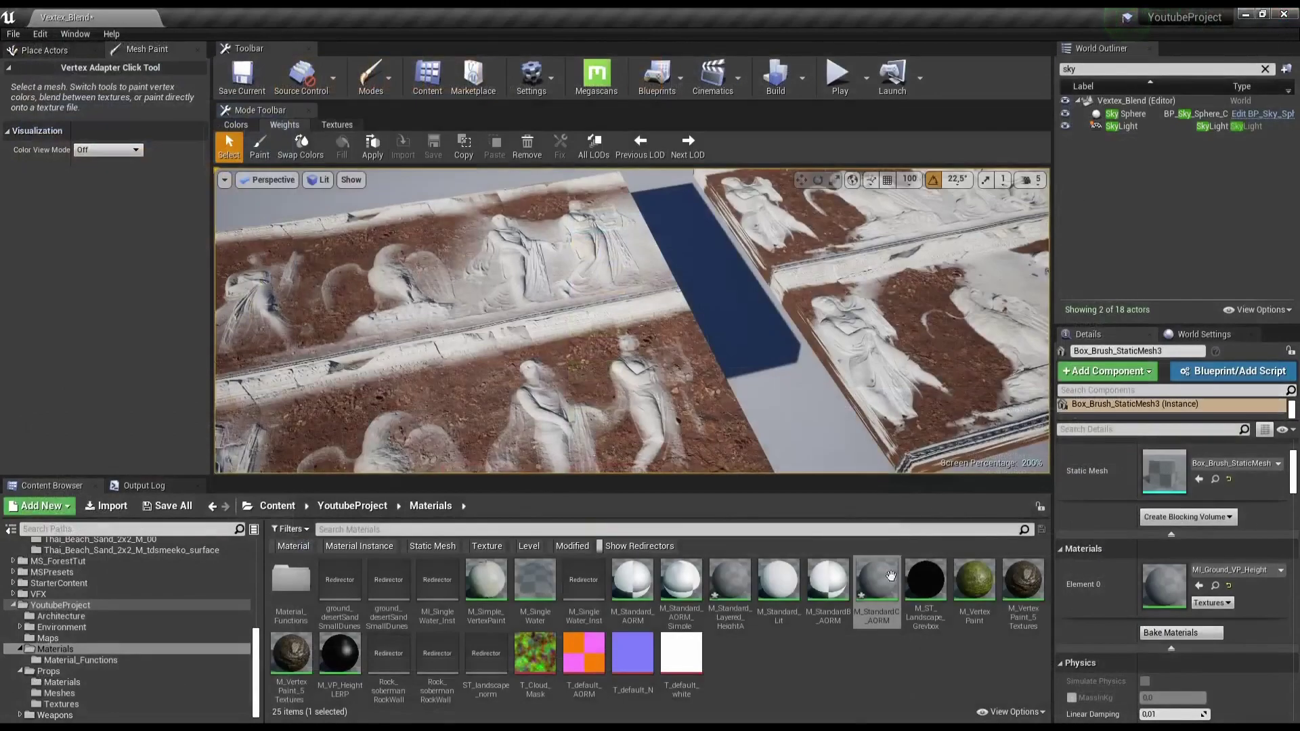
{"action": "right_click", "coordinate": [878, 590]}
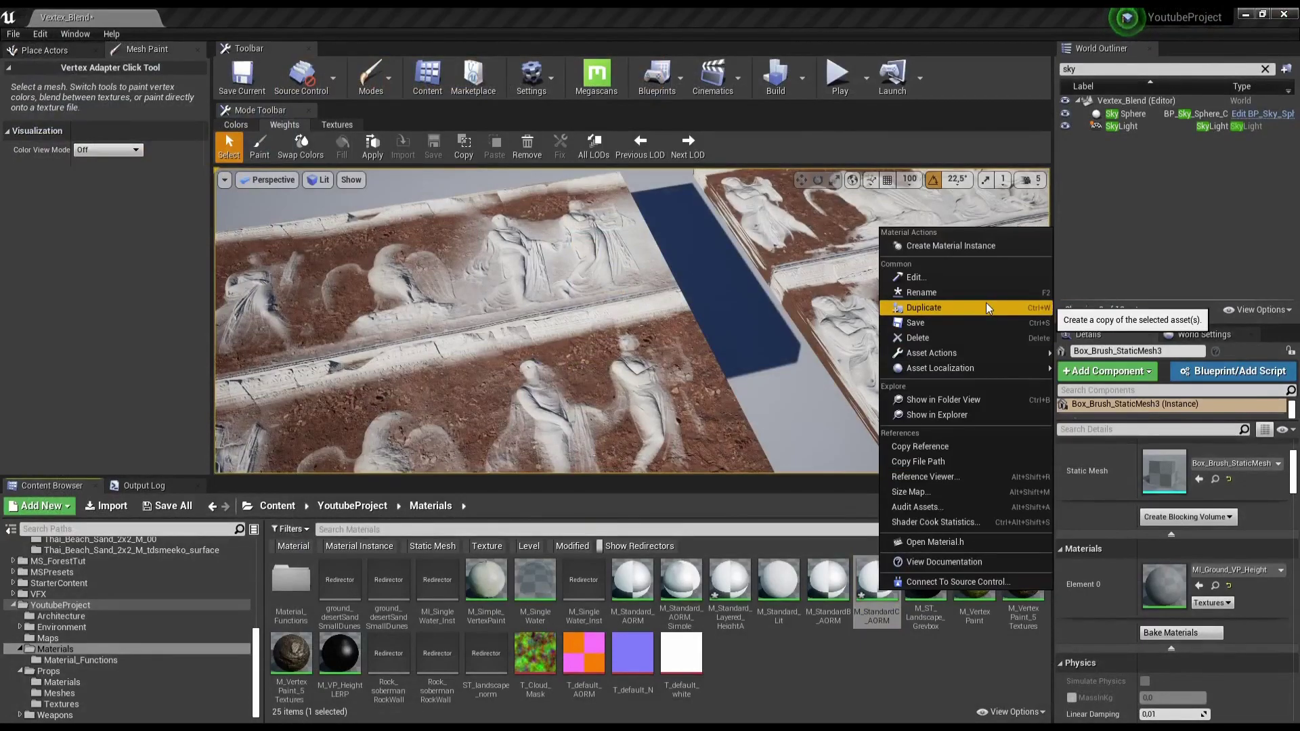
{"action": "left_click", "coordinate": [291, 529]}
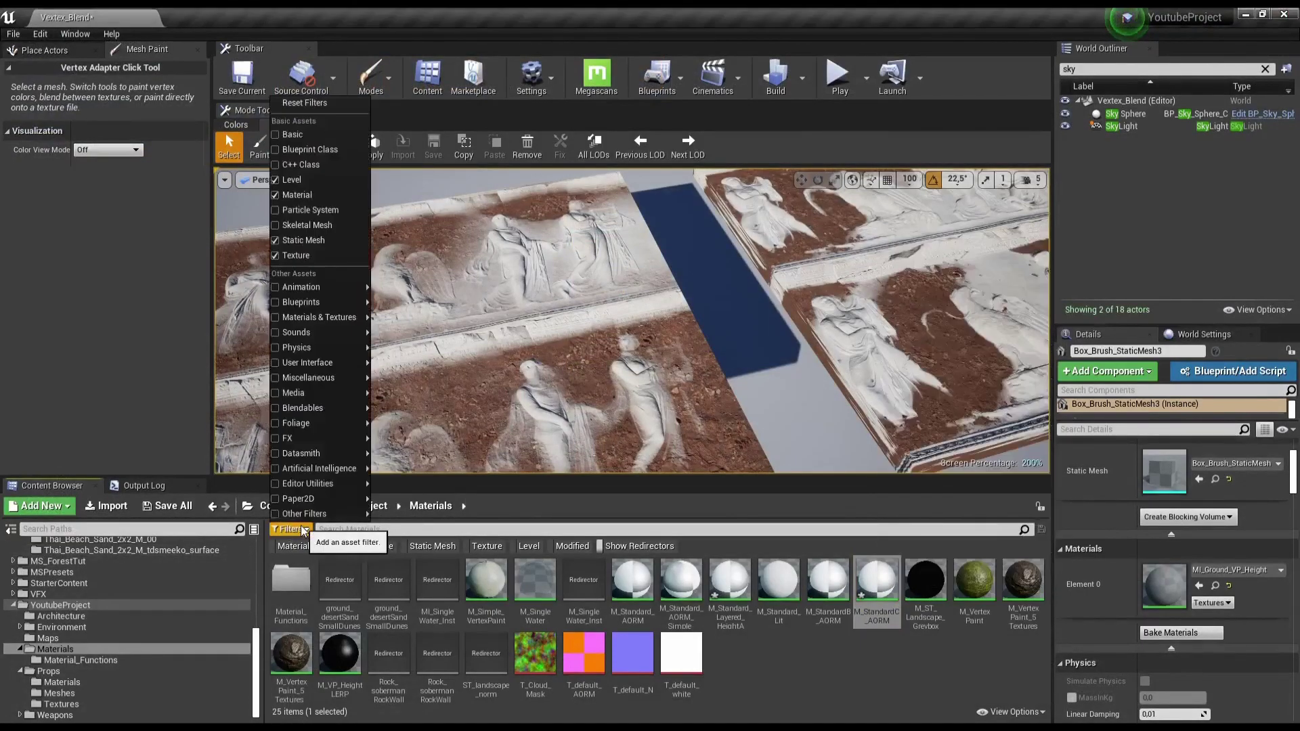
{"action": "mouse_move", "coordinate": [335, 518]}
{"action": "left_click", "coordinate": [413, 574]}
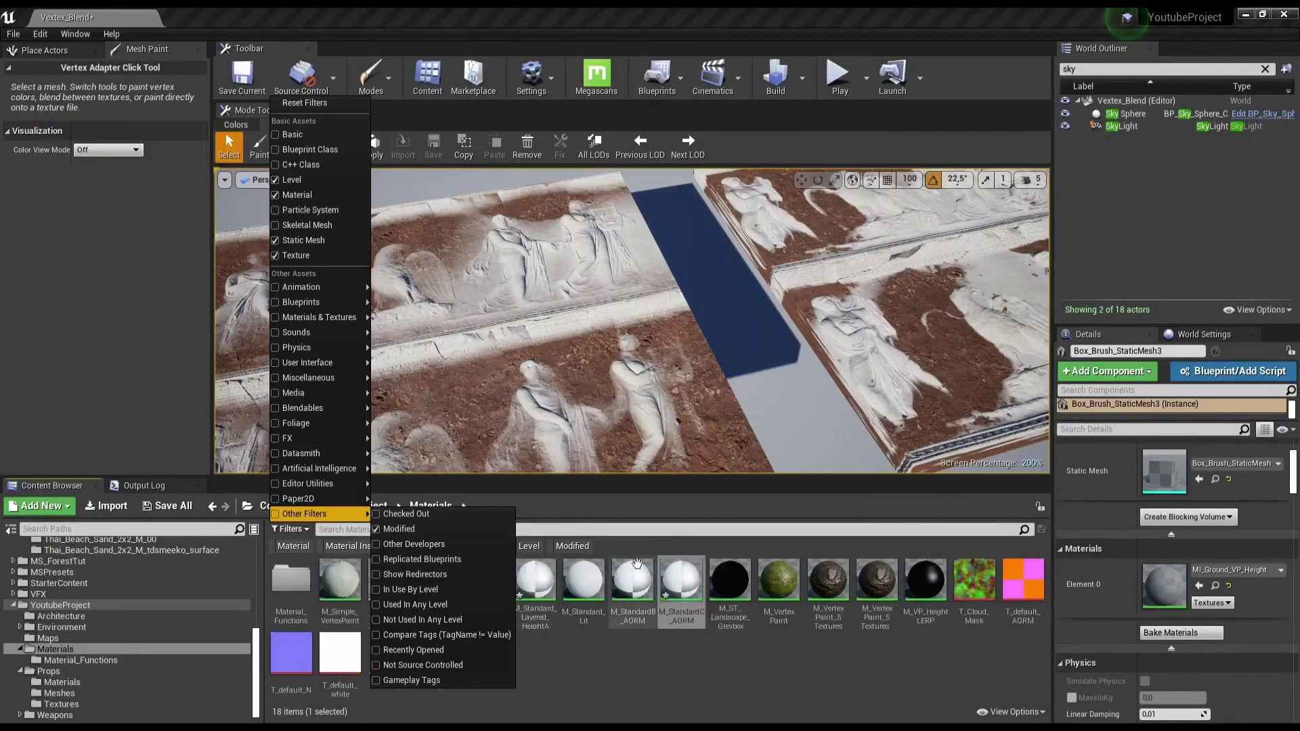
{"action": "left_click", "coordinate": [592, 662]}
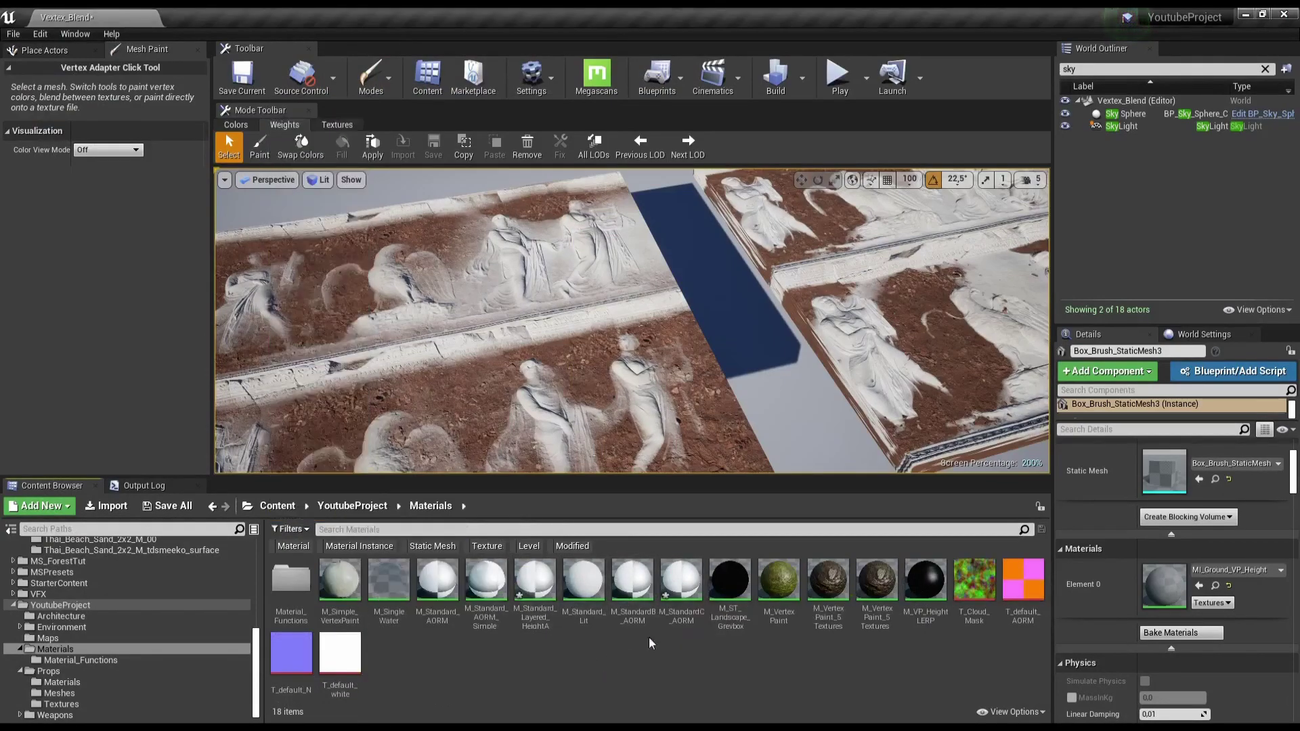
{"action": "left_click", "coordinate": [674, 619]}
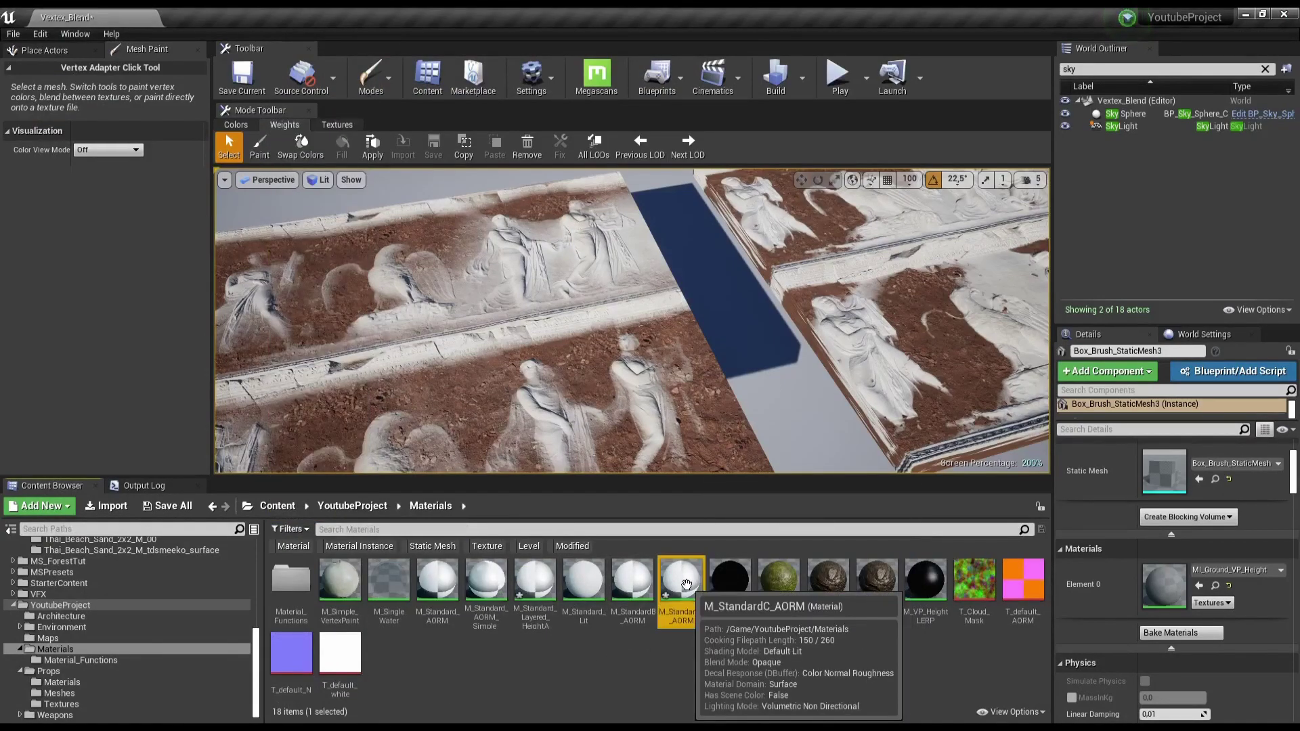
{"action": "right_click", "coordinate": [674, 619]}
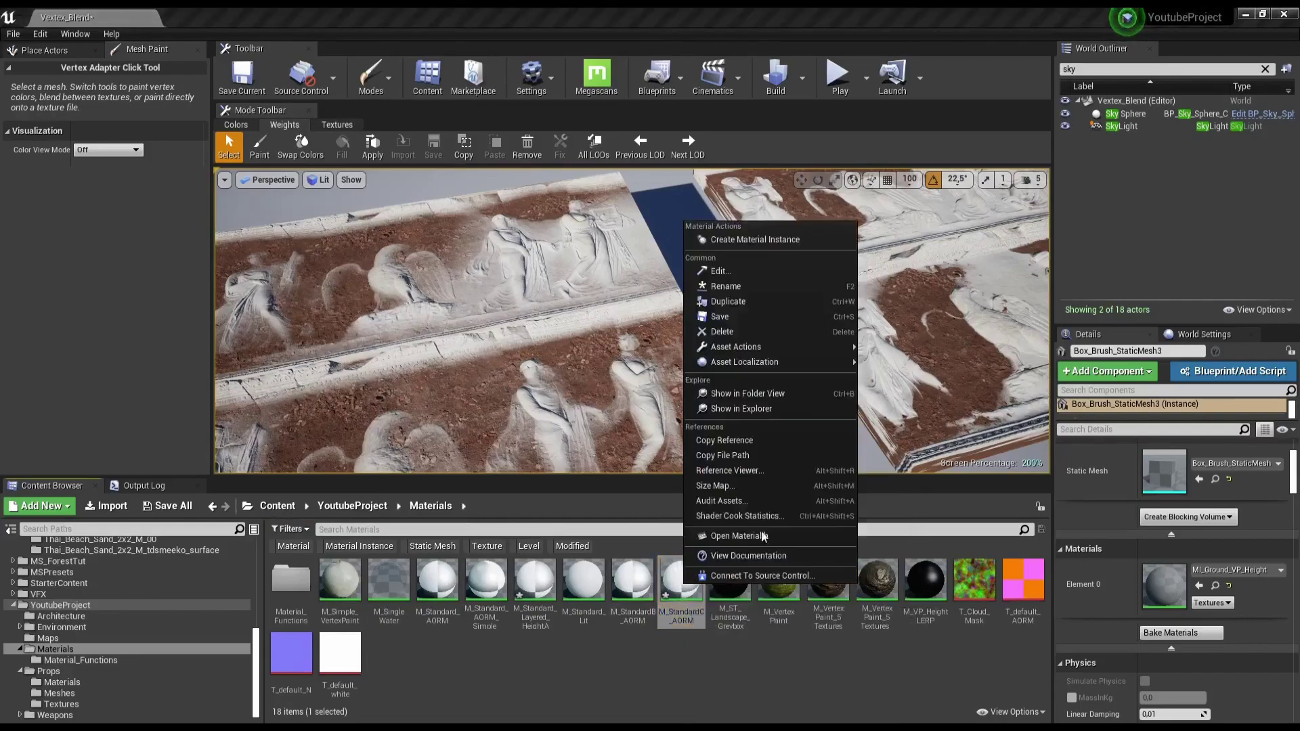
Step: Duplicate M_StandardC_AORM as M_Standard_Layered_HeightB, then select the neighbouring relief slab
{"action": "left_click", "coordinate": [801, 303]}
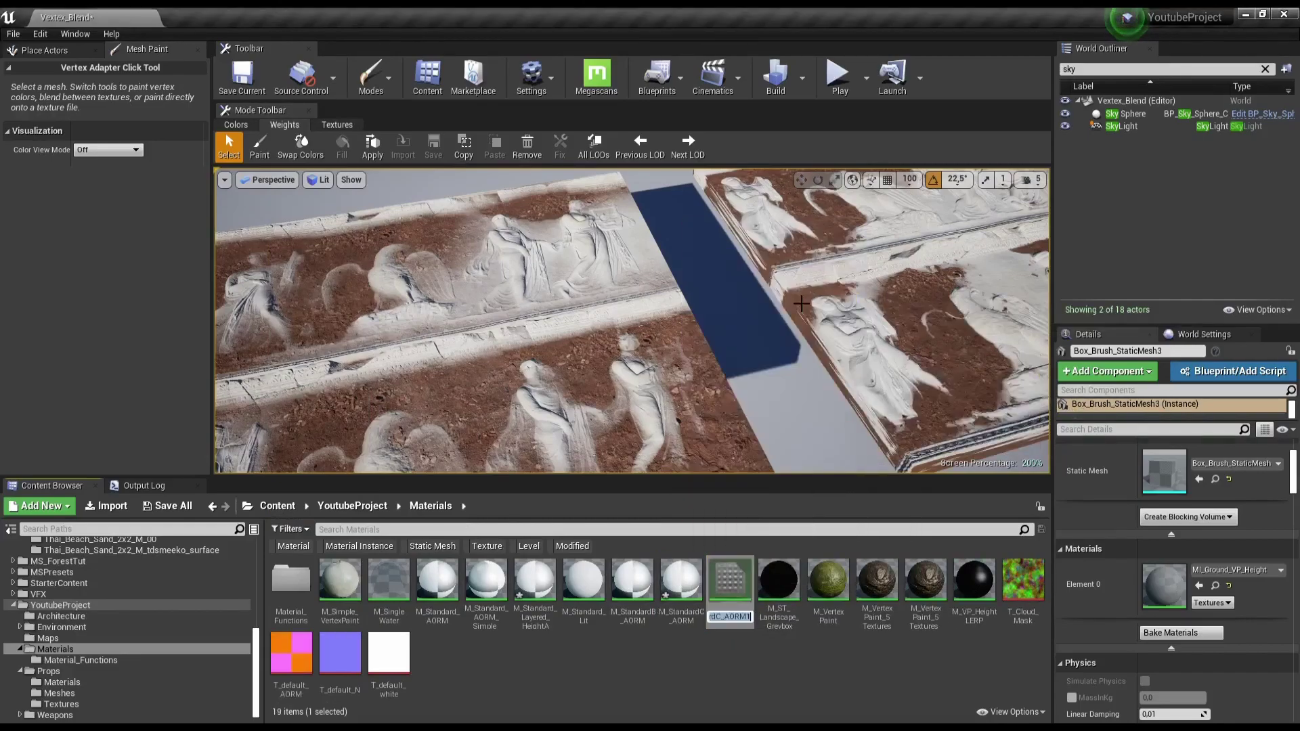
{"action": "type", "text": "M"}
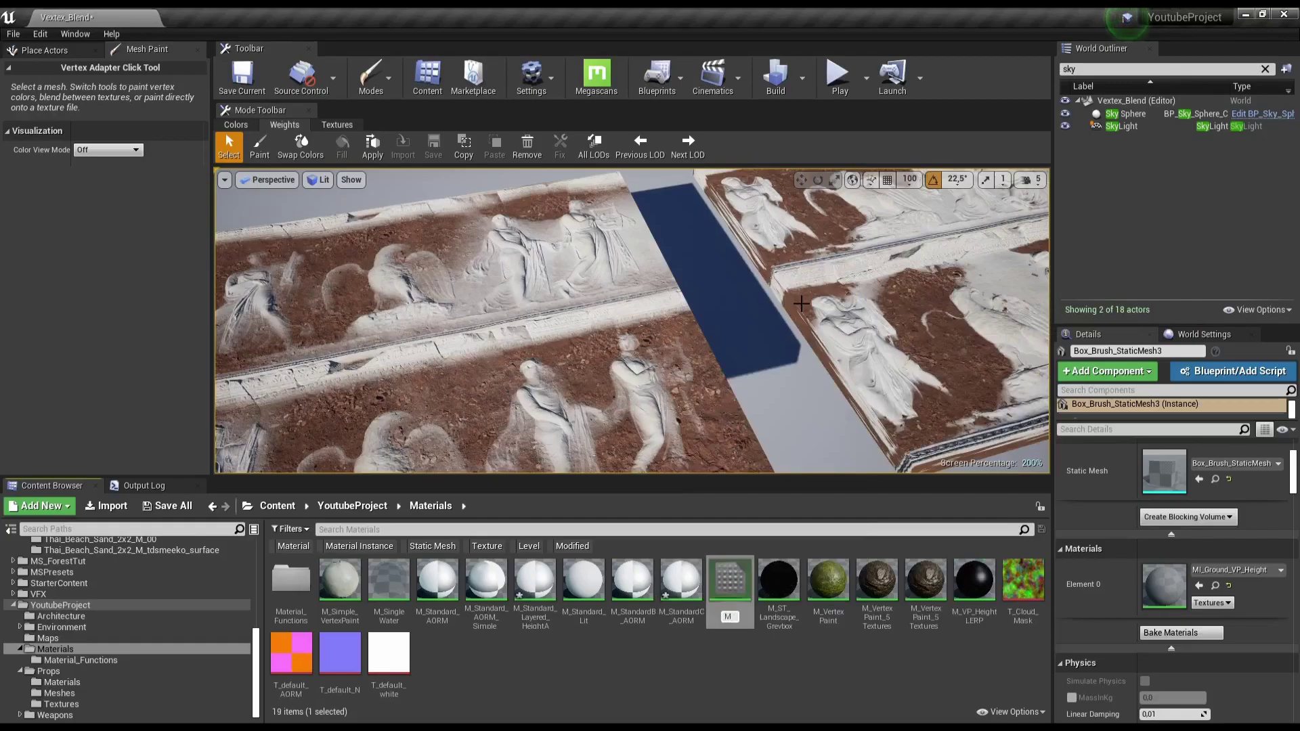
{"action": "type", "text": "_Stand"}
{"action": "type", "text": "ard_"}
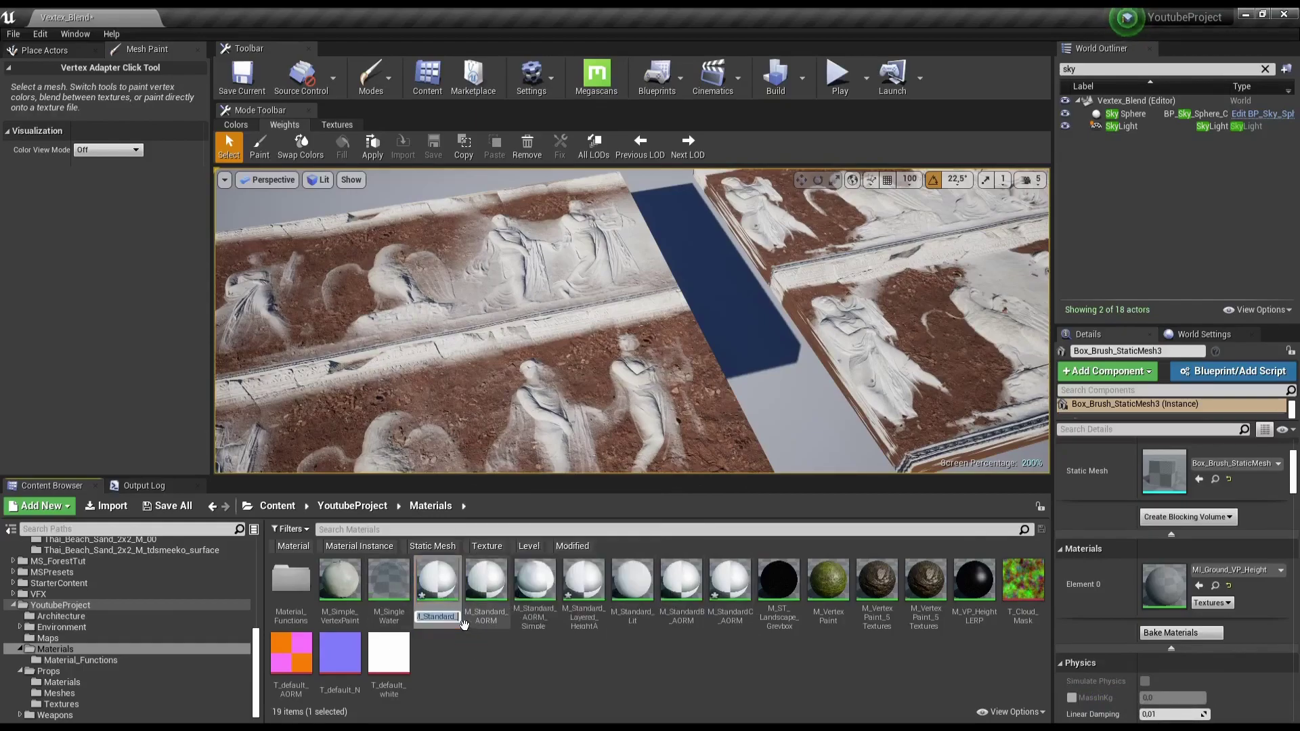
{"action": "left_click", "coordinate": [447, 616]}
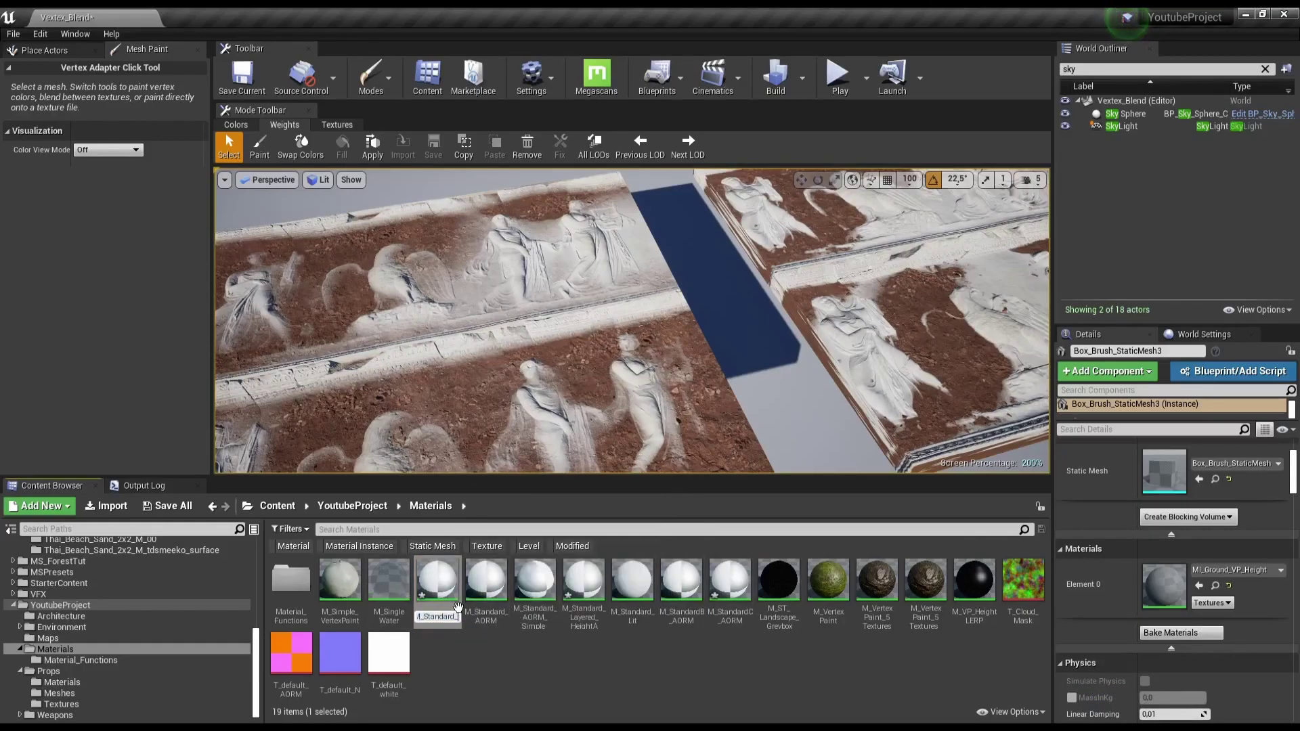
{"action": "type", "text": "Layered"}
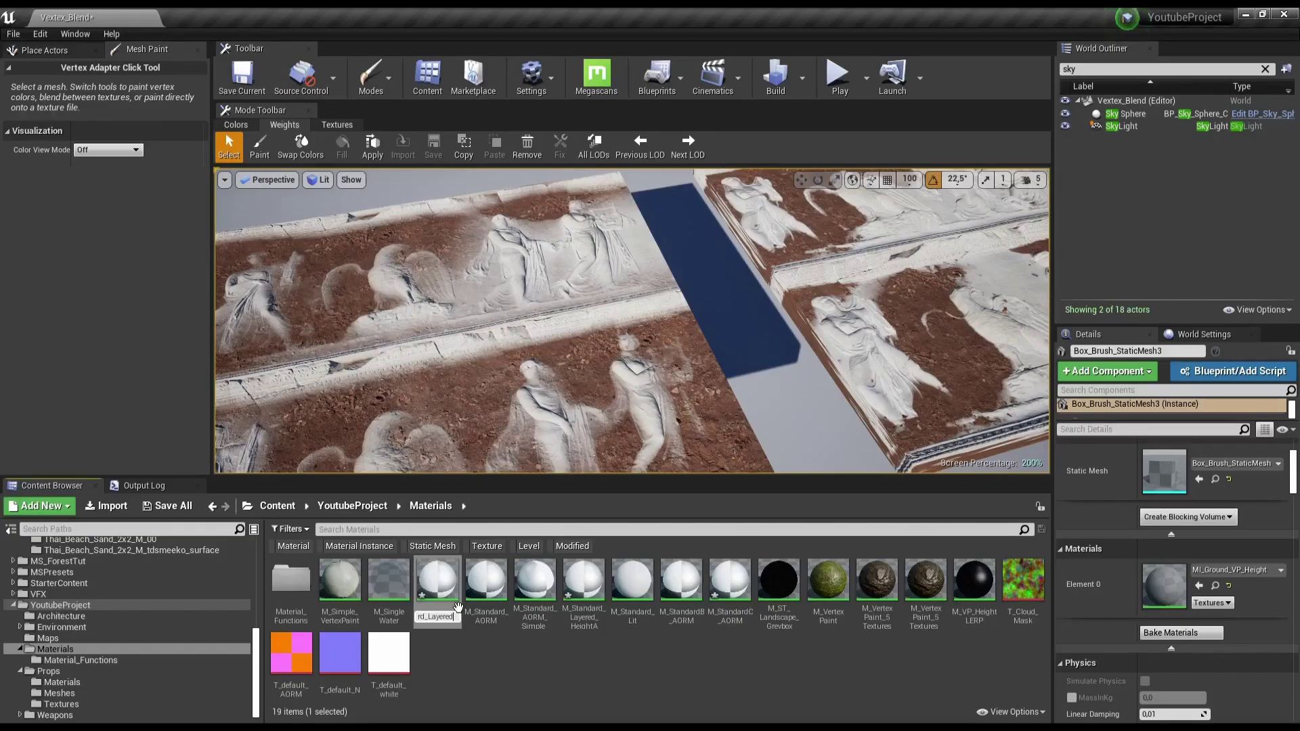
{"action": "type", "text": "_"}
{"action": "type", "text": "Height"}
{"action": "type", "text": "B"}
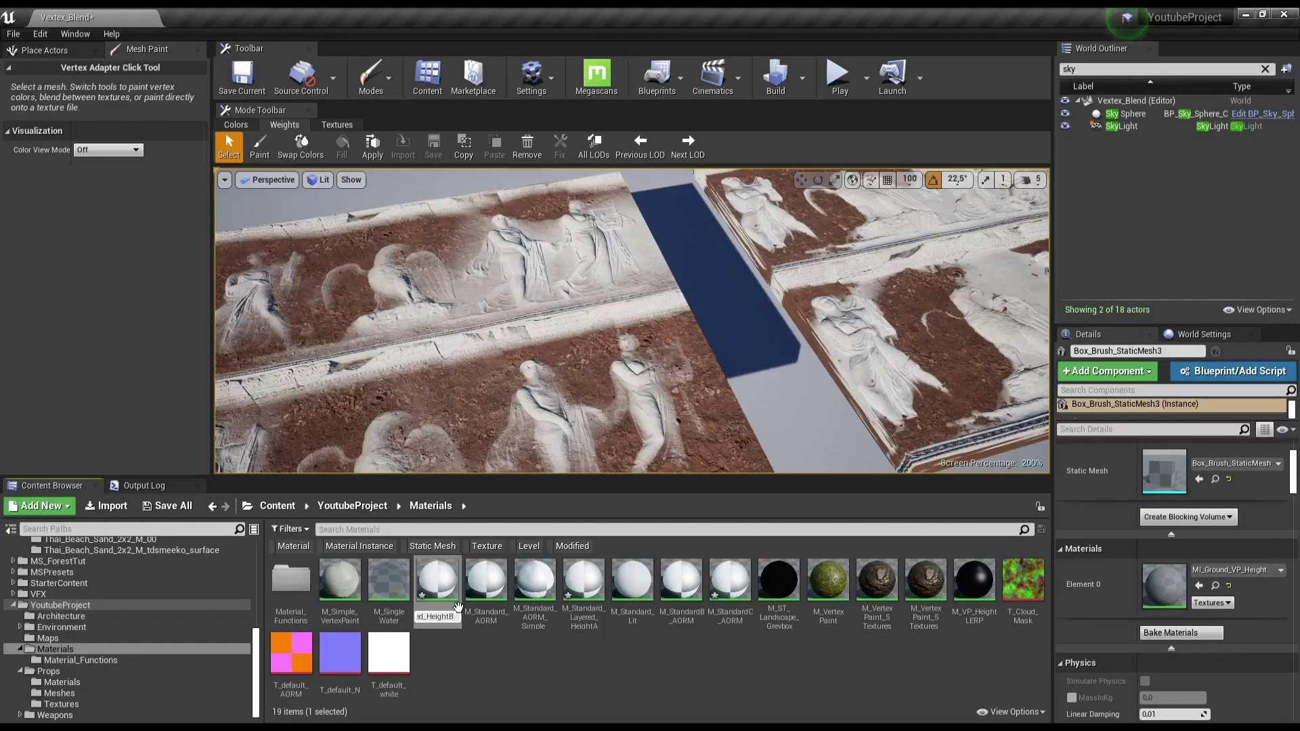
{"action": "key", "text": "Return"}
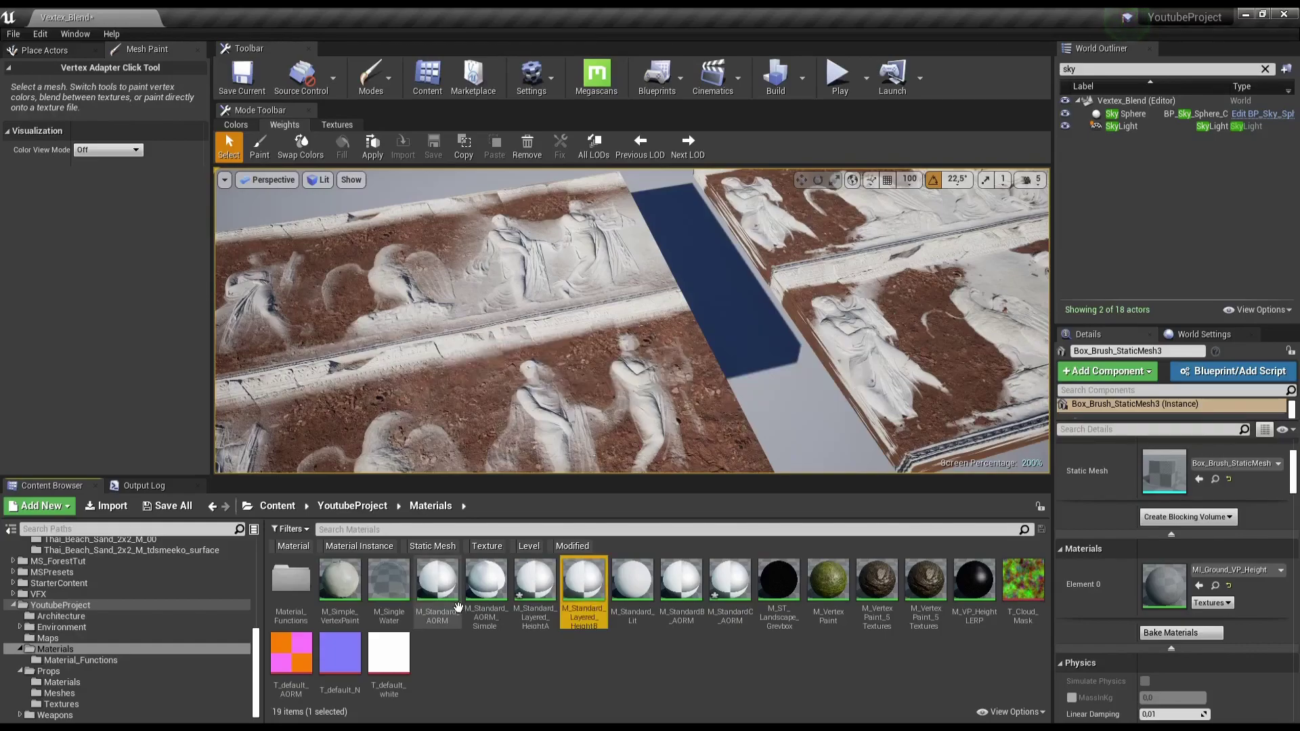
{"action": "mouse_move", "coordinate": [541, 318]}
{"action": "right_mouse_down"}
{"action": "mouse_move", "coordinate": [677, 318]}
{"action": "mouse_move", "coordinate": [644, 301]}
{"action": "mouse_move", "coordinate": [677, 301]}
{"action": "right_mouse_up"}
{"action": "left_click", "coordinate": [643, 301]}
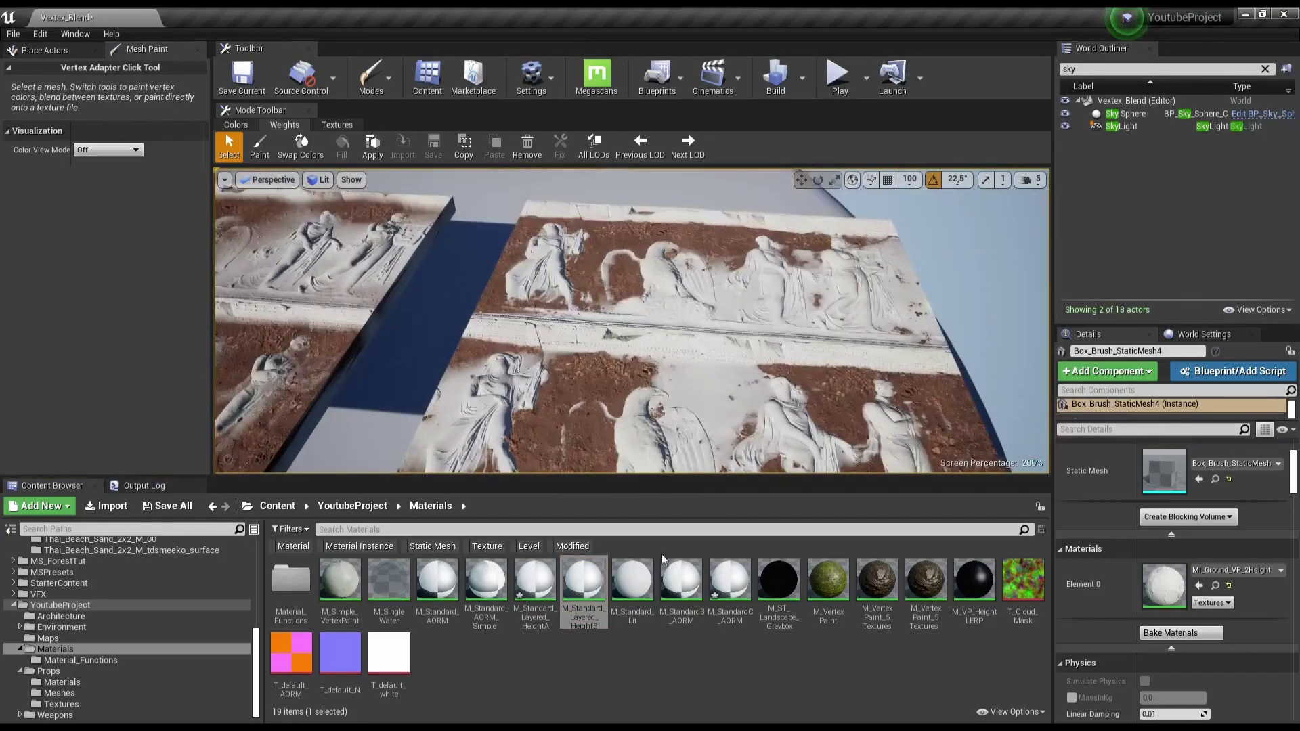
Step: Open M_Standard_Layered_HeightB and shift the tiling parameters and MF_UVW_XForm to the right
{"action": "double_click", "coordinate": [591, 585]}
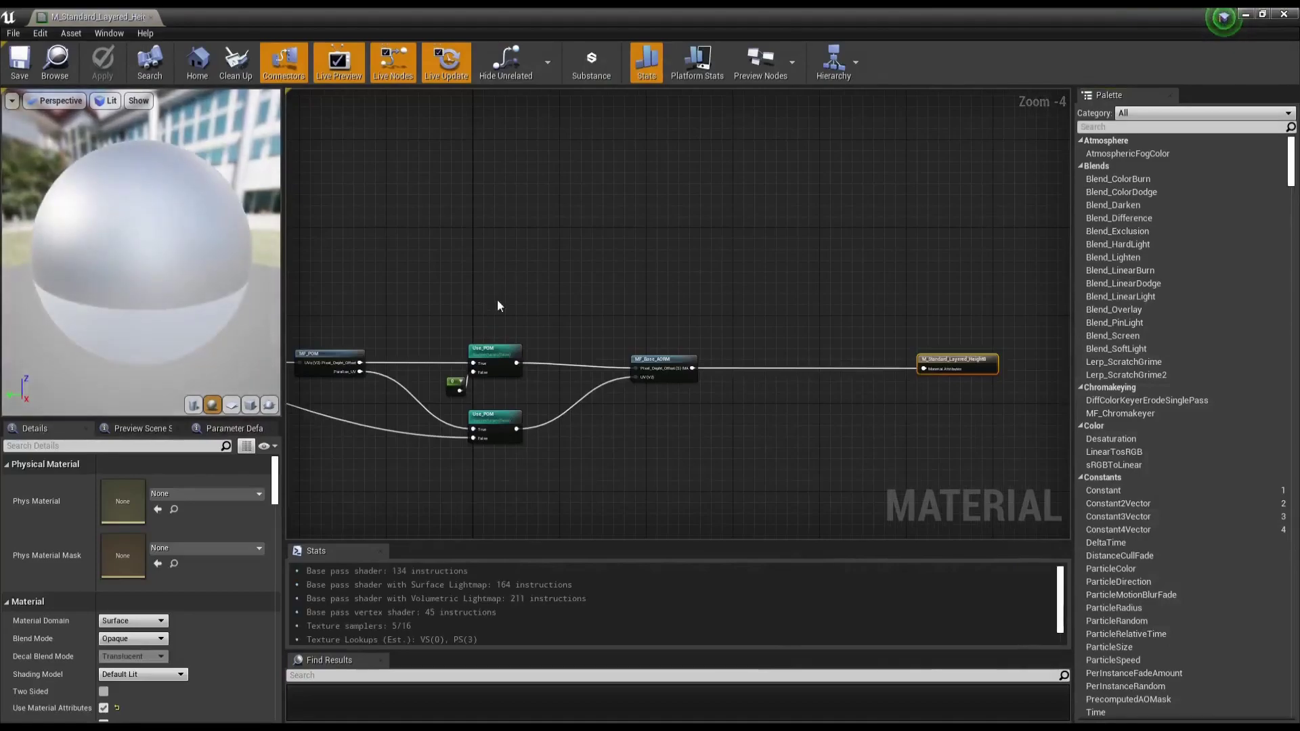
{"action": "right_click_drag", "start_coordinate": [513, 284], "coordinate": [922, 223]}
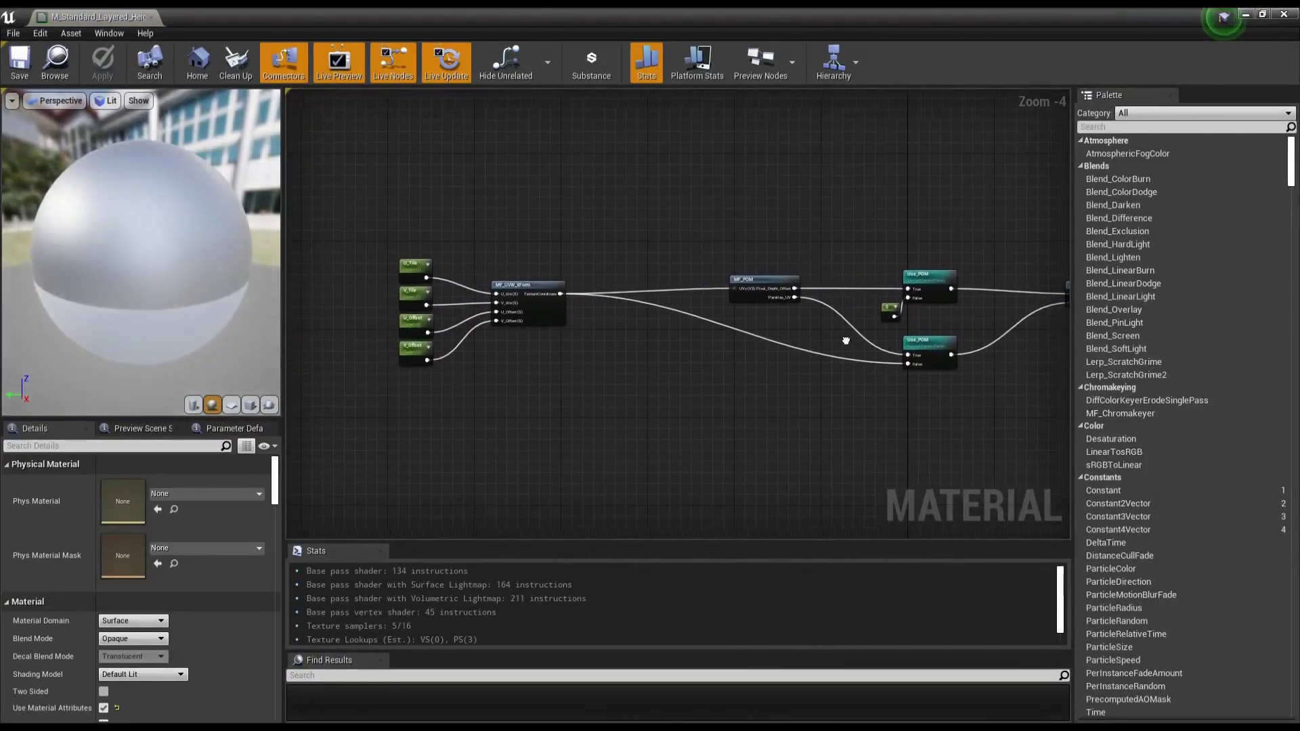
{"action": "right_click_drag", "start_coordinate": [847, 339], "coordinate": [785, 332]}
{"action": "left_click_drag", "start_coordinate": [313, 245], "coordinate": [501, 421]}
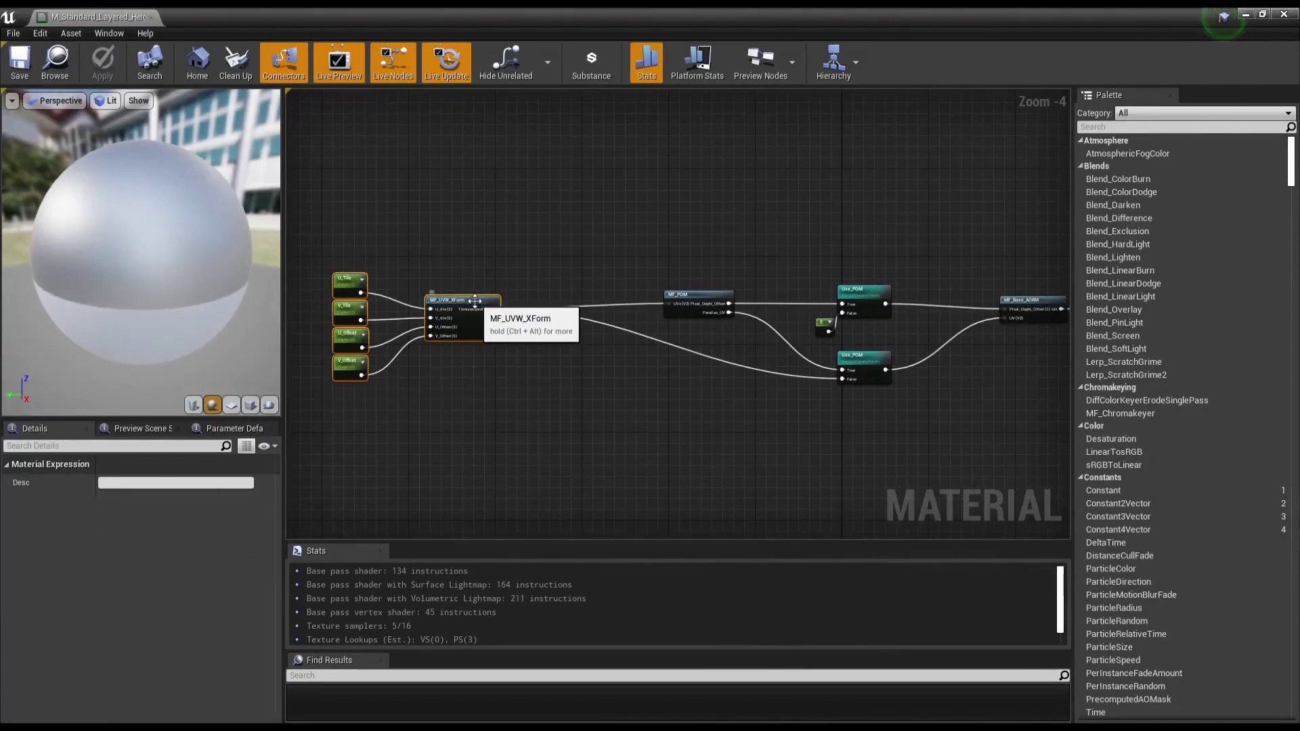
{"action": "left_click_drag", "start_coordinate": [479, 306], "coordinate": [571, 301]}
{"action": "scroll", "coordinate": [721, 378], "scroll_direction": "up", "scroll_amount": 2}
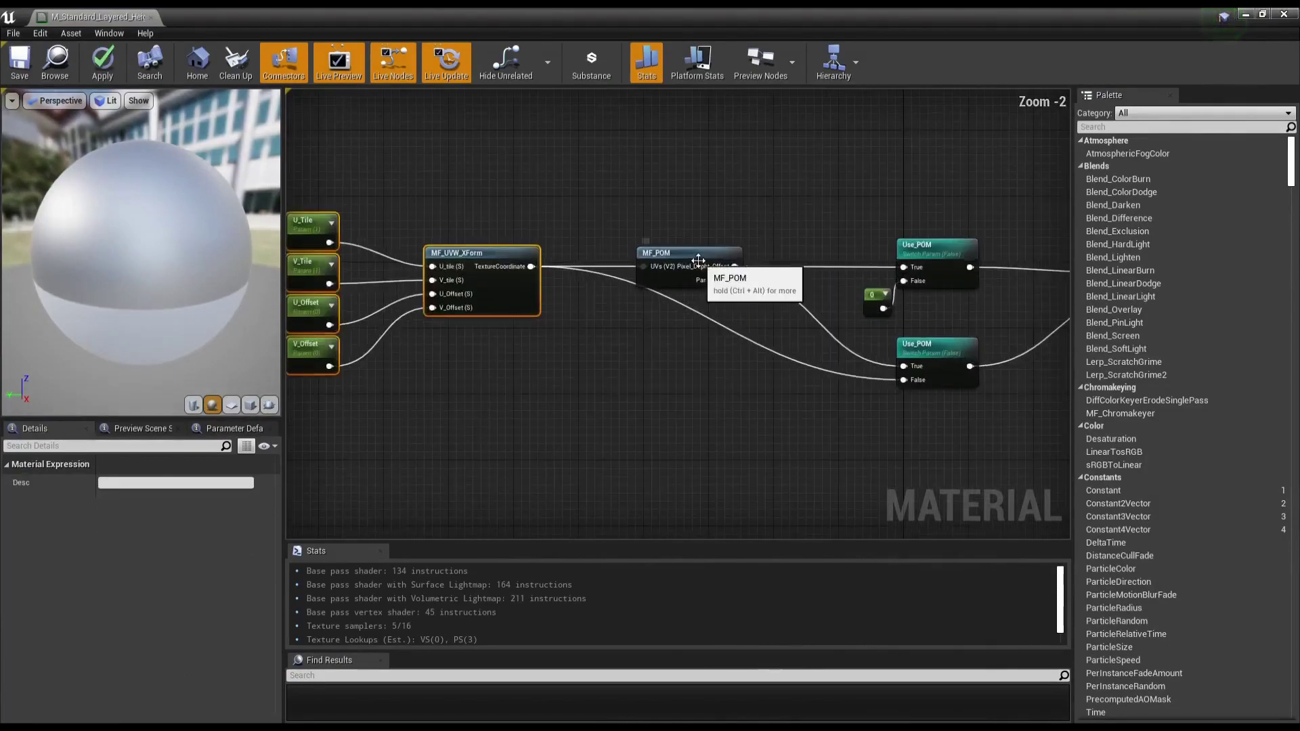
{"action": "left_click", "coordinate": [744, 257]}
Step: Reselect the tiling nodes and MF_POM, then pan across to MF_Base_AORM and nudge it
{"action": "right_click_drag", "start_coordinate": [673, 368], "coordinate": [771, 366]}
{"action": "left_click_drag", "start_coordinate": [366, 170], "coordinate": [528, 382]}
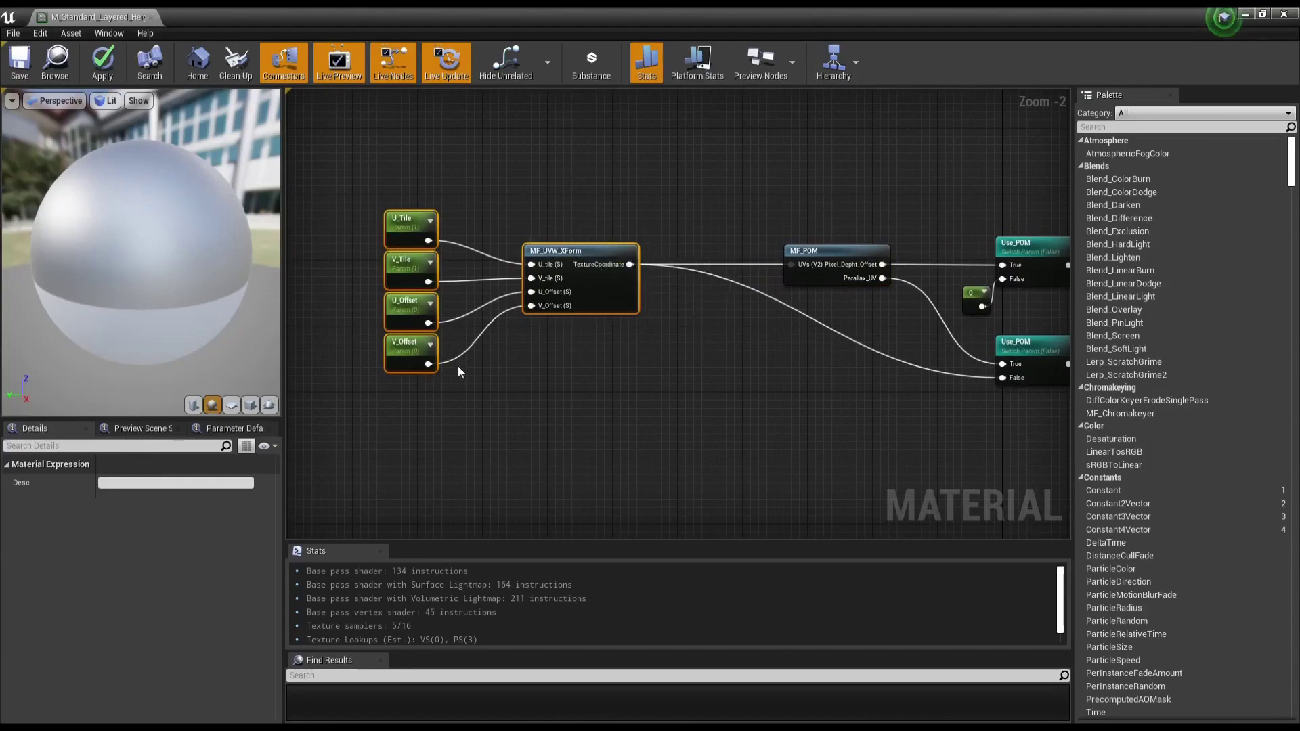
{"action": "right_click_drag", "start_coordinate": [1013, 421], "coordinate": [559, 451]}
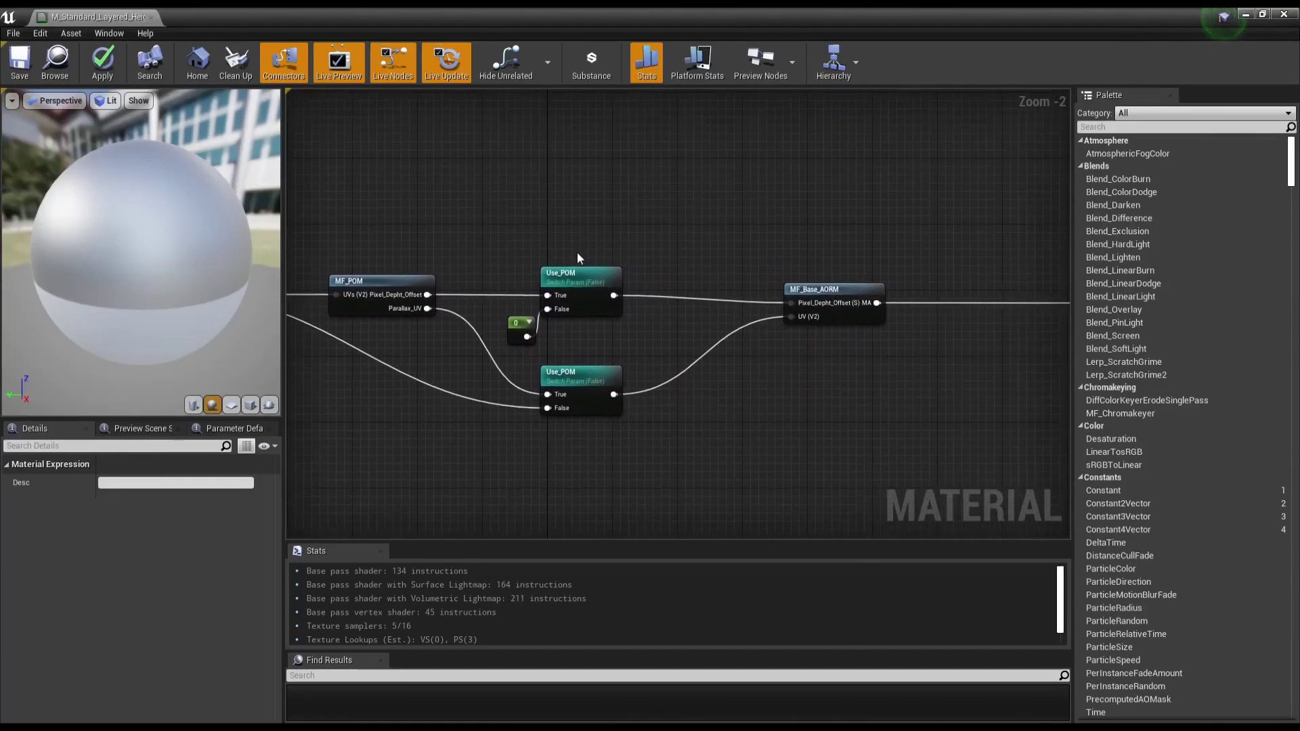
{"action": "left_click", "coordinate": [401, 287]}
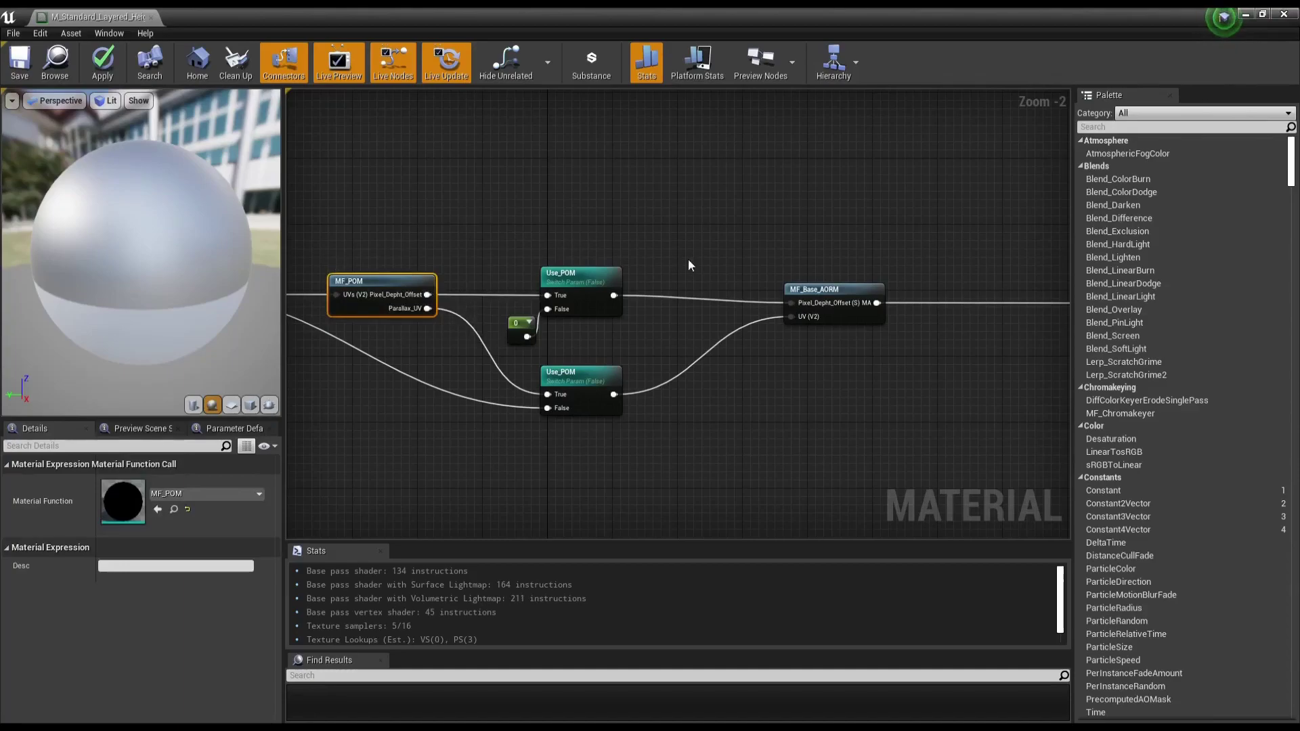
{"action": "right_click_drag", "start_coordinate": [688, 265], "coordinate": [474, 302]}
{"action": "left_click_drag", "start_coordinate": [584, 313], "coordinate": [591, 303]}
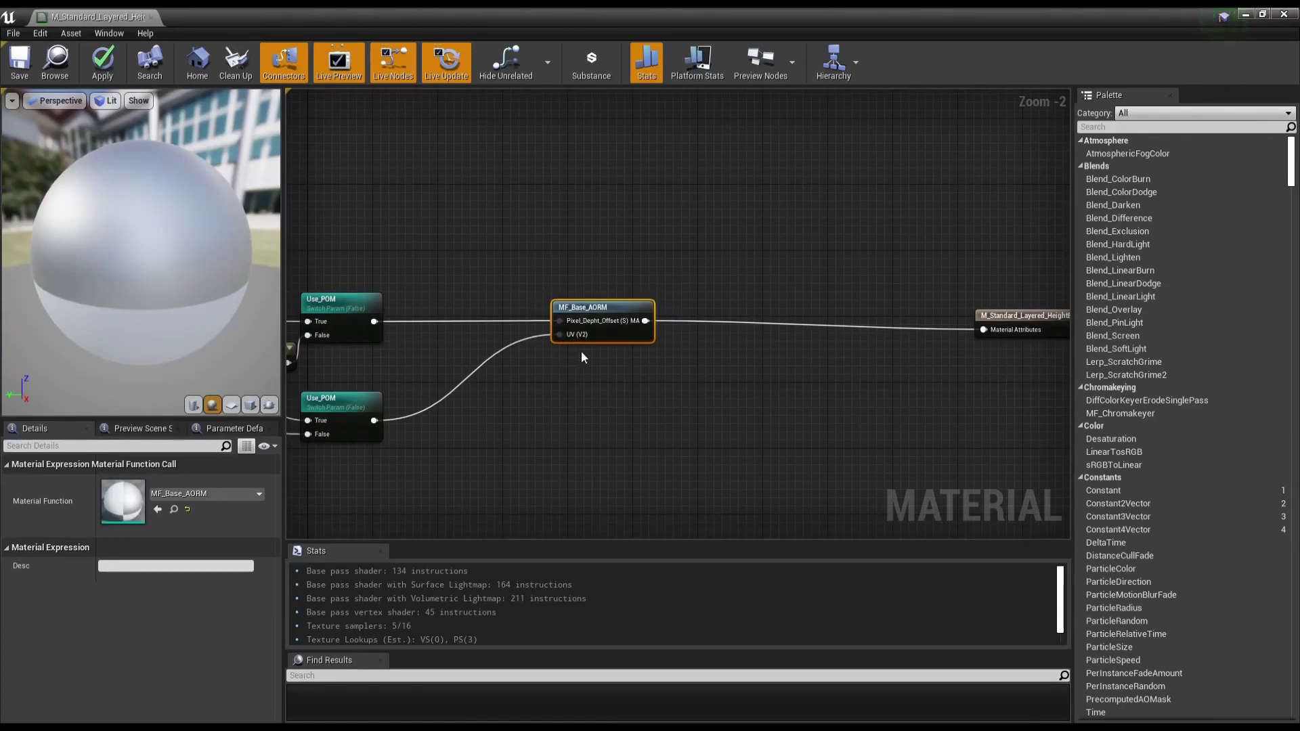
{"action": "double_click", "coordinate": [583, 323]}
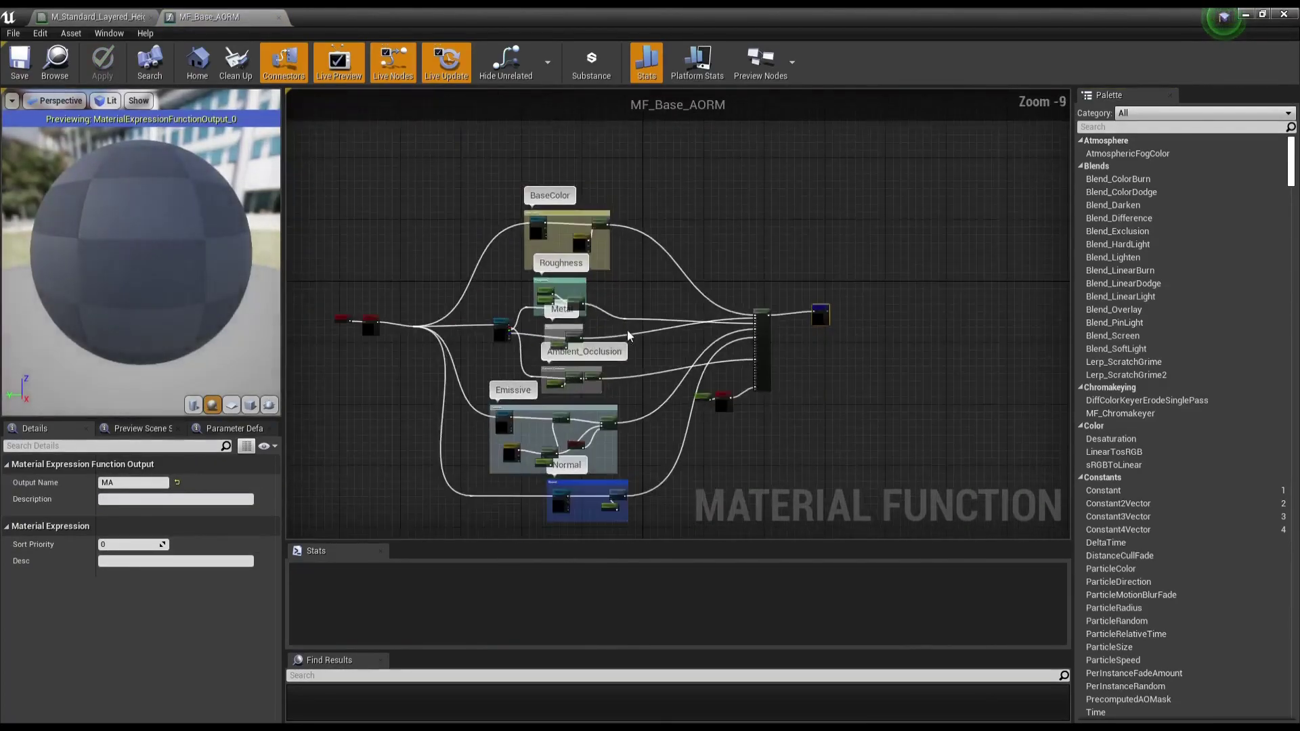
{"action": "scroll", "coordinate": [684, 291], "scroll_direction": "up", "scroll_amount": 2}
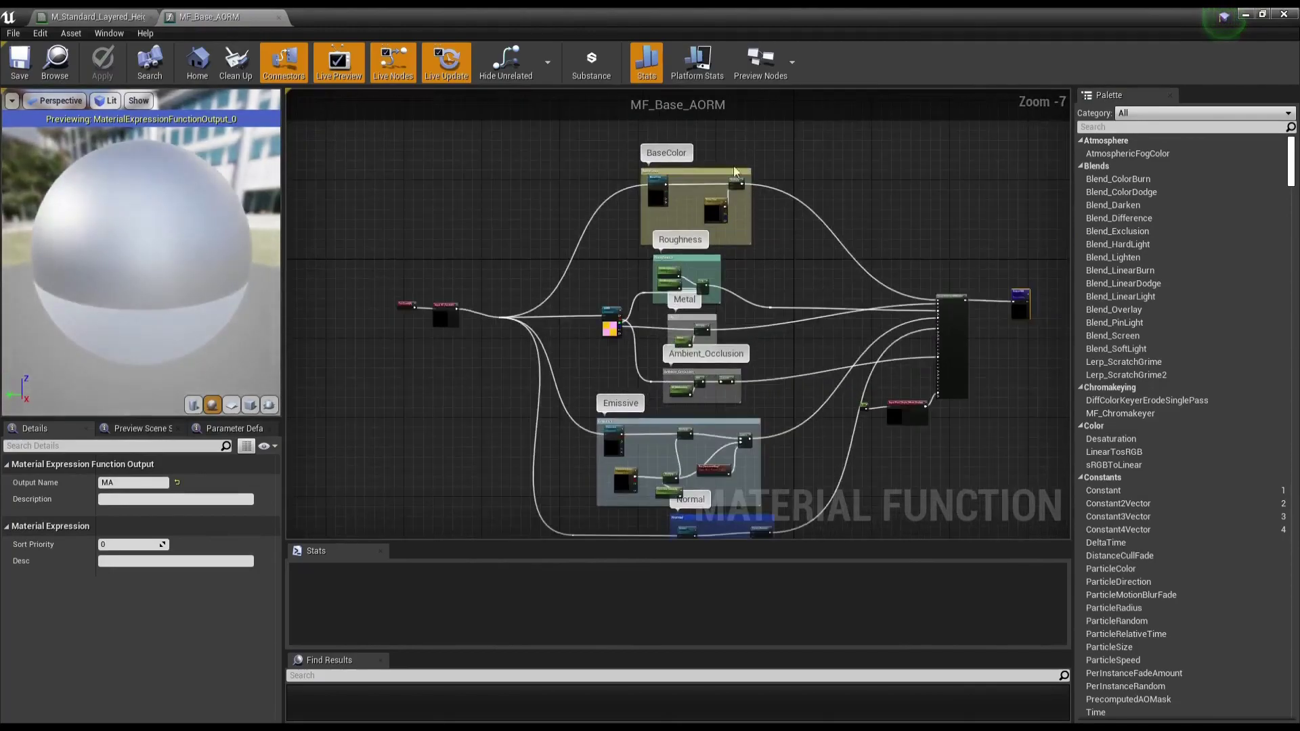
{"action": "scroll", "coordinate": [698, 177], "scroll_direction": "up", "scroll_amount": 2}
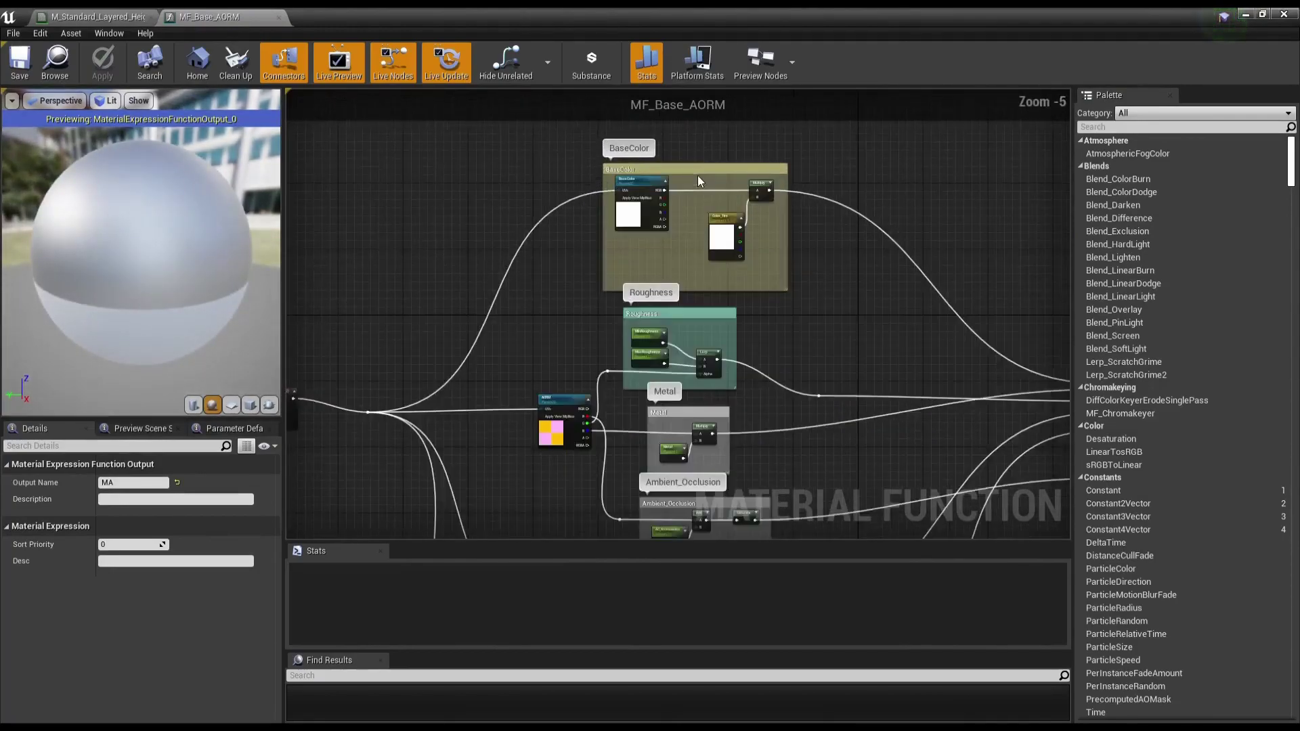
{"action": "scroll", "coordinate": [697, 180], "scroll_direction": "up", "scroll_amount": 2}
{"action": "mouse_move", "coordinate": [714, 238]}
{"action": "right_mouse_down"}
{"action": "mouse_move", "coordinate": [755, 308]}
{"action": "mouse_move", "coordinate": [677, 101]}
{"action": "right_mouse_up"}
{"action": "scroll", "coordinate": [673, 299], "scroll_direction": "down", "scroll_amount": 4}
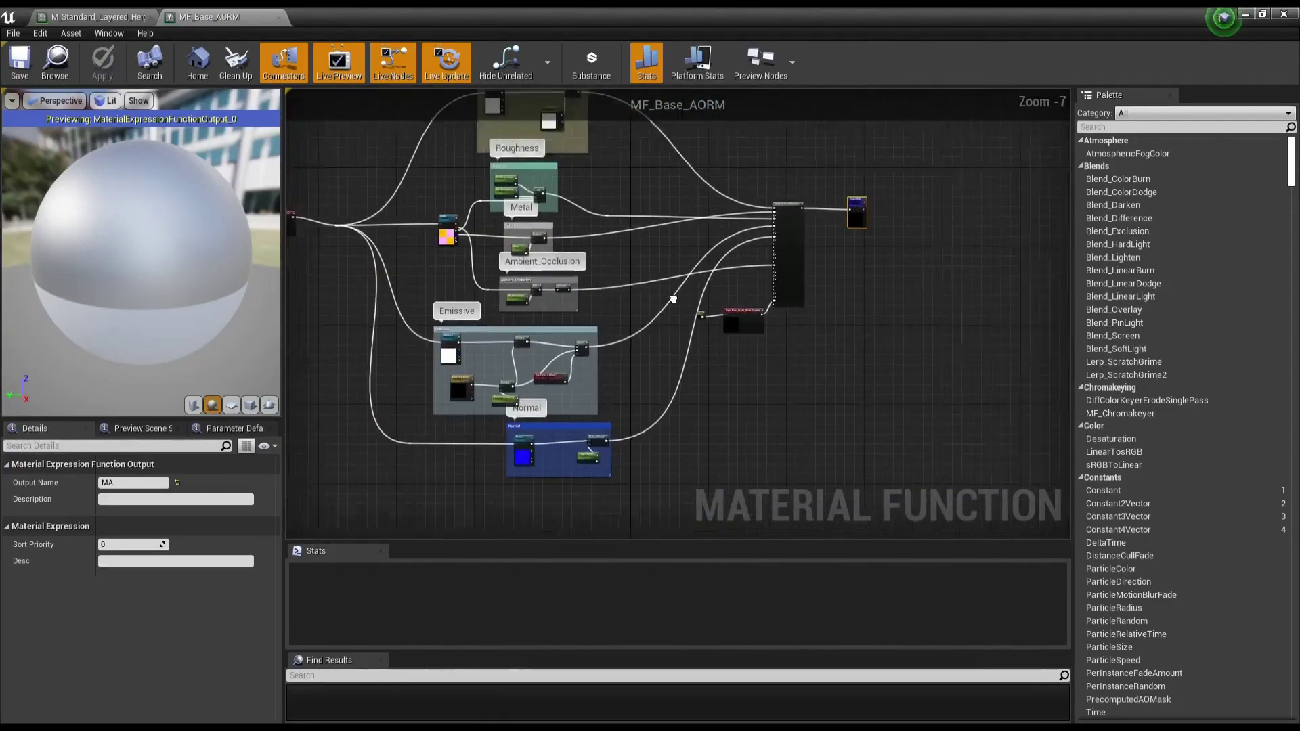
{"action": "scroll", "coordinate": [673, 298], "scroll_direction": "up", "scroll_amount": 3}
{"action": "scroll", "coordinate": [705, 261], "scroll_direction": "up", "scroll_amount": 2}
{"action": "mouse_move", "coordinate": [798, 357]}
{"action": "right_mouse_down"}
{"action": "mouse_move", "coordinate": [755, 272]}
{"action": "mouse_move", "coordinate": [685, 302]}
{"action": "right_mouse_up"}
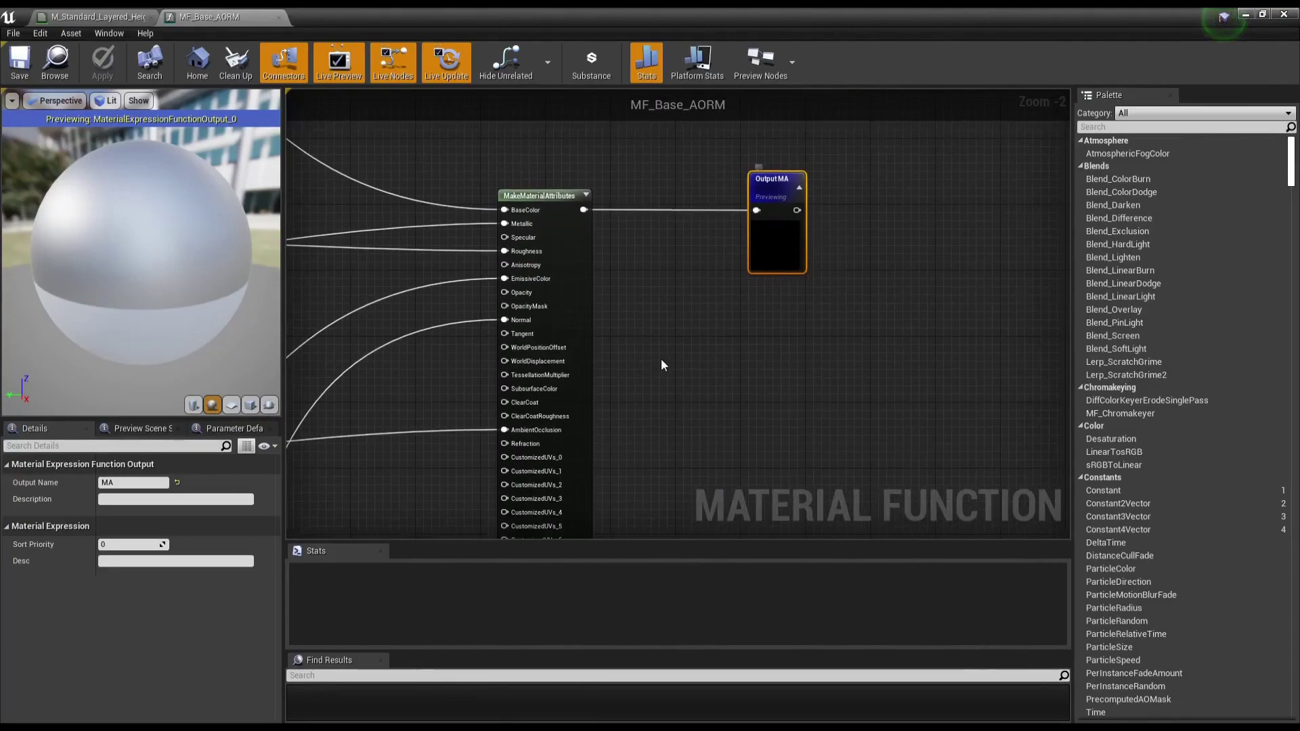
{"action": "scroll", "coordinate": [658, 367], "scroll_direction": "down", "scroll_amount": 4}
{"action": "right_click_drag", "start_coordinate": [656, 367], "coordinate": [795, 354]}
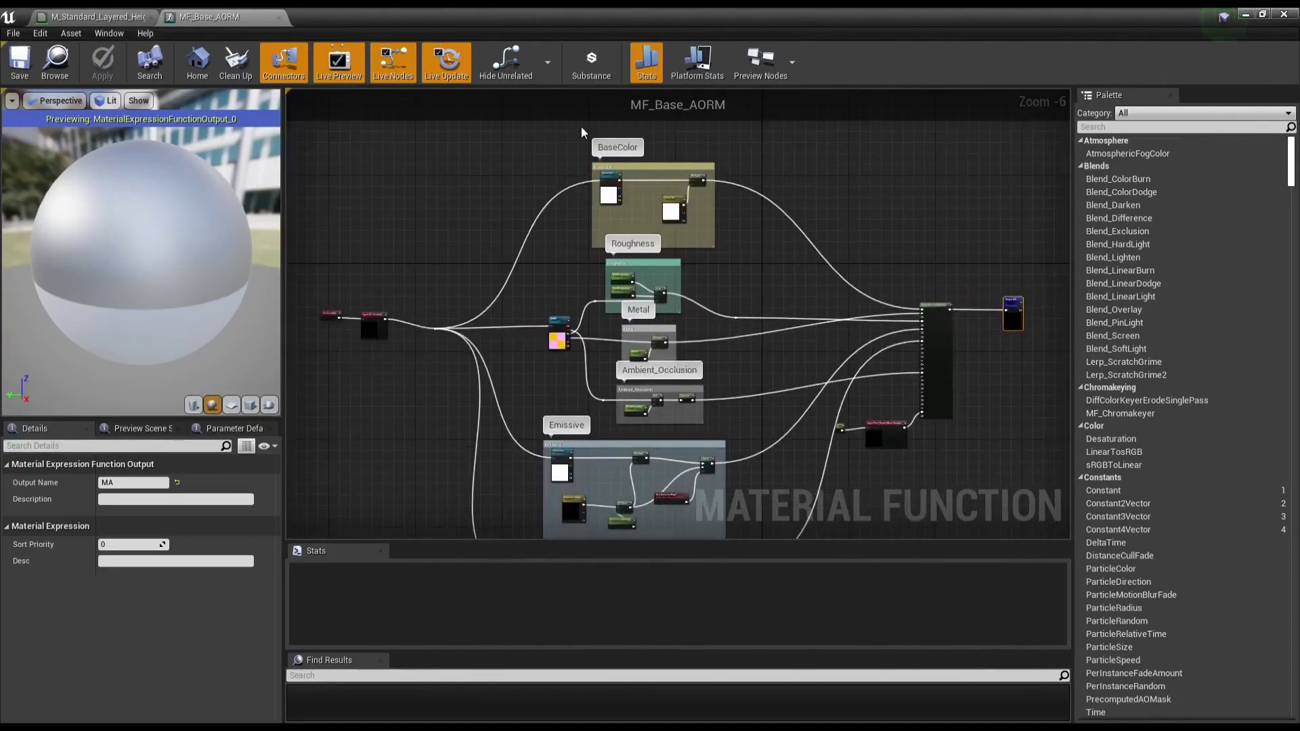
Step: Close the MF_Base_AORM graph and level the output node so its wire runs straight
{"action": "left_click", "coordinate": [278, 17]}
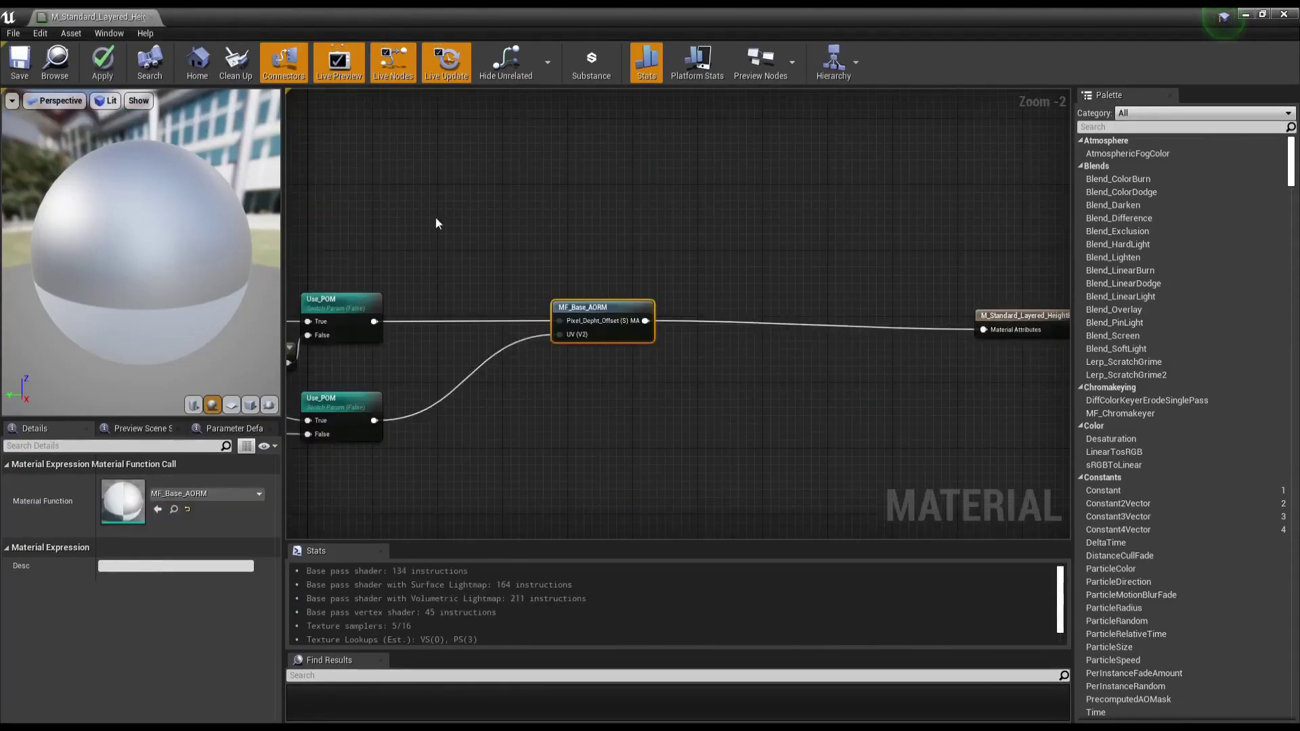
{"action": "left_click_drag", "start_coordinate": [1016, 315], "coordinate": [1000, 307]}
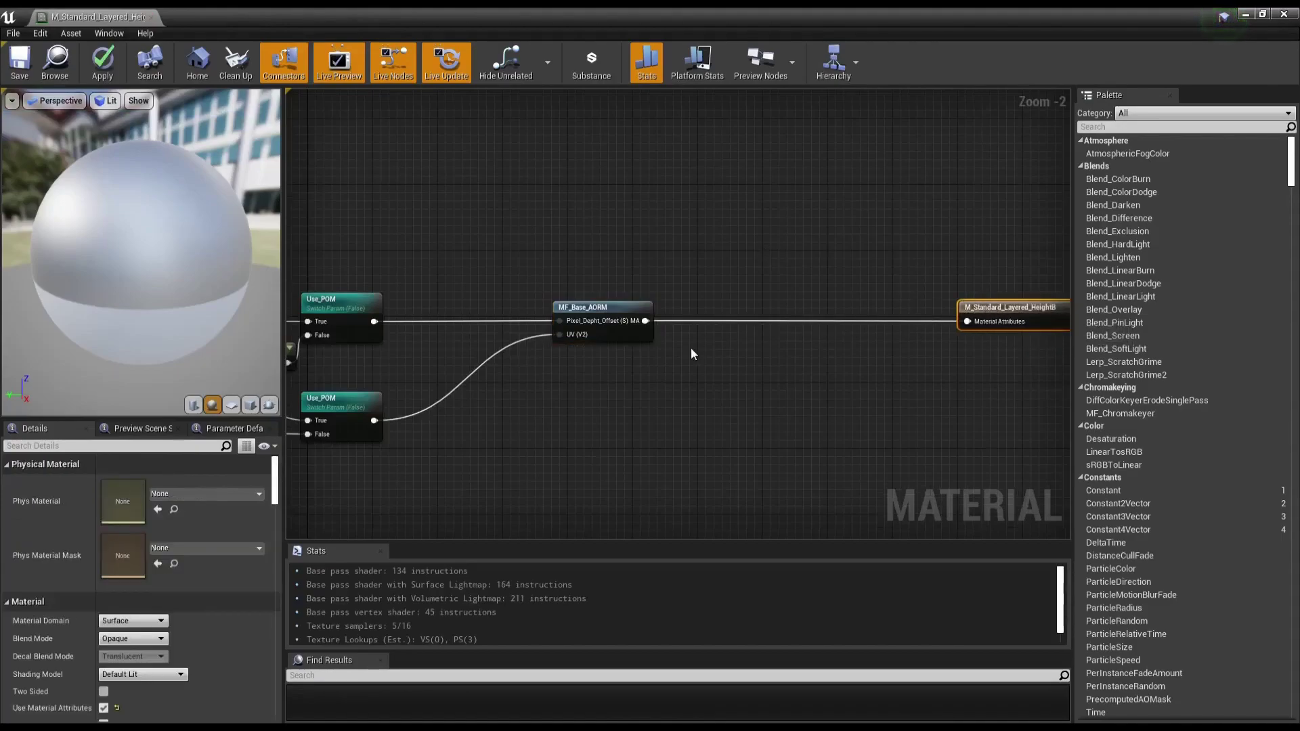
{"action": "right_click_drag", "start_coordinate": [837, 376], "coordinate": [815, 376]}
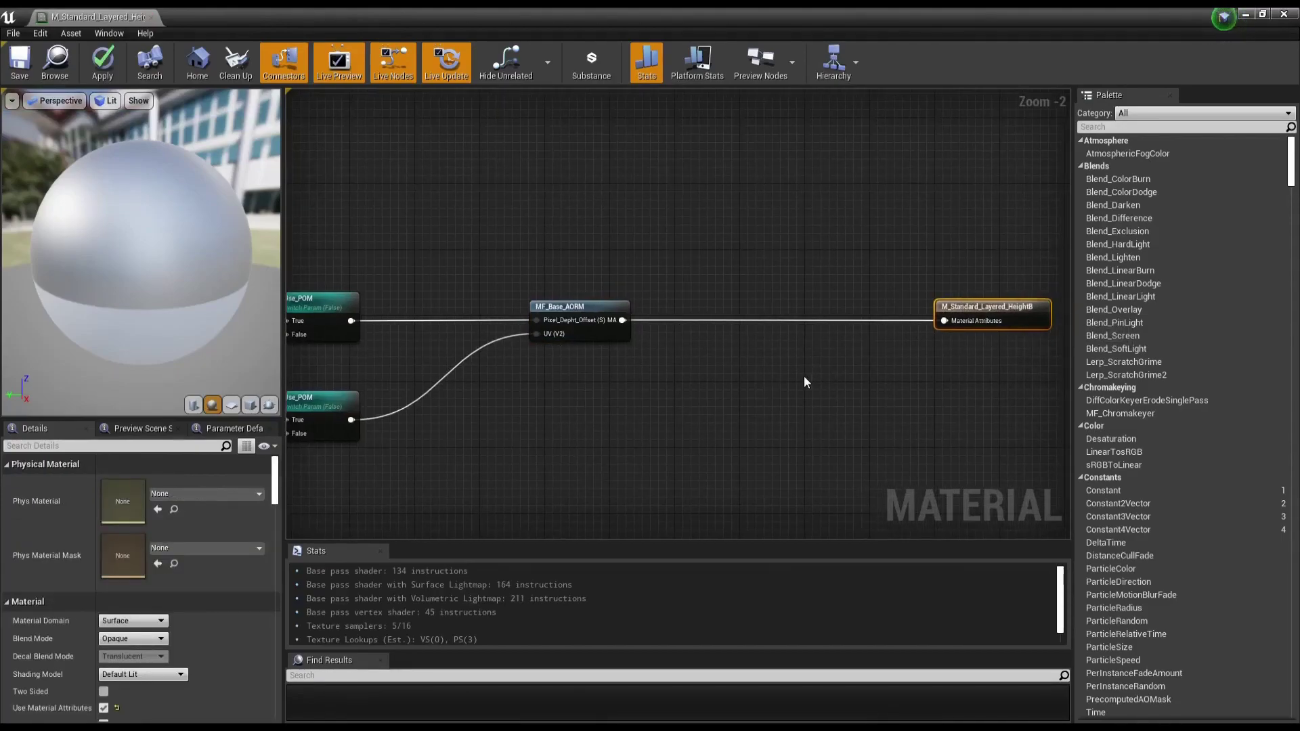
Step: Wrap every layer node except the material output in a comment titled Layer1 - Mat1
{"action": "right_click_drag", "start_coordinate": [570, 410], "coordinate": [774, 383]}
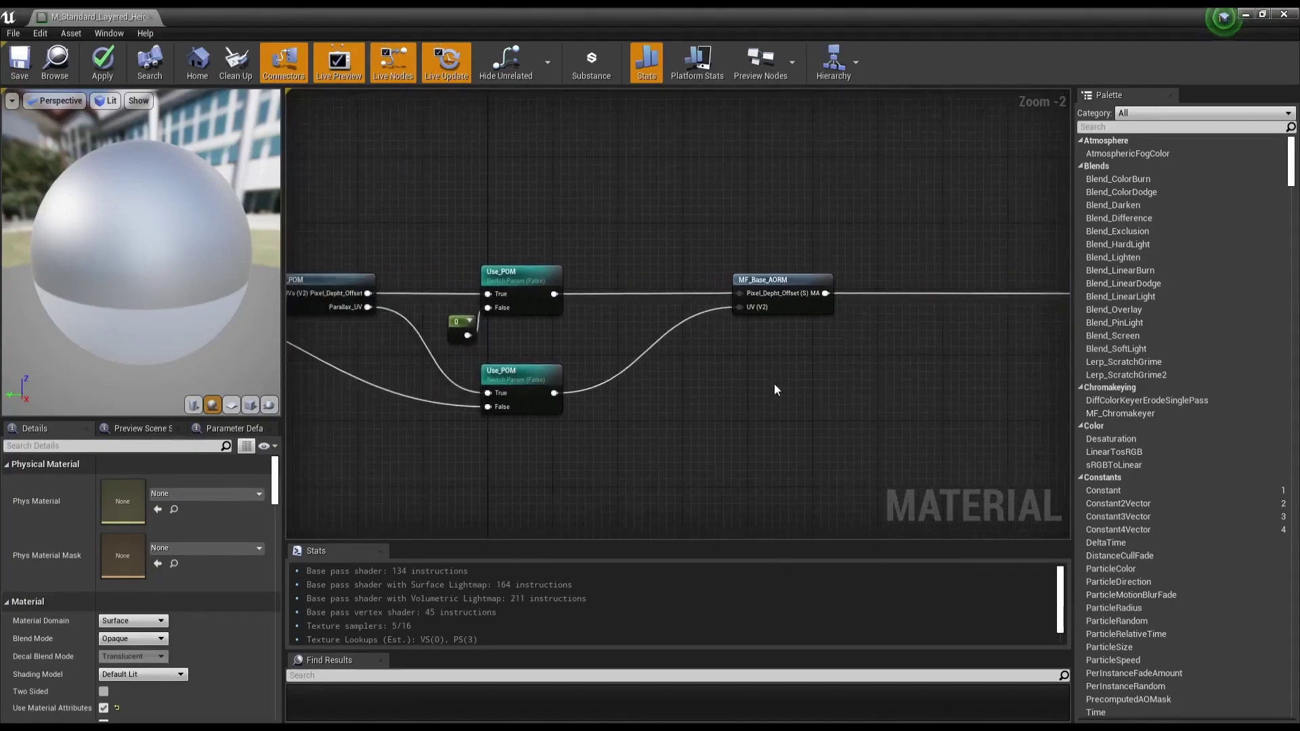
{"action": "scroll", "coordinate": [774, 383], "scroll_direction": "down", "scroll_amount": 5}
{"action": "scroll", "coordinate": [755, 392], "scroll_direction": "up", "scroll_amount": 2}
{"action": "left_click_drag", "start_coordinate": [309, 274], "coordinate": [904, 439]}
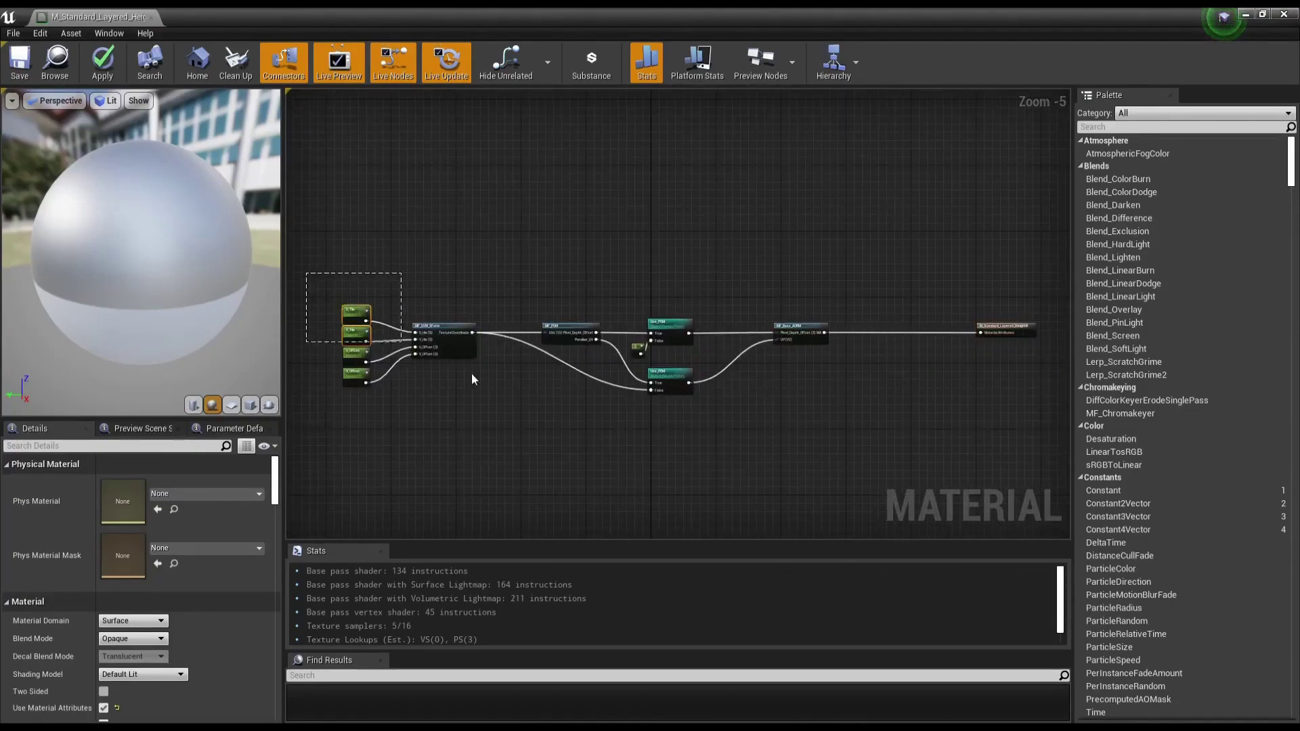
{"action": "left_click_drag", "start_coordinate": [305, 244], "coordinate": [886, 432]}
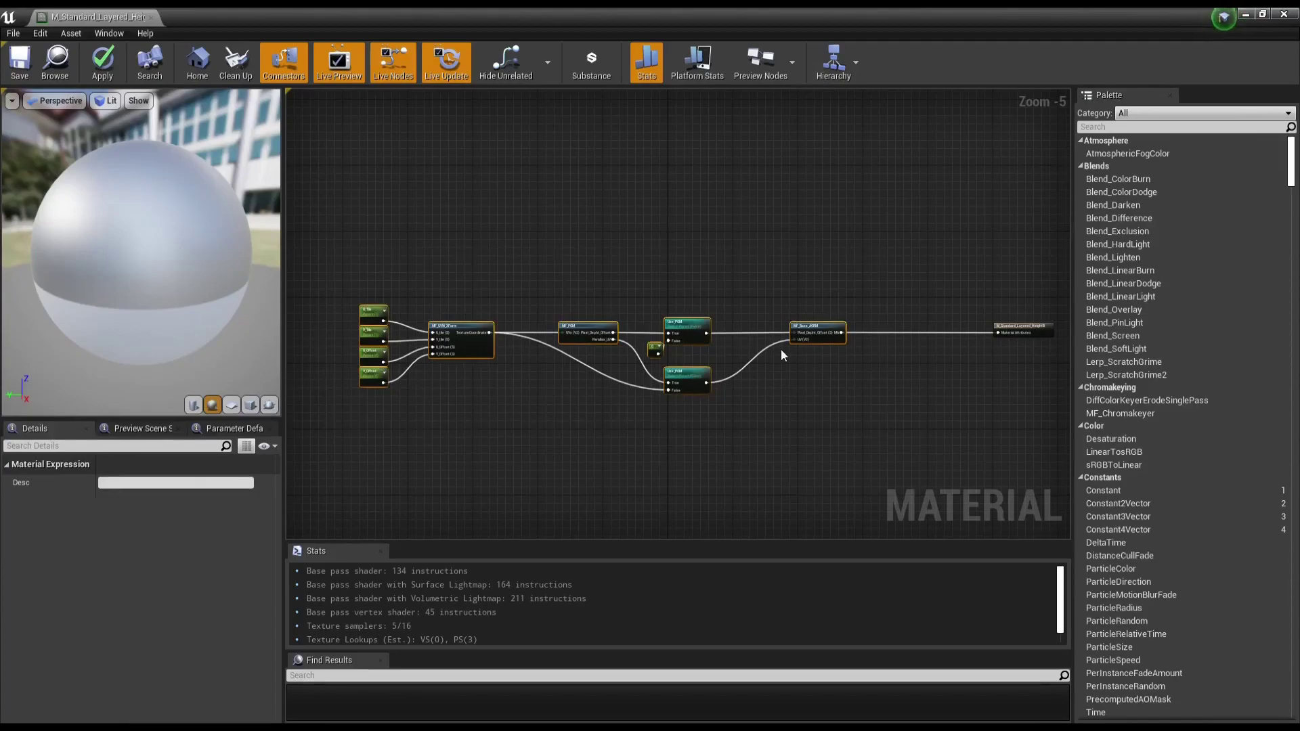
{"action": "type", "text": "c"}
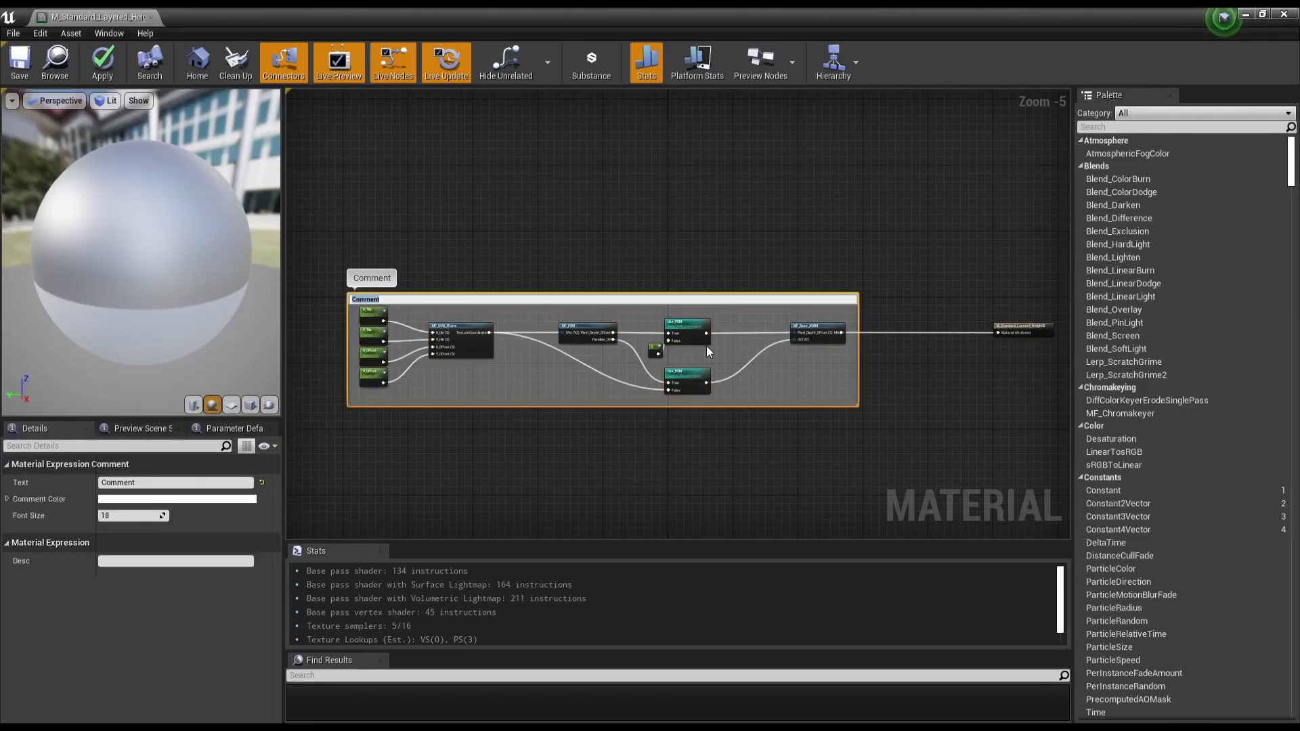
{"action": "type", "text": "Lay"}
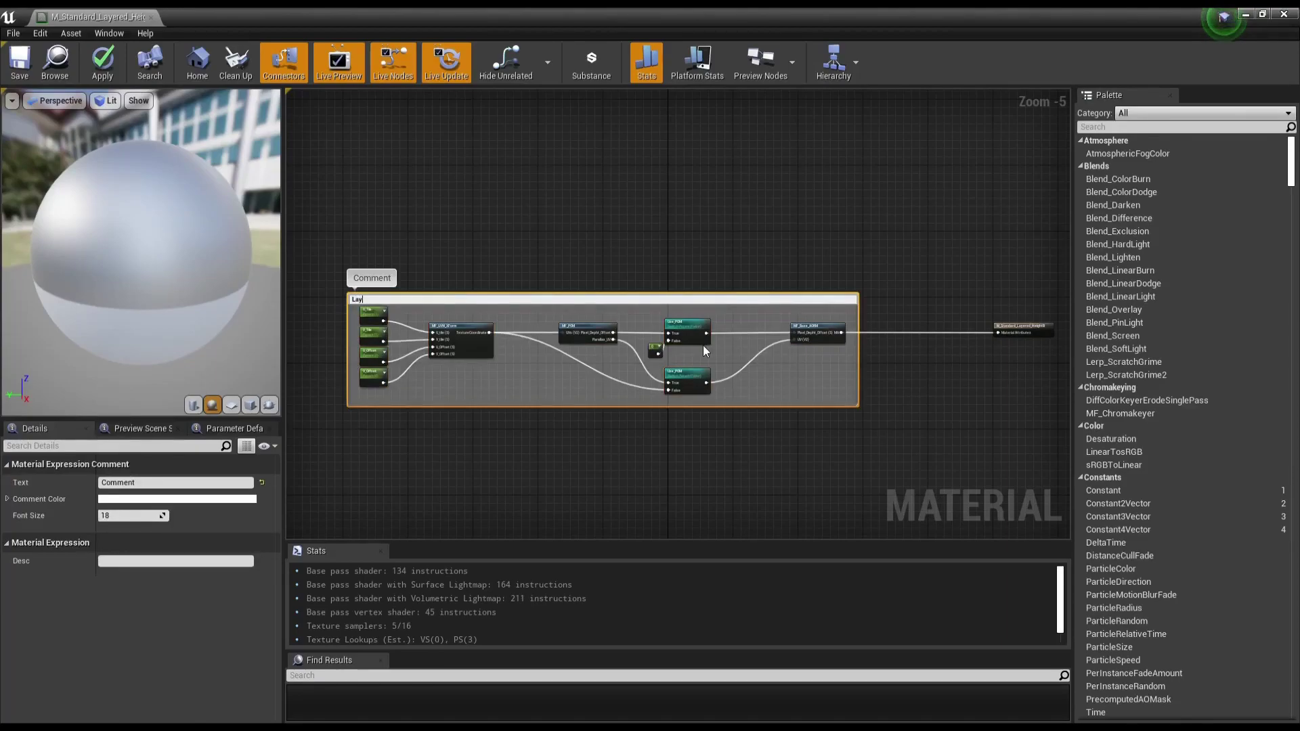
{"action": "type", "text": "er1 -"}
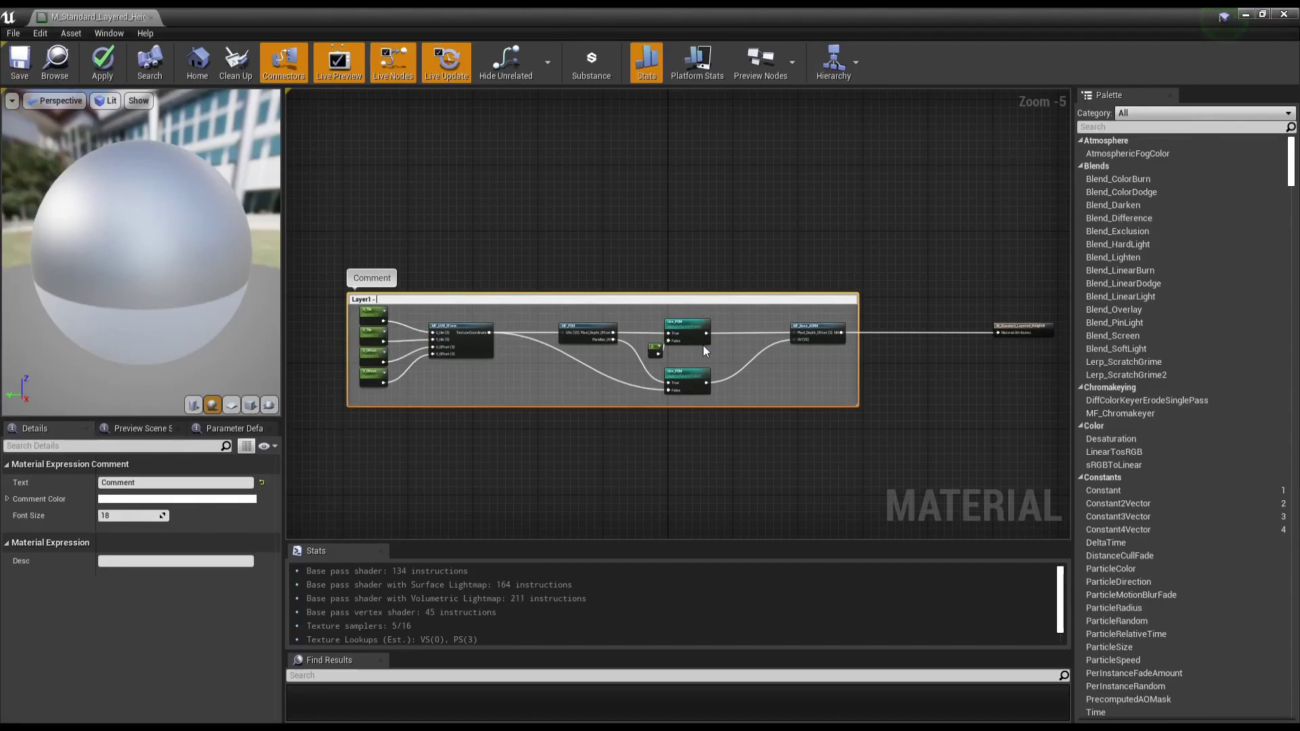
{"action": "type", "text": "Mat1"}
{"action": "key", "text": "Return"}
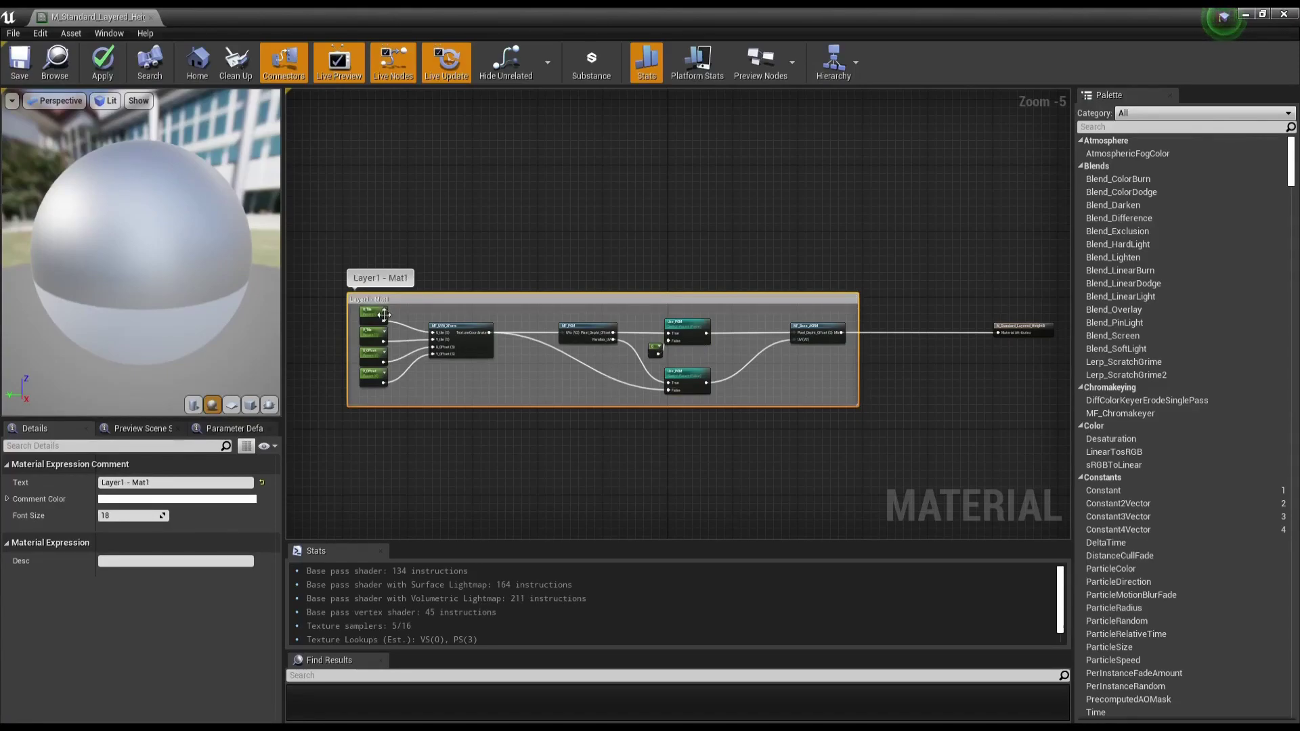
Step: Select the nodes inside the comment and paste a copy of the network
{"action": "right_click_drag", "start_coordinate": [486, 477], "coordinate": [545, 409]}
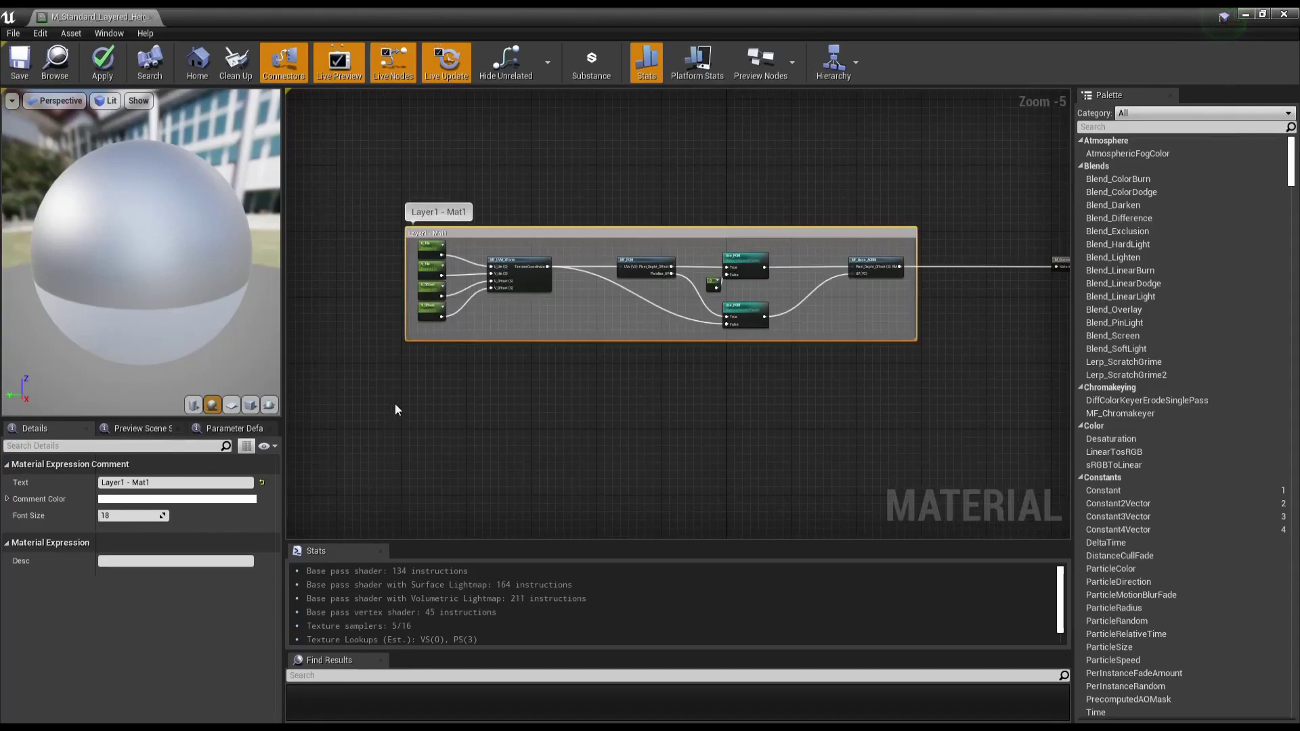
{"action": "mouse_move", "coordinate": [416, 246]}
{"action": "left_mouse_down"}
{"action": "mouse_move", "coordinate": [503, 276]}
{"action": "mouse_move", "coordinate": [884, 331]}
{"action": "left_mouse_up"}
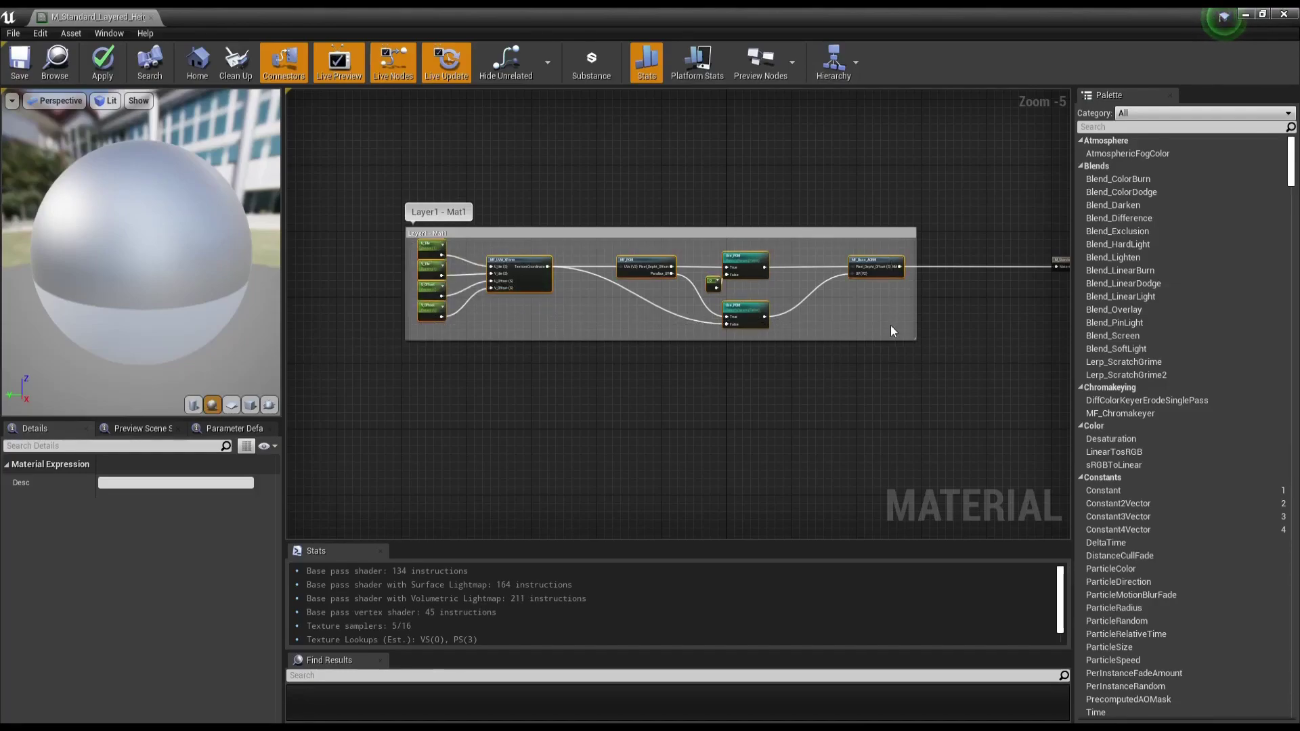
{"action": "key", "text": "ctrl+v"}
Step: Place the pasted node network below the Layer1 - Mat1 comment box
{"action": "mouse_move", "coordinate": [839, 338]}
{"action": "left_mouse_down"}
{"action": "mouse_move", "coordinate": [560, 458]}
{"action": "mouse_move", "coordinate": [557, 433]}
{"action": "left_mouse_up"}
{"action": "left_click", "coordinate": [476, 357]}
{"action": "scroll", "coordinate": [515, 406], "scroll_direction": "up", "scroll_amount": 2}
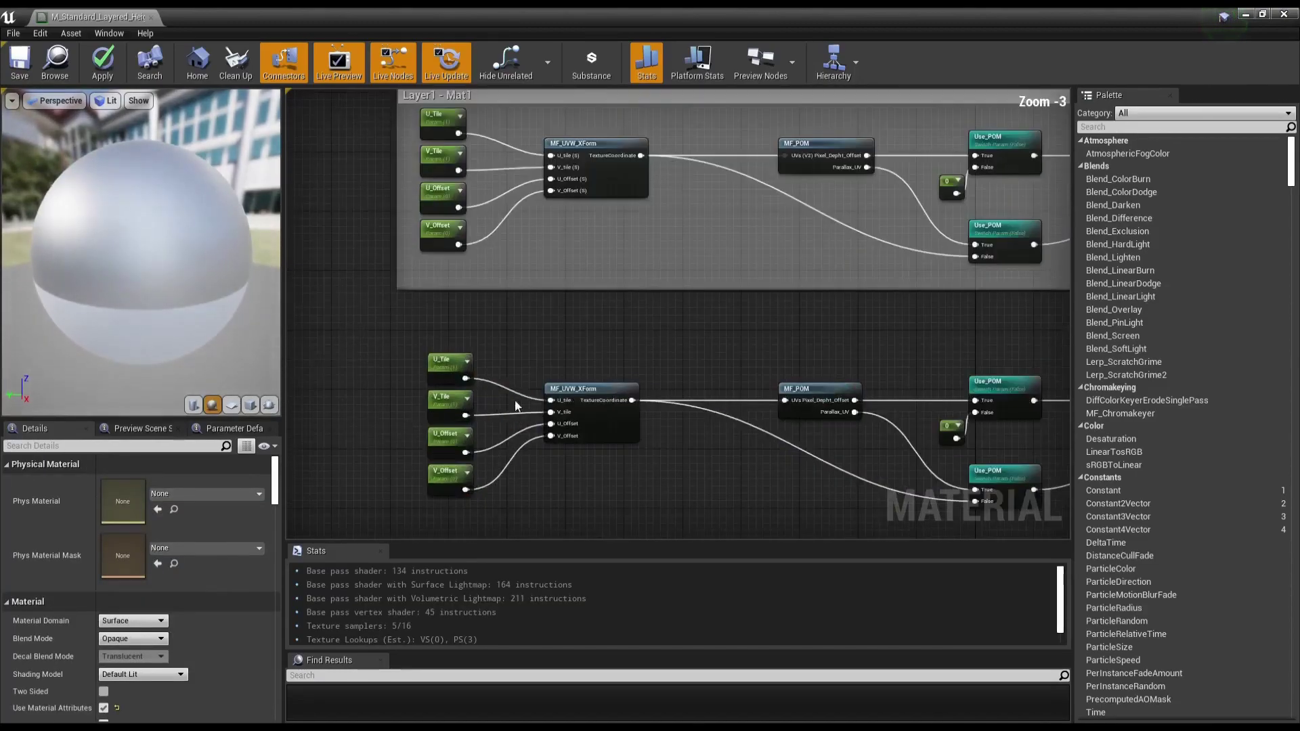
{"action": "right_click_drag", "start_coordinate": [680, 467], "coordinate": [606, 453]}
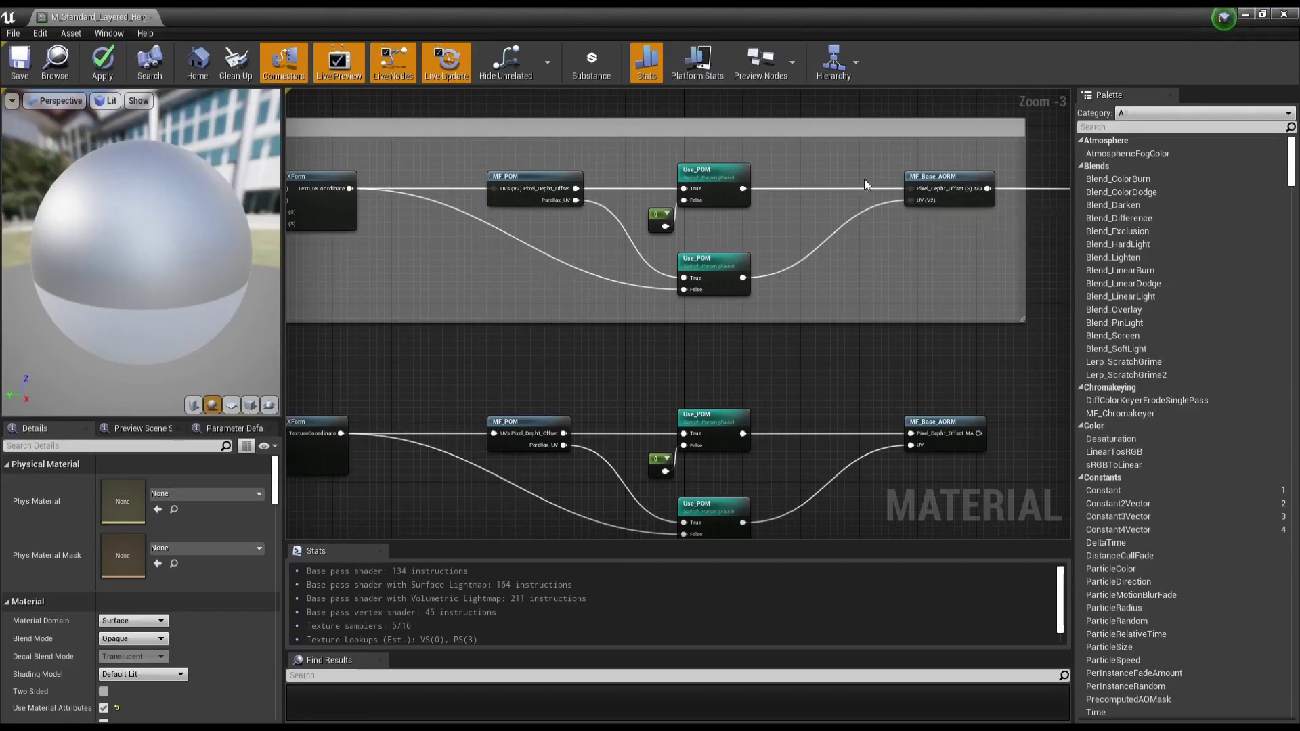
Step: Bring both MF_Base_AORM nodes into view and select MF_POM, the 0 constant and both Use_POM nodes
{"action": "right_click_drag", "start_coordinate": [865, 183], "coordinate": [763, 185]}
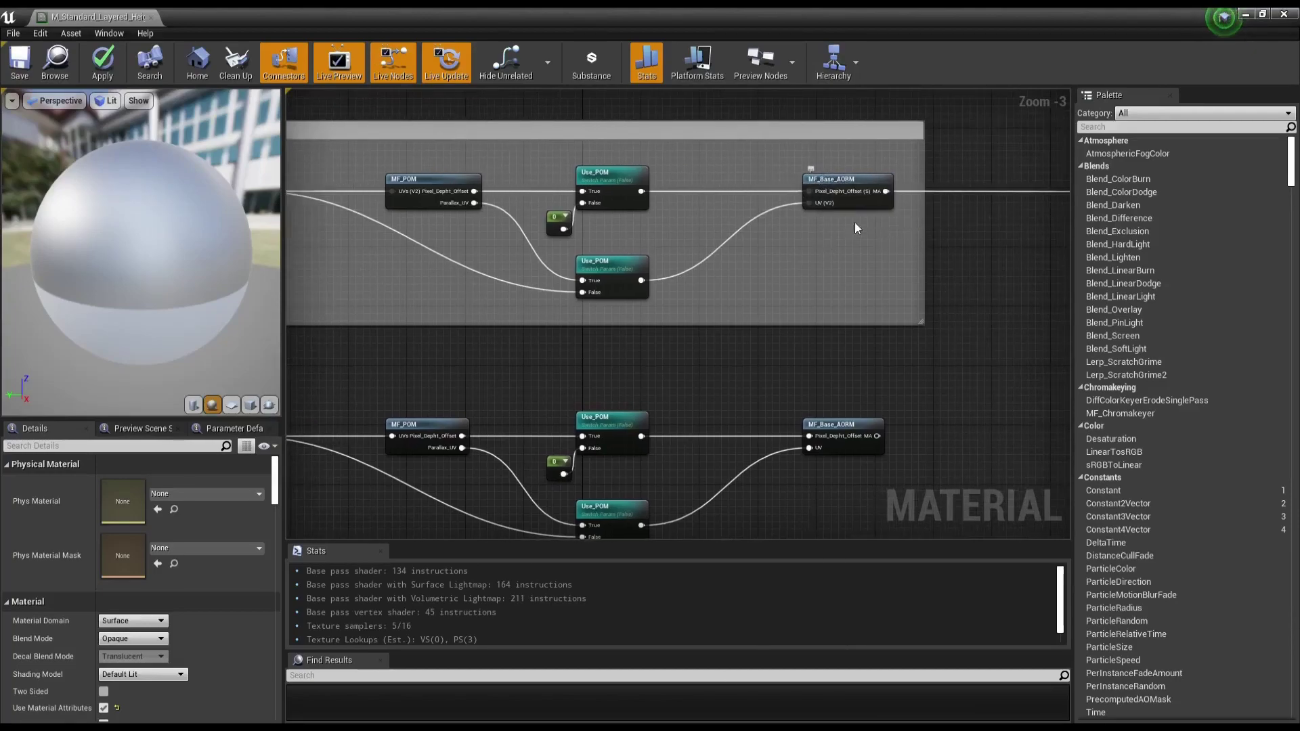
{"action": "right_click_drag", "start_coordinate": [732, 242], "coordinate": [886, 268]}
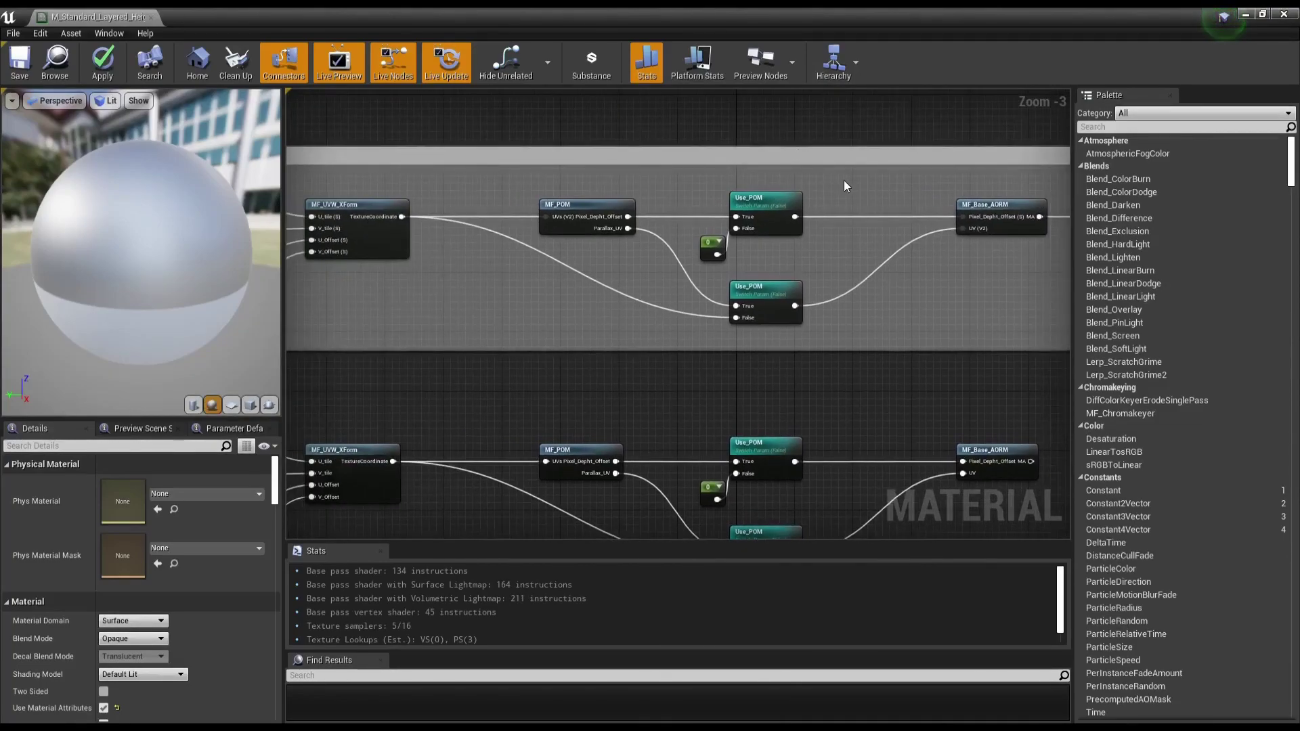
{"action": "left_click_drag", "start_coordinate": [844, 180], "coordinate": [518, 324]}
{"action": "right_click_drag", "start_coordinate": [559, 320], "coordinate": [404, 293]}
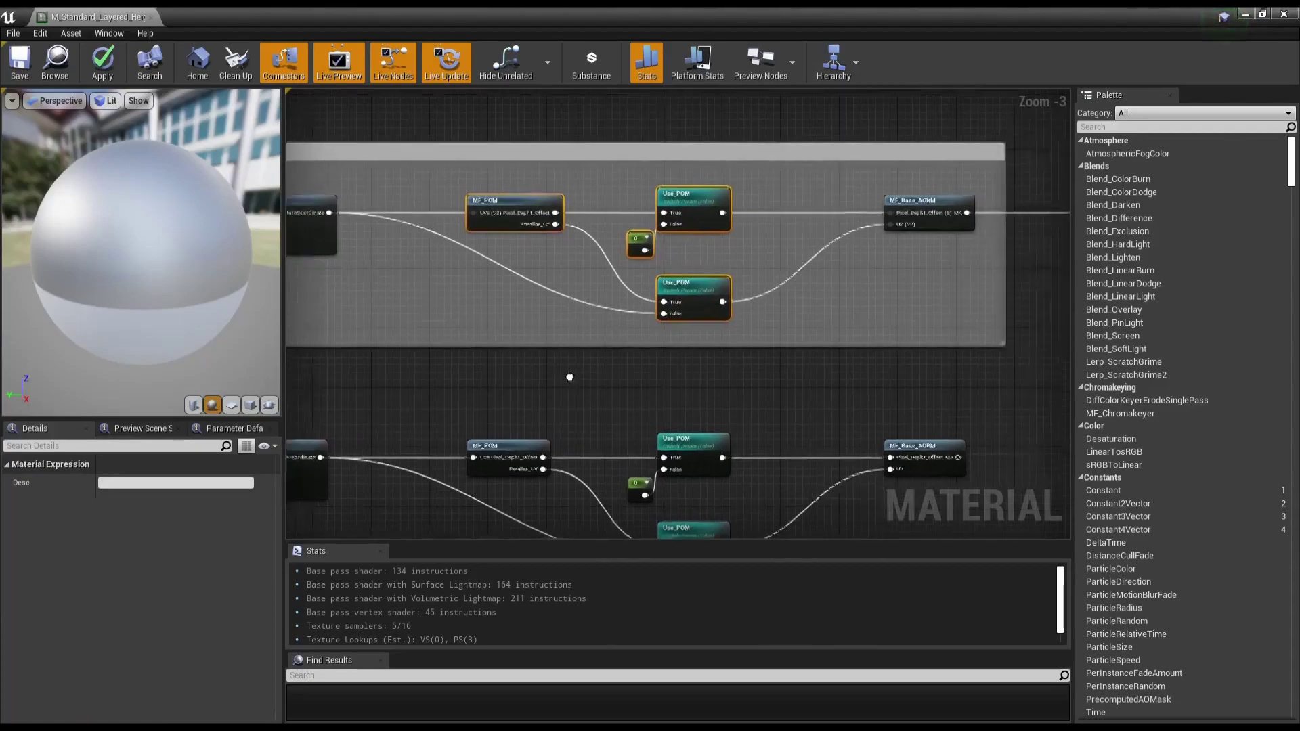
{"action": "left_click", "coordinate": [603, 362]}
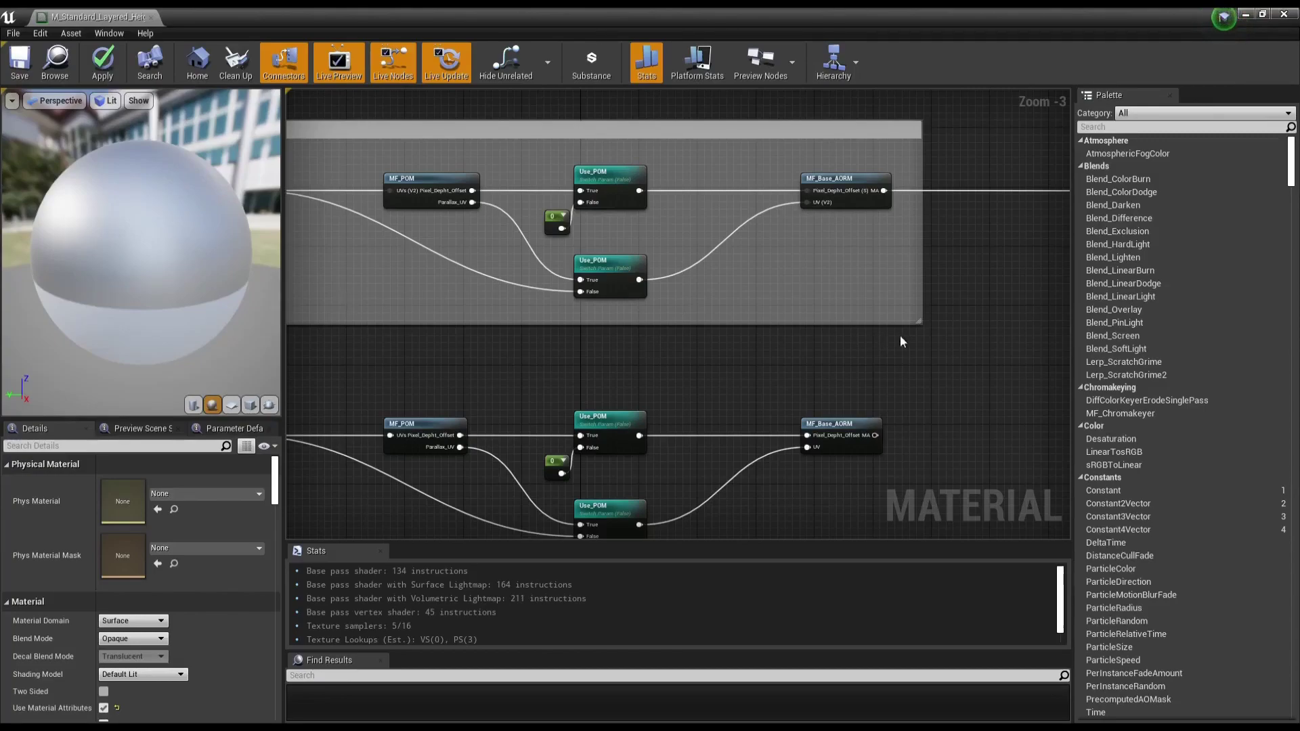
{"action": "scroll", "coordinate": [900, 335], "scroll_direction": "down", "scroll_amount": 4}
{"action": "scroll", "coordinate": [885, 337], "scroll_direction": "up", "scroll_amount": 4}
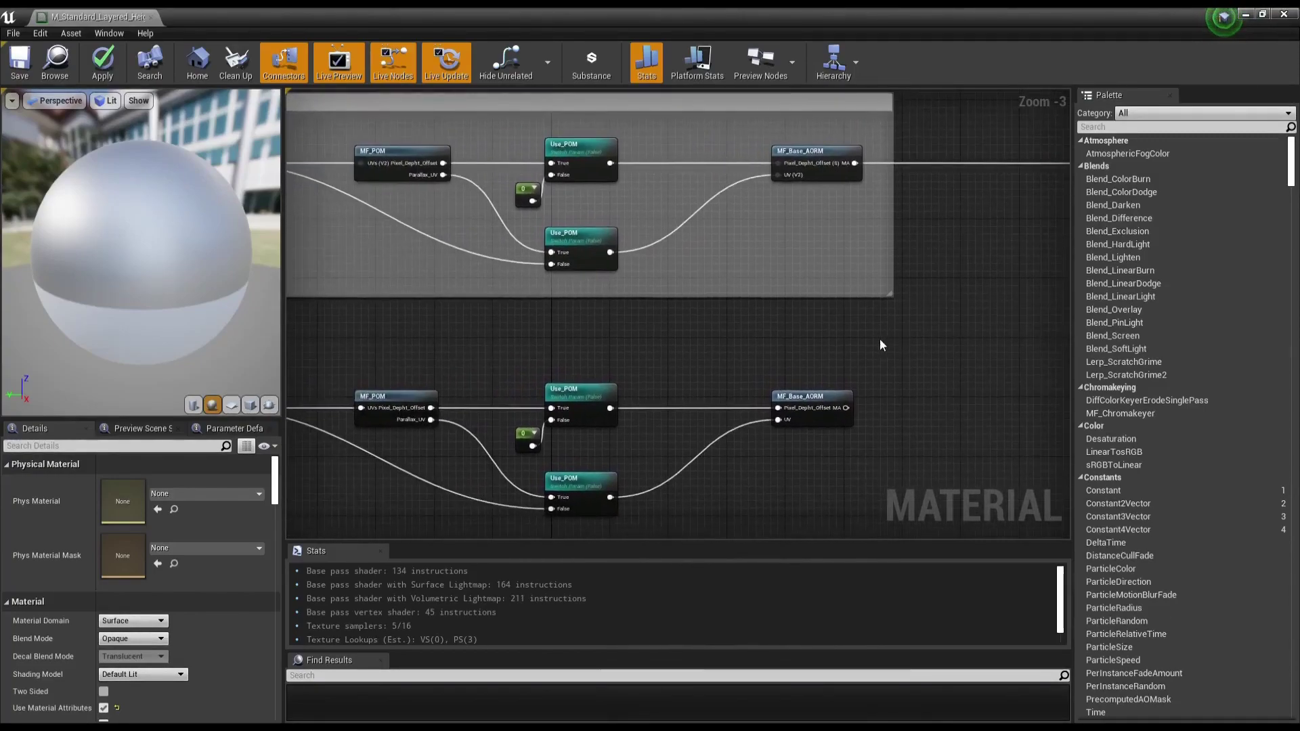
{"action": "right_click_drag", "start_coordinate": [880, 345], "coordinate": [810, 355]}
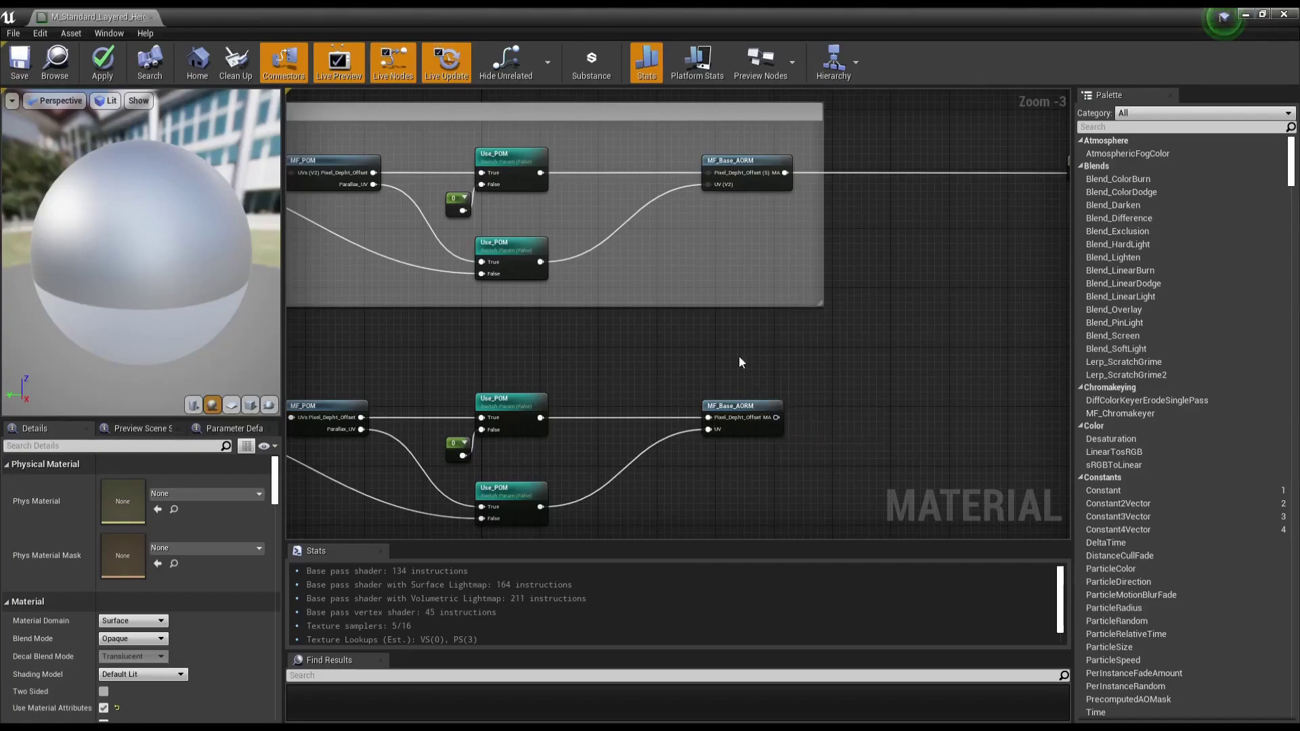
{"action": "right_click_drag", "start_coordinate": [662, 372], "coordinate": [719, 371]}
{"action": "scroll", "coordinate": [769, 379], "scroll_direction": "down", "scroll_amount": 1}
{"action": "scroll", "coordinate": [769, 379], "scroll_direction": "down", "scroll_amount": 1}
{"action": "scroll", "coordinate": [778, 379], "scroll_direction": "up", "scroll_amount": 1}
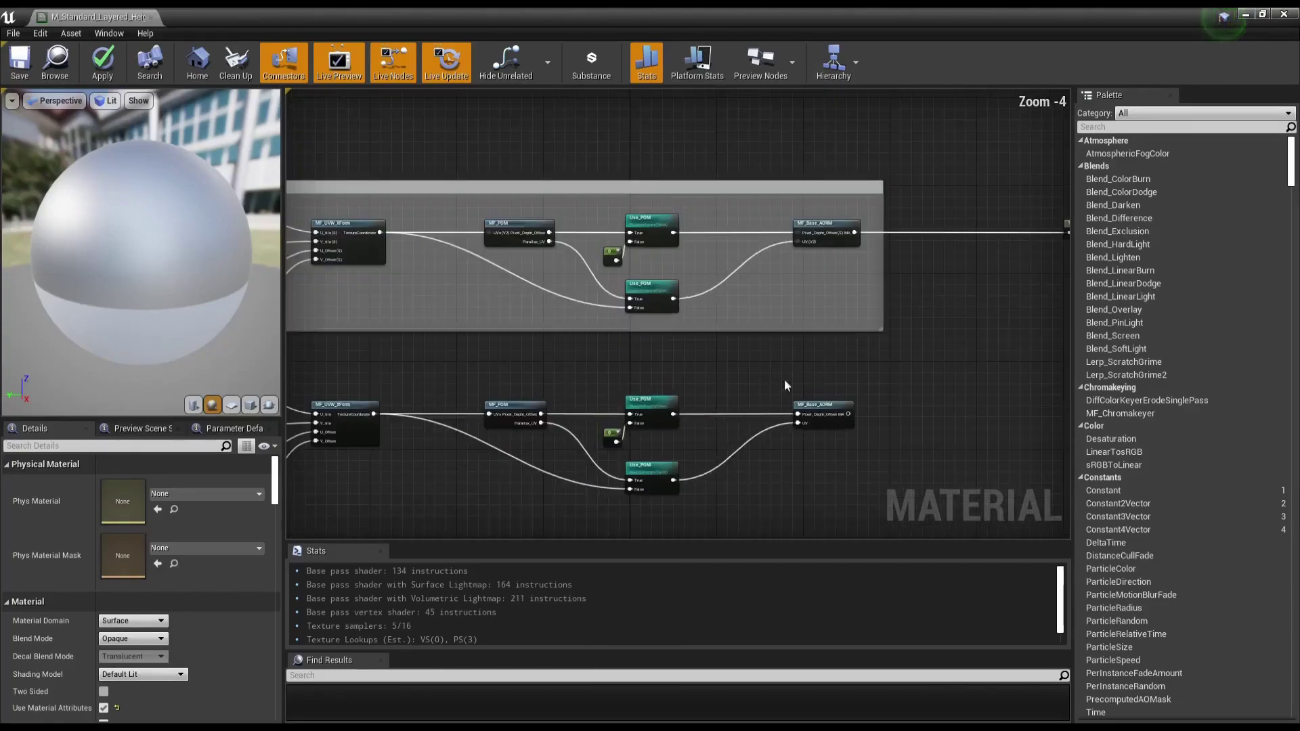
{"action": "right_click_drag", "start_coordinate": [622, 363], "coordinate": [717, 365]}
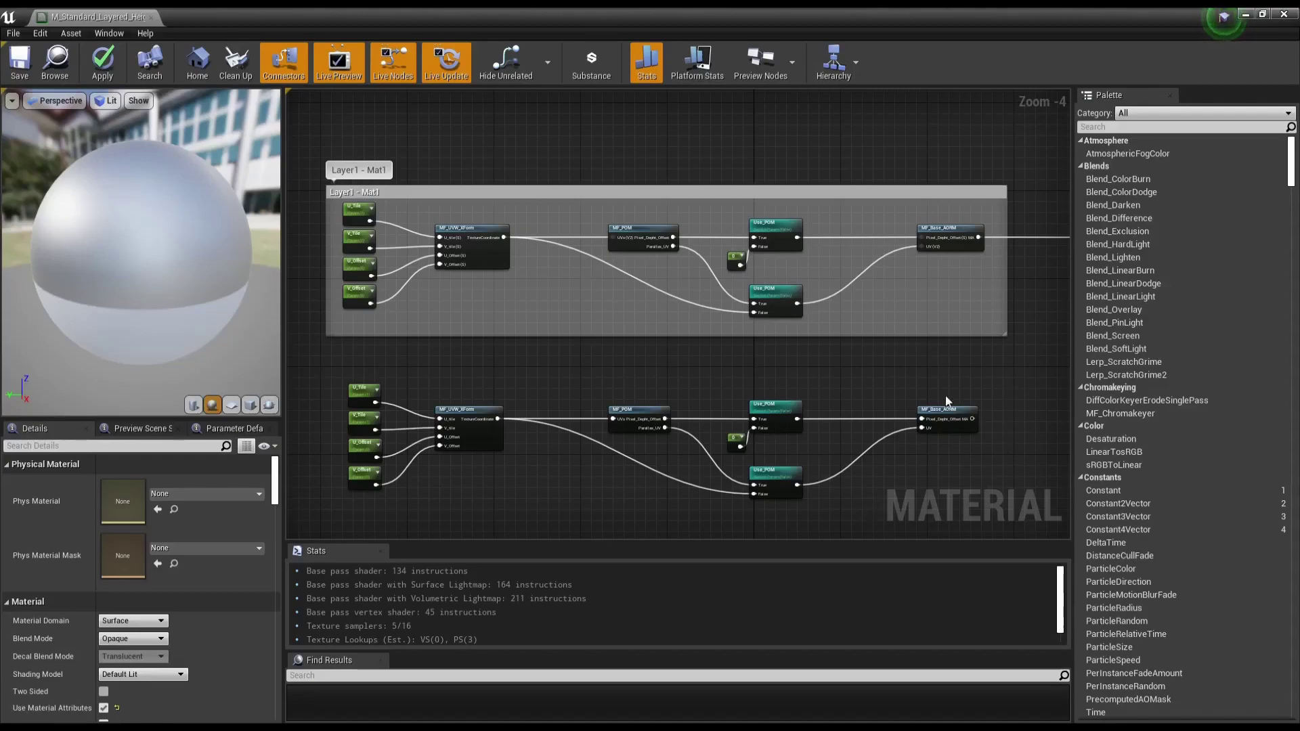
{"action": "right_click_drag", "start_coordinate": [1011, 371], "coordinate": [957, 369]}
{"action": "scroll", "coordinate": [589, 227], "scroll_direction": "up", "scroll_amount": 1}
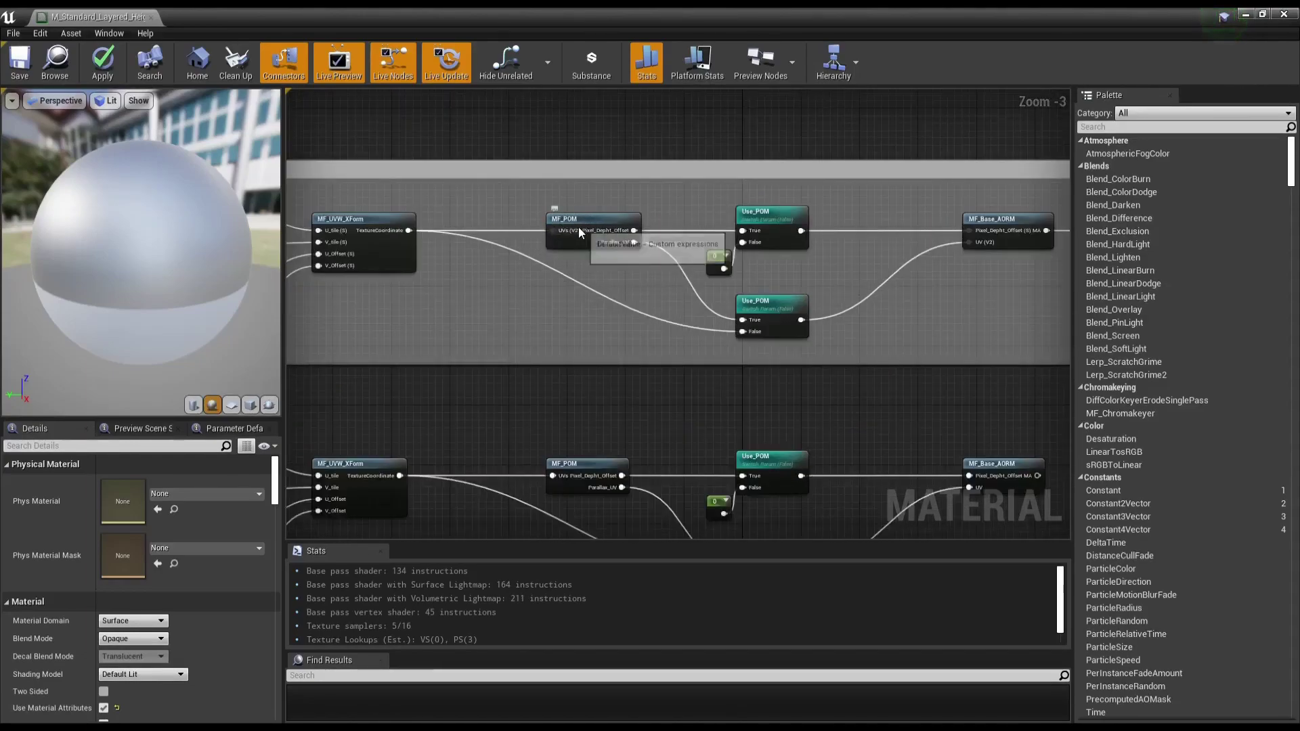
{"action": "right_click_drag", "start_coordinate": [591, 224], "coordinate": [359, 209]}
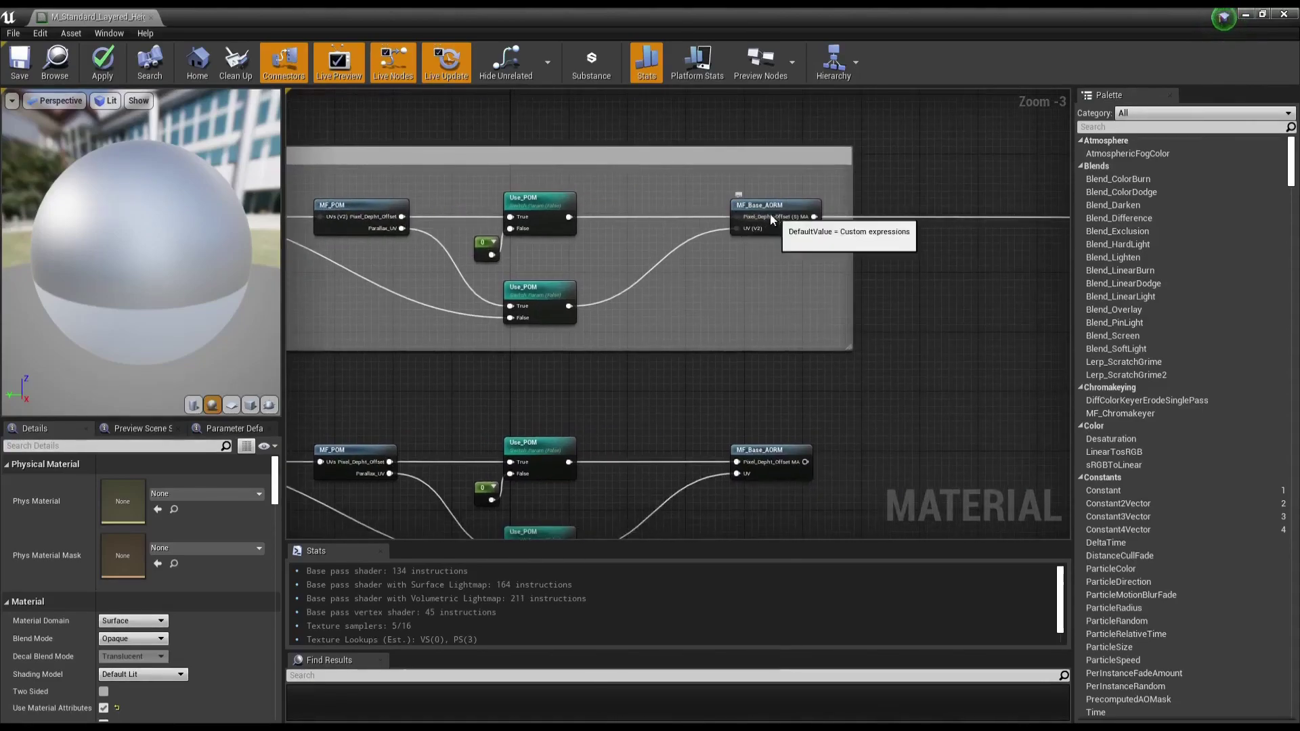
{"action": "left_click_drag", "start_coordinate": [796, 212], "coordinate": [780, 214]}
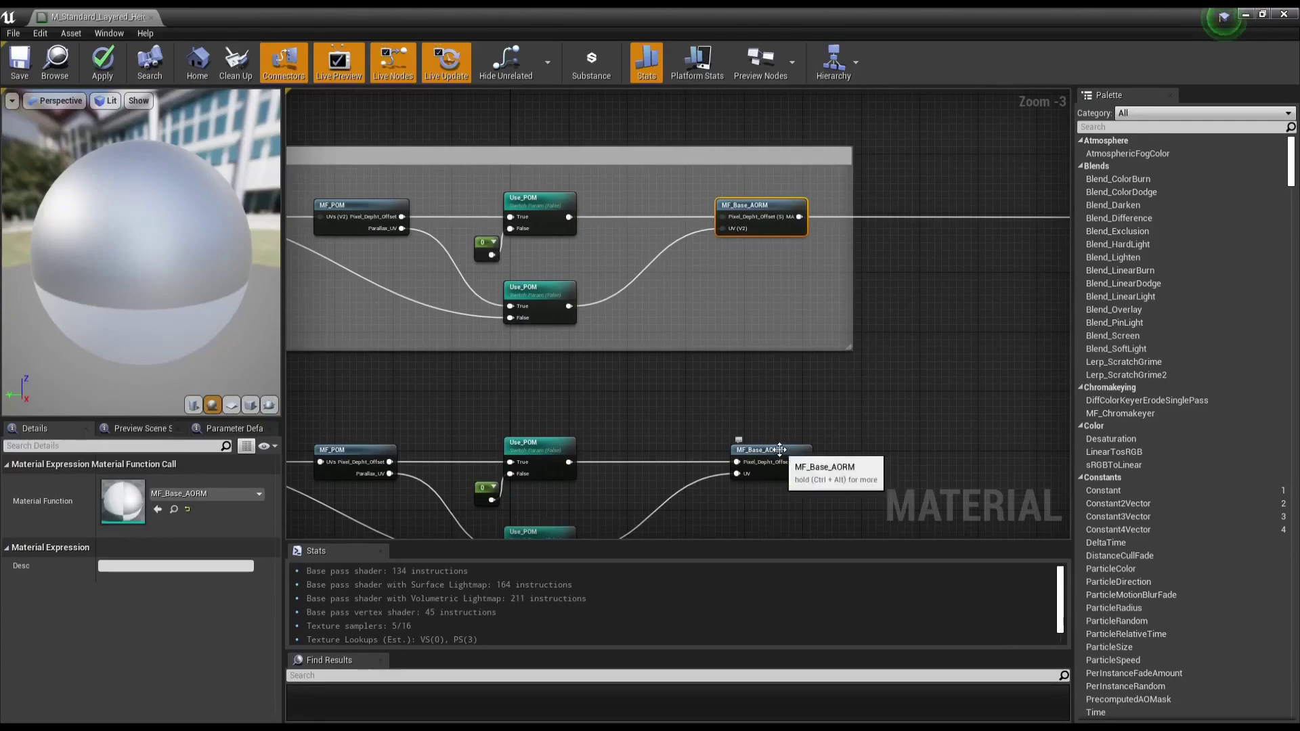
{"action": "right_click_drag", "start_coordinate": [779, 450], "coordinate": [753, 403]}
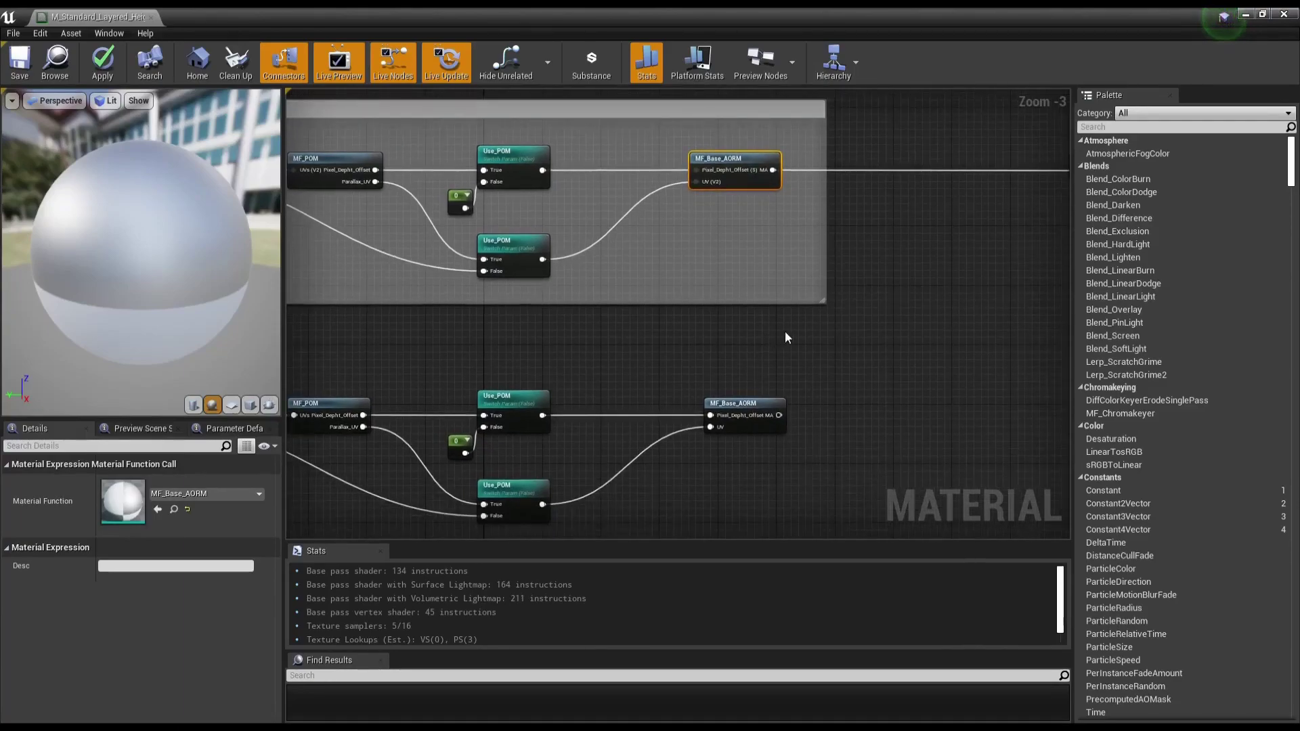
{"action": "scroll", "coordinate": [785, 331], "scroll_direction": "down", "scroll_amount": 1}
{"action": "right_click_drag", "start_coordinate": [791, 336], "coordinate": [818, 318]}
{"action": "scroll", "coordinate": [835, 401], "scroll_direction": "up", "scroll_amount": 1}
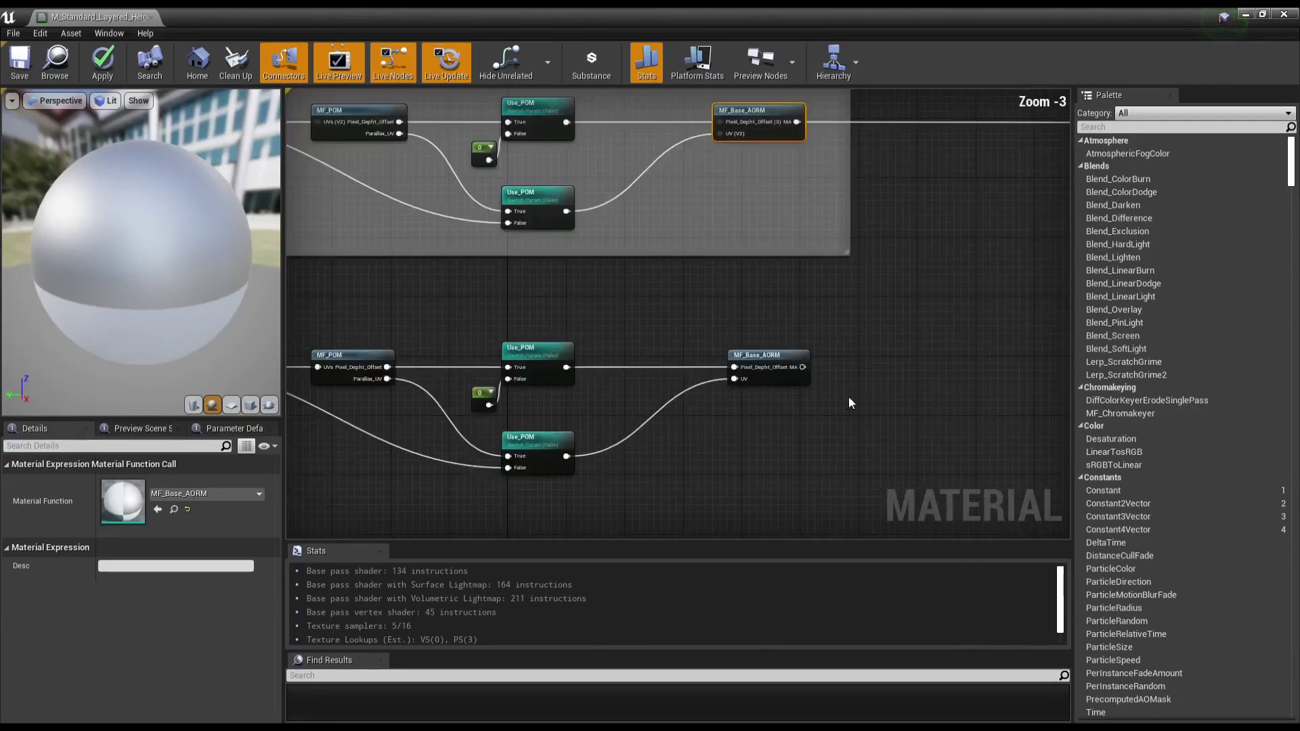
{"action": "mouse_move", "coordinate": [875, 358]}
{"action": "right_mouse_down"}
{"action": "mouse_move", "coordinate": [787, 371]}
{"action": "mouse_move", "coordinate": [880, 331]}
{"action": "right_mouse_up"}
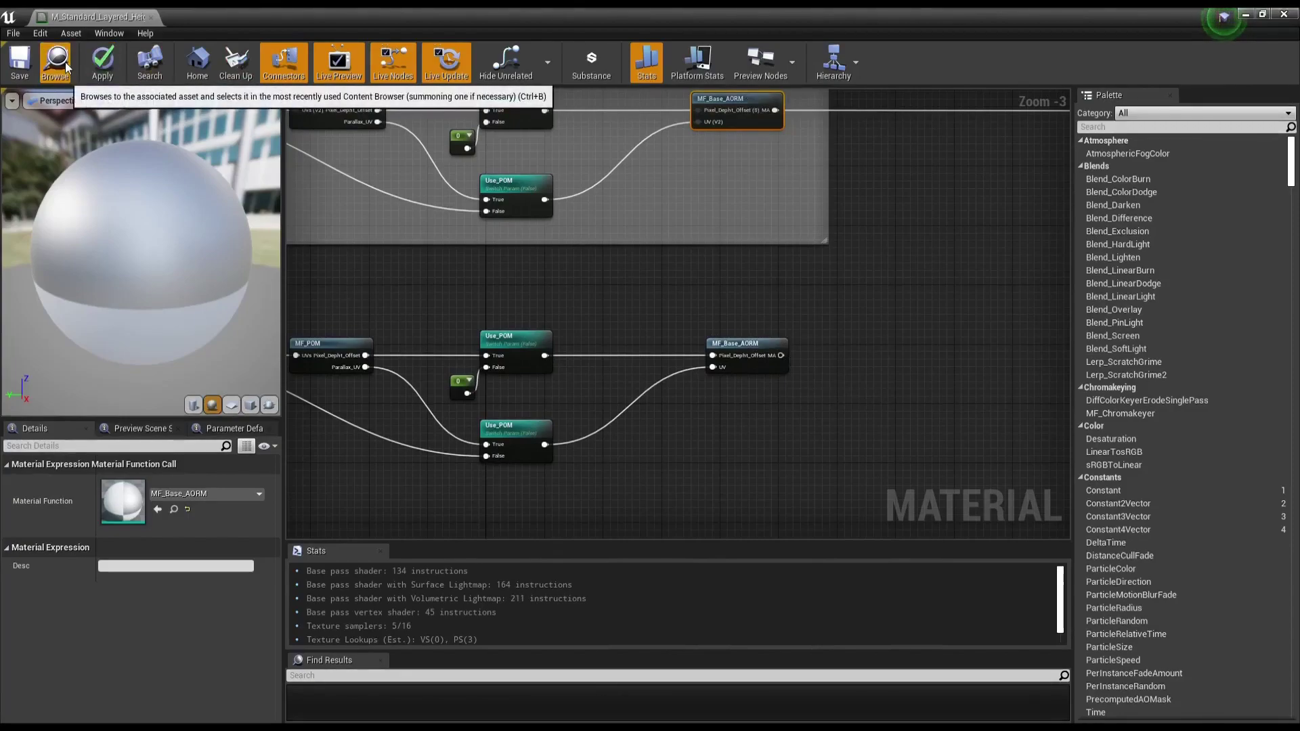
Step: Locate MF_Base_AORM in the Content Browser and open MF_Base_AORM_L2
{"action": "left_click_drag", "start_coordinate": [262, 16], "coordinate": [929, 109]}
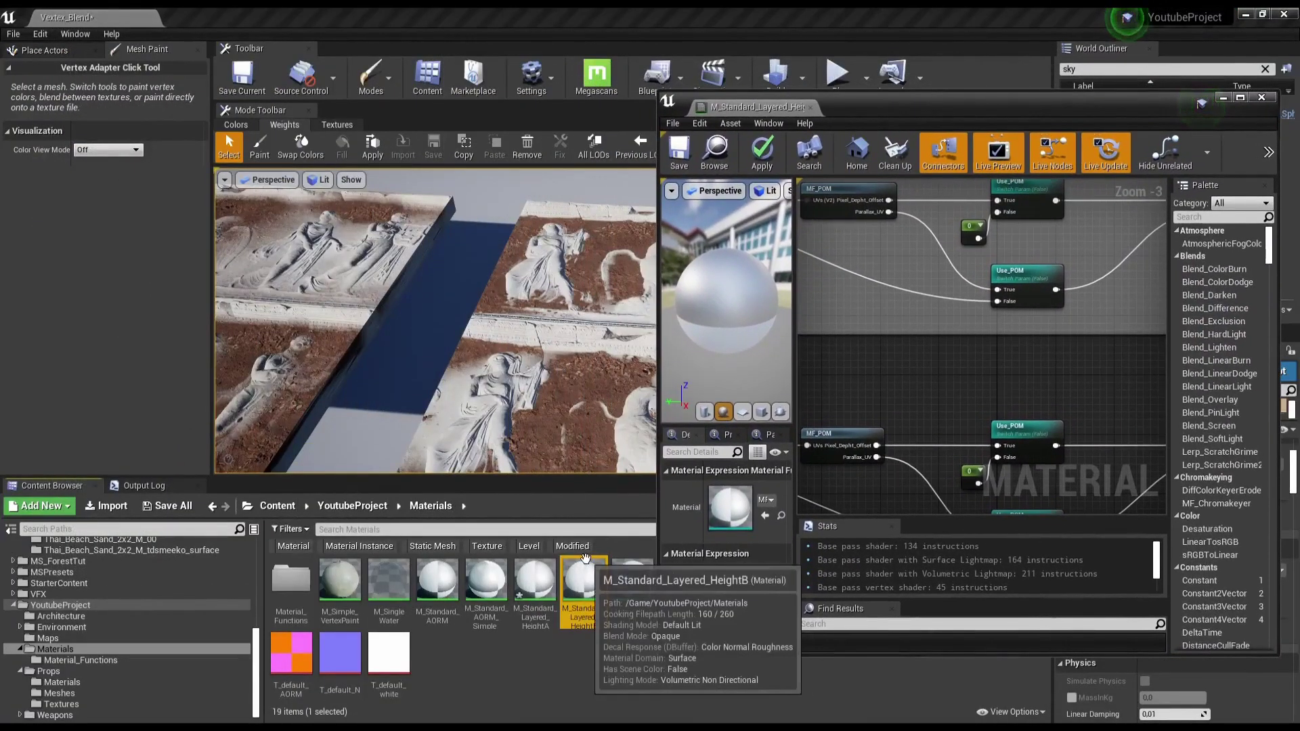
{"action": "left_click_drag", "start_coordinate": [929, 108], "coordinate": [921, 24]}
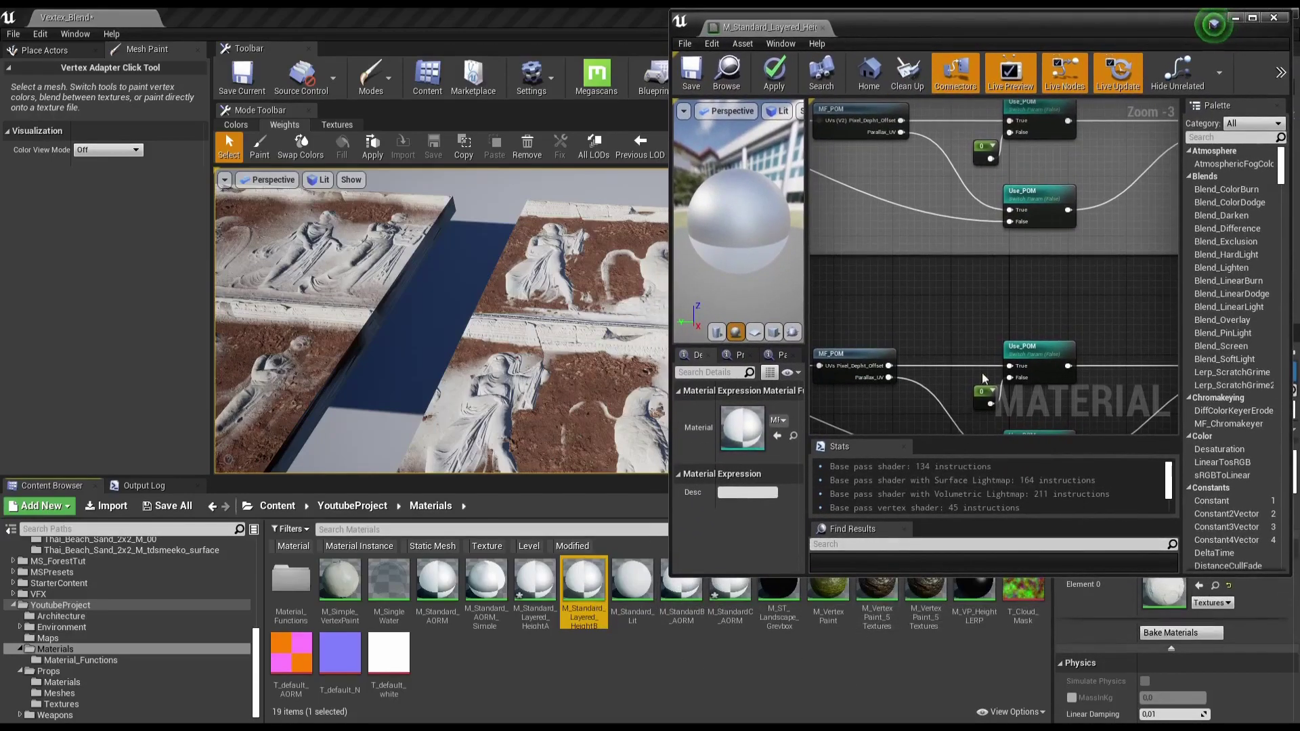
{"action": "right_click_drag", "start_coordinate": [984, 378], "coordinate": [872, 355]}
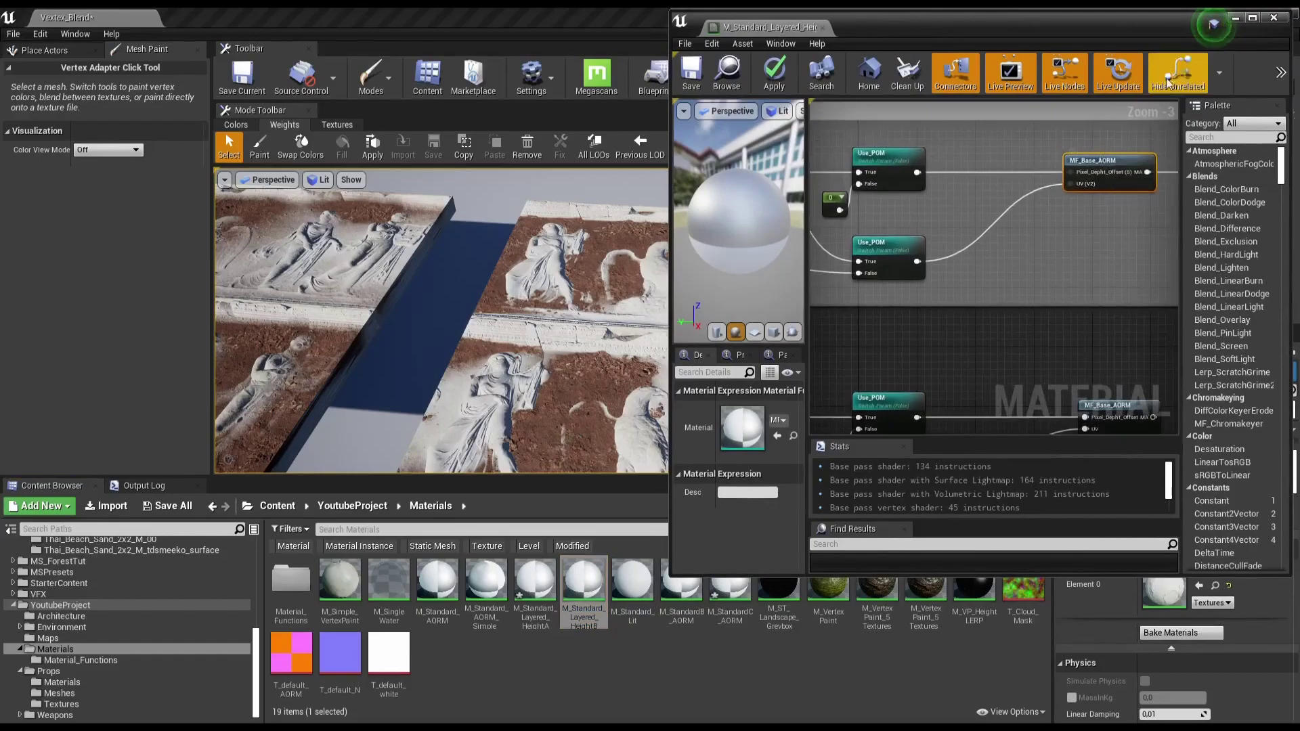
{"action": "left_click", "coordinate": [793, 436]}
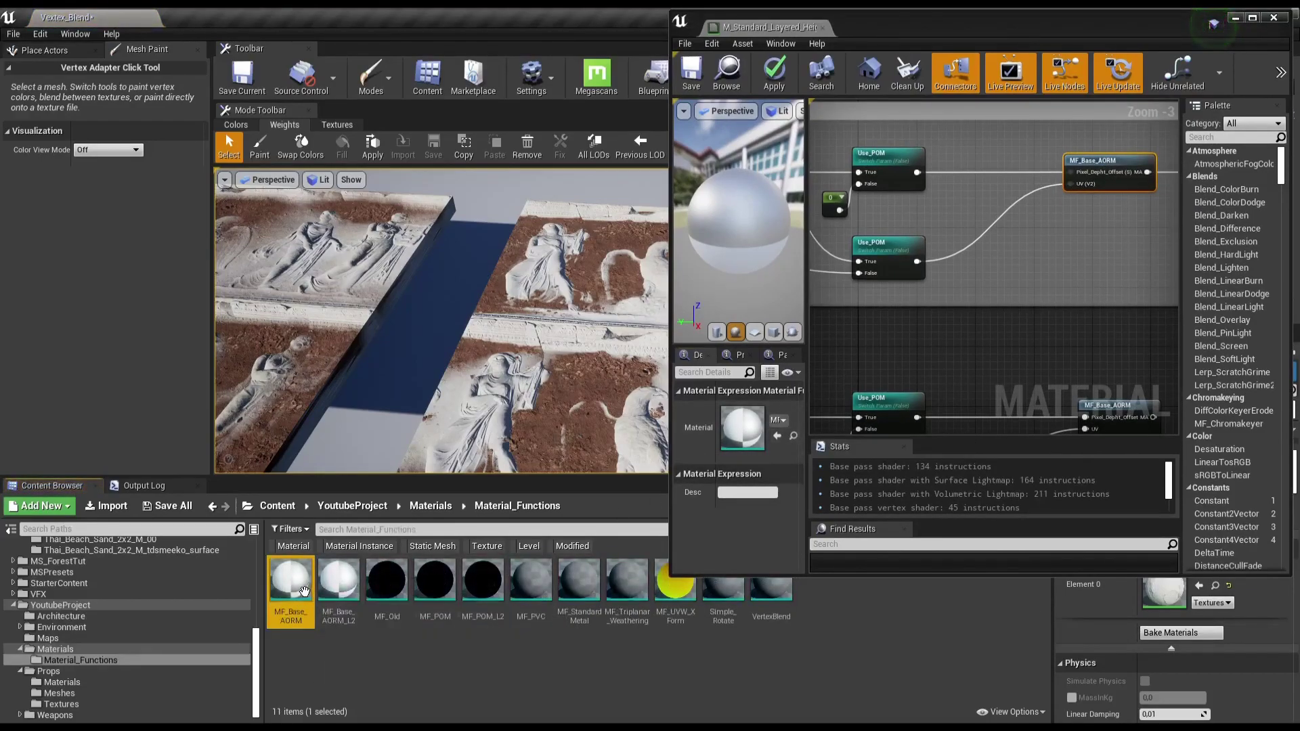
{"action": "right_click", "coordinate": [289, 587]}
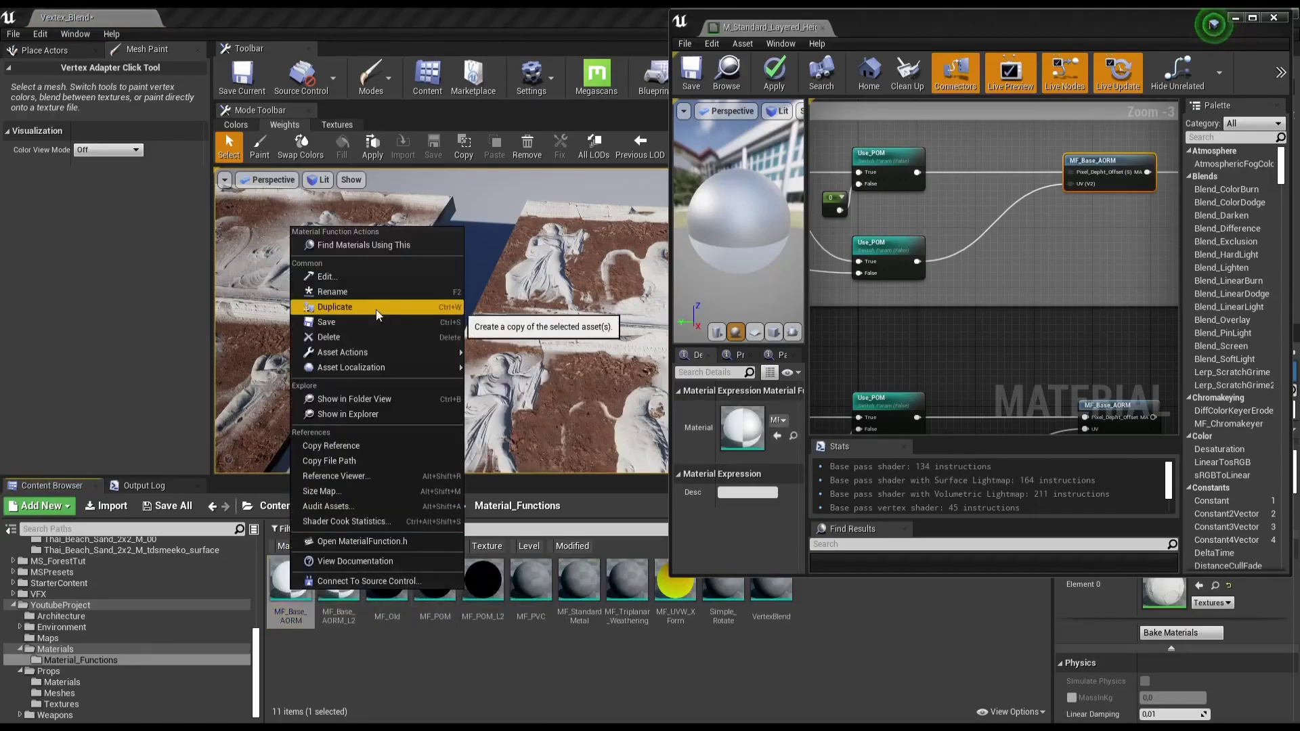
{"action": "left_click", "coordinate": [361, 655]}
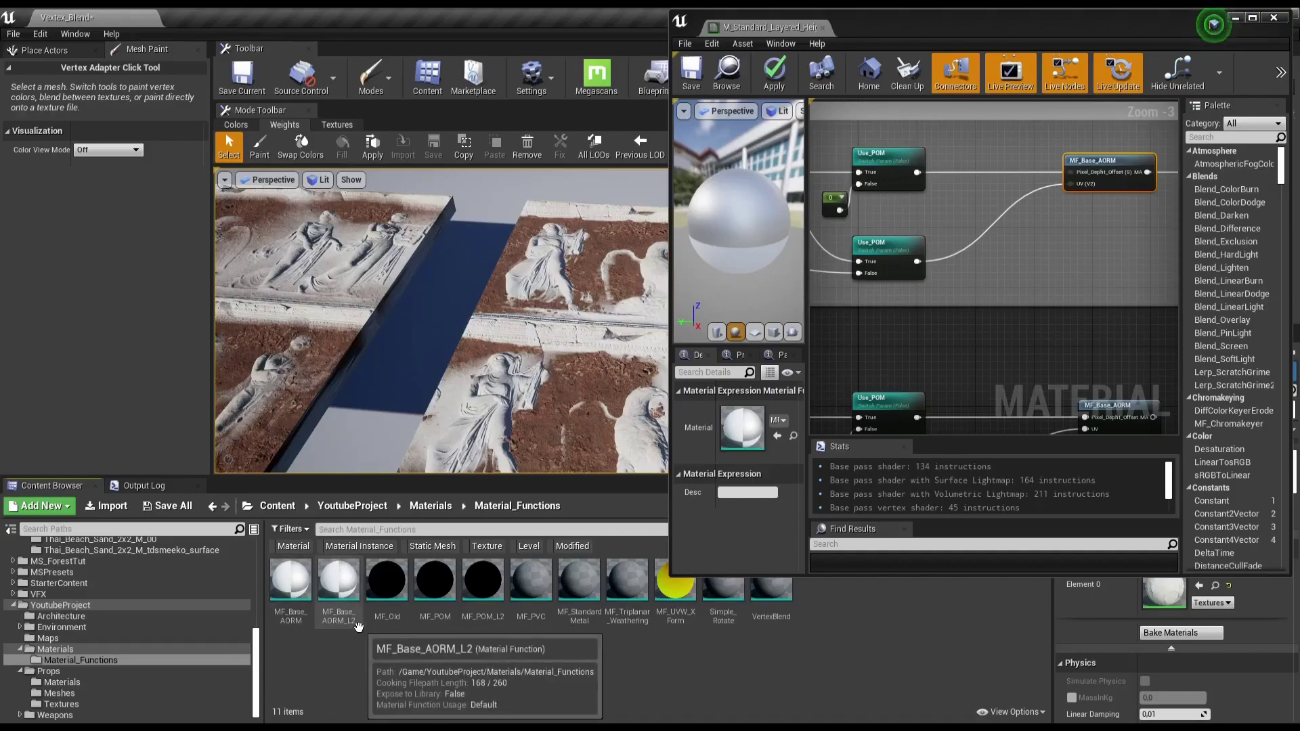
{"action": "double_click", "coordinate": [358, 627]}
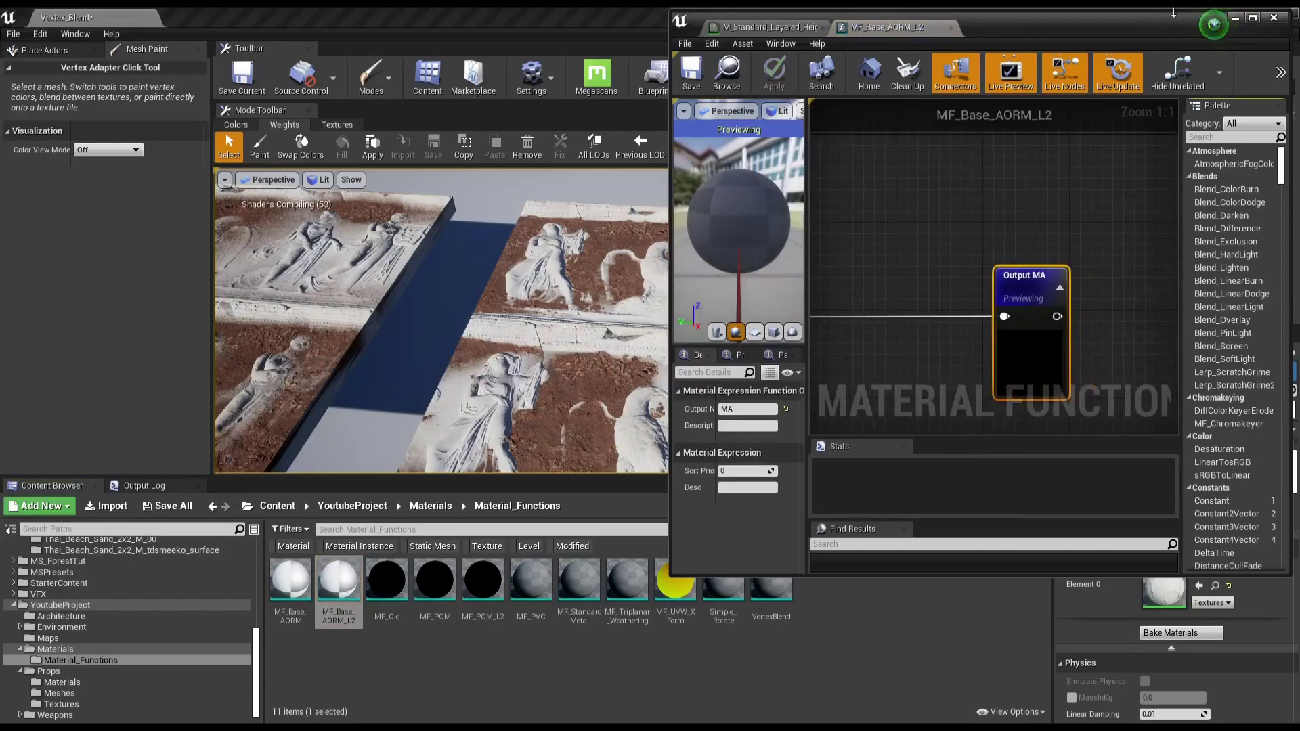
Step: Maximise the function editor and select the BaseColor_L2 texture parameter
{"action": "double_click", "coordinate": [1173, 12]}
{"action": "key", "text": "Home"}
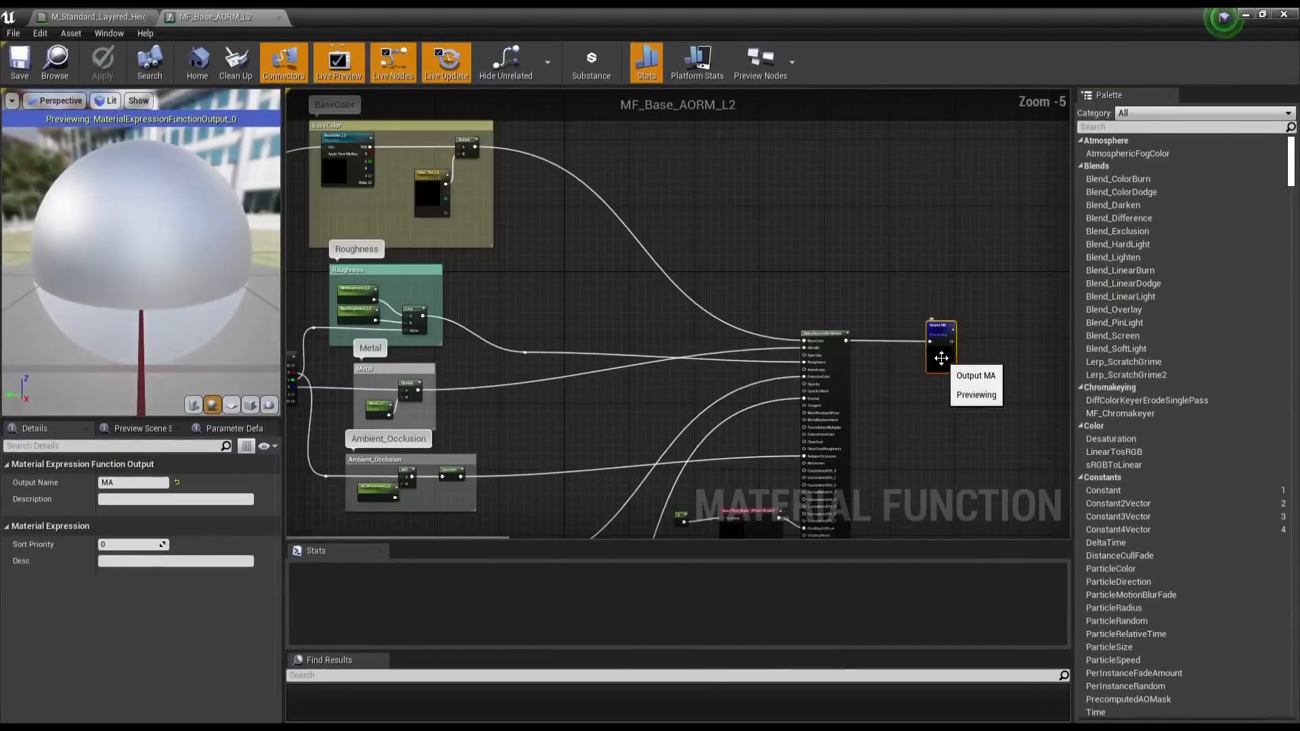
{"action": "scroll", "coordinate": [942, 358], "scroll_direction": "down", "scroll_amount": 2}
{"action": "scroll", "coordinate": [767, 254], "scroll_direction": "up", "scroll_amount": 2}
{"action": "scroll", "coordinate": [642, 271], "scroll_direction": "up", "scroll_amount": 1}
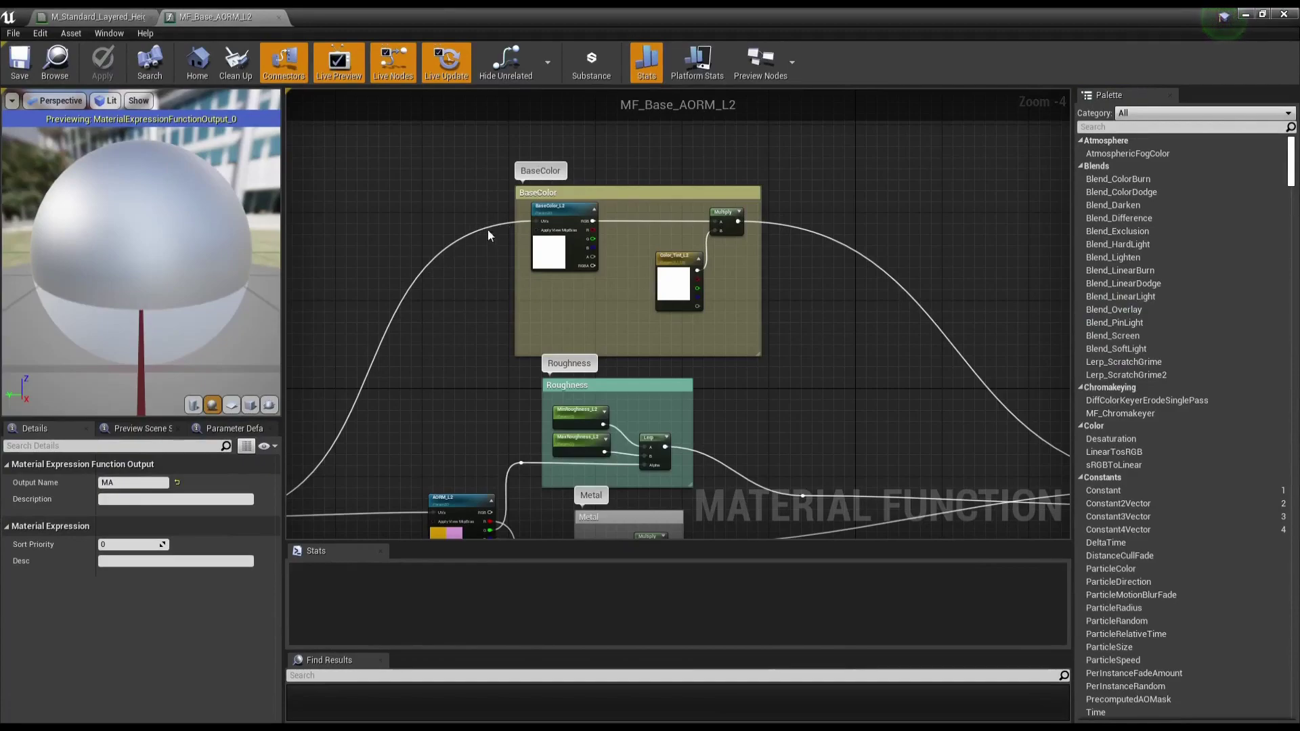
{"action": "right_click_drag", "start_coordinate": [487, 235], "coordinate": [524, 135]}
{"action": "scroll", "coordinate": [481, 274], "scroll_direction": "down", "scroll_amount": 3}
{"action": "scroll", "coordinate": [535, 195], "scroll_direction": "up", "scroll_amount": 2}
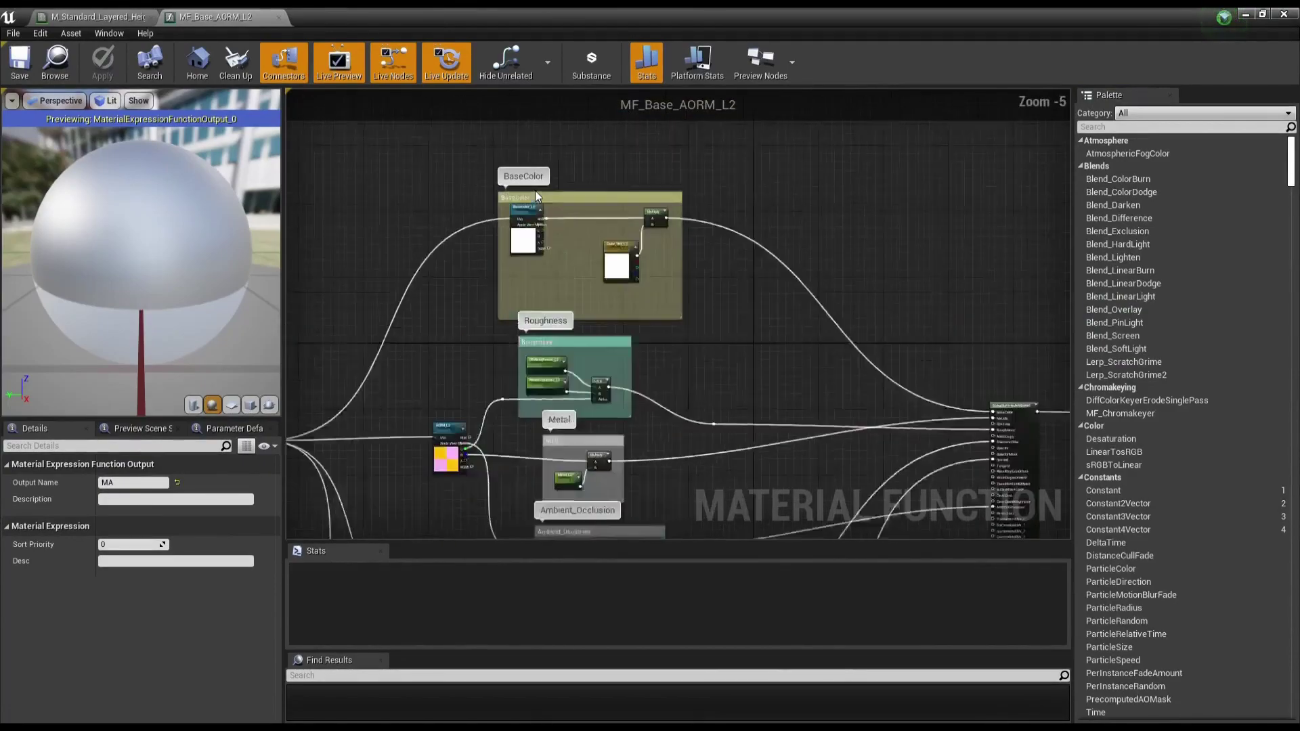
{"action": "scroll", "coordinate": [569, 215], "scroll_direction": "up", "scroll_amount": 3}
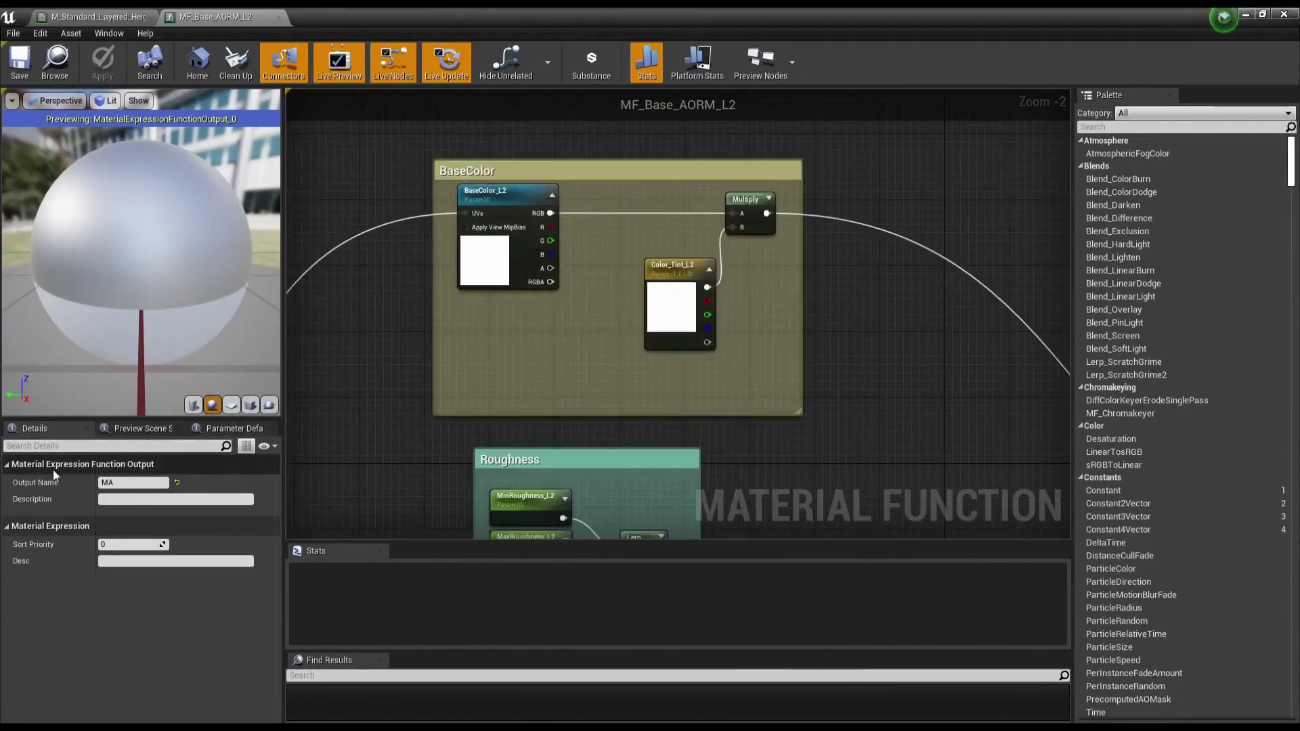
{"action": "left_click", "coordinate": [498, 200]}
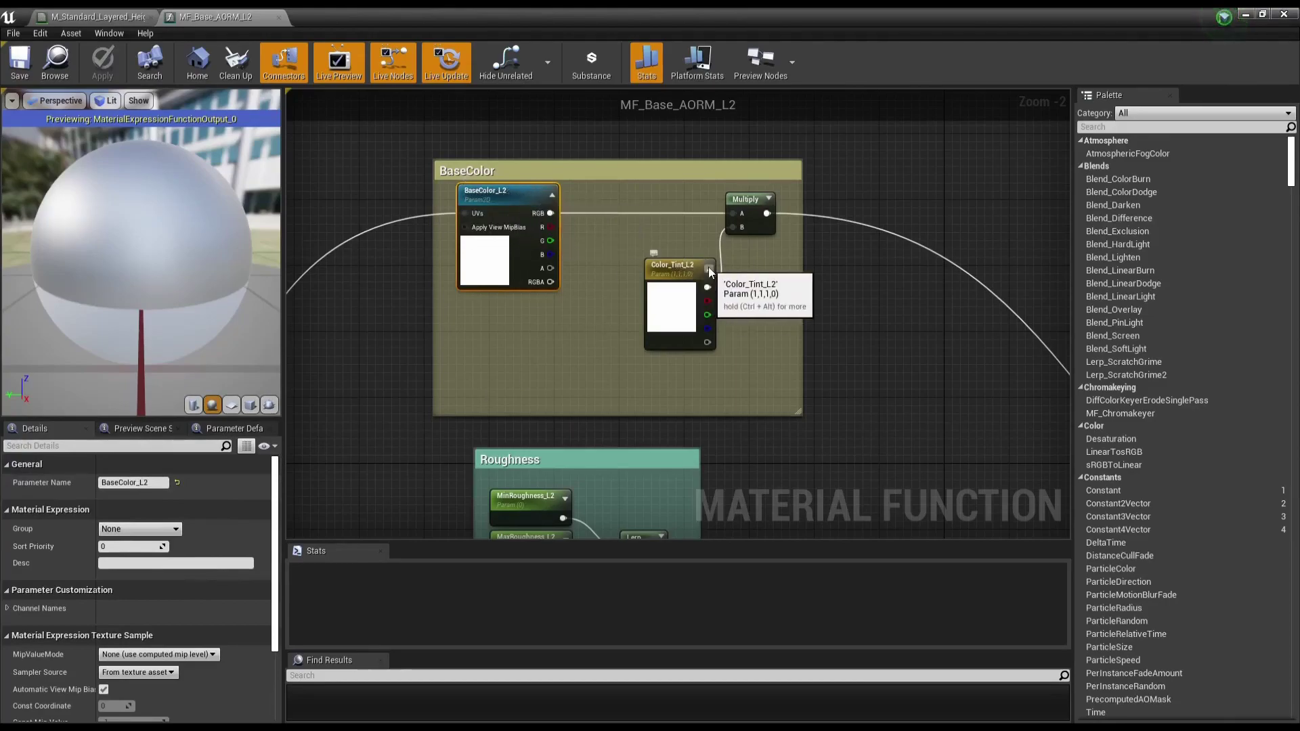
Step: Inspect the Roughness, Metal, Ambient_Occlusion, Emissive and Normal groups and the output node
{"action": "right_click_drag", "start_coordinate": [484, 500], "coordinate": [547, 299]}
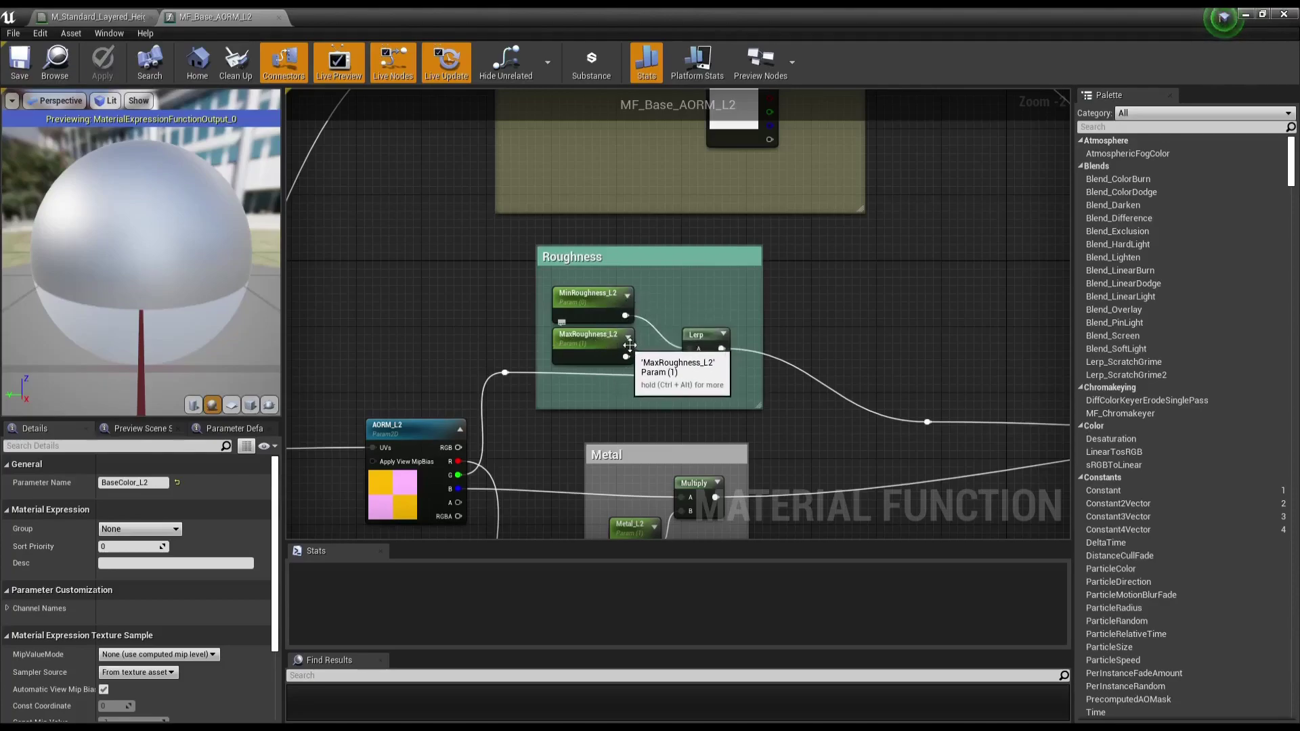
{"action": "mouse_move", "coordinate": [630, 345]}
{"action": "right_mouse_down"}
{"action": "mouse_move", "coordinate": [710, 285]}
{"action": "mouse_move", "coordinate": [827, 295]}
{"action": "mouse_move", "coordinate": [771, 229]}
{"action": "right_mouse_up"}
{"action": "right_click_drag", "start_coordinate": [778, 482], "coordinate": [821, 265]}
{"action": "scroll", "coordinate": [821, 266], "scroll_direction": "down", "scroll_amount": 2}
{"action": "mouse_move", "coordinate": [739, 318]}
{"action": "right_mouse_down"}
{"action": "mouse_move", "coordinate": [809, 380]}
{"action": "mouse_move", "coordinate": [952, 456]}
{"action": "right_mouse_up"}
{"action": "mouse_move", "coordinate": [792, 440]}
{"action": "right_mouse_down"}
{"action": "mouse_move", "coordinate": [573, 221]}
{"action": "mouse_move", "coordinate": [455, 162]}
{"action": "right_mouse_up"}
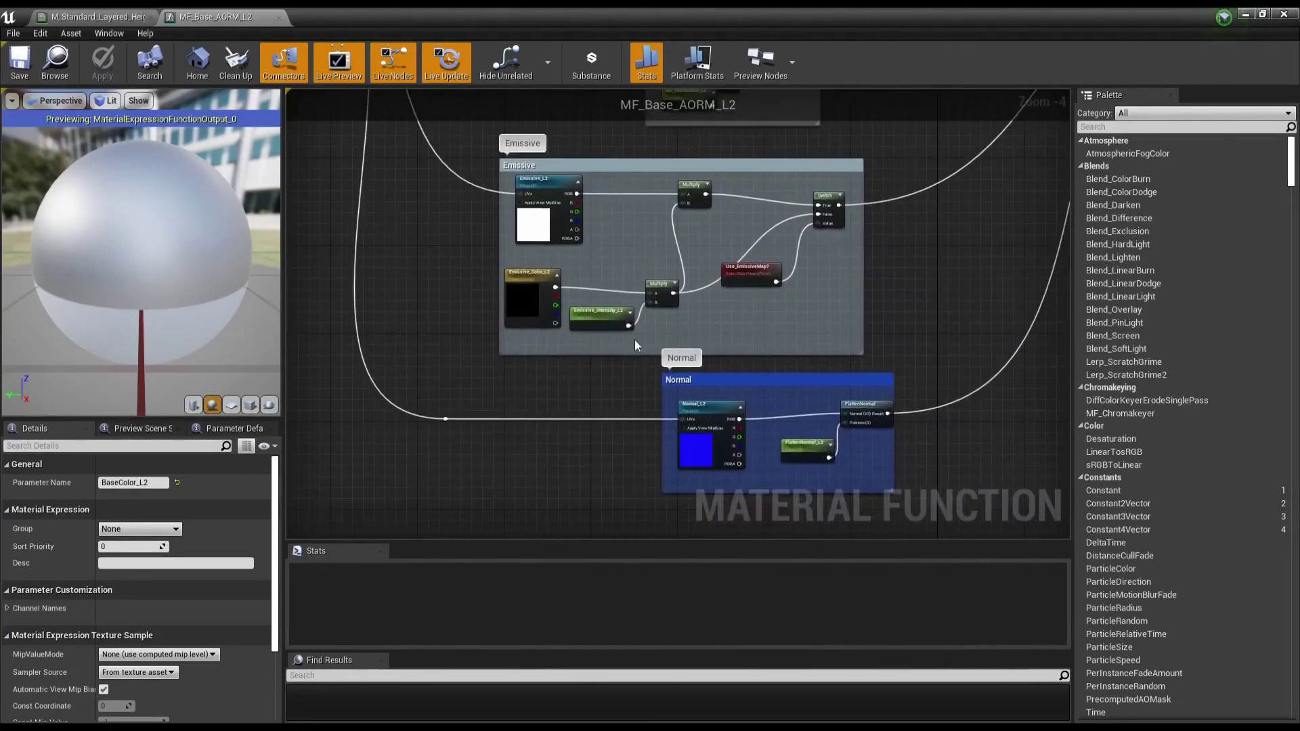
{"action": "scroll", "coordinate": [636, 340], "scroll_direction": "up", "scroll_amount": 1}
{"action": "right_click_drag", "start_coordinate": [746, 293], "coordinate": [680, 313]}
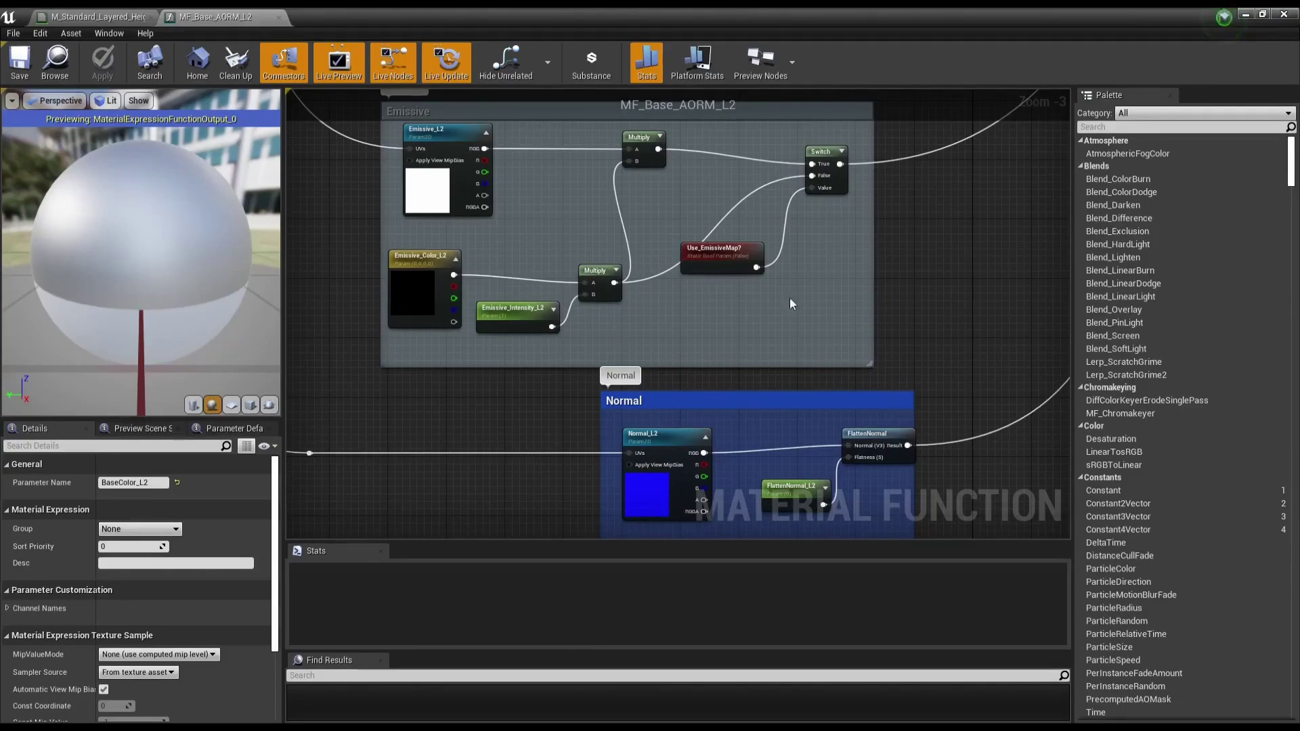
{"action": "scroll", "coordinate": [790, 298], "scroll_direction": "down", "scroll_amount": 2}
{"action": "mouse_move", "coordinate": [794, 257]}
{"action": "right_mouse_down"}
{"action": "mouse_move", "coordinate": [695, 363]}
{"action": "mouse_move", "coordinate": [737, 409]}
{"action": "right_mouse_up"}
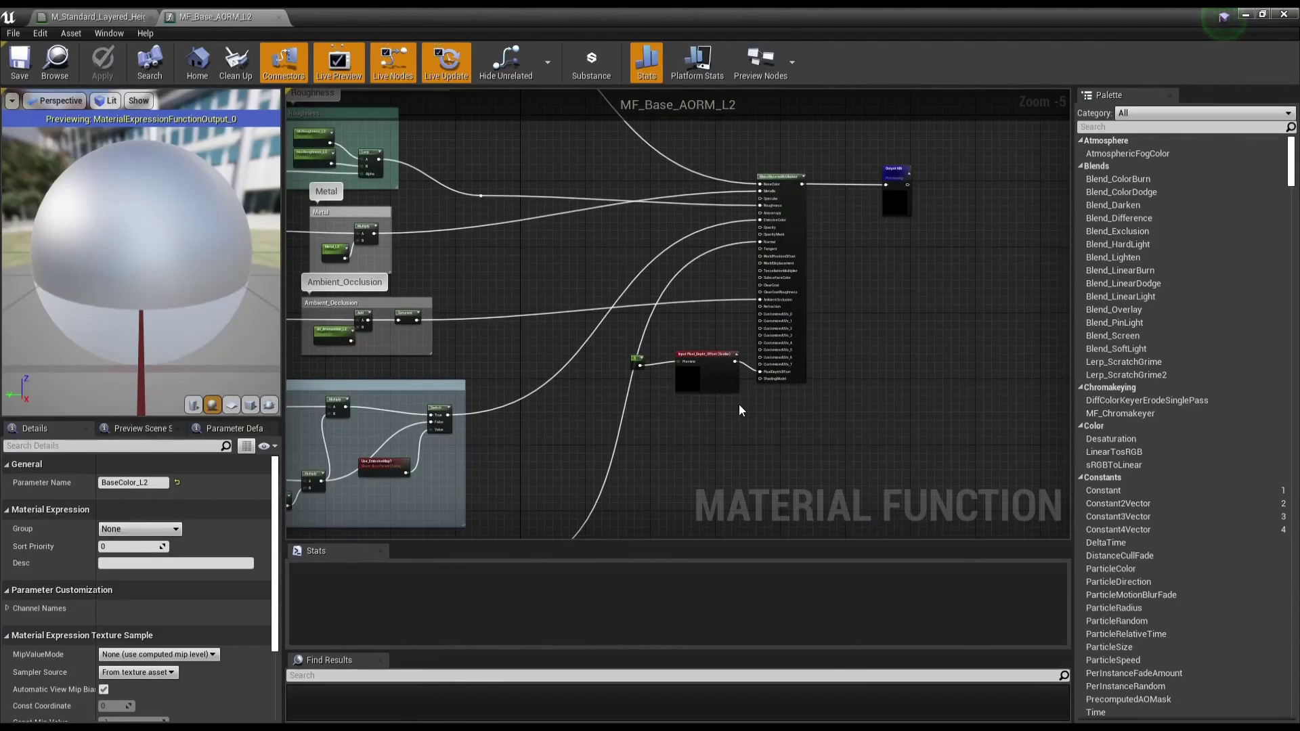
{"action": "right_click_drag", "start_coordinate": [494, 264], "coordinate": [564, 364]}
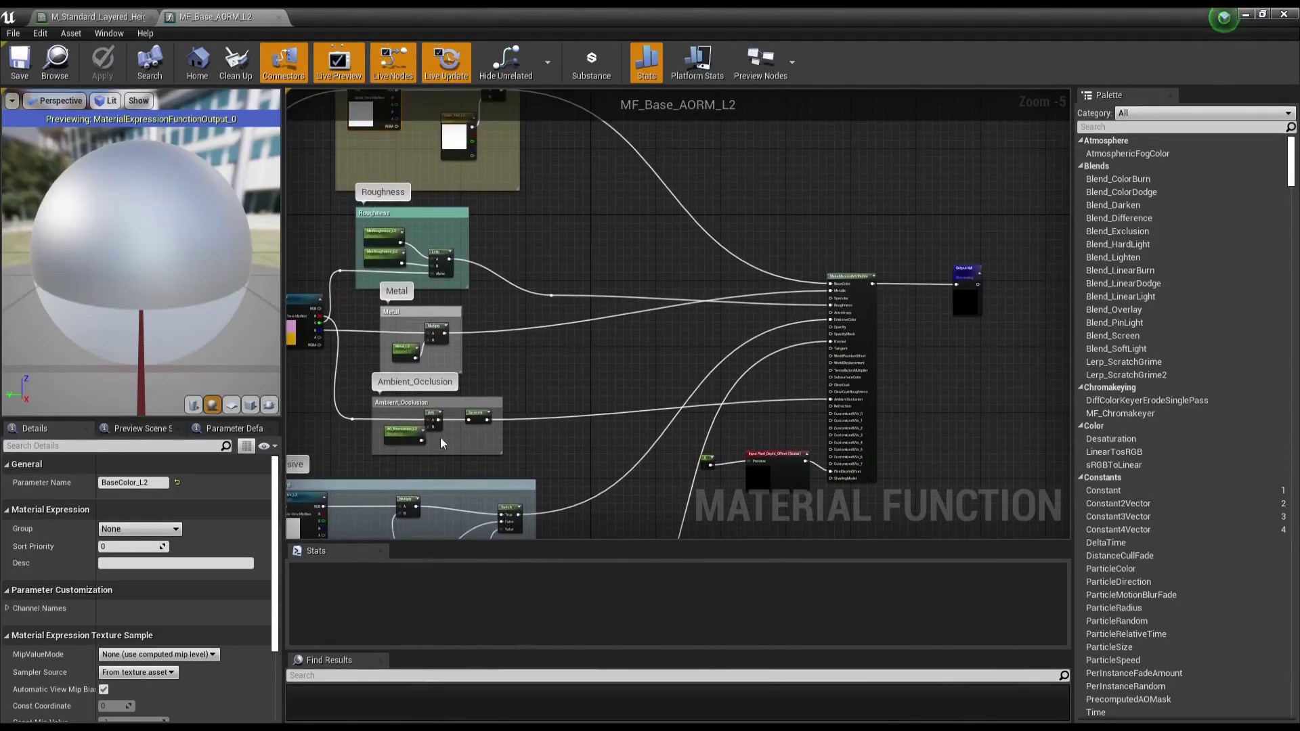
{"action": "scroll", "coordinate": [474, 487], "scroll_direction": "up", "scroll_amount": 2}
{"action": "scroll", "coordinate": [562, 332], "scroll_direction": "up", "scroll_amount": 2}
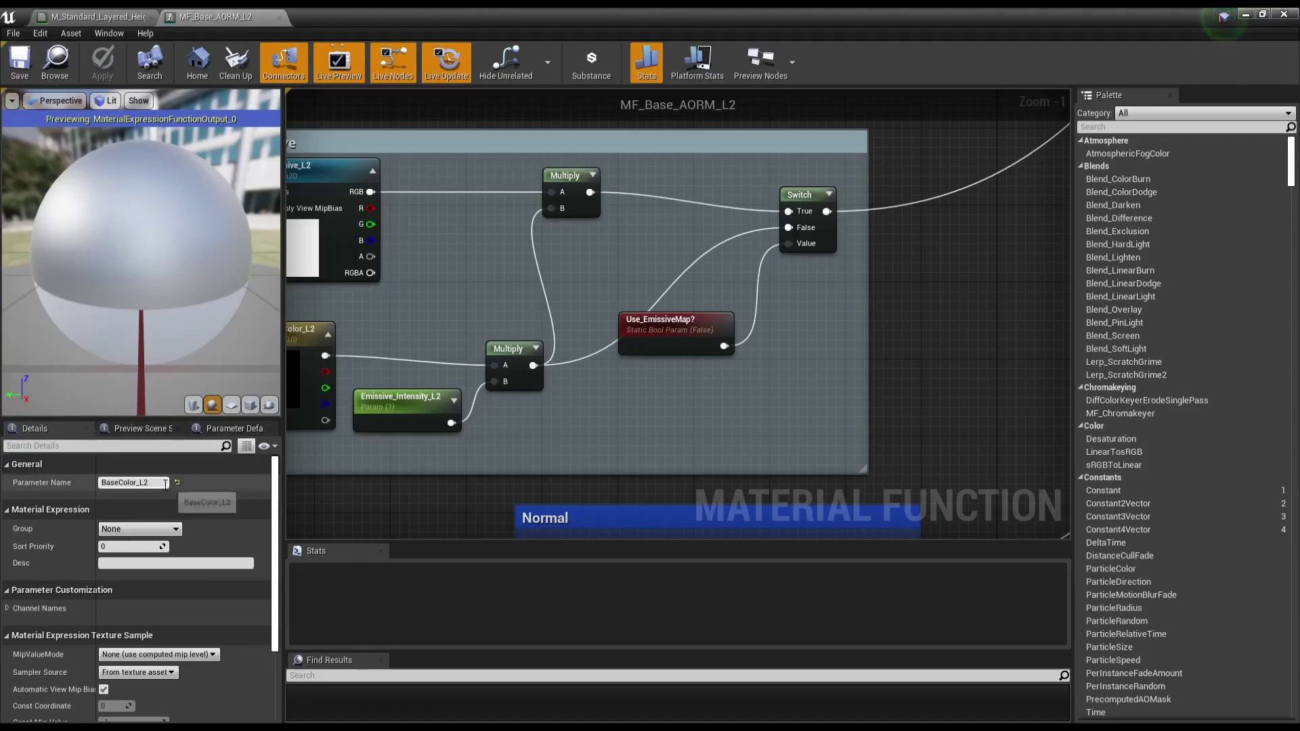
Step: Leave the BaseColor_L2 name unchanged, then save and close MF_Base_AORM_L2
{"action": "left_click_drag", "start_coordinate": [166, 484], "coordinate": [136, 484]}
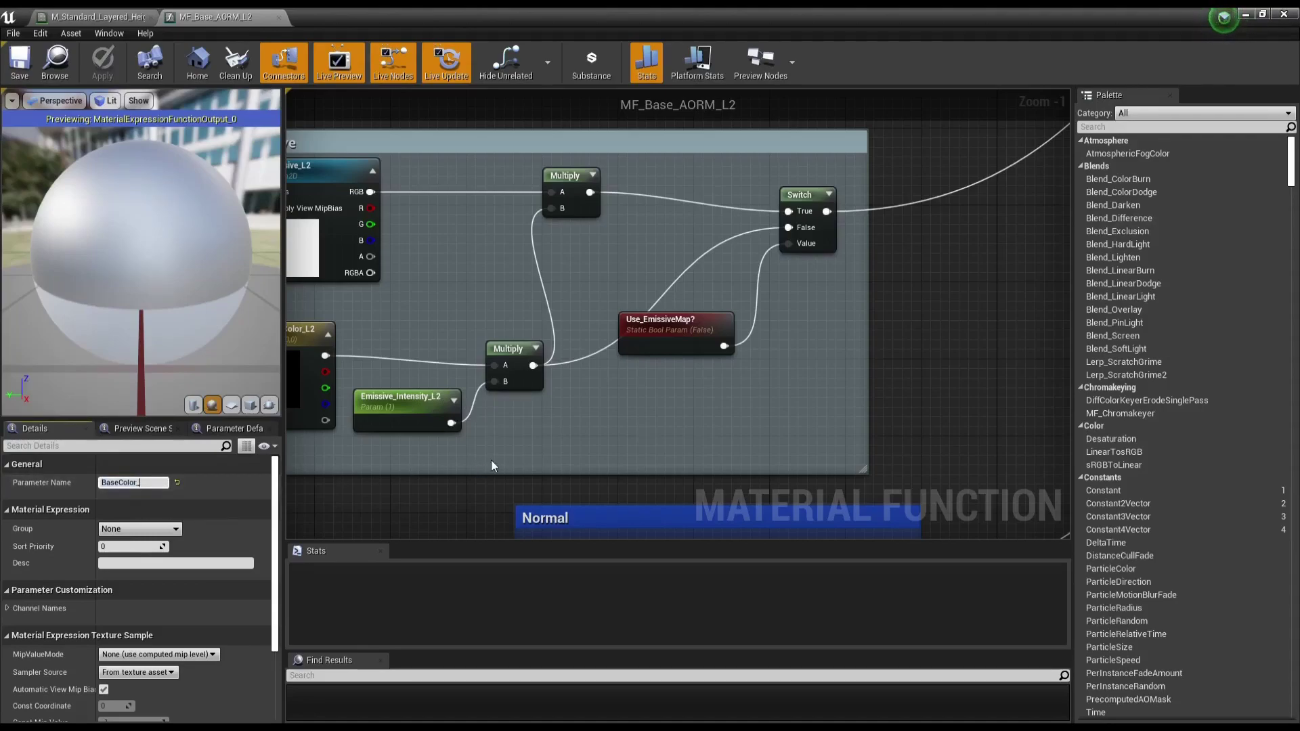
{"action": "key", "text": "ctrl+a"}
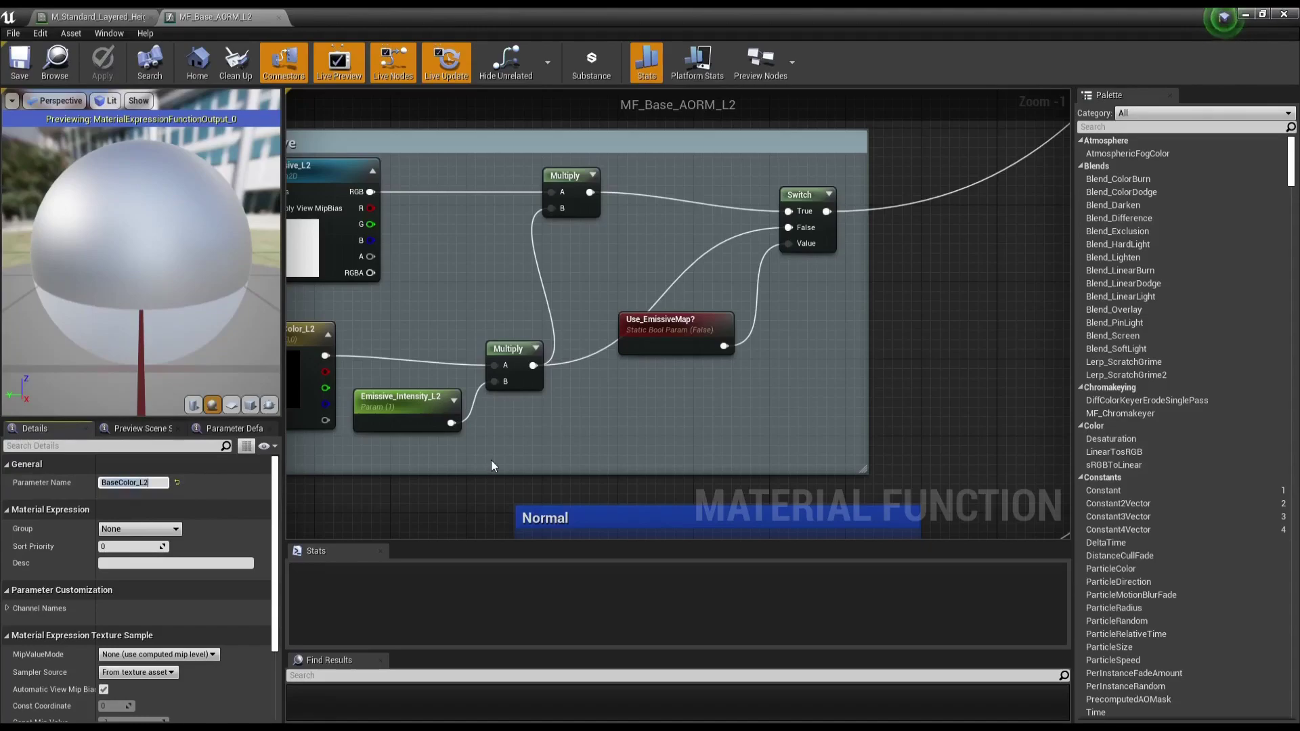
{"action": "left_click", "coordinate": [929, 315]}
{"action": "scroll", "coordinate": [899, 314], "scroll_direction": "down", "scroll_amount": 4}
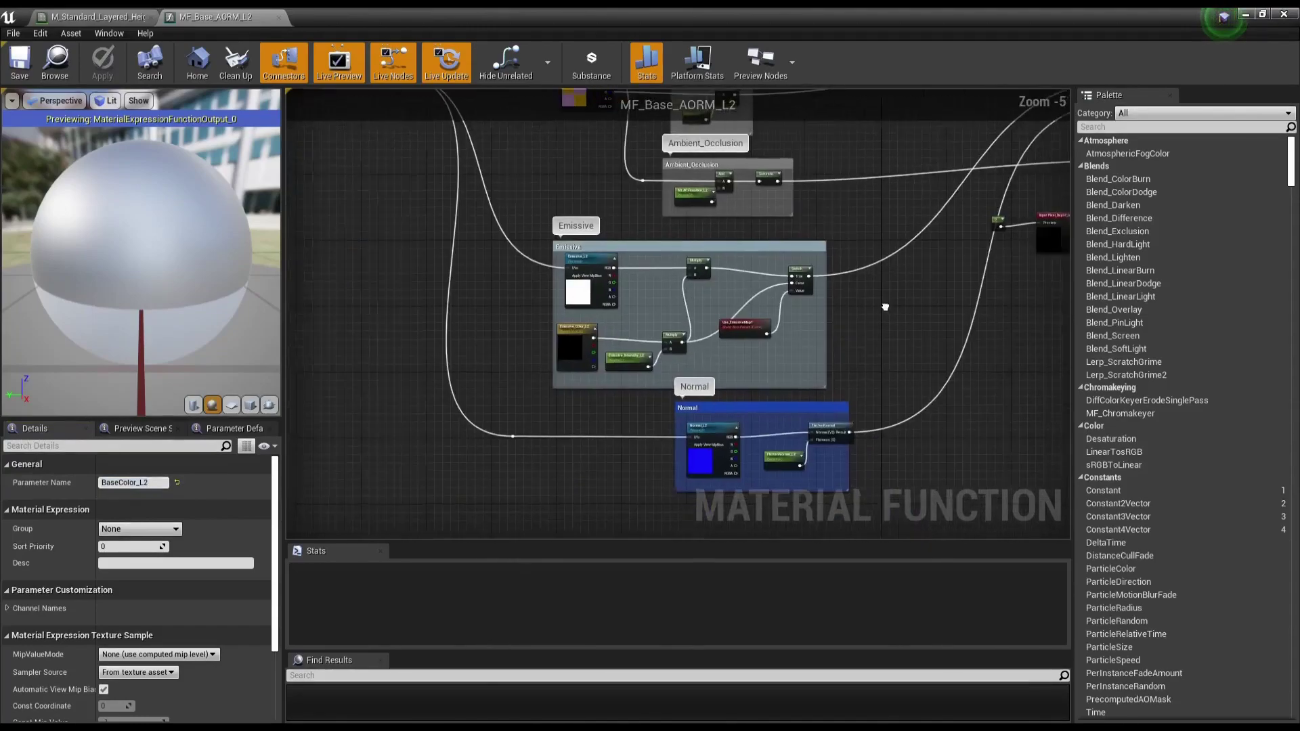
{"action": "left_click", "coordinate": [19, 61]}
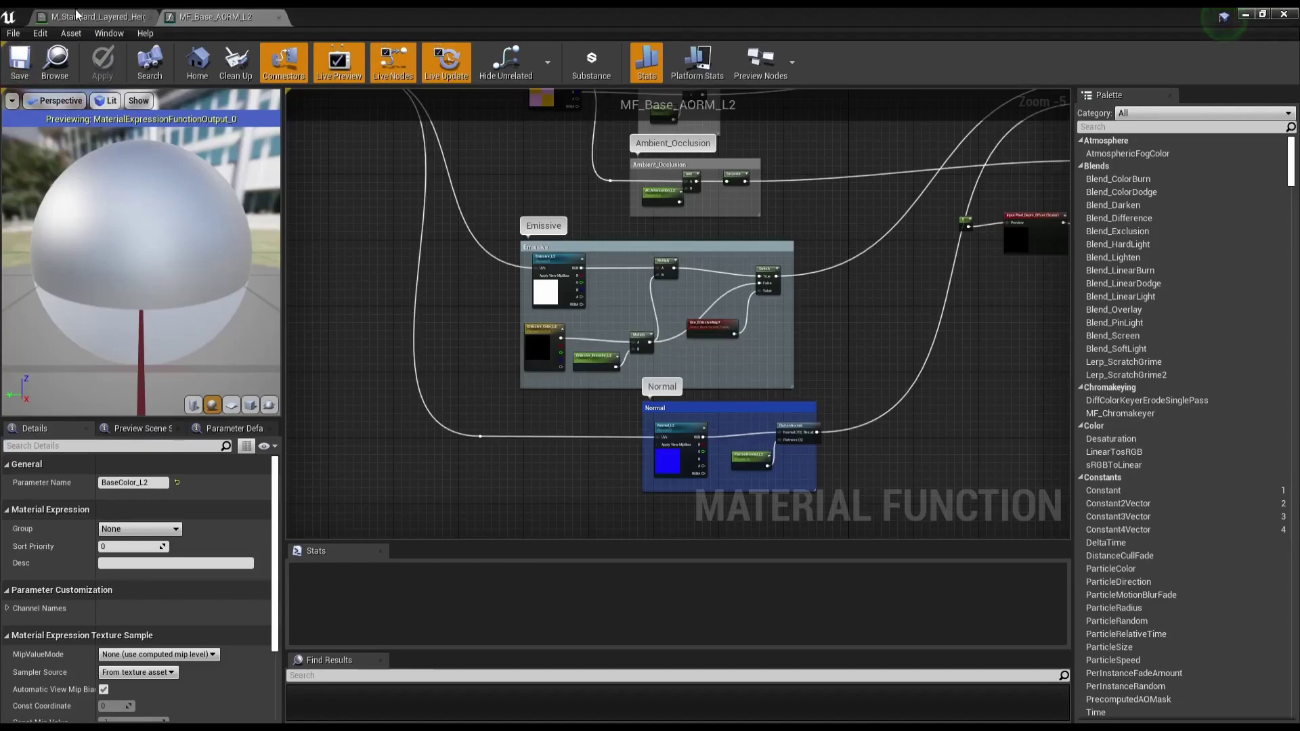
{"action": "left_click", "coordinate": [279, 19]}
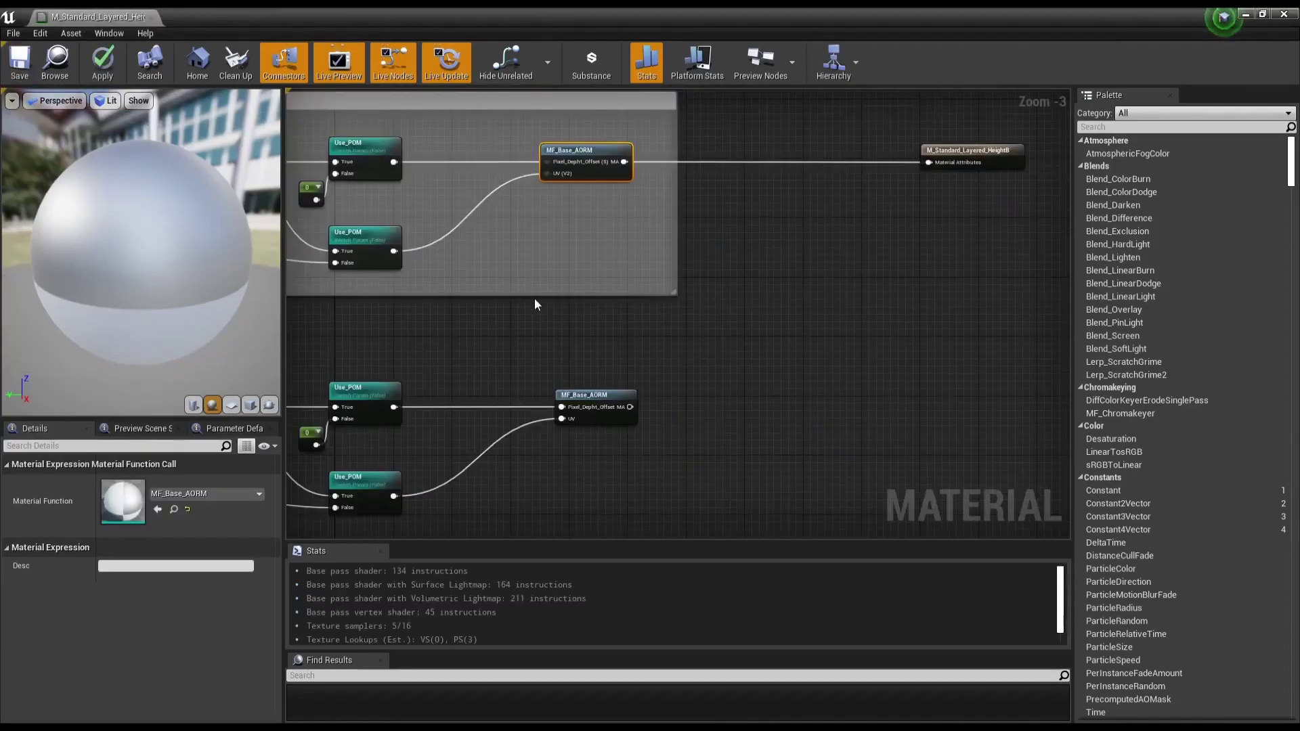
Step: Wrap all of the second layer's nodes in a comment titled Layer2 - Mat2
{"action": "right_click_drag", "start_coordinate": [534, 305], "coordinate": [694, 312]}
{"action": "left_click", "coordinate": [762, 369]}
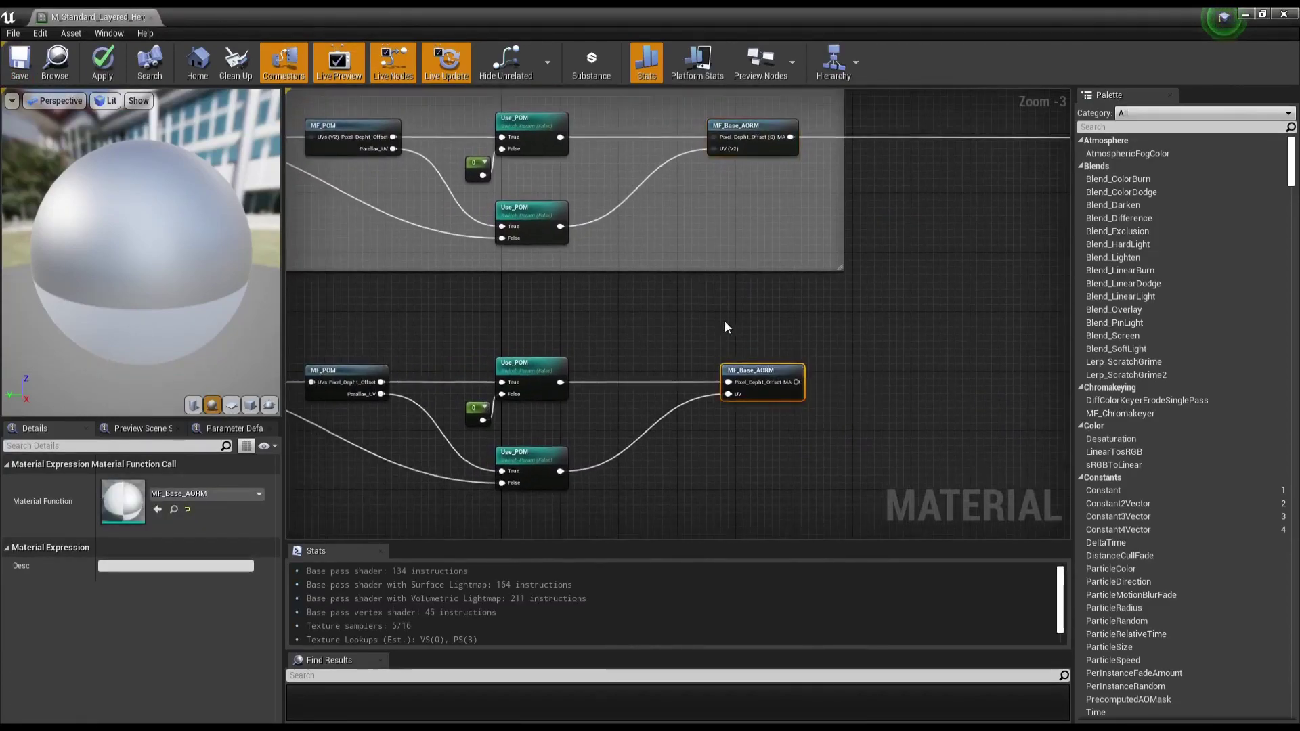
{"action": "scroll", "coordinate": [725, 323], "scroll_direction": "down", "scroll_amount": 3}
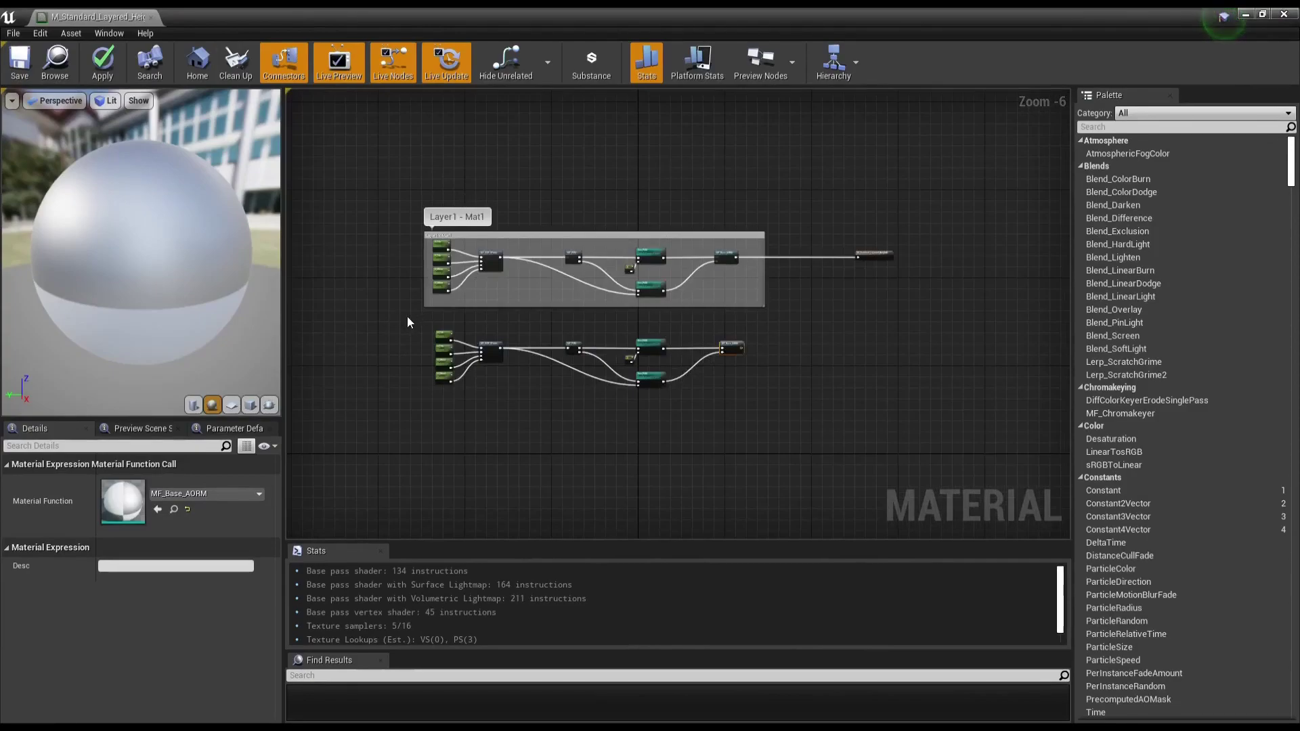
{"action": "left_click_drag", "start_coordinate": [410, 319], "coordinate": [772, 407]}
{"action": "key", "text": "c"}
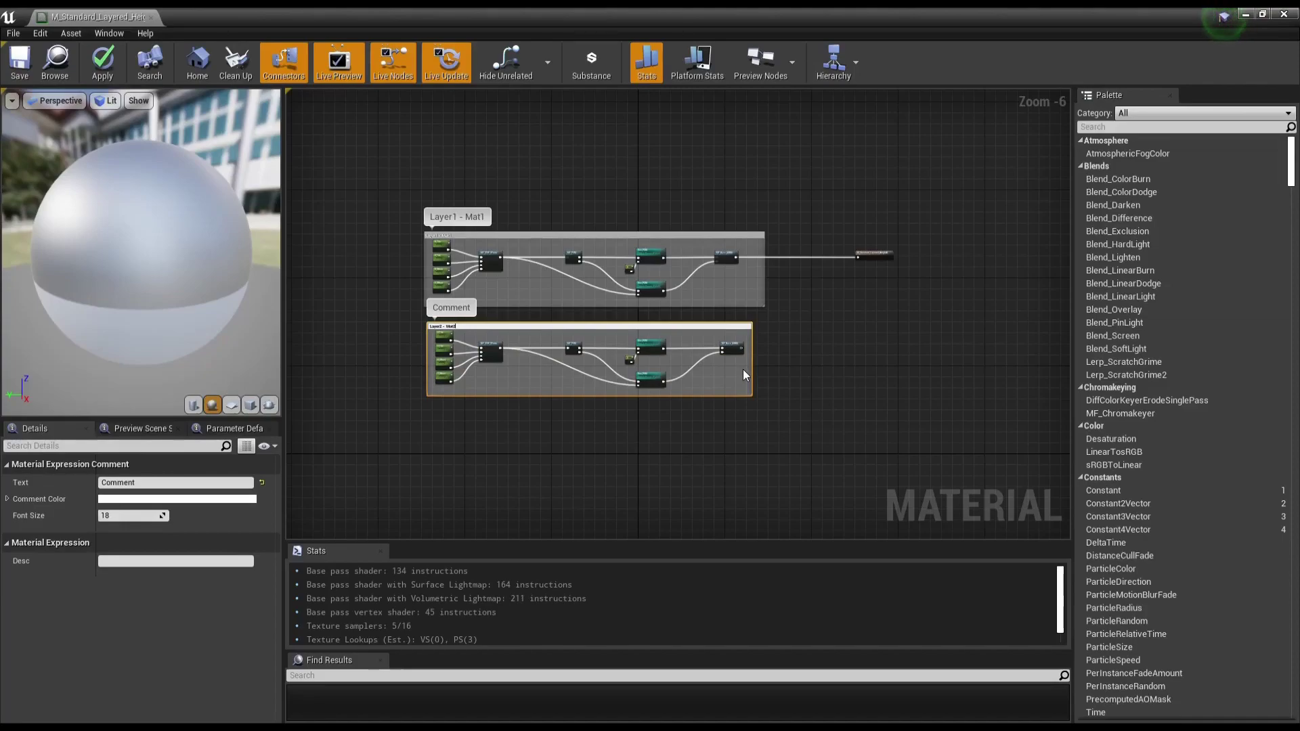
{"action": "type", "text": "Layer2 - Mat2"}
{"action": "key", "text": "Return"}
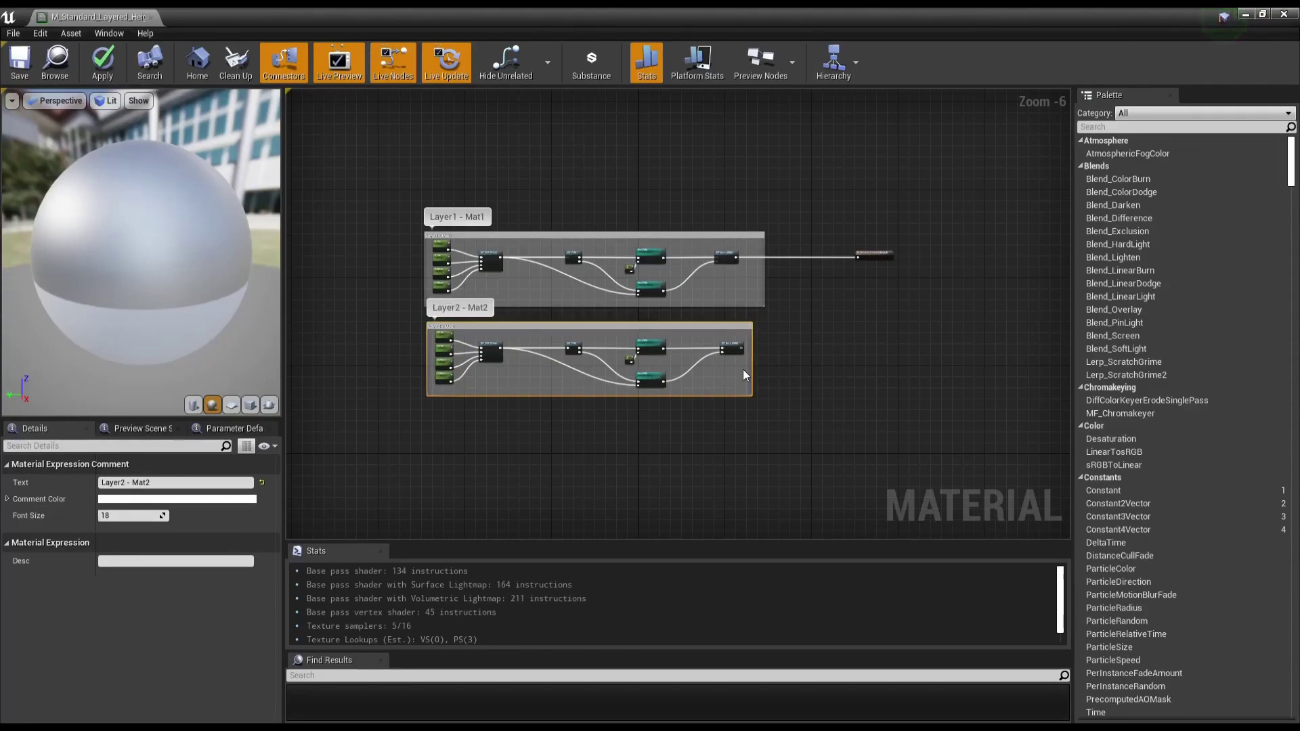
Step: Widen the Layer2 - Mat2 comment to fit and select the second layer's MF_Base_AORM node
{"action": "scroll", "coordinate": [743, 368], "scroll_direction": "up", "scroll_amount": 1}
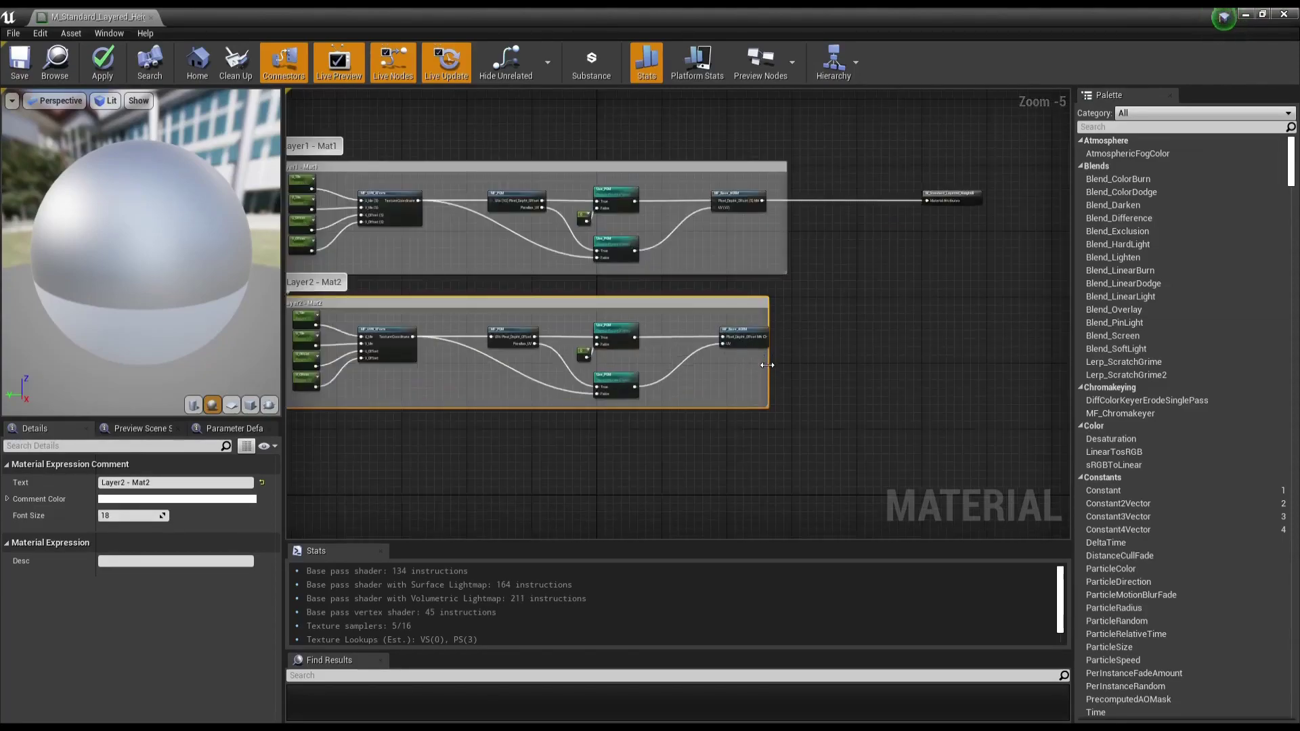
{"action": "left_click_drag", "start_coordinate": [767, 365], "coordinate": [815, 366]}
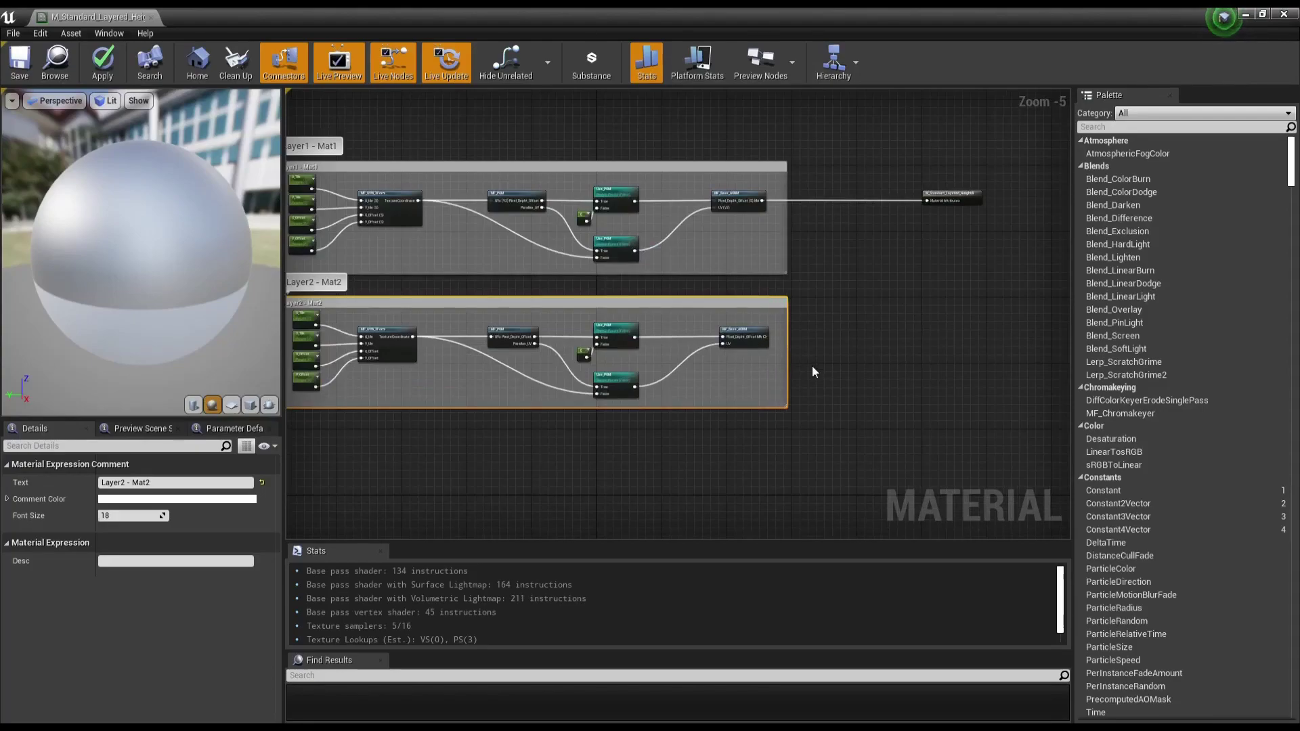
{"action": "scroll", "coordinate": [750, 325], "scroll_direction": "up", "scroll_amount": 3}
{"action": "scroll", "coordinate": [749, 325], "scroll_direction": "up", "scroll_amount": 1}
{"action": "scroll", "coordinate": [750, 318], "scroll_direction": "up", "scroll_amount": 1}
{"action": "right_click_drag", "start_coordinate": [575, 283], "coordinate": [709, 280]}
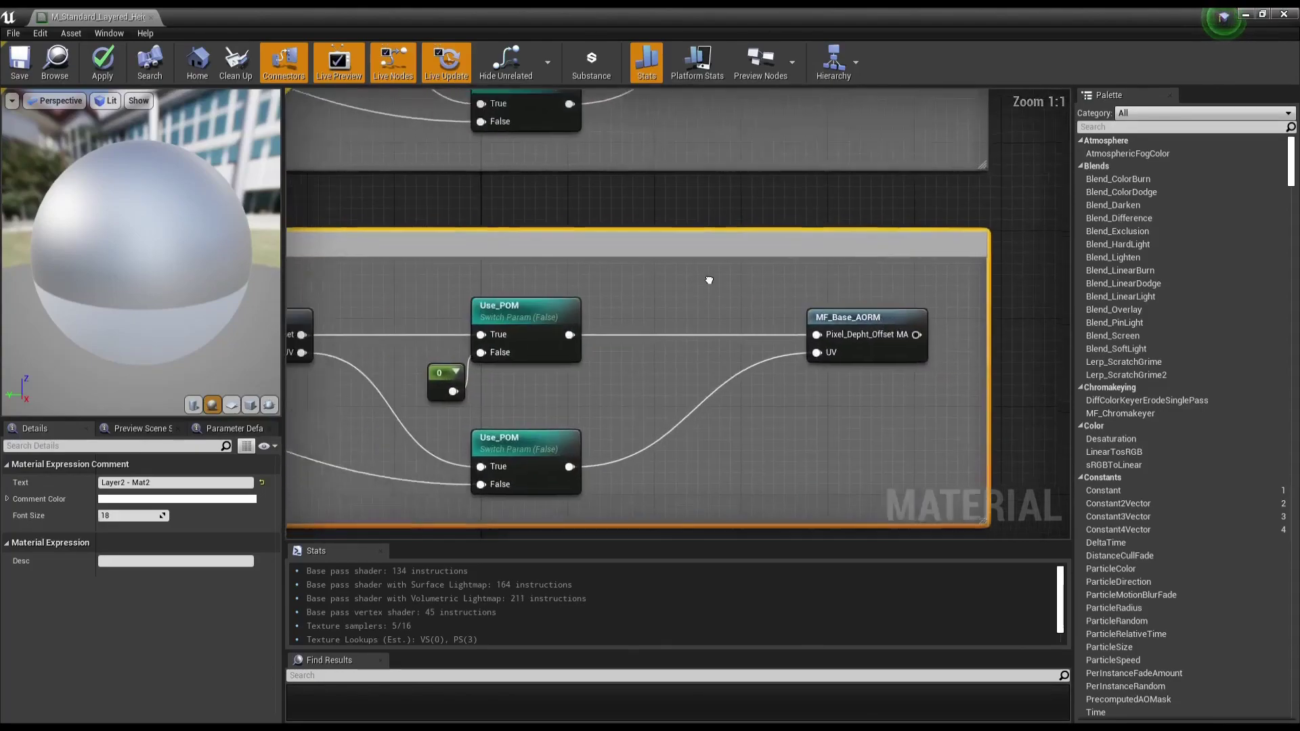
{"action": "scroll", "coordinate": [762, 234], "scroll_direction": "down", "scroll_amount": 3}
{"action": "scroll", "coordinate": [730, 239], "scroll_direction": "down", "scroll_amount": 3}
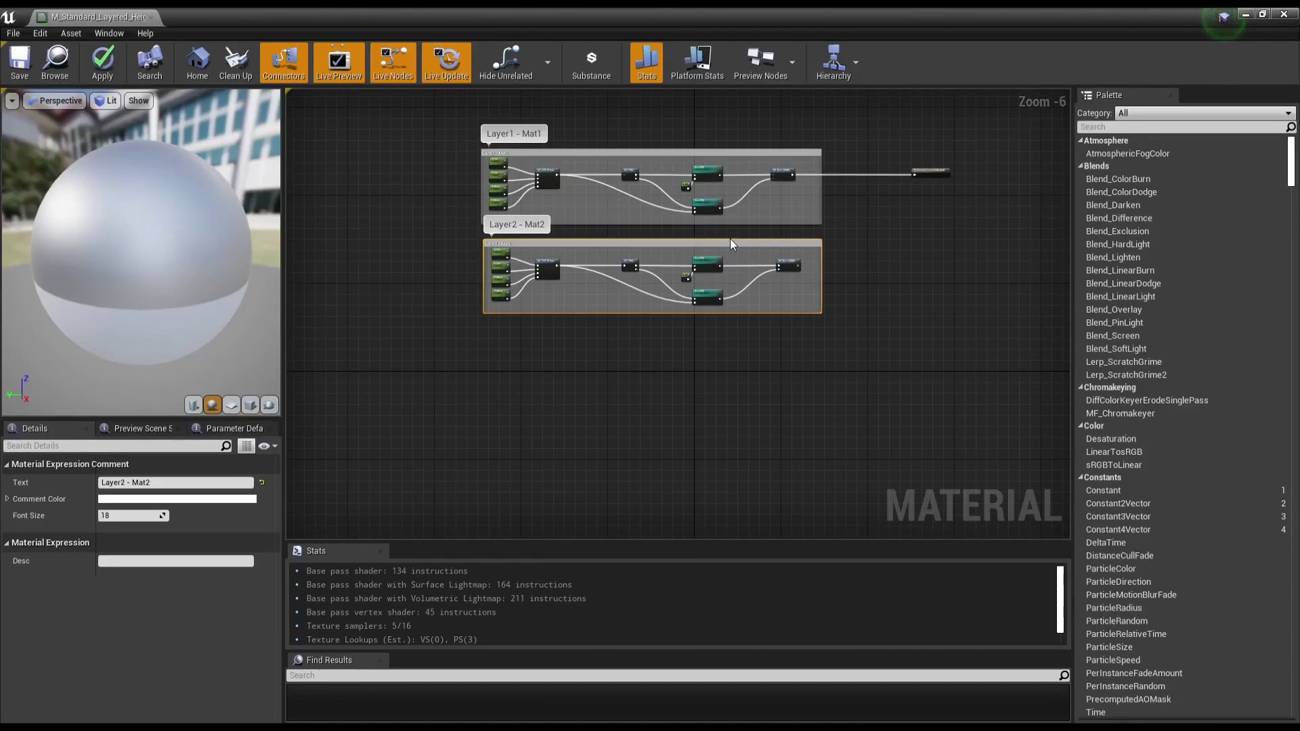
{"action": "scroll", "coordinate": [786, 278], "scroll_direction": "up", "scroll_amount": 3}
{"action": "scroll", "coordinate": [749, 287], "scroll_direction": "up", "scroll_amount": 4}
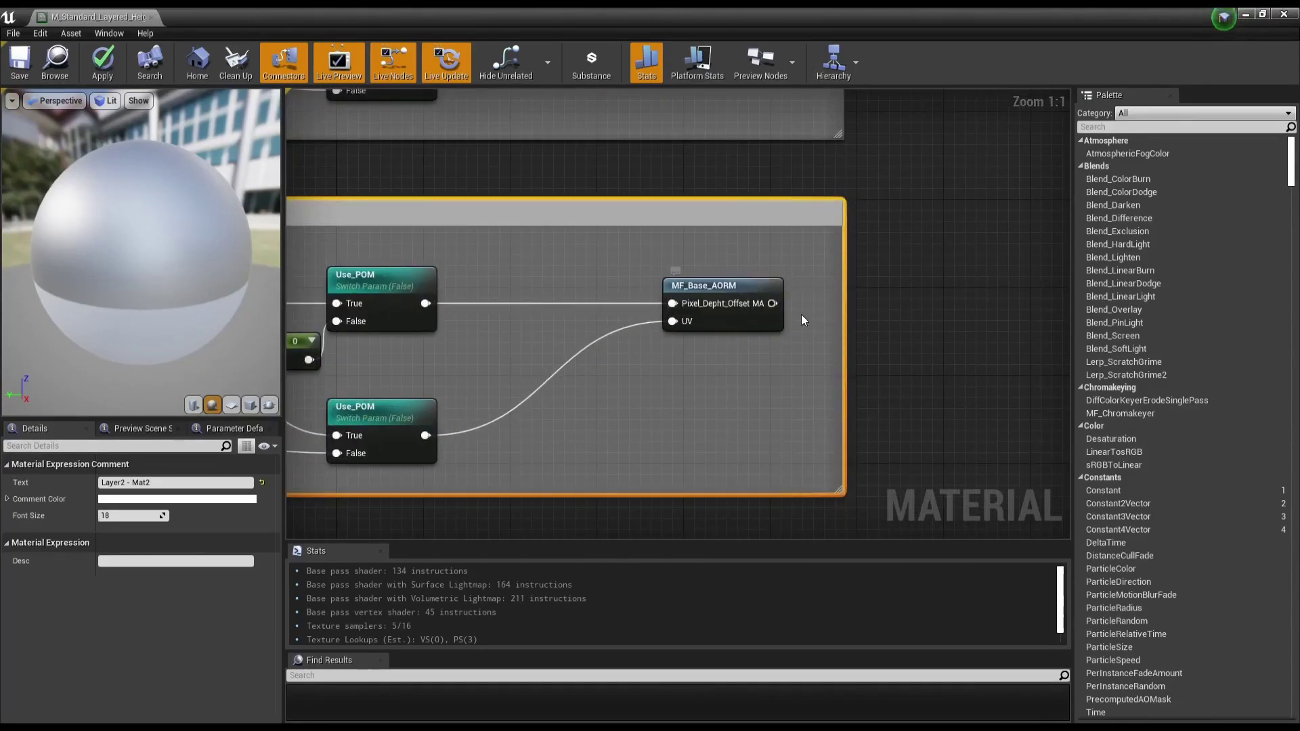
{"action": "right_click_drag", "start_coordinate": [882, 287], "coordinate": [904, 281]}
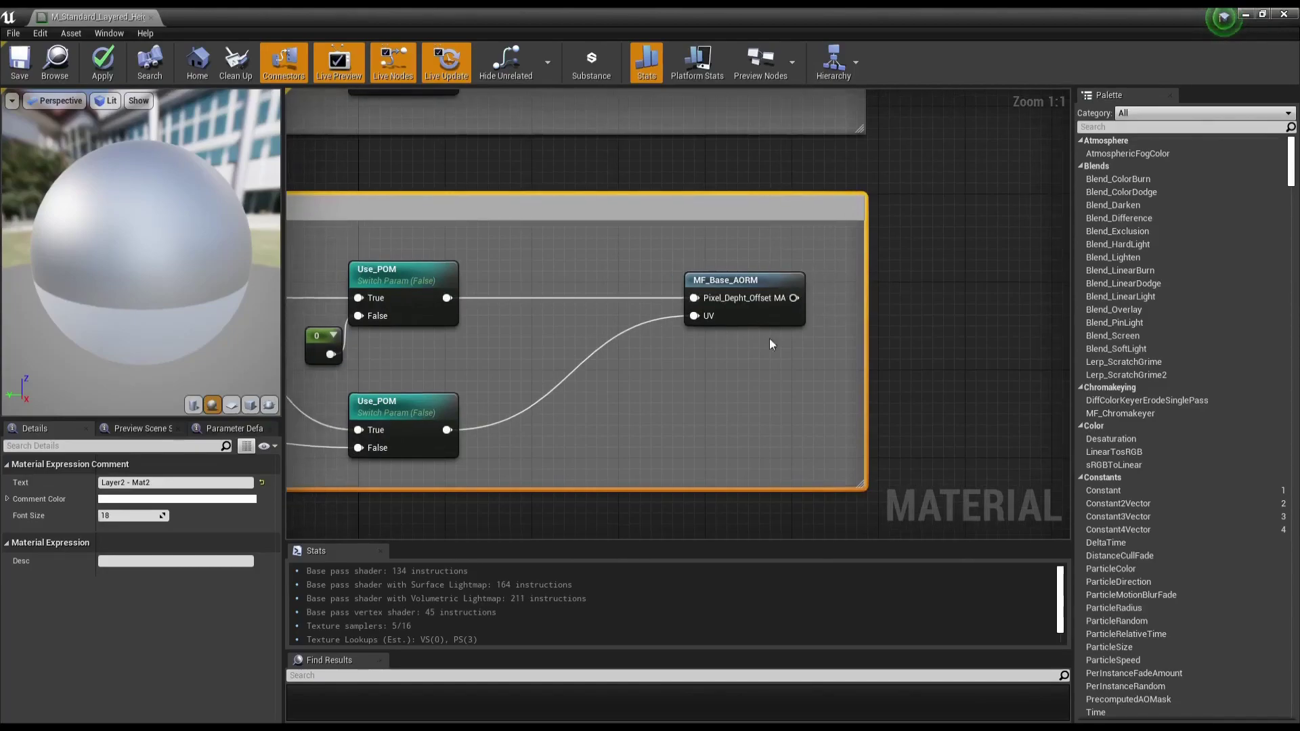
{"action": "left_click", "coordinate": [738, 283]}
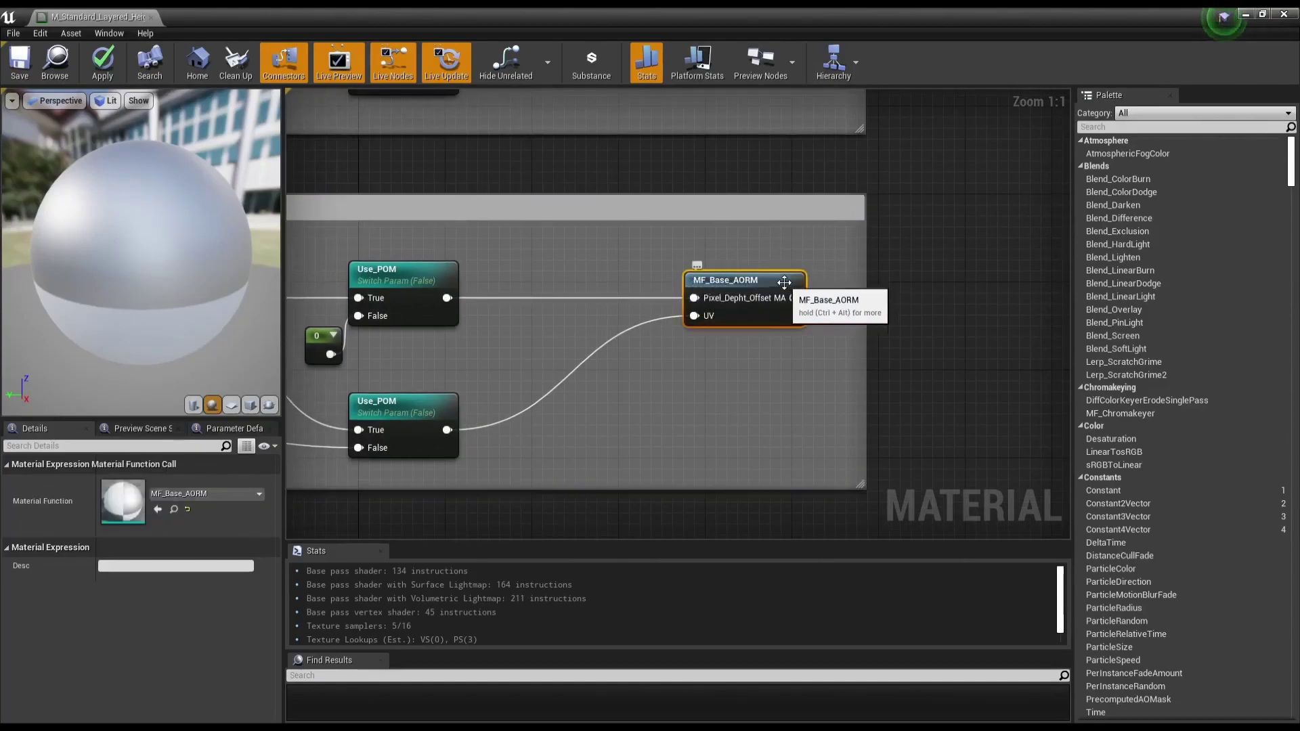
{"action": "scroll", "coordinate": [784, 281], "scroll_direction": "down", "scroll_amount": 2}
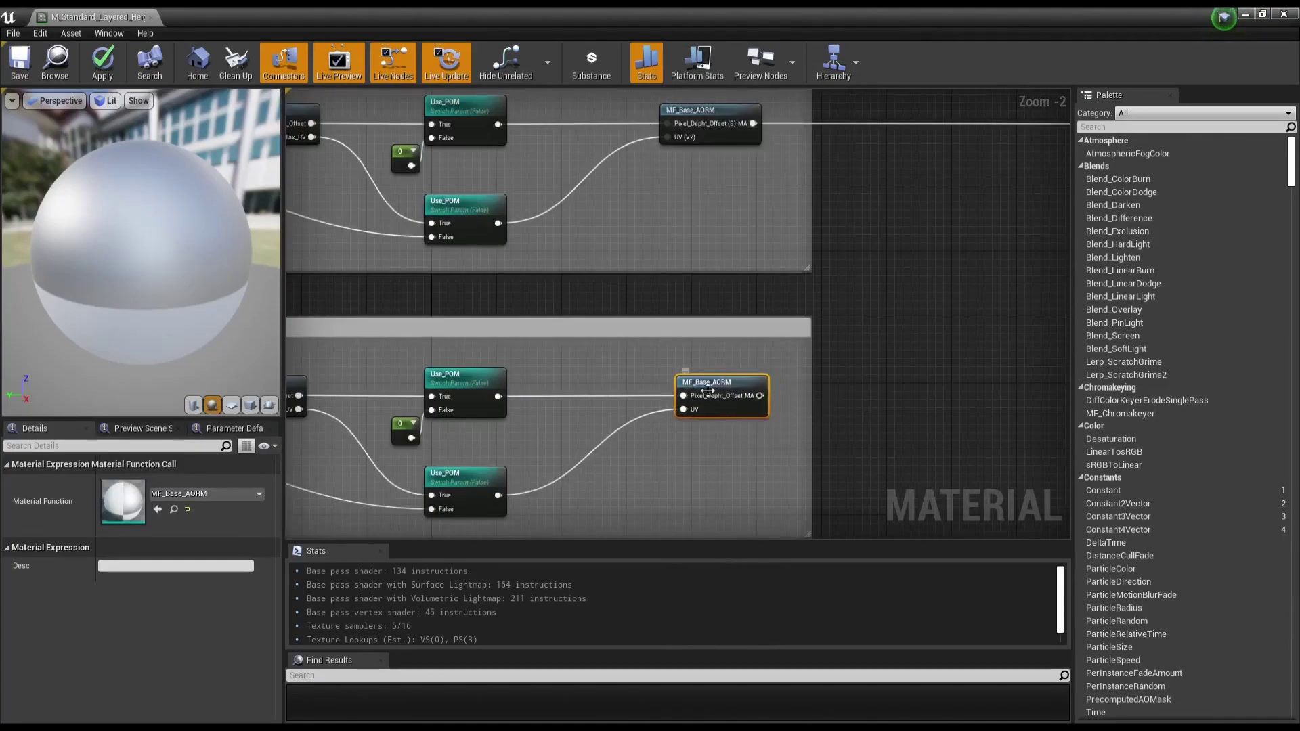
Step: Swap the second layer's function to MF_Base_AORM_L2, then apply and save the material
{"action": "left_click", "coordinate": [238, 493]}
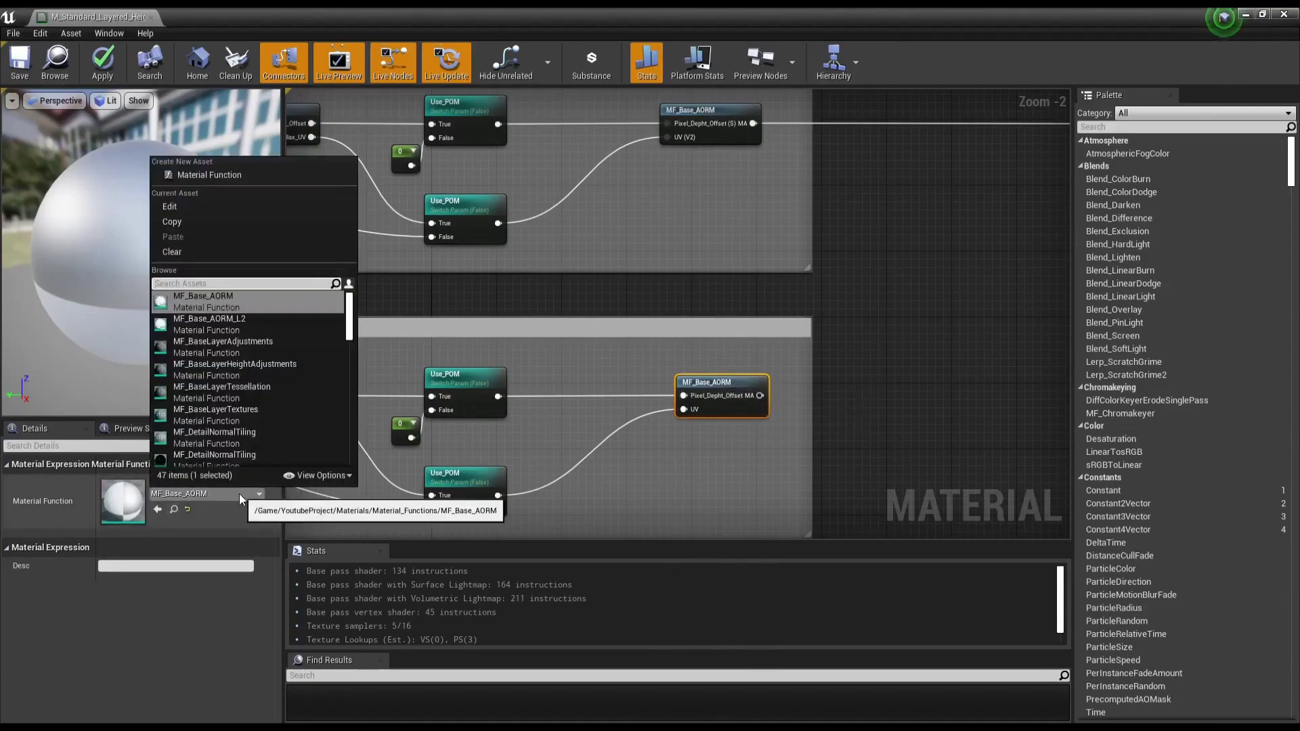
{"action": "left_click", "coordinate": [254, 322]}
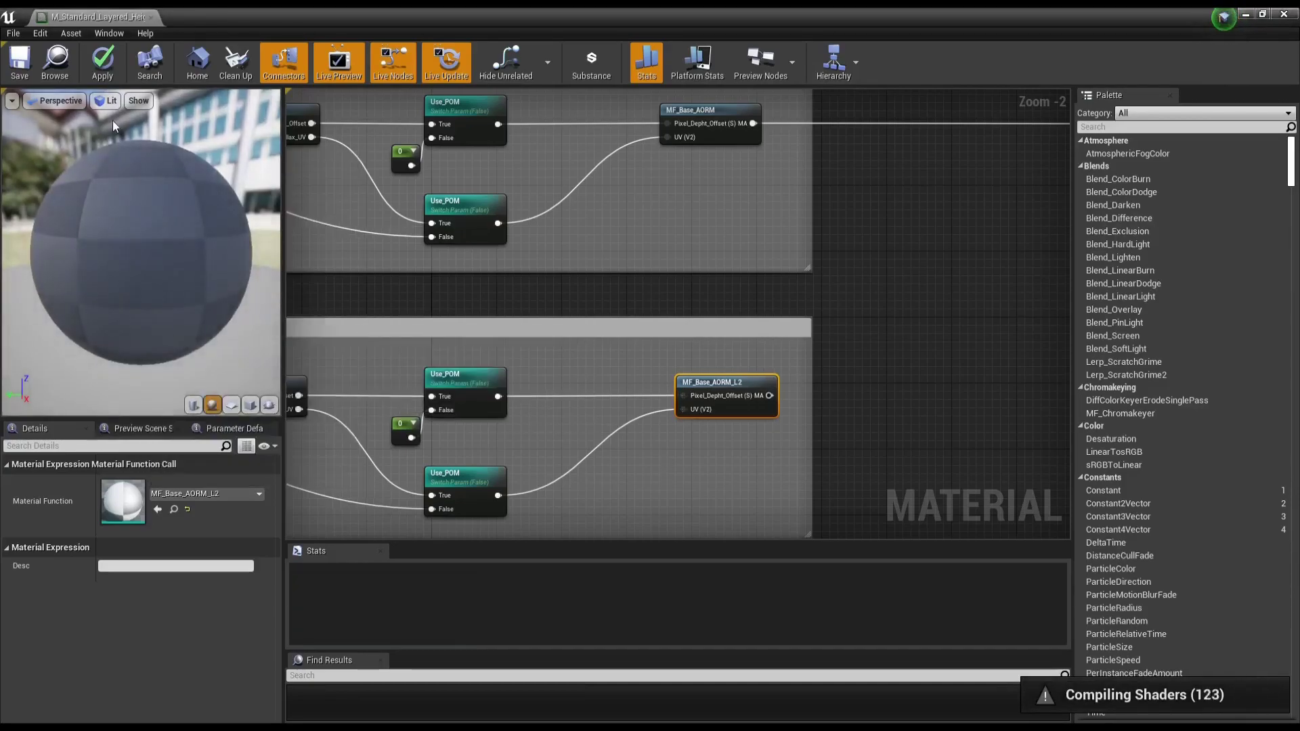
{"action": "left_click", "coordinate": [107, 70]}
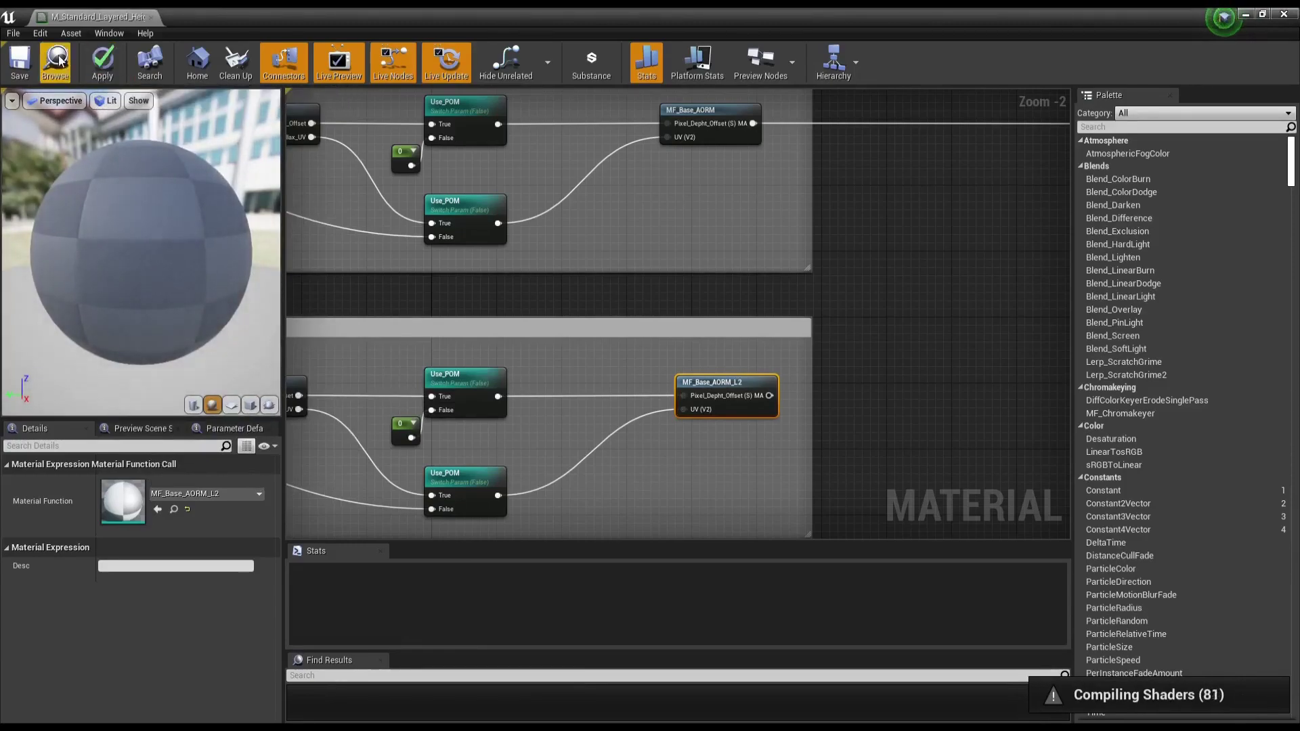
{"action": "left_click", "coordinate": [27, 71]}
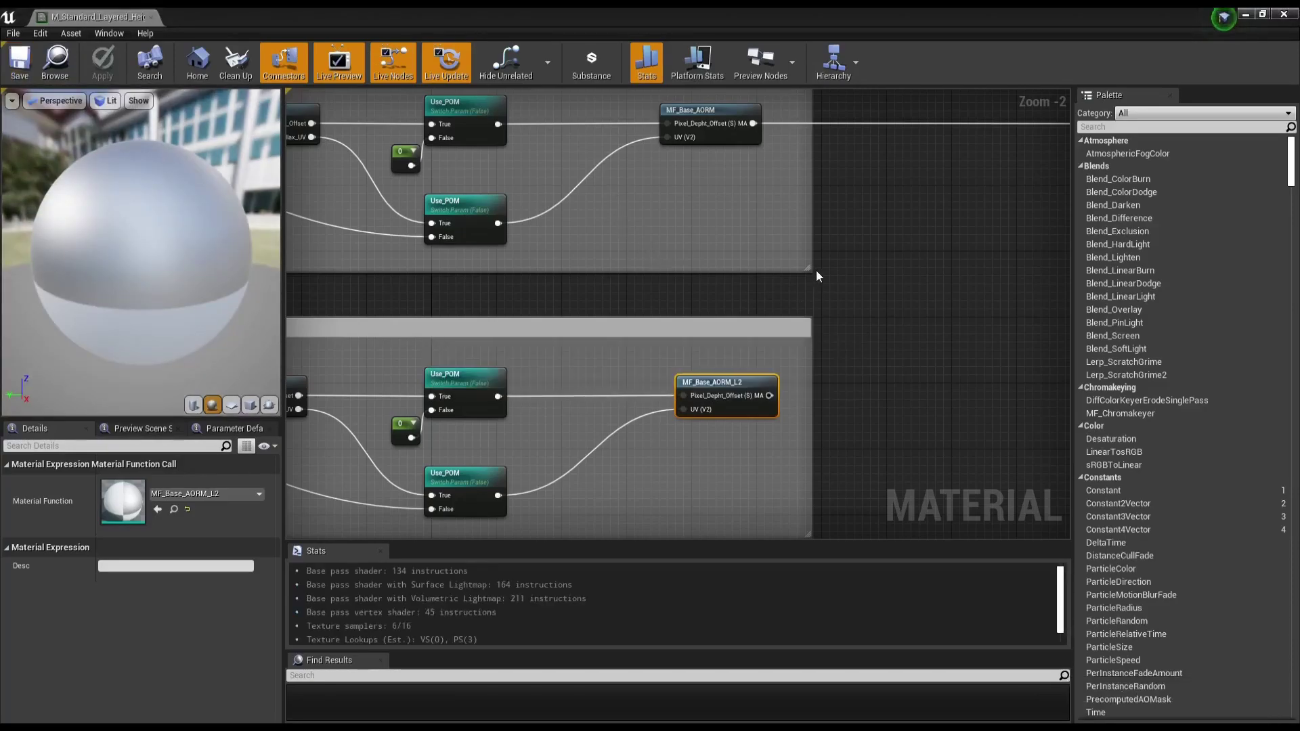
Step: Disconnect the wire feeding the material output and centre on the upper MF_POM node
{"action": "right_click_drag", "start_coordinate": [761, 297], "coordinate": [869, 286]}
{"action": "scroll", "coordinate": [761, 298], "scroll_direction": "down", "scroll_amount": 2}
{"action": "scroll", "coordinate": [749, 310], "scroll_direction": "up", "scroll_amount": 2}
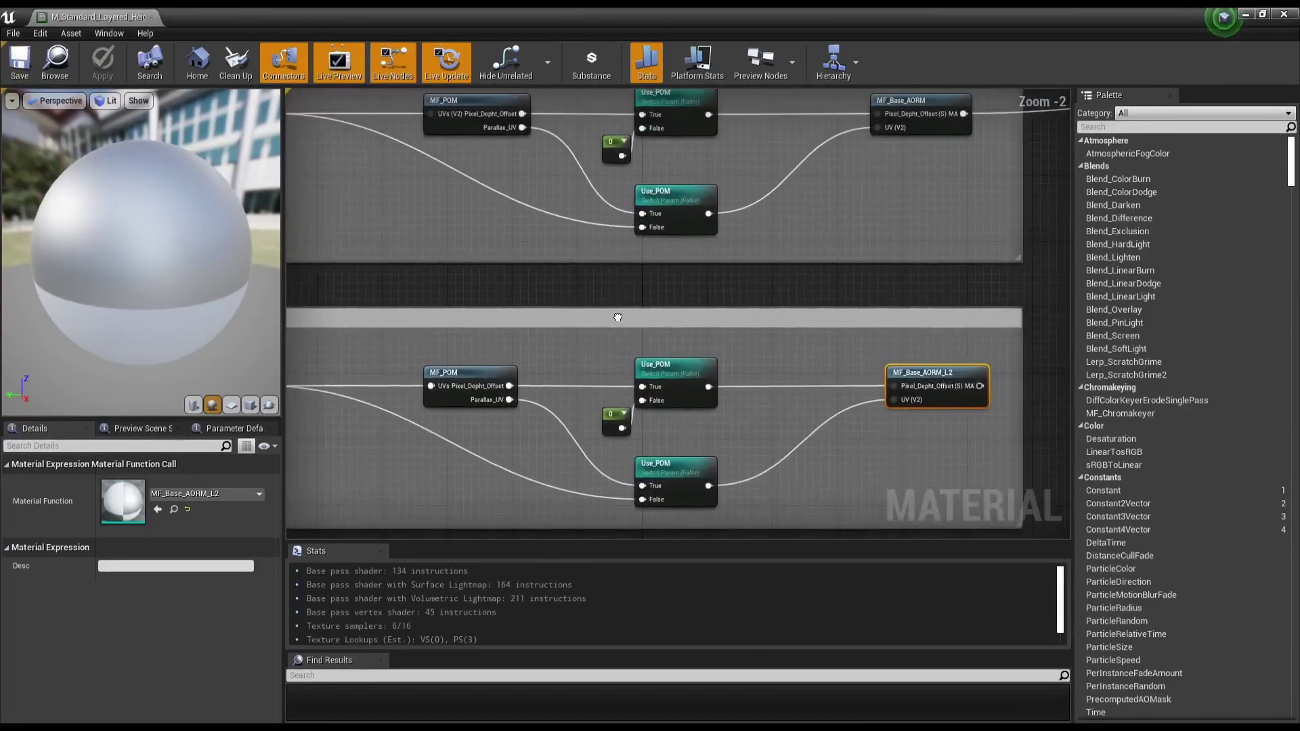
{"action": "right_click_drag", "start_coordinate": [749, 310], "coordinate": [573, 304]}
{"action": "scroll", "coordinate": [573, 304], "scroll_direction": "down", "scroll_amount": 2}
{"action": "left_click", "coordinate": [964, 181], "text": "alt"}
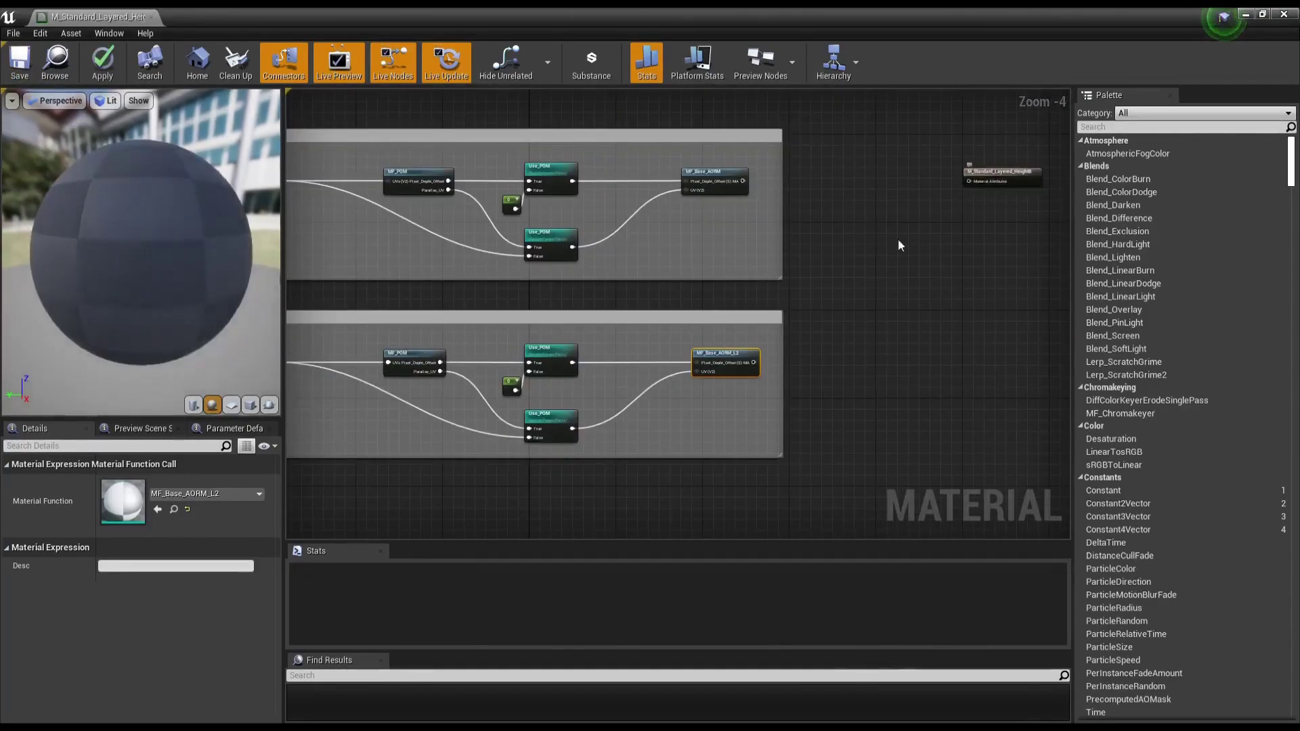
{"action": "scroll", "coordinate": [741, 242], "scroll_direction": "up", "scroll_amount": 2}
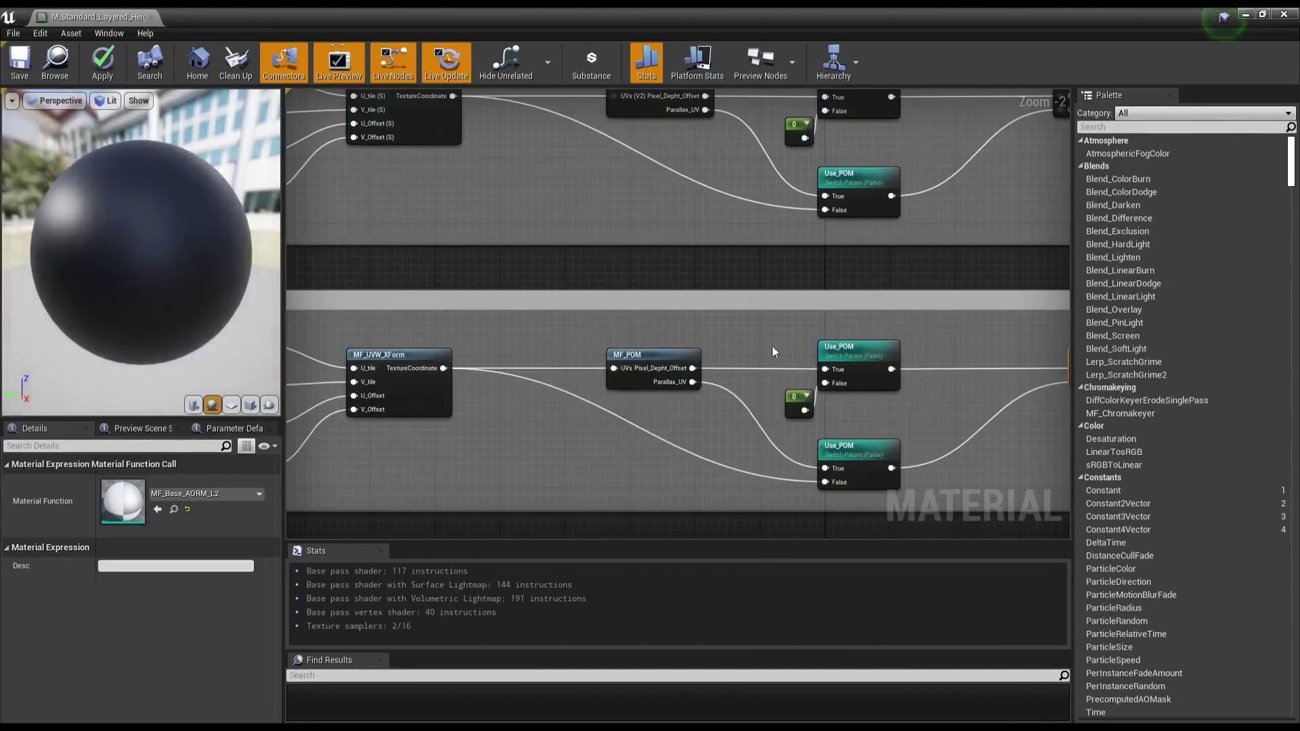
{"action": "right_click_drag", "start_coordinate": [668, 288], "coordinate": [662, 372]}
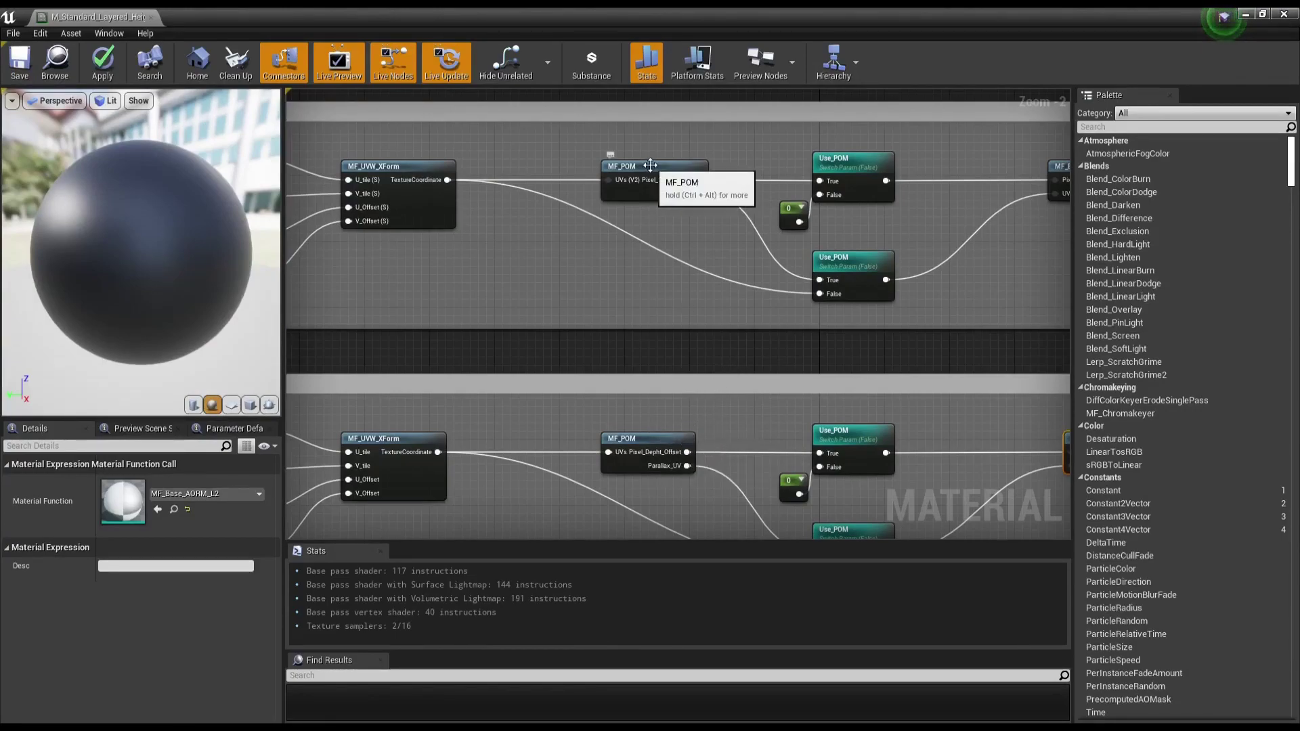
{"action": "right_click_drag", "start_coordinate": [649, 165], "coordinate": [623, 214]}
Step: Open the MF_POM function and select its Height texture parameter
{"action": "double_click", "coordinate": [619, 214]}
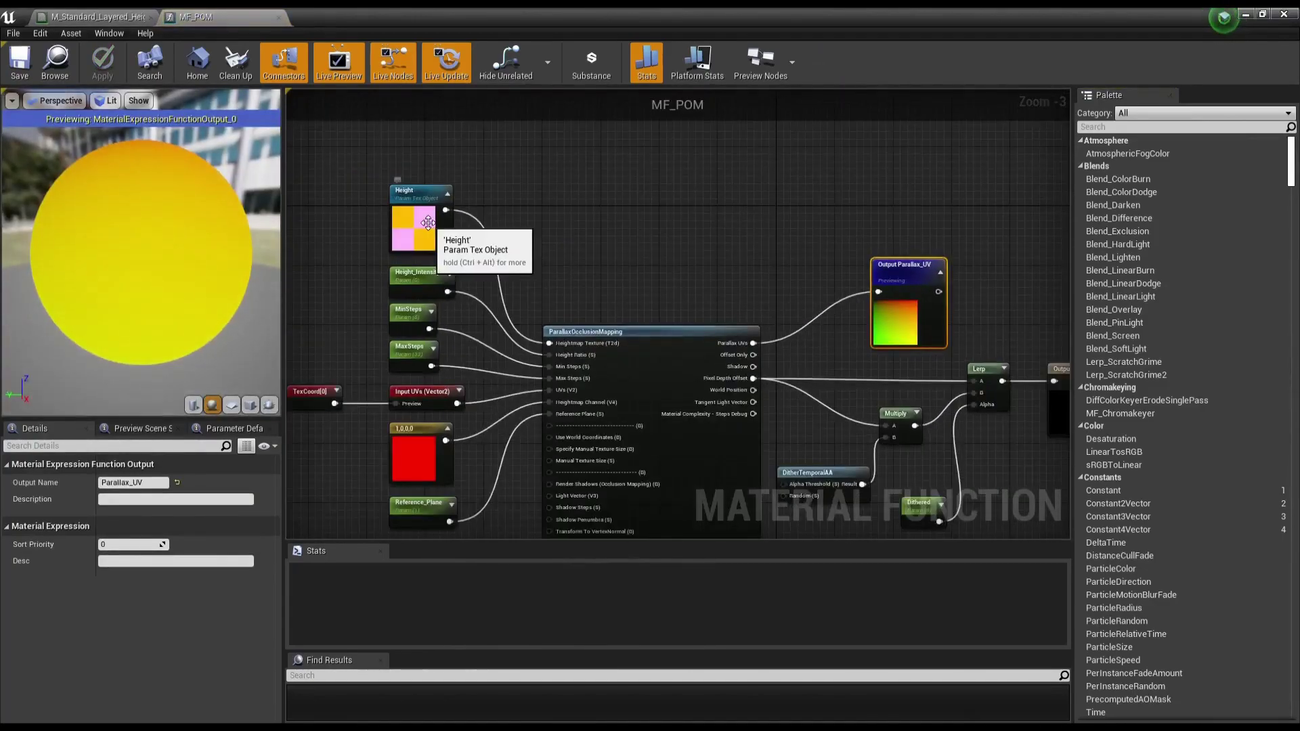
{"action": "scroll", "coordinate": [427, 223], "scroll_direction": "up", "scroll_amount": 2}
{"action": "mouse_move", "coordinate": [420, 231]}
{"action": "left_mouse_down"}
{"action": "mouse_move", "coordinate": [400, 208]}
{"action": "mouse_move", "coordinate": [423, 233]}
{"action": "left_mouse_up"}
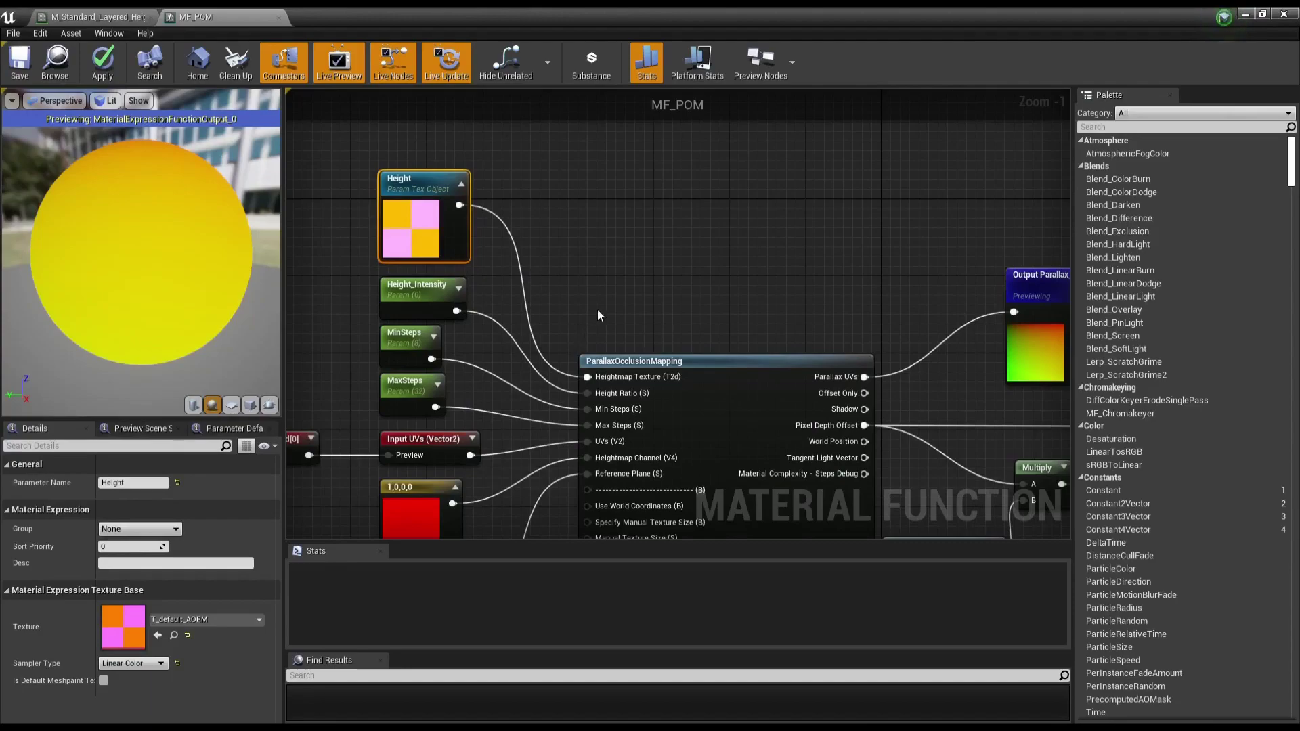
Step: Return to the layered material and reopen the upper MF_POM function
{"action": "left_click", "coordinate": [98, 16]}
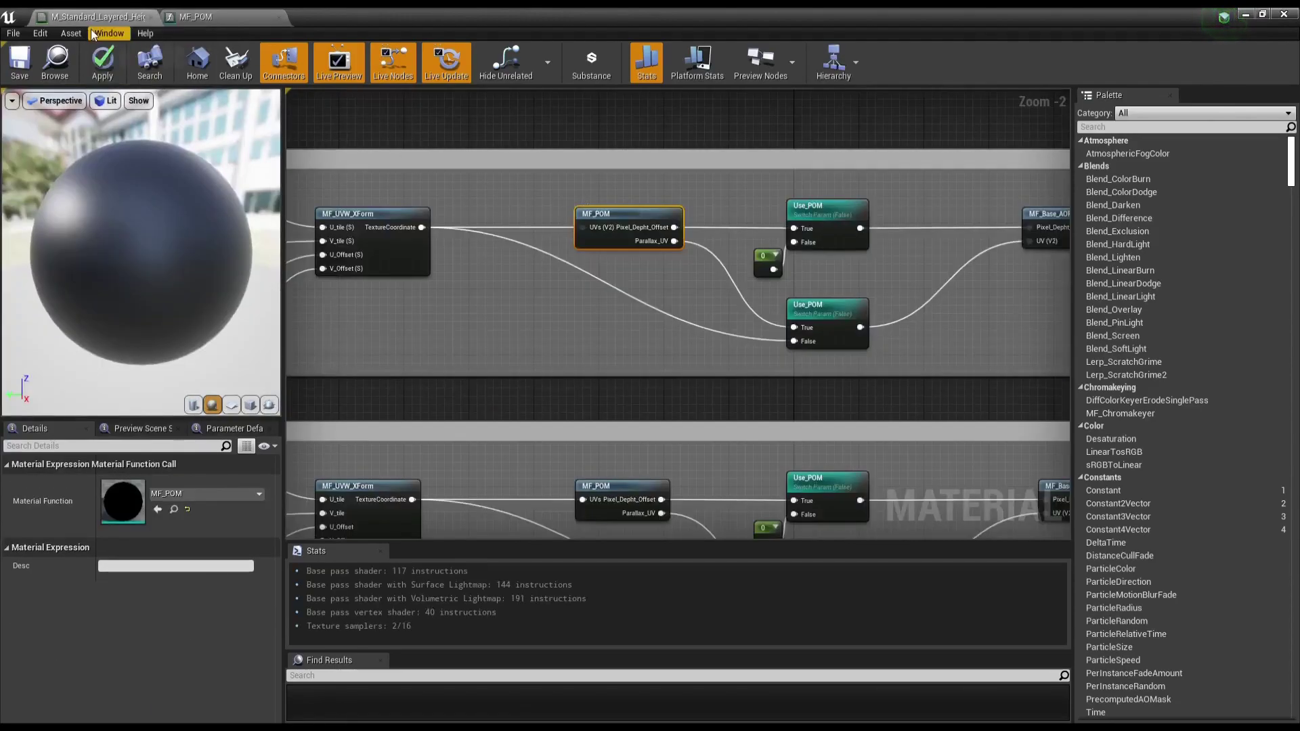
{"action": "scroll", "coordinate": [448, 255], "scroll_direction": "down", "scroll_amount": 2}
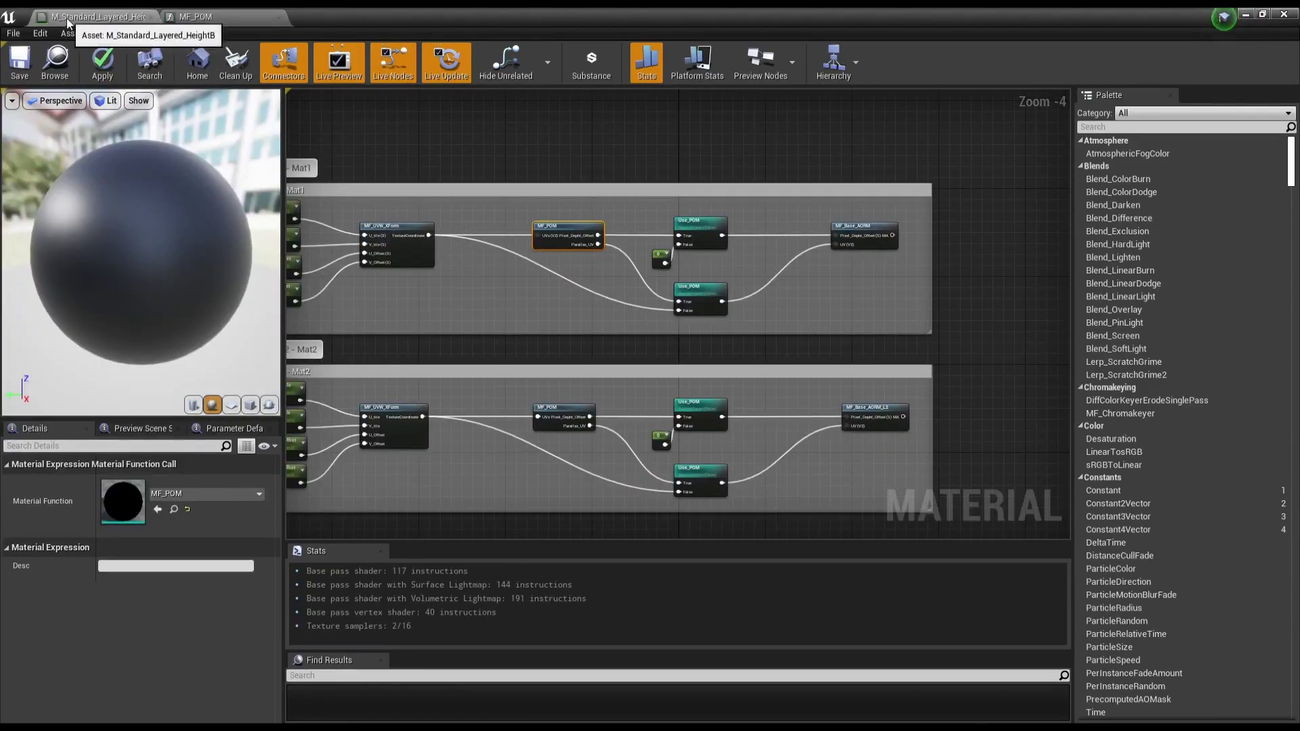
{"action": "right_click_drag", "start_coordinate": [514, 168], "coordinate": [508, 157]}
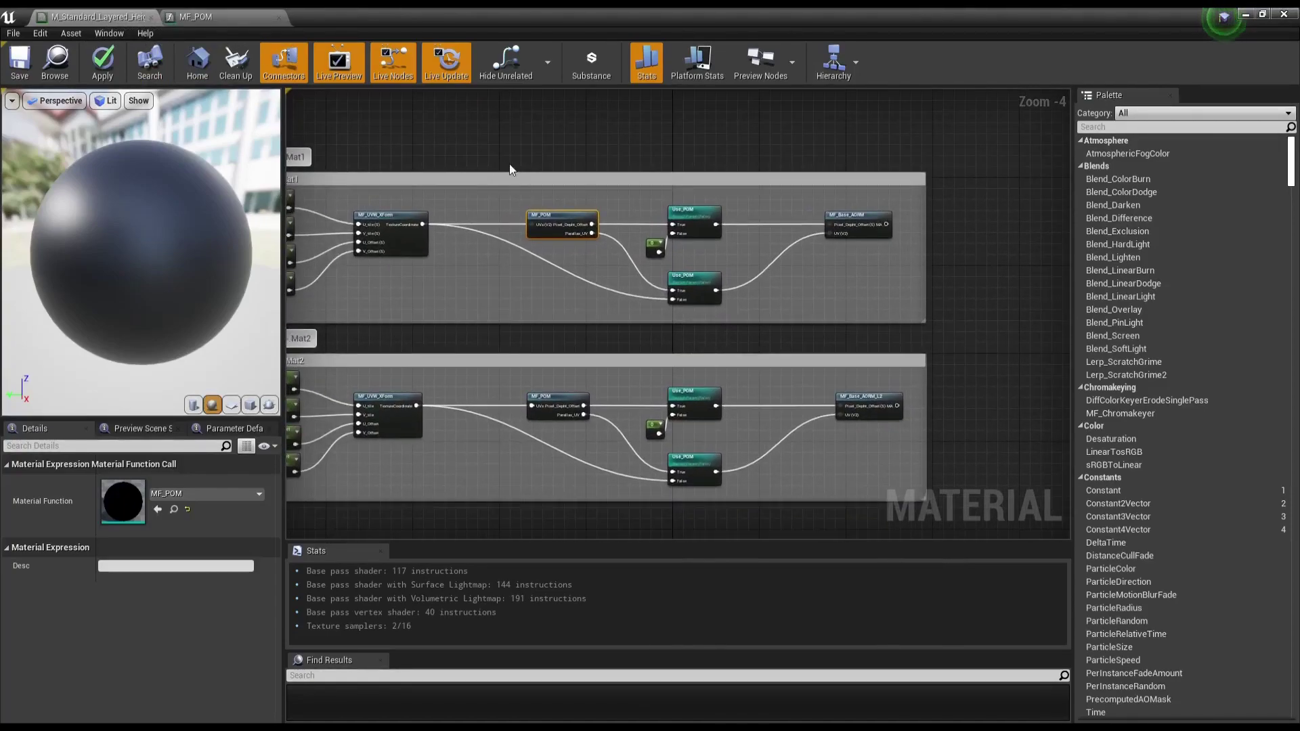
{"action": "right_click_drag", "start_coordinate": [947, 415], "coordinate": [626, 358]}
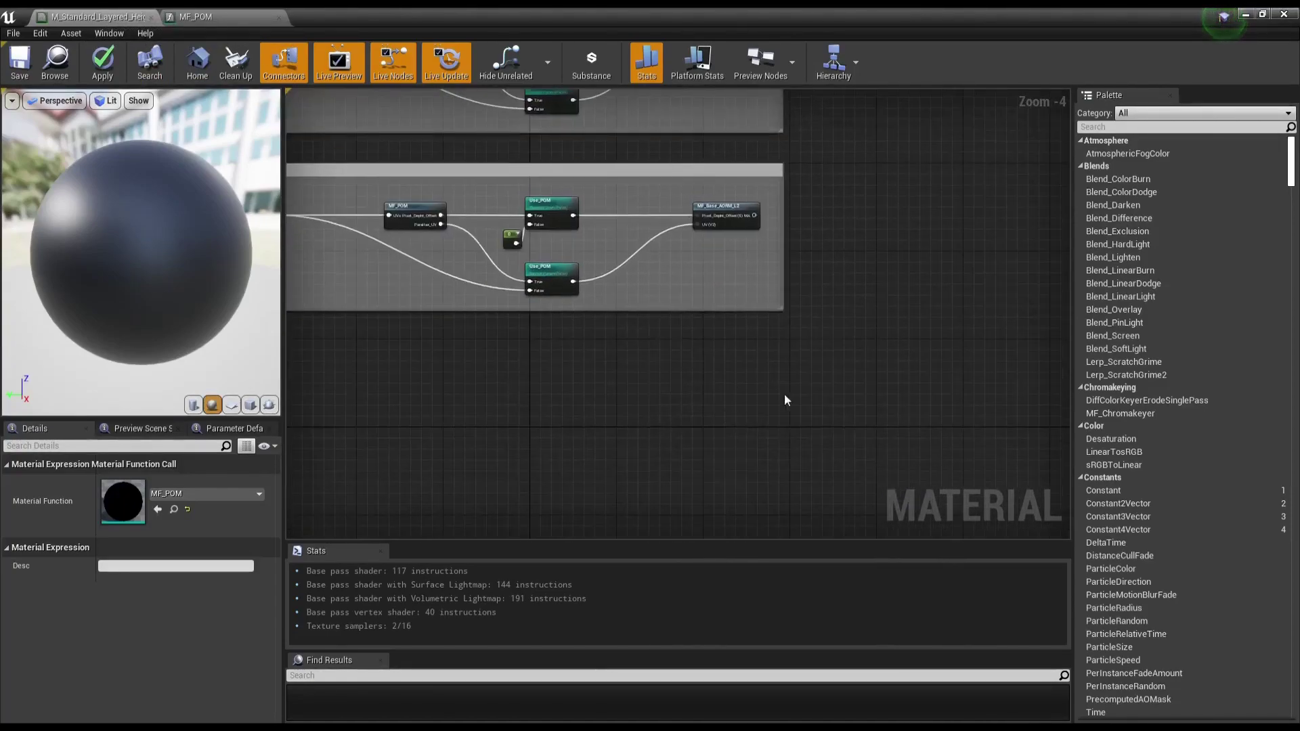
{"action": "right_click_drag", "start_coordinate": [756, 344], "coordinate": [864, 482]}
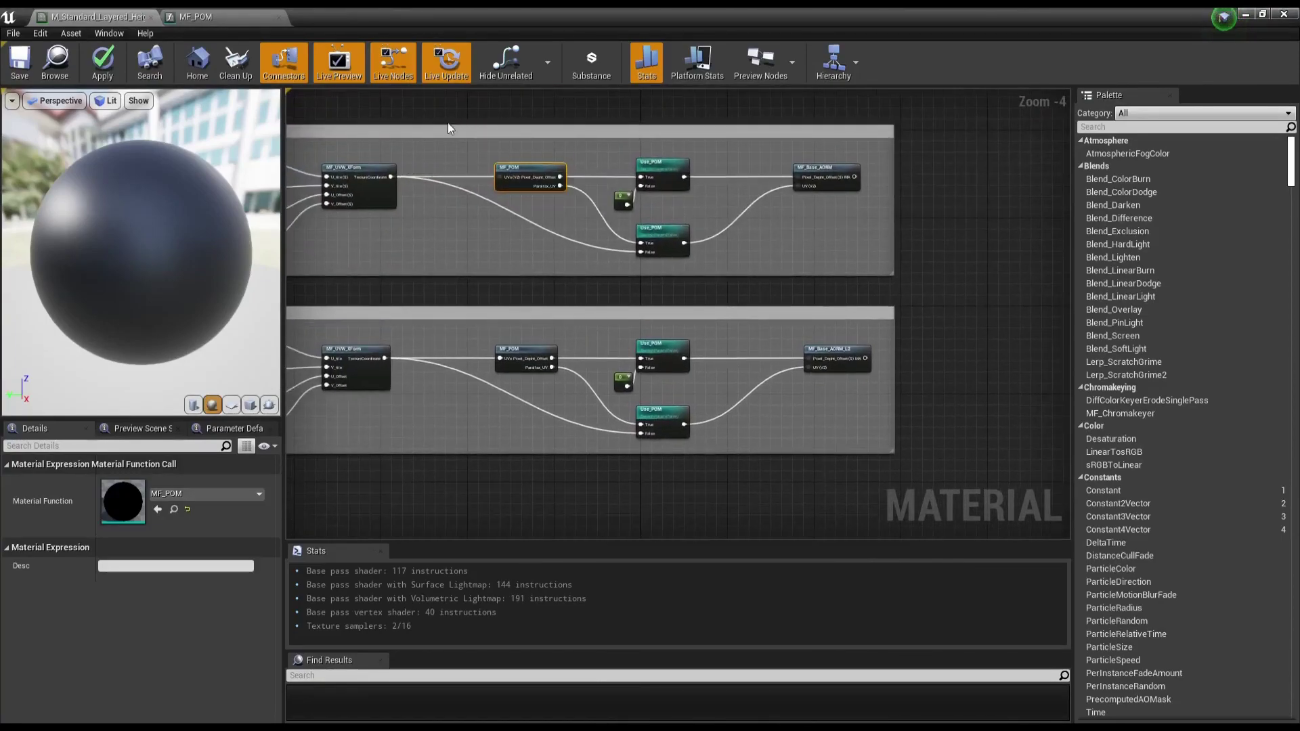
{"action": "double_click", "coordinate": [514, 168]}
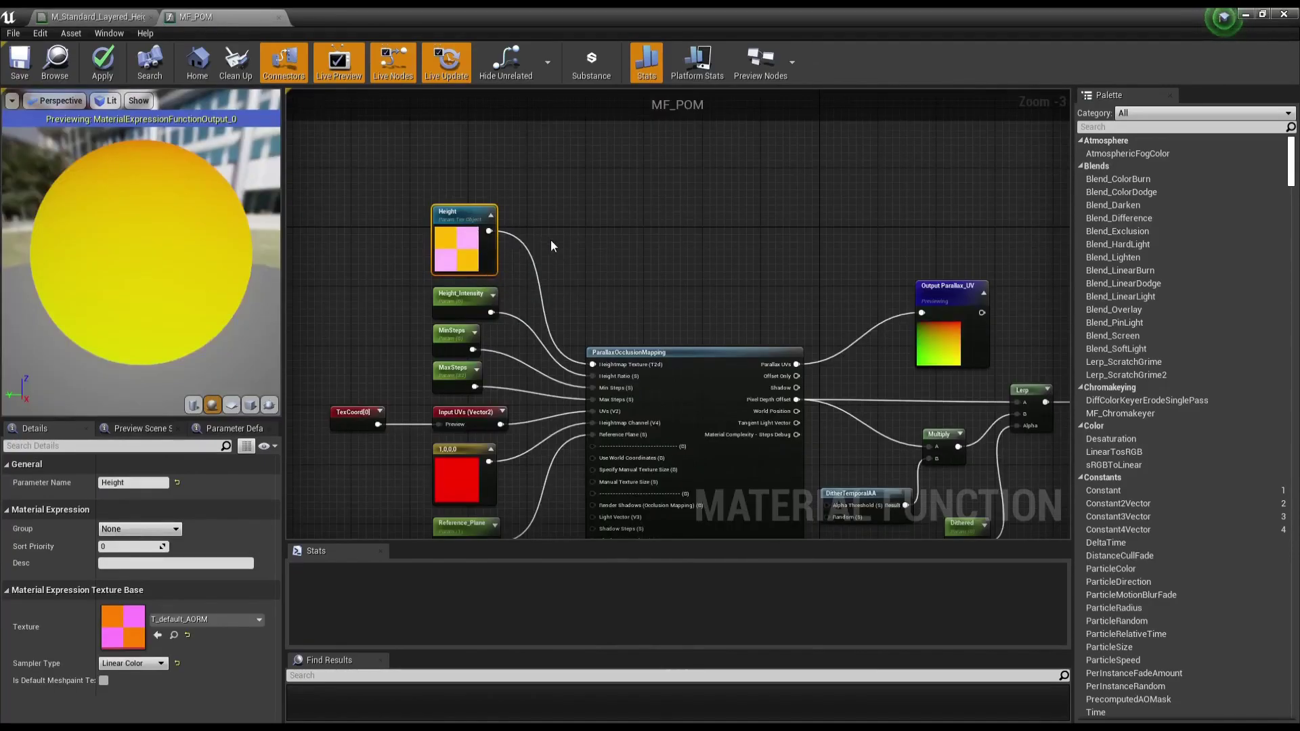
Step: Add a FunctionInput node beside Height with input type Function Input Texture 2D
{"action": "right_click", "coordinate": [549, 240]}
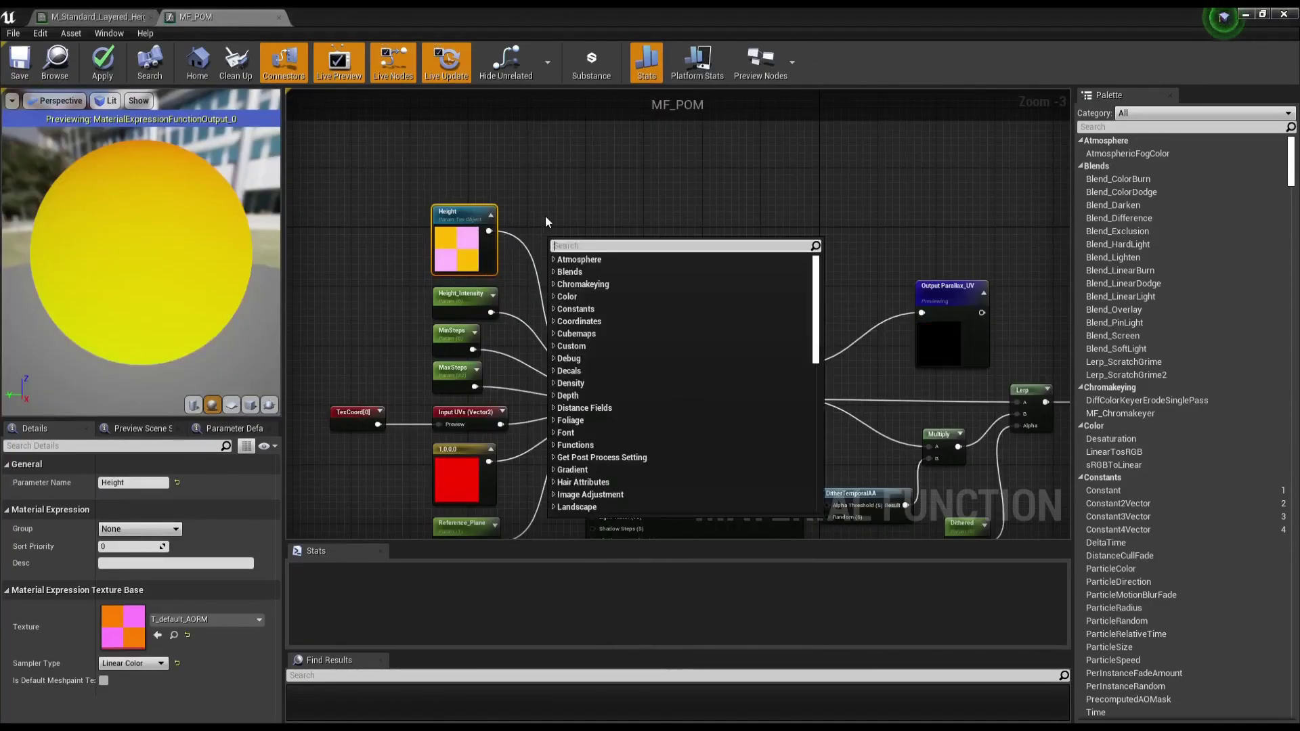
{"action": "type", "text": "i"}
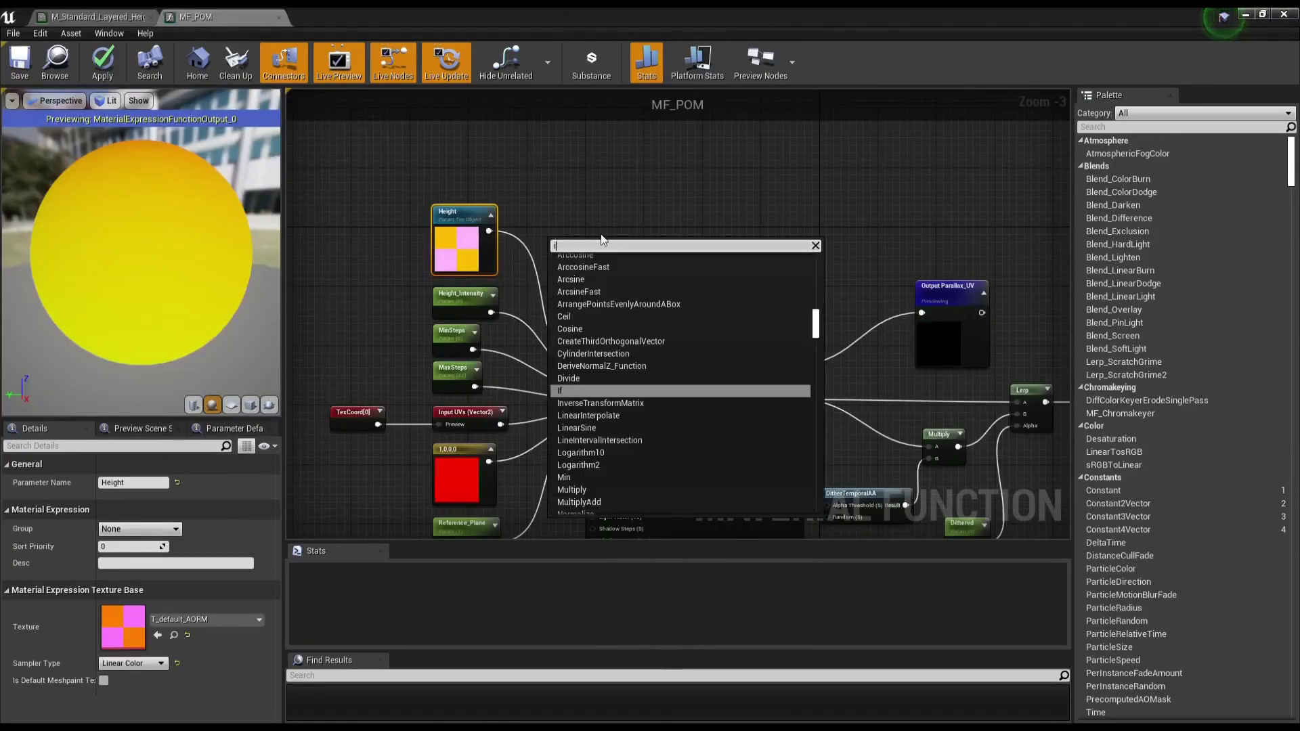
{"action": "type", "text": "nput"}
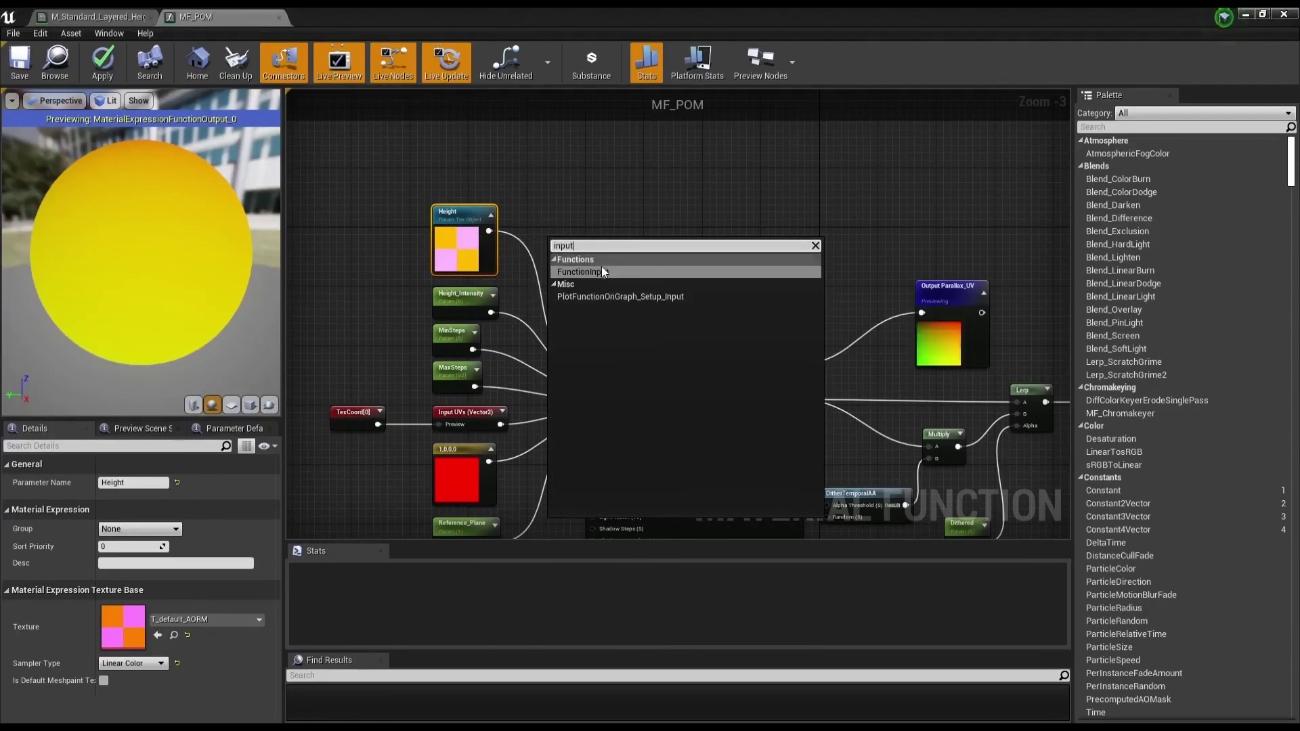
{"action": "left_click", "coordinate": [601, 270]}
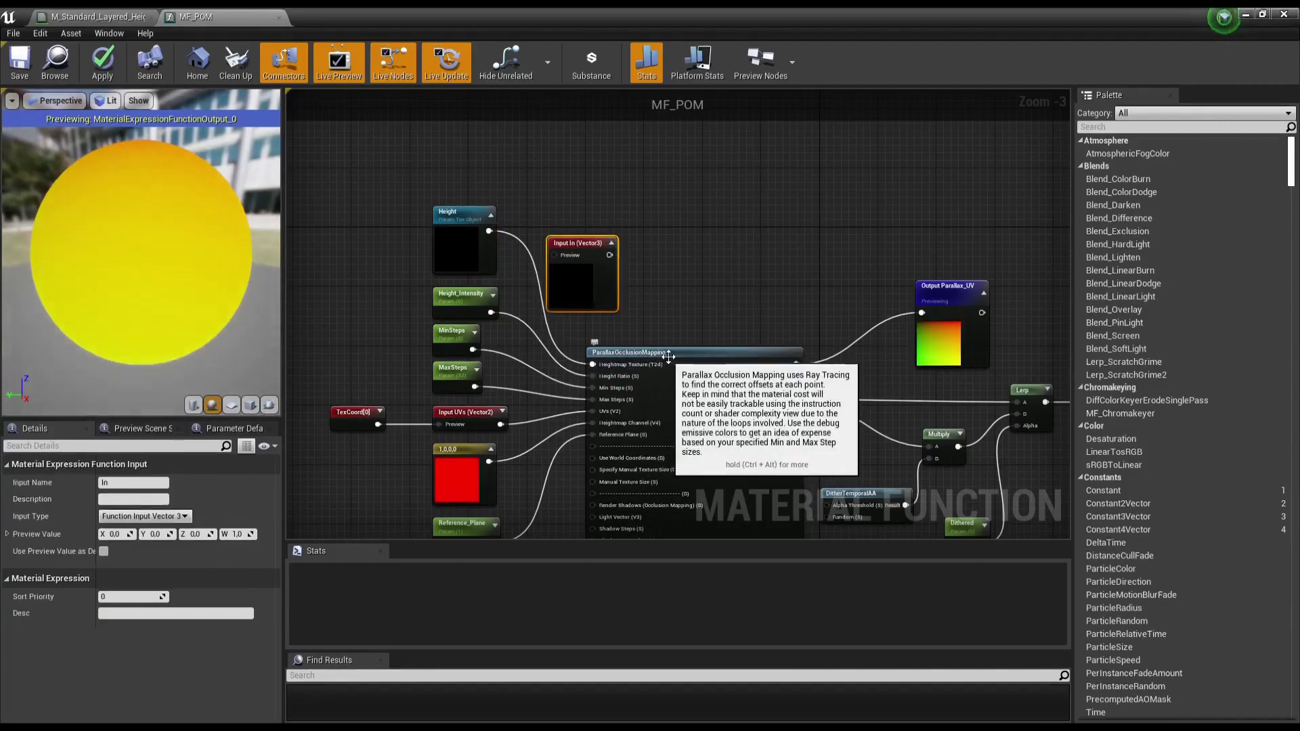
{"action": "left_click_drag", "start_coordinate": [594, 306], "coordinate": [597, 290]}
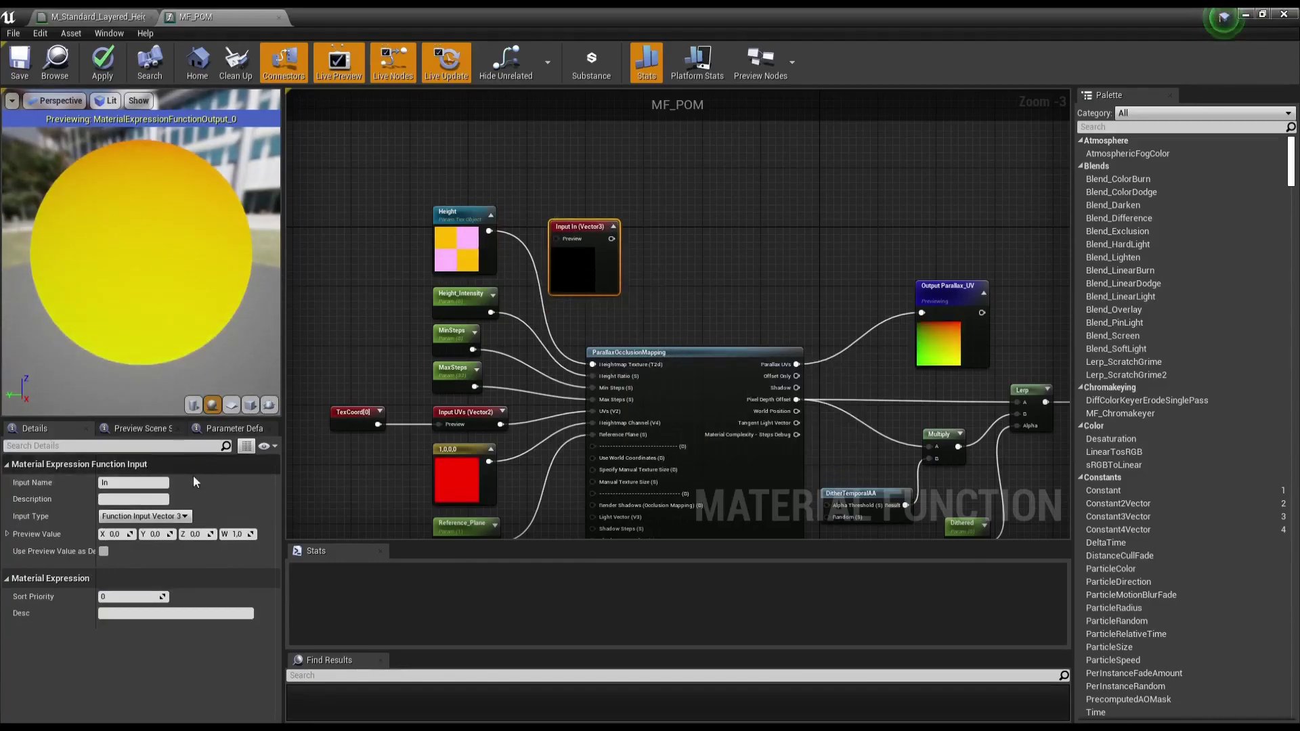
{"action": "left_click", "coordinate": [183, 517]}
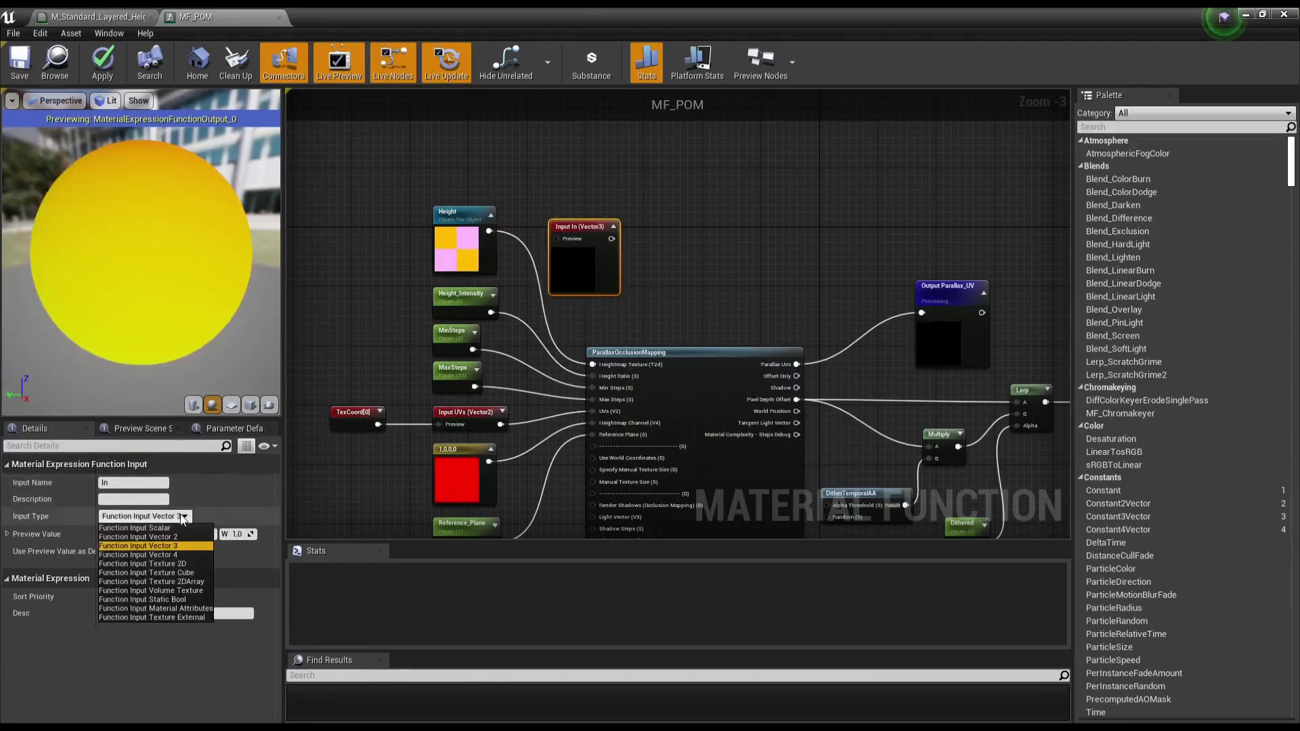
{"action": "left_click", "coordinate": [183, 563]}
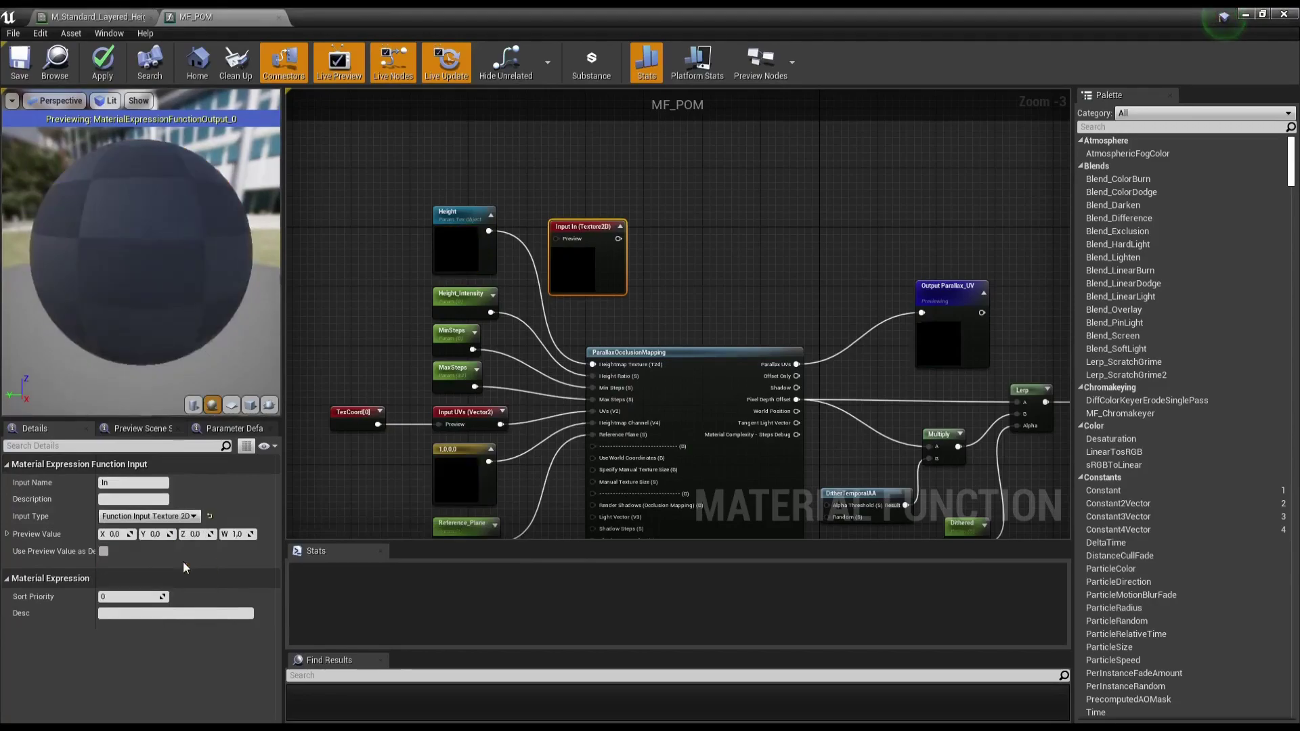
{"action": "left_click", "coordinate": [470, 253]}
Step: Convert Height to a Texture Object, wire it through input In into Heightmap Texture, using preview value
{"action": "right_click", "coordinate": [470, 253]}
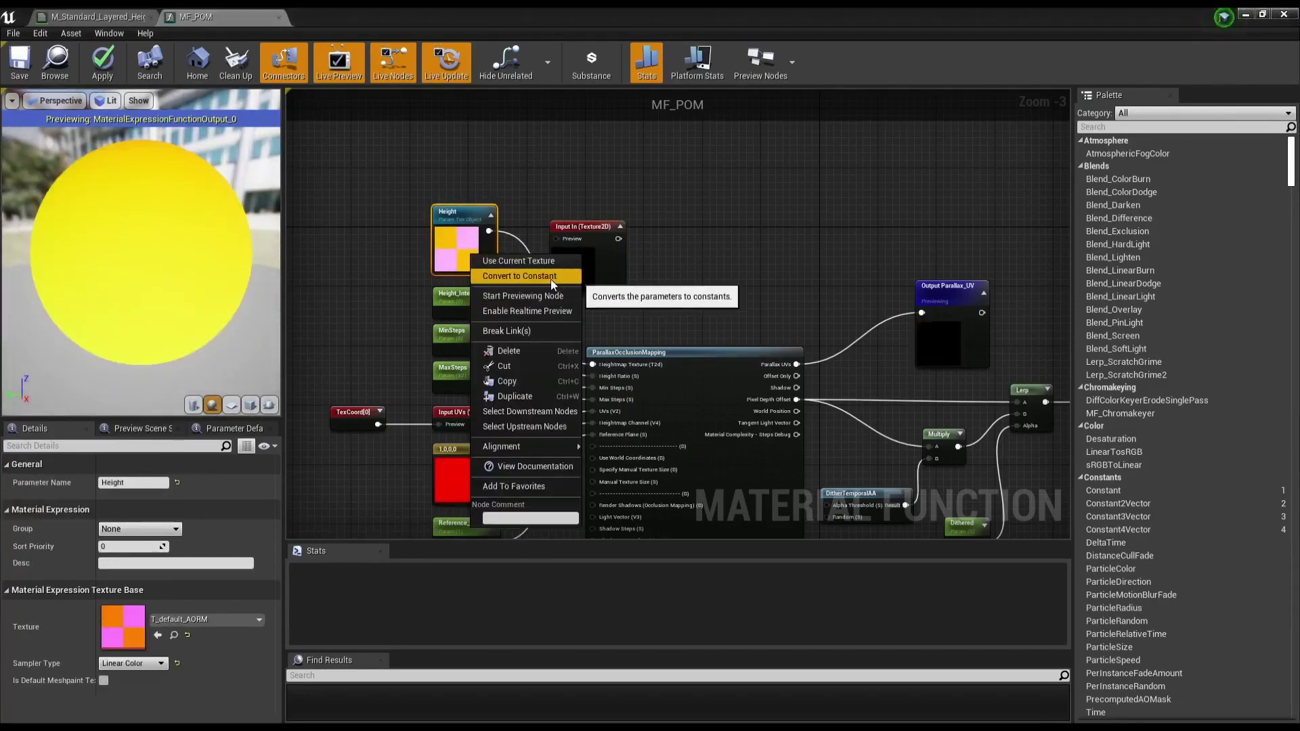
{"action": "left_click", "coordinate": [550, 277]}
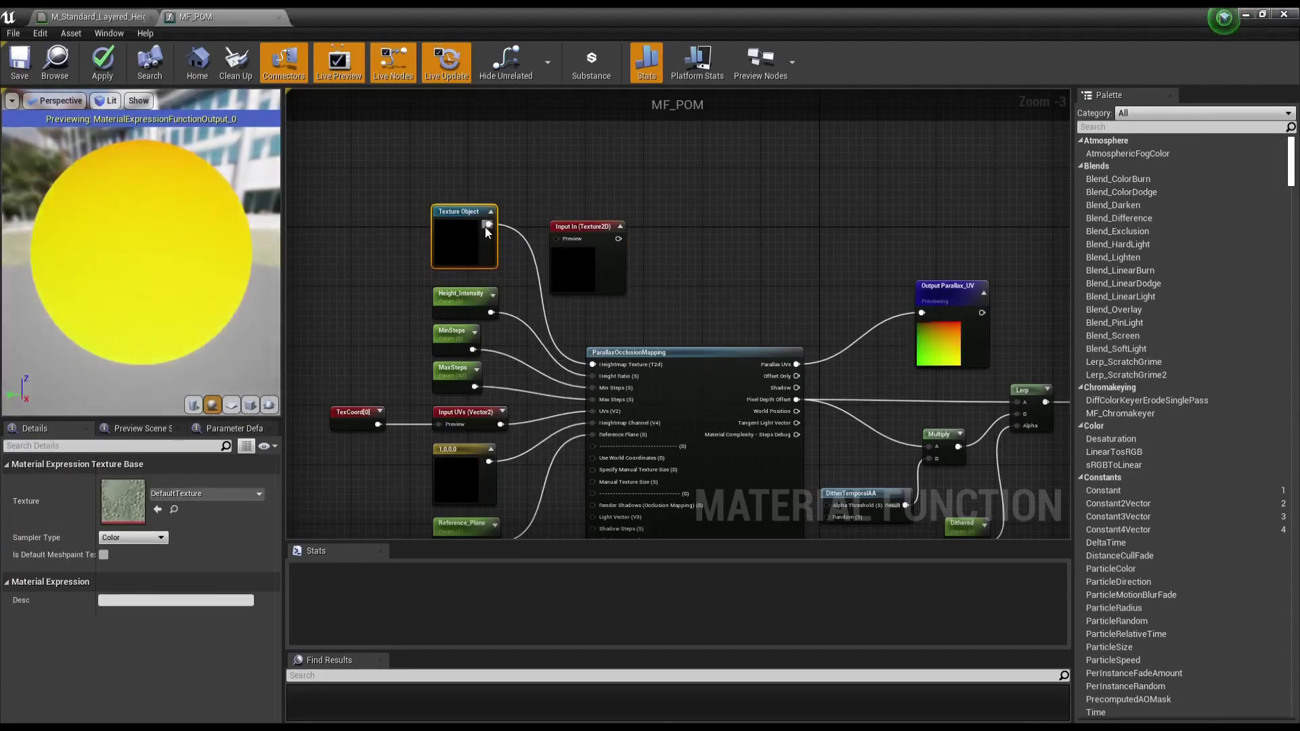
{"action": "mouse_move", "coordinate": [487, 224]}
{"action": "left_mouse_down"}
{"action": "mouse_move", "coordinate": [553, 238]}
{"action": "mouse_move", "coordinate": [593, 364]}
{"action": "left_mouse_up"}
{"action": "left_click", "coordinate": [583, 269]}
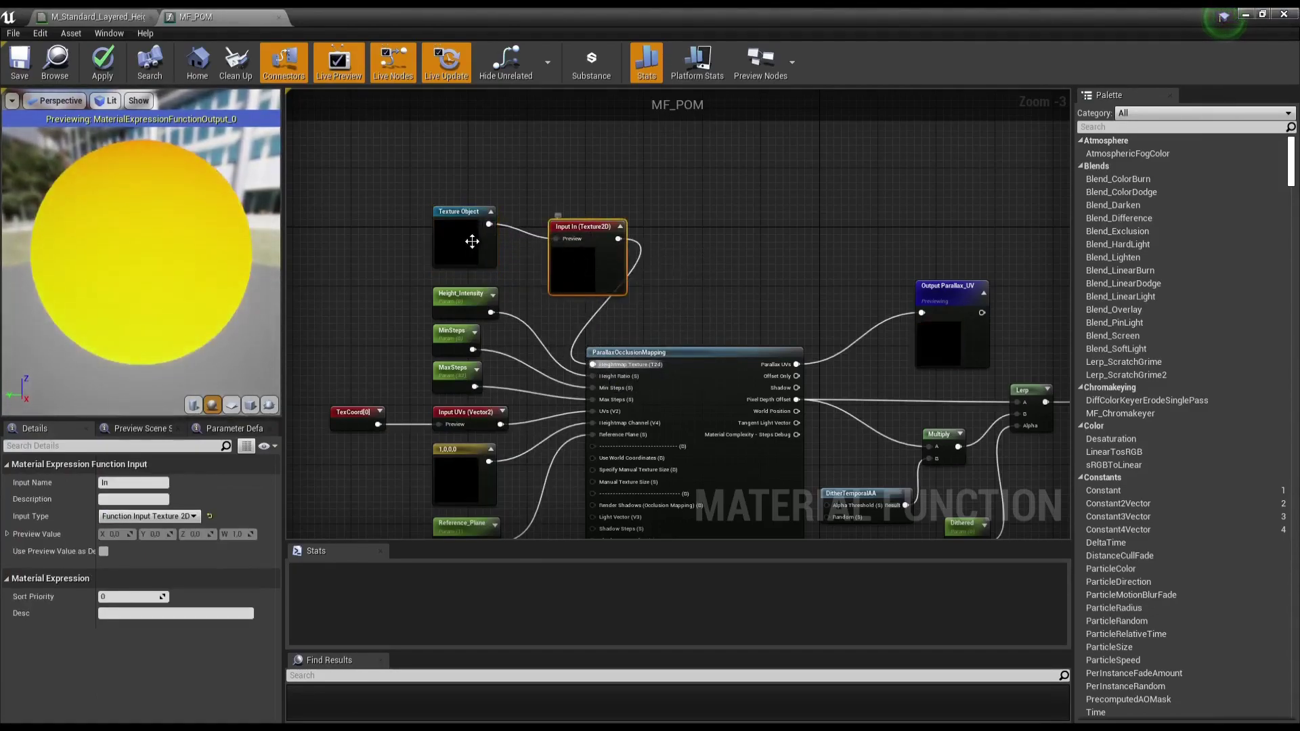
{"action": "left_click_drag", "start_coordinate": [471, 242], "coordinate": [360, 234]}
{"action": "left_click_drag", "start_coordinate": [592, 258], "coordinate": [467, 244]}
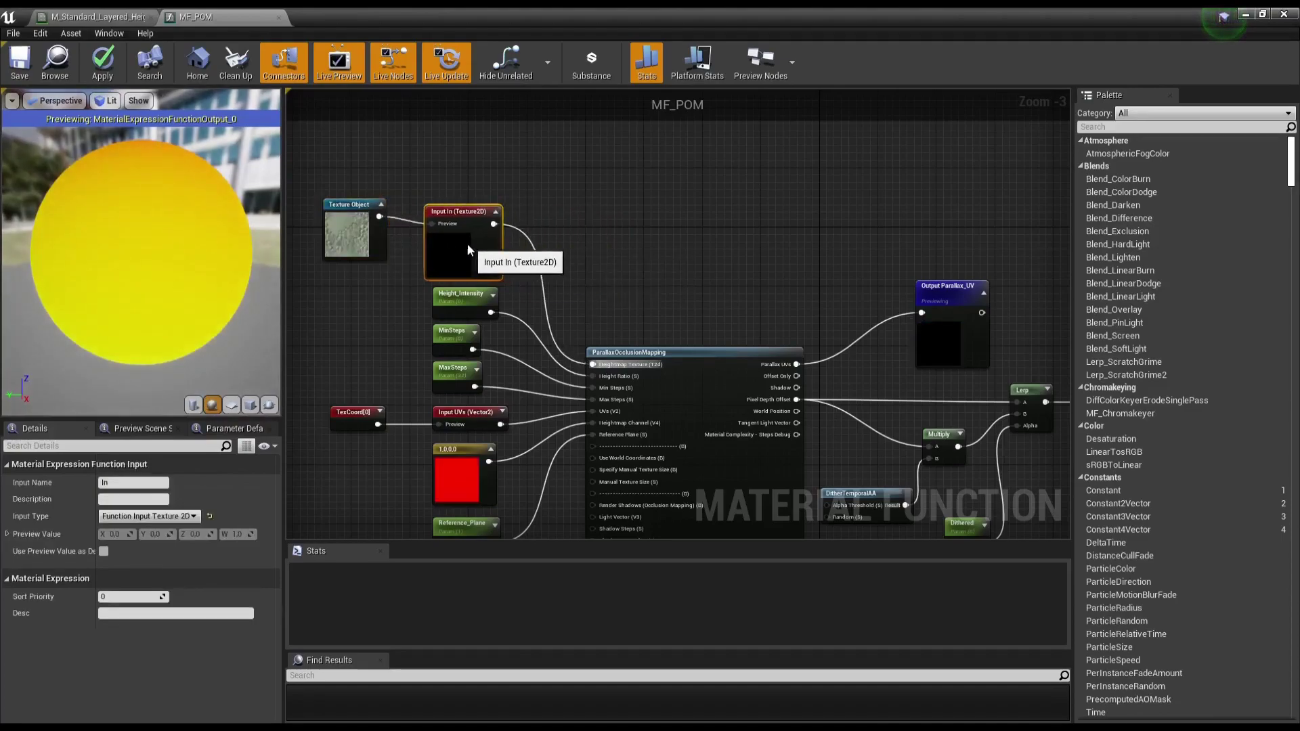
{"action": "left_click", "coordinate": [105, 552]}
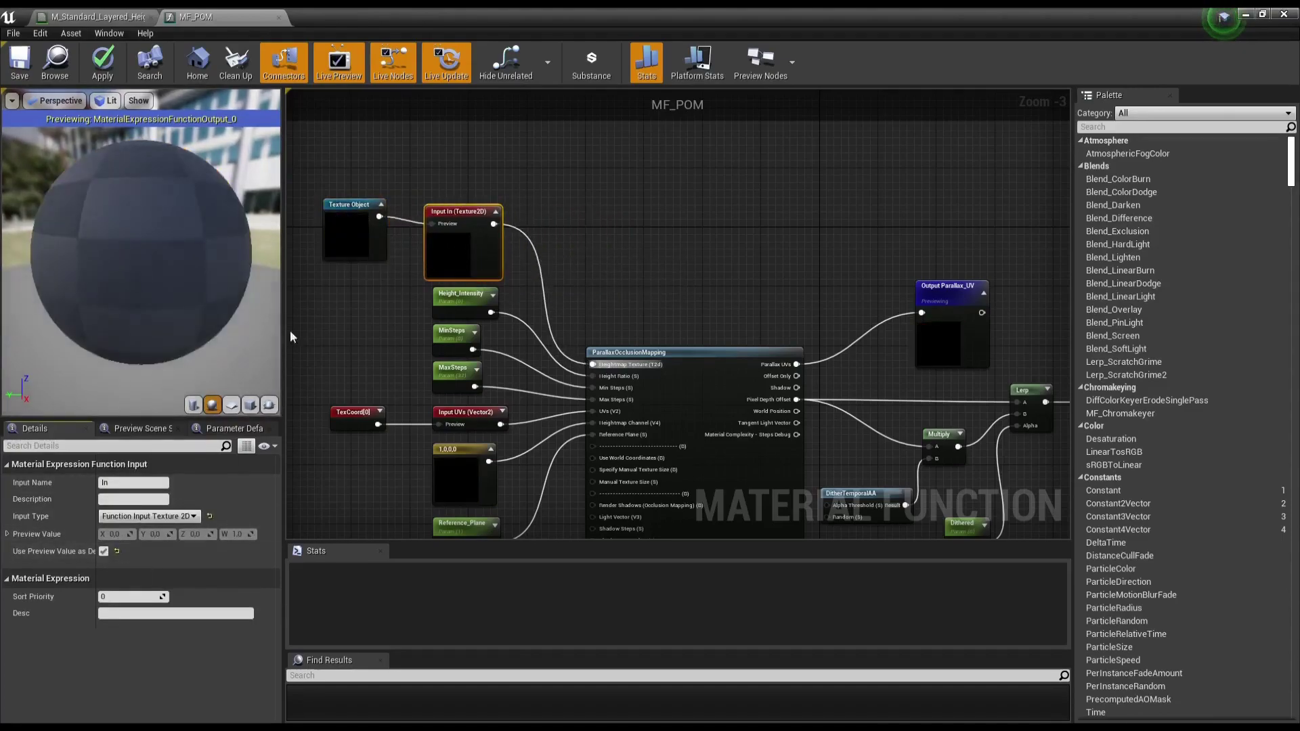
Step: Assign T_default_AORM as the Texture Object's texture
{"action": "left_click", "coordinate": [348, 234]}
{"action": "left_click", "coordinate": [201, 493]}
{"action": "type", "text": "text"}
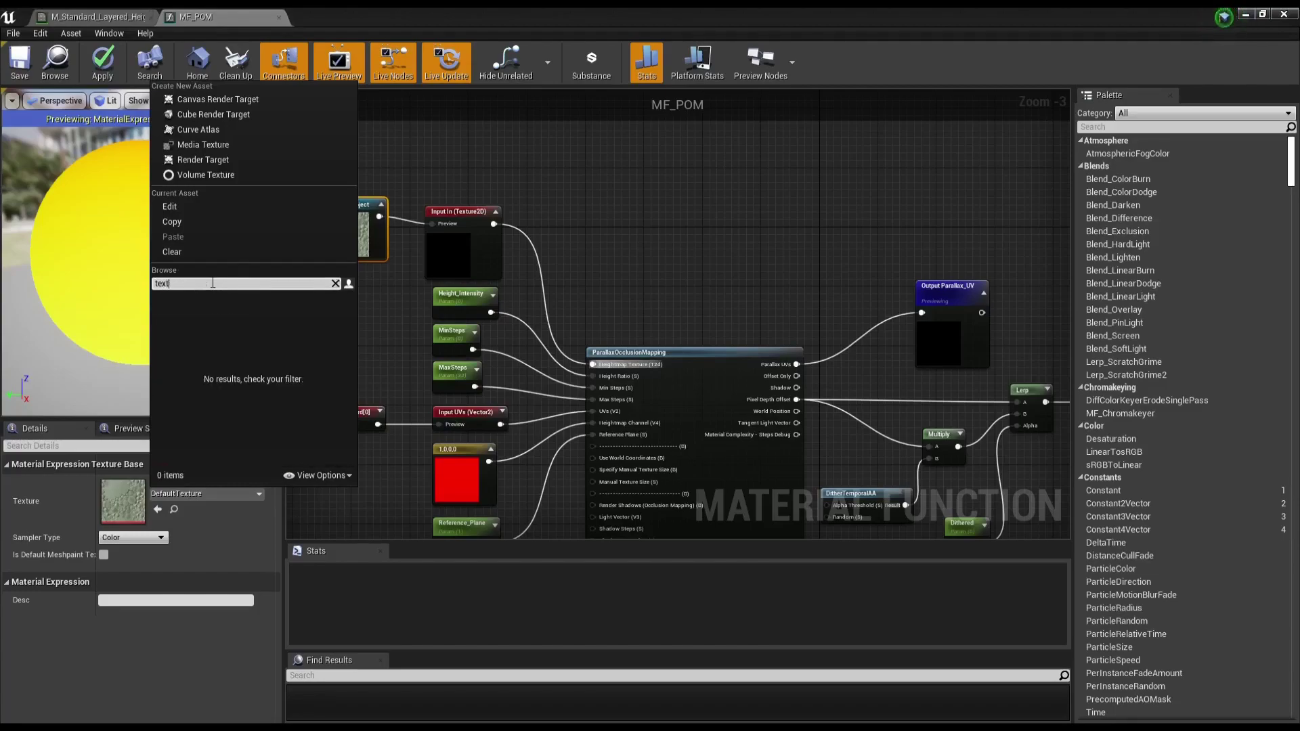
{"action": "type", "text": "ure"}
{"action": "key", "text": "BackSpace"}
{"action": "key", "text": "BackSpace"}
{"action": "key", "text": "BackSpace"}
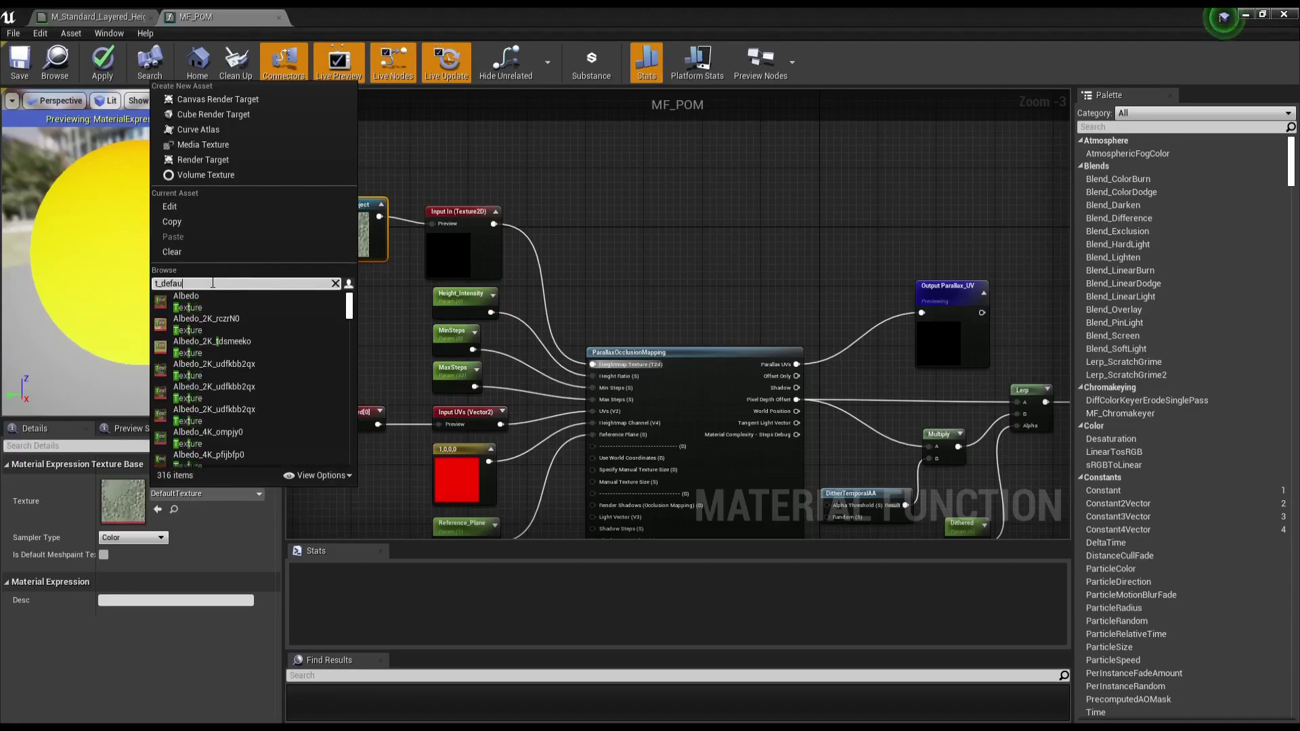
{"action": "type", "text": "lt"}
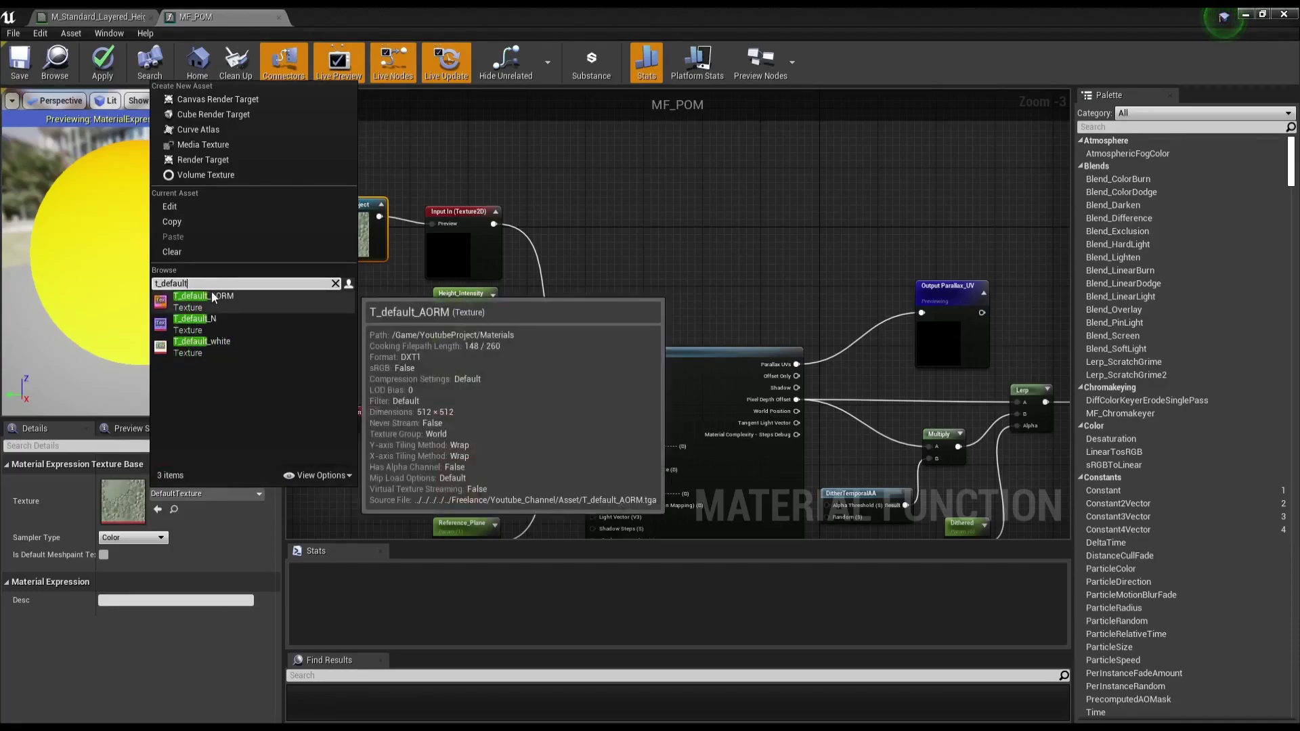
{"action": "left_click", "coordinate": [203, 298]}
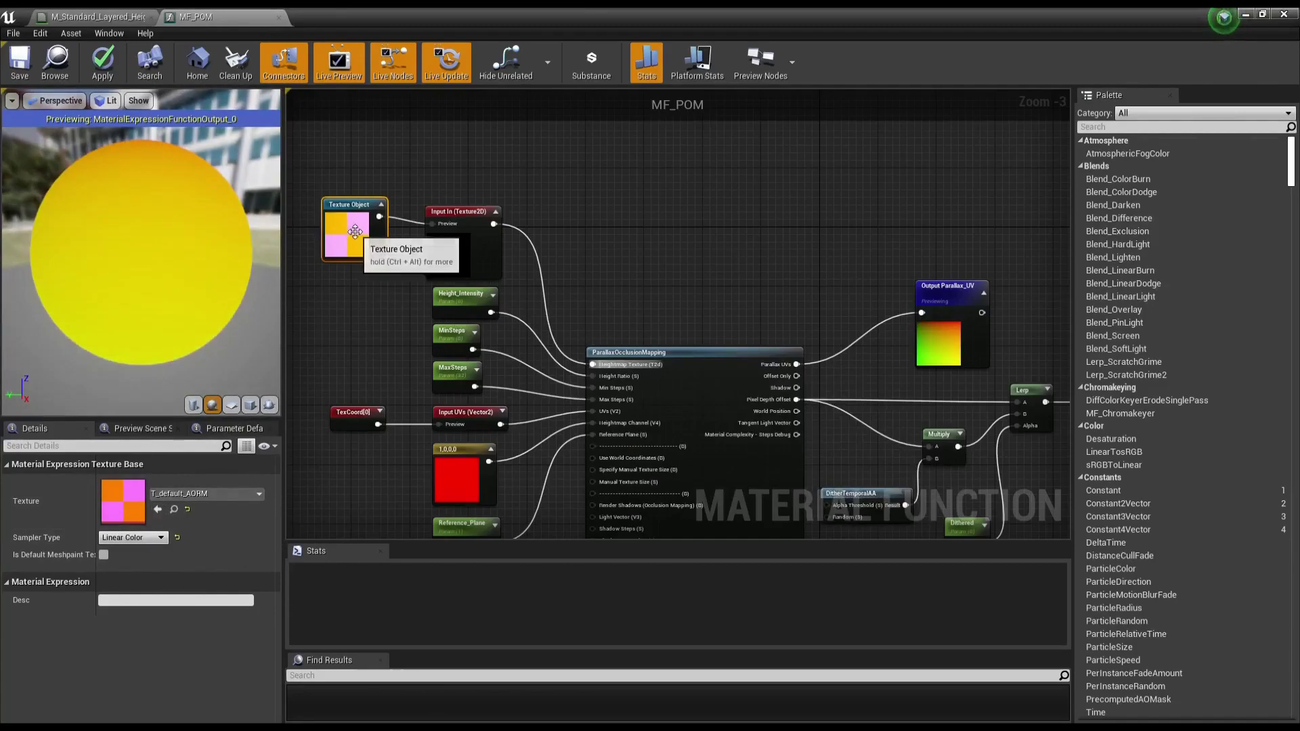
{"action": "left_click_drag", "start_coordinate": [338, 223], "coordinate": [346, 231]}
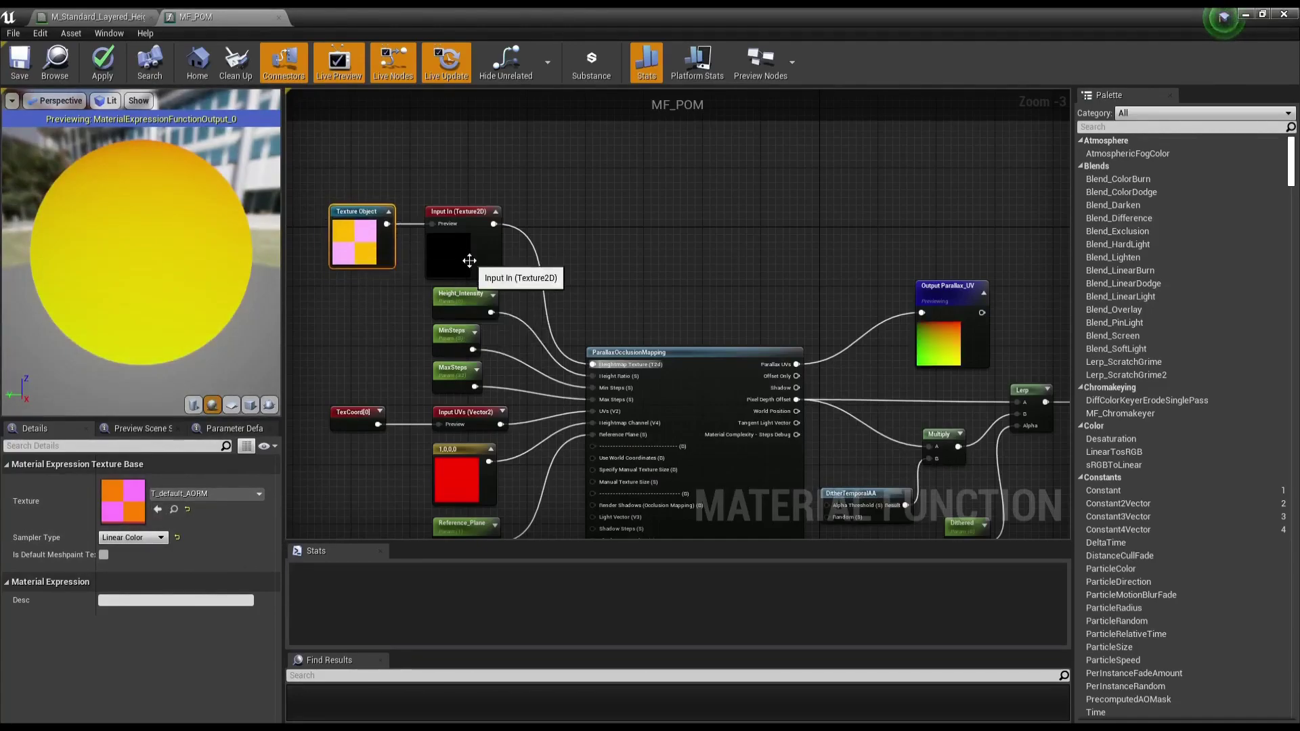
{"action": "right_click", "coordinate": [612, 269]}
Step: Name the Texture2D function input Height and save MF_POM
{"action": "left_click", "coordinate": [556, 226]}
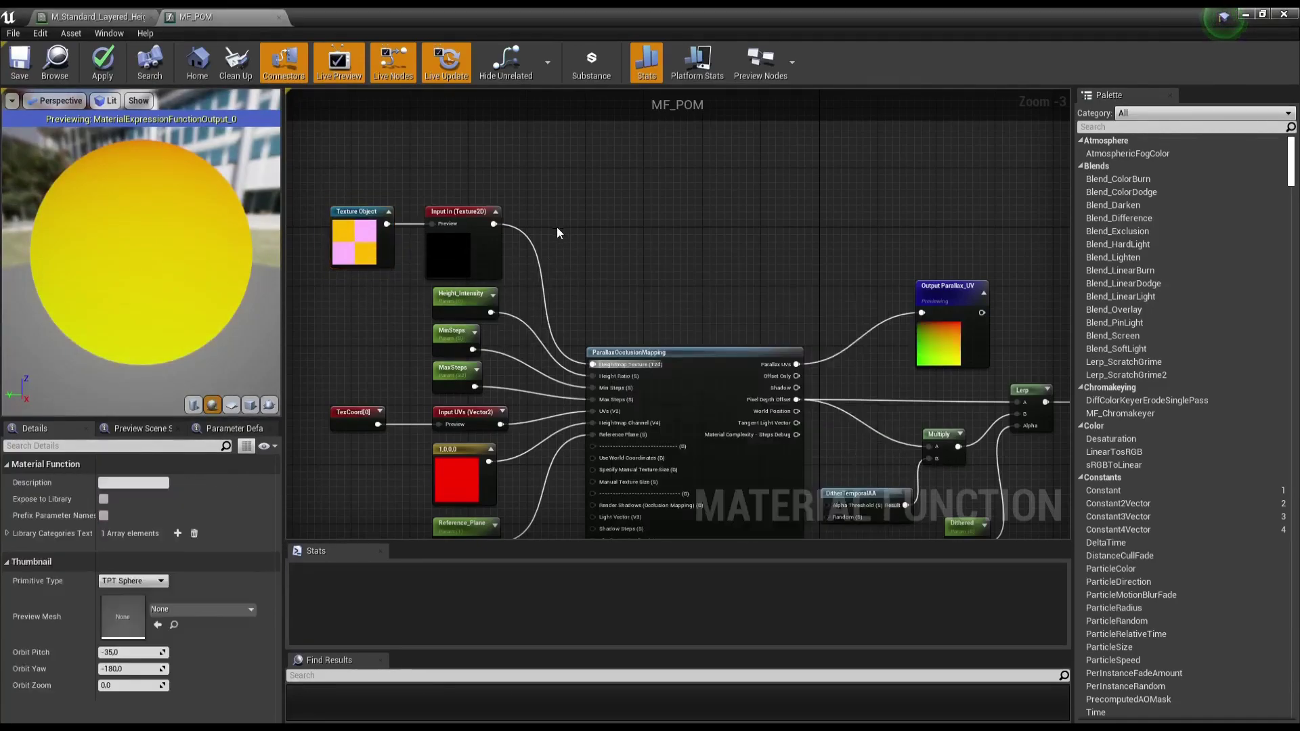
{"action": "left_click", "coordinate": [468, 263]}
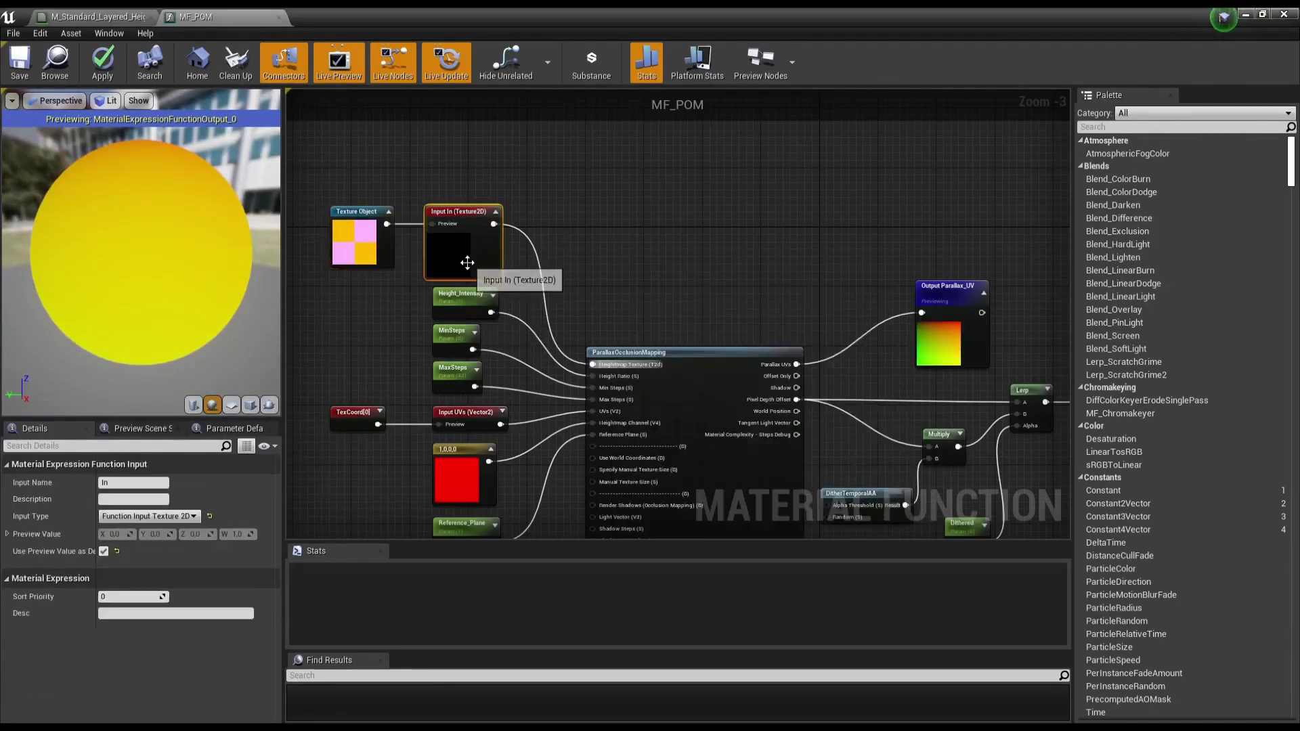
{"action": "left_click", "coordinate": [120, 482]}
{"action": "type", "text": "Height"}
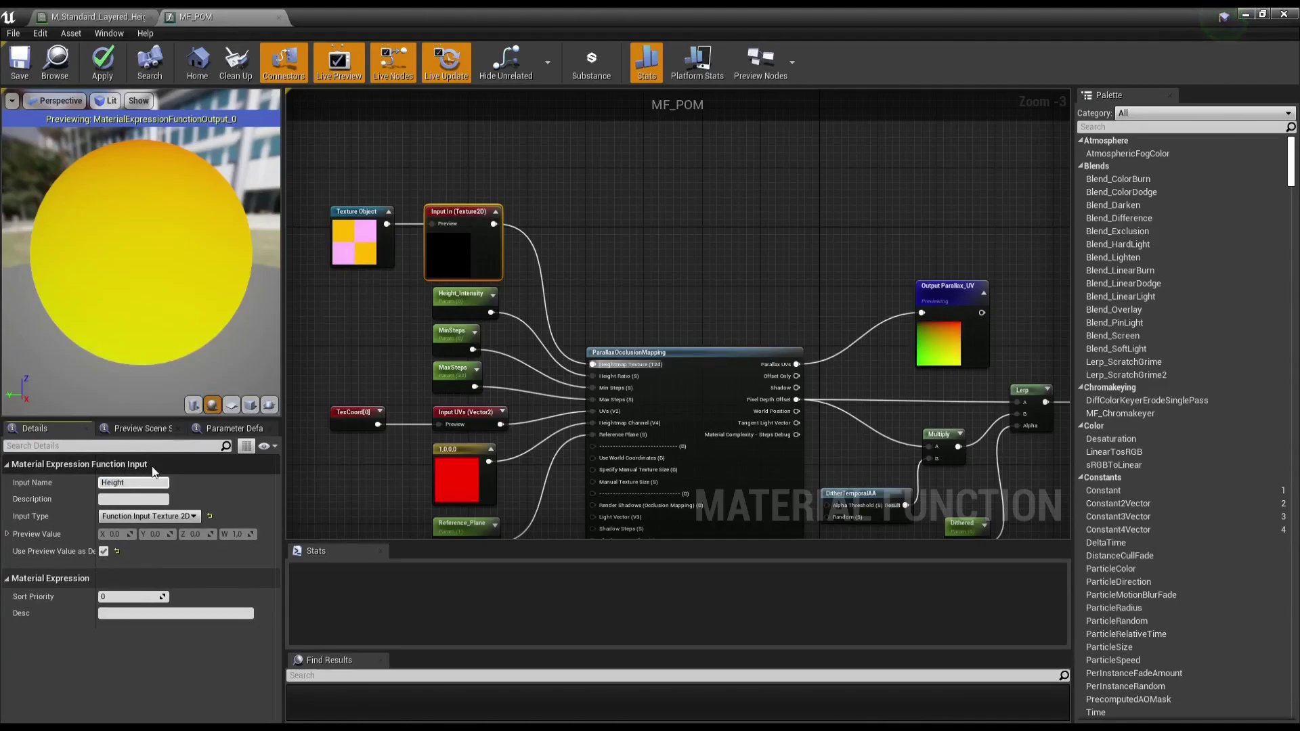
{"action": "key", "text": "Return"}
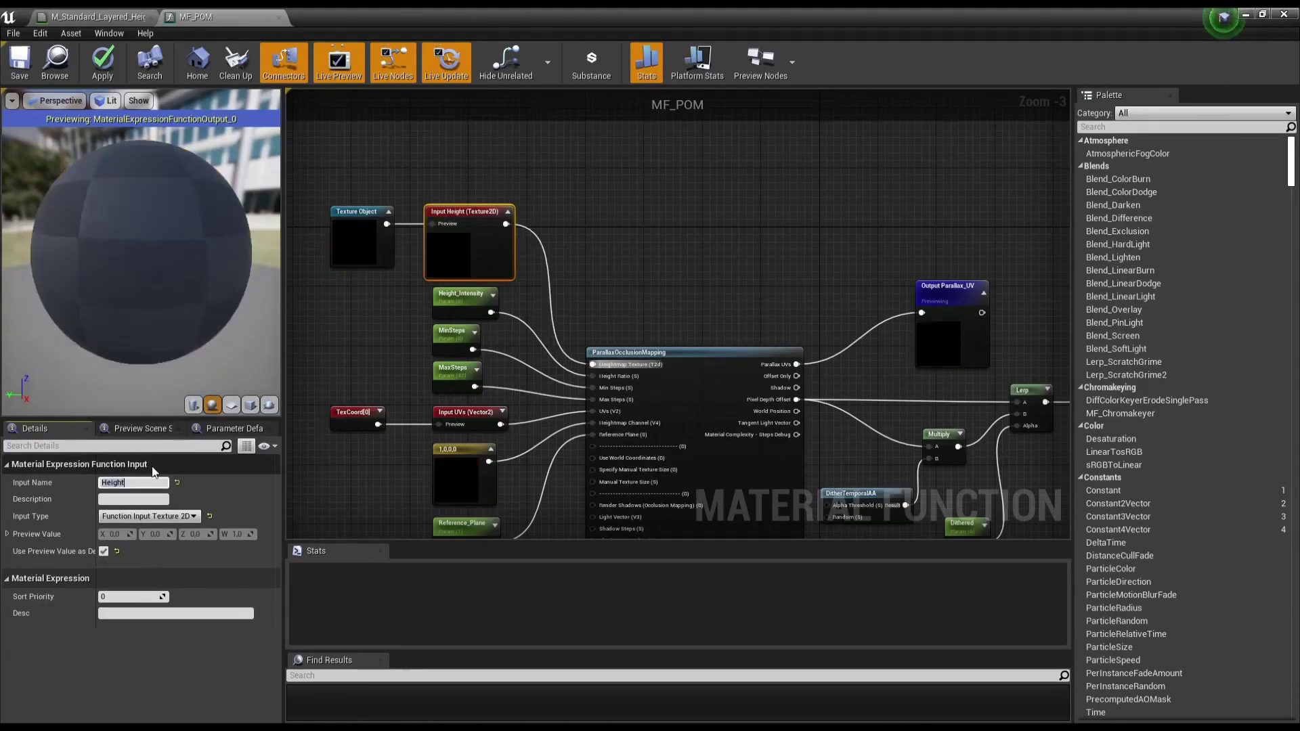
{"action": "left_click", "coordinate": [18, 67]}
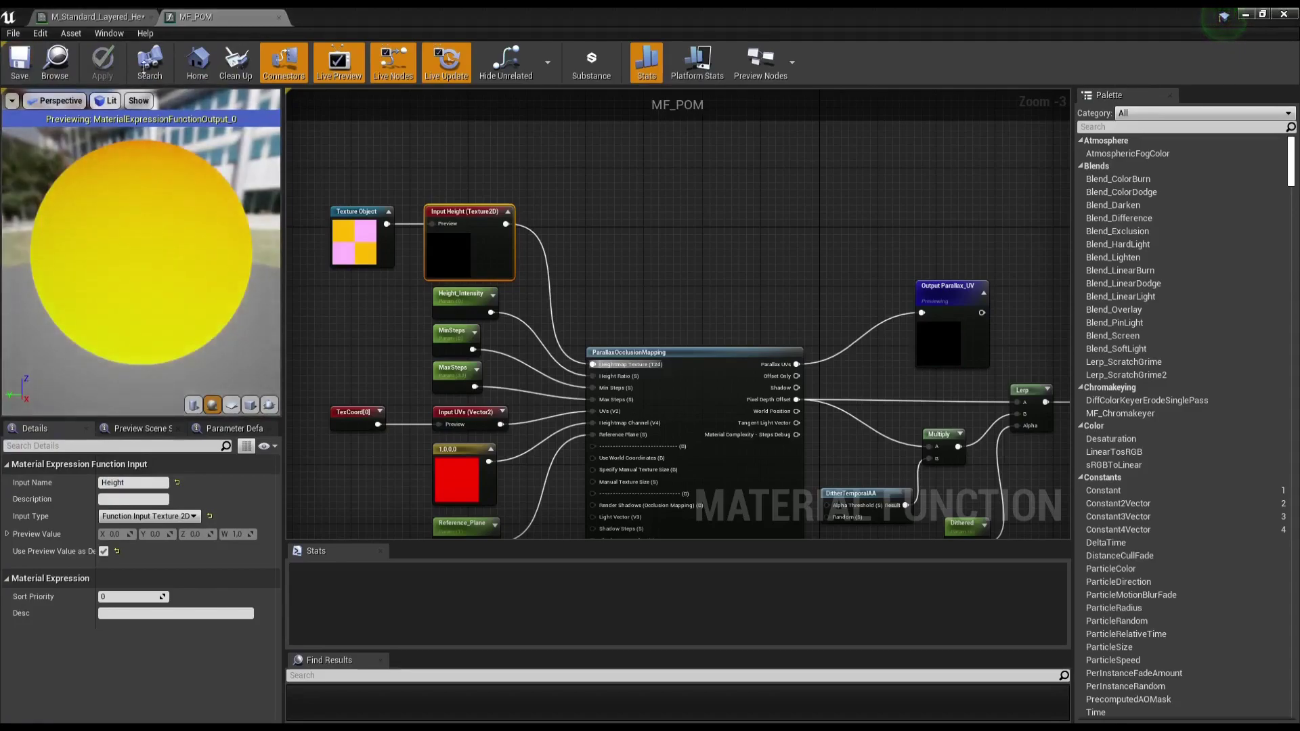
{"action": "left_click", "coordinate": [369, 224], "text": "shift"}
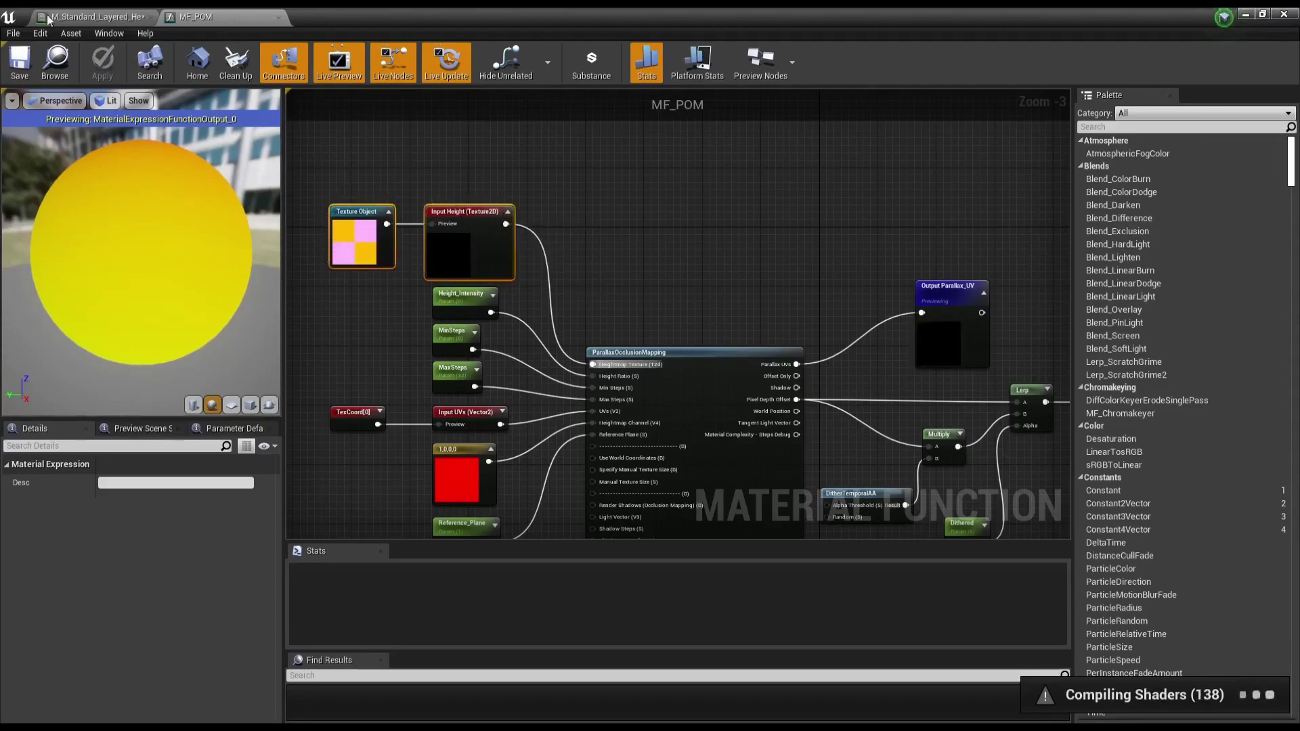
Step: Apply the updated MF_POM in the M_Standard_Layered_HeightB material
{"action": "left_click", "coordinate": [98, 16]}
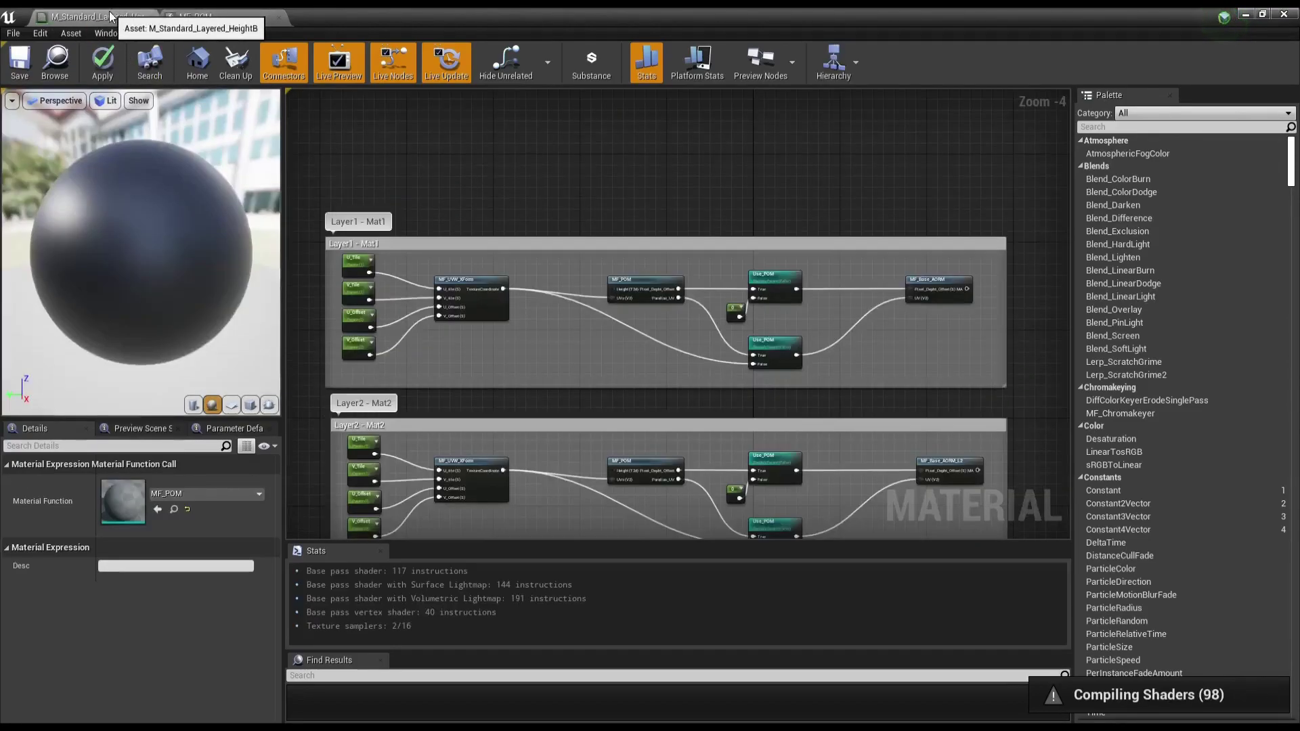
{"action": "left_click", "coordinate": [197, 17]}
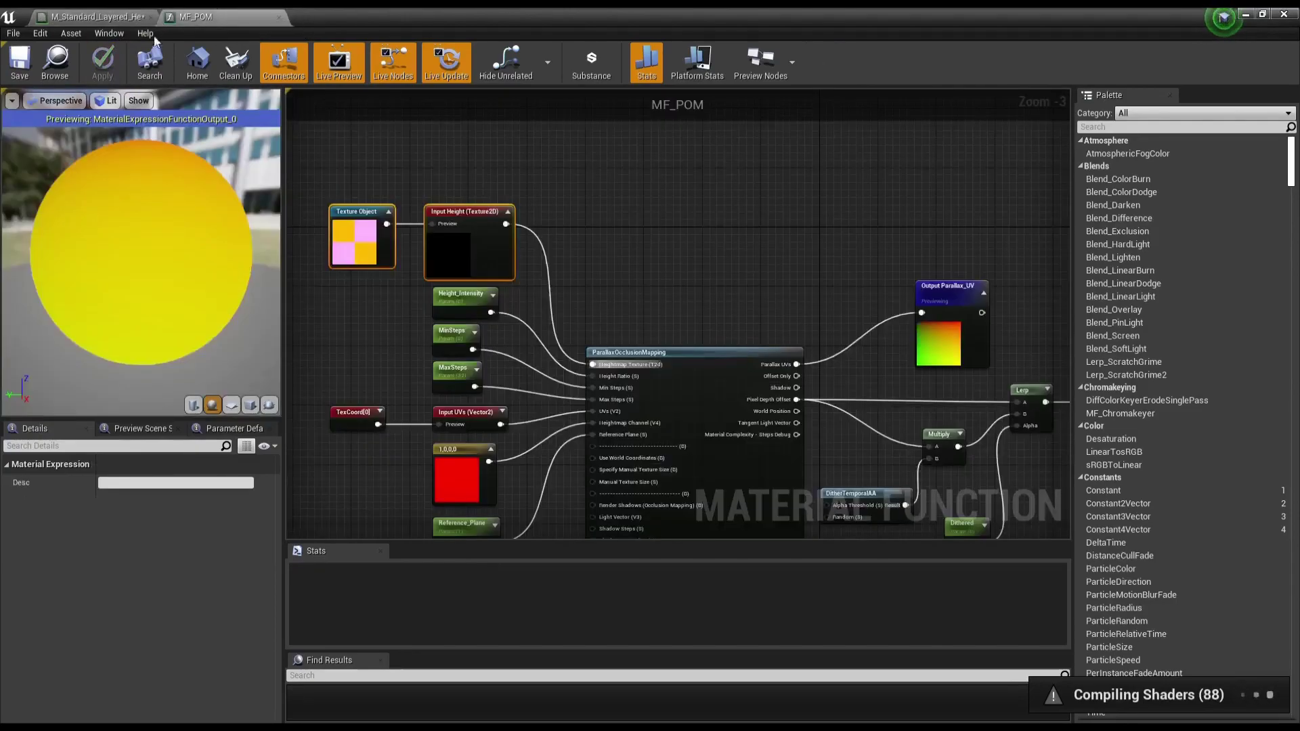
{"action": "left_click", "coordinate": [98, 16]}
{"action": "left_click", "coordinate": [108, 73]}
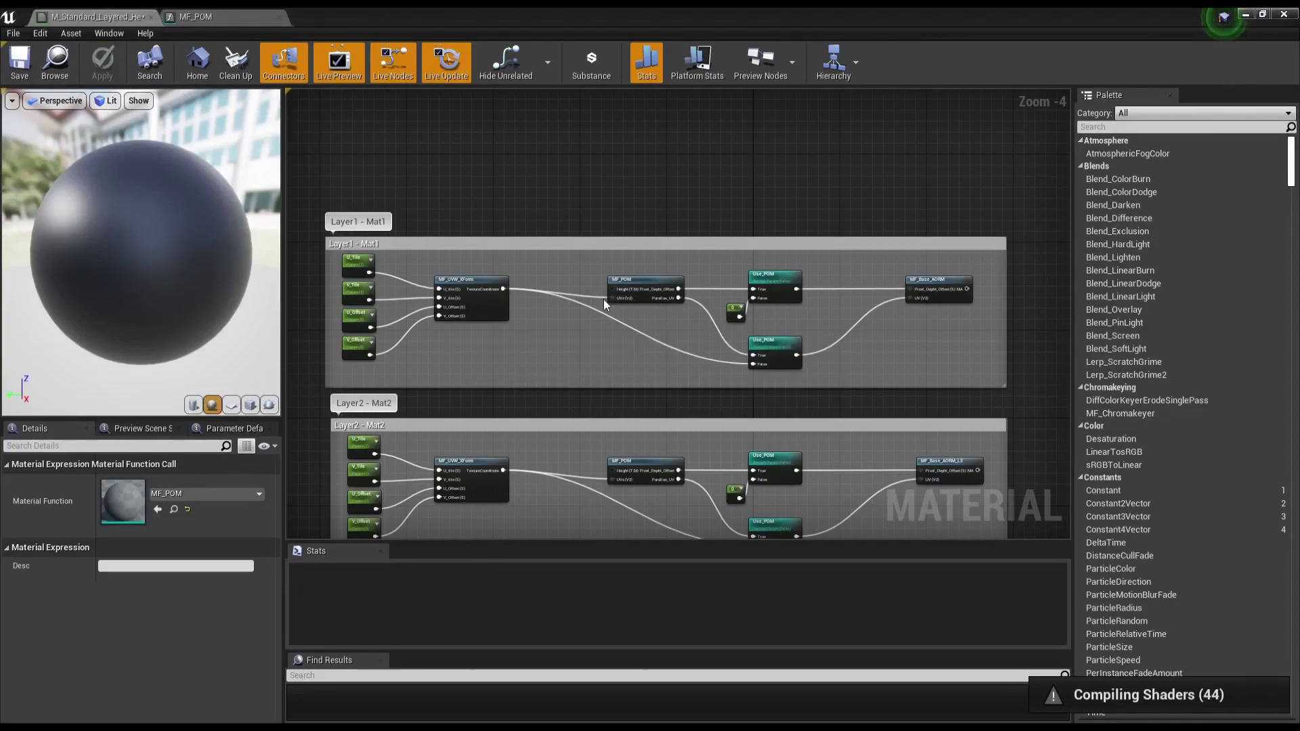
Step: Check both layers' MF_POM calls for the new Height input, then bring the level editor forward
{"action": "scroll", "coordinate": [603, 299], "scroll_direction": "up", "scroll_amount": 2}
{"action": "right_click_drag", "start_coordinate": [611, 423], "coordinate": [605, 160]}
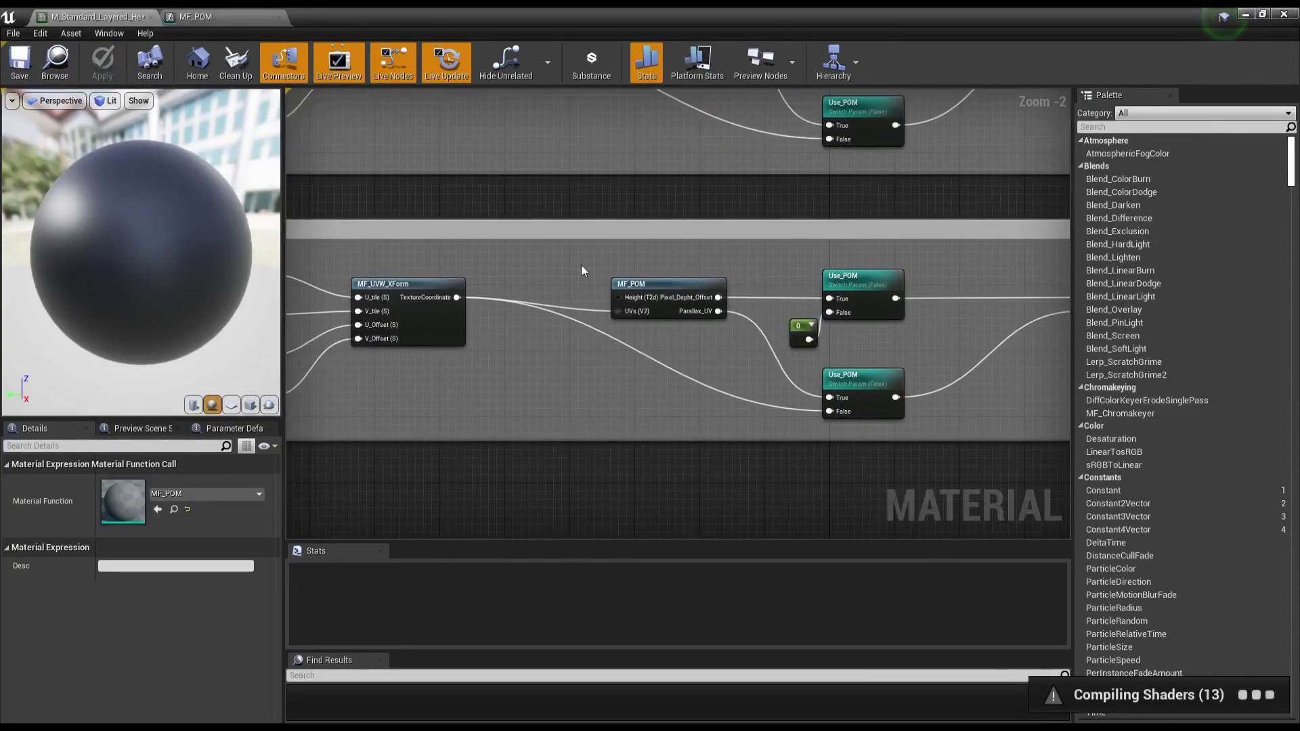
{"action": "scroll", "coordinate": [633, 421], "scroll_direction": "down", "scroll_amount": 2}
{"action": "scroll", "coordinate": [604, 434], "scroll_direction": "down", "scroll_amount": 1}
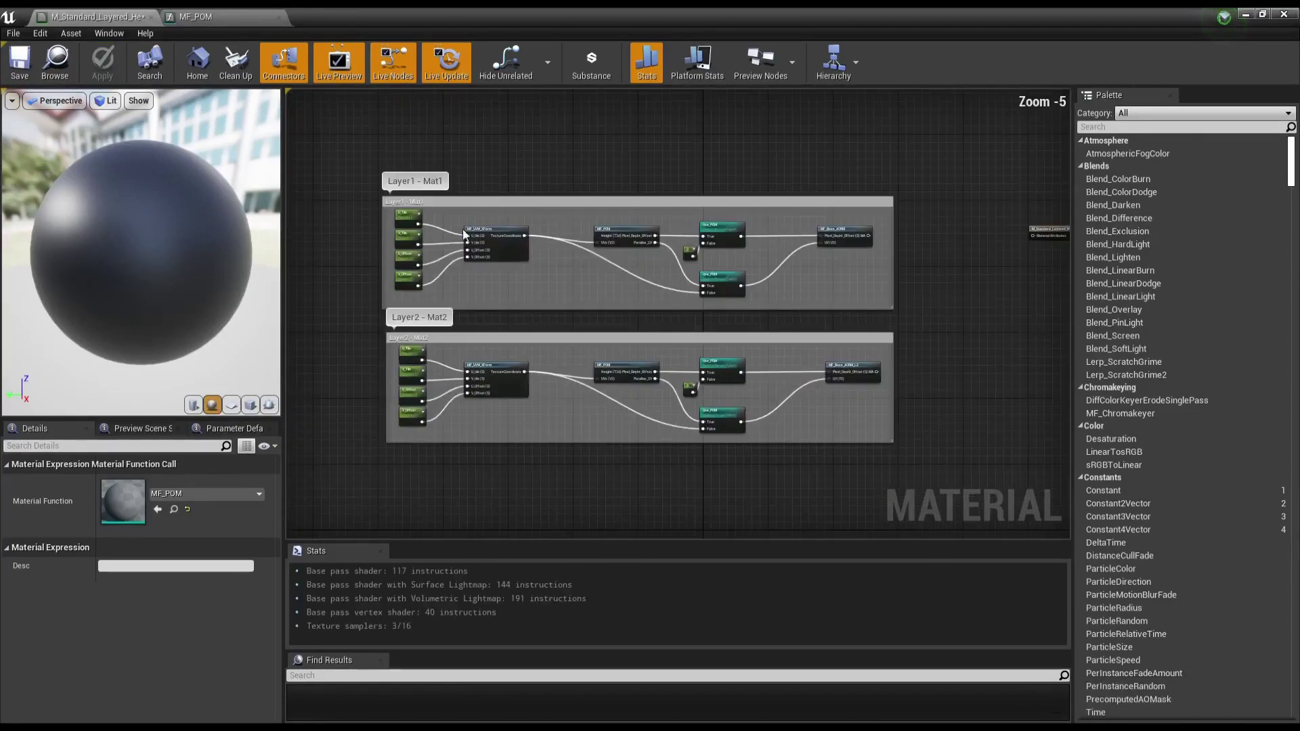
{"action": "scroll", "coordinate": [831, 404], "scroll_direction": "up", "scroll_amount": 2}
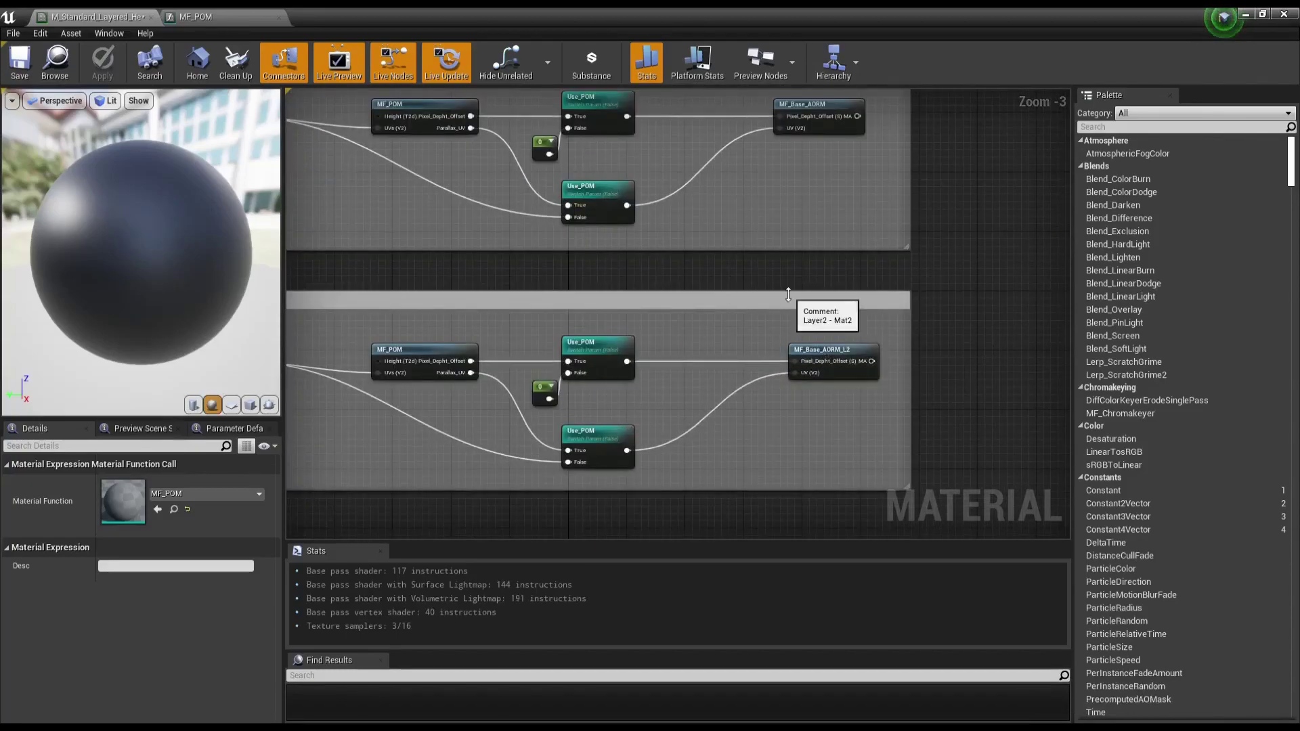
{"action": "left_click", "coordinate": [843, 357]}
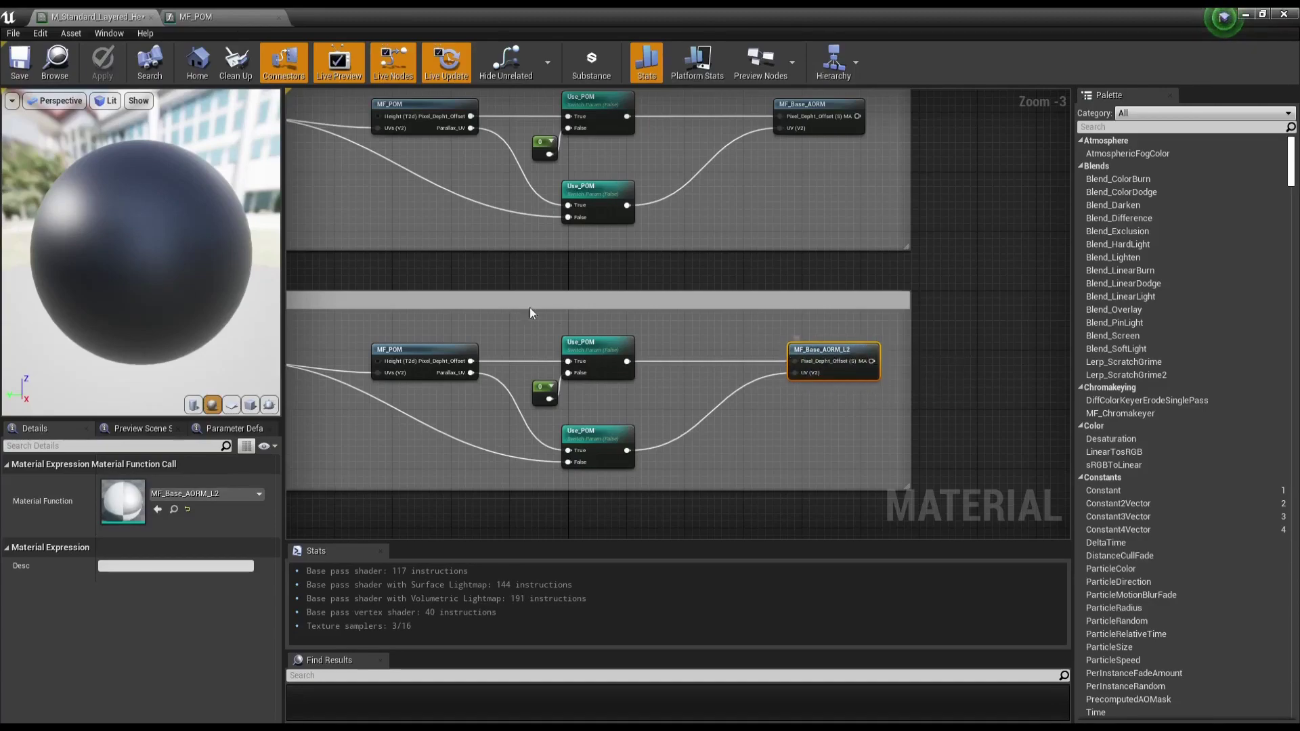
{"action": "key", "text": "Home"}
{"action": "left_click", "coordinate": [576, 350]}
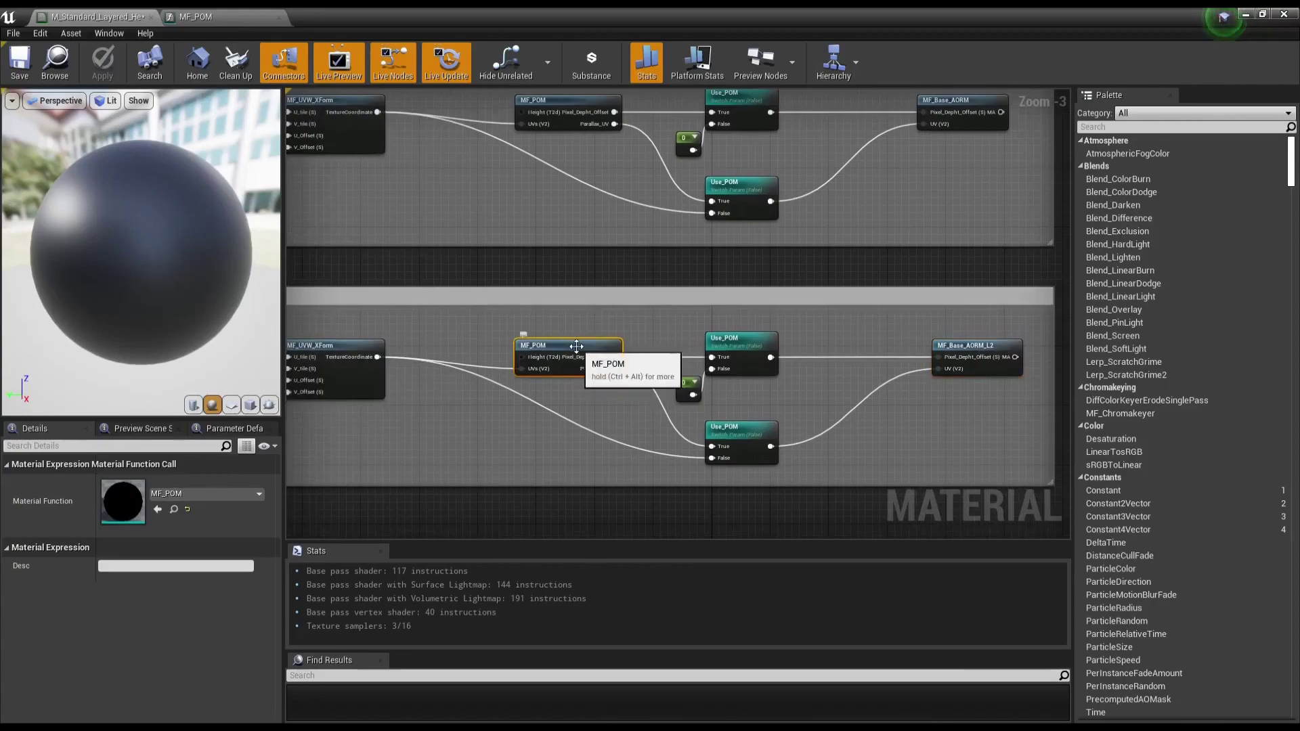
{"action": "left_click", "coordinate": [174, 510]}
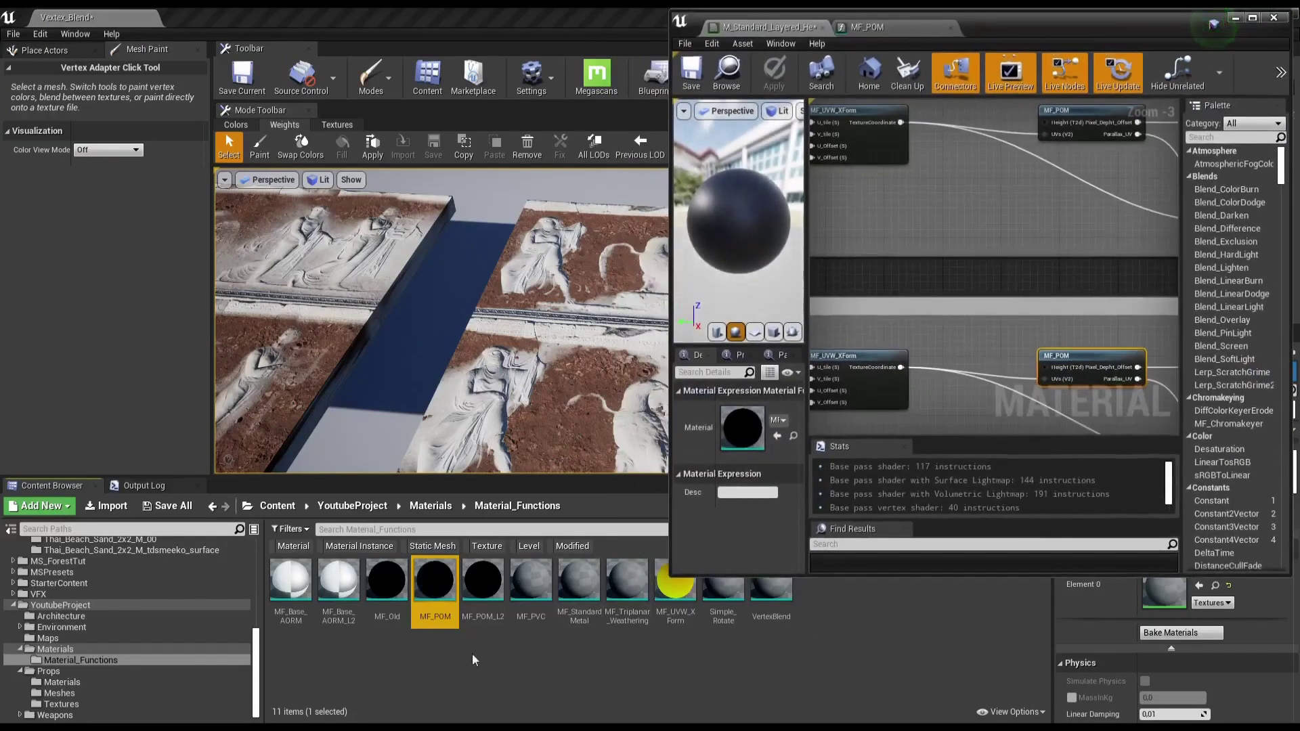
Step: Swap the second layer's parallax function call from MF_POM to MF_POM_L2
{"action": "left_click", "coordinate": [482, 583]}
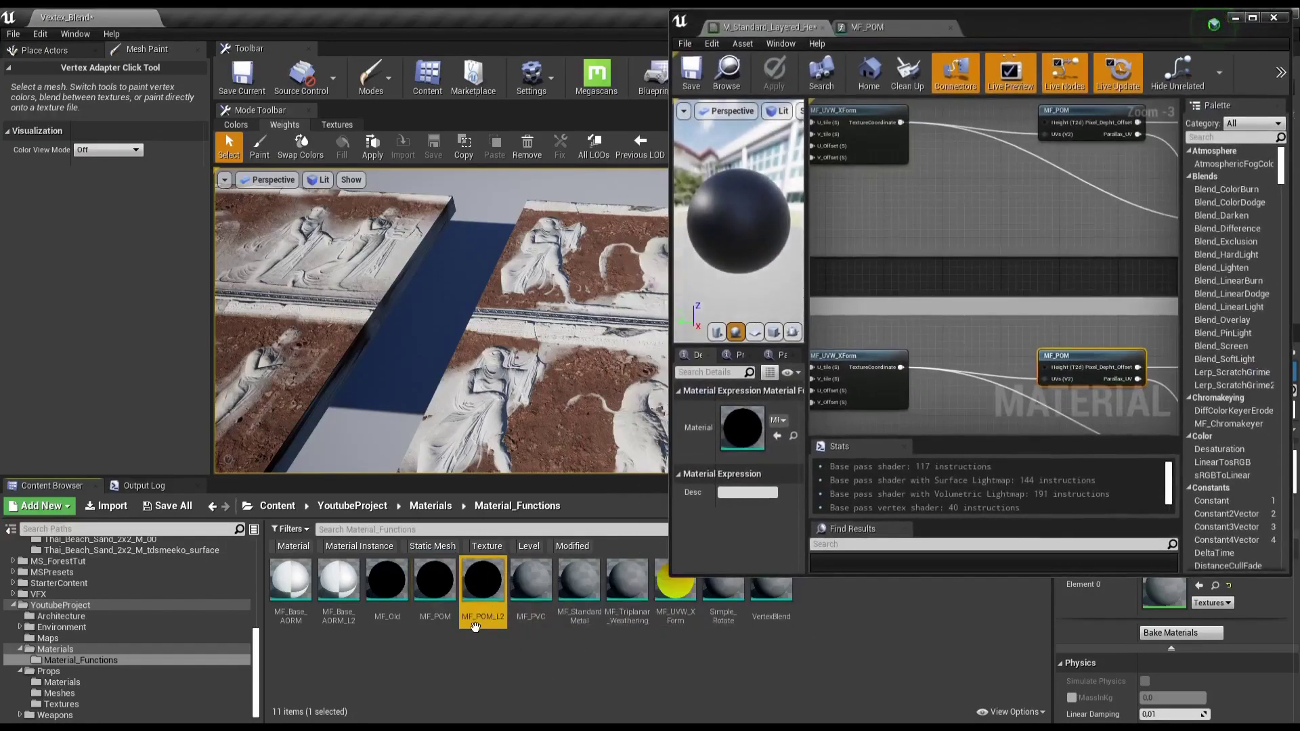
{"action": "right_click", "coordinate": [445, 597]}
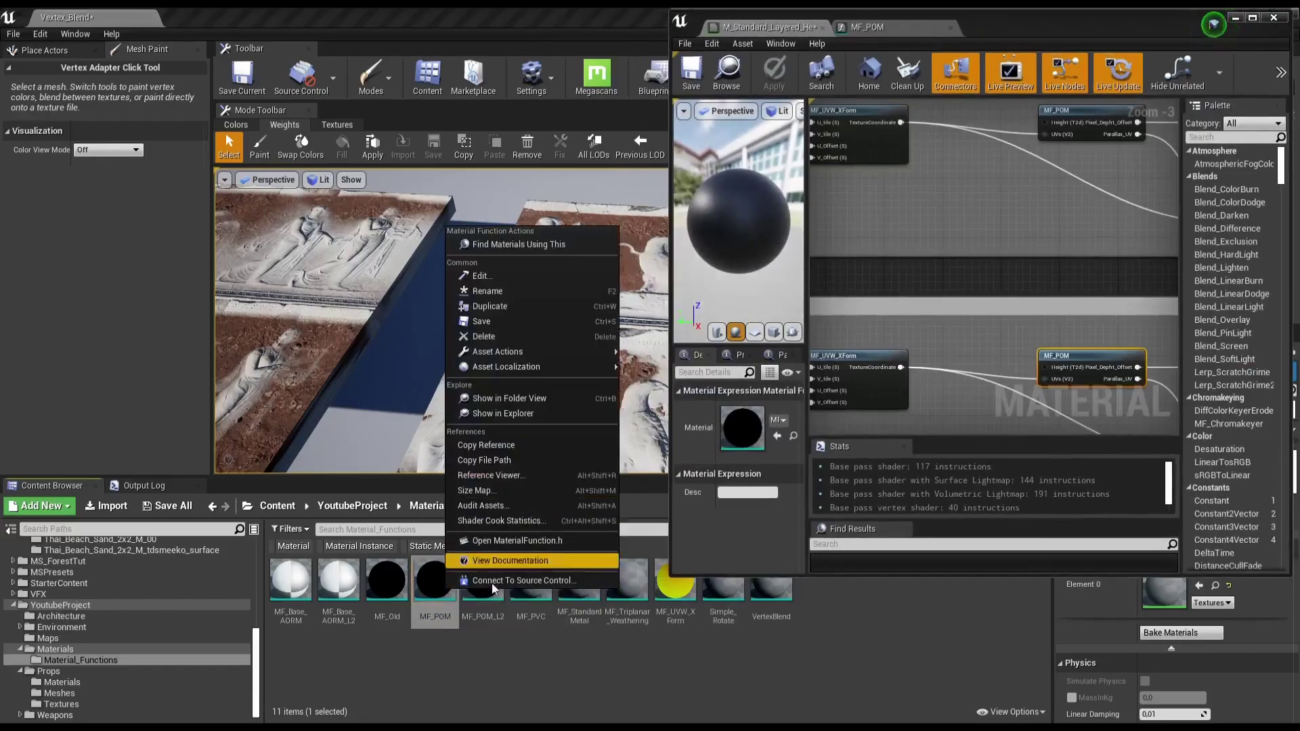
{"action": "left_click", "coordinate": [500, 613]}
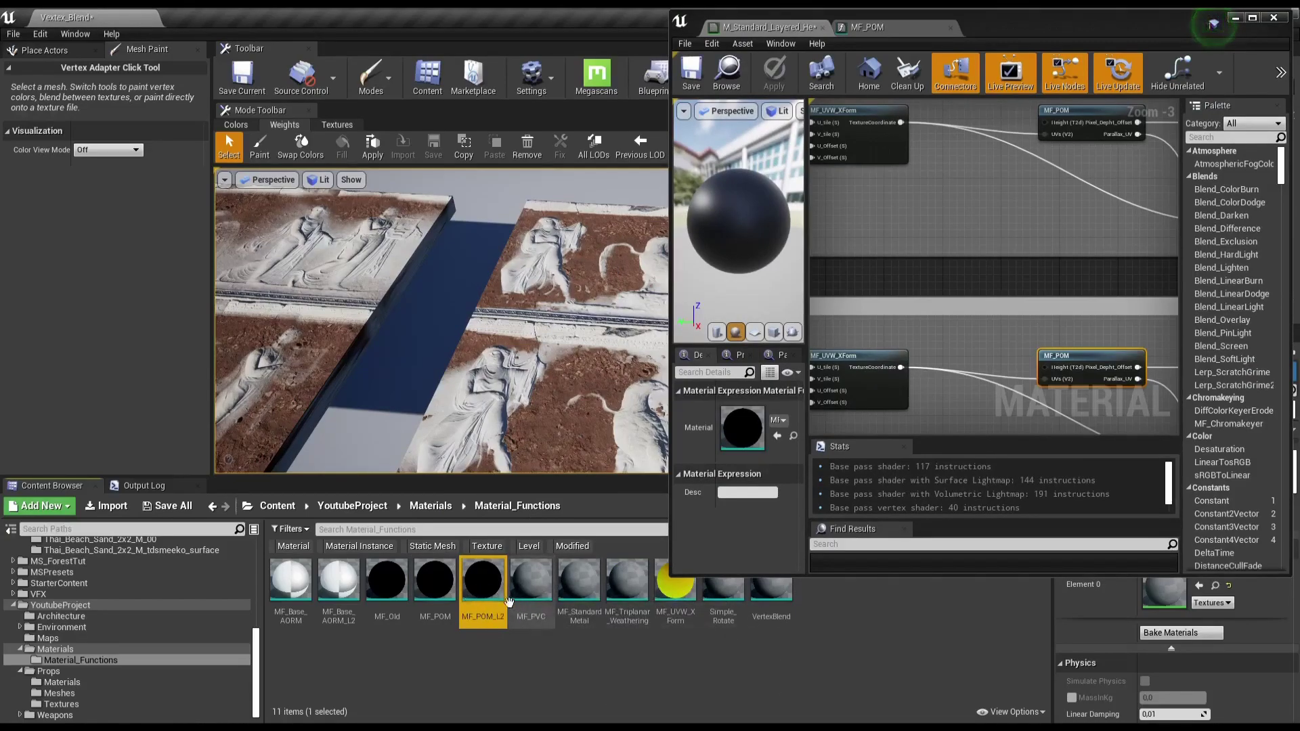
{"action": "left_click", "coordinate": [1086, 349]}
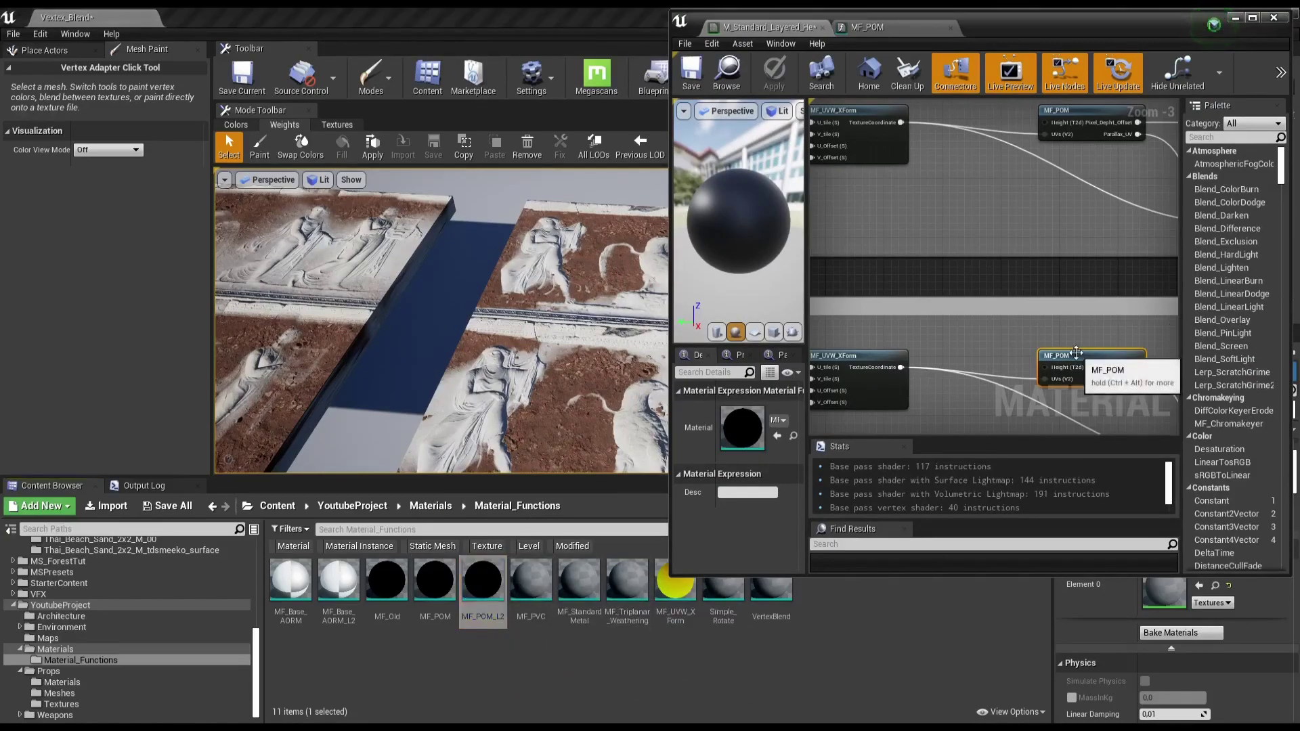
{"action": "left_click", "coordinate": [777, 437]}
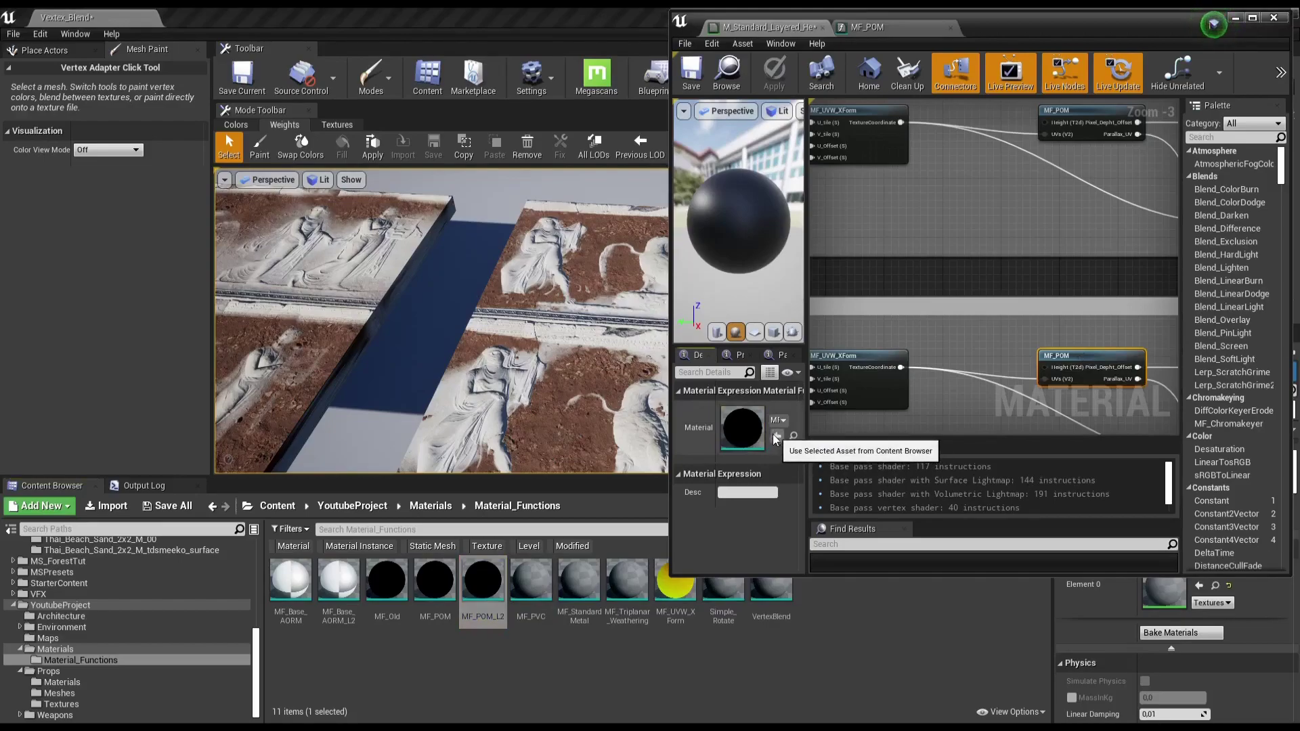
Step: Maximize the material editor and open MF_POM_L2 to view its height input nodes
{"action": "double_click", "coordinate": [1085, 31]}
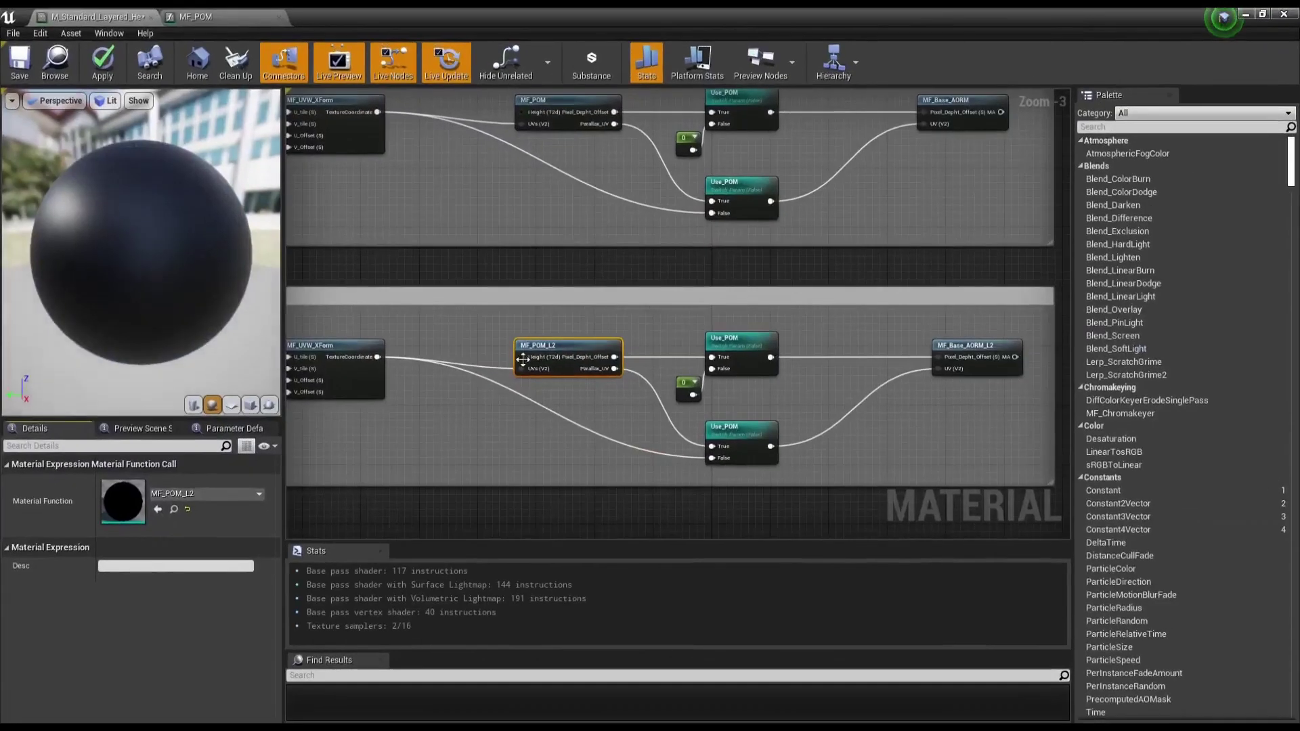
{"action": "double_click", "coordinate": [574, 358]}
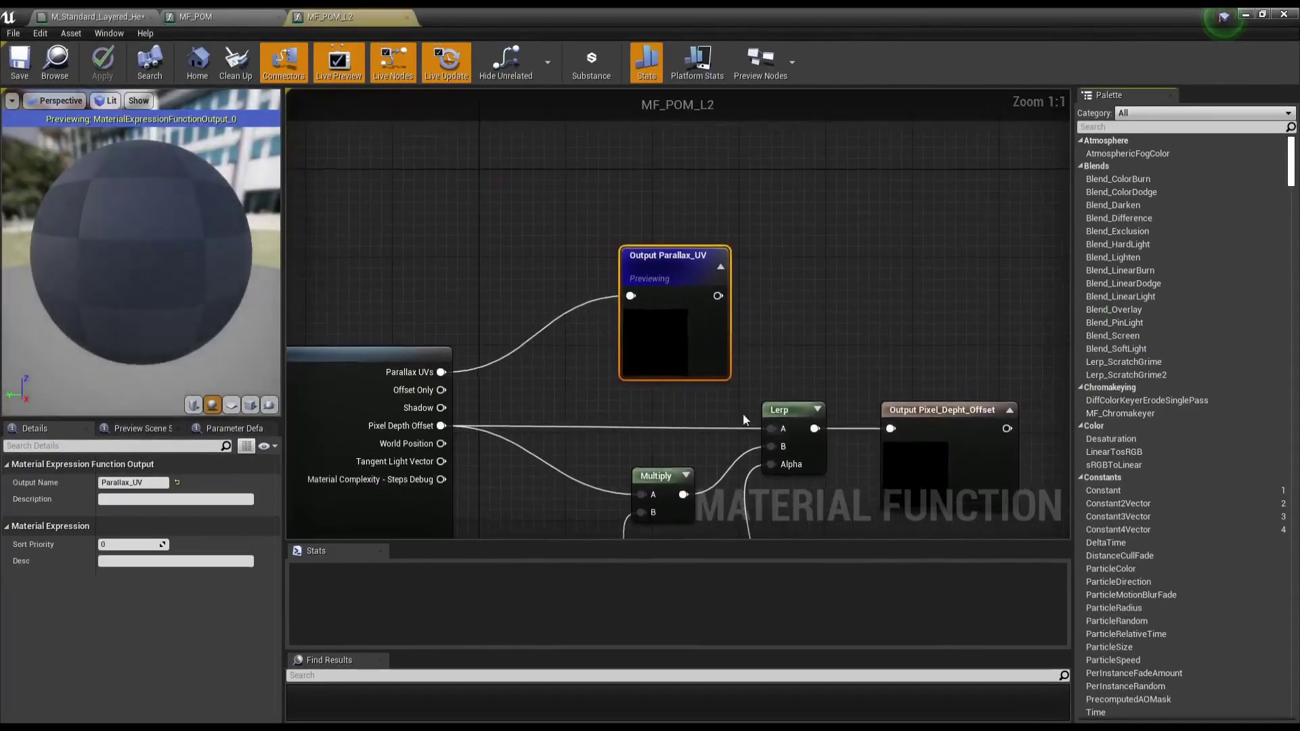
{"action": "scroll", "coordinate": [592, 278], "scroll_direction": "down", "scroll_amount": 2}
{"action": "scroll", "coordinate": [551, 255], "scroll_direction": "up", "scroll_amount": 2}
{"action": "scroll", "coordinate": [499, 261], "scroll_direction": "up", "scroll_amount": 1}
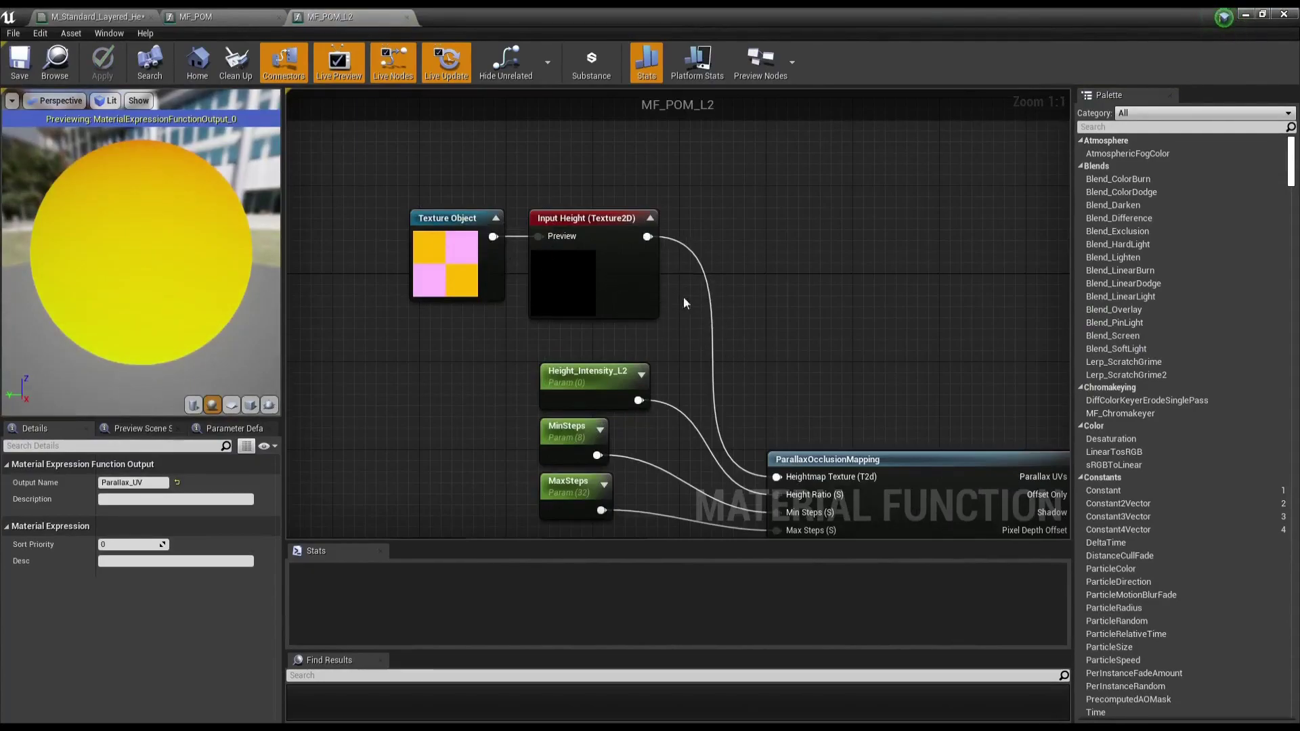
{"action": "scroll", "coordinate": [794, 282], "scroll_direction": "down", "scroll_amount": 1}
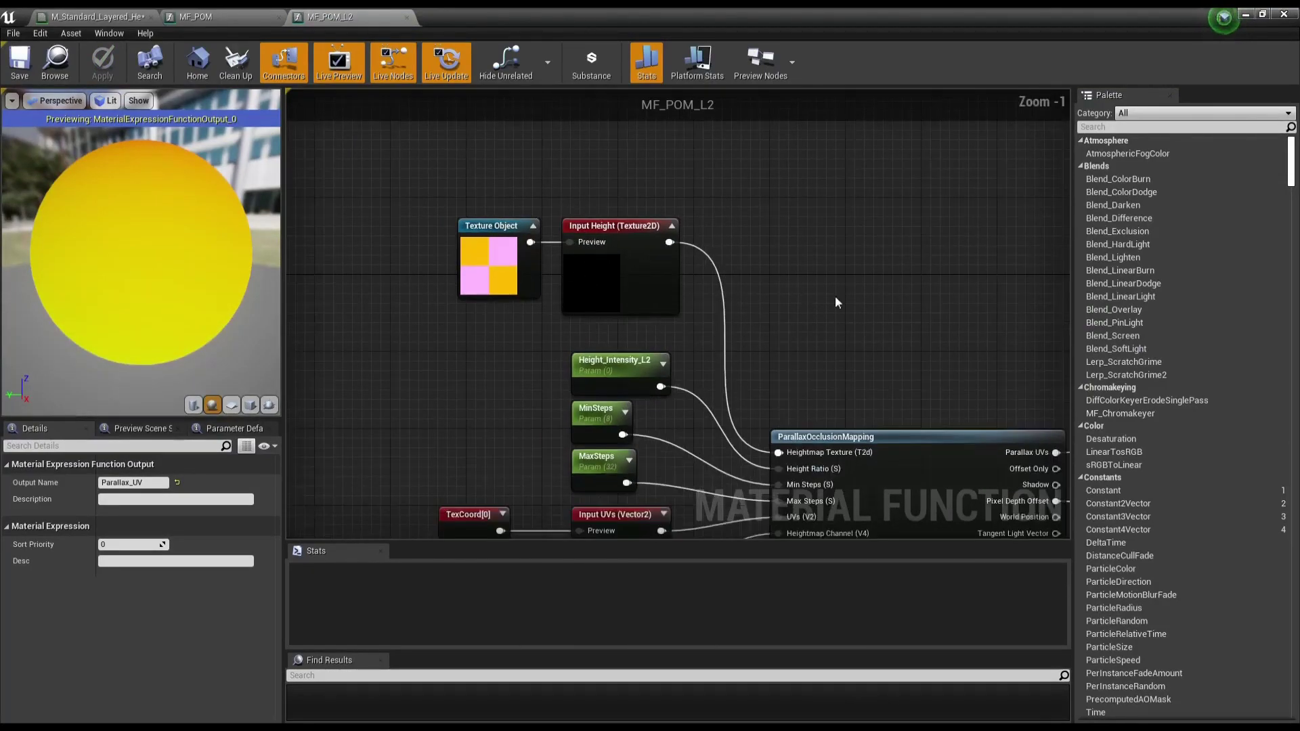
{"action": "right_click_drag", "start_coordinate": [835, 295], "coordinate": [781, 324]}
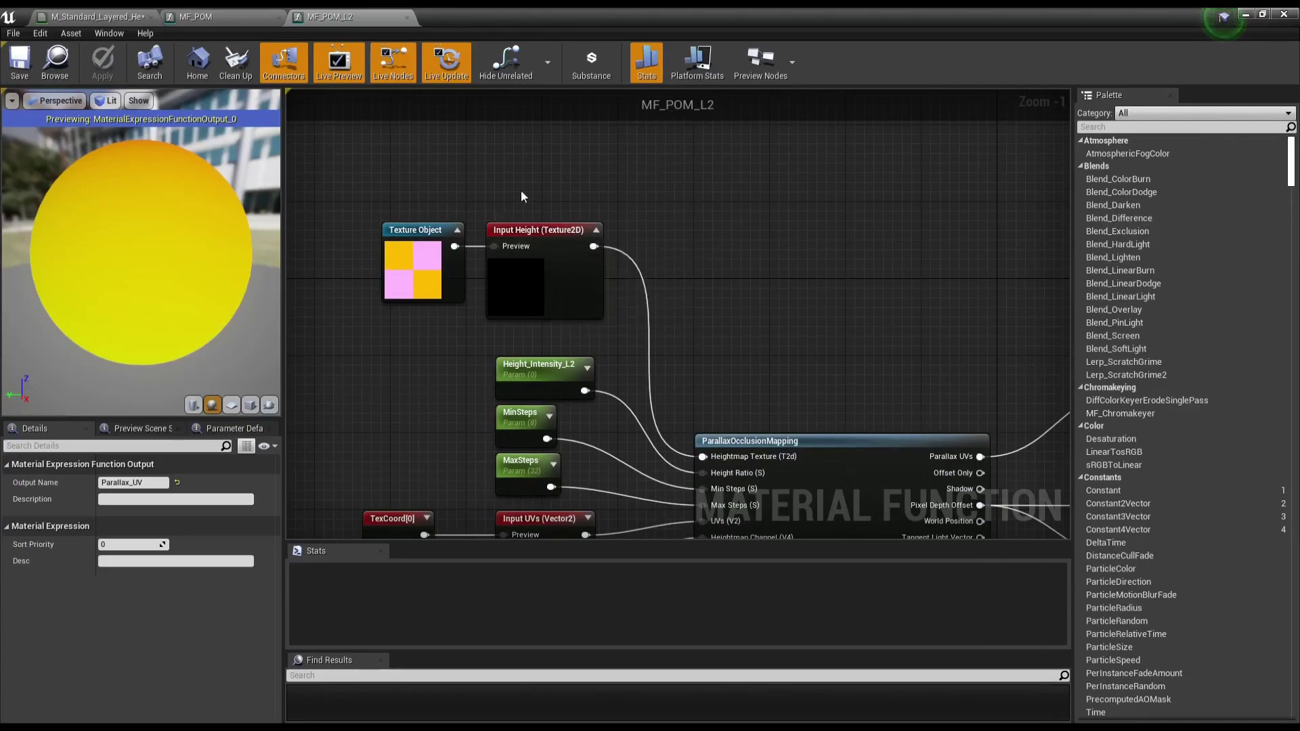
Step: Delete MF_POM_L2's Input Height node, then undo to restore it
{"action": "right_click_drag", "start_coordinate": [662, 220], "coordinate": [646, 282]}
{"action": "left_click_drag", "start_coordinate": [624, 238], "coordinate": [365, 350]}
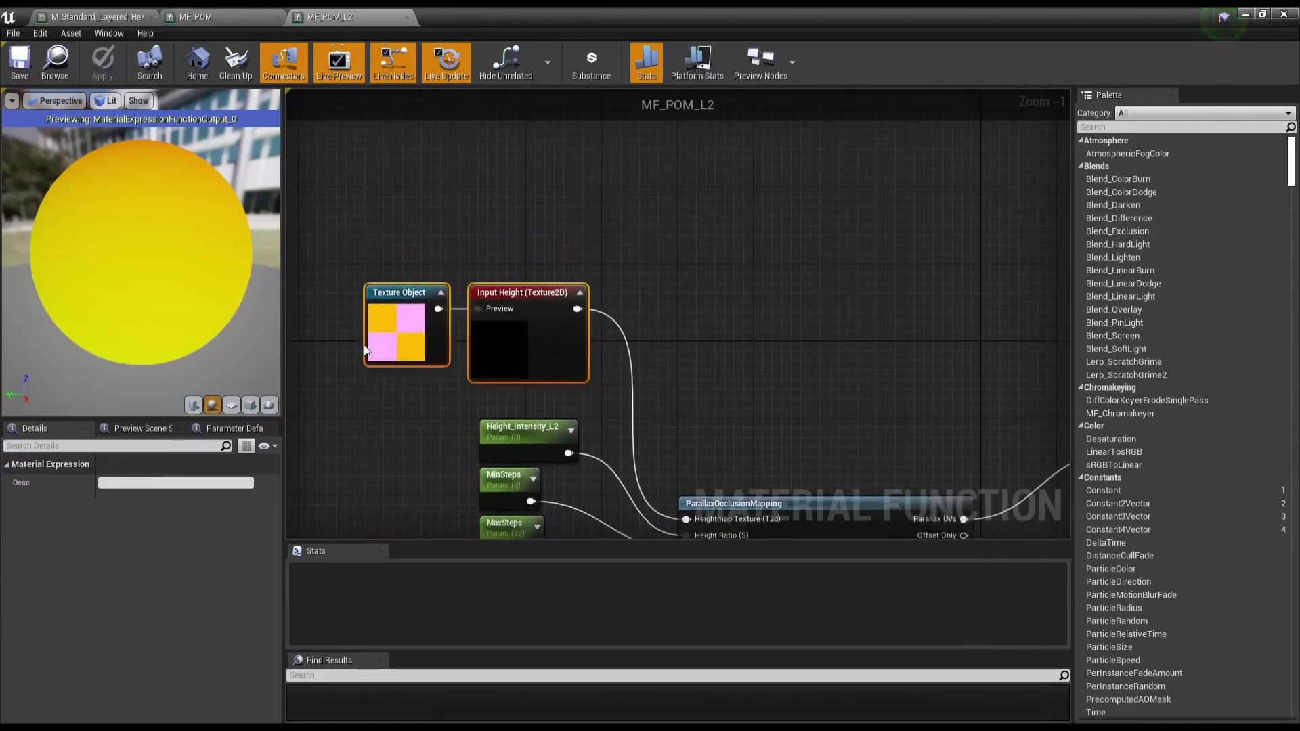
{"action": "left_click", "coordinate": [543, 356]}
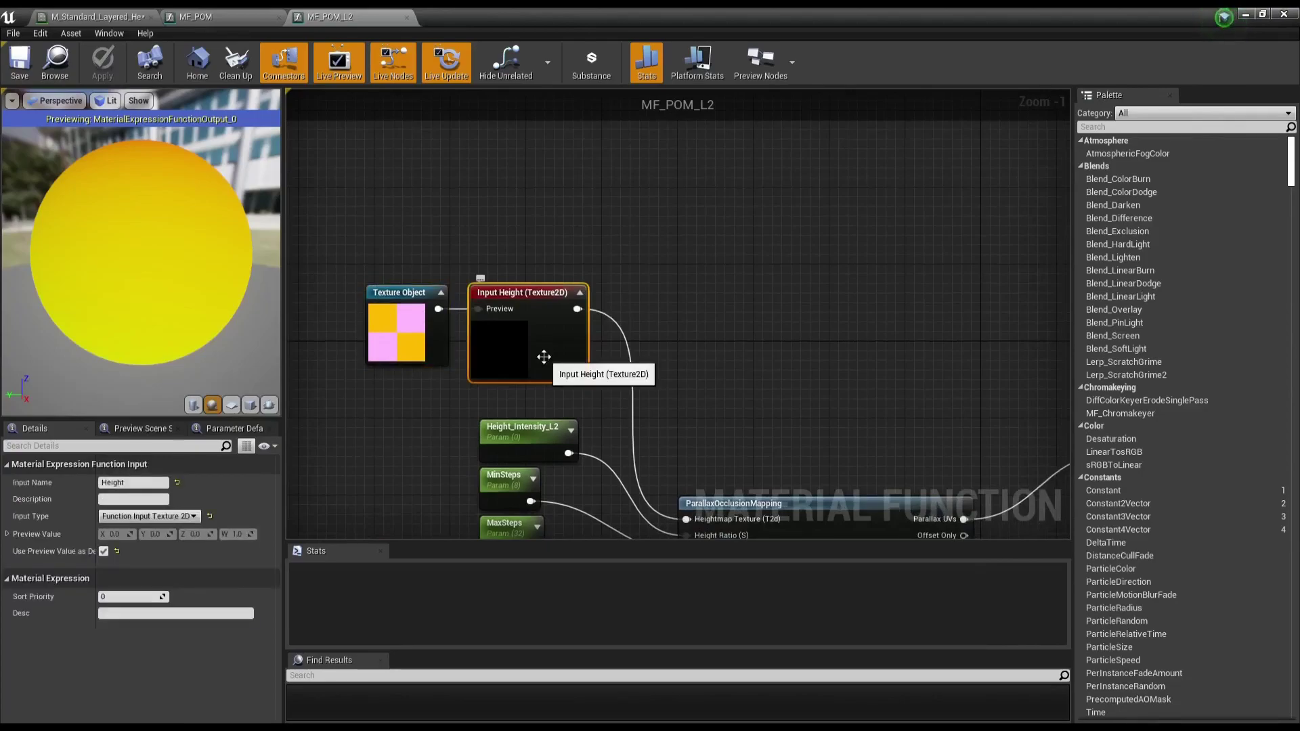
{"action": "key", "text": "Delete"}
{"action": "left_click", "coordinate": [751, 417]}
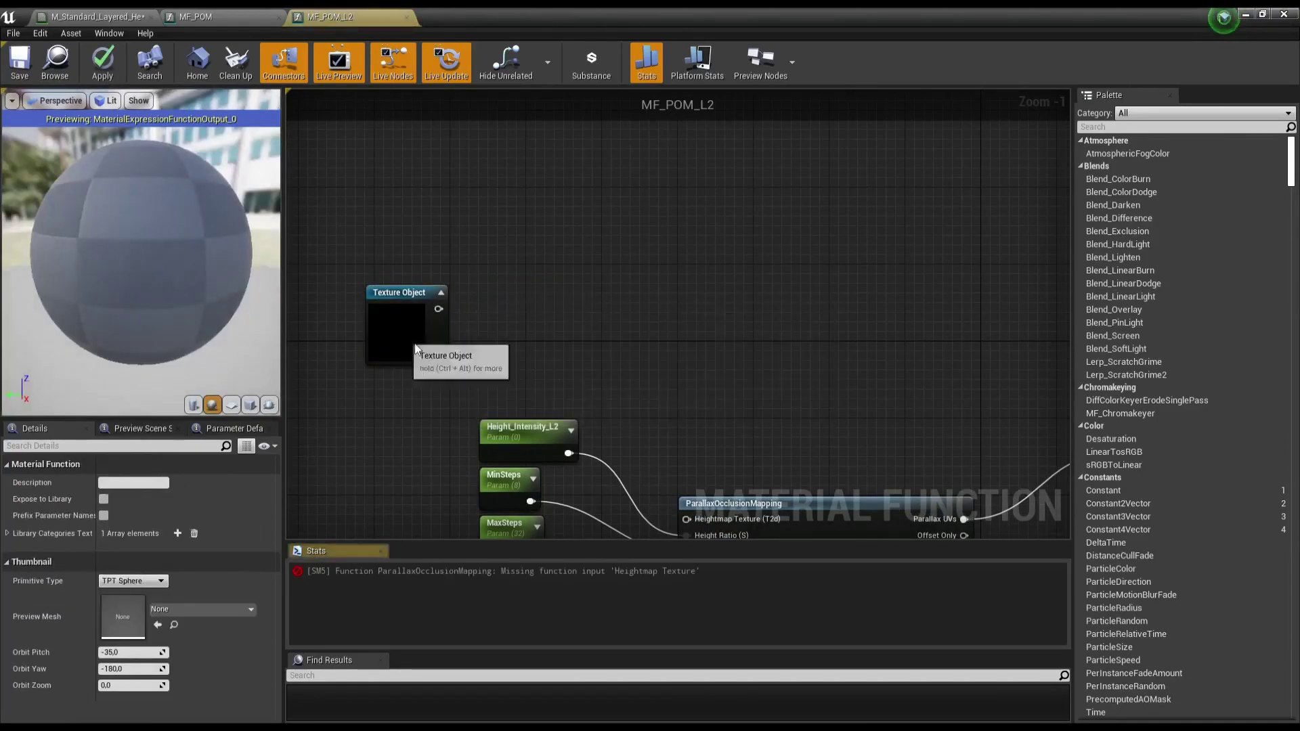
{"action": "left_click_drag", "start_coordinate": [436, 316], "coordinate": [549, 316]}
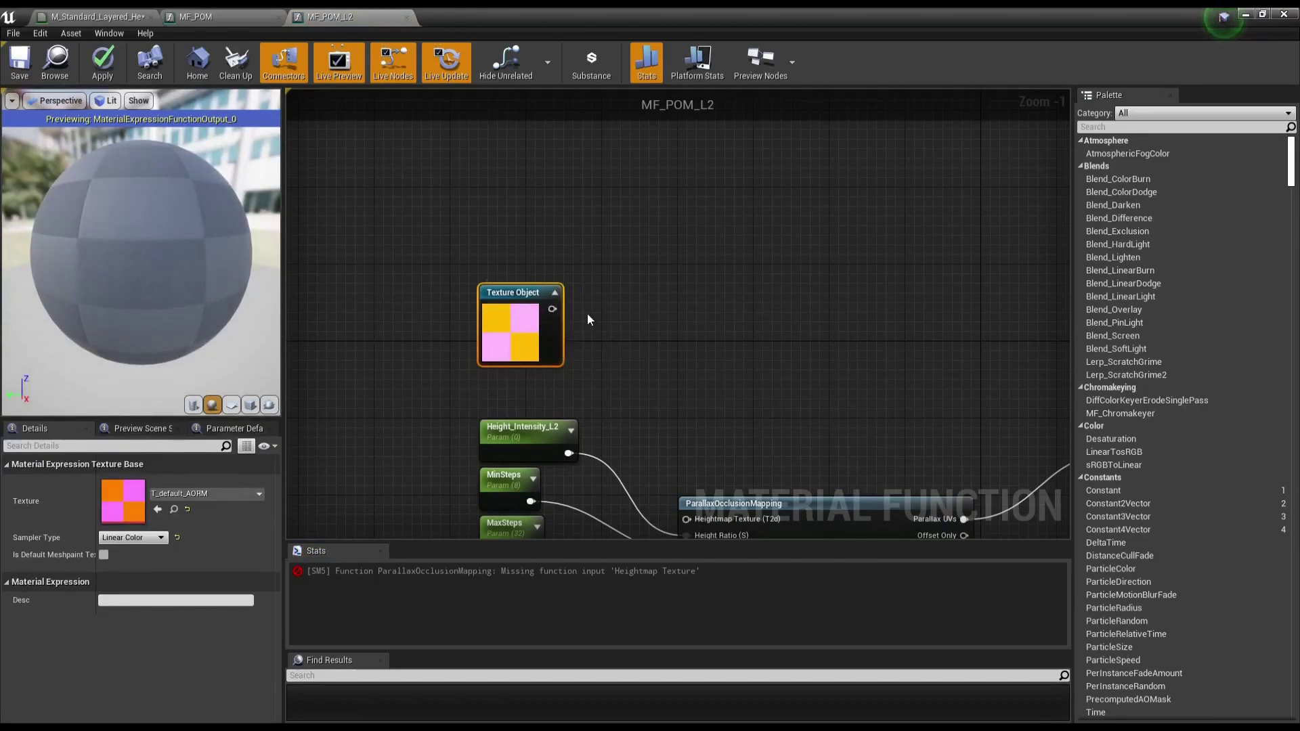
{"action": "key", "text": "ctrl+z"}
{"action": "key", "text": "ctrl+z"}
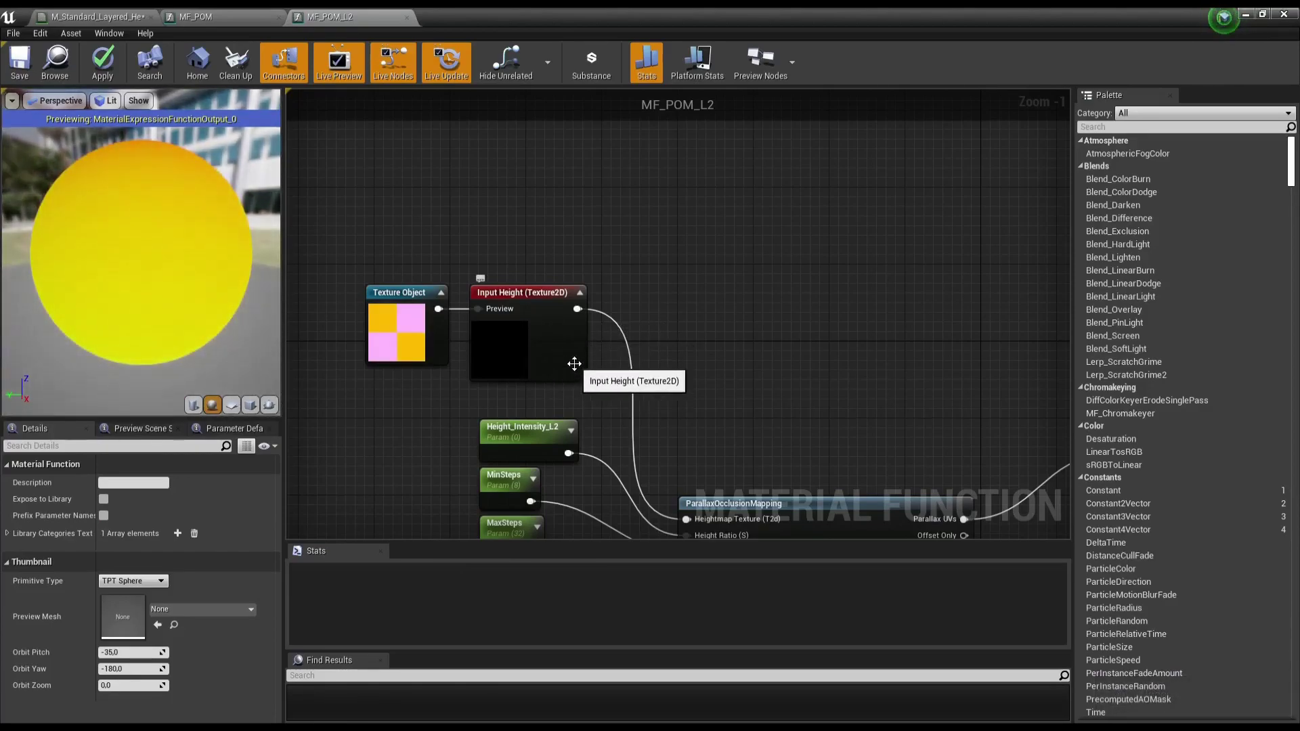
{"action": "right_click_drag", "start_coordinate": [634, 401], "coordinate": [634, 324]}
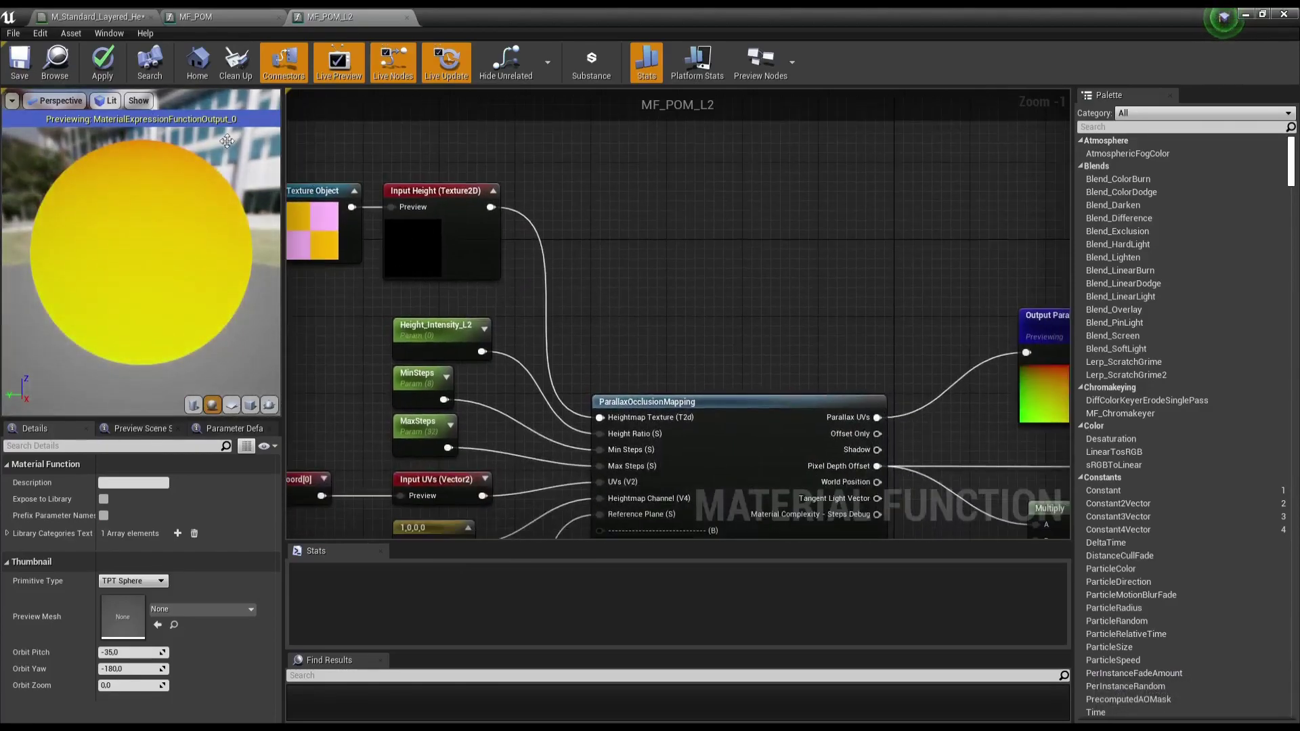
Step: Apply and save MF_POM_L2 with its Height input intact, then view the MF_POM graph
{"action": "left_click", "coordinate": [103, 64]}
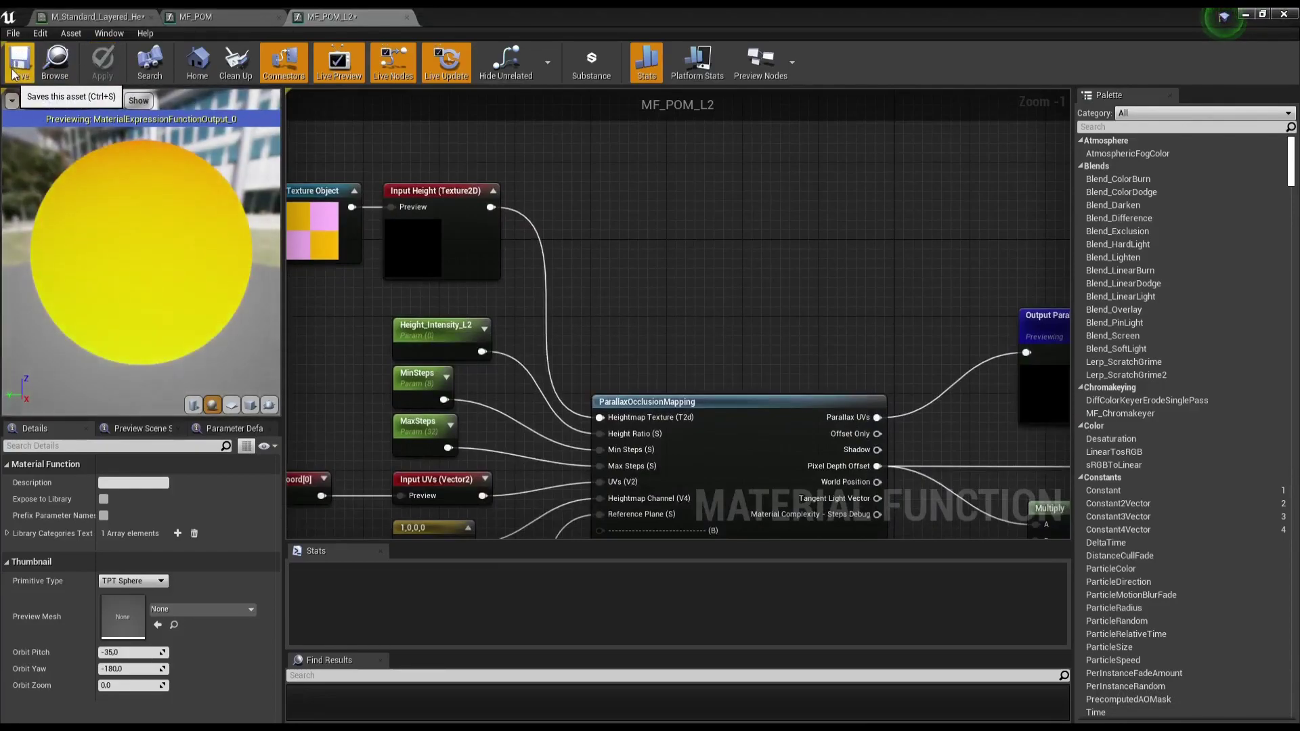
{"action": "left_click", "coordinate": [16, 68]}
{"action": "left_click", "coordinate": [203, 16]}
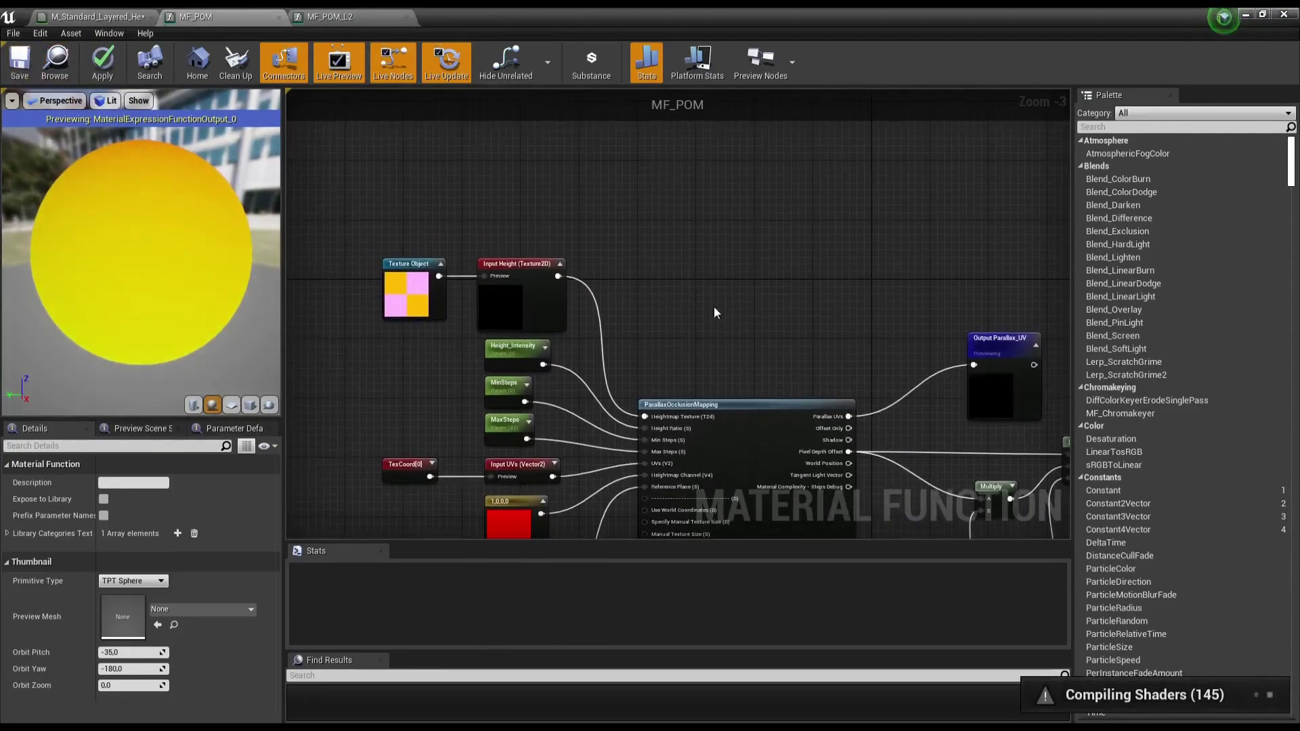
Step: Close the MF_POM_L2 and MF_POM editors with changes applied, then frame Layer1's nodes
{"action": "left_click", "coordinate": [406, 16]}
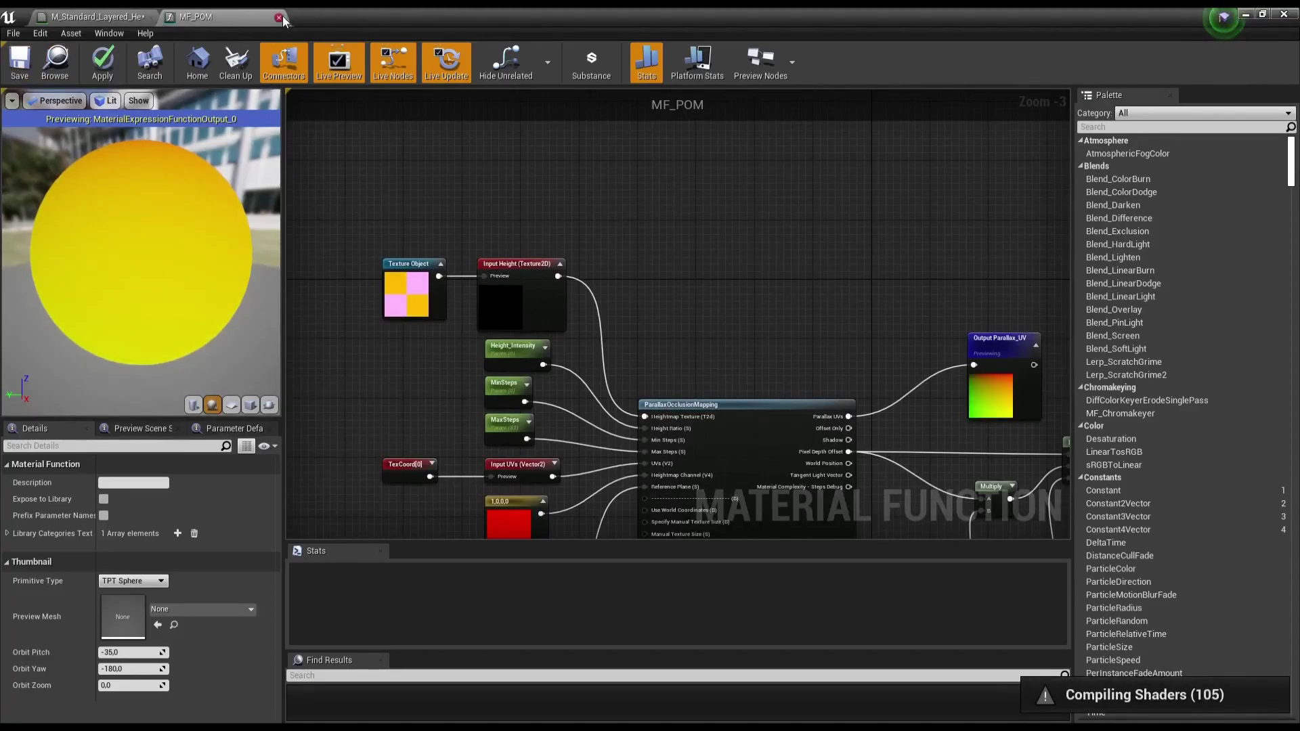
{"action": "left_click", "coordinate": [279, 18]}
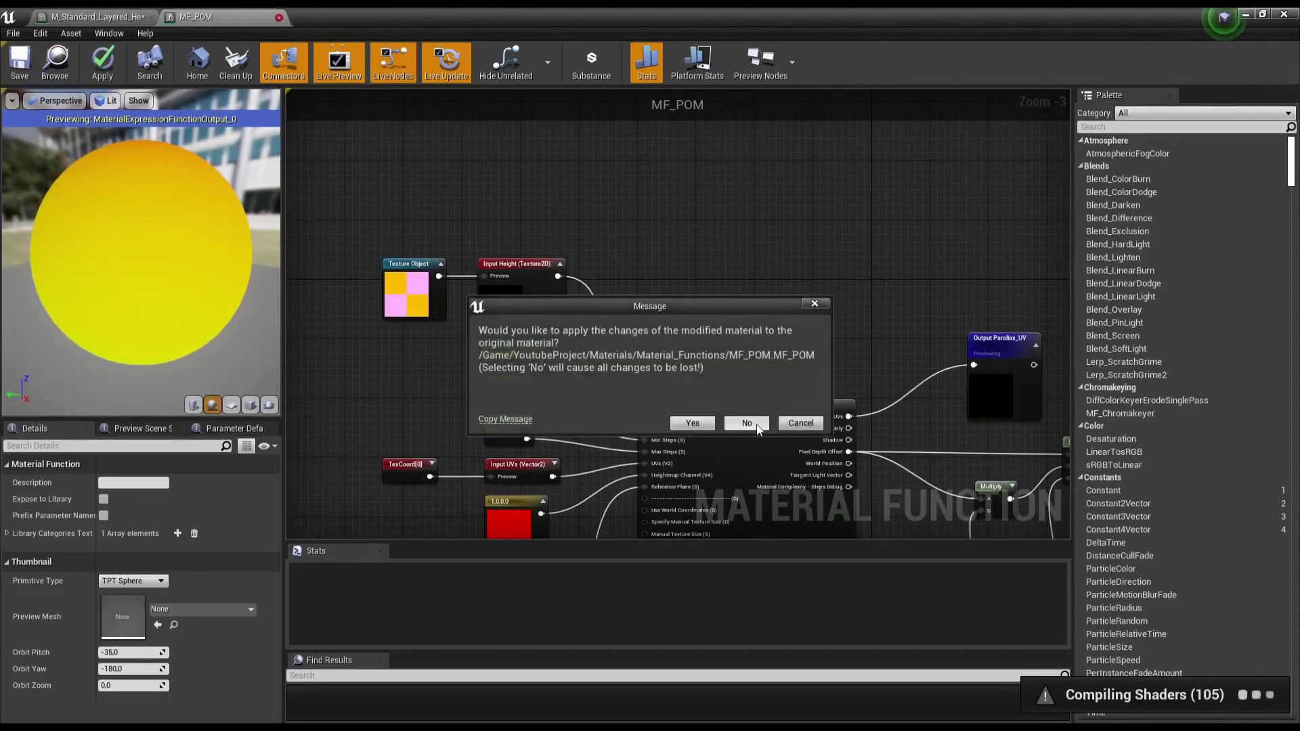
{"action": "left_click", "coordinate": [685, 421]}
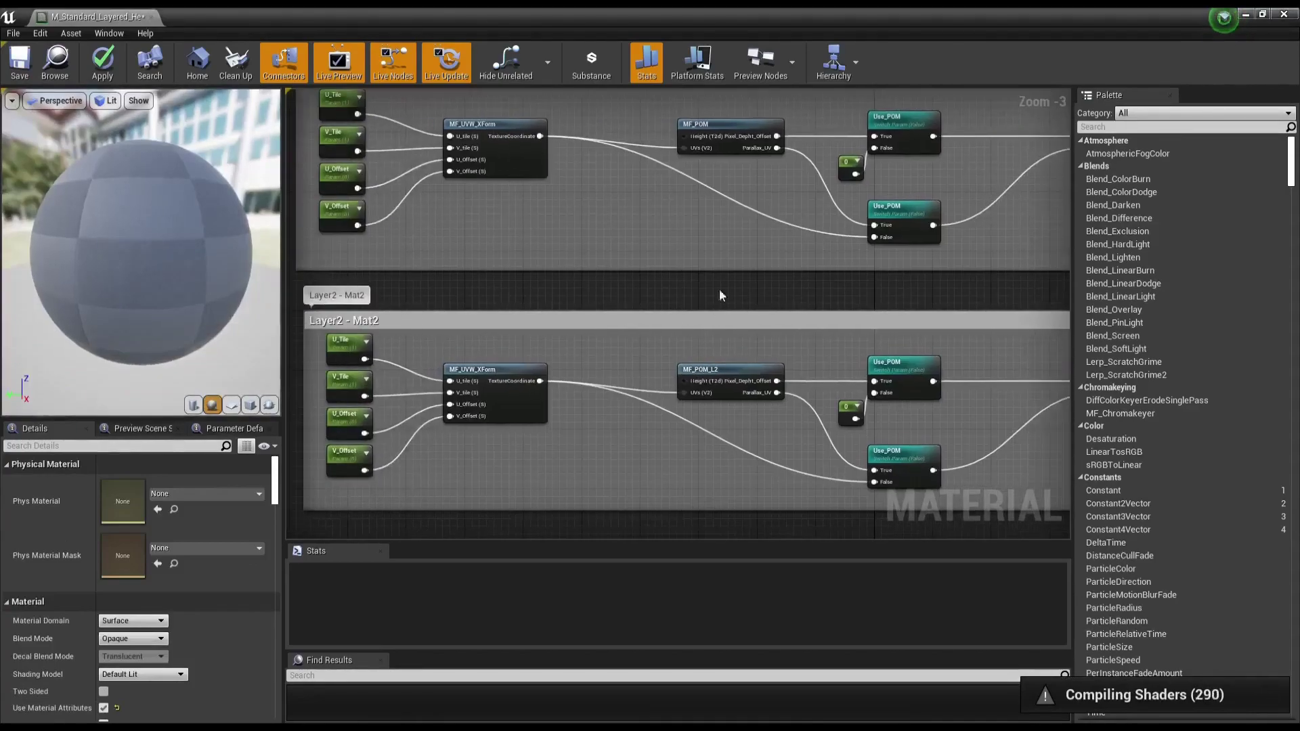
{"action": "right_click_drag", "start_coordinate": [643, 378], "coordinate": [670, 486]}
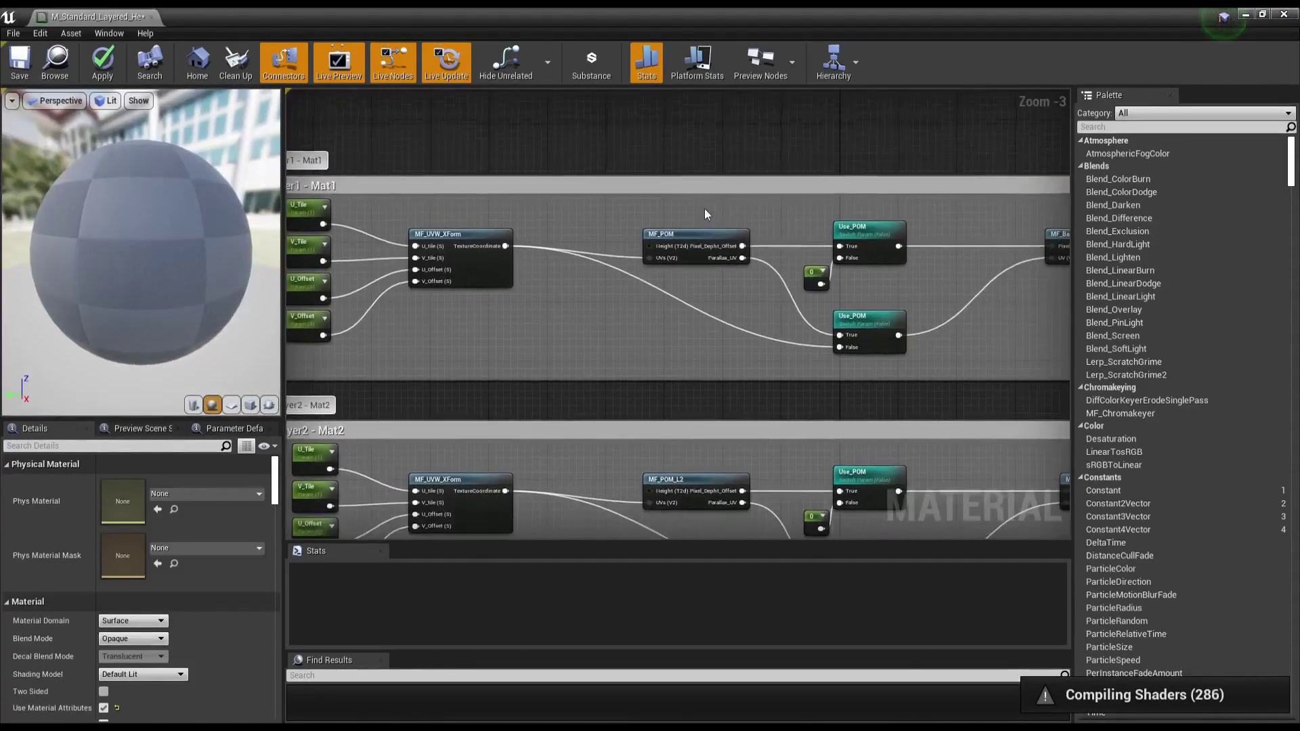
{"action": "scroll", "coordinate": [651, 248], "scroll_direction": "up", "scroll_amount": 1}
{"action": "scroll", "coordinate": [651, 248], "scroll_direction": "up", "scroll_amount": 2}
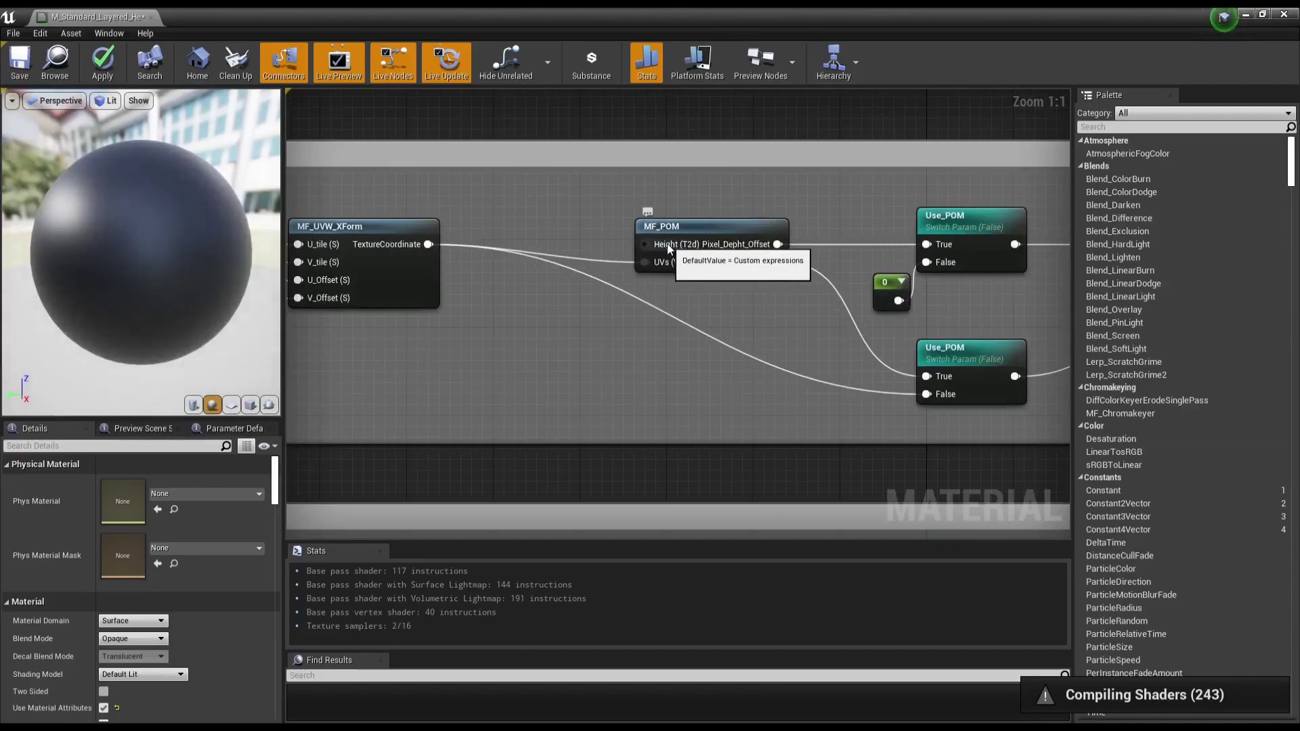
{"action": "right_click_drag", "start_coordinate": [660, 249], "coordinate": [605, 269]}
{"action": "scroll", "coordinate": [605, 270], "scroll_direction": "down", "scroll_amount": 2}
Step: Add a Texture Object above Layer1 and convert it into a texture parameter named Height
{"action": "right_click", "coordinate": [573, 227]}
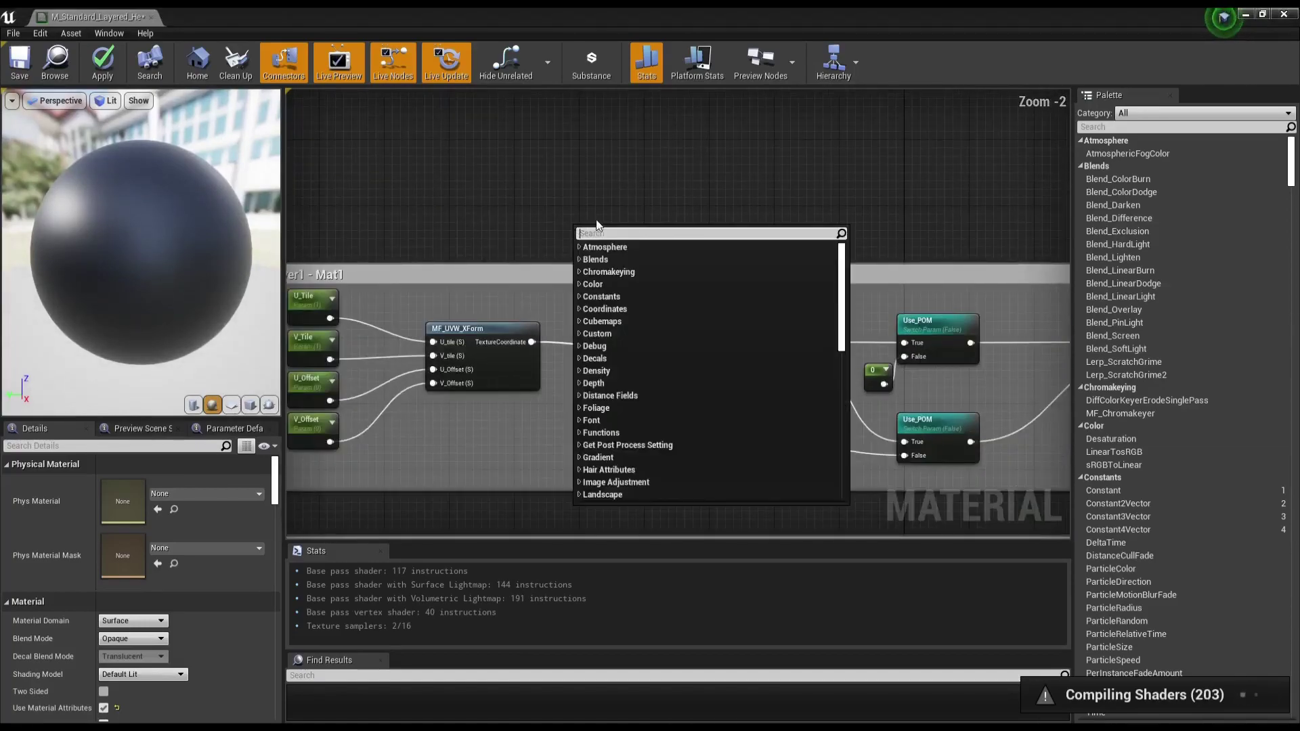
{"action": "type", "text": "te"}
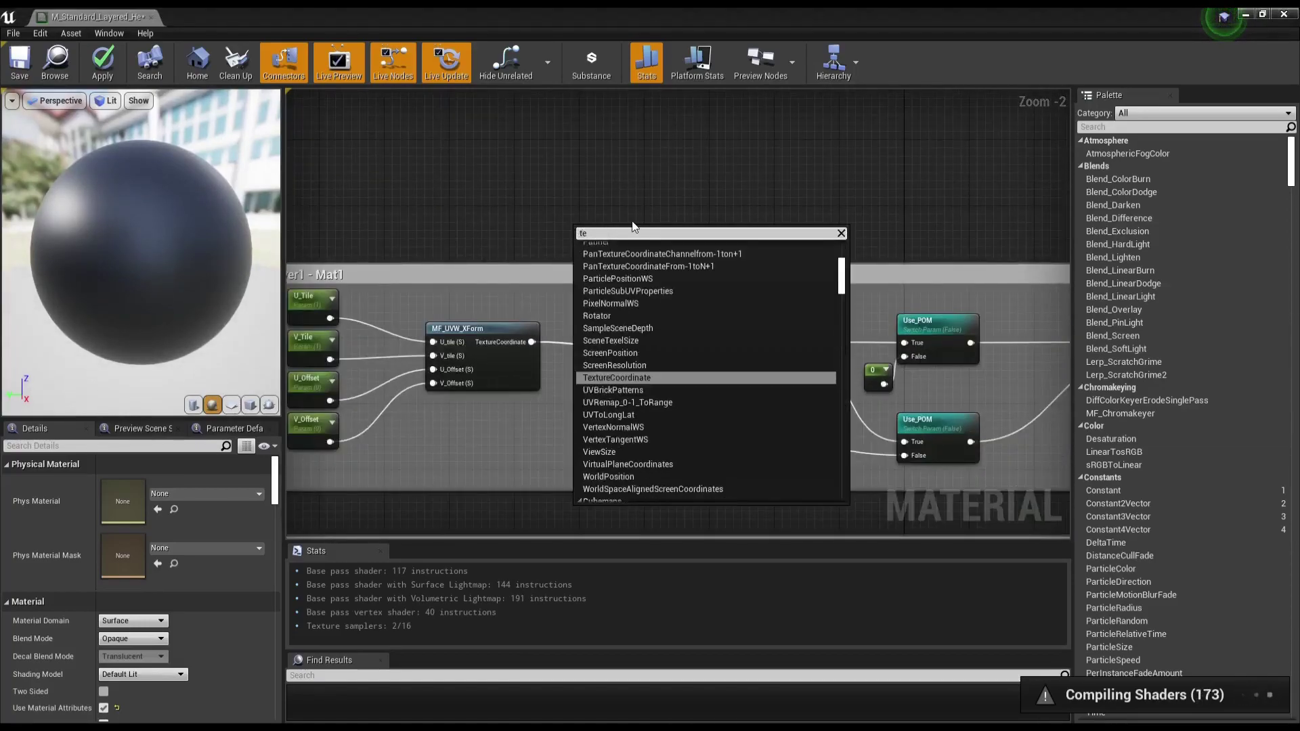
{"action": "type", "text": "xture"}
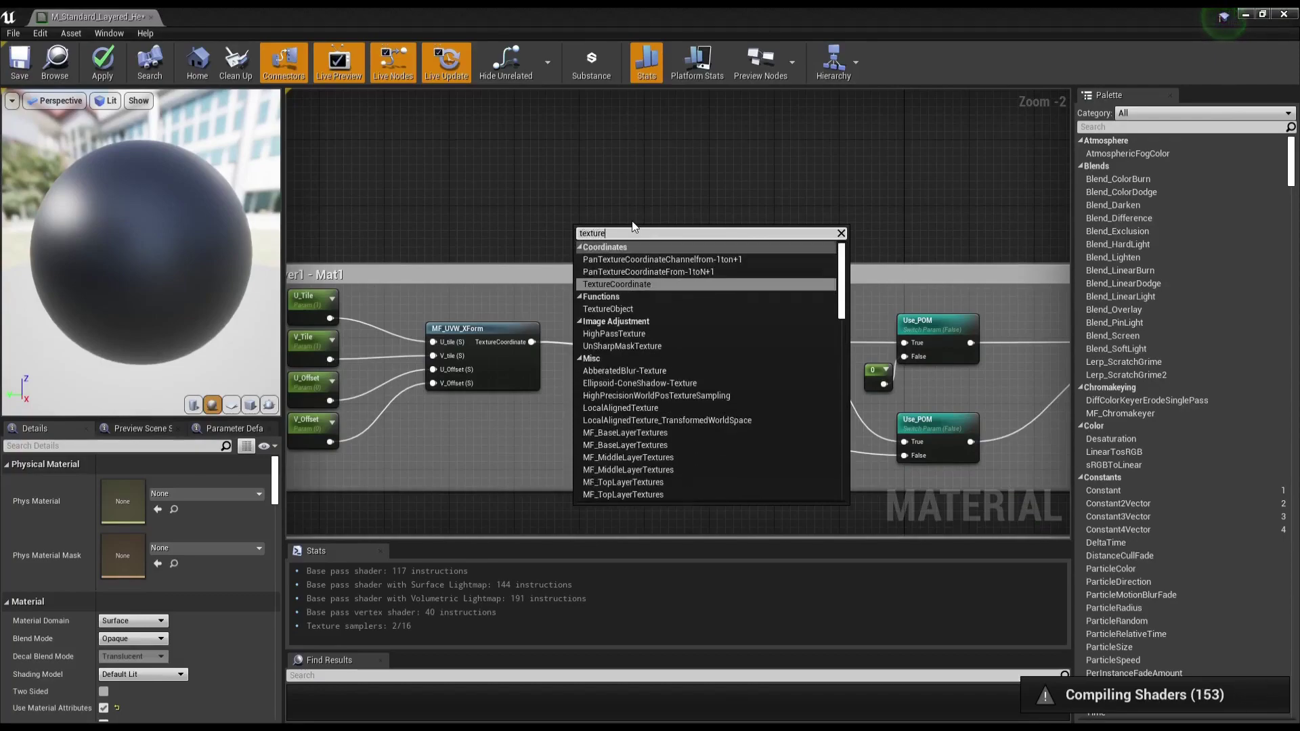
{"action": "left_click", "coordinate": [612, 309]}
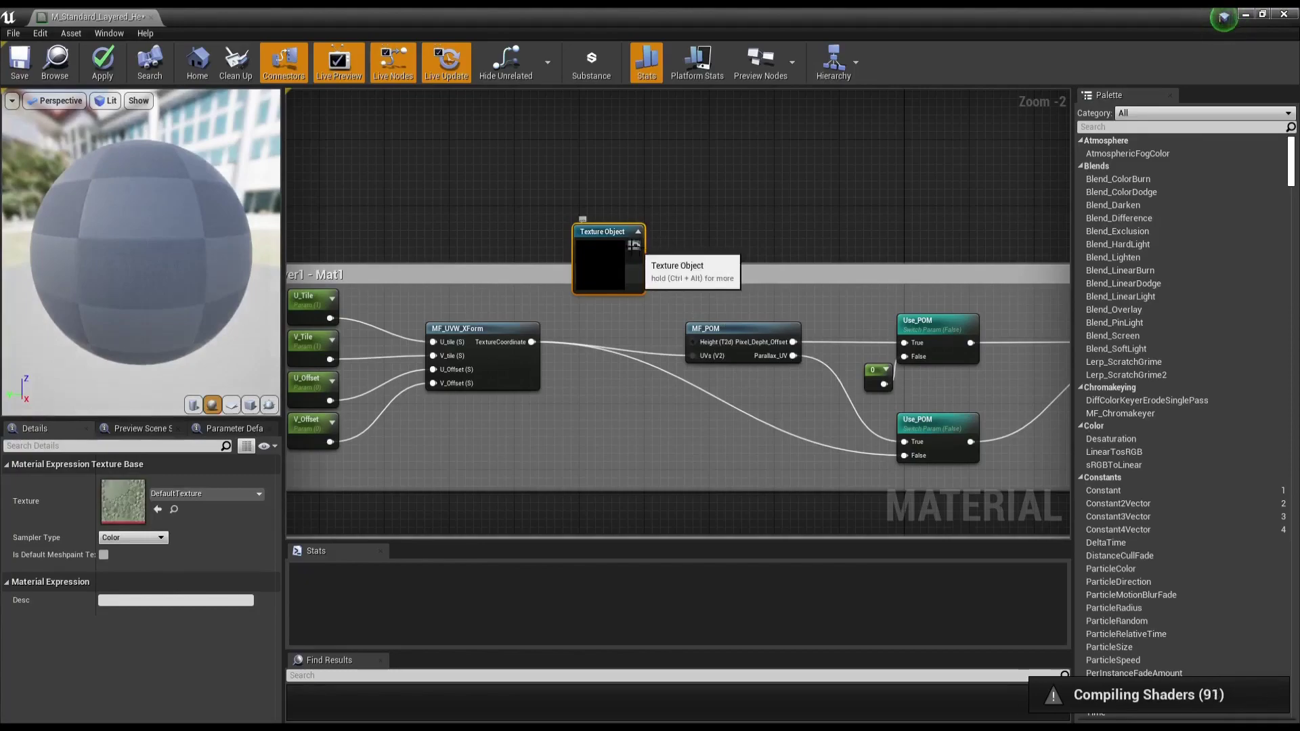
{"action": "right_click", "coordinate": [615, 238]}
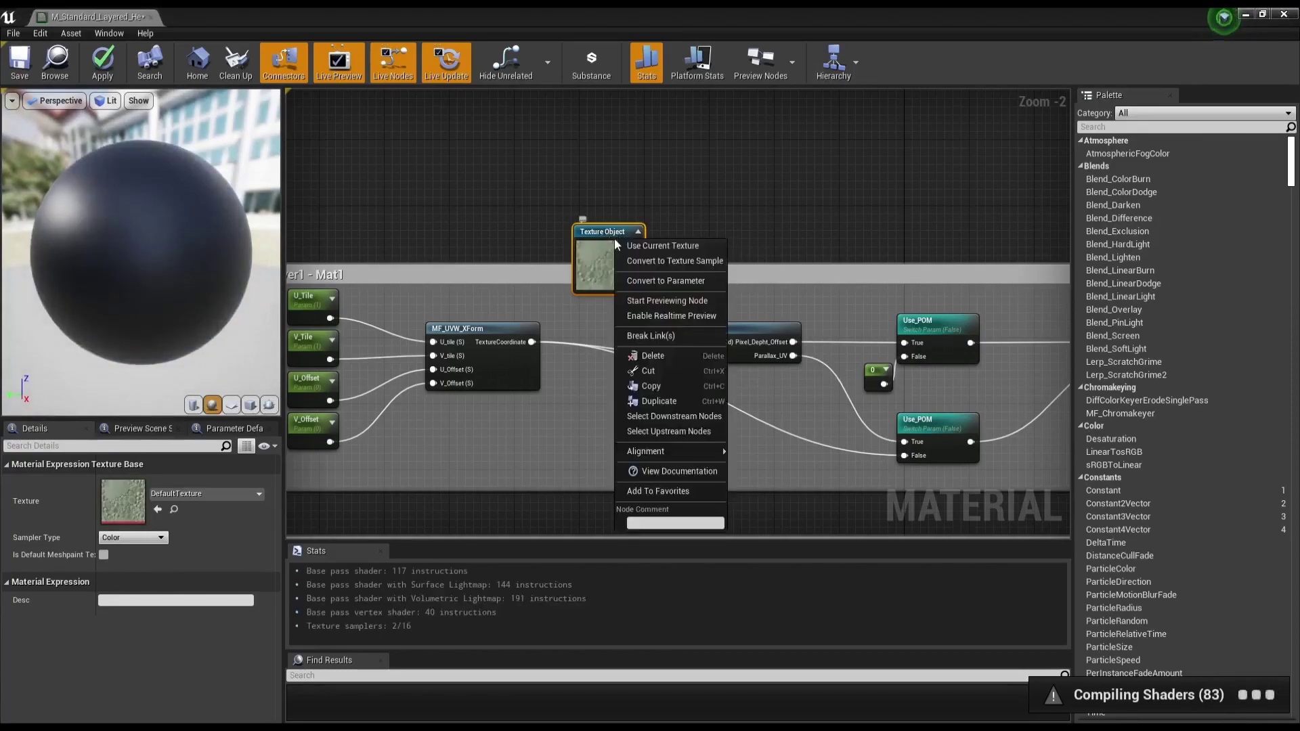
{"action": "left_click", "coordinate": [698, 280]}
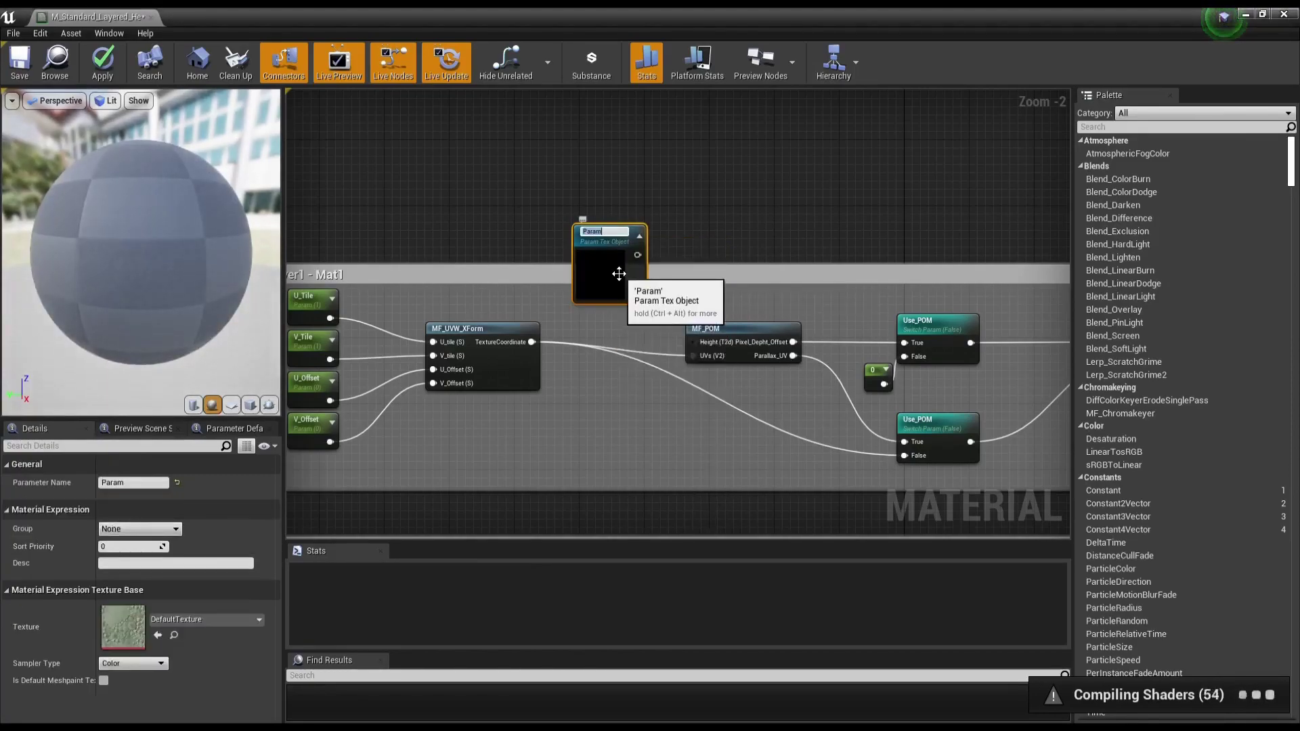
{"action": "type", "text": "Heig"}
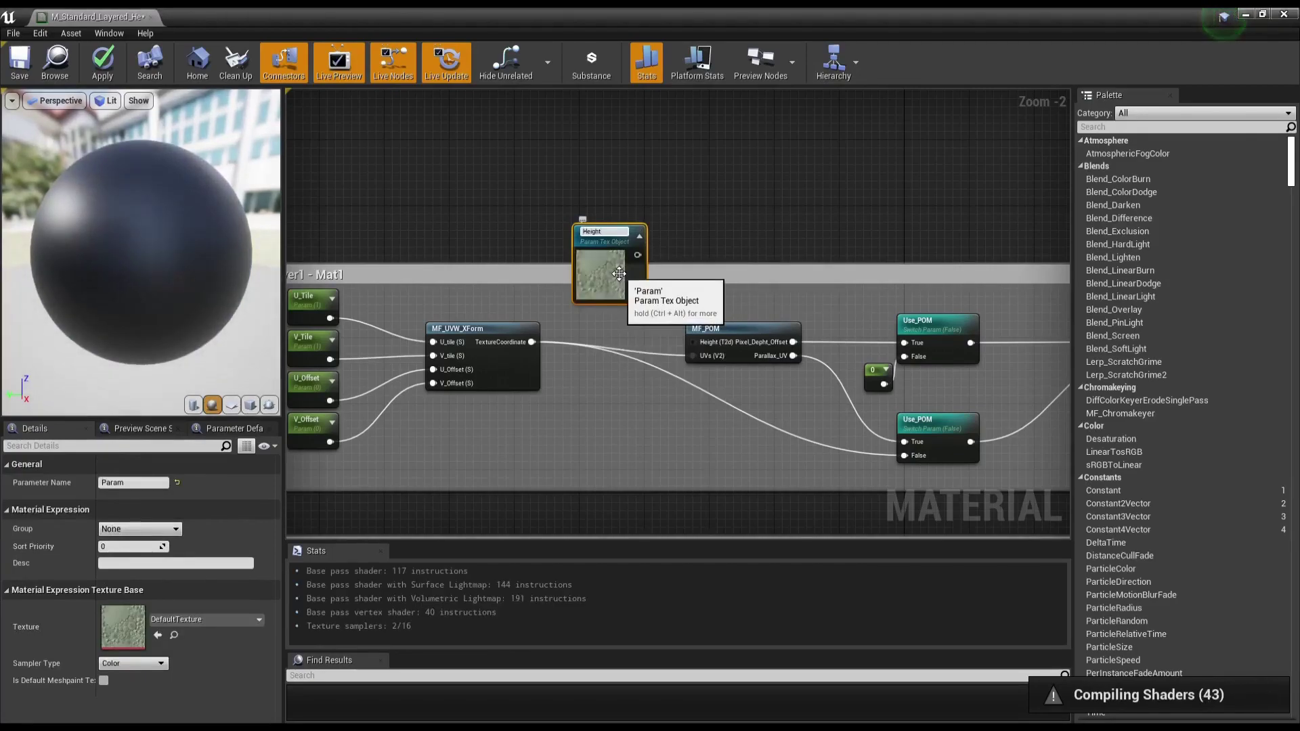
{"action": "type", "text": "ht"}
{"action": "key", "text": "Return"}
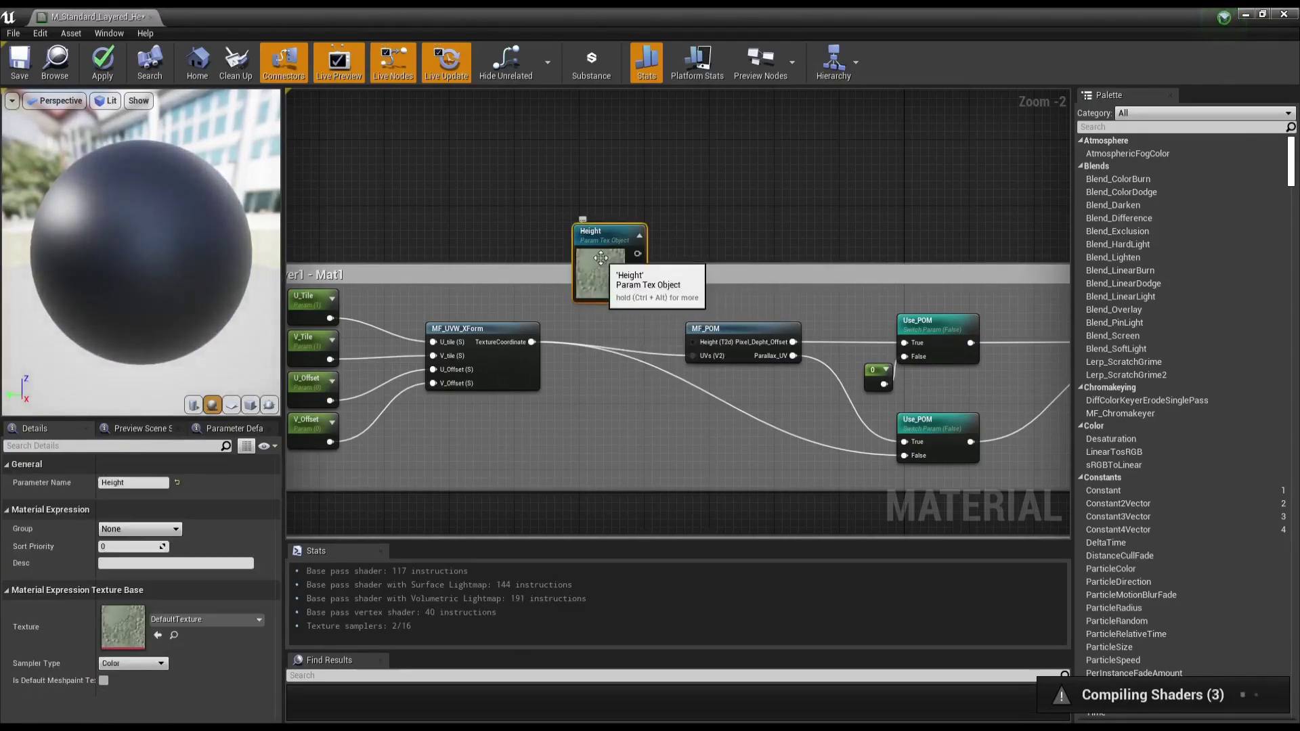
{"action": "key", "text": "ctrl+w"}
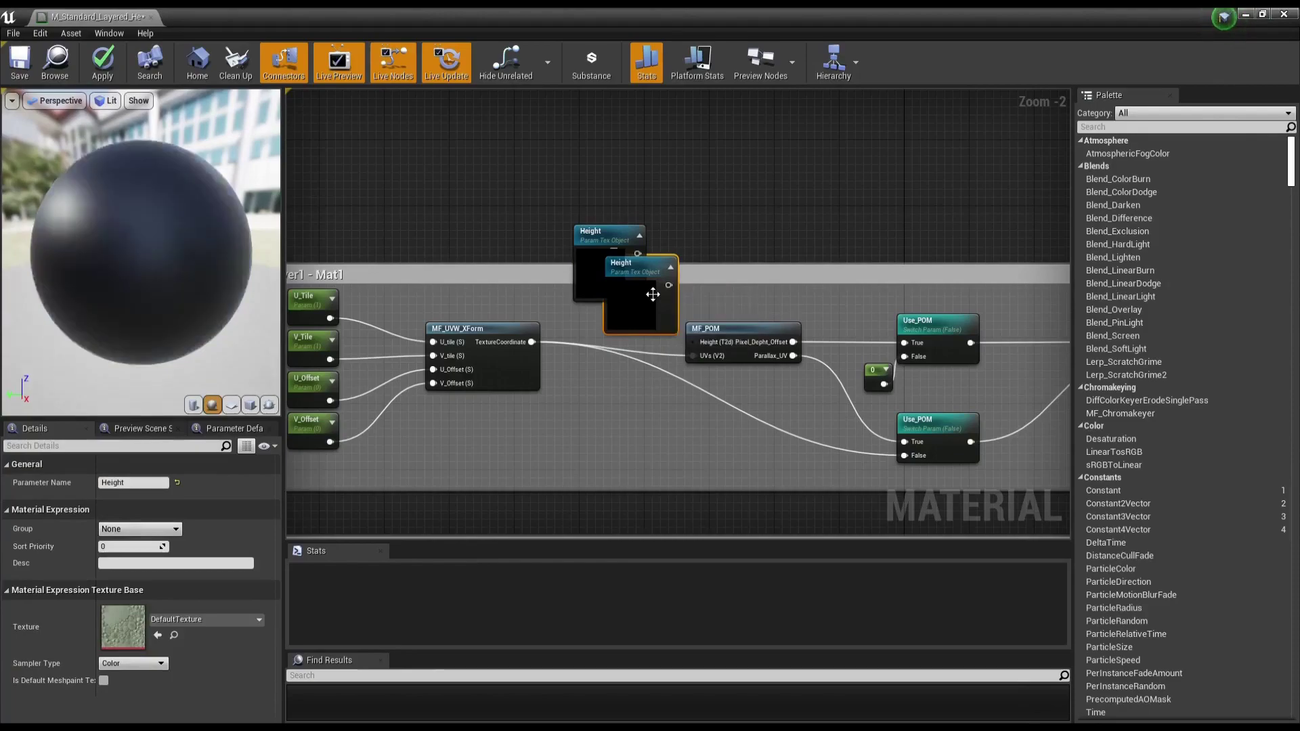
{"action": "key", "text": "Delete"}
{"action": "left_click", "coordinate": [595, 264]}
{"action": "left_click", "coordinate": [206, 620]}
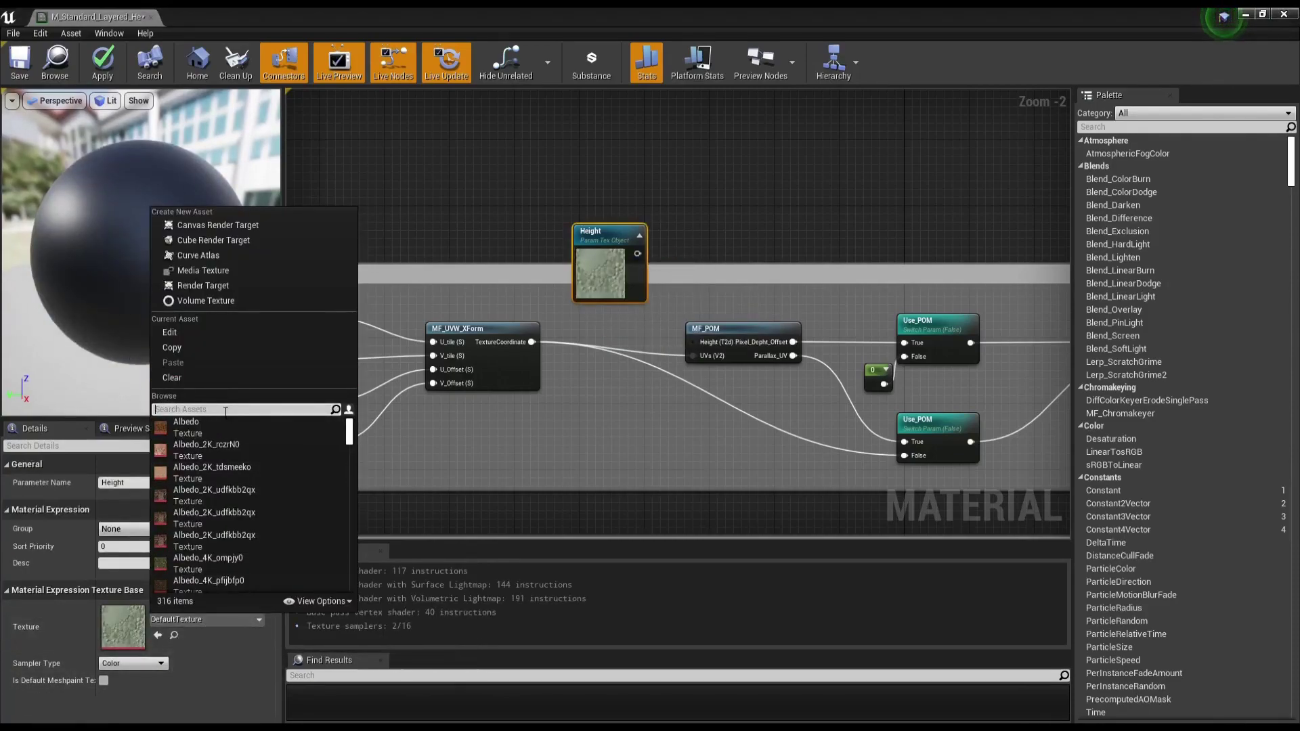
Step: Set Height's texture to T_default_AORM and connect it to MF_POM's Height input
{"action": "type", "text": "t"}
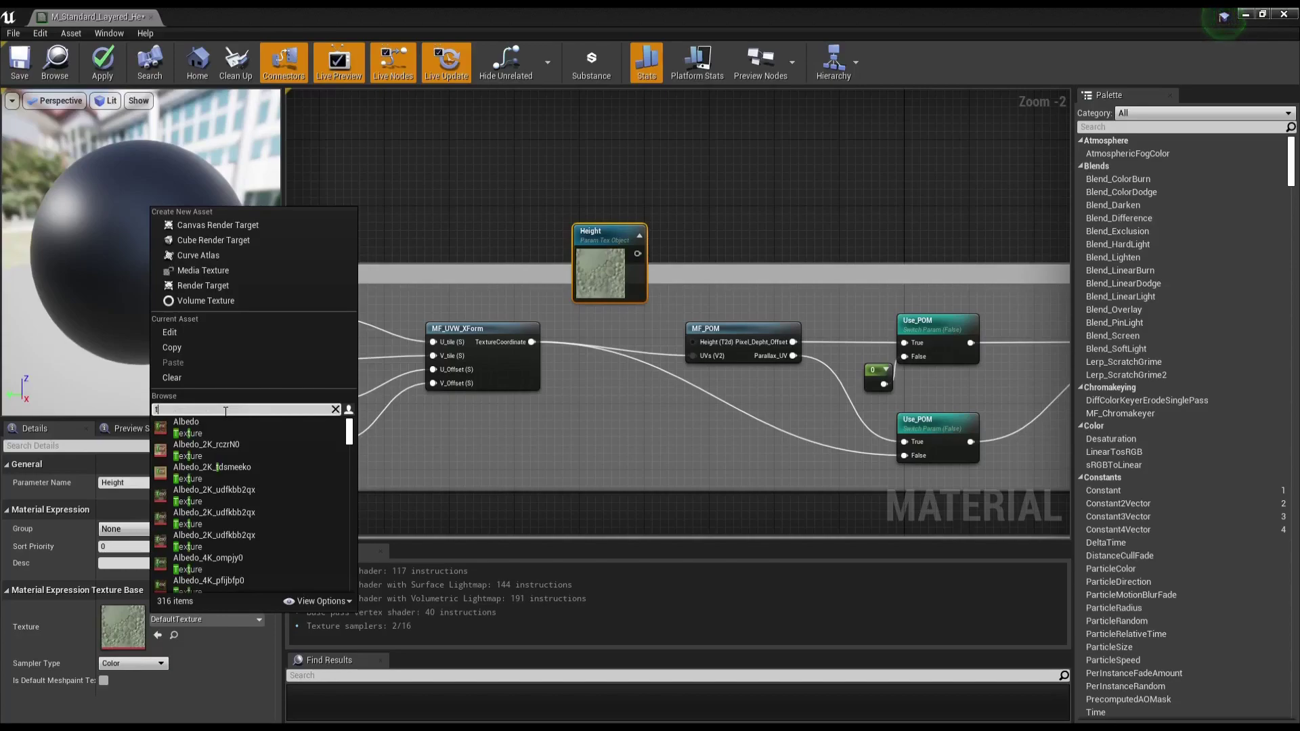
{"action": "type", "text": "_default"}
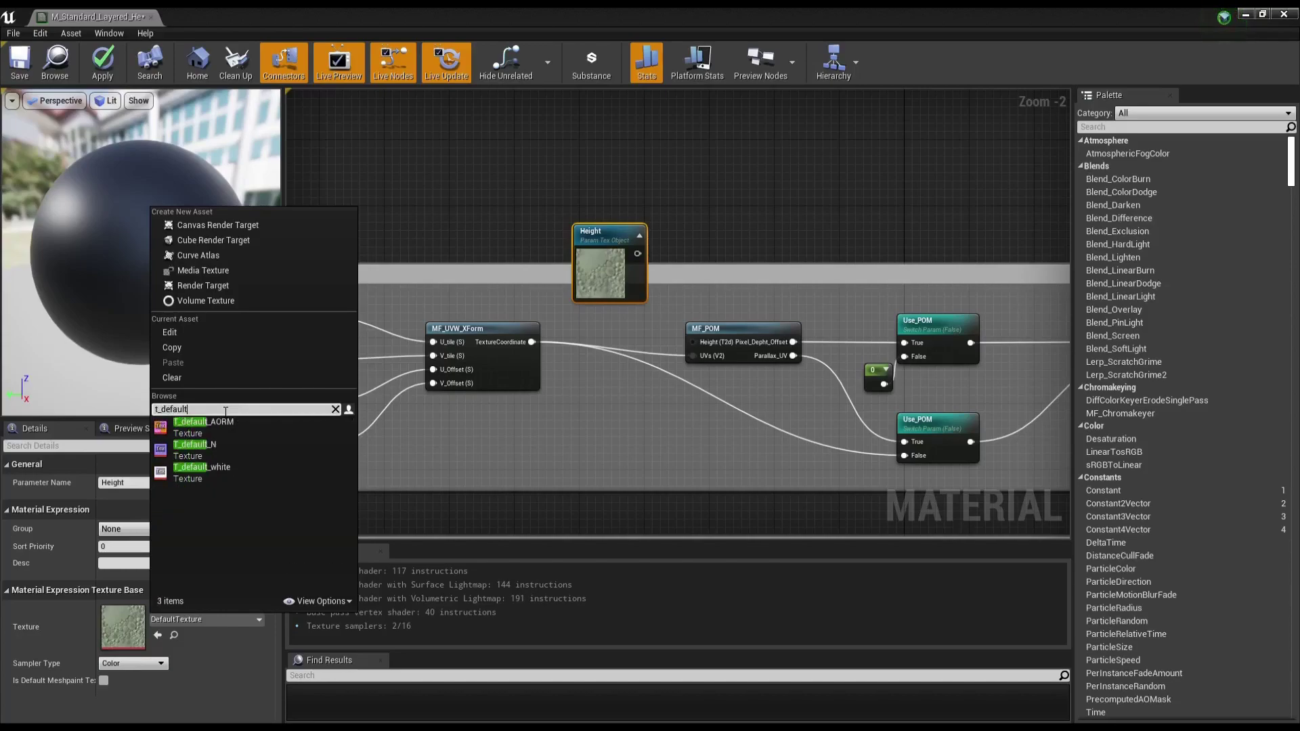
{"action": "left_click", "coordinate": [245, 432]}
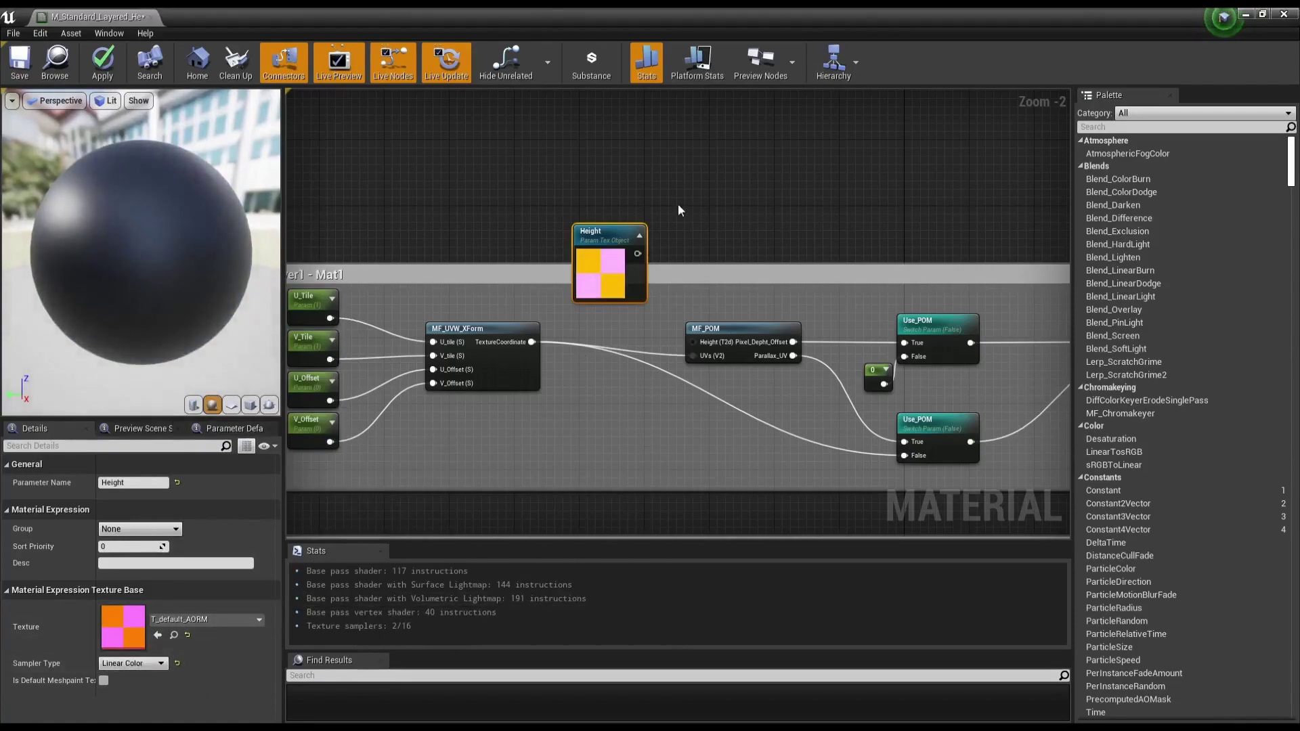
{"action": "left_click_drag", "start_coordinate": [636, 253], "coordinate": [692, 343]}
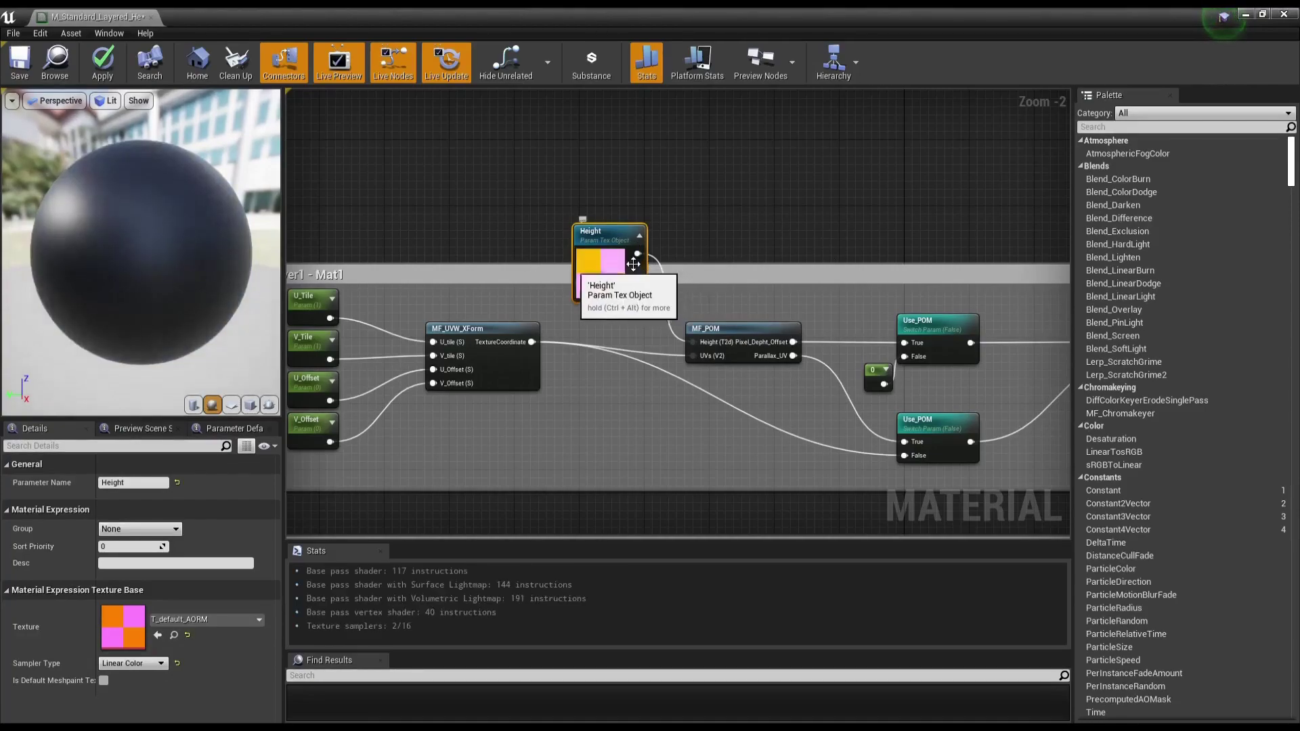
Step: Rename Layer2's texture parameter to Height_L2 and connect it to MF_POM_L2's Height input
{"action": "scroll", "coordinate": [616, 275], "scroll_direction": "down", "scroll_amount": 2}
{"action": "scroll", "coordinate": [684, 151], "scroll_direction": "down", "scroll_amount": 2}
{"action": "scroll", "coordinate": [684, 152], "scroll_direction": "up", "scroll_amount": 4}
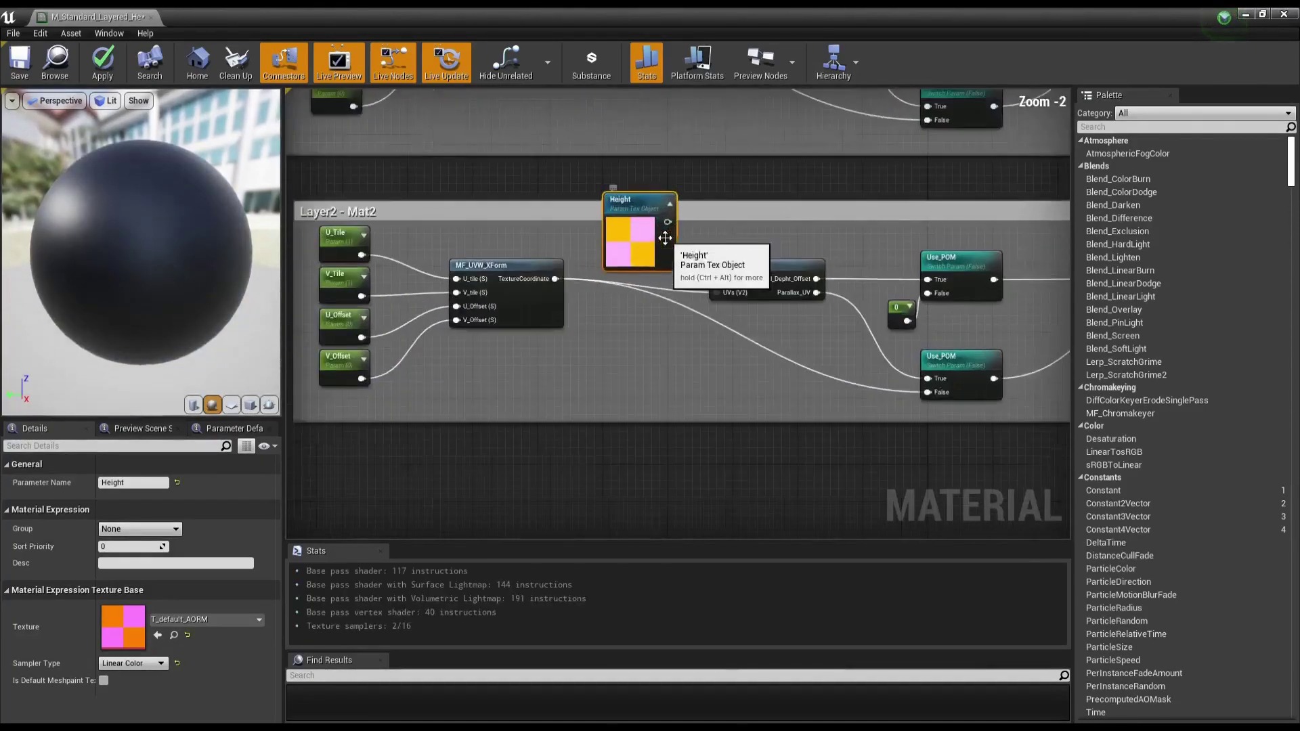
{"action": "scroll", "coordinate": [681, 156], "scroll_direction": "up", "scroll_amount": 2}
{"action": "type", "text": "_"}
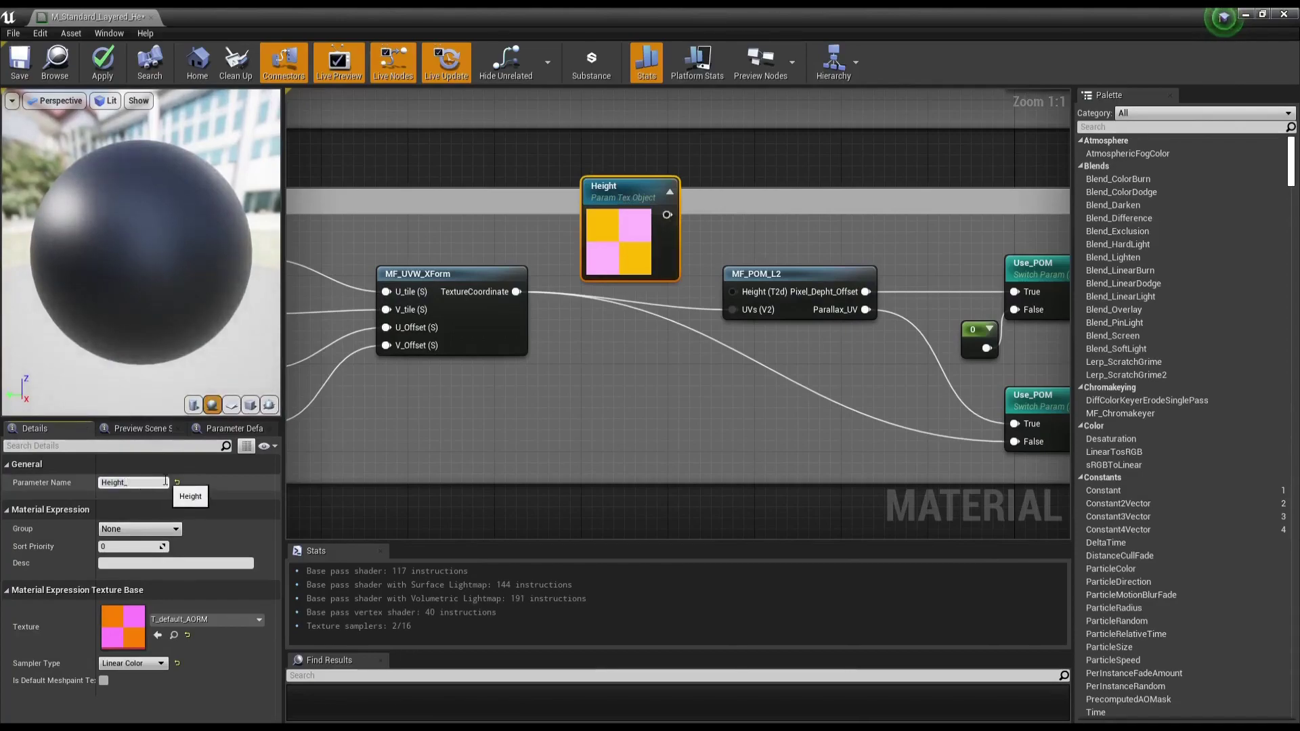
{"action": "type", "text": "L2"}
{"action": "key", "text": "Return"}
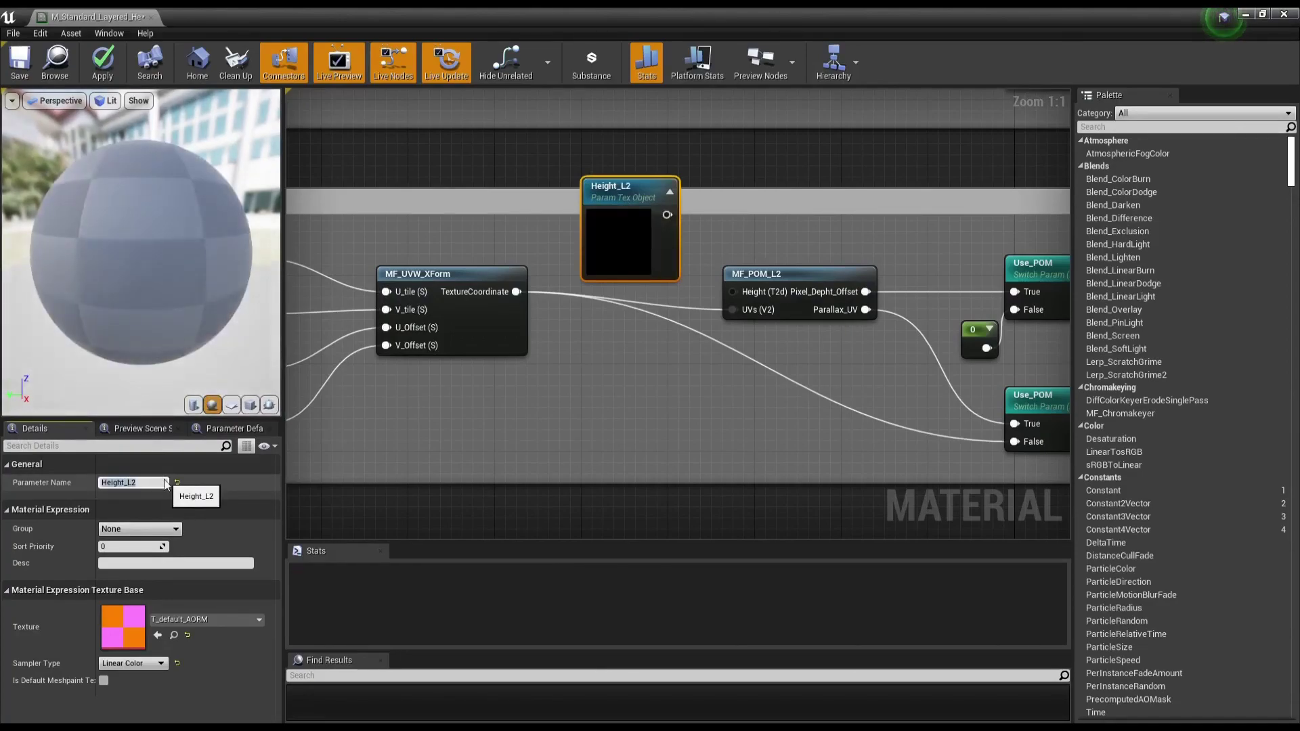
{"action": "left_click_drag", "start_coordinate": [667, 216], "coordinate": [733, 292]}
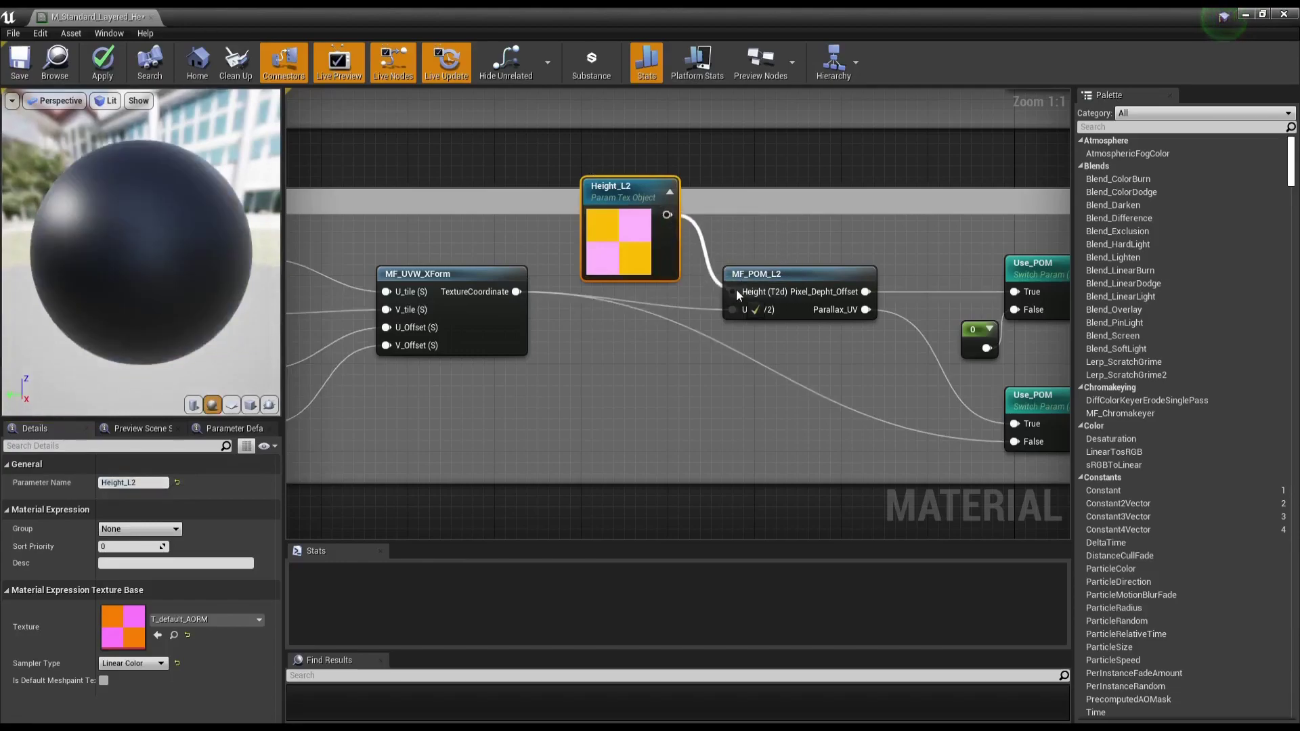
{"action": "scroll", "coordinate": [700, 409], "scroll_direction": "down", "scroll_amount": 2}
Step: Extend the Layer2 - Mat2 comment box upward and shift its parameter nodes and MF_UVW_XForm lower
{"action": "right_click_drag", "start_coordinate": [665, 373], "coordinate": [715, 269]}
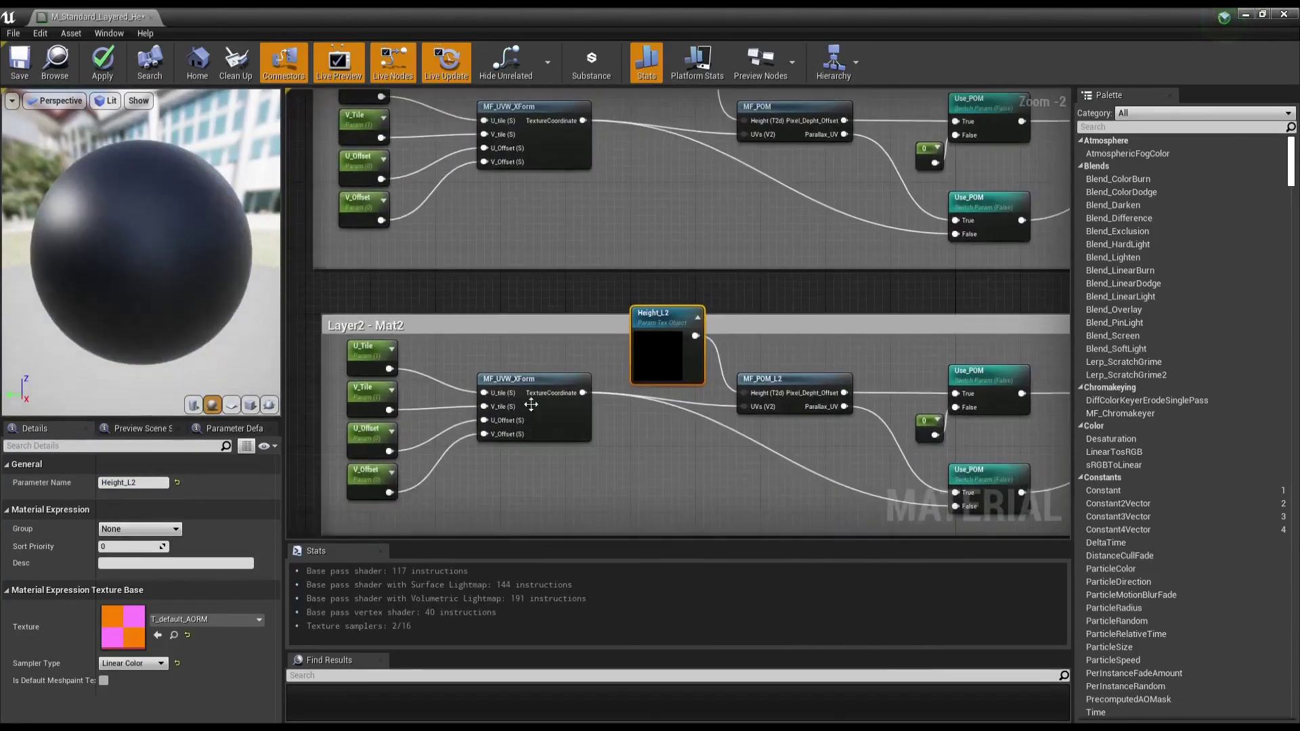
{"action": "scroll", "coordinate": [545, 375], "scroll_direction": "down", "scroll_amount": 1}
{"action": "left_click_drag", "start_coordinate": [560, 290], "coordinate": [569, 275]}
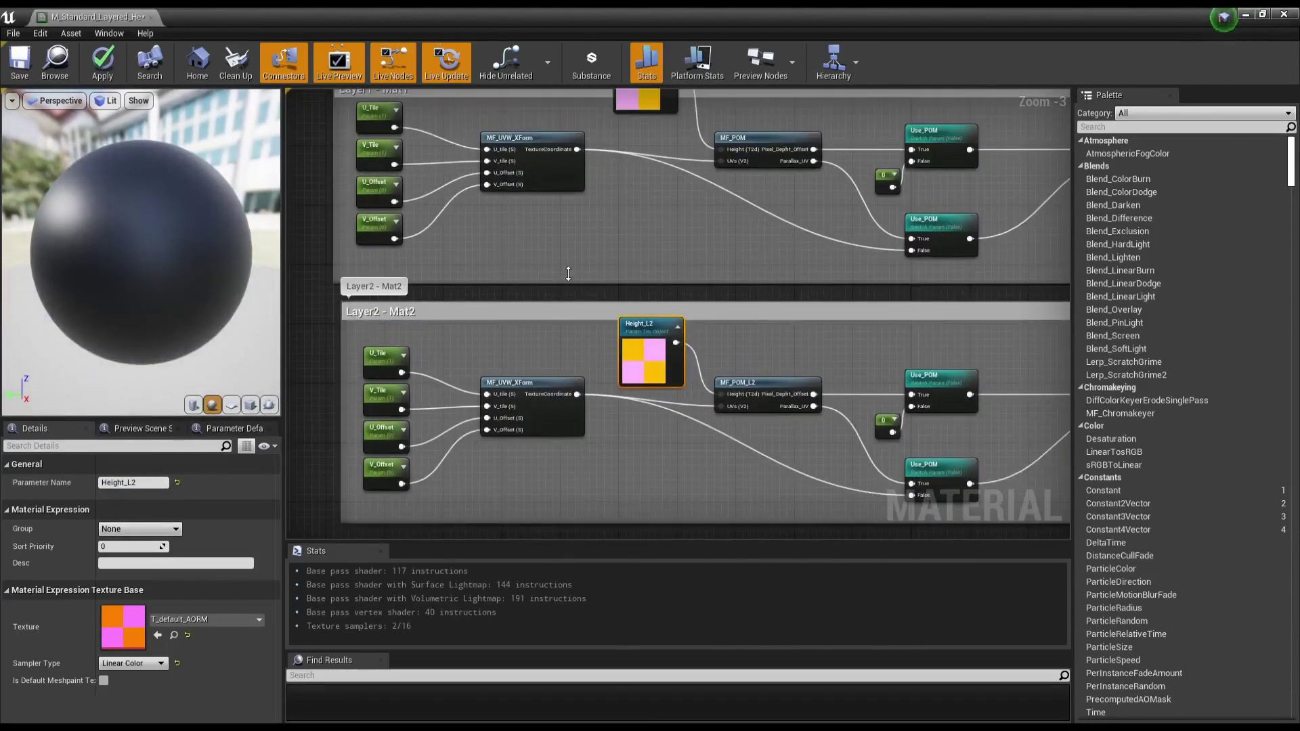
{"action": "left_click_drag", "start_coordinate": [354, 354], "coordinate": [501, 474]}
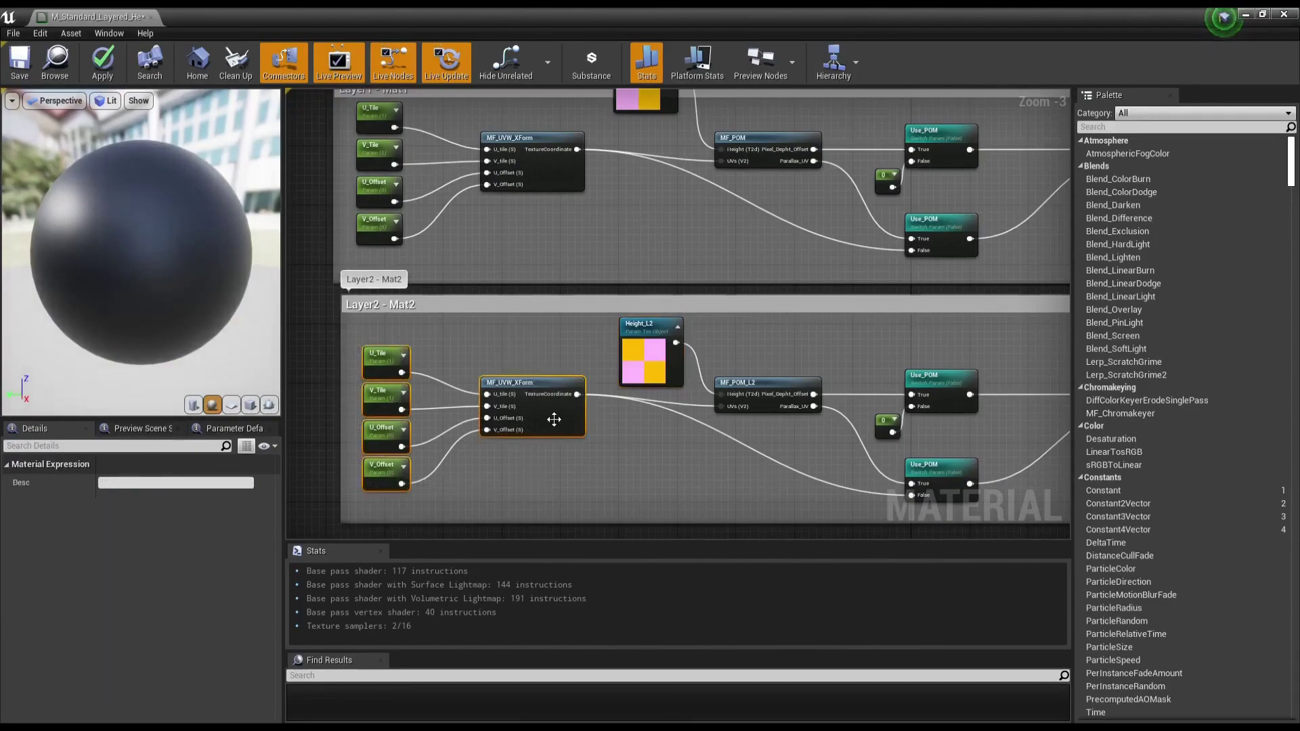
{"action": "left_click_drag", "start_coordinate": [551, 415], "coordinate": [551, 436]}
{"action": "right_click_drag", "start_coordinate": [915, 414], "coordinate": [769, 372]}
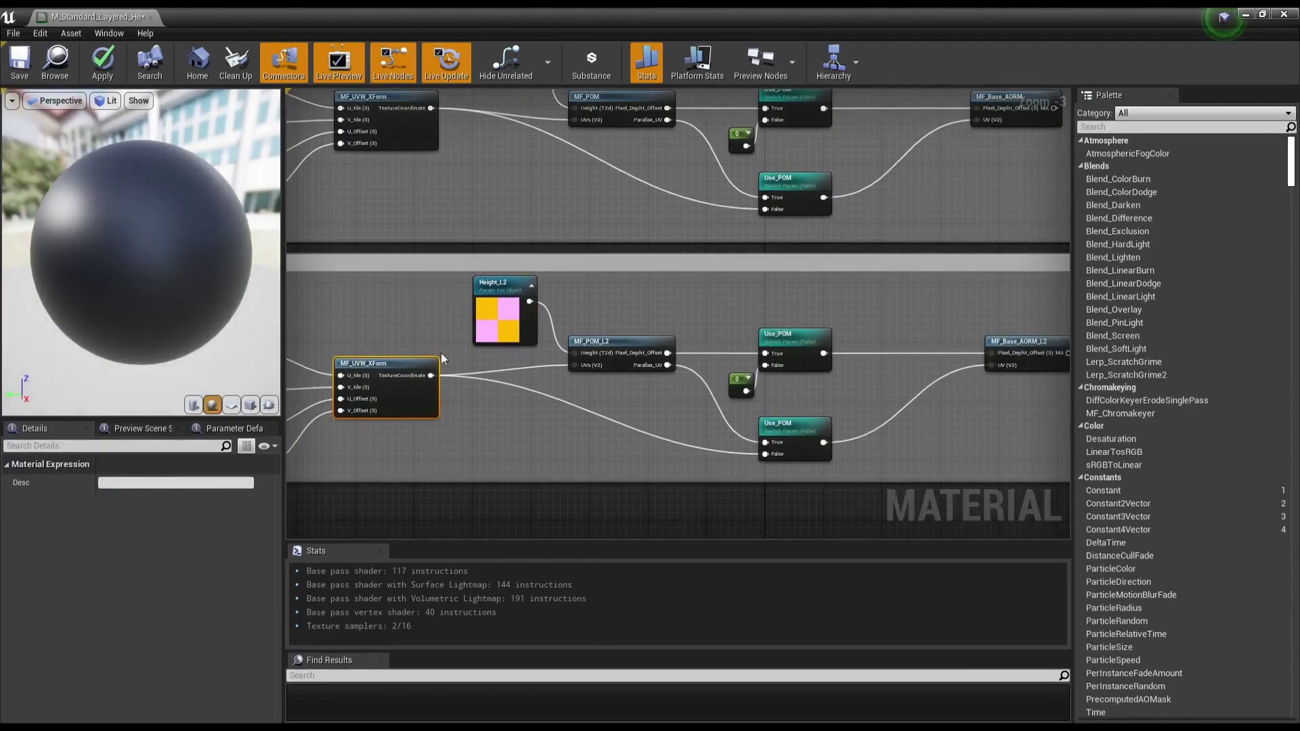
{"action": "right_click_drag", "start_coordinate": [444, 358], "coordinate": [613, 351]}
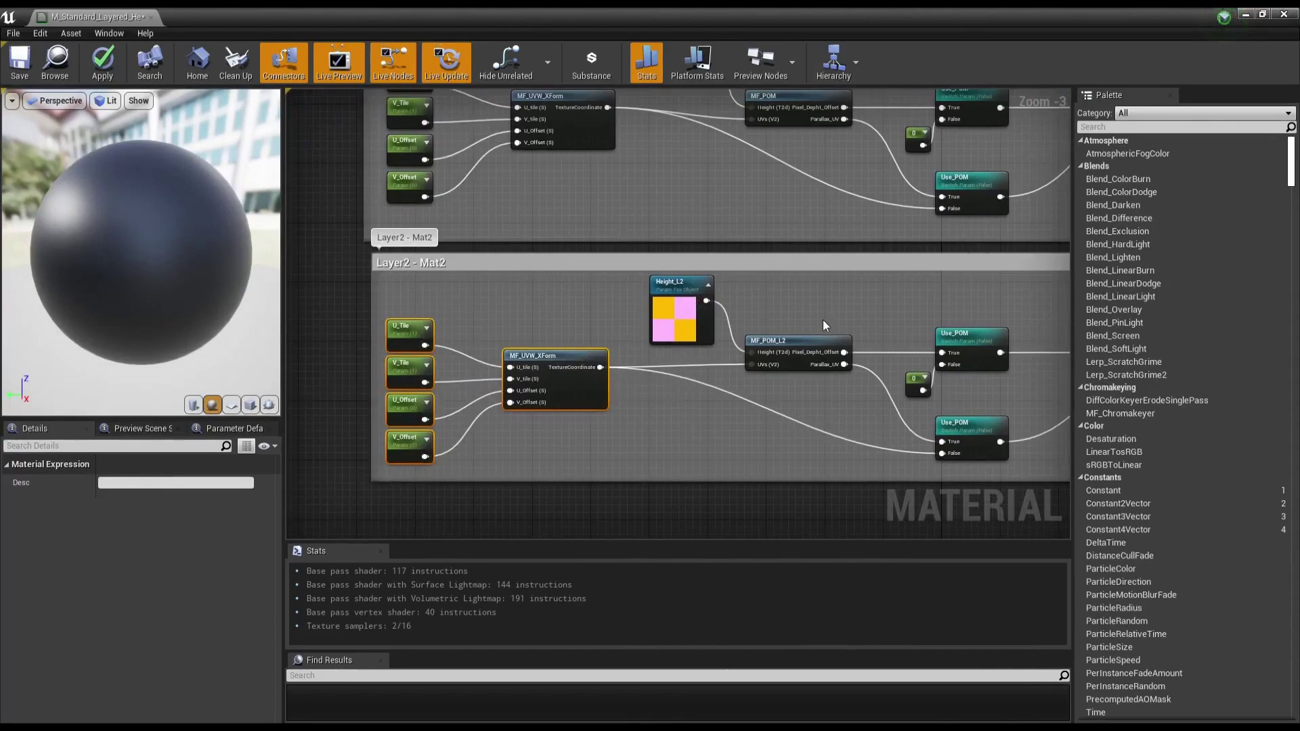
Step: Open MF_POM_L2 to check it, then close it and return to the layered material
{"action": "left_click", "coordinate": [807, 343]}
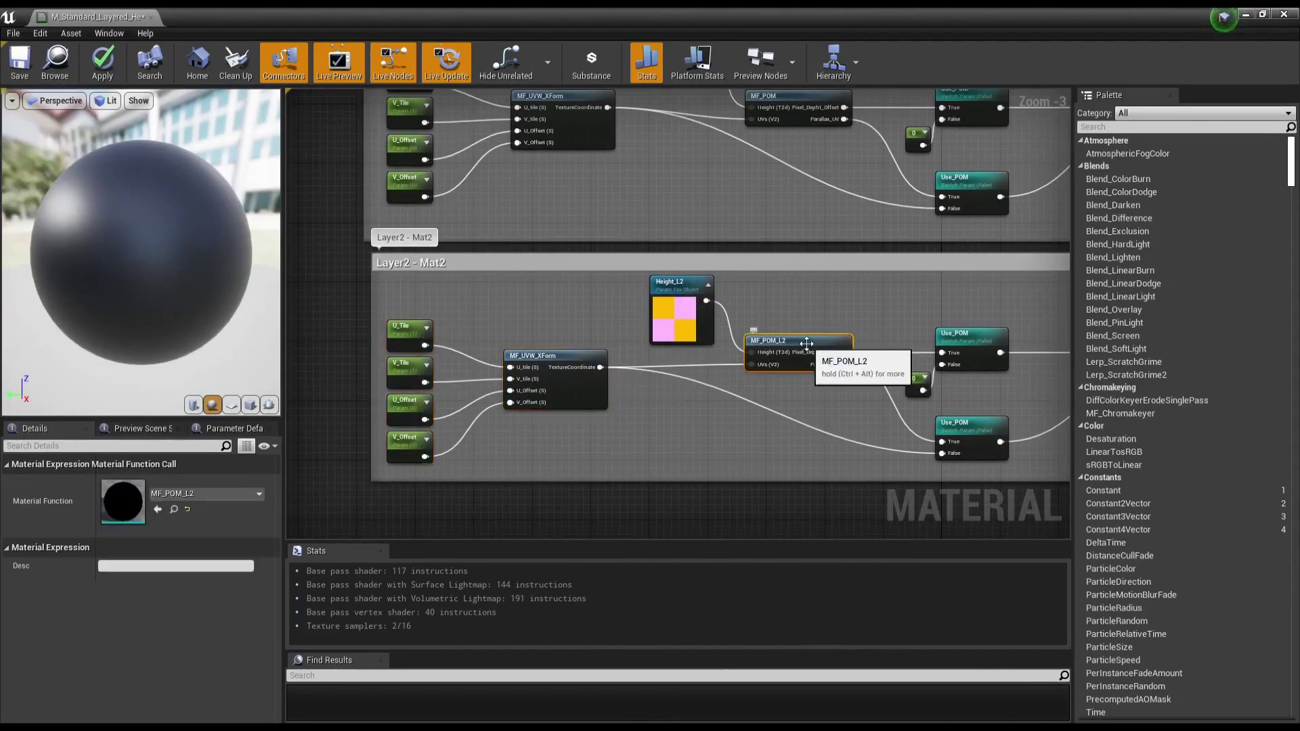
{"action": "double_click", "coordinate": [807, 343]}
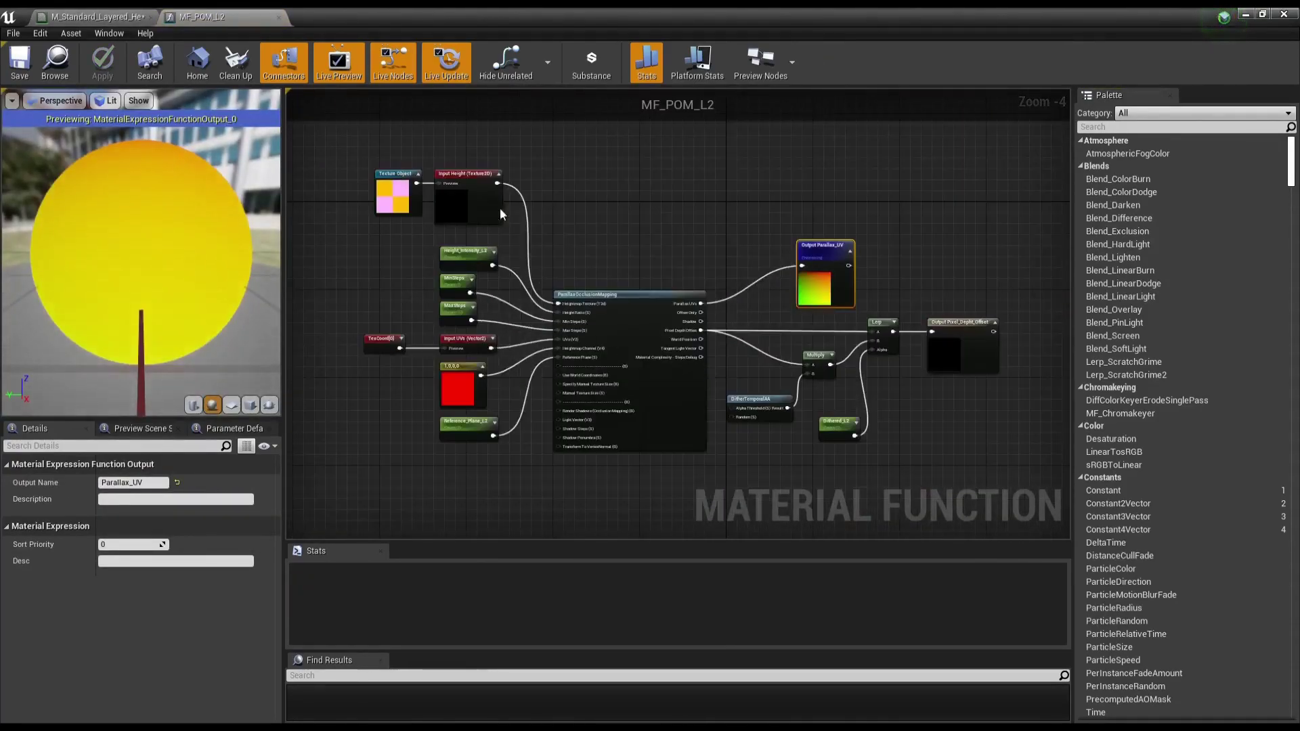
{"action": "left_click", "coordinate": [279, 19]}
Step: Select the Height and Height_L2 parameters and enter the group name 07_POM
{"action": "right_click_drag", "start_coordinate": [741, 318], "coordinate": [705, 418]}
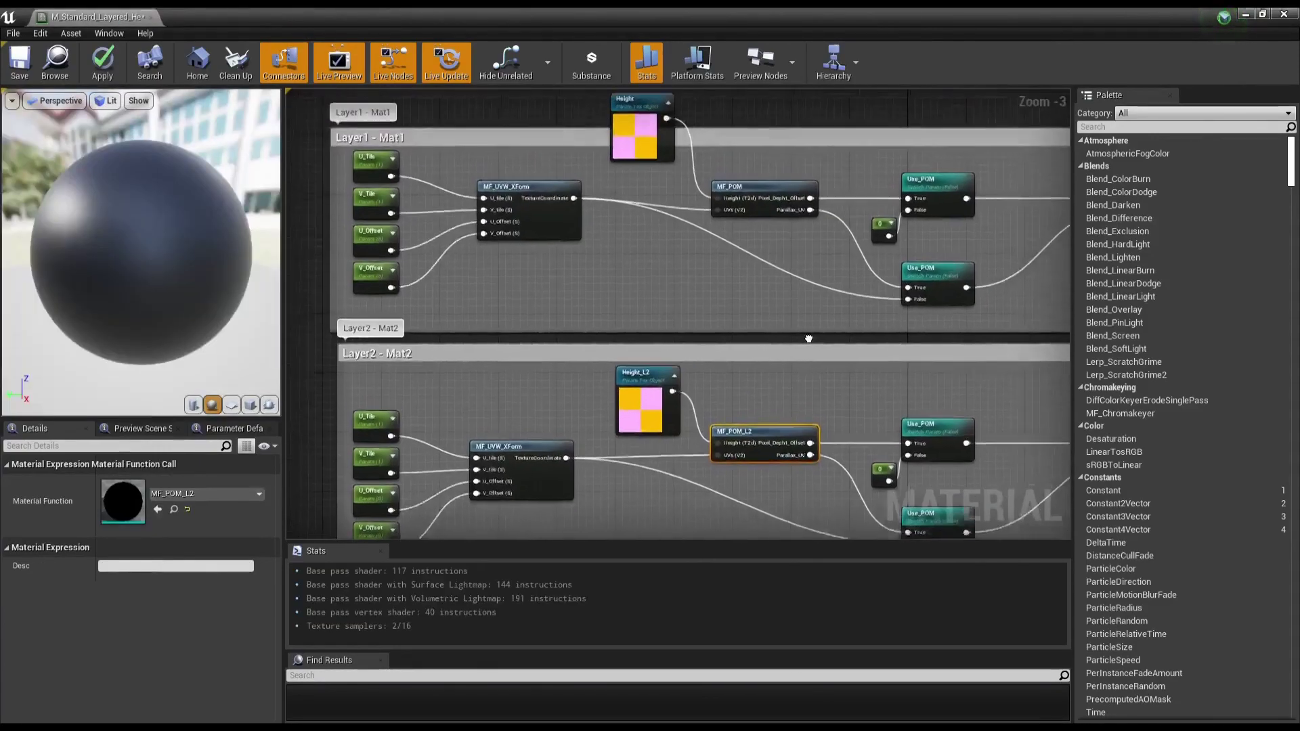
{"action": "left_click", "coordinate": [635, 177]}
{"action": "left_click_drag", "start_coordinate": [635, 176], "coordinate": [635, 183]}
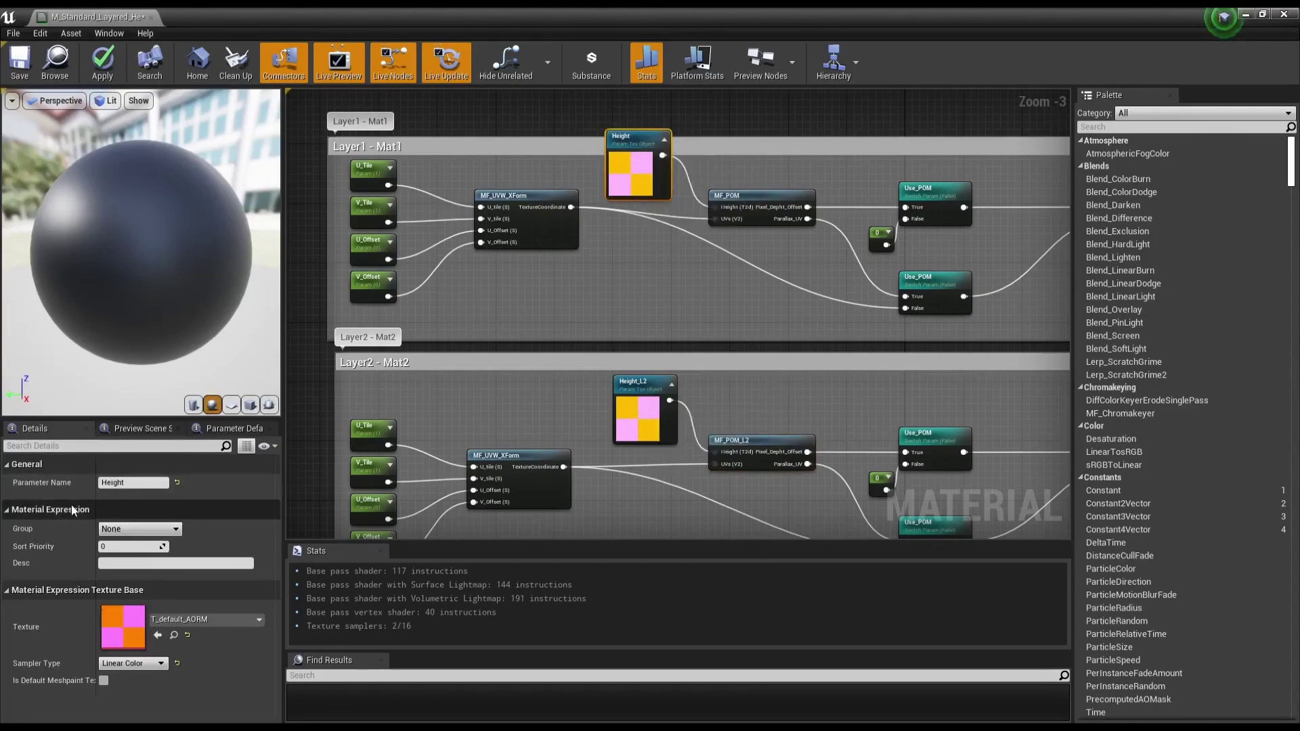
{"action": "left_click", "coordinate": [634, 414], "text": "ctrl"}
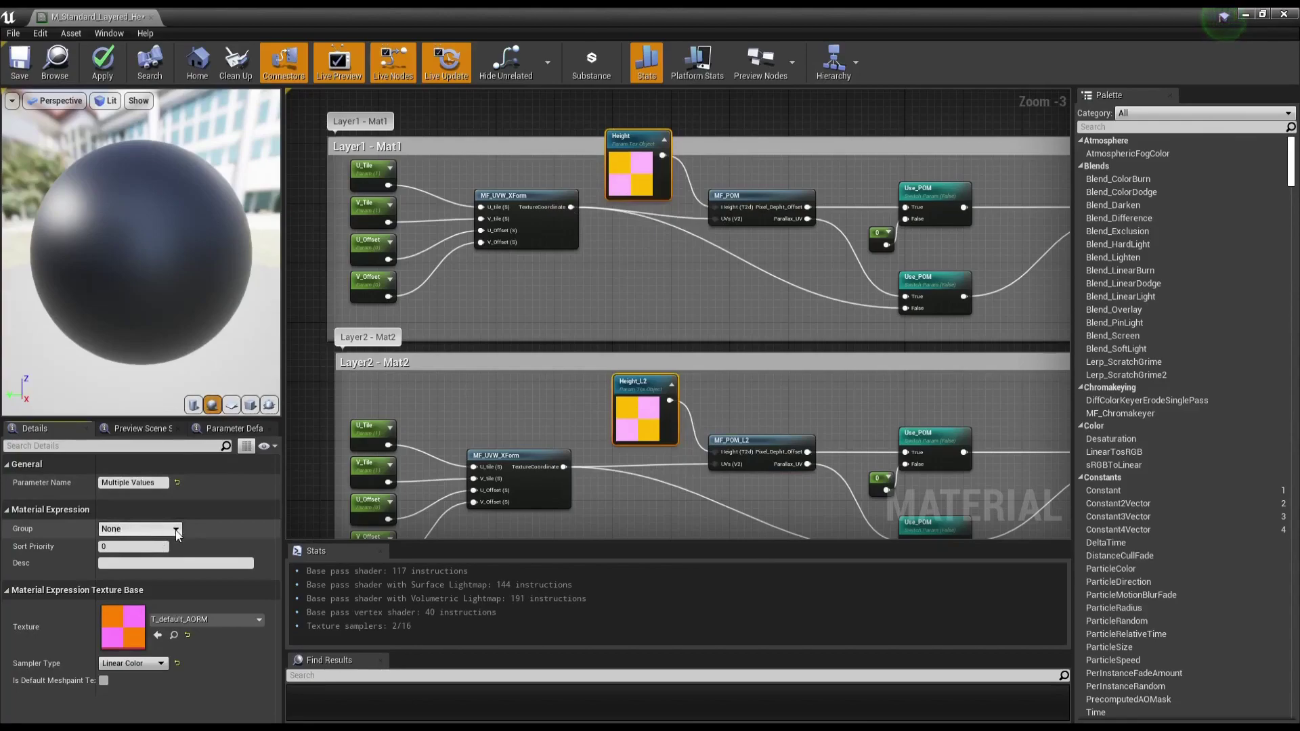
{"action": "left_click", "coordinate": [176, 530]}
{"action": "left_click", "coordinate": [137, 527]}
{"action": "left_click", "coordinate": [181, 527]}
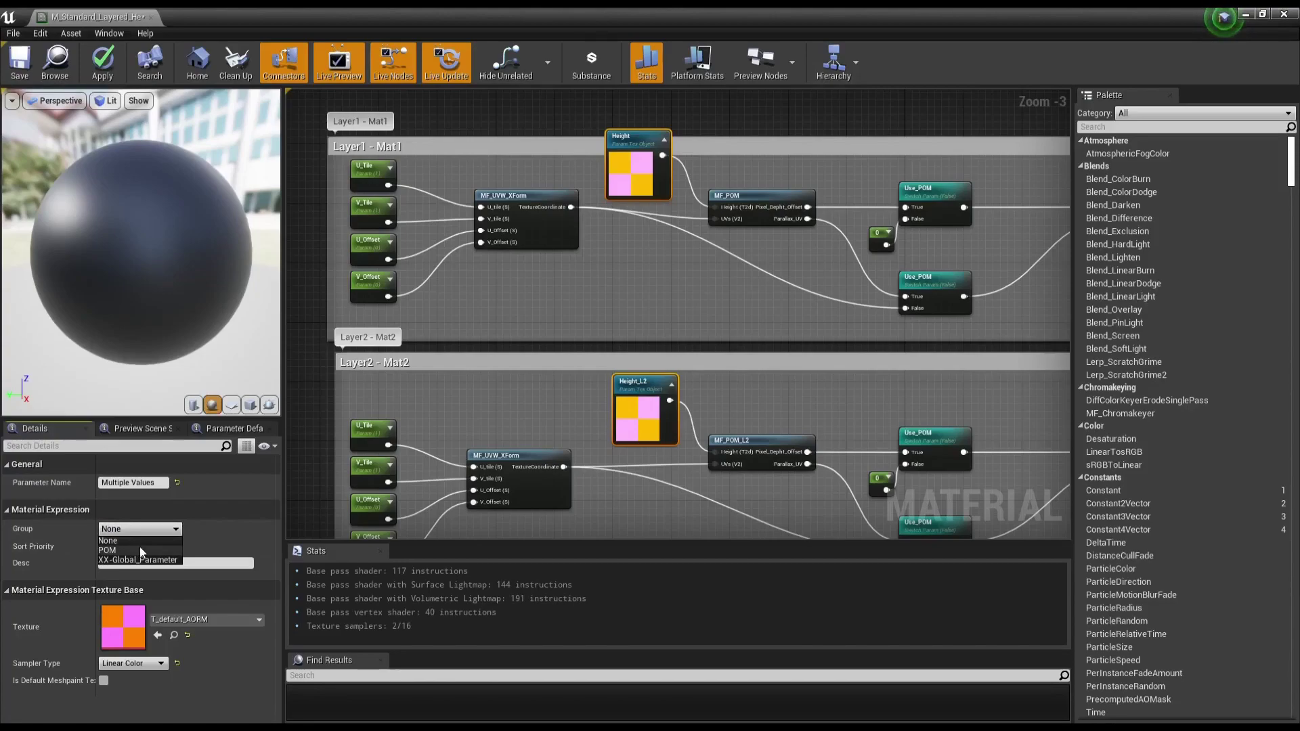
{"action": "left_click", "coordinate": [132, 528]}
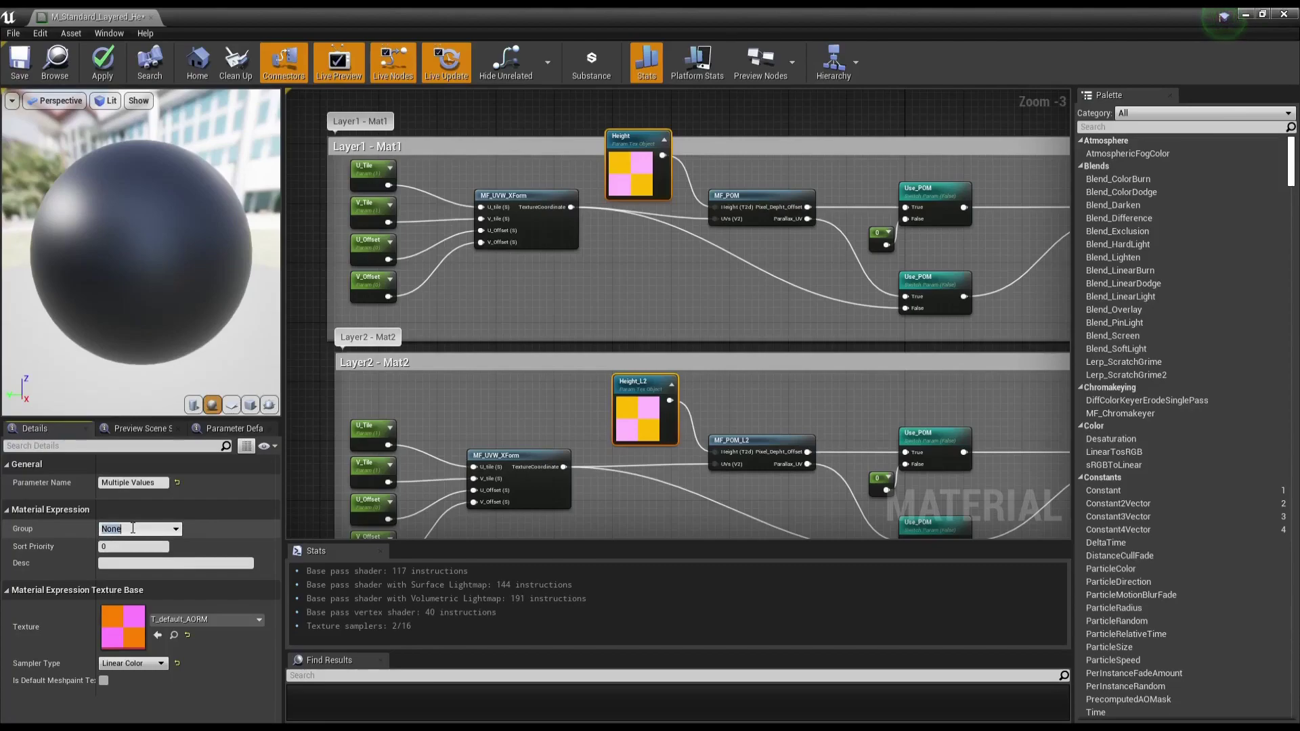
{"action": "type", "text": "07_POM"}
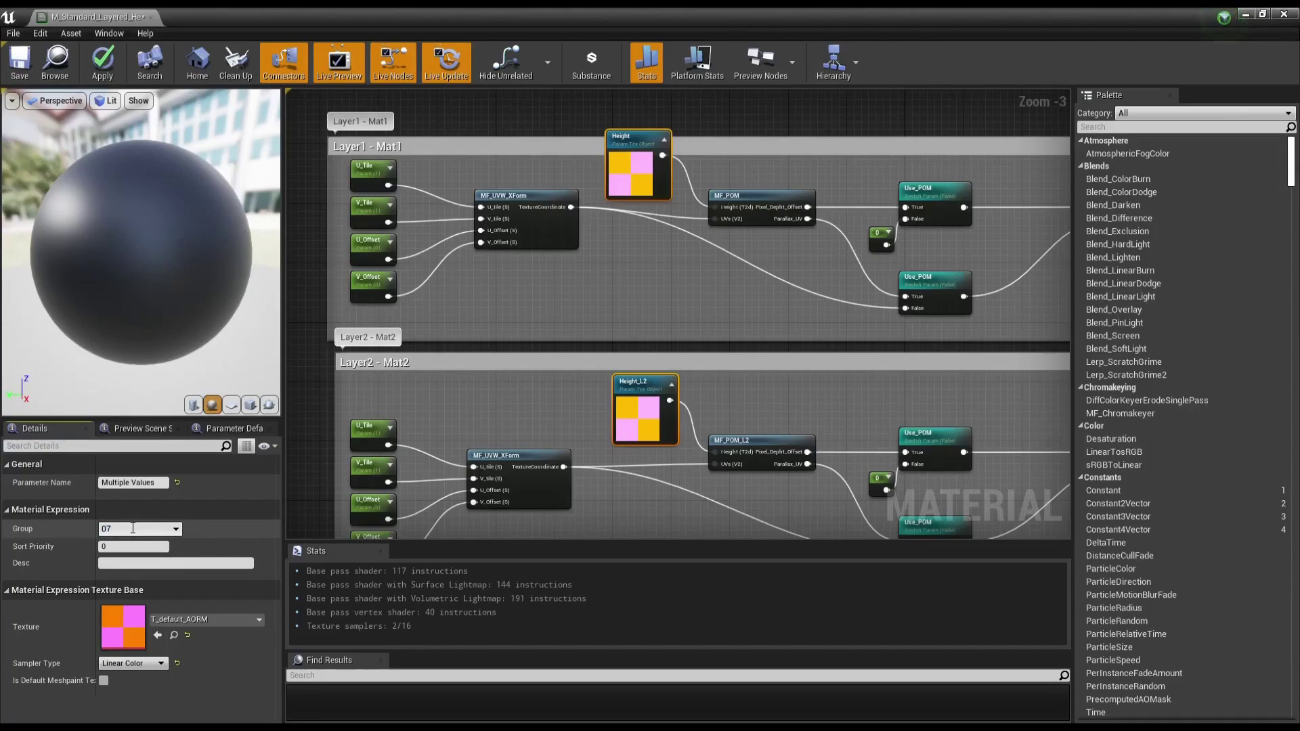
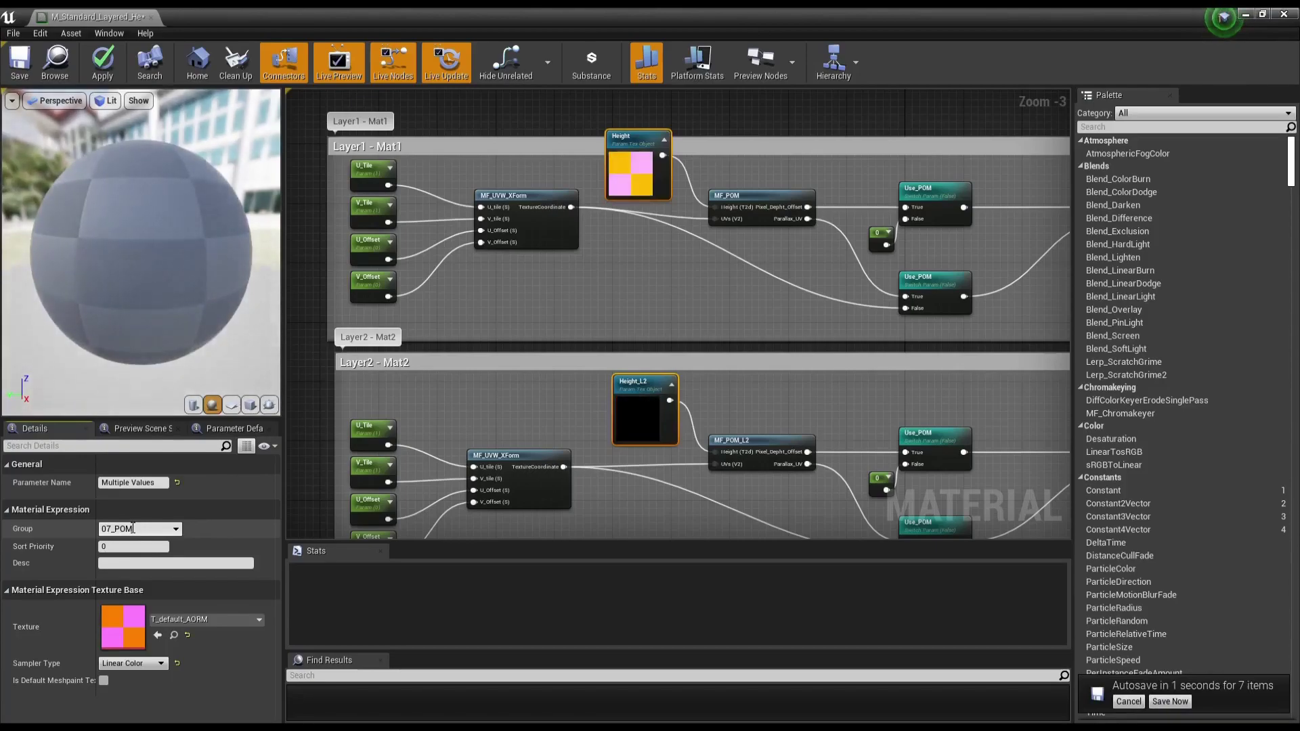
Step: Apply the material changes and save the material
{"action": "left_click", "coordinate": [105, 64]}
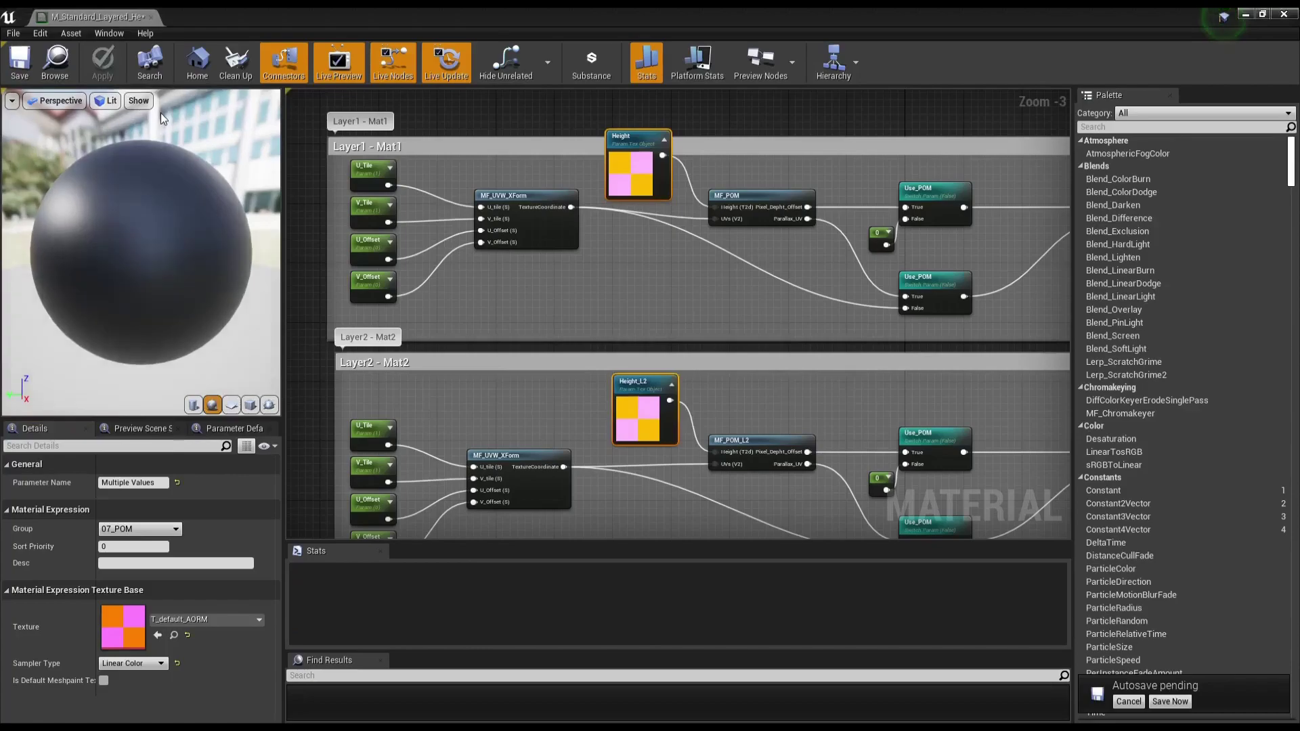
{"action": "left_click", "coordinate": [19, 61]}
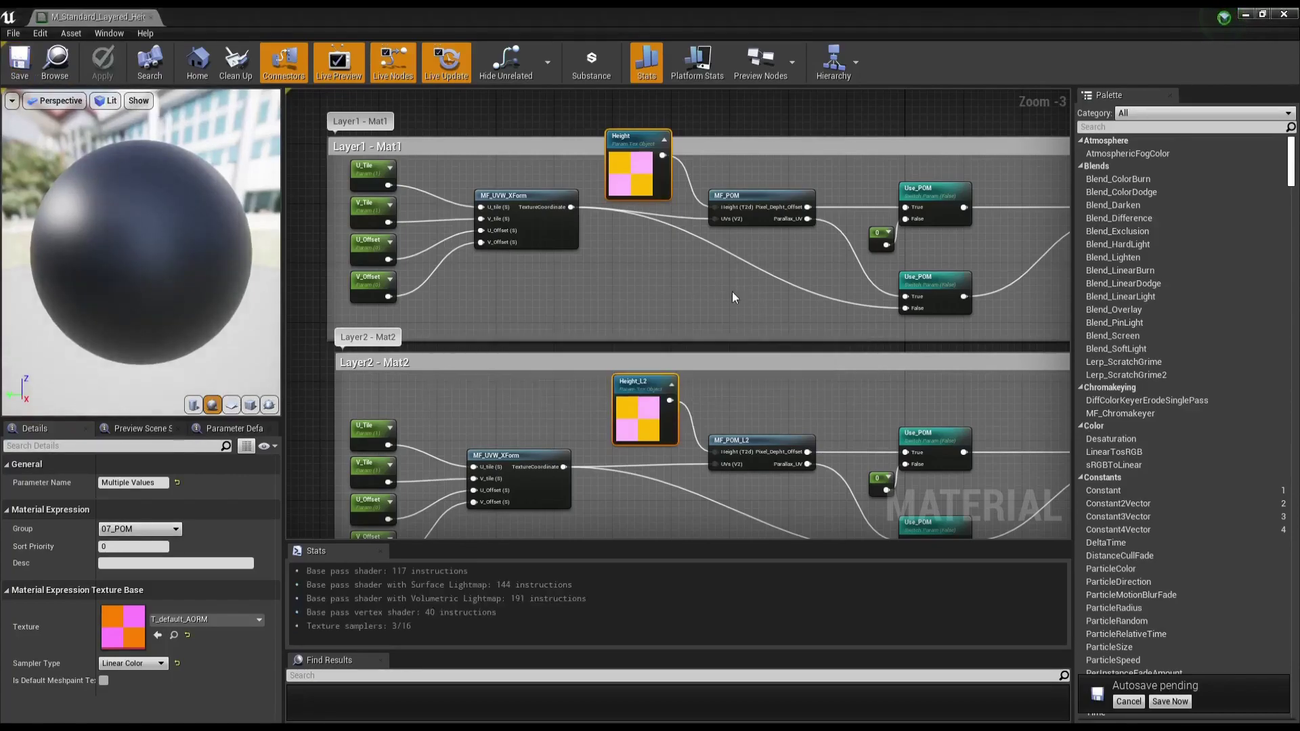
{"action": "scroll", "coordinate": [867, 316], "scroll_direction": "down", "scroll_amount": 2}
{"action": "scroll", "coordinate": [600, 292], "scroll_direction": "up", "scroll_amount": 1}
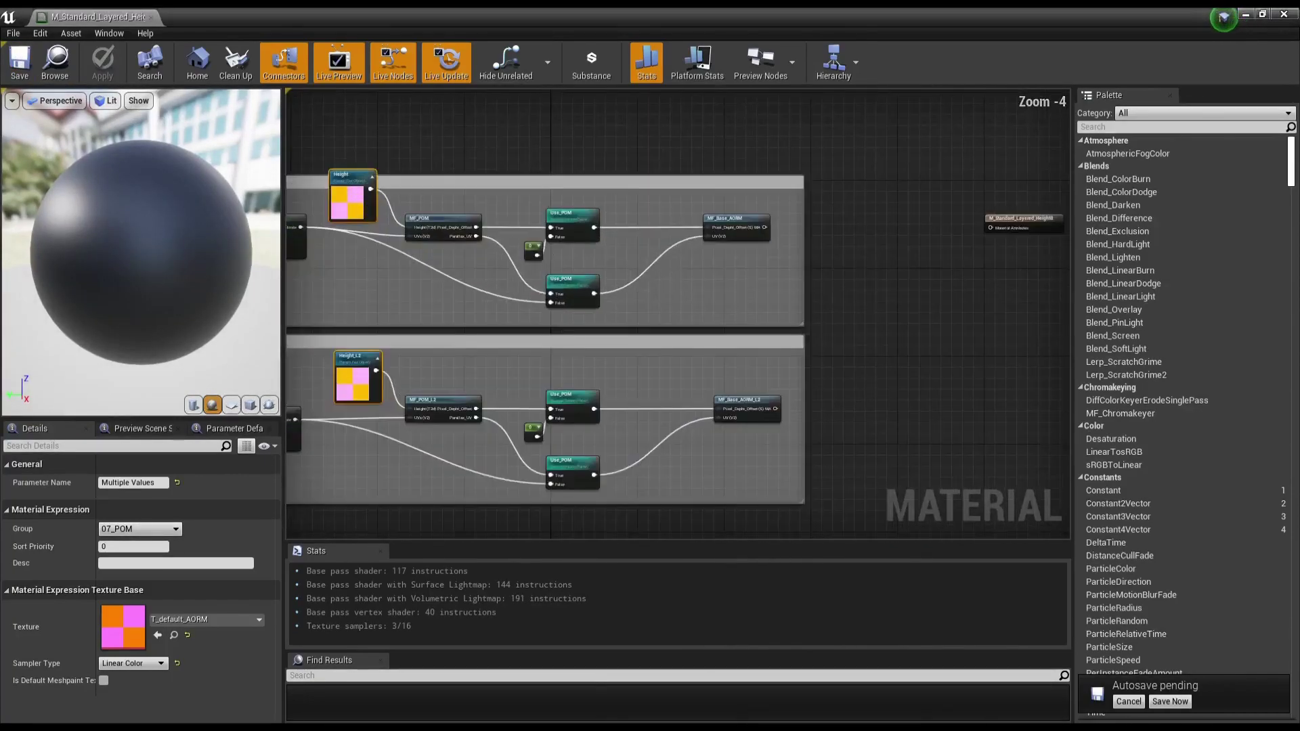
Step: Extend the Layer1 comment upward, lower the Layer2 comment slightly, and nudge the Result node right
{"action": "left_click_drag", "start_coordinate": [541, 180], "coordinate": [546, 128]}
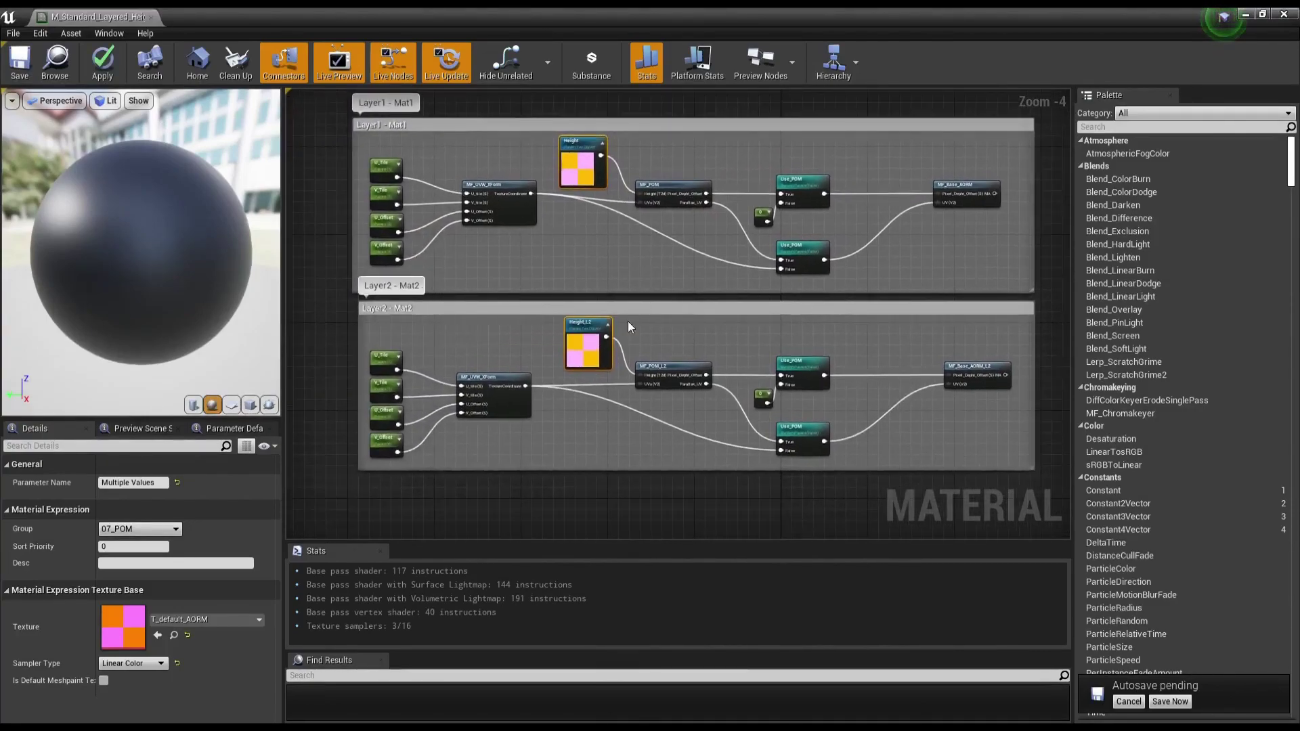
{"action": "left_click_drag", "start_coordinate": [634, 322], "coordinate": [635, 339]}
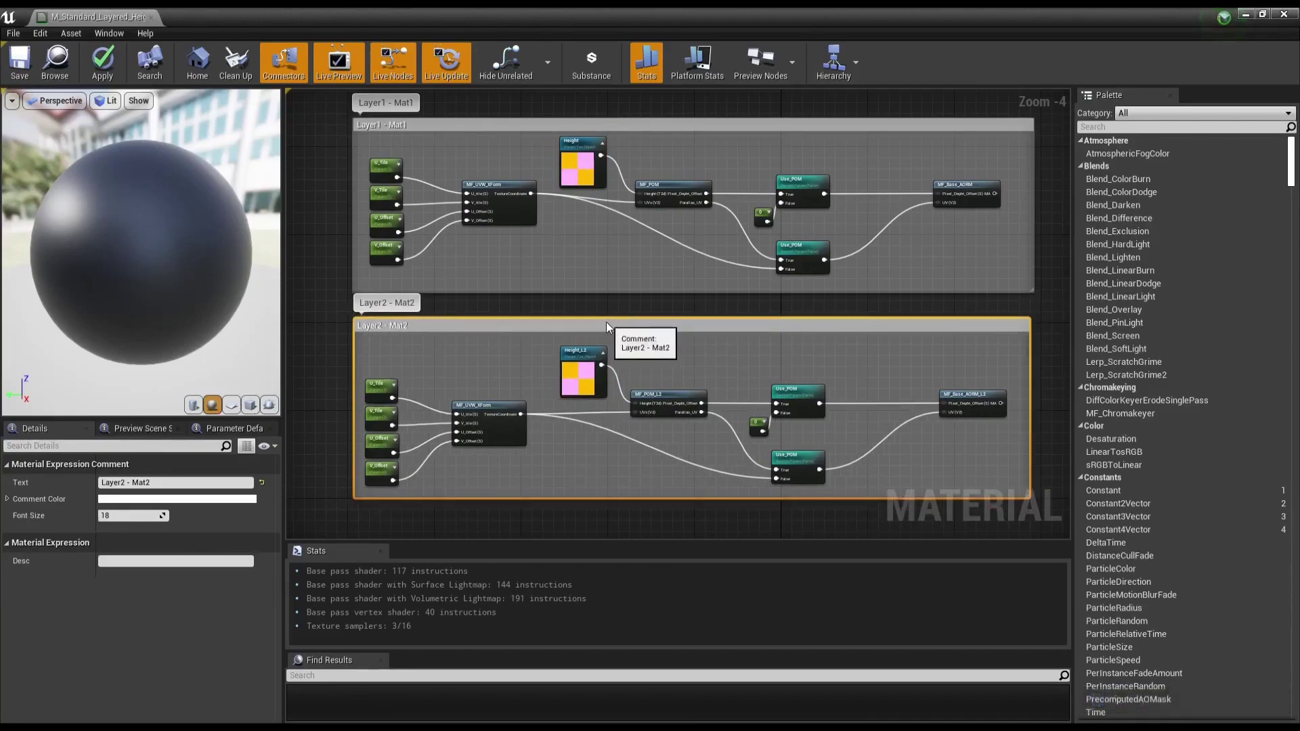
{"action": "right_click_drag", "start_coordinate": [607, 322], "coordinate": [600, 301]}
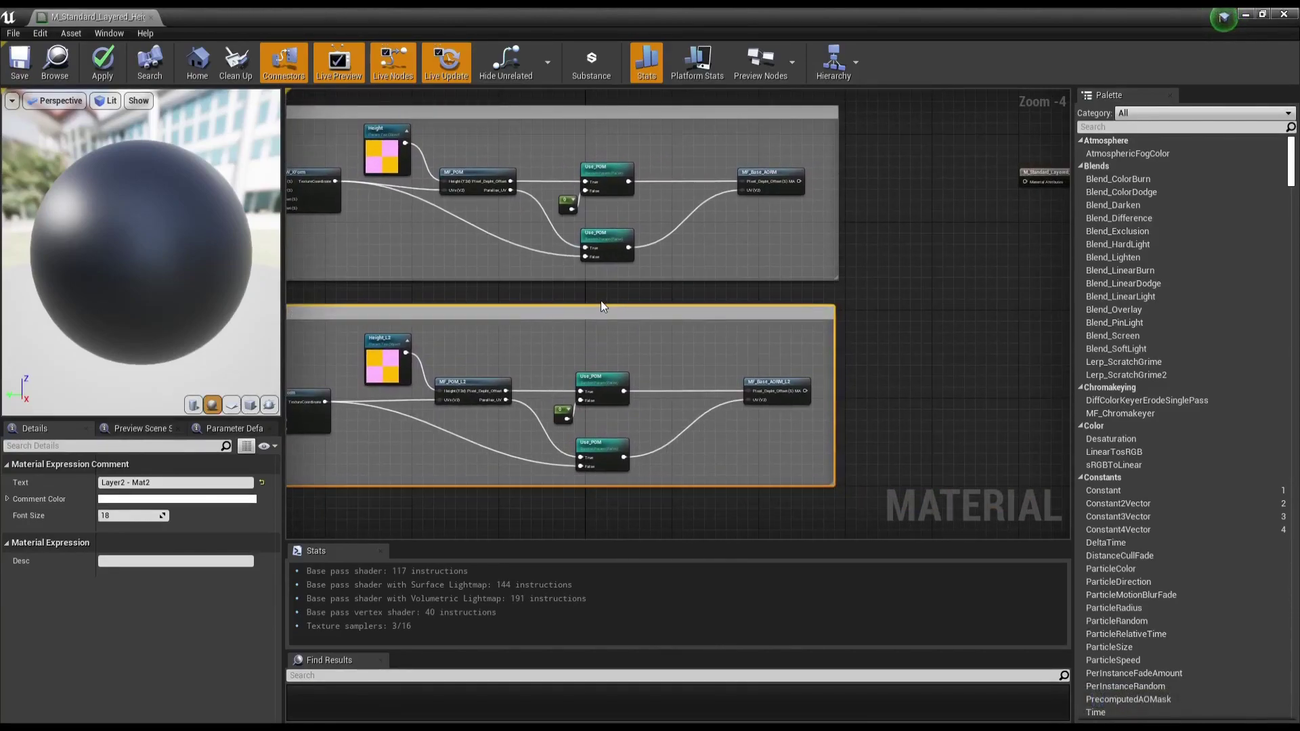
{"action": "mouse_move", "coordinate": [722, 328]}
{"action": "right_mouse_down"}
{"action": "mouse_move", "coordinate": [751, 349]}
{"action": "mouse_move", "coordinate": [419, 271]}
{"action": "right_mouse_up"}
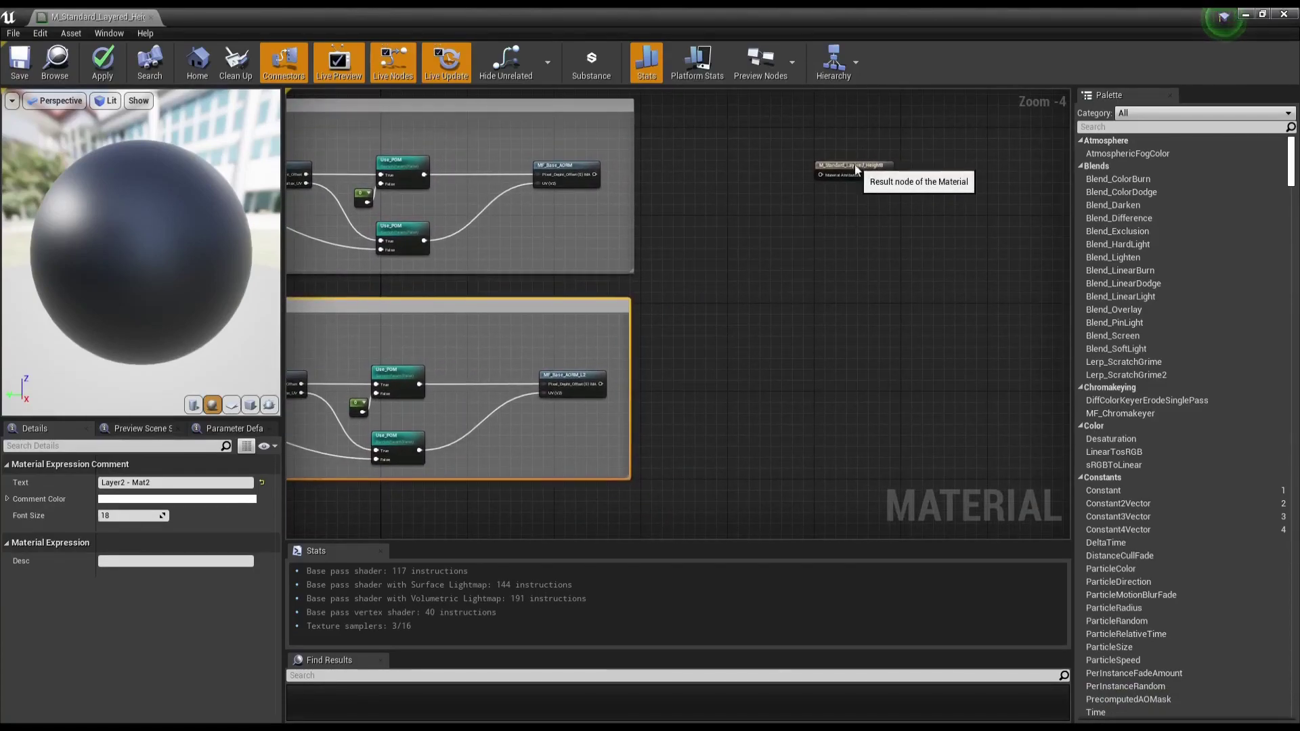
{"action": "left_click", "coordinate": [897, 164]}
{"action": "left_click_drag", "start_coordinate": [896, 165], "coordinate": [907, 165]}
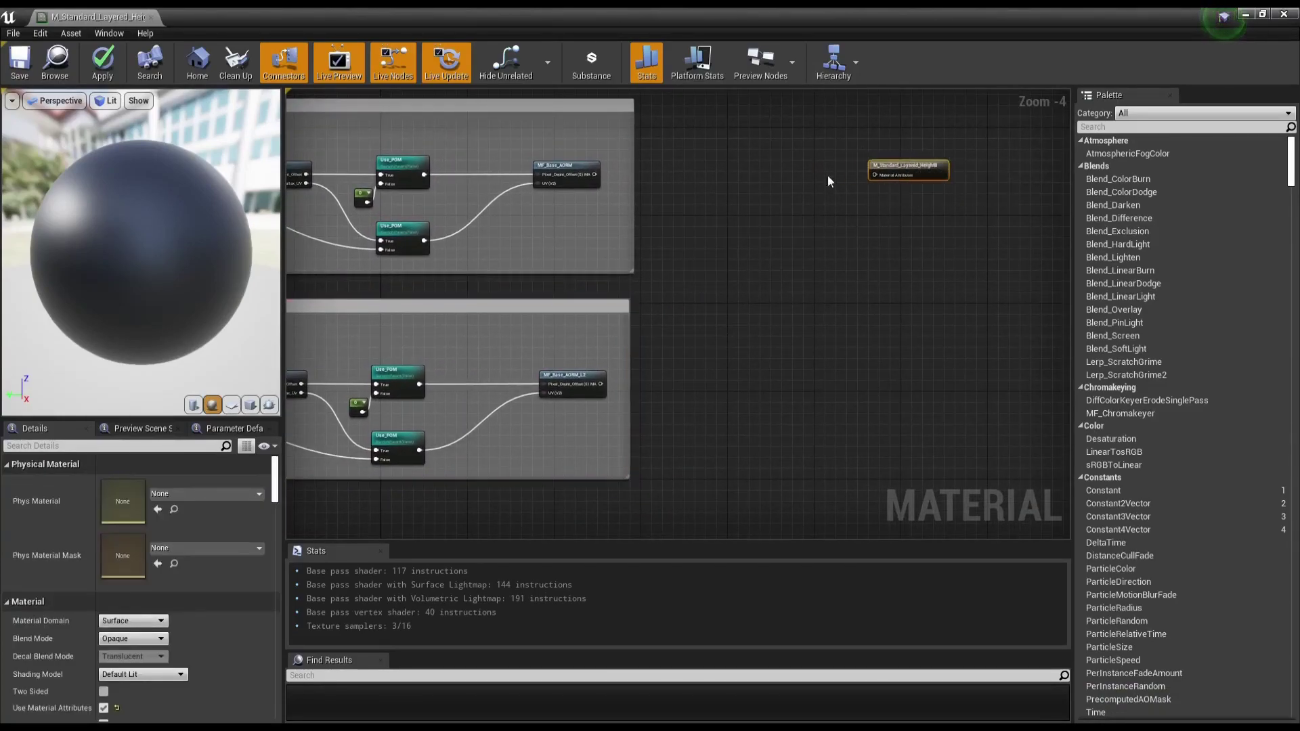
Step: Add a MatLayerBlend_Standard node by searching 'matlayerblend standa'
{"action": "right_click", "coordinate": [709, 179]}
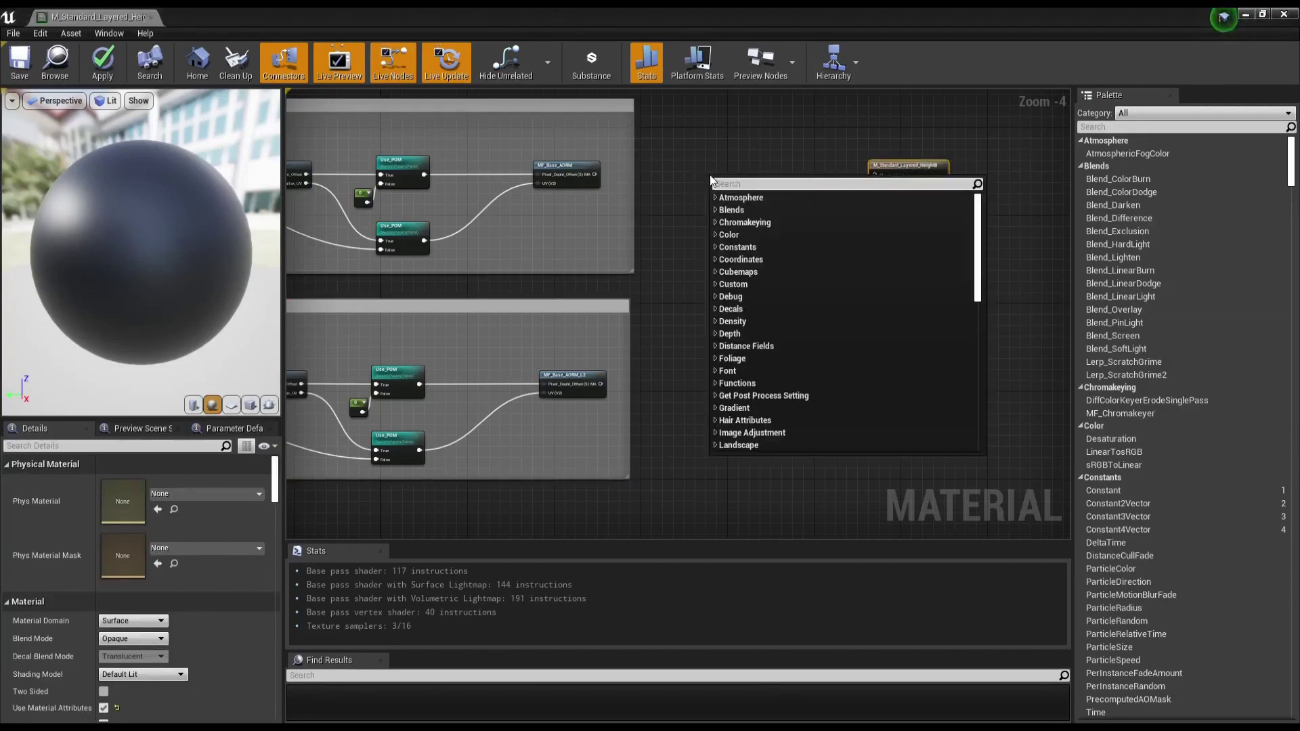
{"action": "type", "text": "matlayerblend"}
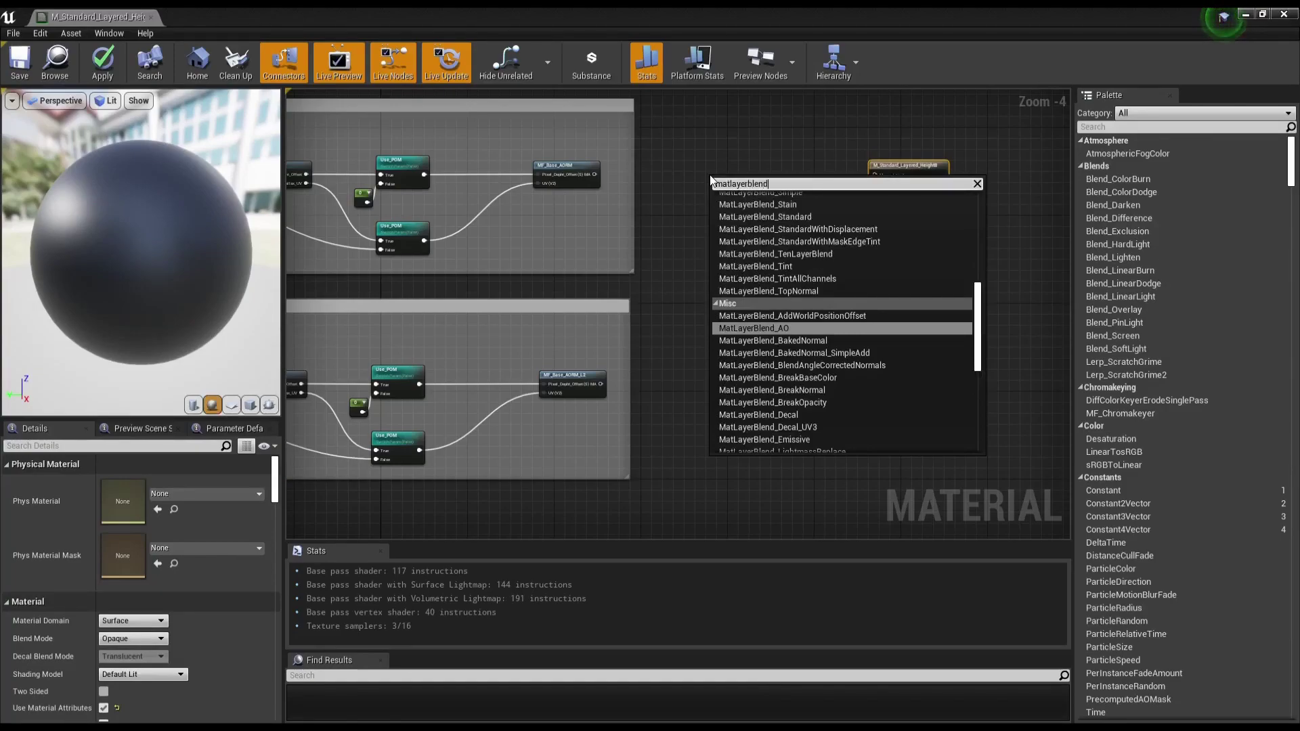
{"action": "type", "text": " standa"}
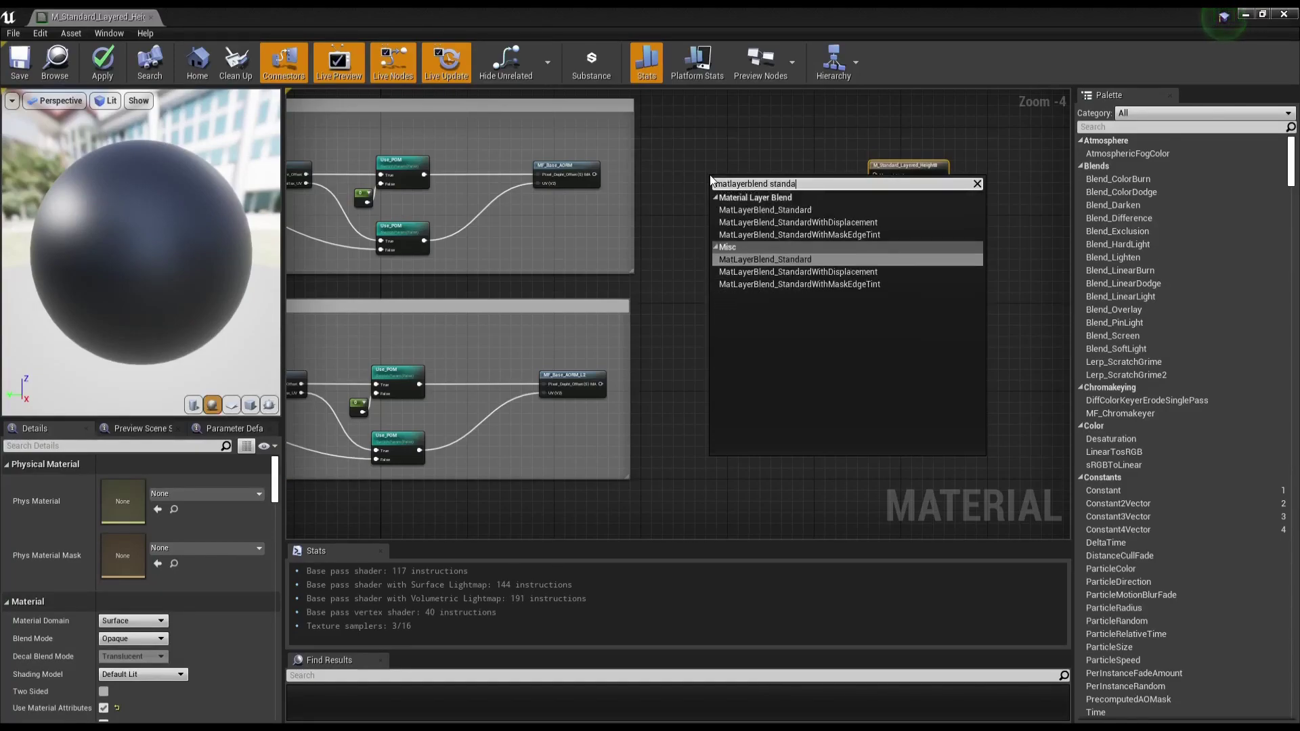
{"action": "left_click", "coordinate": [776, 259]}
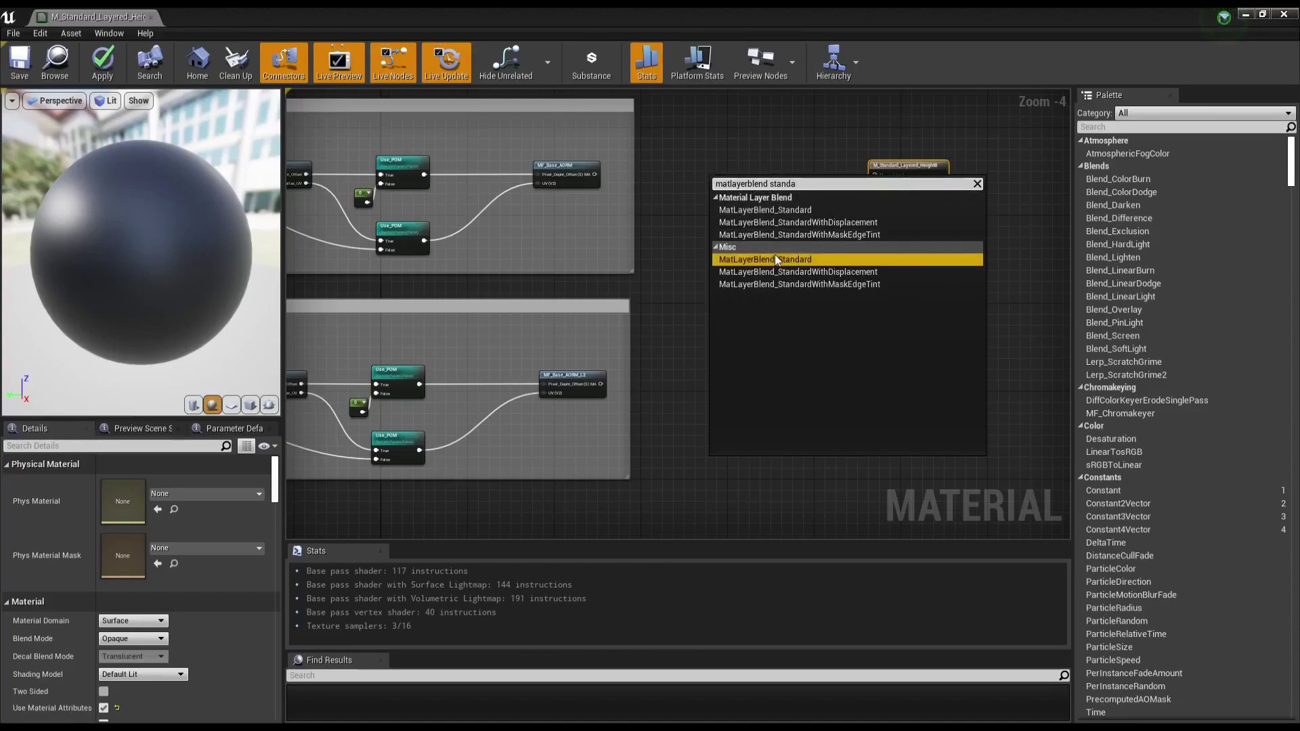
{"action": "scroll", "coordinate": [762, 216], "scroll_direction": "up", "scroll_amount": 3}
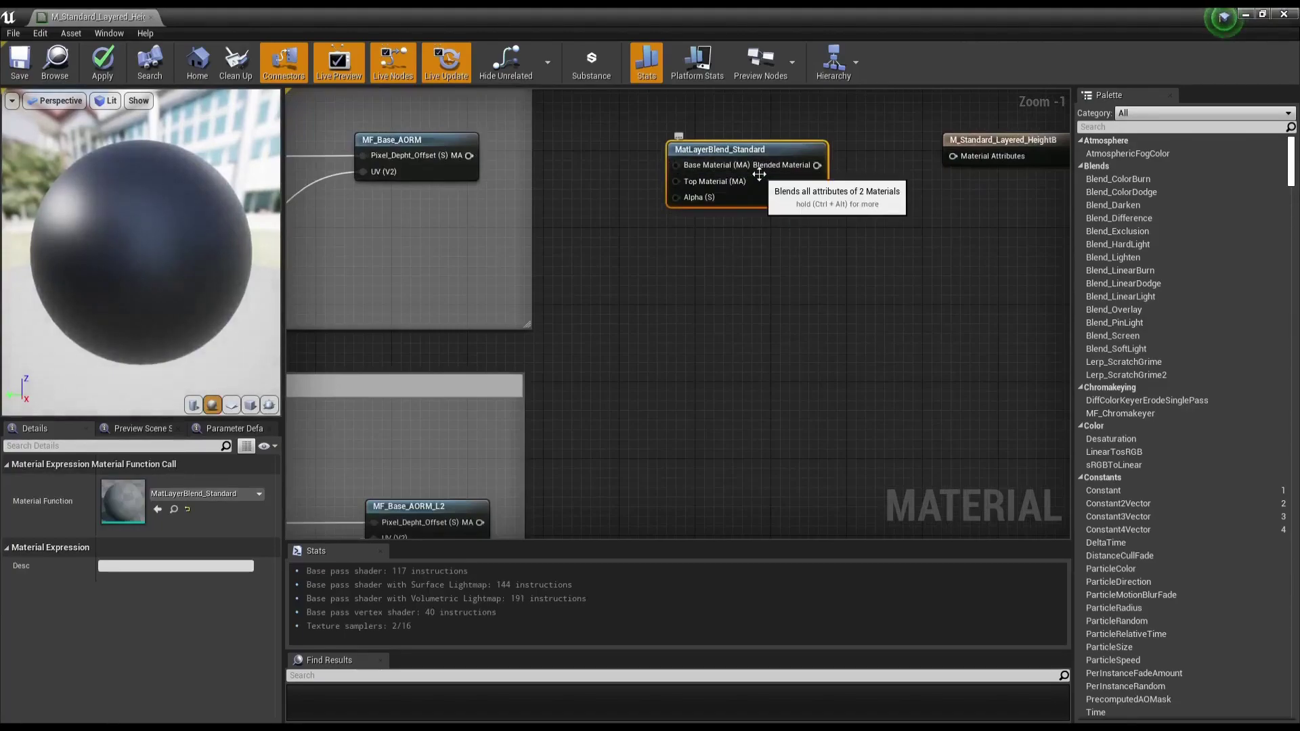
Step: Wire MF_Base_AORM's output into the blend's Base Material input
{"action": "right_click_drag", "start_coordinate": [716, 170], "coordinate": [830, 265]}
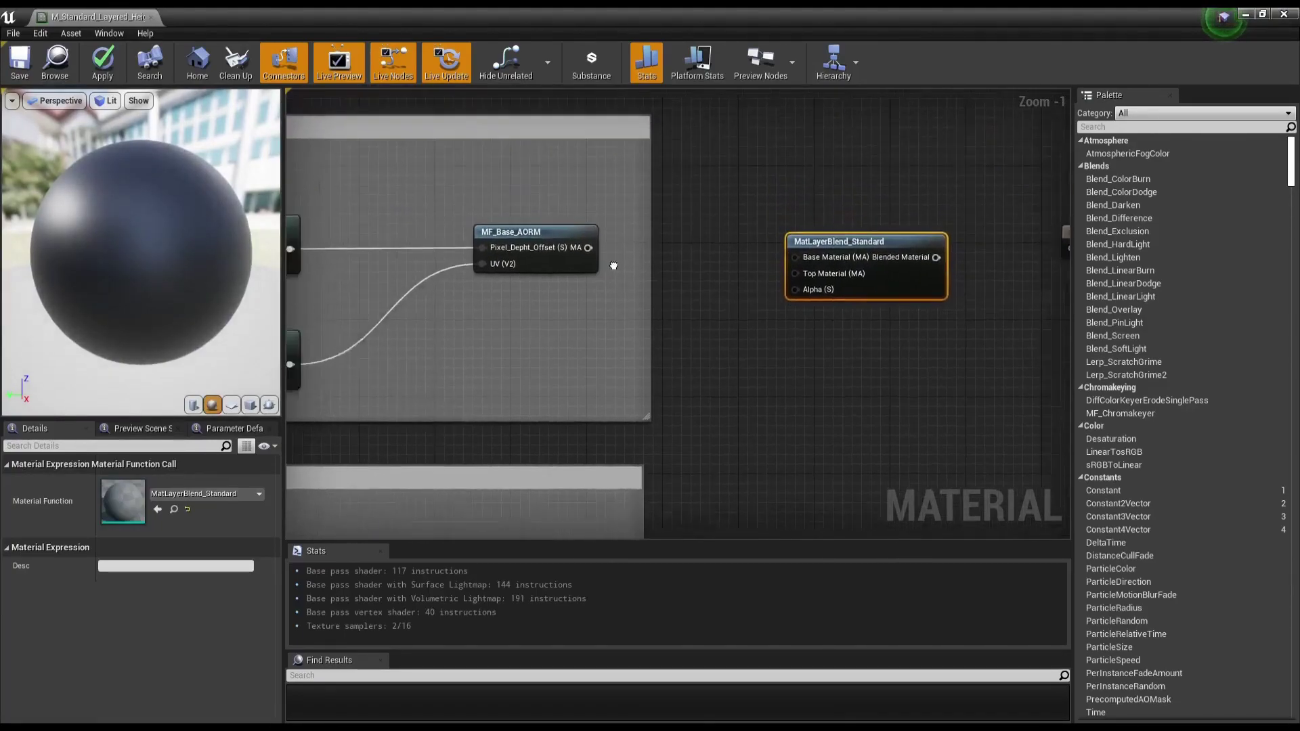
{"action": "scroll", "coordinate": [735, 248], "scroll_direction": "down", "scroll_amount": 1}
{"action": "left_click_drag", "start_coordinate": [679, 237], "coordinate": [861, 245]}
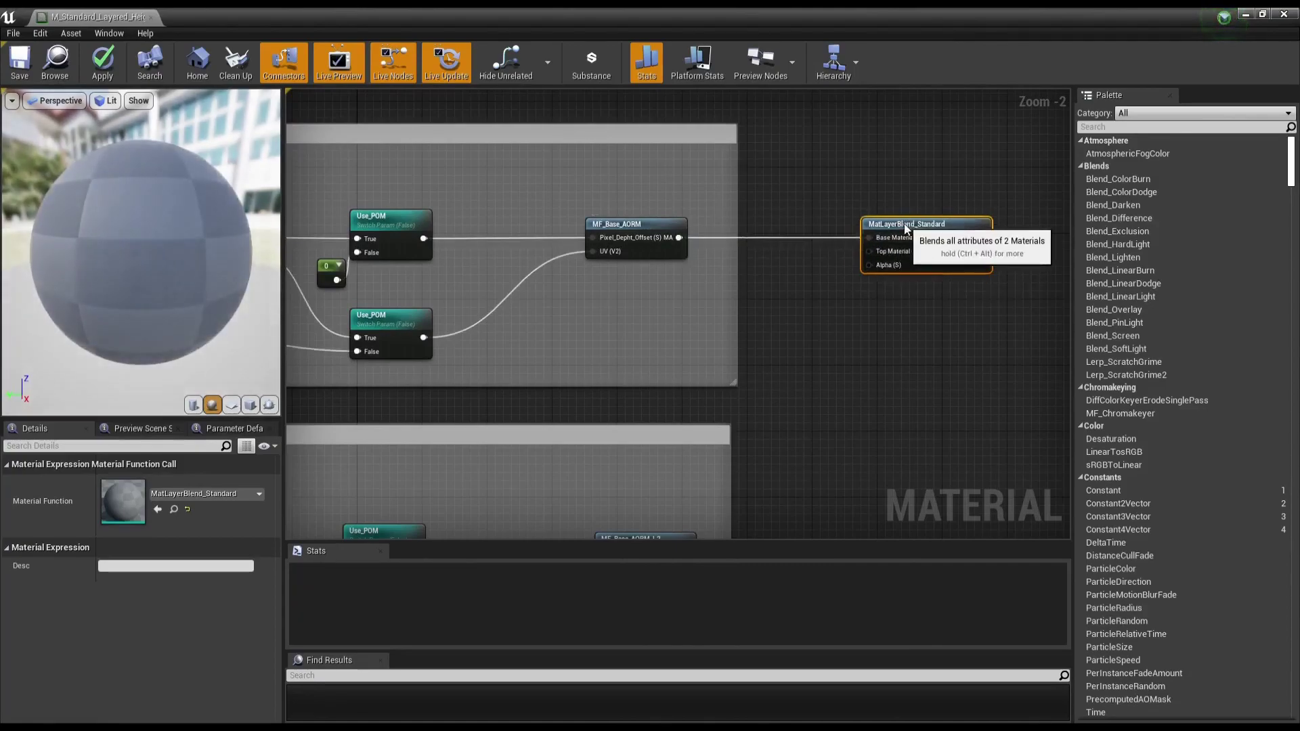
Step: Select the second layer's MF_Base_AORM_L2 node
{"action": "right_click_drag", "start_coordinate": [843, 430], "coordinate": [822, 310]}
{"action": "scroll", "coordinate": [701, 305], "scroll_direction": "down", "scroll_amount": 3}
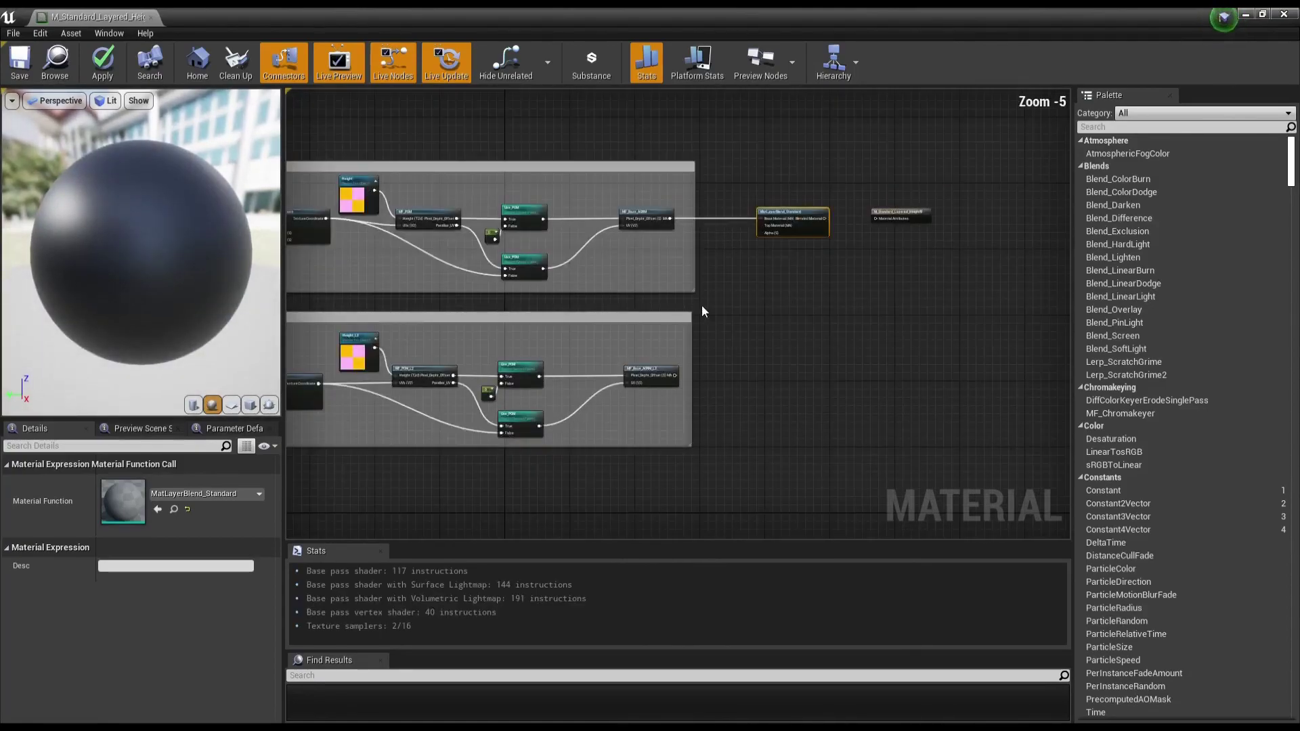
{"action": "scroll", "coordinate": [697, 306], "scroll_direction": "up", "scroll_amount": 2}
{"action": "left_click", "coordinate": [691, 439]}
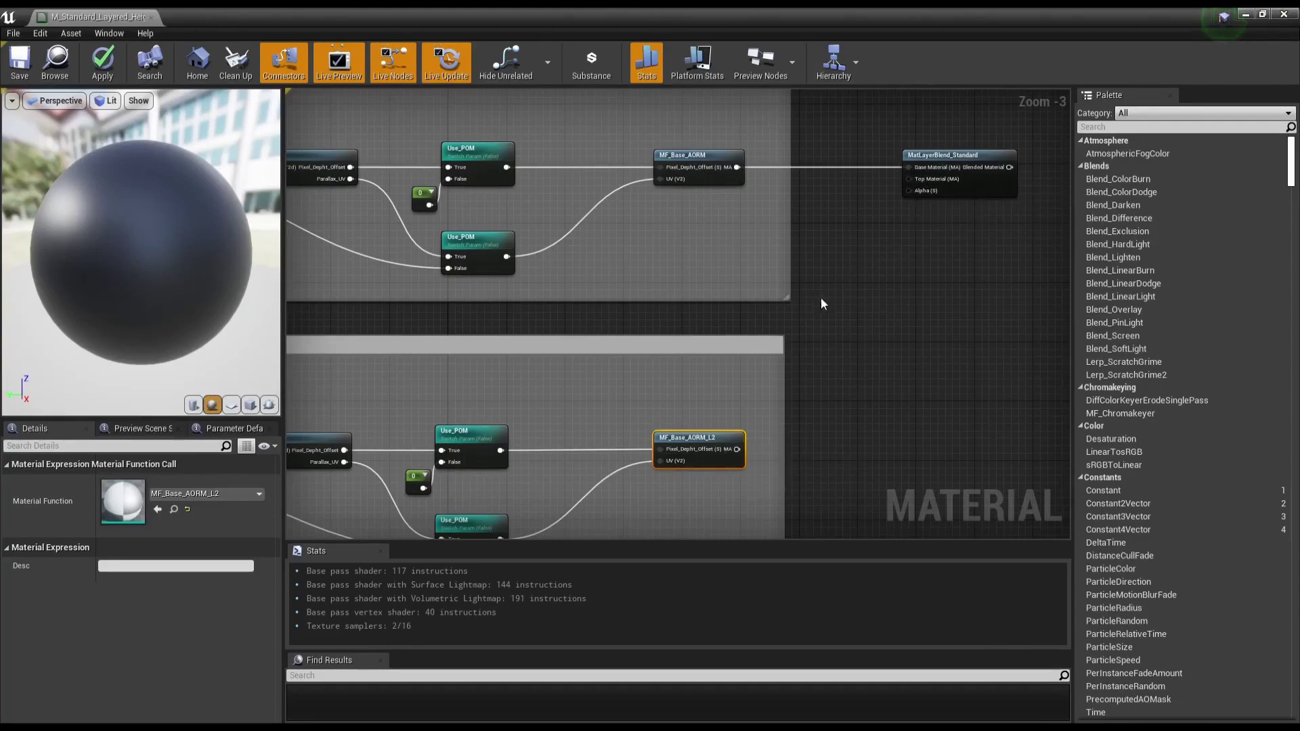
{"action": "mouse_move", "coordinate": [744, 449]}
{"action": "left_mouse_down"}
{"action": "mouse_move", "coordinate": [838, 454]}
{"action": "mouse_move", "coordinate": [863, 271]}
{"action": "left_mouse_up"}
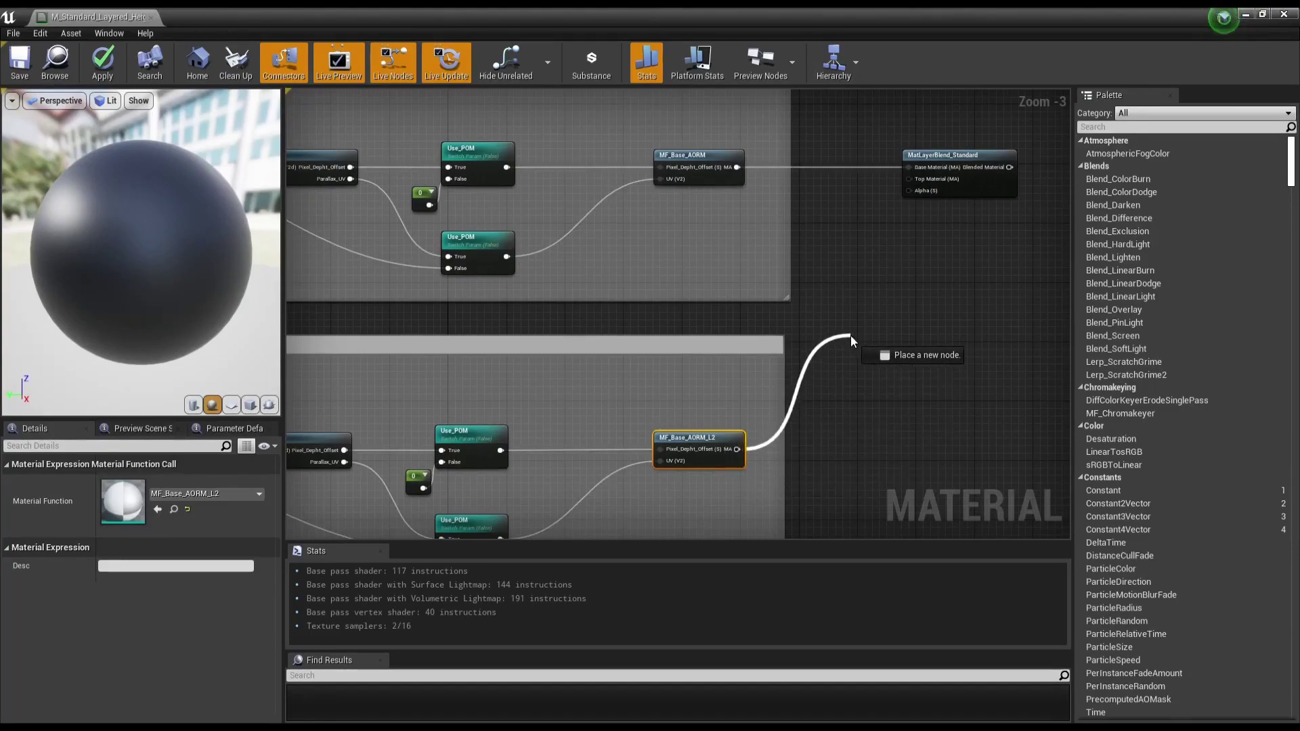
{"action": "left_click_drag", "start_coordinate": [862, 272], "coordinate": [911, 179]}
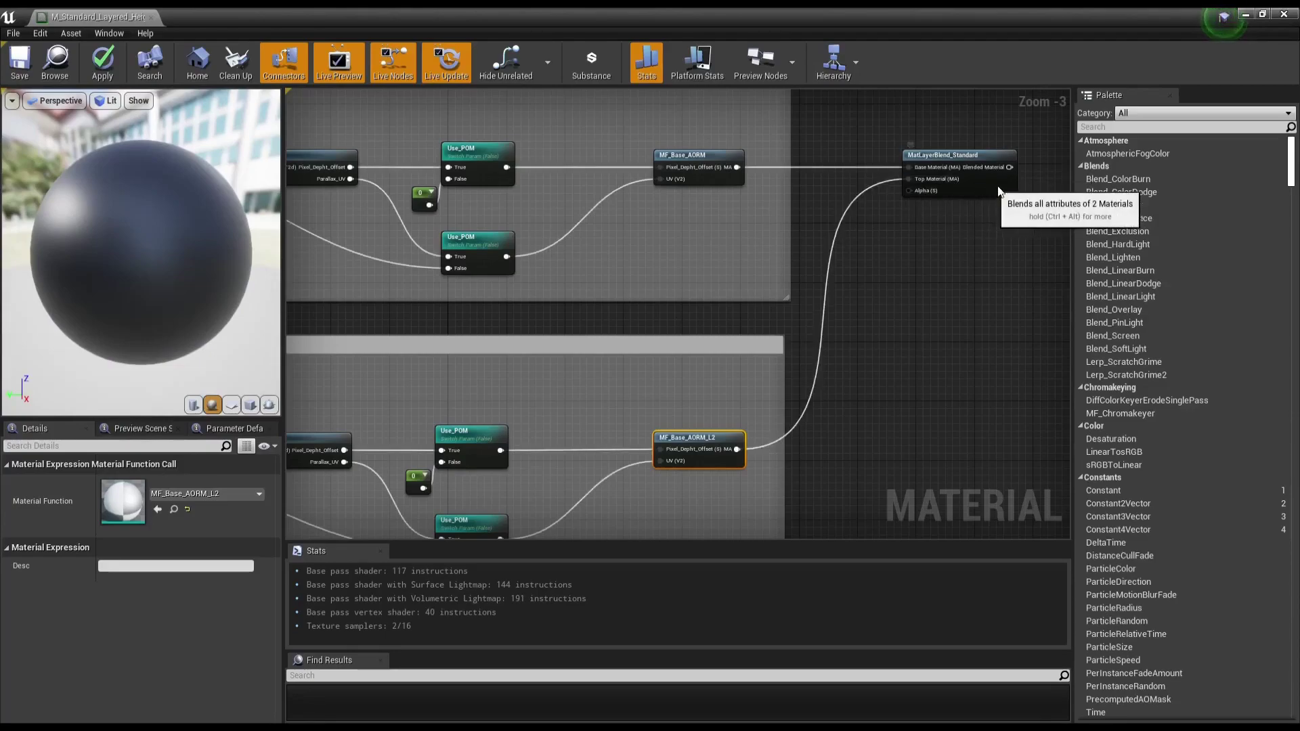
{"action": "left_click_drag", "start_coordinate": [962, 189], "coordinate": [983, 189]}
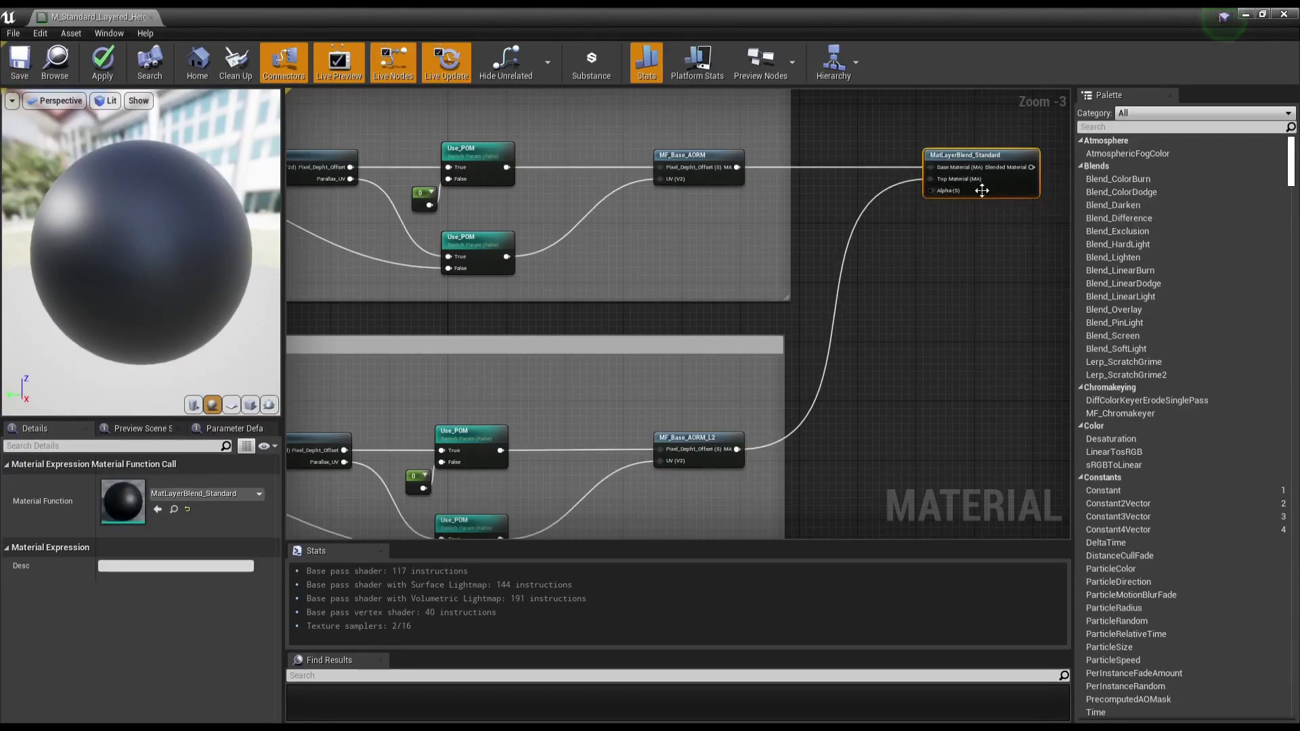
{"action": "right_click_drag", "start_coordinate": [986, 242], "coordinate": [783, 255]}
{"action": "left_click_drag", "start_coordinate": [828, 181], "coordinate": [918, 182]}
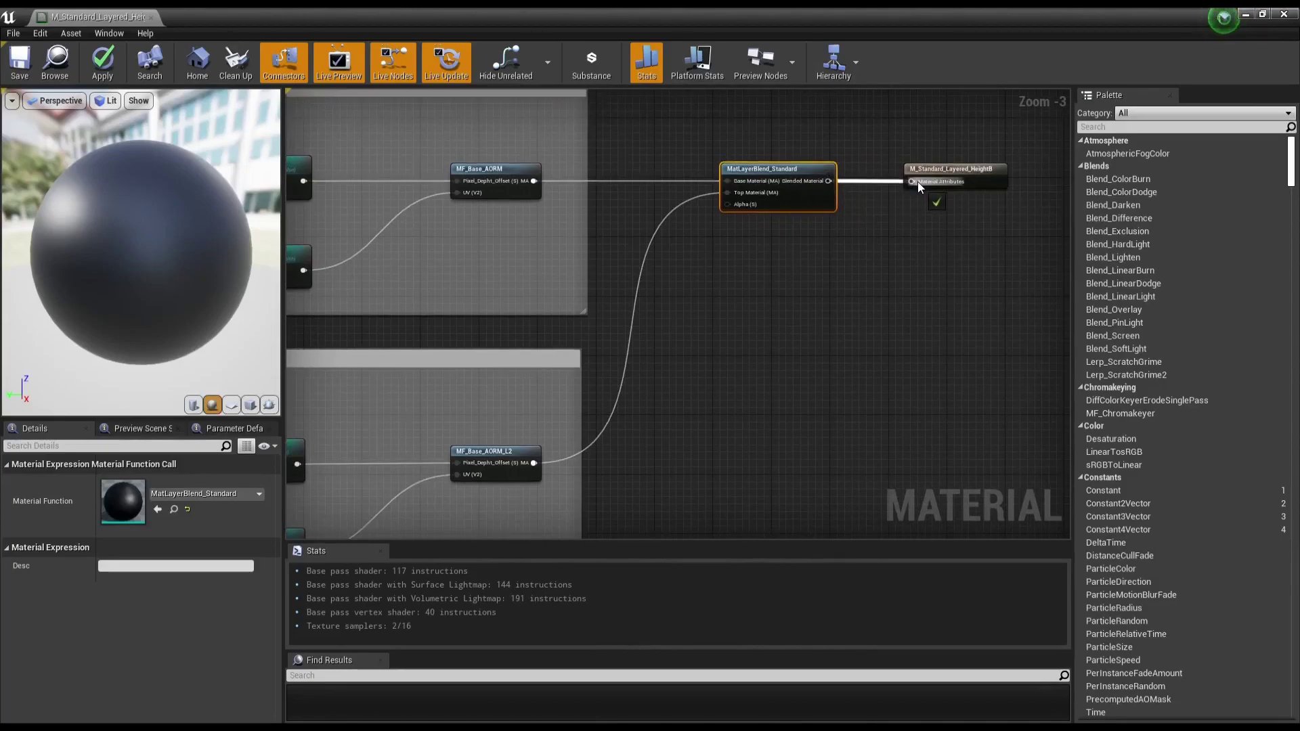
{"action": "right_click_drag", "start_coordinate": [757, 284], "coordinate": [837, 314]}
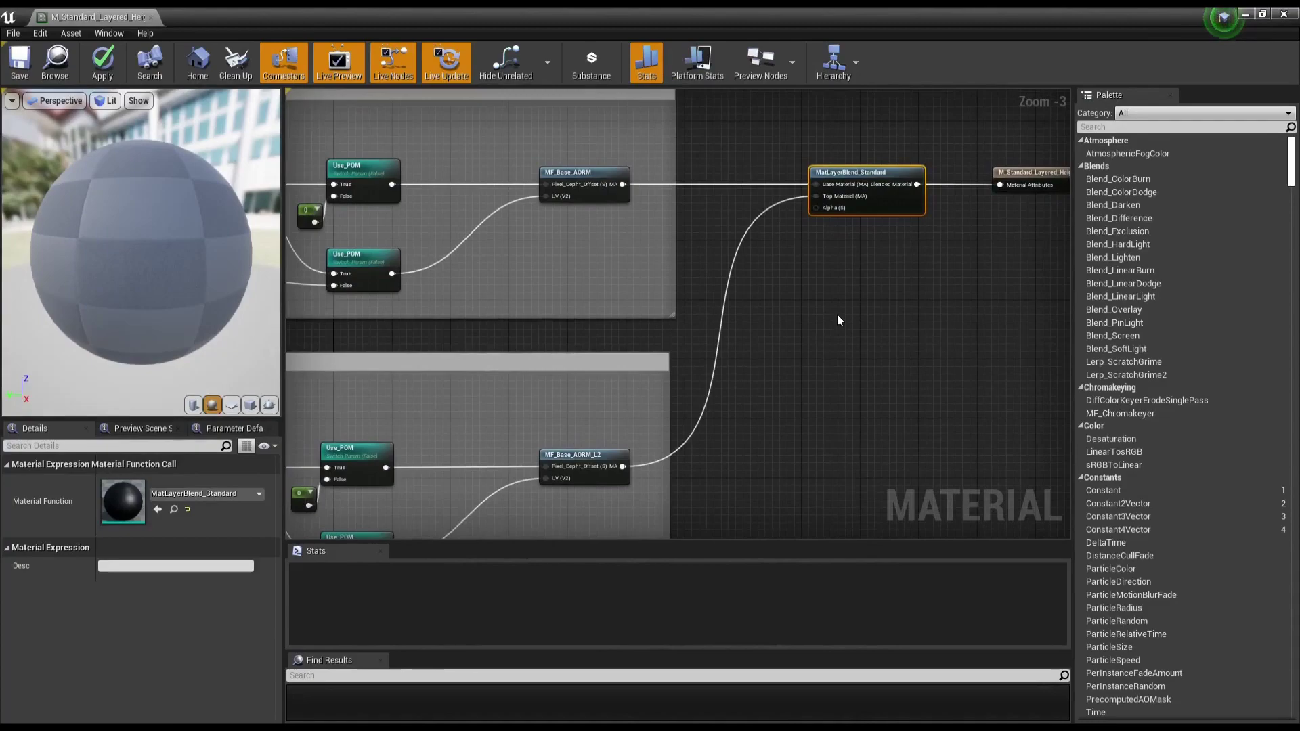
{"action": "scroll", "coordinate": [838, 317], "scroll_direction": "down", "scroll_amount": 1}
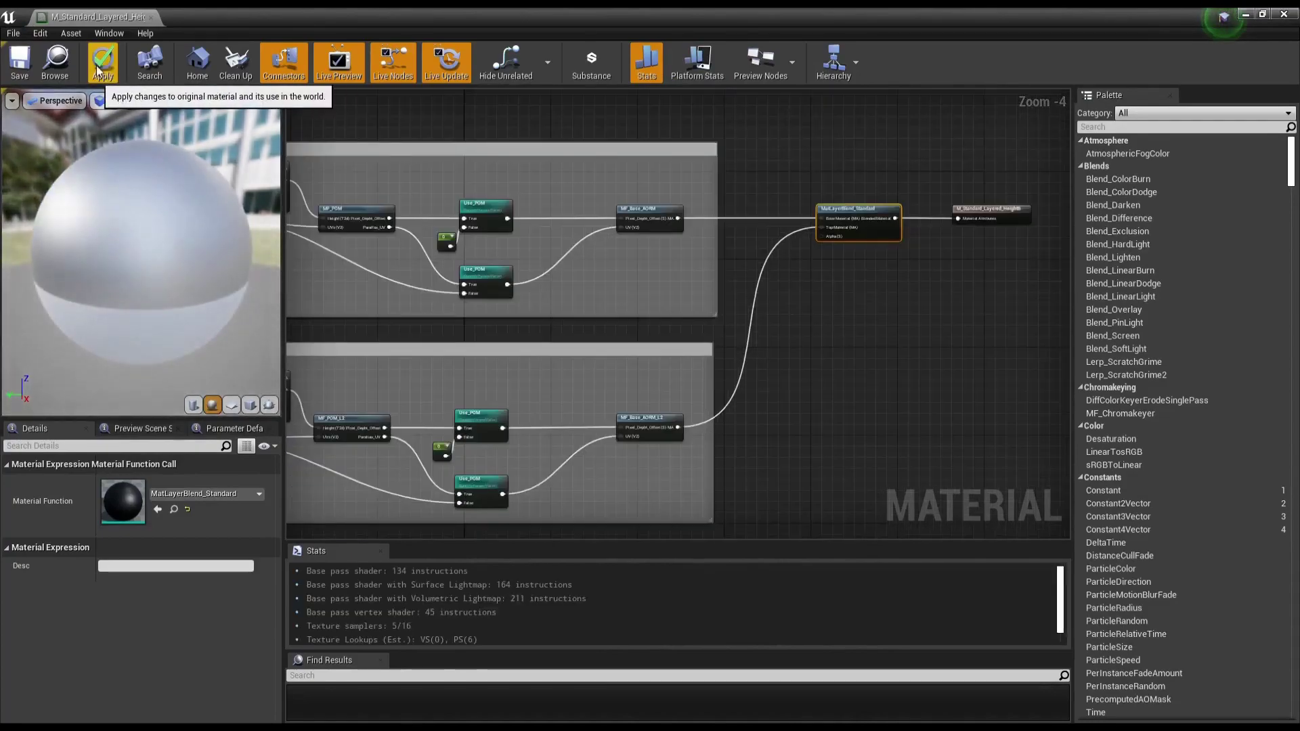
{"action": "scroll", "coordinate": [778, 267], "scroll_direction": "up", "scroll_amount": 2}
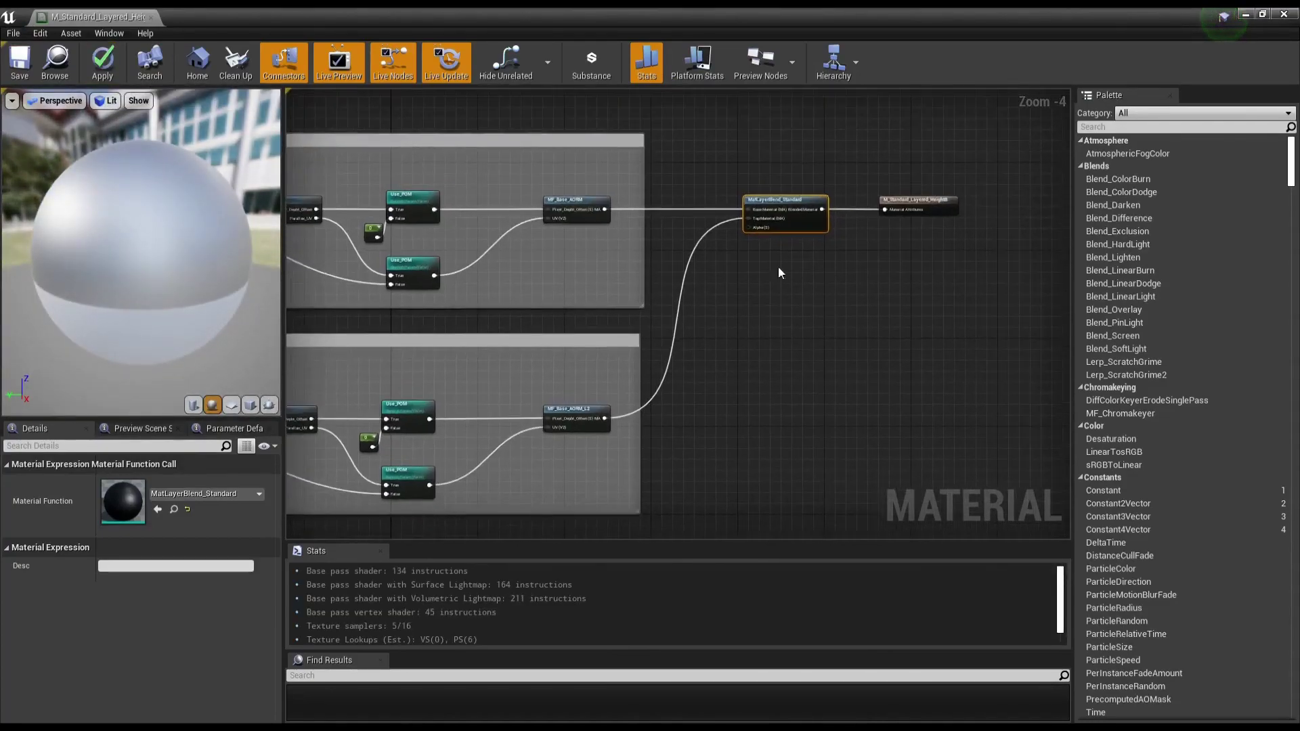
{"action": "scroll", "coordinate": [807, 227], "scroll_direction": "up", "scroll_amount": 2}
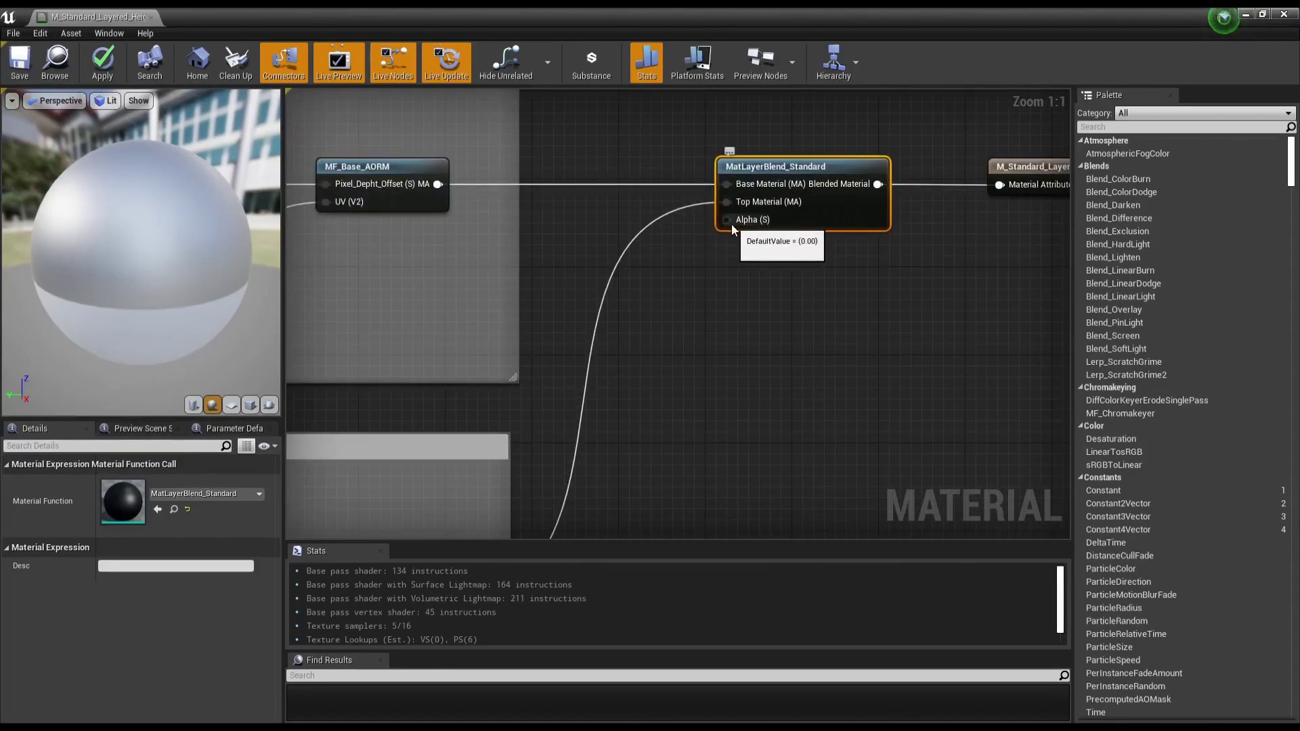
{"action": "scroll", "coordinate": [818, 291], "scroll_direction": "down", "scroll_amount": 3}
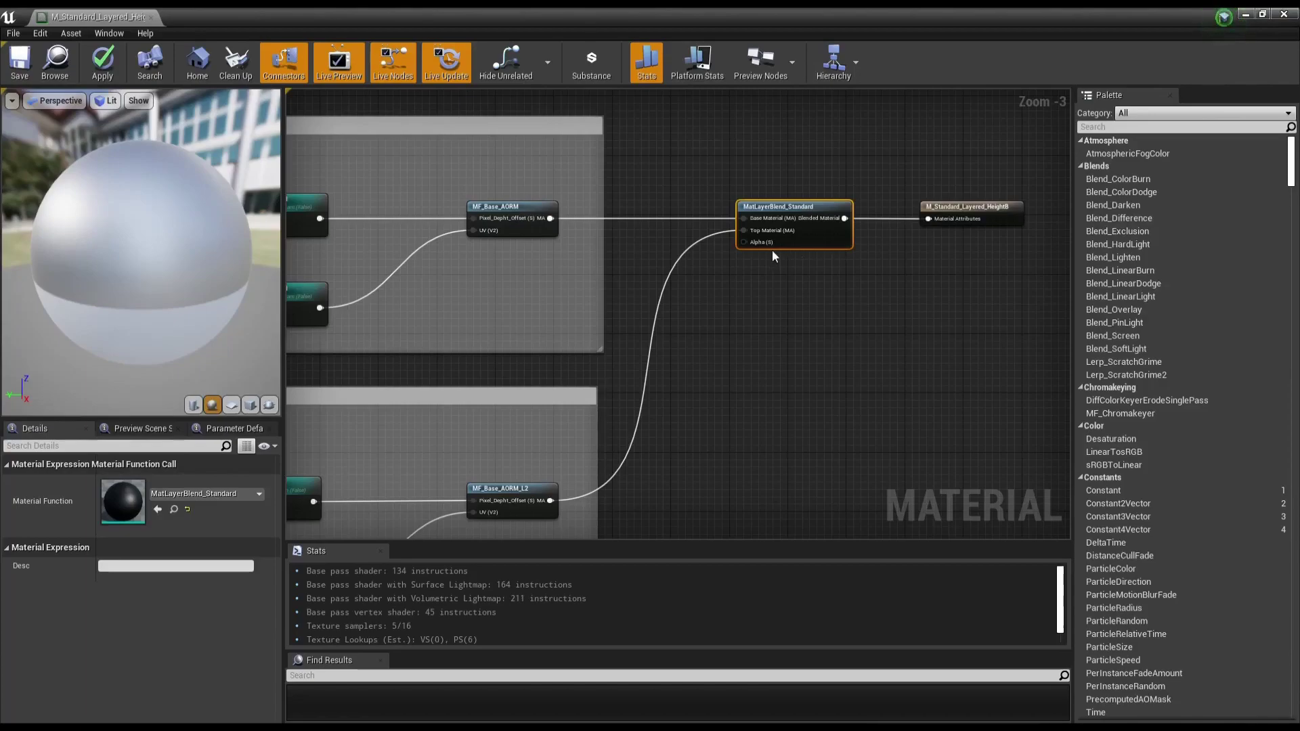
{"action": "mouse_move", "coordinate": [746, 242]}
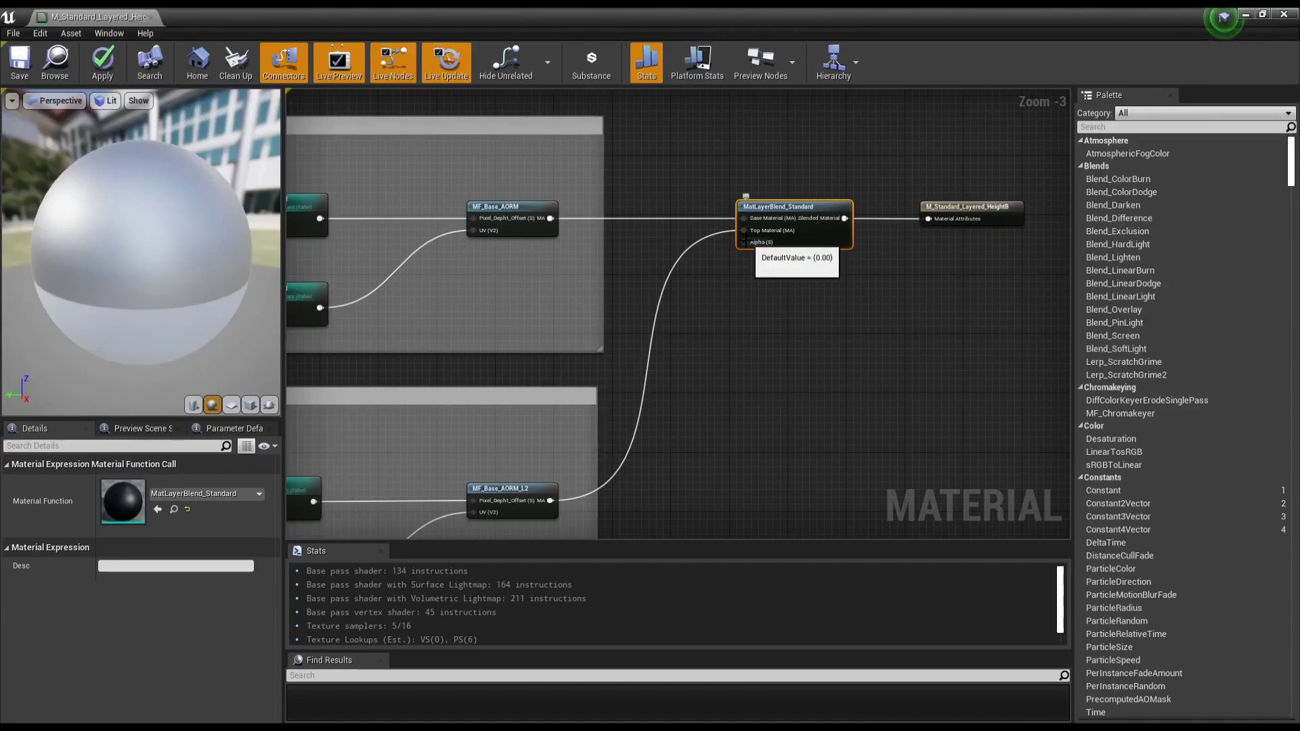
{"action": "scroll", "coordinate": [714, 287], "scroll_direction": "down", "scroll_amount": 1}
{"action": "scroll", "coordinate": [713, 287], "scroll_direction": "down", "scroll_amount": 1}
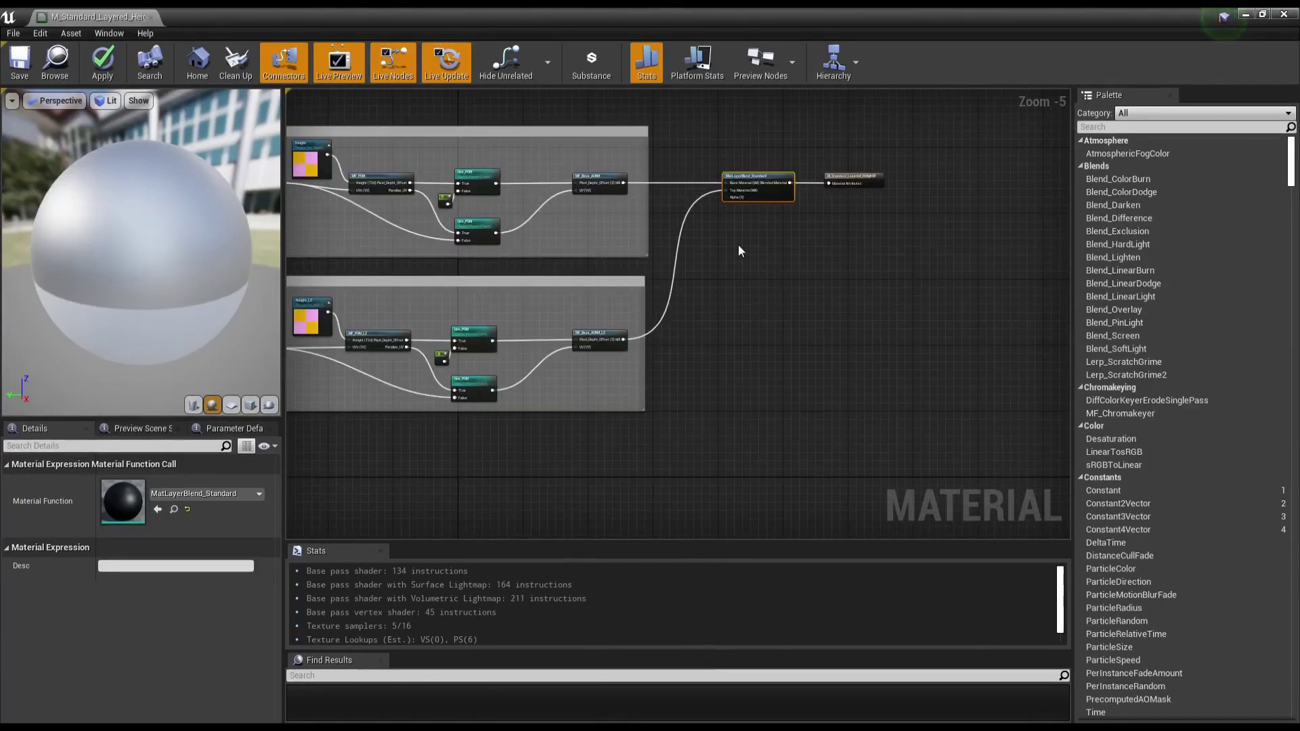
{"action": "scroll", "coordinate": [731, 261], "scroll_direction": "up", "scroll_amount": 1}
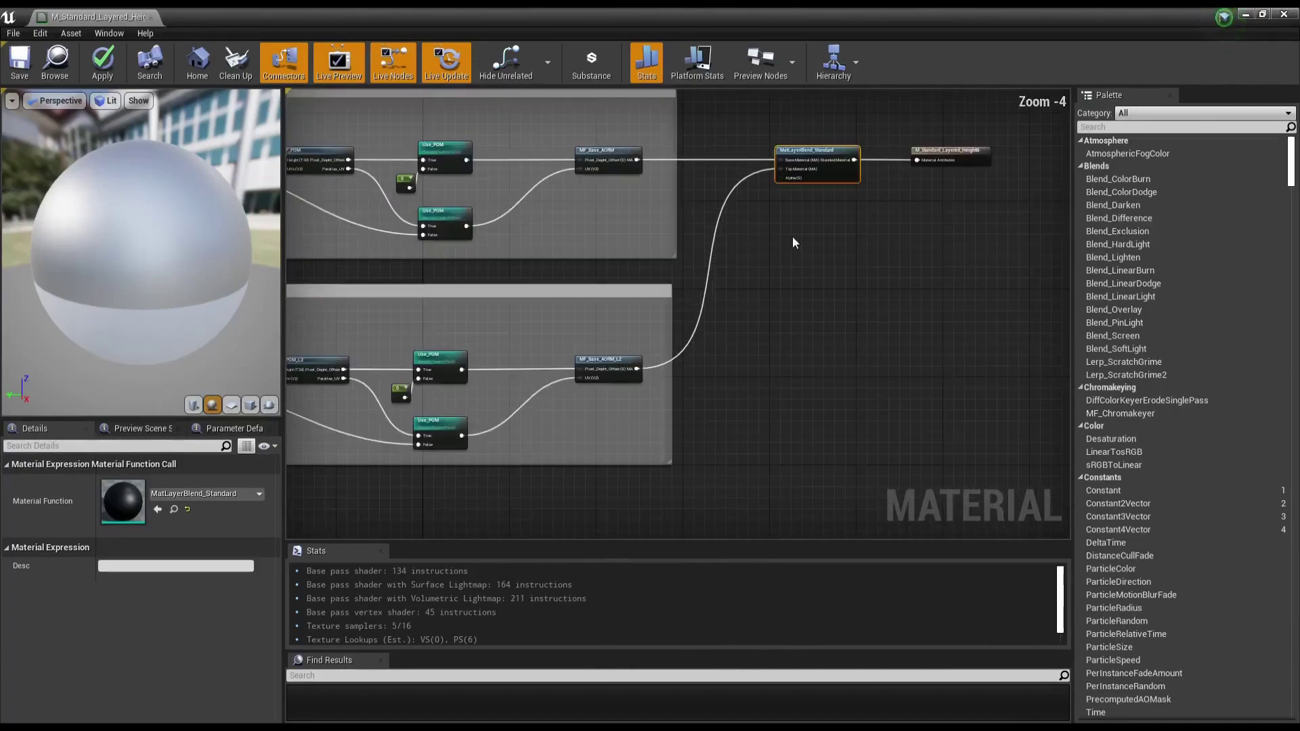
{"action": "right_click_drag", "start_coordinate": [720, 450], "coordinate": [771, 375]}
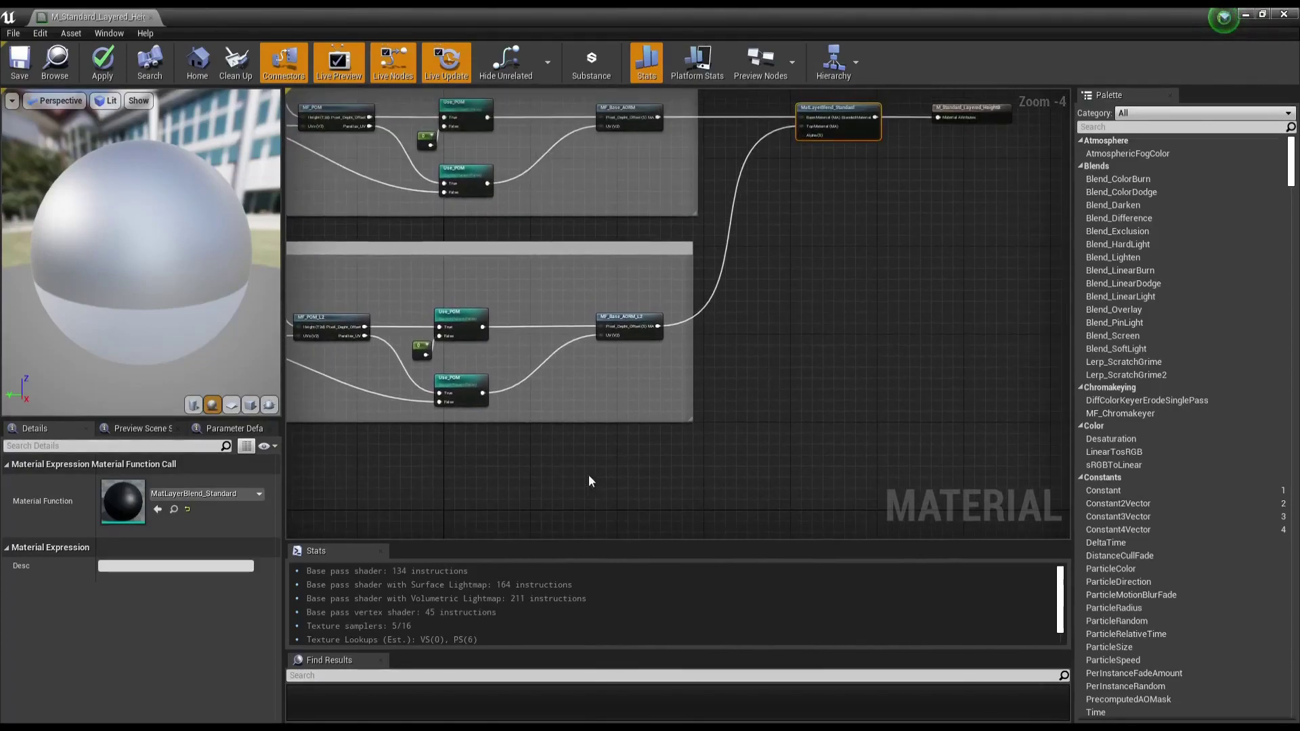
{"action": "mouse_move", "coordinate": [822, 139]}
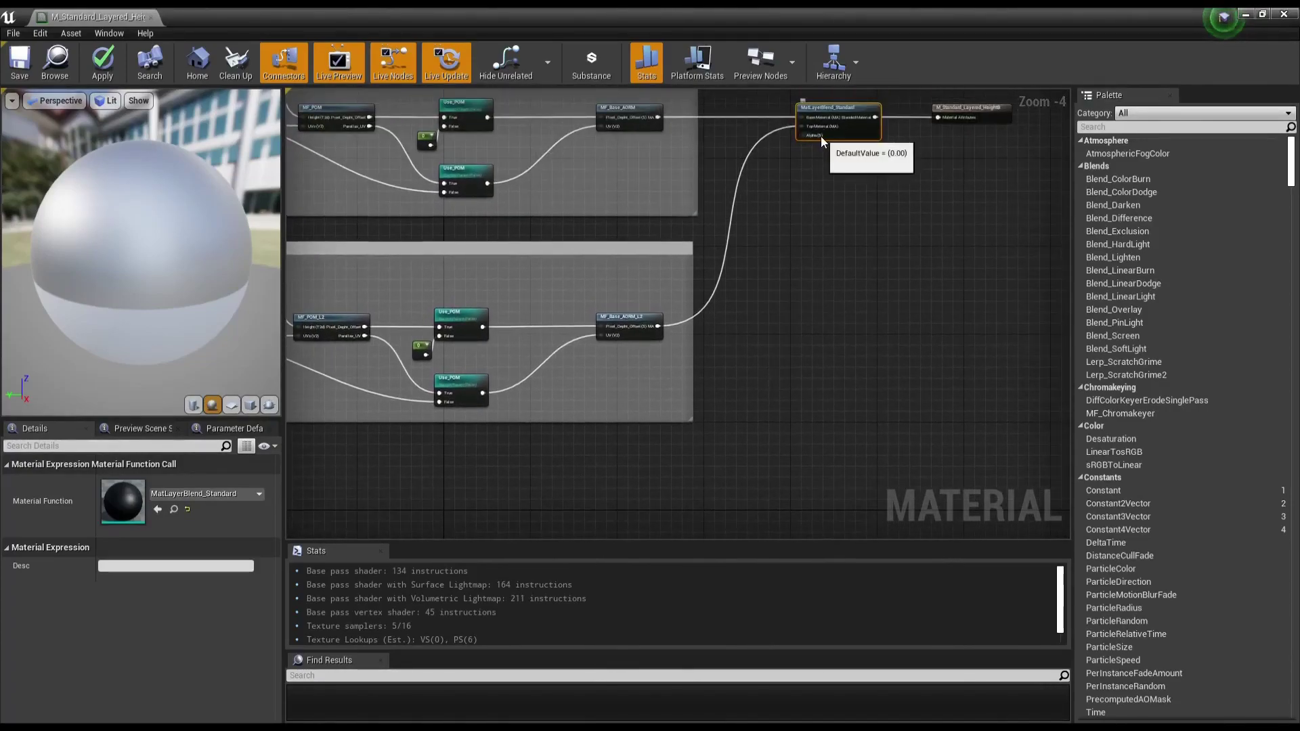
Step: Add a VertexColor node and a HeightLerp node to the graph below the layer groups
{"action": "left_click_drag", "start_coordinate": [821, 136], "coordinate": [562, 502]}
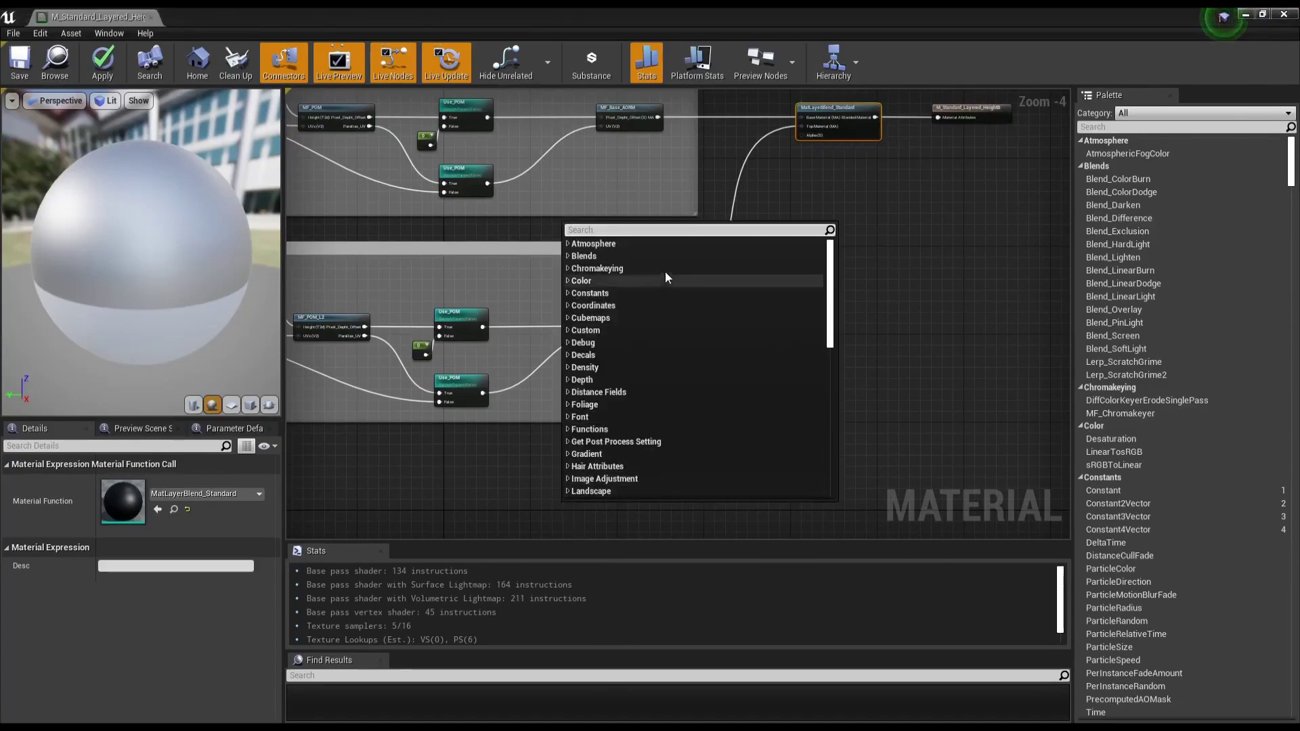
{"action": "type", "text": "vertex"}
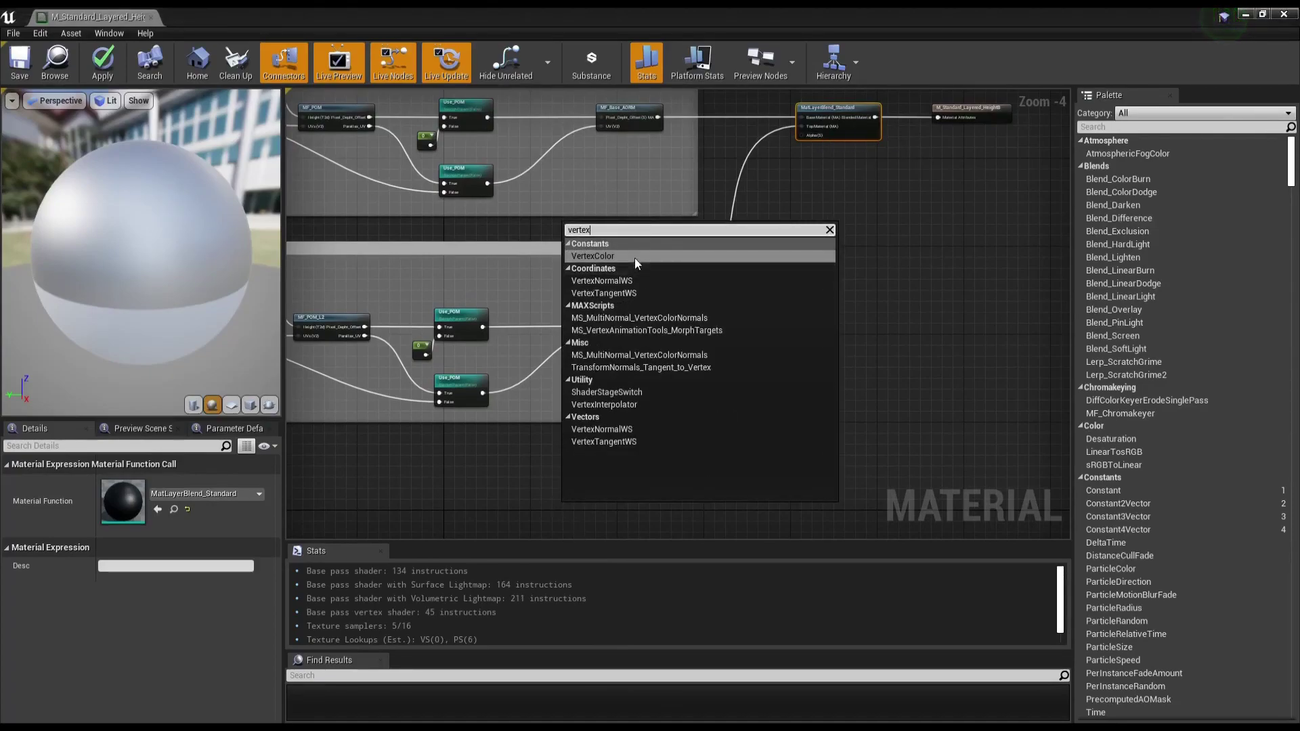
{"action": "left_click", "coordinate": [635, 258]}
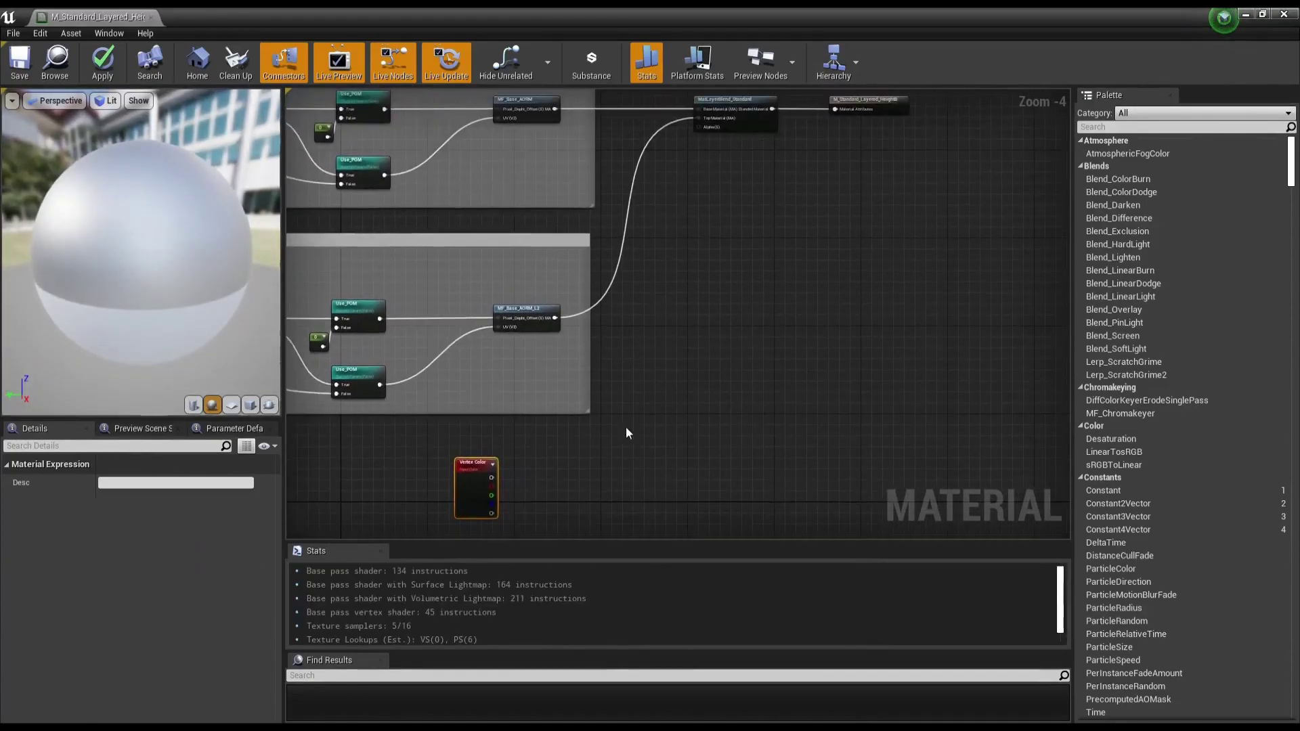
{"action": "right_click", "coordinate": [625, 471]}
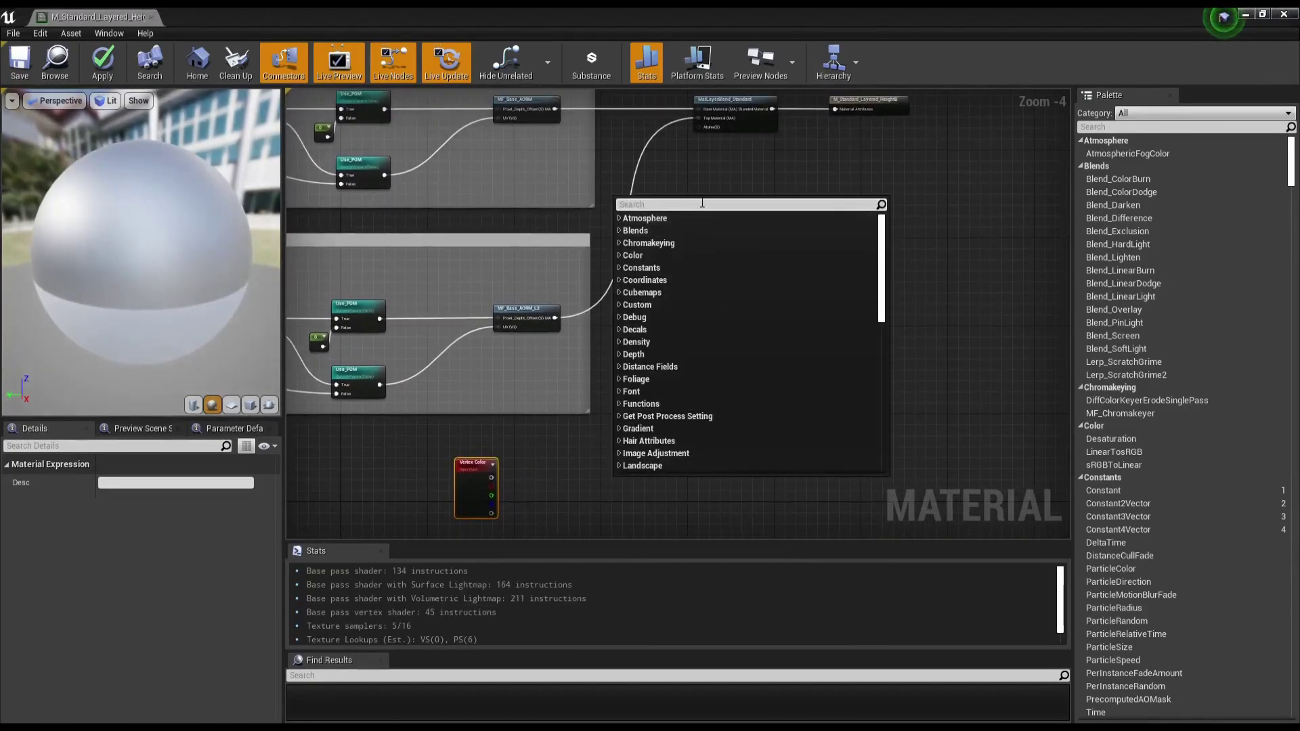
{"action": "type", "text": "height"}
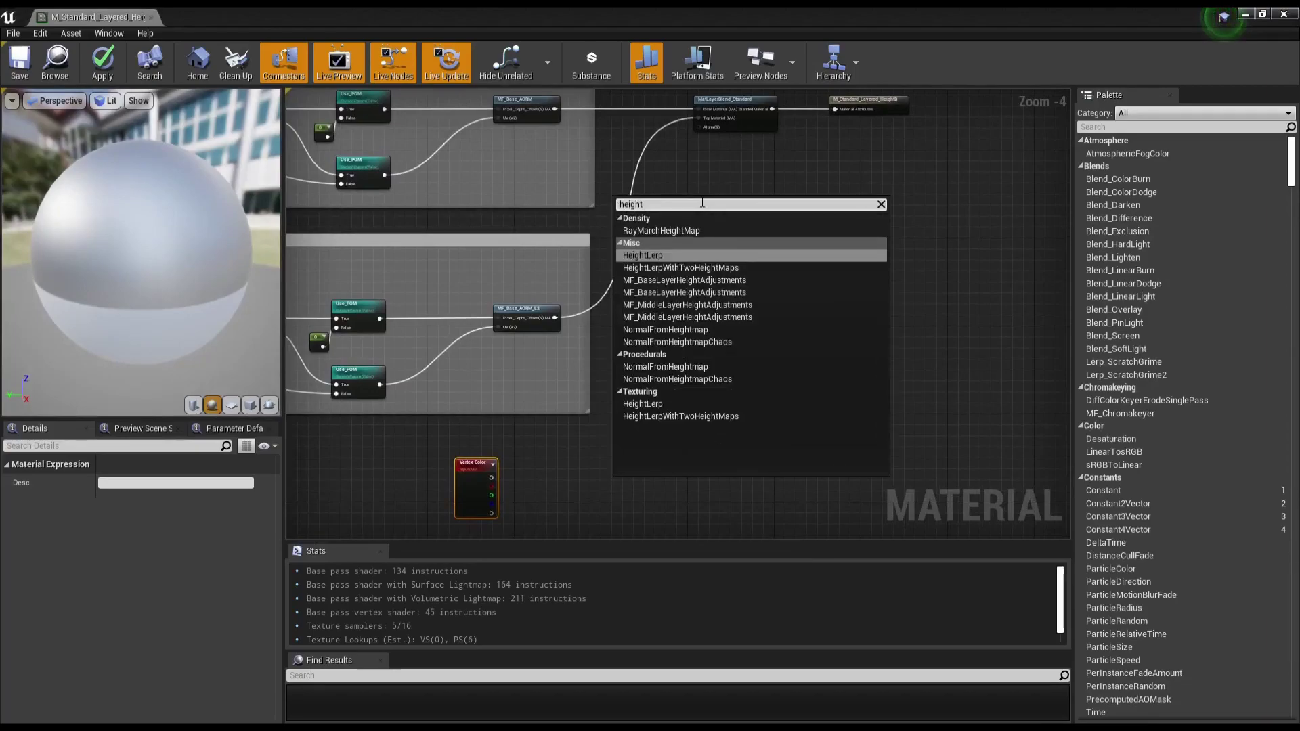
{"action": "left_click", "coordinate": [674, 254]}
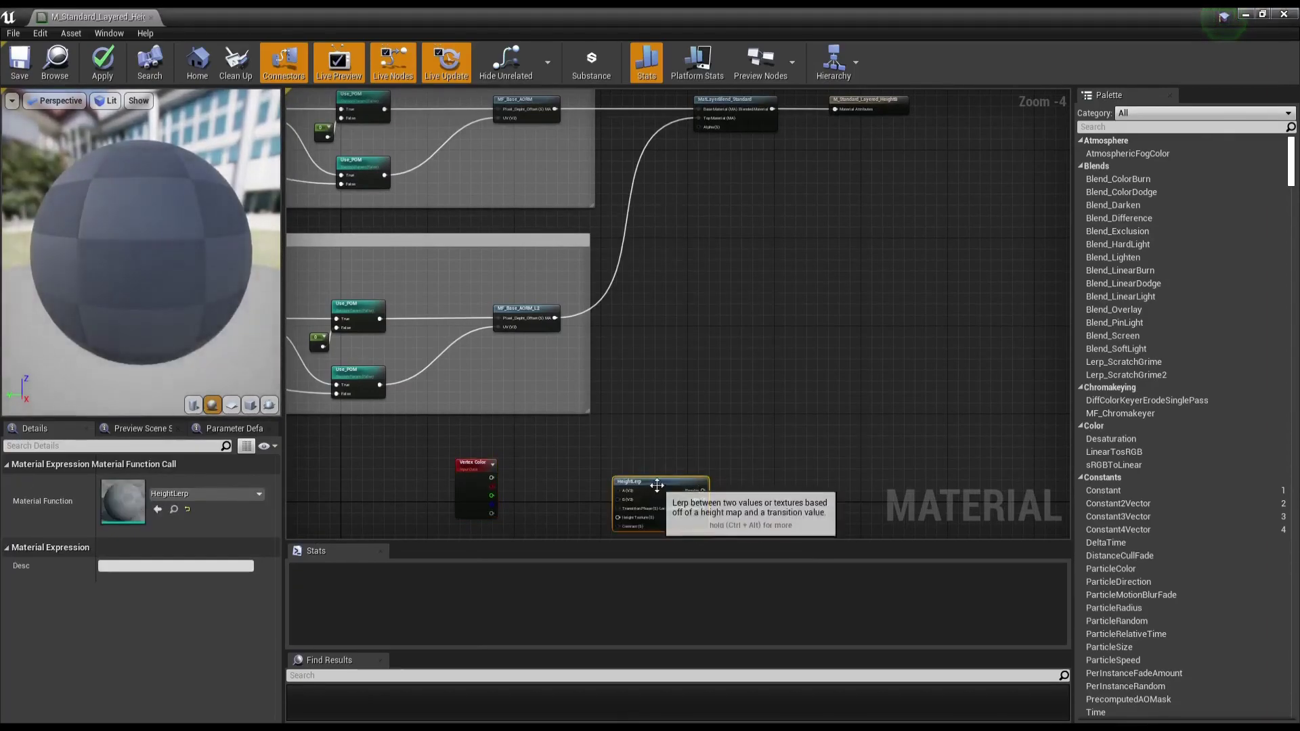
{"action": "scroll", "coordinate": [762, 296], "scroll_direction": "up", "scroll_amount": 3}
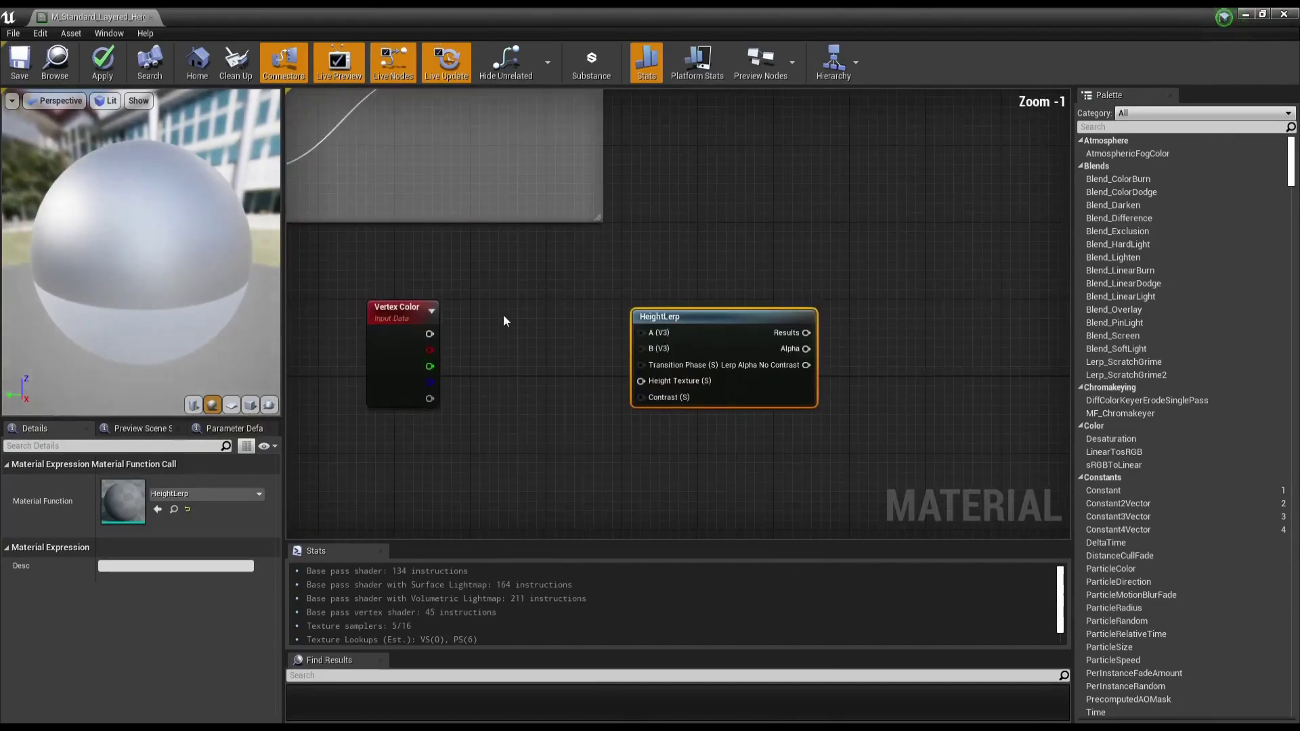
{"action": "left_click_drag", "start_coordinate": [717, 314], "coordinate": [716, 305]}
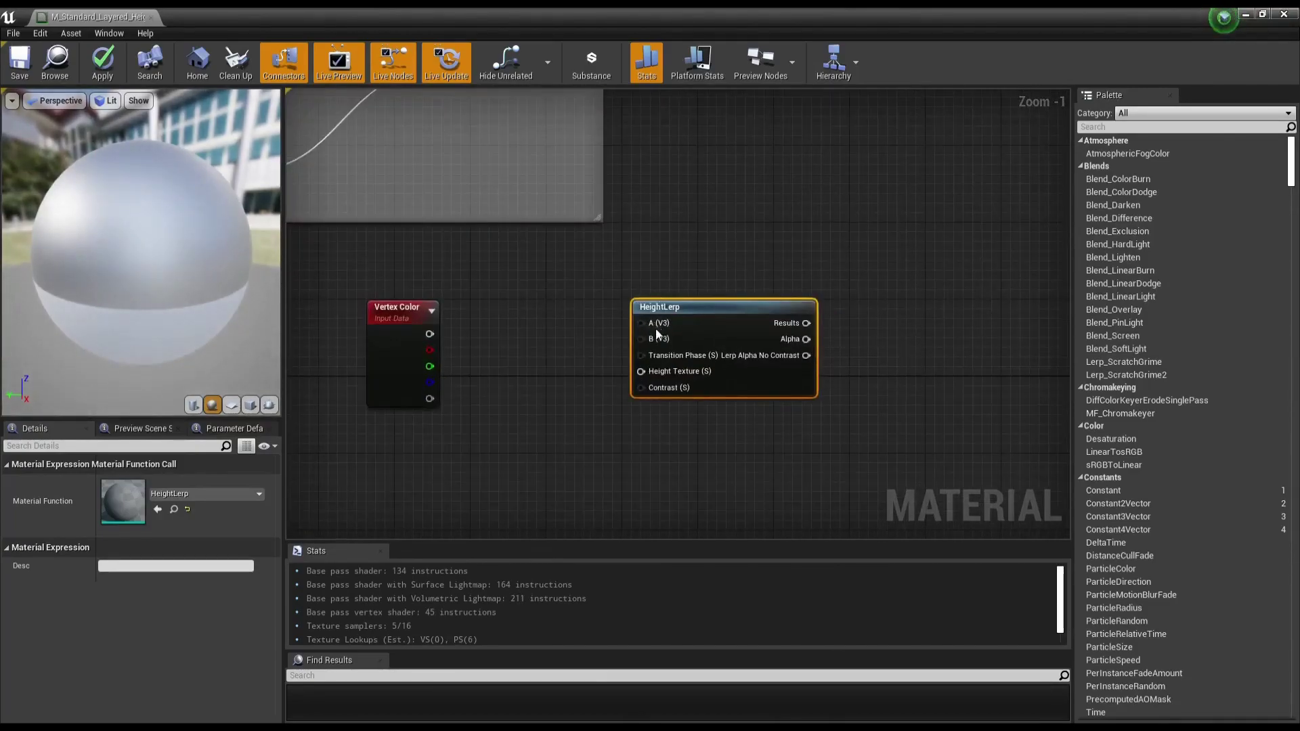
Step: Try wires from HeightLerp's Results and Alpha pins, discarding both without connecting
{"action": "mouse_move", "coordinate": [656, 328]}
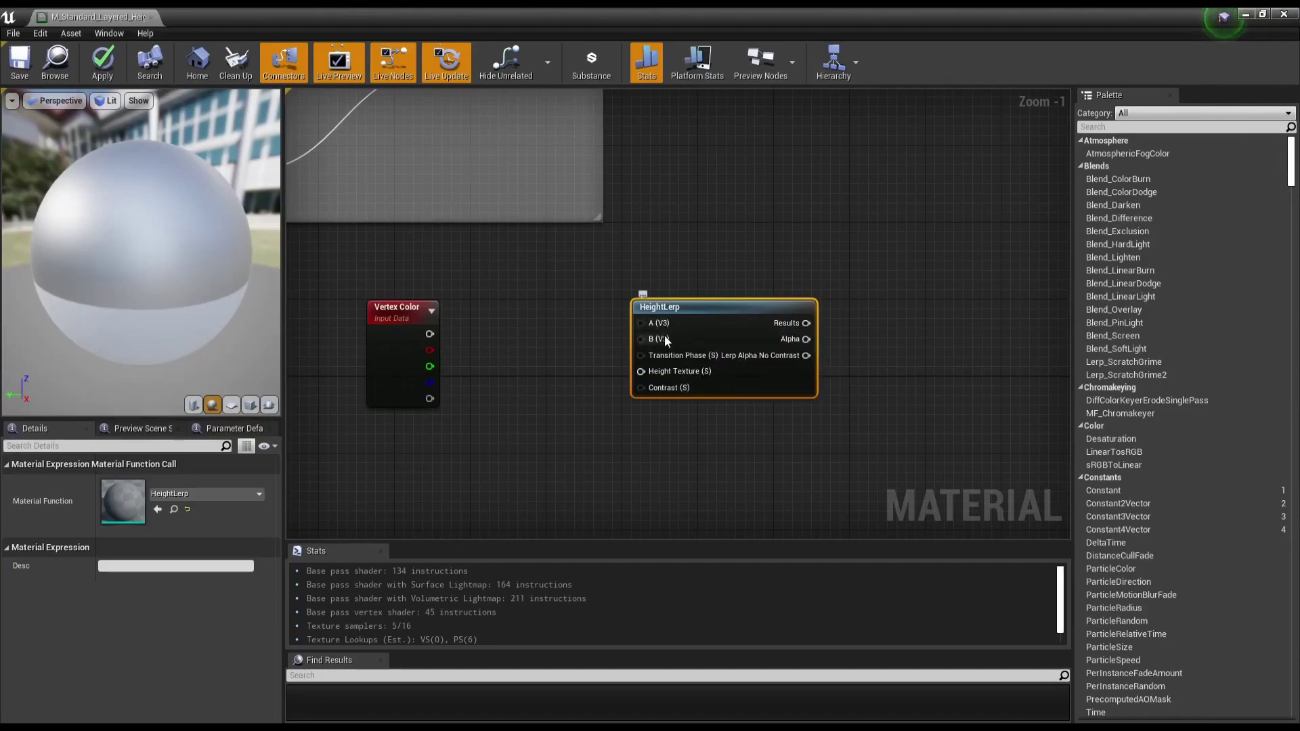
{"action": "left_click_drag", "start_coordinate": [807, 323], "coordinate": [842, 278]}
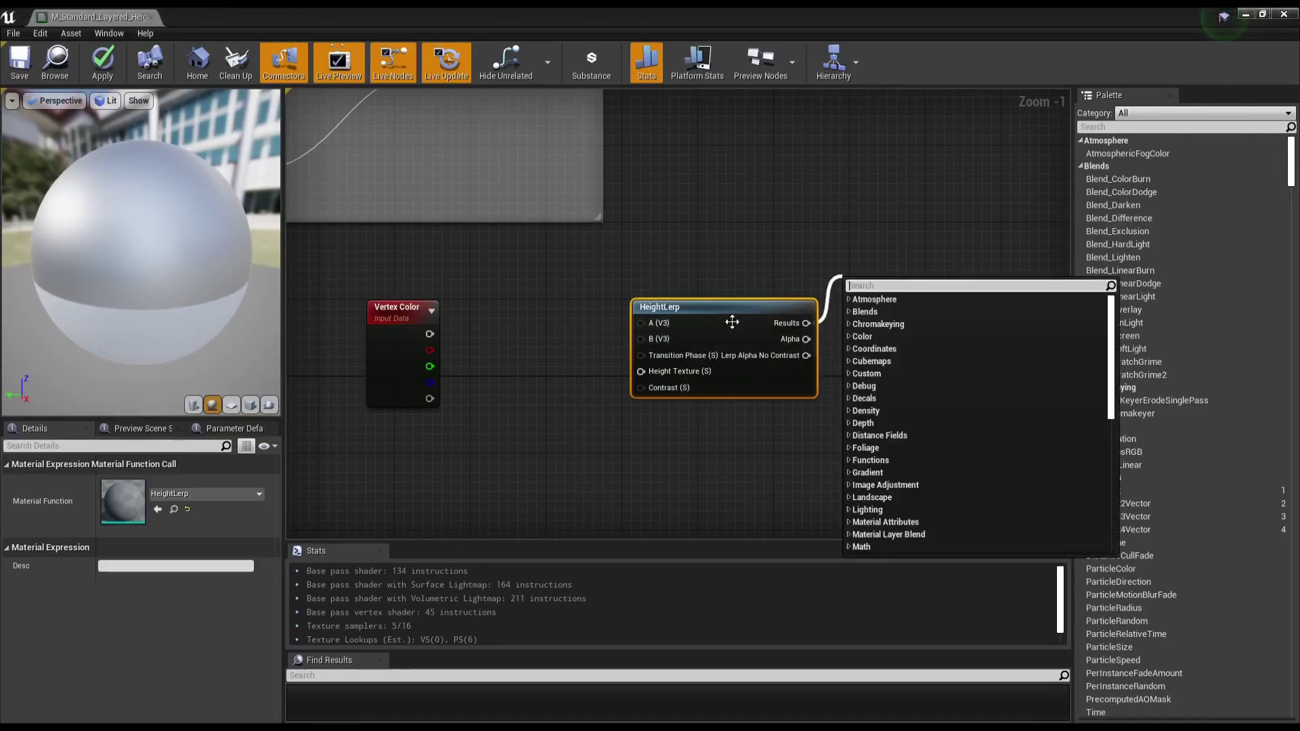
{"action": "right_click_drag", "start_coordinate": [833, 249], "coordinate": [824, 251]}
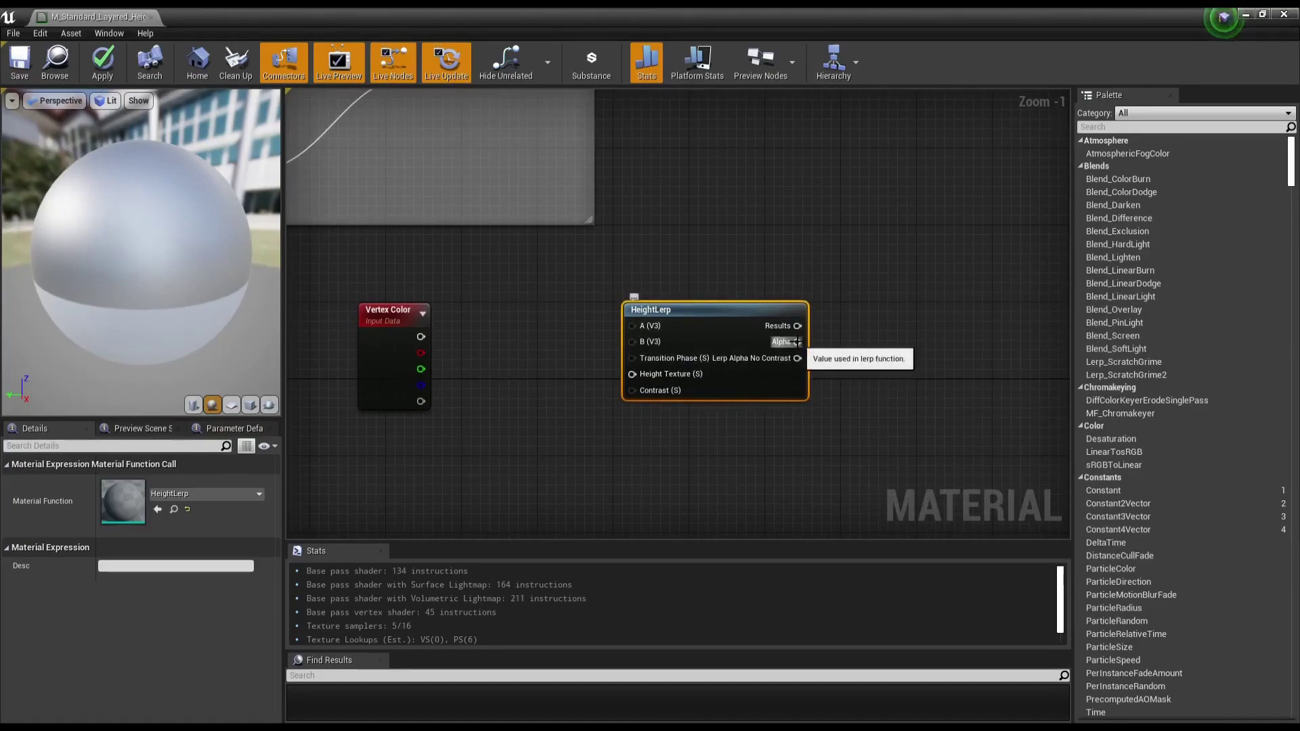
{"action": "mouse_move", "coordinate": [797, 342]}
{"action": "left_mouse_down"}
{"action": "mouse_move", "coordinate": [885, 336]}
{"action": "mouse_move", "coordinate": [915, 187]}
{"action": "left_mouse_up"}
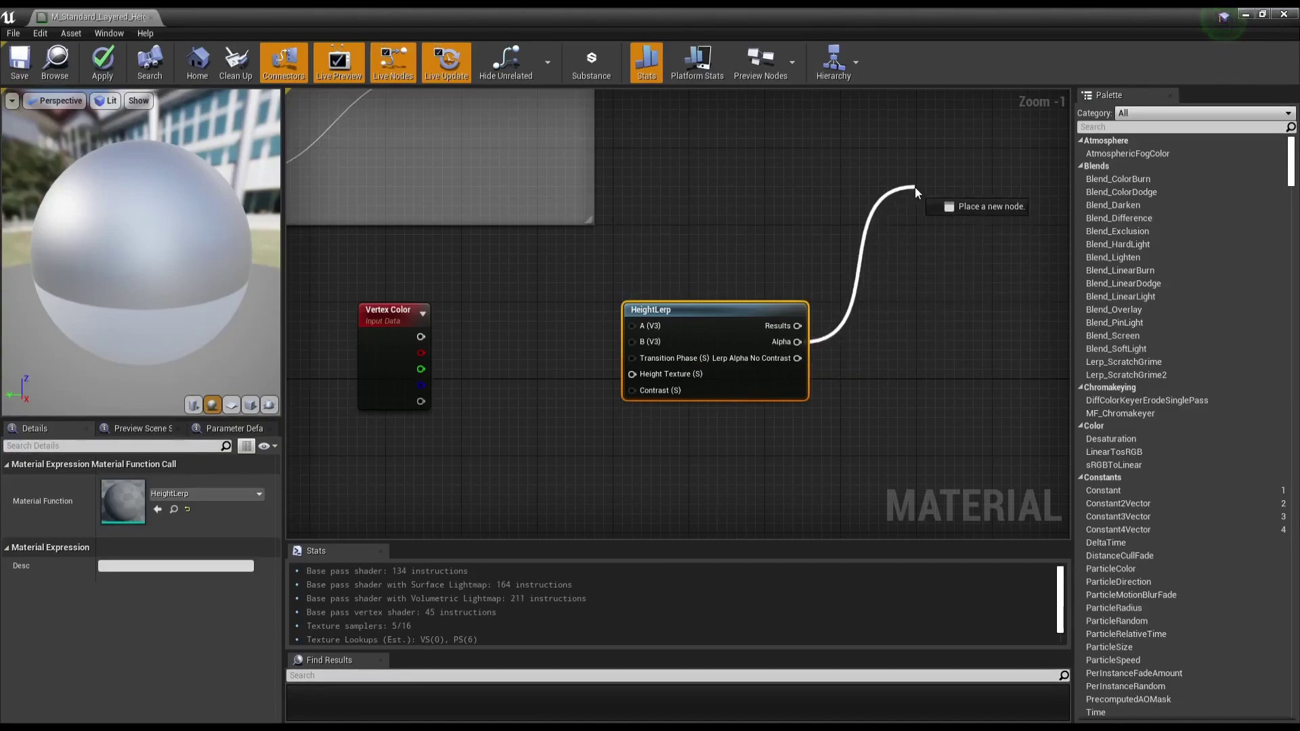
{"action": "left_click", "coordinate": [810, 255]}
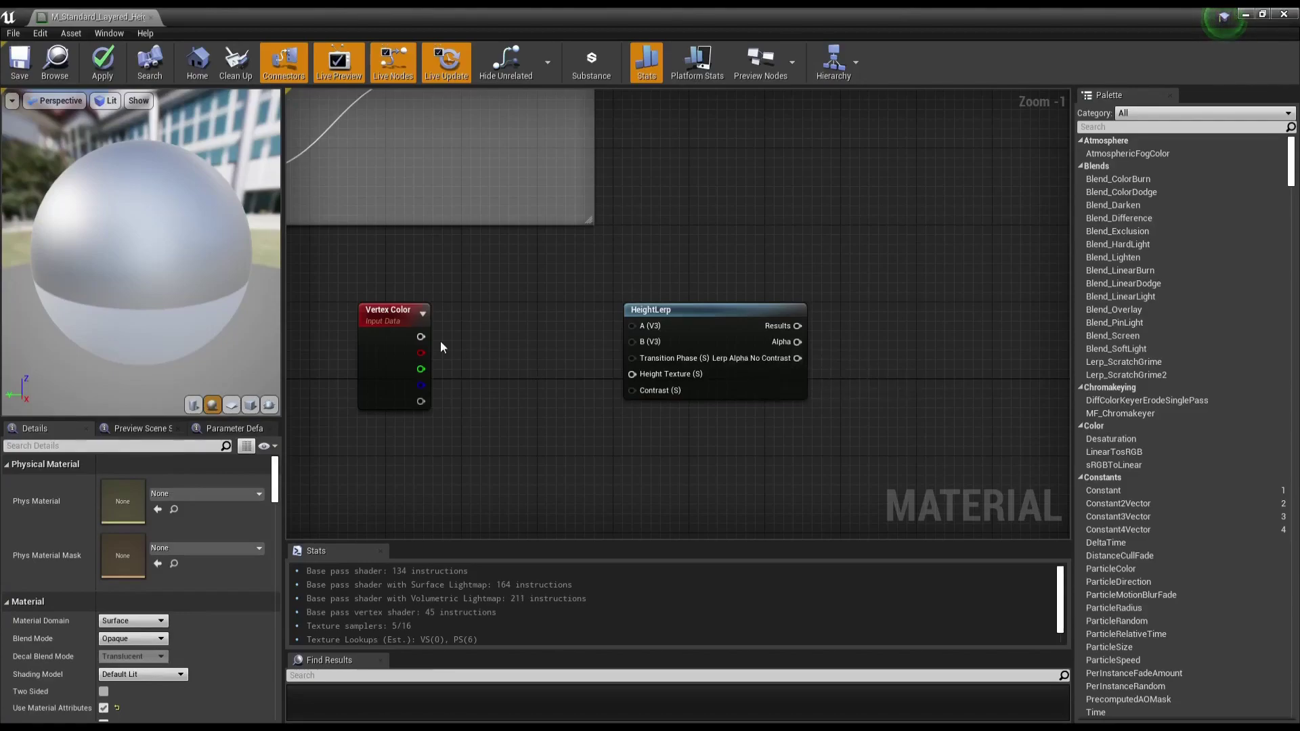
Step: Review the Use_POM switch, top Height texture parameter, blend output and new nodes across the graph
{"action": "right_click_drag", "start_coordinate": [440, 340], "coordinate": [618, 329]}
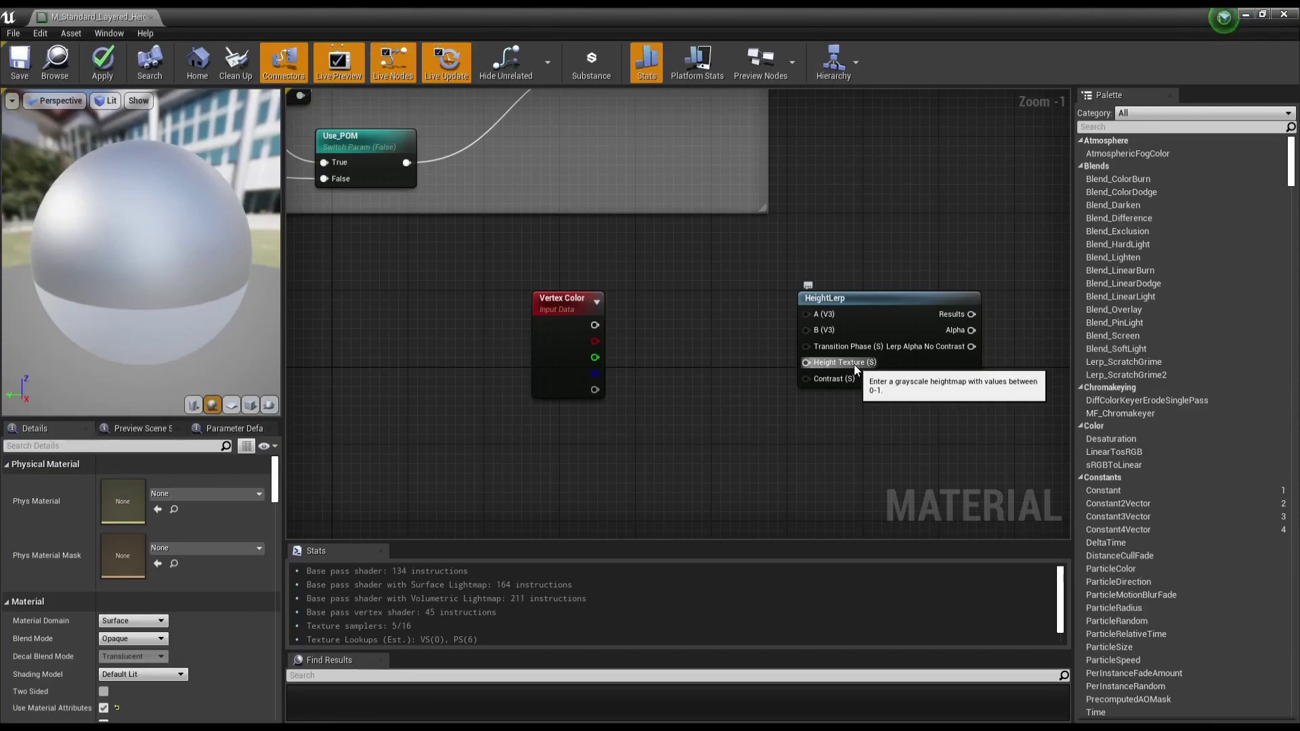
{"action": "scroll", "coordinate": [855, 364], "scroll_direction": "down", "scroll_amount": 3}
{"action": "right_click_drag", "start_coordinate": [736, 321], "coordinate": [460, 320]}
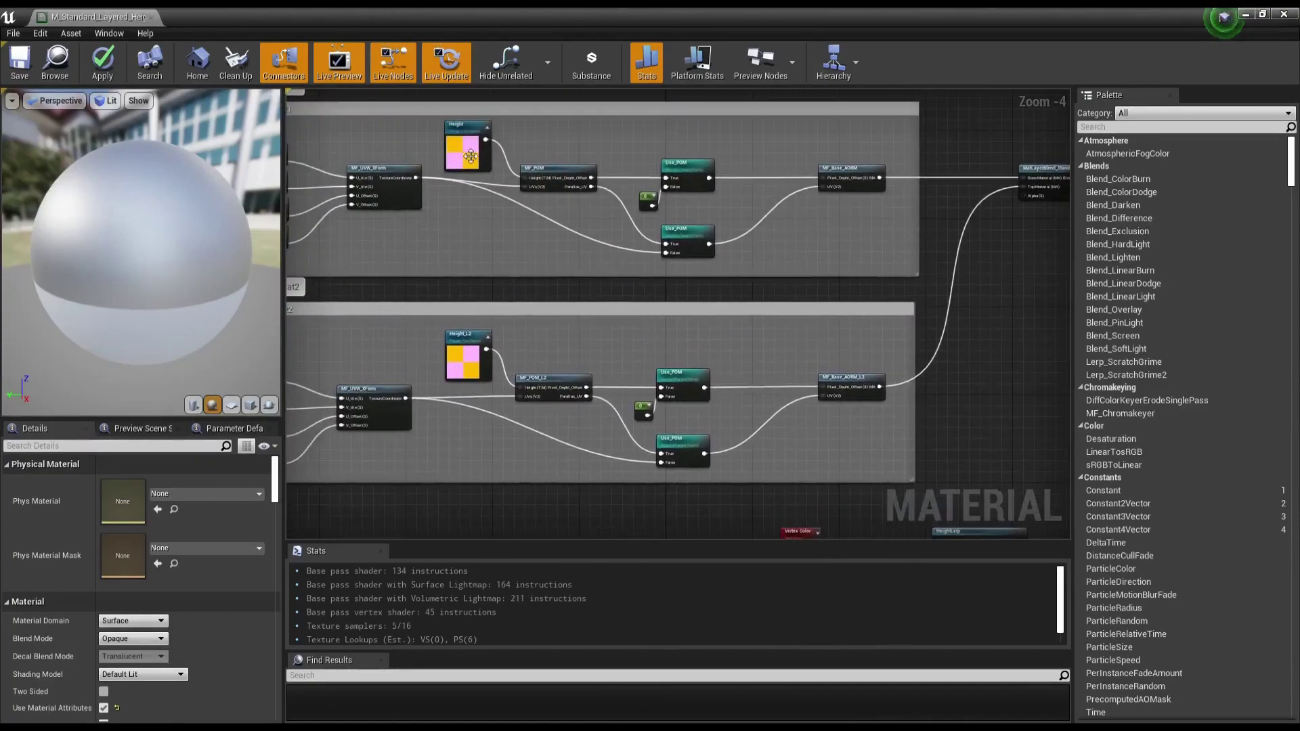
{"action": "left_click", "coordinate": [468, 139]}
{"action": "right_click_drag", "start_coordinate": [620, 204], "coordinate": [699, 255]}
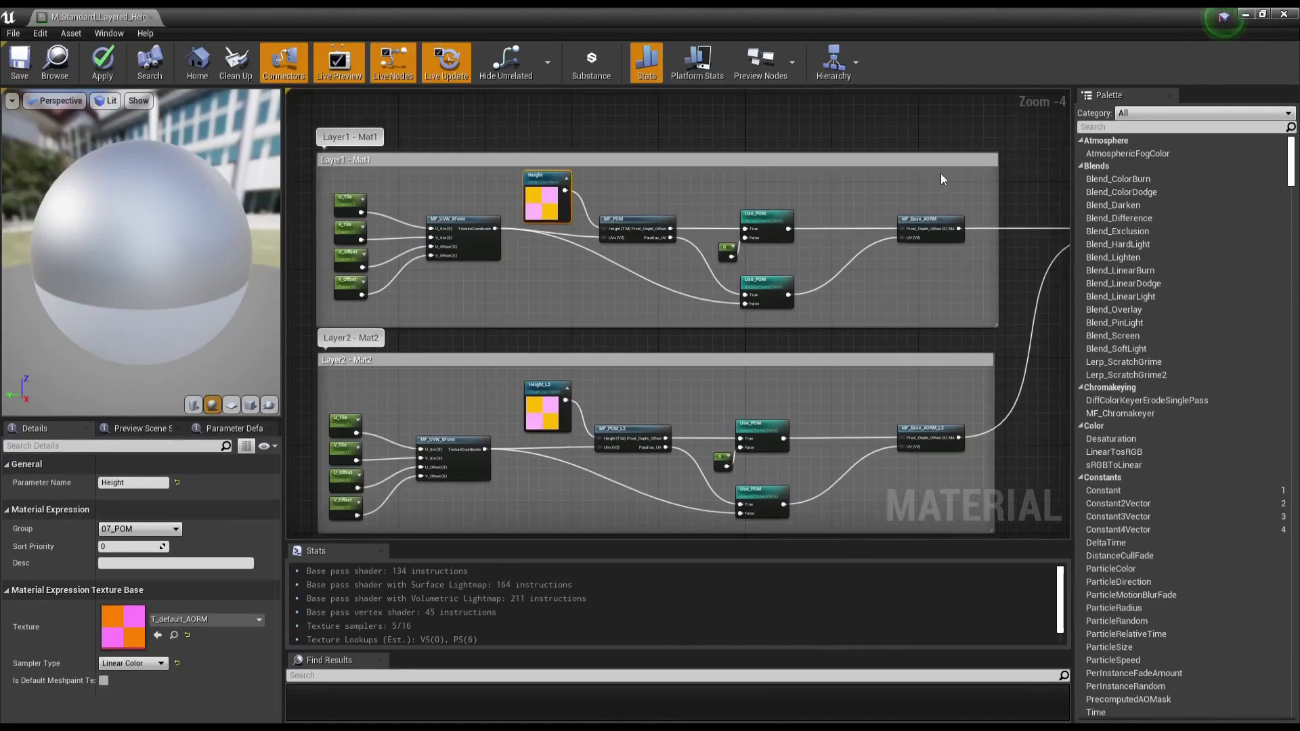
{"action": "right_click_drag", "start_coordinate": [687, 291], "coordinate": [402, 264]}
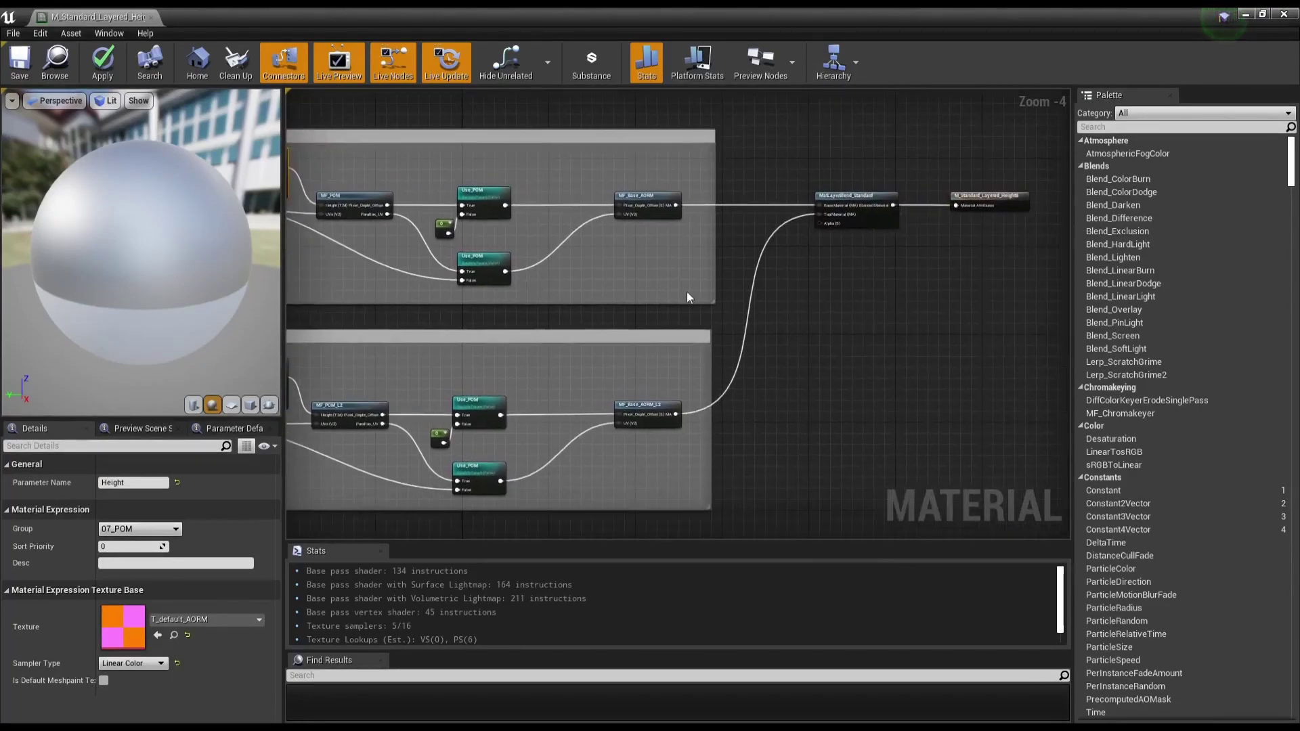
{"action": "scroll", "coordinate": [756, 356], "scroll_direction": "up", "scroll_amount": 1}
{"action": "scroll", "coordinate": [741, 345], "scroll_direction": "up", "scroll_amount": 3}
{"action": "scroll", "coordinate": [693, 294], "scroll_direction": "down", "scroll_amount": 4}
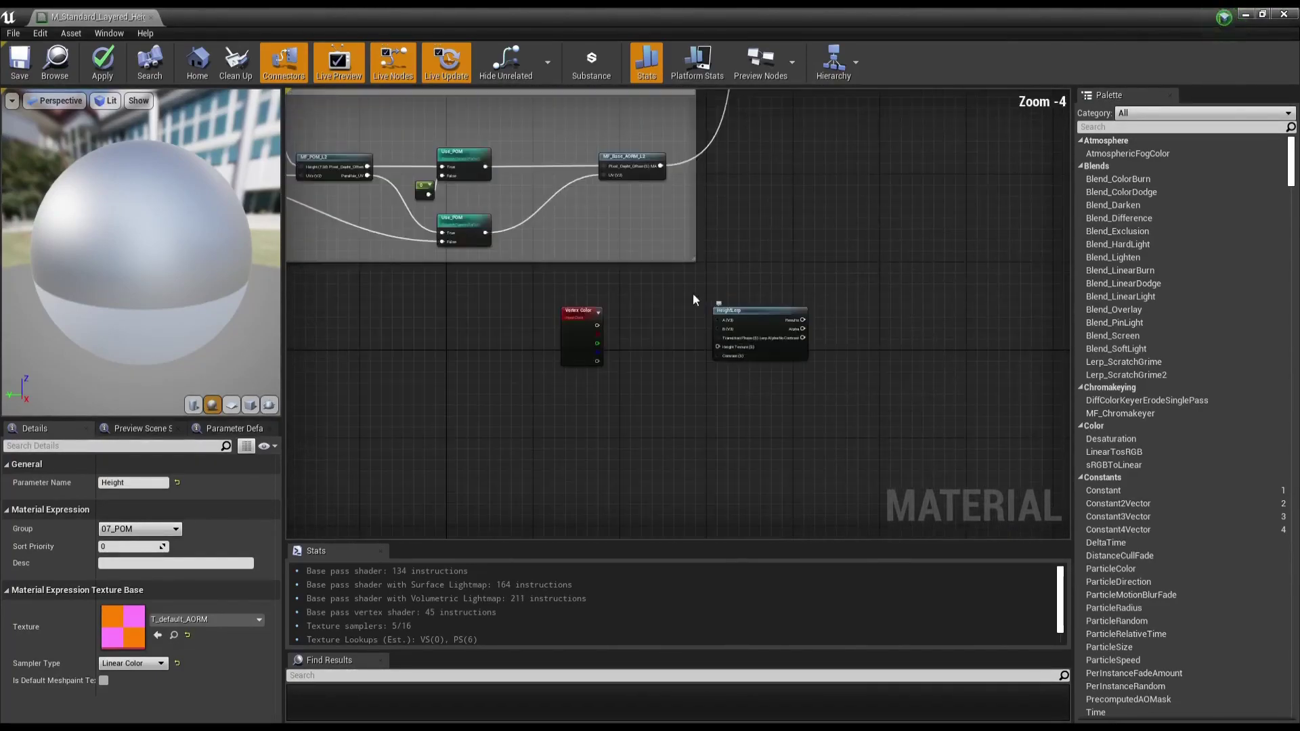
{"action": "right_click_drag", "start_coordinate": [692, 293], "coordinate": [680, 372]}
{"action": "scroll", "coordinate": [680, 372], "scroll_direction": "down", "scroll_amount": 1}
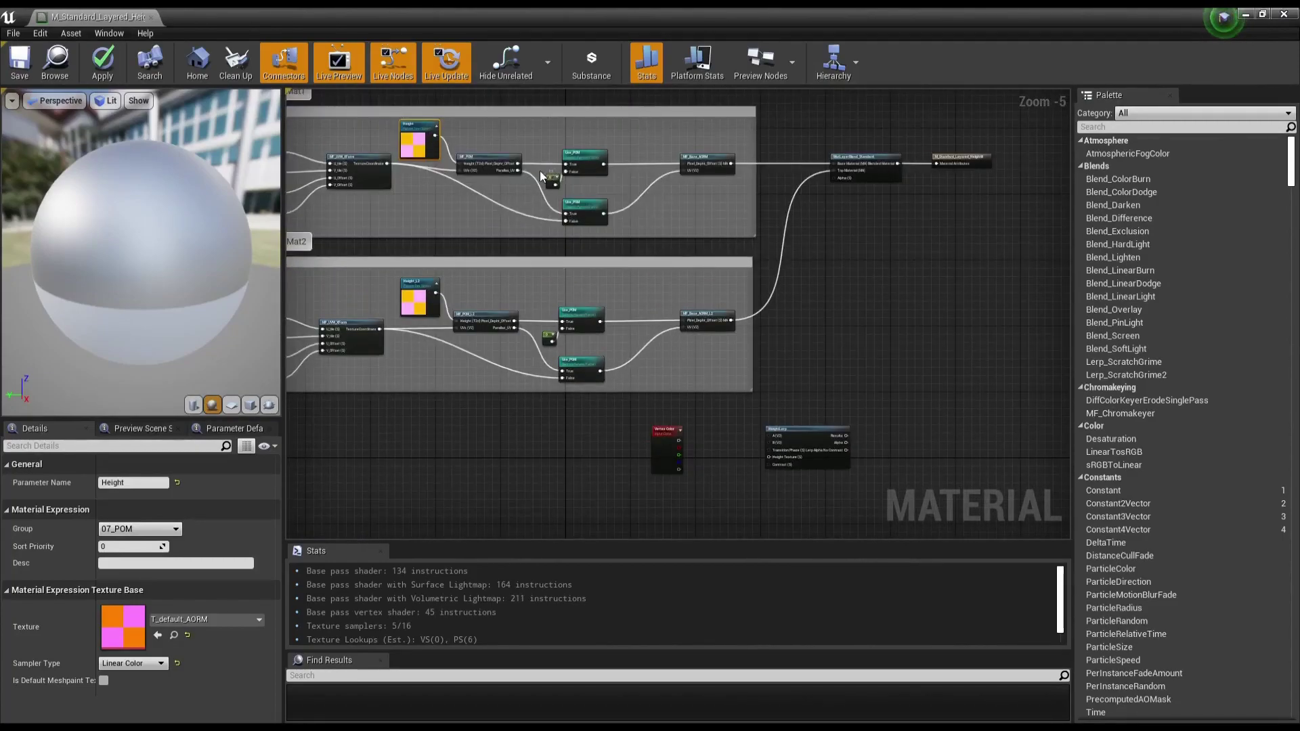
{"action": "scroll", "coordinate": [538, 170], "scroll_direction": "up", "scroll_amount": 2}
{"action": "scroll", "coordinate": [806, 347], "scroll_direction": "down", "scroll_amount": 2}
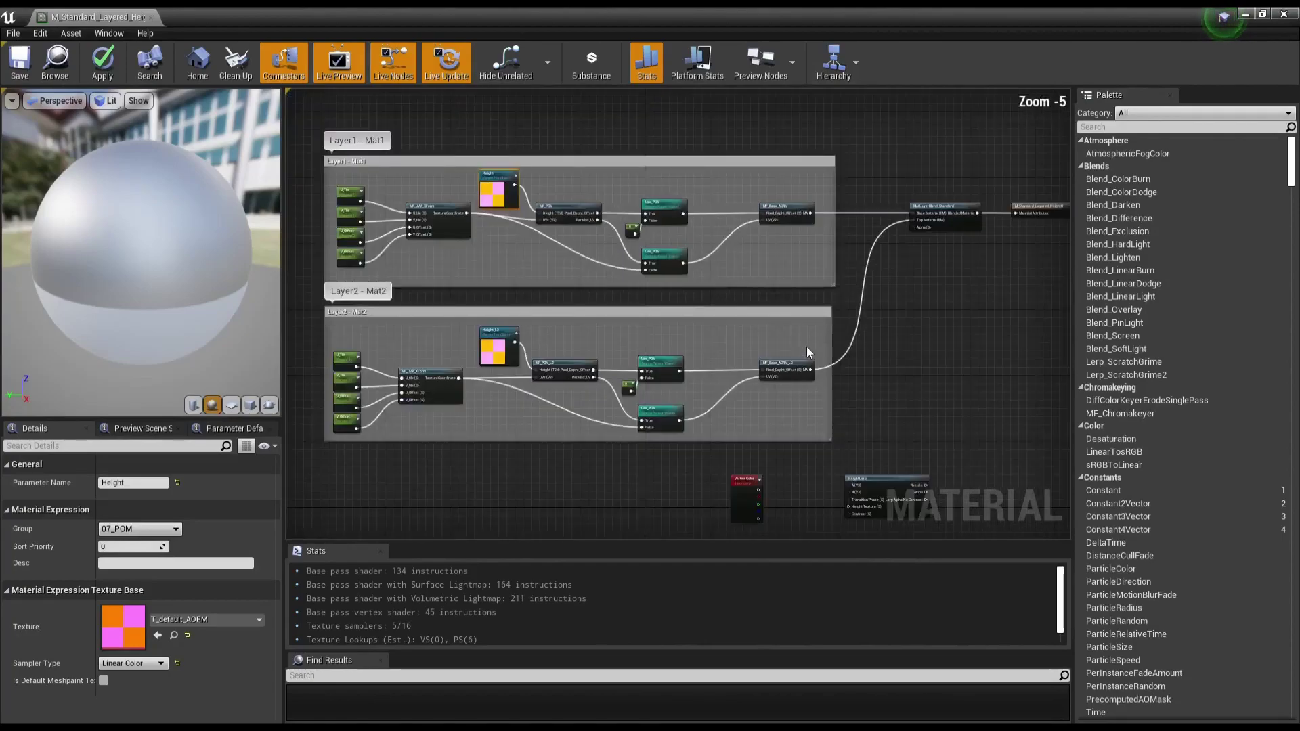
{"action": "scroll", "coordinate": [729, 357], "scroll_direction": "up", "scroll_amount": 1}
{"action": "scroll", "coordinate": [728, 356], "scroll_direction": "up", "scroll_amount": 3}
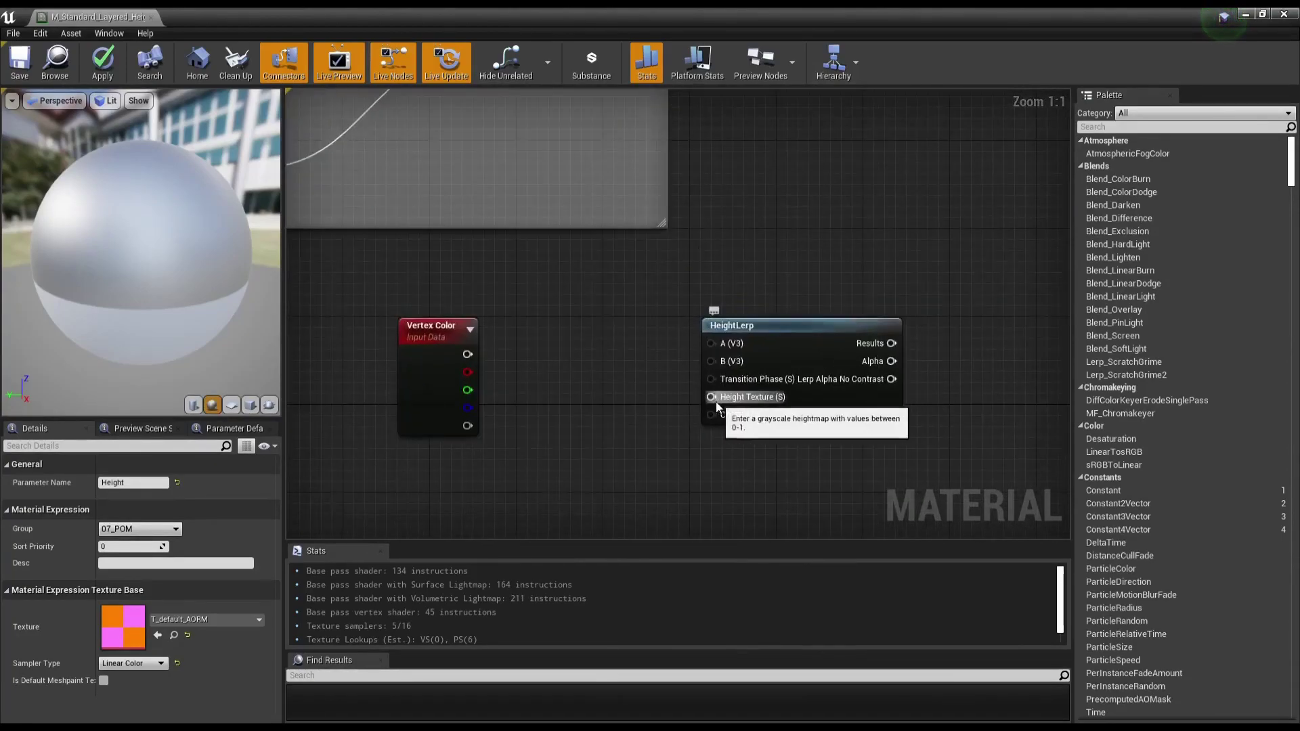
{"action": "scroll", "coordinate": [541, 198], "scroll_direction": "down", "scroll_amount": 3}
{"action": "scroll", "coordinate": [541, 198], "scroll_direction": "down", "scroll_amount": 1}
{"action": "scroll", "coordinate": [721, 408], "scroll_direction": "up", "scroll_amount": 1}
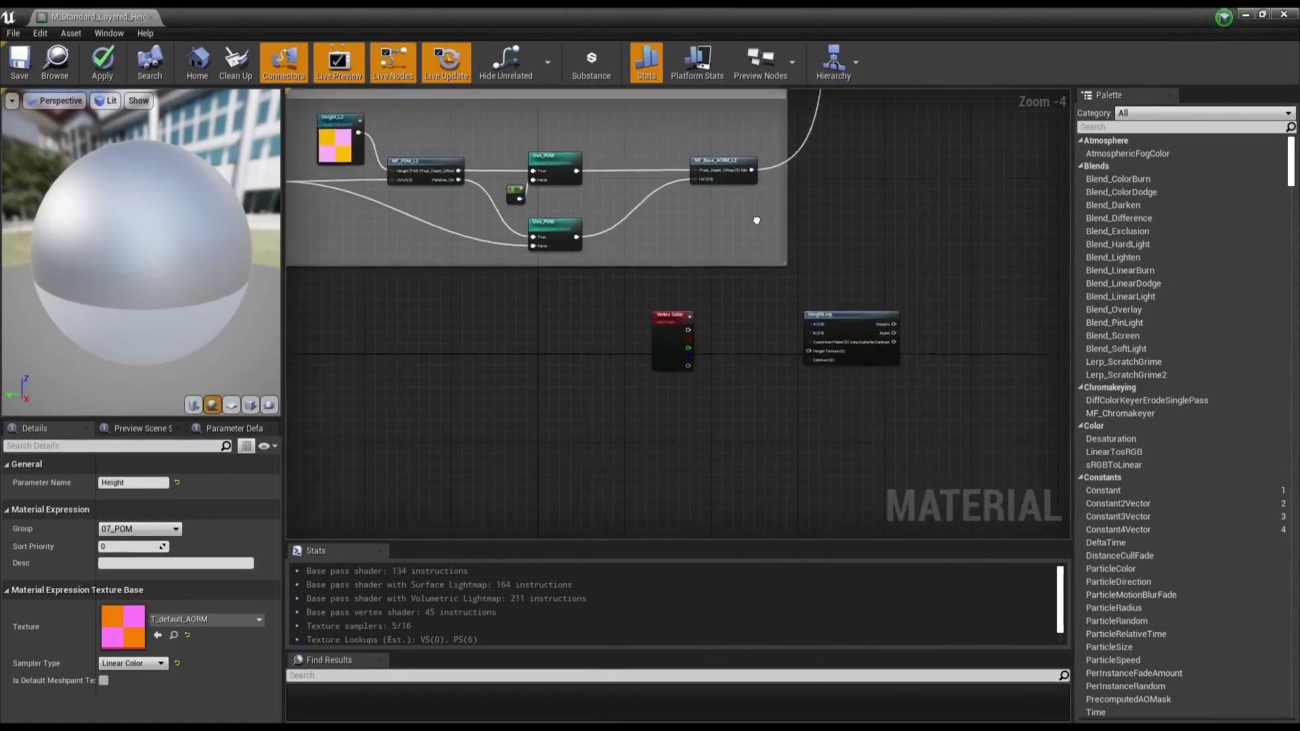
Step: Move the Vertex Color node lower and test a Height texture wire without linking it
{"action": "left_click_drag", "start_coordinate": [667, 332], "coordinate": [664, 409]}
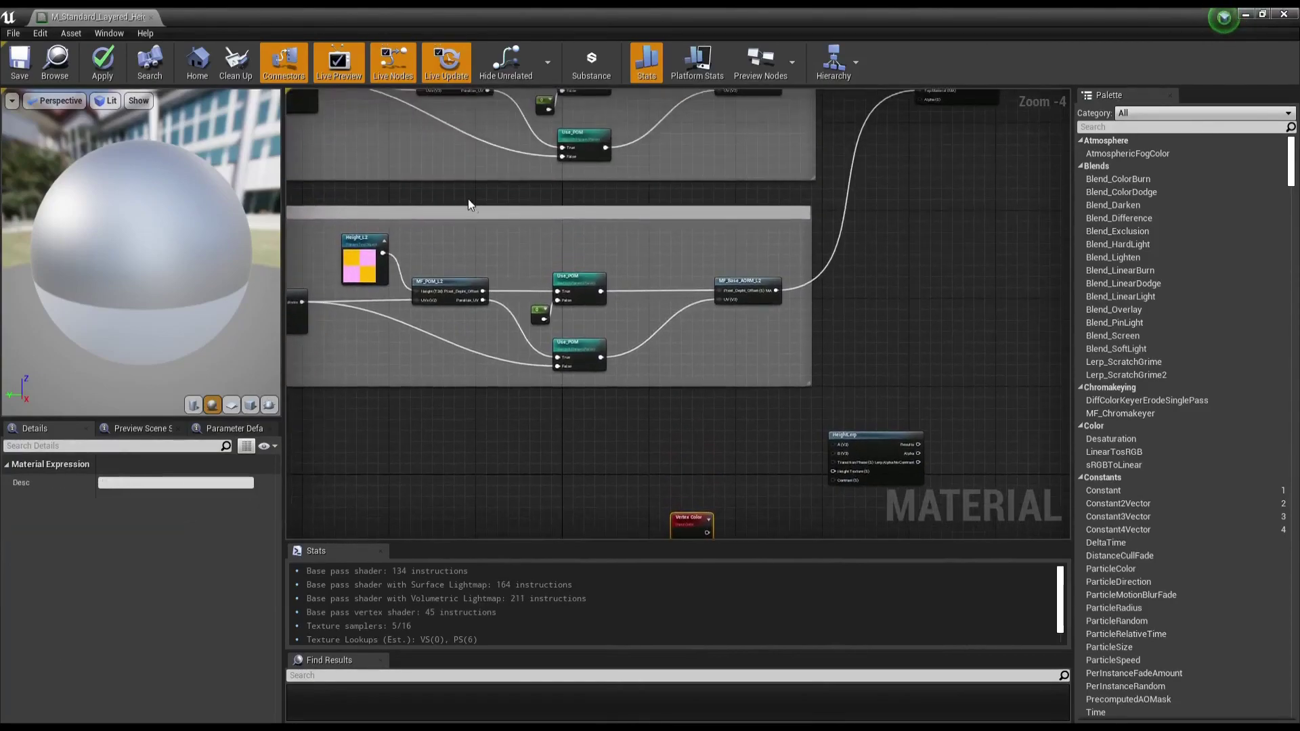
{"action": "right_click_drag", "start_coordinate": [668, 270], "coordinate": [448, 163]}
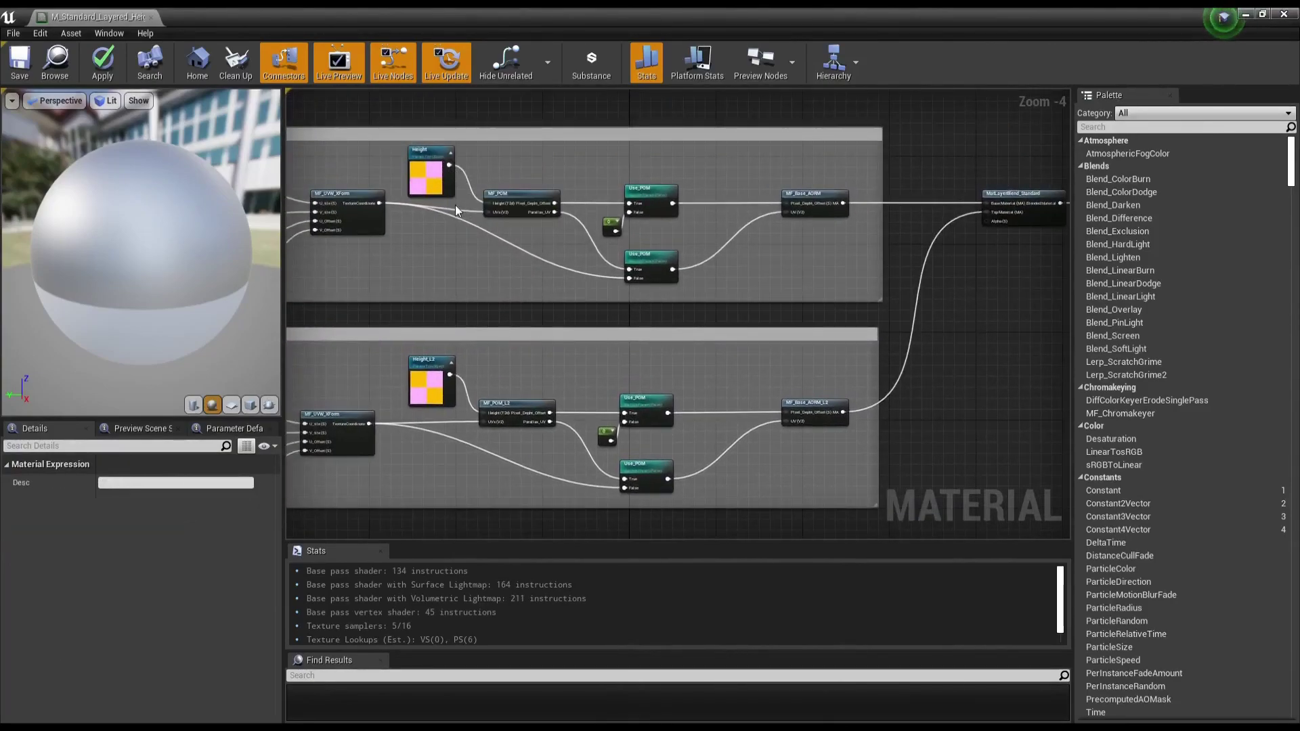
{"action": "scroll", "coordinate": [455, 203], "scroll_direction": "up", "scroll_amount": 4}
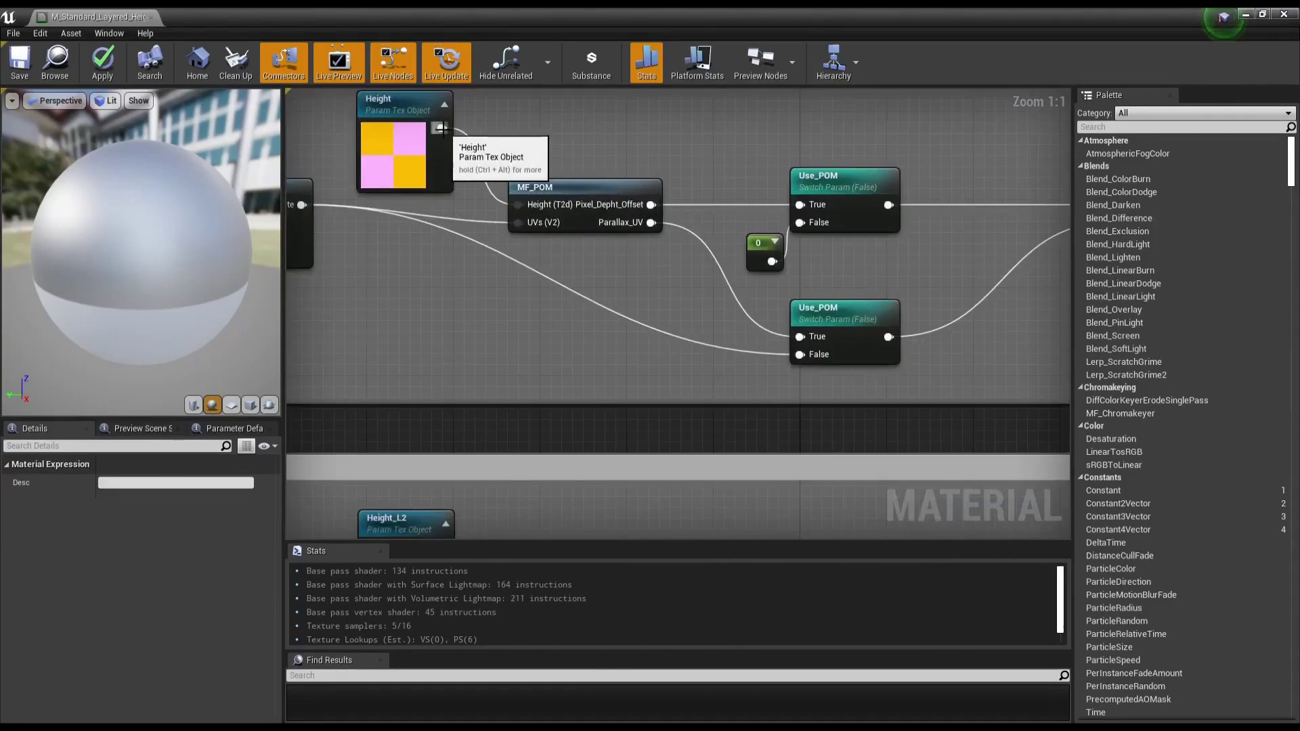
{"action": "mouse_move", "coordinate": [448, 147]}
{"action": "left_mouse_down"}
{"action": "mouse_move", "coordinate": [1011, 89]}
{"action": "mouse_move", "coordinate": [1007, 302]}
{"action": "mouse_move", "coordinate": [960, 310]}
{"action": "left_mouse_up"}
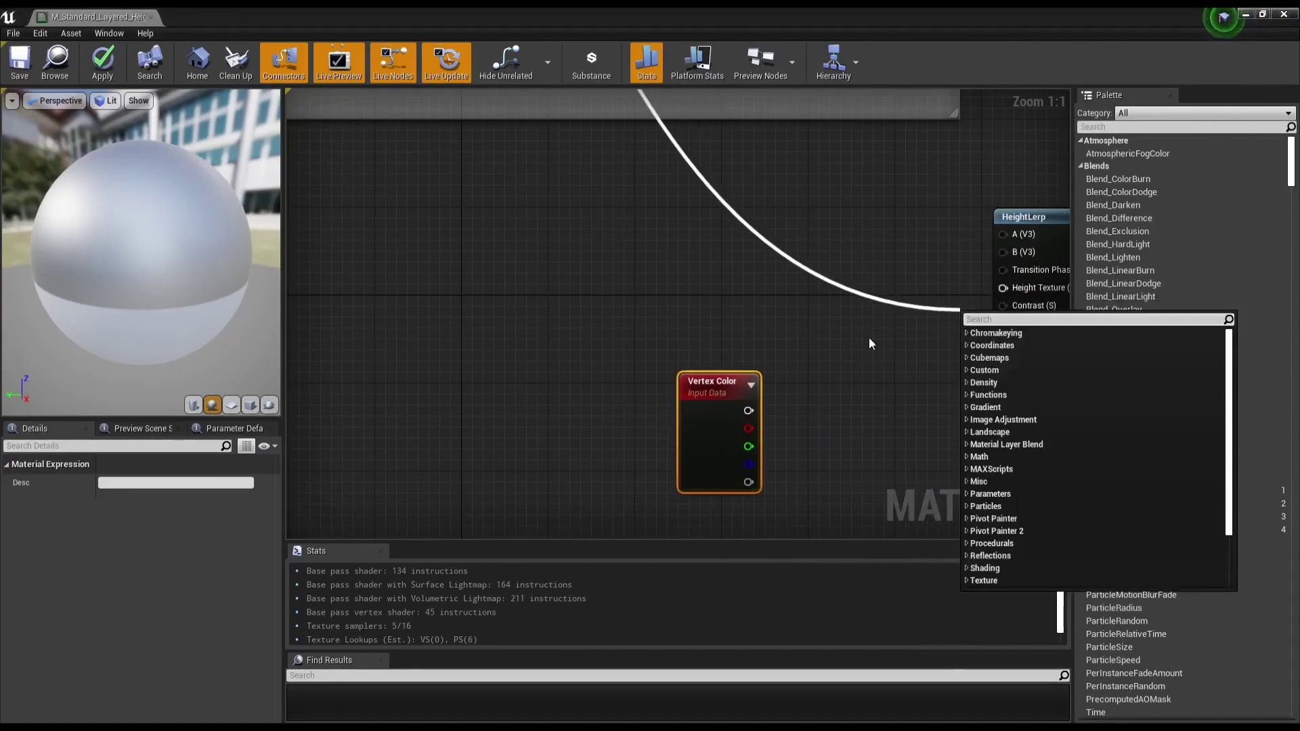
{"action": "right_click_drag", "start_coordinate": [868, 337], "coordinate": [753, 340]}
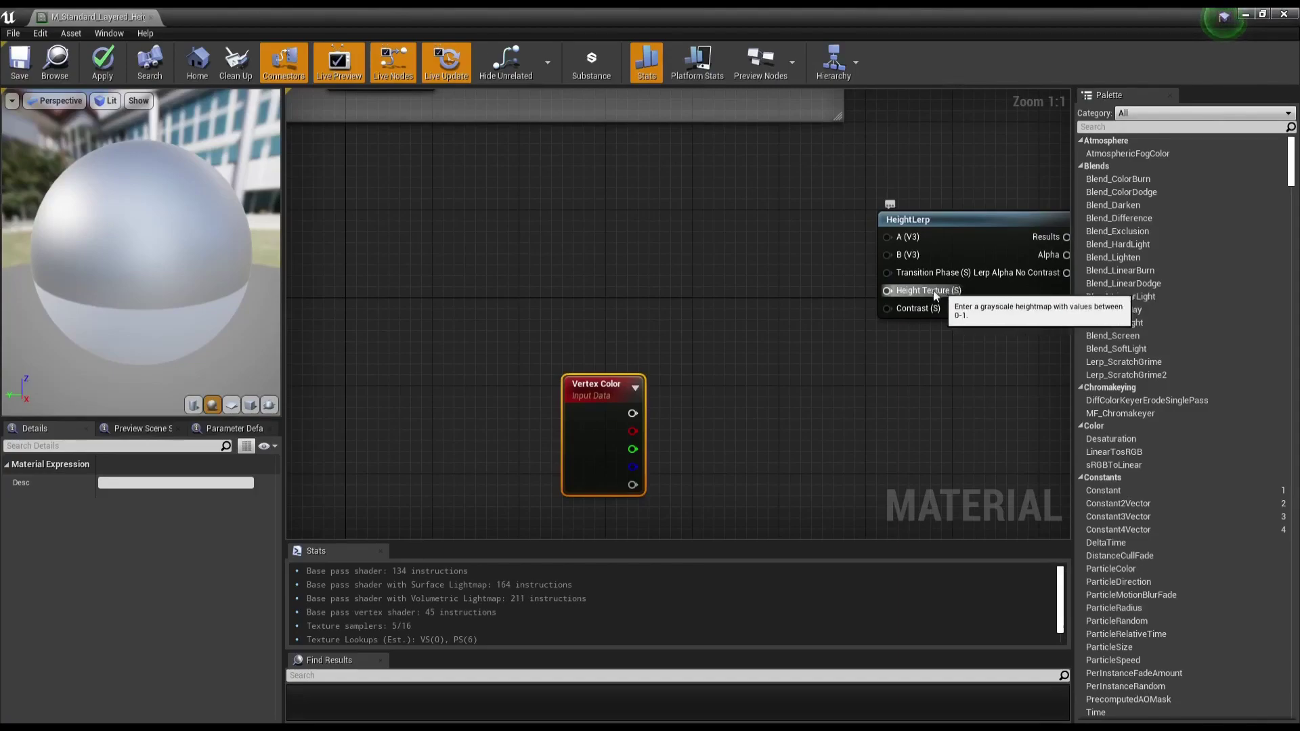
{"action": "scroll", "coordinate": [689, 269], "scroll_direction": "down", "scroll_amount": 3}
{"action": "scroll", "coordinate": [689, 270], "scroll_direction": "down", "scroll_amount": 1}
{"action": "right_click_drag", "start_coordinate": [720, 266], "coordinate": [732, 341]}
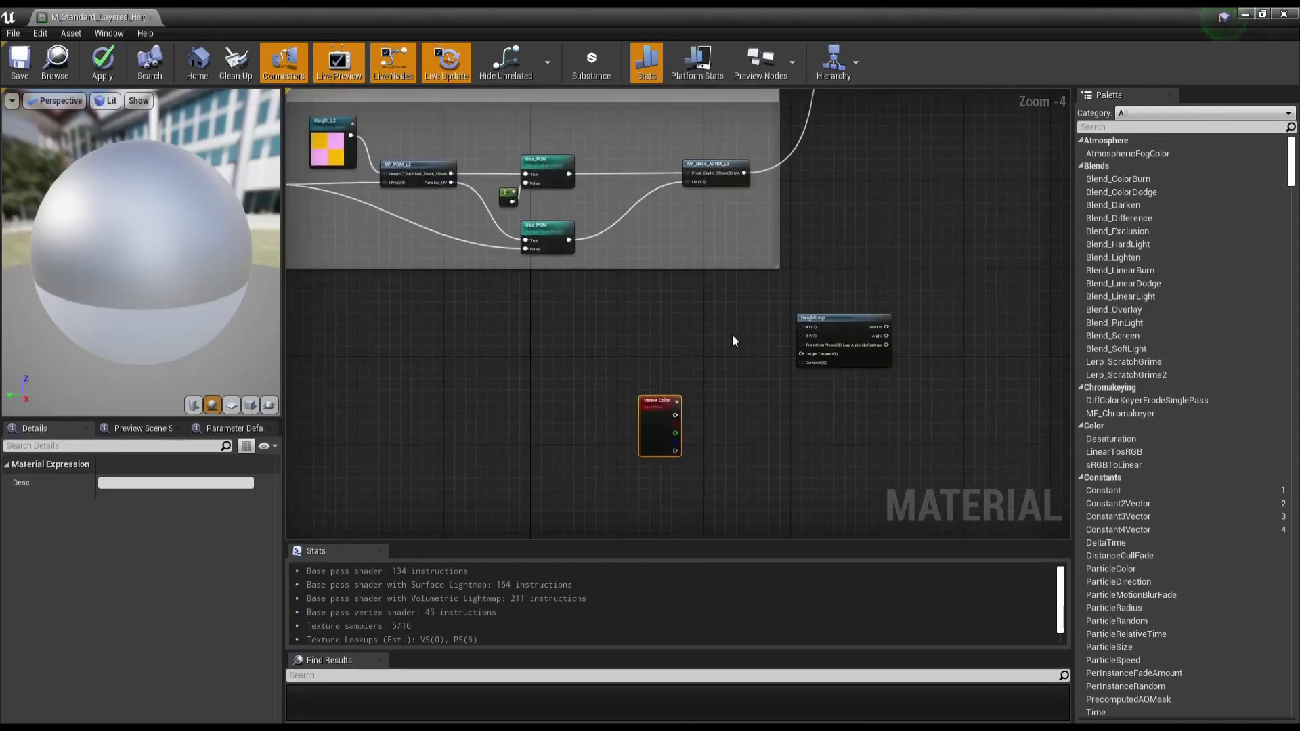
Step: Add a TextureSample node through the graph's node search
{"action": "right_click", "coordinate": [705, 344]}
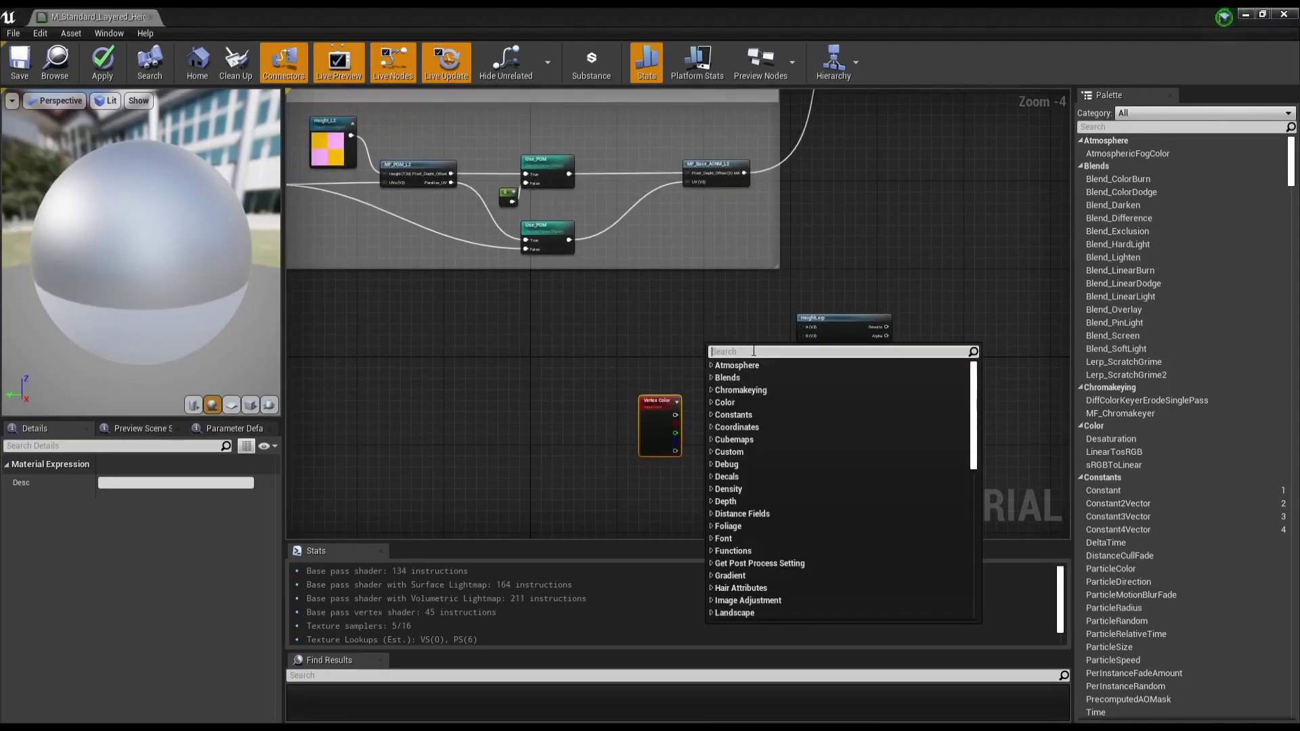
{"action": "type", "text": "texture"}
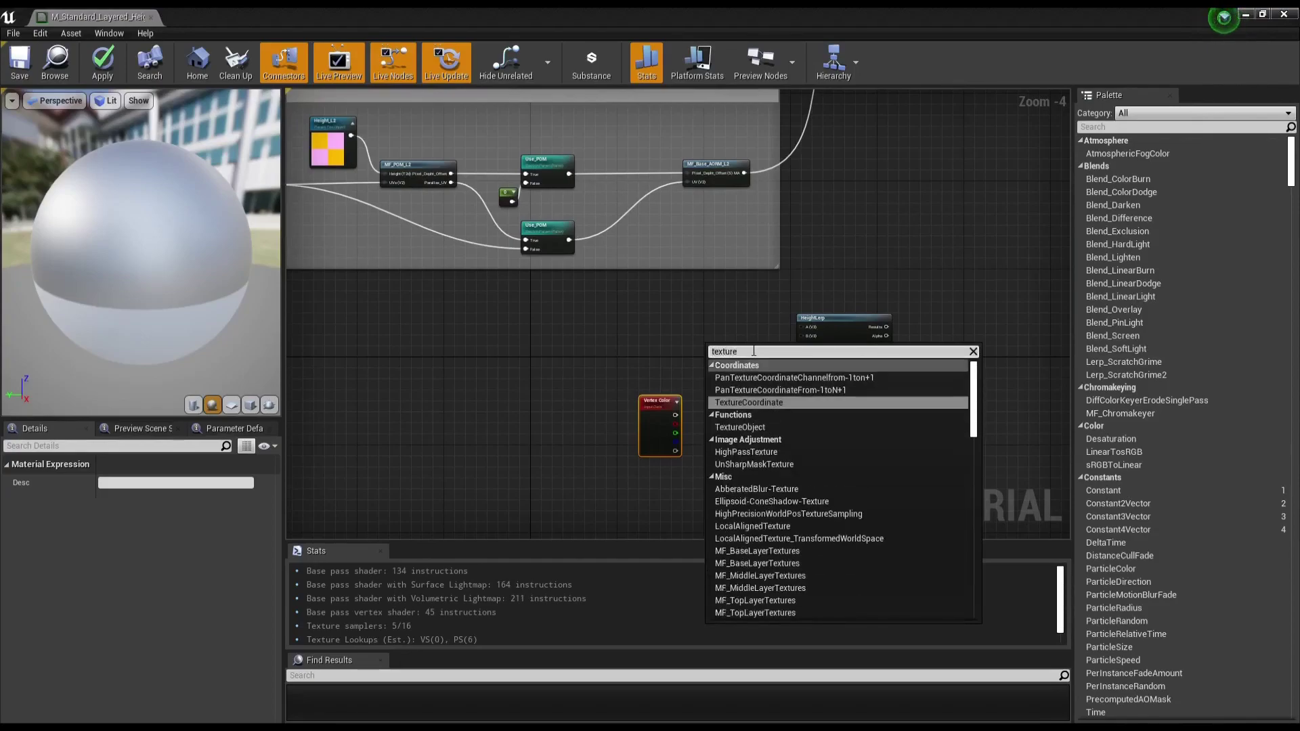
{"action": "type", "text": "_sam"}
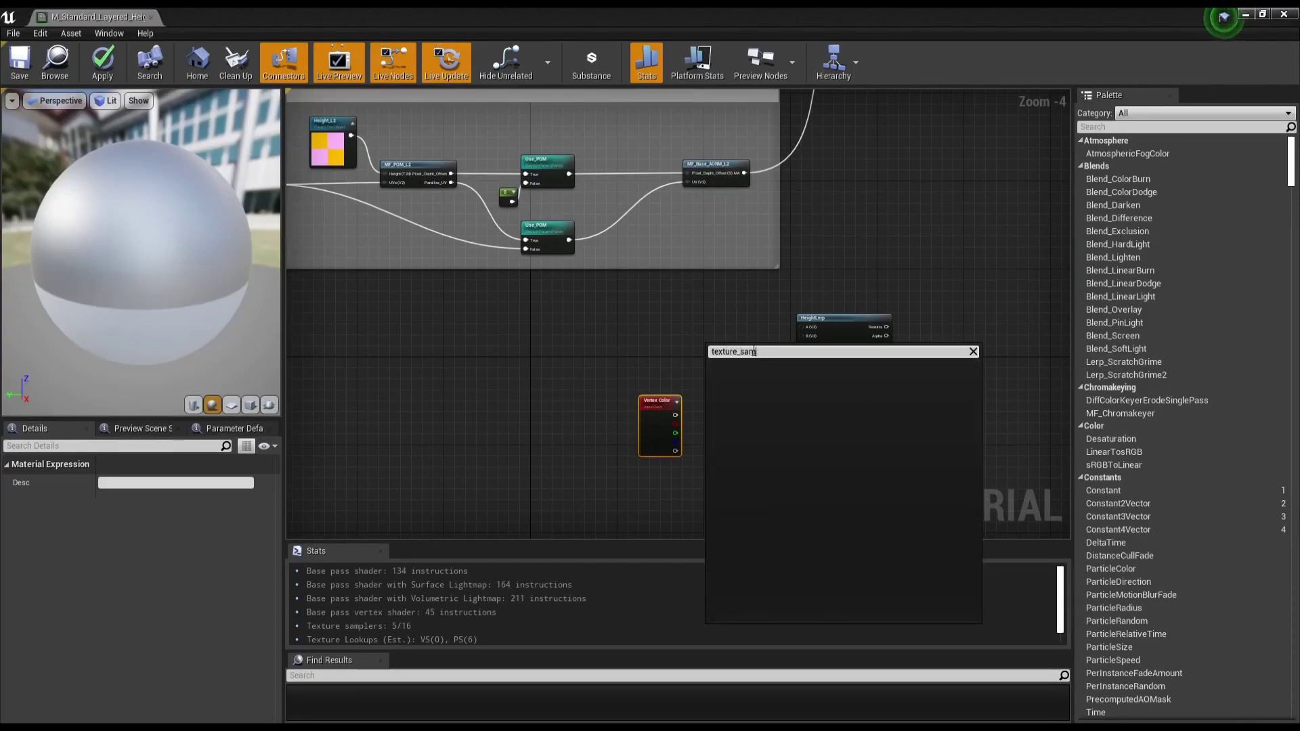
{"action": "key", "text": "BackSpace"}
{"action": "key", "text": "BackSpace"}
{"action": "key", "text": "BackSpace"}
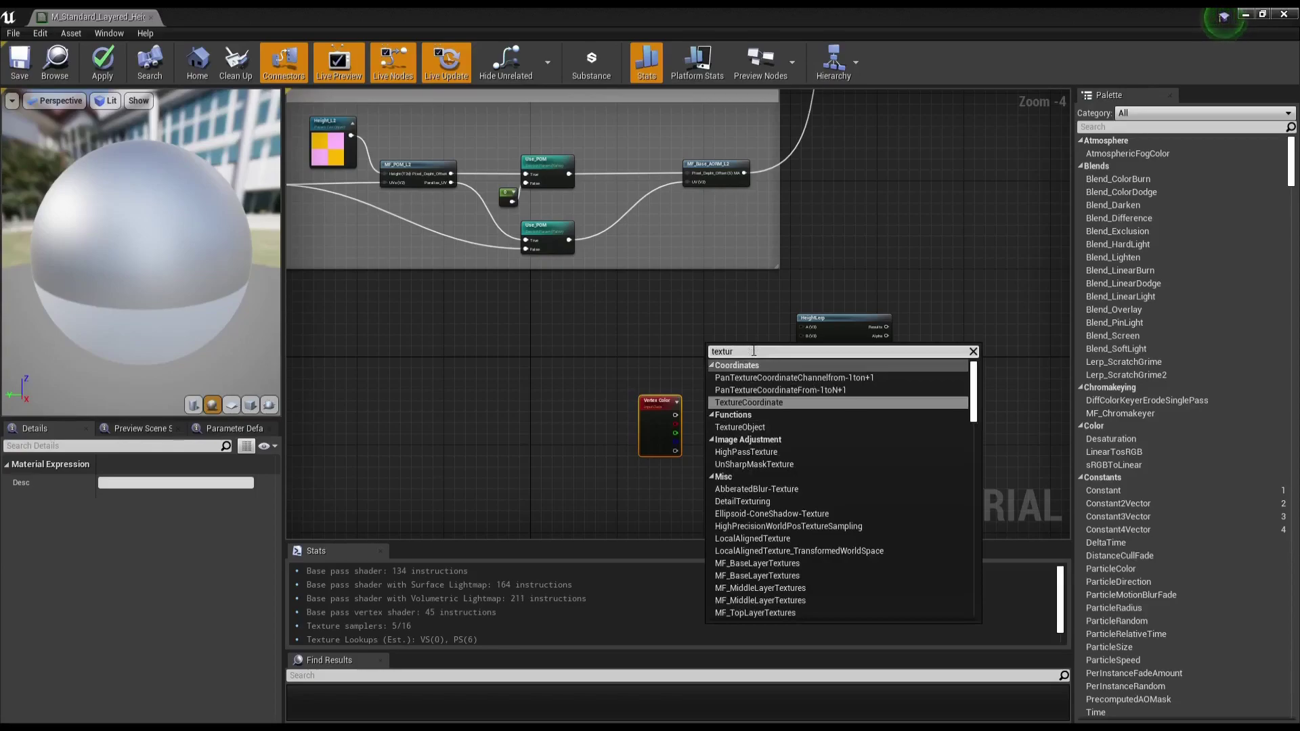
{"action": "type", "text": "esample"}
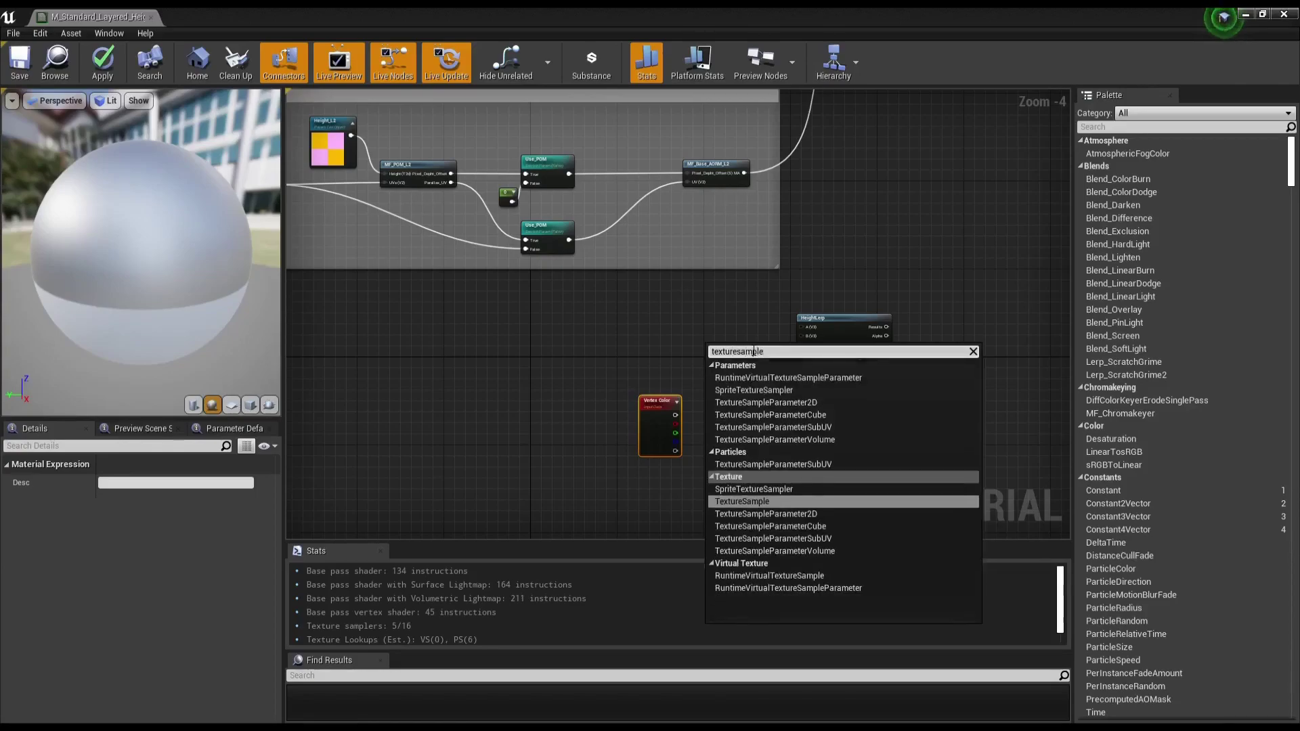
{"action": "key", "text": "Return"}
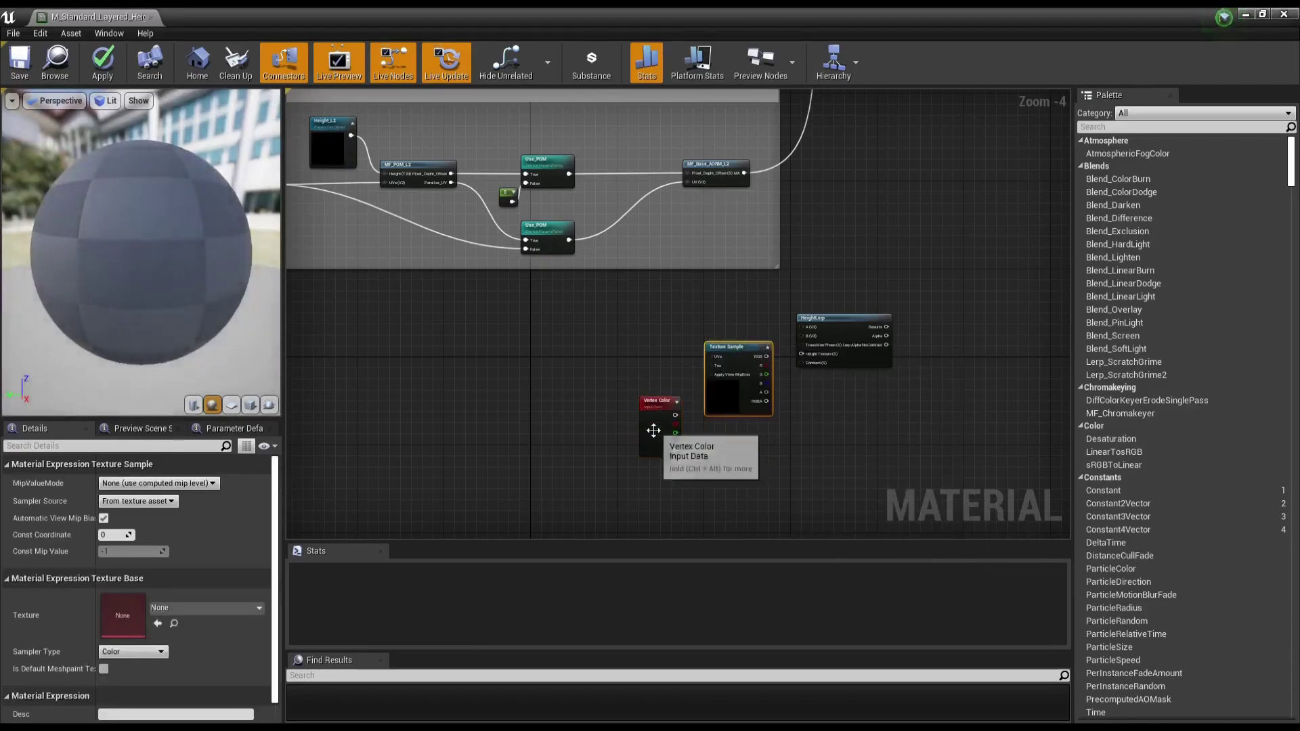
Step: Place the Texture Sample left of HeightLerp and move Vertex Color down and left
{"action": "left_click_drag", "start_coordinate": [654, 431], "coordinate": [627, 452]}
{"action": "left_click_drag", "start_coordinate": [732, 395], "coordinate": [701, 363]}
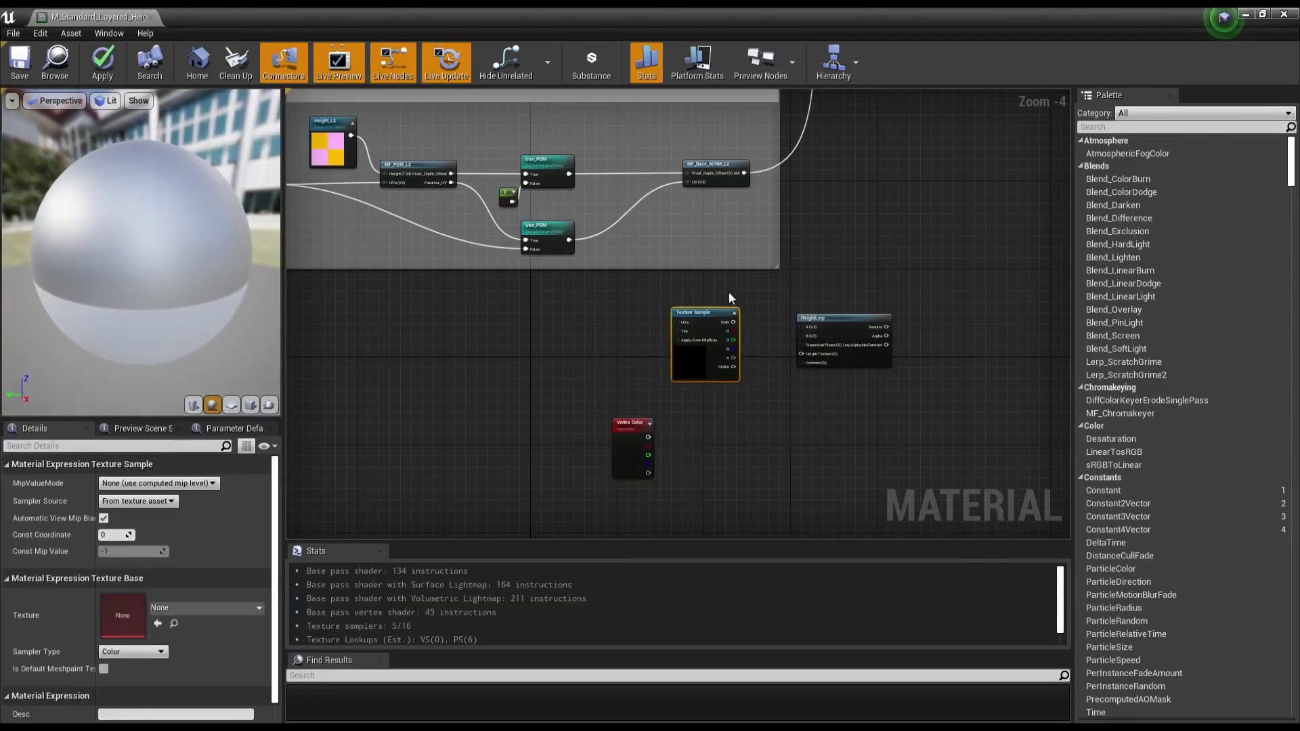
{"action": "right_click_drag", "start_coordinate": [730, 294], "coordinate": [728, 342]}
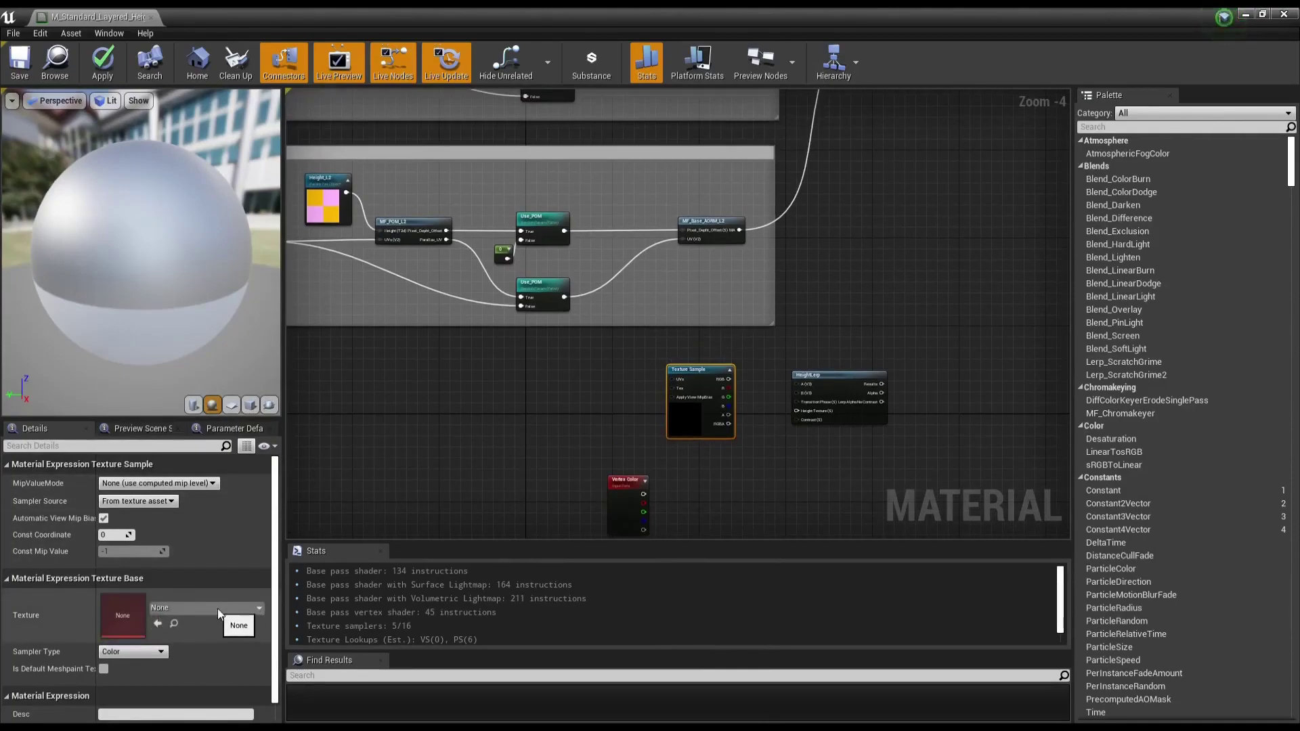
{"action": "mouse_move", "coordinate": [638, 447]}
{"action": "right_mouse_down"}
{"action": "mouse_move", "coordinate": [639, 515]}
{"action": "mouse_move", "coordinate": [630, 406]}
{"action": "right_mouse_up"}
{"action": "scroll", "coordinate": [639, 514], "scroll_direction": "down", "scroll_amount": 1}
{"action": "scroll", "coordinate": [609, 400], "scroll_direction": "up", "scroll_amount": 3}
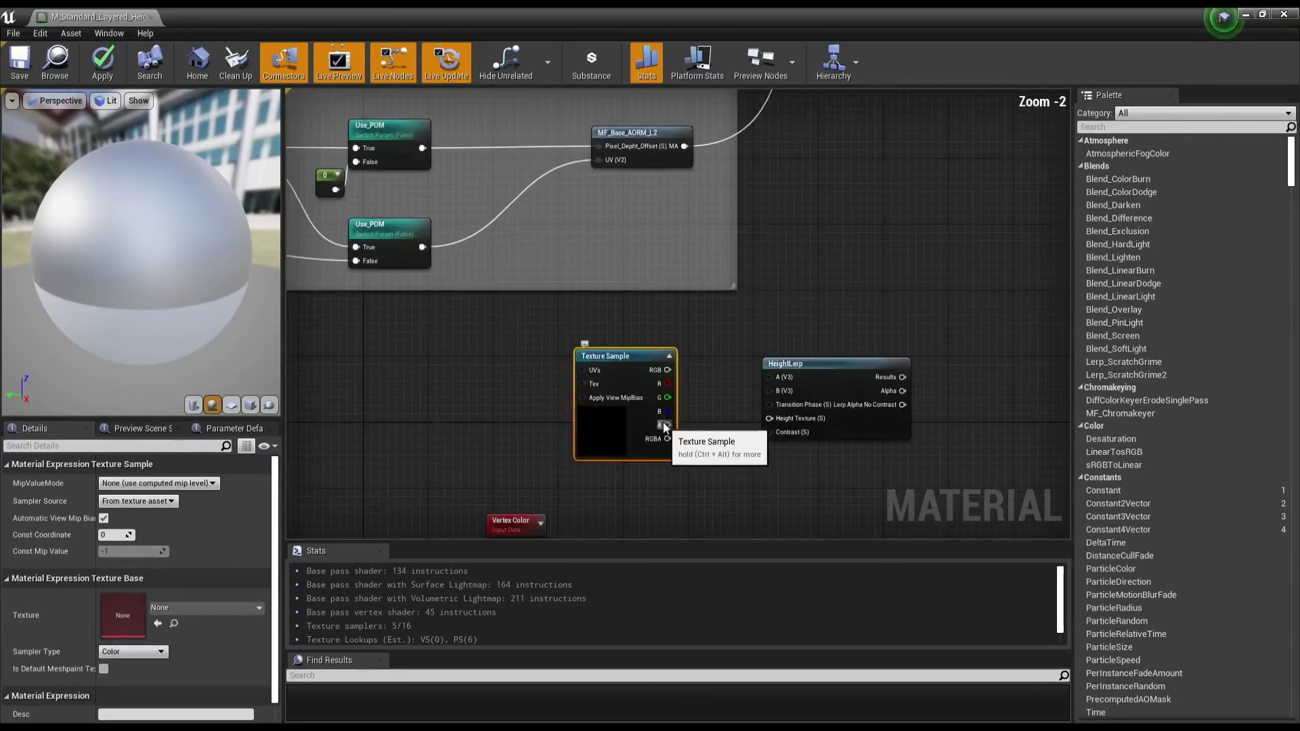
{"action": "scroll", "coordinate": [590, 393], "scroll_direction": "up", "scroll_amount": 2}
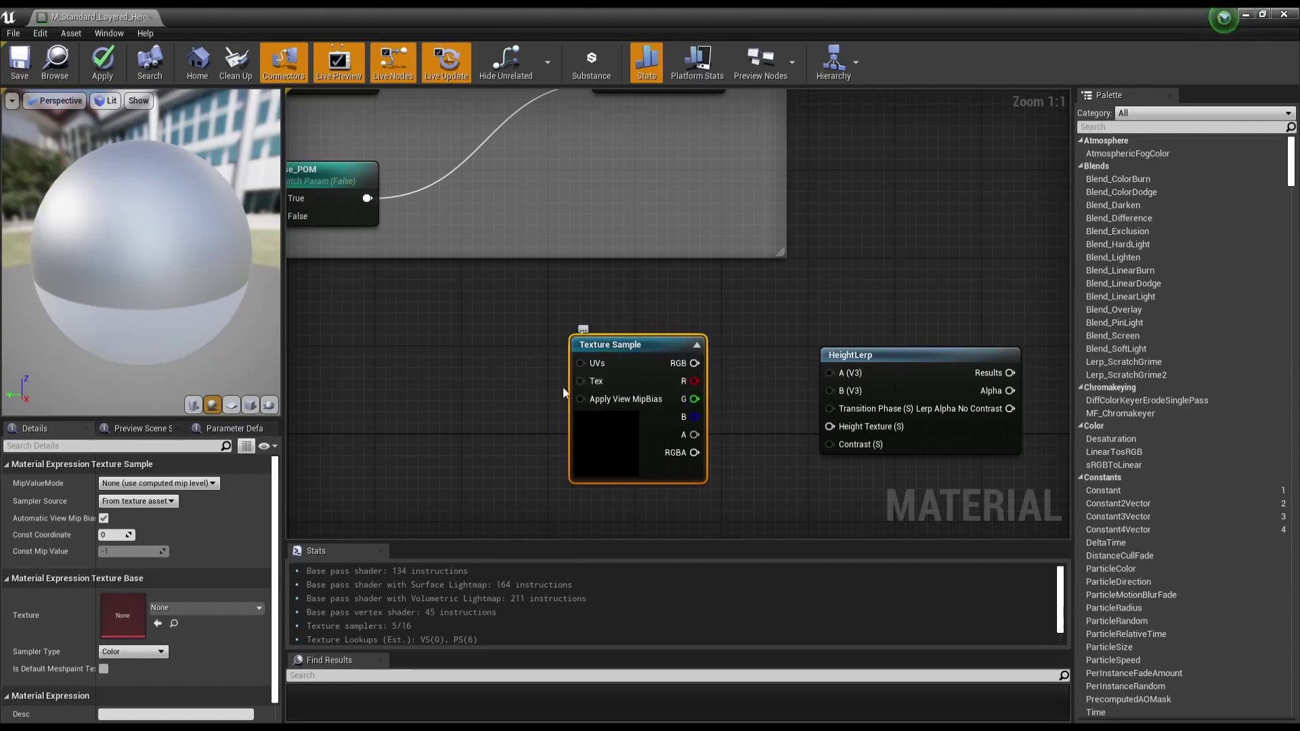
{"action": "scroll", "coordinate": [507, 449], "scroll_direction": "down", "scroll_amount": 4}
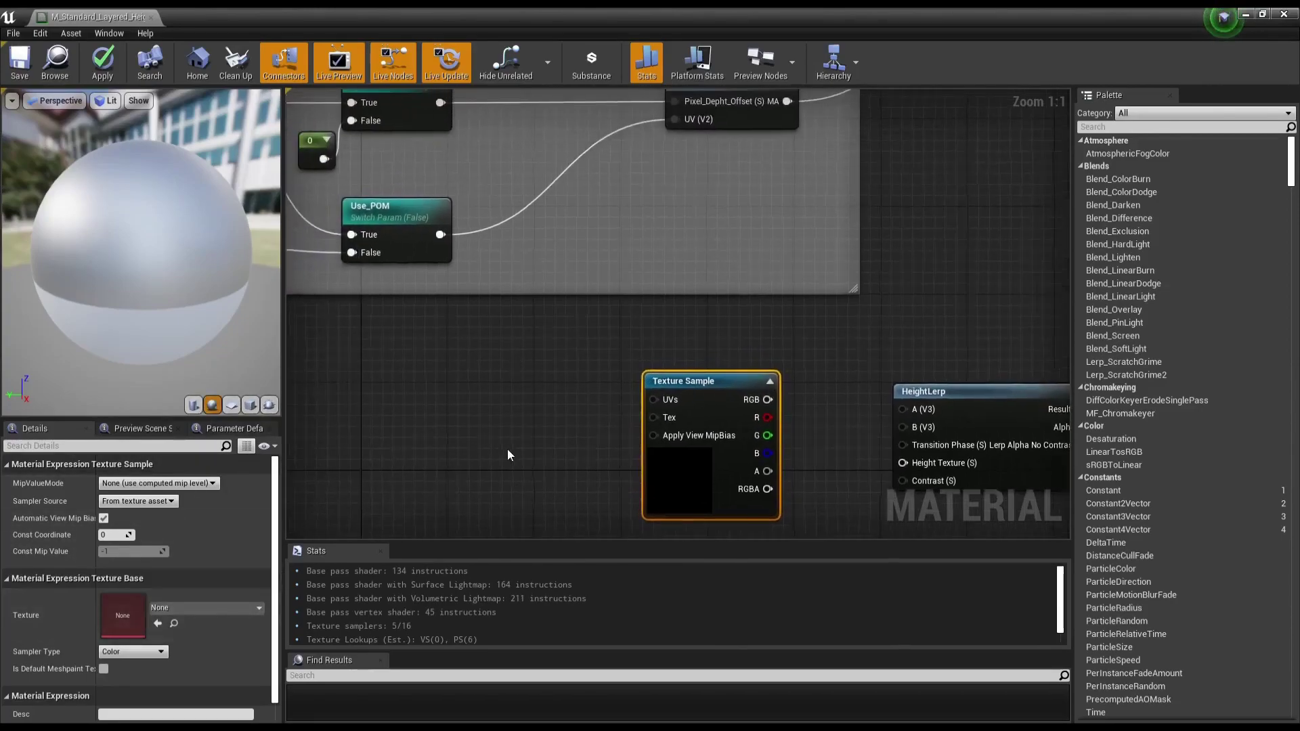
Step: Connect the Height texture output to the Texture Sample's Tex input
{"action": "right_click_drag", "start_coordinate": [503, 426], "coordinate": [450, 251]}
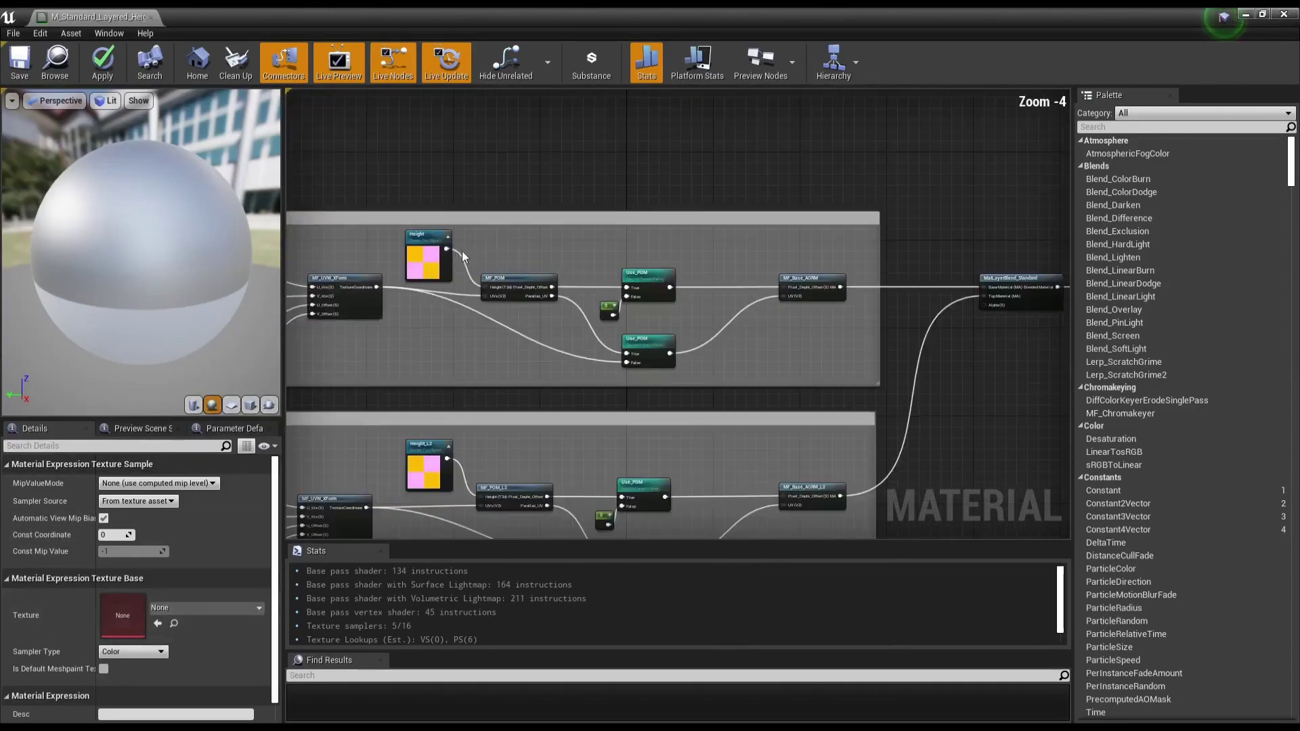
{"action": "left_click_drag", "start_coordinate": [448, 249], "coordinate": [499, 201]}
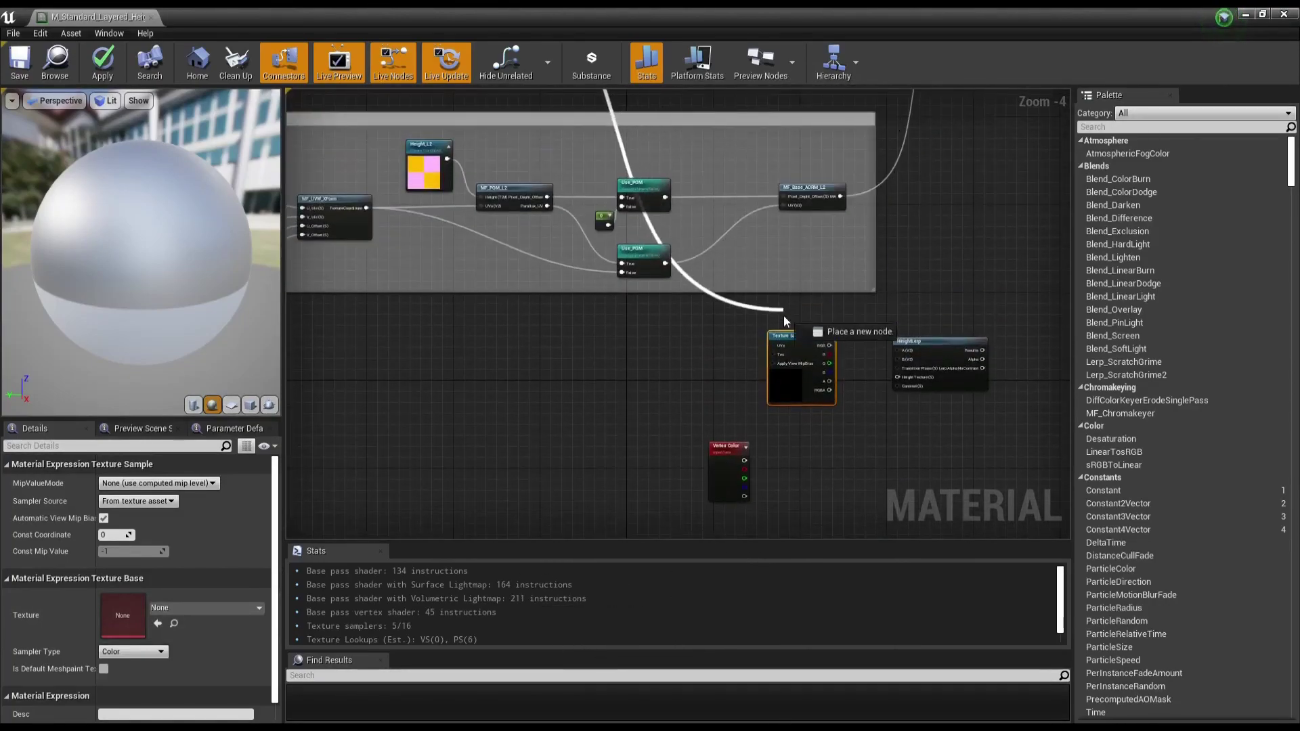
{"action": "left_click_drag", "start_coordinate": [499, 201], "coordinate": [776, 354]}
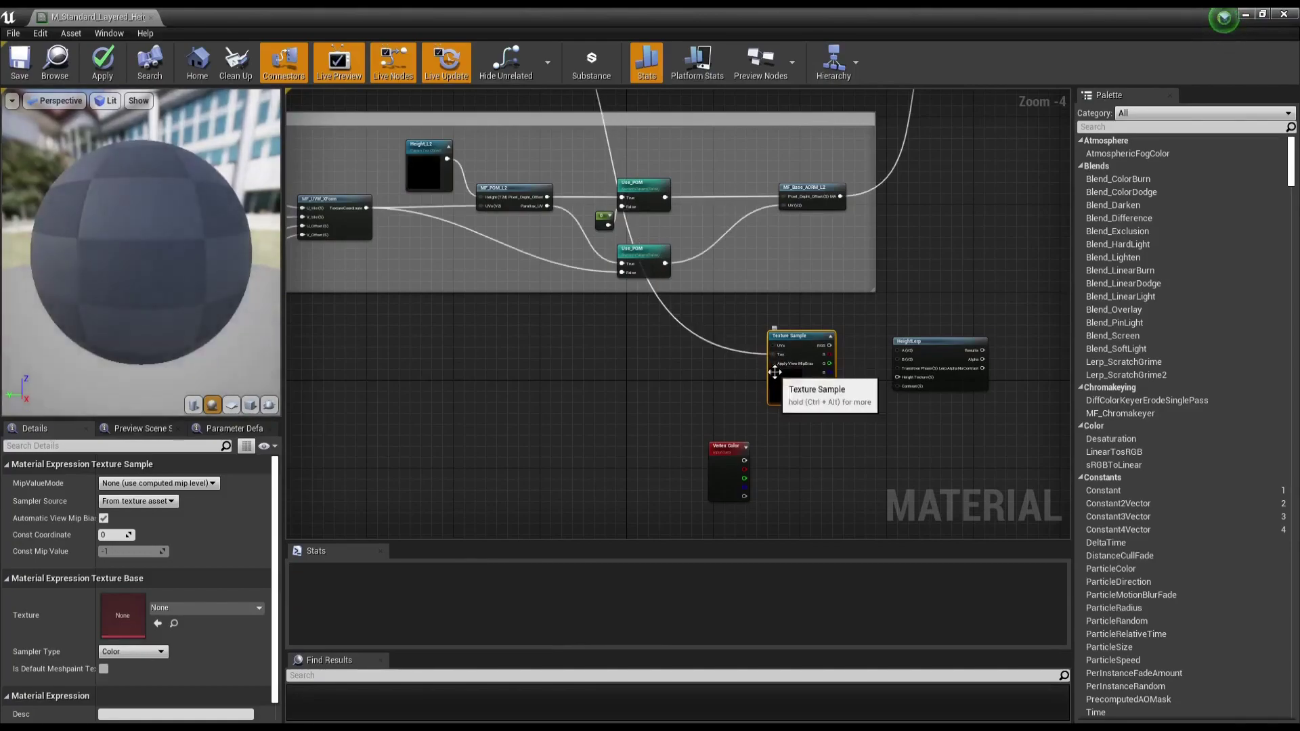
{"action": "right_click_drag", "start_coordinate": [598, 75], "coordinate": [652, 334]}
Step: Add a reroute point on the Height wire and move the new nodes up beside the layers
{"action": "double_click", "coordinate": [650, 342]}
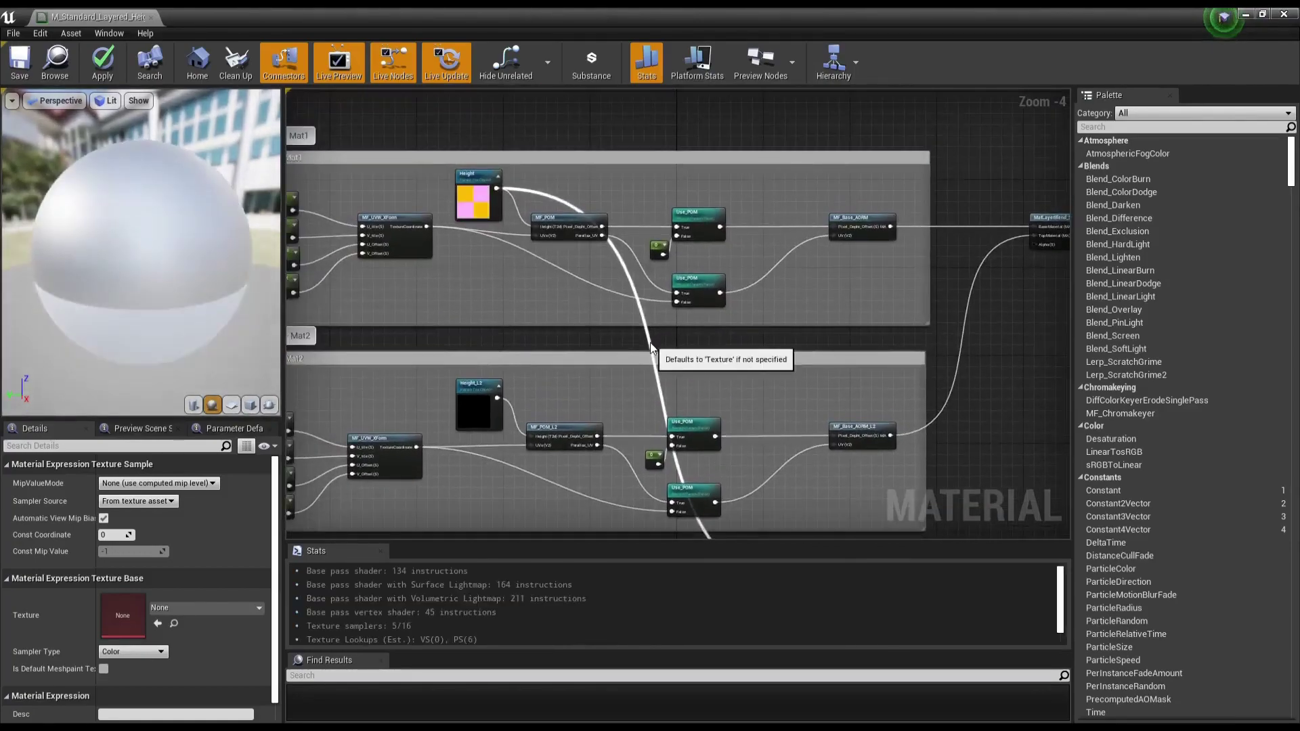
{"action": "left_click_drag", "start_coordinate": [655, 346], "coordinate": [668, 327]}
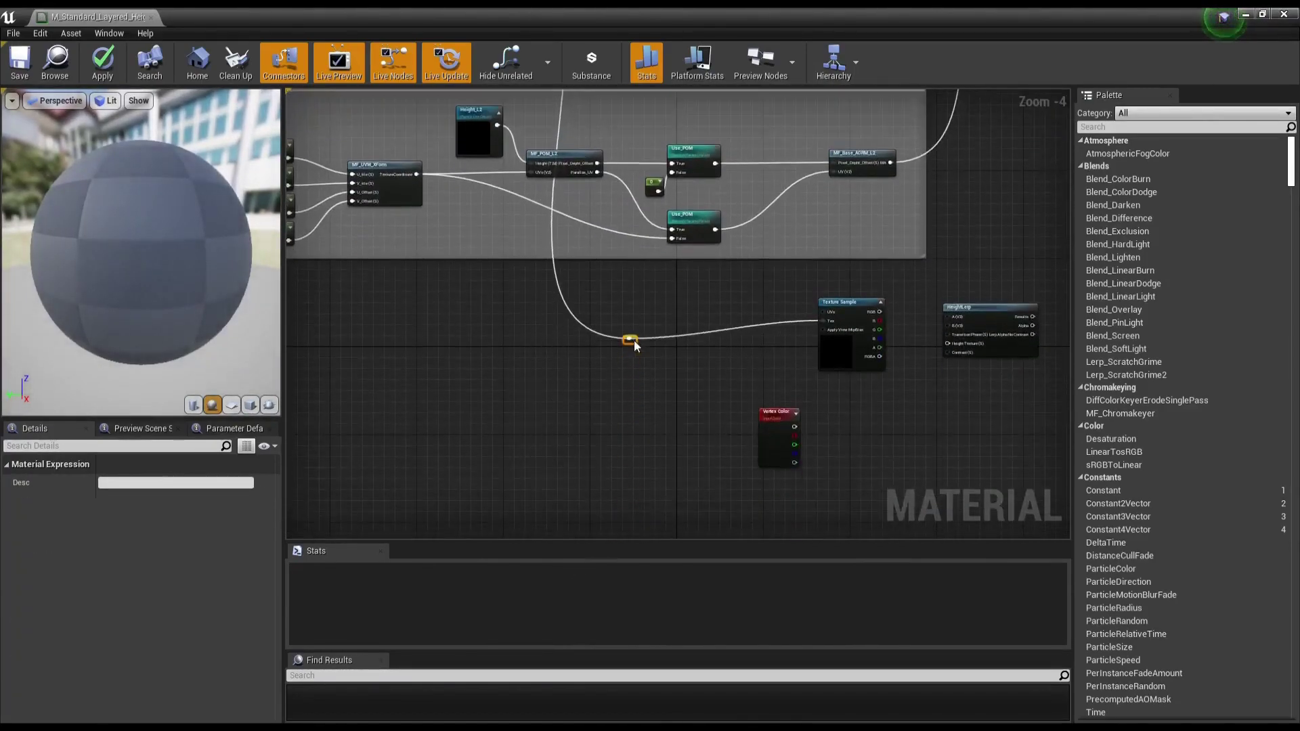
{"action": "right_click_drag", "start_coordinate": [667, 323], "coordinate": [472, 397]}
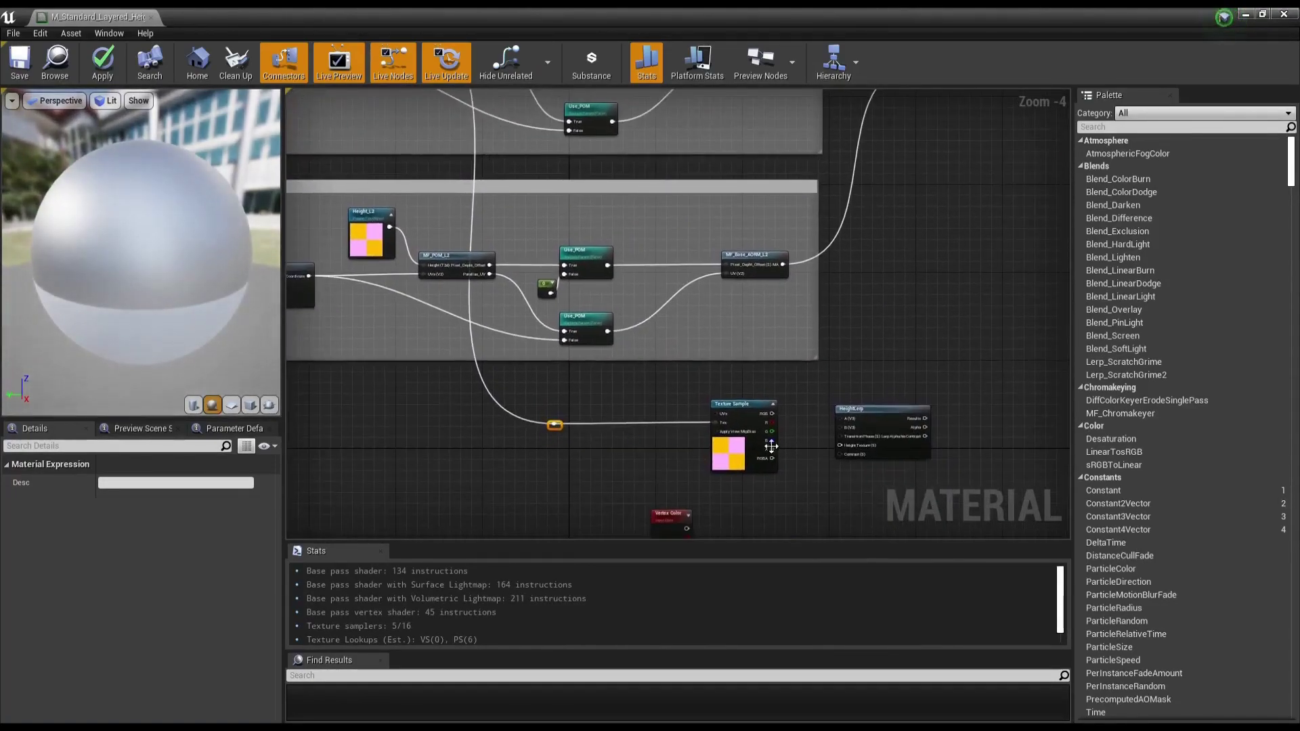
{"action": "scroll", "coordinate": [731, 414], "scroll_direction": "down", "scroll_amount": 2}
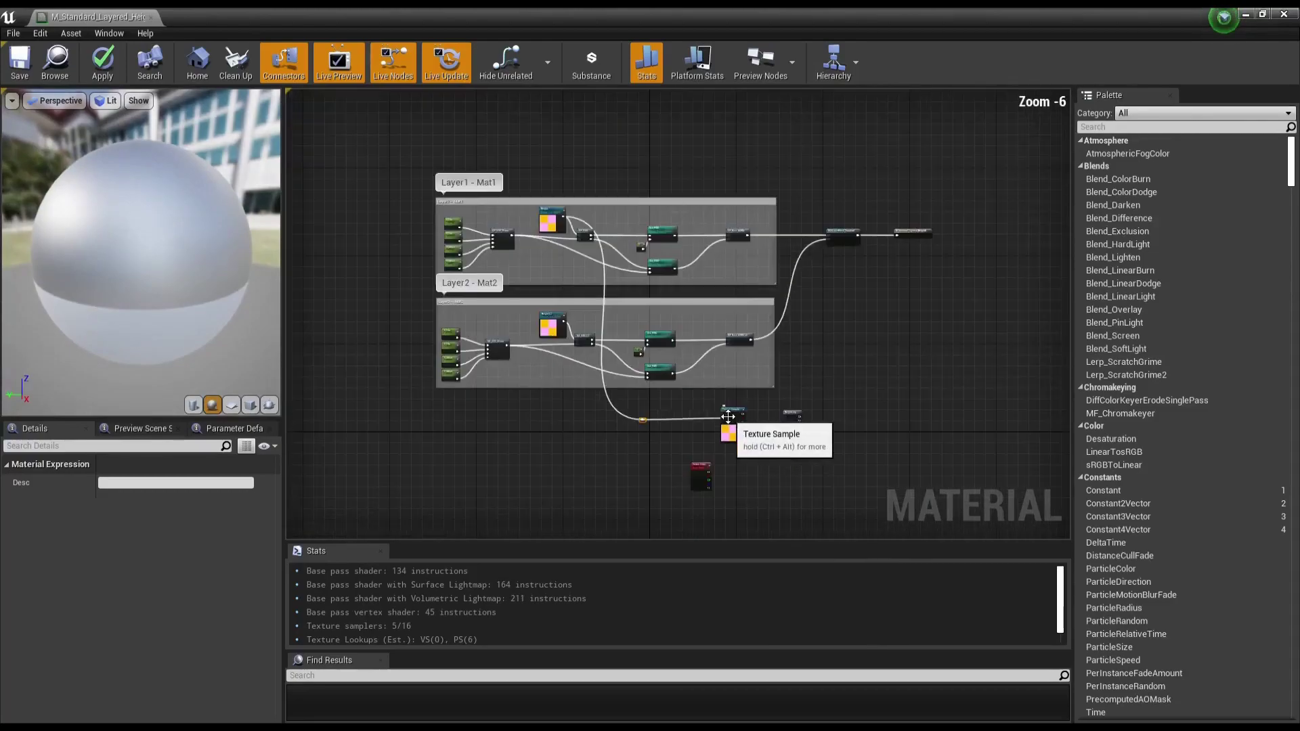
{"action": "mouse_move", "coordinate": [852, 405]}
{"action": "left_mouse_down"}
{"action": "mouse_move", "coordinate": [697, 485]}
{"action": "mouse_move", "coordinate": [839, 391]}
{"action": "mouse_move", "coordinate": [684, 498]}
{"action": "left_mouse_up"}
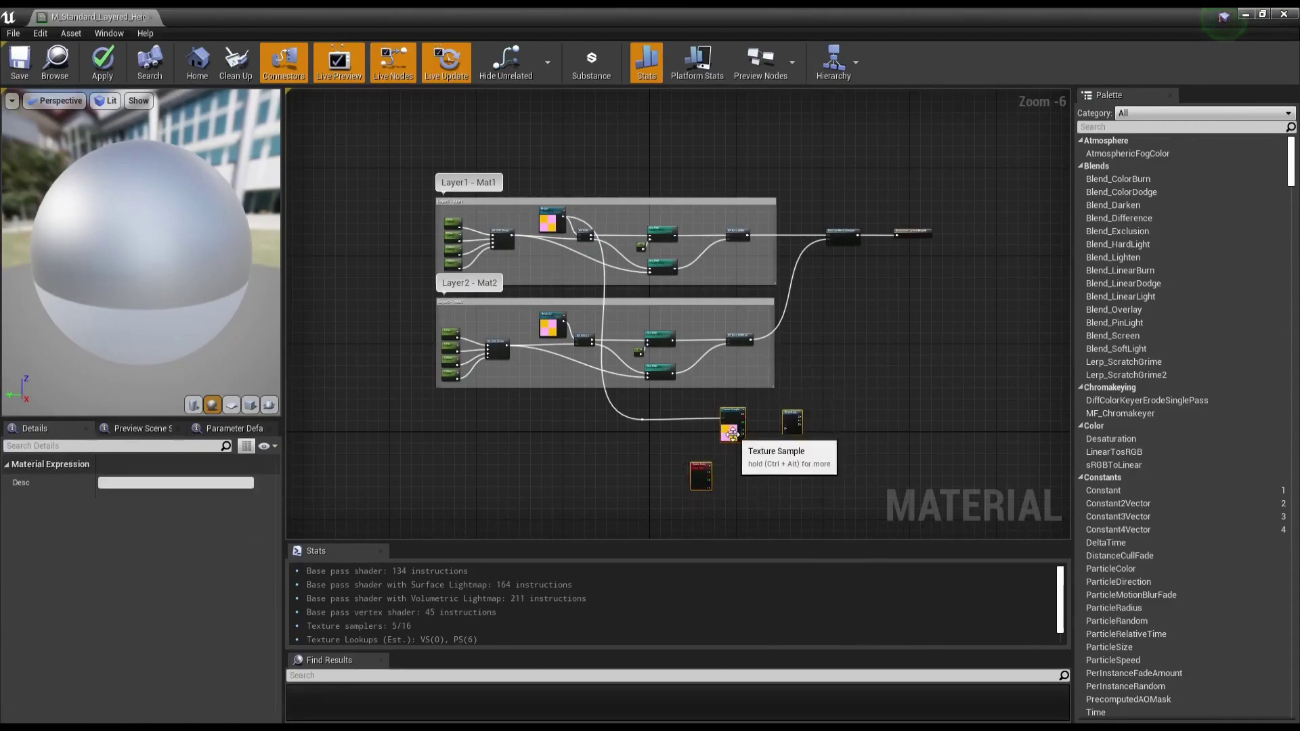
{"action": "left_click_drag", "start_coordinate": [731, 430], "coordinate": [839, 305]}
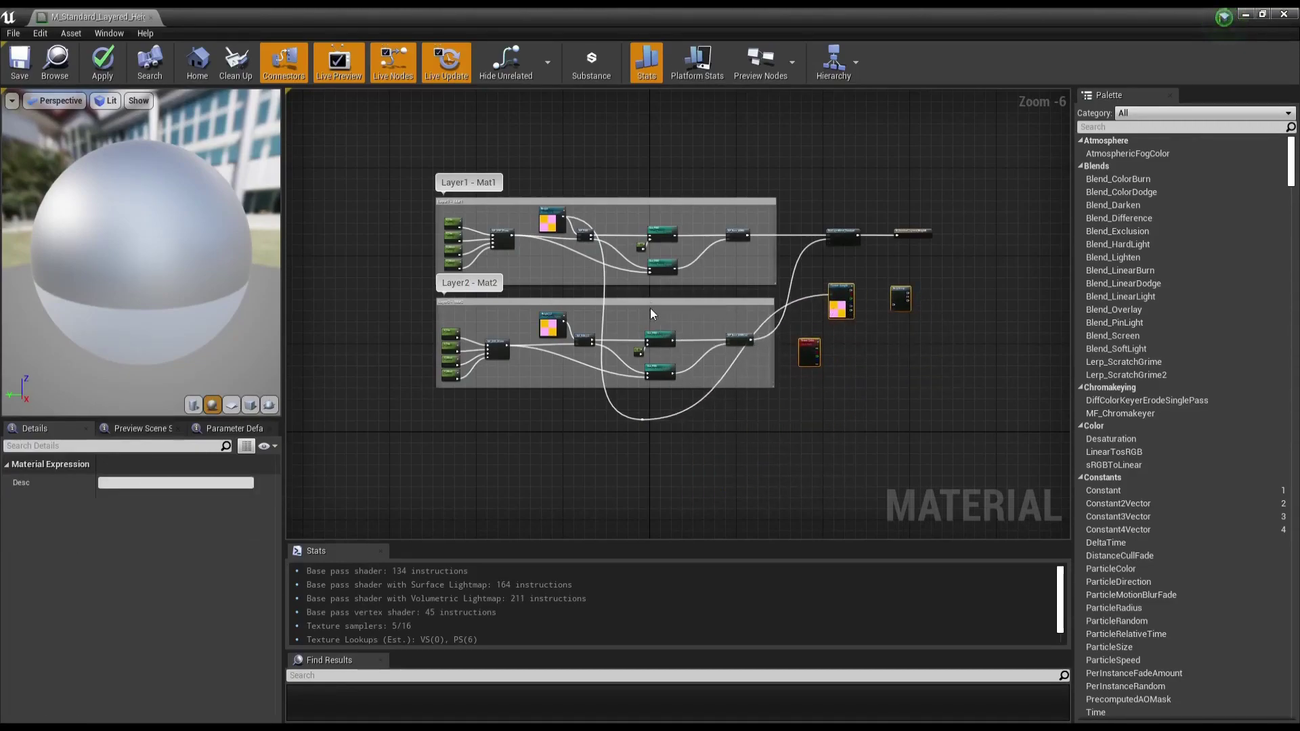
Step: Lower the Layer2 - Mat2 group and move the 0 constant up next to Use_POM
{"action": "left_click_drag", "start_coordinate": [650, 308], "coordinate": [644, 364]}
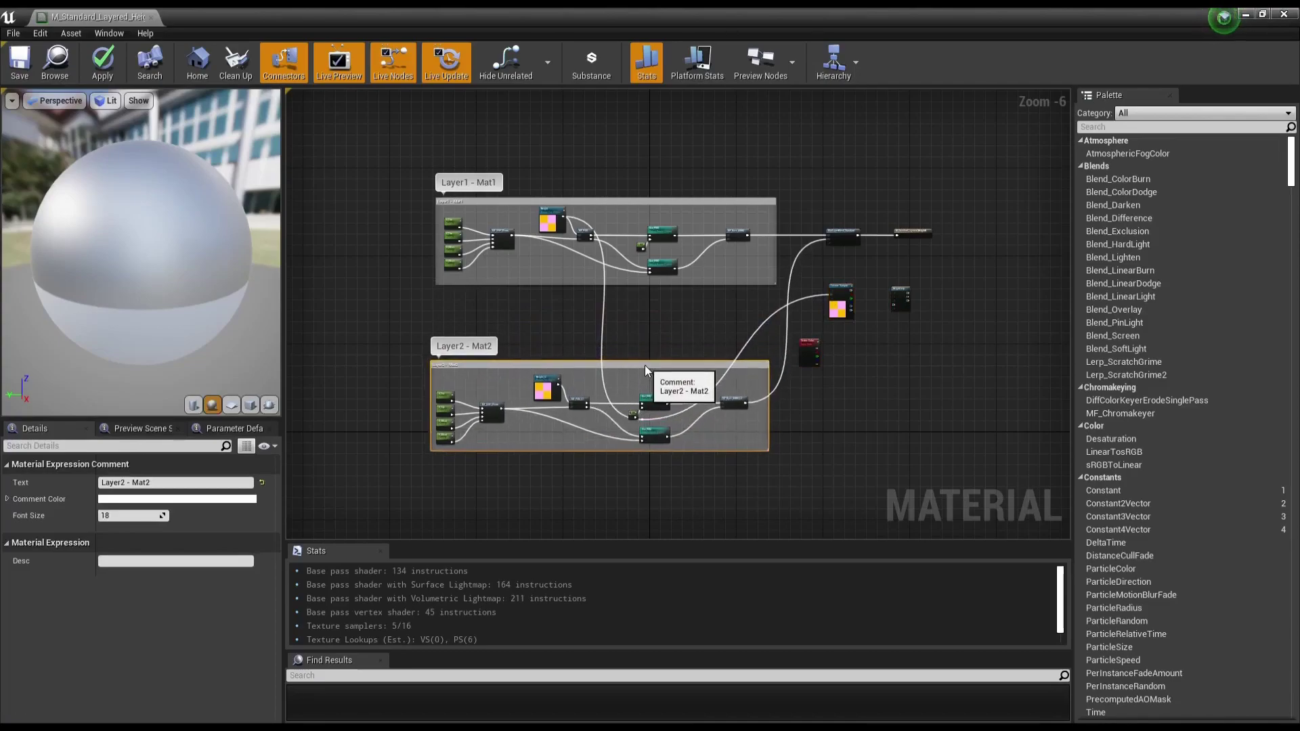
{"action": "scroll", "coordinate": [652, 424], "scroll_direction": "up", "scroll_amount": 4}
{"action": "scroll", "coordinate": [652, 424], "scroll_direction": "up", "scroll_amount": 1}
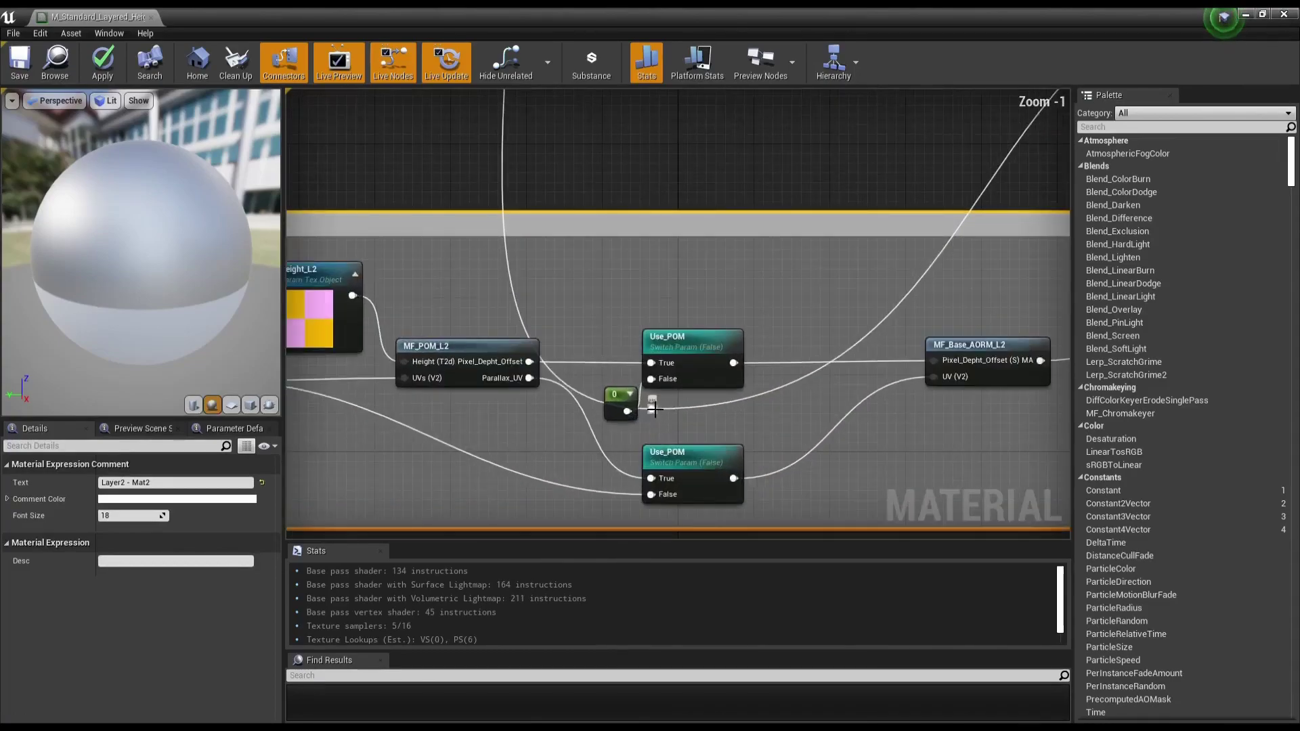
{"action": "mouse_move", "coordinate": [652, 410]}
{"action": "left_mouse_down"}
{"action": "mouse_move", "coordinate": [666, 359]}
{"action": "mouse_move", "coordinate": [677, 417]}
{"action": "left_mouse_up"}
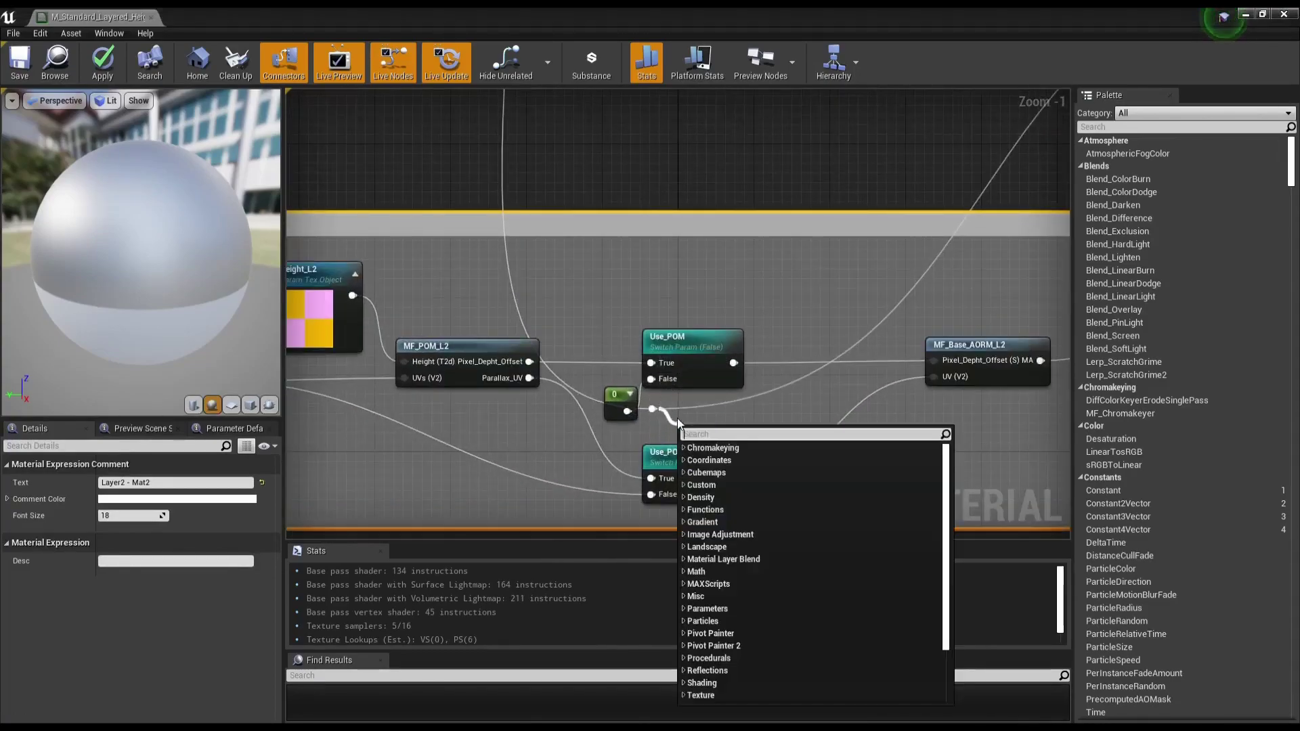
{"action": "left_click", "coordinate": [667, 417]}
{"action": "scroll", "coordinate": [661, 416], "scroll_direction": "down", "scroll_amount": 2}
{"action": "scroll", "coordinate": [661, 416], "scroll_direction": "down", "scroll_amount": 2}
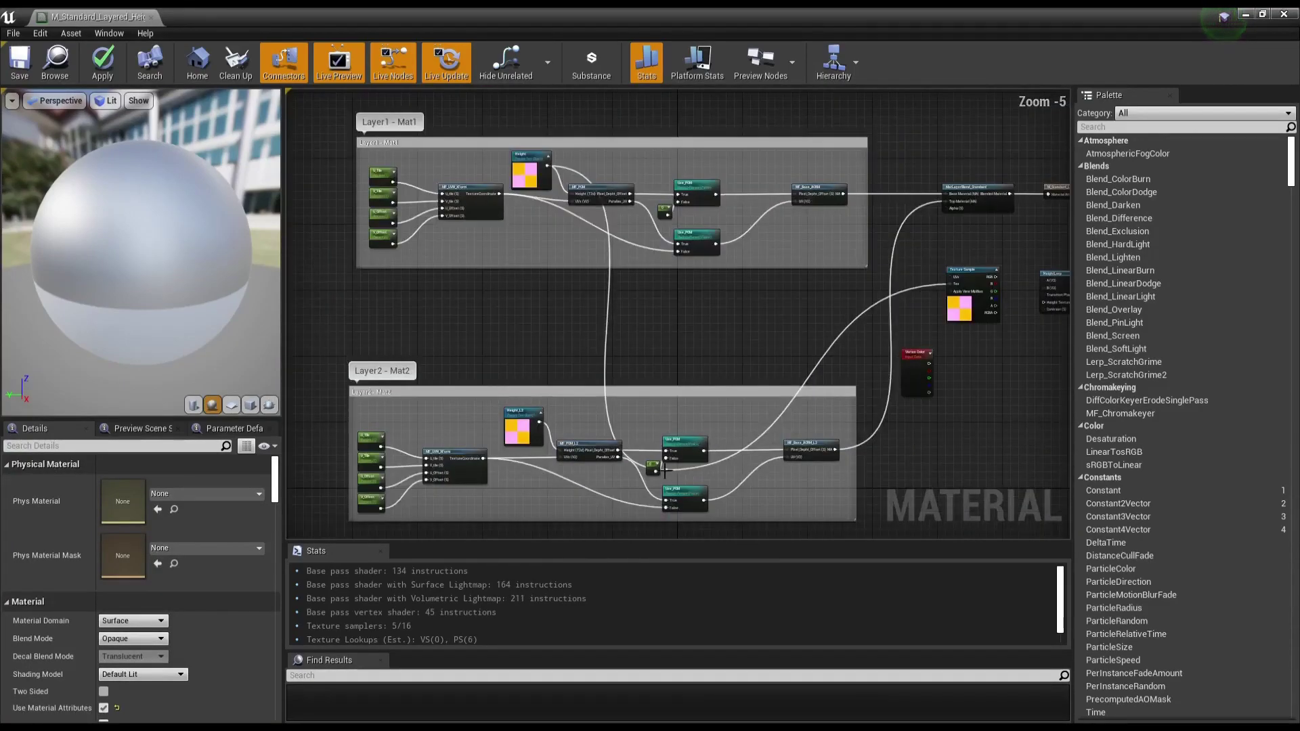
{"action": "scroll", "coordinate": [682, 465], "scroll_direction": "up", "scroll_amount": 5}
{"action": "left_click_drag", "start_coordinate": [649, 458], "coordinate": [648, 412]}
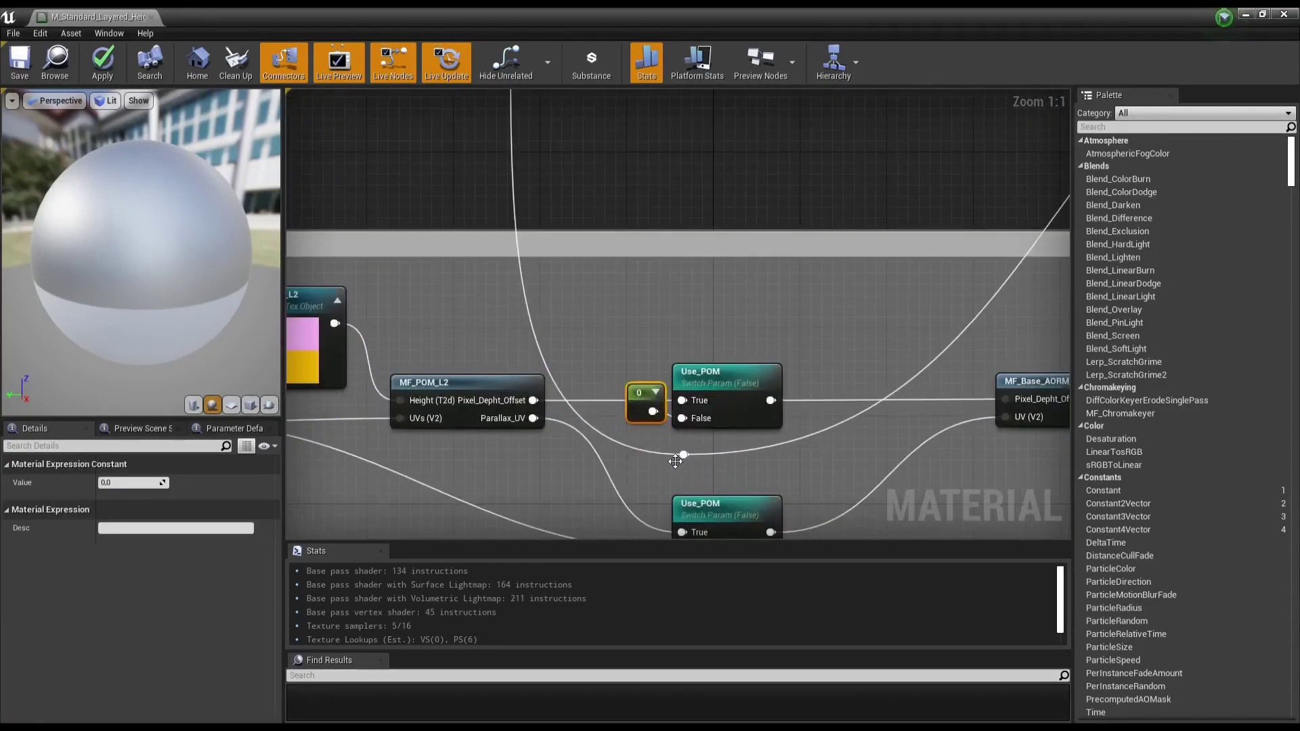
Step: Reposition the long wire's reroute points and move Layer2 - Mat2 up under Layer1
{"action": "left_click_drag", "start_coordinate": [684, 455], "coordinate": [687, 148]}
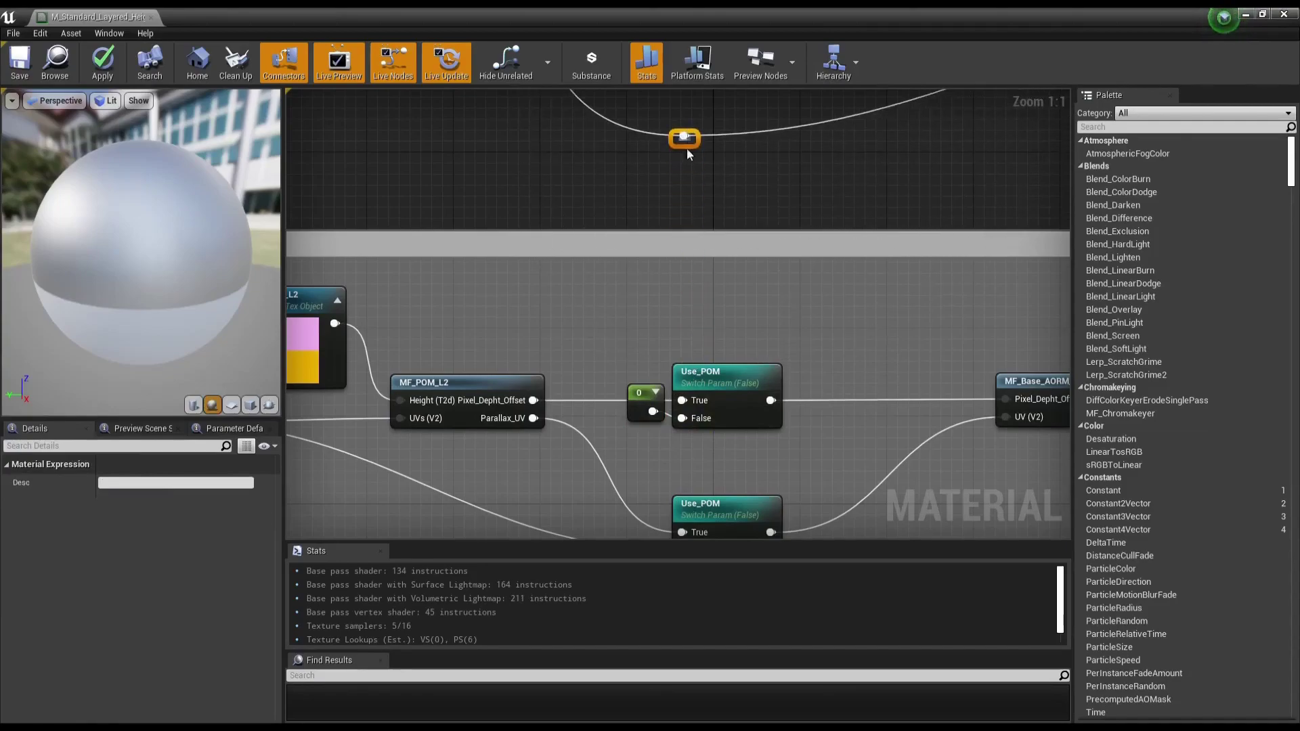
{"action": "scroll", "coordinate": [687, 149], "scroll_direction": "down", "scroll_amount": 3}
{"action": "scroll", "coordinate": [708, 433], "scroll_direction": "down", "scroll_amount": 1}
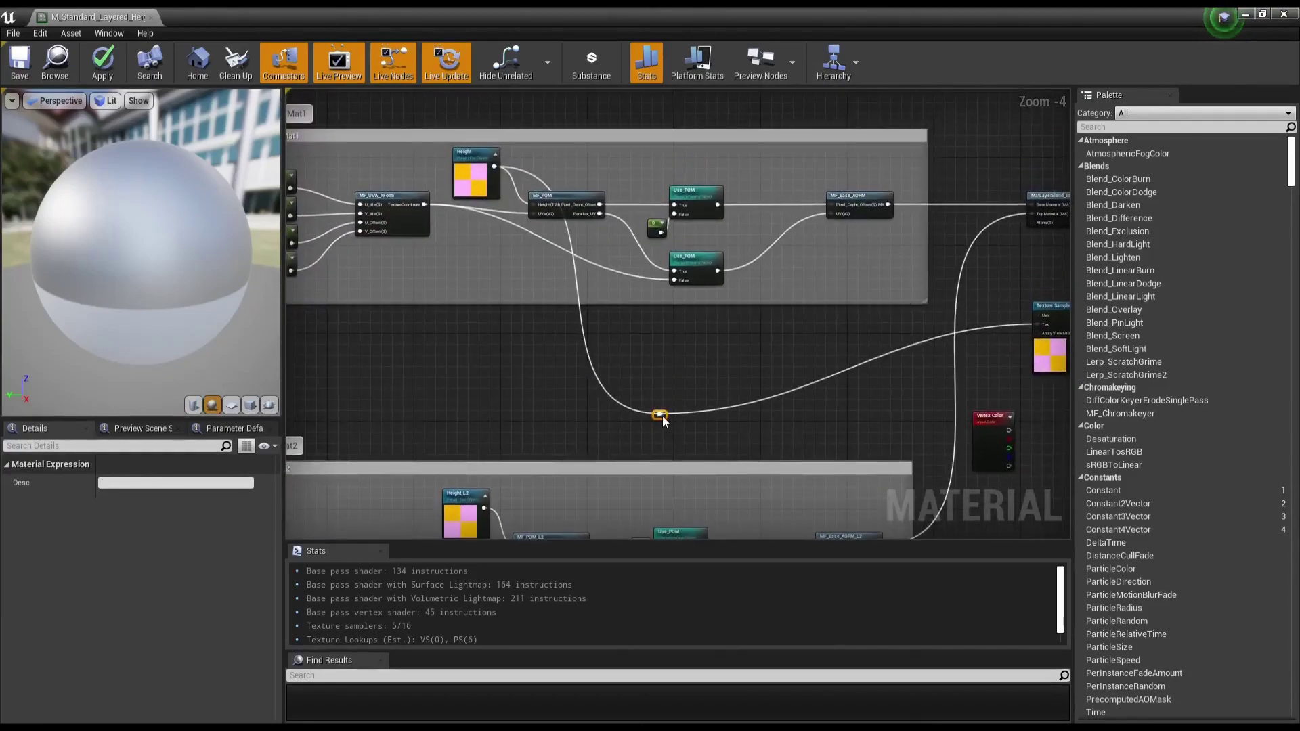
{"action": "left_click_drag", "start_coordinate": [663, 416], "coordinate": [546, 340]}
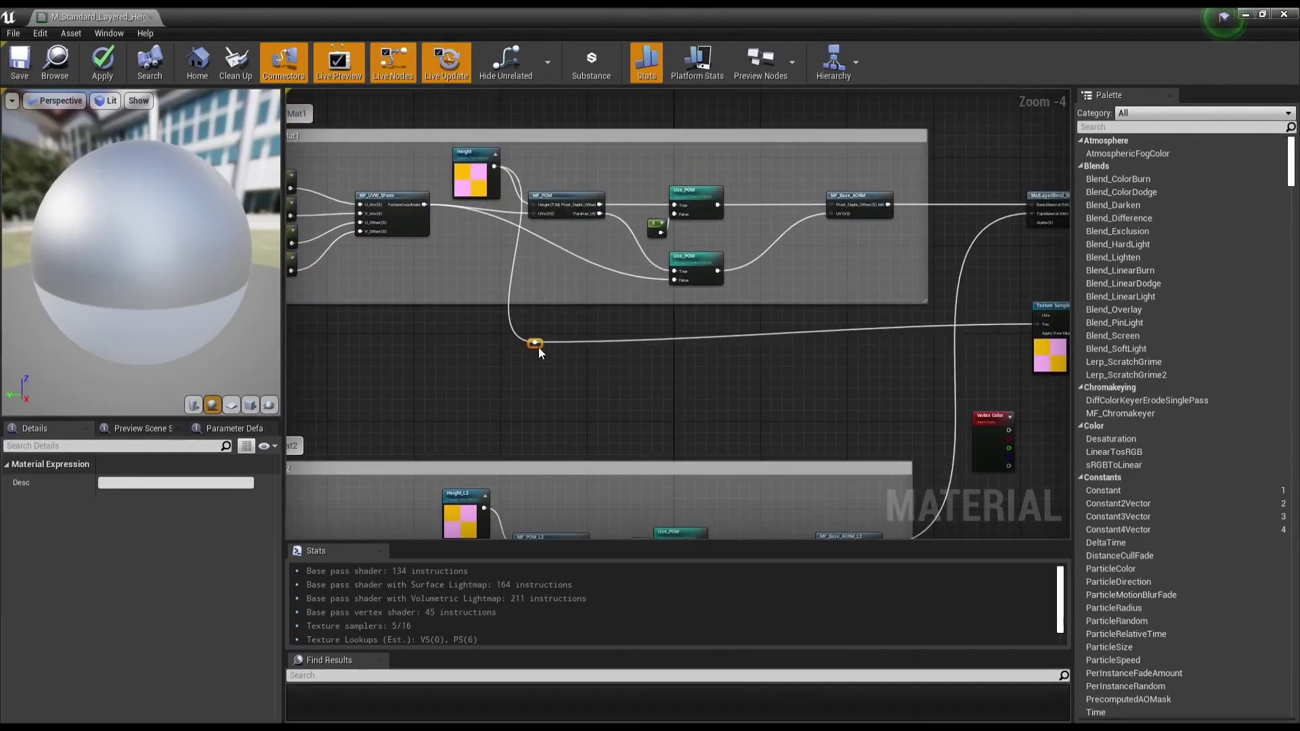
{"action": "scroll", "coordinate": [735, 402], "scroll_direction": "down", "scroll_amount": 2}
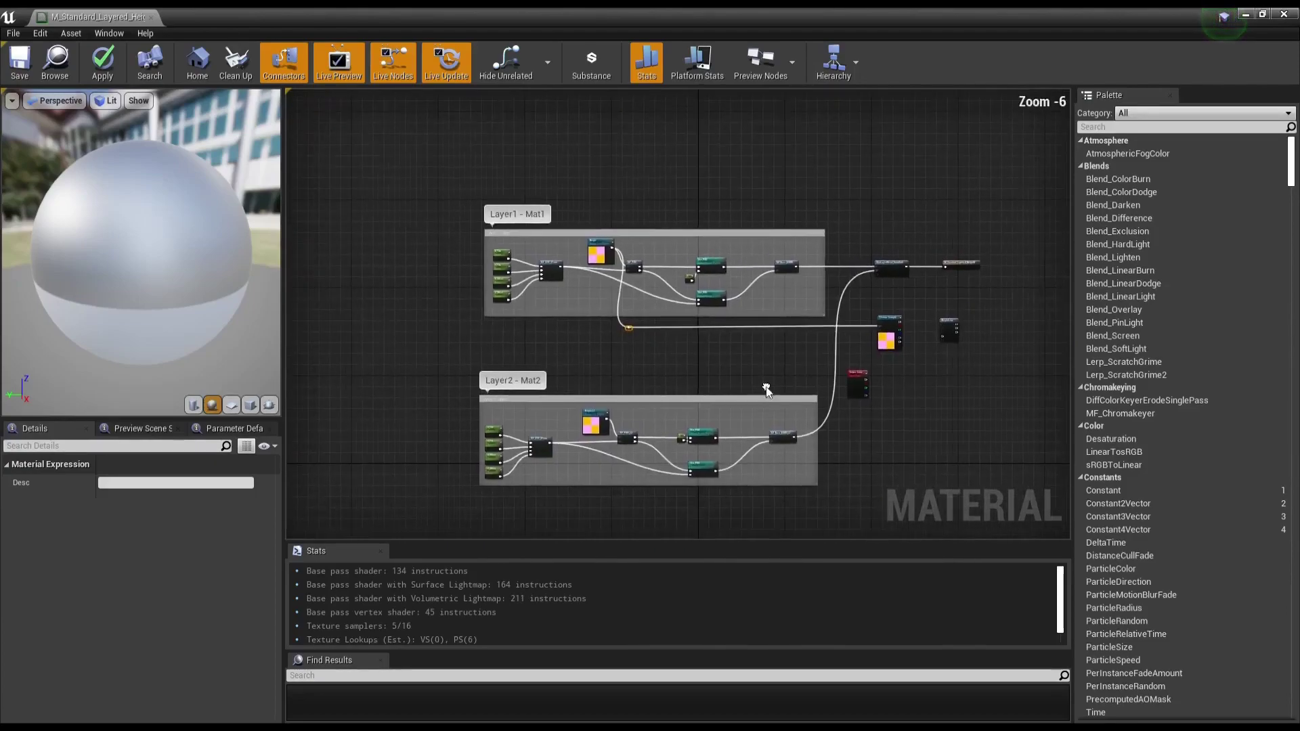
{"action": "left_click_drag", "start_coordinate": [735, 401], "coordinate": [743, 352]}
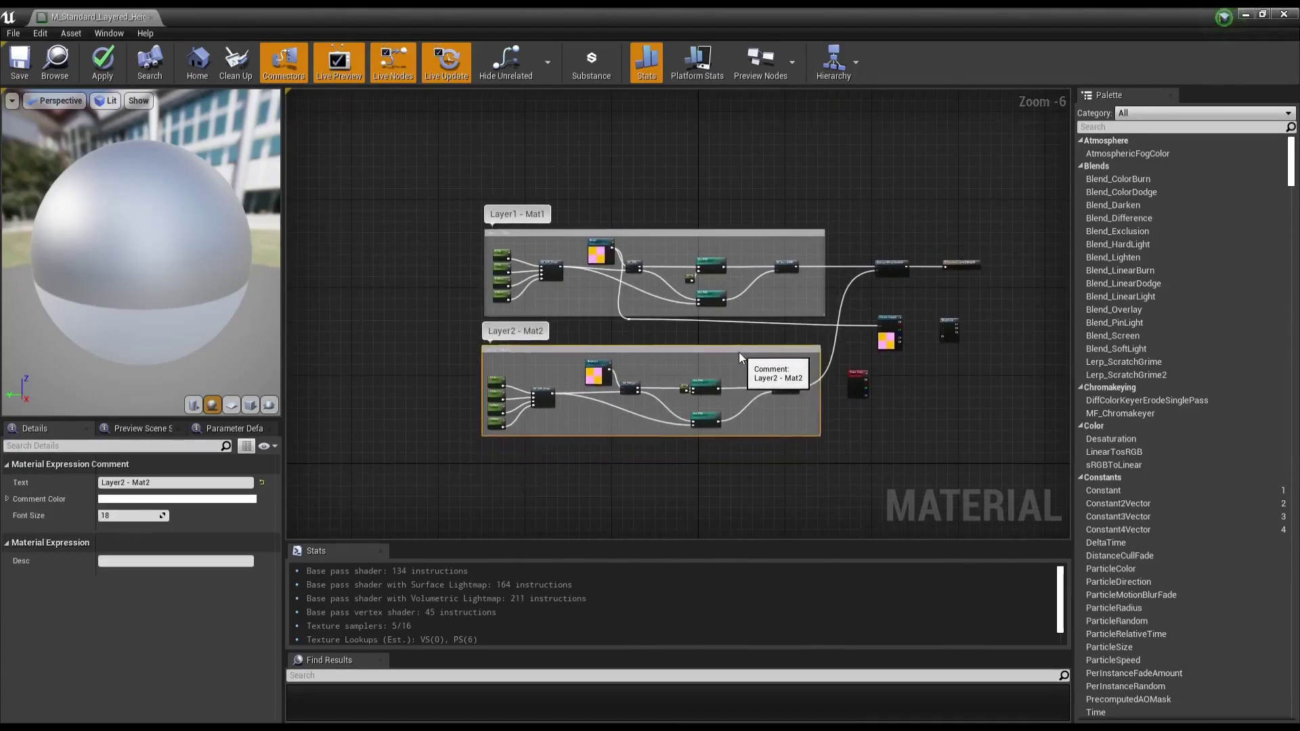
{"action": "scroll", "coordinate": [649, 323], "scroll_direction": "up", "scroll_amount": 2}
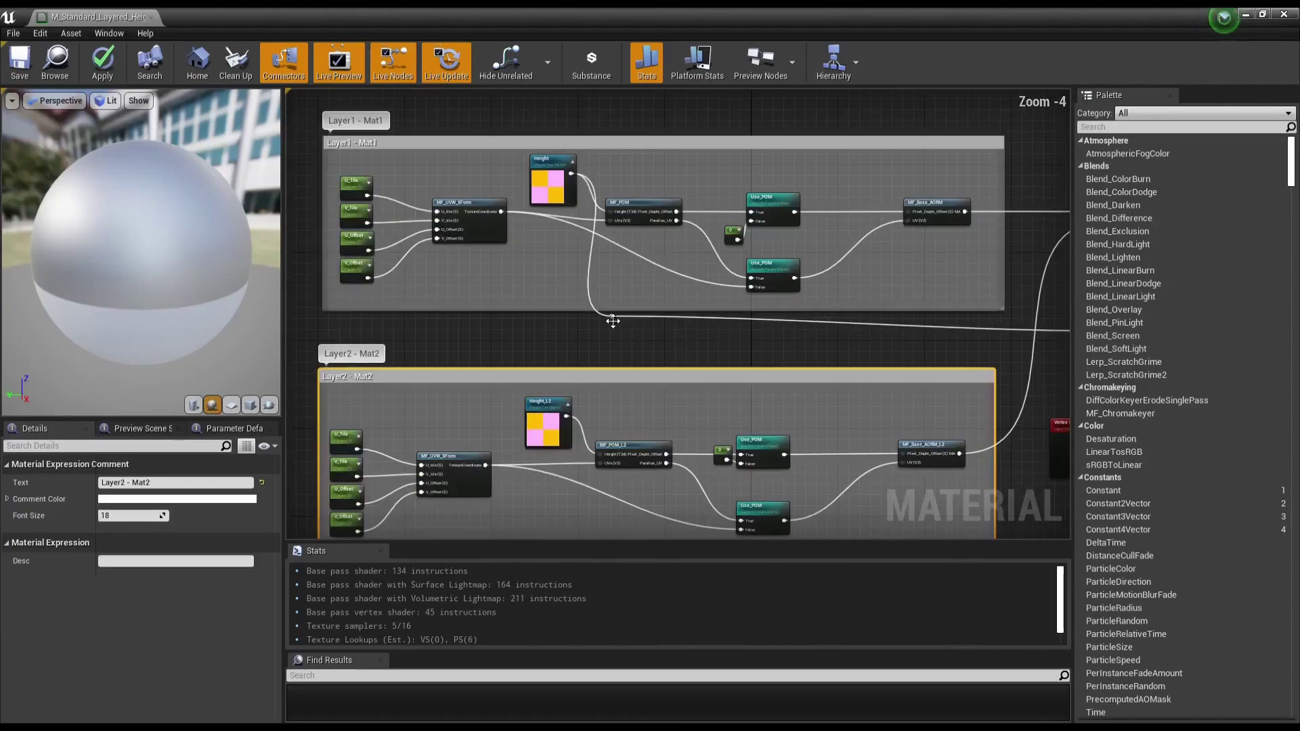
{"action": "left_click_drag", "start_coordinate": [611, 316], "coordinate": [624, 328]}
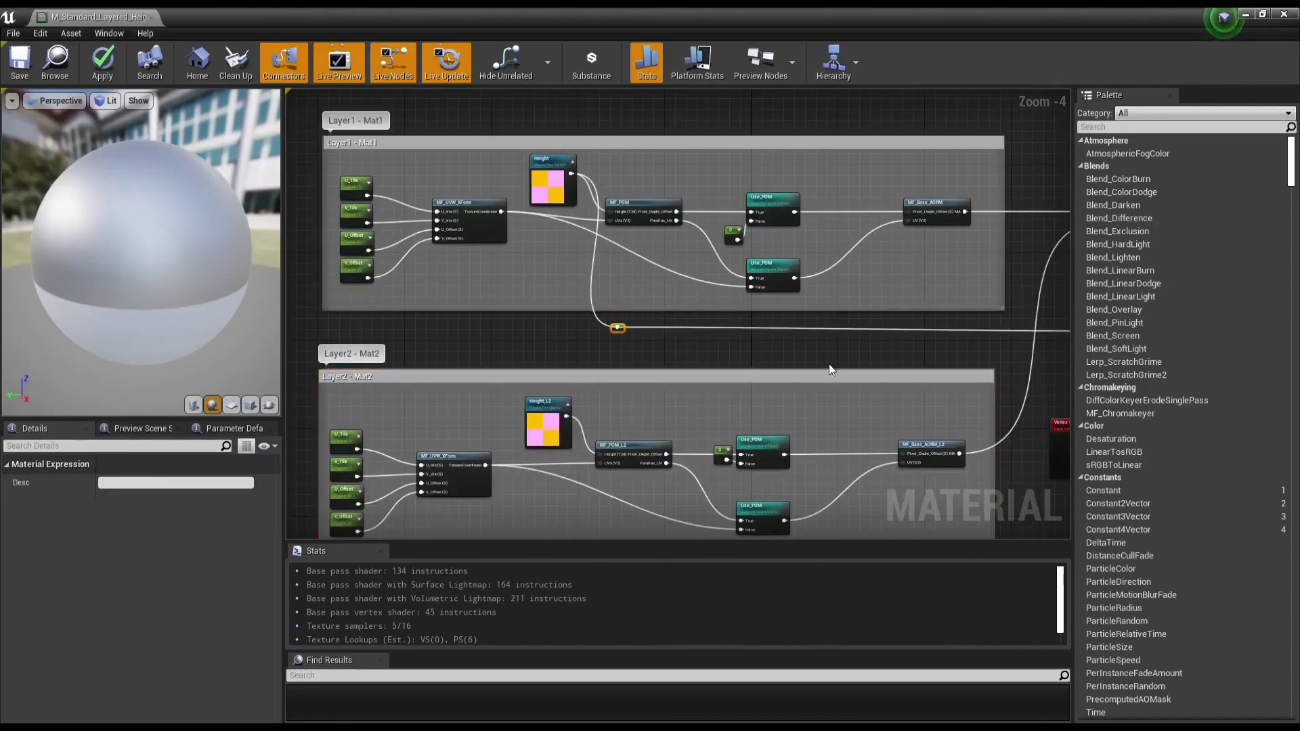
{"action": "right_click_drag", "start_coordinate": [1058, 333], "coordinate": [834, 337]}
Step: Shift the layer blend and output nodes together further right
{"action": "right_click_drag", "start_coordinate": [894, 452], "coordinate": [627, 469]}
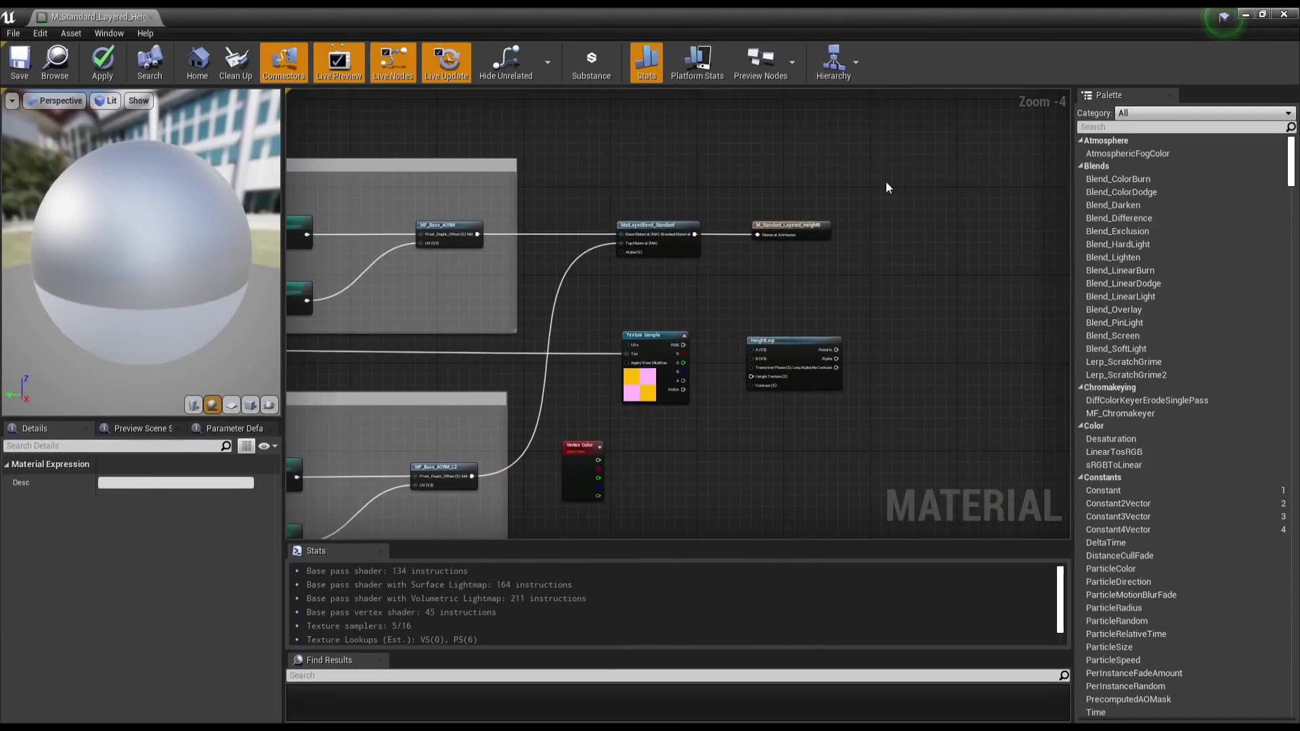
{"action": "left_click_drag", "start_coordinate": [907, 177], "coordinate": [624, 285]}
{"action": "left_click_drag", "start_coordinate": [688, 237], "coordinate": [970, 238]}
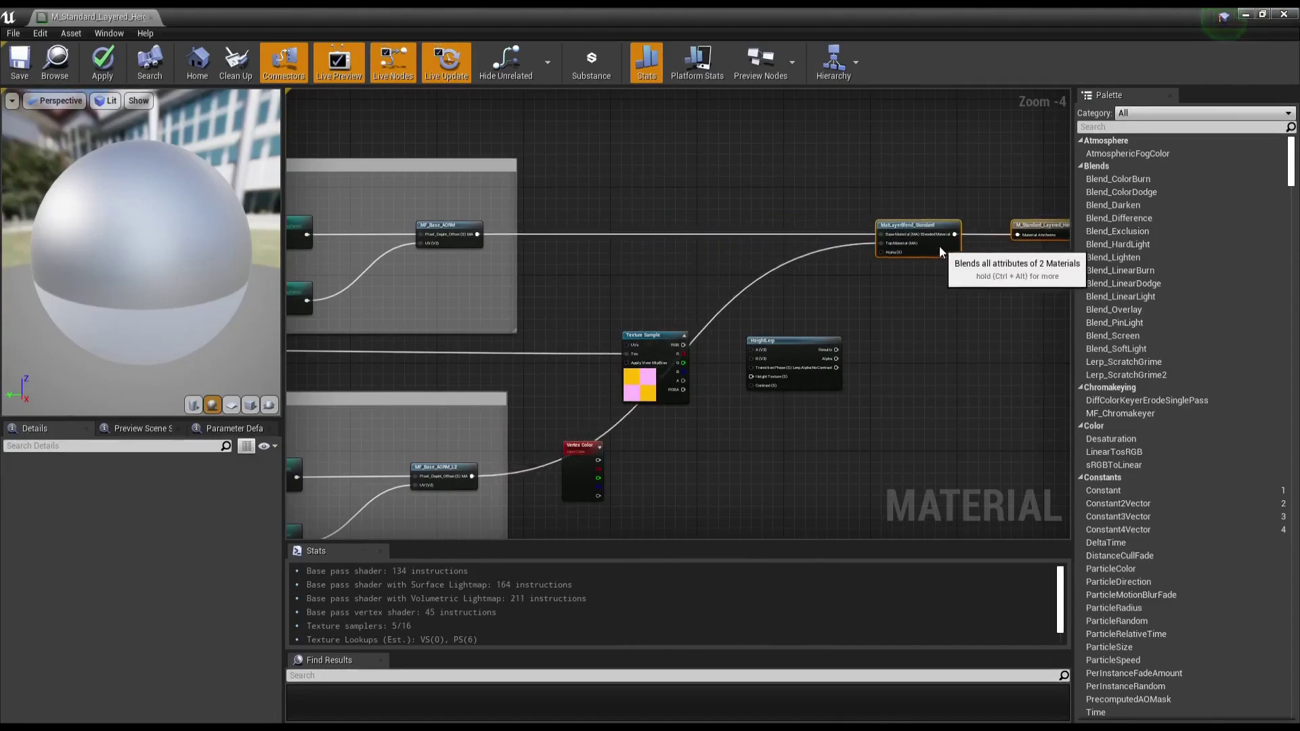
{"action": "right_click_drag", "start_coordinate": [642, 399], "coordinate": [655, 394]}
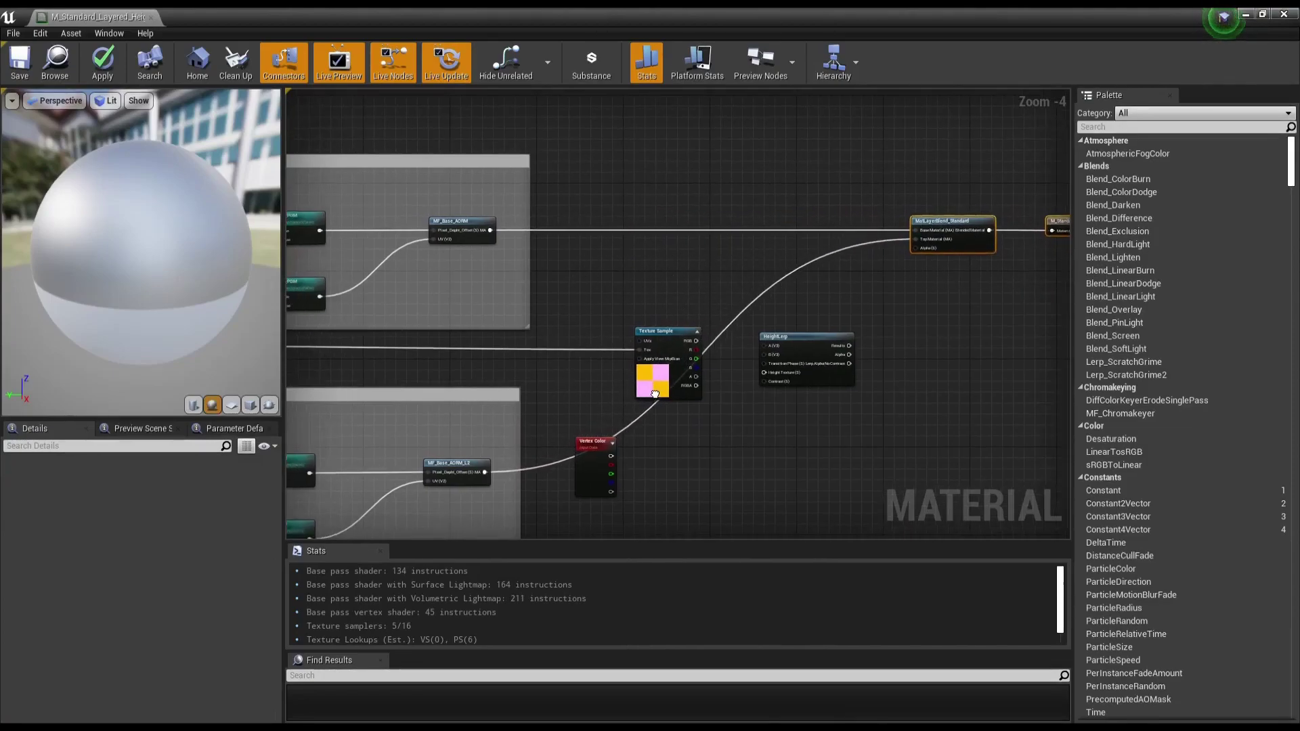
Step: Add a raised reroute on the Layer2 blend wire and nudge Texture Sample and Vertex Color
{"action": "double_click", "coordinate": [629, 428]}
{"action": "left_click_drag", "start_coordinate": [626, 426], "coordinate": [587, 242]}
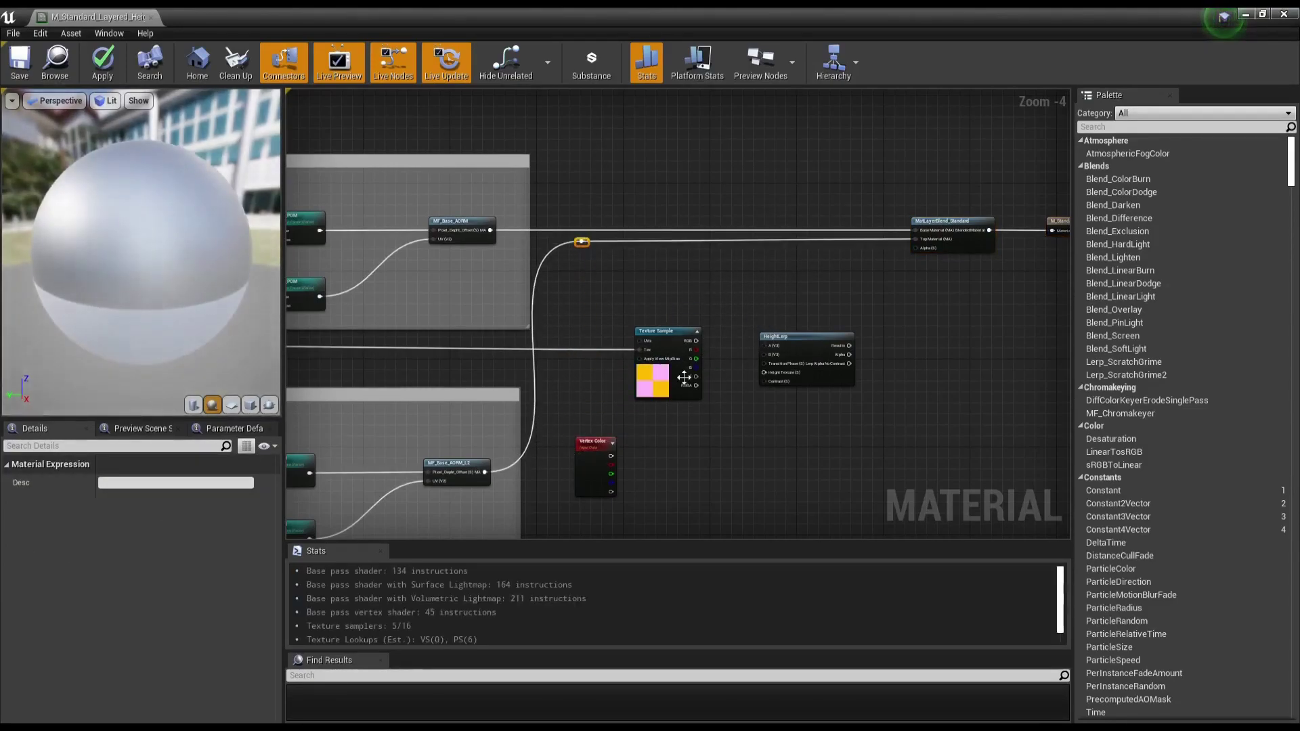
{"action": "left_click_drag", "start_coordinate": [684, 377], "coordinate": [711, 377]}
{"action": "left_click_drag", "start_coordinate": [593, 470], "coordinate": [630, 458]}
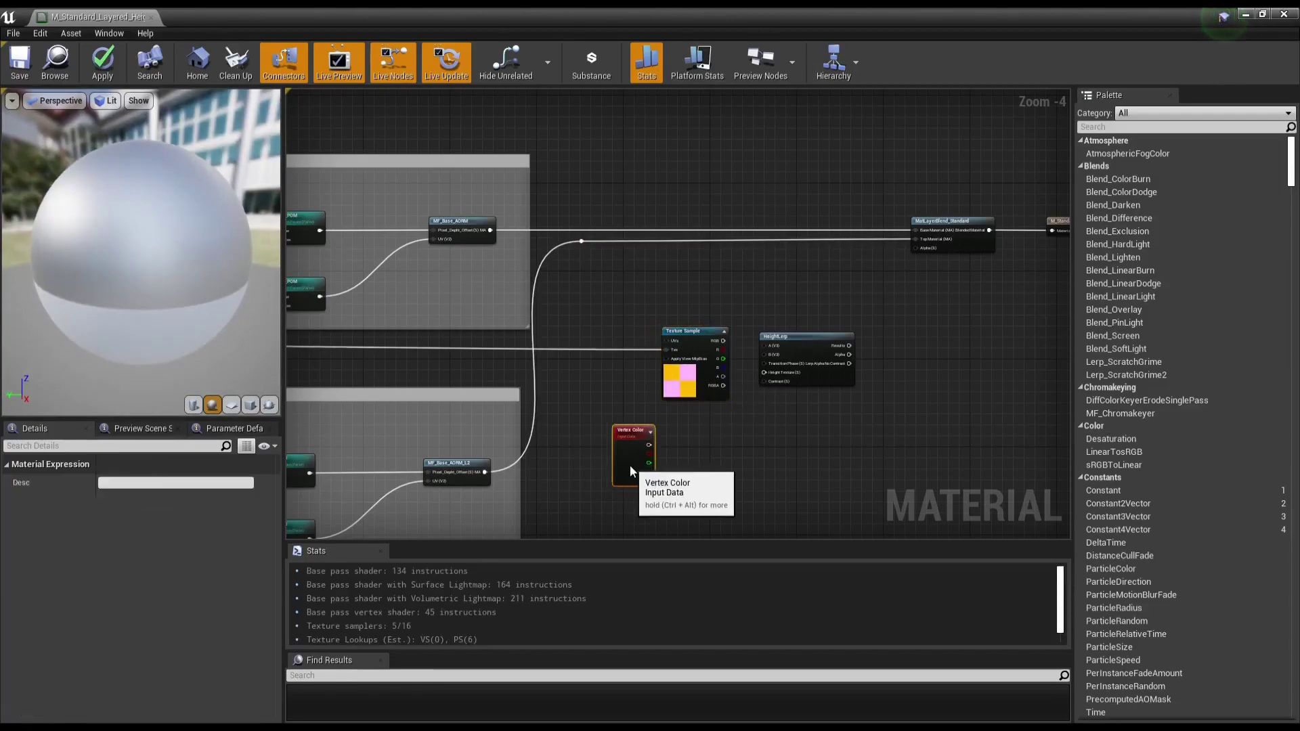
{"action": "scroll", "coordinate": [576, 364], "scroll_direction": "down", "scroll_amount": 2}
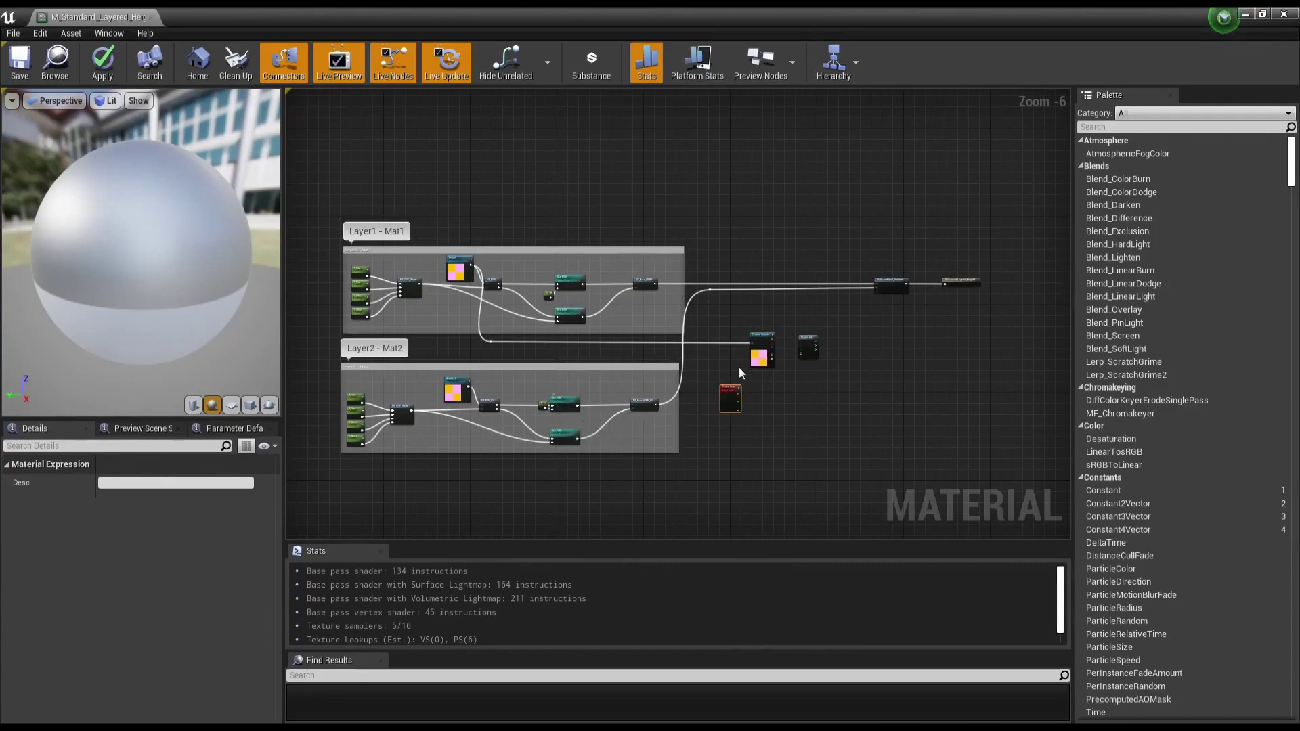
{"action": "scroll", "coordinate": [739, 370], "scroll_direction": "up", "scroll_amount": 3}
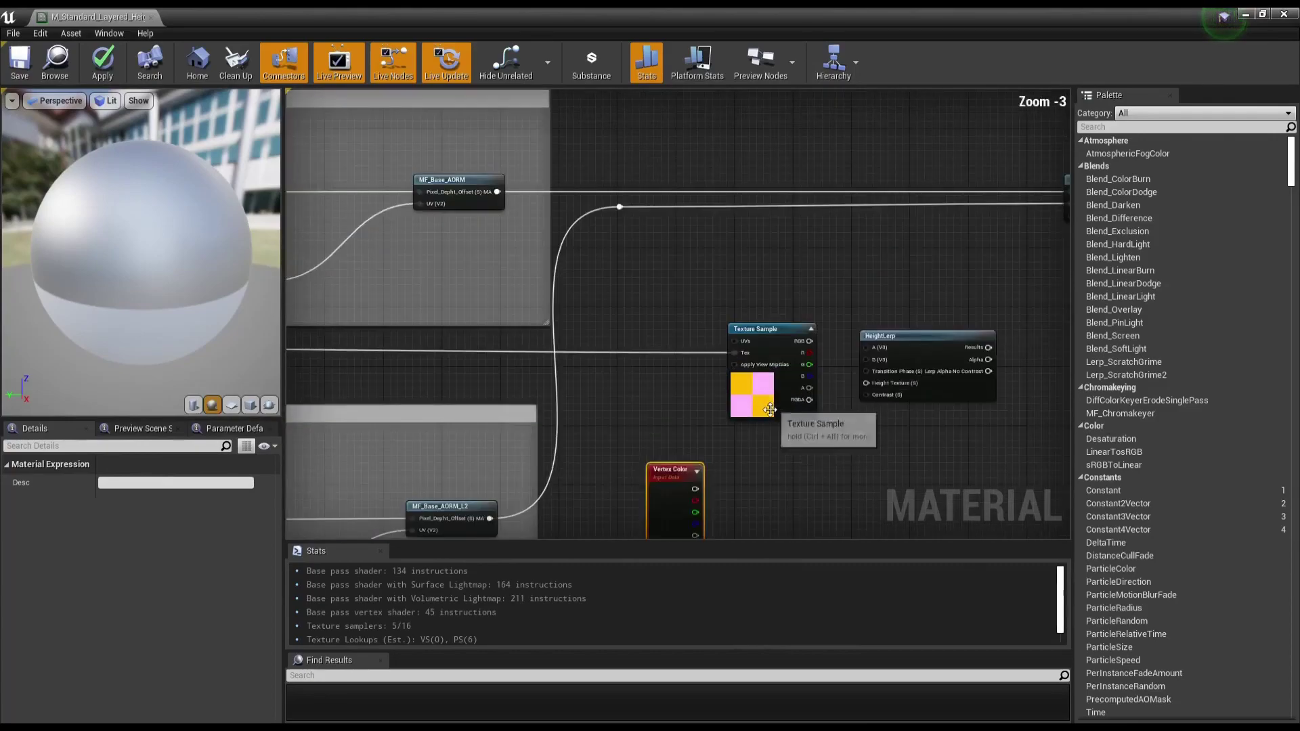
{"action": "left_click", "coordinate": [793, 334]}
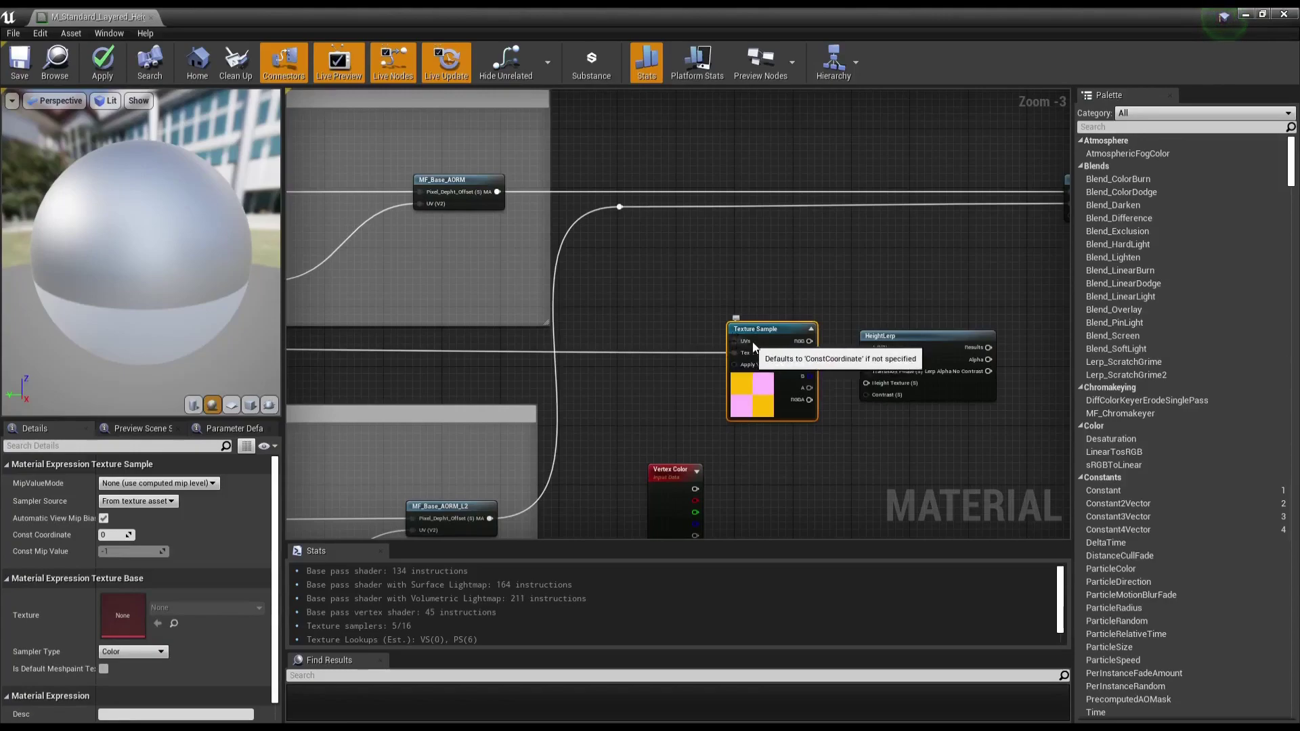
{"action": "scroll", "coordinate": [840, 298], "scroll_direction": "down", "scroll_amount": 2}
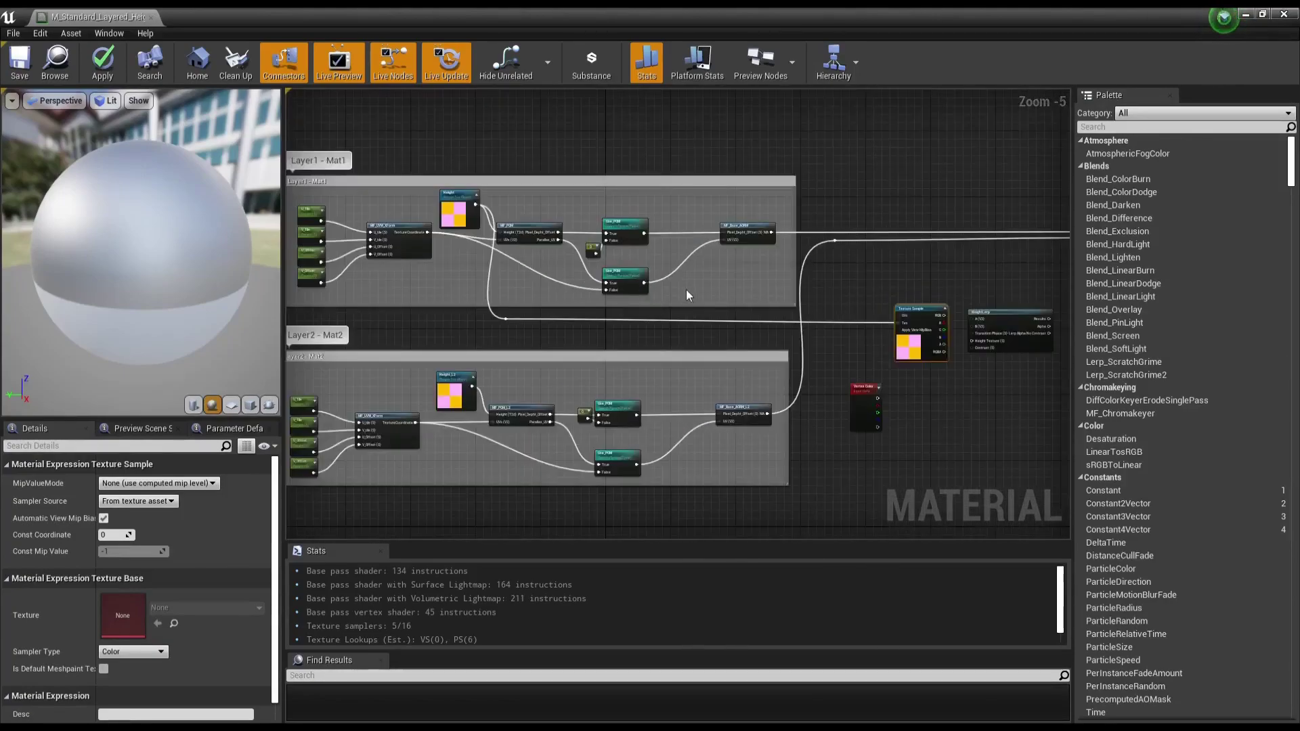
{"action": "scroll", "coordinate": [934, 322], "scroll_direction": "up", "scroll_amount": 3}
{"action": "scroll", "coordinate": [880, 291], "scroll_direction": "up", "scroll_amount": 2}
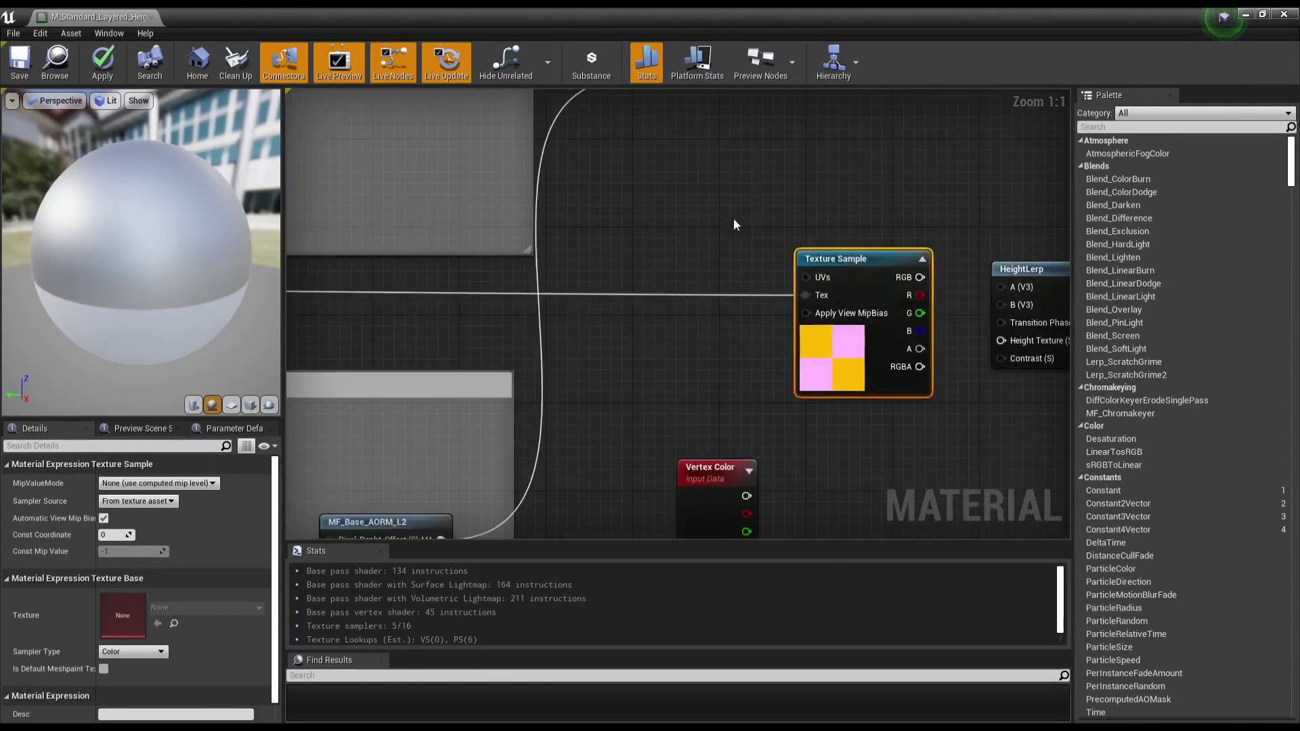
{"action": "scroll", "coordinate": [704, 231], "scroll_direction": "down", "scroll_amount": 2}
{"action": "scroll", "coordinate": [629, 259], "scroll_direction": "down", "scroll_amount": 1}
{"action": "scroll", "coordinate": [661, 298], "scroll_direction": "down", "scroll_amount": 1}
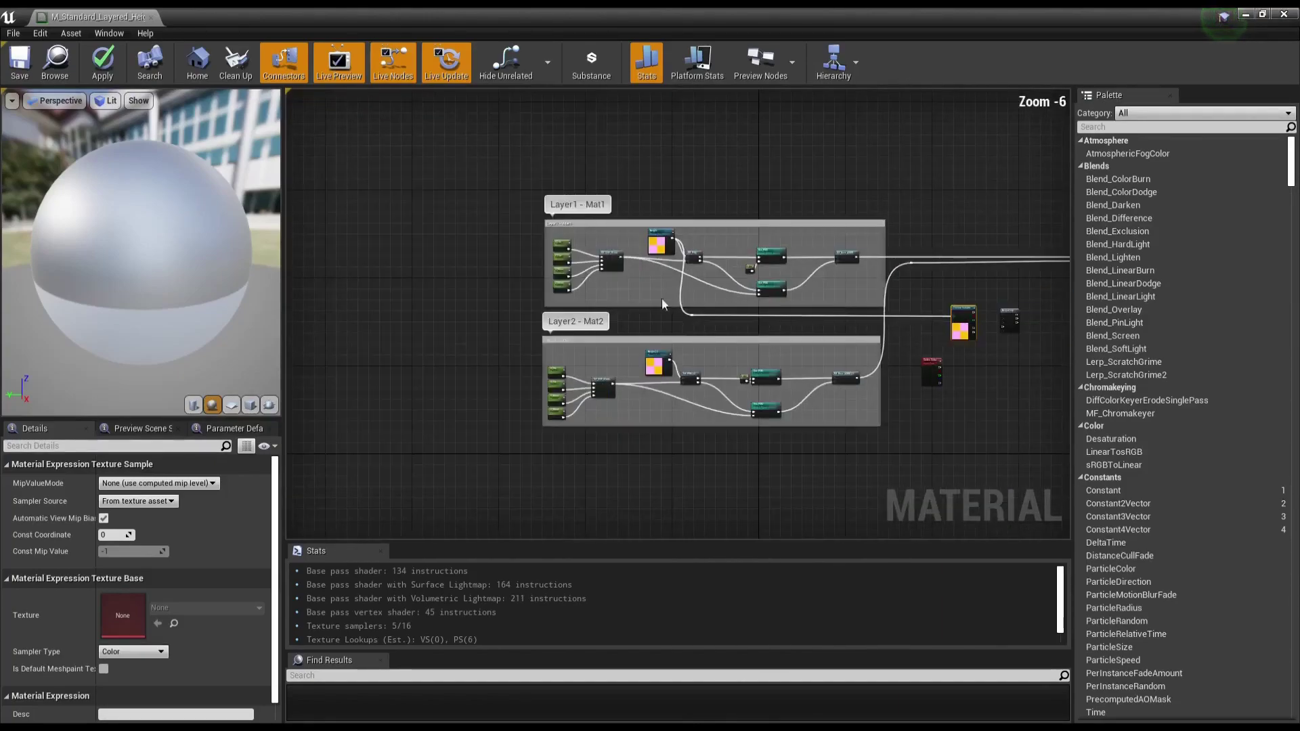
{"action": "scroll", "coordinate": [501, 209], "scroll_direction": "up", "scroll_amount": 1}
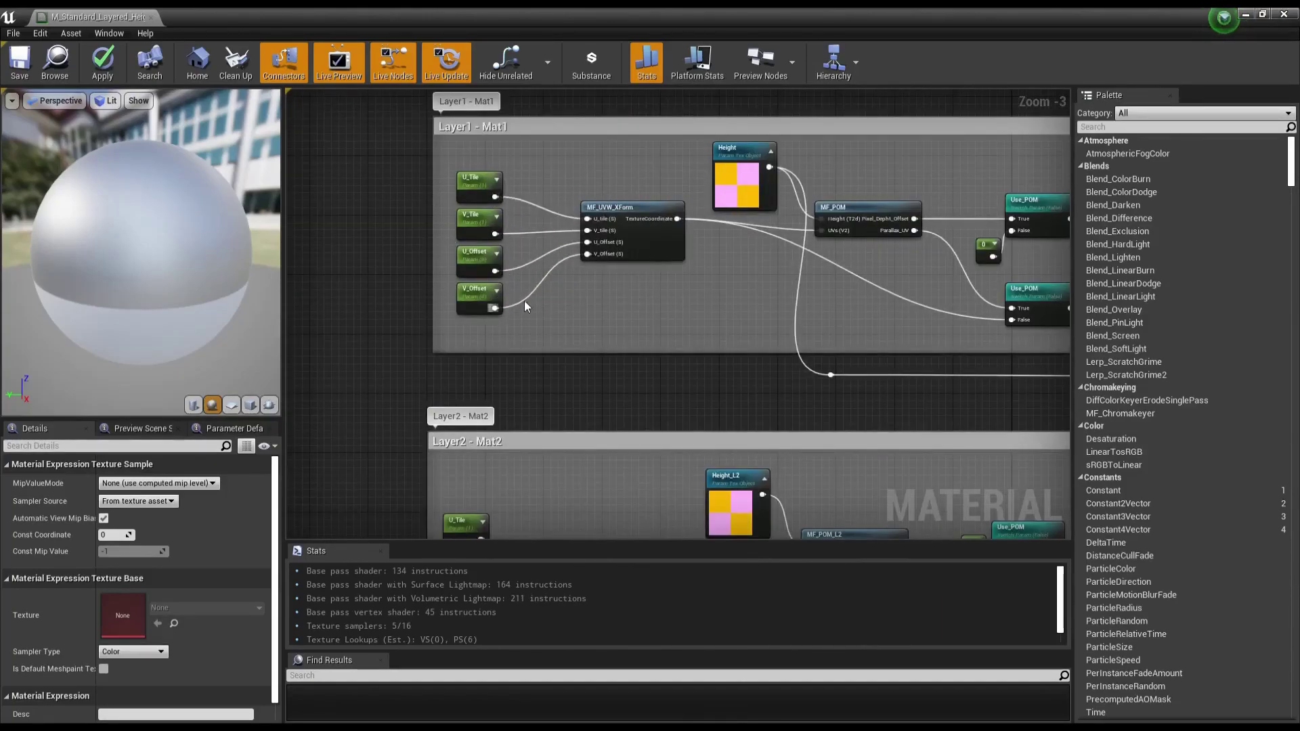
{"action": "right_click_drag", "start_coordinate": [692, 275], "coordinate": [420, 267]}
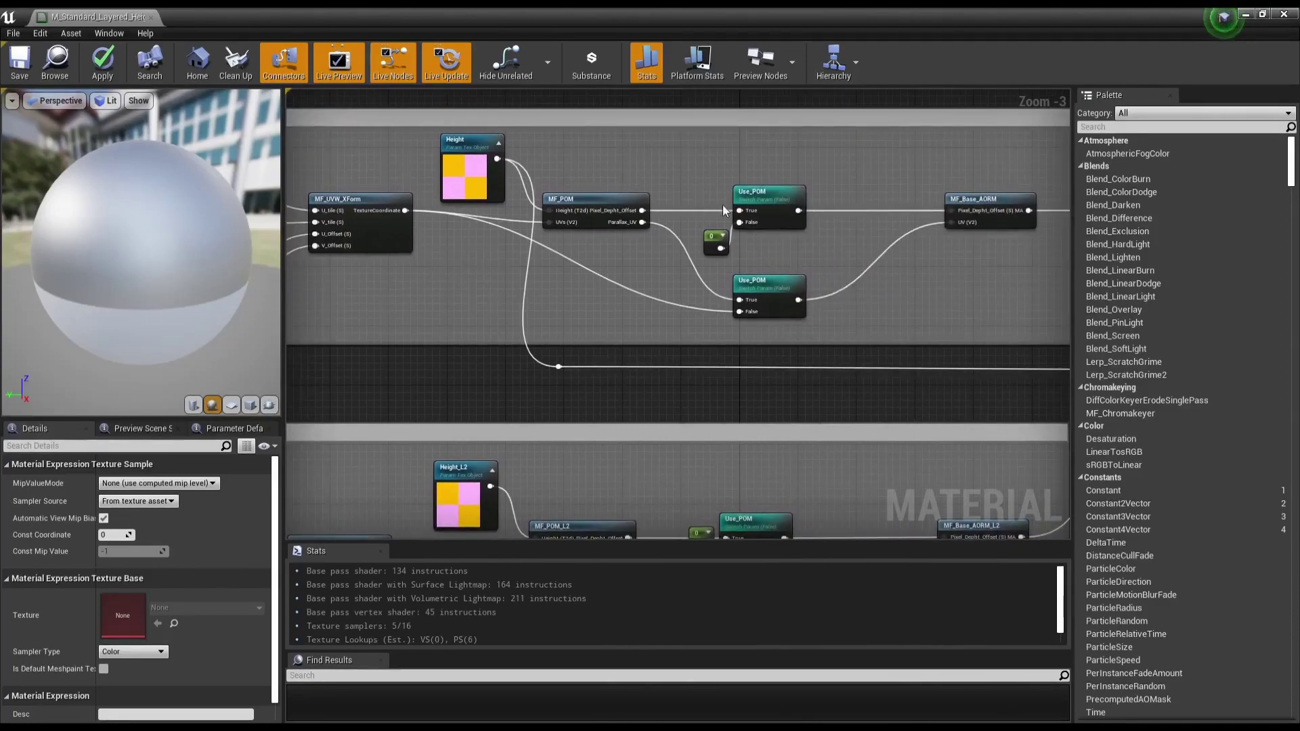
{"action": "right_click_drag", "start_coordinate": [721, 205], "coordinate": [603, 213]}
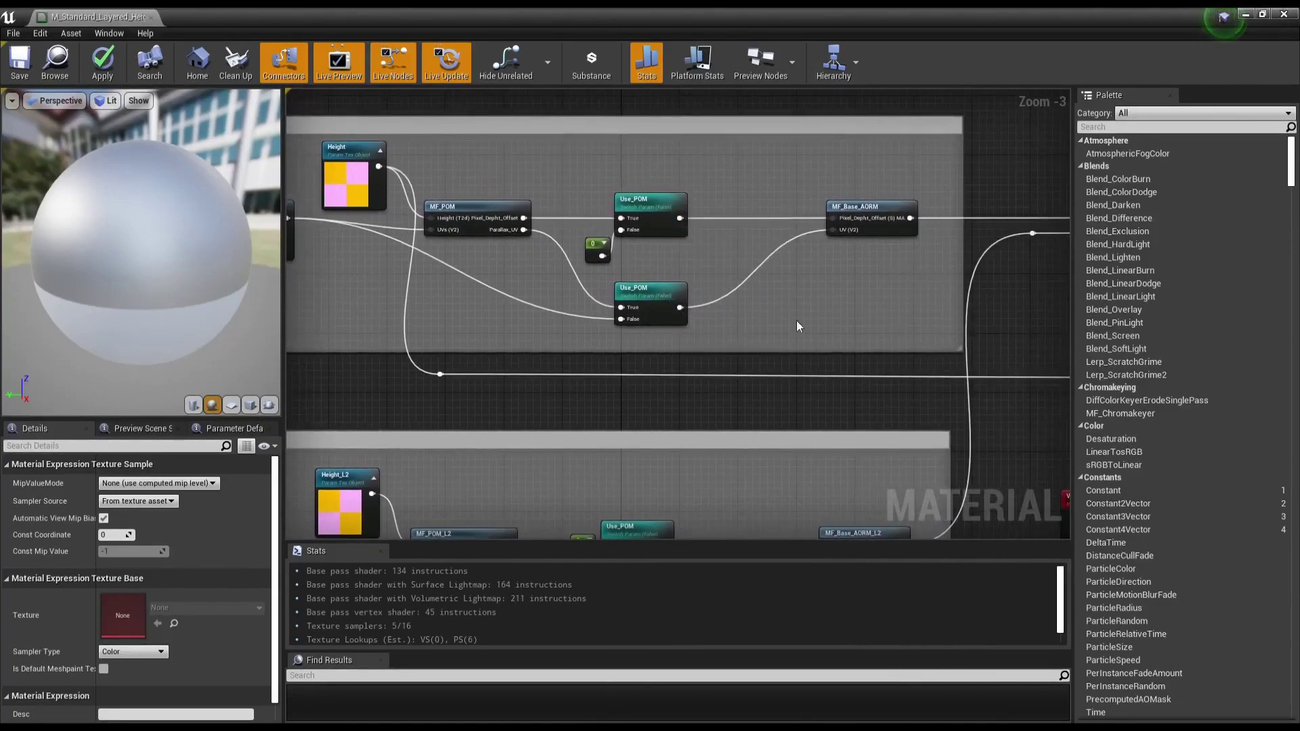
{"action": "scroll", "coordinate": [796, 320], "scroll_direction": "down", "scroll_amount": 1}
{"action": "scroll", "coordinate": [754, 311], "scroll_direction": "down", "scroll_amount": 1}
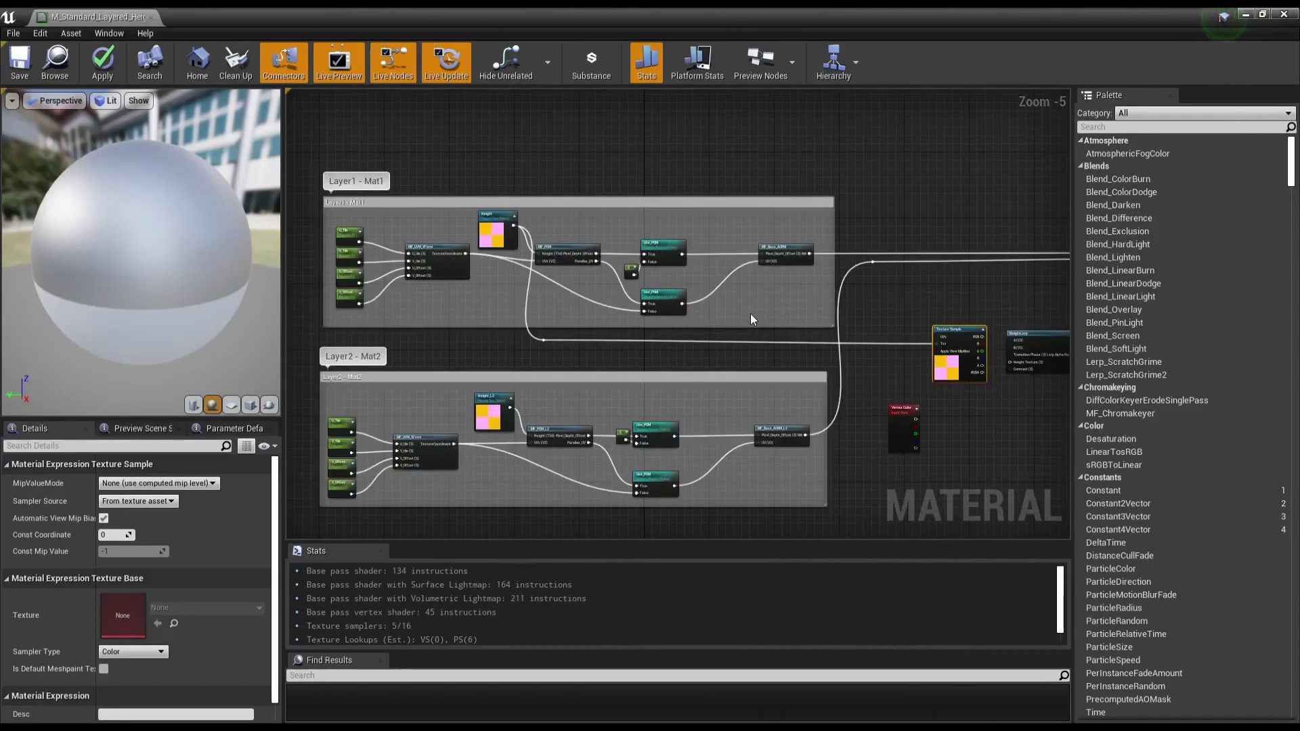
{"action": "scroll", "coordinate": [750, 314], "scroll_direction": "up", "scroll_amount": 1}
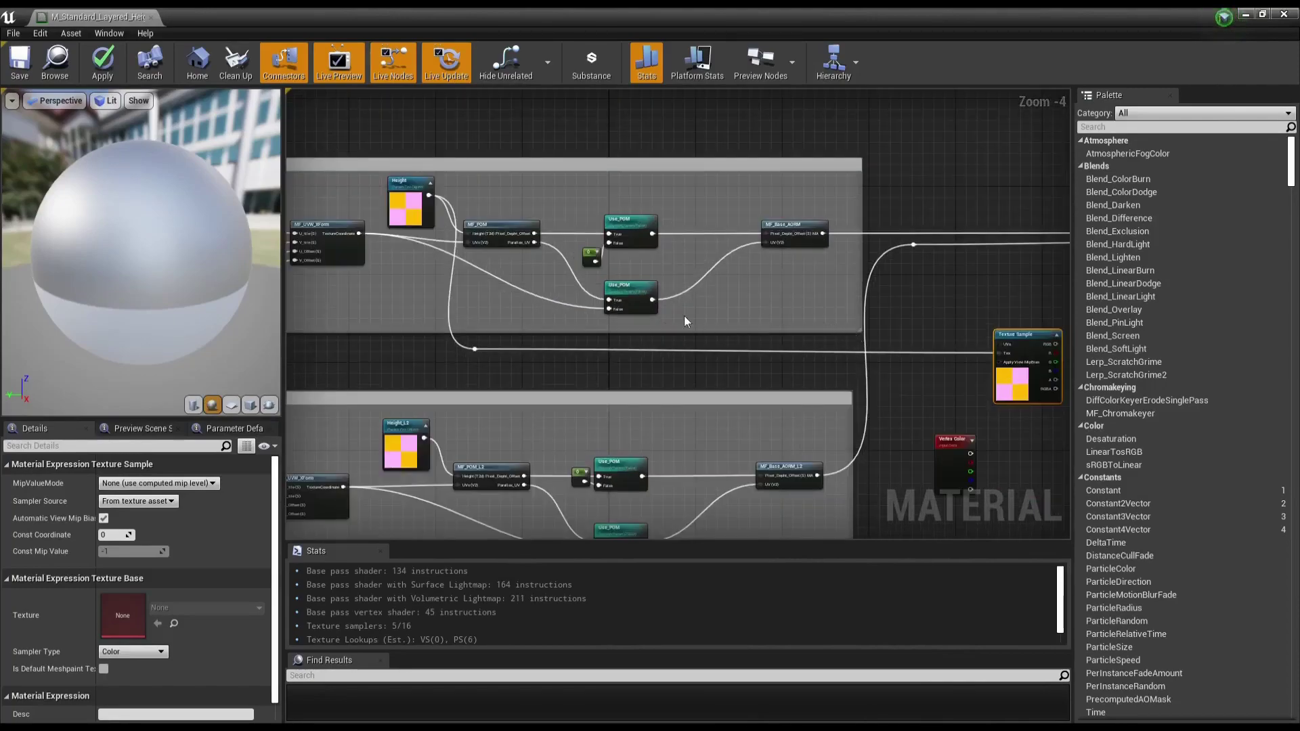
{"action": "scroll", "coordinate": [684, 315], "scroll_direction": "up", "scroll_amount": 2}
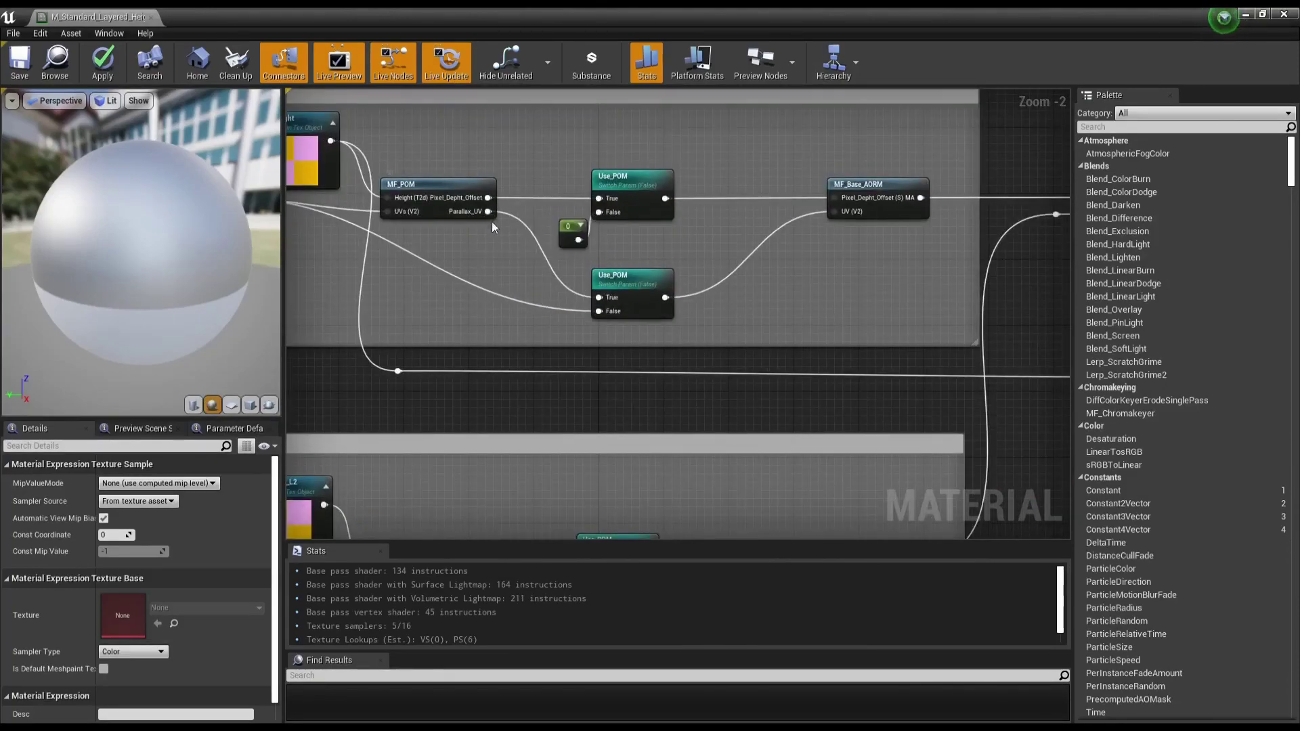
{"action": "right_click_drag", "start_coordinate": [860, 325], "coordinate": [681, 306]}
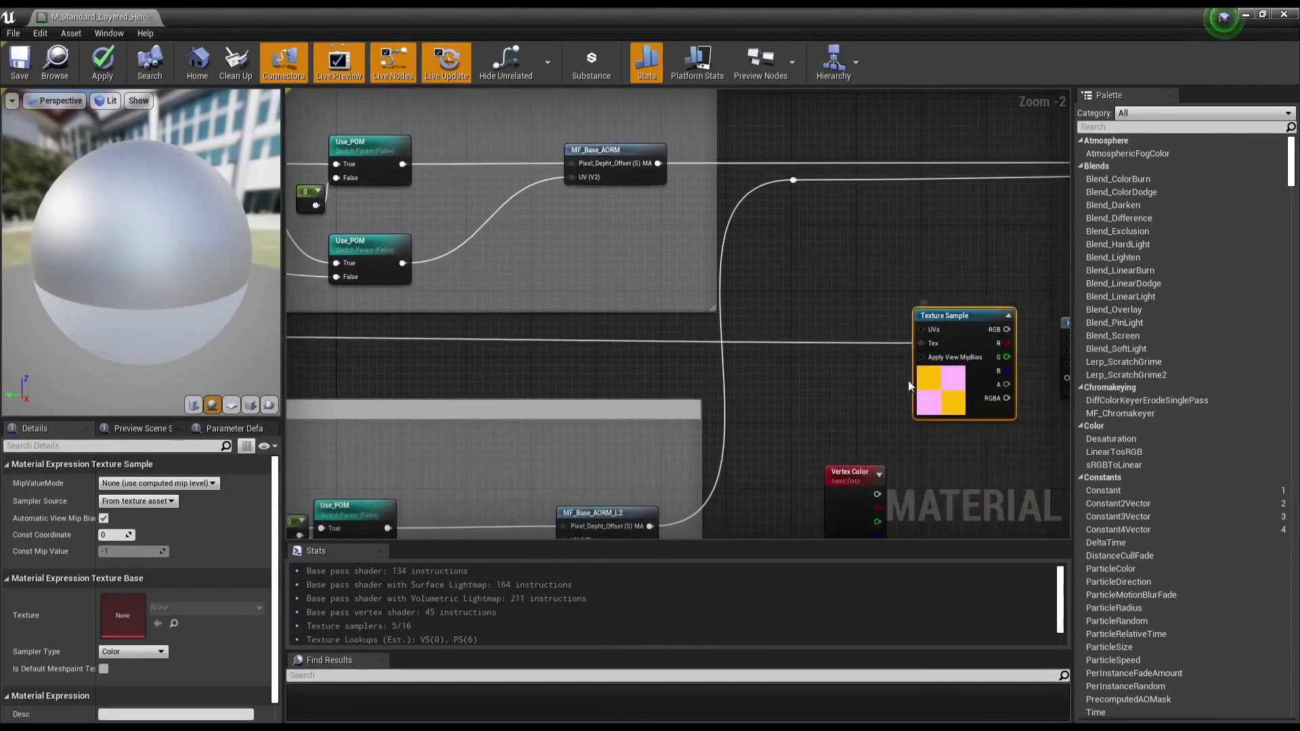
{"action": "scroll", "coordinate": [909, 385], "scroll_direction": "down", "scroll_amount": 2}
{"action": "scroll", "coordinate": [472, 255], "scroll_direction": "up", "scroll_amount": 1}
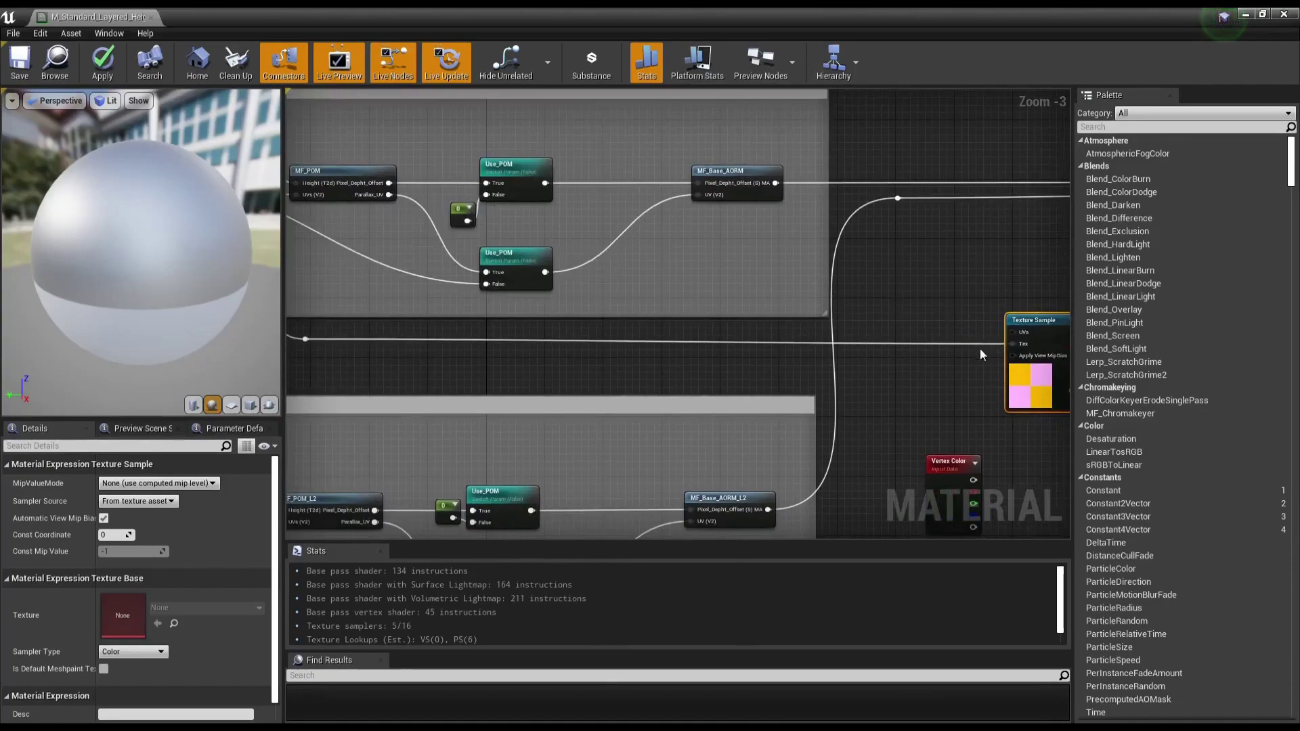
{"action": "right_click_drag", "start_coordinate": [981, 348], "coordinate": [755, 331]}
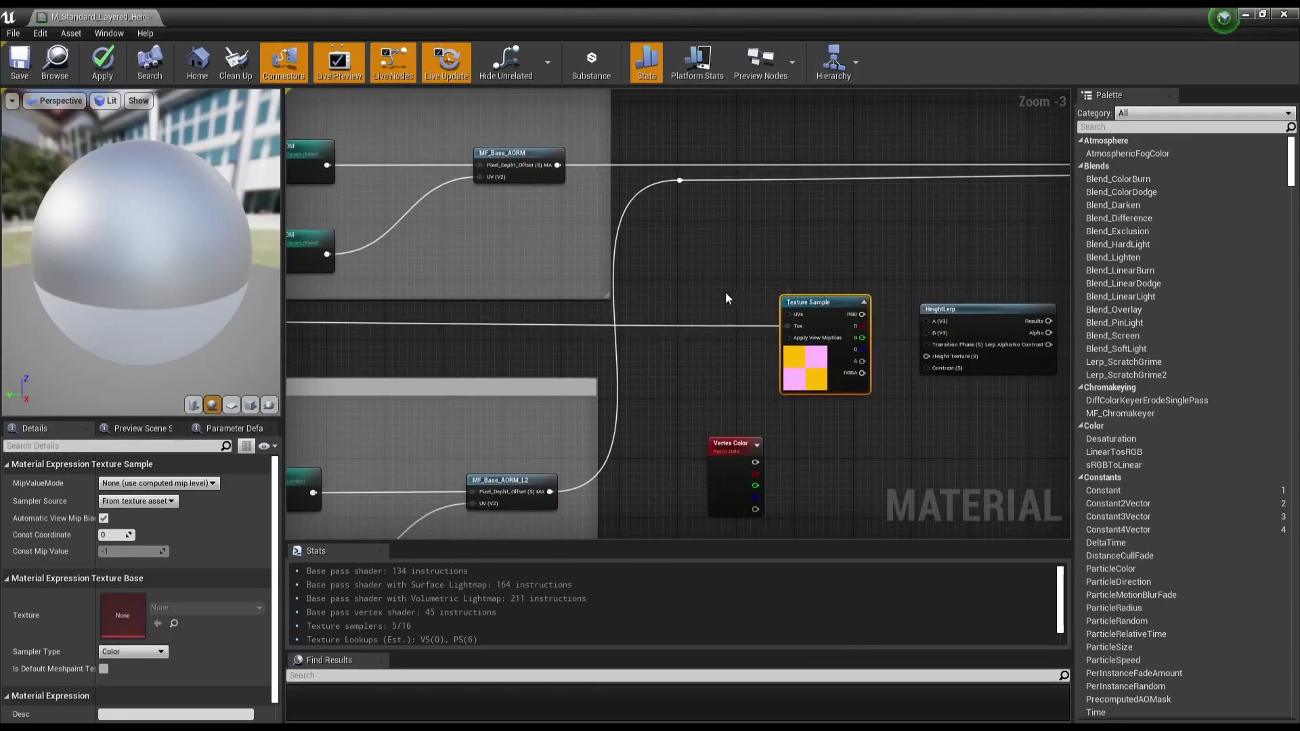
{"action": "right_click_drag", "start_coordinate": [664, 325], "coordinate": [775, 334]}
{"action": "right_click_drag", "start_coordinate": [588, 328], "coordinate": [698, 352]}
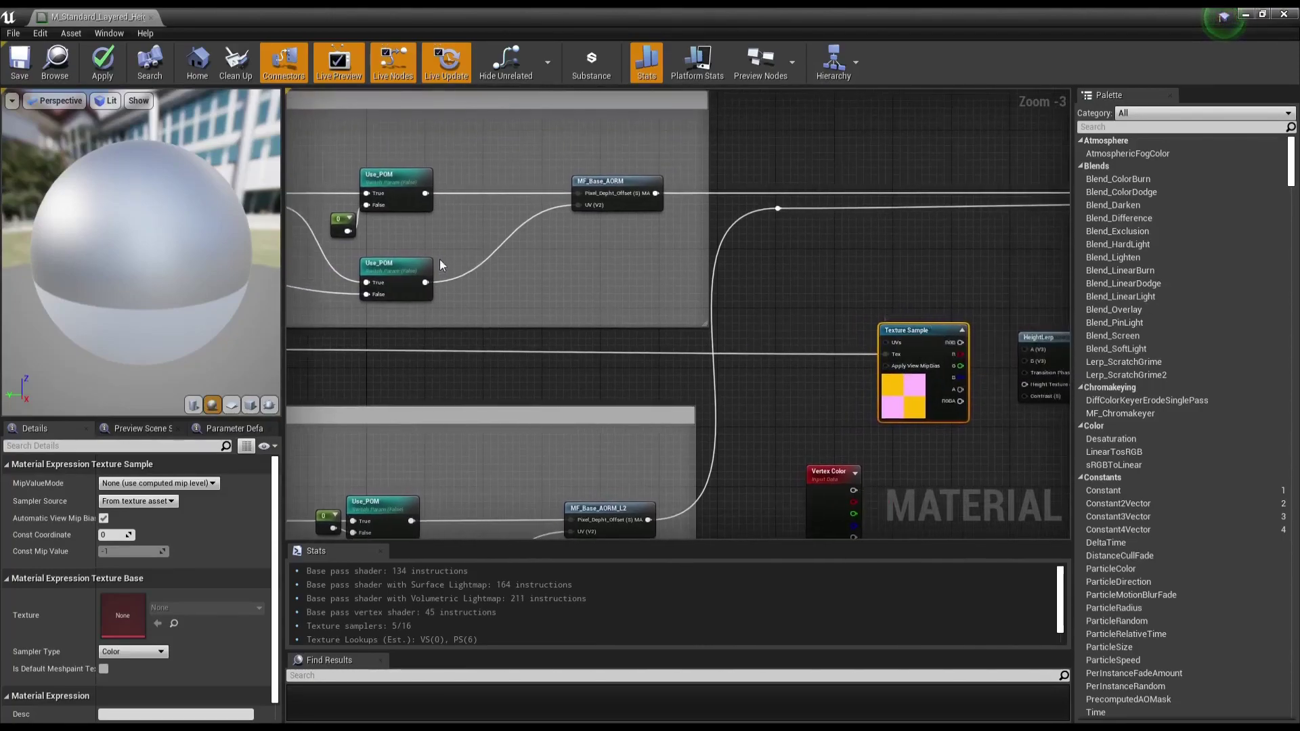
{"action": "right_click_drag", "start_coordinate": [495, 174], "coordinate": [620, 184]}
{"action": "right_click_drag", "start_coordinate": [688, 390], "coordinate": [579, 367]}
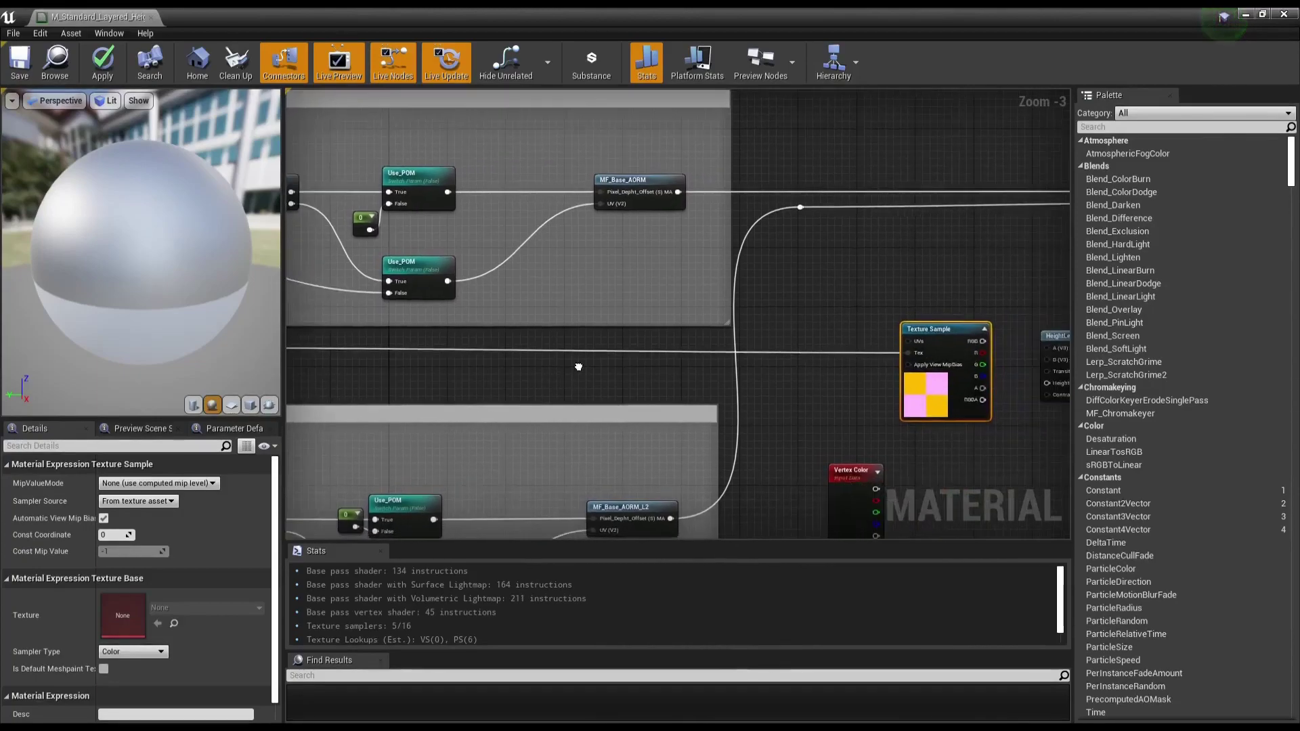
{"action": "right_click_drag", "start_coordinate": [484, 306], "coordinate": [567, 262]}
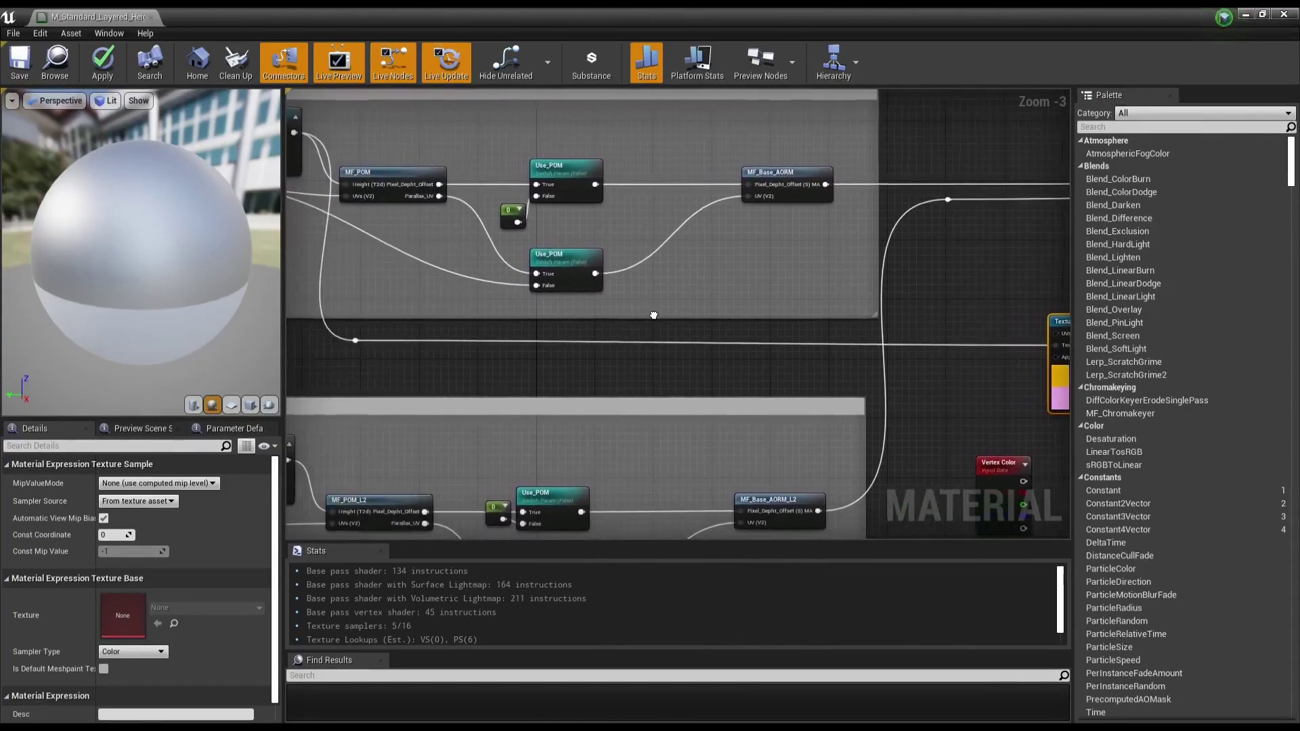
{"action": "scroll", "coordinate": [445, 216], "scroll_direction": "up", "scroll_amount": 1}
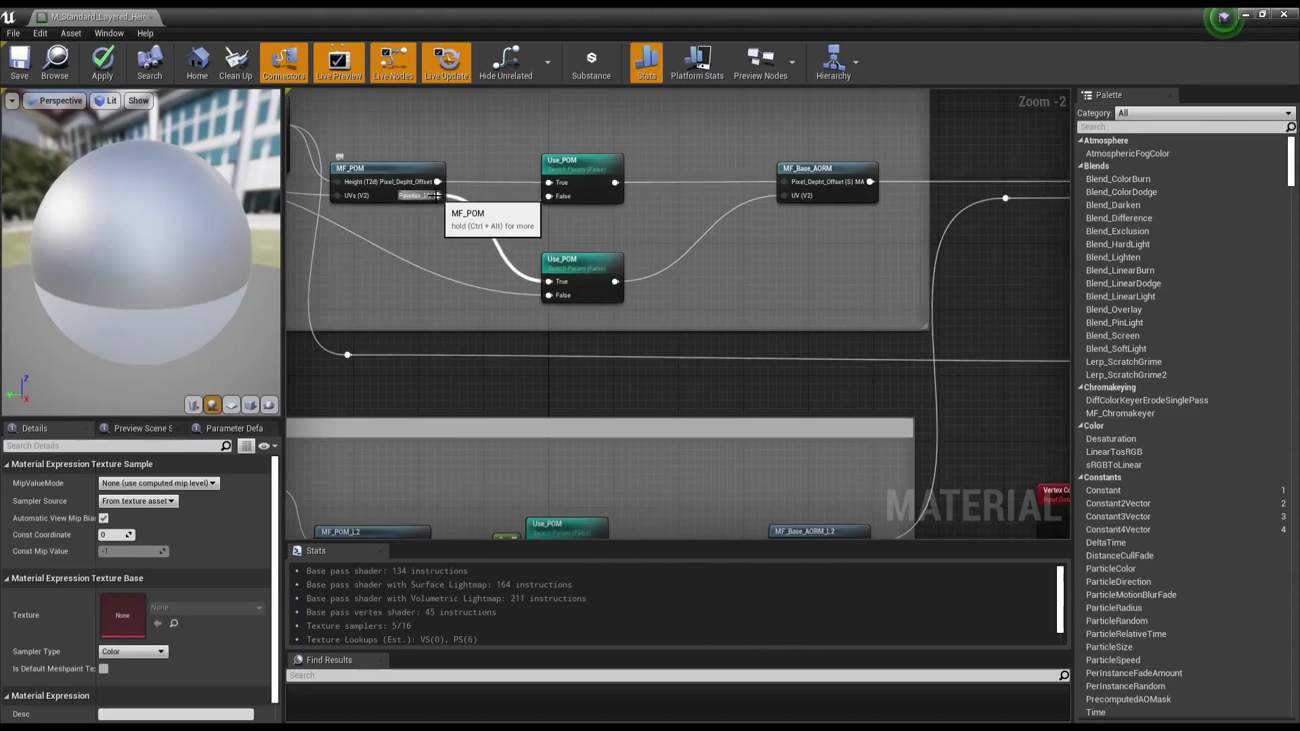
Step: Route the lower Use_POM switch into the Texture Sample's UVs and nudge the Texture Sample left
{"action": "left_click_drag", "start_coordinate": [576, 267], "coordinate": [577, 259]}
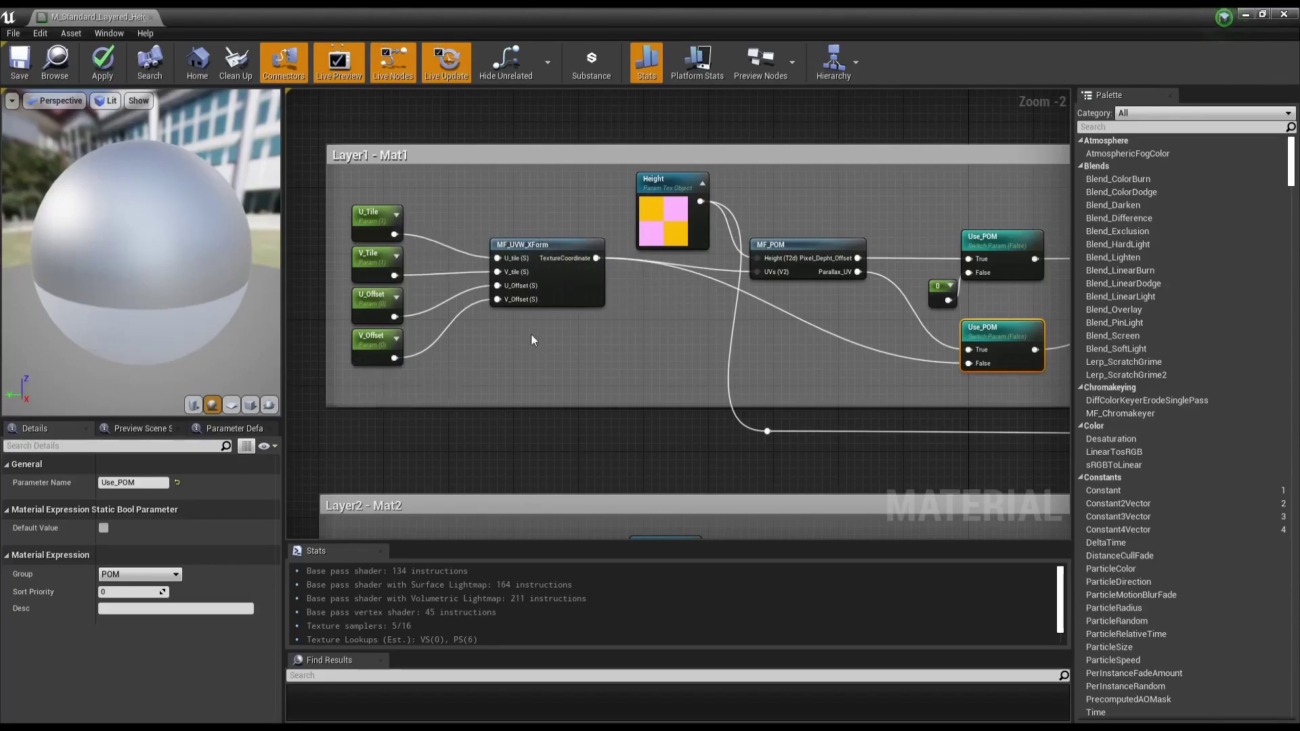
{"action": "right_click_drag", "start_coordinate": [687, 375], "coordinate": [423, 350]}
{"action": "mouse_move", "coordinate": [798, 351]}
{"action": "right_mouse_down"}
{"action": "mouse_move", "coordinate": [604, 314]}
{"action": "mouse_move", "coordinate": [464, 266]}
{"action": "right_mouse_up"}
{"action": "mouse_move", "coordinate": [454, 251]}
{"action": "left_mouse_down"}
{"action": "mouse_move", "coordinate": [791, 275]}
{"action": "mouse_move", "coordinate": [970, 326]}
{"action": "left_mouse_up"}
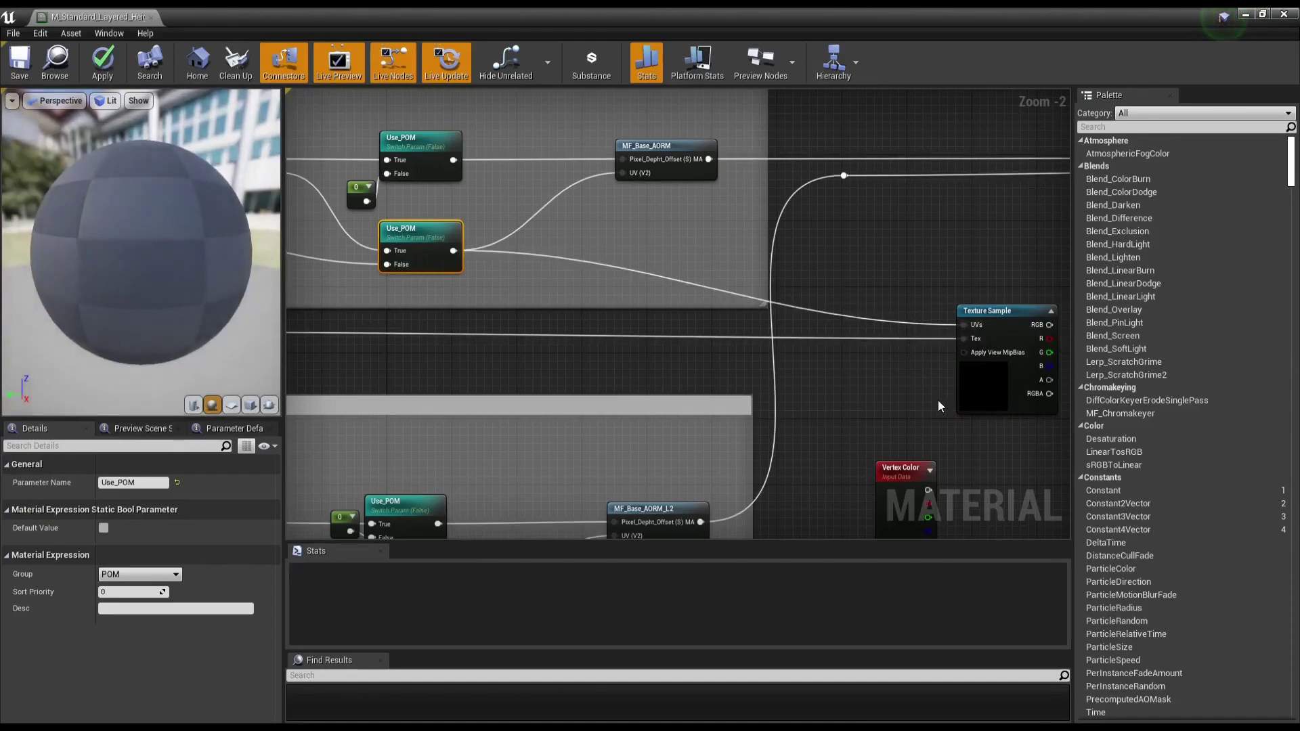
{"action": "right_click_drag", "start_coordinate": [922, 403], "coordinate": [565, 388]}
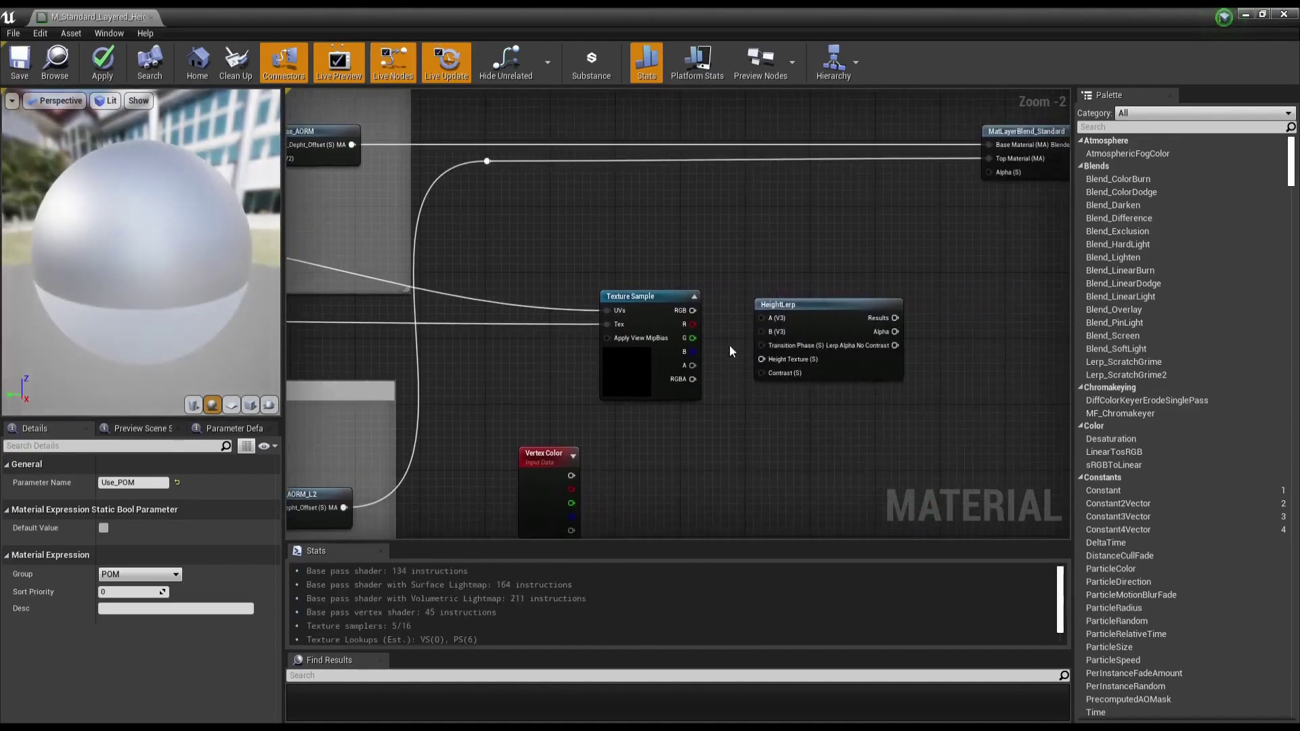
{"action": "left_click_drag", "start_coordinate": [648, 331], "coordinate": [632, 332]}
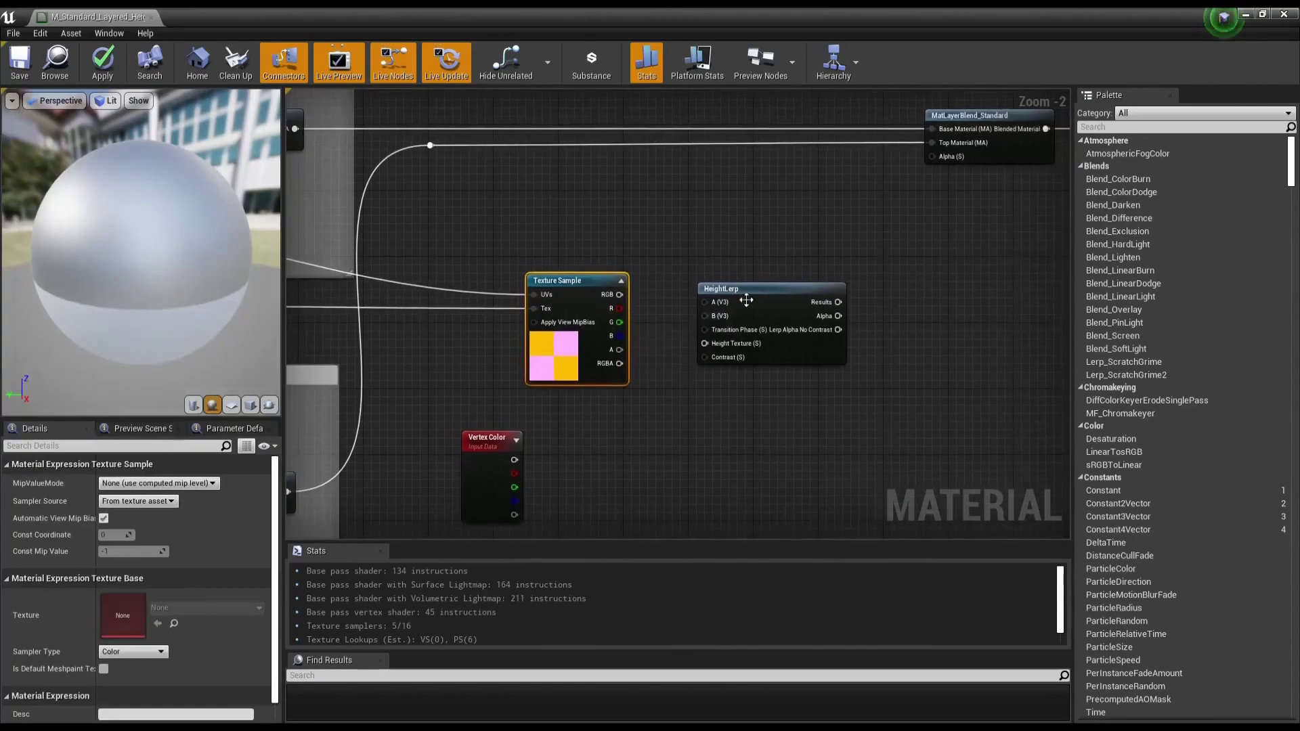
{"action": "right_click_drag", "start_coordinate": [679, 326], "coordinate": [624, 310]}
Step: Connect the Texture Sample's R channel to HeightLerp's Height Texture input
{"action": "left_click", "coordinate": [752, 280]}
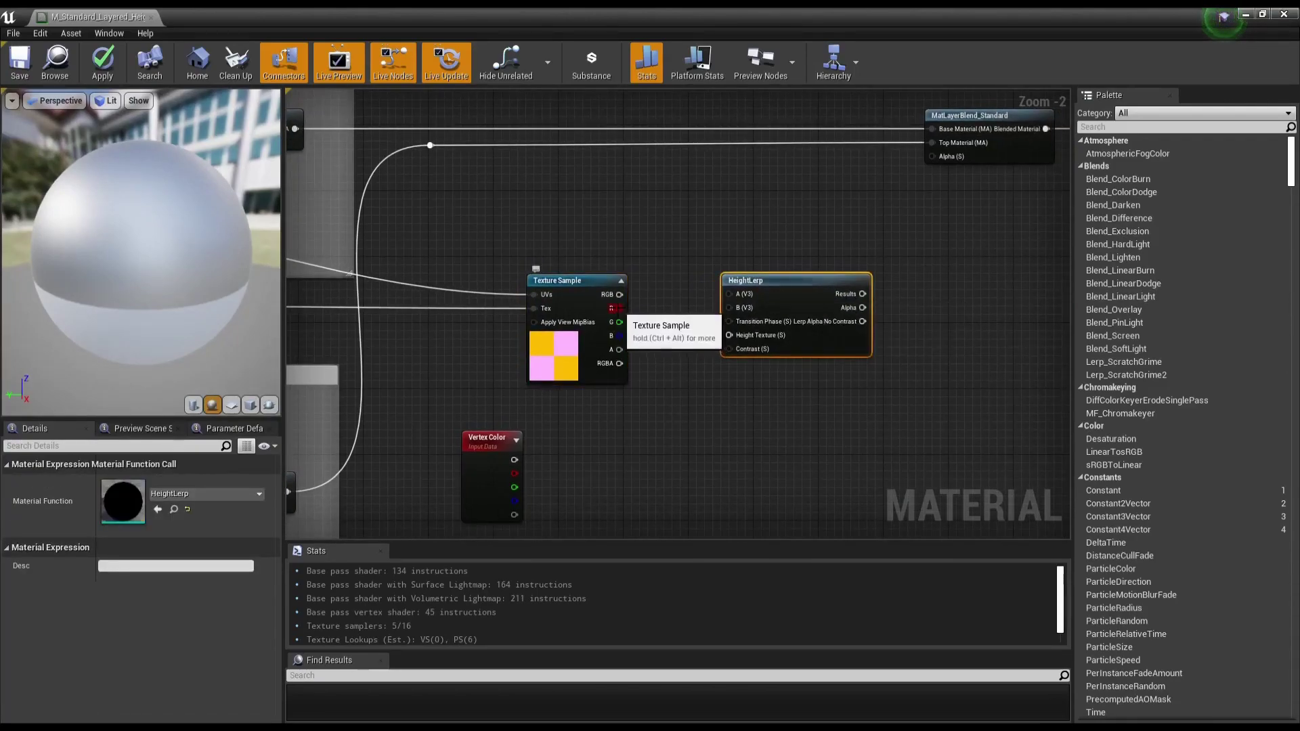
{"action": "mouse_move", "coordinate": [619, 308]}
{"action": "left_mouse_down"}
{"action": "mouse_move", "coordinate": [657, 339]}
{"action": "mouse_move", "coordinate": [689, 306]}
{"action": "left_mouse_up"}
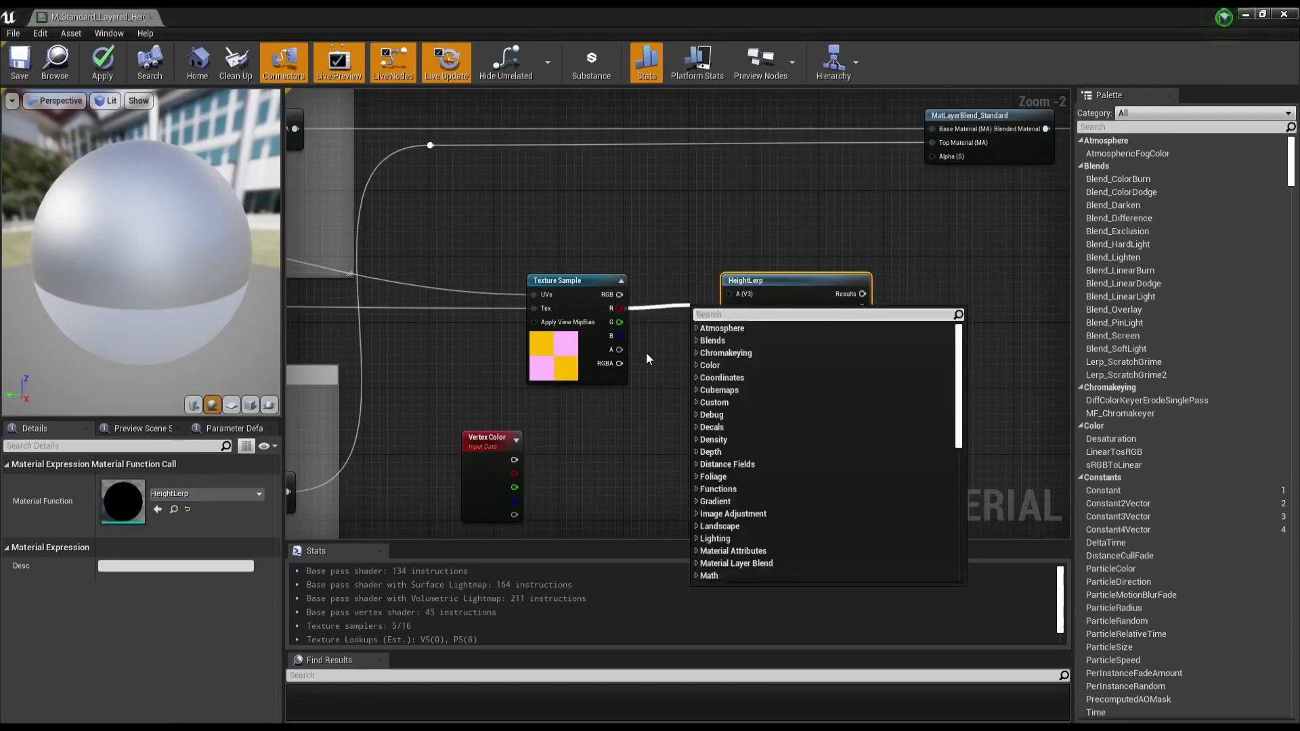
{"action": "left_click", "coordinate": [646, 353]}
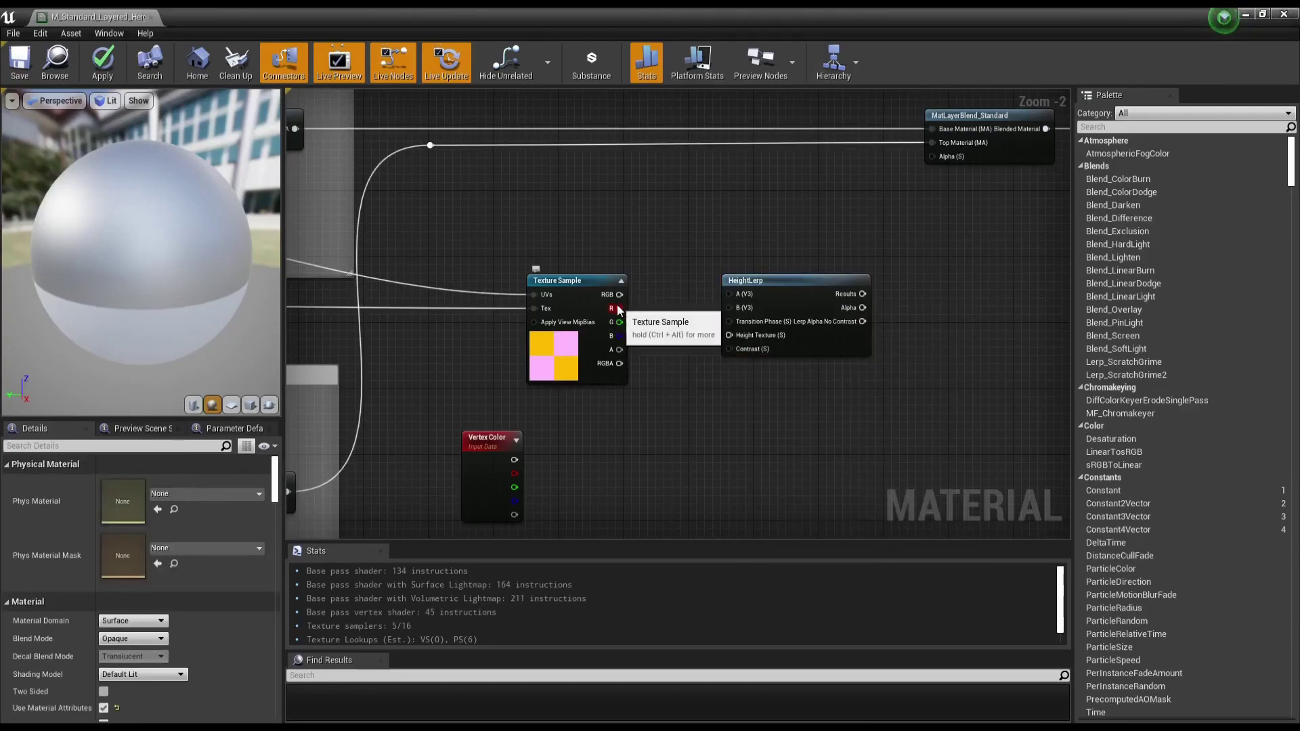
{"action": "mouse_move", "coordinate": [619, 308]}
{"action": "left_mouse_down"}
{"action": "mouse_move", "coordinate": [704, 349]}
{"action": "mouse_move", "coordinate": [737, 337]}
{"action": "left_mouse_up"}
{"action": "left_click_drag", "start_coordinate": [787, 294], "coordinate": [883, 271]}
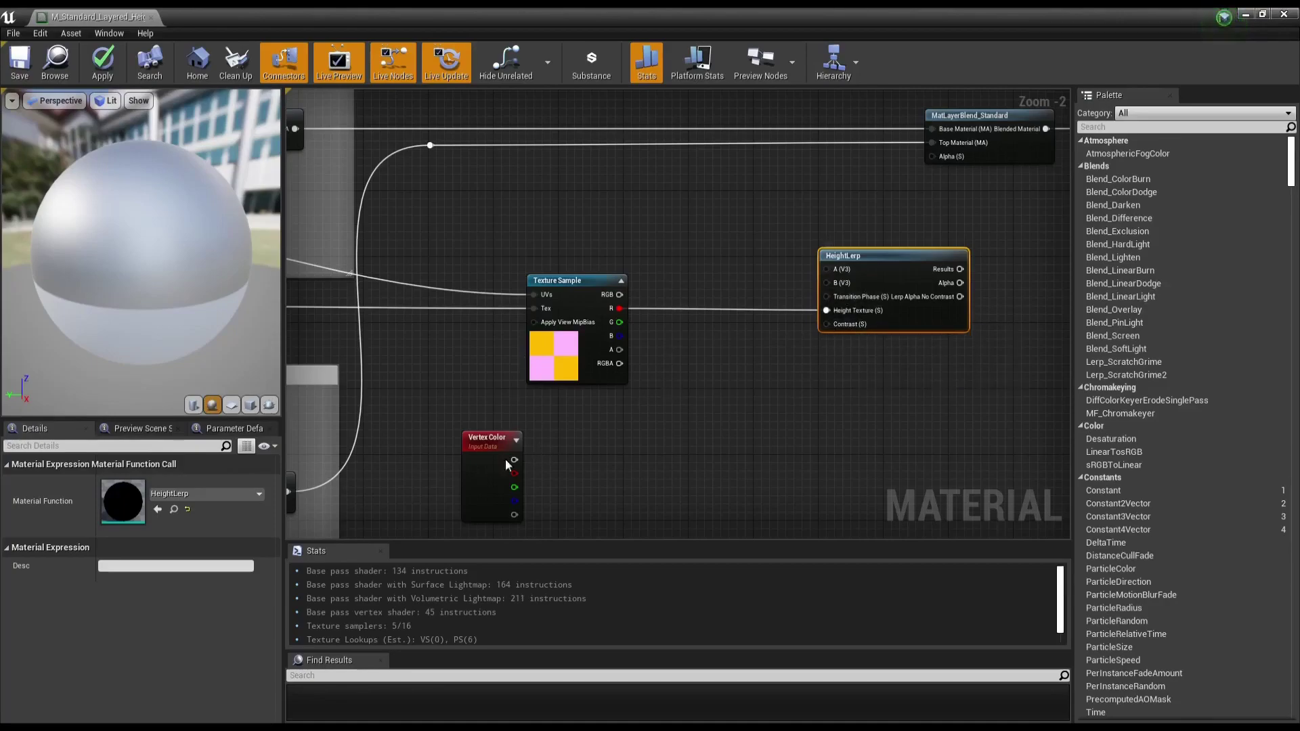
Step: Put Vertex Color above a lowered Texture Sample and set HeightLerp down-right beside them
{"action": "left_click_drag", "start_coordinate": [506, 464], "coordinate": [580, 448]}
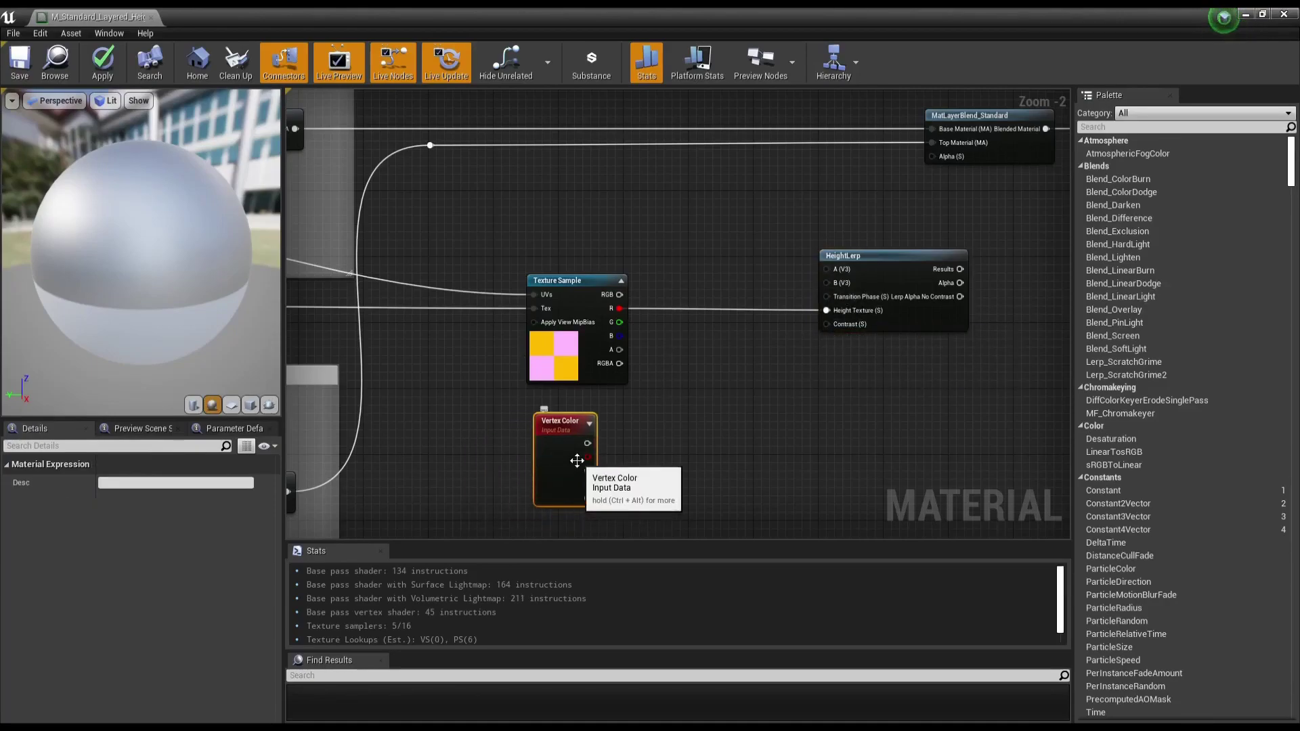
{"action": "scroll", "coordinate": [577, 461], "scroll_direction": "down", "scroll_amount": 2}
{"action": "scroll", "coordinate": [635, 440], "scroll_direction": "up", "scroll_amount": 3}
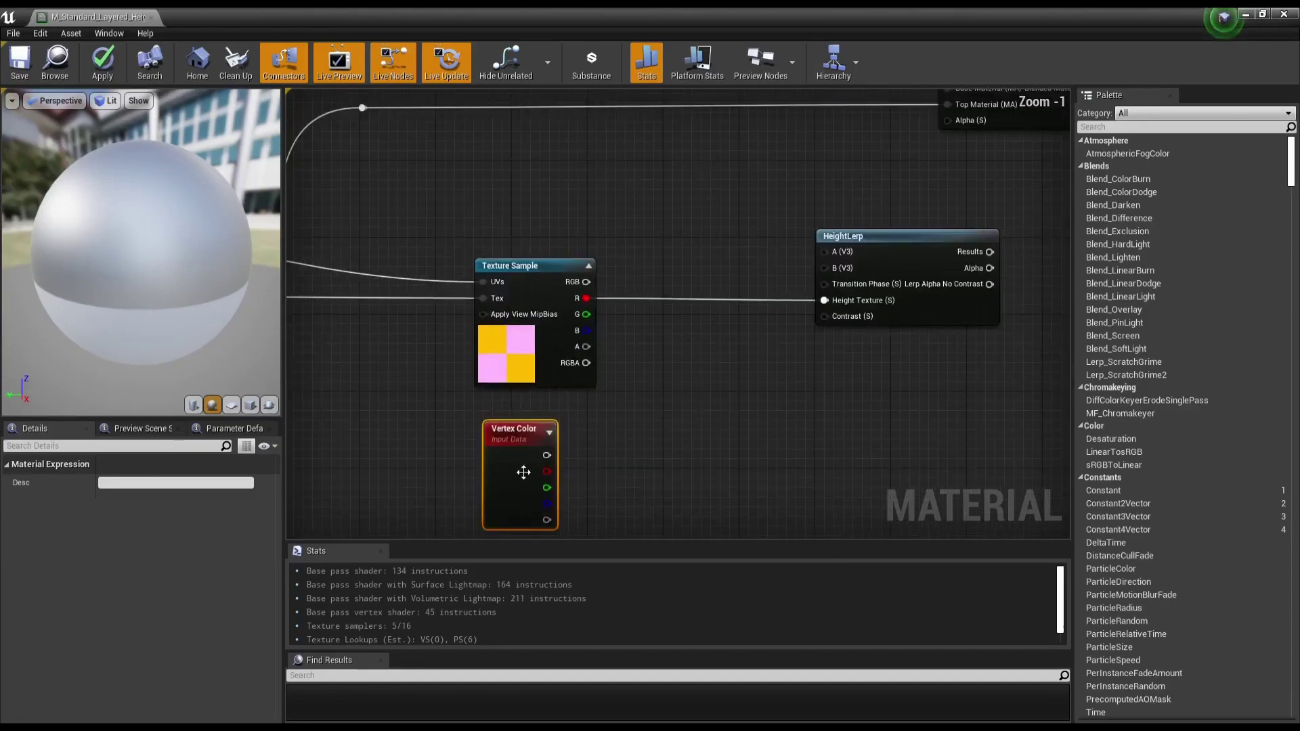
{"action": "left_click_drag", "start_coordinate": [524, 472], "coordinate": [561, 453]}
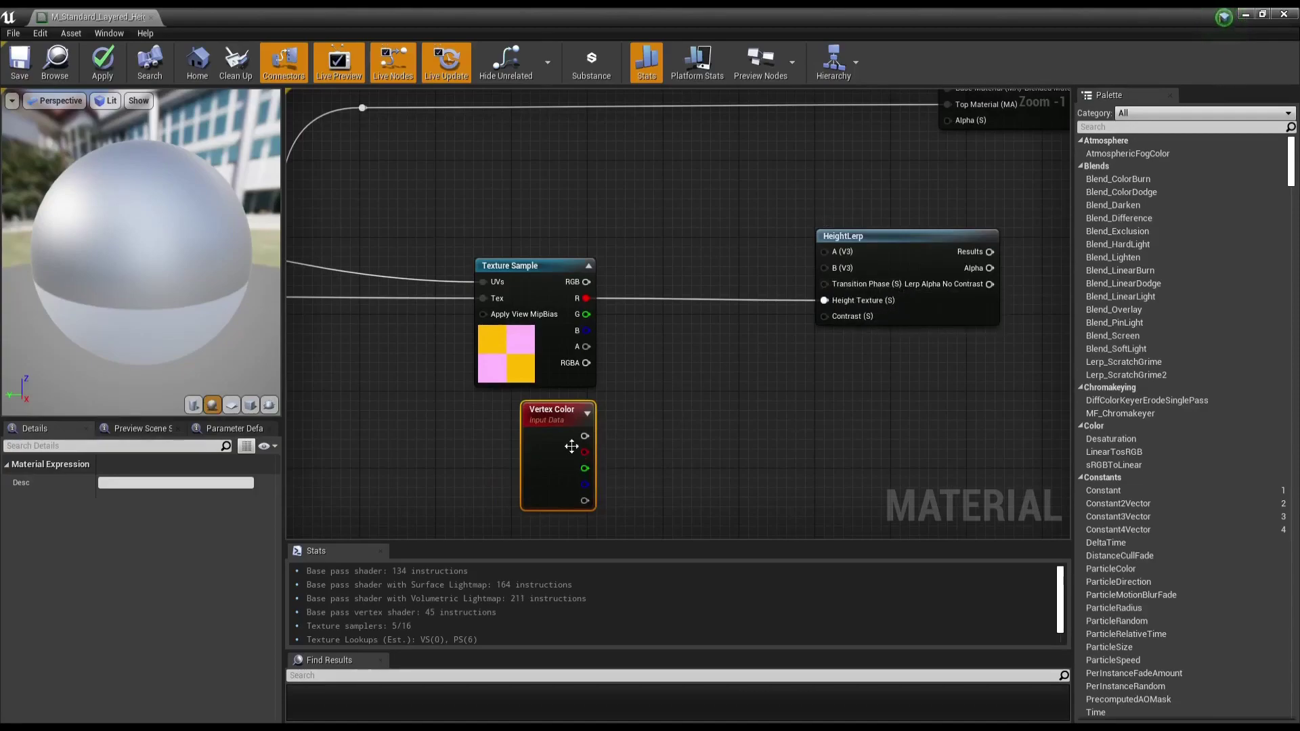
{"action": "left_click_drag", "start_coordinate": [555, 415], "coordinate": [631, 183]}
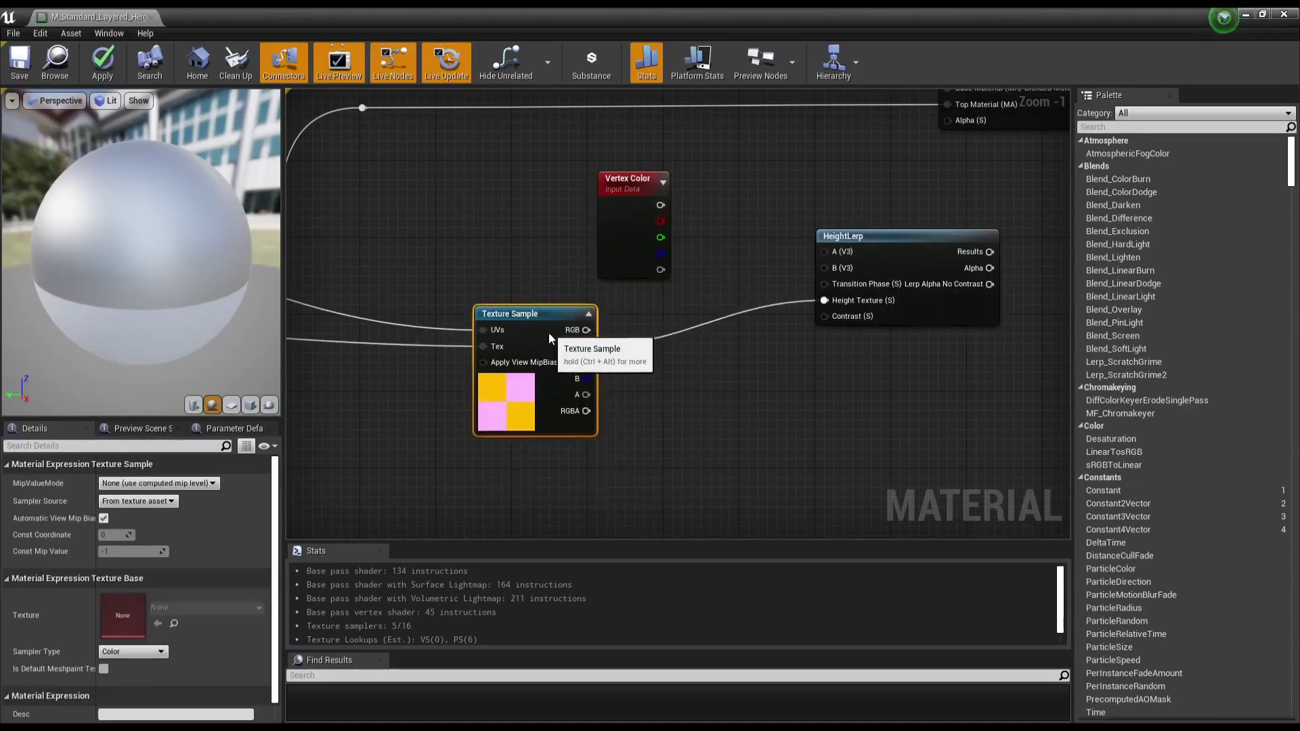
{"action": "left_click_drag", "start_coordinate": [551, 290], "coordinate": [551, 357]}
{"action": "left_click_drag", "start_coordinate": [630, 229], "coordinate": [555, 248]}
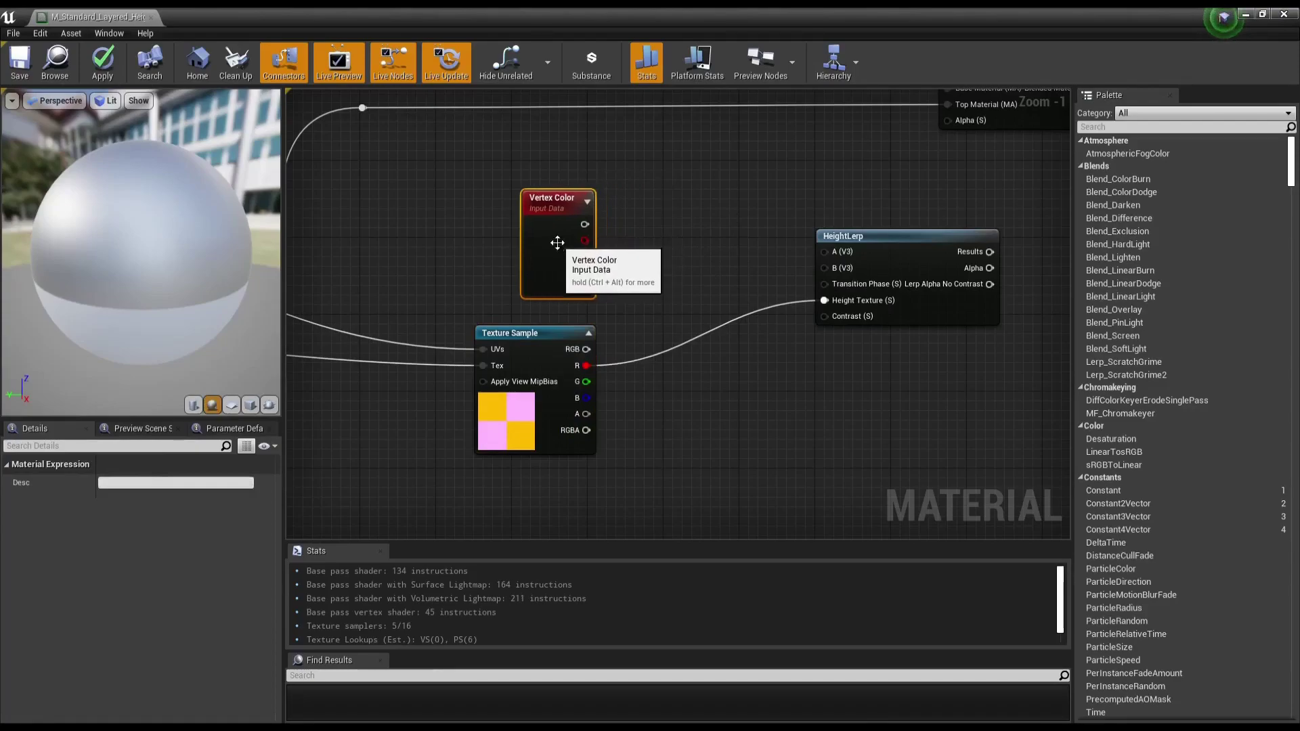
{"action": "left_click_drag", "start_coordinate": [876, 289], "coordinate": [876, 318]}
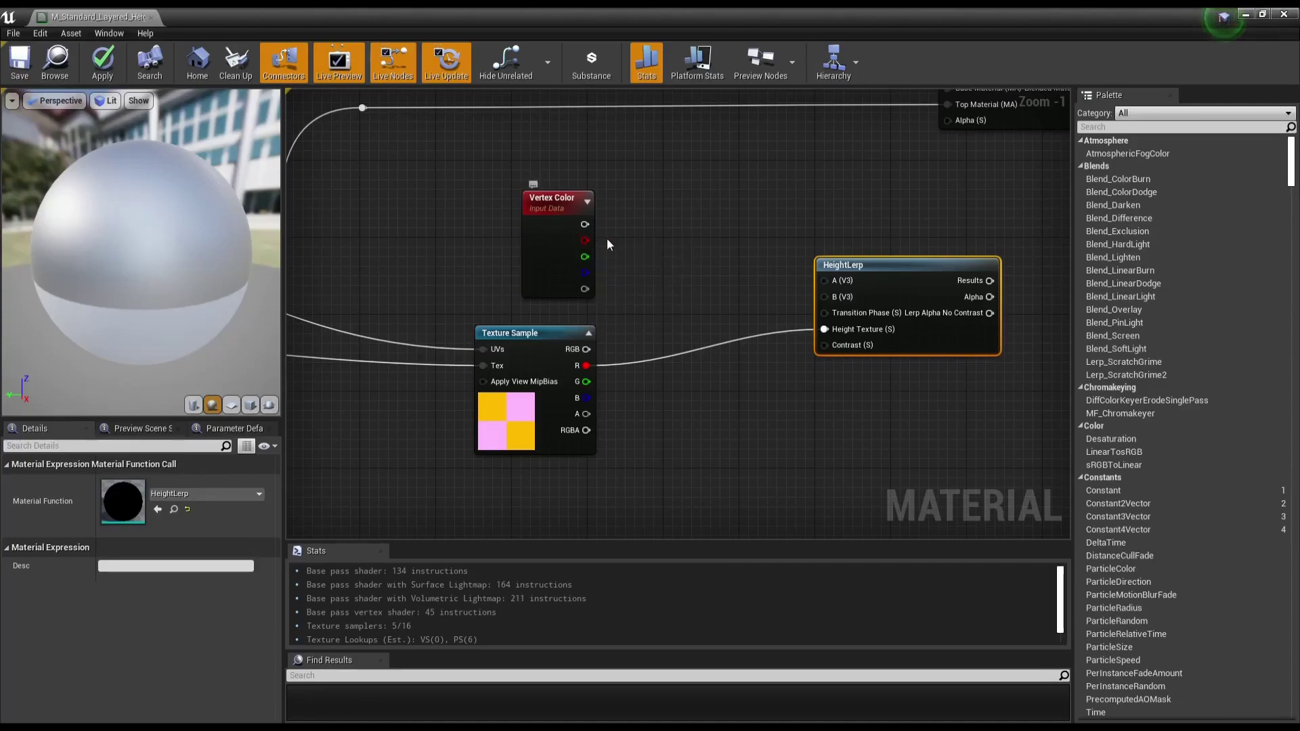
{"action": "right_click_drag", "start_coordinate": [675, 278], "coordinate": [579, 257]}
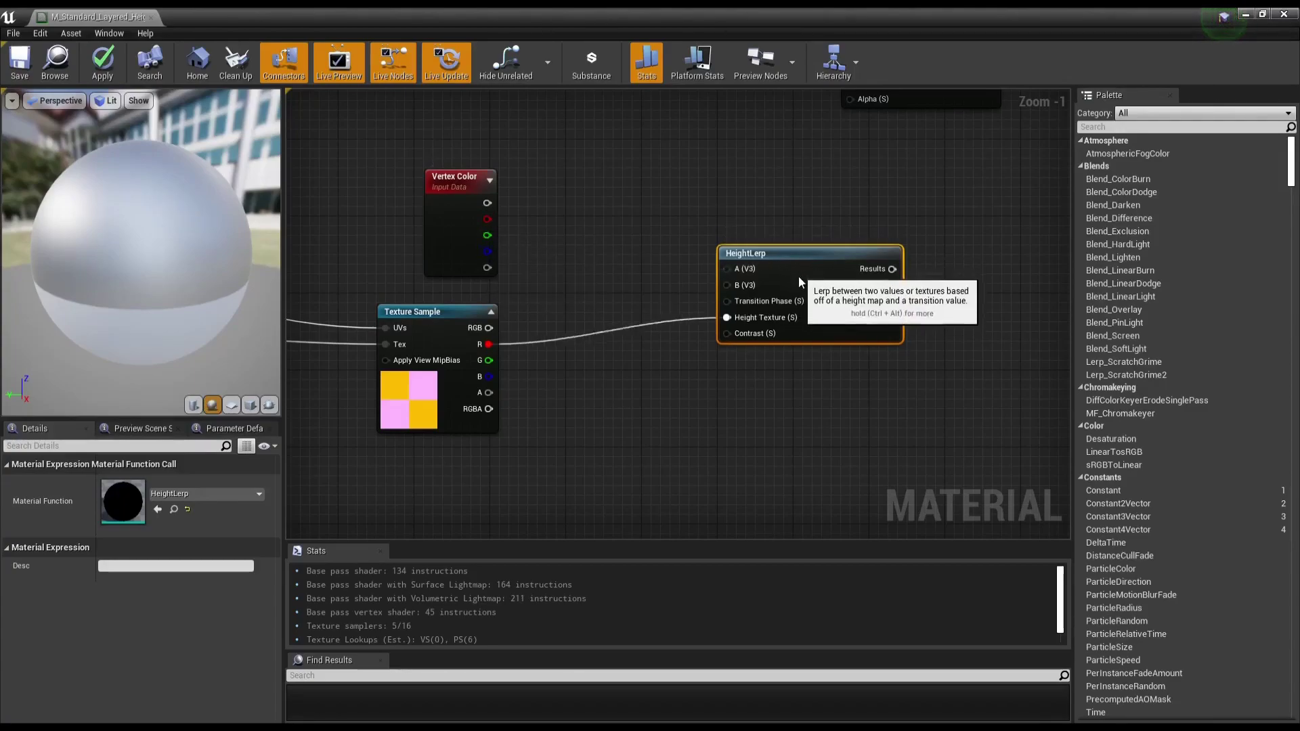
{"action": "left_click_drag", "start_coordinate": [799, 260], "coordinate": [804, 295]}
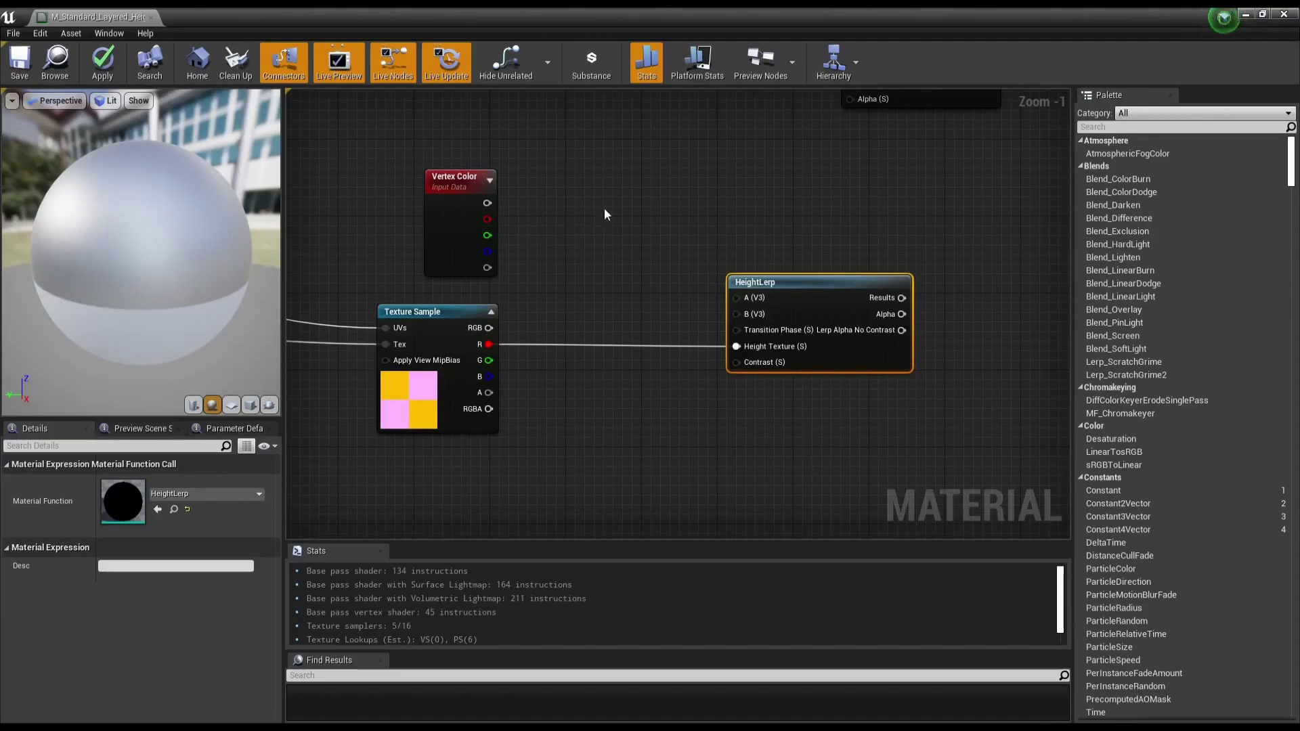
{"action": "right_click_drag", "start_coordinate": [654, 286], "coordinate": [625, 277]}
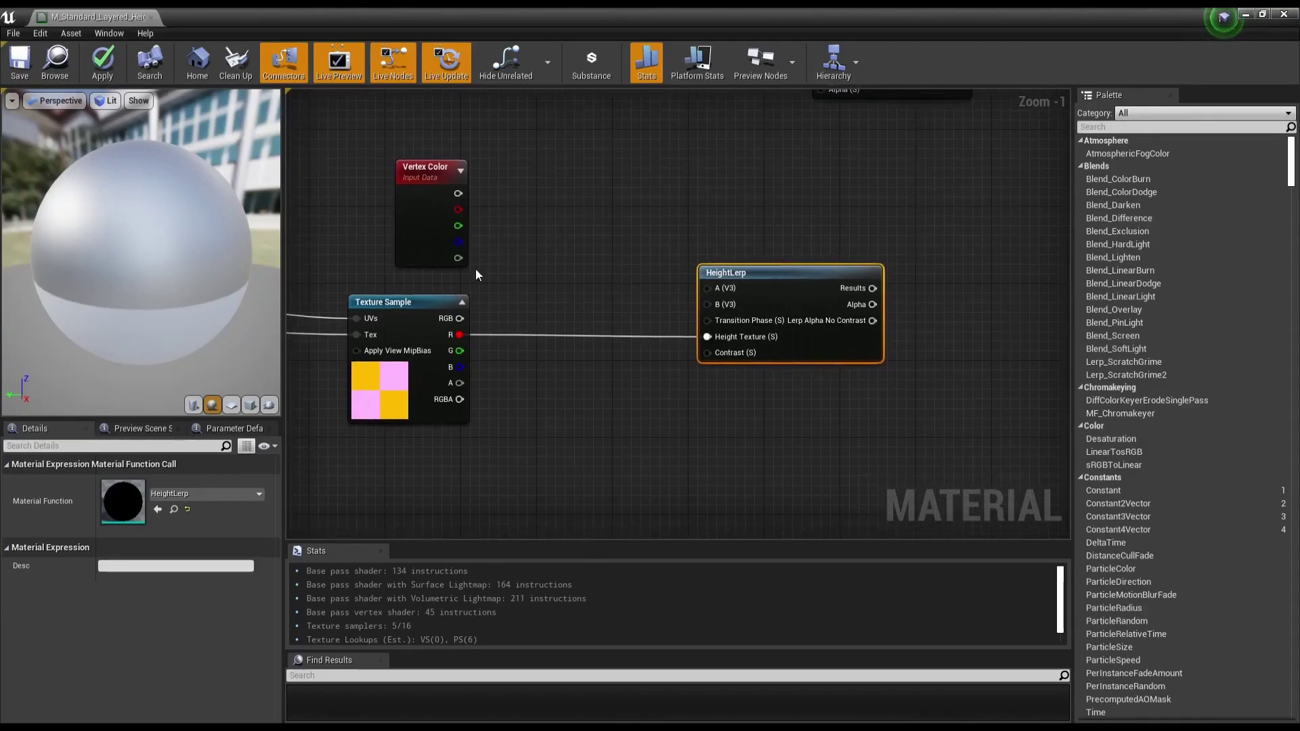
Step: Wire Vertex Color's A output into HeightLerp's Transition Phase (S) pin
{"action": "left_click_drag", "start_coordinate": [458, 258], "coordinate": [562, 300]}
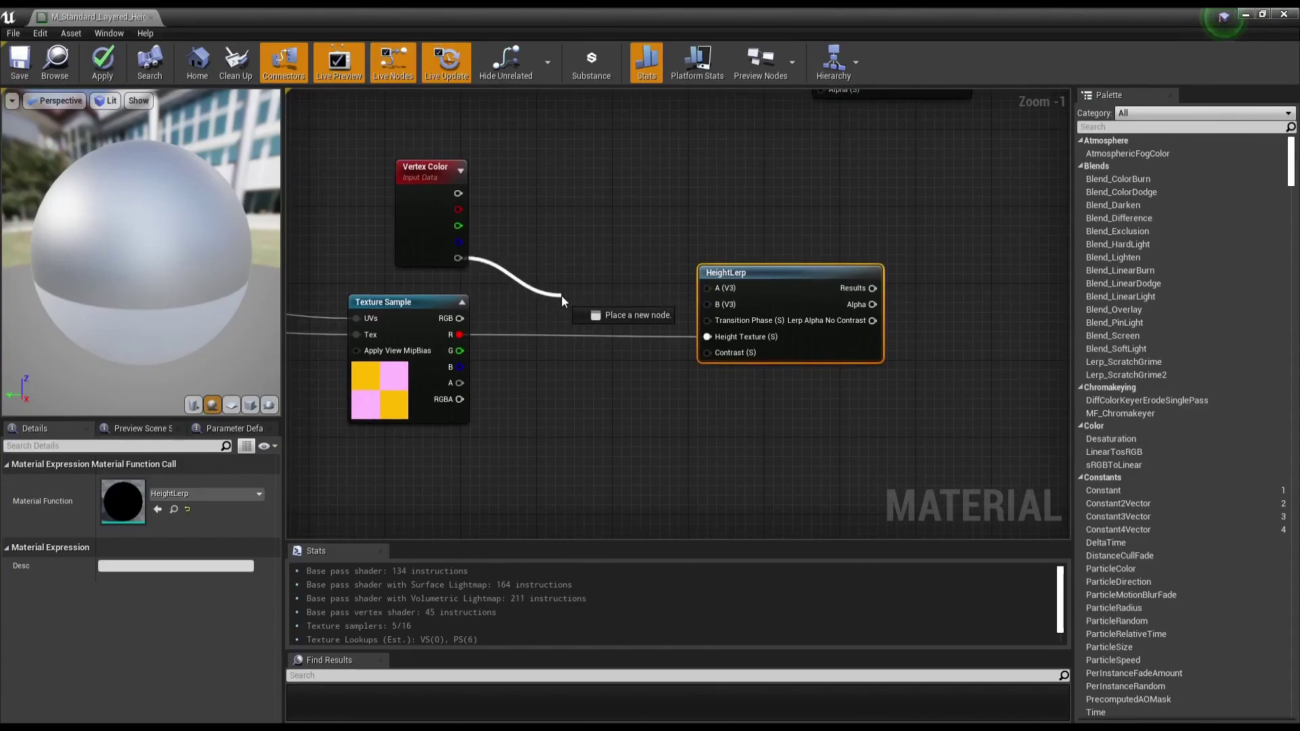
{"action": "left_click_drag", "start_coordinate": [562, 295], "coordinate": [562, 295]}
{"action": "left_click", "coordinate": [561, 269]}
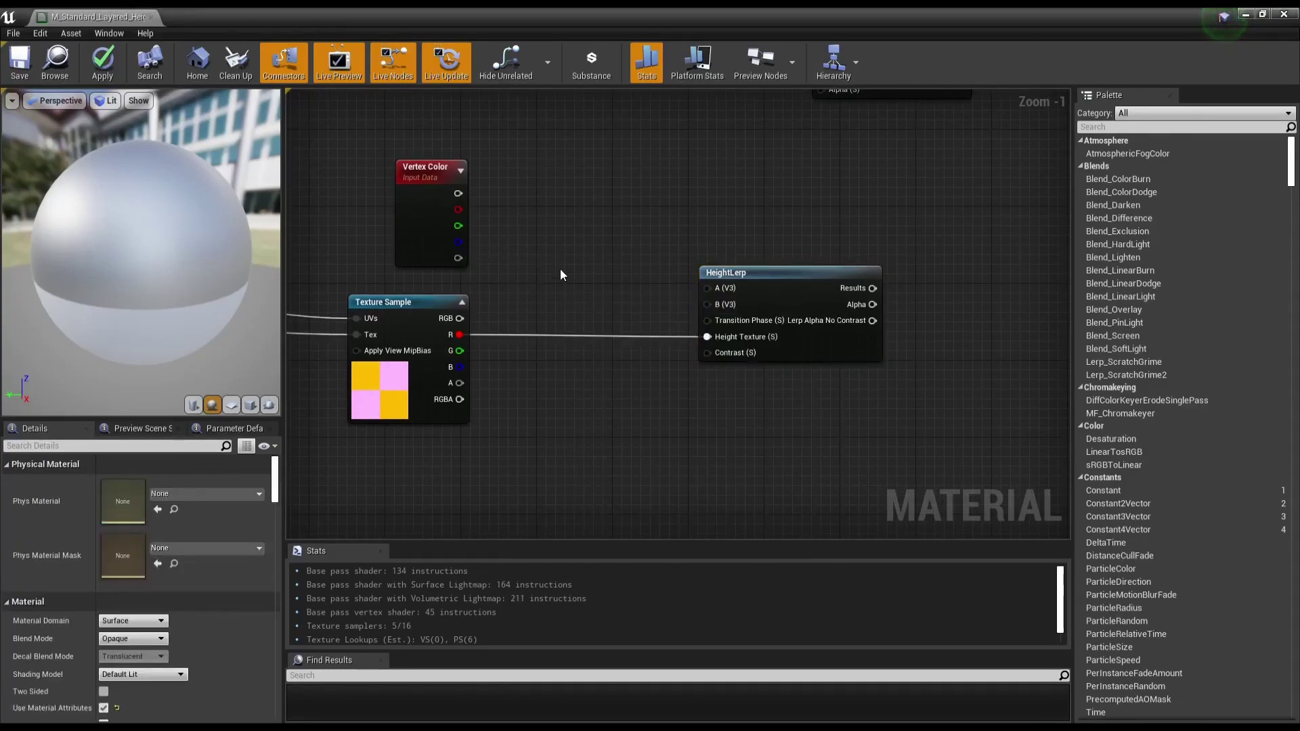
{"action": "mouse_move", "coordinate": [559, 269]}
{"action": "right_mouse_down"}
{"action": "mouse_move", "coordinate": [636, 345]}
{"action": "mouse_move", "coordinate": [676, 342]}
{"action": "right_mouse_up"}
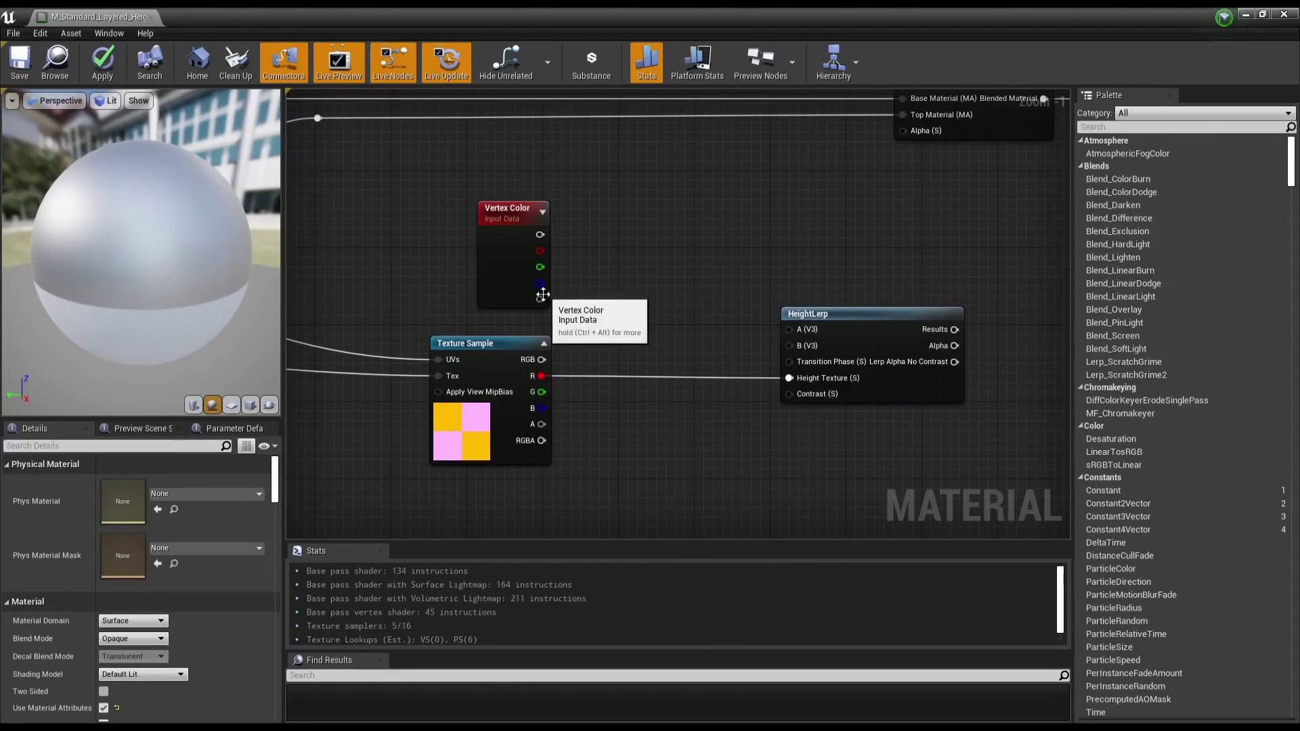
{"action": "left_click_drag", "start_coordinate": [539, 299], "coordinate": [799, 363]}
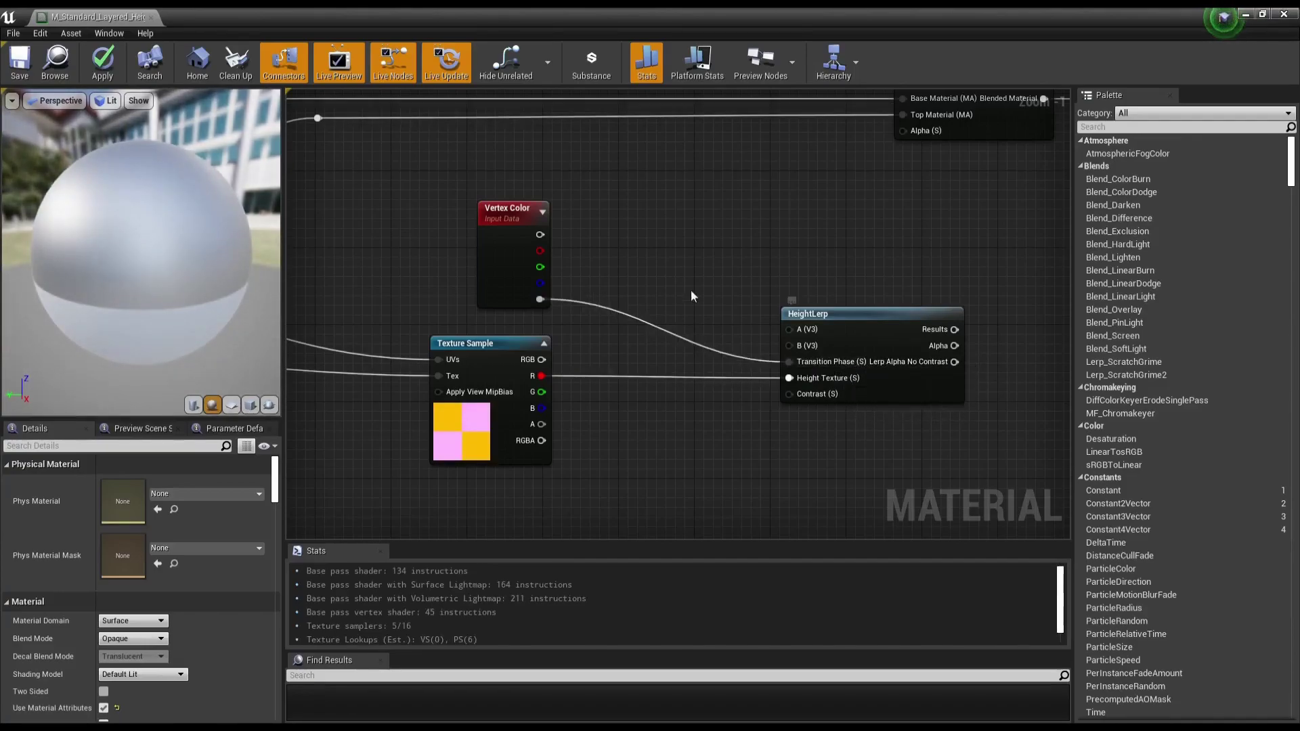
{"action": "left_click", "coordinate": [513, 276]}
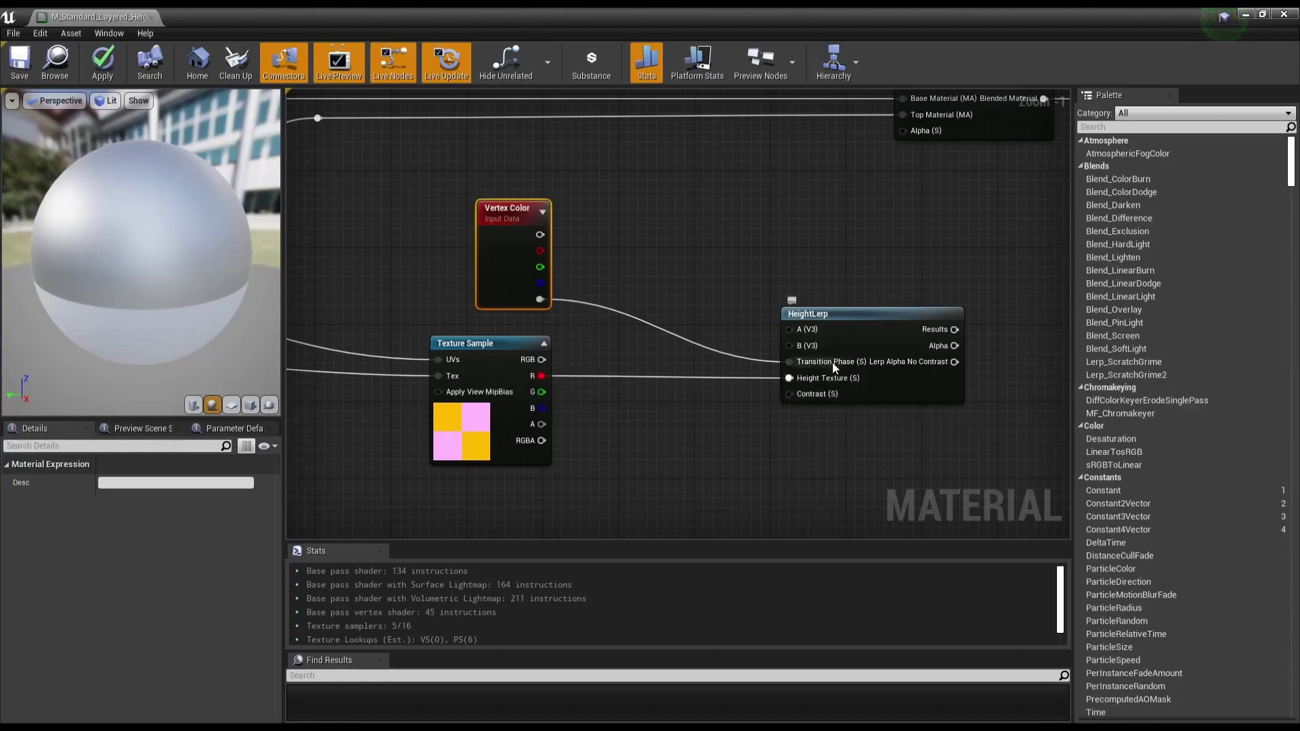
{"action": "mouse_move", "coordinate": [845, 364]}
{"action": "right_click_drag", "start_coordinate": [623, 397], "coordinate": [734, 394]}
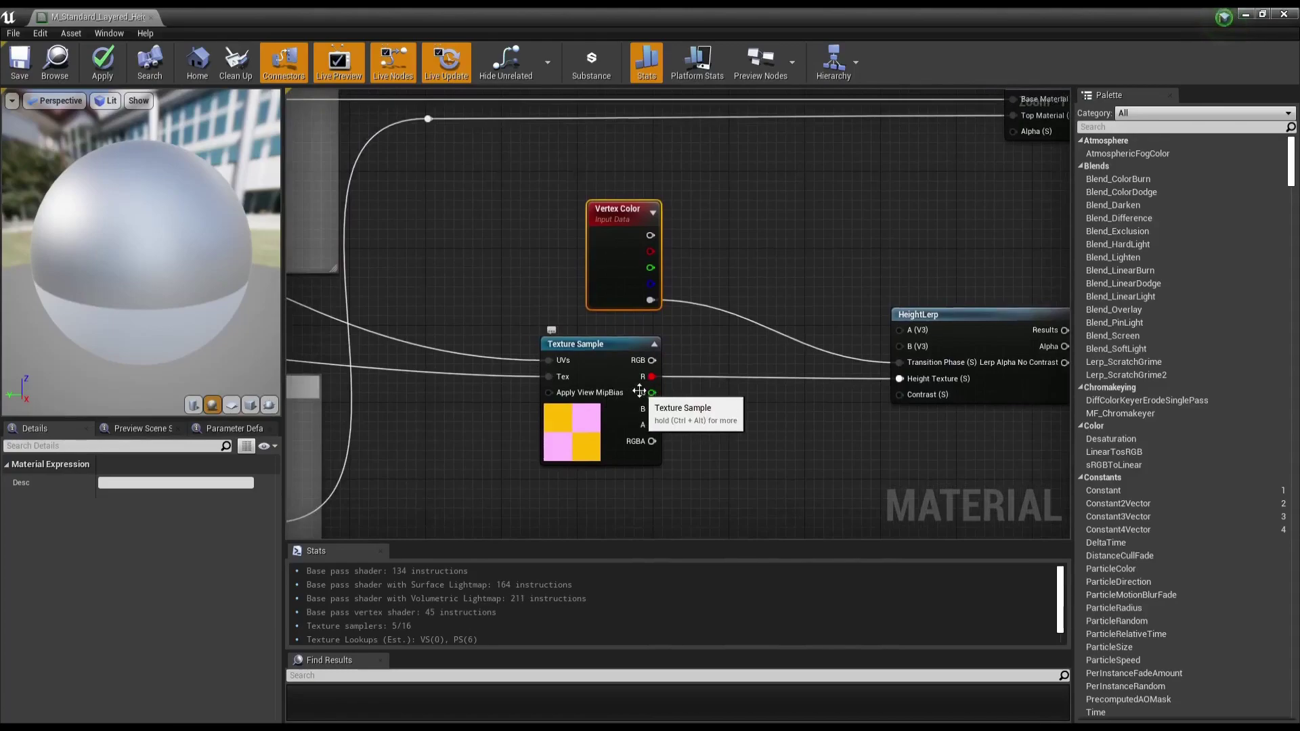
{"action": "right_click_drag", "start_coordinate": [608, 369], "coordinate": [498, 361]}
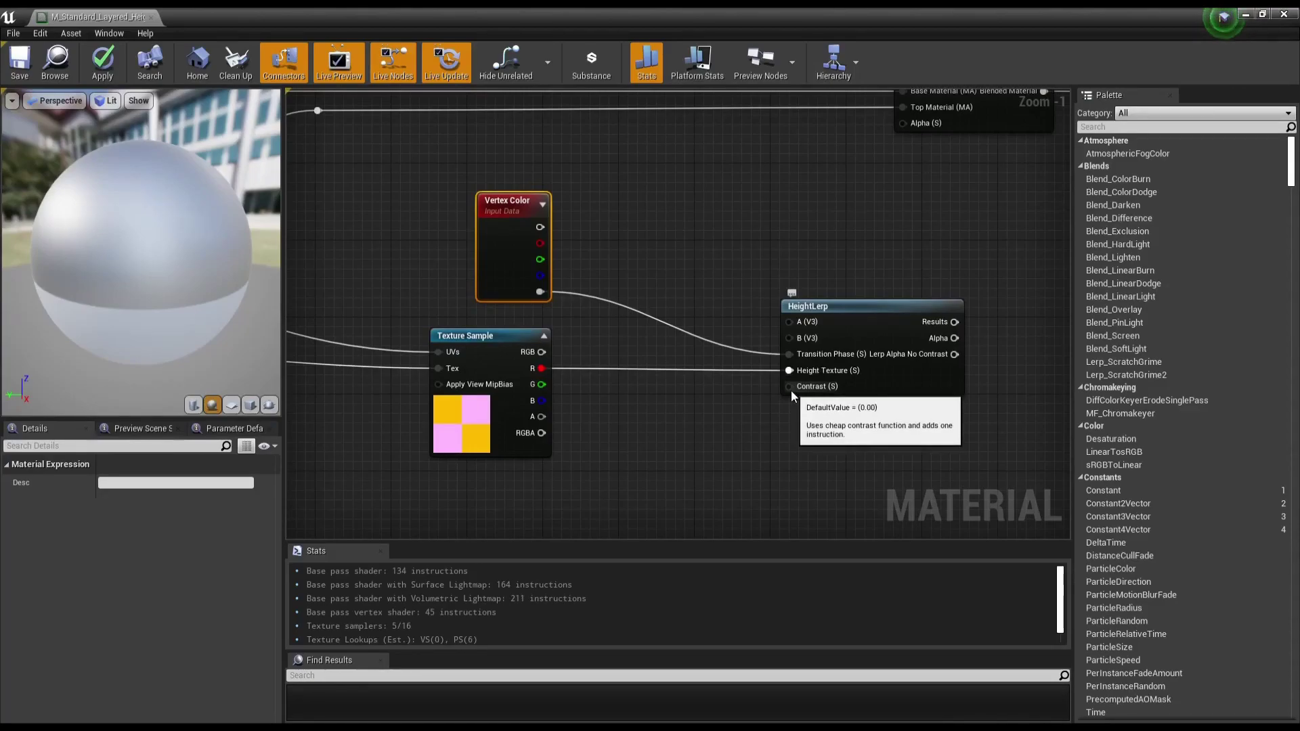
Step: Add a scalar parameter node named HeightLerp_Contrast
{"action": "left_click", "coordinate": [735, 437]}
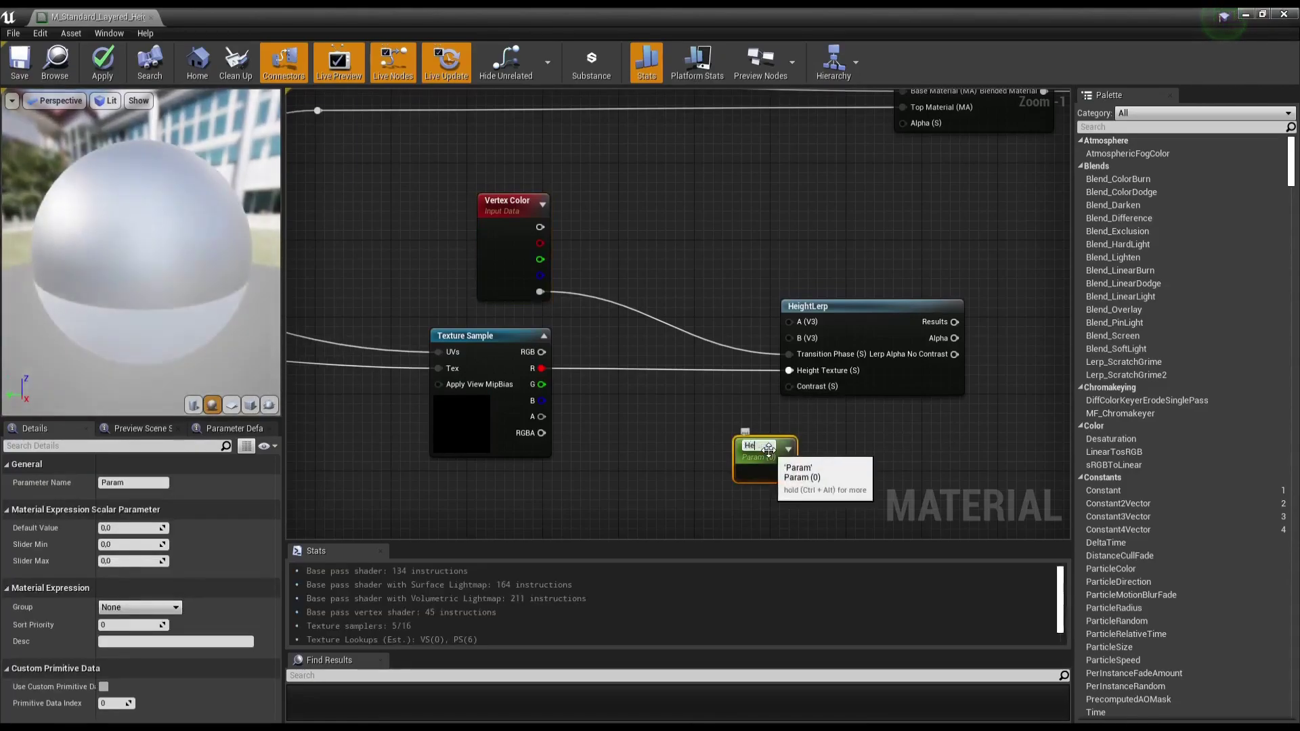
{"action": "type", "text": "HeightLerpCons"}
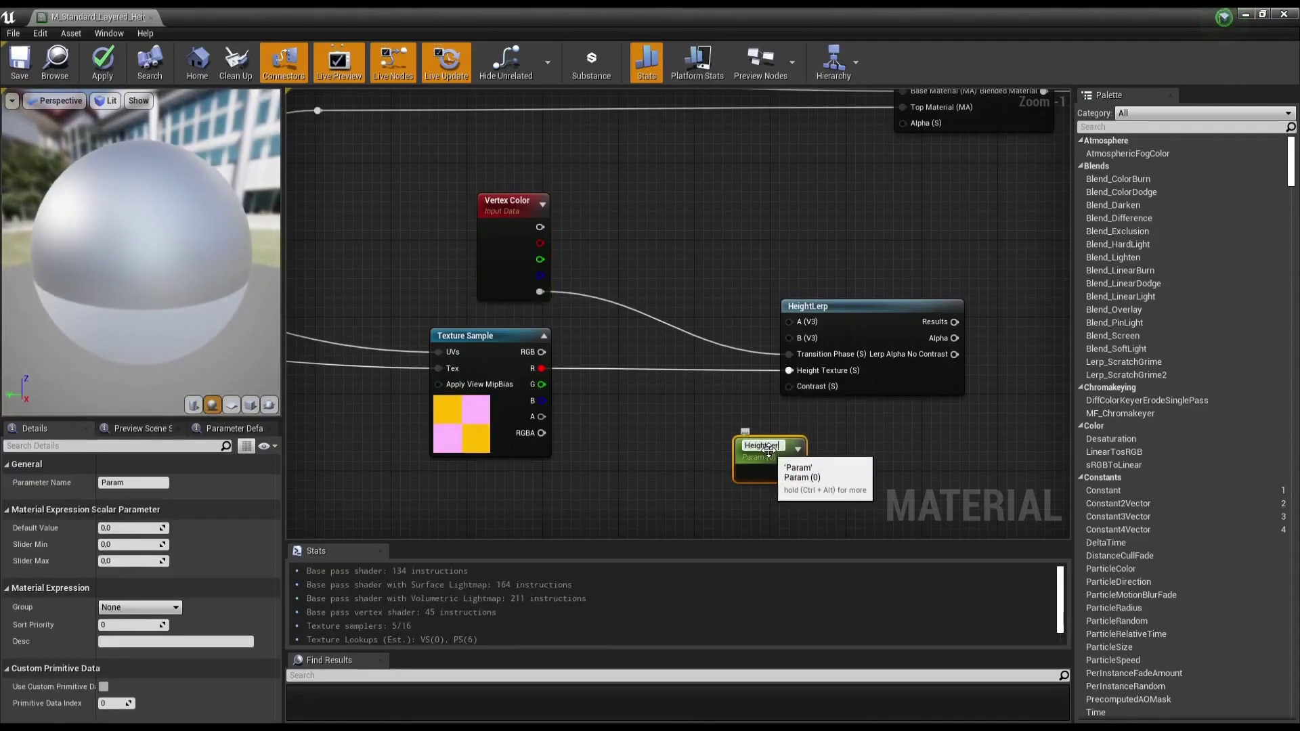
{"action": "key", "text": "BackSpace"}
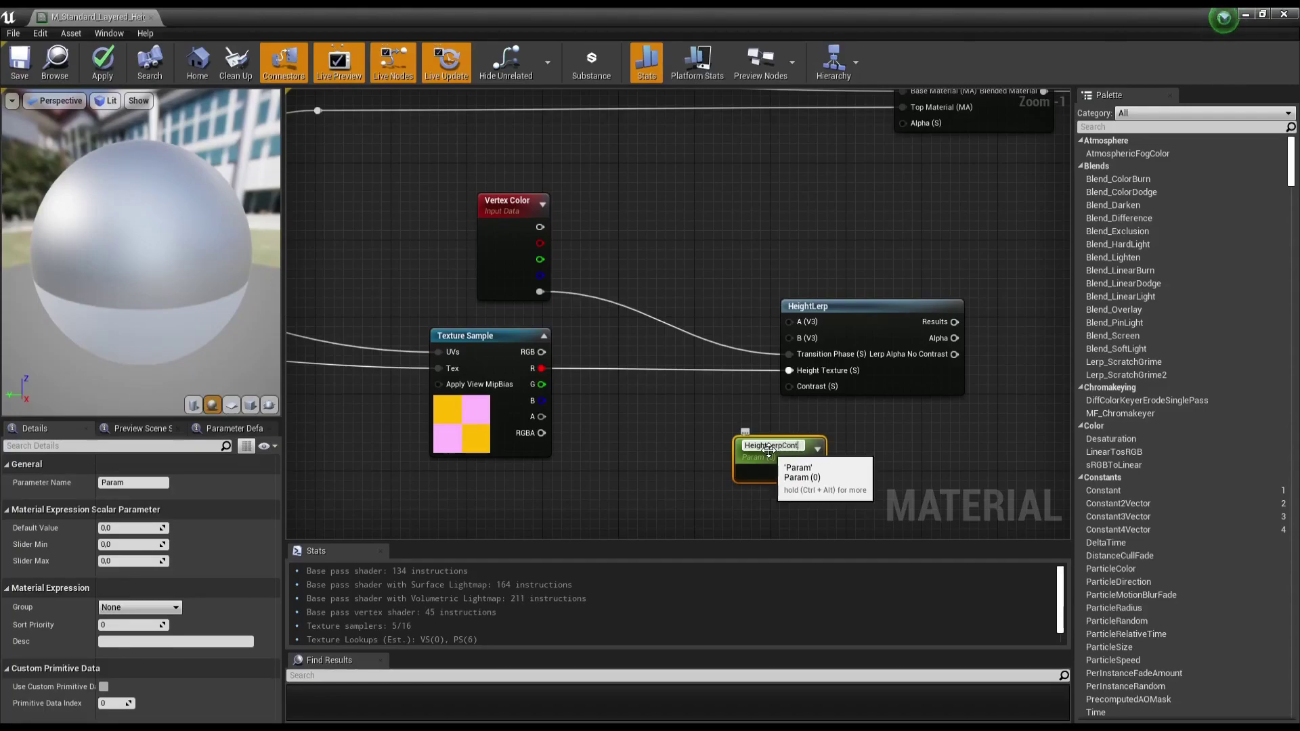
{"action": "type", "text": "rast"}
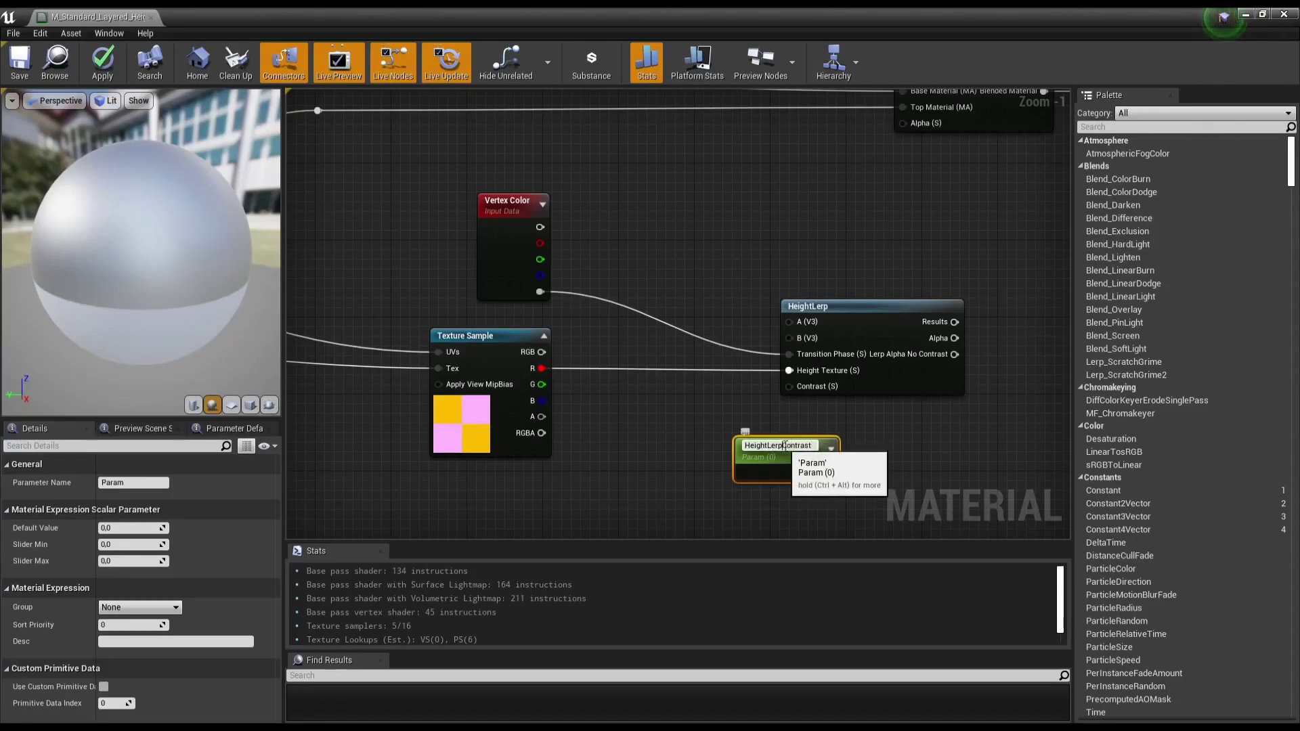
{"action": "type", "text": "_"}
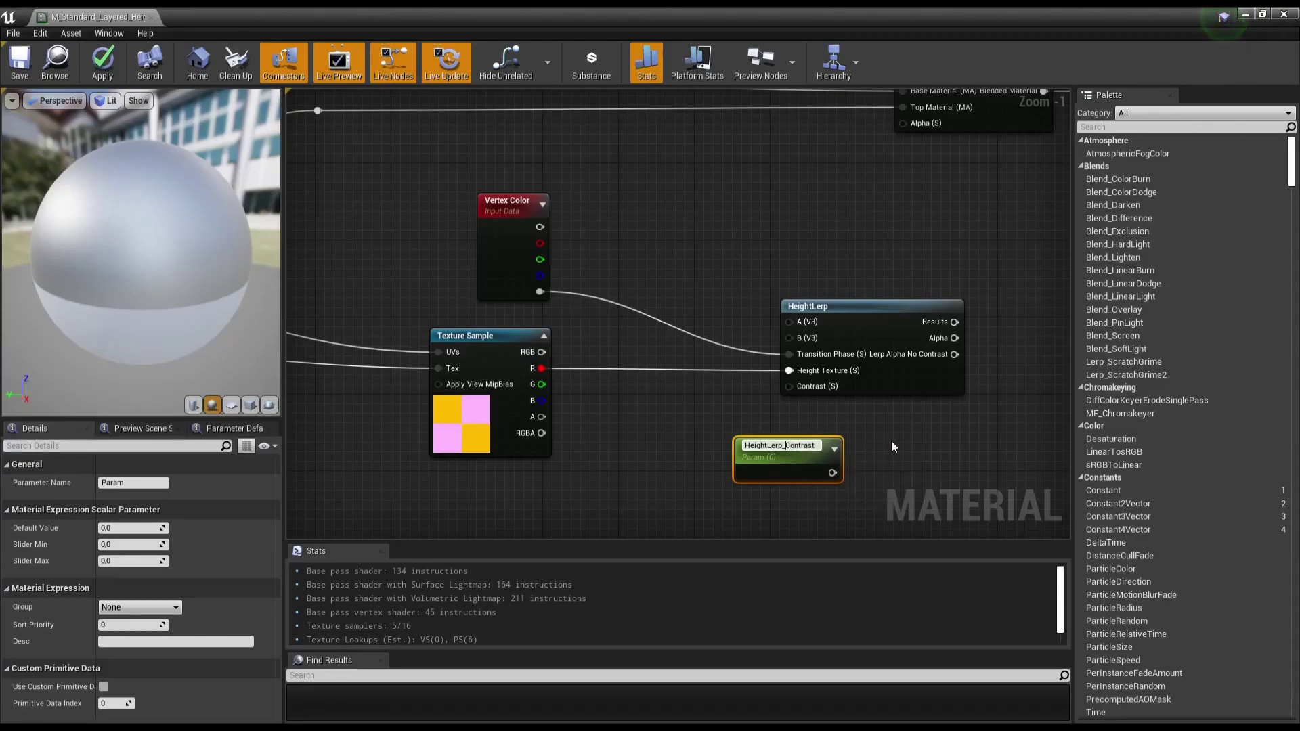
{"action": "left_click", "coordinate": [867, 489]}
Step: Connect HeightLerp_Contrast to HeightLerp's Contrast (S) input and tidy its position
{"action": "left_click_drag", "start_coordinate": [827, 470], "coordinate": [794, 389]}
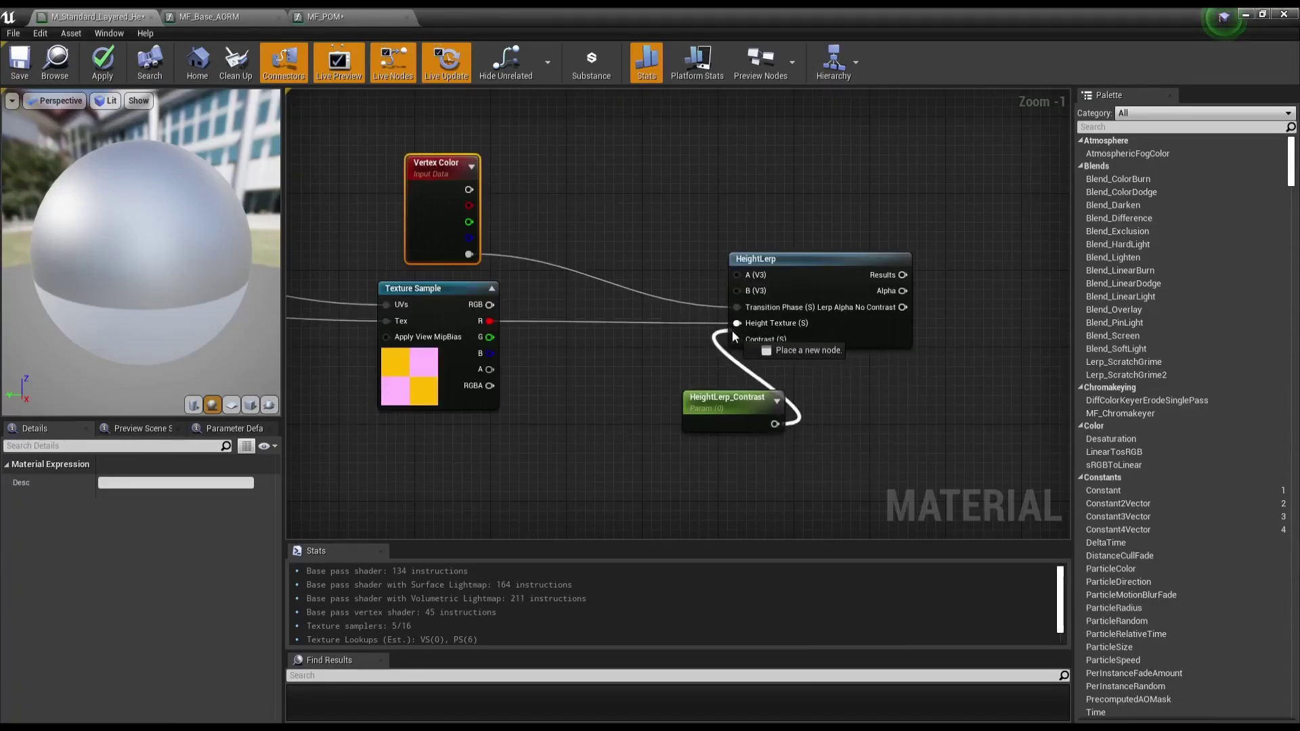
{"action": "left_click_drag", "start_coordinate": [737, 339], "coordinate": [737, 340]}
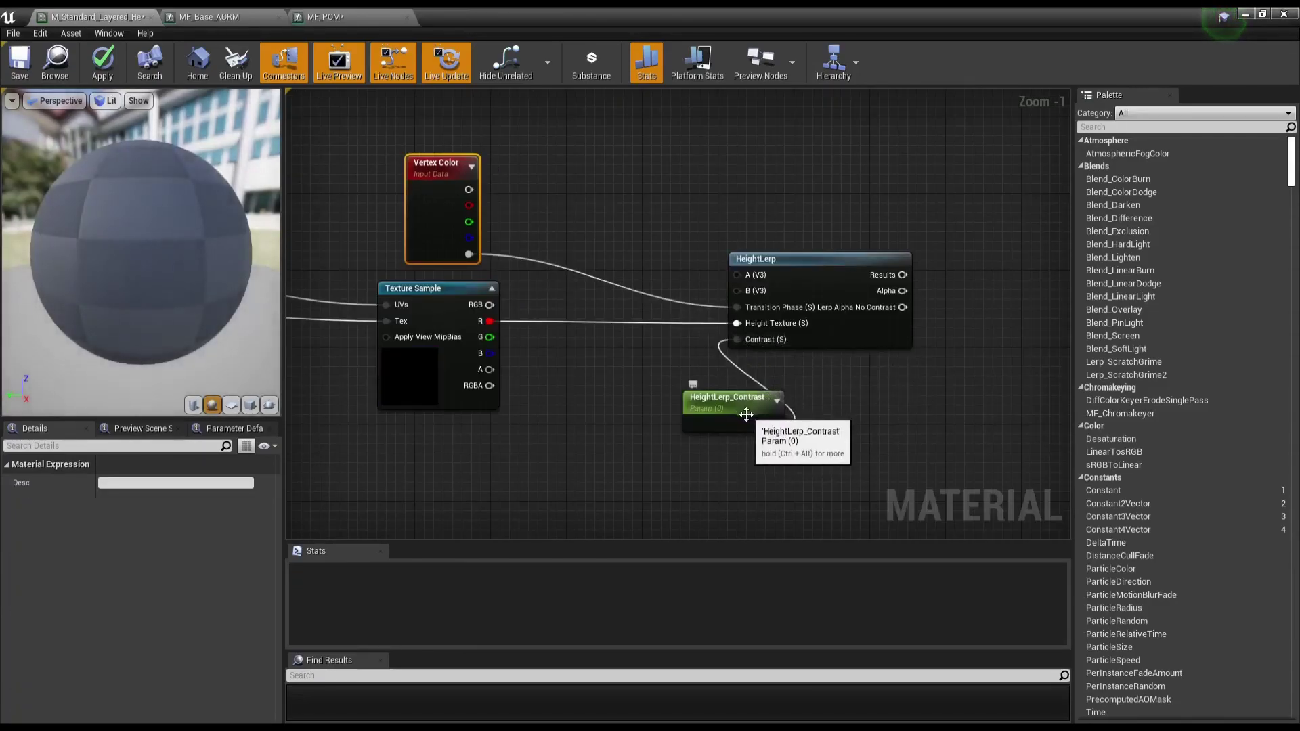
{"action": "left_click_drag", "start_coordinate": [752, 411], "coordinate": [703, 407]}
Step: Zoom out and marquee-select the MatLayerBlend_Standard and output nodes
{"action": "mouse_move", "coordinate": [859, 269]}
{"action": "right_mouse_down"}
{"action": "mouse_move", "coordinate": [881, 319]}
{"action": "mouse_move", "coordinate": [668, 325]}
{"action": "right_mouse_up"}
{"action": "scroll", "coordinate": [881, 318], "scroll_direction": "down", "scroll_amount": 2}
{"action": "left_click_drag", "start_coordinate": [921, 151], "coordinate": [609, 233]}
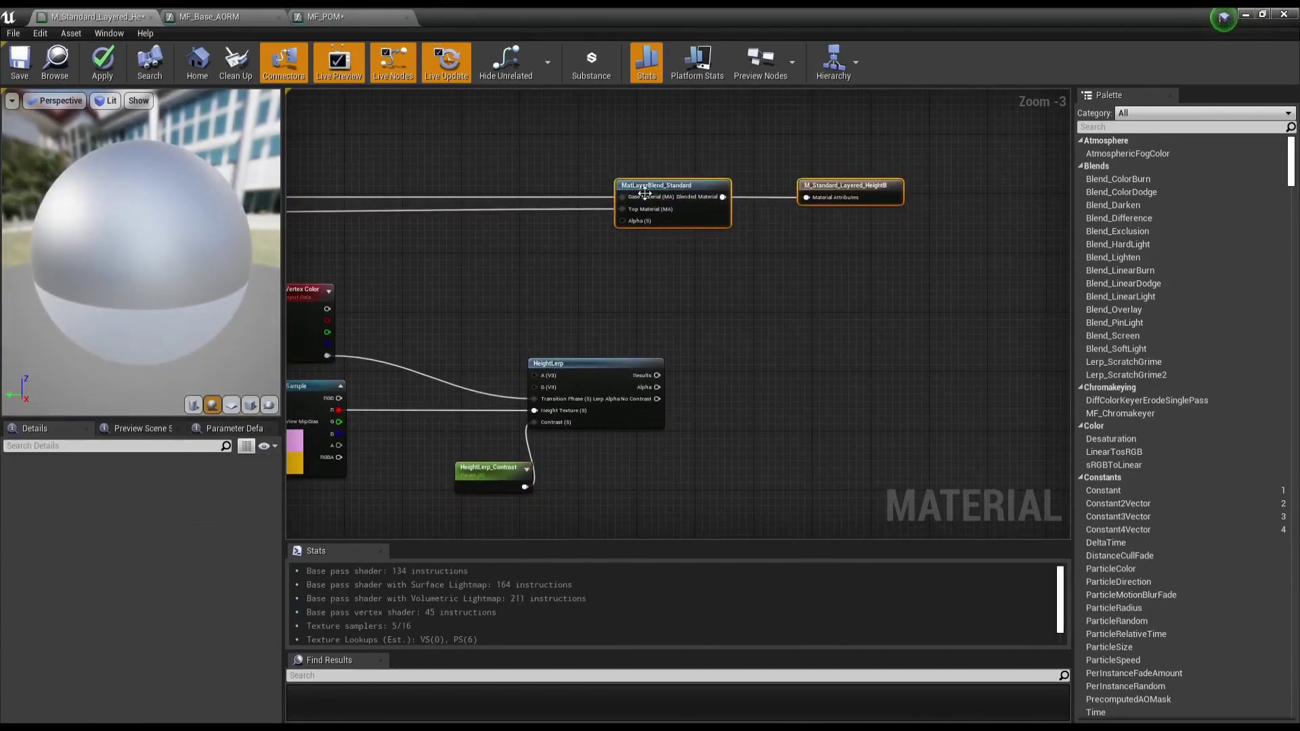
Step: Move the MatLayerBlend_Standard and output nodes further right
{"action": "left_click_drag", "start_coordinate": [673, 189], "coordinate": [826, 189]}
{"action": "scroll", "coordinate": [639, 405], "scroll_direction": "up", "scroll_amount": 2}
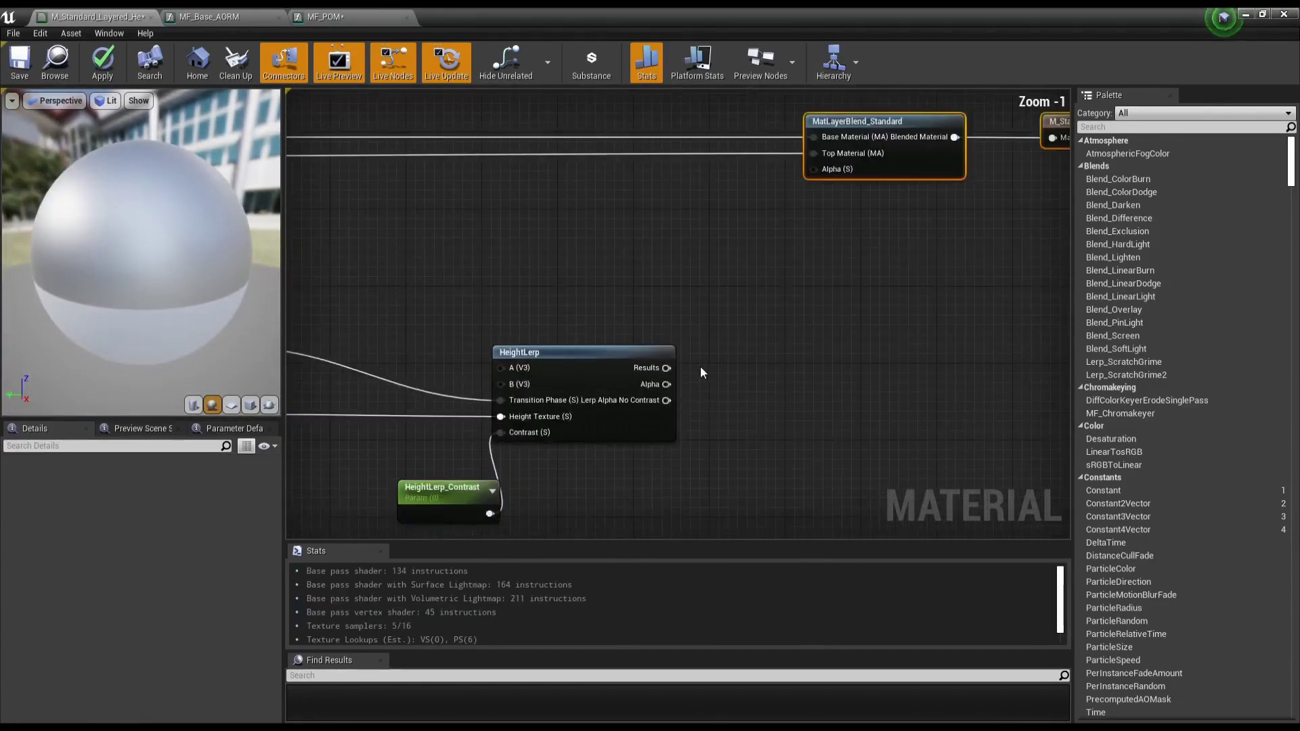
{"action": "scroll", "coordinate": [671, 387], "scroll_direction": "up", "scroll_amount": 1}
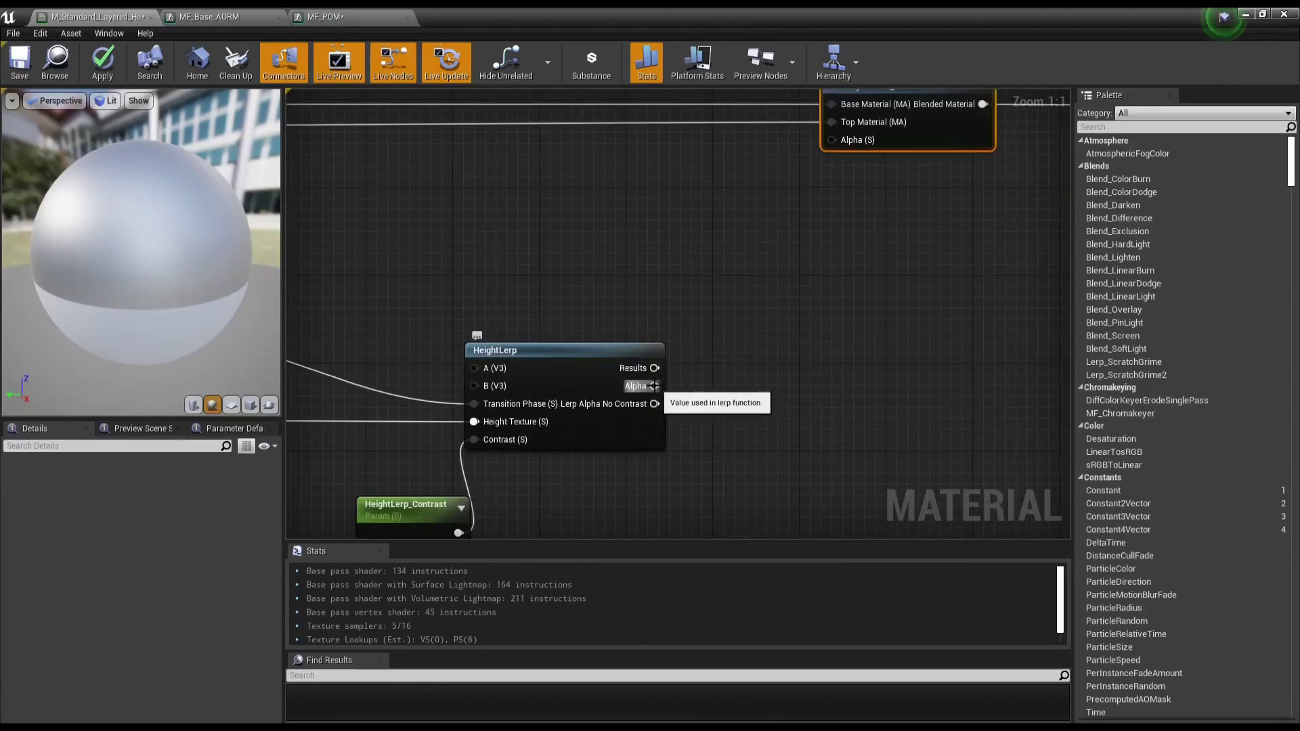
Step: Wire HeightLerp's Alpha output into MatLayerBlend_Standard's Alpha (S) pin
{"action": "left_click_drag", "start_coordinate": [654, 386], "coordinate": [759, 391]}
{"action": "left_click", "coordinate": [678, 370]}
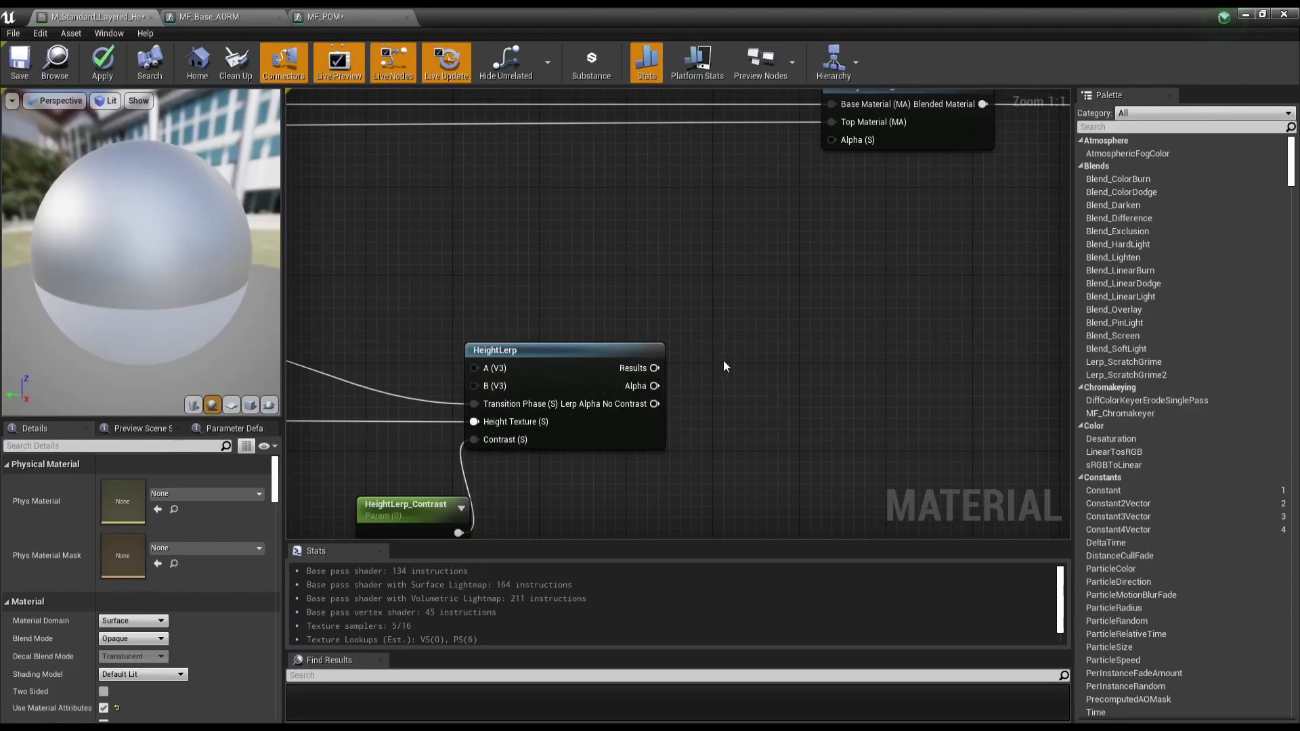
{"action": "right_click_drag", "start_coordinate": [723, 361], "coordinate": [720, 438]}
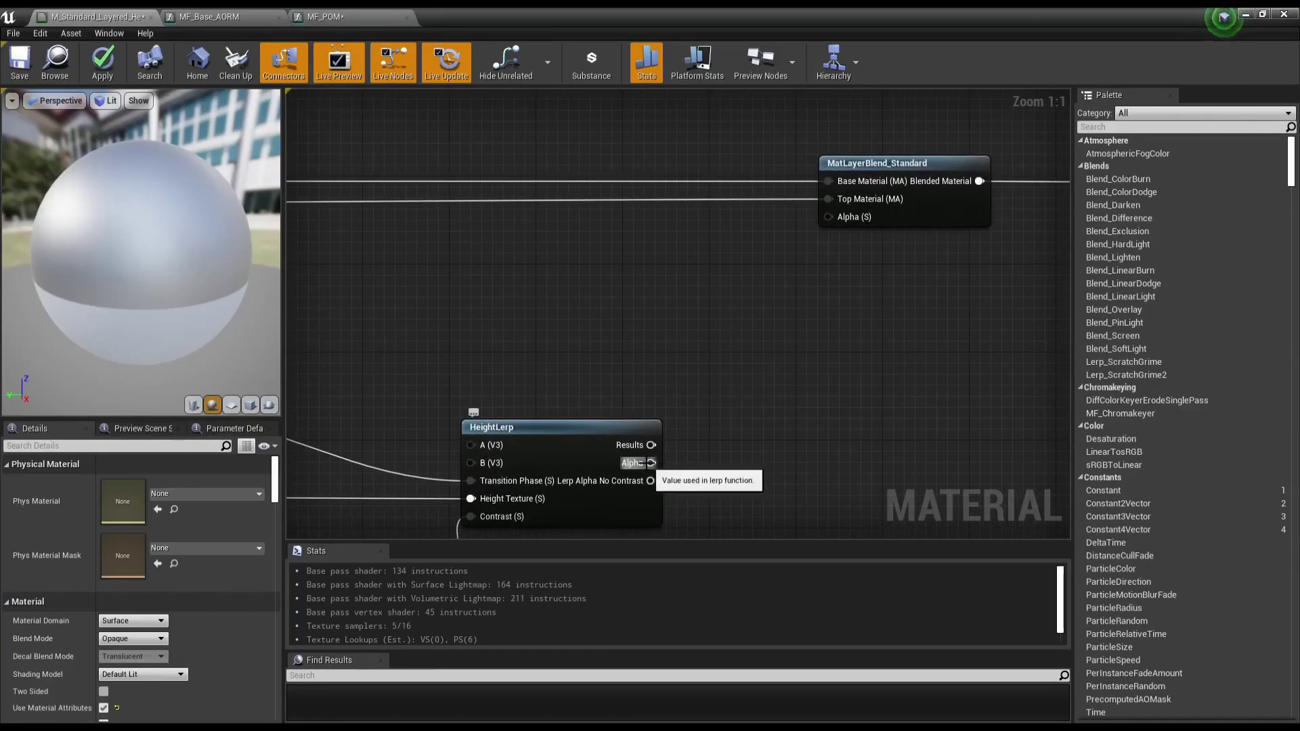
{"action": "left_click_drag", "start_coordinate": [651, 463], "coordinate": [739, 383]}
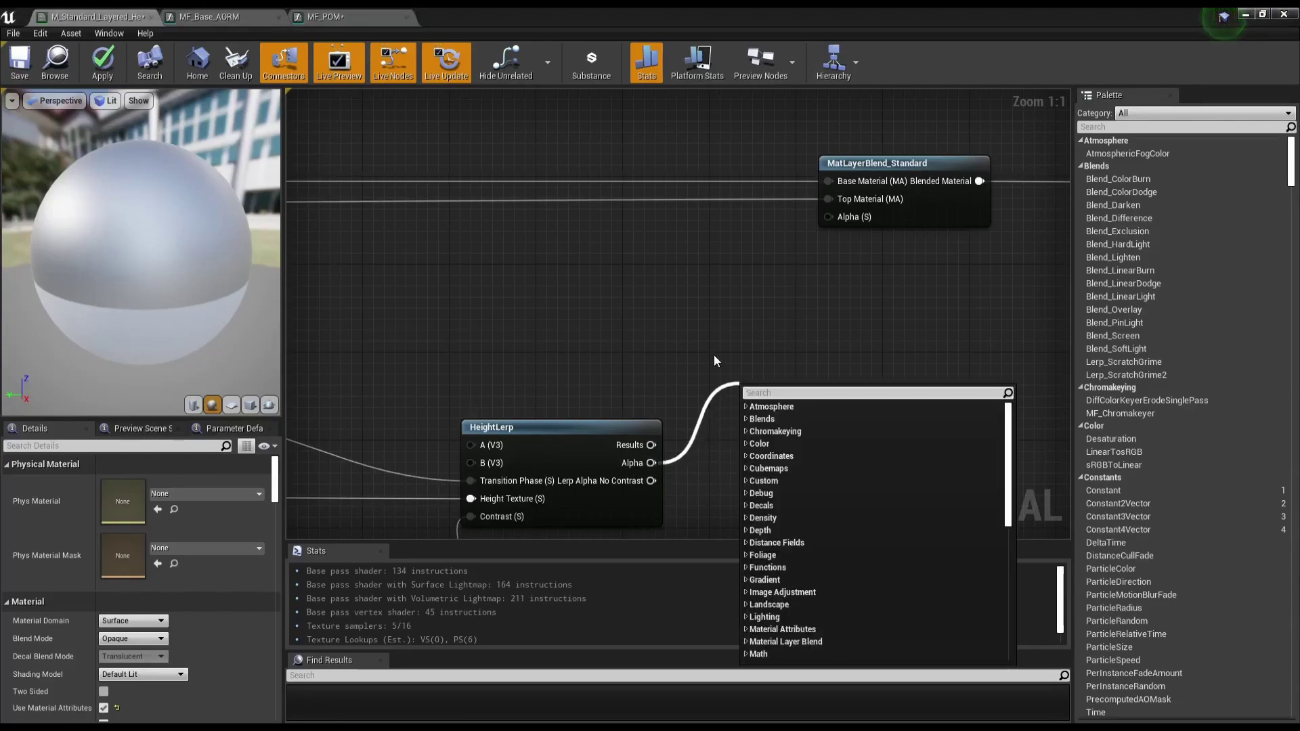
{"action": "left_click", "coordinate": [711, 355]}
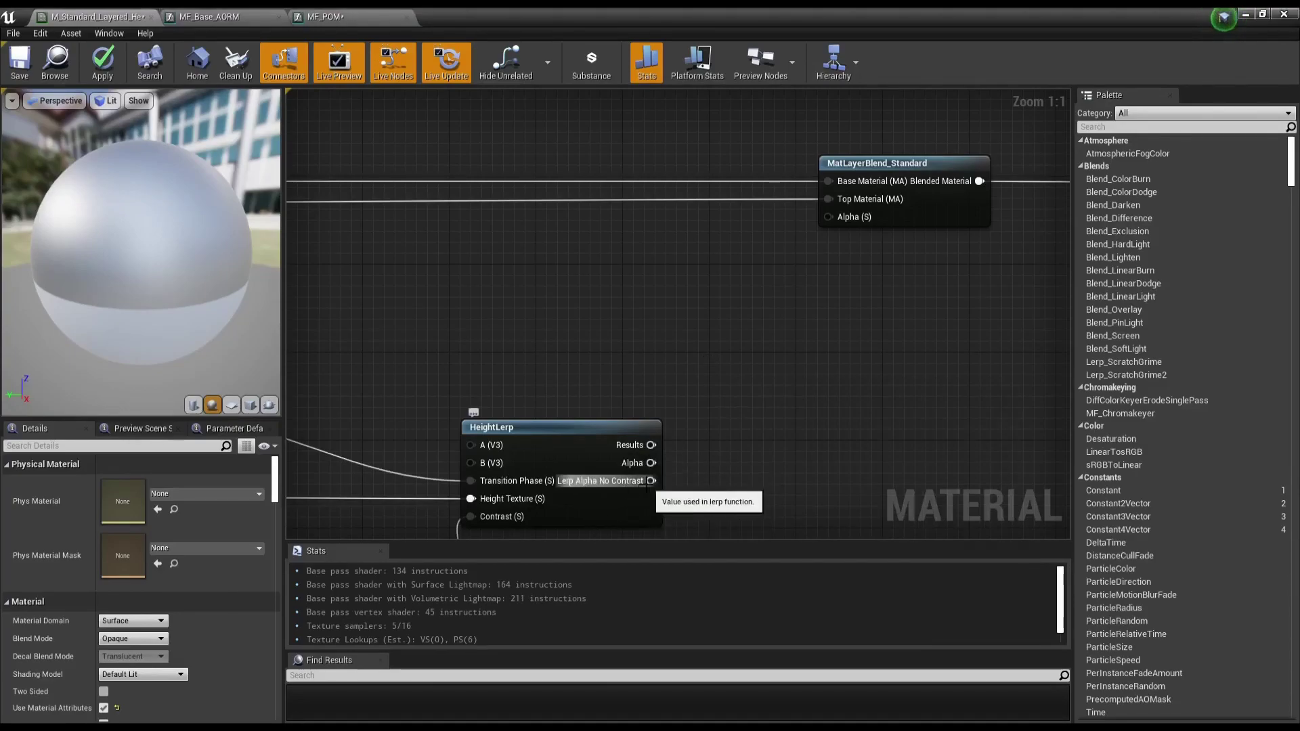
{"action": "right_click_drag", "start_coordinate": [633, 481], "coordinate": [624, 347]}
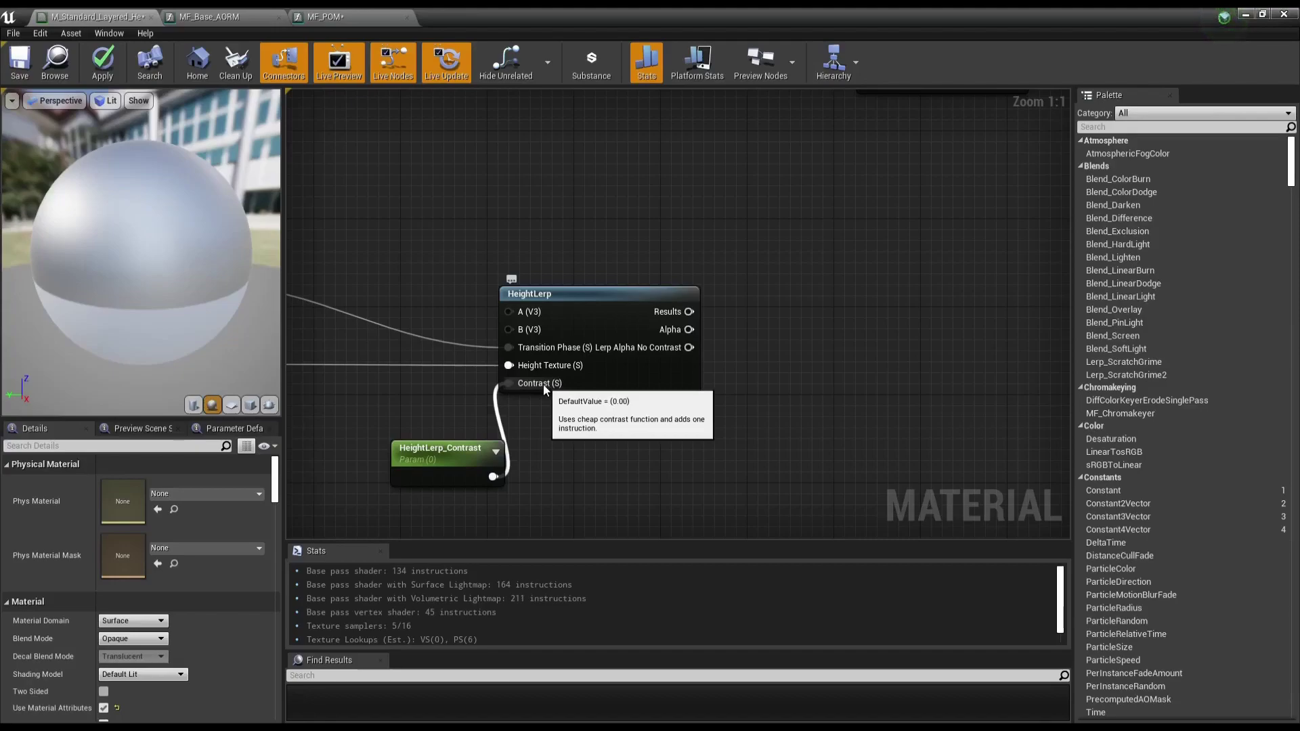
{"action": "right_click_drag", "start_coordinate": [797, 328], "coordinate": [635, 432]}
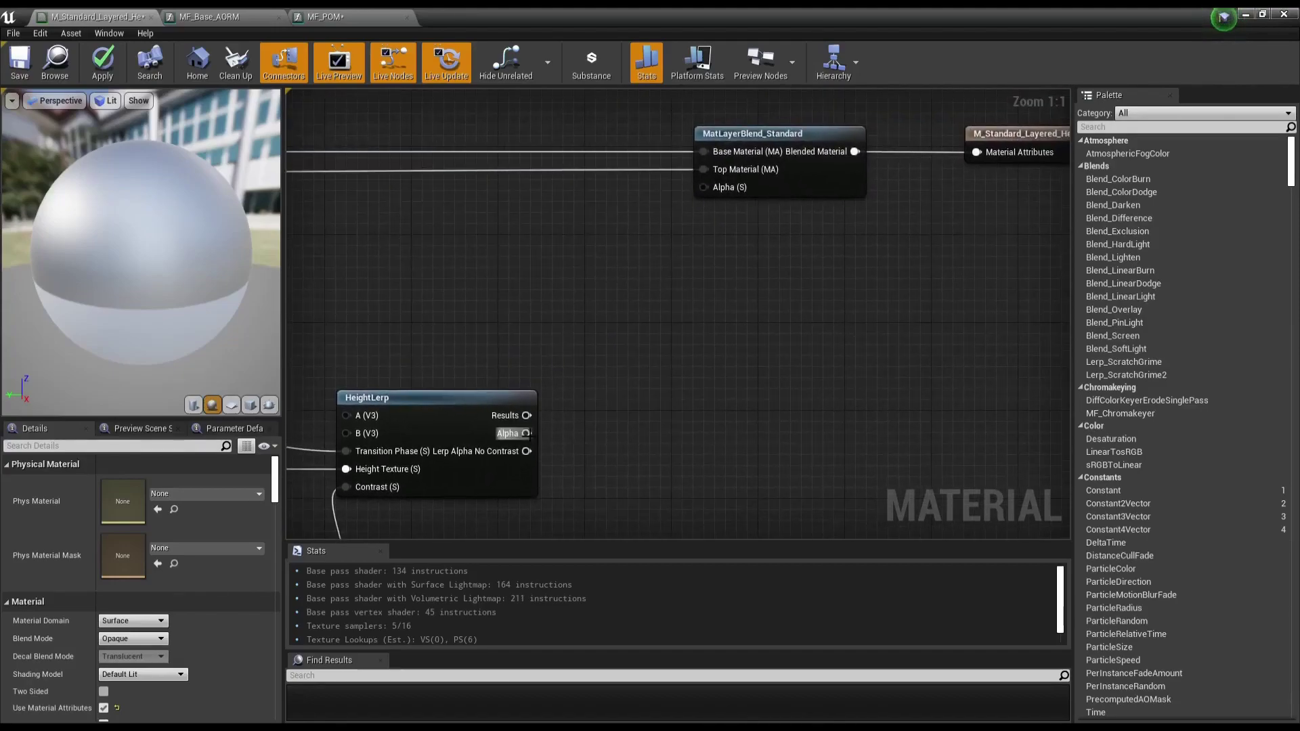
{"action": "left_click_drag", "start_coordinate": [528, 433], "coordinate": [673, 224]}
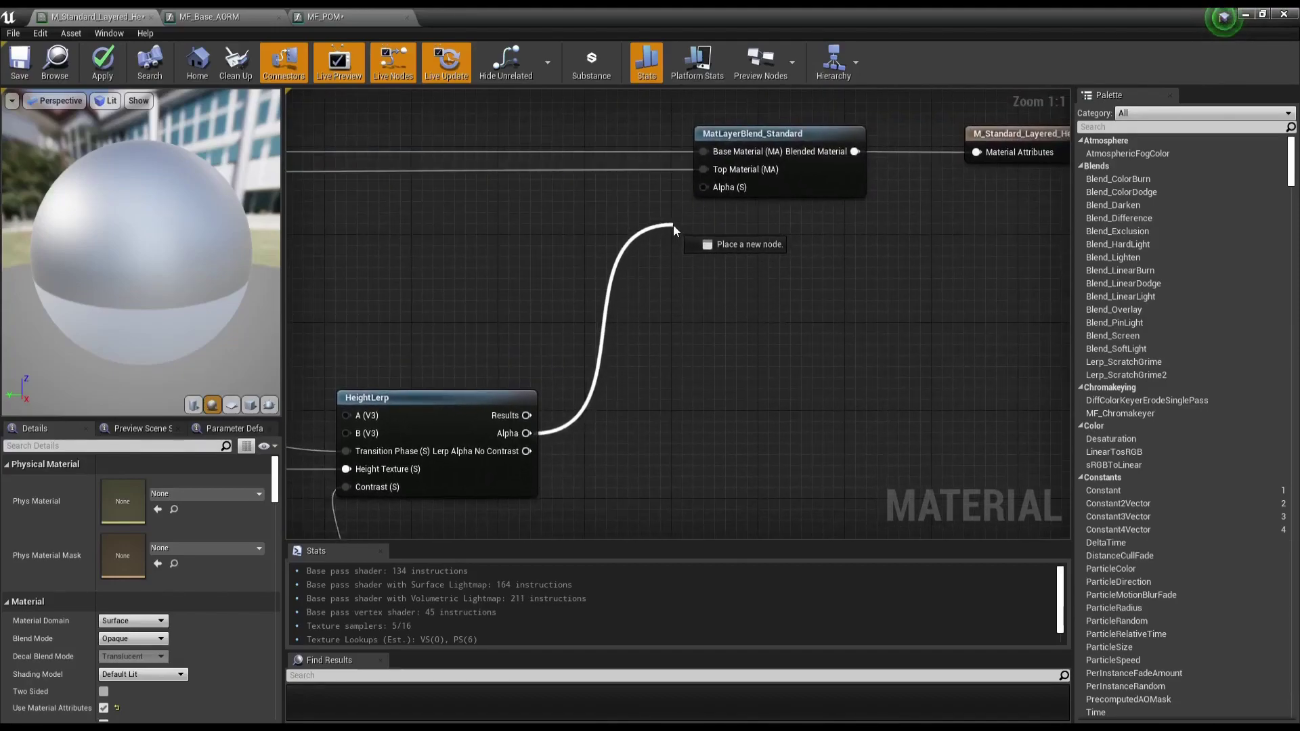
{"action": "left_click_drag", "start_coordinate": [673, 225], "coordinate": [711, 188]}
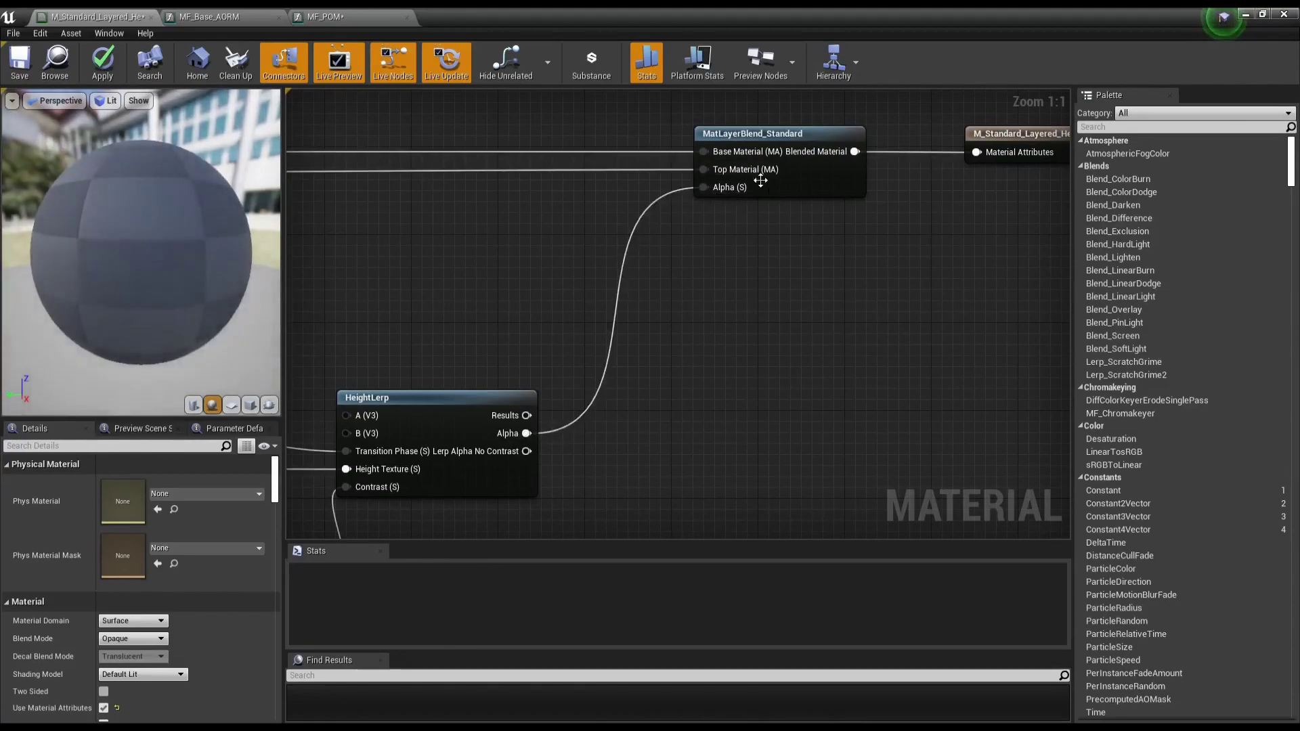
{"action": "right_click_drag", "start_coordinate": [754, 217], "coordinate": [702, 282]}
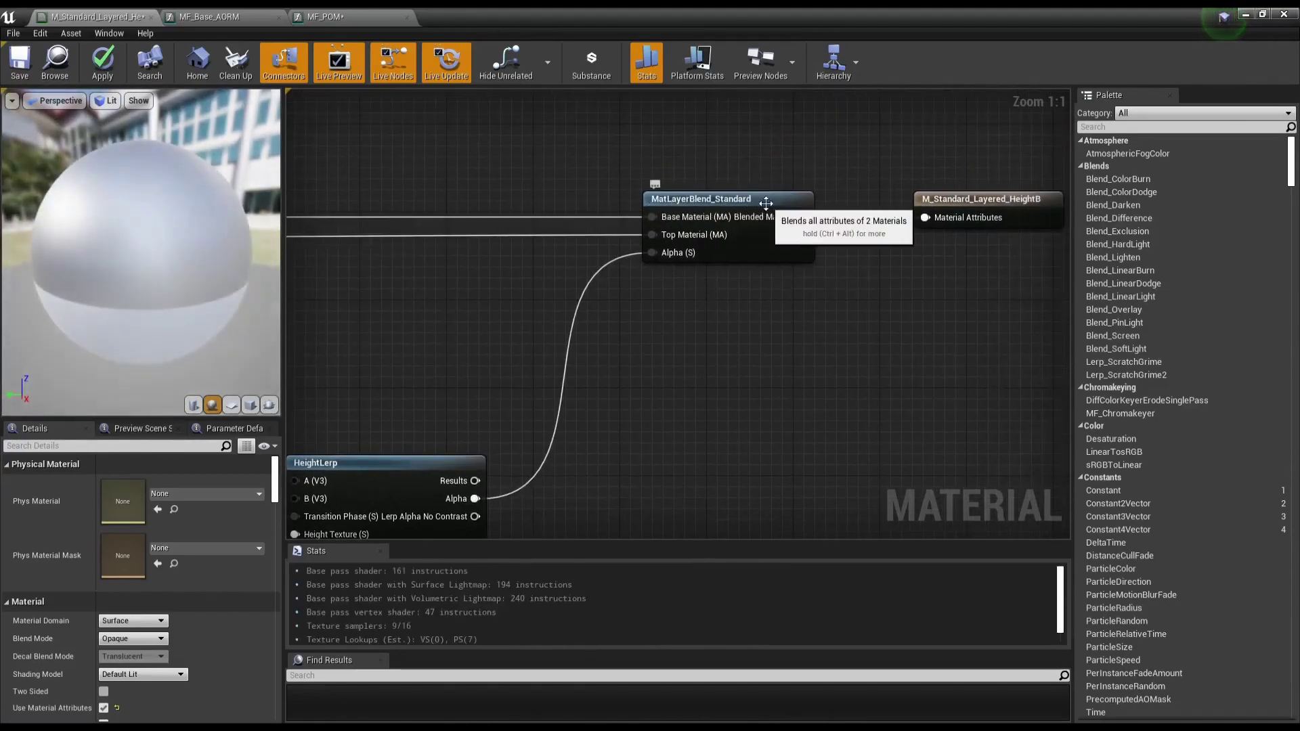
Step: Move the existing reroute node lower on its wire
{"action": "scroll", "coordinate": [754, 308], "scroll_direction": "down", "scroll_amount": 10}
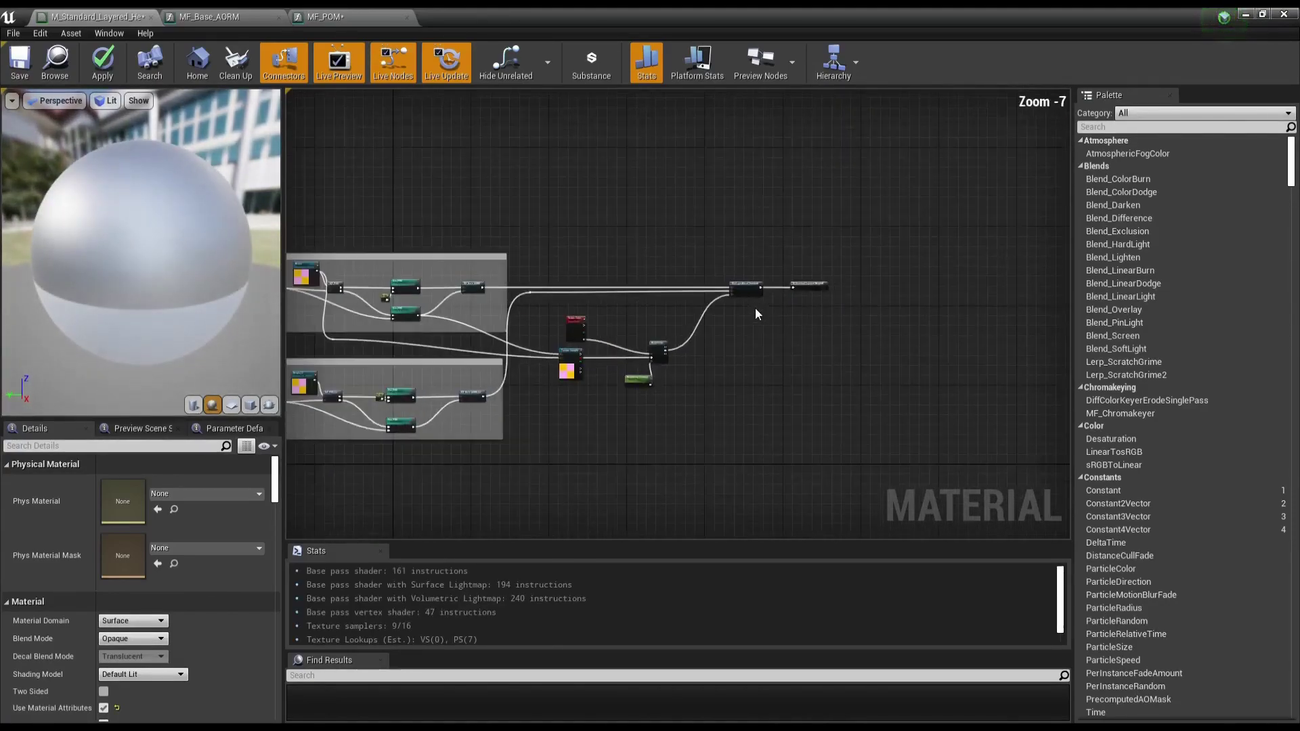
{"action": "scroll", "coordinate": [792, 359], "scroll_direction": "up", "scroll_amount": 2}
{"action": "scroll", "coordinate": [854, 413], "scroll_direction": "up", "scroll_amount": 1}
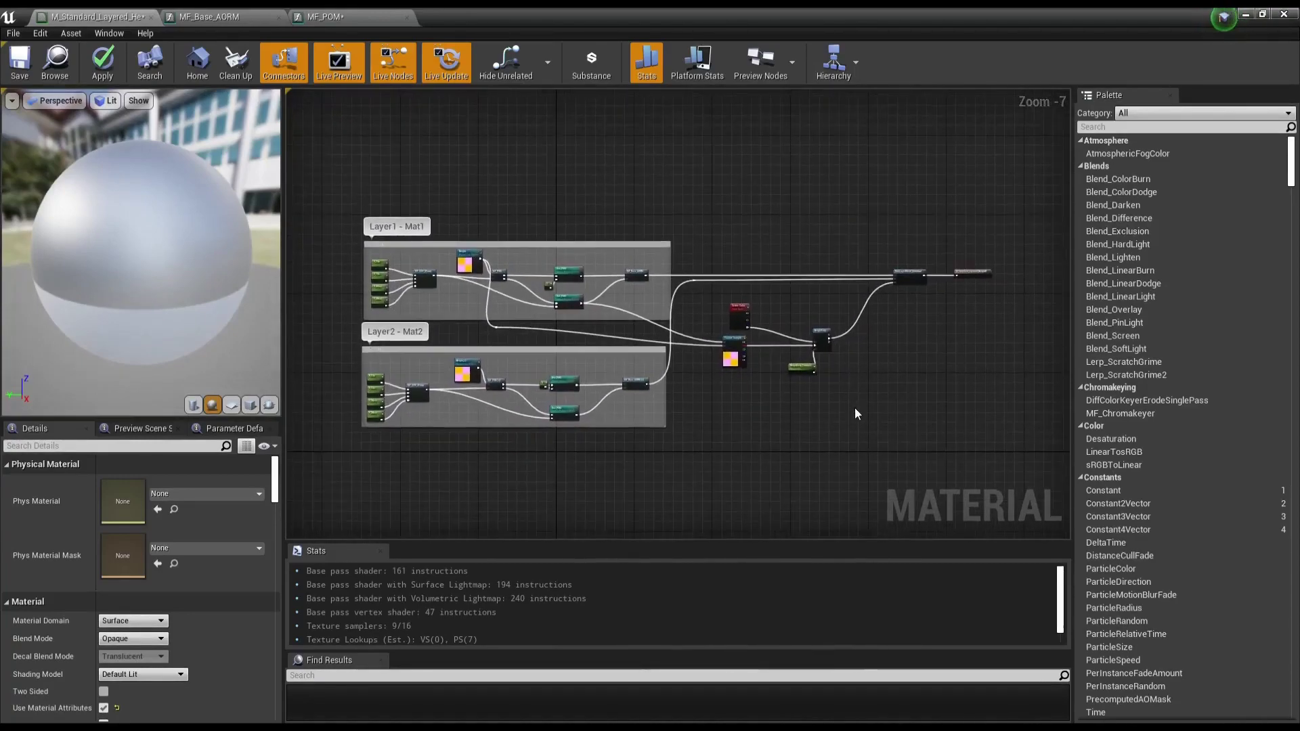
{"action": "scroll", "coordinate": [704, 339], "scroll_direction": "up", "scroll_amount": 1}
{"action": "scroll", "coordinate": [696, 339], "scroll_direction": "up", "scroll_amount": 1}
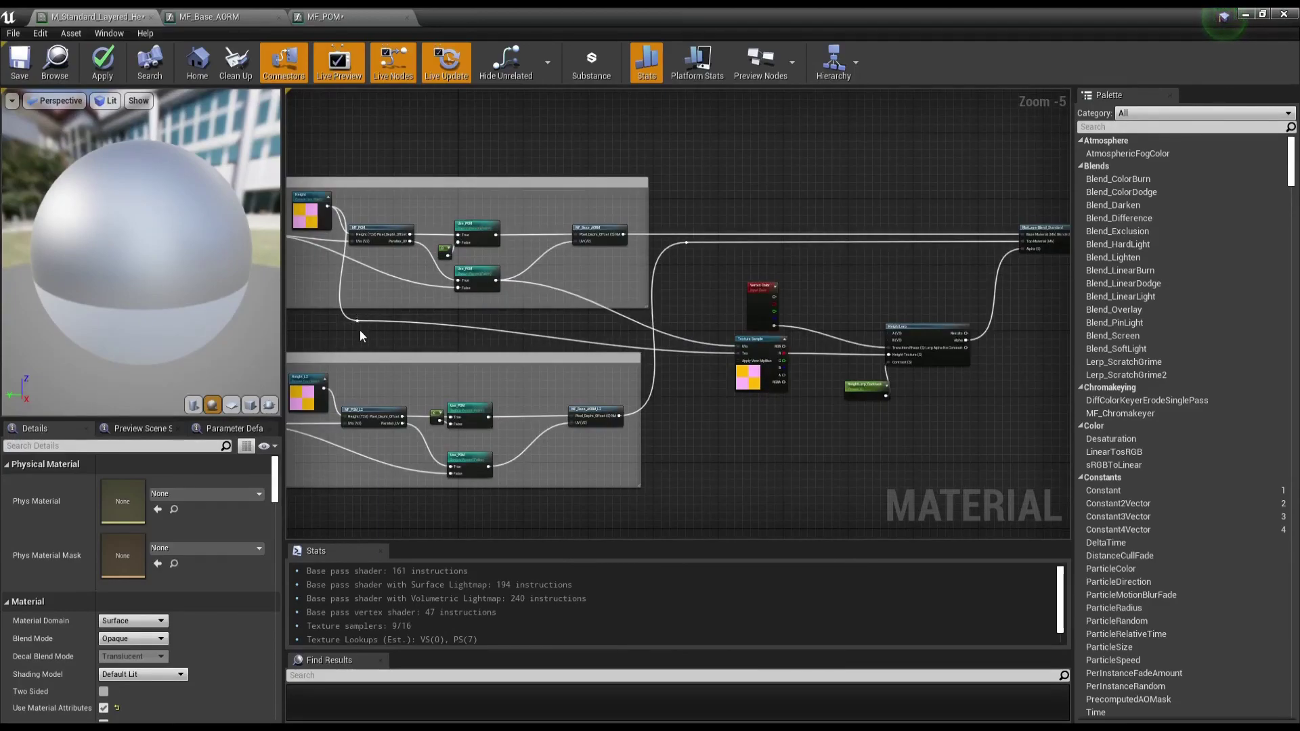
{"action": "left_click_drag", "start_coordinate": [358, 321], "coordinate": [359, 355]}
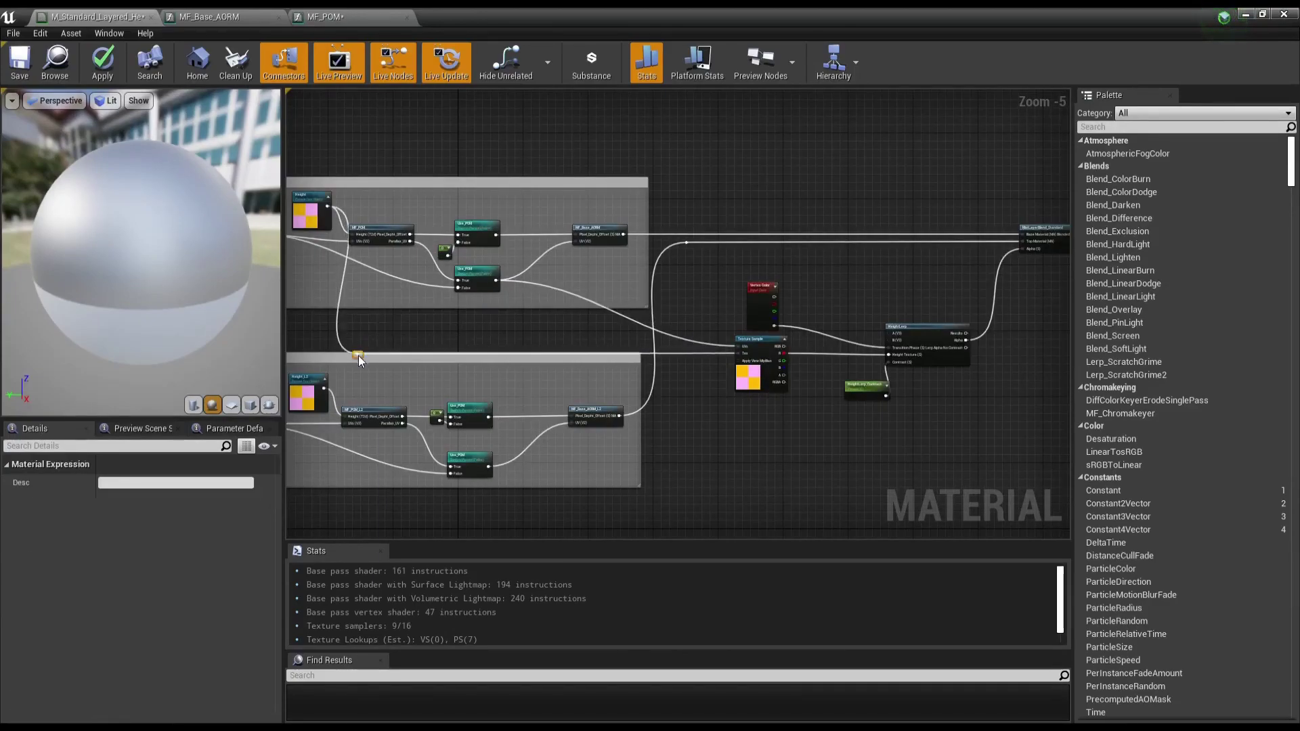
Step: Add a reroute node on the Use_POM wire and move it down and left
{"action": "right_click_drag", "start_coordinate": [348, 217], "coordinate": [473, 216]}
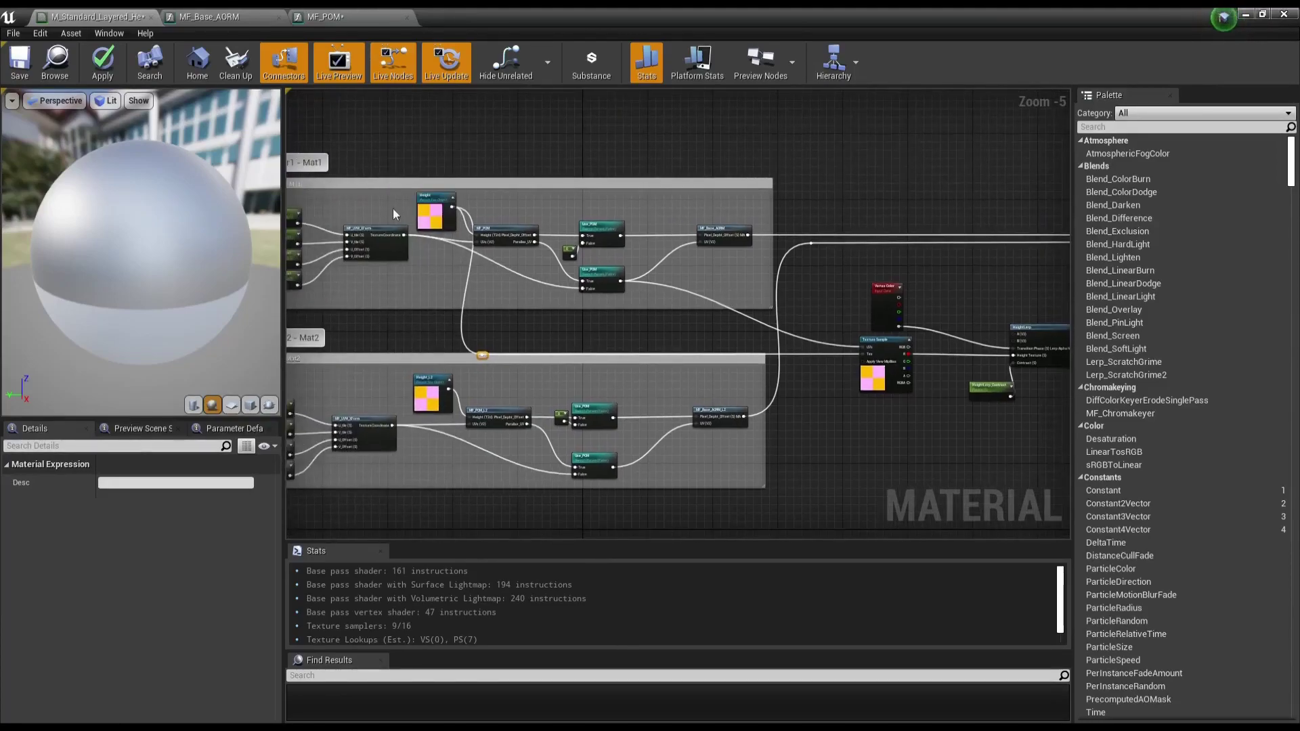
{"action": "right_click_drag", "start_coordinate": [394, 214], "coordinate": [546, 217]}
{"action": "scroll", "coordinate": [681, 393], "scroll_direction": "down", "scroll_amount": 2}
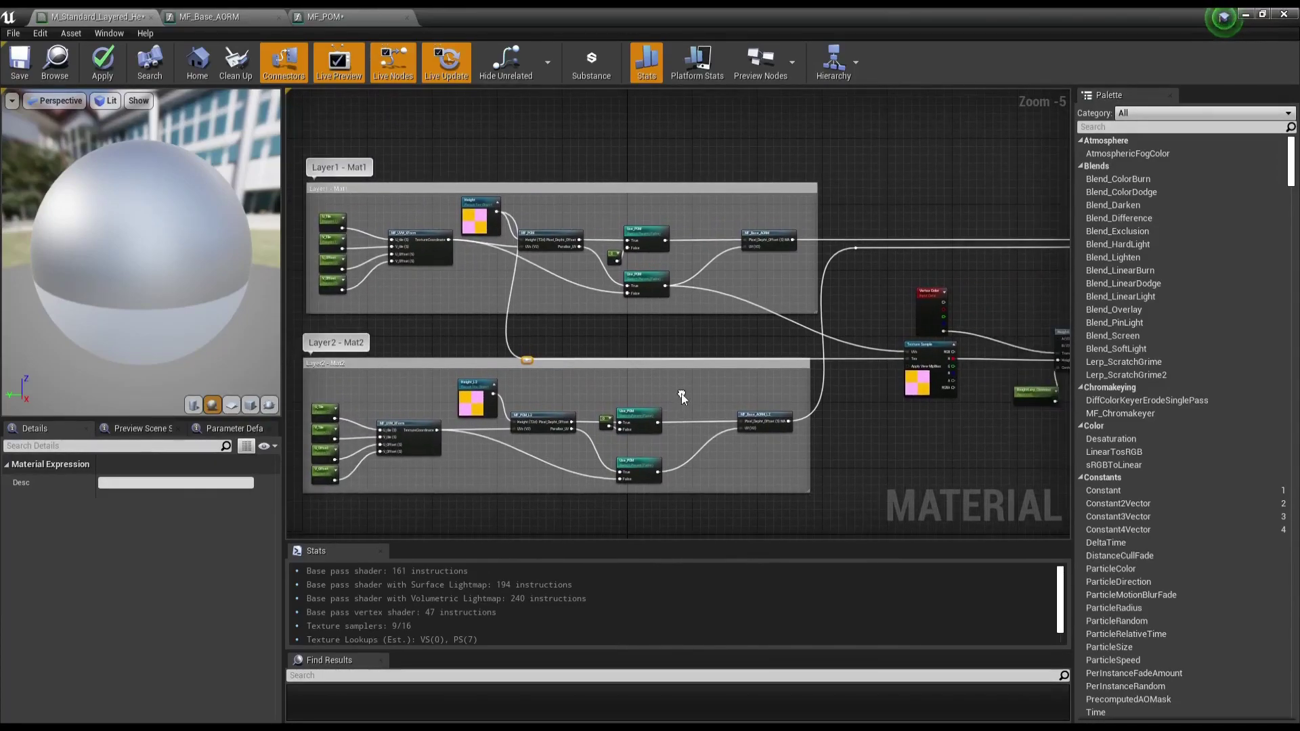
{"action": "scroll", "coordinate": [681, 392], "scroll_direction": "down", "scroll_amount": 5}
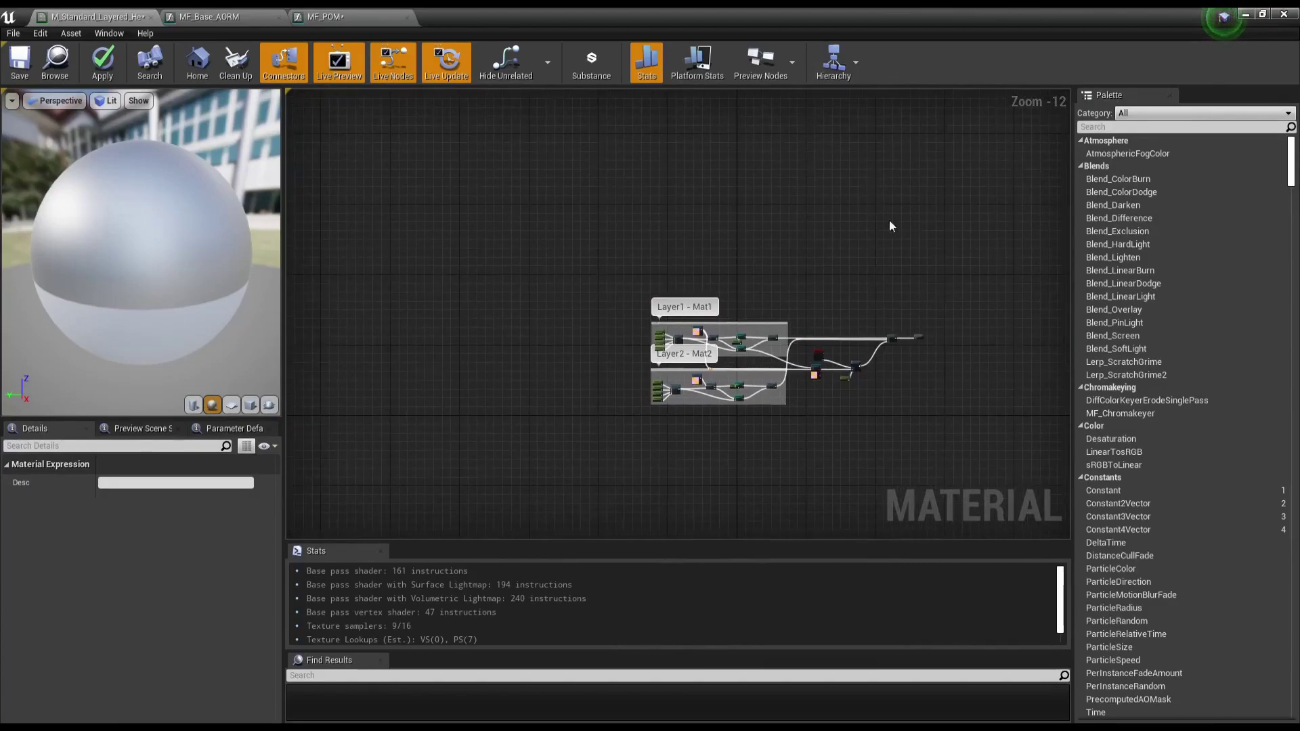
{"action": "scroll", "coordinate": [872, 364], "scroll_direction": "up", "scroll_amount": 1}
{"action": "scroll", "coordinate": [744, 398], "scroll_direction": "up", "scroll_amount": 7}
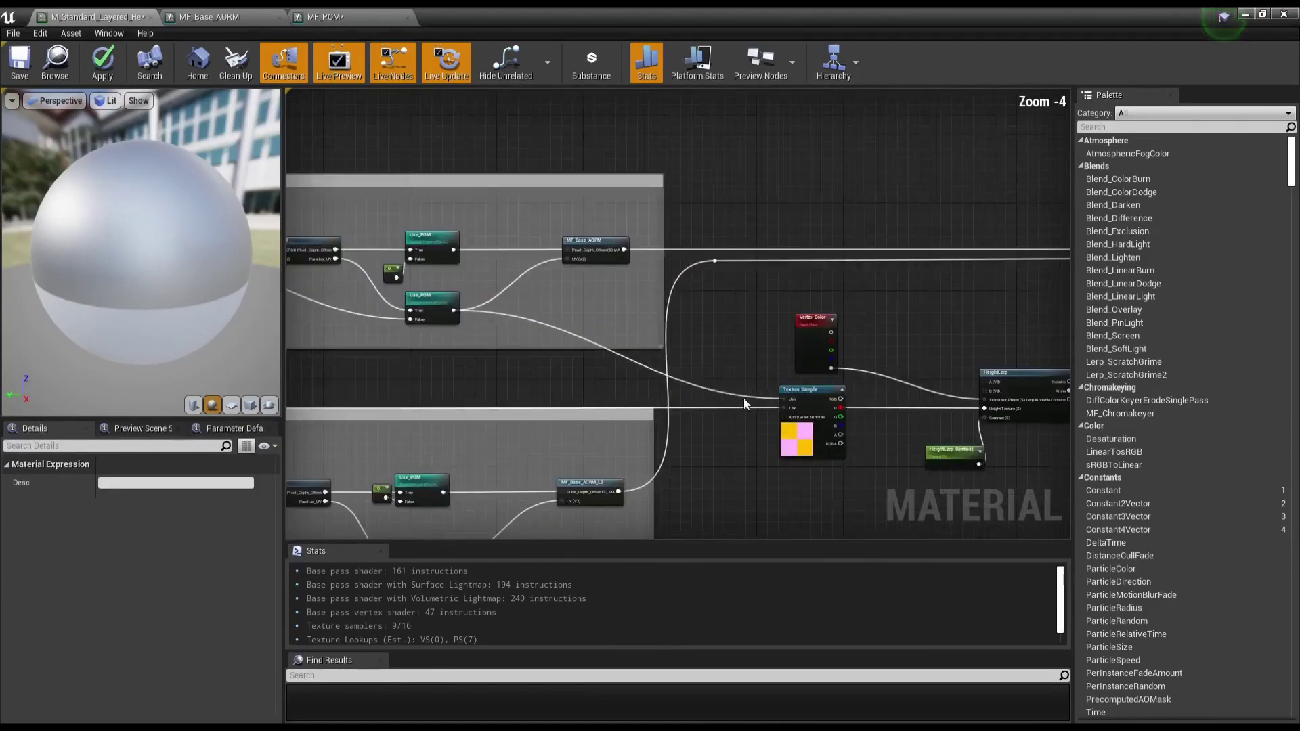
{"action": "scroll", "coordinate": [493, 335], "scroll_direction": "up", "scroll_amount": 1}
{"action": "left_click", "coordinate": [494, 302]}
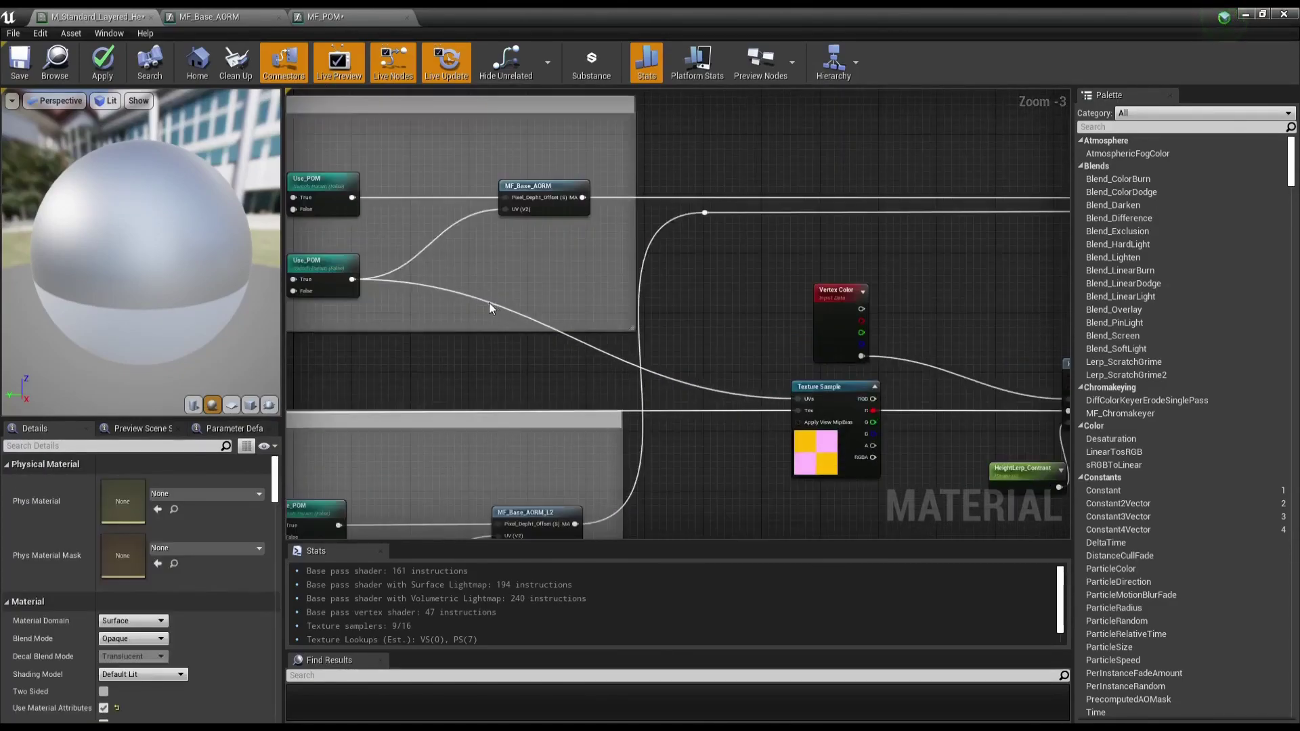
{"action": "double_click", "coordinate": [489, 303]}
{"action": "left_click_drag", "start_coordinate": [494, 306], "coordinate": [445, 406]}
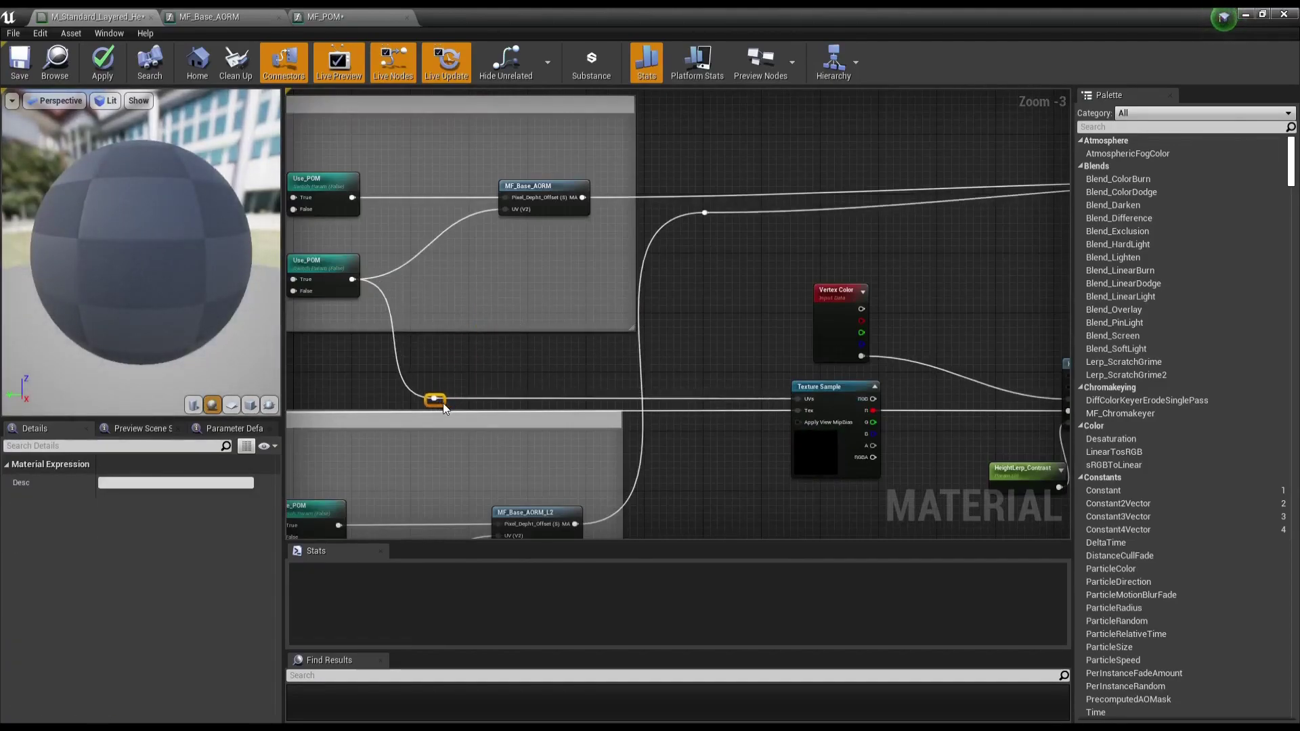
Step: Nudge the Vertex Color node and shift HeightLerp_Contrast to the right
{"action": "right_click_drag", "start_coordinate": [441, 403], "coordinate": [321, 400]}
{"action": "left_click_drag", "start_coordinate": [714, 346], "coordinate": [734, 350]}
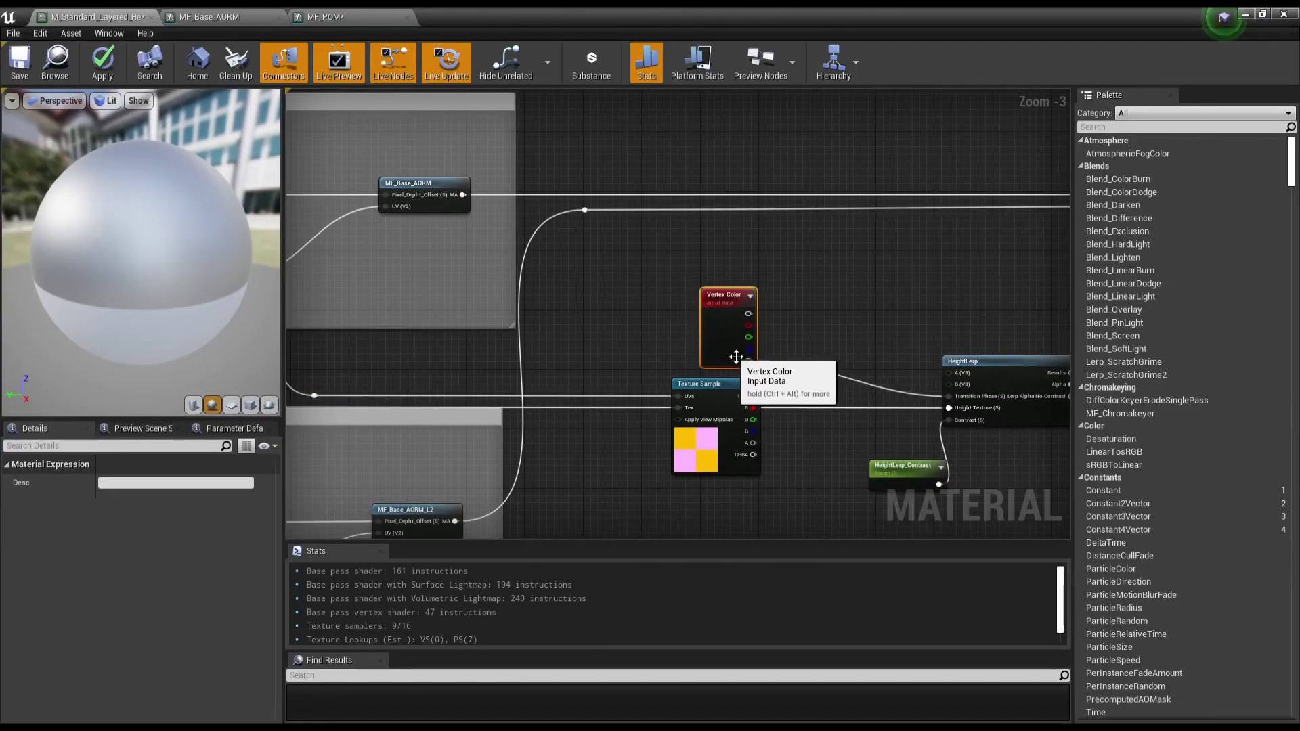
{"action": "right_click_drag", "start_coordinate": [846, 415], "coordinate": [754, 255]}
{"action": "left_click_drag", "start_coordinate": [800, 311], "coordinate": [880, 303]}
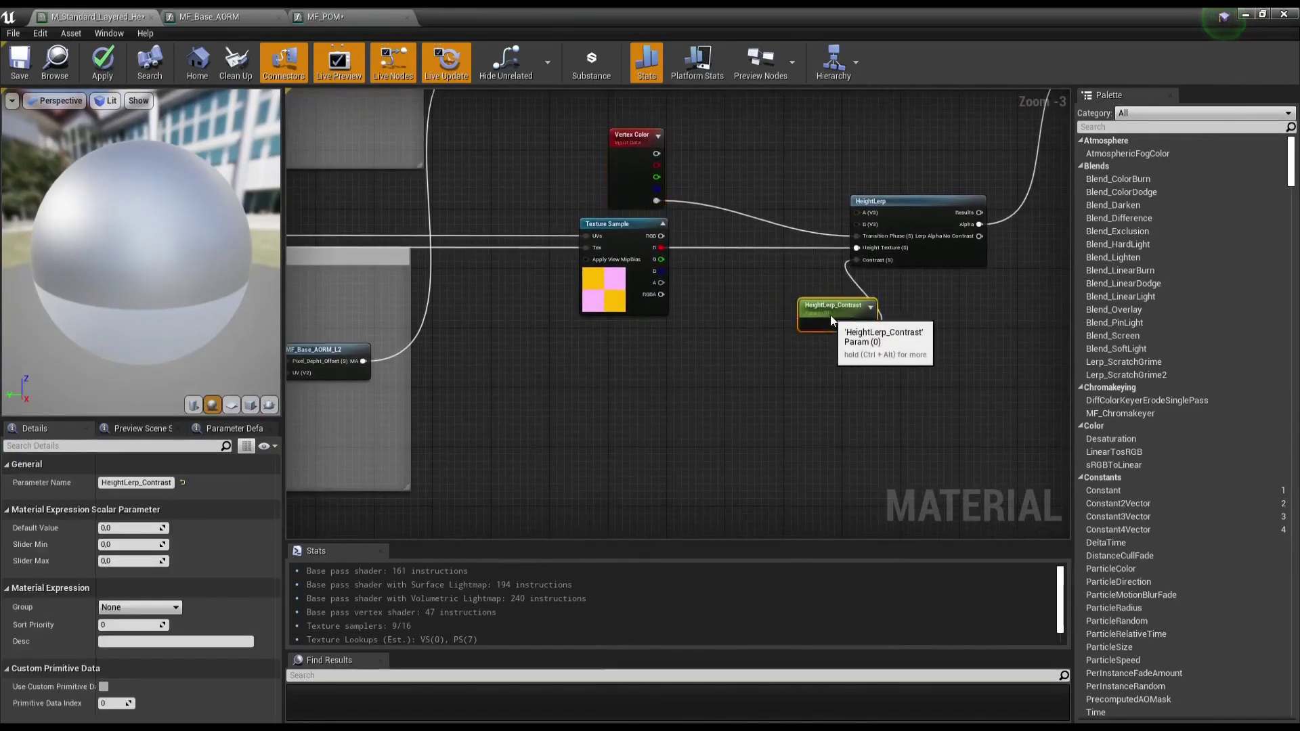
{"action": "mouse_move", "coordinate": [899, 331]}
{"action": "right_mouse_down"}
{"action": "mouse_move", "coordinate": [845, 352]}
{"action": "mouse_move", "coordinate": [770, 421]}
{"action": "right_mouse_up"}
Step: Fit the whole graph in view, then apply and save the material
{"action": "key", "text": "Home"}
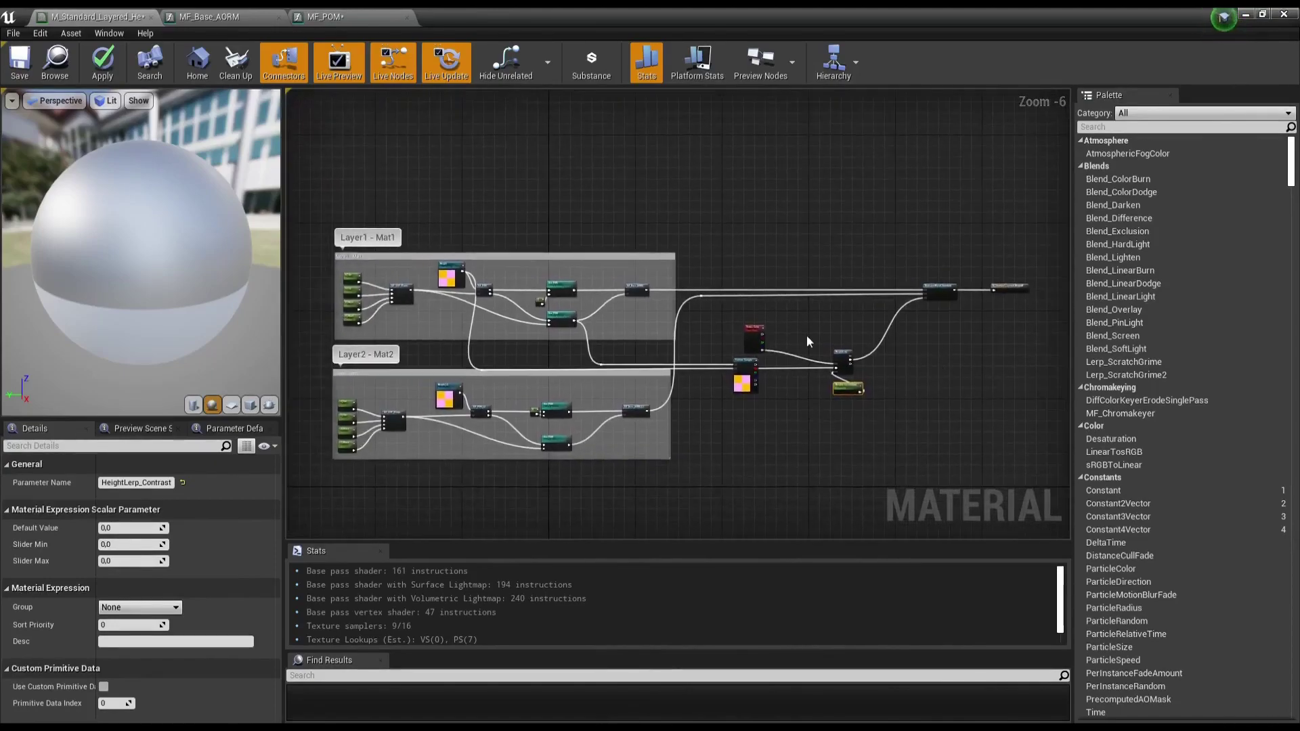
{"action": "left_click", "coordinate": [104, 61]}
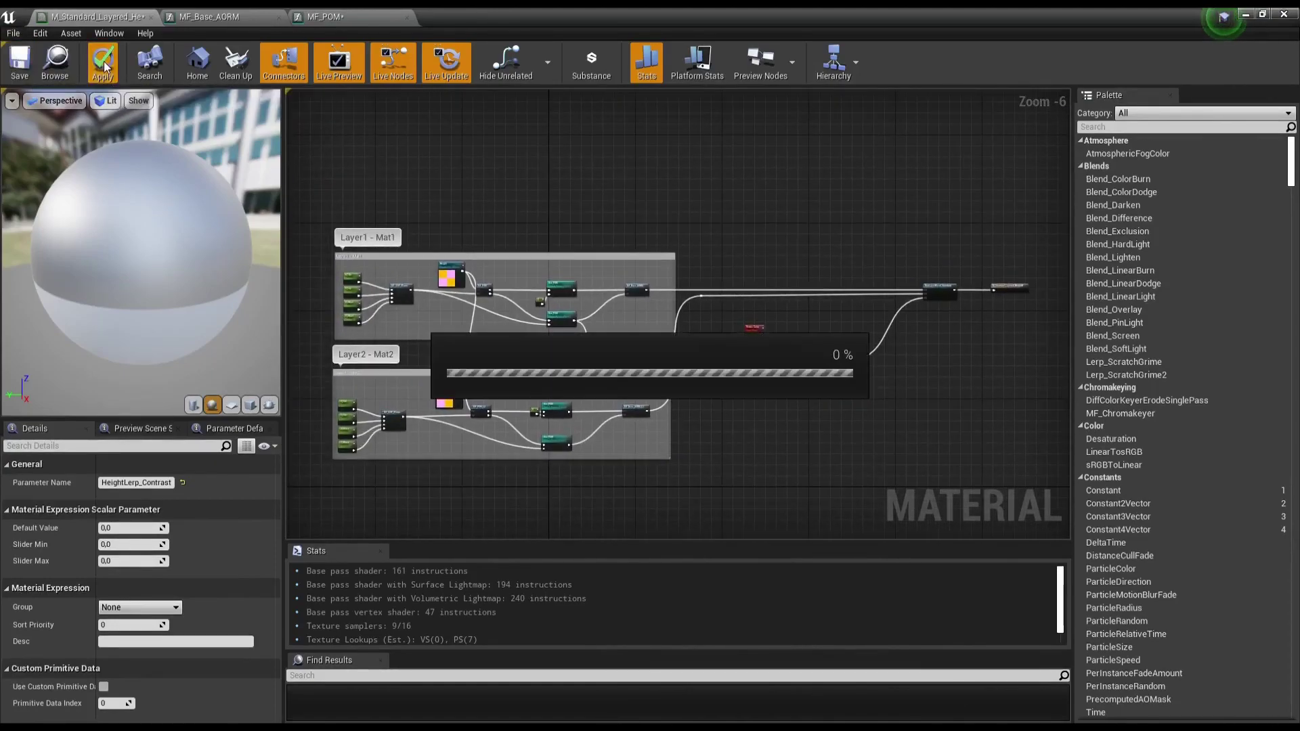
{"action": "left_click", "coordinate": [19, 73]}
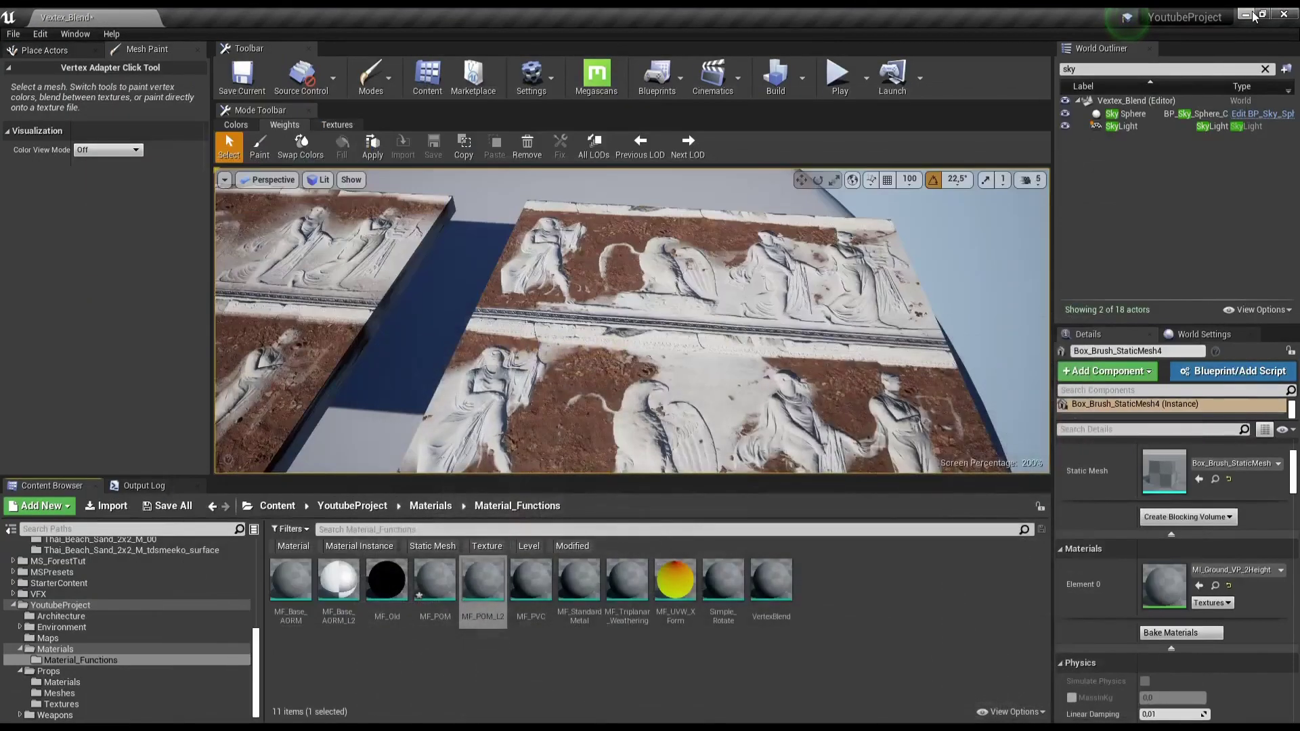
Step: Select the slab using MI_Ground_VP_Height and browse to its material asset
{"action": "right_click_drag", "start_coordinate": [639, 315], "coordinate": [596, 318]}
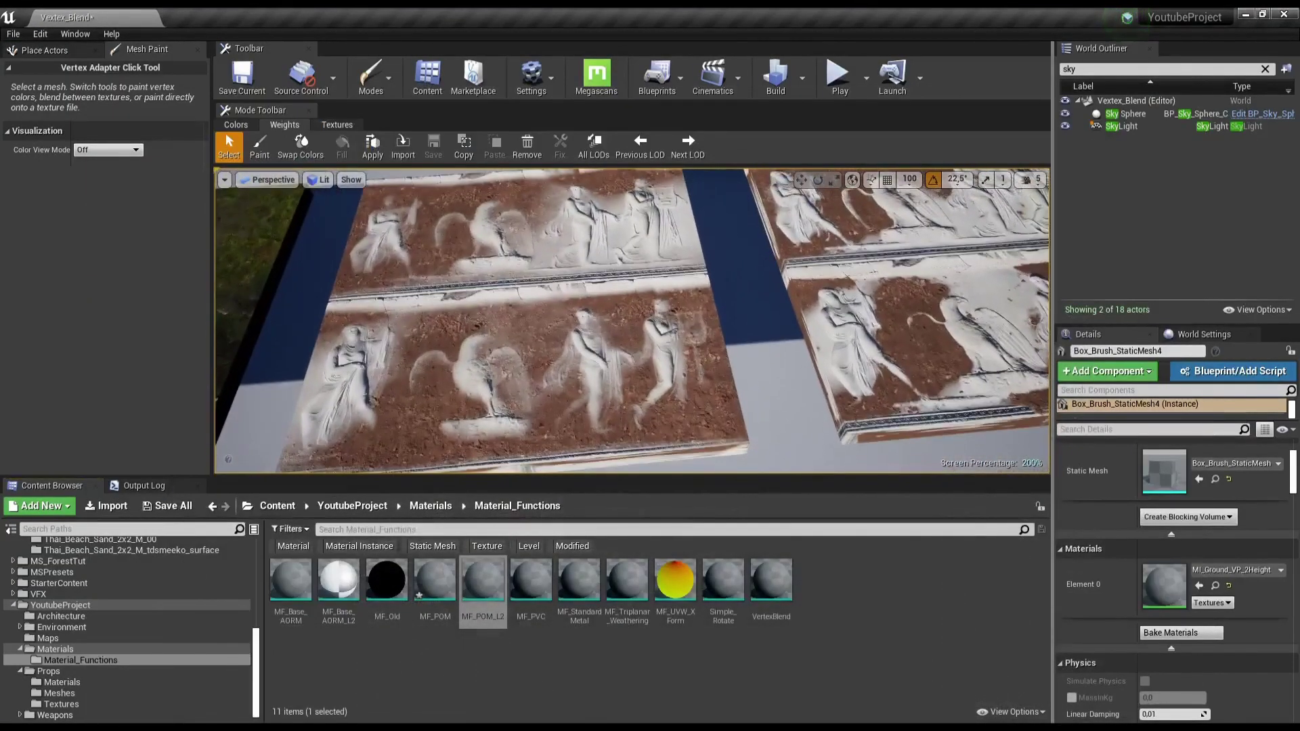
{"action": "left_click", "coordinate": [596, 319]}
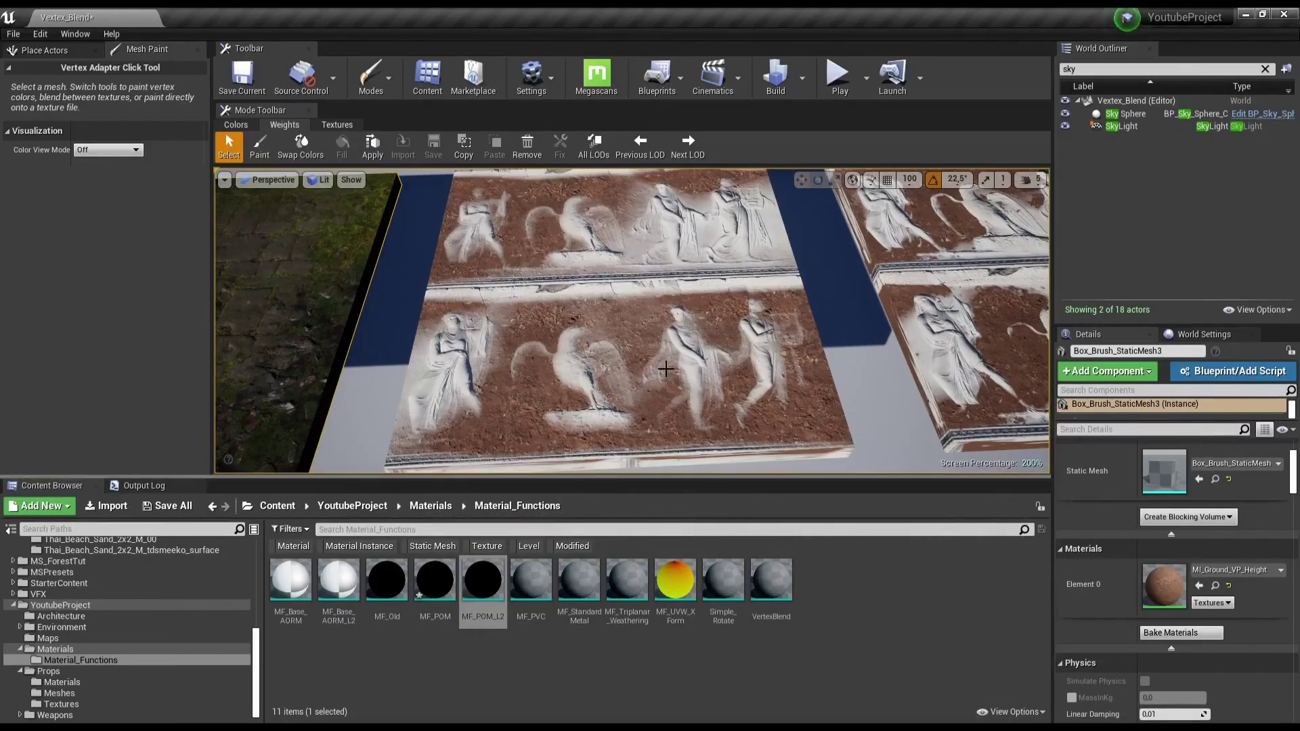
{"action": "left_click", "coordinate": [1215, 585]}
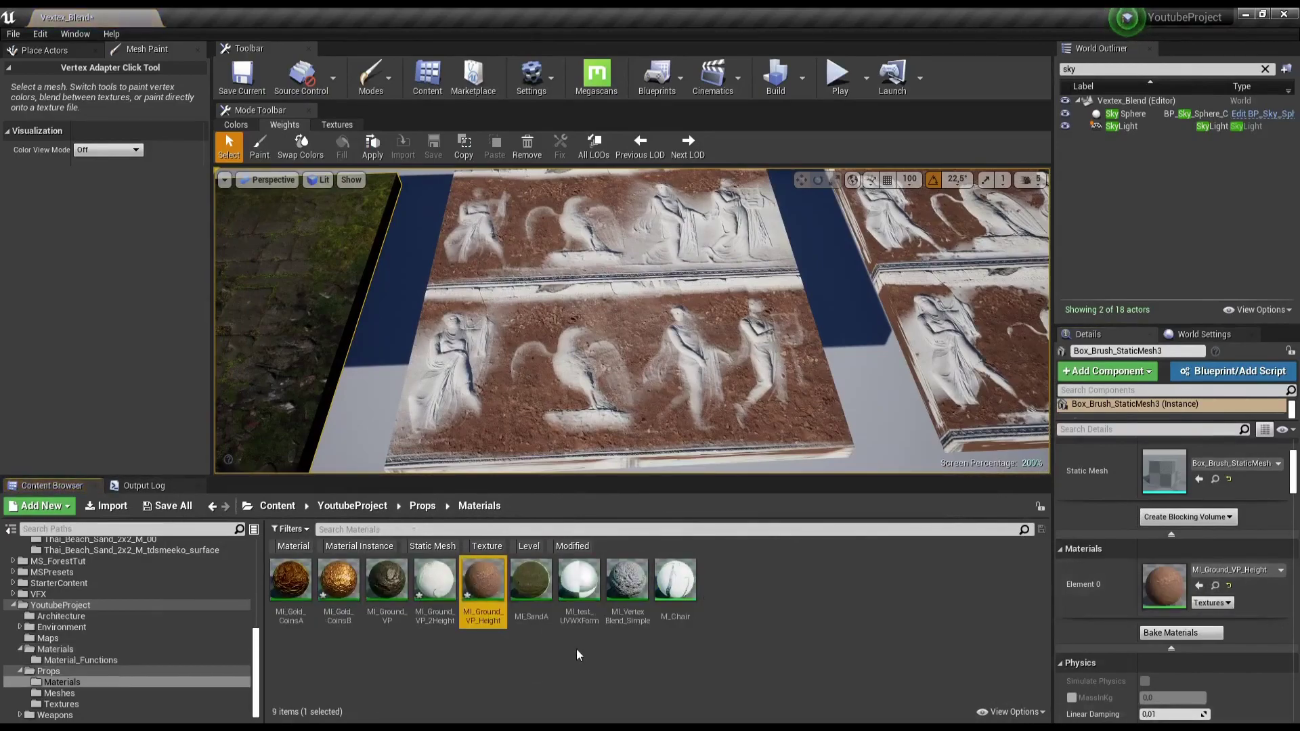
Step: Create a new Material Instance in the Props/Materials folder
{"action": "right_click", "coordinate": [480, 593]}
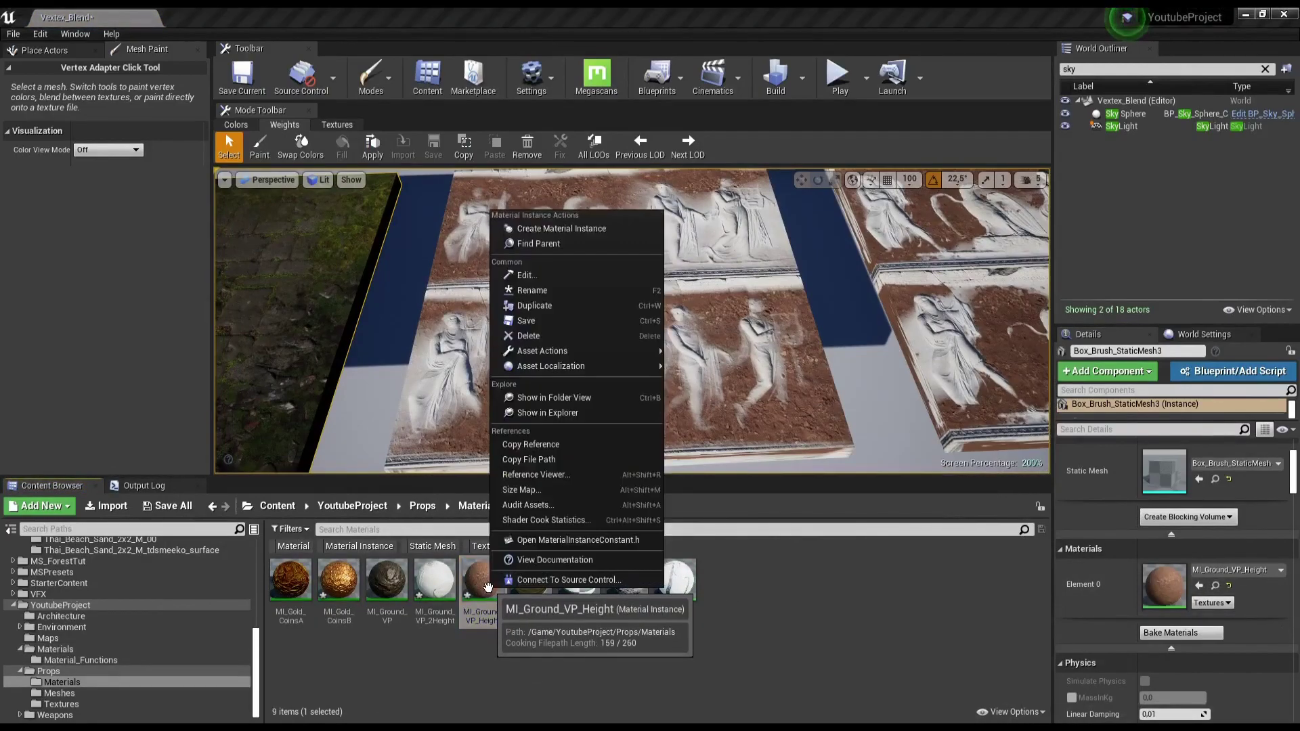
{"action": "right_click", "coordinate": [713, 591]}
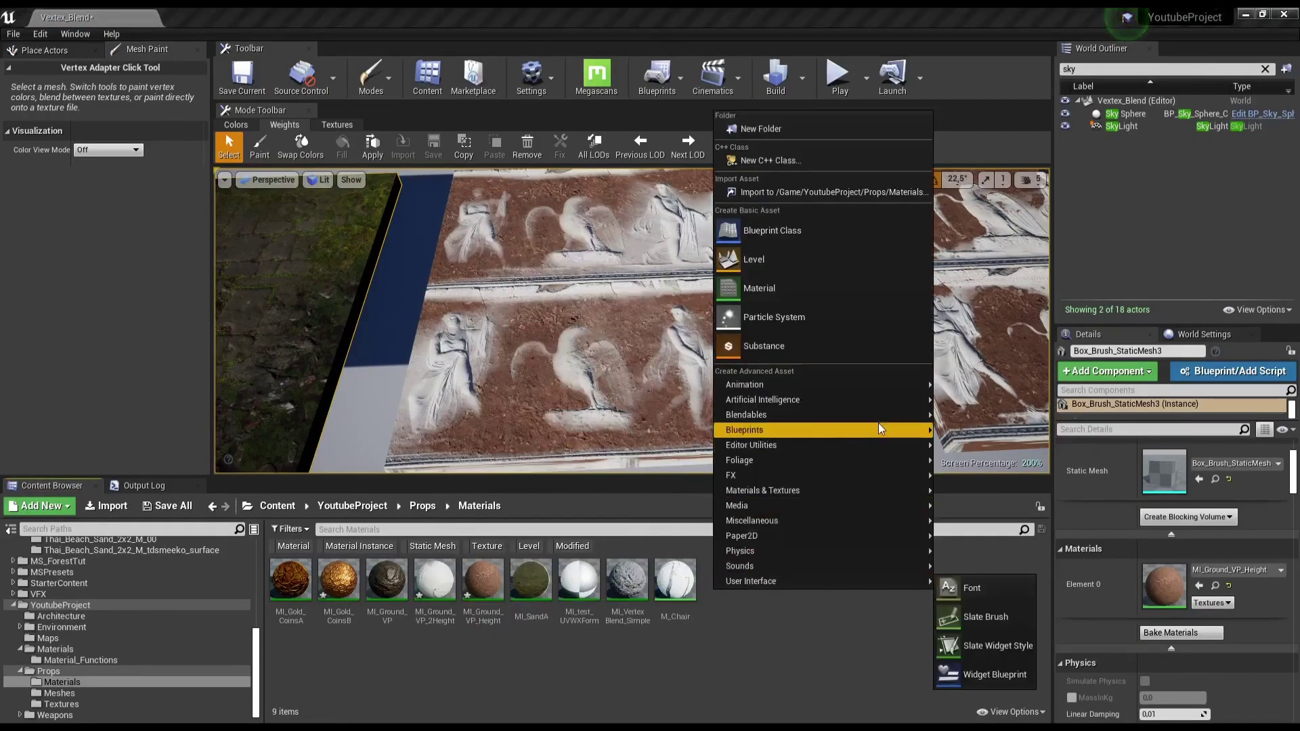
{"action": "mouse_move", "coordinate": [879, 424]}
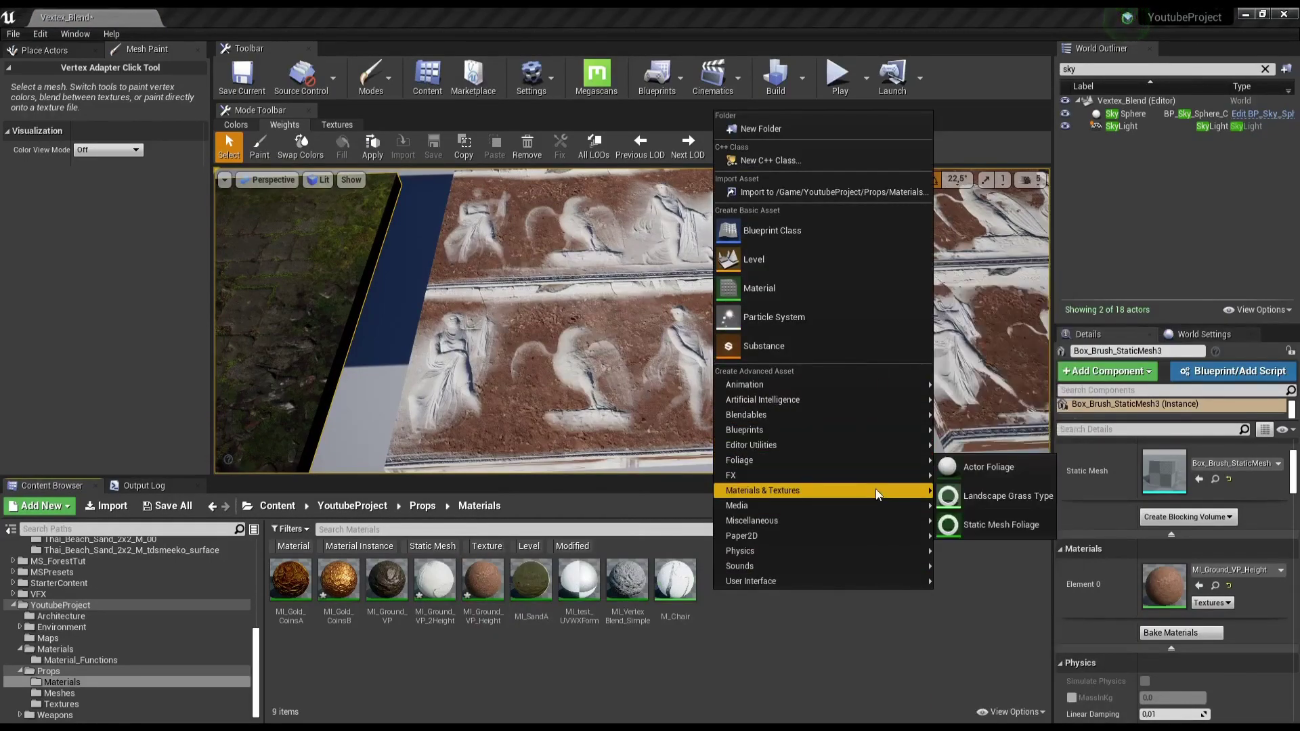
{"action": "mouse_move", "coordinate": [876, 490]}
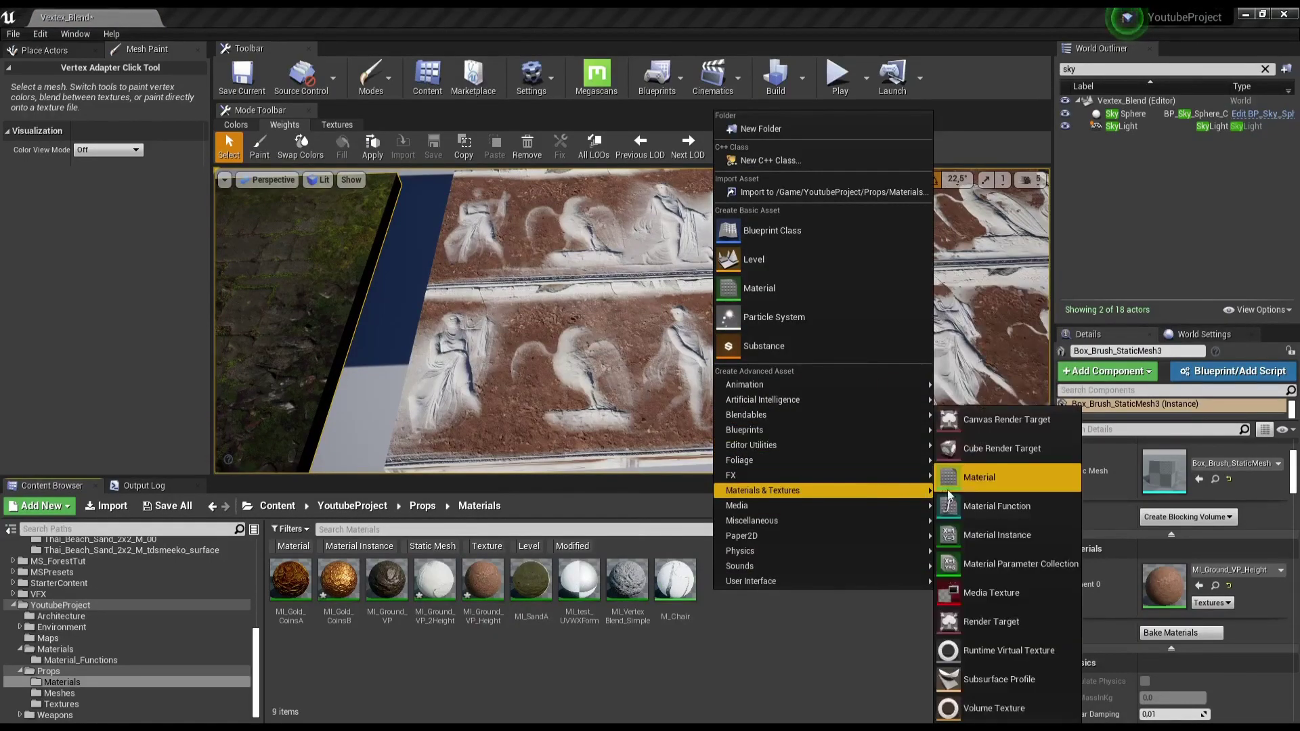
{"action": "left_click", "coordinate": [1006, 535]}
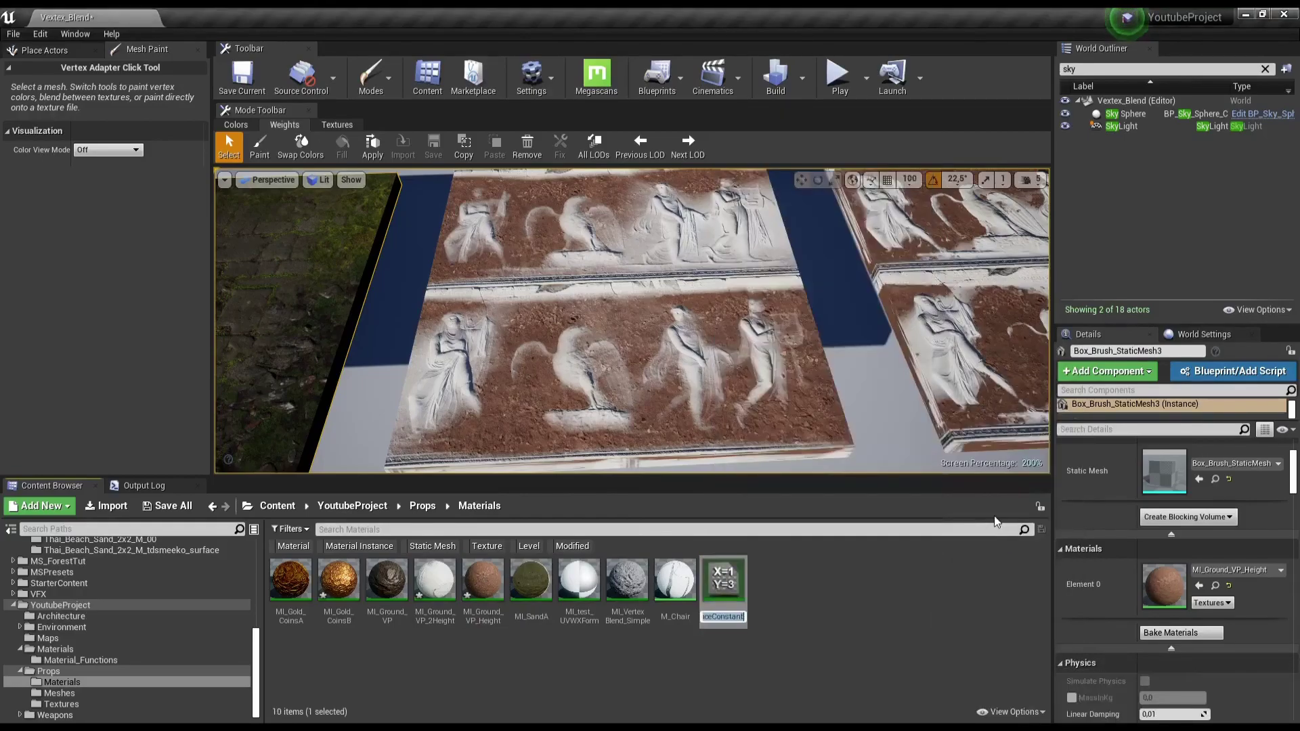
Step: Name the new material instance MI_Ground_VP_HeightB
{"action": "type", "text": "MI"}
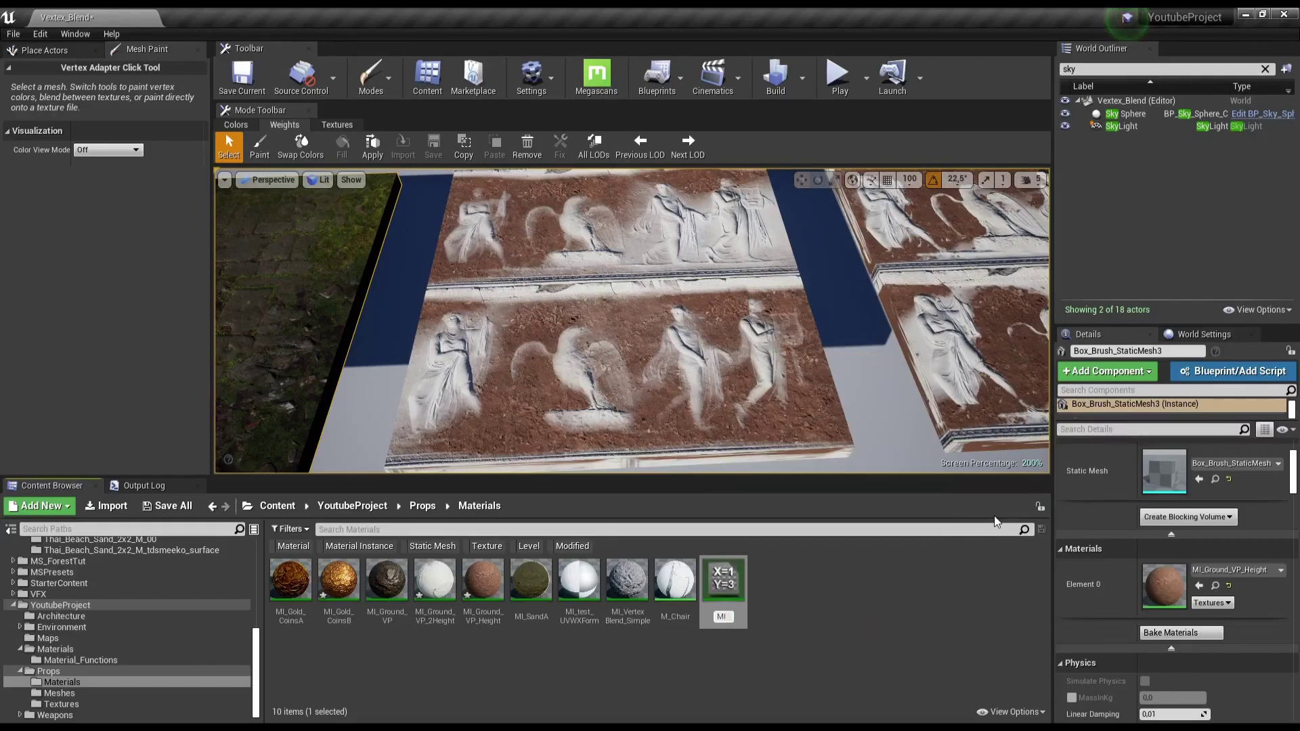
{"action": "type", "text": "_Ground"}
{"action": "key", "text": "Return"}
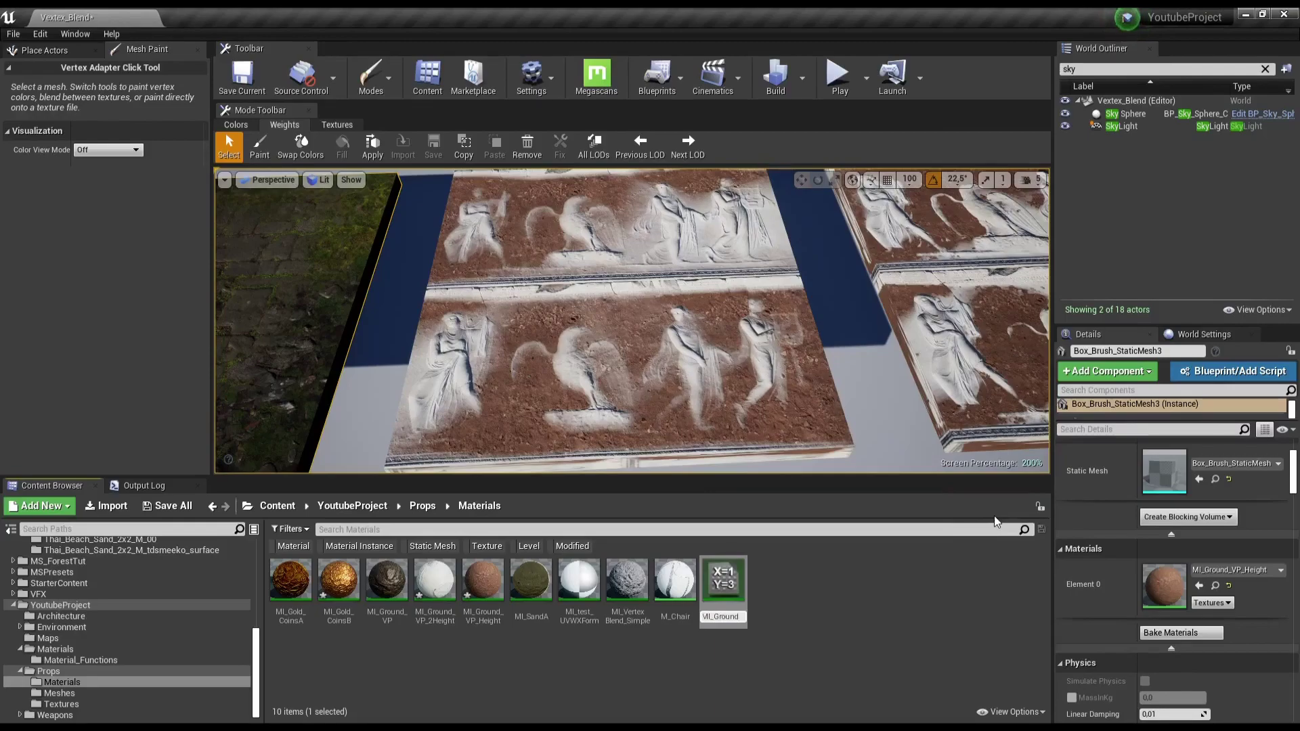
{"action": "type", "text": "_VP"}
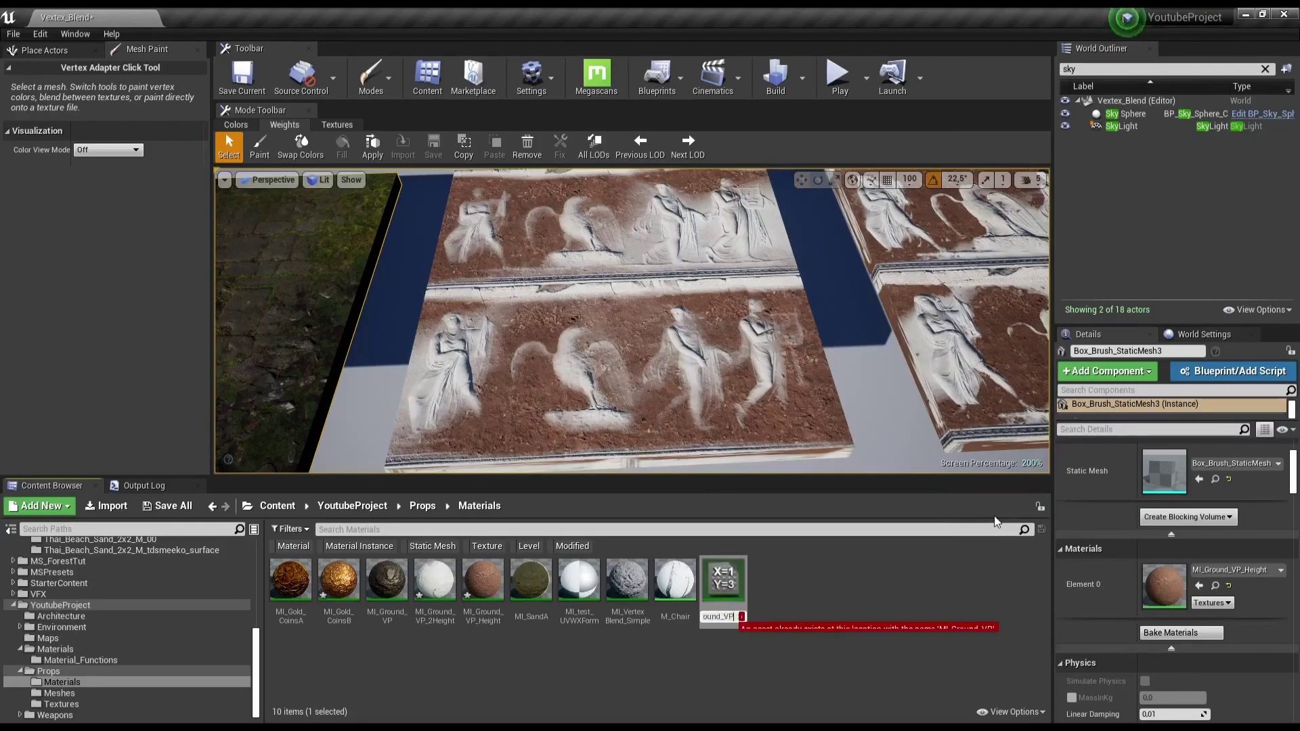
{"action": "type", "text": "_Height"}
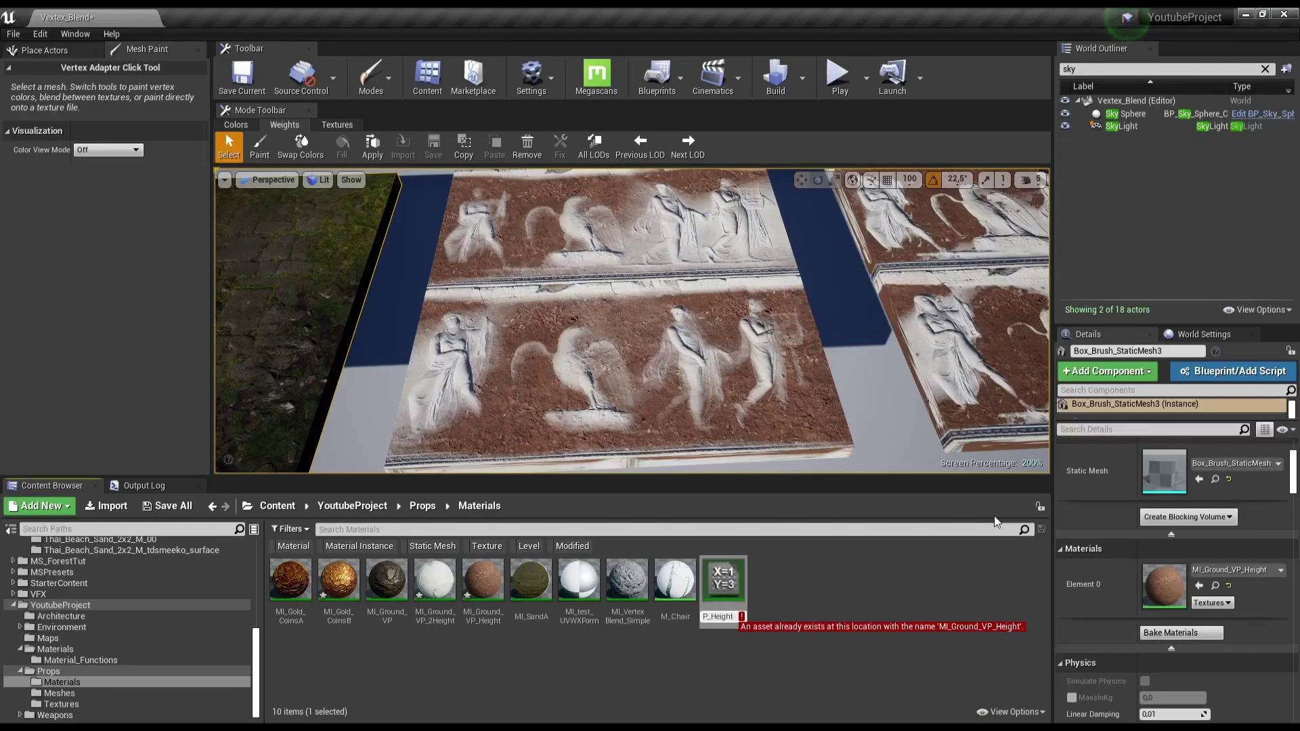
{"action": "type", "text": "B"}
{"action": "key", "text": "Home"}
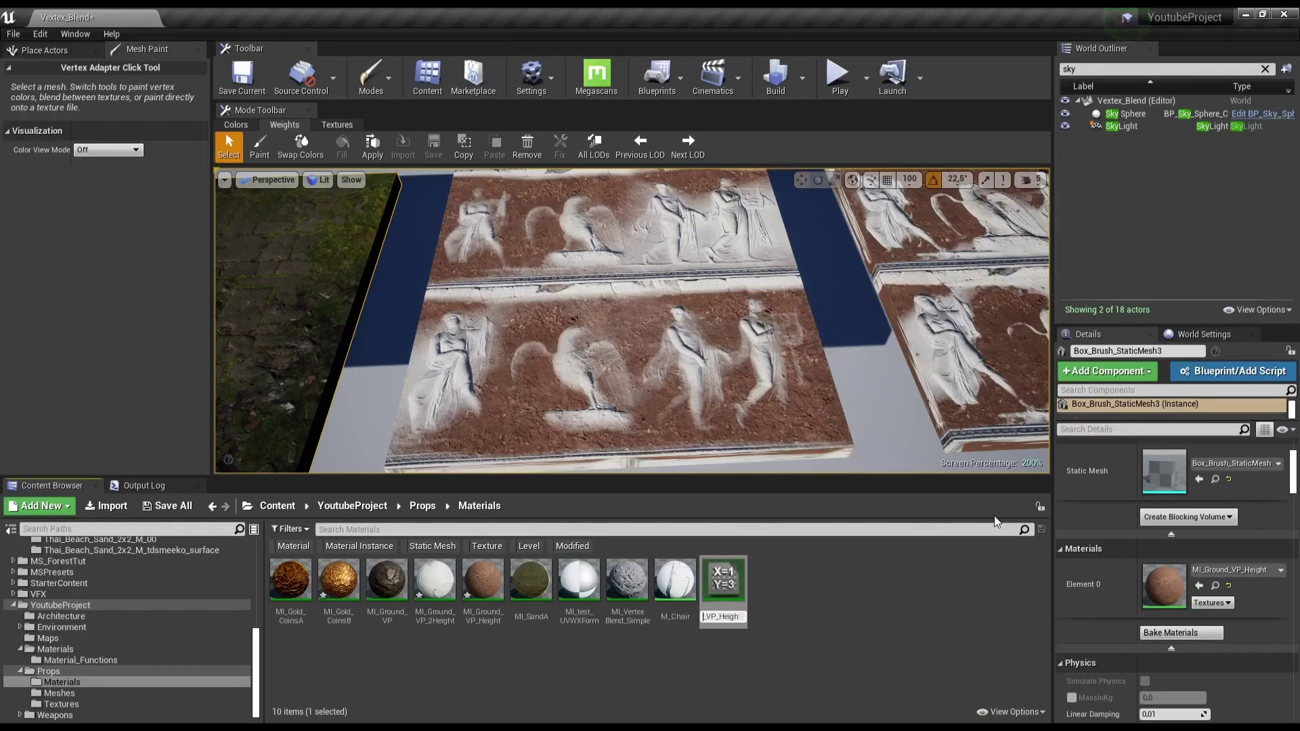
{"action": "key", "text": "Right"}
{"action": "key", "text": "Right"}
{"action": "key", "text": "Right"}
{"action": "key", "text": "Right"}
{"action": "key", "text": "Right"}
{"action": "key", "text": "Right"}
{"action": "key", "text": "Right"}
{"action": "key", "text": "Right"}
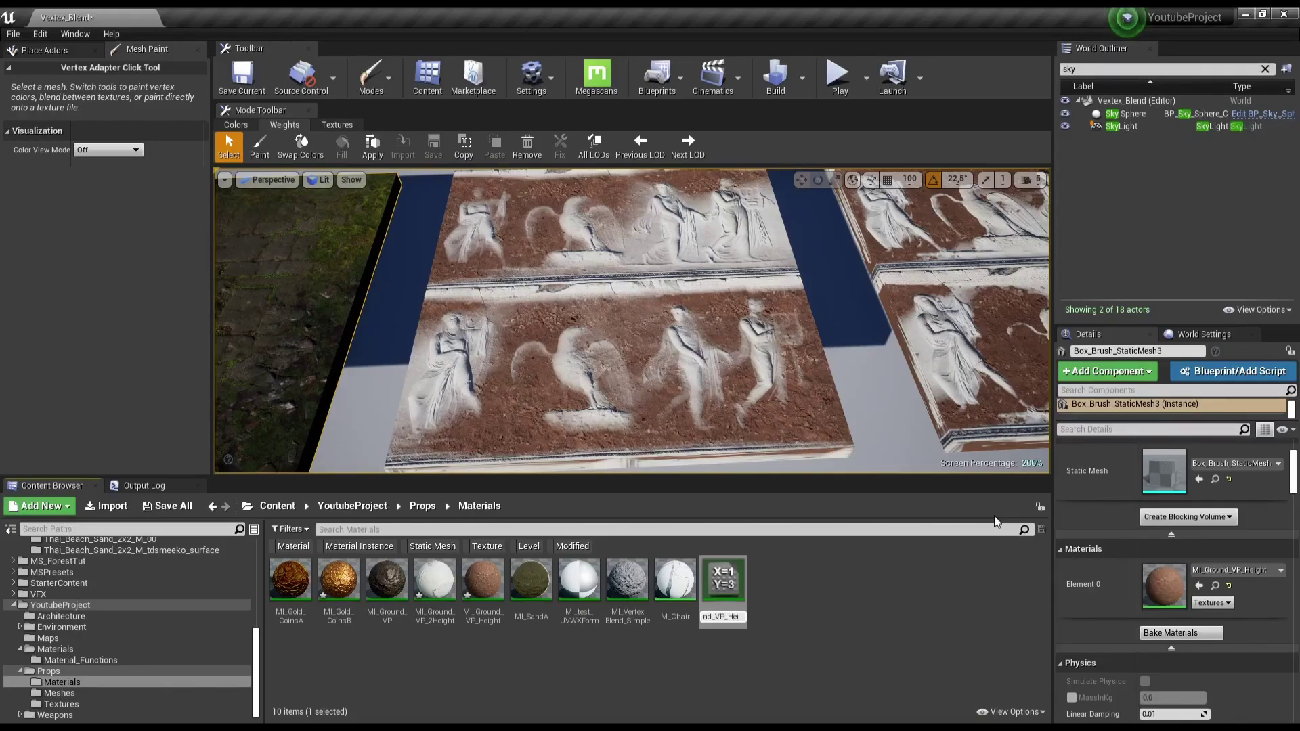
{"action": "key", "text": "Home"}
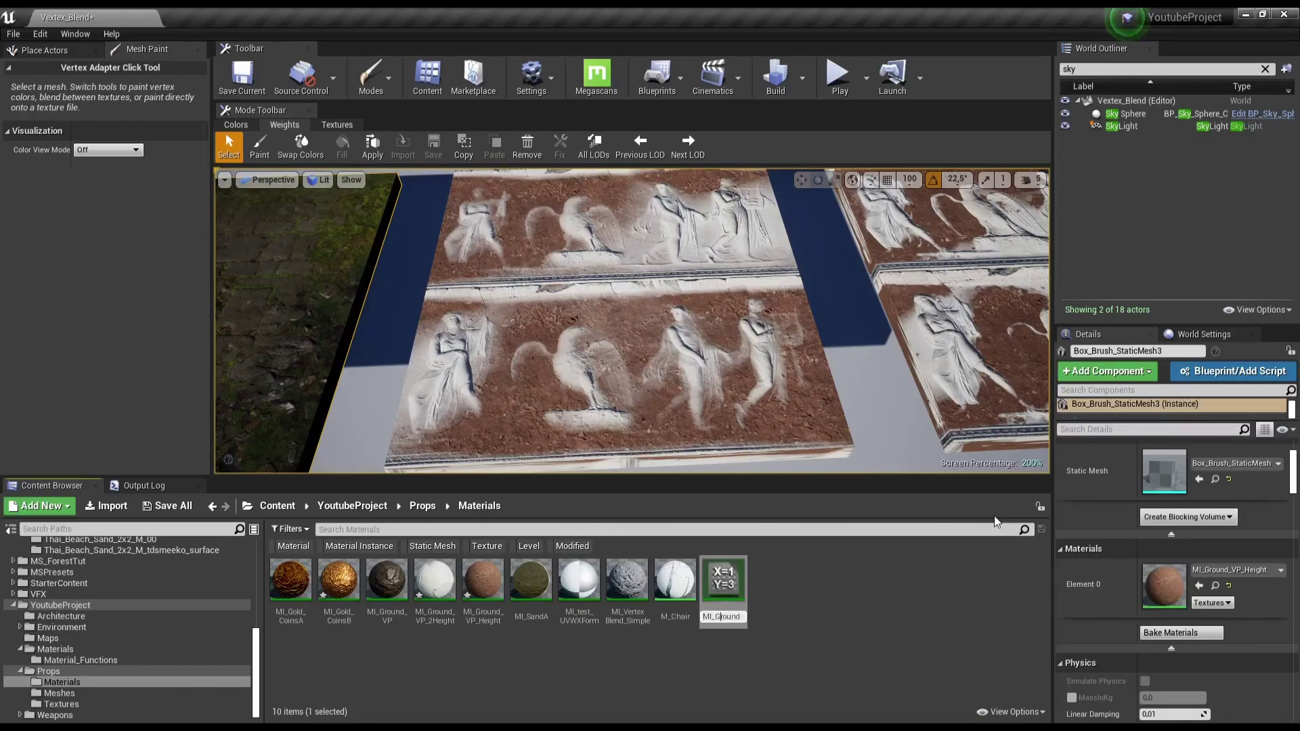
{"action": "key", "text": "Right"}
{"action": "key", "text": "Right"}
{"action": "key", "text": "Right"}
{"action": "key", "text": "Right"}
{"action": "key", "text": "Right"}
{"action": "key", "text": "Right"}
{"action": "key", "text": "Right"}
{"action": "key", "text": "Right"}
{"action": "key", "text": "Right"}
{"action": "key", "text": "Right"}
{"action": "key", "text": "Right"}
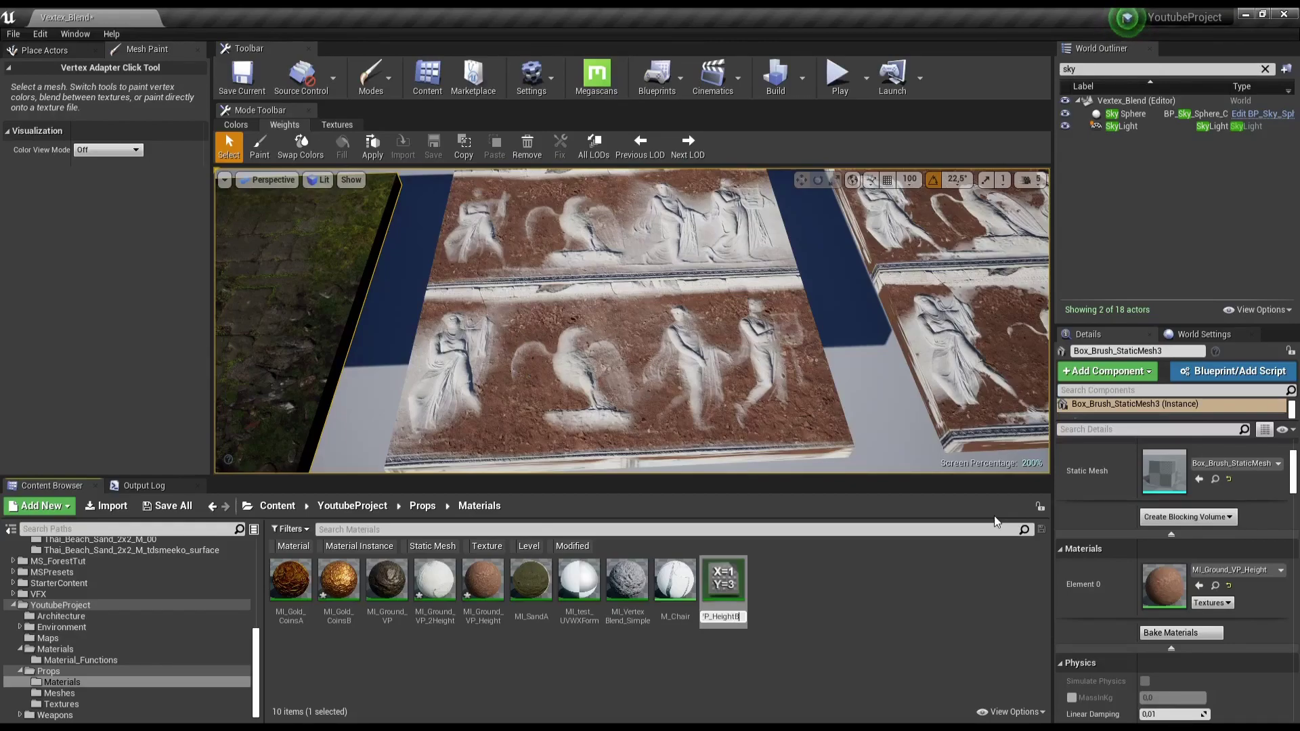
{"action": "key", "text": "Return"}
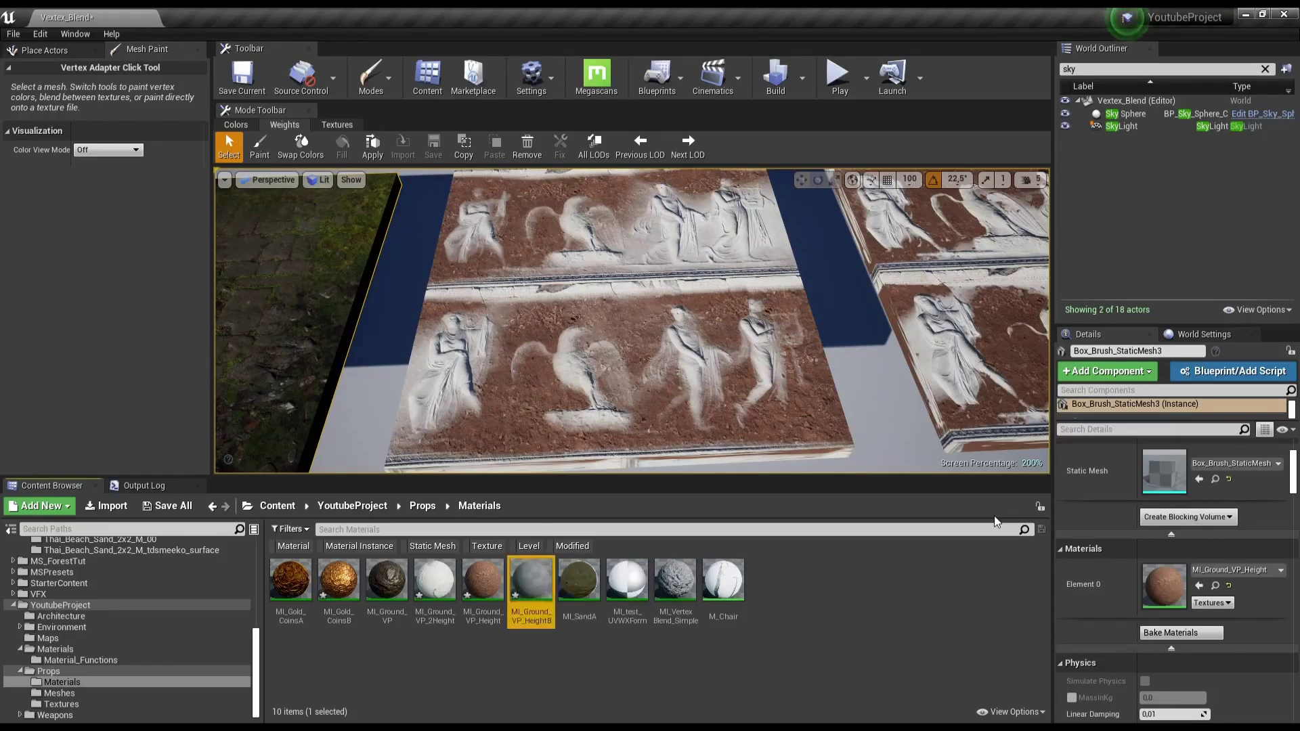
Step: Open MI_Ground_VP_HeightB and choose M_Standard_Layered_HeightB as its Parent via a 'M_standard' search
{"action": "double_click", "coordinate": [536, 581]}
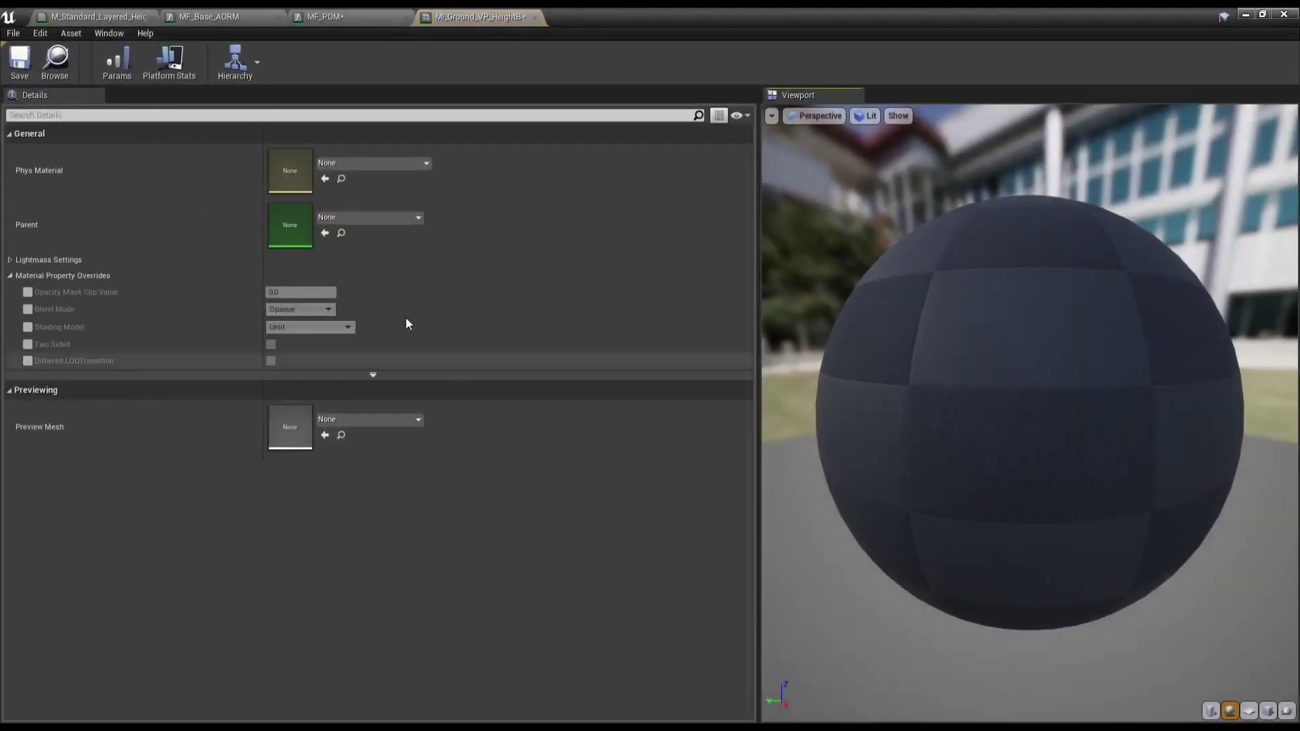
{"action": "left_click", "coordinate": [340, 218]}
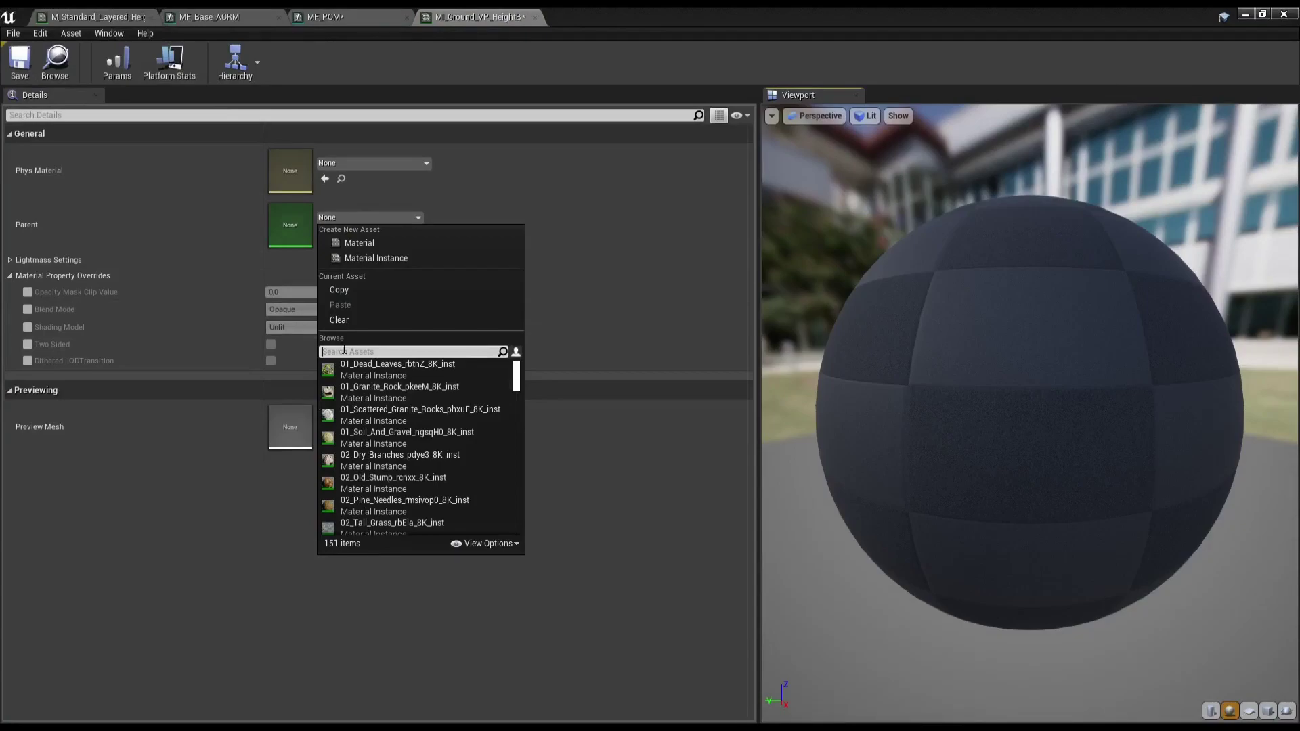
{"action": "type", "text": "M_standar"}
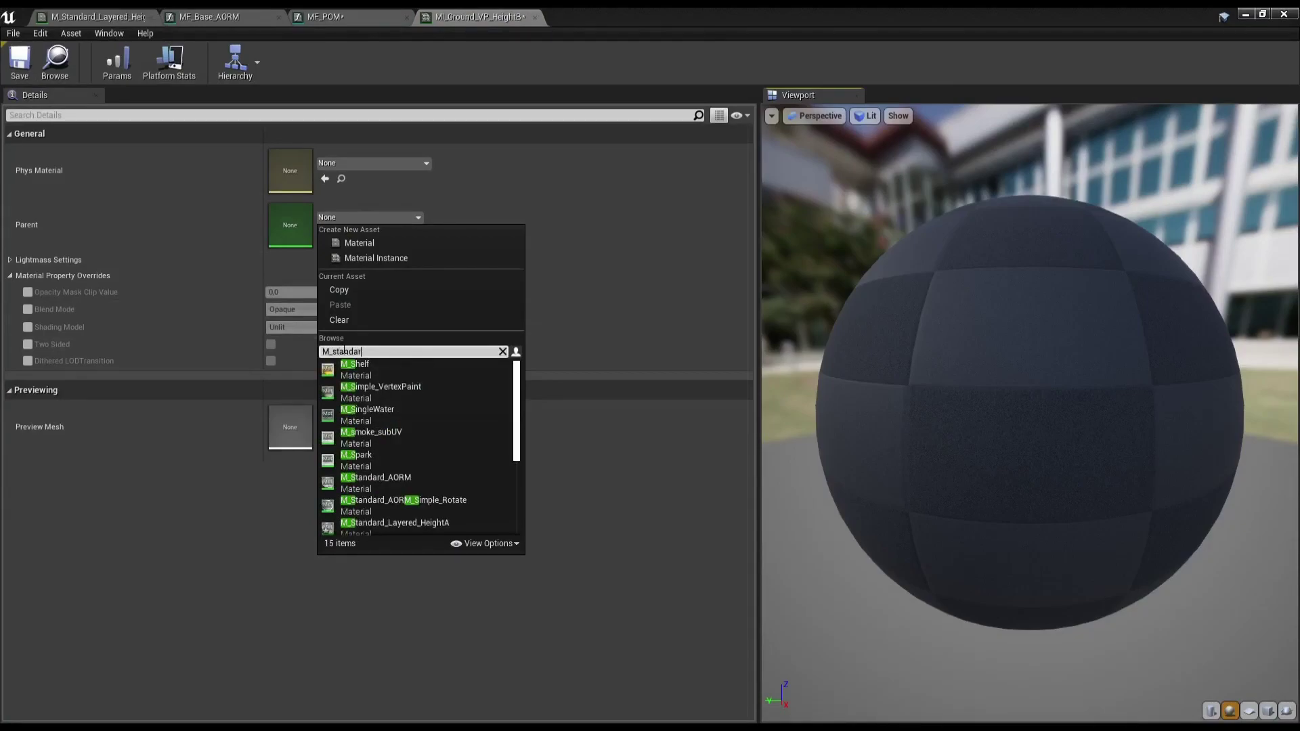
{"action": "type", "text": "d"}
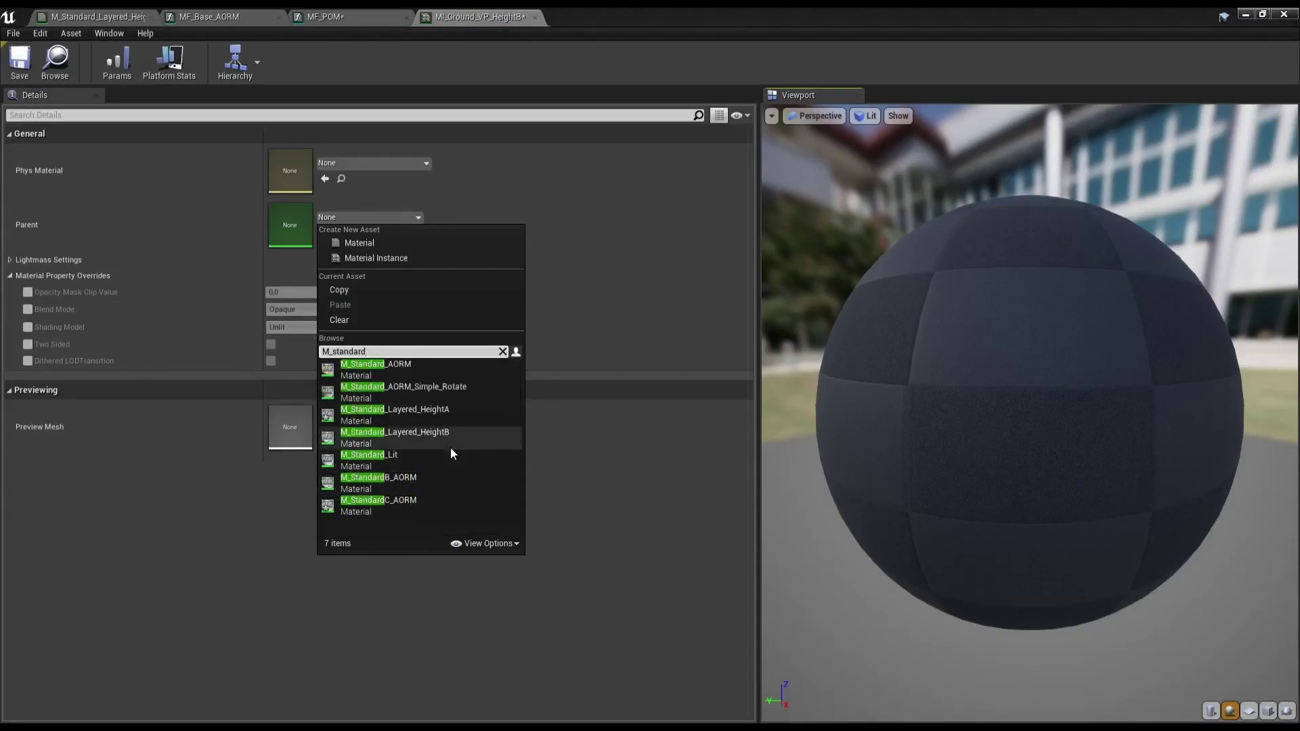
{"action": "left_click", "coordinate": [443, 436]}
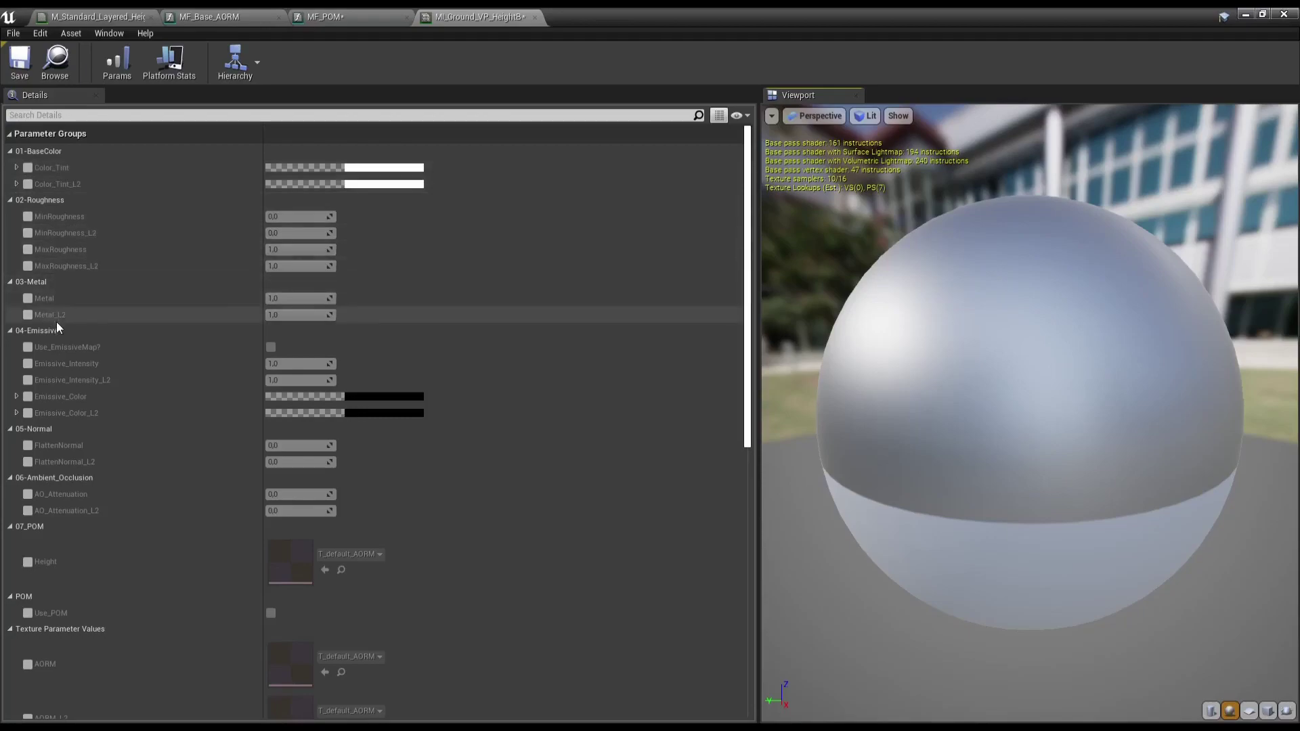
Step: Briefly override Use_EmissiveMap?, then turn it off and remove the override
{"action": "left_click", "coordinate": [27, 348]}
{"action": "scroll", "coordinate": [332, 349], "scroll_direction": "down", "scroll_amount": 4}
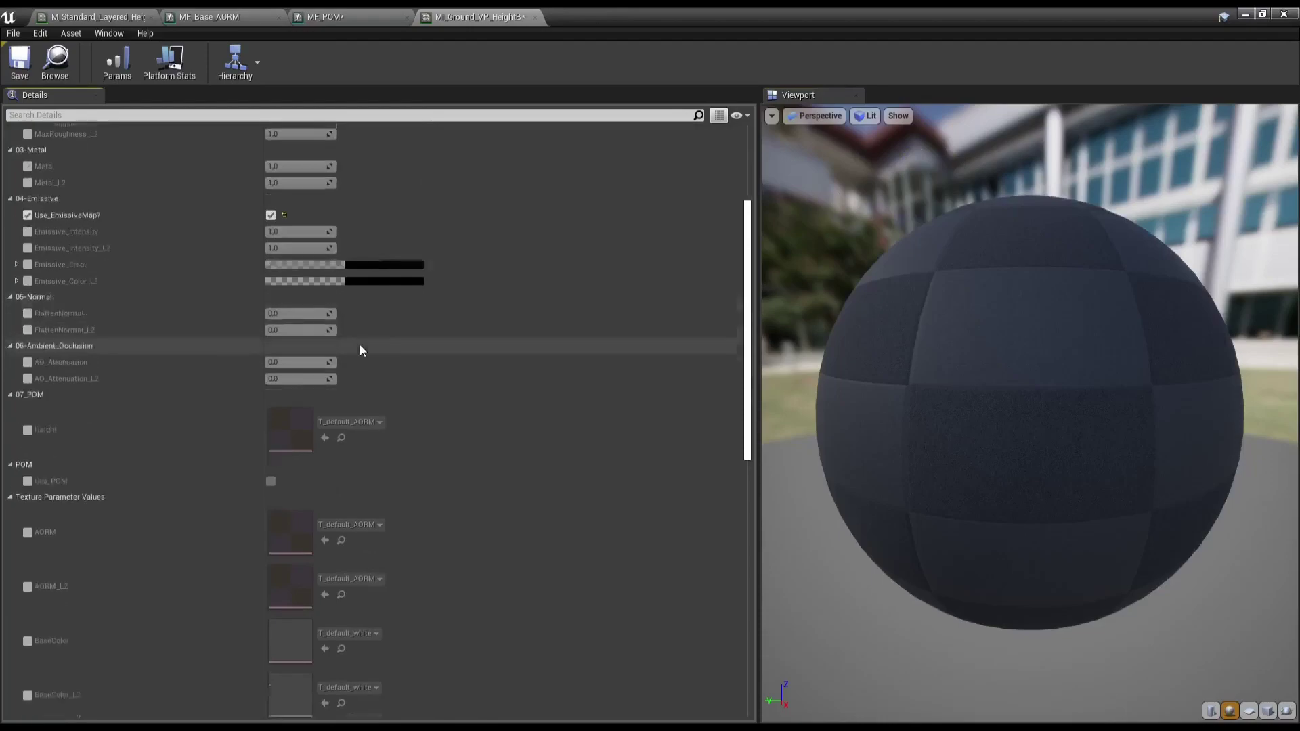
{"action": "scroll", "coordinate": [360, 344], "scroll_direction": "down", "scroll_amount": 7}
{"action": "scroll", "coordinate": [365, 344], "scroll_direction": "down", "scroll_amount": 3}
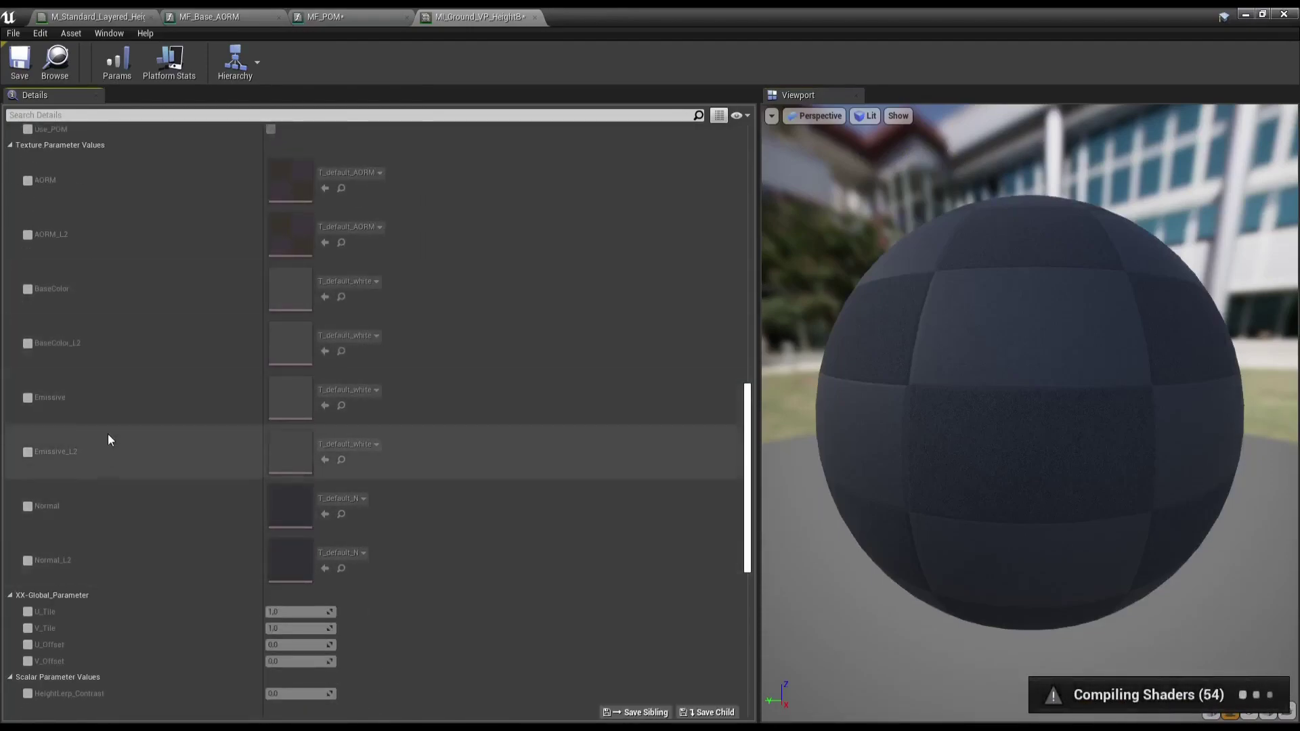
{"action": "scroll", "coordinate": [169, 391], "scroll_direction": "up", "scroll_amount": 2}
{"action": "scroll", "coordinate": [167, 388], "scroll_direction": "up", "scroll_amount": 6}
{"action": "scroll", "coordinate": [180, 389], "scroll_direction": "up", "scroll_amount": 6}
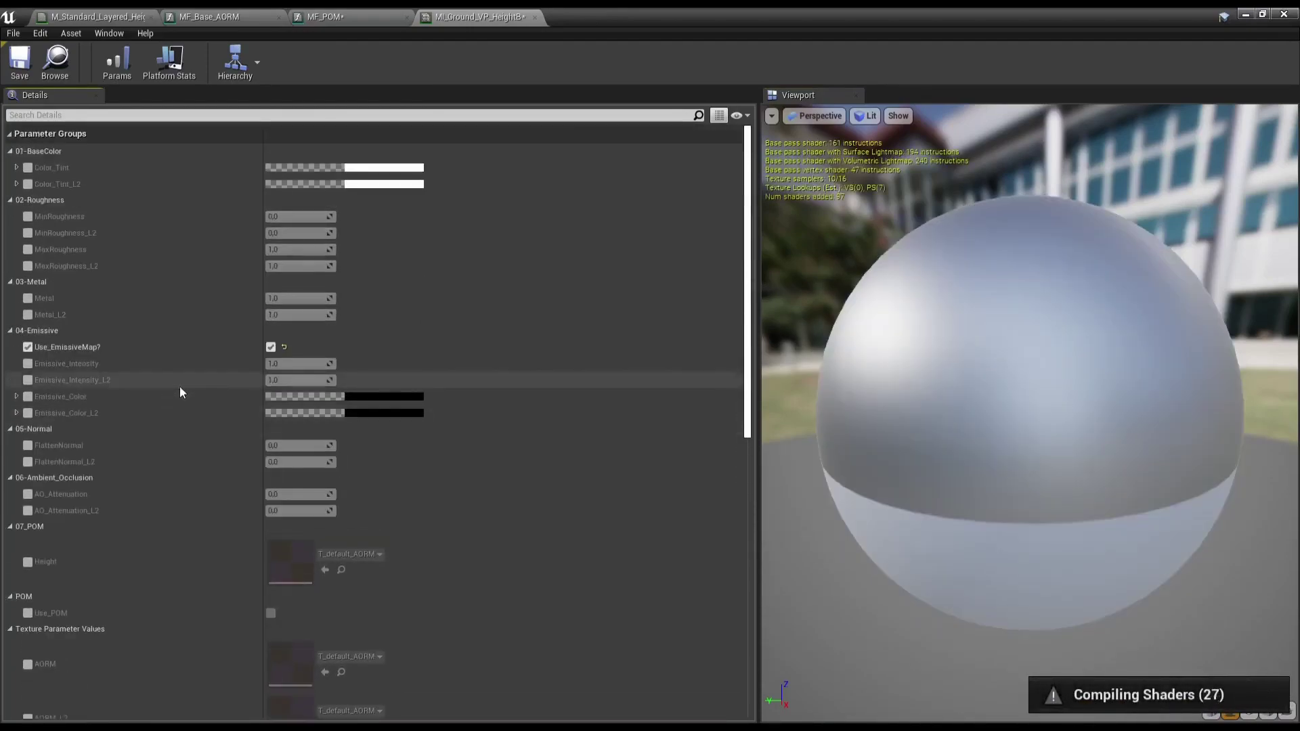
{"action": "left_click", "coordinate": [270, 346]}
{"action": "left_click", "coordinate": [27, 346]}
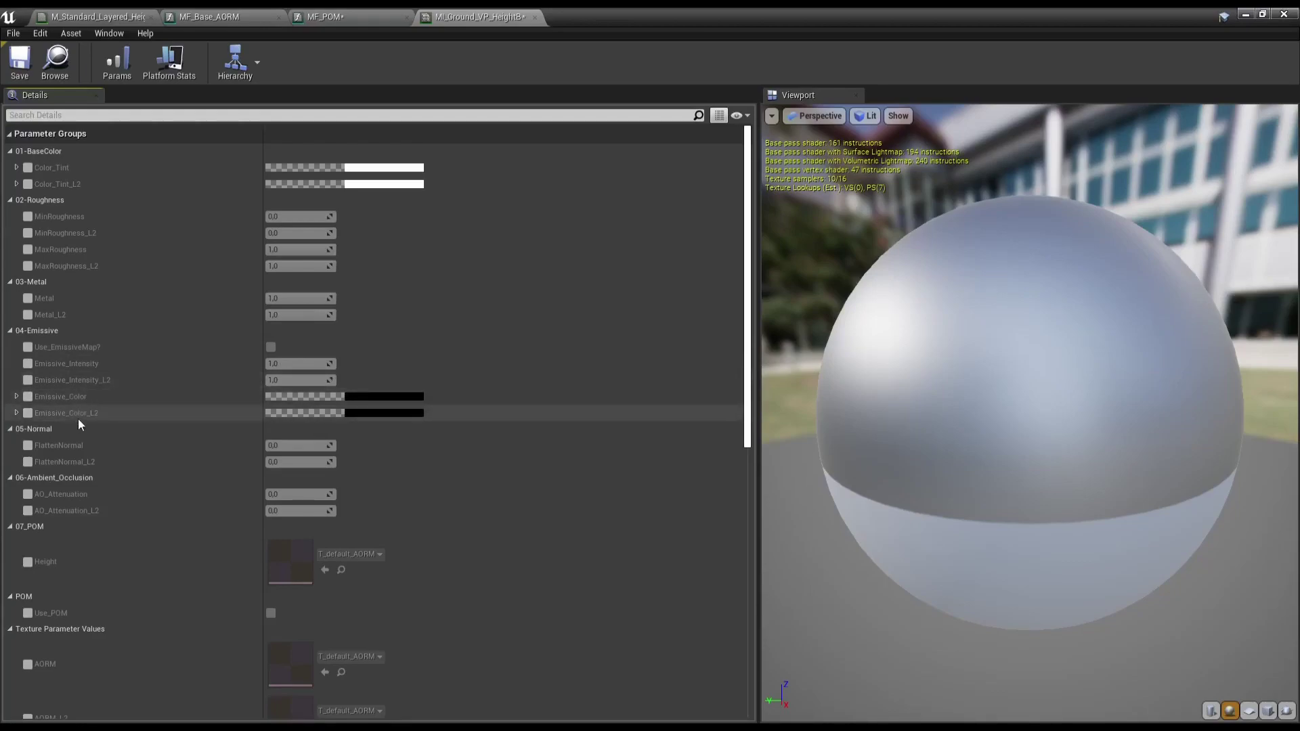
Step: Override and enable the Use_POM parameter on the instance
{"action": "scroll", "coordinate": [75, 425], "scroll_direction": "down", "scroll_amount": 2}
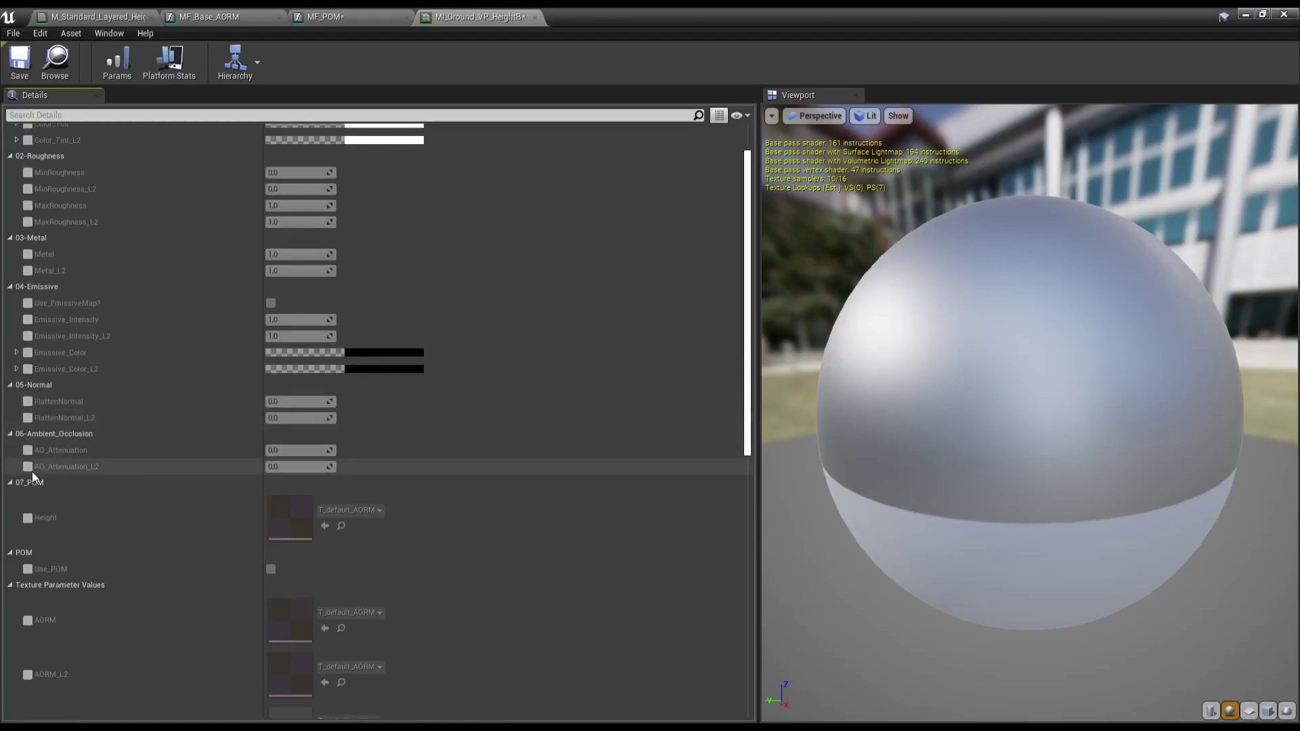
{"action": "scroll", "coordinate": [128, 464], "scroll_direction": "down", "scroll_amount": 4}
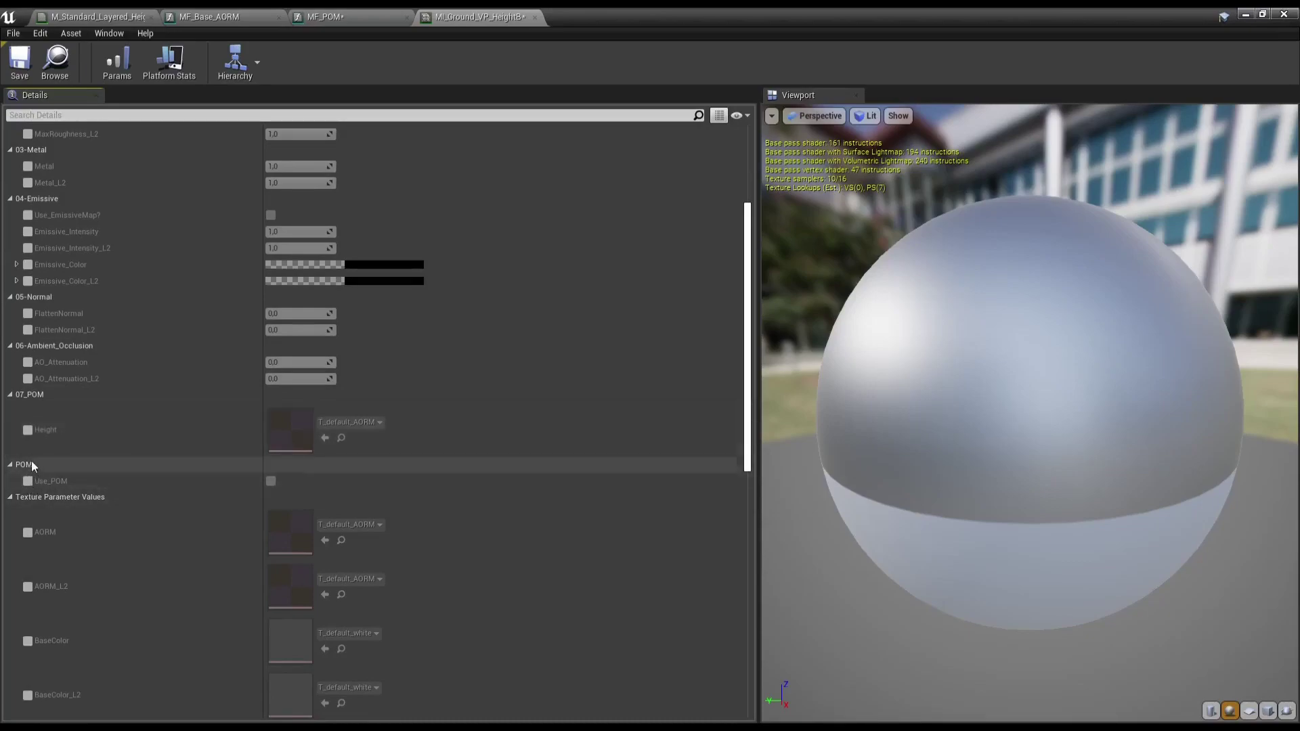
{"action": "left_click", "coordinate": [27, 481]}
{"action": "left_click", "coordinate": [271, 481]}
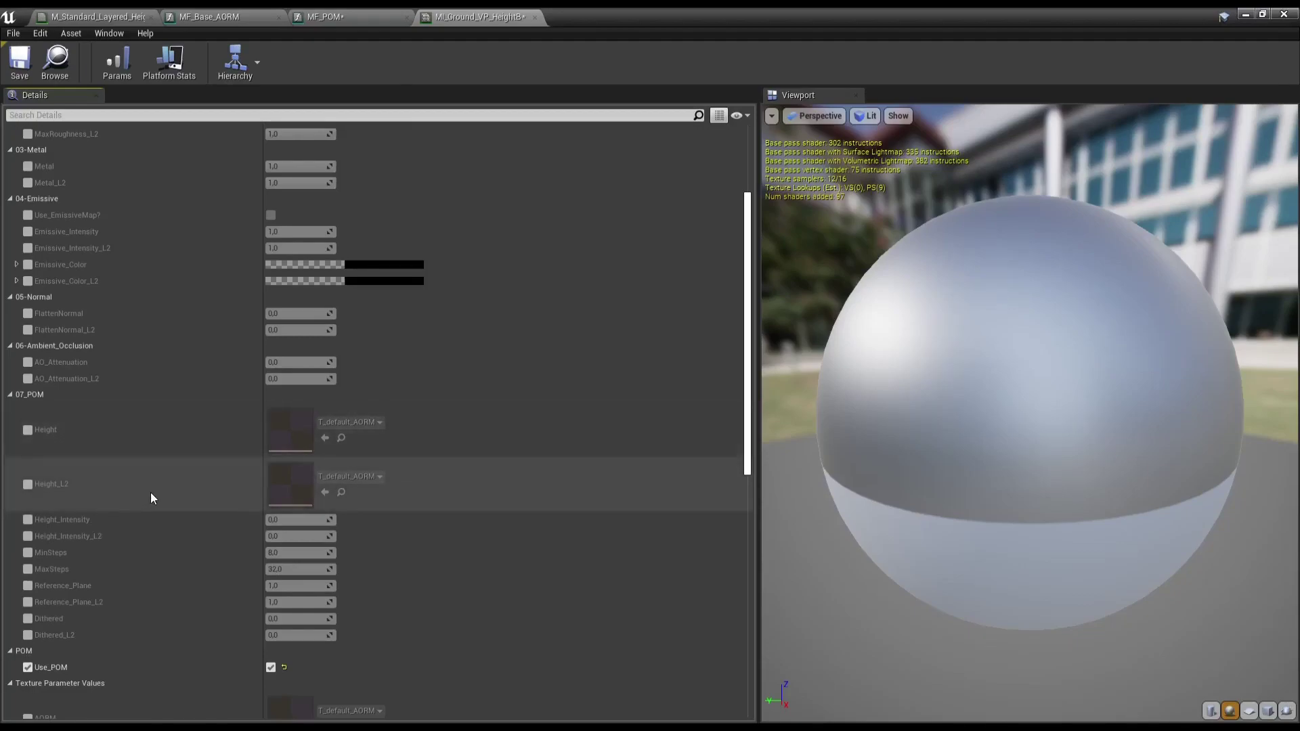
Step: Review the remaining parameter groups and switch to the MF_POM function
{"action": "scroll", "coordinate": [150, 499], "scroll_direction": "down", "scroll_amount": 3}
{"action": "scroll", "coordinate": [140, 498], "scroll_direction": "down", "scroll_amount": 3}
{"action": "scroll", "coordinate": [141, 501], "scroll_direction": "up", "scroll_amount": 5}
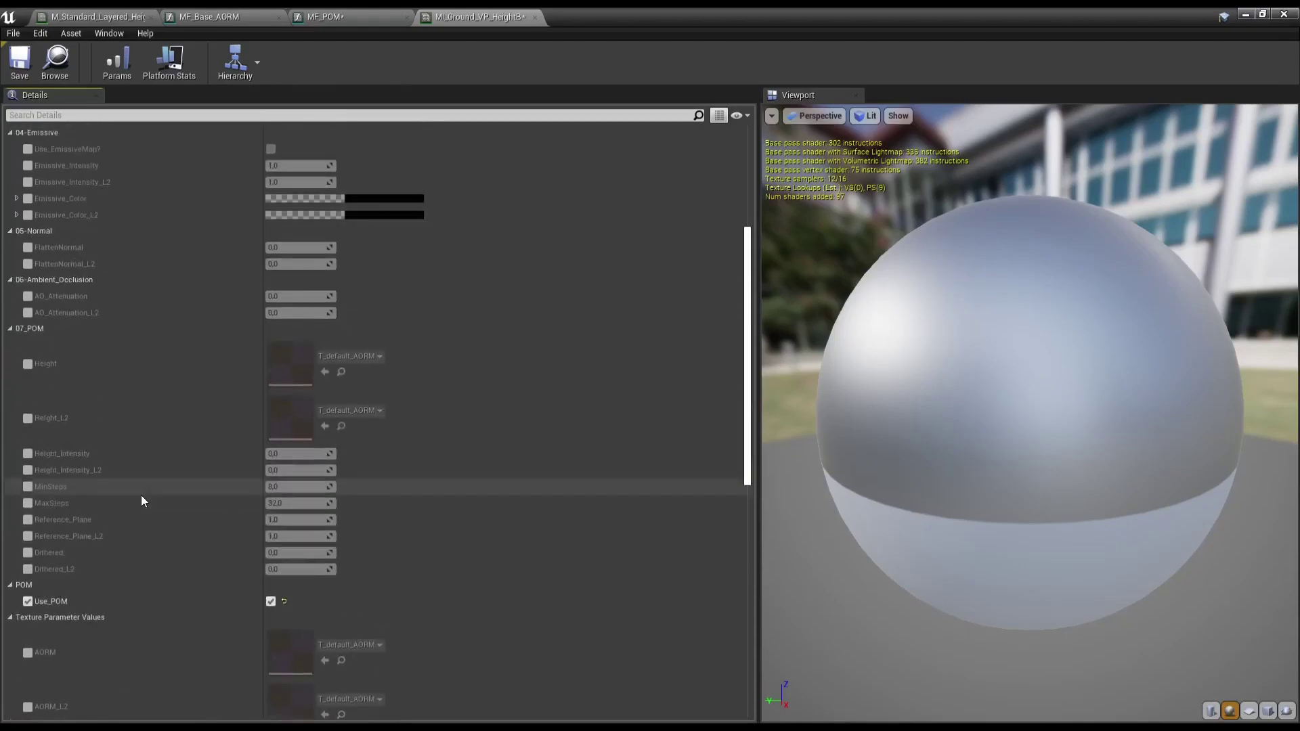
{"action": "scroll", "coordinate": [144, 499], "scroll_direction": "down", "scroll_amount": 2}
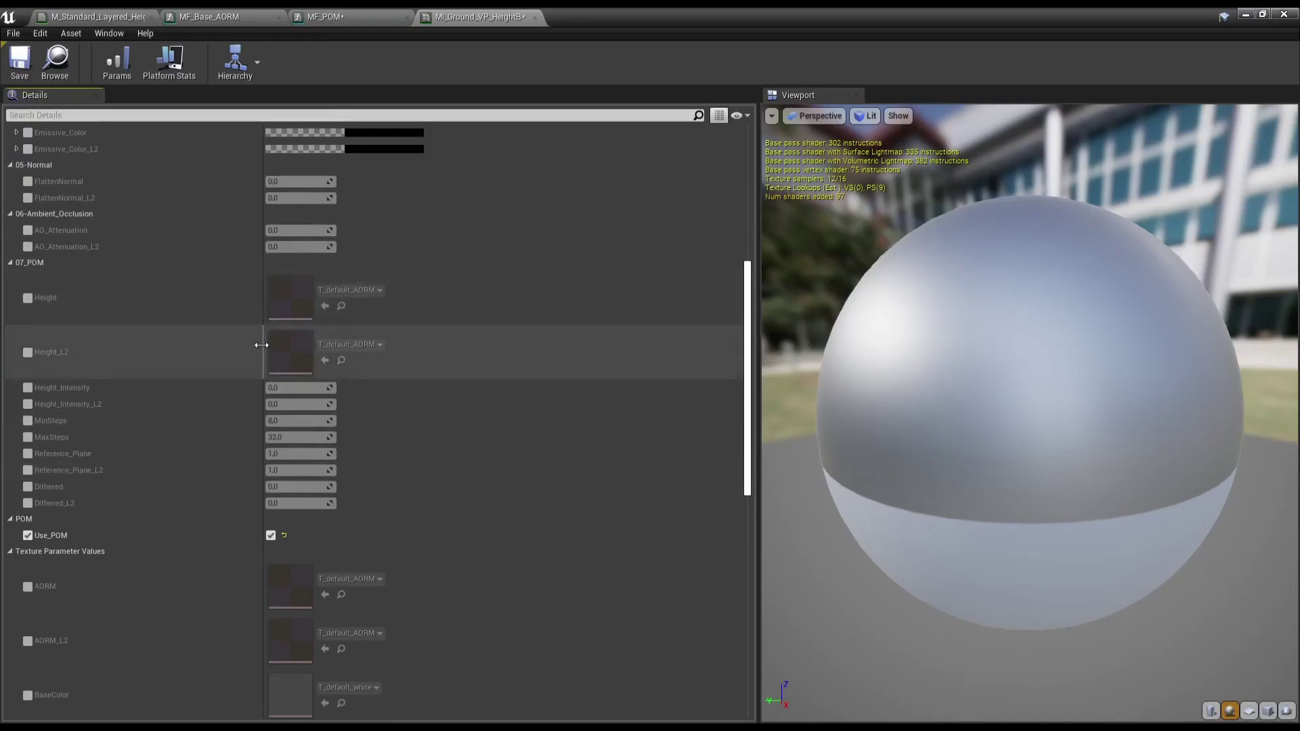
{"action": "scroll", "coordinate": [258, 336], "scroll_direction": "down", "scroll_amount": 2}
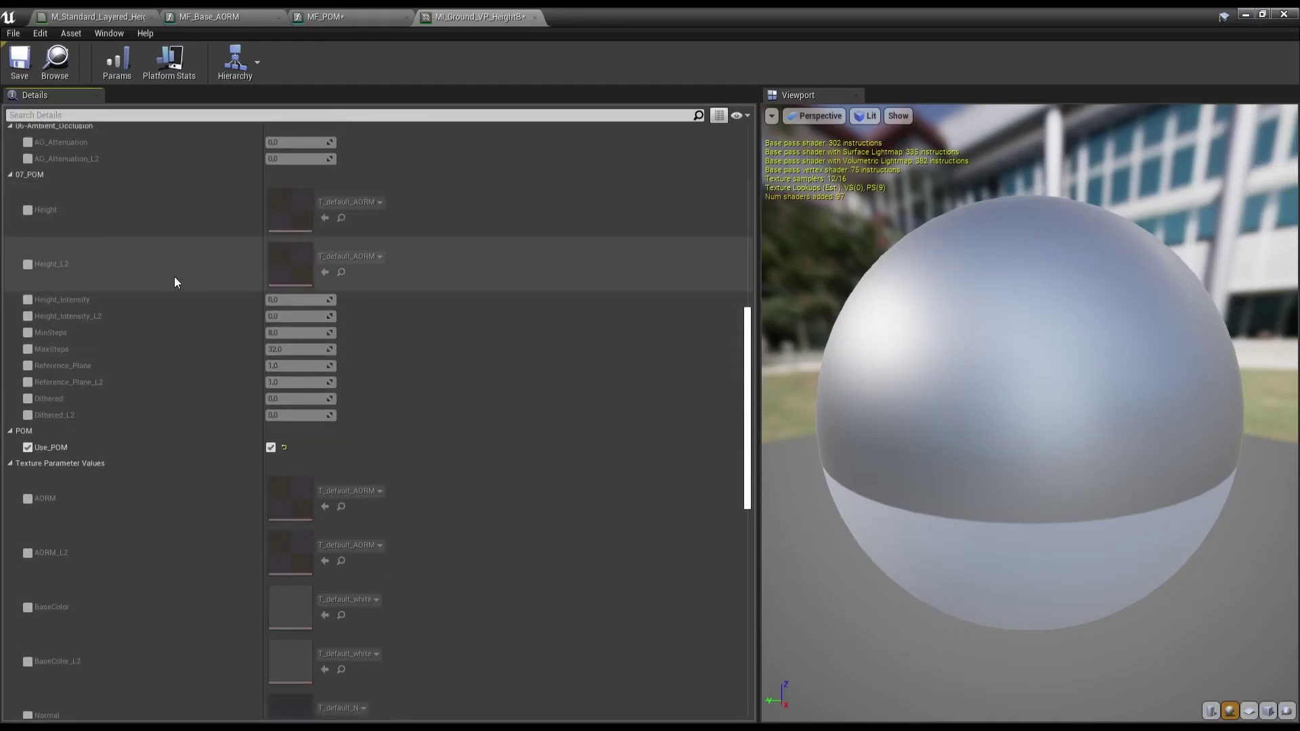
{"action": "scroll", "coordinate": [173, 276], "scroll_direction": "down", "scroll_amount": 3}
{"action": "scroll", "coordinate": [166, 279], "scroll_direction": "down", "scroll_amount": 3}
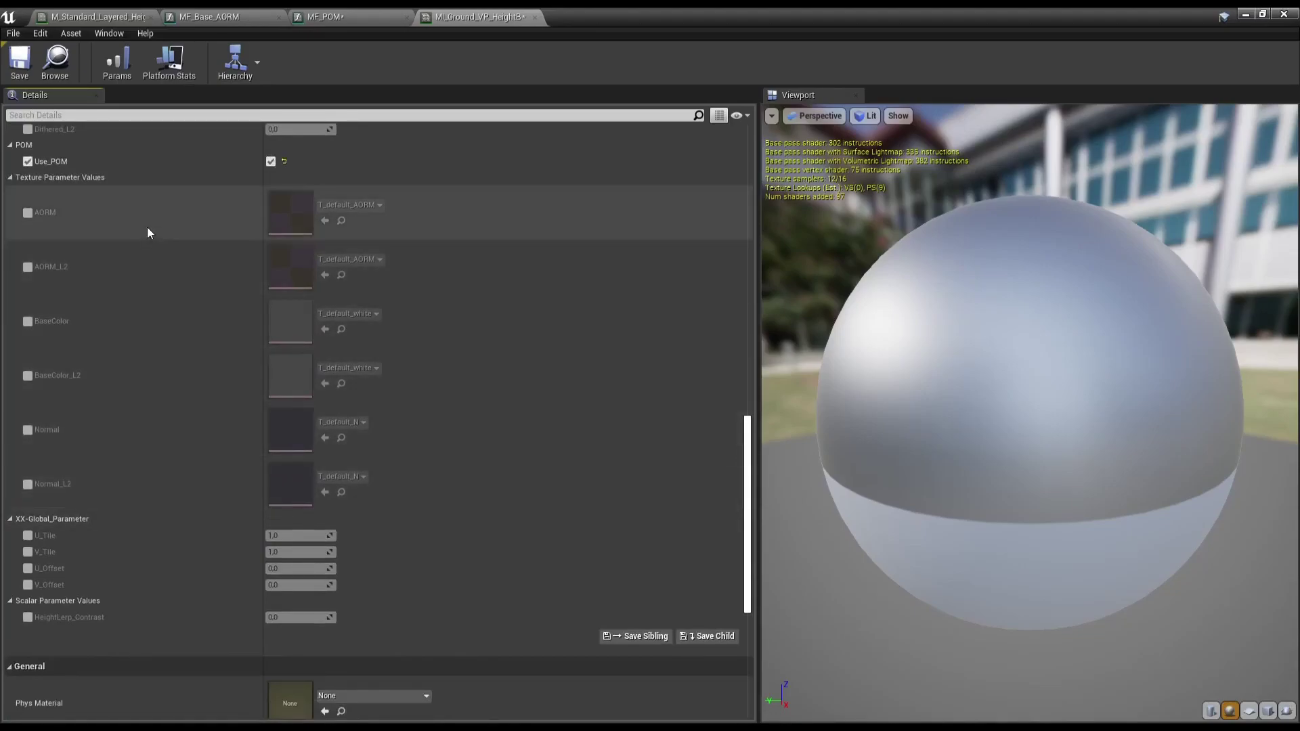
{"action": "left_click", "coordinate": [311, 14]}
Step: In M_Standard_Layered_HeightB, select the Height and Height_L2 nodes, keep group 07_POM, and save
{"action": "left_click", "coordinate": [207, 15]}
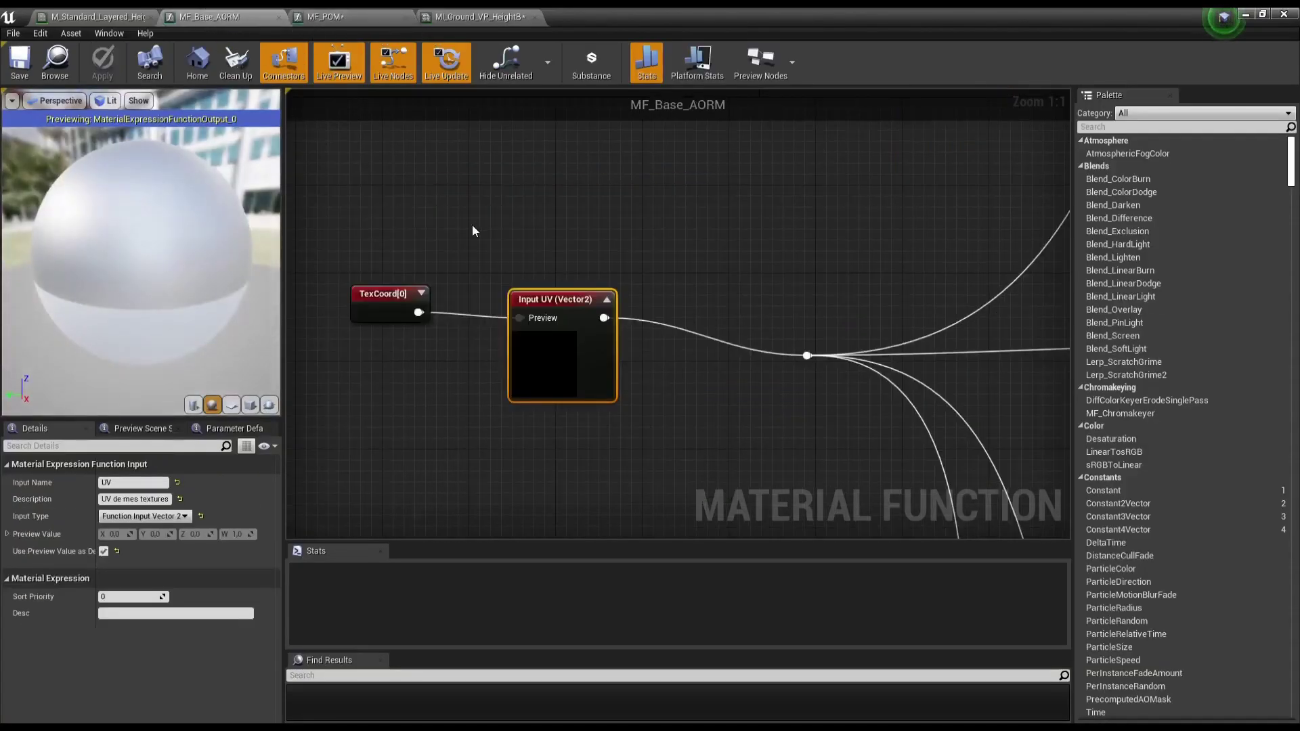
{"action": "left_click", "coordinate": [98, 17]}
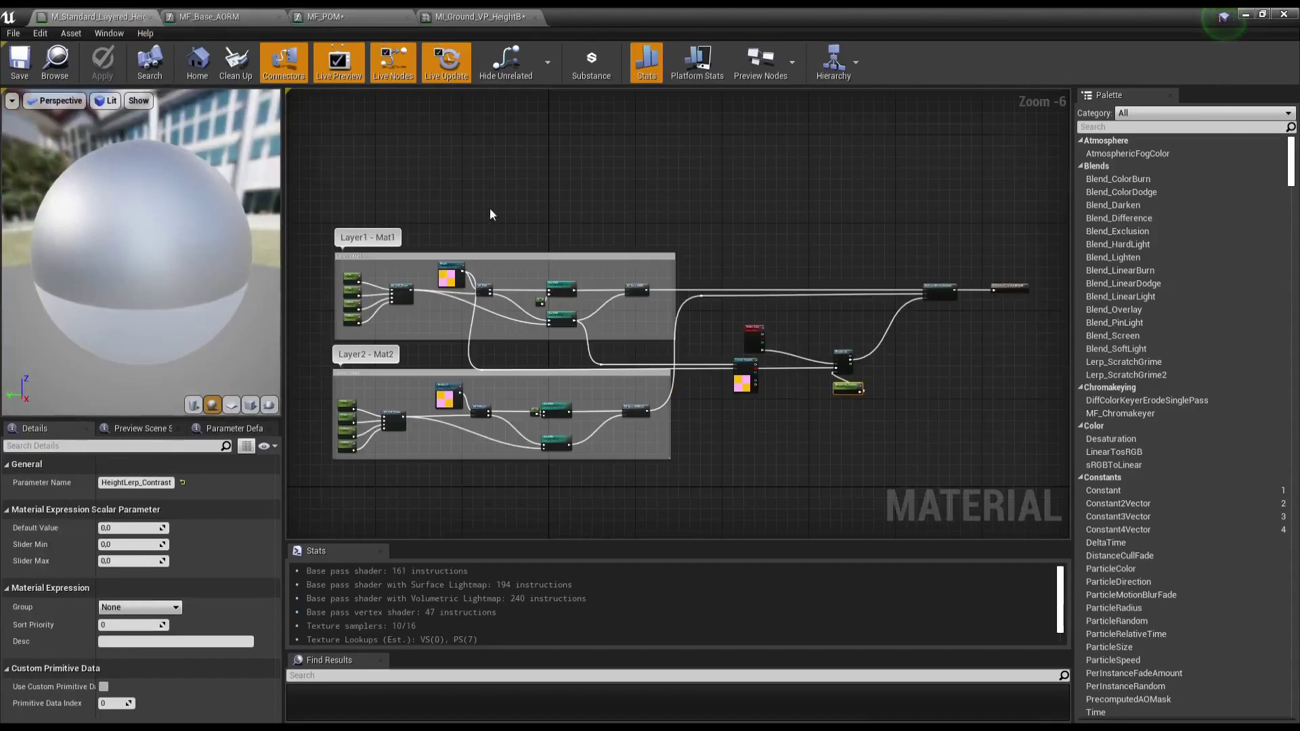
{"action": "scroll", "coordinate": [491, 214], "scroll_direction": "up", "scroll_amount": 4}
{"action": "left_click", "coordinate": [426, 274]}
{"action": "scroll", "coordinate": [426, 284], "scroll_direction": "down", "scroll_amount": 7}
{"action": "scroll", "coordinate": [426, 352], "scroll_direction": "up", "scroll_amount": 4}
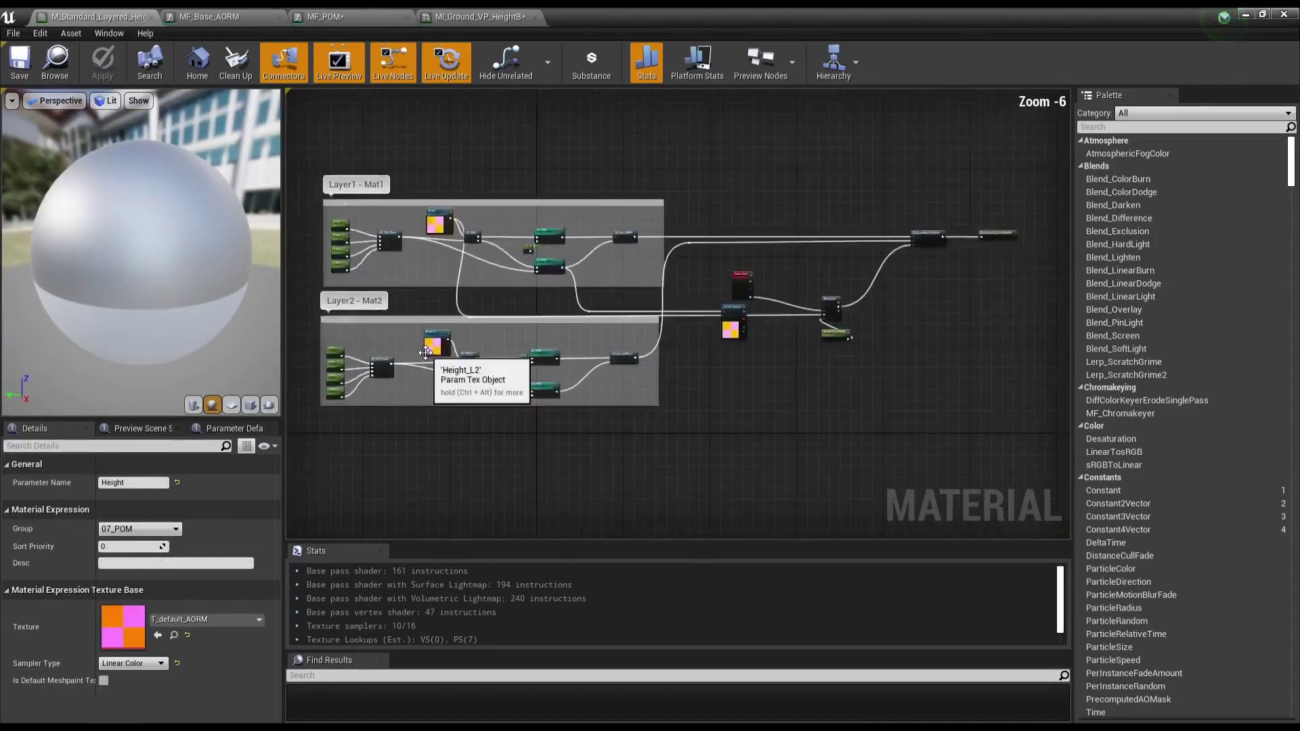
{"action": "scroll", "coordinate": [425, 352], "scroll_direction": "up", "scroll_amount": 3}
{"action": "left_click", "coordinate": [425, 352], "text": "shift"}
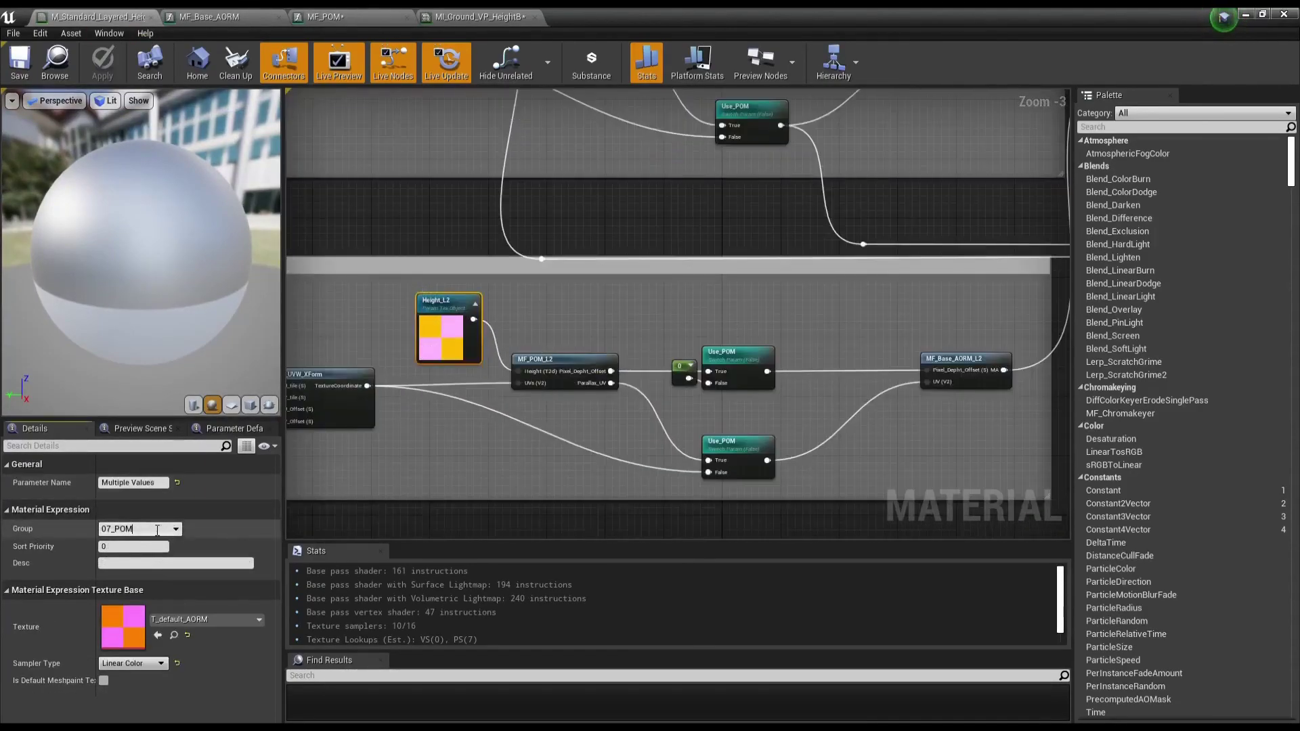
{"action": "left_click", "coordinate": [157, 529]}
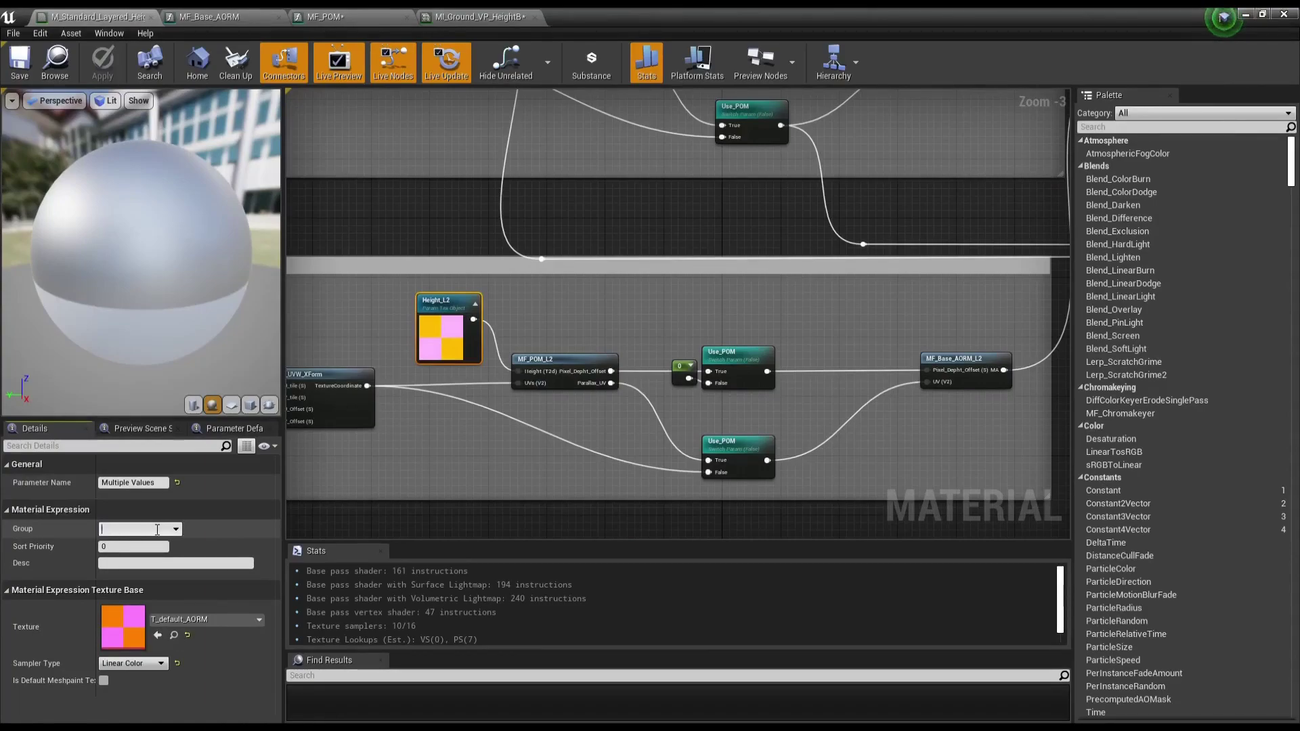
{"action": "key", "text": "Return"}
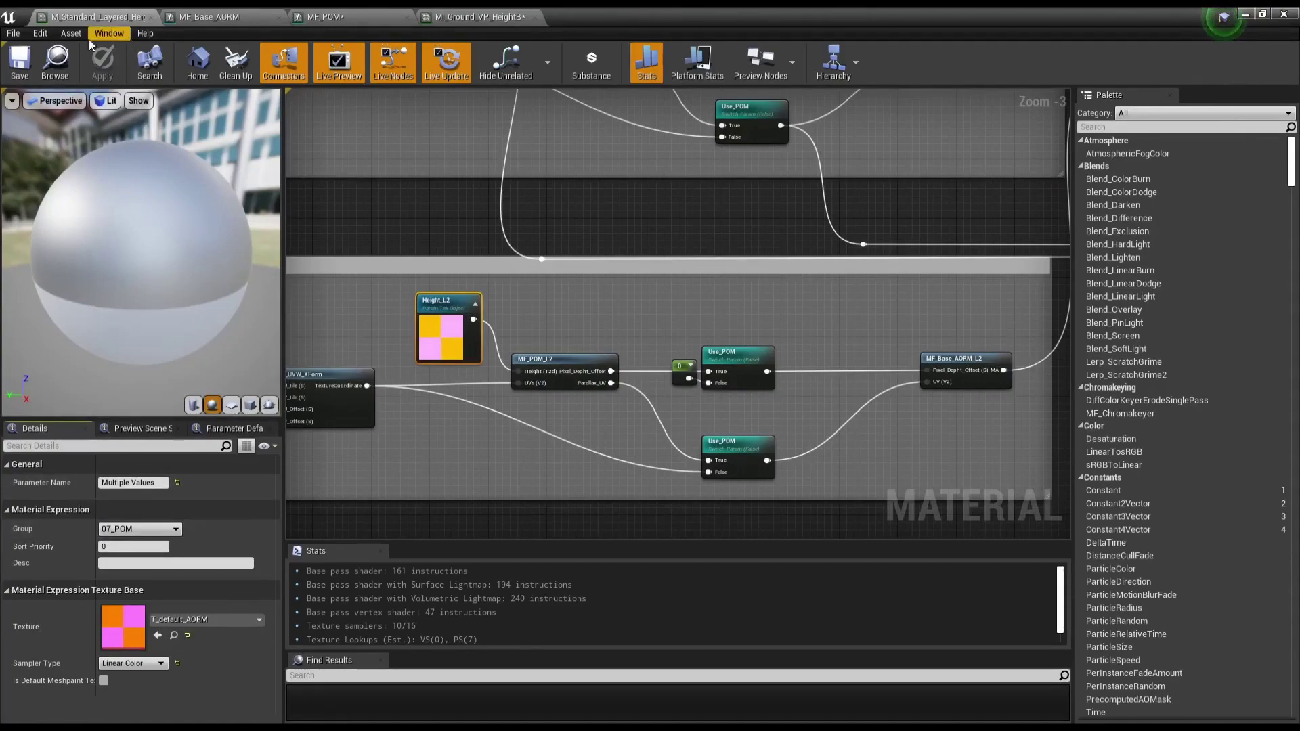
{"action": "left_click", "coordinate": [17, 69]}
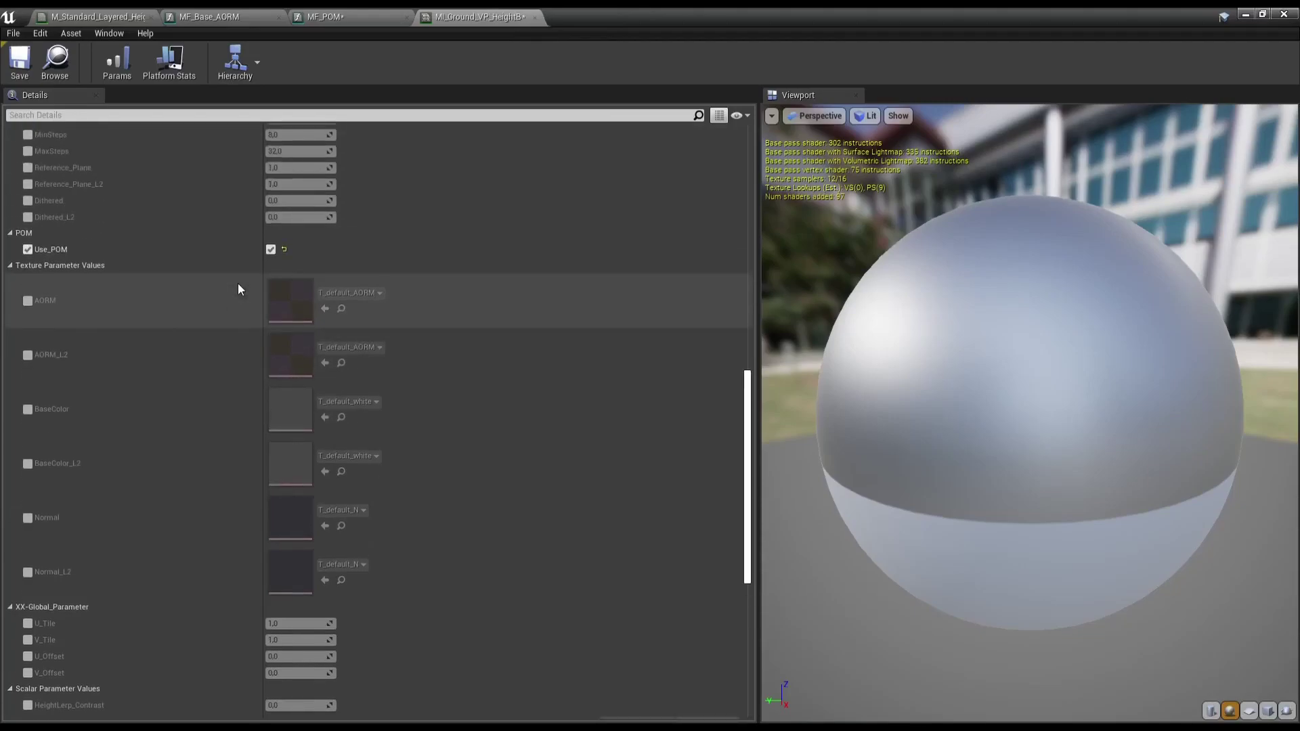
Step: Set both Height and Height_L2 texture parameters' group to None and save the material
{"action": "scroll", "coordinate": [237, 283], "scroll_direction": "up", "scroll_amount": 5}
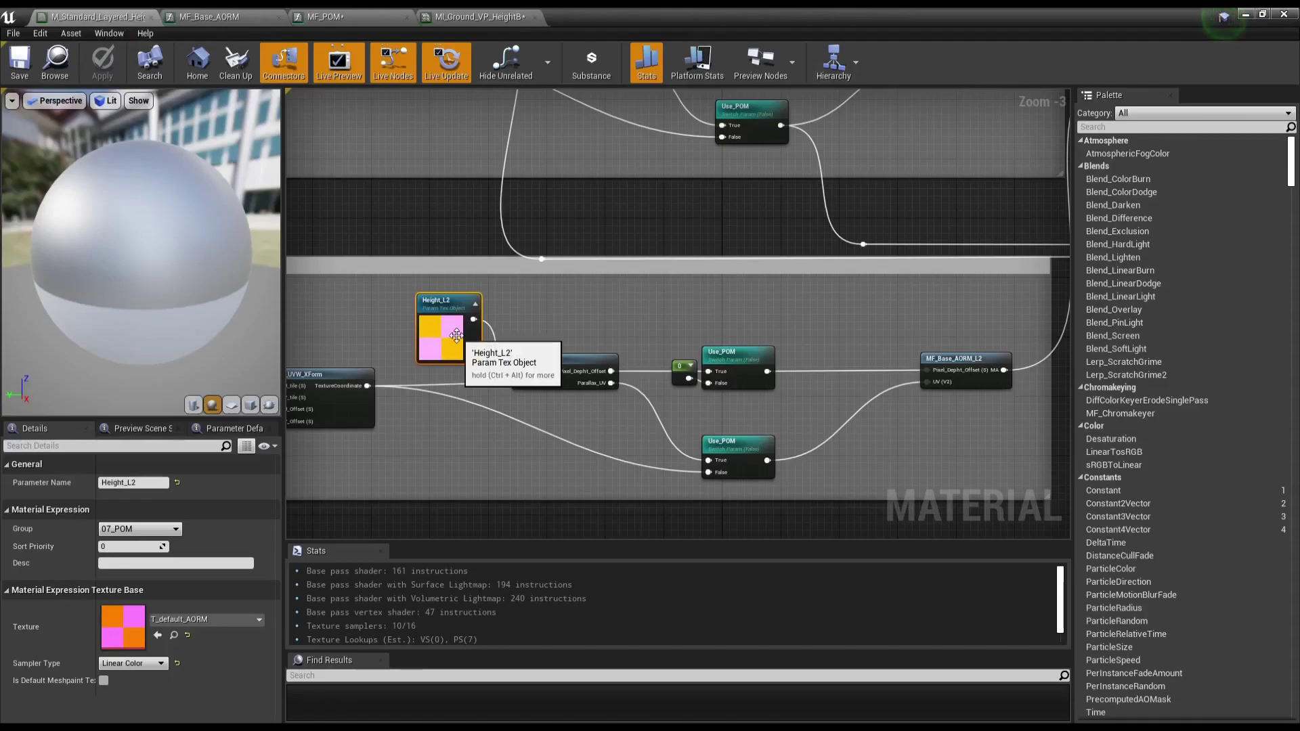
{"action": "scroll", "coordinate": [509, 210], "scroll_direction": "down", "scroll_amount": 3}
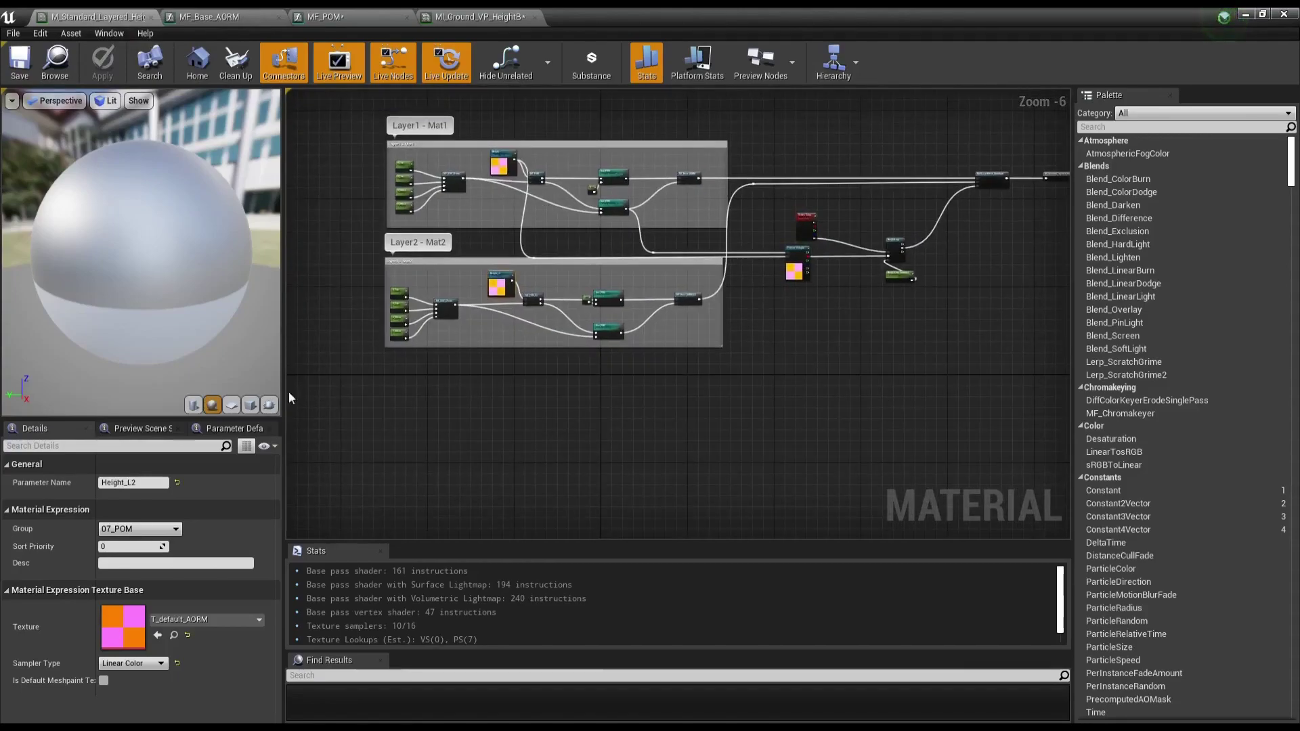
{"action": "left_click", "coordinate": [505, 165]}
{"action": "left_click", "coordinate": [505, 282], "text": "shift"}
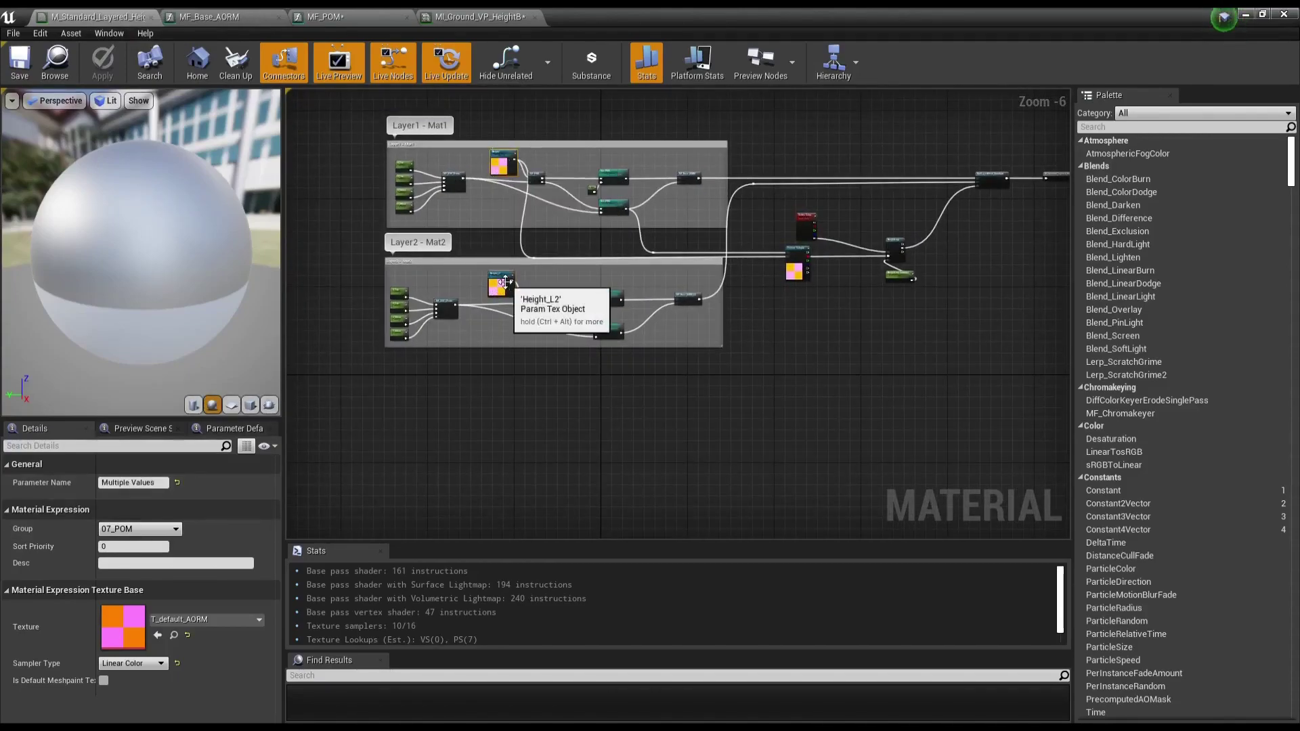
{"action": "left_click", "coordinate": [139, 529]}
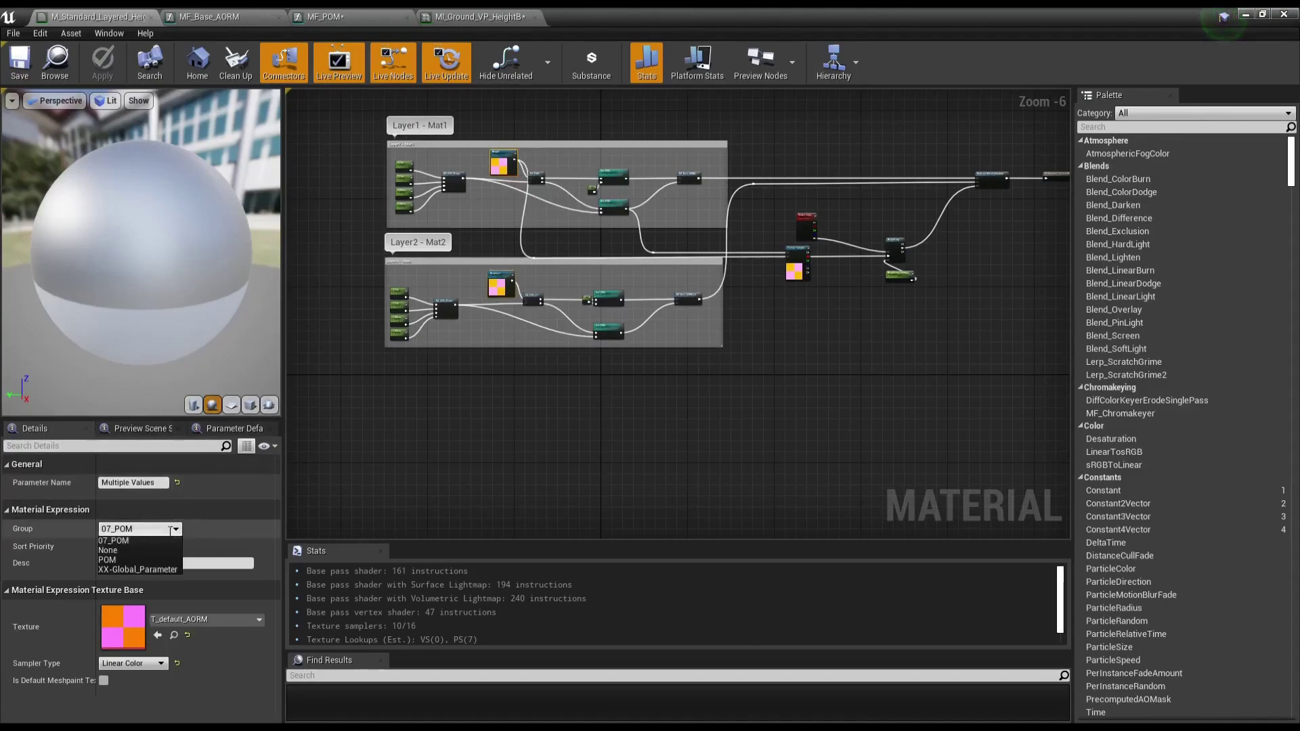
{"action": "left_click", "coordinate": [135, 551]}
{"action": "left_click", "coordinate": [20, 74]}
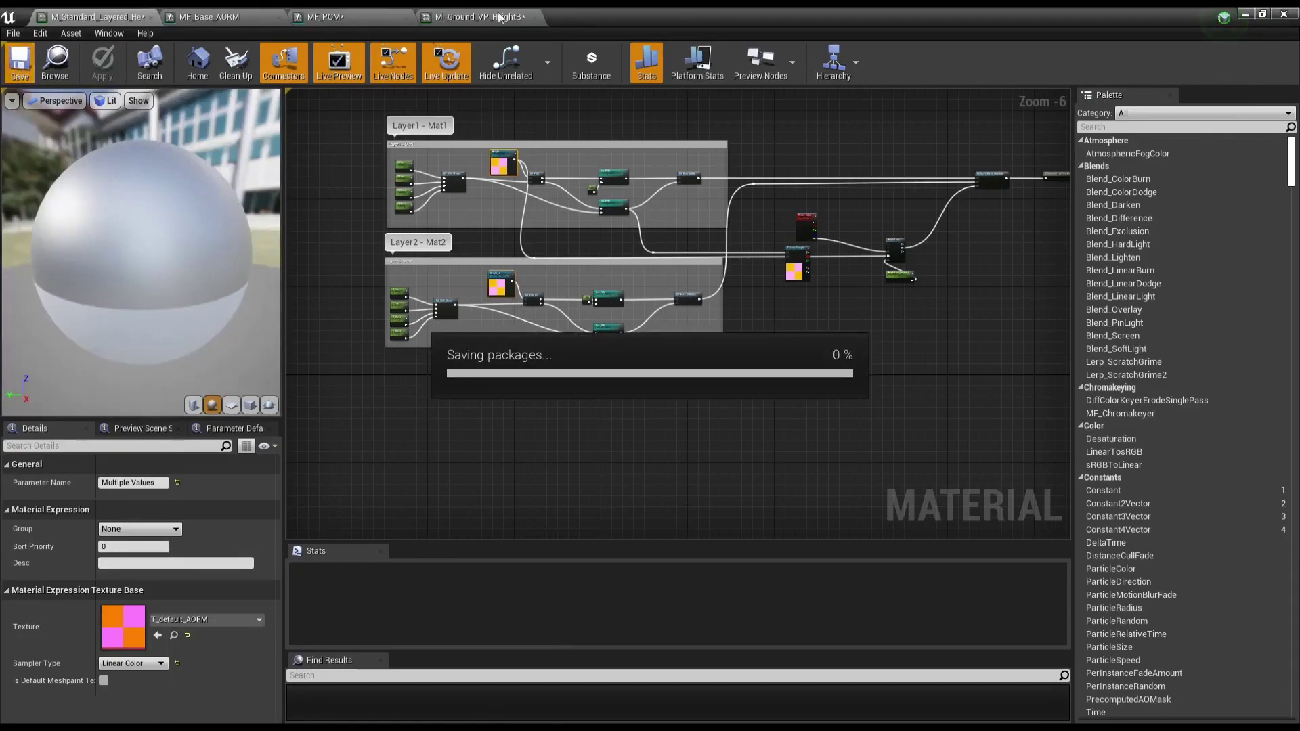
Step: Check MI_Ground_VP_HeightB's parameter groups, then move on to the MF_Base_AORM function graph
{"action": "left_click", "coordinate": [465, 15]}
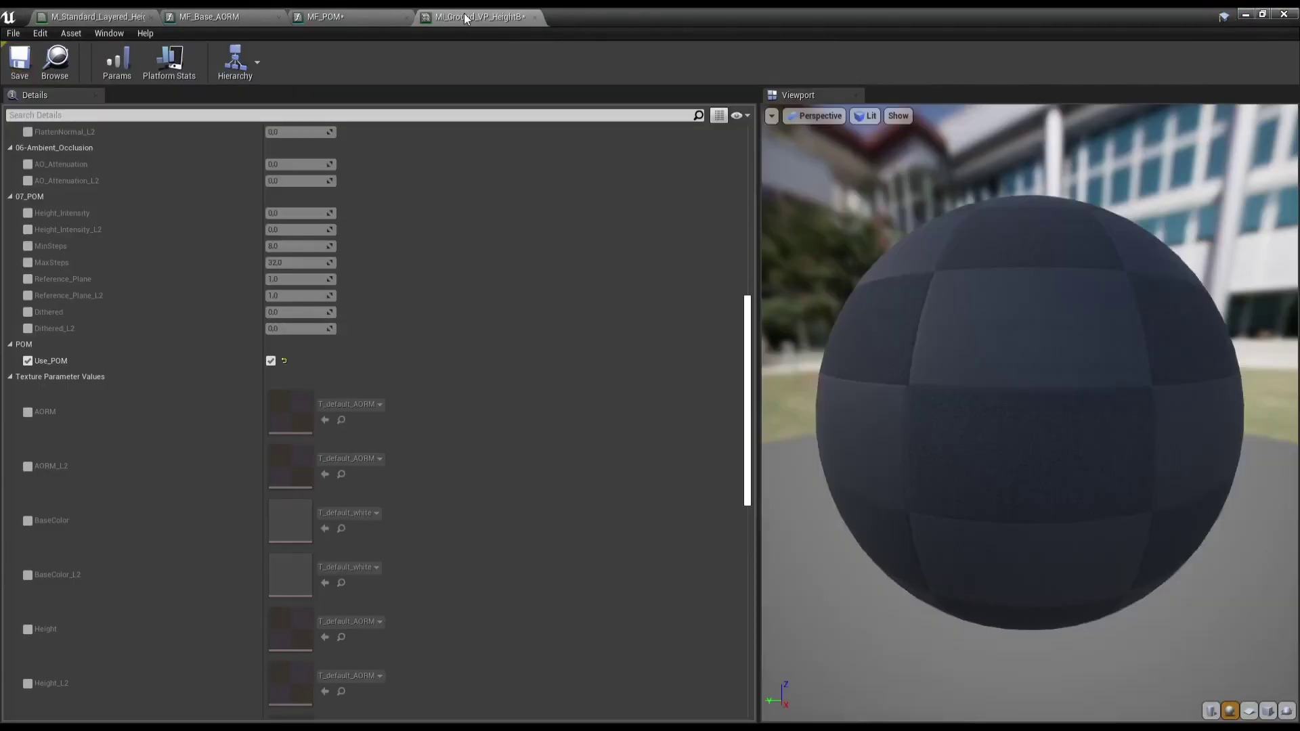
{"action": "scroll", "coordinate": [313, 450], "scroll_direction": "down", "scroll_amount": 2}
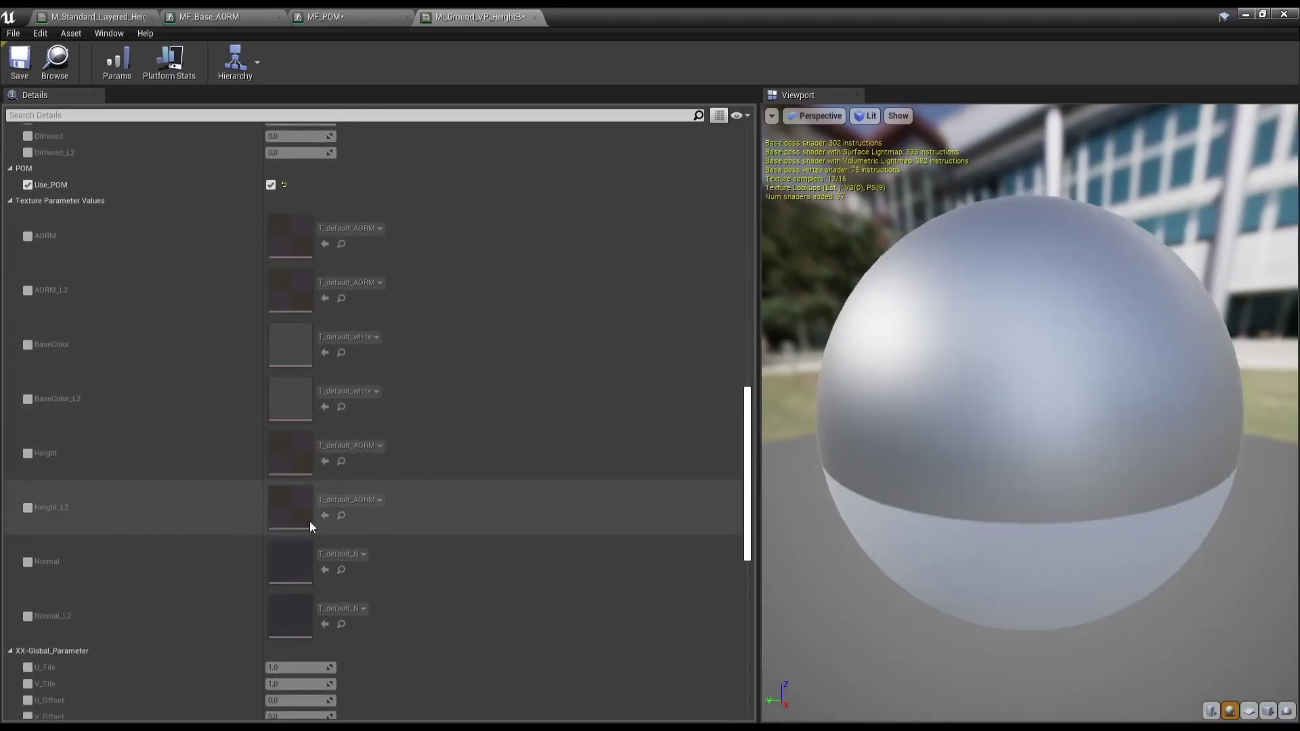
{"action": "scroll", "coordinate": [296, 488], "scroll_direction": "up", "scroll_amount": 5}
{"action": "scroll", "coordinate": [295, 487], "scroll_direction": "up", "scroll_amount": 4}
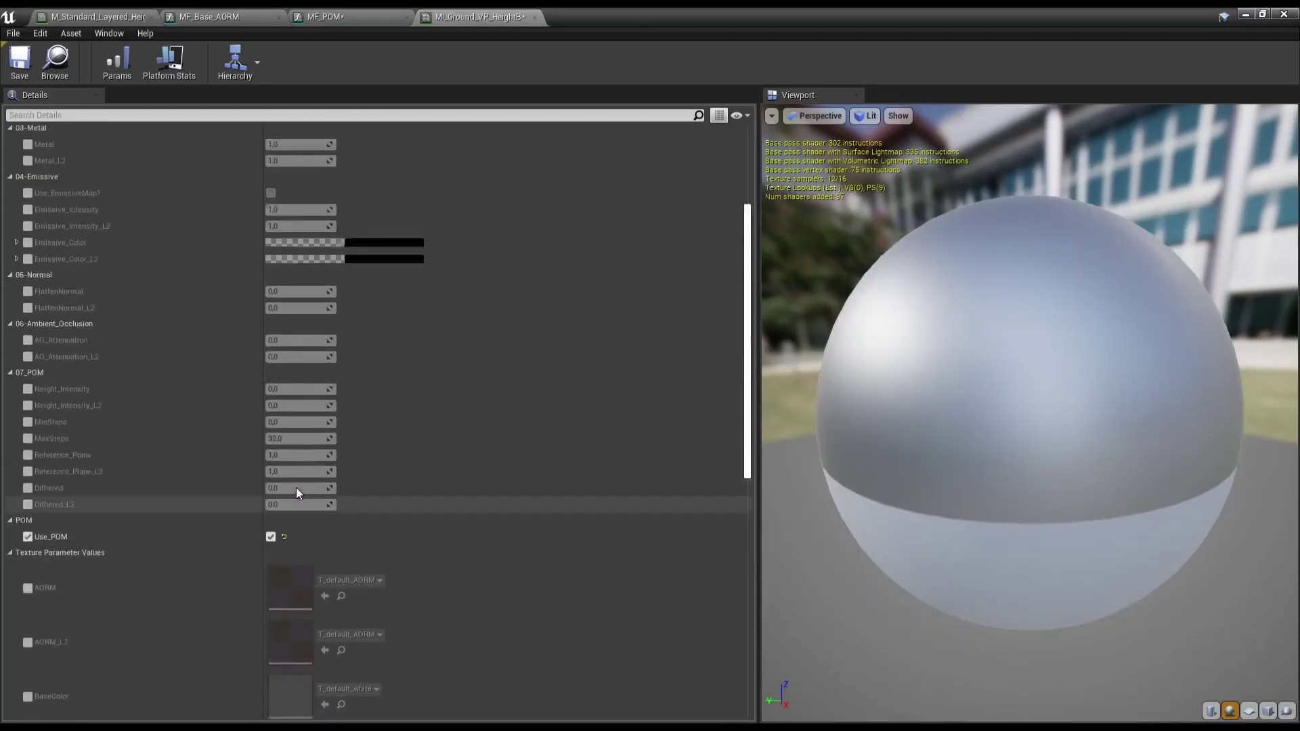
{"action": "scroll", "coordinate": [295, 488], "scroll_direction": "up", "scroll_amount": 1}
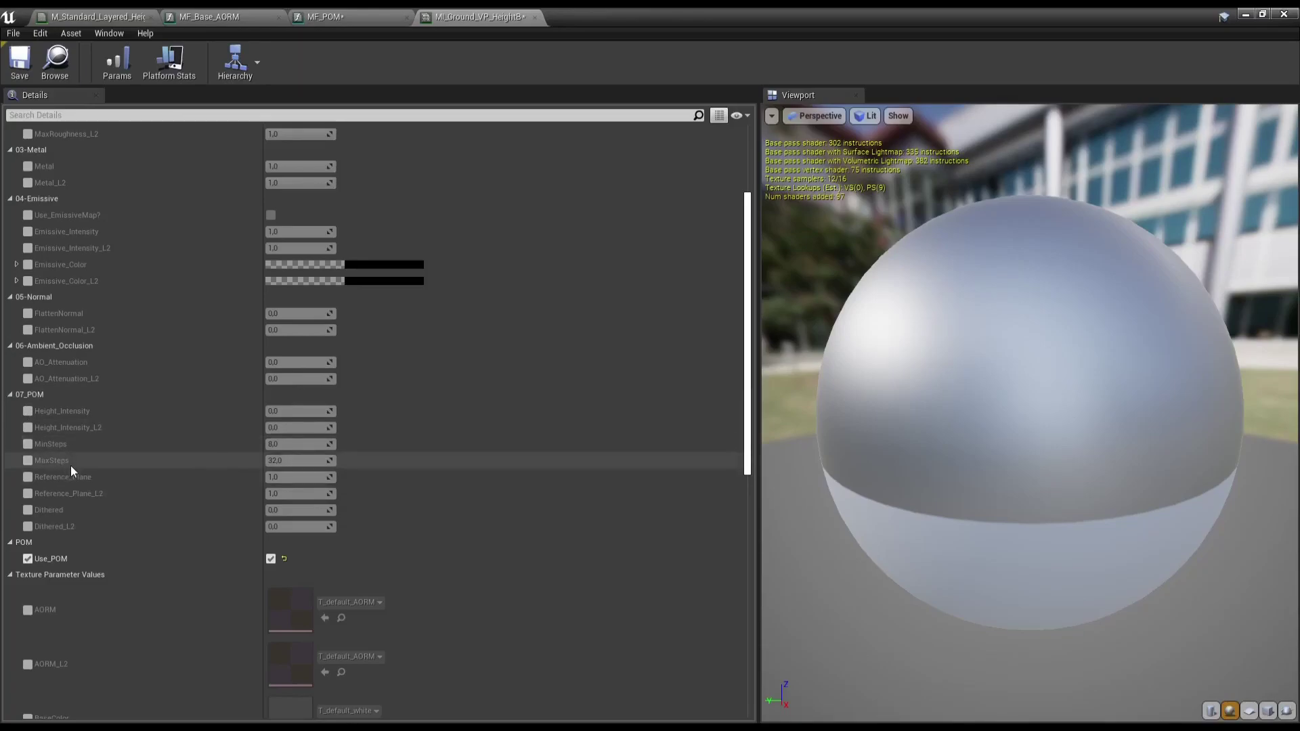
{"action": "left_click", "coordinate": [214, 14]}
Step: Inspect MF_POM's ParallaxOcclusionMapping node and height inputs, then return to MI_Ground_VP_HeightB
{"action": "left_click", "coordinate": [122, 17]}
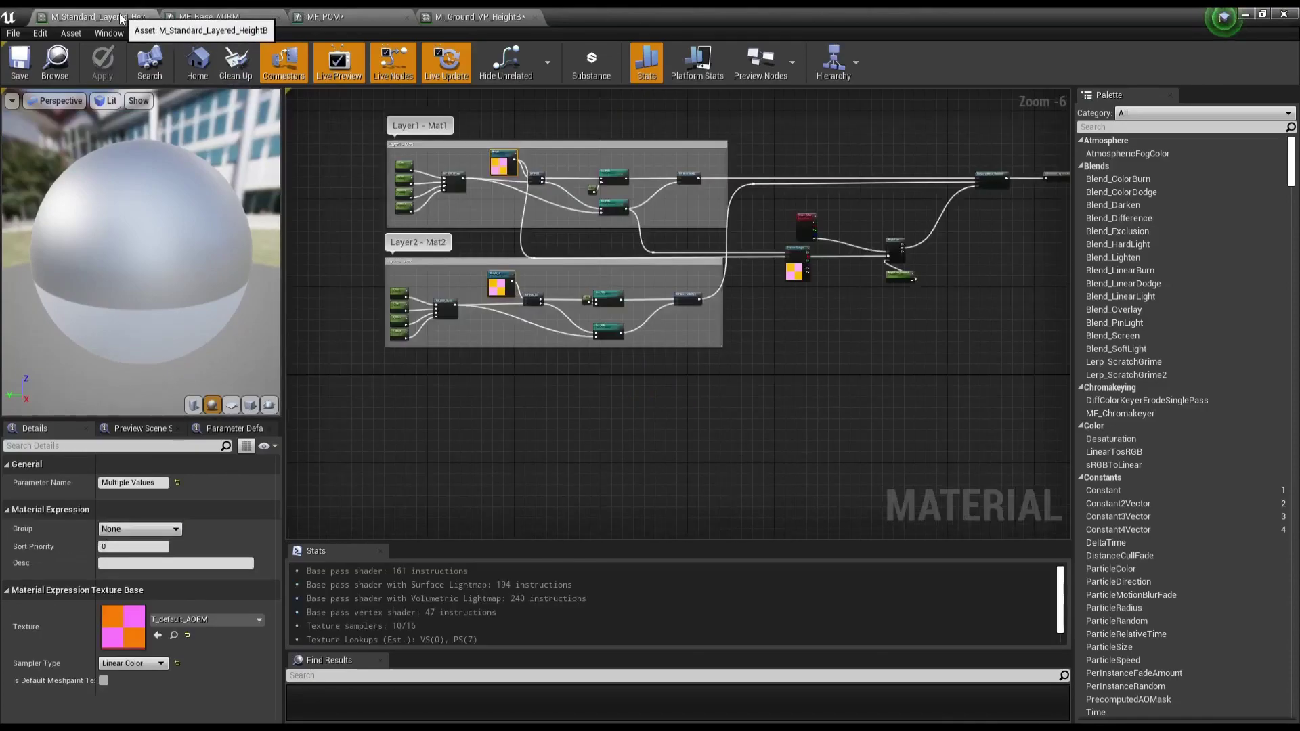
{"action": "left_click", "coordinate": [378, 19]}
{"action": "right_click_drag", "start_coordinate": [438, 306], "coordinate": [636, 307]}
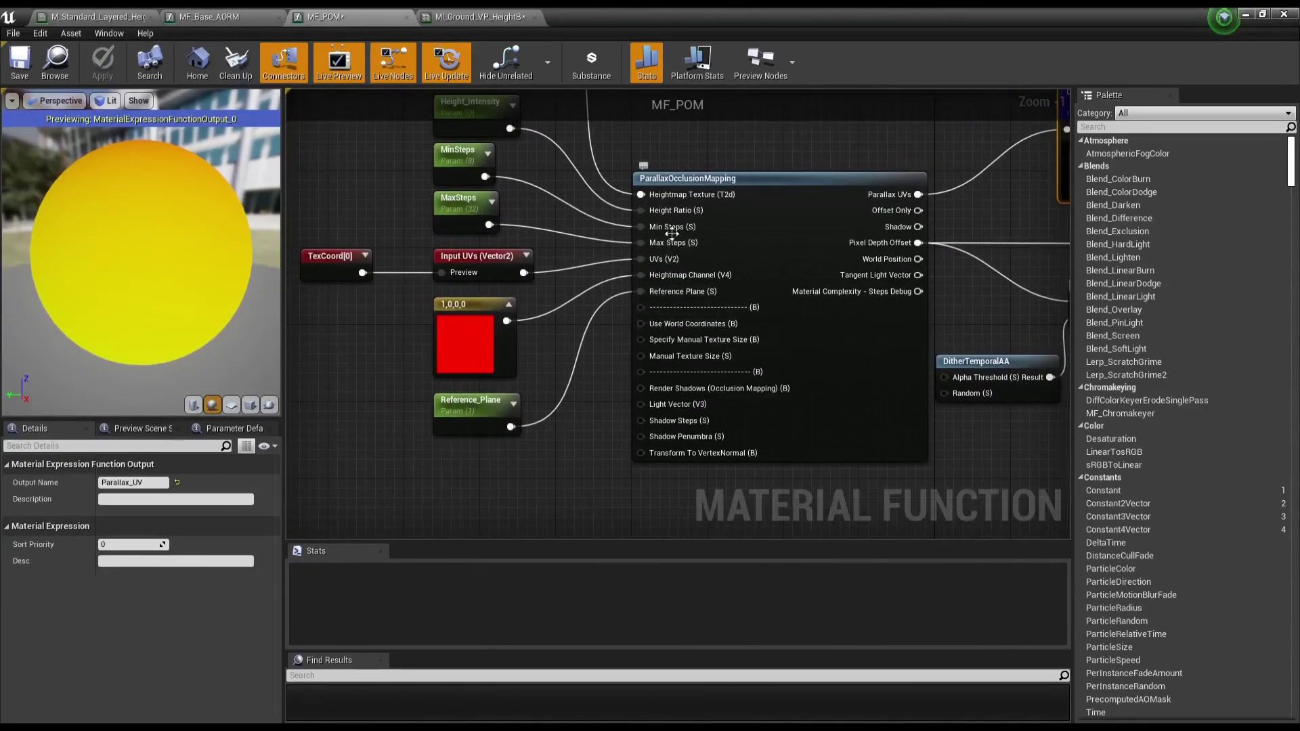
{"action": "right_click_drag", "start_coordinate": [571, 243], "coordinate": [547, 334]}
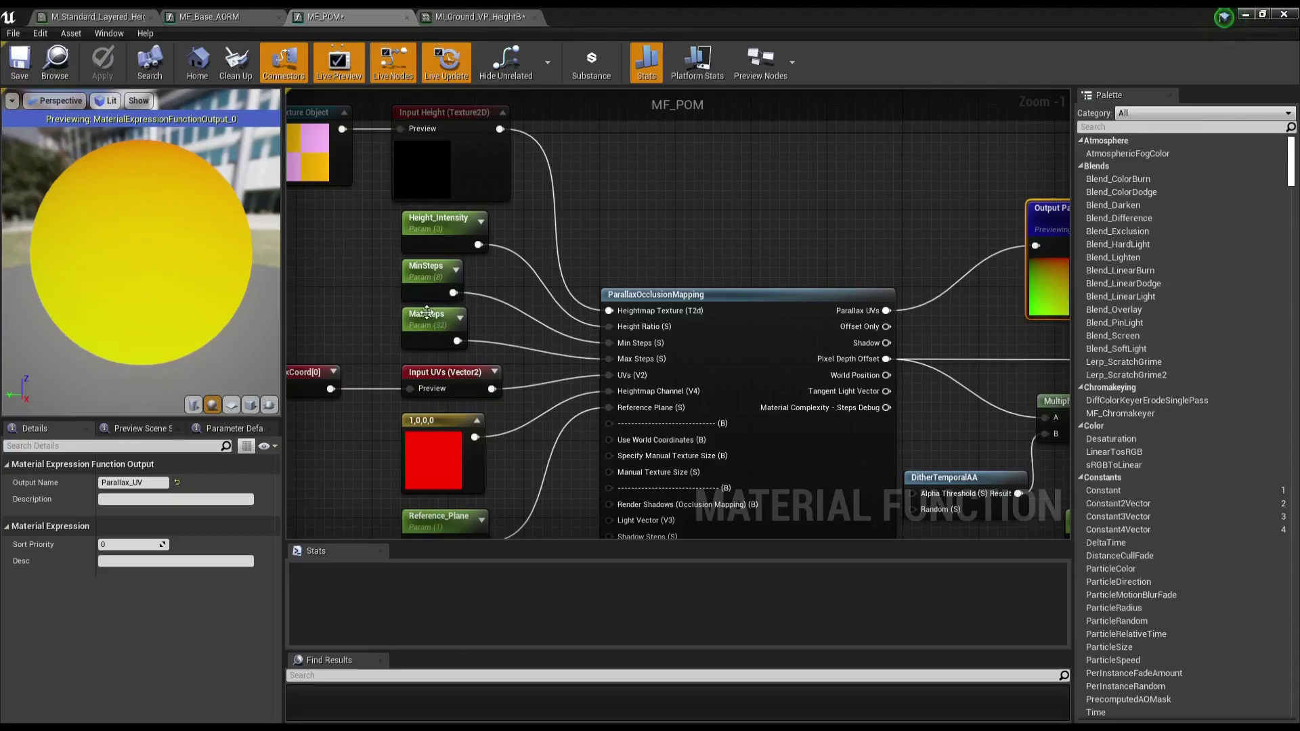
{"action": "right_click_drag", "start_coordinate": [494, 313], "coordinate": [523, 331]}
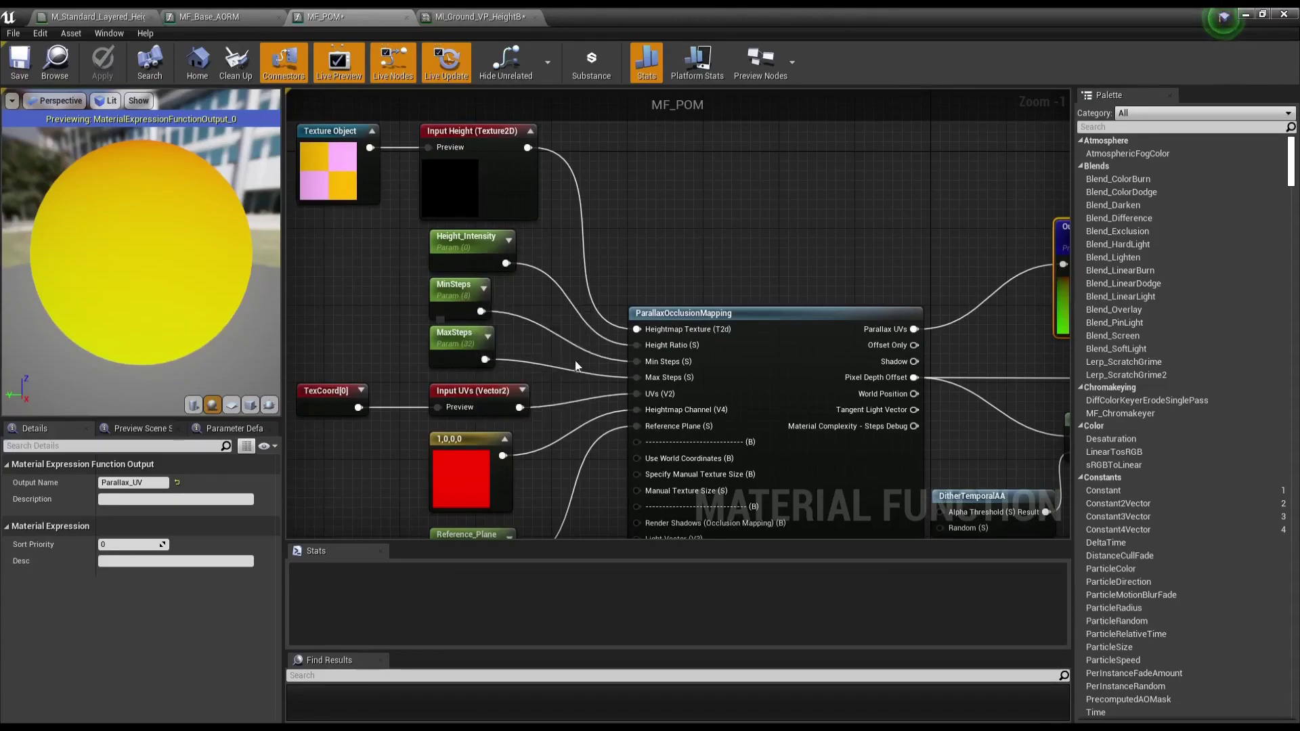
{"action": "right_click_drag", "start_coordinate": [576, 366], "coordinate": [549, 361]}
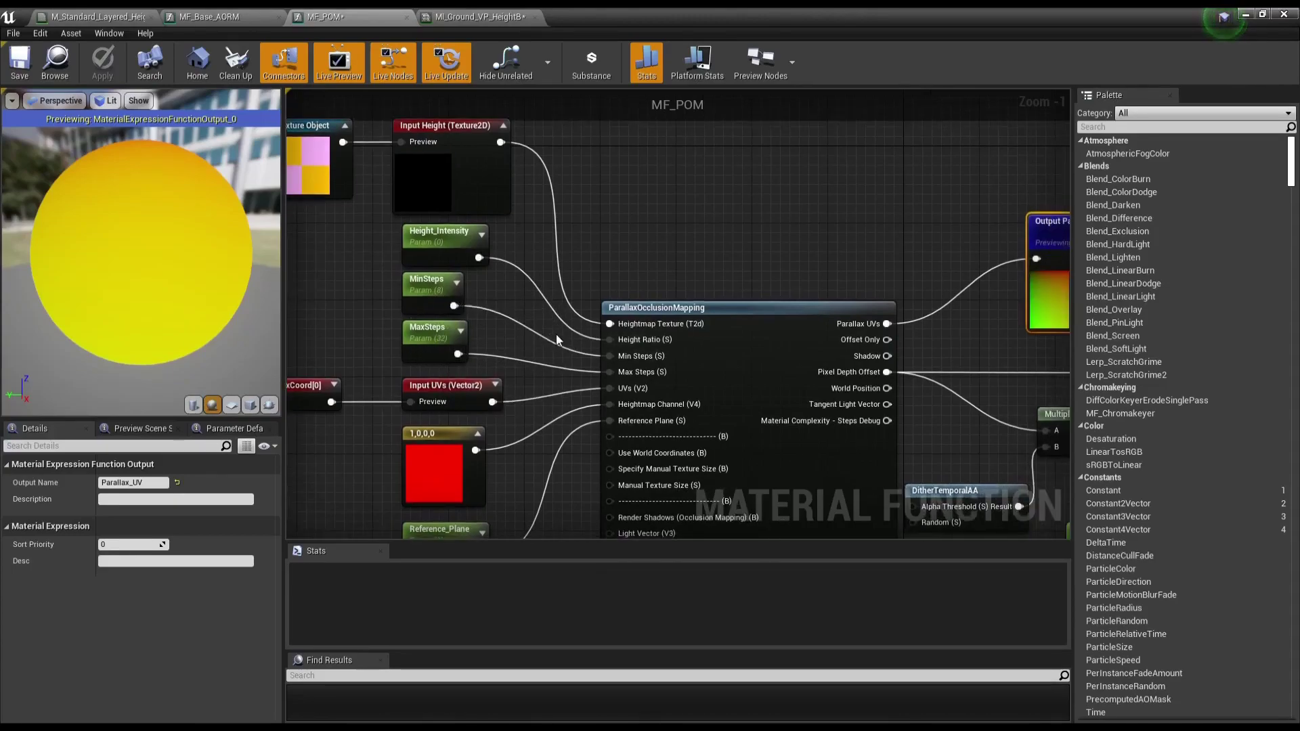
{"action": "left_click", "coordinate": [447, 15]}
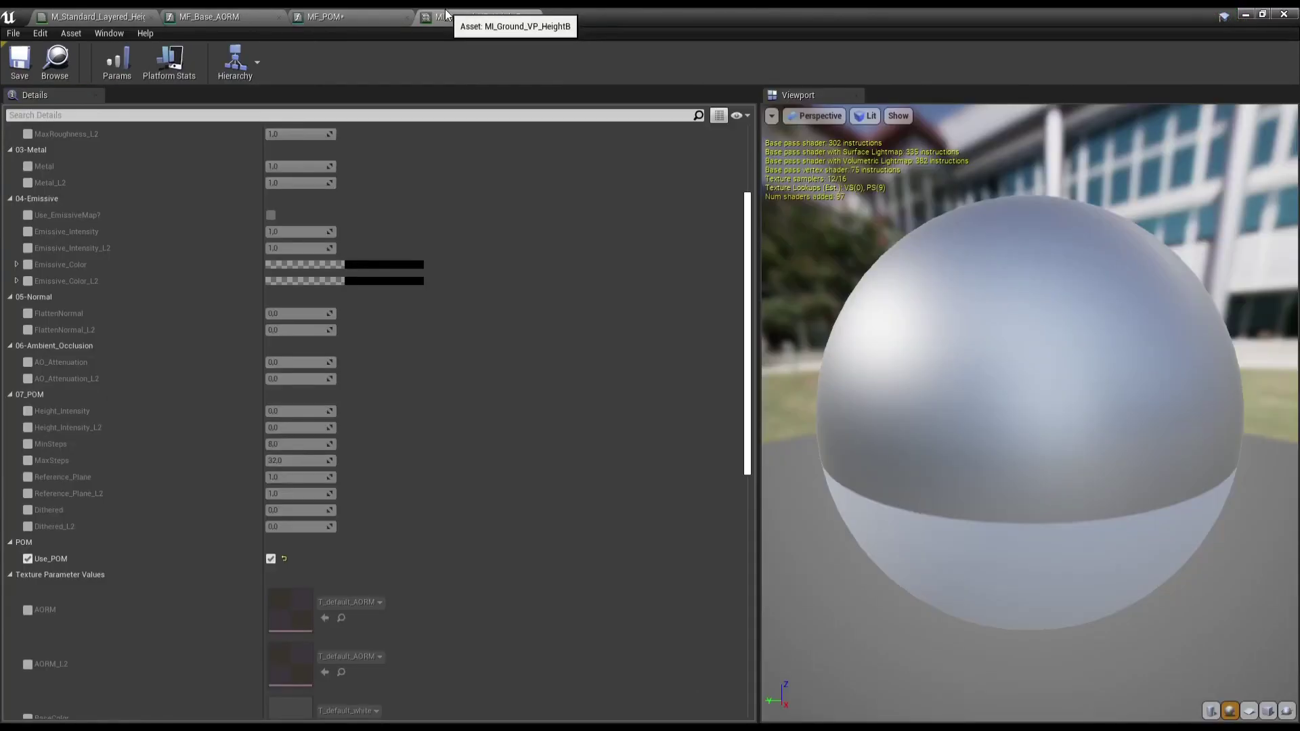
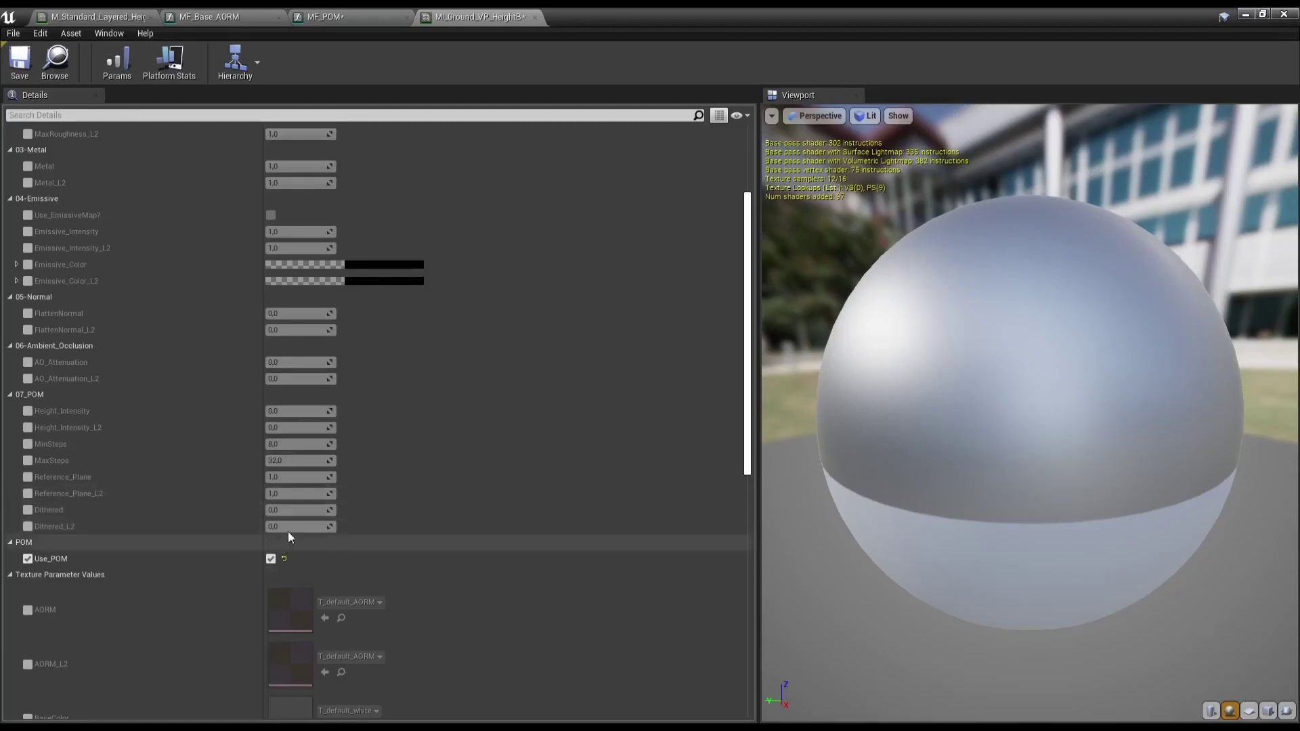
Step: Scroll the material instance parameters, then switch to the M_Standard_Layered master material graph
{"action": "scroll", "coordinate": [254, 589], "scroll_direction": "down", "scroll_amount": 5}
{"action": "scroll", "coordinate": [254, 589], "scroll_direction": "down", "scroll_amount": 5}
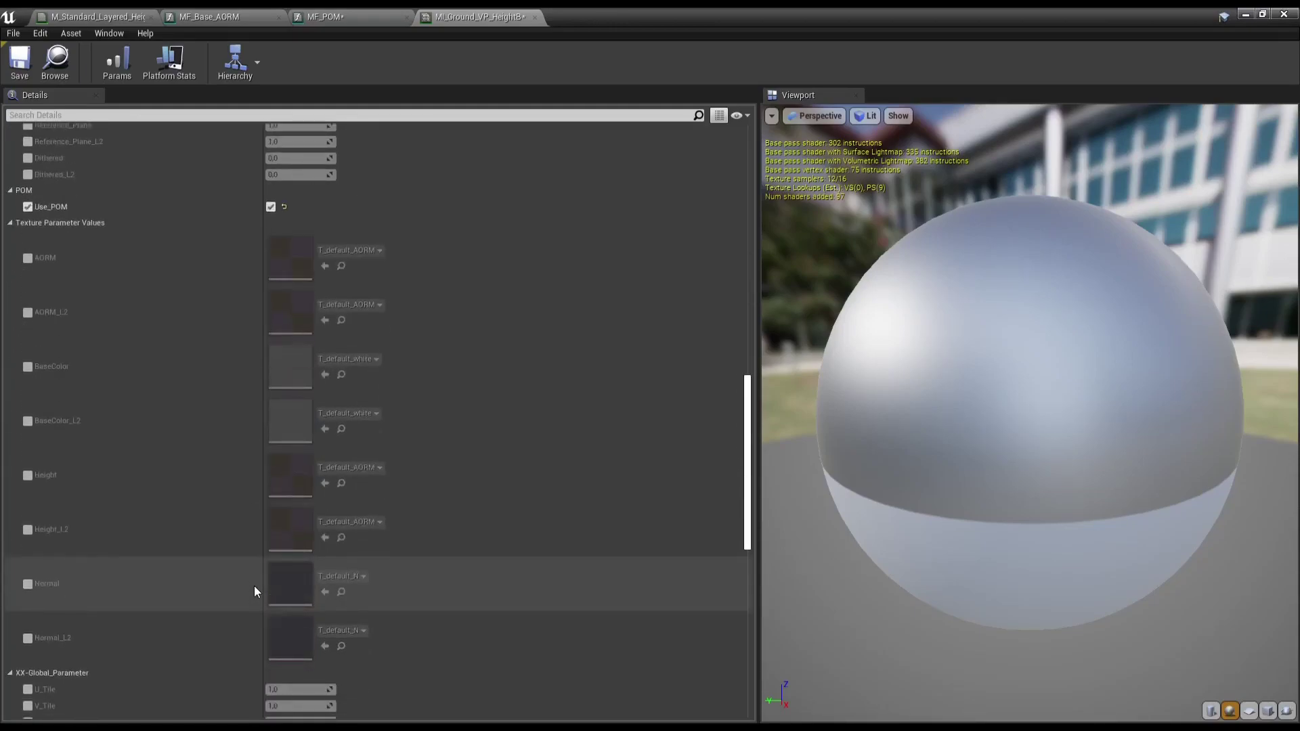
{"action": "scroll", "coordinate": [254, 589], "scroll_direction": "down", "scroll_amount": 3}
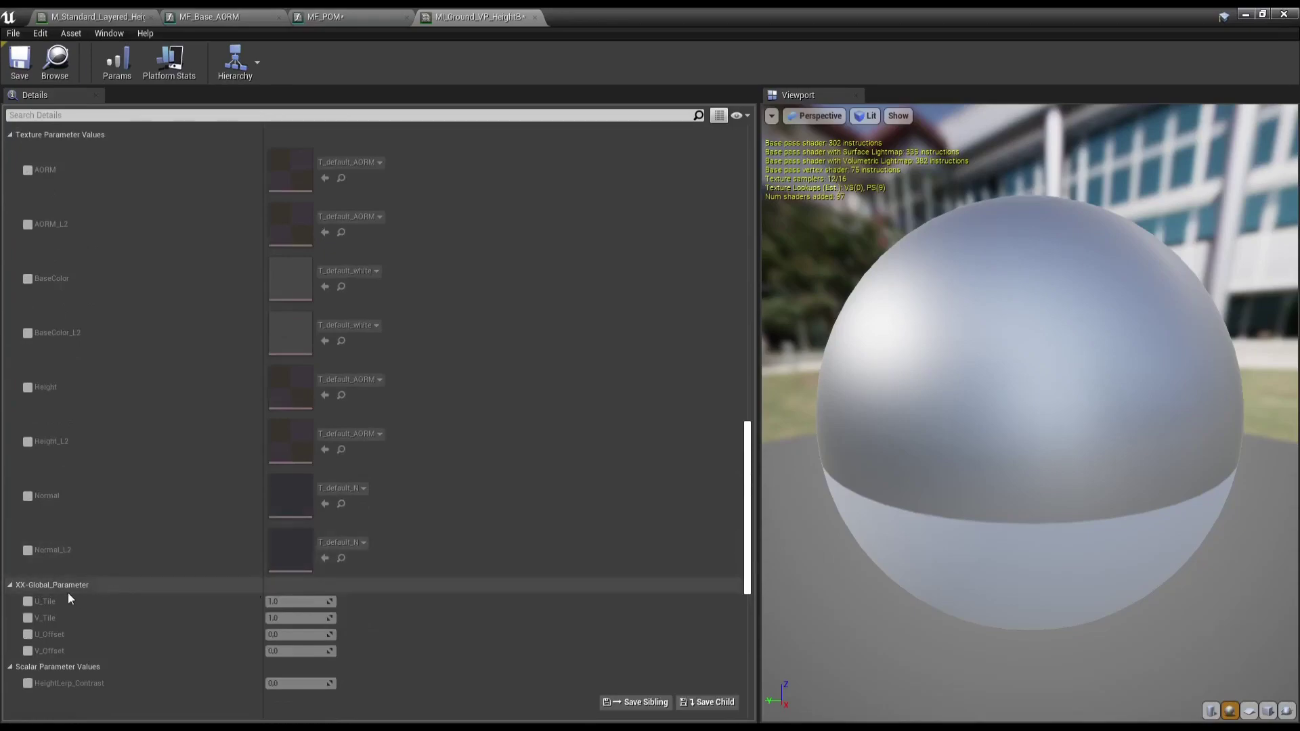
{"action": "scroll", "coordinate": [68, 598], "scroll_direction": "down", "scroll_amount": 2}
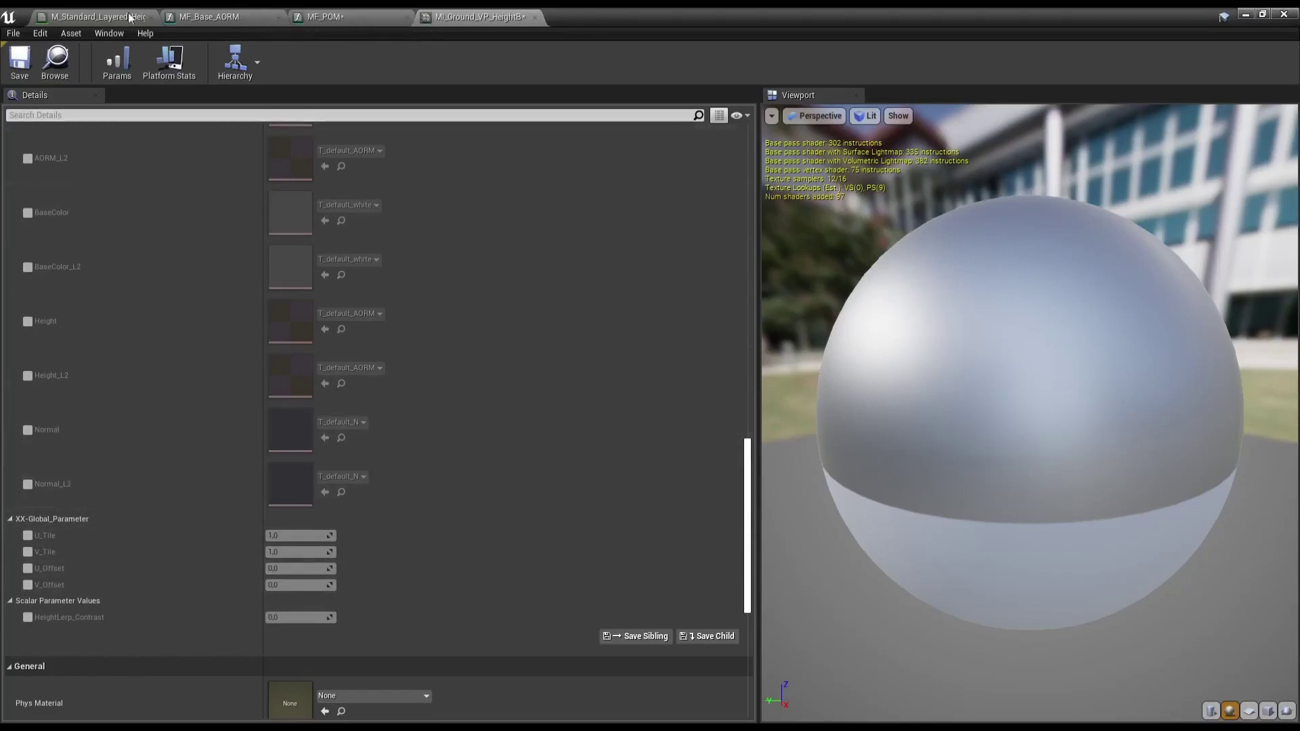
{"action": "left_click", "coordinate": [99, 16]}
Step: Bring the Layer2 - Mat2 tiling and offset parameter nodes into view
{"action": "scroll", "coordinate": [504, 401], "scroll_direction": "up", "scroll_amount": 1}
{"action": "scroll", "coordinate": [515, 295], "scroll_direction": "up", "scroll_amount": 4}
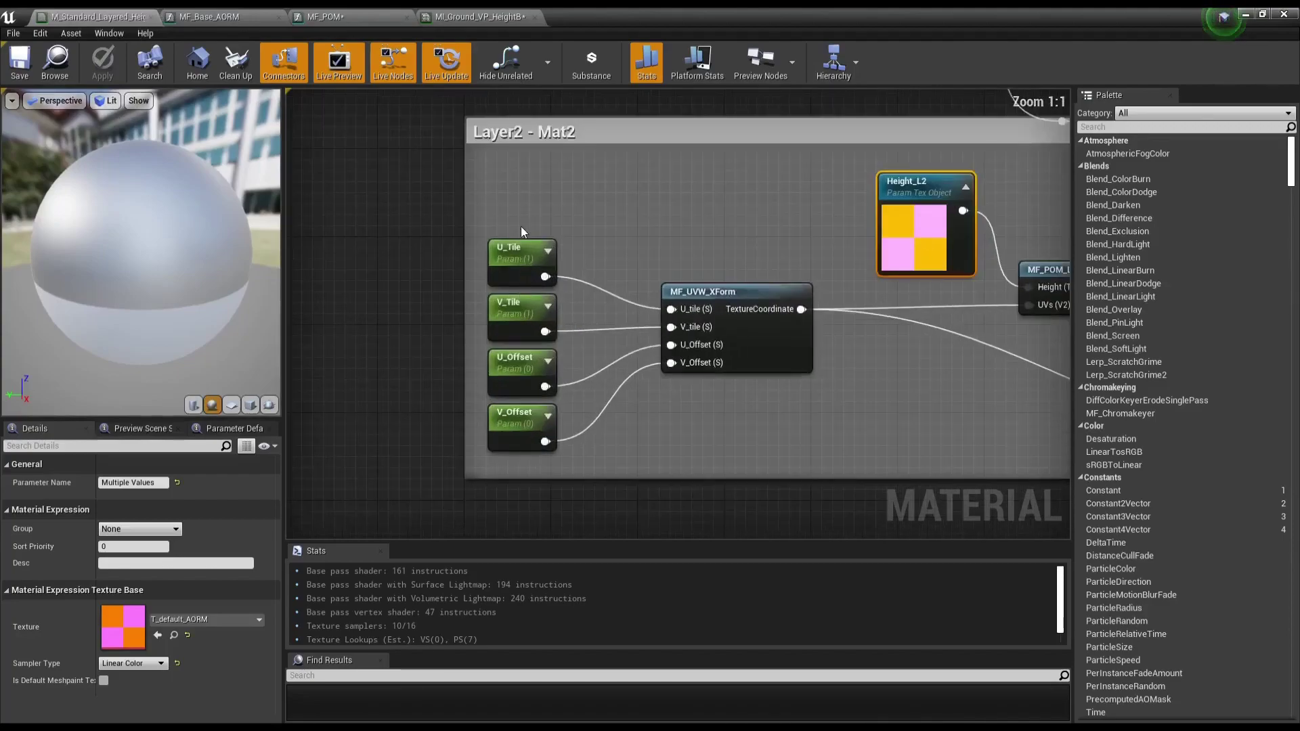
{"action": "scroll", "coordinate": [521, 226], "scroll_direction": "down", "scroll_amount": 7}
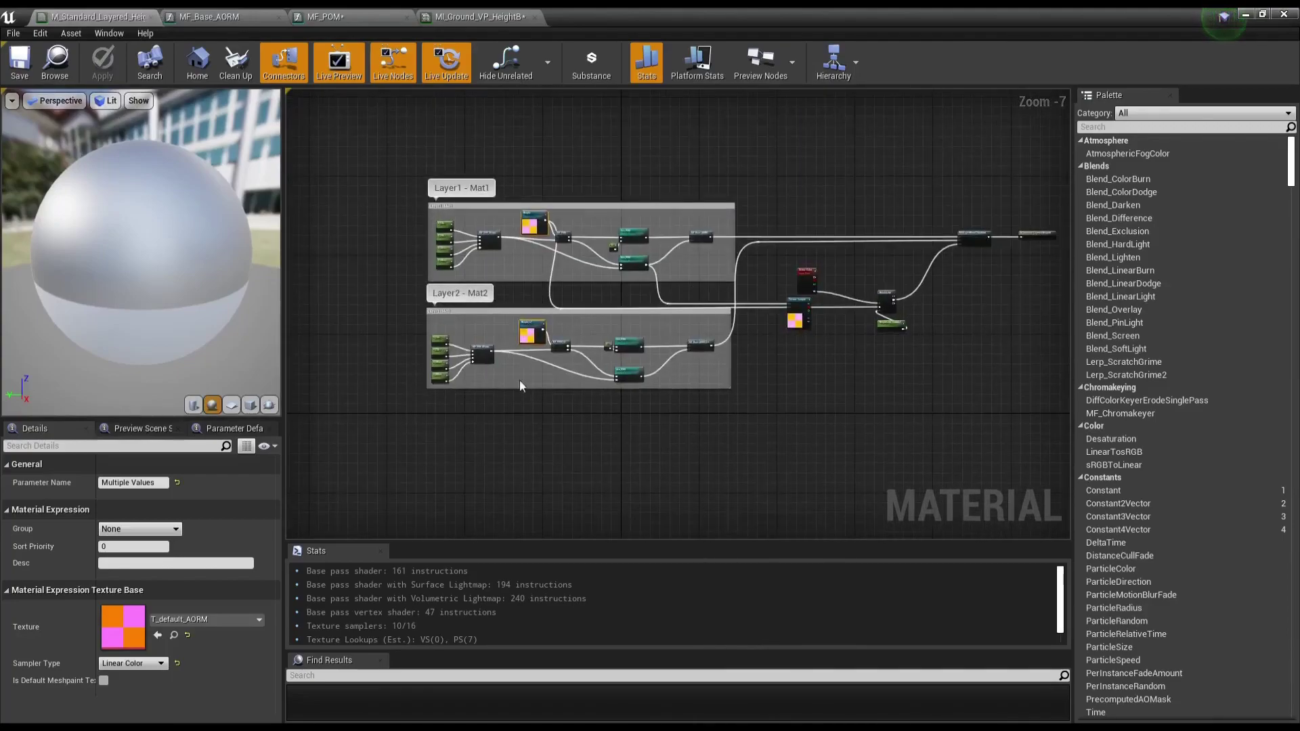
{"action": "scroll", "coordinate": [705, 347], "scroll_direction": "up", "scroll_amount": 3}
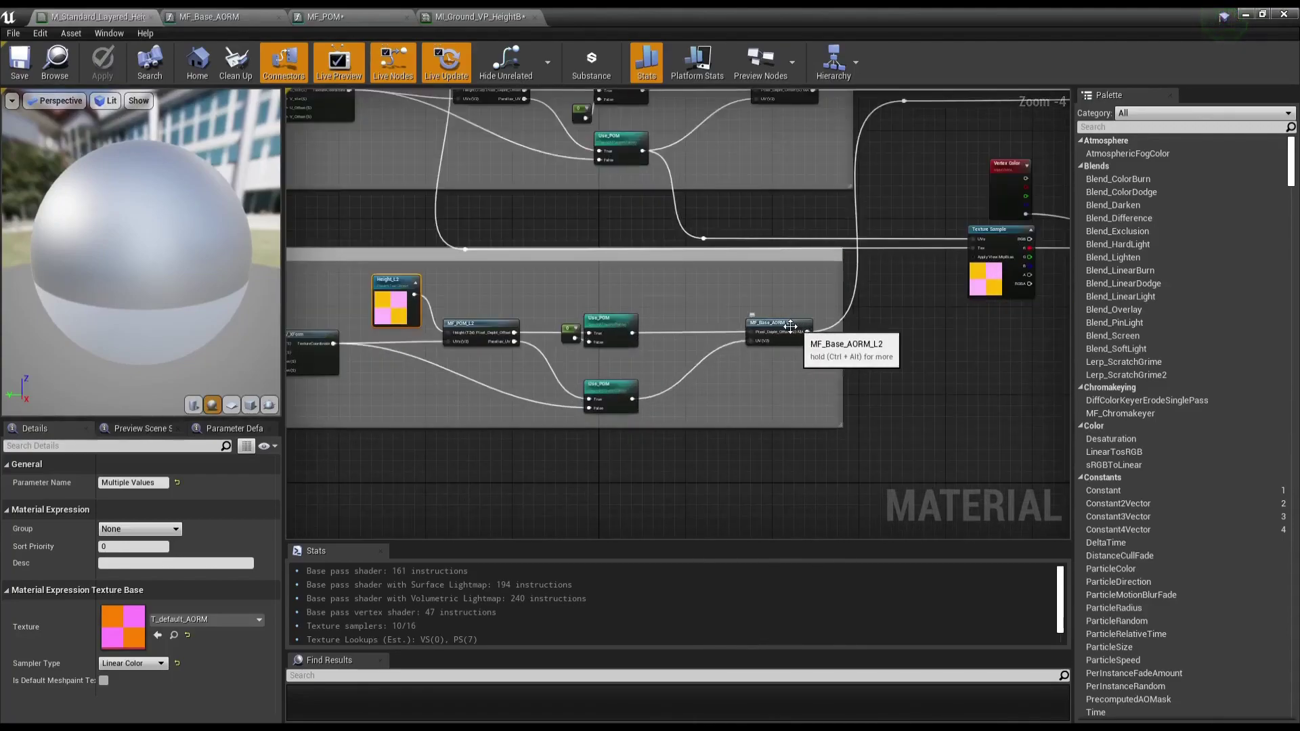
{"action": "right_click_drag", "start_coordinate": [371, 344], "coordinate": [579, 337]}
{"action": "scroll", "coordinate": [390, 315], "scroll_direction": "up", "scroll_amount": 2}
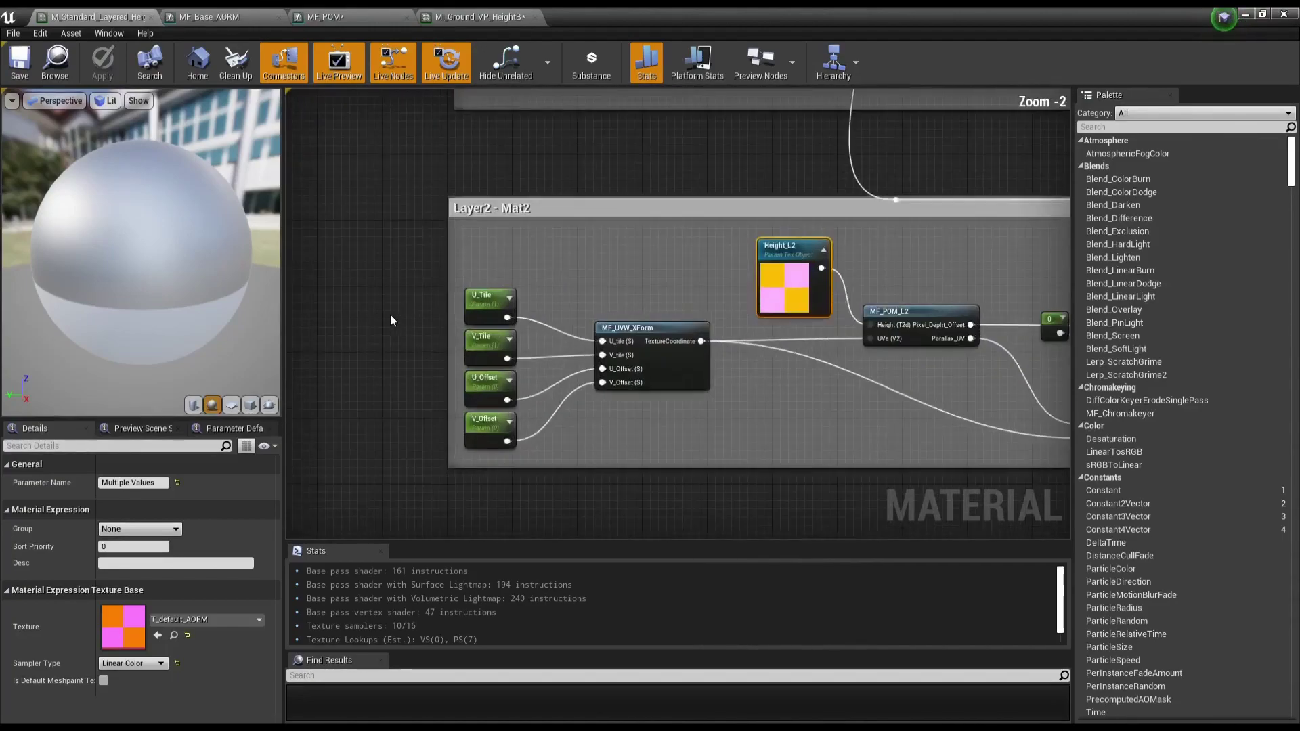
{"action": "left_click_drag", "start_coordinate": [459, 266], "coordinate": [513, 432]}
{"action": "scroll", "coordinate": [537, 400], "scroll_direction": "down", "scroll_amount": 2}
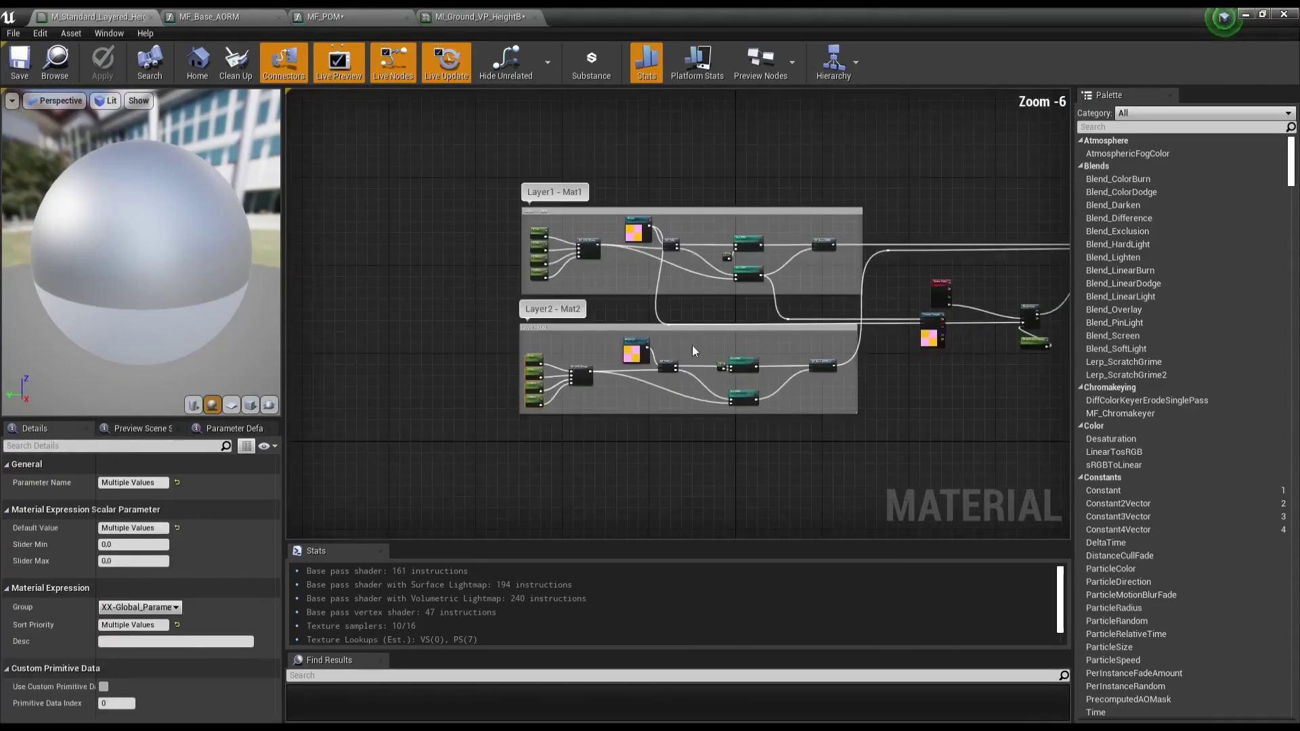
{"action": "scroll", "coordinate": [692, 345], "scroll_direction": "down", "scroll_amount": 2}
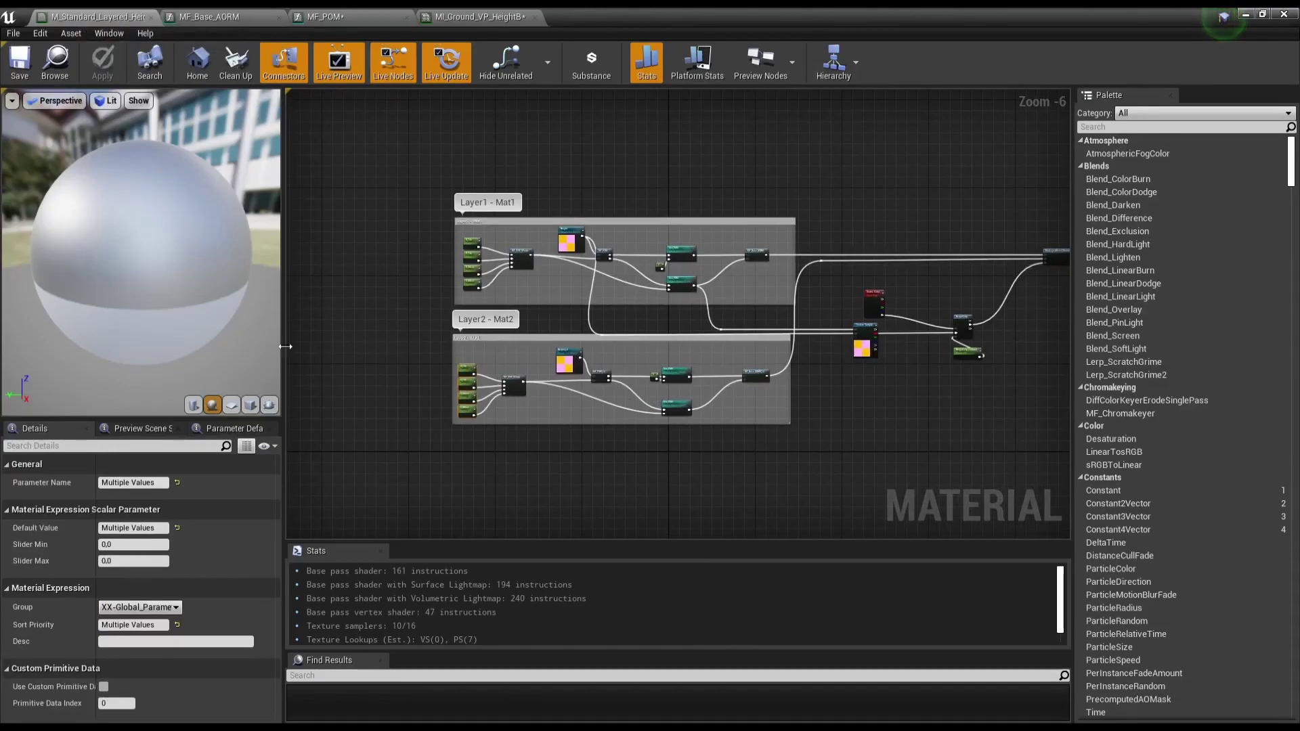
{"action": "scroll", "coordinate": [677, 371], "scroll_direction": "up", "scroll_amount": 4}
{"action": "right_click_drag", "start_coordinate": [816, 305], "coordinate": [476, 245]}
Step: Rename Layer2's U_Tile, V_Tile, U_Offset and V_Offset parameters with an _L2 suffix
{"action": "left_click", "coordinate": [477, 245]}
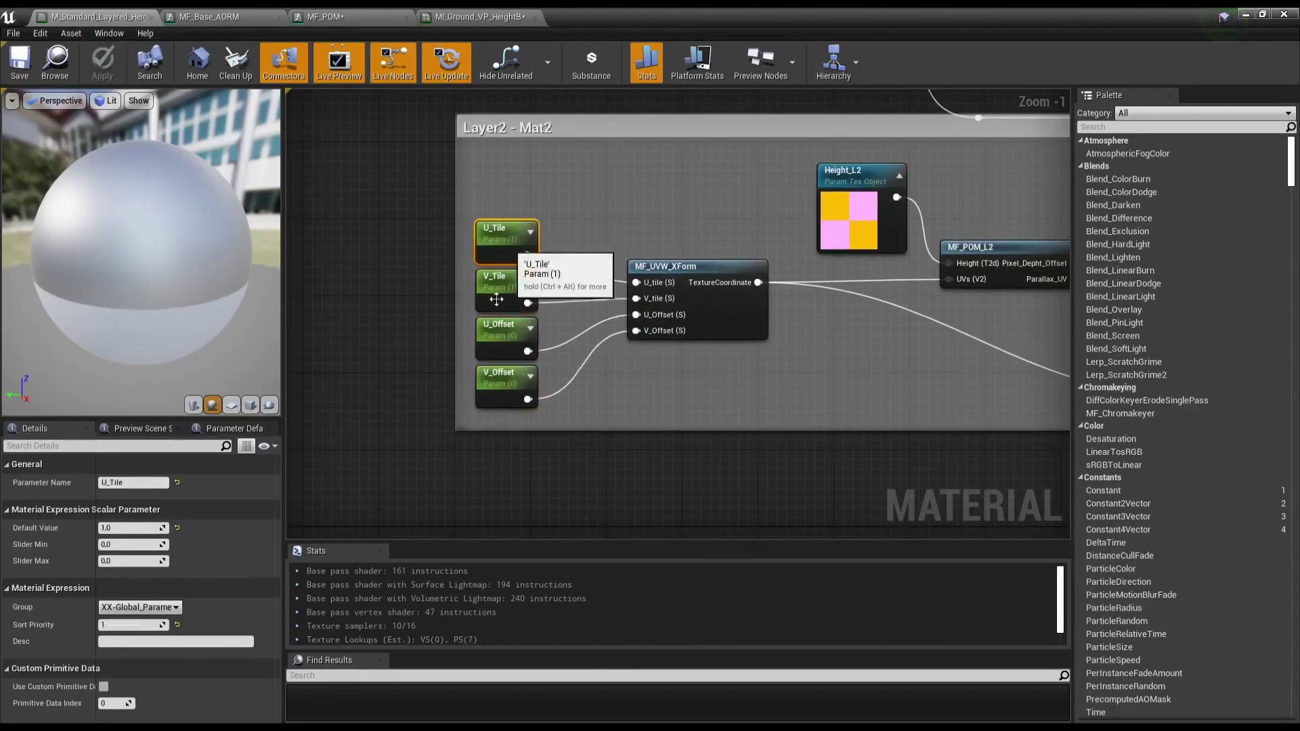
{"action": "left_click", "coordinate": [146, 483]}
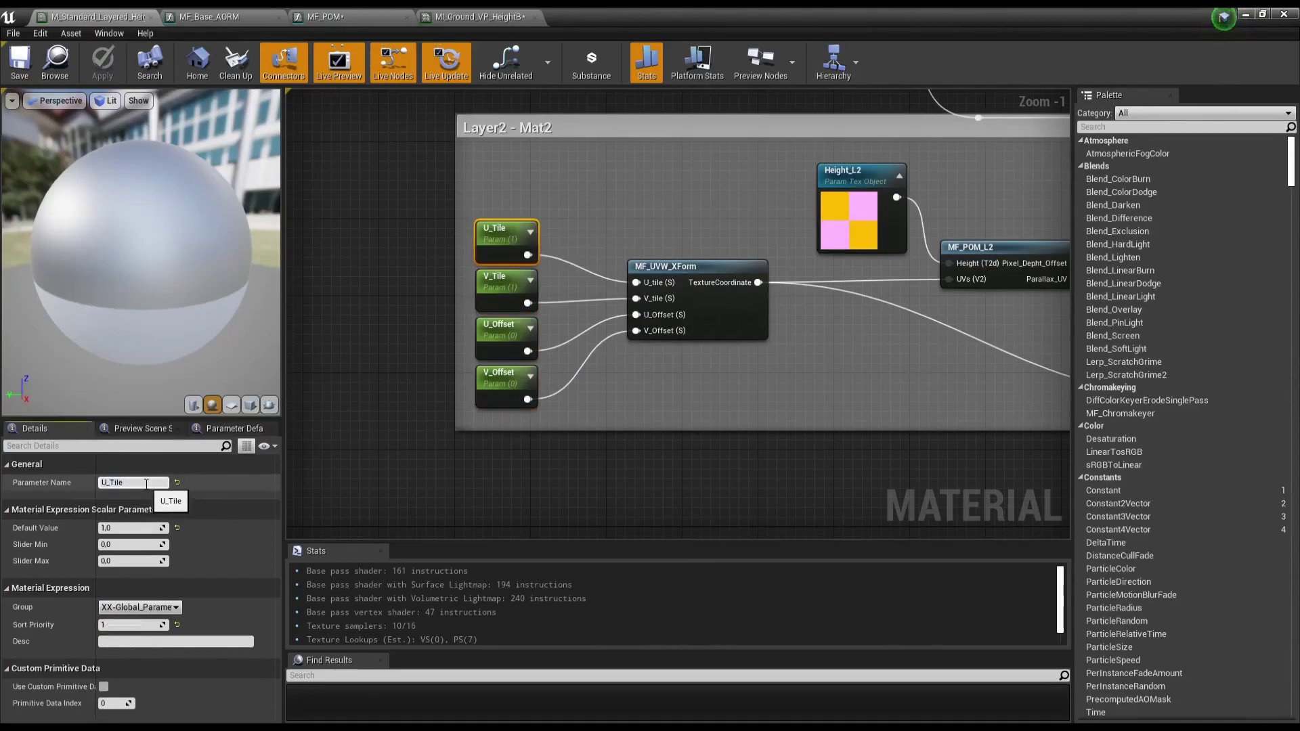
{"action": "type", "text": "_L2"}
{"action": "key", "text": "Return"}
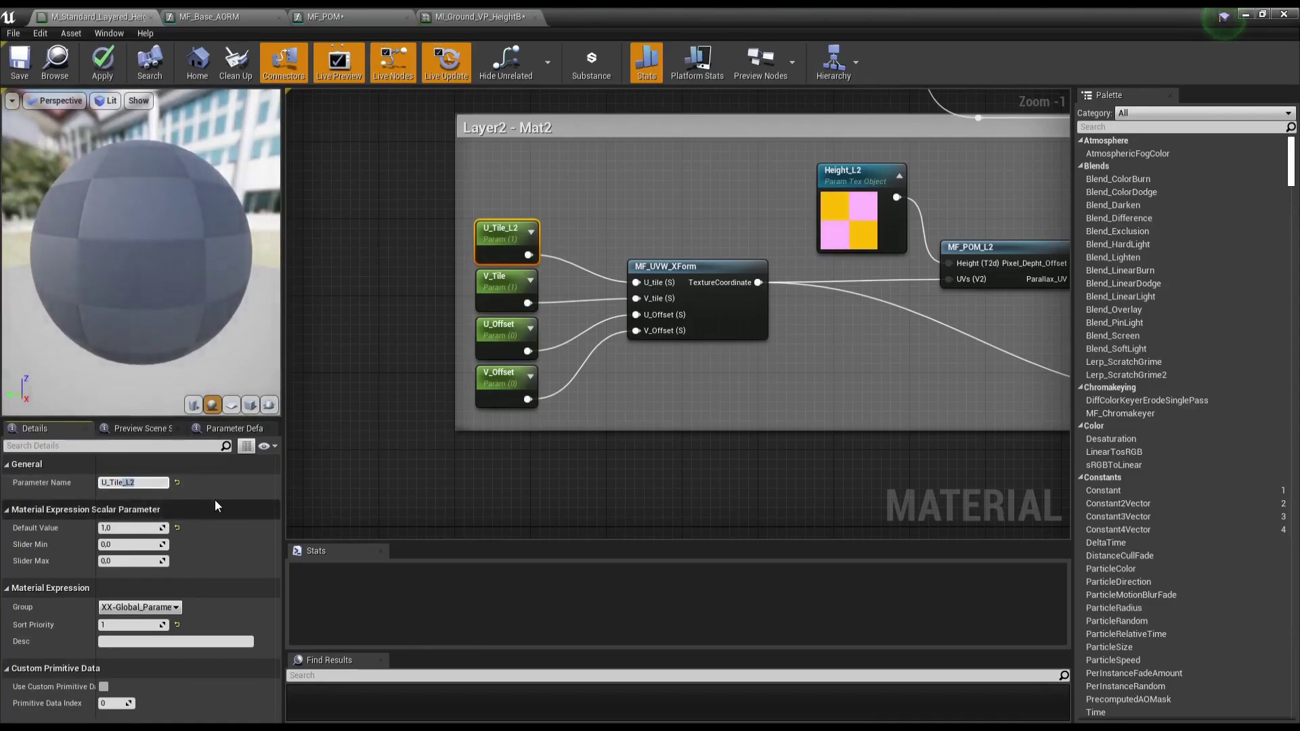
{"action": "left_click", "coordinate": [496, 286]}
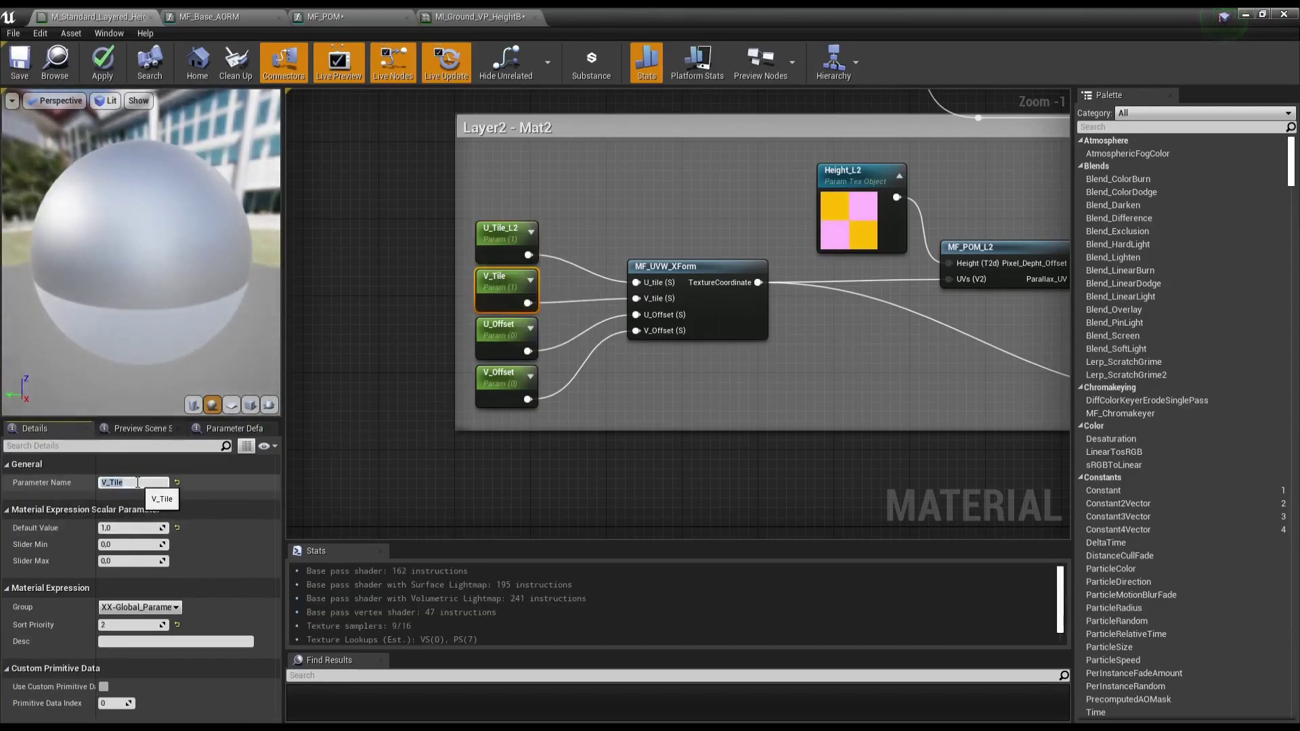
{"action": "left_click", "coordinate": [509, 344]}
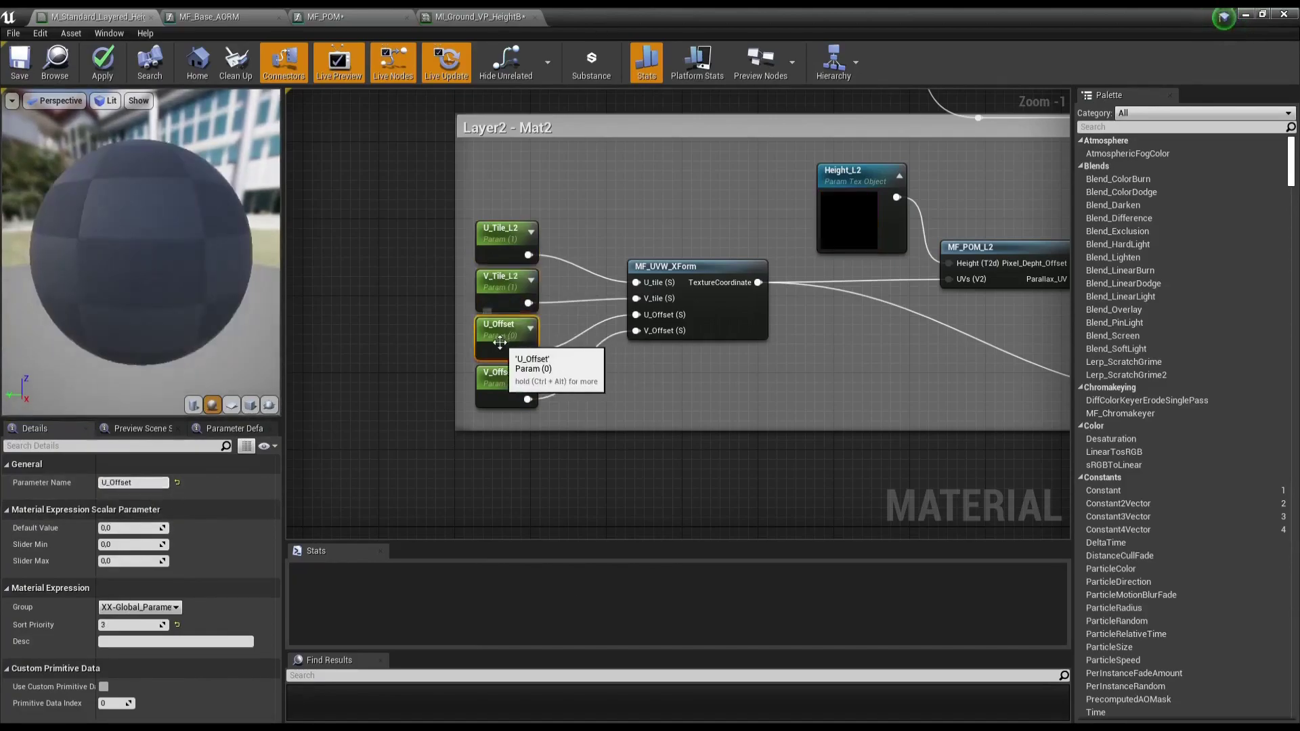
{"action": "left_click", "coordinate": [147, 483]}
{"action": "type", "text": "_L2"}
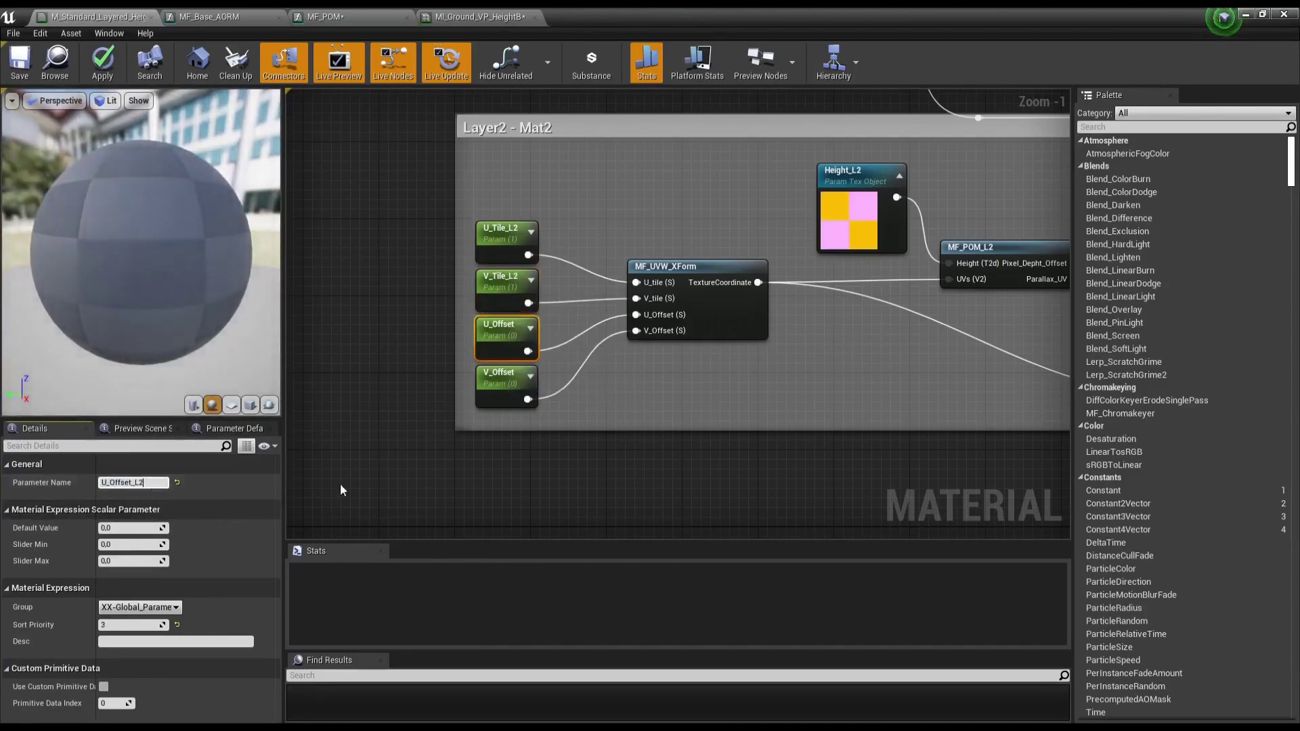
{"action": "left_click", "coordinate": [491, 394]}
{"action": "left_click", "coordinate": [147, 482]}
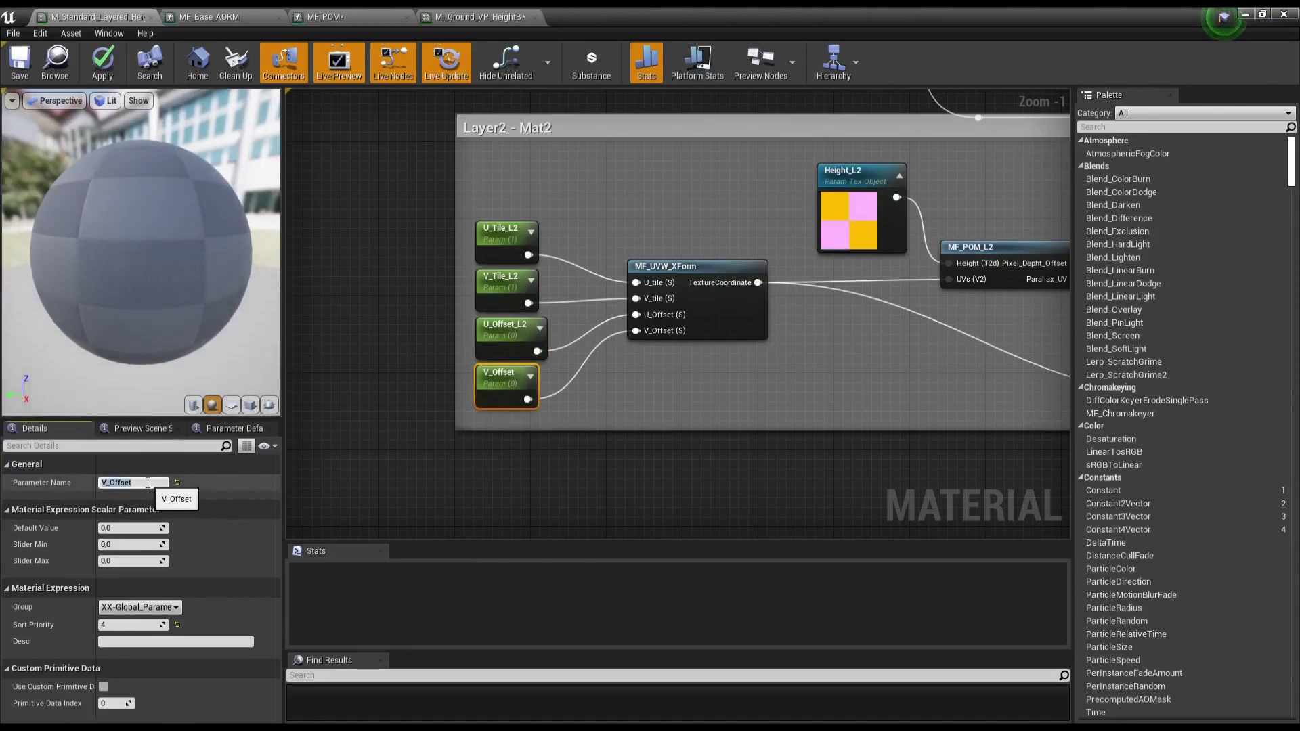
{"action": "key", "text": "Return"}
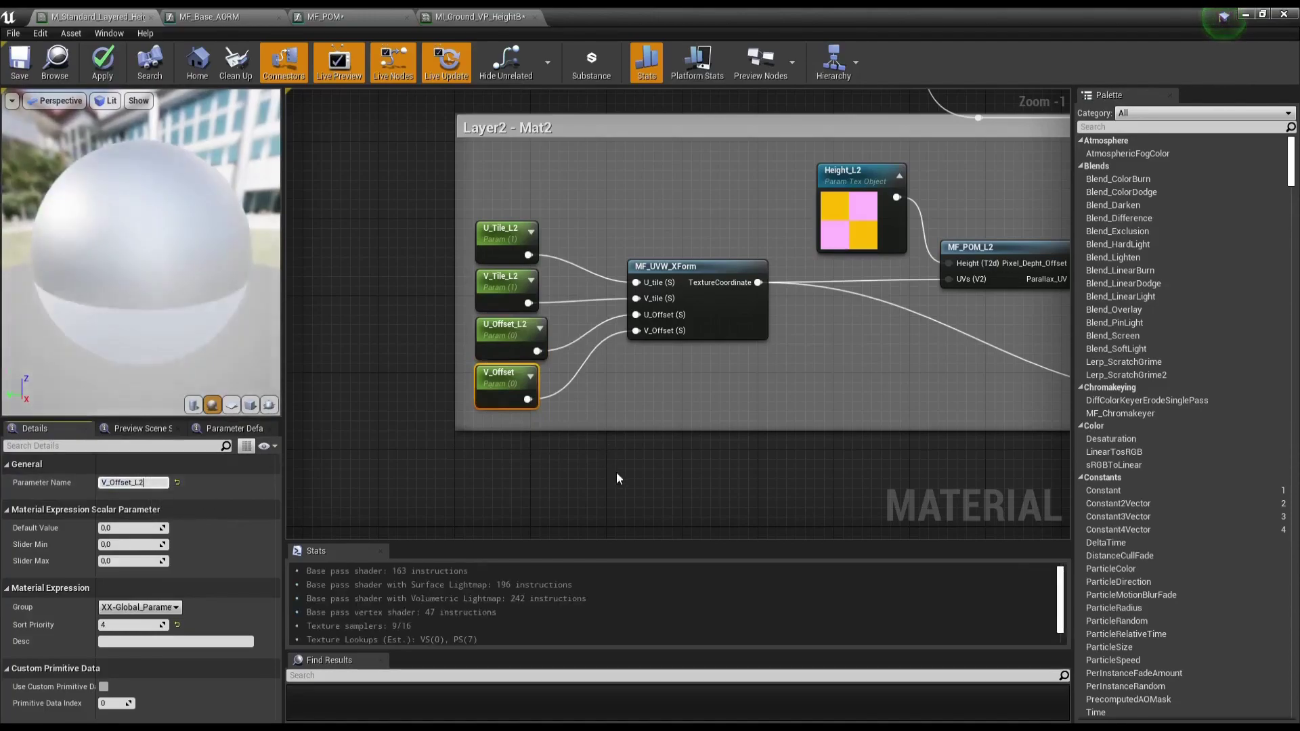
{"action": "right_click_drag", "start_coordinate": [745, 474], "coordinate": [689, 483]}
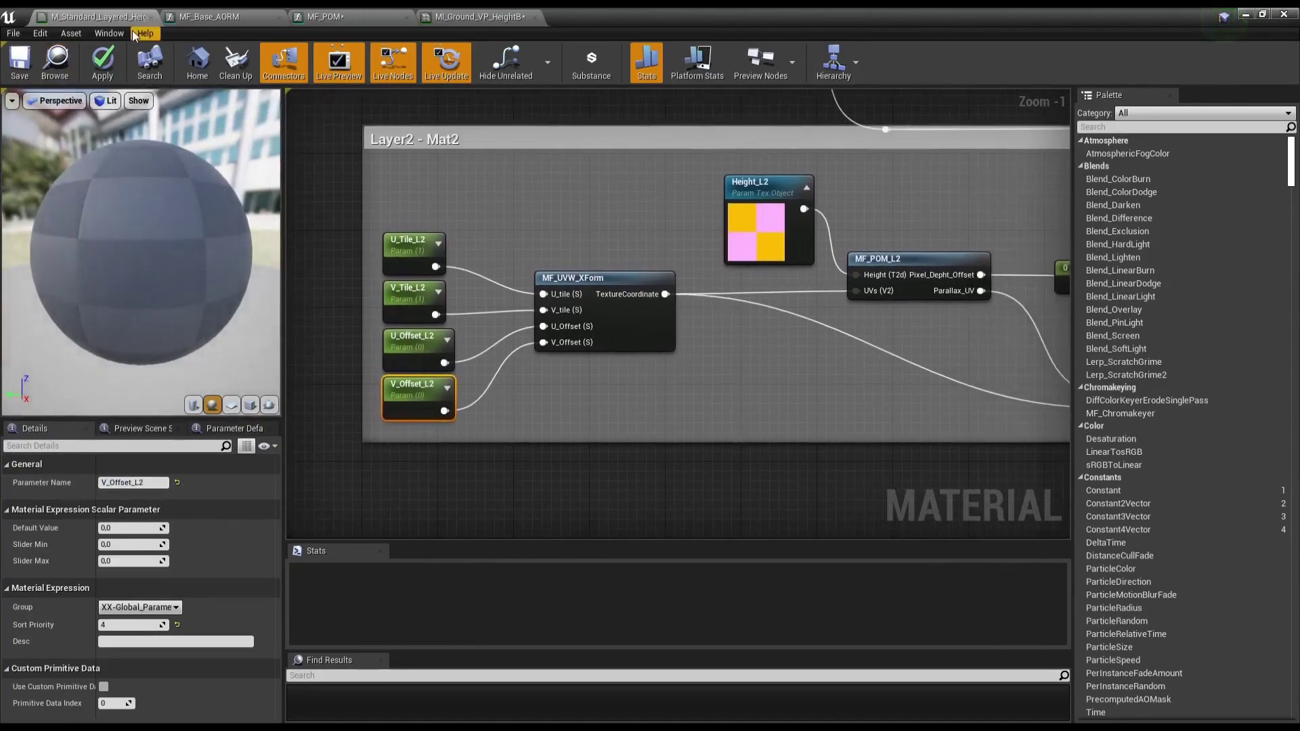
Step: Apply and save the master material, then return to MI_Ground_VP_HeightB
{"action": "left_click", "coordinate": [102, 64]}
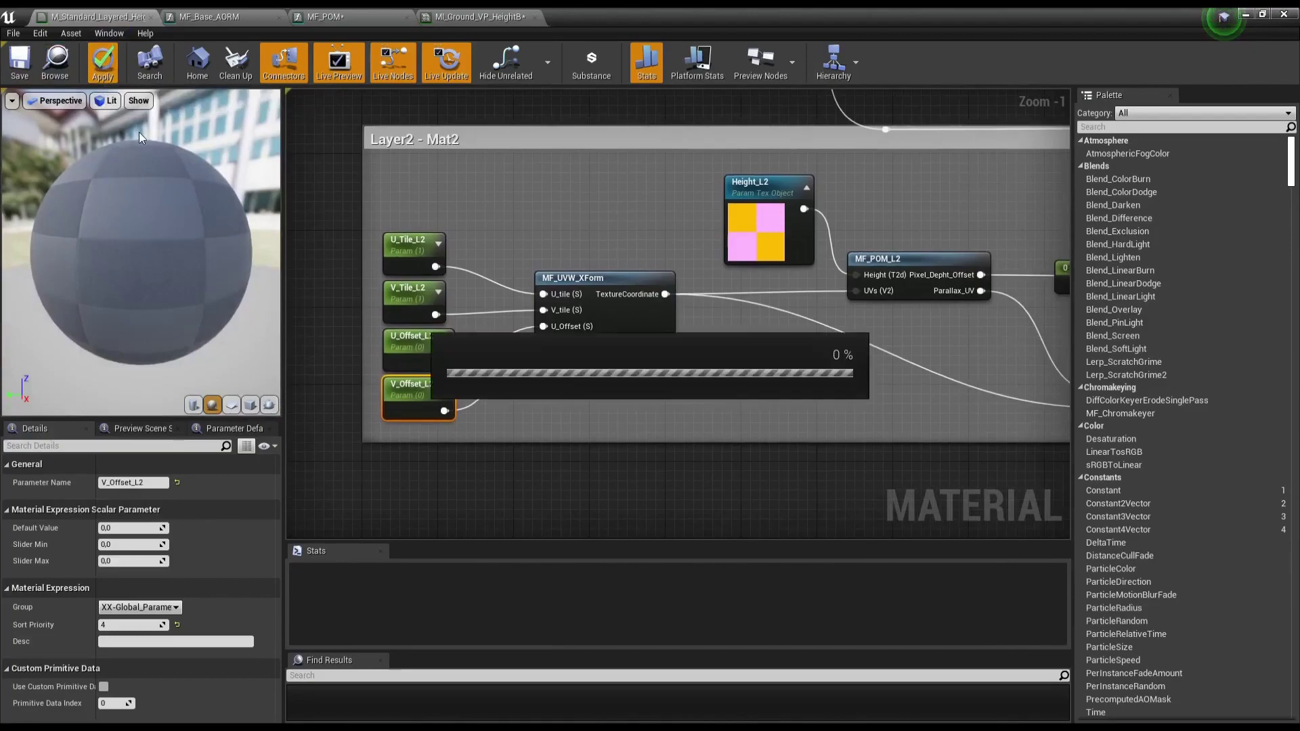
{"action": "left_click", "coordinate": [21, 66]}
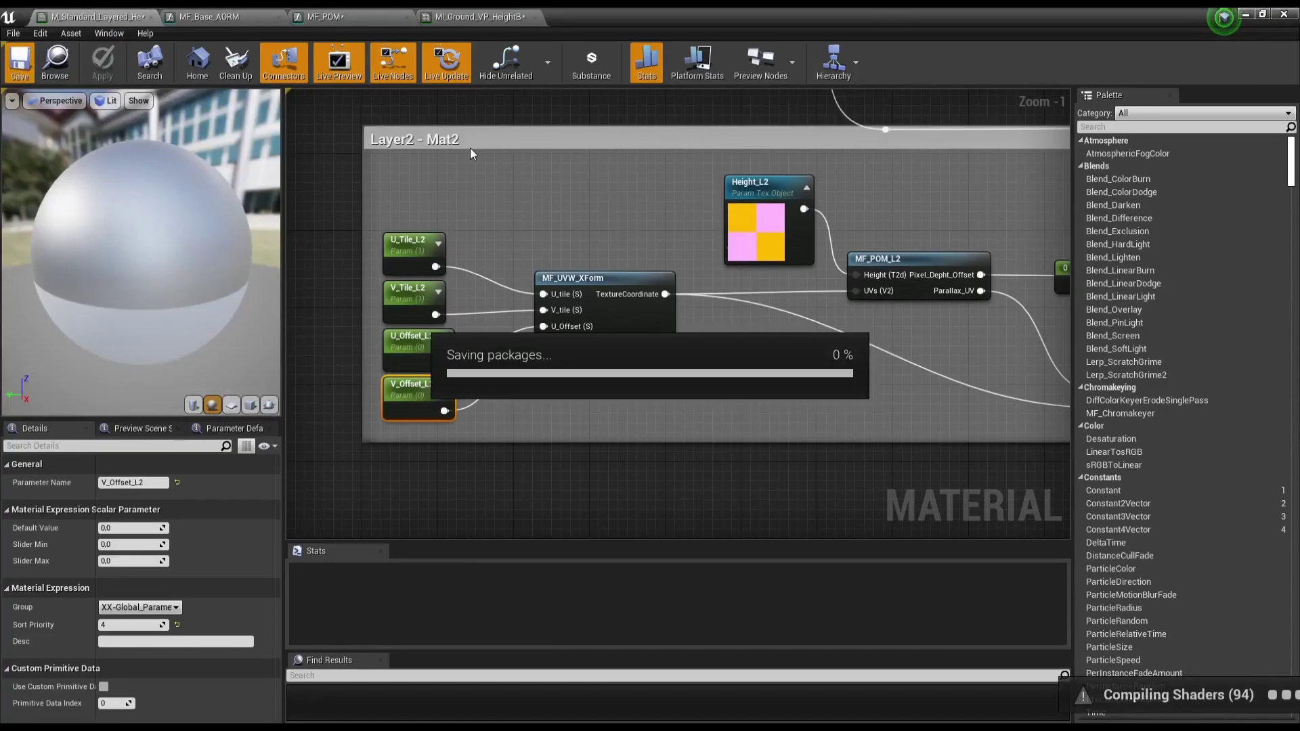
{"action": "left_click", "coordinate": [498, 19]}
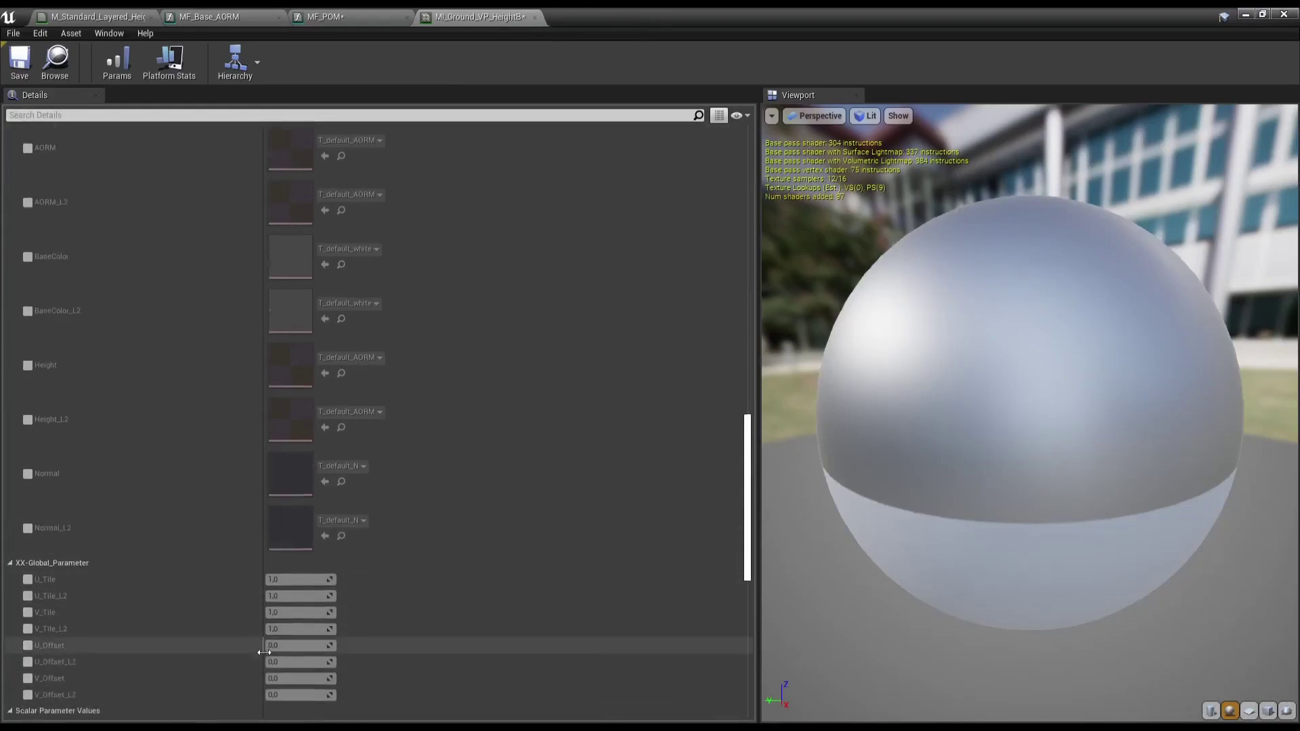
Step: Collapse and re-expand the Texture Parameter Values and XX-Global_Parameter categories, then view MF_Base_AORM
{"action": "scroll", "coordinate": [142, 418], "scroll_direction": "up", "scroll_amount": 5}
{"action": "left_click", "coordinate": [11, 224]}
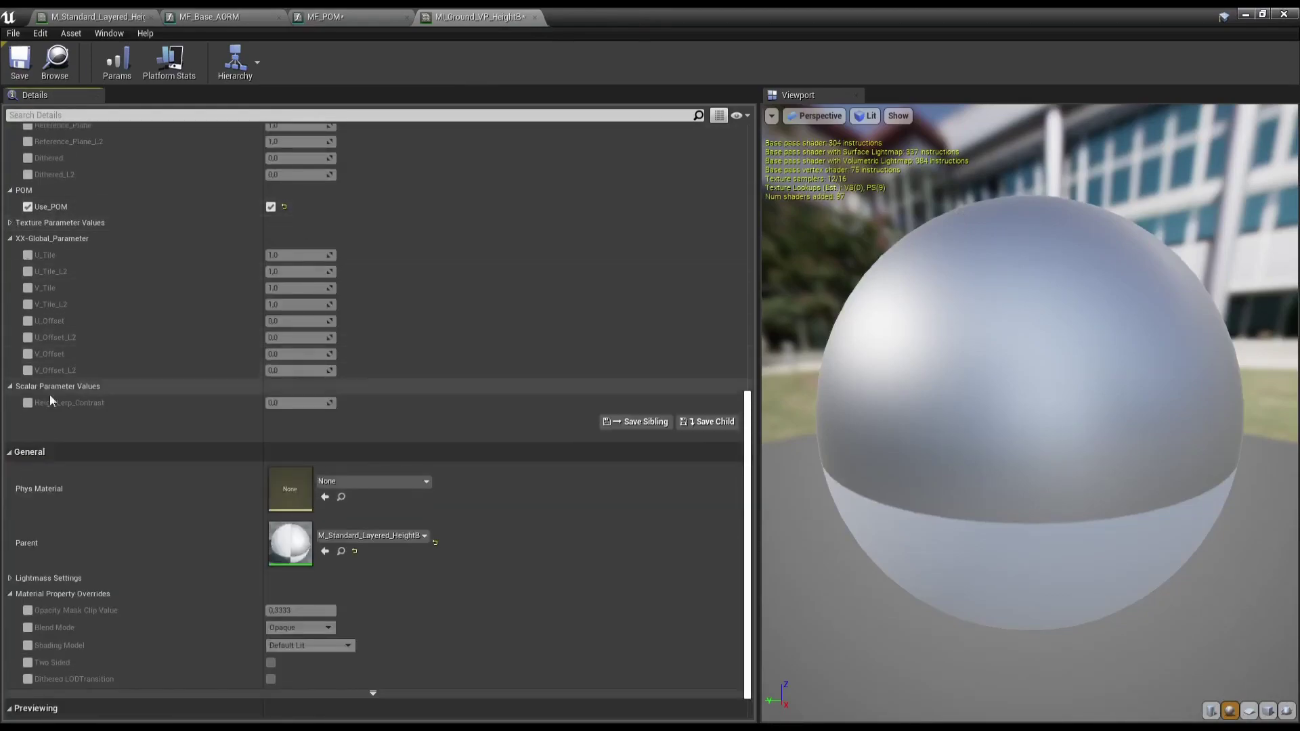
{"action": "scroll", "coordinate": [176, 409], "scroll_direction": "up", "scroll_amount": 3}
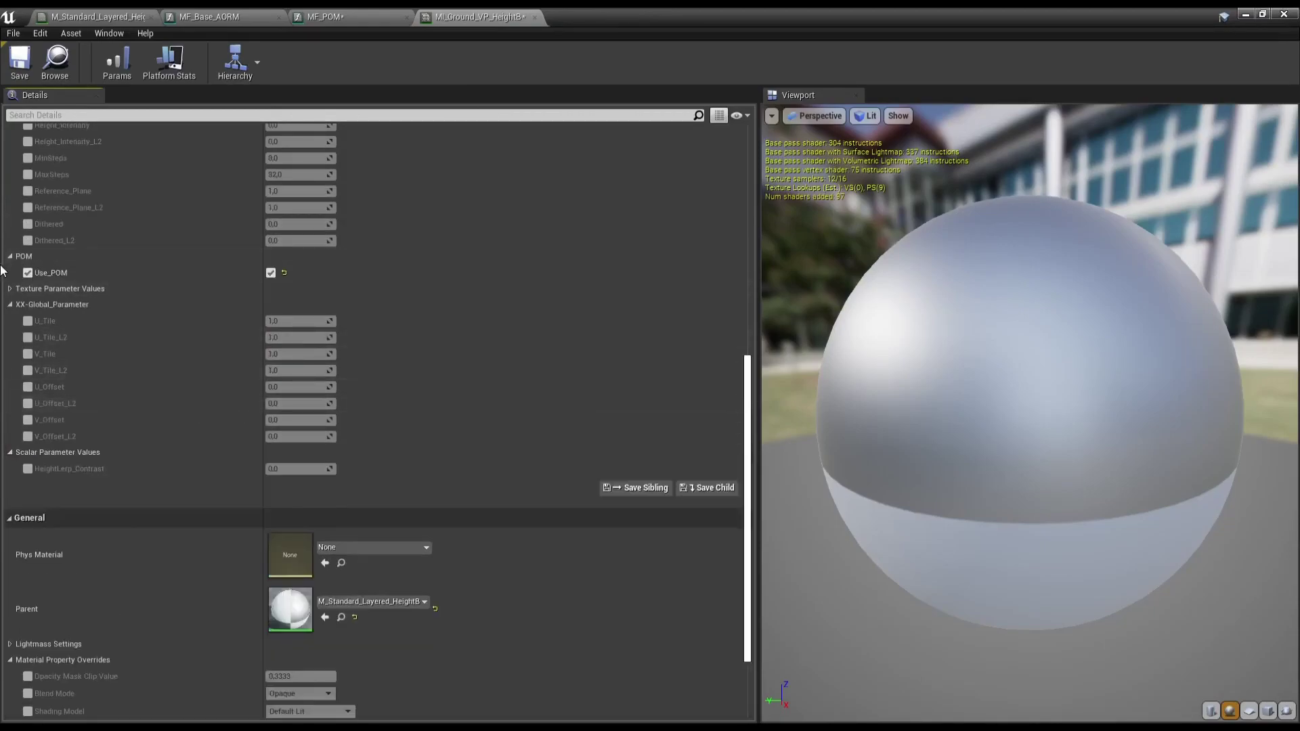
{"action": "left_click", "coordinate": [11, 308]}
{"action": "left_click", "coordinate": [10, 308]}
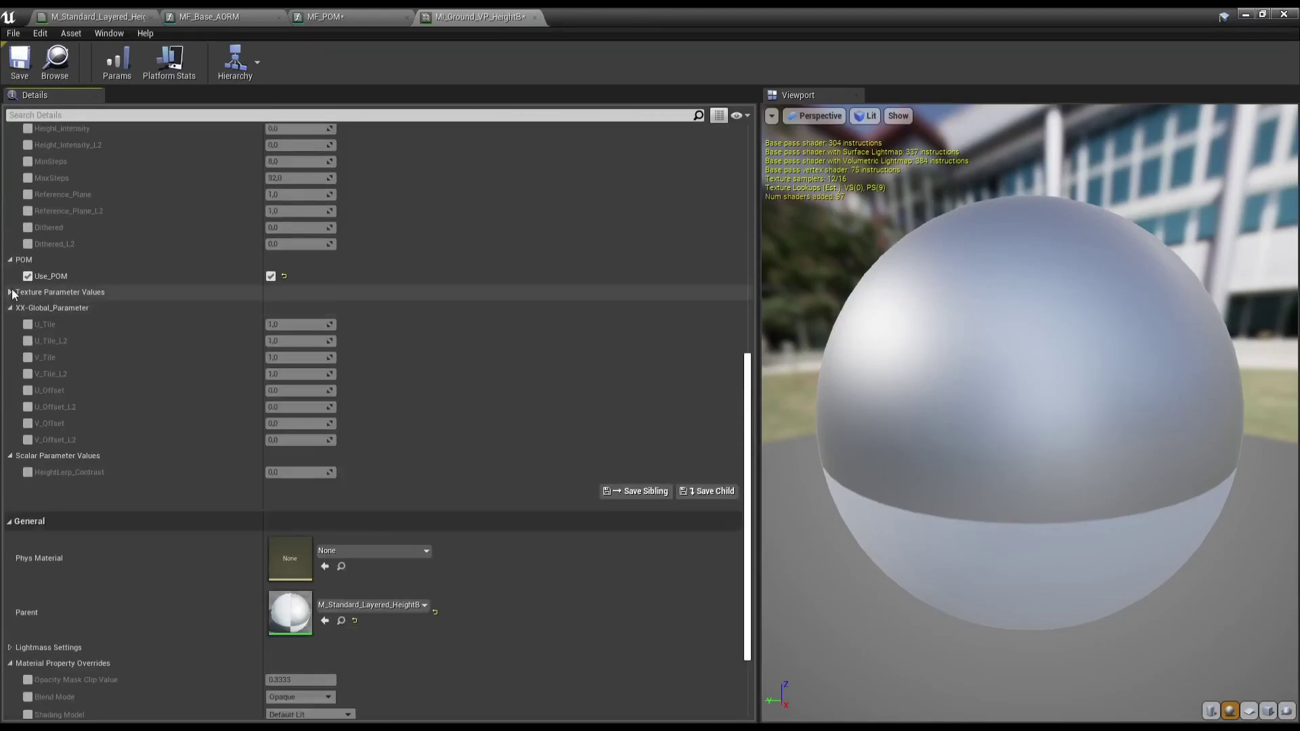
{"action": "left_click", "coordinate": [10, 292]}
{"action": "left_click", "coordinate": [11, 291]}
{"action": "scroll", "coordinate": [125, 277], "scroll_direction": "up", "scroll_amount": 2}
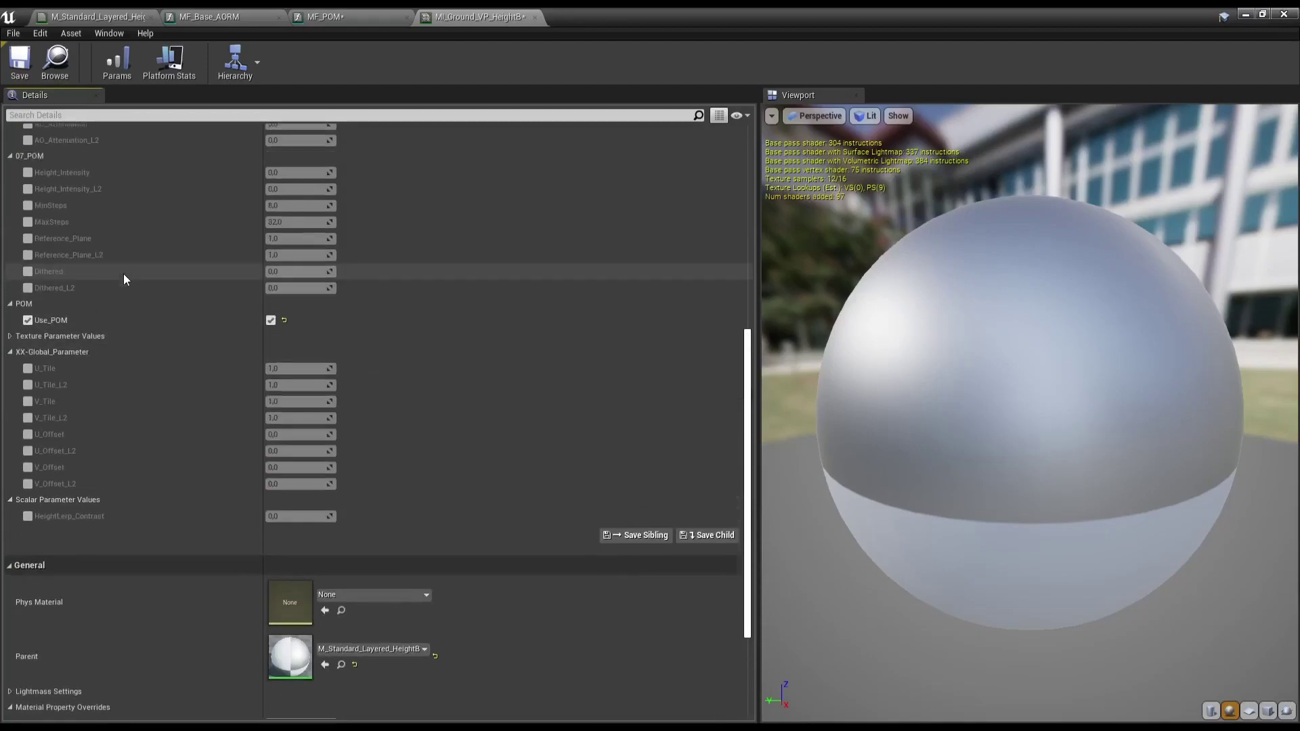
{"action": "scroll", "coordinate": [123, 275], "scroll_direction": "up", "scroll_amount": 3}
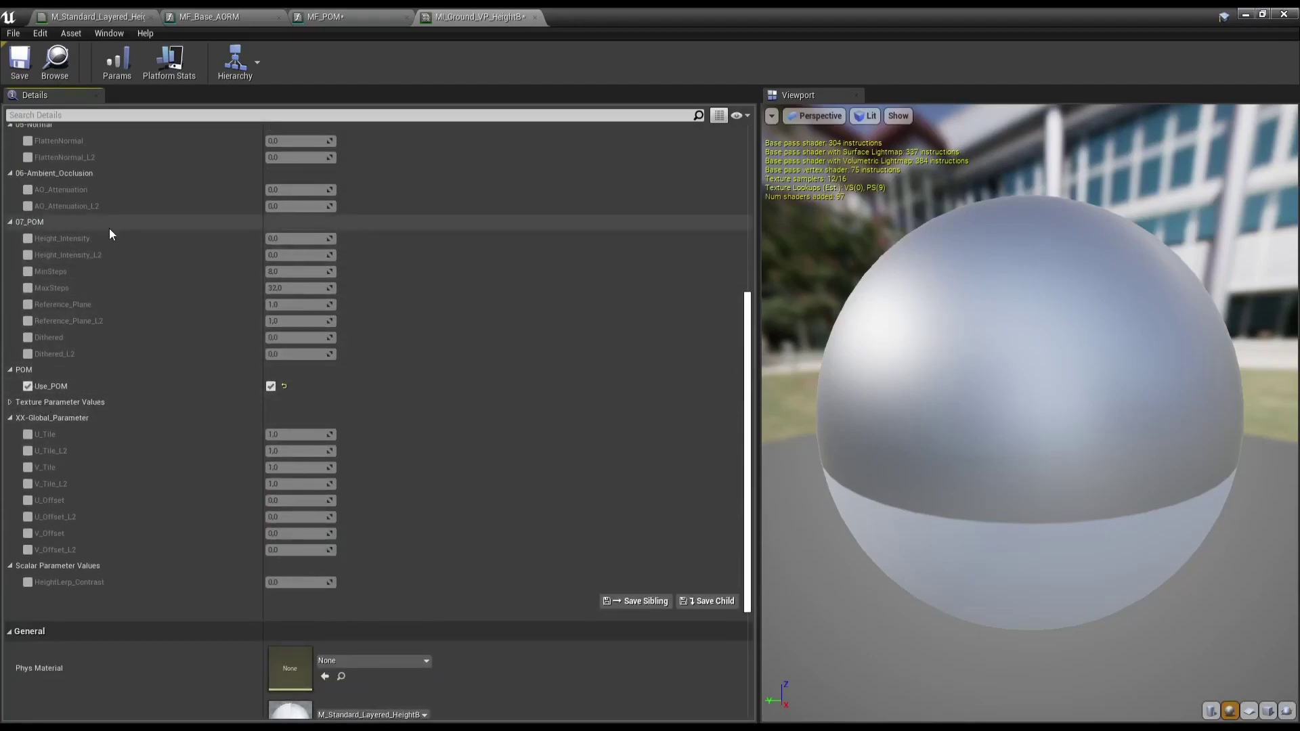
{"action": "left_click", "coordinate": [229, 18]}
{"action": "scroll", "coordinate": [651, 315], "scroll_direction": "down", "scroll_amount": 5}
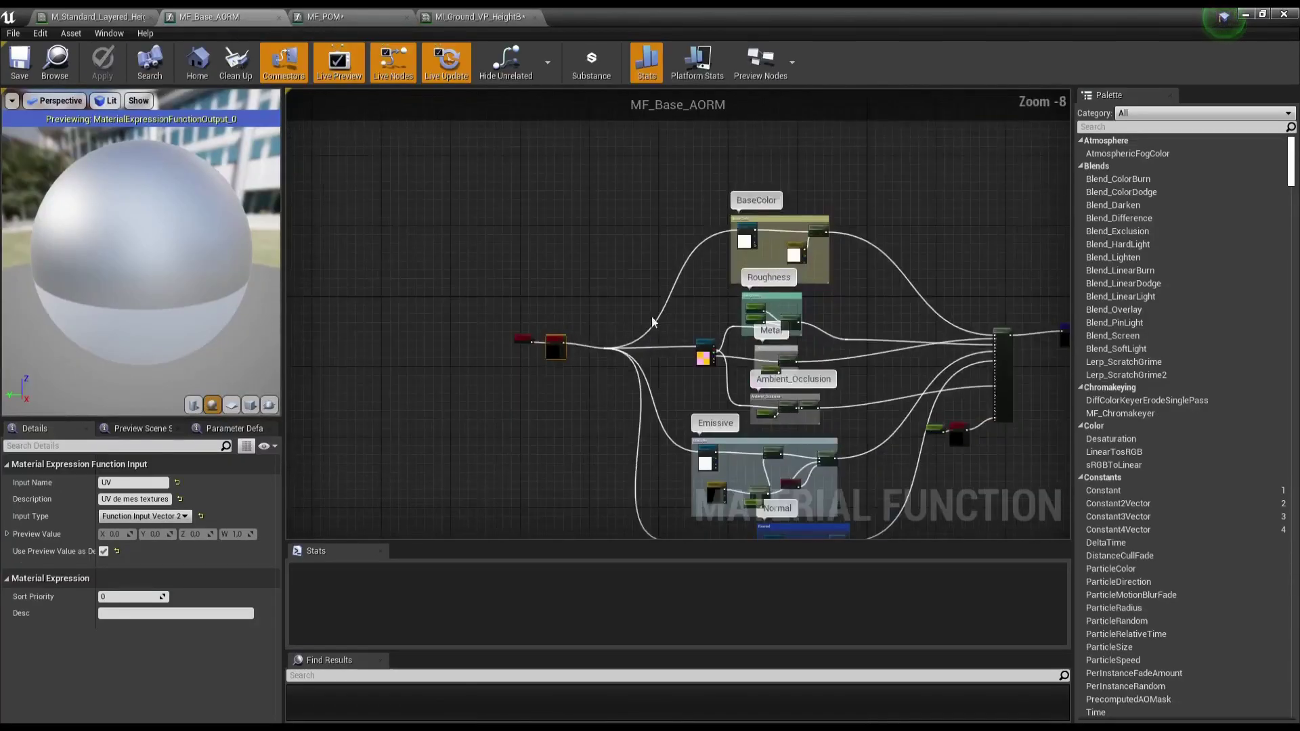
Step: In the layered material graph, select the lower Use_POM switch node
{"action": "scroll", "coordinate": [555, 273], "scroll_direction": "up", "scroll_amount": 2}
{"action": "left_click", "coordinate": [99, 16]}
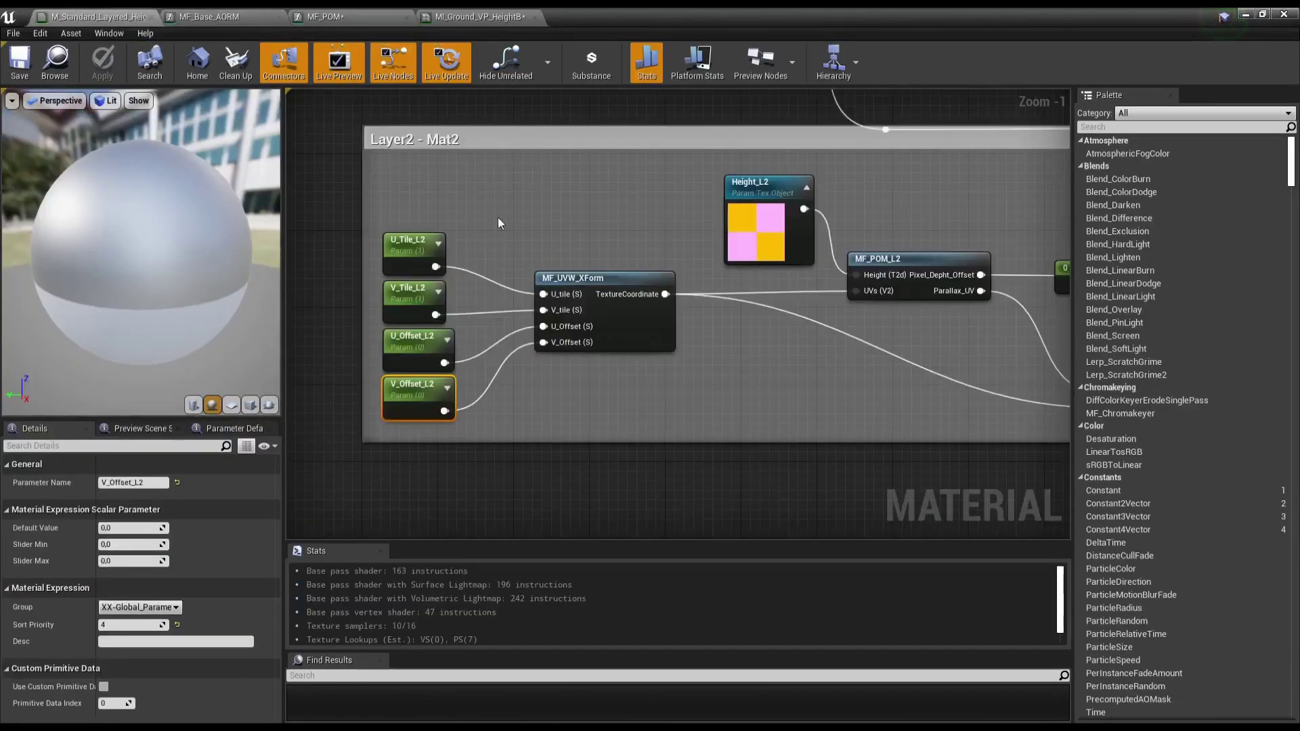
{"action": "scroll", "coordinate": [607, 368], "scroll_direction": "down", "scroll_amount": 2}
{"action": "scroll", "coordinate": [636, 420], "scroll_direction": "up", "scroll_amount": 3}
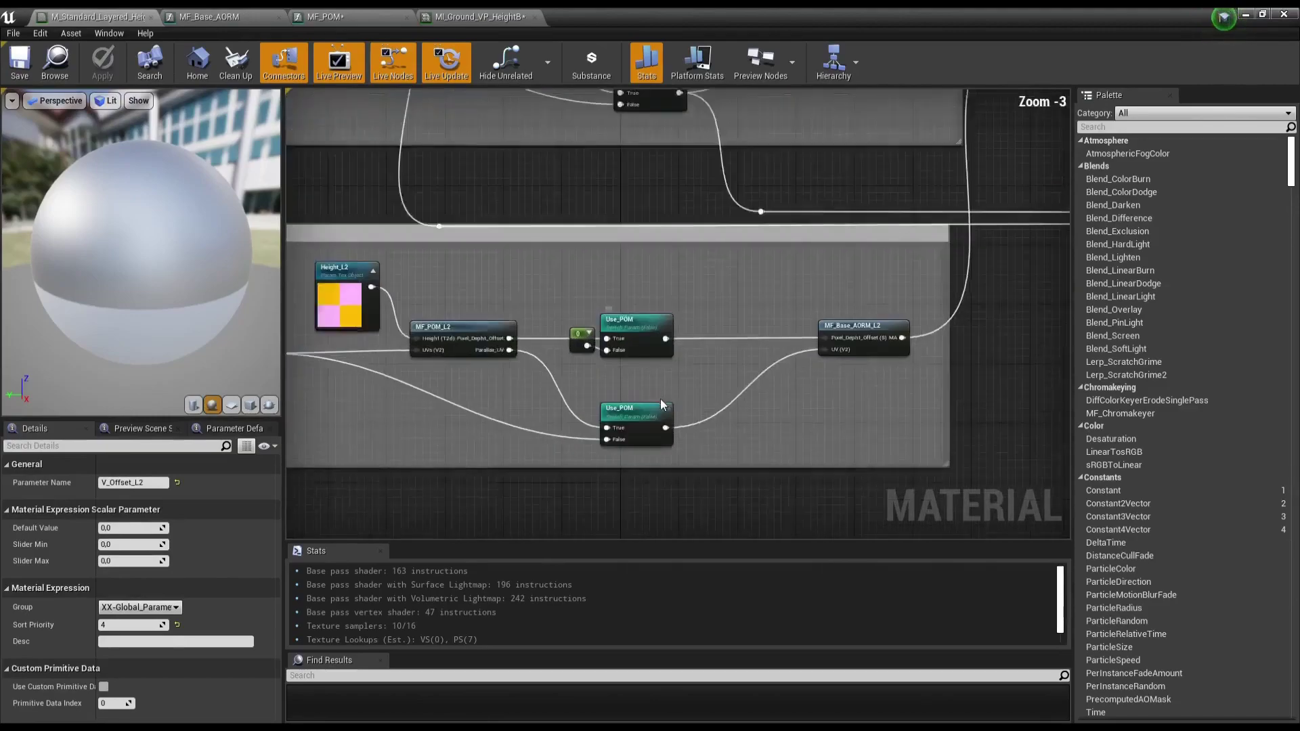
{"action": "left_click", "coordinate": [651, 441]}
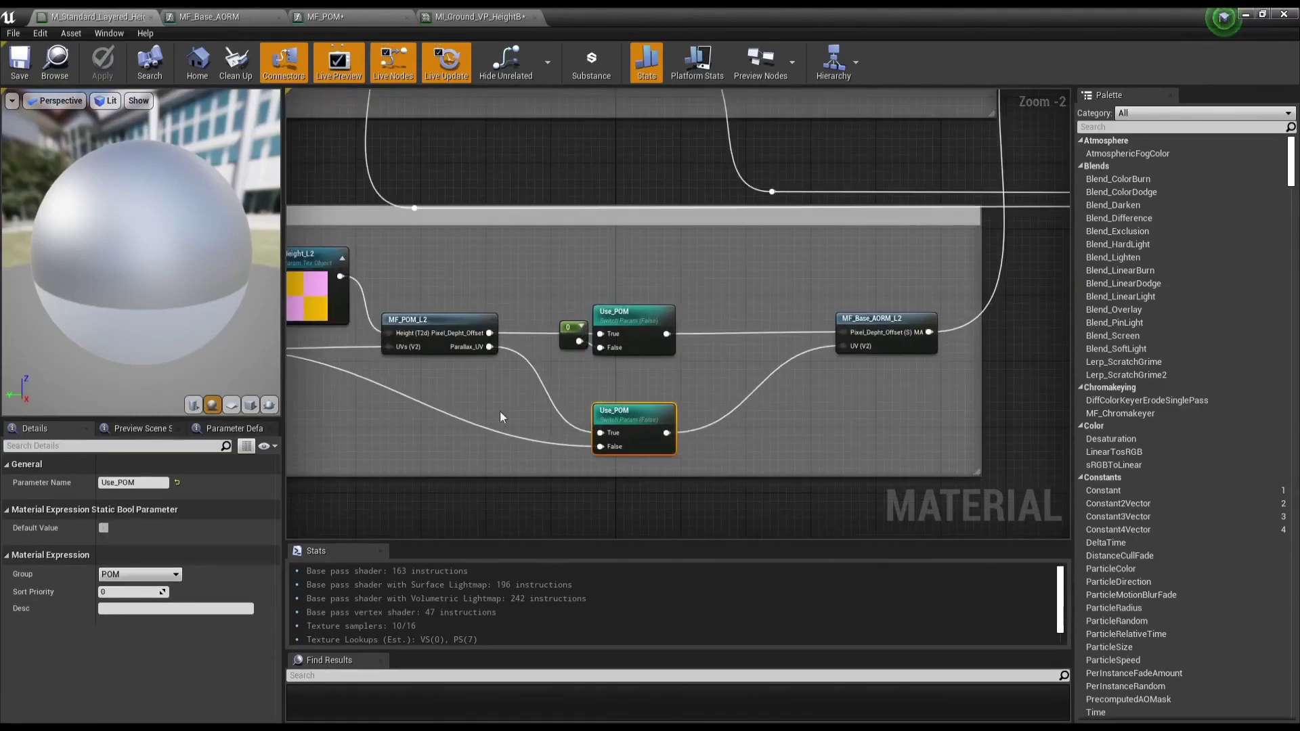
{"action": "right_click_drag", "start_coordinate": [652, 306], "coordinate": [625, 578]}
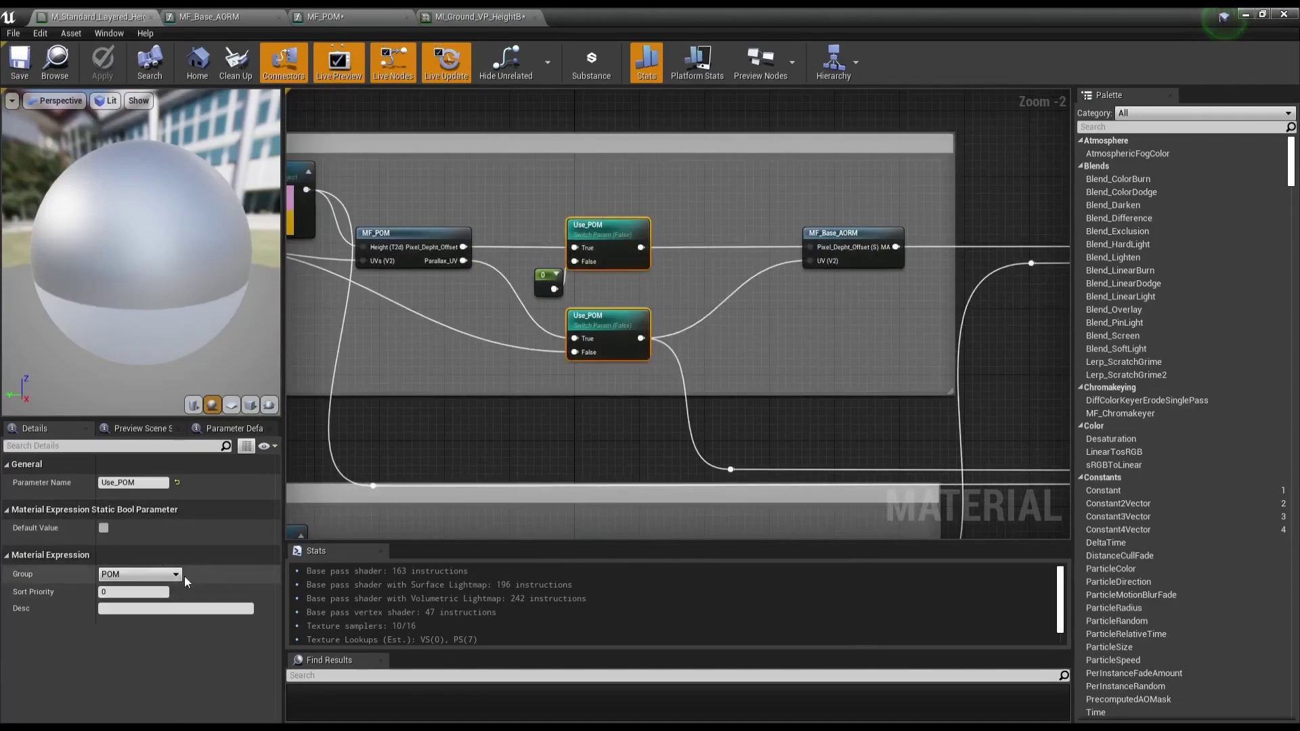
Step: Assign Use_POM to the 07_POM group, save, and revisit the MF_POM and MF_Base_AORM graphs
{"action": "left_click", "coordinate": [176, 575]}
{"action": "left_click", "coordinate": [177, 575]}
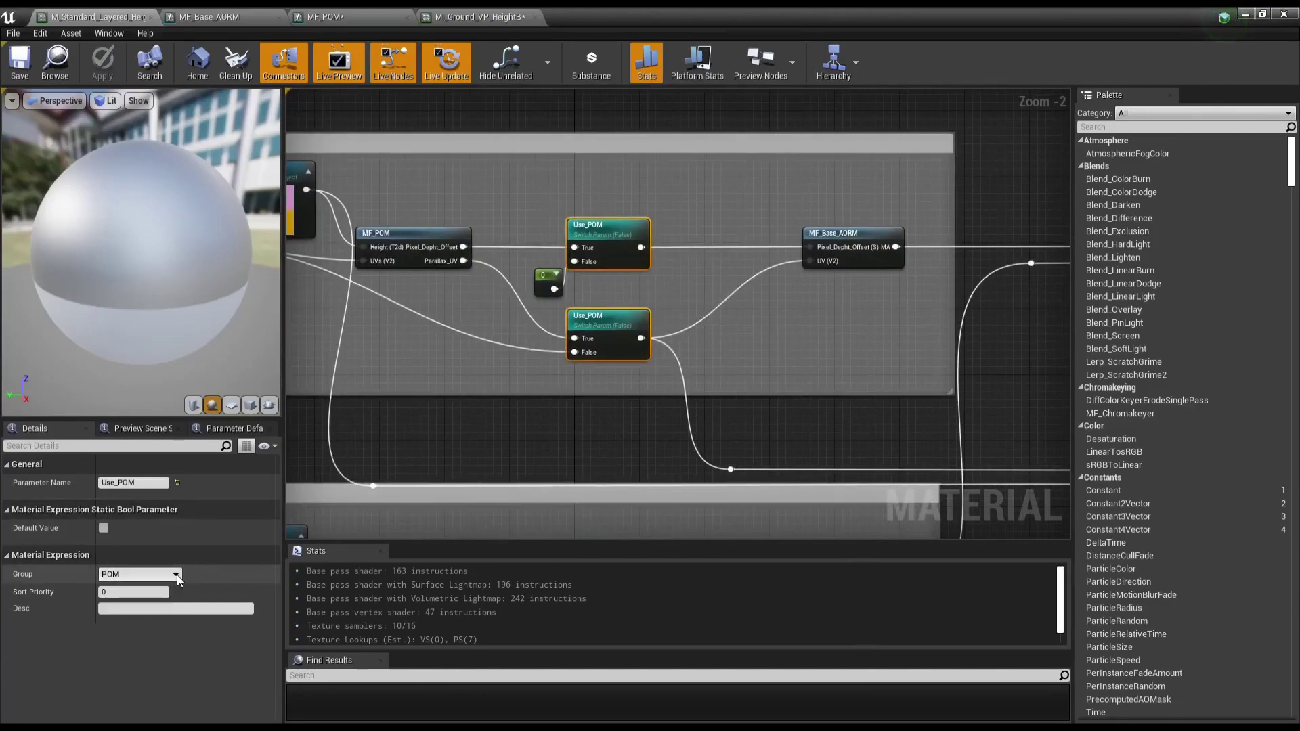
{"action": "left_click", "coordinate": [177, 575]}
{"action": "left_click", "coordinate": [151, 573]}
{"action": "type", "text": "07_"}
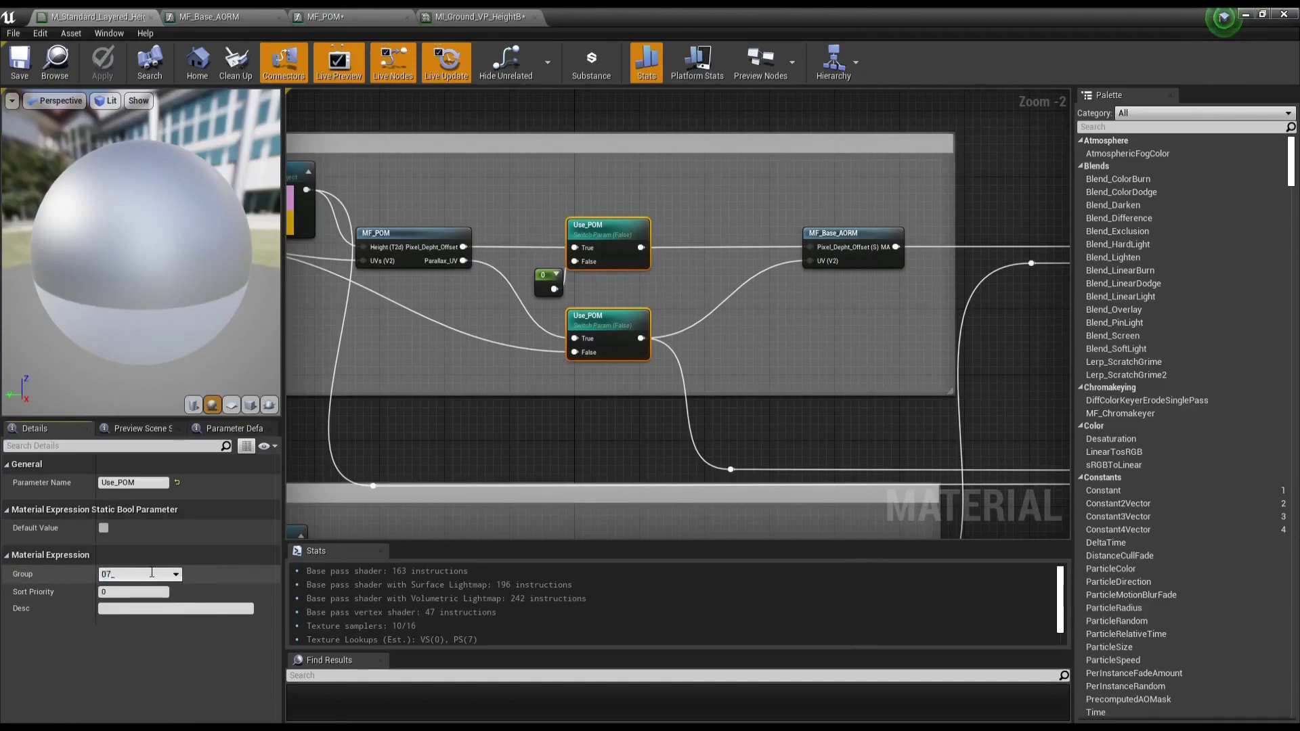
{"action": "key", "text": "Return"}
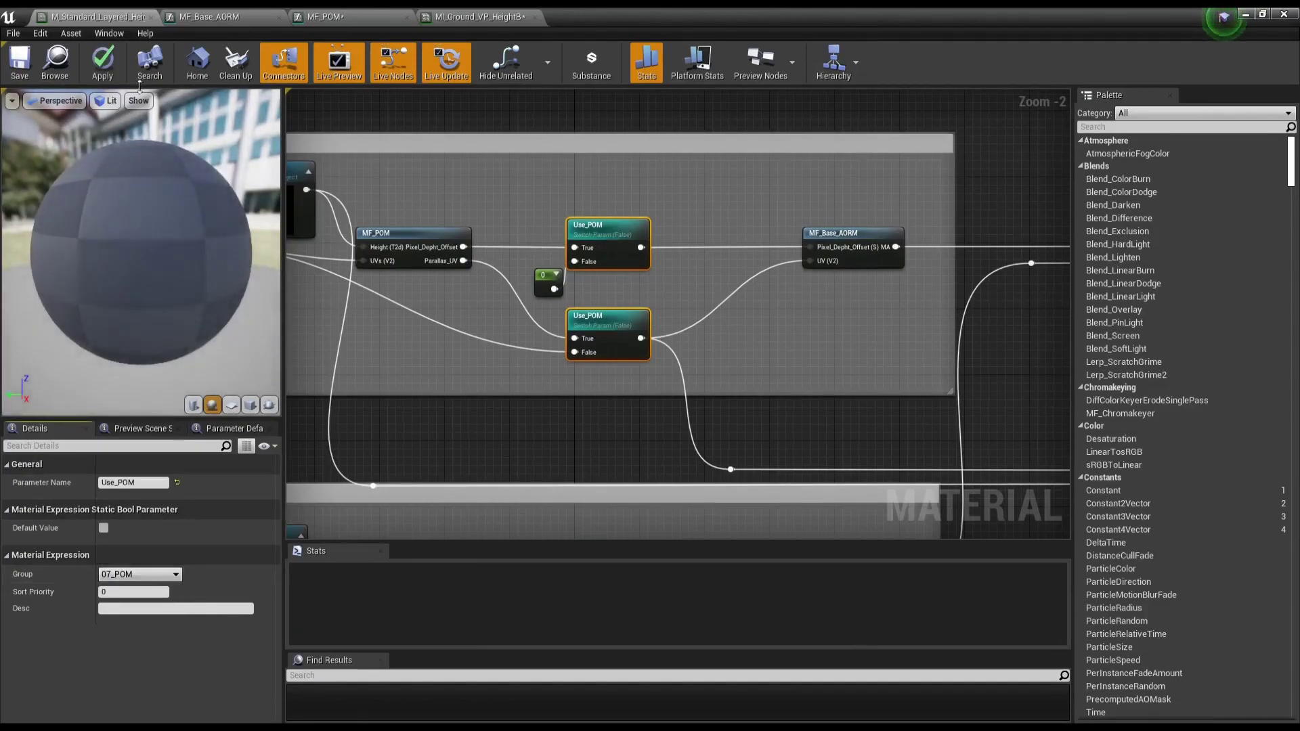
{"action": "left_click", "coordinate": [18, 62]}
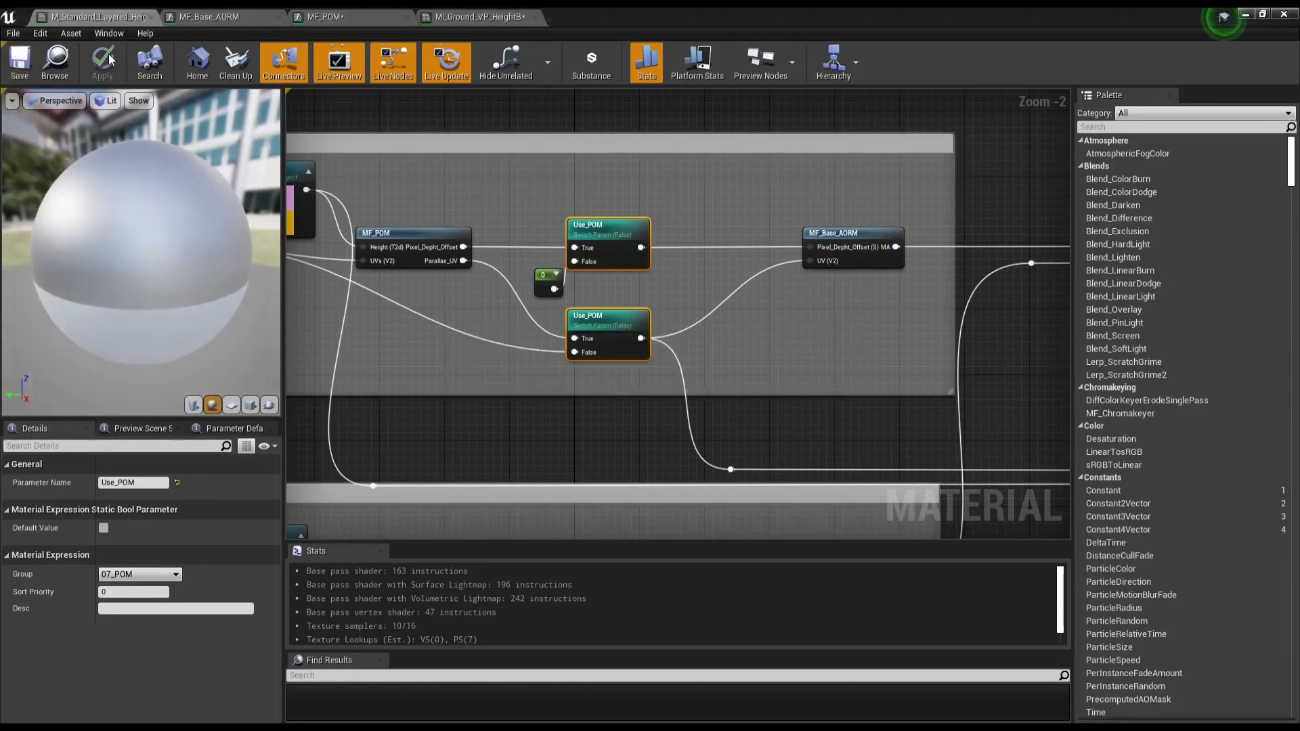
{"action": "left_click", "coordinate": [325, 16]}
{"action": "left_click", "coordinate": [193, 17]}
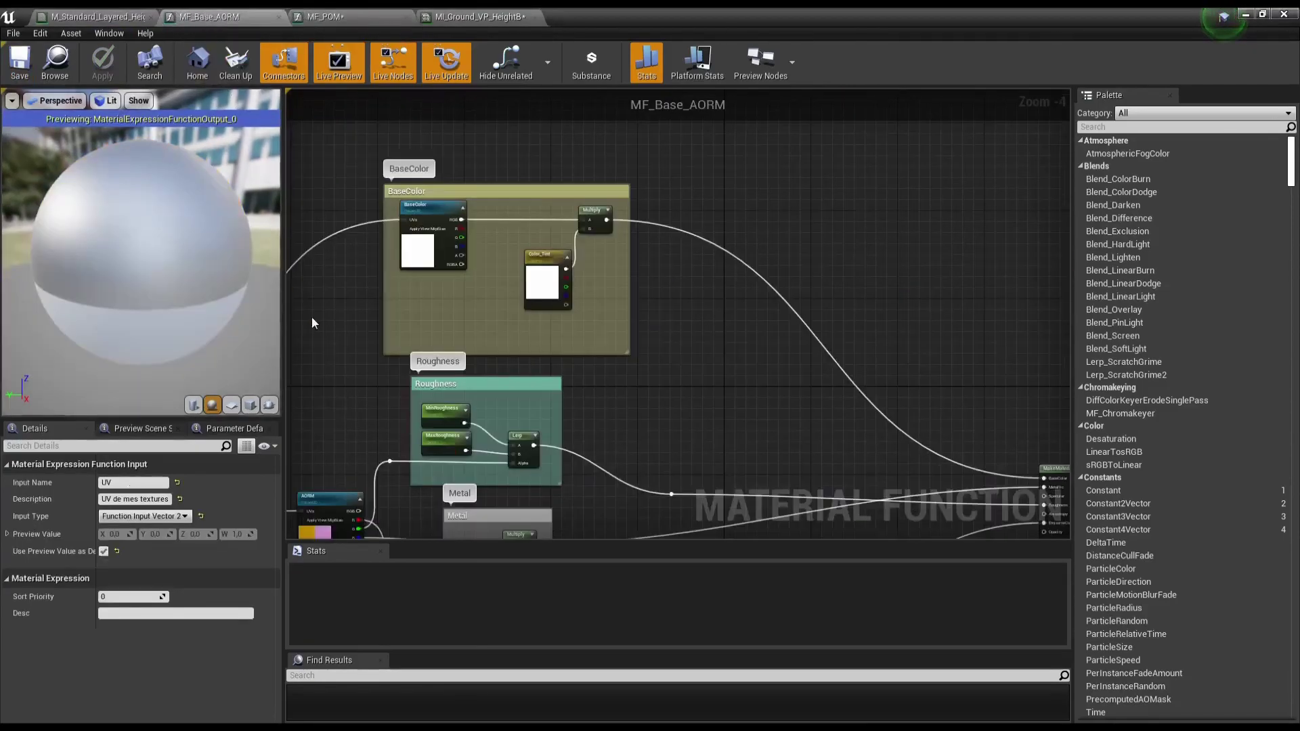
Step: In MI_Ground_VP_HeightB, turn Use_POM off and back on to test it
{"action": "left_click", "coordinate": [438, 17]}
{"action": "scroll", "coordinate": [415, 346], "scroll_direction": "up", "scroll_amount": 3}
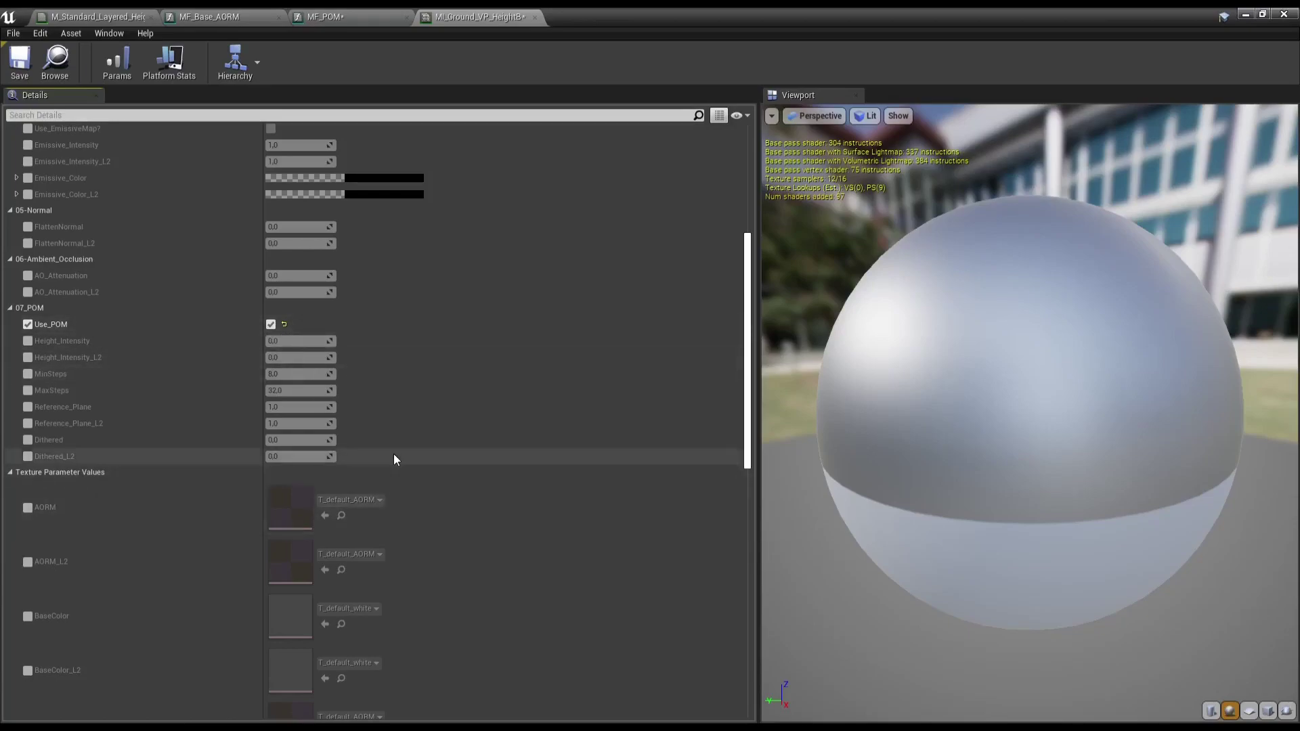
{"action": "left_click", "coordinate": [270, 323]}
{"action": "left_click", "coordinate": [271, 325]}
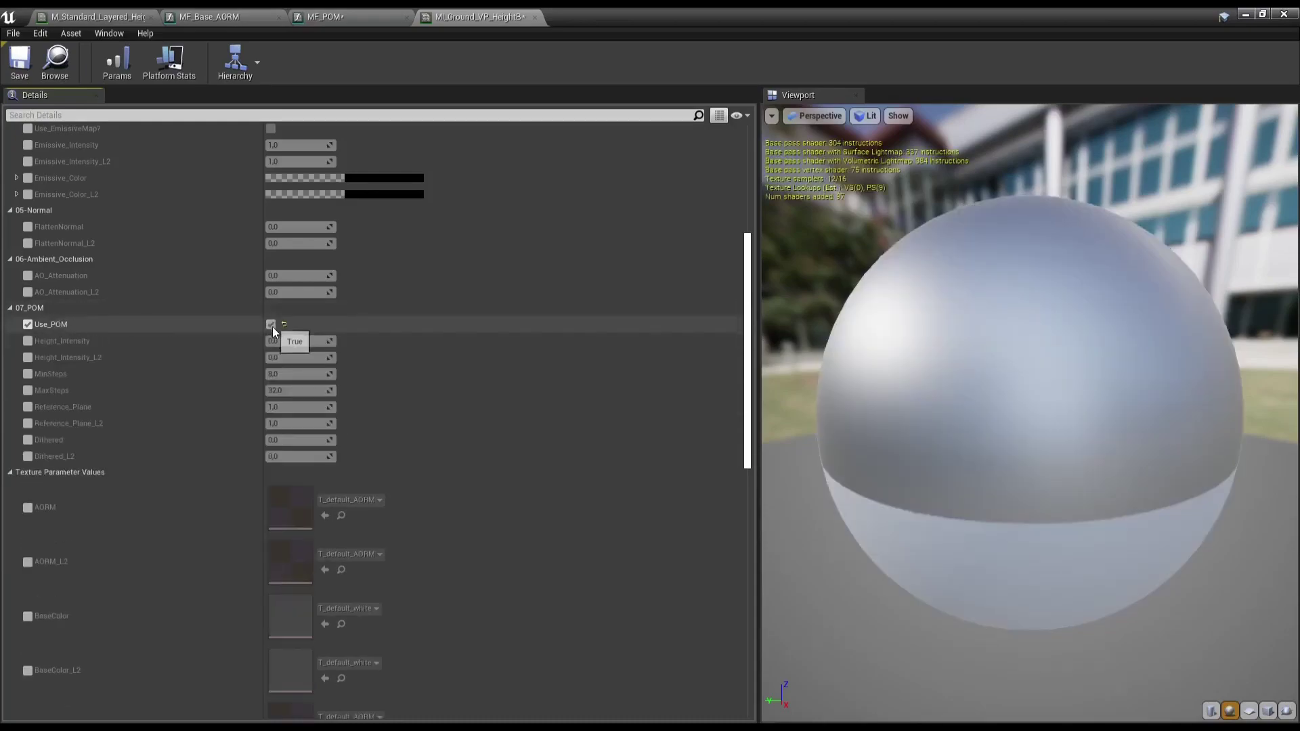
Step: Look over the function tabs, then close MF_Base_AORM and MF_POM
{"action": "left_click", "coordinate": [365, 15]}
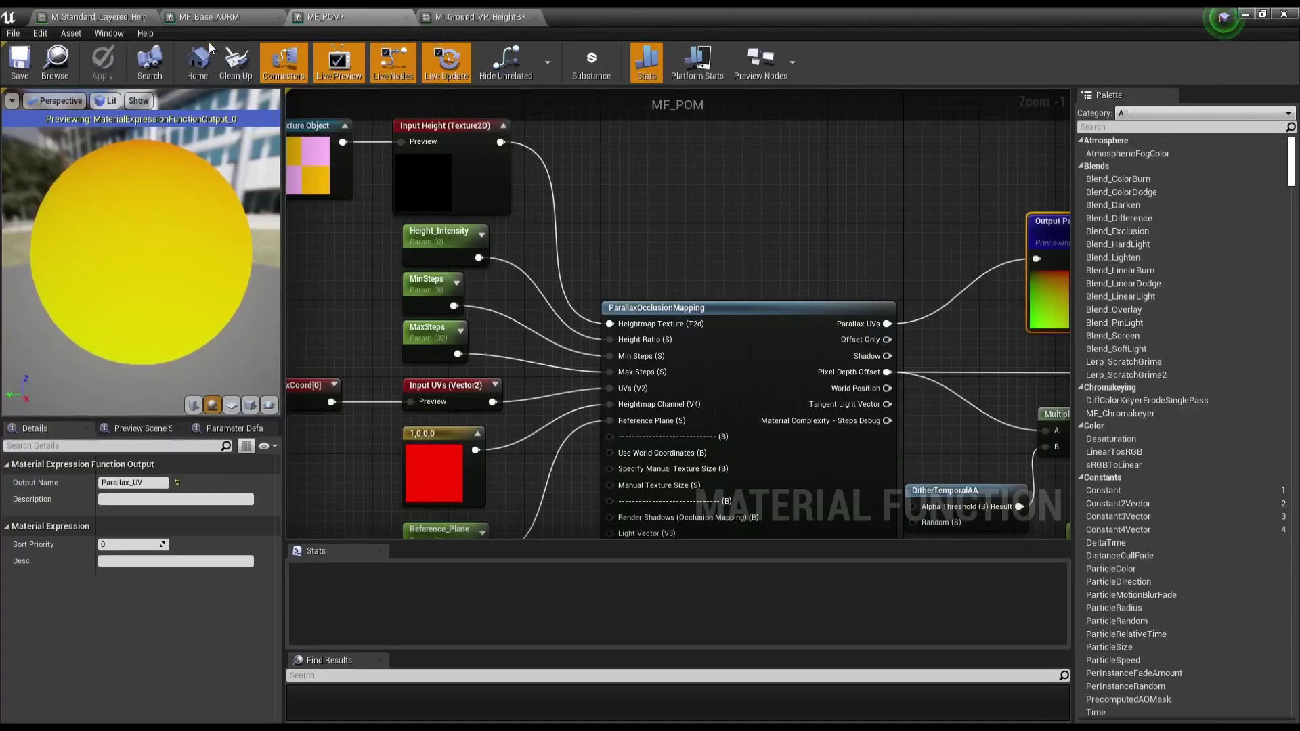
{"action": "left_click", "coordinate": [217, 16]}
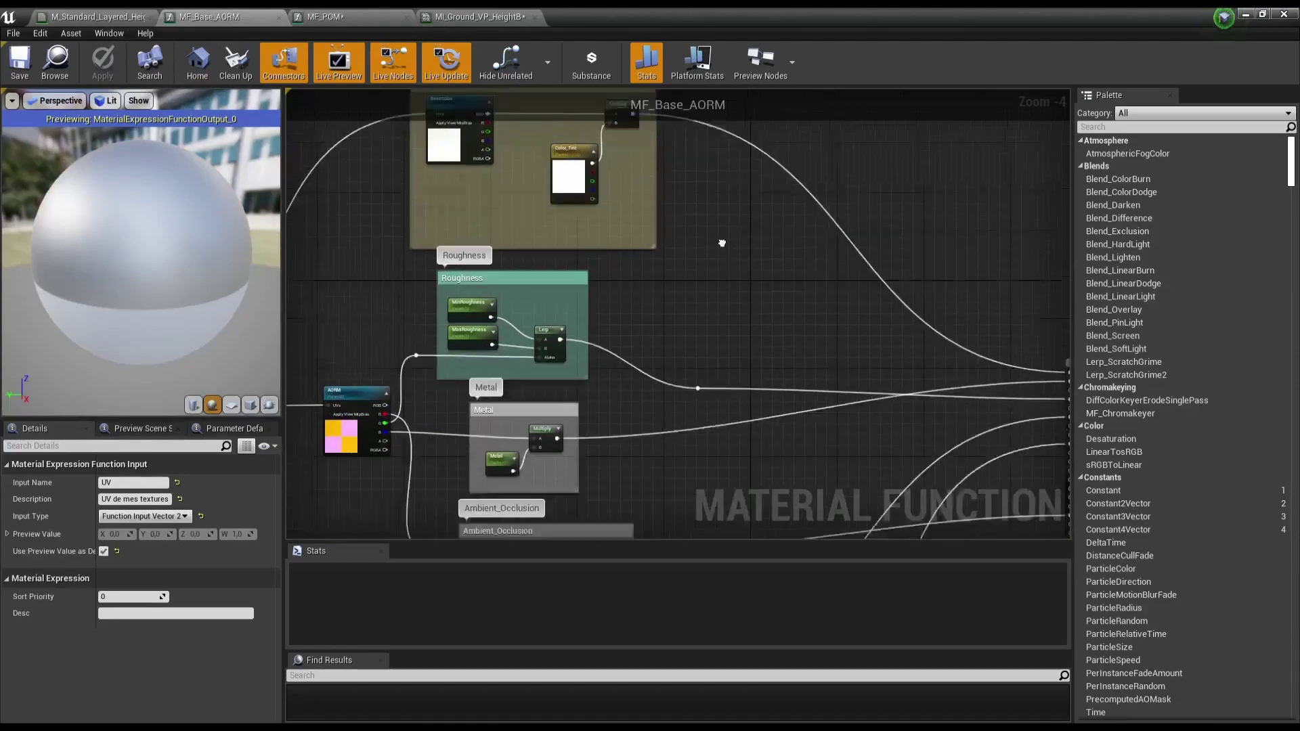
{"action": "scroll", "coordinate": [708, 221], "scroll_direction": "down", "scroll_amount": 3}
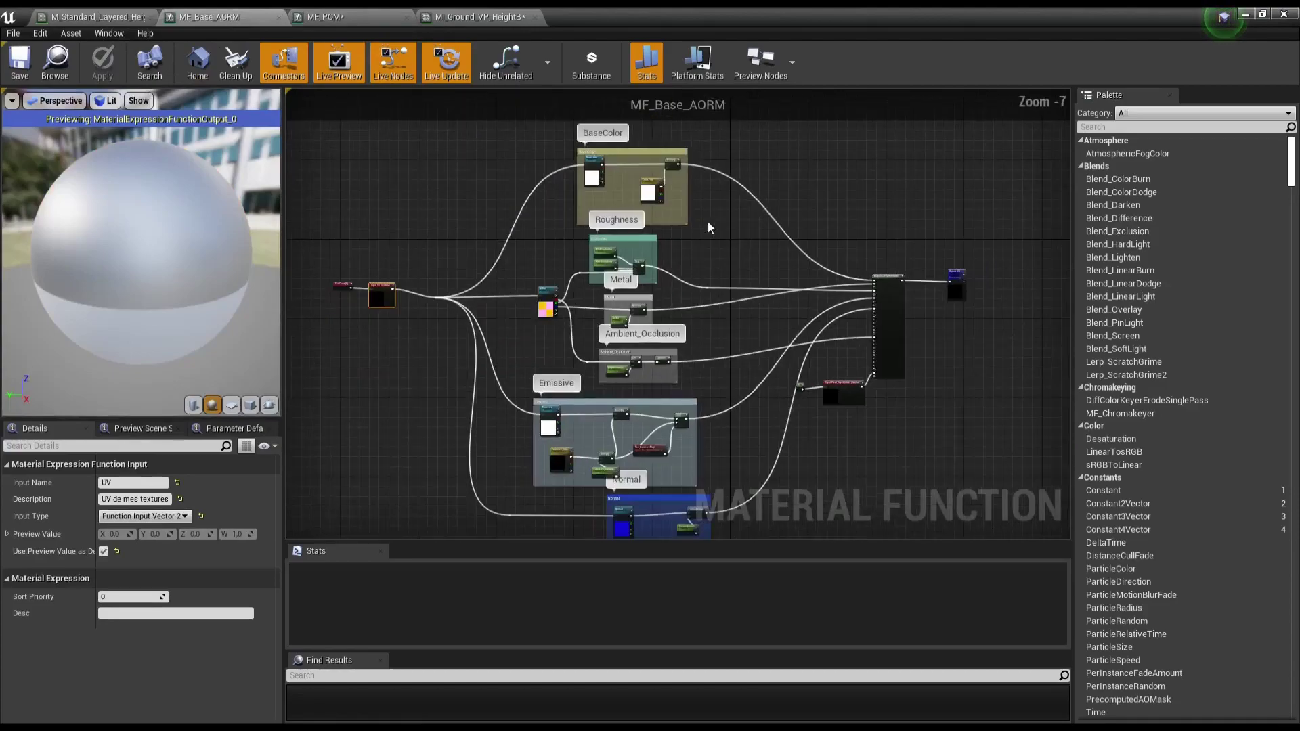
{"action": "left_click", "coordinate": [371, 18]}
{"action": "left_click", "coordinate": [456, 18]}
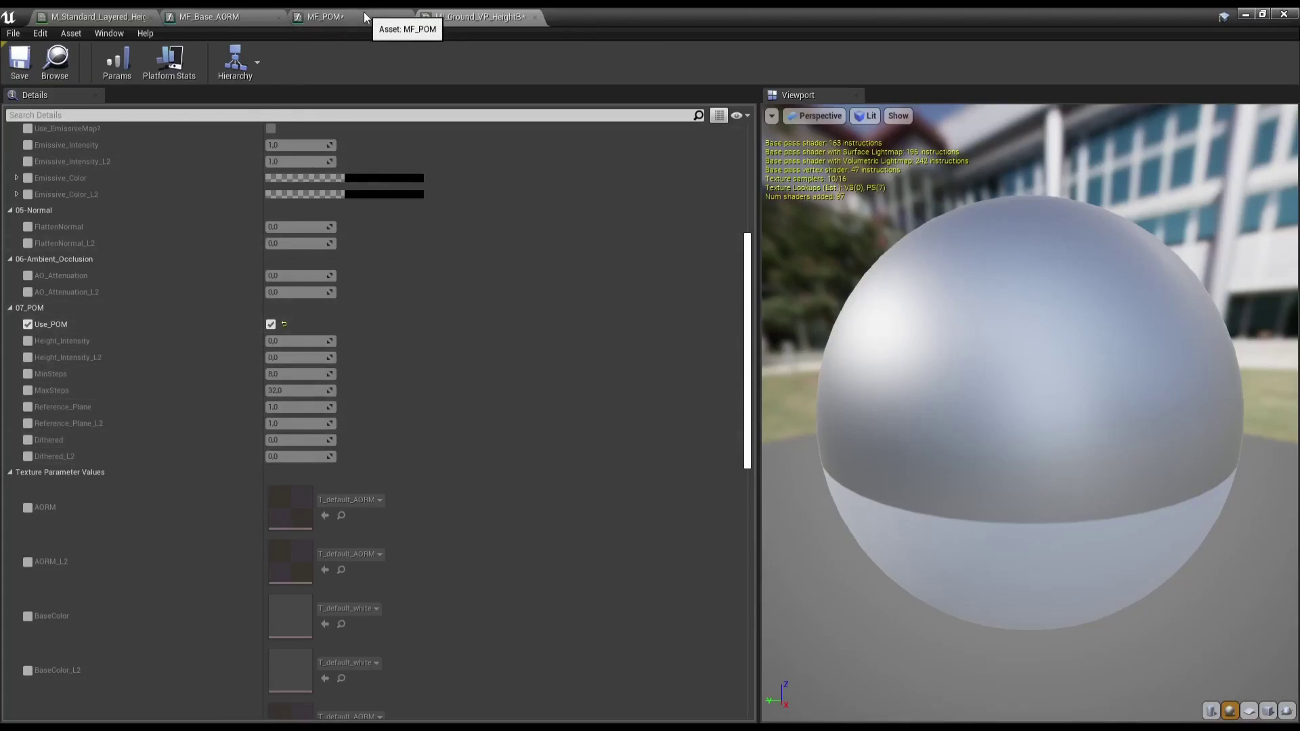
{"action": "left_click", "coordinate": [254, 17]}
{"action": "left_click", "coordinate": [88, 13]}
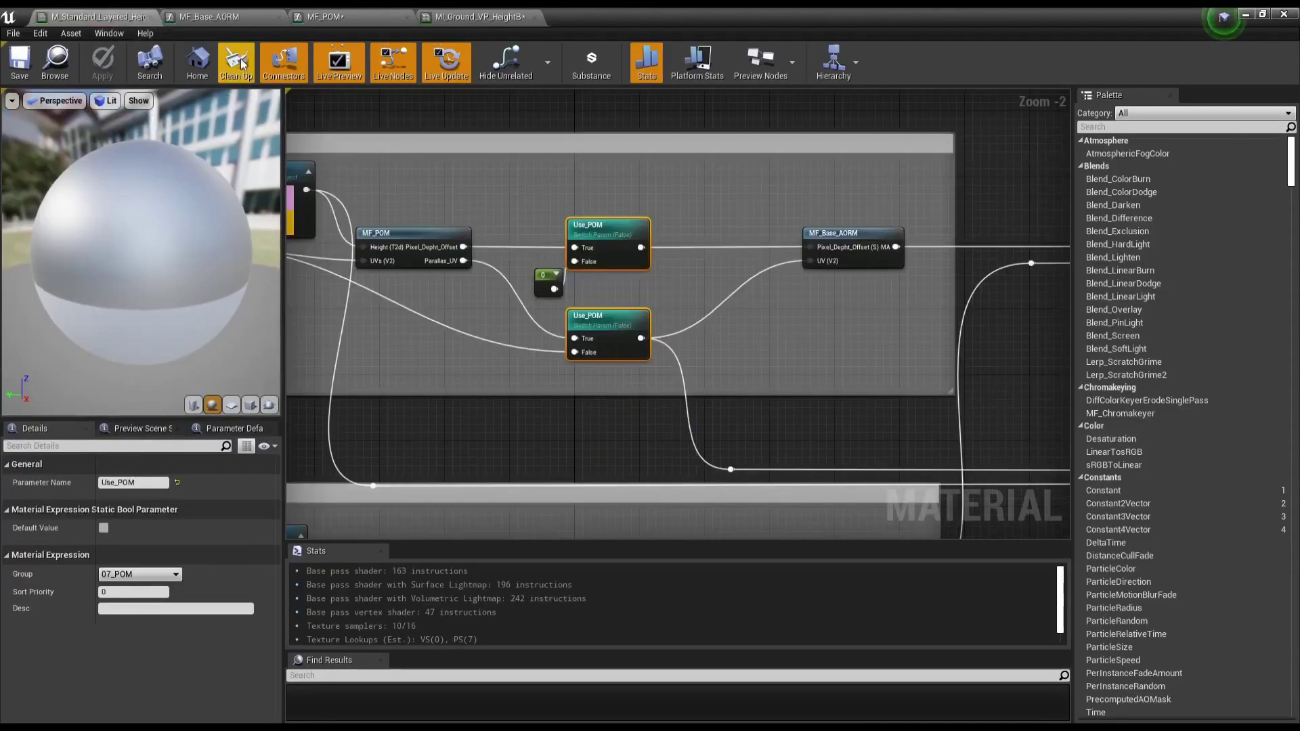
{"action": "left_click", "coordinate": [271, 17]}
{"action": "left_click", "coordinate": [280, 20]}
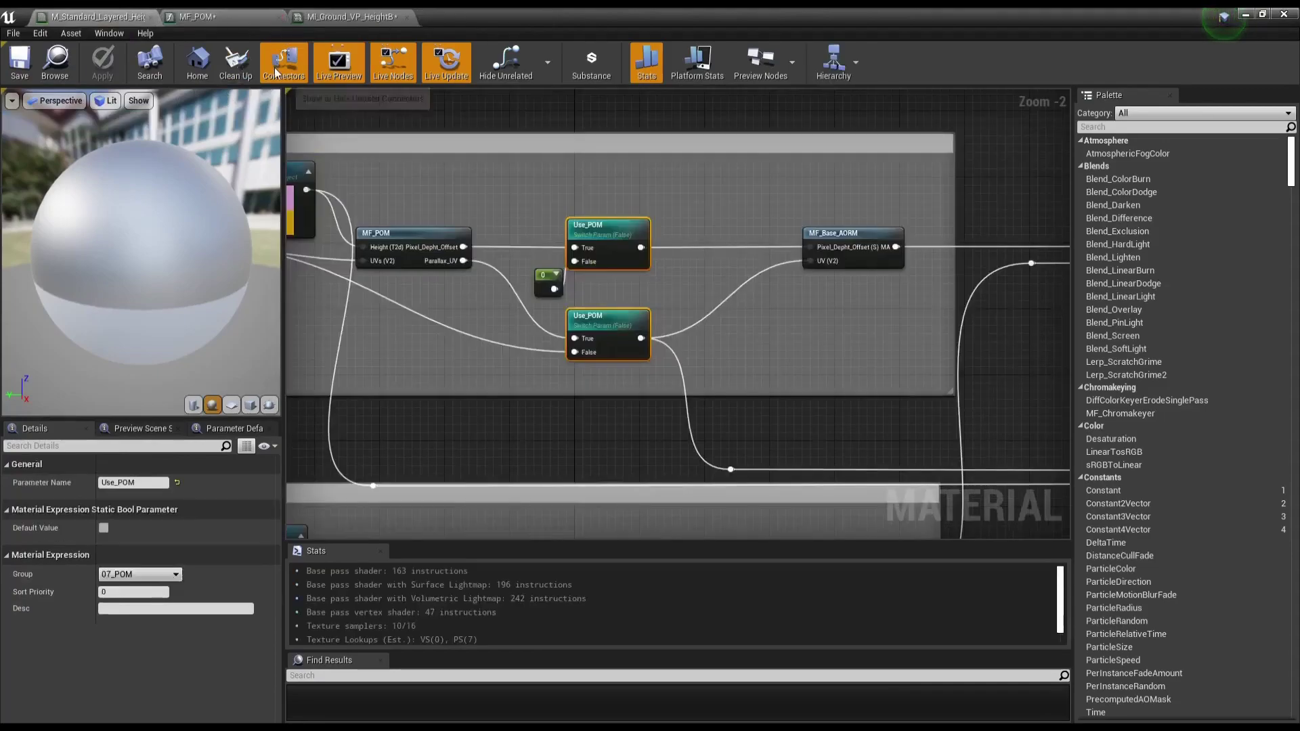
{"action": "left_click", "coordinate": [237, 17]}
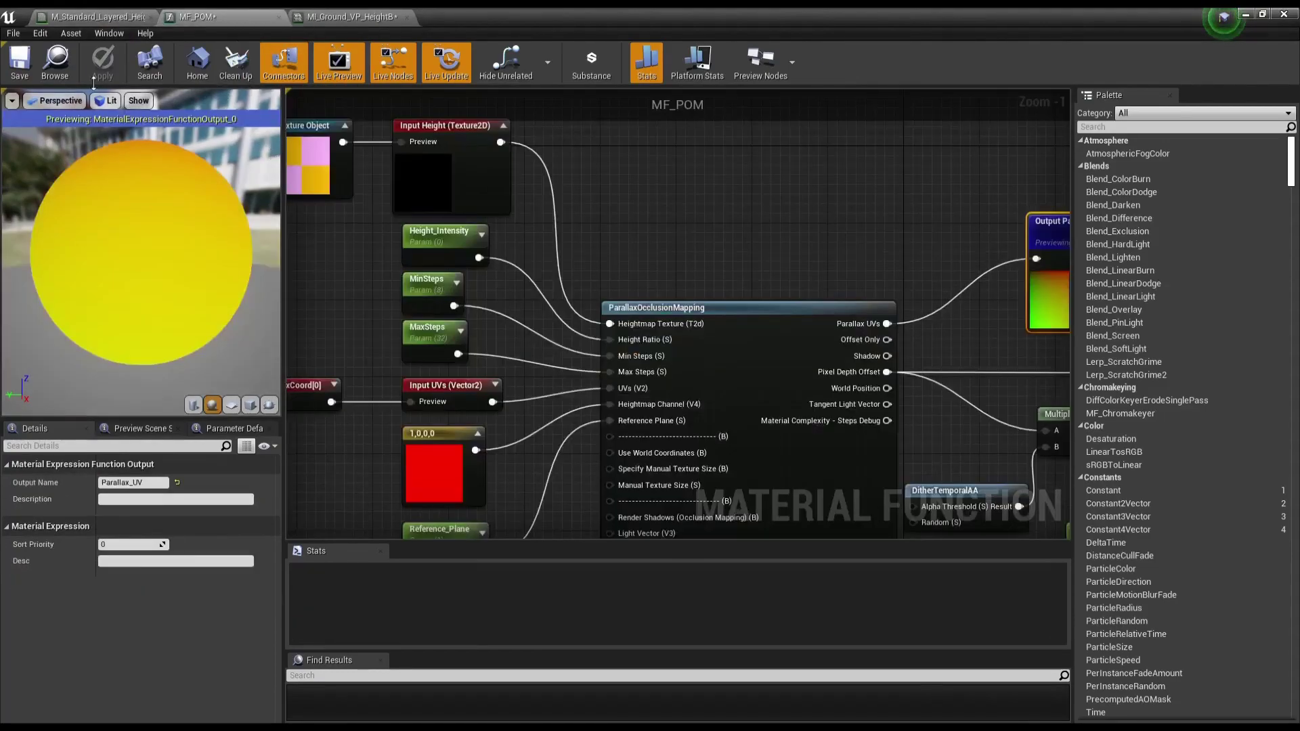
{"action": "left_click", "coordinate": [279, 17]}
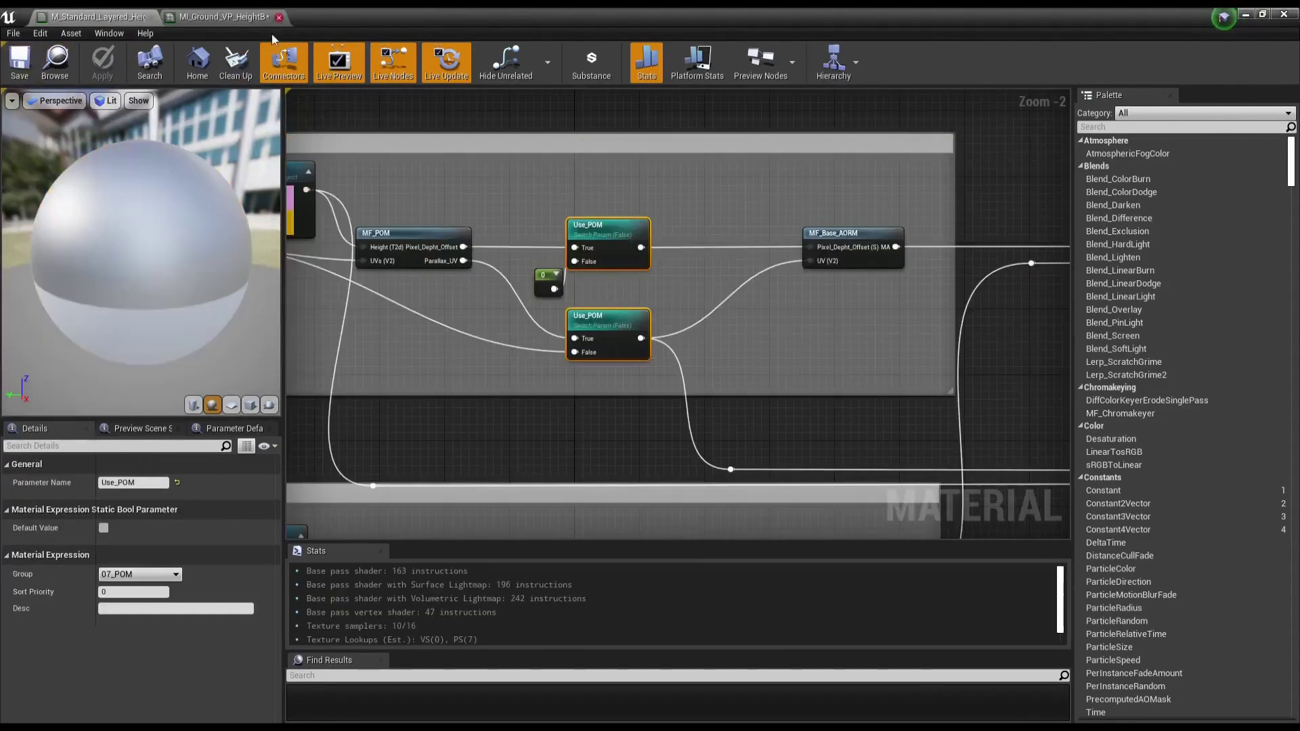
Step: Pan to show both node groups and select the upper Use_POM switch for renaming to Use_PDO
{"action": "scroll", "coordinate": [554, 350], "scroll_direction": "down", "scroll_amount": 1}
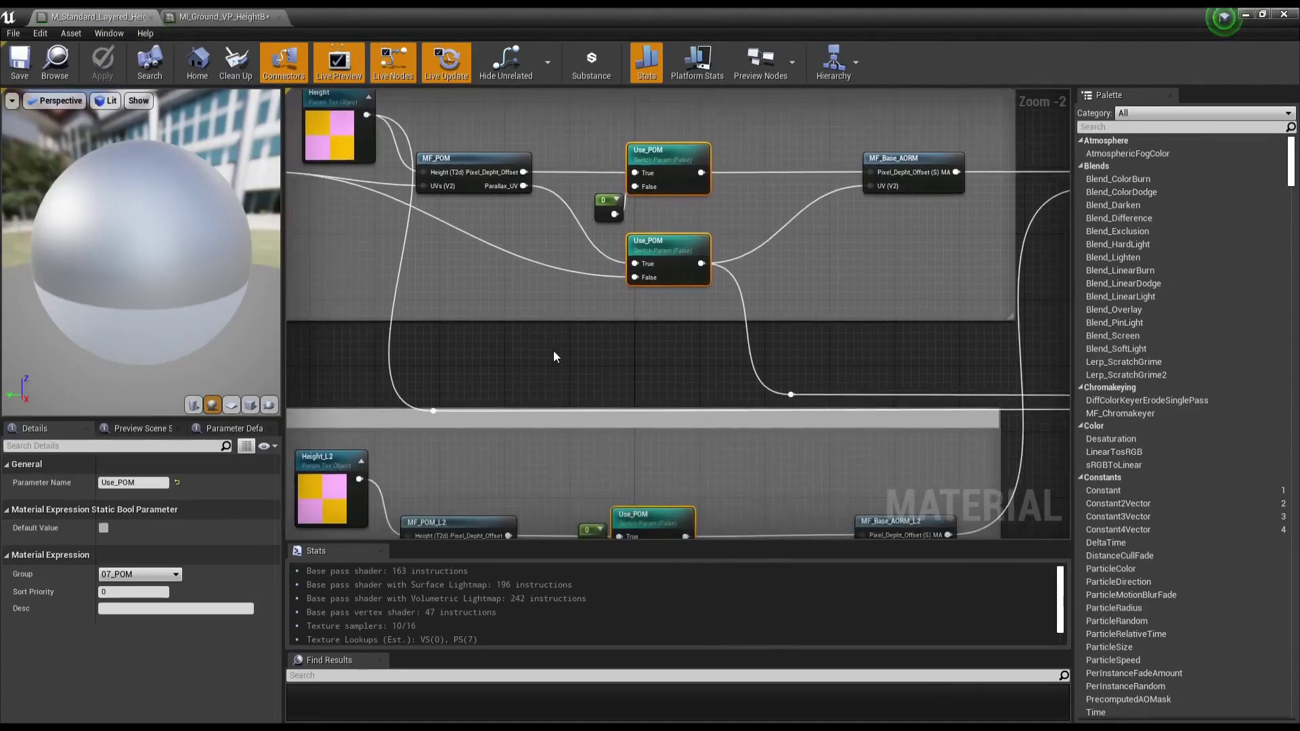
{"action": "scroll", "coordinate": [562, 346], "scroll_direction": "down", "scroll_amount": 1}
{"action": "right_click_drag", "start_coordinate": [562, 347], "coordinate": [649, 287]}
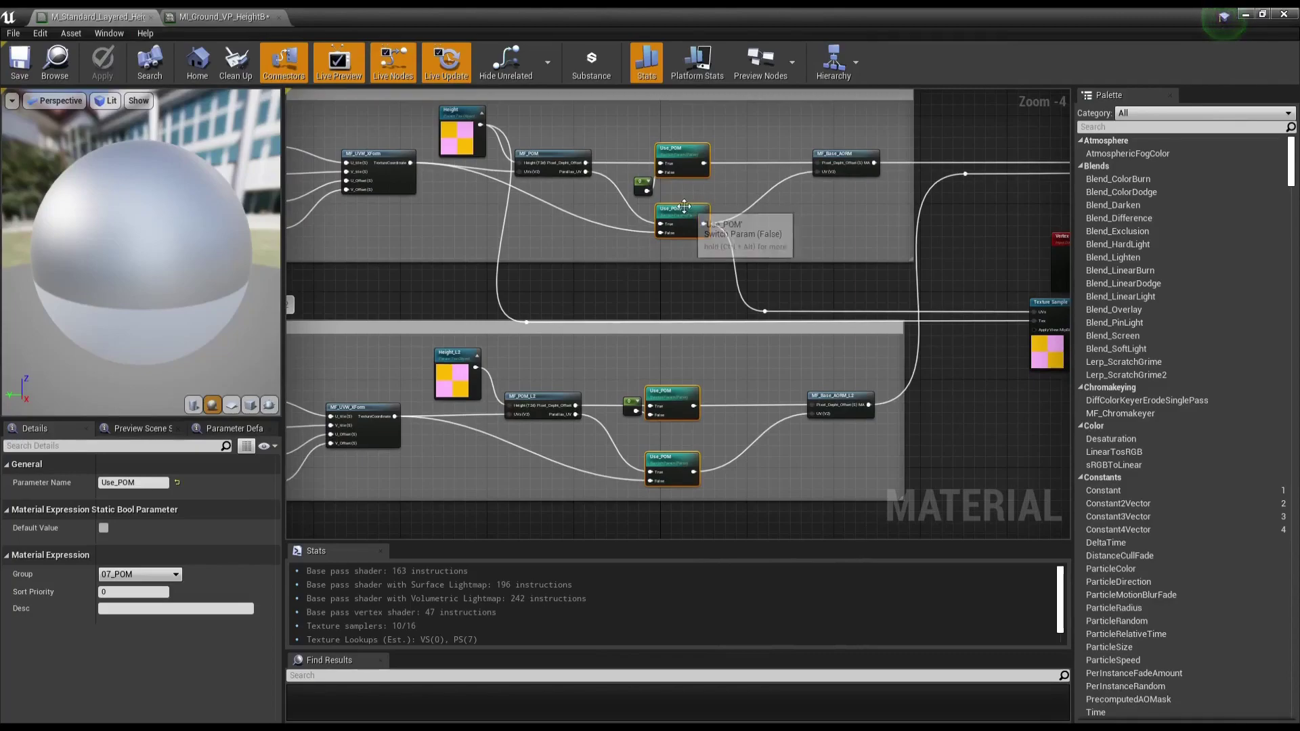
{"action": "right_click_drag", "start_coordinate": [770, 217], "coordinate": [767, 256]}
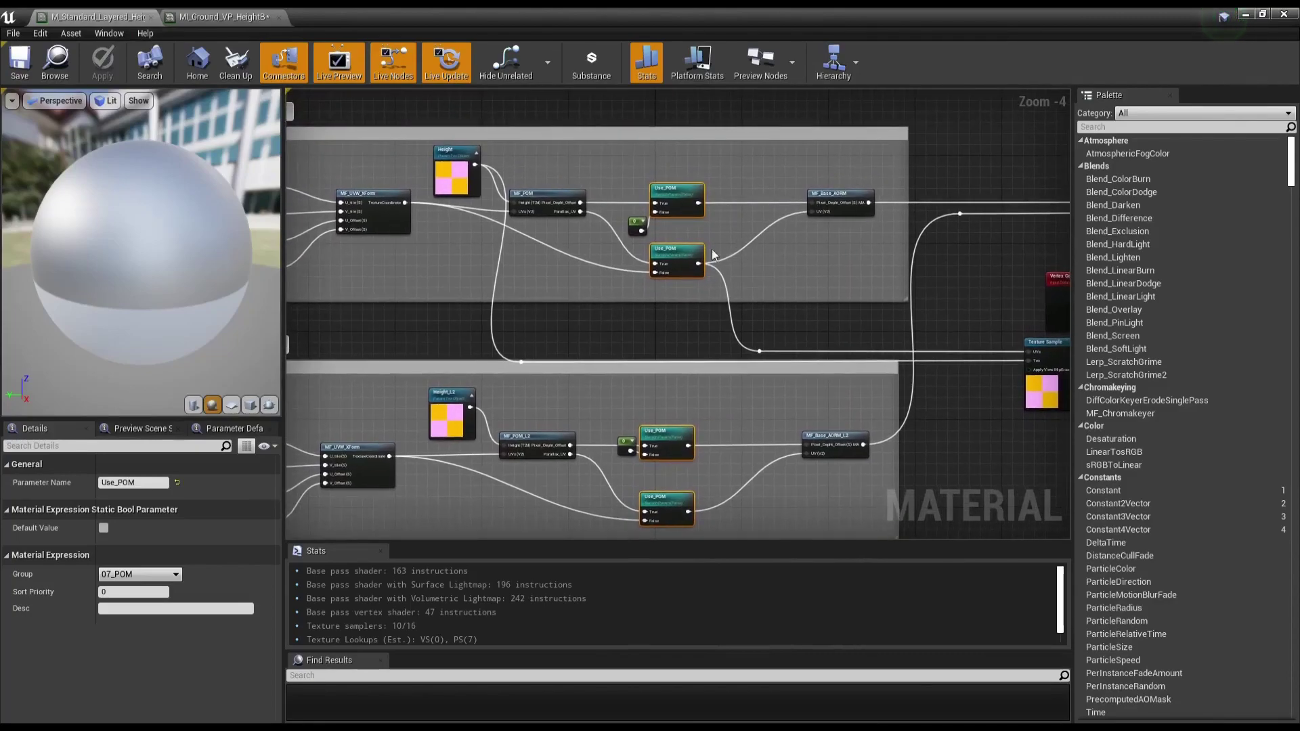
{"action": "scroll", "coordinate": [698, 252], "scroll_direction": "up", "scroll_amount": 2}
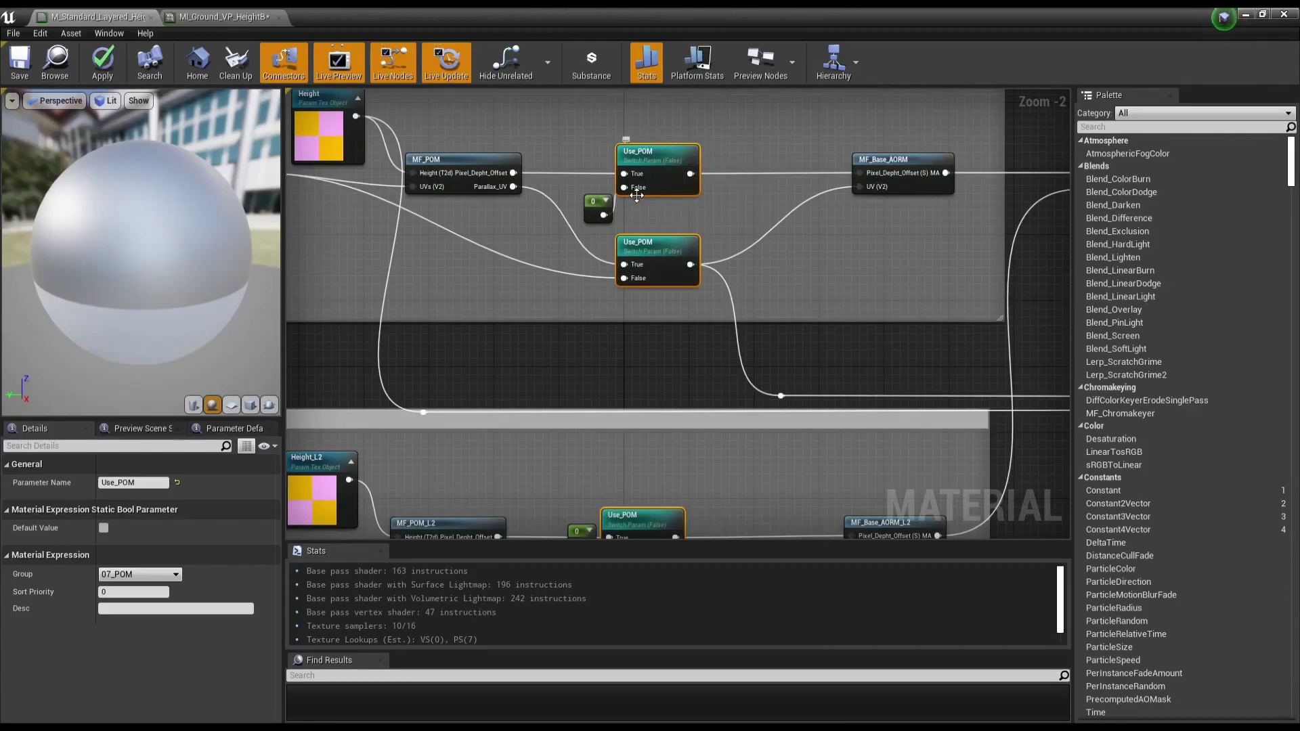
{"action": "left_click", "coordinate": [785, 266]}
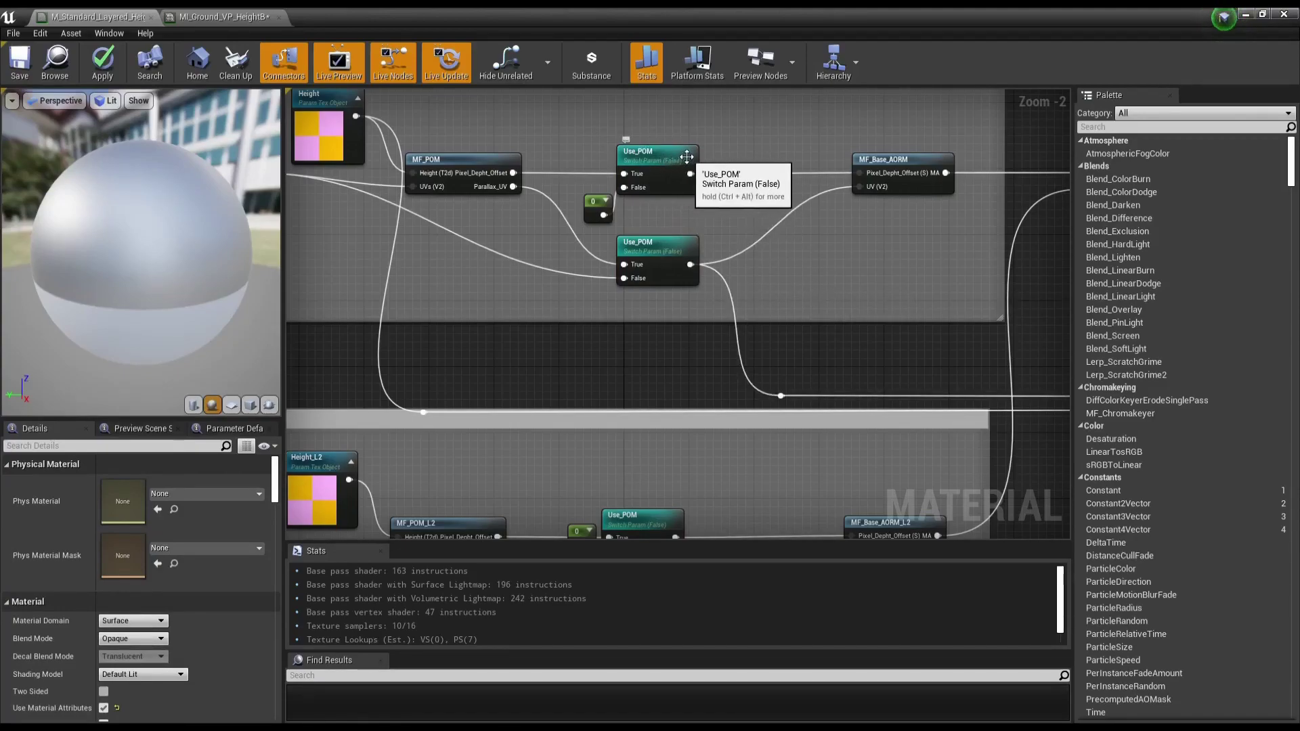
{"action": "right_click_drag", "start_coordinate": [611, 98], "coordinate": [611, 152]}
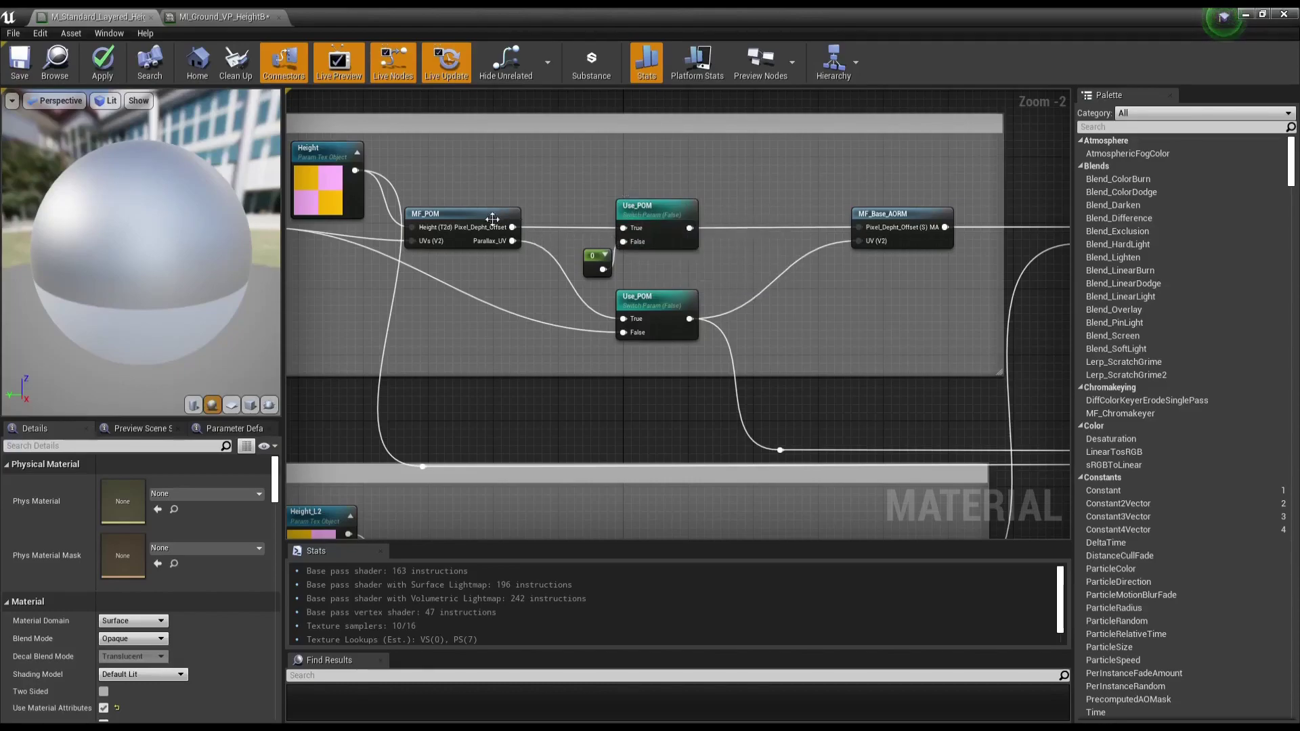
{"action": "left_click", "coordinate": [673, 229]}
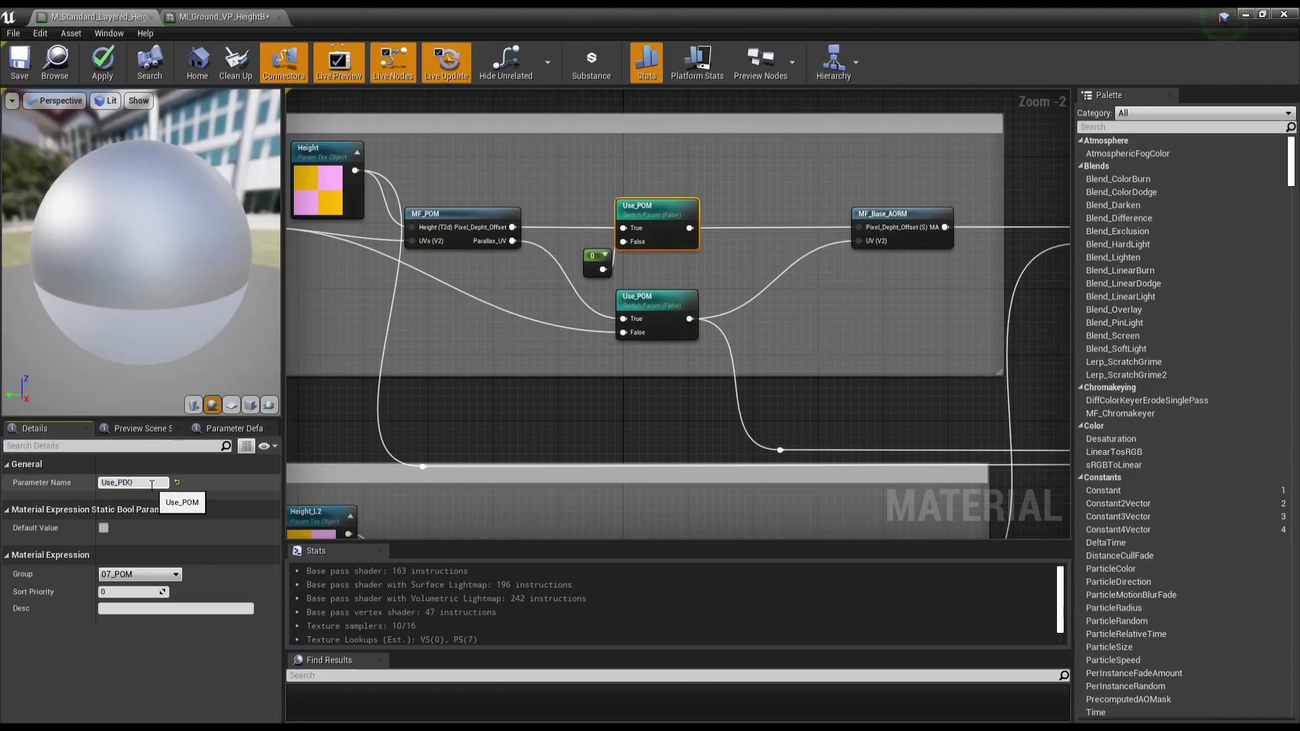
Step: Commit Use_PDO and rename the _L2 group's matching switch to Use_PDO as well
{"action": "key", "text": "Return"}
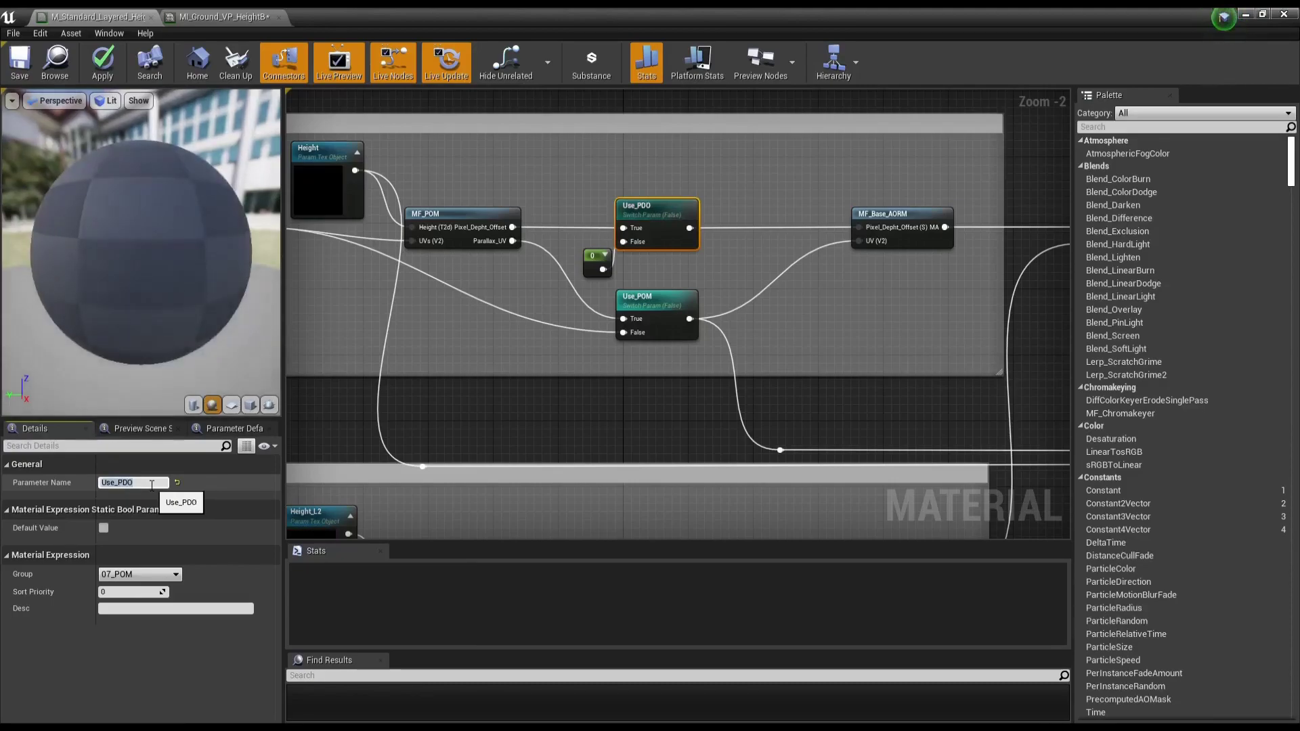
{"action": "right_click_drag", "start_coordinate": [641, 405], "coordinate": [627, 226]}
{"action": "left_click", "coordinate": [642, 405]}
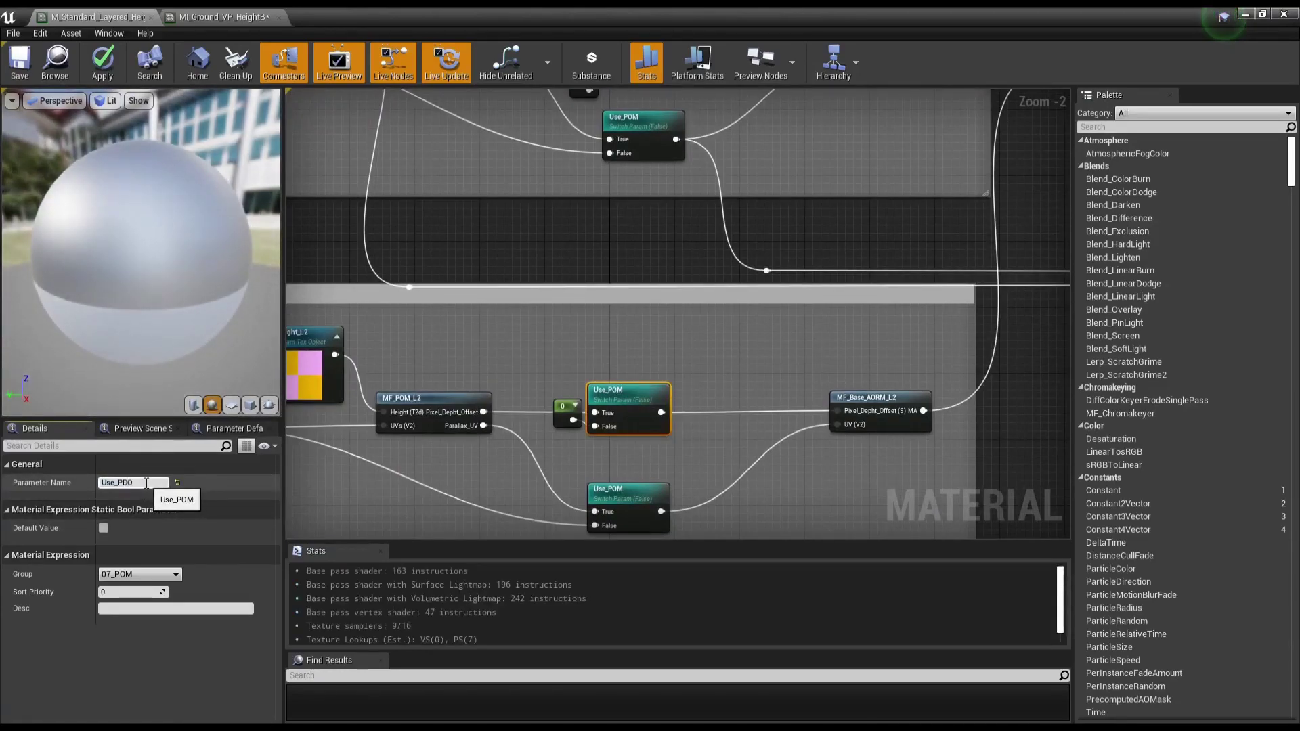
{"action": "key", "text": "Return"}
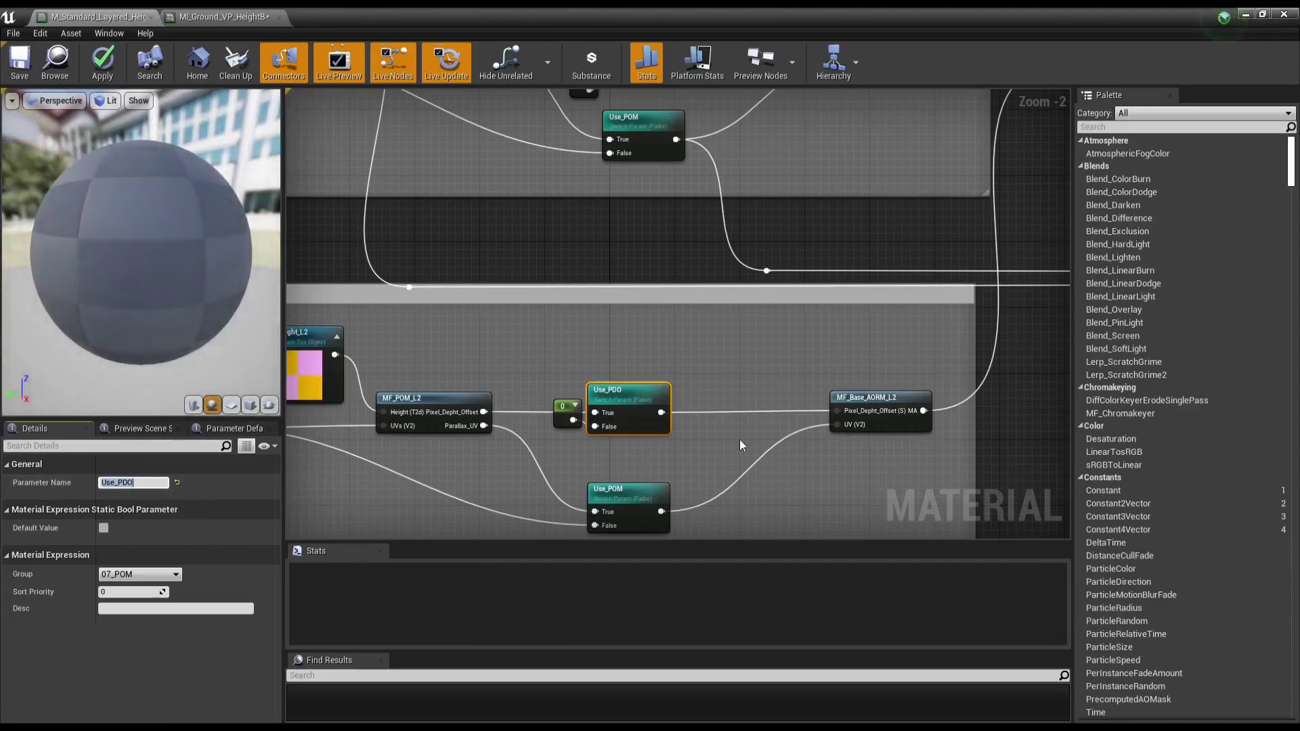
Step: Pan back over the graph and apply the changes so the material recompiles
{"action": "right_click_drag", "start_coordinate": [576, 289], "coordinate": [630, 535]}
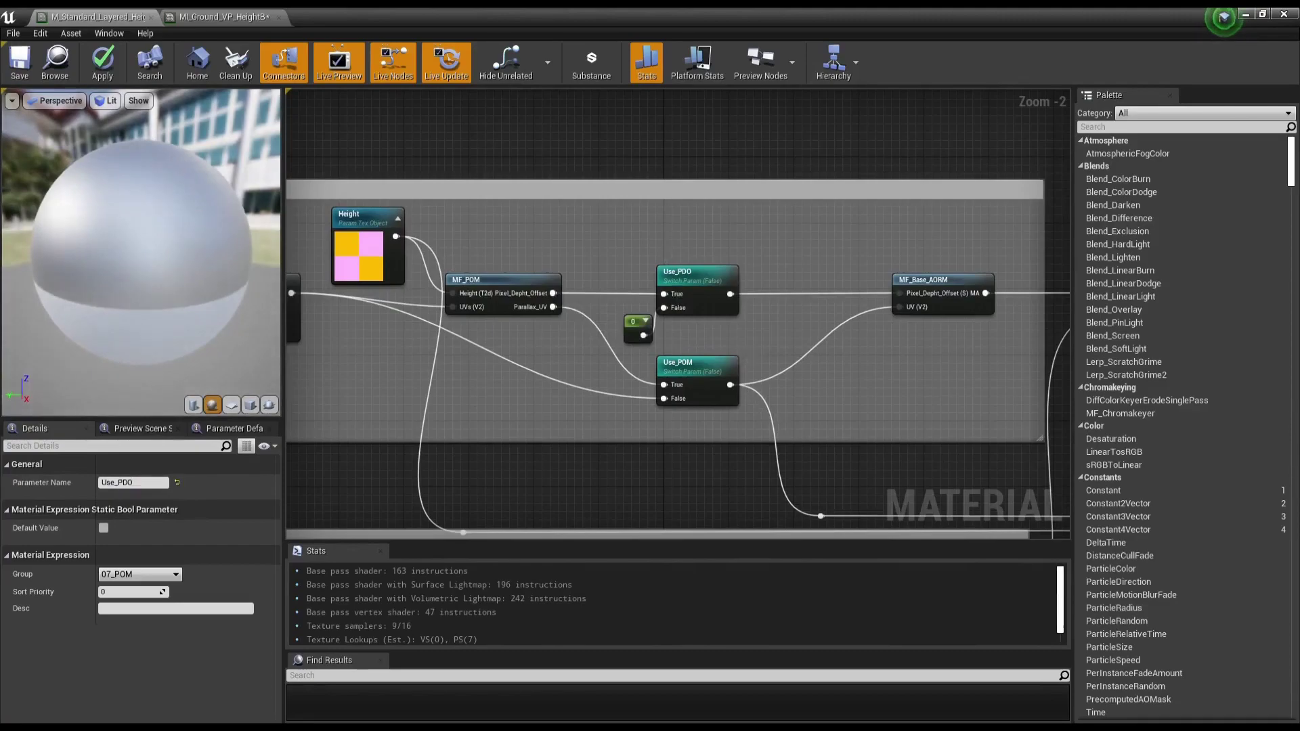
{"action": "right_click_drag", "start_coordinate": [648, 337], "coordinate": [580, 268]}
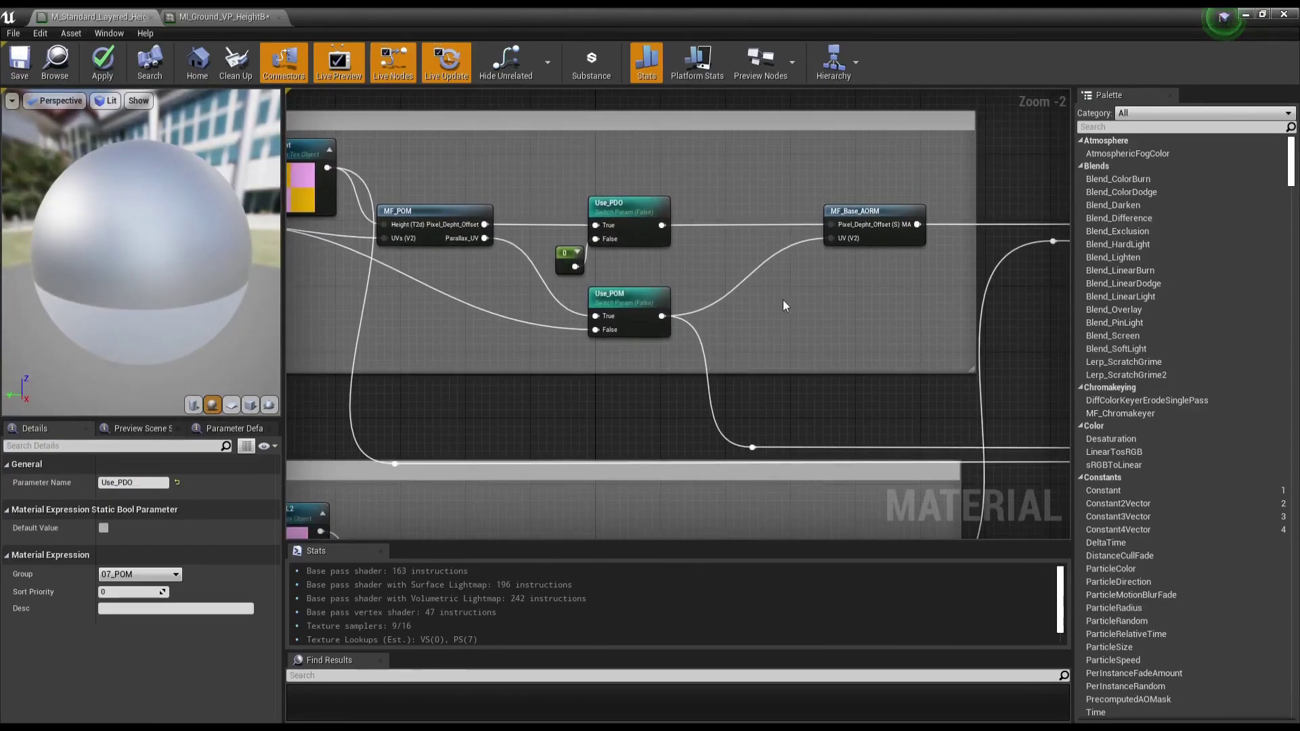
{"action": "scroll", "coordinate": [783, 306], "scroll_direction": "down", "scroll_amount": 2}
{"action": "scroll", "coordinate": [653, 198], "scroll_direction": "down", "scroll_amount": 1}
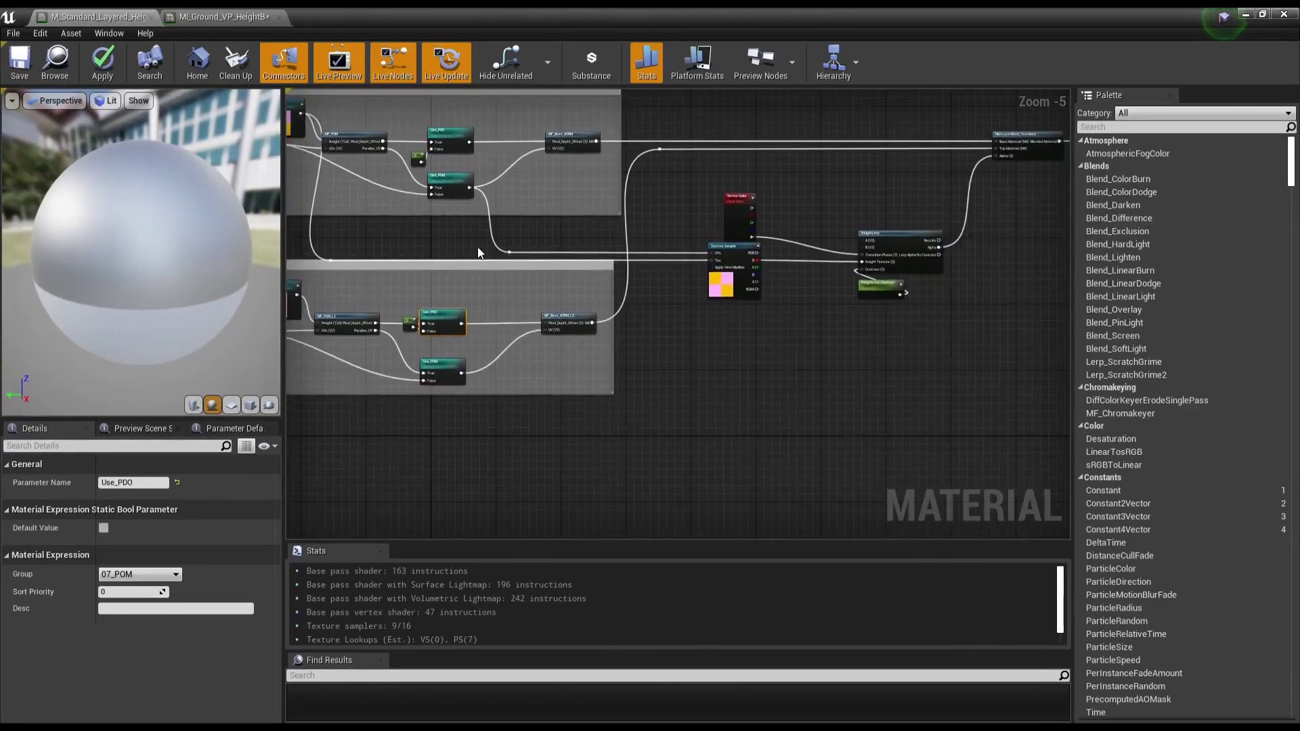
{"action": "right_click_drag", "start_coordinate": [653, 198], "coordinate": [744, 245]}
{"action": "left_click", "coordinate": [103, 62]}
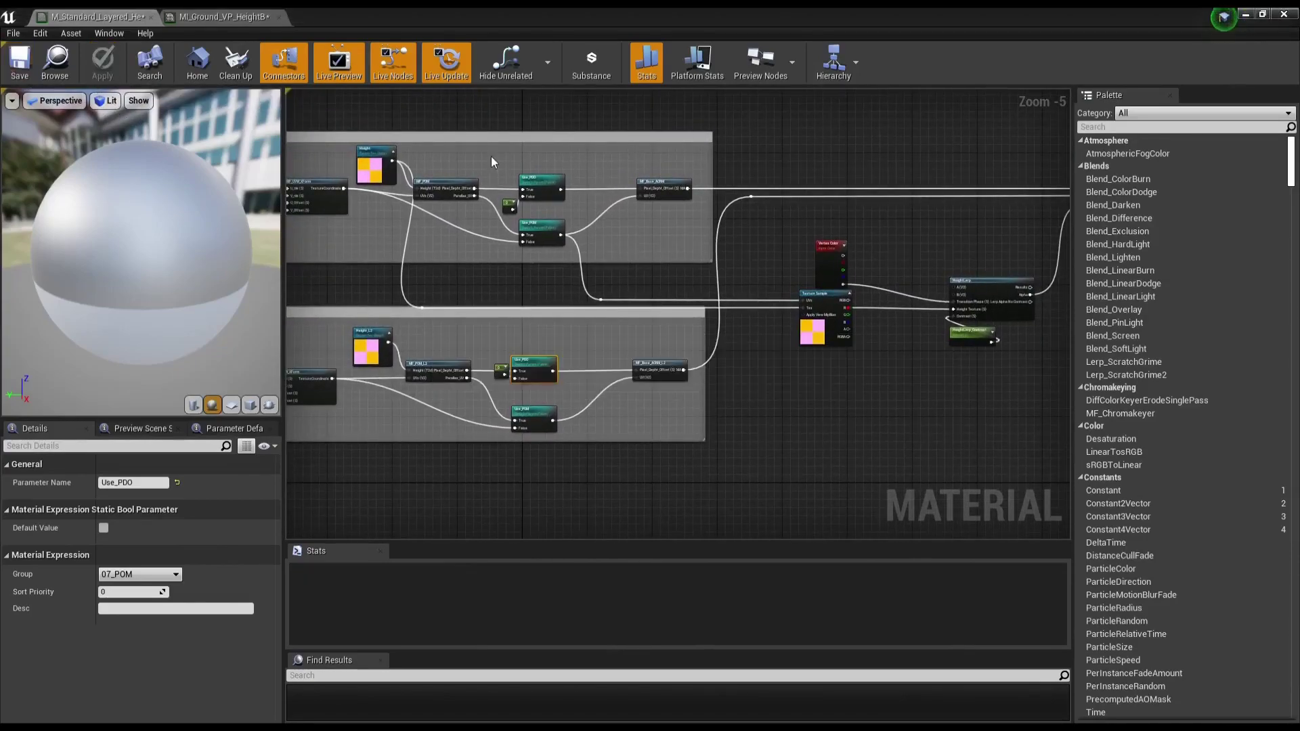
{"action": "right_click_drag", "start_coordinate": [490, 155], "coordinate": [527, 154]}
{"action": "scroll", "coordinate": [562, 184], "scroll_direction": "up", "scroll_amount": 2}
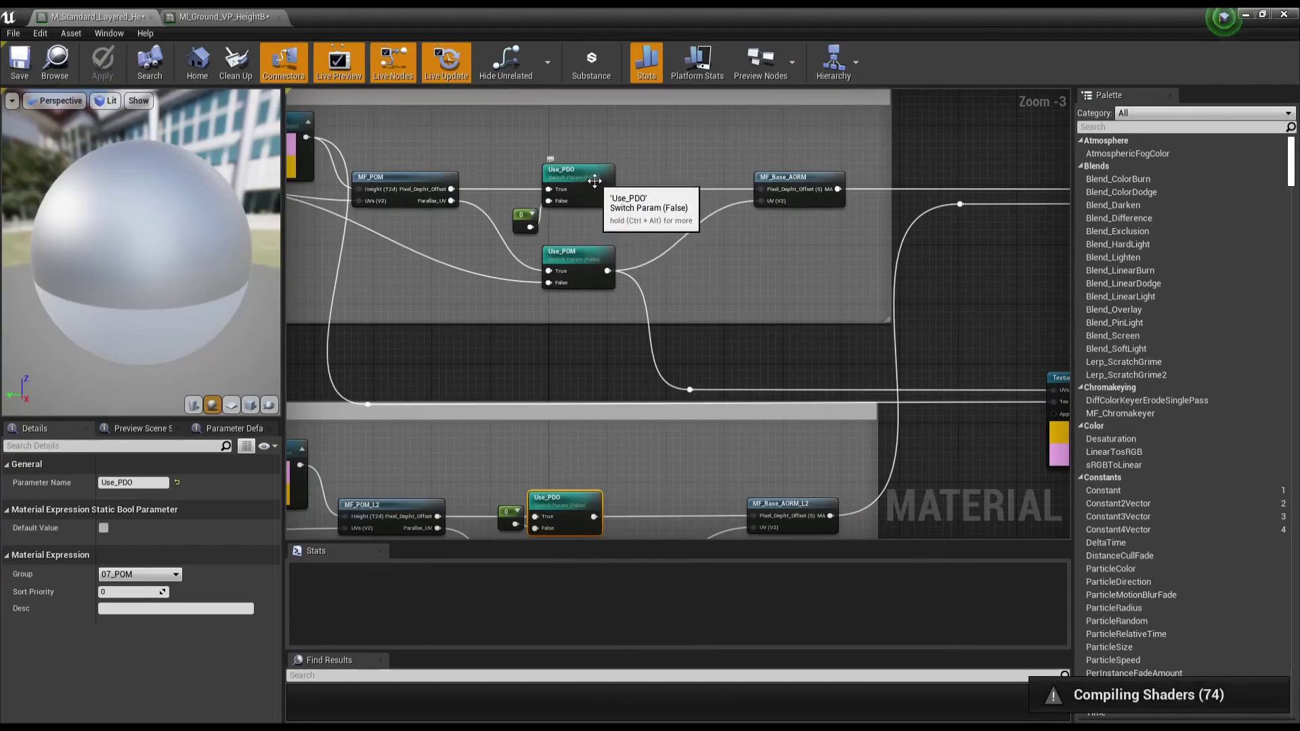
Step: Select the Use_PDO switch and open the MF_POM function in its own tab
{"action": "left_click", "coordinate": [581, 176]}
{"action": "right_click", "coordinate": [582, 175]}
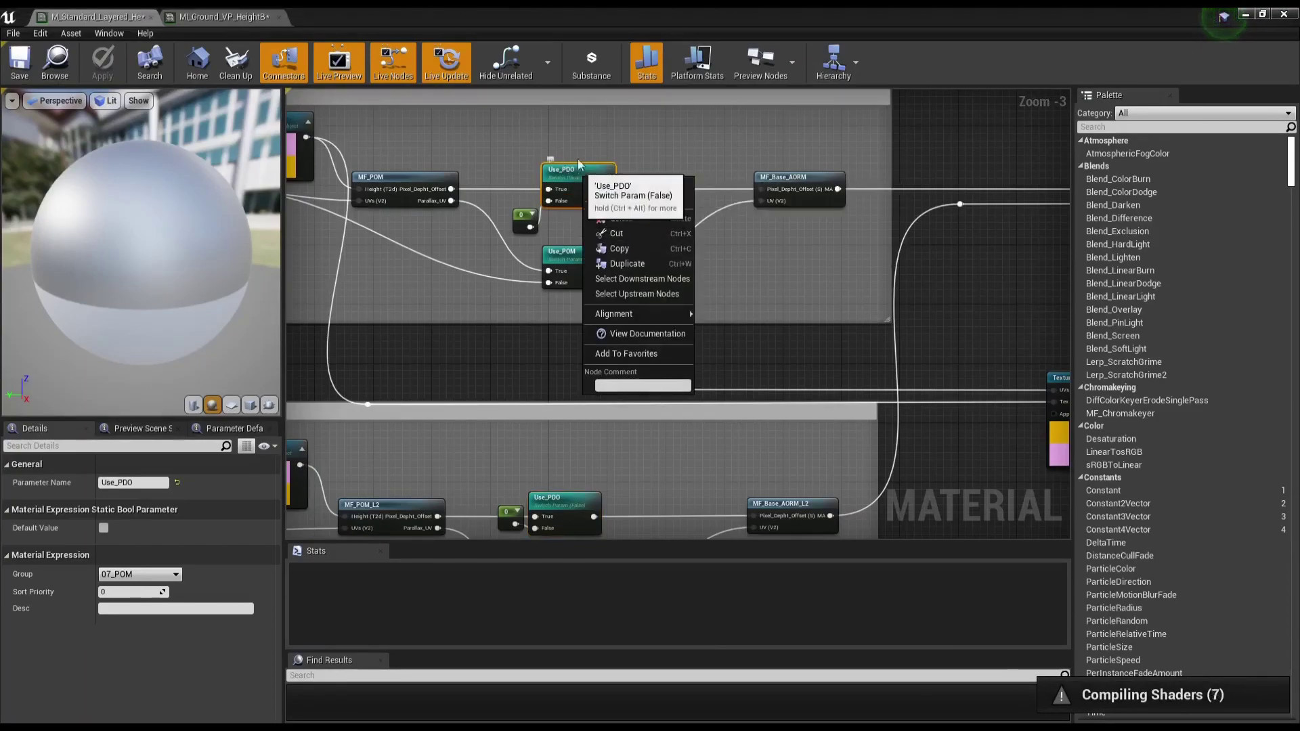
{"action": "left_click", "coordinate": [579, 136]}
{"action": "left_click", "coordinate": [568, 173]}
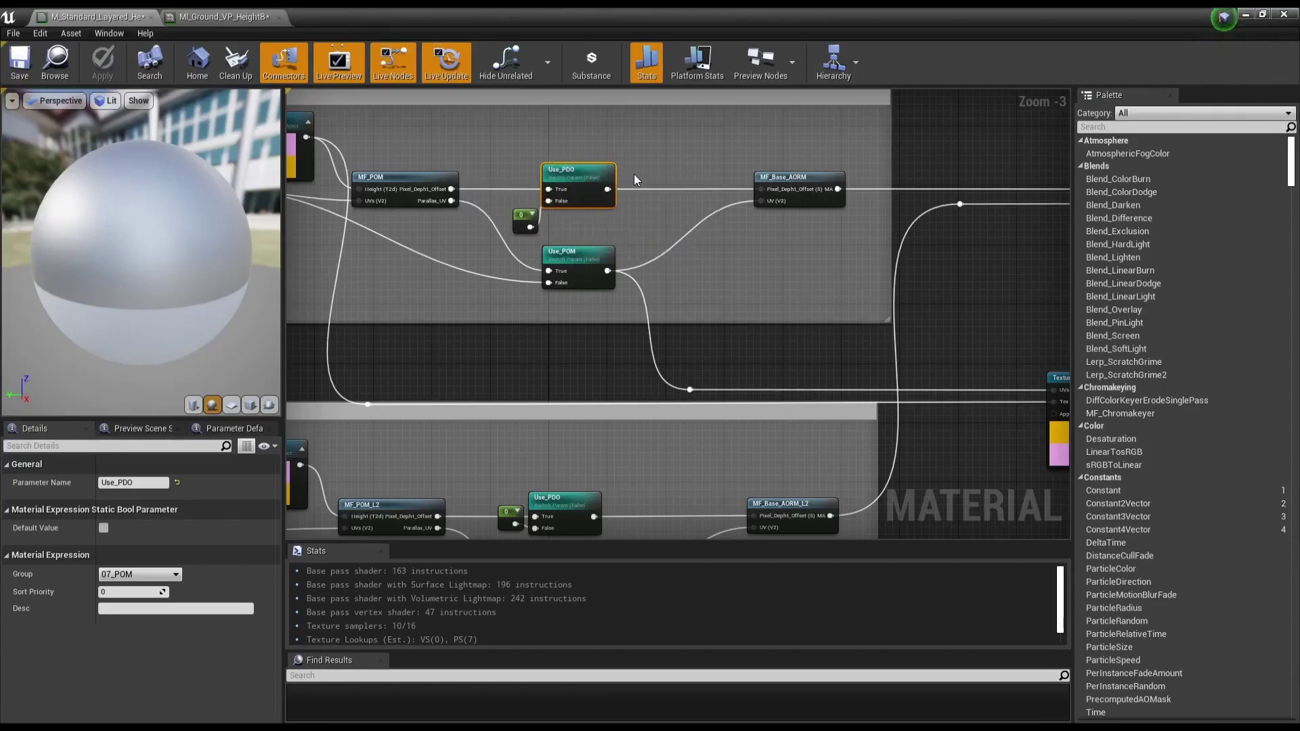
{"action": "double_click", "coordinate": [434, 185]}
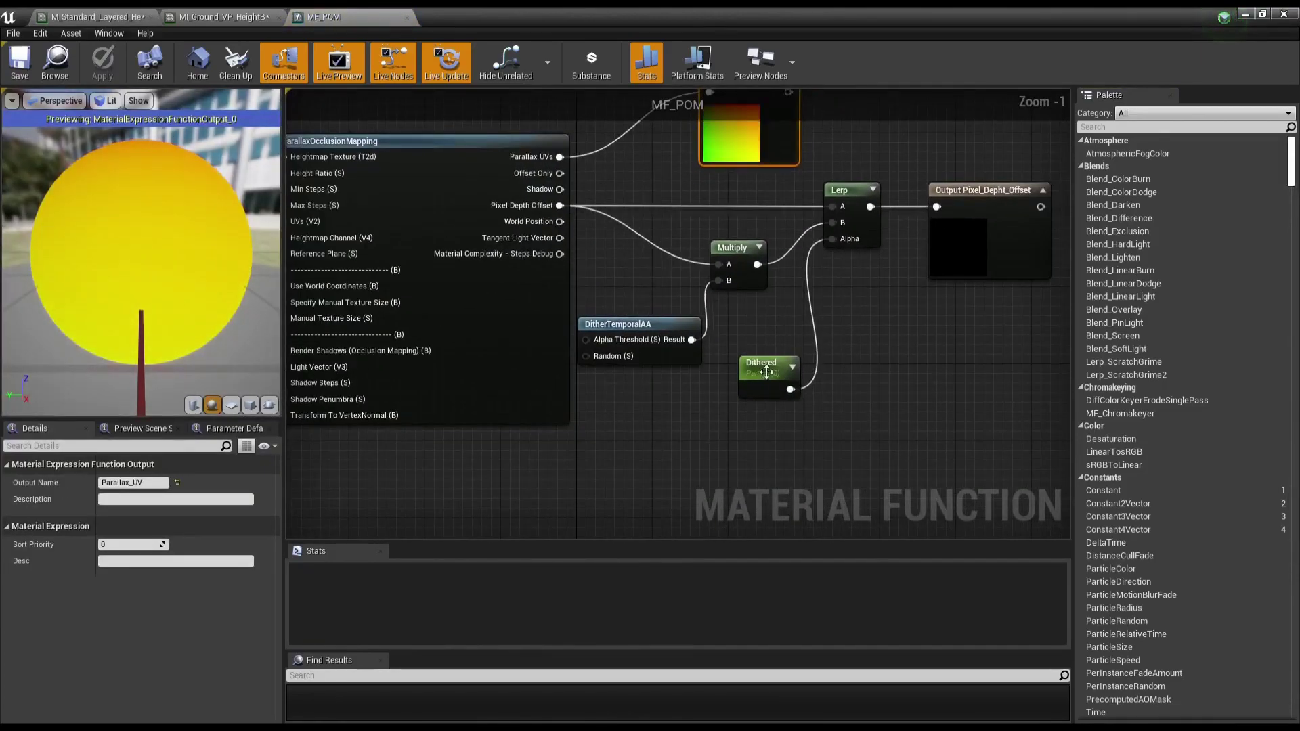
Step: Back in the layered material, reselect Use_PDO and zoom out to see both layer groups
{"action": "left_click", "coordinate": [90, 16]}
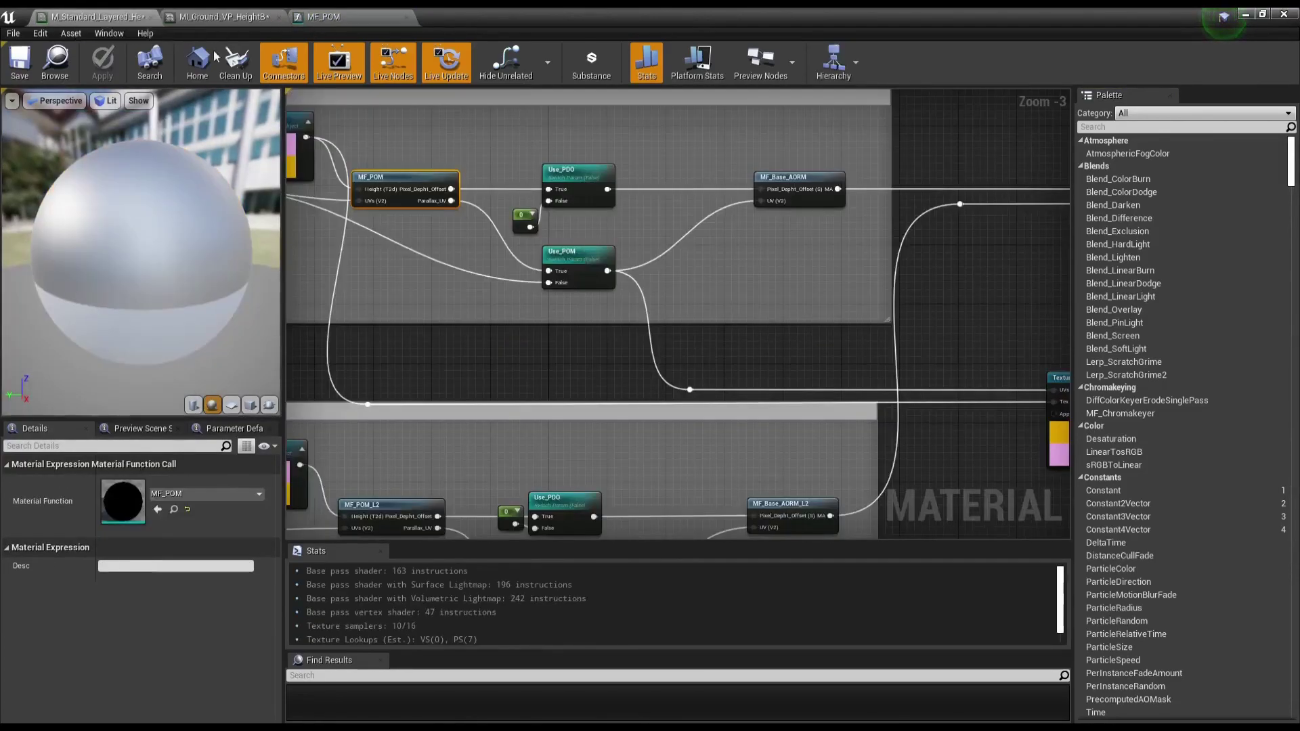
{"action": "left_click", "coordinate": [572, 178]}
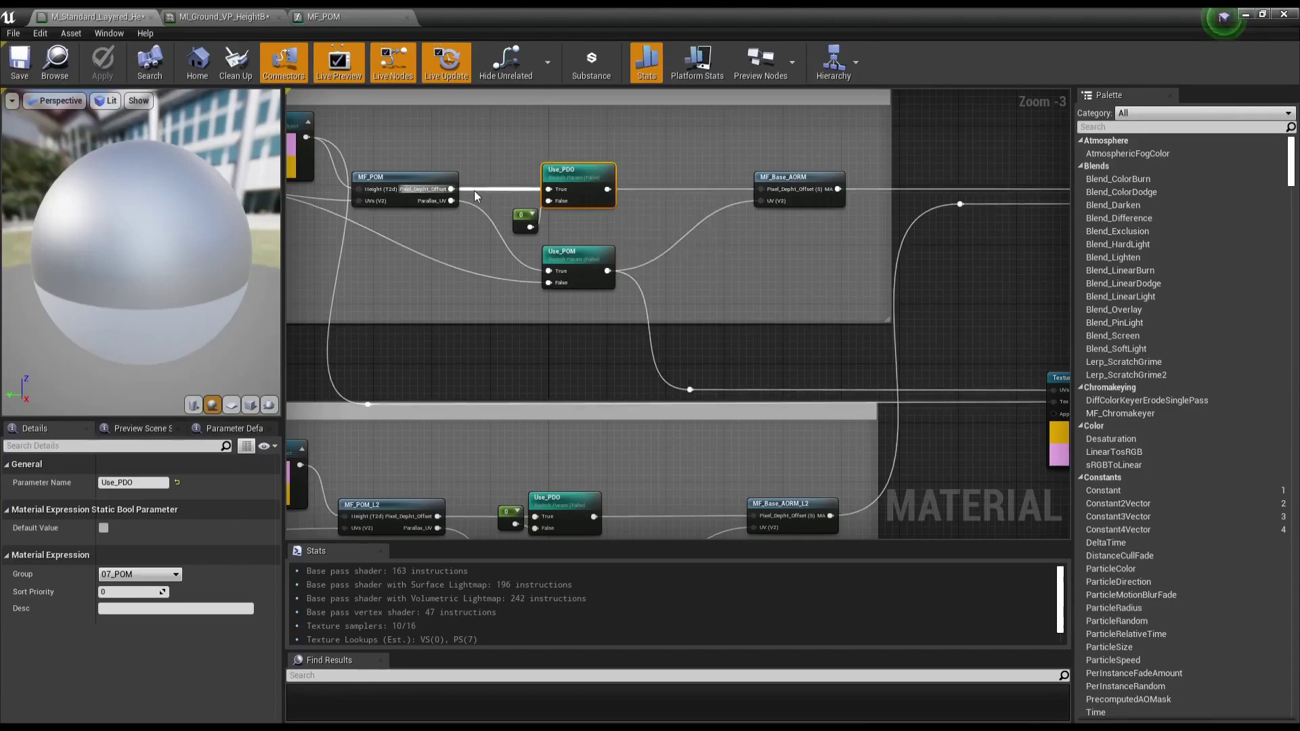
{"action": "scroll", "coordinate": [642, 244], "scroll_direction": "down", "scroll_amount": 1}
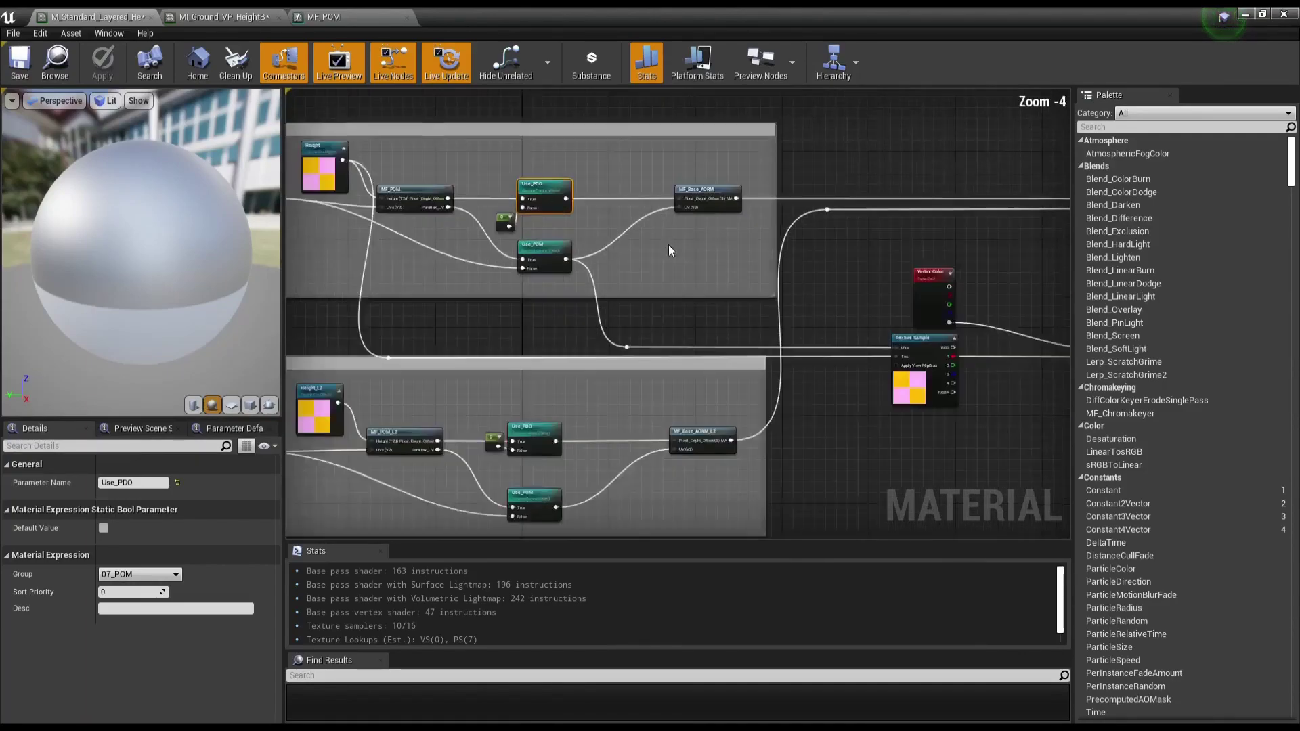
{"action": "scroll", "coordinate": [668, 245], "scroll_direction": "down", "scroll_amount": 1}
{"action": "right_click_drag", "start_coordinate": [602, 278], "coordinate": [649, 240]}
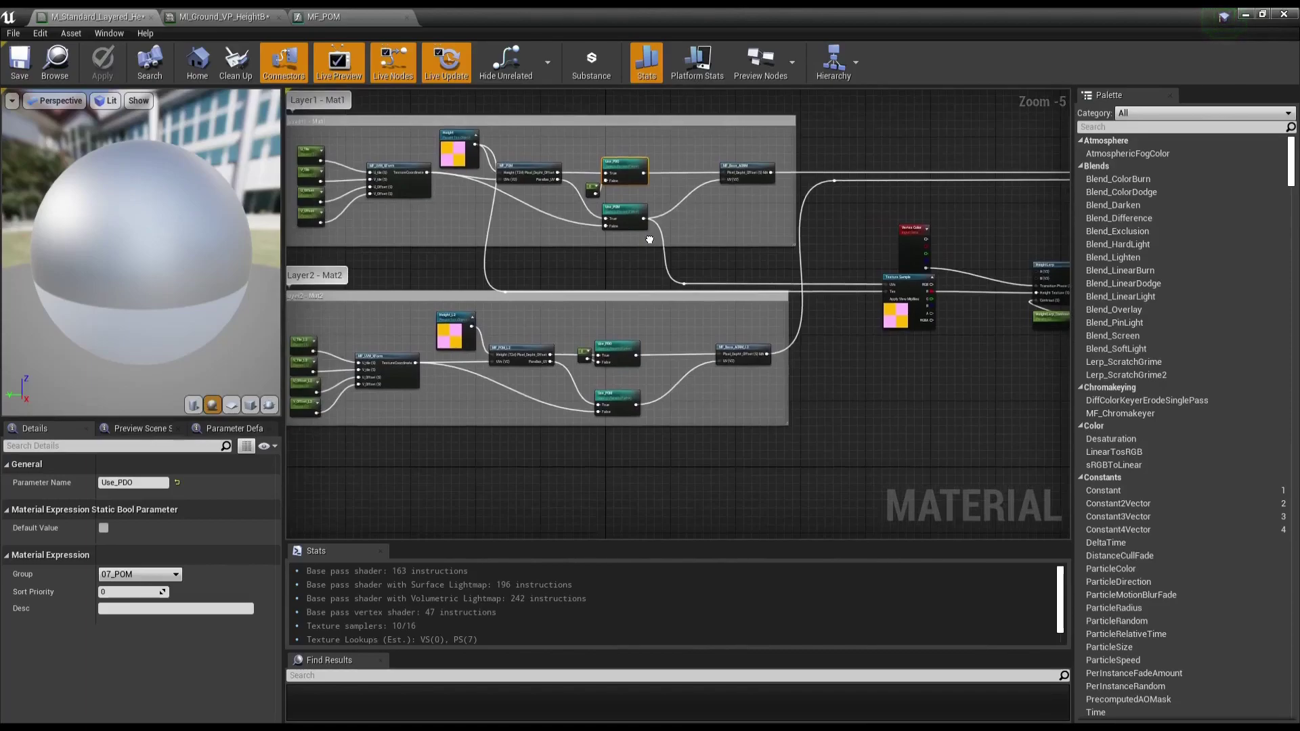
Step: Override Use_POM to true in the ground material instance
{"action": "left_click", "coordinate": [223, 16]}
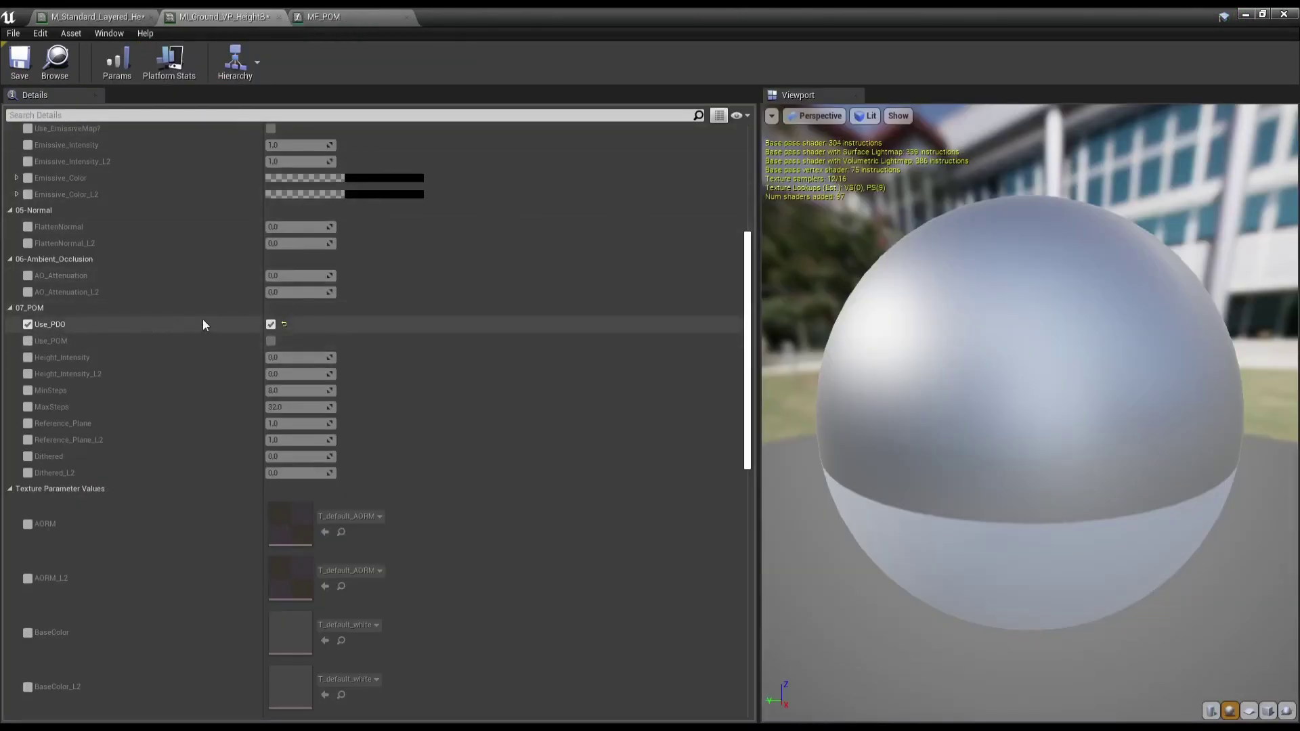
{"action": "left_click", "coordinate": [28, 341]}
{"action": "left_click", "coordinate": [270, 340]}
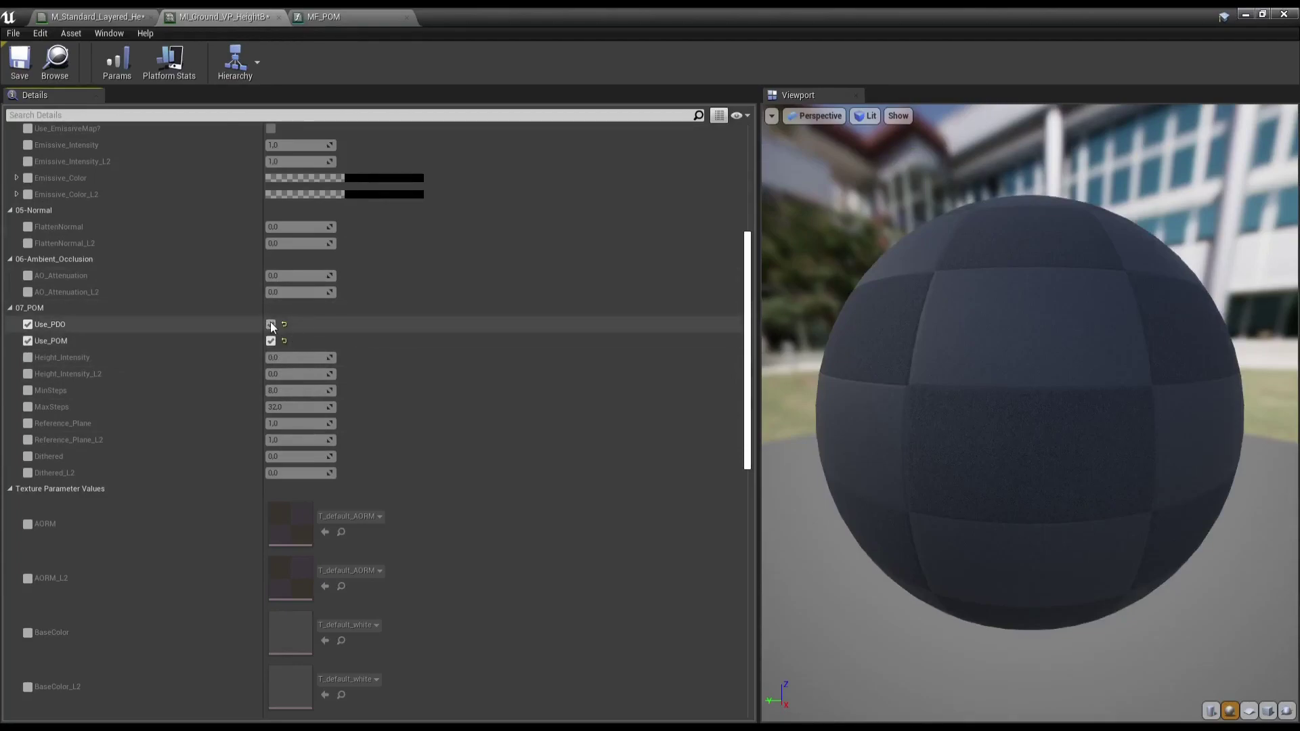
Step: Test a Use_PDO override, clear it again, and save the instance
{"action": "left_click", "coordinate": [28, 324]}
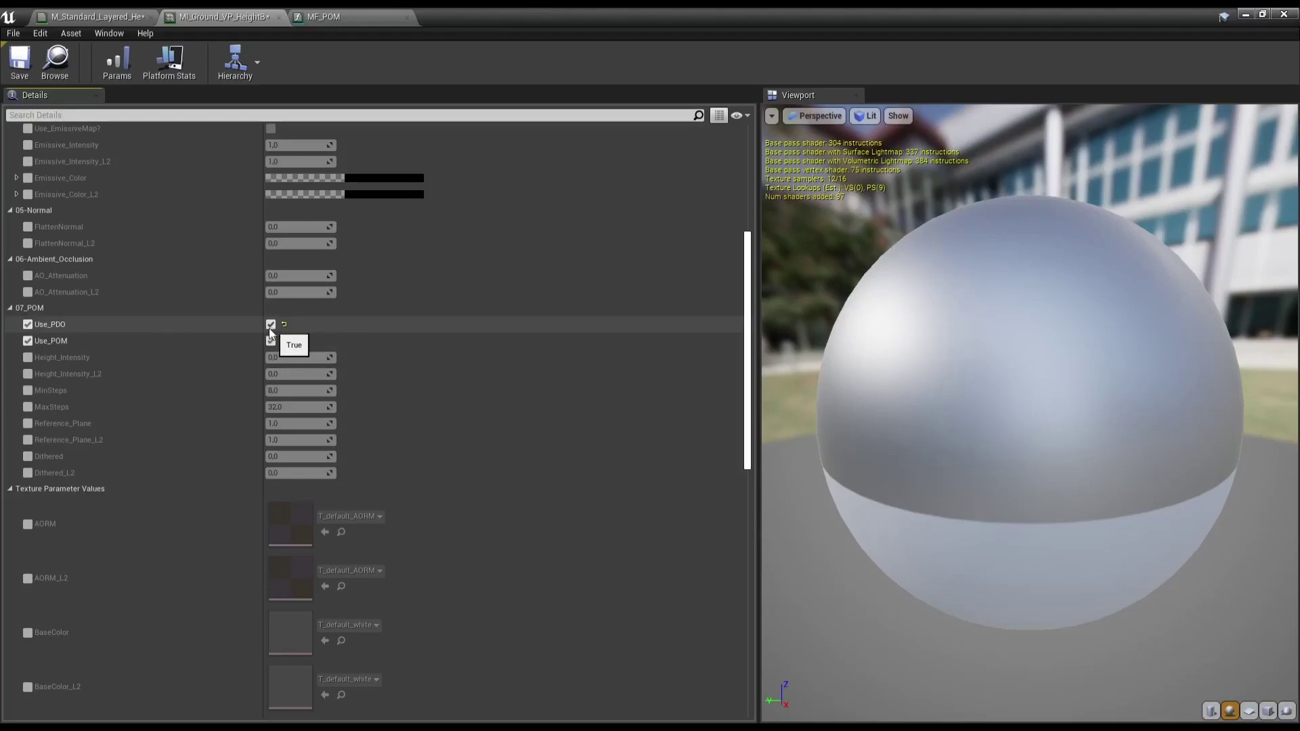
{"action": "left_click", "coordinate": [270, 325]}
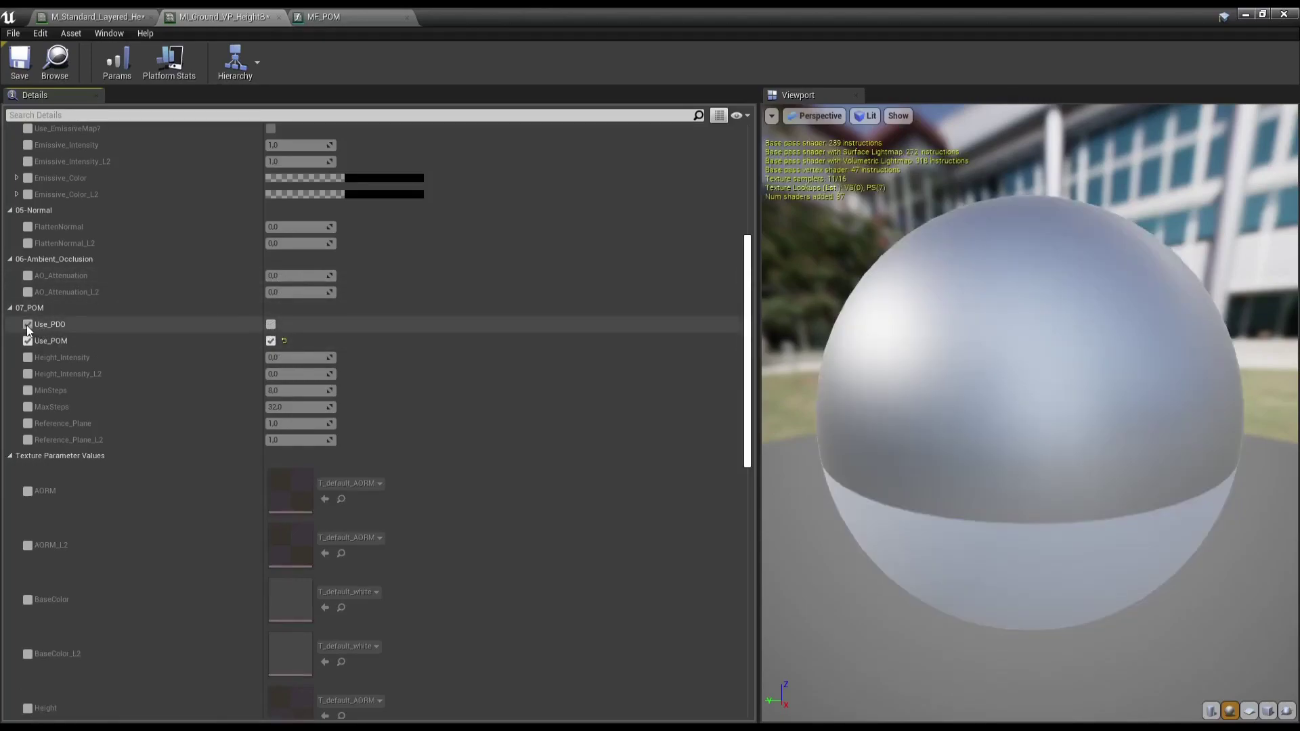
{"action": "left_click", "coordinate": [27, 325]}
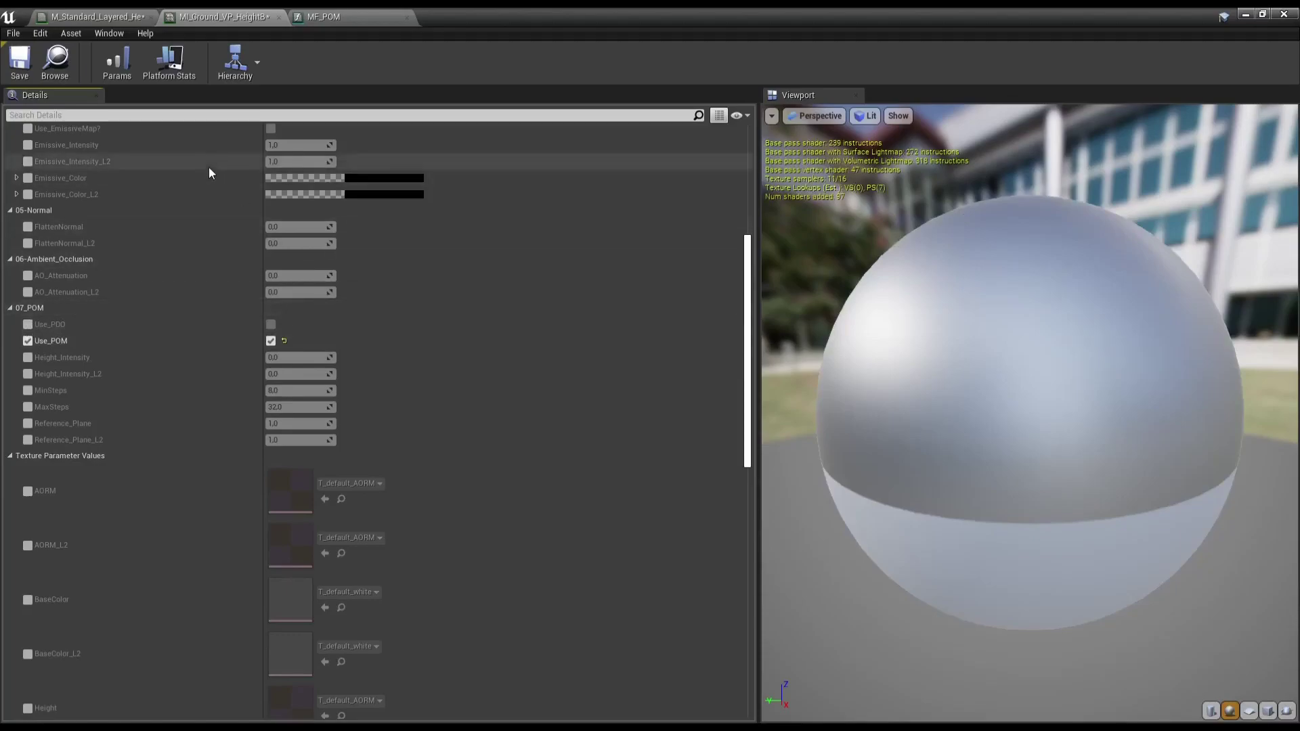
{"action": "left_click", "coordinate": [19, 60]}
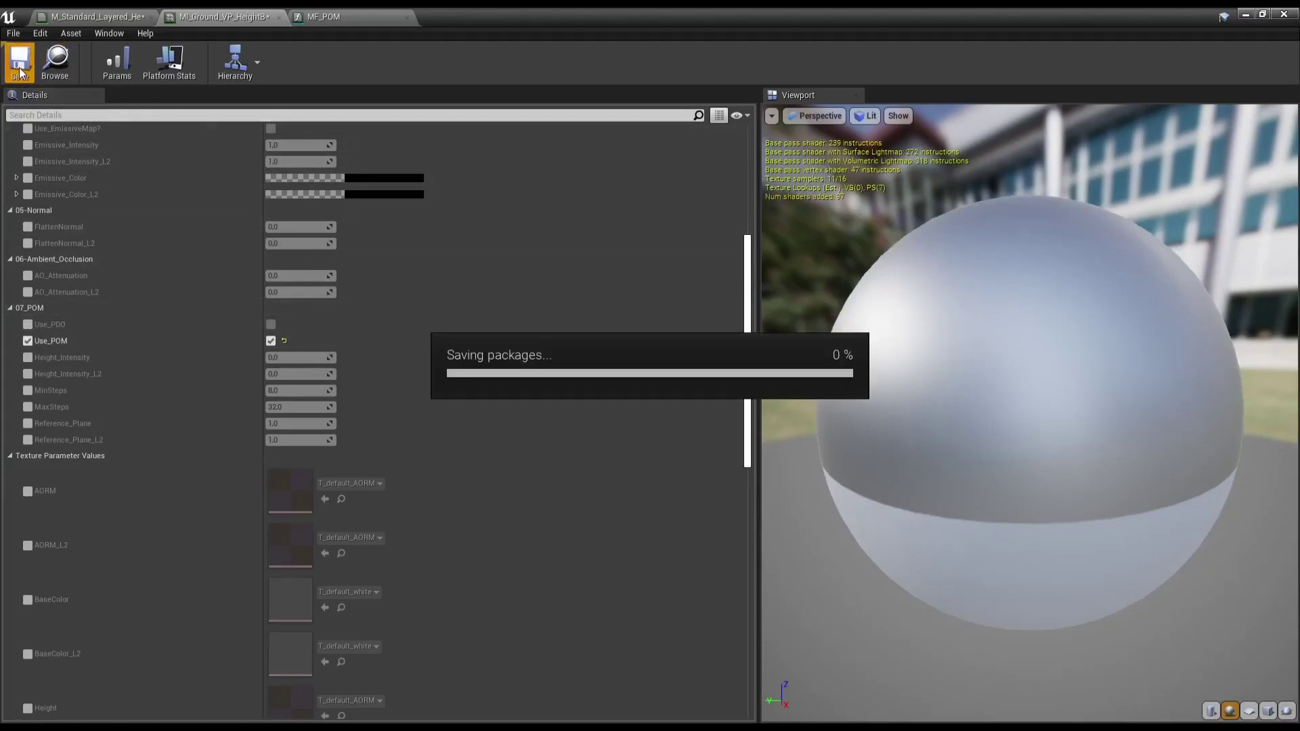
{"action": "left_click", "coordinate": [109, 20]}
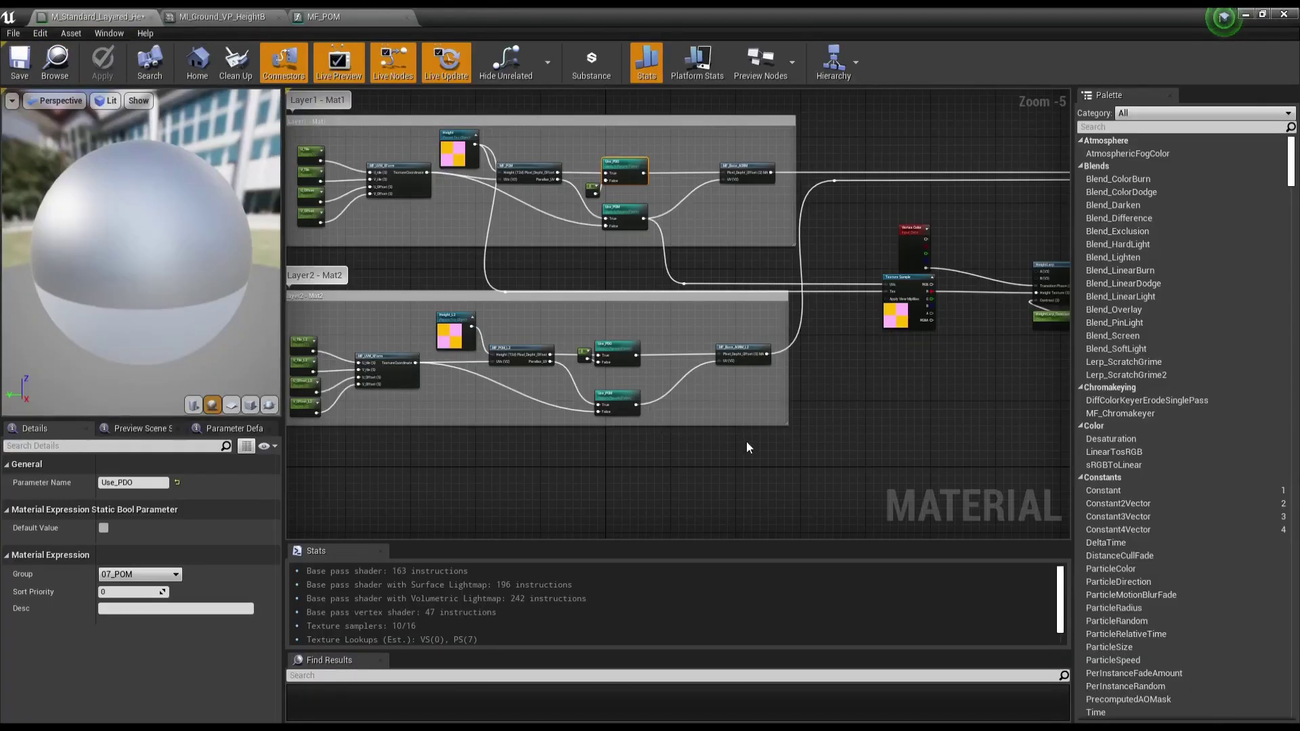
Step: Float the ground material instance editor in its own window, made taller and moved higher
{"action": "mouse_move", "coordinate": [746, 440]}
{"action": "right_mouse_down"}
{"action": "mouse_move", "coordinate": [724, 448]}
{"action": "mouse_move", "coordinate": [752, 461]}
{"action": "right_mouse_up"}
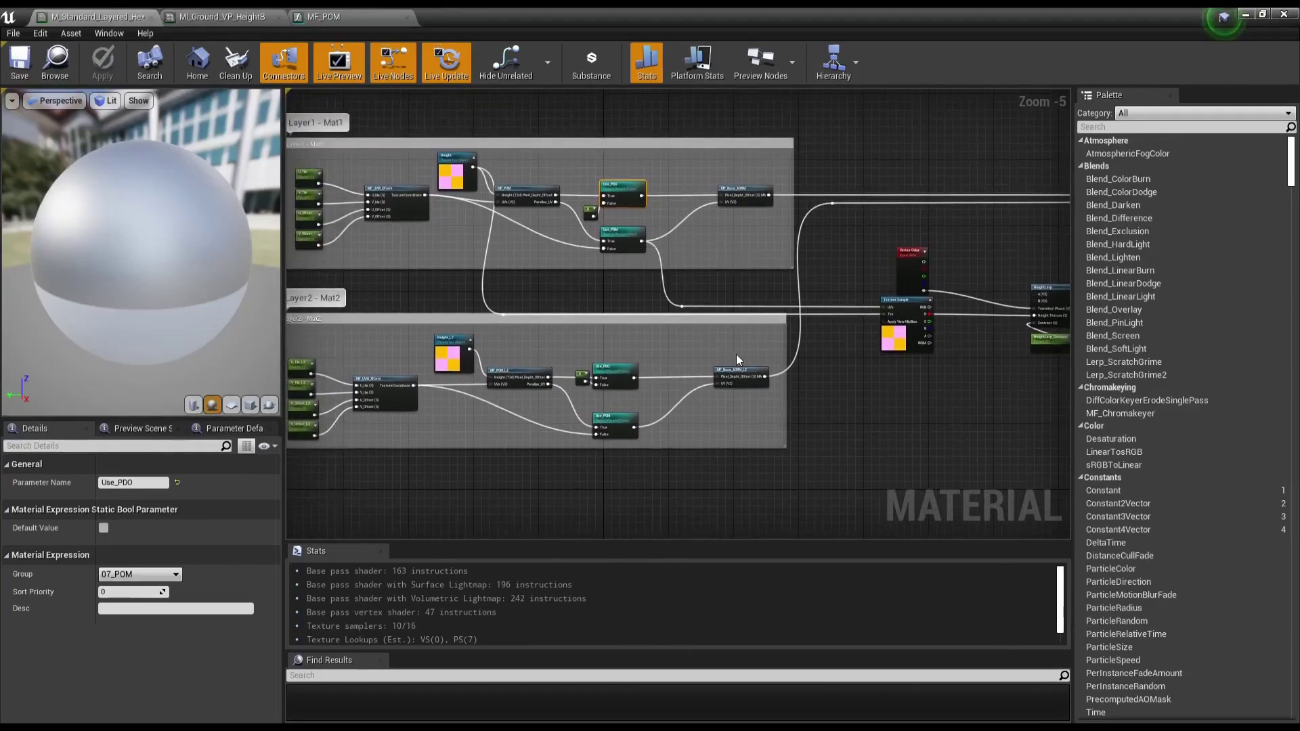
{"action": "right_click_drag", "start_coordinate": [732, 372], "coordinate": [694, 369]}
{"action": "right_click_drag", "start_coordinate": [616, 358], "coordinate": [573, 325]}
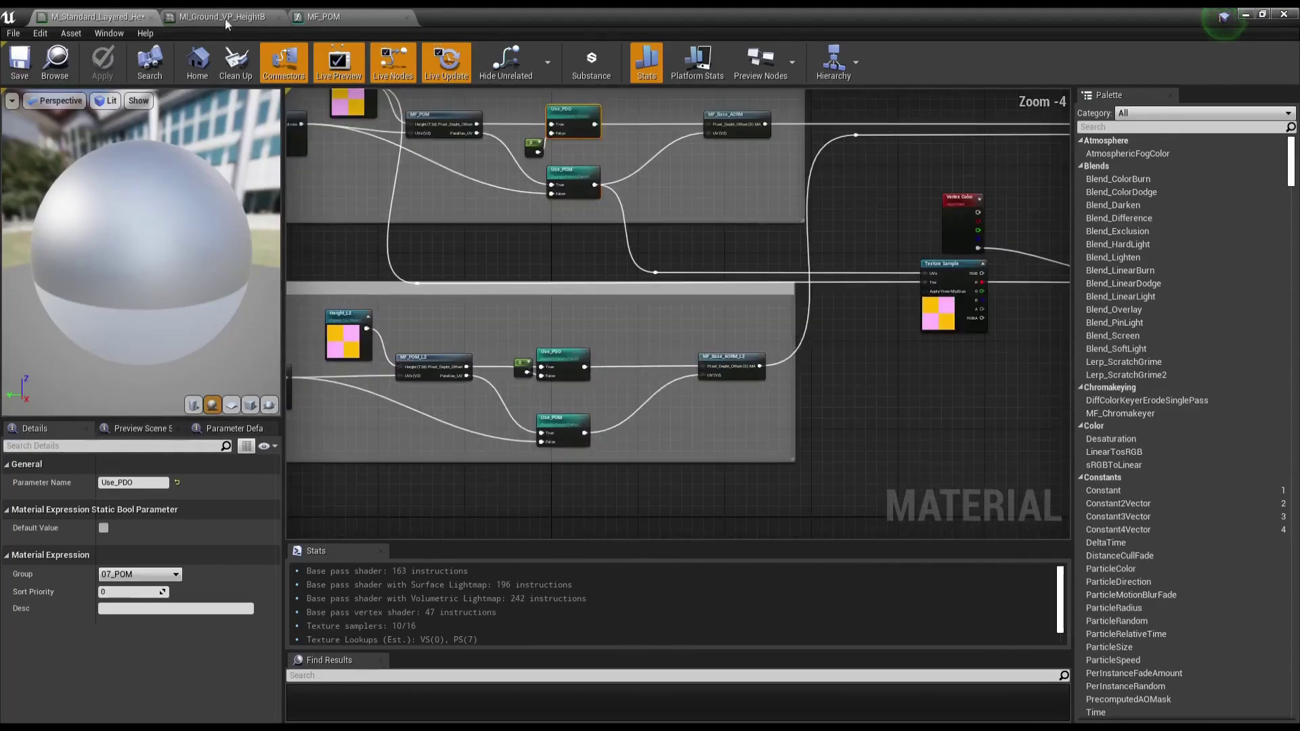
{"action": "left_click", "coordinate": [217, 16]}
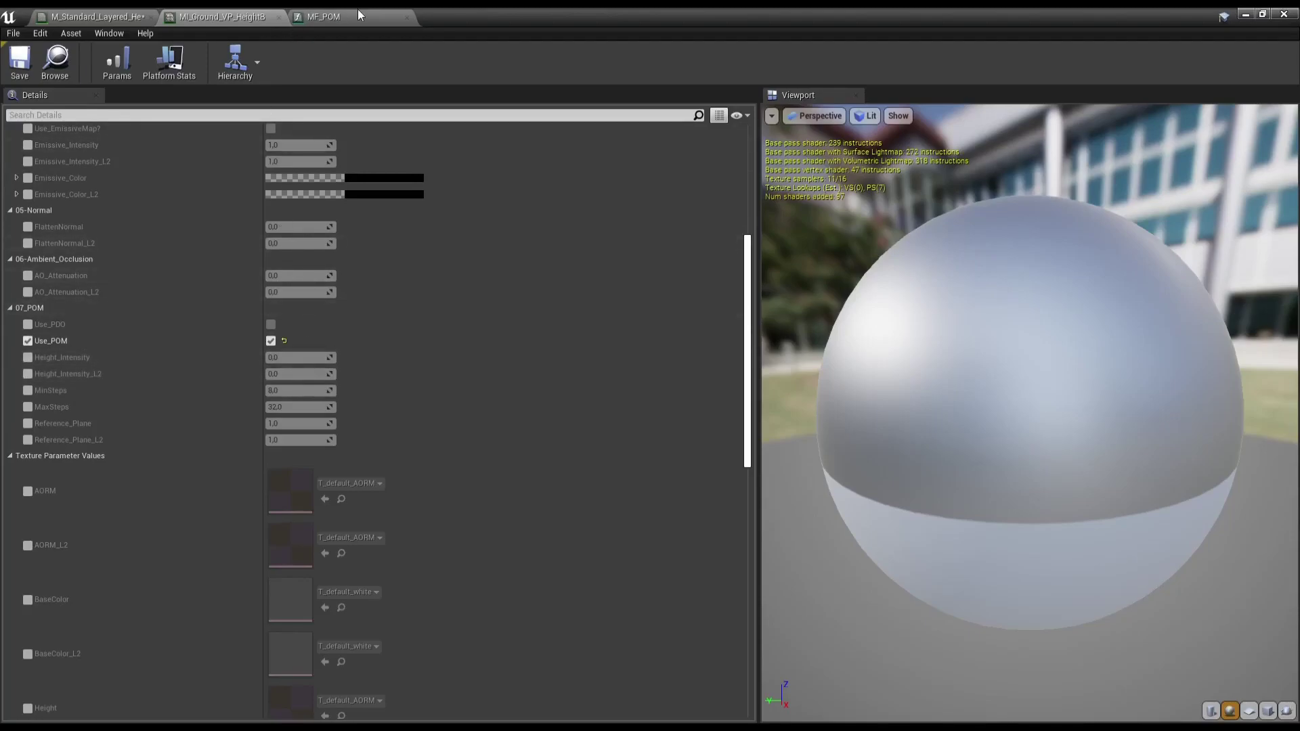
{"action": "mouse_move", "coordinate": [229, 16]}
{"action": "left_mouse_down"}
{"action": "mouse_move", "coordinate": [836, 160]}
{"action": "mouse_move", "coordinate": [740, 140]}
{"action": "left_mouse_up"}
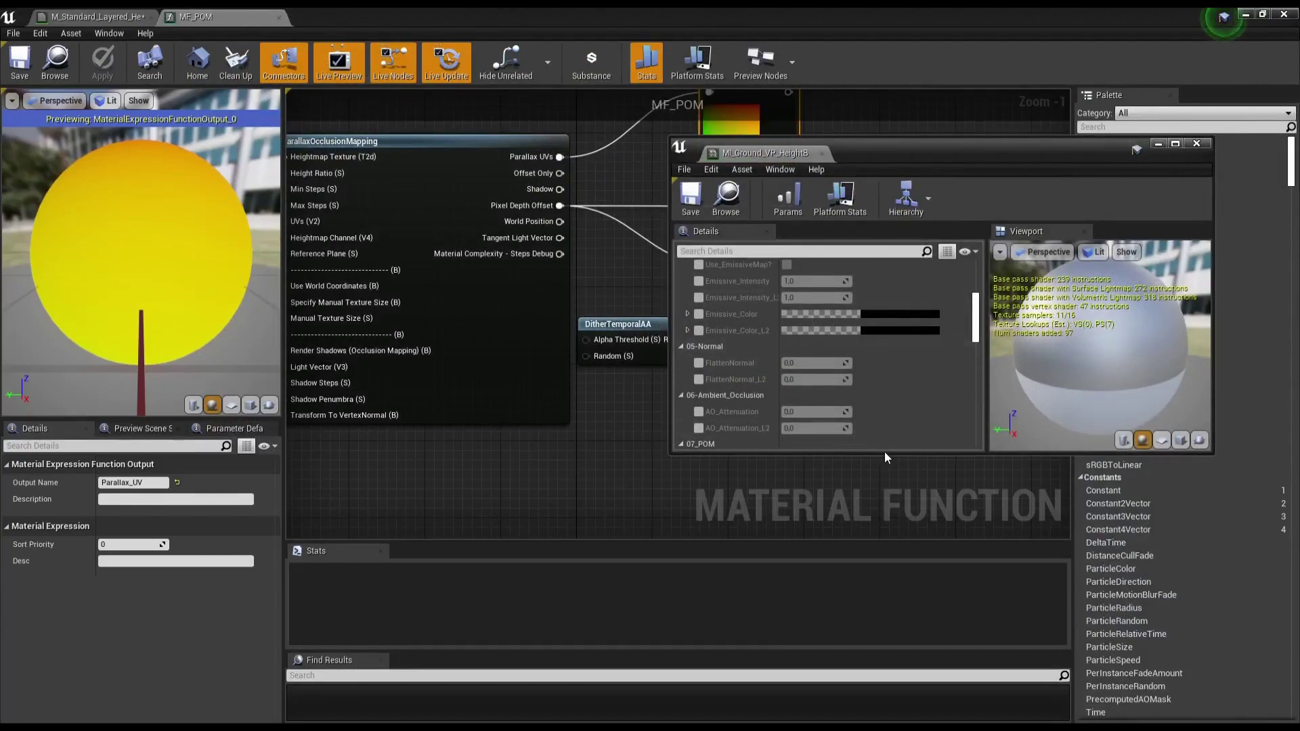
{"action": "left_click_drag", "start_coordinate": [884, 455], "coordinate": [885, 675]}
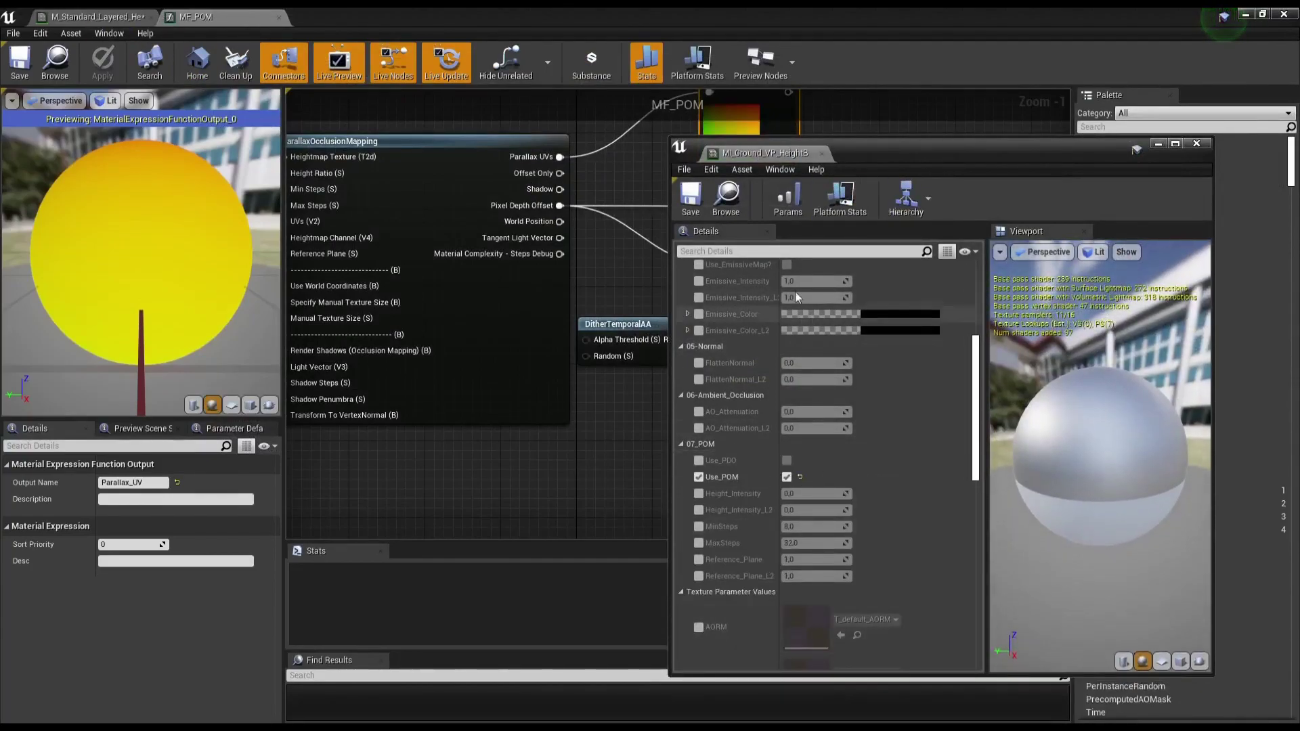
{"action": "left_click_drag", "start_coordinate": [924, 154], "coordinate": [937, 48]}
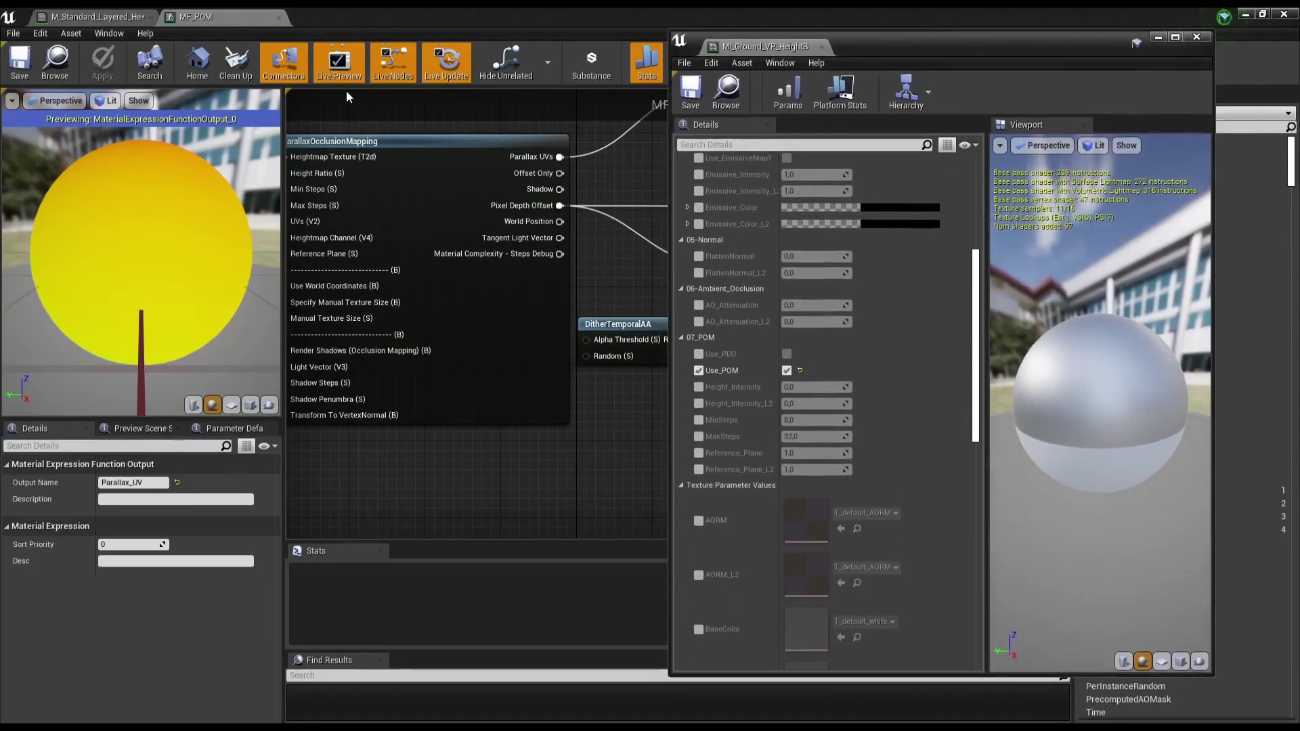
Step: Close the layered material and MF_POM editors
{"action": "left_click", "coordinate": [76, 22]}
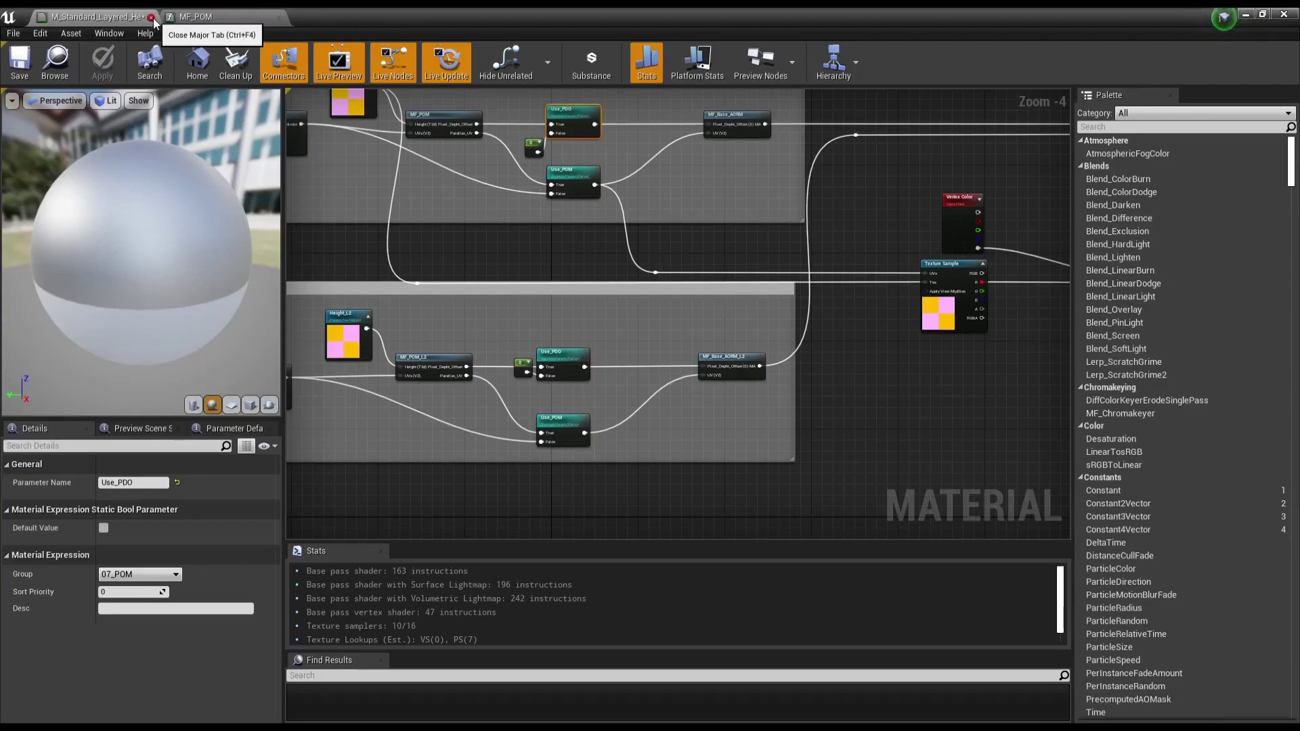
{"action": "left_click", "coordinate": [151, 18]}
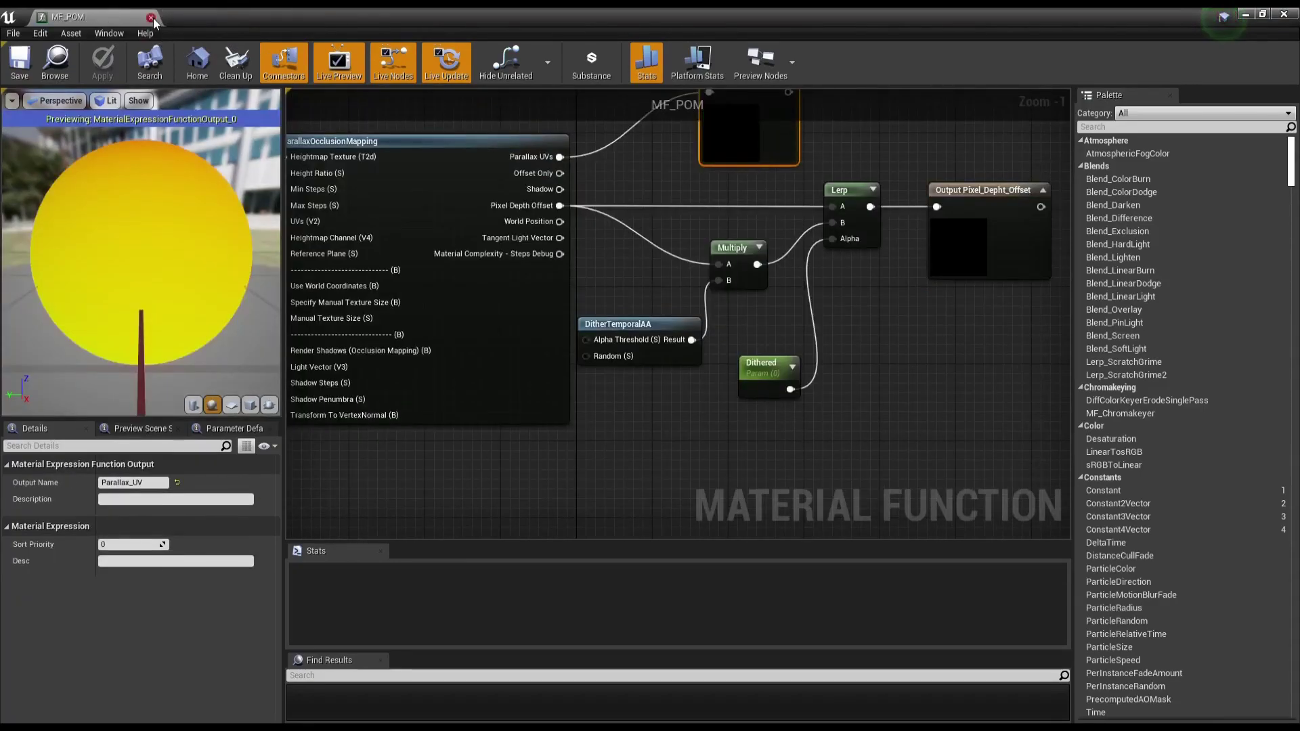
{"action": "left_click", "coordinate": [151, 18]}
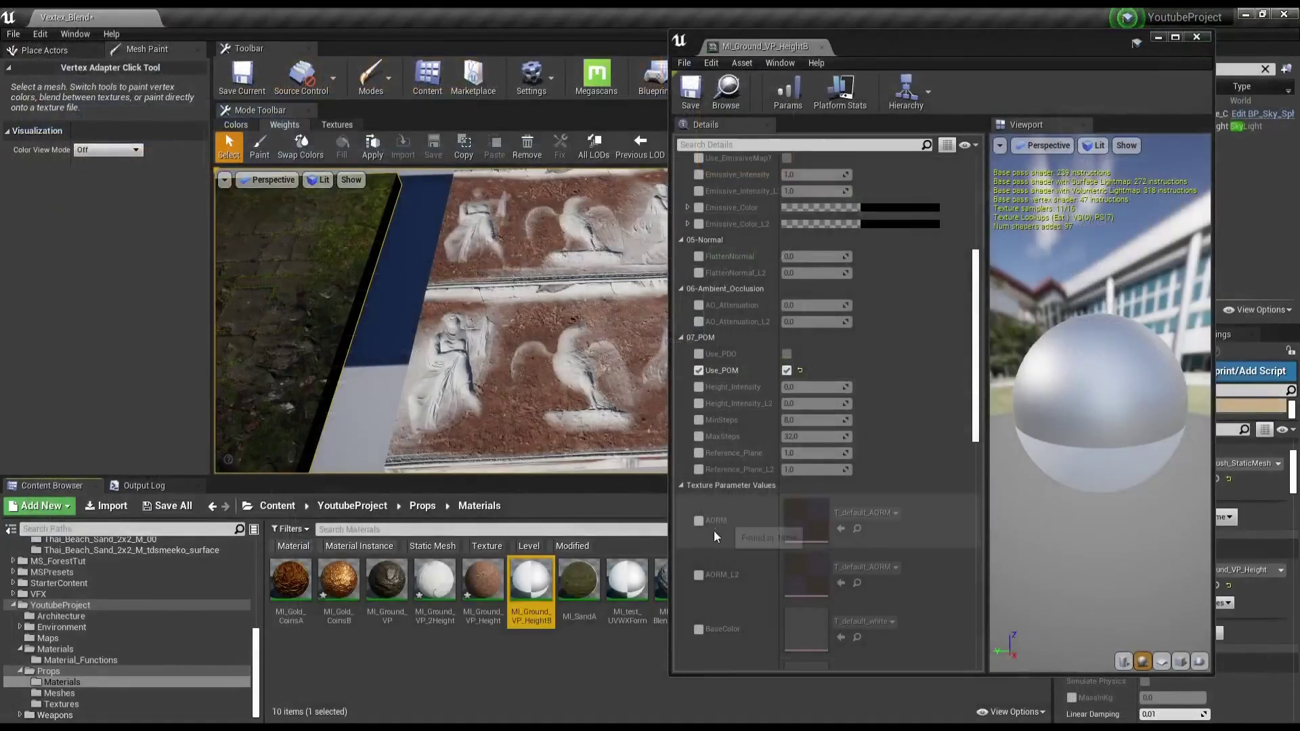
Step: Shift the MI_Ground_VP_HeightB window right to reveal more of the level, and scroll its Details
{"action": "left_click_drag", "start_coordinate": [873, 46], "coordinate": [967, 46]}
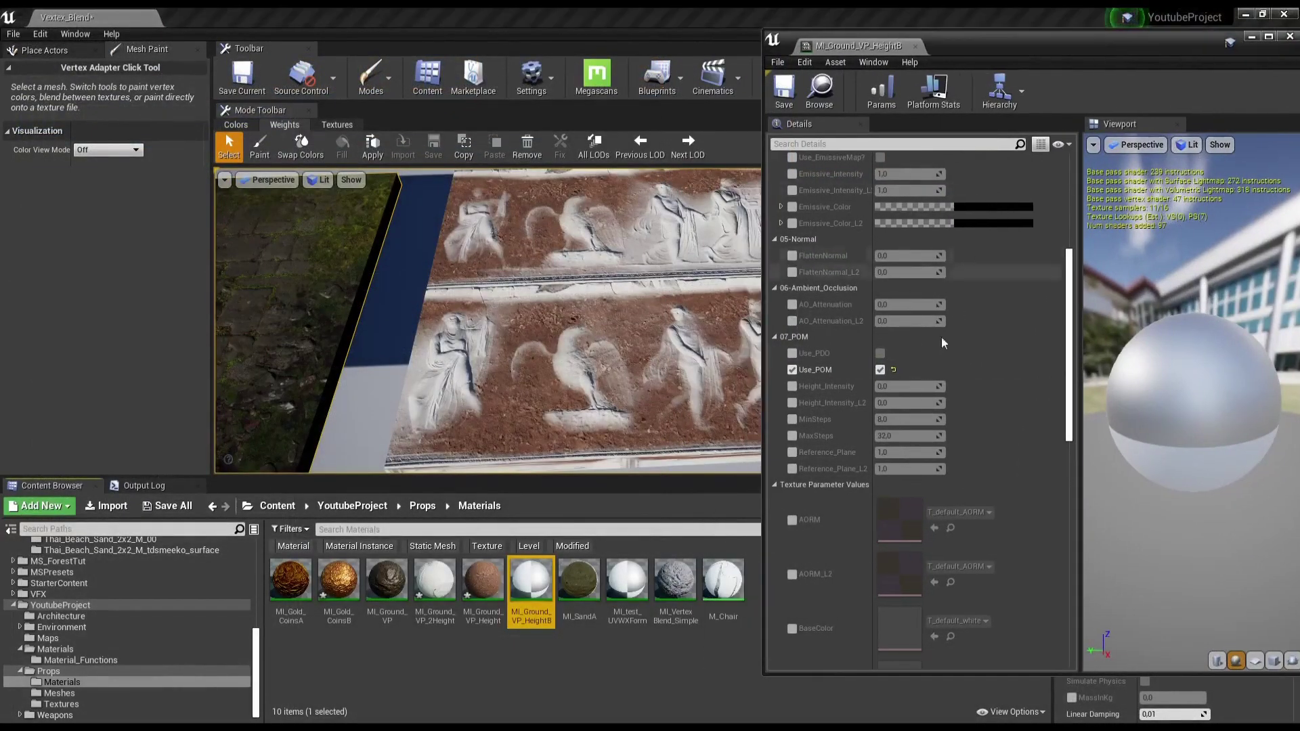
{"action": "scroll", "coordinate": [893, 518], "scroll_direction": "down", "scroll_amount": 4}
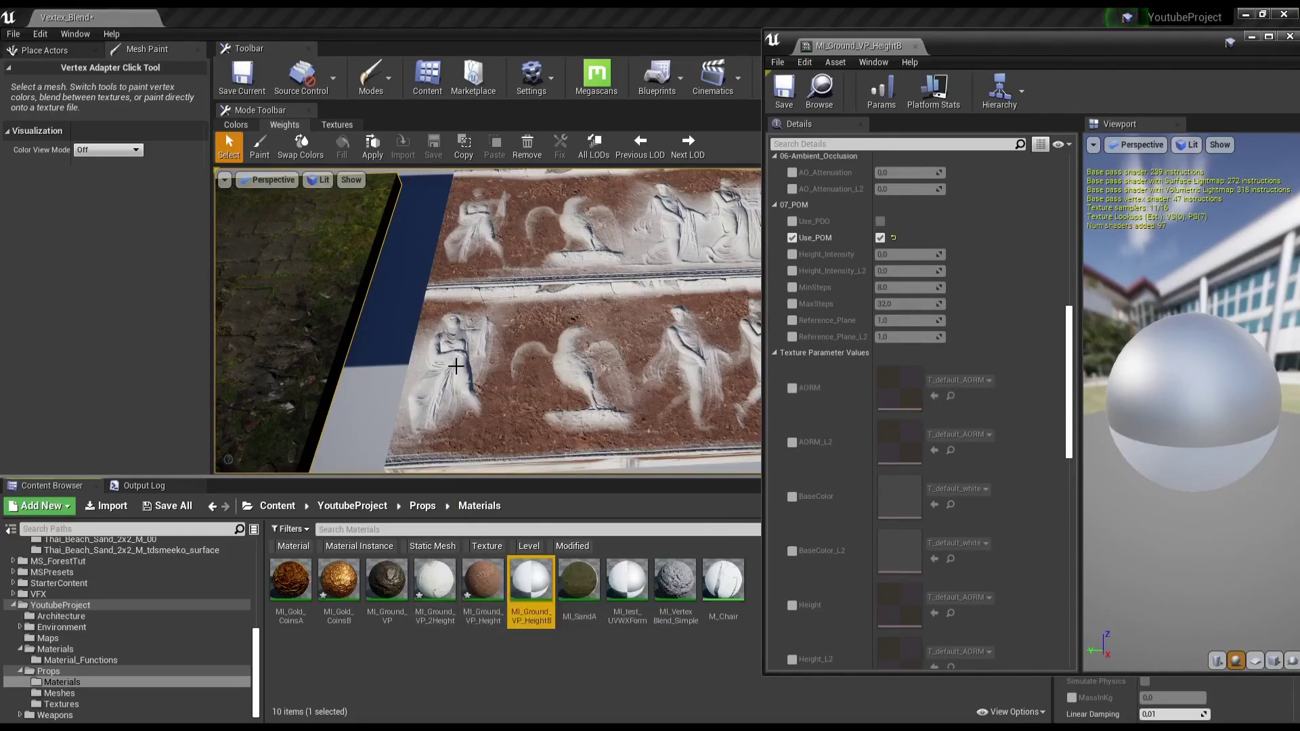
{"action": "scroll", "coordinate": [156, 566], "scroll_direction": "up", "scroll_amount": 2}
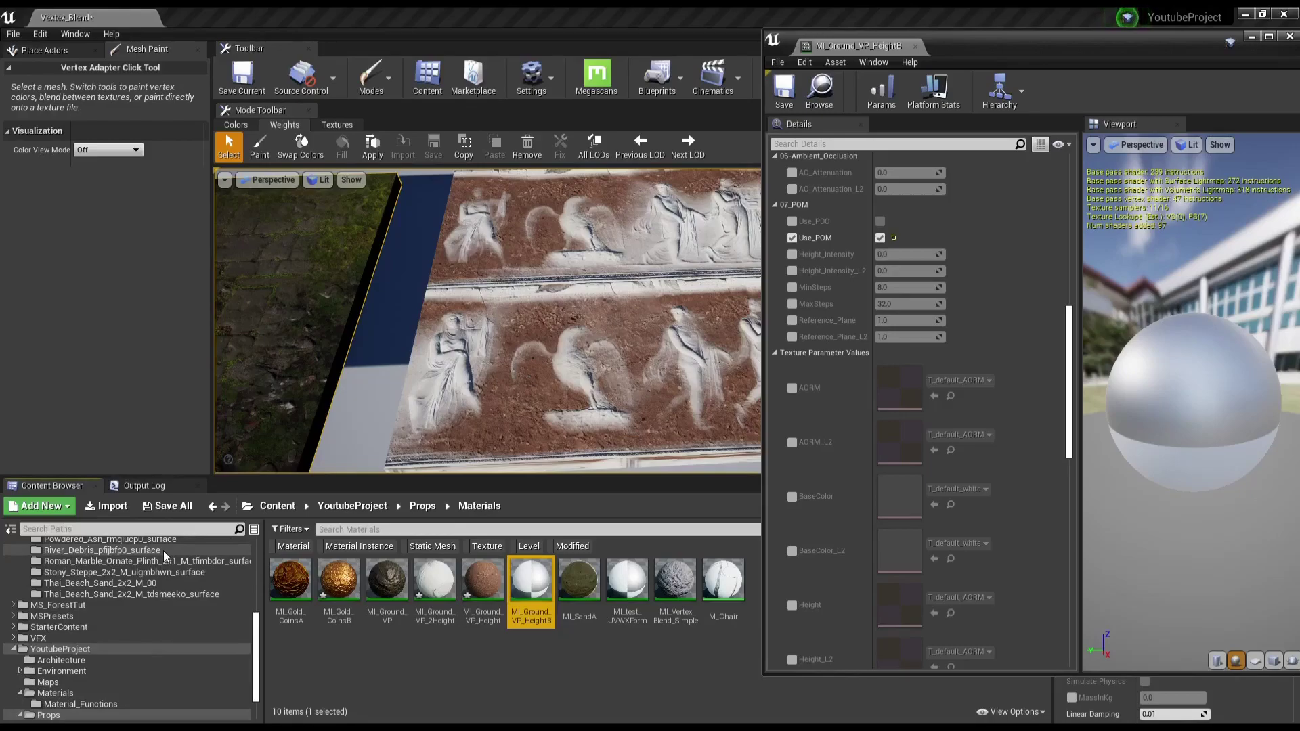
Step: Open the Roman_Marble_Ornate_Plinth surface folder in the Content Browser
{"action": "left_click", "coordinate": [164, 551]}
{"action": "scroll", "coordinate": [164, 551], "scroll_direction": "up", "scroll_amount": 2}
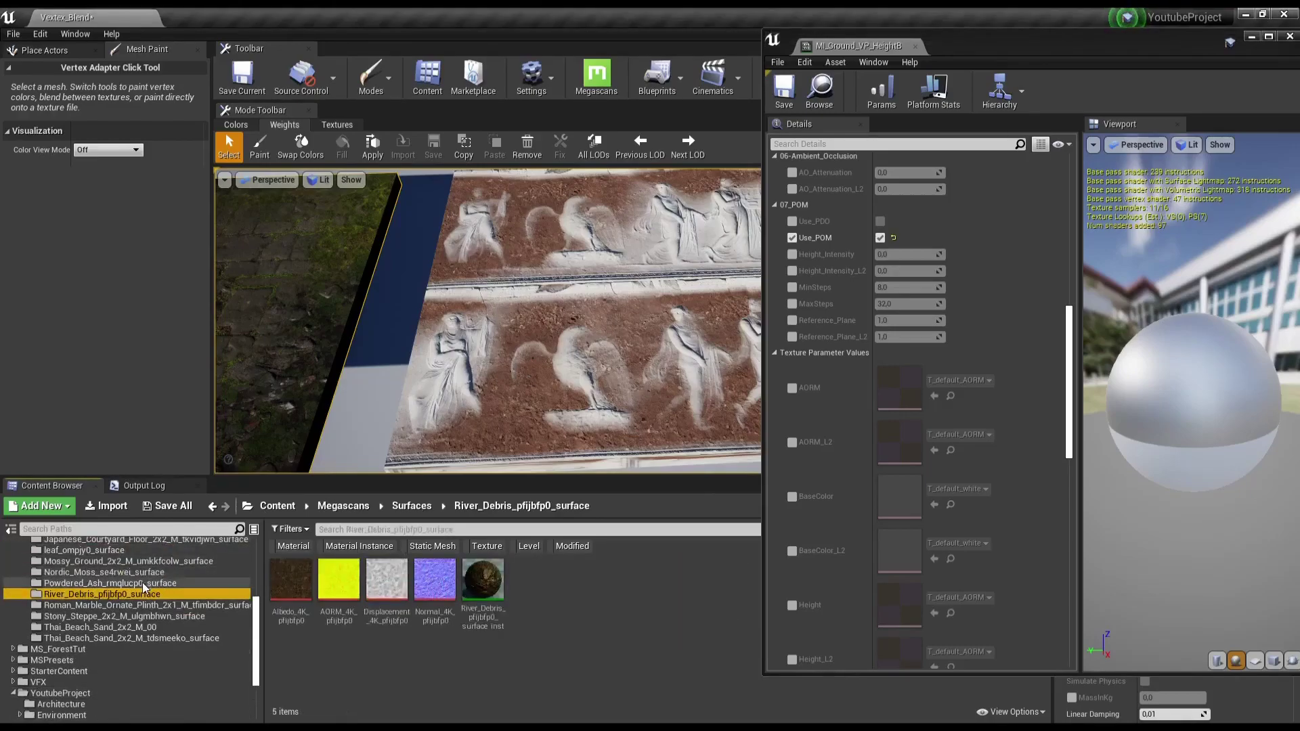
{"action": "left_click", "coordinate": [163, 583]}
{"action": "left_click", "coordinate": [163, 572]}
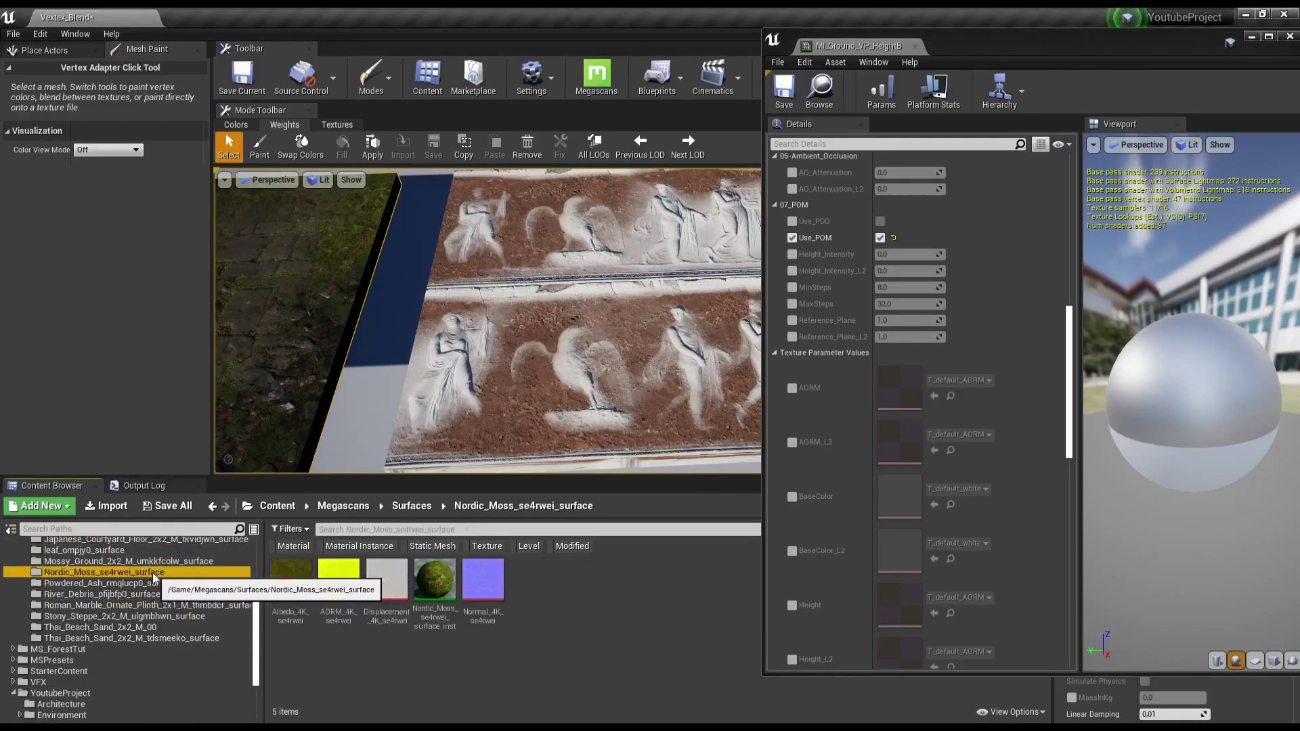
{"action": "left_click", "coordinate": [173, 605]}
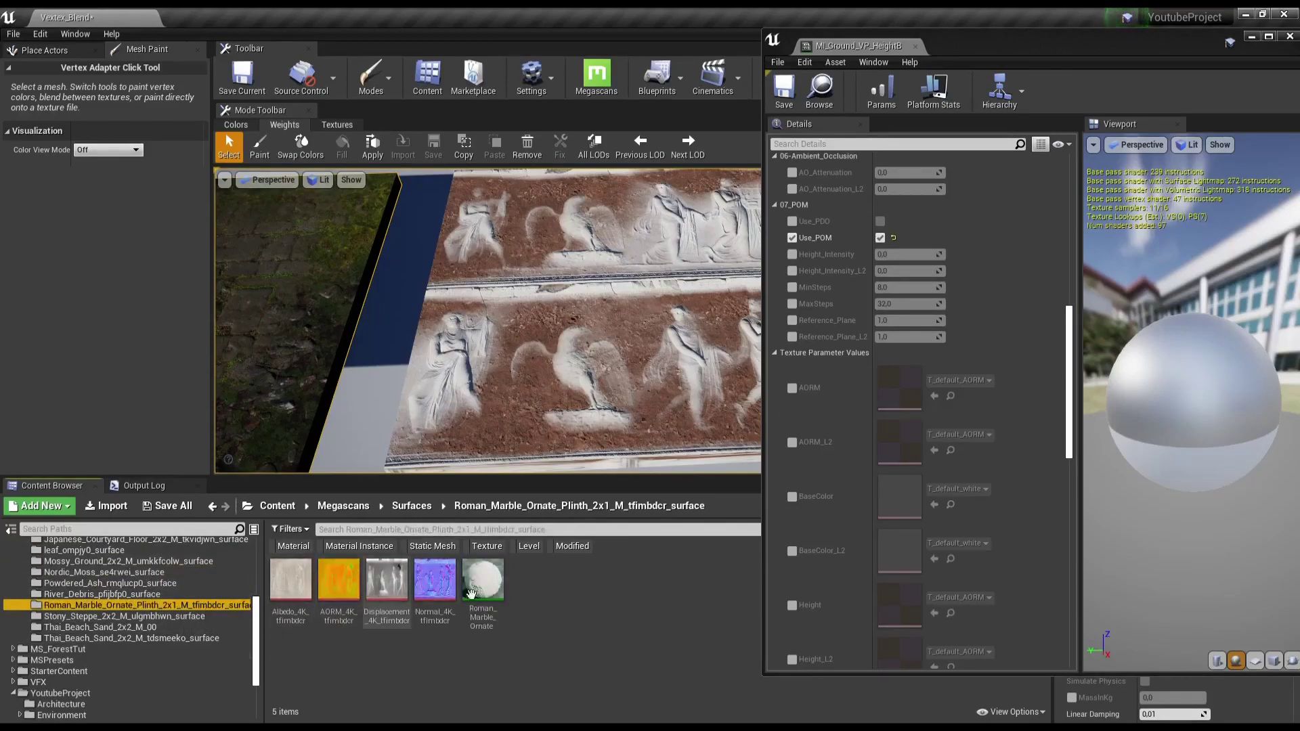
Step: Enable the AORM parameter and assign the plinth's AORM_4K_tfimbdcr texture to it
{"action": "left_click", "coordinate": [791, 388]}
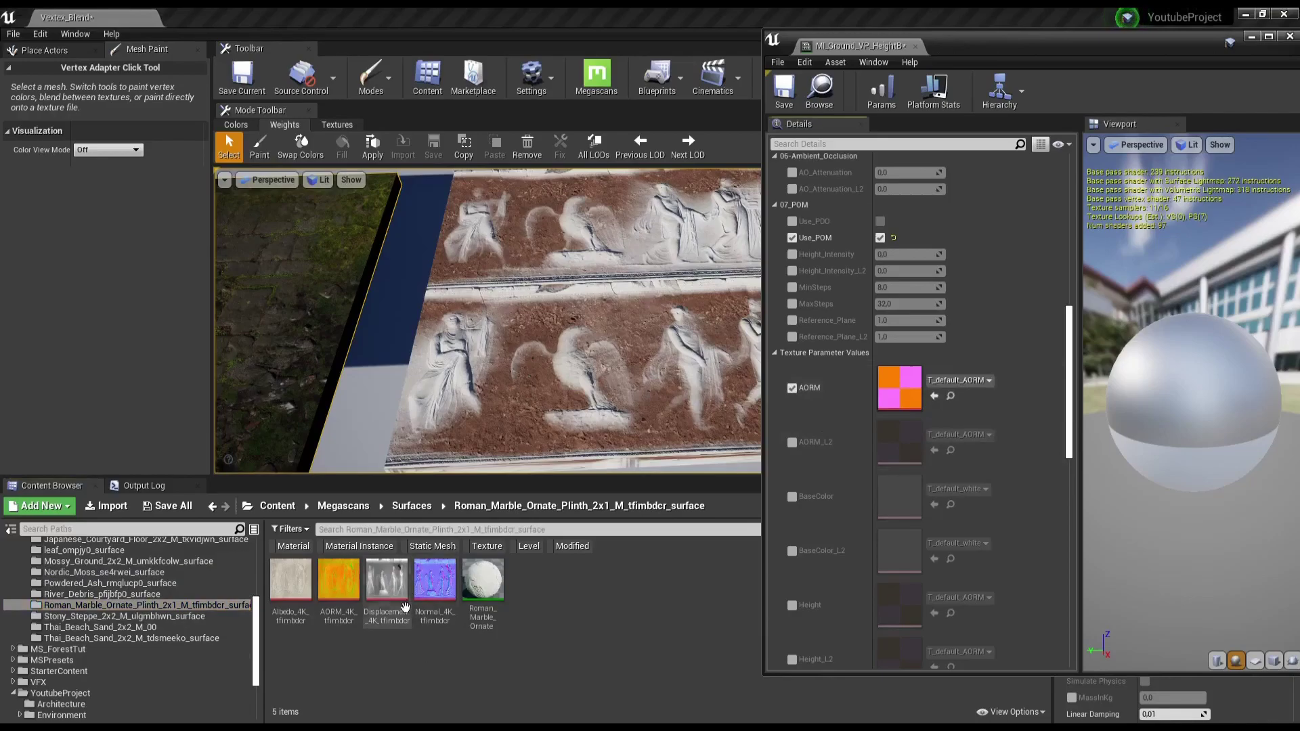
{"action": "left_click", "coordinate": [358, 596]}
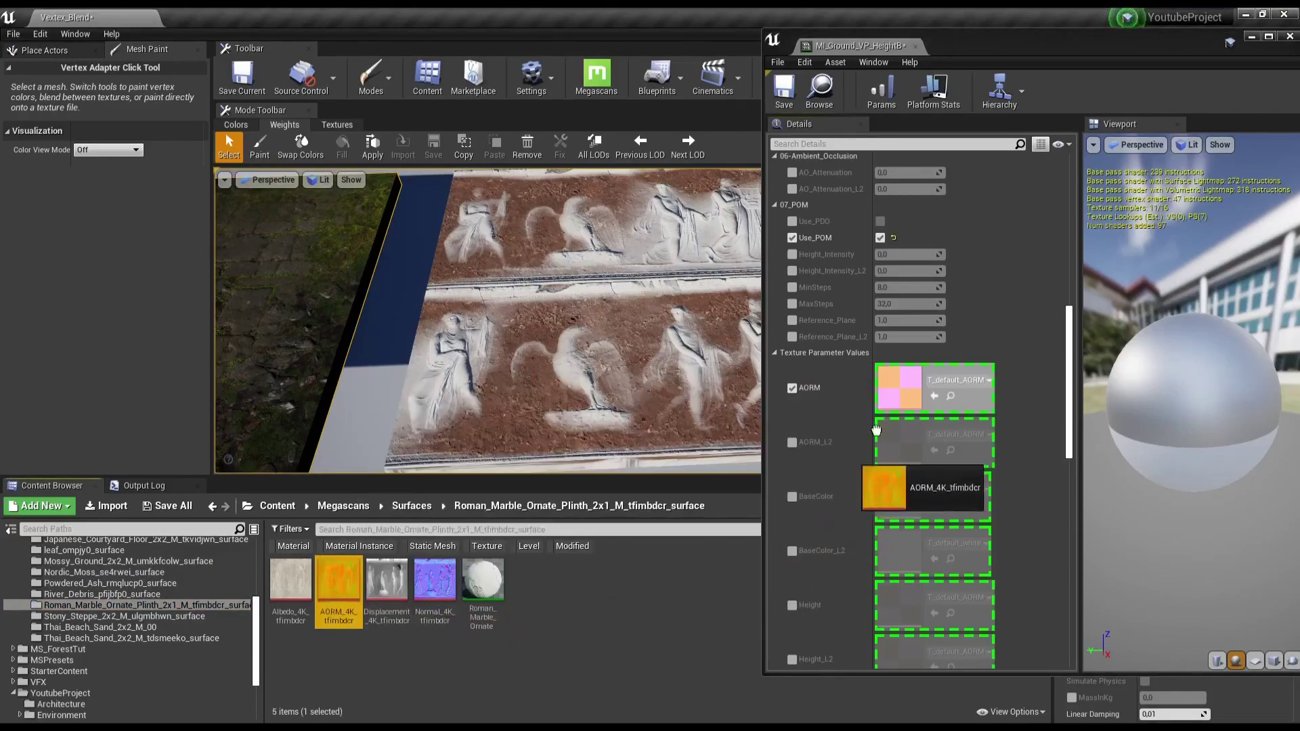
{"action": "left_click_drag", "start_coordinate": [364, 606], "coordinate": [900, 390]}
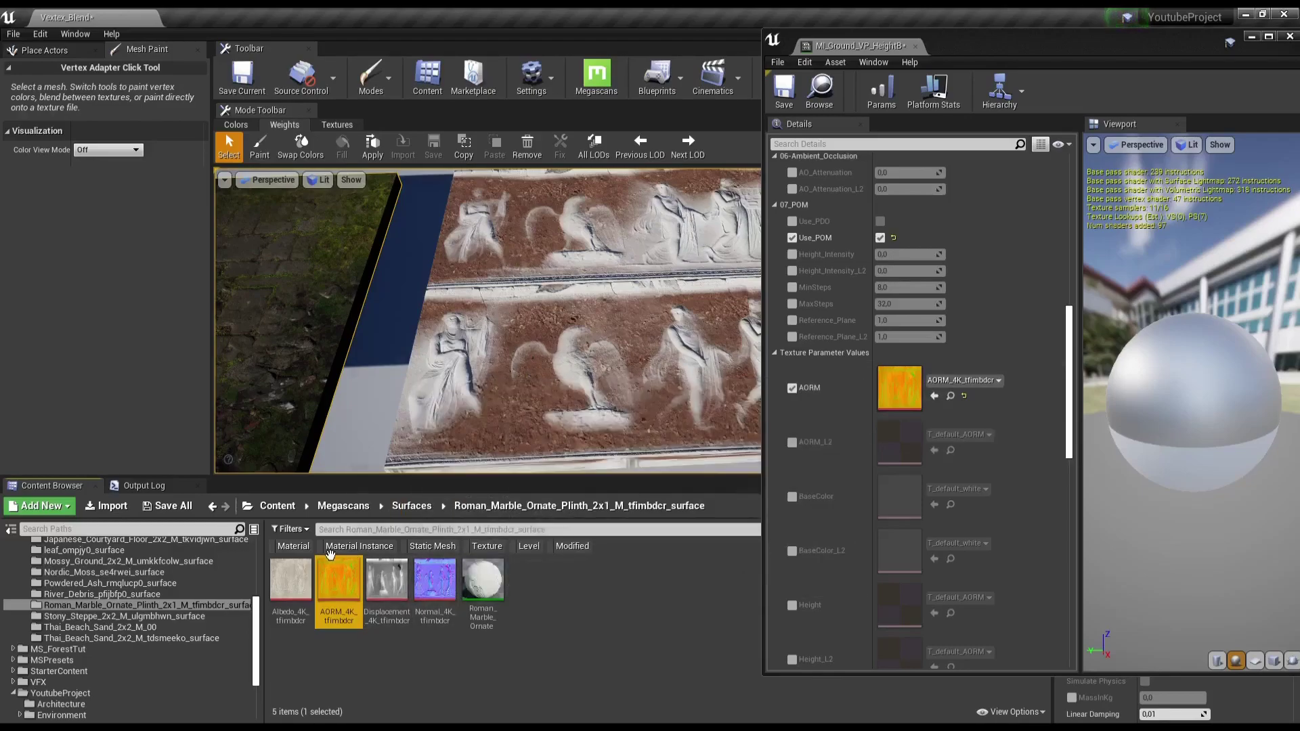
{"action": "mouse_move", "coordinate": [343, 607]}
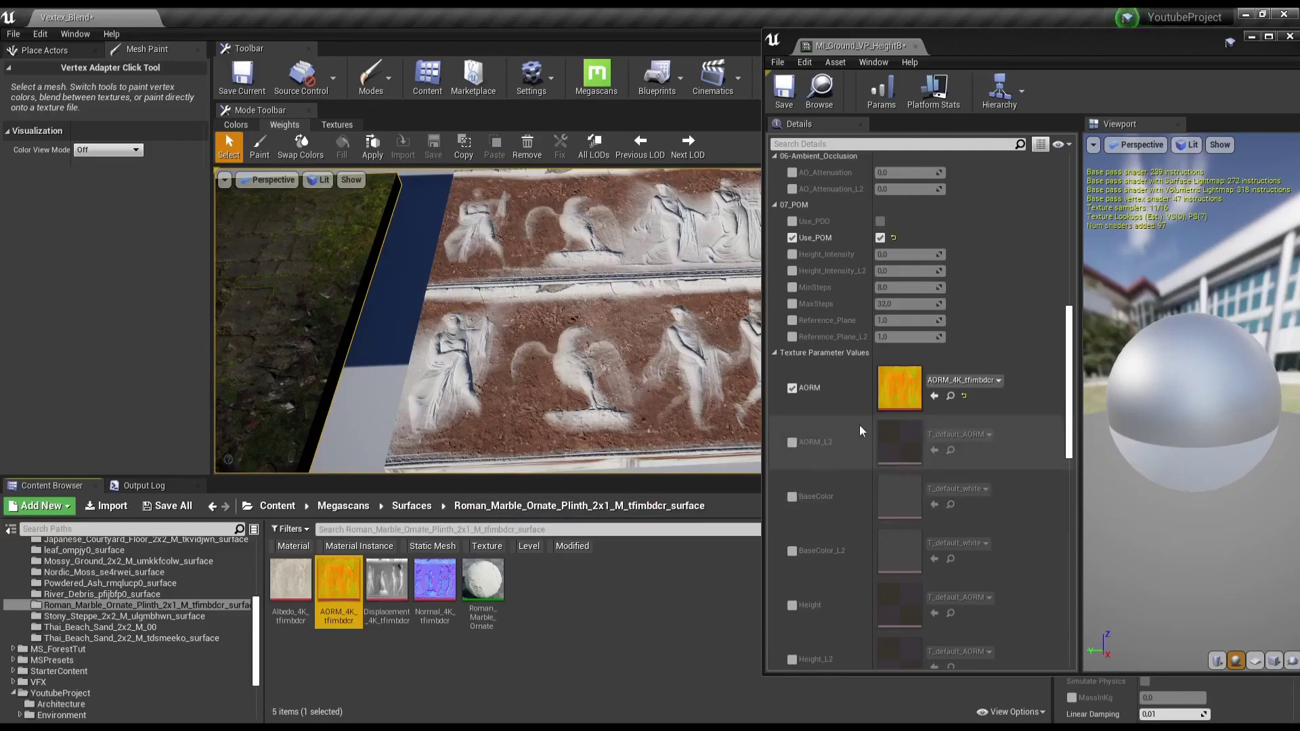
Step: Enable BaseColor and Height, assigning Albedo_4K_tfimbdcr and Displacement_4K_tfimbdcr respectively
{"action": "left_click", "coordinate": [792, 497]}
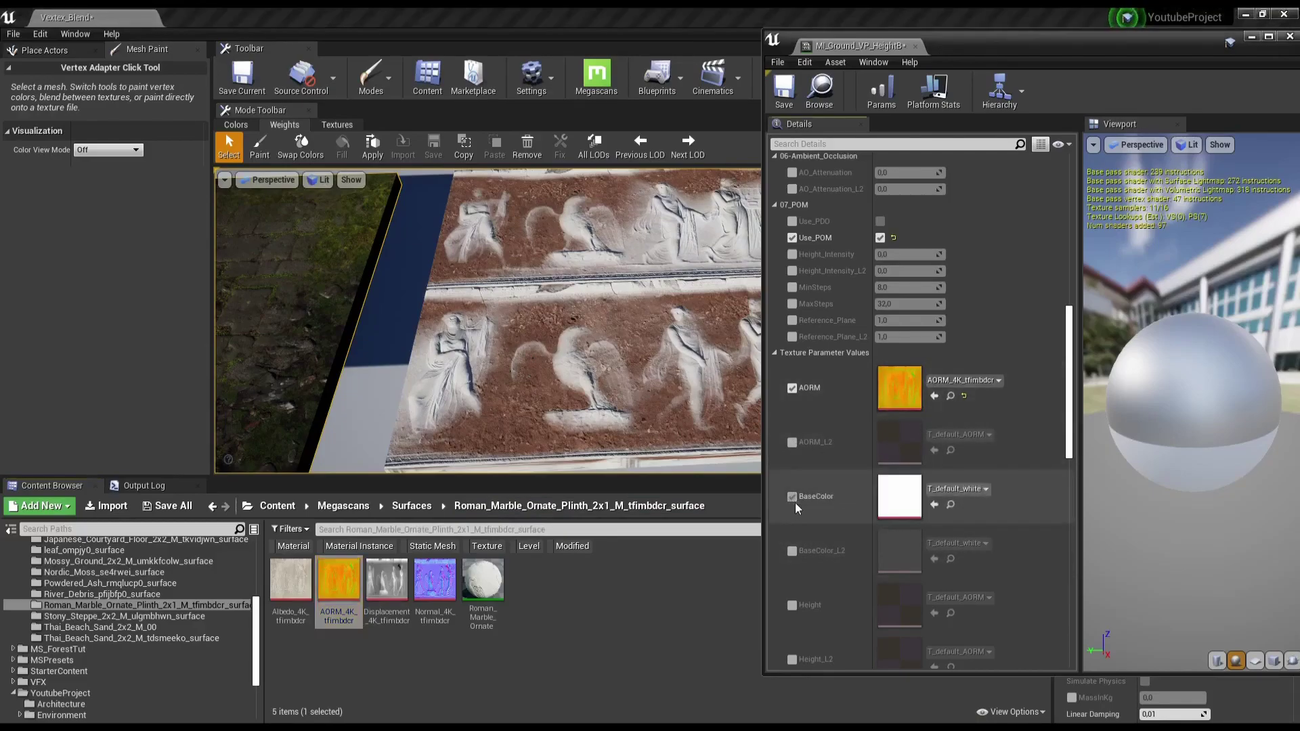
{"action": "left_click_drag", "start_coordinate": [292, 579], "coordinate": [899, 498]}
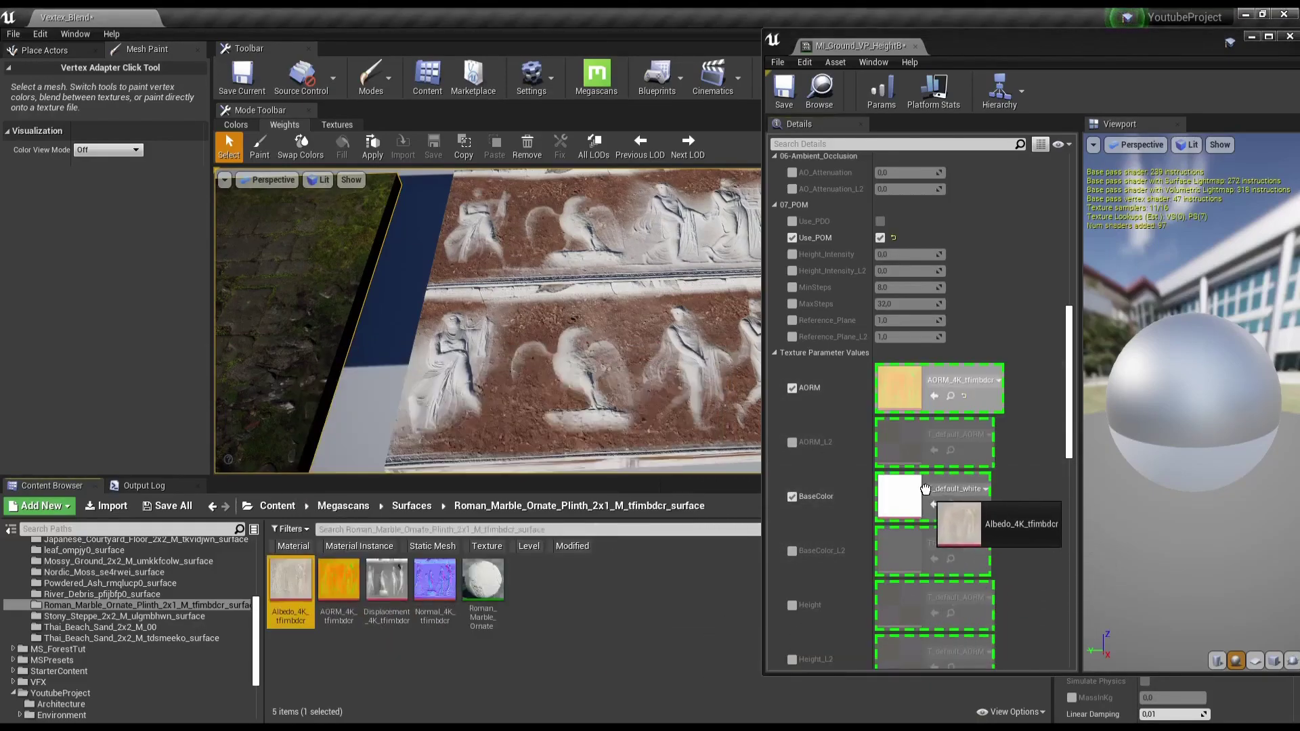
{"action": "scroll", "coordinate": [867, 586], "scroll_direction": "down", "scroll_amount": 1}
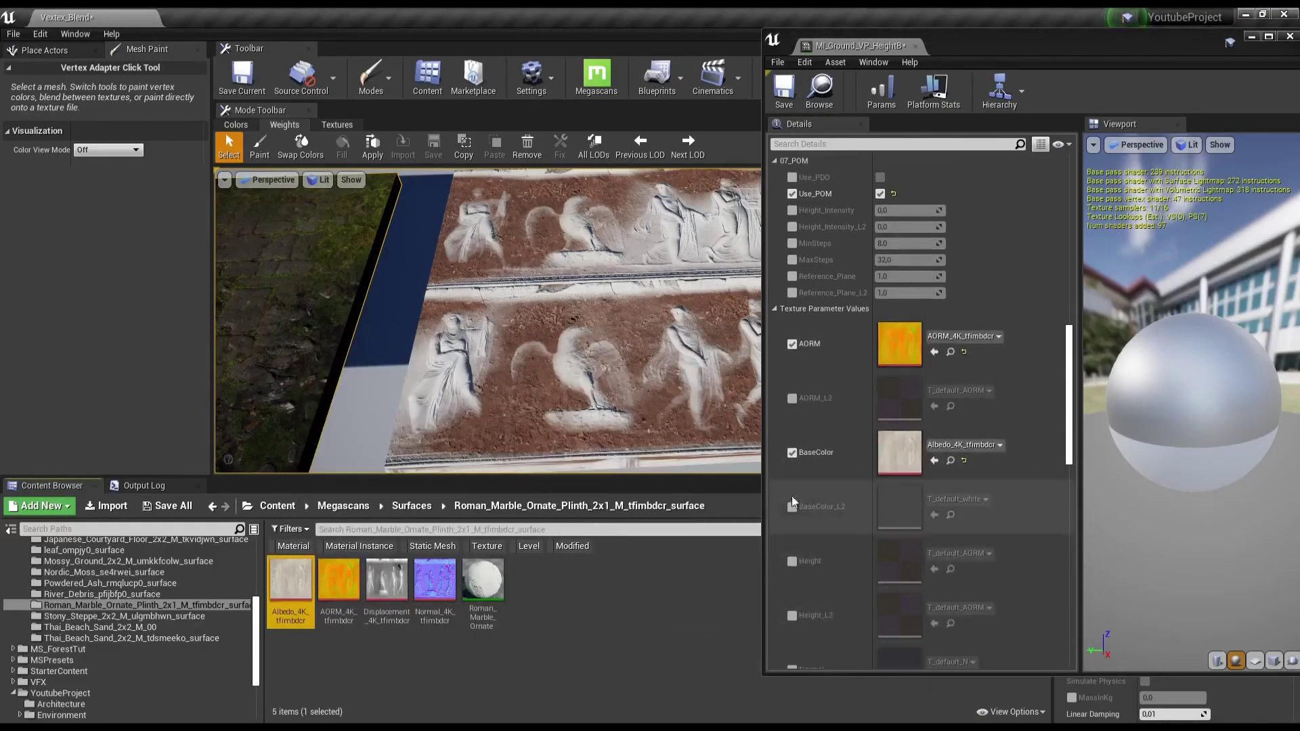
{"action": "left_click", "coordinate": [793, 563]}
{"action": "left_click", "coordinate": [396, 589]}
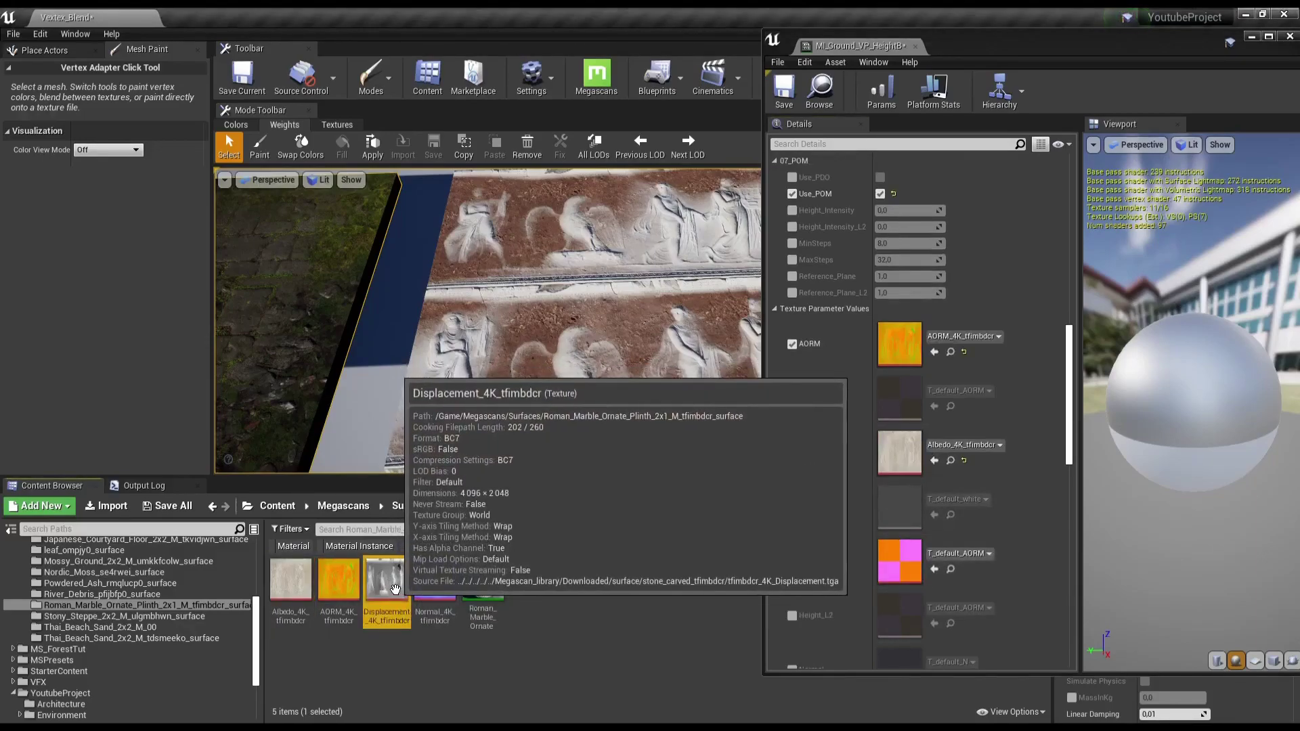
{"action": "left_click_drag", "start_coordinate": [396, 589], "coordinate": [910, 559]}
Step: Select the plinth's Normal_4K texture in the Content Browser
{"action": "left_click", "coordinate": [435, 581]}
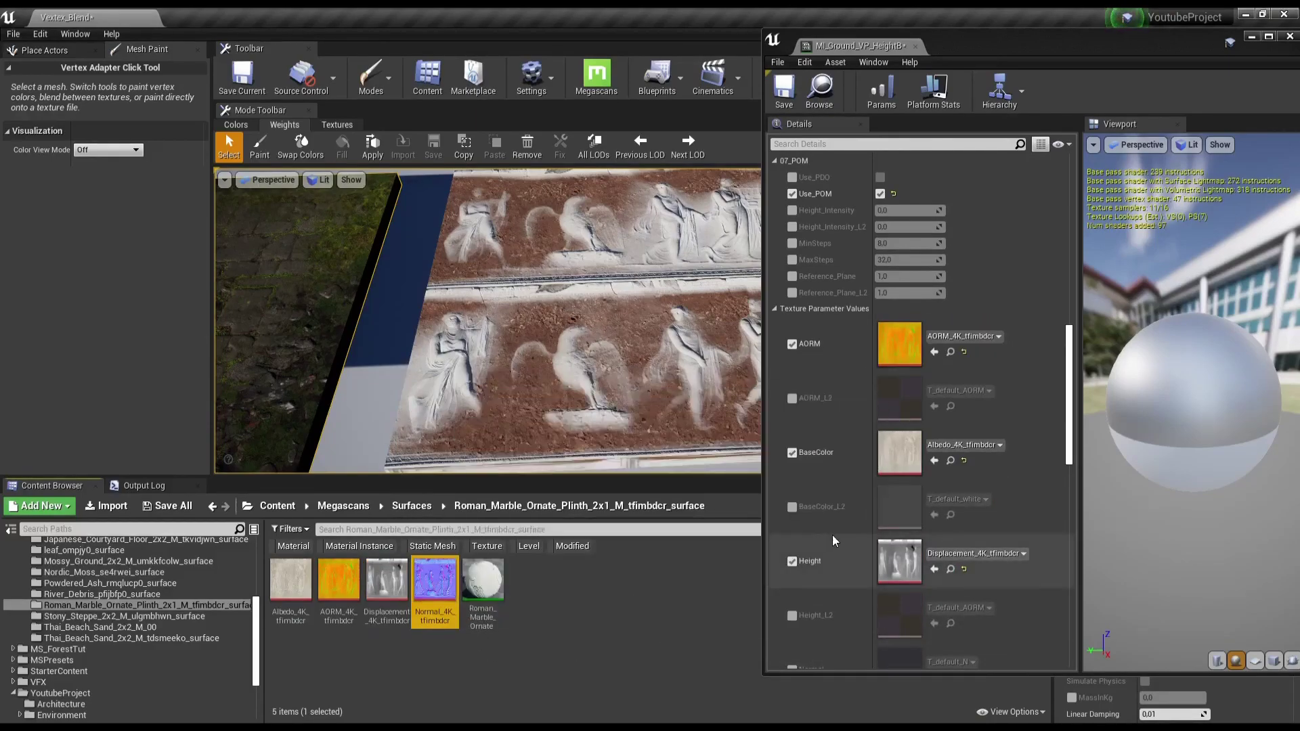
{"action": "scroll", "coordinate": [856, 575], "scroll_direction": "down", "scroll_amount": 2}
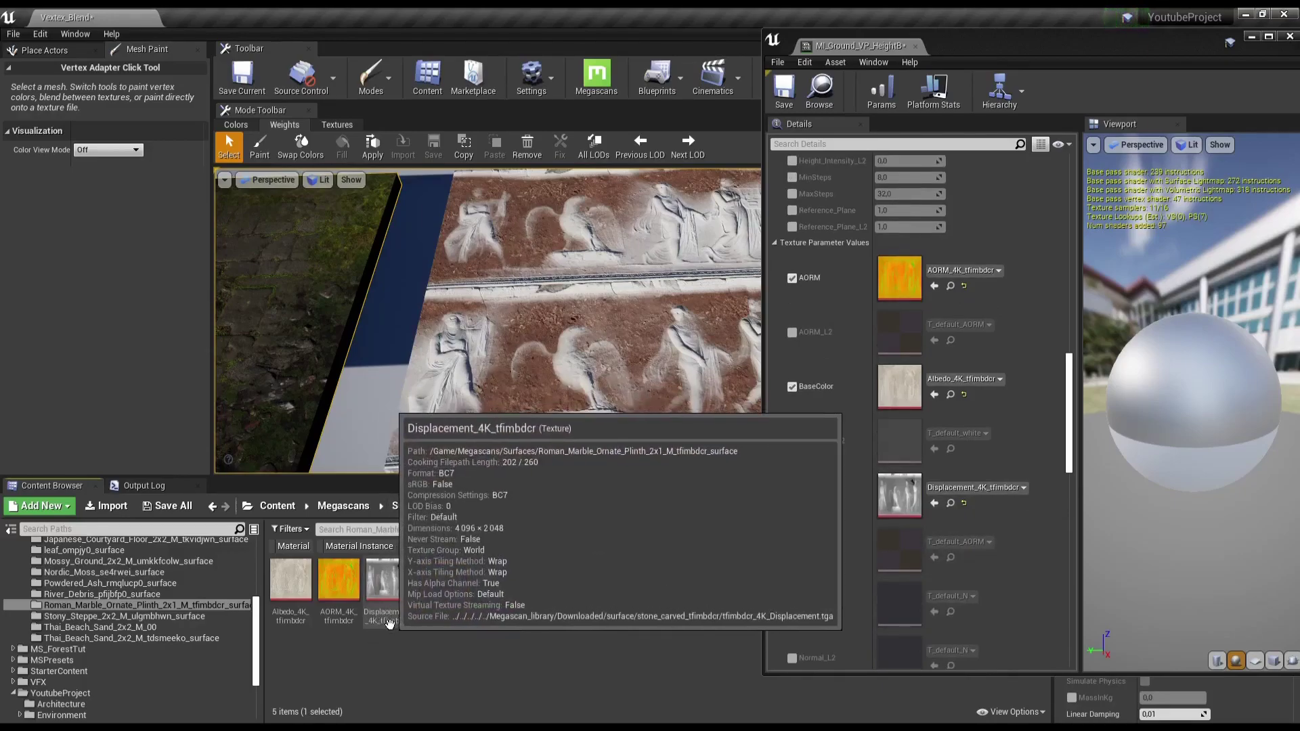
{"action": "left_click", "coordinate": [389, 623]}
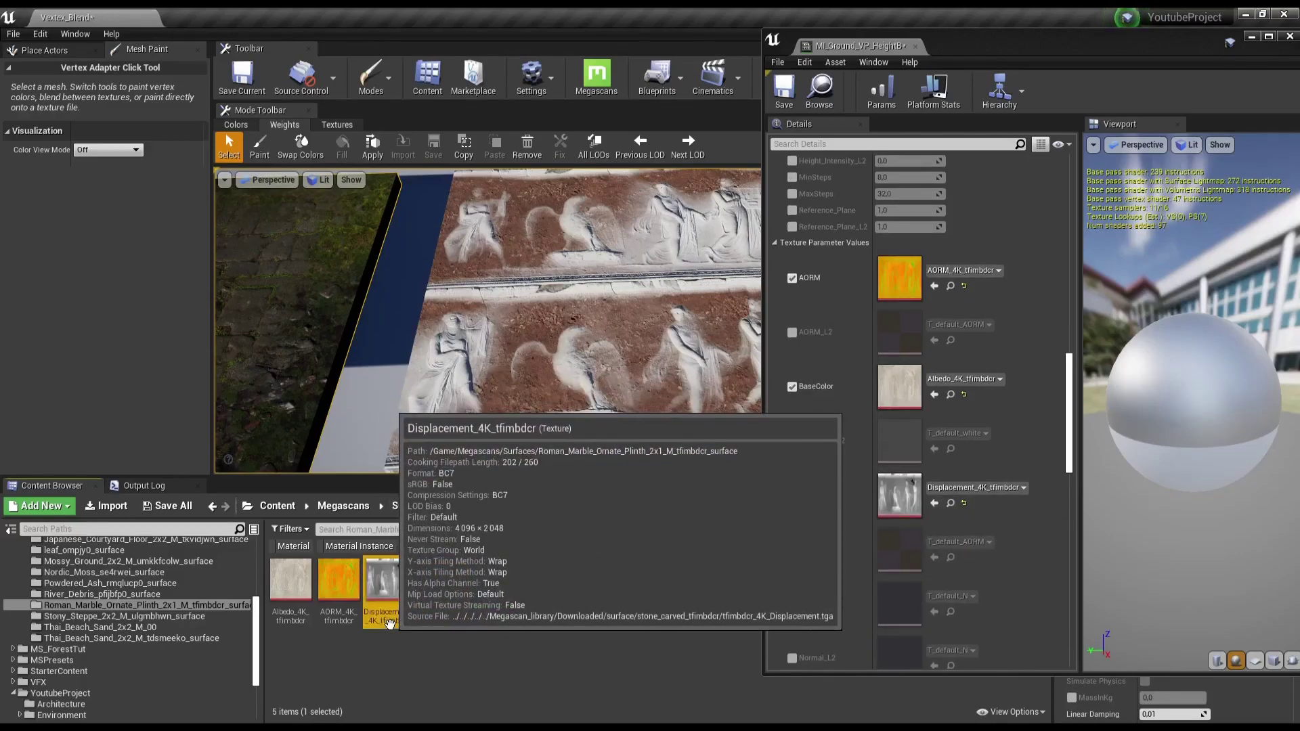
{"action": "left_click", "coordinate": [400, 646]}
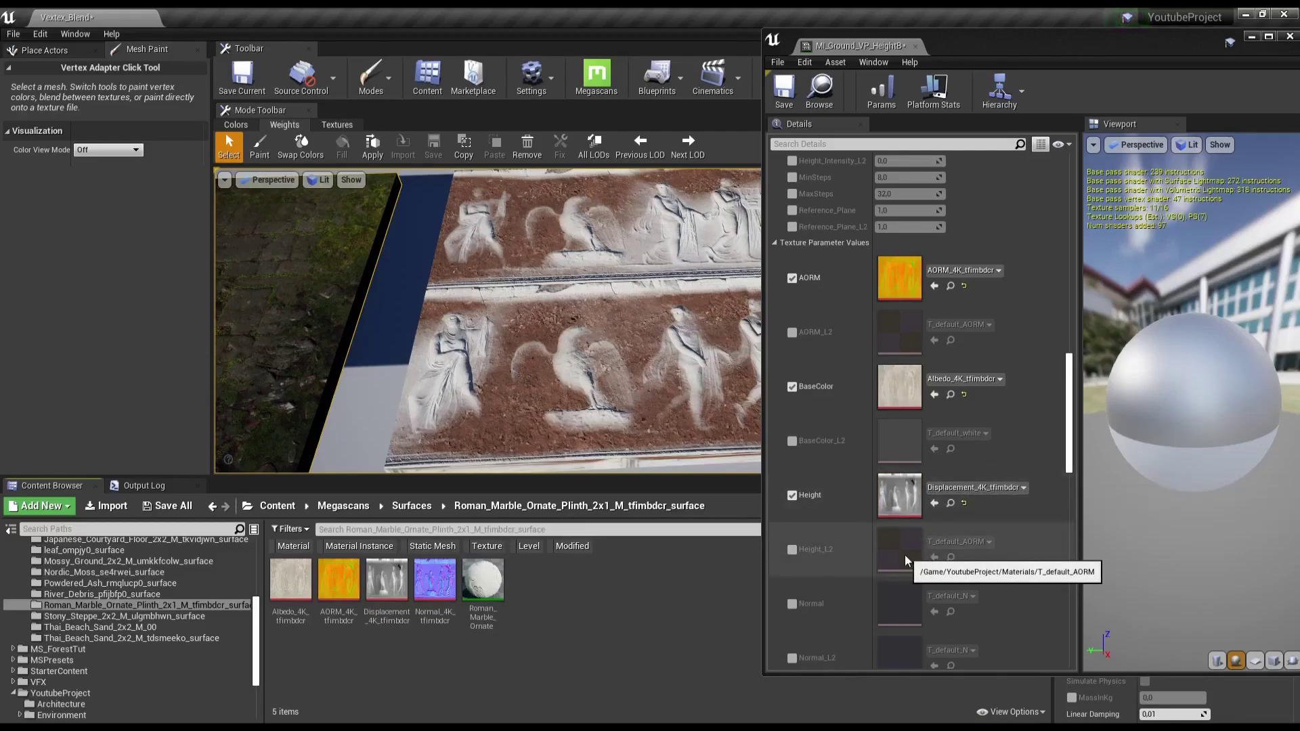
{"action": "left_click", "coordinate": [448, 607]}
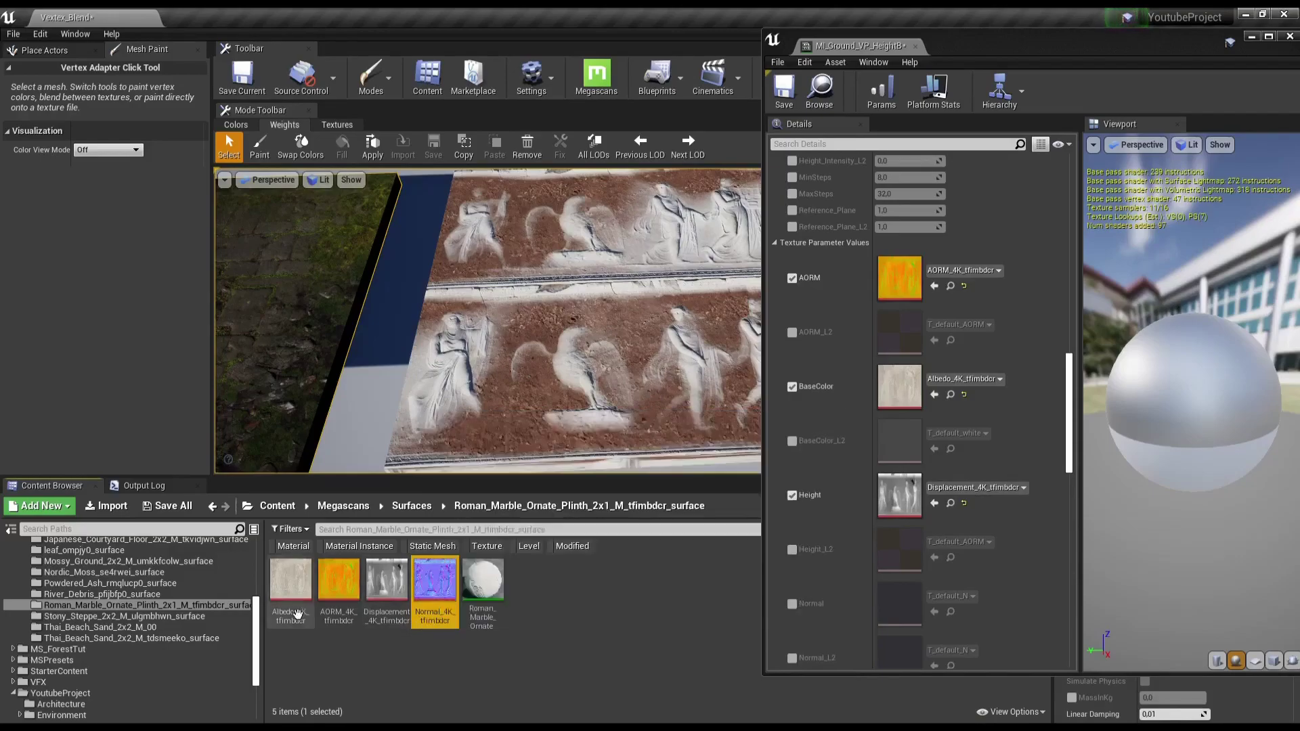
{"action": "scroll", "coordinate": [909, 541], "scroll_direction": "down", "scroll_amount": 3}
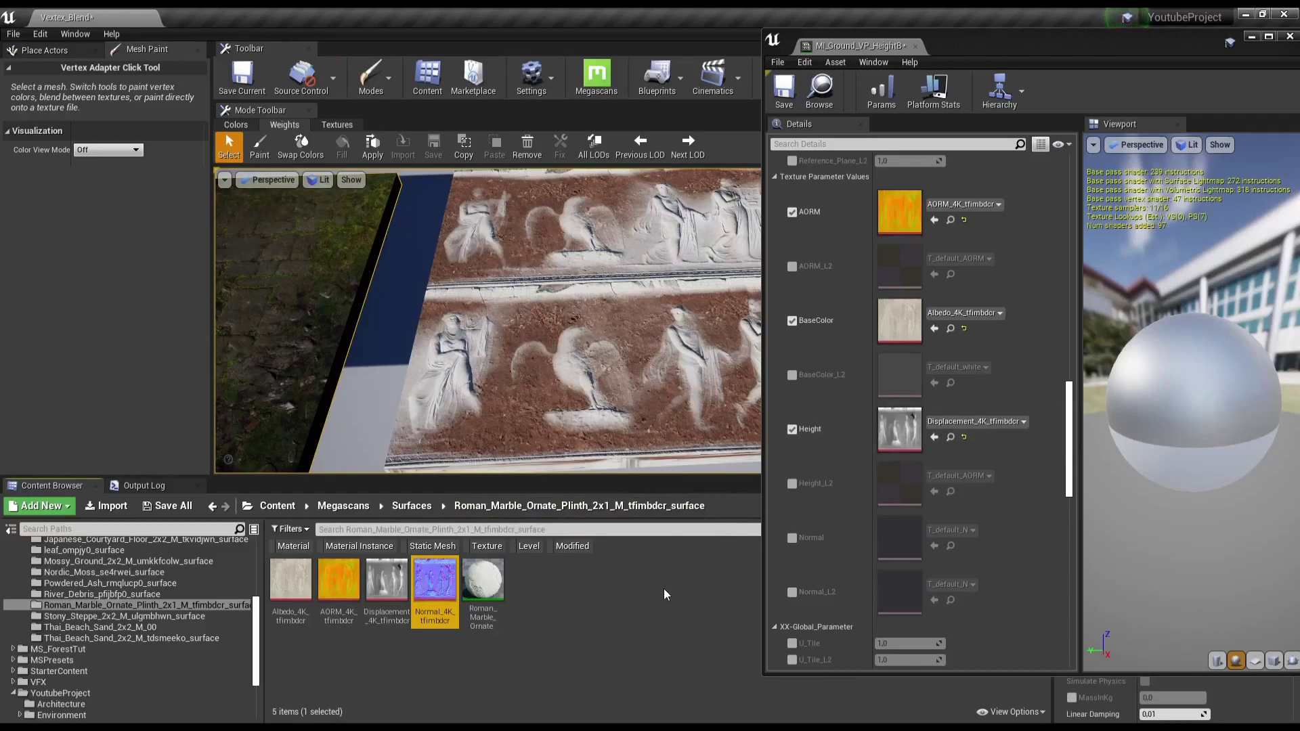
{"action": "scroll", "coordinate": [847, 535], "scroll_direction": "down", "scroll_amount": 2}
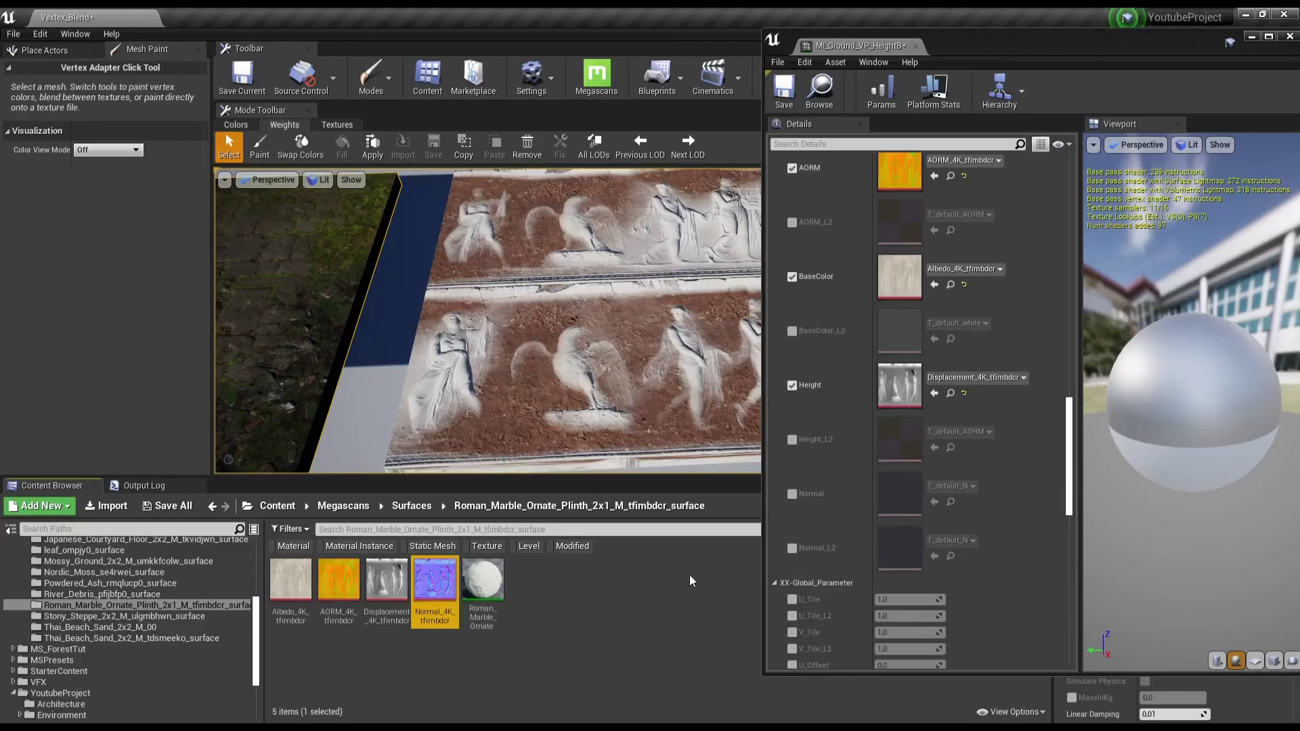
{"action": "left_click", "coordinate": [306, 528]}
{"action": "mouse_move", "coordinate": [351, 438]}
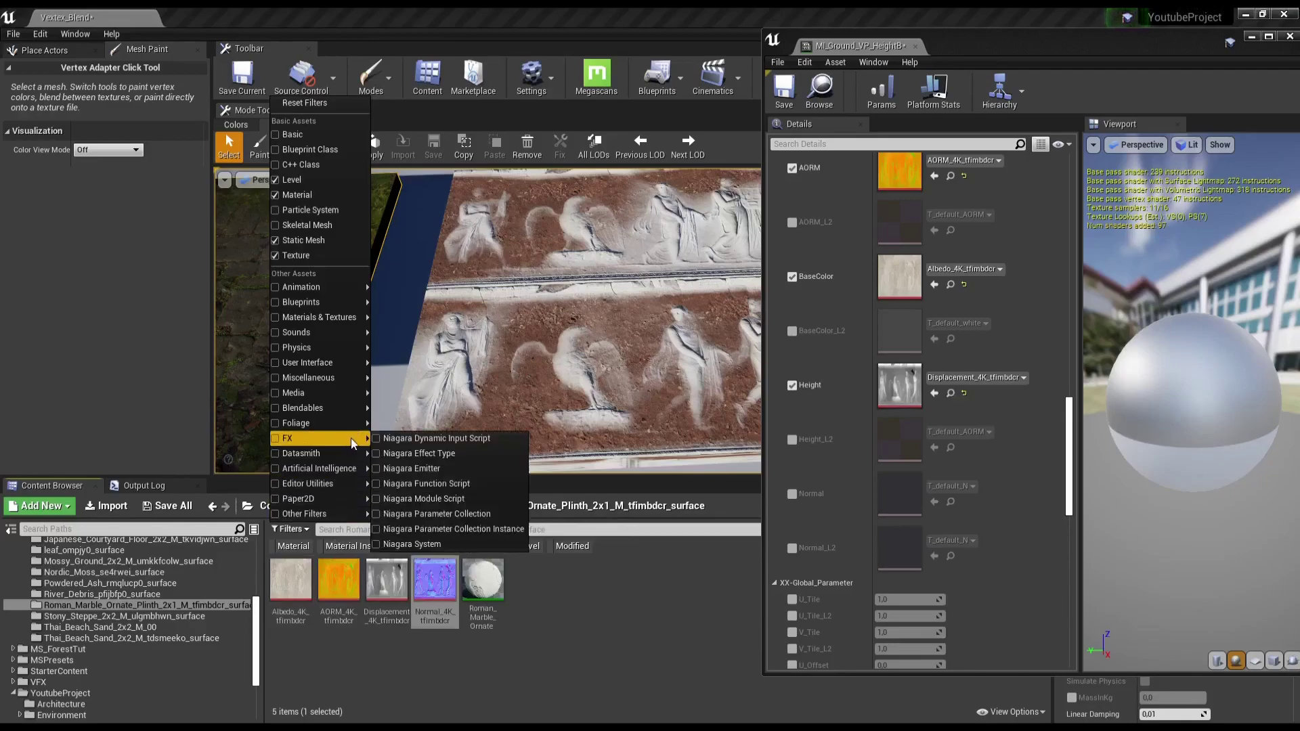
{"action": "mouse_move", "coordinate": [347, 482]}
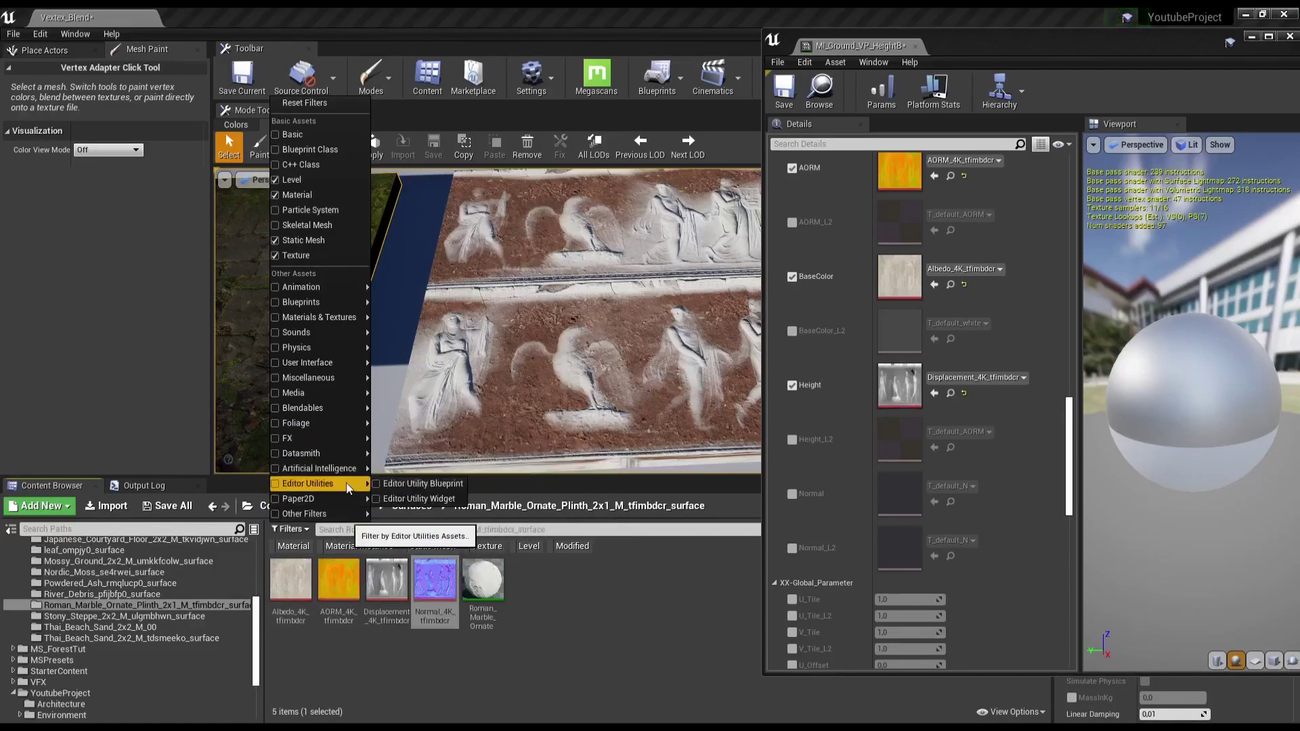
{"action": "left_click", "coordinate": [338, 650]}
{"action": "left_click", "coordinate": [304, 534]}
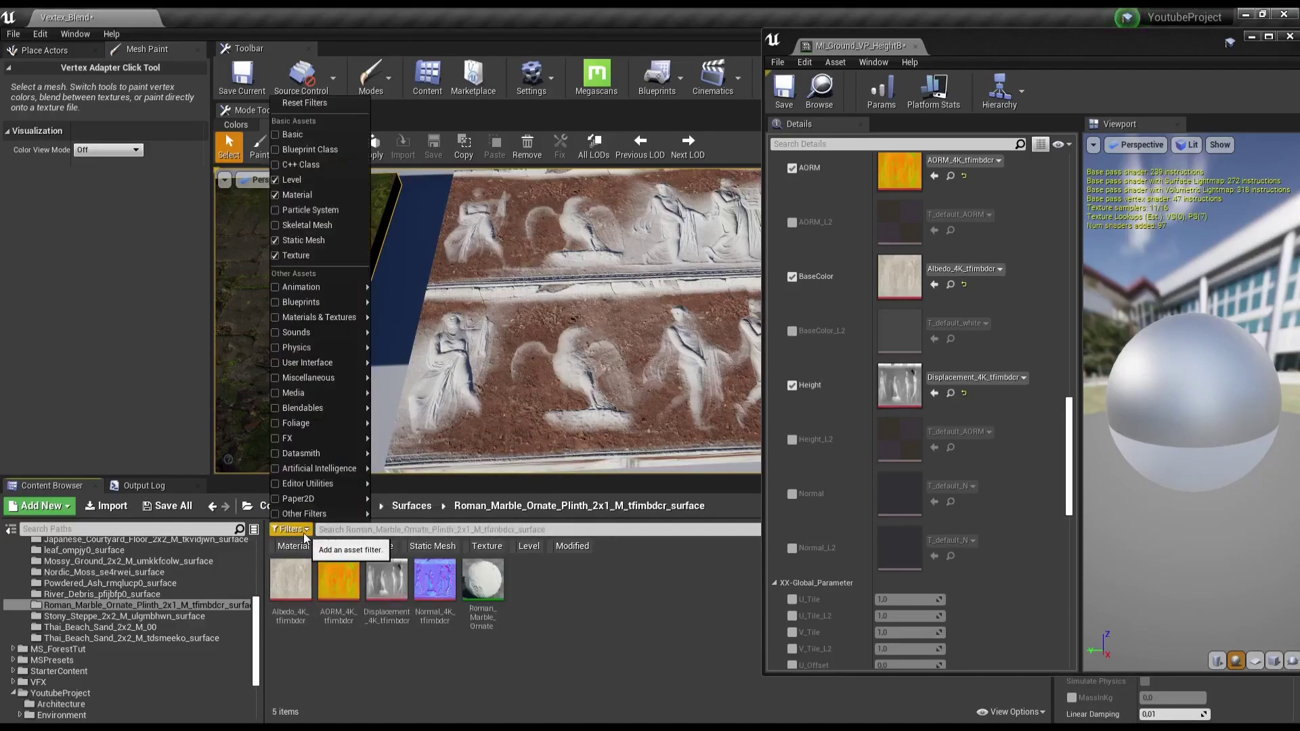
{"action": "mouse_move", "coordinate": [319, 518]}
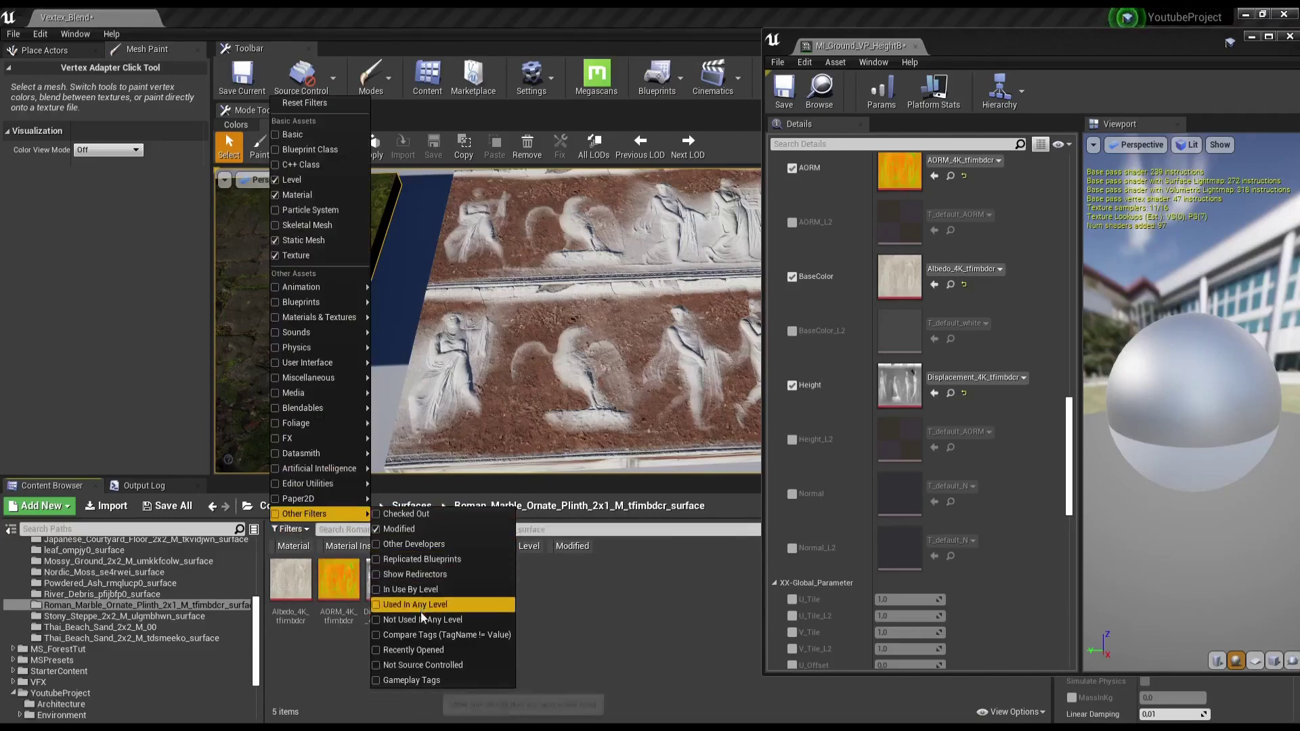
{"action": "left_click", "coordinate": [414, 574]}
{"action": "left_click", "coordinate": [645, 615]}
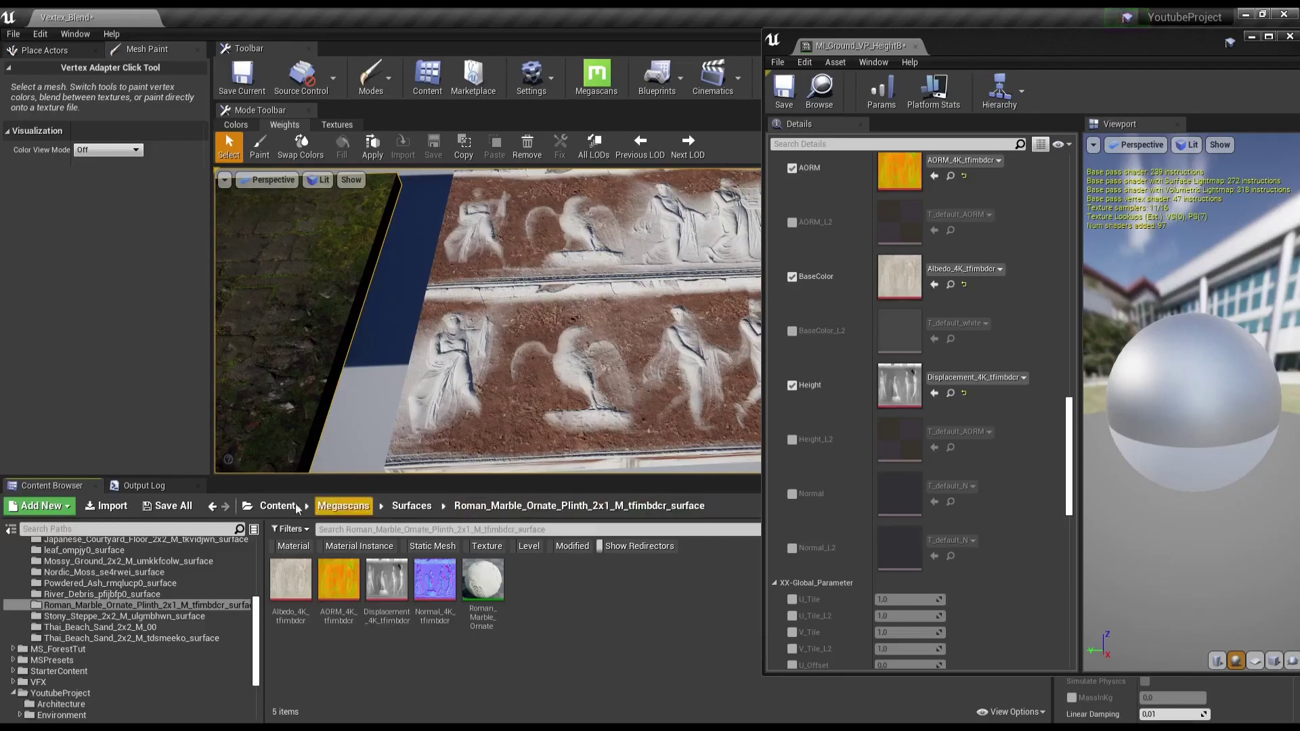
{"action": "left_click", "coordinate": [291, 528]}
{"action": "mouse_move", "coordinate": [339, 514]}
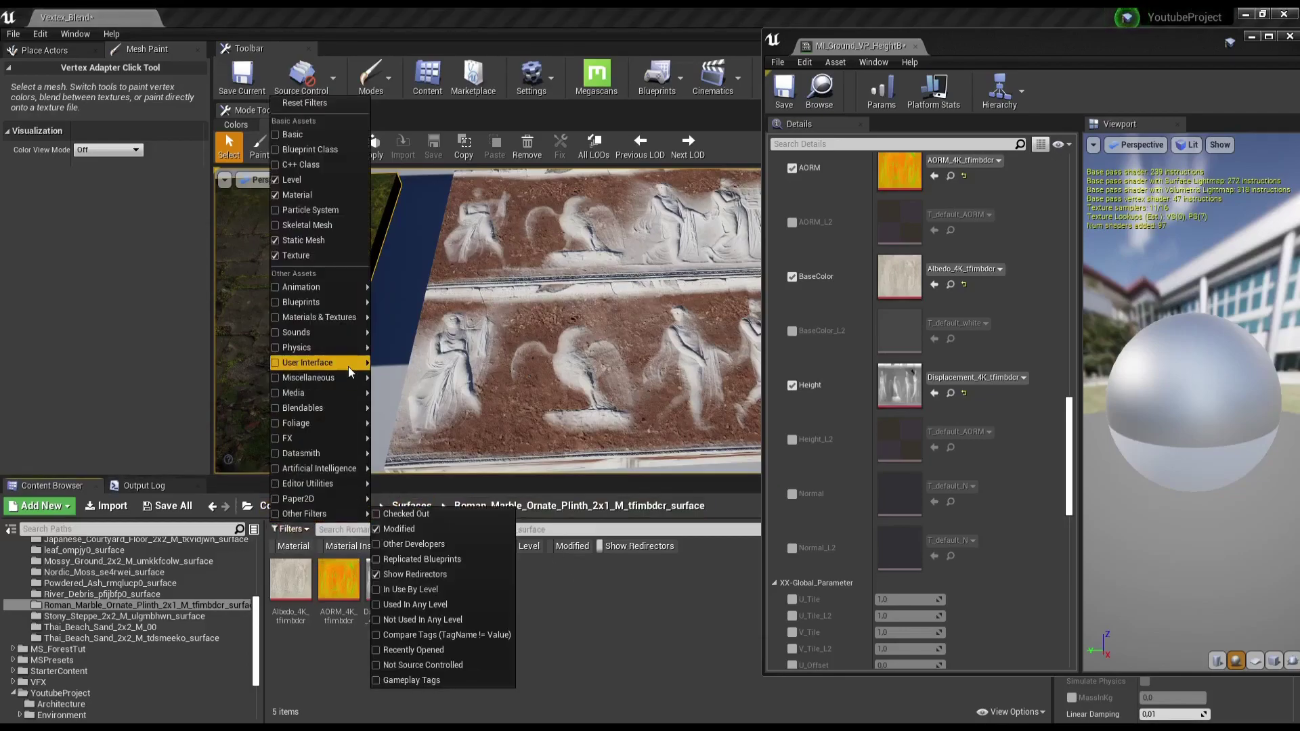
{"action": "mouse_move", "coordinate": [352, 366]}
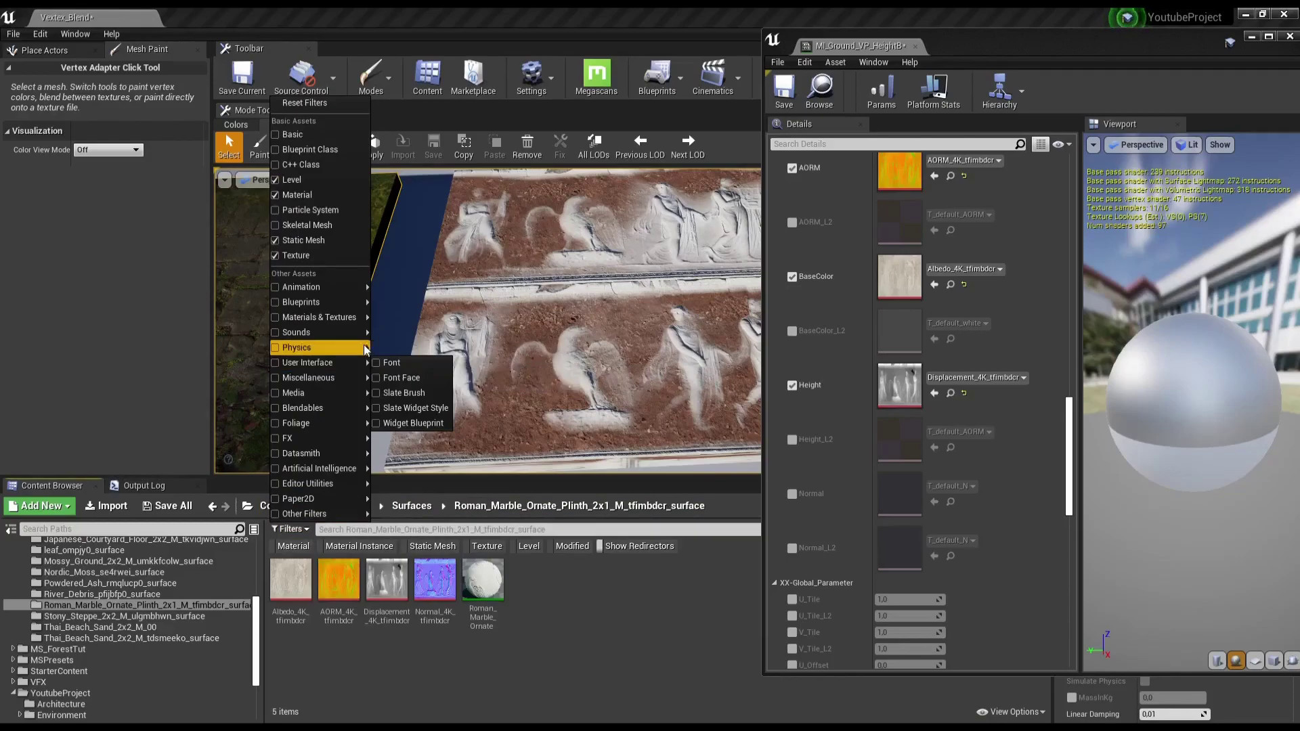
{"action": "mouse_move", "coordinate": [306, 314]}
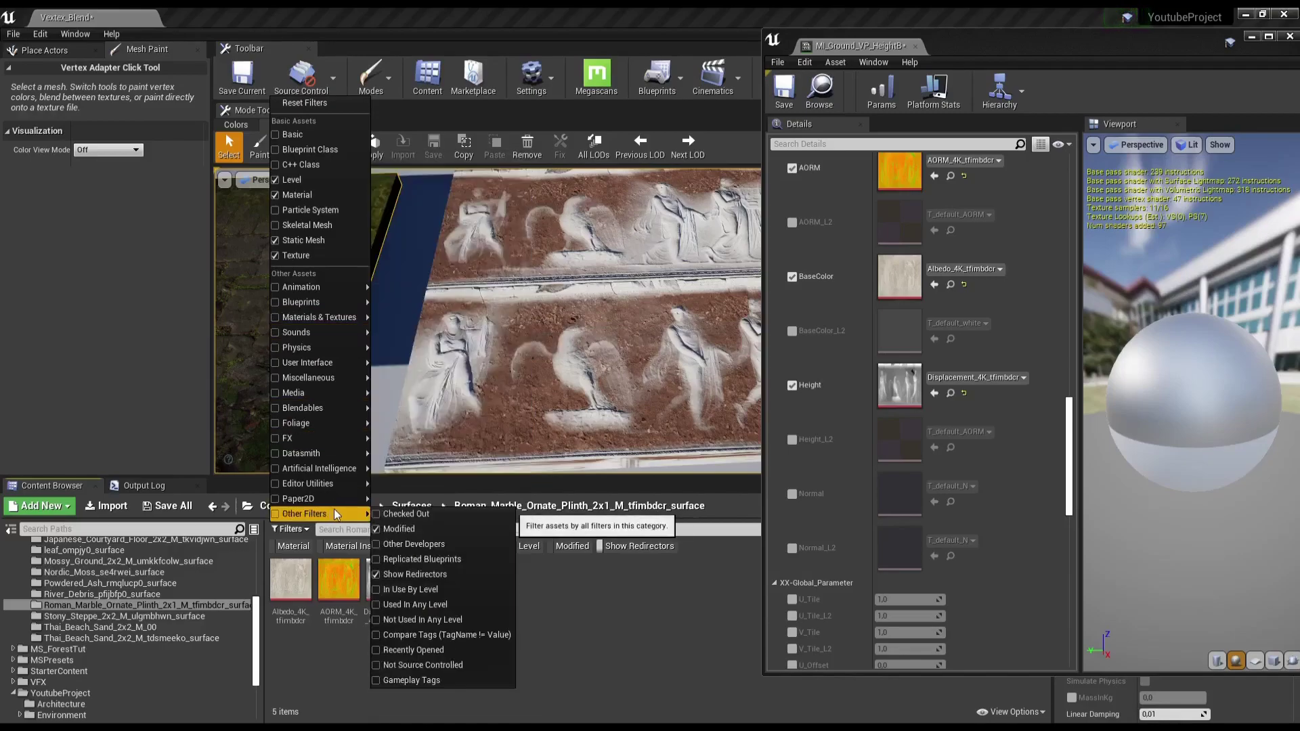
{"action": "left_click", "coordinate": [423, 574]}
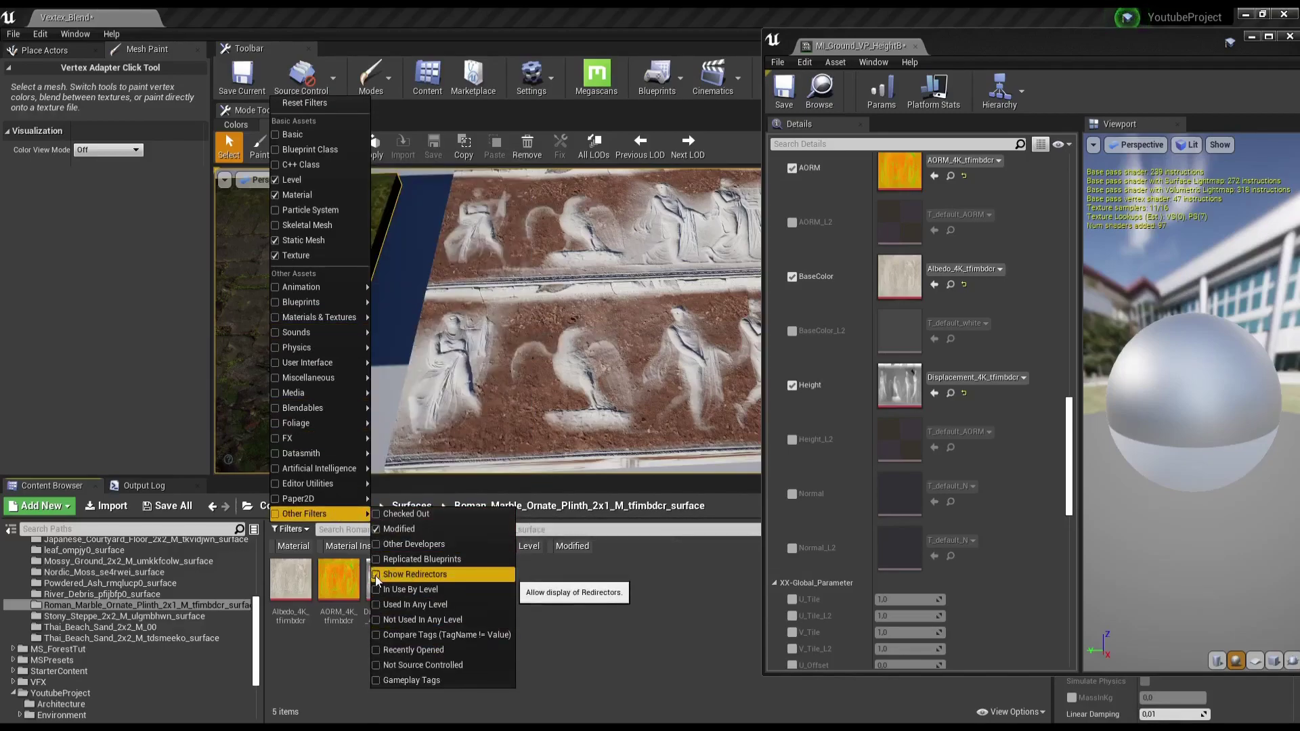
{"action": "left_click", "coordinate": [597, 595]}
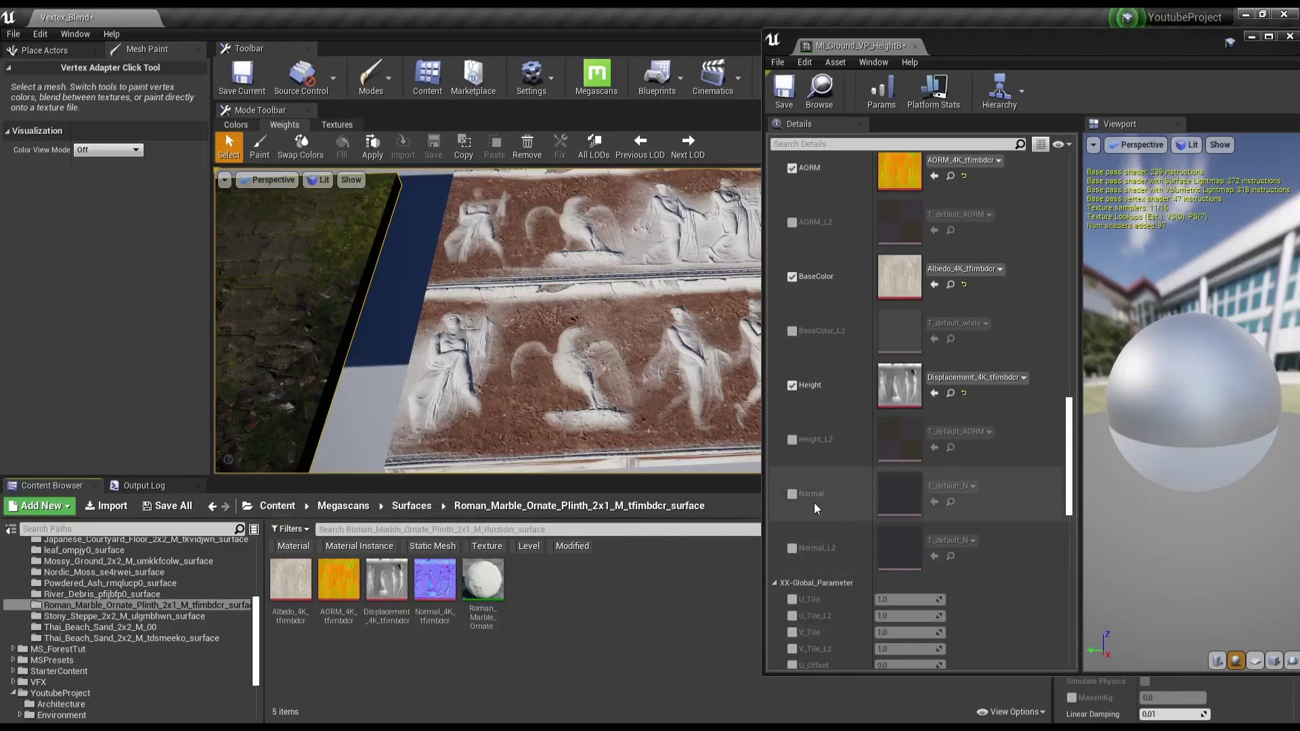
Step: Assign the plinth normal map to Normal and enable the U_Tile and V_Tile parameters
{"action": "left_click", "coordinate": [792, 494]}
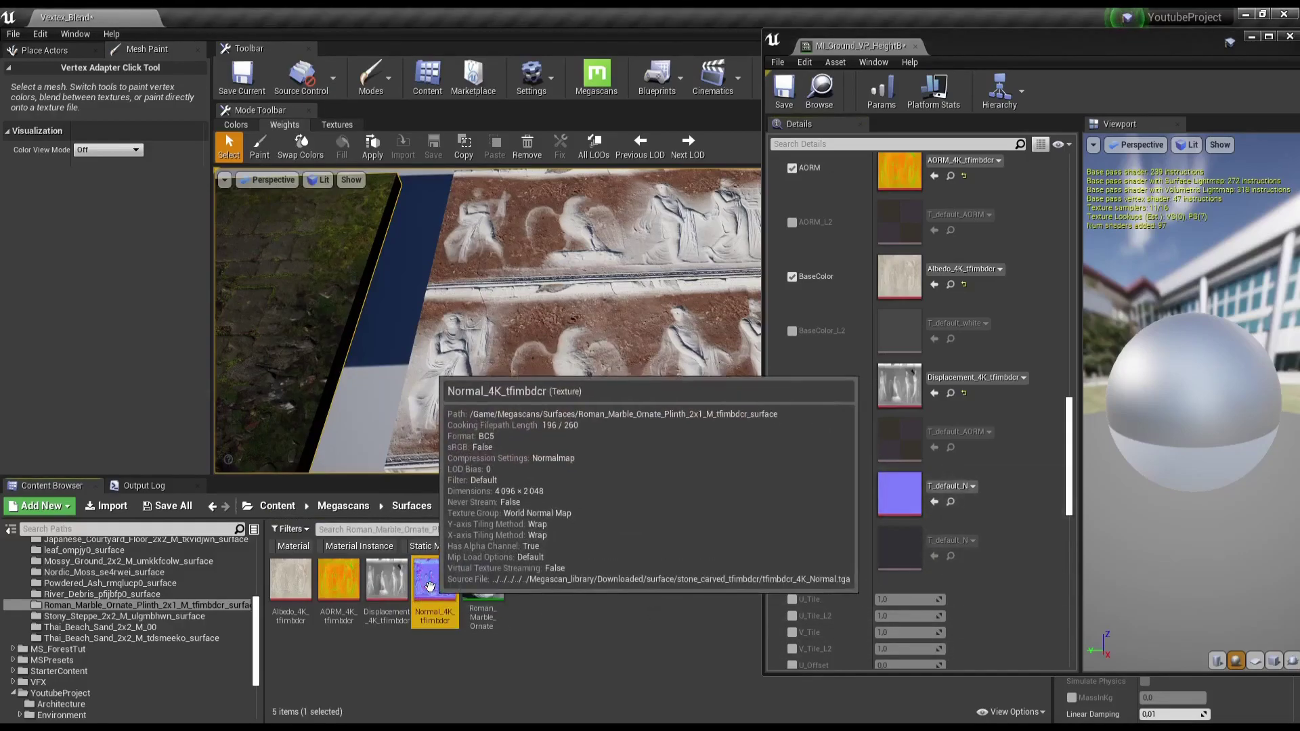
{"action": "left_click_drag", "start_coordinate": [435, 579], "coordinate": [914, 481]}
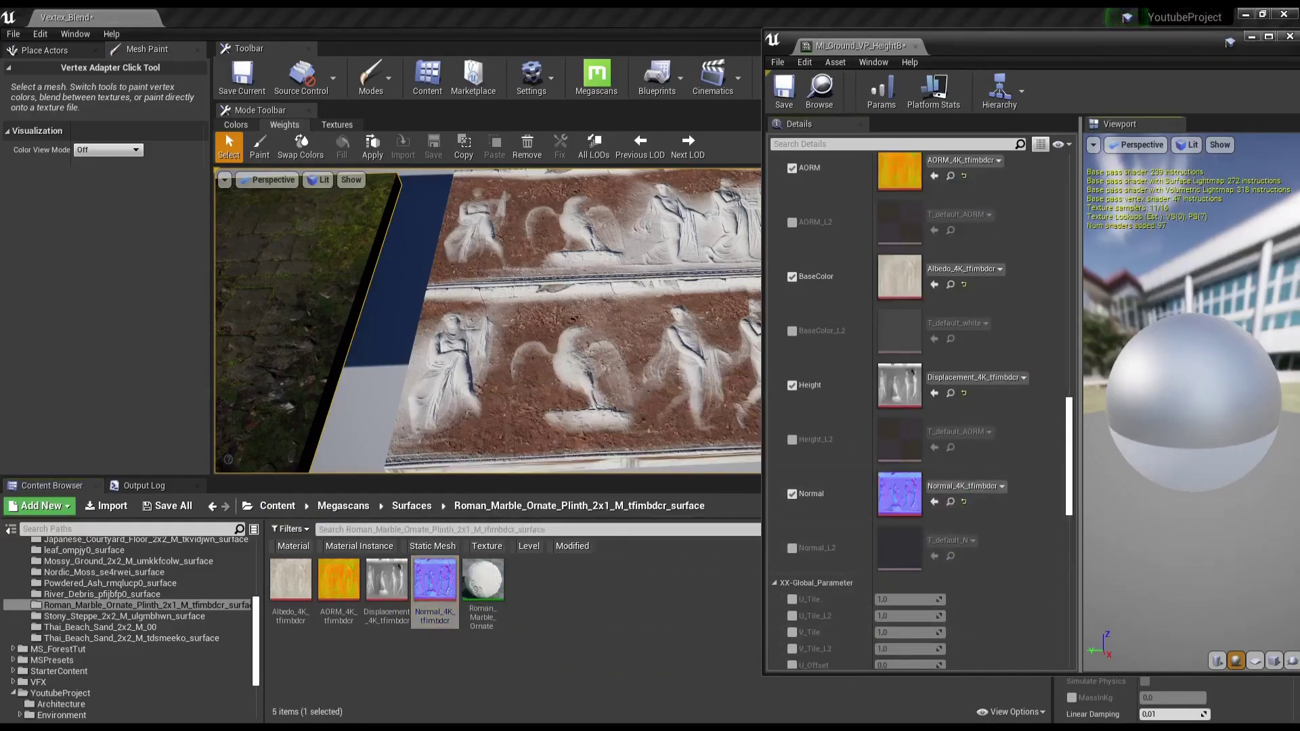
{"action": "scroll", "coordinate": [836, 603], "scroll_direction": "down", "scroll_amount": 3}
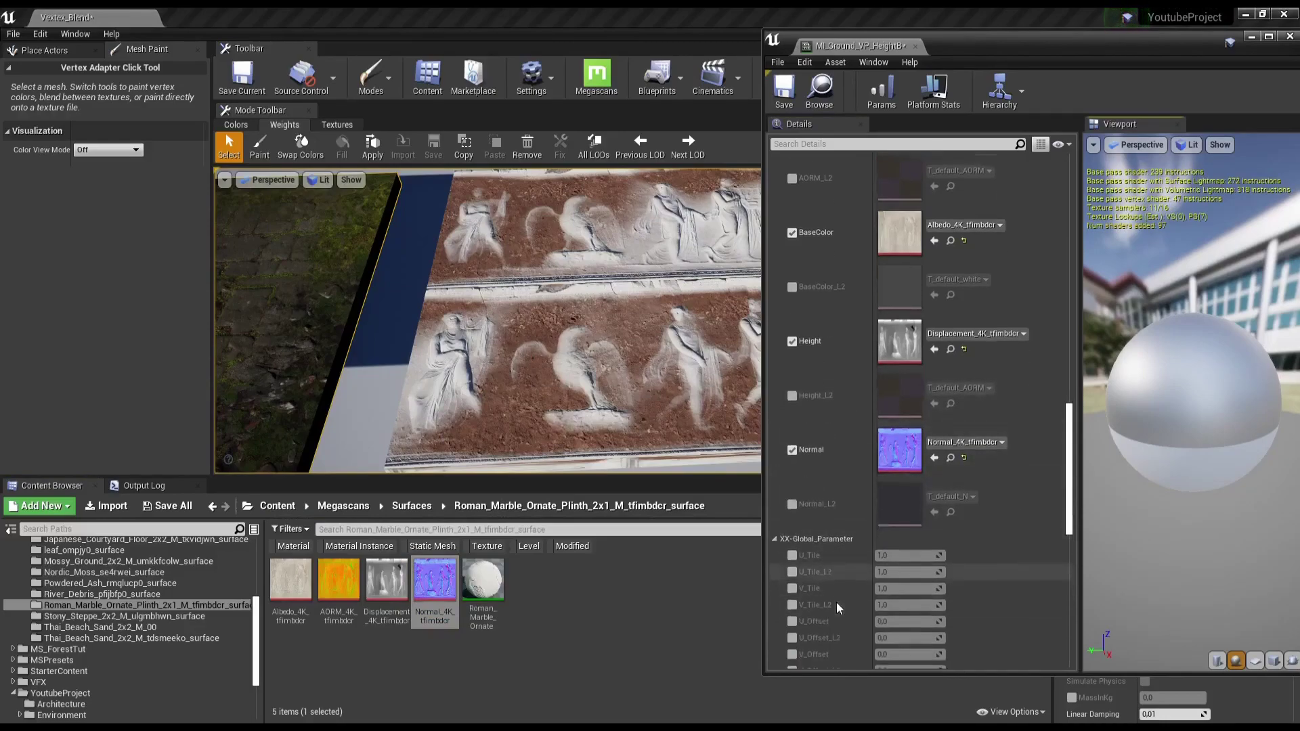
{"action": "left_click", "coordinate": [791, 535]}
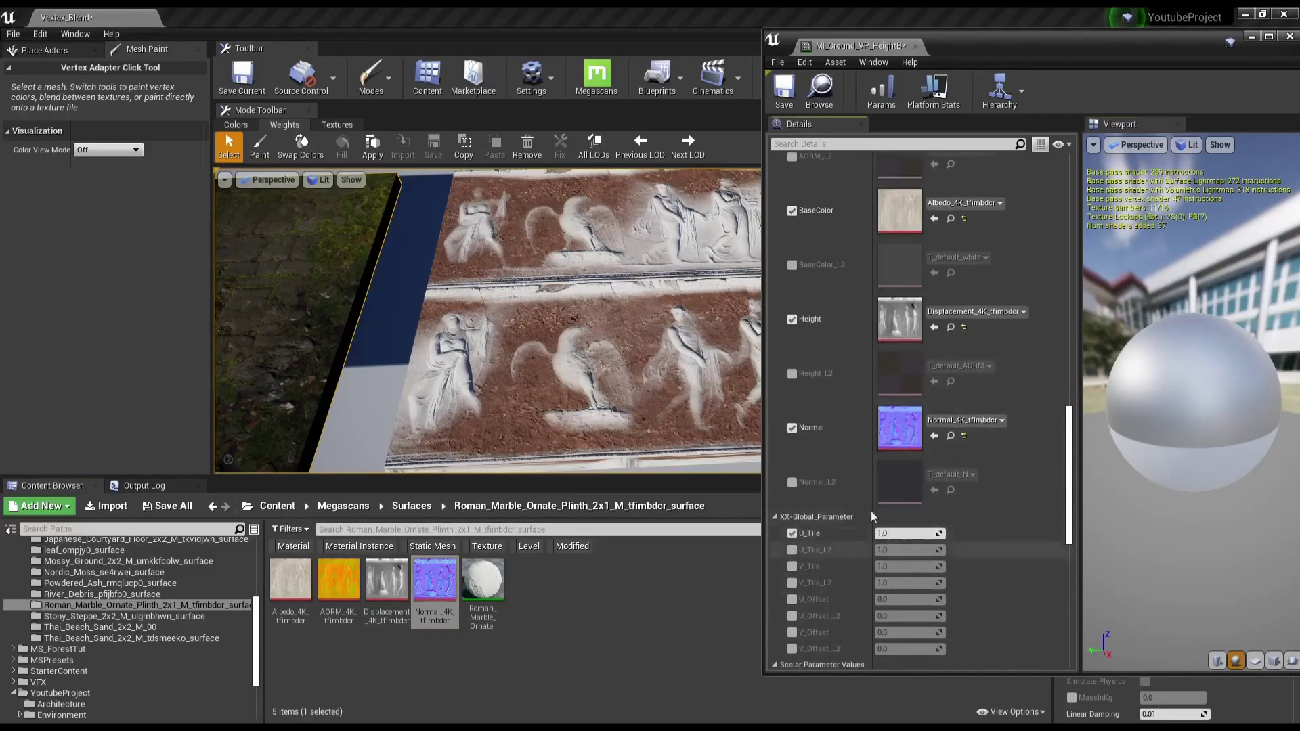
{"action": "left_click", "coordinate": [792, 568]}
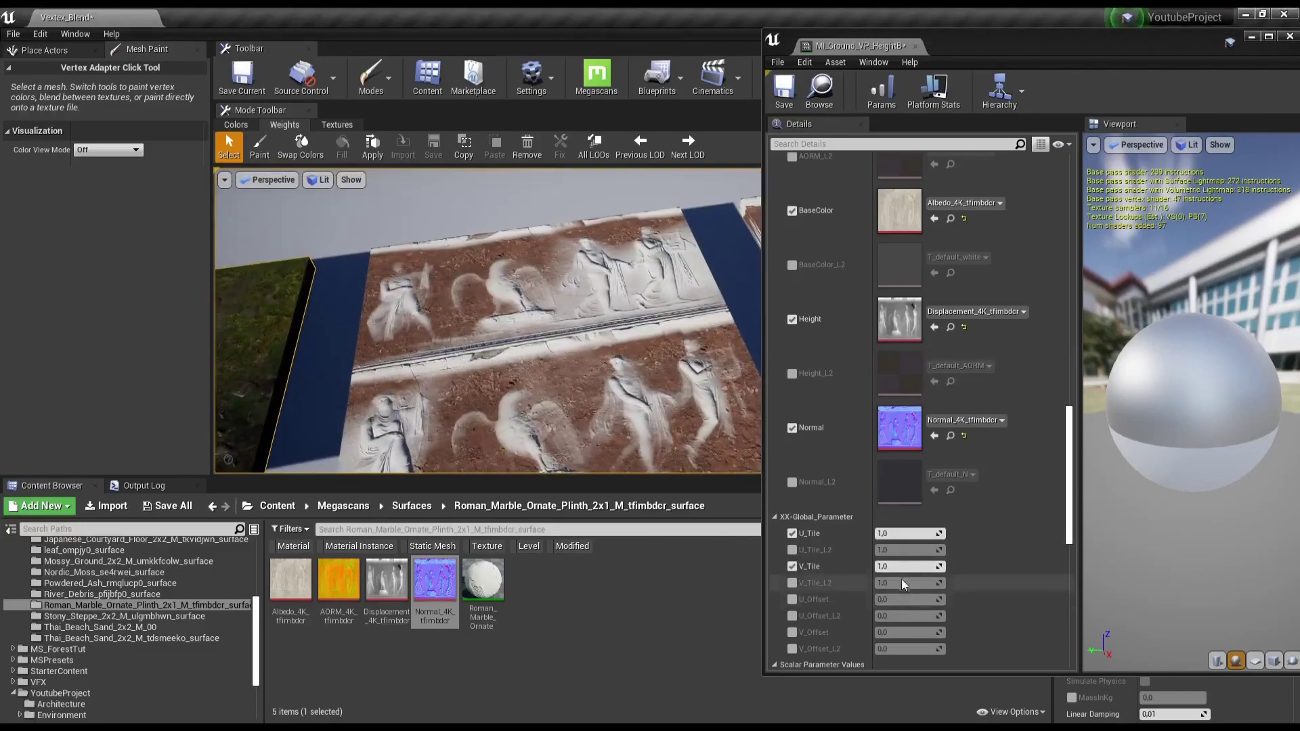
{"action": "left_click", "coordinate": [900, 533]}
{"action": "type", "text": "0.5"}
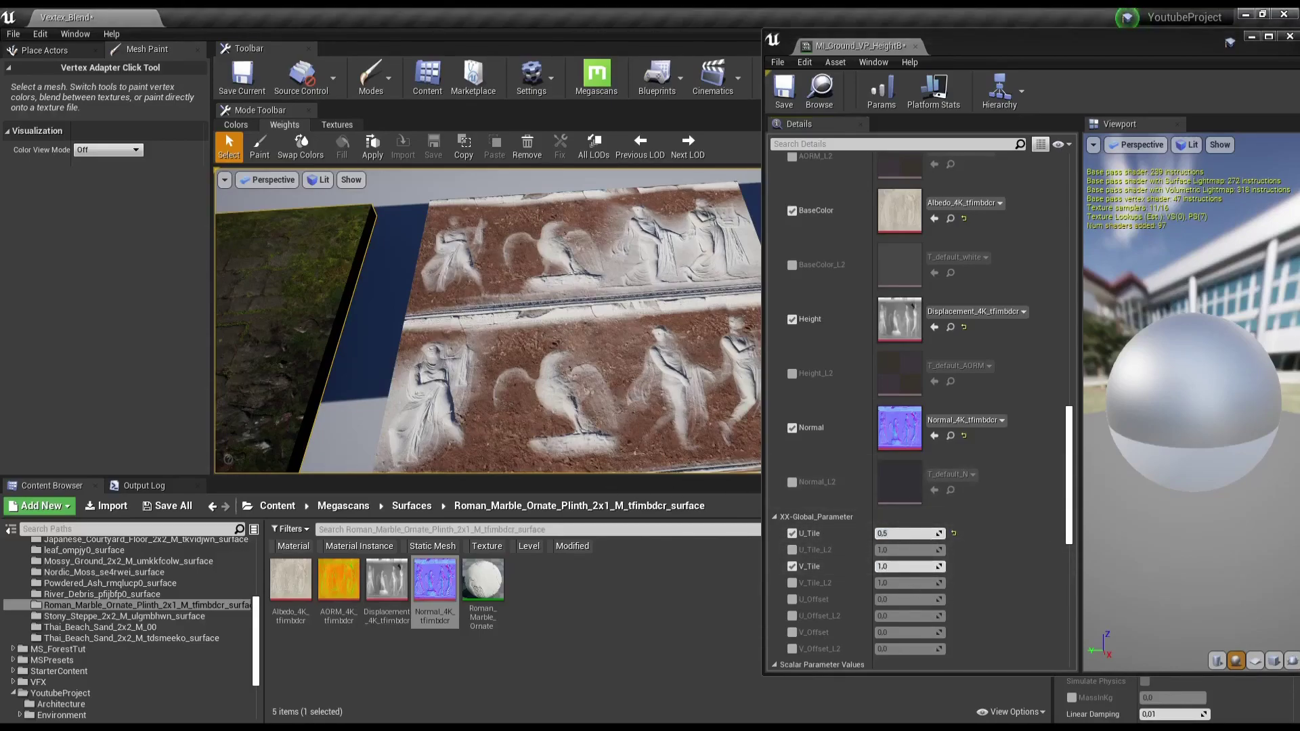
Step: Inspect the relief, save MI_Ground_VP_HeightB, and widen its editor window
{"action": "left_click_drag", "start_coordinate": [677, 433], "coordinate": [717, 203]}
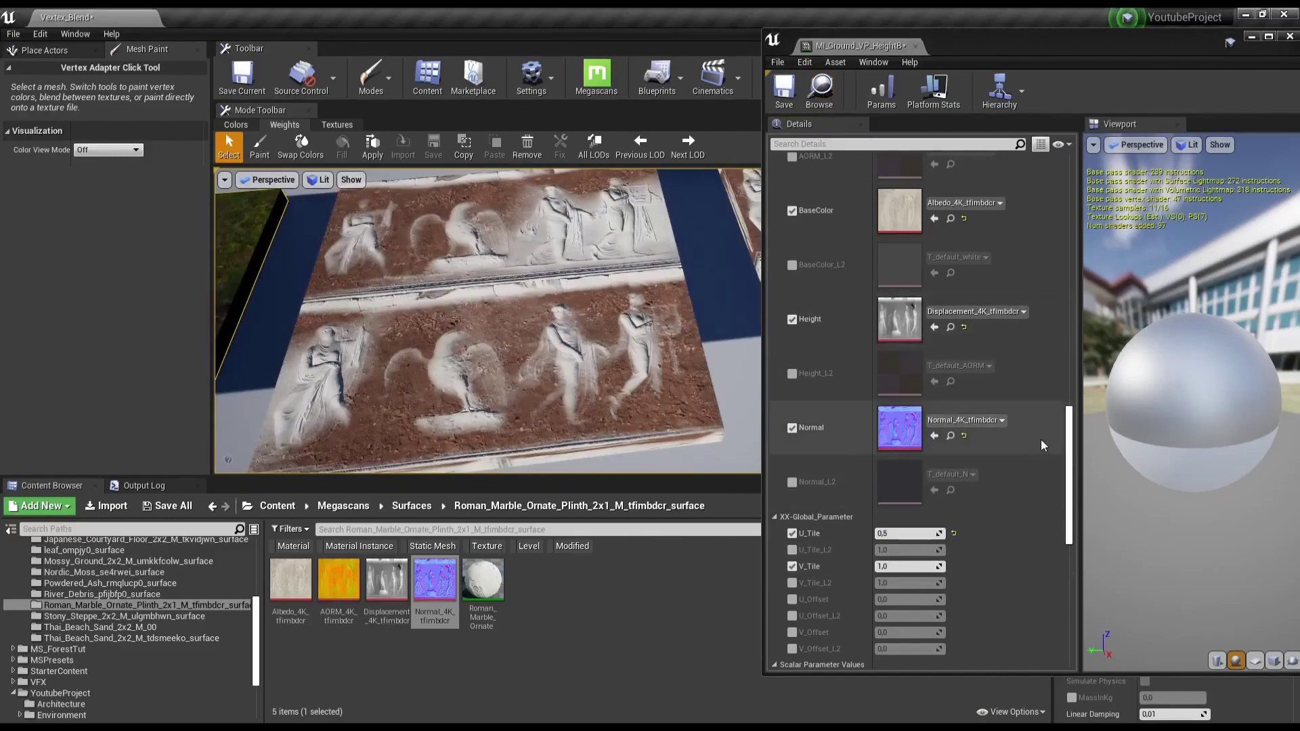
{"action": "scroll", "coordinate": [1043, 453], "scroll_direction": "up", "scroll_amount": 1}
{"action": "scroll", "coordinate": [1042, 453], "scroll_direction": "up", "scroll_amount": 3}
{"action": "scroll", "coordinate": [1053, 444], "scroll_direction": "up", "scroll_amount": 2}
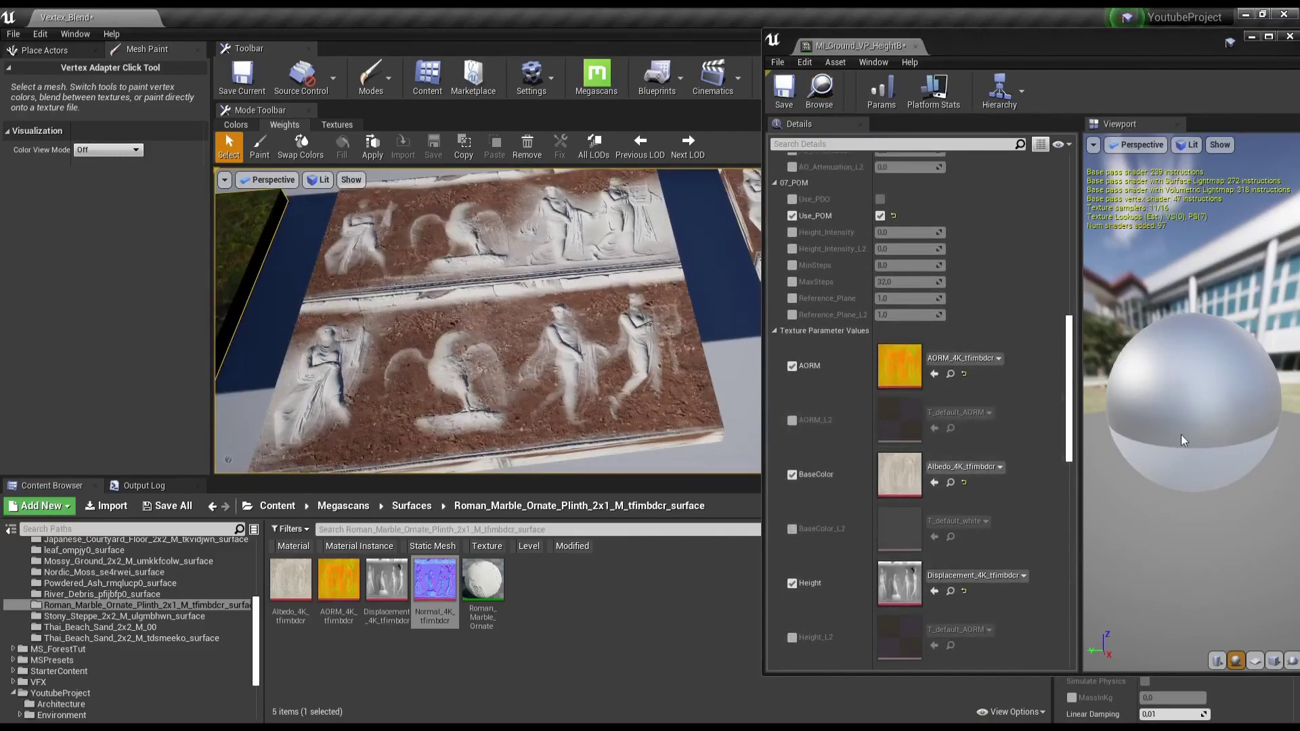
{"action": "left_click_drag", "start_coordinate": [1151, 339], "coordinate": [1151, 379]}
{"action": "key", "text": "ctrl+s"}
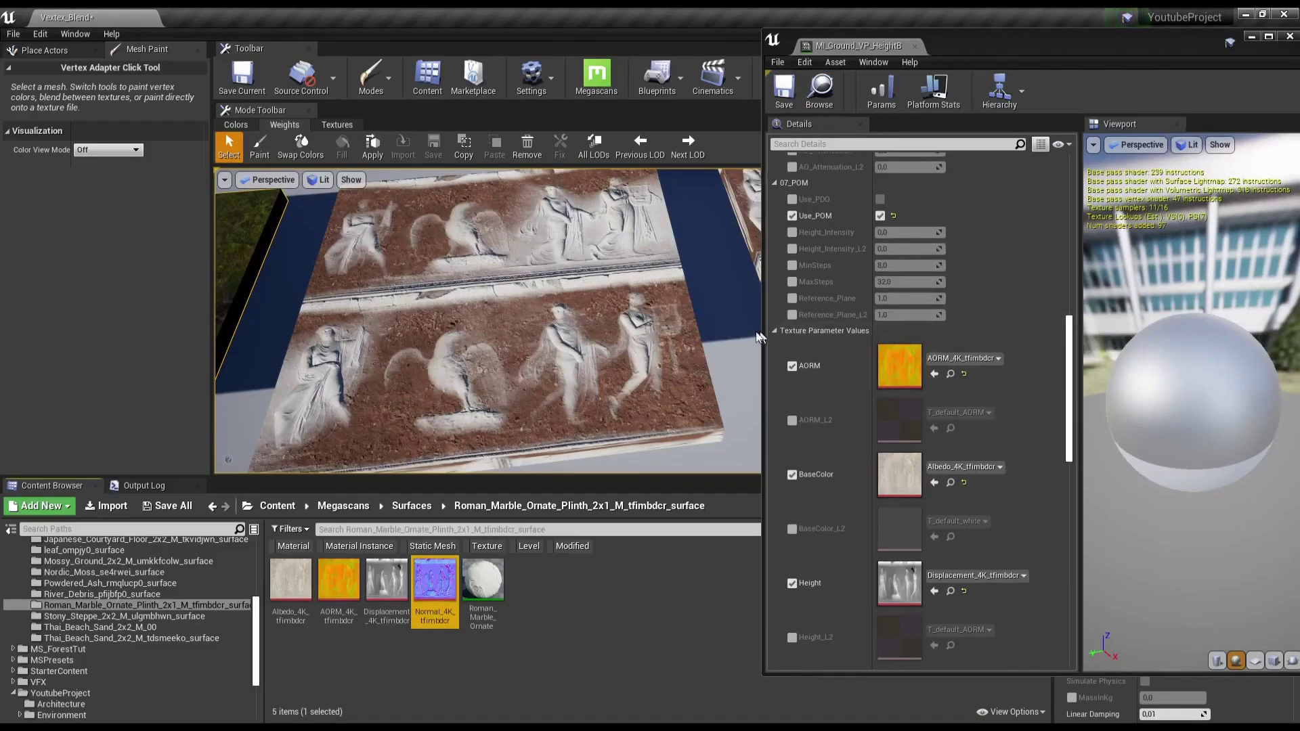
{"action": "left_click_drag", "start_coordinate": [761, 336], "coordinate": [673, 330]}
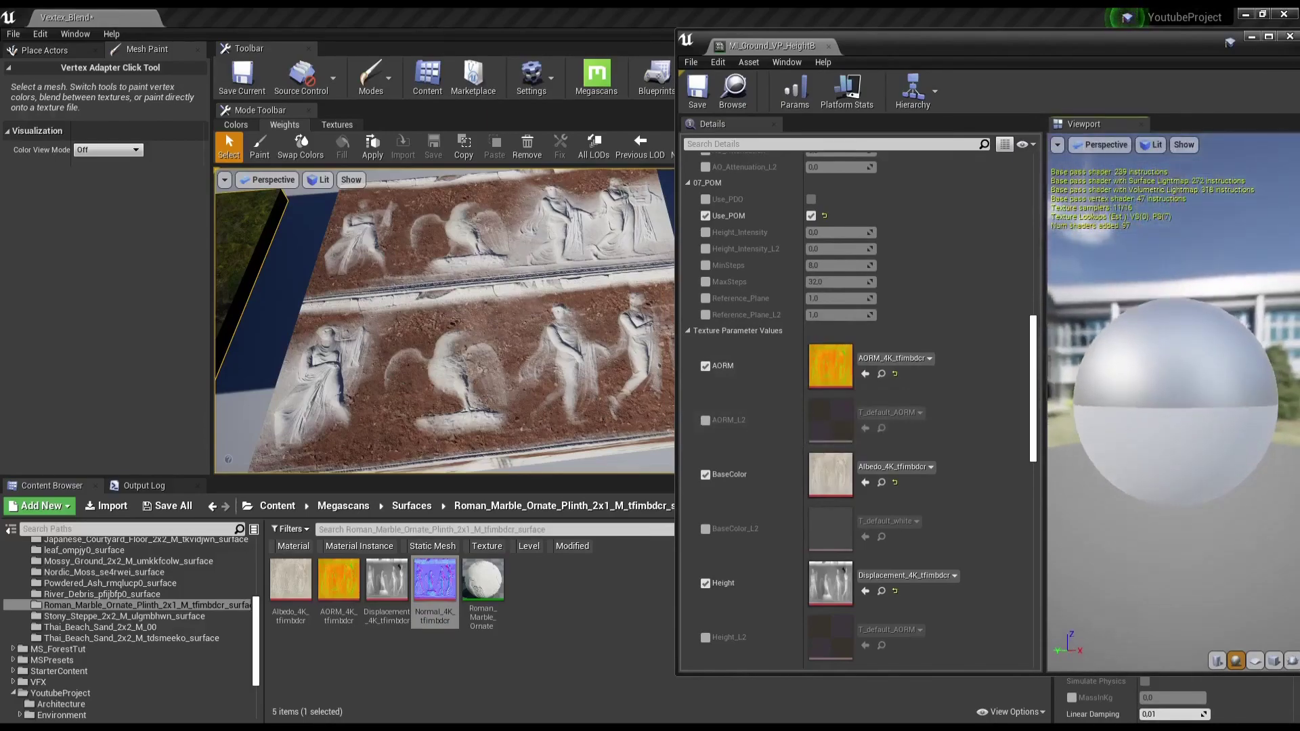
{"action": "mouse_move", "coordinate": [1034, 437]}
{"action": "left_mouse_down"}
{"action": "mouse_move", "coordinate": [1058, 231]}
{"action": "mouse_move", "coordinate": [1034, 438]}
{"action": "left_mouse_up"}
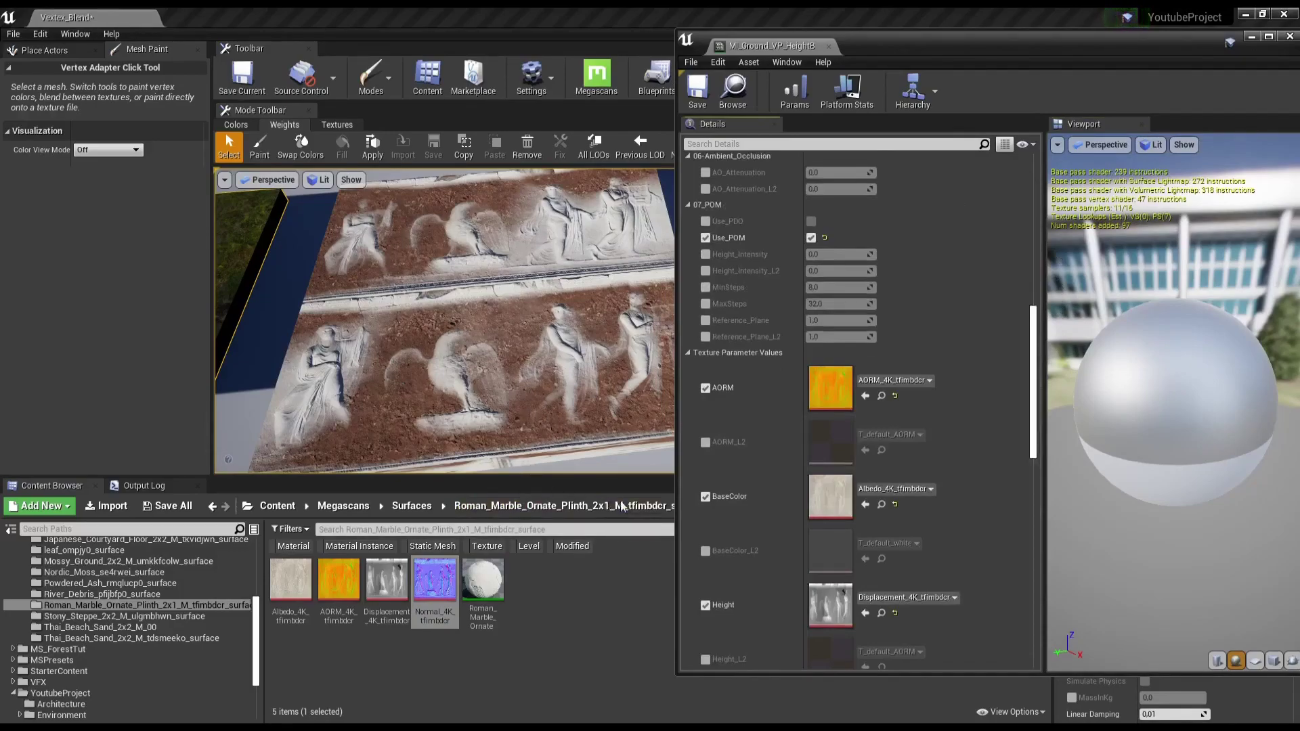
Step: Enable AORM_L2, BaseColor_L2, Height_L2 and Normal_L2, then show the Powdered_Ash surface folder
{"action": "left_click", "coordinate": [705, 443]}
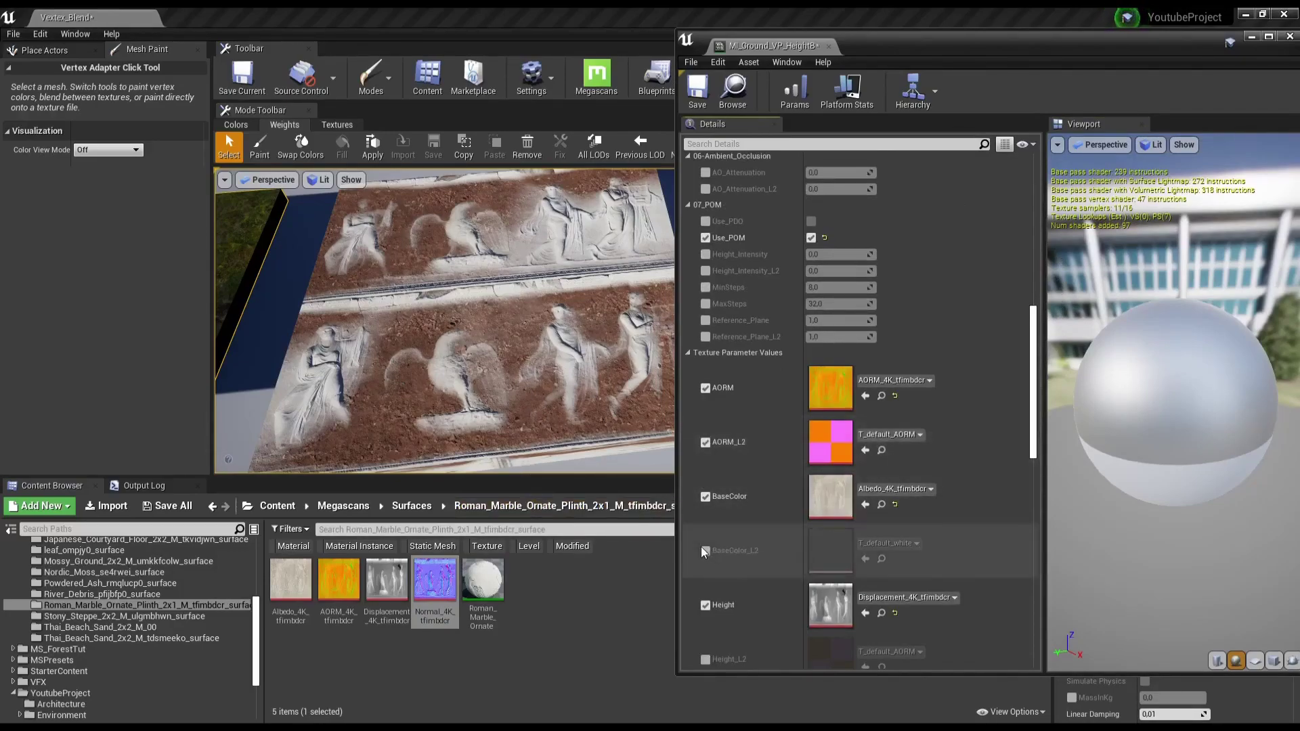
{"action": "left_click", "coordinate": [705, 550]}
{"action": "scroll", "coordinate": [799, 550], "scroll_direction": "down", "scroll_amount": 3}
{"action": "left_click", "coordinate": [705, 550]}
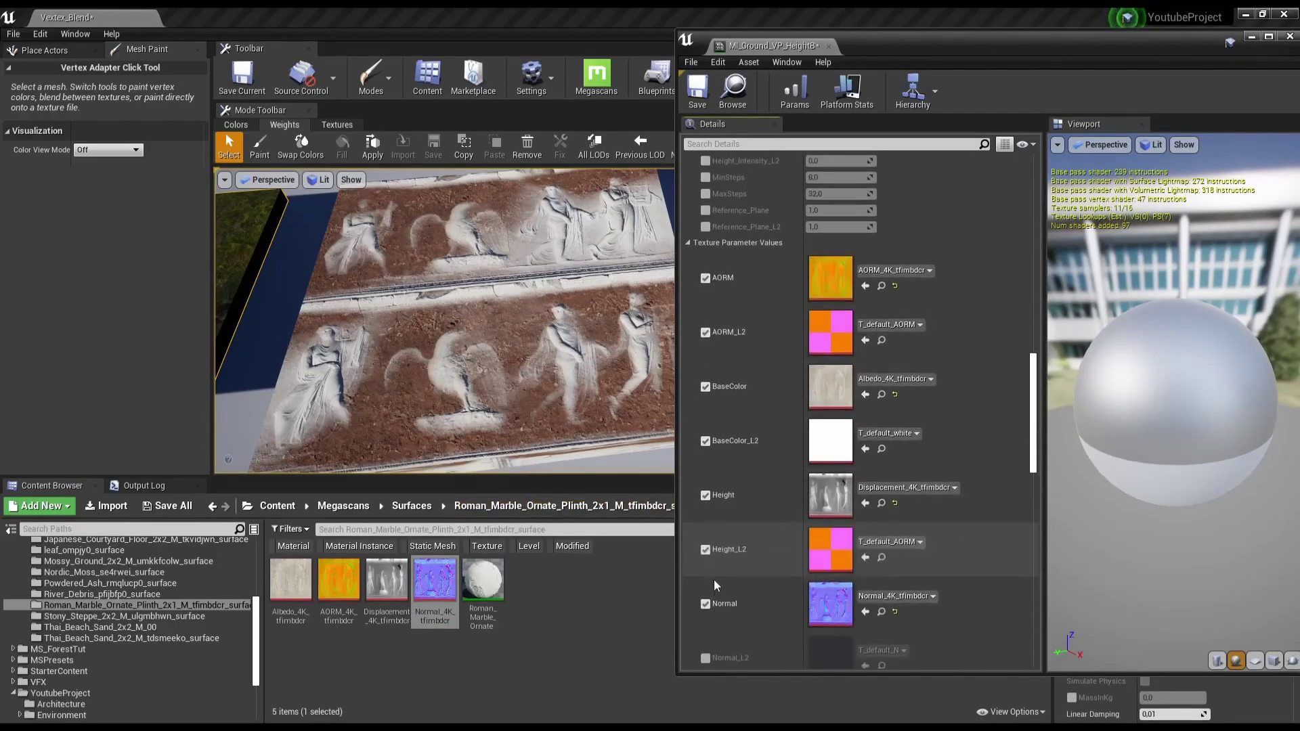
{"action": "left_click", "coordinate": [704, 658]}
{"action": "scroll", "coordinate": [773, 589], "scroll_direction": "down", "scroll_amount": 2}
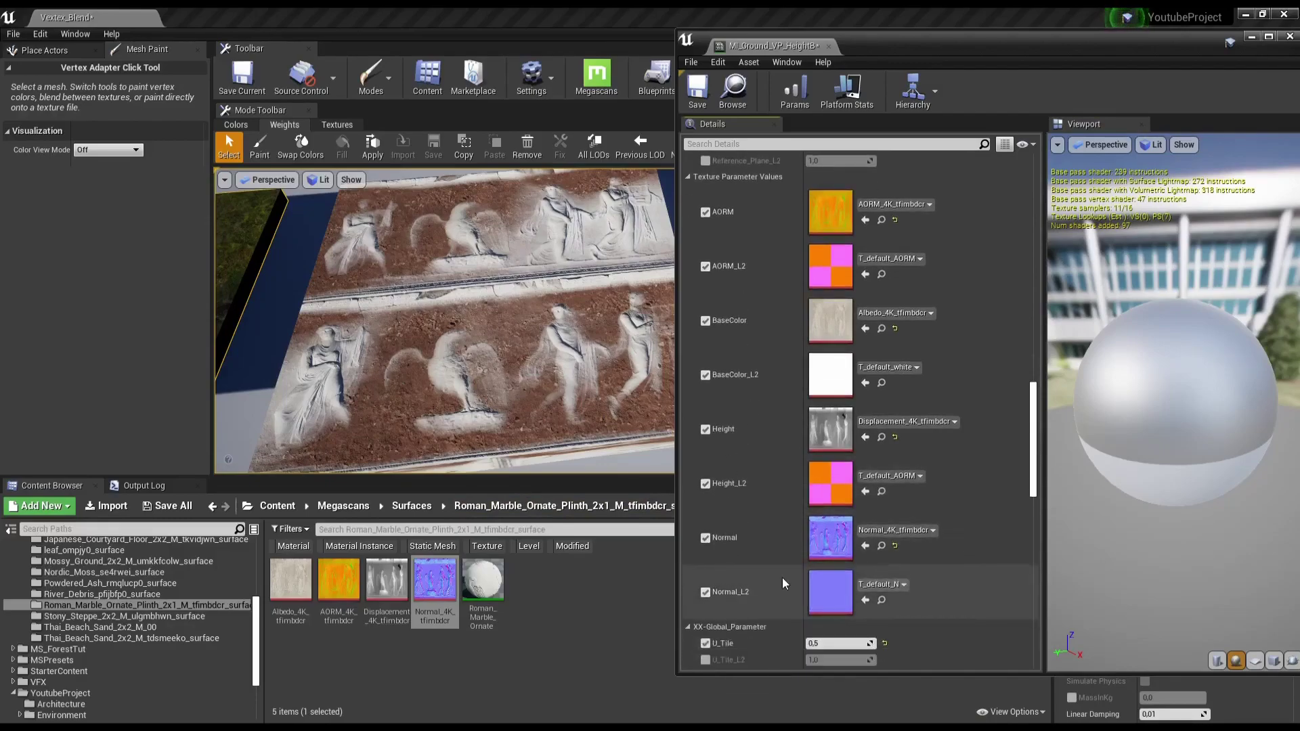
{"action": "scroll", "coordinate": [784, 576], "scroll_direction": "up", "scroll_amount": 1}
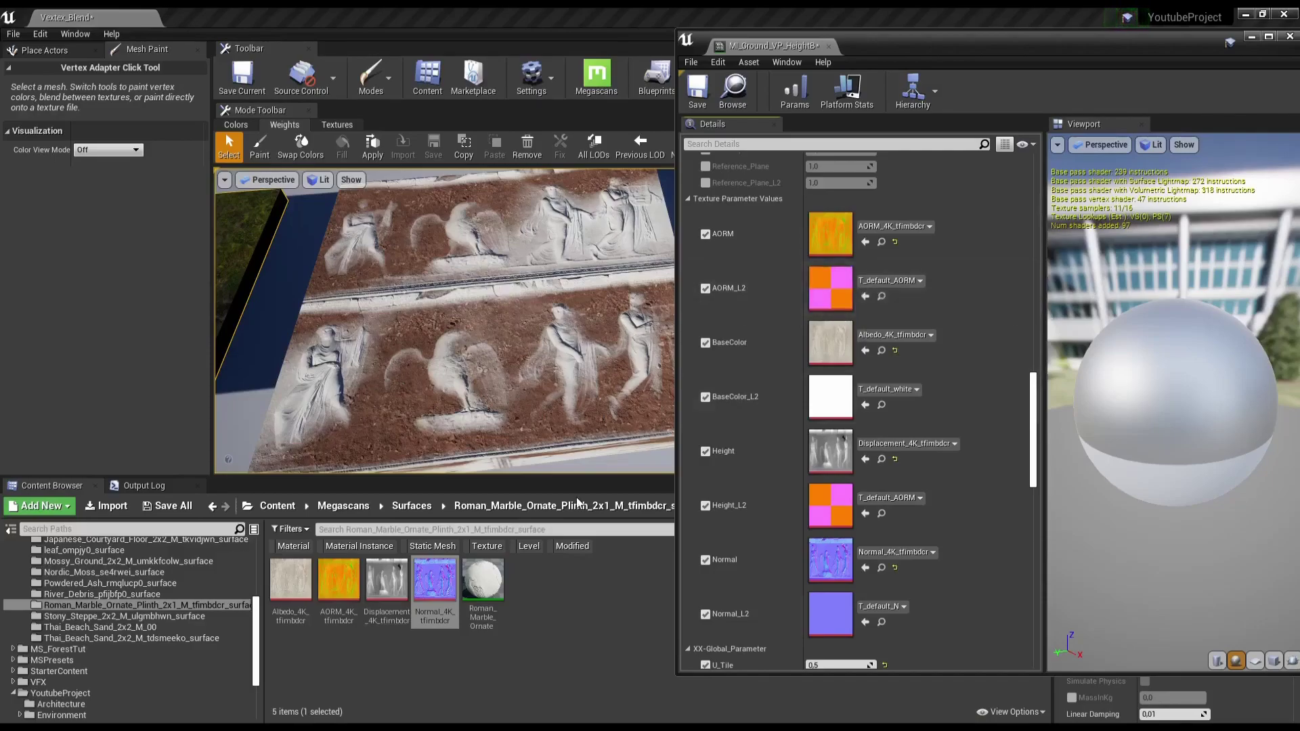
{"action": "scroll", "coordinate": [132, 604], "scroll_direction": "up", "scroll_amount": 2}
{"action": "scroll", "coordinate": [133, 608], "scroll_direction": "up", "scroll_amount": 2}
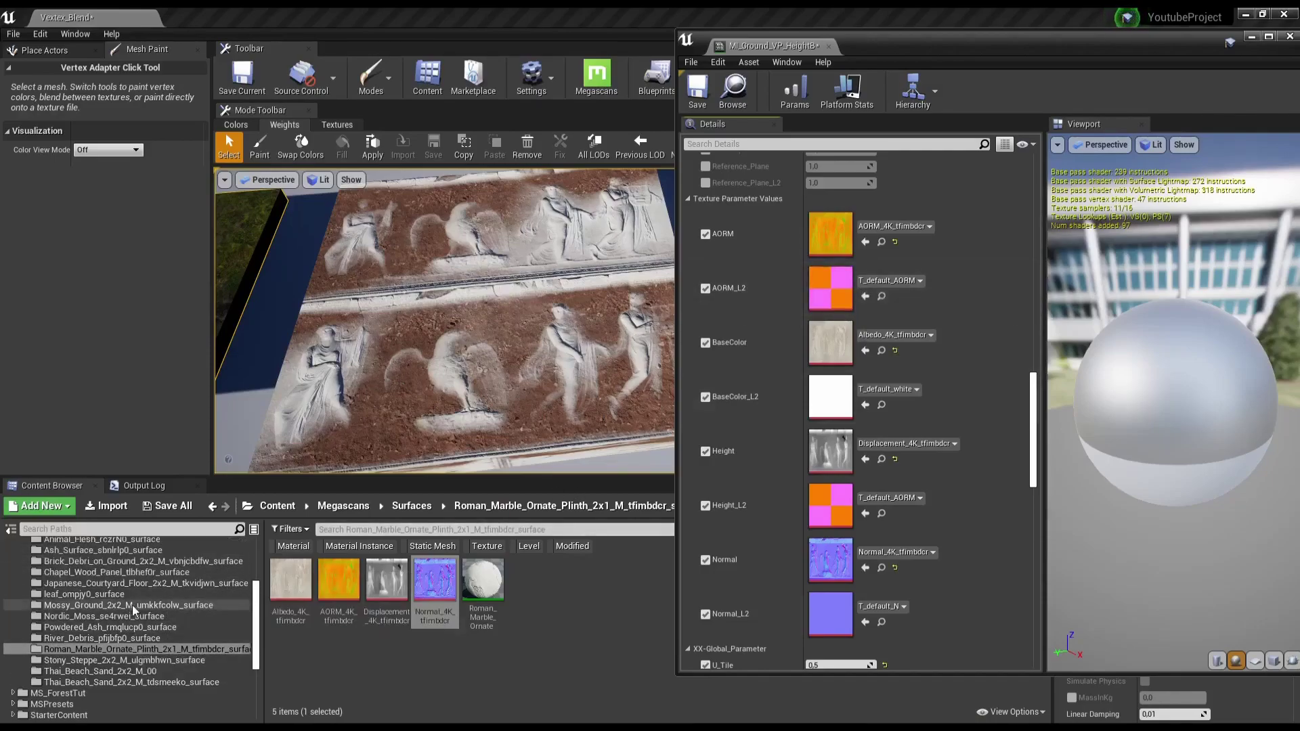
{"action": "scroll", "coordinate": [125, 606], "scroll_direction": "up", "scroll_amount": 2}
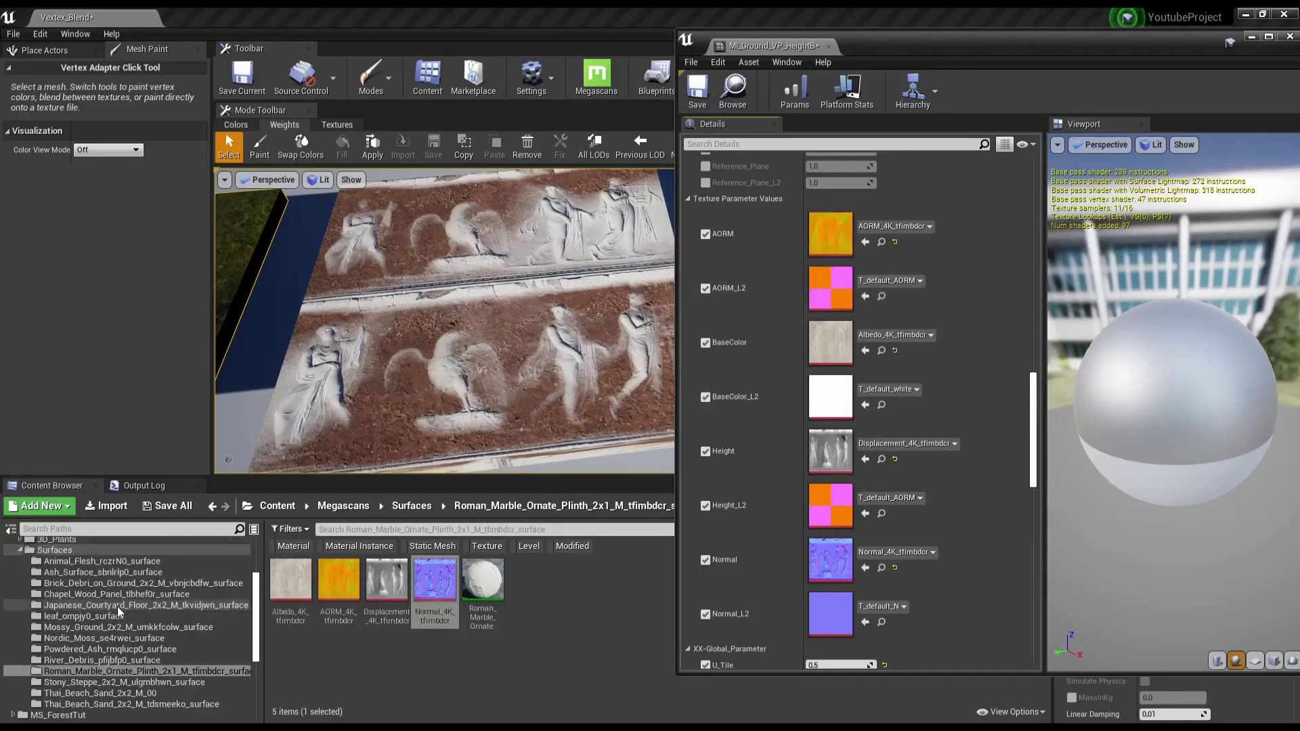
{"action": "left_click", "coordinate": [124, 649]}
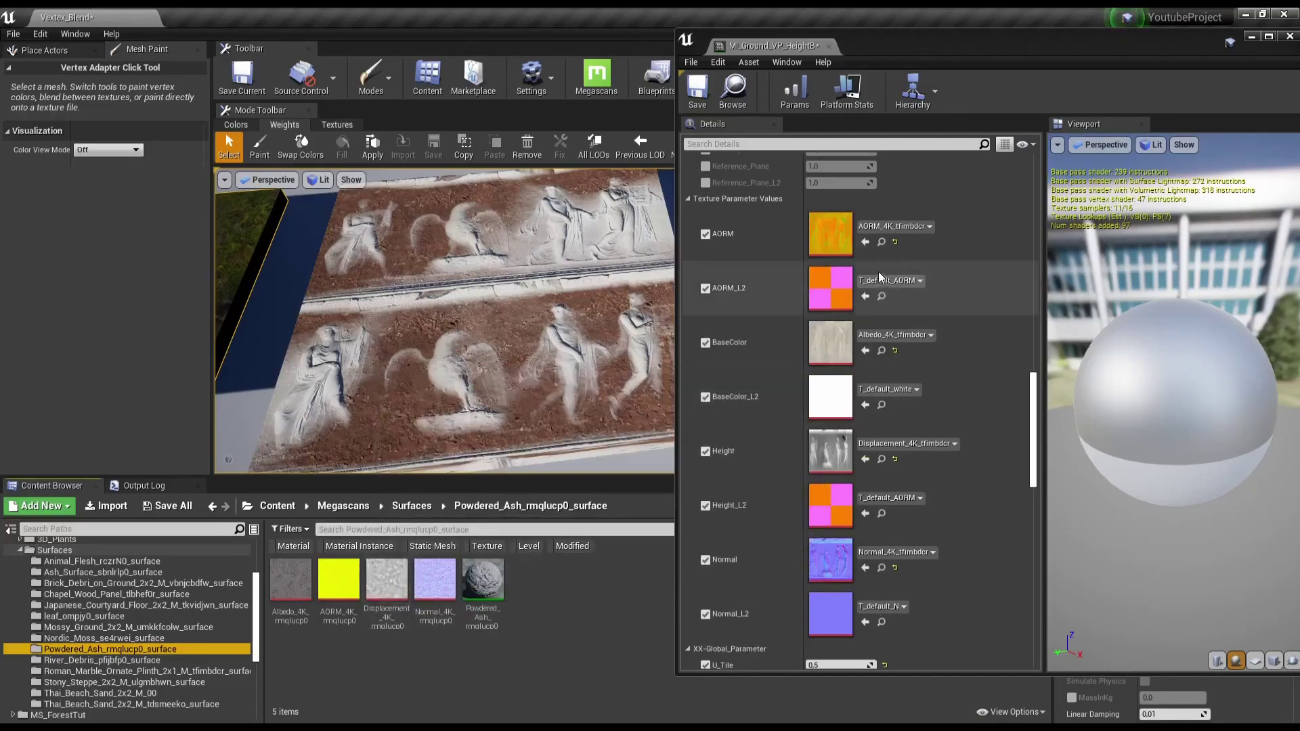
Step: Assign the Powdered_Ash AORM_4K texture to AORM_L2
{"action": "left_click", "coordinate": [346, 594]}
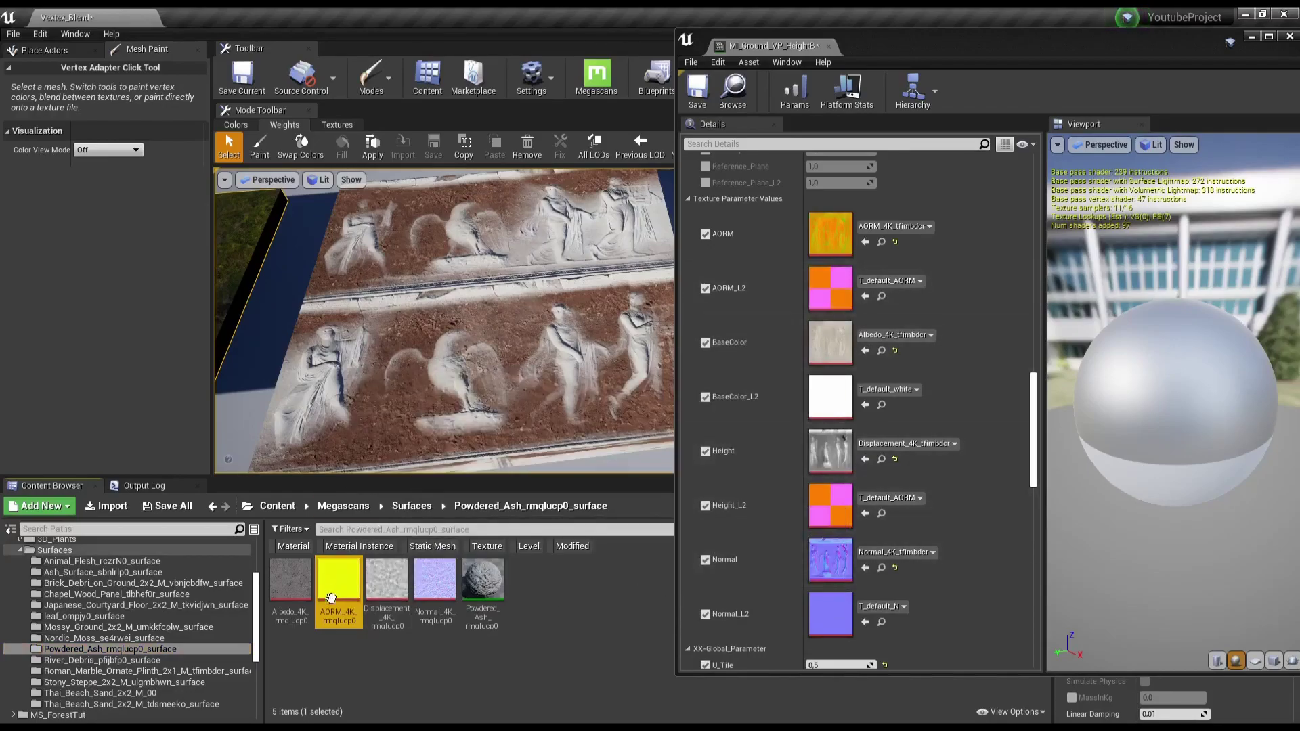
{"action": "left_click_drag", "start_coordinate": [339, 582], "coordinate": [688, 455]}
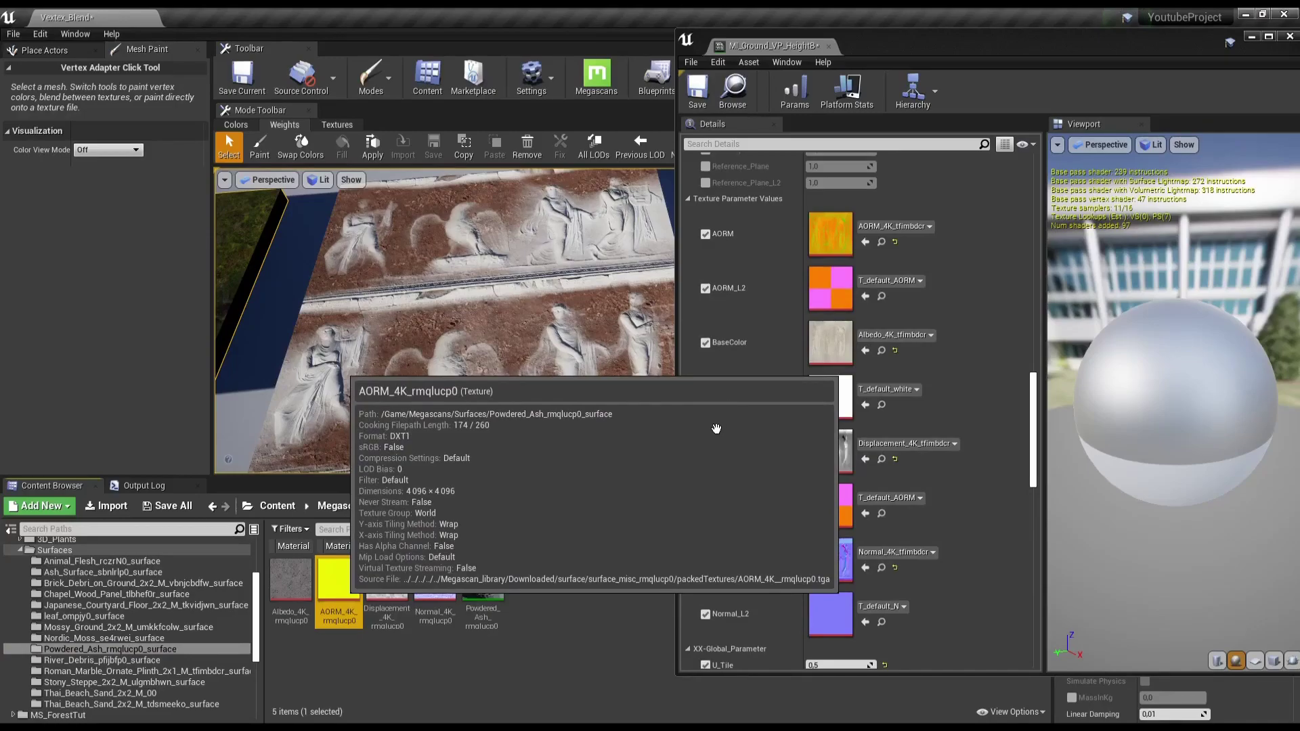
{"action": "left_click_drag", "start_coordinate": [716, 429], "coordinate": [834, 276]}
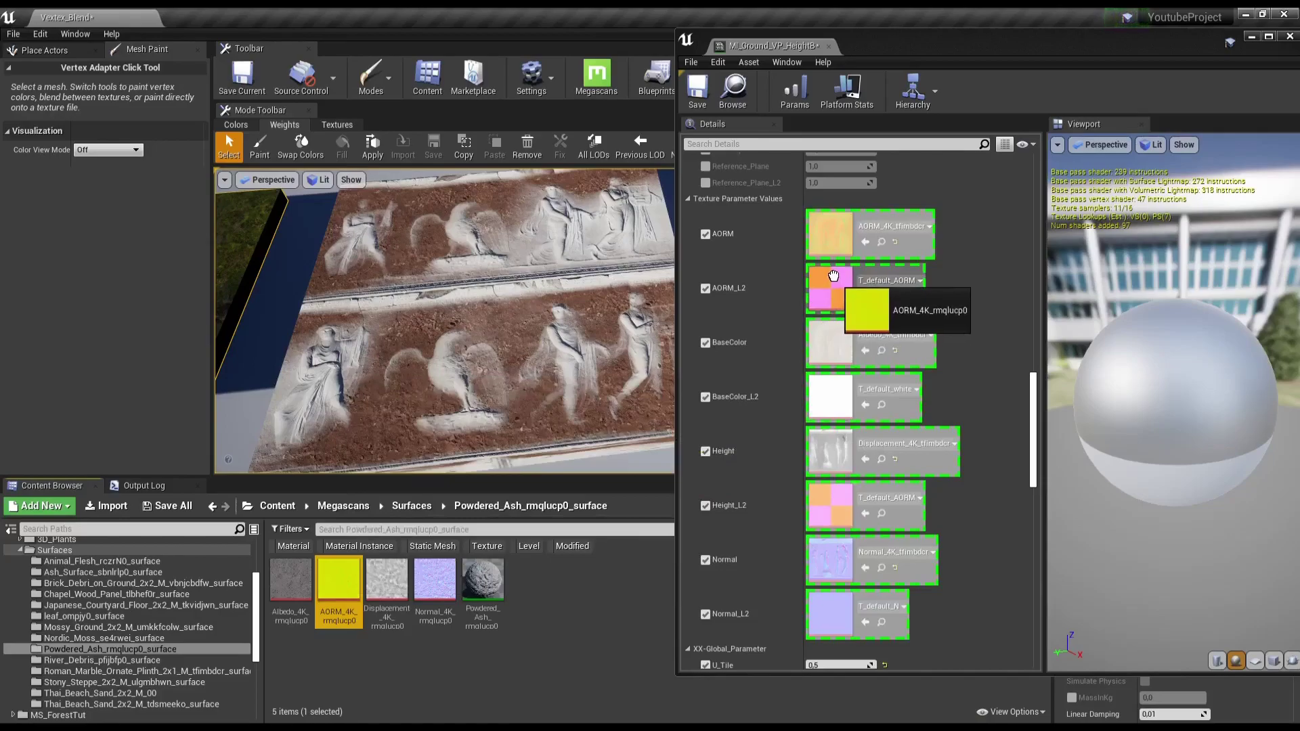
{"action": "left_click_drag", "start_coordinate": [833, 276], "coordinate": [838, 282]}
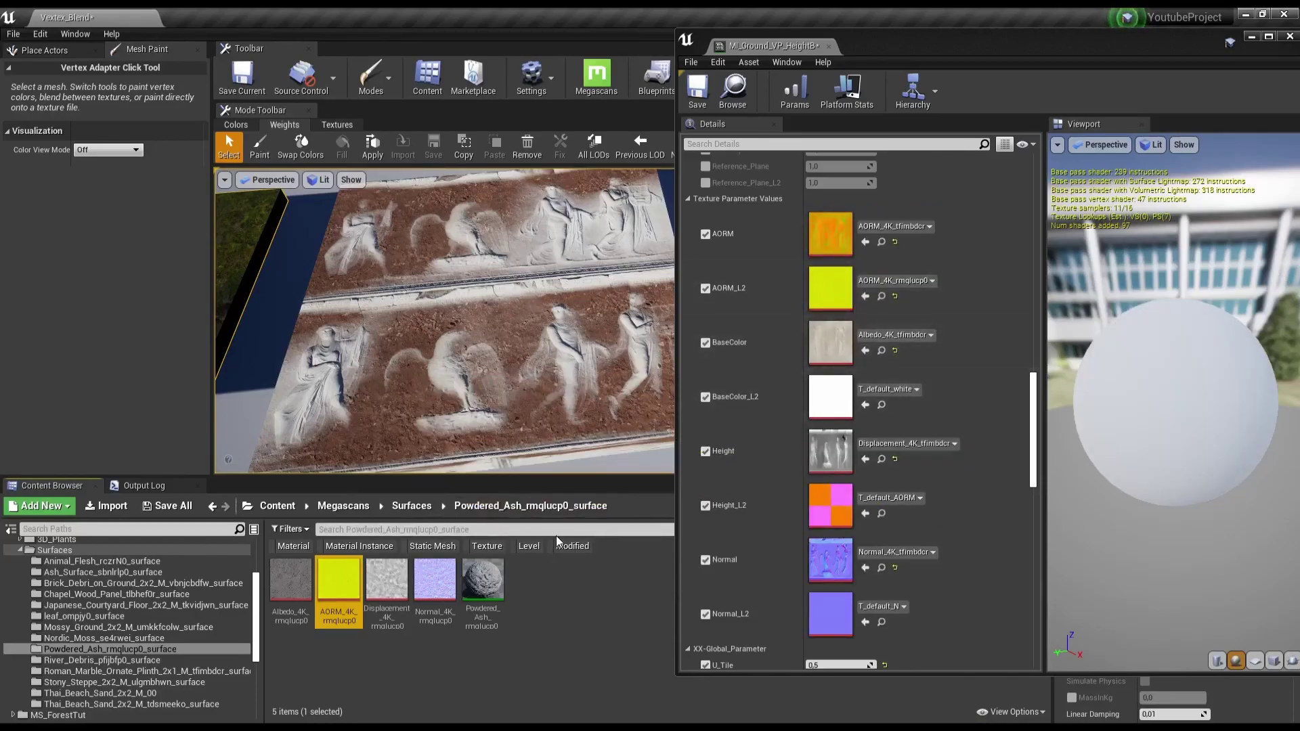
{"action": "left_click", "coordinate": [554, 584]}
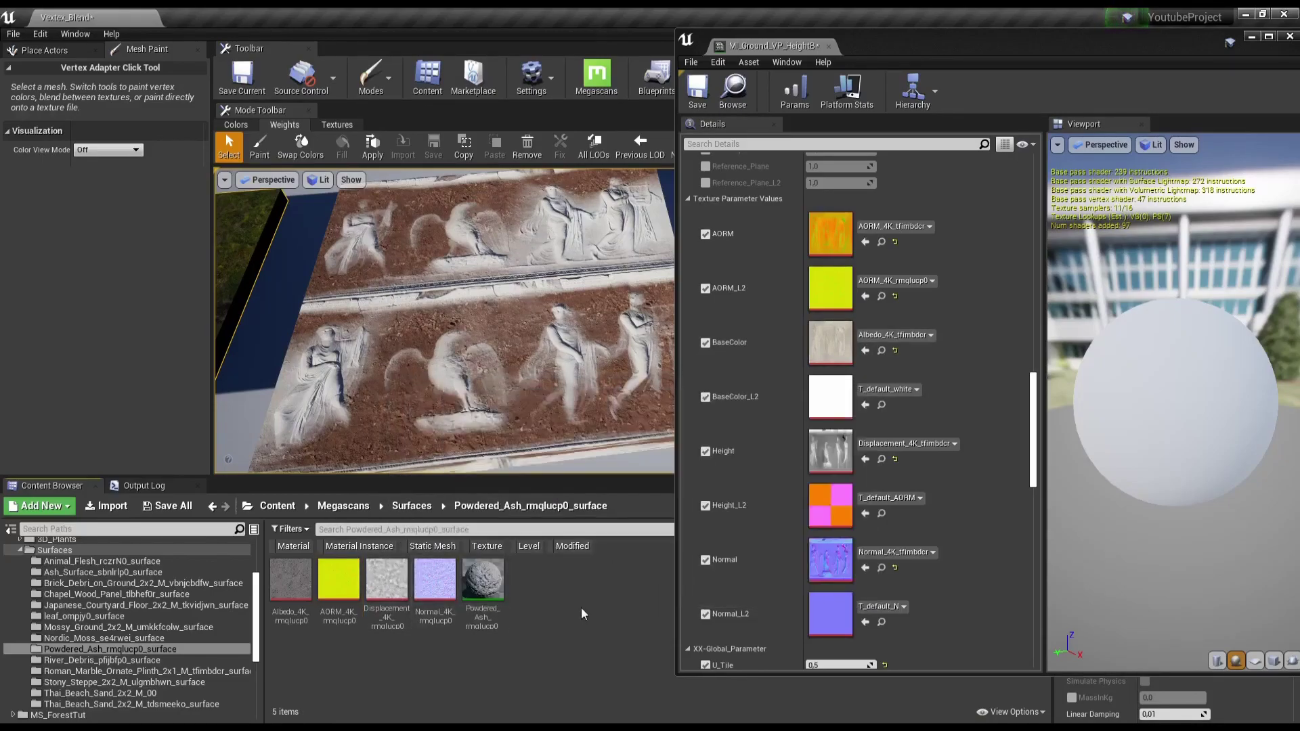
Step: Assign the ash Albedo, Displacement and Normal textures to BaseColor_L2, Height_L2 and Normal_L2
{"action": "left_click", "coordinate": [404, 608]}
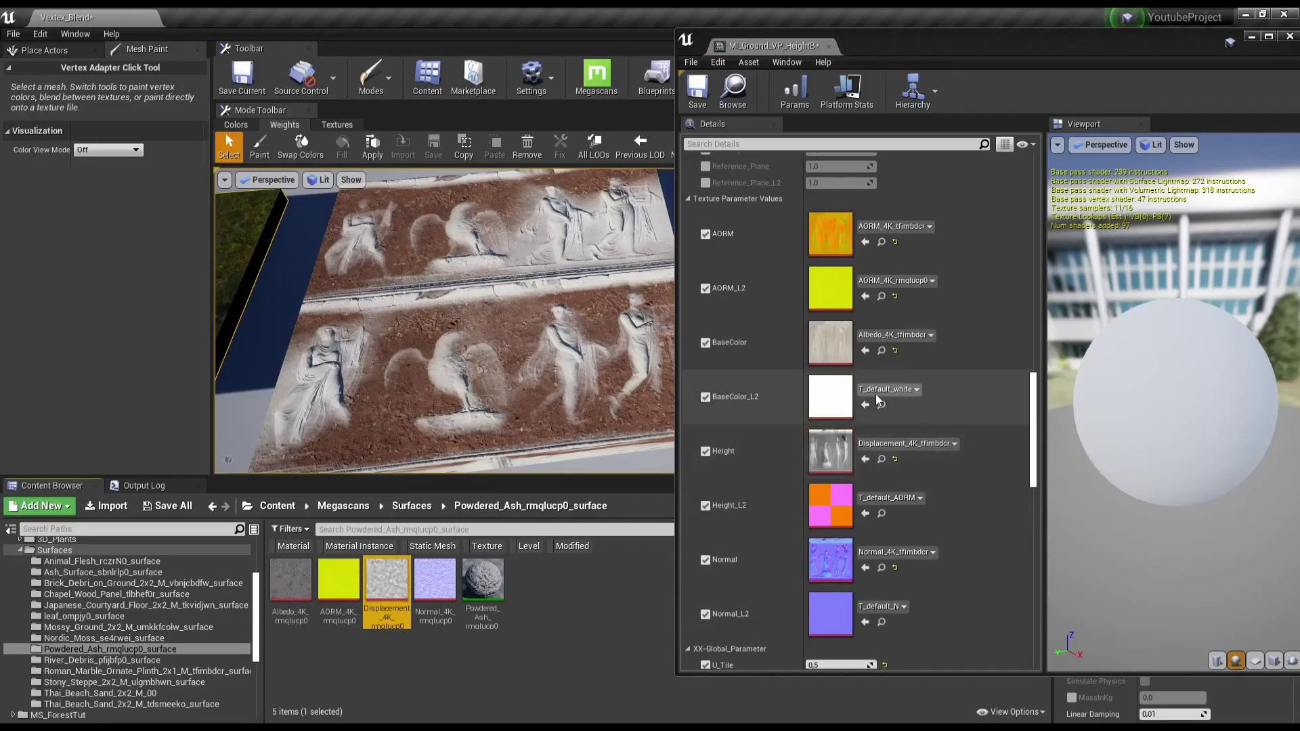
{"action": "left_click", "coordinate": [285, 587]}
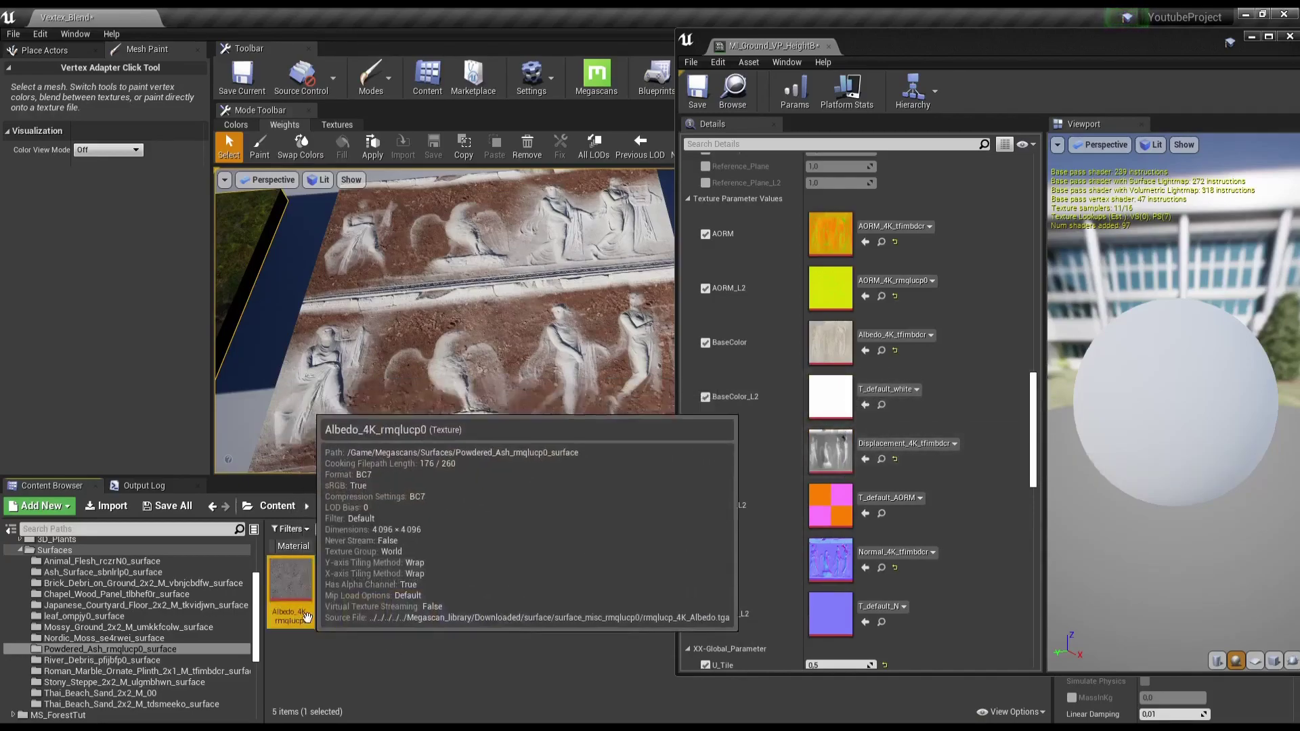
{"action": "left_click_drag", "start_coordinate": [285, 587], "coordinate": [909, 421]}
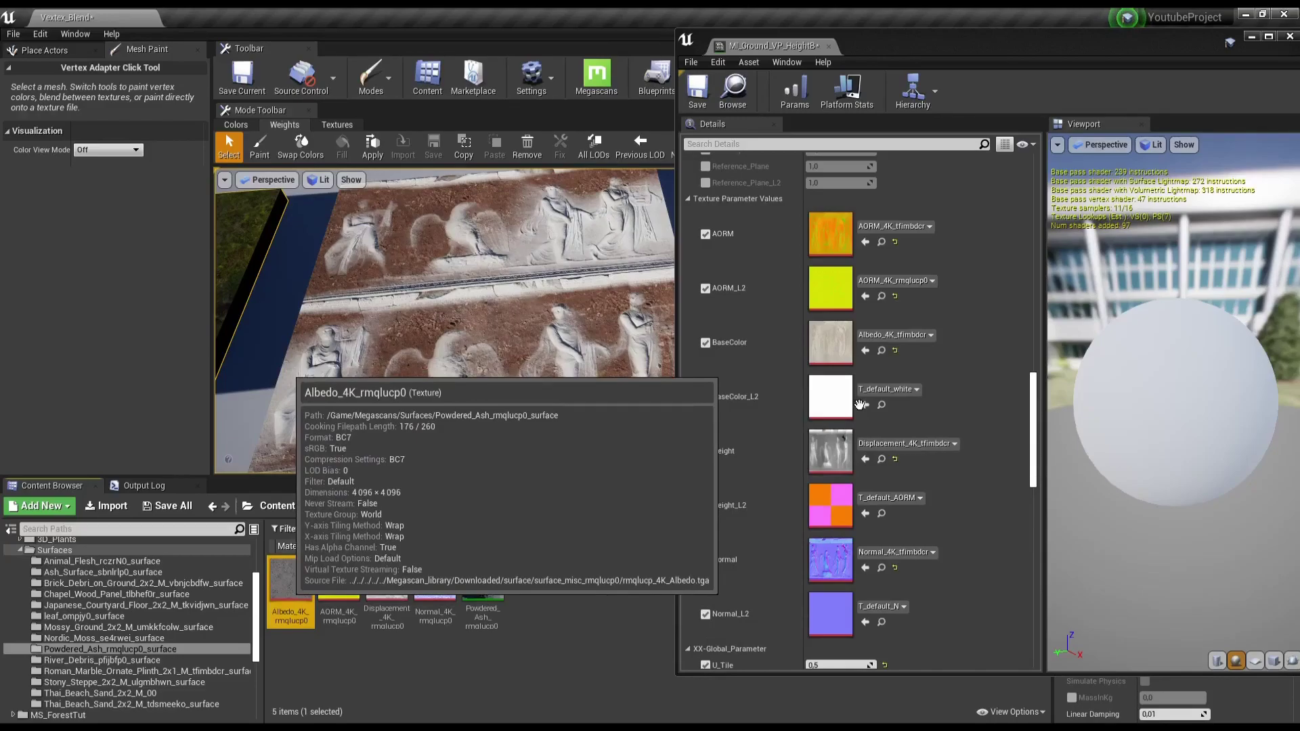
{"action": "left_click_drag", "start_coordinate": [860, 405], "coordinate": [847, 394]}
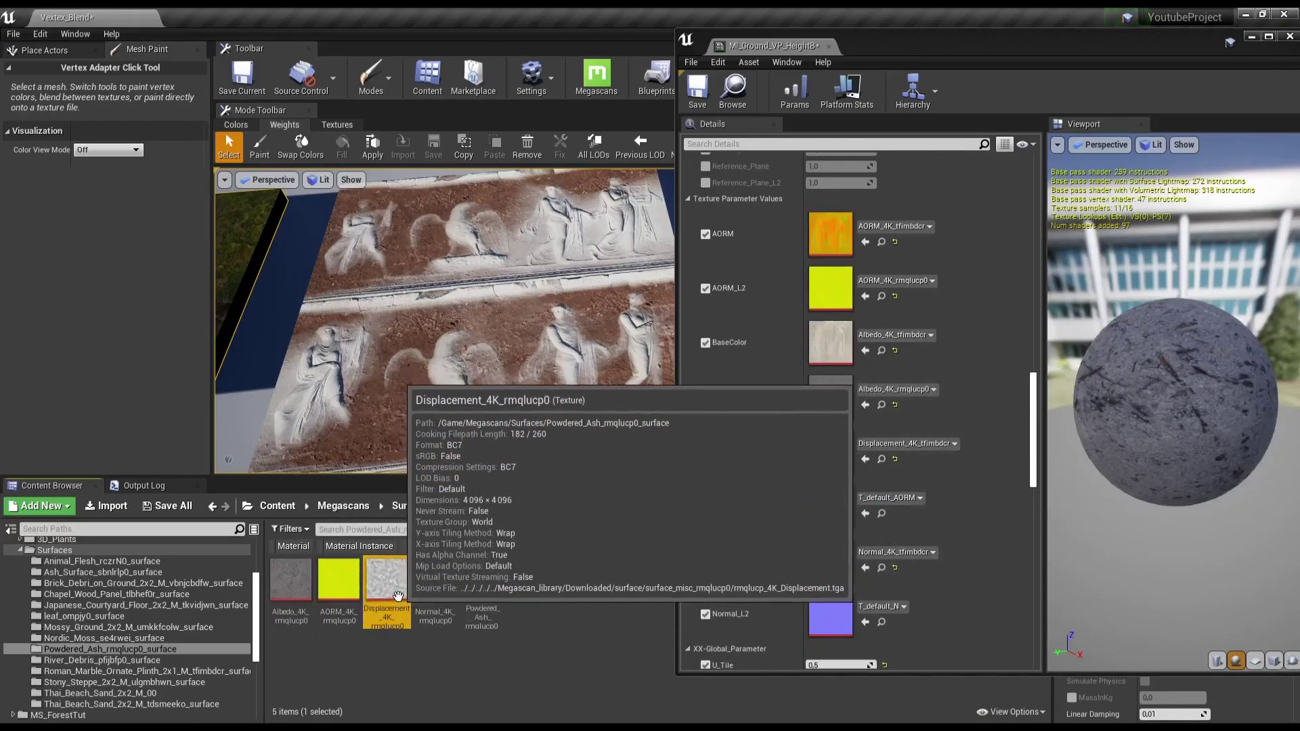
{"action": "mouse_move", "coordinate": [388, 582]}
{"action": "left_mouse_down"}
{"action": "mouse_move", "coordinate": [805, 614]}
{"action": "mouse_move", "coordinate": [827, 501]}
{"action": "left_mouse_up"}
{"action": "key", "text": "Right"}
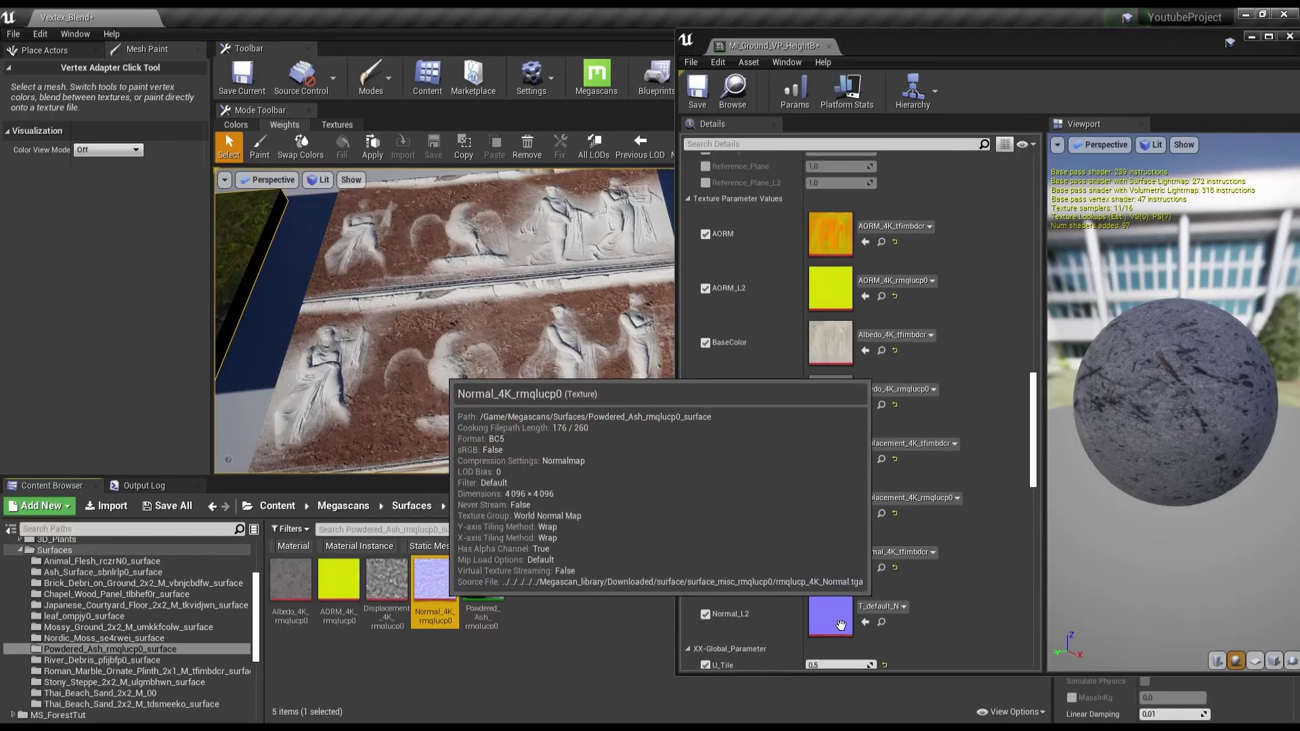
{"action": "left_click_drag", "start_coordinate": [840, 624], "coordinate": [831, 615]}
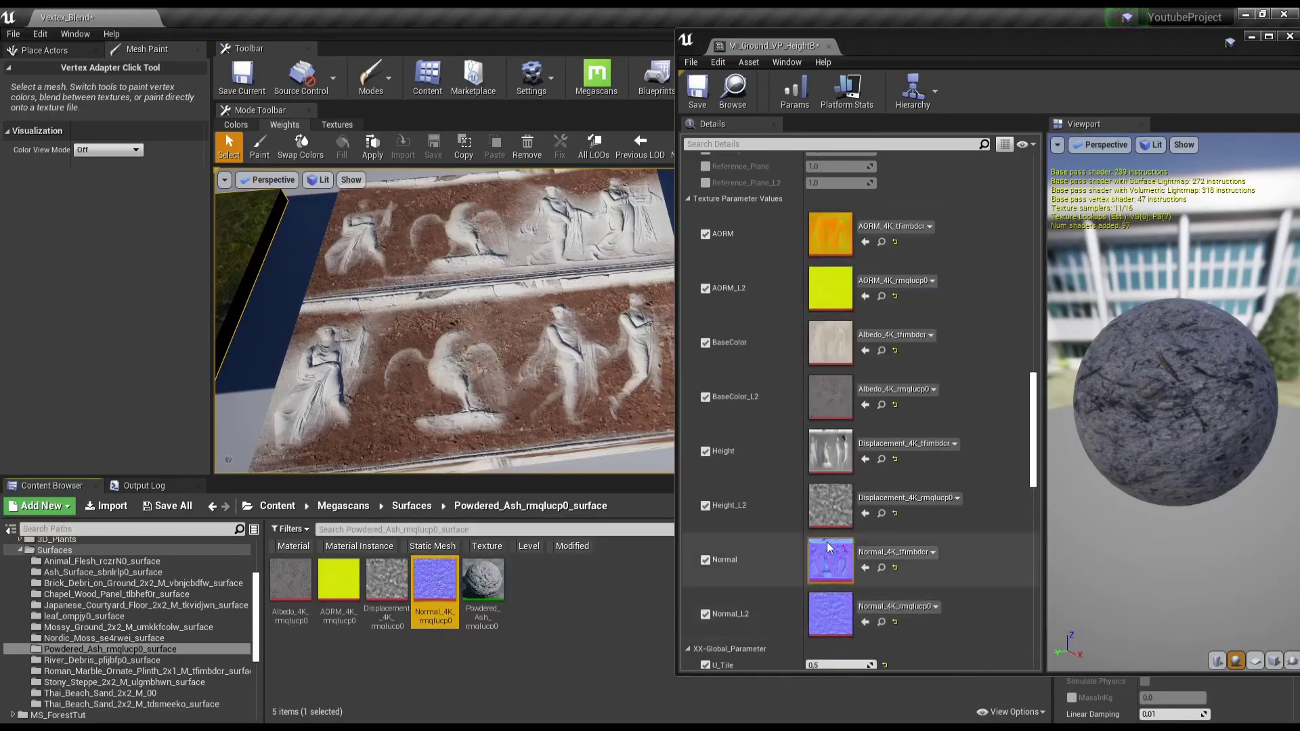
{"action": "left_click_drag", "start_coordinate": [1143, 411], "coordinate": [1178, 413]}
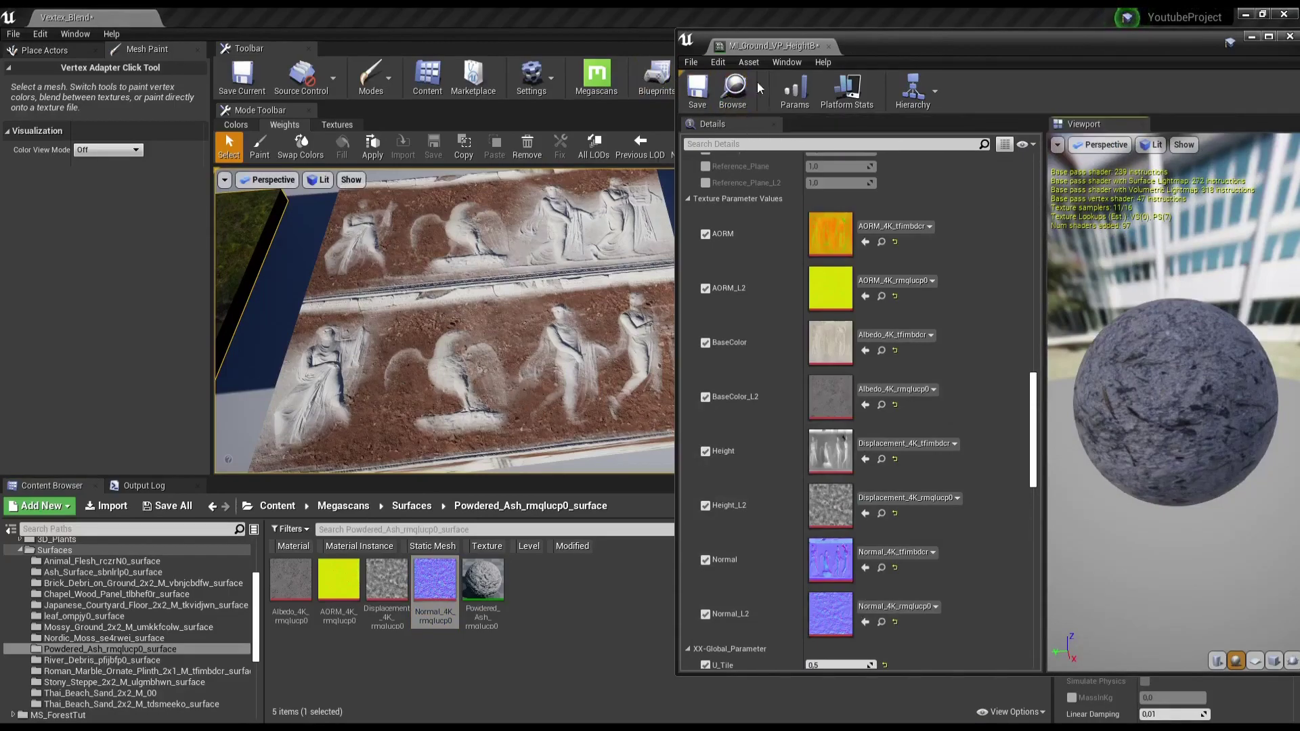
{"action": "left_click", "coordinate": [737, 93]}
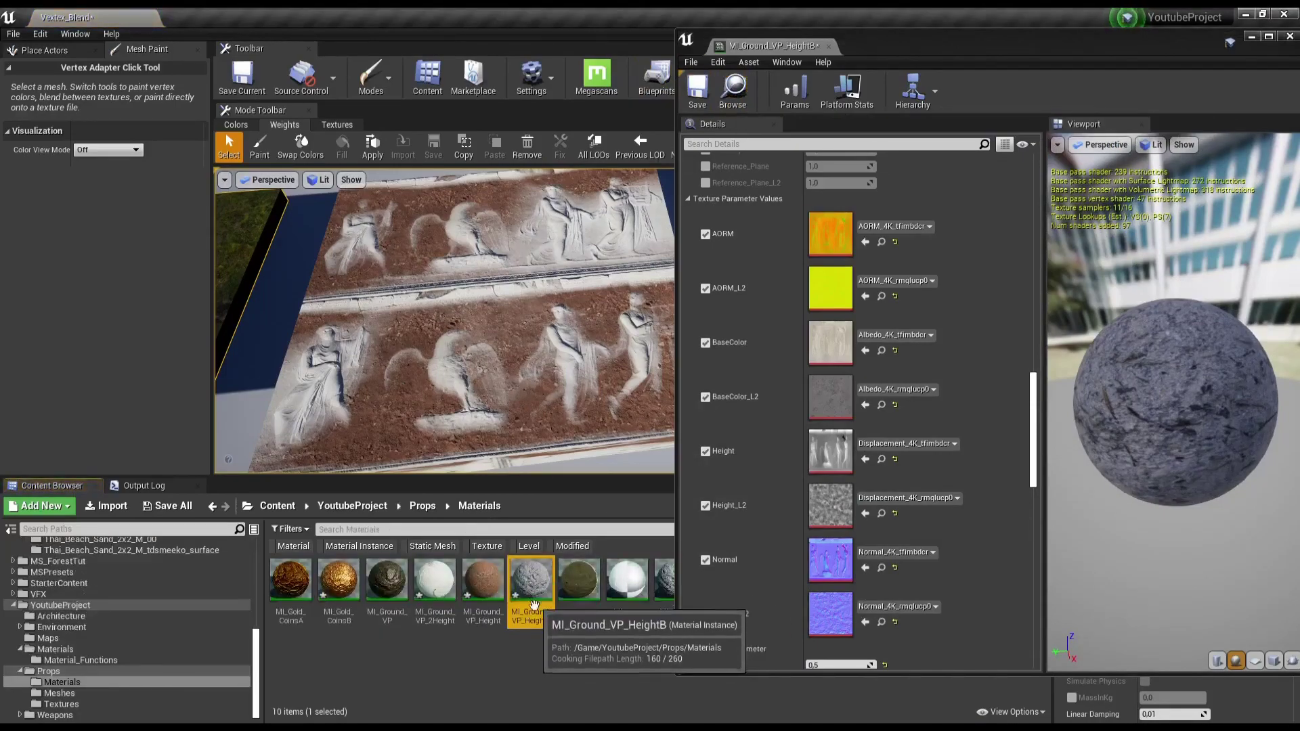
Step: Apply MI_Ground_VP_HeightB to the slab and fly the camera around to inspect it
{"action": "mouse_move", "coordinate": [545, 595]}
{"action": "left_mouse_down"}
{"action": "mouse_move", "coordinate": [530, 354]}
{"action": "mouse_move", "coordinate": [585, 436]}
{"action": "left_mouse_up"}
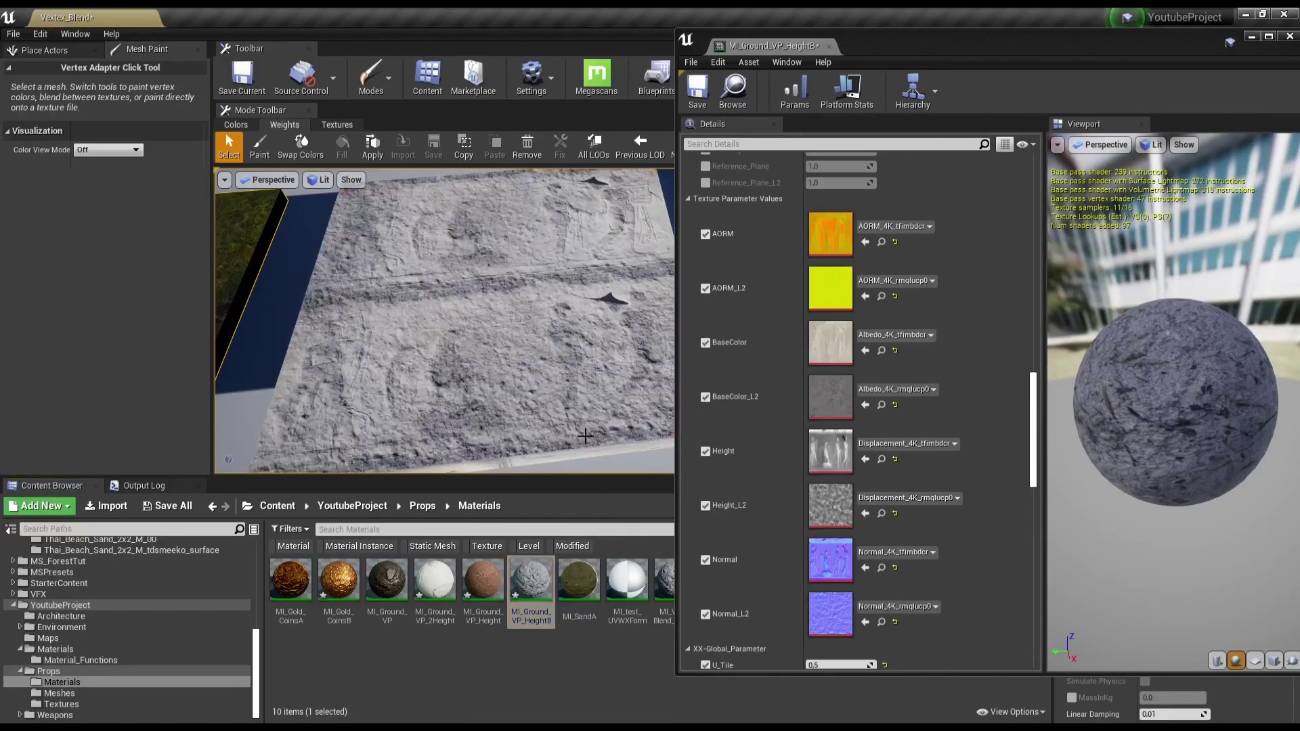
{"action": "right_click_drag", "start_coordinate": [589, 368], "coordinate": [562, 400]}
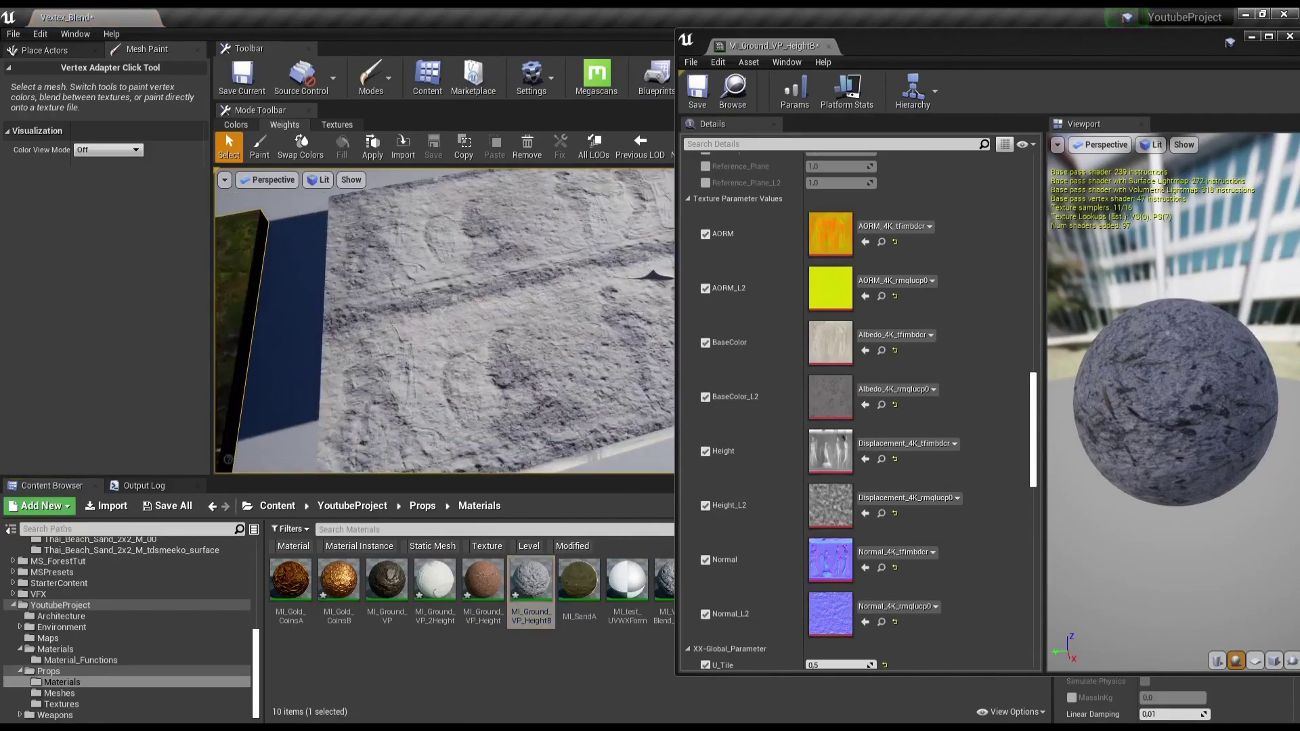
{"action": "right_click_drag", "start_coordinate": [589, 346], "coordinate": [607, 340]}
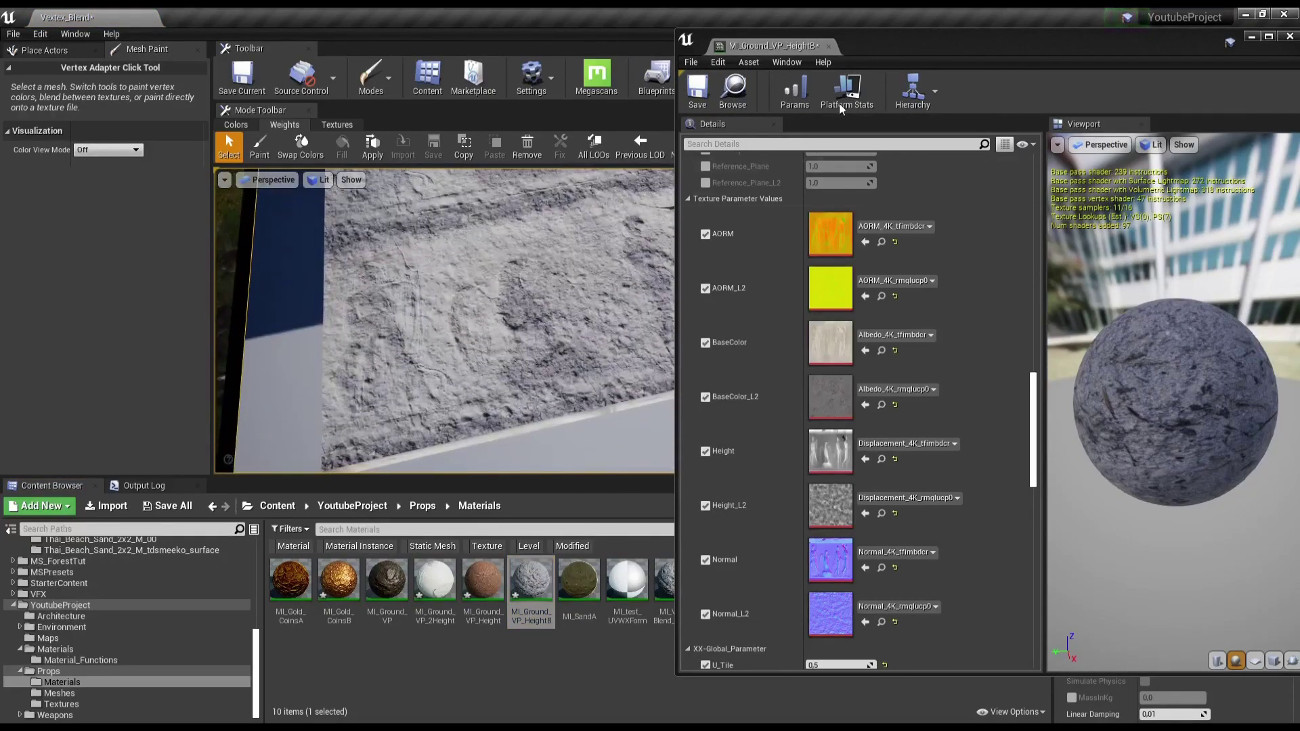
{"action": "scroll", "coordinate": [893, 318], "scroll_direction": "up", "scroll_amount": 5}
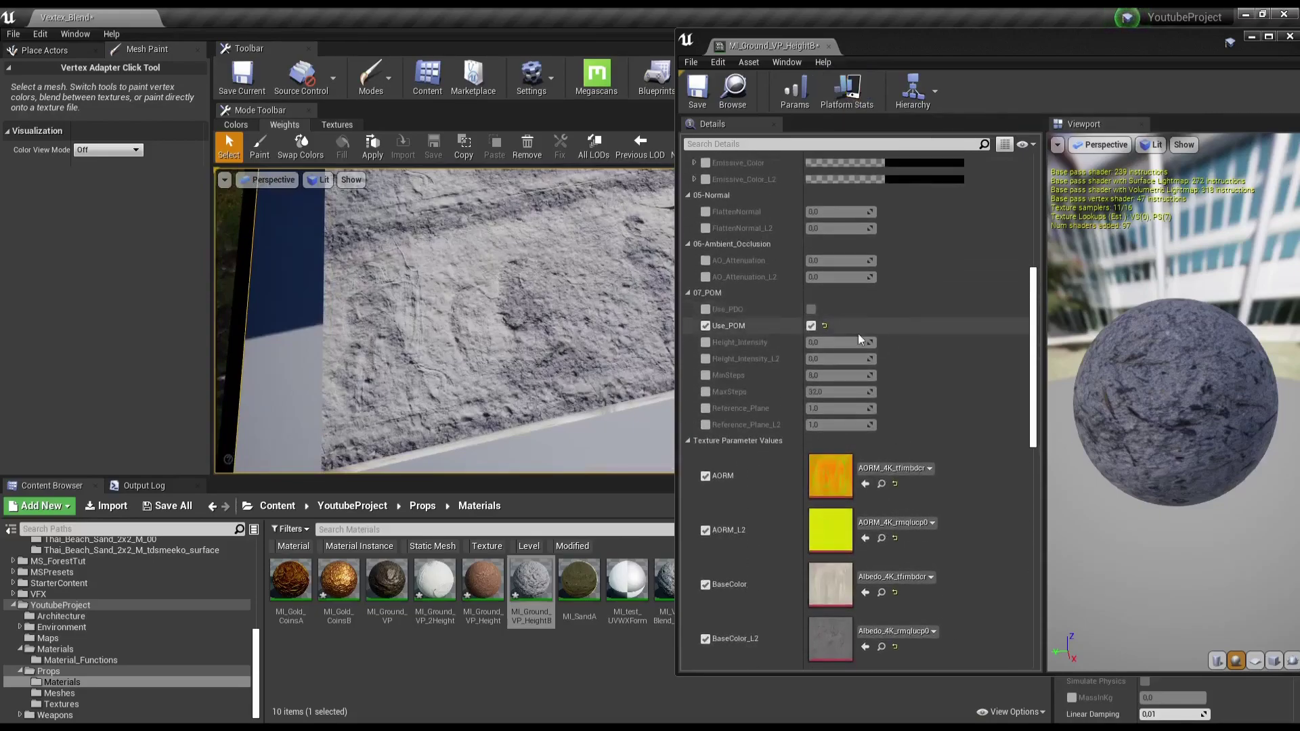
{"action": "right_click_drag", "start_coordinate": [630, 366], "coordinate": [583, 358]}
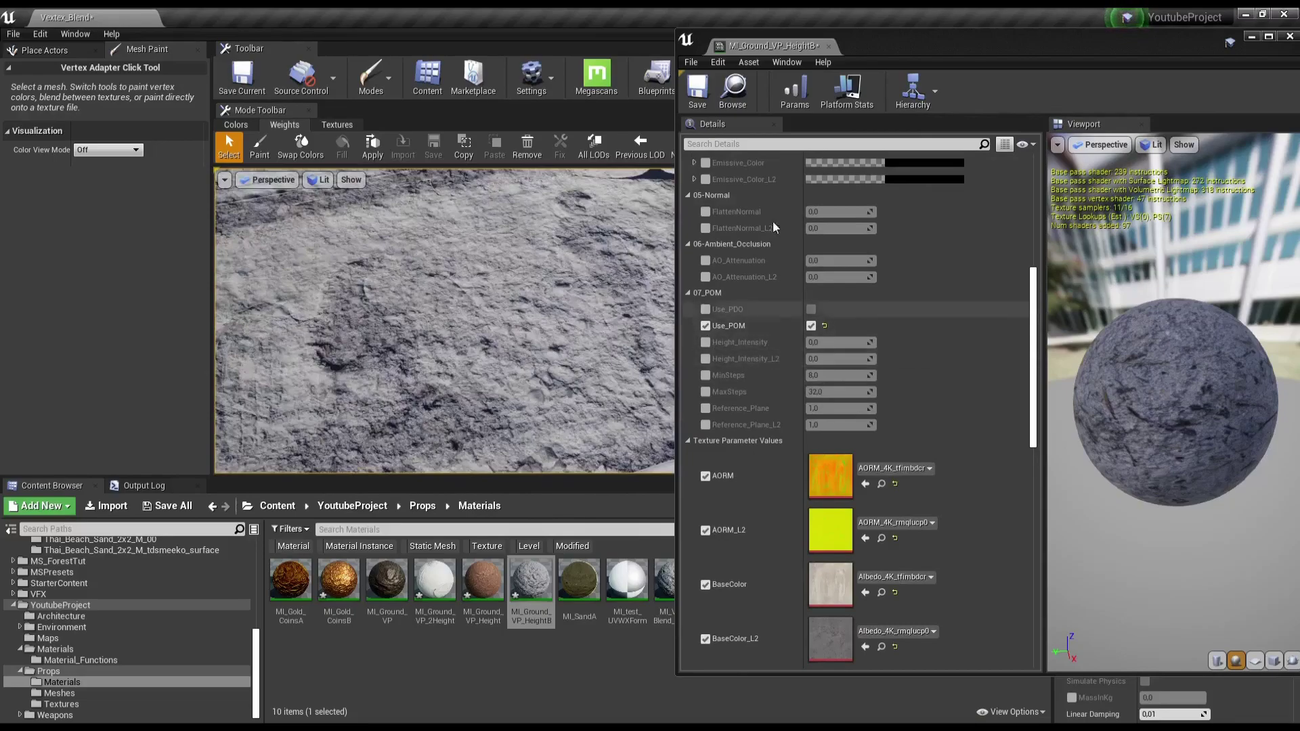
{"action": "left_click_drag", "start_coordinate": [871, 38], "coordinate": [1006, 68]}
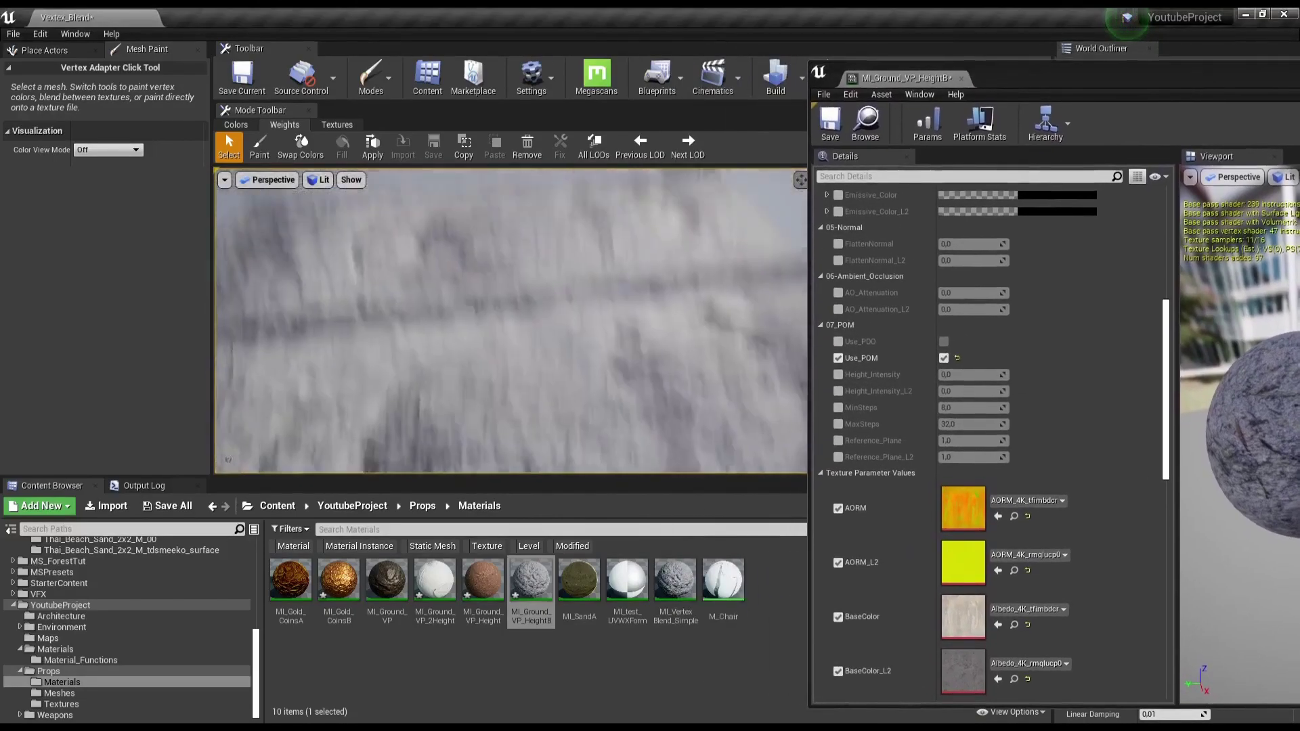
{"action": "right_click_drag", "start_coordinate": [582, 358], "coordinate": [575, 352]}
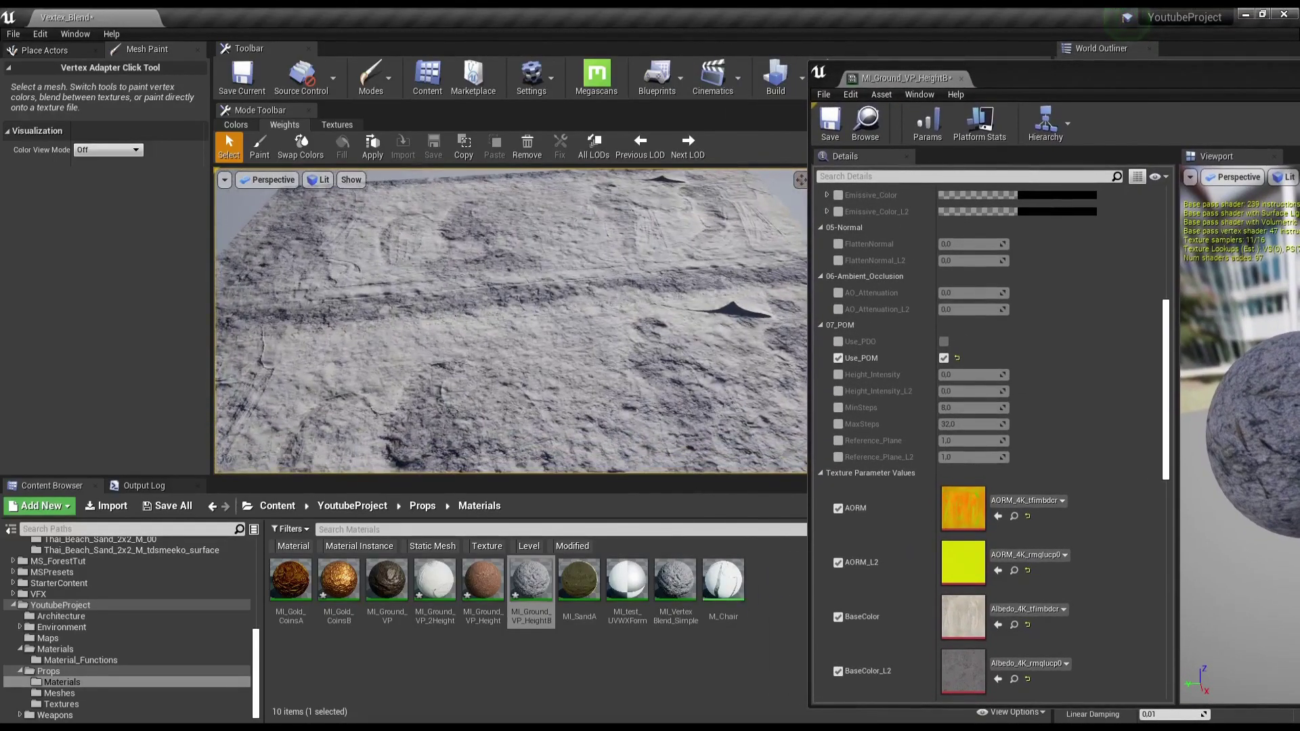
{"action": "right_click_drag", "start_coordinate": [711, 318], "coordinate": [713, 315]}
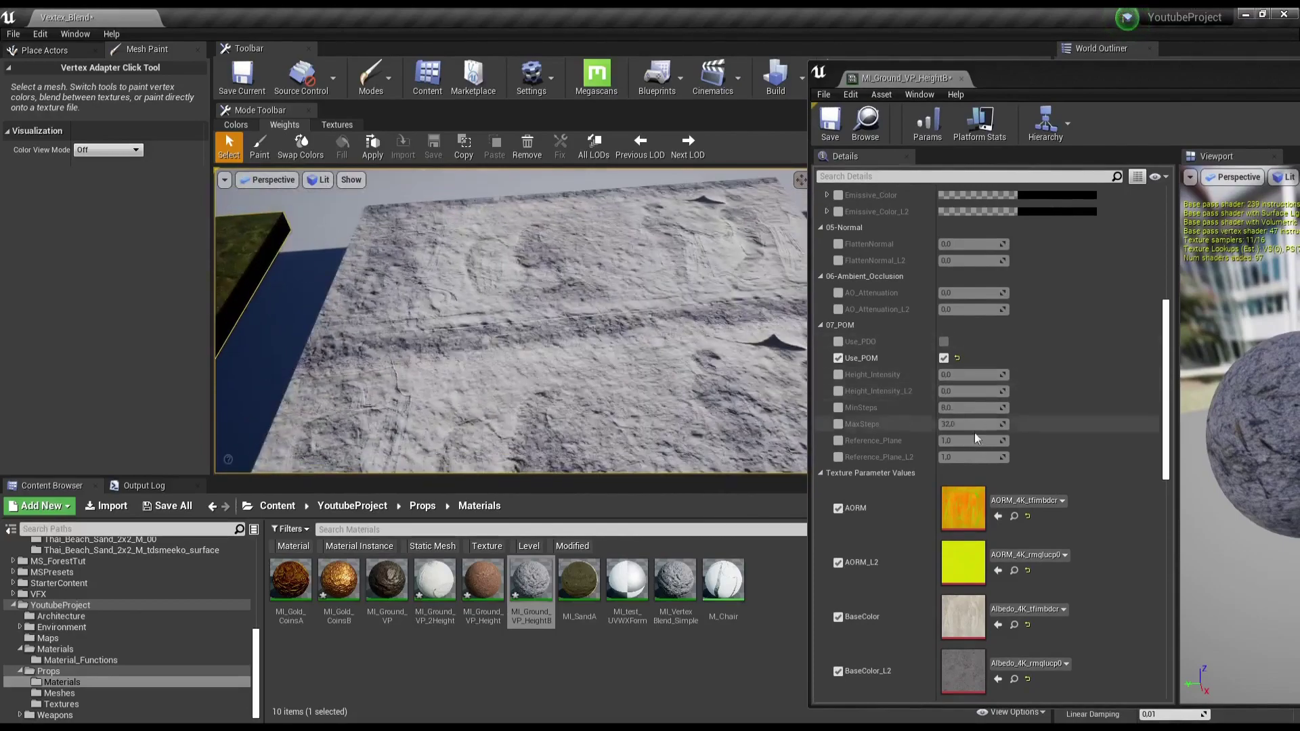
Step: Set Height_Intensity 0.08, MinSteps 16, MaxSteps 64 and Height_Intensity_L2 0.01
{"action": "left_click", "coordinate": [838, 375]}
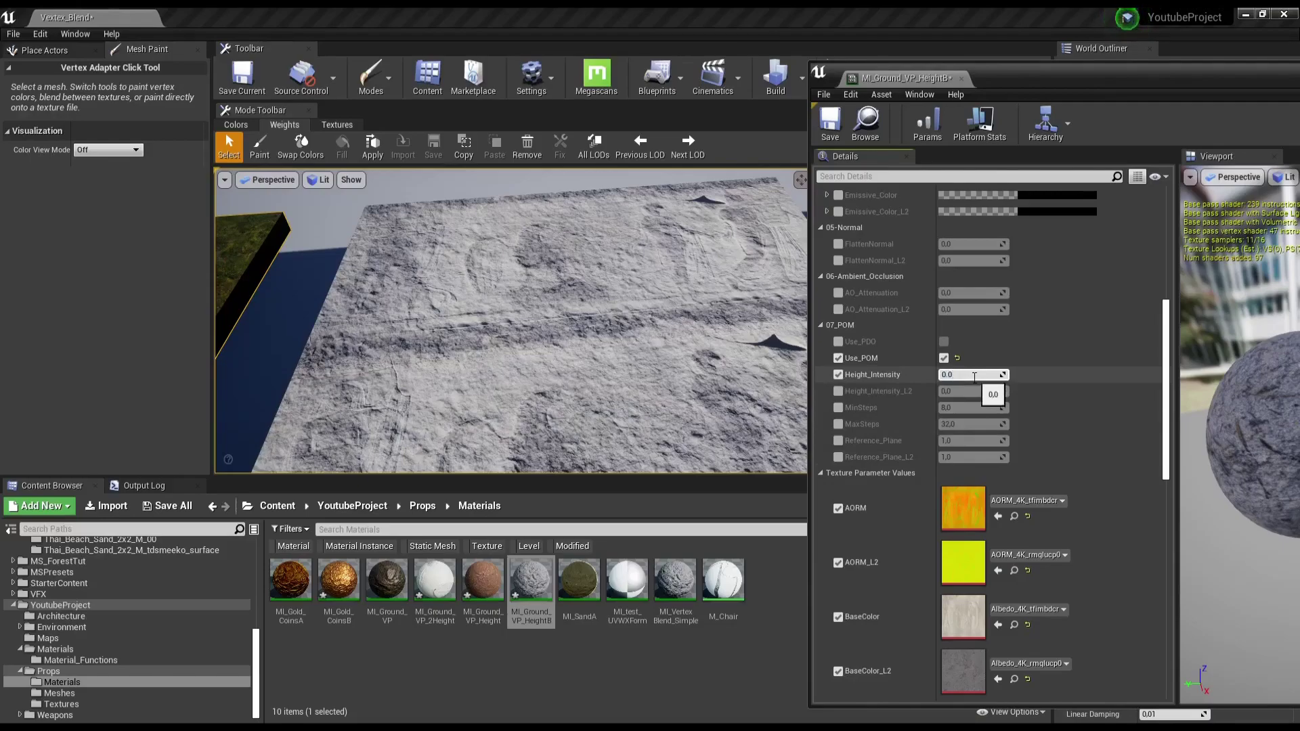
{"action": "key", "text": "Return"}
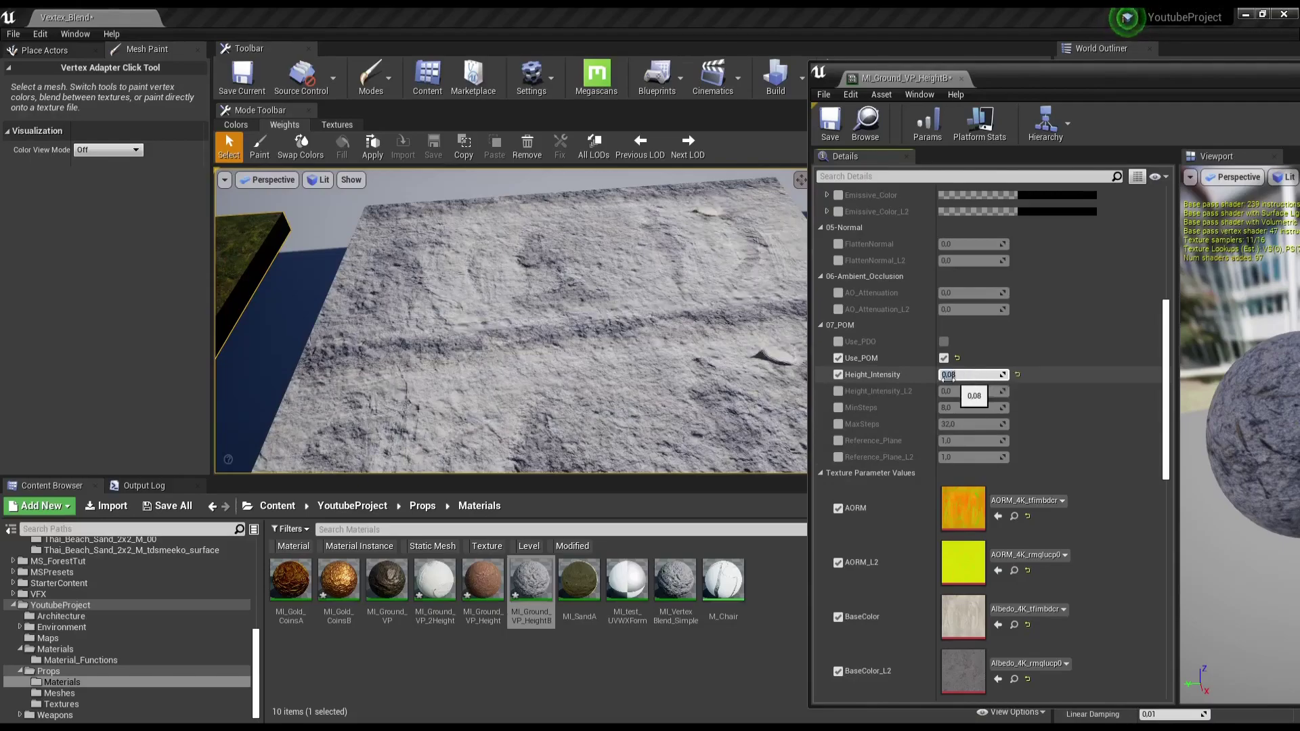
{"action": "left_click", "coordinate": [838, 408]}
{"action": "left_click", "coordinate": [968, 404]}
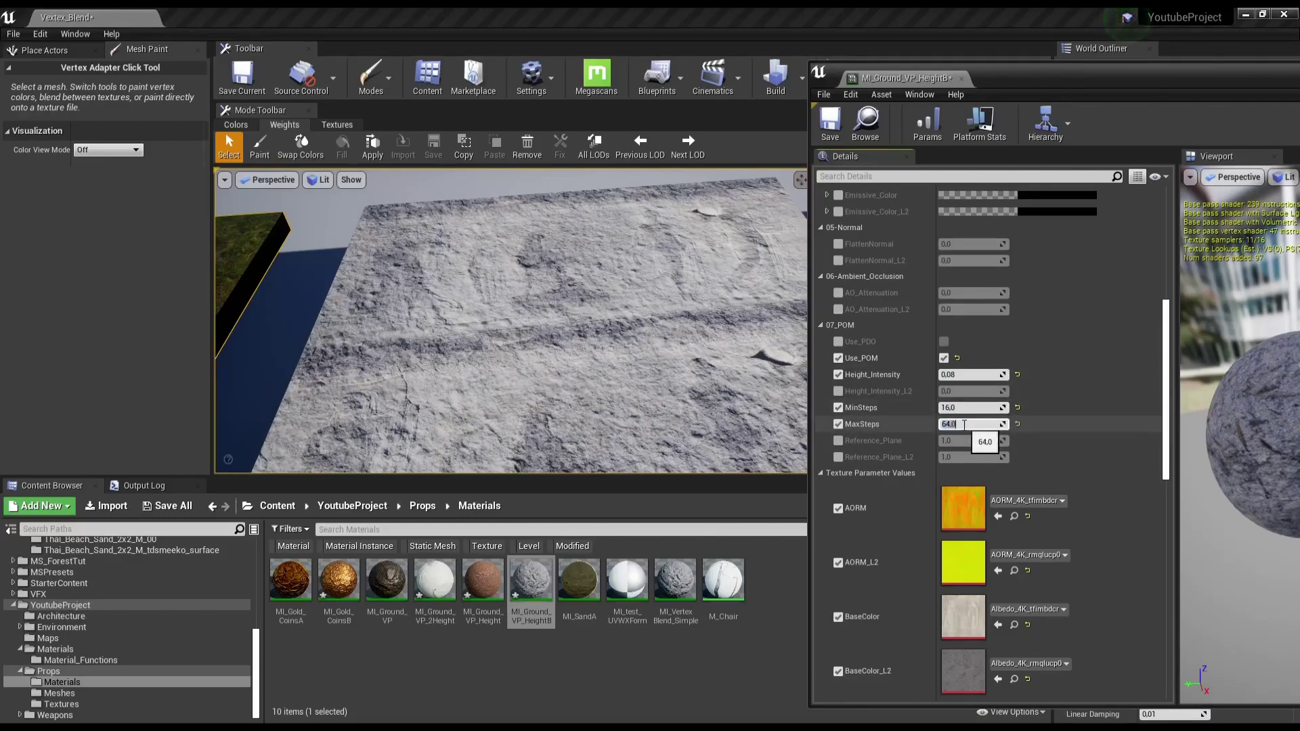
{"action": "left_click", "coordinate": [838, 391]}
{"action": "left_click", "coordinate": [961, 392]}
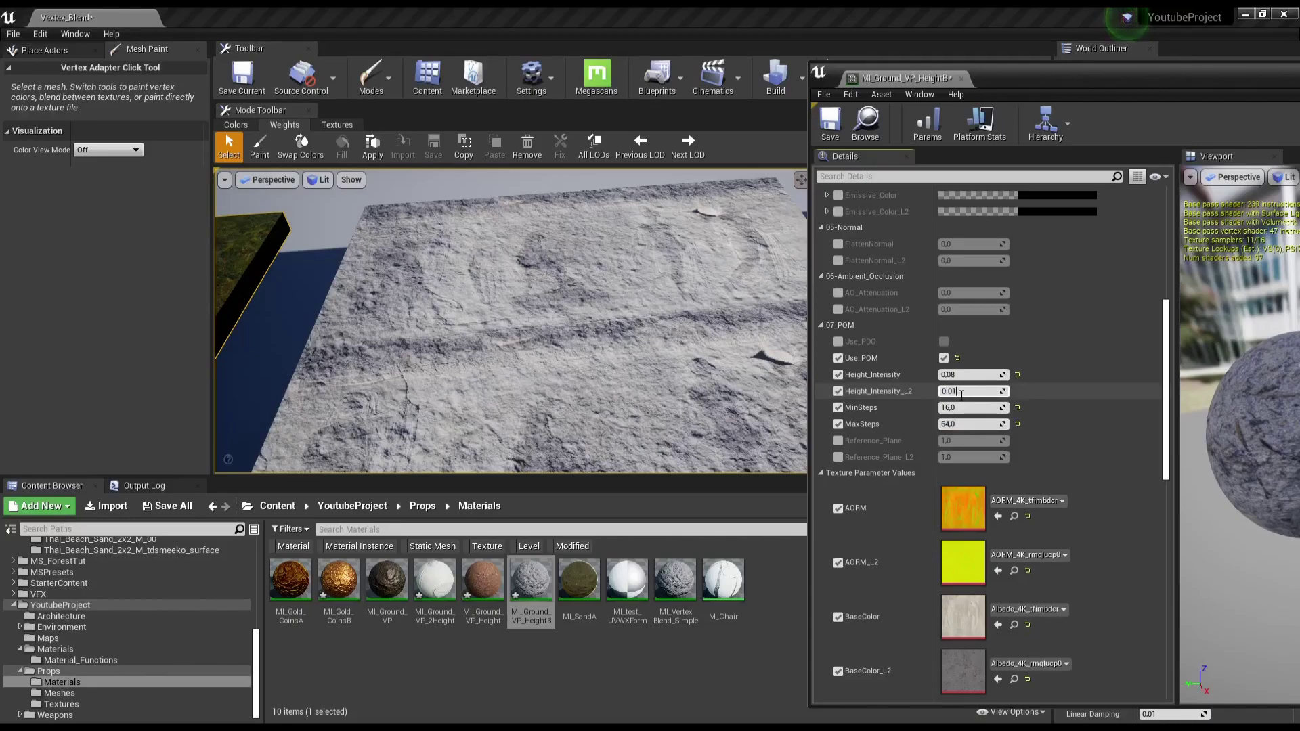
{"action": "key", "text": "Return"}
{"action": "right_click_drag", "start_coordinate": [550, 270], "coordinate": [550, 270]}
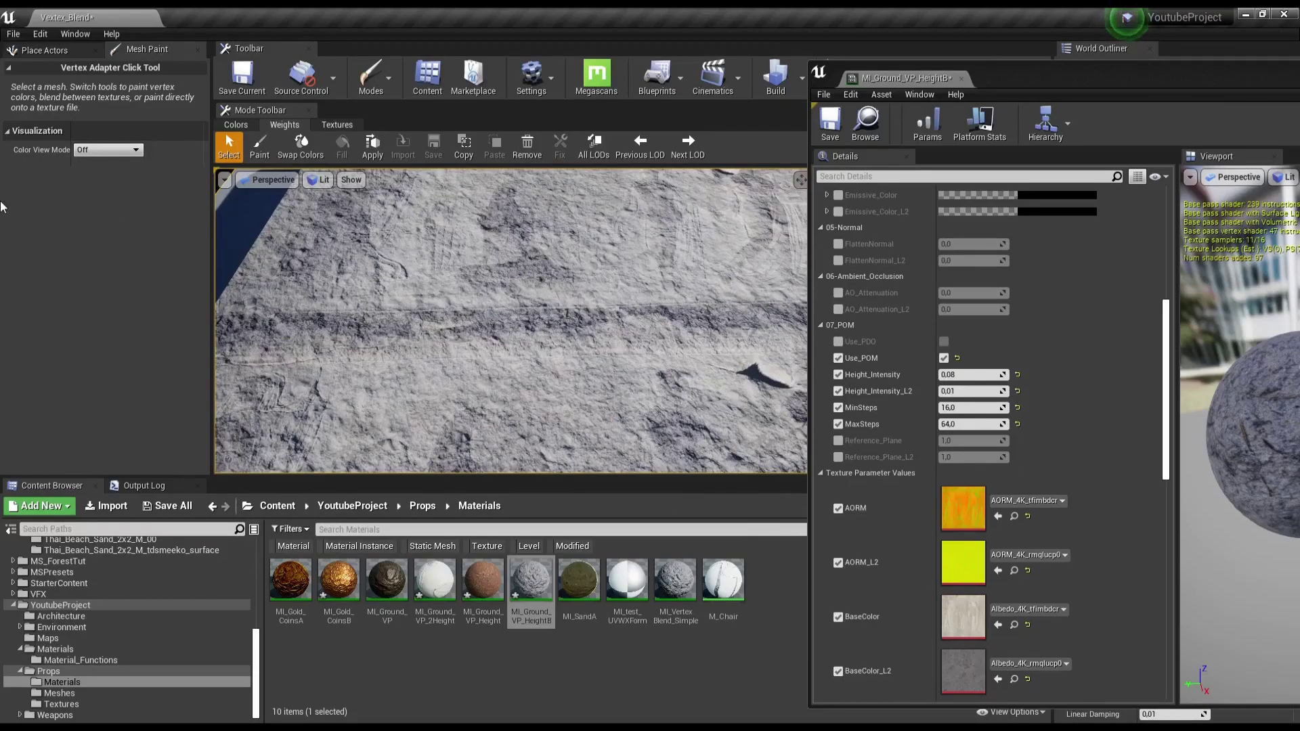
Step: Switch to weight Paint with brush Size 2.0 and Strength 0.1, then paint a first ground stroke
{"action": "left_click", "coordinate": [260, 148]}
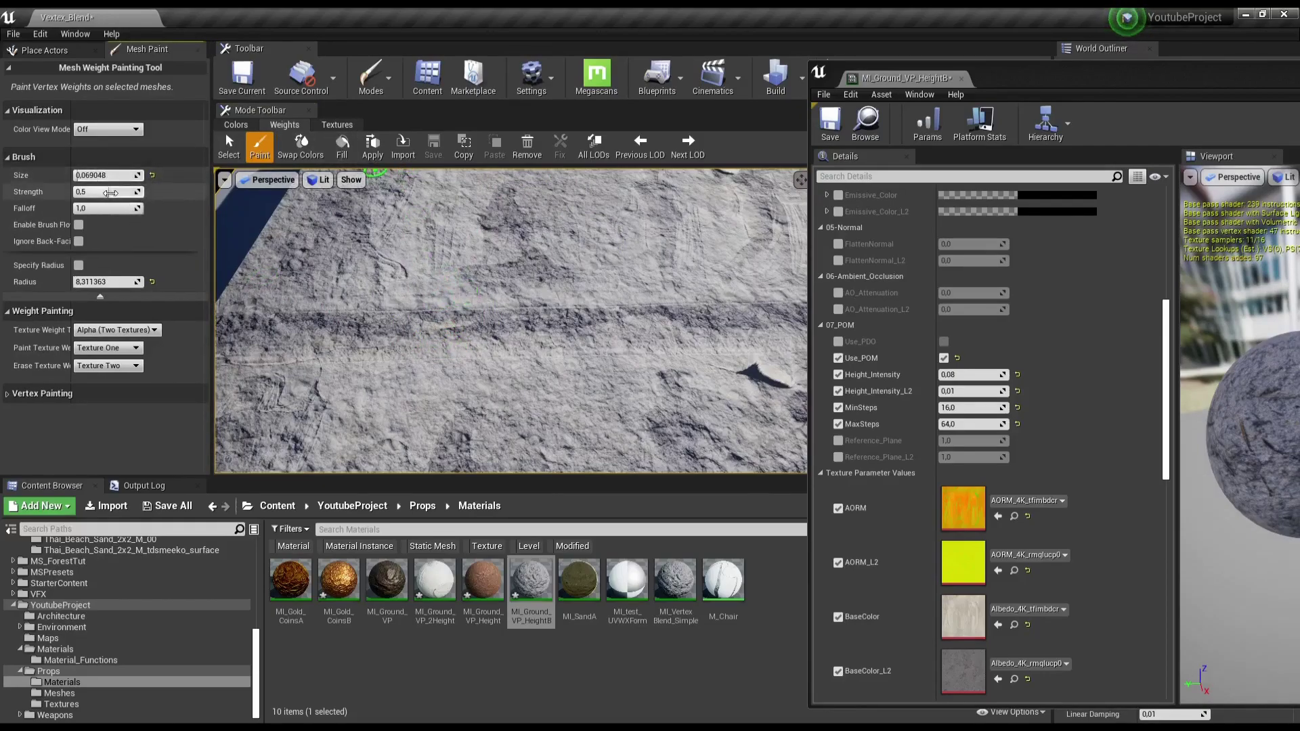
{"action": "left_click_drag", "start_coordinate": [105, 191], "coordinate": [449, 346]}
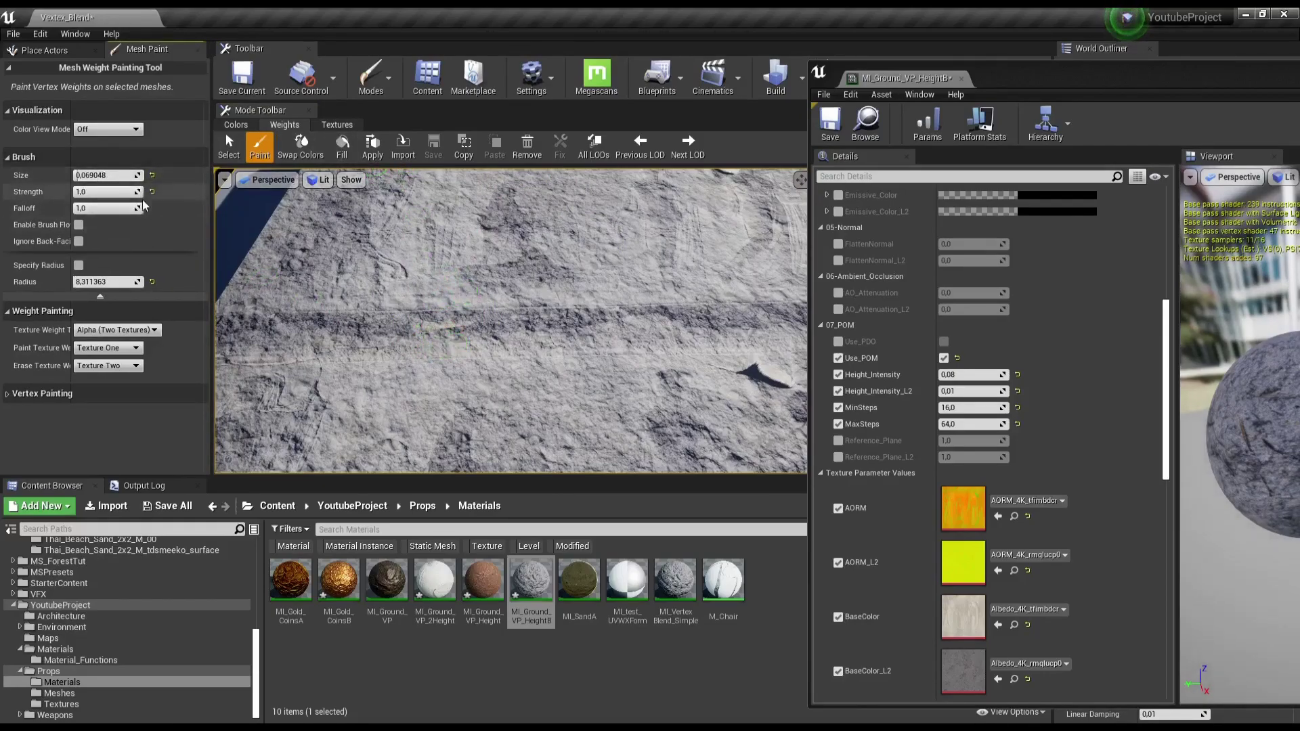
{"action": "scroll", "coordinate": [450, 363], "scroll_direction": "down", "scroll_amount": 2}
{"action": "scroll", "coordinate": [482, 334], "scroll_direction": "down", "scroll_amount": 2}
{"action": "type", "text": "1"}
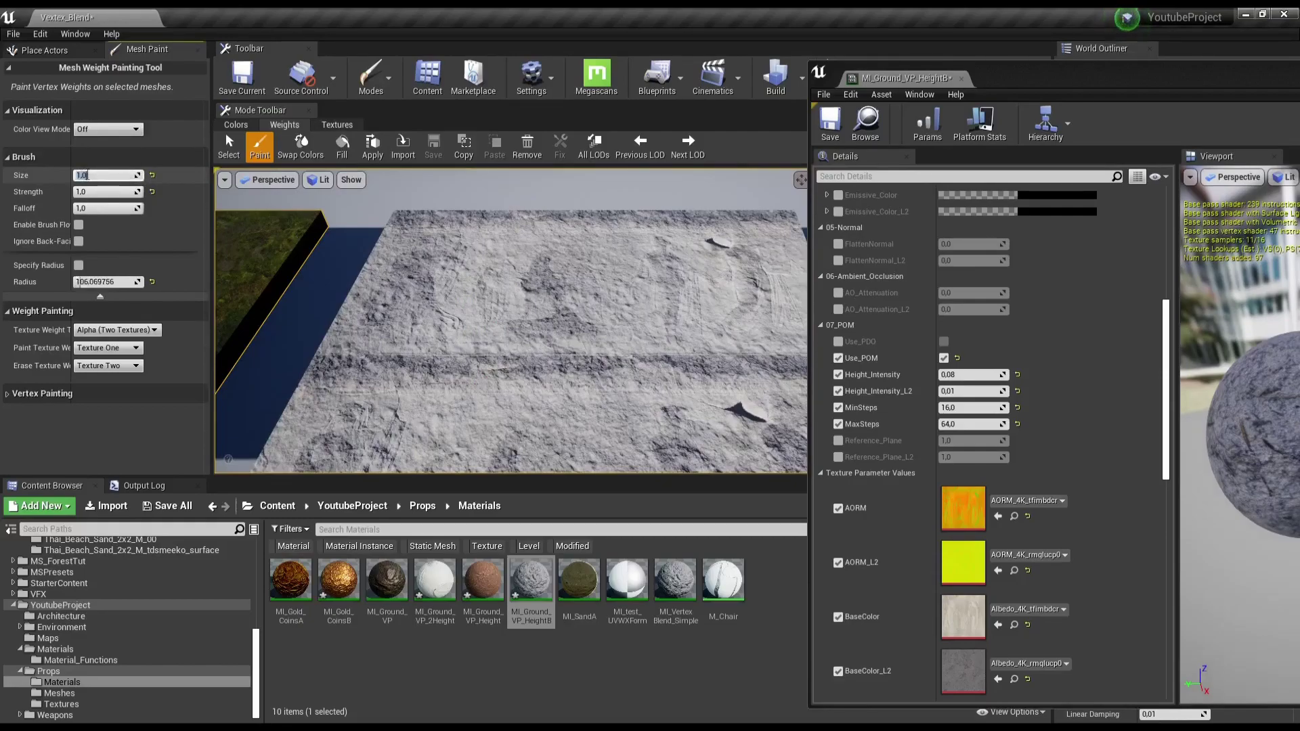
{"action": "type", "text": "2"}
{"action": "key", "text": "Return"}
{"action": "type", "text": "0.1"}
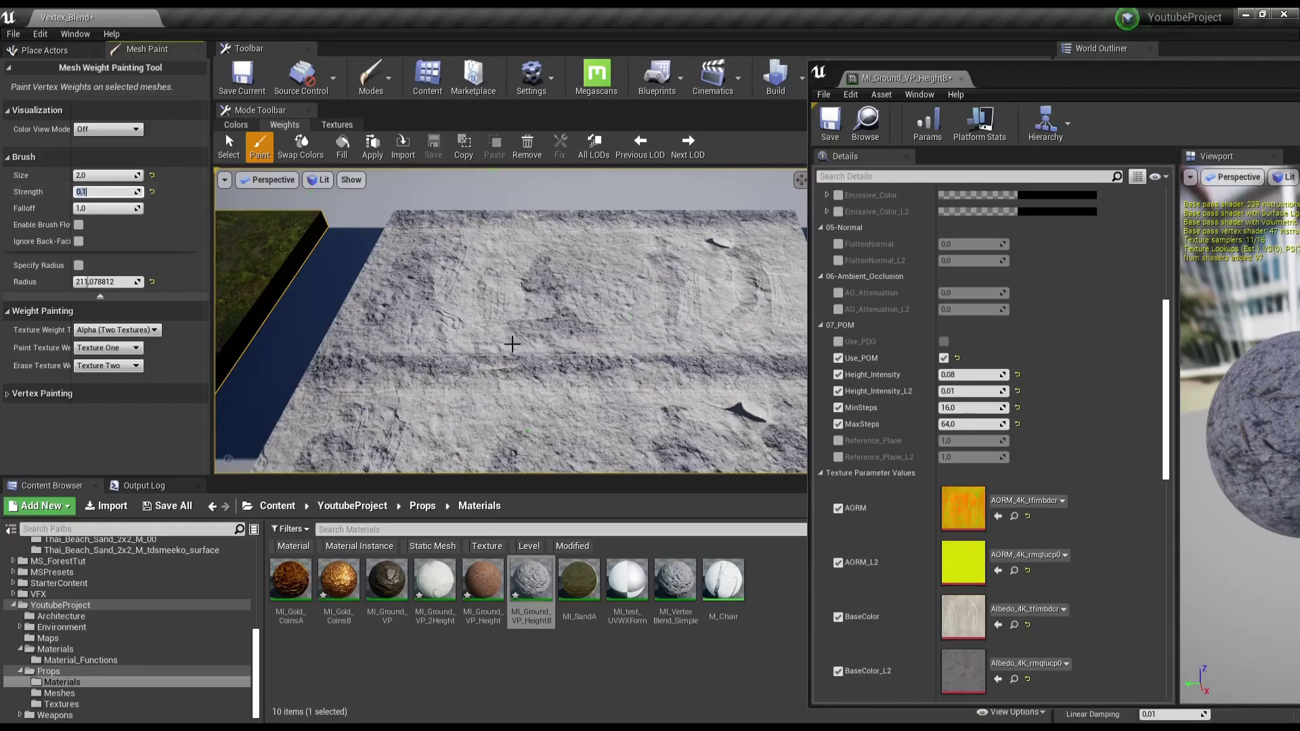
{"action": "left_click_drag", "start_coordinate": [596, 301], "coordinate": [406, 318]}
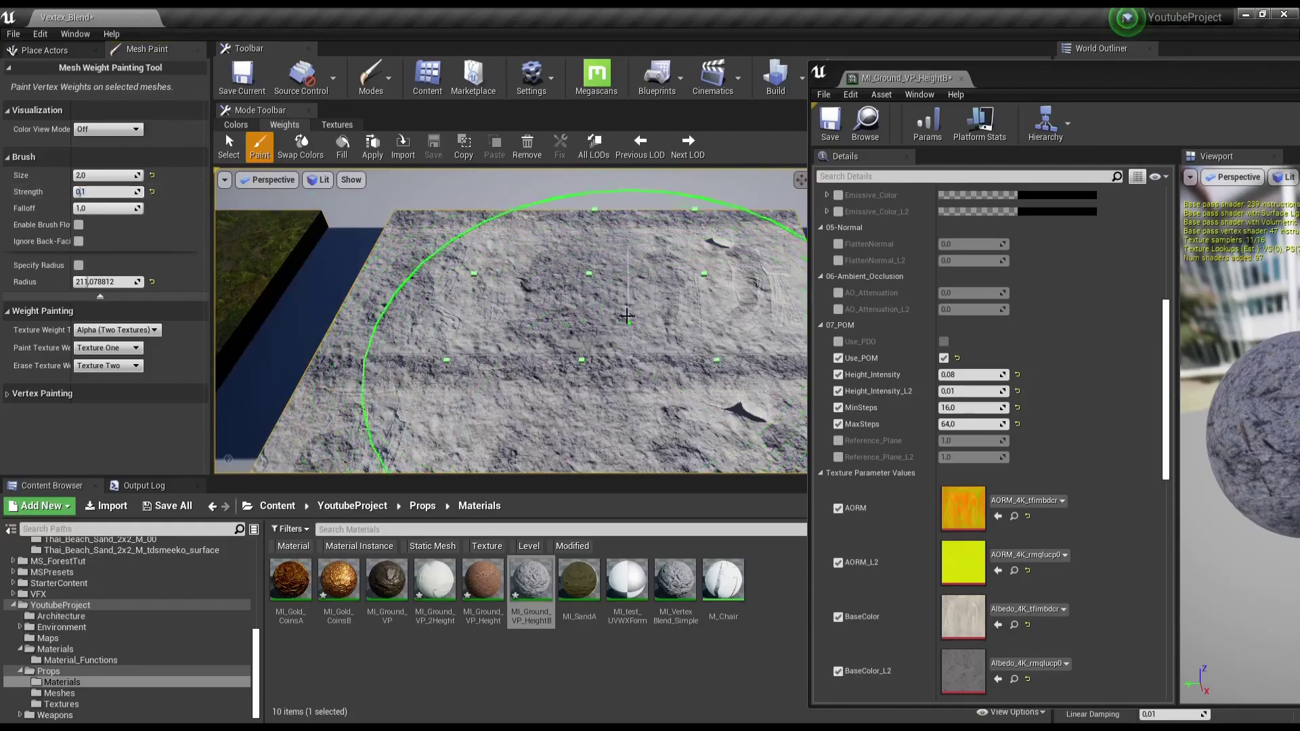
Step: Expand Vertex Painting and paint relief and rough-ground strokes in the fullscreen level view
{"action": "left_click", "coordinate": [54, 391]}
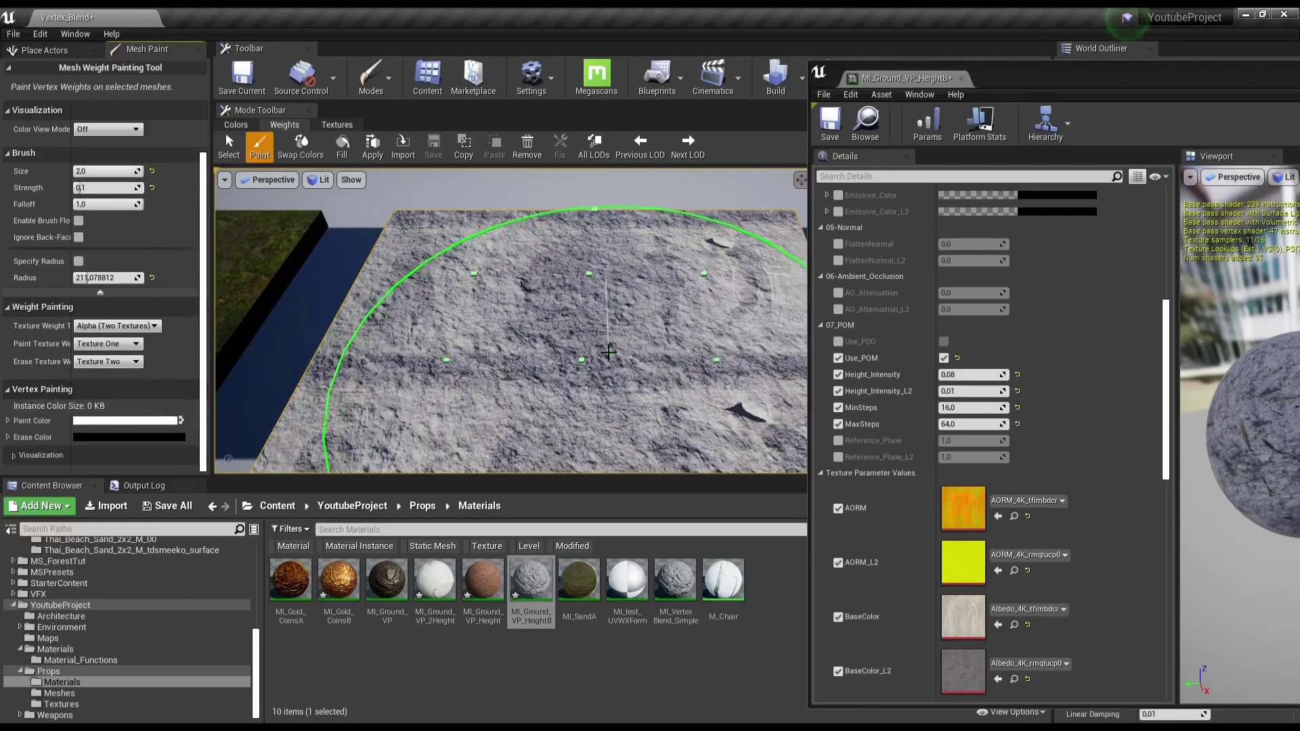
{"action": "left_click_drag", "start_coordinate": [563, 342], "coordinate": [572, 334]}
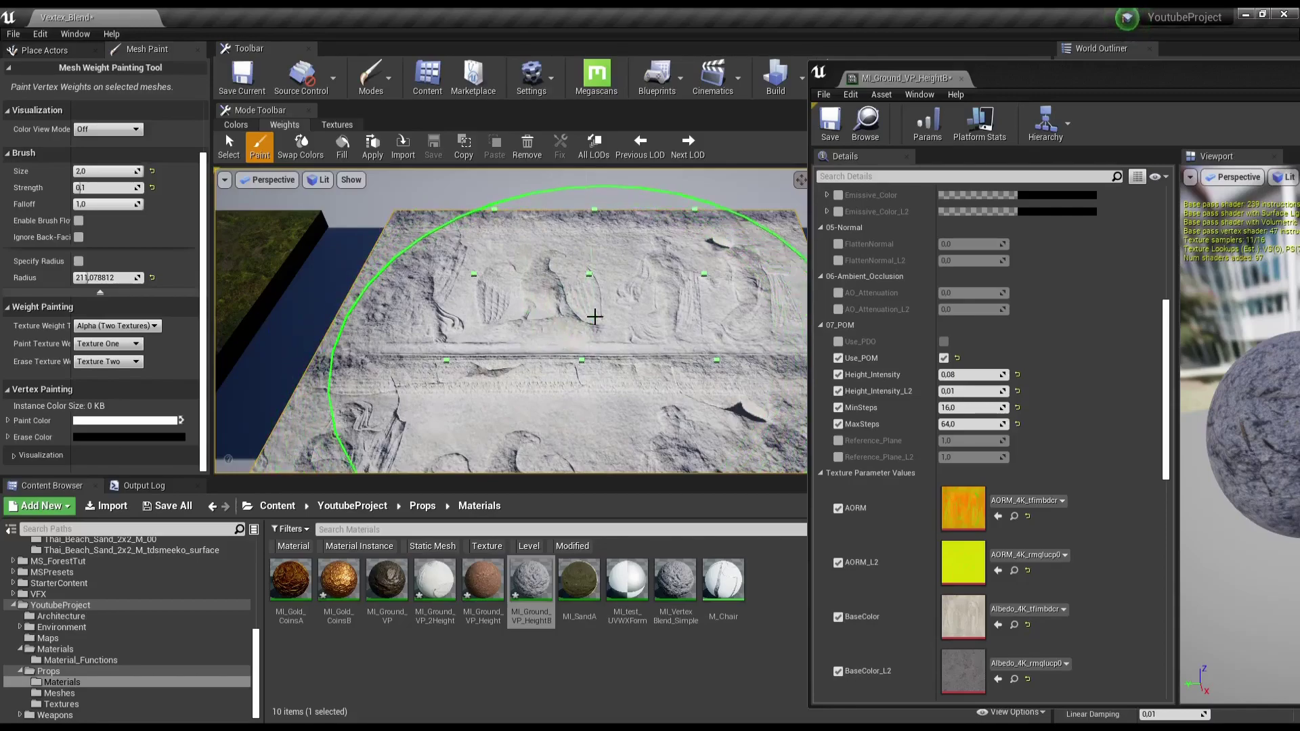
{"action": "key", "text": "F11"}
{"action": "scroll", "coordinate": [580, 359], "scroll_direction": "up", "scroll_amount": 2}
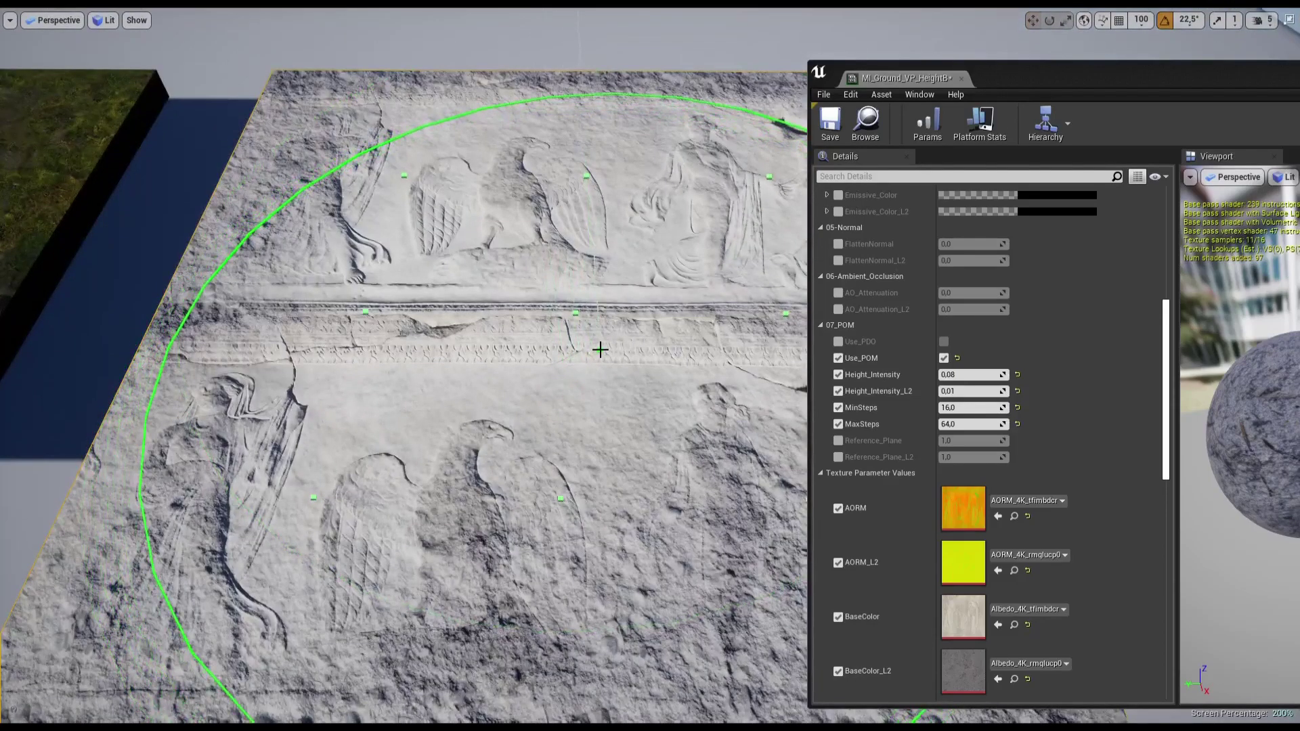
{"action": "mouse_move", "coordinate": [566, 327]}
{"action": "left_mouse_down"}
{"action": "mouse_move", "coordinate": [637, 288]}
{"action": "mouse_move", "coordinate": [567, 295]}
{"action": "left_mouse_up"}
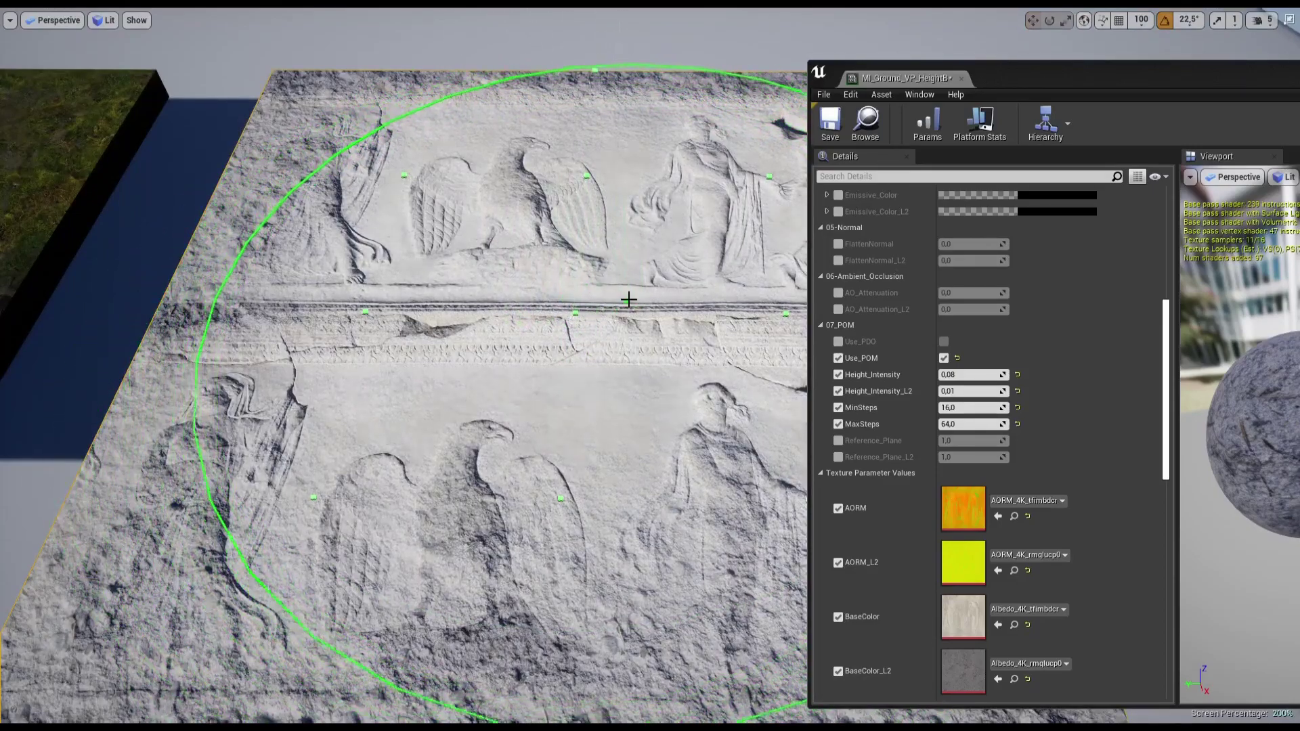
{"action": "scroll", "coordinate": [536, 407], "scroll_direction": "up", "scroll_amount": 3}
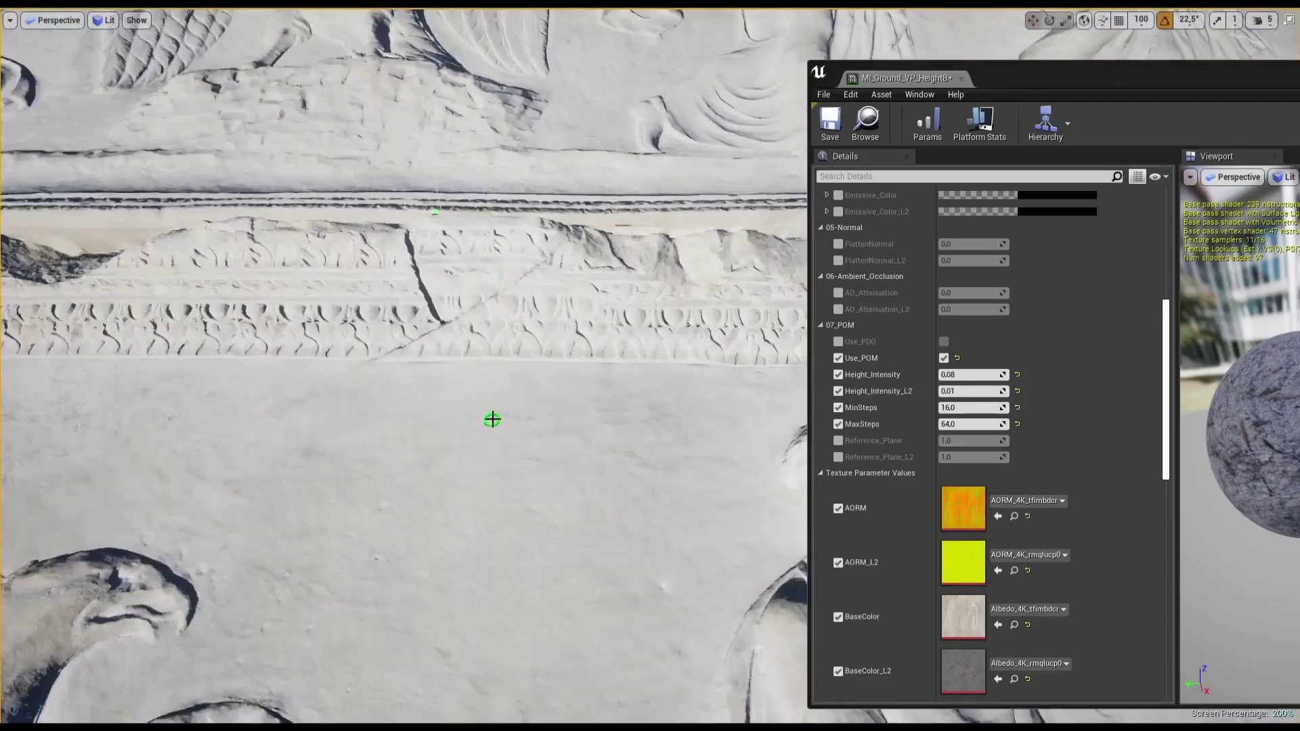
{"action": "scroll", "coordinate": [490, 418], "scroll_direction": "up", "scroll_amount": 2}
{"action": "scroll", "coordinate": [535, 287], "scroll_direction": "down", "scroll_amount": 3}
{"action": "scroll", "coordinate": [535, 288], "scroll_direction": "up", "scroll_amount": 1}
{"action": "scroll", "coordinate": [535, 287], "scroll_direction": "down", "scroll_amount": 2}
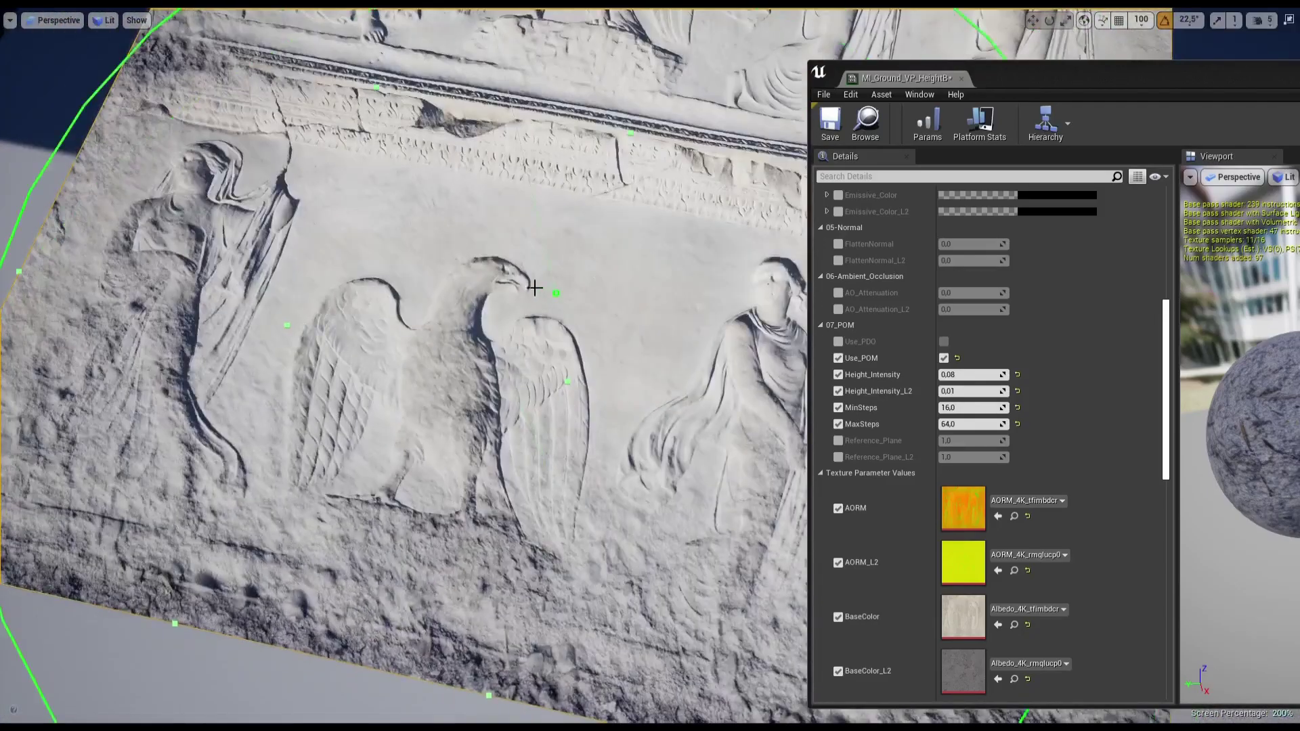
Step: Erase and repaint rough ground around the eagle reliefs, then restore the editor layout
{"action": "mouse_move", "coordinate": [511, 305]}
{"action": "left_mouse_down"}
{"action": "mouse_move", "coordinate": [482, 303]}
{"action": "mouse_move", "coordinate": [529, 355]}
{"action": "mouse_move", "coordinate": [510, 357]}
{"action": "mouse_move", "coordinate": [504, 341]}
{"action": "left_mouse_up"}
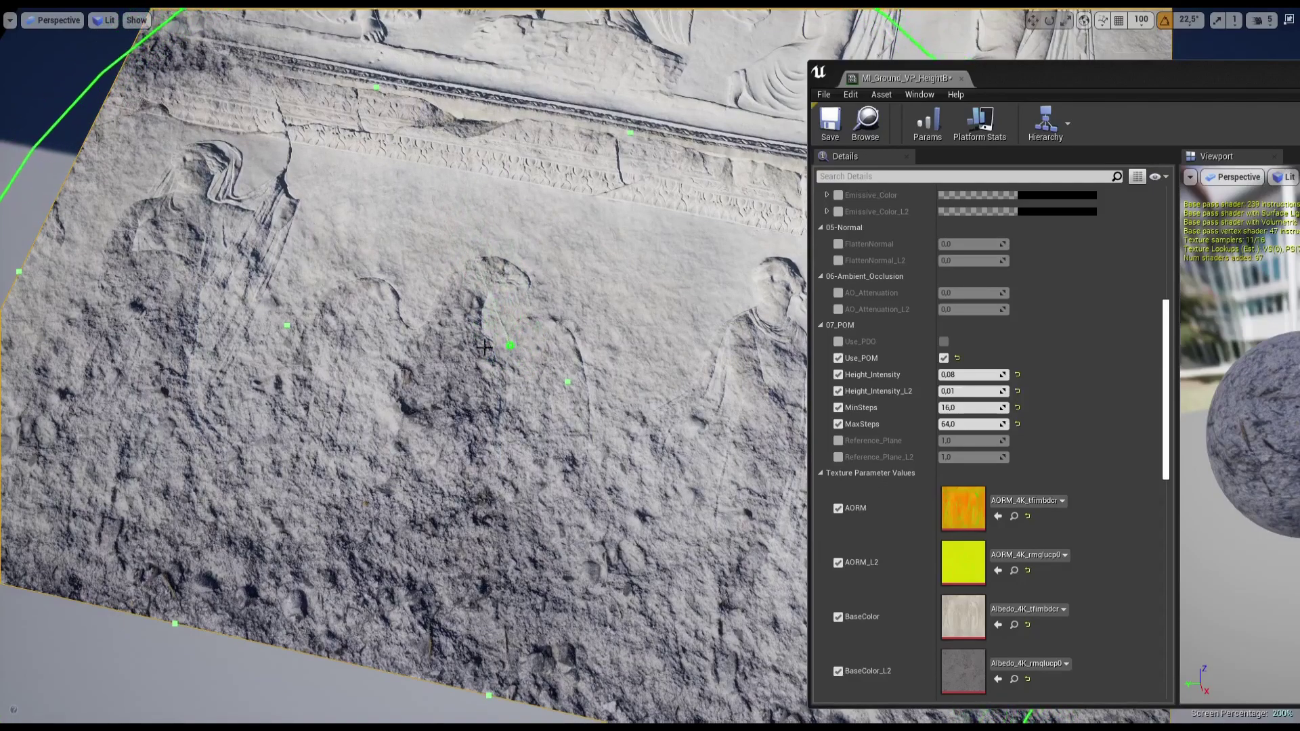
{"action": "left_click_drag", "start_coordinate": [484, 348], "coordinate": [359, 489], "text": "shift"}
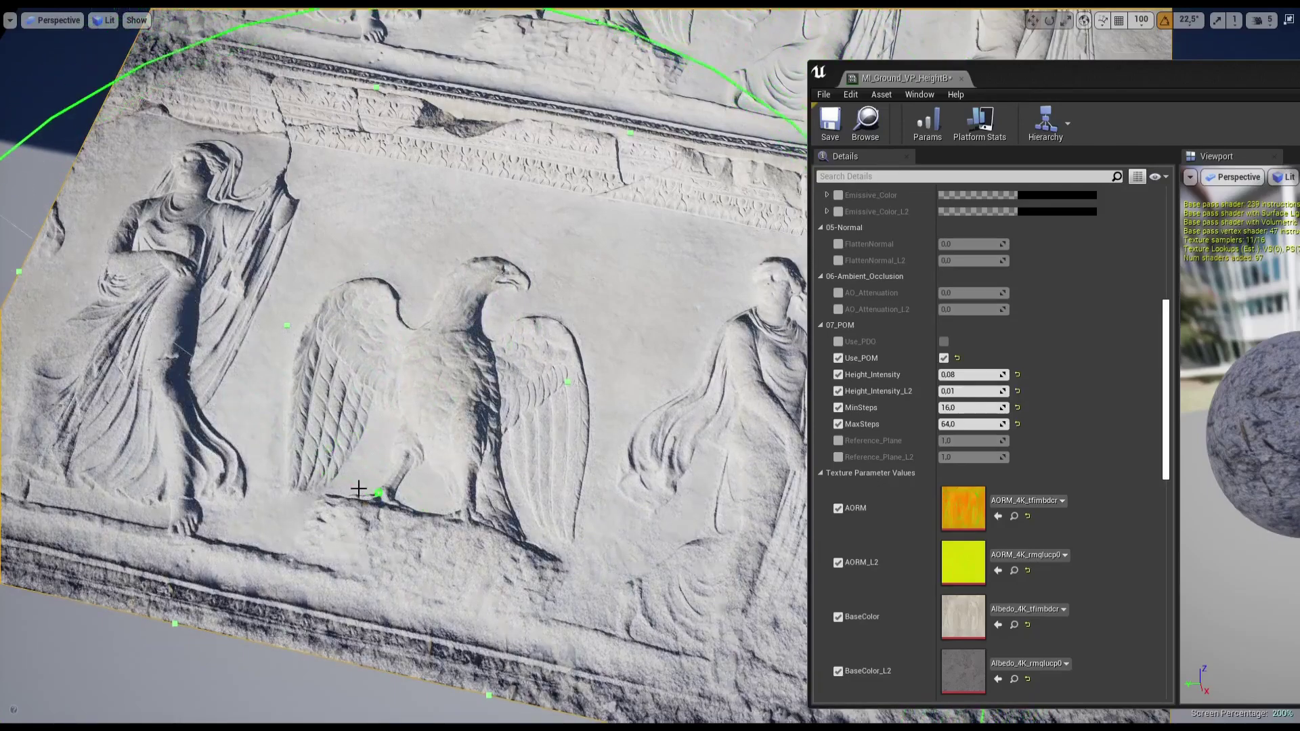
{"action": "right_click_drag", "start_coordinate": [517, 229], "coordinate": [354, 155]}
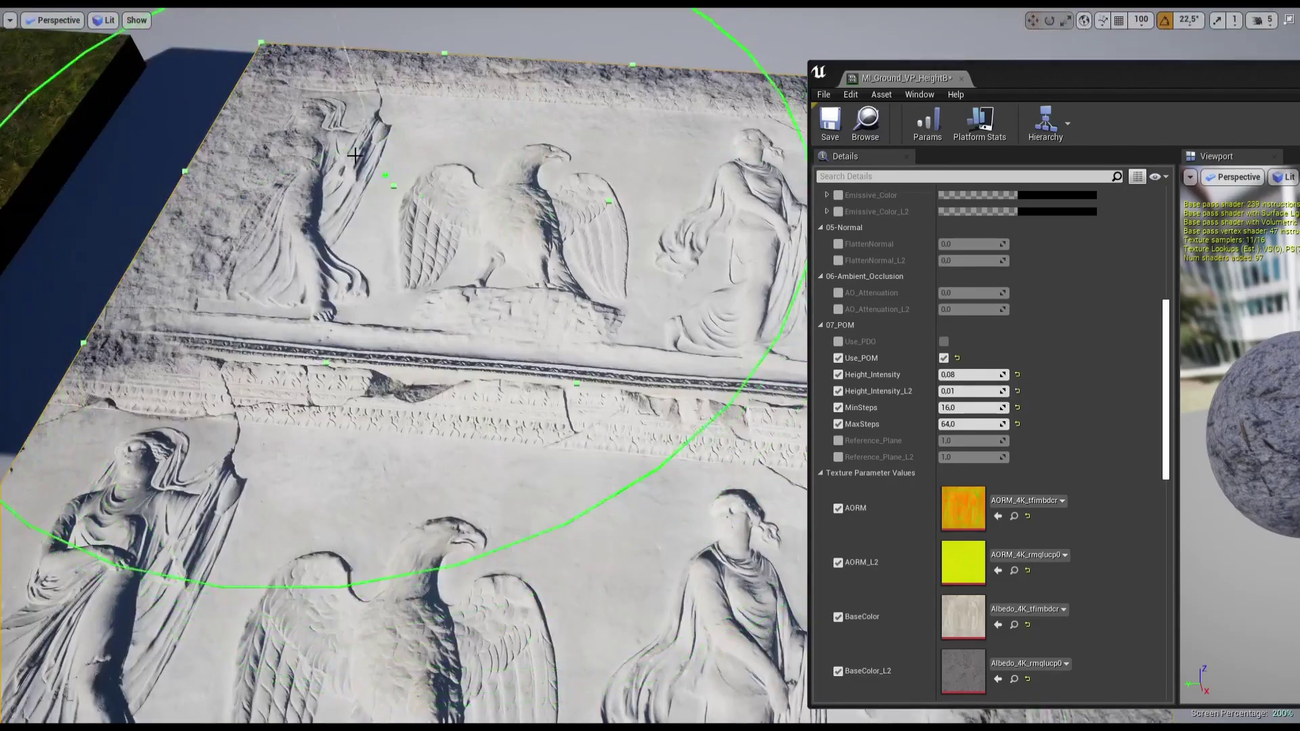
{"action": "left_click_drag", "start_coordinate": [355, 156], "coordinate": [456, 162], "text": "shift"}
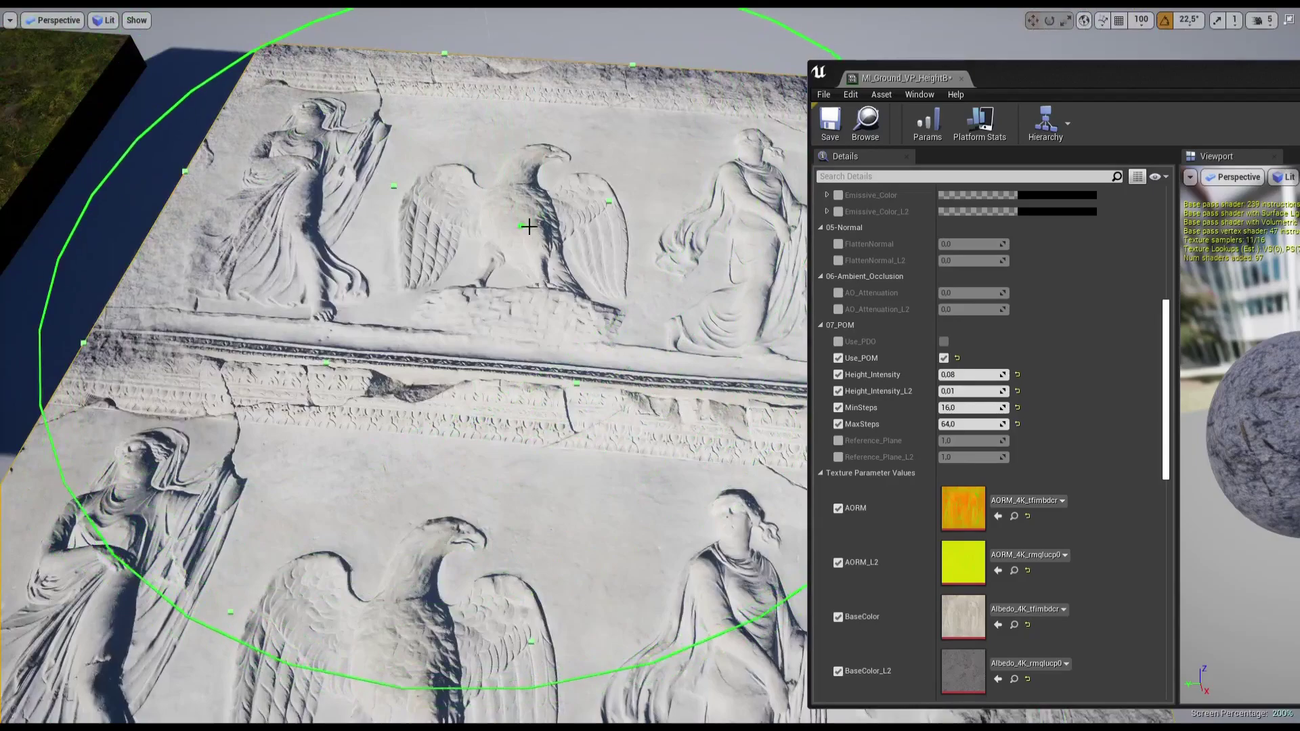
{"action": "left_click_drag", "start_coordinate": [508, 241], "coordinate": [593, 164]}
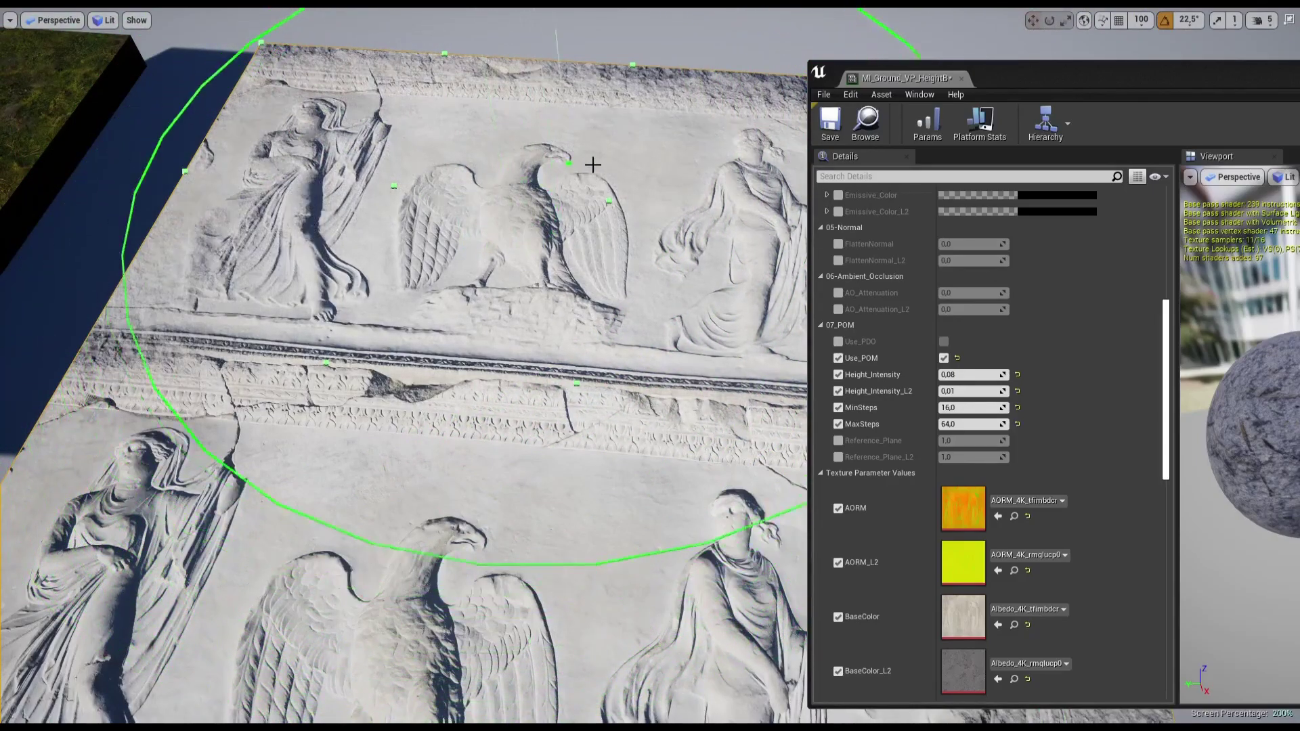
{"action": "scroll", "coordinate": [542, 305], "scroll_direction": "down", "scroll_amount": 3}
{"action": "scroll", "coordinate": [474, 407], "scroll_direction": "up", "scroll_amount": 5}
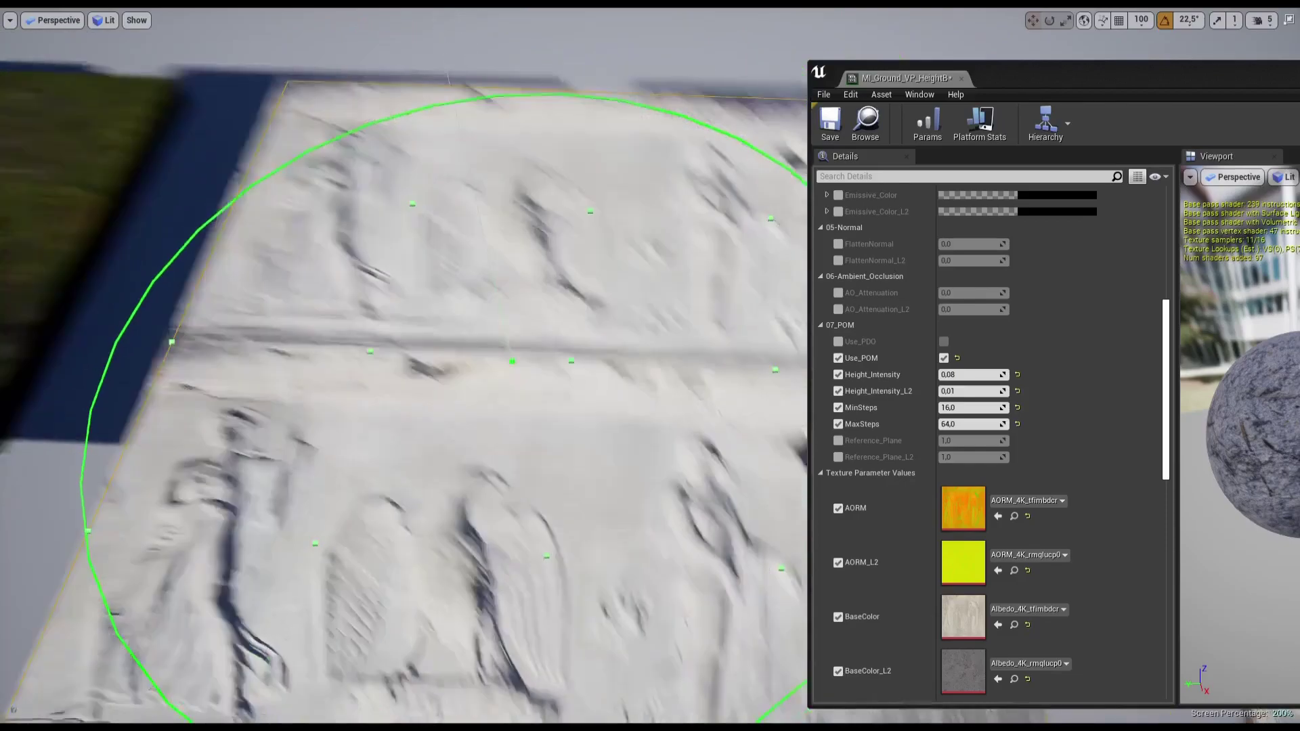
{"action": "right_click_drag", "start_coordinate": [586, 372], "coordinate": [662, 373]}
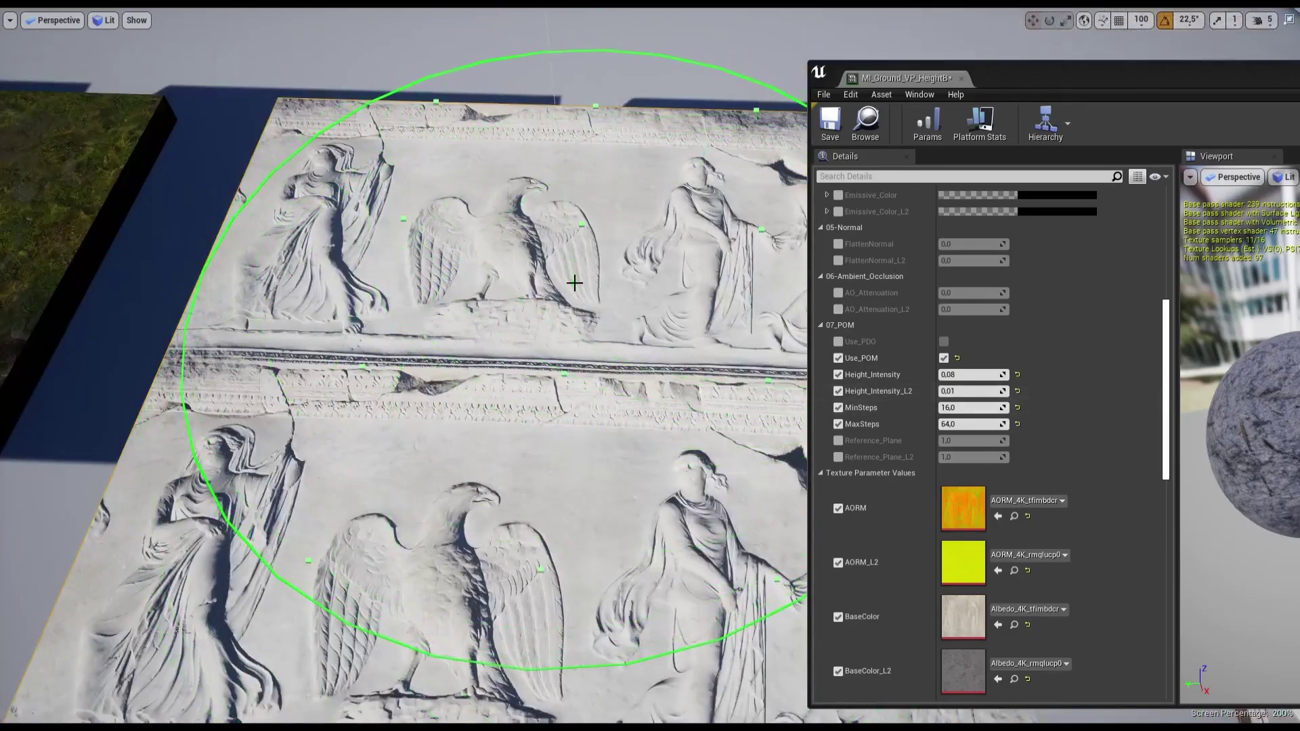
{"action": "key", "text": "F11"}
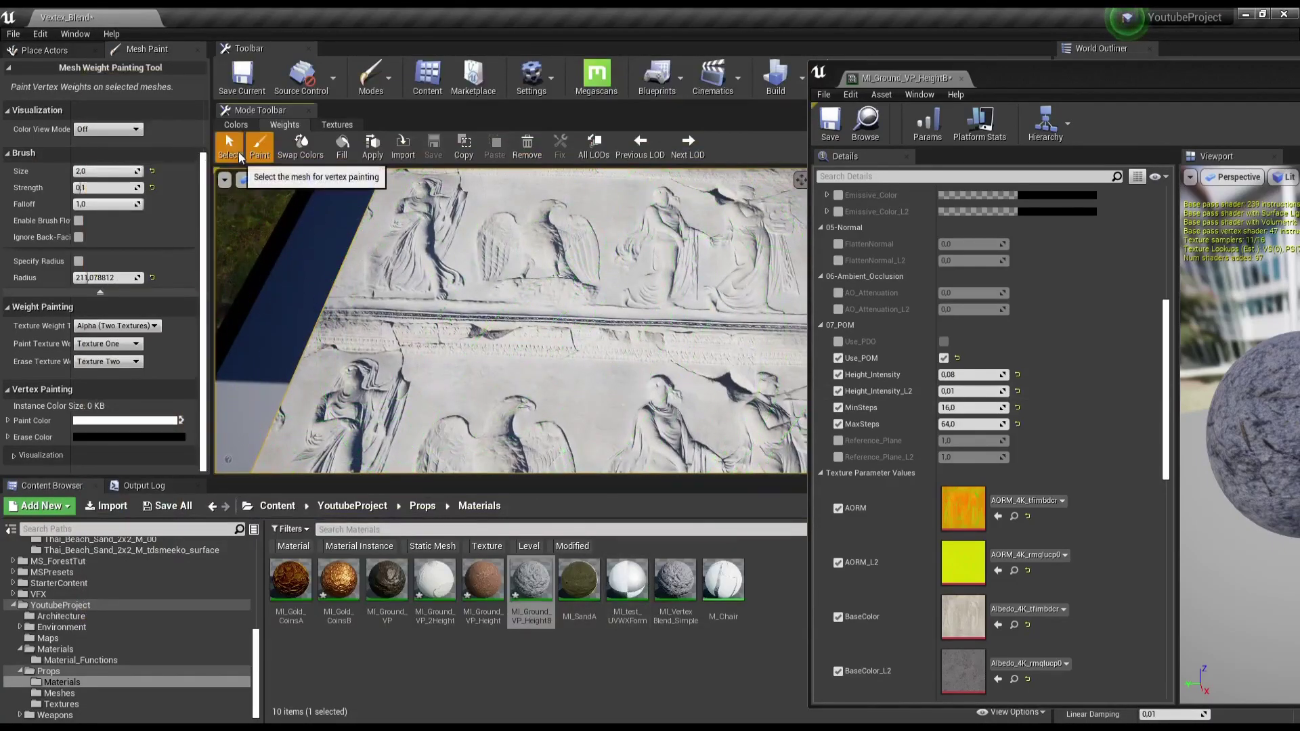
Step: Switch back to mesh selection and open the parent M_Standard_Layered_HeightB material for editing
{"action": "left_click", "coordinate": [239, 158]}
{"action": "right_click_drag", "start_coordinate": [578, 397], "coordinate": [567, 403]}
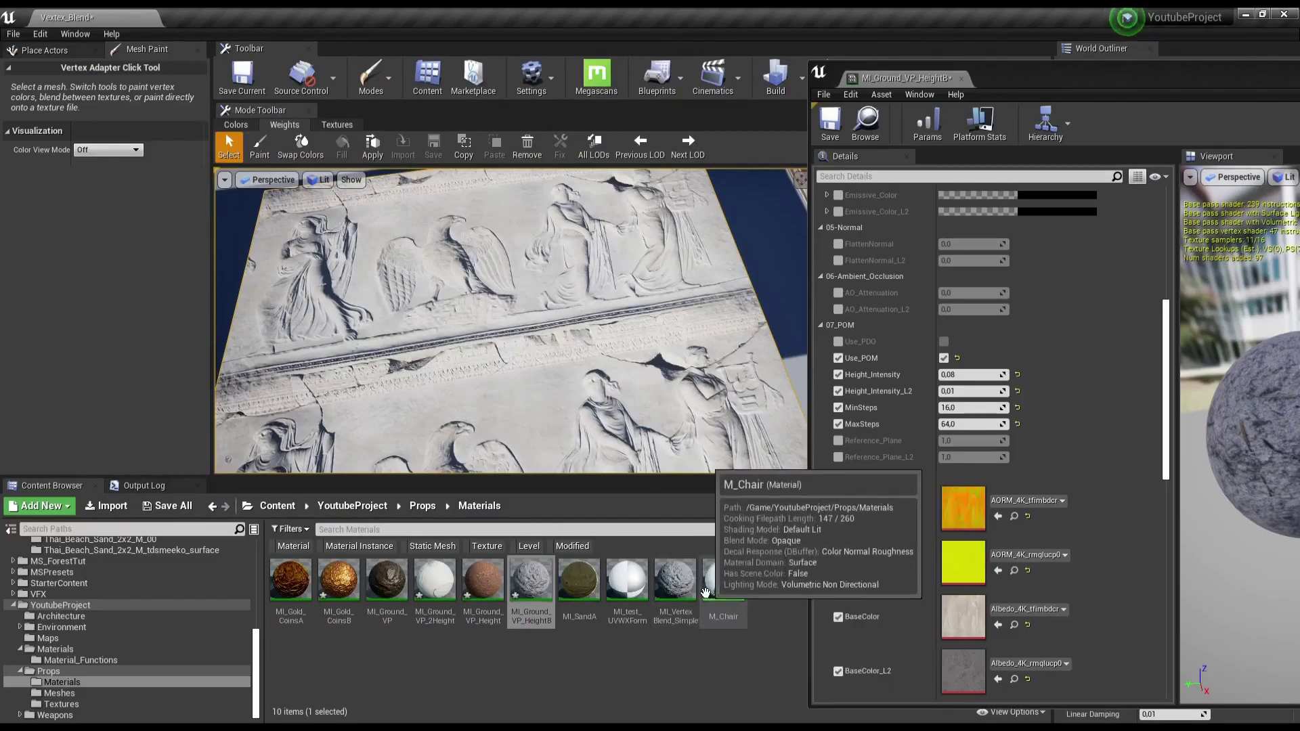
{"action": "scroll", "coordinate": [995, 560], "scroll_direction": "down", "scroll_amount": 3}
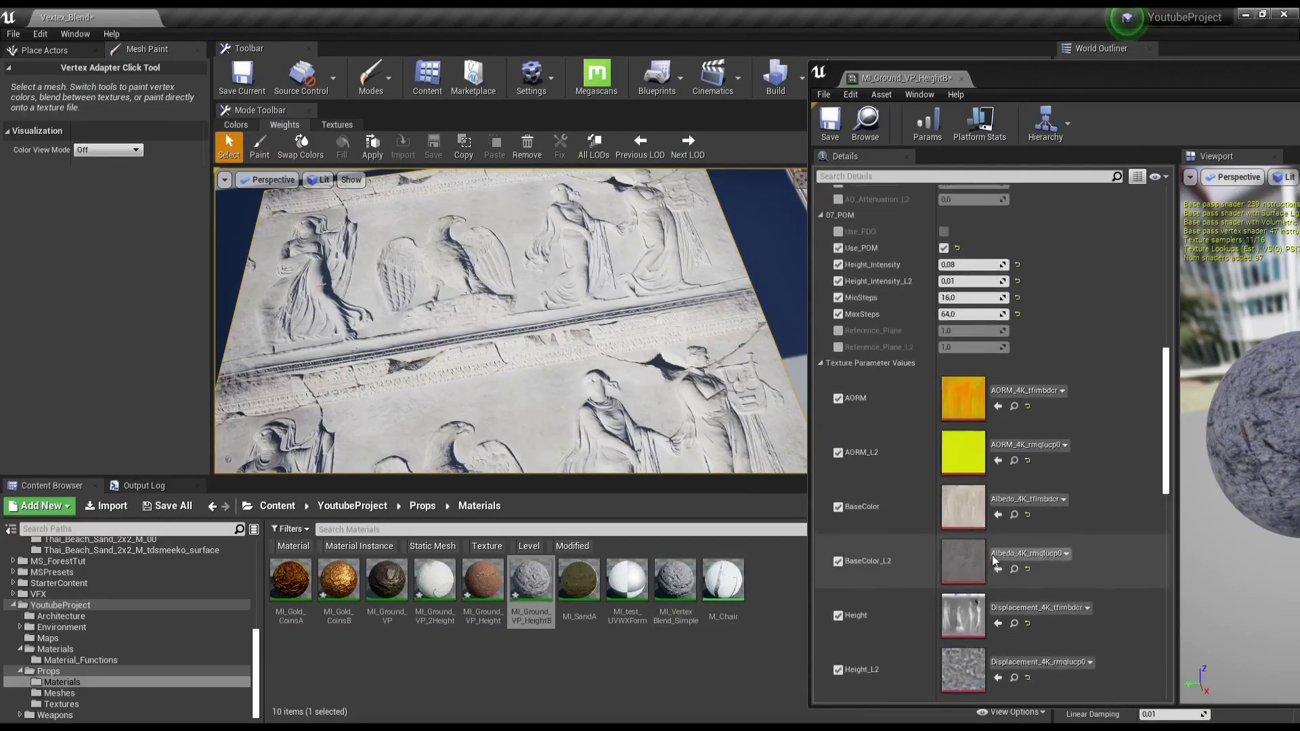
{"action": "scroll", "coordinate": [994, 560], "scroll_direction": "down", "scroll_amount": 5}
{"action": "scroll", "coordinate": [1005, 550], "scroll_direction": "down", "scroll_amount": 5}
{"action": "left_click", "coordinate": [1014, 527]}
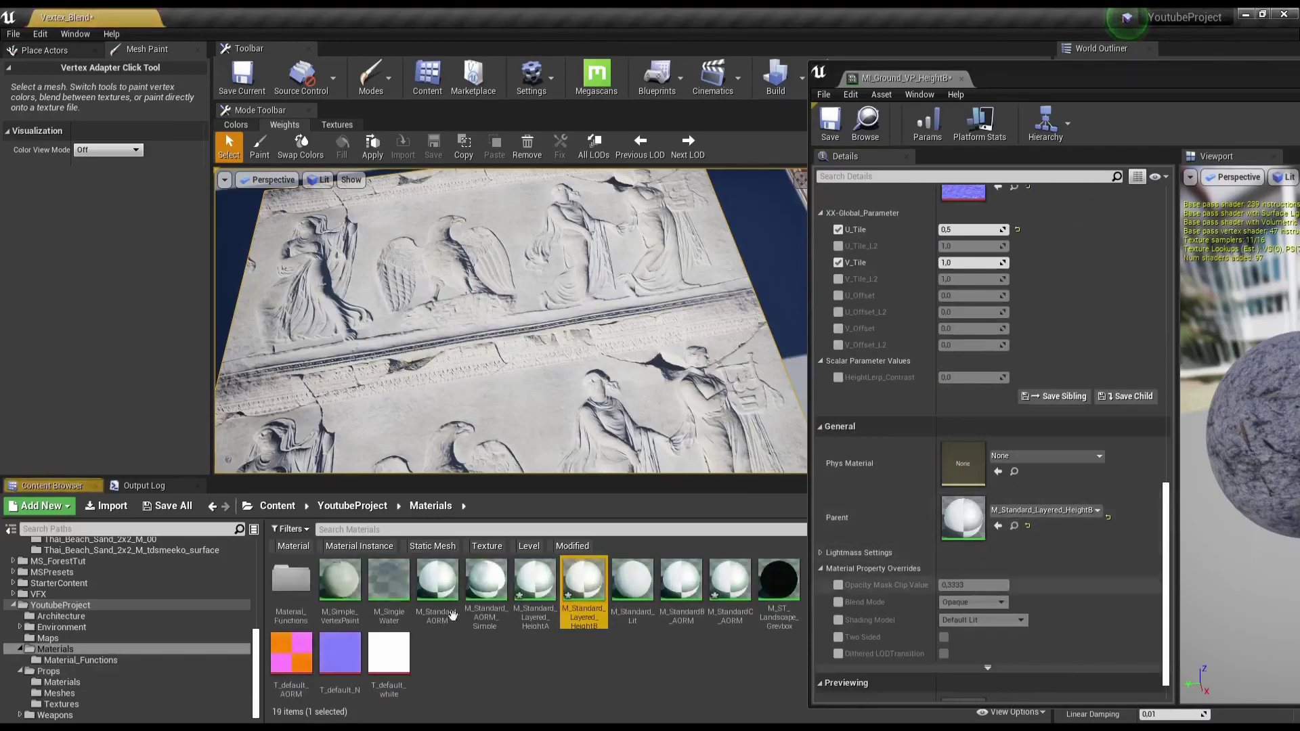
{"action": "double_click", "coordinate": [583, 581]}
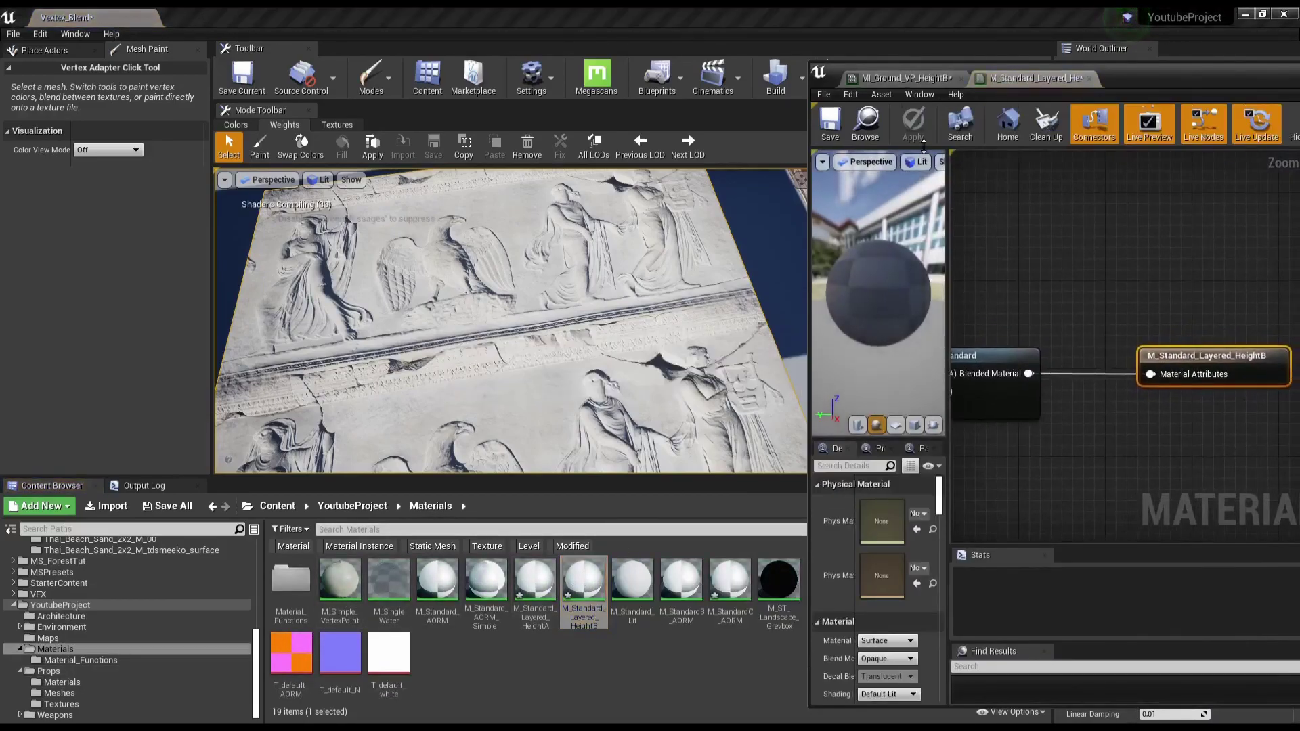
Step: Maximize the material editor and centre the Texture Sample, Vertex Color and HeightLerp nodes
{"action": "double_click", "coordinate": [1185, 78]}
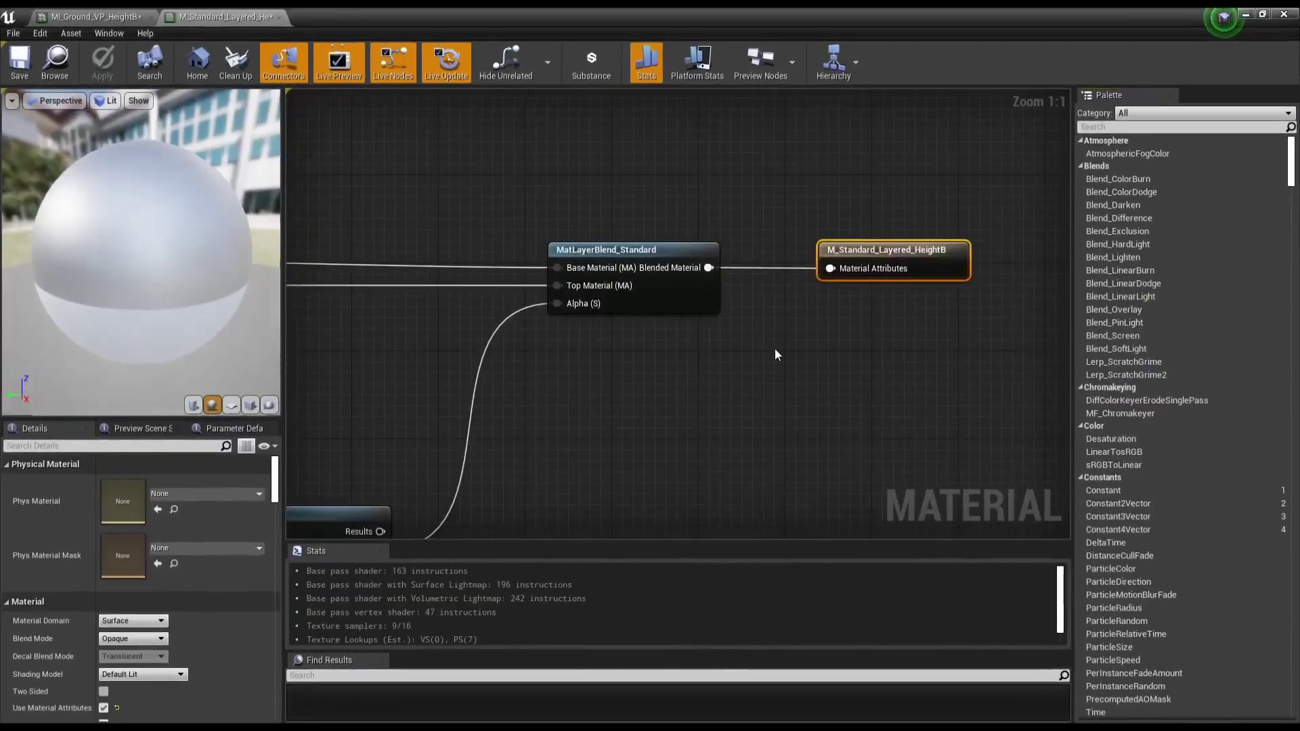
{"action": "scroll", "coordinate": [775, 348], "scroll_direction": "down", "scroll_amount": 4}
{"action": "scroll", "coordinate": [745, 376], "scroll_direction": "up", "scroll_amount": 1}
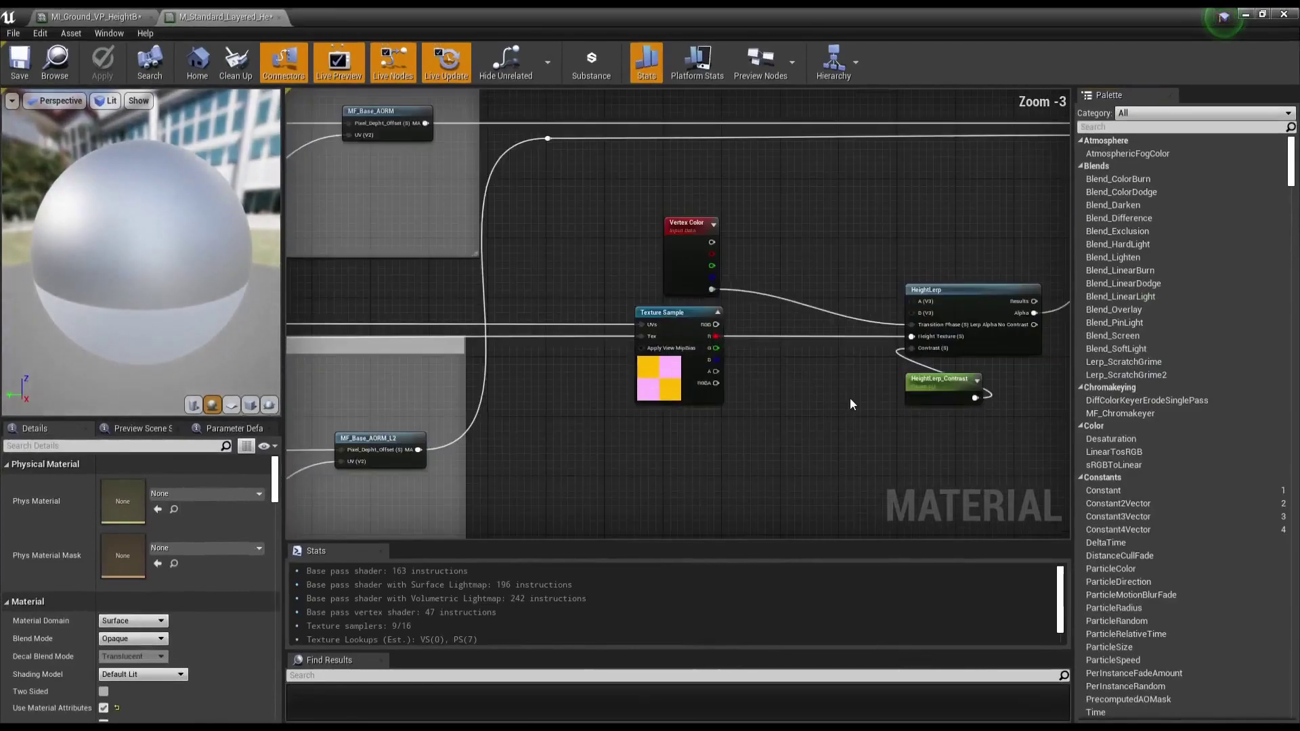
{"action": "scroll", "coordinate": [847, 398], "scroll_direction": "up", "scroll_amount": 1}
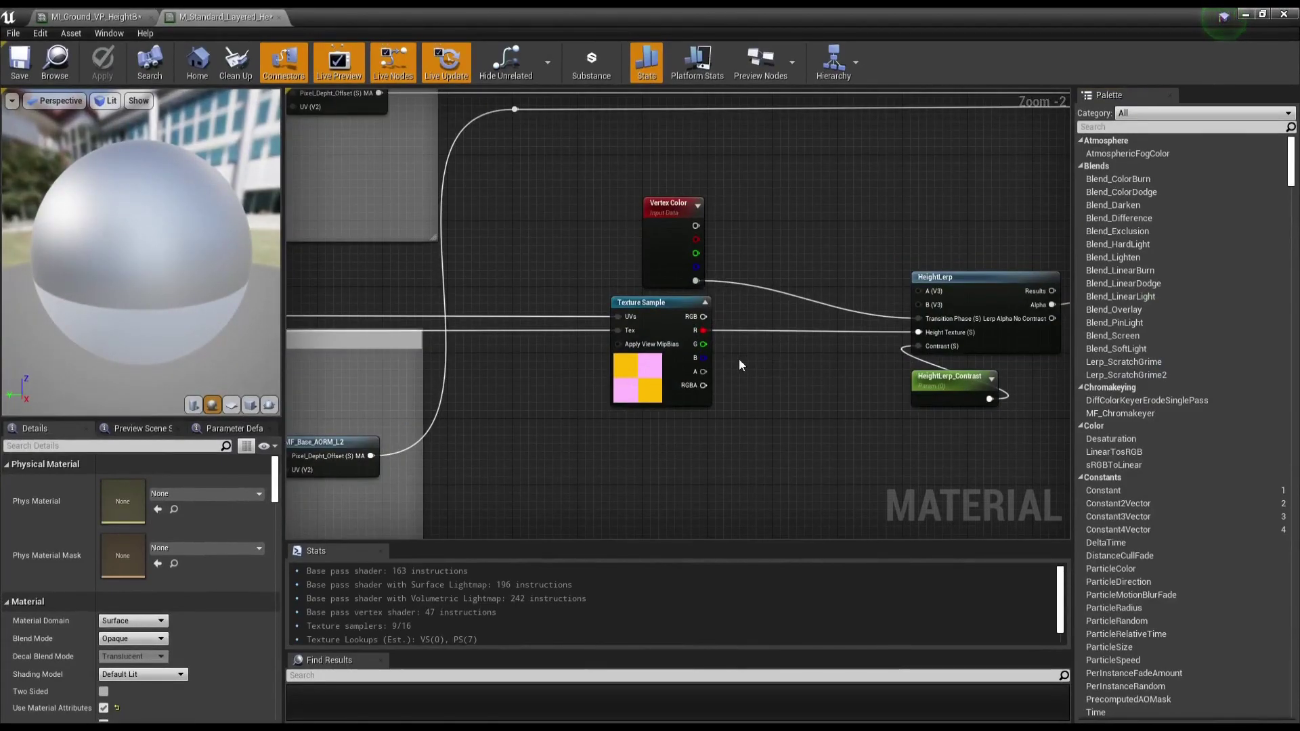
{"action": "scroll", "coordinate": [744, 359], "scroll_direction": "up", "scroll_amount": 2}
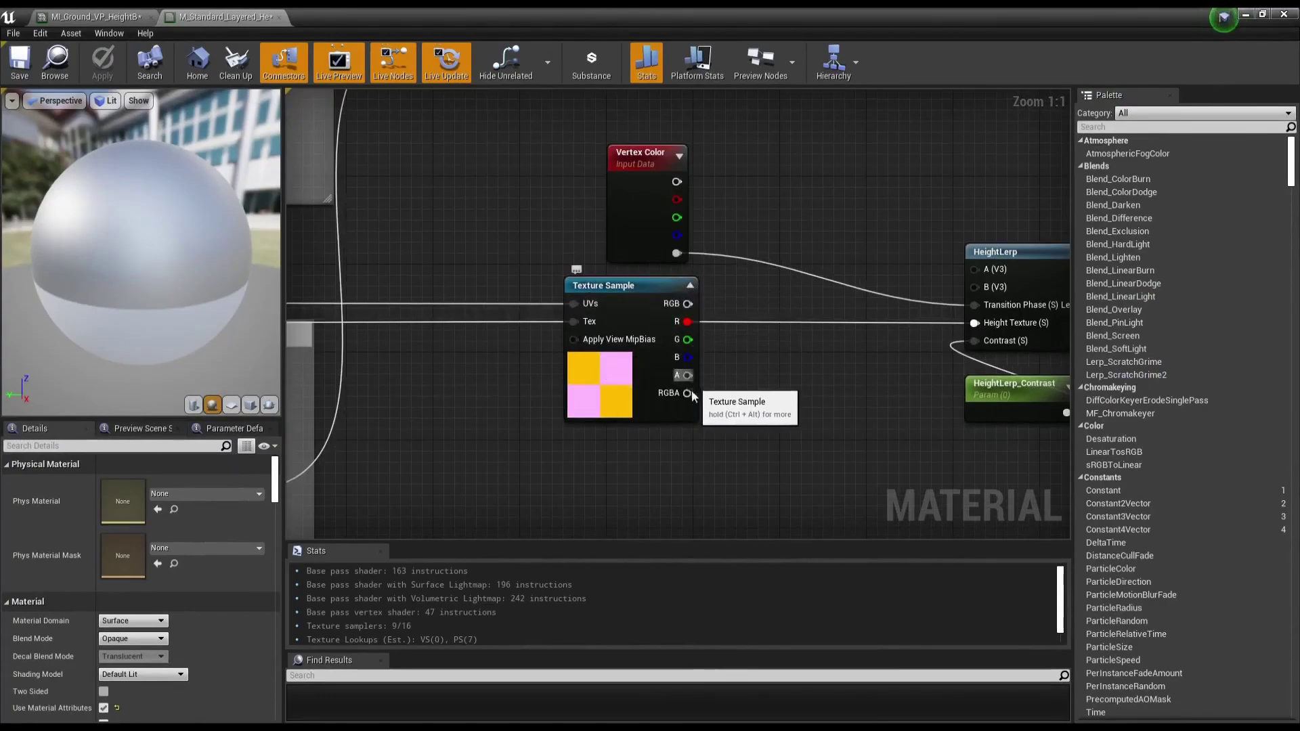
{"action": "right_click_drag", "start_coordinate": [692, 396], "coordinate": [508, 402]}
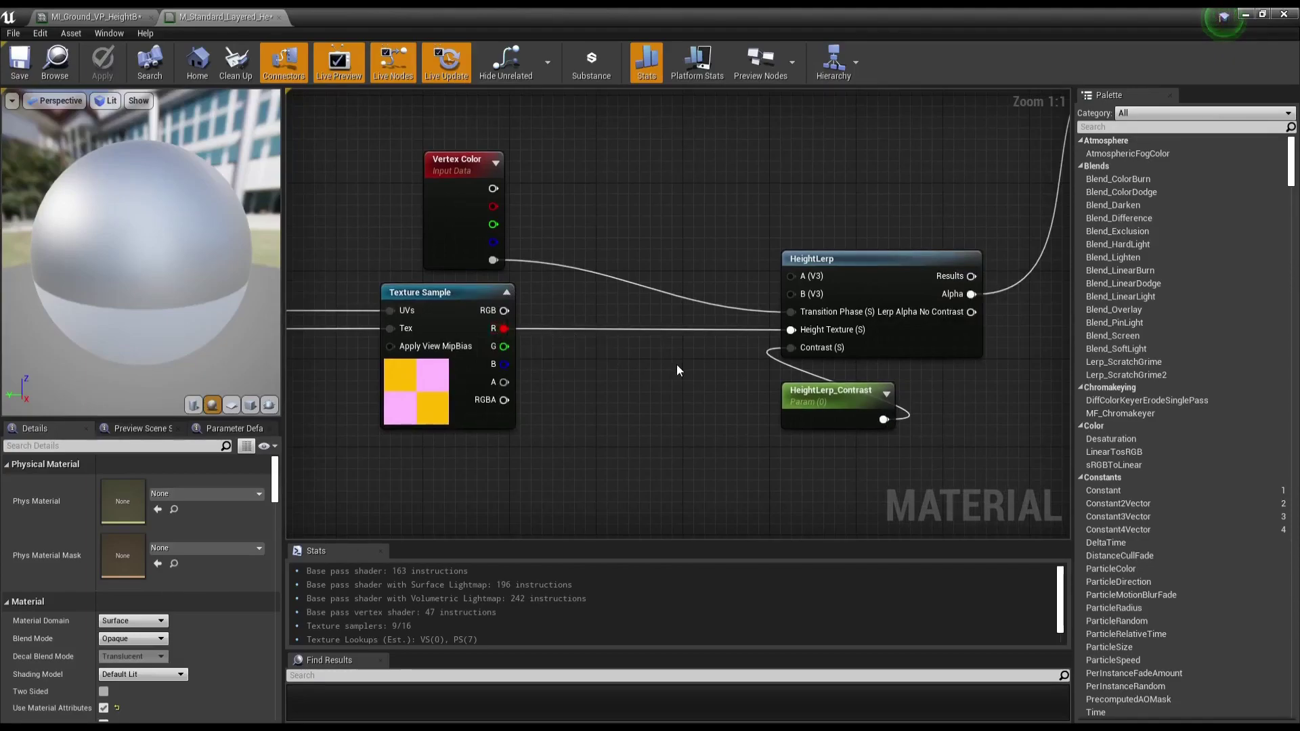
Step: Insert a OneMinus (1-x) node between Texture Sample R and HeightLerp's Height Texture input
{"action": "right_click", "coordinate": [617, 363]}
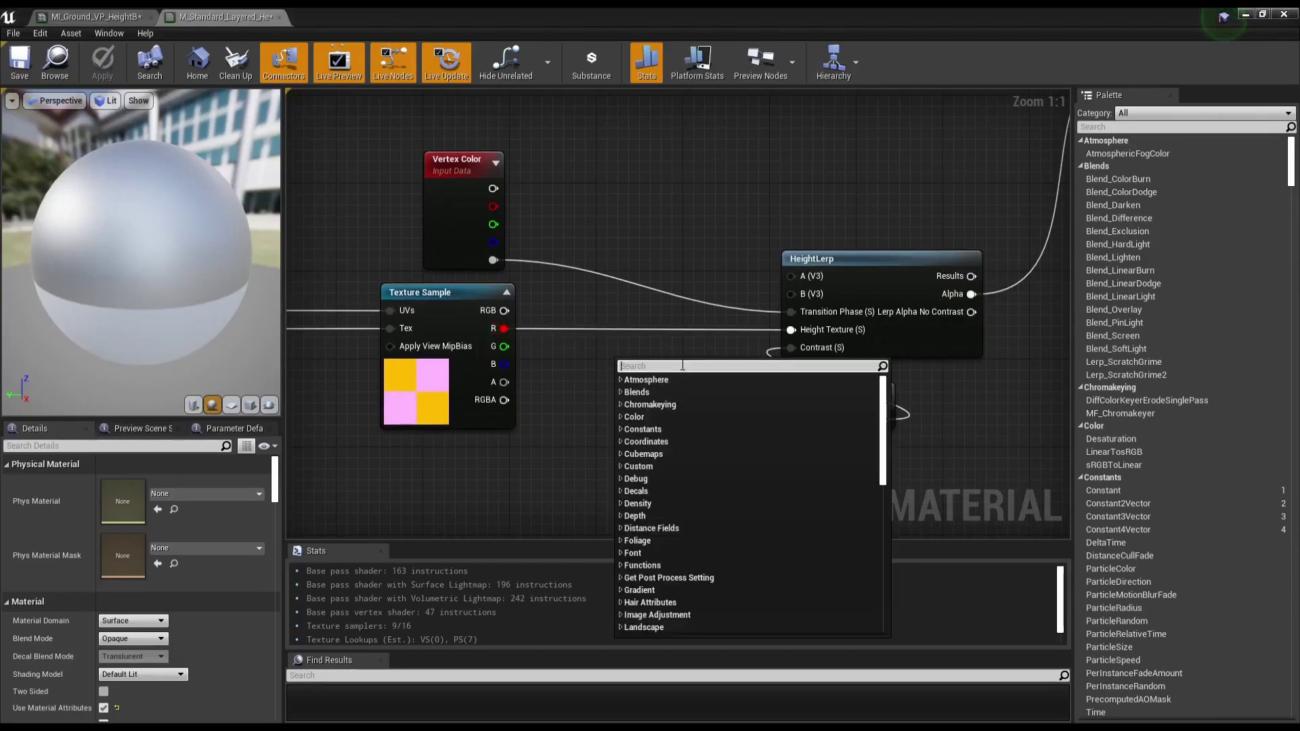
{"action": "type", "text": "on"}
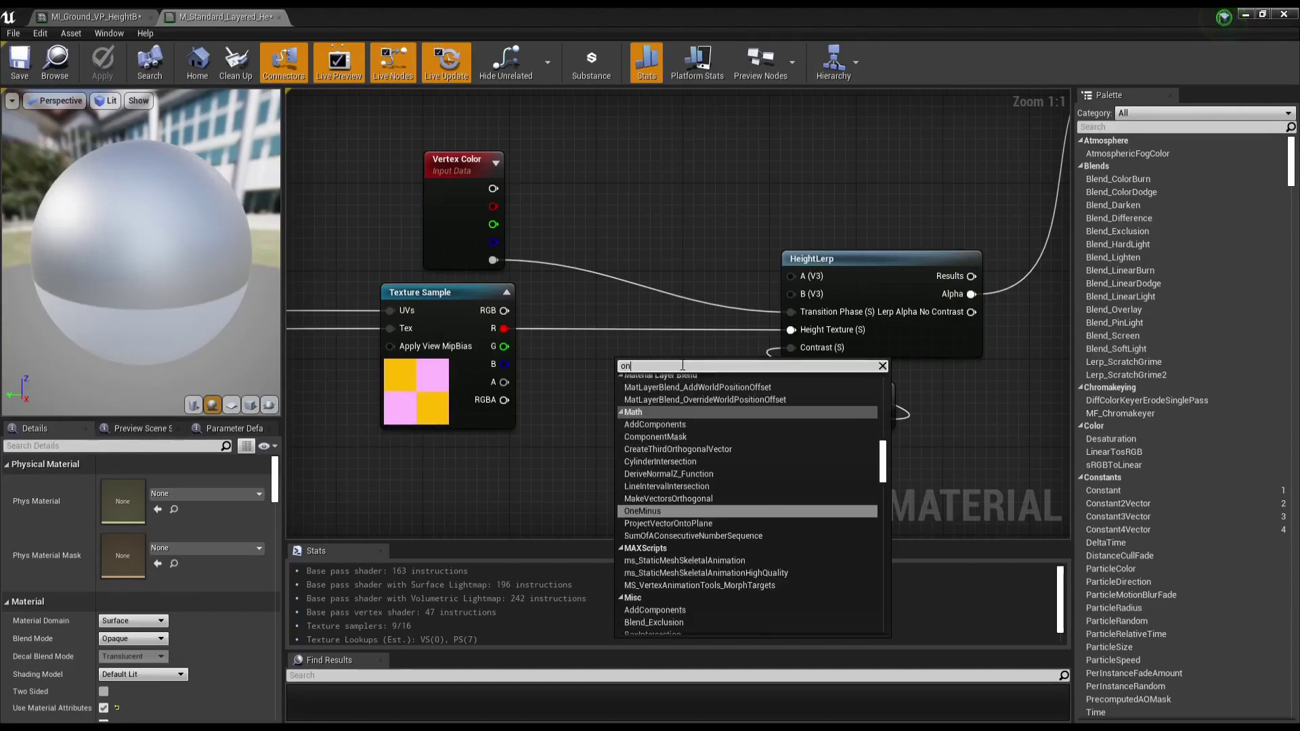
{"action": "type", "text": "e_"}
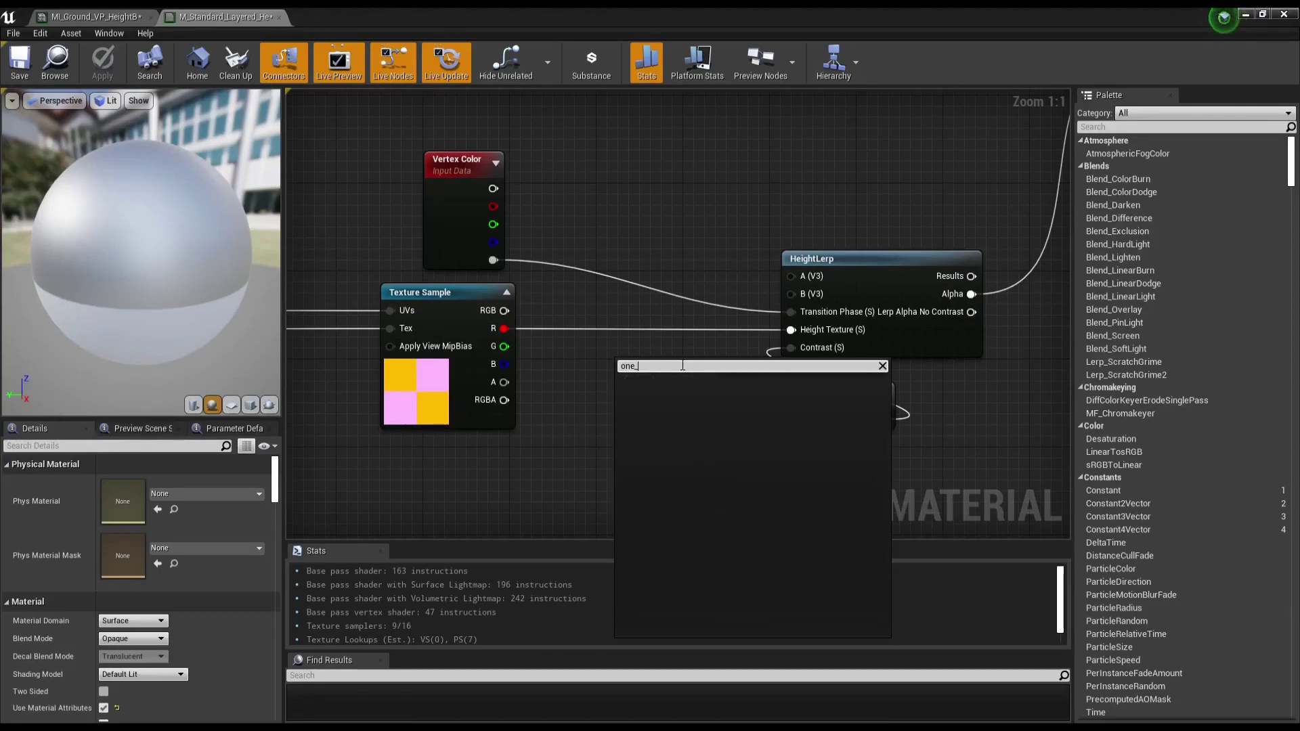
{"action": "key", "text": "BackSpace"}
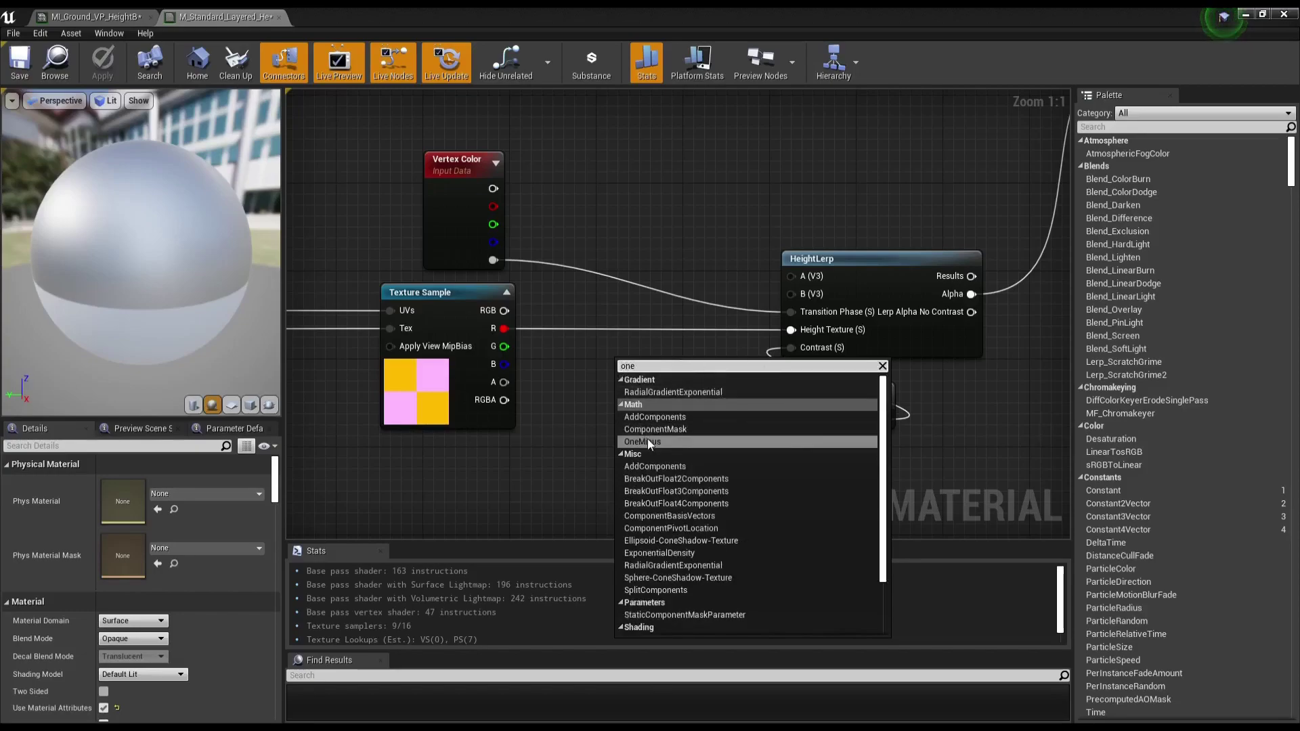
{"action": "key", "text": "Return"}
{"action": "mouse_move", "coordinate": [624, 361]}
{"action": "left_mouse_down"}
{"action": "mouse_move", "coordinate": [612, 313]}
{"action": "mouse_move", "coordinate": [790, 330]}
{"action": "left_mouse_up"}
{"action": "left_click_drag", "start_coordinate": [607, 332], "coordinate": [505, 328]}
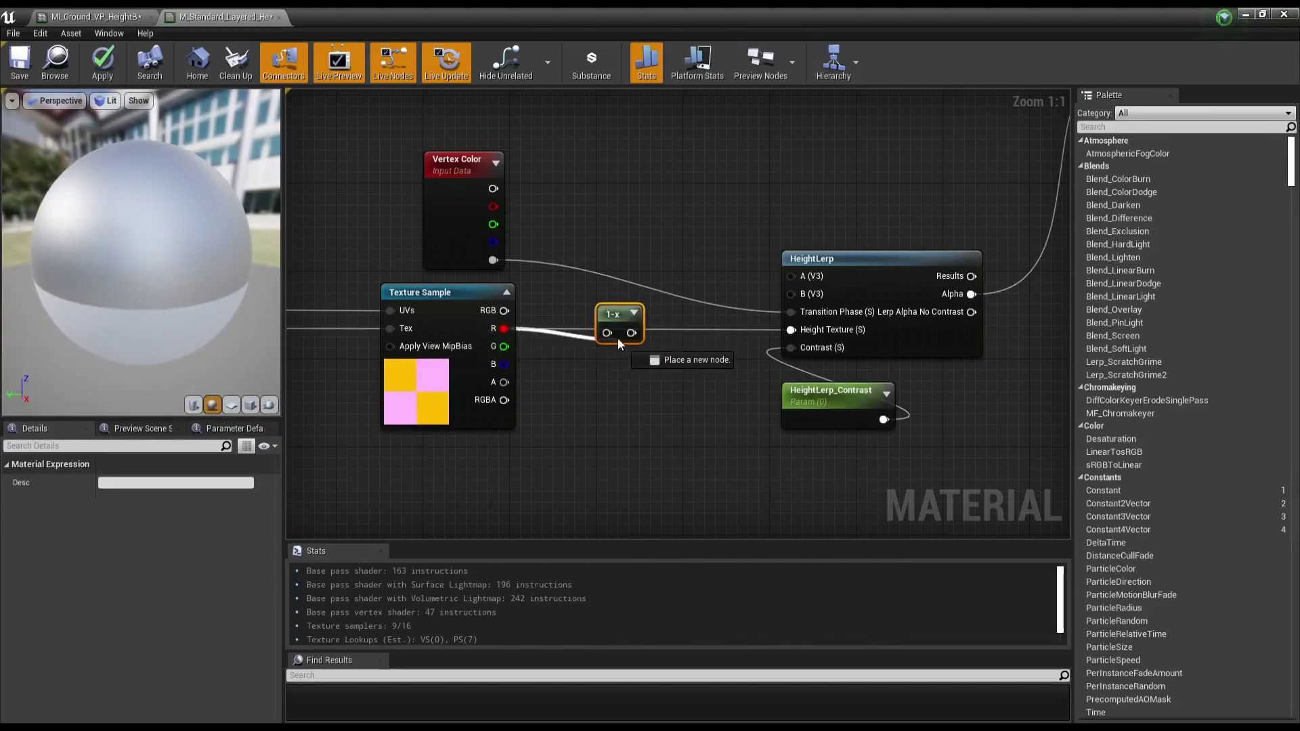
{"action": "right_click_drag", "start_coordinate": [666, 361], "coordinate": [621, 398]}
{"action": "left_click_drag", "start_coordinate": [587, 369], "coordinate": [747, 366]}
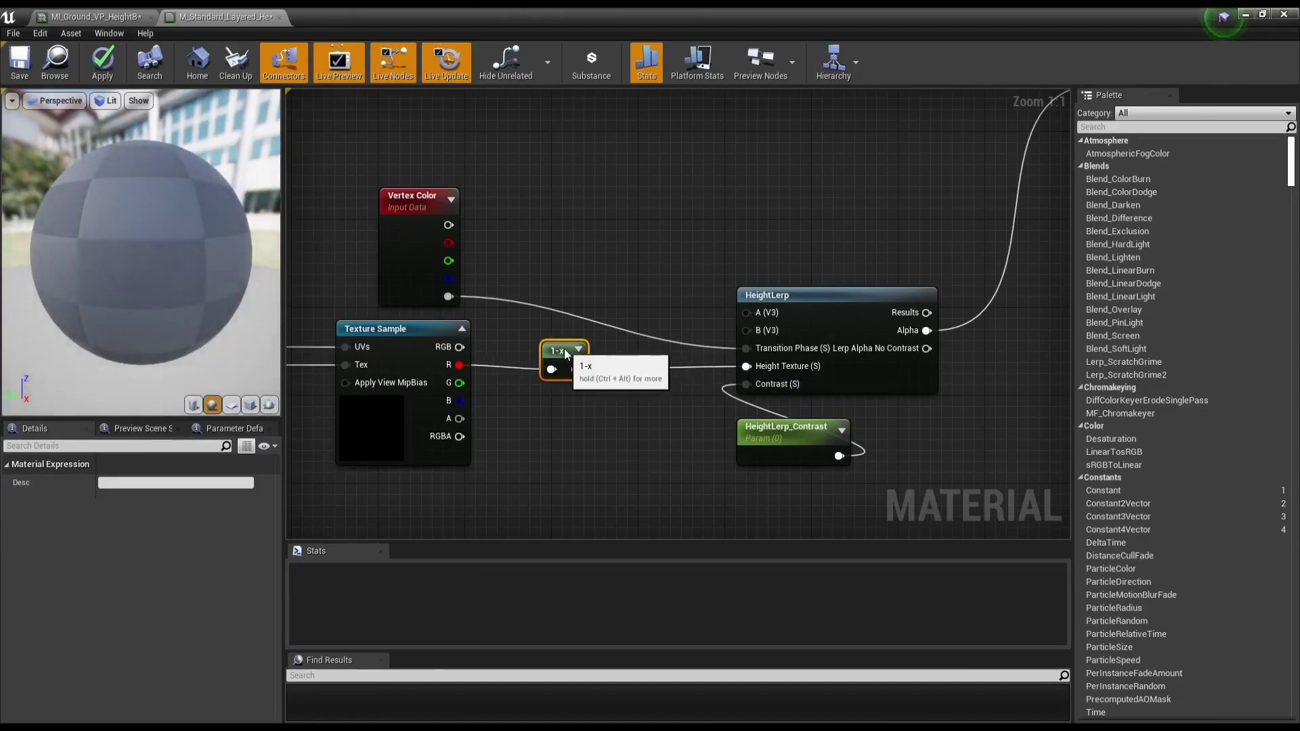
{"action": "left_click_drag", "start_coordinate": [581, 352], "coordinate": [562, 384]}
Step: Add a StaticSwitch node next to the 1-x node
{"action": "right_click", "coordinate": [614, 393]}
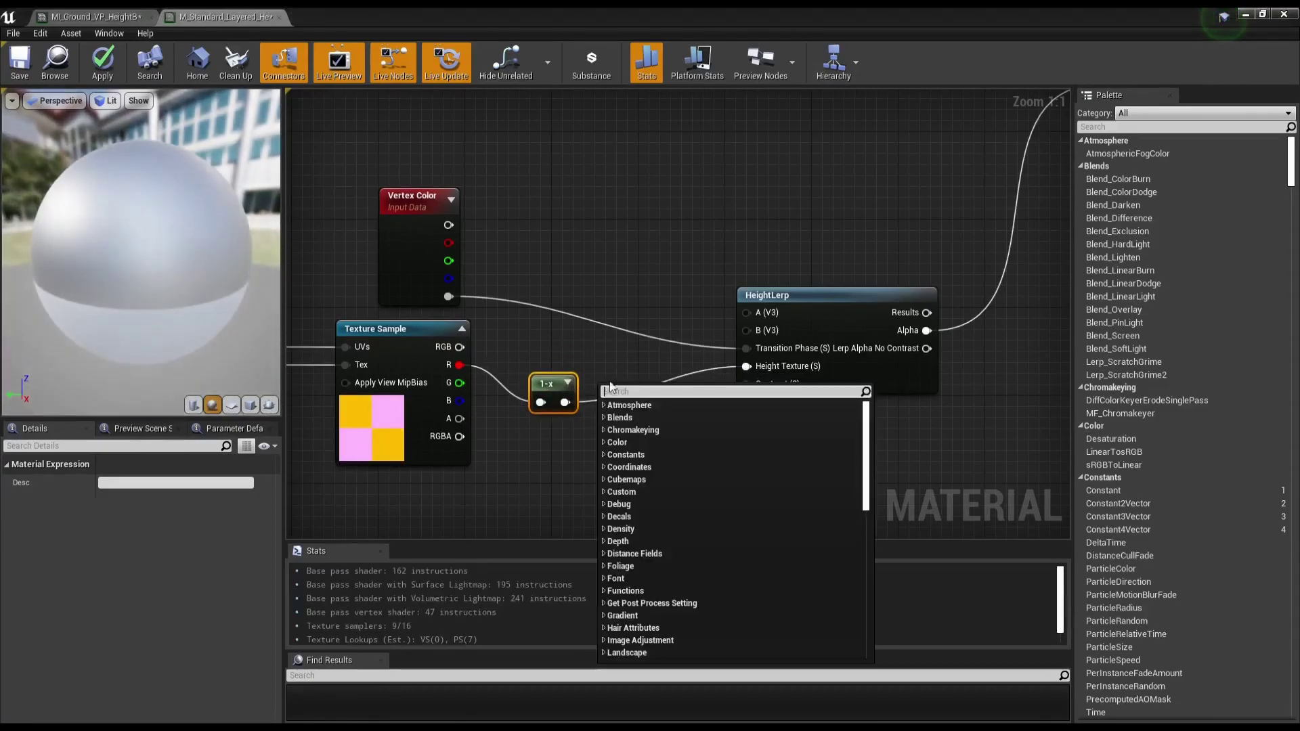
{"action": "type", "text": "switch"}
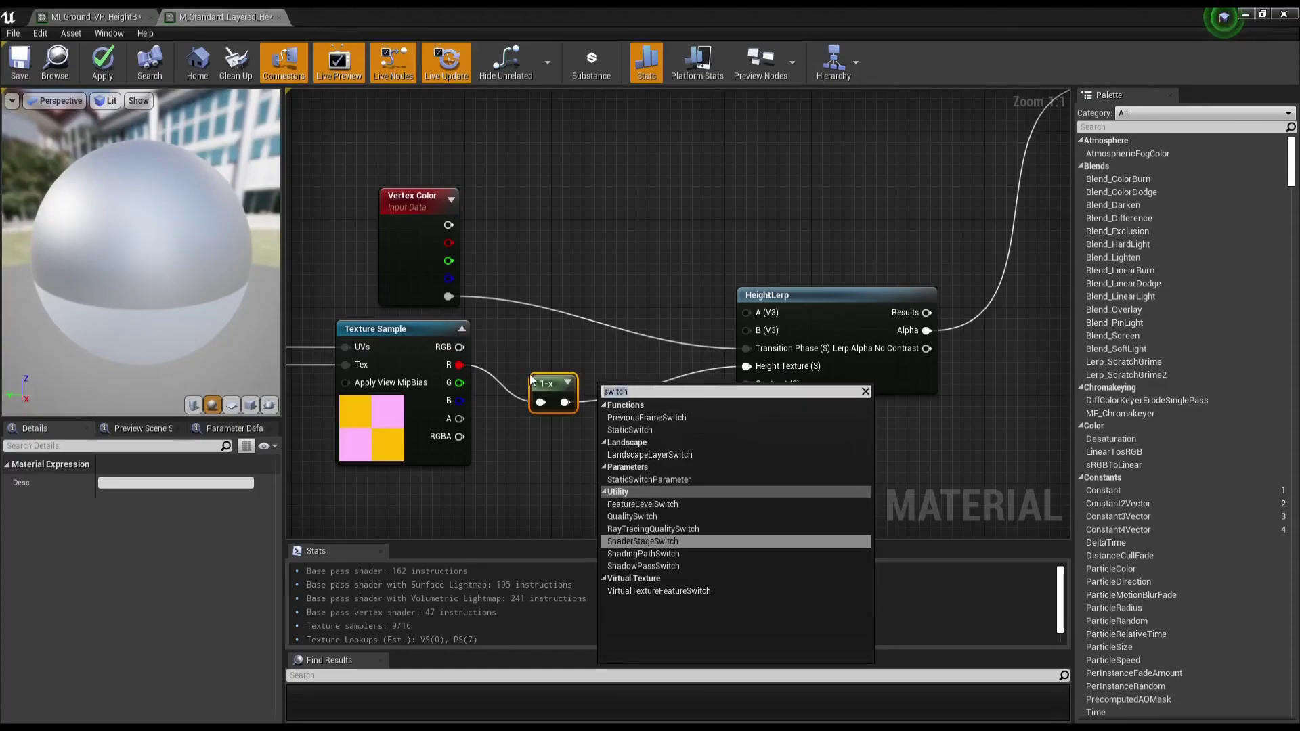
{"action": "type", "text": "stat"}
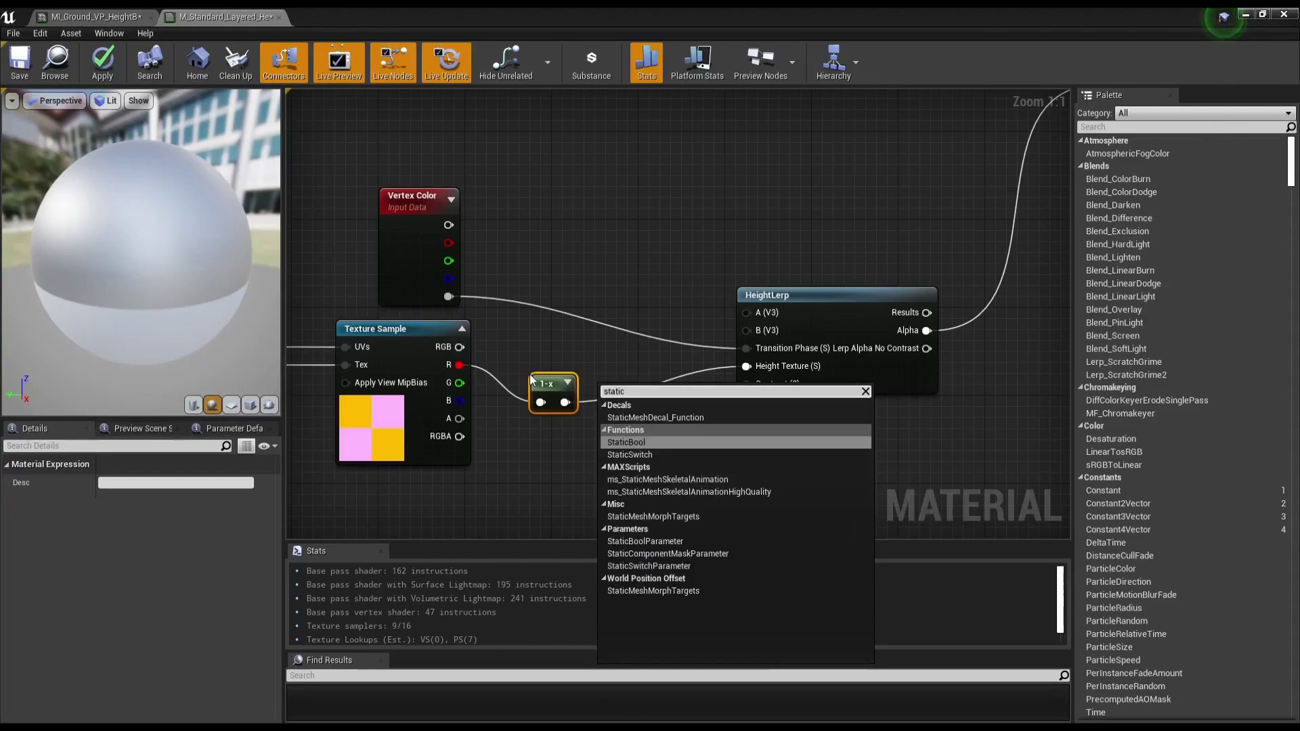
{"action": "key", "text": "Down"}
{"action": "key", "text": "Return"}
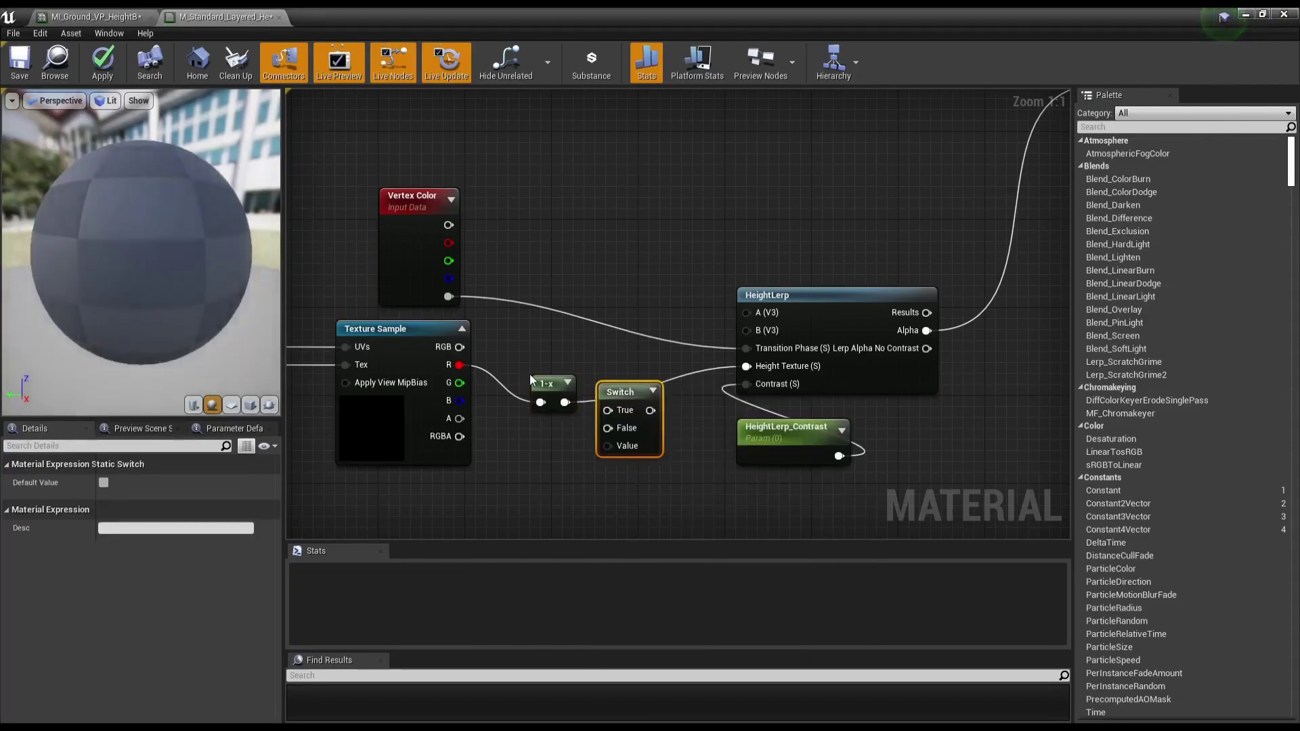
{"action": "left_click_drag", "start_coordinate": [615, 395], "coordinate": [654, 392]}
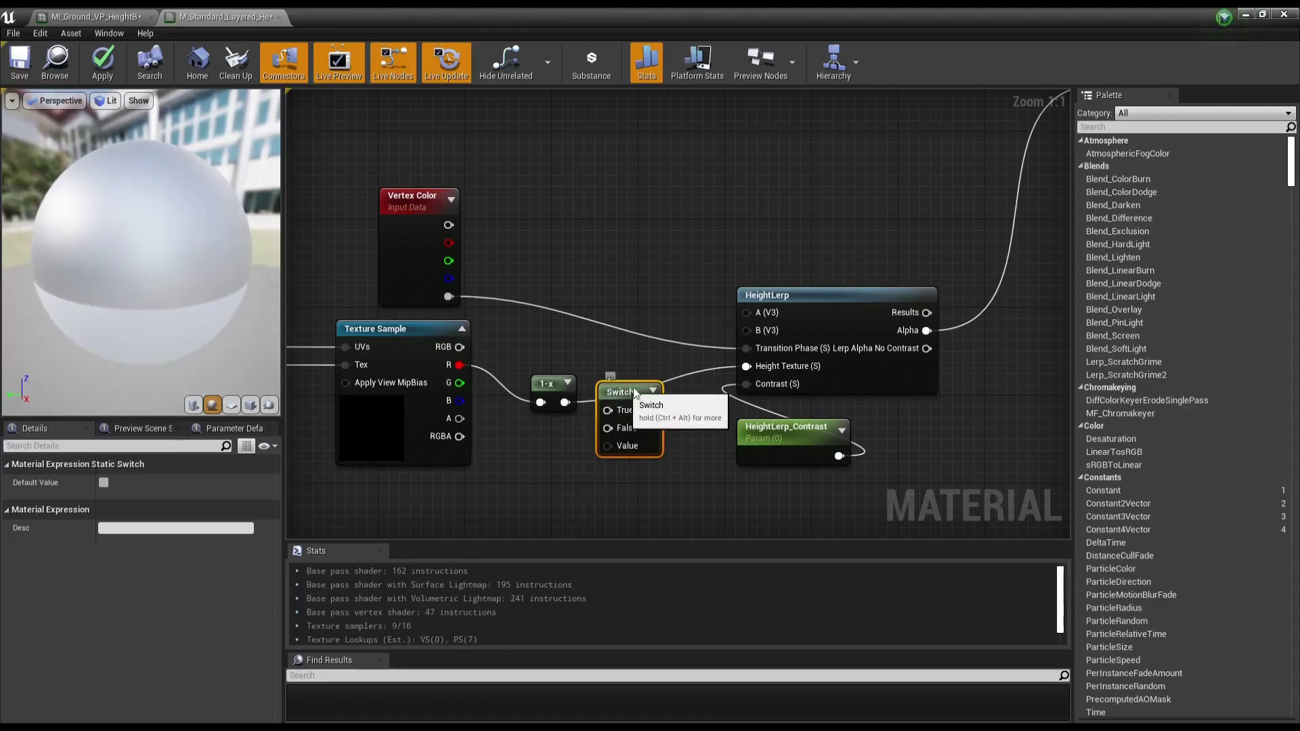
Step: Add a Static Bool Parameter named Invert_Height
{"action": "right_click", "coordinate": [654, 210]}
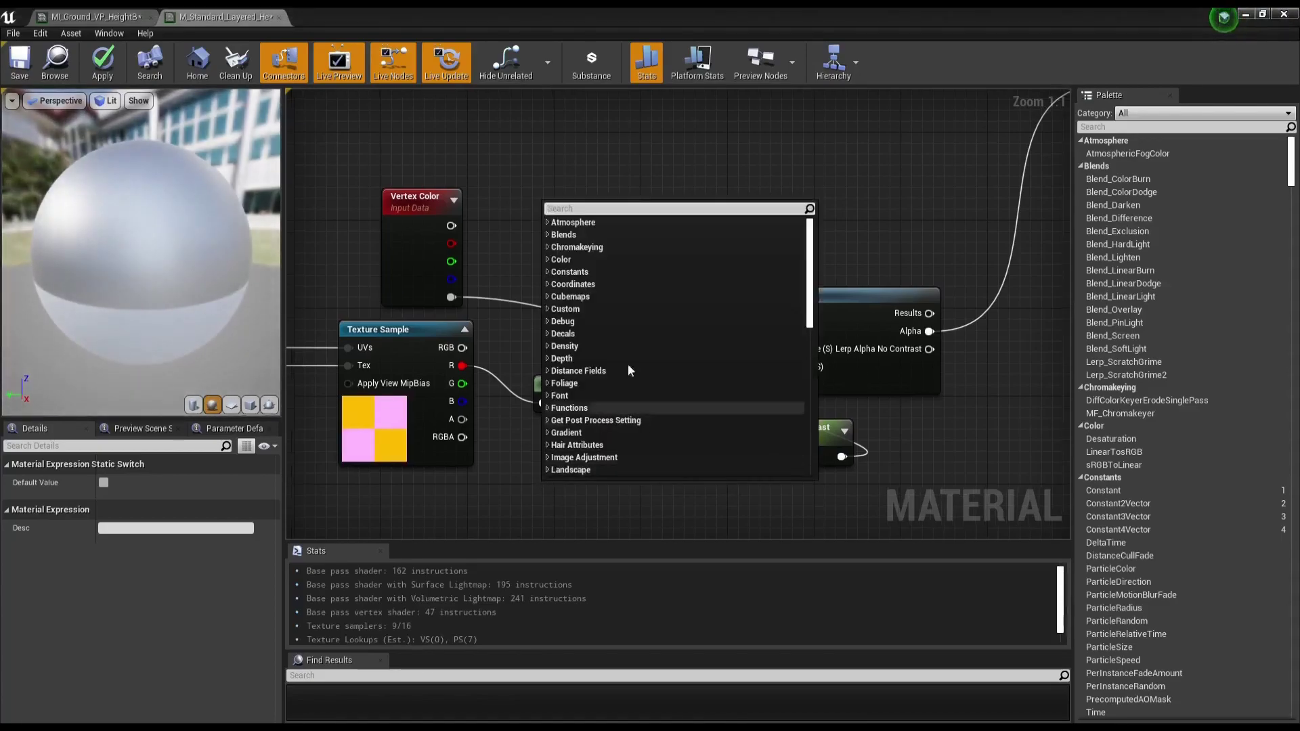
{"action": "type", "text": "static"}
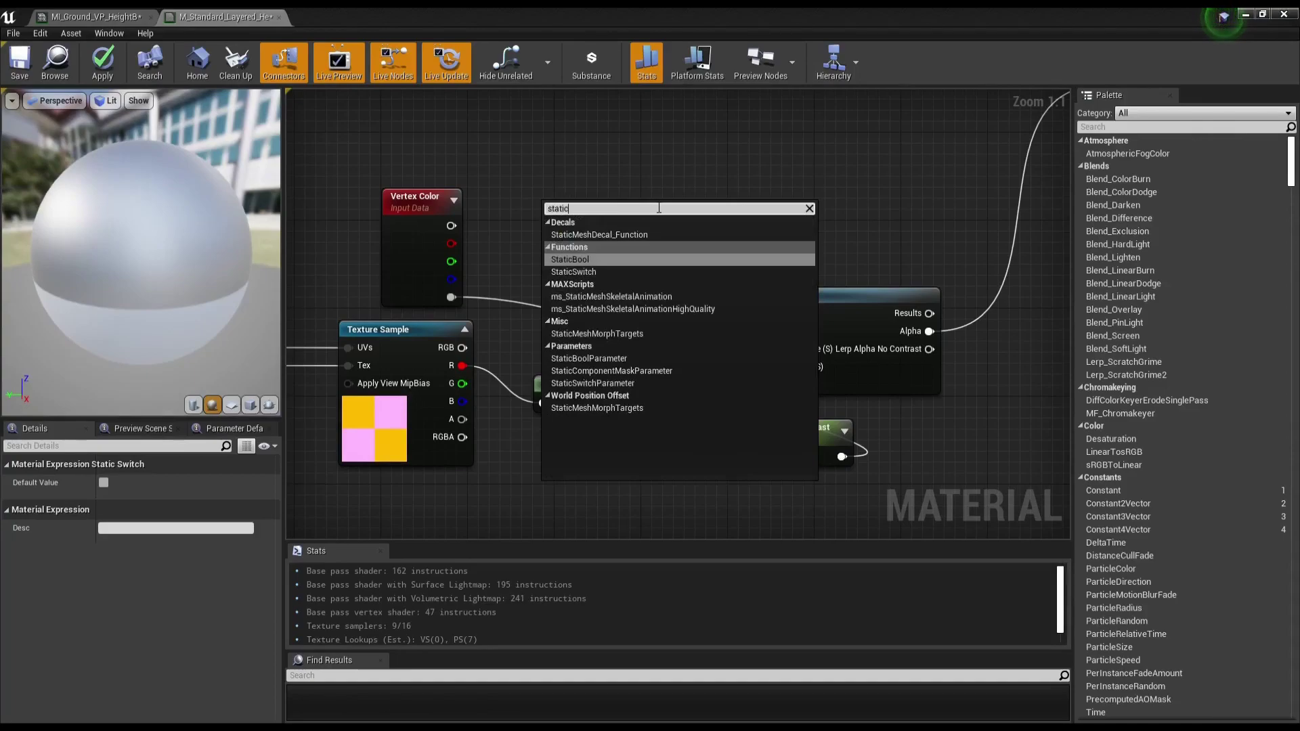
{"action": "type", "text": "boo"}
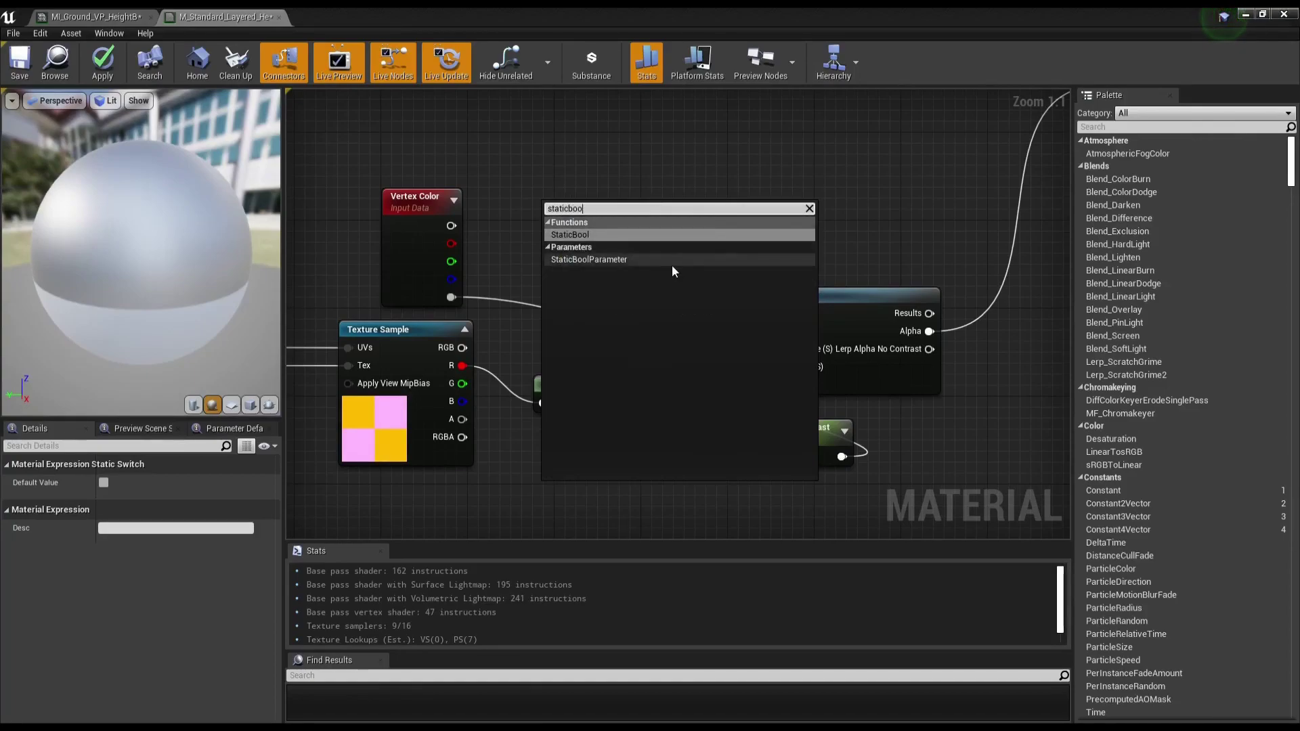
{"action": "left_click", "coordinate": [671, 260]}
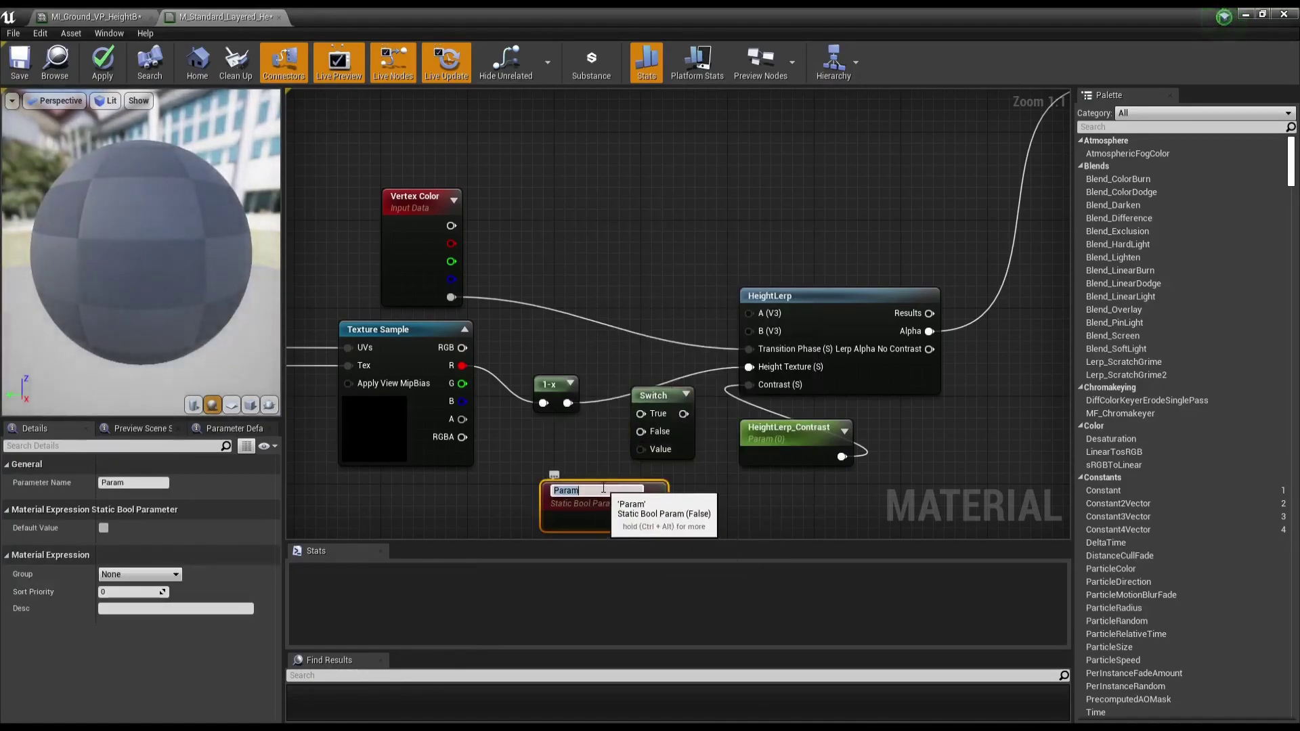
{"action": "type", "text": "Invert_Height"}
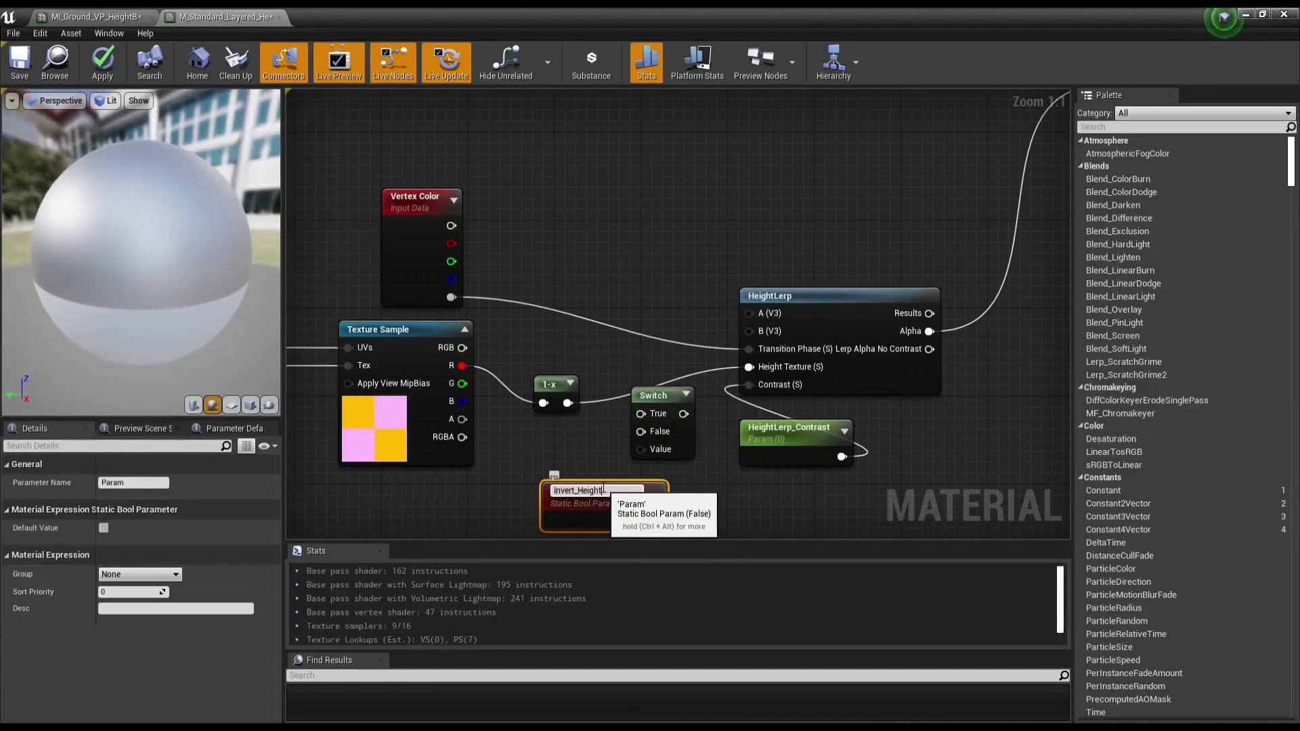
{"action": "key", "text": "Return"}
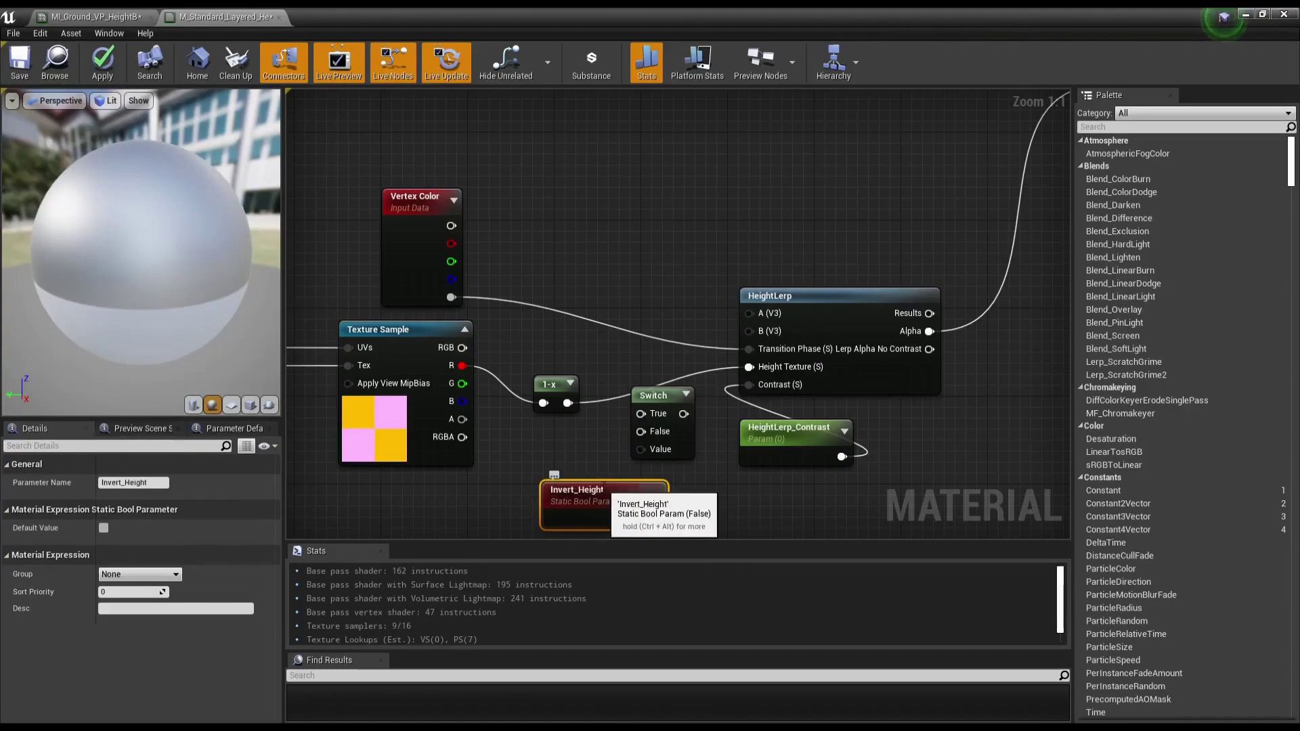
{"action": "right_click_drag", "start_coordinate": [602, 491], "coordinate": [659, 473]}
{"action": "left_click_drag", "start_coordinate": [715, 485], "coordinate": [652, 489]}
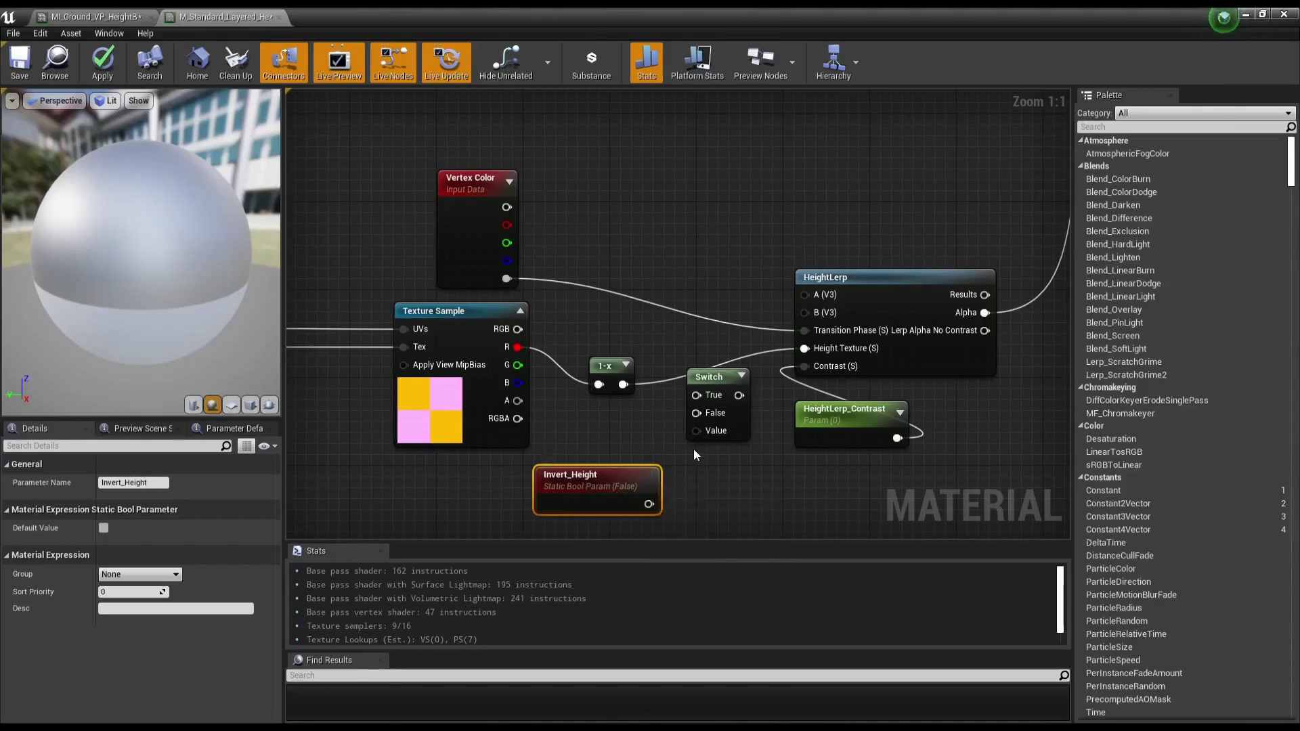
Step: Arrange the nodes and wire Invert_Height into the Switch's Value input
{"action": "scroll", "coordinate": [688, 449], "scroll_direction": "down", "scroll_amount": 3}
{"action": "scroll", "coordinate": [797, 359], "scroll_direction": "down", "scroll_amount": 3}
{"action": "scroll", "coordinate": [875, 300], "scroll_direction": "up", "scroll_amount": 3}
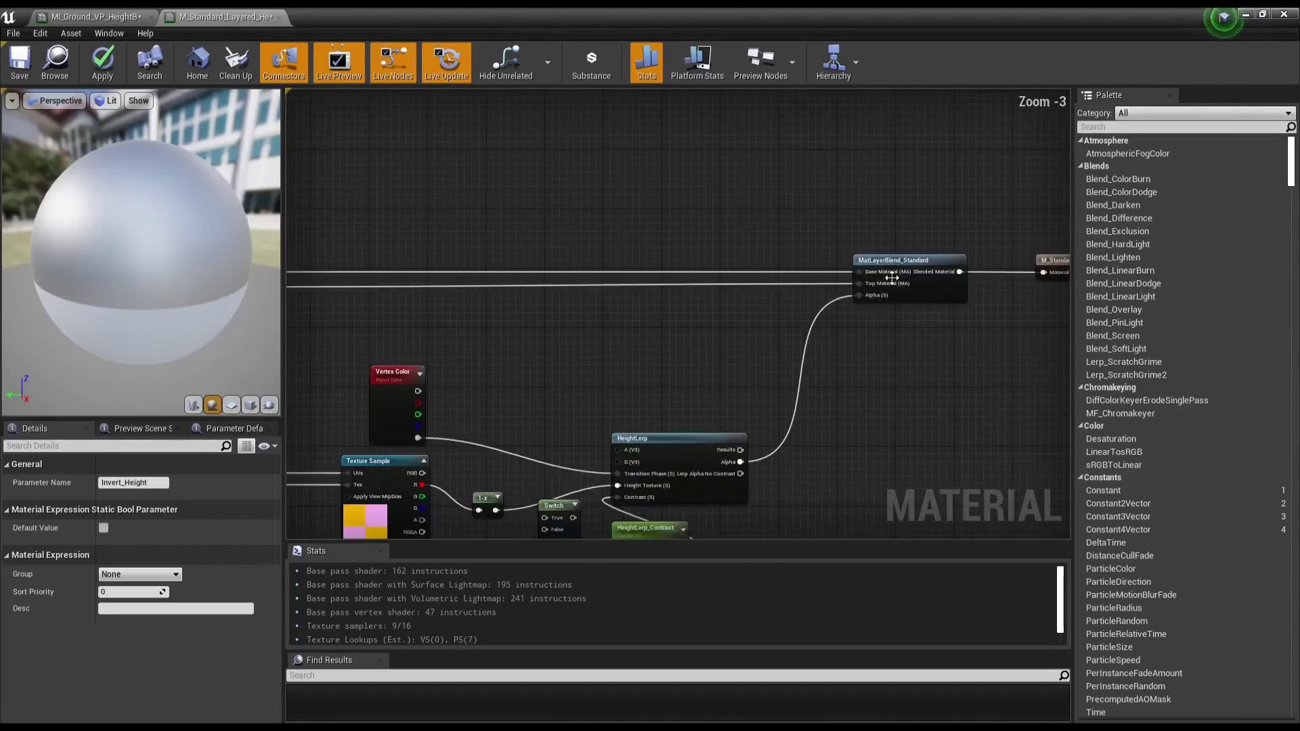
{"action": "mouse_move", "coordinate": [740, 434]}
{"action": "right_mouse_down"}
{"action": "mouse_move", "coordinate": [794, 333]}
{"action": "mouse_move", "coordinate": [788, 274]}
{"action": "right_mouse_up"}
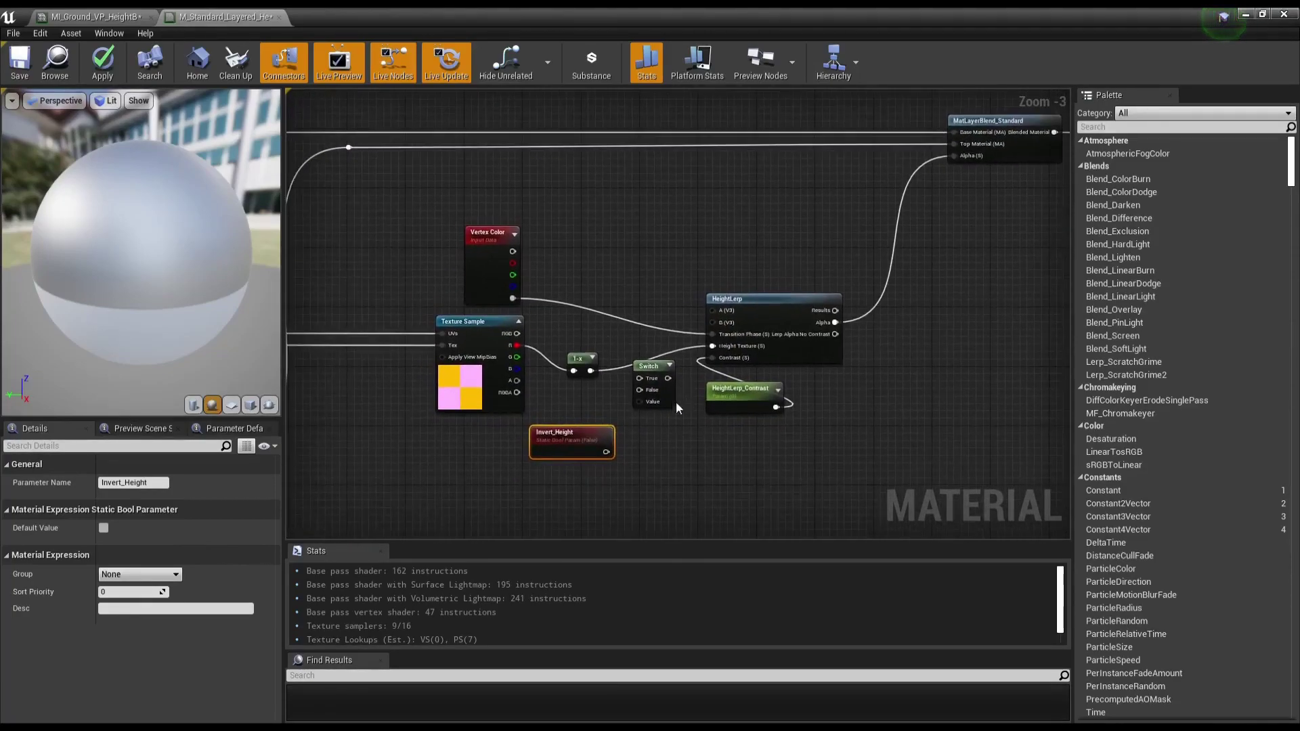
{"action": "scroll", "coordinate": [596, 437], "scroll_direction": "up", "scroll_amount": 2}
{"action": "scroll", "coordinate": [589, 447], "scroll_direction": "up", "scroll_amount": 1}
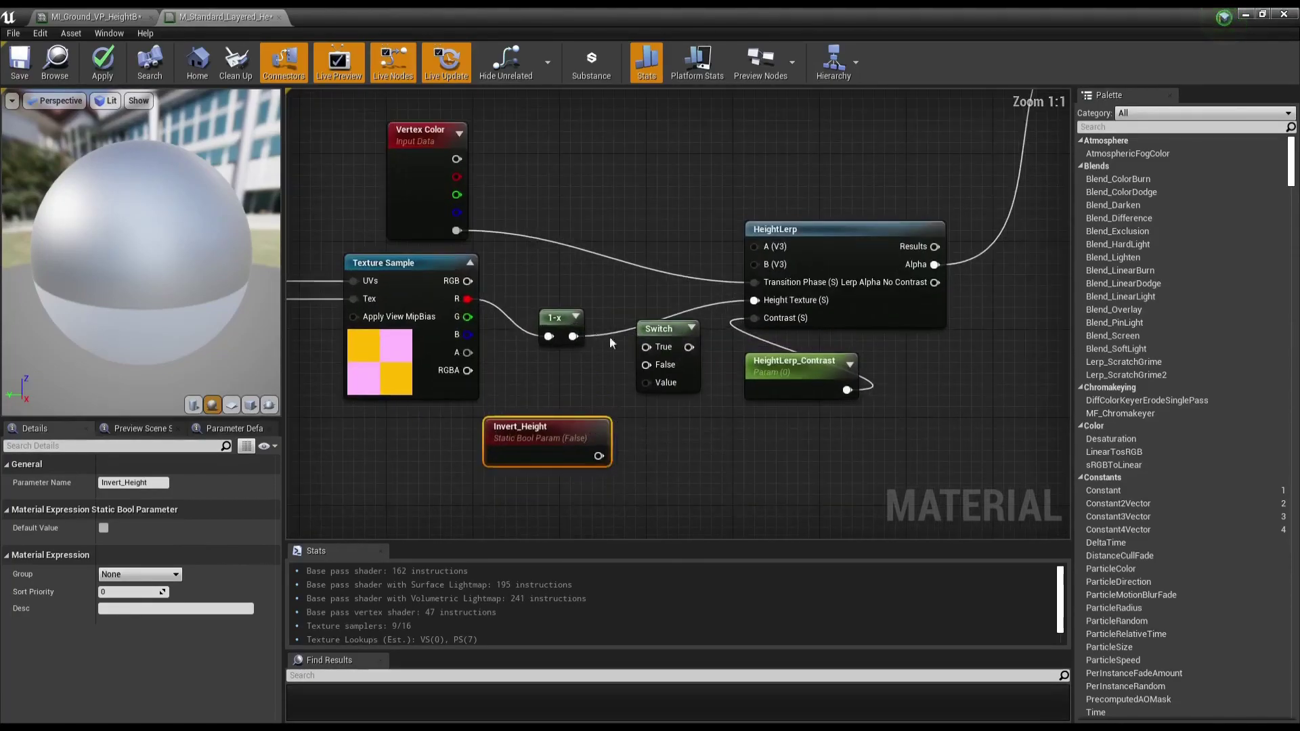
{"action": "left_click_drag", "start_coordinate": [569, 323], "coordinate": [569, 289]}
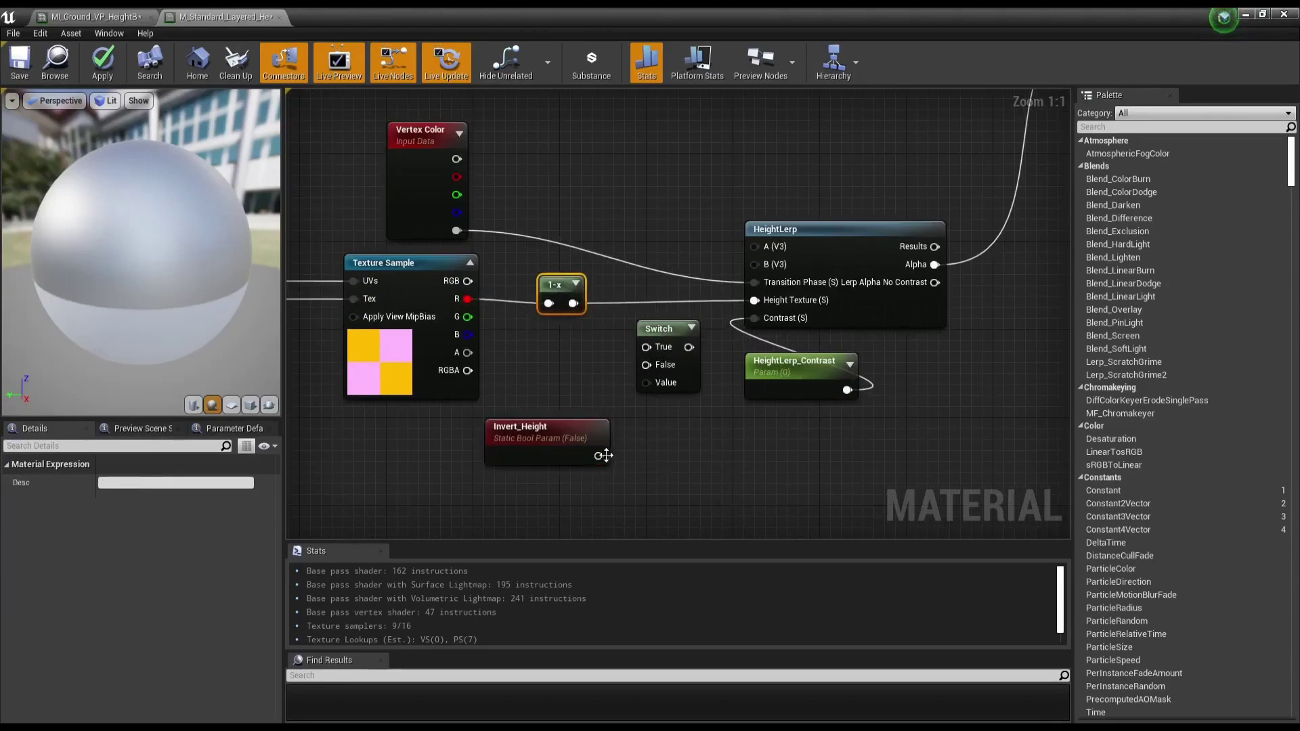
{"action": "left_click_drag", "start_coordinate": [601, 455], "coordinate": [646, 382]}
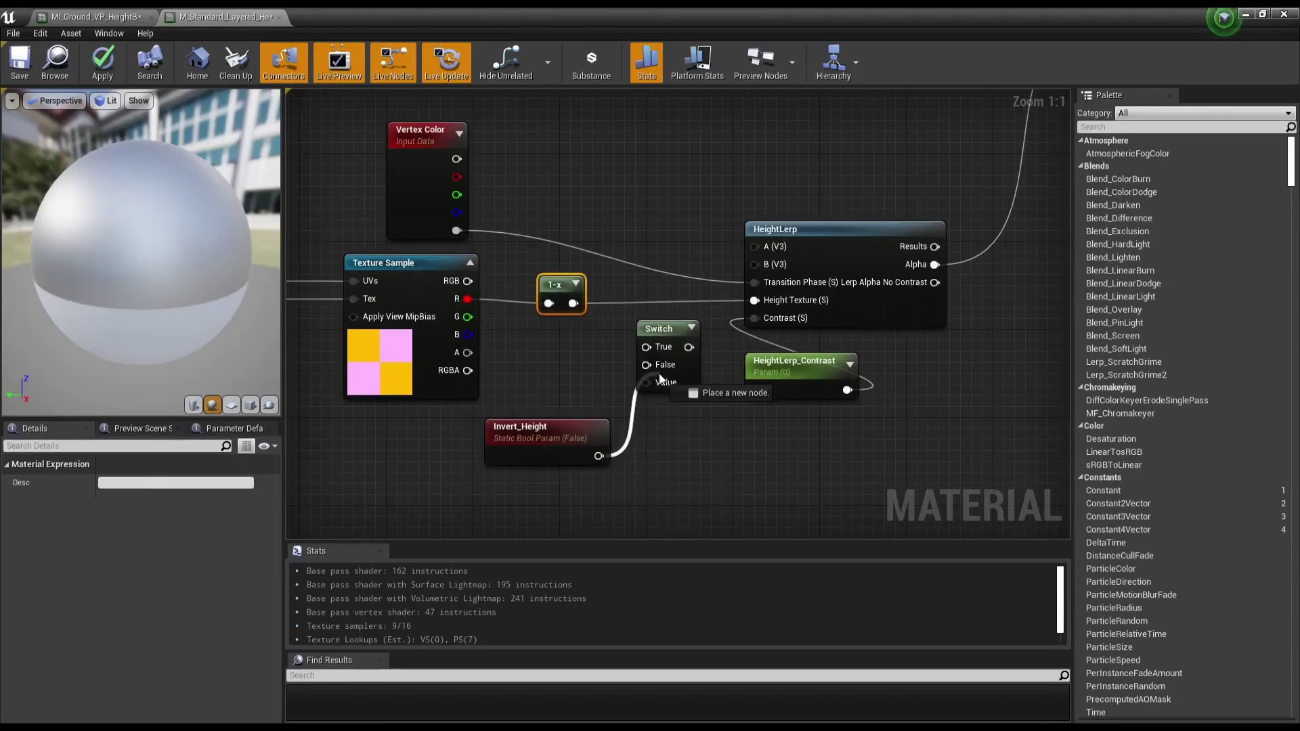
{"action": "left_click", "coordinate": [566, 444]}
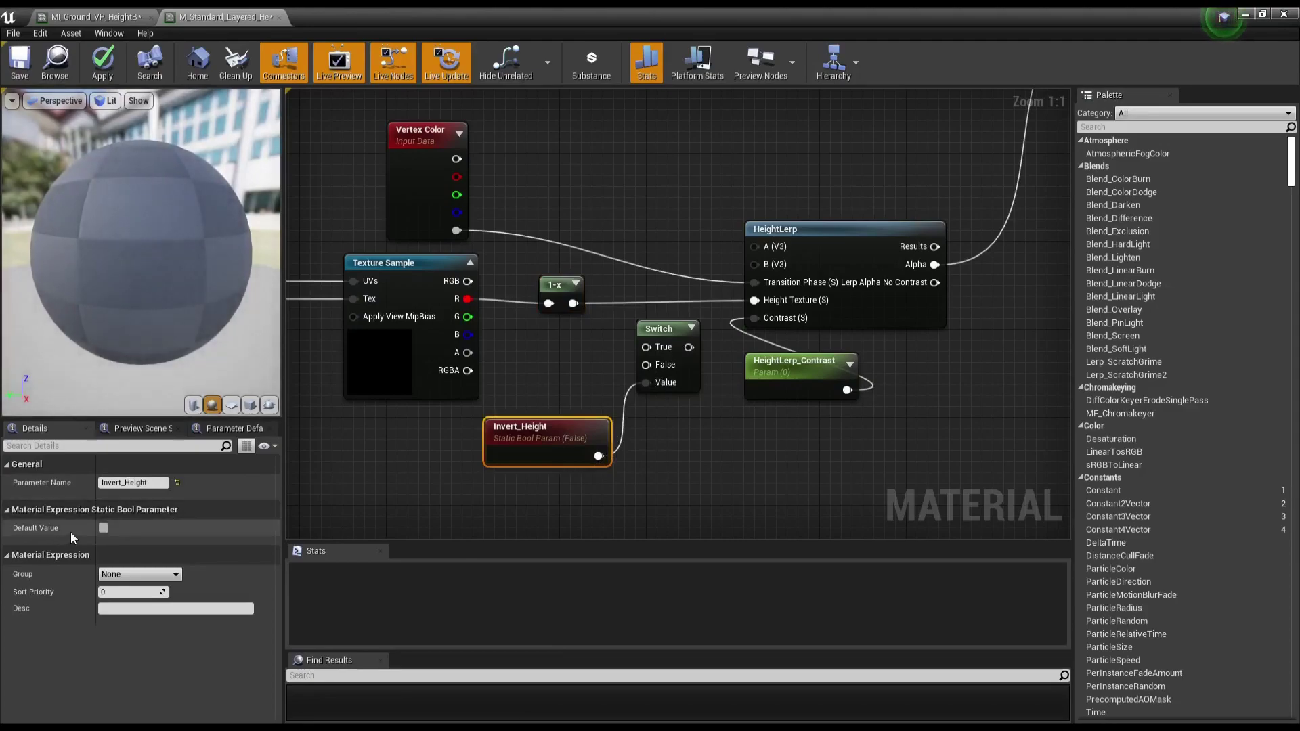
{"action": "left_click_drag", "start_coordinate": [556, 443], "coordinate": [545, 465]}
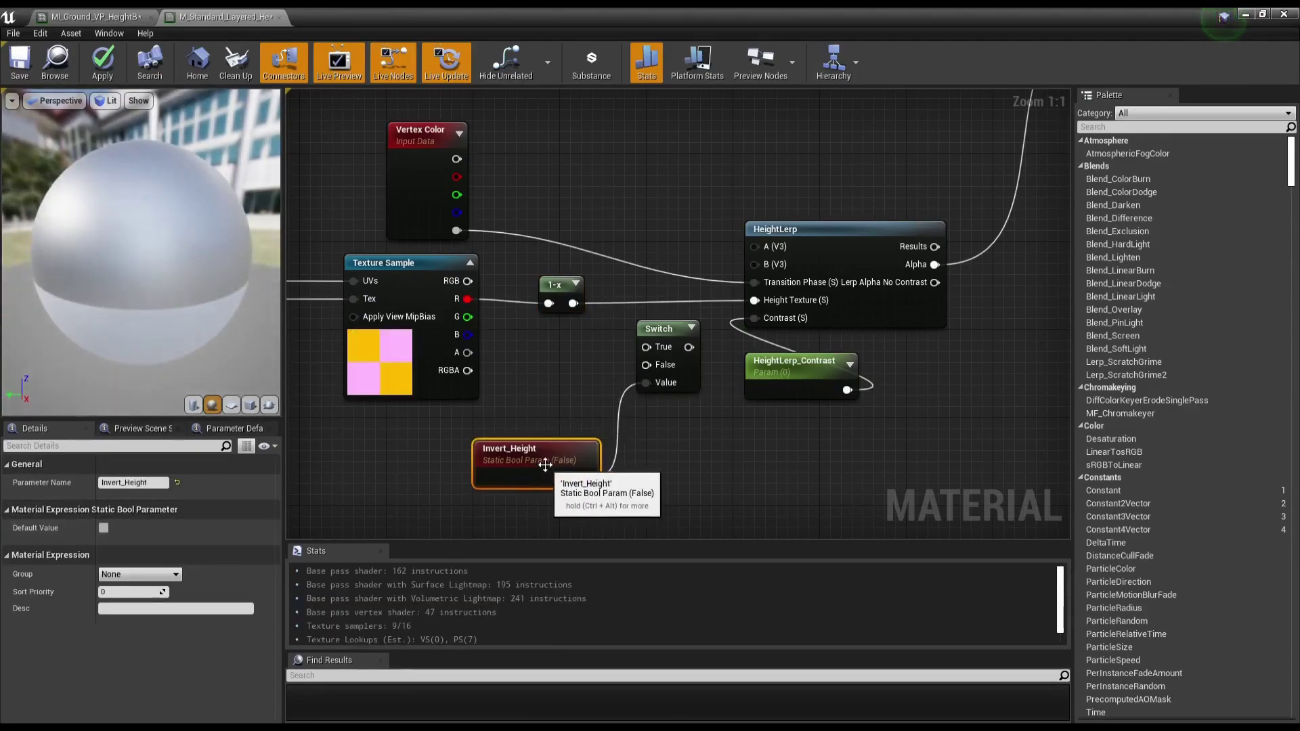
Step: Put the Invert_Height parameter in a new 08_Height_Lerp group
{"action": "left_click", "coordinate": [168, 575]}
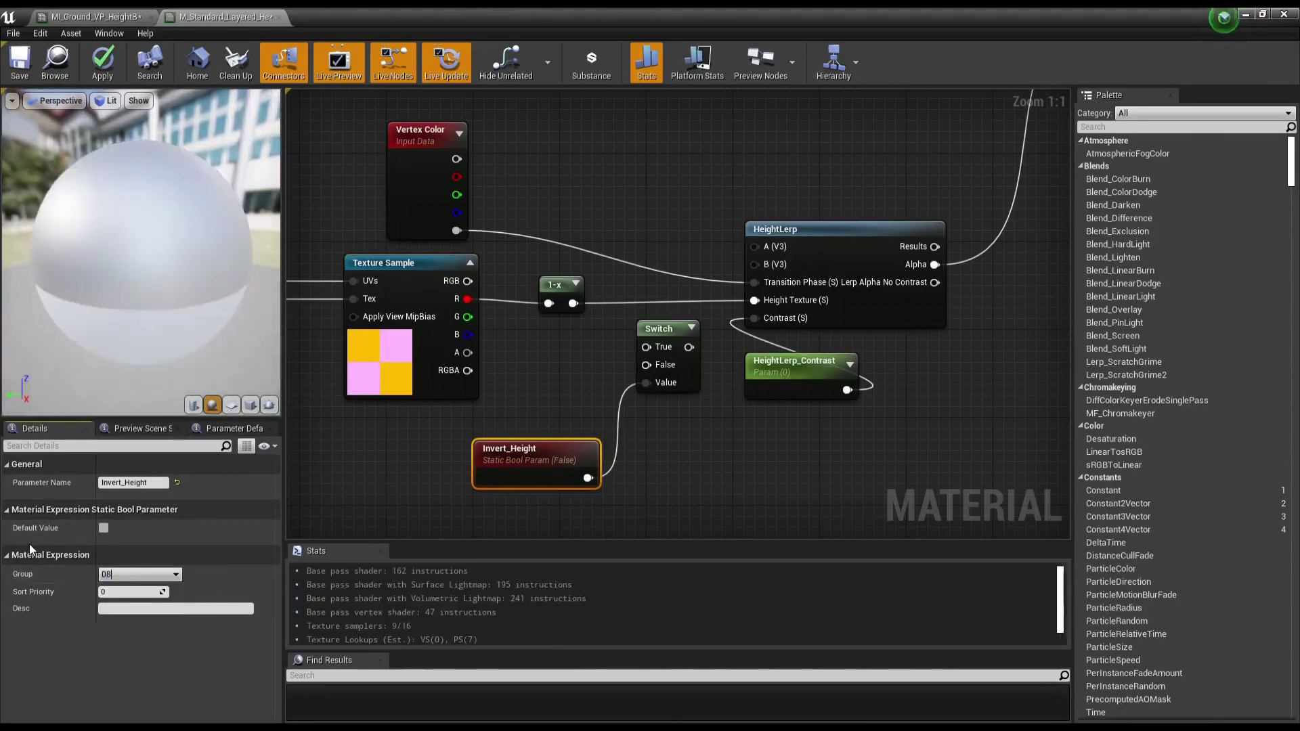
{"action": "type", "text": "08_Hei"}
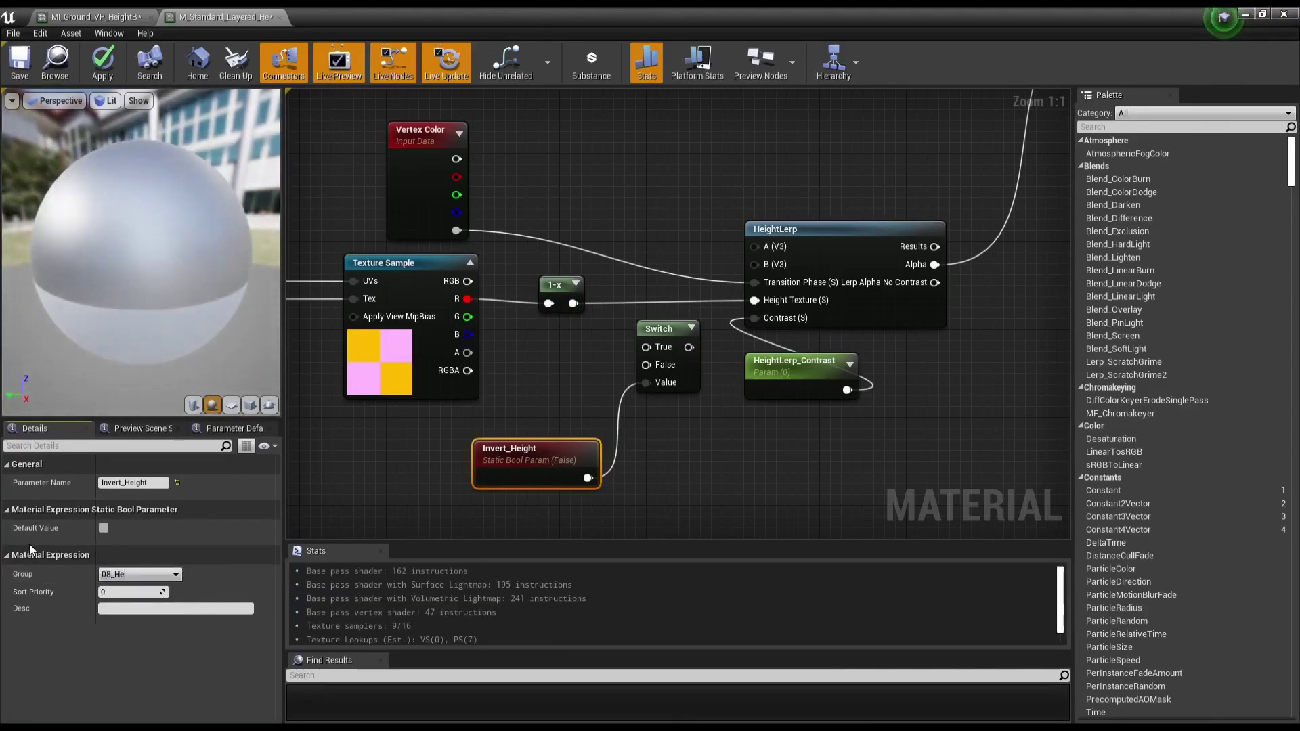
{"action": "type", "text": "ght"}
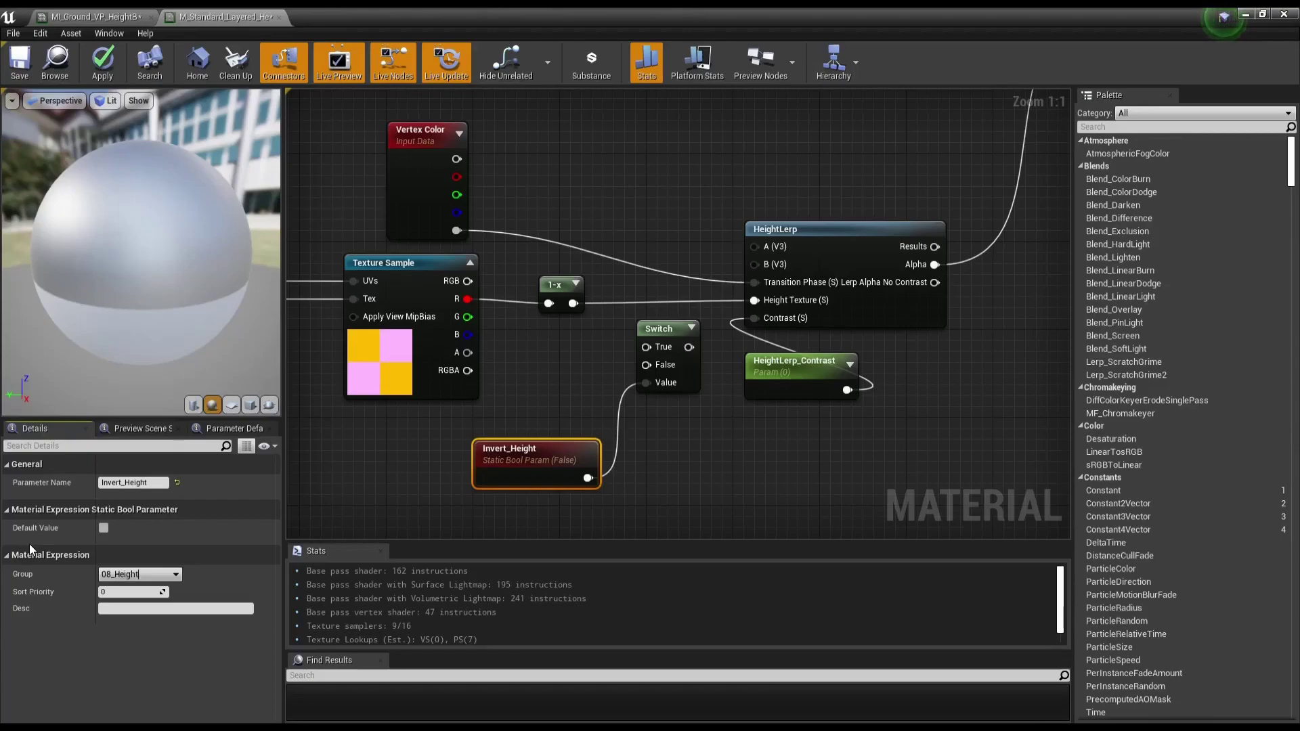
{"action": "type", "text": "_Lerp"}
{"action": "key", "text": "Return"}
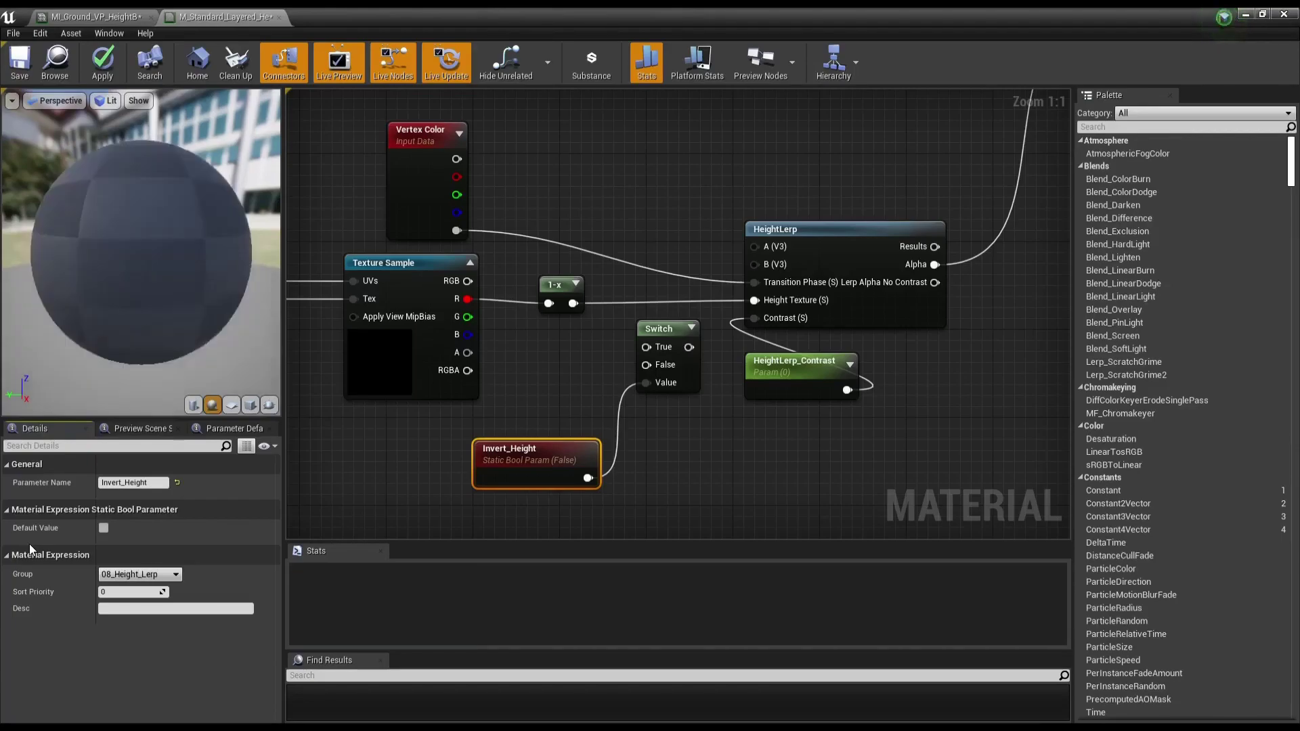
{"action": "left_click_drag", "start_coordinate": [532, 485], "coordinate": [413, 473]}
Step: Assign the HeightLerp_Contrast parameter to the 08_Height_Lerp group as well
{"action": "left_click", "coordinate": [769, 384]}
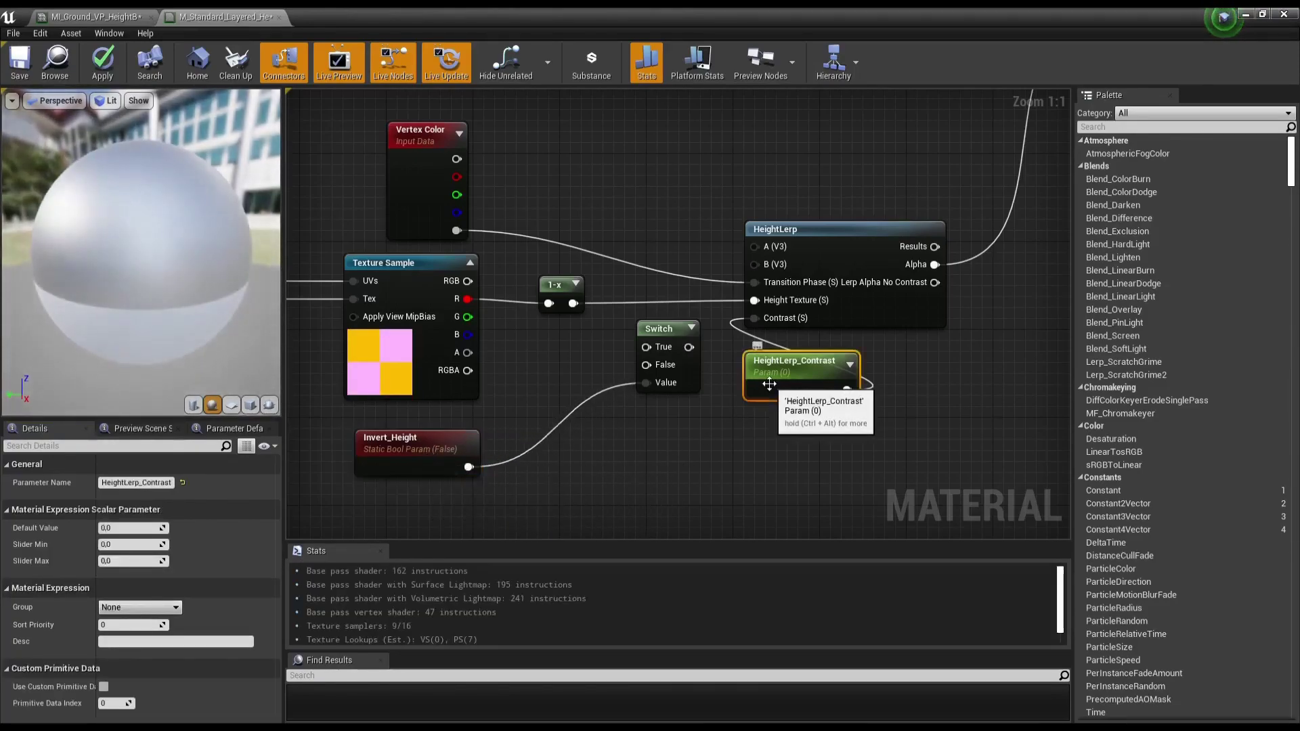
{"action": "left_click", "coordinate": [177, 610]}
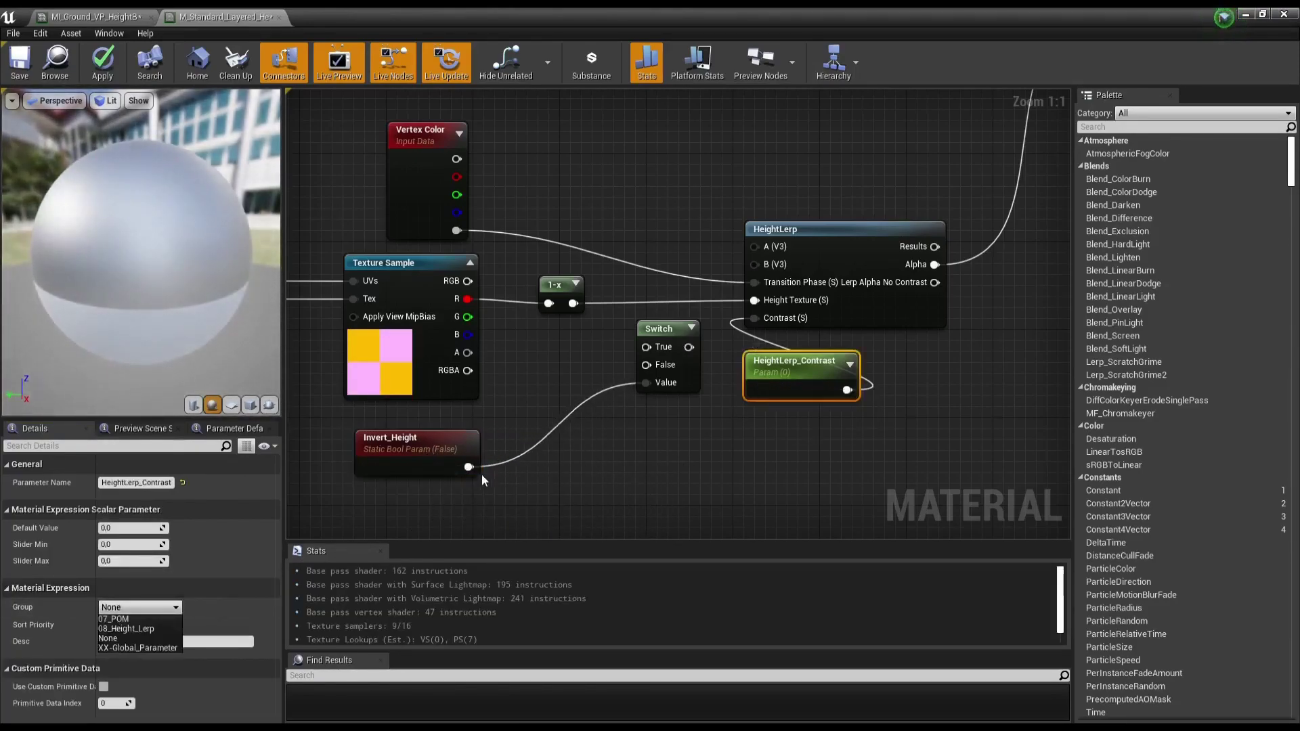
{"action": "left_click", "coordinate": [157, 636]}
{"action": "scroll", "coordinate": [623, 454], "scroll_direction": "down", "scroll_amount": 2}
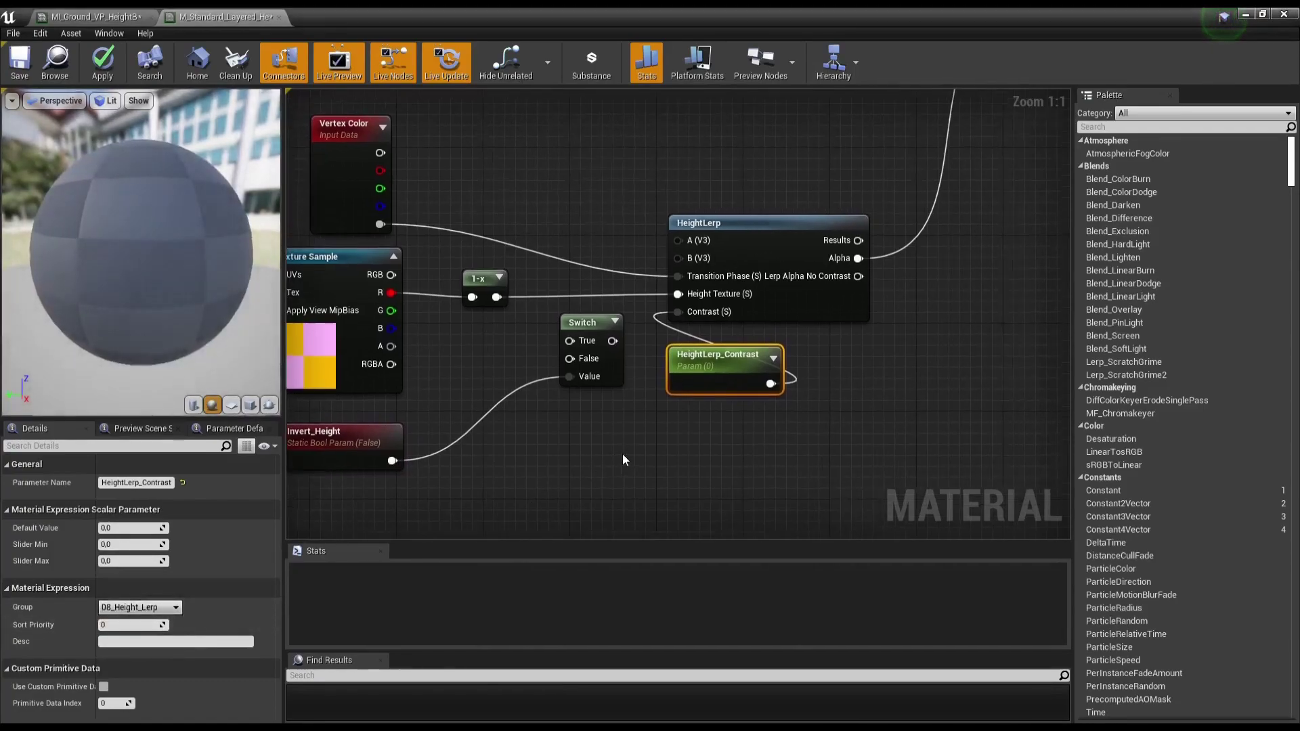
{"action": "scroll", "coordinate": [637, 453], "scroll_direction": "down", "scroll_amount": 2}
{"action": "scroll", "coordinate": [681, 405], "scroll_direction": "up", "scroll_amount": 1}
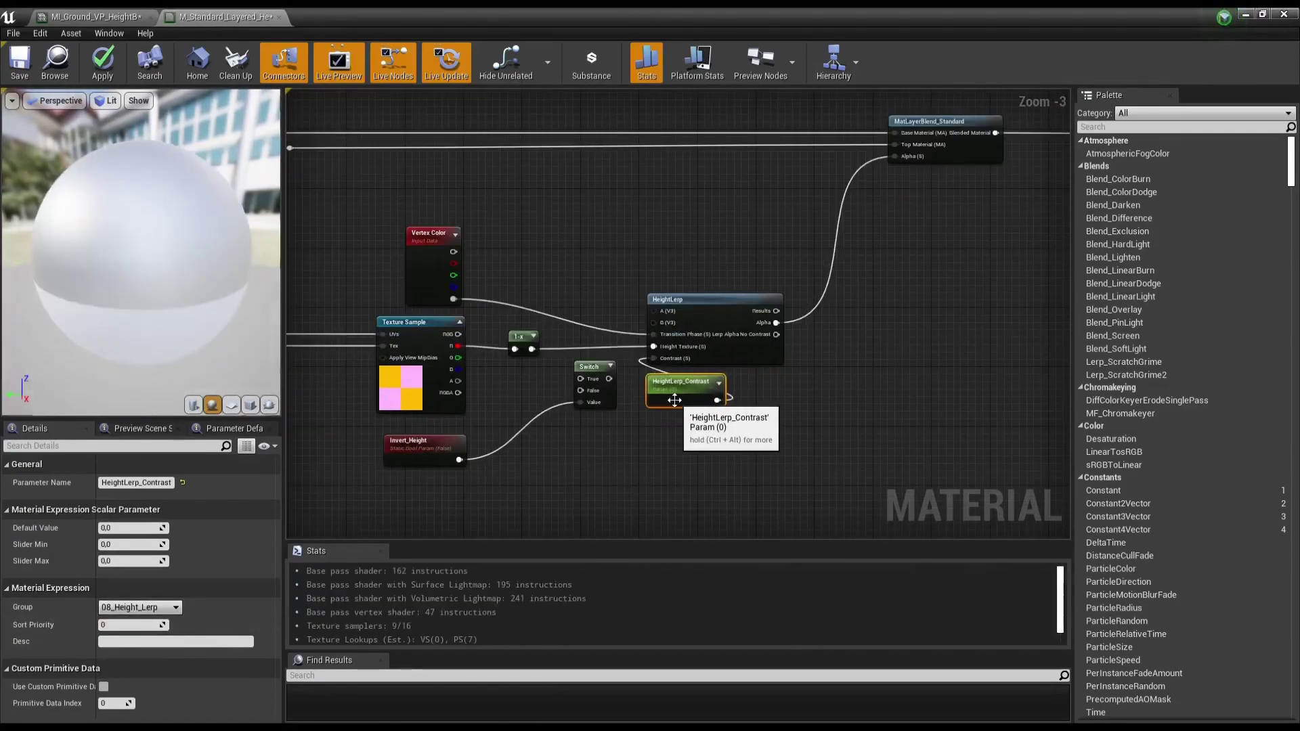
{"action": "scroll", "coordinate": [593, 403], "scroll_direction": "up", "scroll_amount": 2}
{"action": "scroll", "coordinate": [595, 401], "scroll_direction": "up", "scroll_amount": 1}
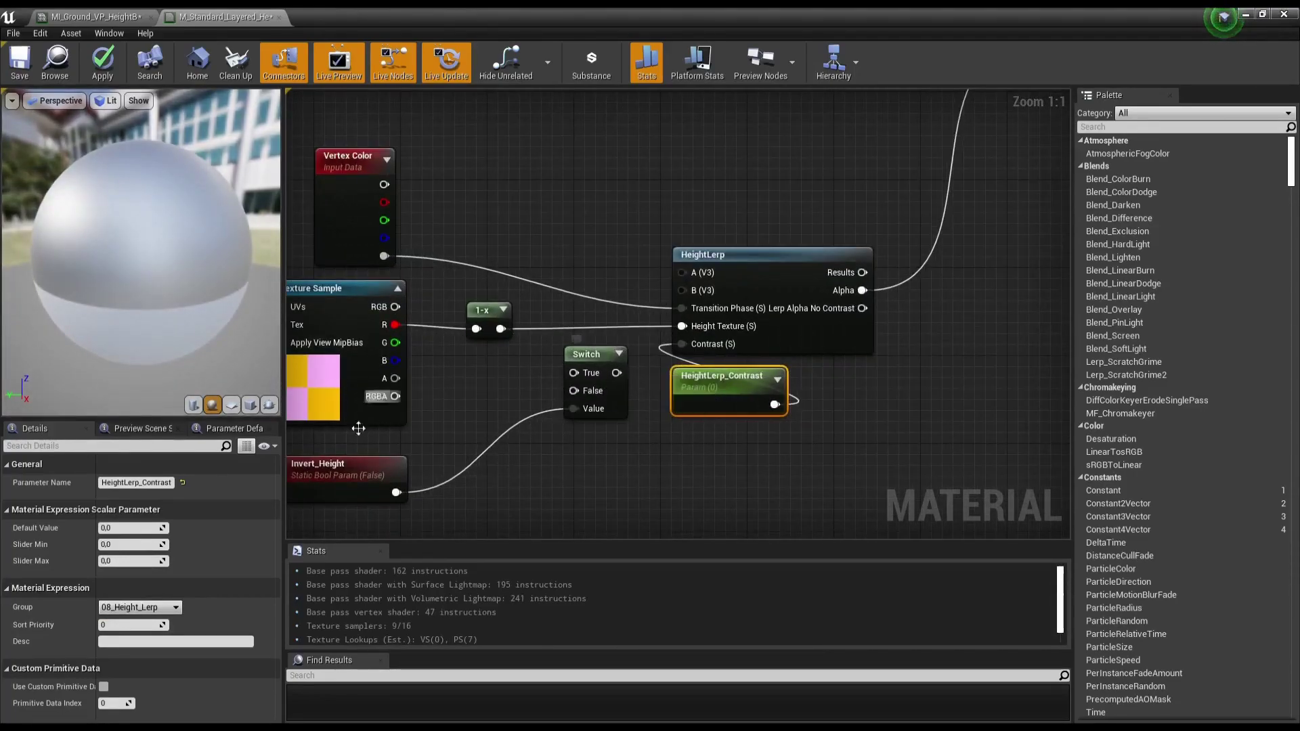
Step: Wire 1-x to Switch True, R to False, Switch into Height Texture, then apply and save
{"action": "left_click_drag", "start_coordinate": [501, 328], "coordinate": [574, 373]}
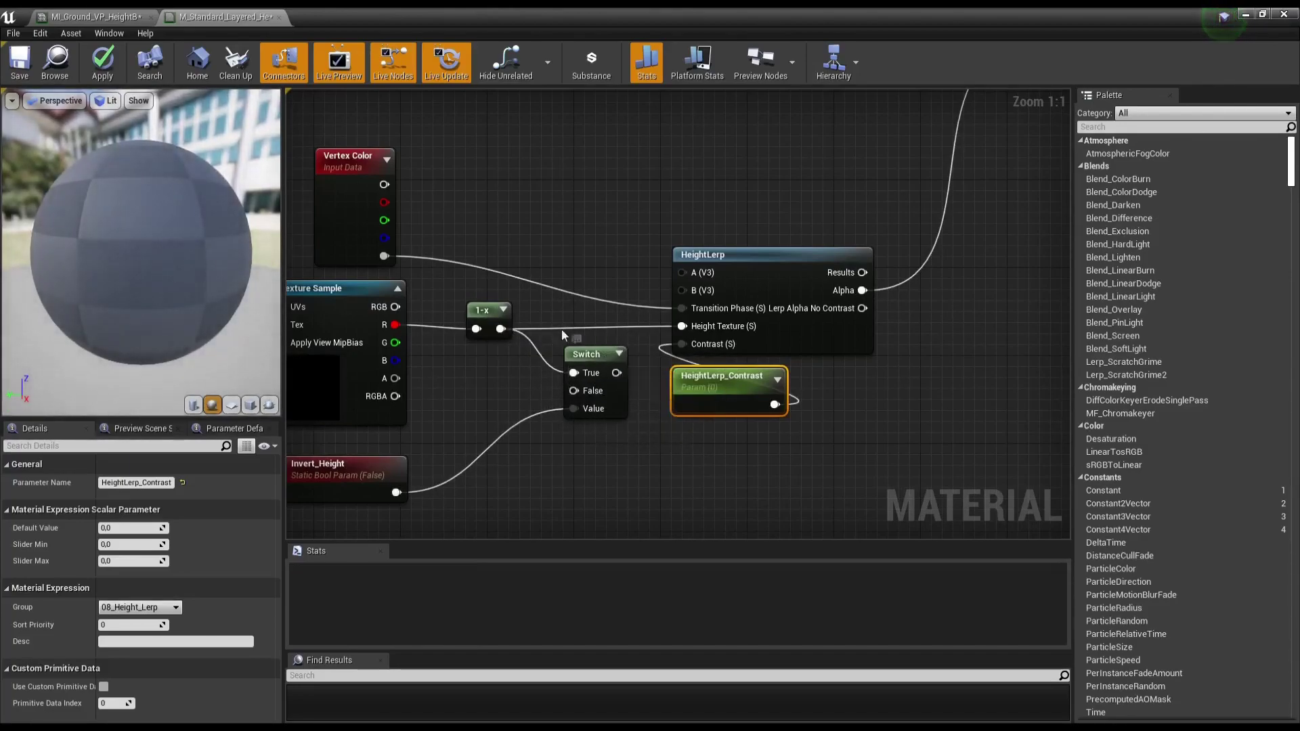
{"action": "left_click_drag", "start_coordinate": [395, 325], "coordinate": [574, 391]}
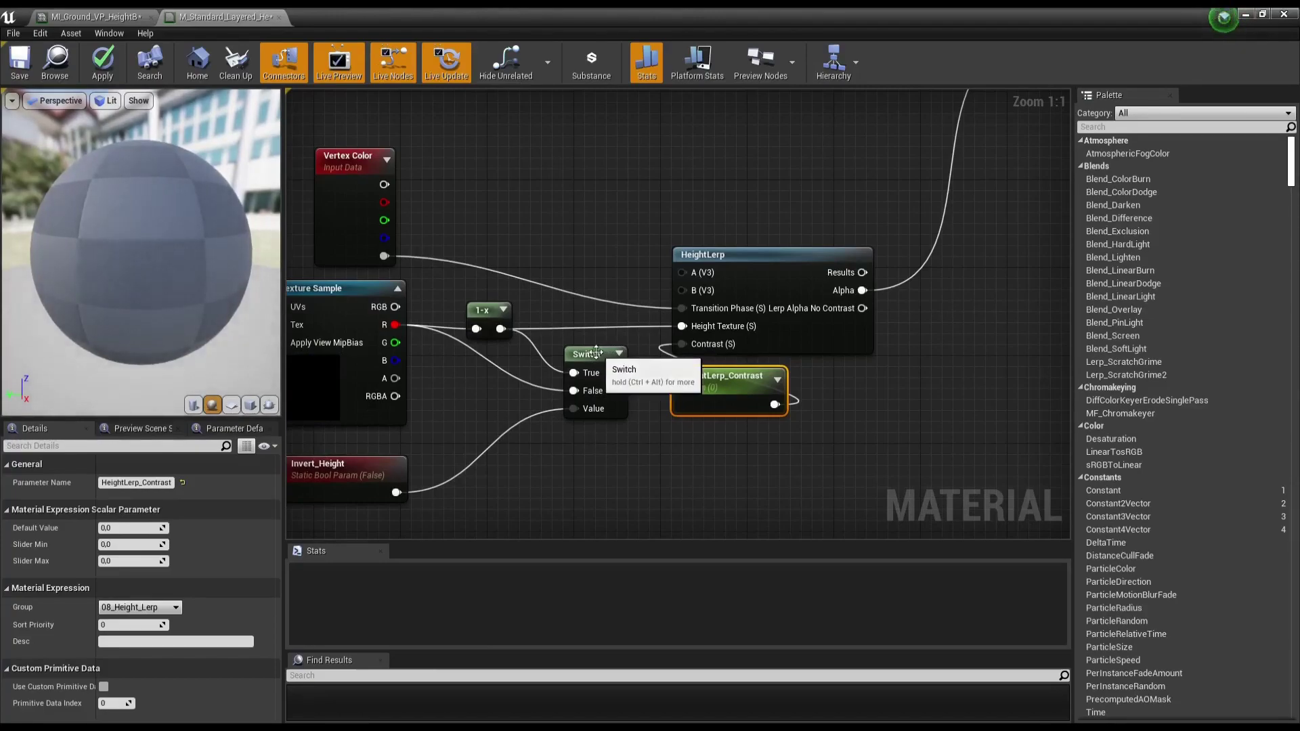
{"action": "mouse_move", "coordinate": [594, 353]}
{"action": "left_mouse_down"}
{"action": "mouse_move", "coordinate": [584, 342]}
{"action": "mouse_move", "coordinate": [681, 330]}
{"action": "left_mouse_up"}
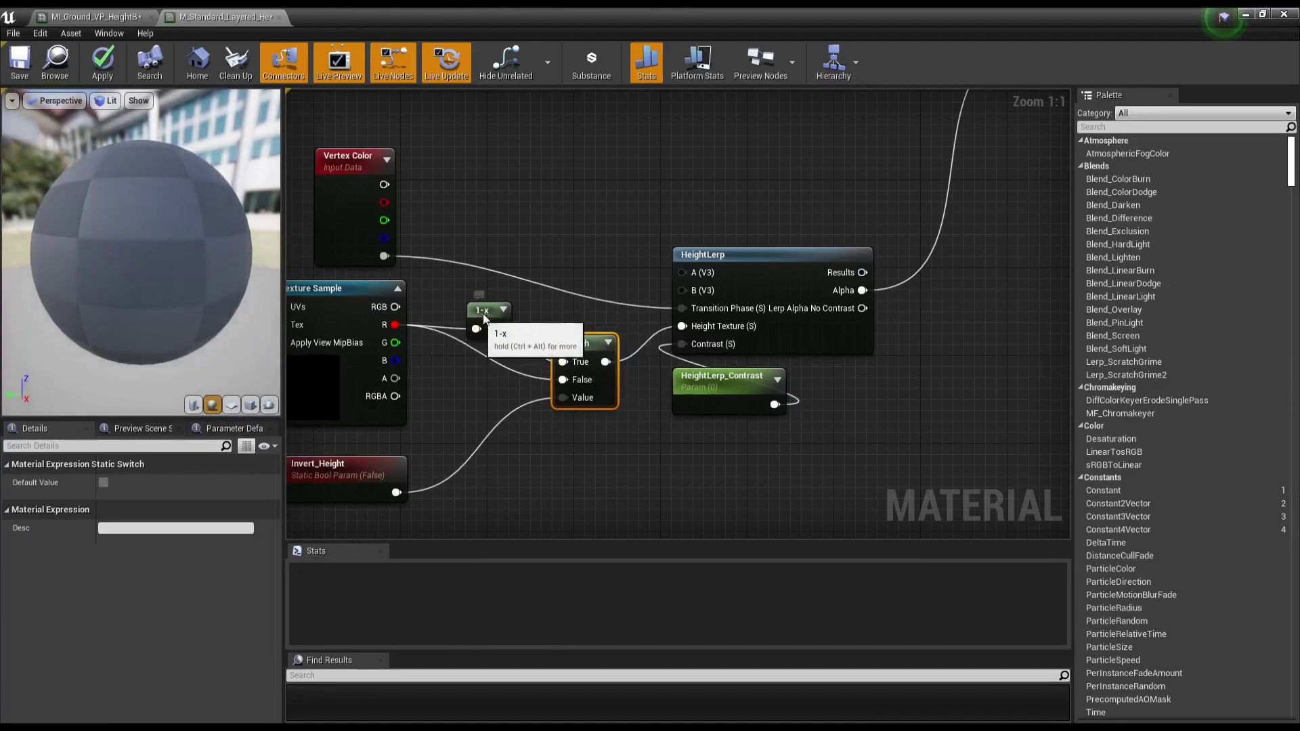
{"action": "mouse_move", "coordinate": [482, 310]}
{"action": "left_mouse_down"}
{"action": "mouse_move", "coordinate": [503, 299]}
{"action": "mouse_move", "coordinate": [498, 327]}
{"action": "left_mouse_up"}
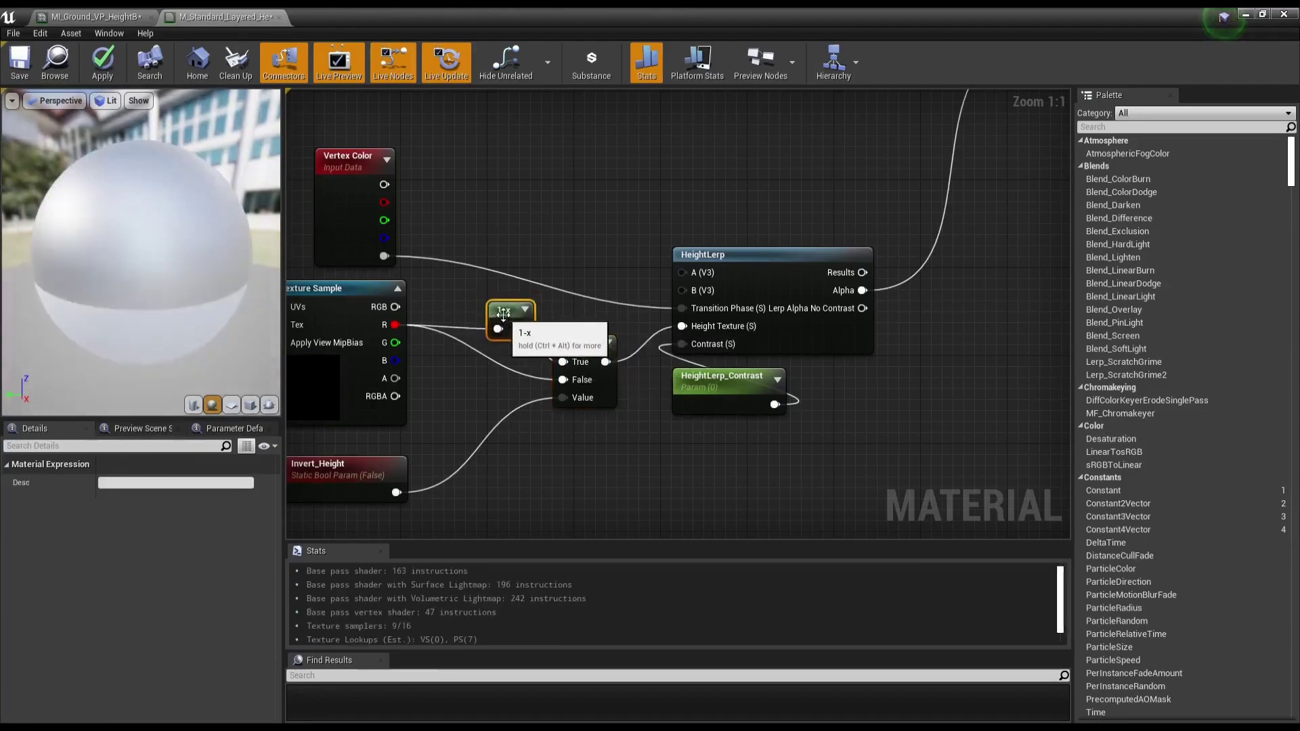
{"action": "left_click", "coordinate": [102, 64]}
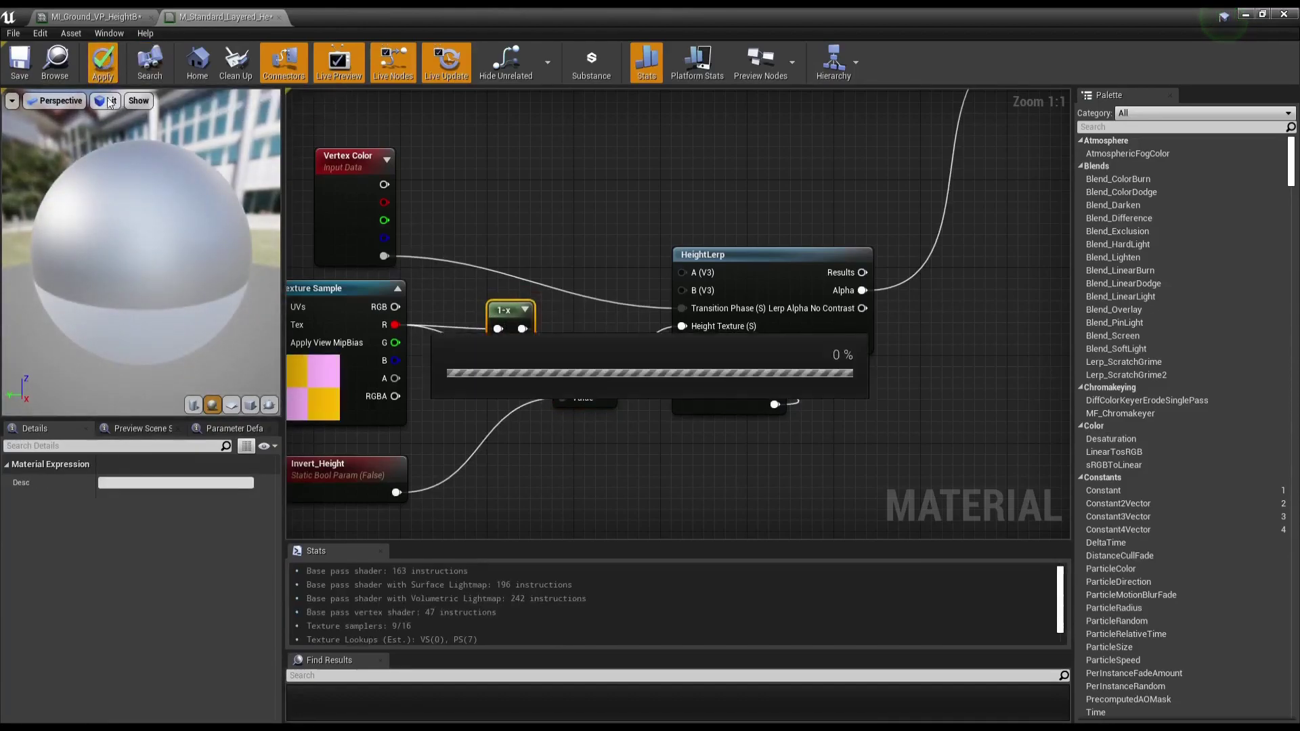
{"action": "left_click", "coordinate": [10, 61]}
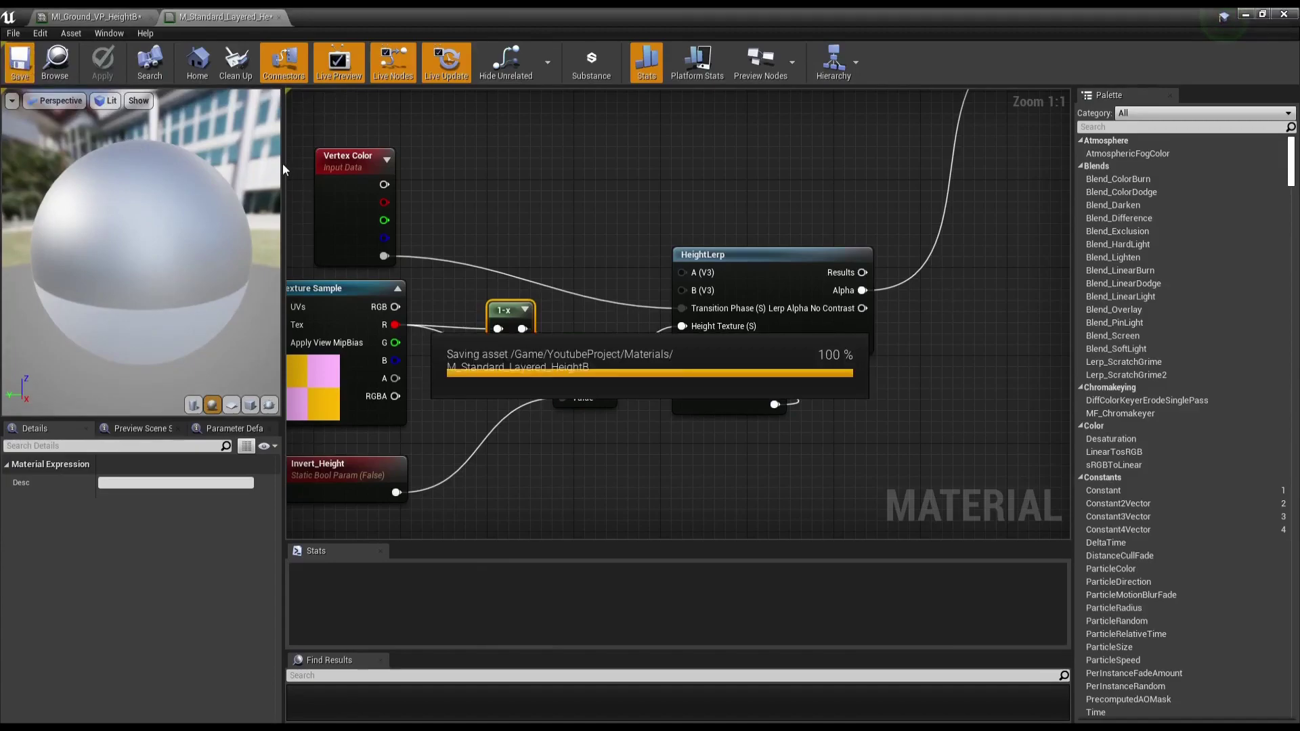
Step: Float the MI_Ground_VP_HeightB instance in its own enlarged window over the level editor
{"action": "left_click", "coordinate": [82, 20]}
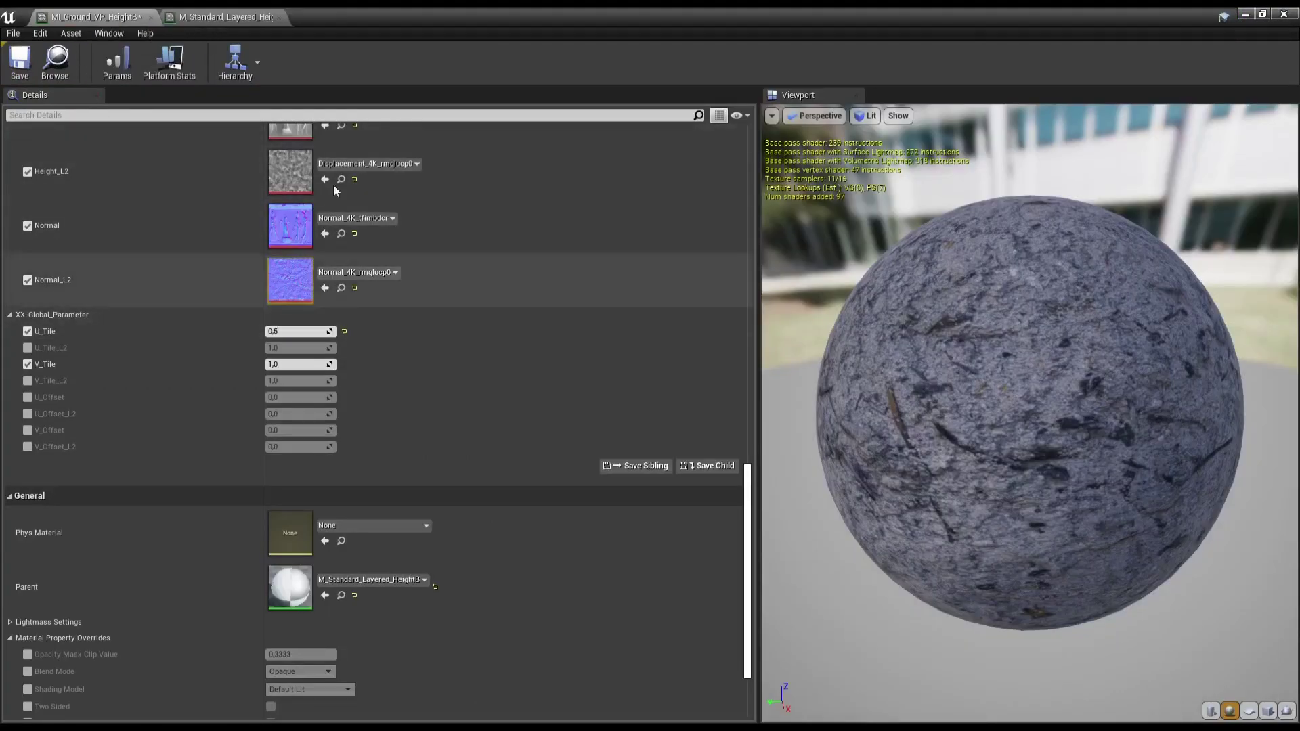
{"action": "mouse_move", "coordinate": [107, 16]}
{"action": "left_mouse_down"}
{"action": "mouse_move", "coordinate": [600, 128]}
{"action": "mouse_move", "coordinate": [680, 111]}
{"action": "left_mouse_up"}
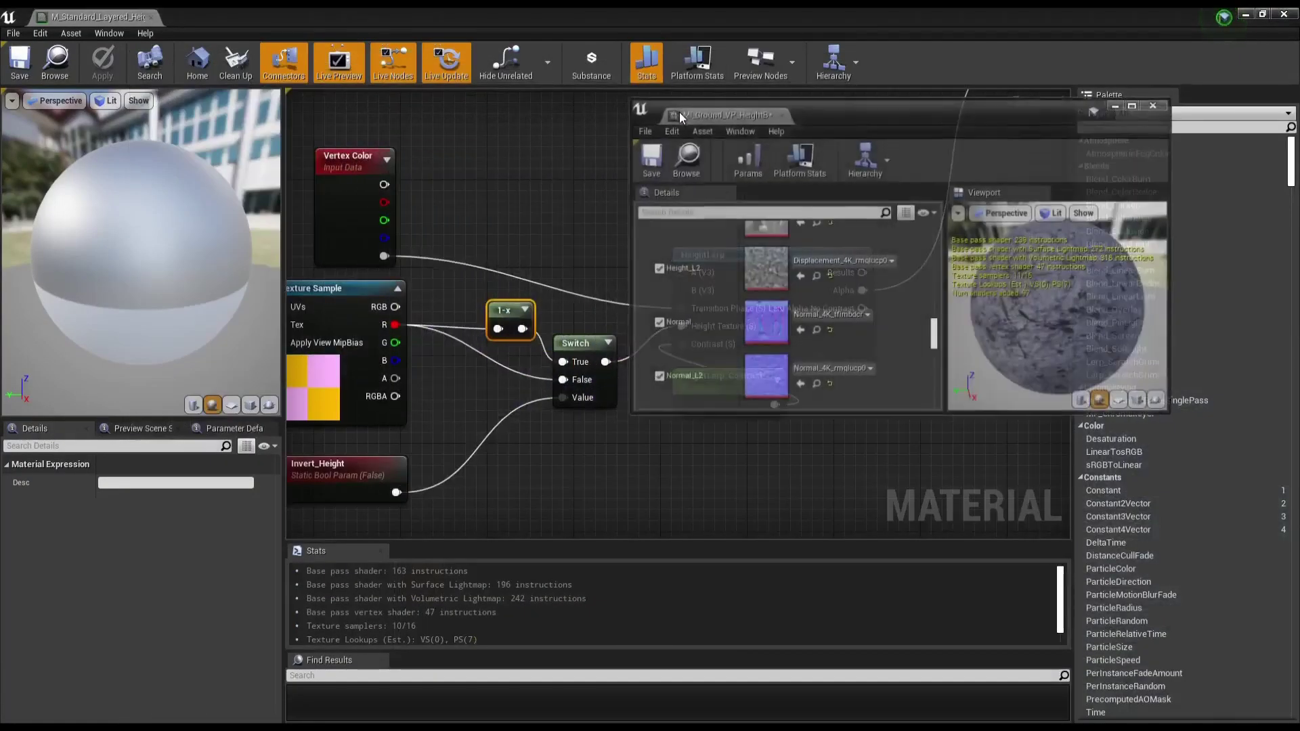
{"action": "left_click", "coordinate": [1246, 13]}
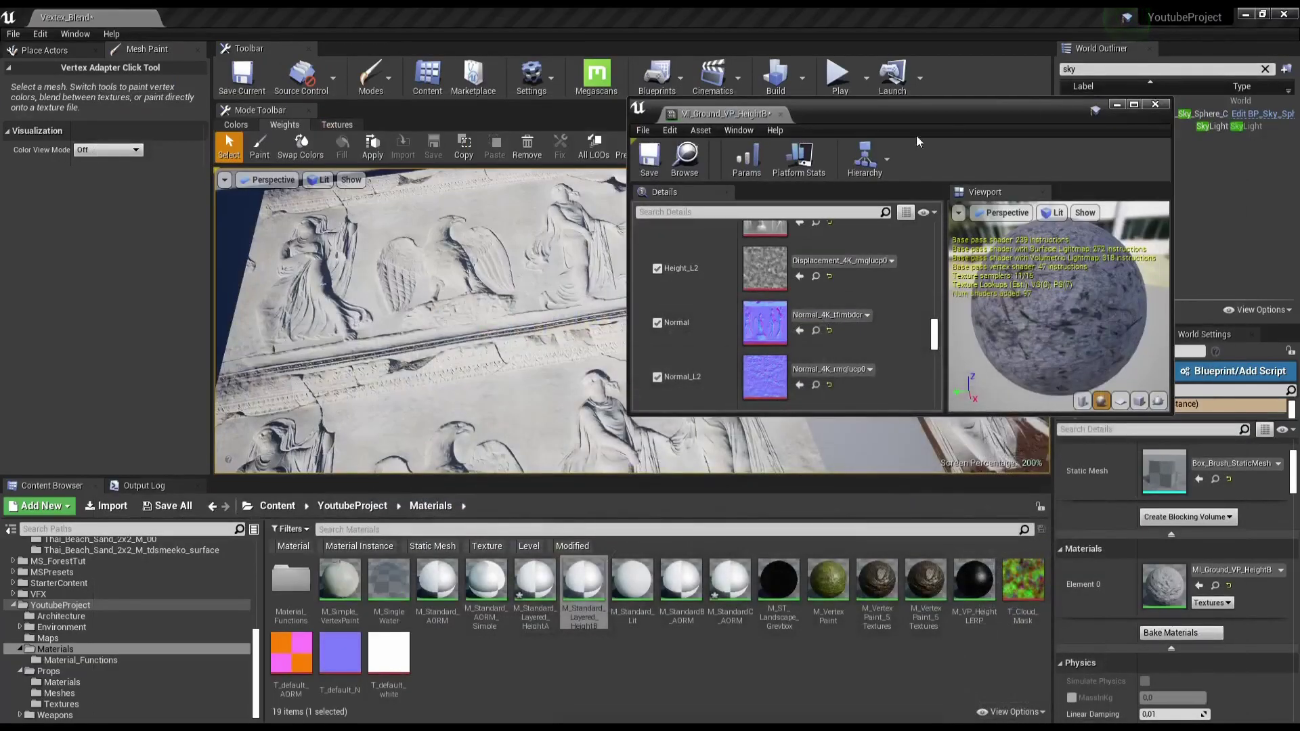
{"action": "left_click_drag", "start_coordinate": [979, 108], "coordinate": [1032, 41]}
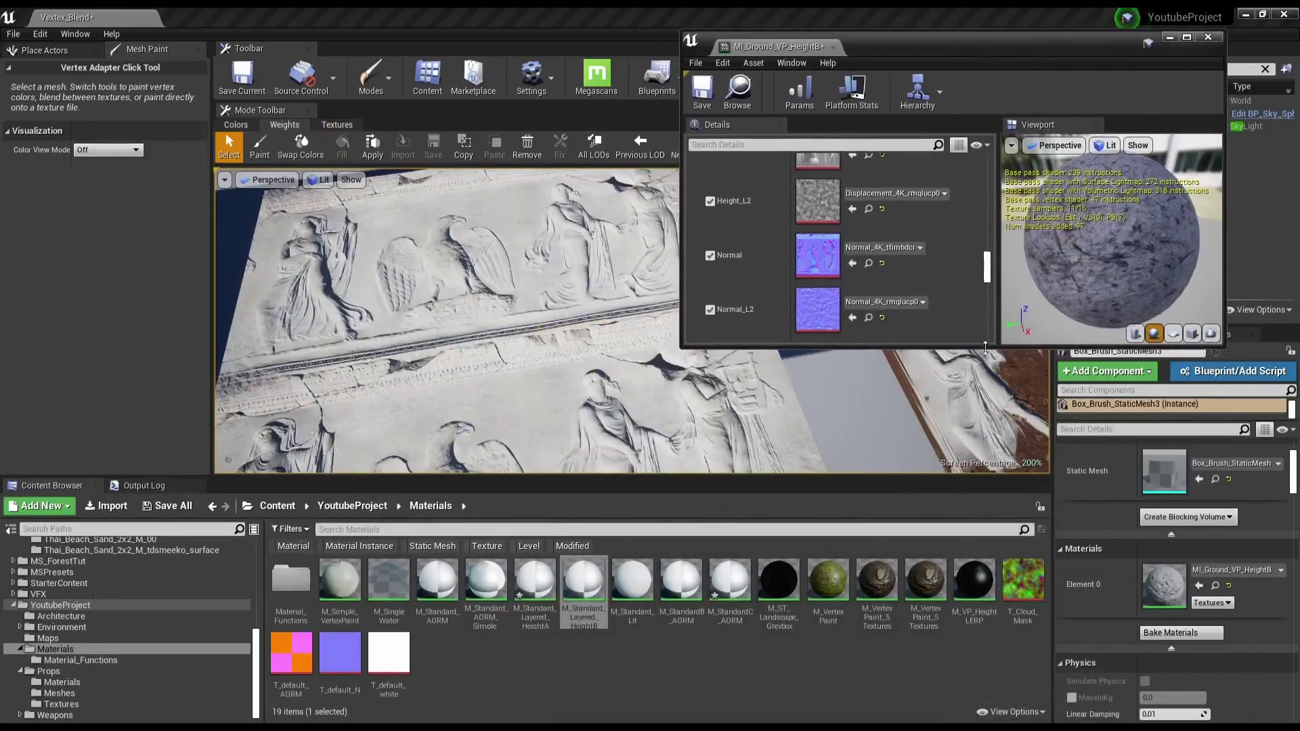
{"action": "left_click_drag", "start_coordinate": [985, 347], "coordinate": [985, 618]}
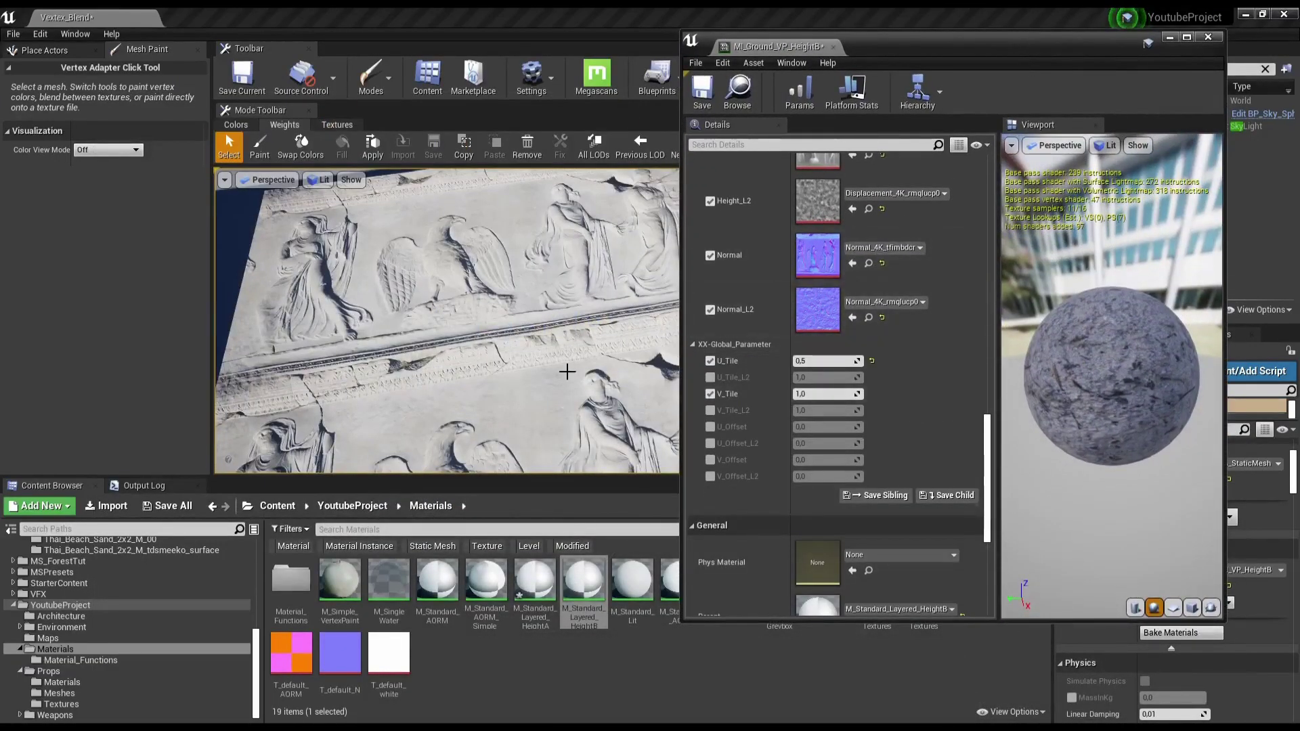
Step: Override Invert_Height and set it to true in the material instance
{"action": "scroll", "coordinate": [867, 347], "scroll_direction": "up", "scroll_amount": 5}
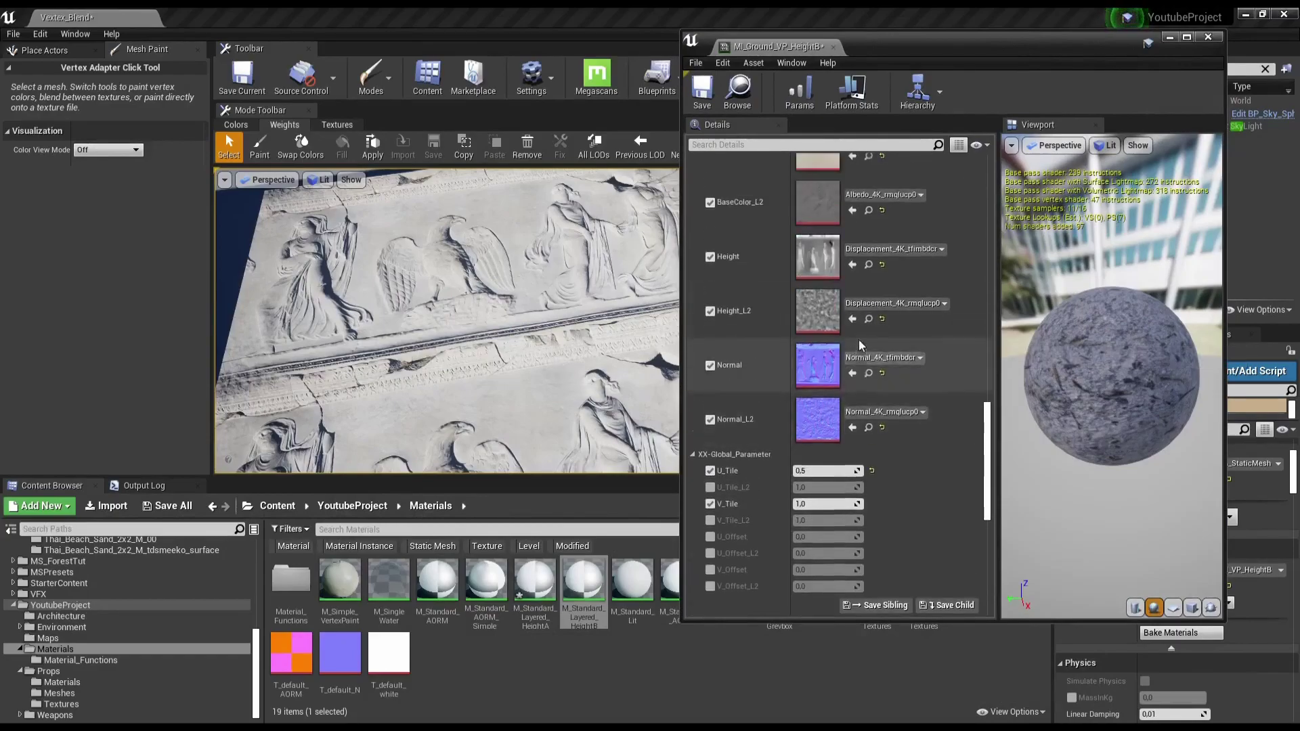
{"action": "scroll", "coordinate": [859, 340], "scroll_direction": "up", "scroll_amount": 5}
{"action": "scroll", "coordinate": [873, 339], "scroll_direction": "up", "scroll_amount": 3}
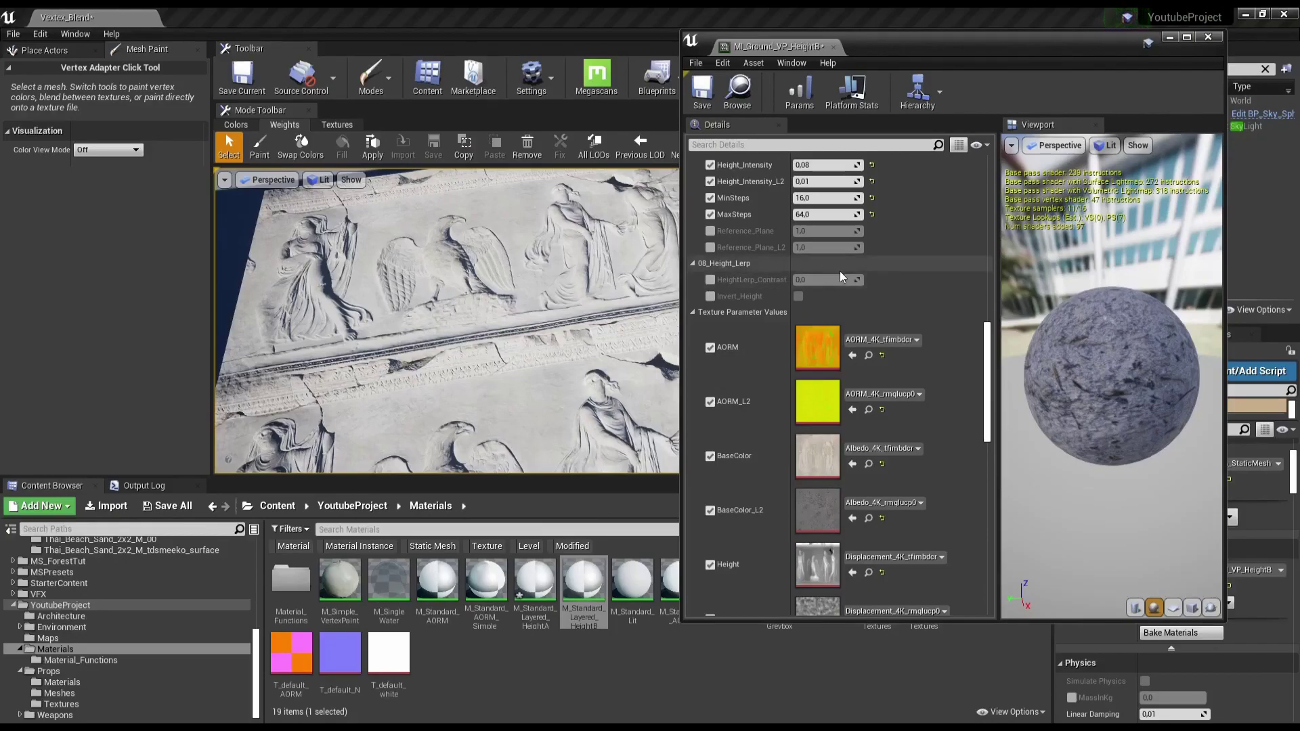
{"action": "left_click", "coordinate": [710, 296]}
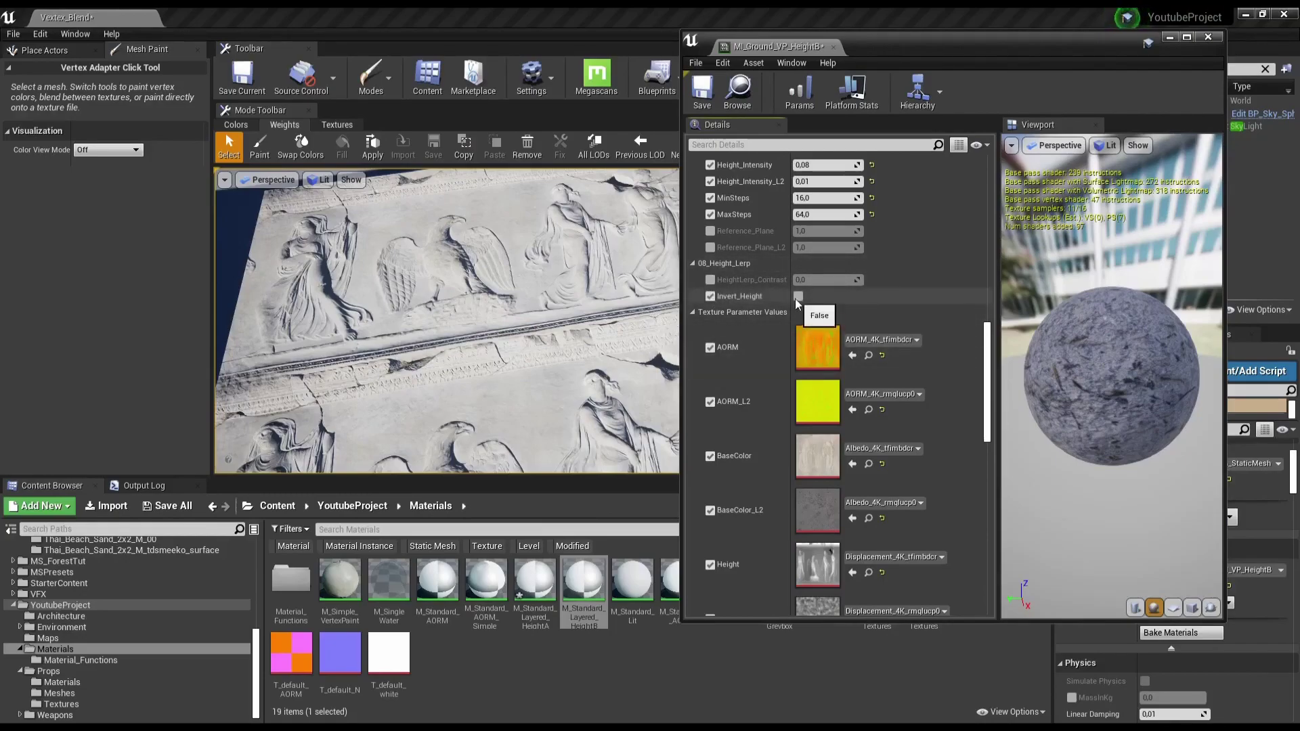
{"action": "left_click", "coordinate": [799, 297]}
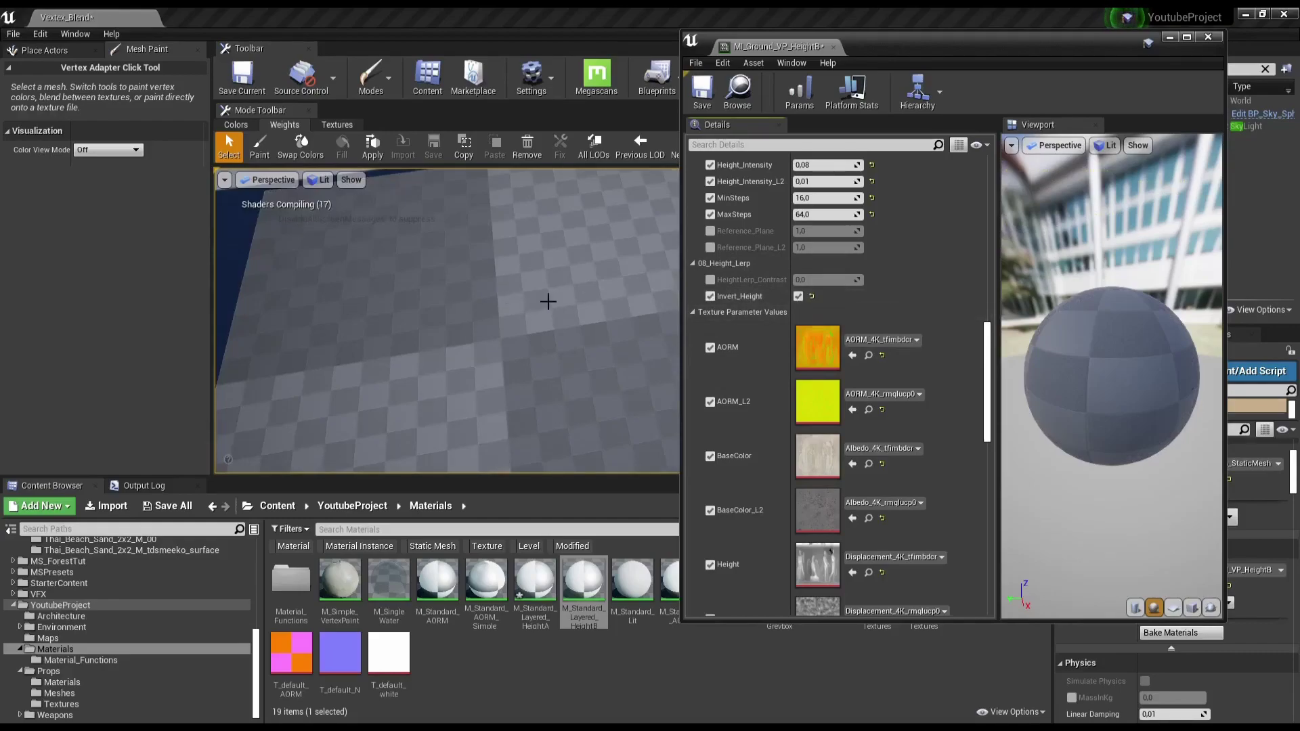
Step: Paint vertex weights on the relief plane with brush size 2,0 and strength lowered to about 0,038
{"action": "left_click", "coordinate": [259, 145]}
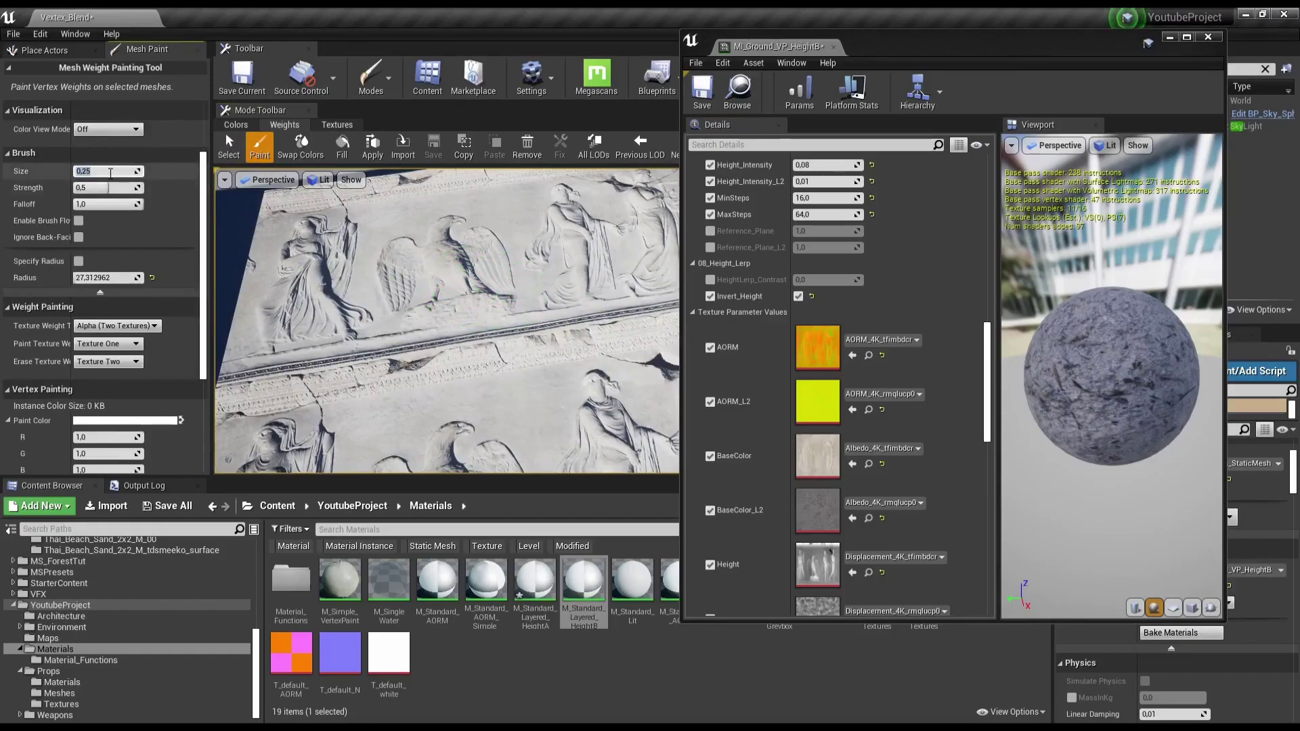
{"action": "left_click", "coordinate": [118, 168]}
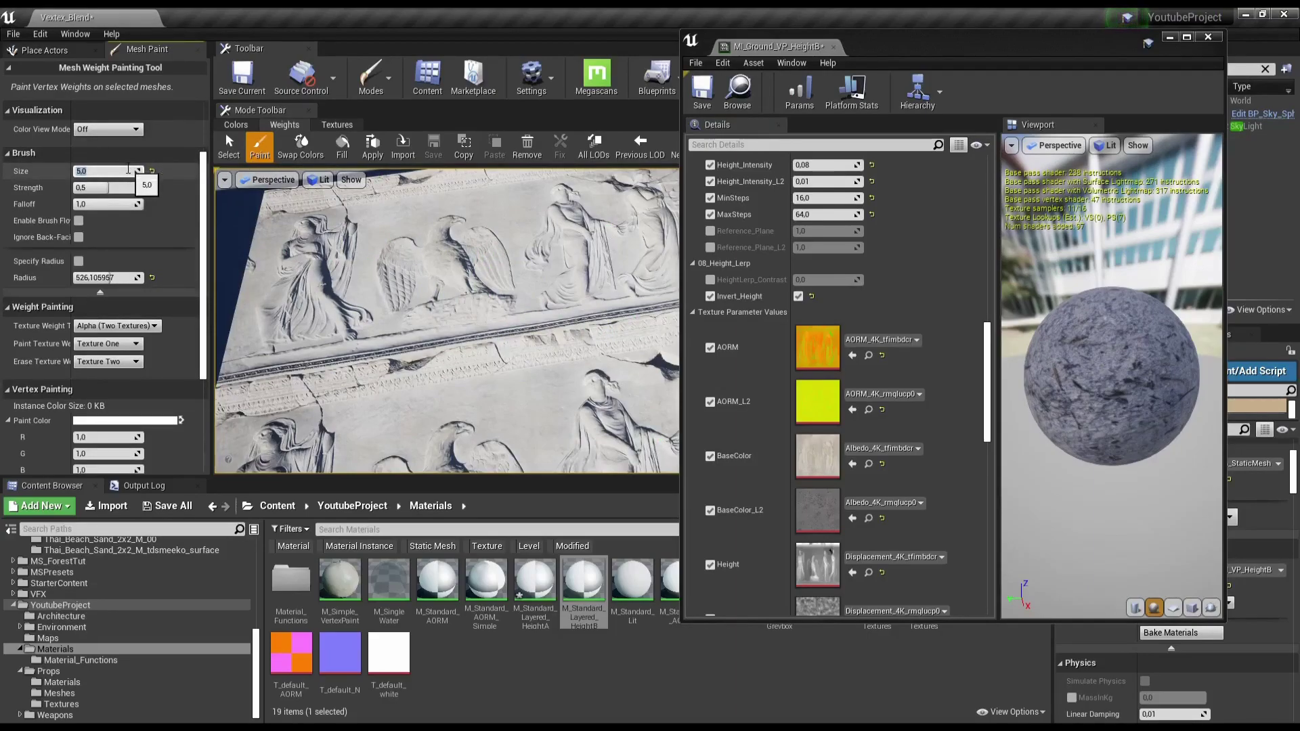
{"action": "left_click_drag", "start_coordinate": [380, 291], "coordinate": [511, 329]}
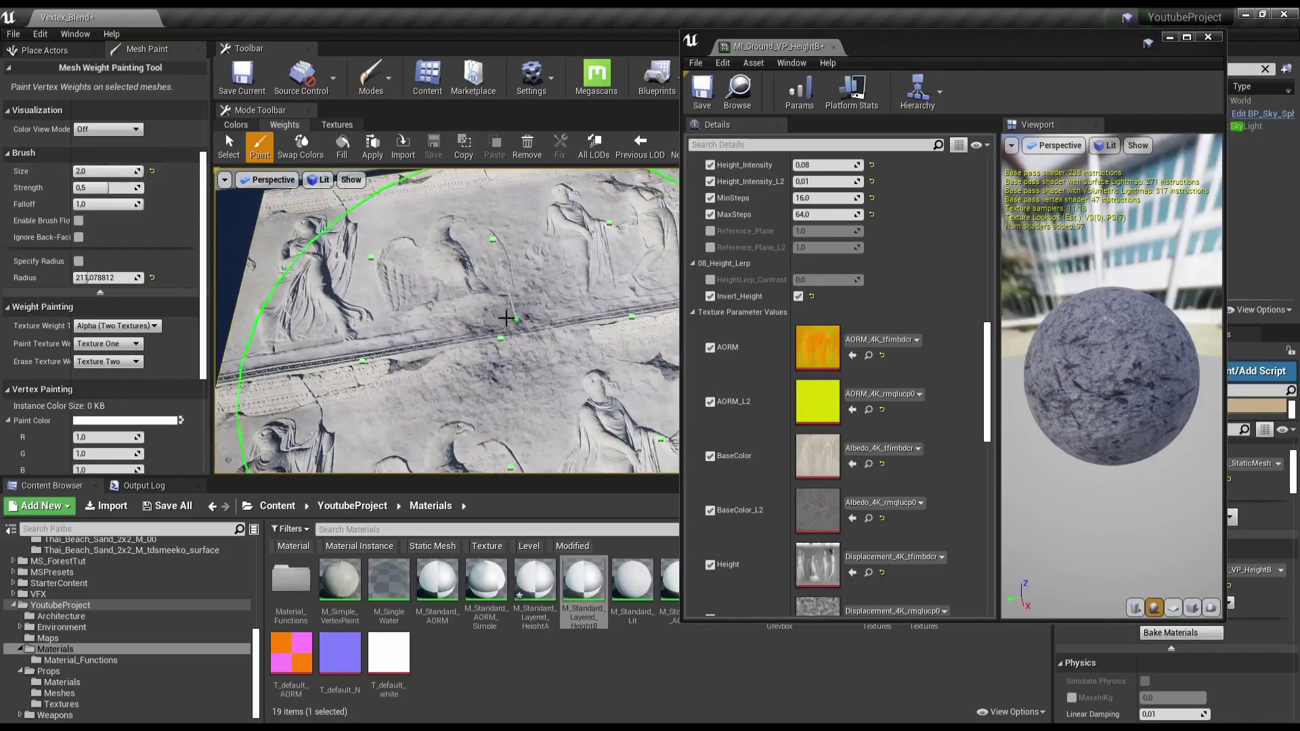
{"action": "scroll", "coordinate": [511, 329], "scroll_direction": "up", "scroll_amount": 3}
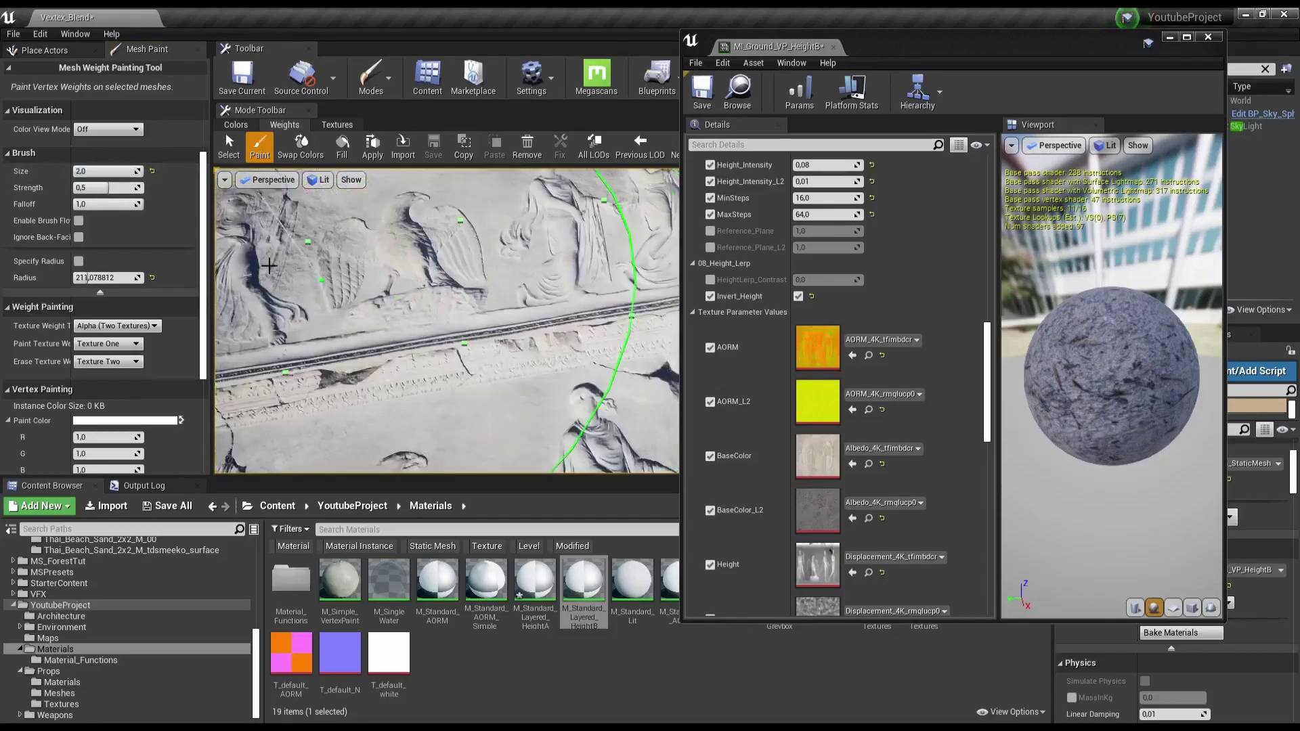
{"action": "left_click_drag", "start_coordinate": [121, 180], "coordinate": [101, 187]}
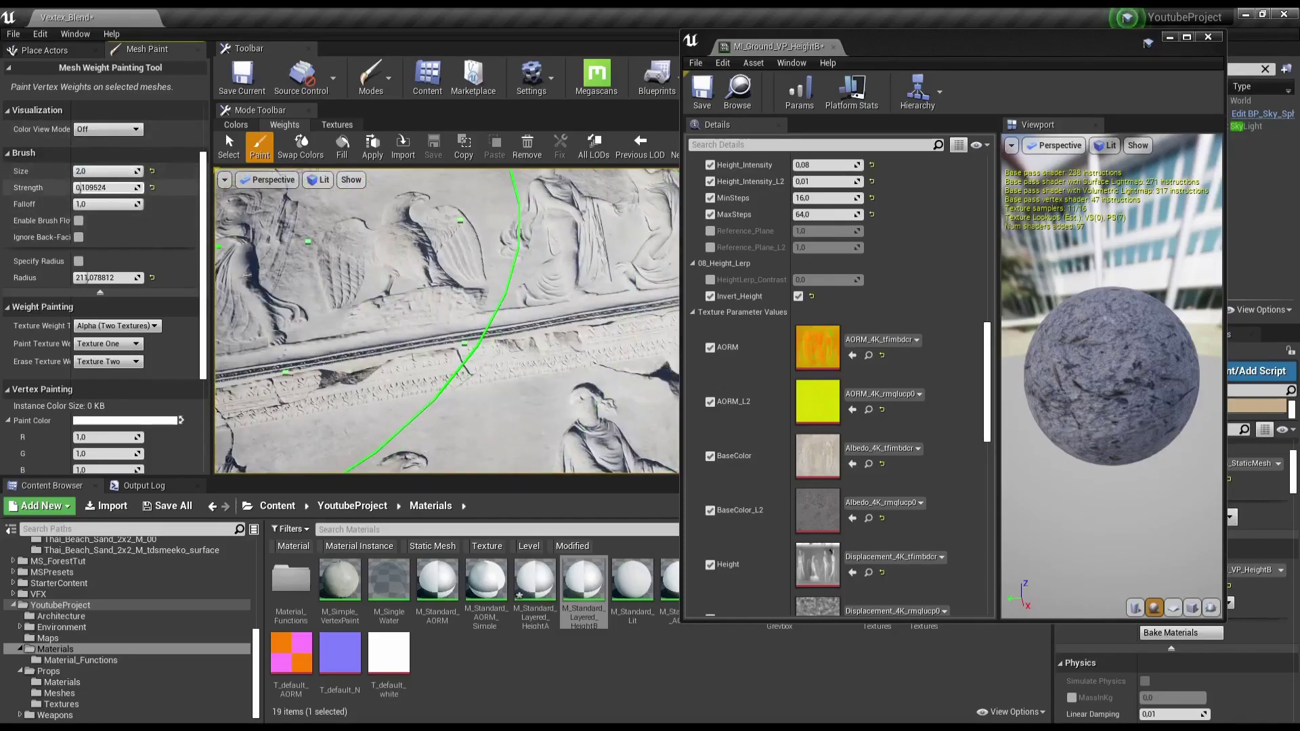
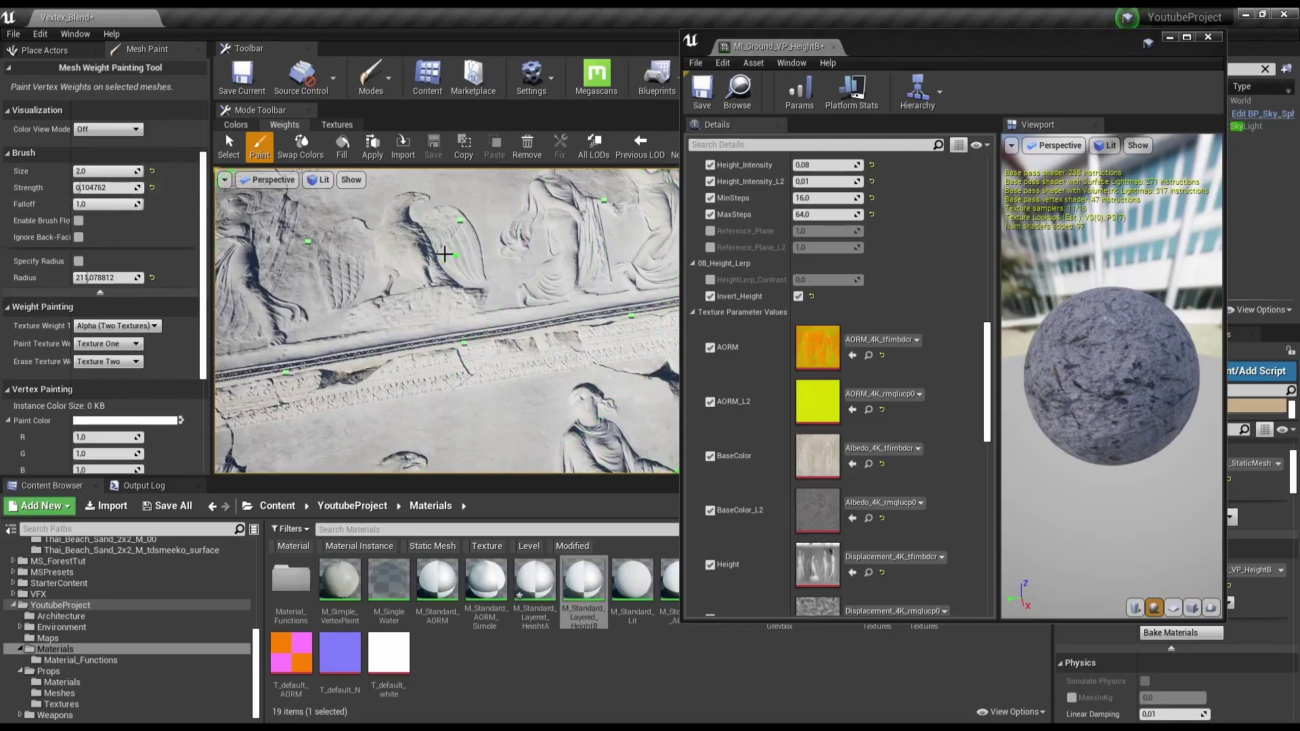
Step: Shift the material editor aside and paint a rough stone stroke onto the carved relief
{"action": "left_click_drag", "start_coordinate": [891, 47], "coordinate": [1002, 130]}
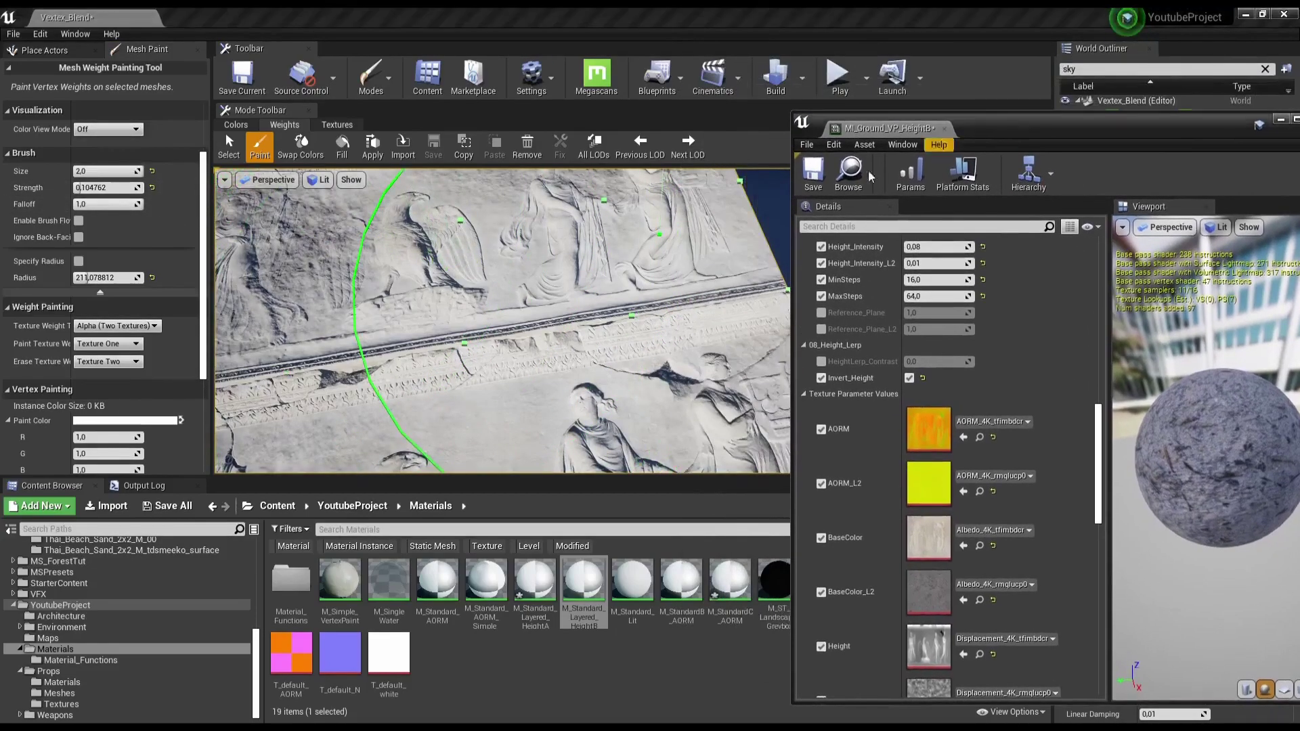
{"action": "right_click_drag", "start_coordinate": [558, 369], "coordinate": [593, 306]}
{"action": "left_click_drag", "start_coordinate": [593, 307], "coordinate": [582, 342]}
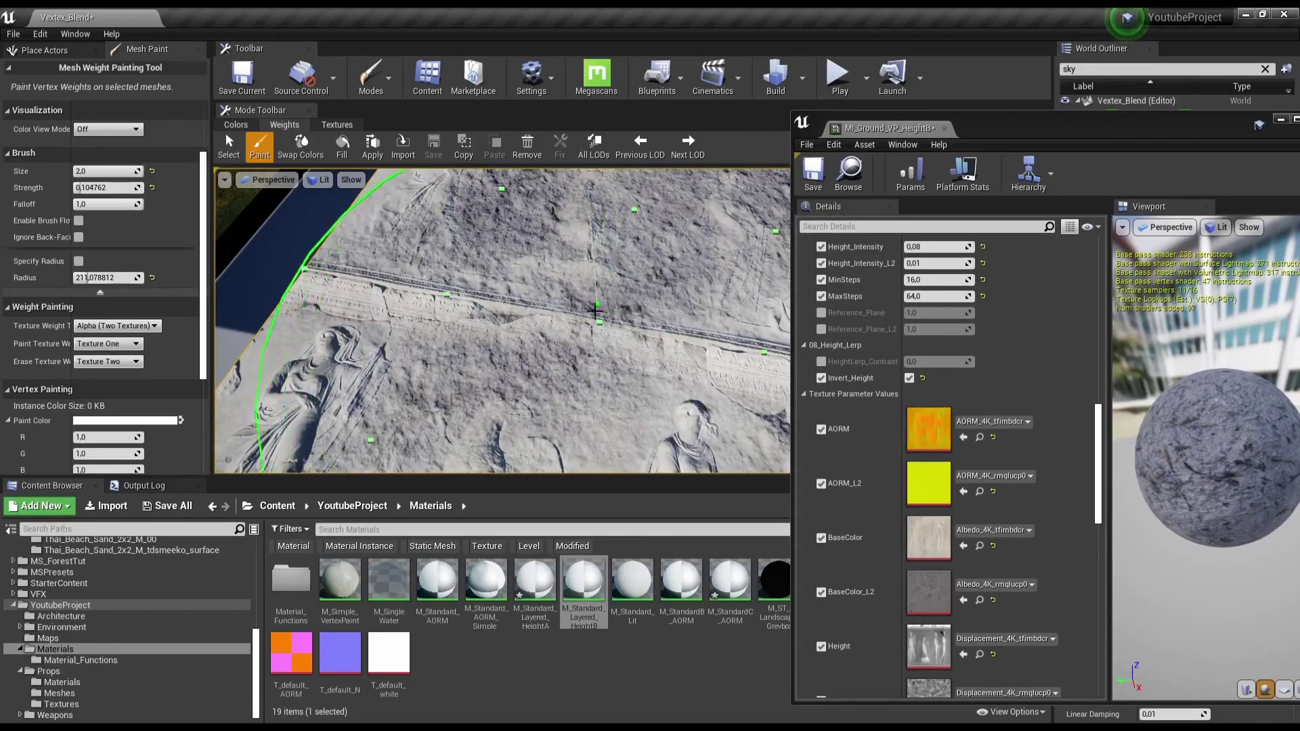
{"action": "mouse_move", "coordinate": [581, 342]}
{"action": "right_mouse_down"}
{"action": "mouse_move", "coordinate": [588, 242]}
{"action": "mouse_move", "coordinate": [636, 268]}
{"action": "right_mouse_up"}
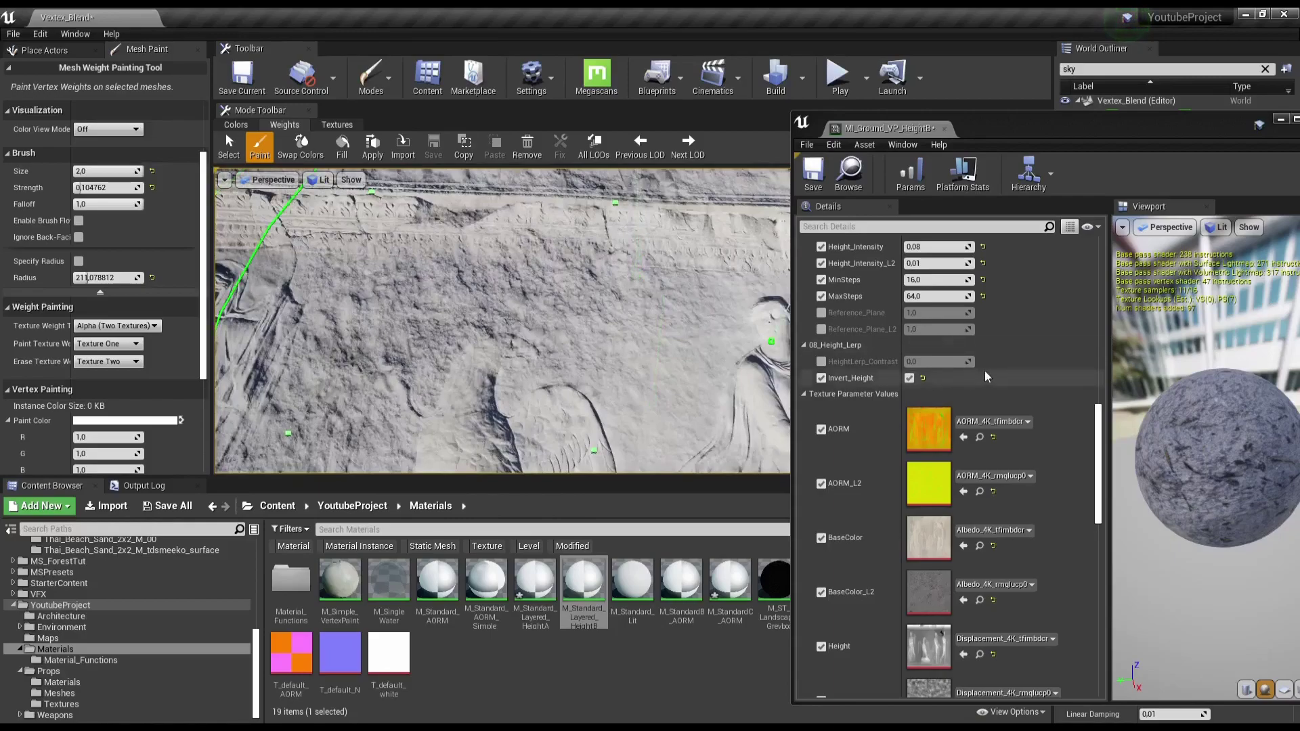
{"action": "scroll", "coordinate": [1084, 411], "scroll_direction": "up", "scroll_amount": 3}
{"action": "scroll", "coordinate": [1106, 411], "scroll_direction": "up", "scroll_amount": 5}
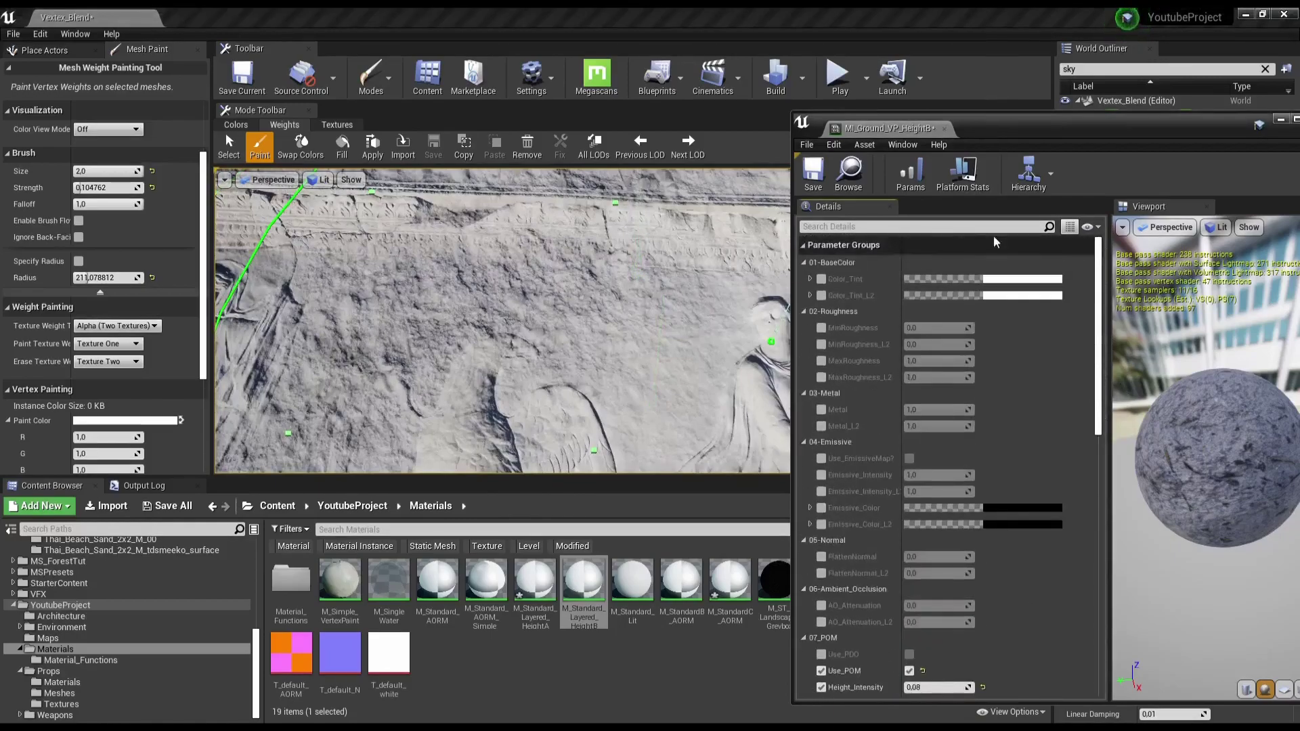
{"action": "right_click_drag", "start_coordinate": [643, 319], "coordinate": [640, 326]}
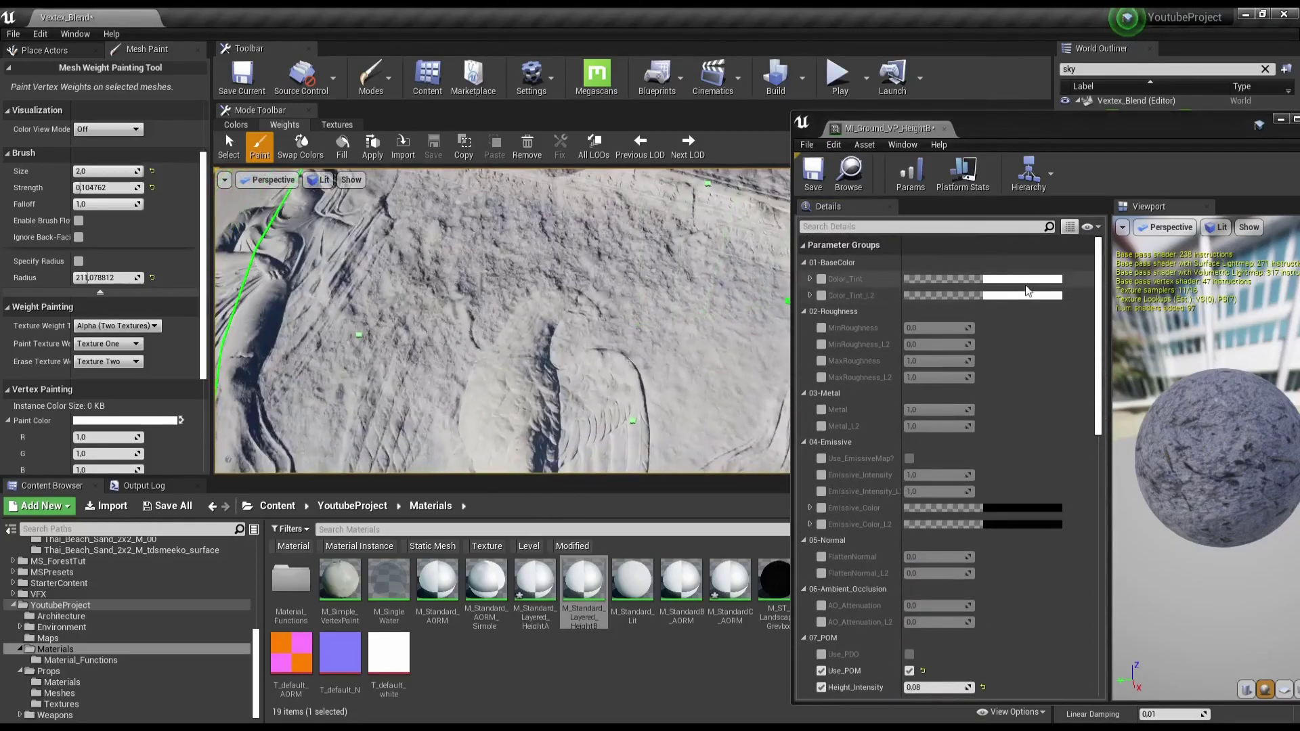
Step: Enable Color_Tint_L2 and set it to a fully saturated orange (FF821000)
{"action": "left_click", "coordinate": [821, 296]}
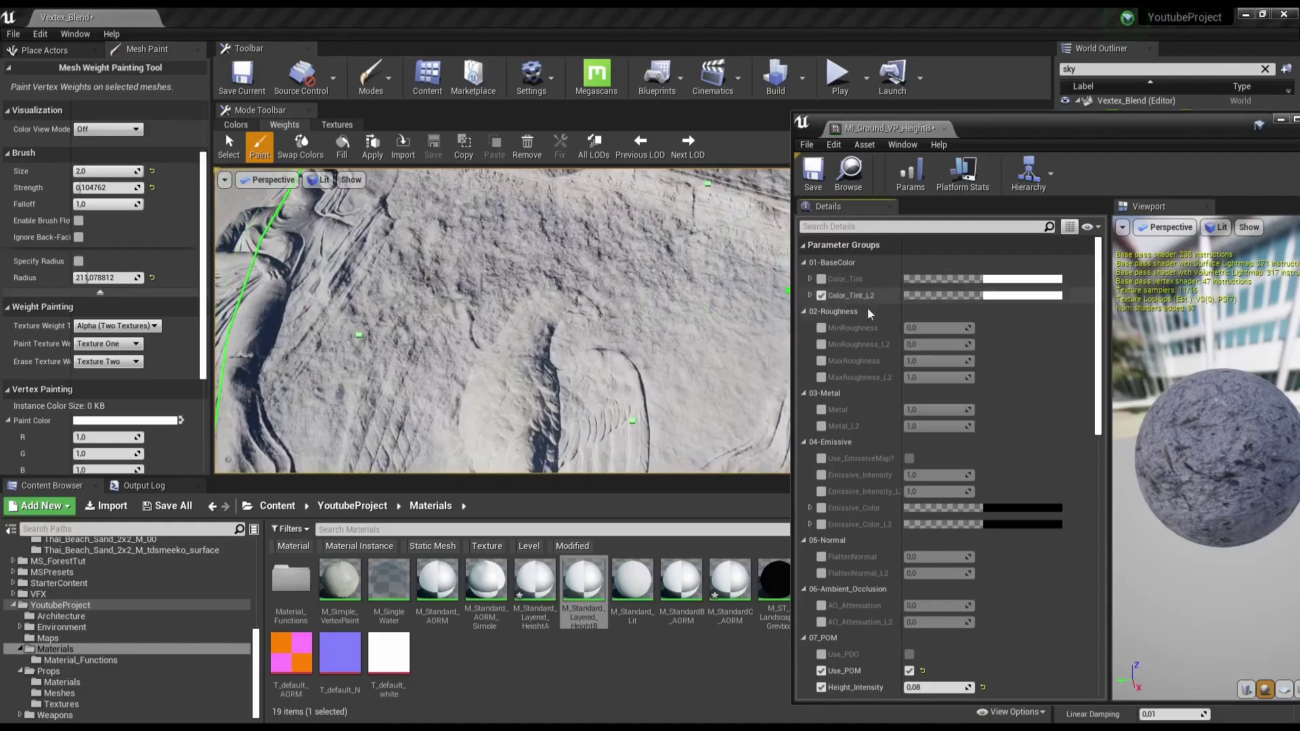
{"action": "left_click", "coordinate": [999, 296]}
{"action": "left_click", "coordinate": [1067, 378]}
{"action": "mouse_move", "coordinate": [1065, 365]}
{"action": "left_mouse_down"}
{"action": "mouse_move", "coordinate": [1128, 395]}
{"action": "mouse_move", "coordinate": [1140, 440]}
{"action": "left_mouse_up"}
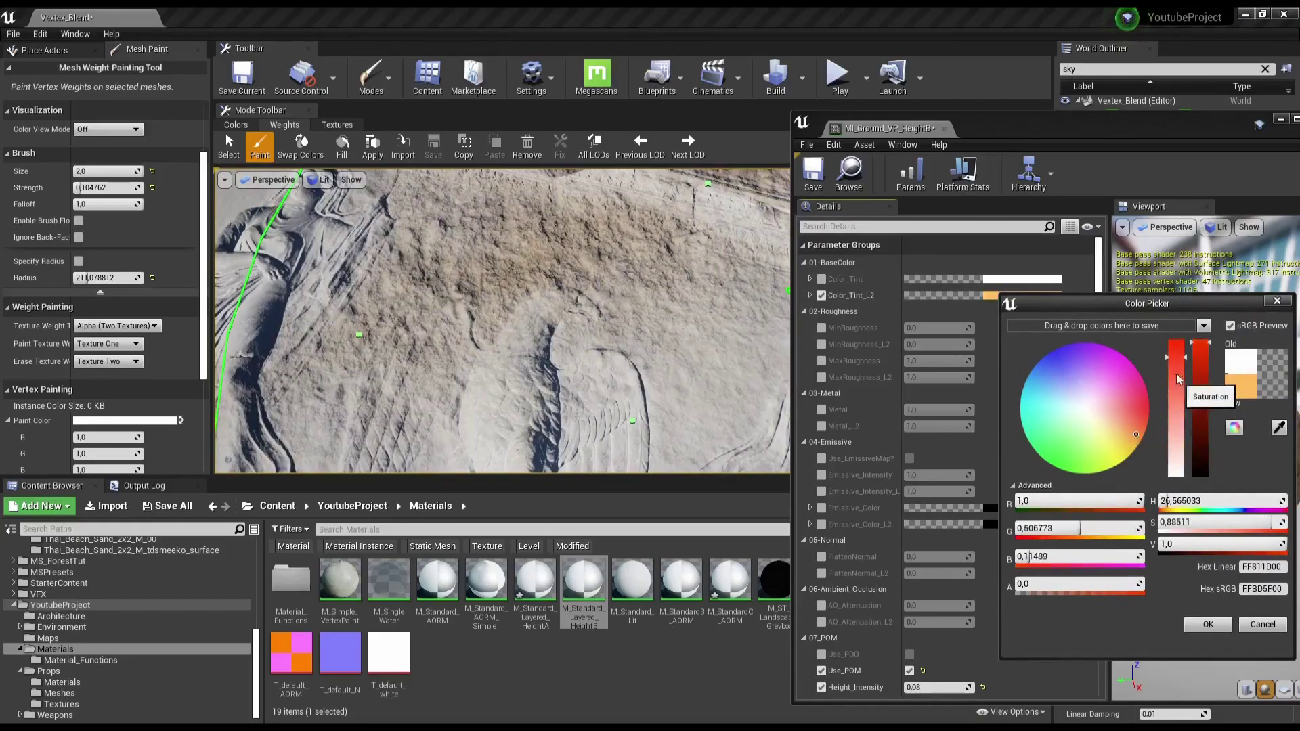
{"action": "left_click_drag", "start_coordinate": [1179, 379], "coordinate": [1176, 344]}
{"action": "mouse_move", "coordinate": [617, 290]}
{"action": "right_mouse_down"}
{"action": "mouse_move", "coordinate": [598, 258]}
{"action": "mouse_move", "coordinate": [687, 383]}
{"action": "mouse_move", "coordinate": [643, 329]}
{"action": "right_mouse_up"}
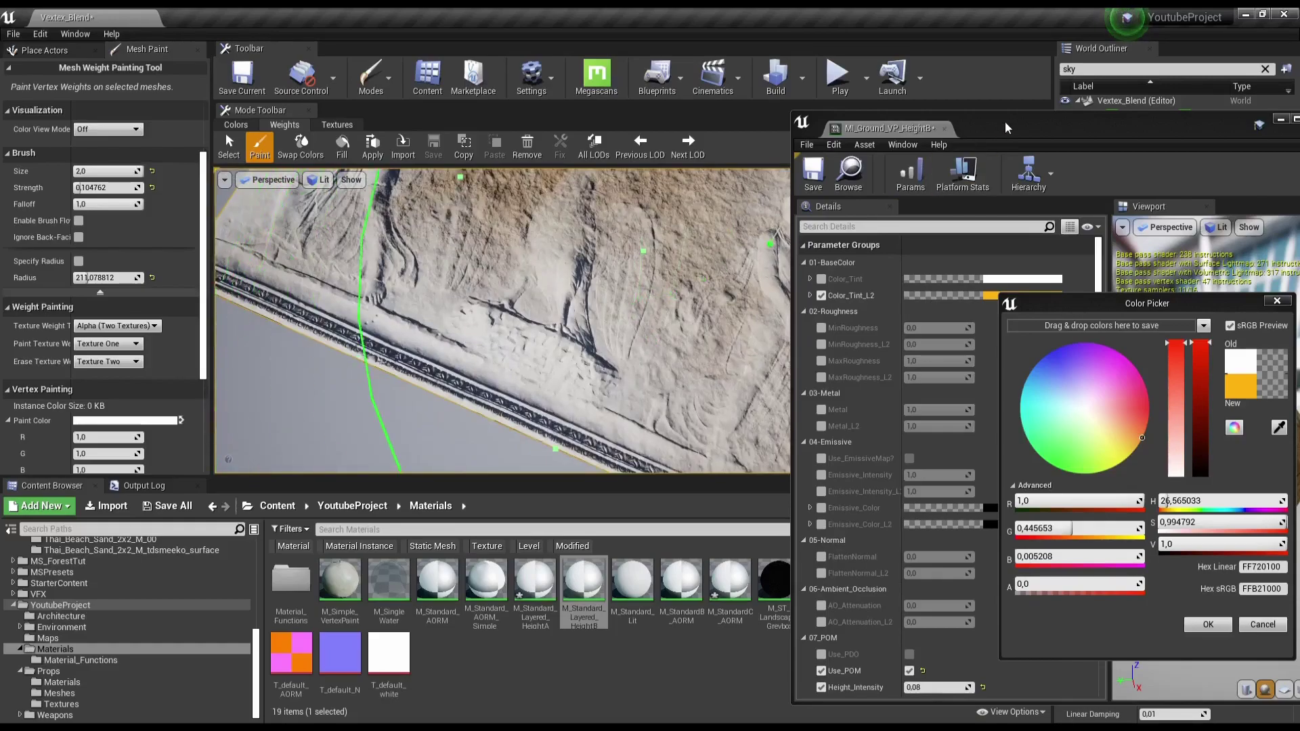
{"action": "left_click_drag", "start_coordinate": [1007, 128], "coordinate": [887, 133]}
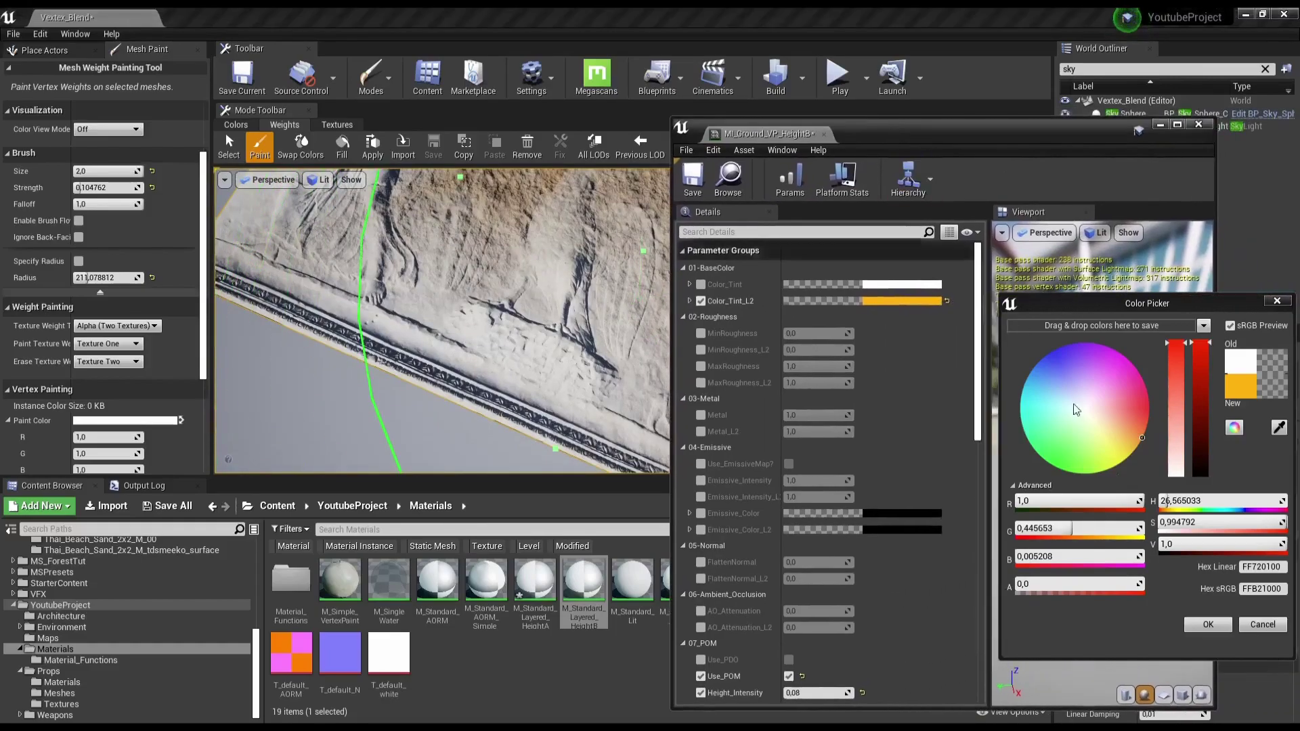
{"action": "left_click", "coordinate": [1208, 624]}
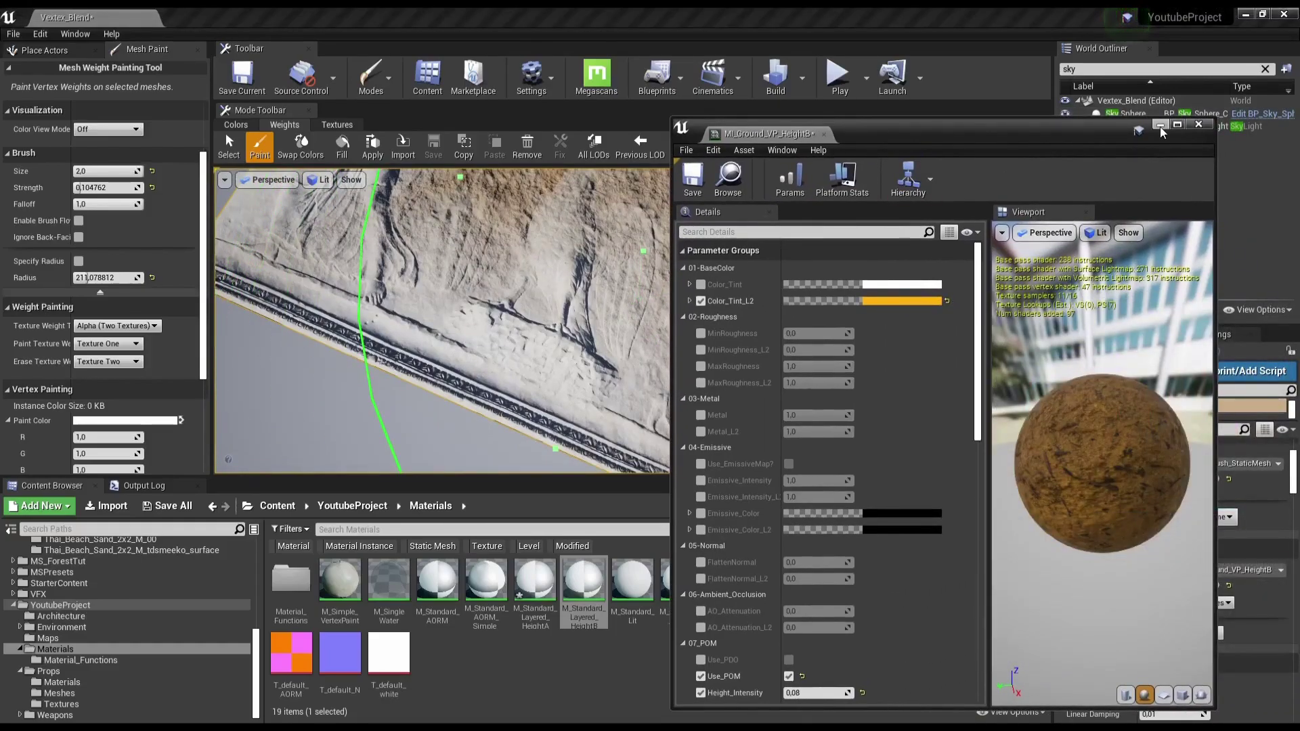
Step: Enable HeightLerp_Contrast under 08_Height_Lerp and raise it to 1.203832
{"action": "scroll", "coordinate": [840, 555], "scroll_direction": "down", "scroll_amount": 3}
{"action": "scroll", "coordinate": [846, 515], "scroll_direction": "down", "scroll_amount": 3}
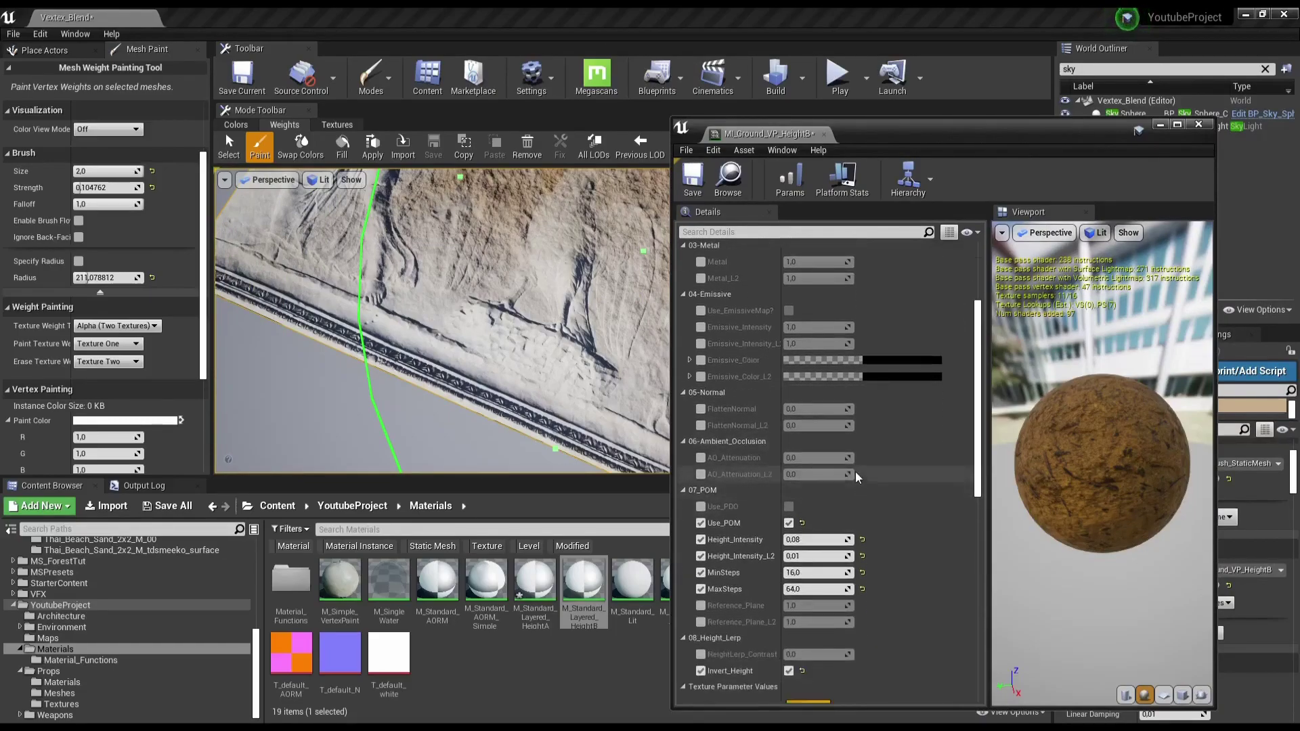
{"action": "scroll", "coordinate": [853, 478], "scroll_direction": "down", "scroll_amount": 2}
{"action": "left_click", "coordinate": [702, 545]}
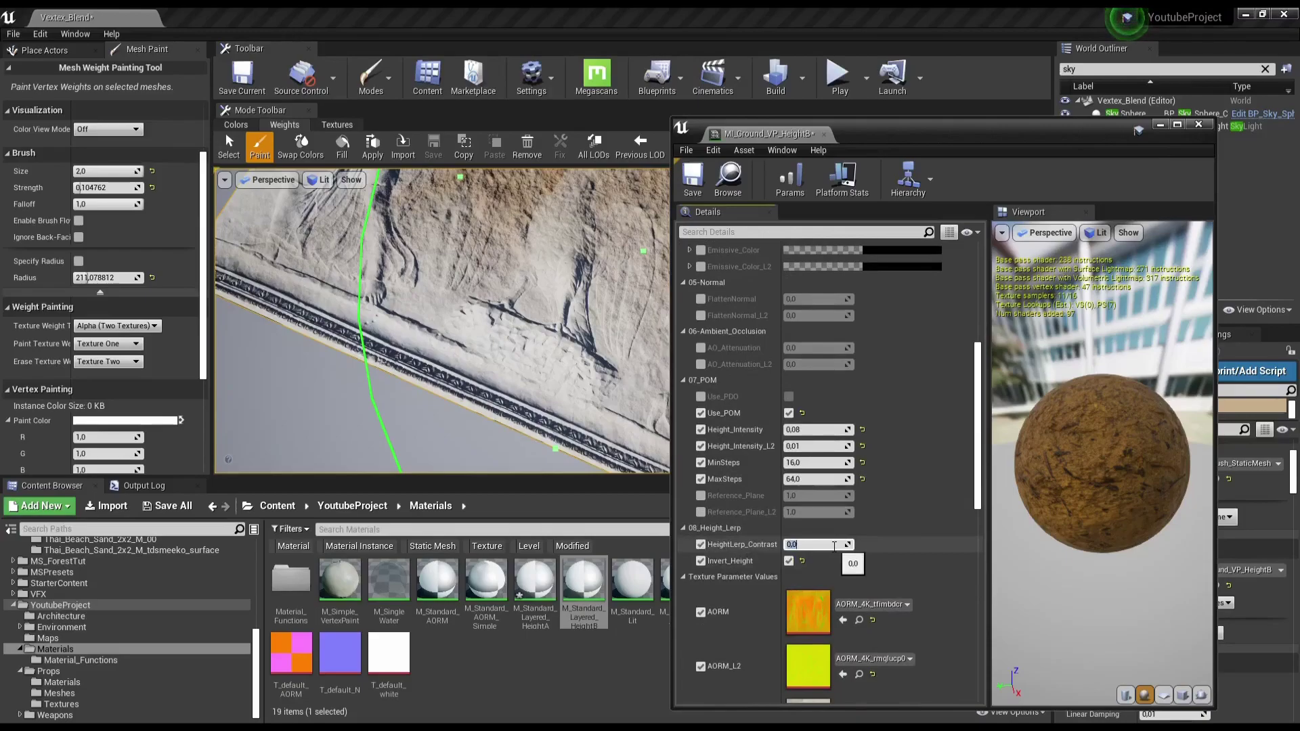
{"action": "left_click_drag", "start_coordinate": [845, 546], "coordinate": [894, 545]}
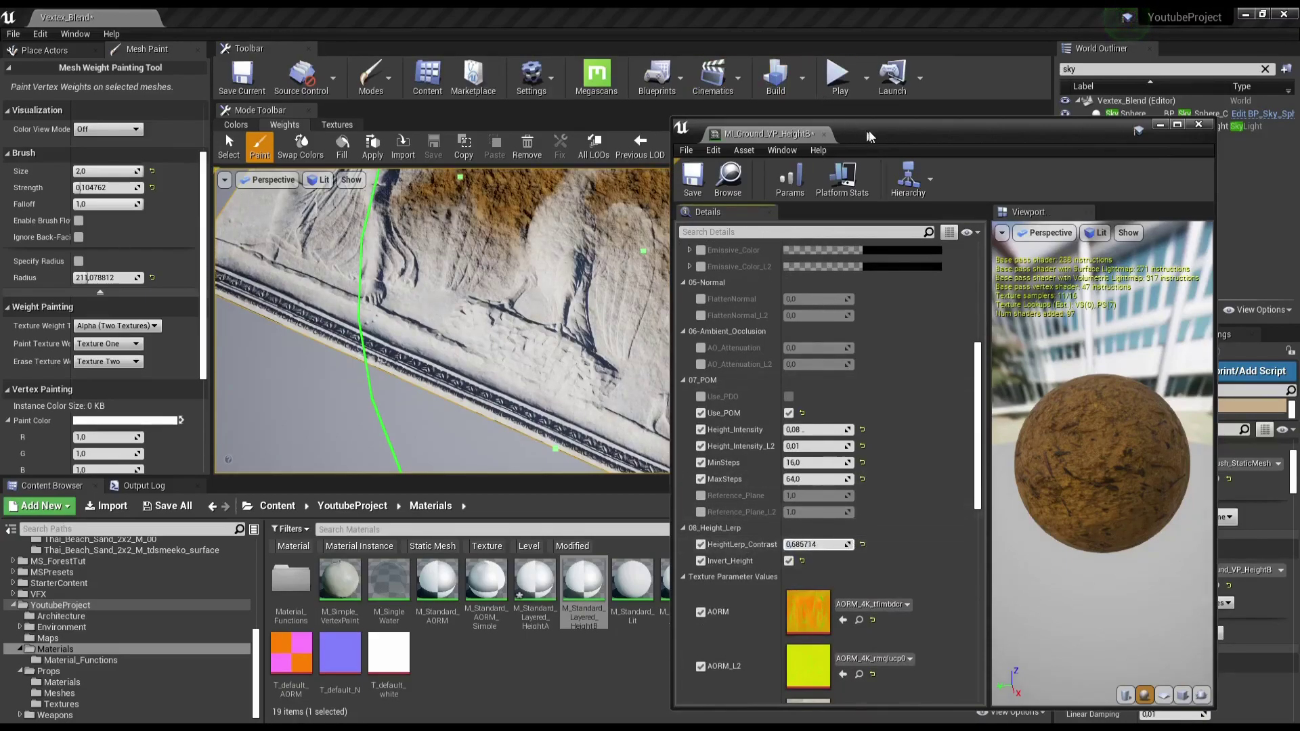
{"action": "left_click_drag", "start_coordinate": [870, 136], "coordinate": [932, 135]}
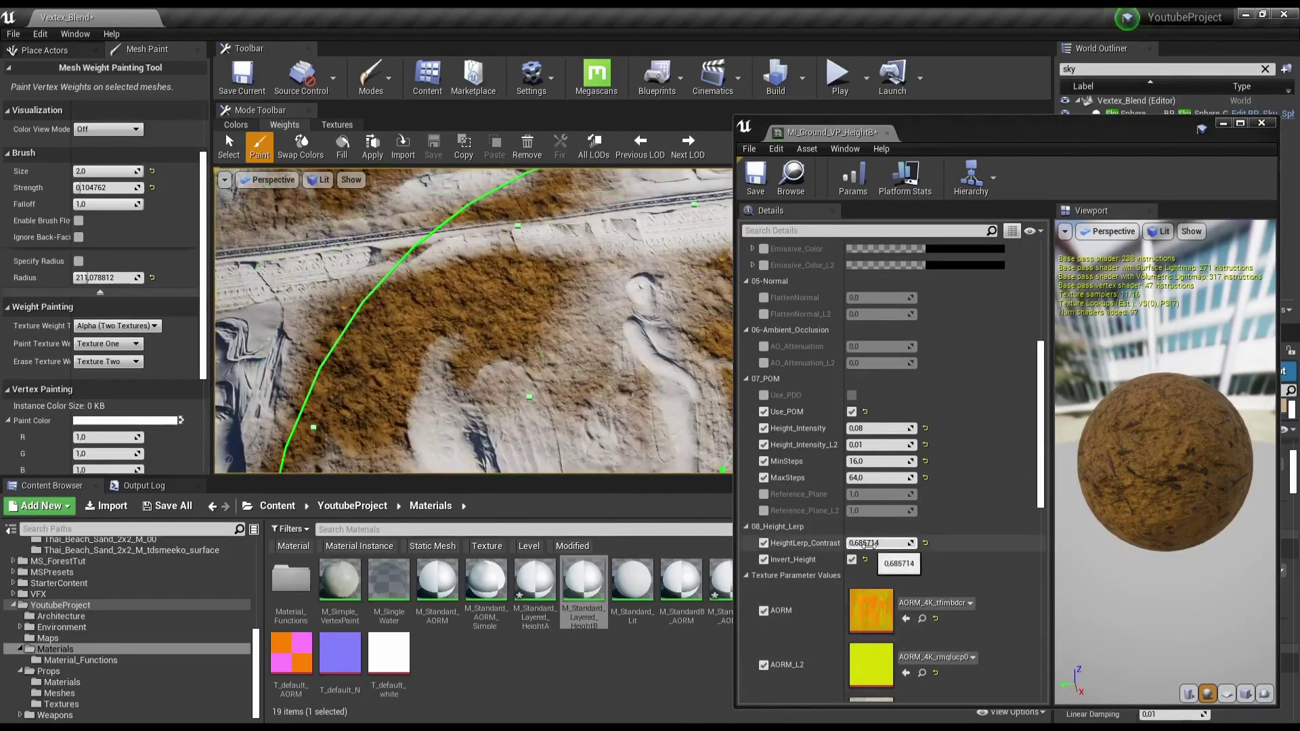
{"action": "mouse_move", "coordinate": [868, 543]}
{"action": "left_mouse_down"}
{"action": "mouse_move", "coordinate": [913, 544]}
{"action": "mouse_move", "coordinate": [894, 544]}
{"action": "left_mouse_up"}
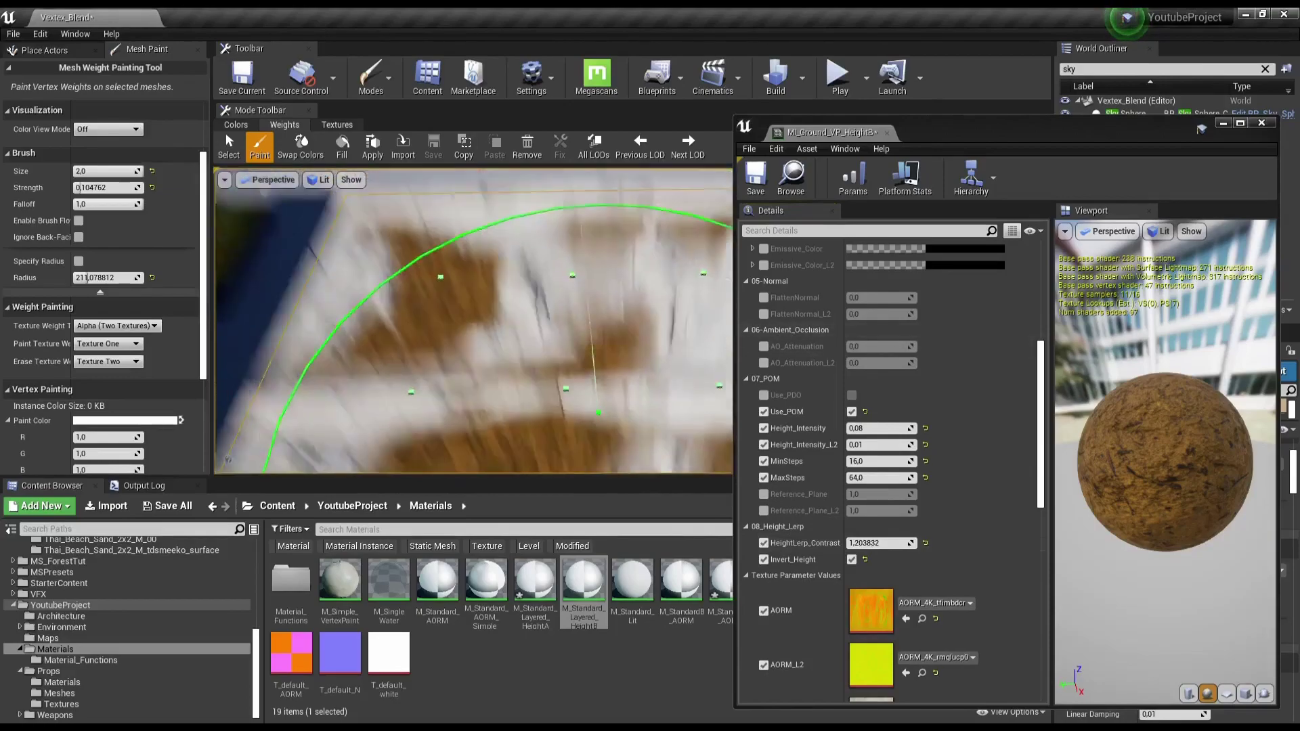
{"action": "left_click_drag", "start_coordinate": [420, 304], "coordinate": [594, 324]}
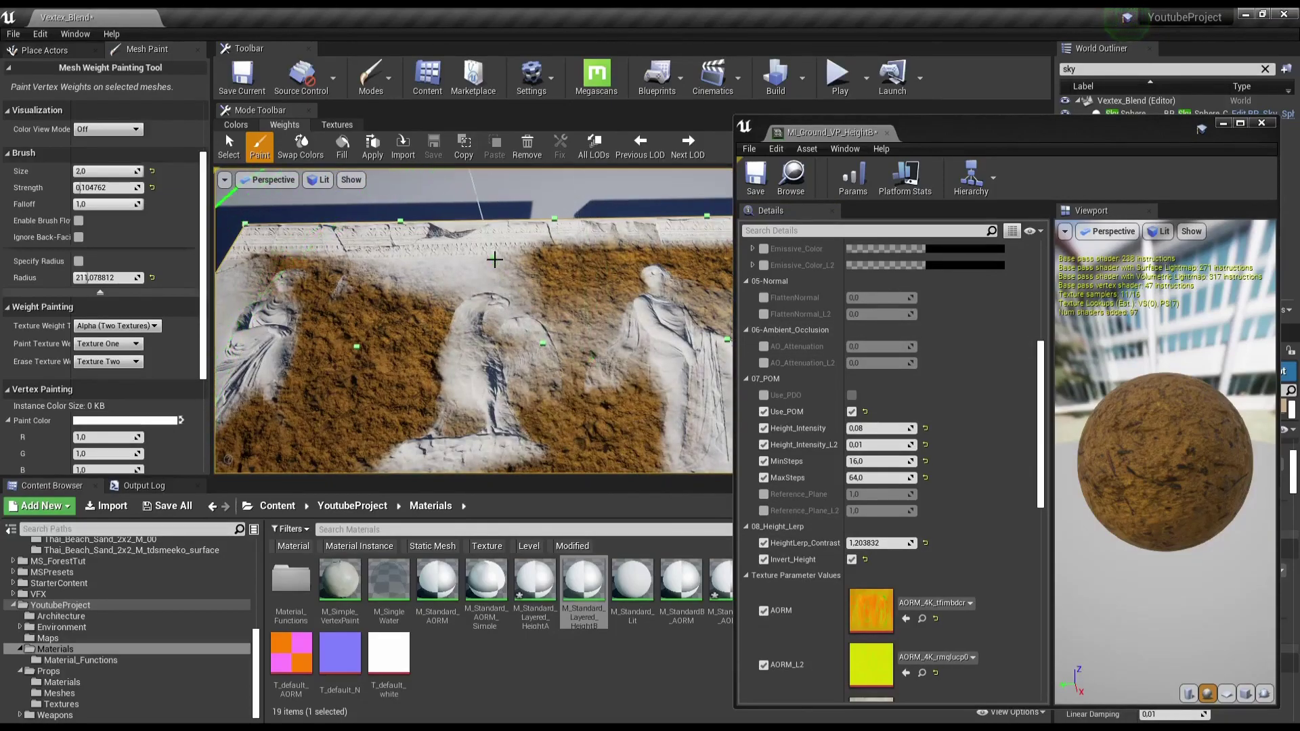
Step: Change the Color_Tint_L2 tint from orange to a pale cream
{"action": "scroll", "coordinate": [970, 303], "scroll_direction": "up", "scroll_amount": 5}
{"action": "scroll", "coordinate": [969, 303], "scroll_direction": "up", "scroll_amount": 5}
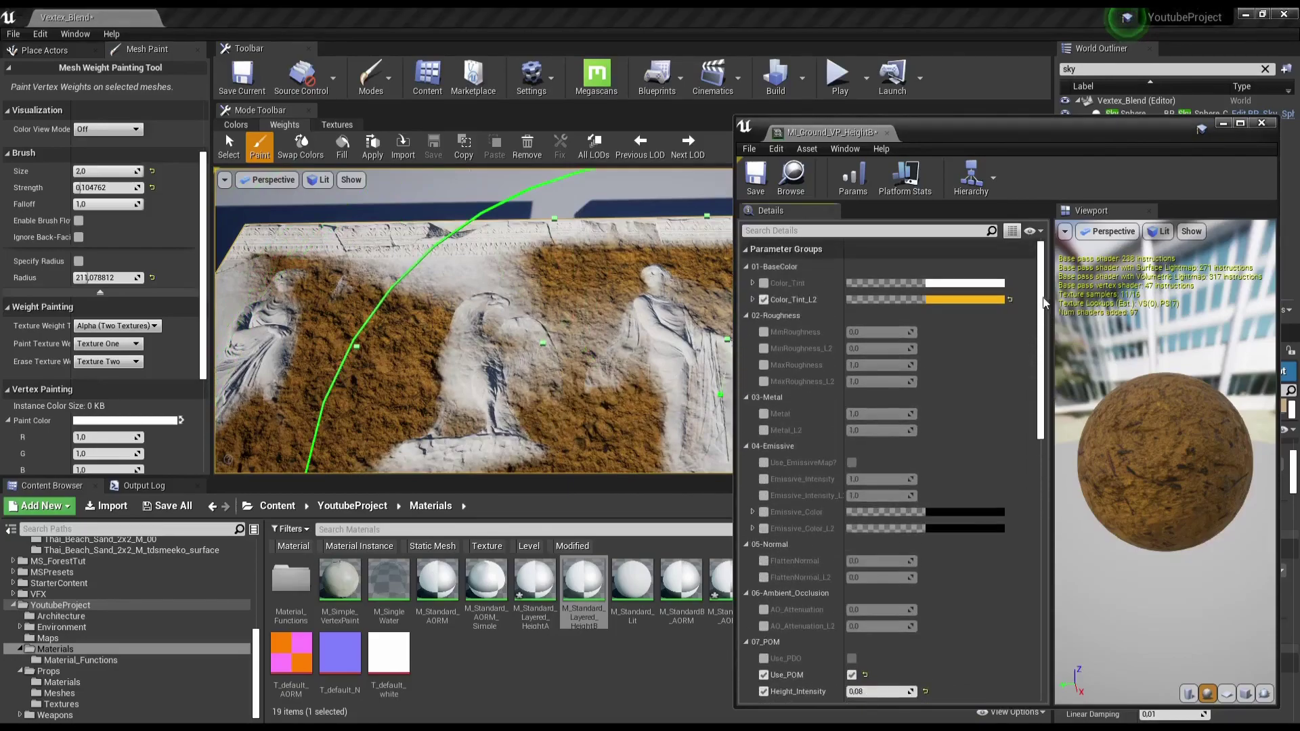
{"action": "left_click", "coordinate": [970, 302]}
{"action": "left_click_drag", "start_coordinate": [1090, 436], "coordinate": [1068, 431]}
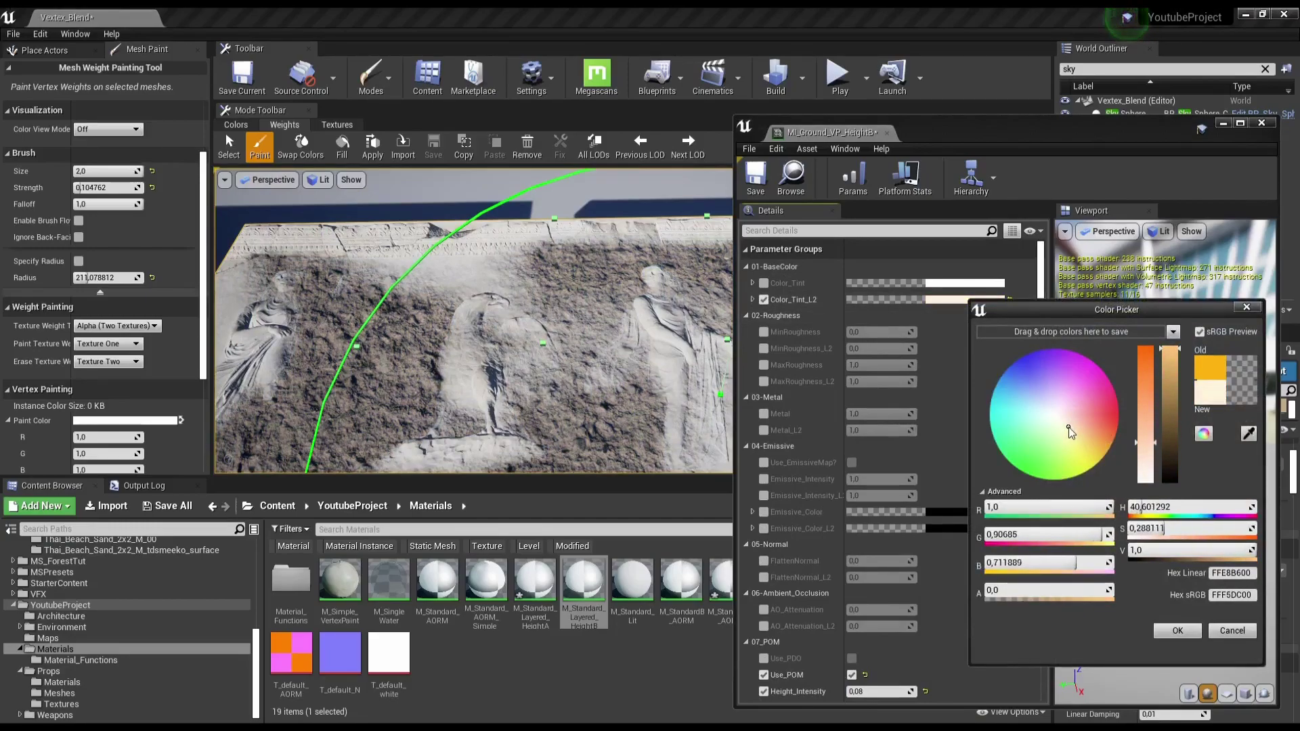
{"action": "left_click_drag", "start_coordinate": [1068, 434], "coordinate": [1067, 432]}
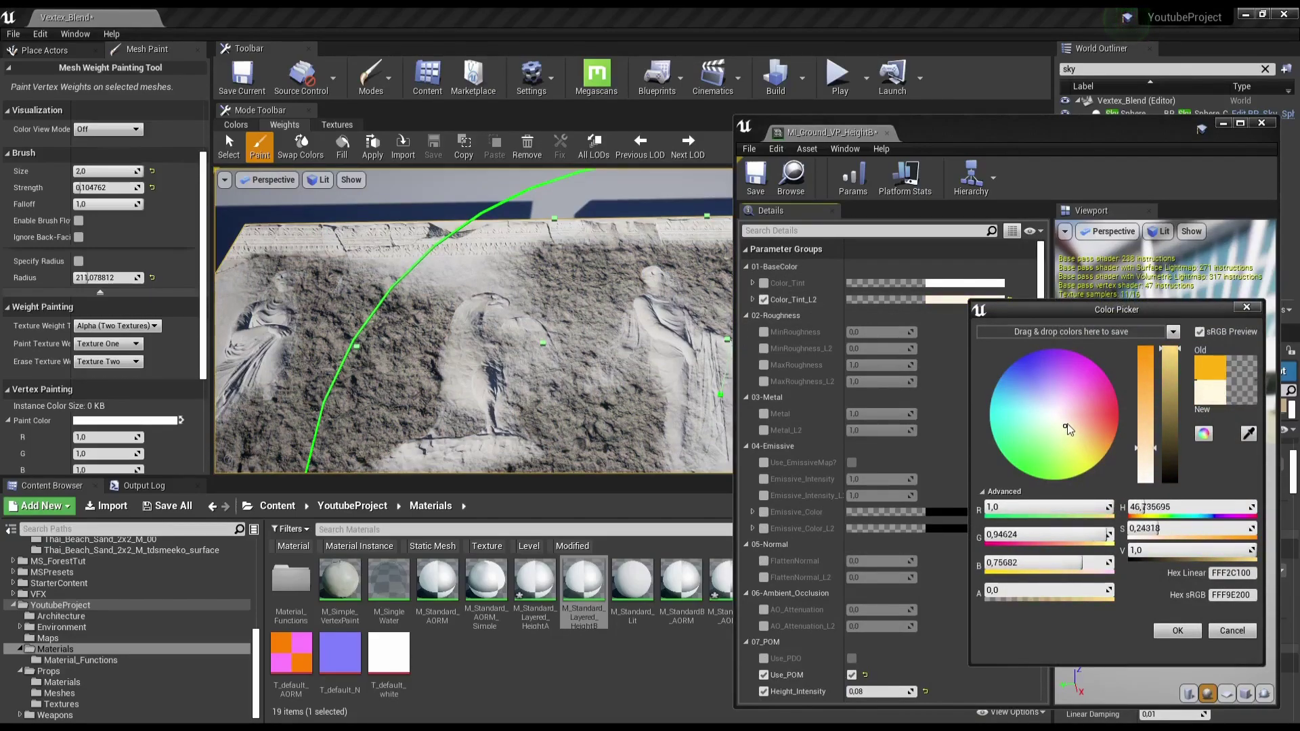
{"action": "left_click", "coordinate": [1178, 631]}
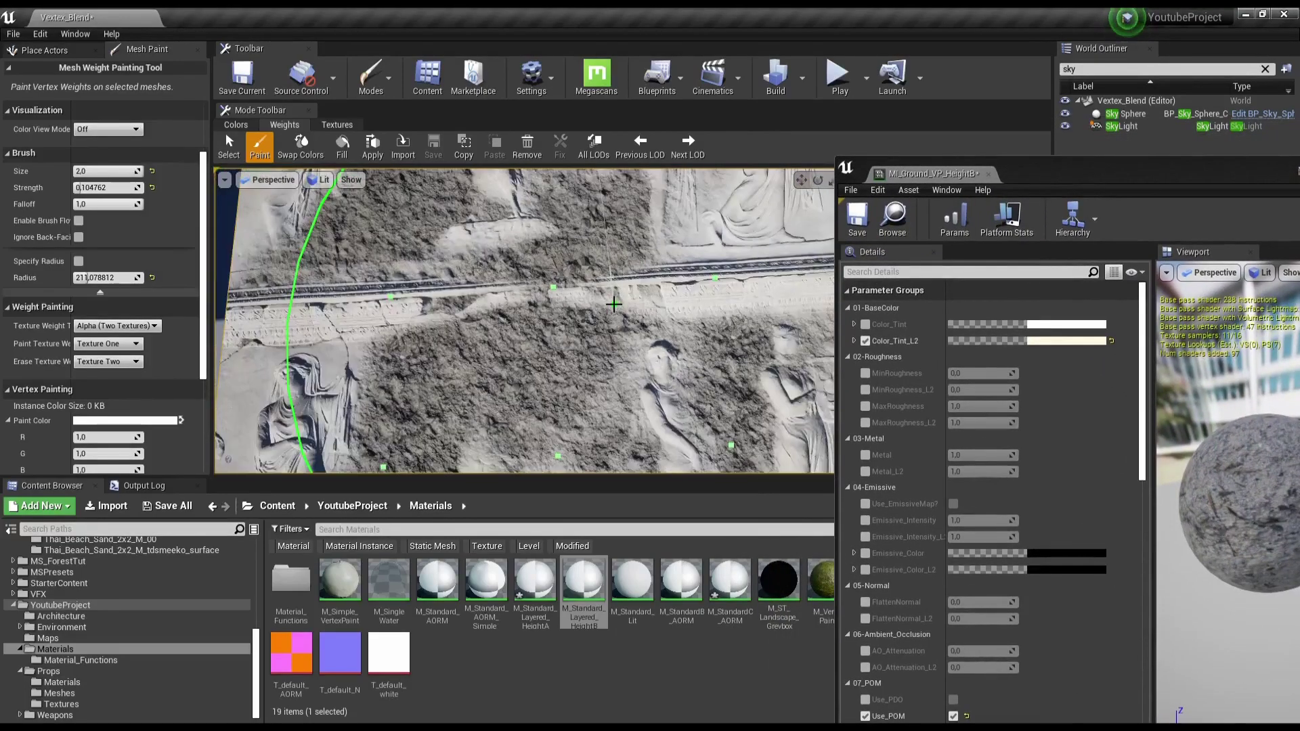
Step: Inspect the relief slab in fullscreen viewport, then enable Brush Flow for painting
{"action": "key", "text": "F11"}
{"action": "scroll", "coordinate": [614, 305], "scroll_direction": "down", "scroll_amount": 3}
{"action": "right_click_drag", "start_coordinate": [613, 305], "coordinate": [518, 281]}
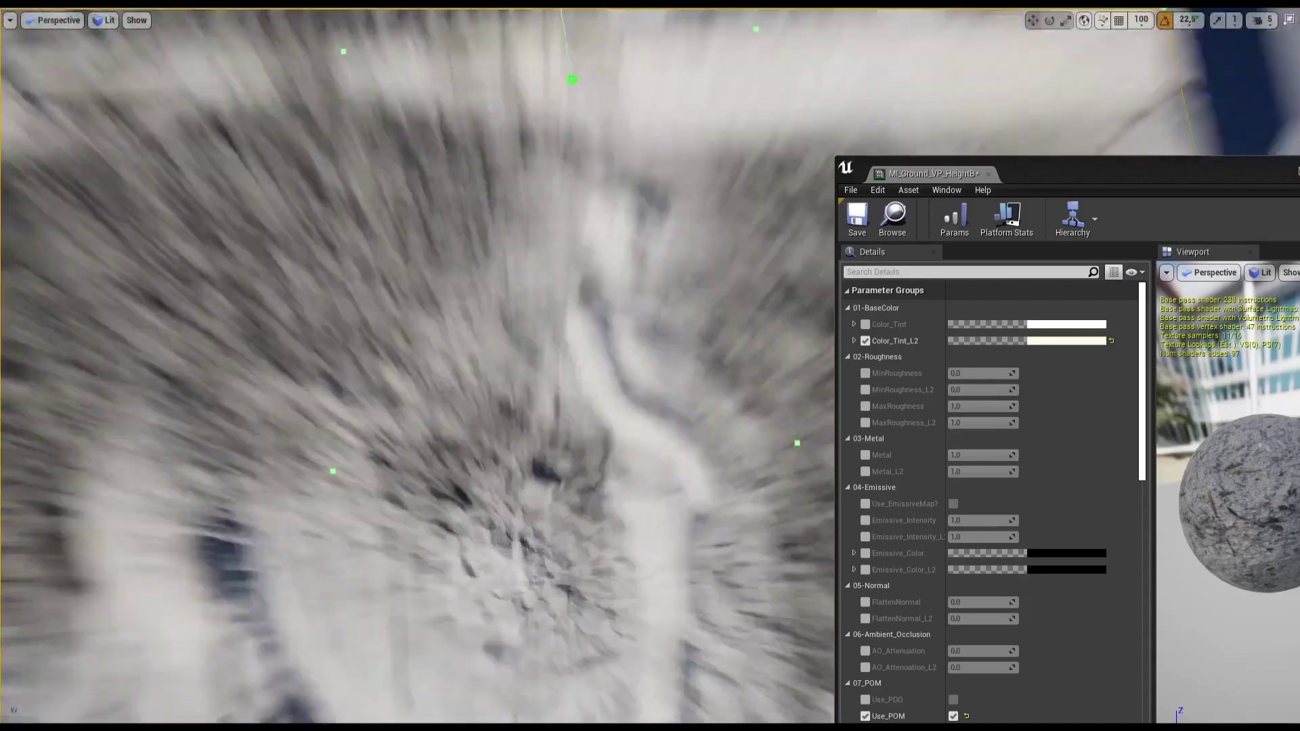
{"action": "scroll", "coordinate": [517, 281], "scroll_direction": "down", "scroll_amount": 2}
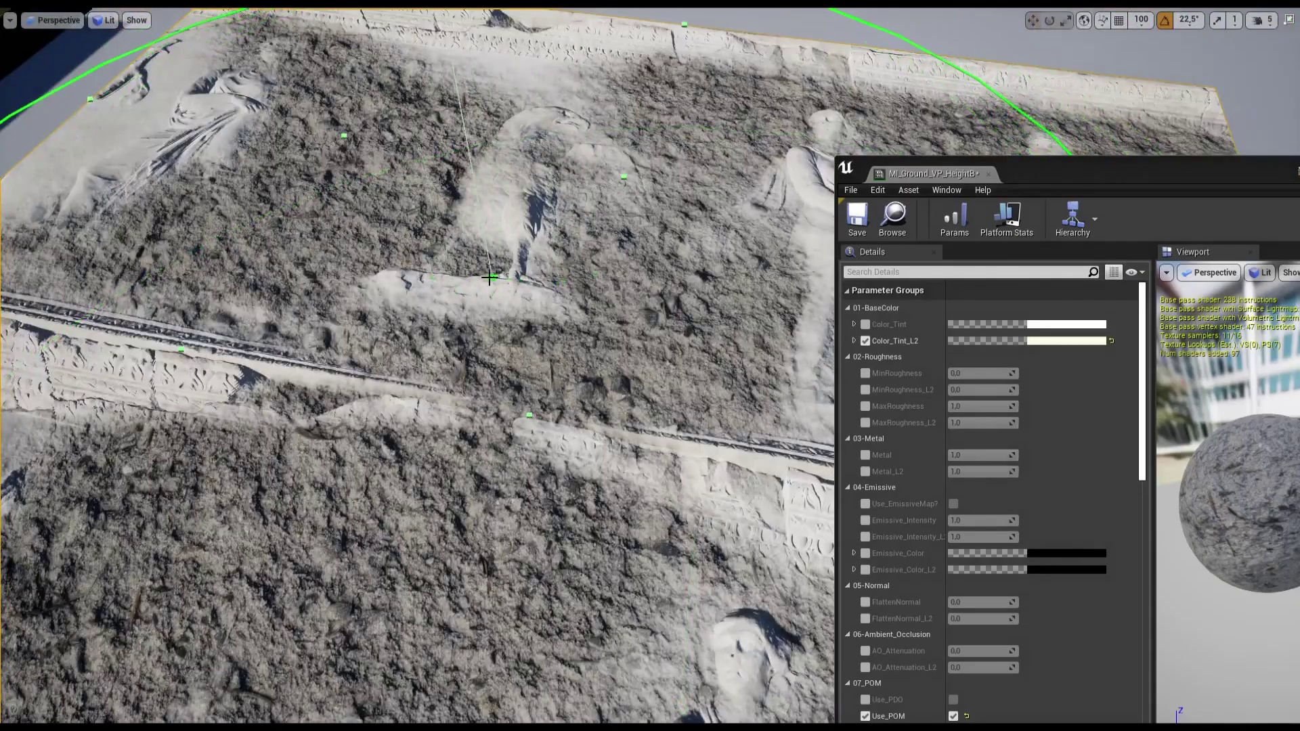
{"action": "scroll", "coordinate": [525, 271], "scroll_direction": "down", "scroll_amount": 5}
{"action": "mouse_move", "coordinate": [527, 269]}
{"action": "left_mouse_down"}
{"action": "mouse_move", "coordinate": [541, 404]}
{"action": "mouse_move", "coordinate": [517, 412]}
{"action": "left_mouse_up"}
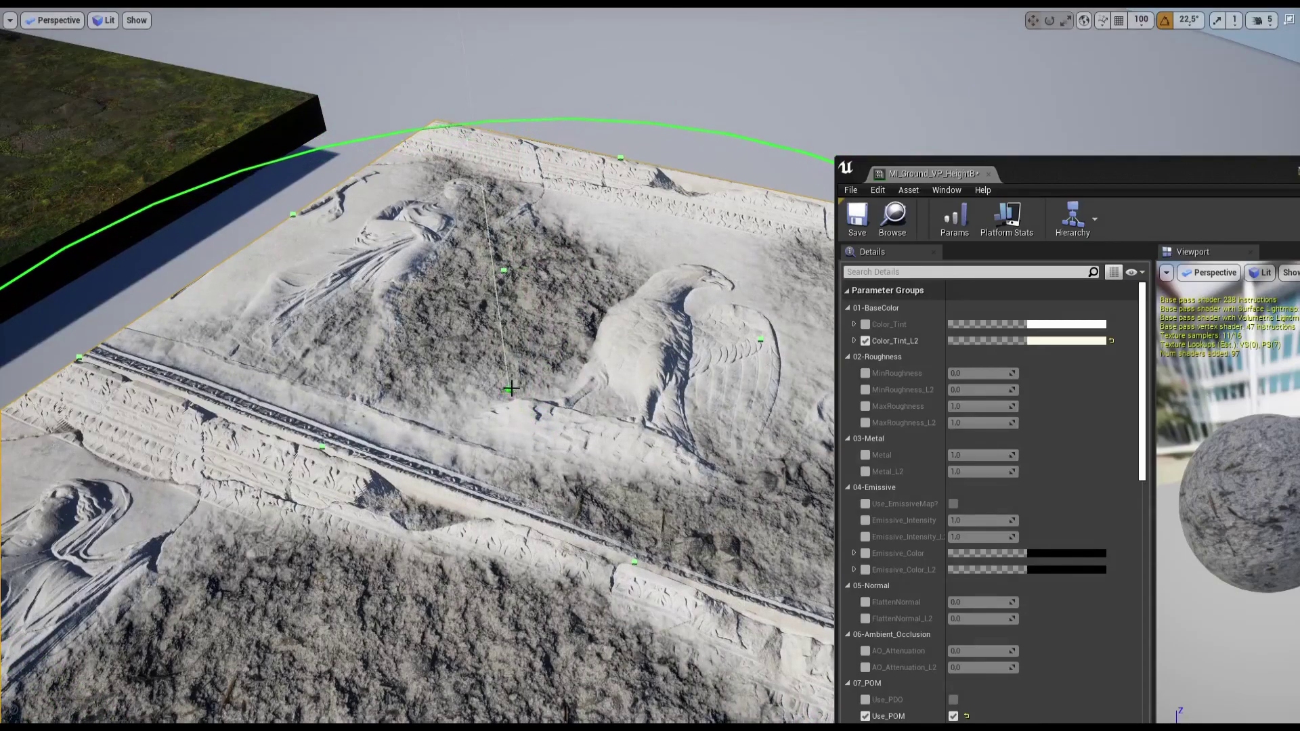
{"action": "right_click_drag", "start_coordinate": [516, 412], "coordinate": [800, 388]}
{"action": "scroll", "coordinate": [801, 388], "scroll_direction": "down", "scroll_amount": 5}
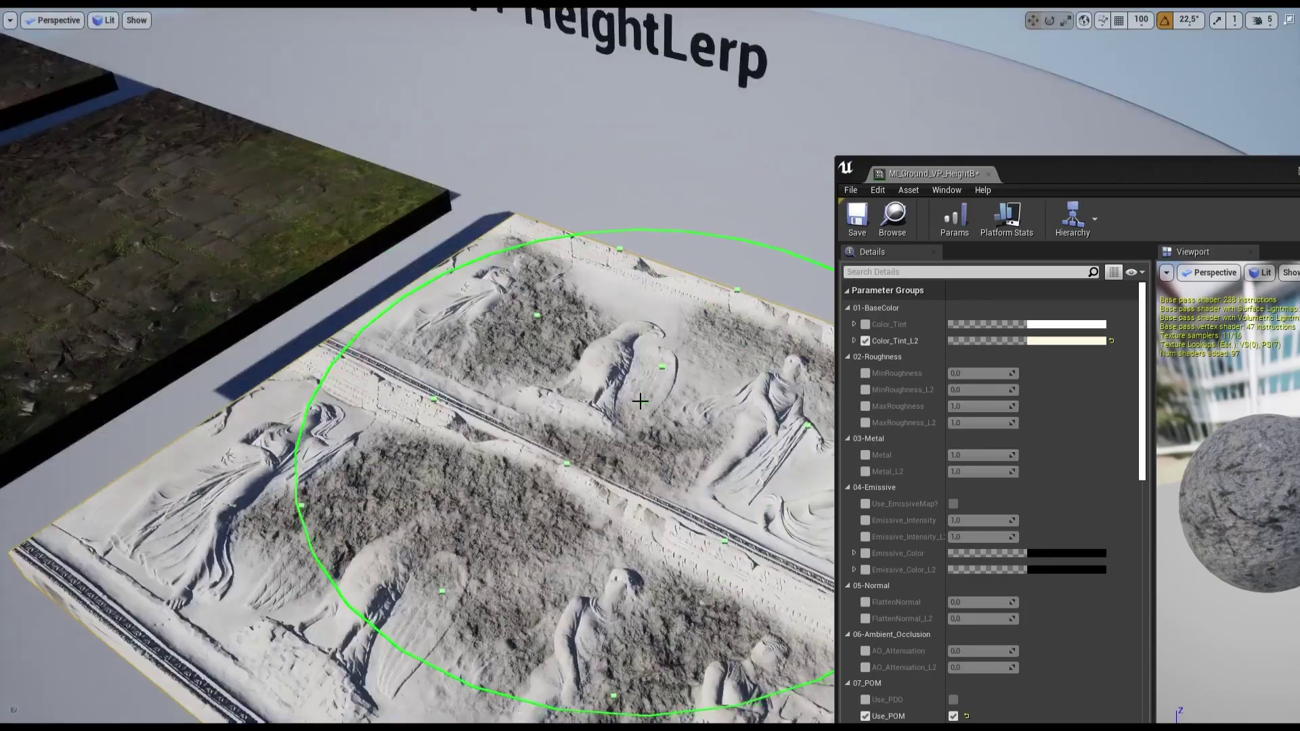
{"action": "key", "text": "F11"}
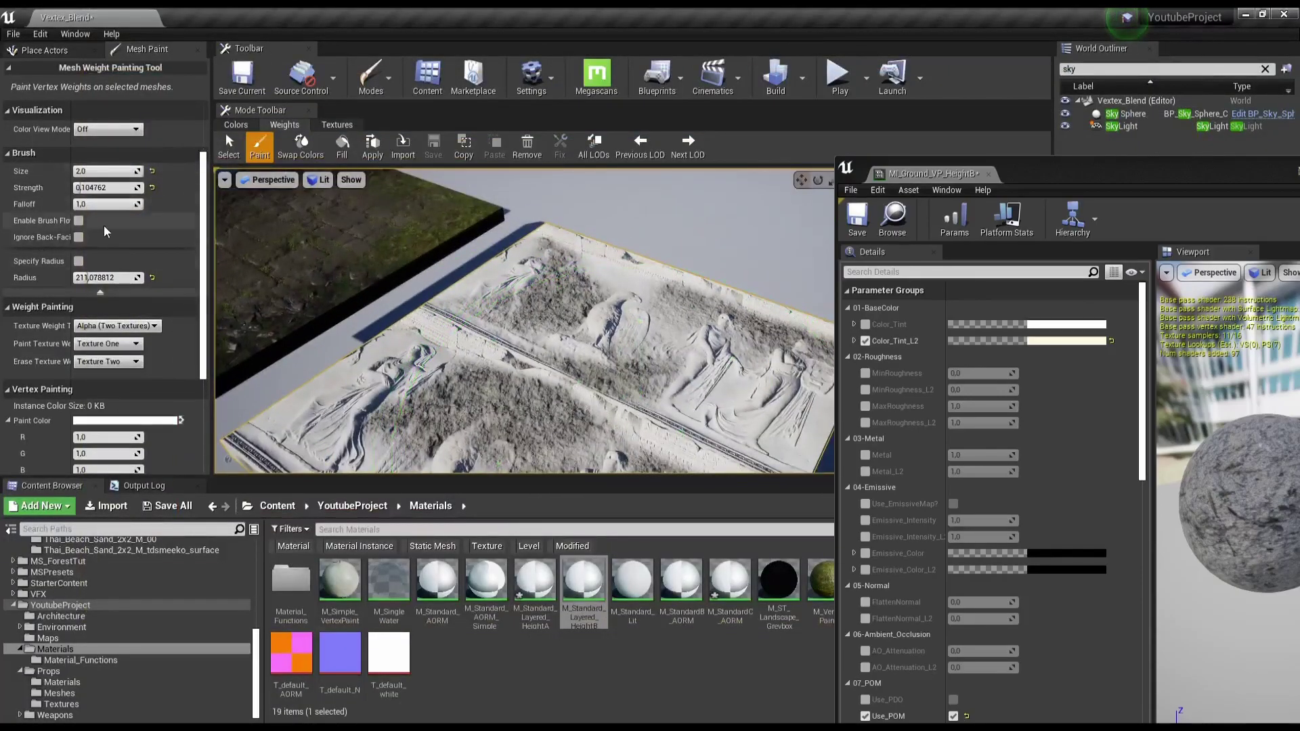
{"action": "left_click", "coordinate": [79, 220]}
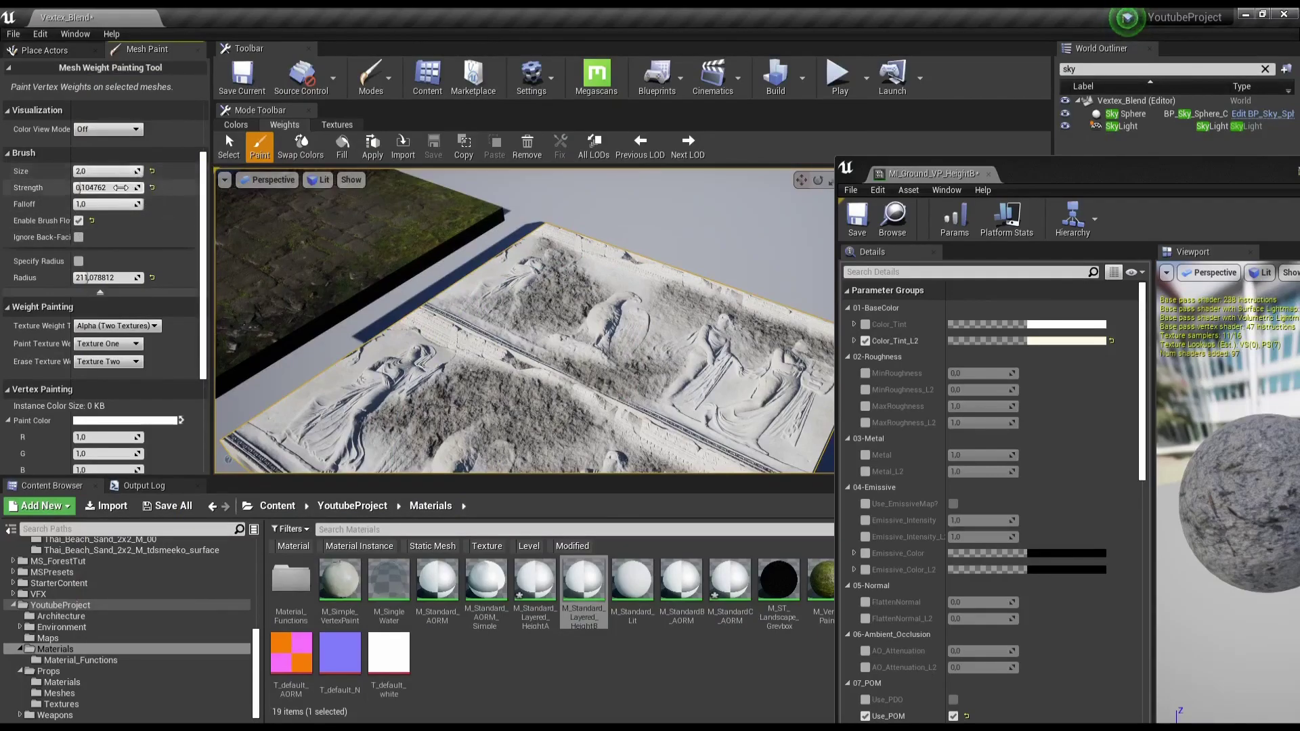
Step: Set the mesh paint brush strength to 0.08 and falloff to 0.0
{"action": "right_click_drag", "start_coordinate": [538, 328], "coordinate": [474, 304]}
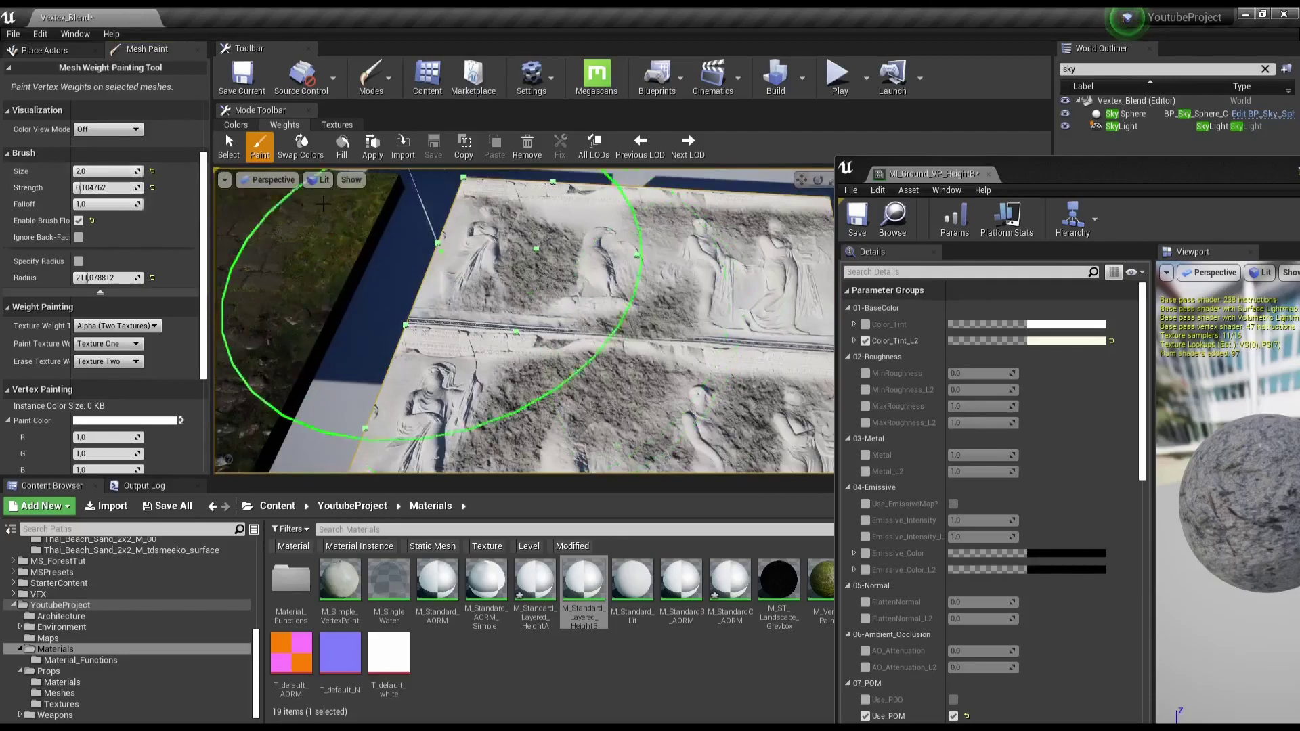
{"action": "left_click", "coordinate": [113, 188]}
{"action": "type", "text": "0.08"}
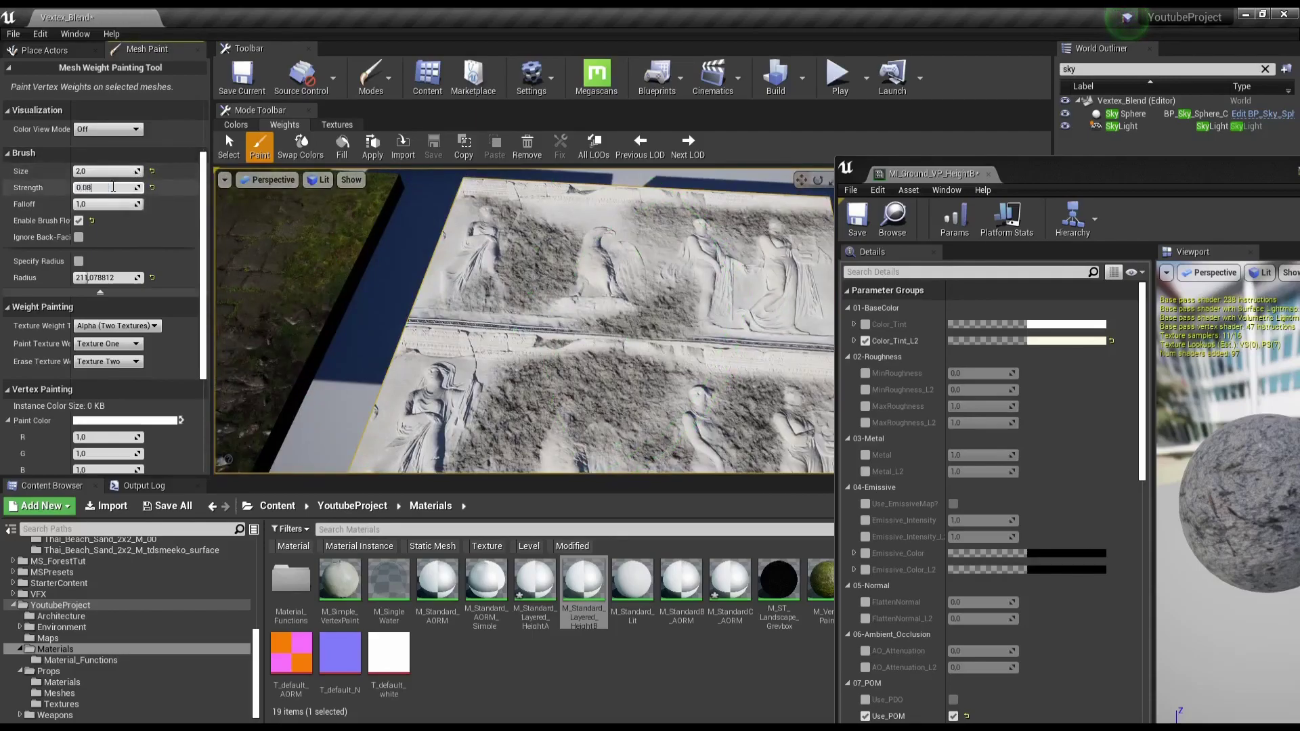
{"action": "key", "text": "Return"}
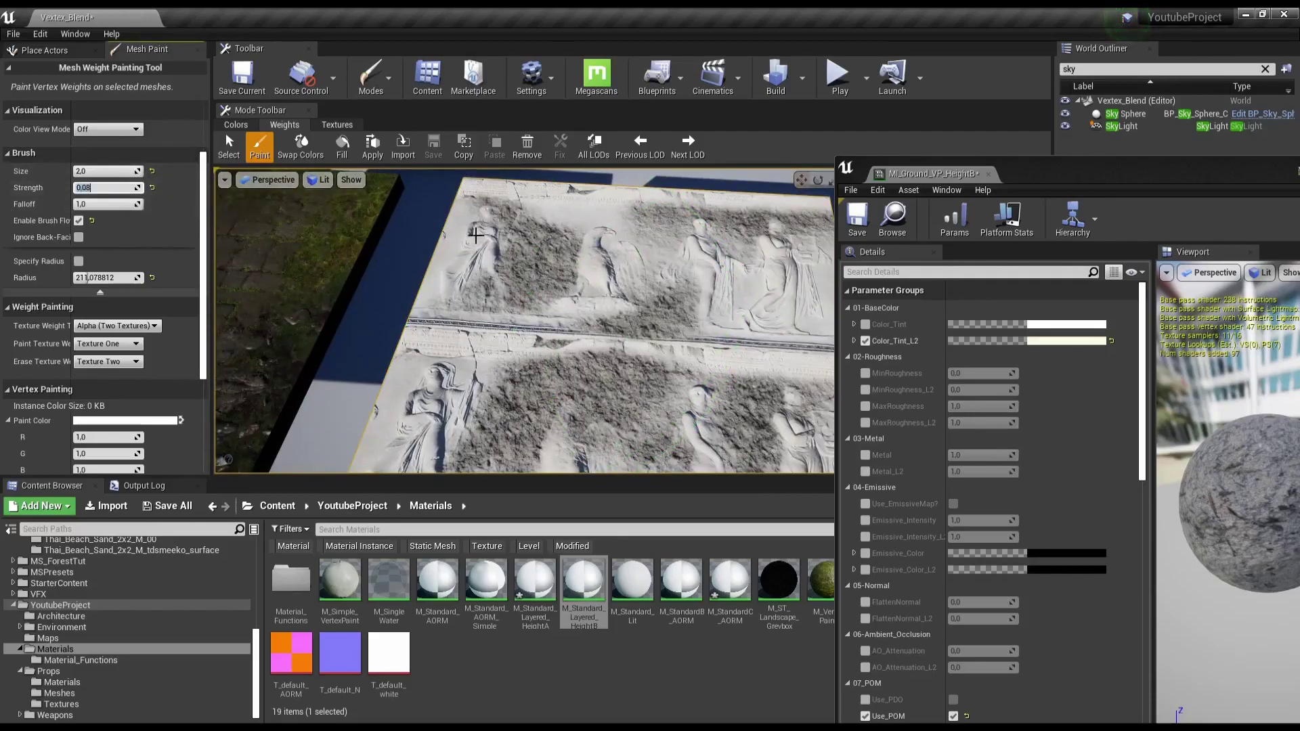
{"action": "left_click_drag", "start_coordinate": [114, 205], "coordinate": [82, 206]}
{"action": "right_click_drag", "start_coordinate": [542, 325], "coordinate": [630, 323]}
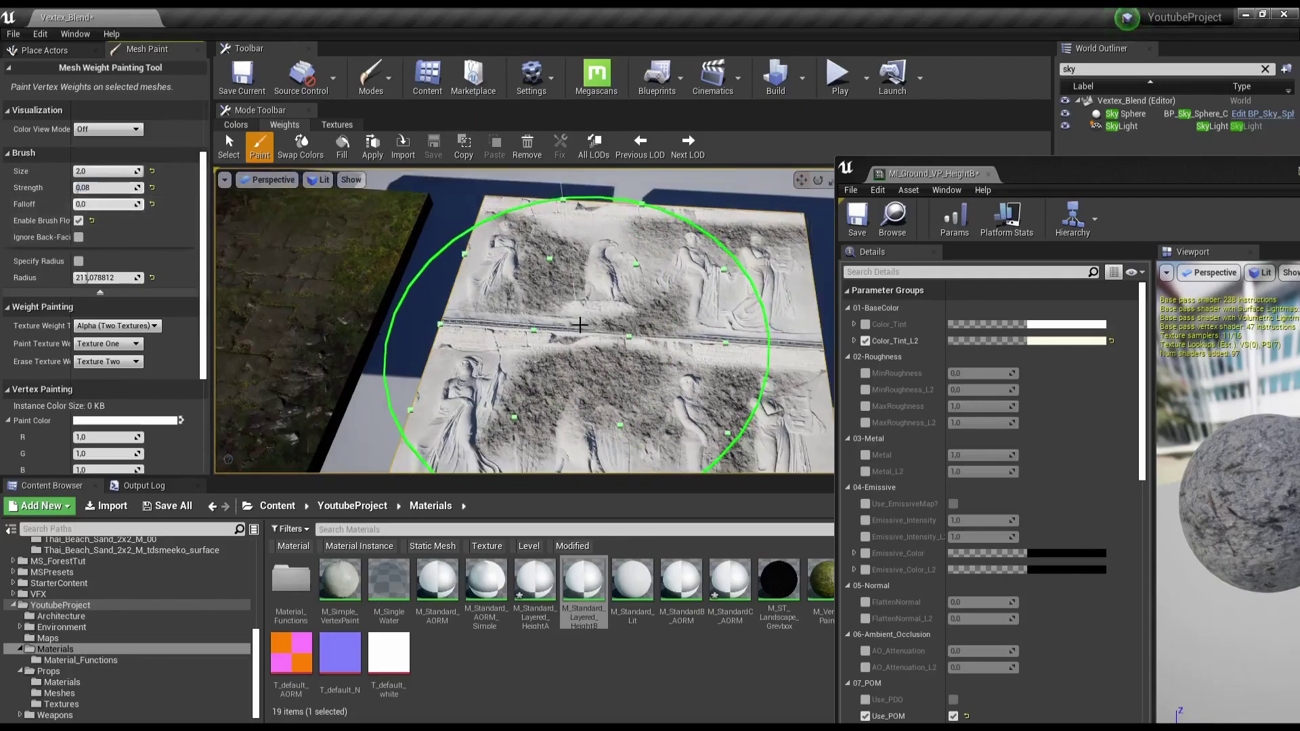
Step: Paint the rough stone layer over most of the relief plane in fullscreen viewport
{"action": "left_click_drag", "start_coordinate": [631, 323], "coordinate": [479, 317]}
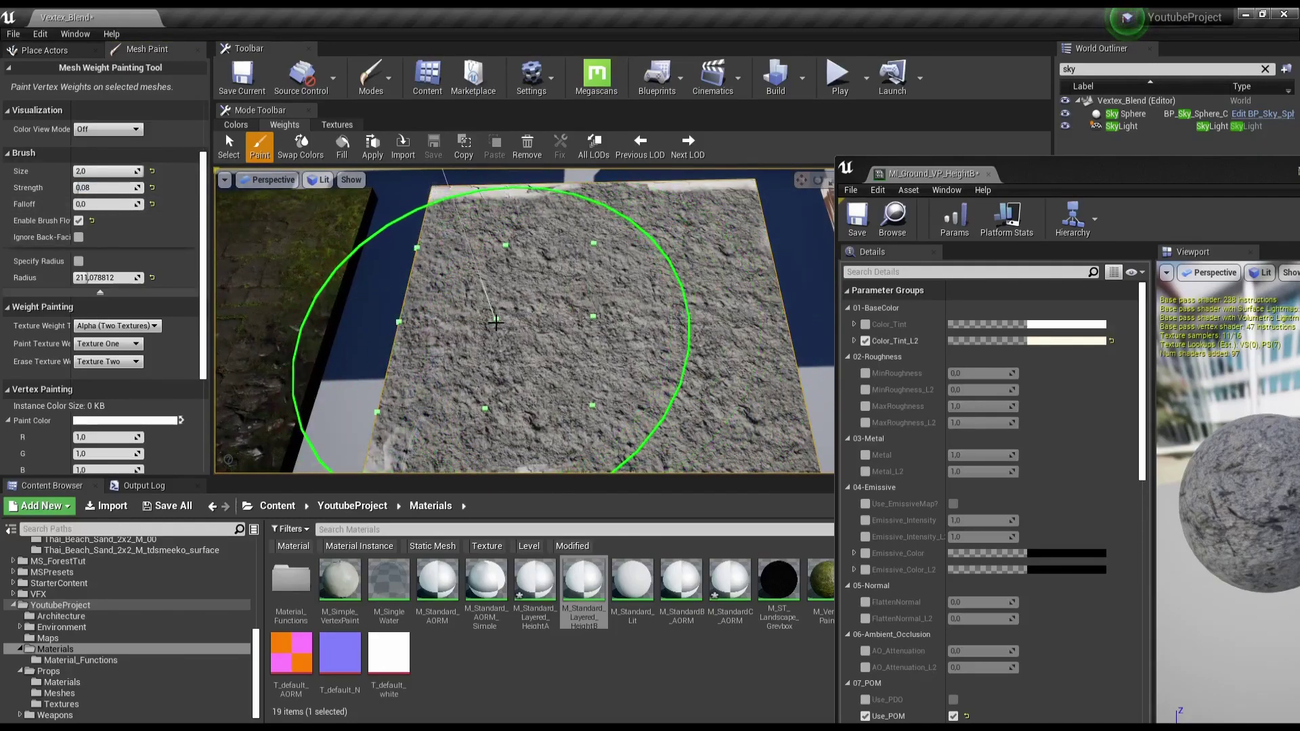
{"action": "key", "text": "F11"}
{"action": "scroll", "coordinate": [541, 399], "scroll_direction": "down", "scroll_amount": 3}
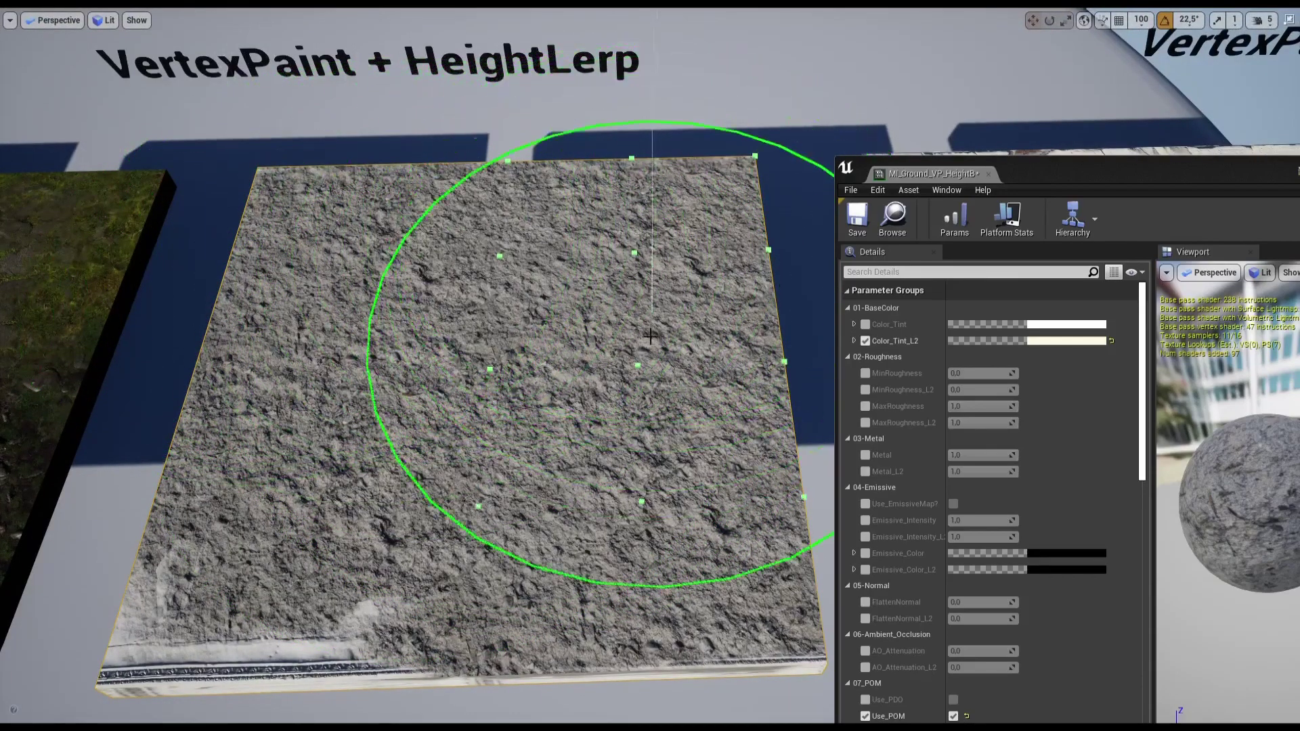
{"action": "mouse_move", "coordinate": [610, 348]}
{"action": "left_mouse_down"}
{"action": "mouse_move", "coordinate": [310, 481]}
{"action": "mouse_move", "coordinate": [276, 552]}
{"action": "left_mouse_up"}
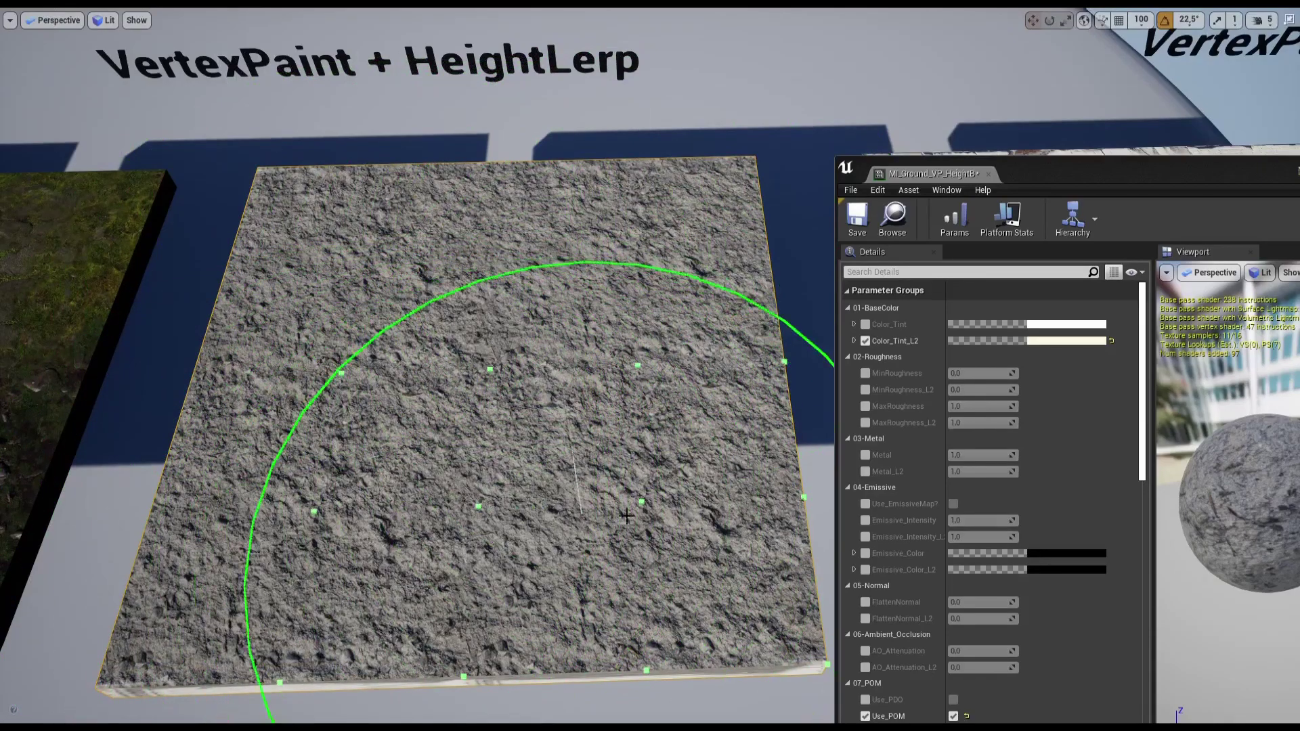
{"action": "left_click", "coordinate": [479, 383]}
{"action": "mouse_move", "coordinate": [478, 383]}
{"action": "left_mouse_down"}
{"action": "mouse_move", "coordinate": [516, 369]}
{"action": "mouse_move", "coordinate": [571, 289]}
{"action": "mouse_move", "coordinate": [542, 329]}
{"action": "mouse_move", "coordinate": [585, 464]}
{"action": "mouse_move", "coordinate": [330, 451]}
{"action": "mouse_move", "coordinate": [396, 428]}
{"action": "mouse_move", "coordinate": [648, 264]}
{"action": "mouse_move", "coordinate": [497, 352]}
{"action": "left_mouse_up"}
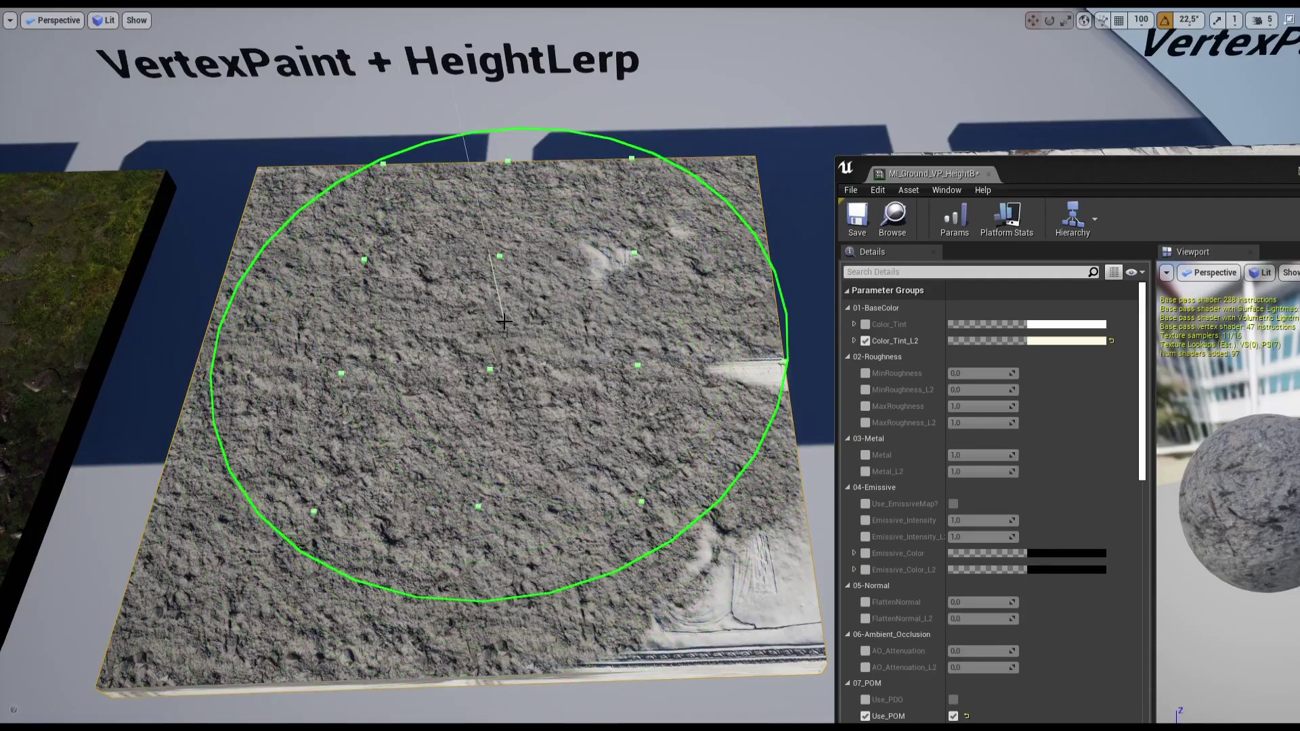
Step: Set brush size to 5.0 and paint out the remaining white patch at lower right
{"action": "key", "text": "F11"}
{"action": "left_click", "coordinate": [114, 171]}
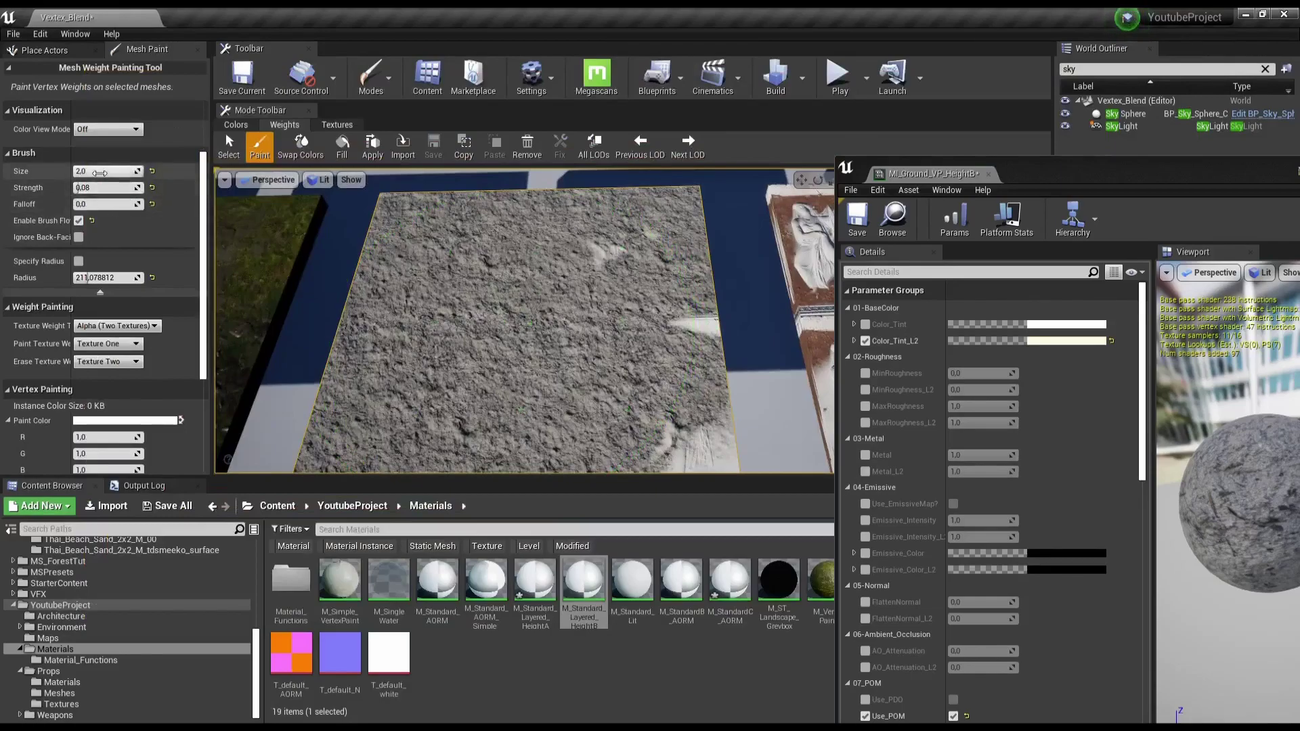
{"action": "type", "text": "5"}
{"action": "key", "text": "Return"}
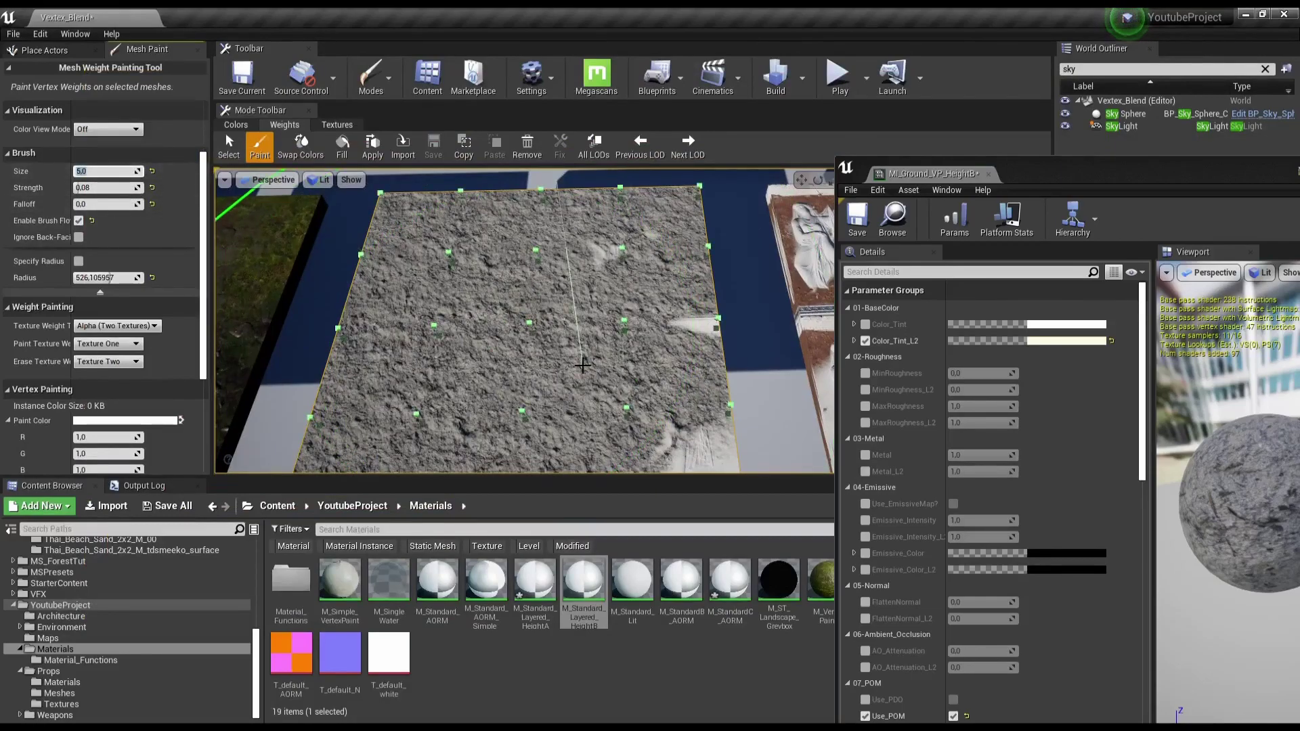
{"action": "key", "text": "F11"}
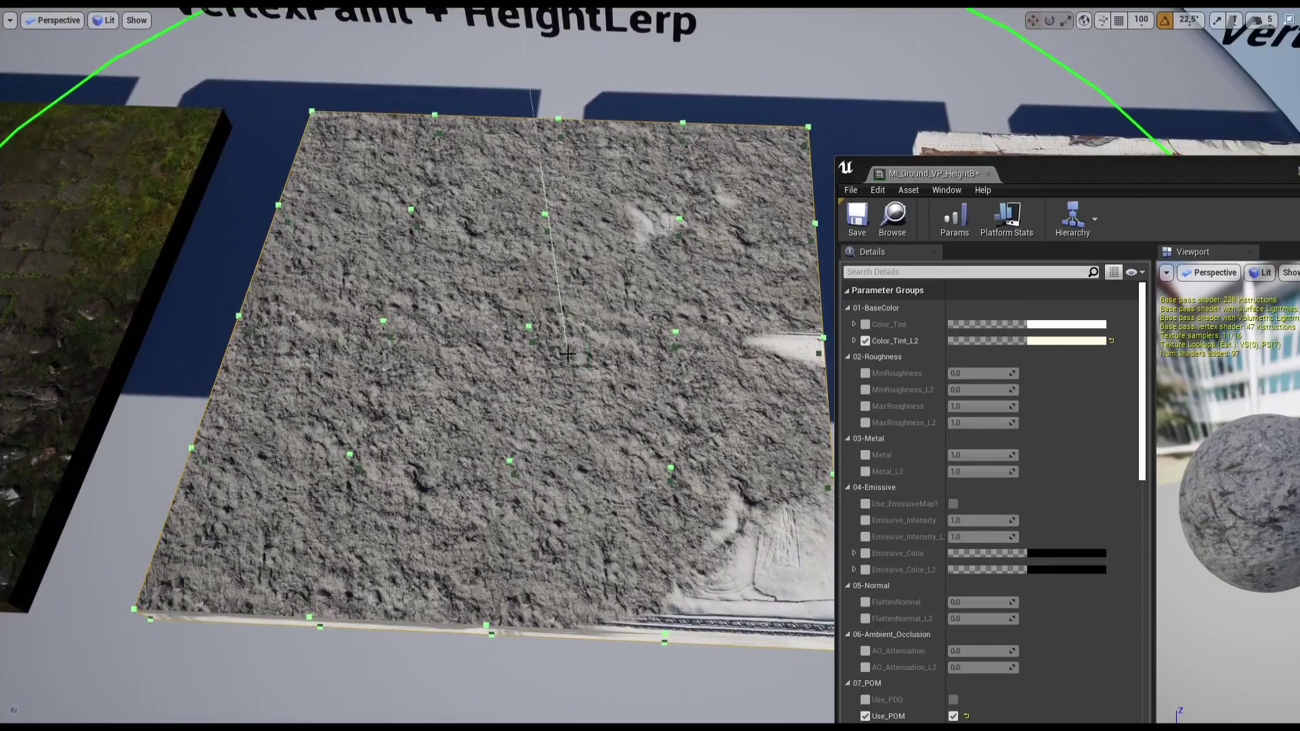
{"action": "left_click_drag", "start_coordinate": [567, 354], "coordinate": [568, 355]}
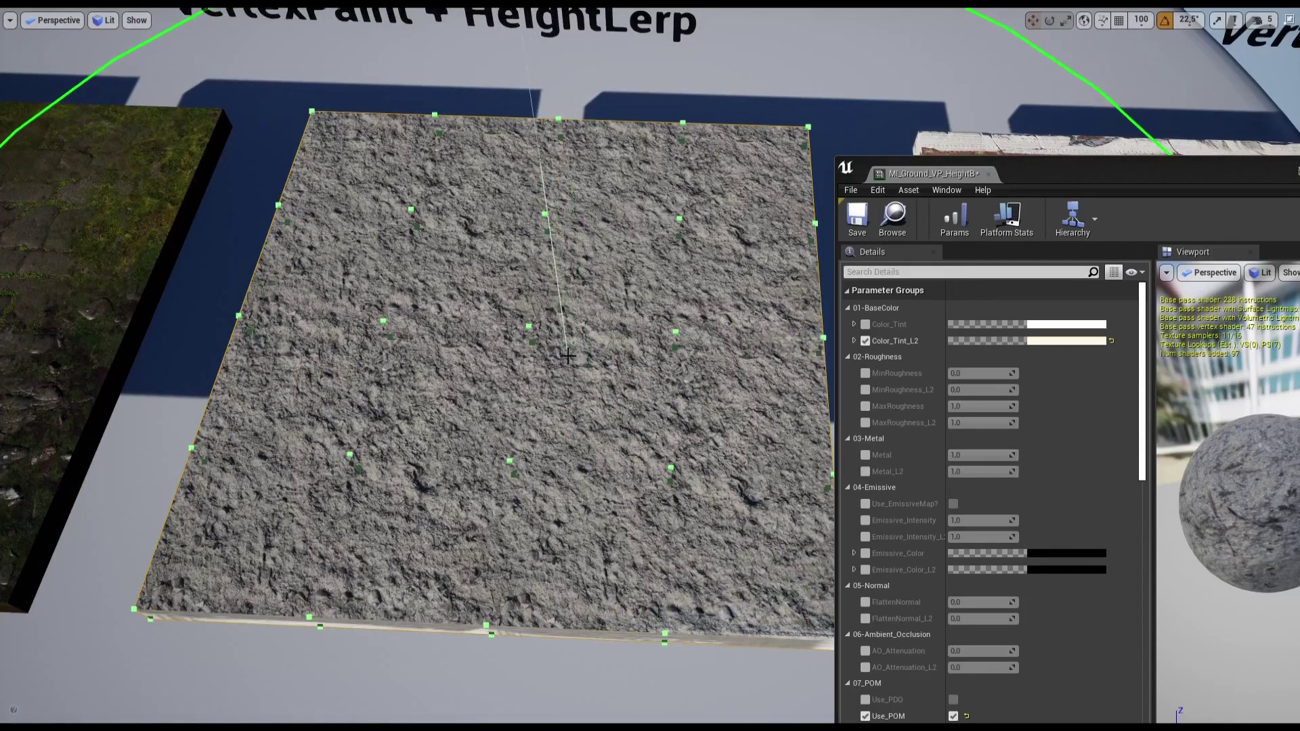
{"action": "scroll", "coordinate": [646, 346], "scroll_direction": "down", "scroll_amount": 3}
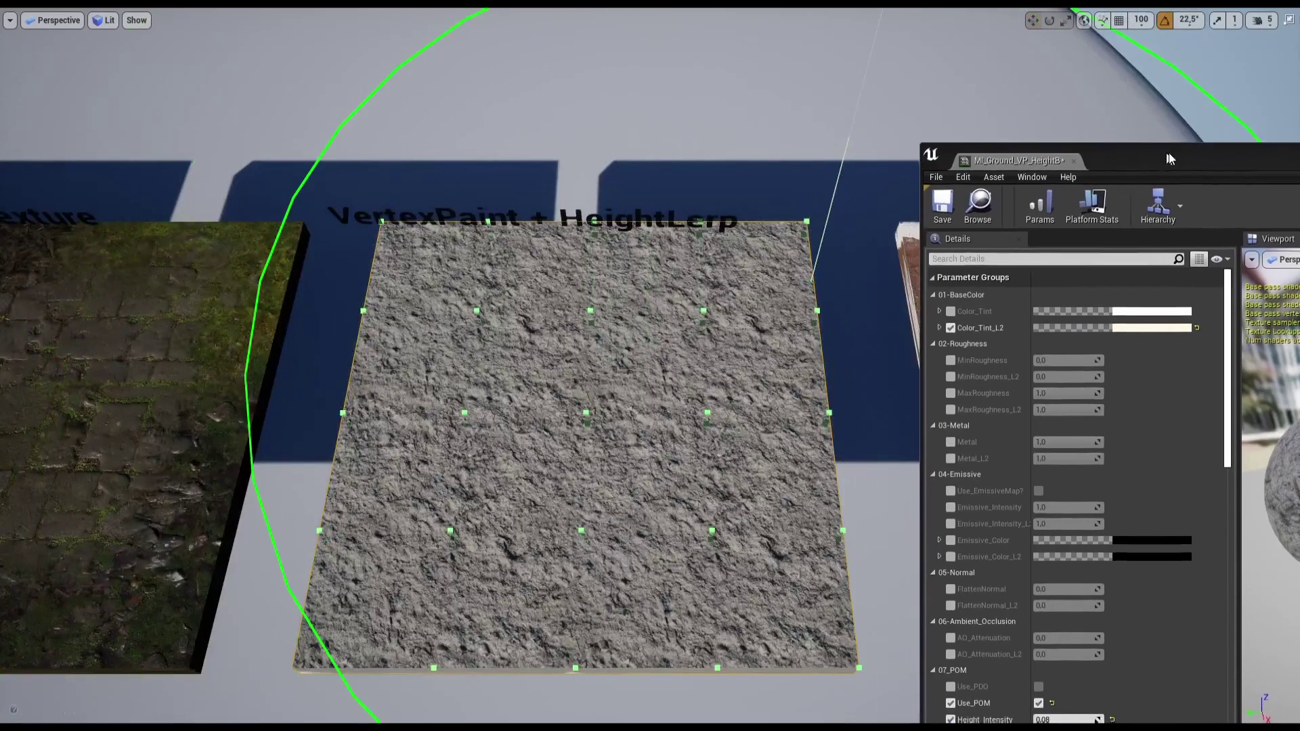
Step: Move the material instance window aside and repaint the relief layer across the plane
{"action": "left_click_drag", "start_coordinate": [1094, 180], "coordinate": [1226, 155]}
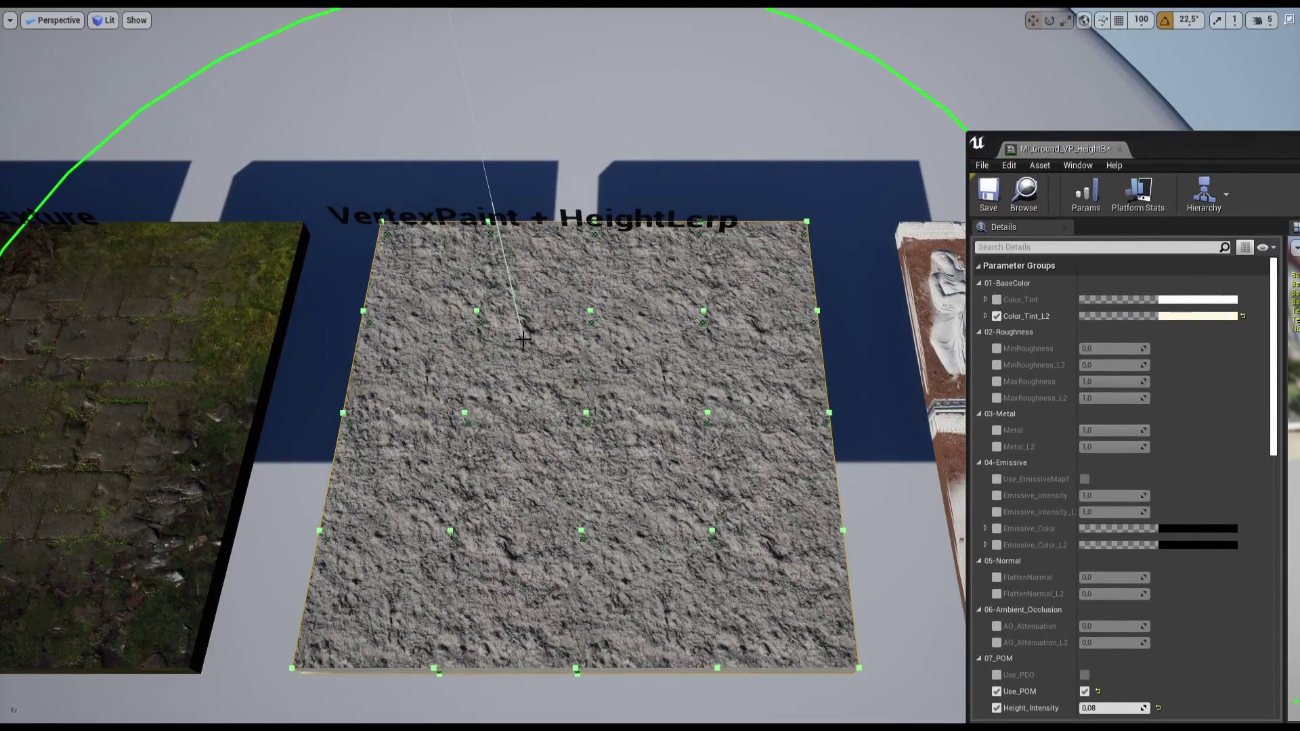
{"action": "left_click", "coordinate": [541, 355]}
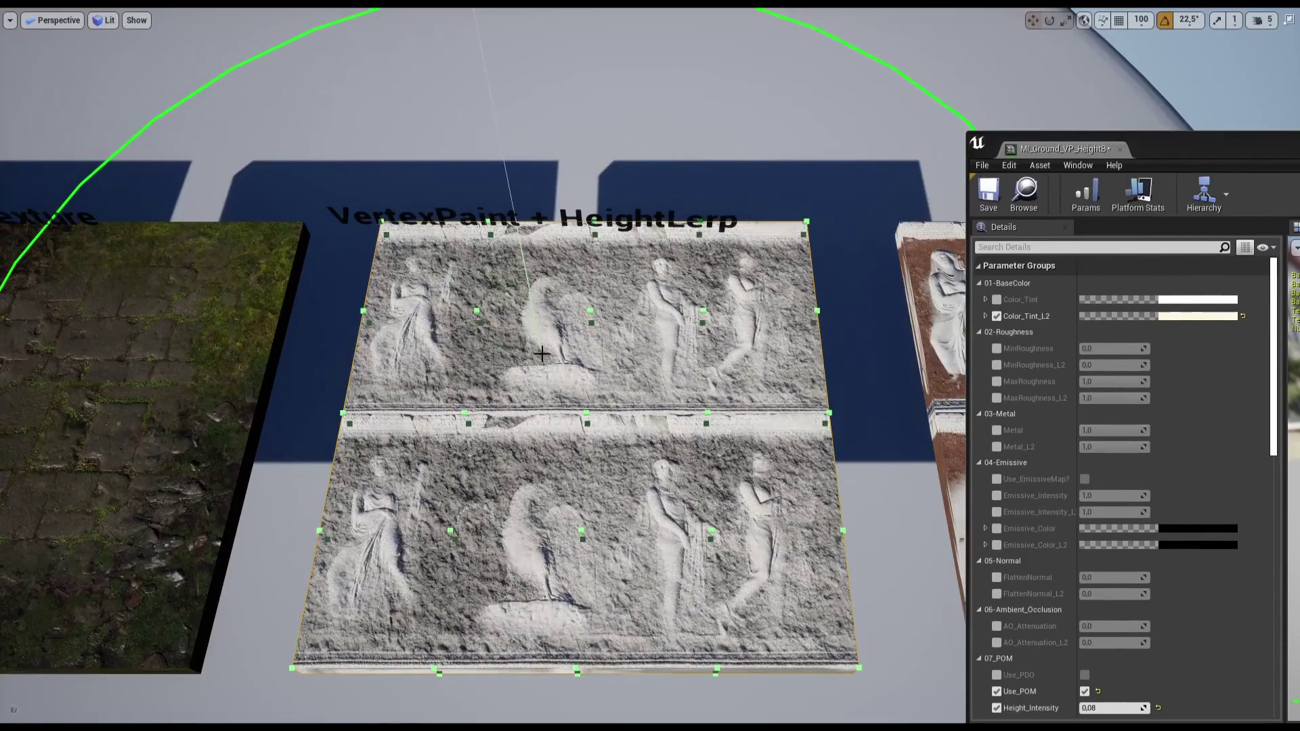
{"action": "left_click", "coordinate": [538, 355], "text": "shift"}
{"action": "left_click", "coordinate": [531, 355]}
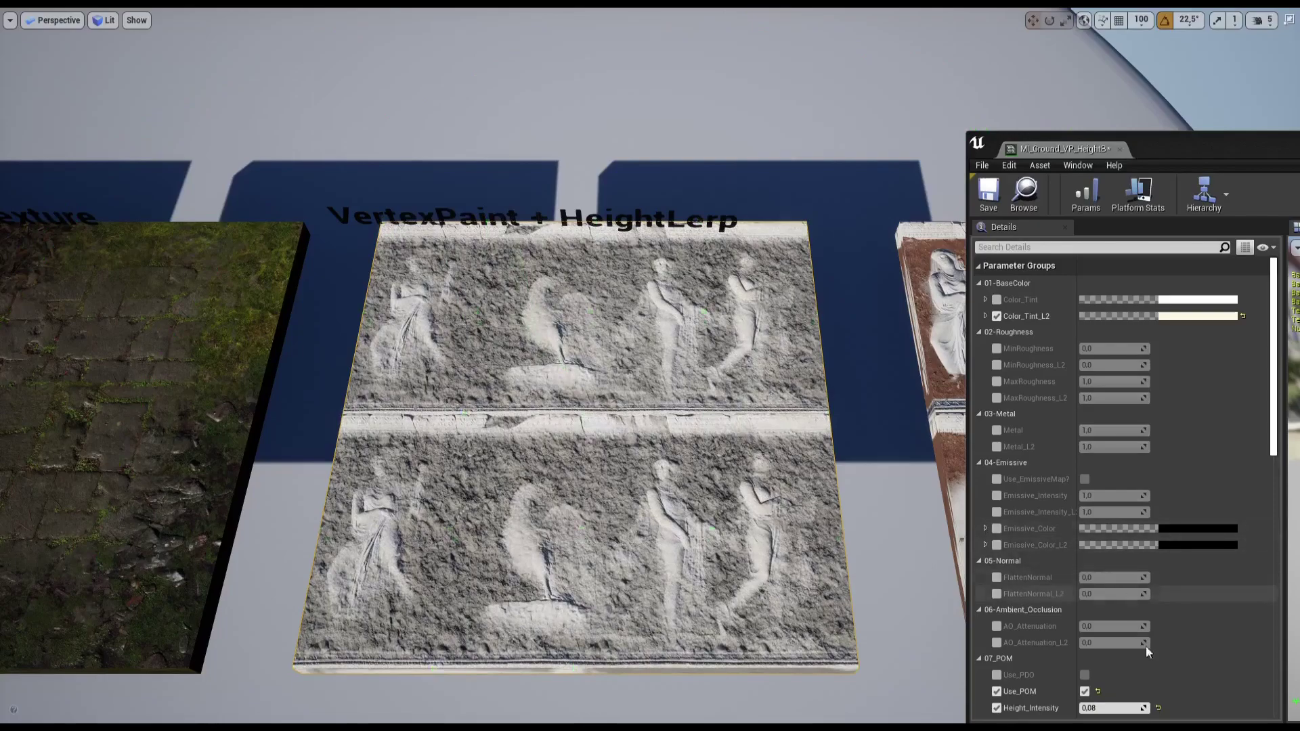
Step: Raise HeightLerp_Contrast to 5.773955 for crisper relief edges
{"action": "scroll", "coordinate": [1135, 668], "scroll_direction": "down", "scroll_amount": 2}
{"action": "scroll", "coordinate": [1137, 663], "scroll_direction": "down", "scroll_amount": 5}
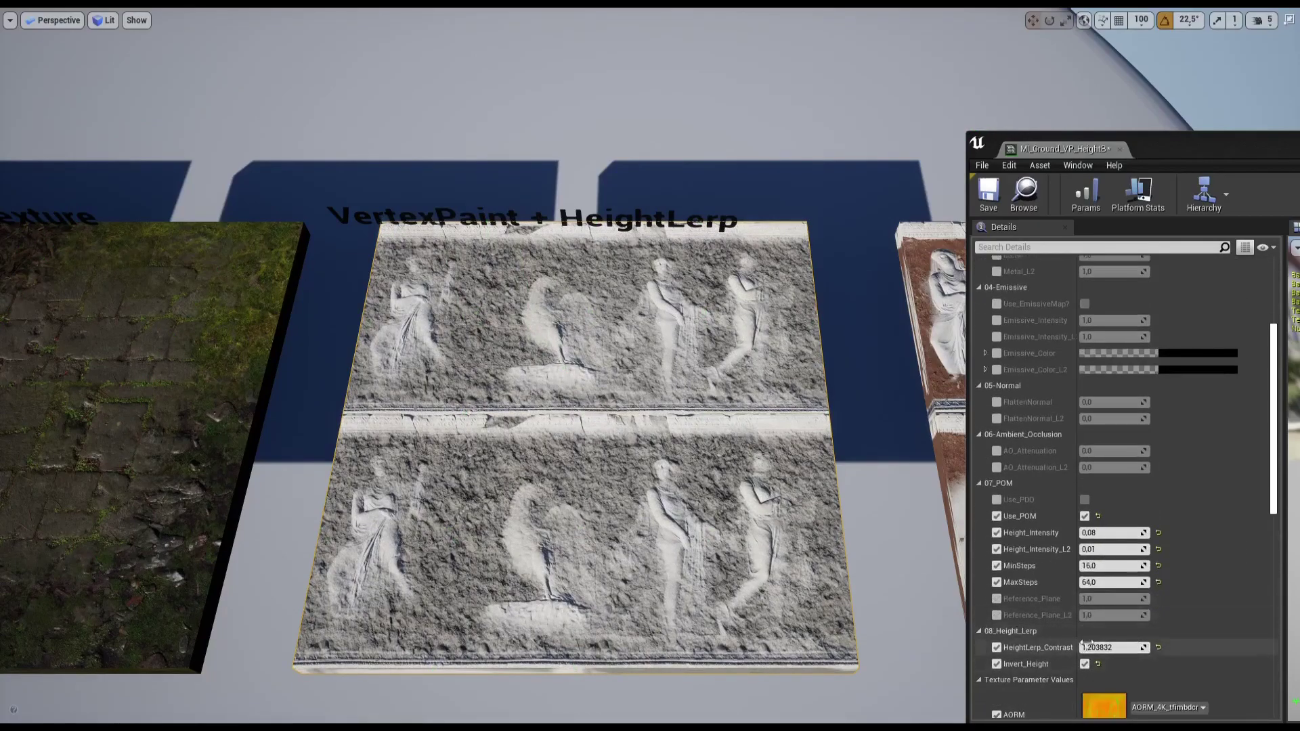
{"action": "left_click_drag", "start_coordinate": [1091, 647], "coordinate": [1144, 647]}
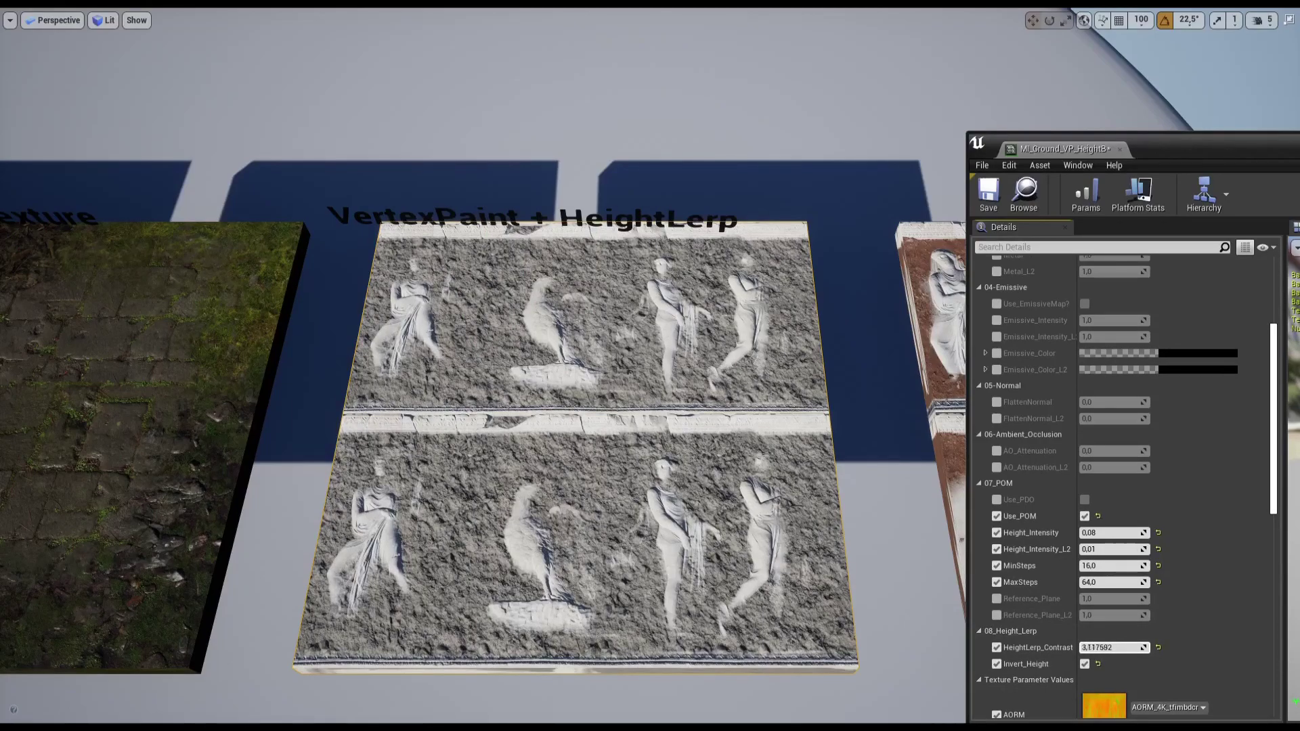
{"action": "mouse_move", "coordinate": [1114, 648]}
{"action": "left_mouse_down"}
{"action": "mouse_move", "coordinate": [1144, 647]}
{"action": "mouse_move", "coordinate": [1090, 647]}
{"action": "left_mouse_up"}
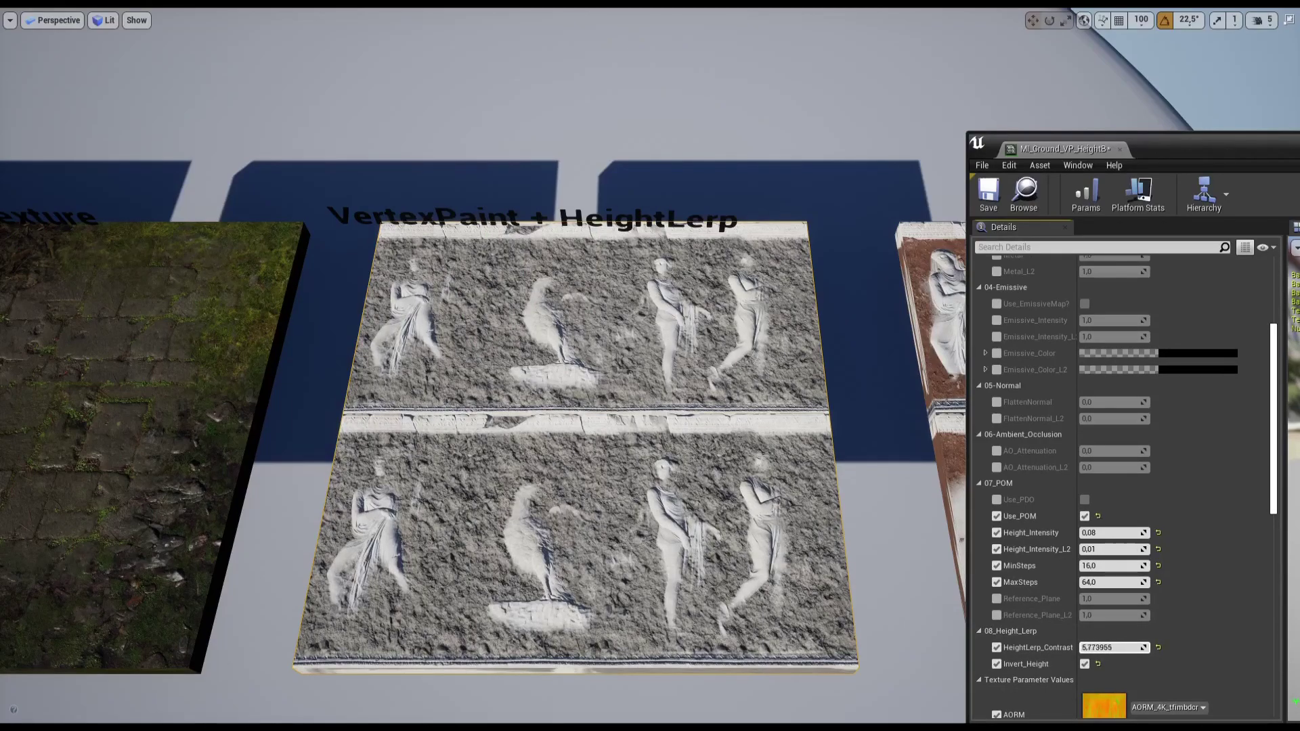
Step: Alternate erasing and repainting the relief to compare it against plain rock
{"action": "left_click", "coordinate": [605, 451]}
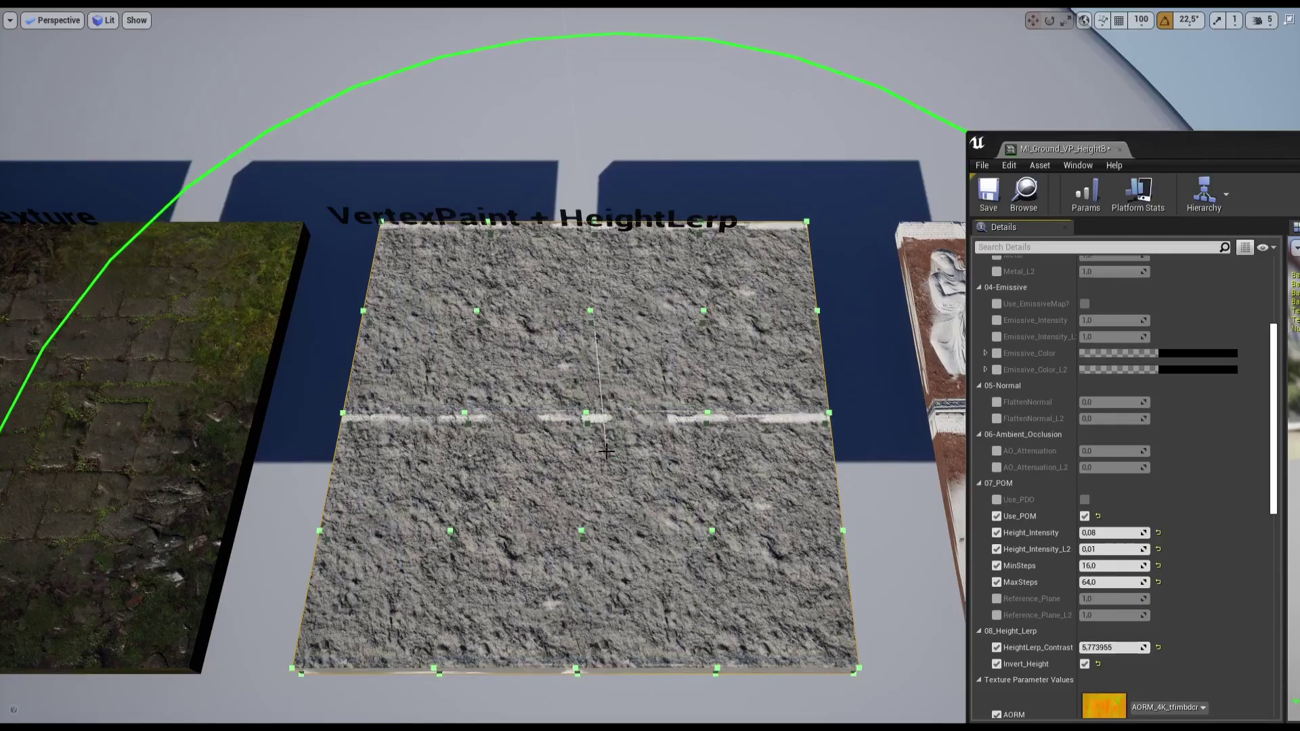
{"action": "left_click", "coordinate": [605, 451], "text": "shift"}
{"action": "left_click", "coordinate": [605, 451]}
{"action": "left_click", "coordinate": [604, 451], "text": "shift"}
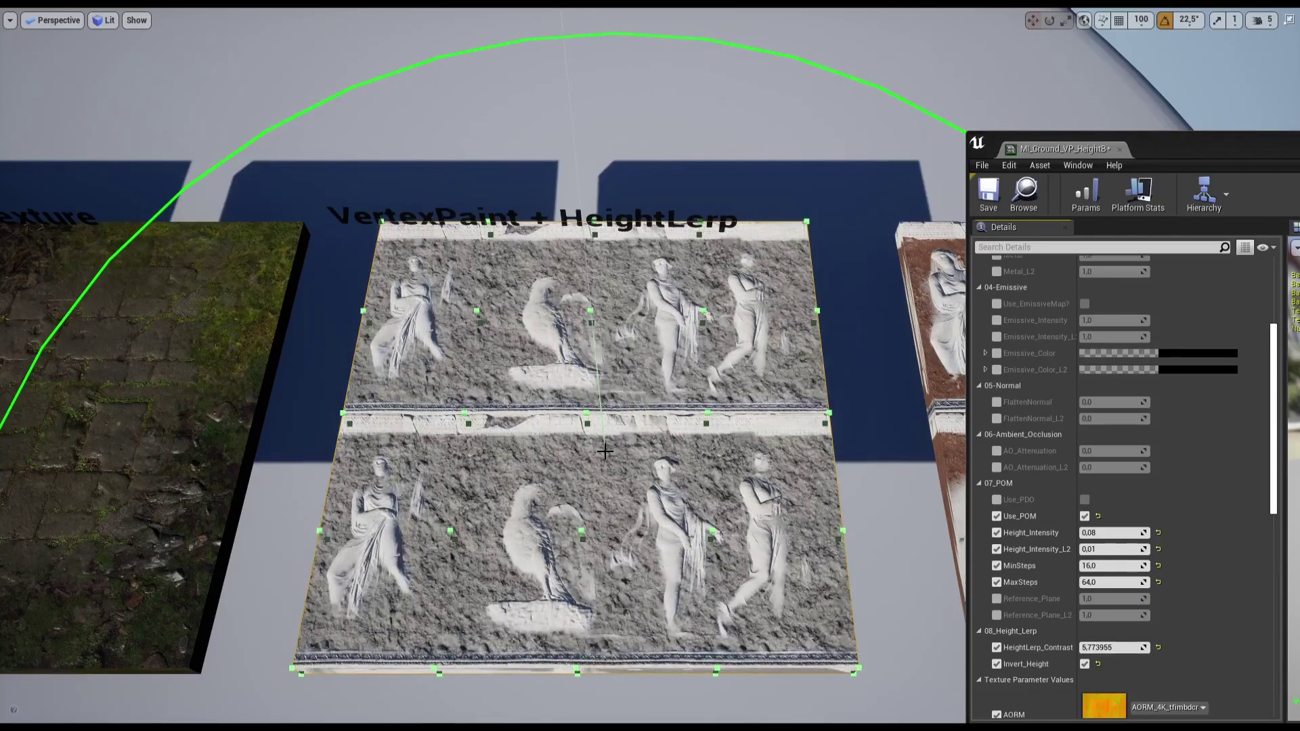
{"action": "left_click", "coordinate": [604, 451]}
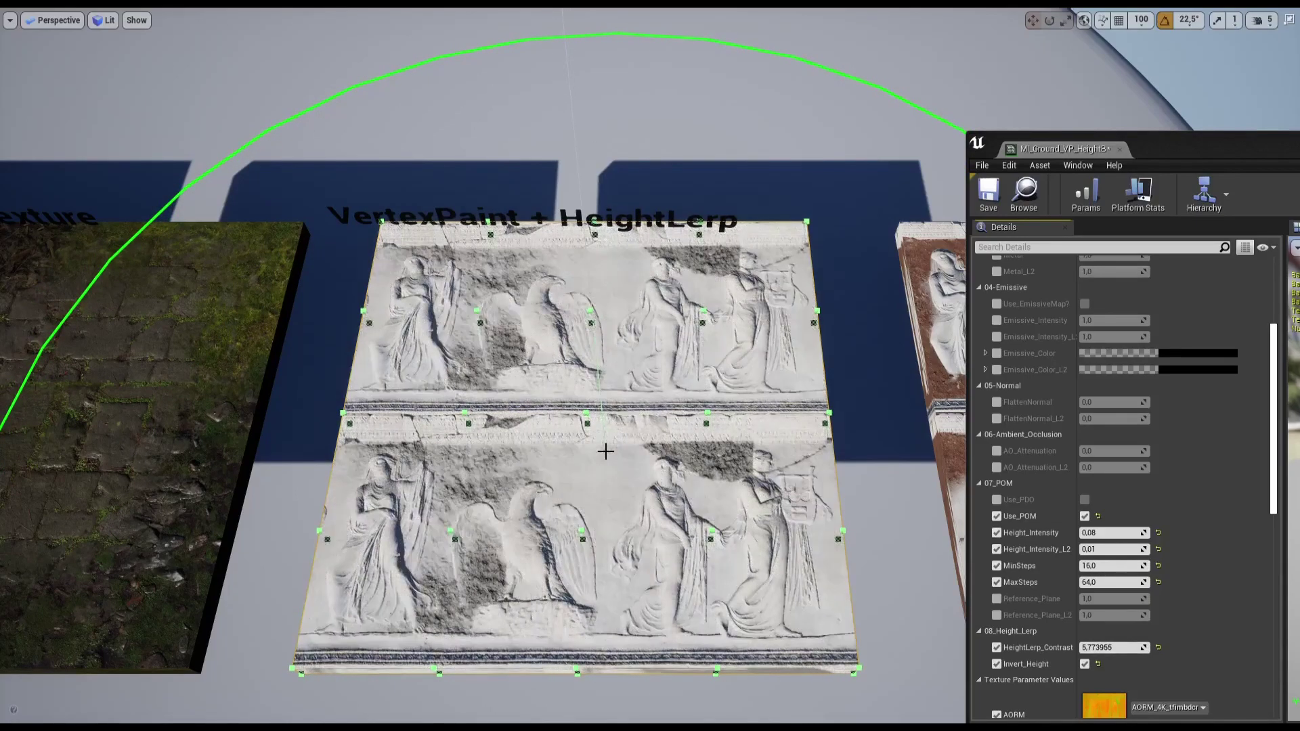
{"action": "left_click", "coordinate": [606, 451], "text": "shift"}
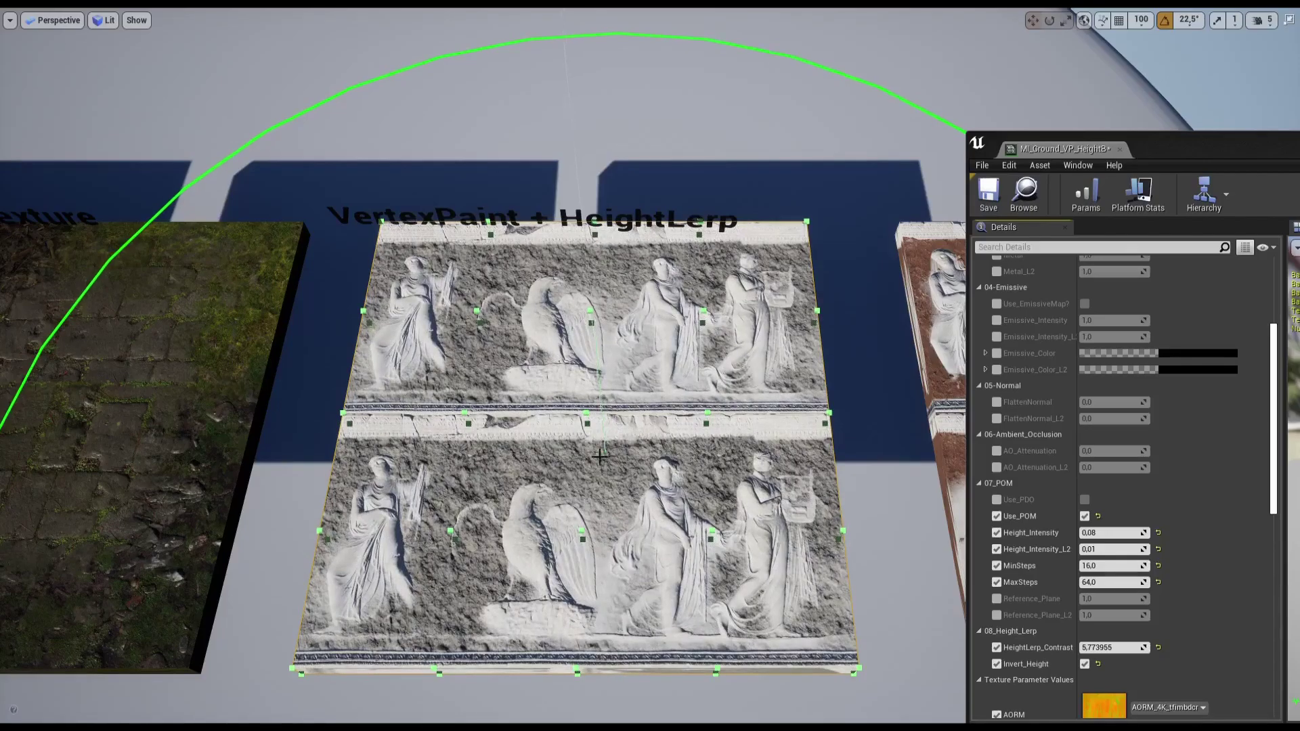
{"action": "scroll", "coordinate": [565, 495], "scroll_direction": "up", "scroll_amount": 3}
{"action": "scroll", "coordinate": [565, 495], "scroll_direction": "up", "scroll_amount": 5}
{"action": "scroll", "coordinate": [609, 488], "scroll_direction": "down", "scroll_amount": 4}
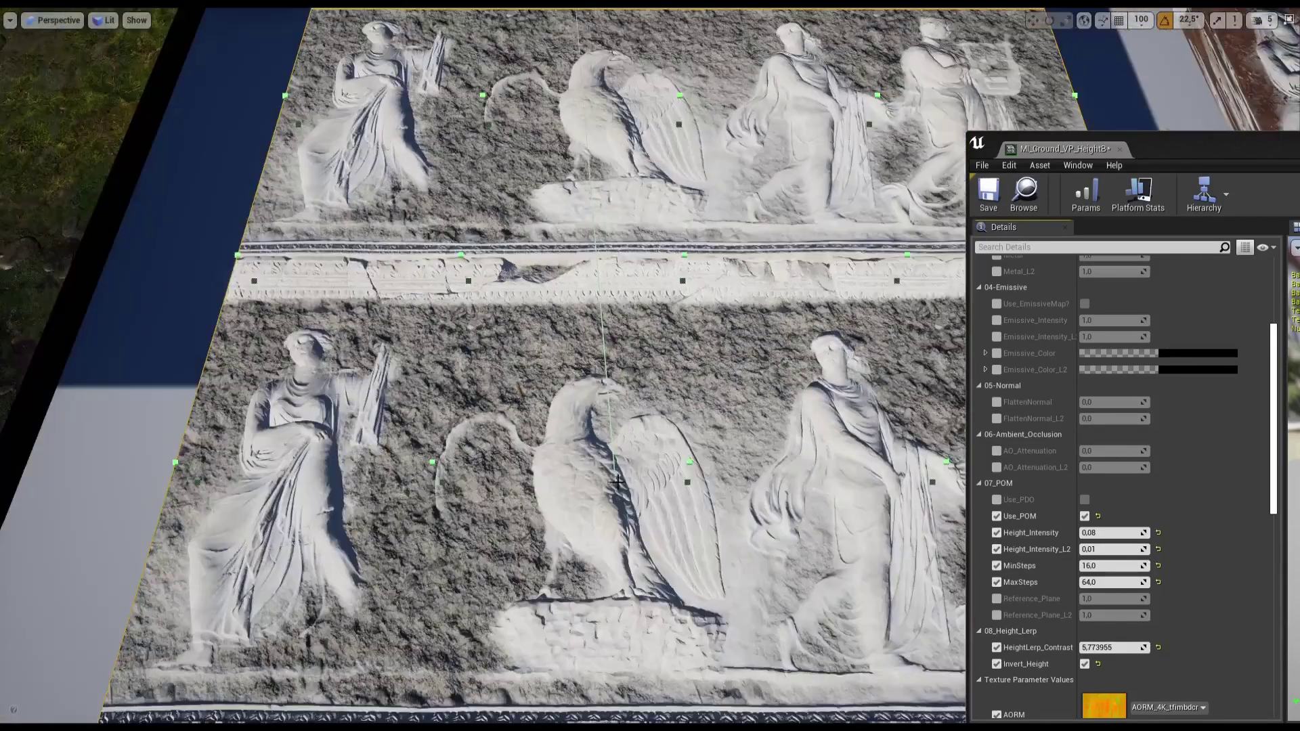
{"action": "scroll", "coordinate": [737, 470], "scroll_direction": "up", "scroll_amount": 4}
{"action": "scroll", "coordinate": [751, 479], "scroll_direction": "up", "scroll_amount": 2}
{"action": "scroll", "coordinate": [752, 480], "scroll_direction": "down", "scroll_amount": 5}
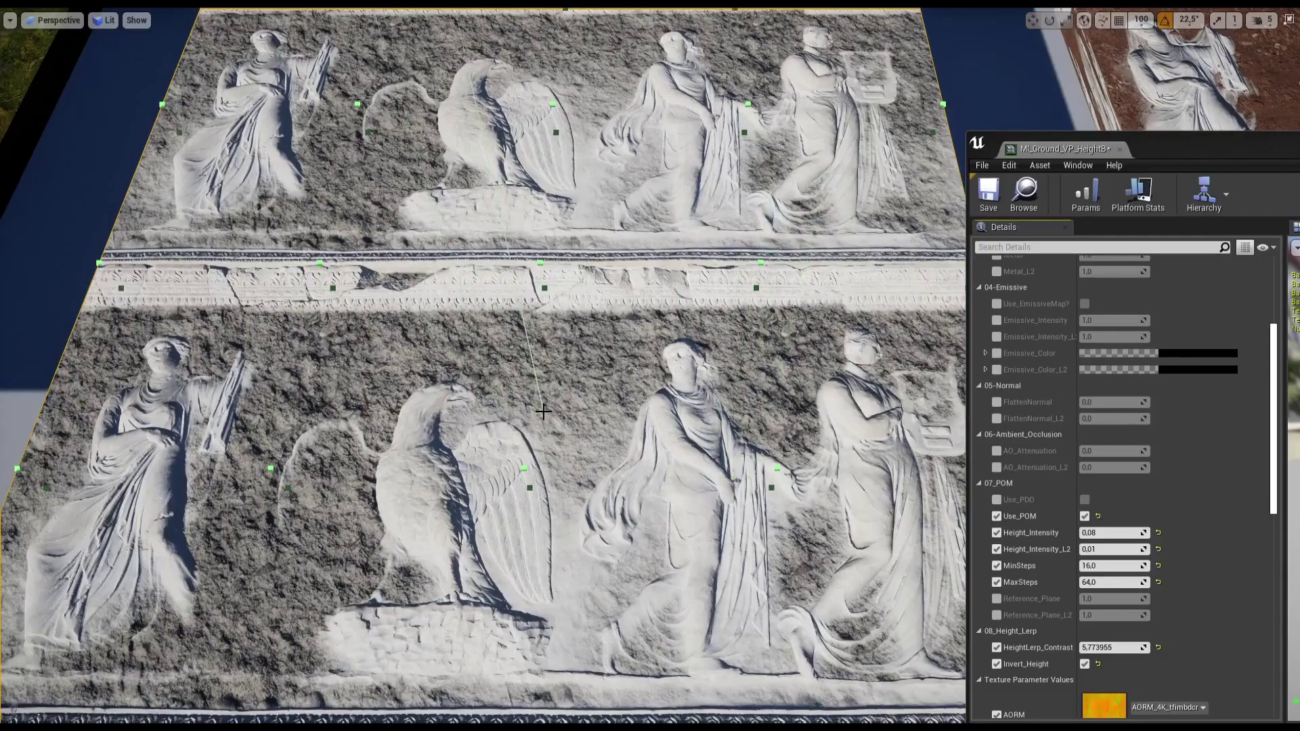
{"action": "scroll", "coordinate": [549, 411], "scroll_direction": "up", "scroll_amount": 2}
{"action": "scroll", "coordinate": [550, 411], "scroll_direction": "up", "scroll_amount": 2}
{"action": "scroll", "coordinate": [572, 275], "scroll_direction": "up", "scroll_amount": 3}
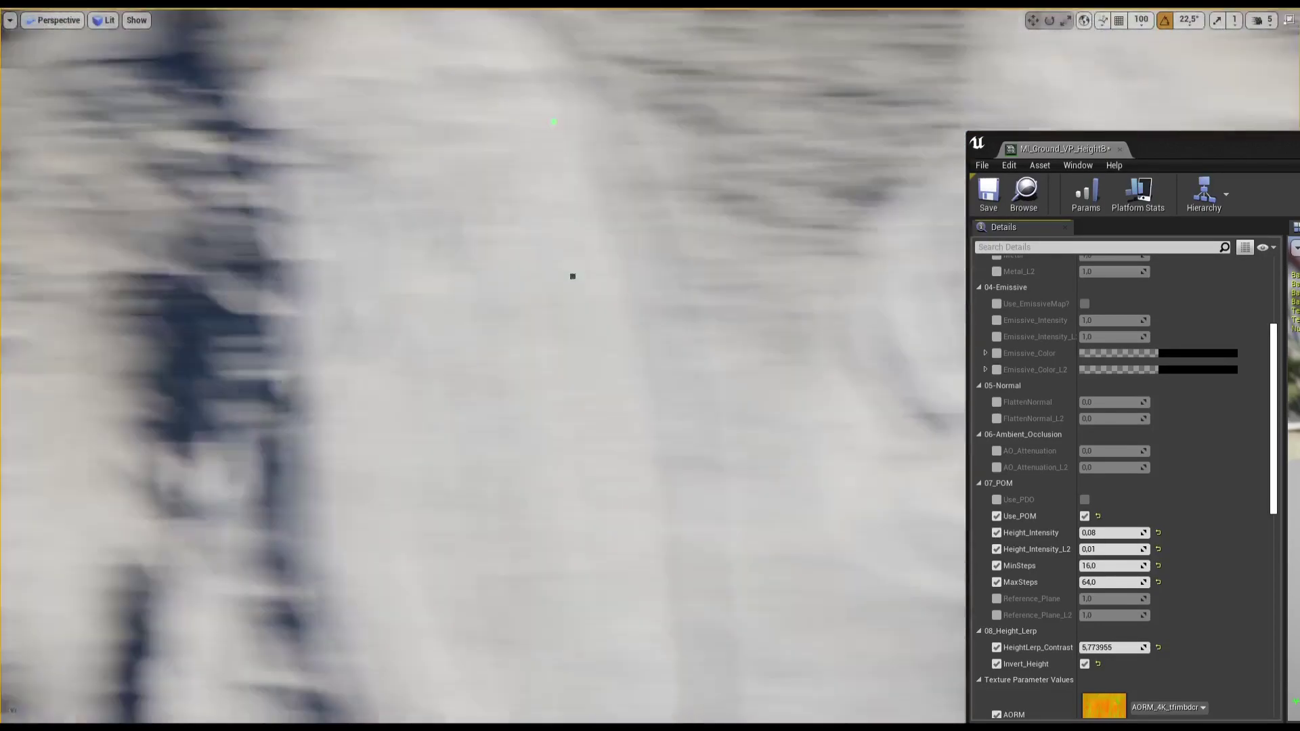
{"action": "scroll", "coordinate": [571, 276], "scroll_direction": "down", "scroll_amount": 2}
{"action": "scroll", "coordinate": [484, 365], "scroll_direction": "down", "scroll_amount": 3}
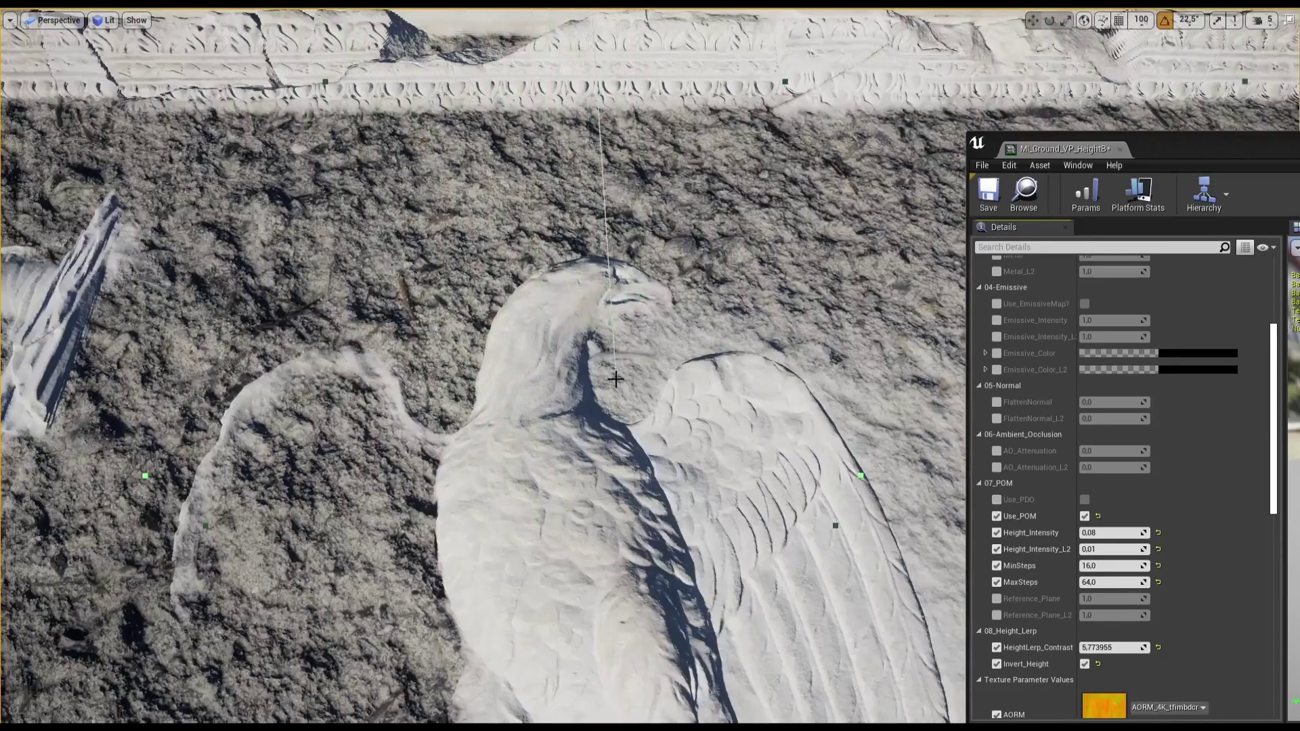
{"action": "middle_click_drag", "start_coordinate": [616, 379], "coordinate": [391, 409]}
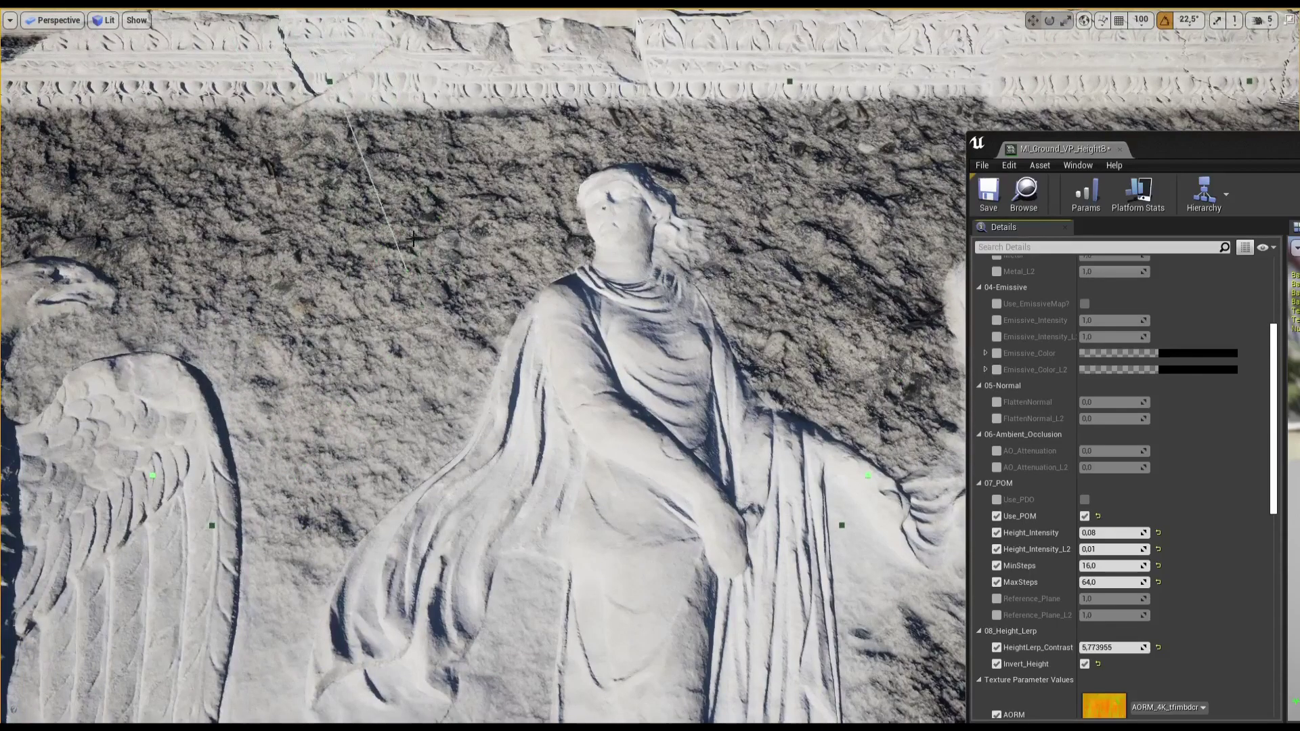
{"action": "middle_click_drag", "start_coordinate": [344, 394], "coordinate": [454, 413]}
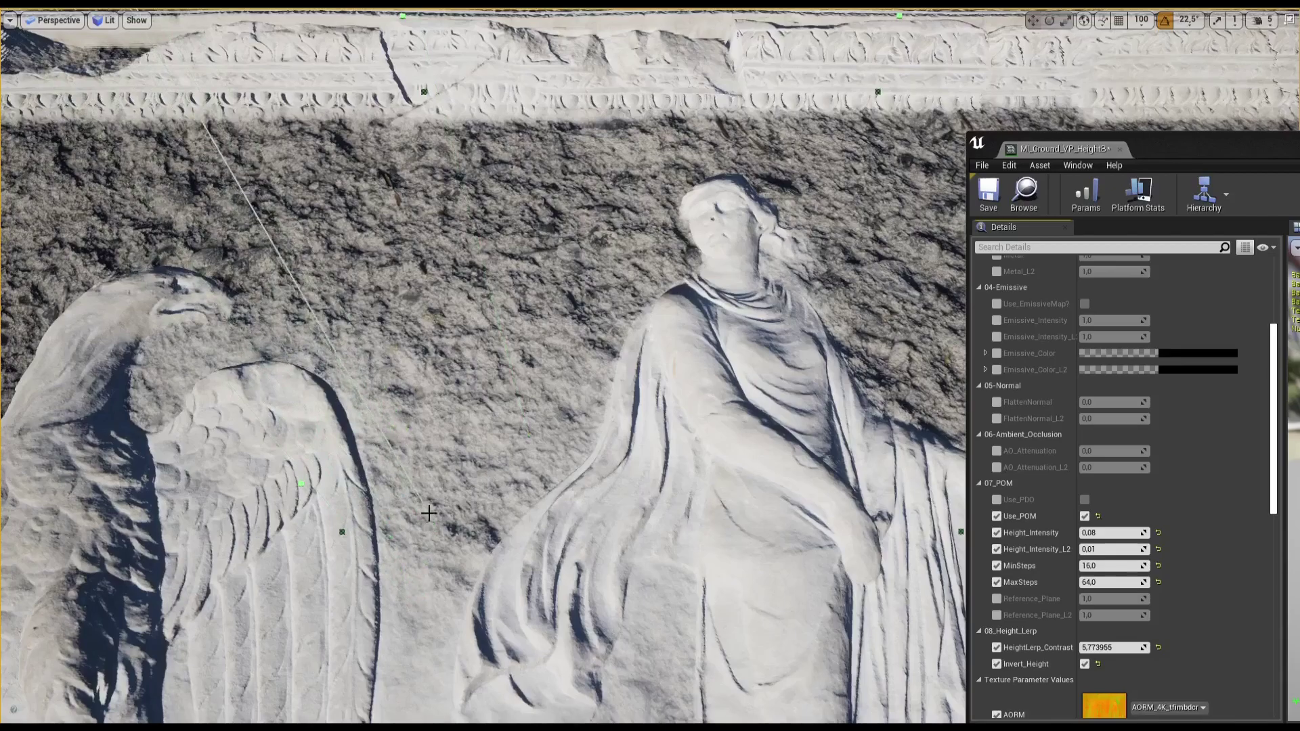
{"action": "middle_click_drag", "start_coordinate": [429, 512], "coordinate": [435, 508]}
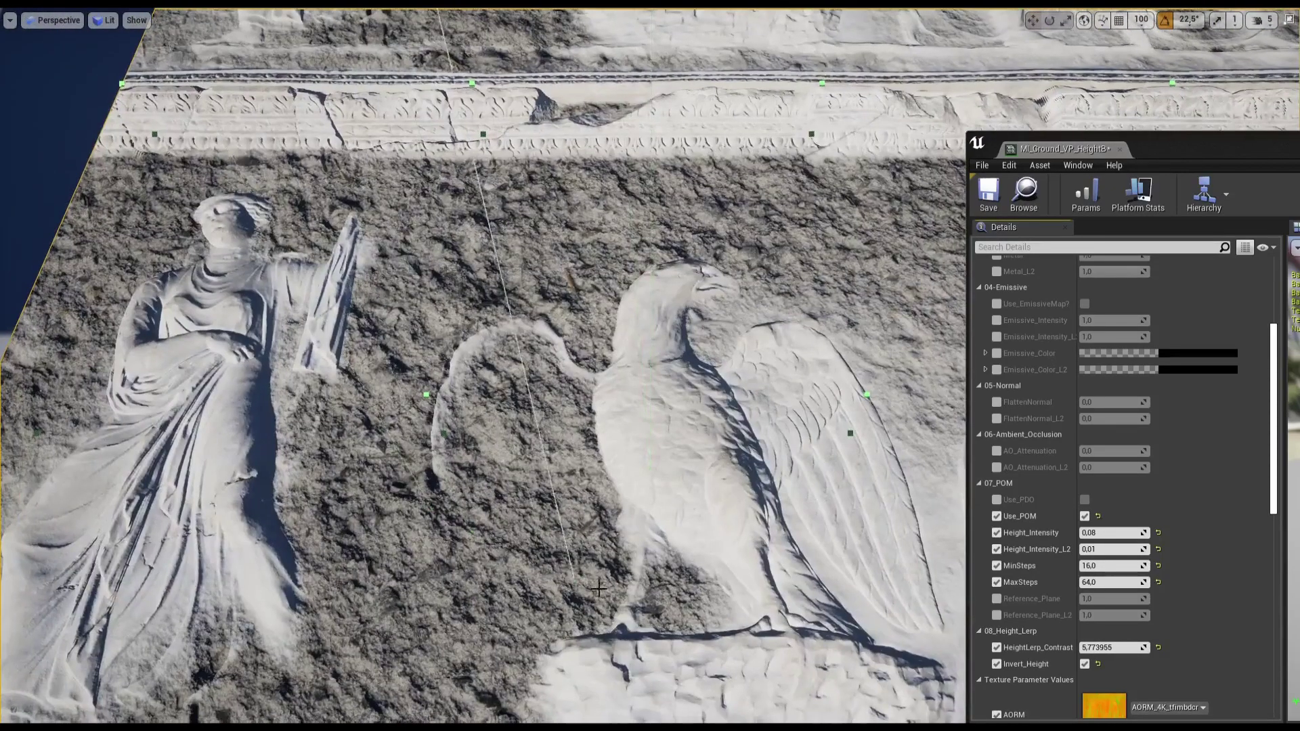
{"action": "middle_click_drag", "start_coordinate": [599, 588], "coordinate": [575, 447]}
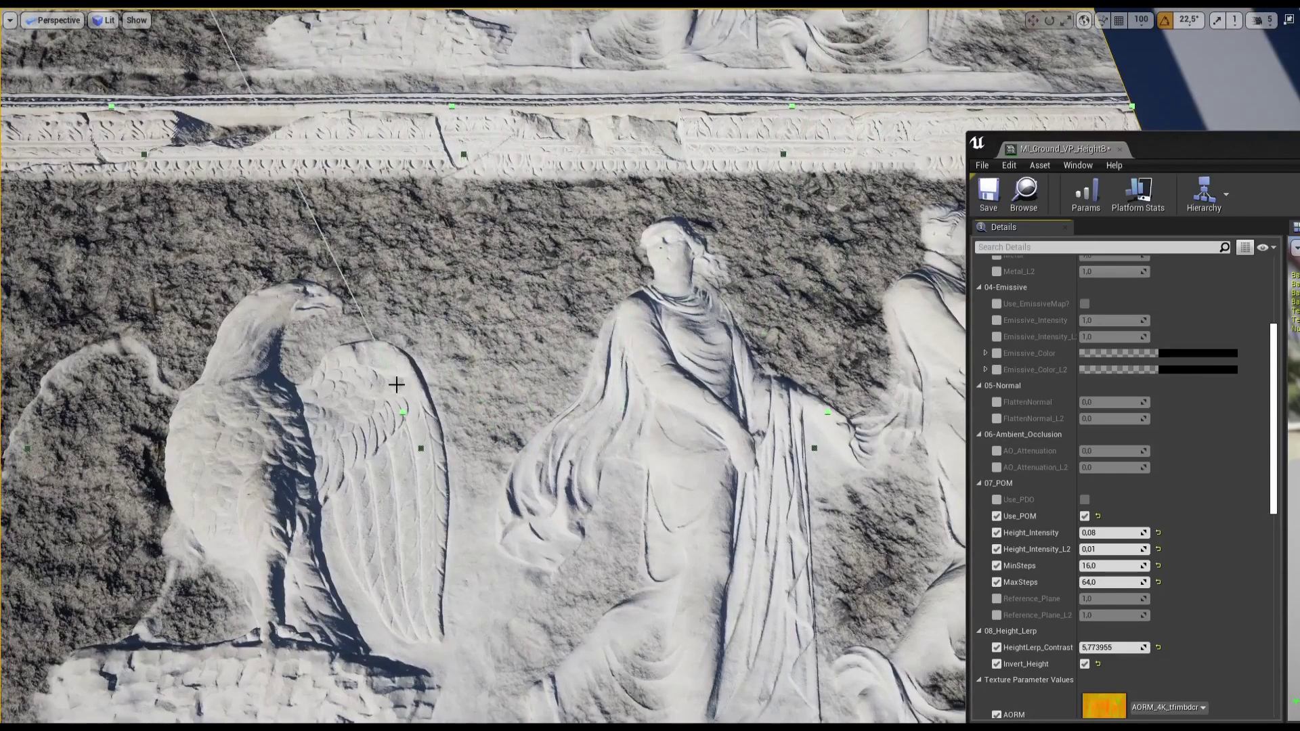
{"action": "middle_click_drag", "start_coordinate": [396, 385], "coordinate": [406, 285]}
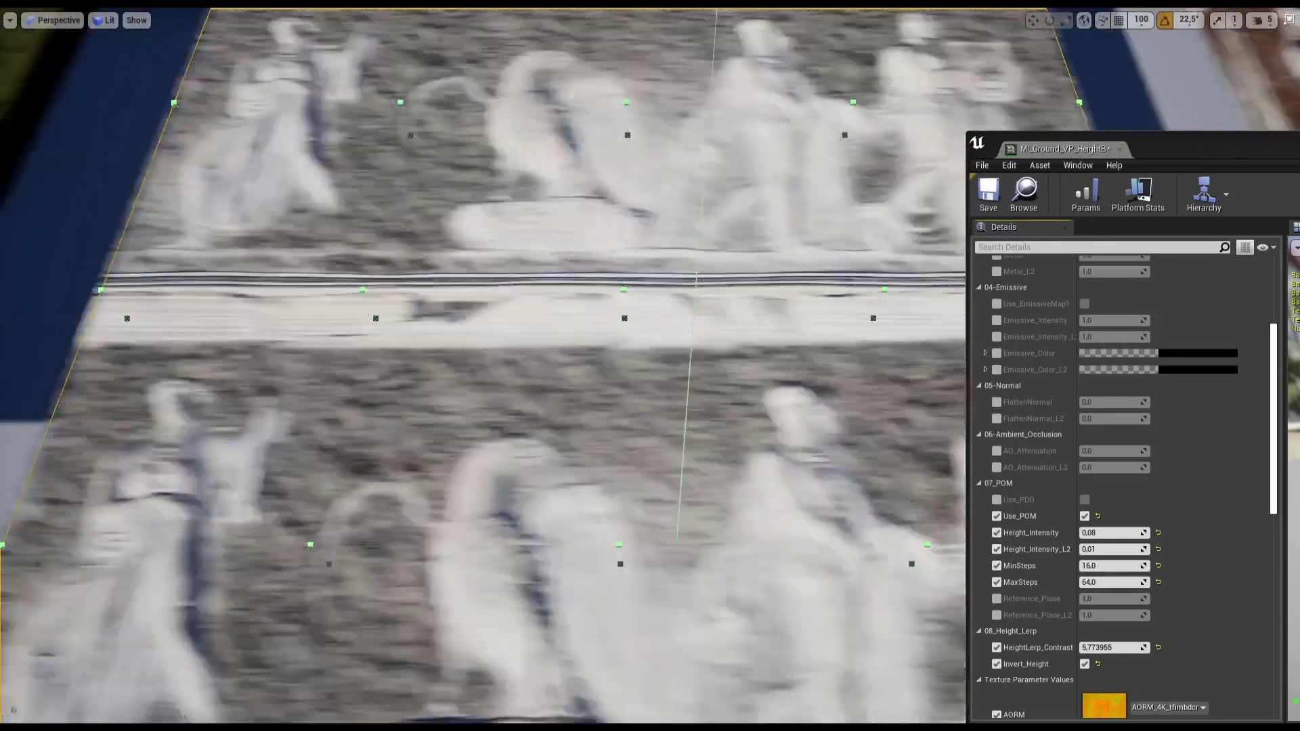
{"action": "mouse_move", "coordinate": [474, 365]}
{"action": "middle_mouse_down"}
{"action": "mouse_move", "coordinate": [474, 379]}
{"action": "mouse_move", "coordinate": [447, 352]}
{"action": "middle_mouse_up"}
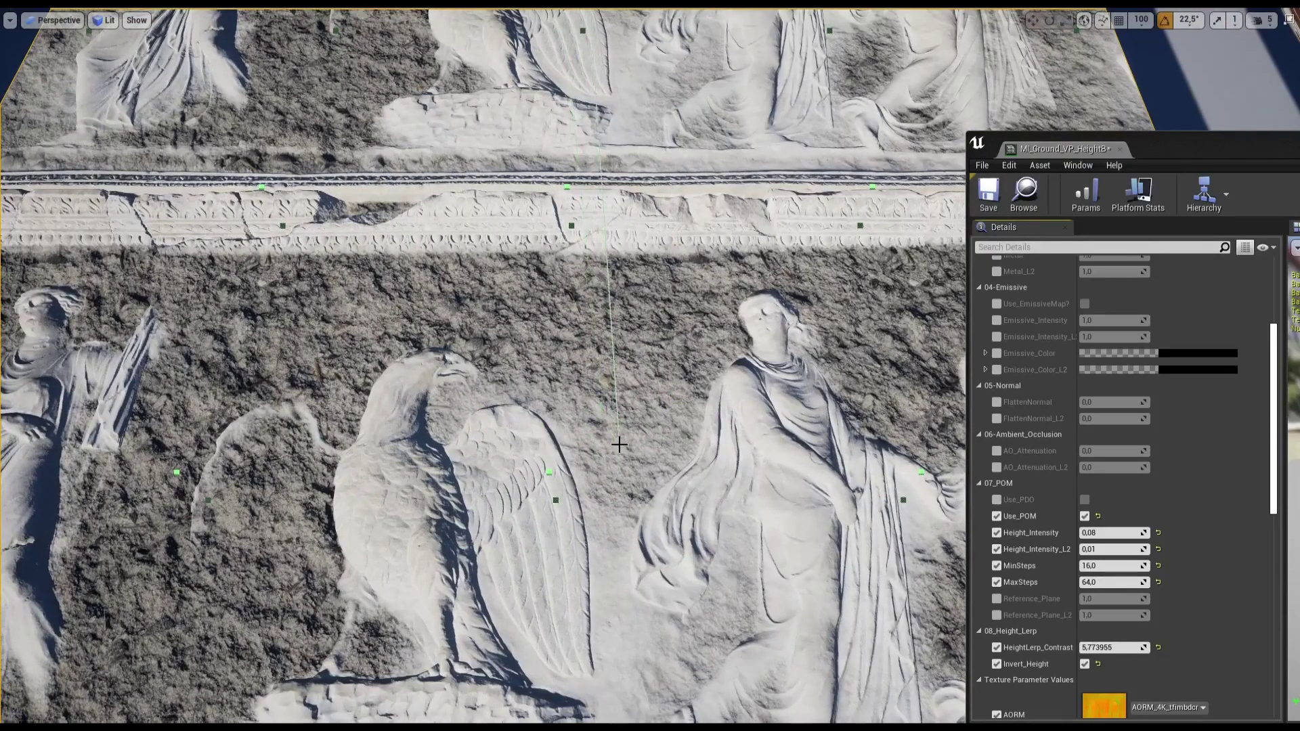
{"action": "mouse_move", "coordinate": [630, 441]}
{"action": "left_mouse_down", "text": "alt"}
{"action": "mouse_move", "coordinate": [681, 468]}
{"action": "mouse_move", "coordinate": [650, 433]}
{"action": "left_mouse_up", "text": "alt"}
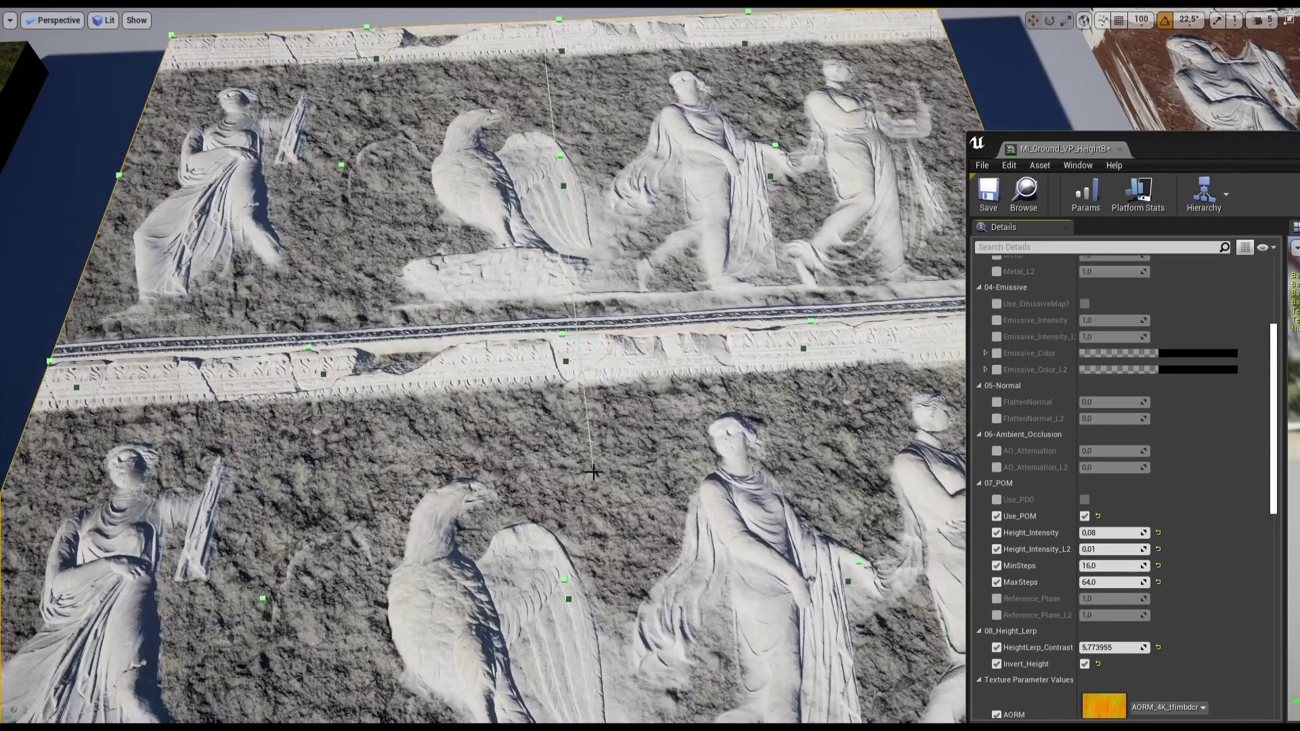
{"action": "right_click_drag", "start_coordinate": [595, 472], "coordinate": [579, 472]}
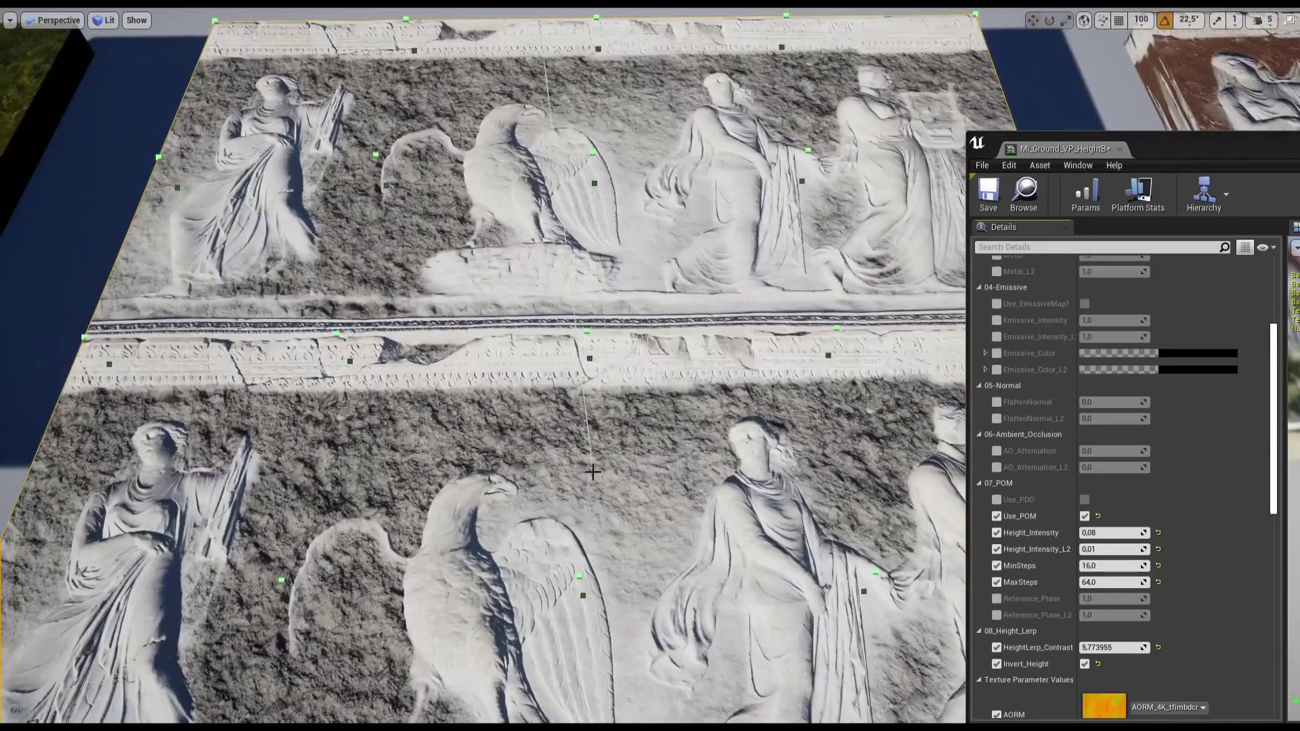
{"action": "left_click_drag", "start_coordinate": [616, 487], "coordinate": [635, 484]}
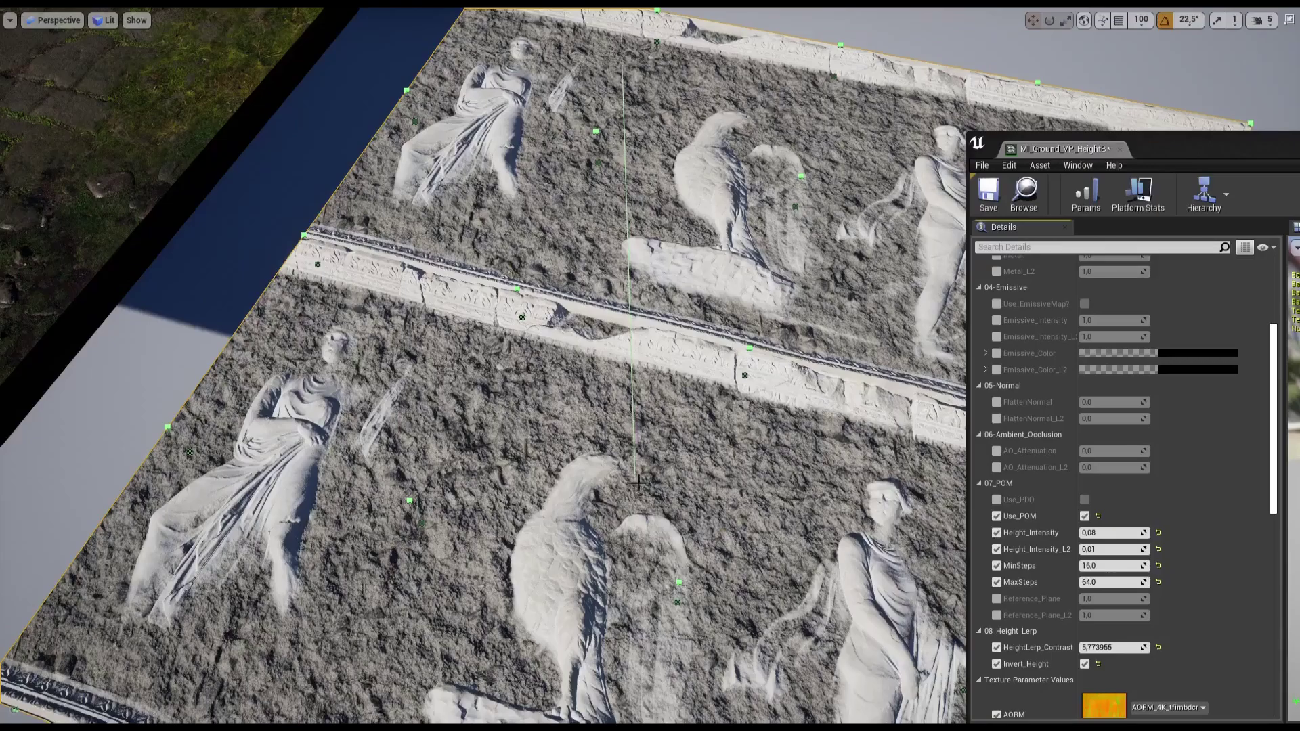
{"action": "right_click_drag", "start_coordinate": [635, 483], "coordinate": [676, 304]}
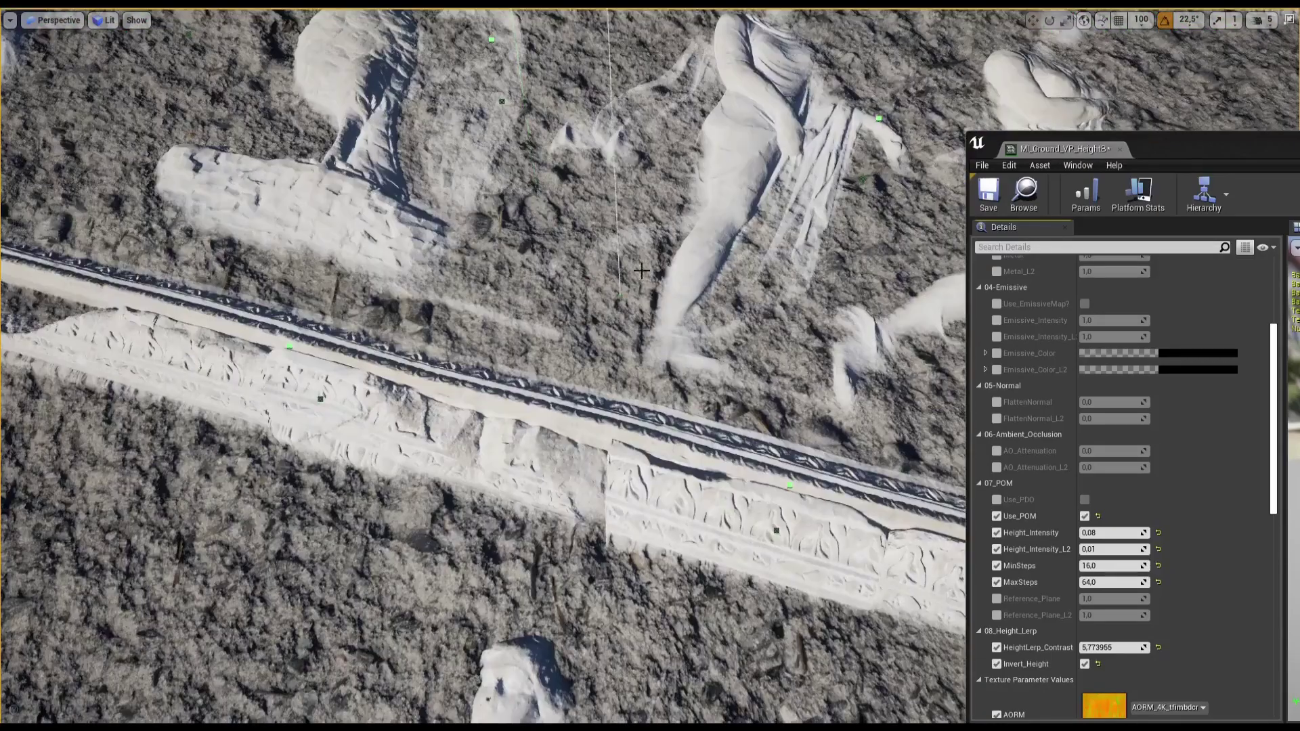
{"action": "mouse_move", "coordinate": [641, 270]}
{"action": "right_mouse_down"}
{"action": "mouse_move", "coordinate": [686, 405]}
{"action": "mouse_move", "coordinate": [670, 396]}
{"action": "right_mouse_up"}
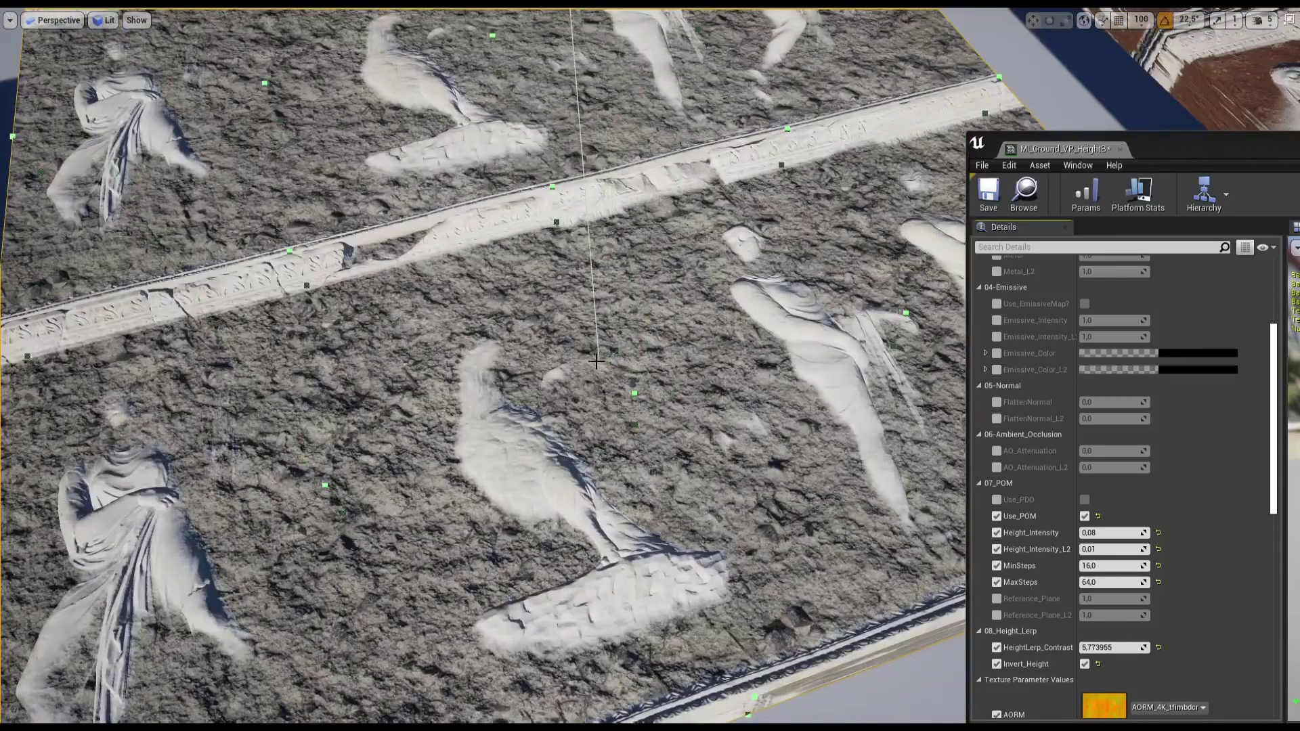
{"action": "right_click_drag", "start_coordinate": [626, 368], "coordinate": [708, 371]}
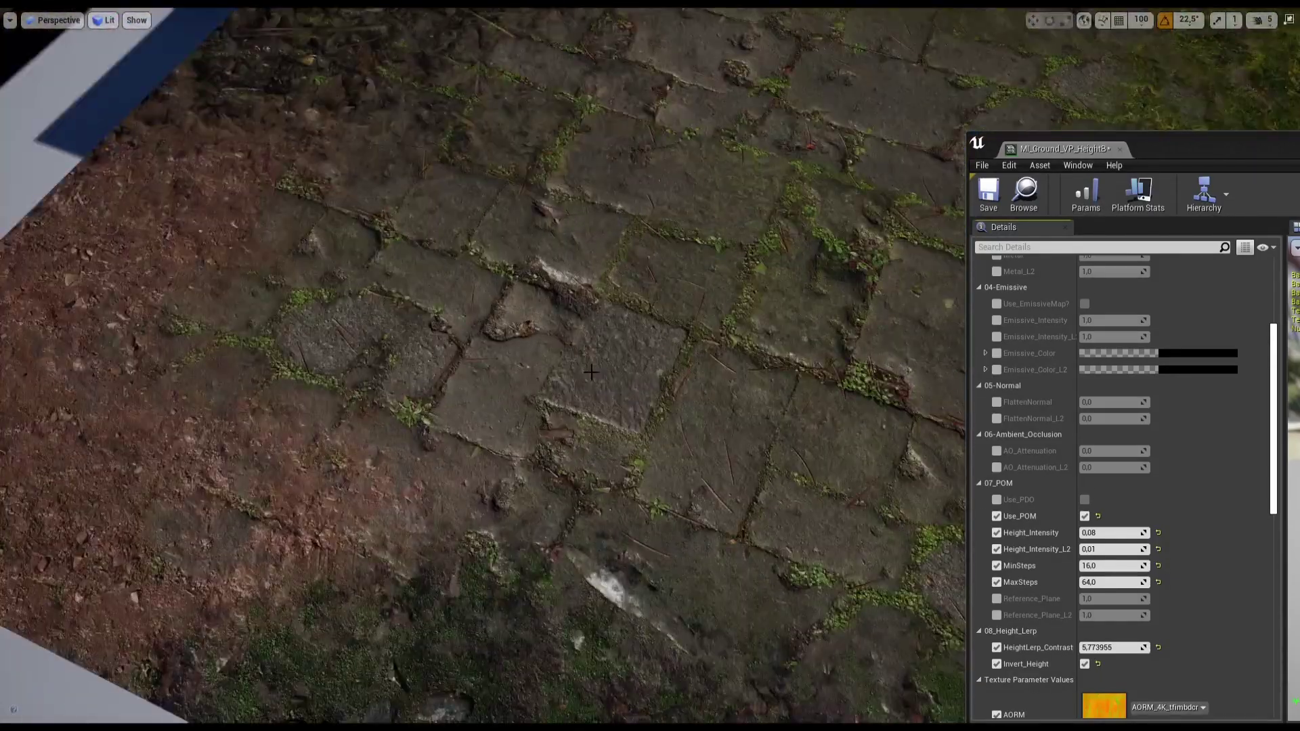
{"action": "right_click_drag", "start_coordinate": [591, 372], "coordinate": [591, 372]}
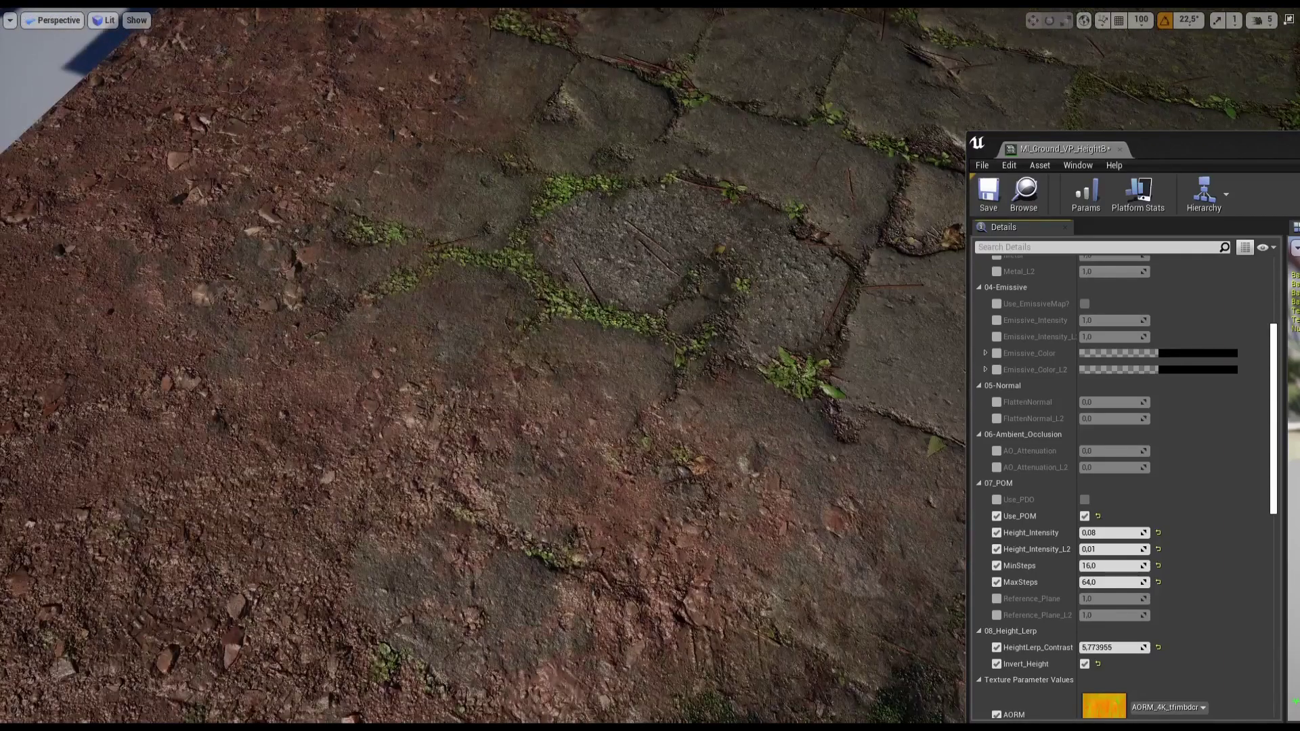
{"action": "right_click_drag", "start_coordinate": [662, 332], "coordinate": [662, 332]}
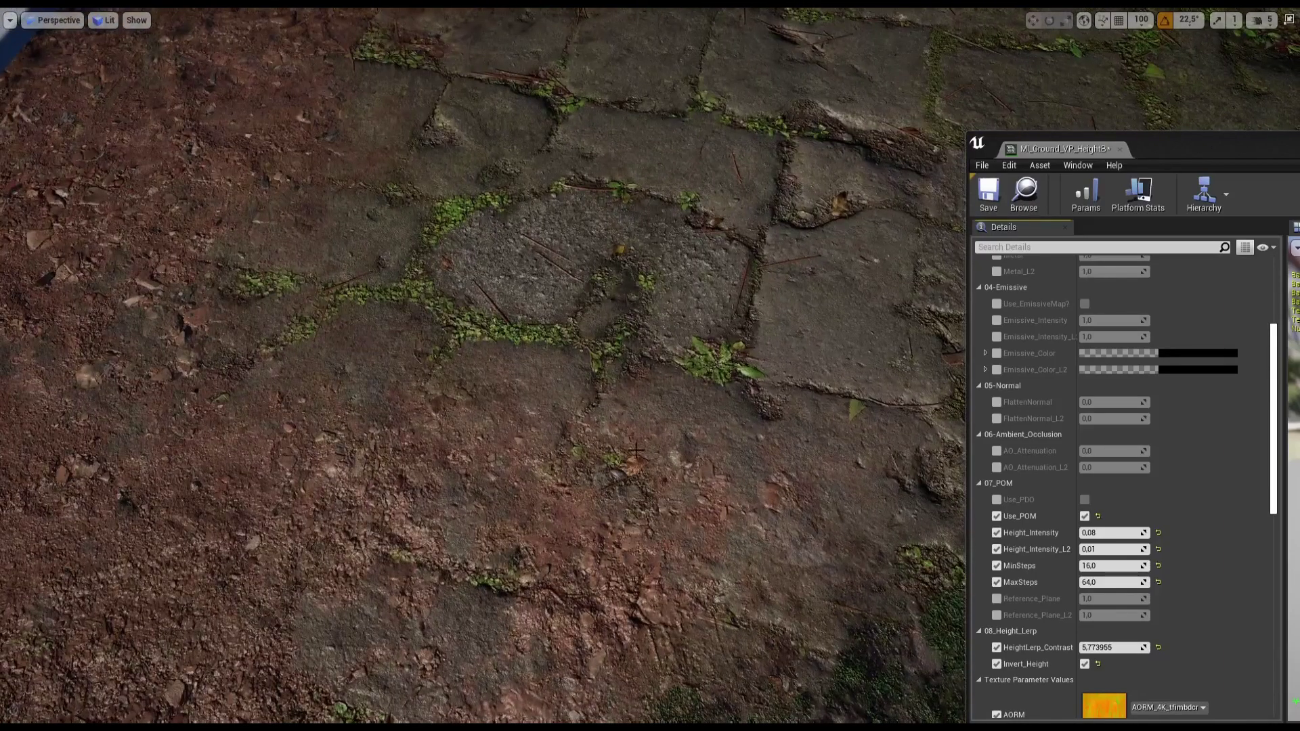
{"action": "right_click_drag", "start_coordinate": [764, 278], "coordinate": [763, 278]}
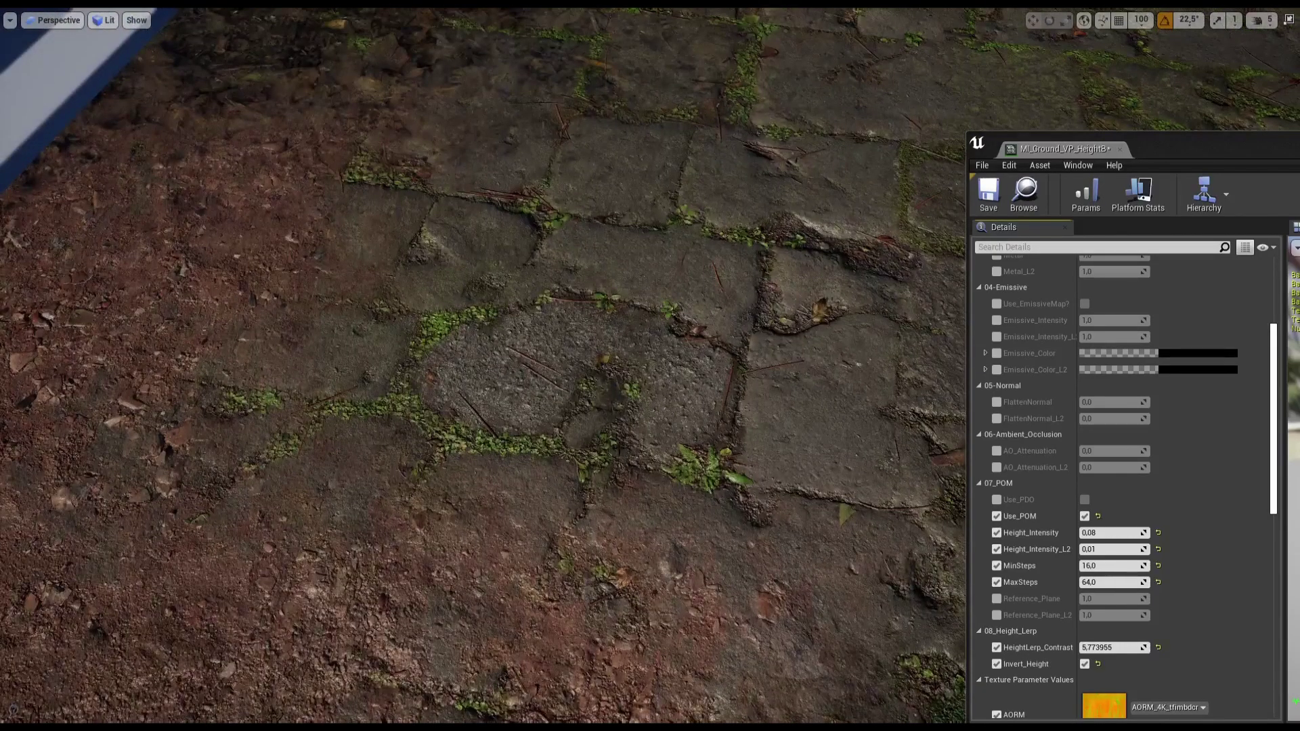
{"action": "right_click_drag", "start_coordinate": [583, 271], "coordinate": [757, 325]}
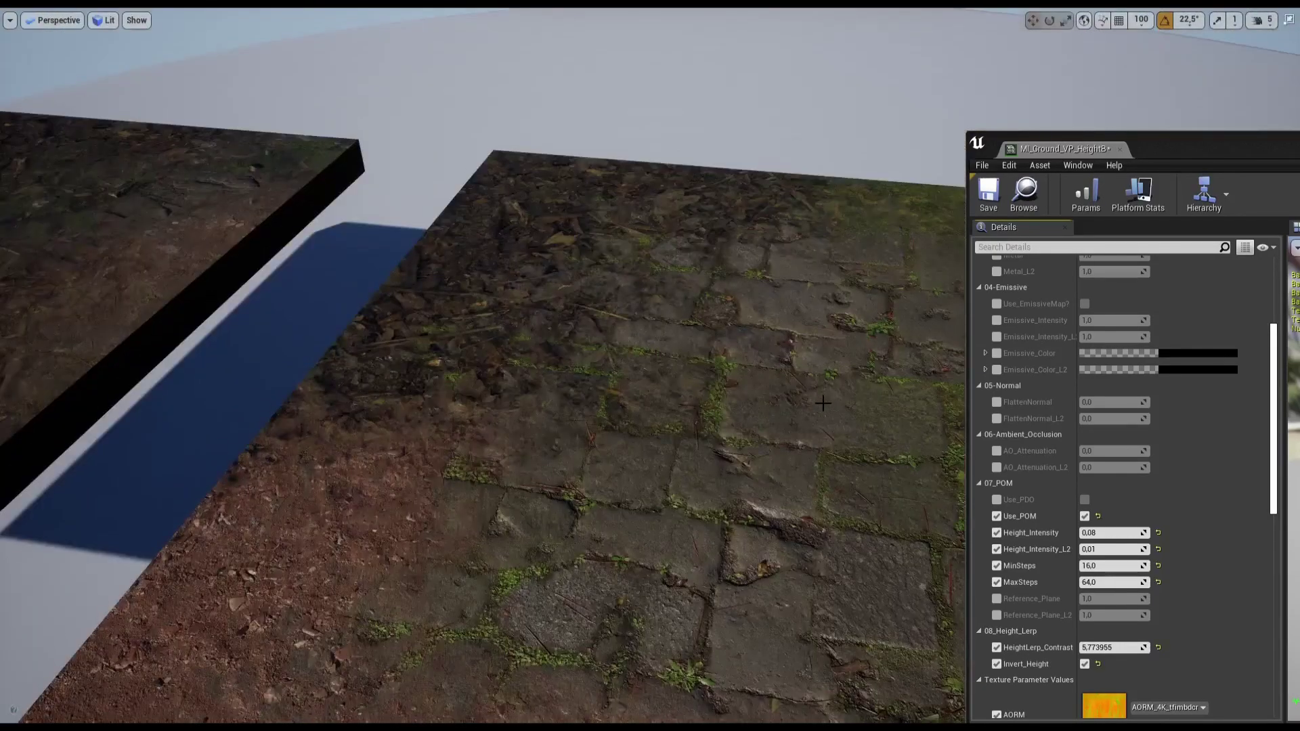
{"action": "right_click_drag", "start_coordinate": [822, 403], "coordinate": [814, 428]}
{"action": "right_click_drag", "start_coordinate": [530, 532], "coordinate": [530, 531]}
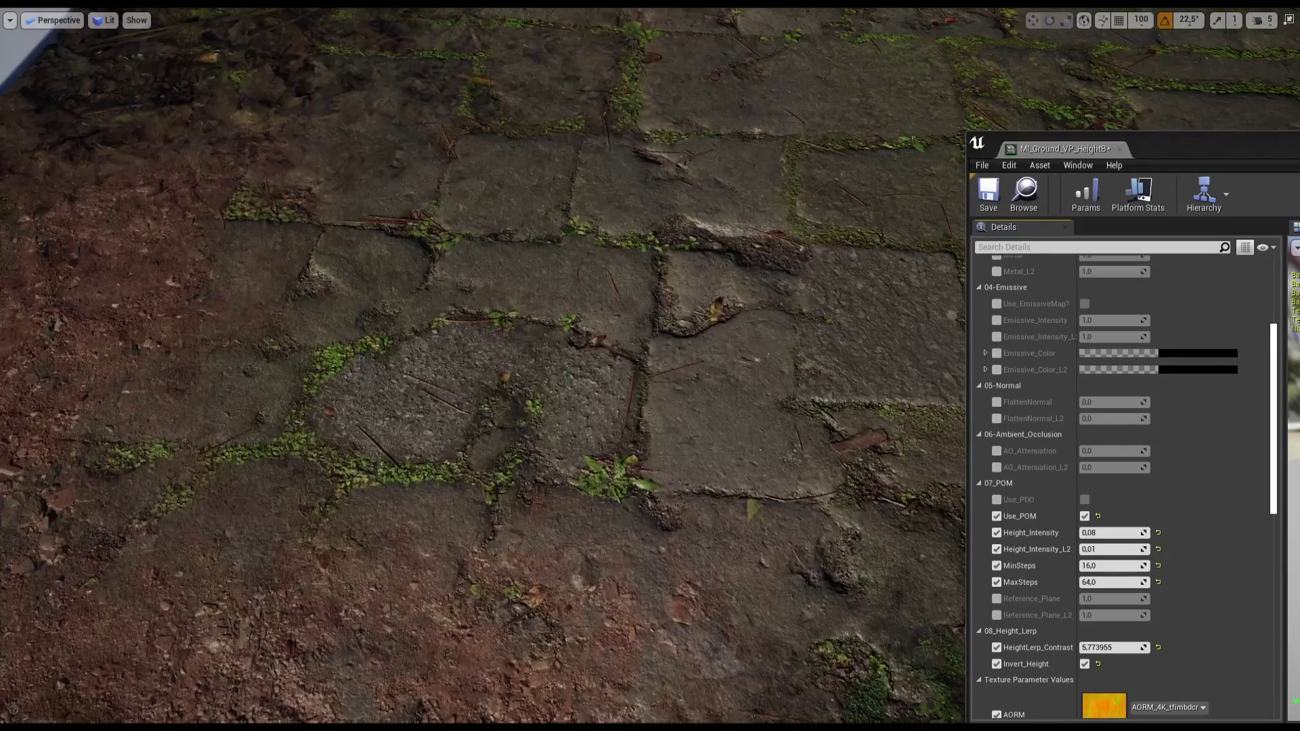
{"action": "right_click_drag", "start_coordinate": [653, 547], "coordinate": [653, 547]}
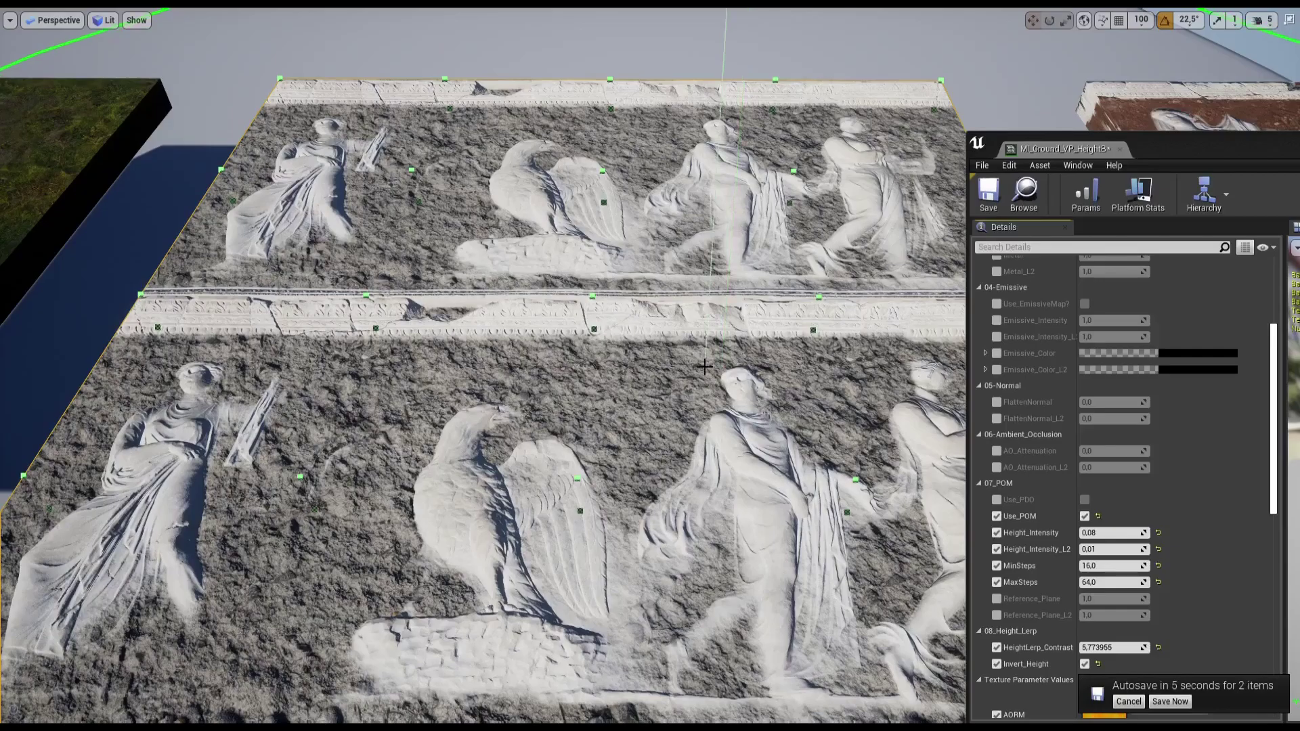
Step: Orbit and zoom around the red-dirt relief slab, then exit immersive viewport mode
{"action": "mouse_move", "coordinate": [719, 367]}
{"action": "right_mouse_down"}
{"action": "mouse_move", "coordinate": [684, 379]}
{"action": "mouse_move", "coordinate": [693, 440]}
{"action": "mouse_move", "coordinate": [731, 385]}
{"action": "mouse_move", "coordinate": [753, 426]}
{"action": "mouse_move", "coordinate": [739, 410]}
{"action": "right_mouse_up"}
{"action": "scroll", "coordinate": [730, 417], "scroll_direction": "up", "scroll_amount": 2}
{"action": "scroll", "coordinate": [731, 418], "scroll_direction": "up", "scroll_amount": 1}
{"action": "scroll", "coordinate": [731, 418], "scroll_direction": "up", "scroll_amount": 1}
{"action": "scroll", "coordinate": [730, 418], "scroll_direction": "up", "scroll_amount": 2}
{"action": "scroll", "coordinate": [737, 425], "scroll_direction": "down", "scroll_amount": 3}
{"action": "scroll", "coordinate": [738, 410], "scroll_direction": "down", "scroll_amount": 3}
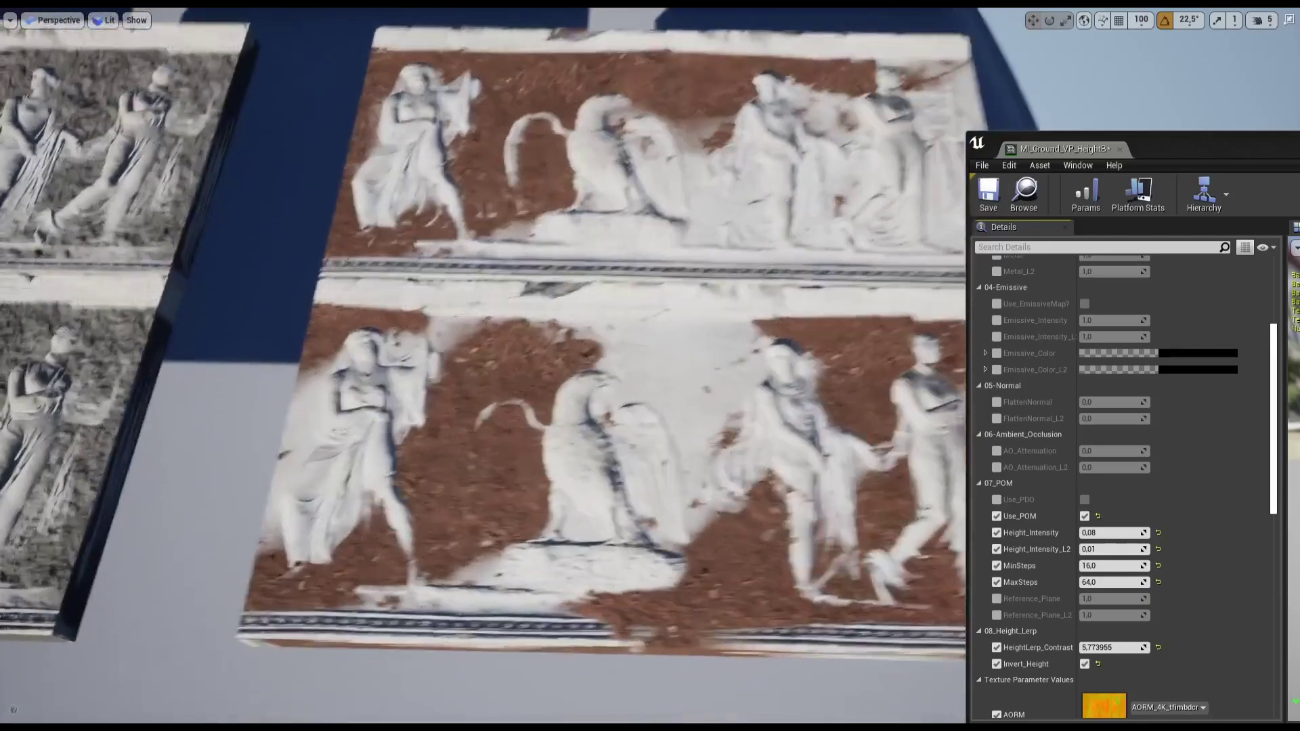
{"action": "mouse_move", "coordinate": [775, 391]}
{"action": "right_mouse_down"}
{"action": "mouse_move", "coordinate": [709, 405]}
{"action": "mouse_move", "coordinate": [678, 346]}
{"action": "right_mouse_up"}
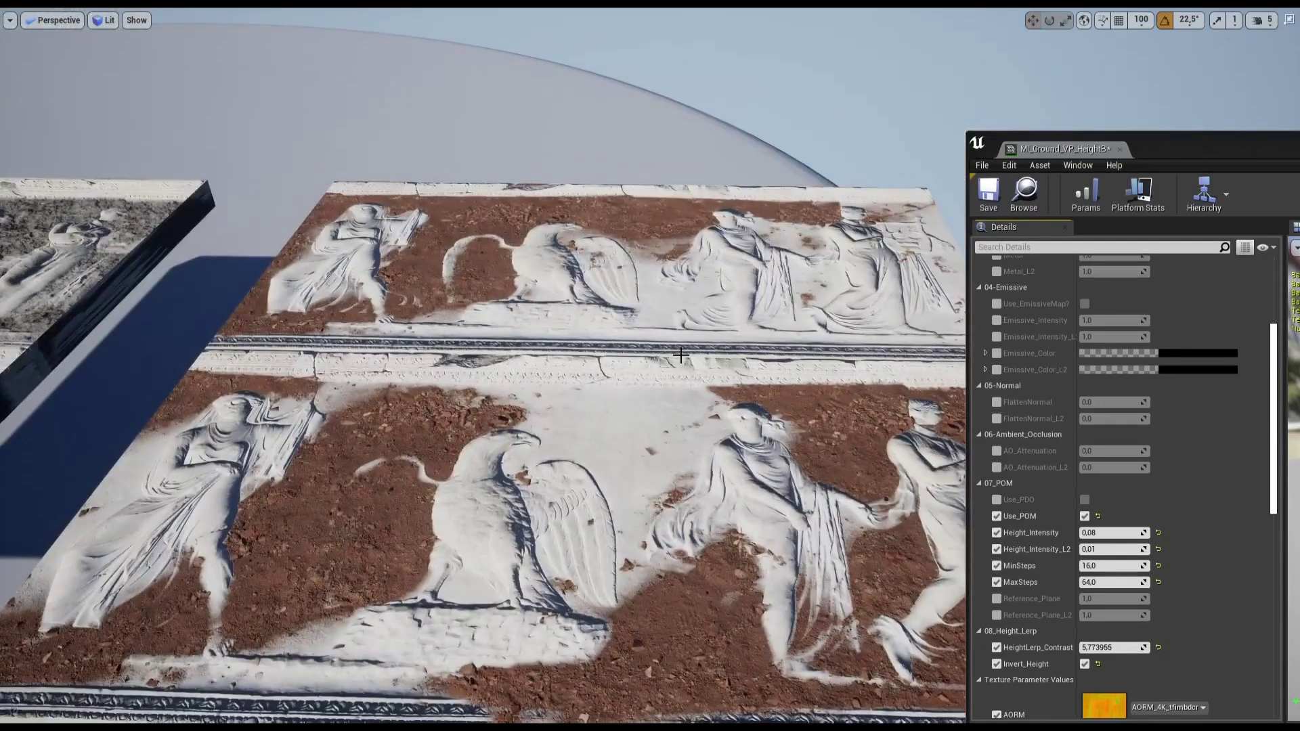
{"action": "key", "text": "F11"}
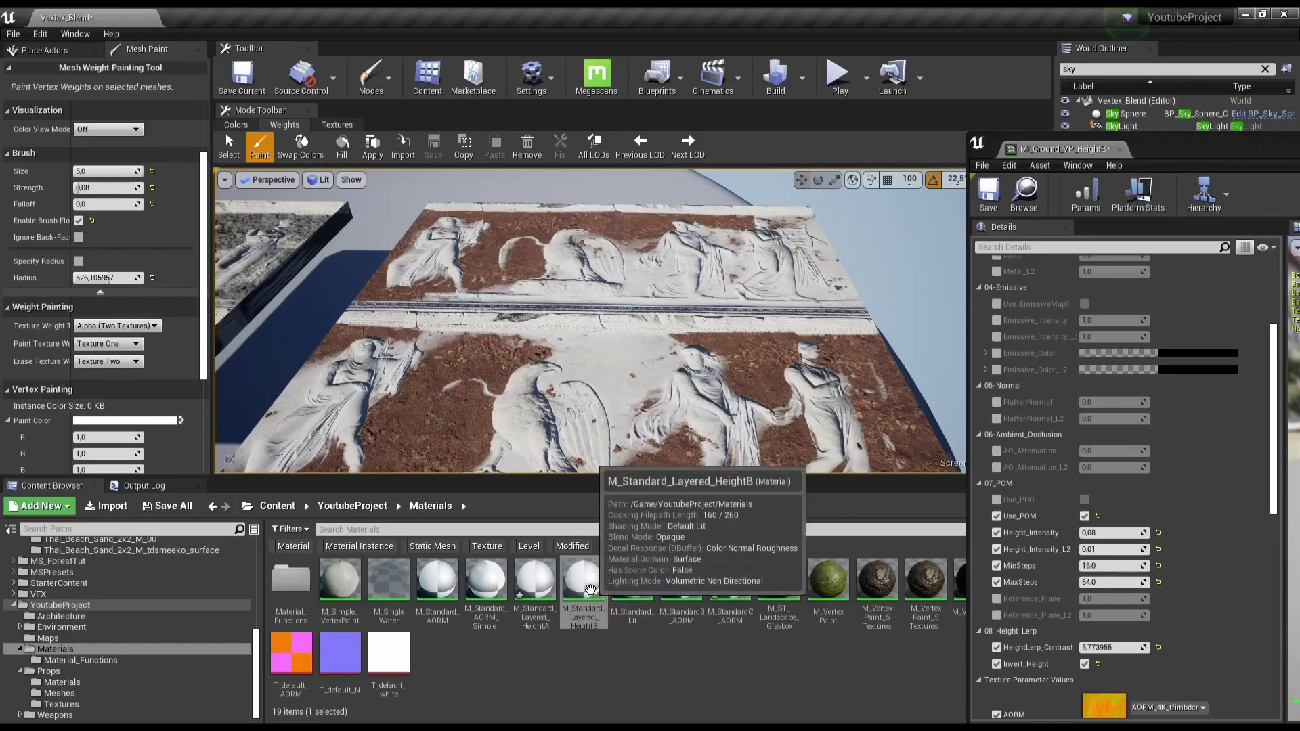
Step: Open M_Standard_Layered_HeightB and pan the graph around the output and blend nodes
{"action": "double_click", "coordinate": [583, 583]}
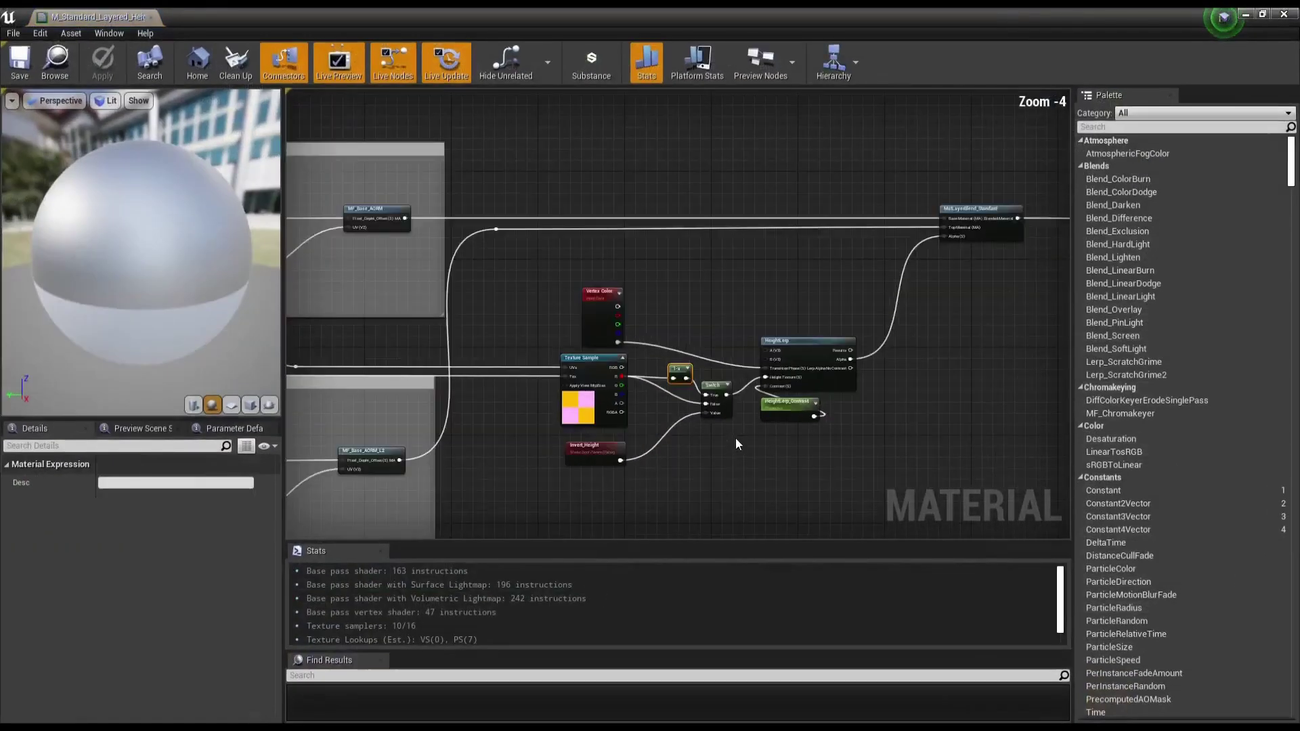
{"action": "right_click_drag", "start_coordinate": [831, 286], "coordinate": [706, 302]}
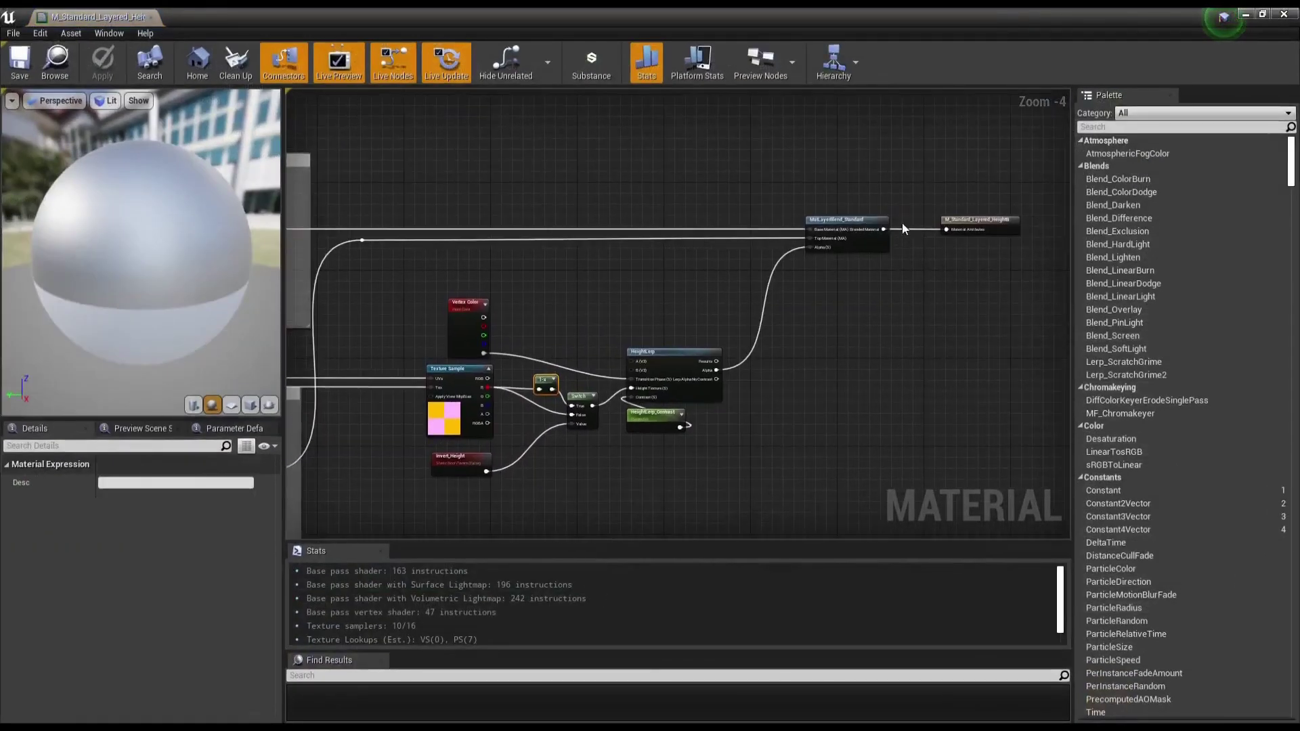
{"action": "right_click_drag", "start_coordinate": [928, 311], "coordinate": [662, 339]}
{"action": "left_click_drag", "start_coordinate": [708, 232], "coordinate": [881, 233]}
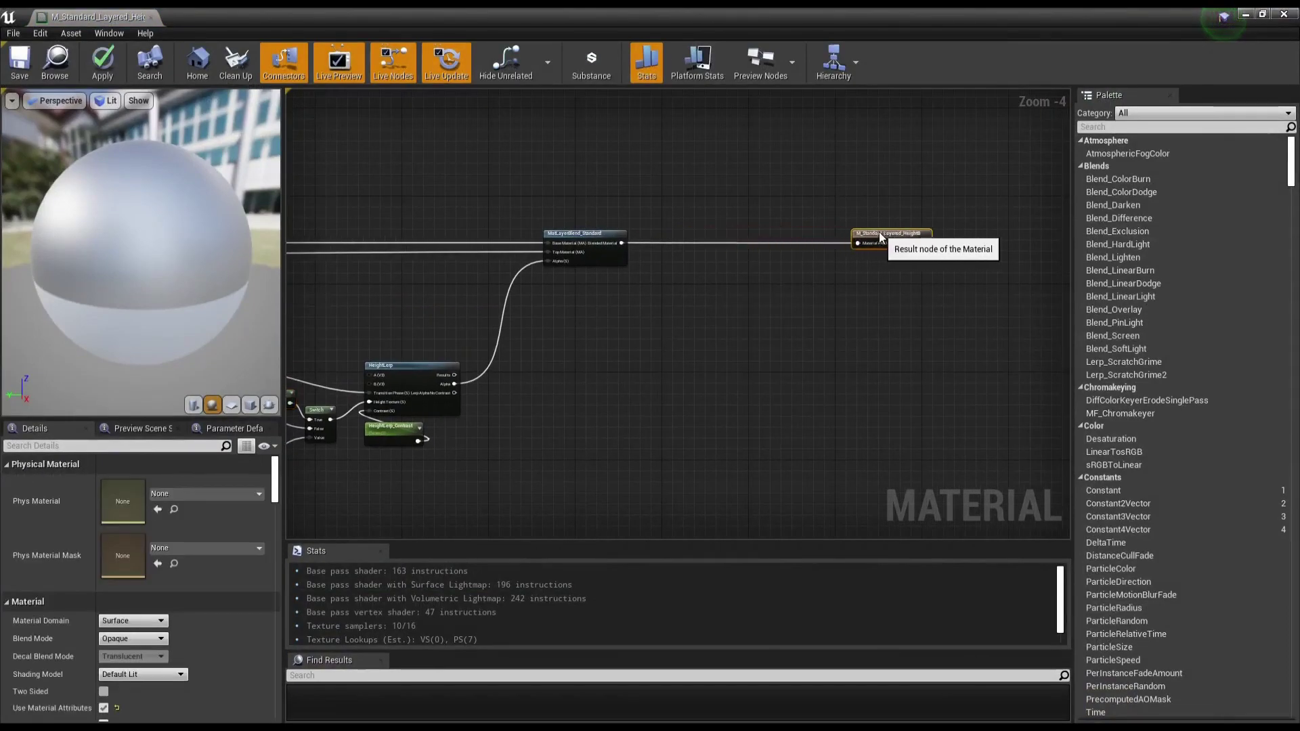
{"action": "right_click_drag", "start_coordinate": [726, 302], "coordinate": [975, 264]}
{"action": "mouse_move", "coordinate": [796, 305]}
{"action": "right_mouse_down"}
{"action": "mouse_move", "coordinate": [884, 314]}
{"action": "mouse_move", "coordinate": [782, 330]}
{"action": "right_mouse_up"}
{"action": "left_click", "coordinate": [779, 218]}
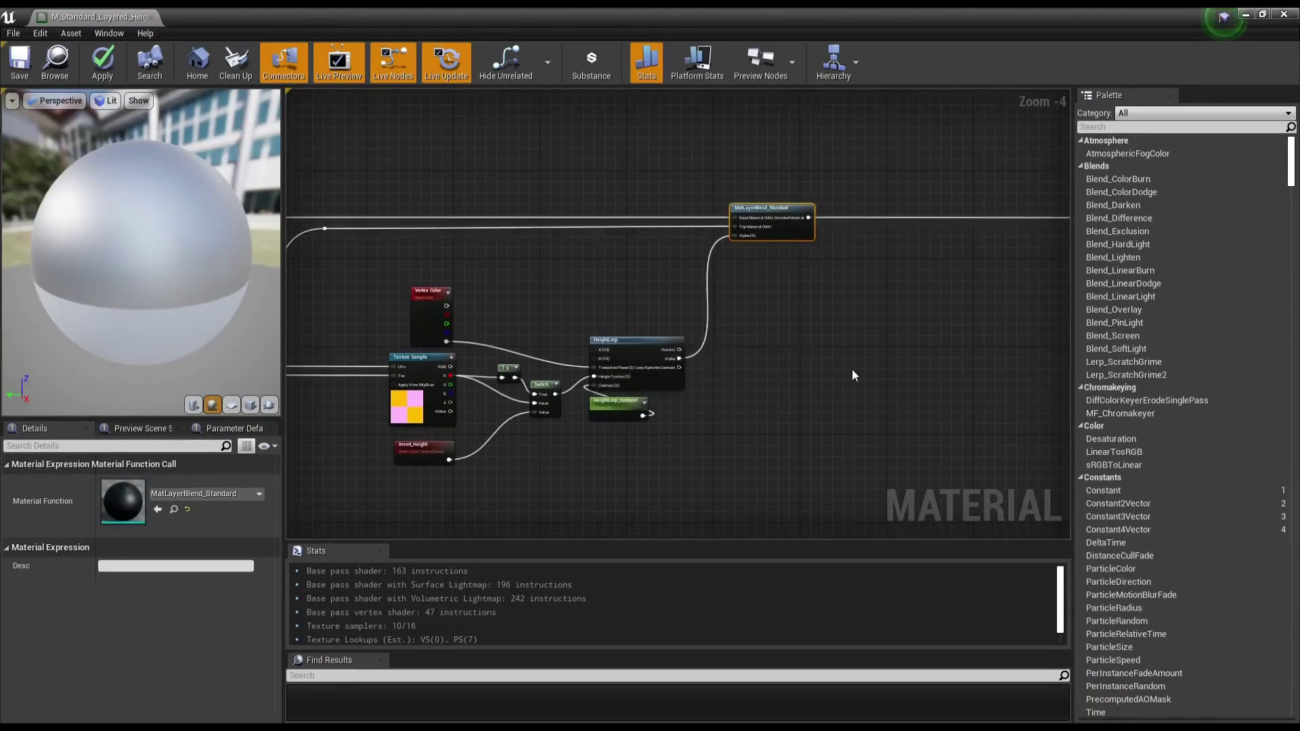
{"action": "right_click_drag", "start_coordinate": [766, 356], "coordinate": [966, 297]}
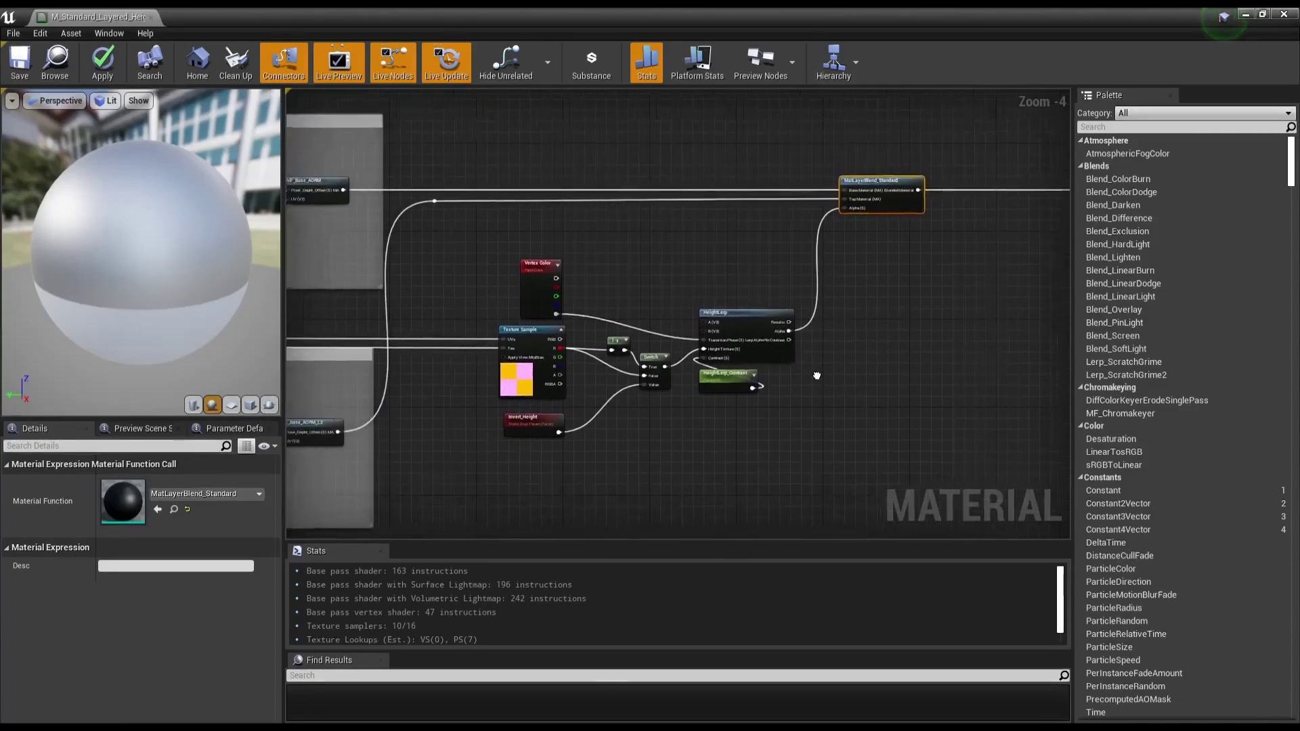
Step: Move the Layer2 - Mat2 comment group lower below Layer1 and frame both groups
{"action": "left_click", "coordinate": [620, 342]}
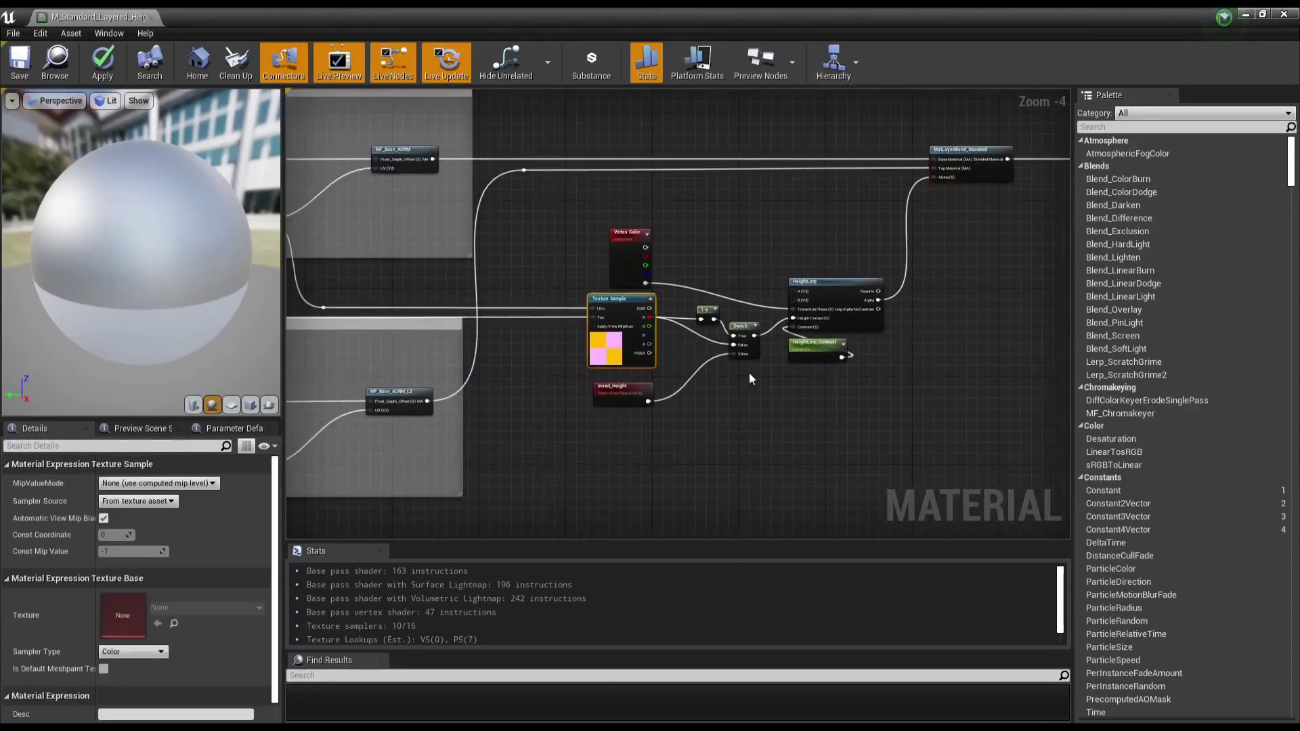
{"action": "scroll", "coordinate": [771, 404], "scroll_direction": "down", "scroll_amount": 2}
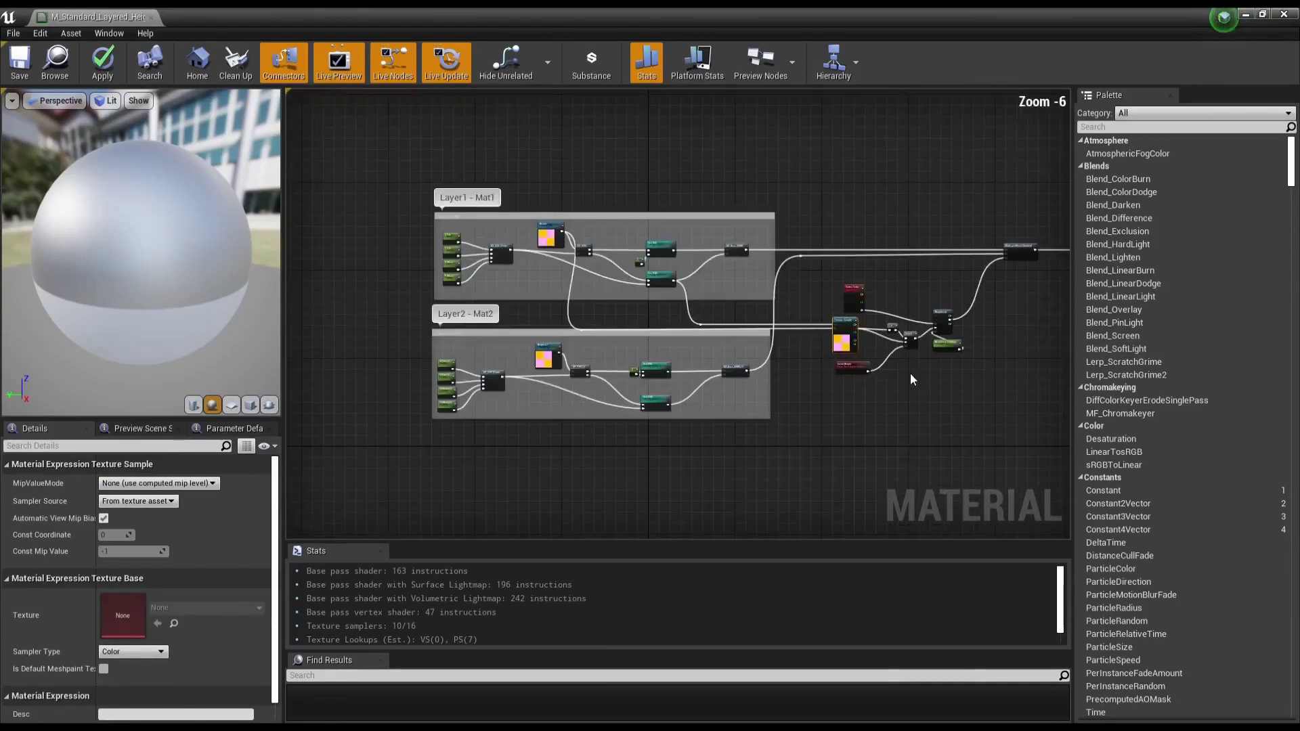
{"action": "left_click_drag", "start_coordinate": [553, 332], "coordinate": [550, 418]}
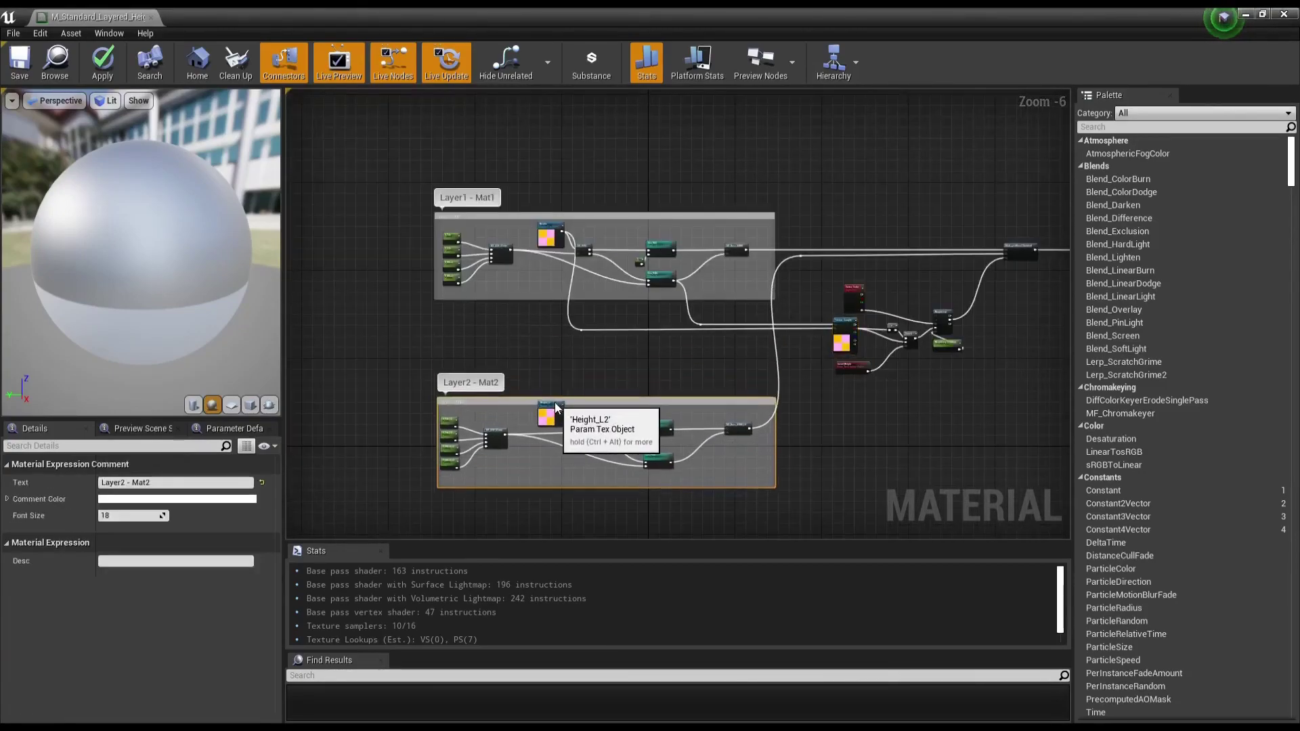
{"action": "right_click_drag", "start_coordinate": [743, 418], "coordinate": [624, 414]}
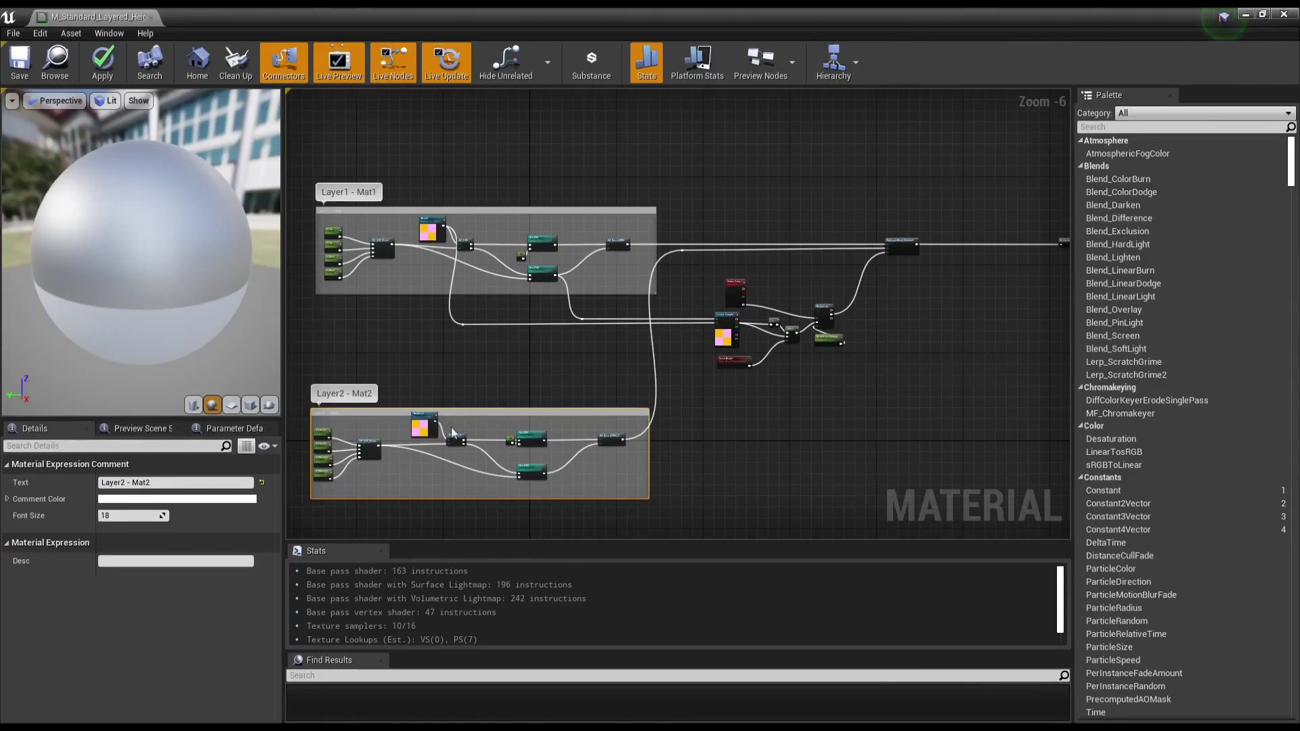
{"action": "scroll", "coordinate": [450, 432], "scroll_direction": "up", "scroll_amount": 4}
Step: Shift the height blend nodes left and move the Vertex Color node up and left
{"action": "left_click", "coordinate": [493, 397]}
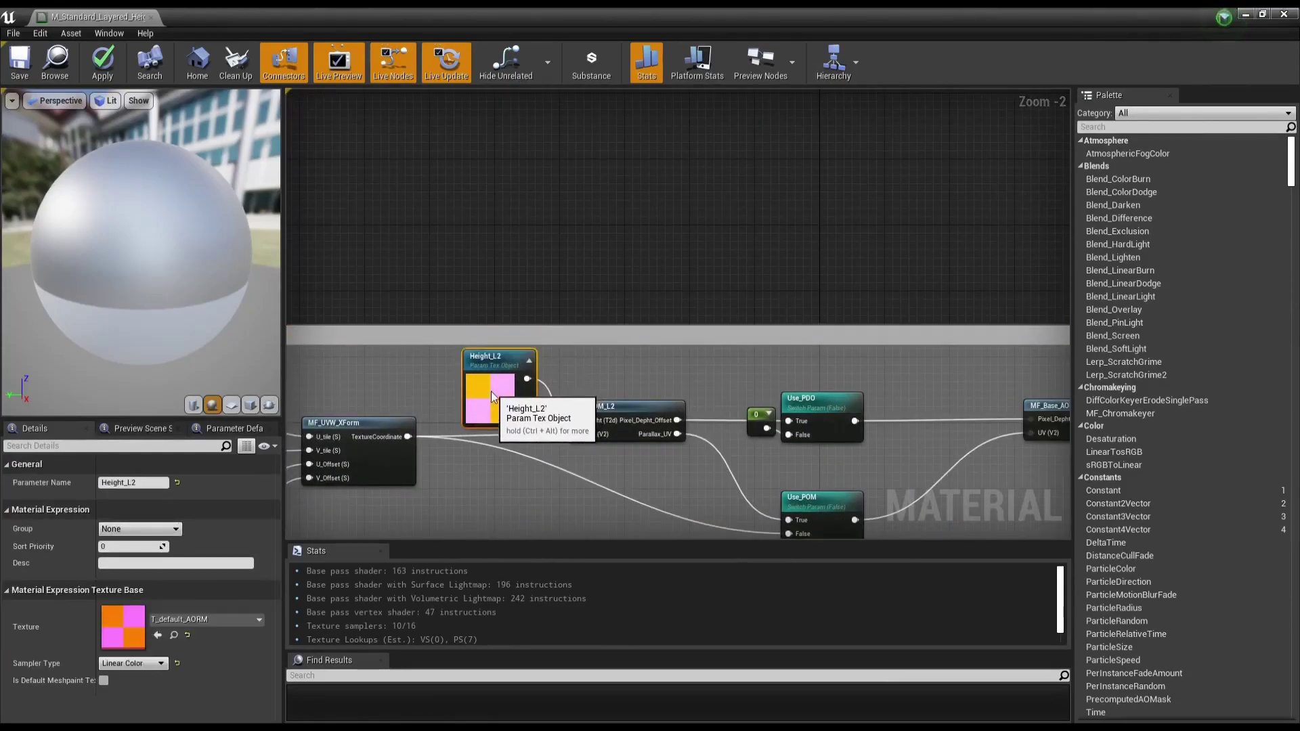
{"action": "scroll", "coordinate": [684, 371], "scroll_direction": "down", "scroll_amount": 3}
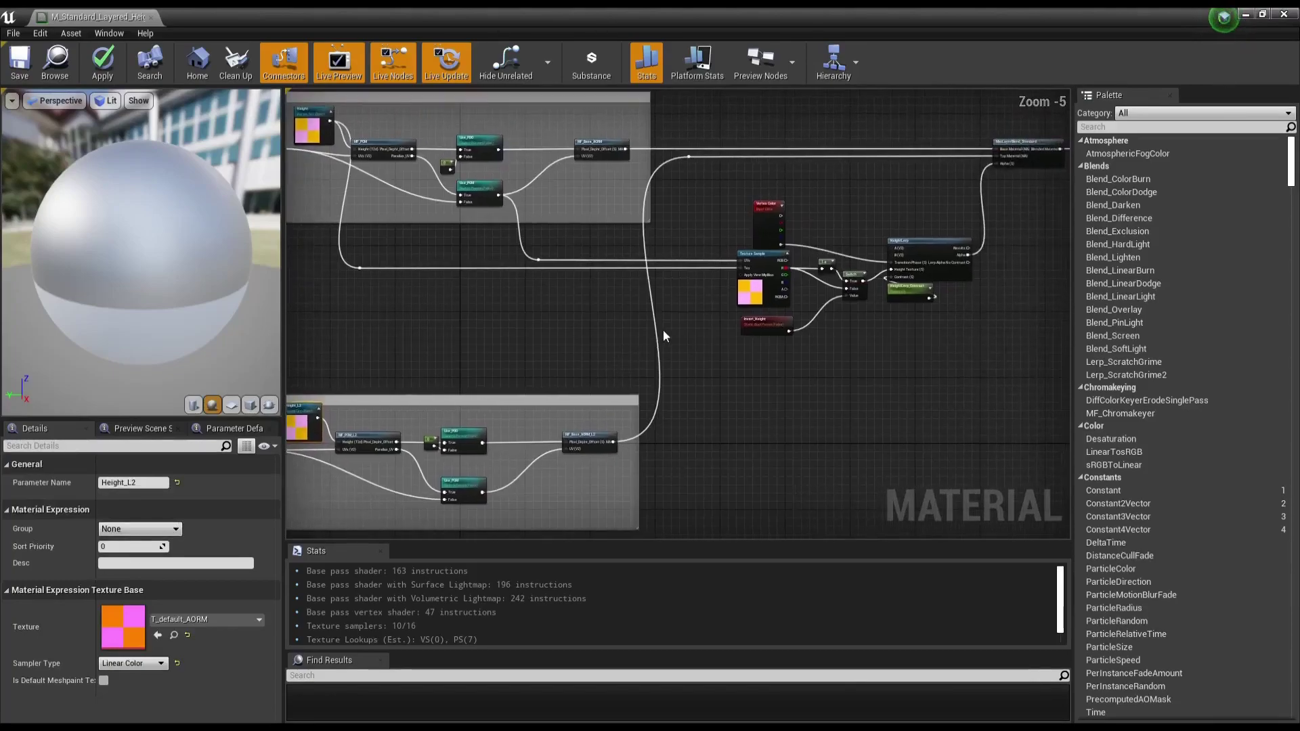
{"action": "left_click_drag", "start_coordinate": [714, 181], "coordinate": [907, 329]}
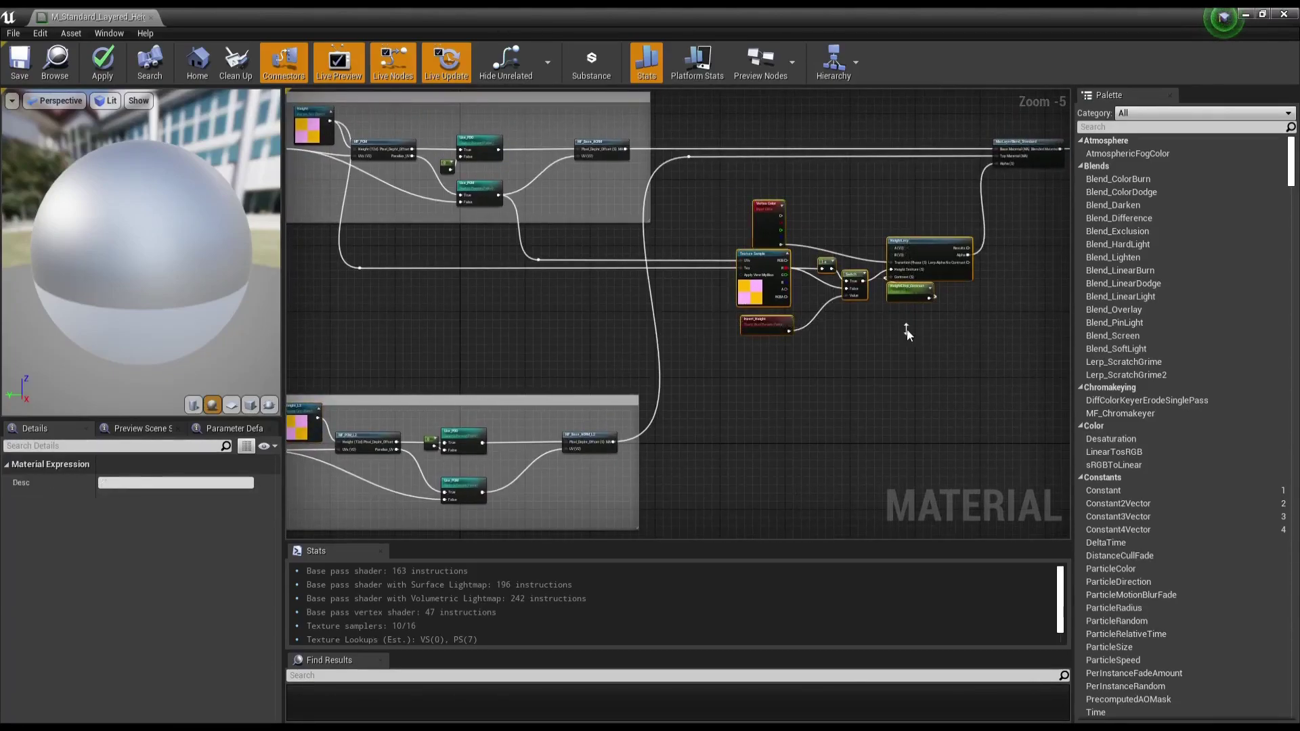
{"action": "left_click_drag", "start_coordinate": [754, 239], "coordinate": [752, 205]}
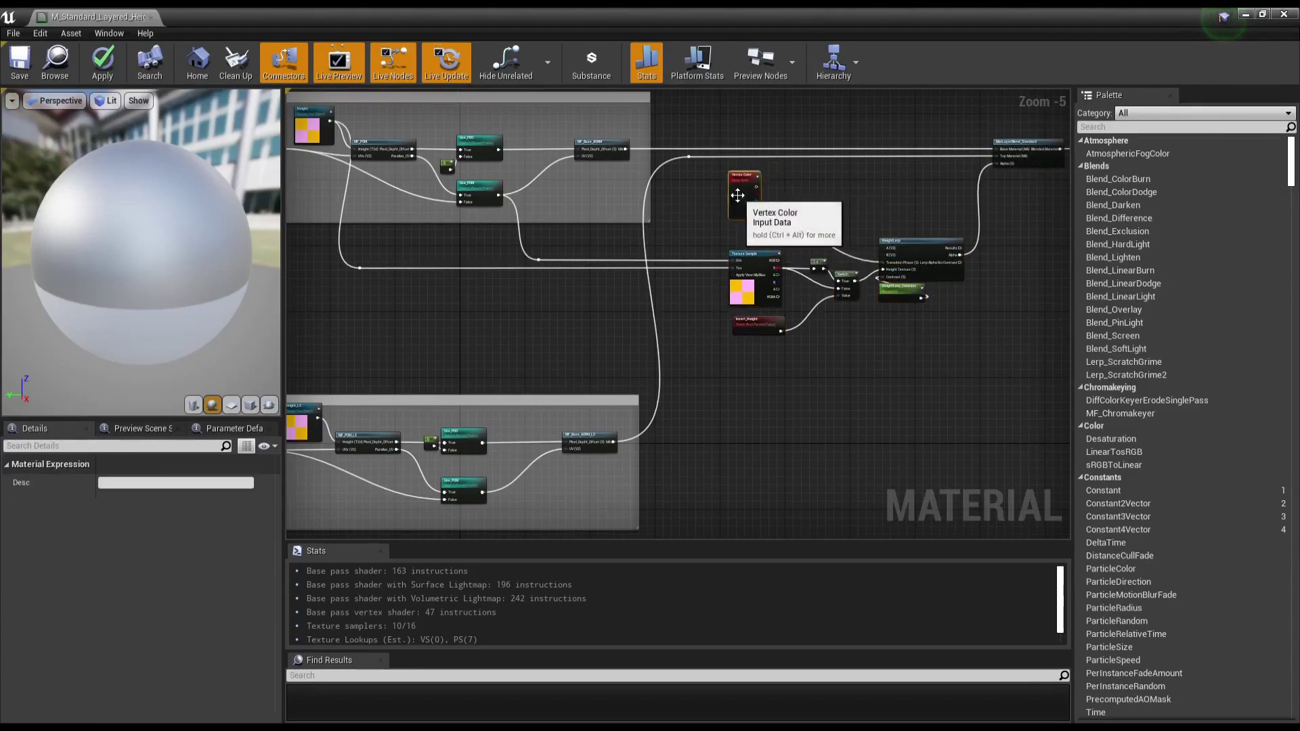
{"action": "right_click_drag", "start_coordinate": [887, 230], "coordinate": [843, 225]}
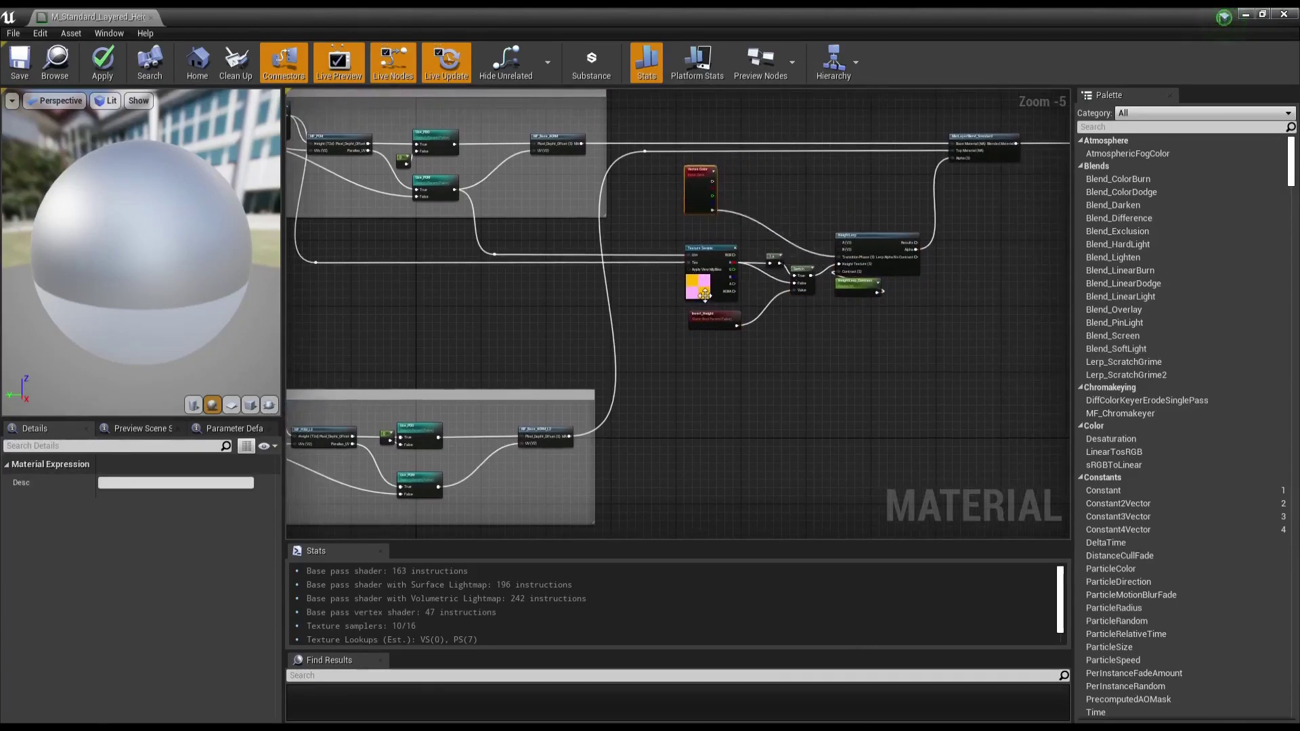
{"action": "right_click_drag", "start_coordinate": [736, 245], "coordinate": [689, 237]}
Step: Box-select the height Texture Sample, 1-x, Switch and Invert_Height nodes, leaving empty graph space in view
{"action": "right_click", "coordinate": [747, 254]}
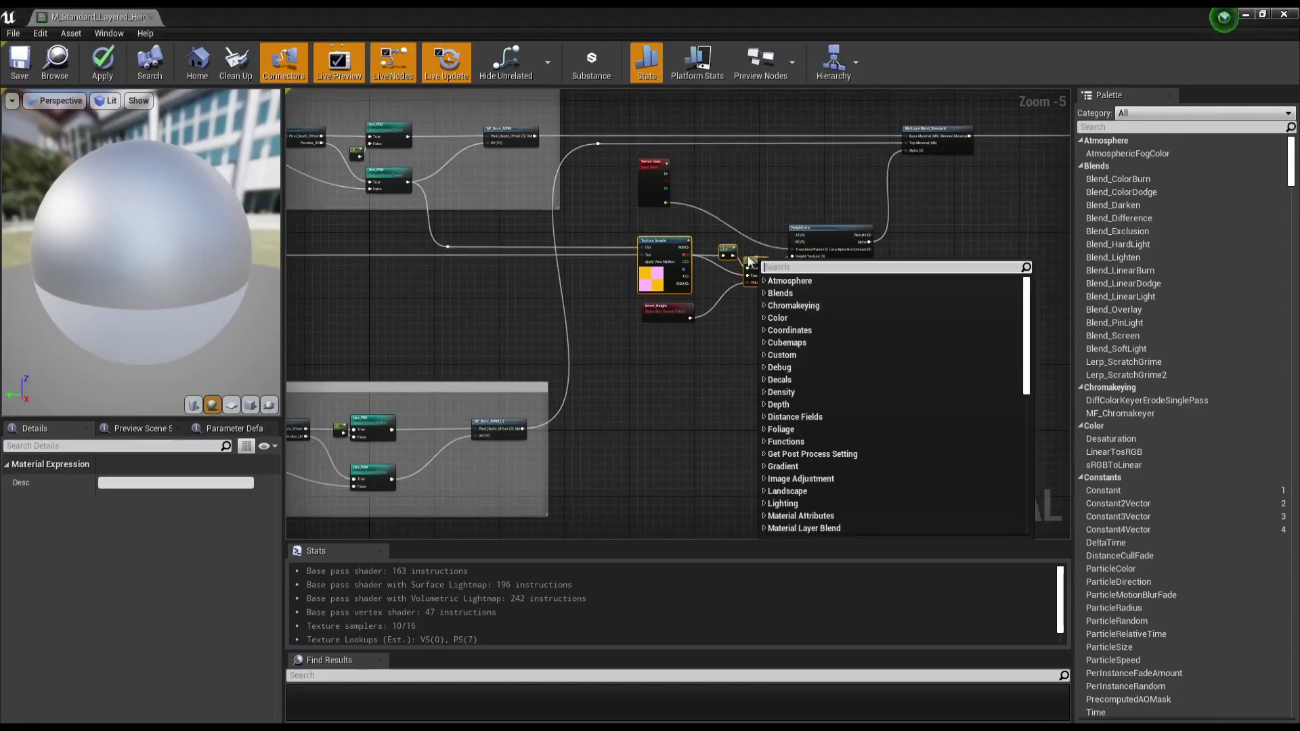
{"action": "left_click", "coordinate": [727, 231]}
{"action": "scroll", "coordinate": [726, 231], "scroll_direction": "up", "scroll_amount": 3}
{"action": "left_click_drag", "start_coordinate": [574, 216], "coordinate": [761, 347]}
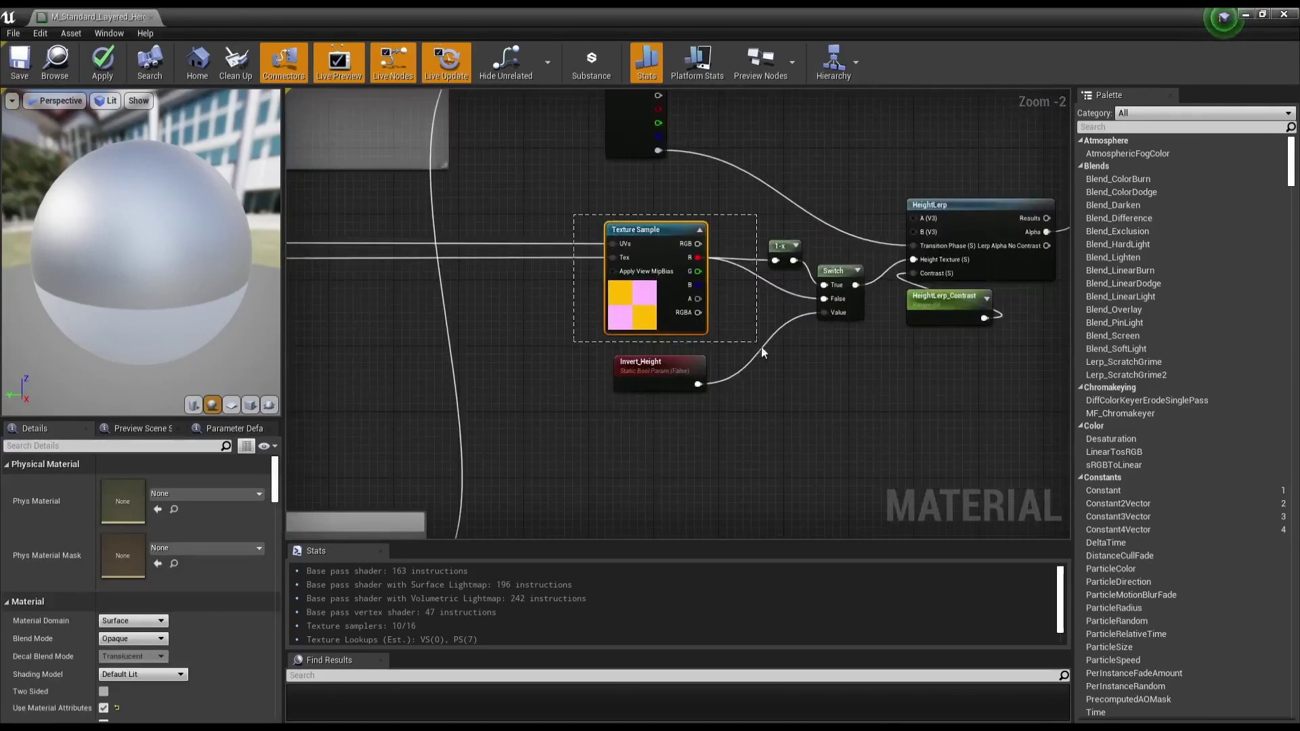
{"action": "left_click_drag", "start_coordinate": [828, 409], "coordinate": [830, 409]}
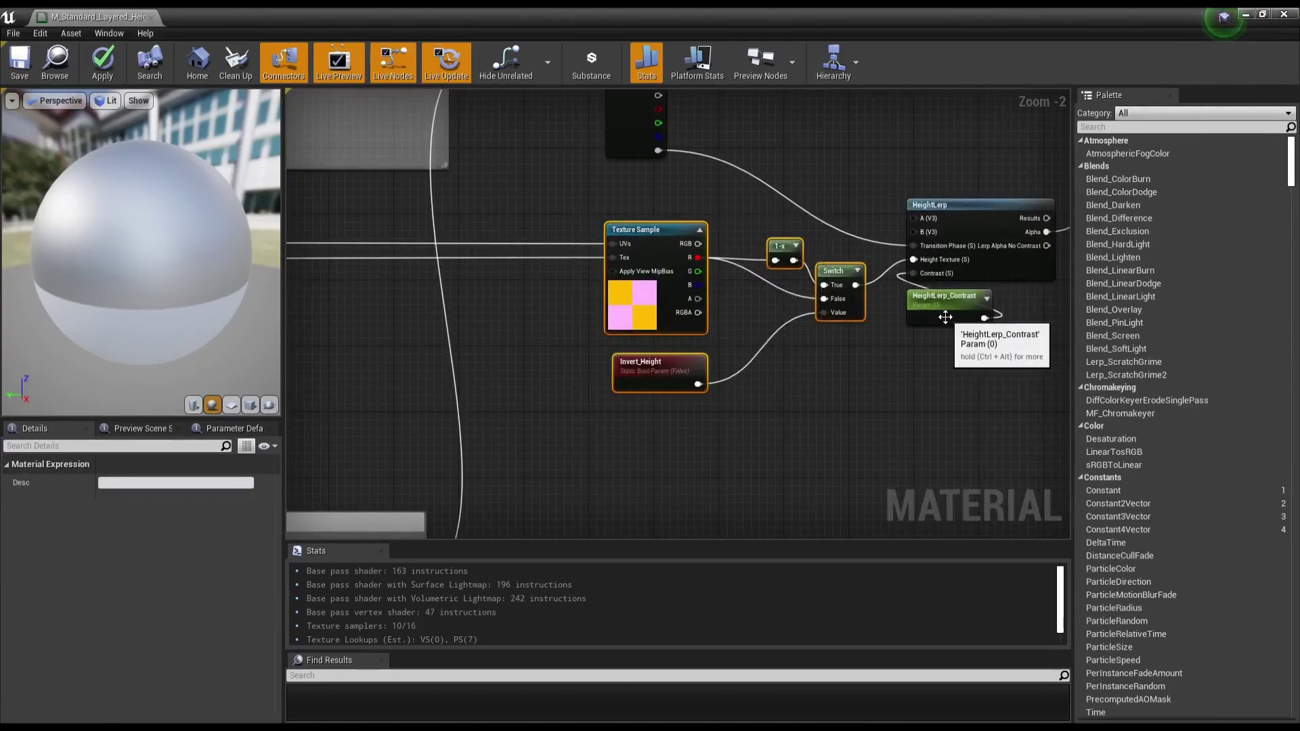
{"action": "right_click_drag", "start_coordinate": [903, 363], "coordinate": [828, 330]}
{"action": "scroll", "coordinate": [827, 331], "scroll_direction": "down", "scroll_amount": 2}
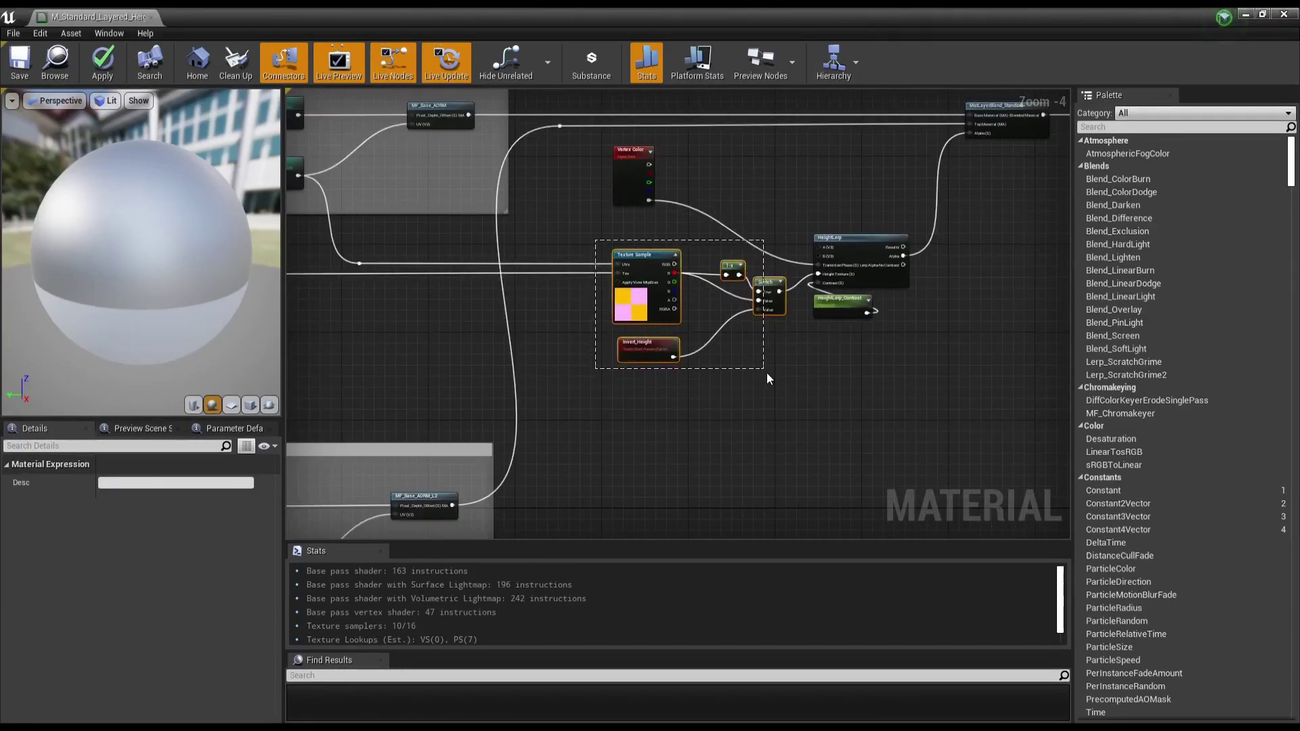
{"action": "left_click_drag", "start_coordinate": [768, 375], "coordinate": [768, 374]}
{"action": "right_click_drag", "start_coordinate": [681, 393], "coordinate": [707, 388]}
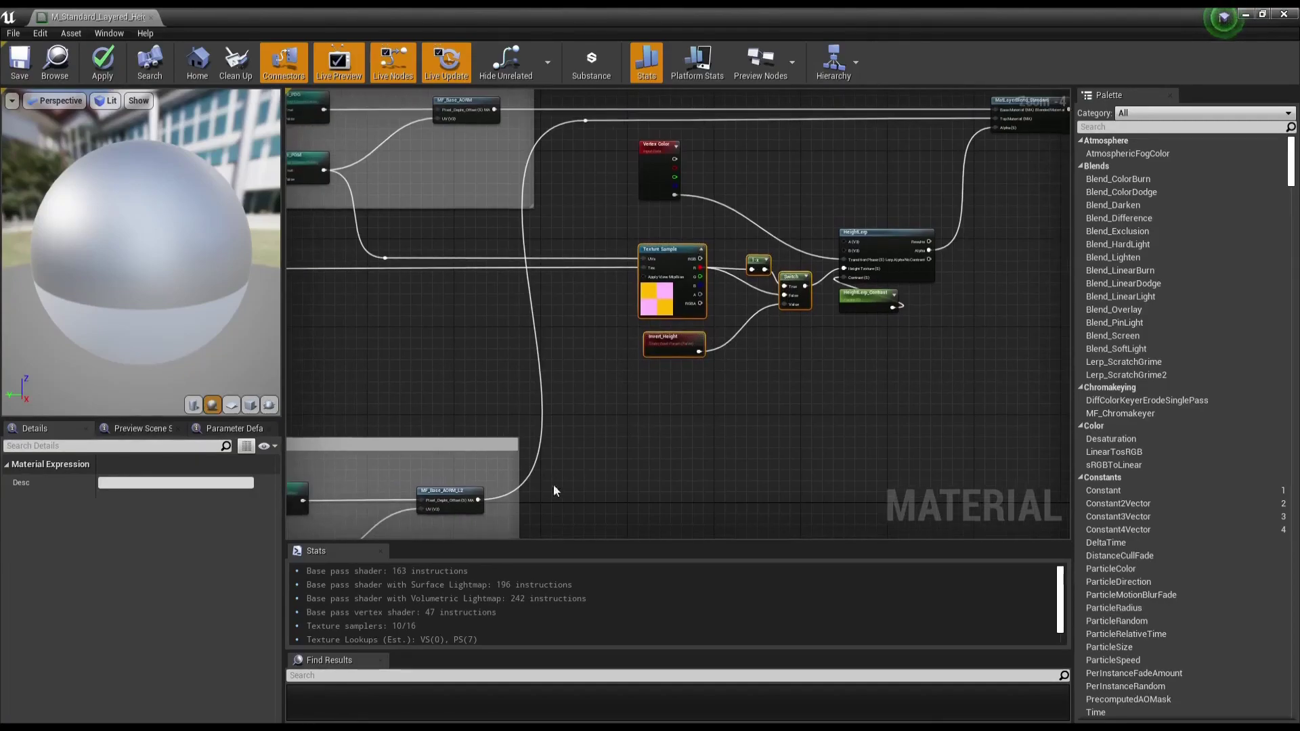
{"action": "right_click_drag", "start_coordinate": [554, 490], "coordinate": [740, 403]}
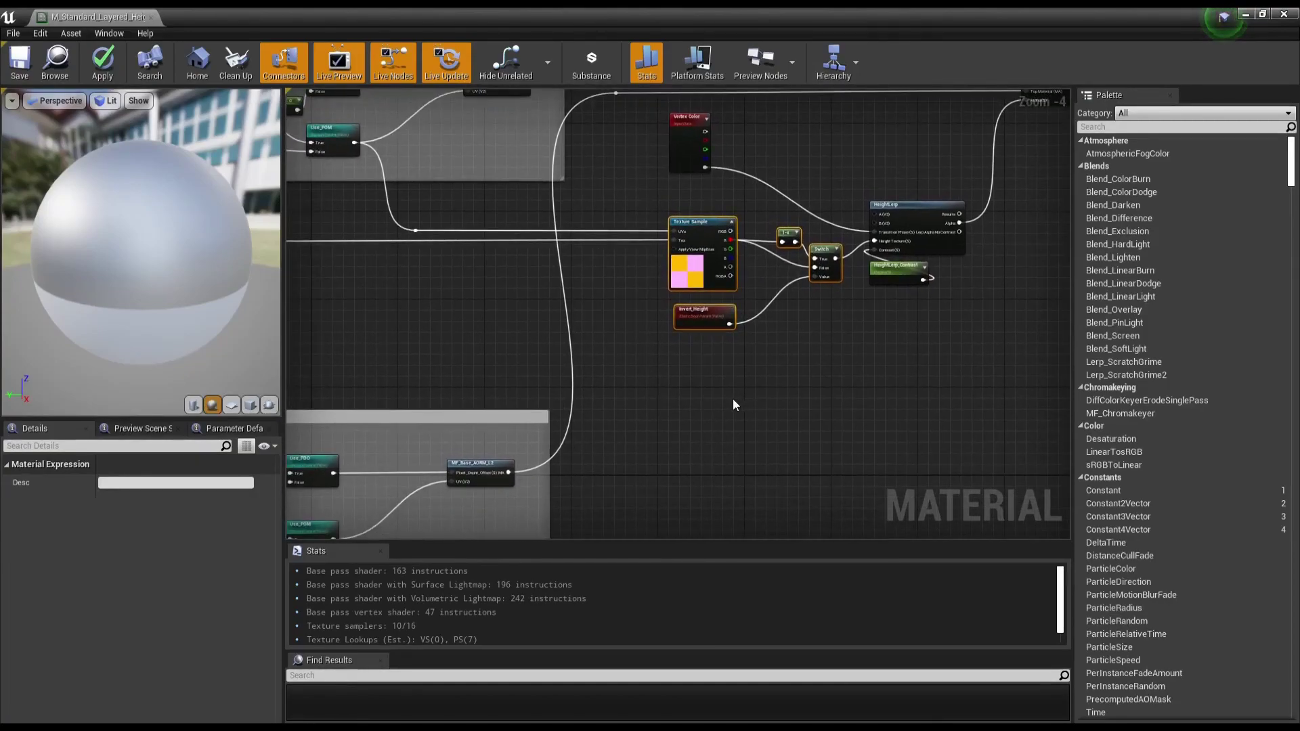
Step: Duplicate the selected height nodes and wire Height_L2 into the copied Texture Sample's Tex pin
{"action": "key", "text": "ctrl+w"}
{"action": "scroll", "coordinate": [671, 352], "scroll_direction": "down", "scroll_amount": 3}
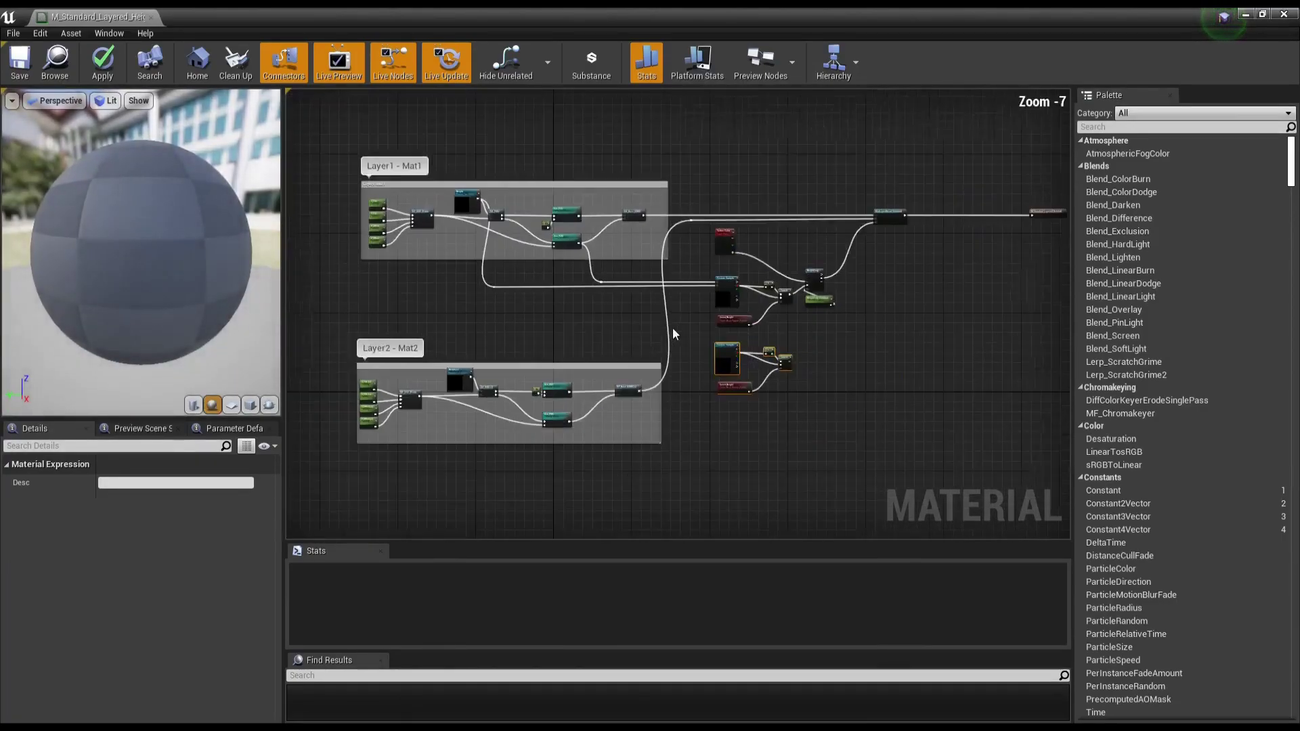
{"action": "scroll", "coordinate": [513, 290], "scroll_direction": "up", "scroll_amount": 2}
{"action": "scroll", "coordinate": [513, 290], "scroll_direction": "up", "scroll_amount": 1}
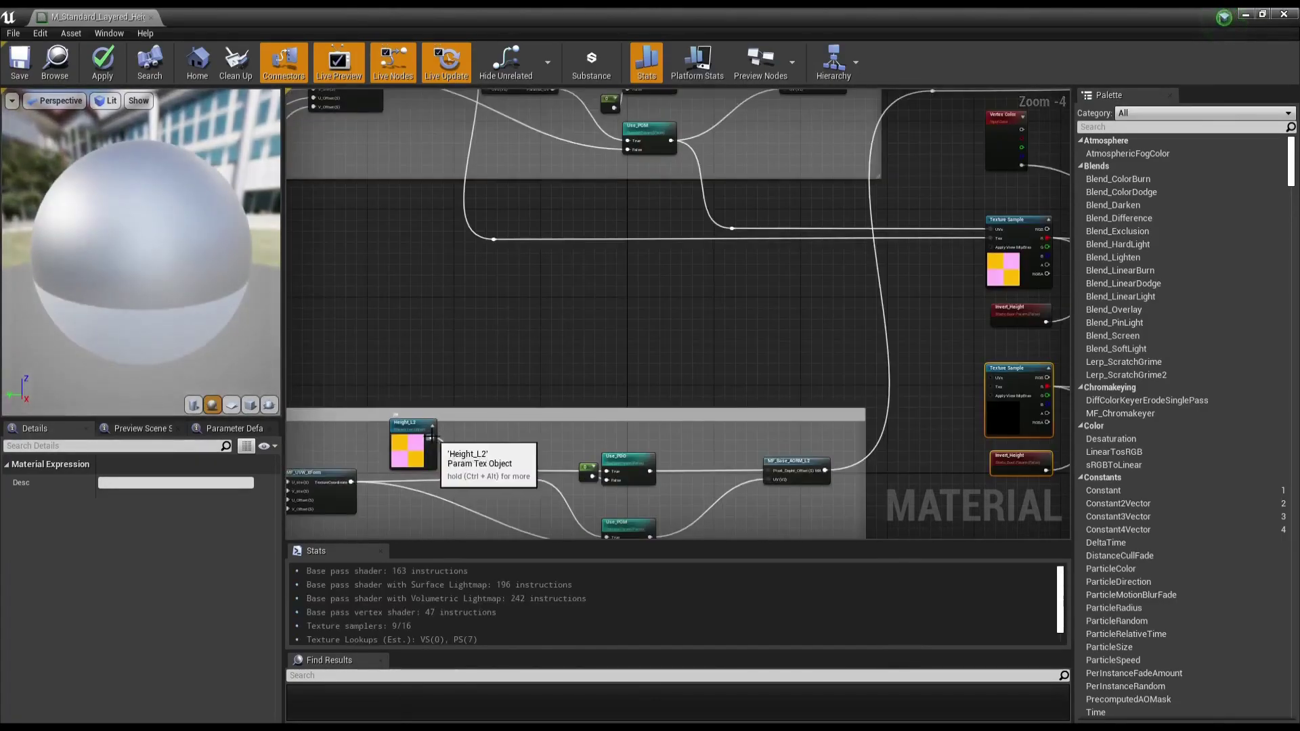
{"action": "left_click_drag", "start_coordinate": [431, 437], "coordinate": [993, 390]}
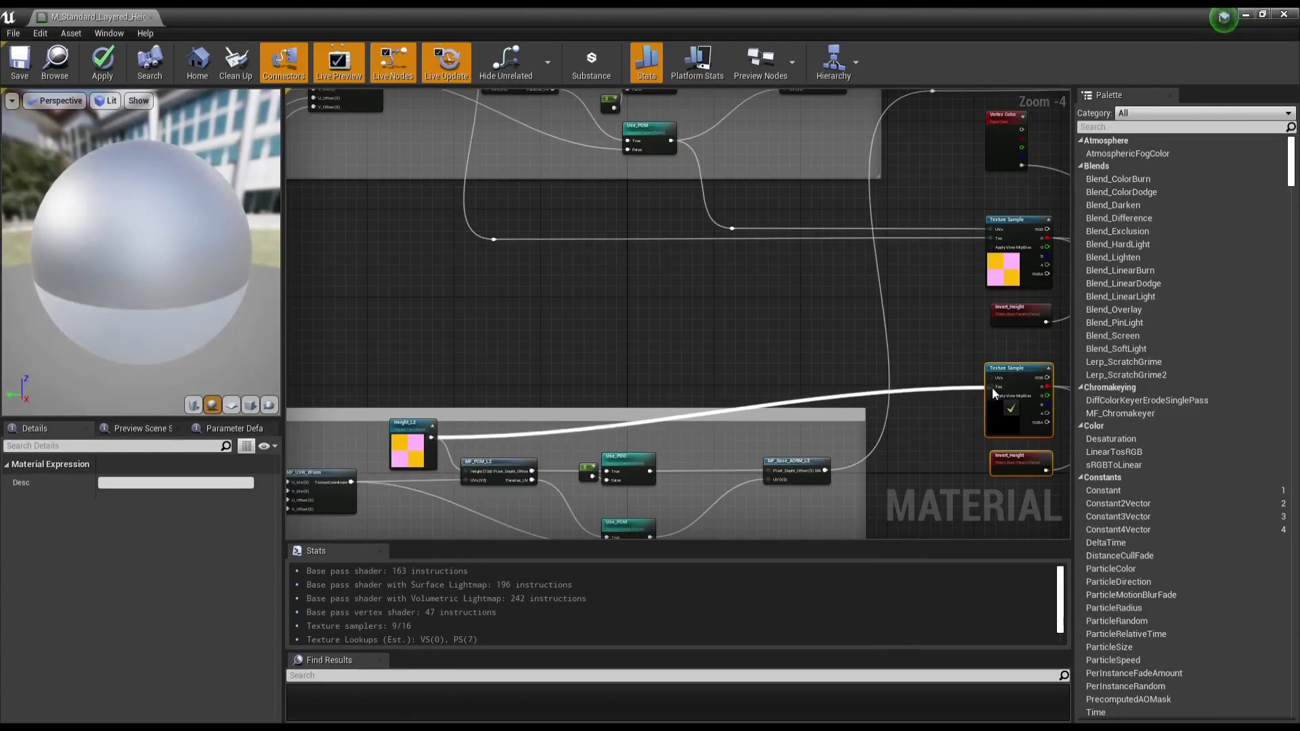
{"action": "mouse_move", "coordinate": [993, 388]}
{"action": "right_mouse_down"}
{"action": "mouse_move", "coordinate": [619, 405]}
{"action": "mouse_move", "coordinate": [793, 398]}
{"action": "right_mouse_up"}
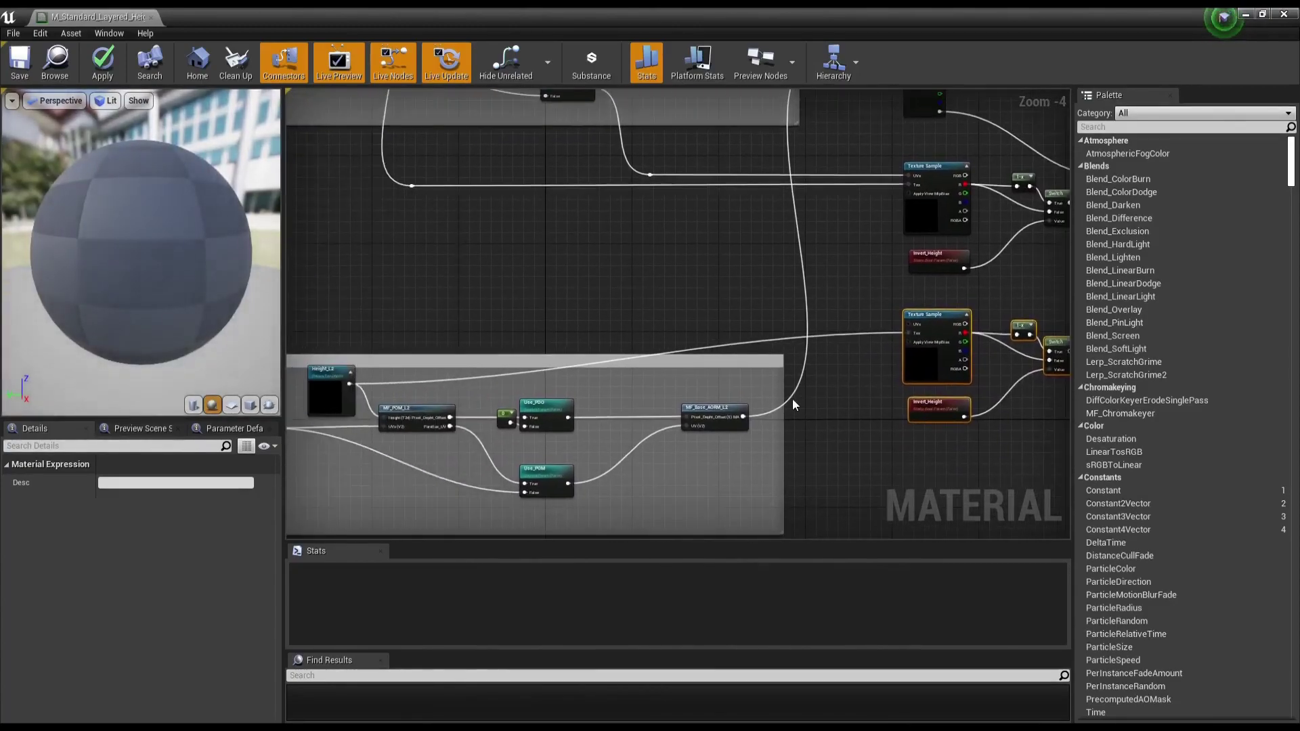
Step: Feed Layer 2's Use_POM output into the copied Texture Sample's UVs through a raised reroute point
{"action": "mouse_move", "coordinate": [730, 335]}
{"action": "right_mouse_down"}
{"action": "mouse_move", "coordinate": [696, 405]}
{"action": "mouse_move", "coordinate": [808, 325]}
{"action": "mouse_move", "coordinate": [793, 224]}
{"action": "right_mouse_up"}
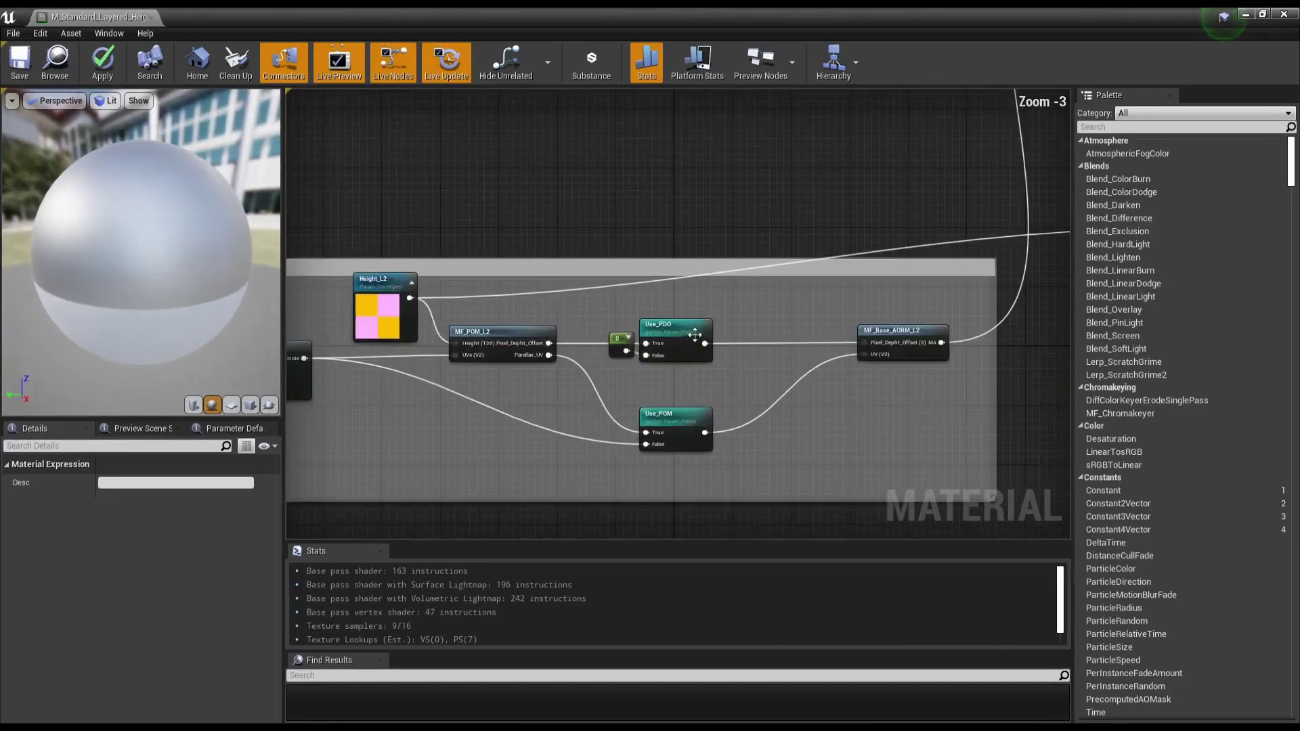
{"action": "scroll", "coordinate": [741, 416], "scroll_direction": "up", "scroll_amount": 1}
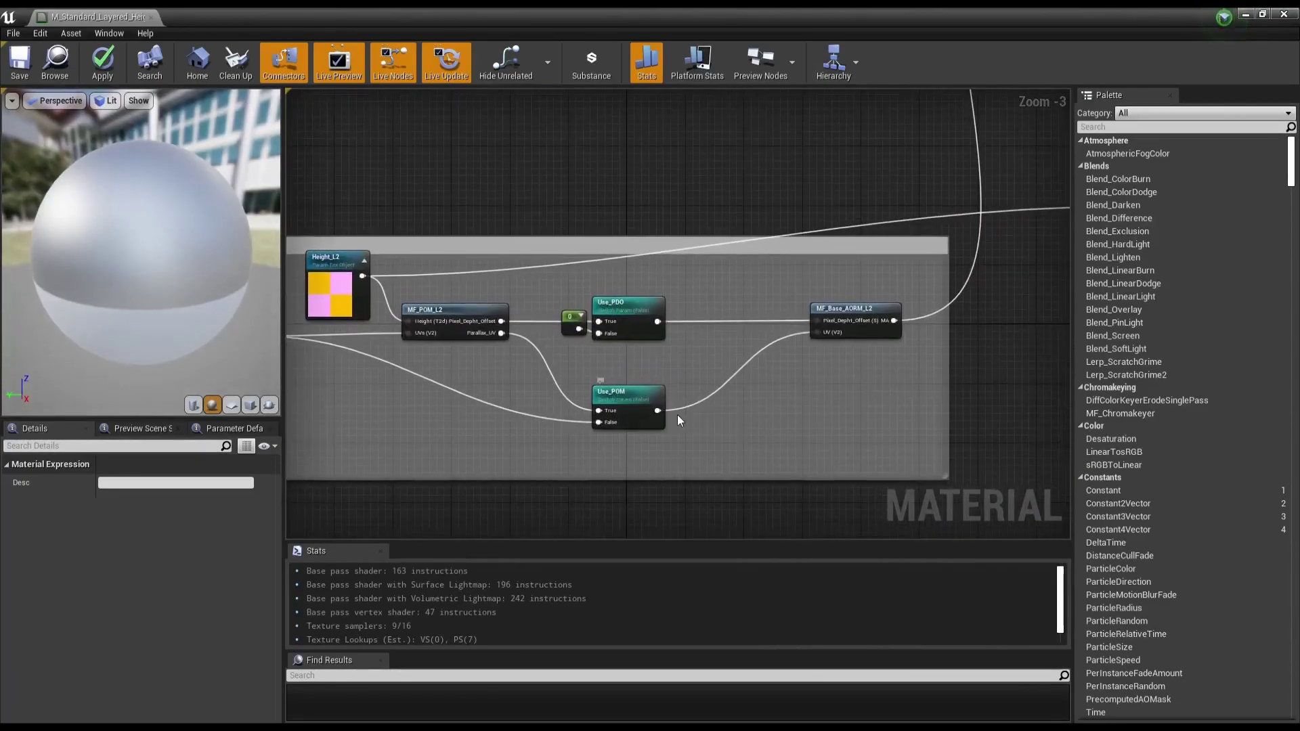
{"action": "right_click_drag", "start_coordinate": [504, 347], "coordinate": [618, 343]}
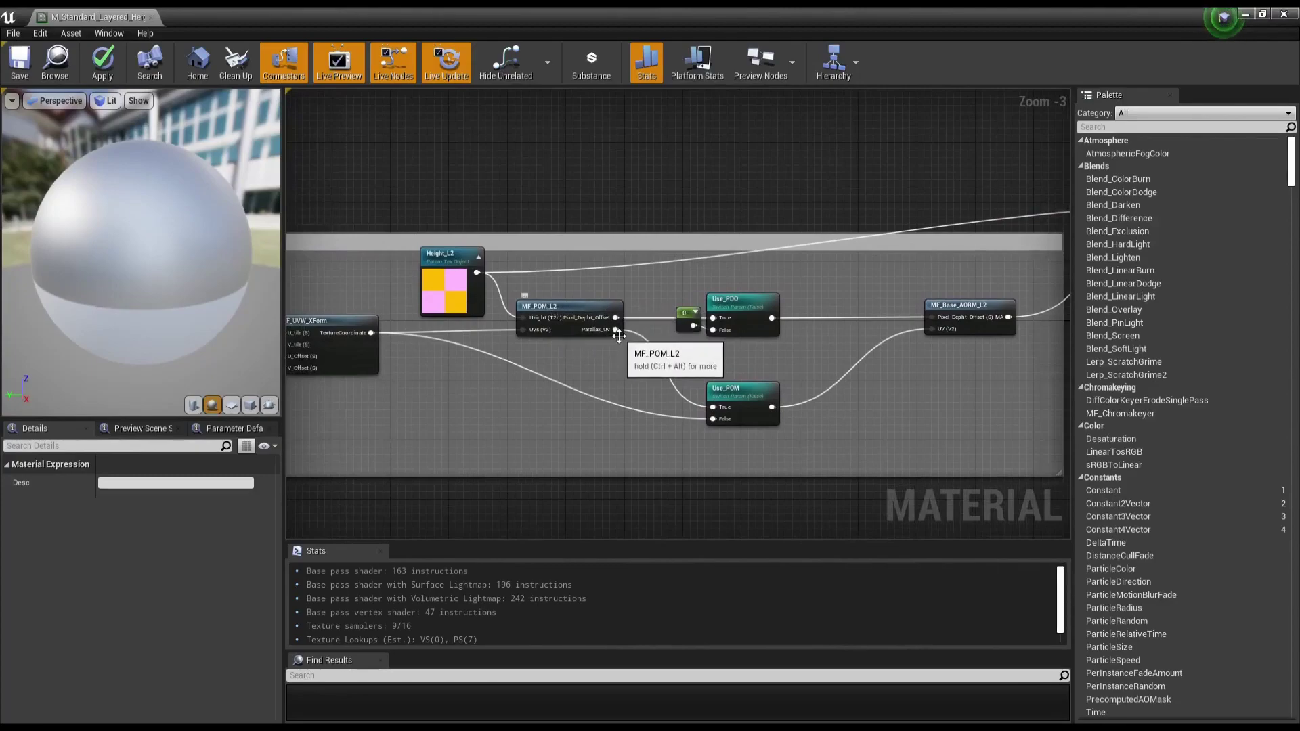
{"action": "right_click_drag", "start_coordinate": [623, 334], "coordinate": [445, 269]}
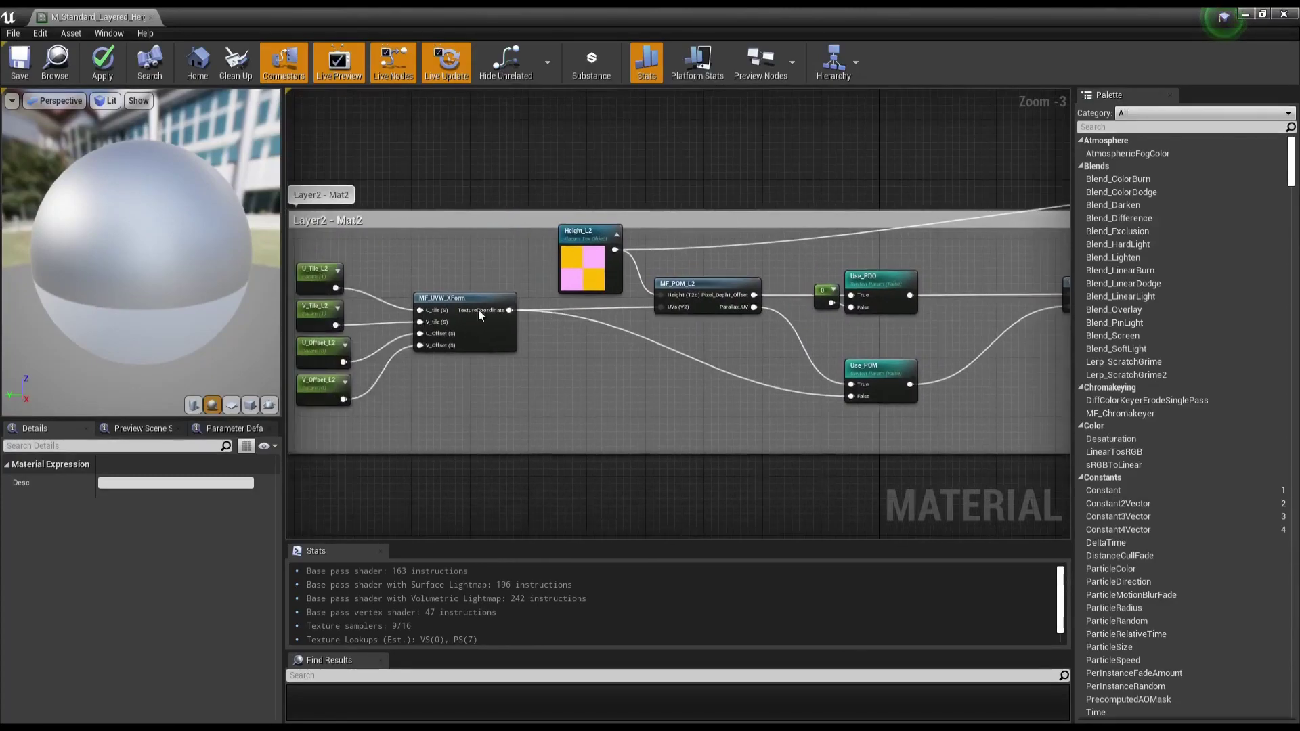
{"action": "mouse_move", "coordinate": [789, 322]}
{"action": "right_mouse_down"}
{"action": "mouse_move", "coordinate": [421, 295]}
{"action": "mouse_move", "coordinate": [422, 390]}
{"action": "right_mouse_up"}
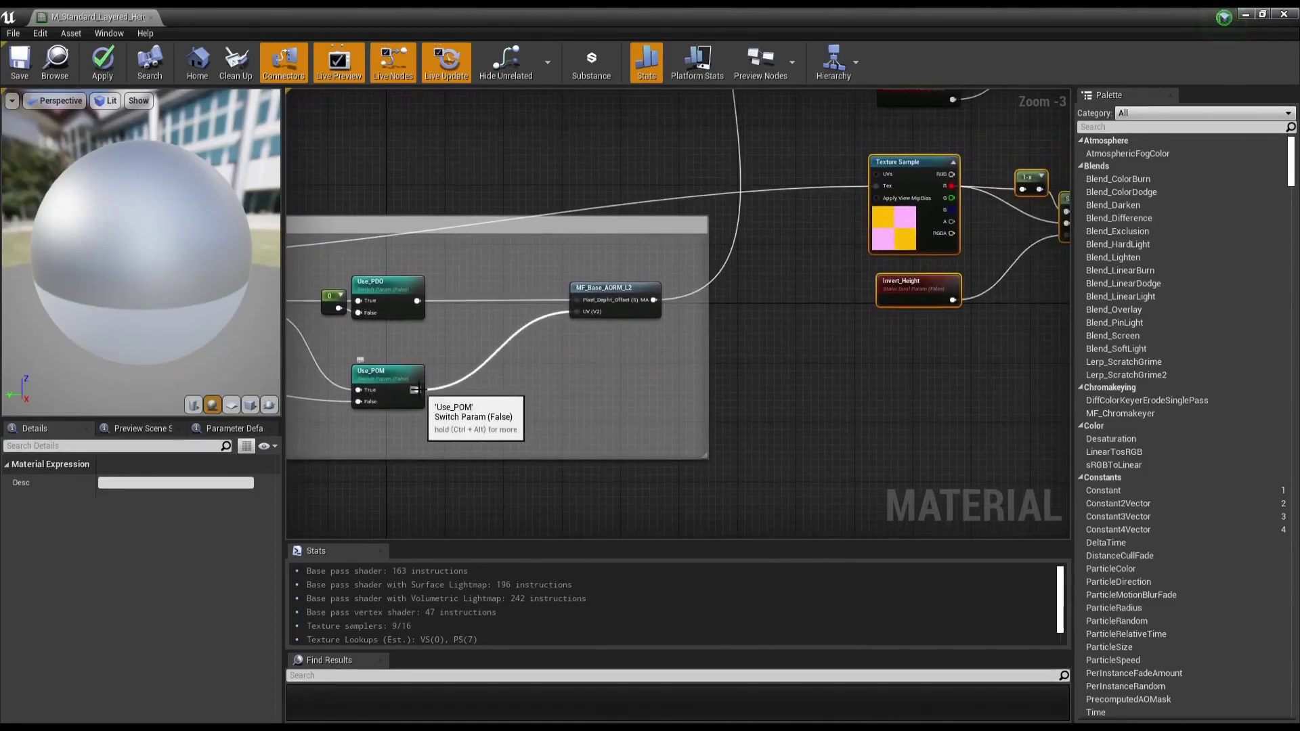
{"action": "left_click_drag", "start_coordinate": [417, 390], "coordinate": [880, 176]}
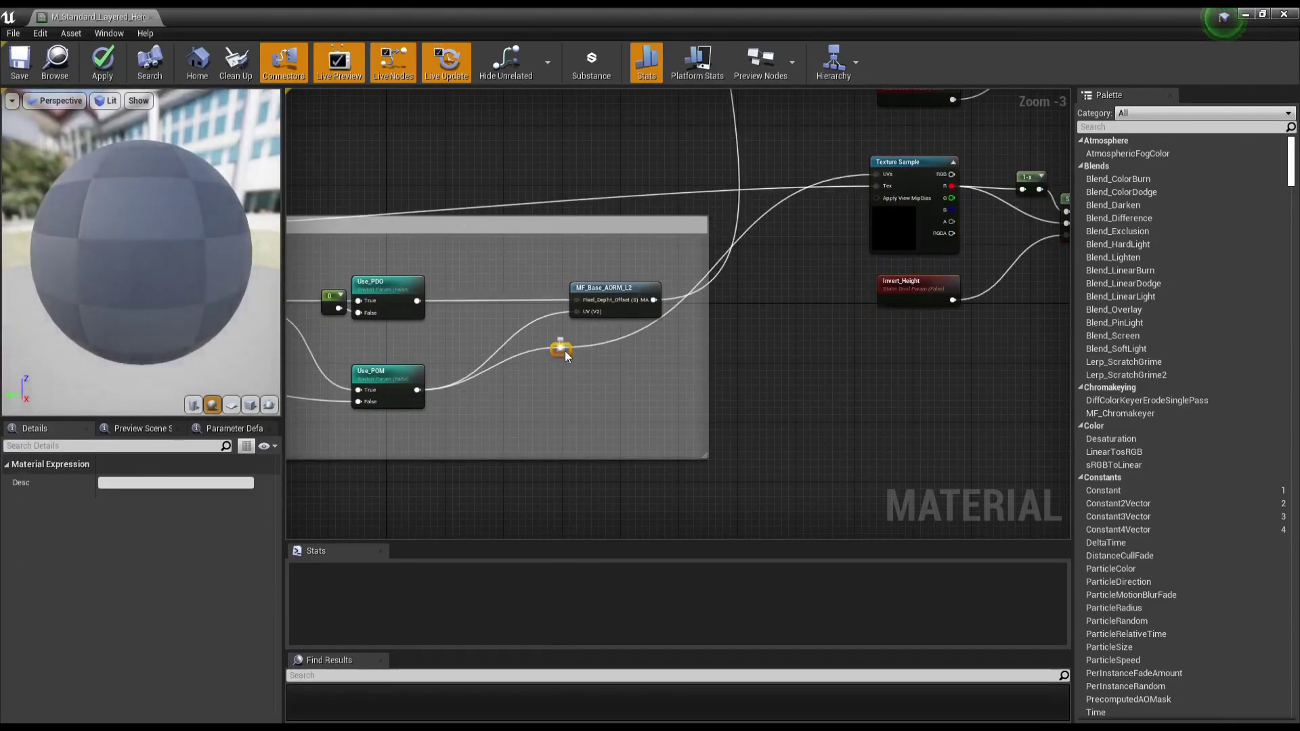
{"action": "left_click_drag", "start_coordinate": [568, 350], "coordinate": [476, 175]}
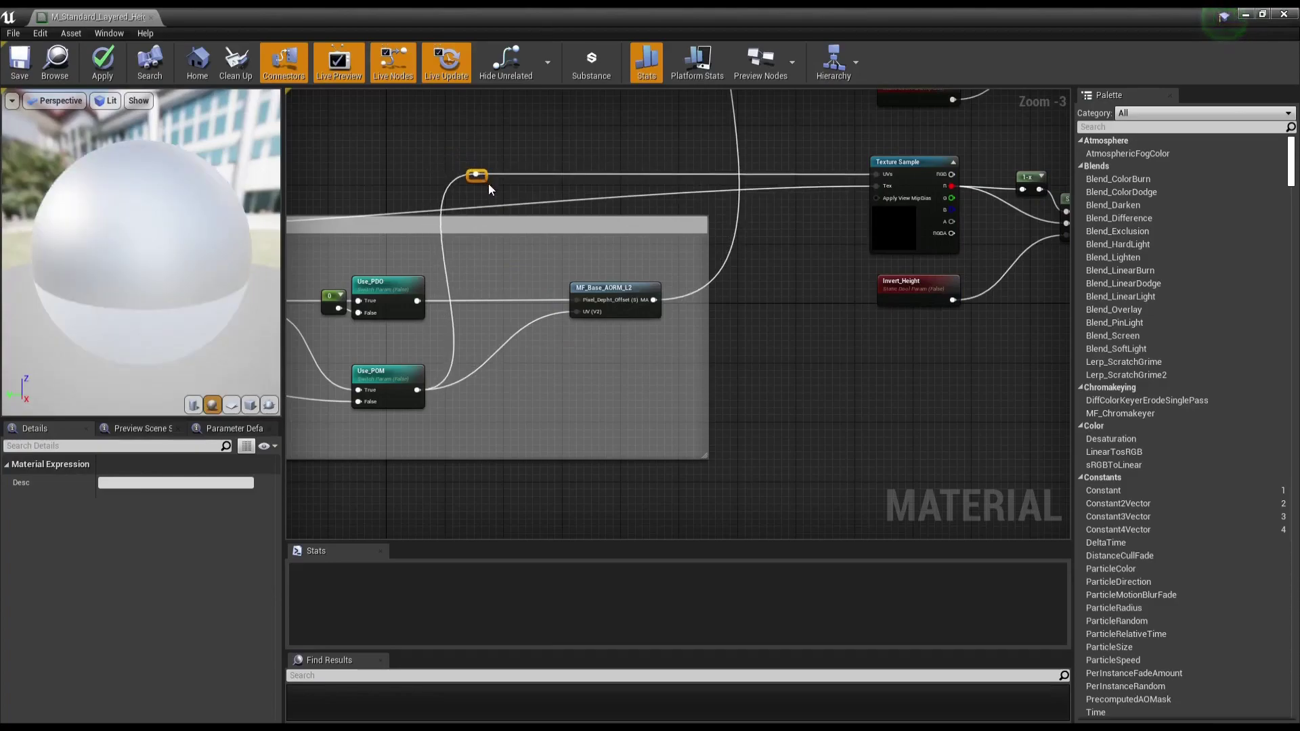
{"action": "scroll", "coordinate": [720, 347], "scroll_direction": "down", "scroll_amount": 3}
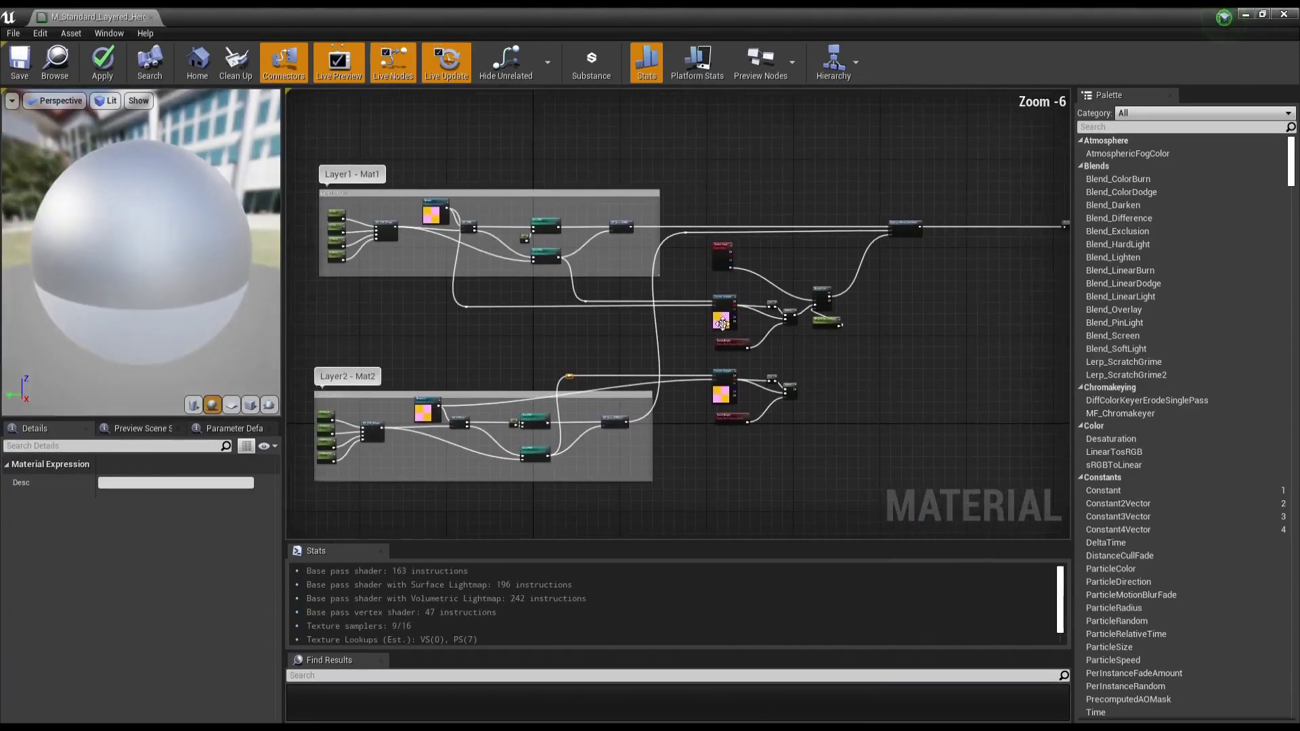
{"action": "scroll", "coordinate": [692, 413], "scroll_direction": "up", "scroll_amount": 2}
{"action": "scroll", "coordinate": [719, 323], "scroll_direction": "up", "scroll_amount": 3}
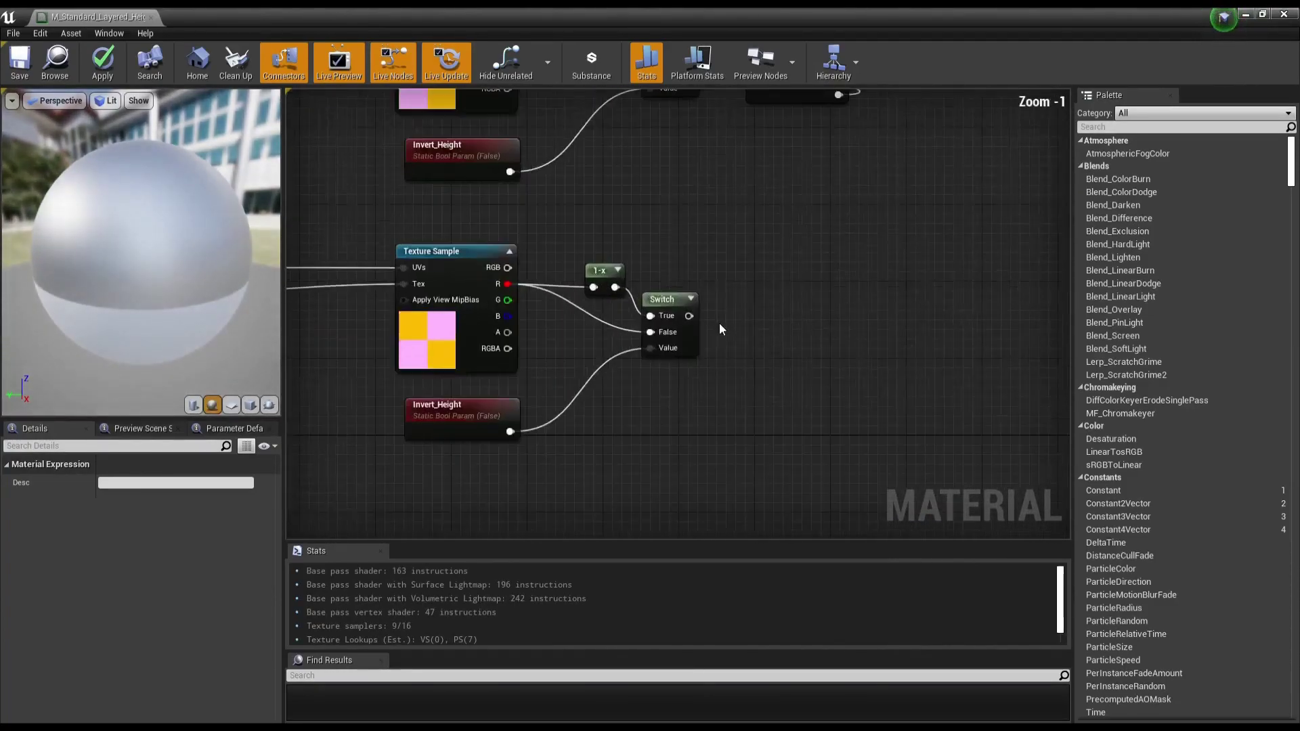
Step: Rename the lower copied Invert_Height static bool parameter to Invert_Height_L2
{"action": "mouse_move", "coordinate": [761, 249]}
{"action": "right_mouse_down"}
{"action": "mouse_move", "coordinate": [768, 305]}
{"action": "mouse_move", "coordinate": [782, 303]}
{"action": "right_mouse_up"}
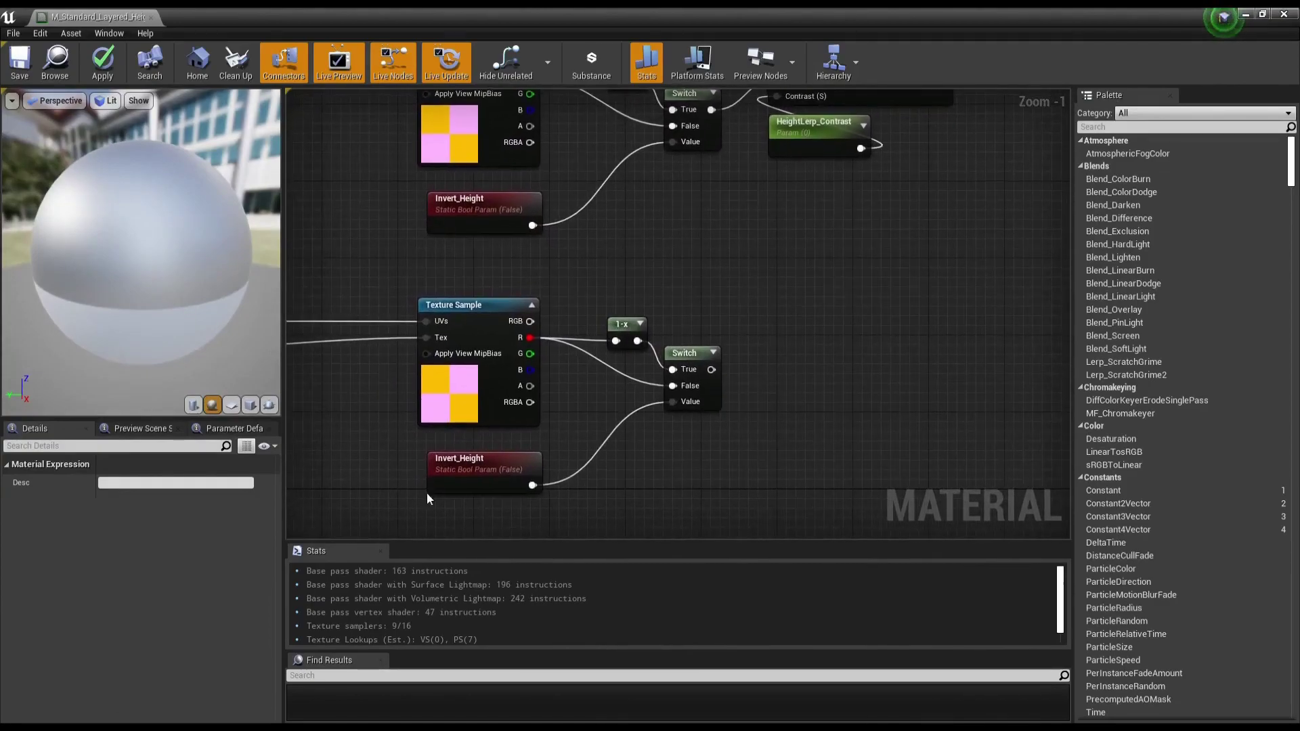
{"action": "left_click", "coordinate": [474, 467]}
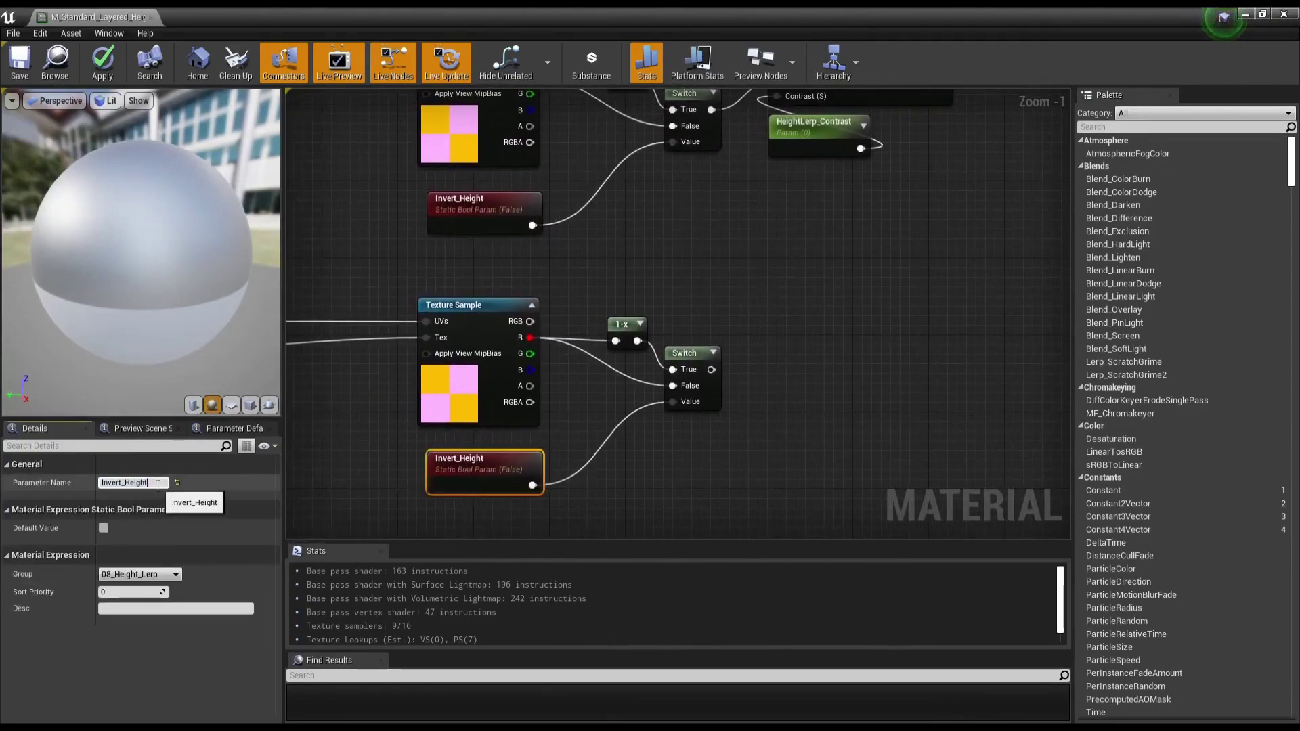
{"action": "type", "text": "_L2"}
{"action": "key", "text": "Return"}
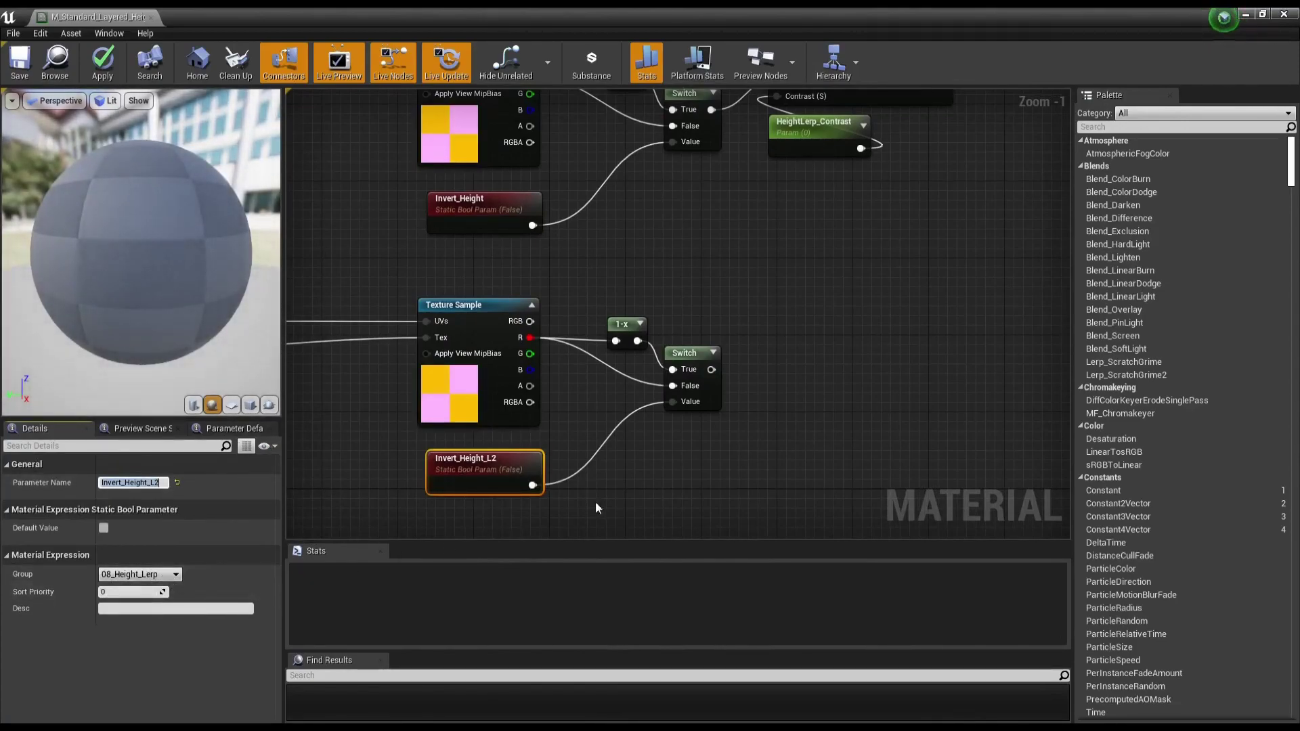
{"action": "scroll", "coordinate": [632, 480], "scroll_direction": "down", "scroll_amount": 1}
{"action": "right_click_drag", "start_coordinate": [758, 367], "coordinate": [639, 454]}
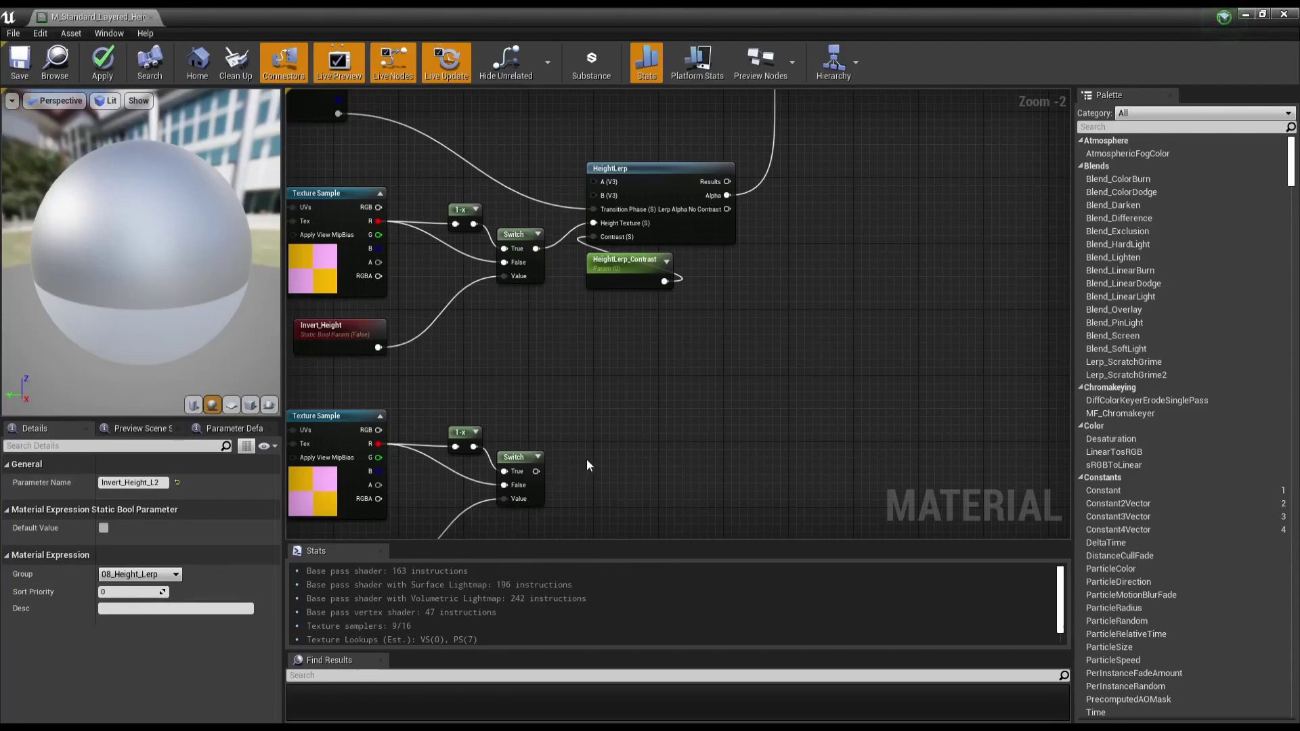
{"action": "right_click_drag", "start_coordinate": [626, 444], "coordinate": [629, 432]}
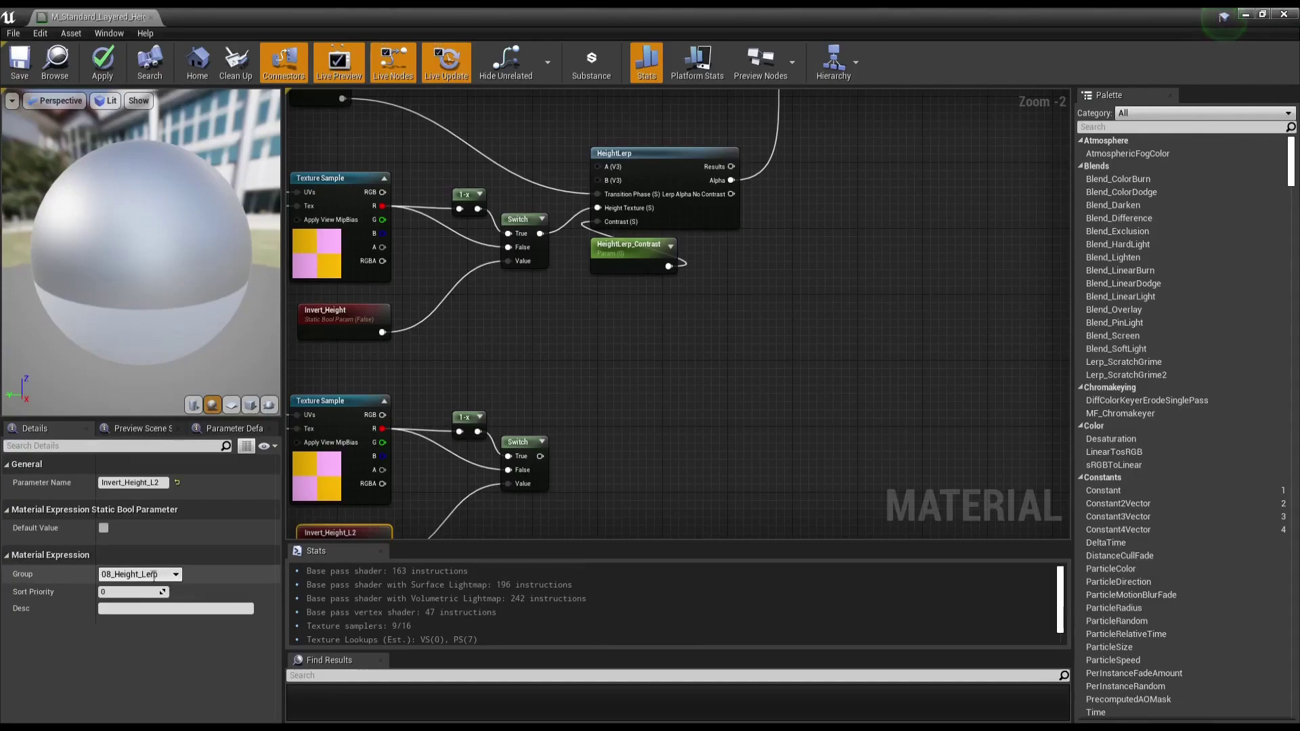
{"action": "scroll", "coordinate": [680, 482], "scroll_direction": "down", "scroll_amount": 1}
Step: Move the MatLayerBlend_Standard node to the right to open space near HeightLerp
{"action": "scroll", "coordinate": [654, 450], "scroll_direction": "down", "scroll_amount": 1}
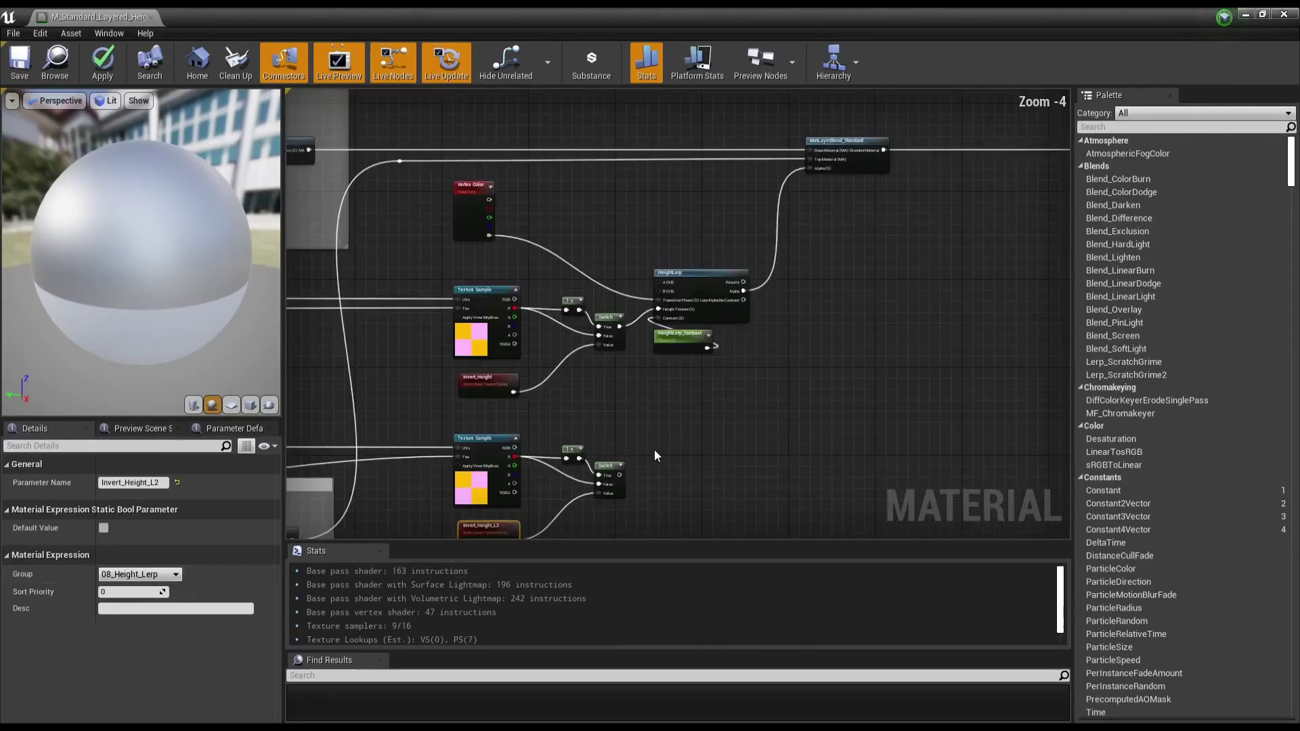
{"action": "right_click_drag", "start_coordinate": [698, 453], "coordinate": [661, 386]}
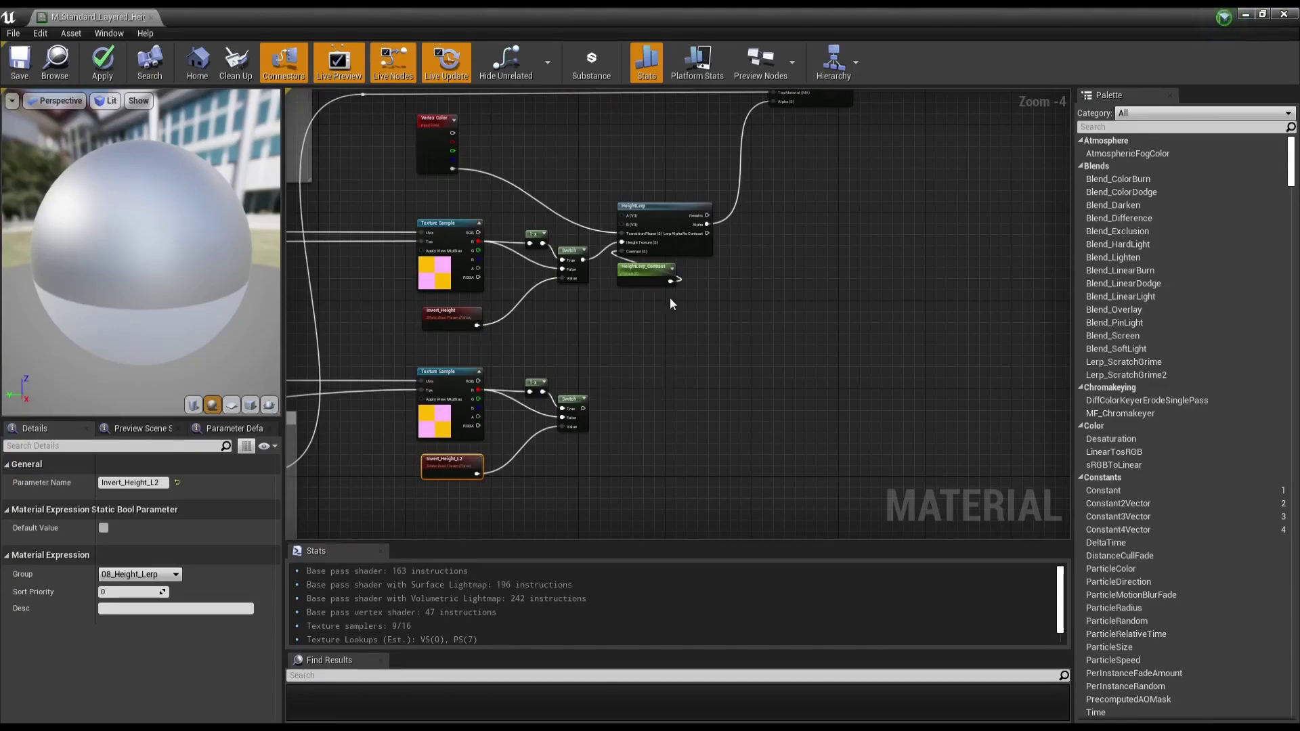
{"action": "right_click_drag", "start_coordinate": [710, 325], "coordinate": [675, 346]}
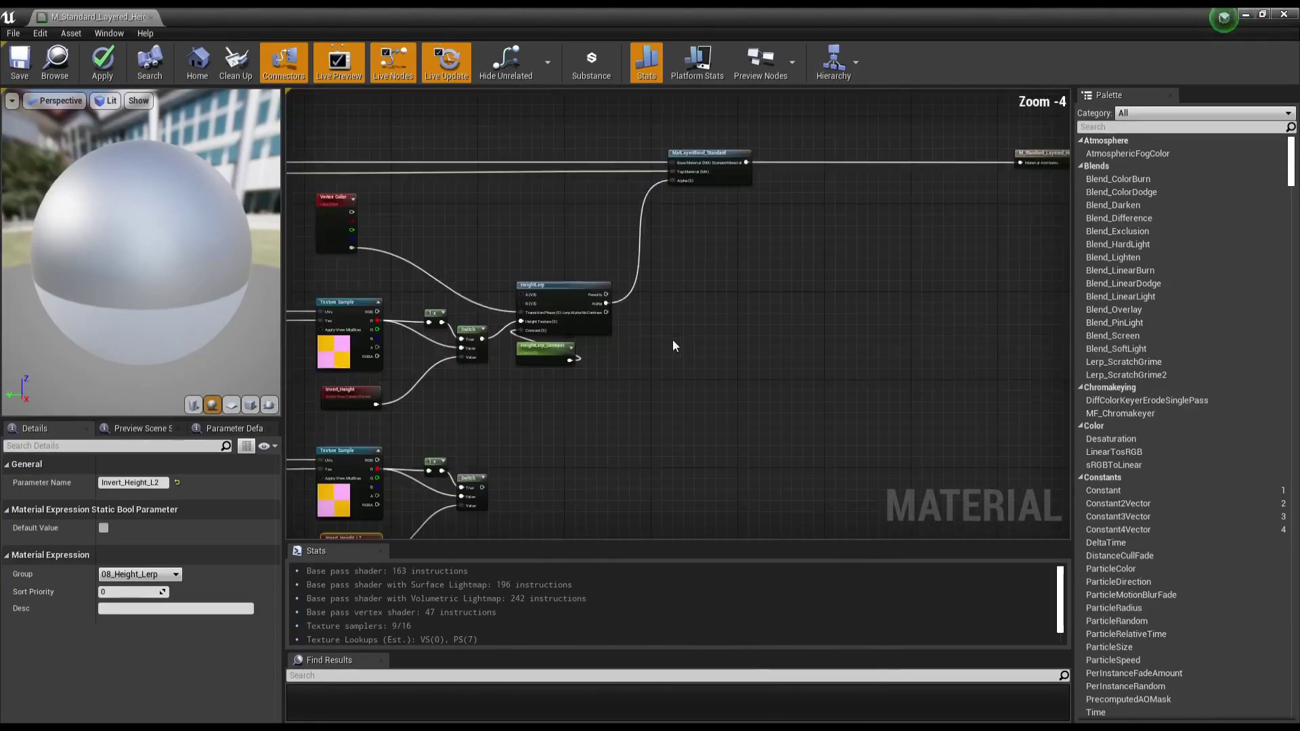
{"action": "left_click_drag", "start_coordinate": [681, 154], "coordinate": [745, 152]}
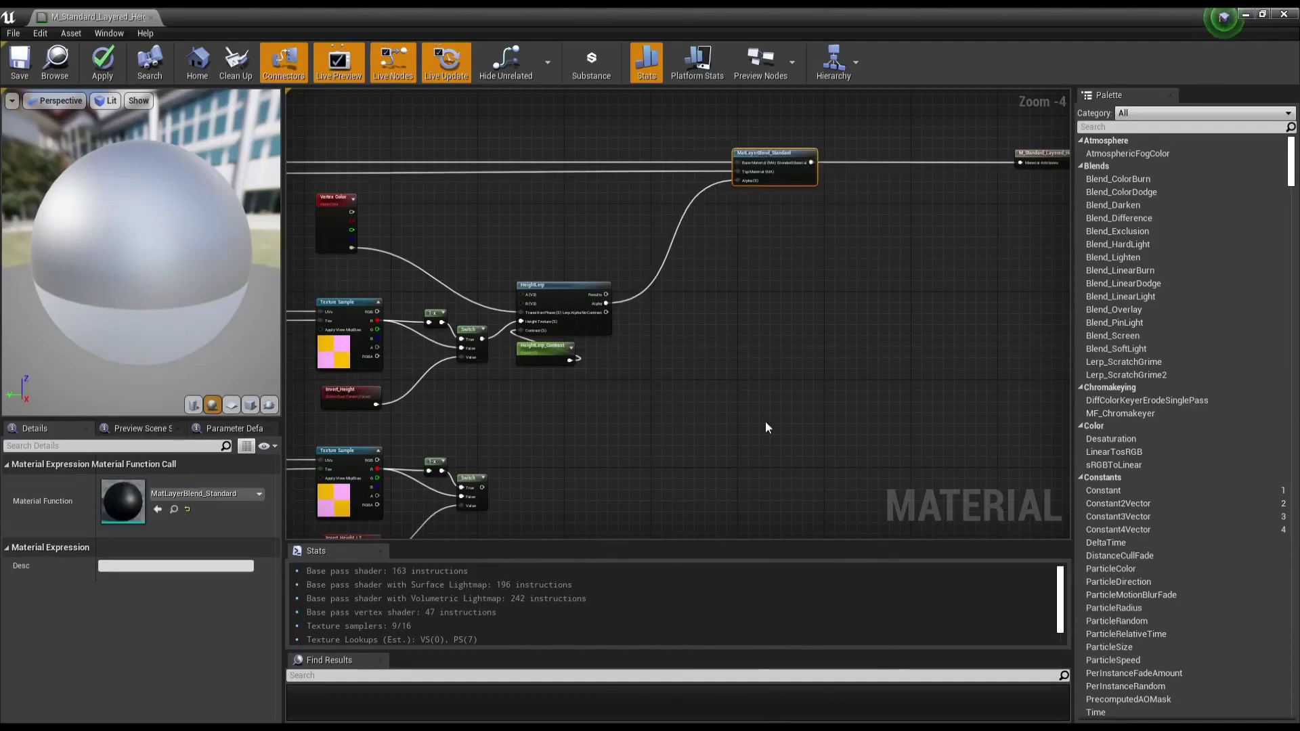
{"action": "right_click_drag", "start_coordinate": [760, 409], "coordinate": [673, 356]}
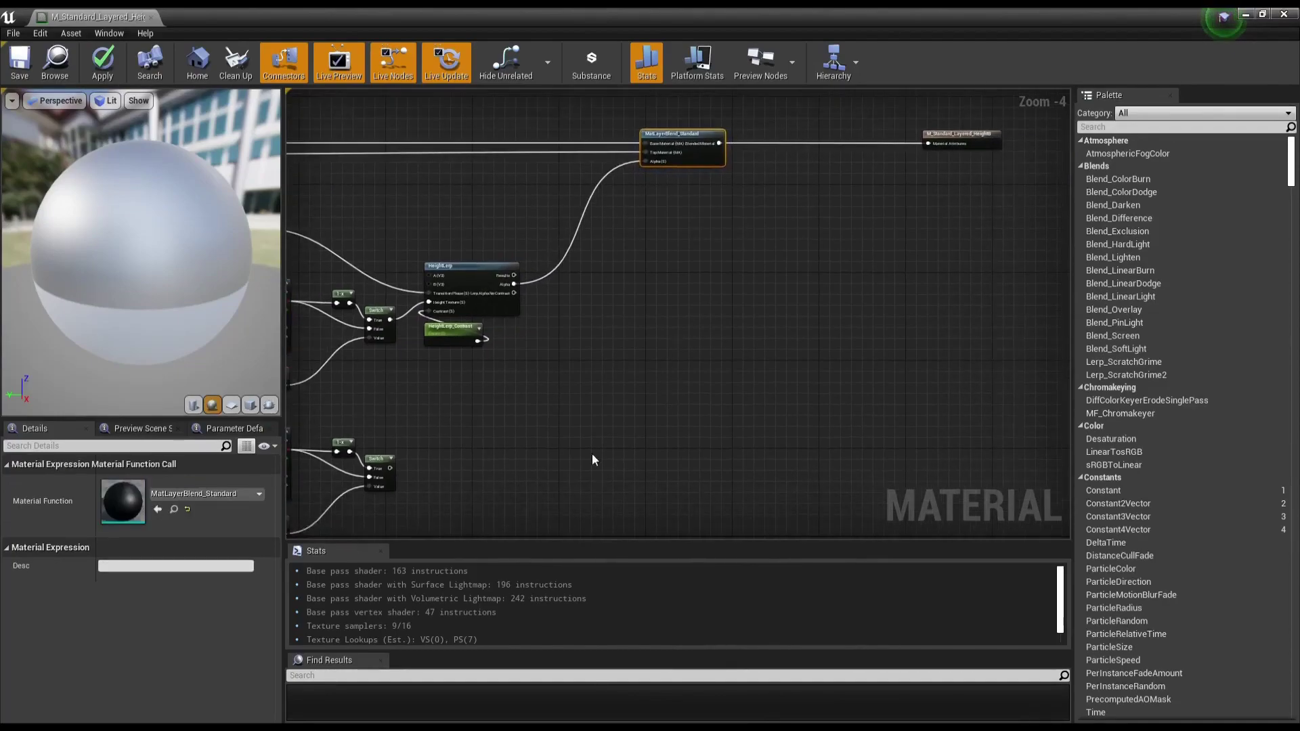
Step: Add a static switch parameter named Use_2HeightLerp? and place it next to HeightLerp
{"action": "right_click", "coordinate": [764, 236]}
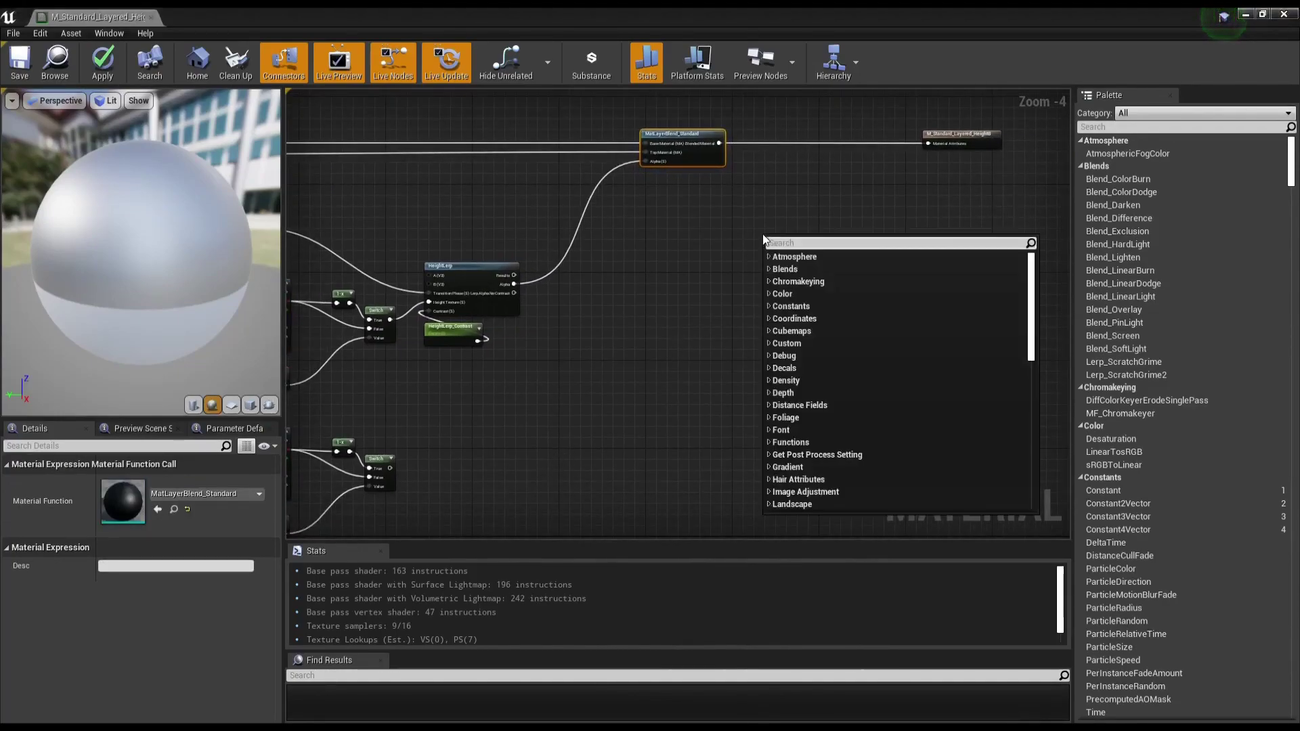
{"action": "type", "text": "switch"}
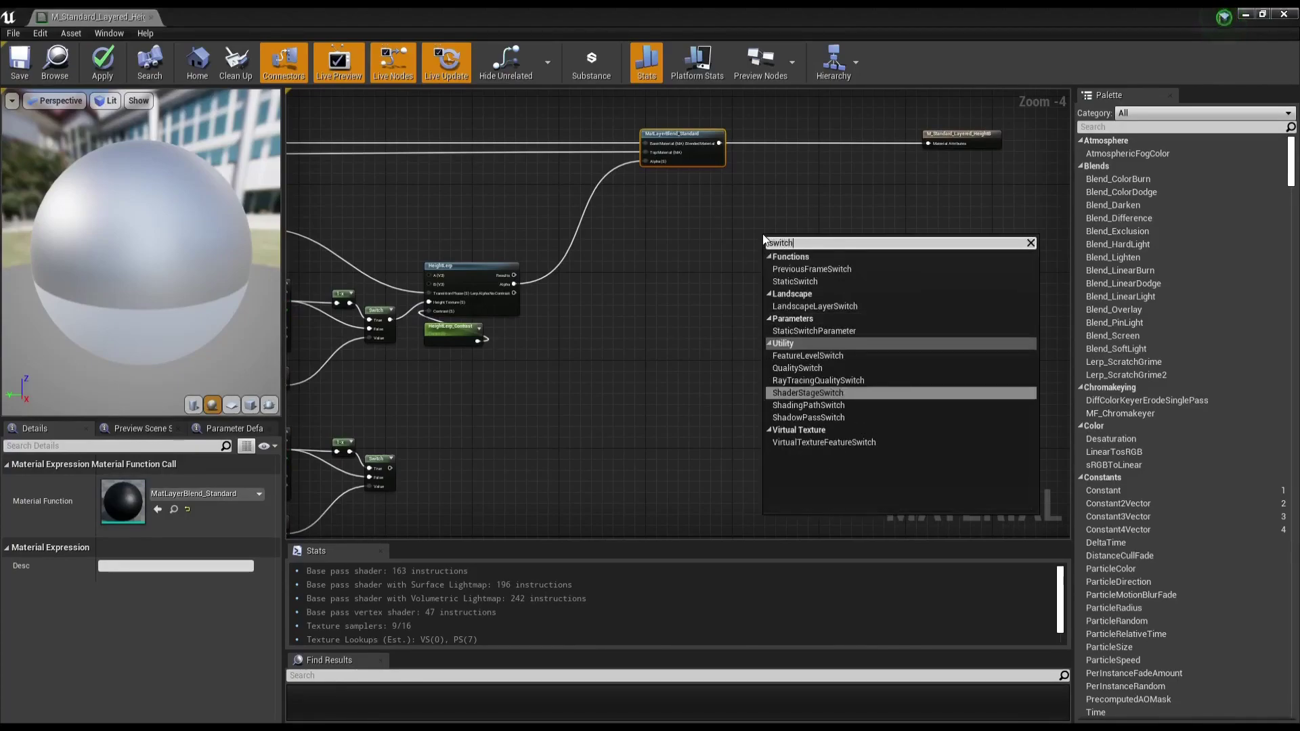
{"action": "left_click", "coordinate": [843, 330]}
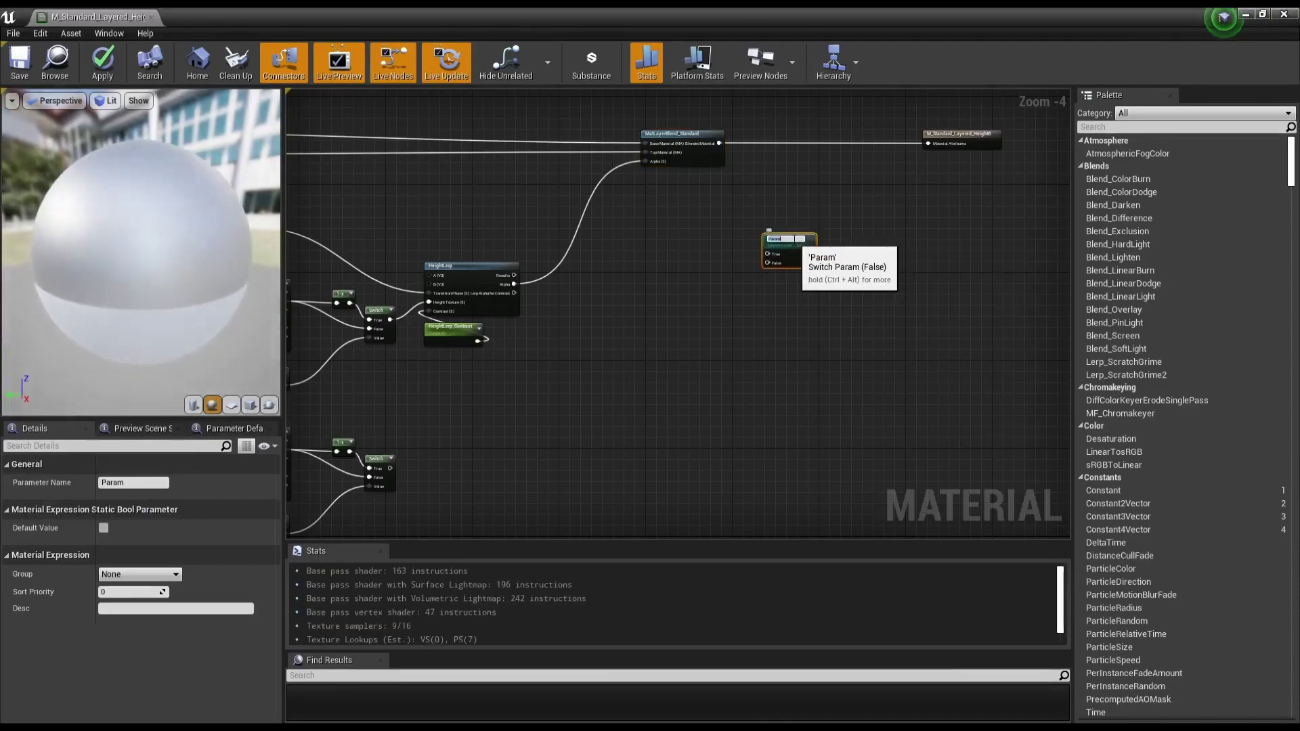
{"action": "type", "text": "Use"}
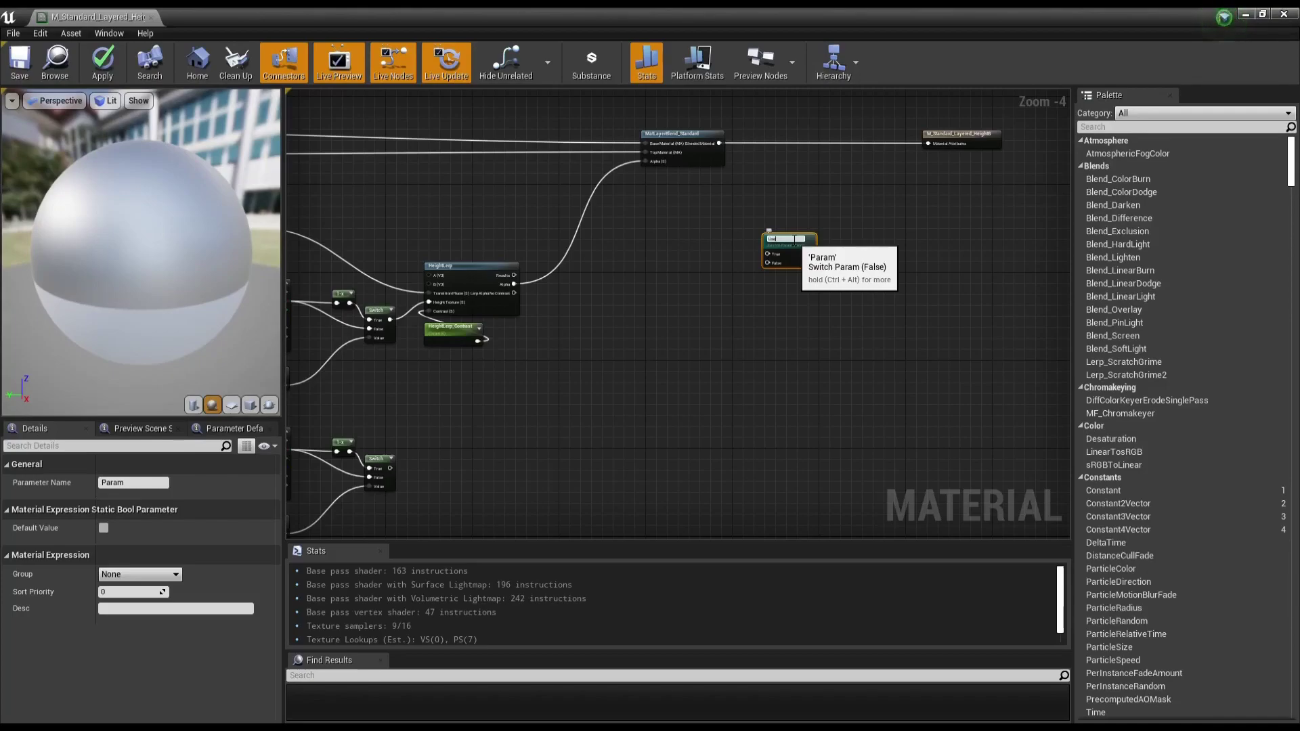
{"action": "type", "text": "2"}
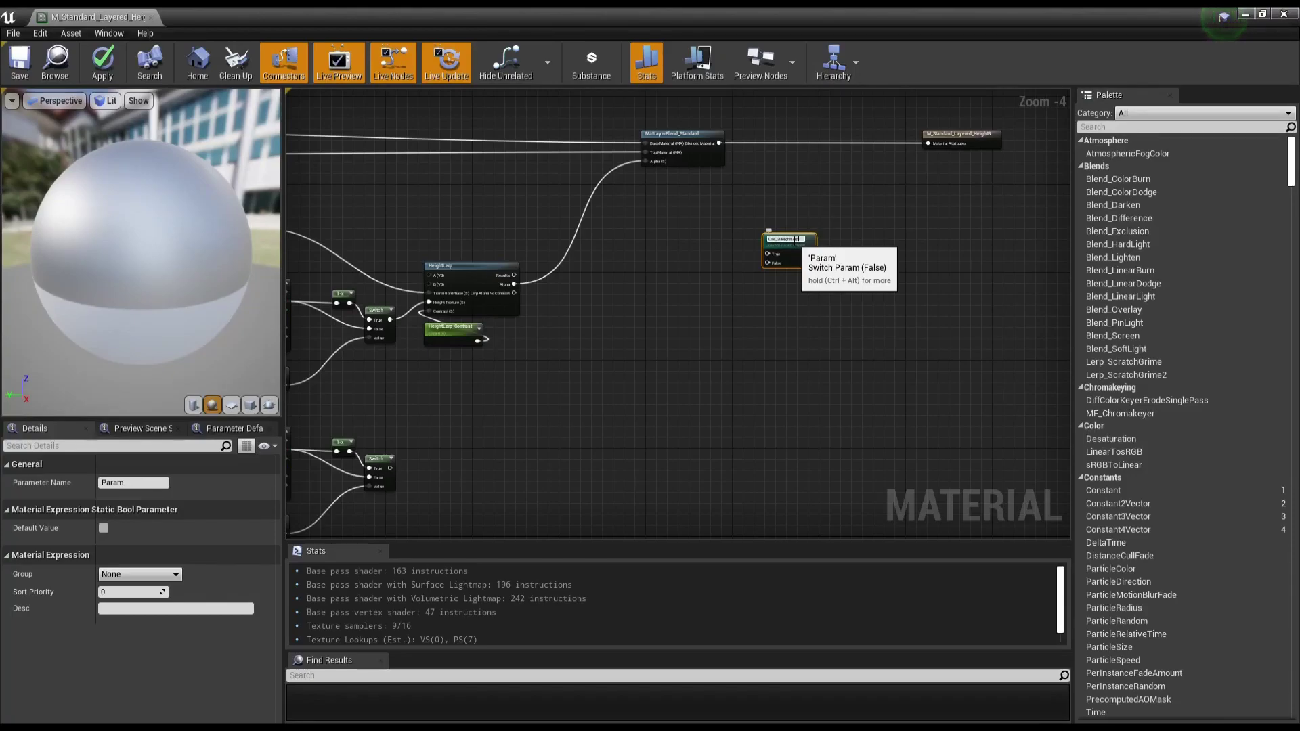
{"action": "scroll", "coordinate": [794, 240], "scroll_direction": "up", "scroll_amount": 5}
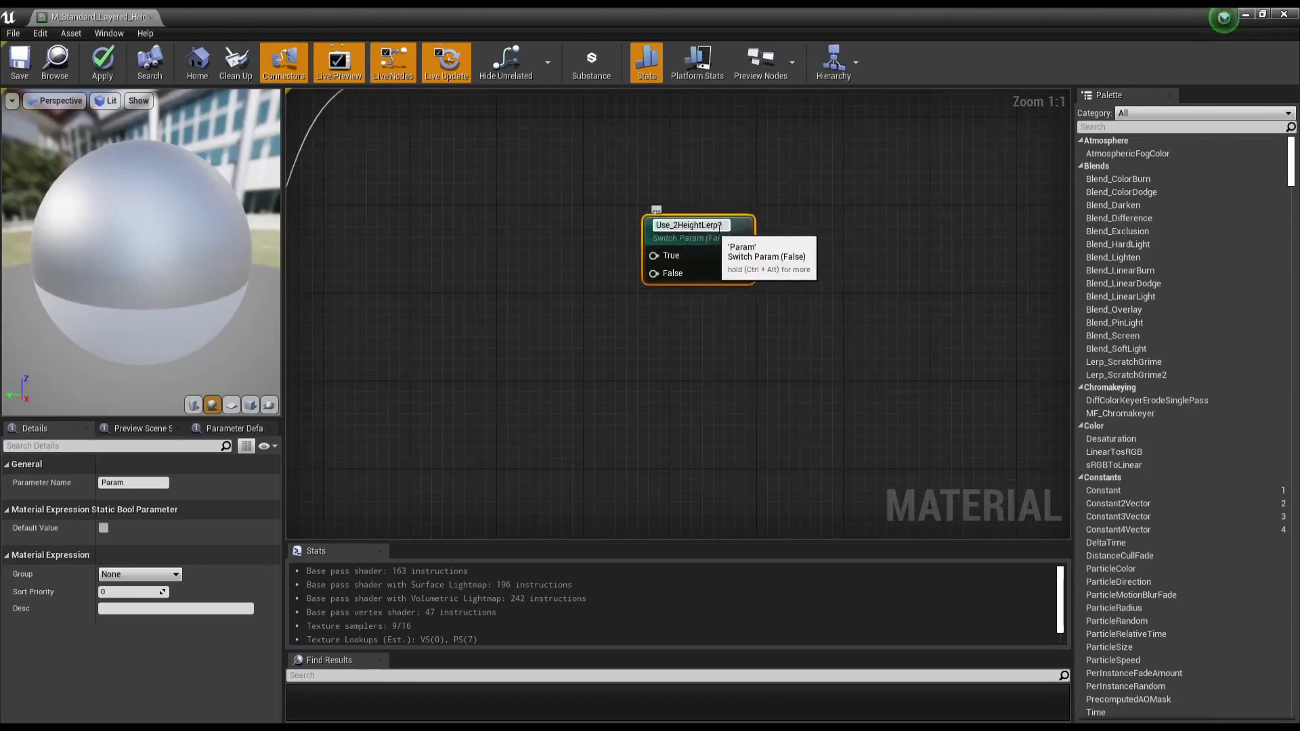
{"action": "scroll", "coordinate": [715, 245], "scroll_direction": "down", "scroll_amount": 5}
{"action": "scroll", "coordinate": [715, 245], "scroll_direction": "down", "scroll_amount": 1}
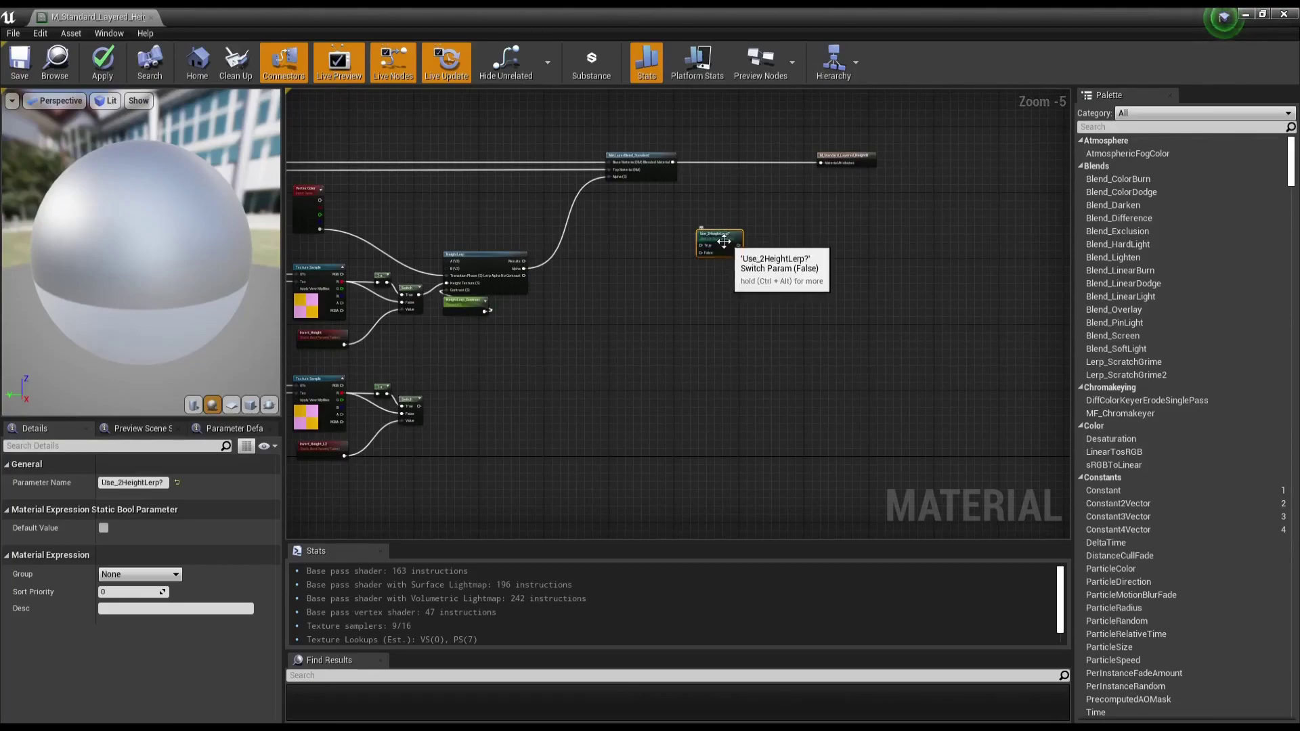
{"action": "scroll", "coordinate": [580, 245], "scroll_direction": "up", "scroll_amount": 2}
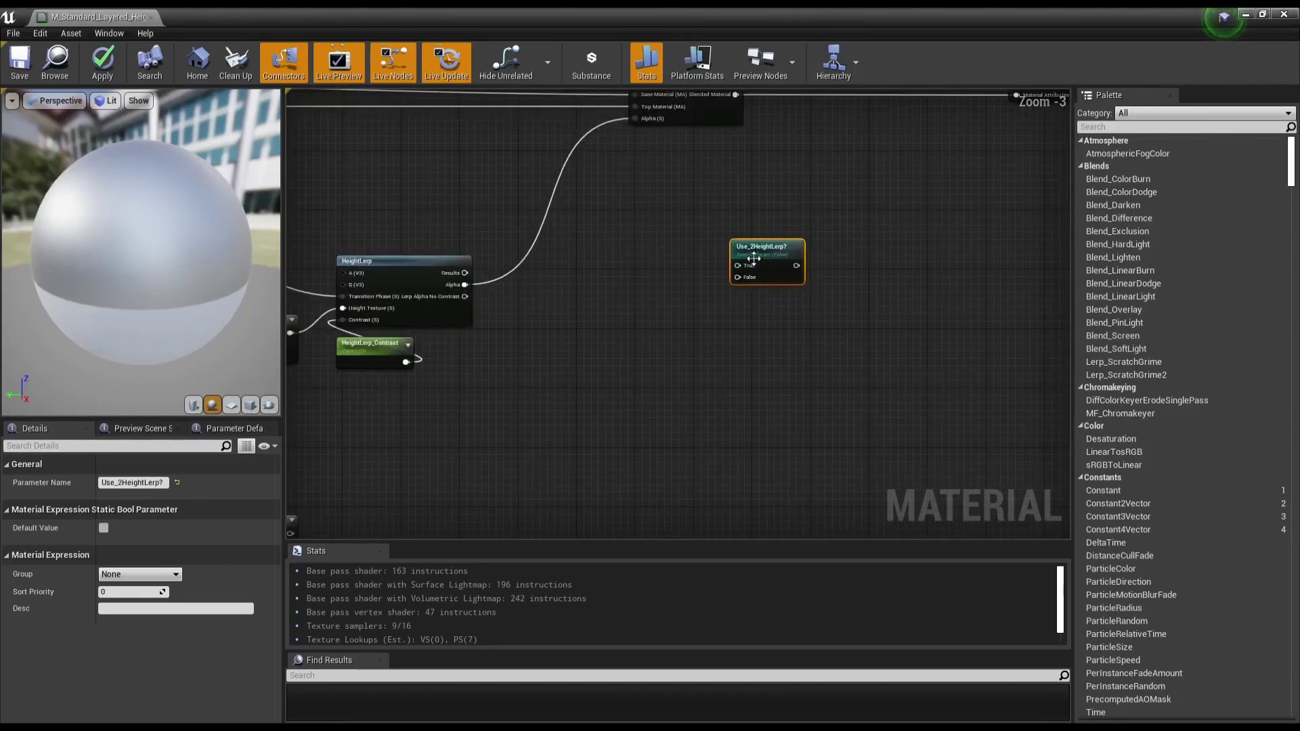
{"action": "left_click_drag", "start_coordinate": [761, 248], "coordinate": [695, 271]}
{"action": "right_click_drag", "start_coordinate": [782, 222], "coordinate": [613, 285]}
Step: Shift the blend and output nodes right and connect HeightLerp's Alpha to Use_2HeightLerp?'s True input
{"action": "scroll", "coordinate": [614, 285], "scroll_direction": "down", "scroll_amount": 2}
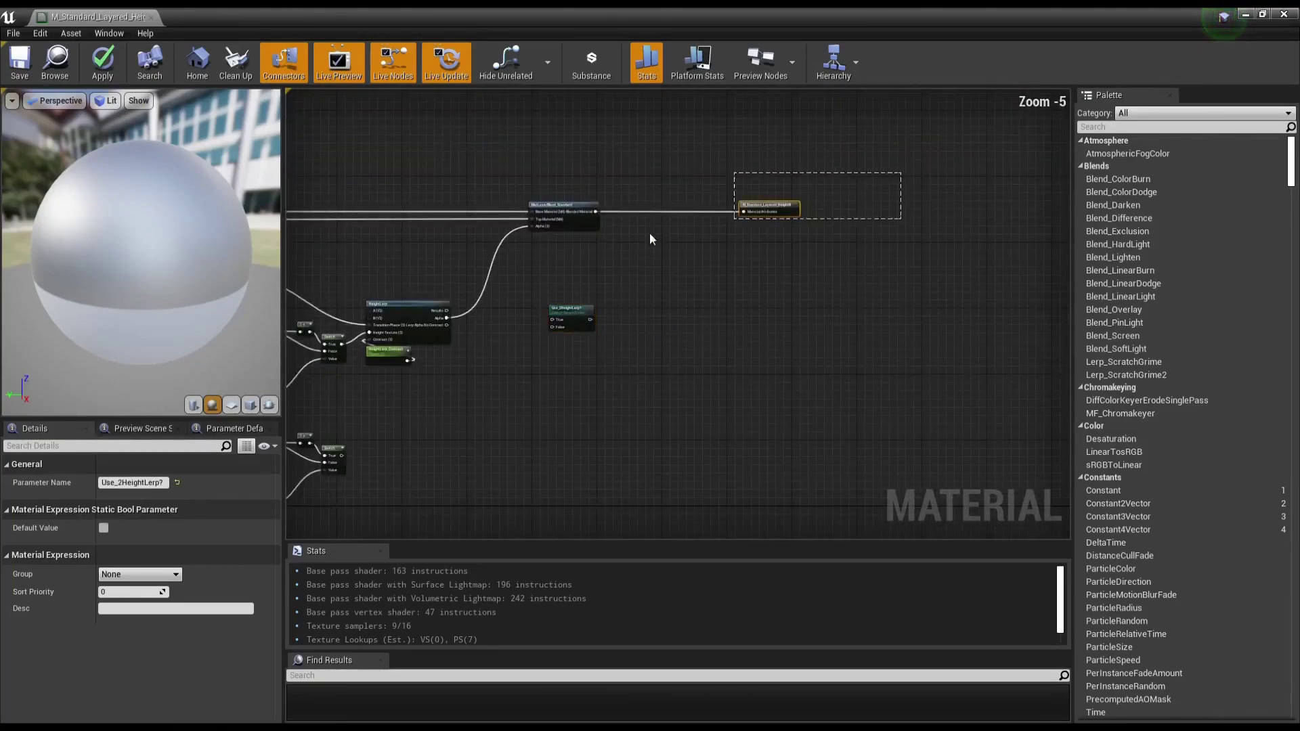
{"action": "mouse_move", "coordinate": [900, 170]}
{"action": "left_mouse_down"}
{"action": "mouse_move", "coordinate": [650, 233]}
{"action": "mouse_move", "coordinate": [721, 226]}
{"action": "left_mouse_up"}
{"action": "scroll", "coordinate": [466, 325], "scroll_direction": "up", "scroll_amount": 3}
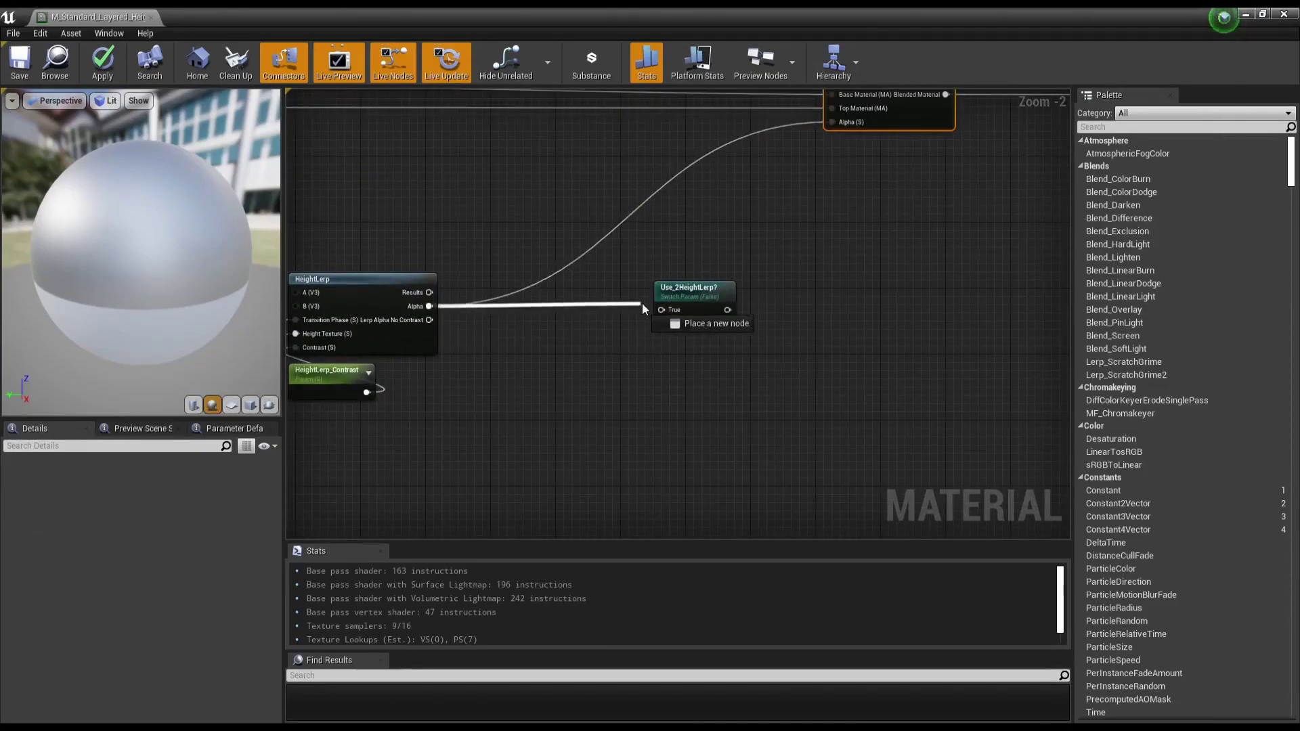
{"action": "left_click_drag", "start_coordinate": [429, 306], "coordinate": [611, 305]}
{"action": "left_click", "coordinate": [615, 287]}
{"action": "right_click_drag", "start_coordinate": [615, 287], "coordinate": [569, 328]}
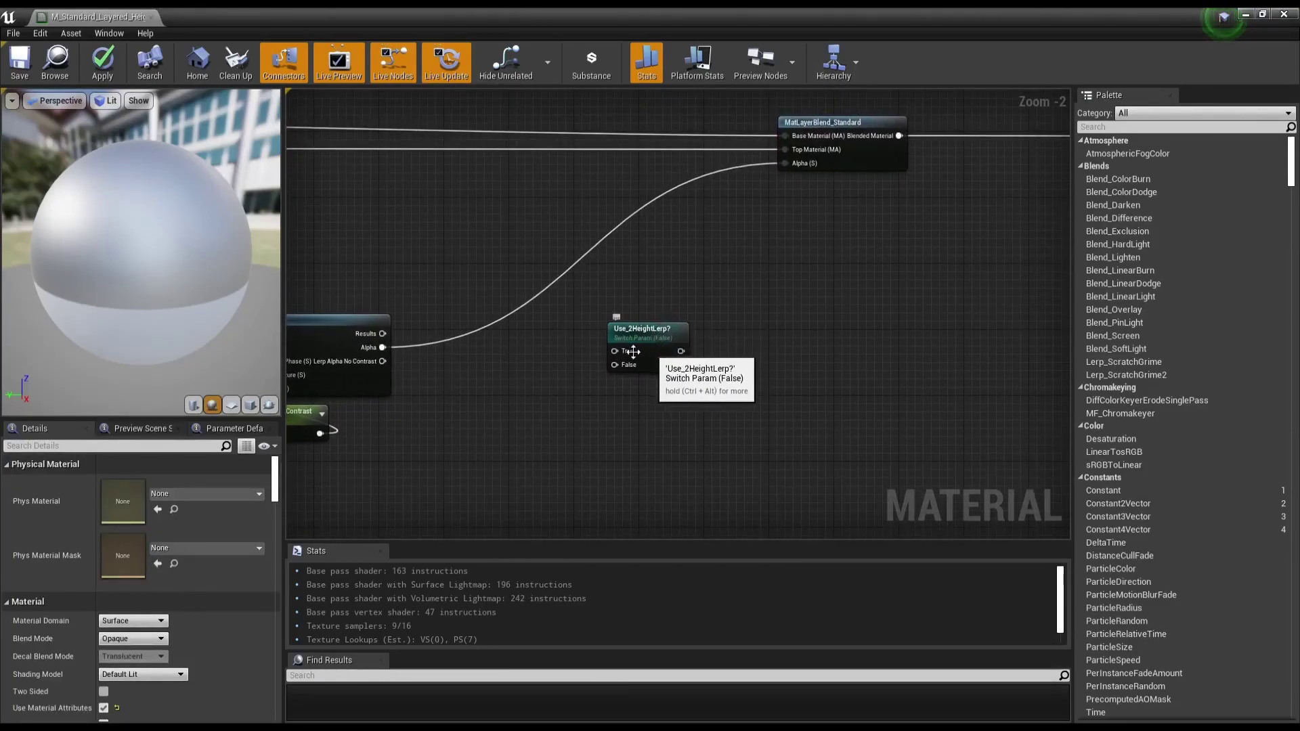
{"action": "mouse_move", "coordinate": [383, 348]}
{"action": "left_mouse_down"}
{"action": "mouse_move", "coordinate": [589, 359]}
{"action": "mouse_move", "coordinate": [383, 347]}
{"action": "left_mouse_up"}
{"action": "right_click_drag", "start_coordinate": [382, 347], "coordinate": [545, 318]}
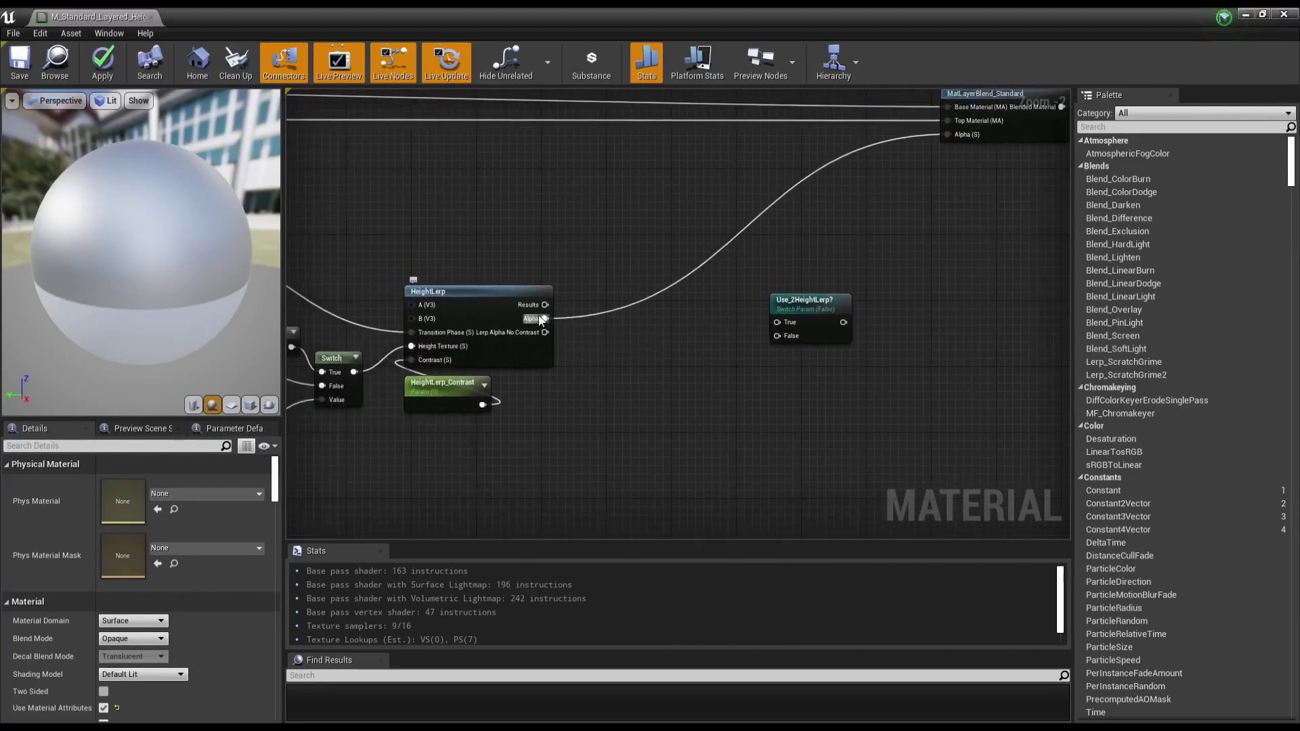
{"action": "mouse_move", "coordinate": [543, 318]}
{"action": "left_mouse_down"}
{"action": "mouse_move", "coordinate": [783, 322]}
{"action": "mouse_move", "coordinate": [783, 336]}
{"action": "mouse_move", "coordinate": [811, 304]}
{"action": "left_mouse_up"}
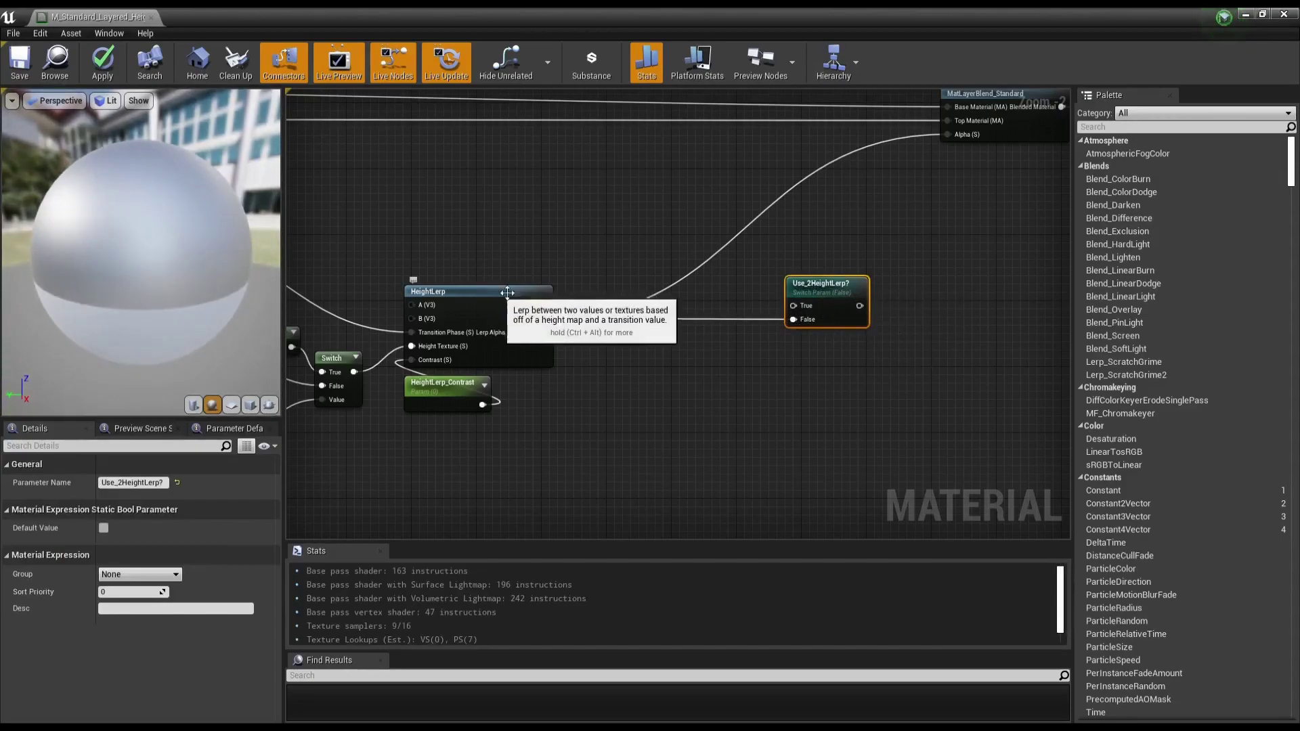
{"action": "scroll", "coordinate": [549, 316], "scroll_direction": "down", "scroll_amount": 2}
{"action": "right_click_drag", "start_coordinate": [613, 325], "coordinate": [766, 244]}
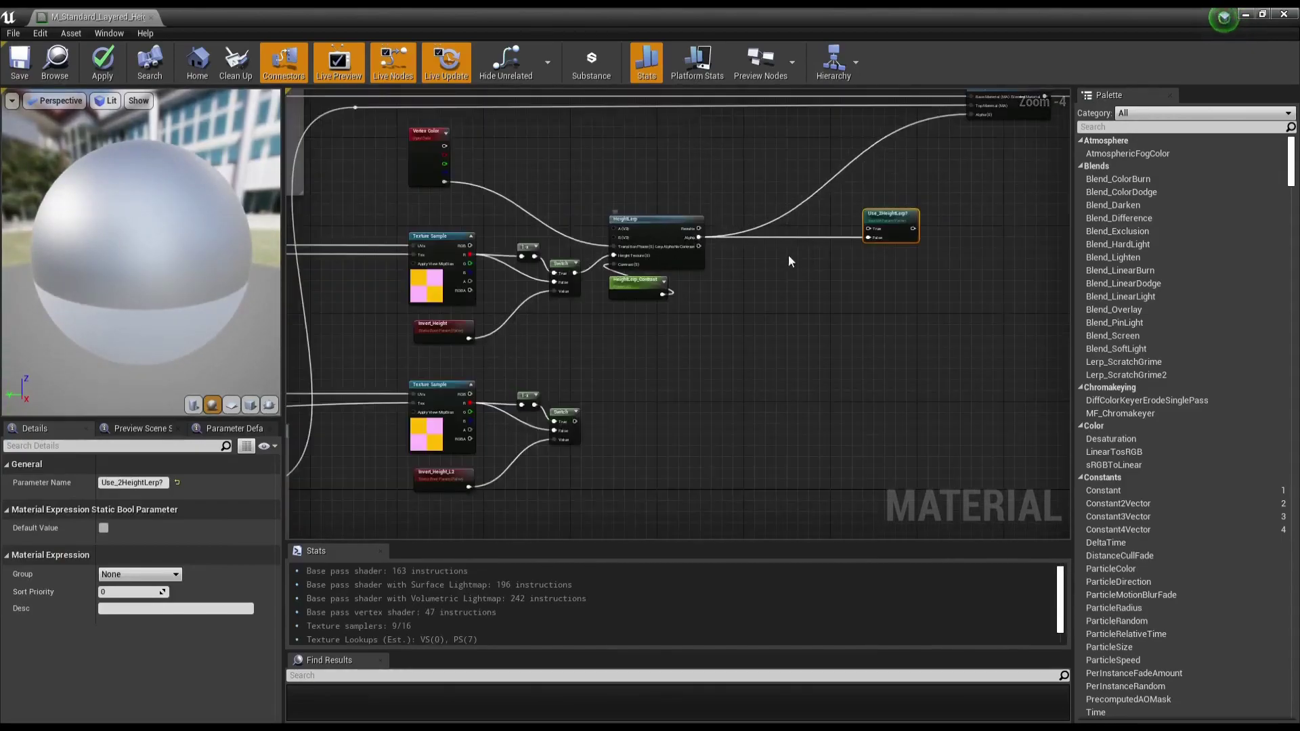
{"action": "scroll", "coordinate": [675, 392], "scroll_direction": "down", "scroll_amount": 1}
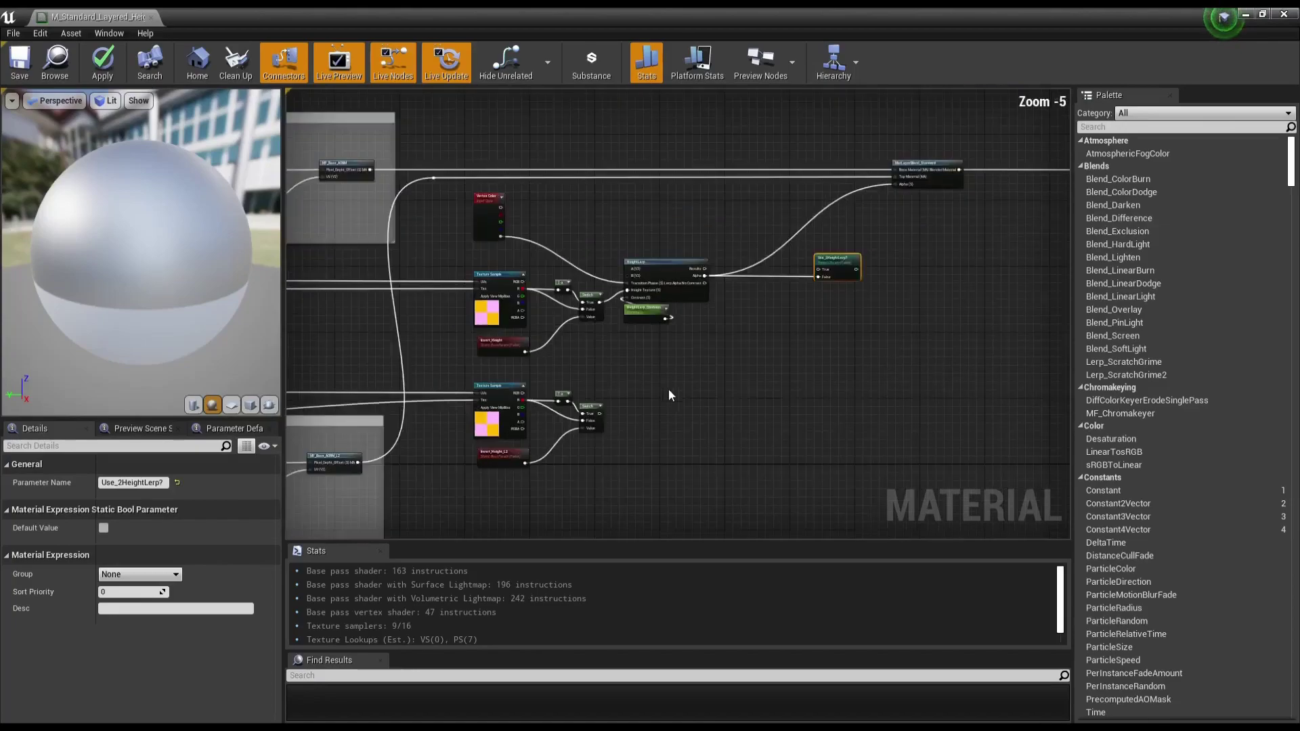
Step: Add a HeightLerpWithTwoHeightMaps node via the 'height' node search
{"action": "right_click", "coordinate": [681, 397]}
{"action": "left_click", "coordinate": [671, 405]}
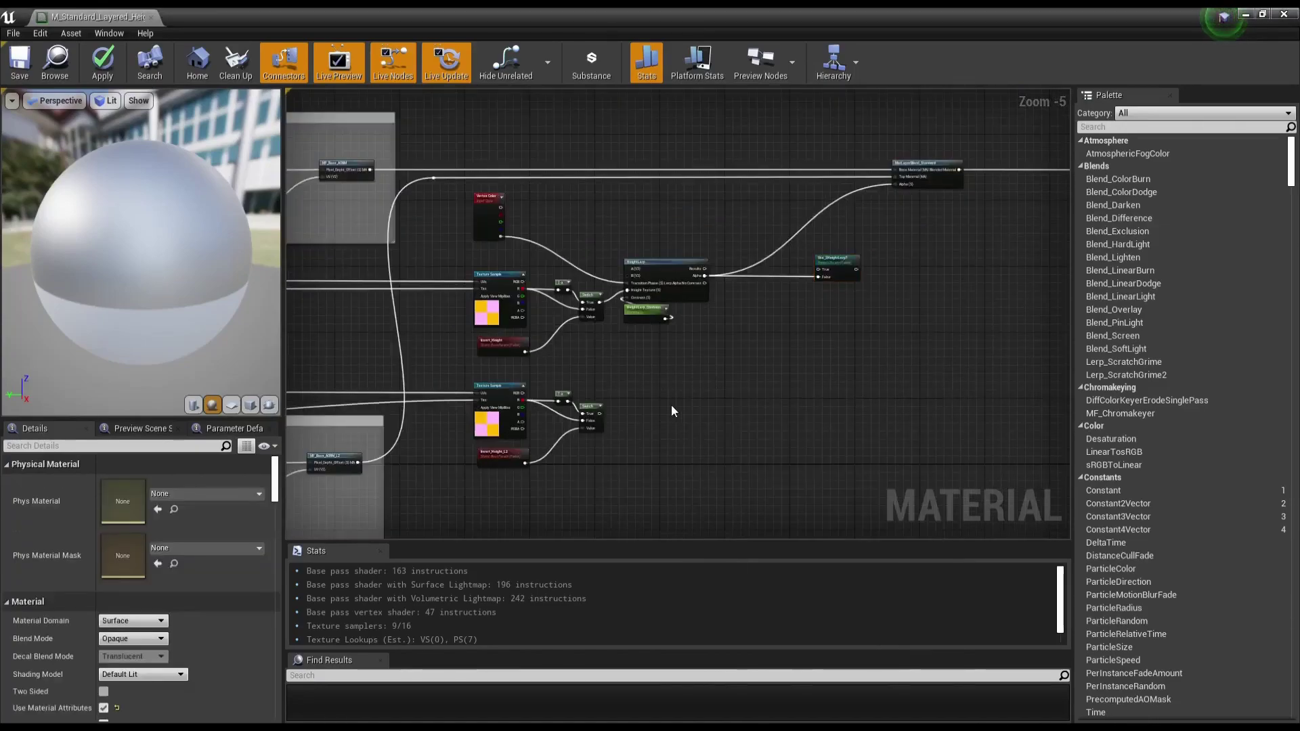
{"action": "right_click", "coordinate": [674, 408]}
{"action": "type", "text": "height"}
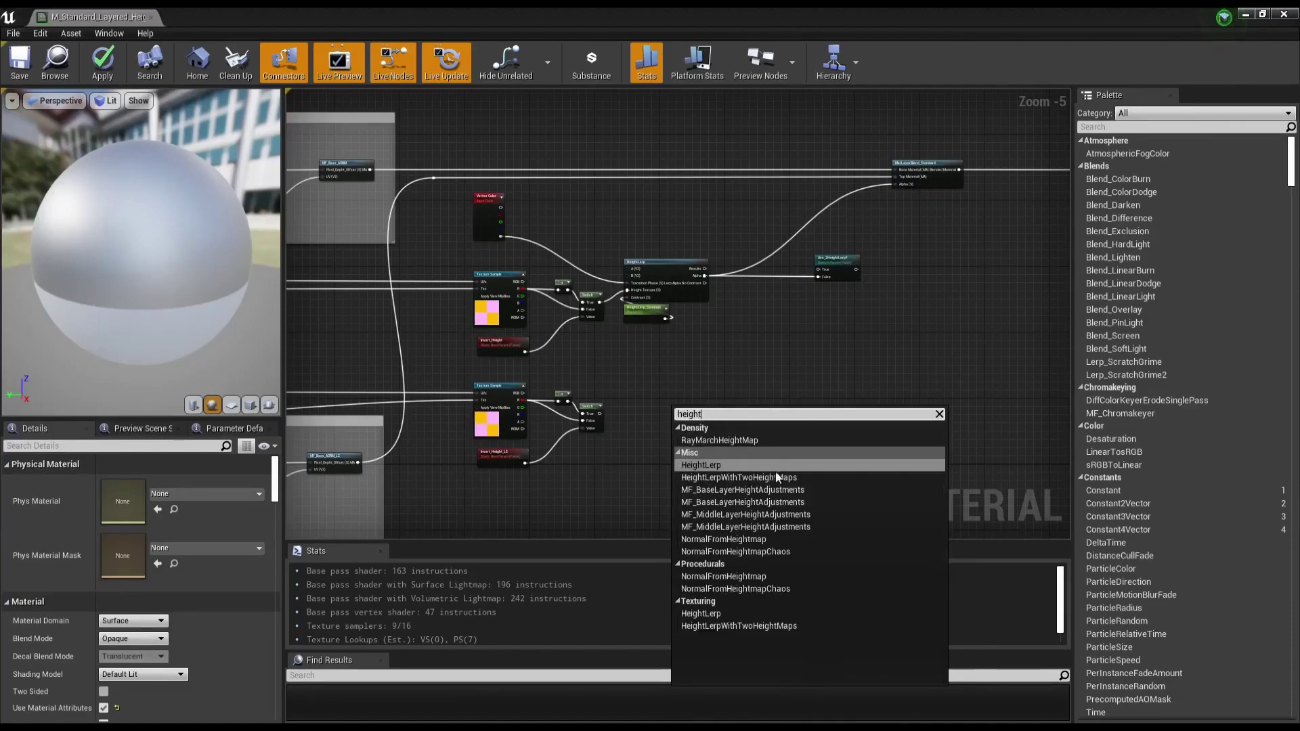
{"action": "left_click", "coordinate": [777, 478]}
{"action": "scroll", "coordinate": [783, 479], "scroll_direction": "up", "scroll_amount": 1}
{"action": "scroll", "coordinate": [759, 379], "scroll_direction": "up", "scroll_amount": 3}
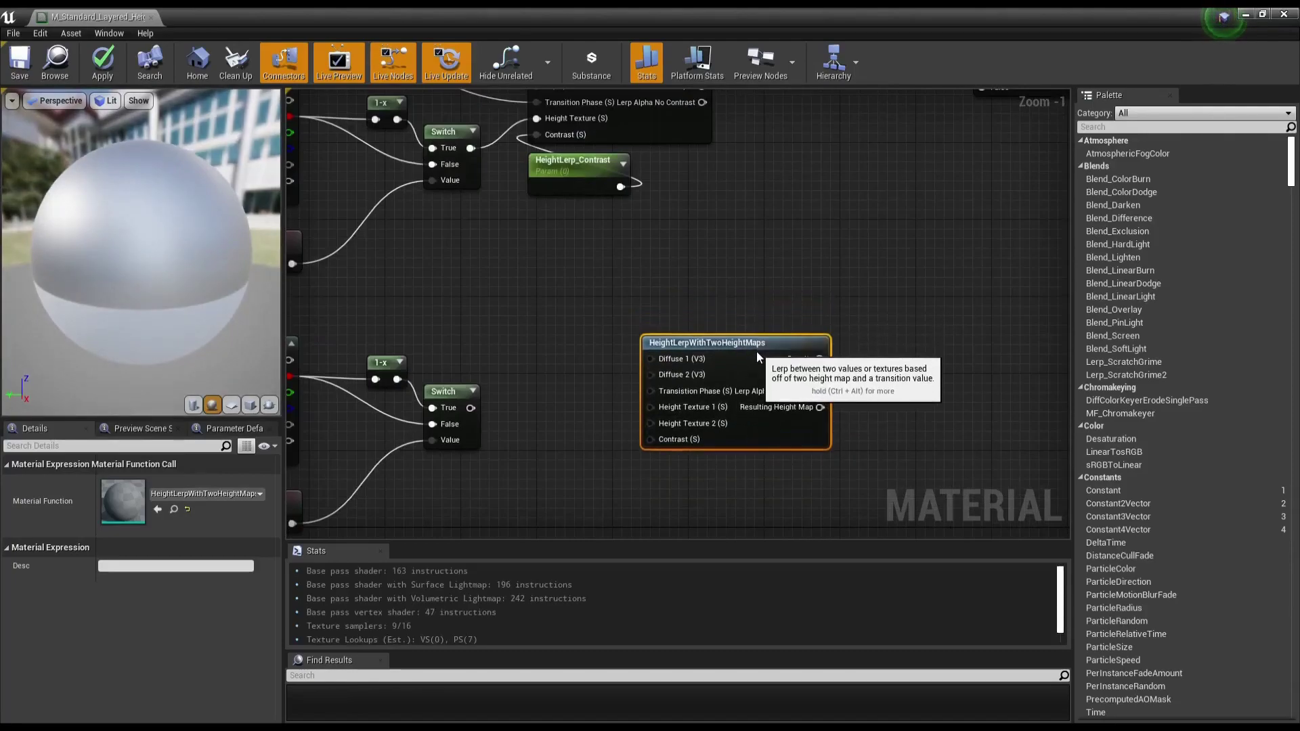
{"action": "right_click_drag", "start_coordinate": [627, 301], "coordinate": [685, 305]}
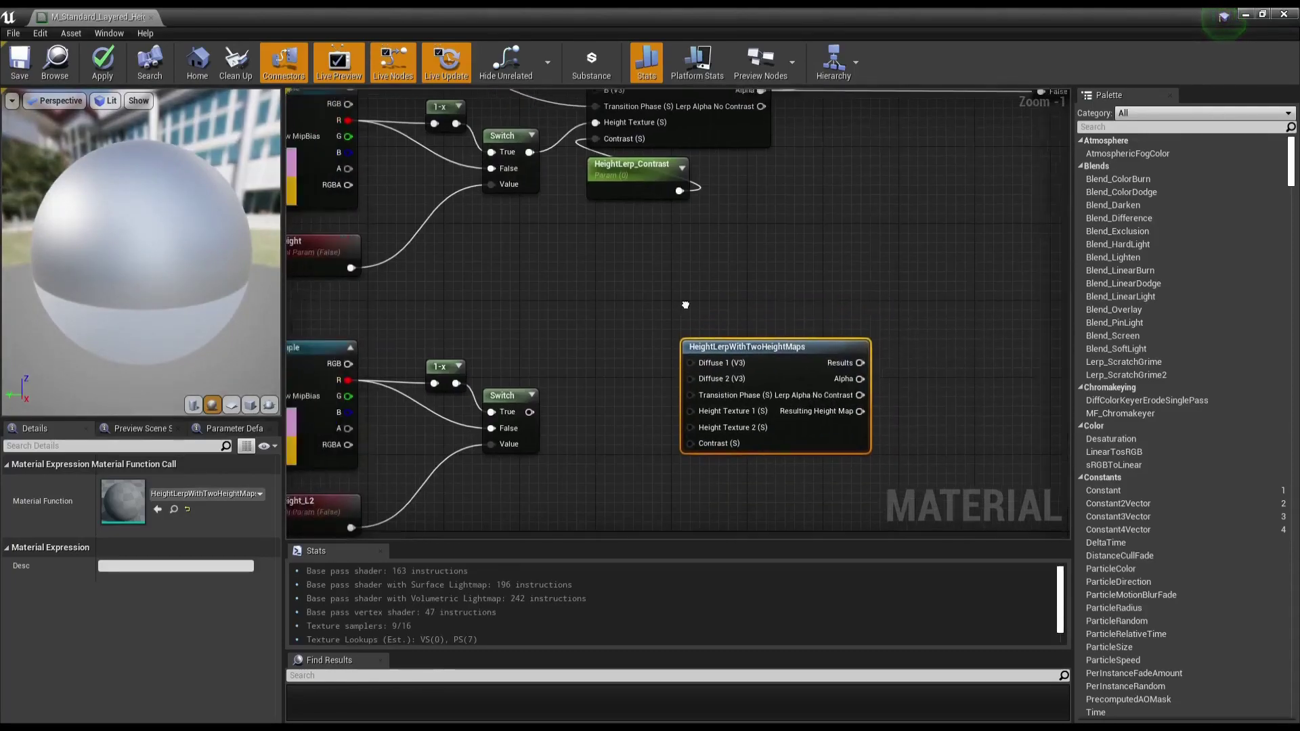
{"action": "scroll", "coordinate": [685, 305], "scroll_direction": "down", "scroll_amount": 1}
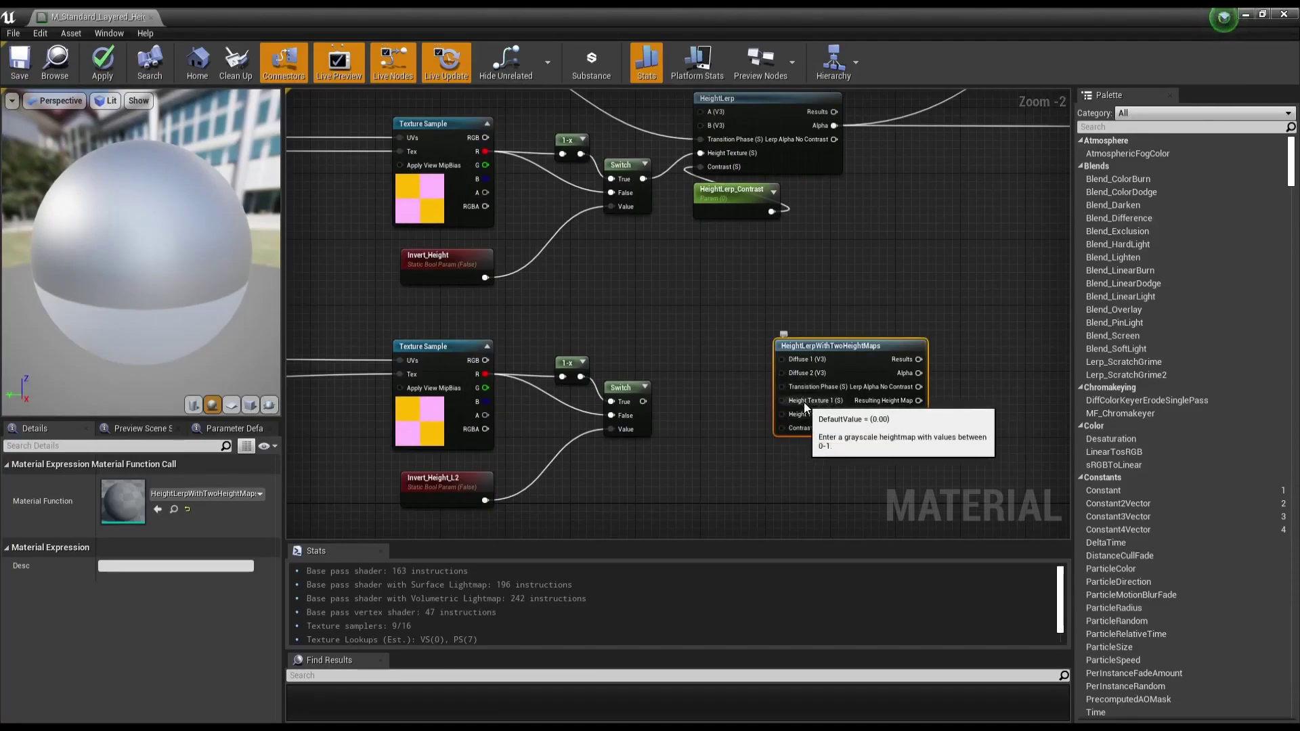
{"action": "scroll", "coordinate": [689, 383], "scroll_direction": "down", "scroll_amount": 2}
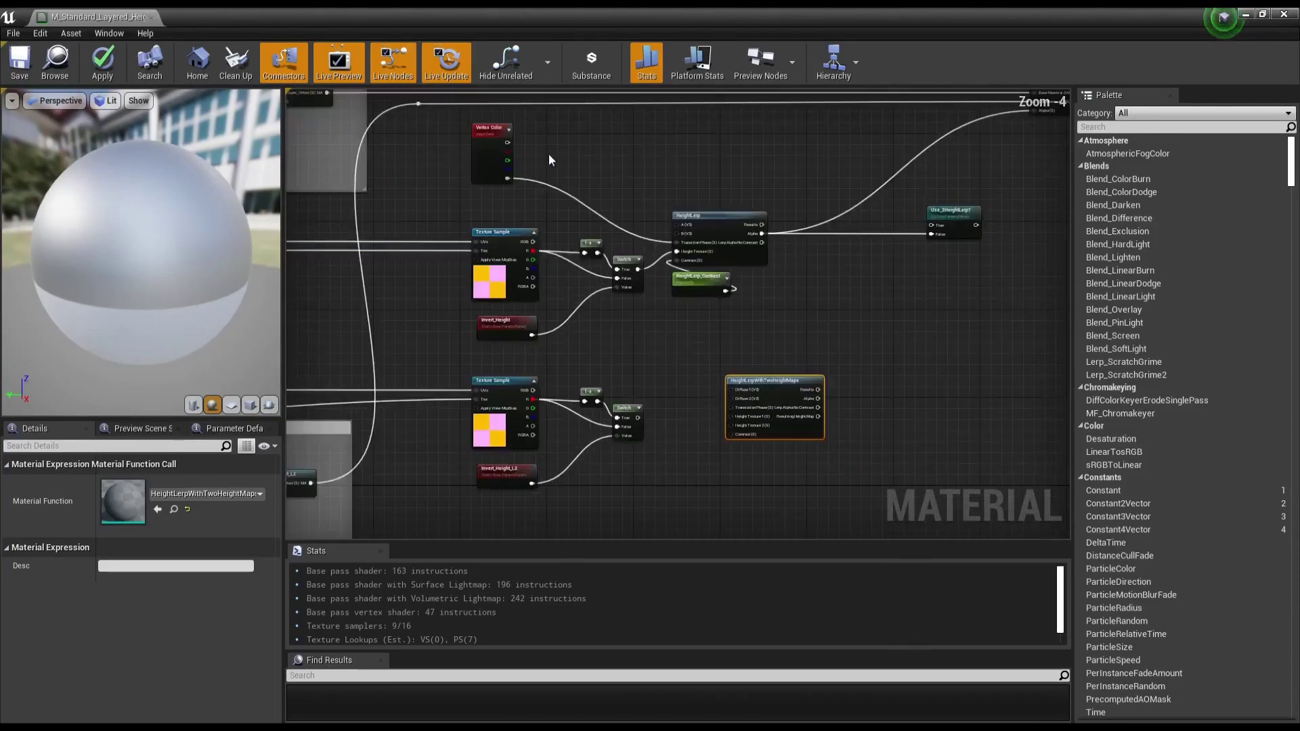
Step: Connect the Vertex Color output to the new node's Transition Phase
{"action": "left_click_drag", "start_coordinate": [508, 178], "coordinate": [734, 405]}
{"action": "scroll", "coordinate": [744, 410], "scroll_direction": "up", "scroll_amount": 3}
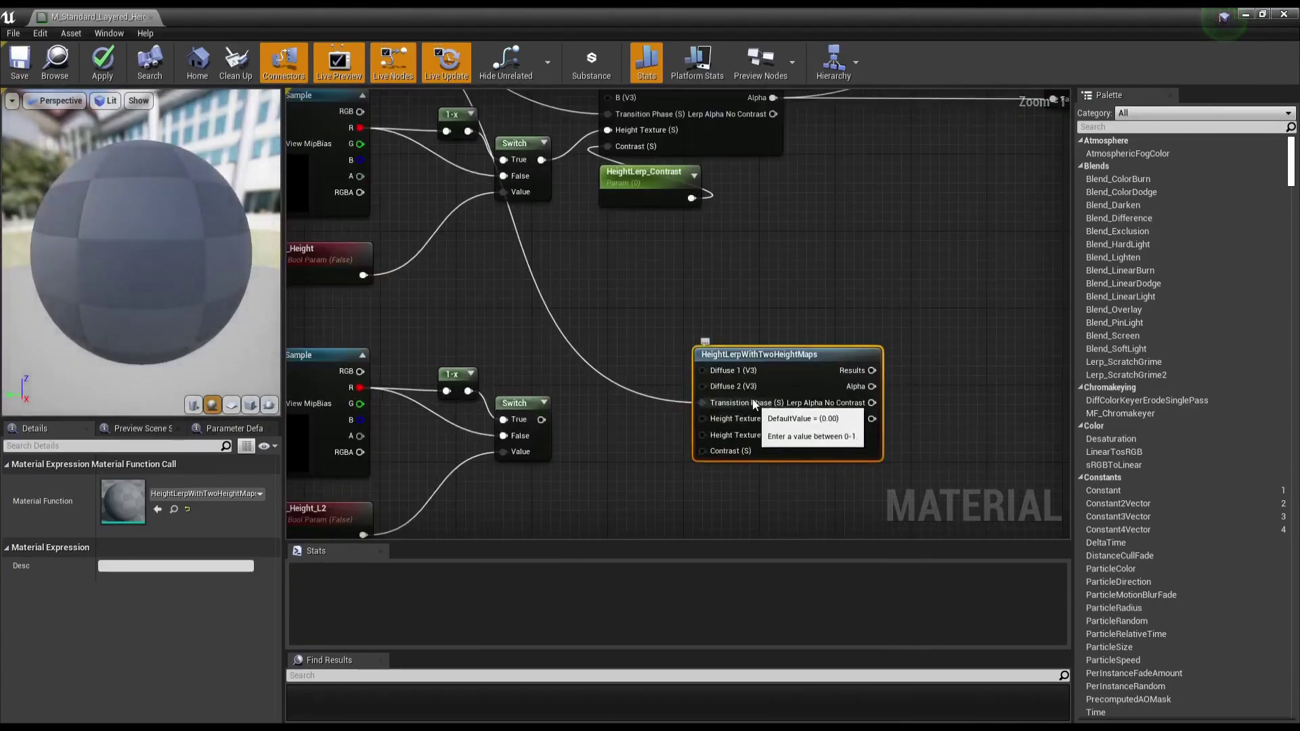
{"action": "right_click_drag", "start_coordinate": [647, 447], "coordinate": [735, 406]}
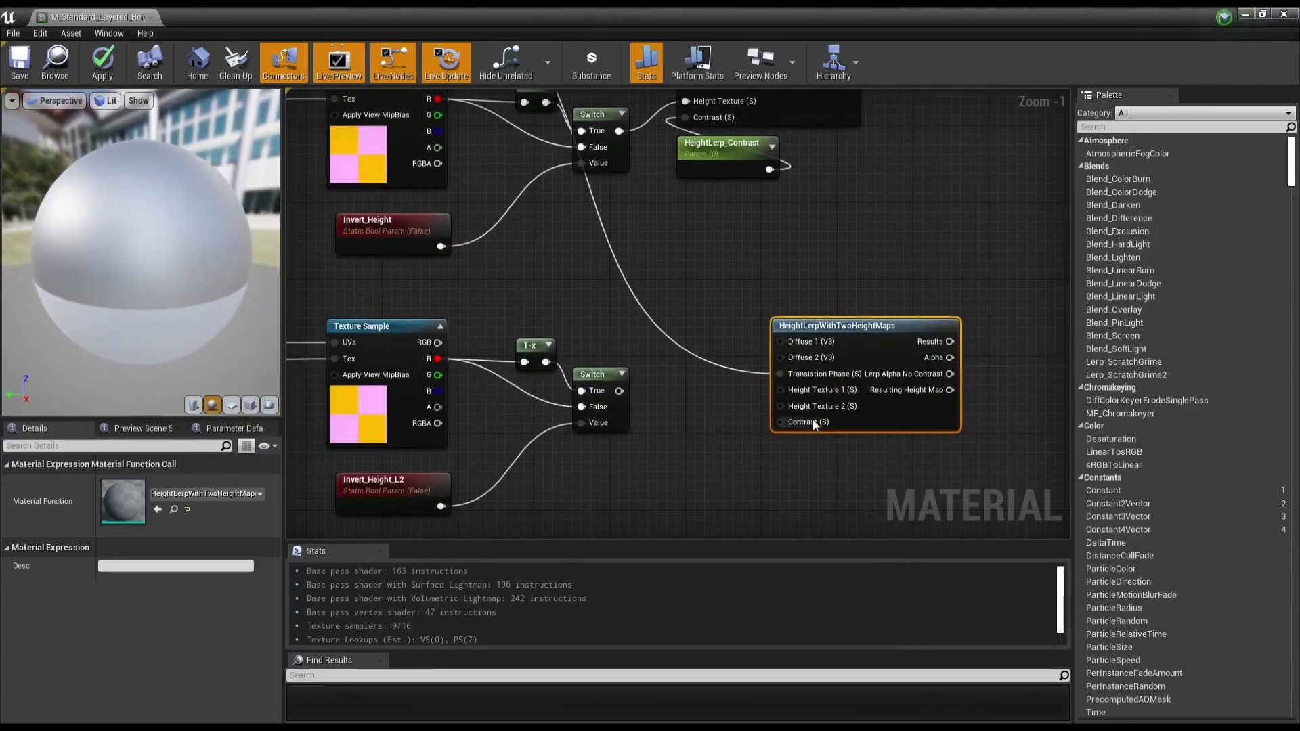
{"action": "scroll", "coordinate": [713, 386], "scroll_direction": "down", "scroll_amount": 1}
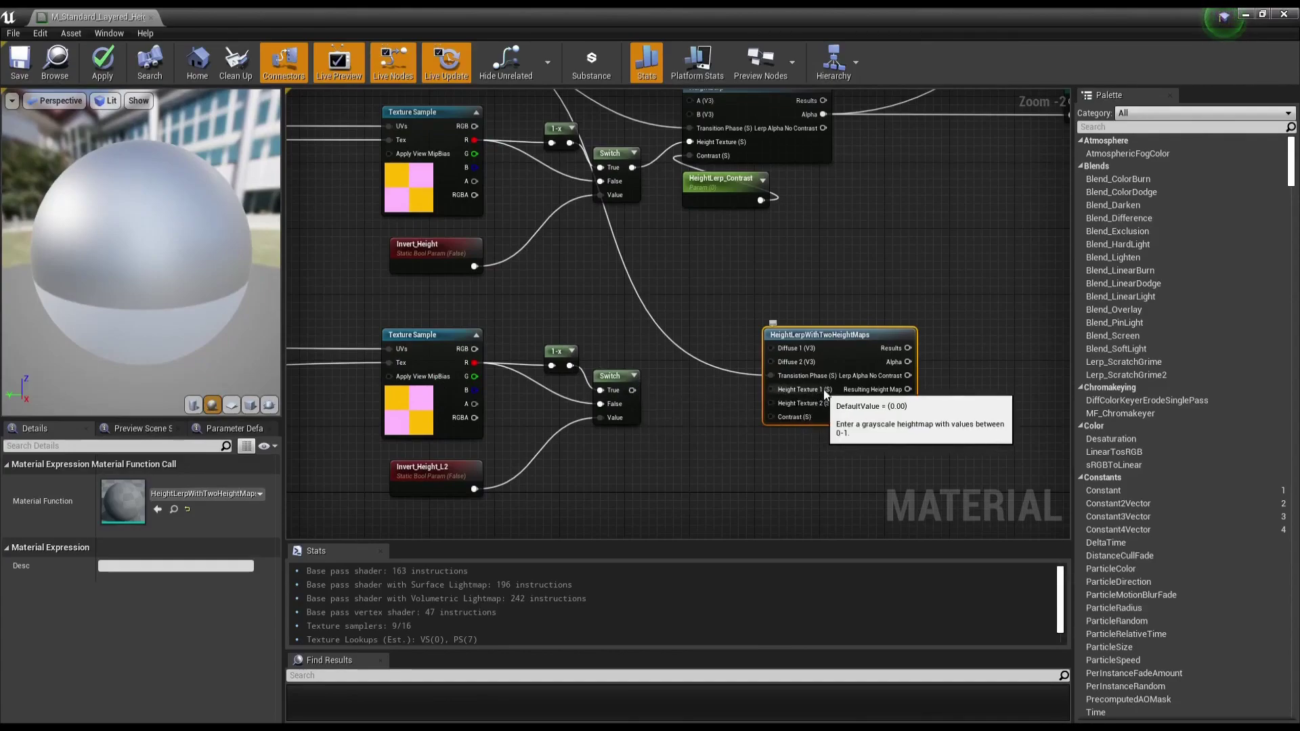
{"action": "right_click_drag", "start_coordinate": [663, 256], "coordinate": [686, 310]}
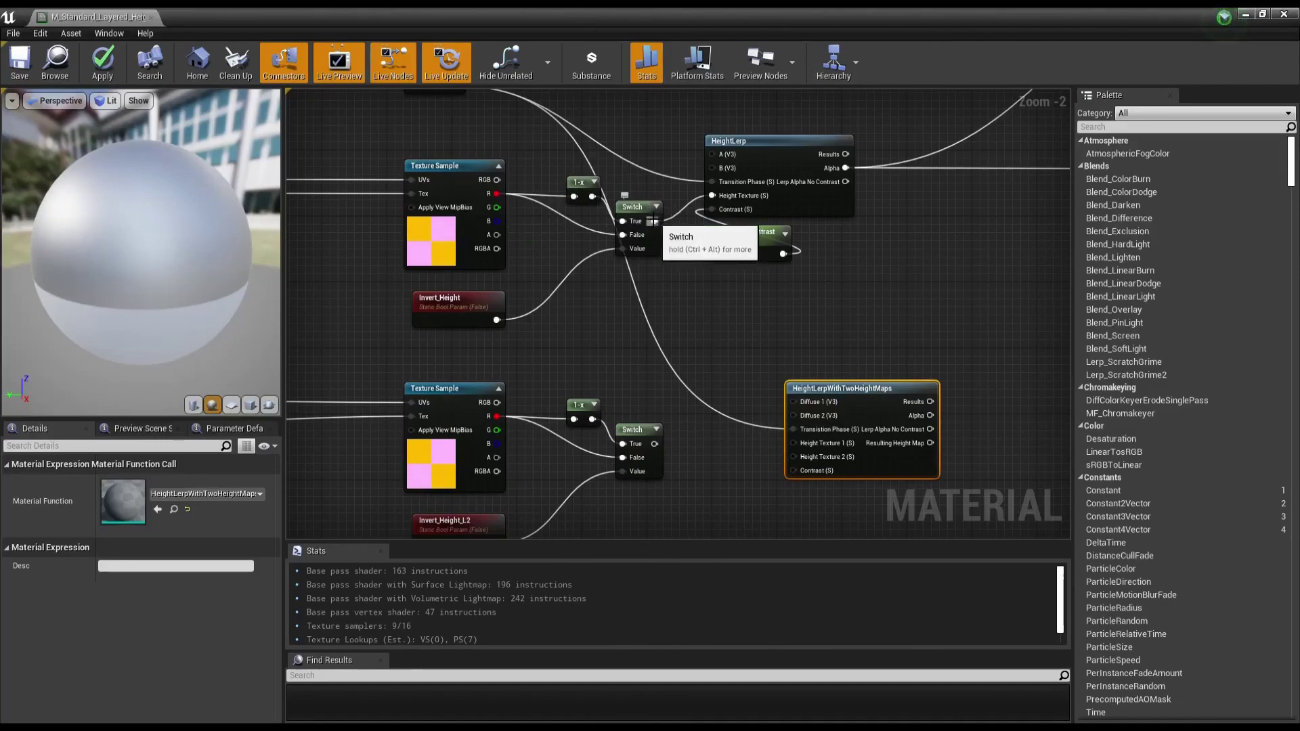
Step: Wire the upper switch to Height Texture 1 and the lower switch to Height Texture 2
{"action": "mouse_move", "coordinate": [655, 222]}
{"action": "left_mouse_down"}
{"action": "mouse_move", "coordinate": [805, 450]}
{"action": "mouse_move", "coordinate": [795, 442]}
{"action": "left_mouse_up"}
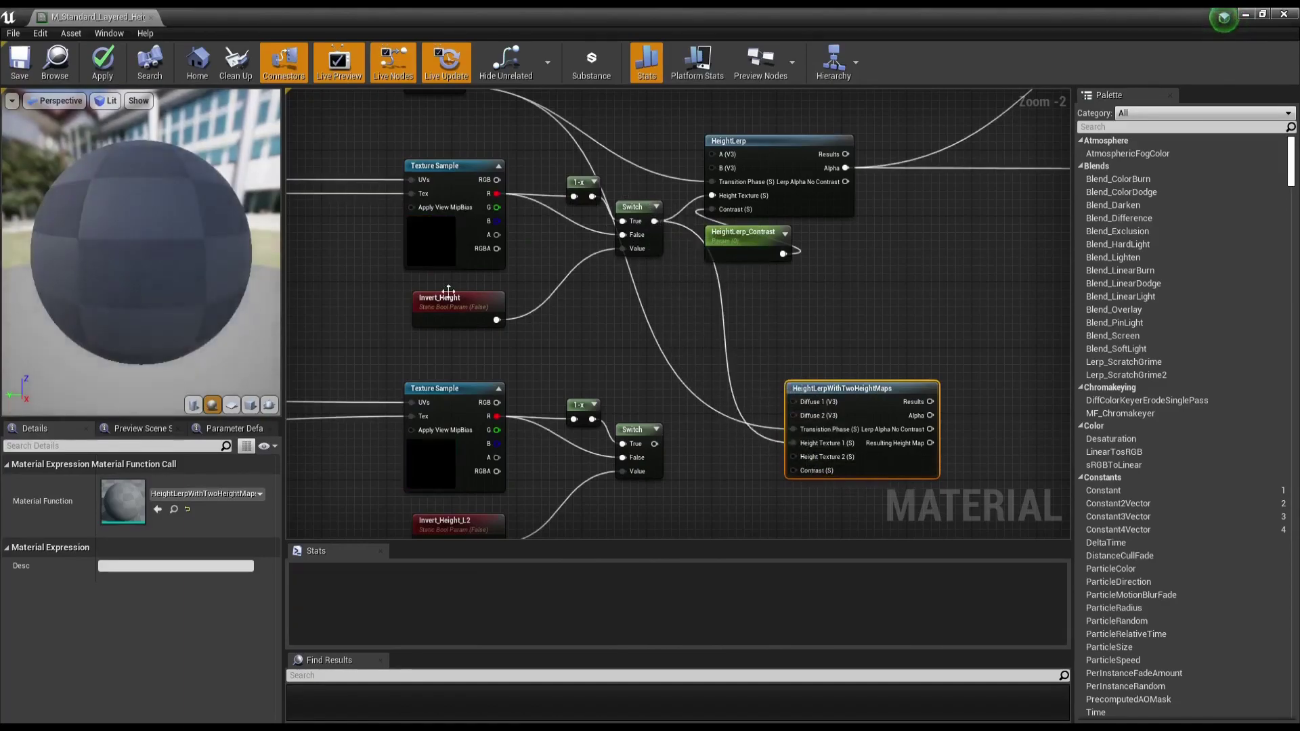
{"action": "mouse_move", "coordinate": [610, 463]}
{"action": "right_mouse_down"}
{"action": "mouse_move", "coordinate": [619, 418]}
{"action": "mouse_move", "coordinate": [598, 371]}
{"action": "right_mouse_up"}
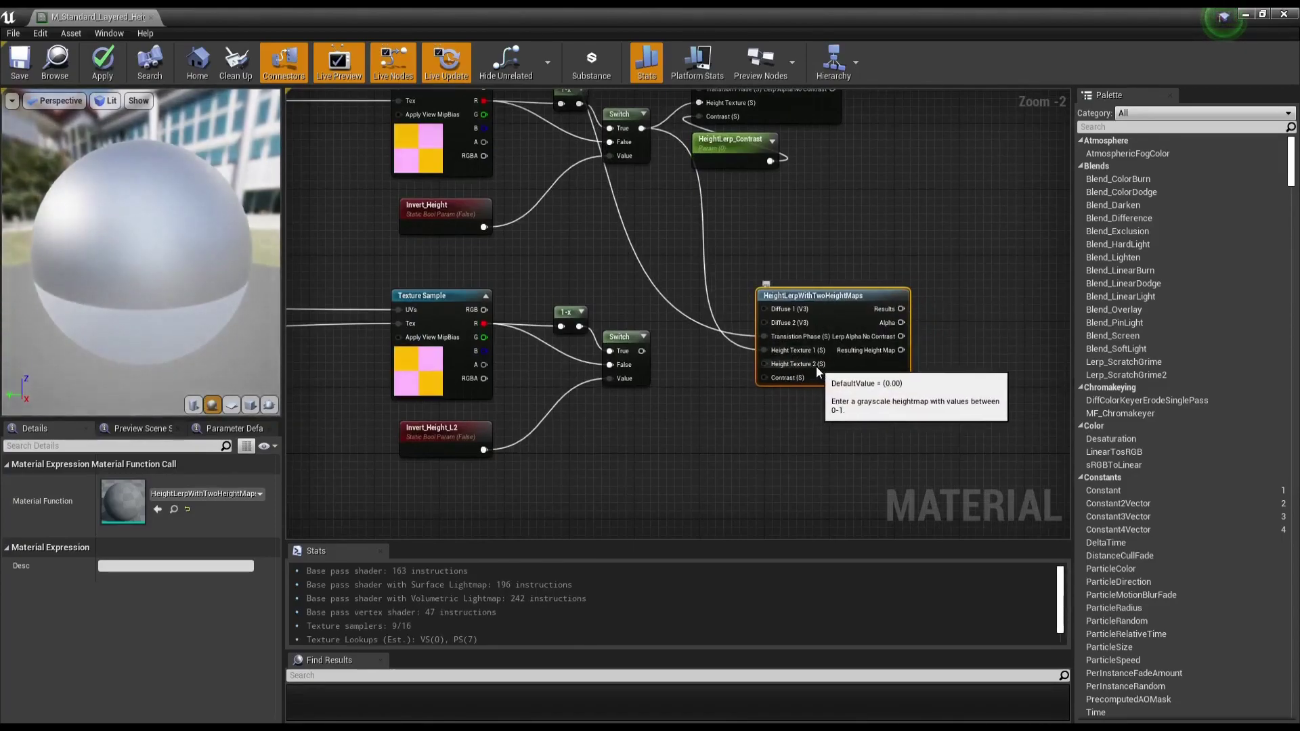
{"action": "right_click_drag", "start_coordinate": [667, 337], "coordinate": [705, 330]}
{"action": "left_click_drag", "start_coordinate": [680, 344], "coordinate": [810, 357]}
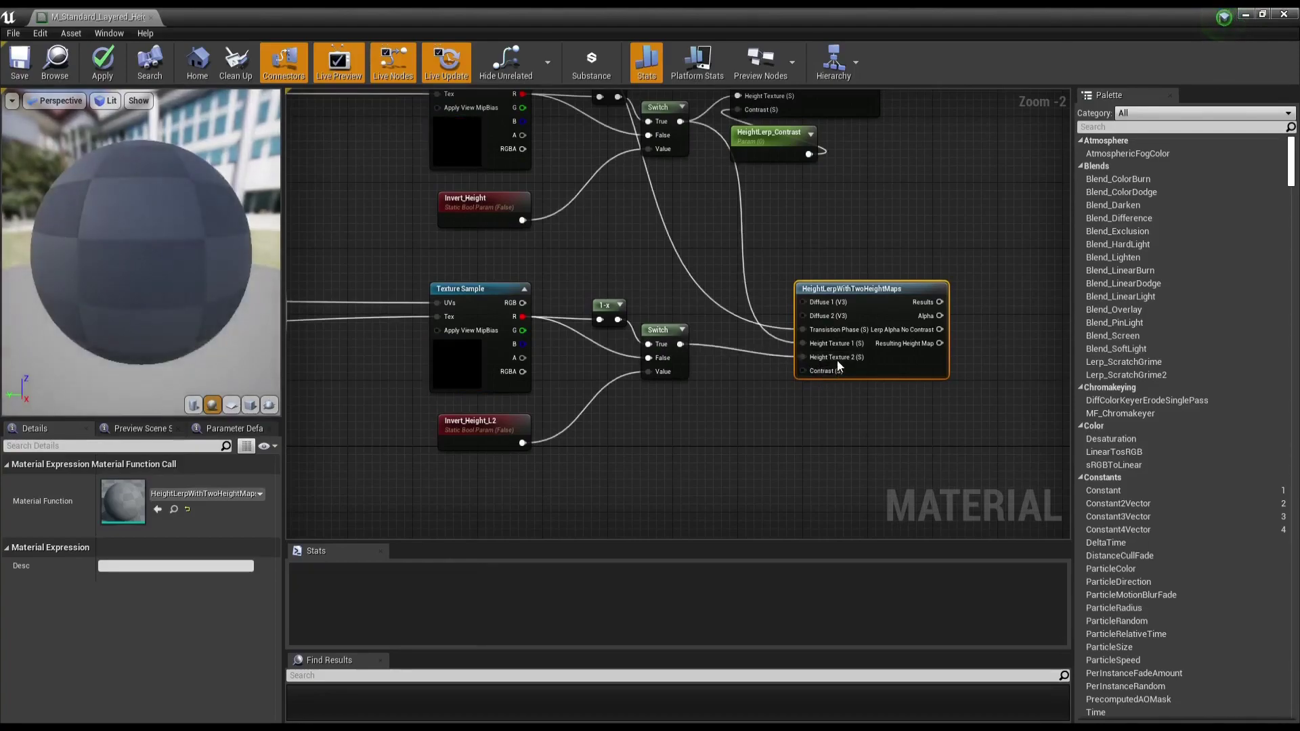
{"action": "right_click_drag", "start_coordinate": [830, 424], "coordinate": [820, 456]}
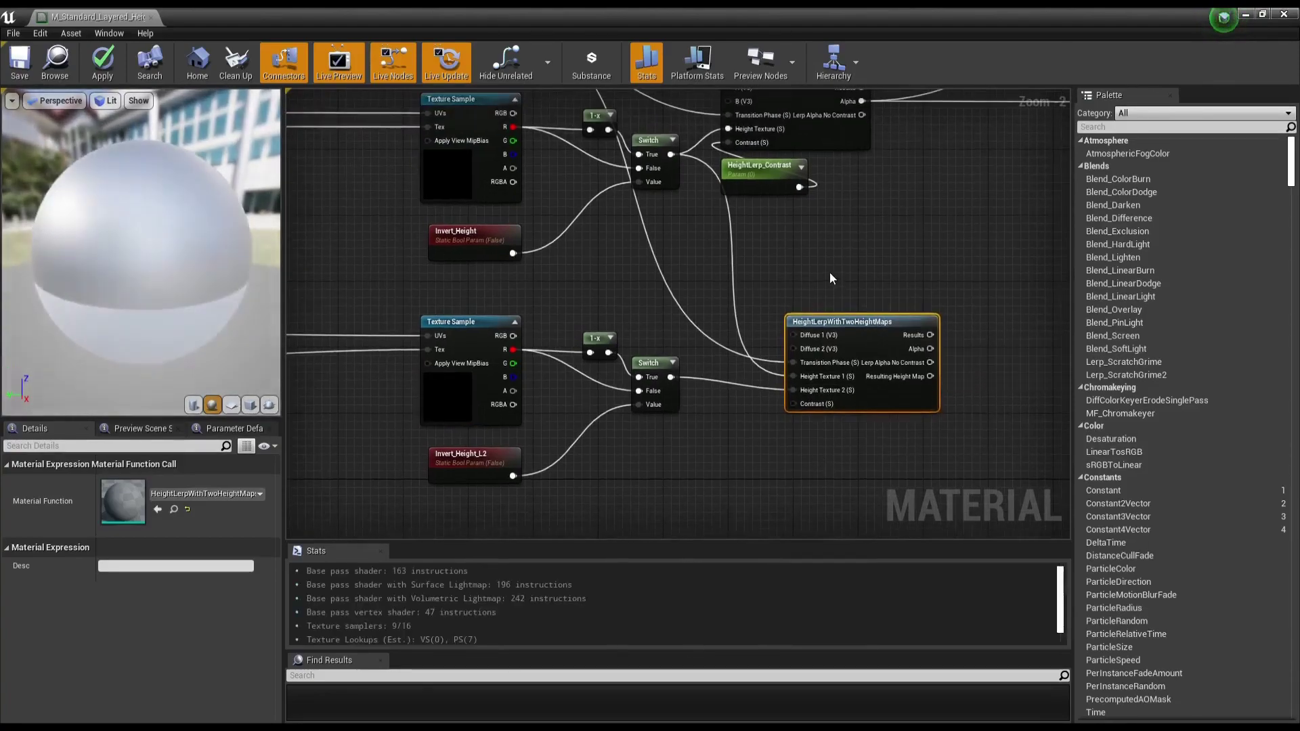
{"action": "right_click_drag", "start_coordinate": [830, 272], "coordinate": [808, 331]}
{"action": "left_click_drag", "start_coordinate": [745, 248], "coordinate": [776, 249]}
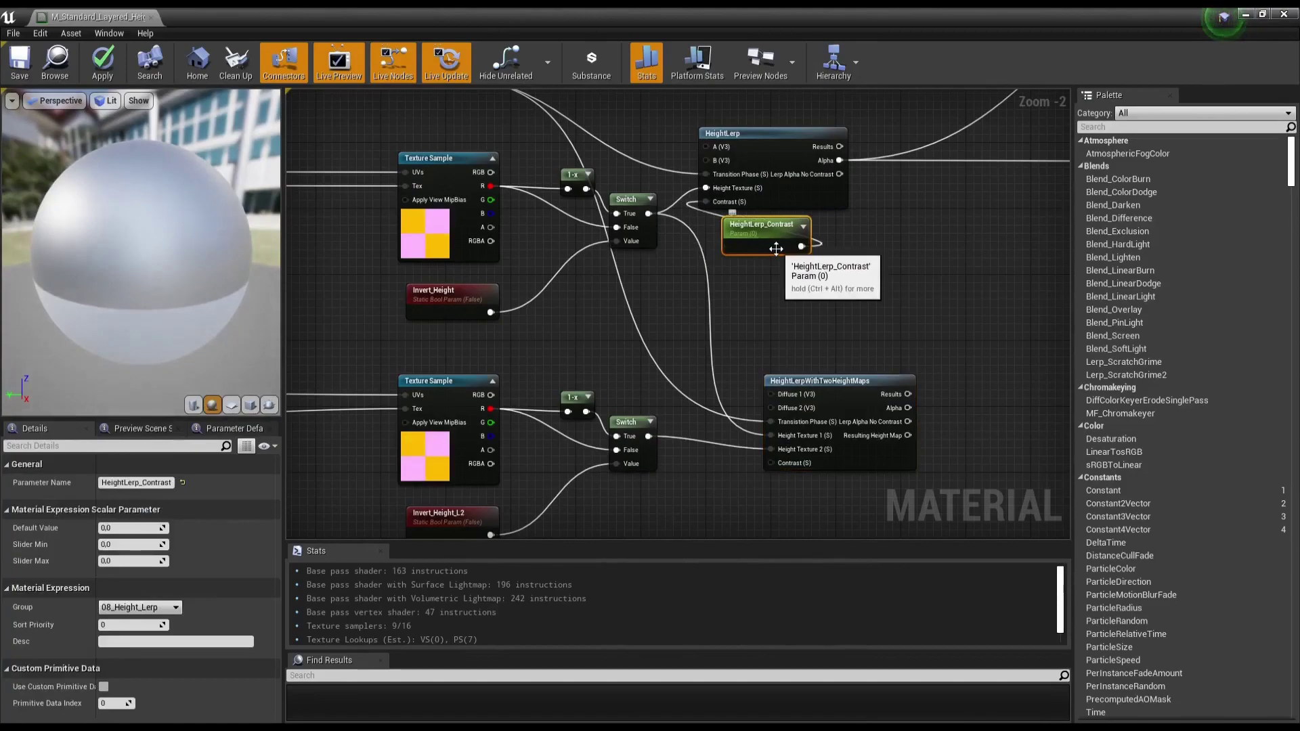
Step: Paste a copy of HeightLerp_Contrast, then delete that duplicate so only the original remains
{"action": "key", "text": "ctrl+c"}
{"action": "key", "text": "ctrl+v"}
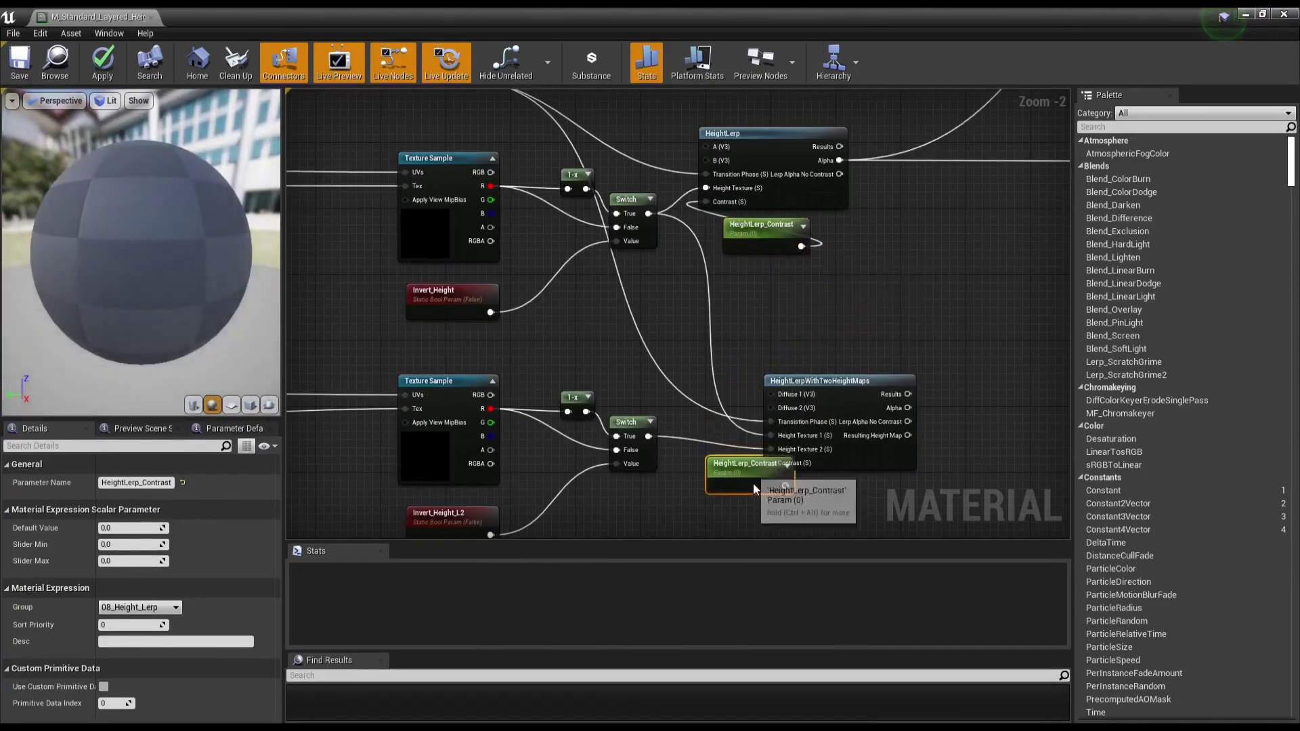
{"action": "left_click_drag", "start_coordinate": [749, 501], "coordinate": [740, 501]}
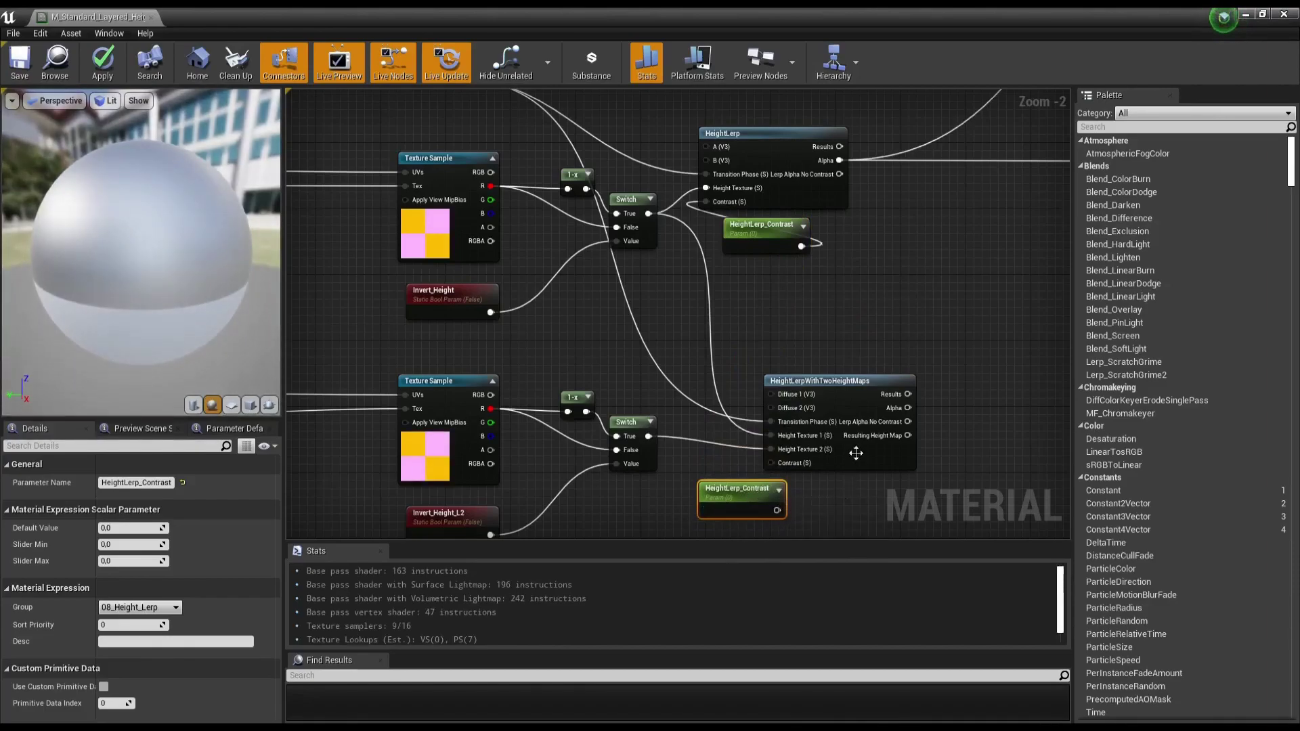
{"action": "left_click", "coordinate": [142, 483]}
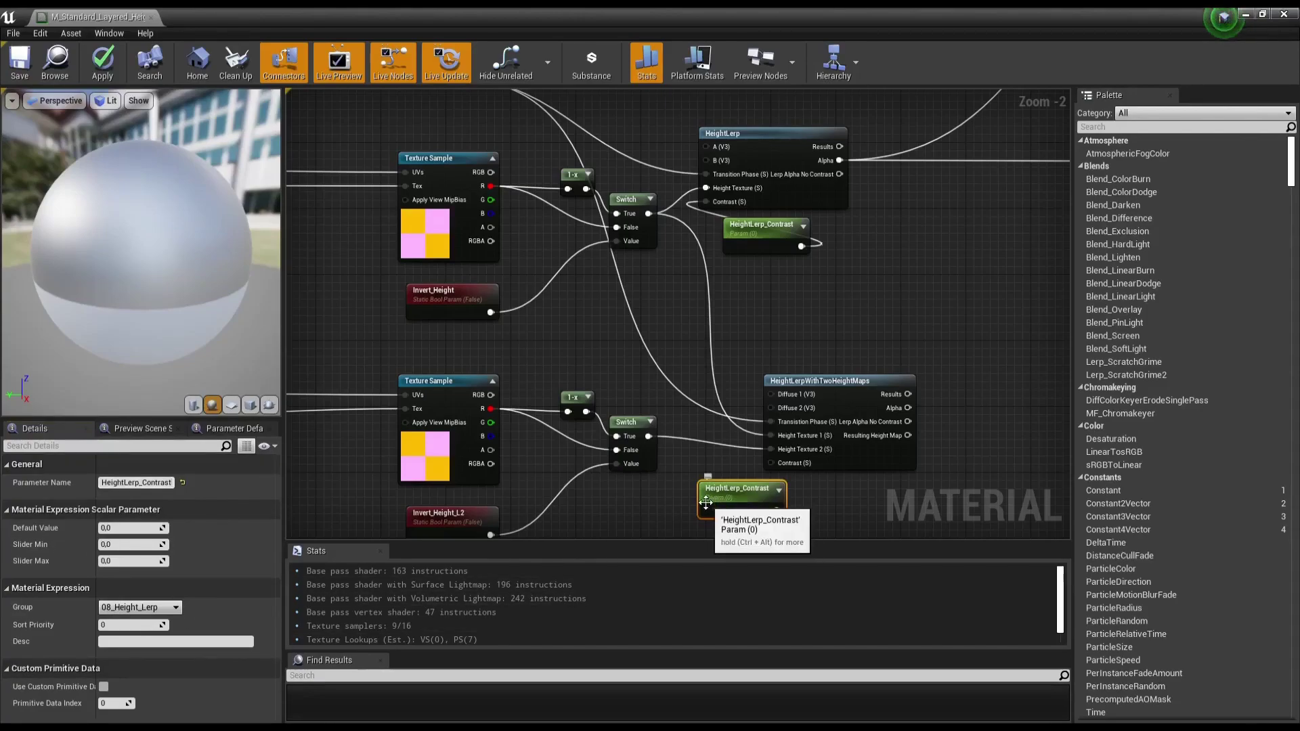
{"action": "key", "text": "Delete"}
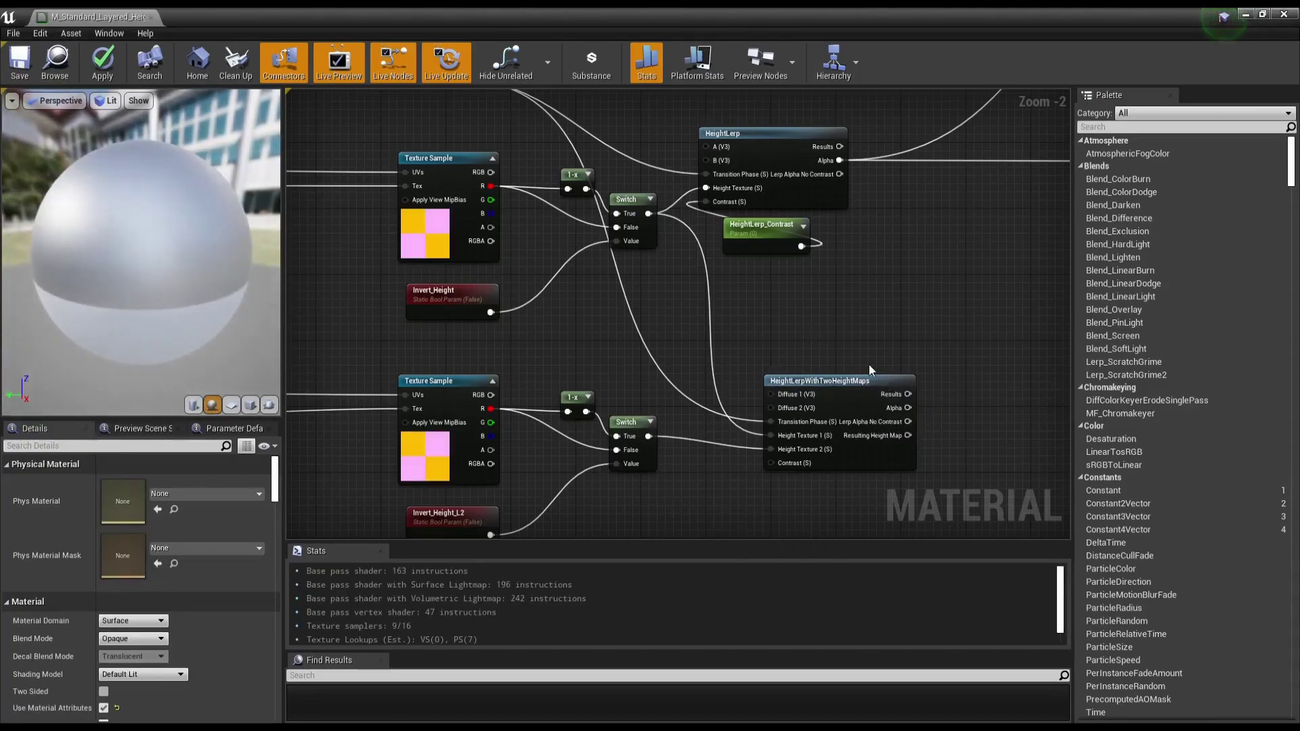
Step: Connect HeightLerp_Contrast to HeightLerpWithTwoHeightMaps Contrast and move both Invert nodes beside their switches
{"action": "mouse_move", "coordinate": [790, 252]}
{"action": "left_mouse_down"}
{"action": "mouse_move", "coordinate": [684, 310]}
{"action": "mouse_move", "coordinate": [775, 465]}
{"action": "left_mouse_up"}
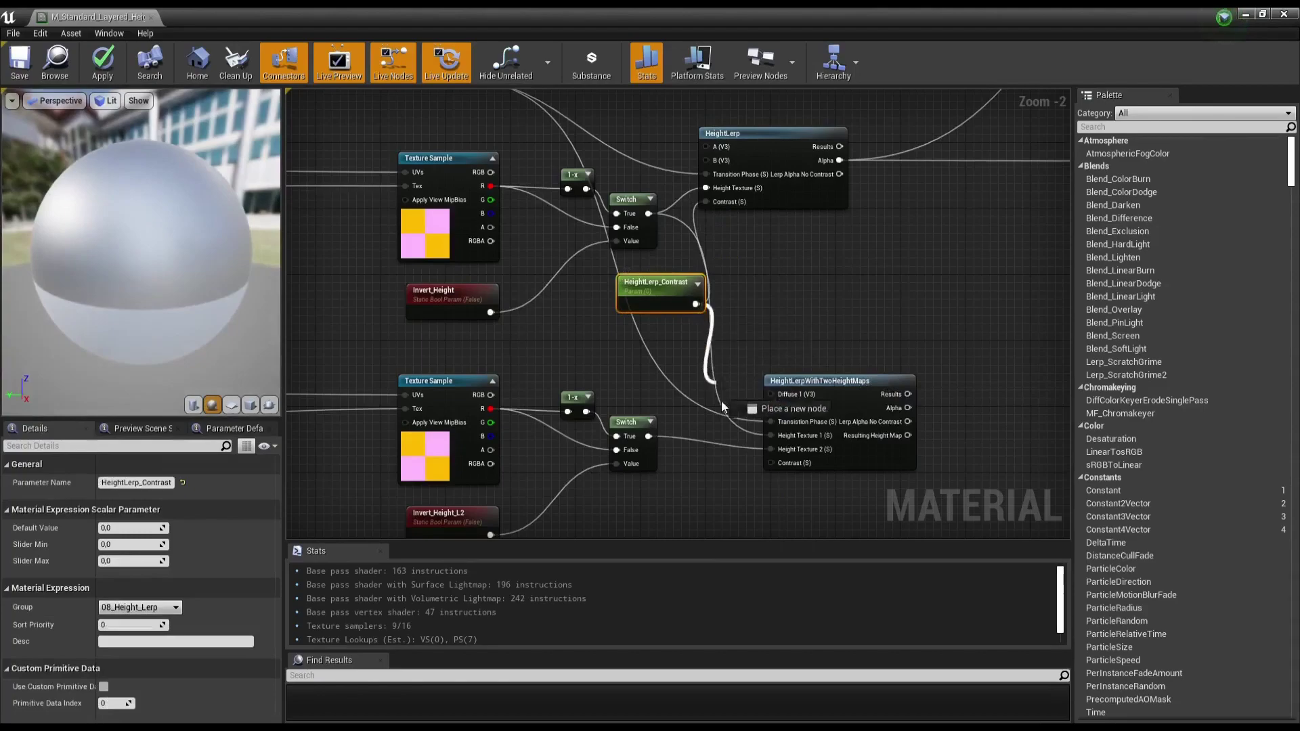
{"action": "mouse_move", "coordinate": [656, 288]}
{"action": "left_mouse_down"}
{"action": "mouse_move", "coordinate": [558, 332]}
{"action": "mouse_move", "coordinate": [452, 345]}
{"action": "left_mouse_up"}
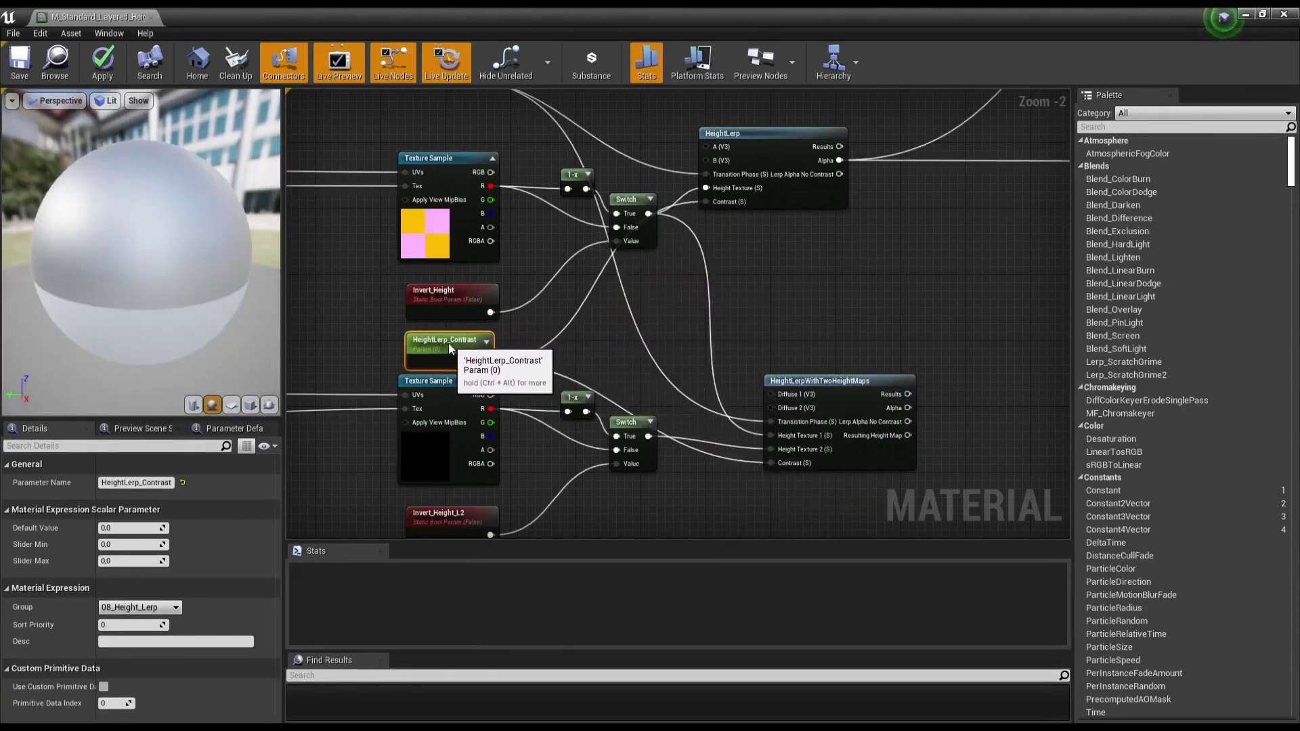
{"action": "left_click_drag", "start_coordinate": [433, 291], "coordinate": [621, 267]}
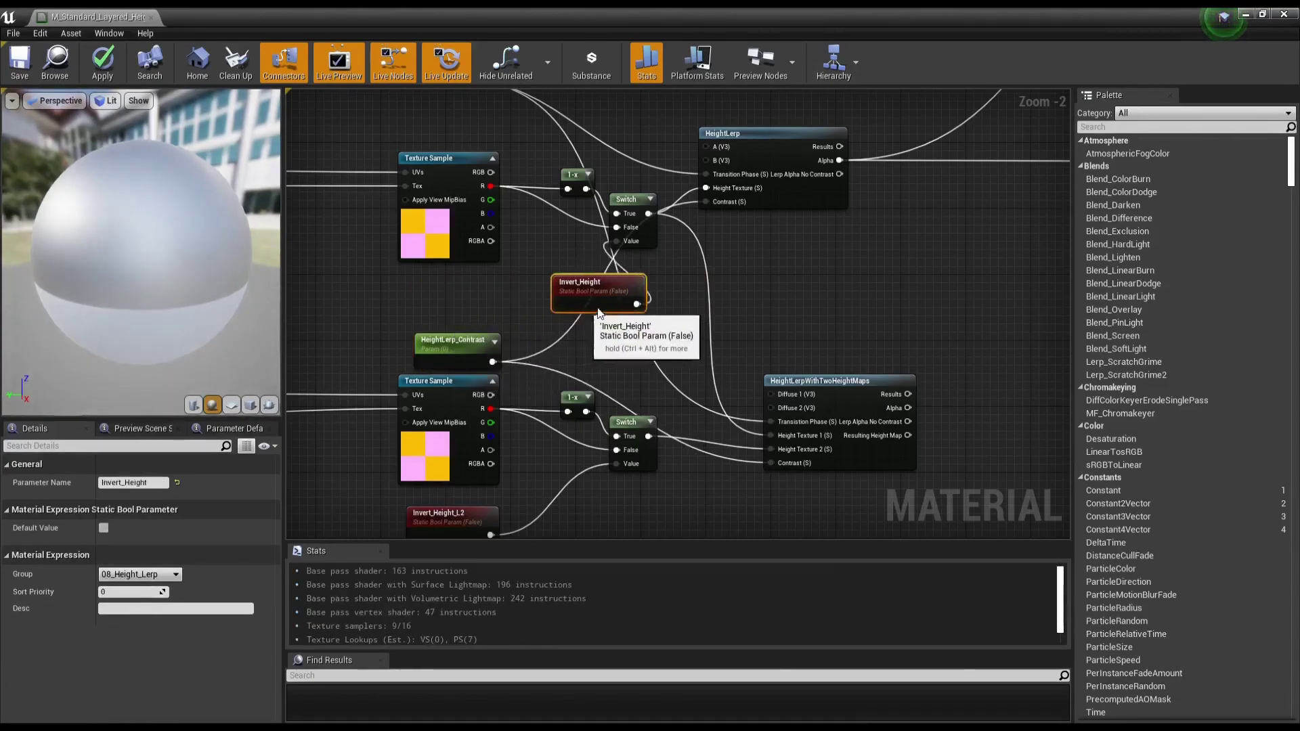
{"action": "right_click_drag", "start_coordinate": [511, 492], "coordinate": [513, 454]}
{"action": "left_click_drag", "start_coordinate": [438, 497], "coordinate": [615, 470]}
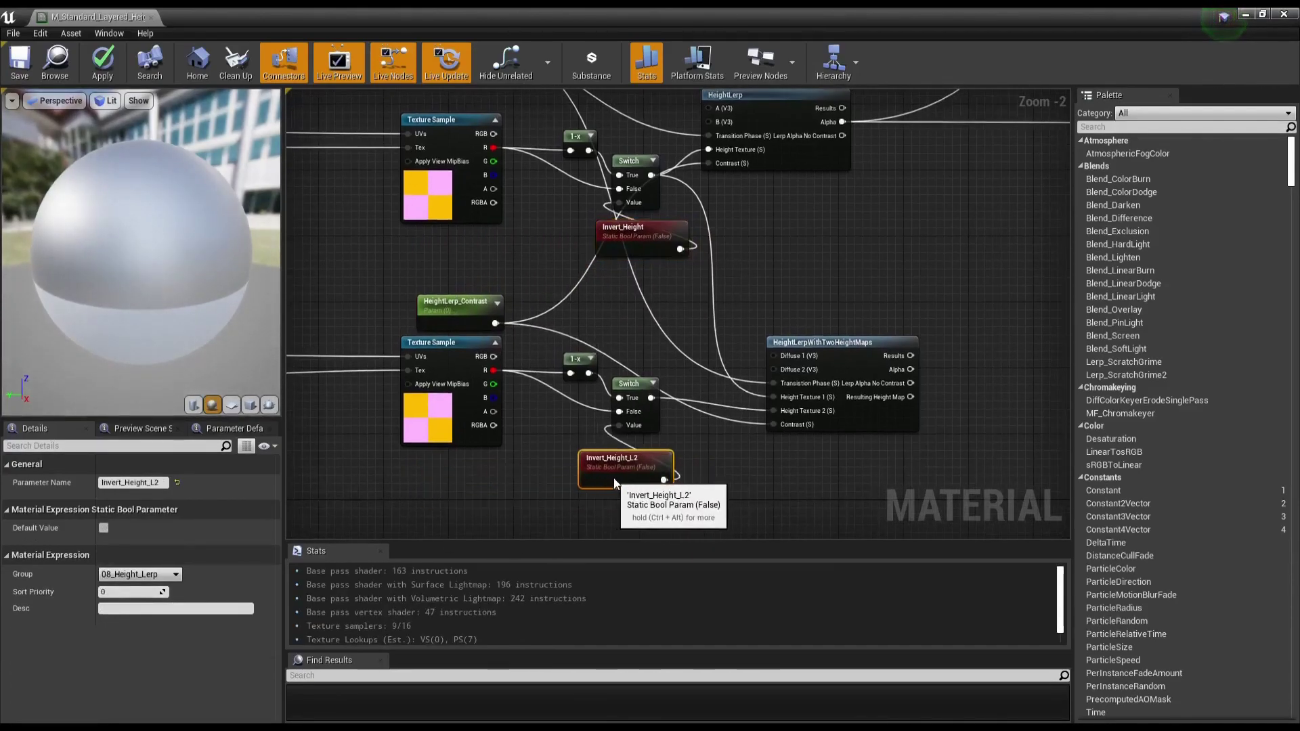
{"action": "left_click_drag", "start_coordinate": [455, 330], "coordinate": [470, 304]}
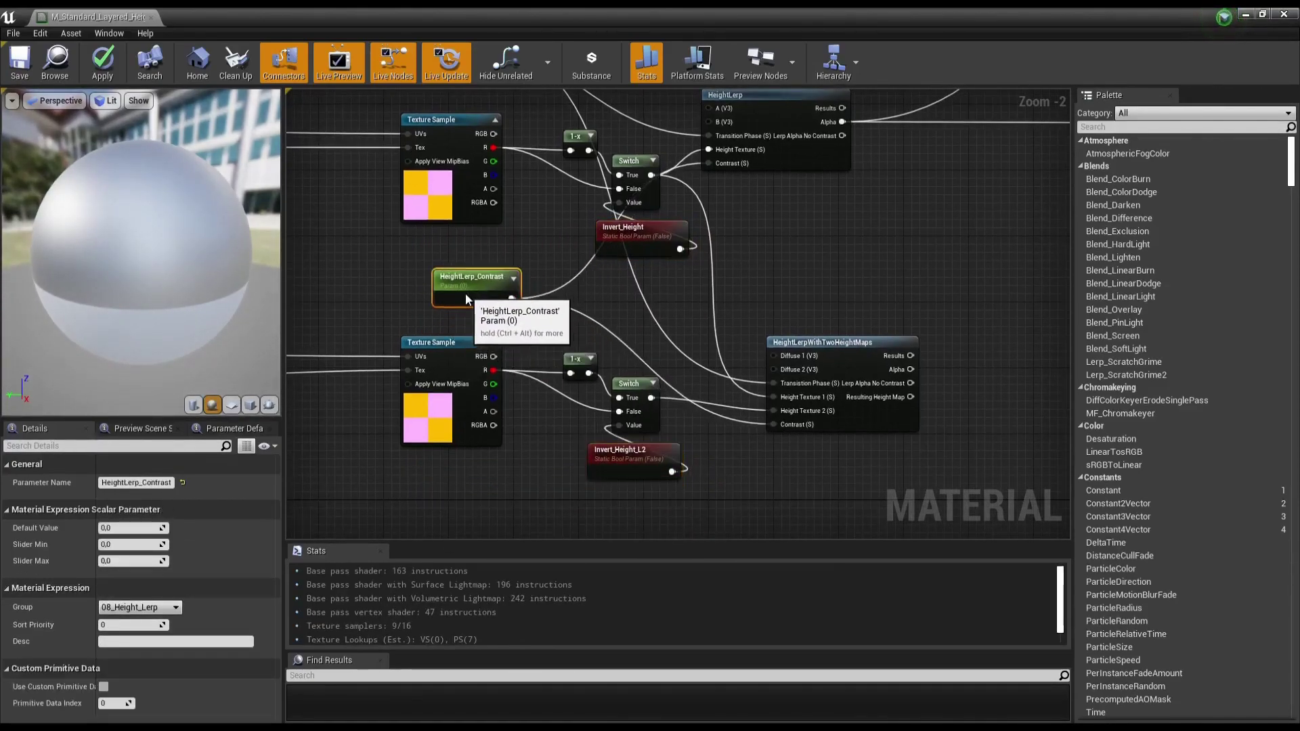
Step: Add a reroute knot on the contrast wire and route it into HeightLerpWithTwoHeightMaps Contrast
{"action": "right_click_drag", "start_coordinate": [466, 299], "coordinate": [397, 415]}
{"action": "left_click", "coordinate": [787, 214]}
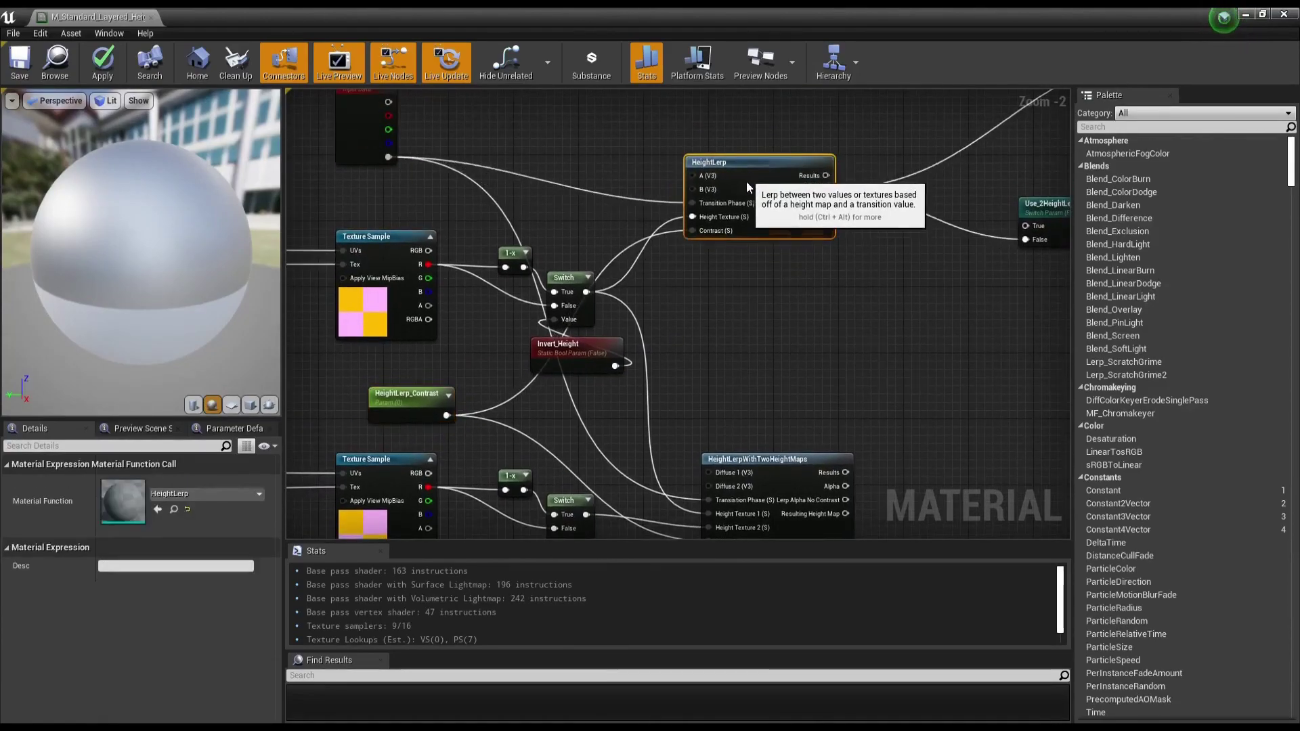
{"action": "left_click_drag", "start_coordinate": [786, 214], "coordinate": [818, 222]}
{"action": "double_click", "coordinate": [652, 302]}
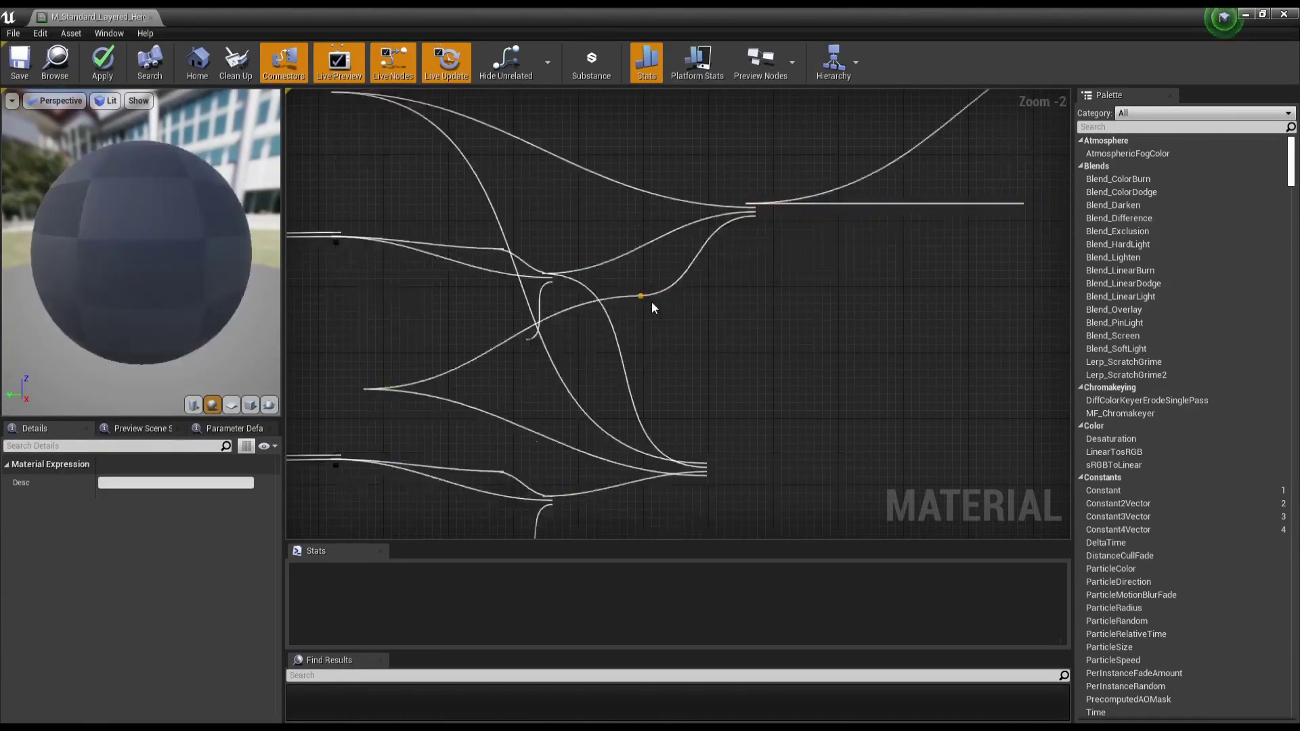
{"action": "left_click_drag", "start_coordinate": [652, 303], "coordinate": [665, 418]}
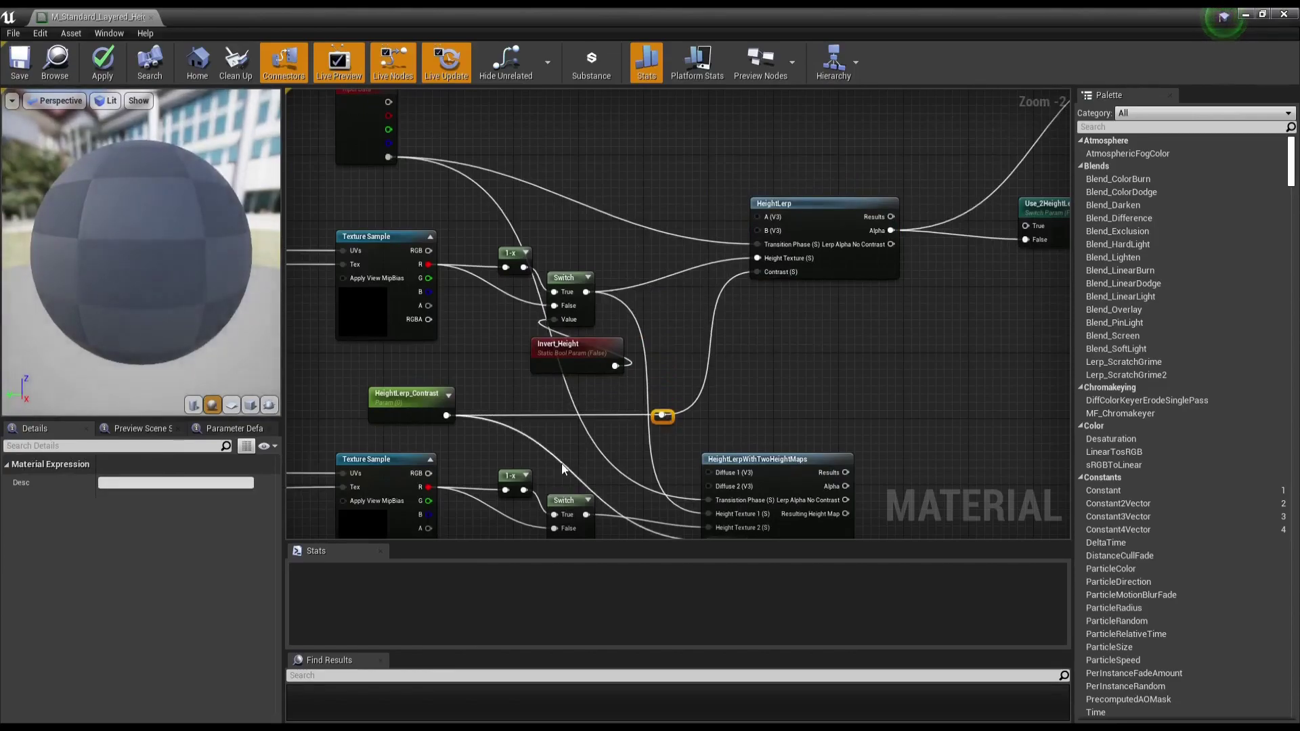
{"action": "right_click_drag", "start_coordinate": [565, 465], "coordinate": [513, 383]}
{"action": "left_click_drag", "start_coordinate": [616, 332], "coordinate": [655, 452]}
{"action": "left_click_drag", "start_coordinate": [623, 336], "coordinate": [581, 336]}
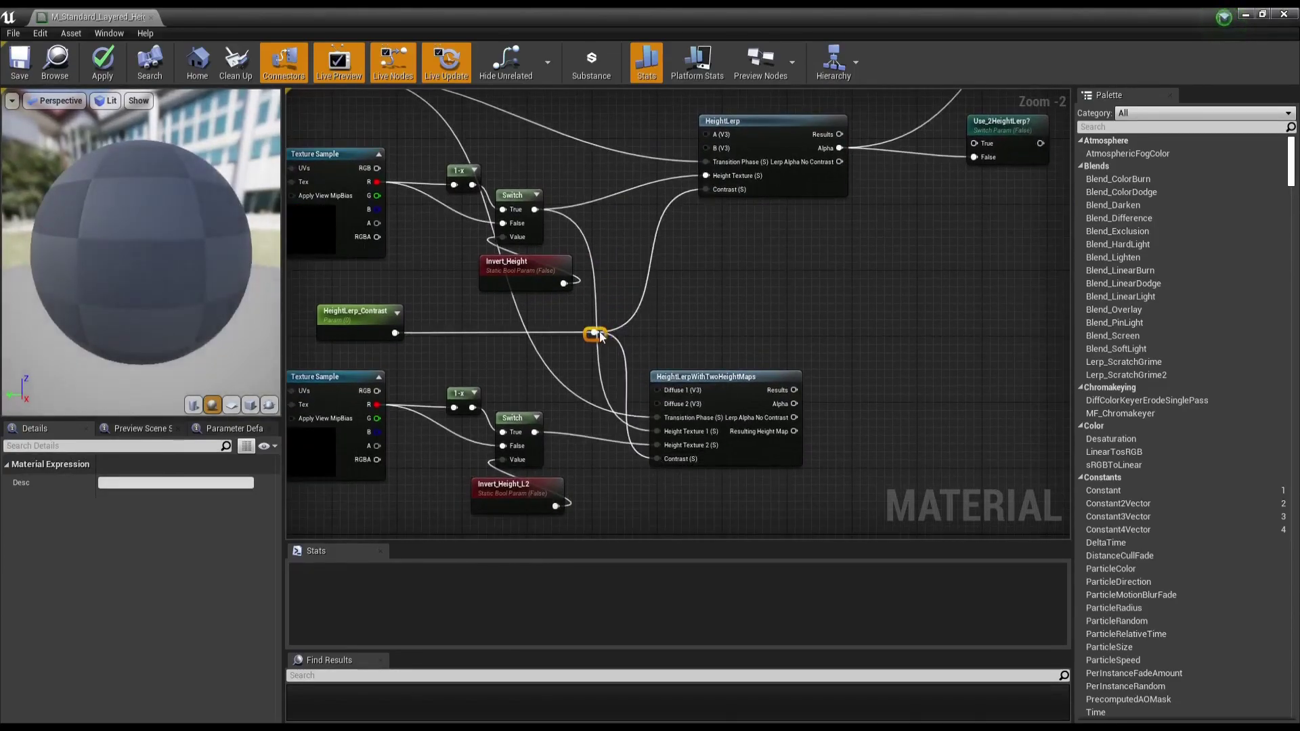
Step: Tidy the layout, shifting the upper Switch/Invert_Height and lower 1-x/Switch/Invert_Height_L2 nodes right
{"action": "left_click_drag", "start_coordinate": [713, 378], "coordinate": [761, 378]}
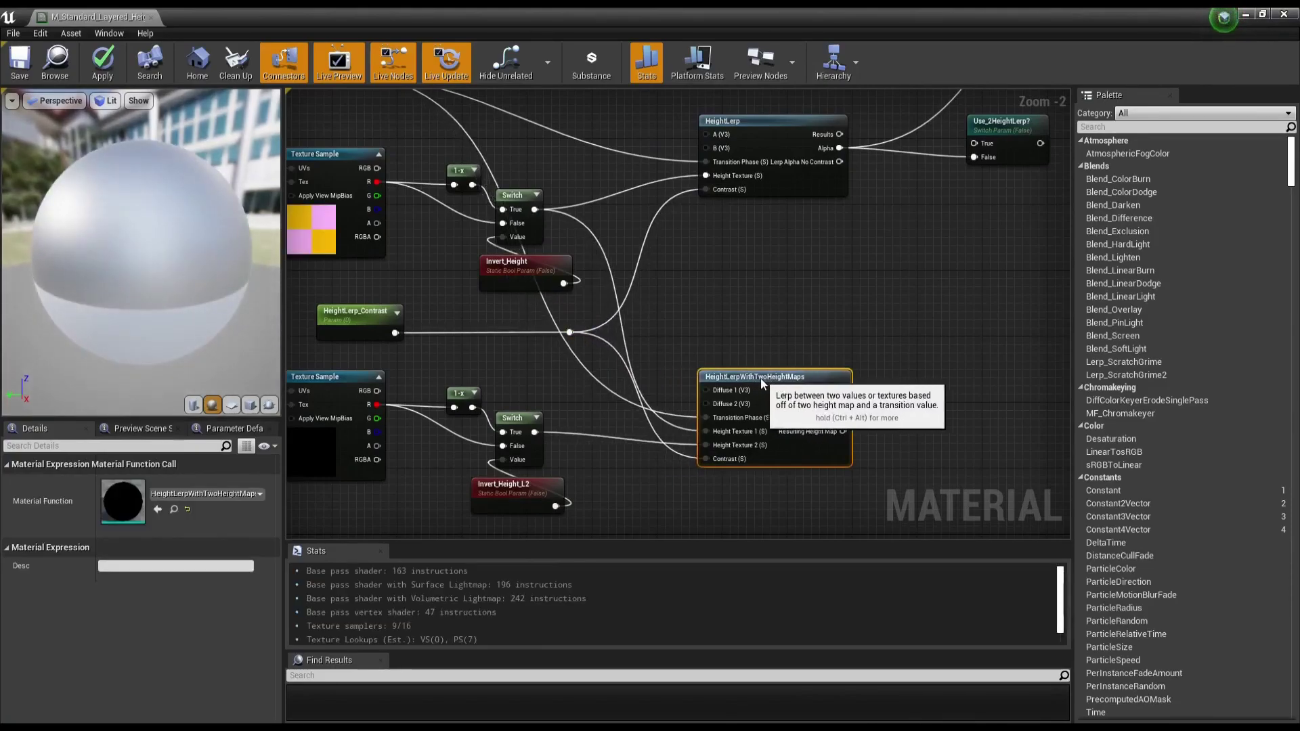
{"action": "left_click_drag", "start_coordinate": [512, 195], "coordinate": [553, 178]}
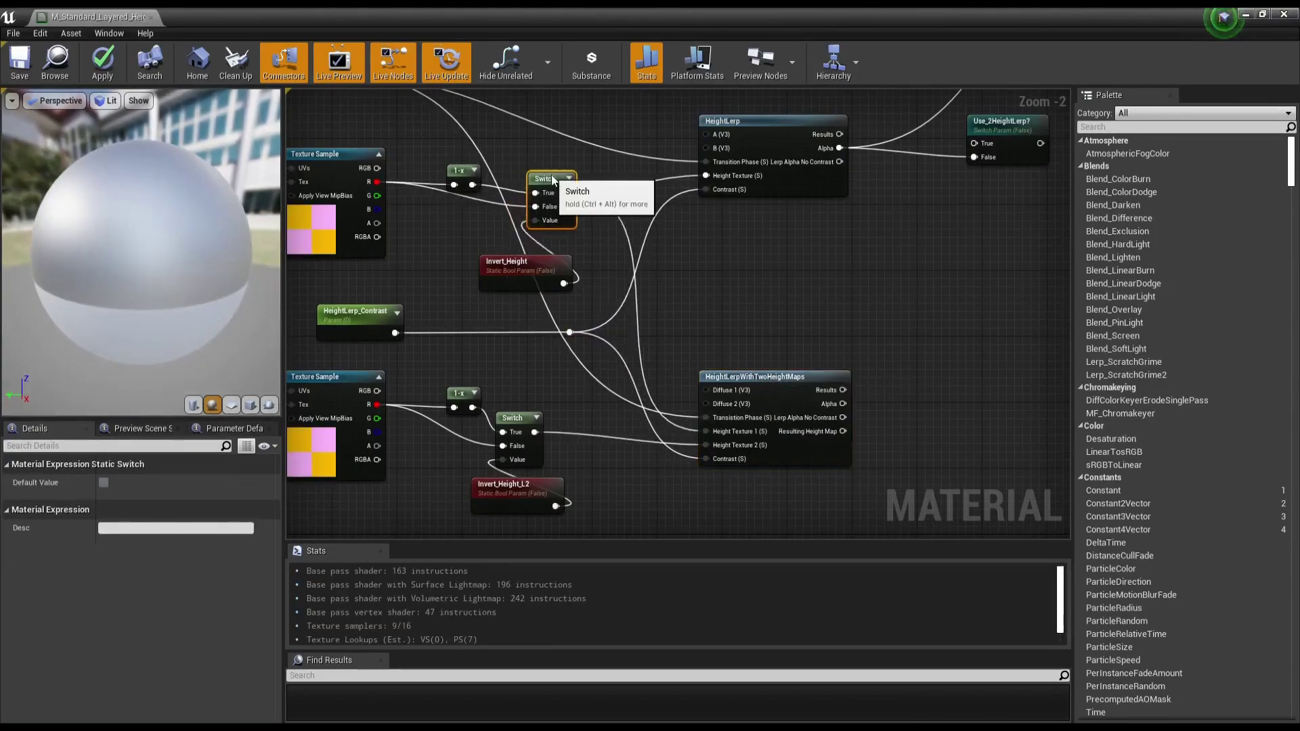
{"action": "left_click_drag", "start_coordinate": [530, 269], "coordinate": [563, 252]}
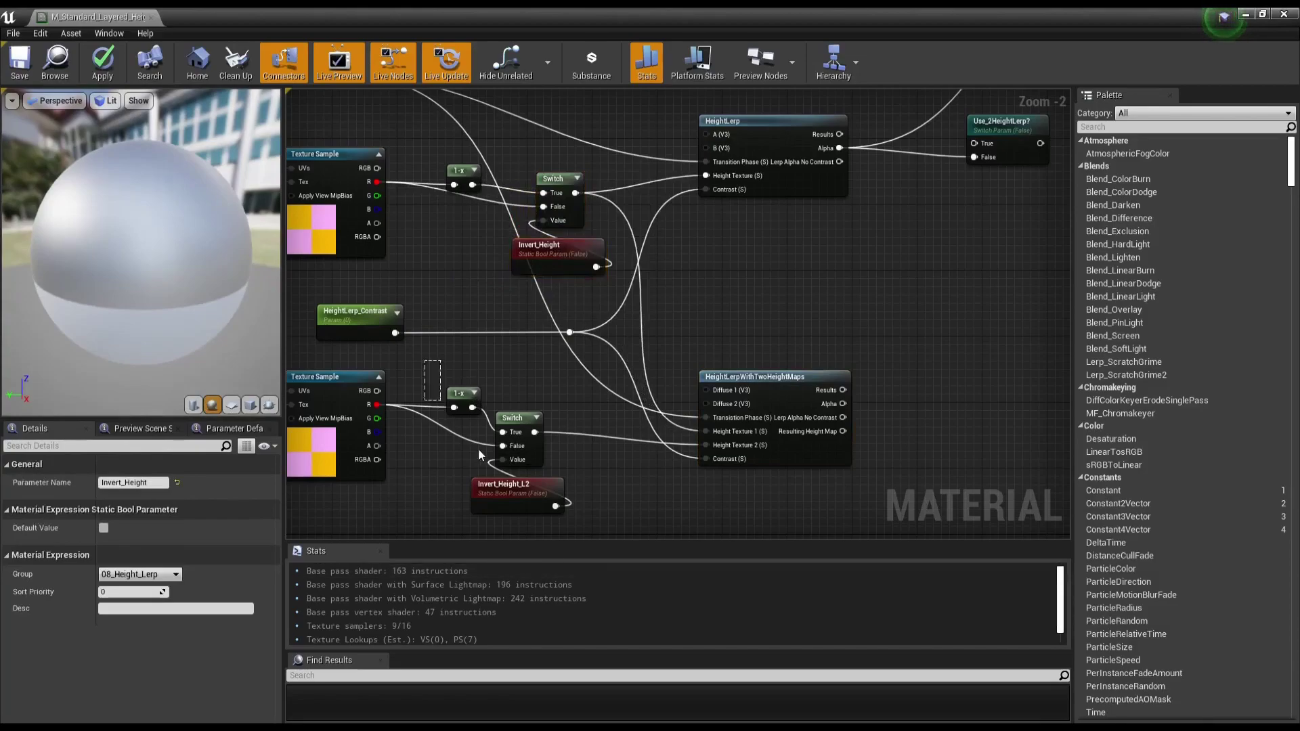
{"action": "mouse_move", "coordinate": [433, 369]}
{"action": "left_mouse_down"}
{"action": "mouse_move", "coordinate": [539, 482]}
{"action": "mouse_move", "coordinate": [562, 468]}
{"action": "left_mouse_up"}
{"action": "left_click_drag", "start_coordinate": [460, 172], "coordinate": [501, 173]}
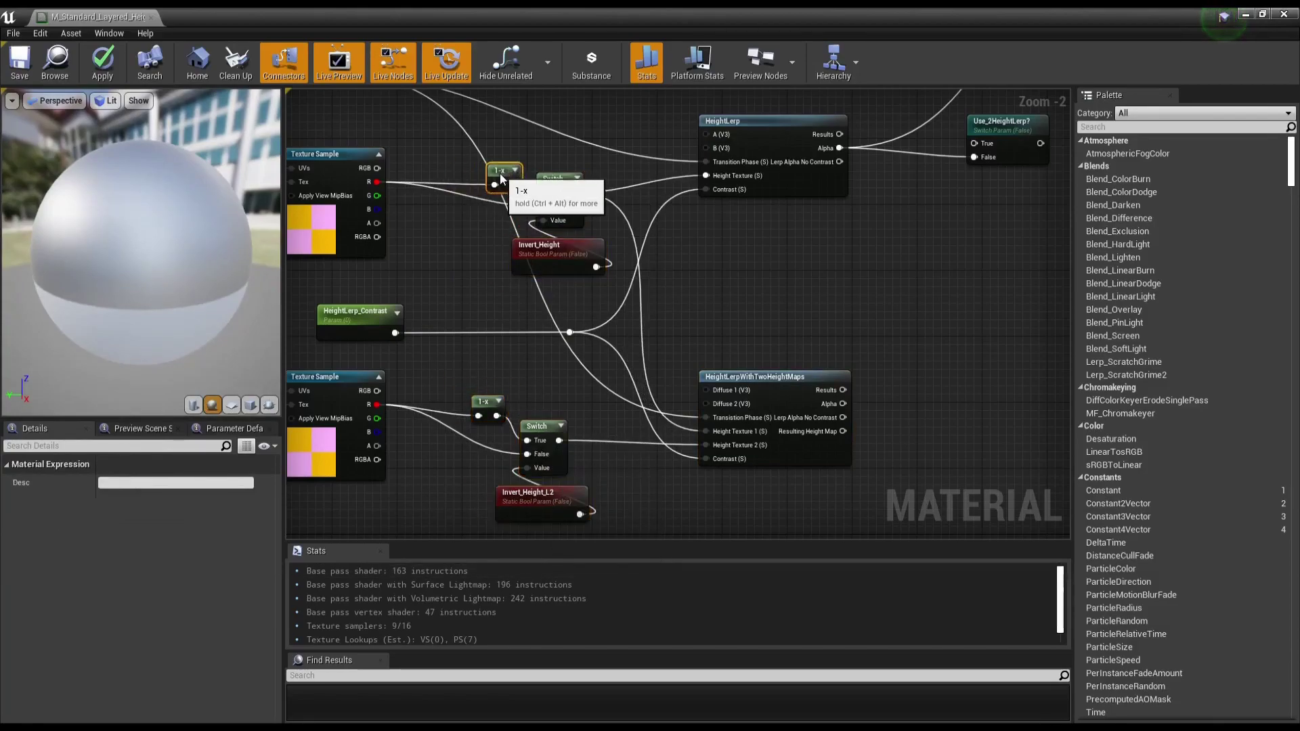
{"action": "scroll", "coordinate": [645, 214], "scroll_direction": "down", "scroll_amount": 2}
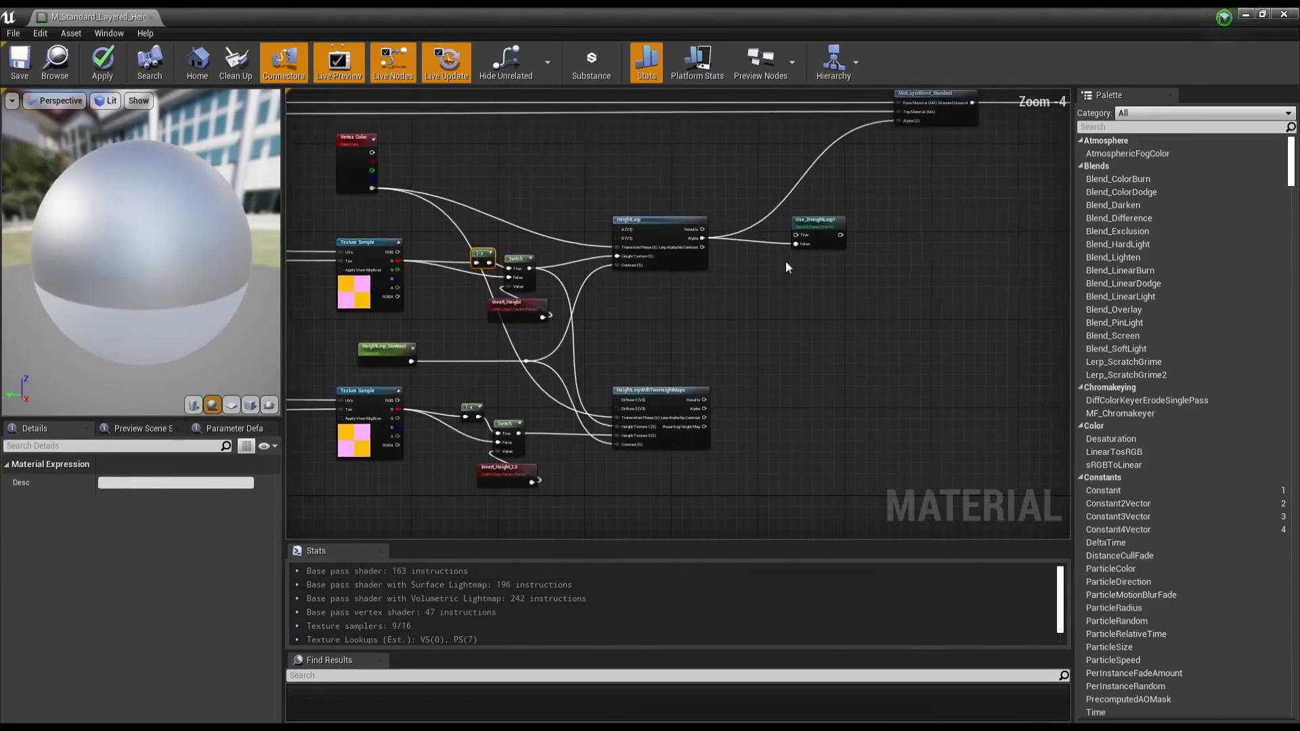
Step: Feed HeightLerpWithTwoHeightMaps' Alpha into the True input of Use_2HeightLerp?
{"action": "left_click_drag", "start_coordinate": [671, 398], "coordinate": [692, 399]}
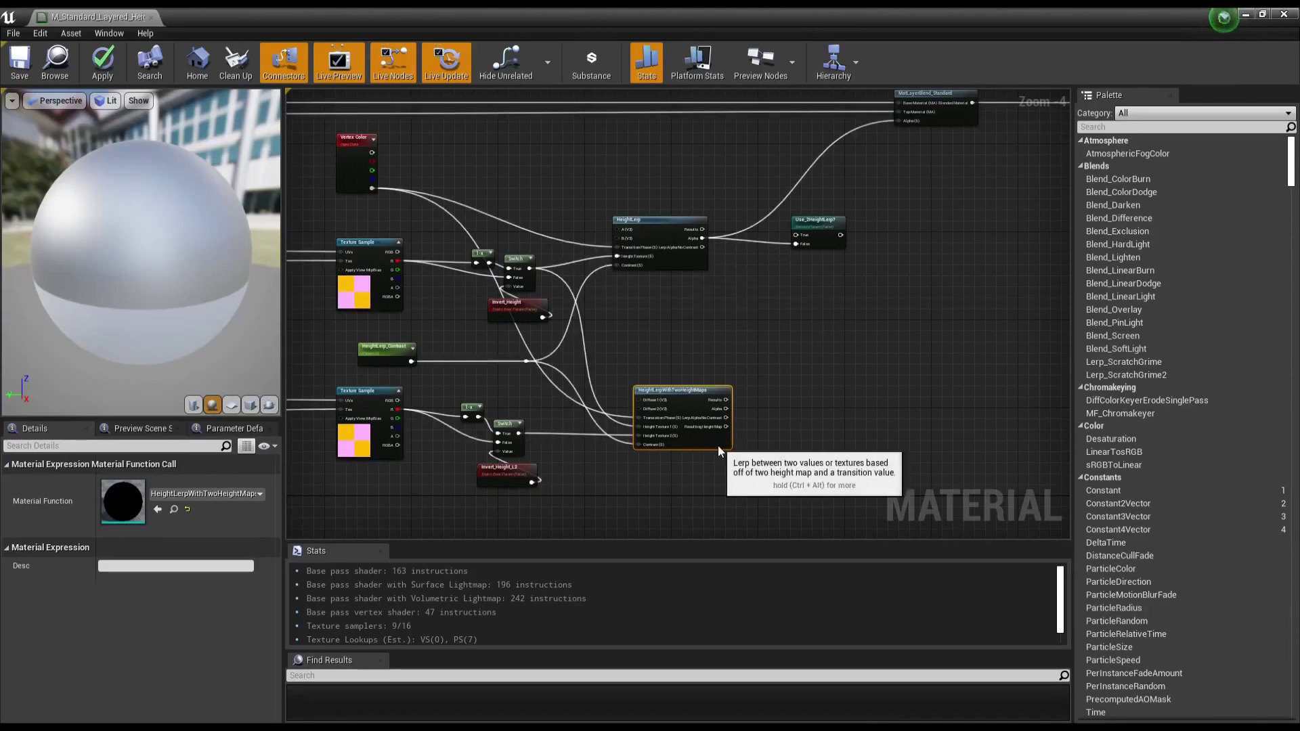
{"action": "left_click_drag", "start_coordinate": [717, 446], "coordinate": [701, 446]}
{"action": "scroll", "coordinate": [738, 436], "scroll_direction": "up", "scroll_amount": 3}
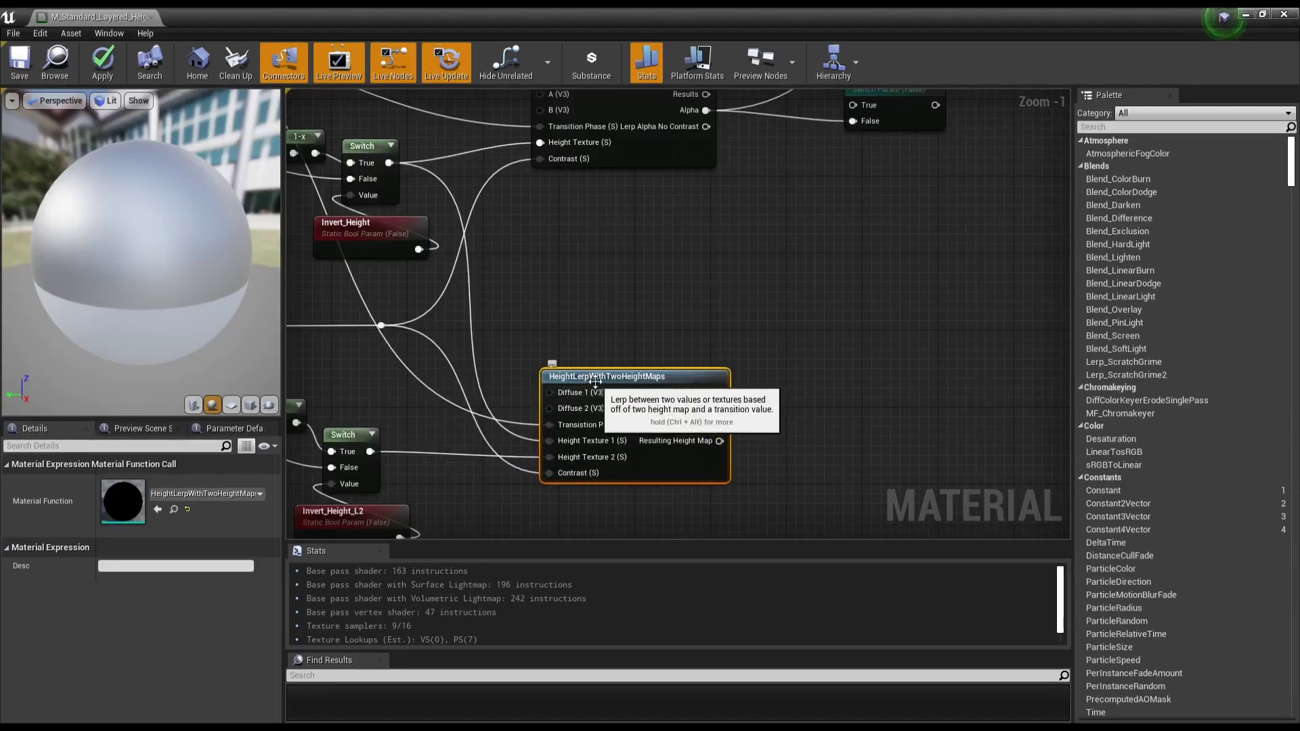
{"action": "right_click_drag", "start_coordinate": [756, 378], "coordinate": [713, 396]}
{"action": "scroll", "coordinate": [753, 372], "scroll_direction": "down", "scroll_amount": 1}
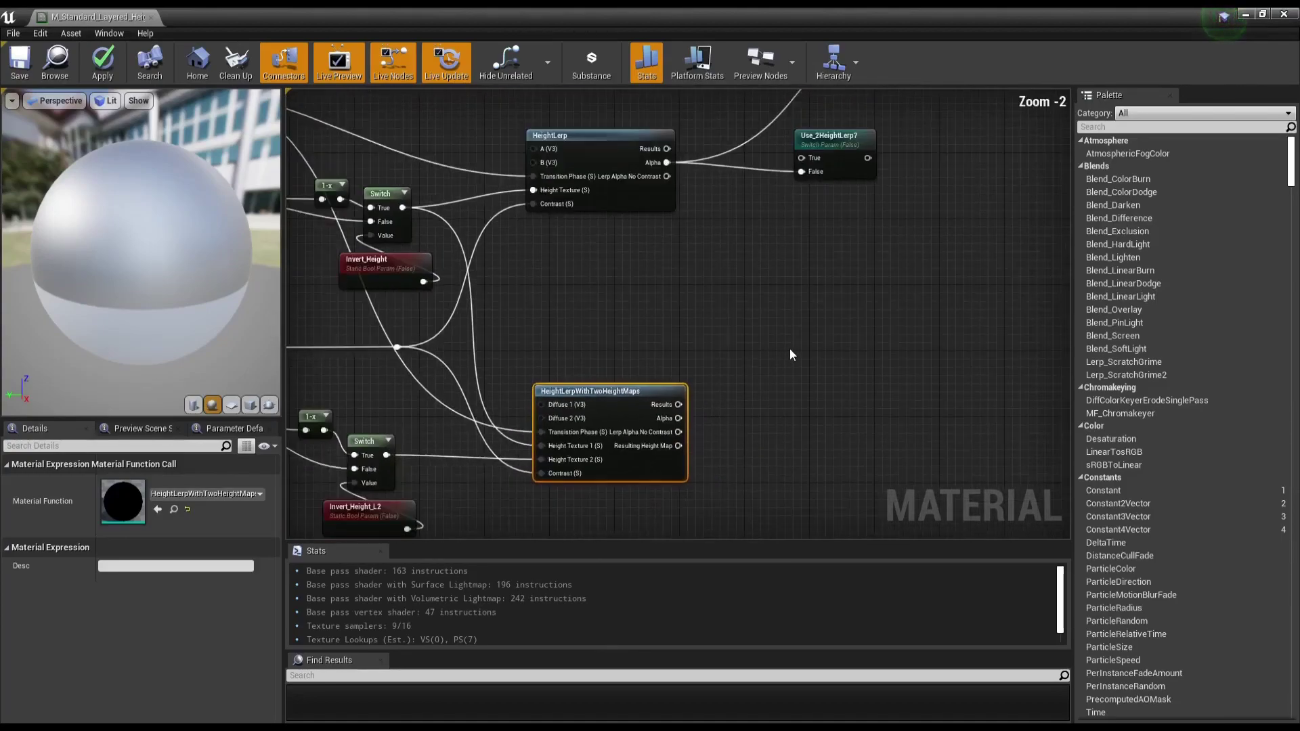
{"action": "right_click_drag", "start_coordinate": [790, 348], "coordinate": [748, 340]}
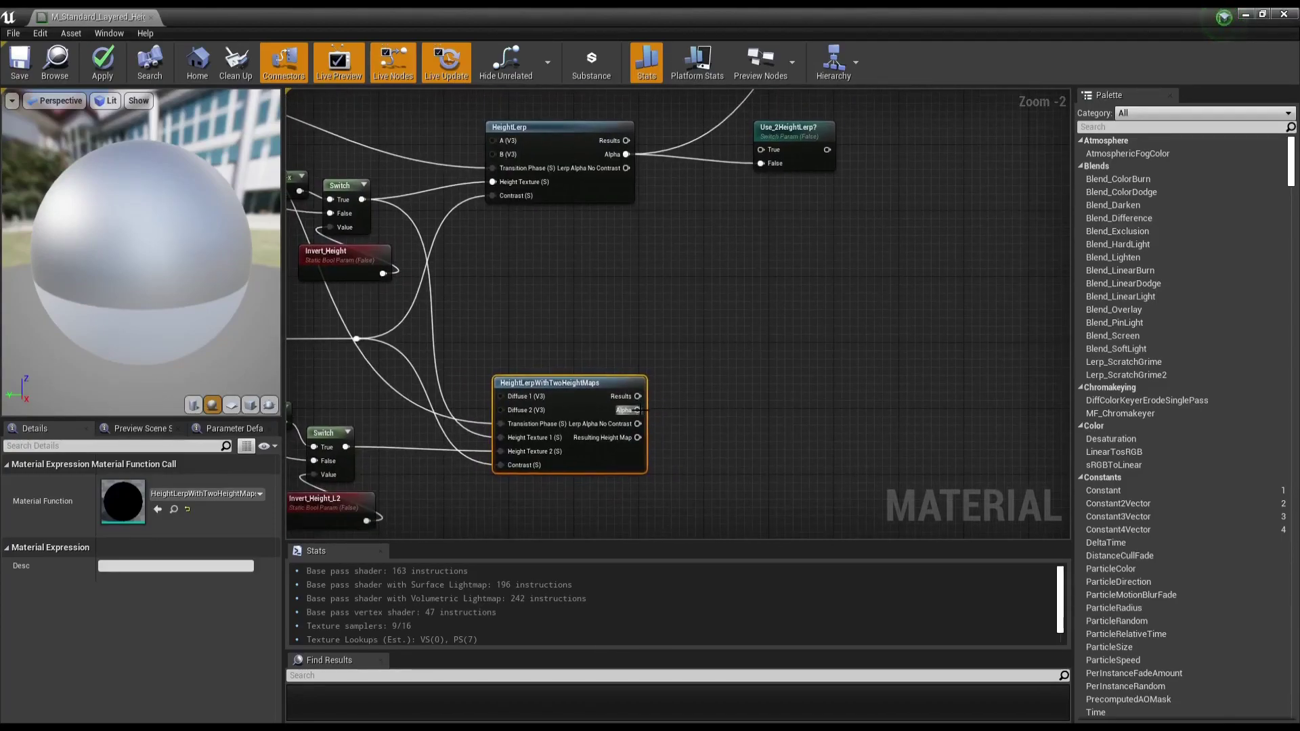
{"action": "mouse_move", "coordinate": [635, 412]}
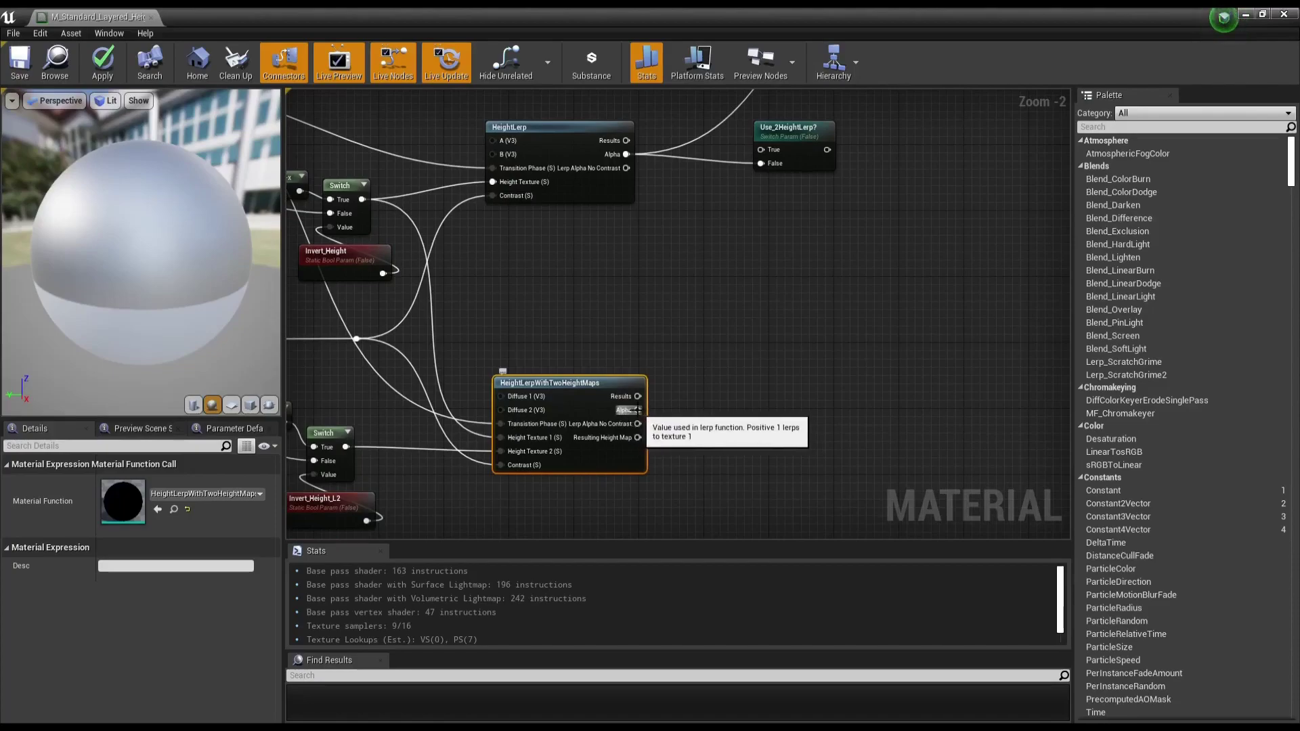
{"action": "left_click_drag", "start_coordinate": [636, 410], "coordinate": [766, 150]}
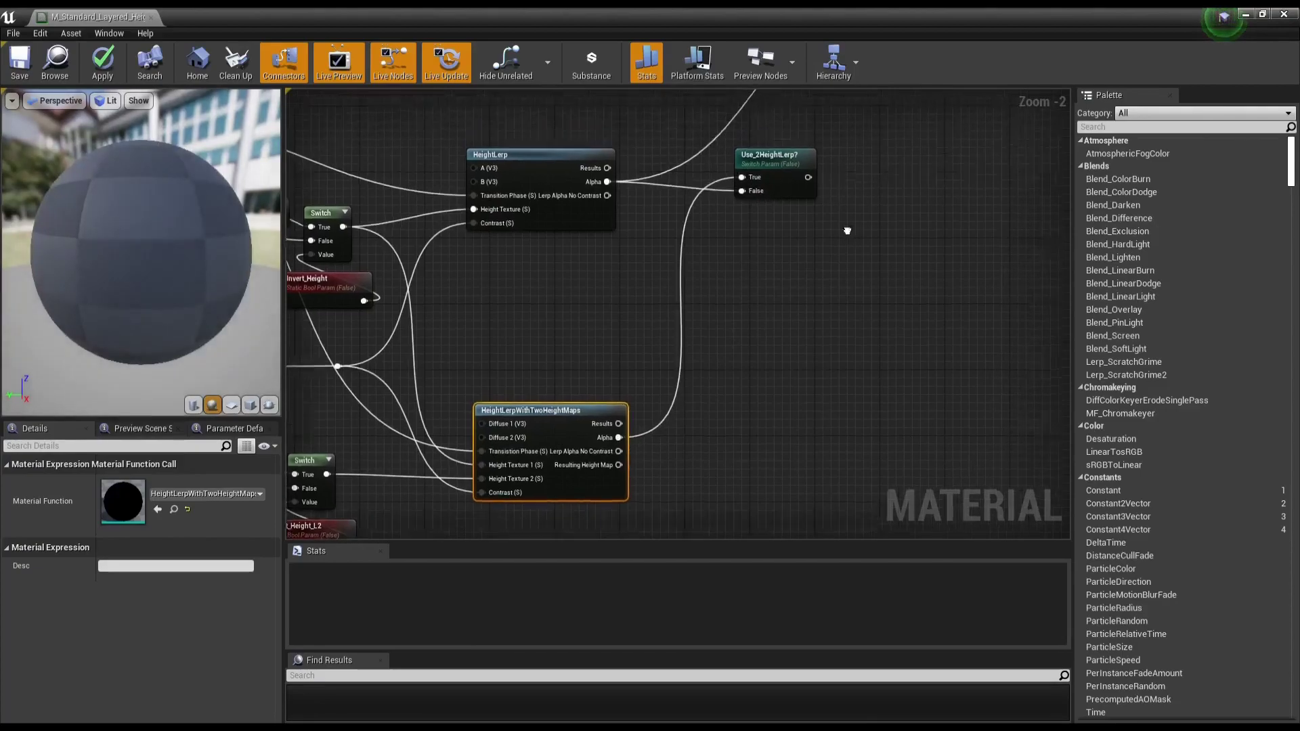
Step: Drive MatLayerBlend_Standard's Alpha from the Use_2HeightLerp? switch output
{"action": "right_click_drag", "start_coordinate": [766, 150], "coordinate": [645, 385]}
{"action": "left_click_drag", "start_coordinate": [716, 387], "coordinate": [796, 214]}
{"action": "right_click_drag", "start_coordinate": [728, 390], "coordinate": [781, 350]}
{"action": "left_click", "coordinate": [724, 323]}
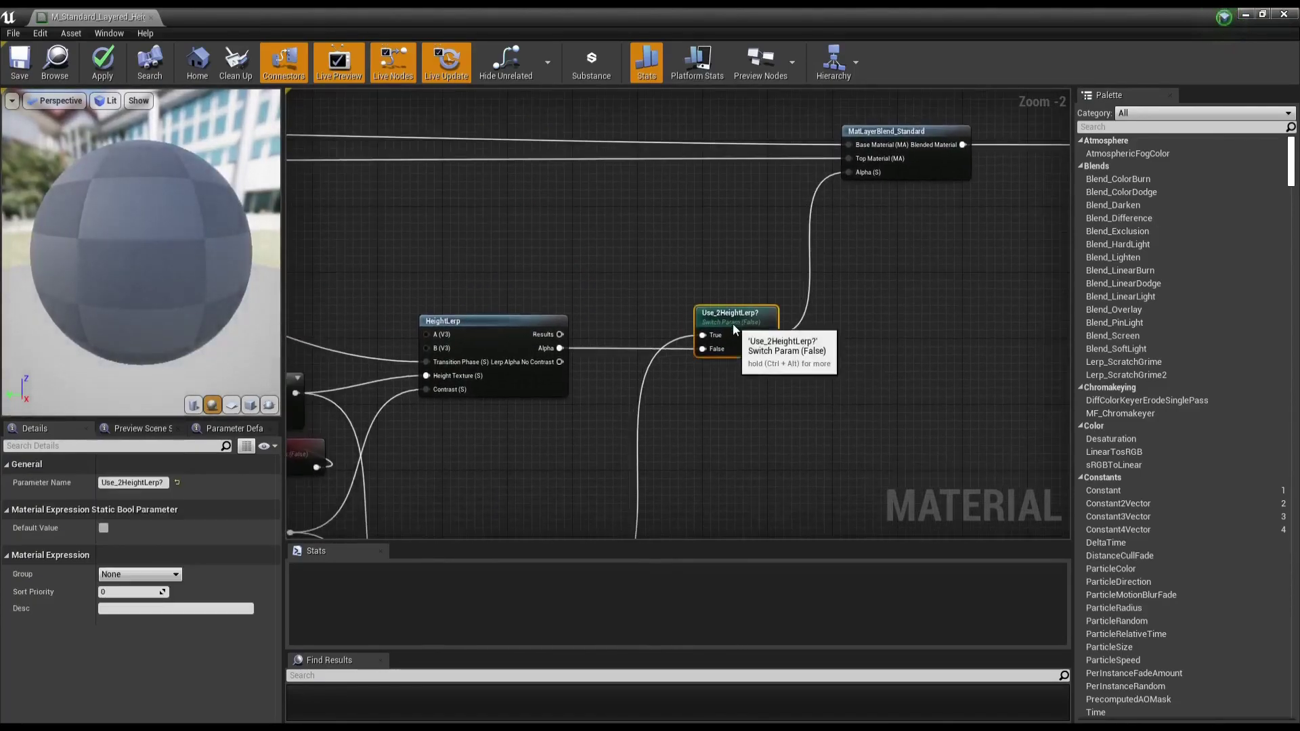
{"action": "scroll", "coordinate": [848, 376], "scroll_direction": "down", "scroll_amount": 3}
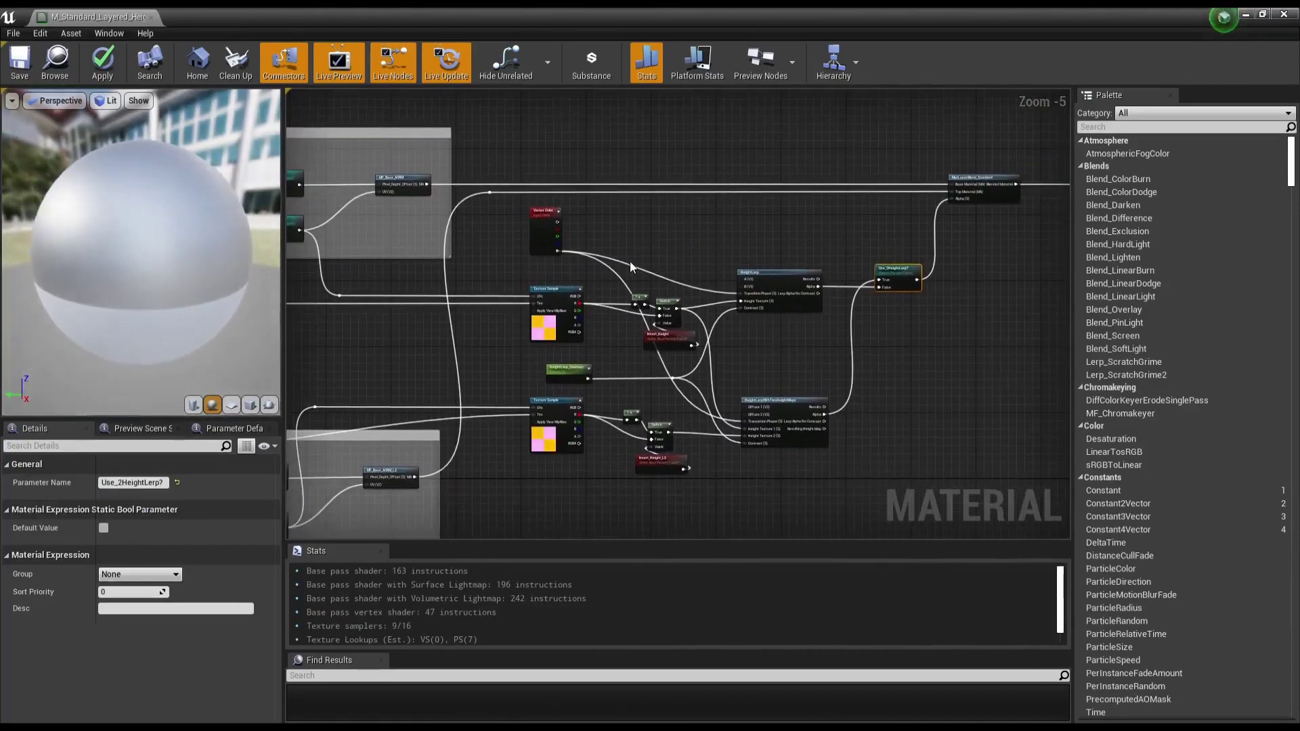
Step: Move the height-blend nodes and material Result node right, and both Texture Samples slightly left
{"action": "double_click", "coordinate": [673, 379]}
{"action": "right_click_drag", "start_coordinate": [895, 286], "coordinate": [763, 290]}
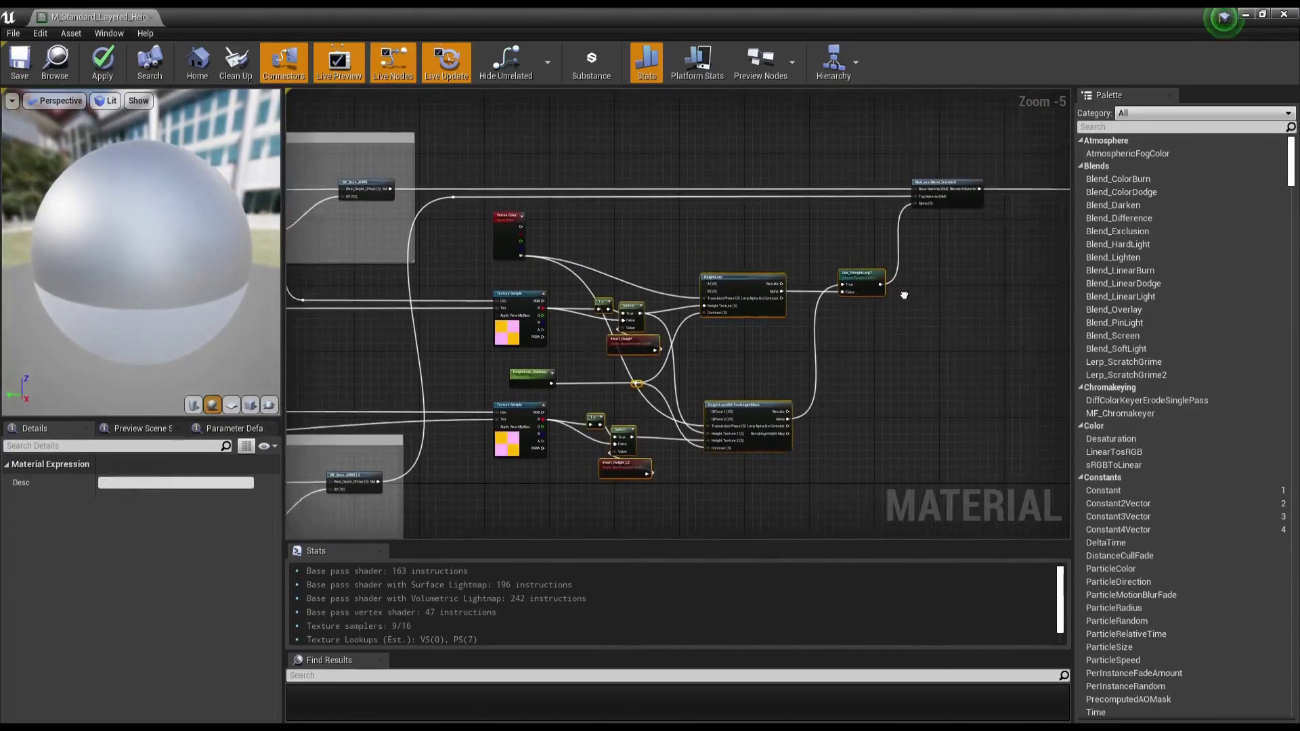
{"action": "left_click_drag", "start_coordinate": [492, 141], "coordinate": [841, 409]}
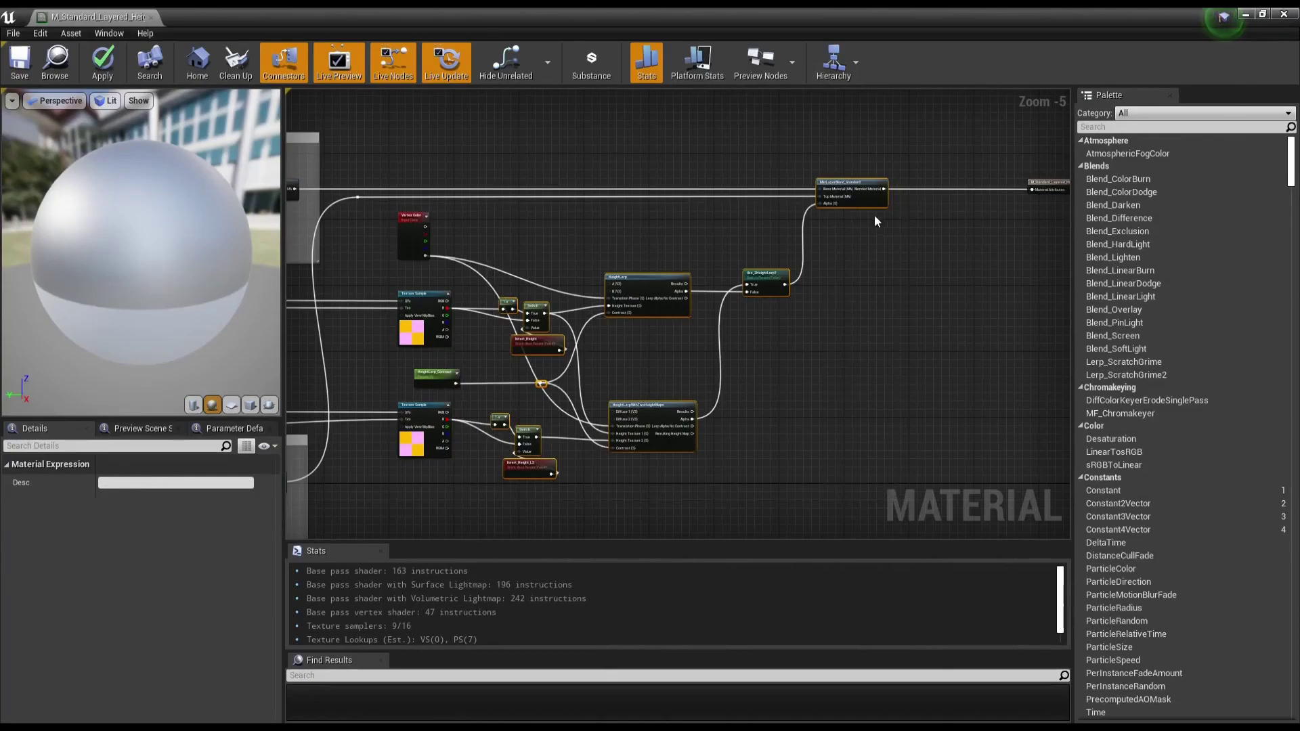
{"action": "left_click_drag", "start_coordinate": [874, 200], "coordinate": [948, 200]}
{"action": "right_click_drag", "start_coordinate": [948, 203], "coordinate": [792, 203]}
{"action": "left_click_drag", "start_coordinate": [903, 178], "coordinate": [956, 178]}
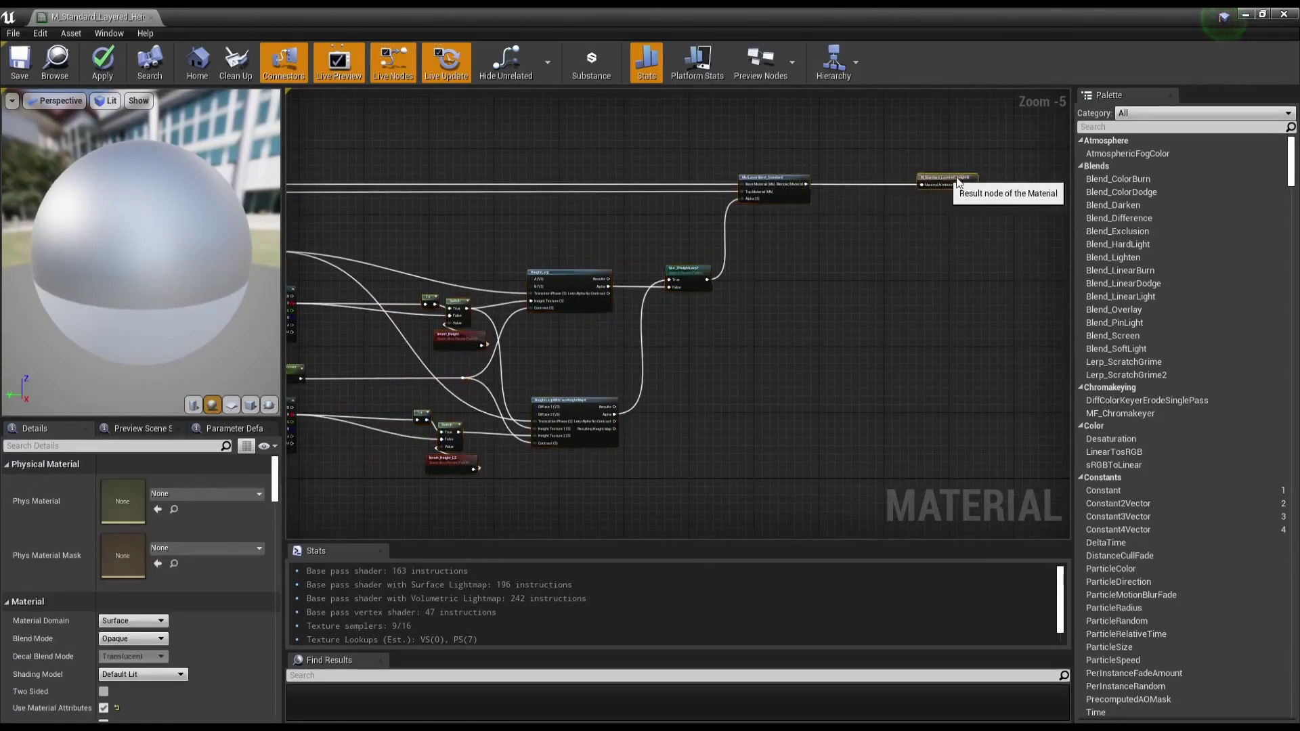
{"action": "scroll", "coordinate": [575, 270], "scroll_direction": "up", "scroll_amount": 1}
{"action": "scroll", "coordinate": [597, 259], "scroll_direction": "up", "scroll_amount": 1}
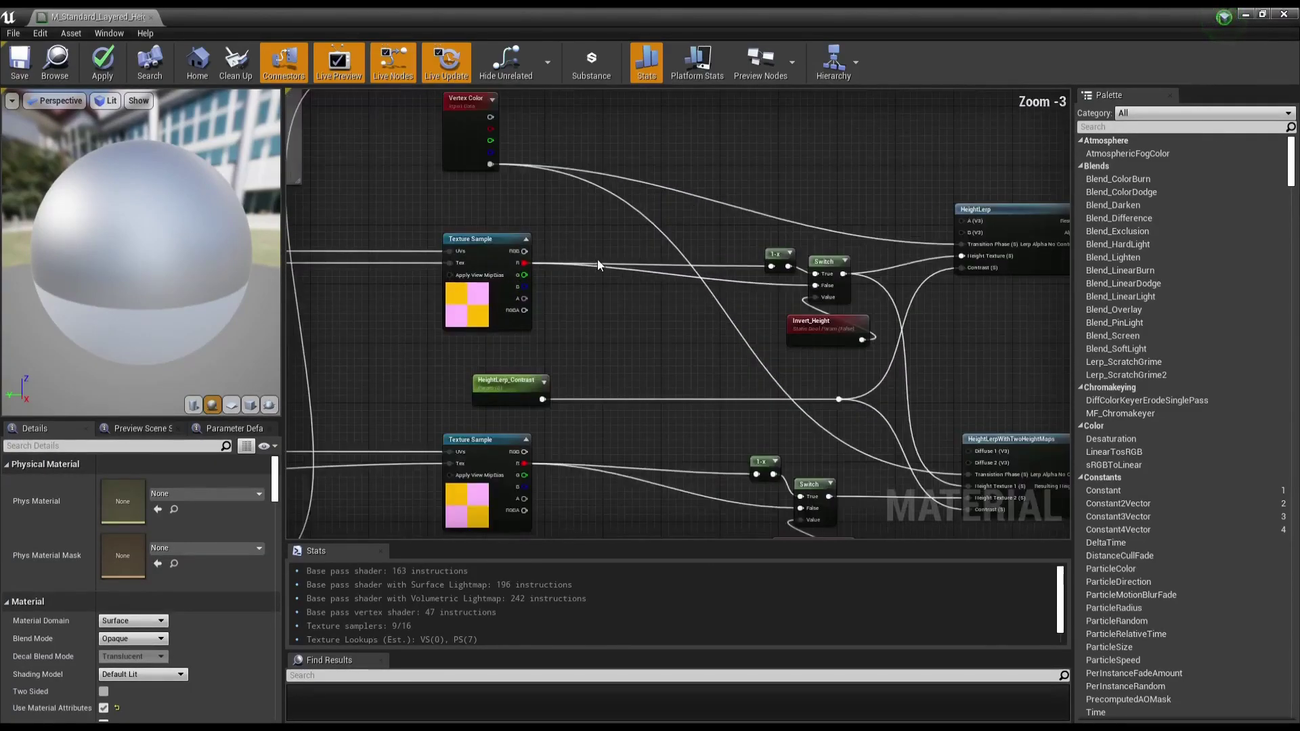
{"action": "left_click_drag", "start_coordinate": [508, 318], "coordinate": [486, 318]}
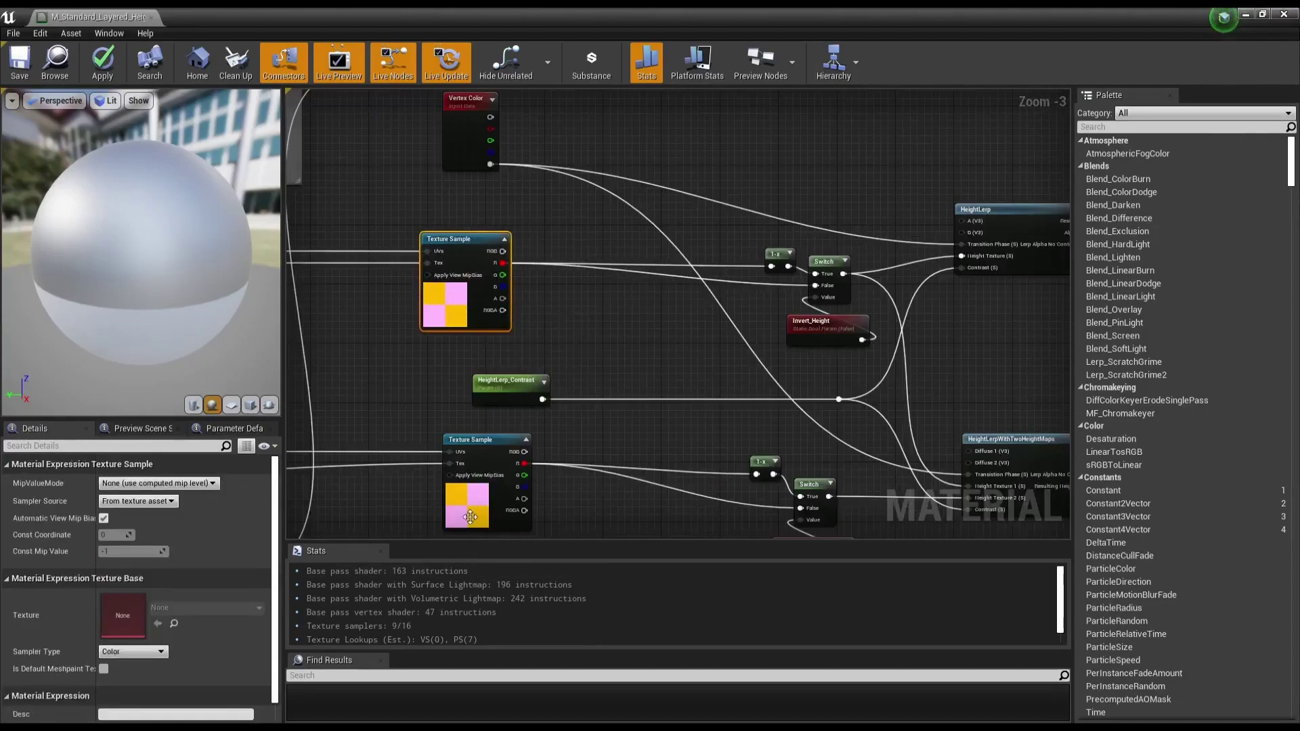
{"action": "left_click_drag", "start_coordinate": [470, 517], "coordinate": [441, 515]}
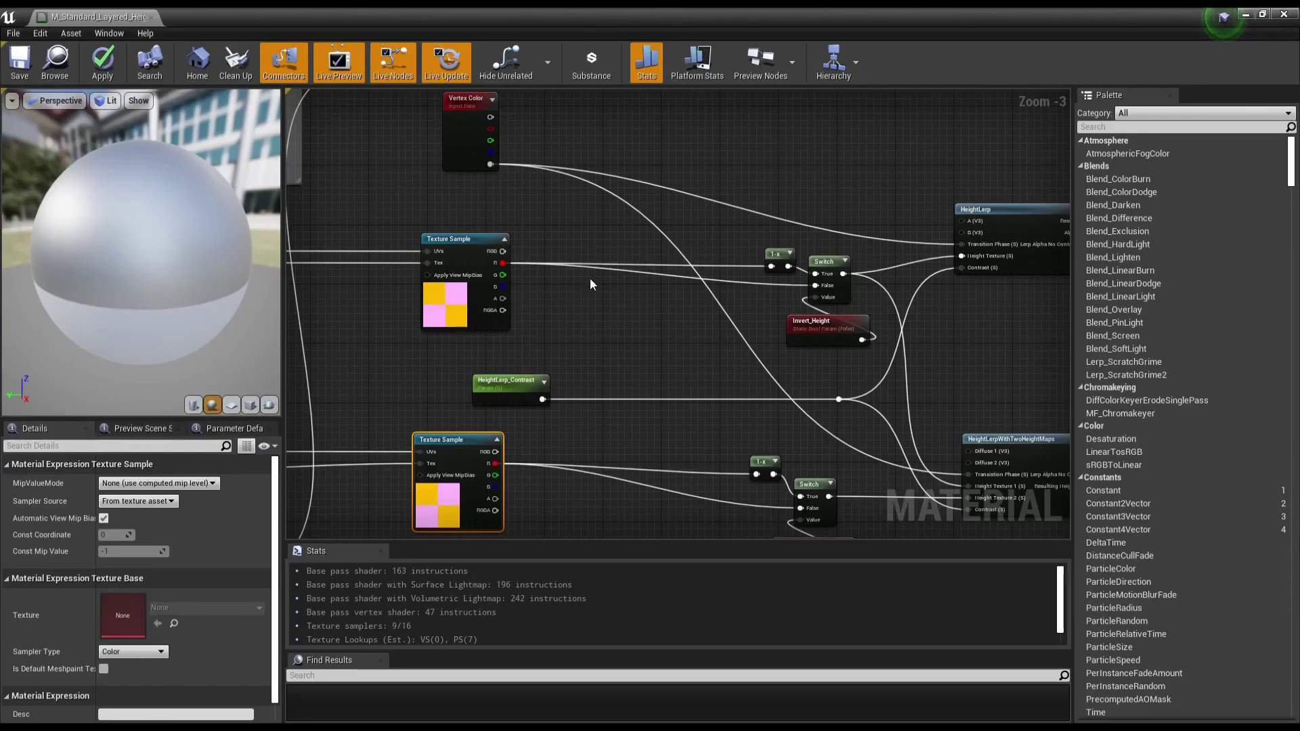
Step: Shift both Texture Sample nodes slightly left to make room in the graph
{"action": "left_click_drag", "start_coordinate": [493, 255], "coordinate": [477, 255]}
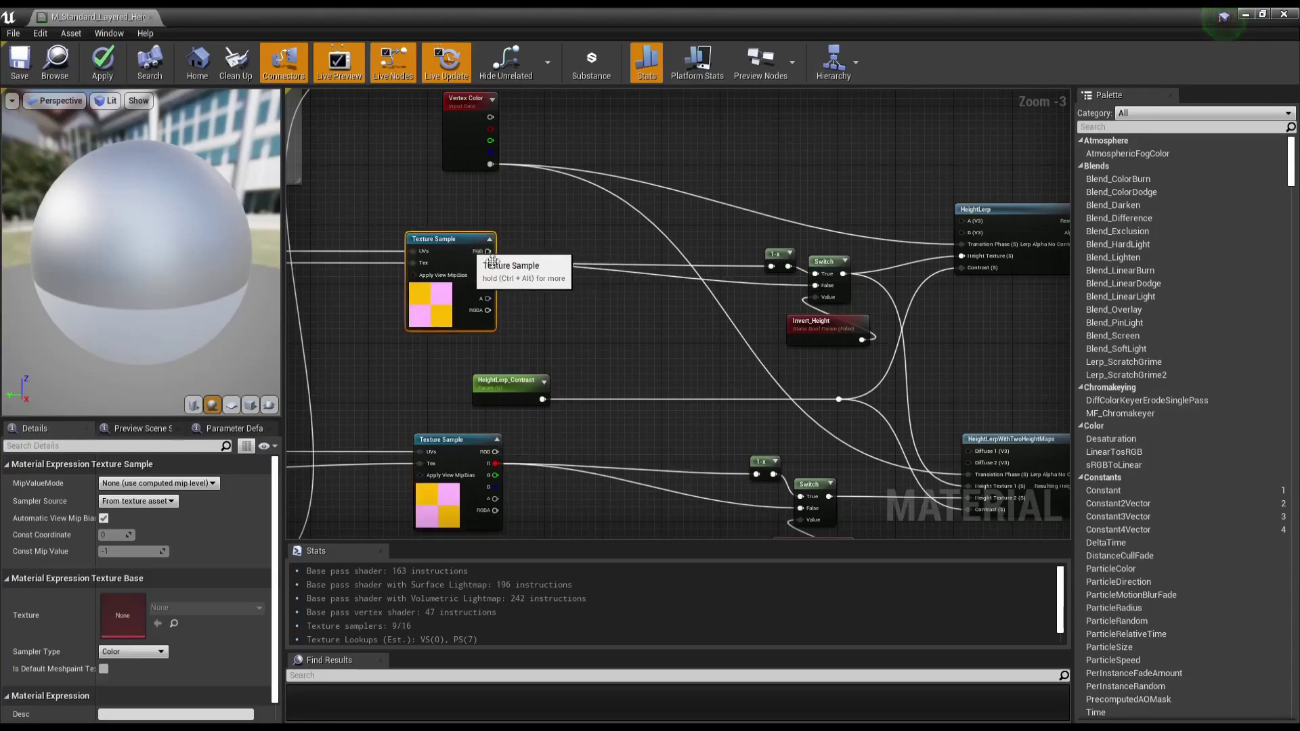
{"action": "left_click_drag", "start_coordinate": [503, 449], "coordinate": [488, 450]}
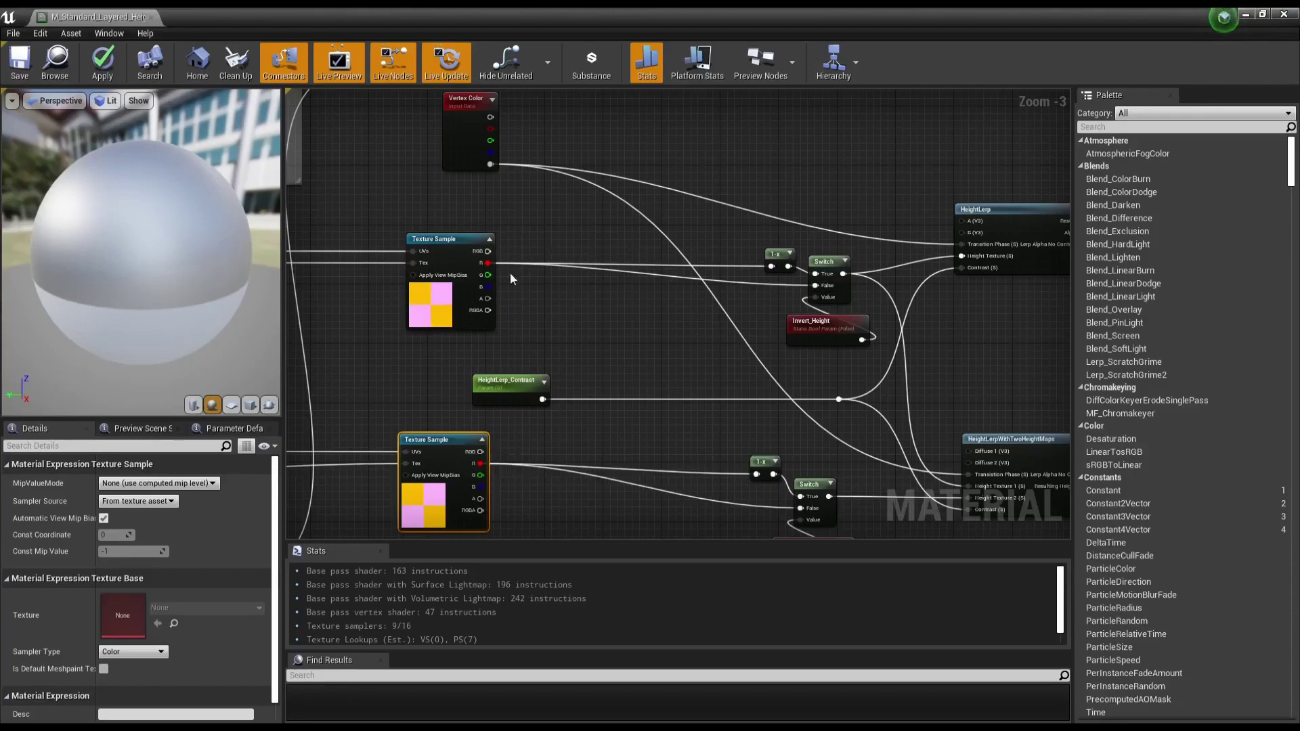
{"action": "right_click_drag", "start_coordinate": [548, 244], "coordinate": [615, 291]}
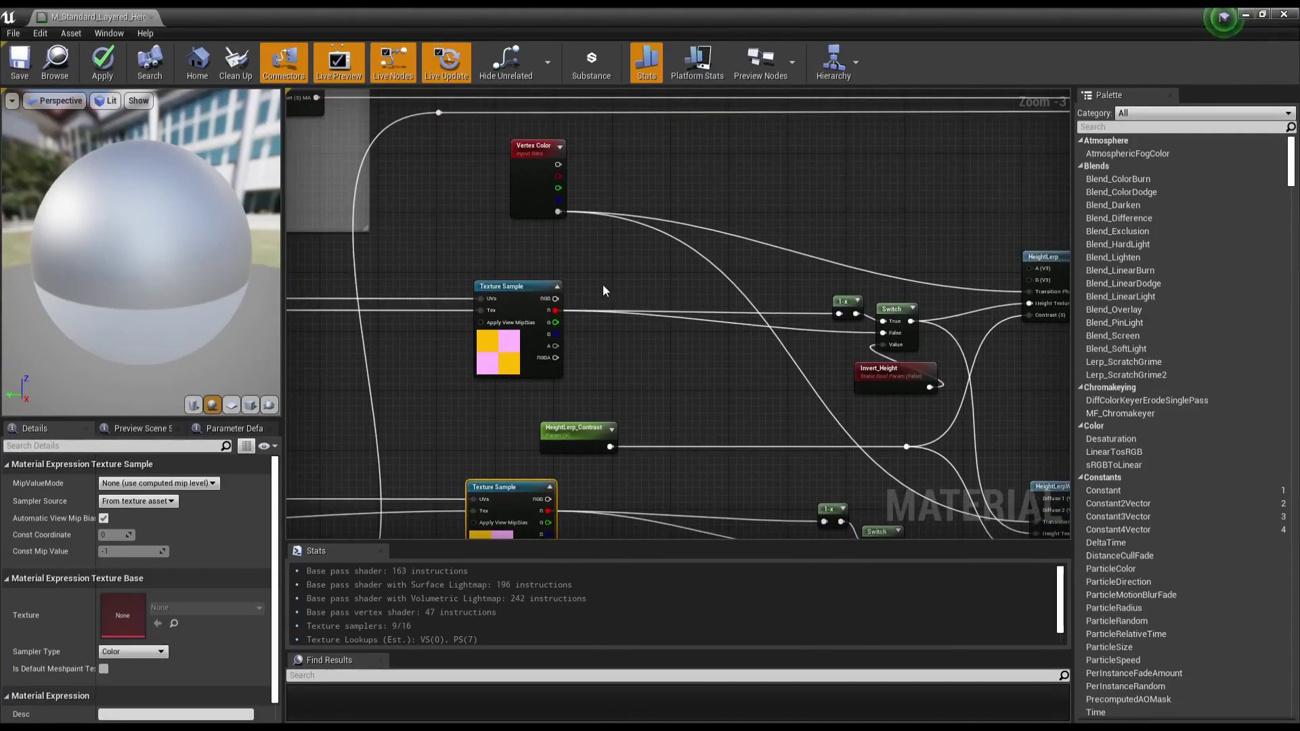
{"action": "right_click_drag", "start_coordinate": [604, 290], "coordinate": [528, 272]}
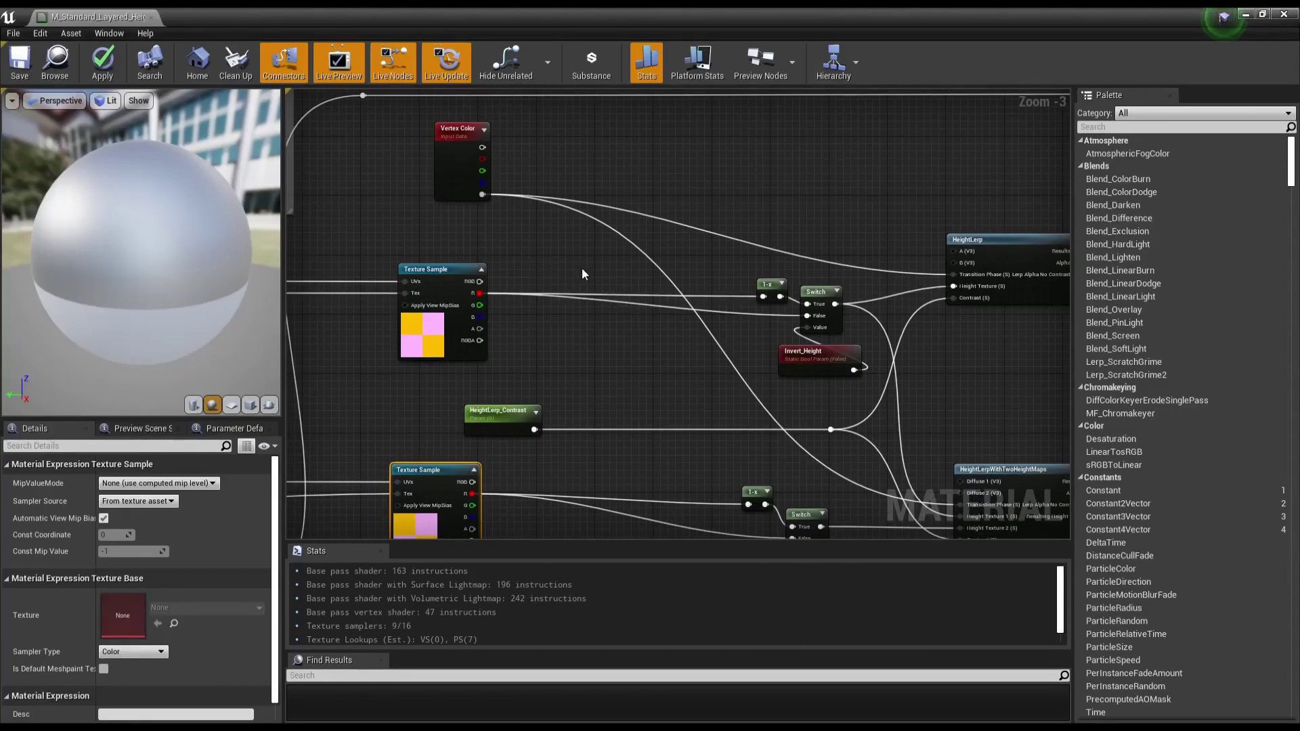
{"action": "right_click_drag", "start_coordinate": [582, 269], "coordinate": [548, 271]}
{"action": "left_click", "coordinate": [526, 274]}
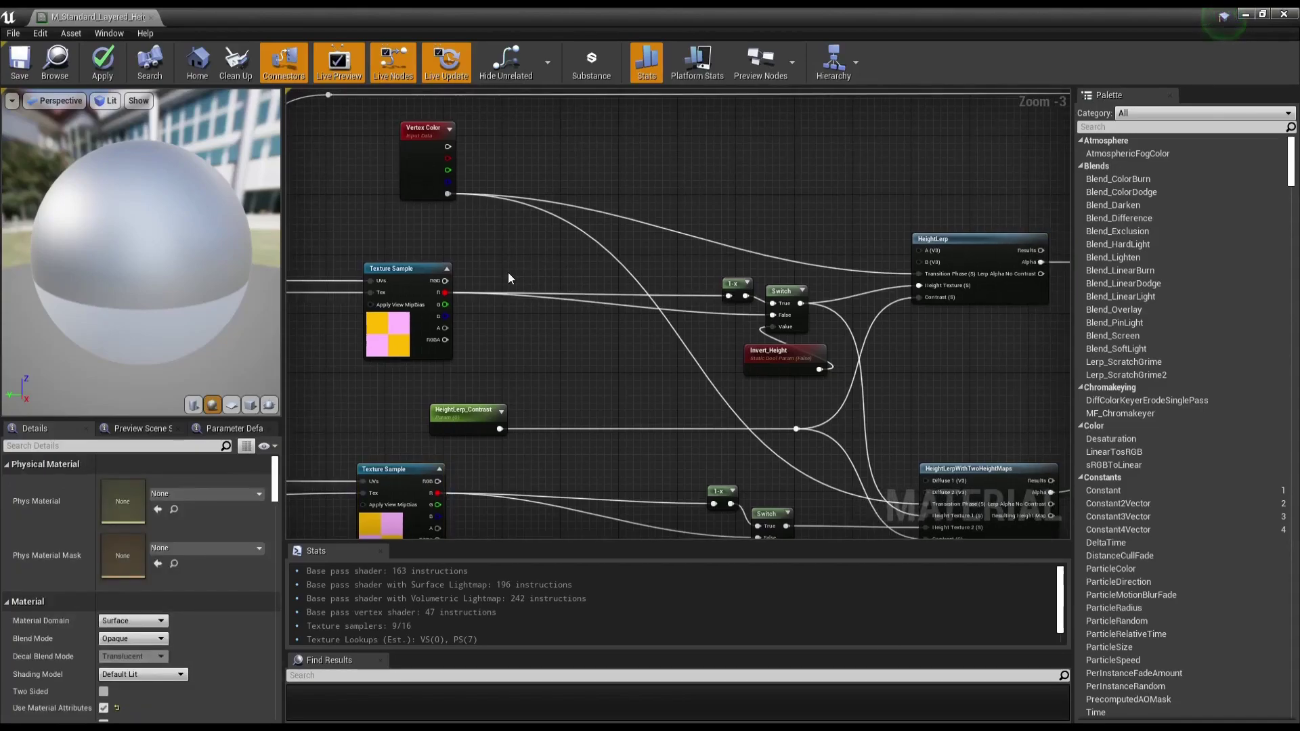
Step: Add two ScalarParameter nodes beside the upper Texture Sample
{"action": "right_click", "coordinate": [504, 279]}
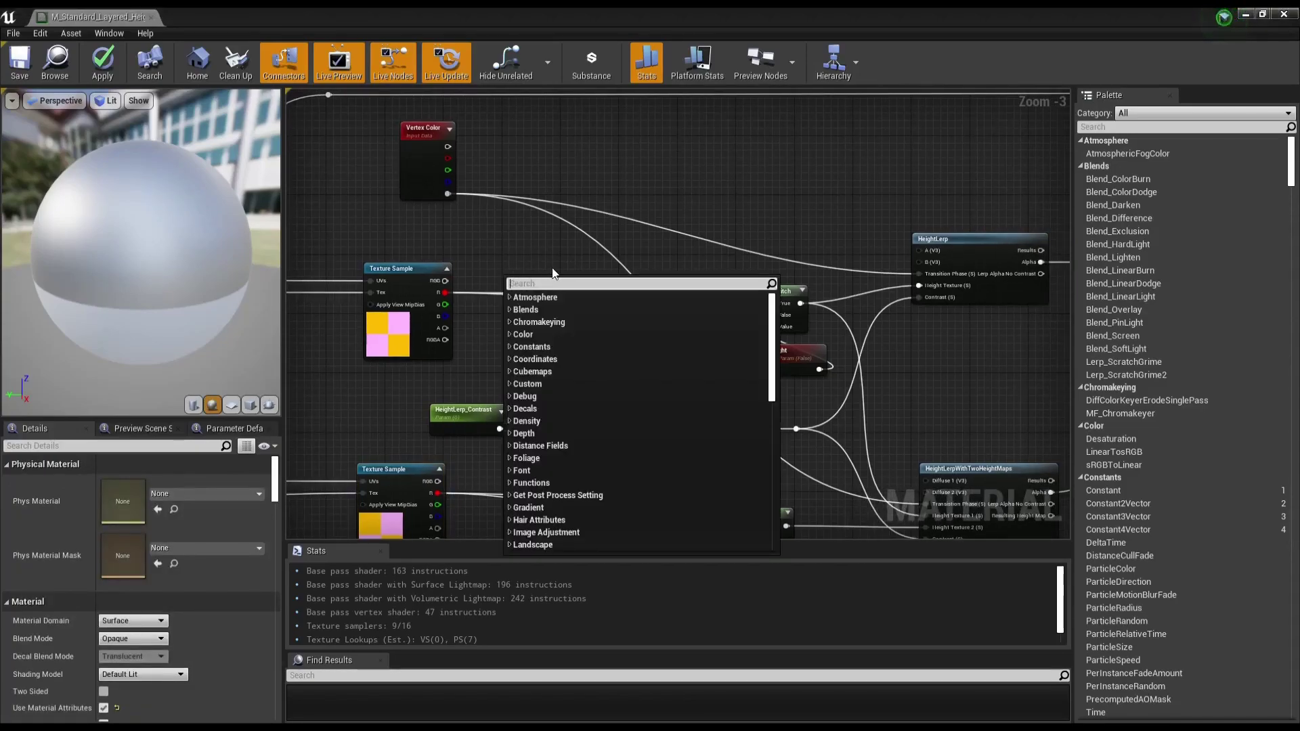
{"action": "scroll", "coordinate": [553, 273], "scroll_direction": "down", "scroll_amount": 5}
{"action": "scroll", "coordinate": [553, 272], "scroll_direction": "down", "scroll_amount": 5}
{"action": "scroll", "coordinate": [553, 273], "scroll_direction": "down", "scroll_amount": 5}
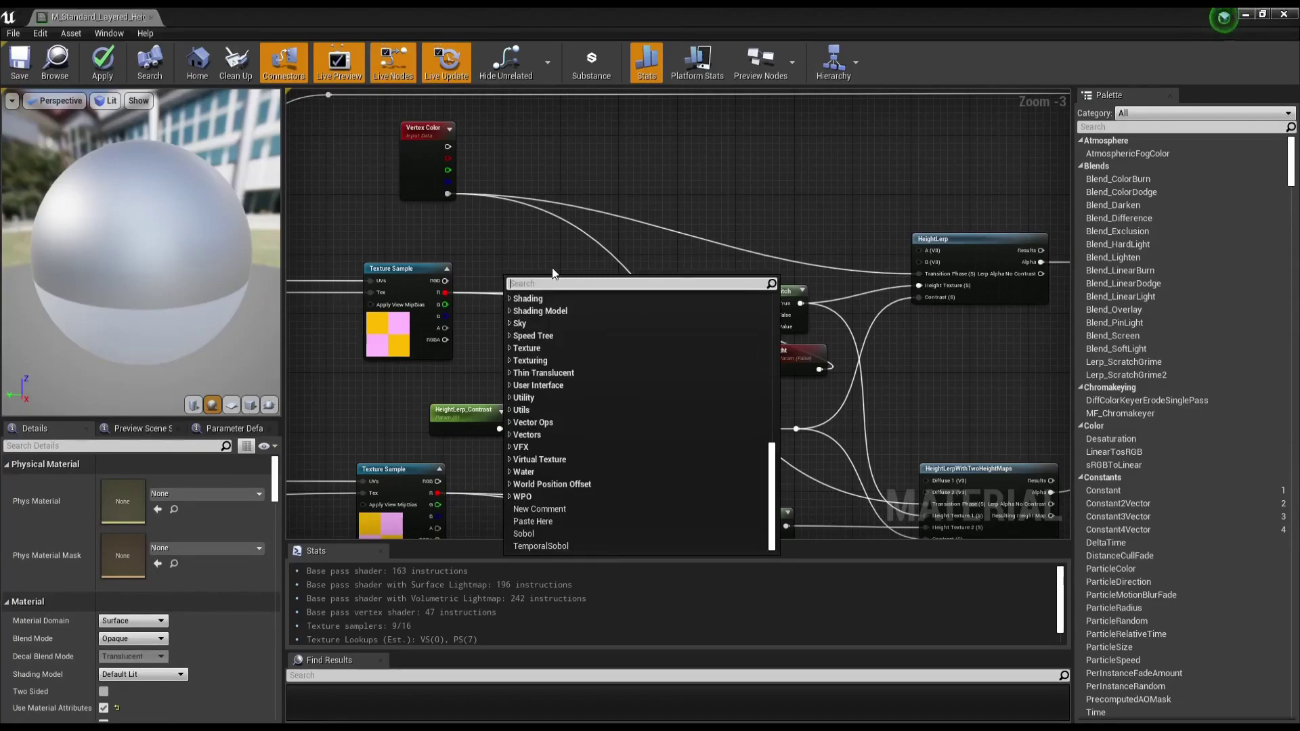
{"action": "left_click", "coordinate": [525, 259]}
{"action": "left_click", "coordinate": [530, 260]}
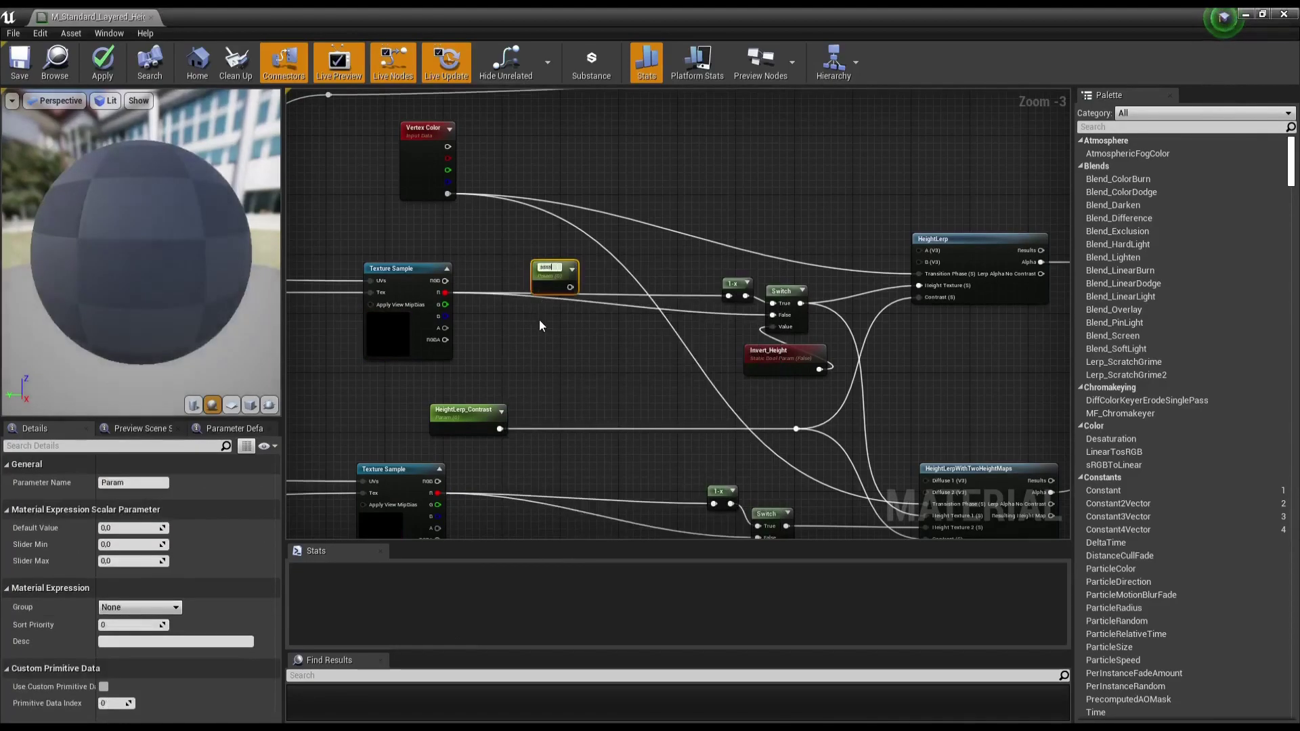
{"action": "type", "text": "ss"}
{"action": "left_click", "coordinate": [542, 326]}
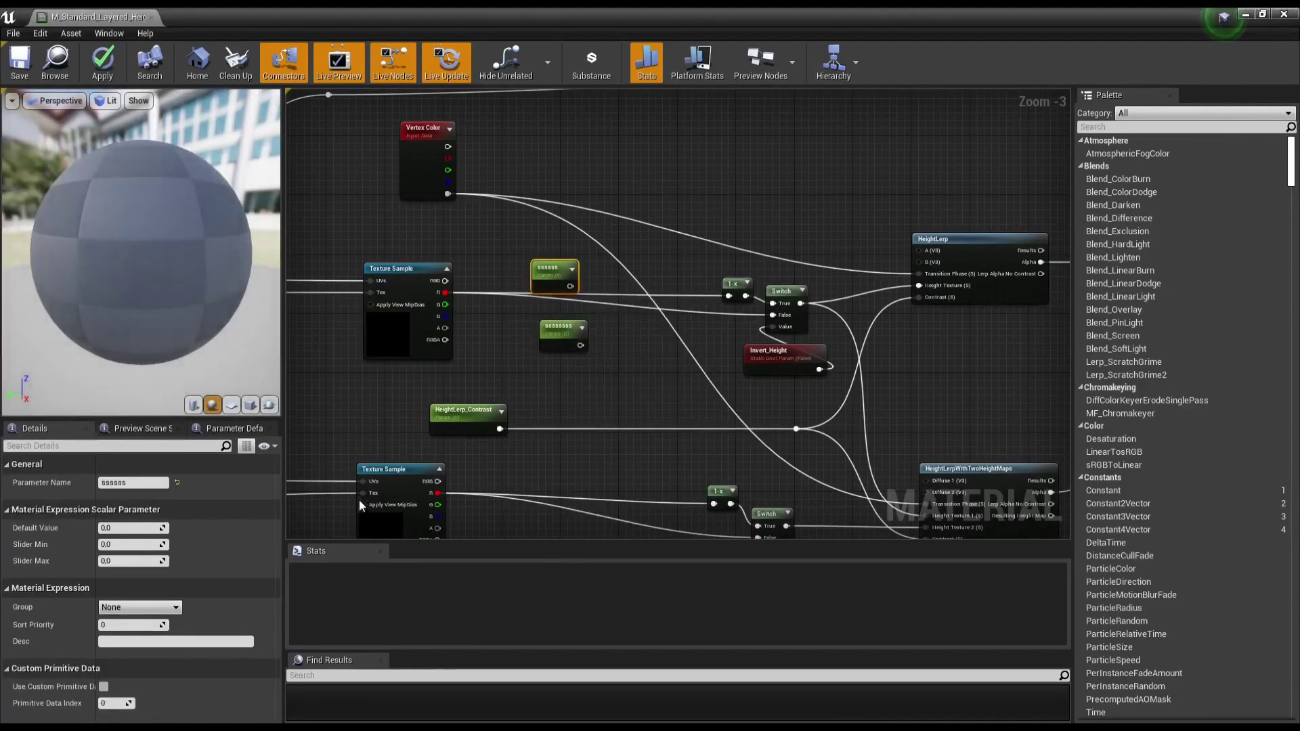
Step: Name the two parameters Min_Height and Max_Height
{"action": "left_click", "coordinate": [144, 483]}
{"action": "type", "text": "M"}
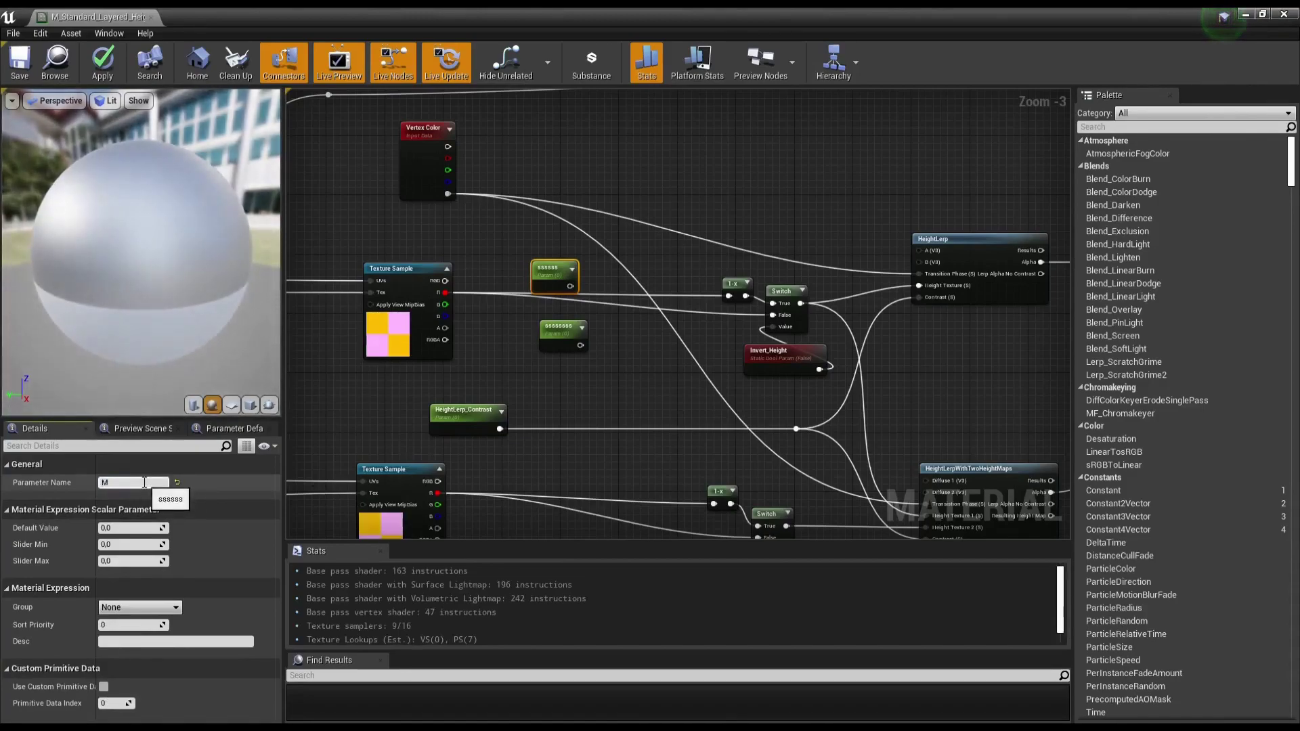
{"action": "type", "text": "_Heu"}
{"action": "type", "text": "ht"}
{"action": "key", "text": "Return"}
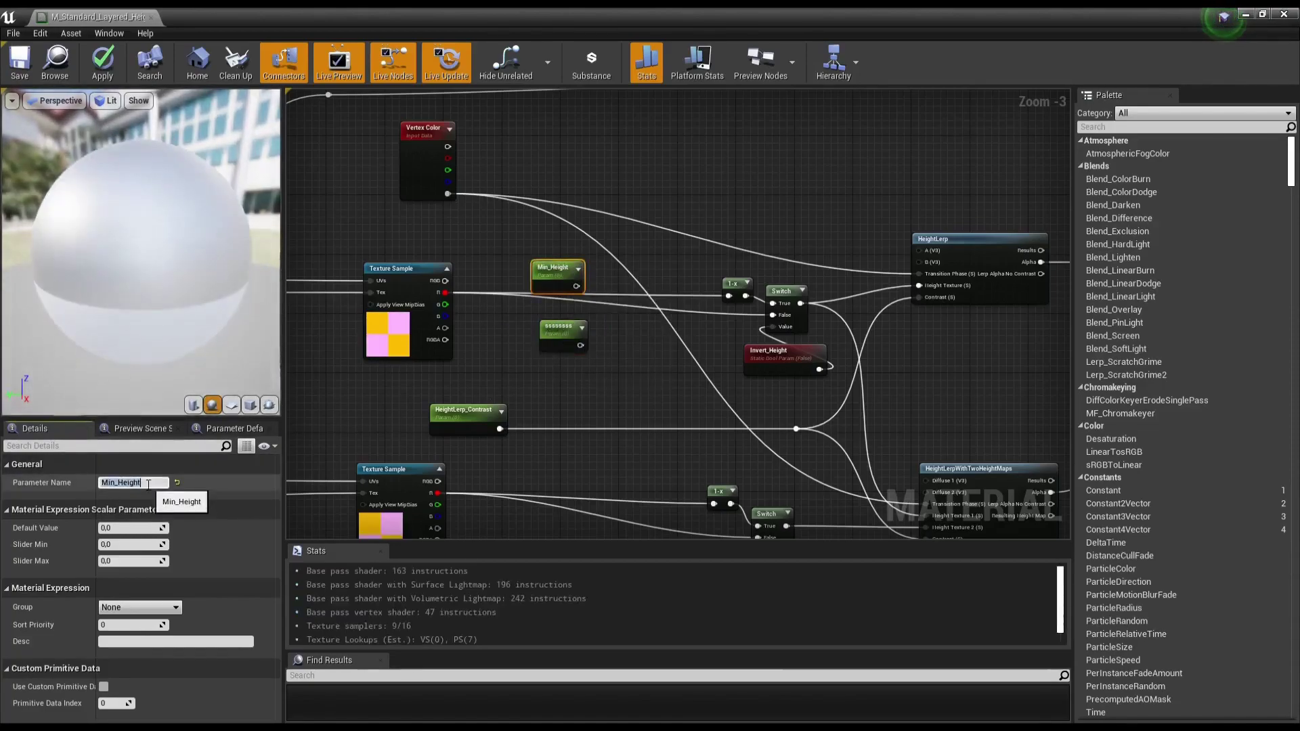
{"action": "left_click", "coordinate": [550, 333]}
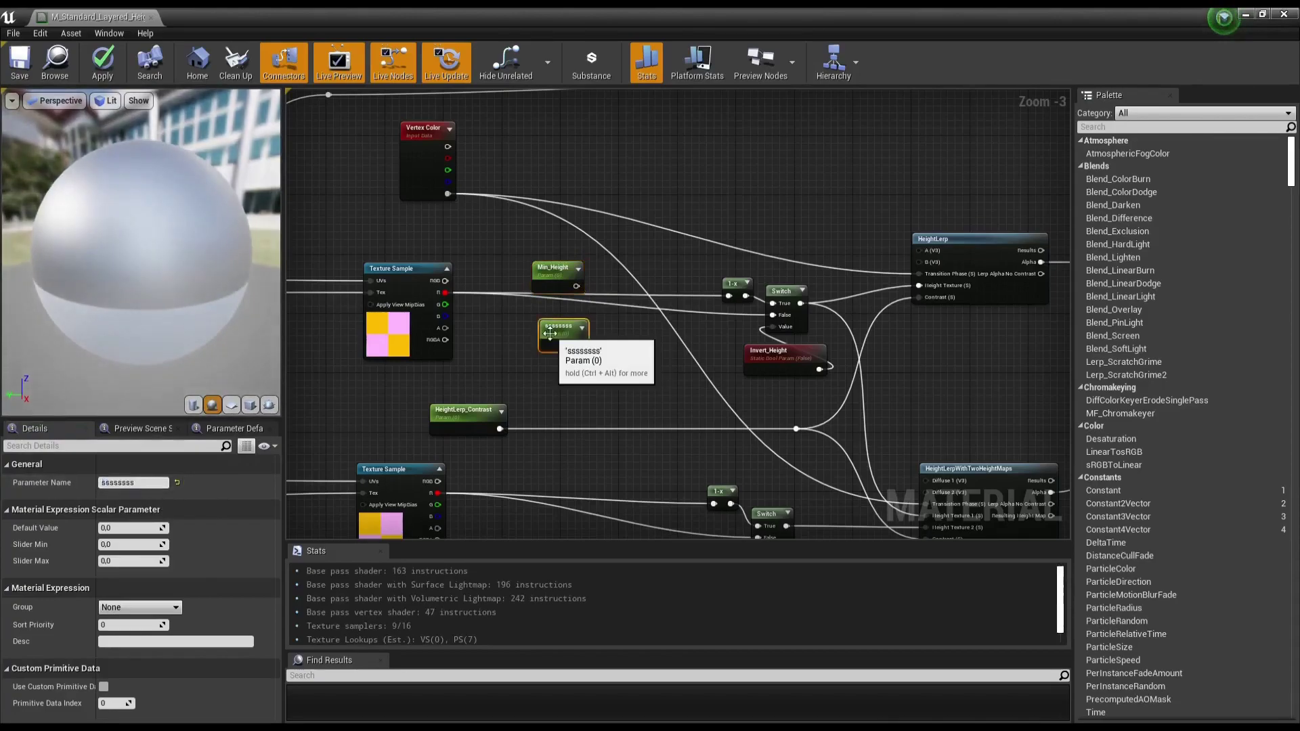
{"action": "left_click", "coordinate": [149, 483]}
{"action": "type", "text": "Min_Height"}
{"action": "key", "text": "Tab"}
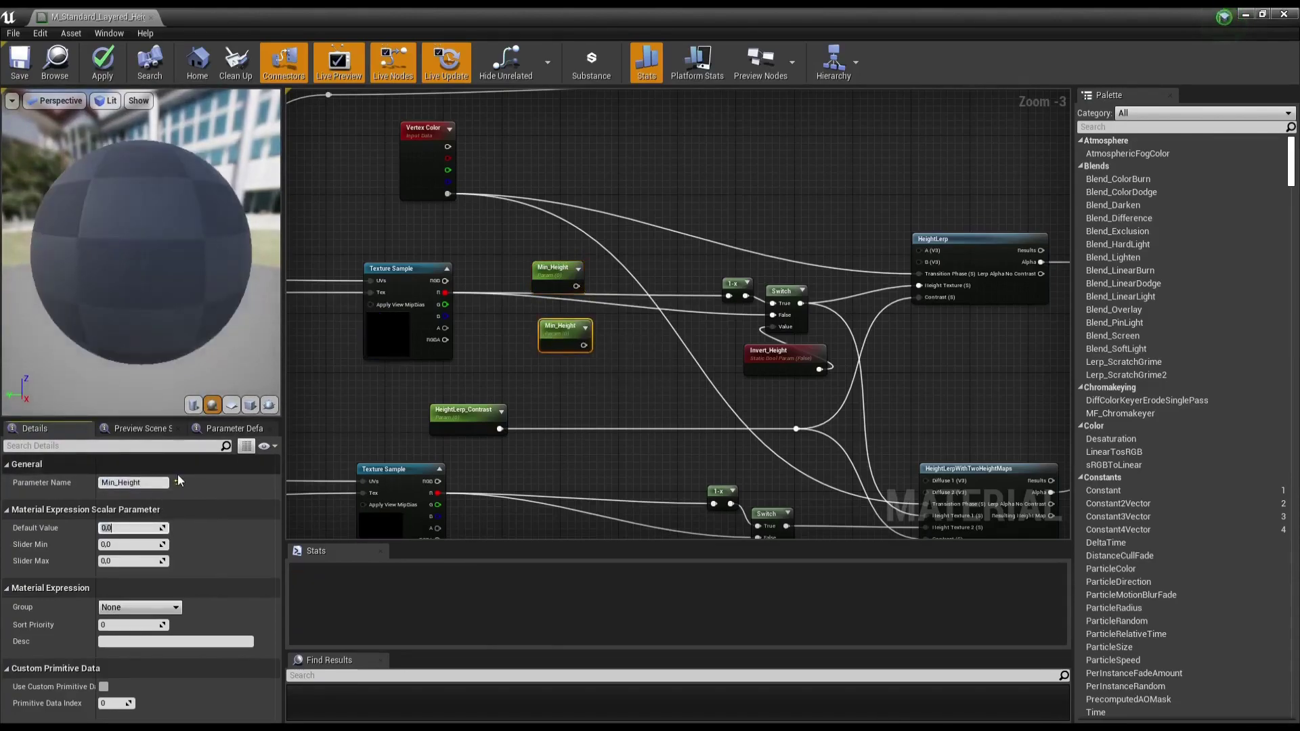
{"action": "left_click", "coordinate": [116, 483]}
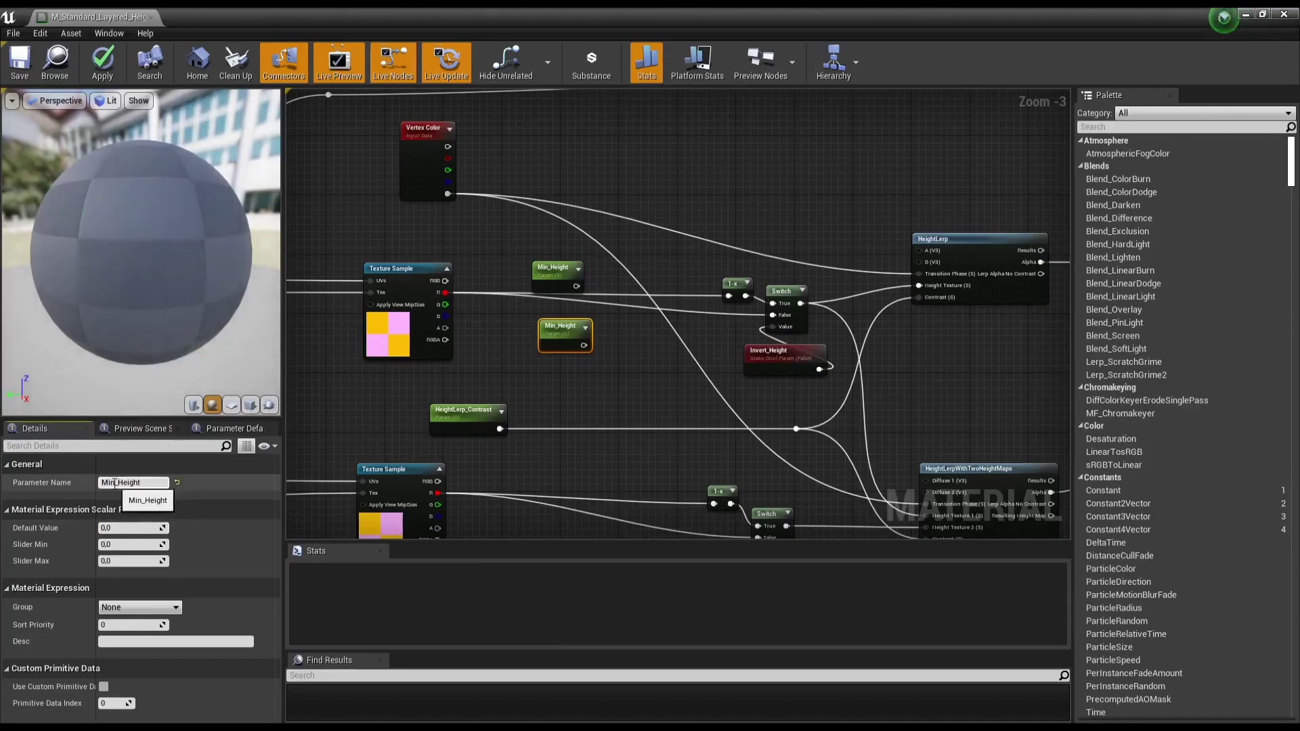
{"action": "key", "text": "BackSpace"}
{"action": "key", "text": "BackSpace"}
{"action": "key", "text": "BackSpace"}
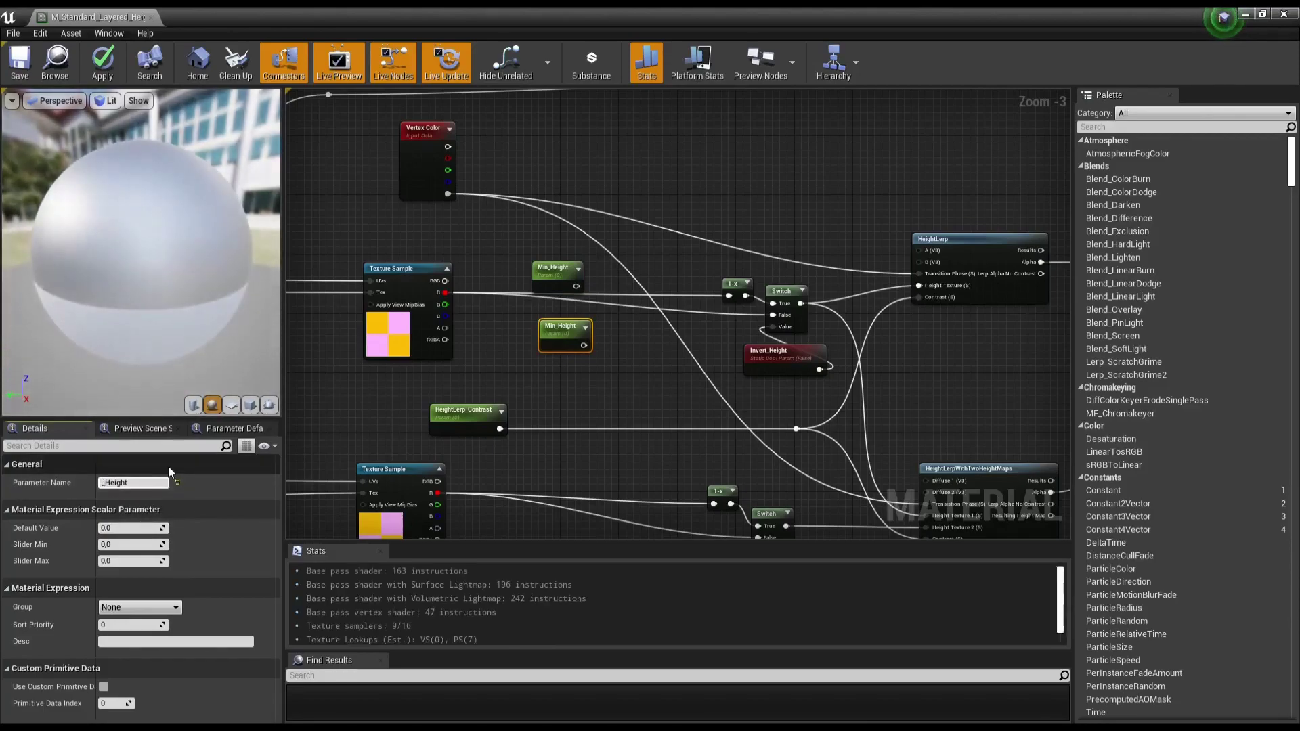
{"action": "type", "text": "Ma"}
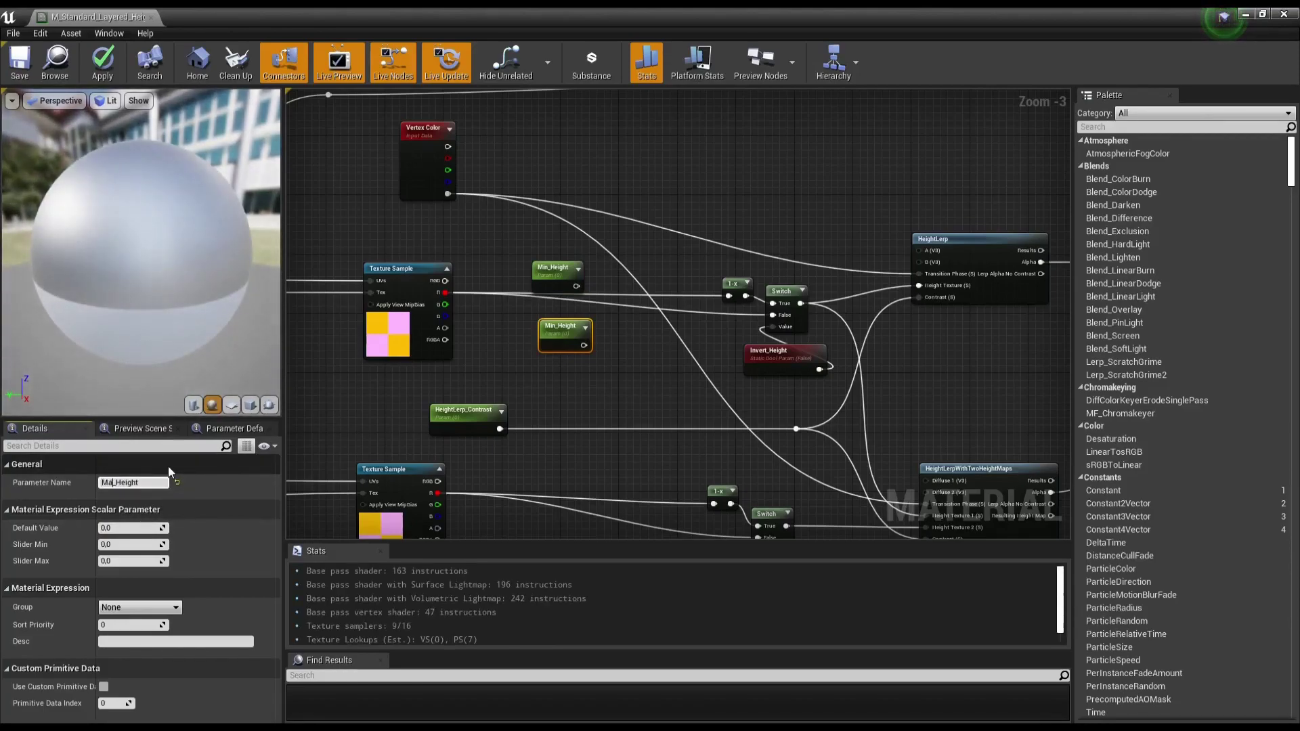
{"action": "type", "text": "x"}
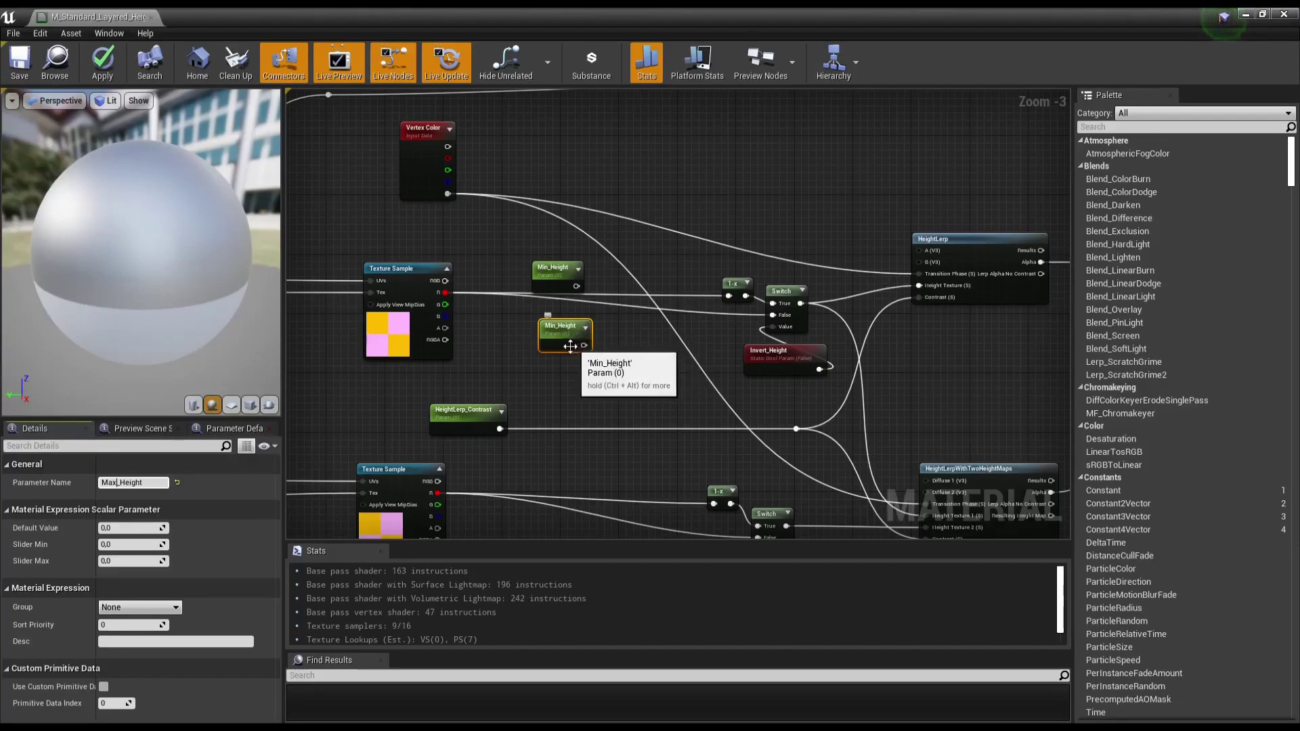
Step: Arrange the Min_Height and Max_Height nodes further left, stacked together
{"action": "left_click_drag", "start_coordinate": [591, 336], "coordinate": [584, 327]}
{"action": "left_click_drag", "start_coordinate": [555, 284], "coordinate": [532, 278]}
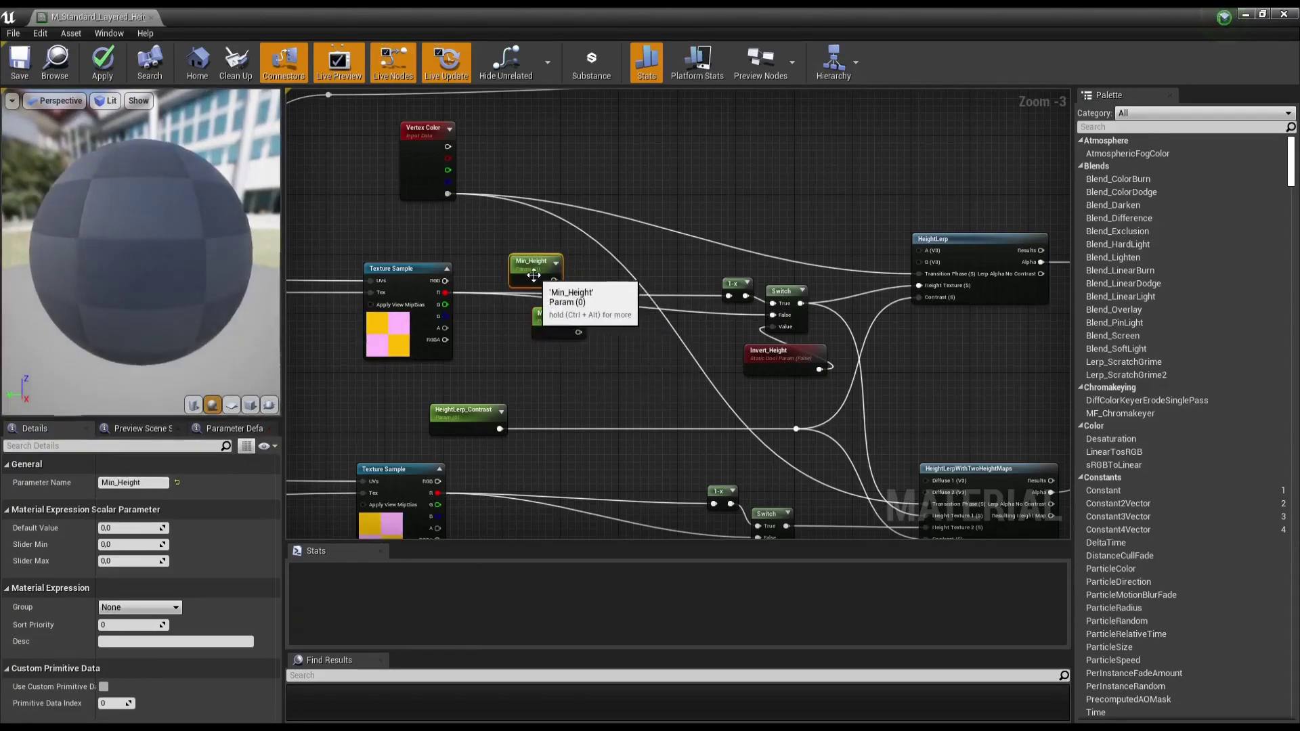
{"action": "left_click_drag", "start_coordinate": [552, 324], "coordinate": [530, 322]}
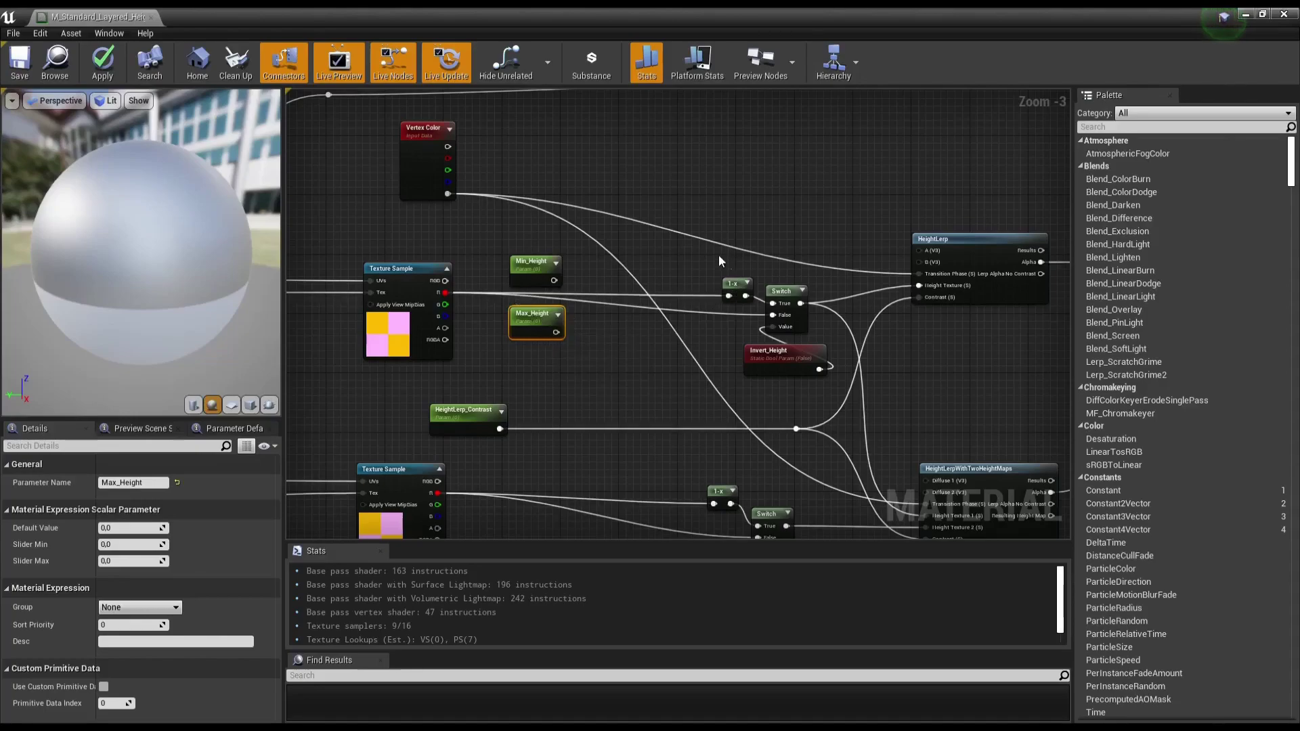
{"action": "right_click_drag", "start_coordinate": [644, 272], "coordinate": [686, 271]}
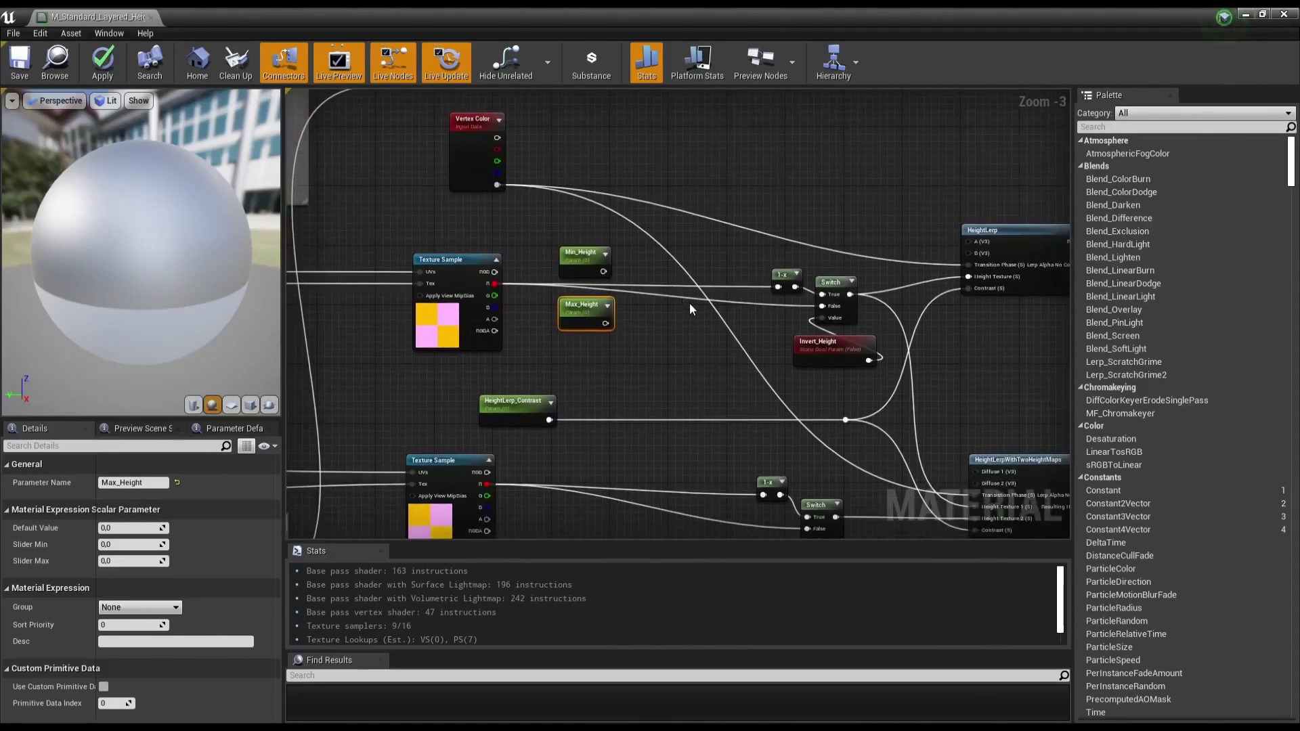
{"action": "left_click_drag", "start_coordinate": [610, 310], "coordinate": [609, 303]}
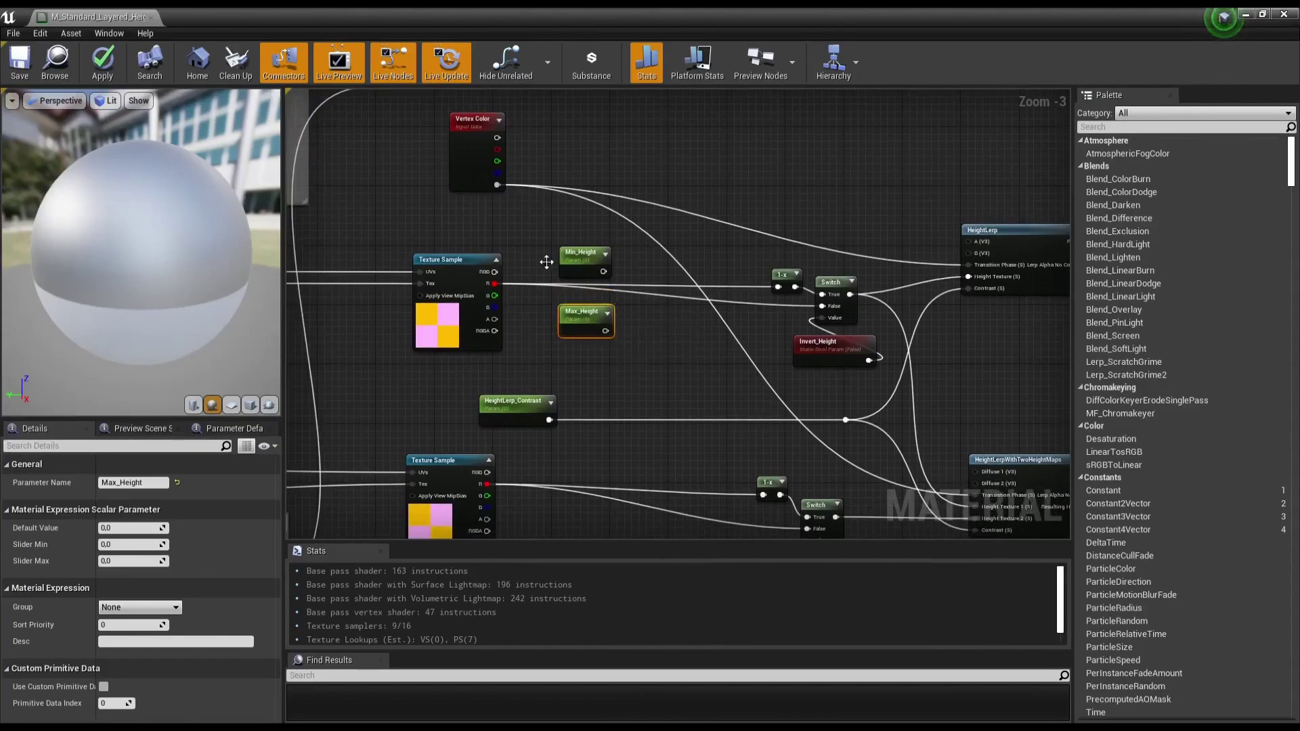
{"action": "left_click_drag", "start_coordinate": [562, 307], "coordinate": [560, 321]}
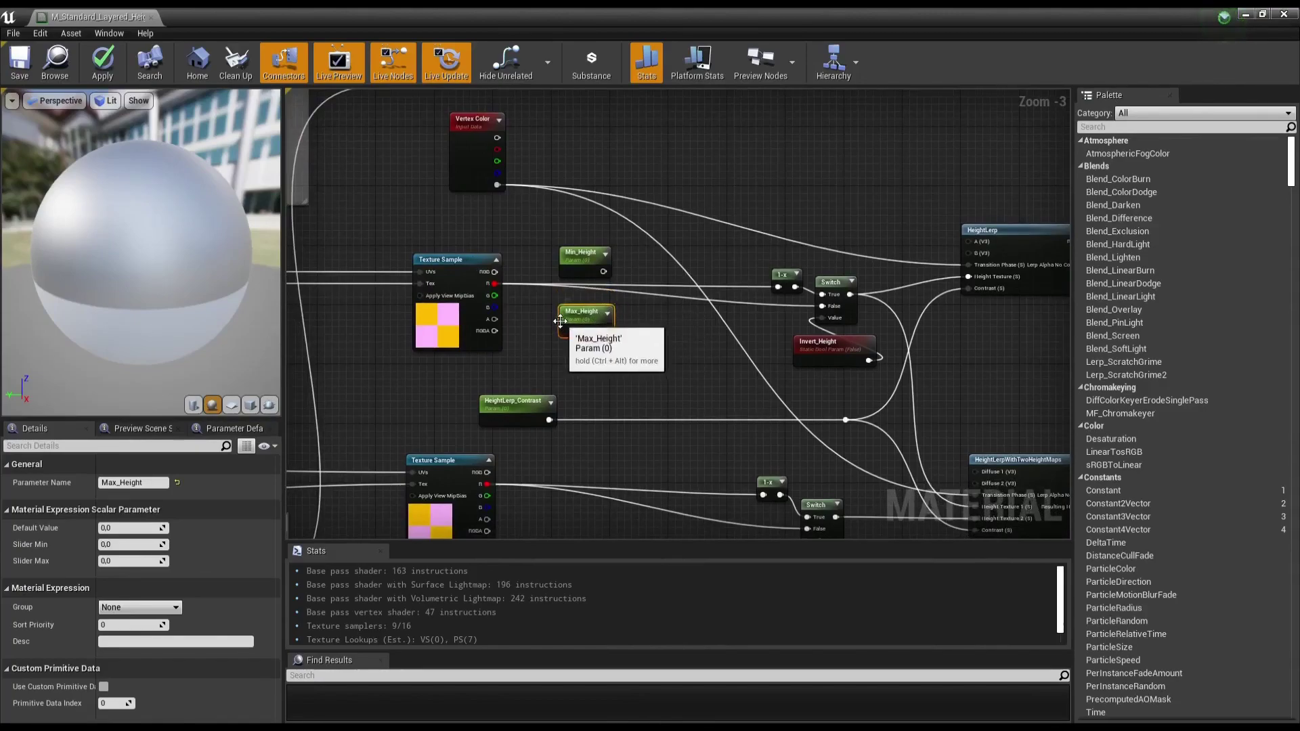
Step: Add a LinearInterpolate node beside the height parameters
{"action": "right_click", "coordinate": [652, 271]}
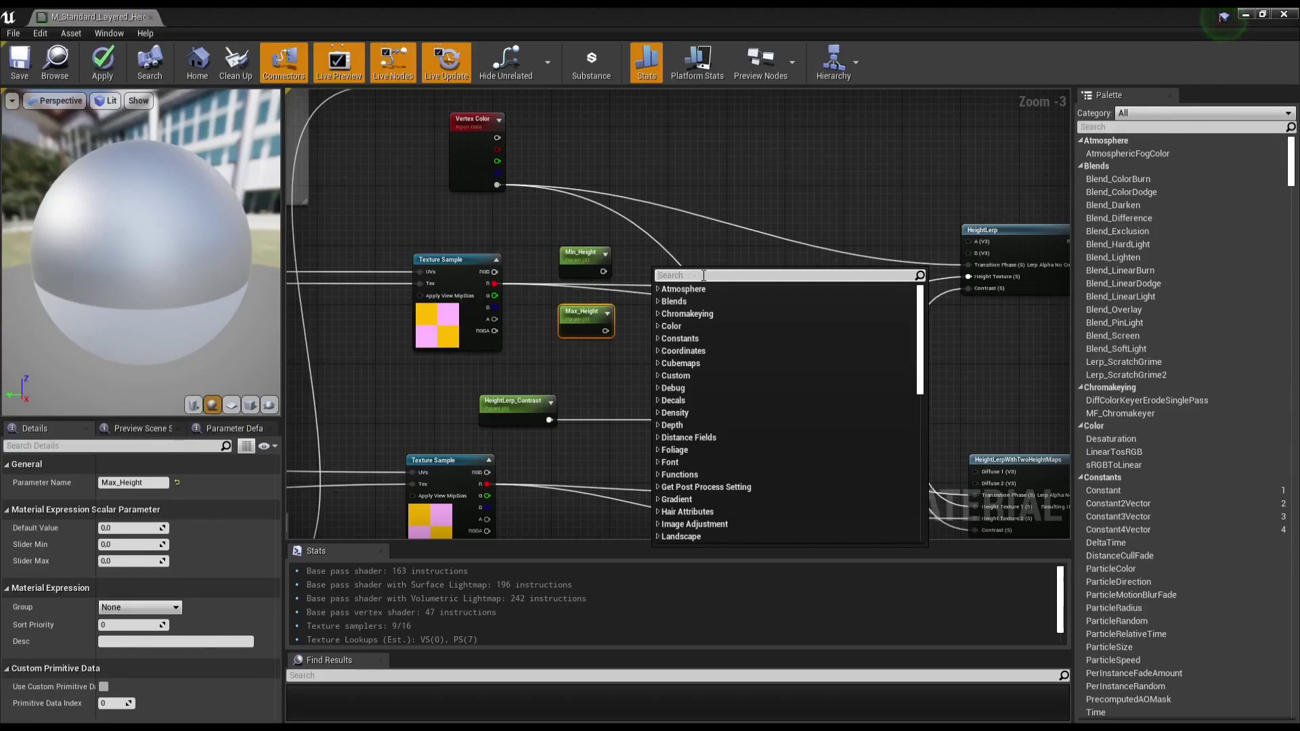
{"action": "type", "text": "lerp"}
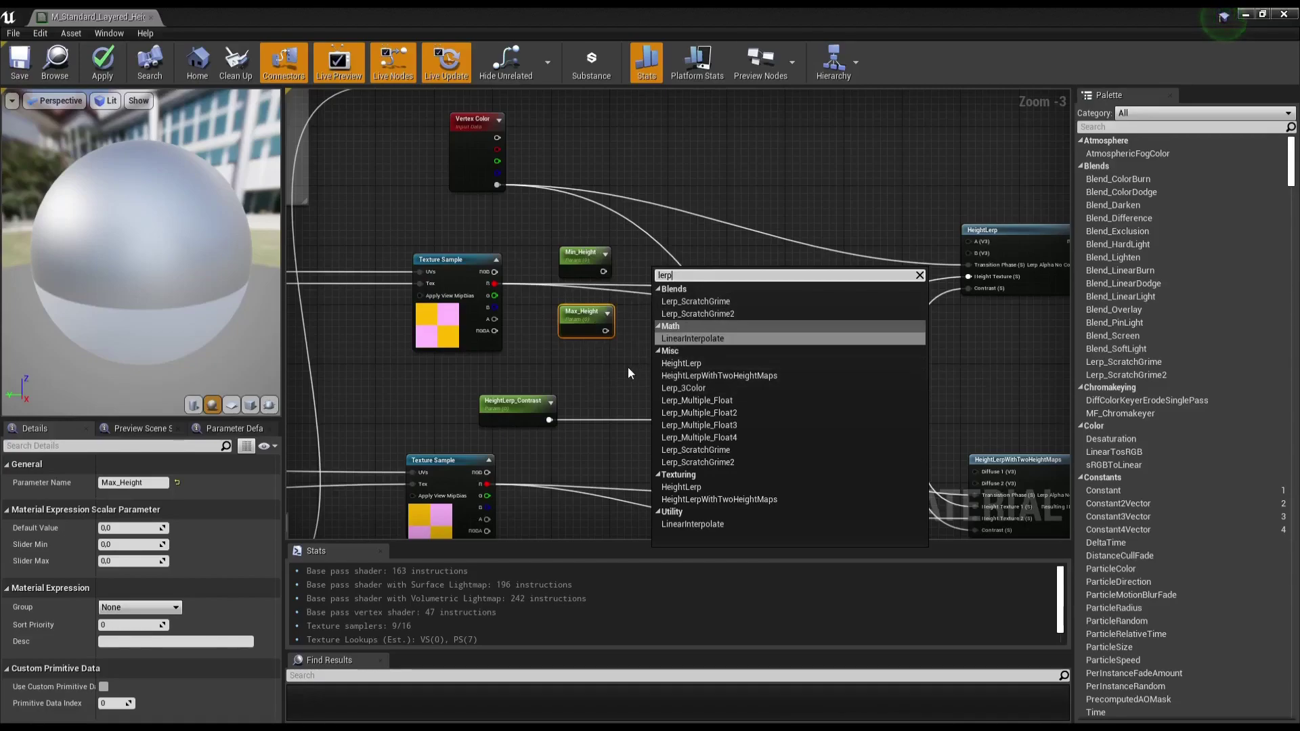
{"action": "right_click_drag", "start_coordinate": [633, 366], "coordinate": [616, 360]}
{"action": "right_click", "coordinate": [642, 273]}
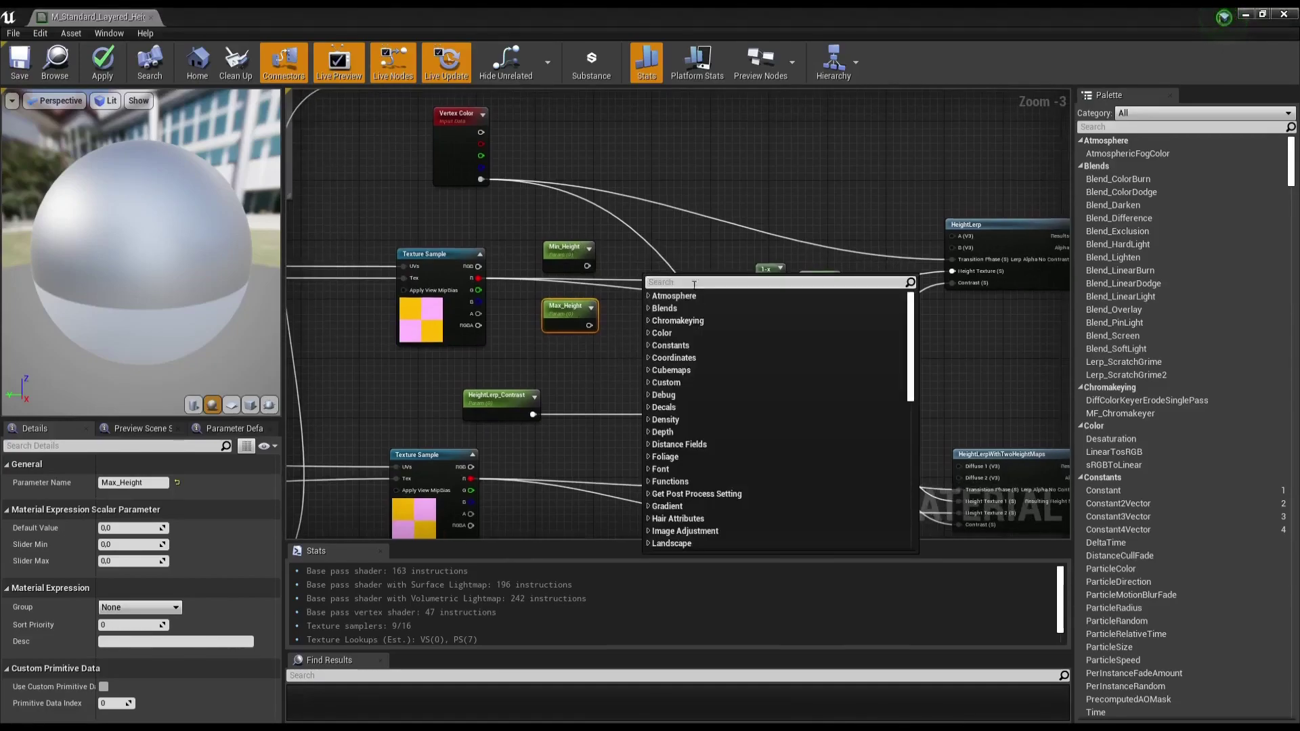
{"action": "type", "text": "lerp"}
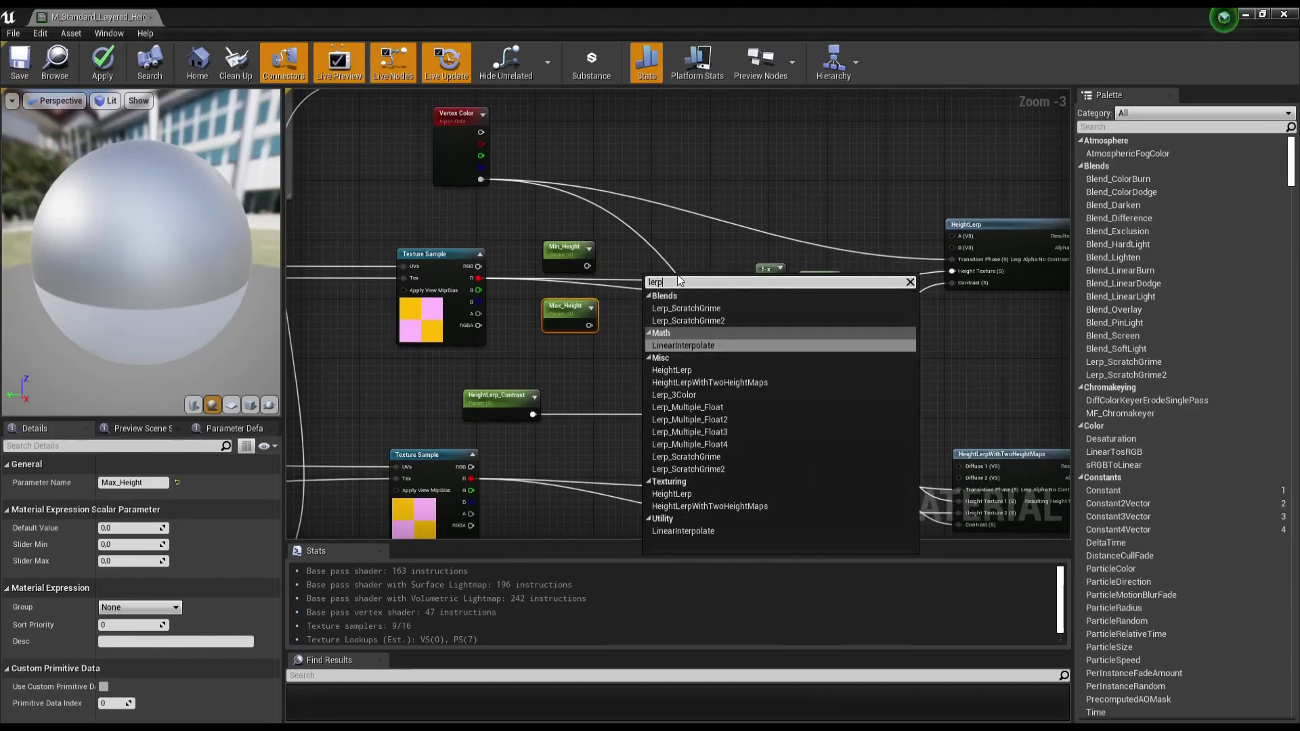
{"action": "left_click", "coordinate": [702, 342]}
{"action": "scroll", "coordinate": [585, 203], "scroll_direction": "up", "scroll_amount": 2}
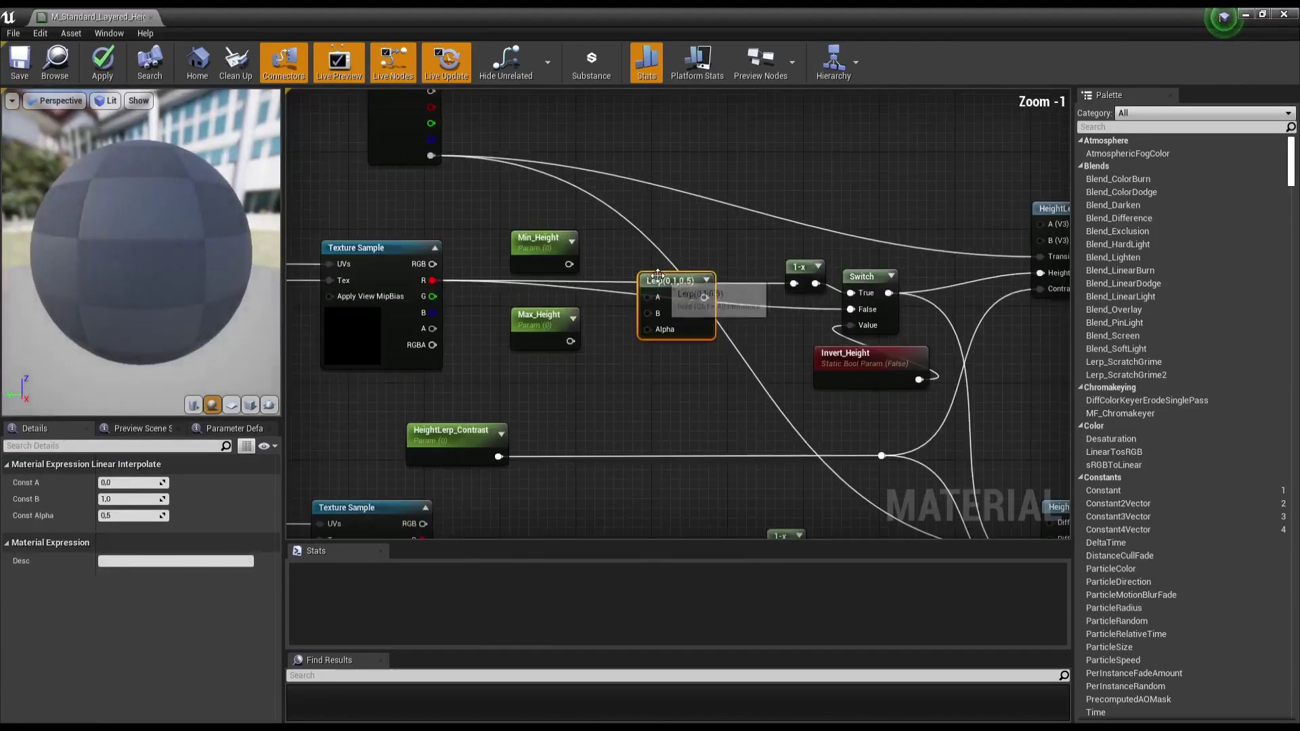
{"action": "left_click_drag", "start_coordinate": [667, 283], "coordinate": [672, 240]}
Step: Wire Min_Height into the Lerp's A input and Max_Height into B
{"action": "left_click_drag", "start_coordinate": [569, 264], "coordinate": [652, 255]}
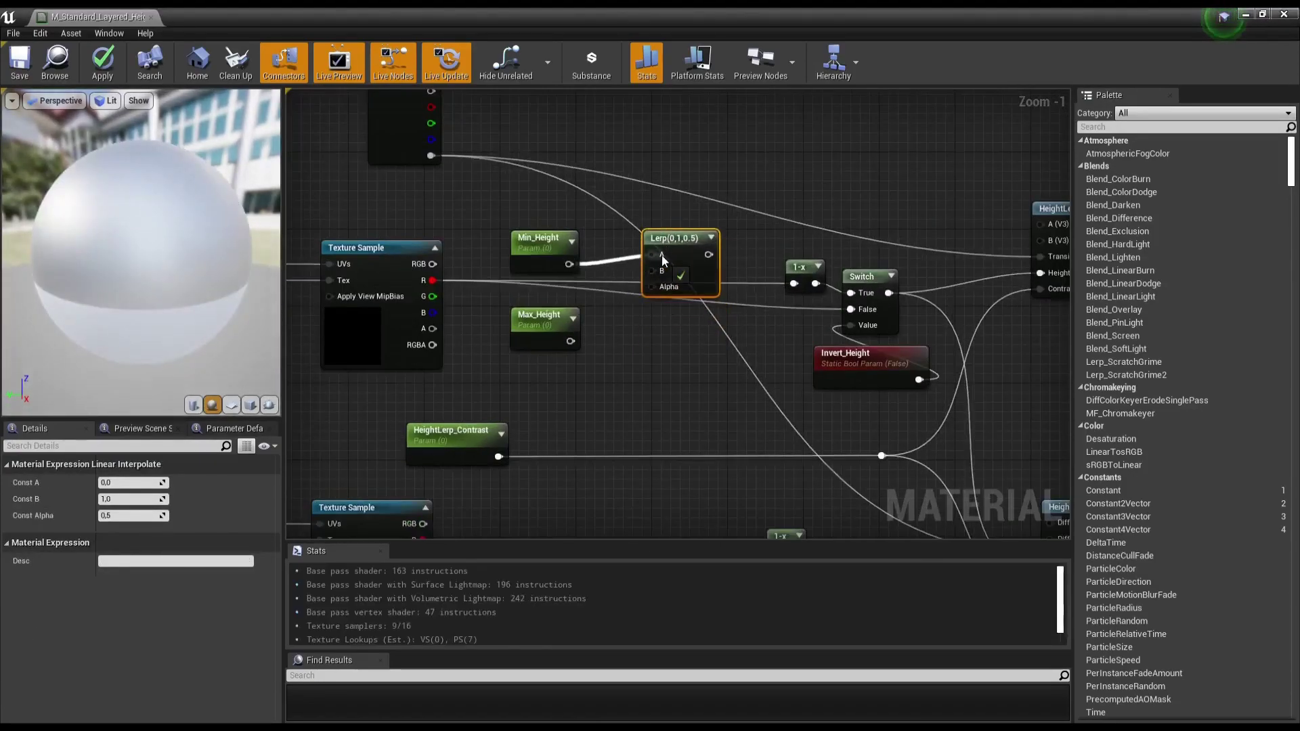
{"action": "left_click_drag", "start_coordinate": [571, 341], "coordinate": [653, 271]}
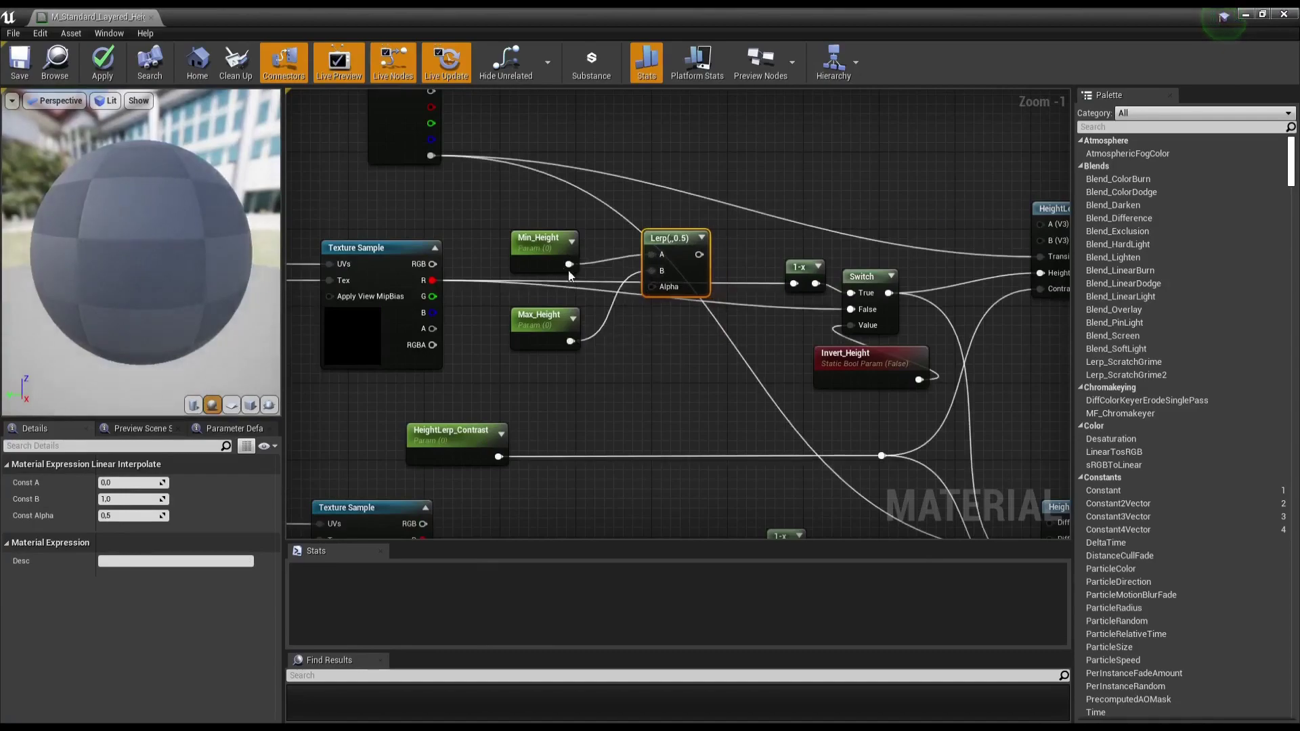
{"action": "left_click_drag", "start_coordinate": [542, 342], "coordinate": [543, 323]}
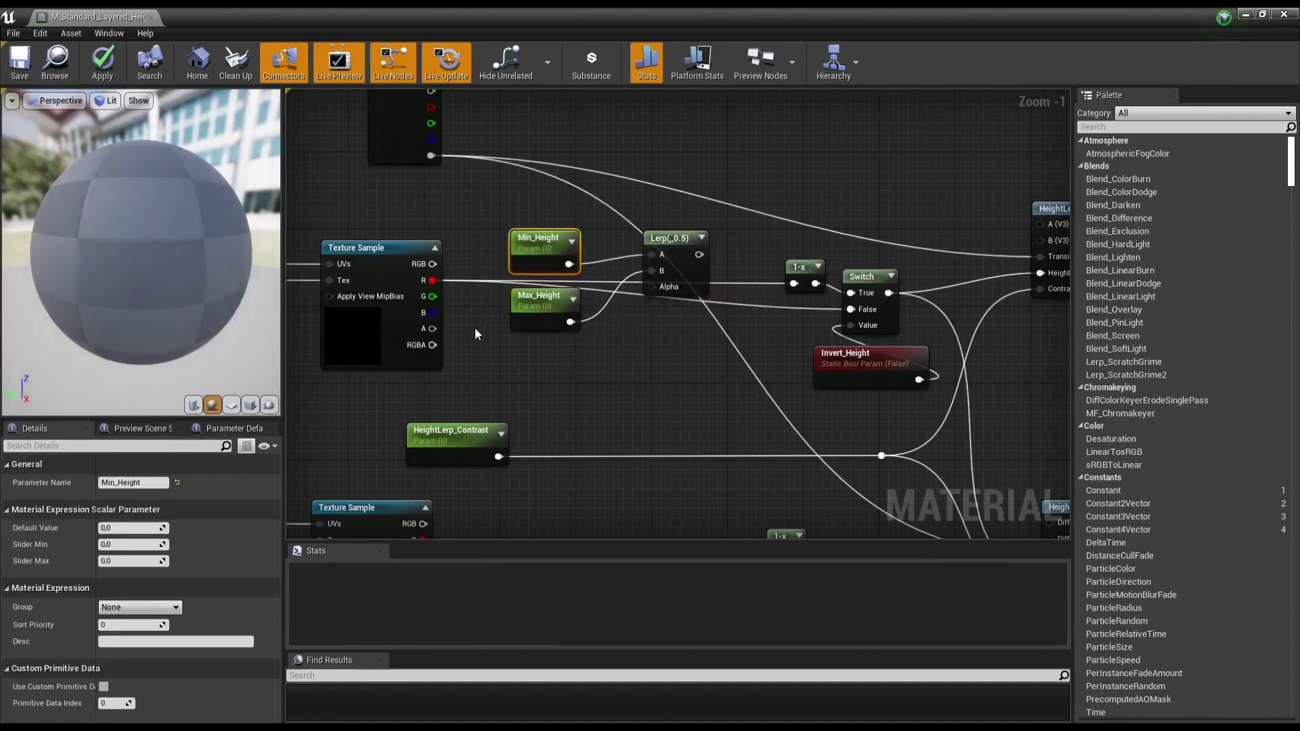
Step: Set Max_Height's default value to 1 and group the parameters beside the Lerp
{"action": "left_click", "coordinate": [140, 528]}
{"action": "type", "text": "1"}
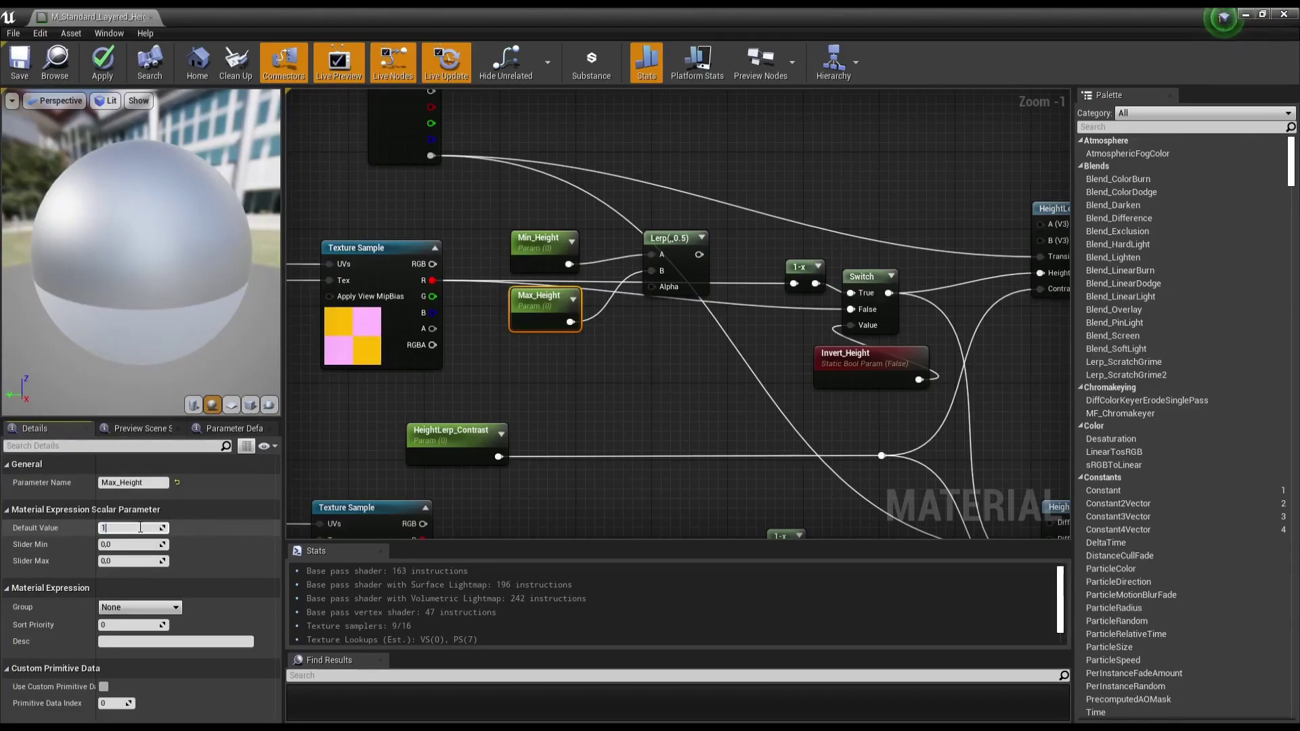
{"action": "key", "text": "Return"}
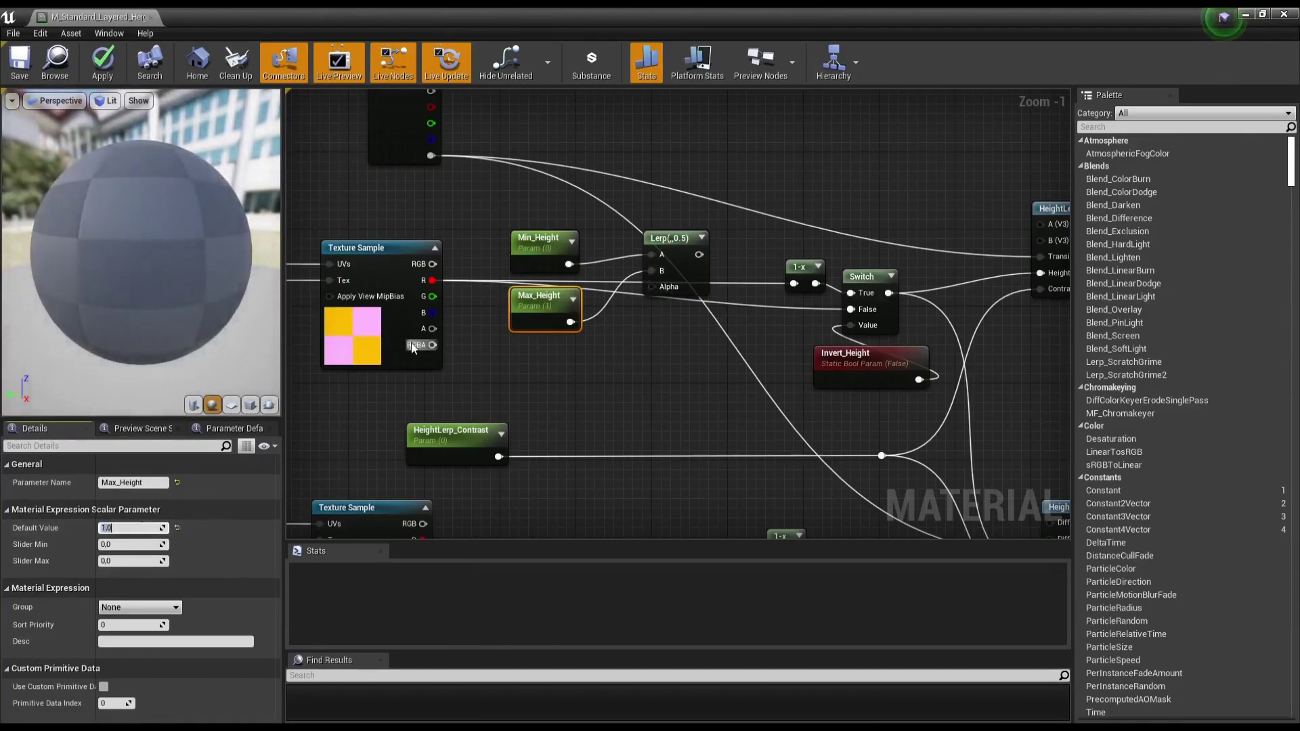
{"action": "left_click_drag", "start_coordinate": [538, 238], "coordinate": [539, 219]}
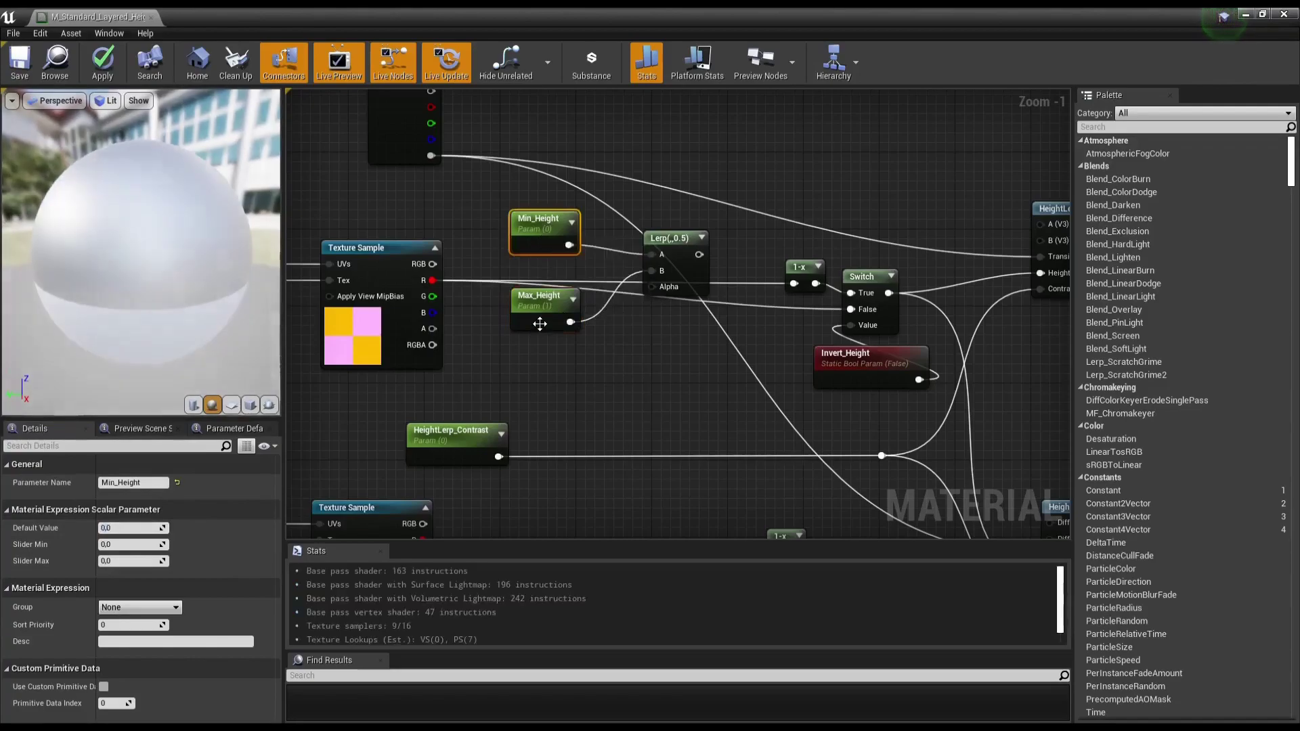
{"action": "left_click_drag", "start_coordinate": [540, 323], "coordinate": [540, 295]}
{"action": "left_click_drag", "start_coordinate": [672, 277], "coordinate": [672, 345]}
{"action": "left_click_drag", "start_coordinate": [532, 243], "coordinate": [541, 312]}
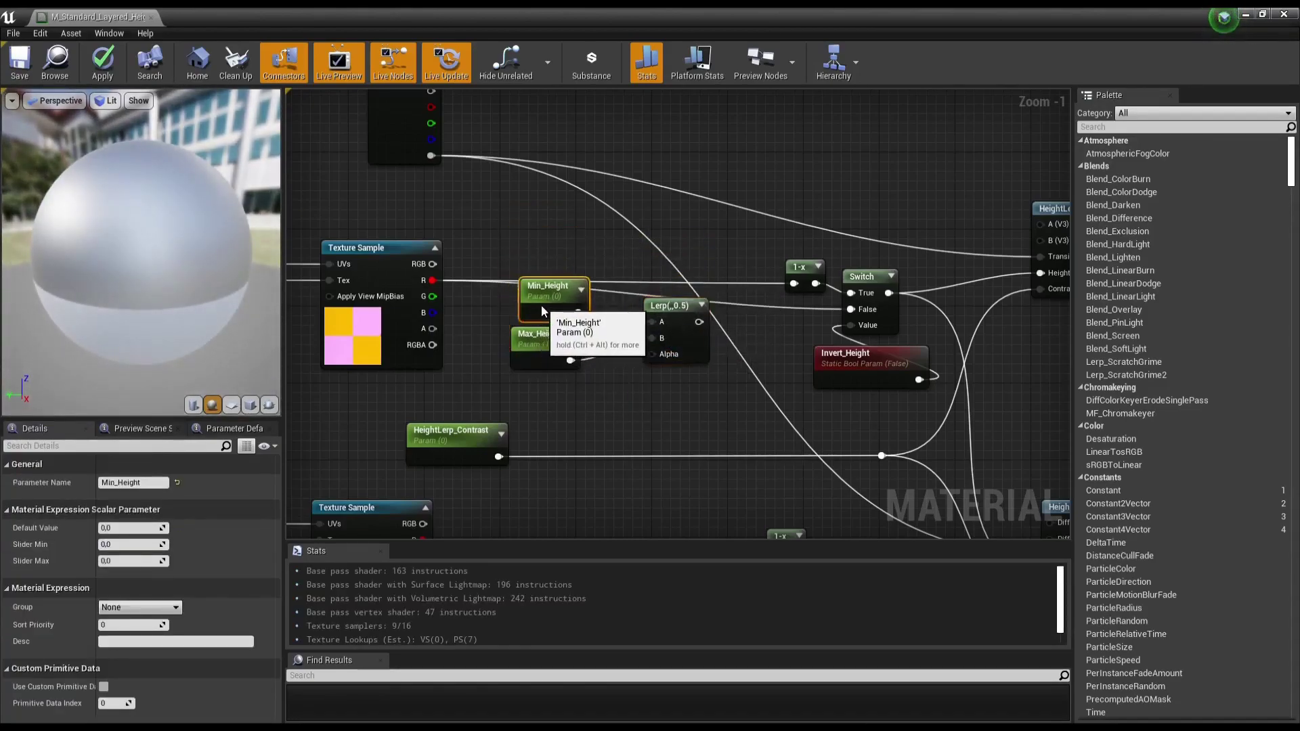
{"action": "mouse_move", "coordinate": [504, 379]}
{"action": "left_mouse_down"}
{"action": "mouse_move", "coordinate": [682, 317]}
{"action": "mouse_move", "coordinate": [673, 336]}
{"action": "left_mouse_up"}
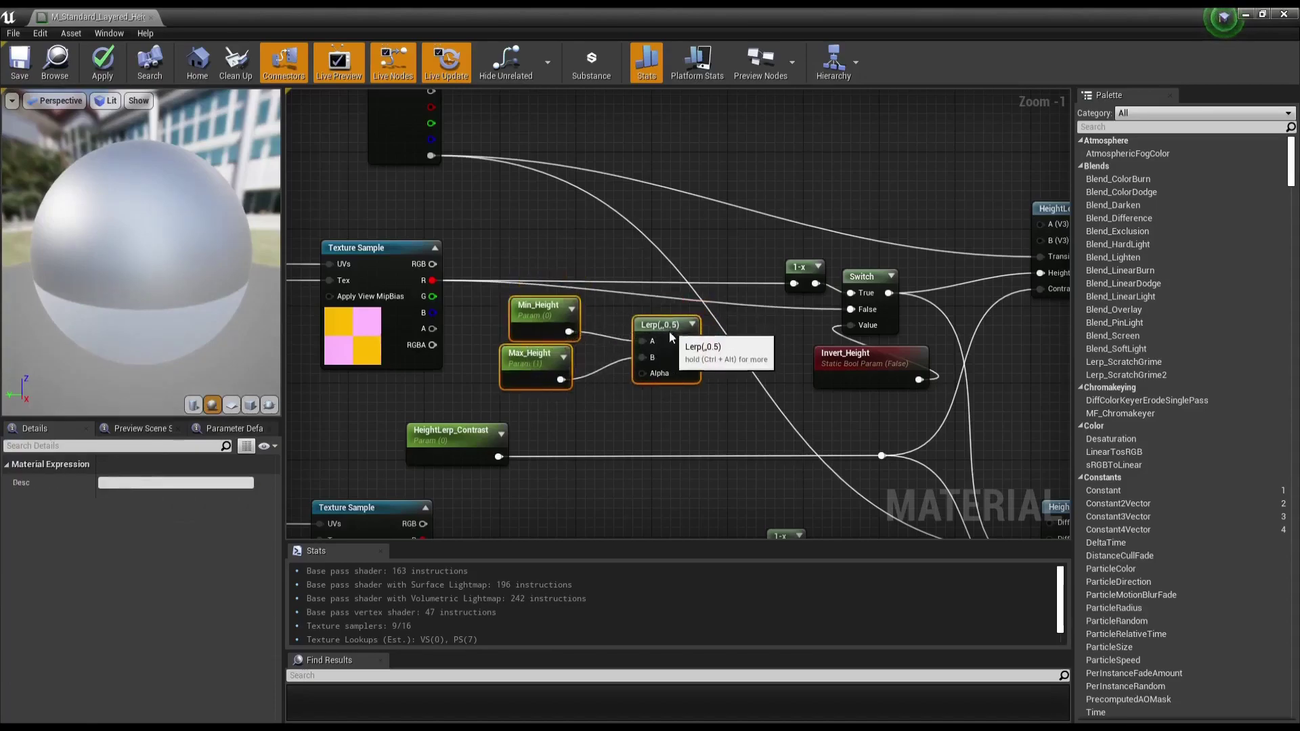
{"action": "left_click_drag", "start_coordinate": [501, 378], "coordinate": [511, 378]}
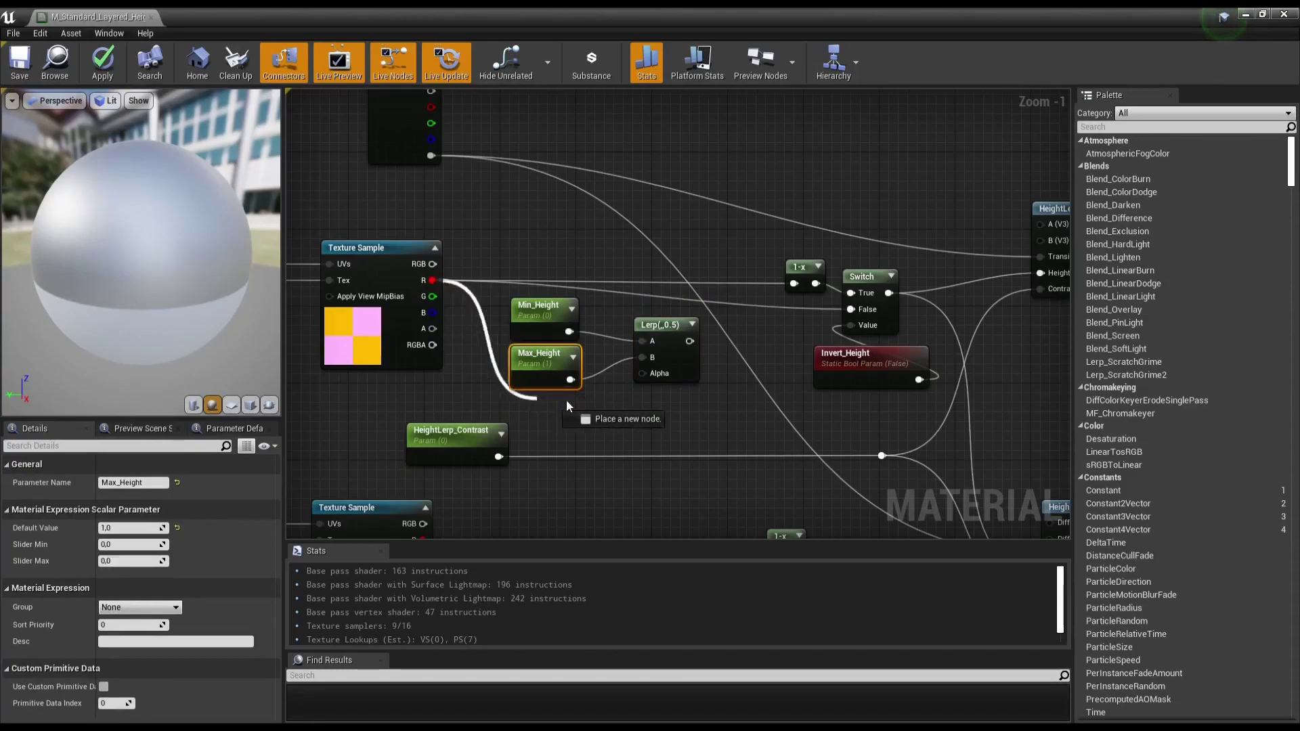
Step: Feed the texture's R channel into Lerp Alpha and the Lerp result into the Switch's False input
{"action": "left_click_drag", "start_coordinate": [431, 280], "coordinate": [641, 373]}
{"action": "right_click_drag", "start_coordinate": [690, 336], "coordinate": [685, 367]}
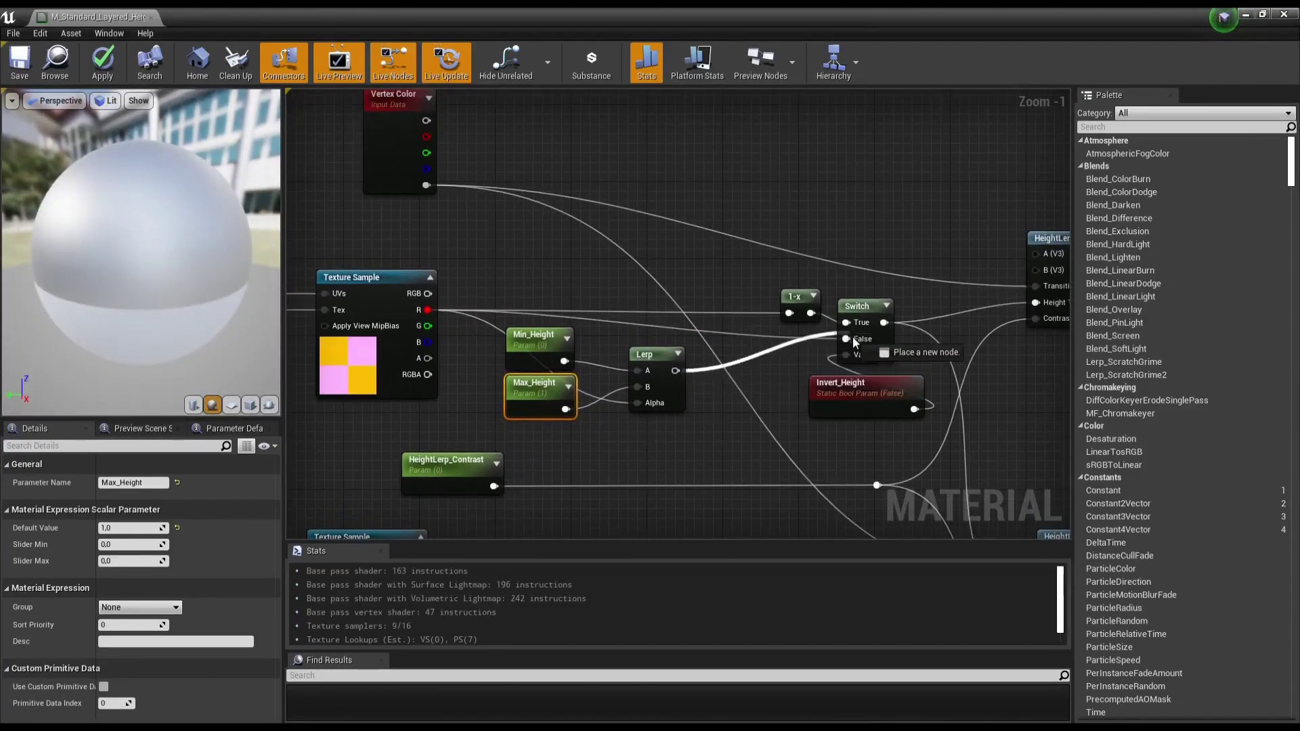
{"action": "left_click_drag", "start_coordinate": [675, 370], "coordinate": [847, 338]}
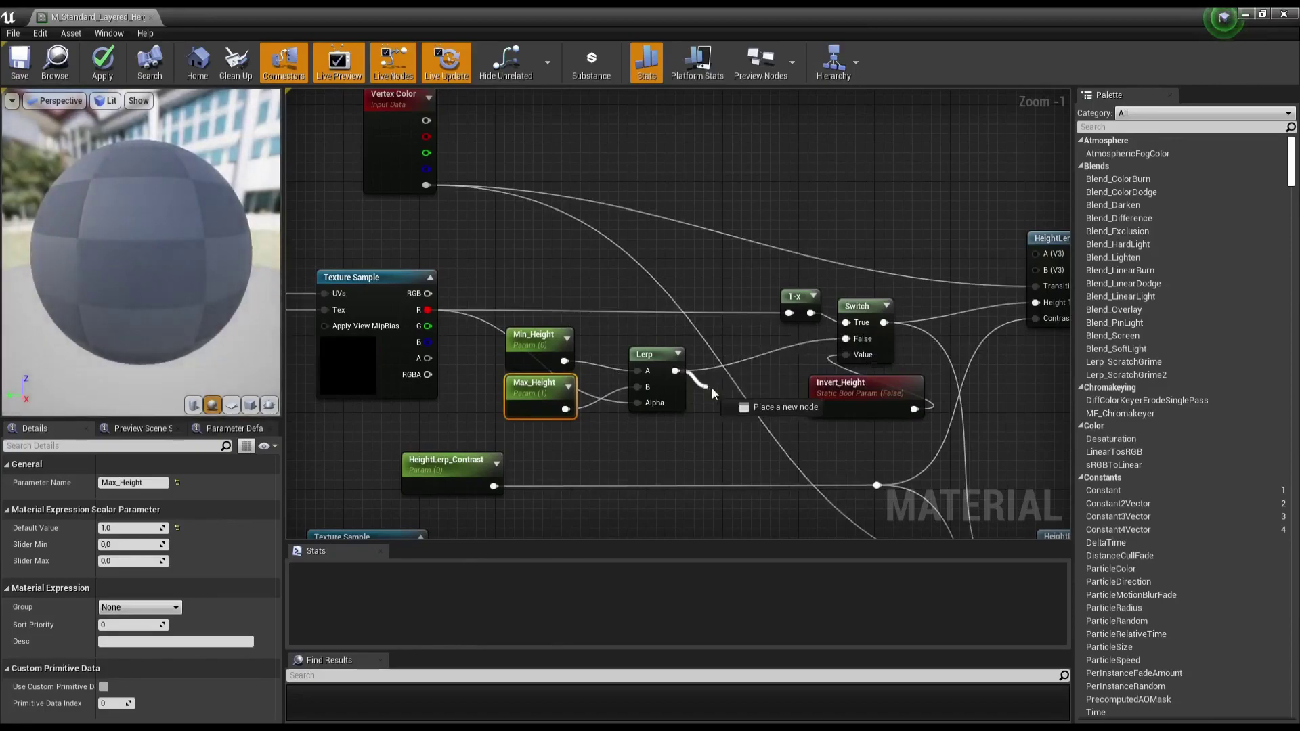
Step: Try adding a node from the Lerp output, then pan to review the Texture Sample and HeightLerp nodes
{"action": "left_click_drag", "start_coordinate": [675, 371], "coordinate": [711, 387]}
{"action": "type", "text": "cons"}
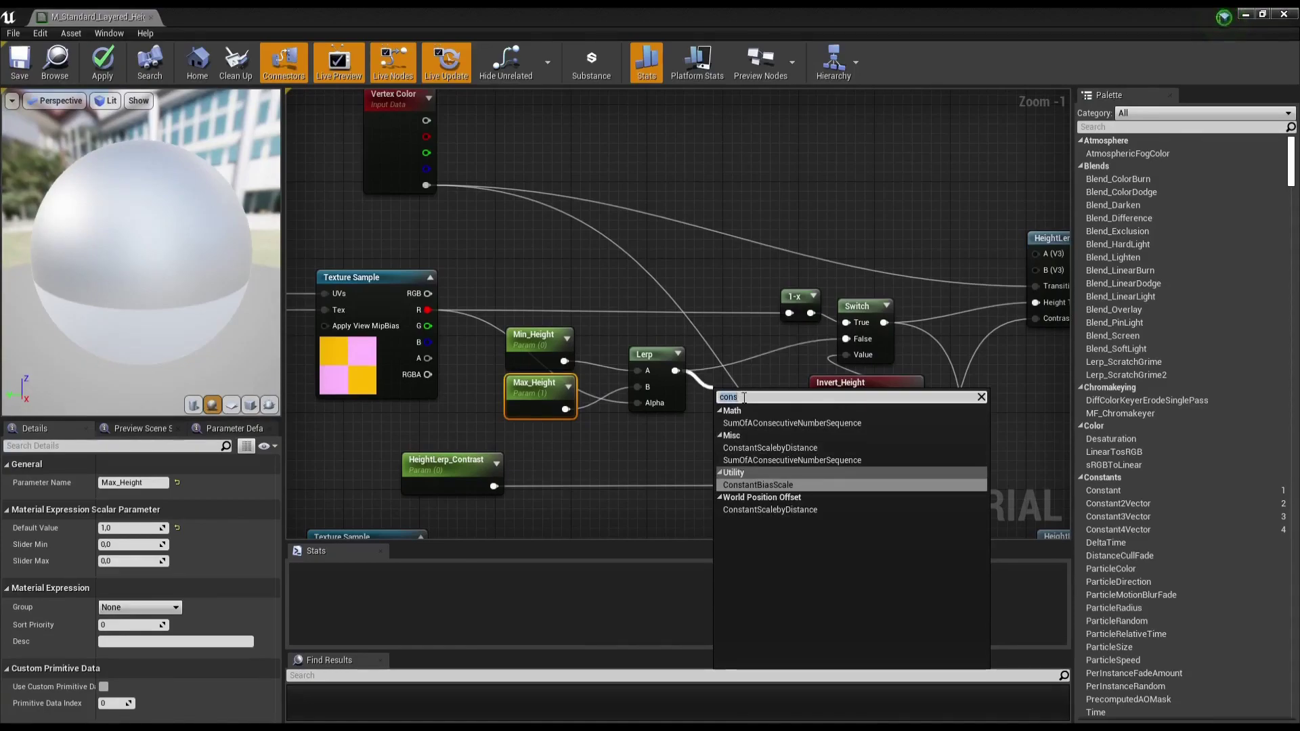
{"action": "type", "text": "cons"}
{"action": "type", "text": "tras"}
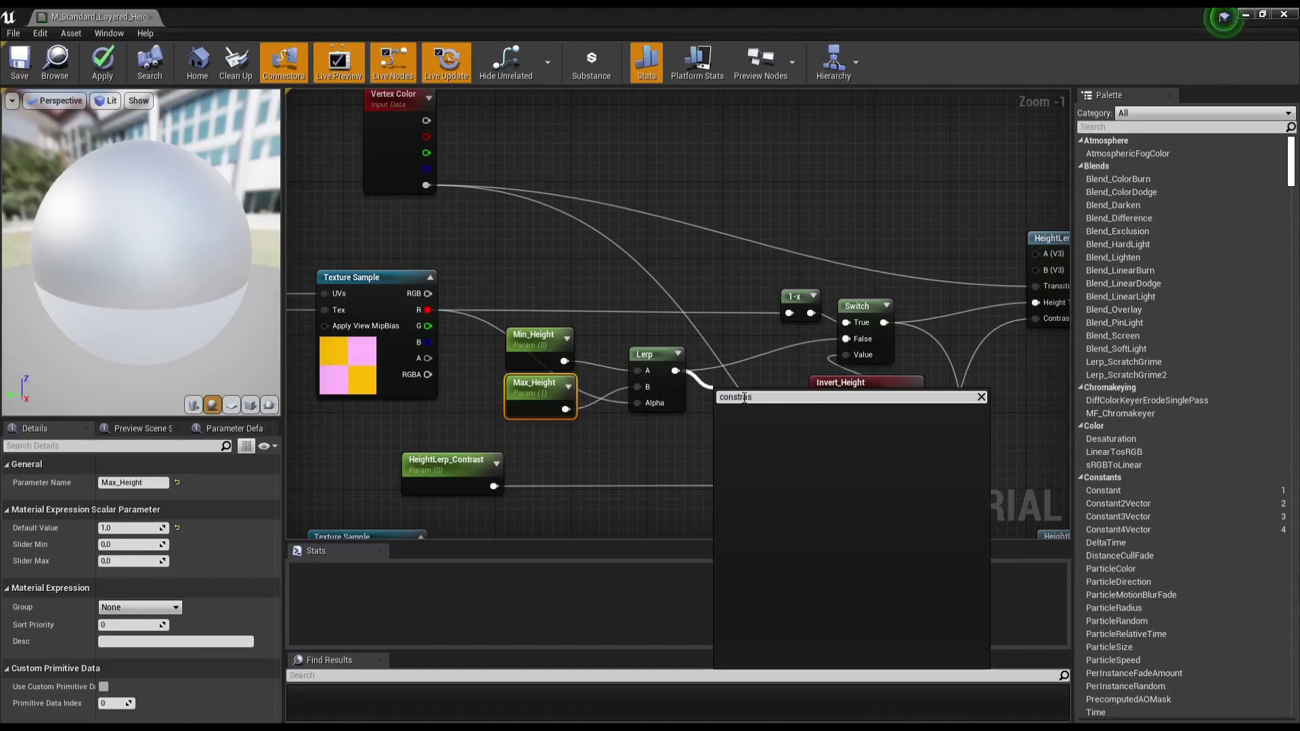
{"action": "right_click_drag", "start_coordinate": [655, 377], "coordinate": [490, 373]}
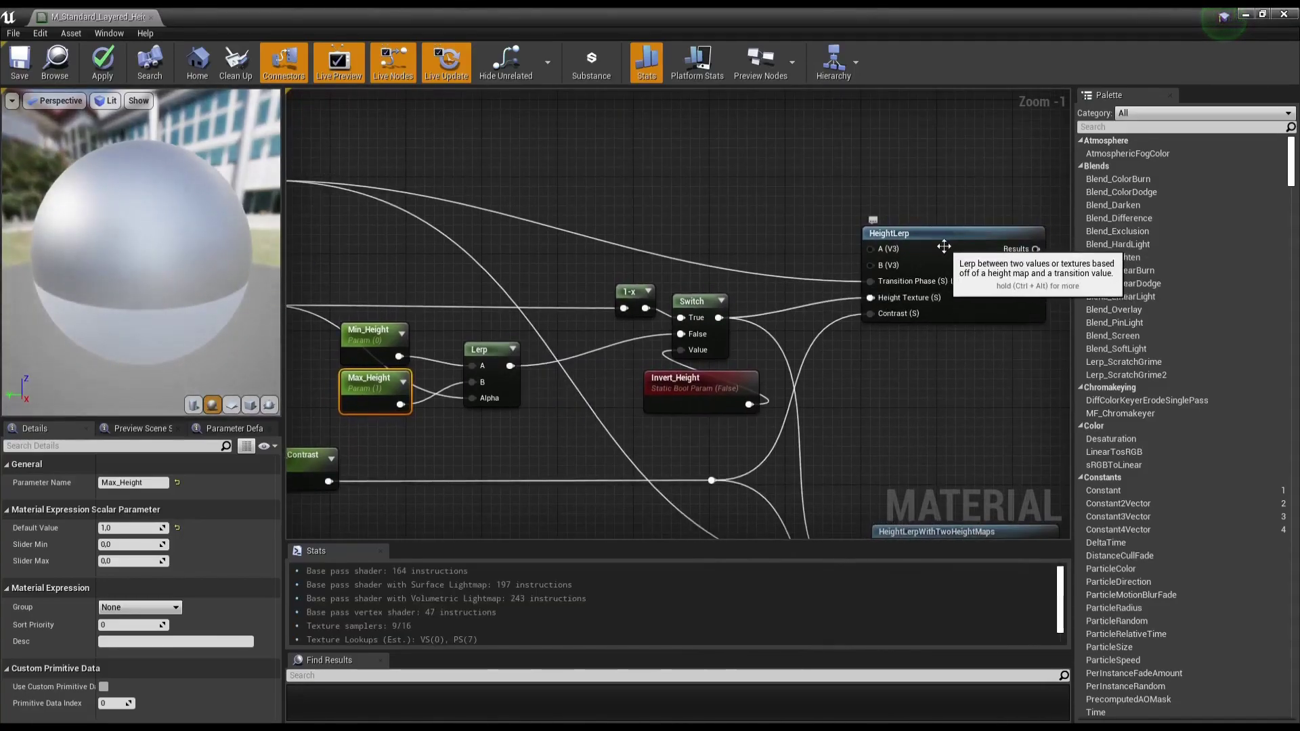
{"action": "right_click_drag", "start_coordinate": [575, 348], "coordinate": [628, 343]}
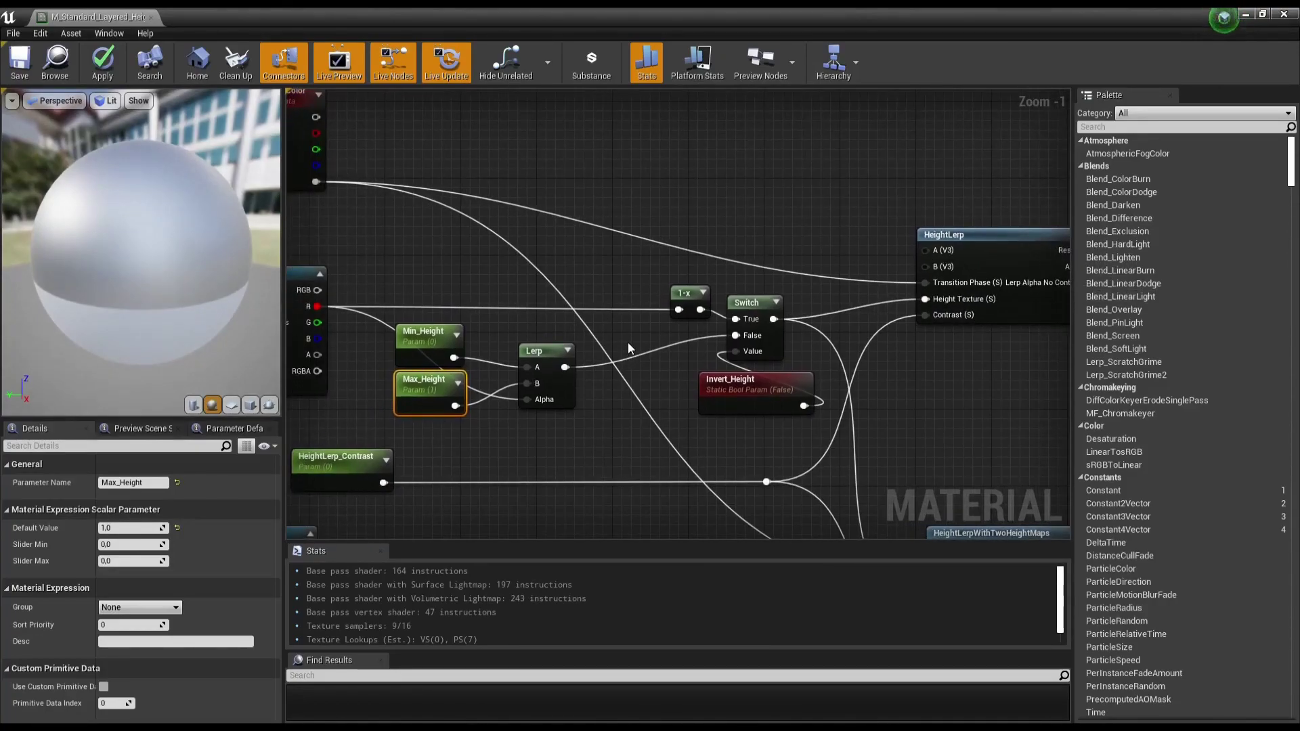
{"action": "right_click_drag", "start_coordinate": [543, 338], "coordinate": [635, 337]}
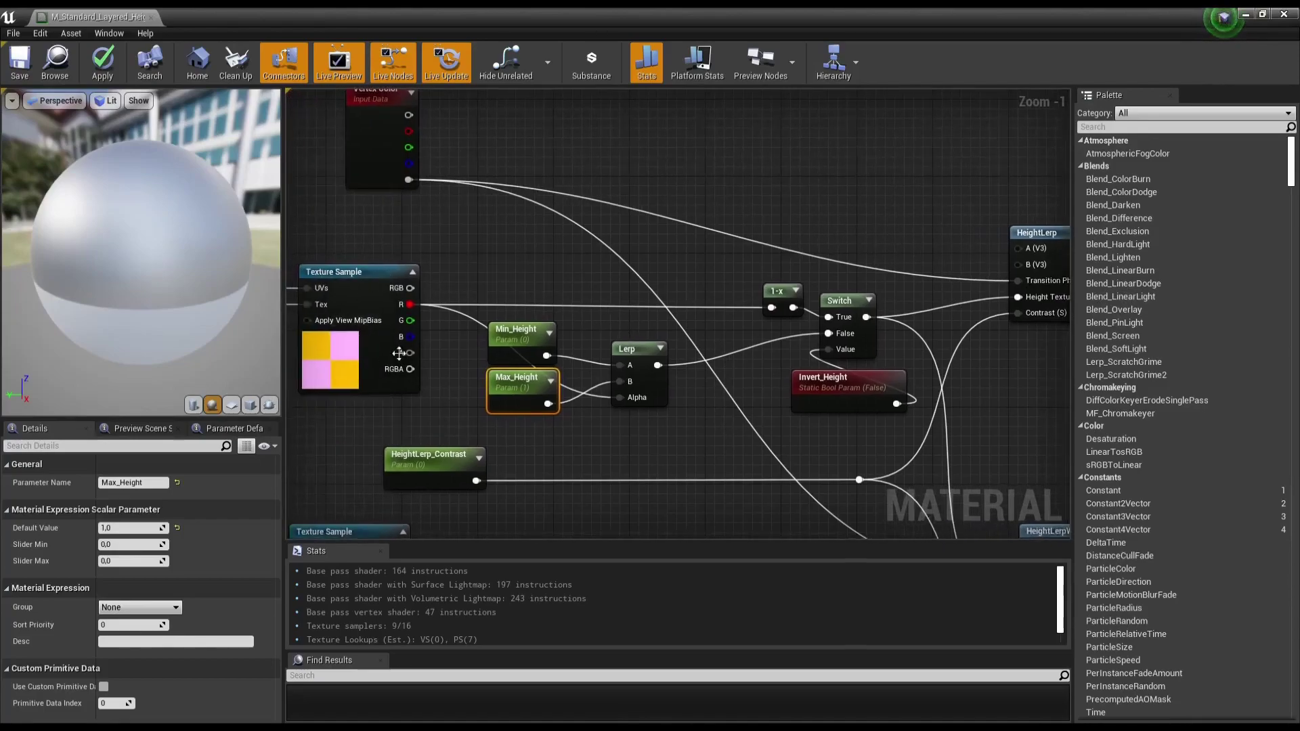
{"action": "right_click_drag", "start_coordinate": [614, 292], "coordinate": [500, 286]}
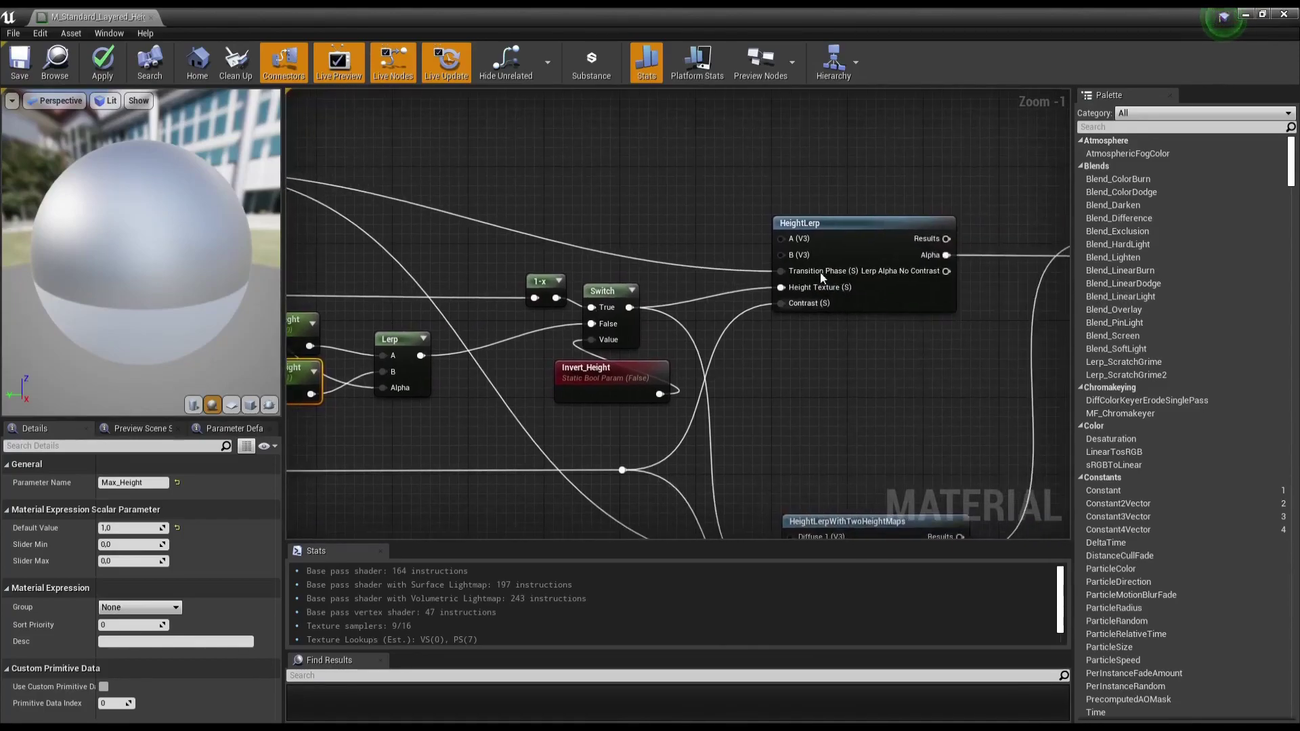
{"action": "mouse_move", "coordinate": [838, 288]}
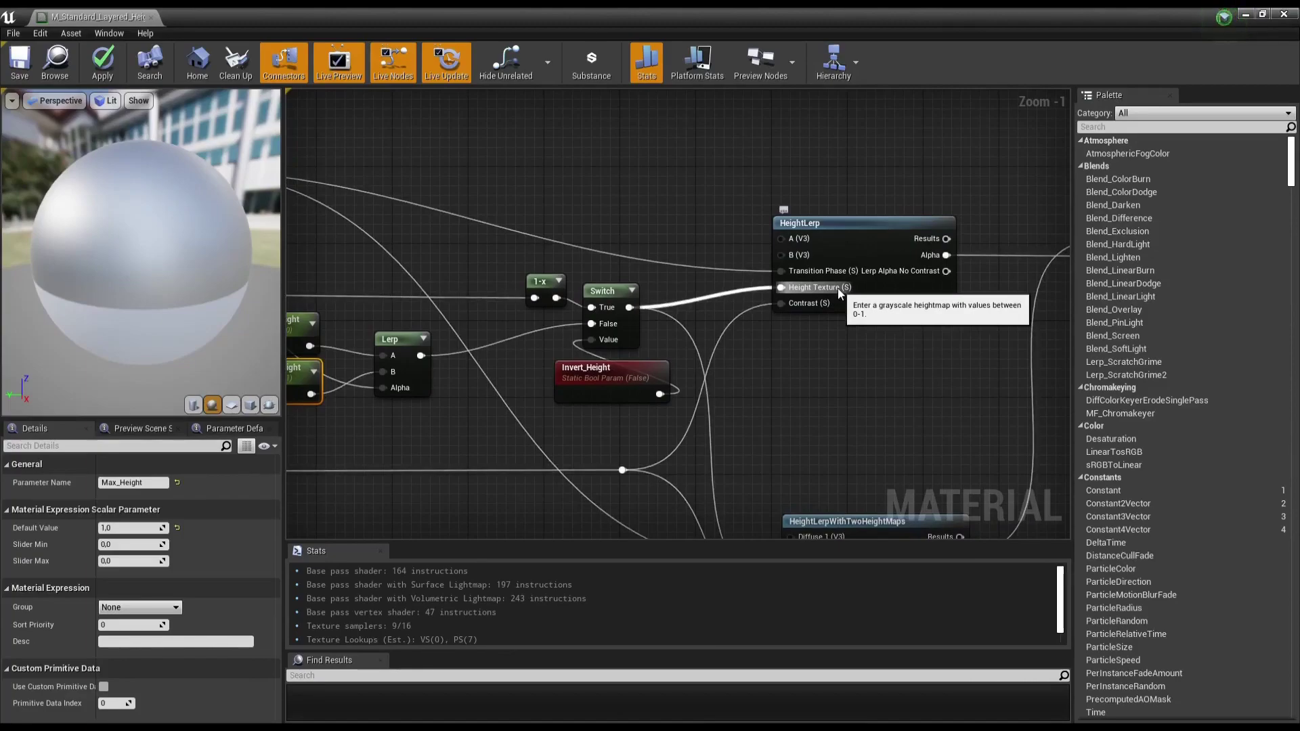
{"action": "right_click_drag", "start_coordinate": [606, 101], "coordinate": [449, 141]}
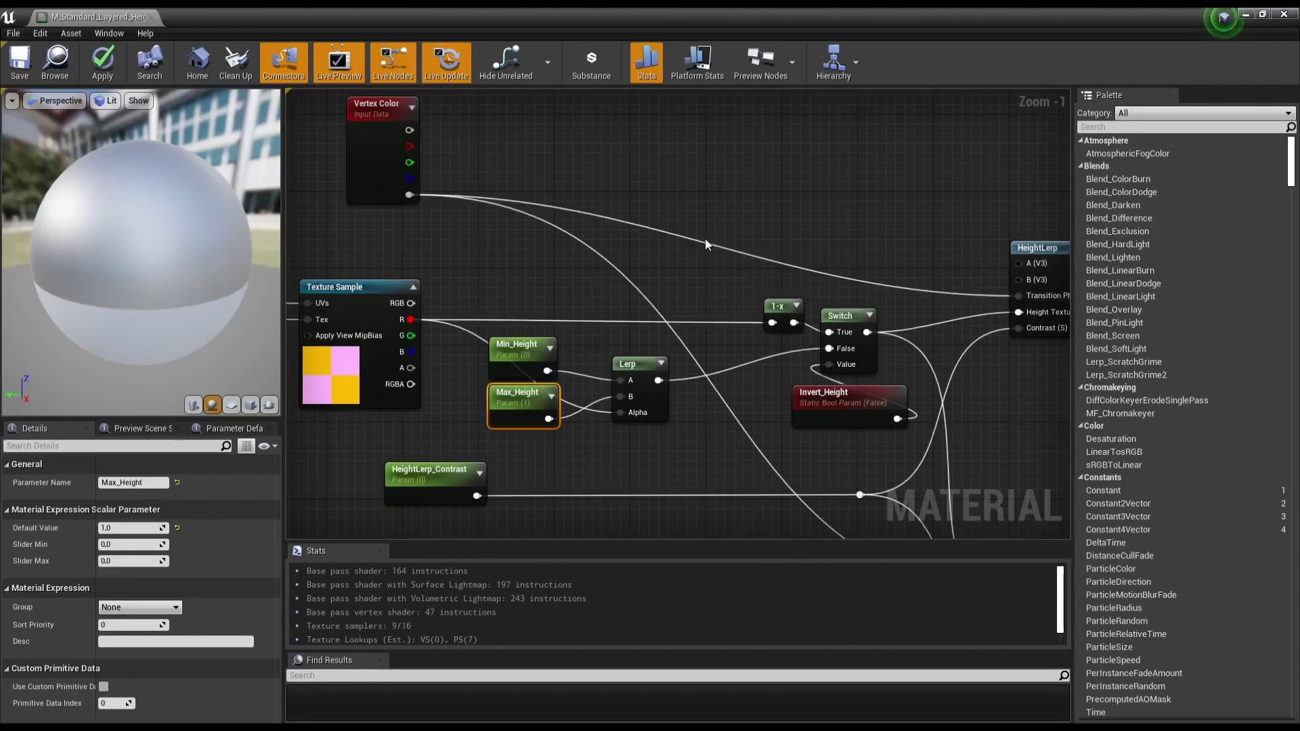
{"action": "right_click_drag", "start_coordinate": [753, 262], "coordinate": [584, 279]}
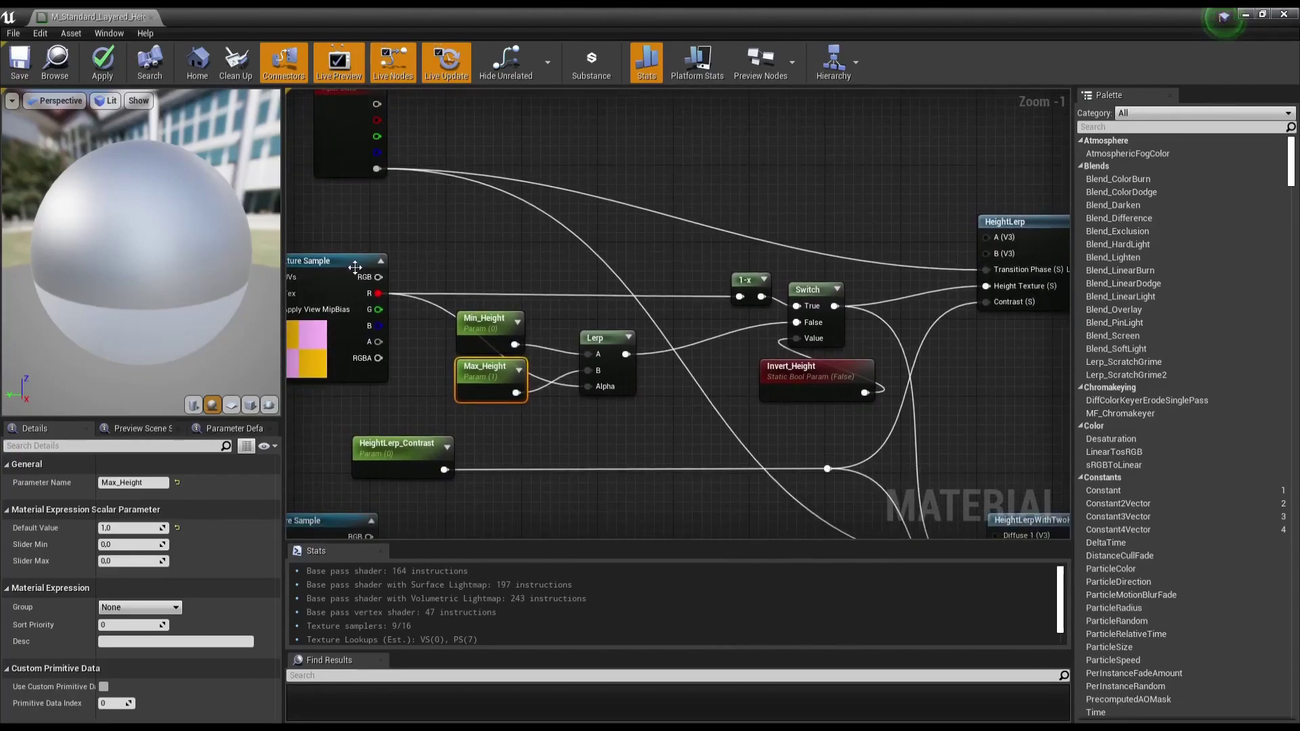
Step: Add a CheapContrast node beside the Lerp, shifting the Switch group right
{"action": "right_click", "coordinate": [654, 377]}
{"action": "type", "text": "ch"}
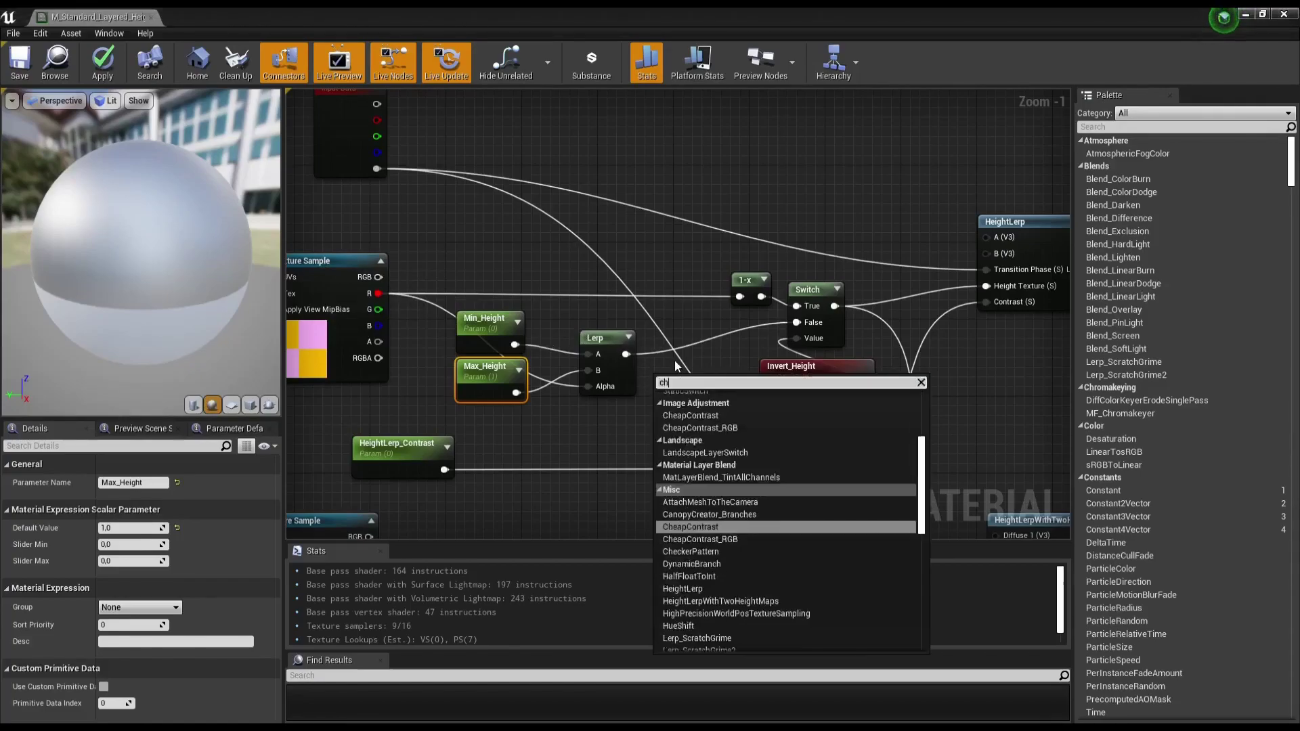
{"action": "type", "text": "eap"}
{"action": "left_click", "coordinate": [697, 453]}
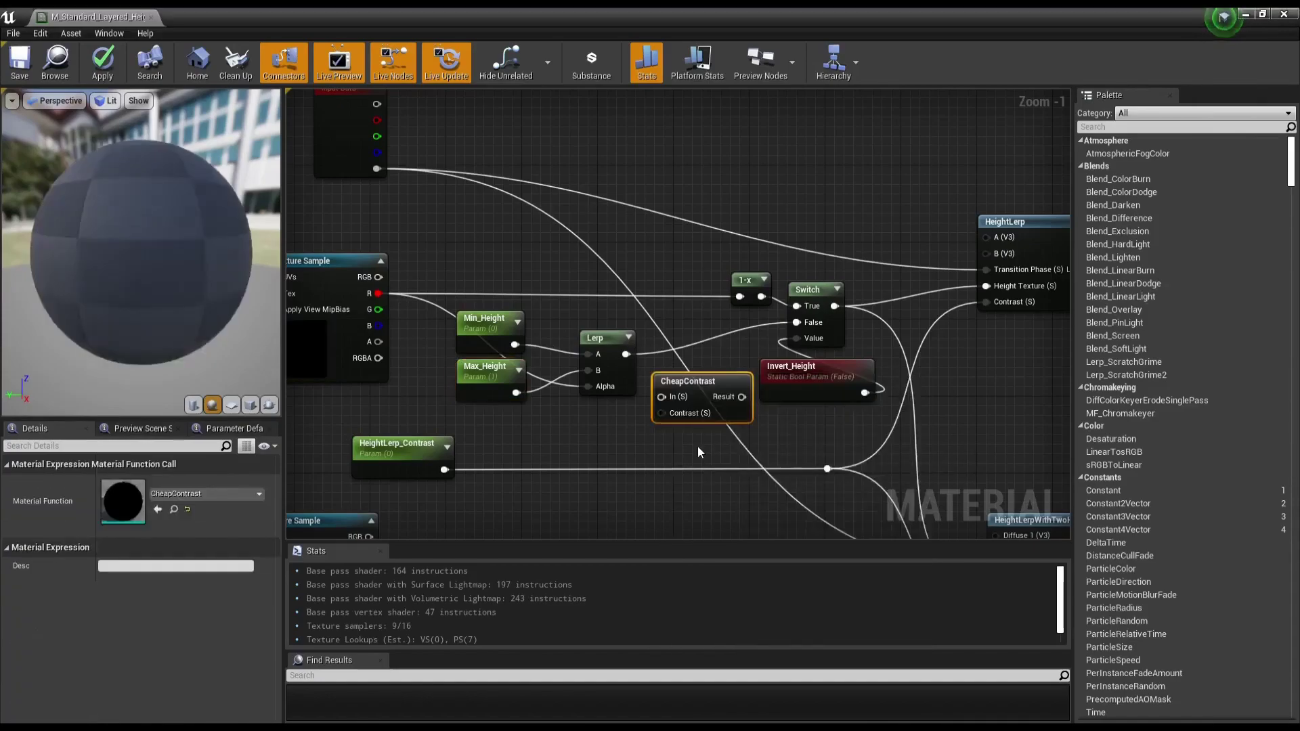
{"action": "scroll", "coordinate": [698, 453], "scroll_direction": "down", "scroll_amount": 2}
{"action": "right_click_drag", "start_coordinate": [697, 452], "coordinate": [494, 392]}
{"action": "left_click", "coordinate": [830, 229]}
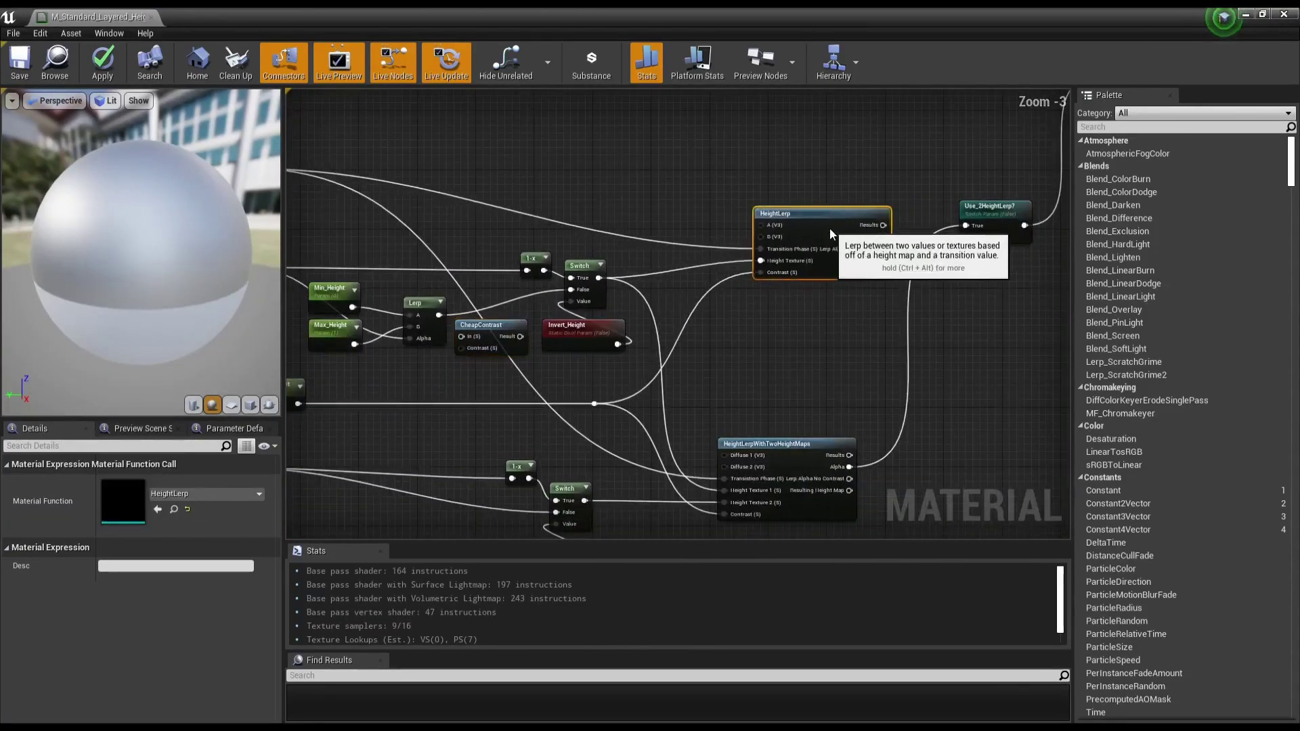
{"action": "left_click_drag", "start_coordinate": [451, 246], "coordinate": [628, 347]}
{"action": "left_click_drag", "start_coordinate": [581, 269], "coordinate": [647, 269]}
{"action": "left_click_drag", "start_coordinate": [561, 332], "coordinate": [516, 310]}
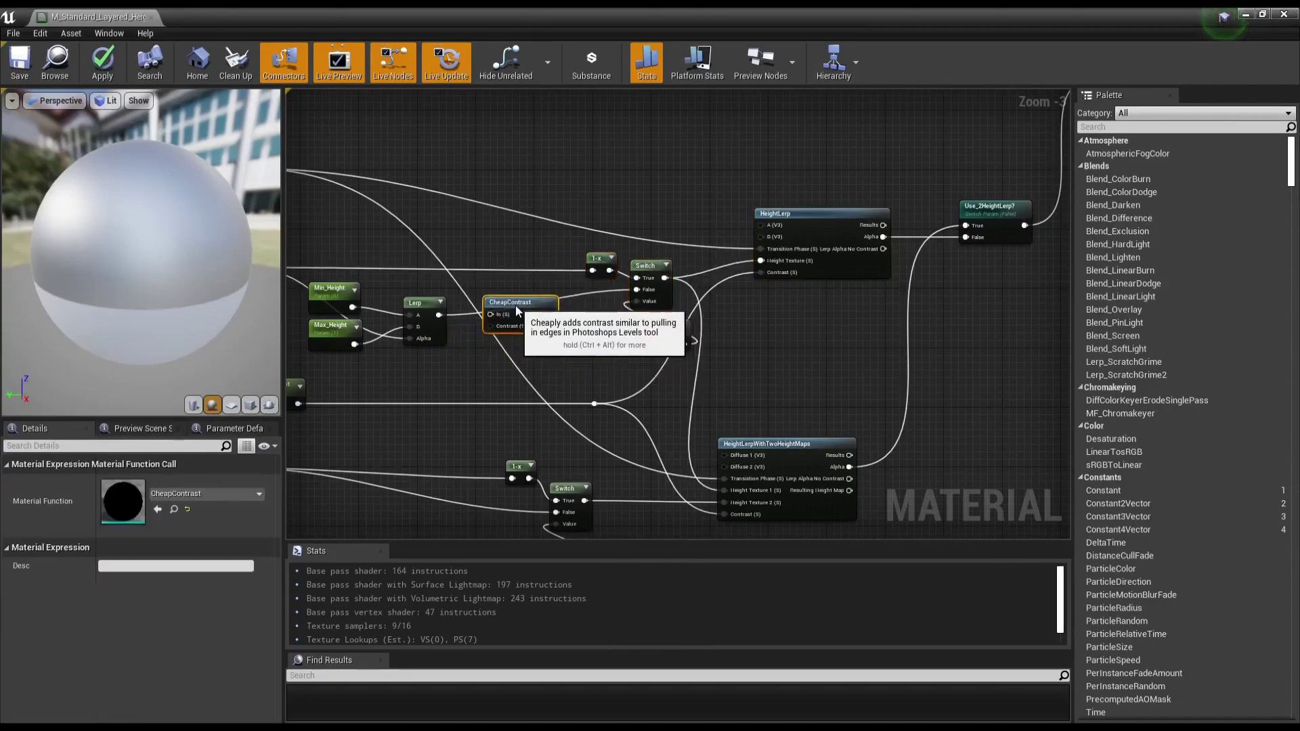
Step: Place a scalar parameter for Contrast below CheapContrast
{"action": "scroll", "coordinate": [477, 321], "scroll_direction": "up", "scroll_amount": 2}
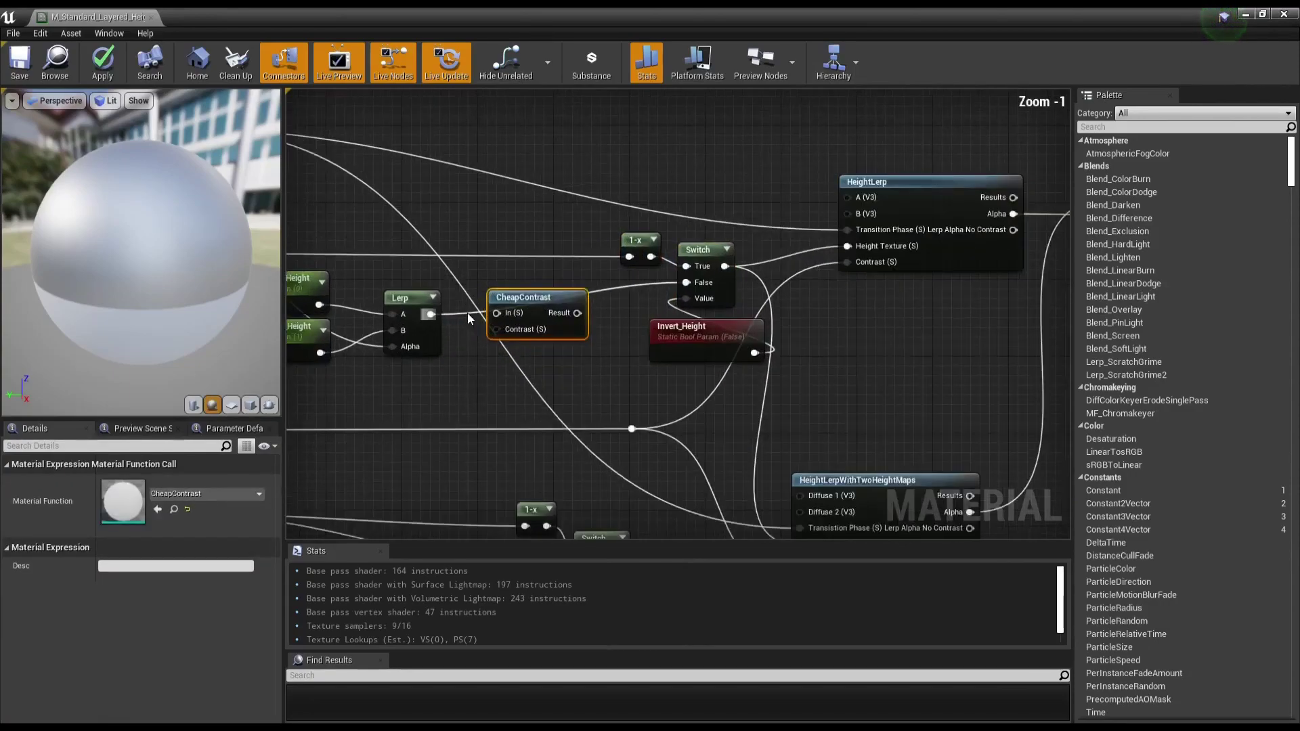
{"action": "left_click", "coordinate": [437, 374]}
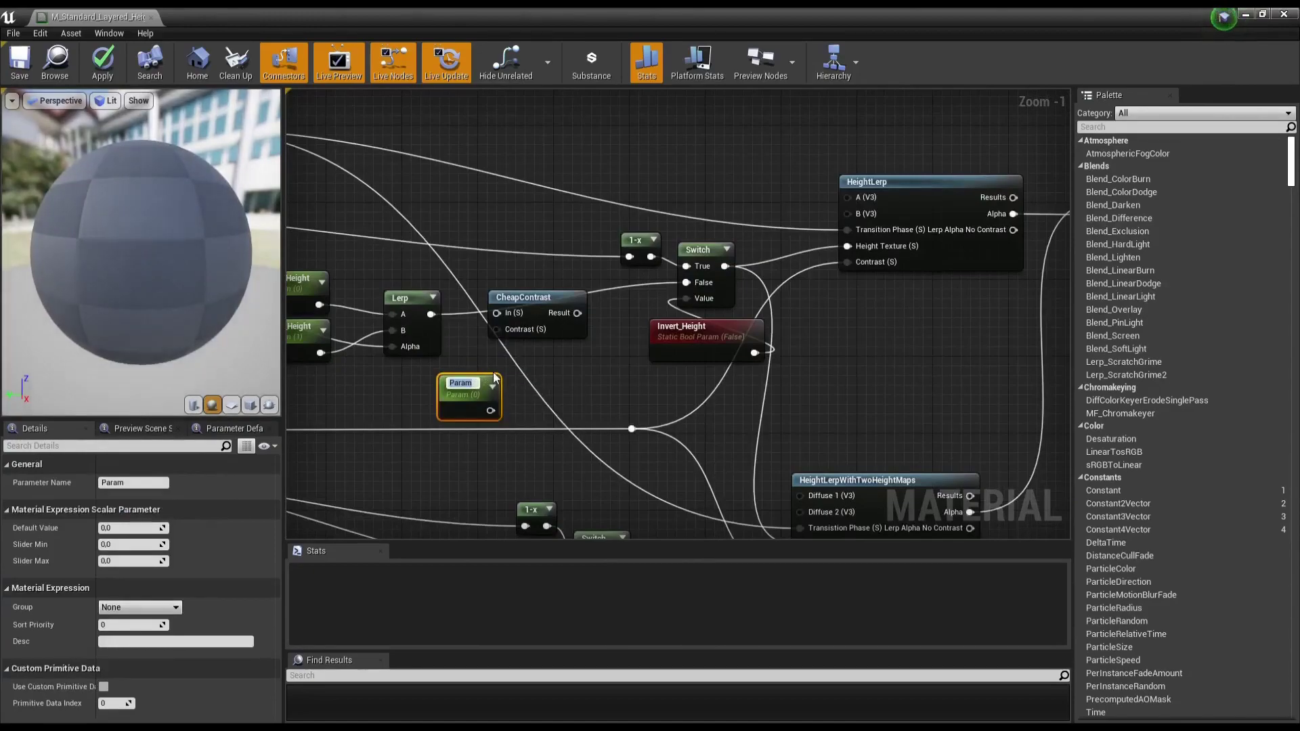
{"action": "type", "text": "c"}
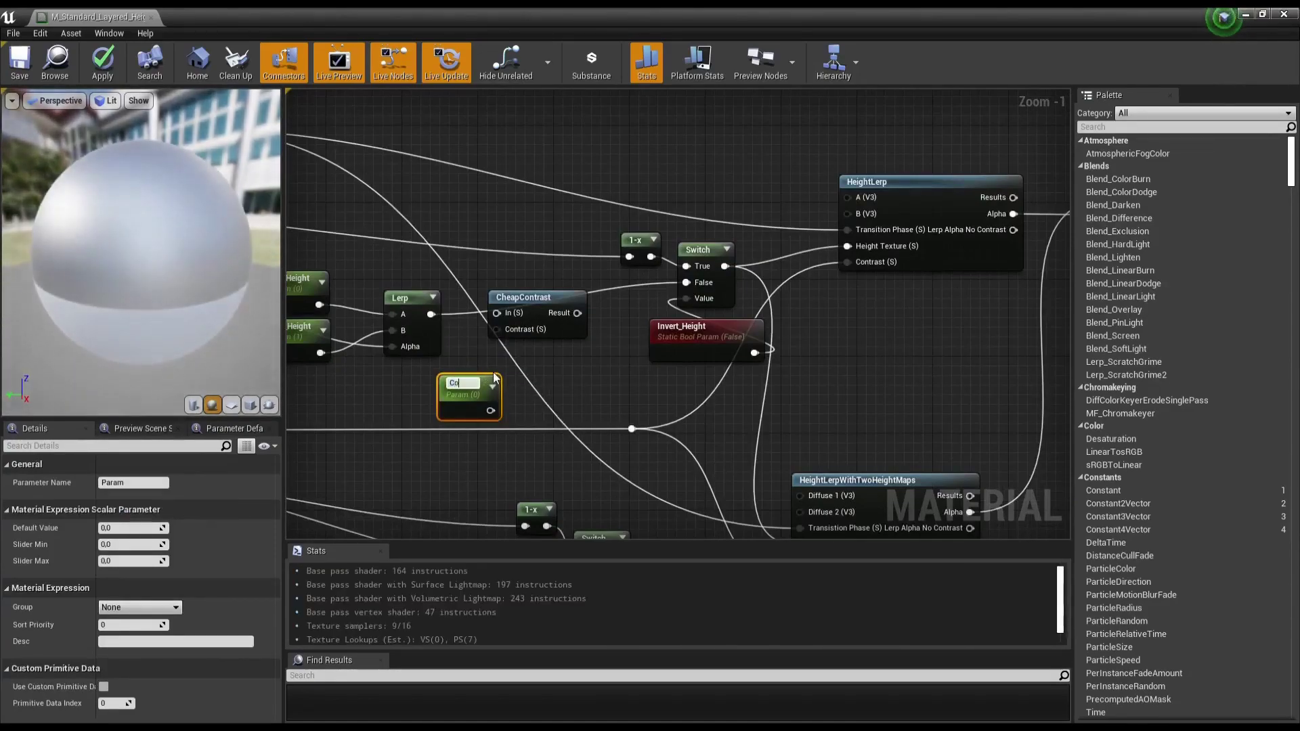
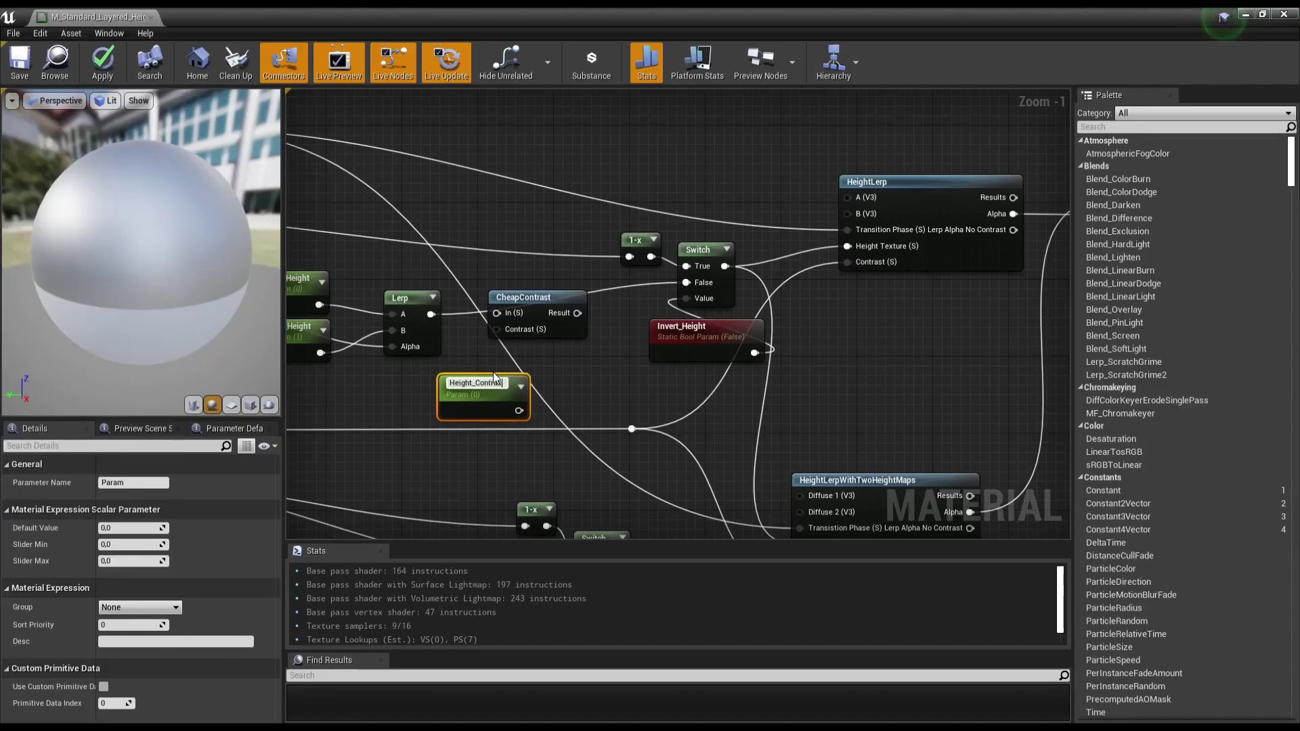
Step: Commit the name Height_Contrast and connect its output to CheapContrast's Contrast (S) input
{"action": "key", "text": "Return"}
{"action": "scroll", "coordinate": [611, 221], "scroll_direction": "down", "scroll_amount": 2}
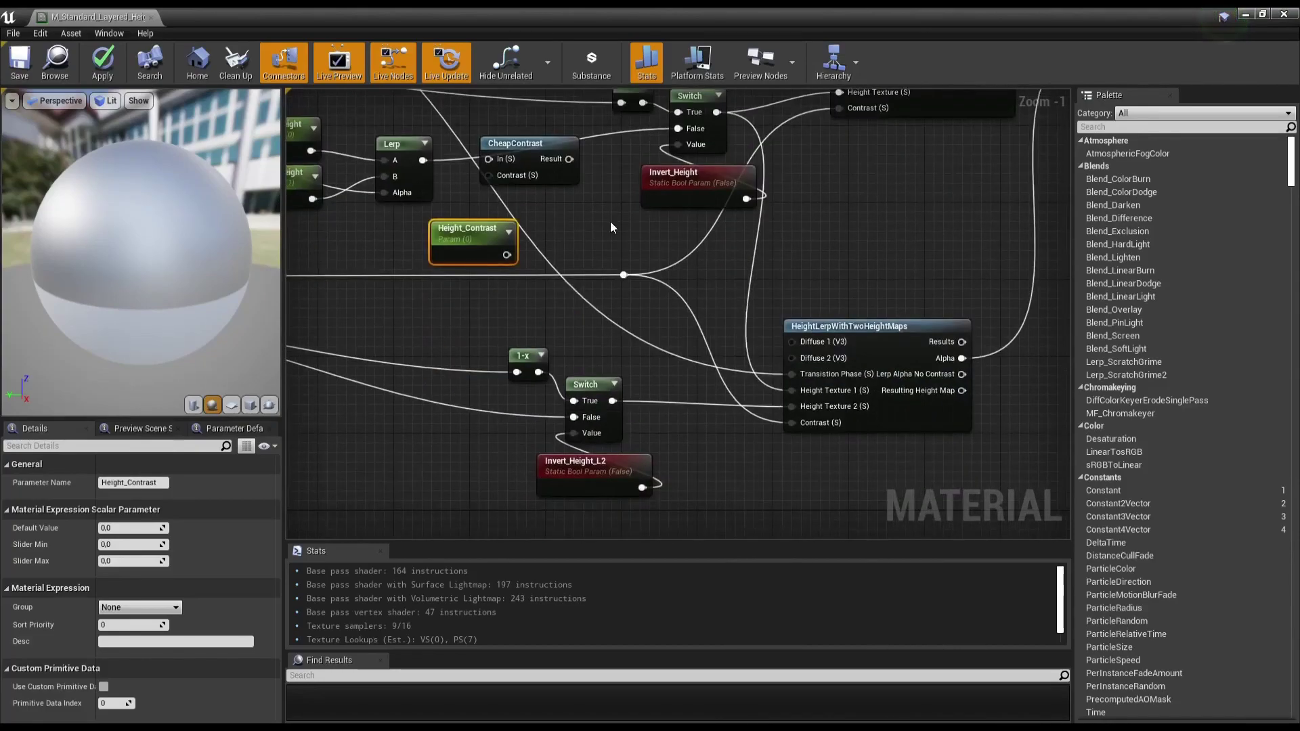
{"action": "scroll", "coordinate": [611, 221], "scroll_direction": "down", "scroll_amount": 2}
{"action": "right_click_drag", "start_coordinate": [604, 222], "coordinate": [799, 265]}
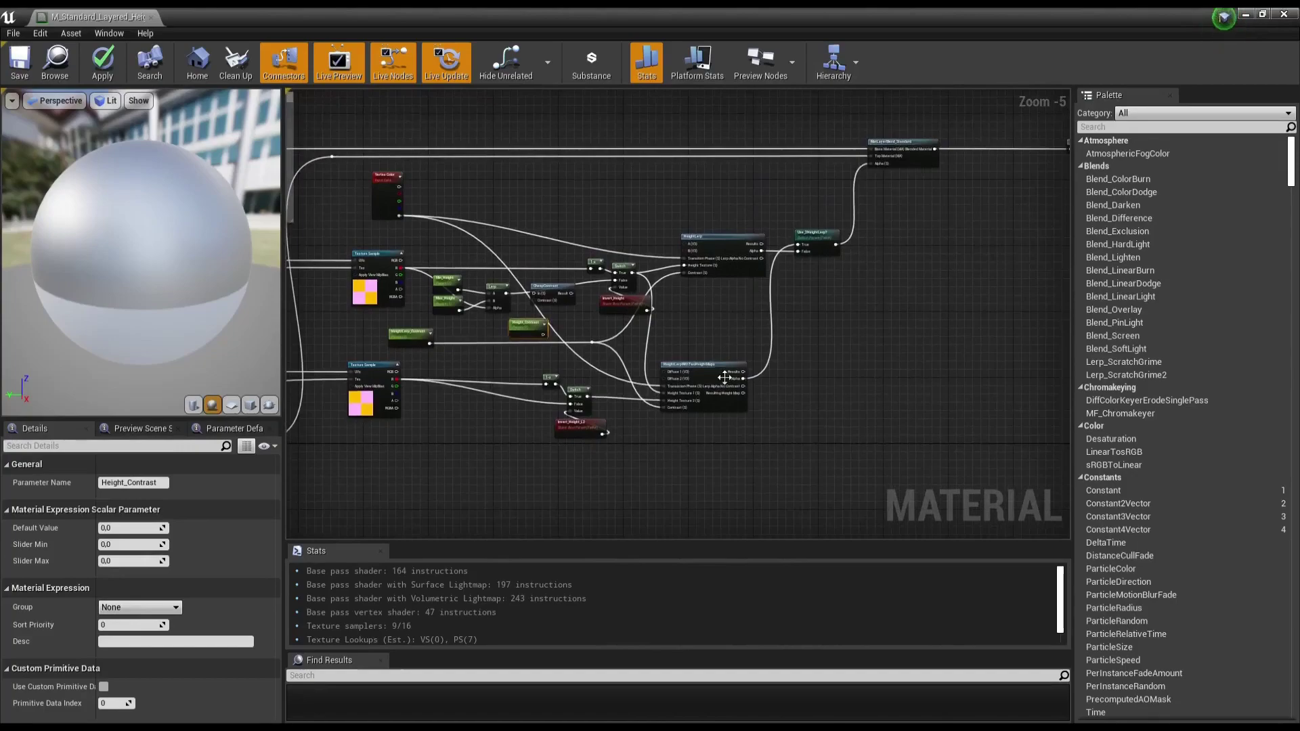
{"action": "scroll", "coordinate": [759, 262], "scroll_direction": "up", "scroll_amount": 3}
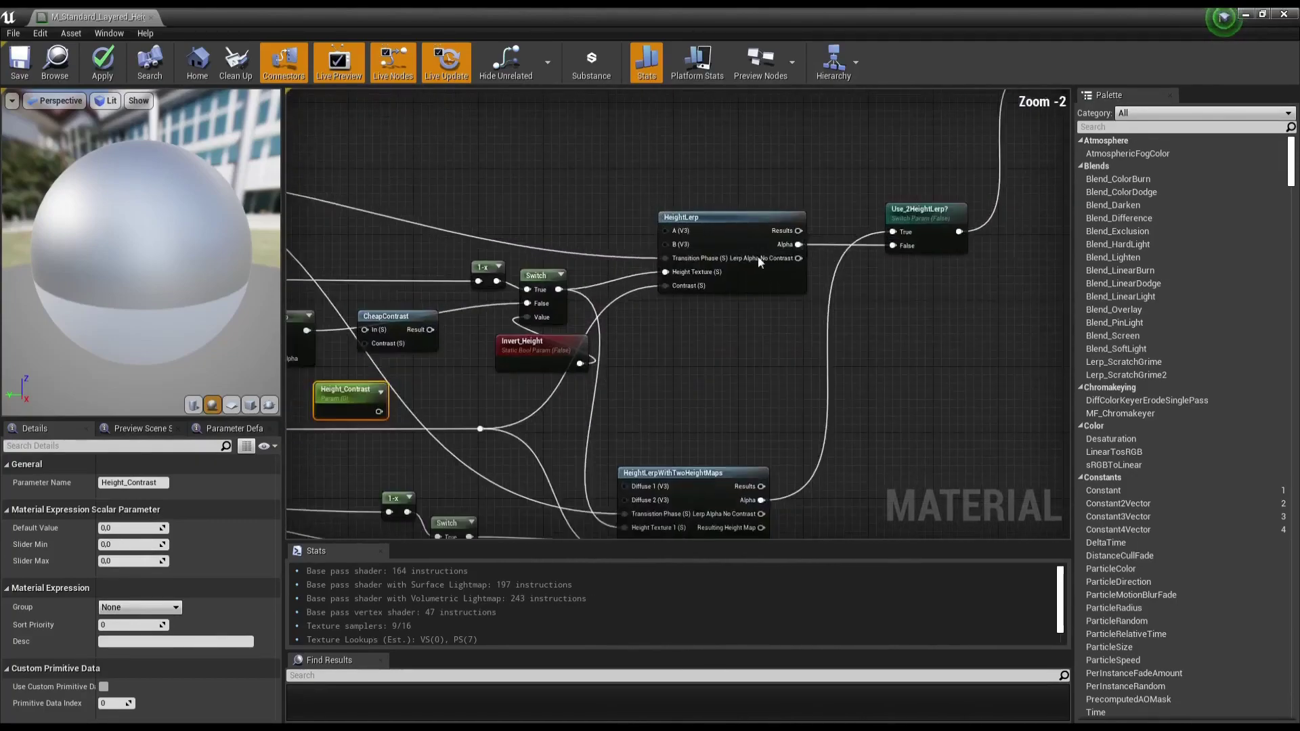
{"action": "right_click_drag", "start_coordinate": [470, 403], "coordinate": [814, 316]}
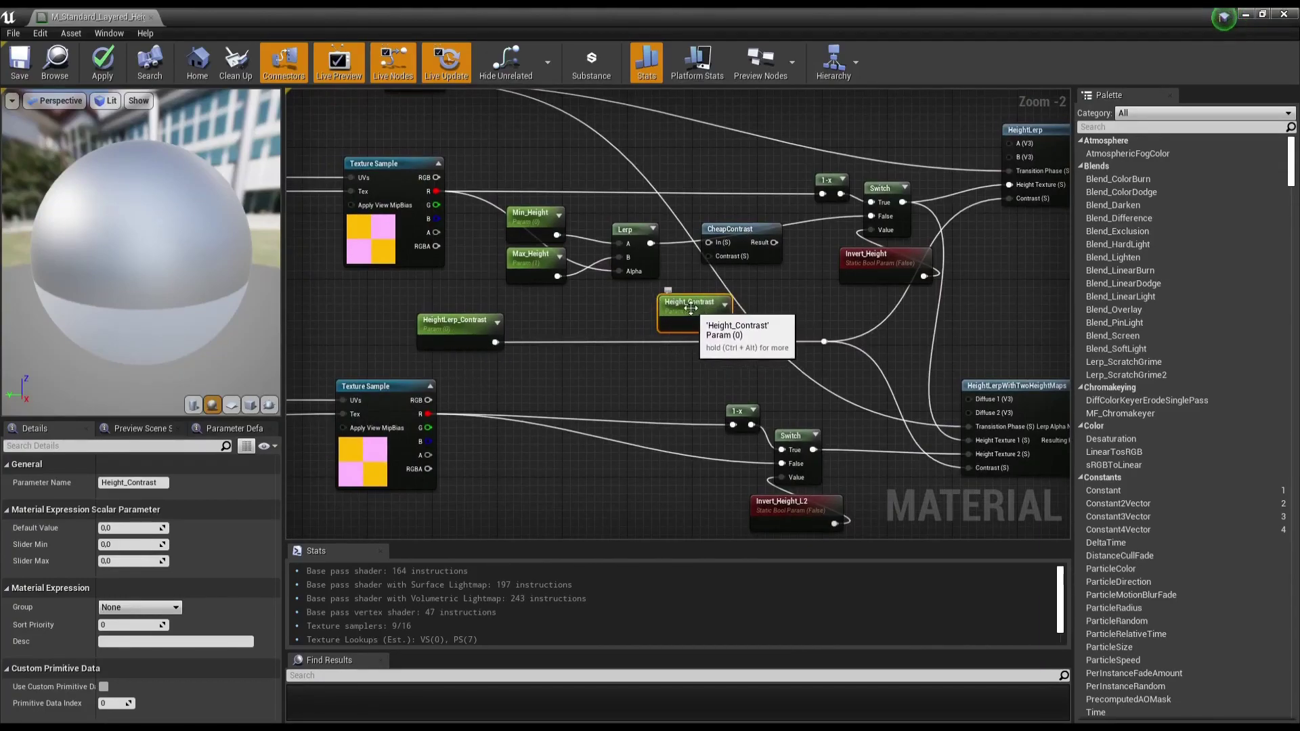
{"action": "mouse_move", "coordinate": [723, 325]}
{"action": "left_mouse_down"}
{"action": "mouse_move", "coordinate": [690, 263]}
{"action": "mouse_move", "coordinate": [719, 264]}
{"action": "mouse_move", "coordinate": [710, 245]}
{"action": "left_mouse_up"}
{"action": "scroll", "coordinate": [711, 264], "scroll_direction": "up", "scroll_amount": 2}
{"action": "left_click", "coordinate": [648, 250]}
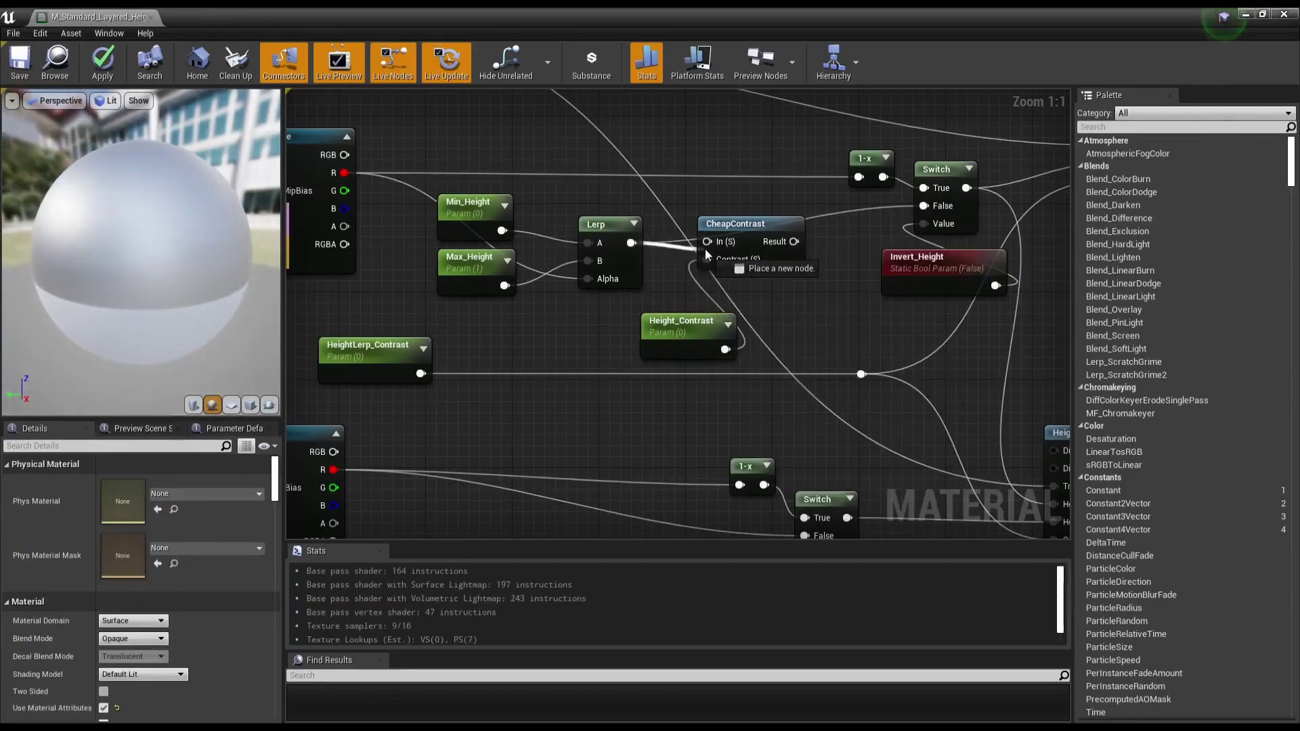
Step: Move the Vertex Color node beside the HeightLerp nodes
{"action": "right_click_drag", "start_coordinate": [757, 272], "coordinate": [666, 296]}
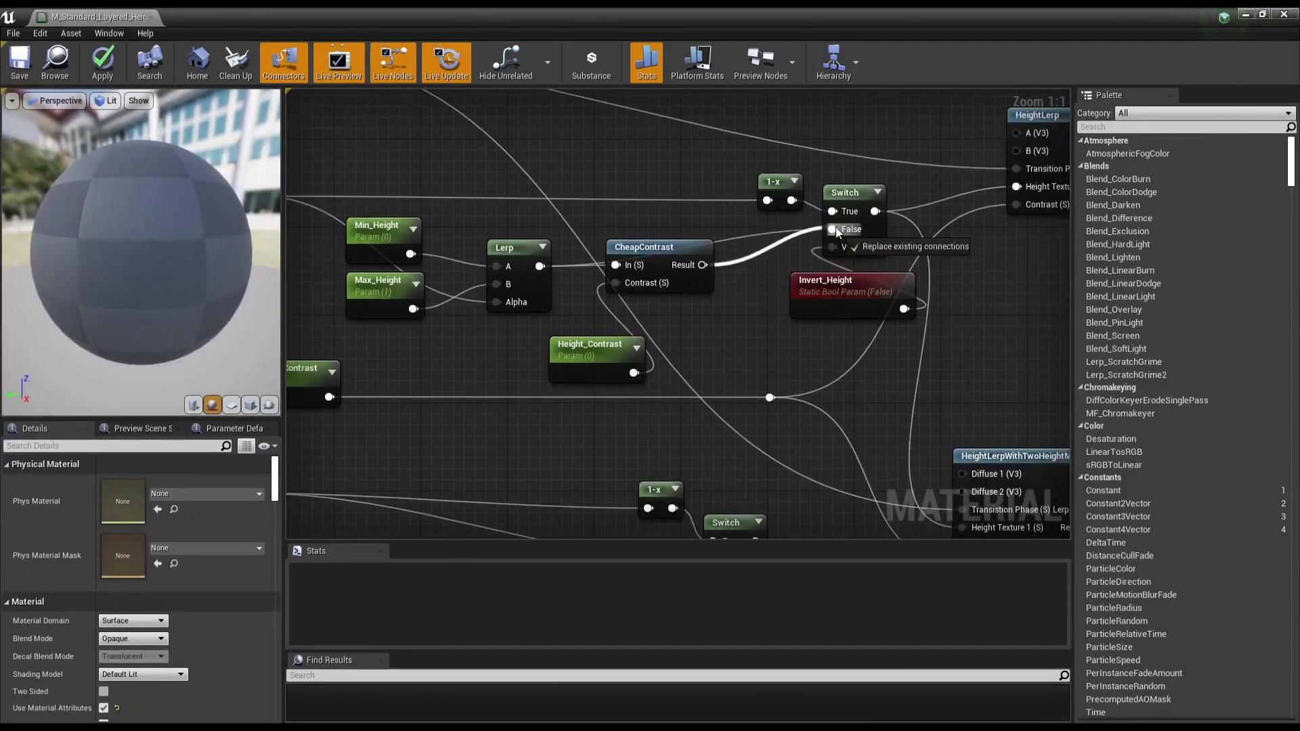
{"action": "left_click", "coordinate": [643, 251]}
{"action": "scroll", "coordinate": [755, 312], "scroll_direction": "down", "scroll_amount": 2}
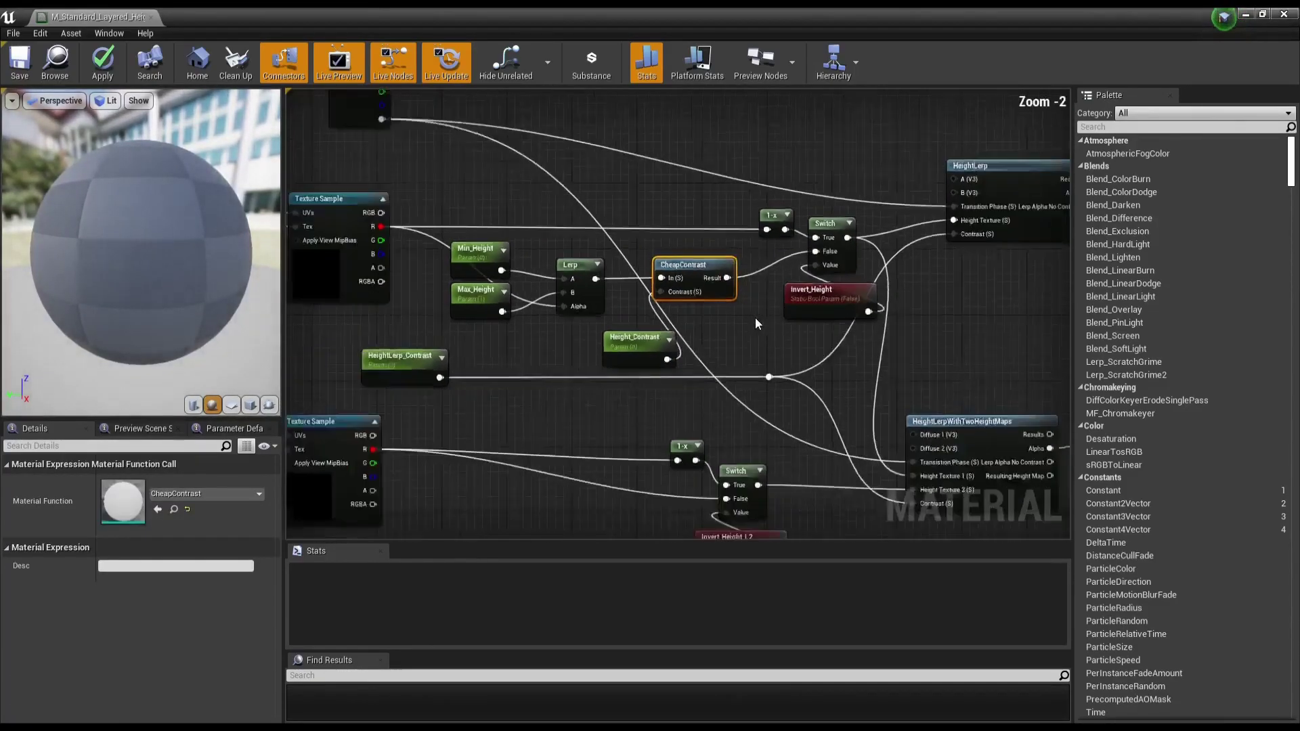
{"action": "scroll", "coordinate": [758, 298], "scroll_direction": "down", "scroll_amount": 2}
{"action": "mouse_move", "coordinate": [466, 162]}
{"action": "left_mouse_down"}
{"action": "mouse_move", "coordinate": [769, 181]}
{"action": "mouse_move", "coordinate": [845, 325]}
{"action": "left_mouse_up"}
Step: Move Vertex Color down, and shift the HeightLerp nodes and Use_2HeightLerp? switch right
{"action": "right_click_drag", "start_coordinate": [847, 325], "coordinate": [728, 313]}
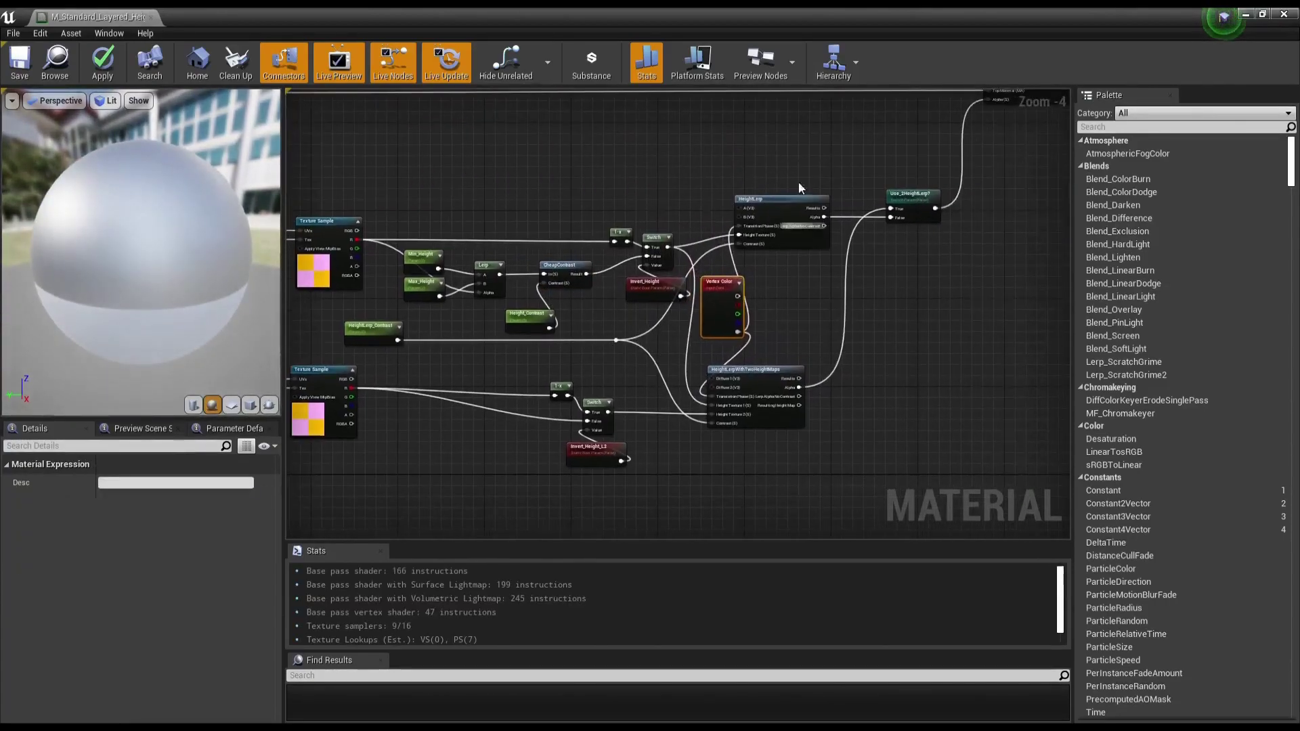
{"action": "left_click_drag", "start_coordinate": [740, 139], "coordinate": [803, 416]}
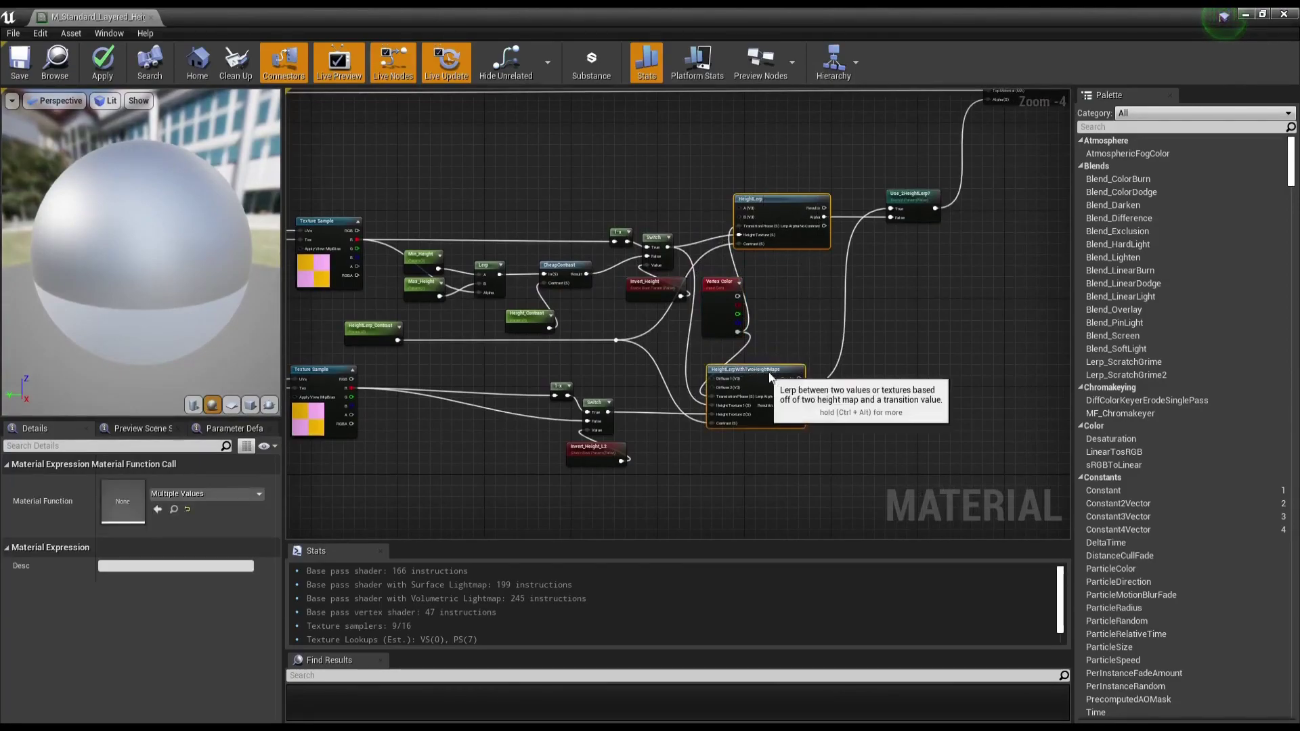
{"action": "left_click_drag", "start_coordinate": [773, 373], "coordinate": [795, 374]}
{"action": "left_click_drag", "start_coordinate": [734, 313], "coordinate": [749, 308]}
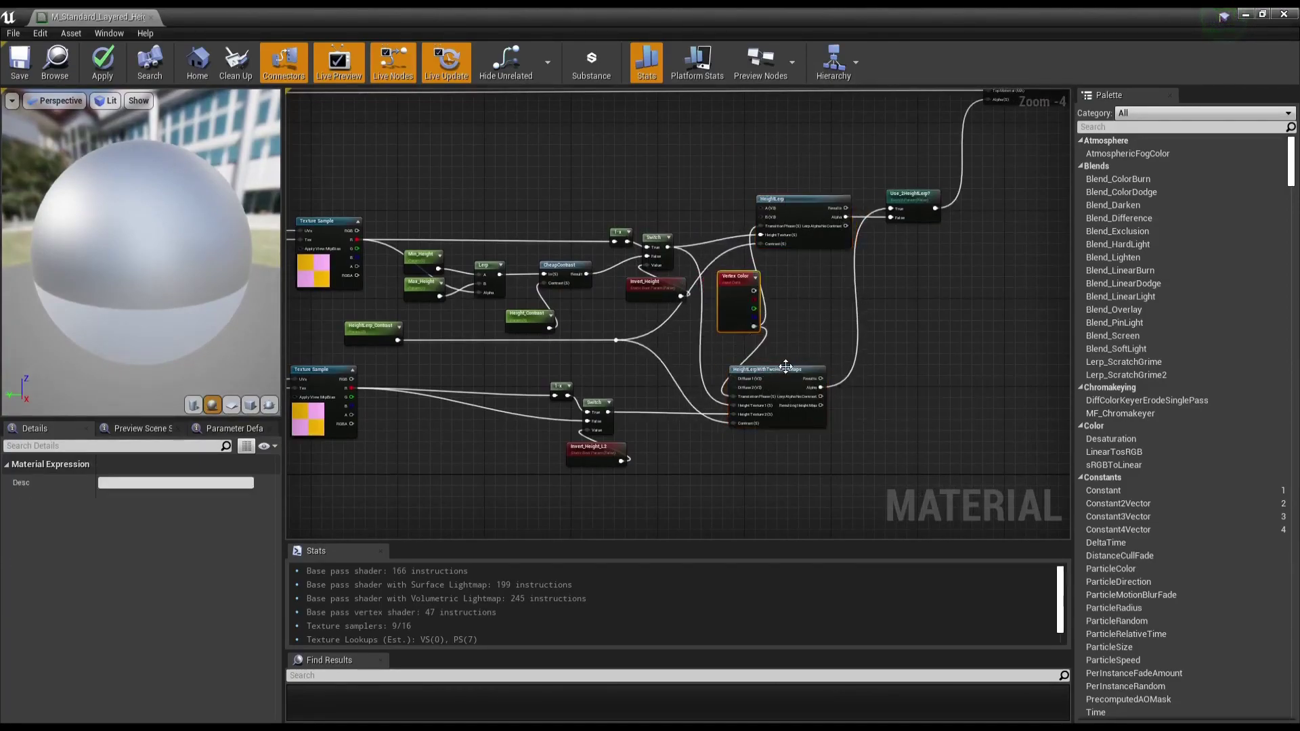
{"action": "left_click_drag", "start_coordinate": [780, 369], "coordinate": [795, 375]}
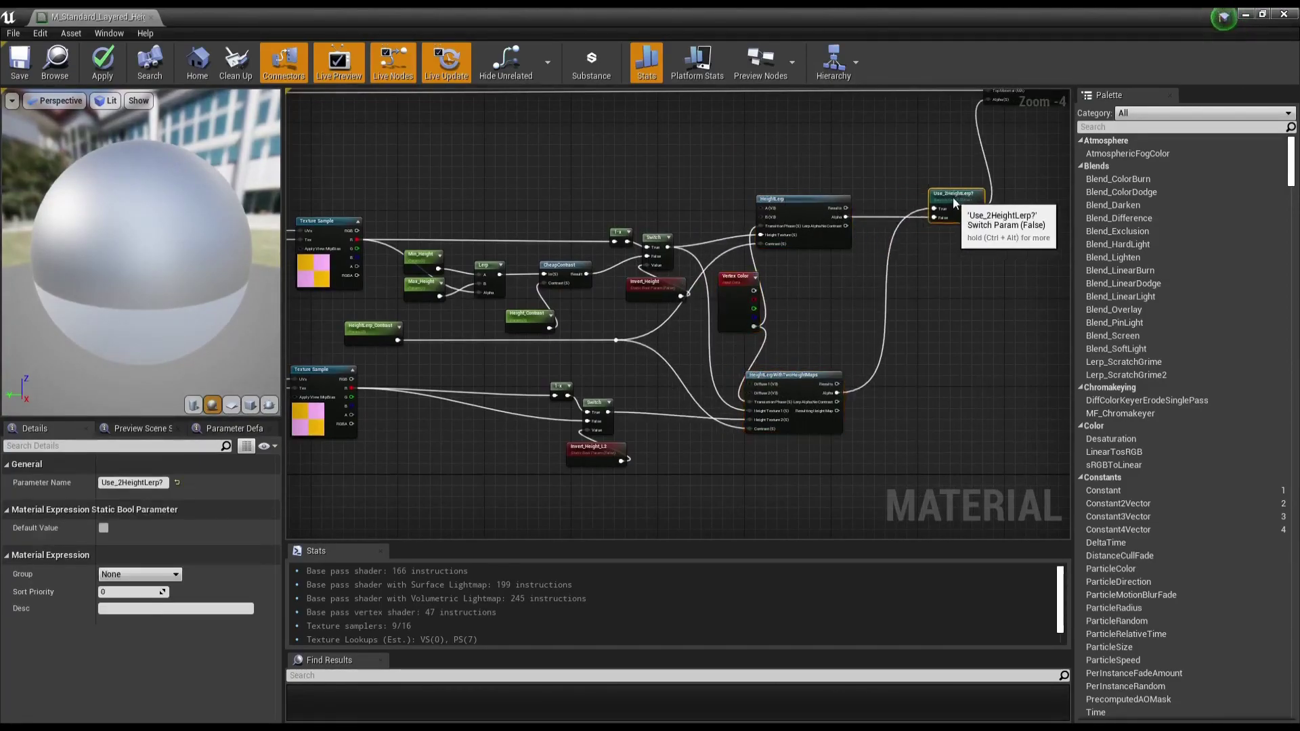
{"action": "left_click_drag", "start_coordinate": [925, 207], "coordinate": [973, 203]}
{"action": "right_click_drag", "start_coordinate": [624, 234], "coordinate": [635, 231]}
{"action": "scroll", "coordinate": [634, 230], "scroll_direction": "up", "scroll_amount": 2}
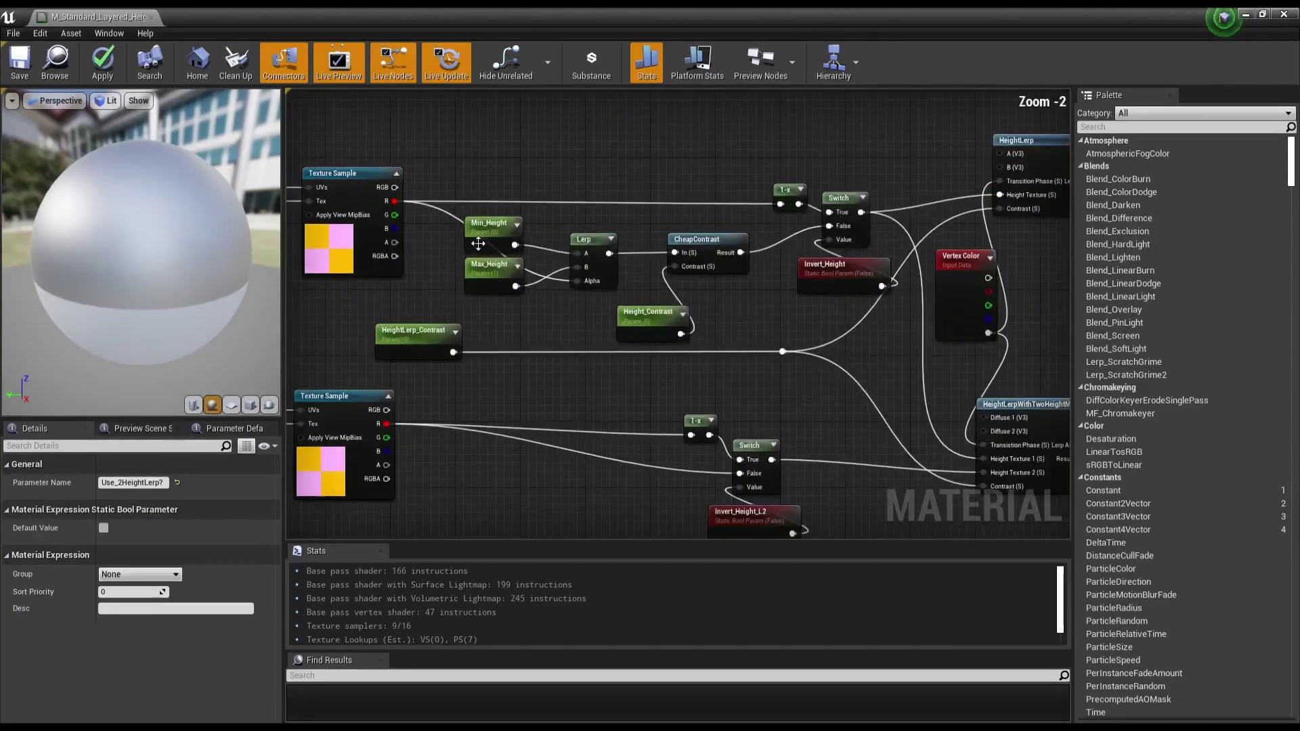
Step: Move the height contrast node group left, with HeightLerp_Contrast beside Height_Contrast
{"action": "left_click_drag", "start_coordinate": [440, 216], "coordinate": [707, 315]}
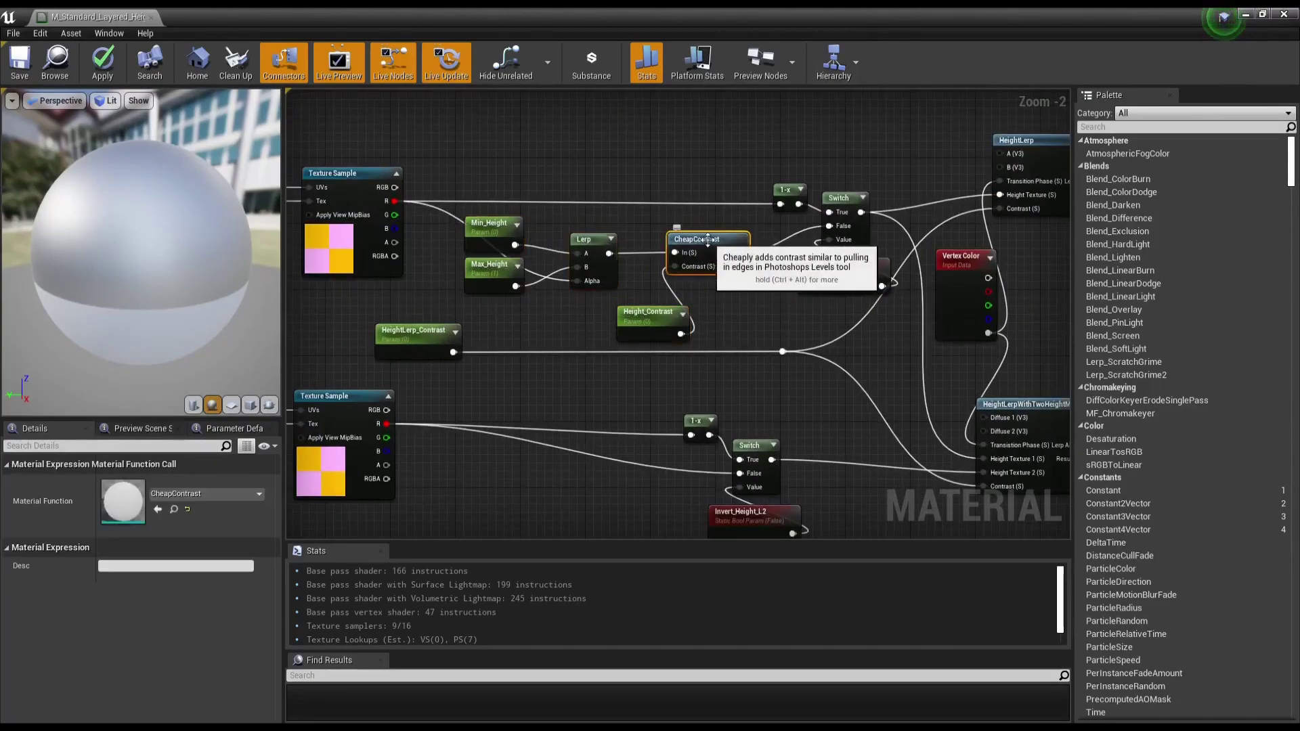
{"action": "left_click_drag", "start_coordinate": [711, 251], "coordinate": [670, 249]}
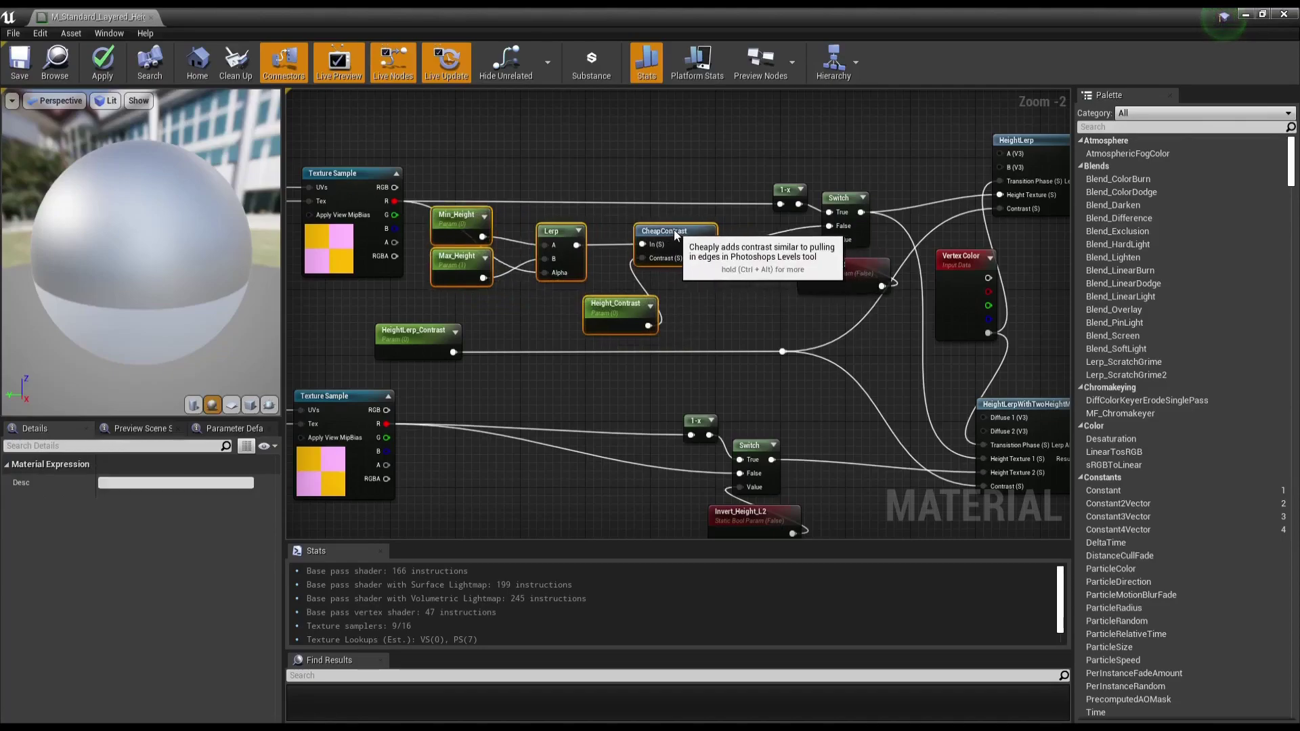
{"action": "left_click_drag", "start_coordinate": [410, 346], "coordinate": [704, 345]}
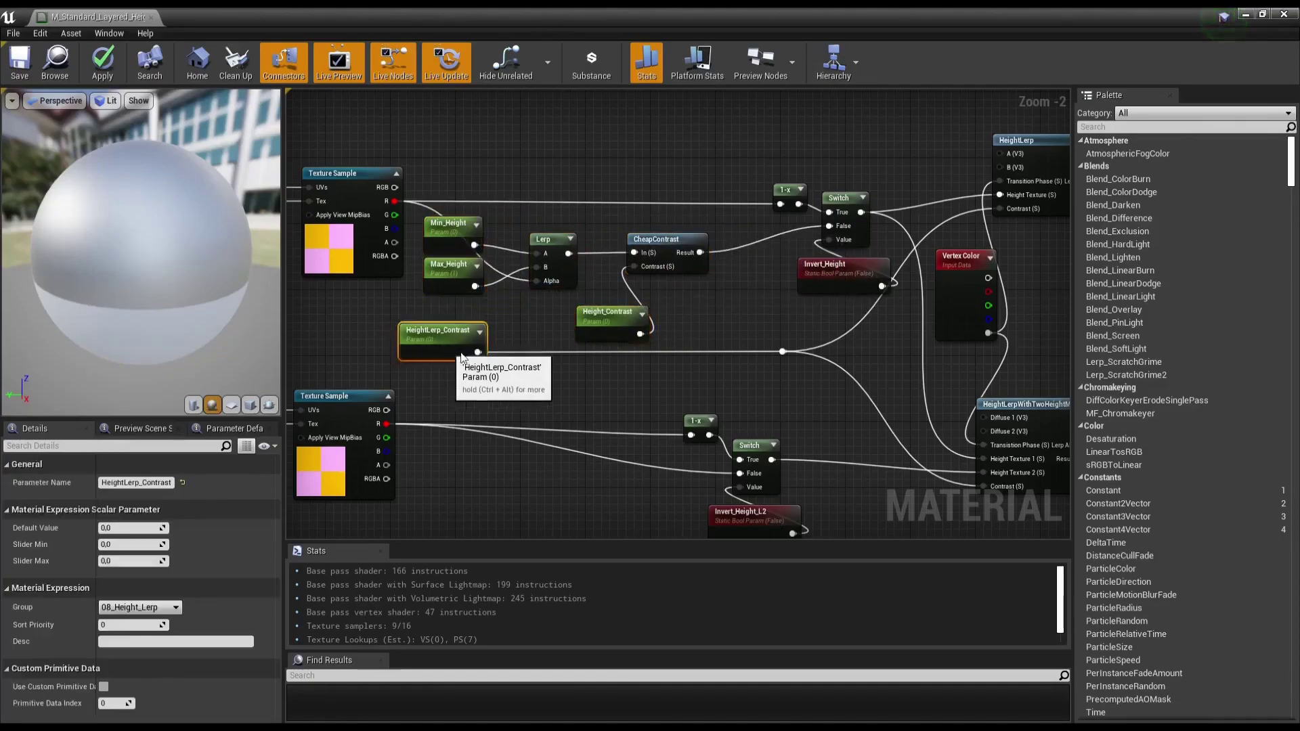
{"action": "right_click_drag", "start_coordinate": [789, 366], "coordinate": [739, 359]}
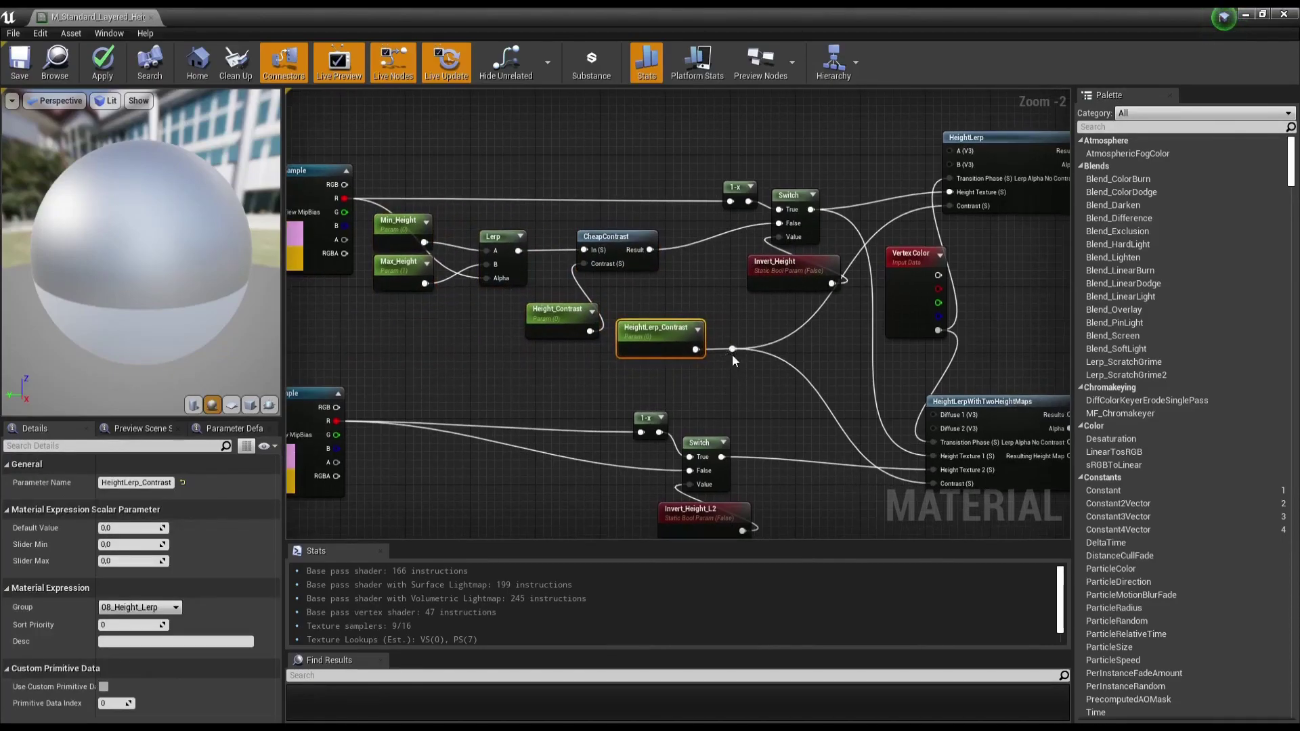
{"action": "left_click_drag", "start_coordinate": [656, 342], "coordinate": [705, 341]}
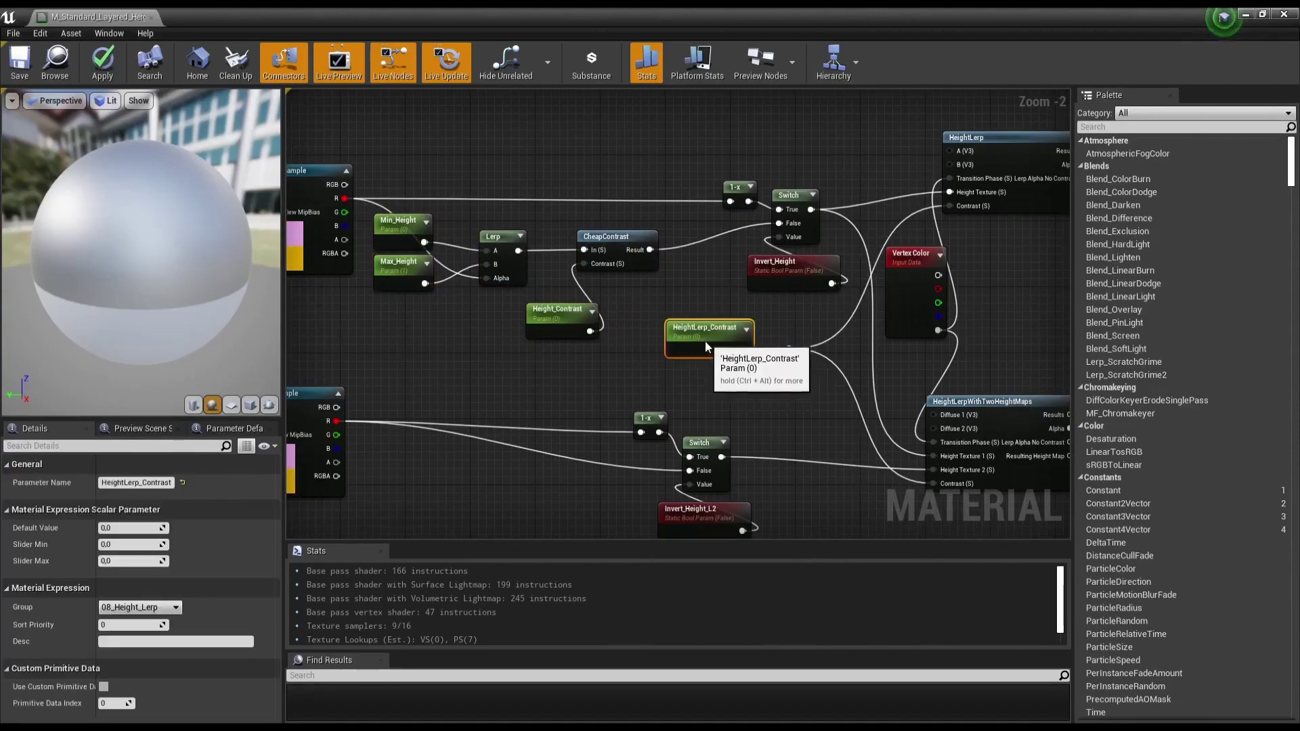
{"action": "scroll", "coordinate": [457, 221], "scroll_direction": "down", "scroll_amount": 1}
{"action": "scroll", "coordinate": [465, 217], "scroll_direction": "down", "scroll_amount": 2}
Step: Nudge the 1-x, Switch and Invert_Height nodes up-left and HeightLerp_Contrast slightly right
{"action": "mouse_move", "coordinate": [477, 212]}
{"action": "left_mouse_down"}
{"action": "mouse_move", "coordinate": [702, 296]}
{"action": "mouse_move", "coordinate": [688, 309]}
{"action": "mouse_move", "coordinate": [659, 281]}
{"action": "left_mouse_up"}
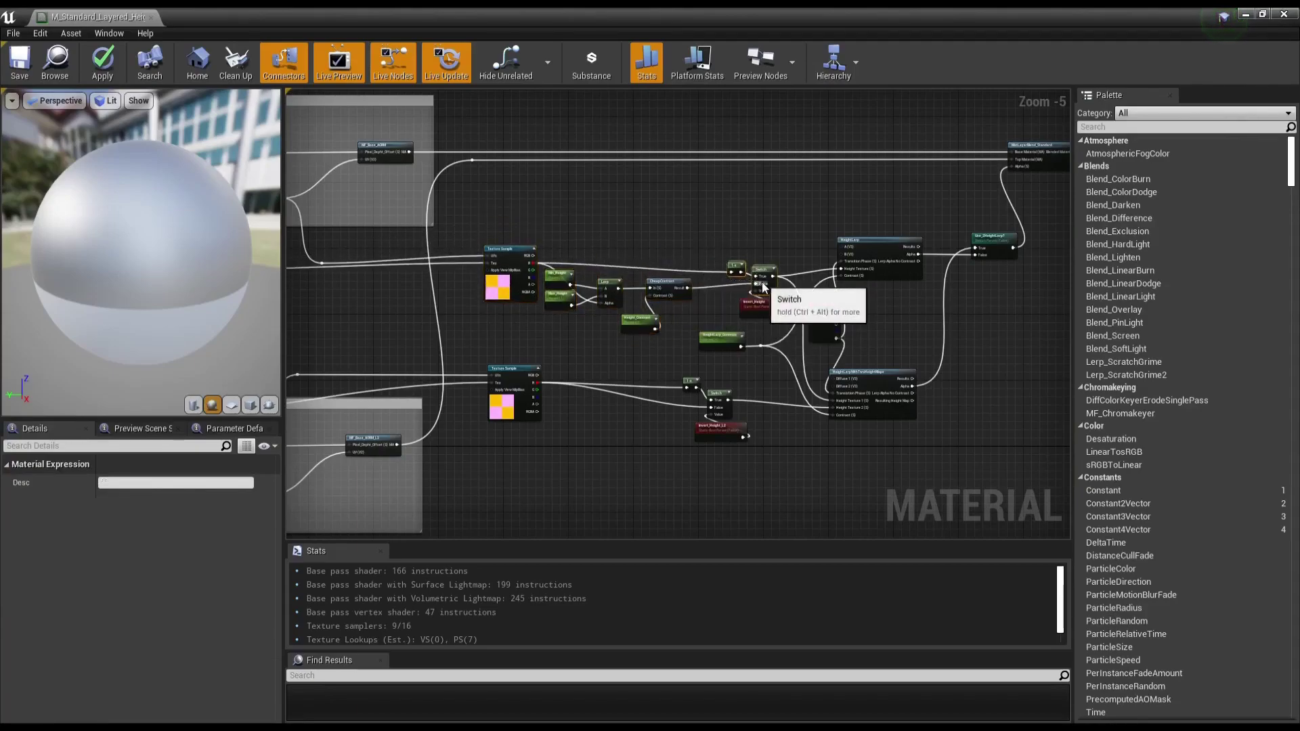
{"action": "left_click_drag", "start_coordinate": [763, 287], "coordinate": [760, 279]}
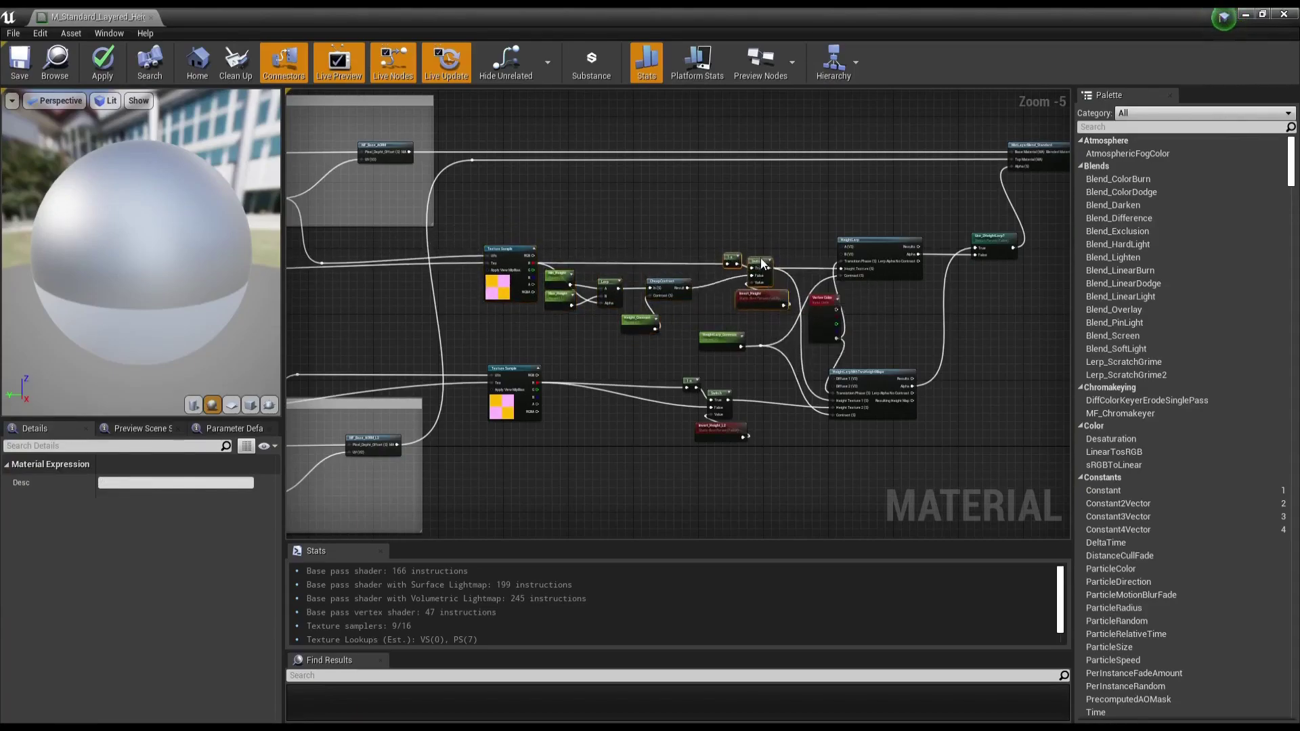
{"action": "right_click_drag", "start_coordinate": [481, 302], "coordinate": [685, 327]}
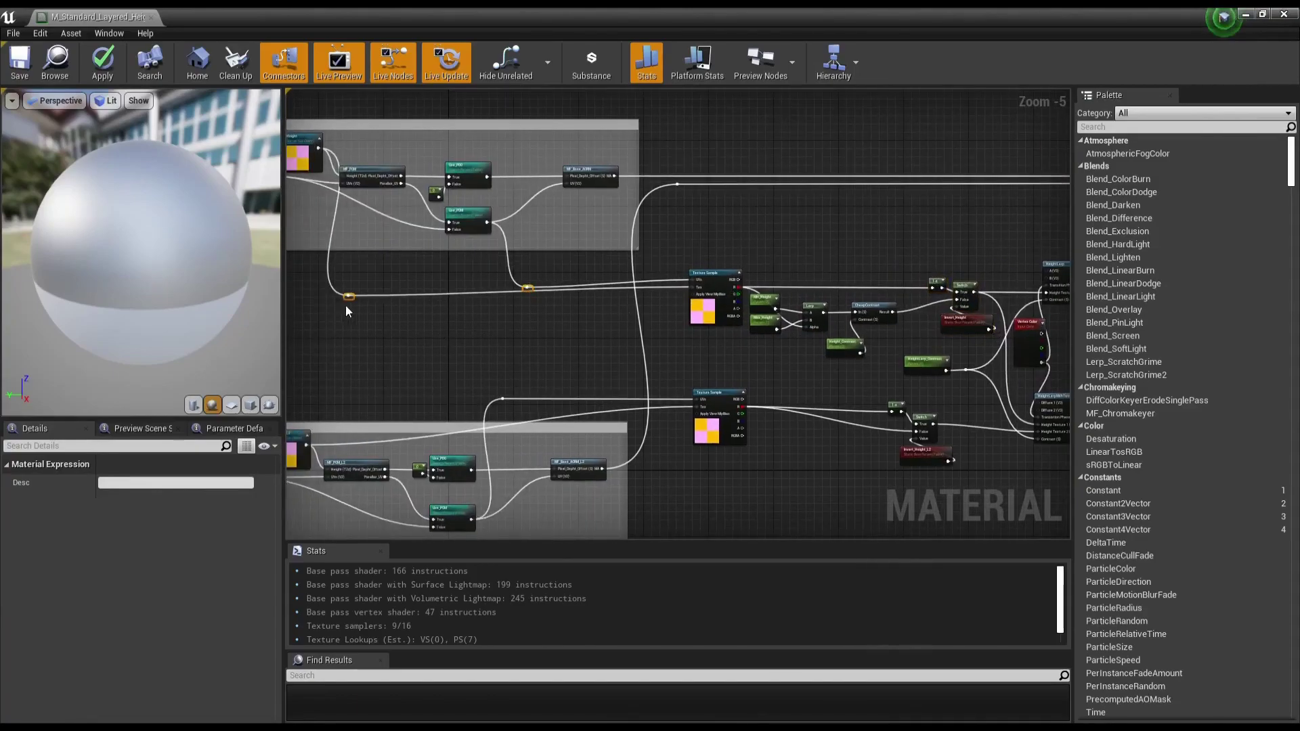
{"action": "right_click_drag", "start_coordinate": [721, 262], "coordinate": [487, 232]}
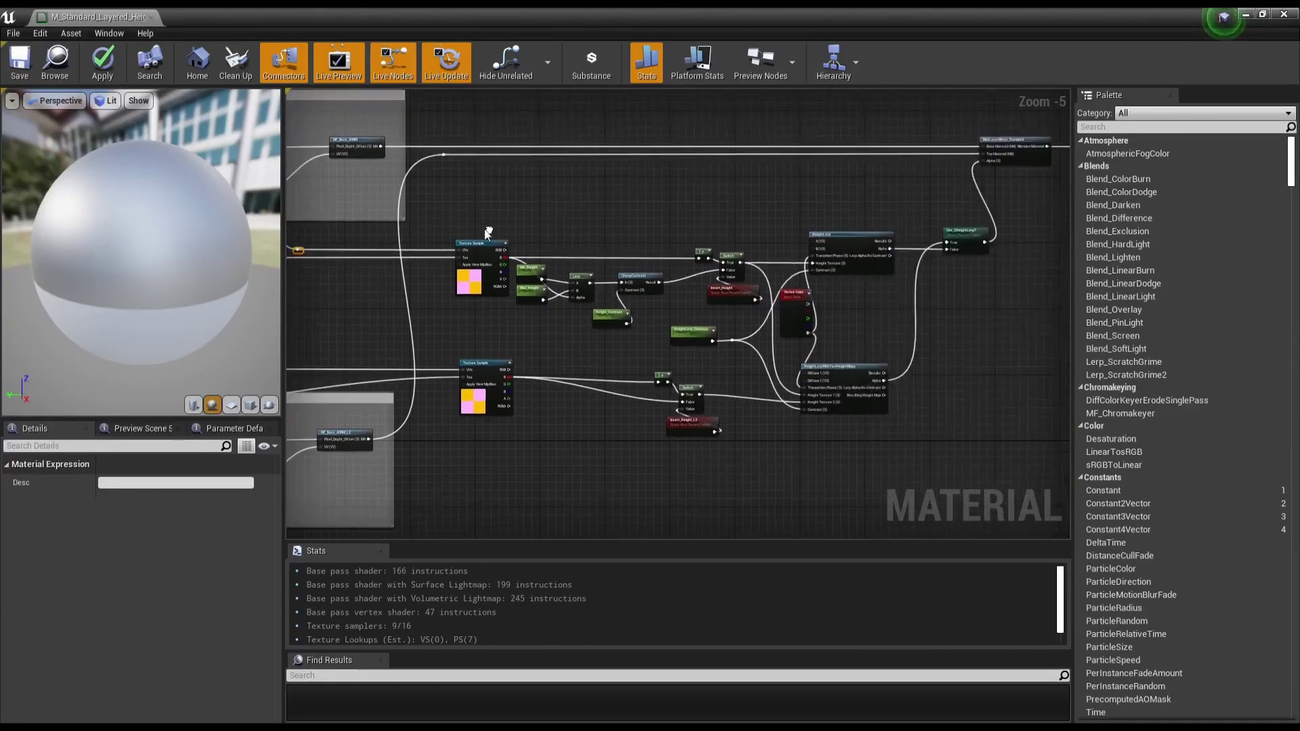
{"action": "scroll", "coordinate": [686, 336], "scroll_direction": "up", "scroll_amount": 3}
{"action": "left_click", "coordinate": [686, 337]}
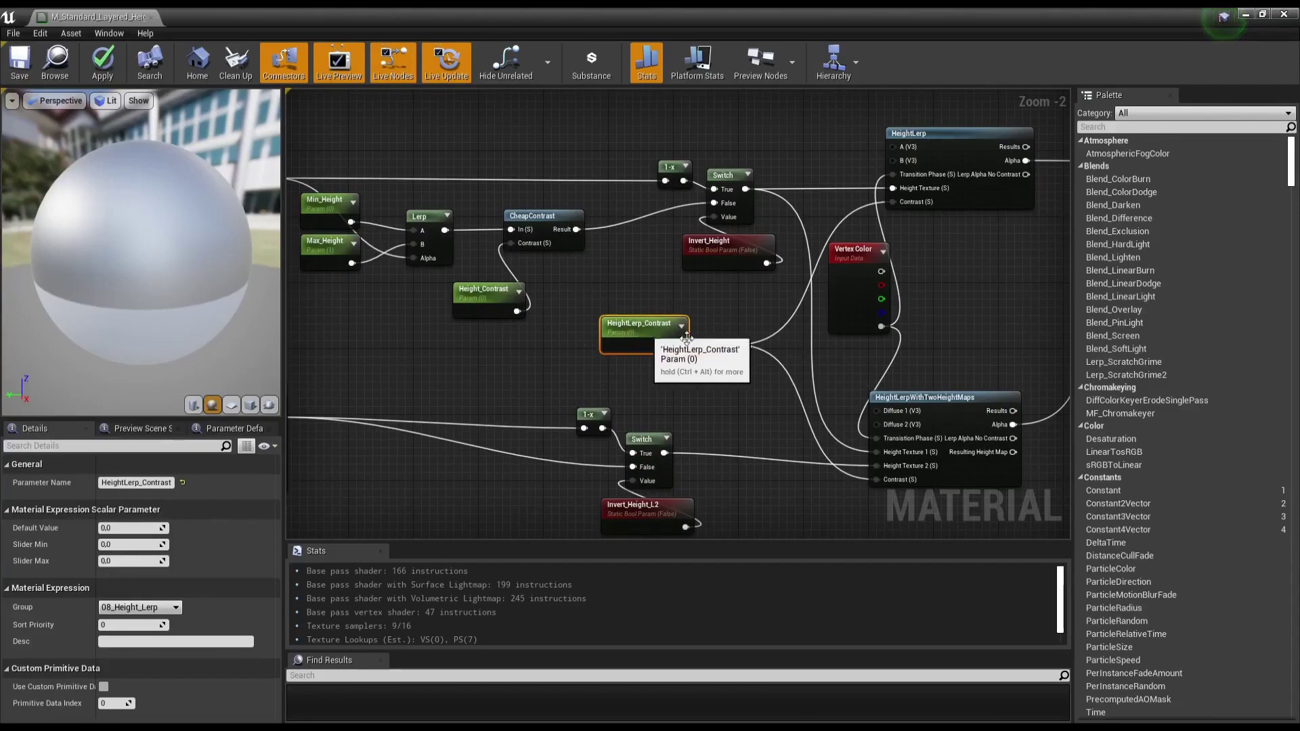
{"action": "left_click_drag", "start_coordinate": [686, 336], "coordinate": [726, 336]}
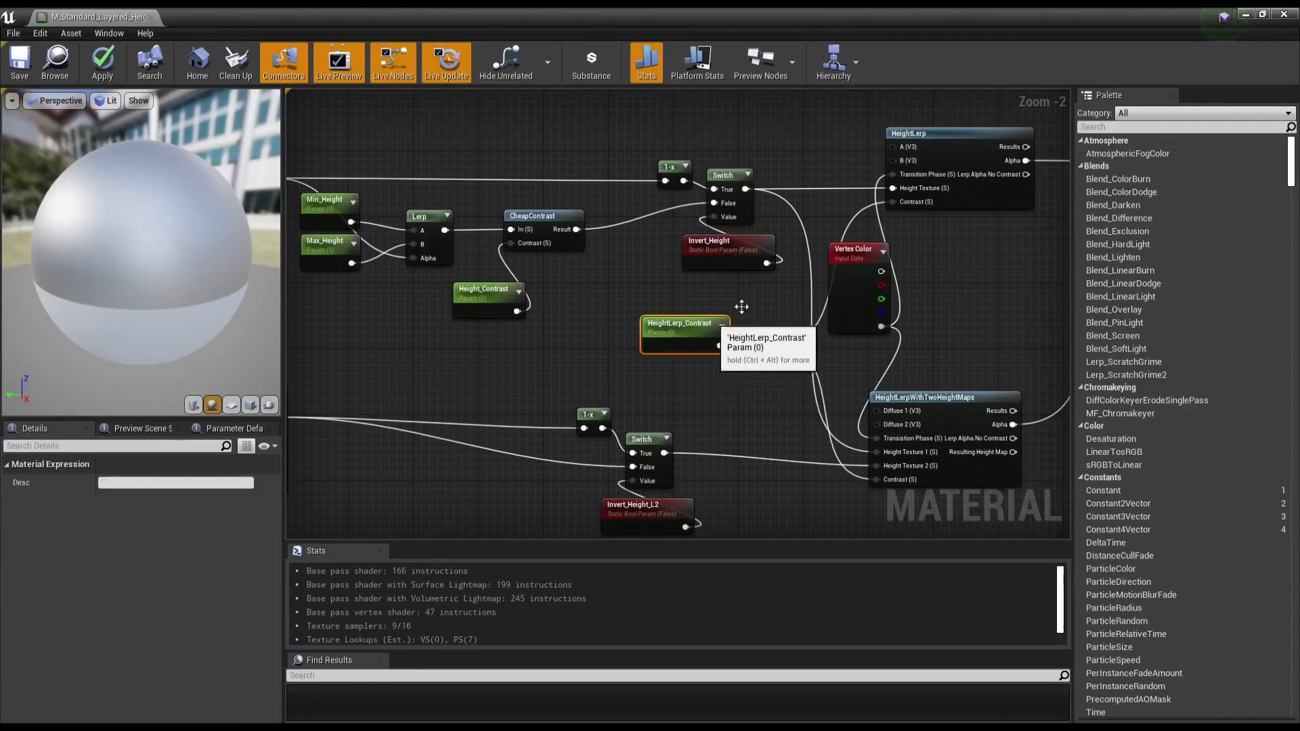
Step: Reposition Vertex Color, then shift both HeightLerp nodes and the Use_2HeightLerp? switch right
{"action": "left_click_drag", "start_coordinate": [832, 288], "coordinate": [828, 313]}
{"action": "right_click_drag", "start_coordinate": [828, 313], "coordinate": [536, 294]}
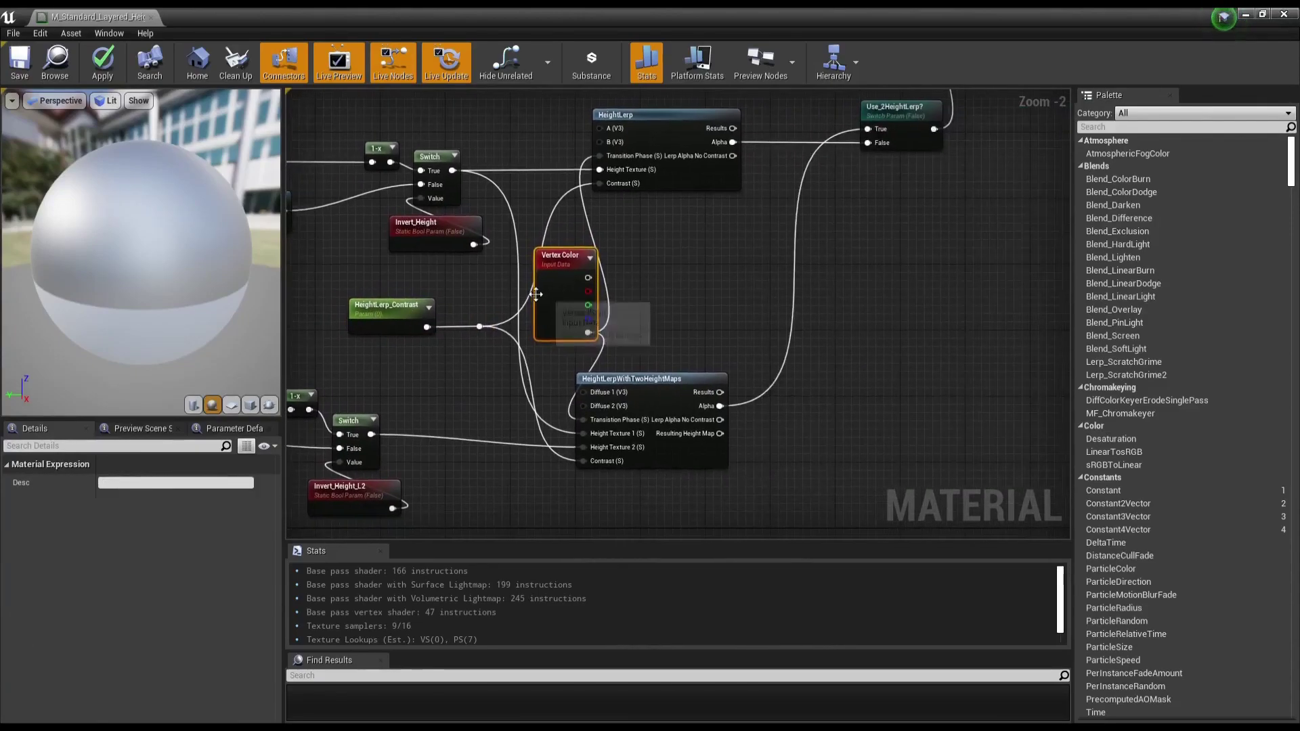
{"action": "left_click_drag", "start_coordinate": [536, 294], "coordinate": [576, 303]}
{"action": "left_click", "coordinate": [685, 155]}
{"action": "left_click", "coordinate": [684, 434], "text": "shift"}
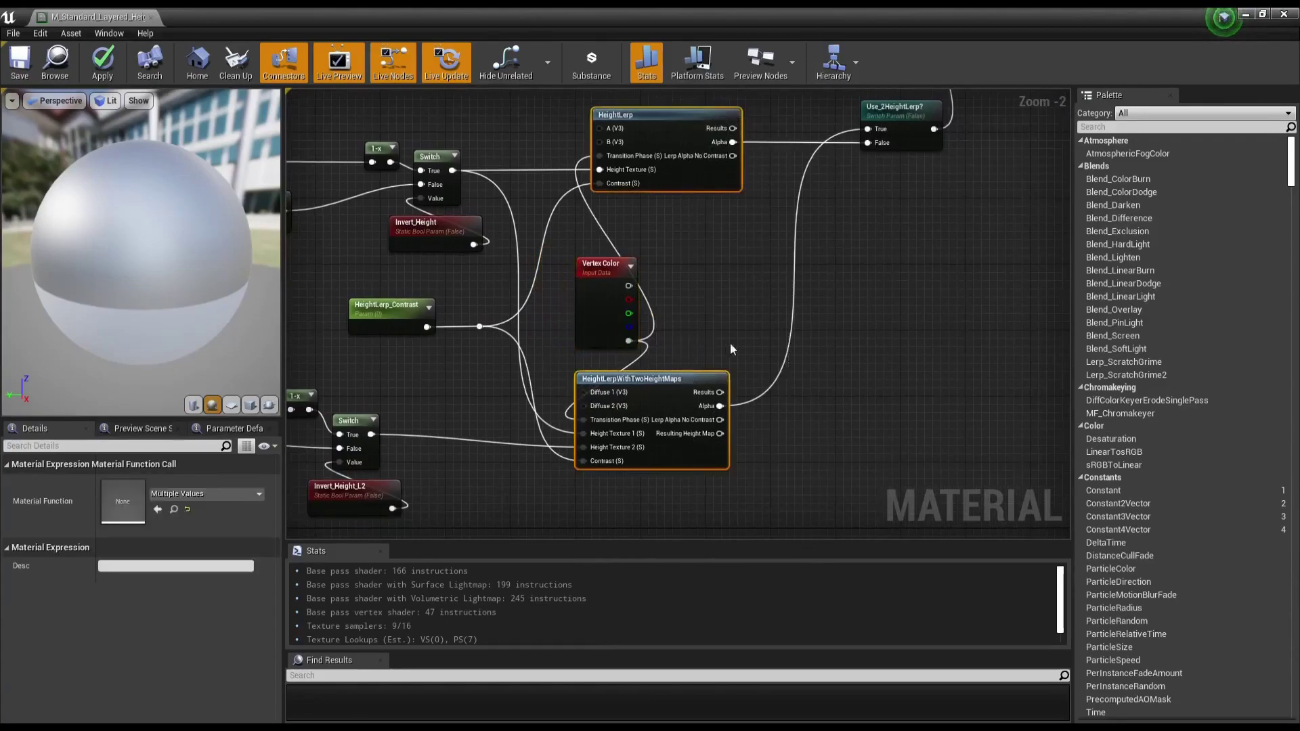
{"action": "left_click_drag", "start_coordinate": [674, 387], "coordinate": [730, 379]}
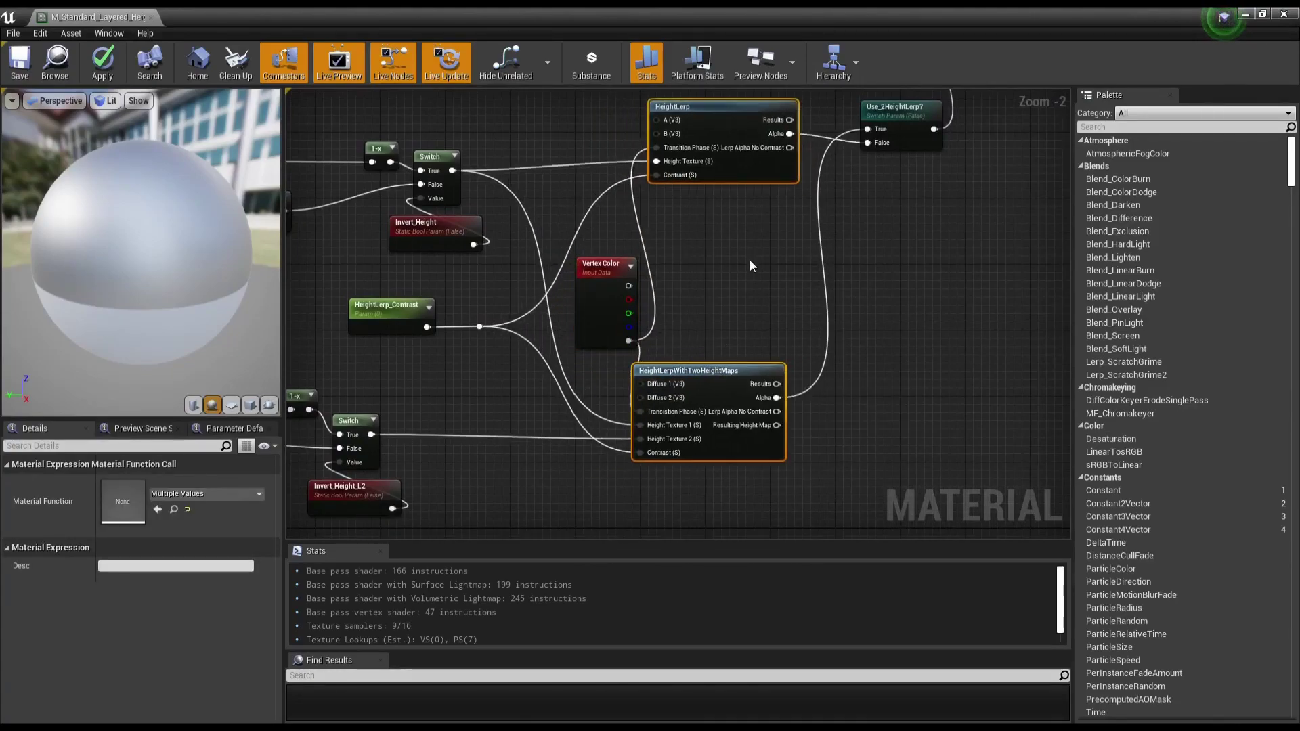
{"action": "right_click_drag", "start_coordinate": [704, 300], "coordinate": [578, 374]}
{"action": "left_click_drag", "start_coordinate": [751, 178], "coordinate": [782, 178]}
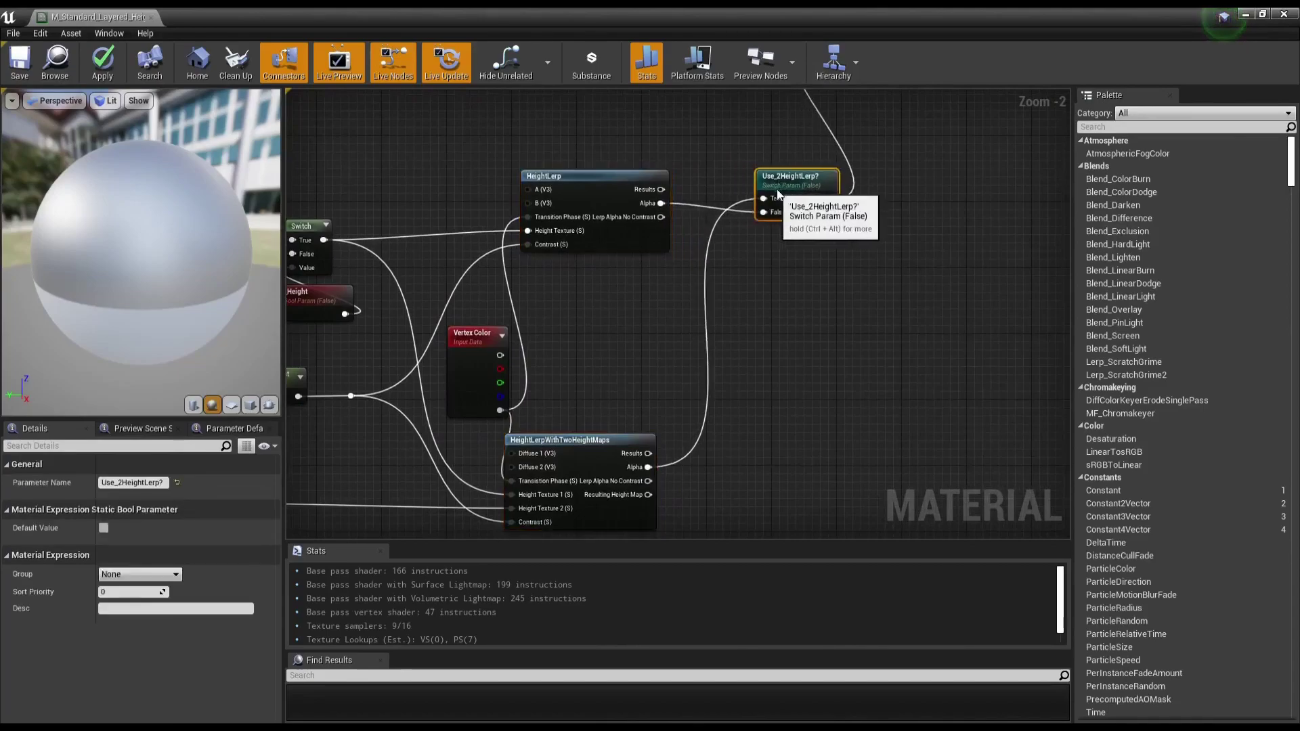
{"action": "right_click_drag", "start_coordinate": [352, 394], "coordinate": [624, 339]}
{"action": "scroll", "coordinate": [583, 343], "scroll_direction": "down", "scroll_amount": 2}
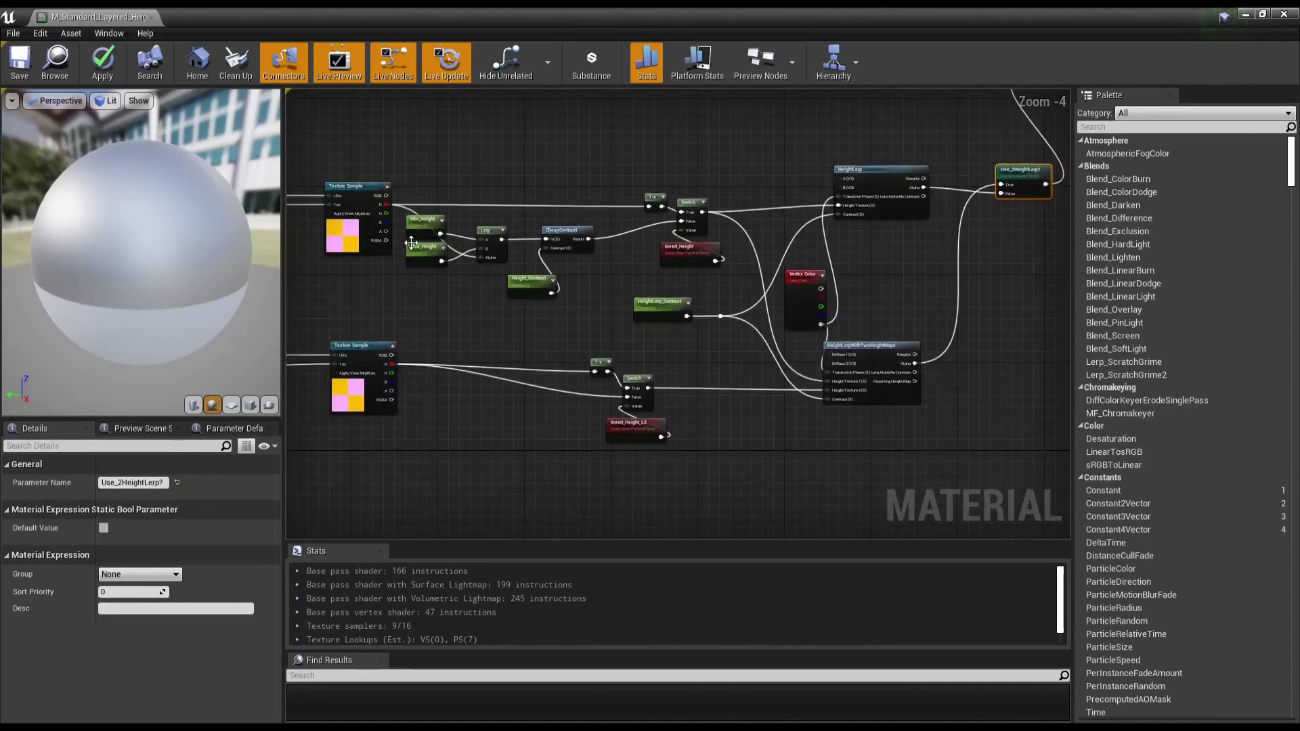
Step: Shift the Min_Height, Height_Contrast and Lerp nodes down and left
{"action": "left_click", "coordinate": [420, 270]}
{"action": "left_click_drag", "start_coordinate": [420, 222], "coordinate": [420, 238]}
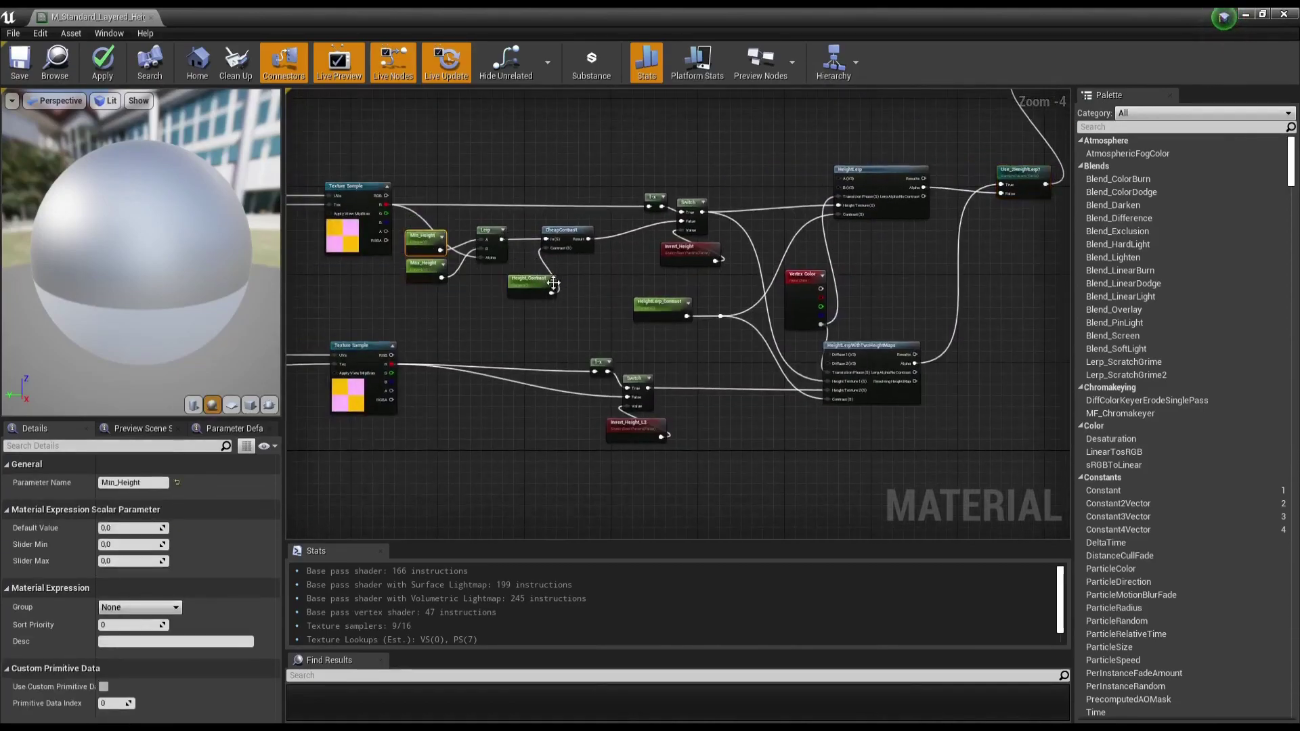
{"action": "left_click_drag", "start_coordinate": [531, 279], "coordinate": [526, 292]}
{"action": "left_click_drag", "start_coordinate": [491, 246], "coordinate": [469, 296]}
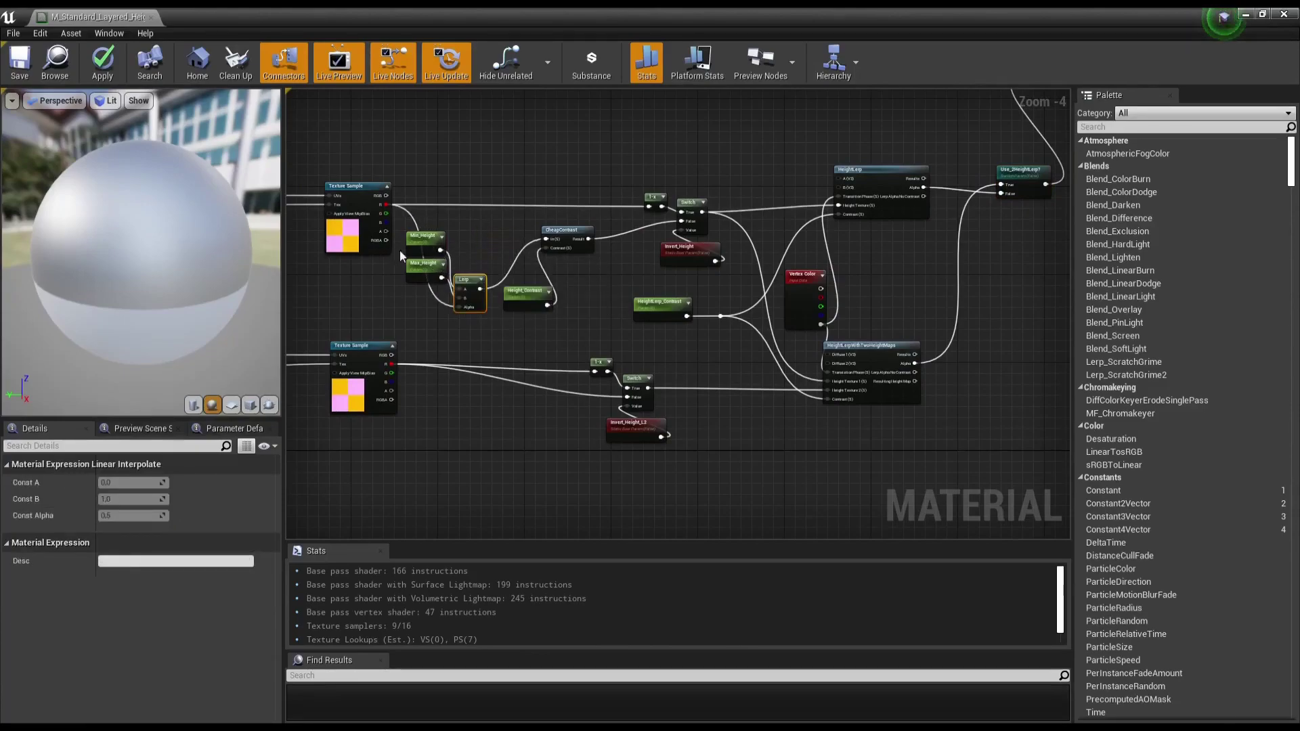
Step: Add a reroute point on the texture wire and respace Height_Contrast, Min_Height and Max_Height
{"action": "double_click", "coordinate": [415, 222]}
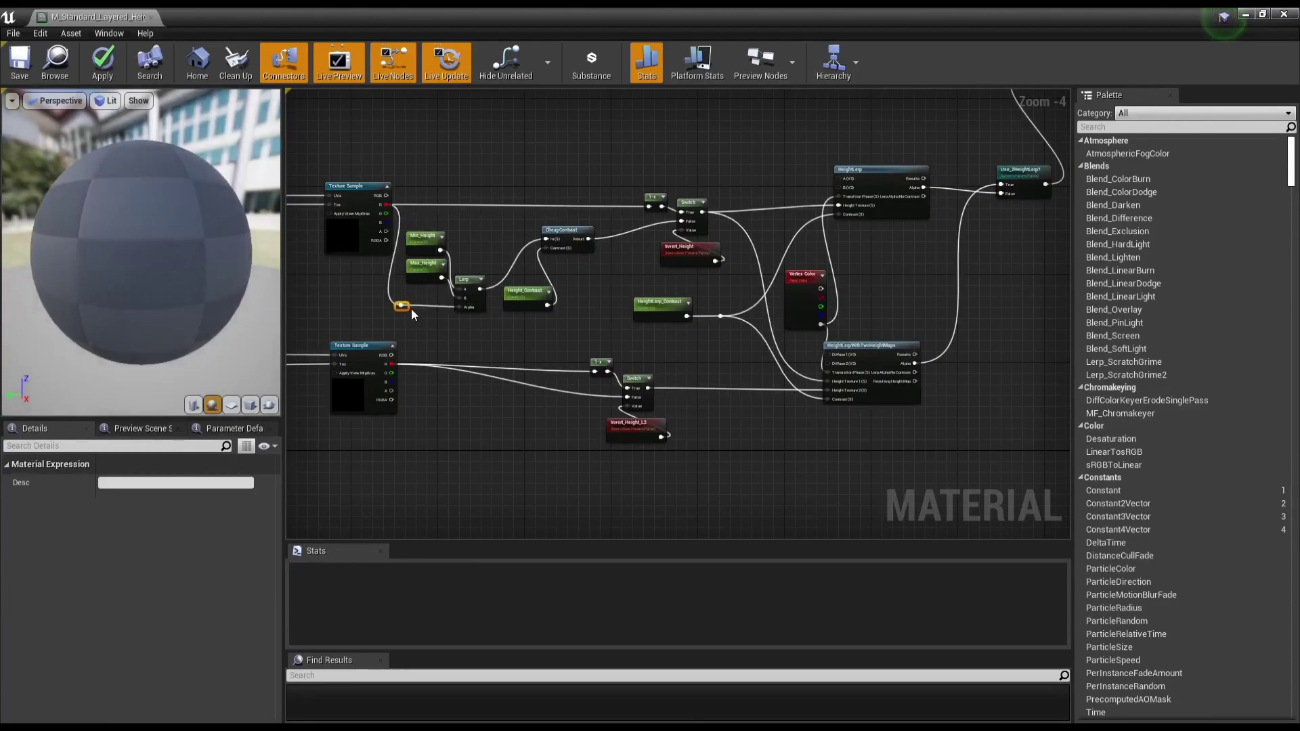
{"action": "left_click_drag", "start_coordinate": [411, 309], "coordinate": [422, 309]}
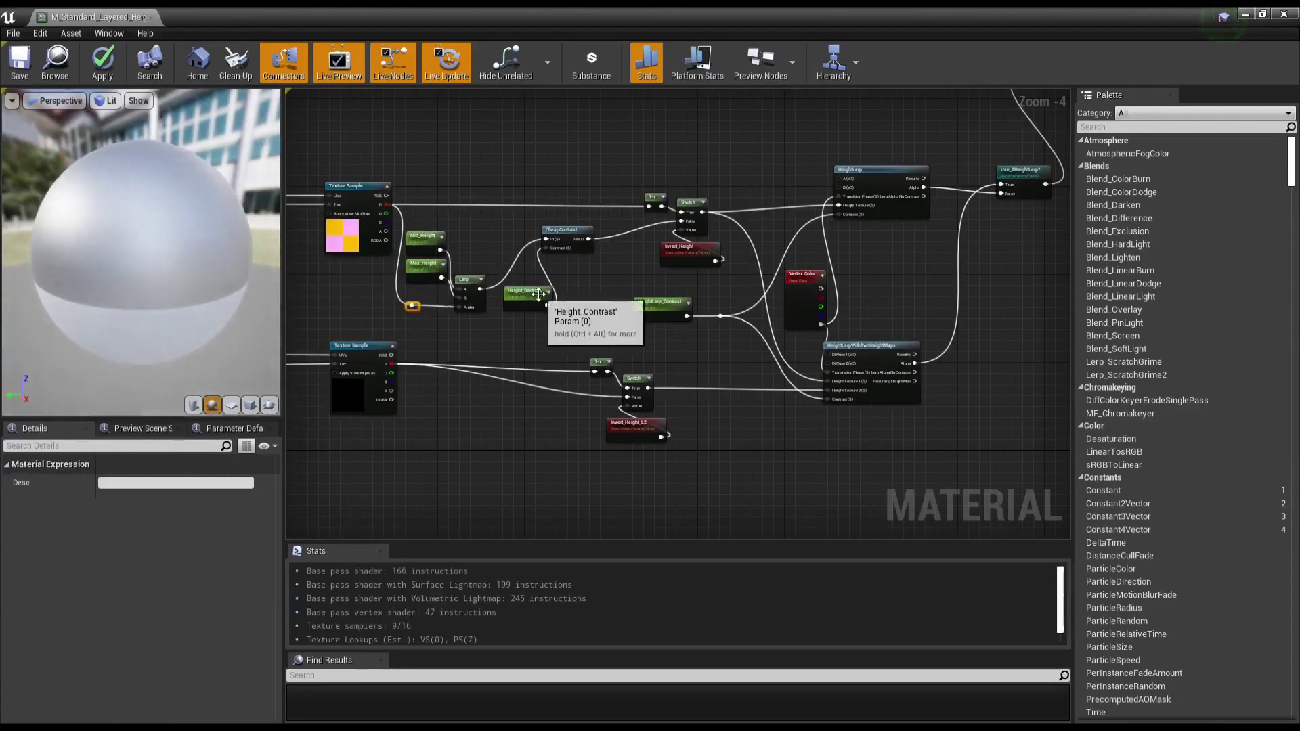
{"action": "left_click_drag", "start_coordinate": [567, 230], "coordinate": [606, 230]}
{"action": "left_click_drag", "start_coordinate": [517, 298], "coordinate": [565, 292]}
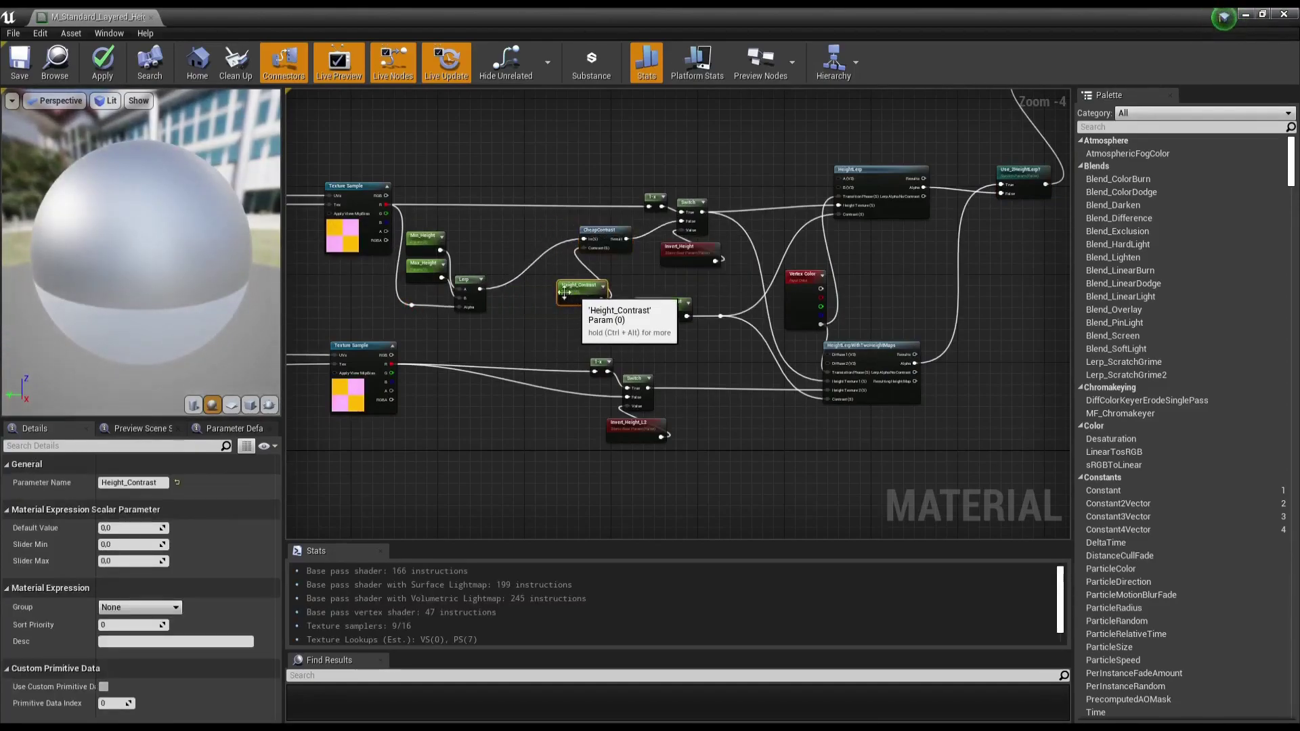
{"action": "mouse_move", "coordinate": [423, 223]}
{"action": "left_mouse_down"}
{"action": "mouse_move", "coordinate": [437, 279]}
{"action": "mouse_move", "coordinate": [459, 270]}
{"action": "mouse_move", "coordinate": [452, 278]}
{"action": "left_mouse_up"}
{"action": "left_click", "coordinate": [458, 269]}
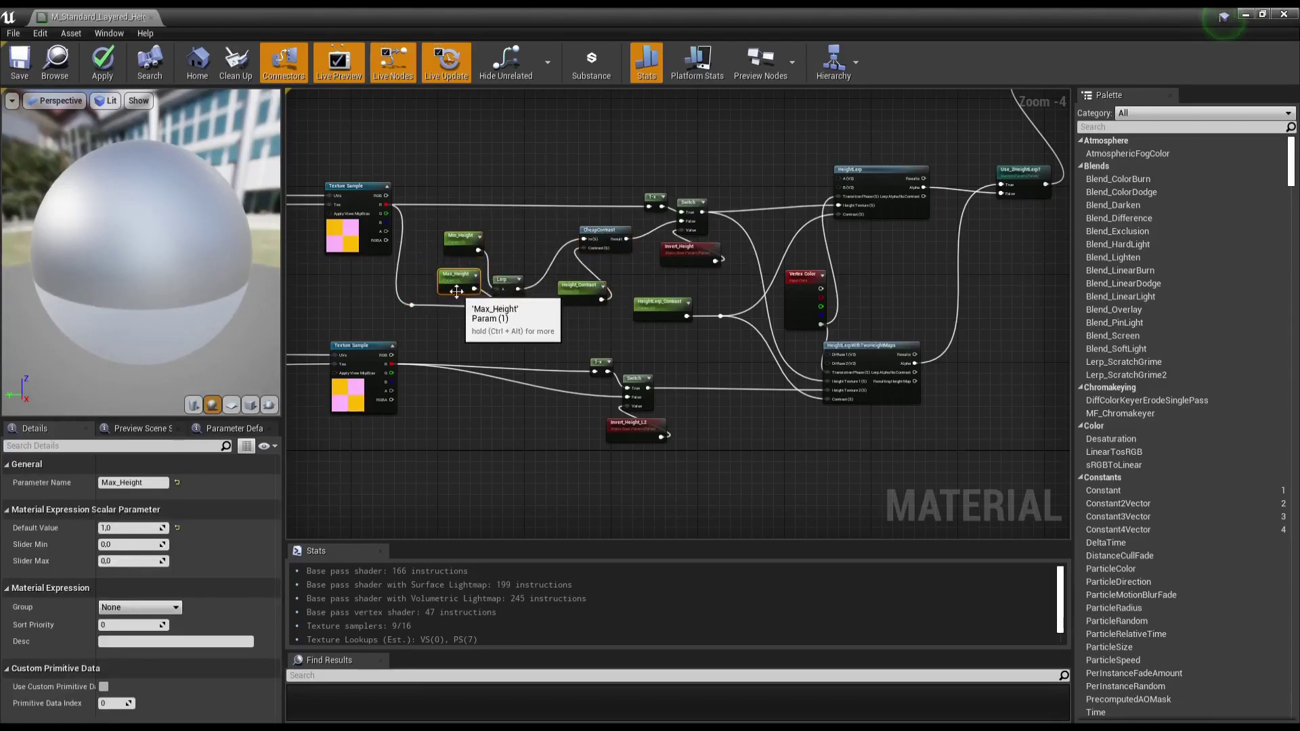
{"action": "left_click_drag", "start_coordinate": [455, 237], "coordinate": [449, 247]}
{"action": "scroll", "coordinate": [598, 306], "scroll_direction": "up", "scroll_amount": 2}
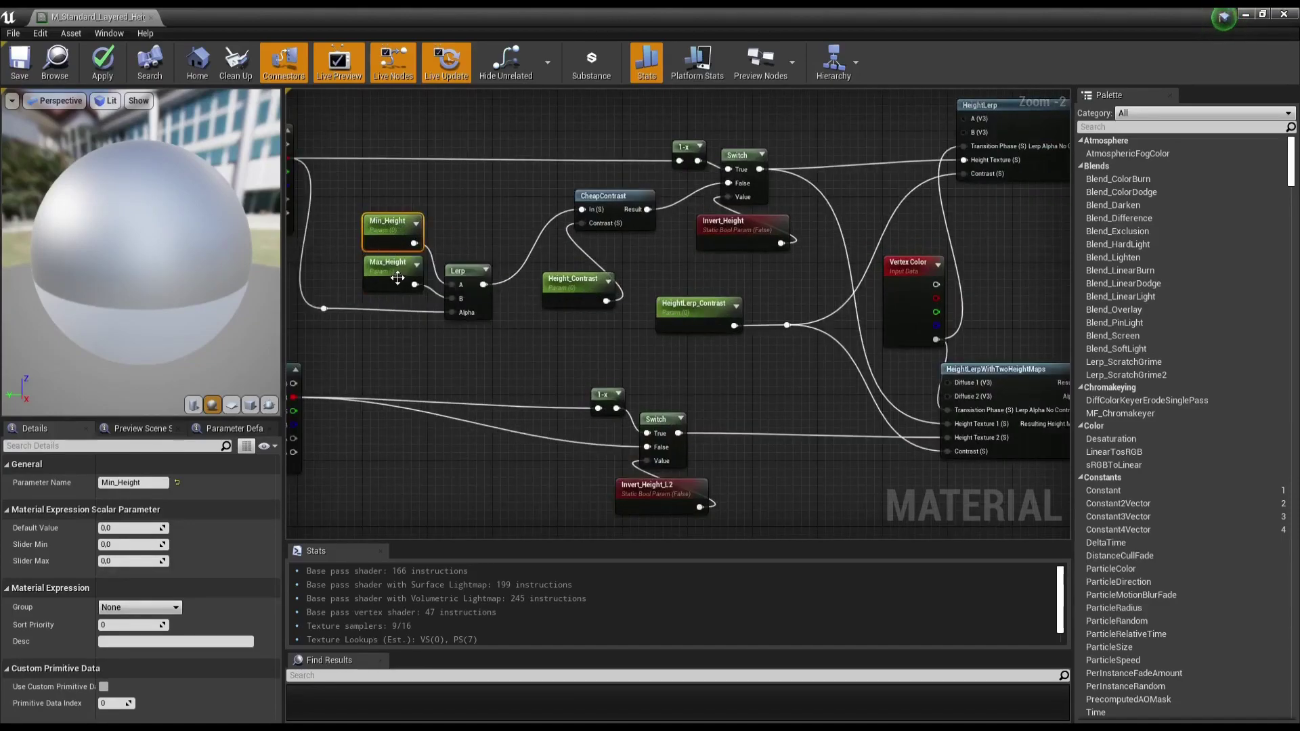
Step: Put Min_Height, Max_Height and Height_Contrast into the 08_Height_Lerp group
{"action": "left_click", "coordinate": [397, 278], "text": "ctrl"}
{"action": "left_click", "coordinate": [572, 281], "text": "ctrl"}
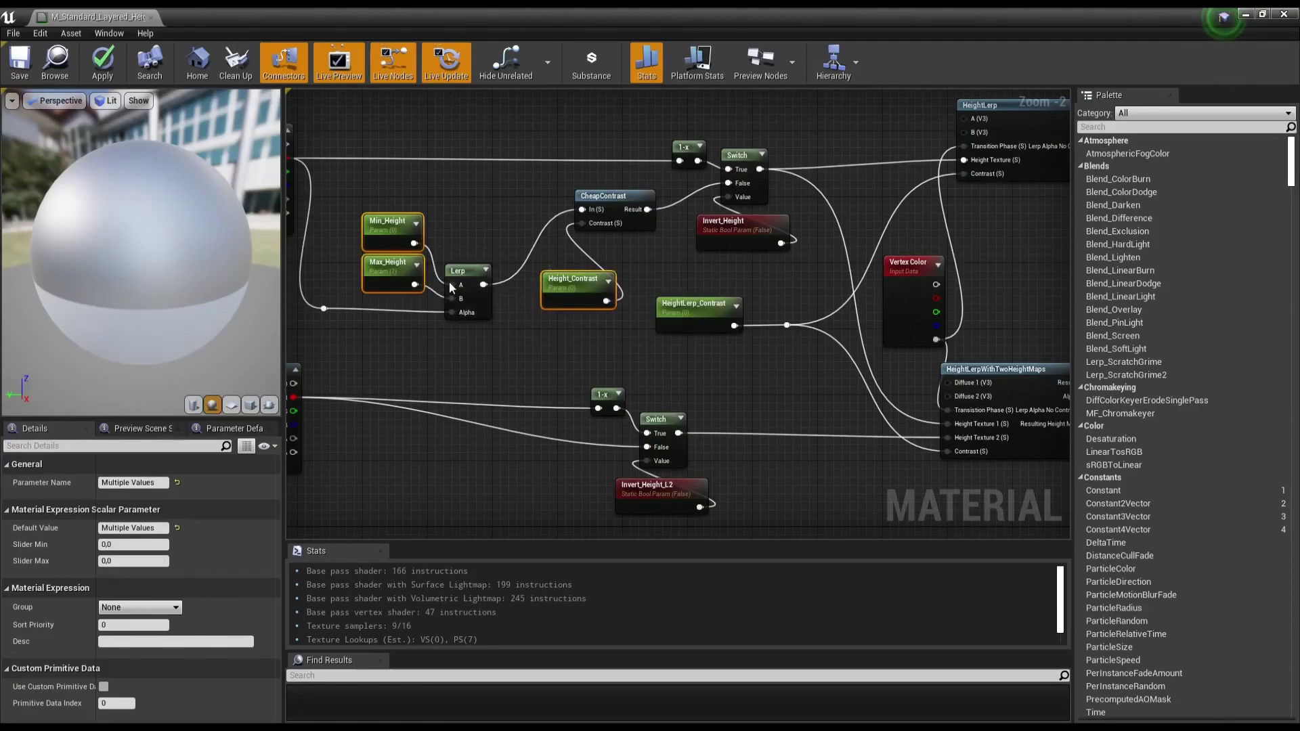
{"action": "left_click", "coordinate": [175, 610]}
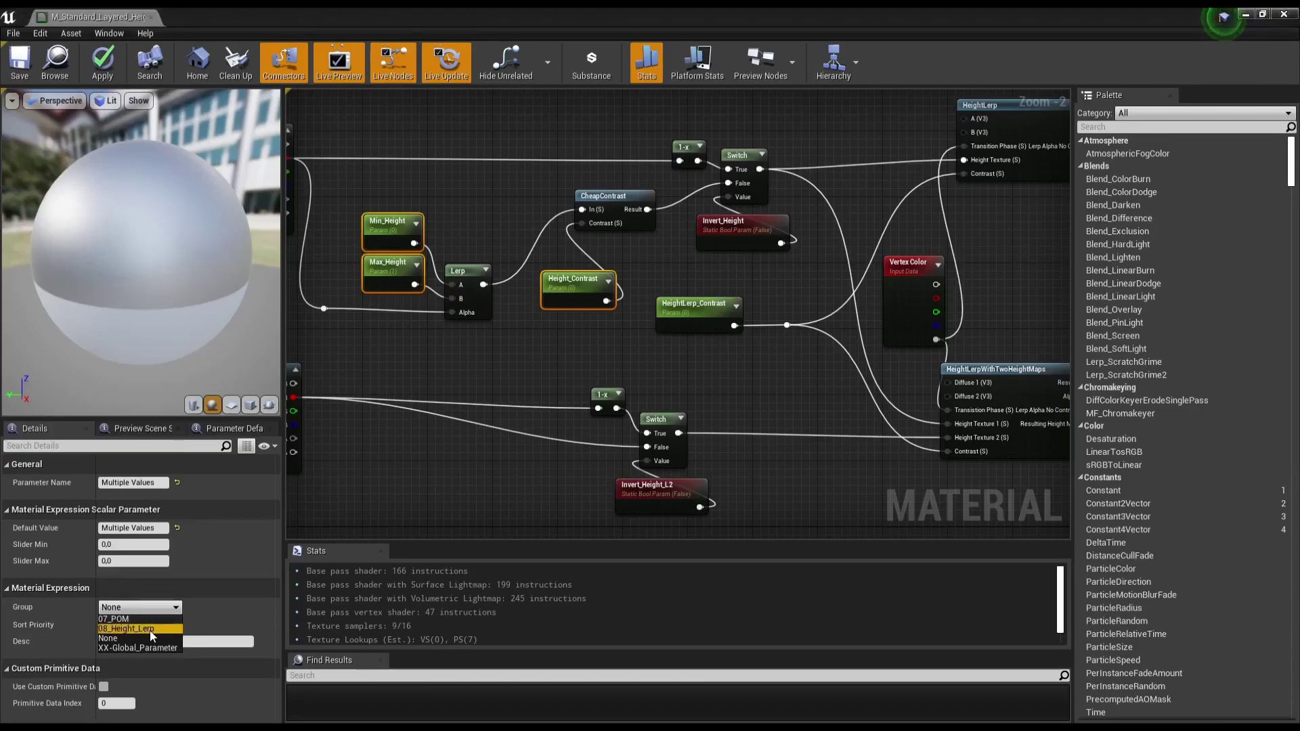
{"action": "left_click", "coordinate": [149, 629]}
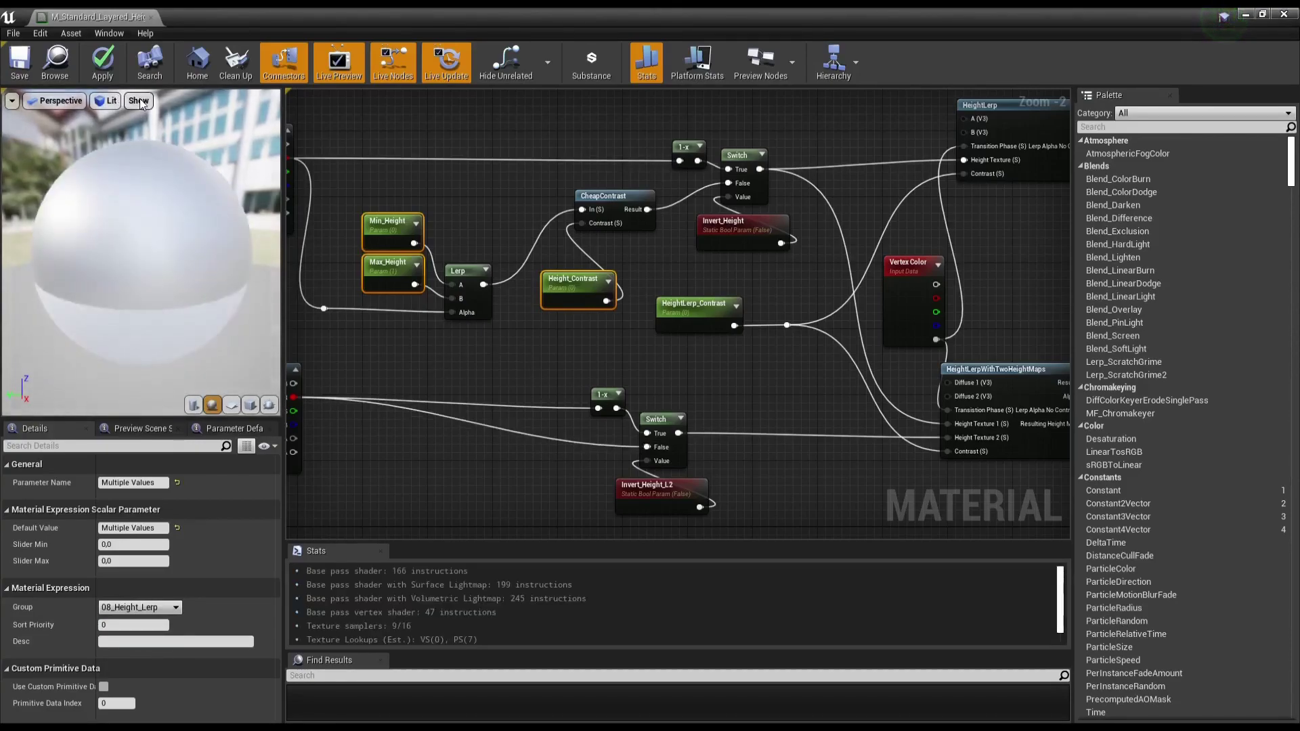
Step: Check the other parameters' groups and assign Use_2HeightLerp? to 08_Height_Lerp
{"action": "left_click", "coordinate": [675, 315]}
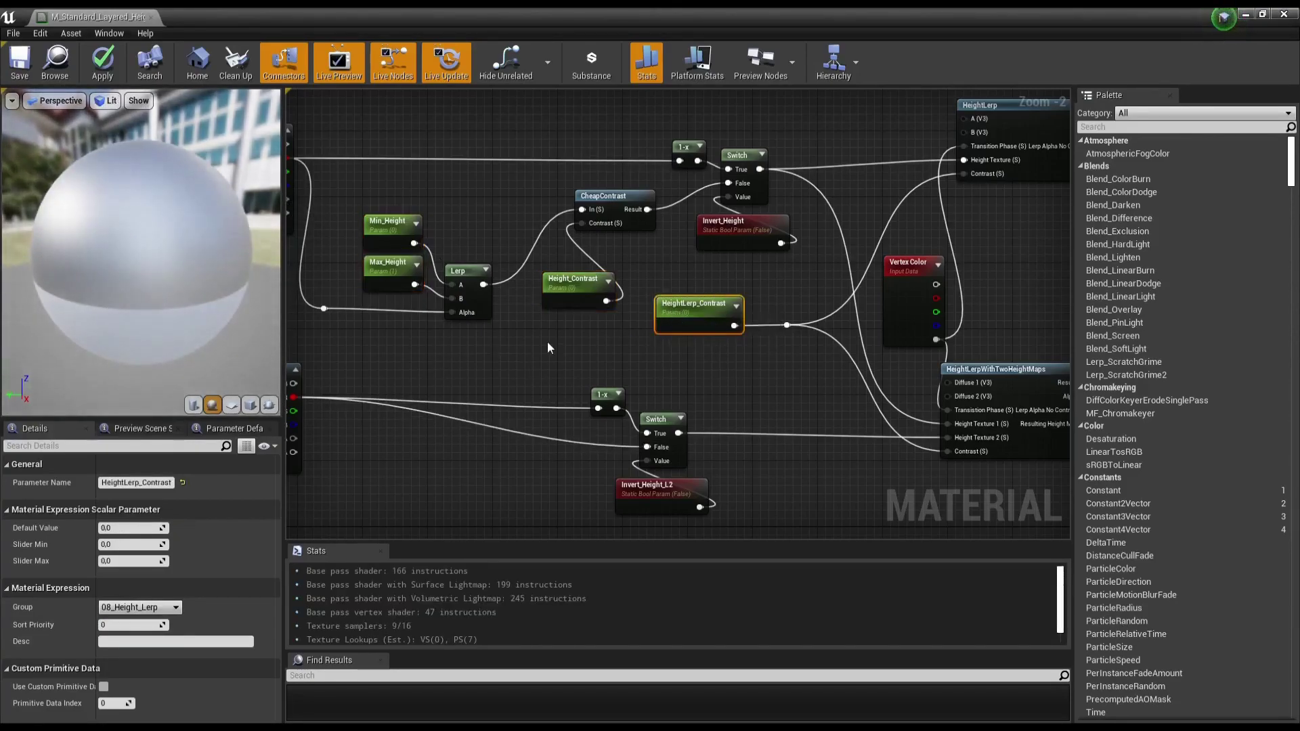
{"action": "right_click_drag", "start_coordinate": [608, 339], "coordinate": [493, 363]}
{"action": "left_click", "coordinate": [600, 264]}
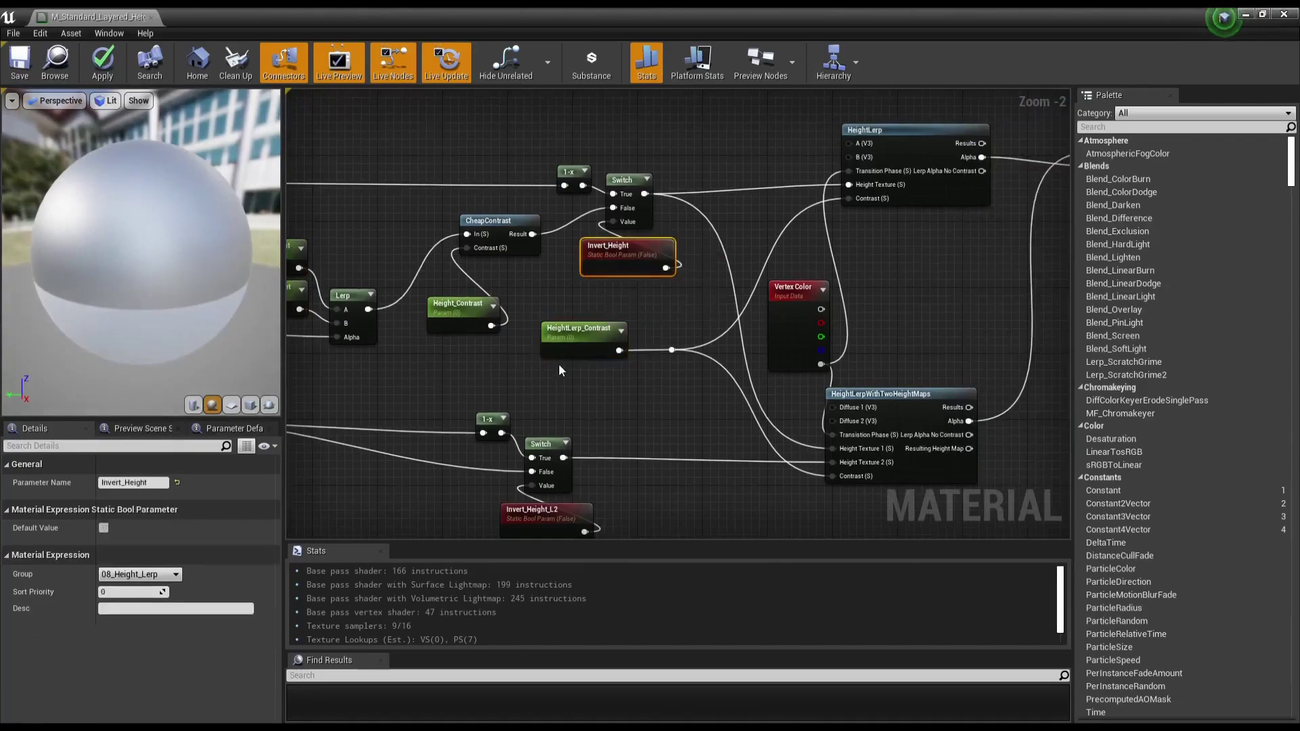
{"action": "scroll", "coordinate": [559, 363], "scroll_direction": "down", "scroll_amount": 3}
{"action": "left_click", "coordinate": [588, 361]}
{"action": "right_click_drag", "start_coordinate": [588, 361], "coordinate": [602, 314]}
{"action": "scroll", "coordinate": [570, 408], "scroll_direction": "up", "scroll_amount": 2}
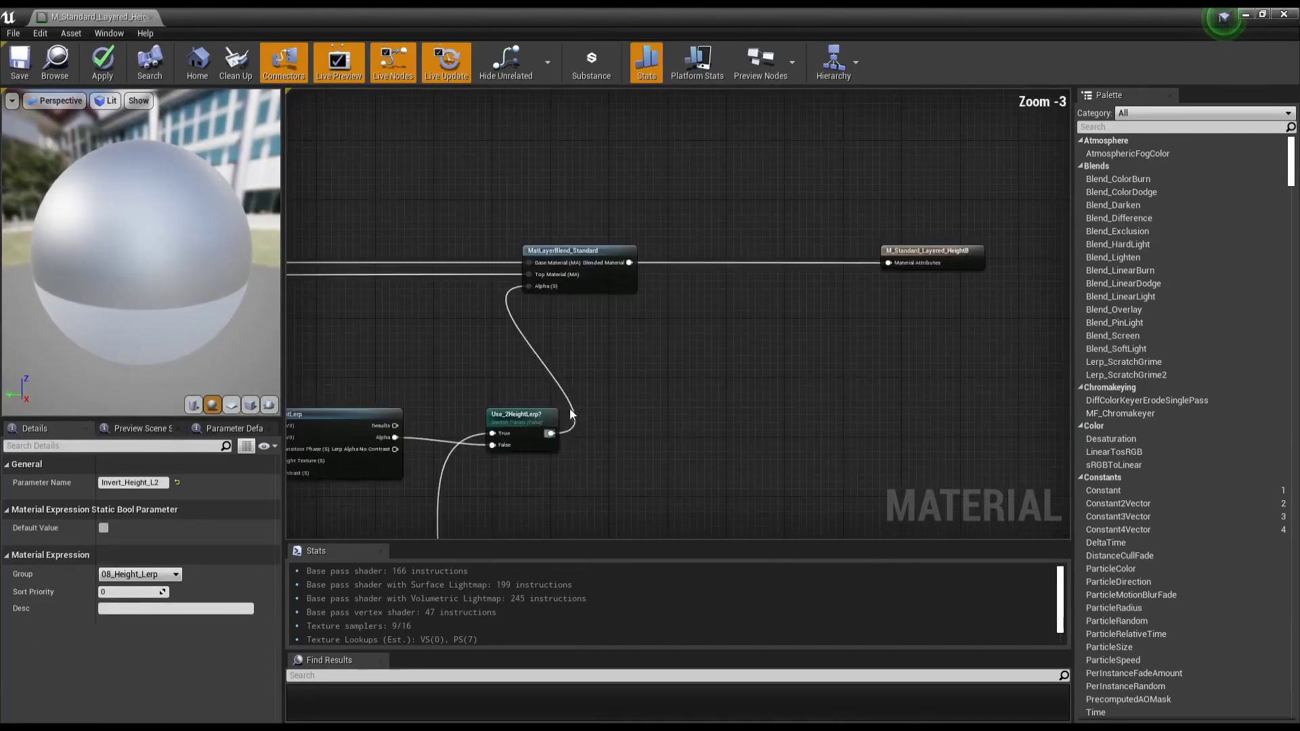
{"action": "left_click", "coordinate": [525, 432]}
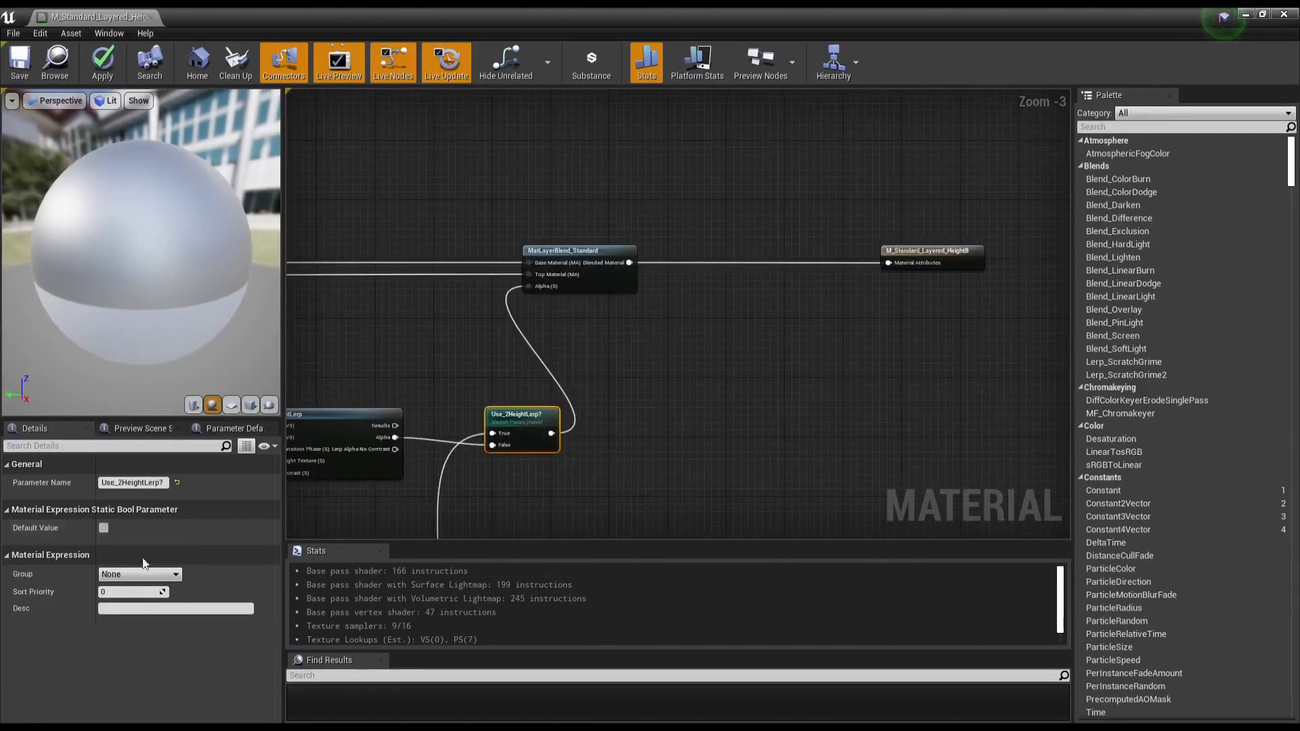
{"action": "left_click", "coordinate": [177, 576]}
{"action": "left_click", "coordinate": [160, 596]}
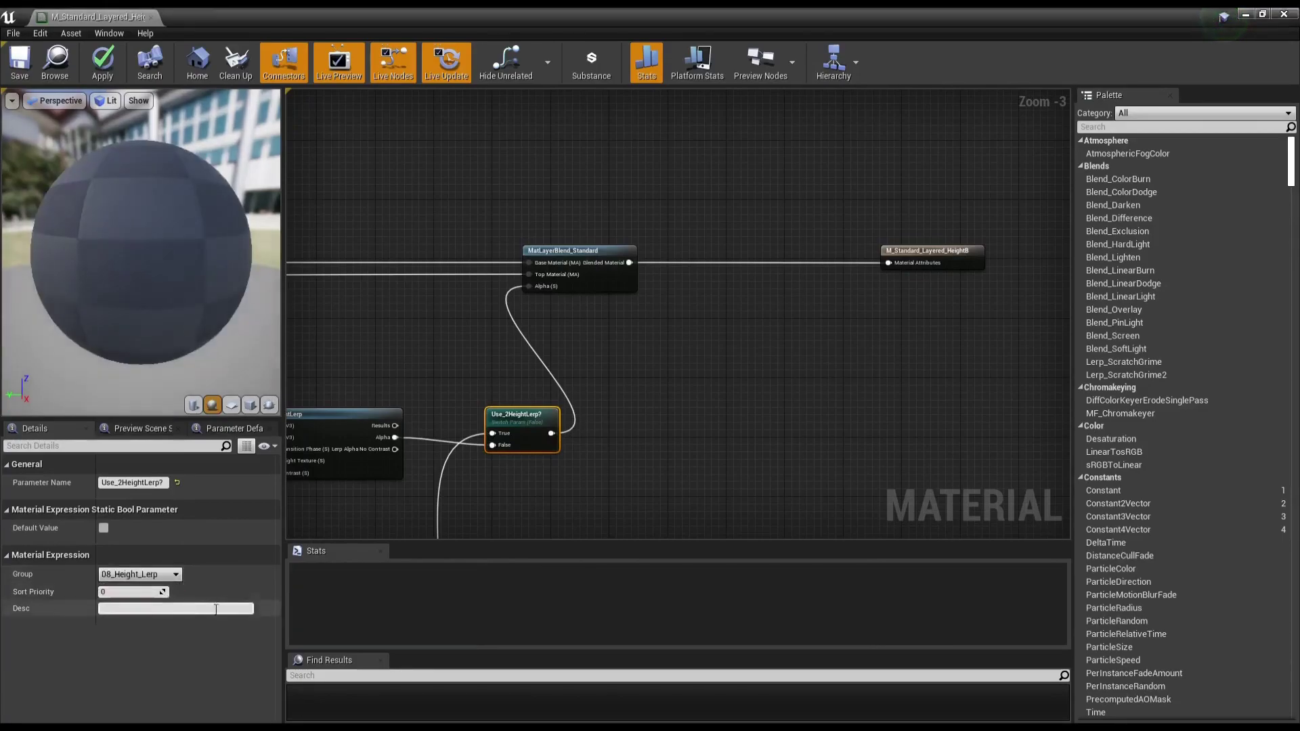
Step: Select the Min/Max_Height, Lerp and contrast nodes together
{"action": "right_click_drag", "start_coordinate": [500, 501], "coordinate": [597, 436]}
{"action": "right_click_drag", "start_coordinate": [368, 284], "coordinate": [561, 247]}
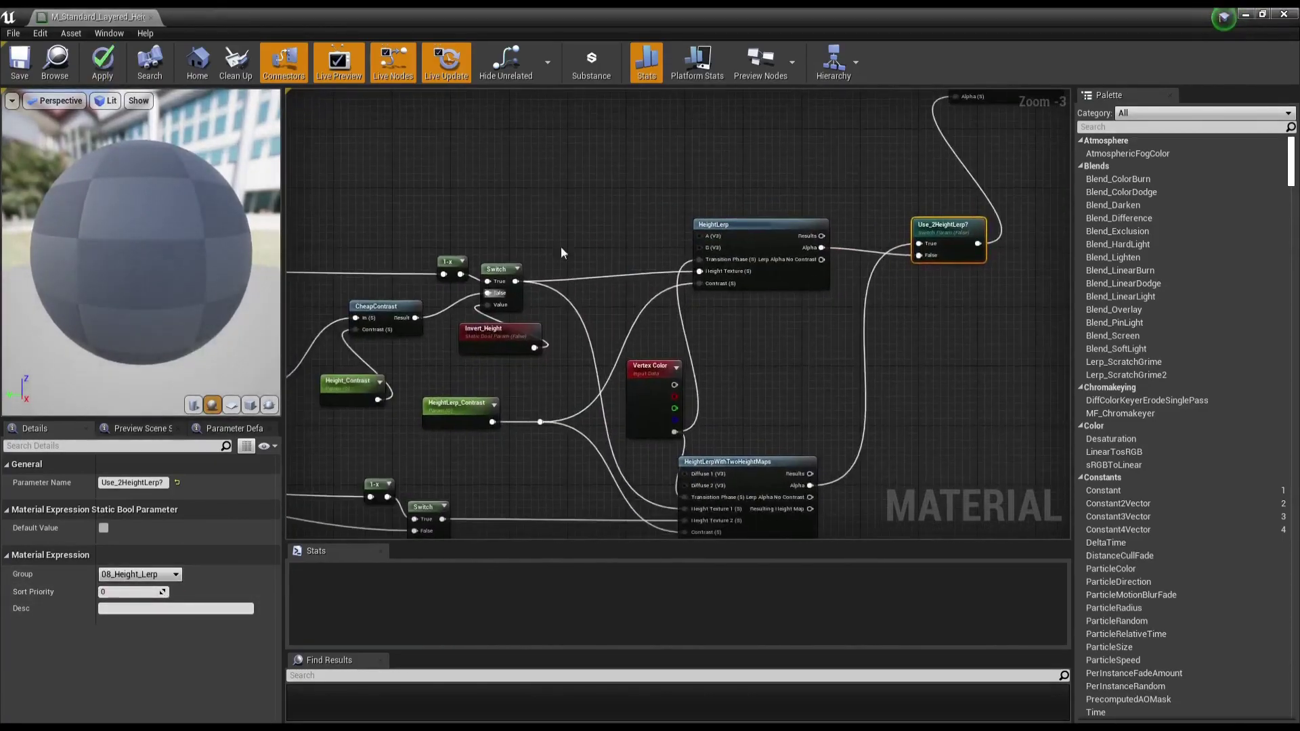
{"action": "mouse_move", "coordinate": [325, 352]}
{"action": "right_mouse_down"}
{"action": "mouse_move", "coordinate": [482, 275]}
{"action": "mouse_move", "coordinate": [508, 239]}
{"action": "right_mouse_up"}
{"action": "left_click_drag", "start_coordinate": [402, 211], "coordinate": [651, 334]}
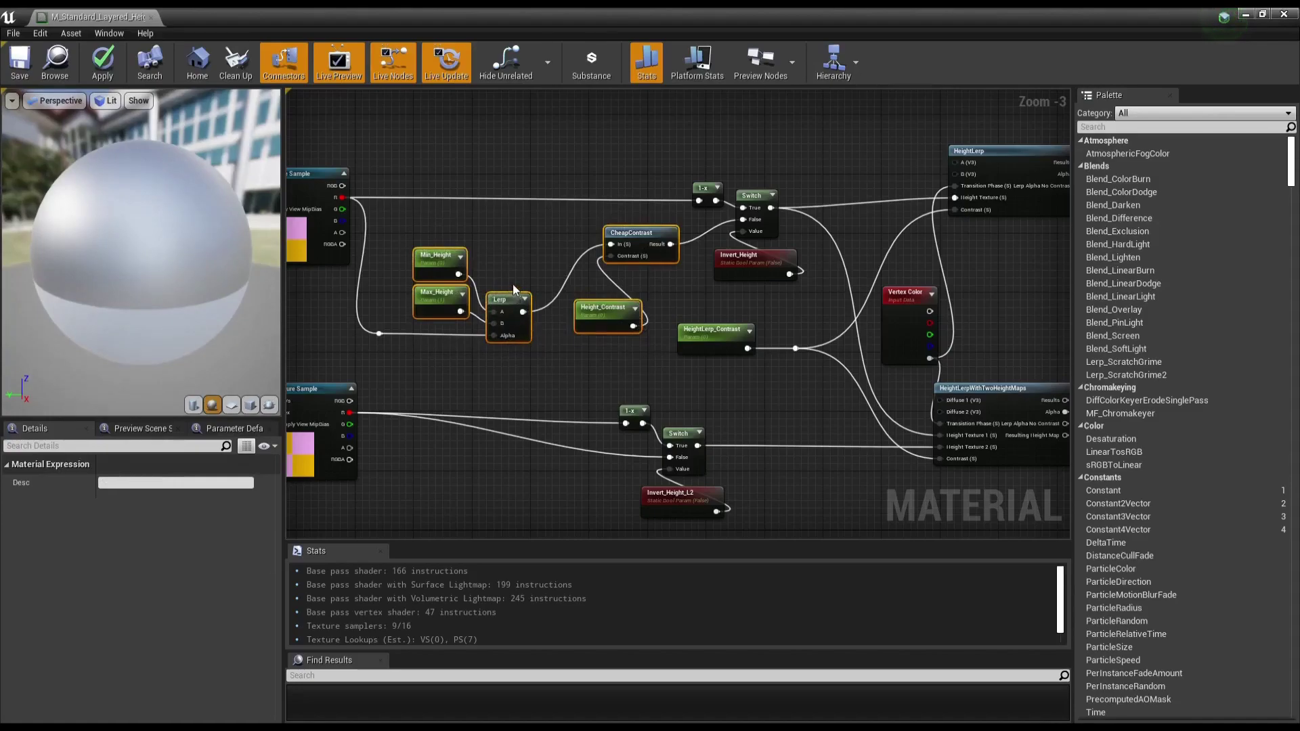
Step: Move the lower 1-x, Switch and Invert_Height_L2 nodes to the right
{"action": "right_click_drag", "start_coordinate": [535, 339], "coordinate": [556, 183]}
{"action": "scroll", "coordinate": [614, 232], "scroll_direction": "down", "scroll_amount": 1}
{"action": "left_click_drag", "start_coordinate": [614, 231], "coordinate": [672, 275]}
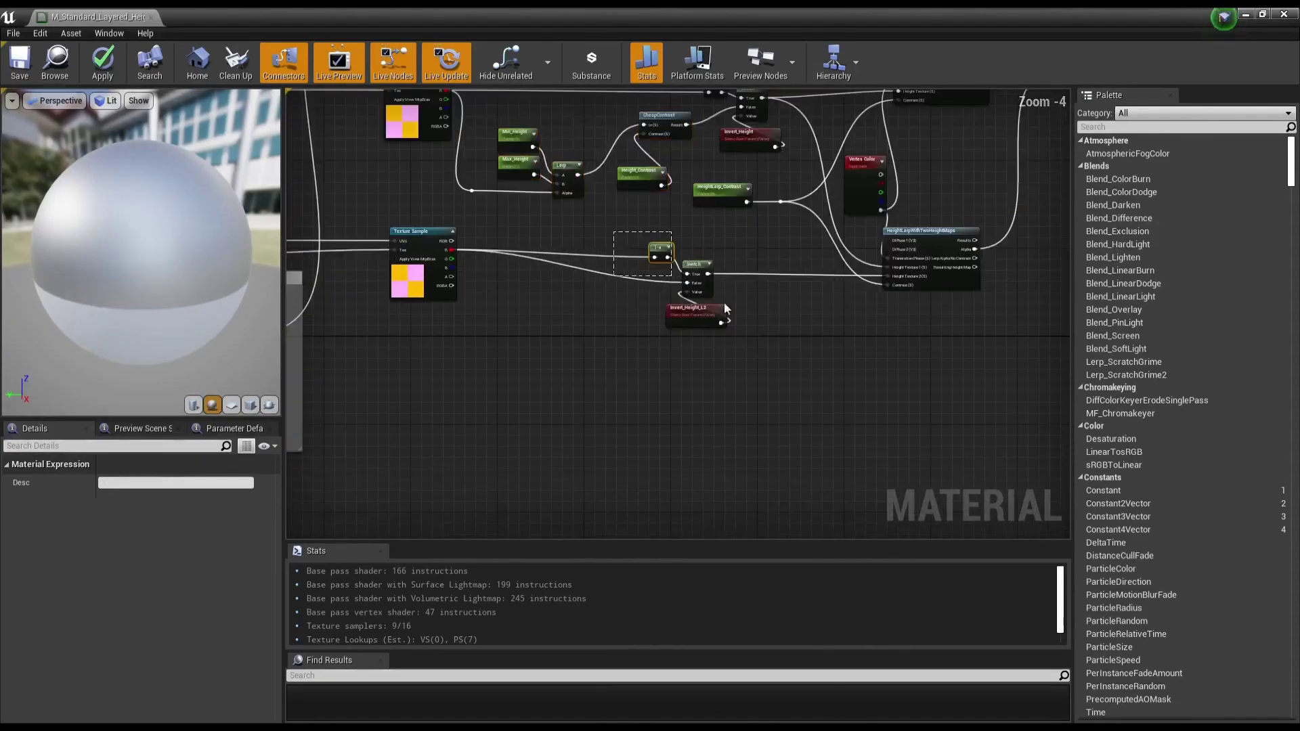
{"action": "left_click_drag", "start_coordinate": [724, 308], "coordinate": [677, 257], "text": "ctrl"}
{"action": "left_click_drag", "start_coordinate": [704, 312], "coordinate": [752, 313]}
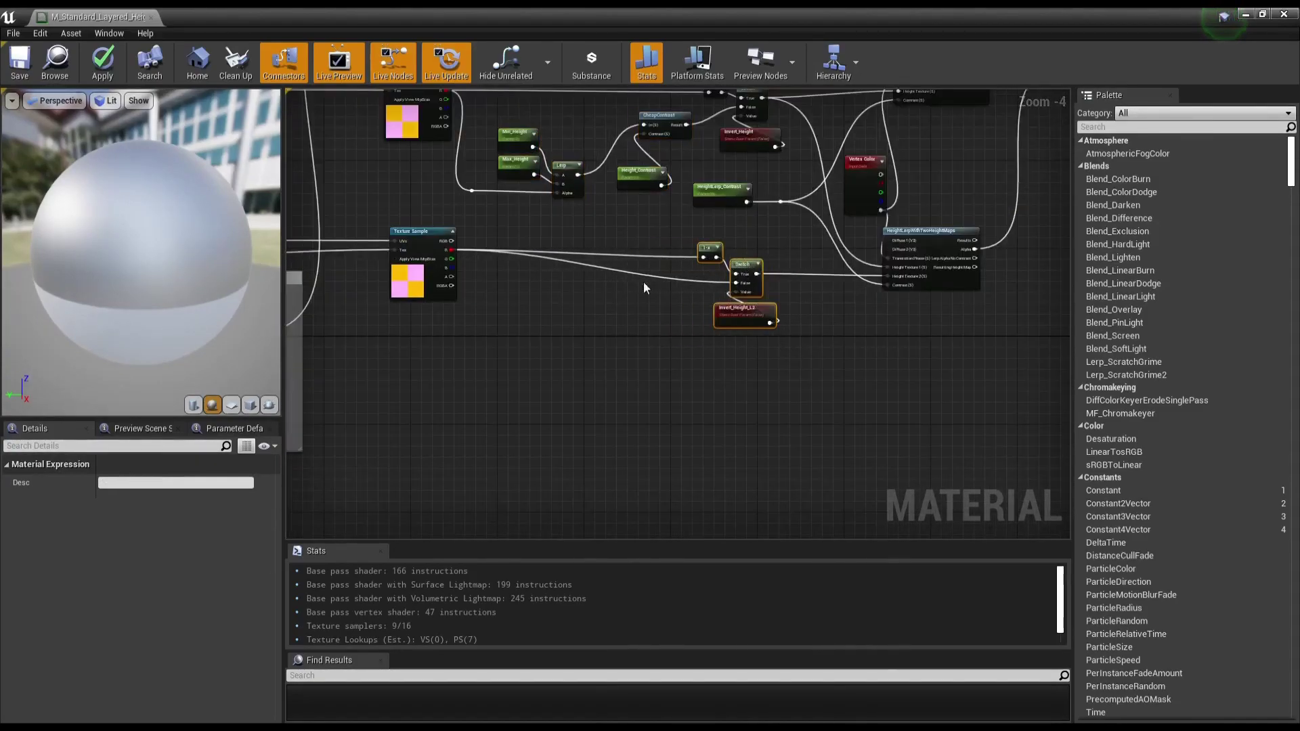
Step: Paste copies of the height contrast nodes below and feed them the second texture's red channel
{"action": "left_click", "coordinate": [519, 354]}
{"action": "key", "text": "ctrl+v"}
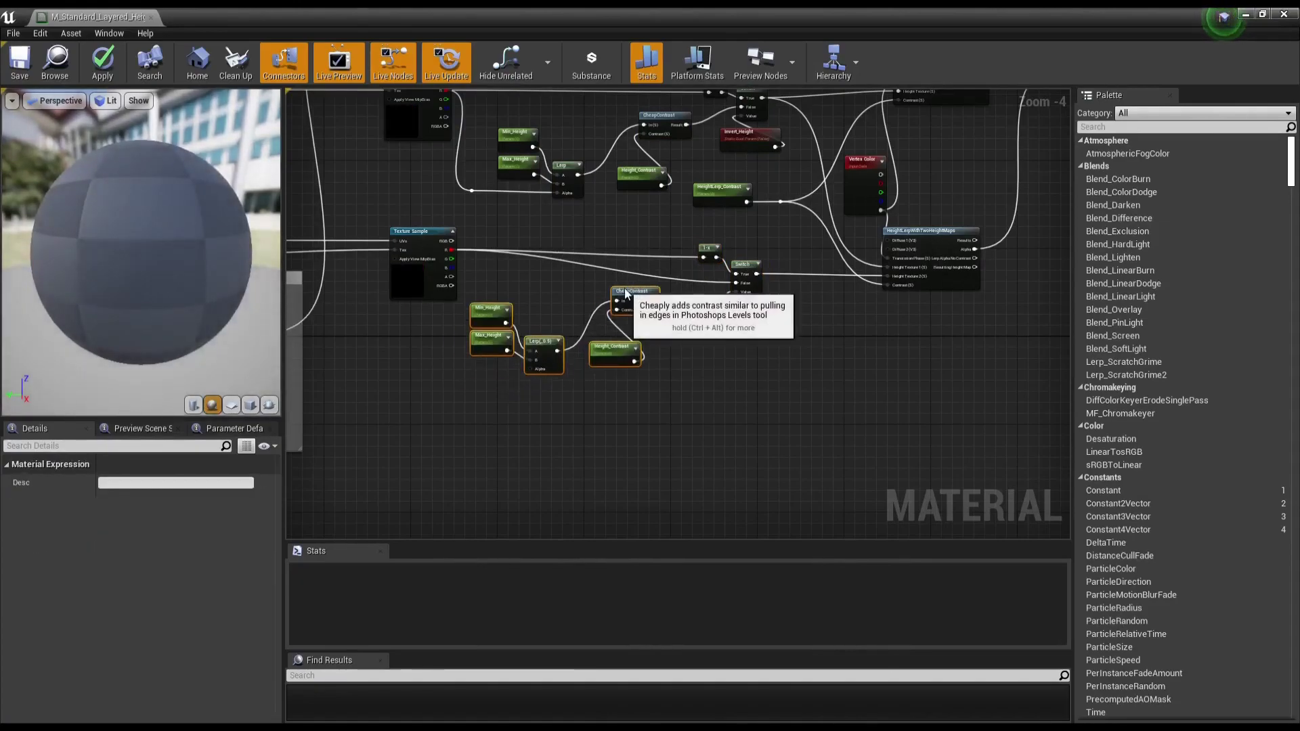
{"action": "left_click_drag", "start_coordinate": [626, 294], "coordinate": [647, 298]}
{"action": "scroll", "coordinate": [480, 266], "scroll_direction": "up", "scroll_amount": 1}
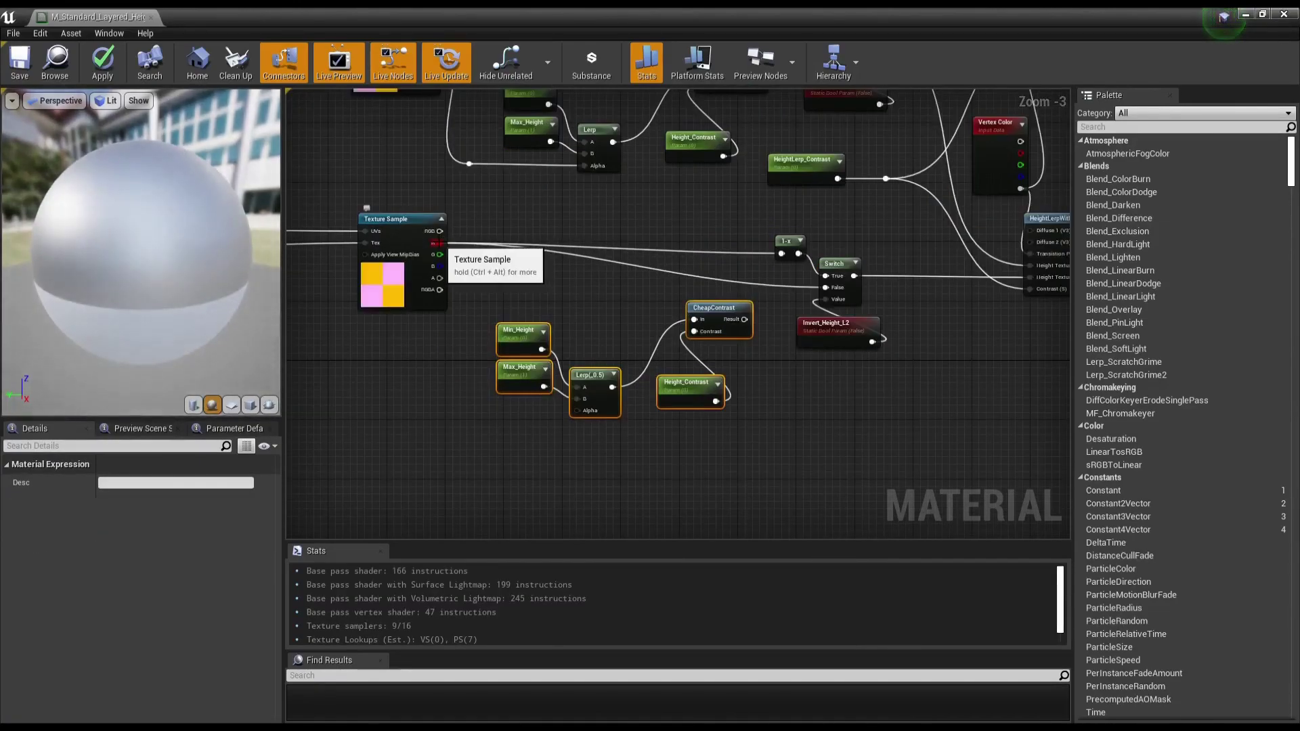
{"action": "left_click_drag", "start_coordinate": [437, 242], "coordinate": [521, 330]}
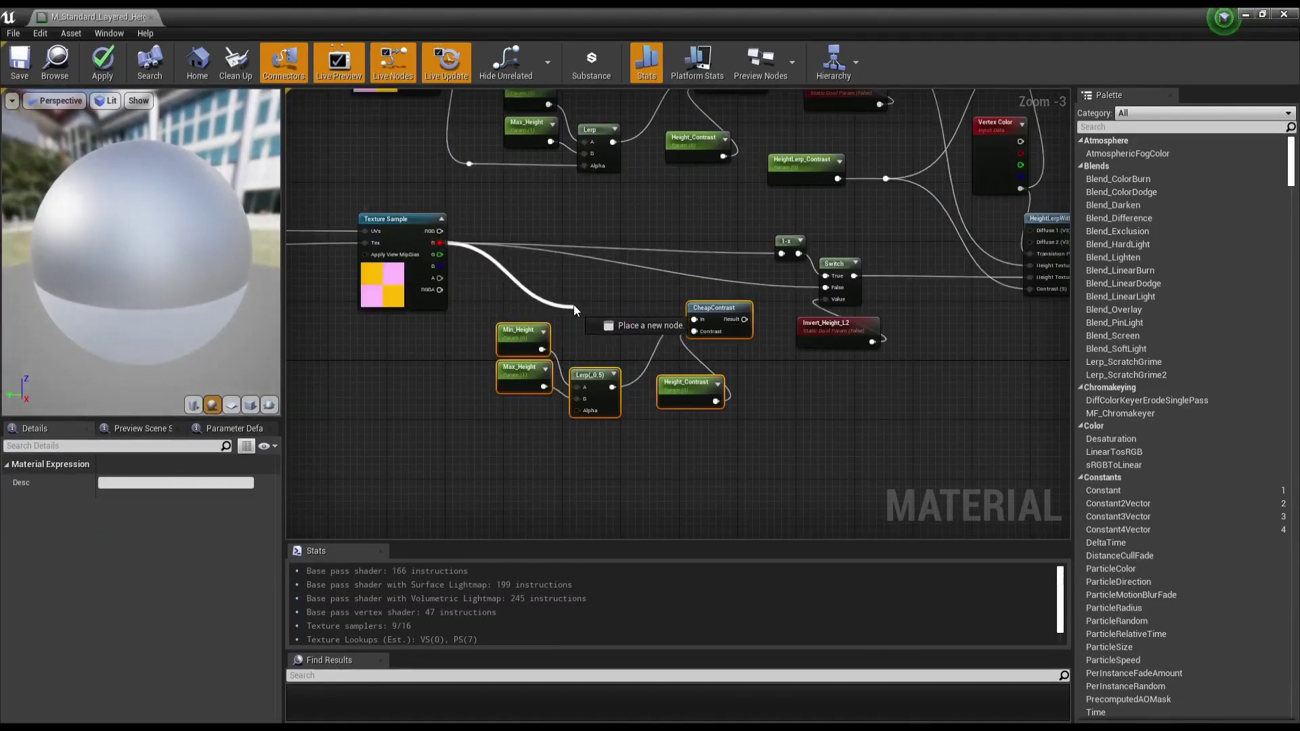
Step: Append _L2 to the pasted Min_Height, Max_Height and Height_Contrast parameter names
{"action": "left_click", "coordinate": [521, 329]}
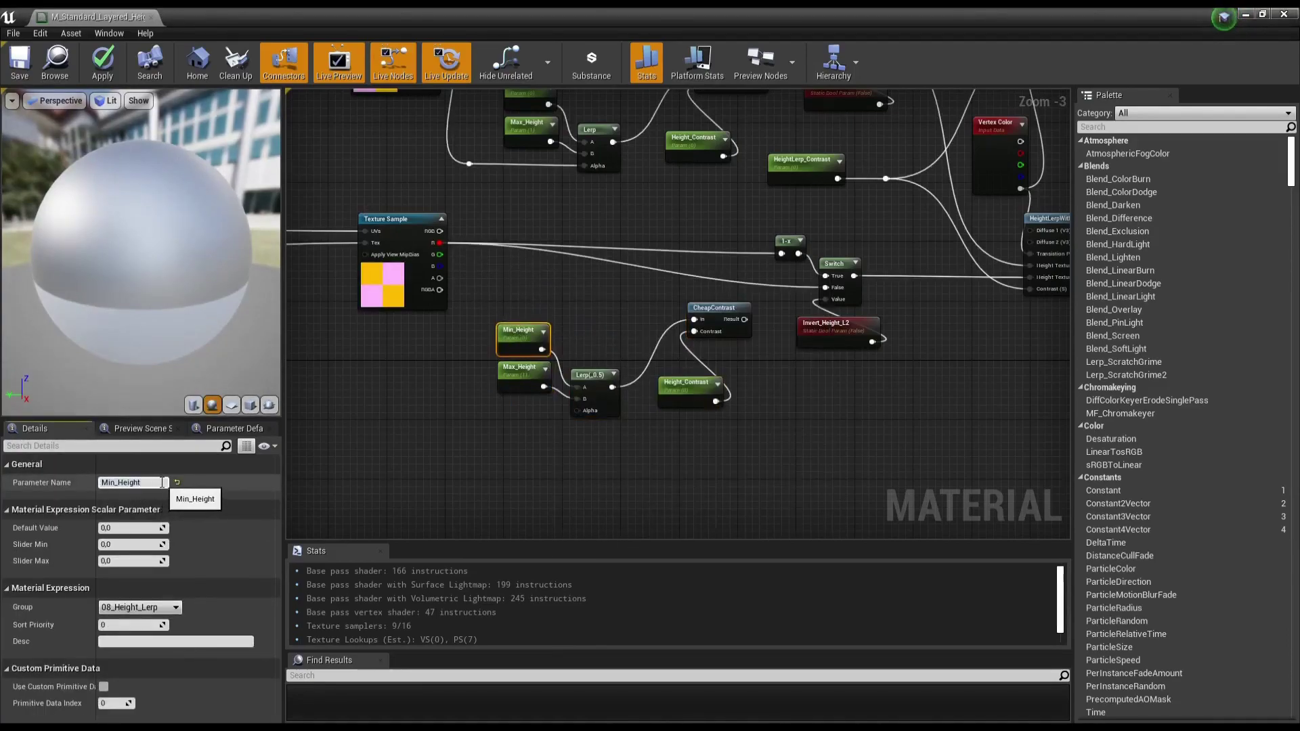
{"action": "key", "text": "Return"}
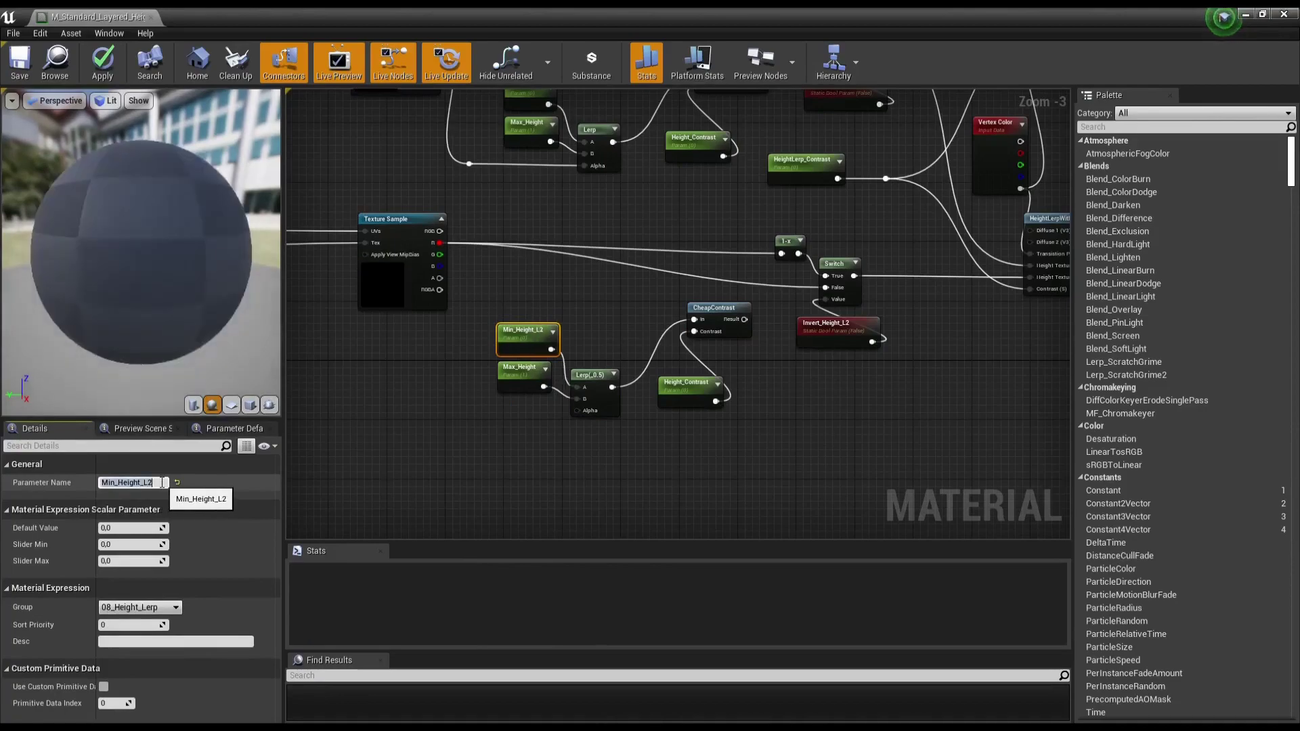
{"action": "left_click", "coordinate": [528, 378]}
{"action": "left_click", "coordinate": [162, 483]}
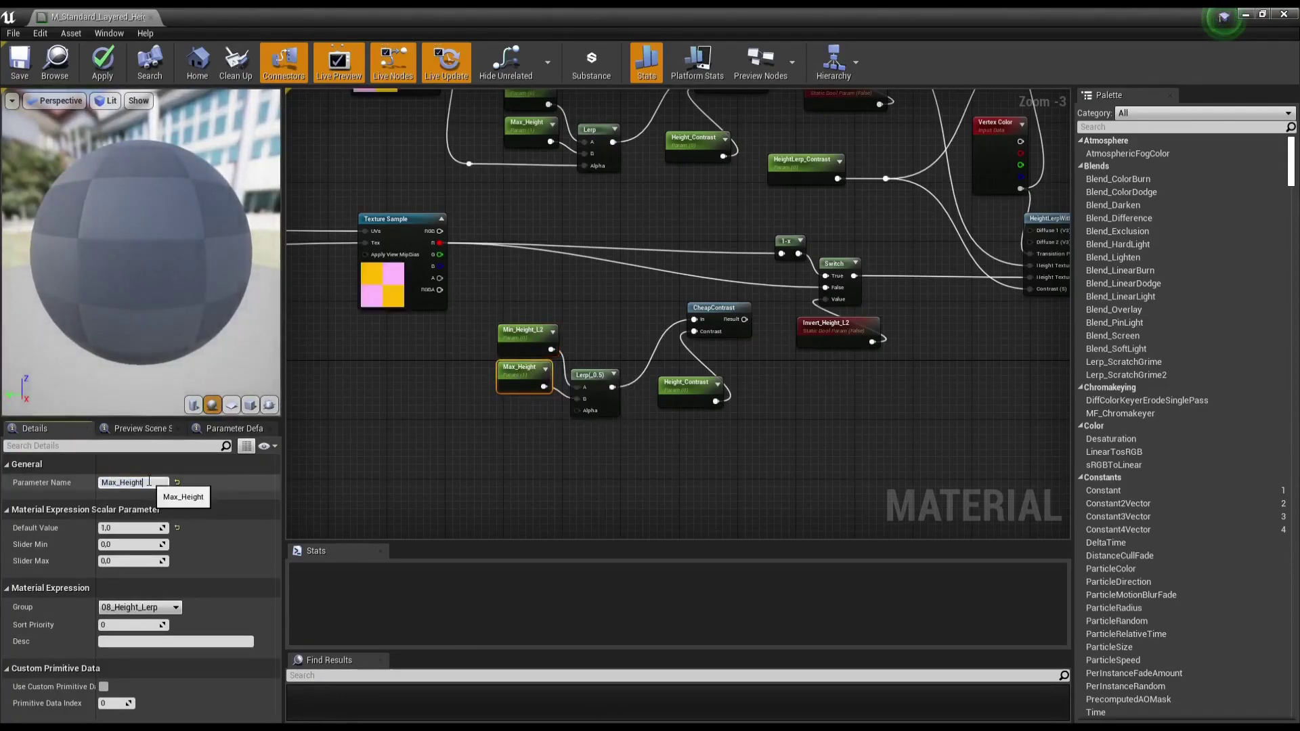
{"action": "type", "text": "_L2"}
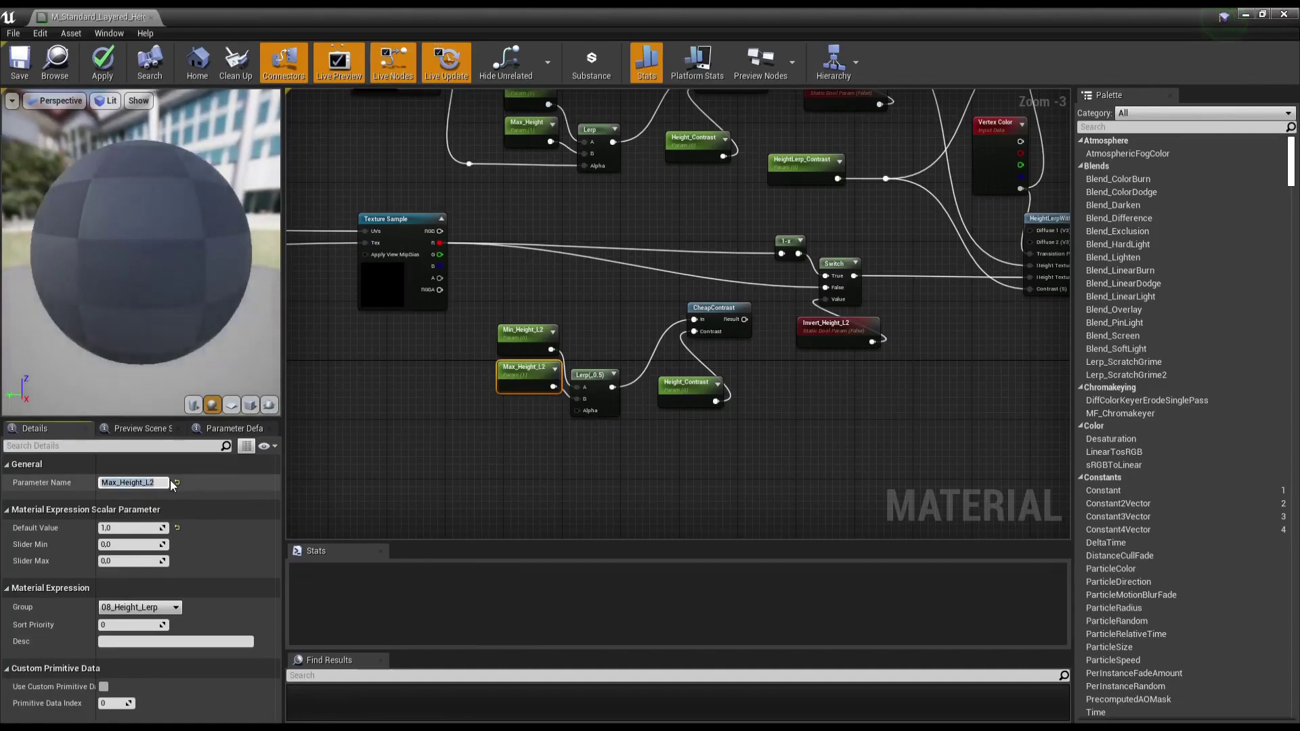
{"action": "key", "text": "Return"}
{"action": "left_click", "coordinate": [683, 388]}
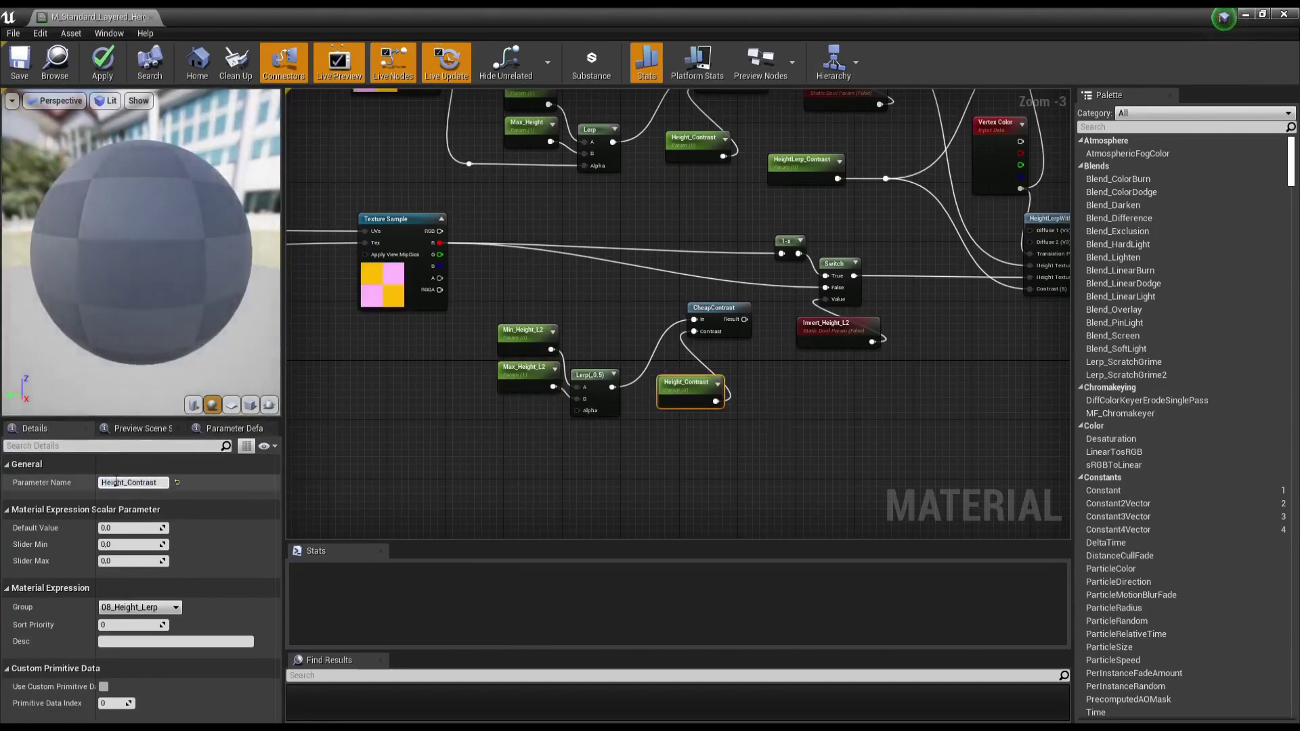
{"action": "left_click", "coordinate": [160, 482]}
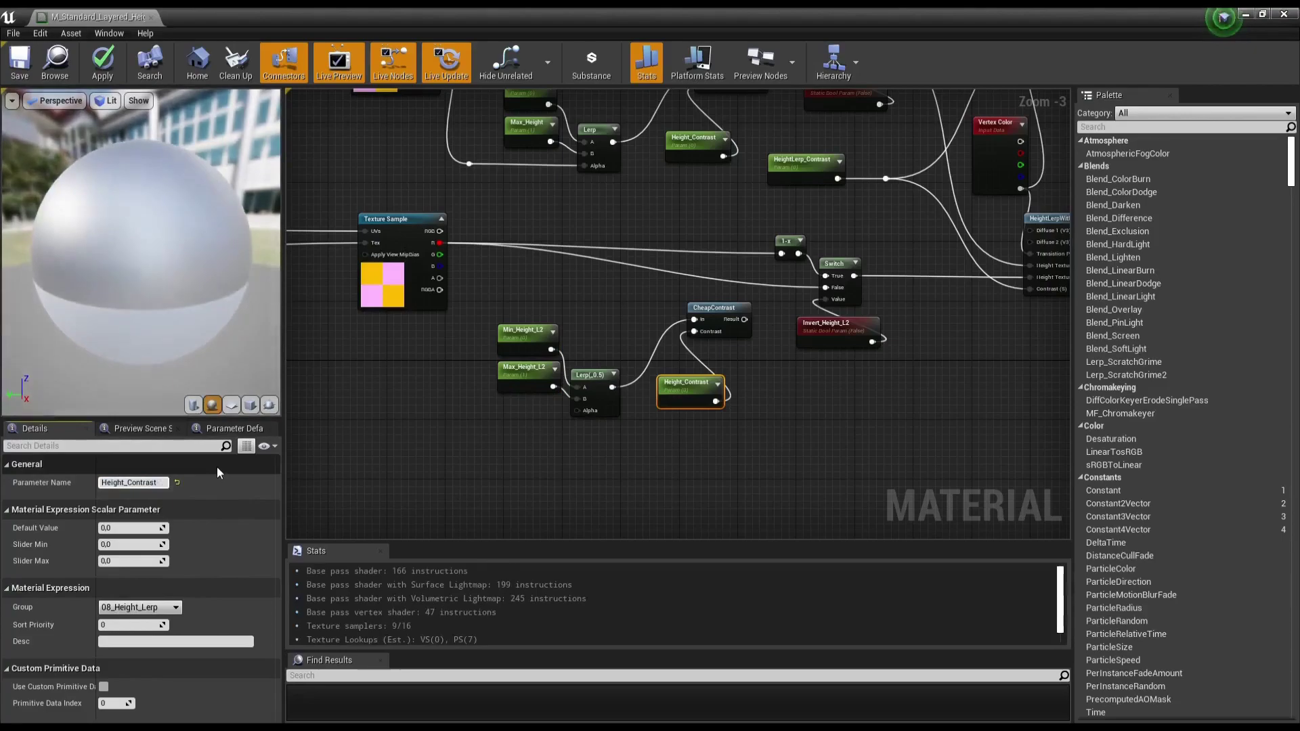
{"action": "type", "text": "_L2"}
{"action": "key", "text": "Return"}
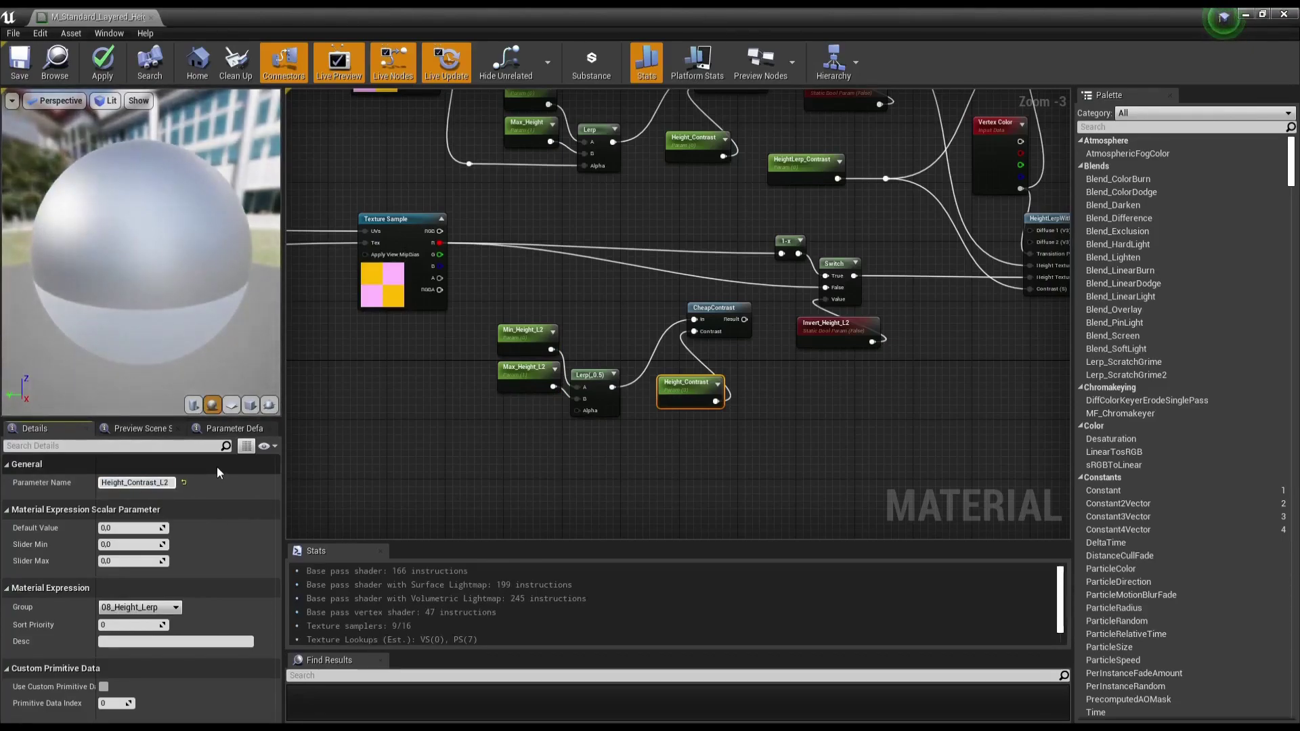
{"action": "right_click_drag", "start_coordinate": [643, 311], "coordinate": [599, 304]}
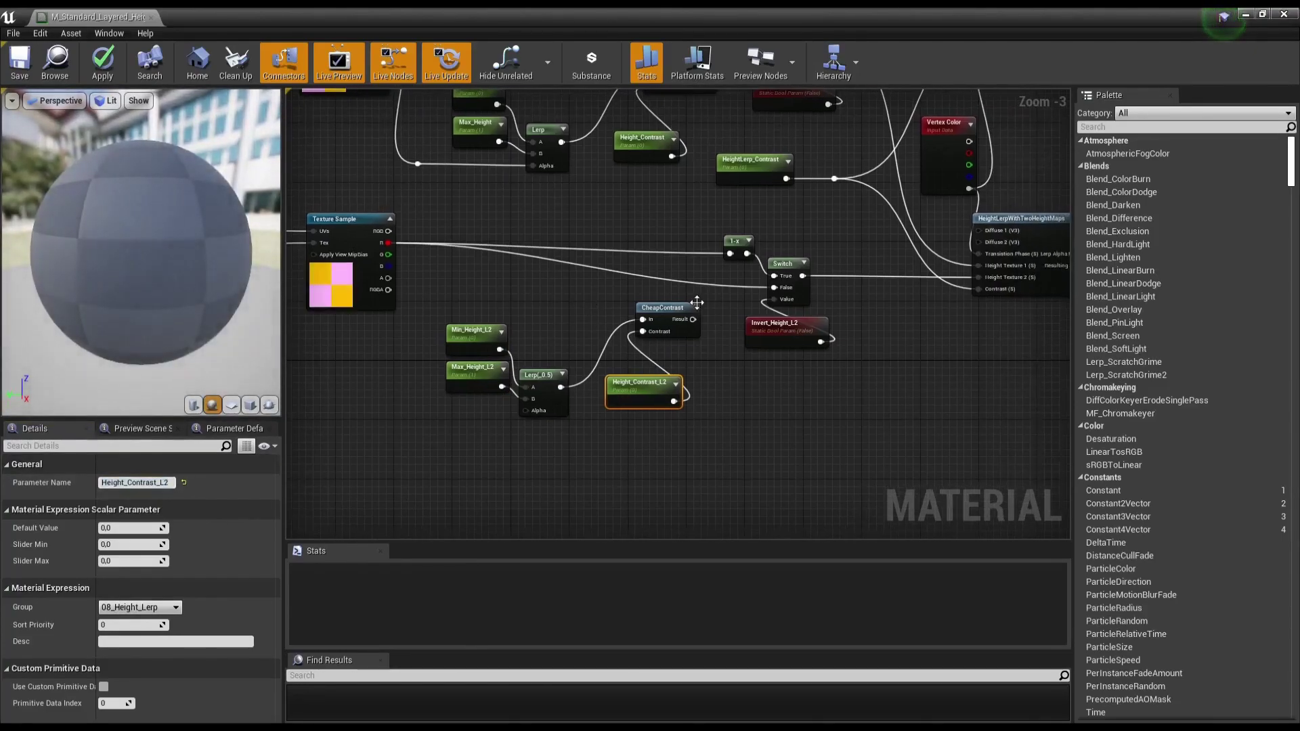
{"action": "scroll", "coordinate": [696, 320], "scroll_direction": "up", "scroll_amount": 1}
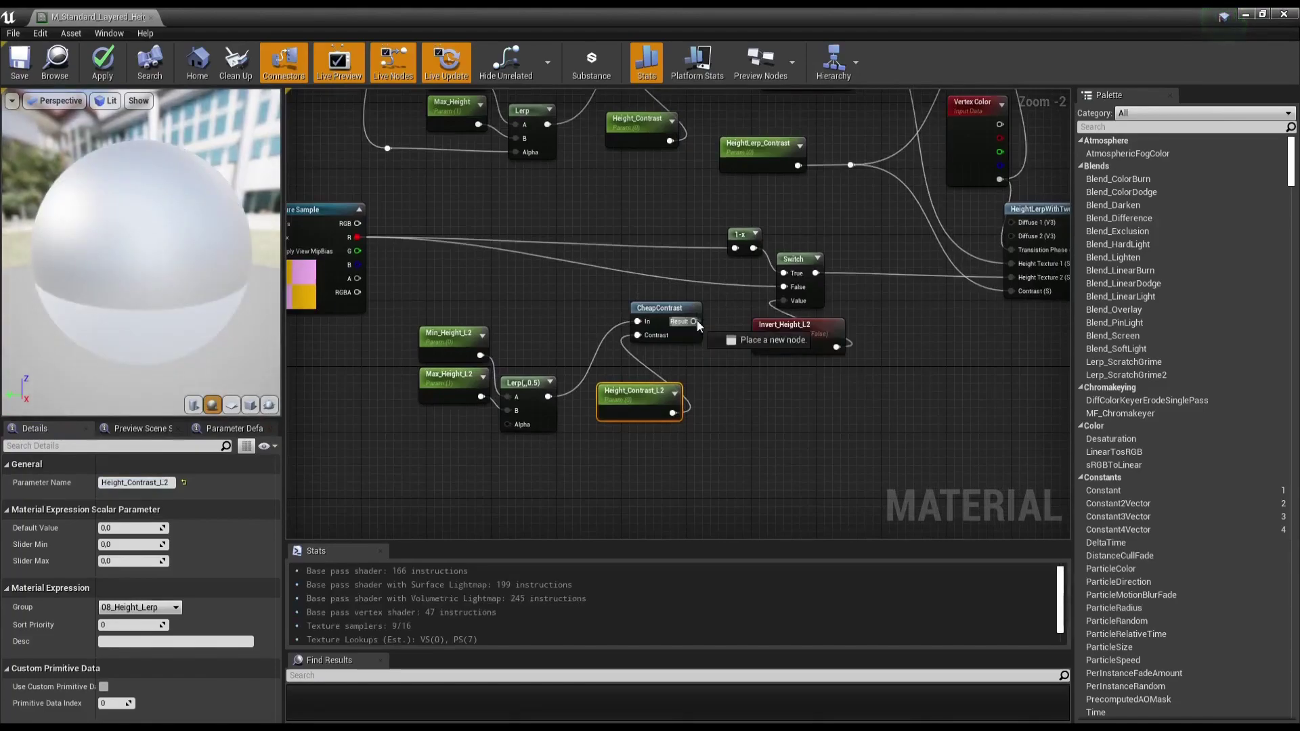
Step: Move the CheapContrast node up-left and the Height_Contrast node left
{"action": "left_click", "coordinate": [627, 201]}
{"action": "right_click_drag", "start_coordinate": [627, 201], "coordinate": [656, 391]}
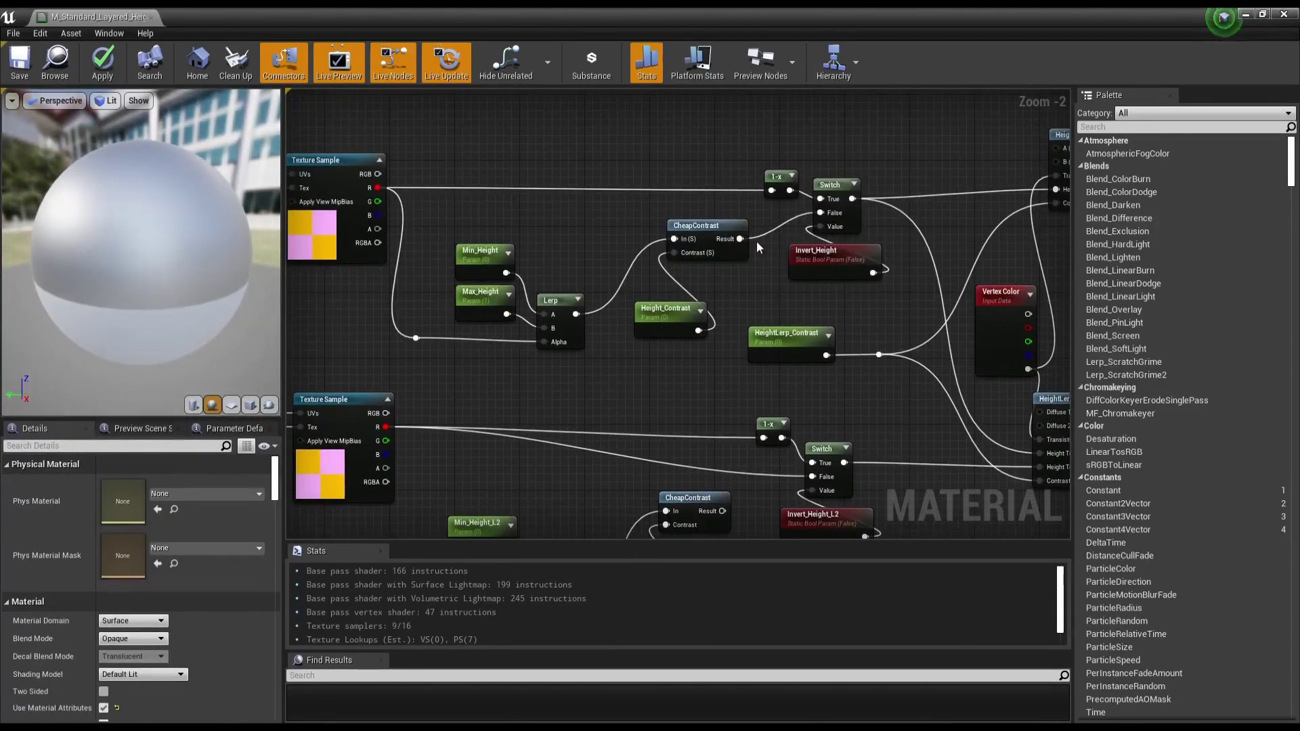
{"action": "left_click_drag", "start_coordinate": [742, 239], "coordinate": [773, 180]}
{"action": "left_click_drag", "start_coordinate": [735, 262], "coordinate": [727, 254]}
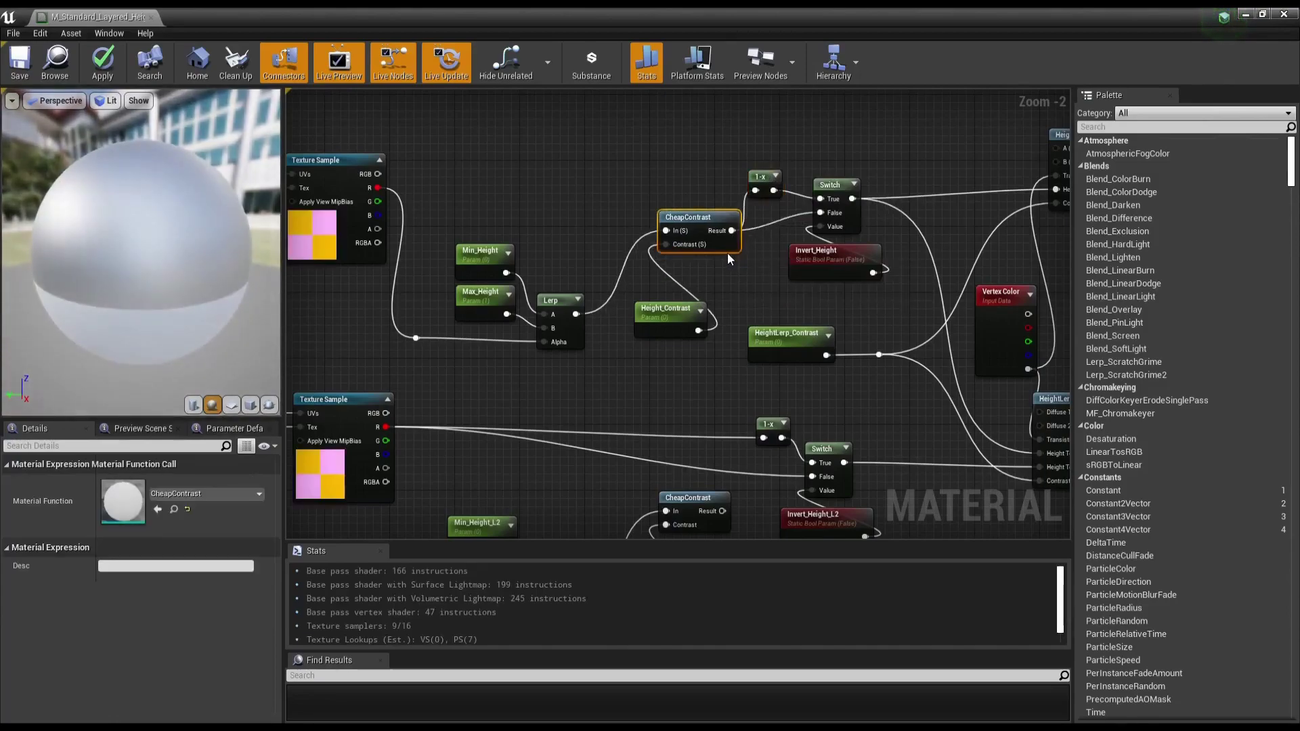
{"action": "left_click_drag", "start_coordinate": [679, 323], "coordinate": [647, 330]}
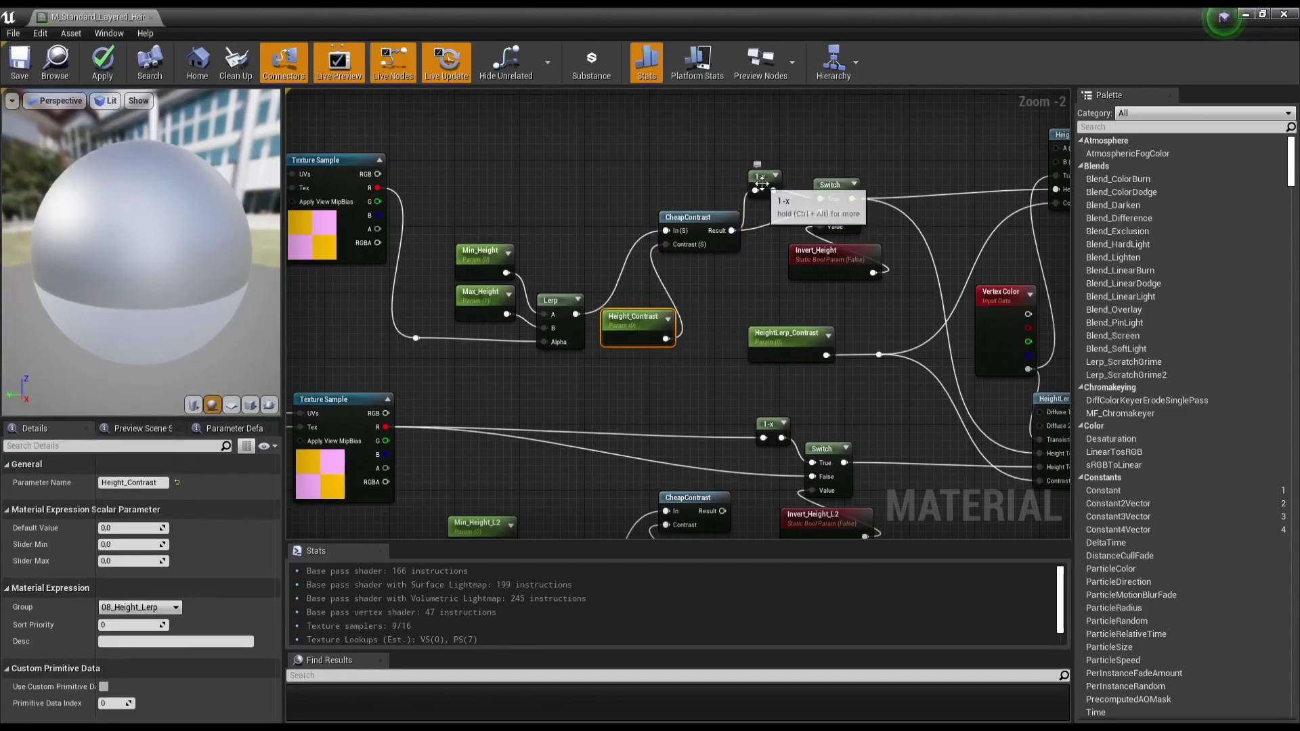
{"action": "mouse_move", "coordinate": [686, 331]}
{"action": "right_mouse_down"}
{"action": "mouse_move", "coordinate": [642, 330]}
{"action": "mouse_move", "coordinate": [760, 296]}
{"action": "right_mouse_up"}
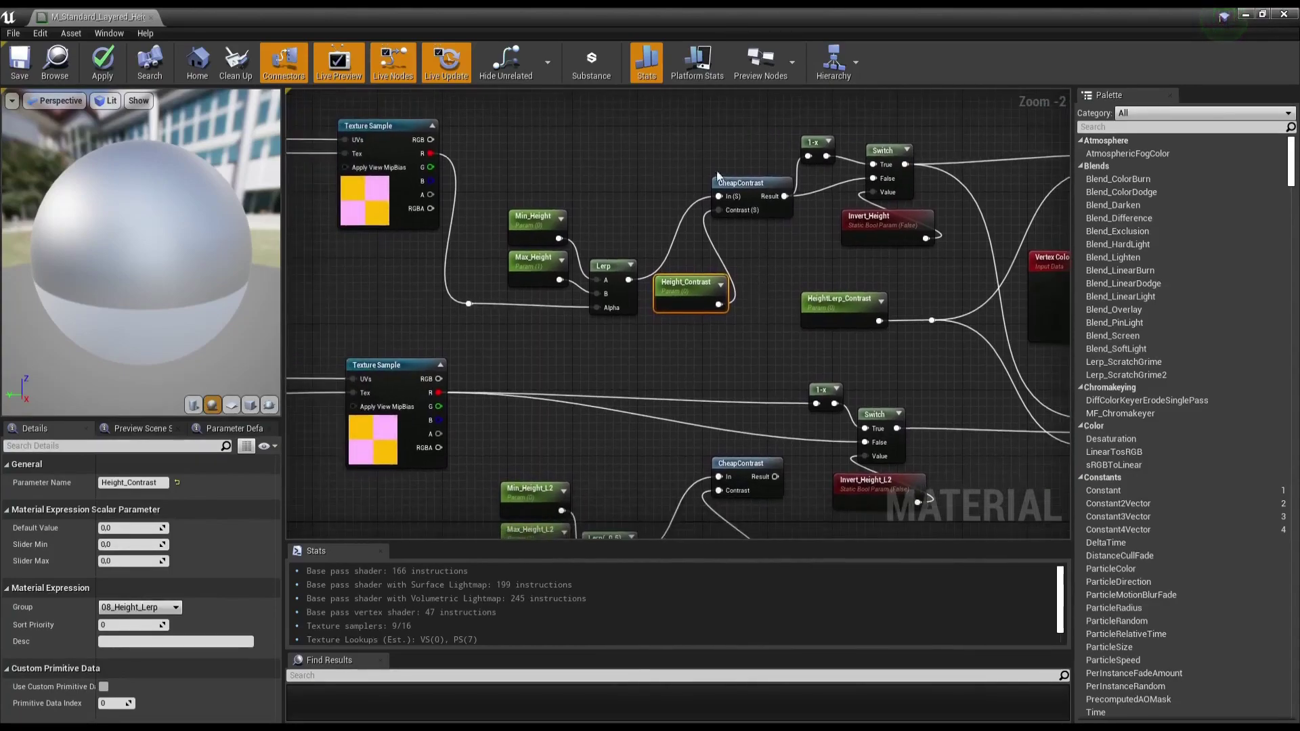
{"action": "right_click_drag", "start_coordinate": [679, 424], "coordinate": [694, 338]}
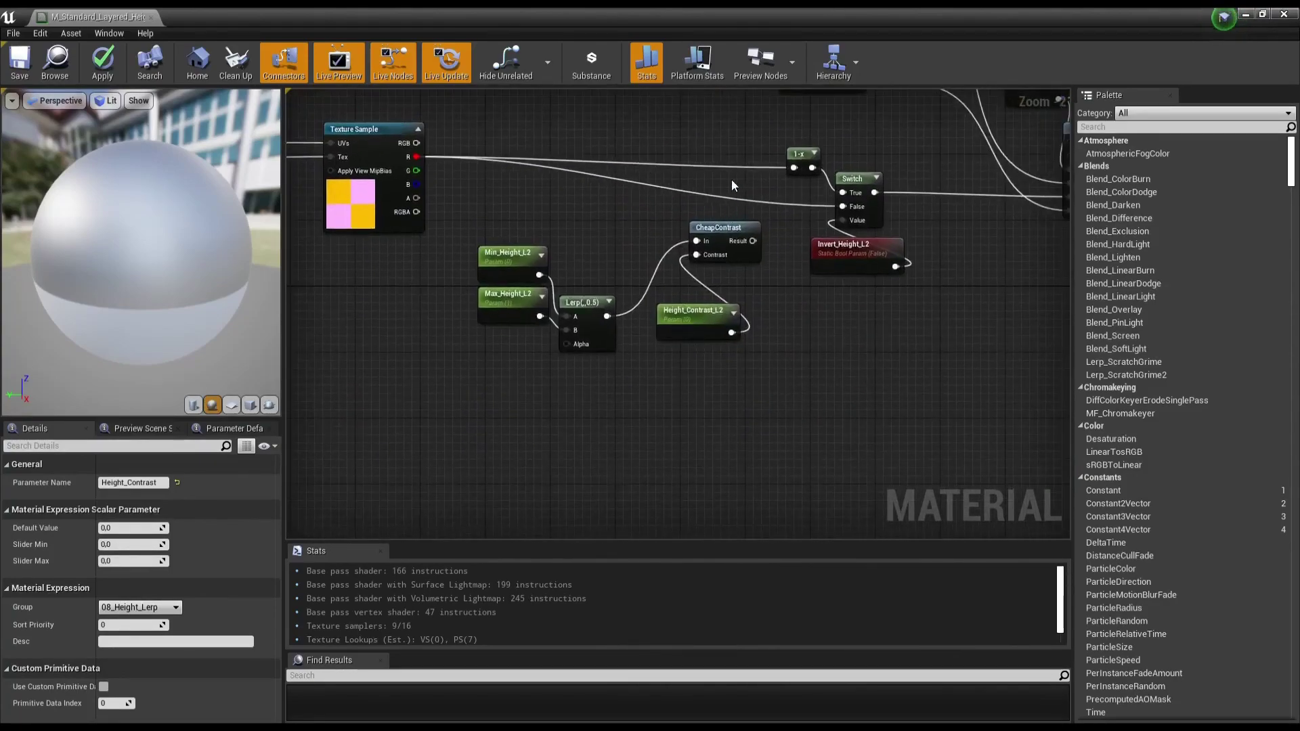
{"action": "right_click_drag", "start_coordinate": [753, 239], "coordinate": [736, 309]}
{"action": "mouse_move", "coordinate": [398, 227]}
{"action": "left_mouse_down"}
{"action": "mouse_move", "coordinate": [446, 256]}
{"action": "mouse_move", "coordinate": [495, 421]}
{"action": "mouse_move", "coordinate": [549, 414]}
{"action": "left_mouse_up"}
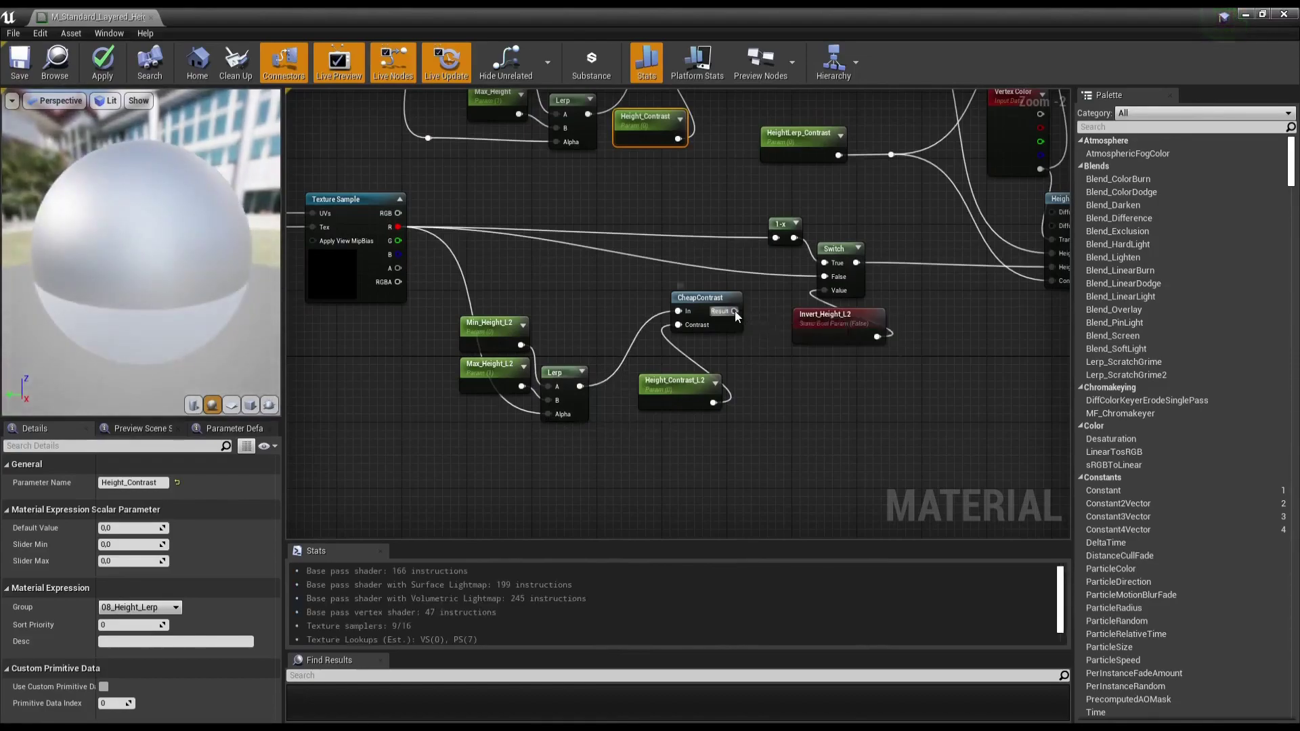
Step: Rewire the second CheapContrast output into the lower Switch and nudge HeightLerpWithTwoHeightMaps right
{"action": "mouse_move", "coordinate": [734, 311]}
{"action": "left_mouse_down"}
{"action": "mouse_move", "coordinate": [762, 293]}
{"action": "mouse_move", "coordinate": [775, 238]}
{"action": "left_mouse_up"}
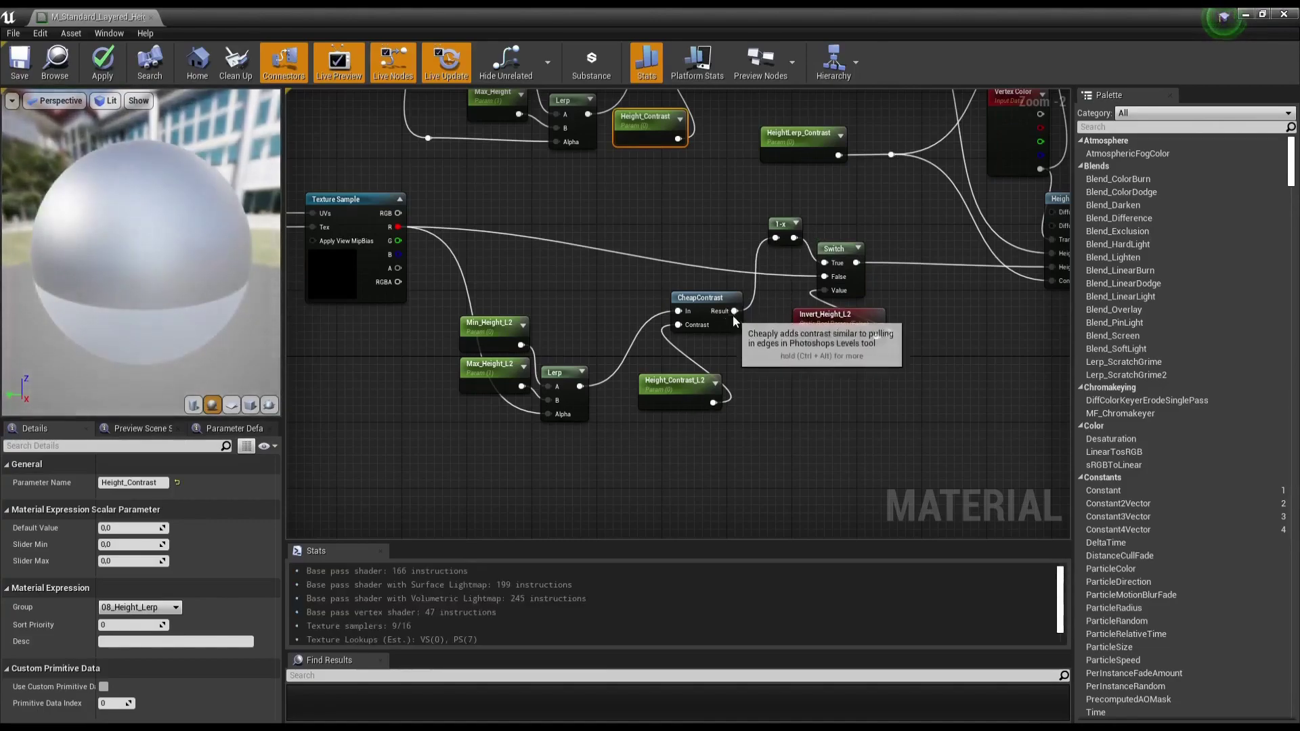
{"action": "left_click_drag", "start_coordinate": [734, 311], "coordinate": [832, 278]}
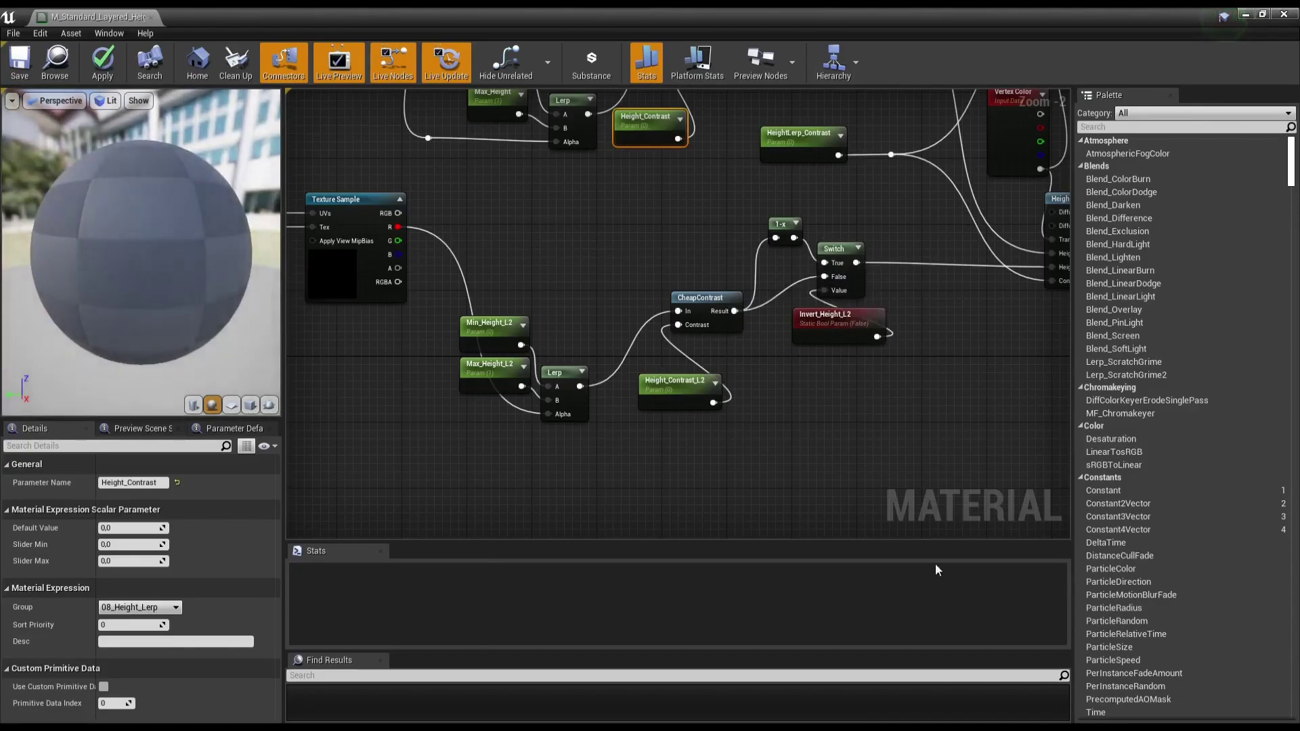
{"action": "right_click_drag", "start_coordinate": [976, 375], "coordinate": [746, 415]}
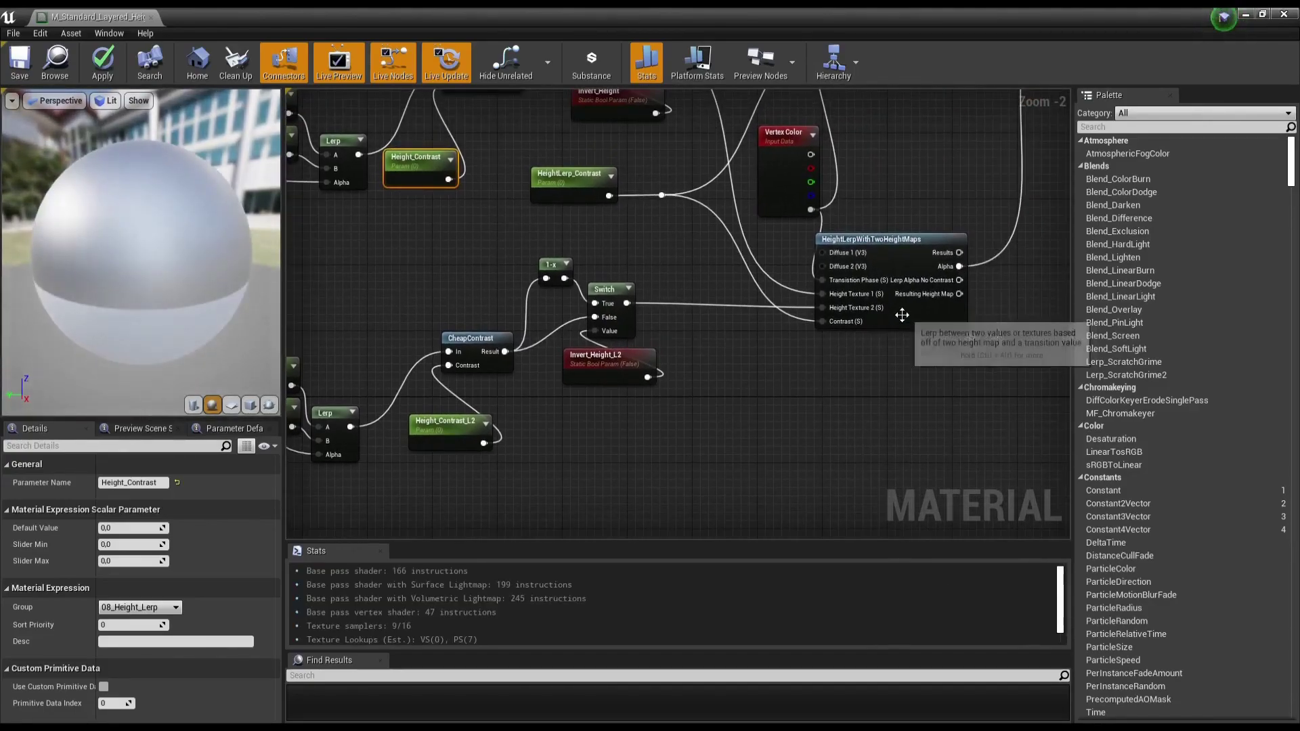
{"action": "left_click_drag", "start_coordinate": [902, 315], "coordinate": [933, 313]}
Step: Move the Vertex Color node up and right, then select the Use_2HeightLerp? switch
{"action": "mouse_move", "coordinate": [731, 291]}
{"action": "right_mouse_down"}
{"action": "mouse_move", "coordinate": [702, 504]}
{"action": "mouse_move", "coordinate": [693, 491]}
{"action": "right_mouse_up"}
{"action": "left_click", "coordinate": [576, 261]}
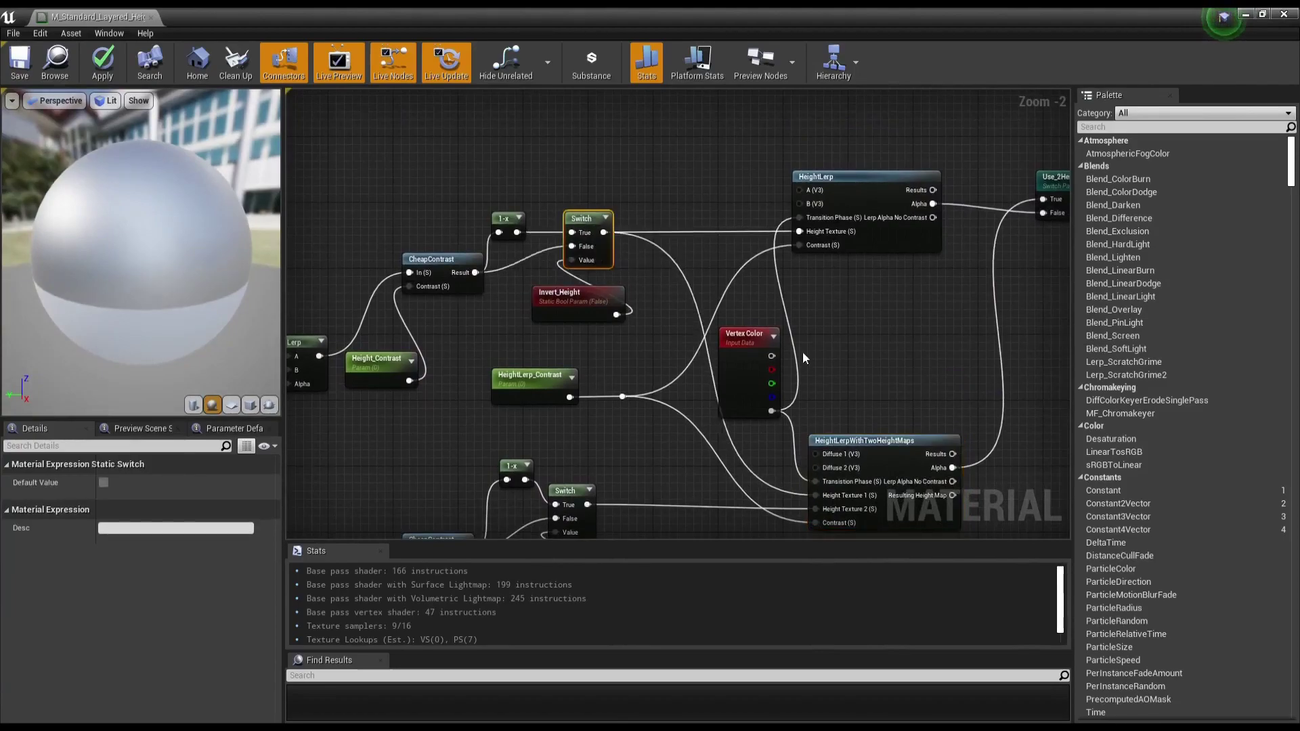
{"action": "right_click_drag", "start_coordinate": [805, 358], "coordinate": [736, 313]}
{"action": "left_click_drag", "start_coordinate": [683, 317], "coordinate": [697, 292]}
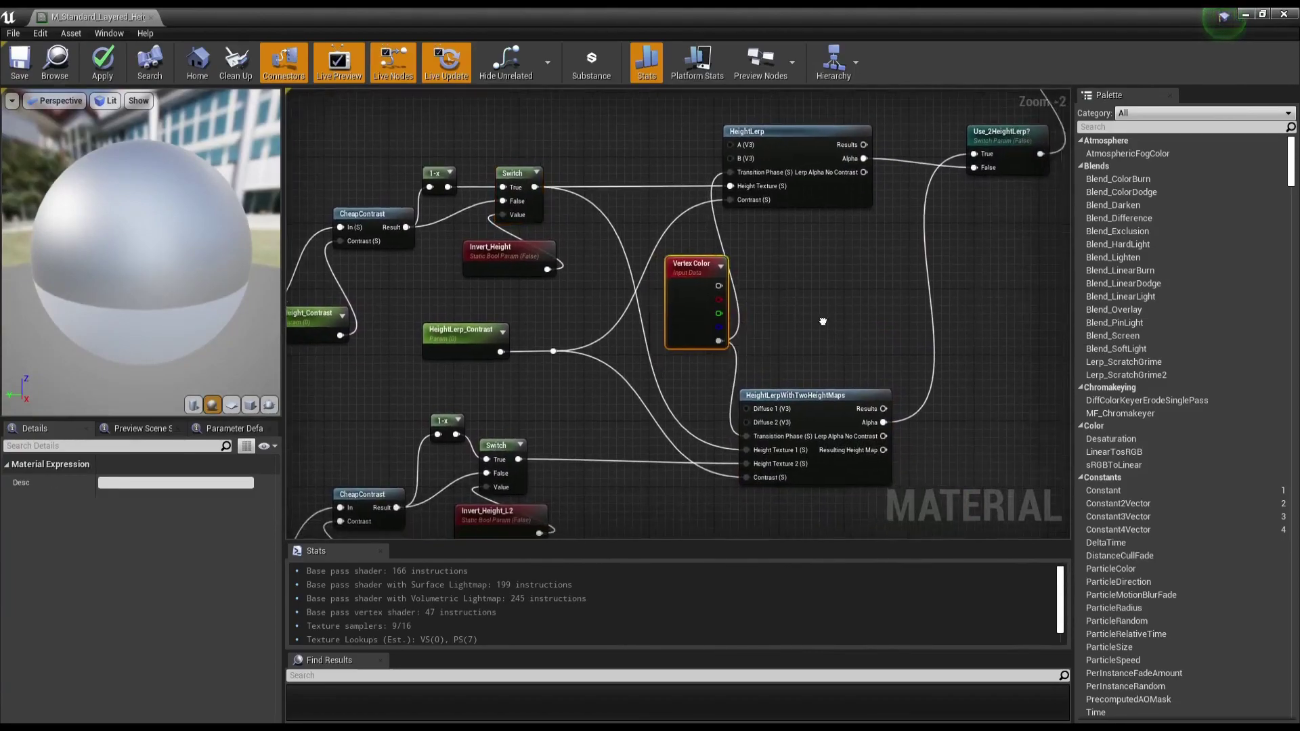
{"action": "right_click_drag", "start_coordinate": [823, 322], "coordinate": [644, 337]}
{"action": "scroll", "coordinate": [749, 344], "scroll_direction": "down", "scroll_amount": 1}
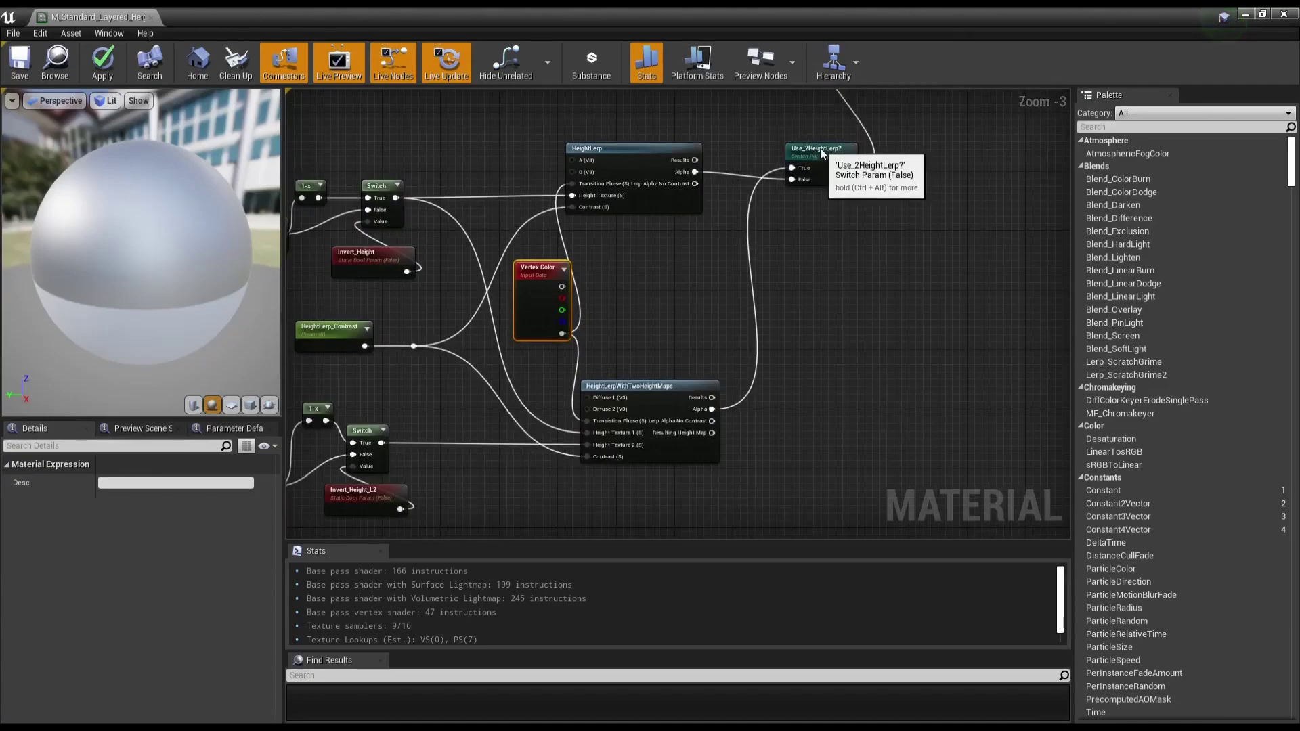
{"action": "left_click", "coordinate": [823, 153]}
{"action": "scroll", "coordinate": [627, 307], "scroll_direction": "down", "scroll_amount": 1}
{"action": "scroll", "coordinate": [627, 307], "scroll_direction": "down", "scroll_amount": 1}
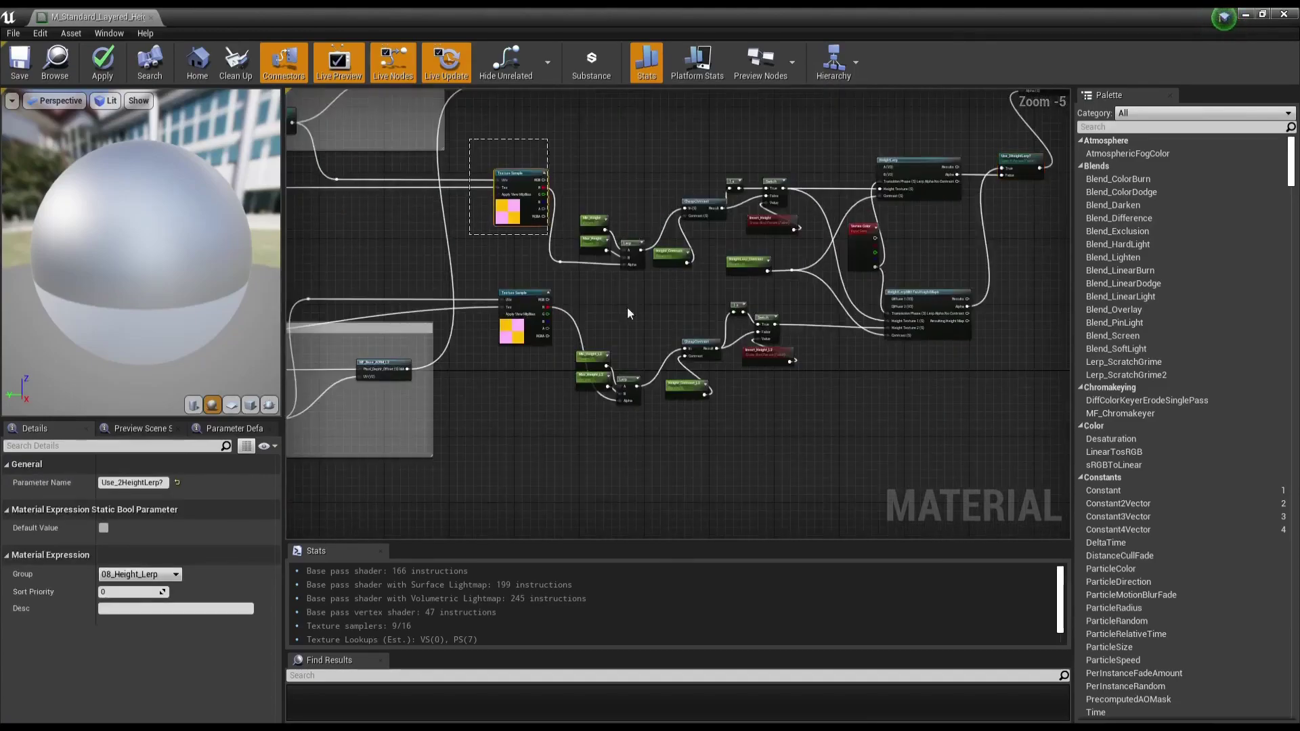
Step: Wrap the height-blend nodes in a comment and shrink it to frame the upper group
{"action": "left_click_drag", "start_coordinate": [627, 306], "coordinate": [961, 423]}
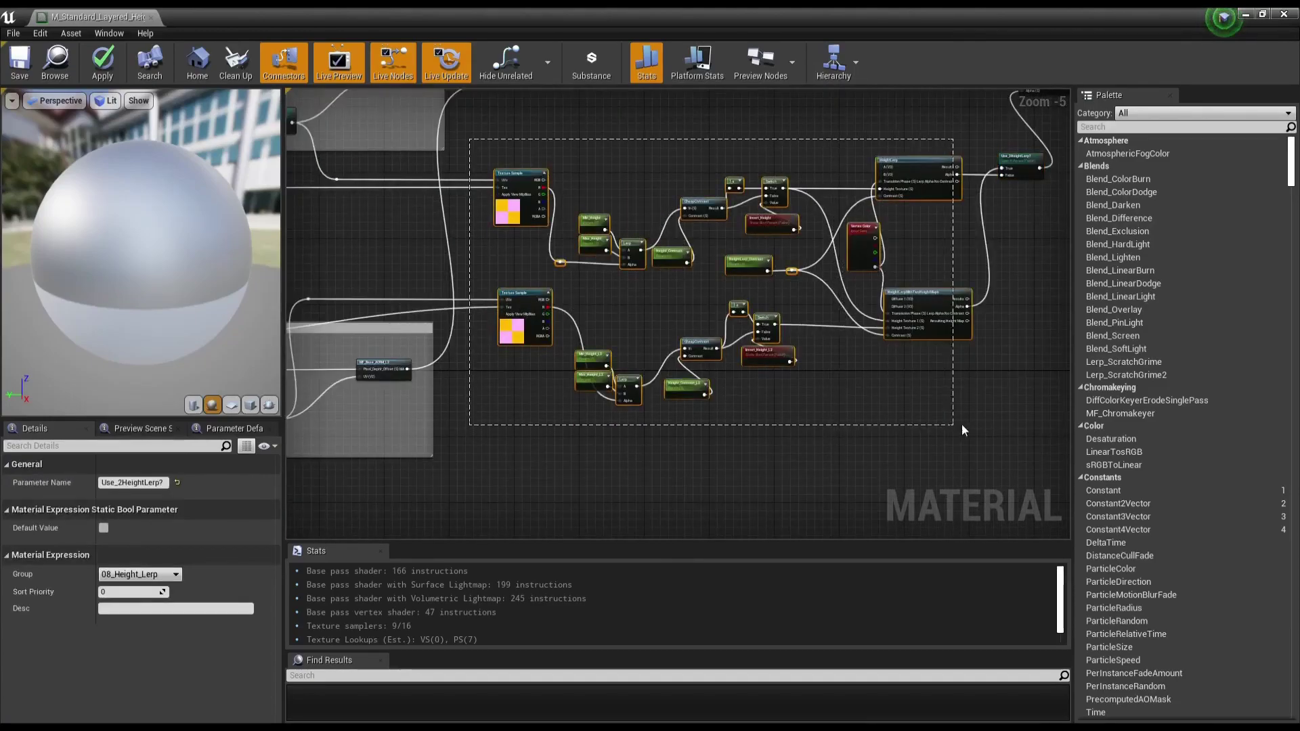
{"action": "left_click_drag", "start_coordinate": [961, 424], "coordinate": [823, 424]}
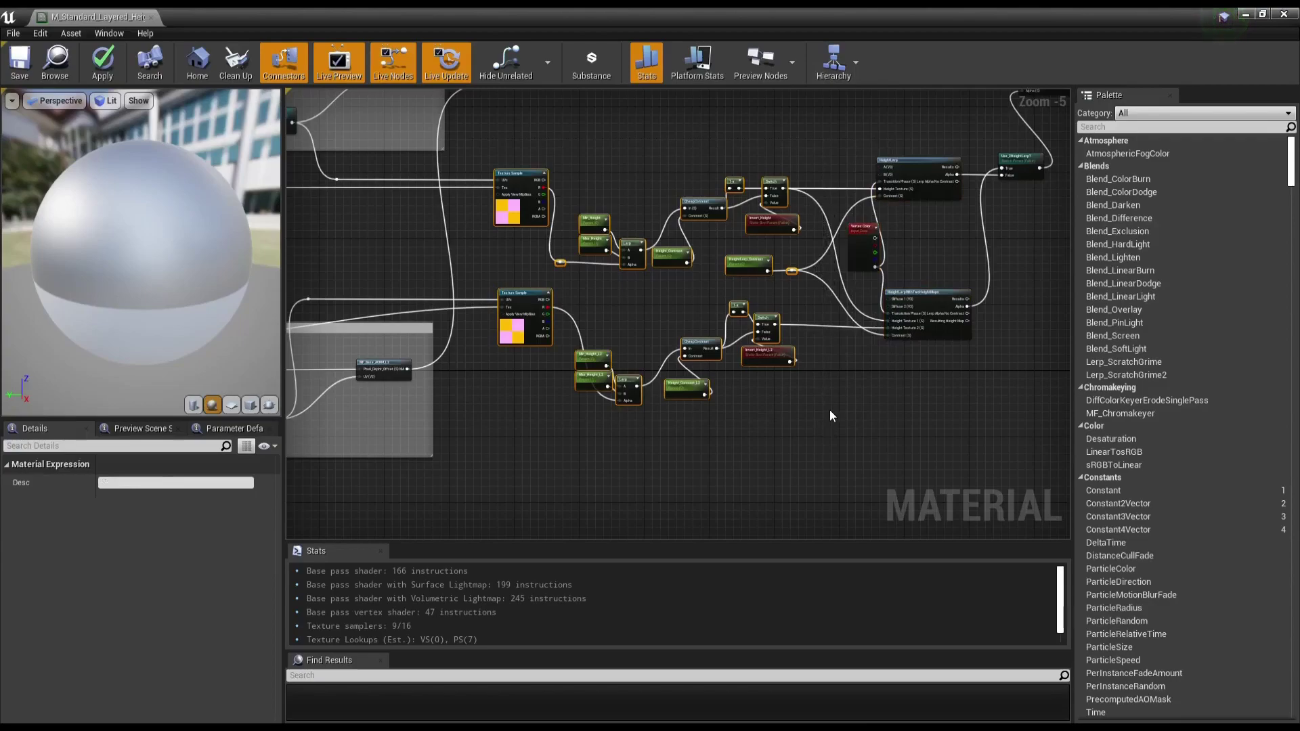
{"action": "key", "text": "c"}
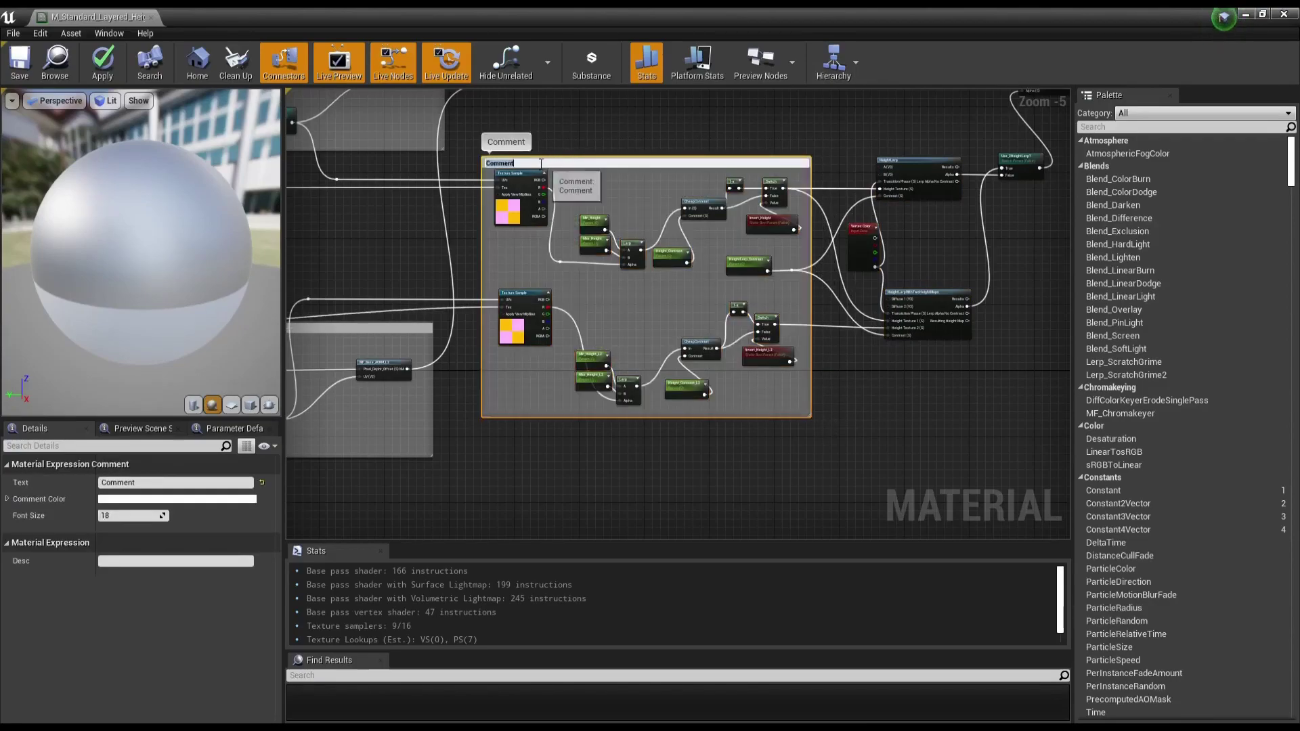
{"action": "right_click_drag", "start_coordinate": [528, 163], "coordinate": [606, 252]}
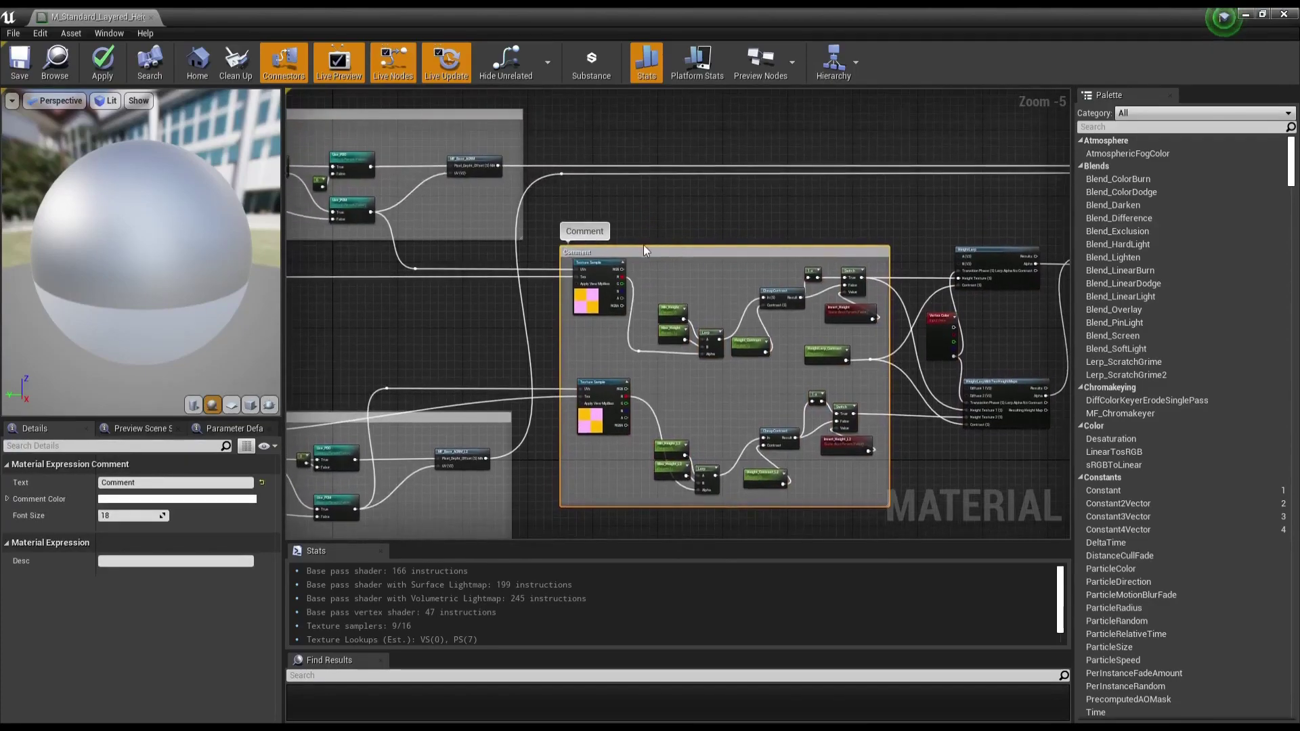
{"action": "left_click_drag", "start_coordinate": [647, 246], "coordinate": [646, 241]}
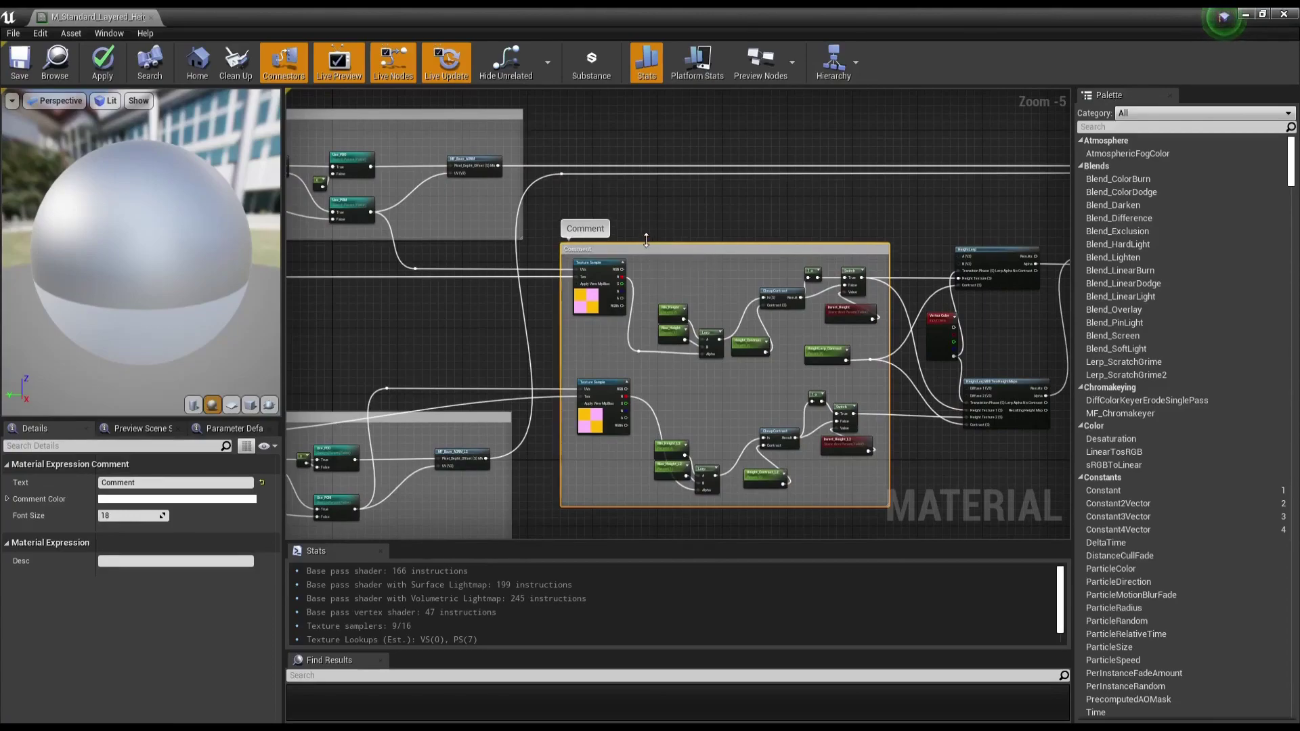
{"action": "left_click_drag", "start_coordinate": [753, 505], "coordinate": [798, 216]}
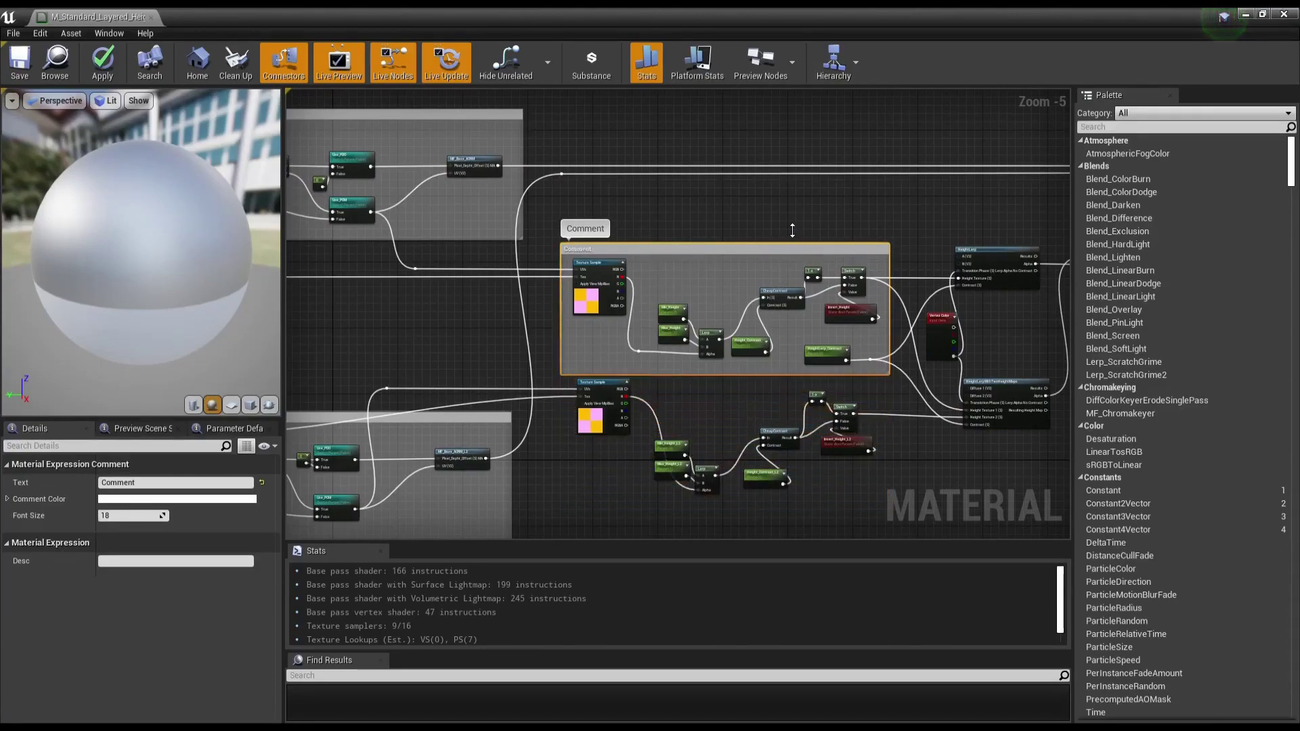
Step: Title the comment Height_Layer1, then select the lower height node group
{"action": "double_click", "coordinate": [599, 248]}
{"action": "type", "text": "Height_Layer"}
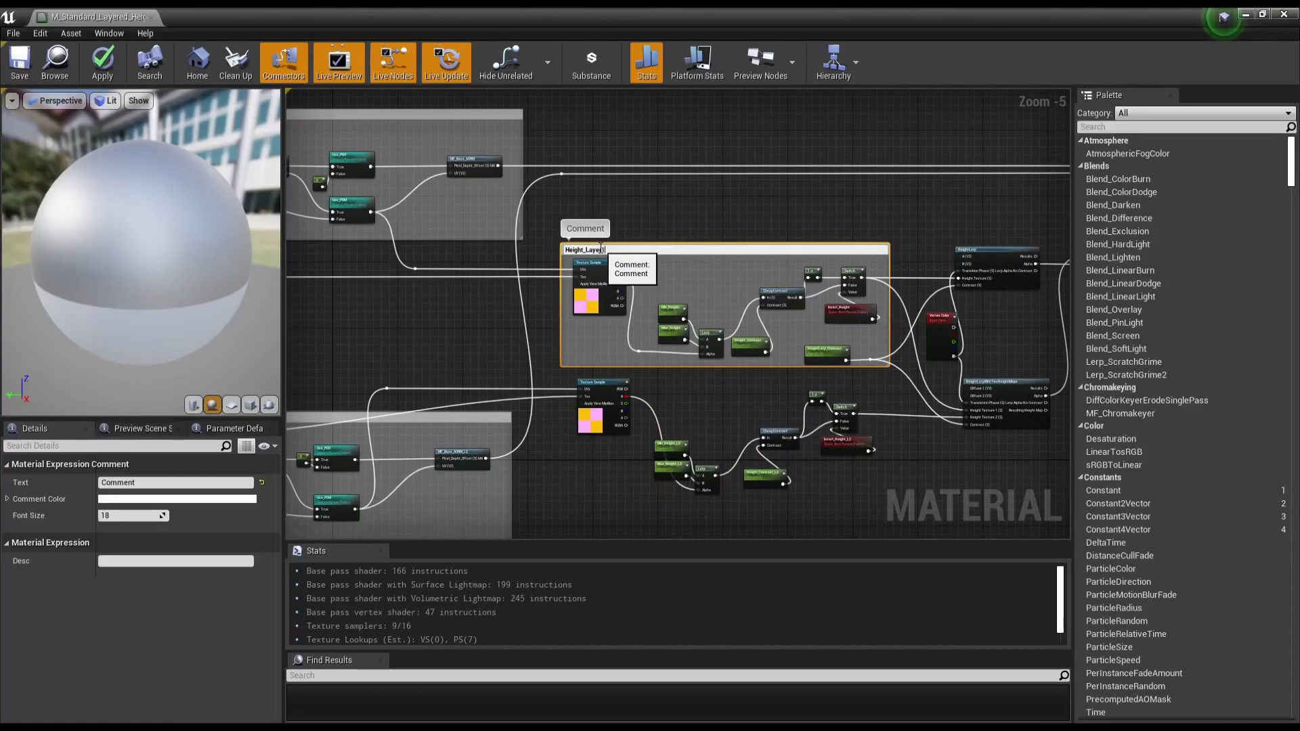
{"action": "type", "text": "1"}
{"action": "key", "text": "Return"}
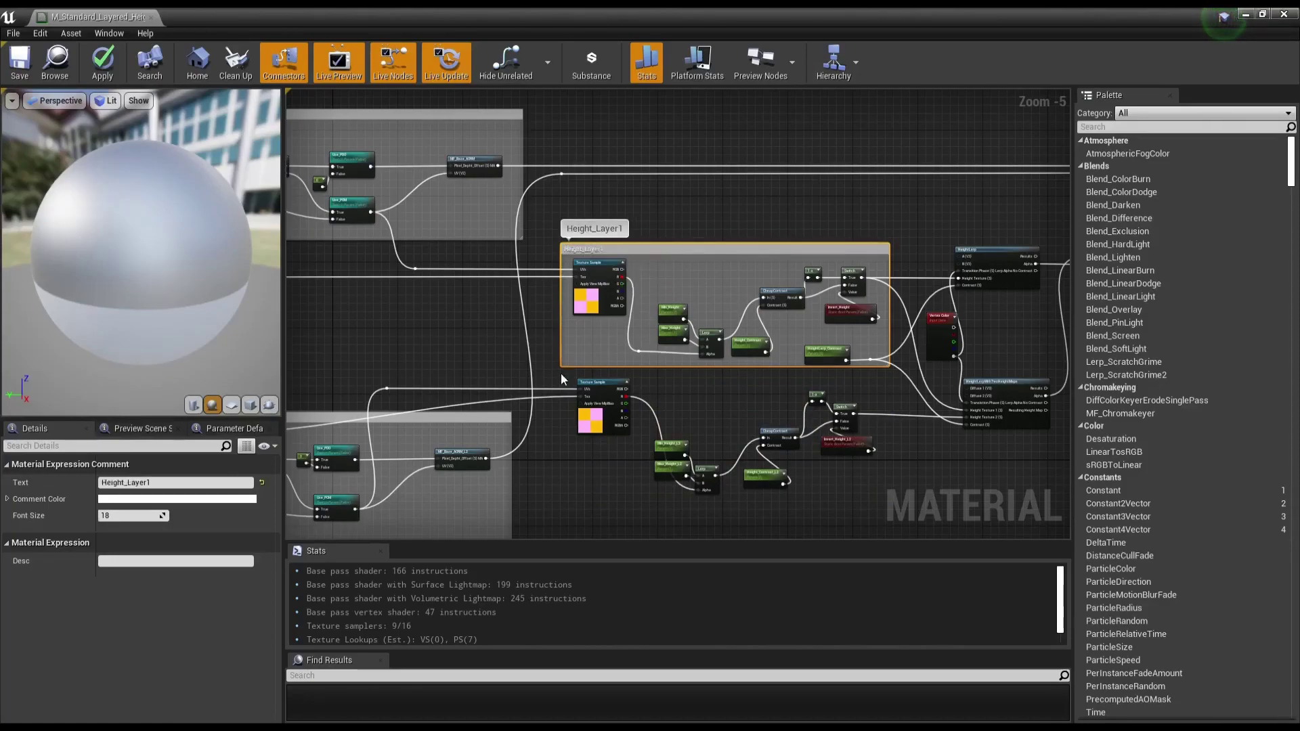
{"action": "left_click_drag", "start_coordinate": [561, 372], "coordinate": [856, 511]}
Step: Frame the lower group in a comment titled Height_Layer2 and nudge it down-right
{"action": "key", "text": "c"}
{"action": "type", "text": "Height_"}
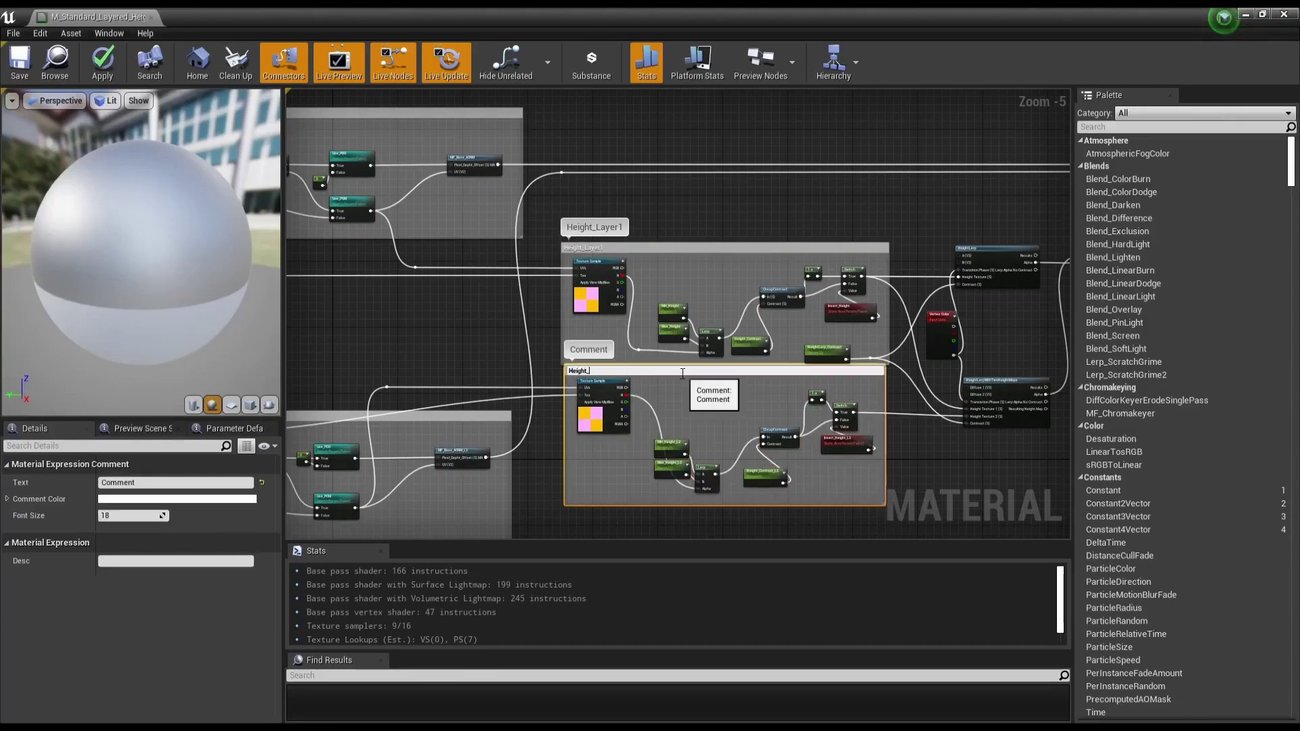
{"action": "type", "text": "Layer2"}
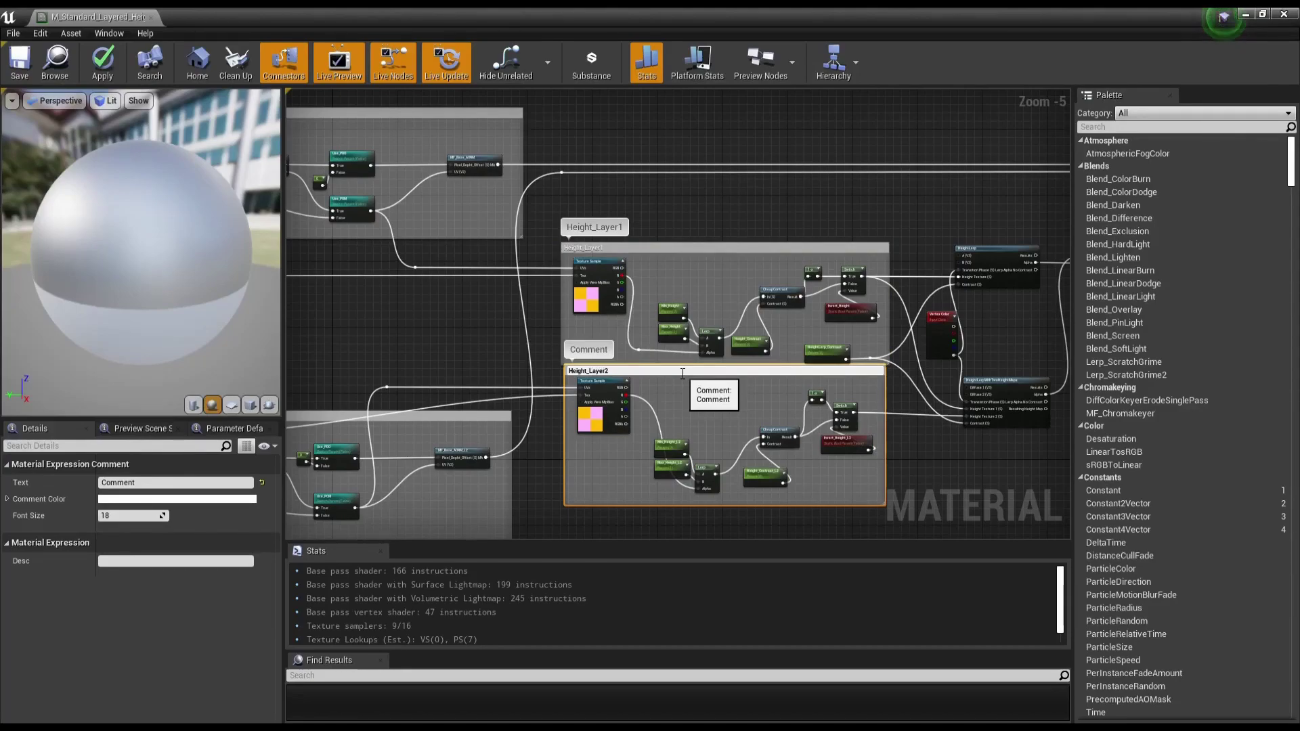
{"action": "key", "text": "Return"}
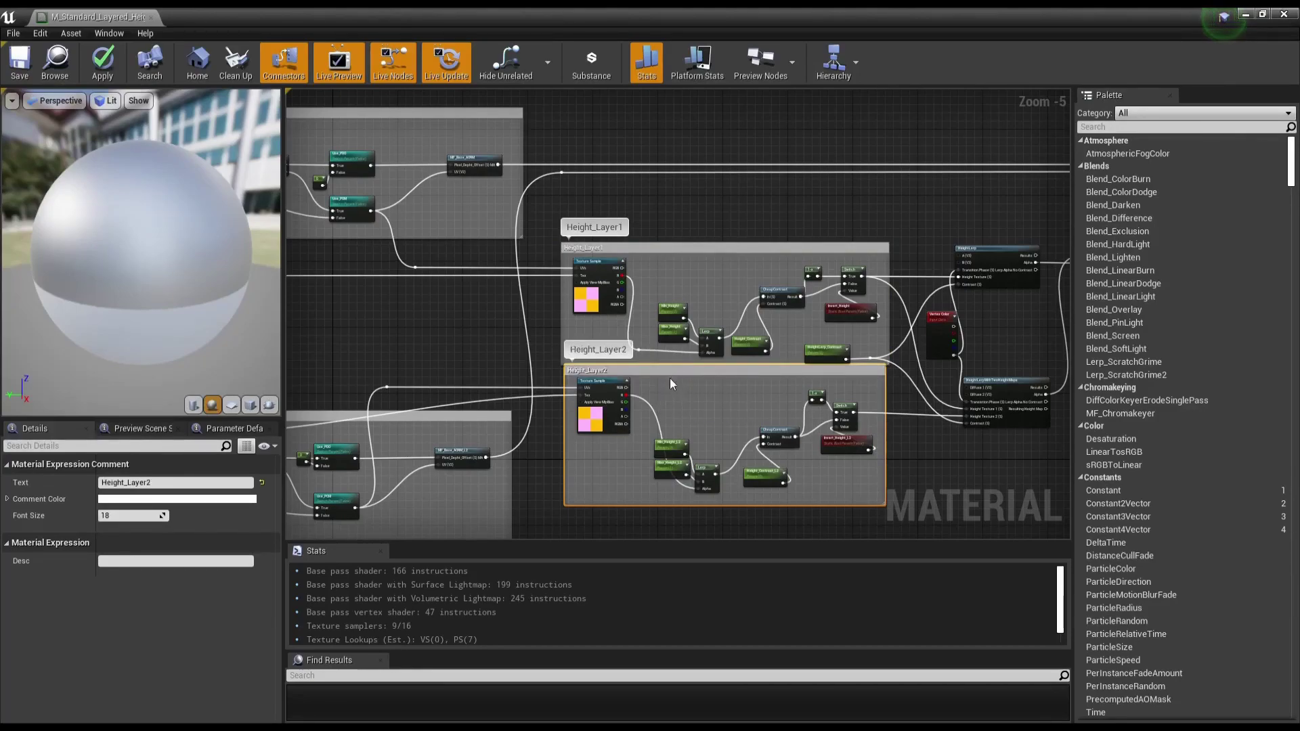
{"action": "left_click_drag", "start_coordinate": [670, 383], "coordinate": [677, 384]}
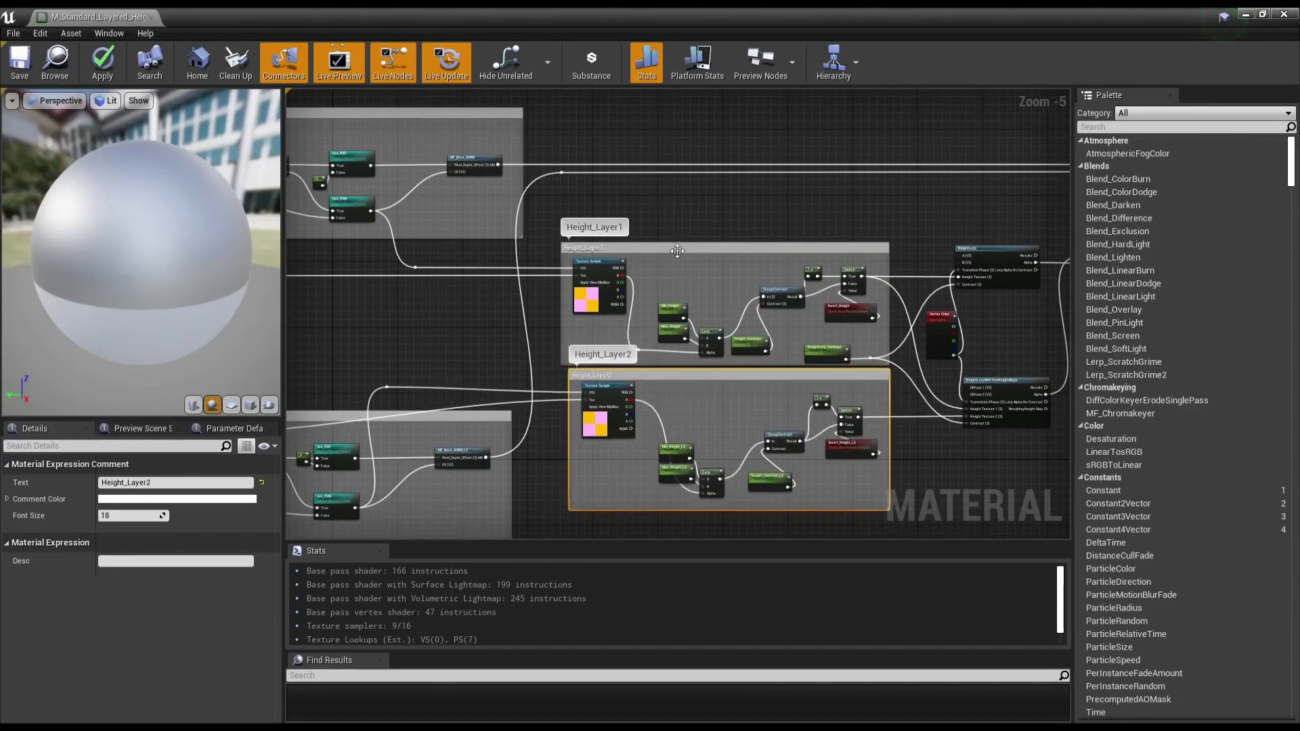
Step: Raise the Height_Layer1 comment box and try pink, then blue, as comment colours
{"action": "left_click_drag", "start_coordinate": [677, 244], "coordinate": [681, 232]}
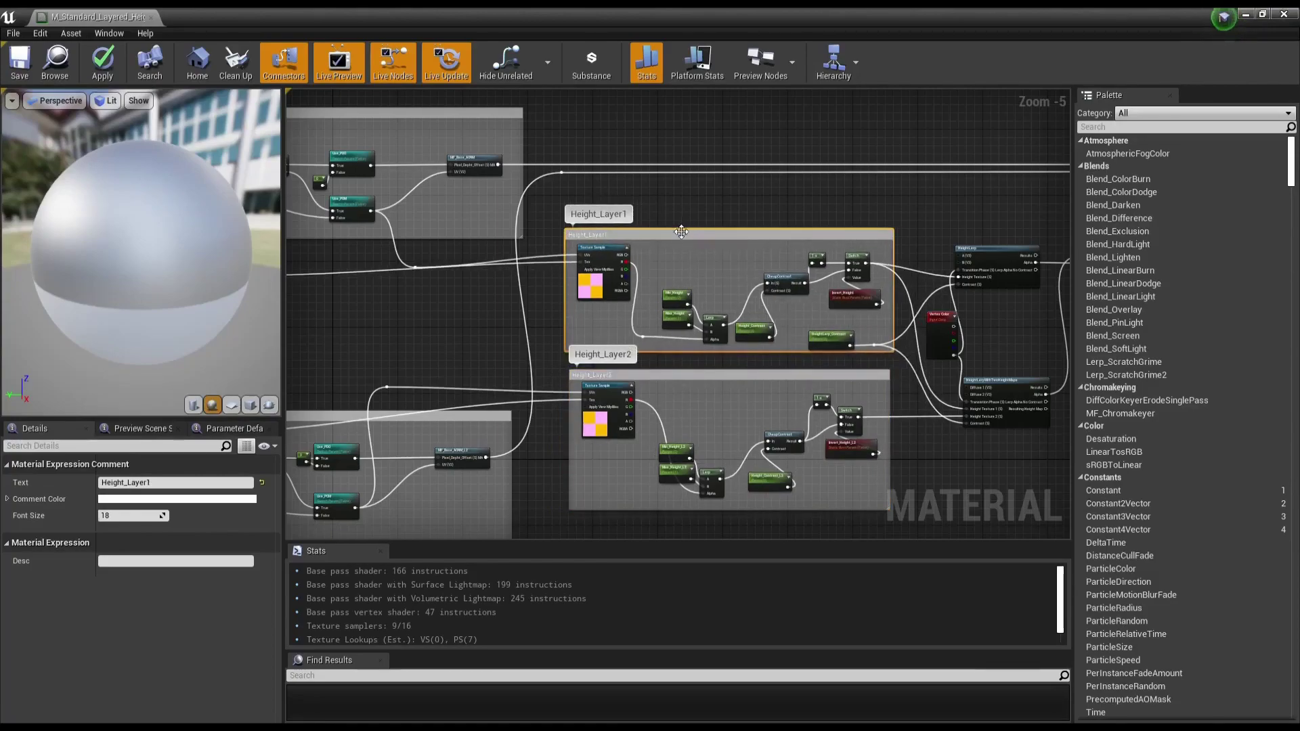
{"action": "left_click", "coordinate": [205, 499]}
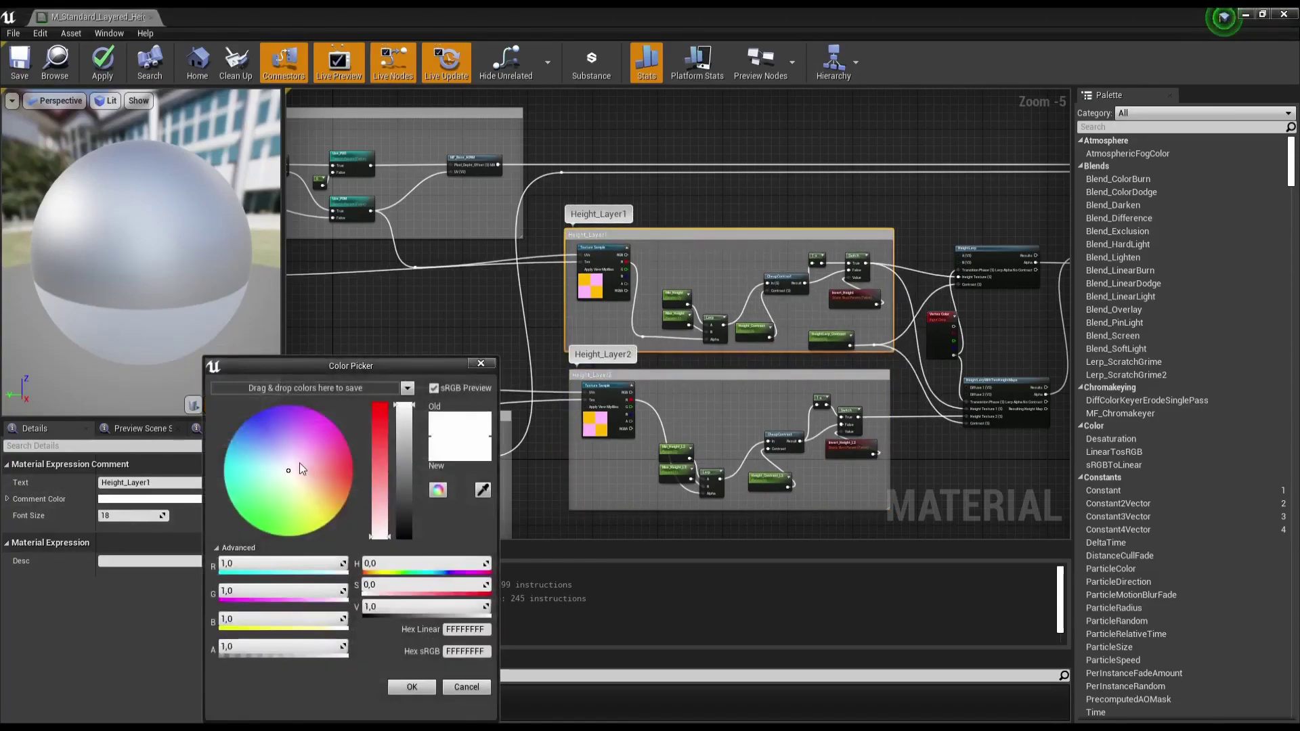
{"action": "left_click", "coordinate": [331, 464]}
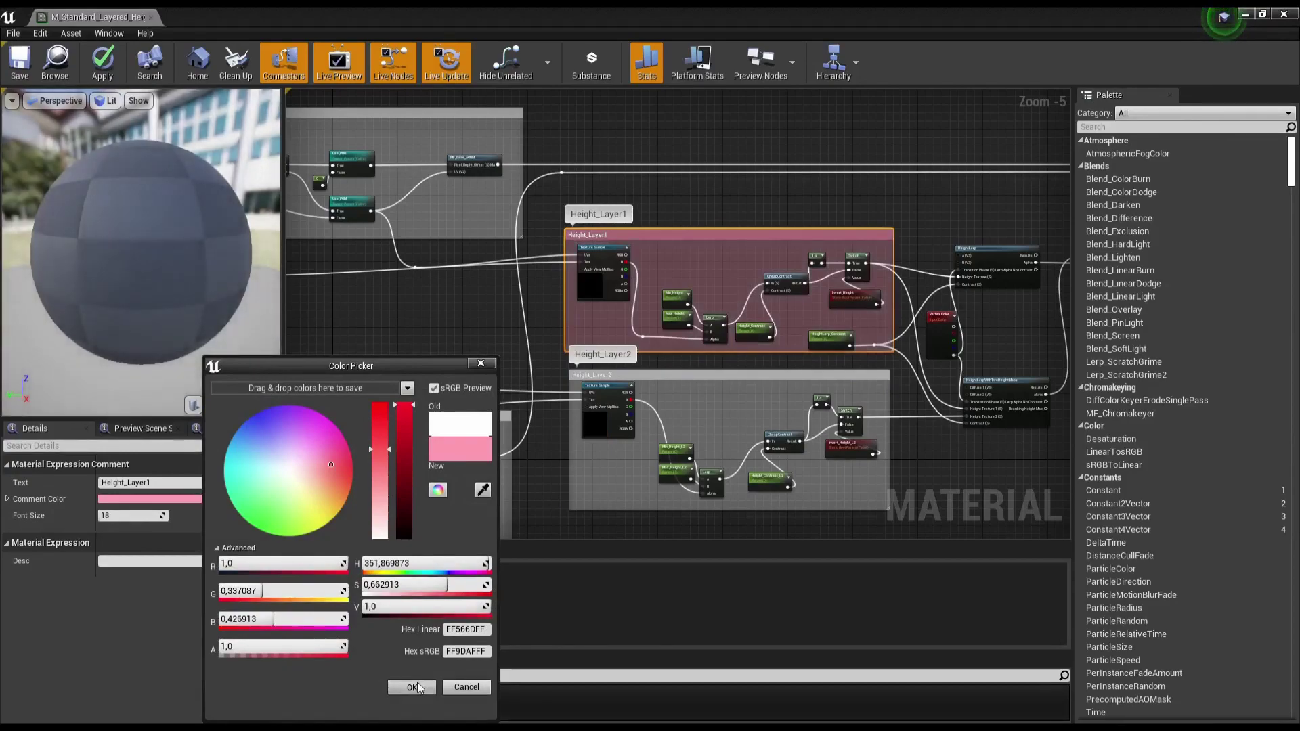
{"action": "left_click", "coordinate": [418, 688]}
{"action": "left_click", "coordinate": [449, 128]}
{"action": "left_click", "coordinate": [199, 502]}
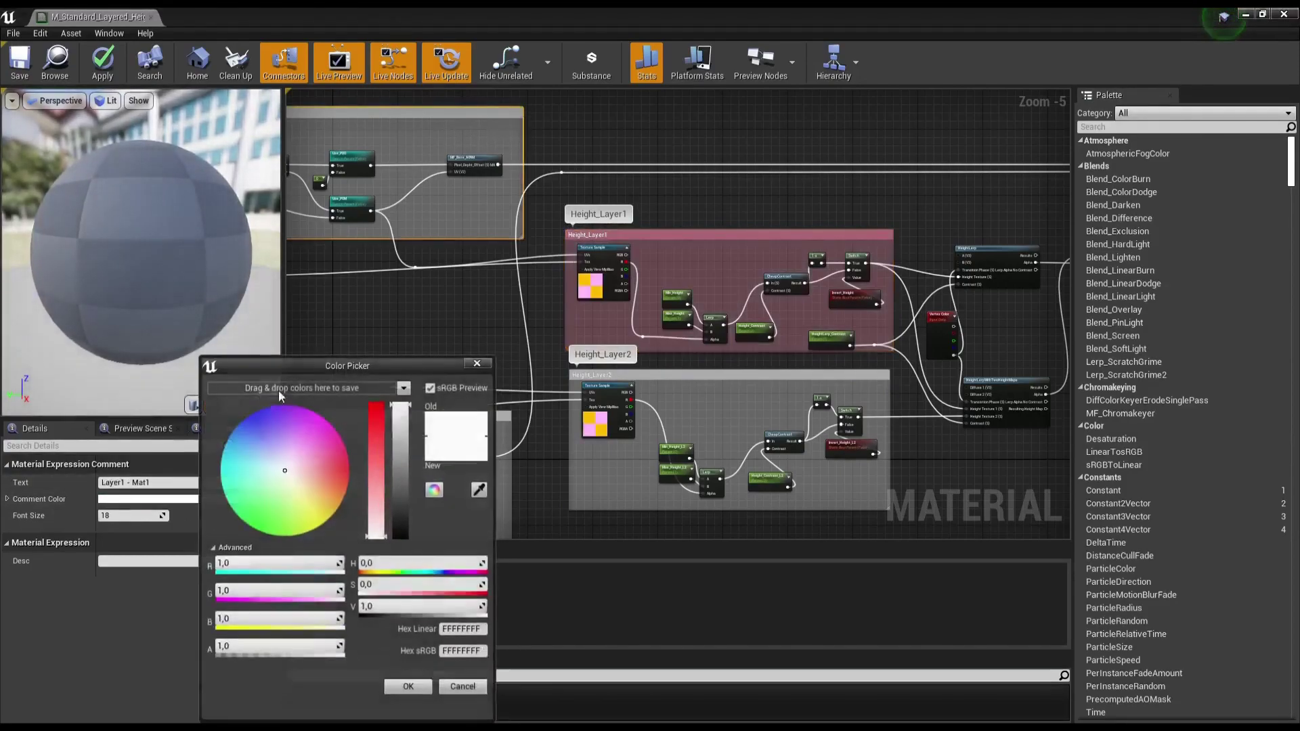
{"action": "left_click", "coordinate": [378, 452]}
{"action": "left_click", "coordinate": [237, 435]}
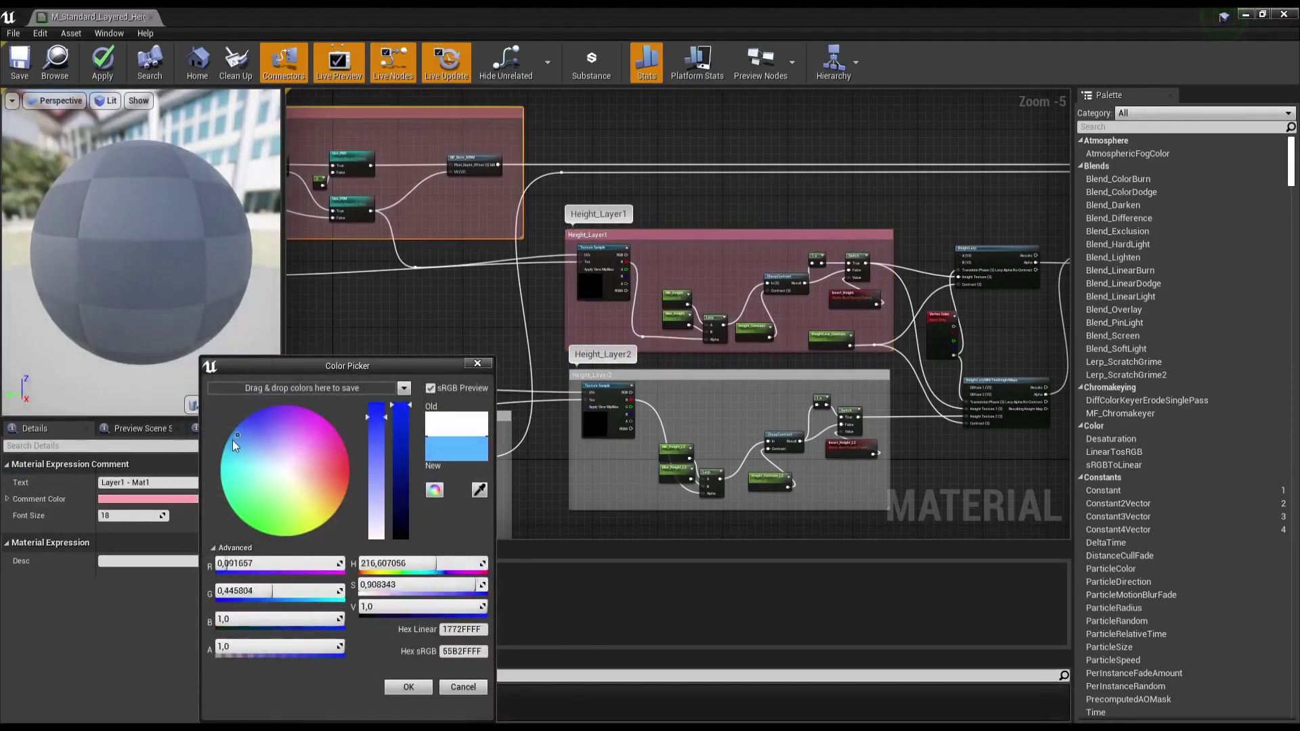
Step: Give the Height_Layer1 comment box a light blue comment colour
{"action": "left_click", "coordinate": [670, 243]}
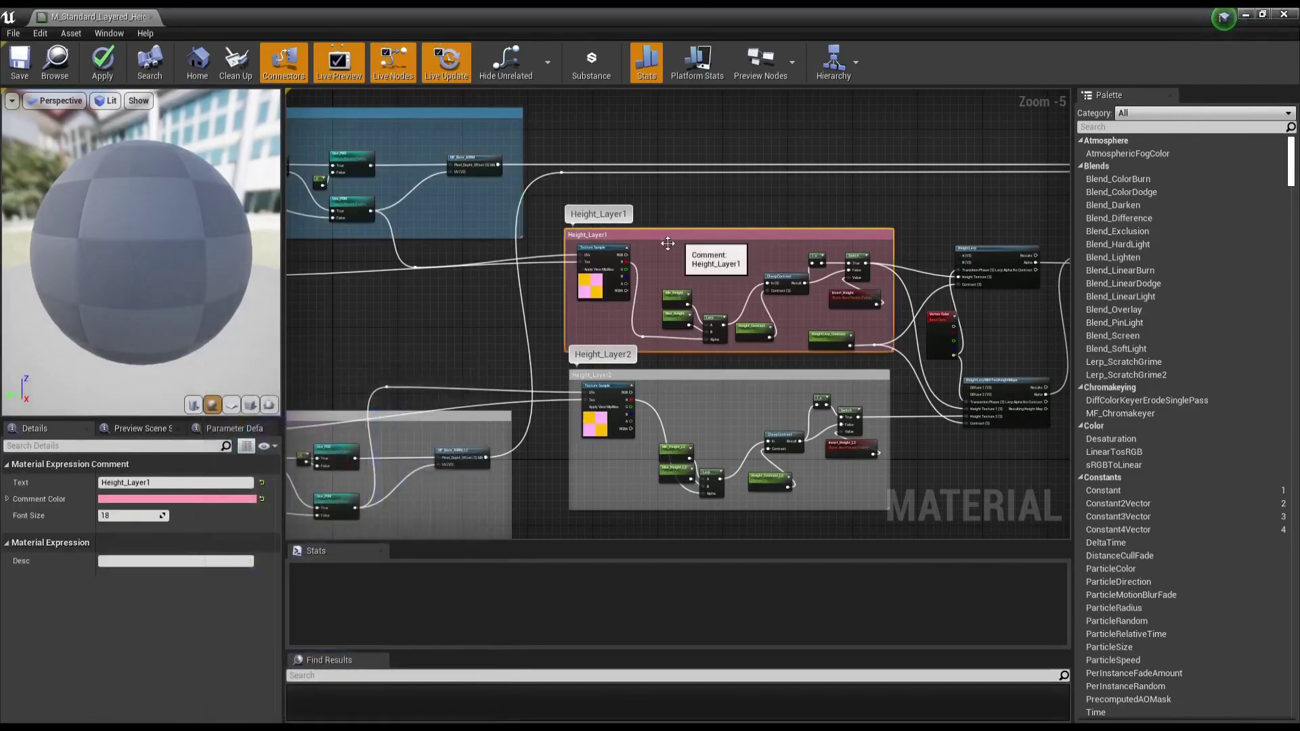
{"action": "left_click", "coordinate": [221, 499]}
{"action": "left_click_drag", "start_coordinate": [277, 445], "coordinate": [271, 438]}
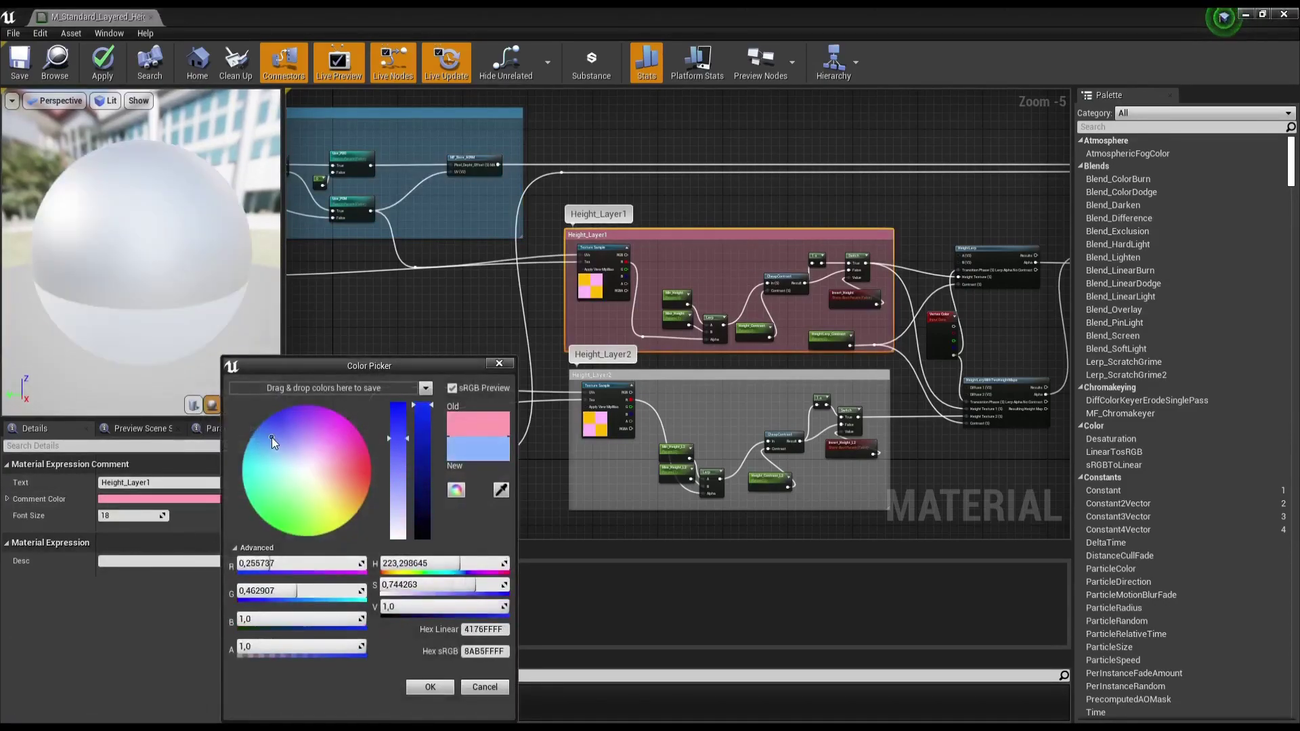
{"action": "left_click", "coordinate": [423, 689]}
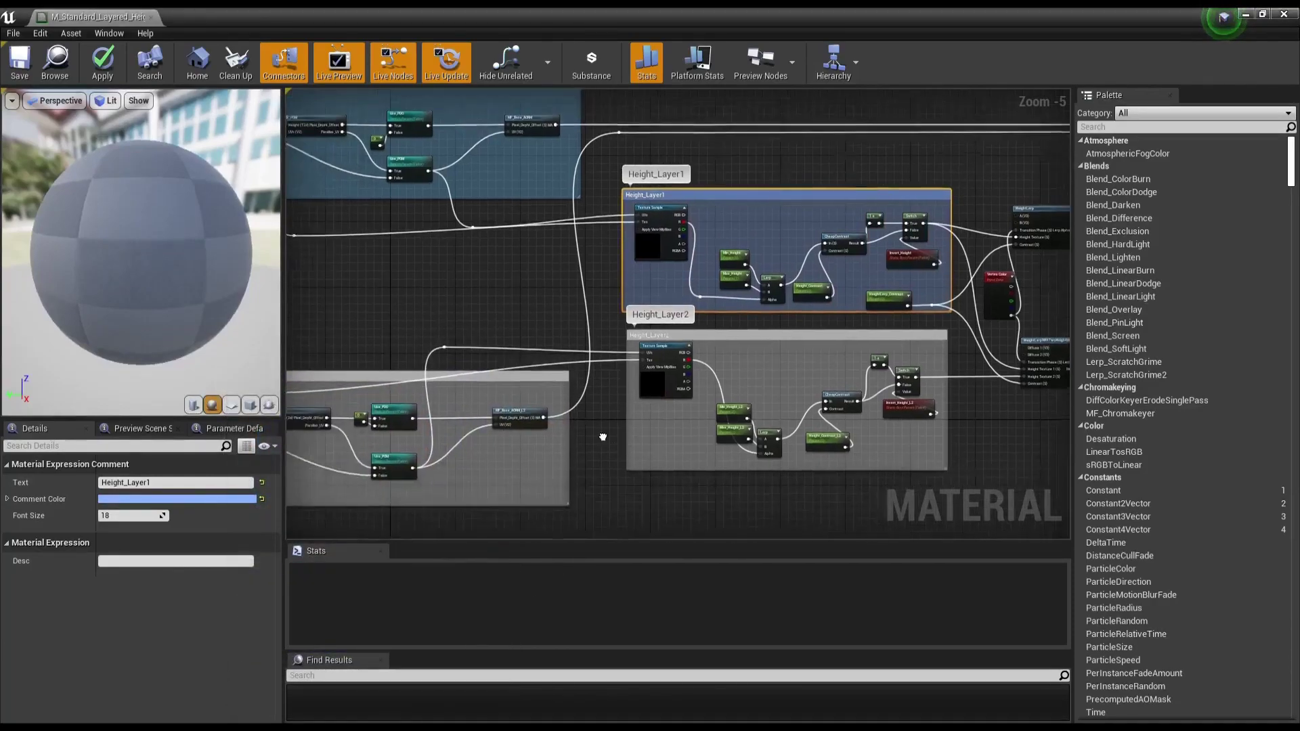
Step: Copy Height_Layer1's light blue comment colour onto the Layer1 - Mat1 comment
{"action": "right_click_drag", "start_coordinate": [448, 425], "coordinate": [527, 376]}
{"action": "left_click", "coordinate": [527, 373]}
{"action": "left_click", "coordinate": [528, 377]}
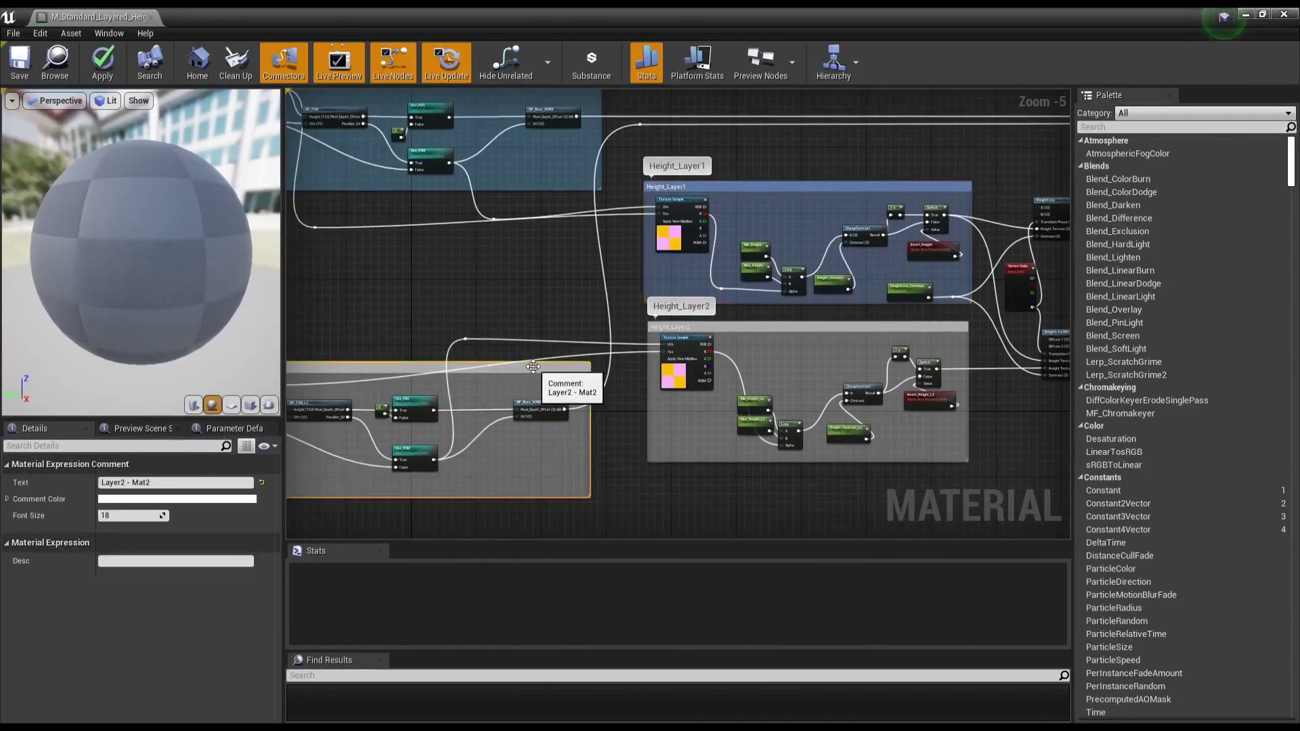
{"action": "right_click_drag", "start_coordinate": [685, 185], "coordinate": [718, 289]}
{"action": "left_click", "coordinate": [773, 294]}
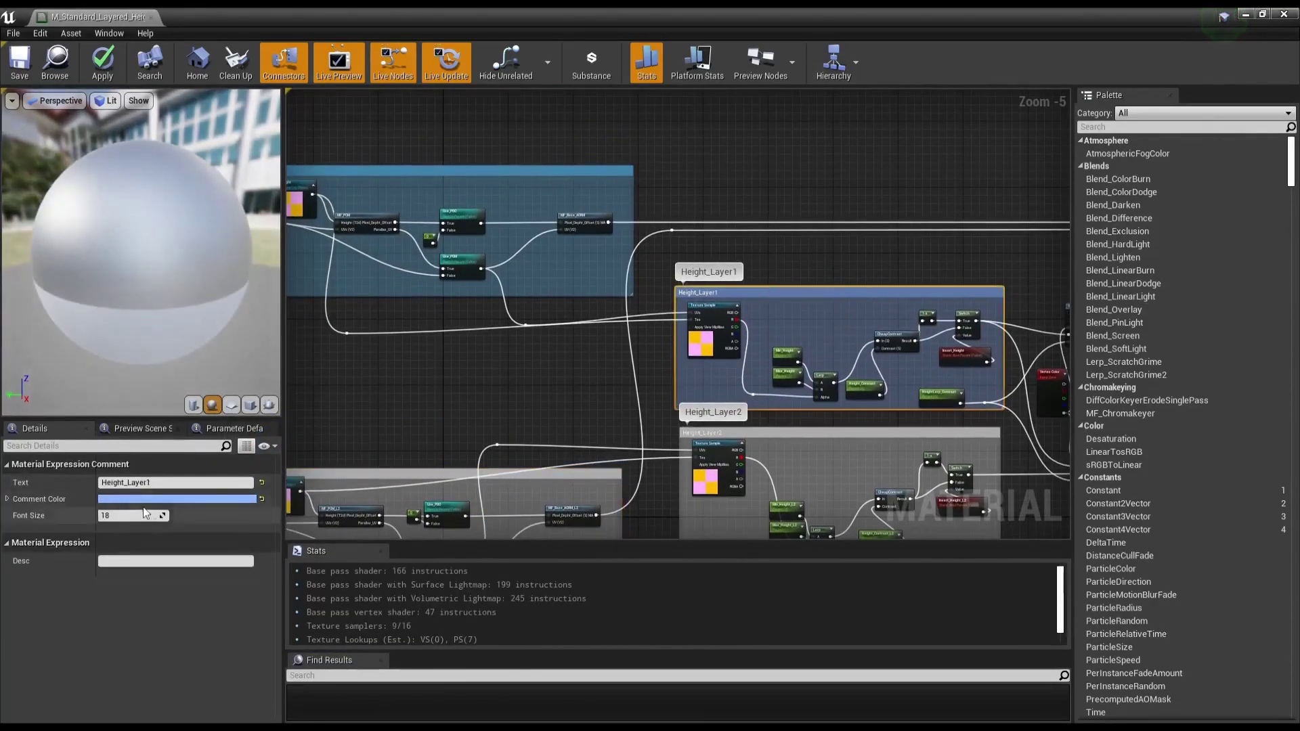
{"action": "right_click", "coordinate": [191, 498]}
{"action": "left_click", "coordinate": [226, 553]}
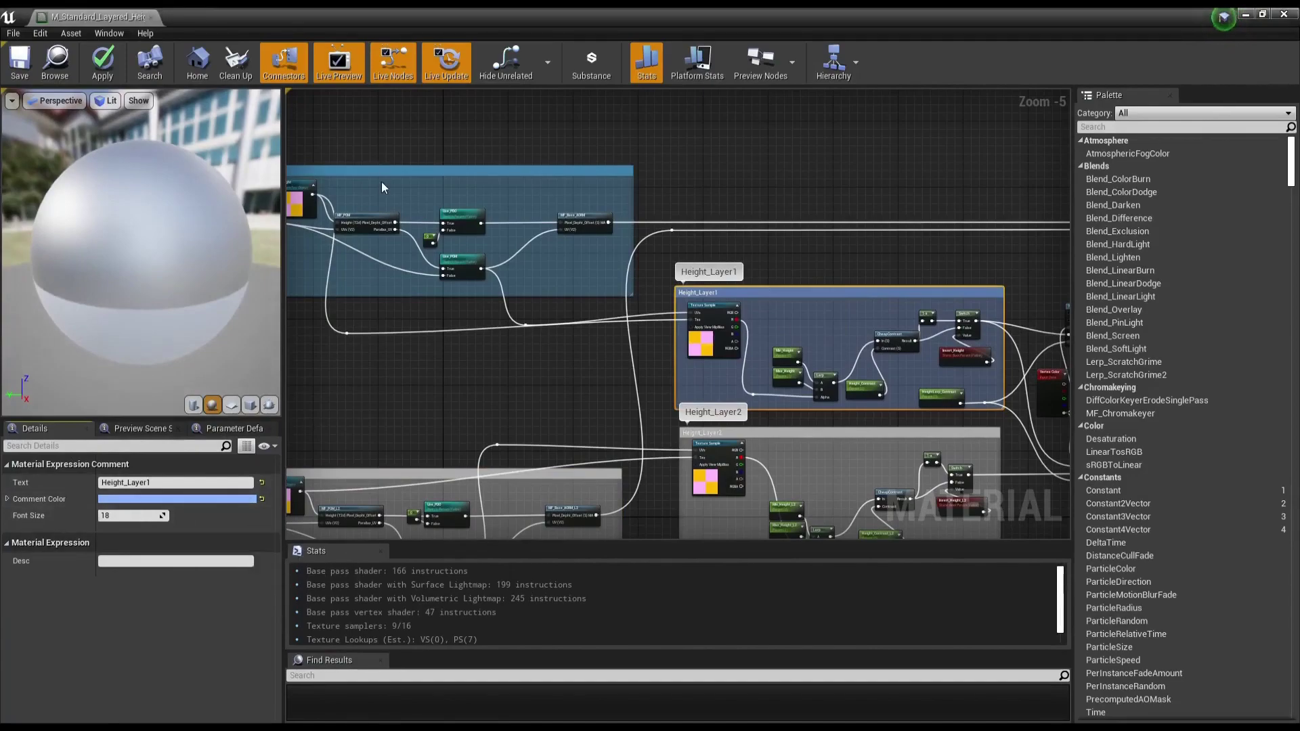
{"action": "left_click", "coordinate": [380, 182]}
{"action": "right_click", "coordinate": [199, 492]}
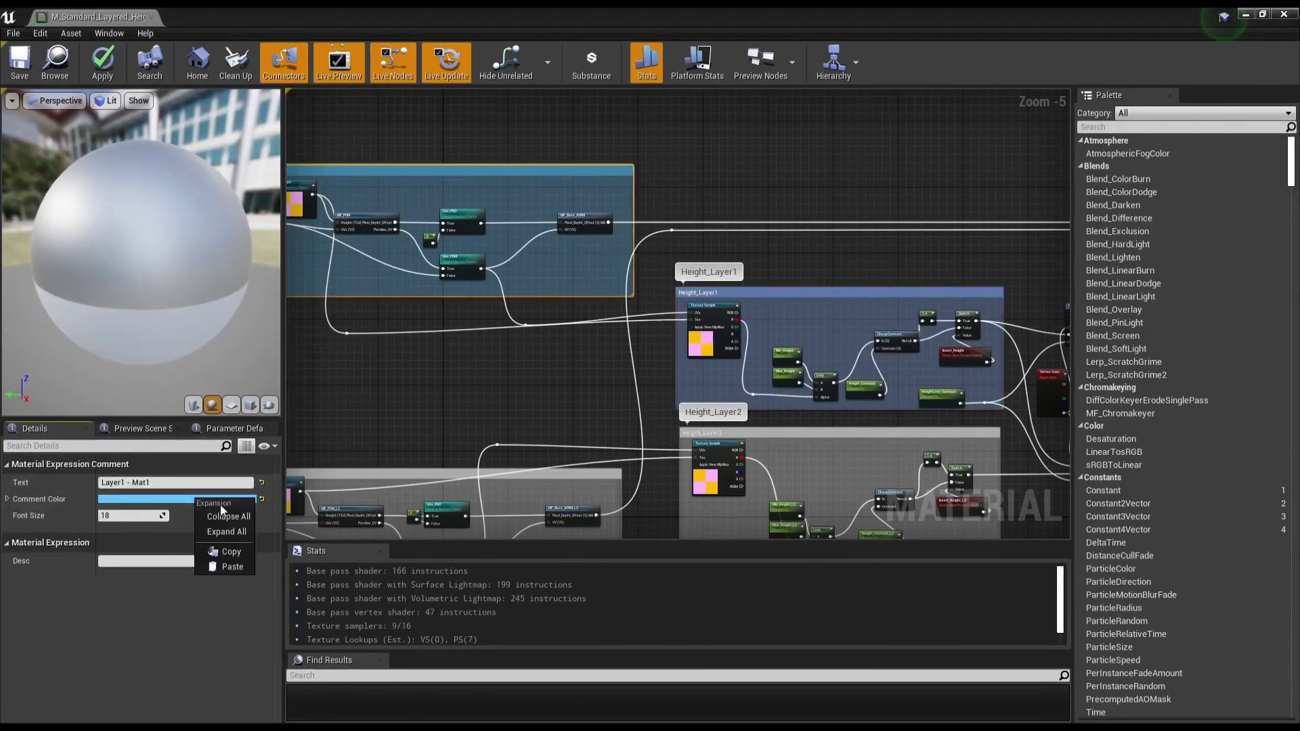
{"action": "left_click", "coordinate": [234, 564]}
Step: Give the Layer2 - Mat2 comment box a light green comment colour
{"action": "right_click_drag", "start_coordinate": [425, 443], "coordinate": [514, 359]}
{"action": "left_click", "coordinate": [475, 401]}
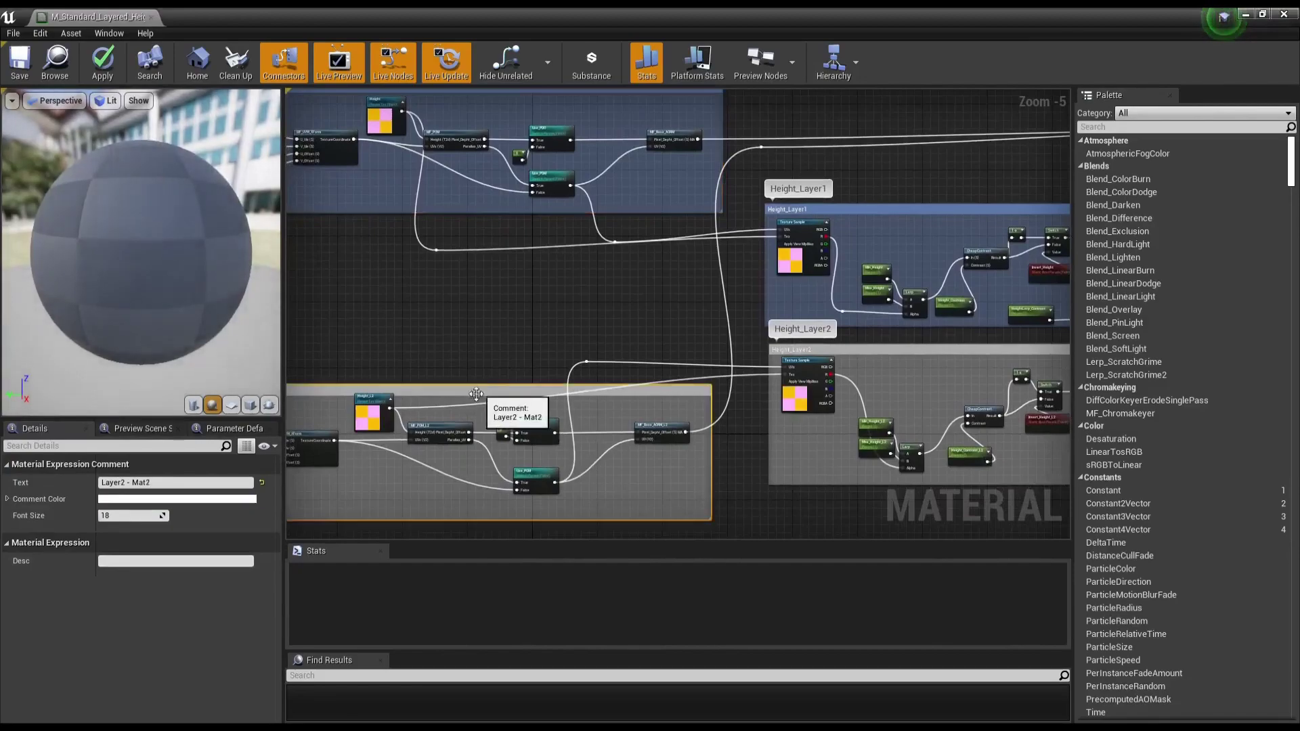
{"action": "left_click", "coordinate": [190, 497]}
{"action": "left_click_drag", "start_coordinate": [294, 436], "coordinate": [249, 506]}
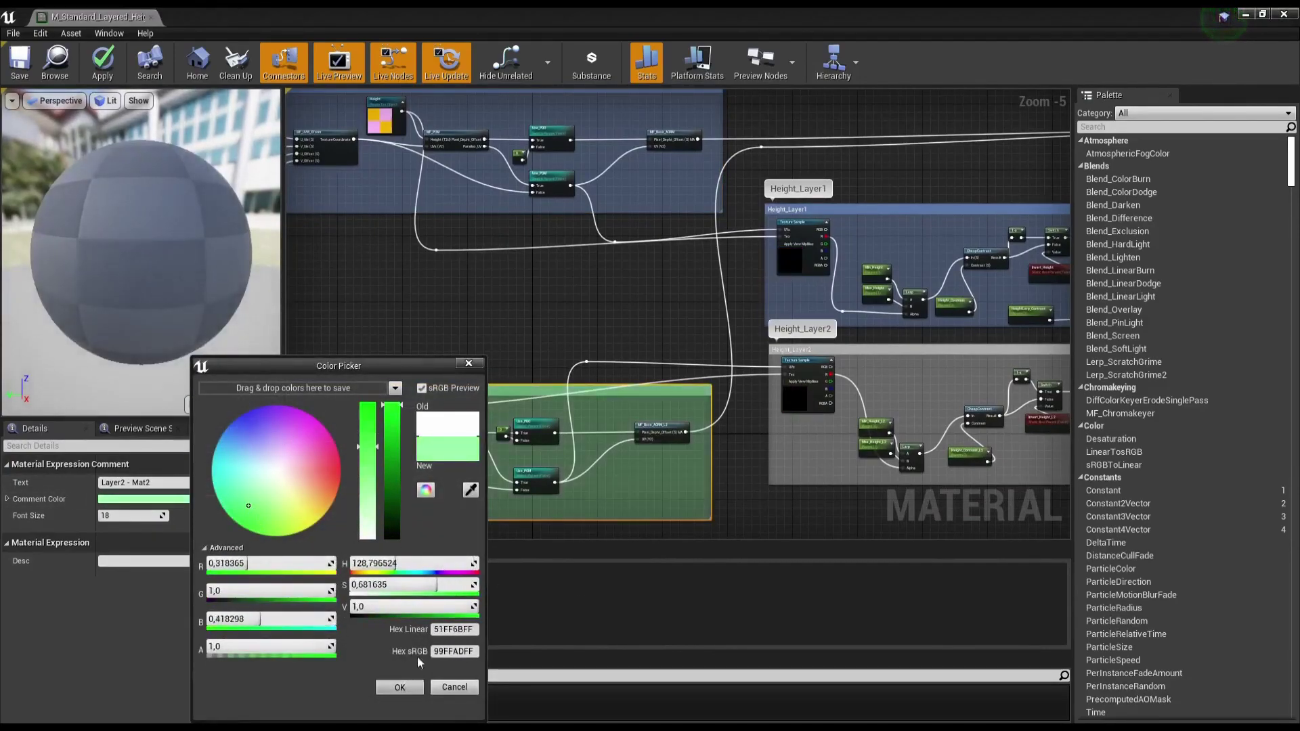
{"action": "left_click", "coordinate": [399, 687]}
Step: Copy the light green comment colour onto the Height_Layer2 comment
{"action": "right_click", "coordinate": [201, 499]}
{"action": "left_click", "coordinate": [243, 562]}
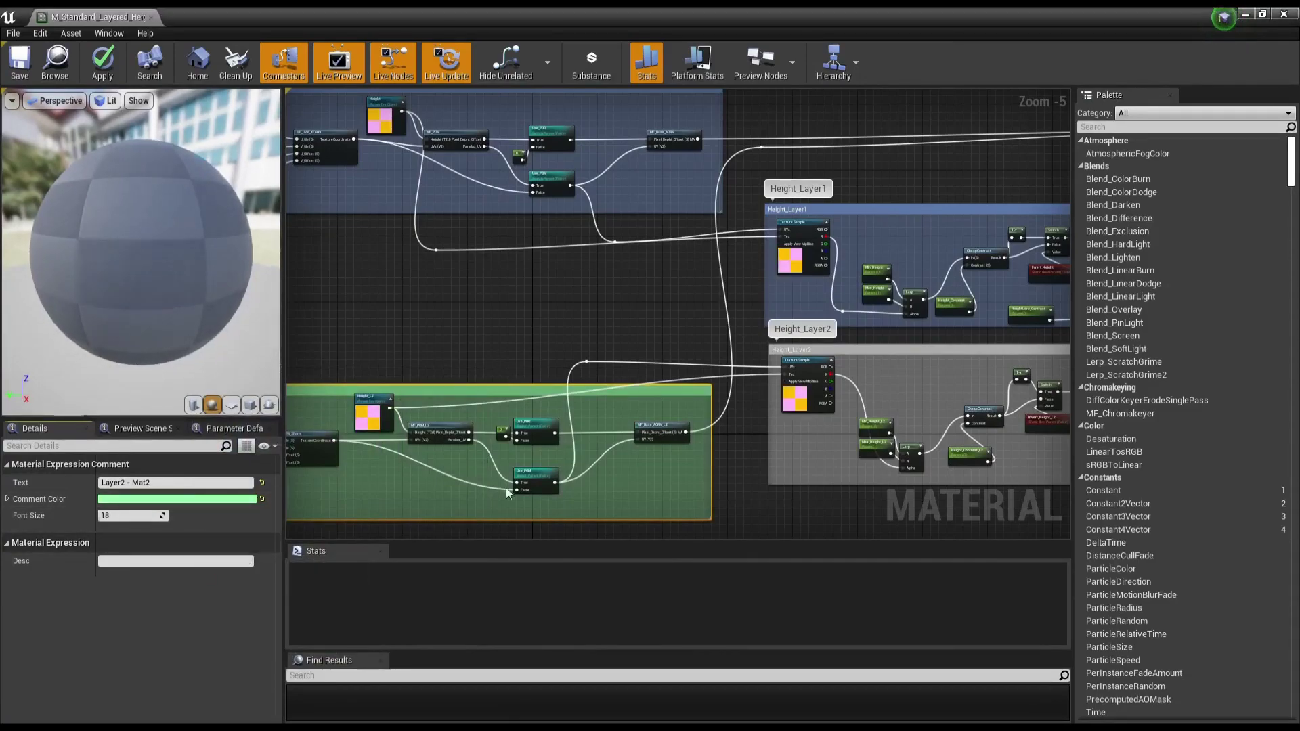
{"action": "left_click", "coordinate": [850, 352]}
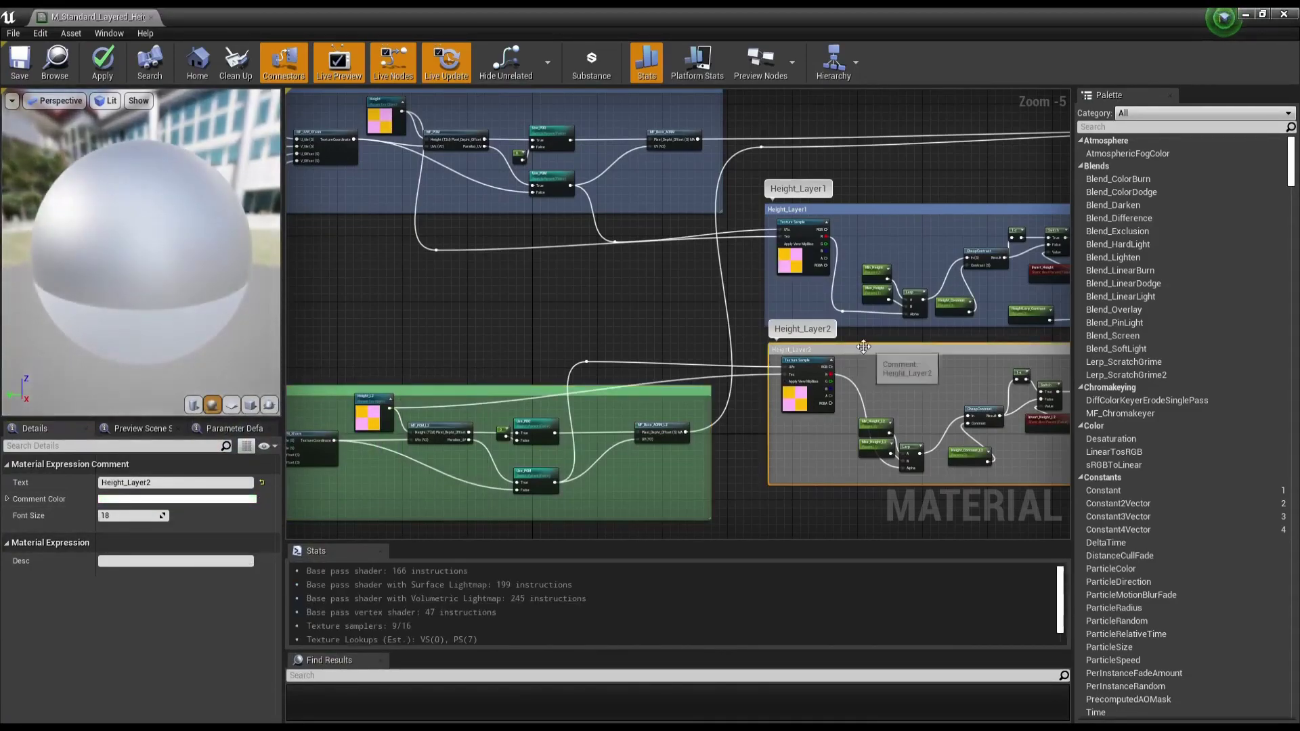
{"action": "right_click", "coordinate": [838, 348]}
{"action": "key", "text": "Escape"}
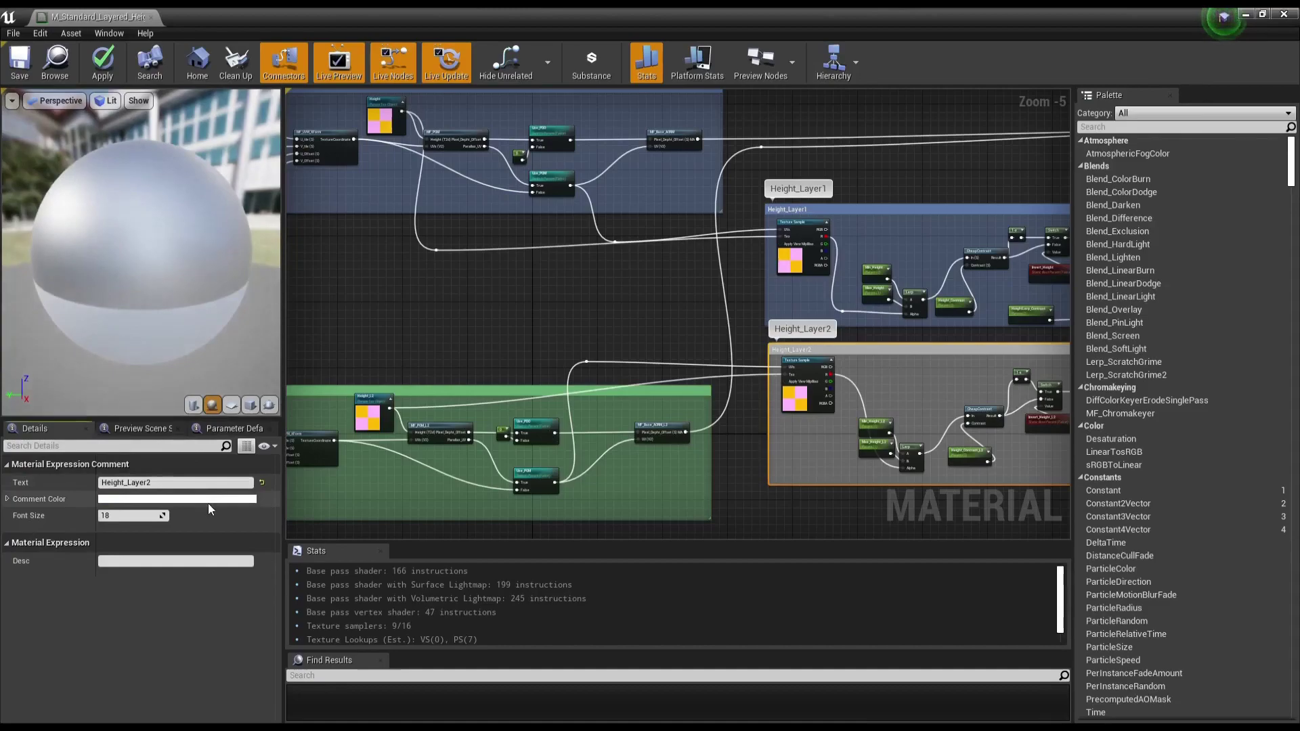
{"action": "right_click", "coordinate": [209, 503]}
{"action": "left_click", "coordinate": [254, 572]}
Step: Move the Layer2 - Mat2 and Layer1 - Mat1 comment groups slightly upward
{"action": "scroll", "coordinate": [884, 420], "scroll_direction": "down", "scroll_amount": 2}
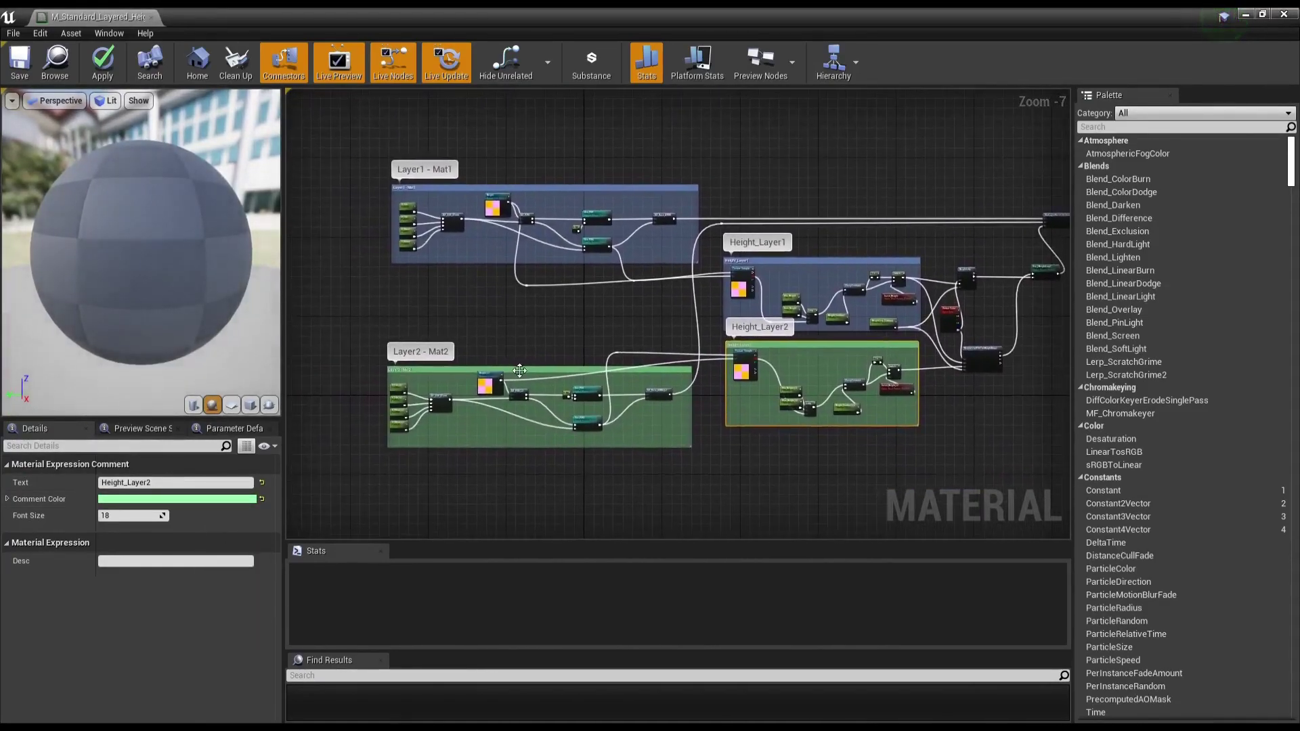
{"action": "left_click_drag", "start_coordinate": [520, 370], "coordinate": [517, 350]}
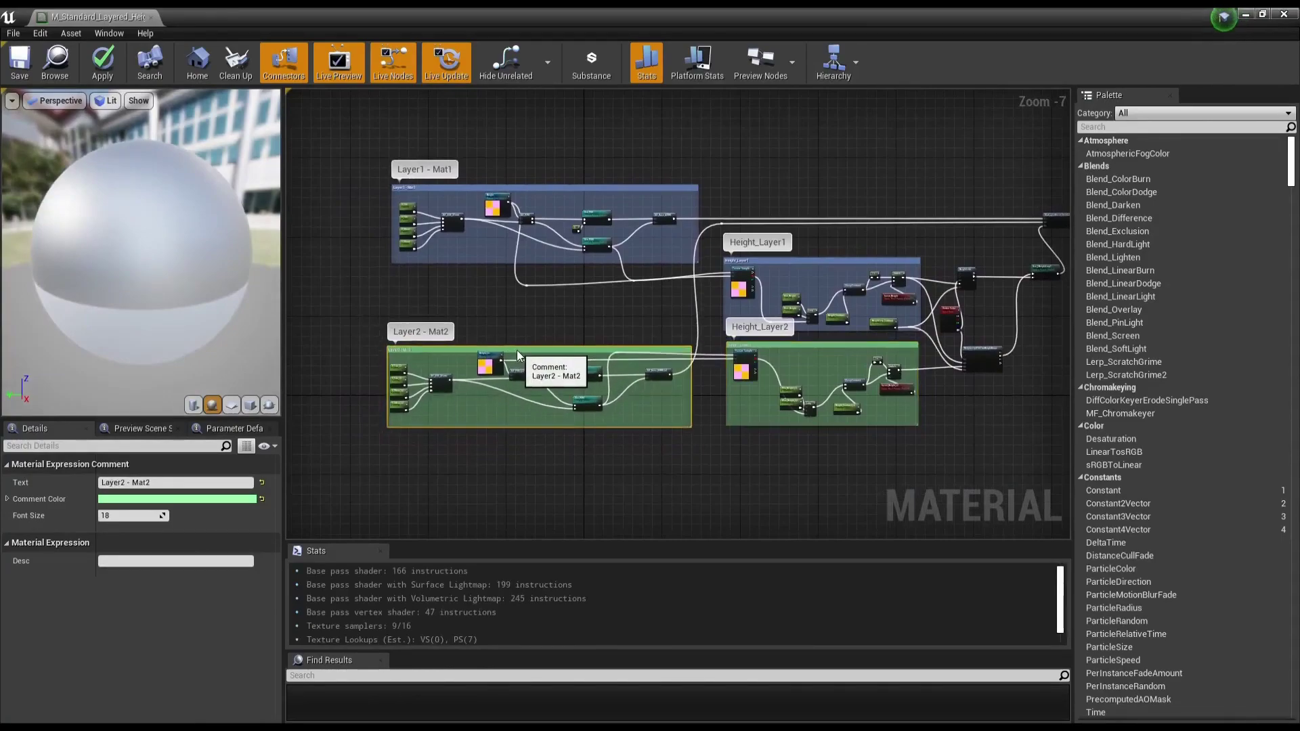
{"action": "right_click_drag", "start_coordinate": [702, 336], "coordinate": [529, 338]}
{"action": "scroll", "coordinate": [636, 338], "scroll_direction": "up", "scroll_amount": 1}
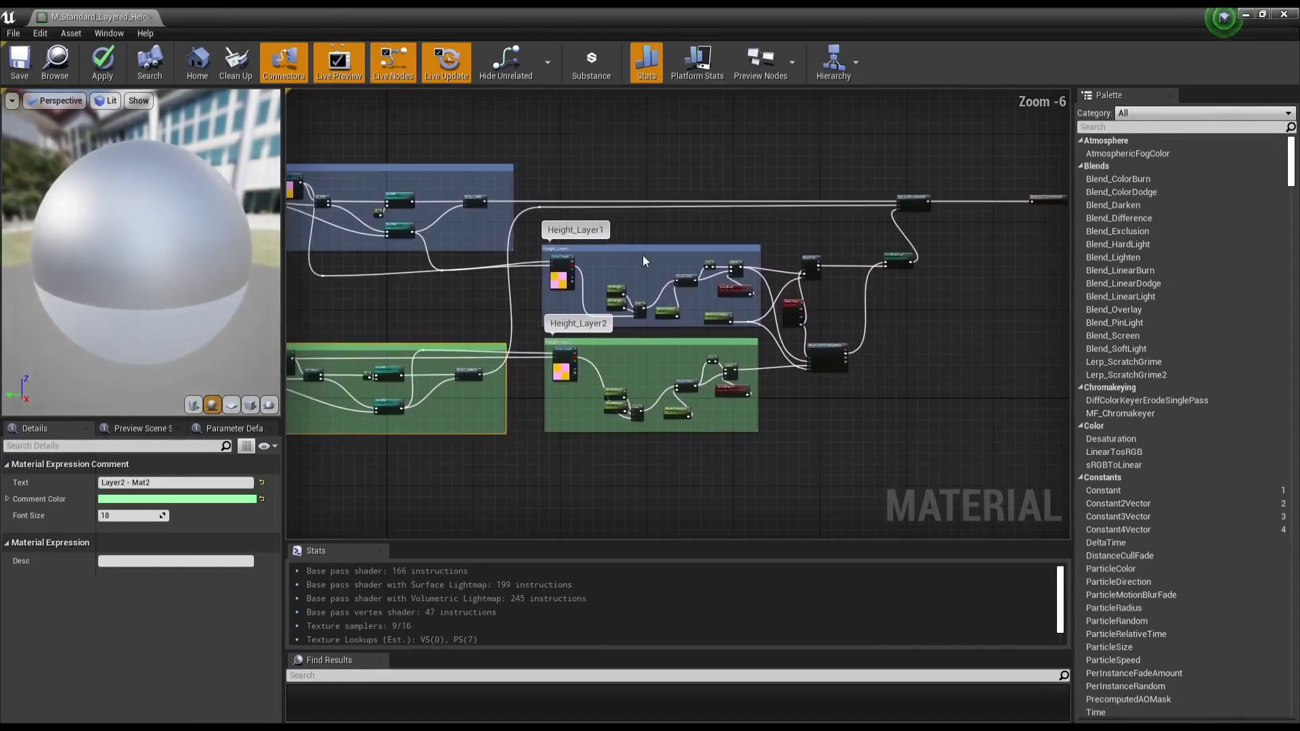
{"action": "right_click_drag", "start_coordinate": [408, 174], "coordinate": [571, 237]}
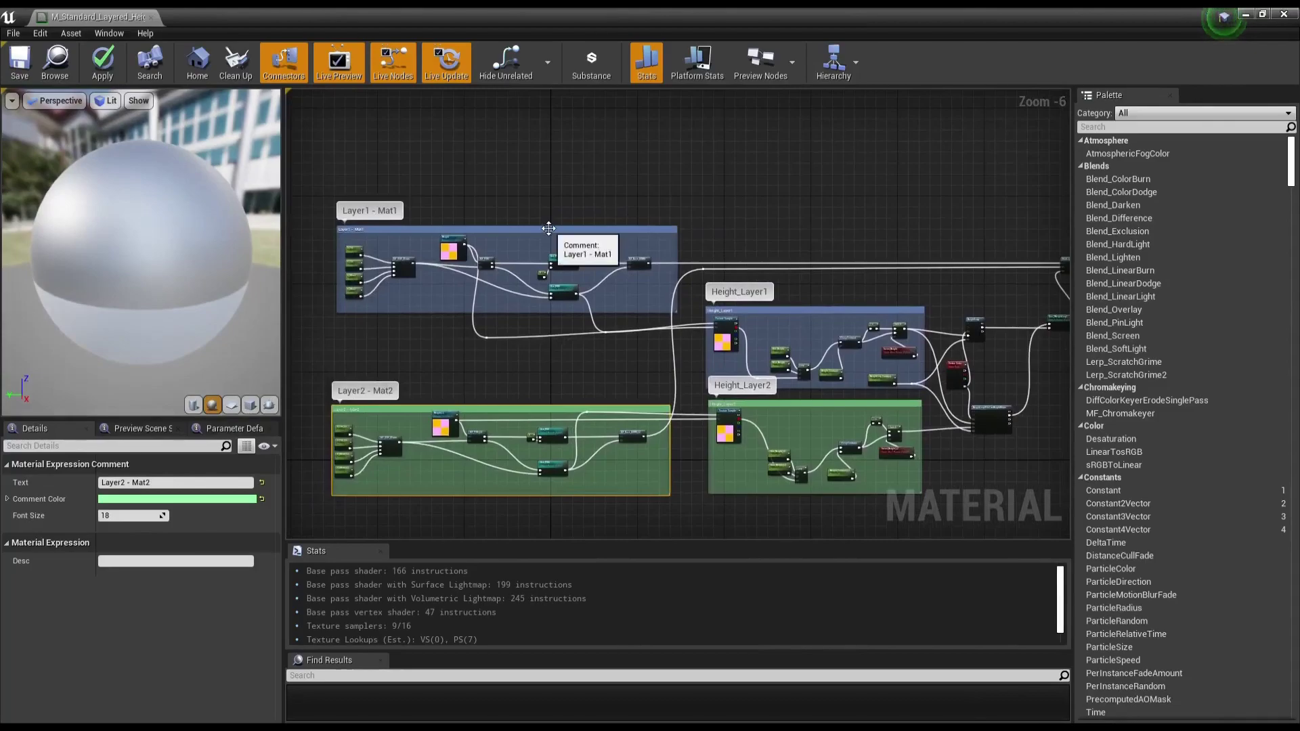
{"action": "left_click_drag", "start_coordinate": [549, 225], "coordinate": [552, 211]}
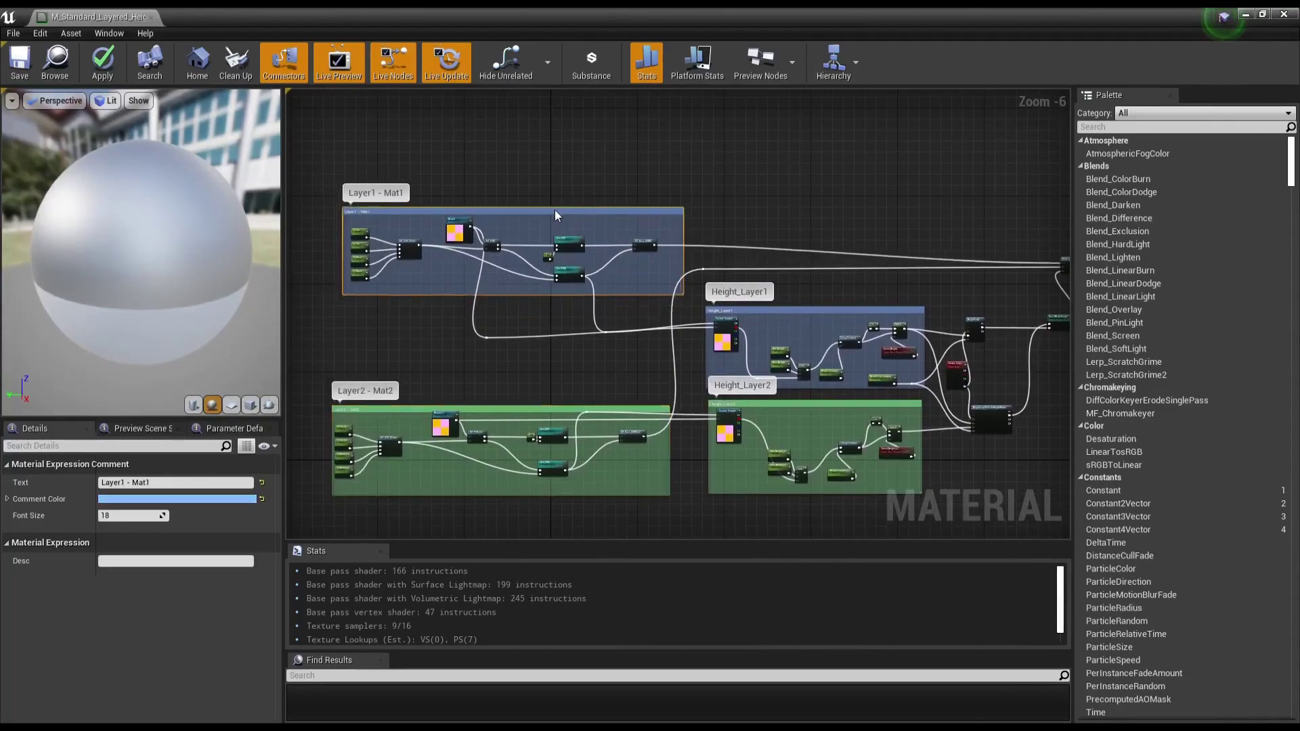
{"action": "left_click", "coordinate": [446, 324]}
Step: Nudge the Use_2HeightLerp? switch left and MatLayerBlend_Standard right, then zoom out to check
{"action": "scroll", "coordinate": [611, 344], "scroll_direction": "up", "scroll_amount": 2}
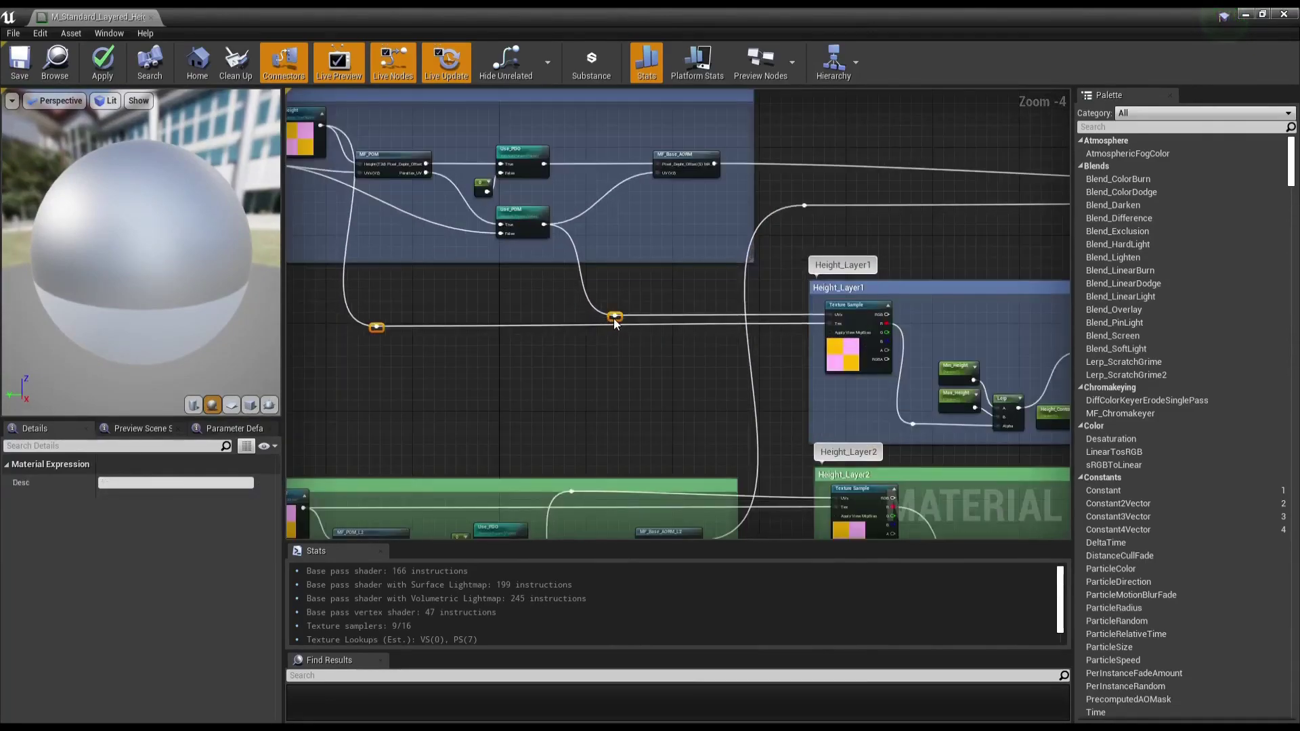
{"action": "right_click_drag", "start_coordinate": [794, 361], "coordinate": [262, 275]}
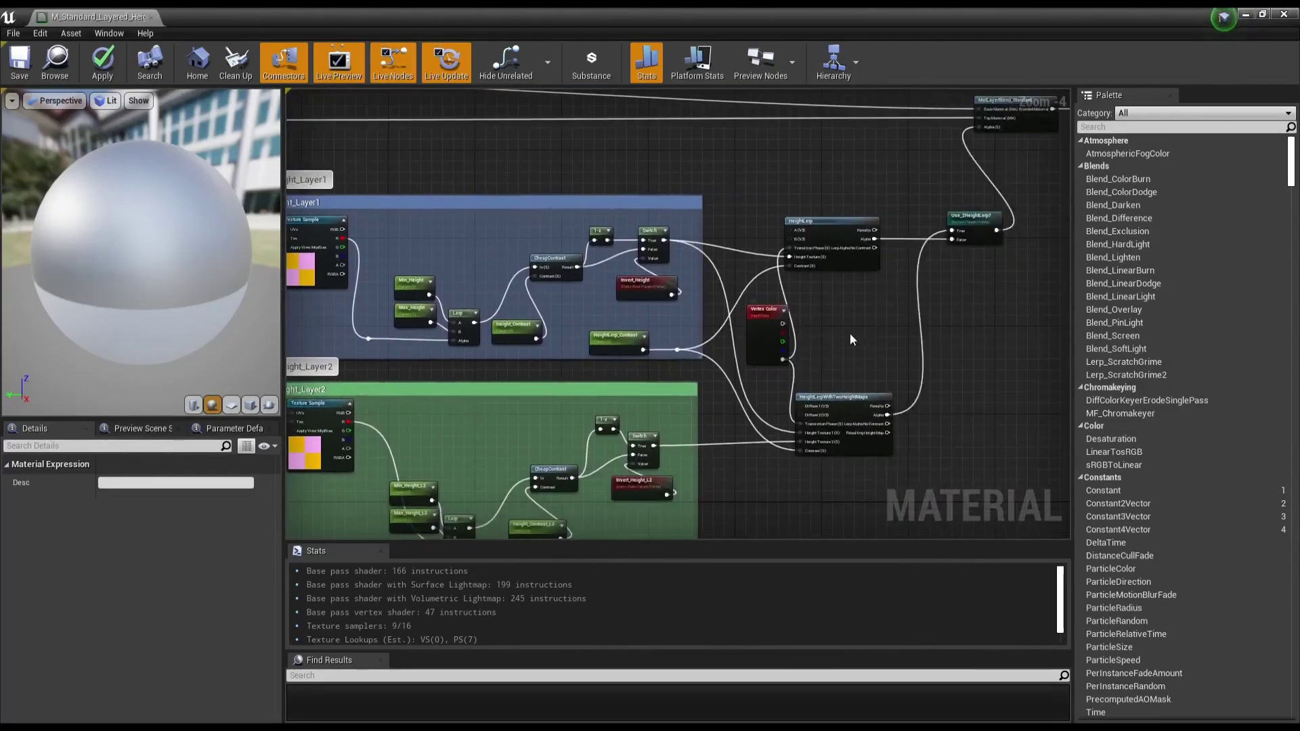
{"action": "right_click_drag", "start_coordinate": [852, 340], "coordinate": [703, 335]}
{"action": "left_click", "coordinate": [691, 409]}
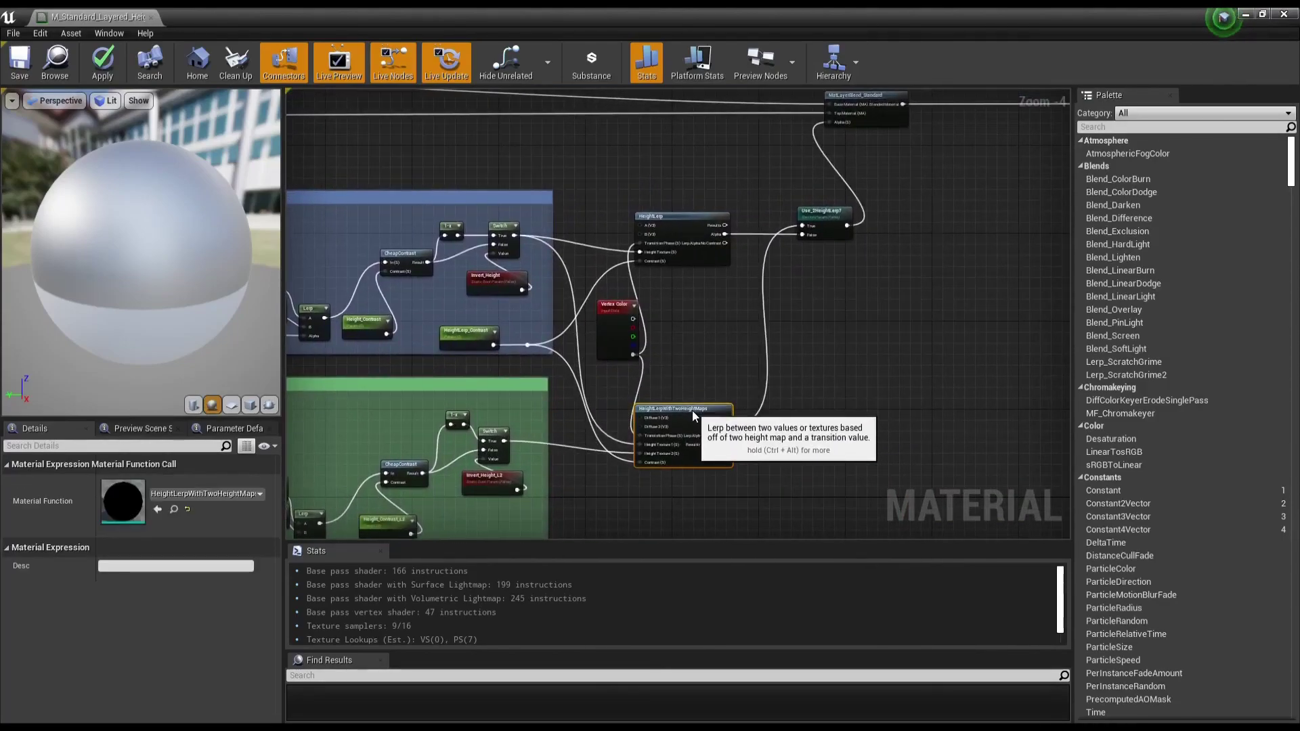
{"action": "right_click_drag", "start_coordinate": [692, 410], "coordinate": [631, 512]}
{"action": "left_click_drag", "start_coordinate": [759, 318], "coordinate": [745, 318]}
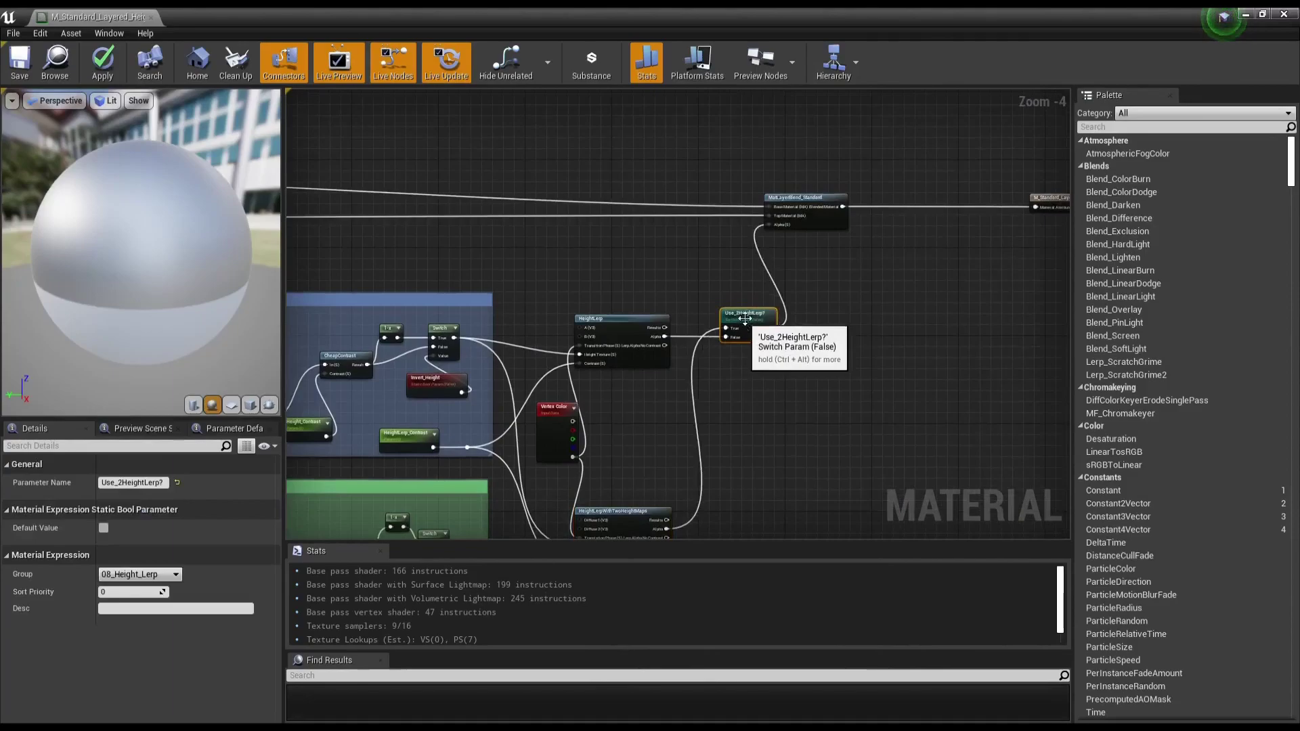
{"action": "left_click_drag", "start_coordinate": [805, 198], "coordinate": [863, 197]}
{"action": "right_click_drag", "start_coordinate": [801, 286], "coordinate": [893, 298]}
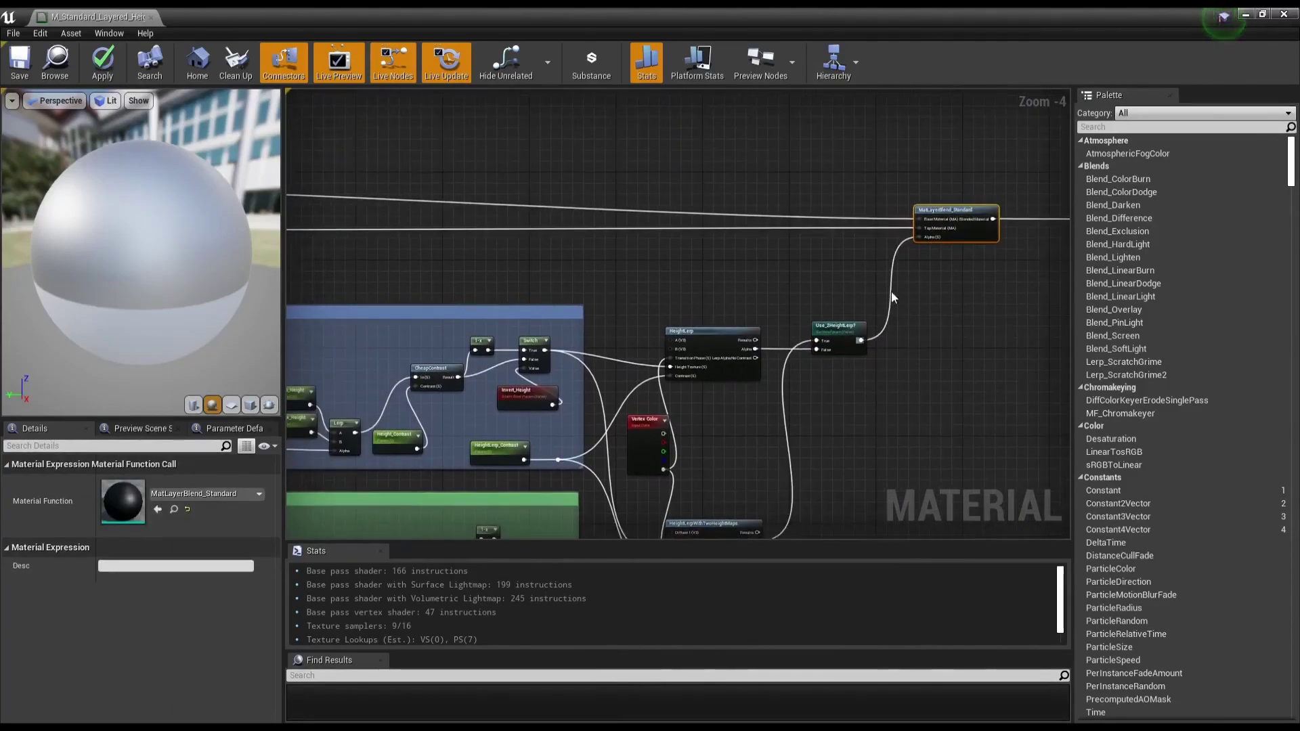
{"action": "scroll", "coordinate": [892, 298], "scroll_direction": "down", "scroll_amount": 2}
{"action": "scroll", "coordinate": [892, 298], "scroll_direction": "down", "scroll_amount": 1}
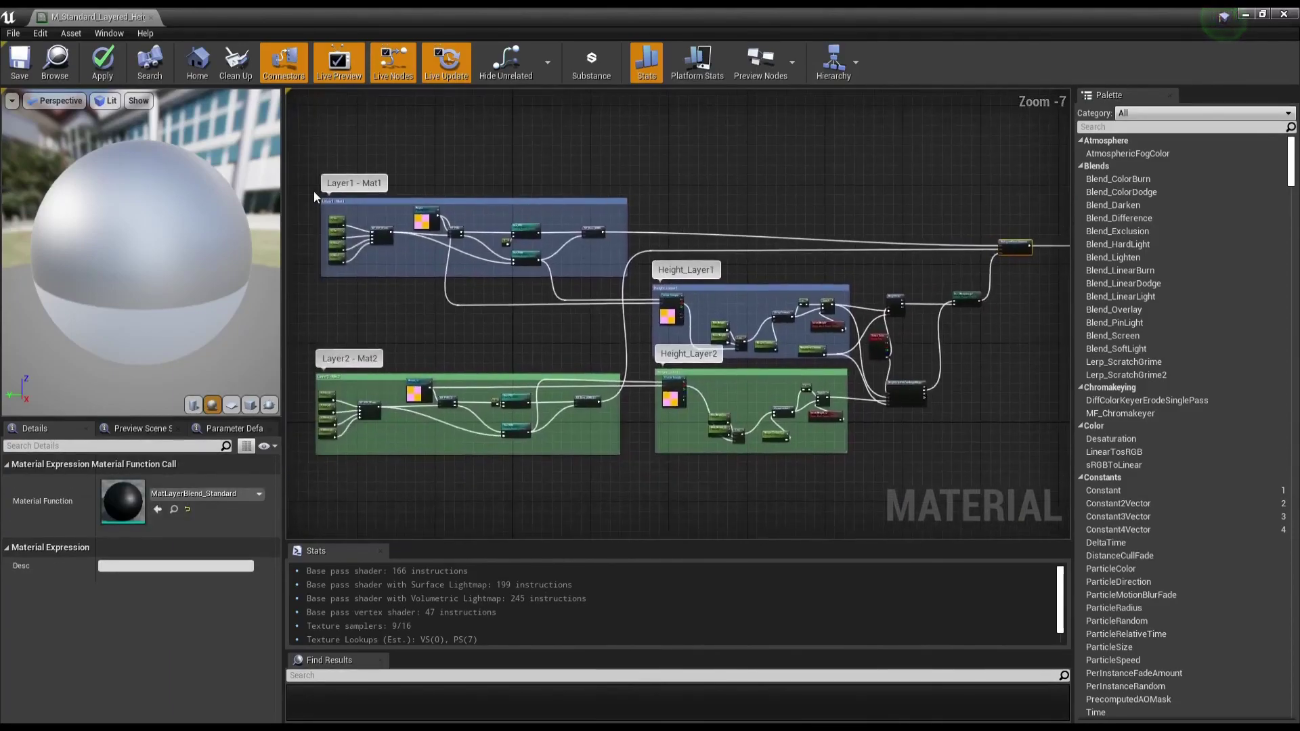
Step: Apply and compile the material, inspect the Use_2HeightLerp? switch, then minimize the material editor
{"action": "left_click", "coordinate": [105, 63]}
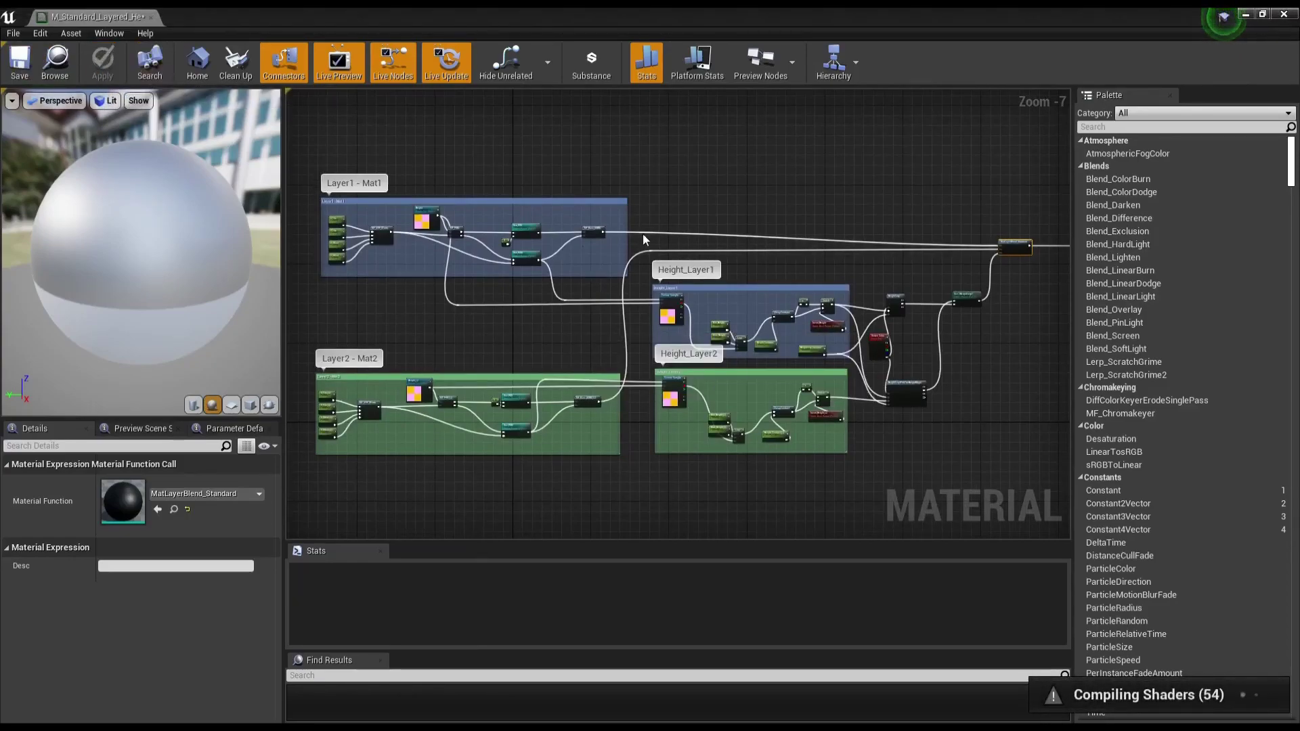
{"action": "scroll", "coordinate": [881, 291], "scroll_direction": "up", "scroll_amount": 2}
{"action": "scroll", "coordinate": [778, 277], "scroll_direction": "up", "scroll_amount": 2}
{"action": "left_click", "coordinate": [772, 273]}
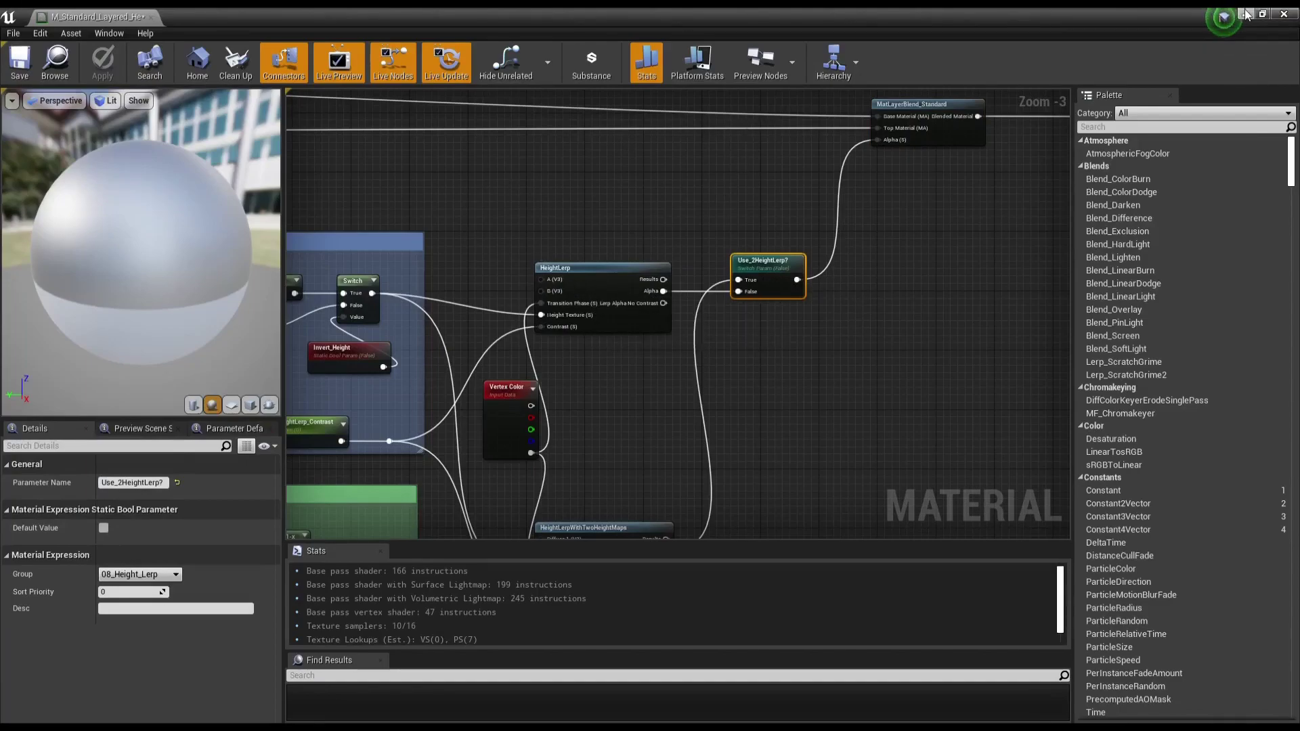
{"action": "left_click", "coordinate": [1246, 13]}
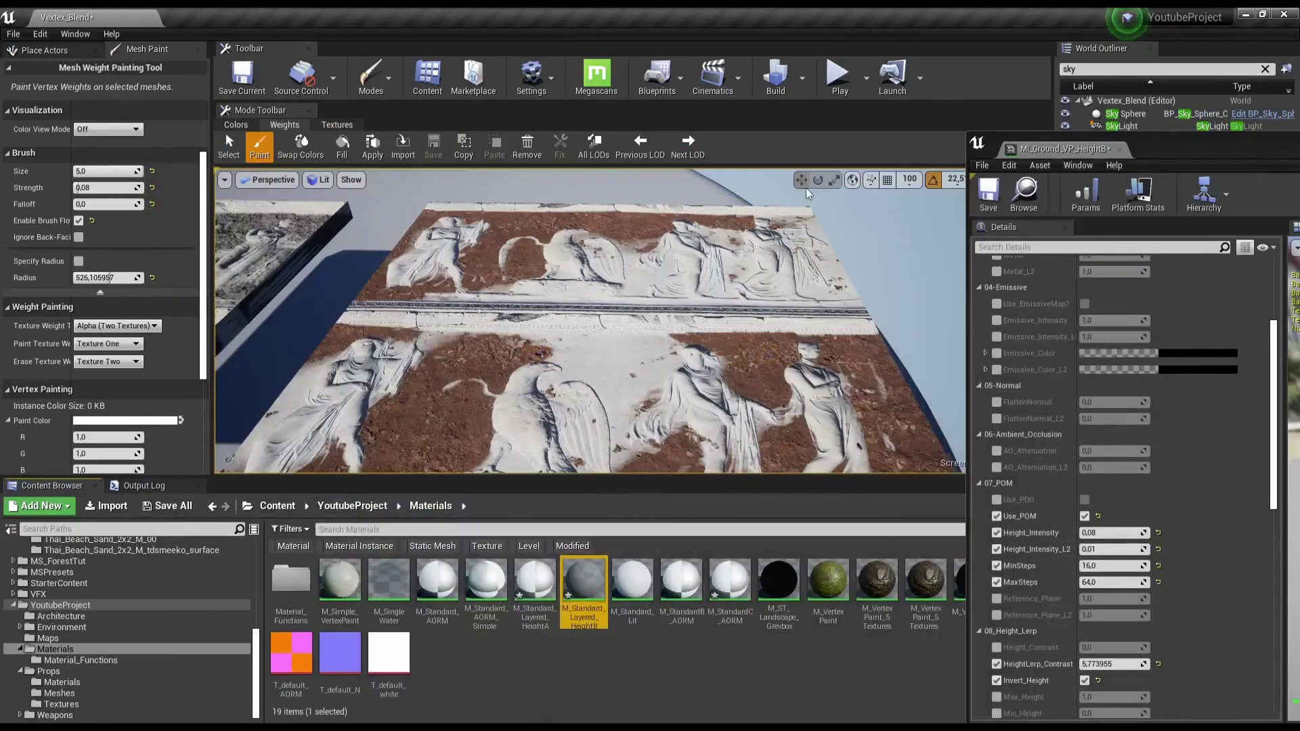
Step: Switch to Place Actors mode and browse to MI_Ground_VP_HeightB in Props/Materials
{"action": "right_click_drag", "start_coordinate": [590, 322], "coordinate": [610, 319]}
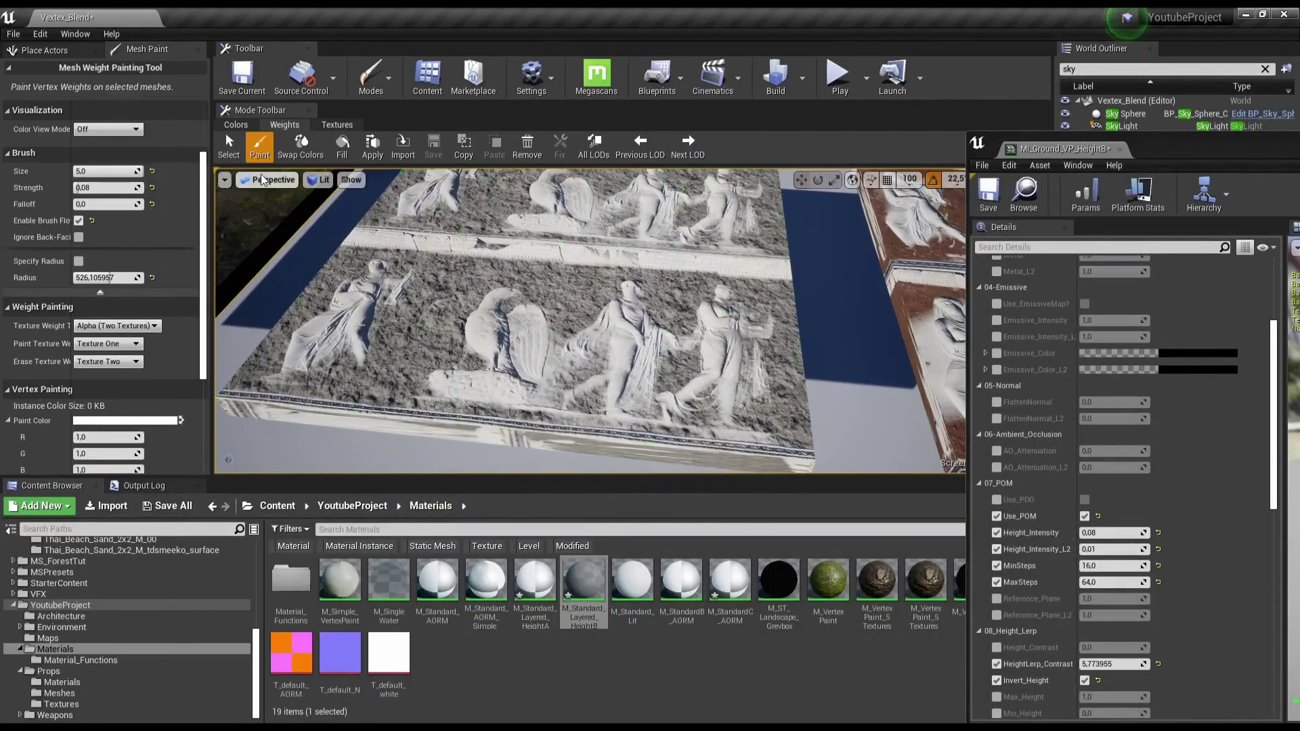
{"action": "left_click", "coordinate": [371, 75]}
{"action": "left_click", "coordinate": [394, 117]}
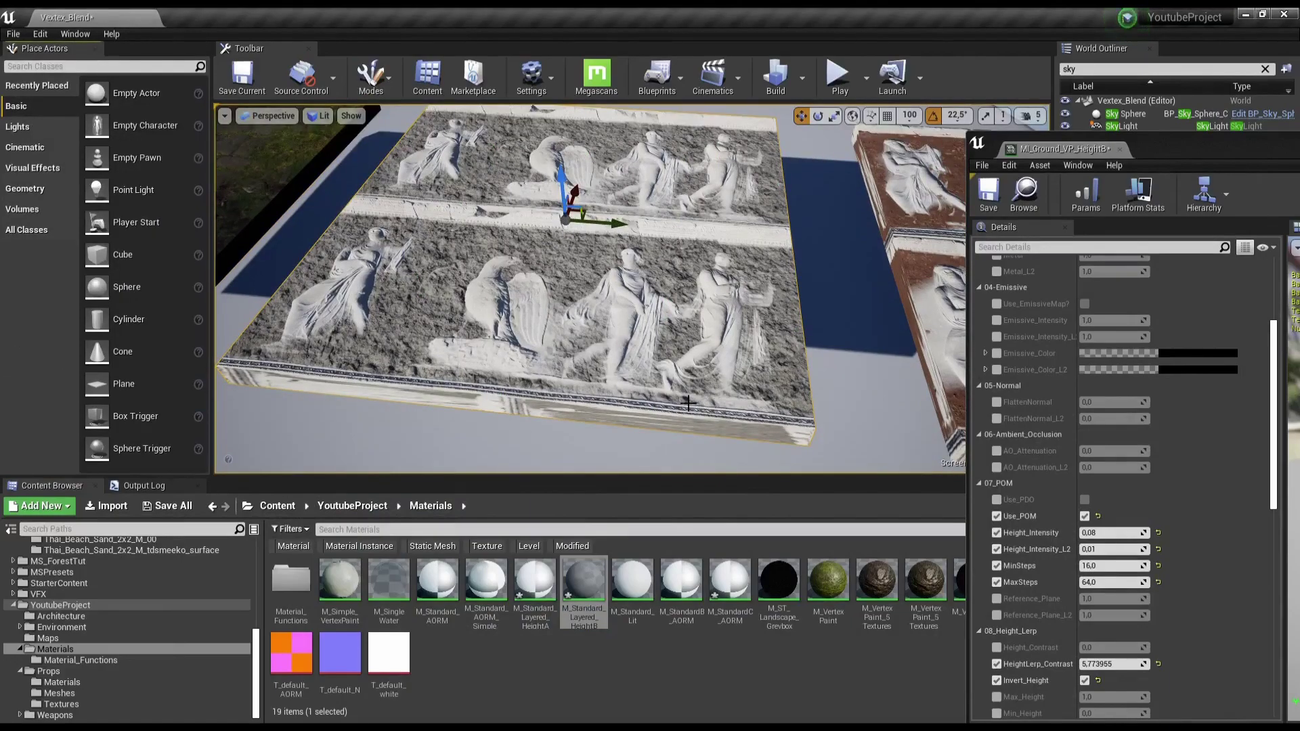
{"action": "left_click", "coordinate": [684, 661]}
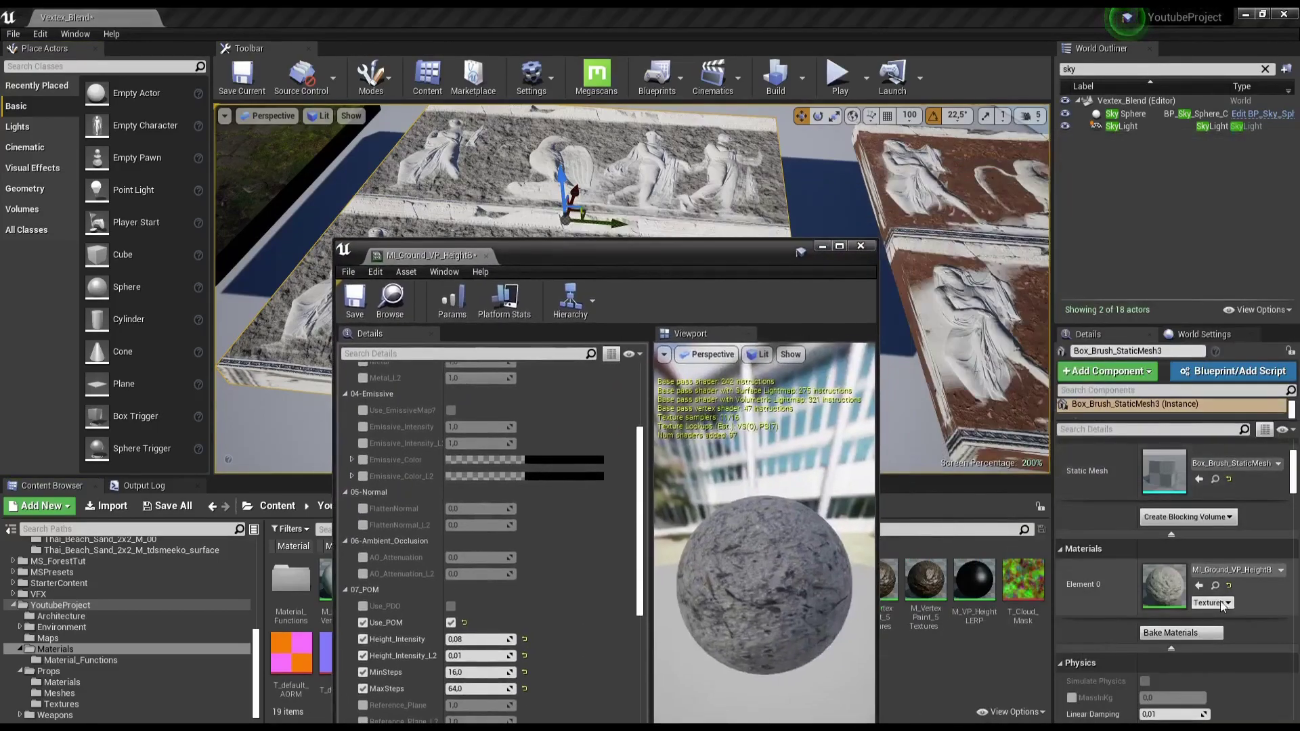
{"action": "left_click", "coordinate": [1216, 587]}
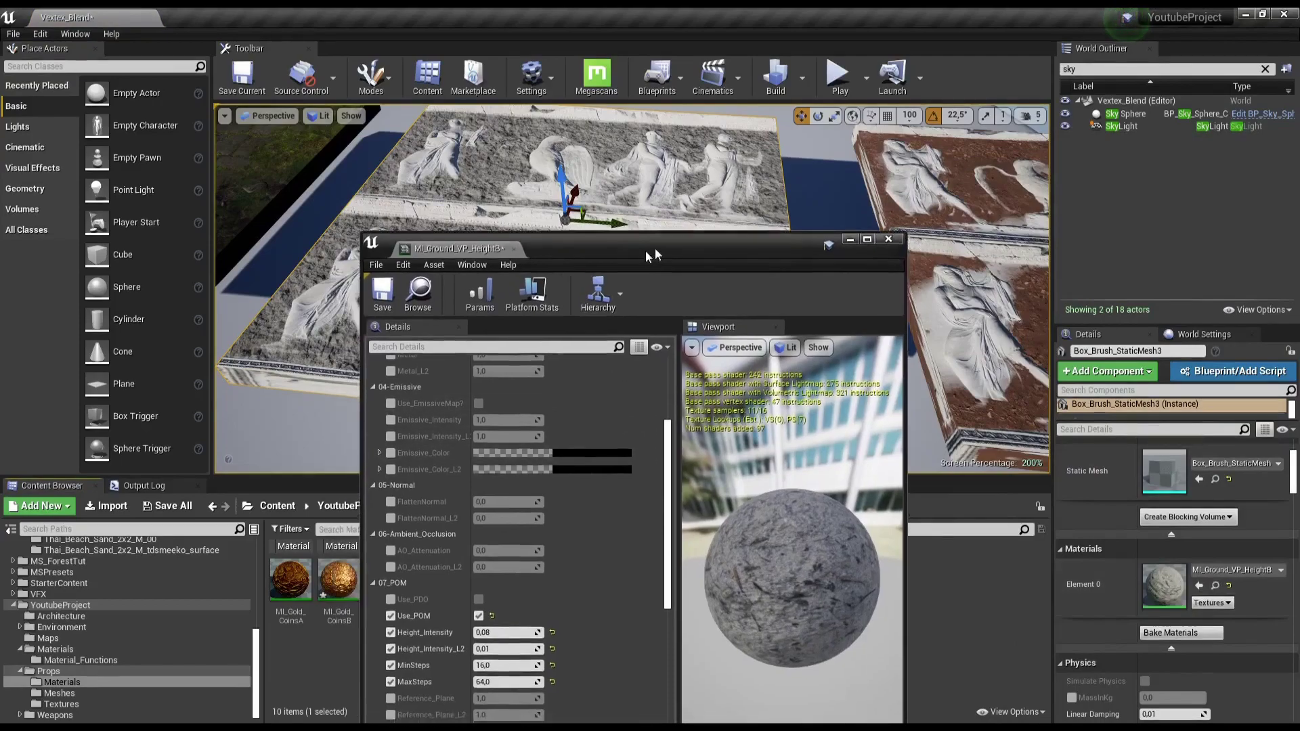
{"action": "left_click_drag", "start_coordinate": [610, 254], "coordinate": [911, 245]}
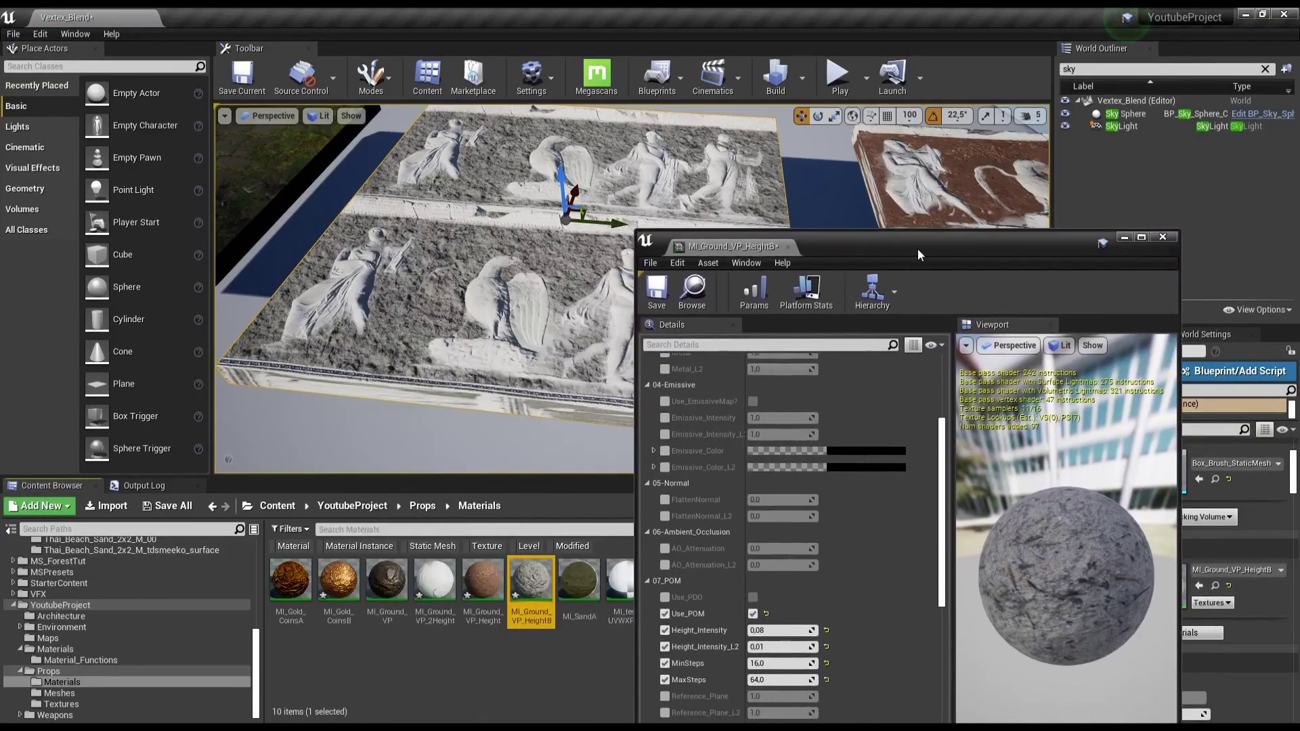
Step: Duplicate MI_Ground_VP_HeightB and name the copy MI_Ground_VP_2HeightBlend
{"action": "left_click", "coordinate": [532, 596]}
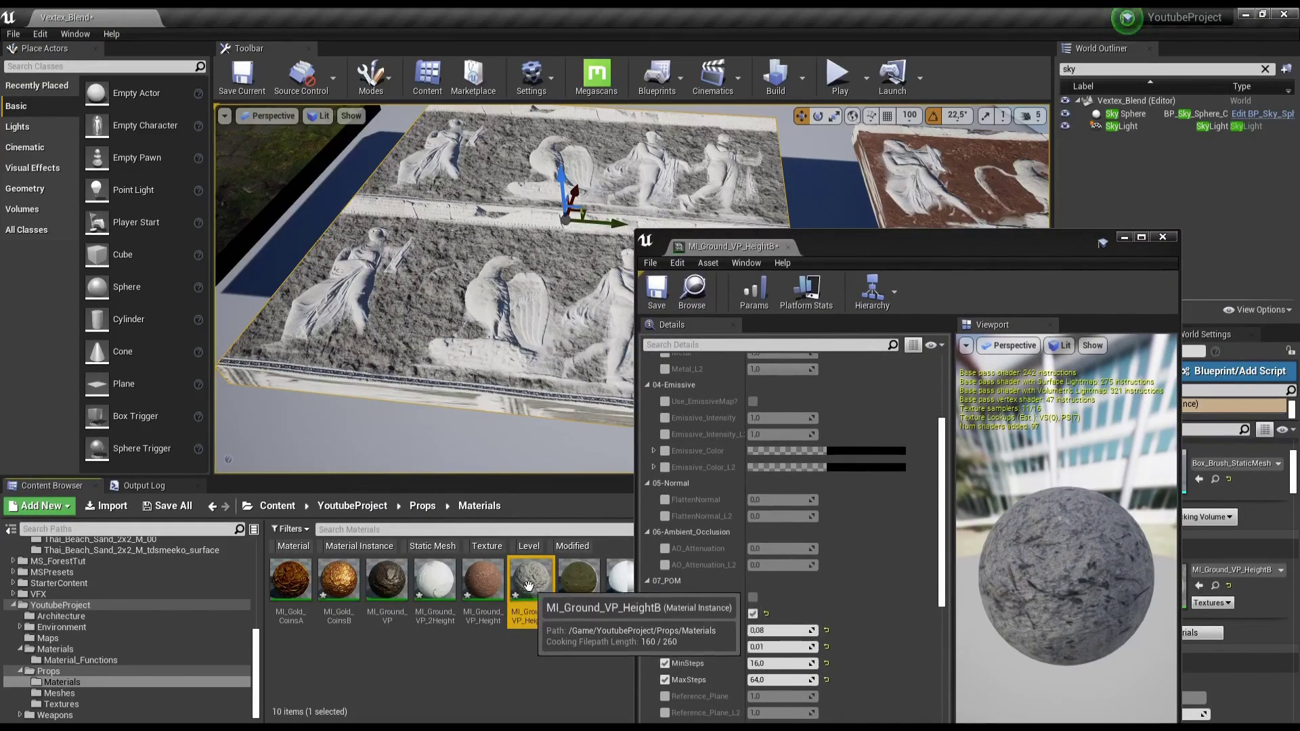
{"action": "right_click", "coordinate": [533, 592]}
{"action": "left_click", "coordinate": [478, 648]}
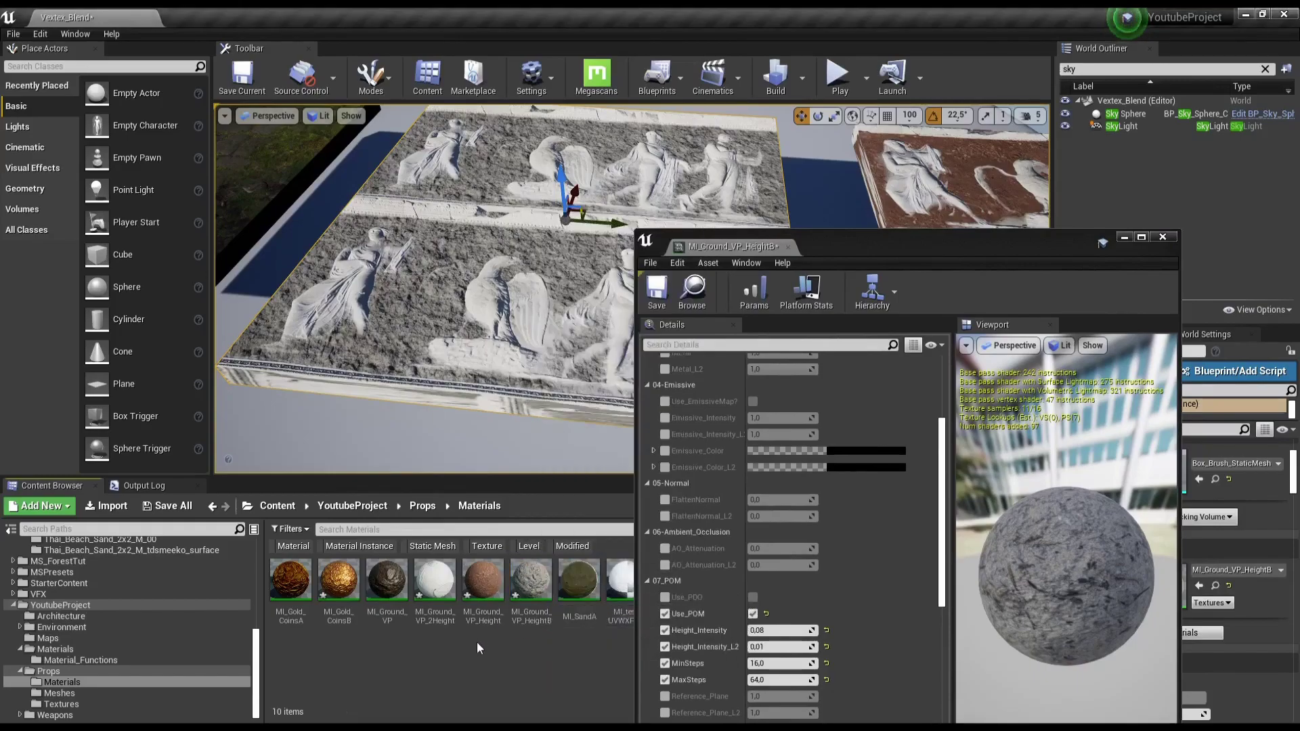
{"action": "right_click", "coordinate": [536, 587]}
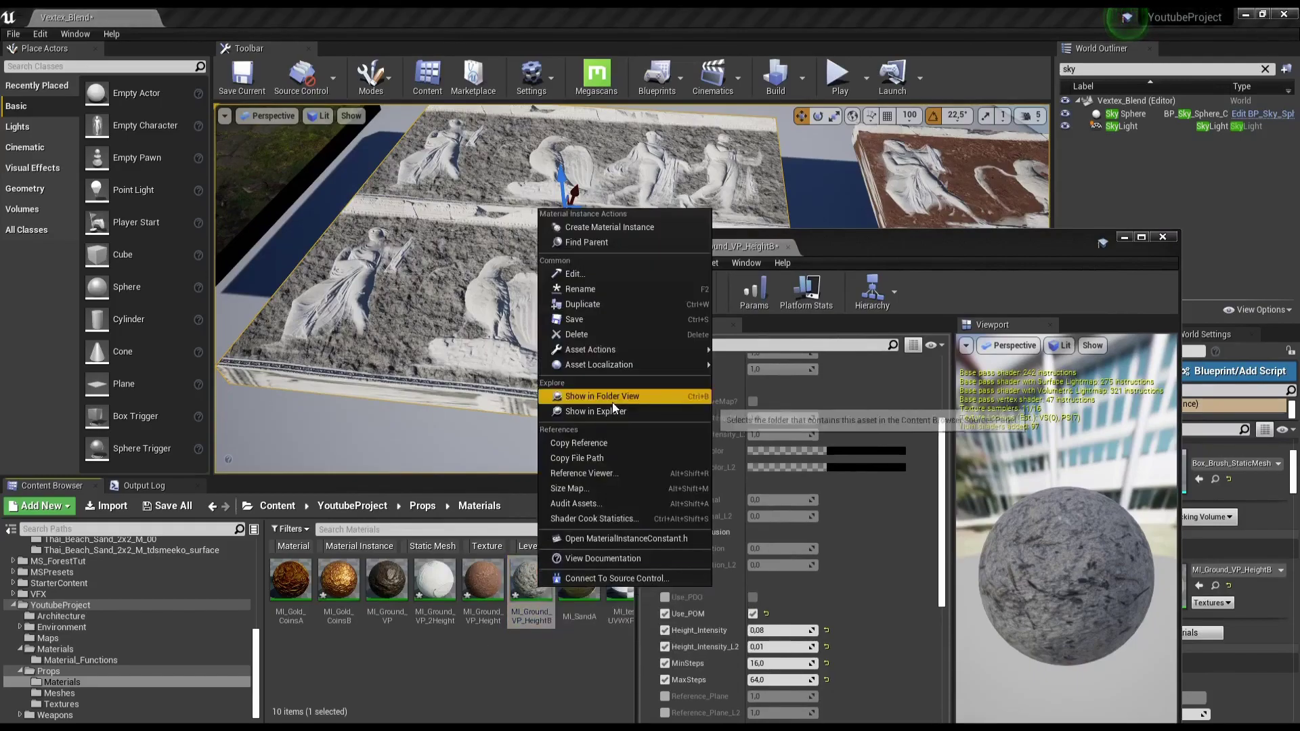
{"action": "left_click", "coordinate": [628, 302]}
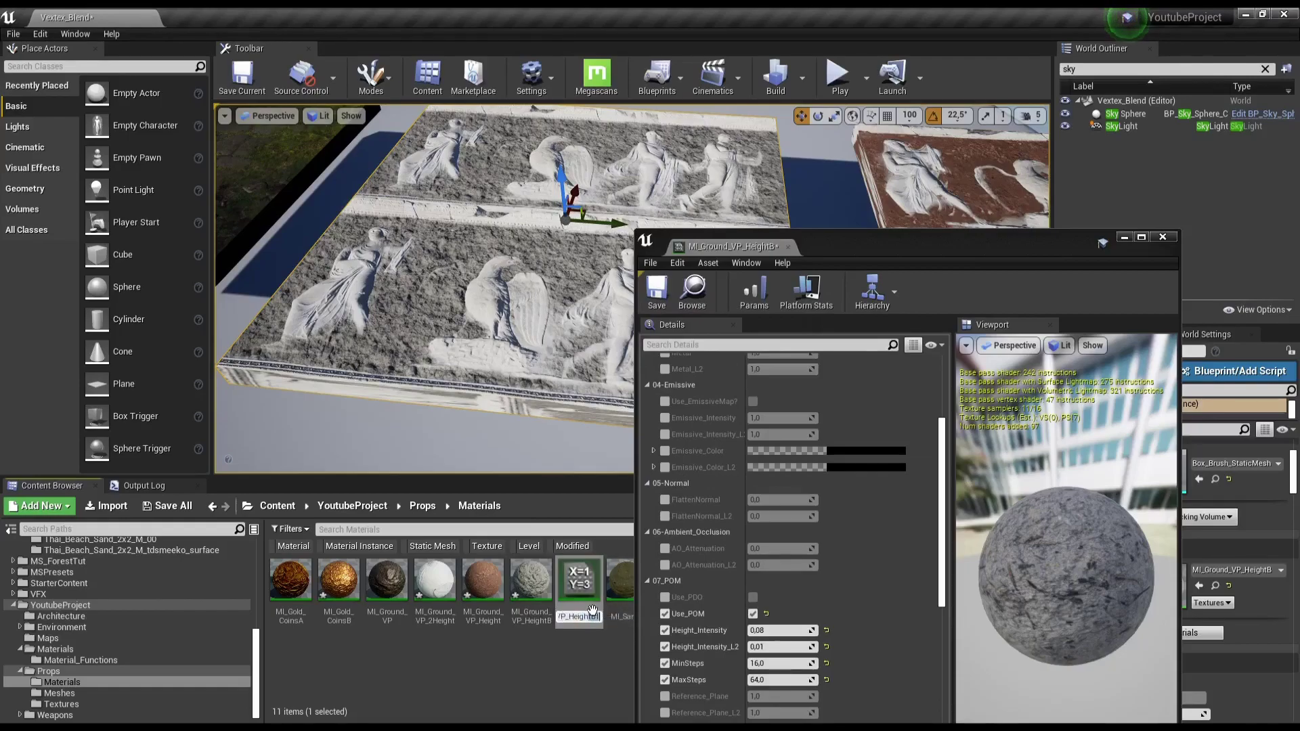
{"action": "key", "text": "BackSpace"}
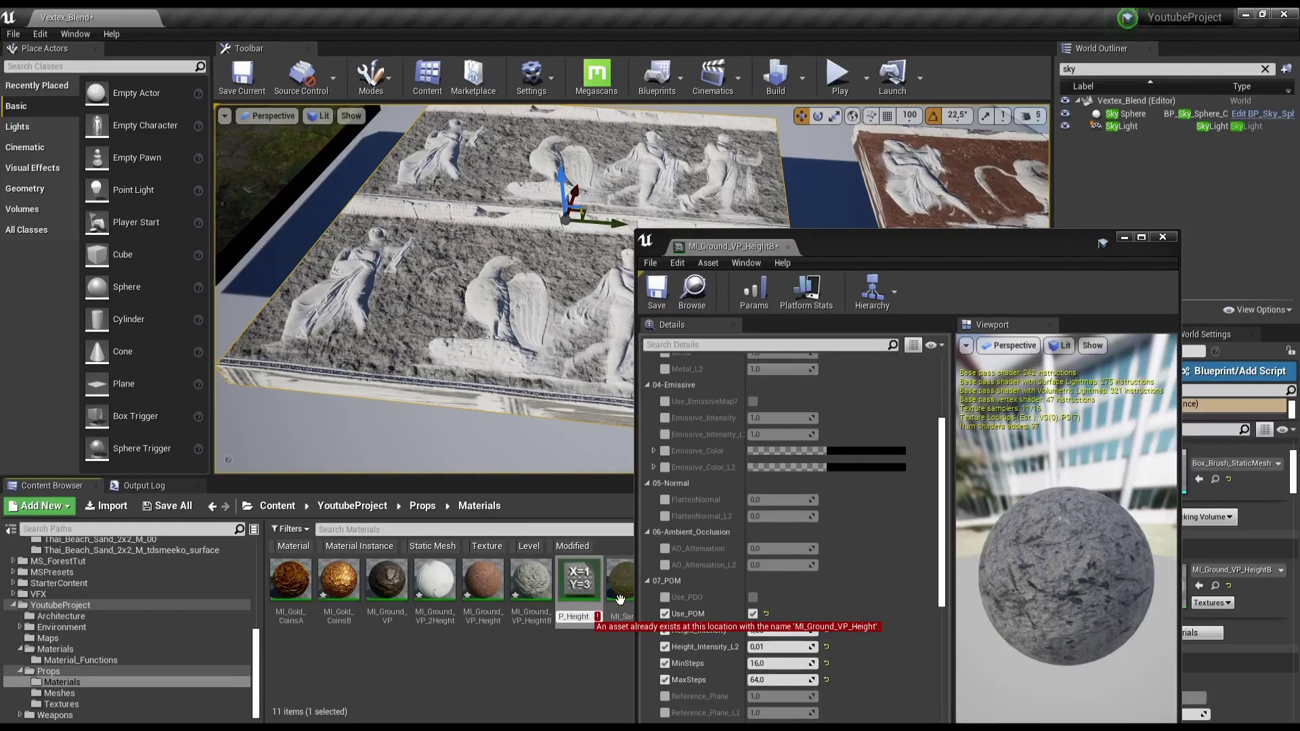
{"action": "type", "text": "_"}
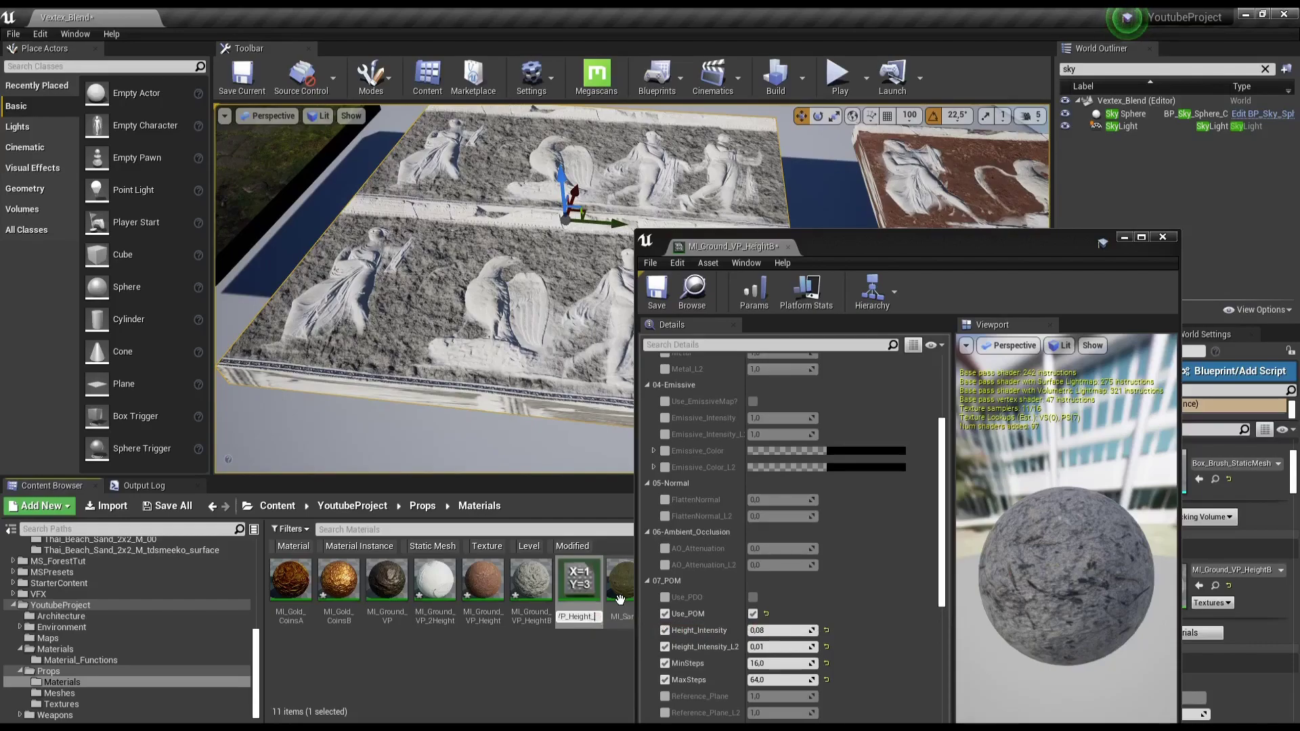
{"action": "key", "text": "BackSpace"}
{"action": "type", "text": "2"}
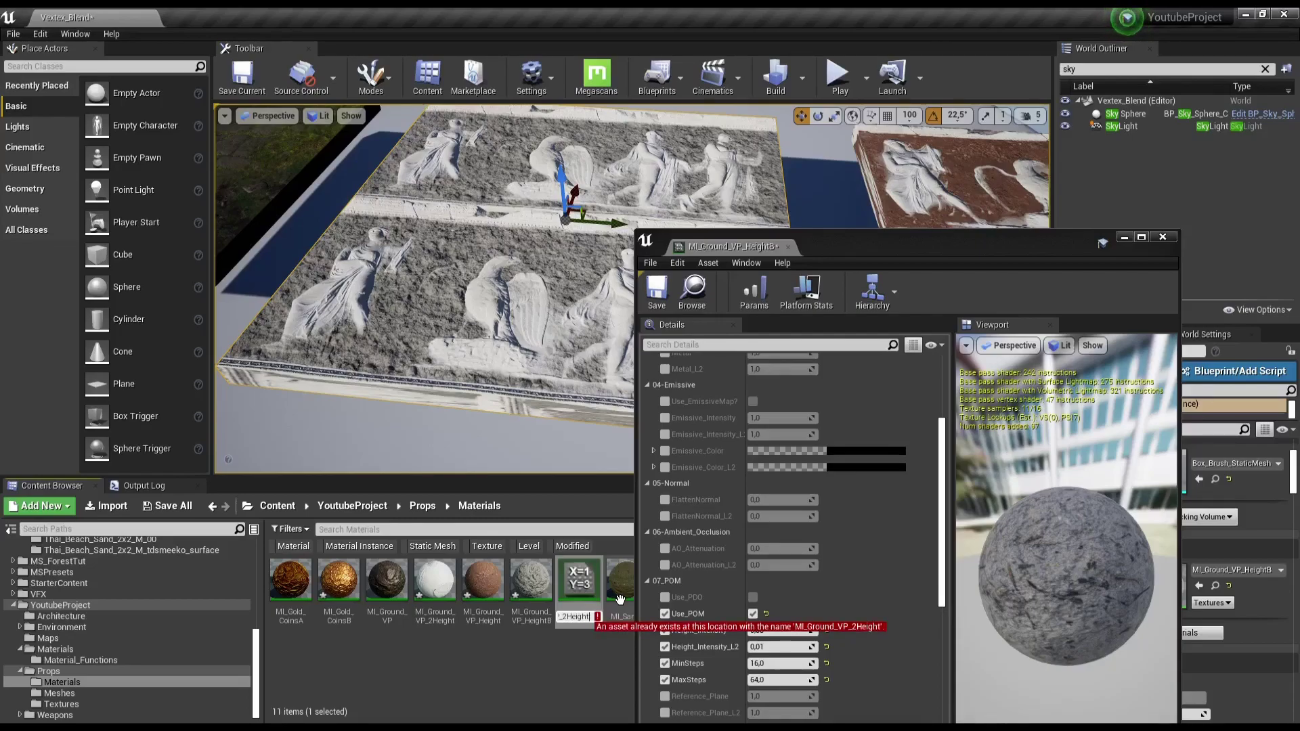
{"action": "type", "text": "Blend"}
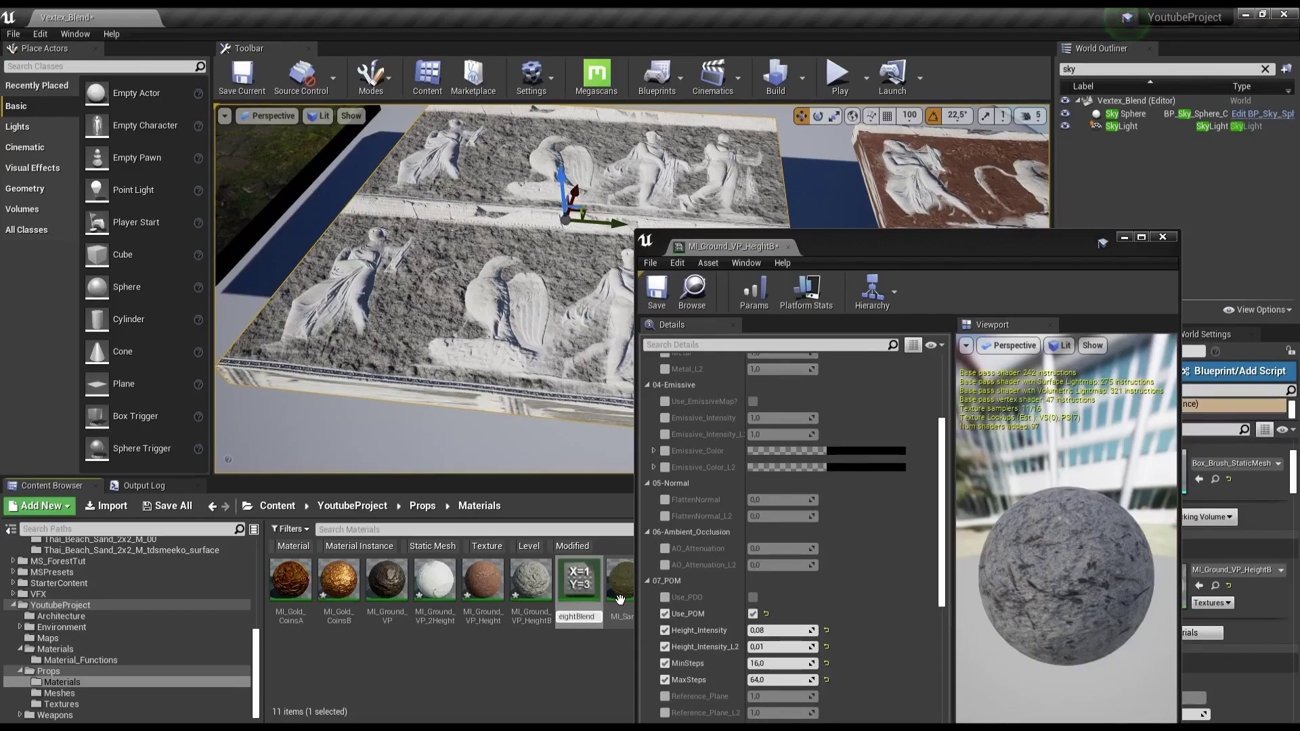
{"action": "key", "text": "Return"}
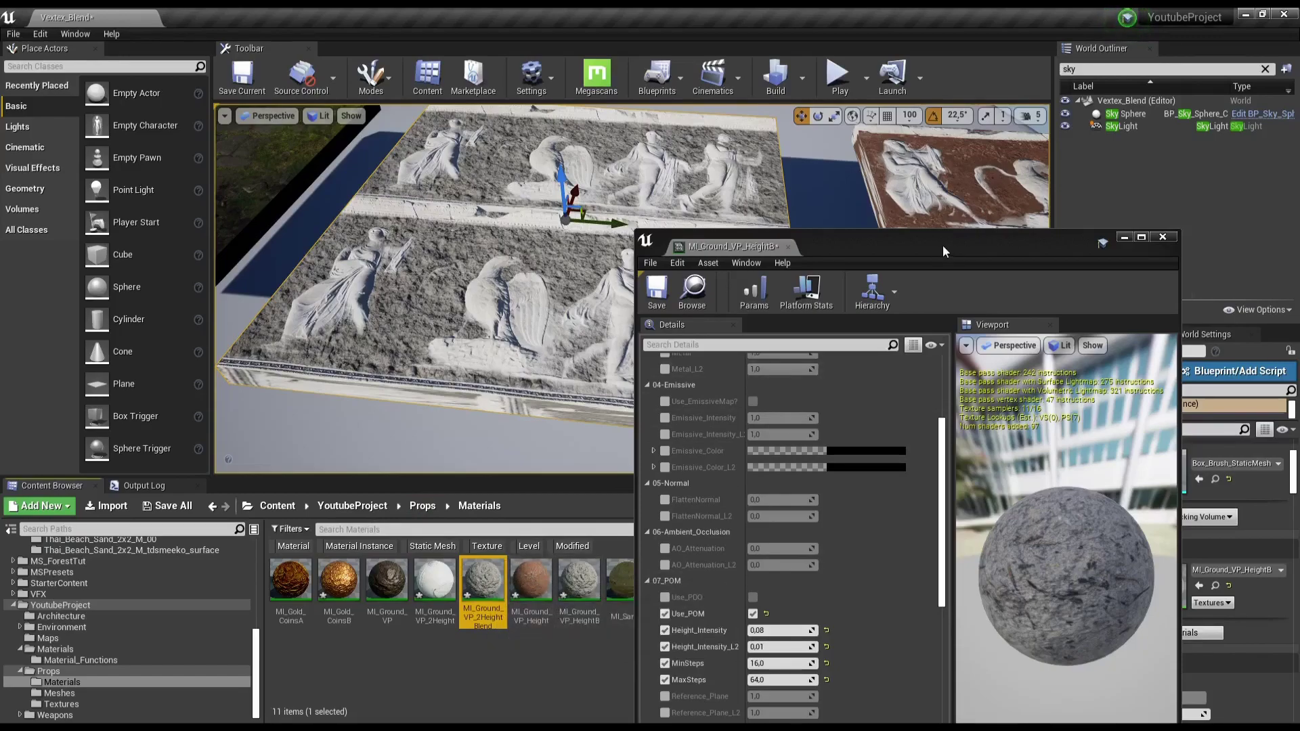
{"action": "mouse_move", "coordinate": [943, 245]}
{"action": "left_mouse_down"}
{"action": "mouse_move", "coordinate": [1054, 249]}
{"action": "mouse_move", "coordinate": [991, 242]}
{"action": "left_mouse_up"}
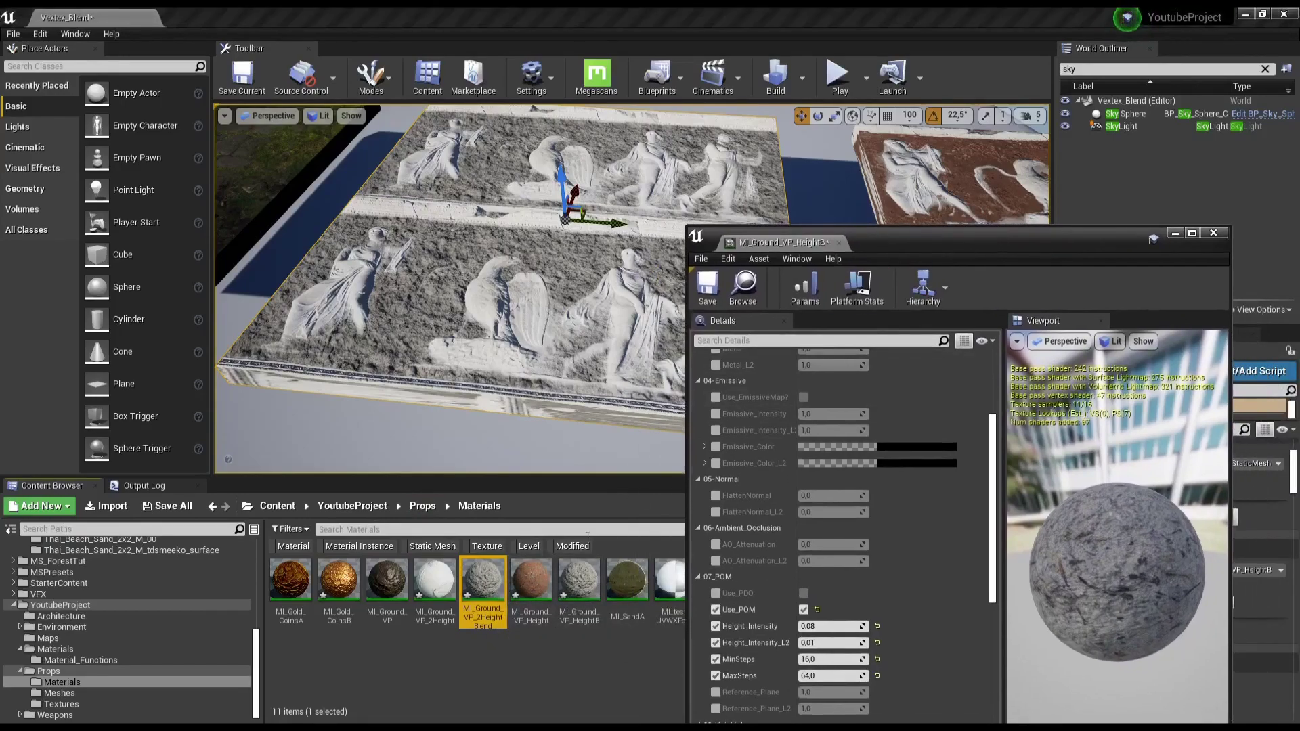
Step: Open MI_Ground_VP_2HeightBlend for editing and save the parent material M_Standard_Layered_HeightB
{"action": "double_click", "coordinate": [472, 586]}
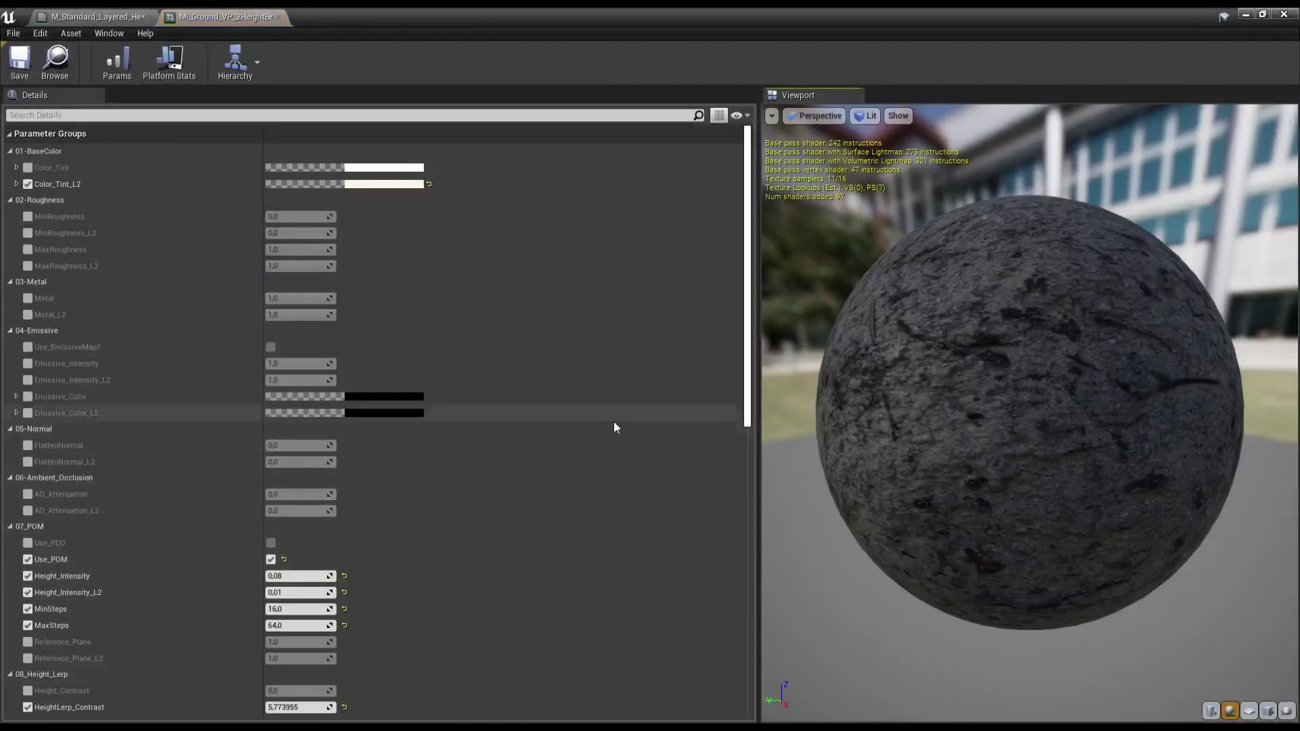
{"action": "scroll", "coordinate": [458, 366], "scroll_direction": "down", "scroll_amount": 5}
{"action": "scroll", "coordinate": [458, 362], "scroll_direction": "down", "scroll_amount": 5}
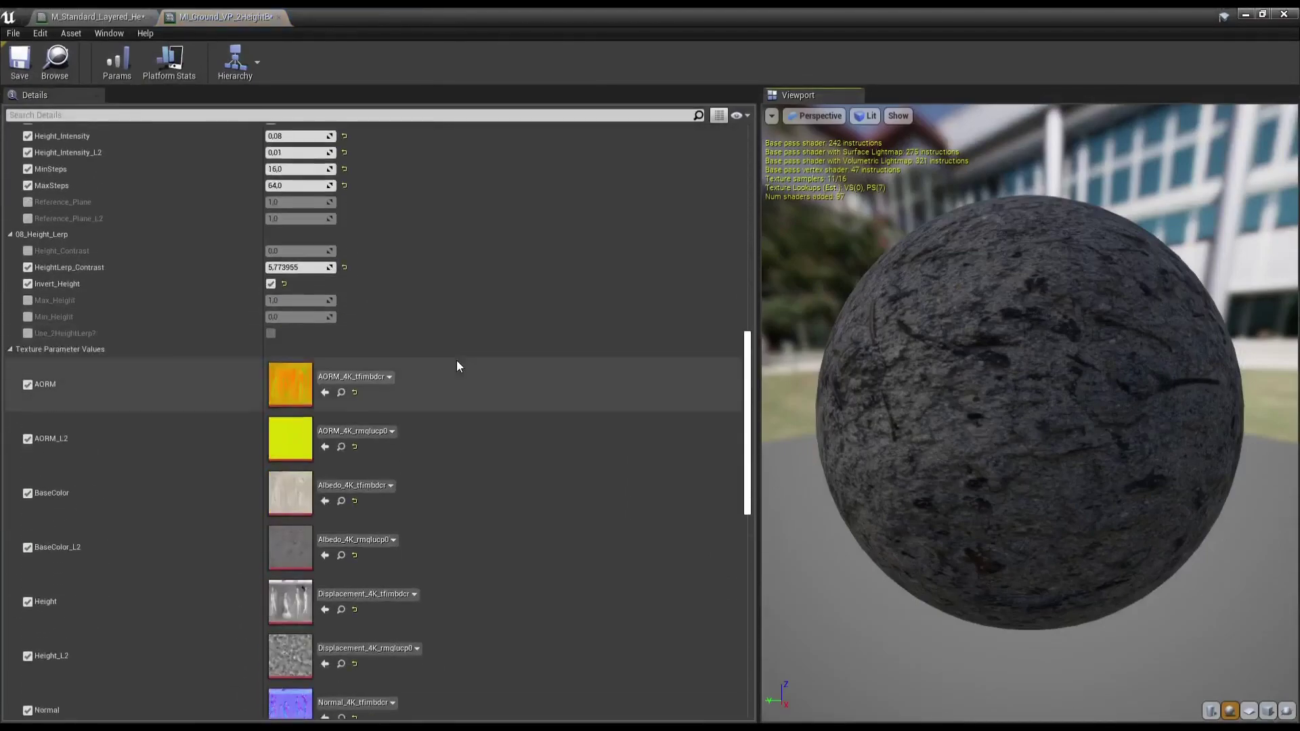
{"action": "scroll", "coordinate": [457, 361], "scroll_direction": "down", "scroll_amount": 3}
{"action": "scroll", "coordinate": [457, 364], "scroll_direction": "down", "scroll_amount": 5}
{"action": "scroll", "coordinate": [459, 362], "scroll_direction": "down", "scroll_amount": 4}
{"action": "scroll", "coordinate": [459, 362], "scroll_direction": "down", "scroll_amount": 2}
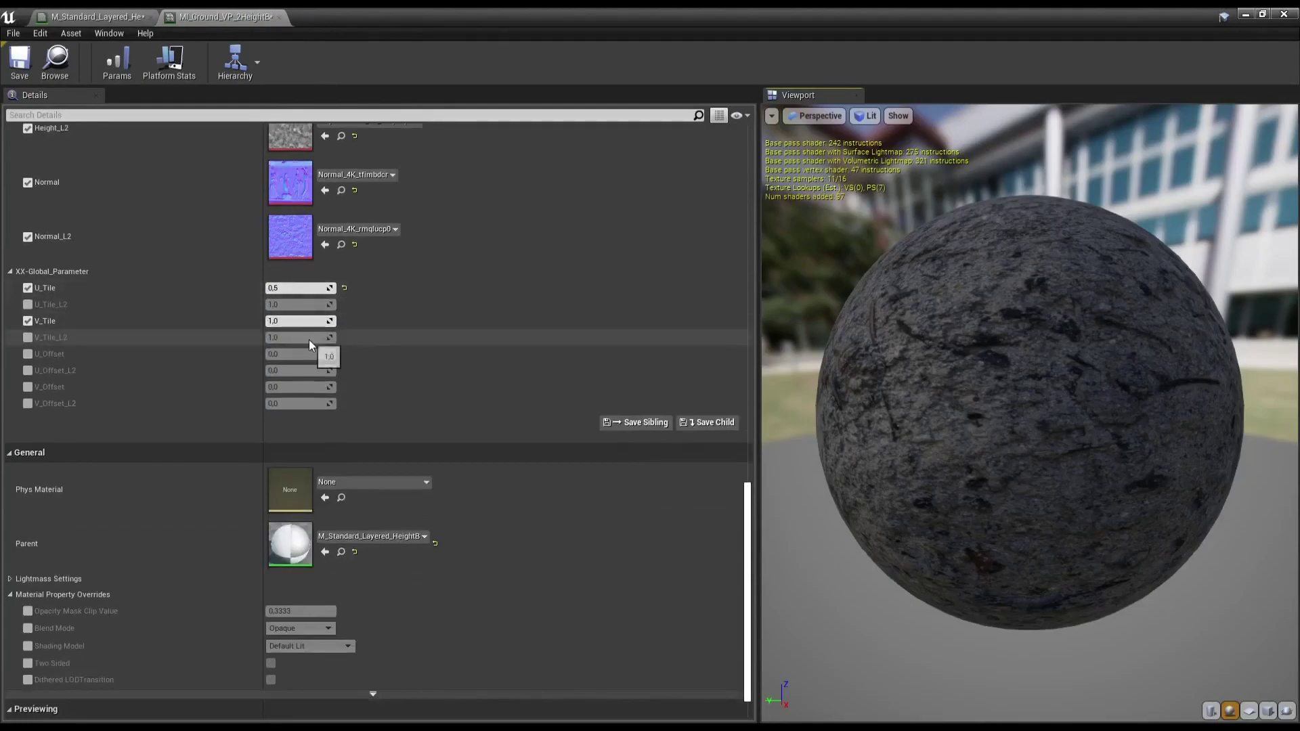
{"action": "scroll", "coordinate": [301, 339], "scroll_direction": "up", "scroll_amount": 2}
{"action": "scroll", "coordinate": [294, 335], "scroll_direction": "up", "scroll_amount": 3}
{"action": "scroll", "coordinate": [292, 333], "scroll_direction": "up", "scroll_amount": 4}
{"action": "scroll", "coordinate": [291, 335], "scroll_direction": "up", "scroll_amount": 1}
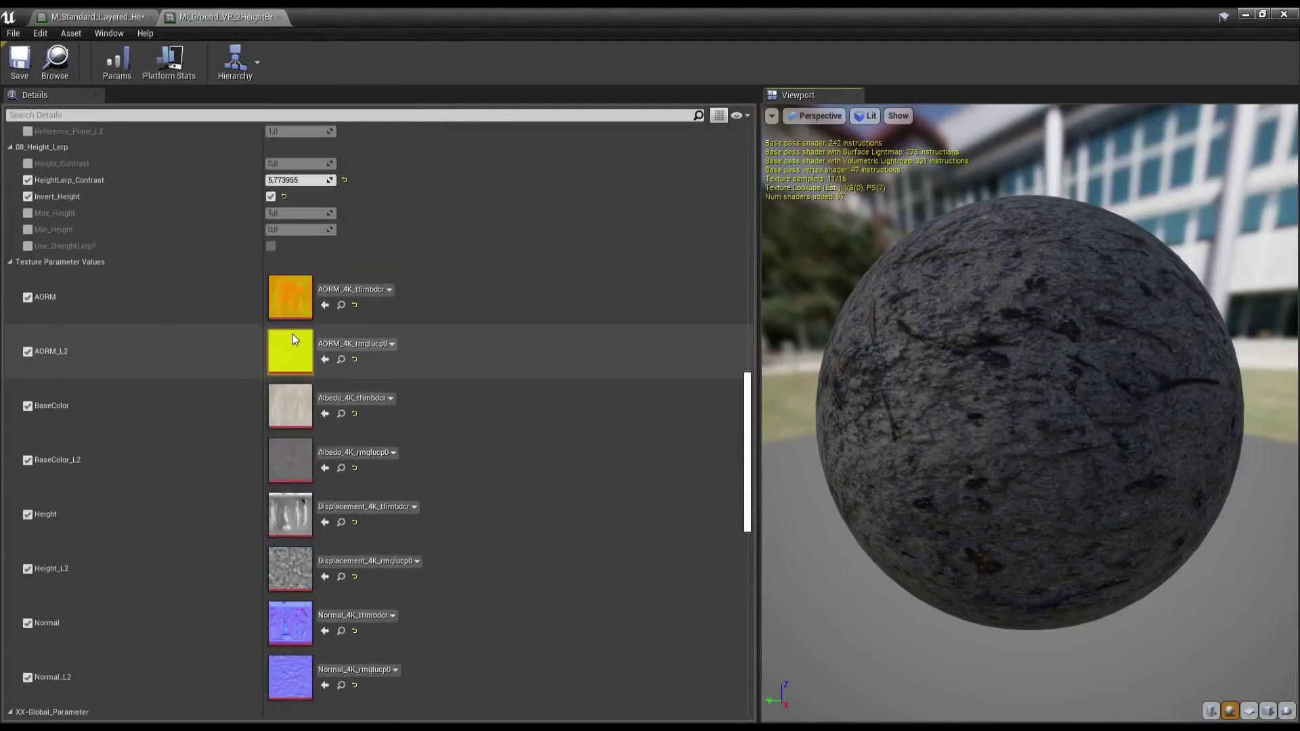
{"action": "left_click", "coordinate": [114, 20]}
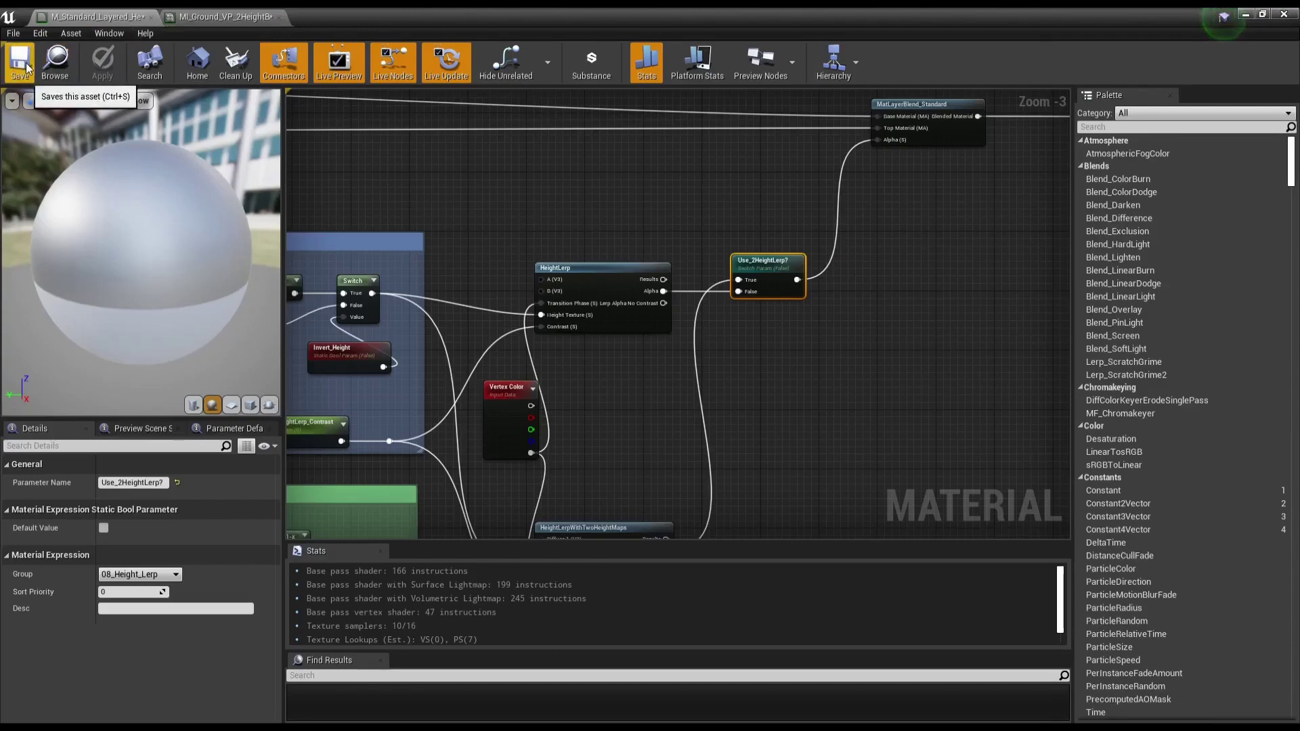
{"action": "left_click", "coordinate": [26, 66]}
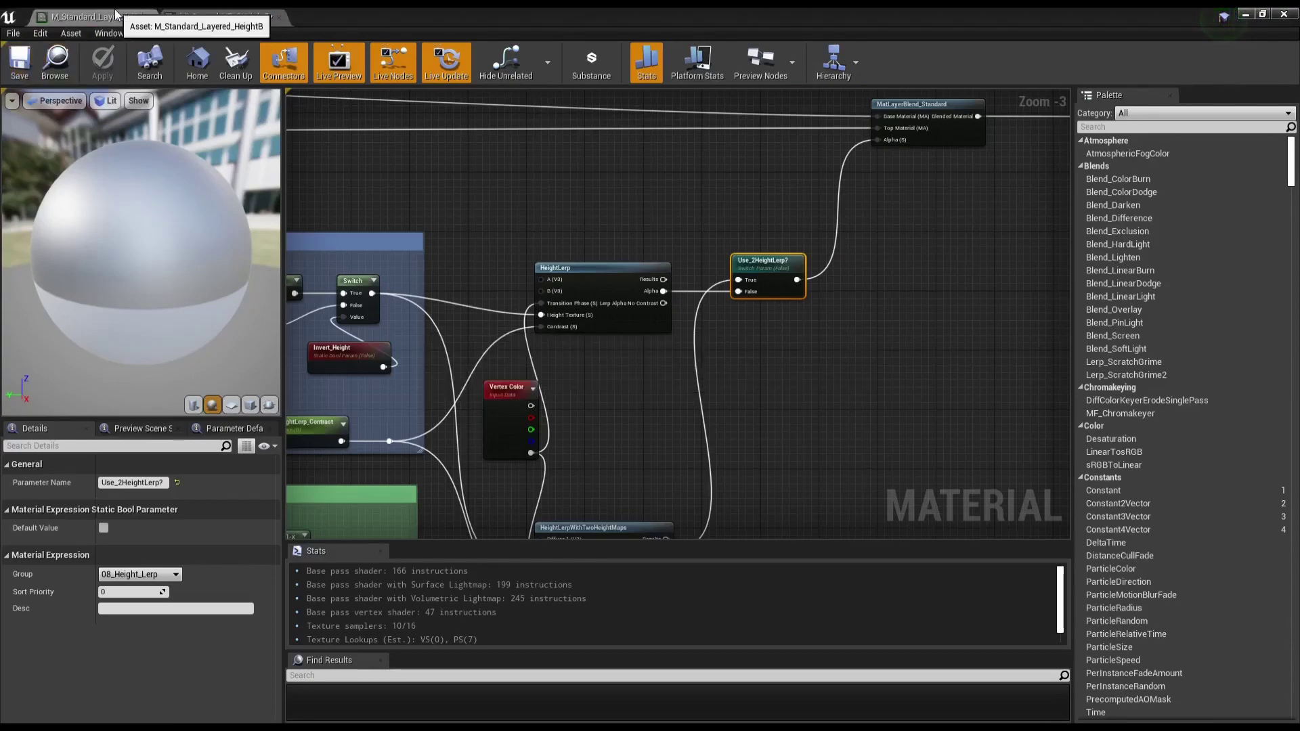
Step: Float the MI_Ground_VP_2HeightBlend editor, then save and close the MI_Ground_VP_HeightB editor
{"action": "left_click", "coordinate": [193, 16]}
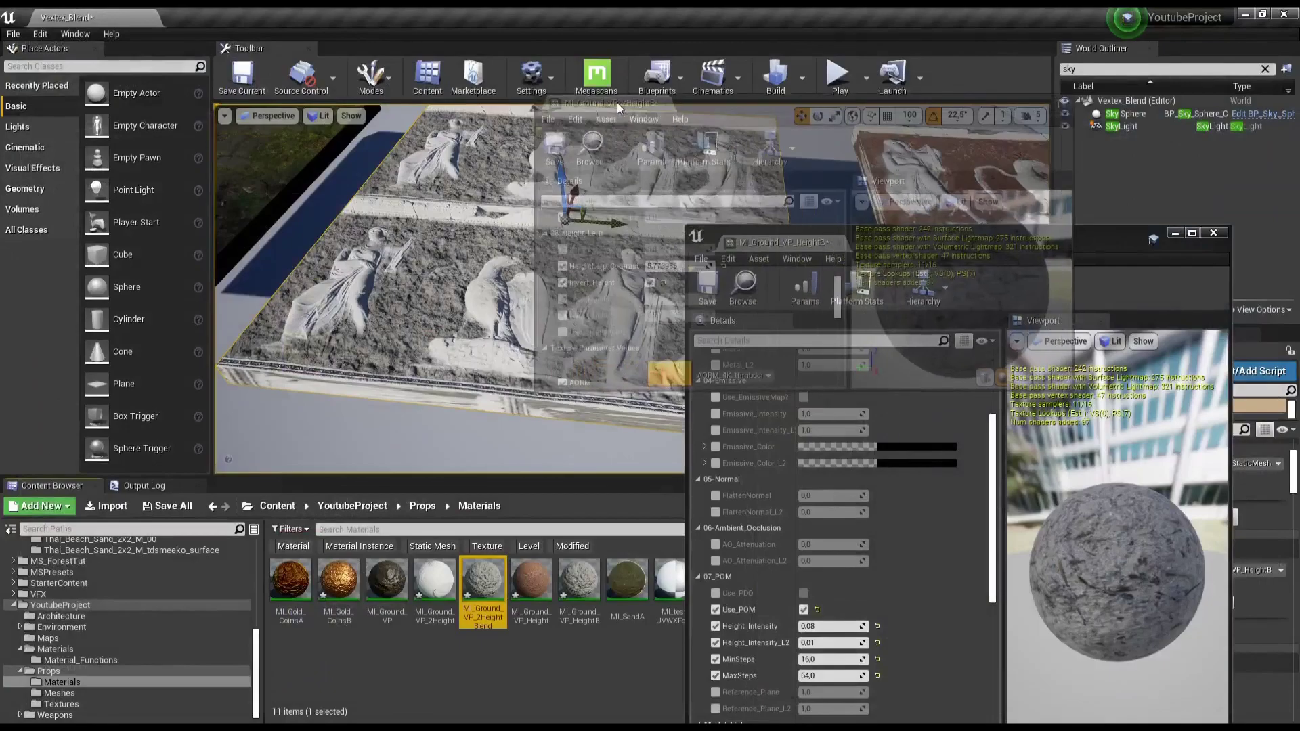
{"action": "left_click_drag", "start_coordinate": [190, 30], "coordinate": [647, 65]}
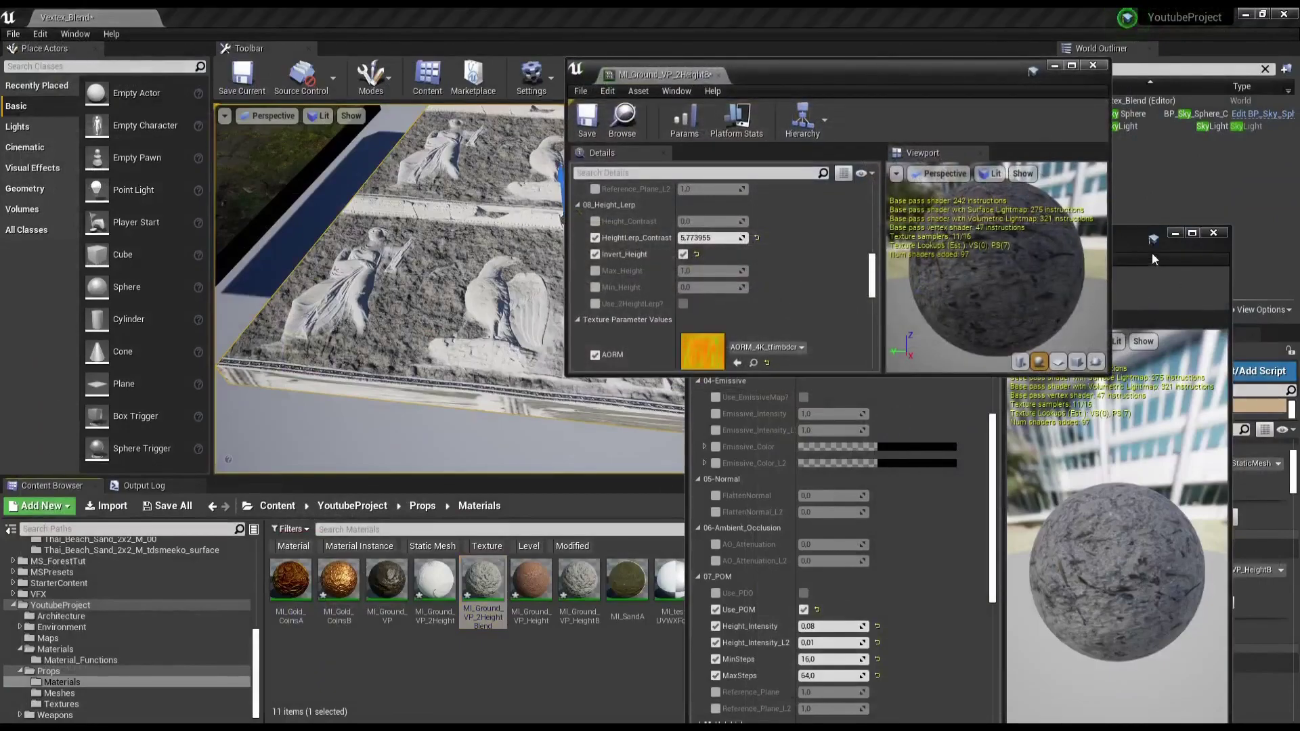
{"action": "left_click", "coordinate": [1152, 255]}
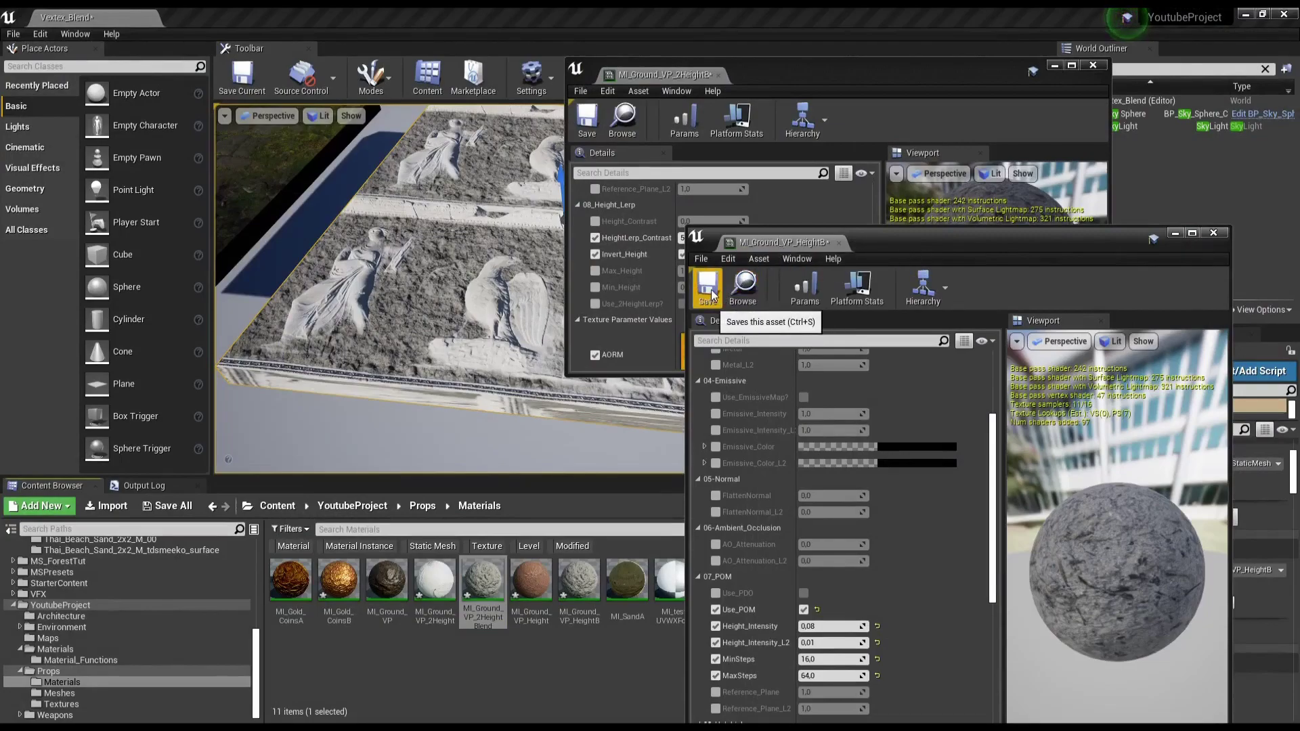
{"action": "left_click", "coordinate": [722, 292]}
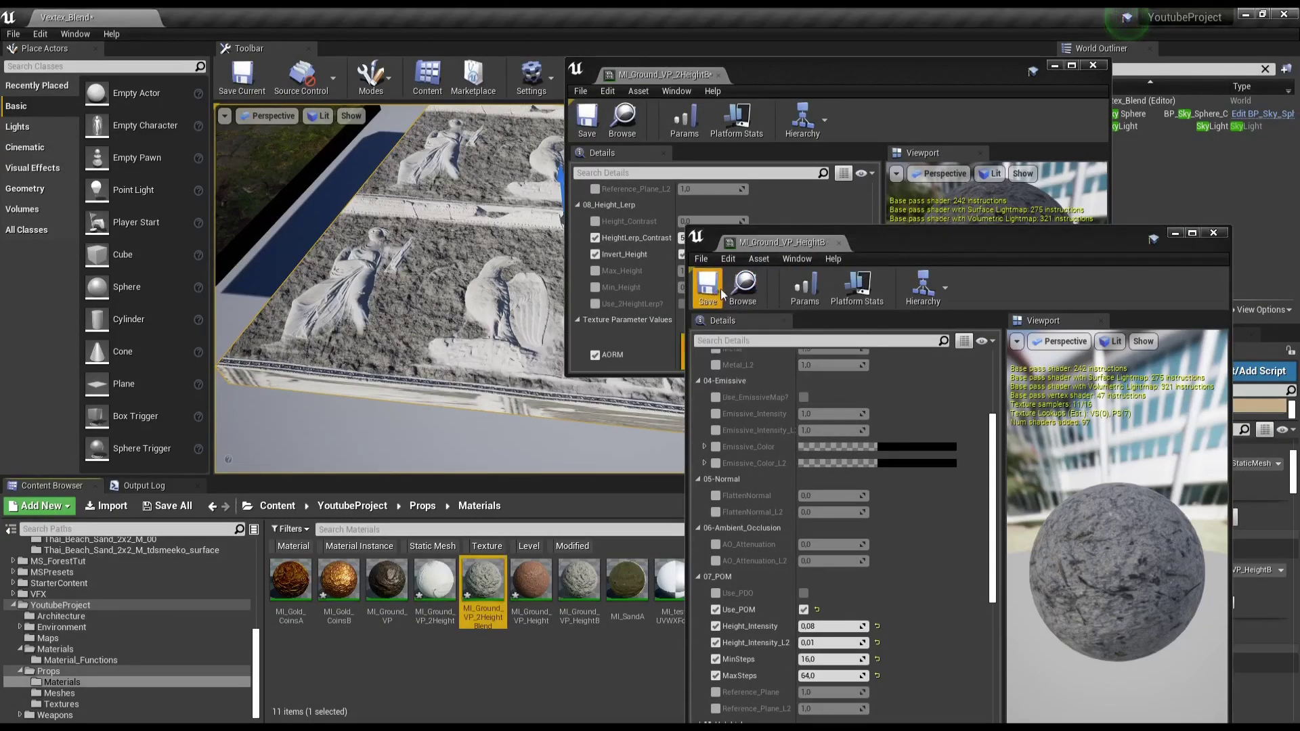
{"action": "left_click", "coordinate": [1213, 232]}
{"action": "left_click_drag", "start_coordinate": [861, 71], "coordinate": [1036, 71]}
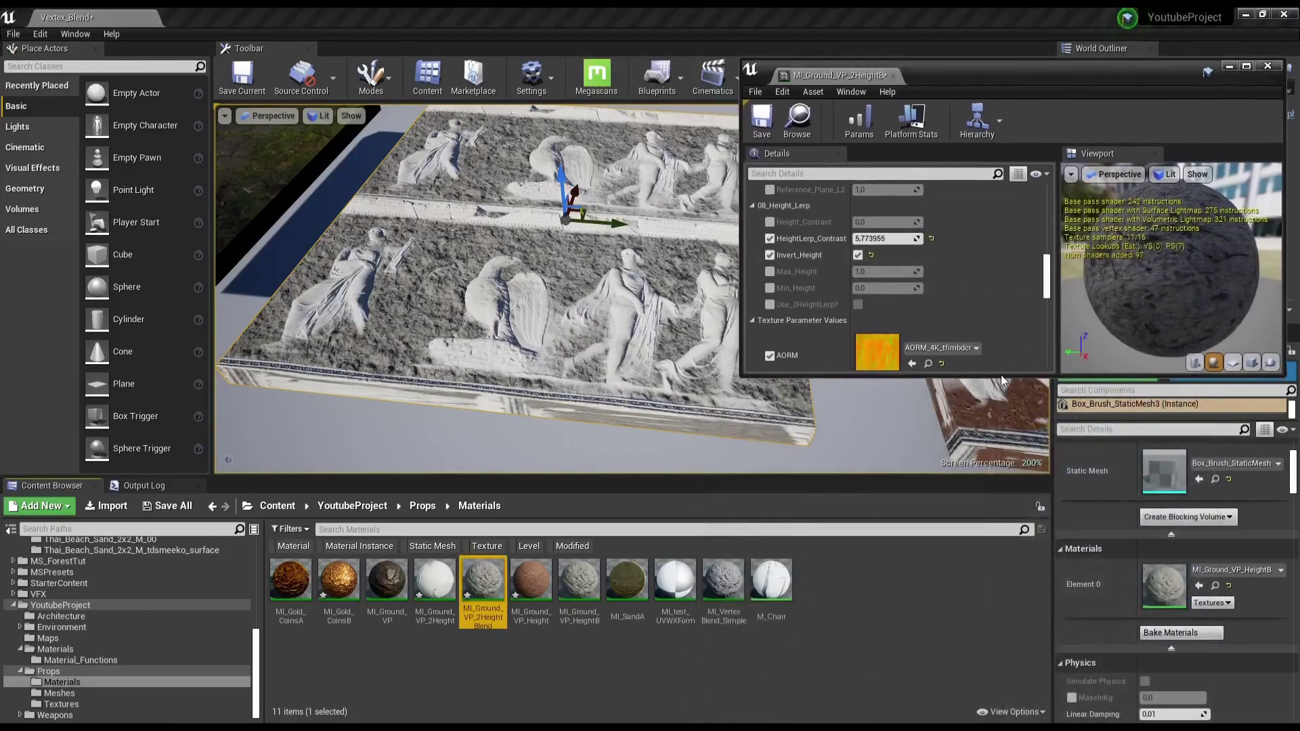
Step: Drag MI_Ground_VP_2HeightBlend from the Content Browser onto the relief slab
{"action": "left_click_drag", "start_coordinate": [1013, 385], "coordinate": [1014, 674]}
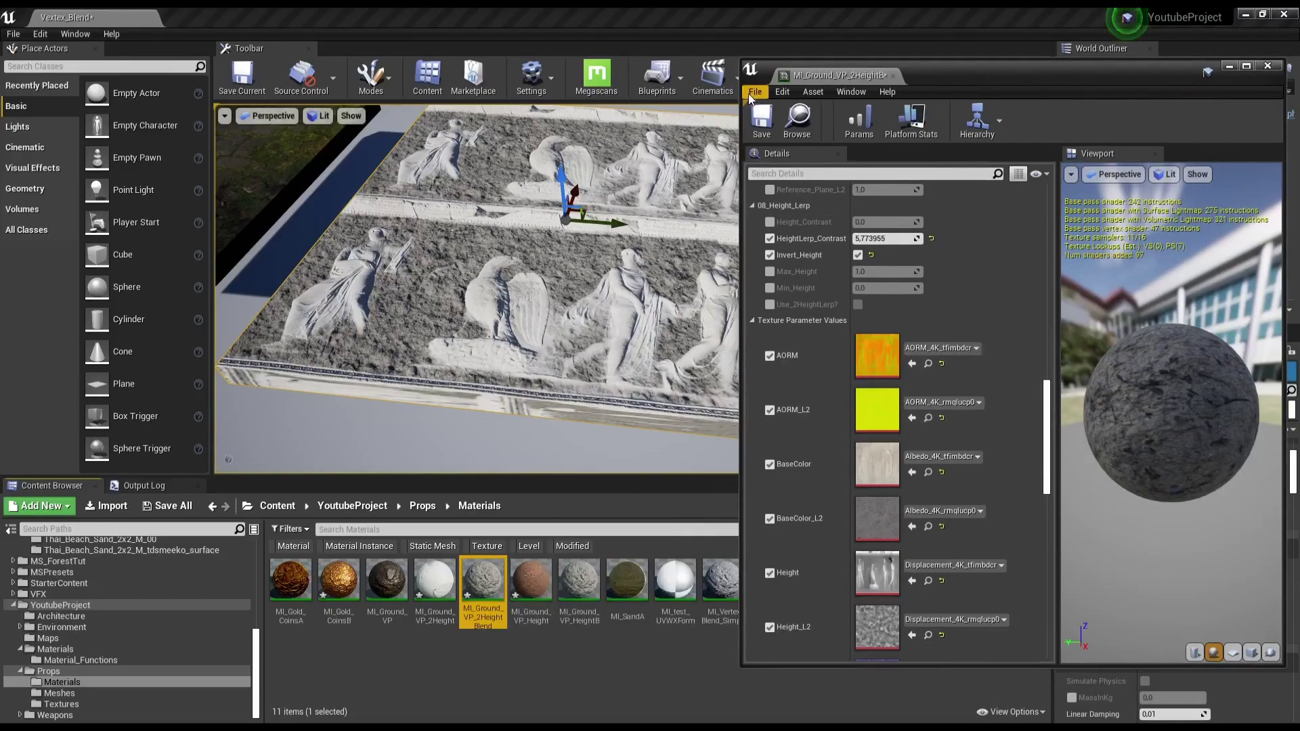
{"action": "left_click", "coordinate": [802, 132]}
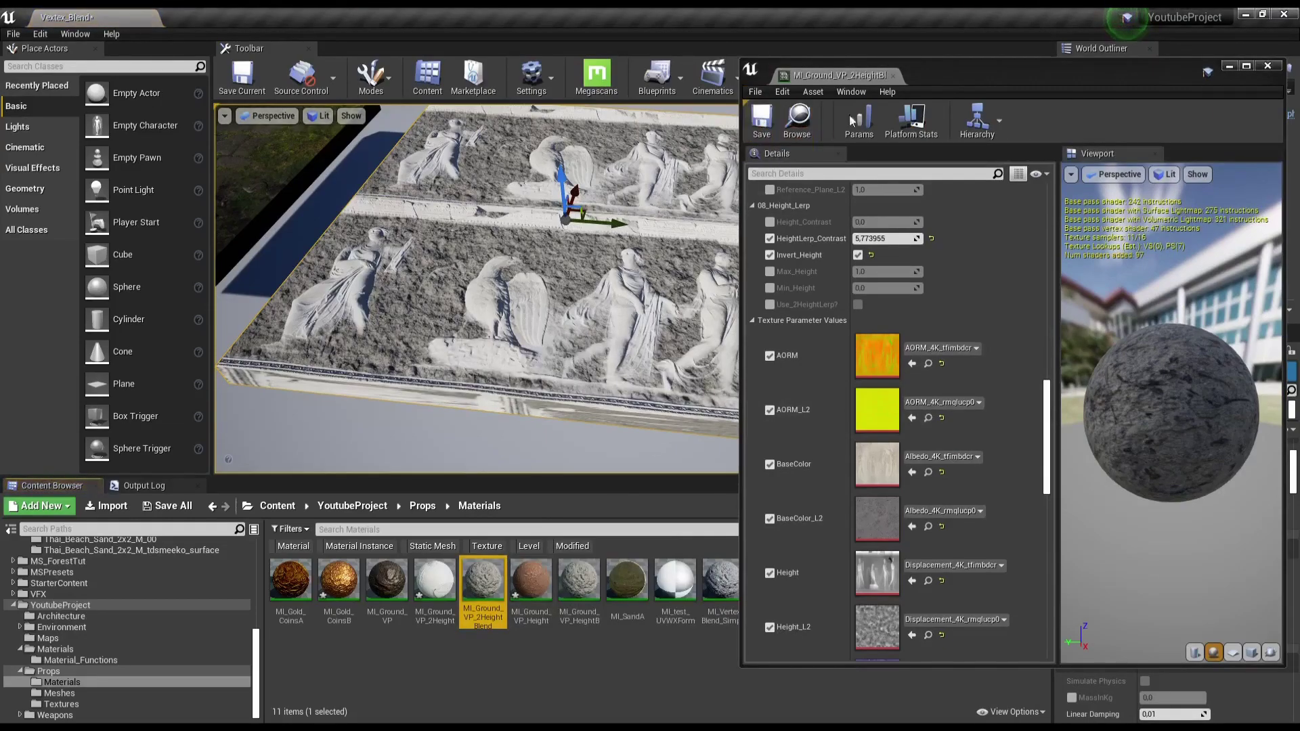
{"action": "right_click_drag", "start_coordinate": [473, 291], "coordinate": [474, 291]}
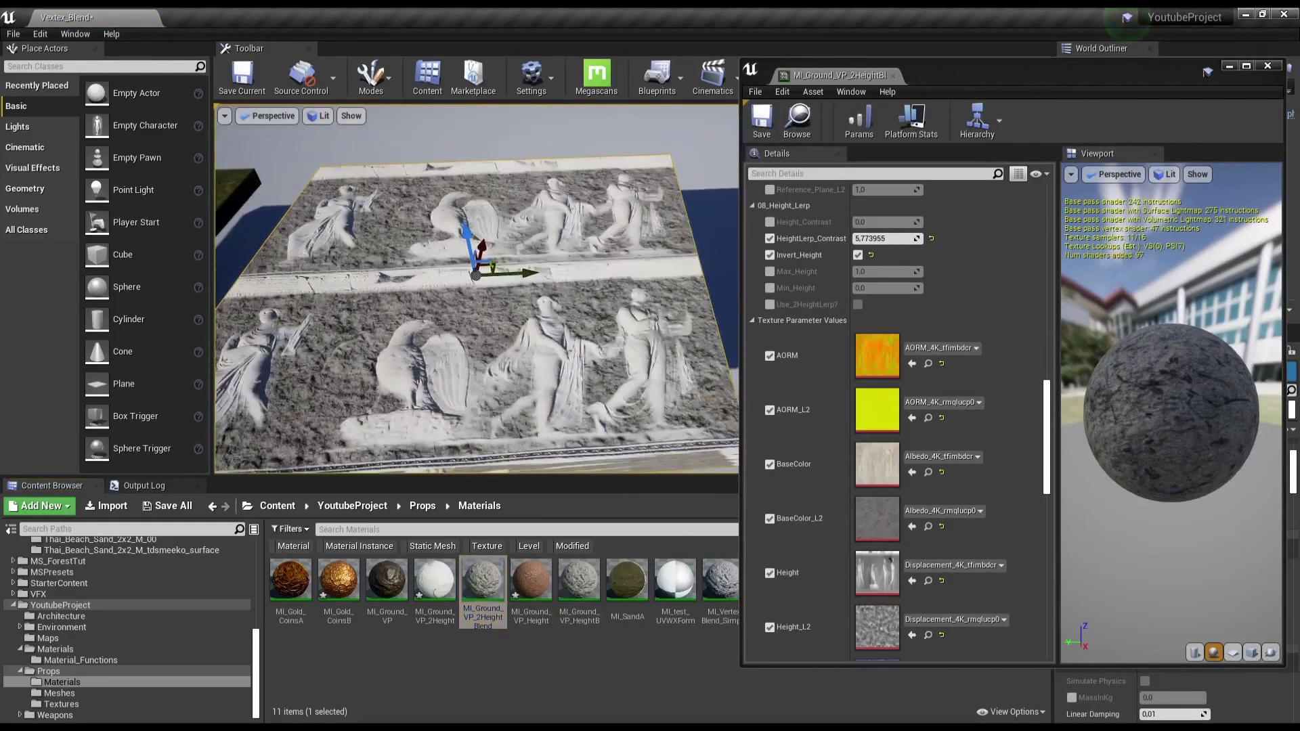
{"action": "right_click_drag", "start_coordinate": [614, 261], "coordinate": [613, 261]}
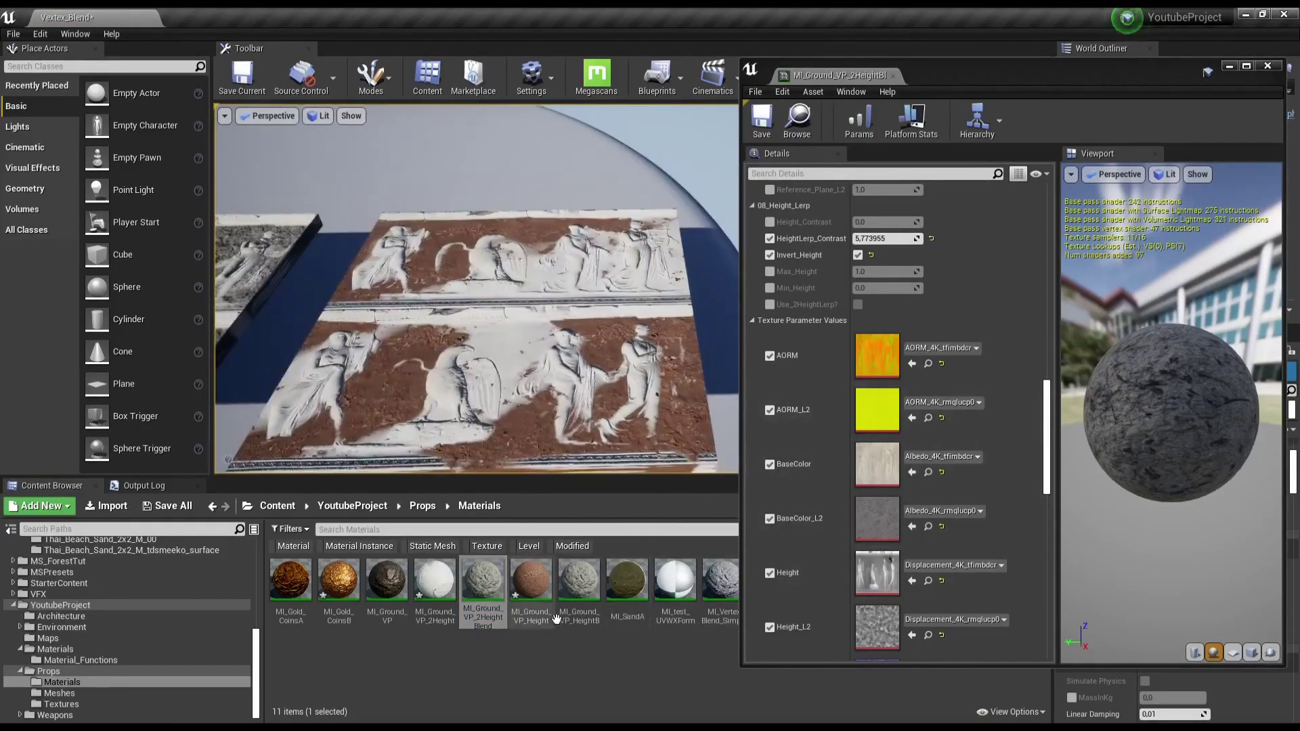
{"action": "scroll", "coordinate": [881, 415], "scroll_direction": "up", "scroll_amount": 3}
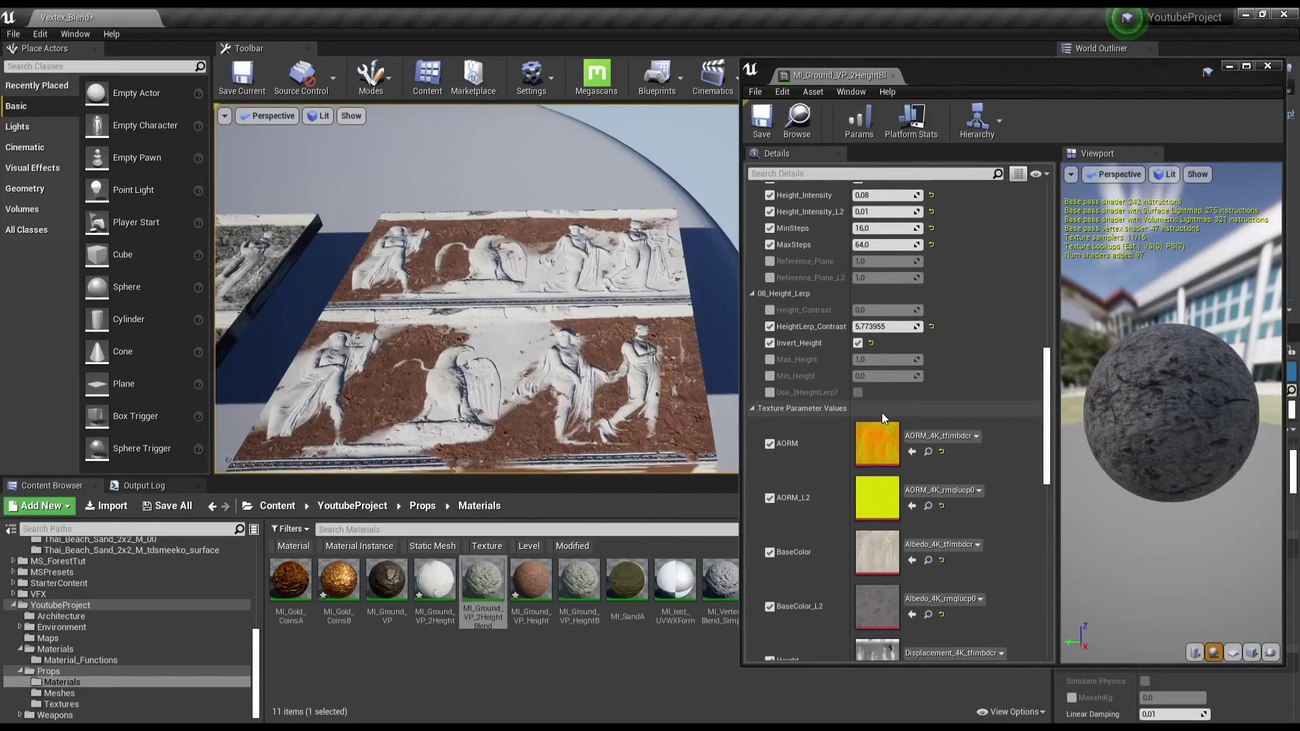
{"action": "scroll", "coordinate": [721, 437], "scroll_direction": "up", "scroll_amount": 2}
{"action": "right_click_drag", "start_coordinate": [674, 404], "coordinate": [673, 404]}
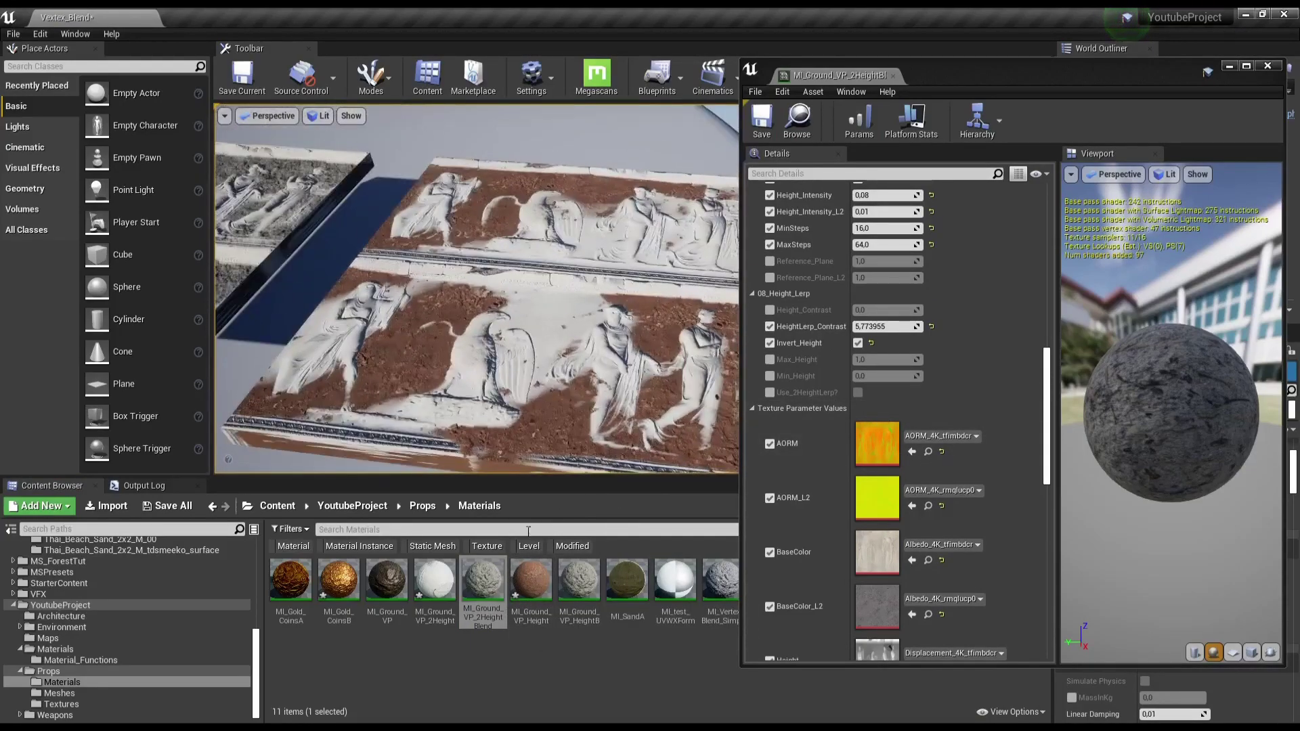
{"action": "left_click_drag", "start_coordinate": [483, 582], "coordinate": [562, 363]}
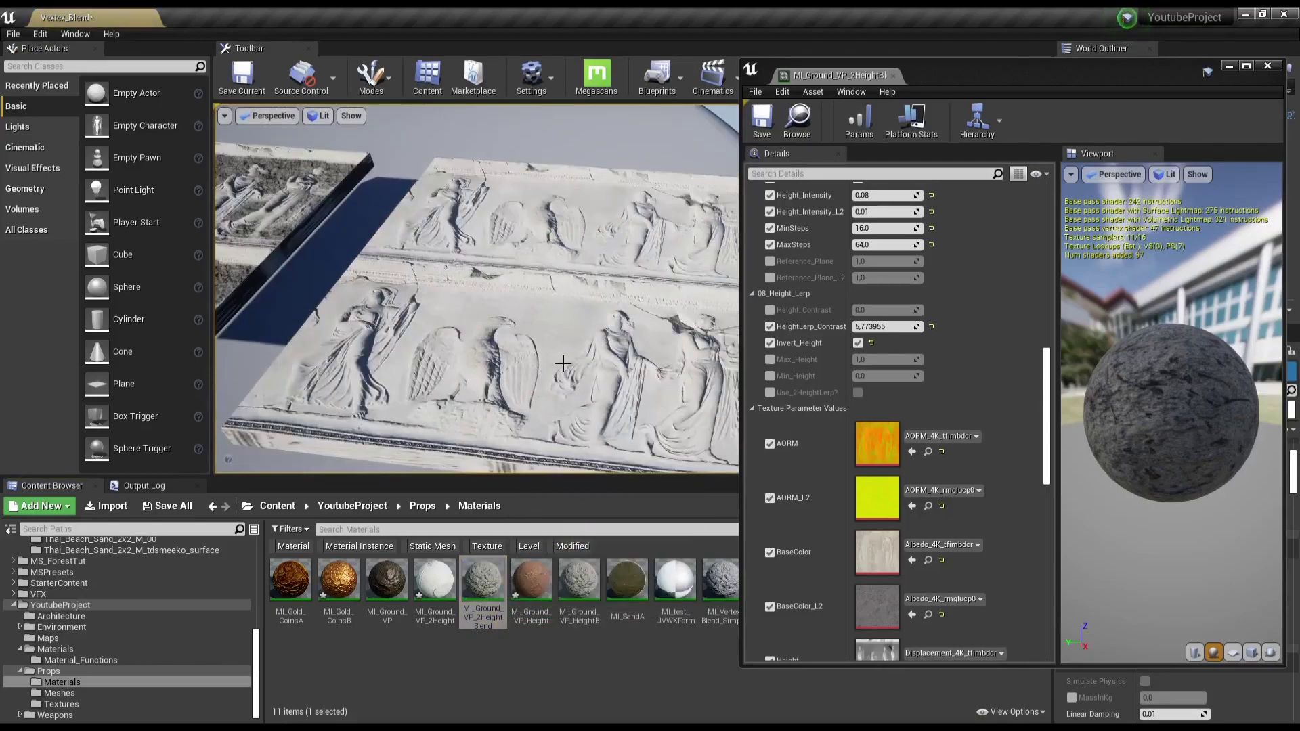
{"action": "right_click_drag", "start_coordinate": [568, 363], "coordinate": [618, 367]}
Step: Enter Mesh Paint mode, enable Use_2HeightLerp?, and inspect the relief in fullscreen
{"action": "key", "text": "shift+4"}
{"action": "scroll", "coordinate": [846, 555], "scroll_direction": "up", "scroll_amount": 5}
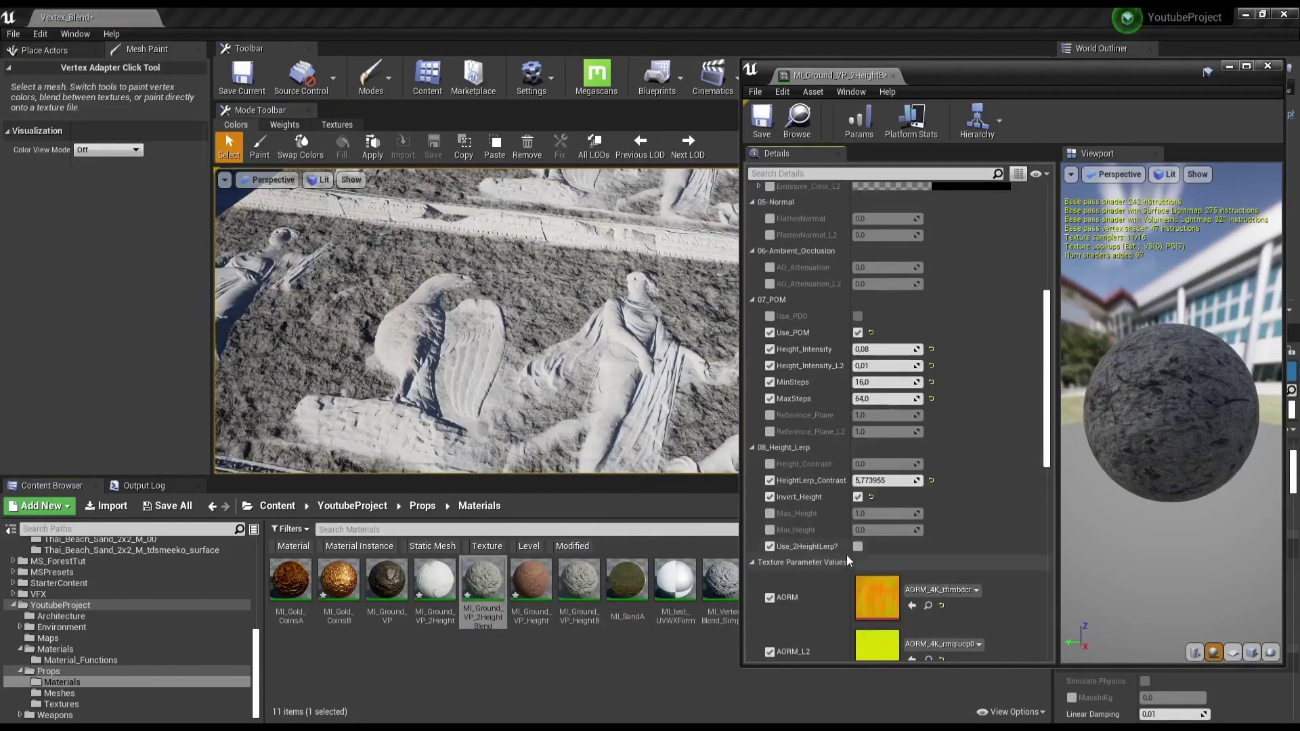
{"action": "left_click", "coordinate": [769, 546]}
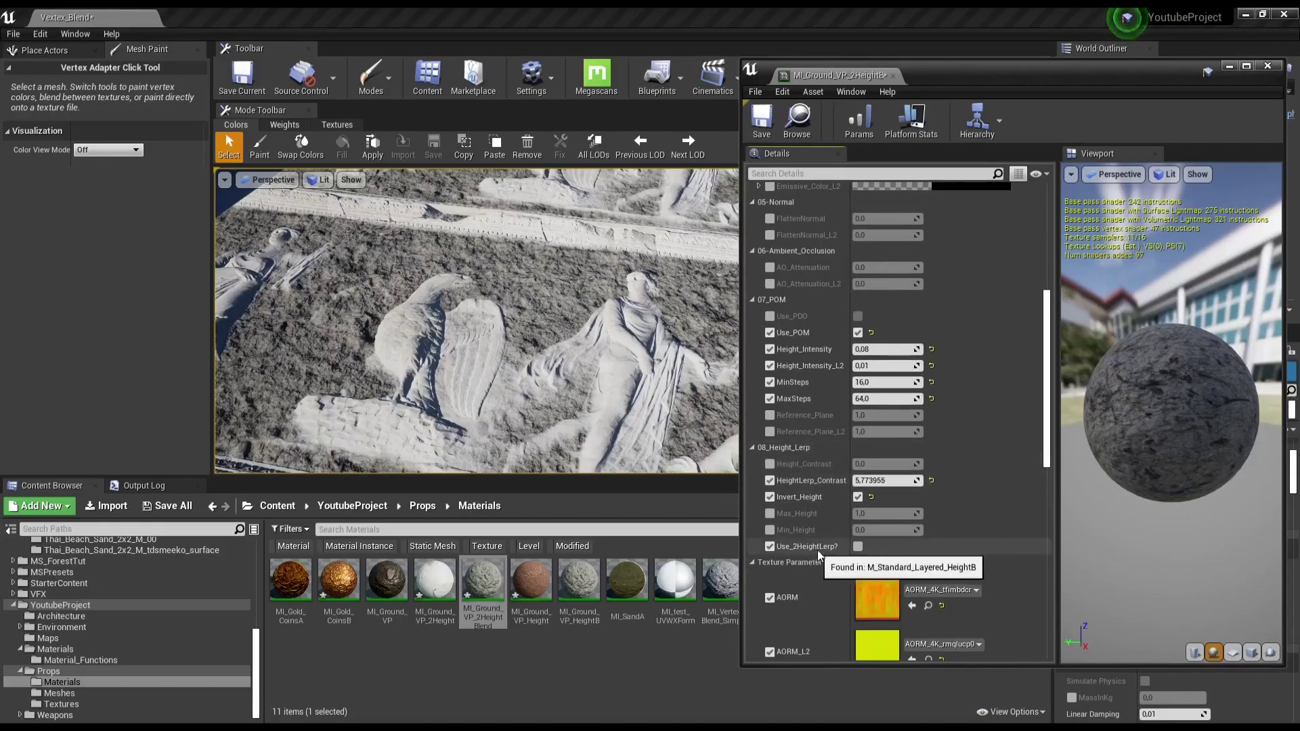
{"action": "left_click", "coordinate": [856, 547]}
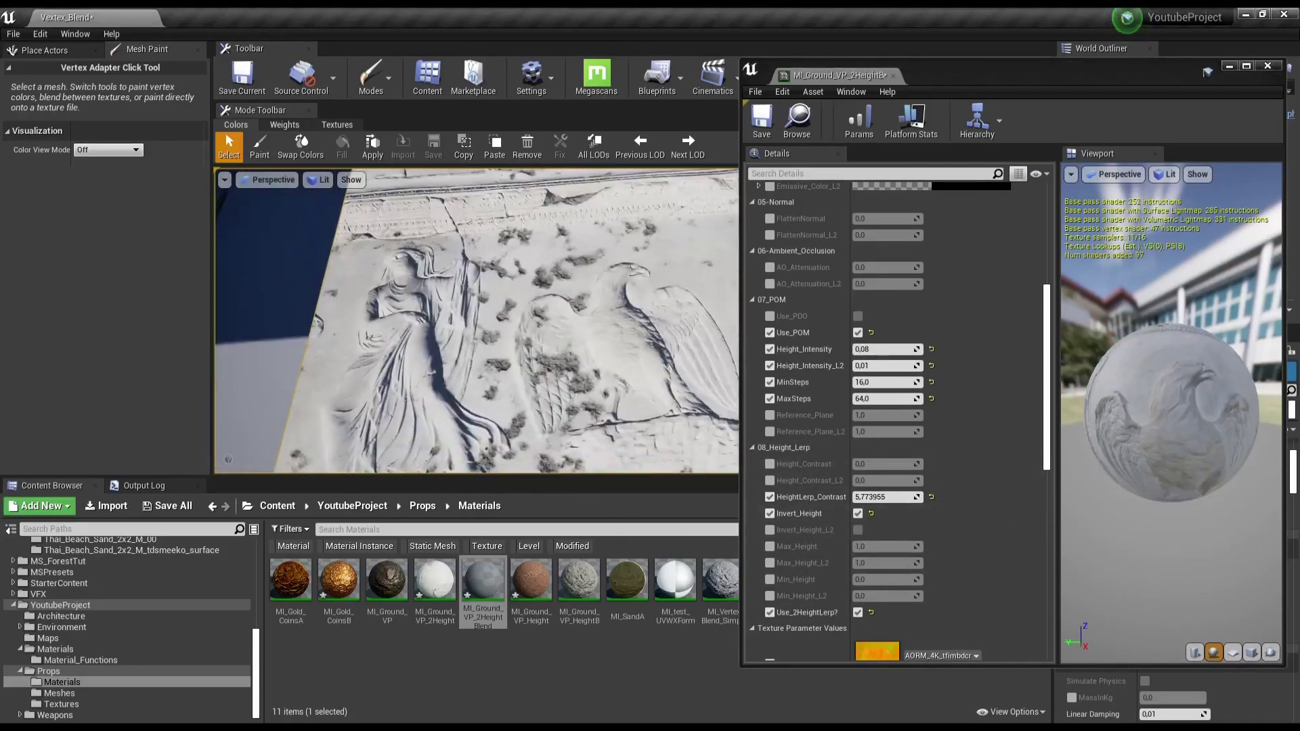
{"action": "key", "text": "F11"}
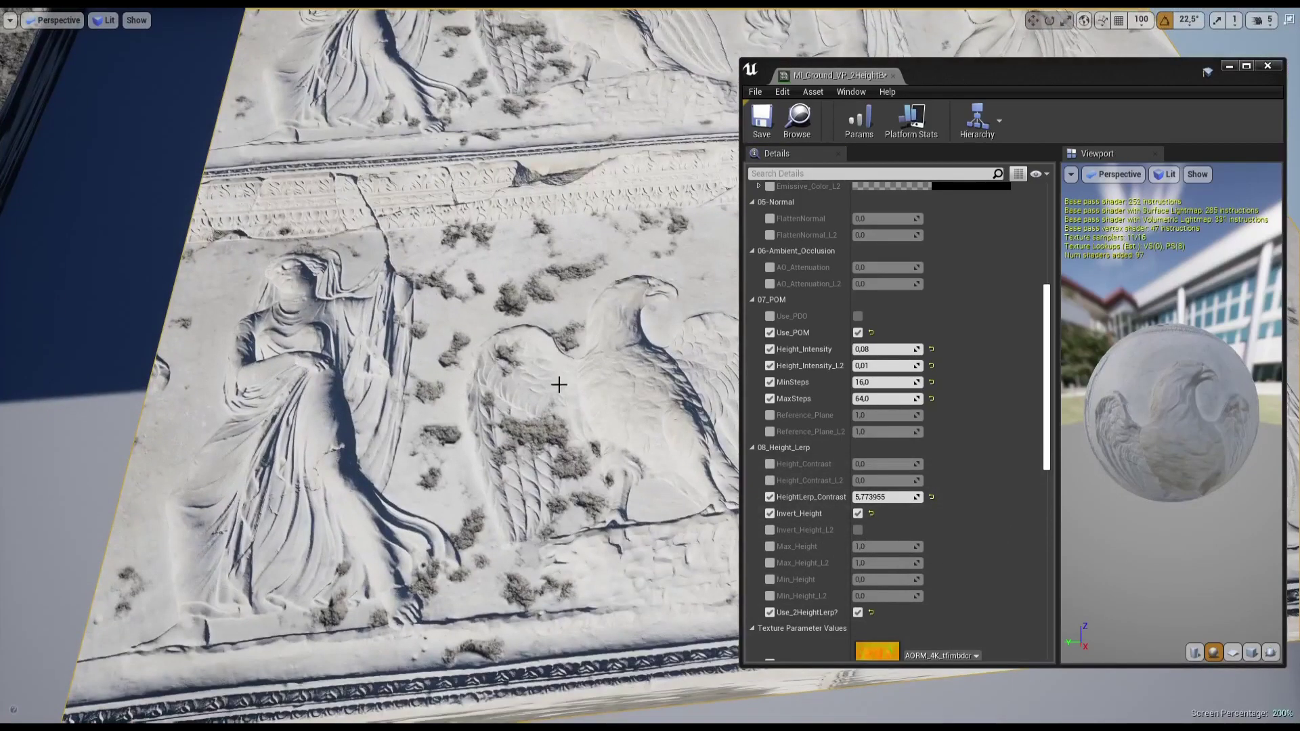
{"action": "mouse_move", "coordinate": [559, 384]}
{"action": "right_mouse_down"}
{"action": "mouse_move", "coordinate": [542, 401]}
{"action": "mouse_move", "coordinate": [473, 389]}
{"action": "right_mouse_up"}
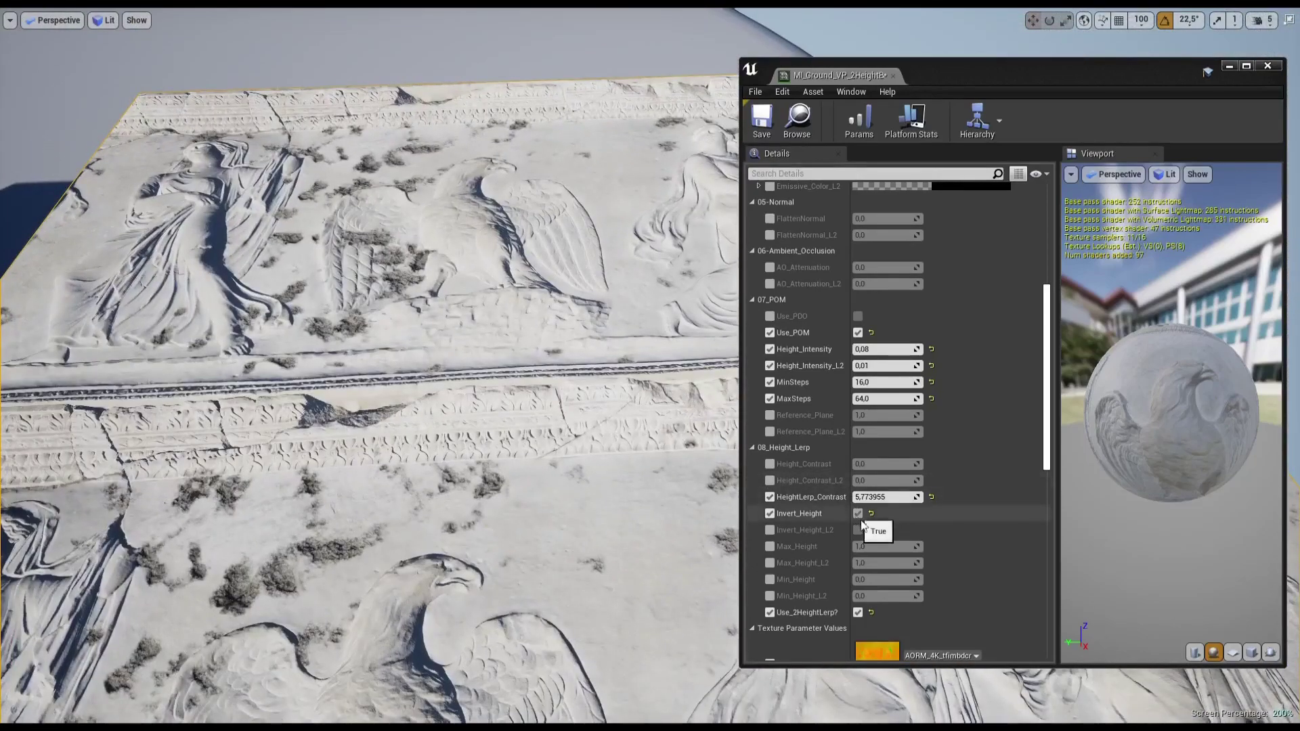
{"action": "mouse_move", "coordinate": [638, 516]}
{"action": "right_mouse_down"}
{"action": "mouse_move", "coordinate": [602, 535]}
{"action": "mouse_move", "coordinate": [624, 531]}
{"action": "right_mouse_up"}
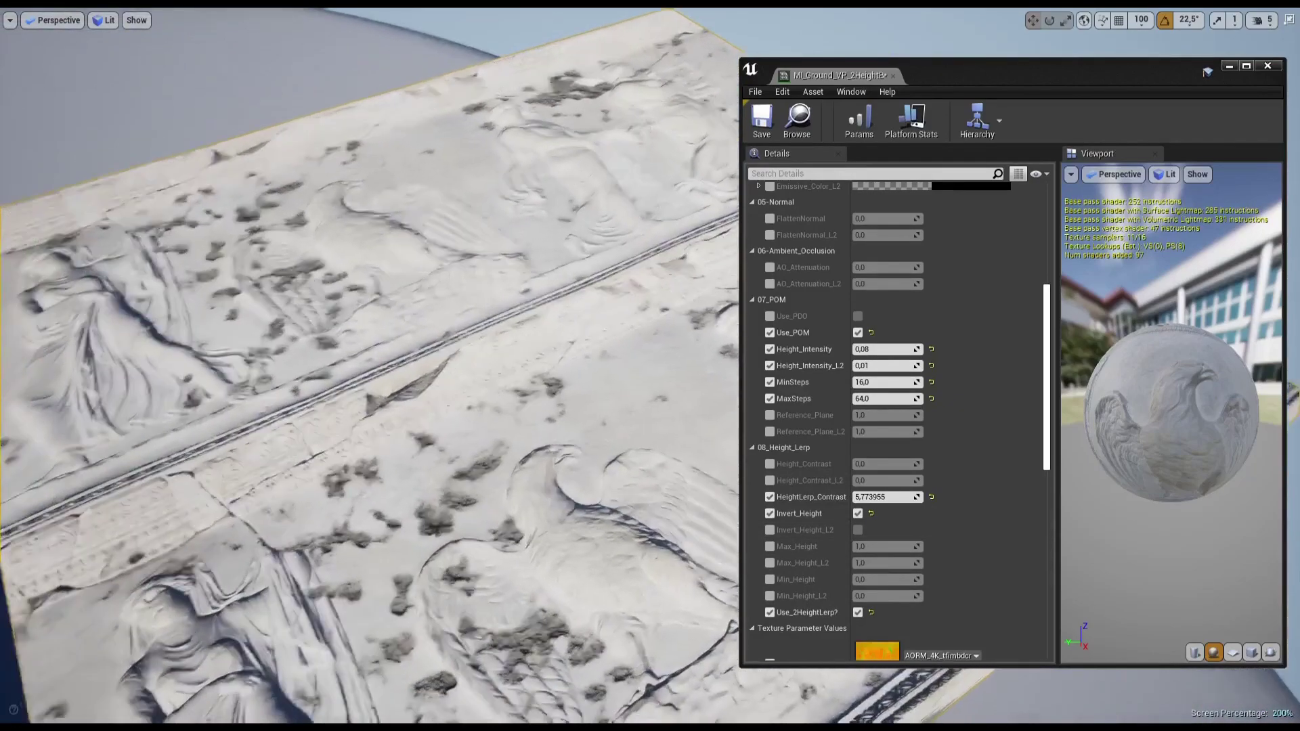
{"action": "scroll", "coordinate": [526, 521], "scroll_direction": "up", "scroll_amount": 5}
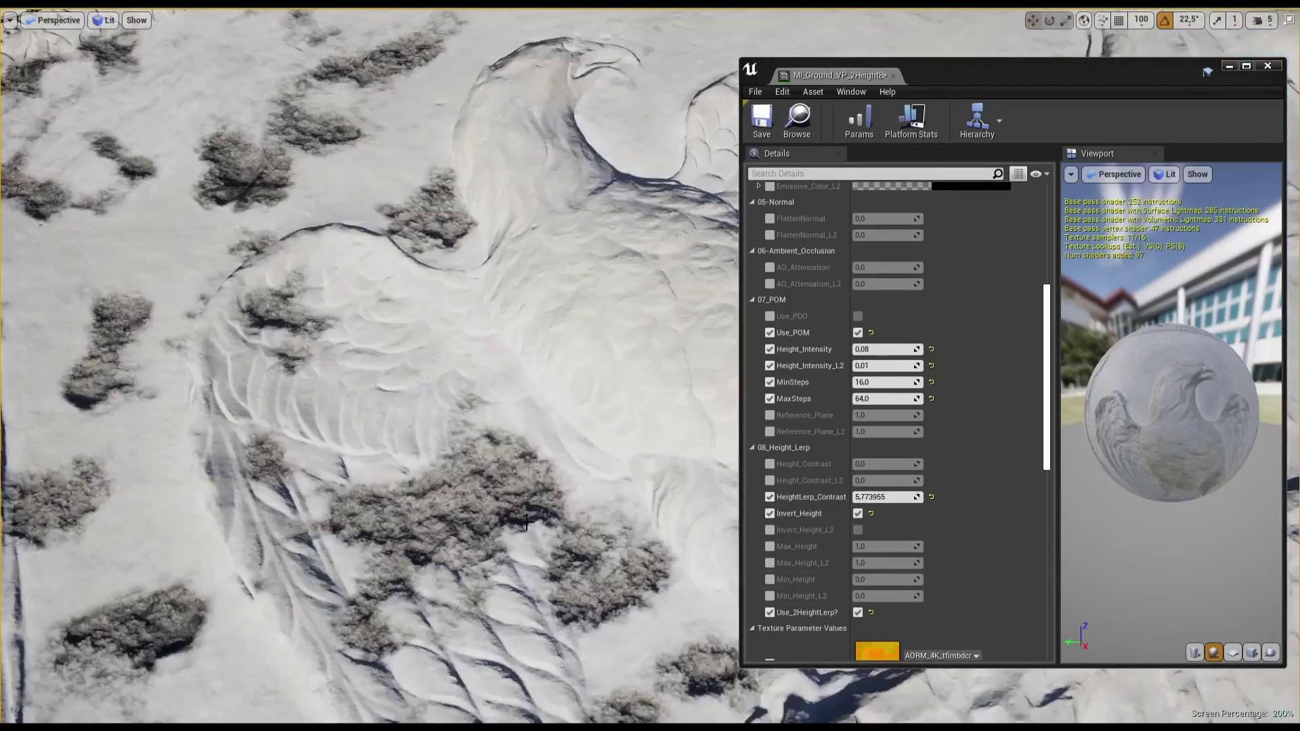
{"action": "right_click_drag", "start_coordinate": [526, 522], "coordinate": [527, 522]}
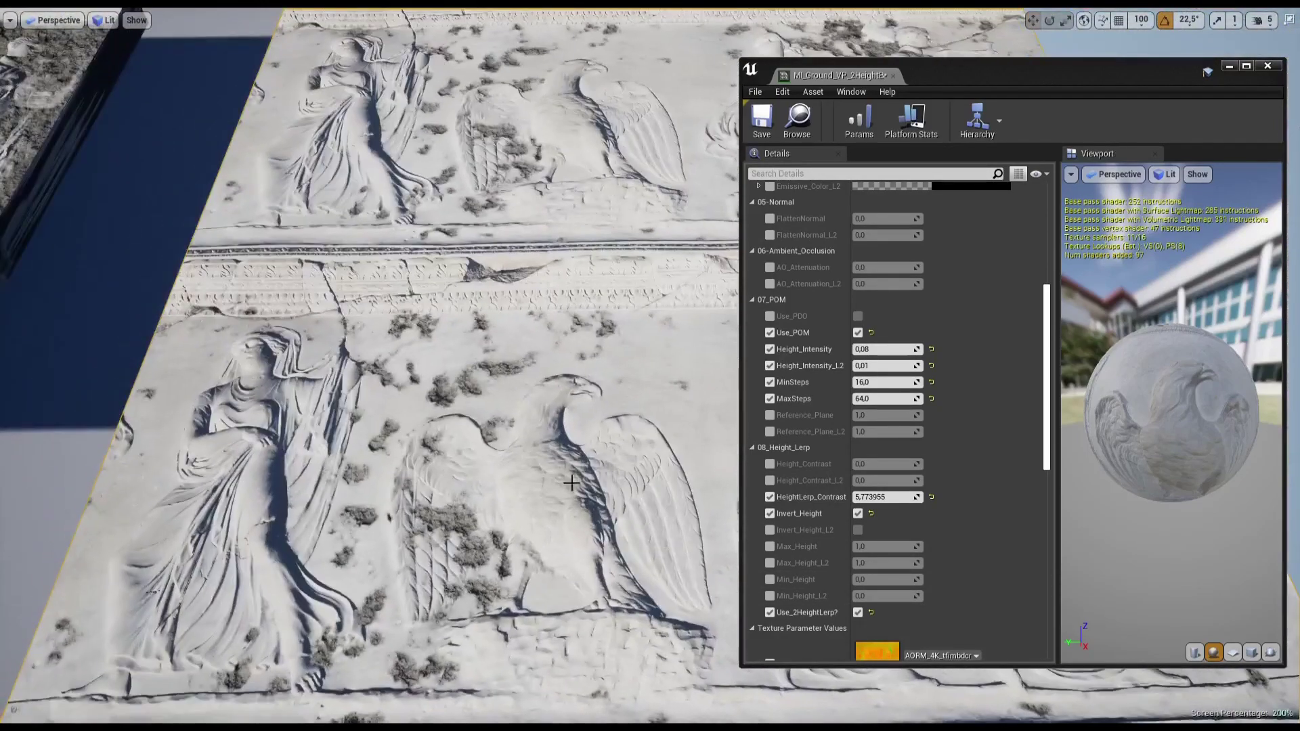
Step: Enable Invert_Height_L2 and review the dirt blend across the relief slabs
{"action": "left_click", "coordinate": [770, 531]}
{"action": "left_click", "coordinate": [858, 530]}
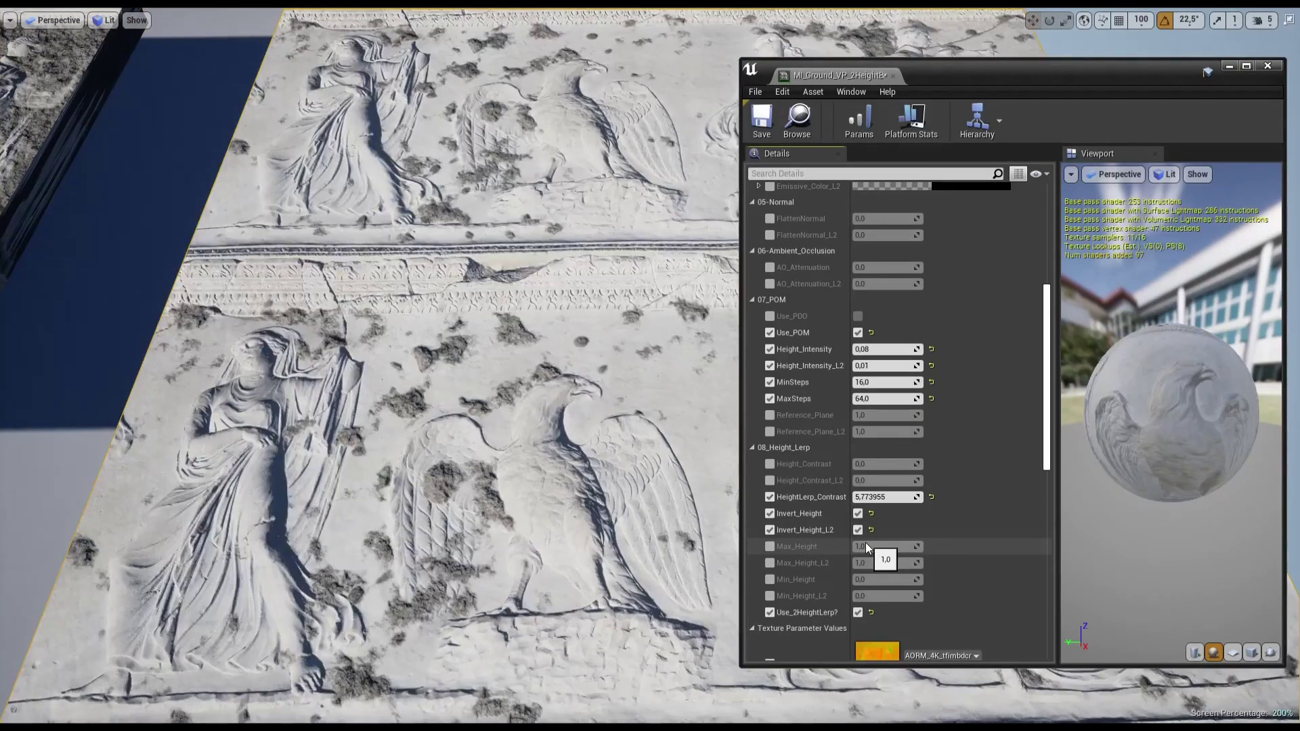
{"action": "scroll", "coordinate": [535, 425], "scroll_direction": "up", "scroll_amount": 5}
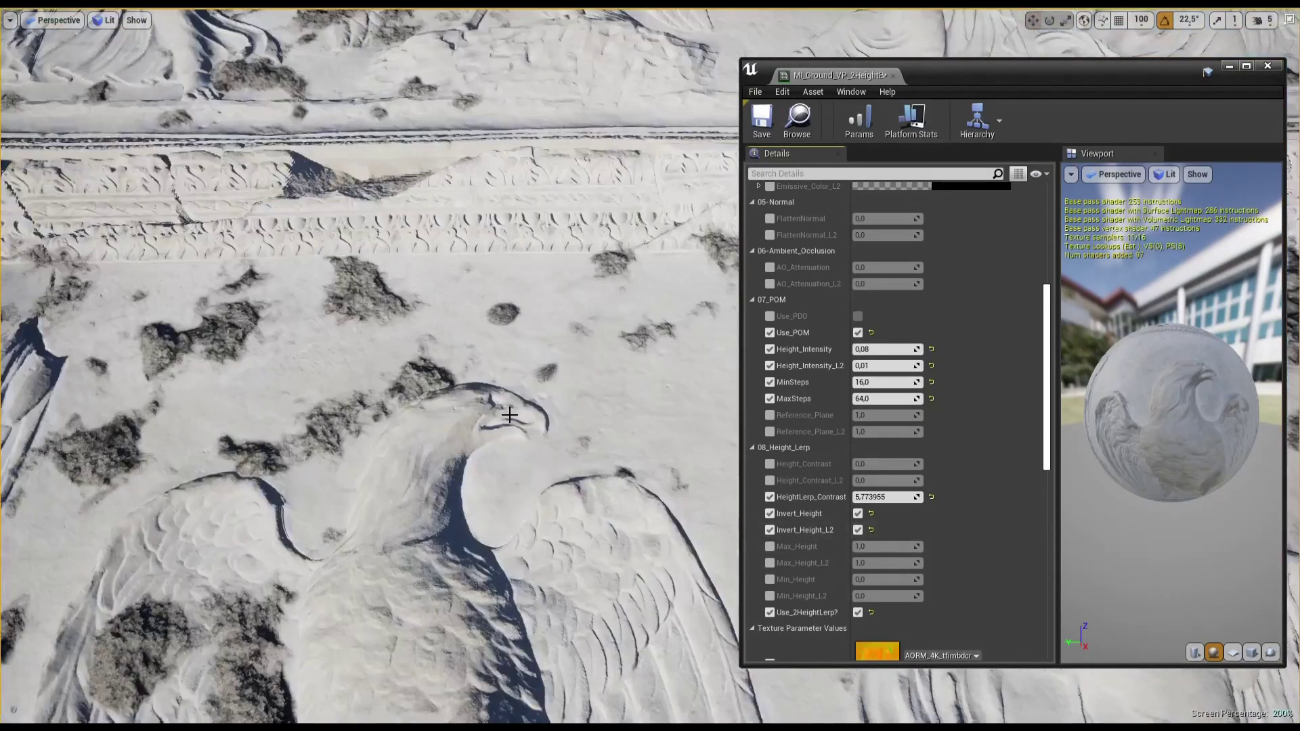
{"action": "scroll", "coordinate": [511, 419], "scroll_direction": "down", "scroll_amount": 5}
{"action": "scroll", "coordinate": [511, 418], "scroll_direction": "up", "scroll_amount": 3}
{"action": "scroll", "coordinate": [511, 418], "scroll_direction": "down", "scroll_amount": 4}
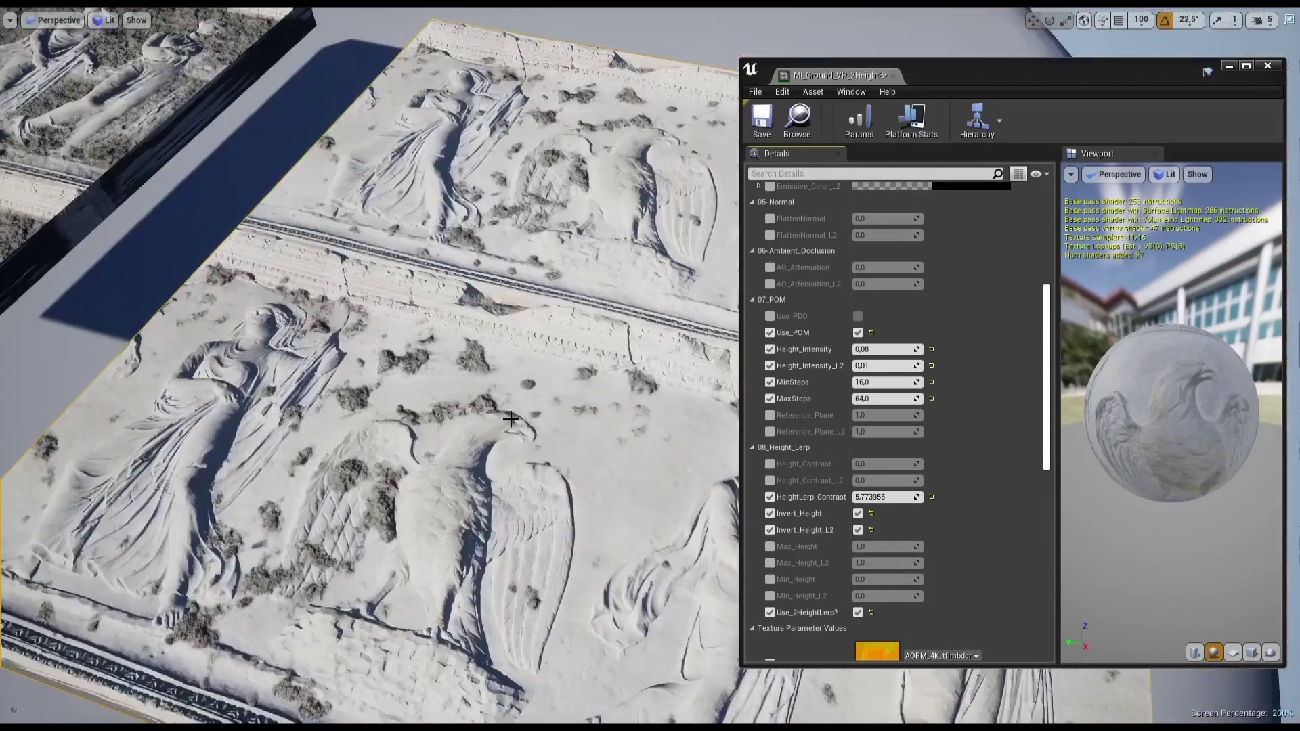
{"action": "left_click_drag", "start_coordinate": [535, 433], "coordinate": [574, 428]}
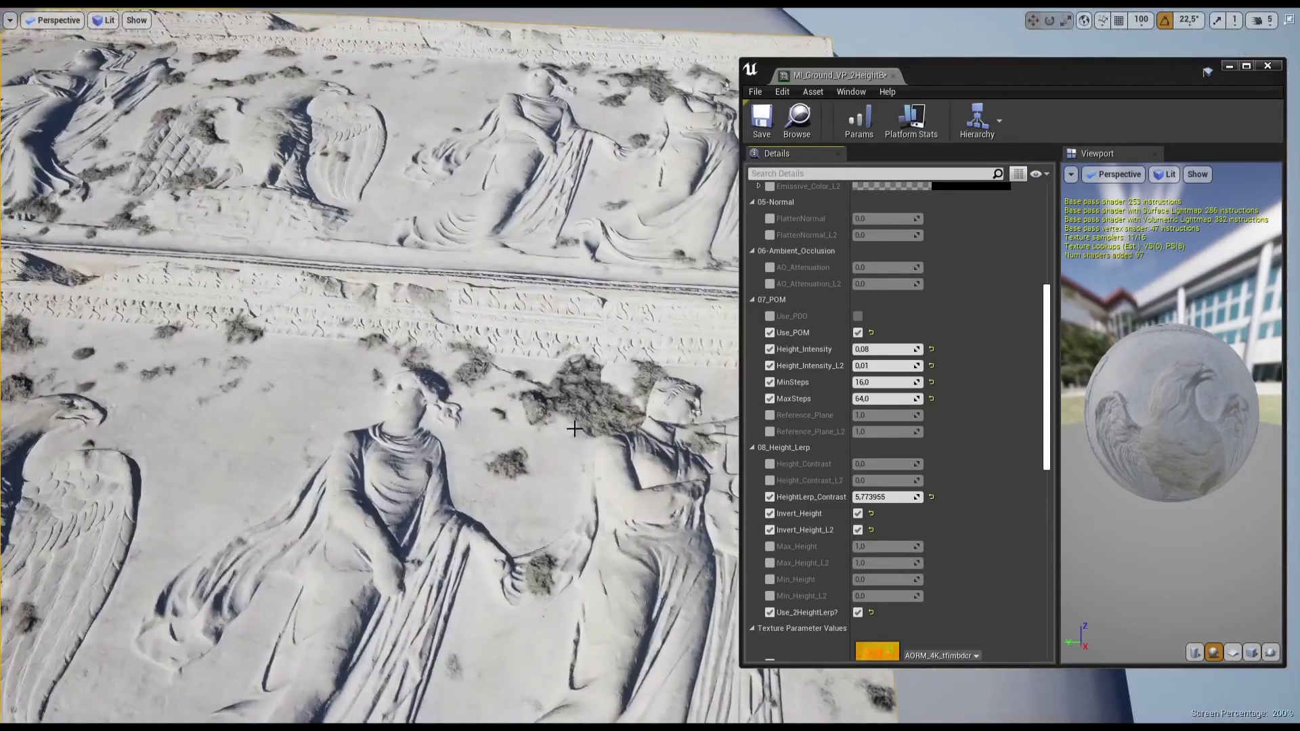
{"action": "scroll", "coordinate": [574, 429], "scroll_direction": "up", "scroll_amount": 3}
{"action": "mouse_move", "coordinate": [489, 427]}
{"action": "right_mouse_down"}
{"action": "mouse_move", "coordinate": [489, 393]}
{"action": "mouse_move", "coordinate": [489, 428]}
{"action": "right_mouse_up"}
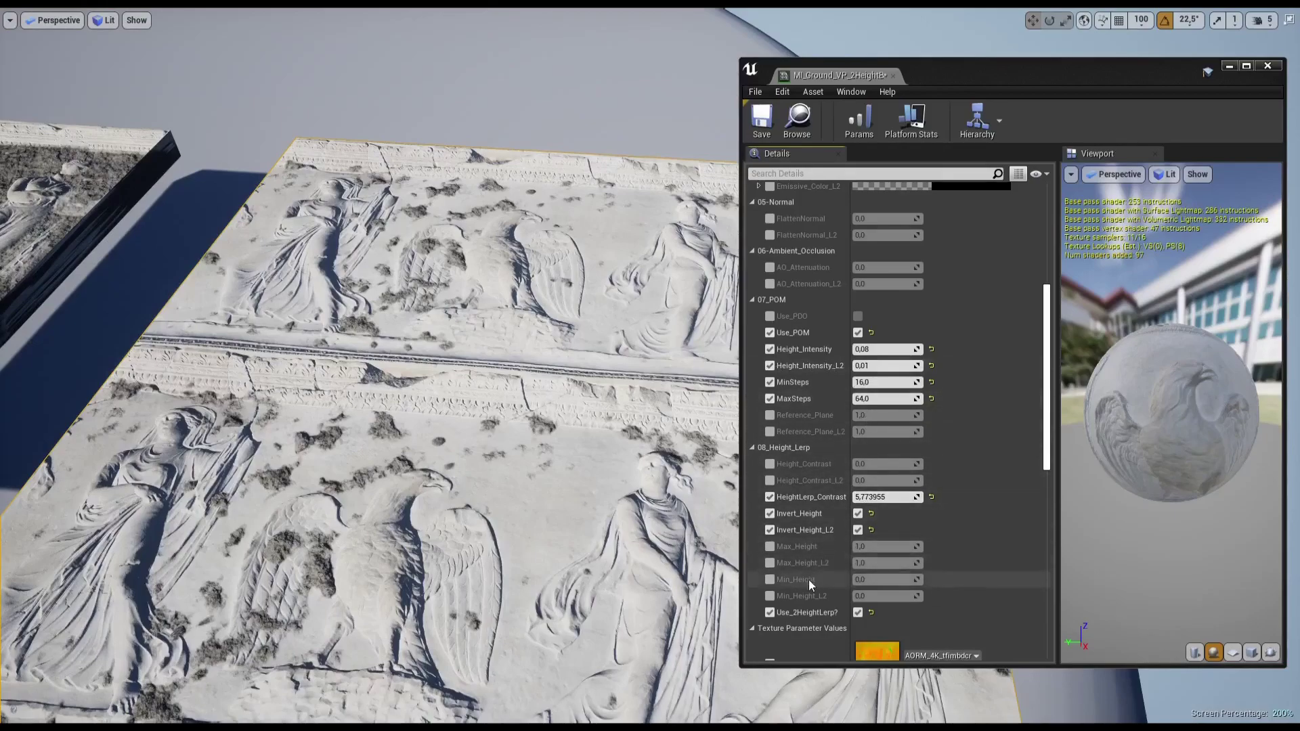
{"action": "right_click_drag", "start_coordinate": [620, 494], "coordinate": [619, 494]}
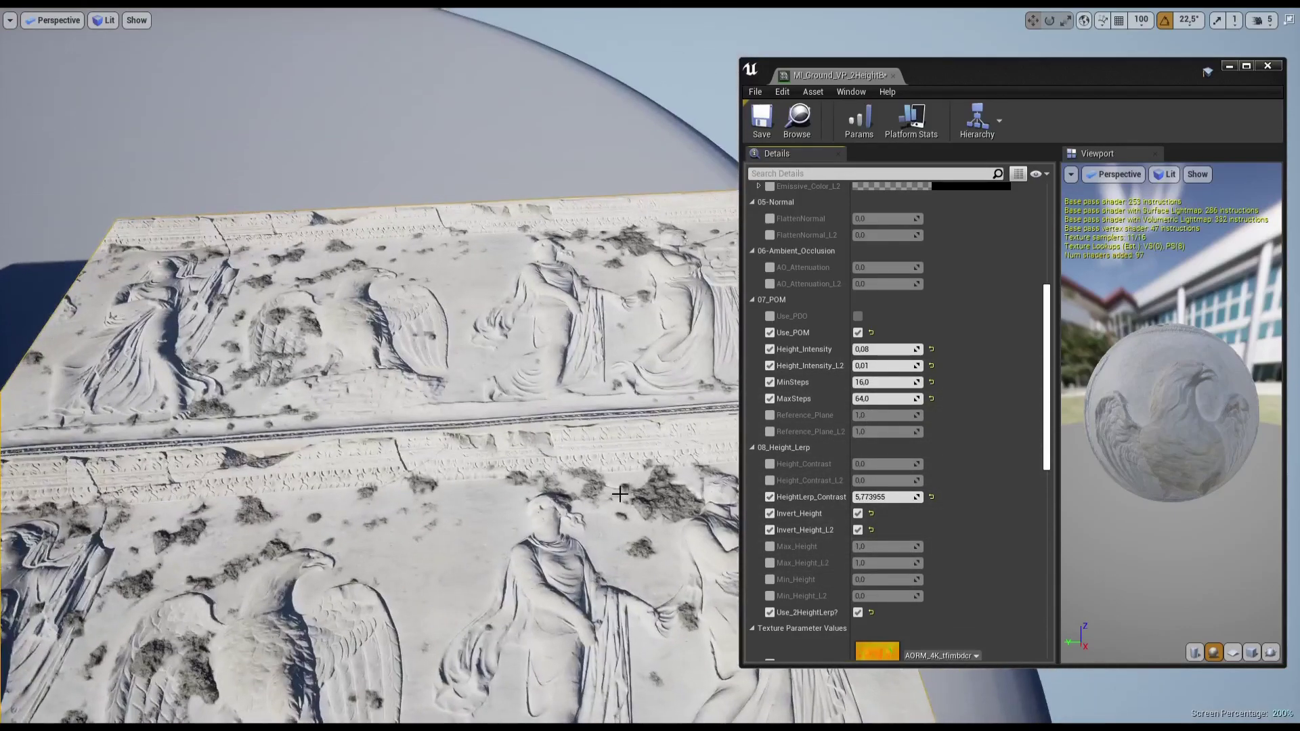
{"action": "key", "text": "F11"}
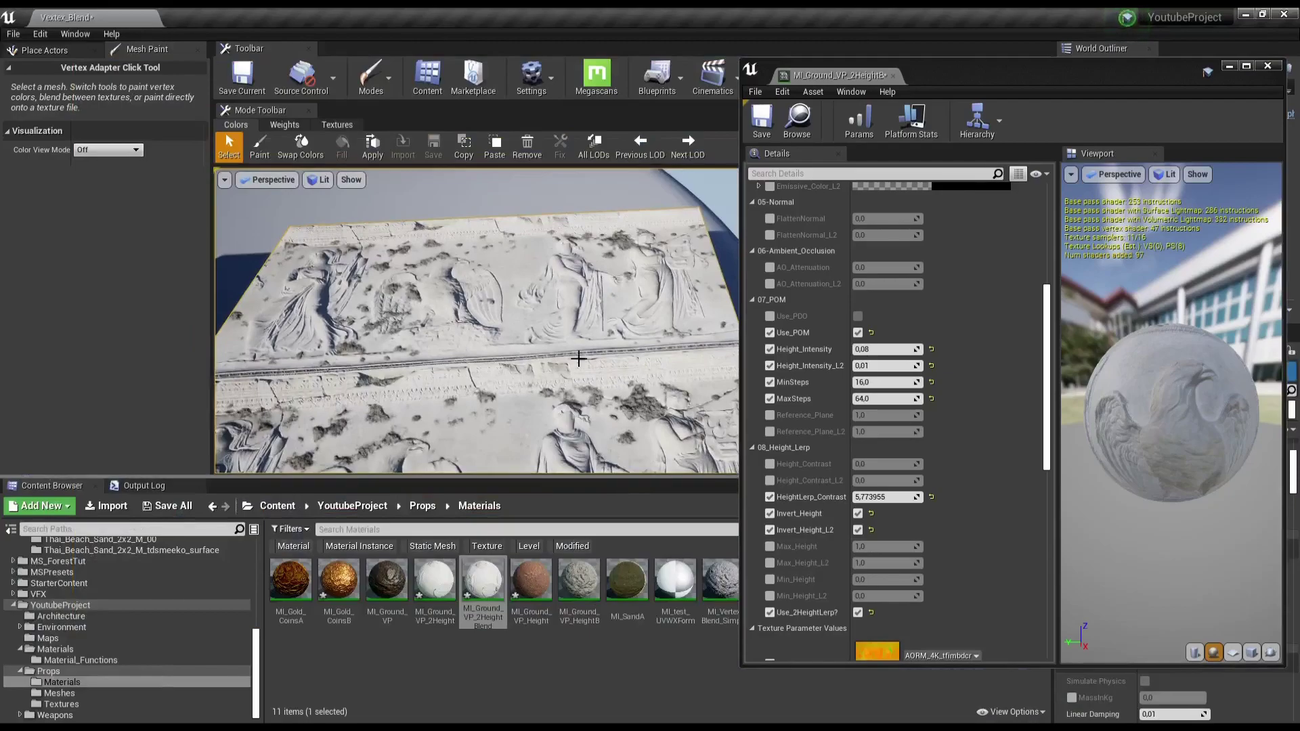
Step: Choose Paint under Colors with brush size 5.0 and strength about 0.105
{"action": "left_click", "coordinate": [263, 142]}
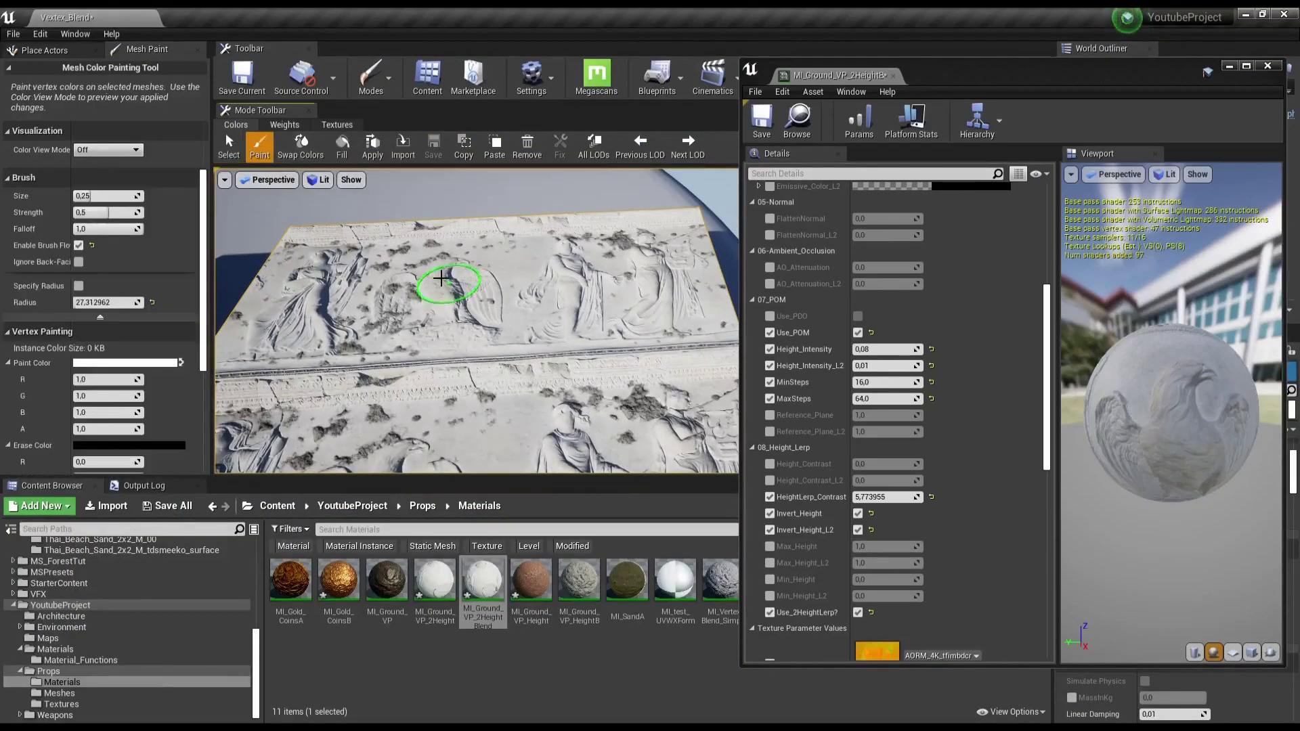
{"action": "mouse_move", "coordinate": [110, 211]}
{"action": "left_mouse_down"}
{"action": "mouse_move", "coordinate": [162, 210]}
{"action": "mouse_move", "coordinate": [81, 197]}
{"action": "mouse_move", "coordinate": [109, 197]}
{"action": "left_mouse_up"}
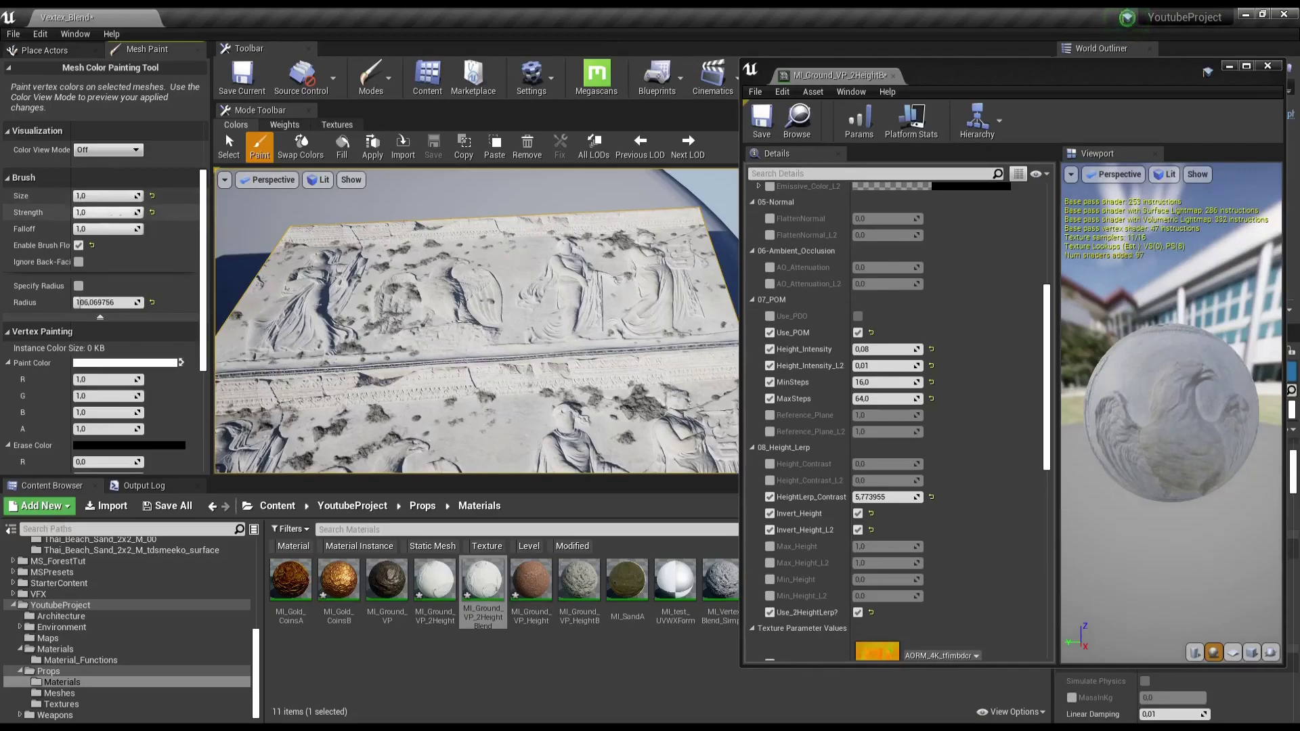
{"action": "left_click", "coordinate": [109, 199]}
{"action": "type", "text": "5"}
{"action": "key", "text": "Return"}
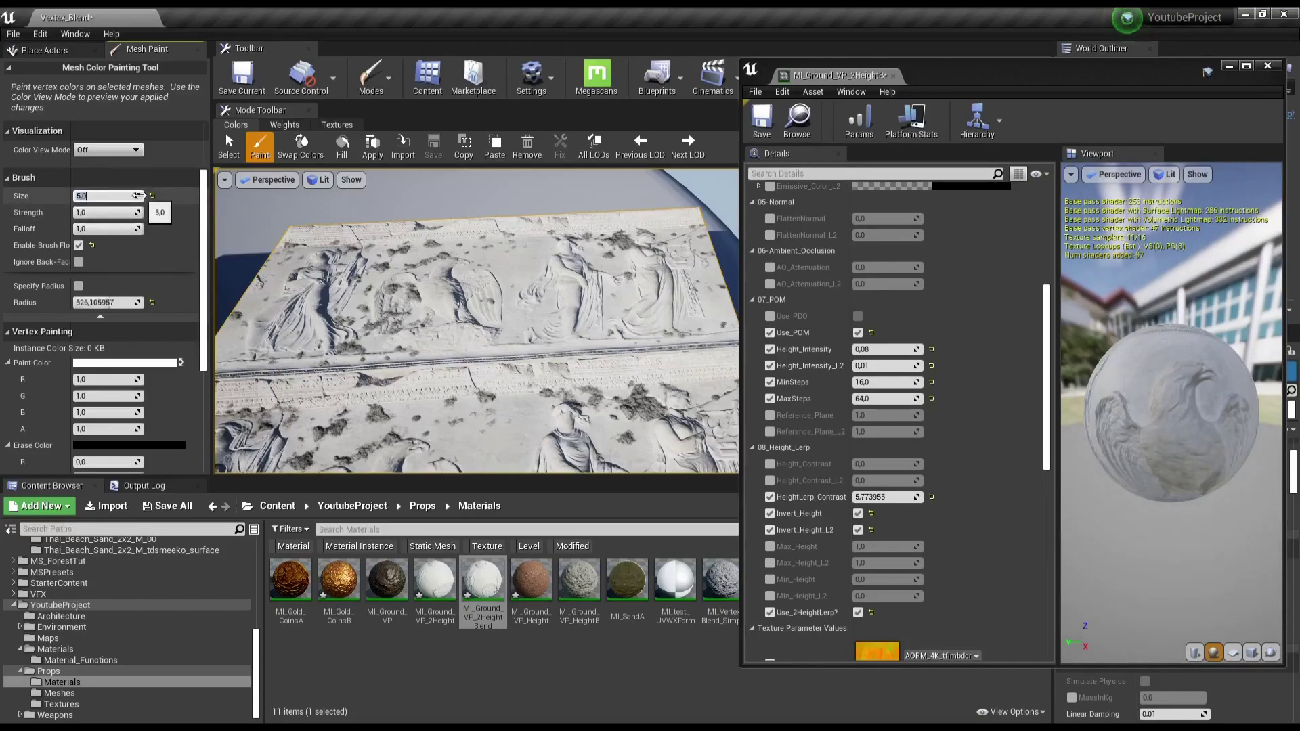
{"action": "left_click_drag", "start_coordinate": [109, 212], "coordinate": [83, 212]}
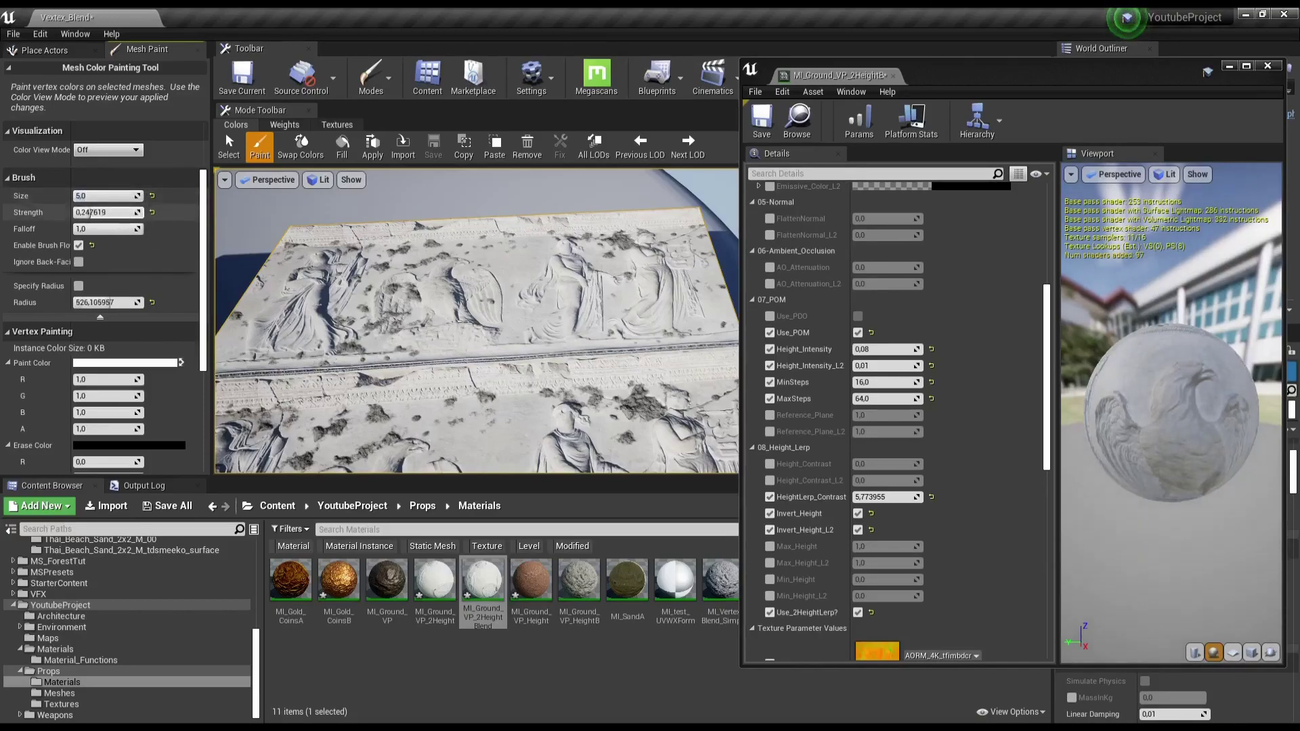
{"action": "left_click_drag", "start_coordinate": [79, 211], "coordinate": [76, 212]}
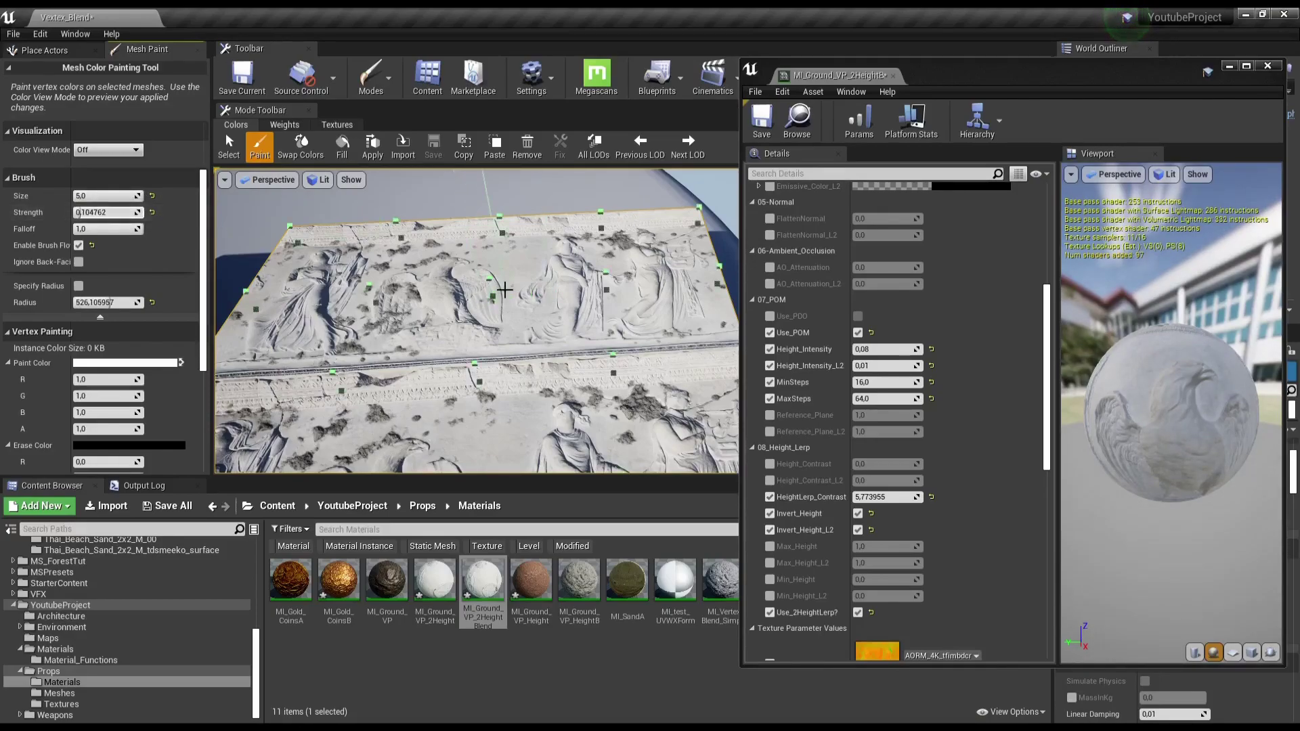
{"action": "scroll", "coordinate": [505, 290], "scroll_direction": "up", "scroll_amount": 3}
{"action": "key", "text": "F11"}
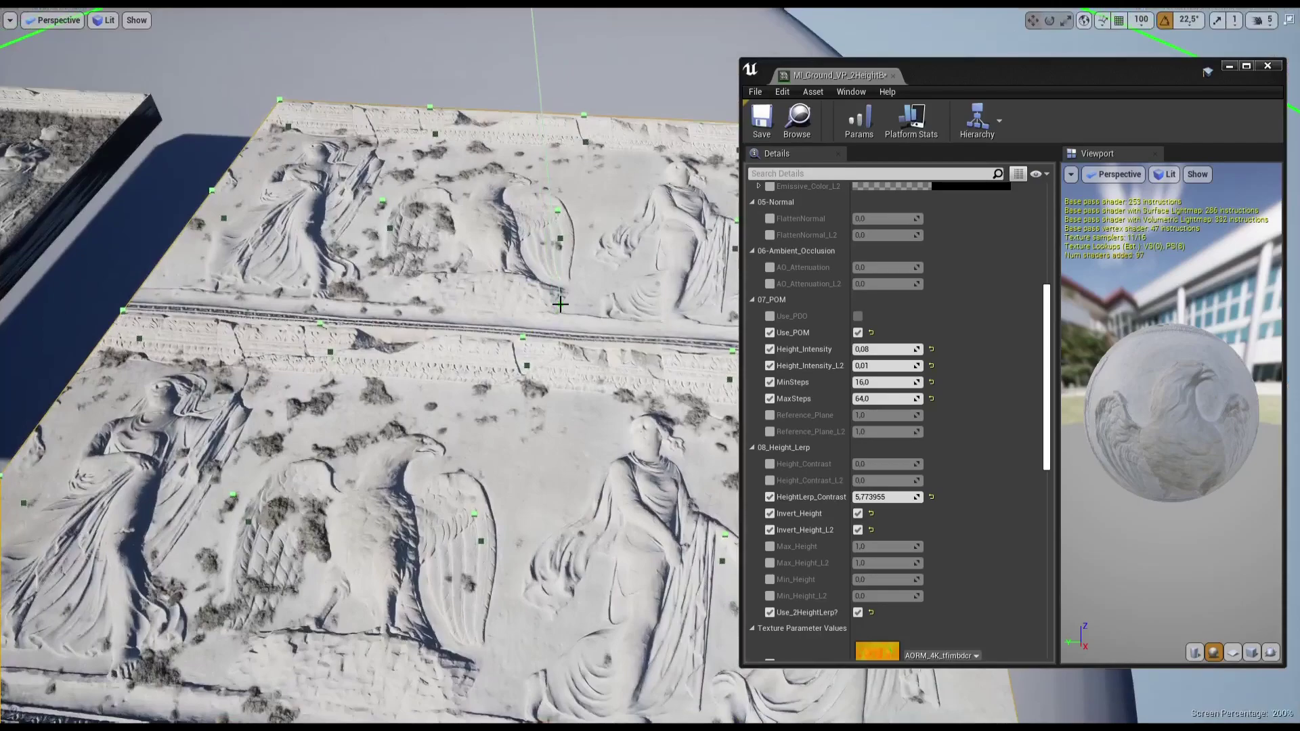
{"action": "scroll", "coordinate": [499, 311], "scroll_direction": "down", "scroll_amount": 5}
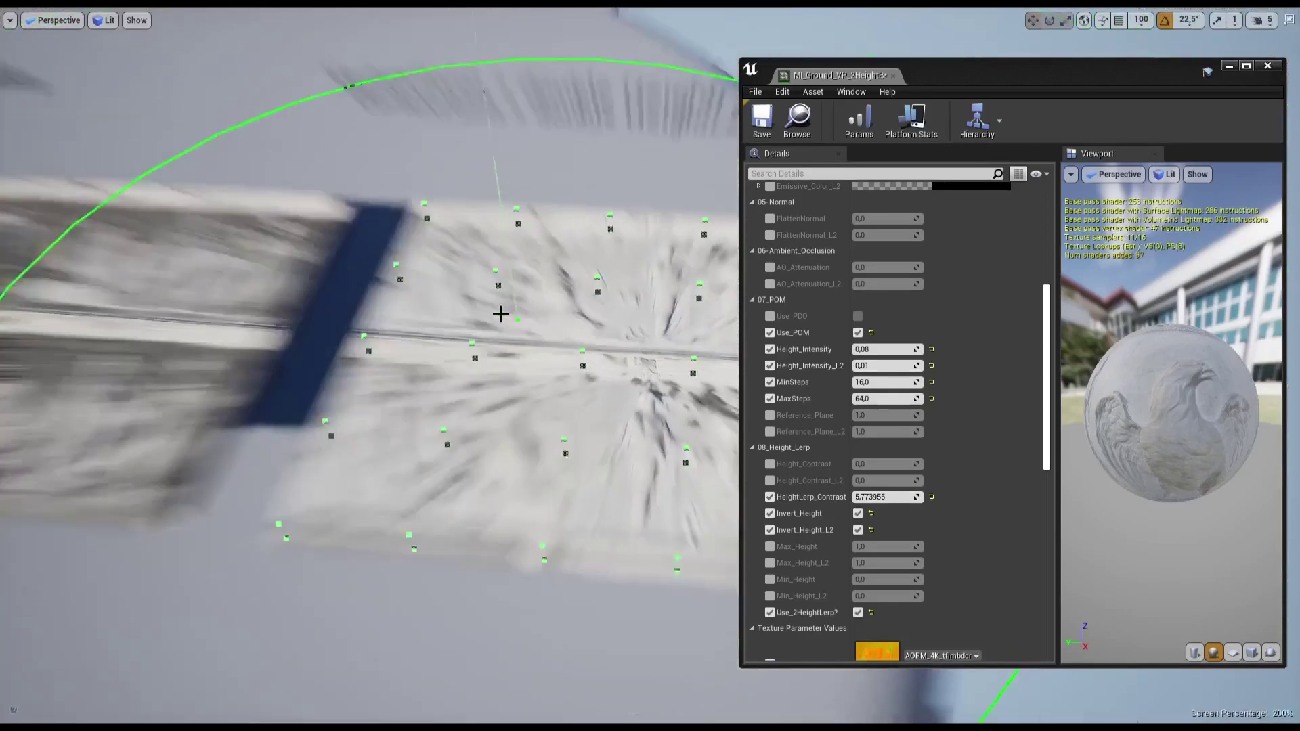
{"action": "key", "text": "F11"}
{"action": "scroll", "coordinate": [577, 301], "scroll_direction": "up", "scroll_amount": 3}
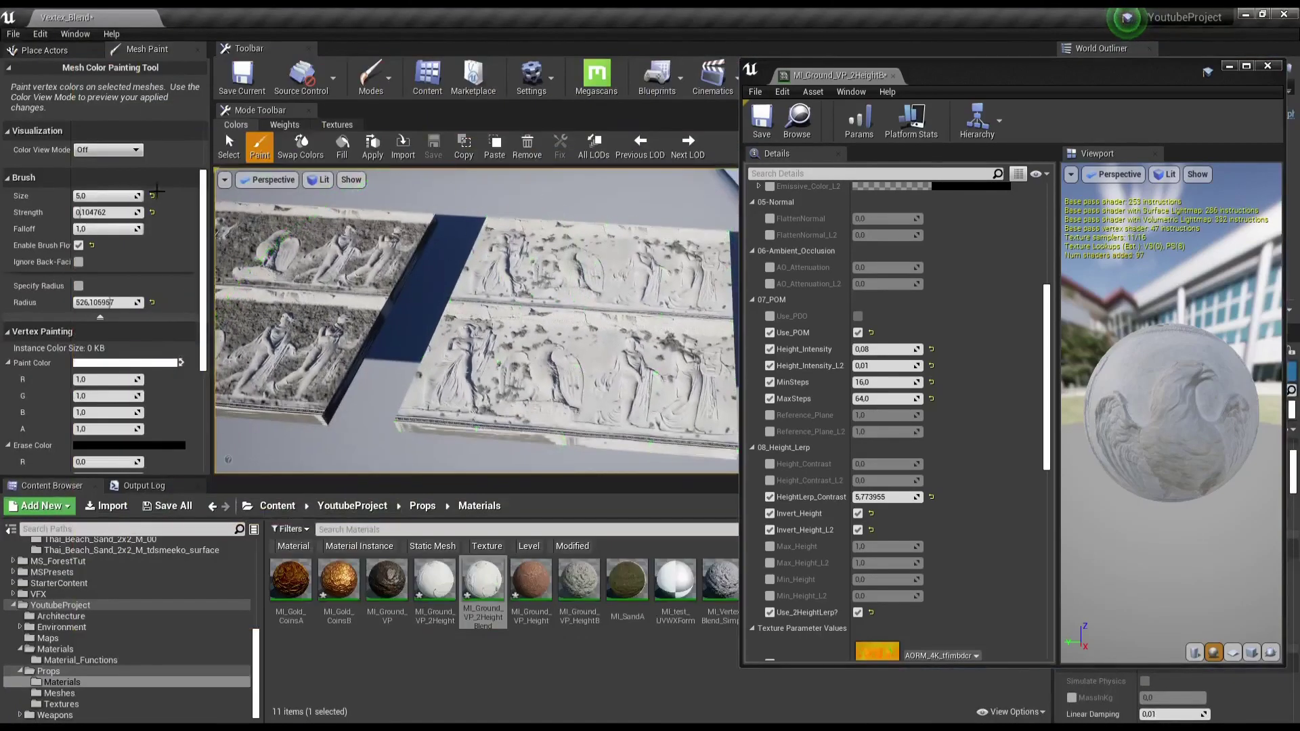
Step: Switch to weight painting with brush size 5.0, strength 0.1 and falloff 0.0
{"action": "left_click", "coordinate": [285, 125]}
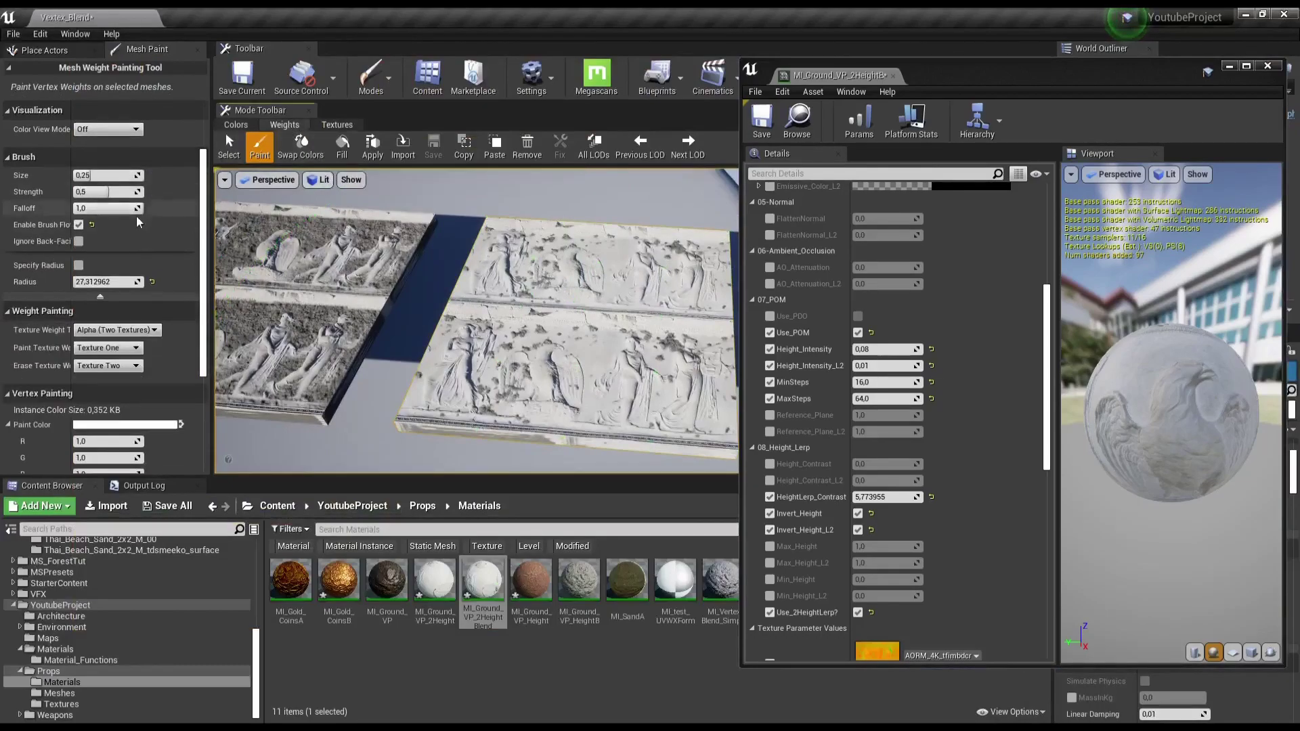
{"action": "left_click_drag", "start_coordinate": [97, 175], "coordinate": [71, 176]}
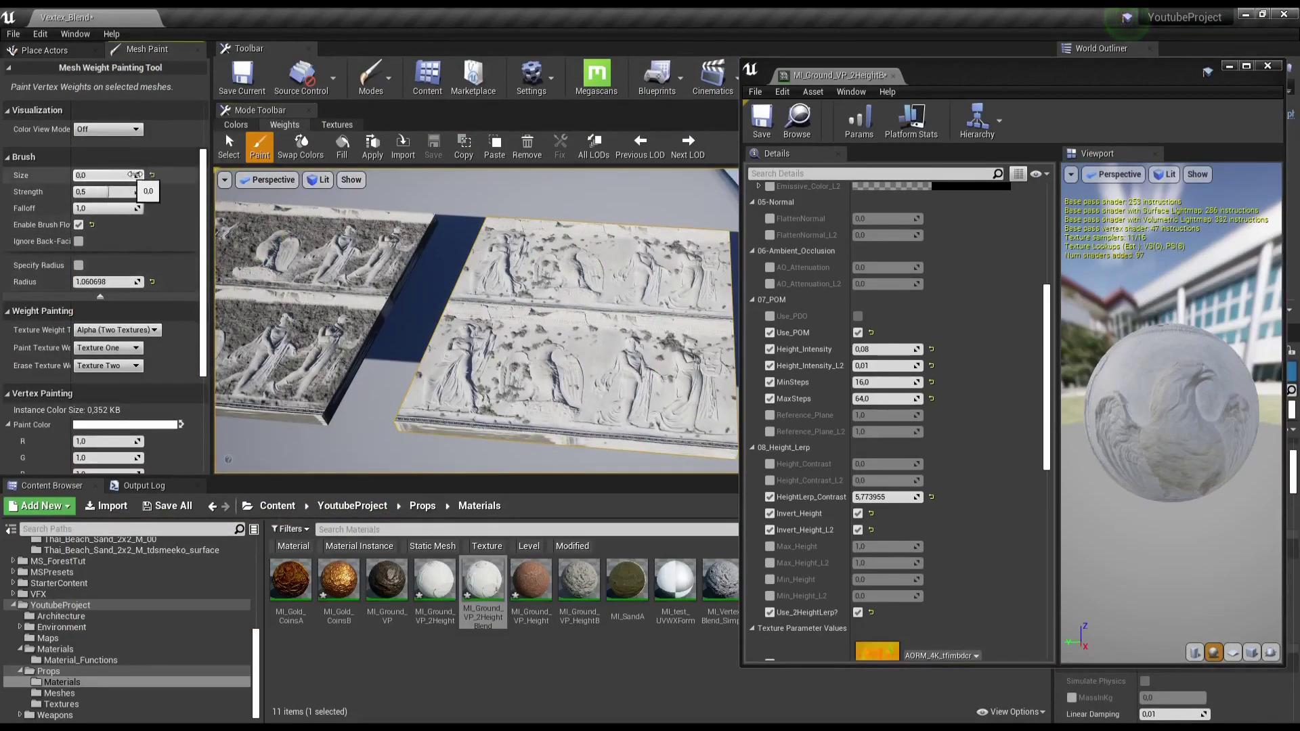
{"action": "left_click", "coordinate": [99, 174]}
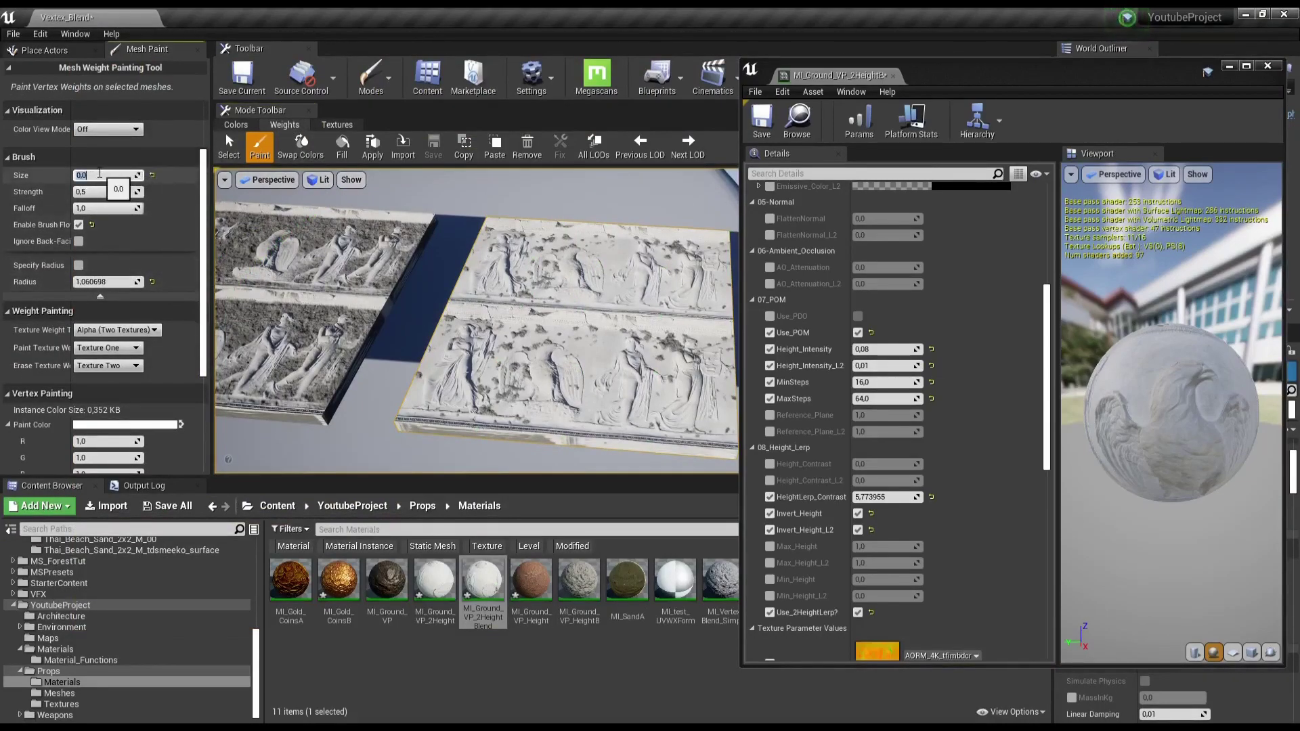
{"action": "type", "text": "0"}
{"action": "key", "text": "BackSpace"}
{"action": "key", "text": "BackSpace"}
{"action": "type", "text": "5"}
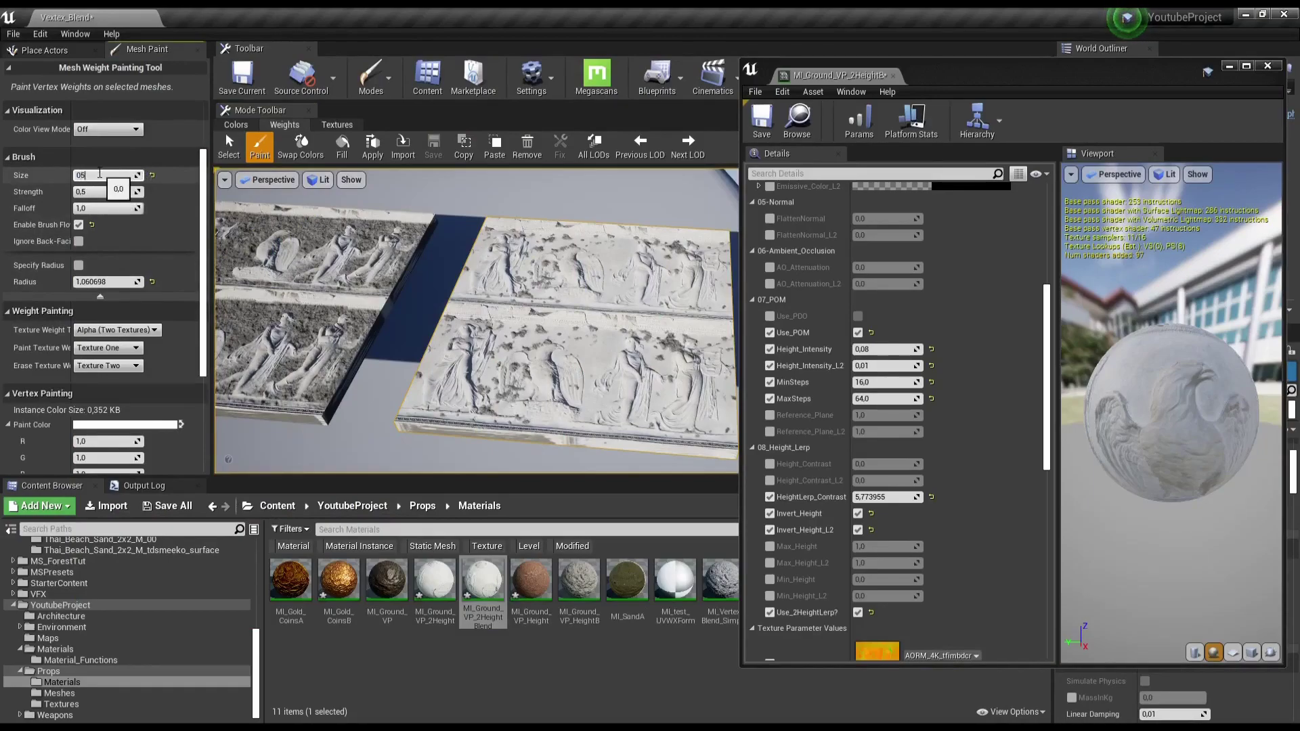
{"action": "key", "text": "Return"}
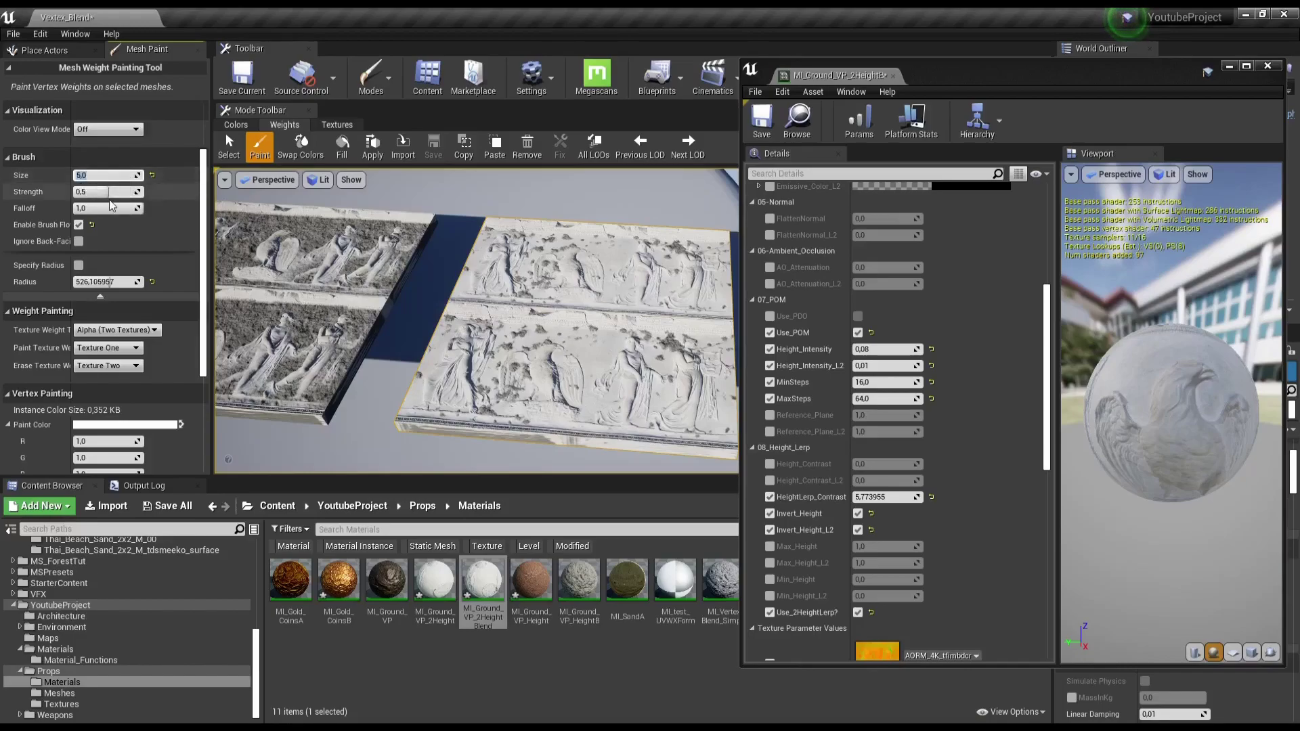
{"action": "left_click", "coordinate": [110, 192]}
{"action": "type", "text": "0,1"}
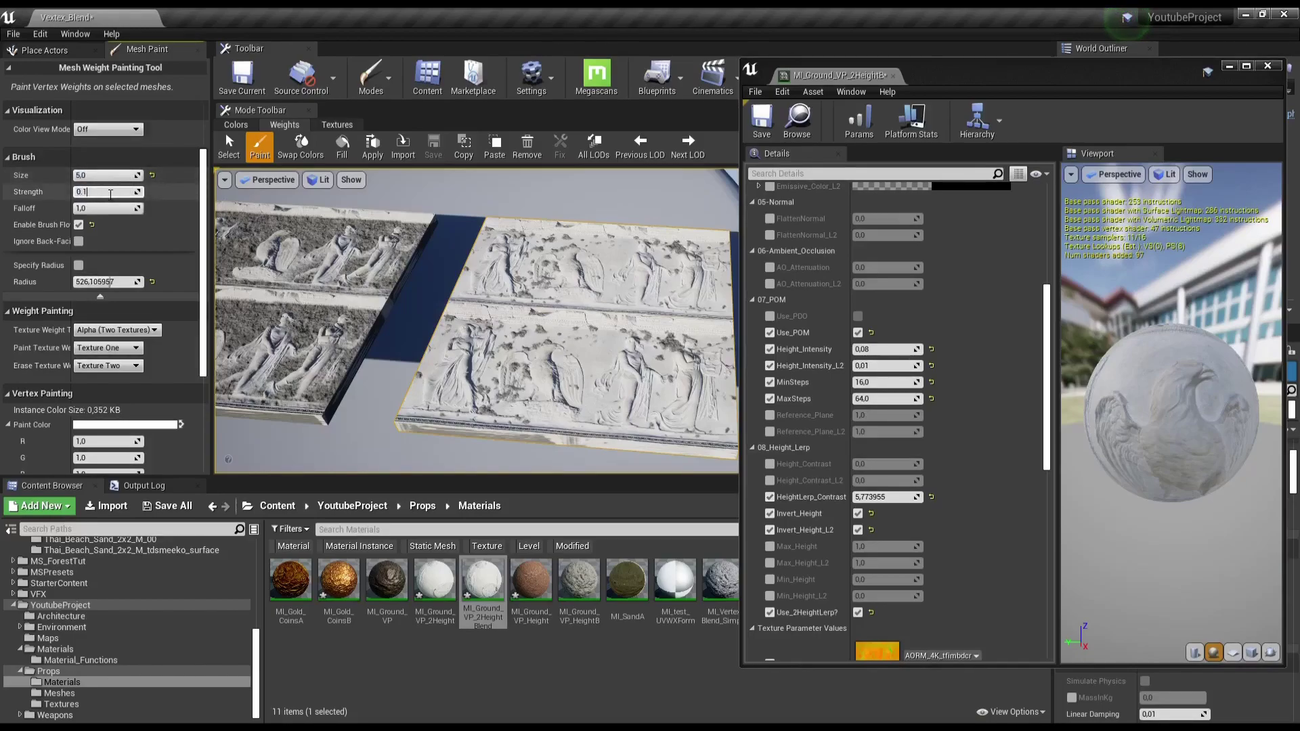
{"action": "key", "text": "Tab"}
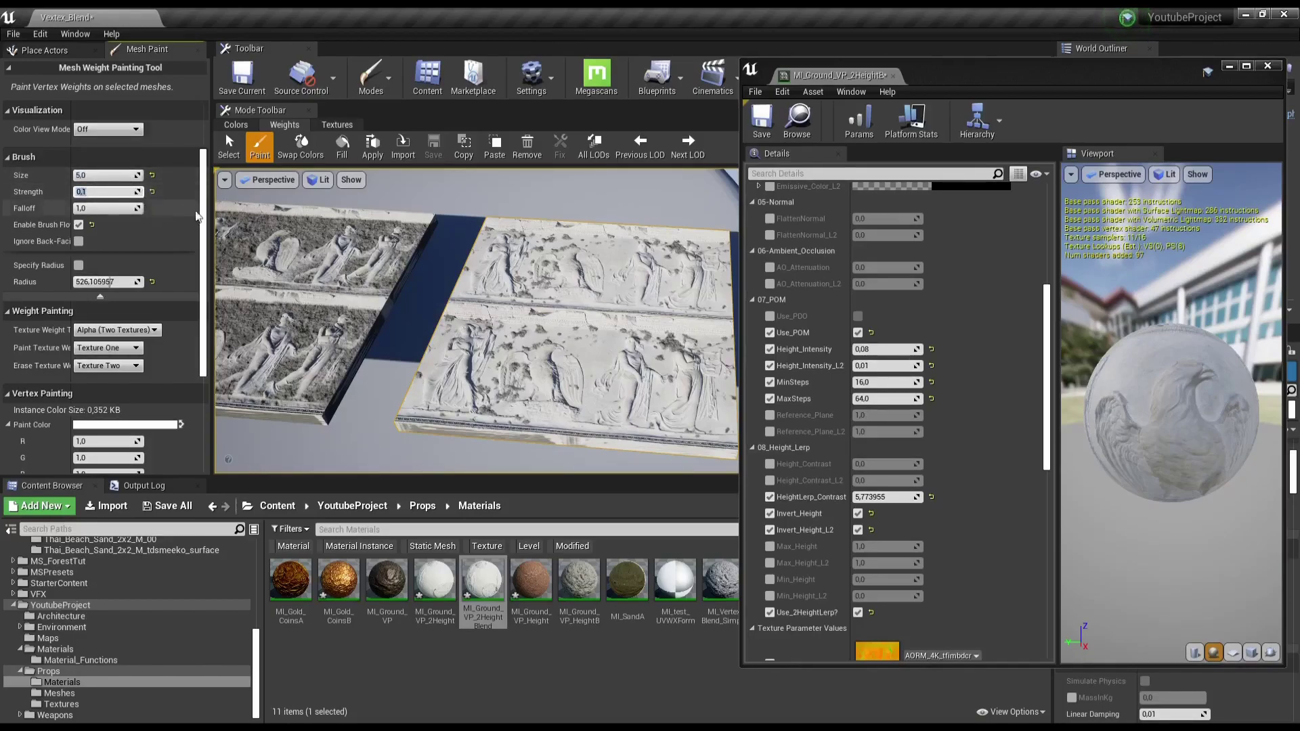
{"action": "type", "text": "0"}
{"action": "key", "text": "Return"}
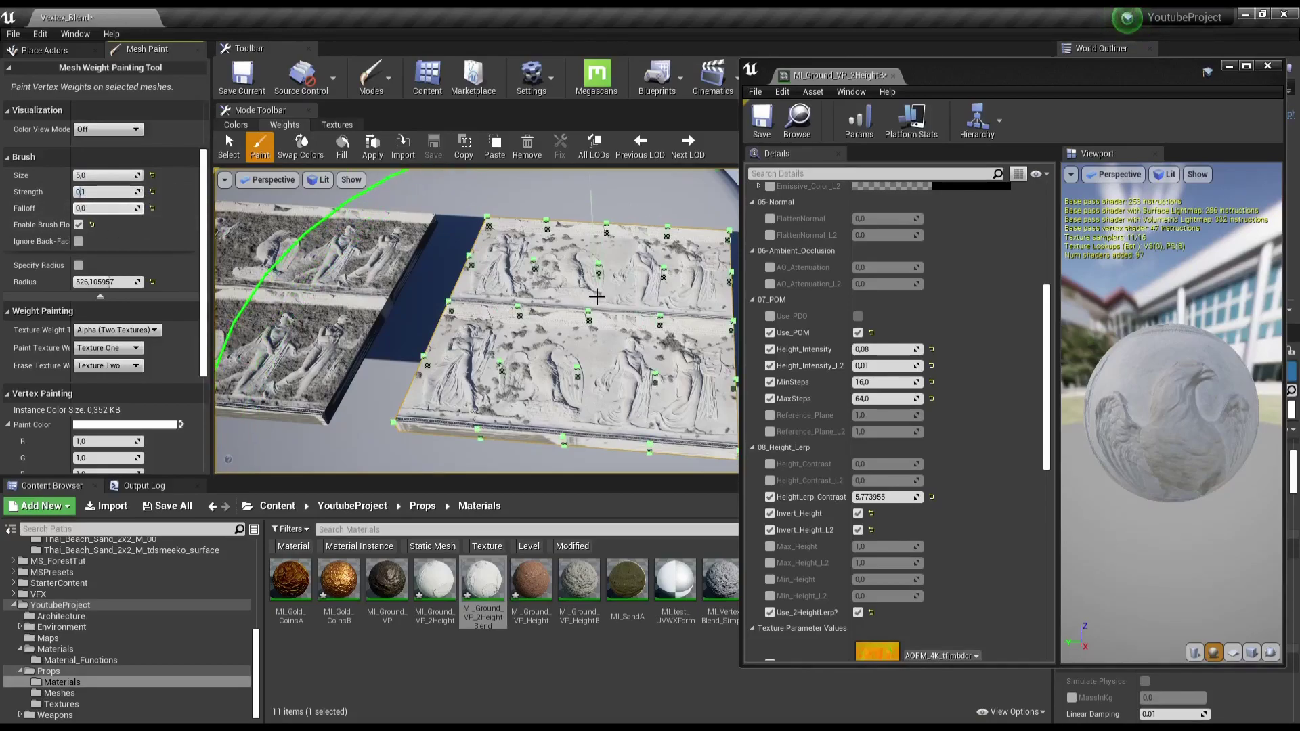
Step: Paint grey dirt patches onto the relief slab and inspect them in a full-screen orbiting view
{"action": "left_click_drag", "start_coordinate": [606, 294], "coordinate": [595, 295]}
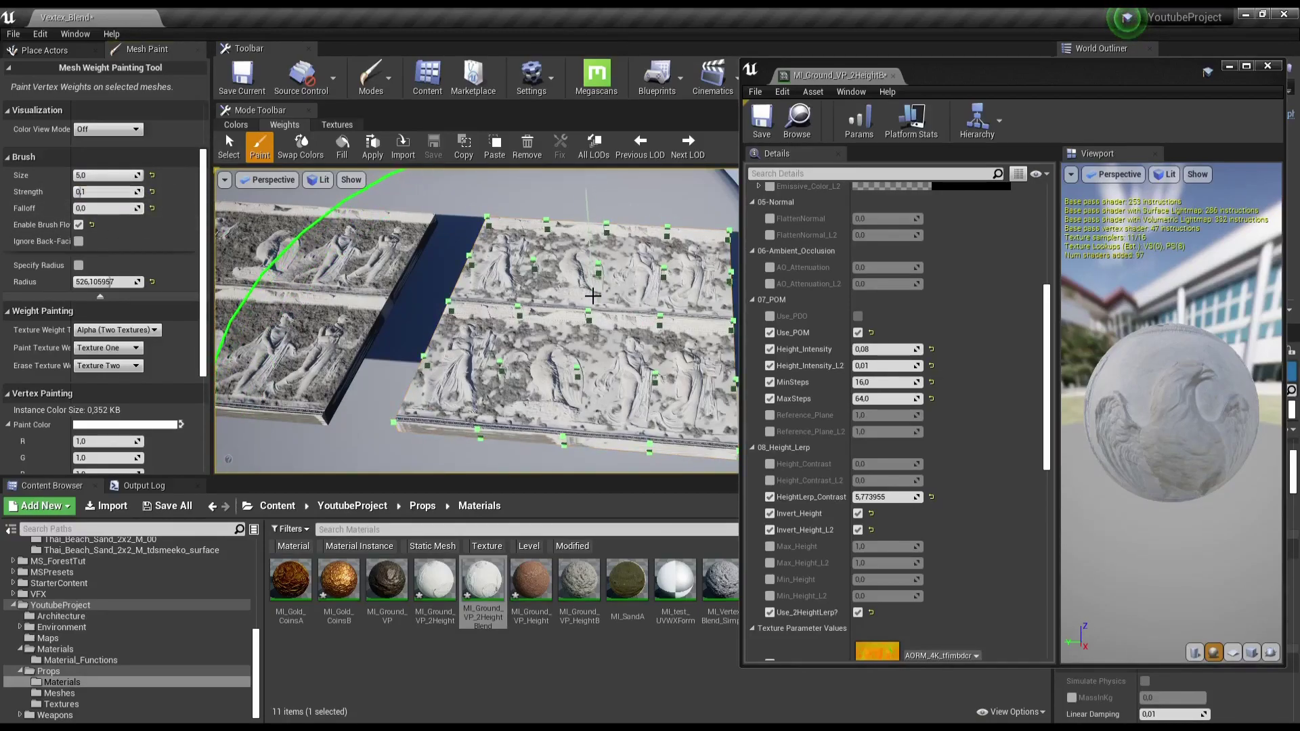
{"action": "key", "text": "F11"}
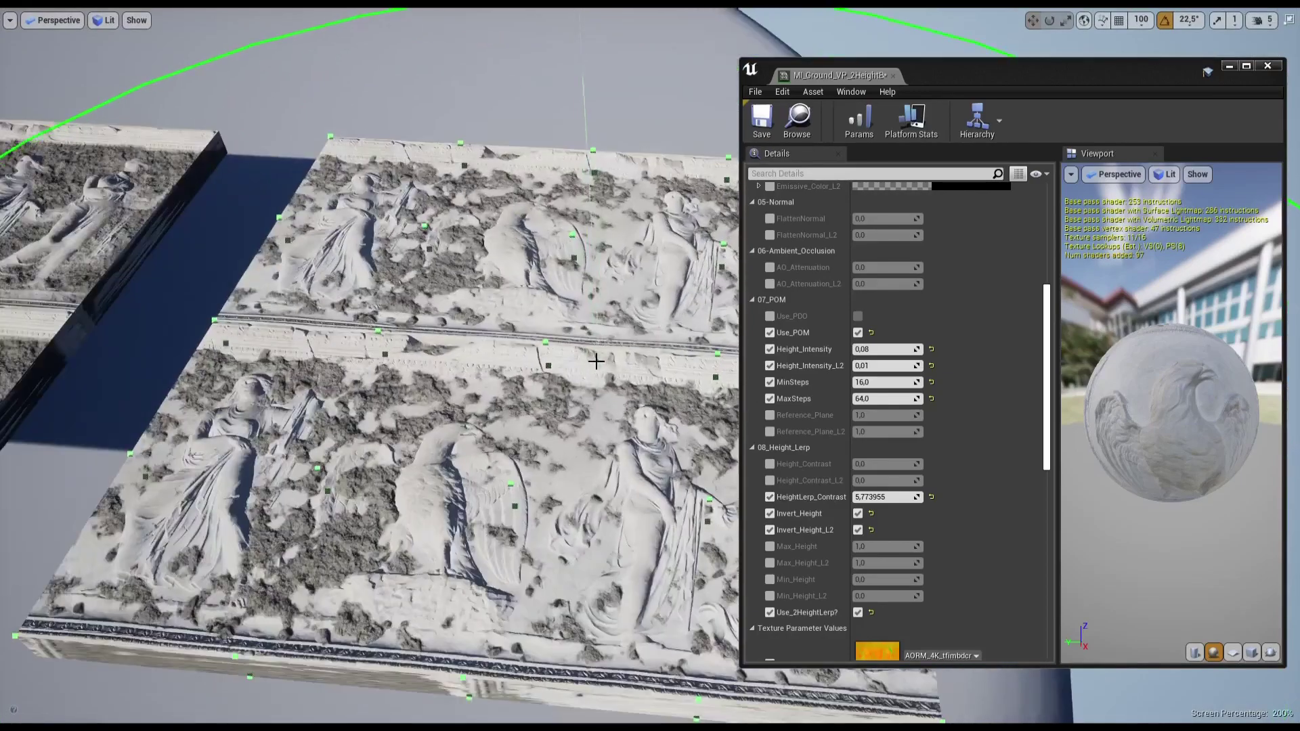
{"action": "mouse_move", "coordinate": [950, 77]}
{"action": "left_mouse_down"}
{"action": "mouse_move", "coordinate": [1243, 113]}
{"action": "mouse_move", "coordinate": [1216, 111]}
{"action": "left_mouse_up"}
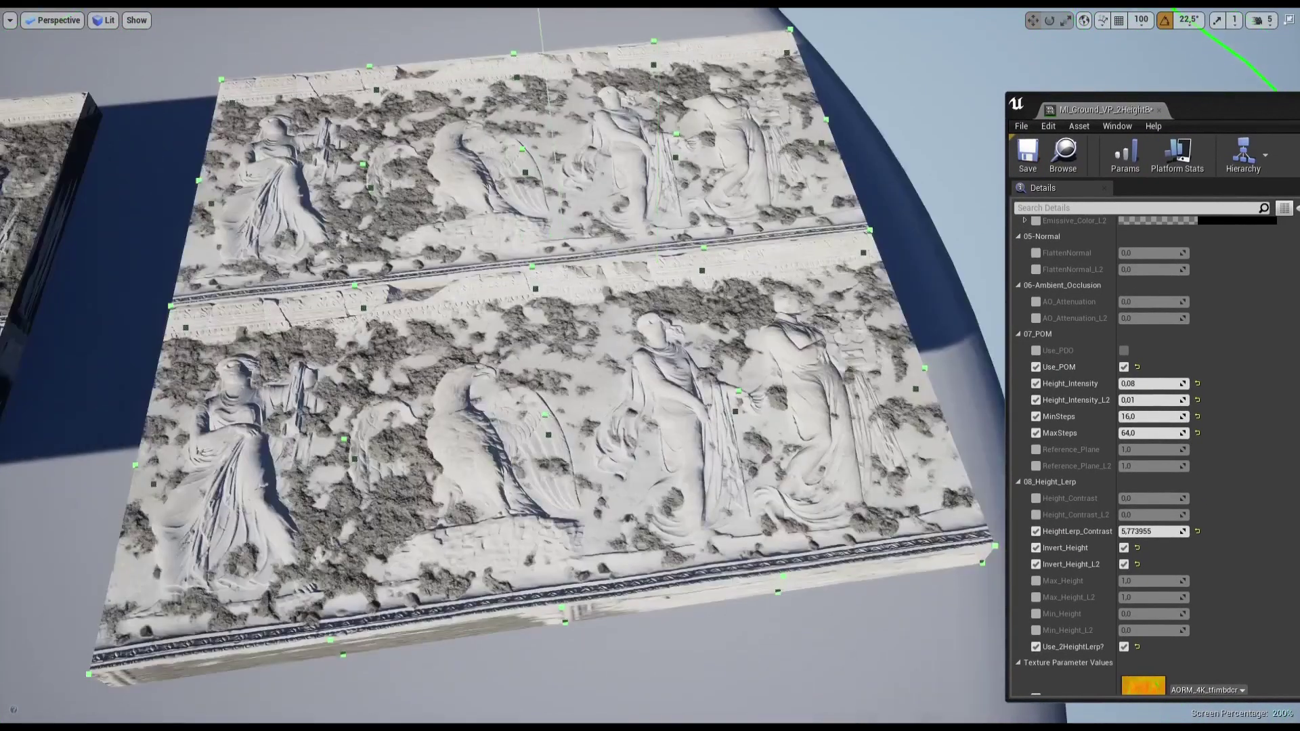
{"action": "right_click_drag", "start_coordinate": [622, 254], "coordinate": [650, 250]}
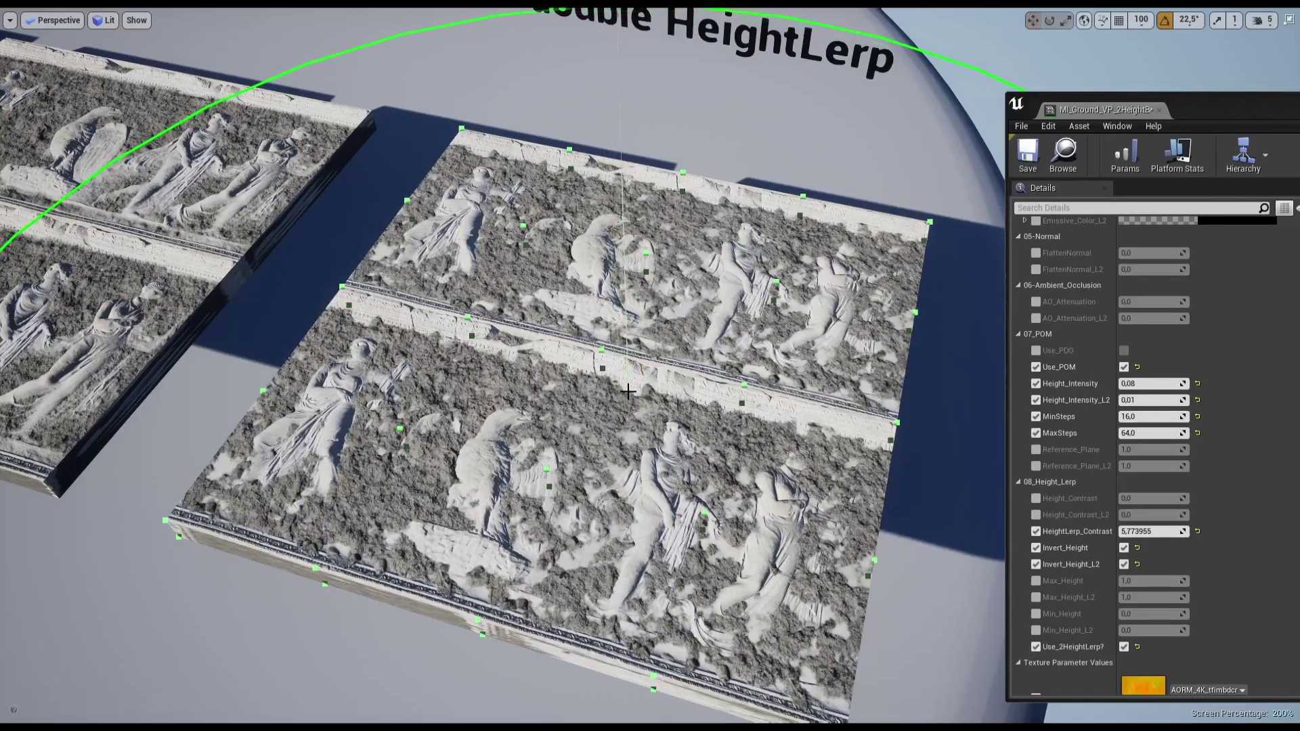
{"action": "scroll", "coordinate": [629, 390], "scroll_direction": "up", "scroll_amount": 5}
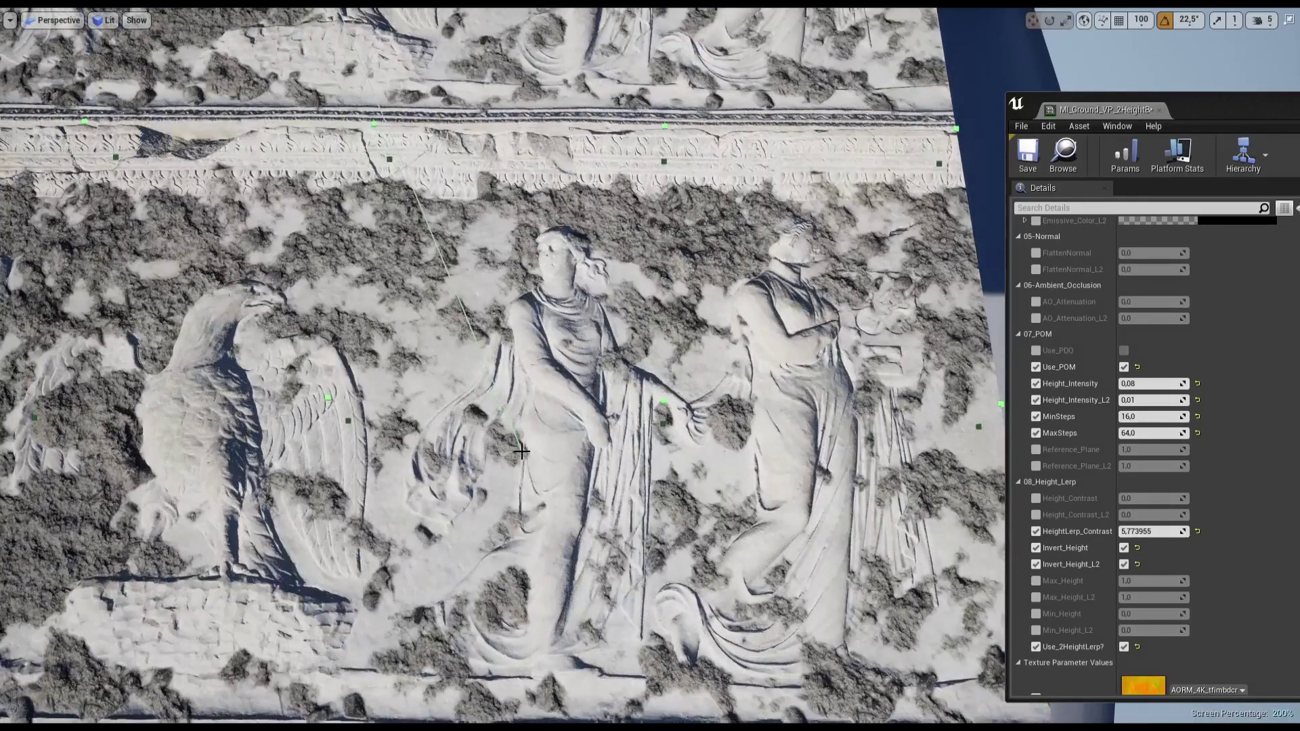
{"action": "right_click_drag", "start_coordinate": [522, 451], "coordinate": [582, 371]}
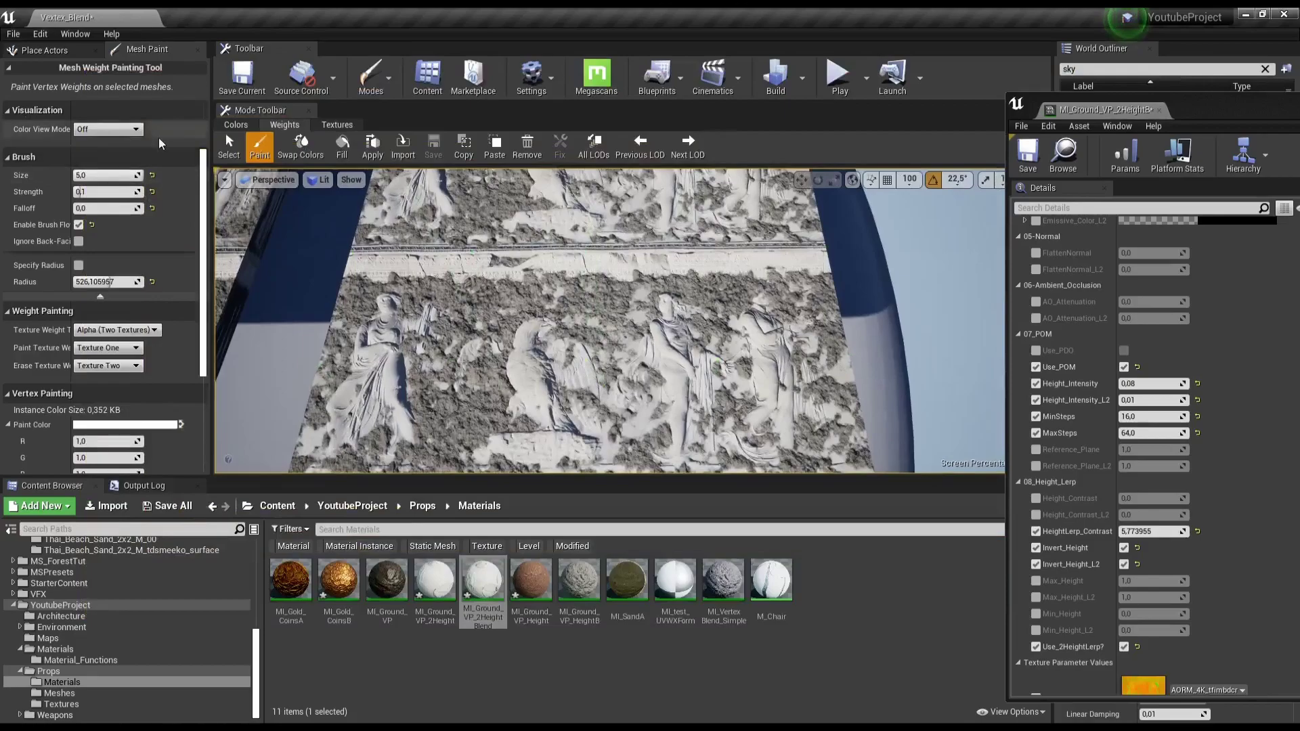
{"action": "left_click", "coordinate": [228, 146]}
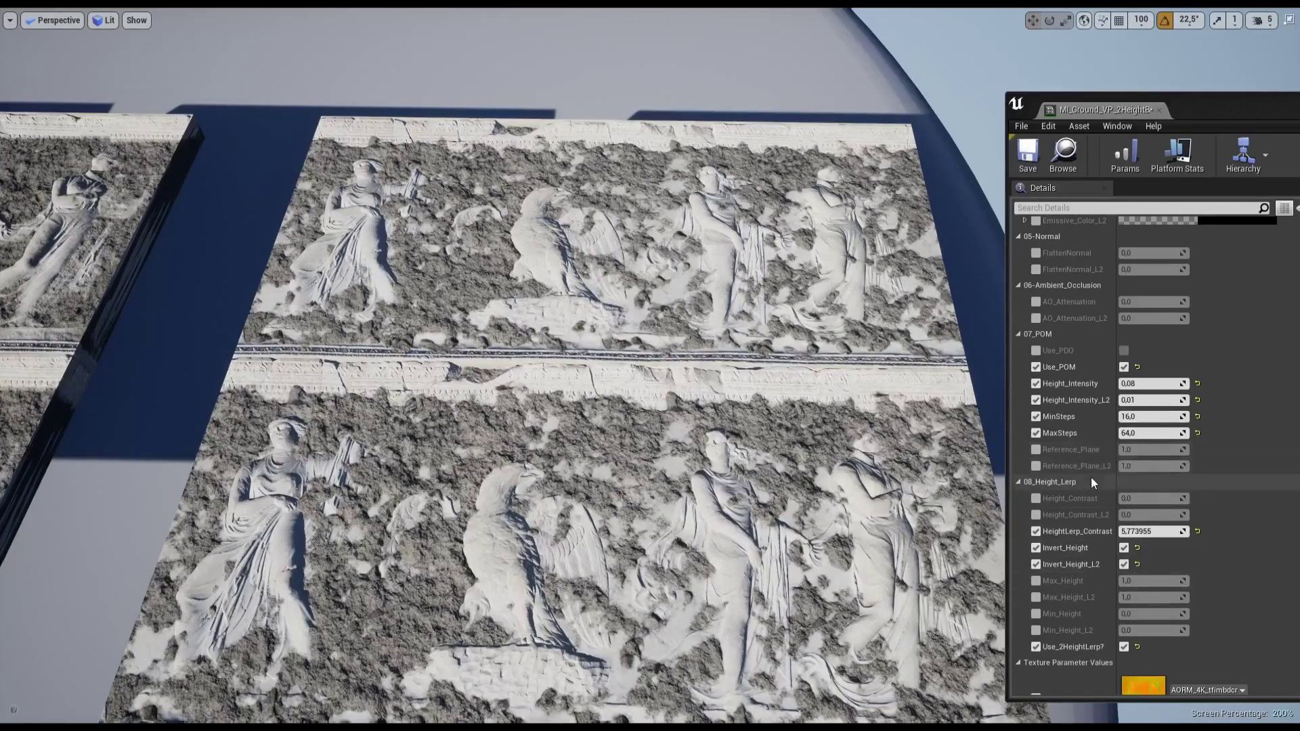
Step: Enable the Max_Height, Max_Height_L2, Min_Height and Min_Height_L2 overrides
{"action": "scroll", "coordinate": [1122, 470], "scroll_direction": "down", "scroll_amount": 3}
{"action": "scroll", "coordinate": [1124, 471], "scroll_direction": "down", "scroll_amount": 1}
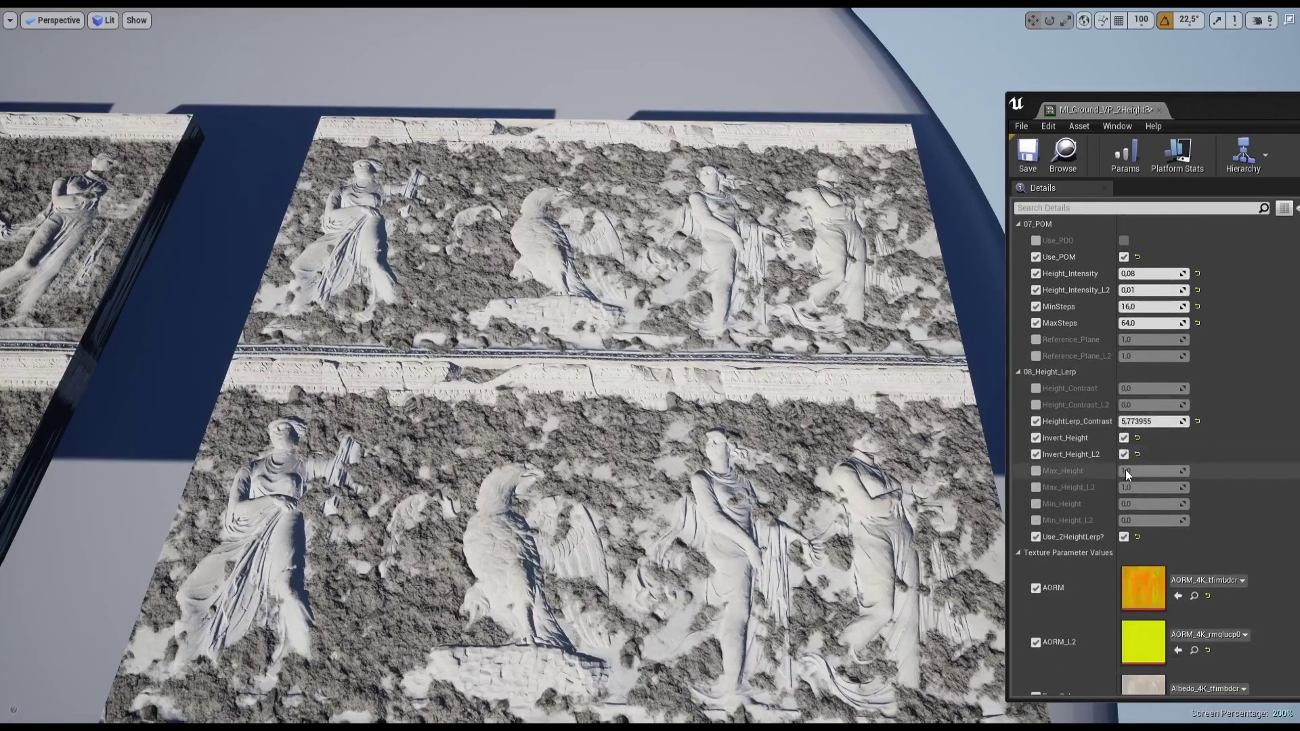
{"action": "left_click", "coordinate": [1035, 471]}
{"action": "left_click", "coordinate": [1035, 487]}
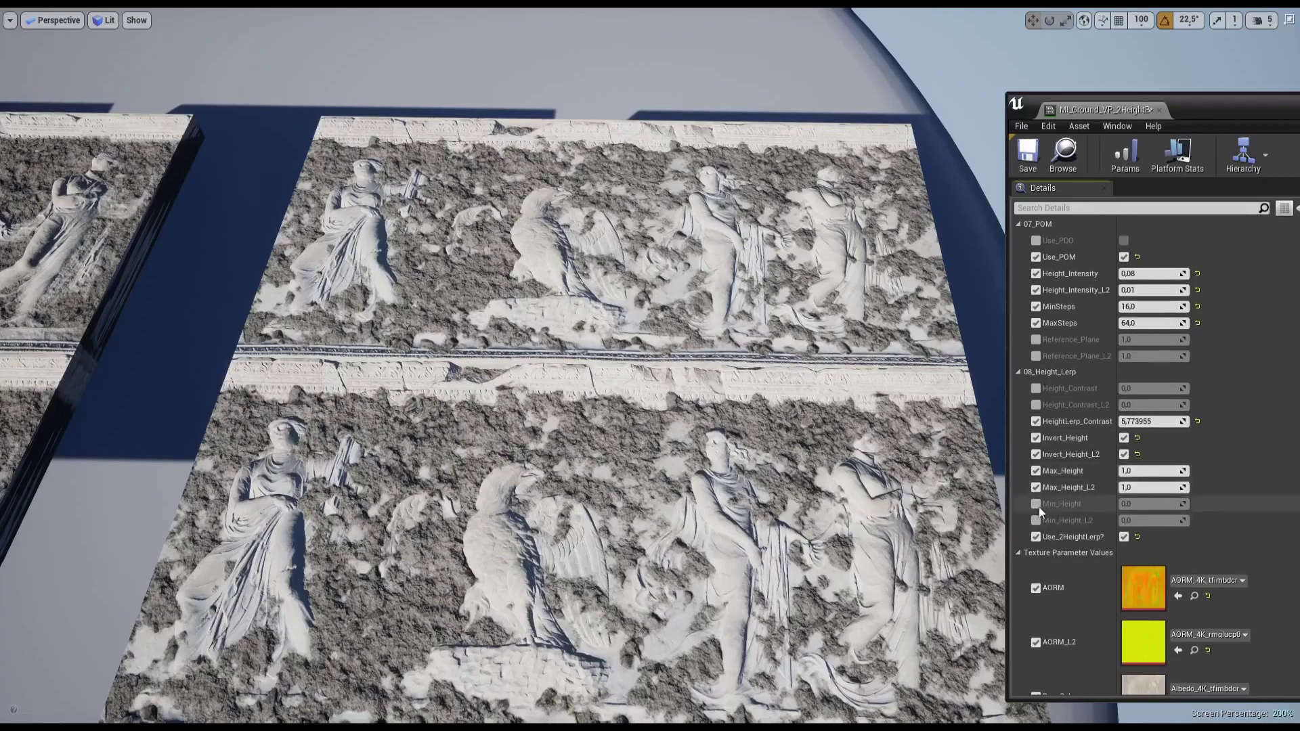
{"action": "left_click", "coordinate": [1037, 505]}
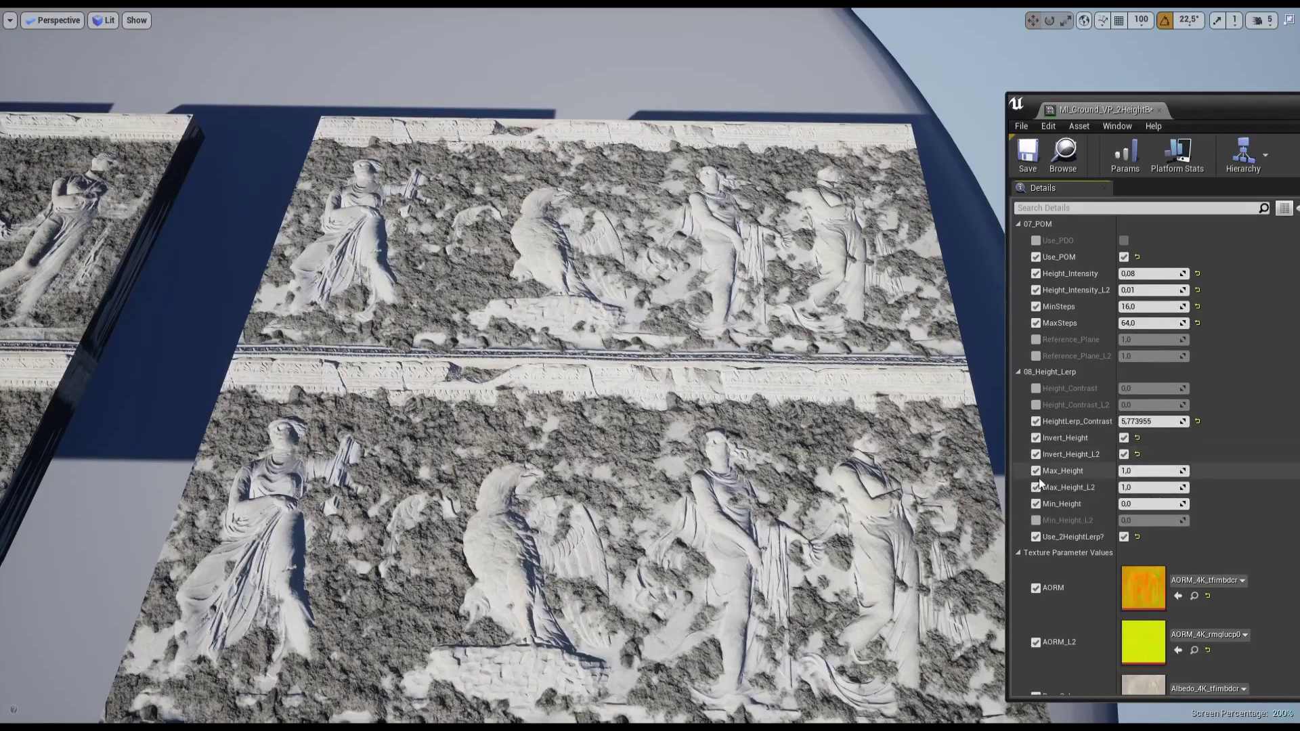
{"action": "left_click", "coordinate": [1038, 520]}
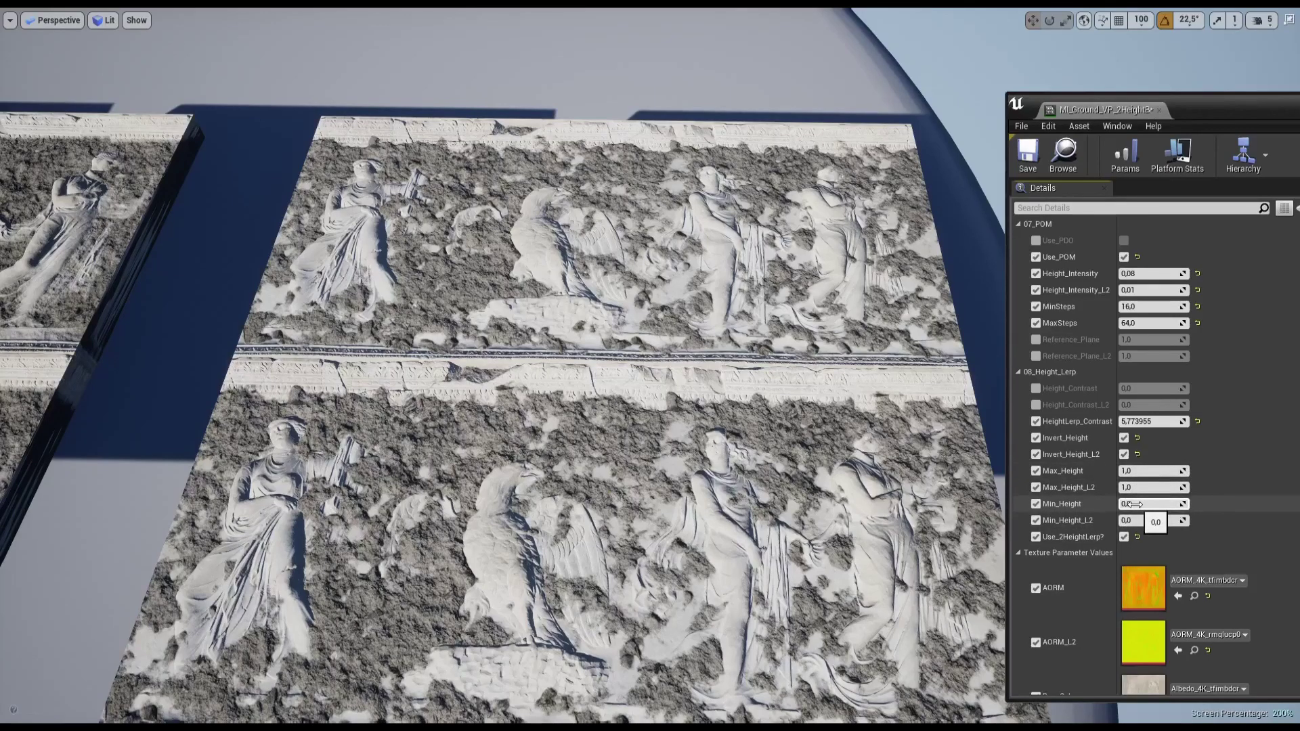
Step: Set Min_Height to 0,019048 and Min_Height_L2 to 0,238095 so dirt surrounds the figures
{"action": "mouse_move", "coordinate": [1134, 504]}
{"action": "left_mouse_down"}
{"action": "mouse_move", "coordinate": [1181, 520]}
{"action": "mouse_move", "coordinate": [1148, 520]}
{"action": "mouse_move", "coordinate": [1169, 520]}
{"action": "left_mouse_up"}
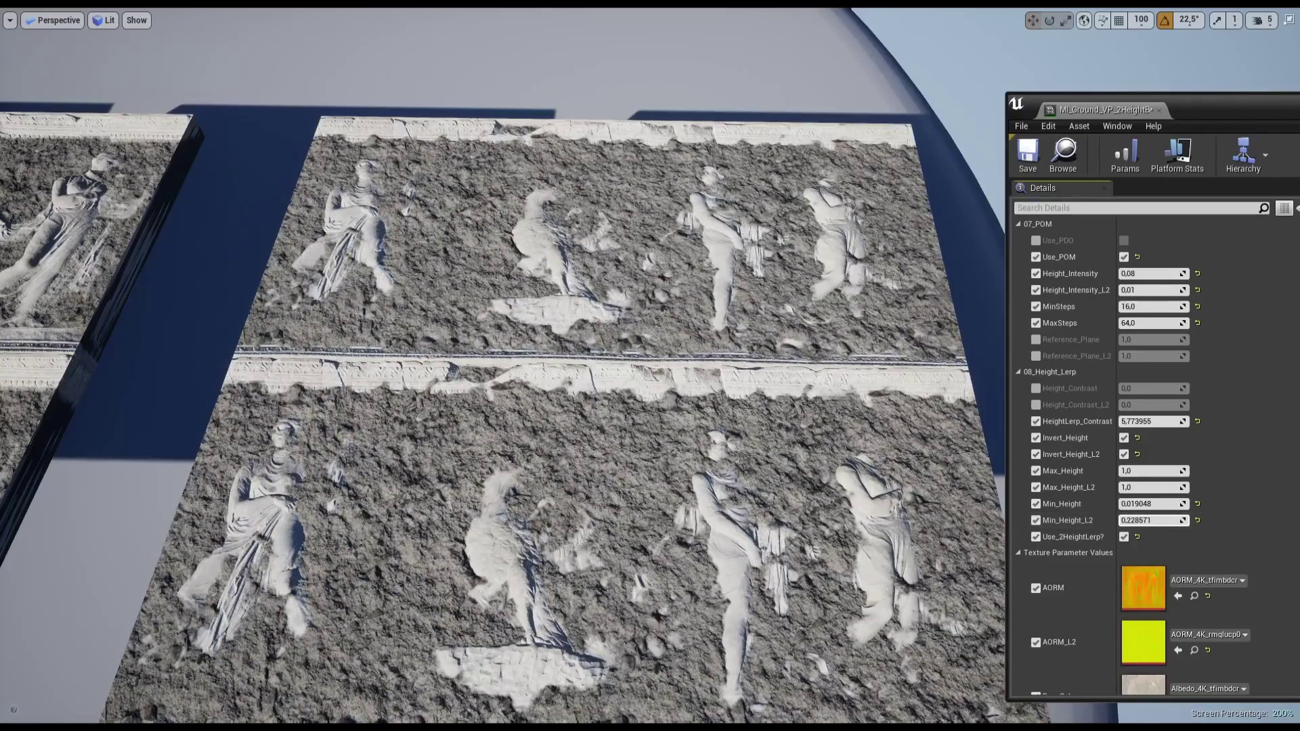
{"action": "left_click_drag", "start_coordinate": [1170, 520], "coordinate": [1170, 520]}
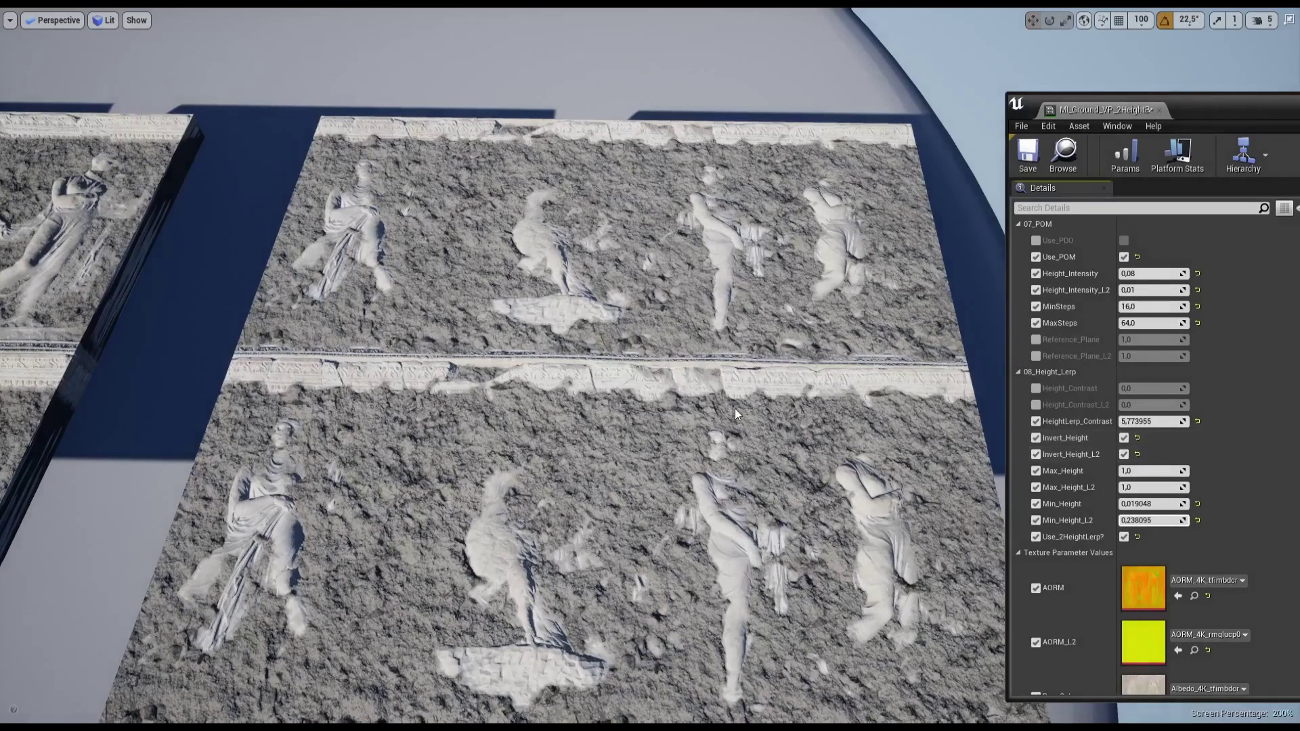
{"action": "right_click_drag", "start_coordinate": [734, 409], "coordinate": [765, 406]}
{"action": "key", "text": "F11"}
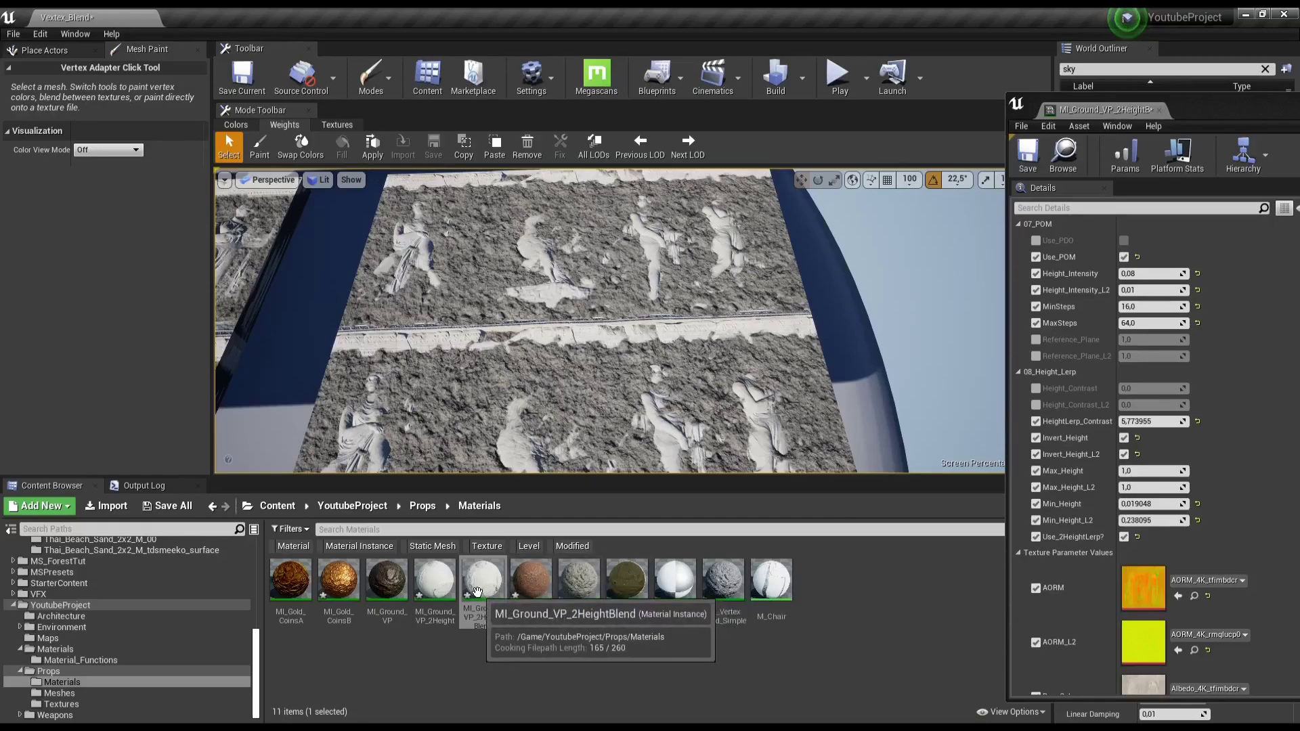
Step: Scroll the maximized material instance editor down to its Parent material entry
{"action": "double_click", "coordinate": [1247, 93]}
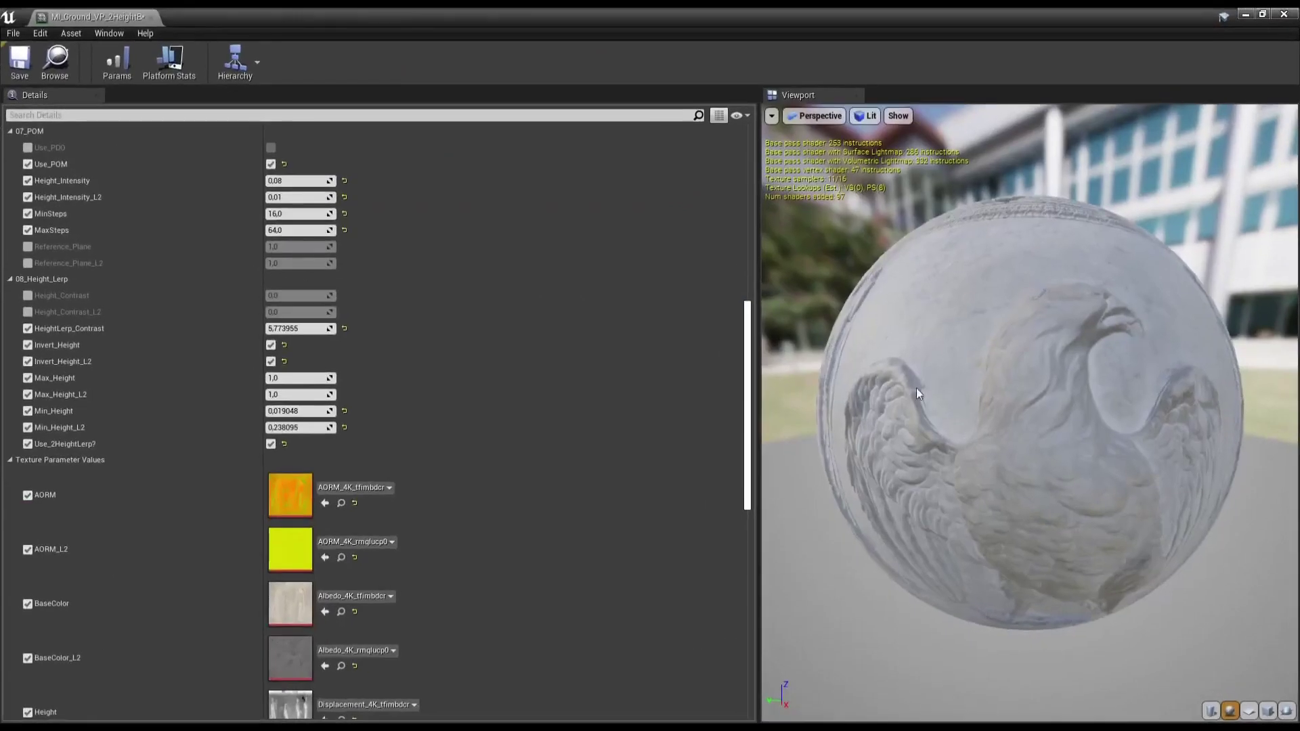
{"action": "scroll", "coordinate": [501, 475], "scroll_direction": "down", "scroll_amount": 3}
{"action": "scroll", "coordinate": [558, 472], "scroll_direction": "down", "scroll_amount": 5}
{"action": "scroll", "coordinate": [558, 473], "scroll_direction": "down", "scroll_amount": 4}
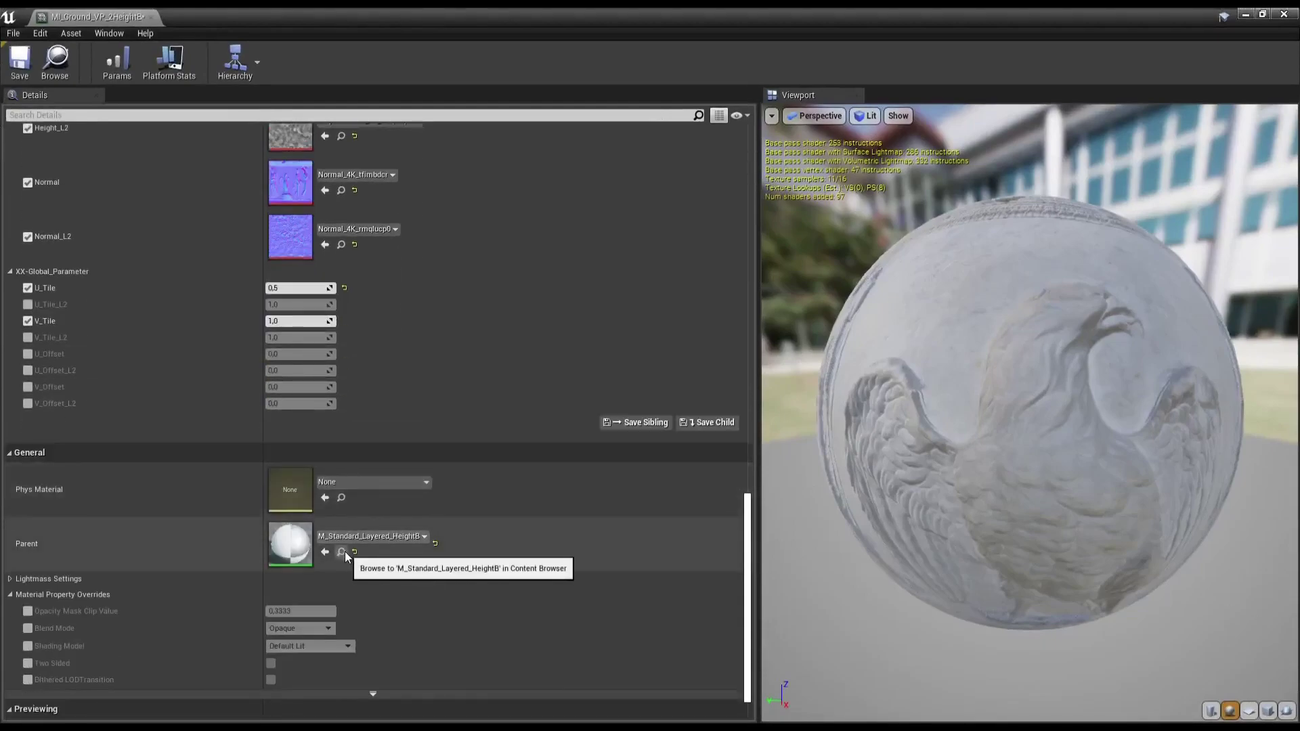
{"action": "double_click", "coordinate": [614, 14]}
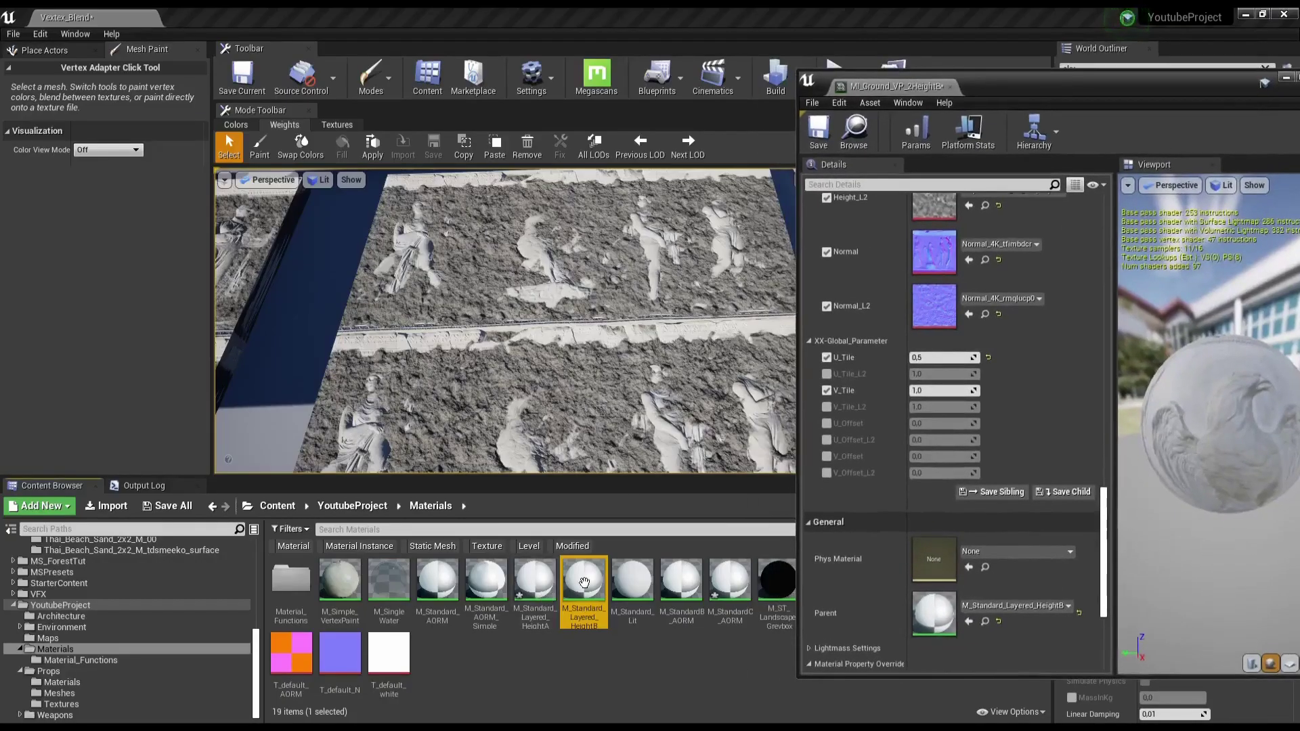
Step: Open parent material M_Standard_Layered_HeightB and bring the Invert_Height_L2 Switch nodes into view
{"action": "double_click", "coordinate": [584, 581]}
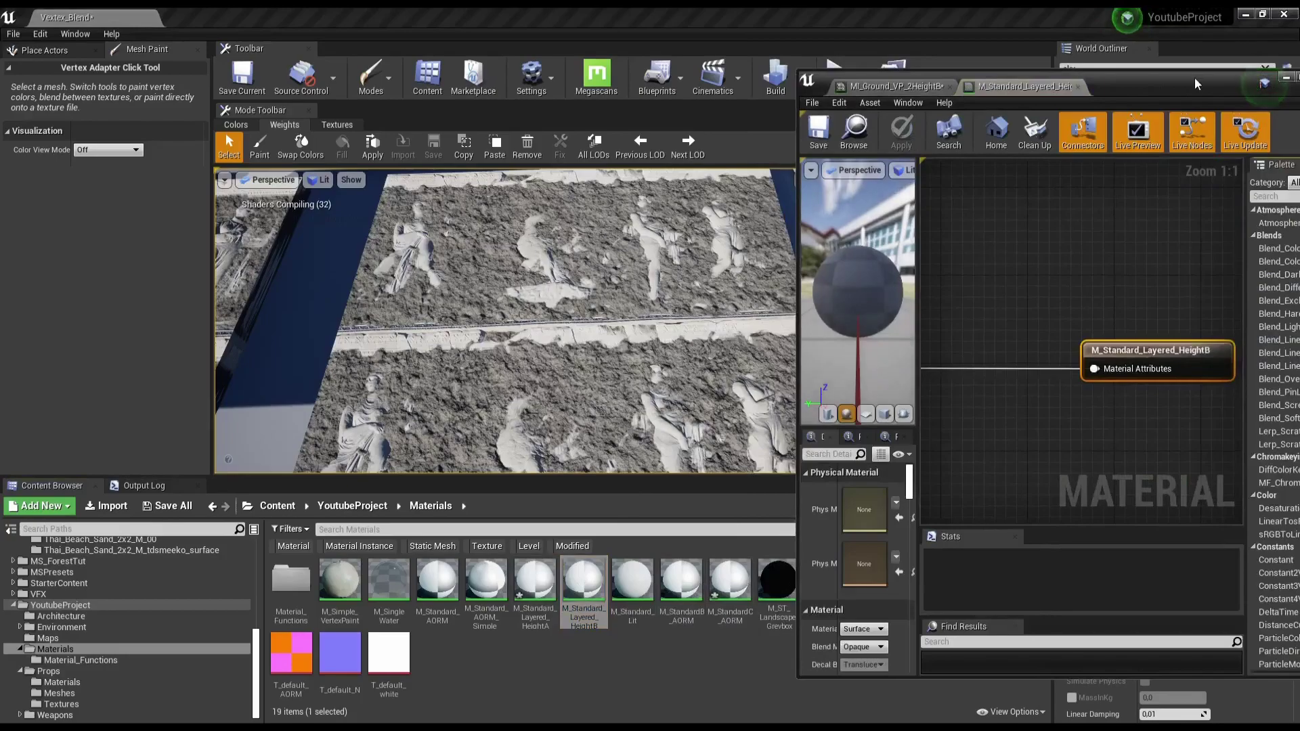
{"action": "left_click_drag", "start_coordinate": [1197, 84], "coordinate": [440, 52]}
{"action": "scroll", "coordinate": [879, 278], "scroll_direction": "down", "scroll_amount": 10}
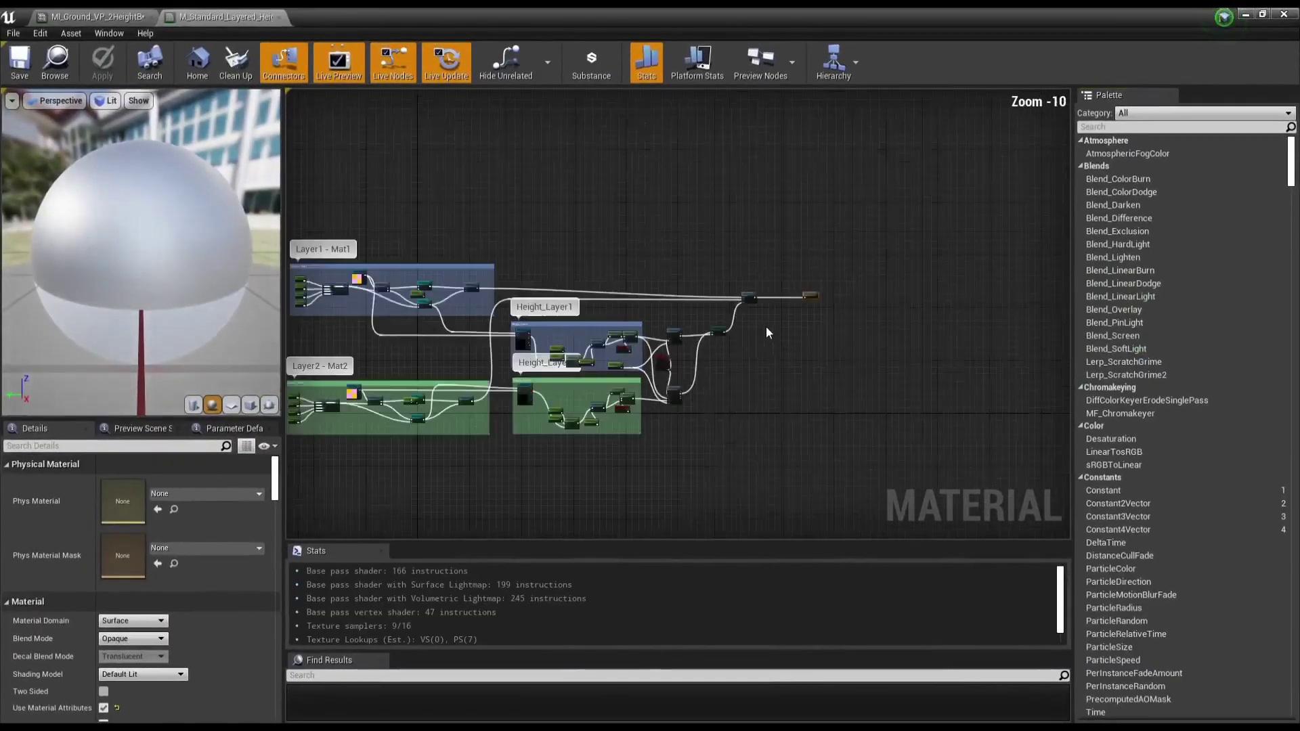
{"action": "scroll", "coordinate": [668, 352], "scroll_direction": "up", "scroll_amount": 7}
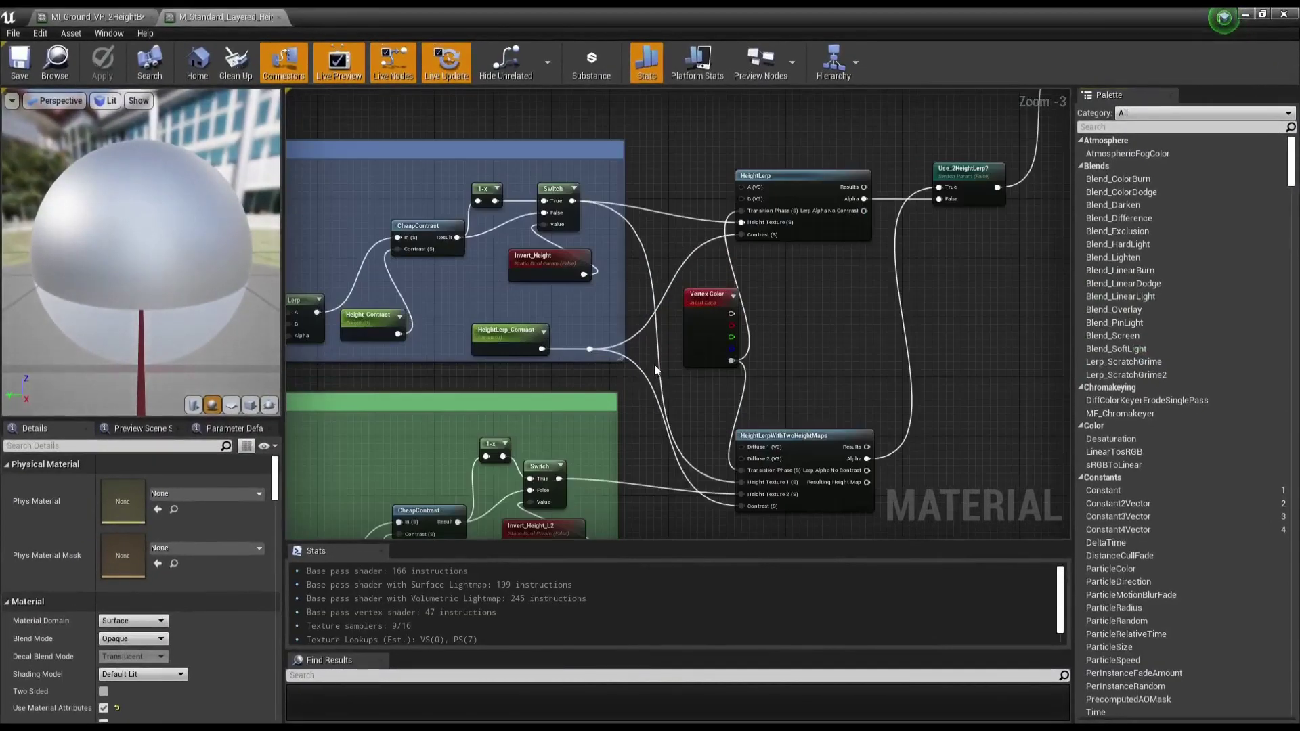
{"action": "right_click_drag", "start_coordinate": [709, 420], "coordinate": [791, 308]}
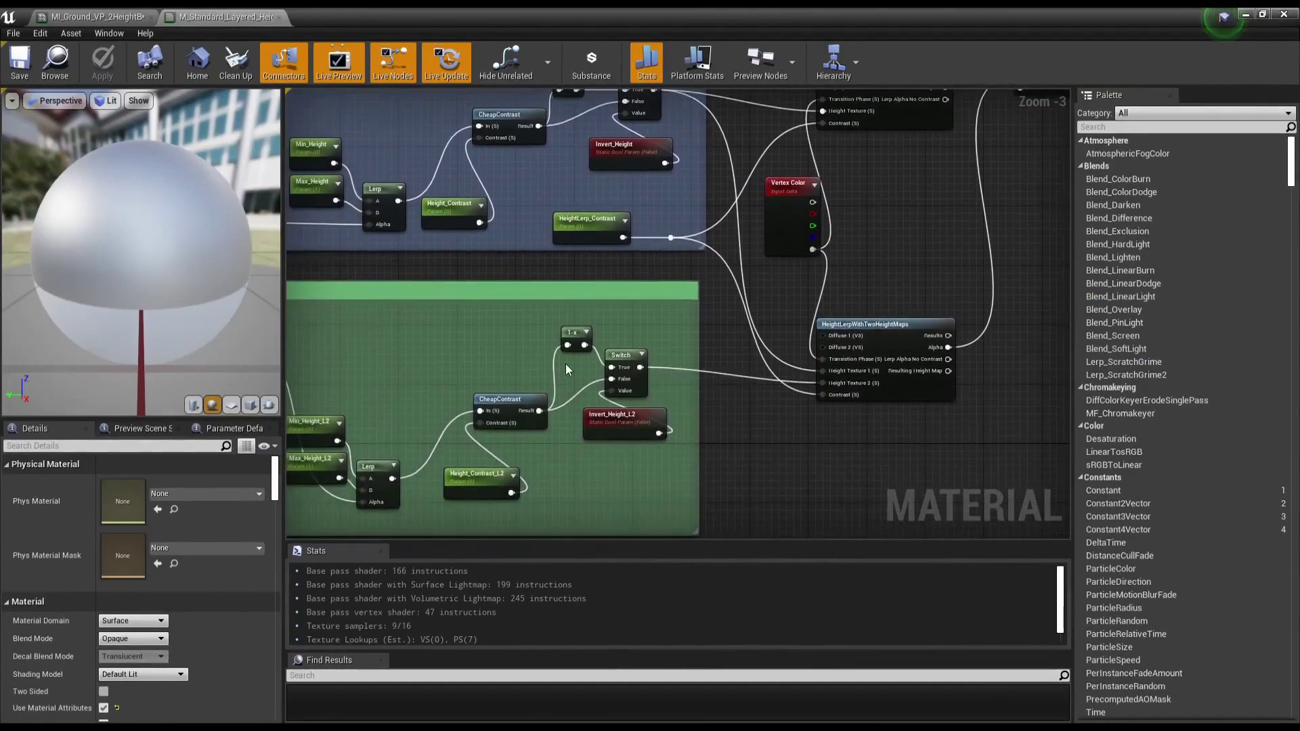
{"action": "left_click_drag", "start_coordinate": [619, 357], "coordinate": [647, 348]}
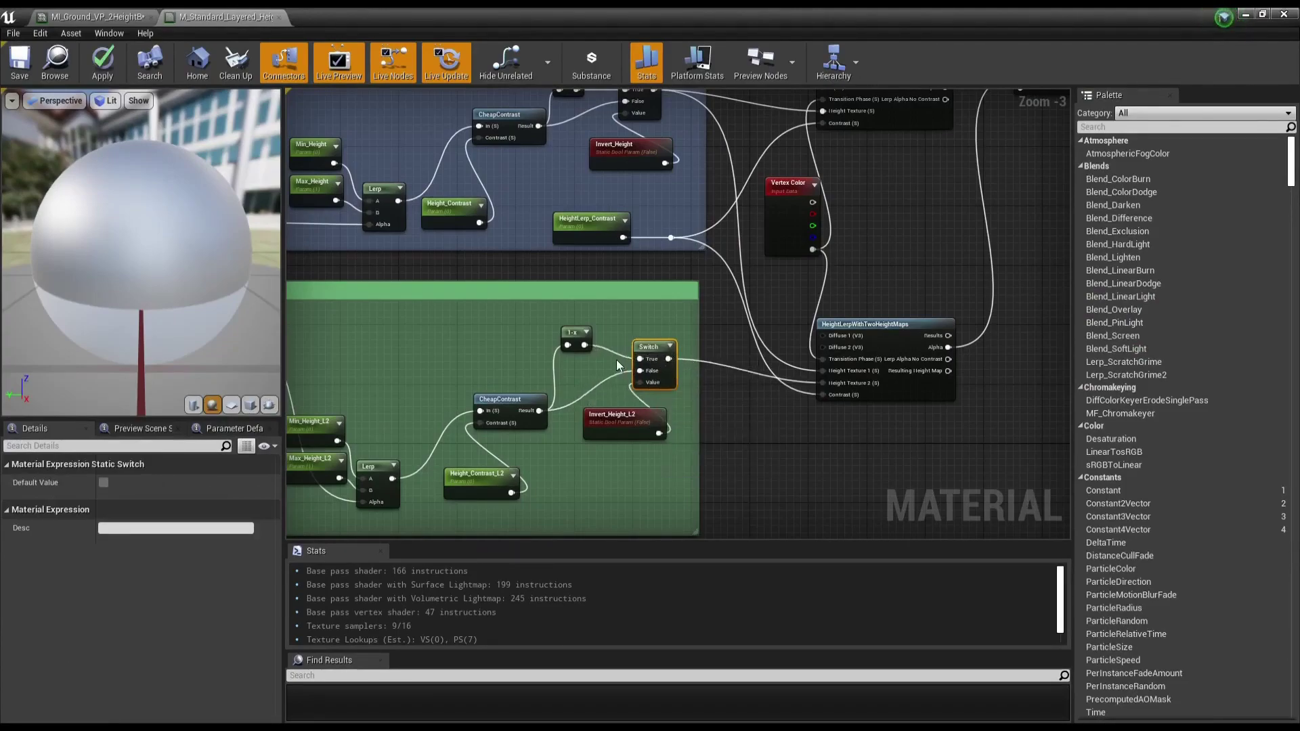
{"action": "left_click_drag", "start_coordinate": [614, 420], "coordinate": [634, 440]}
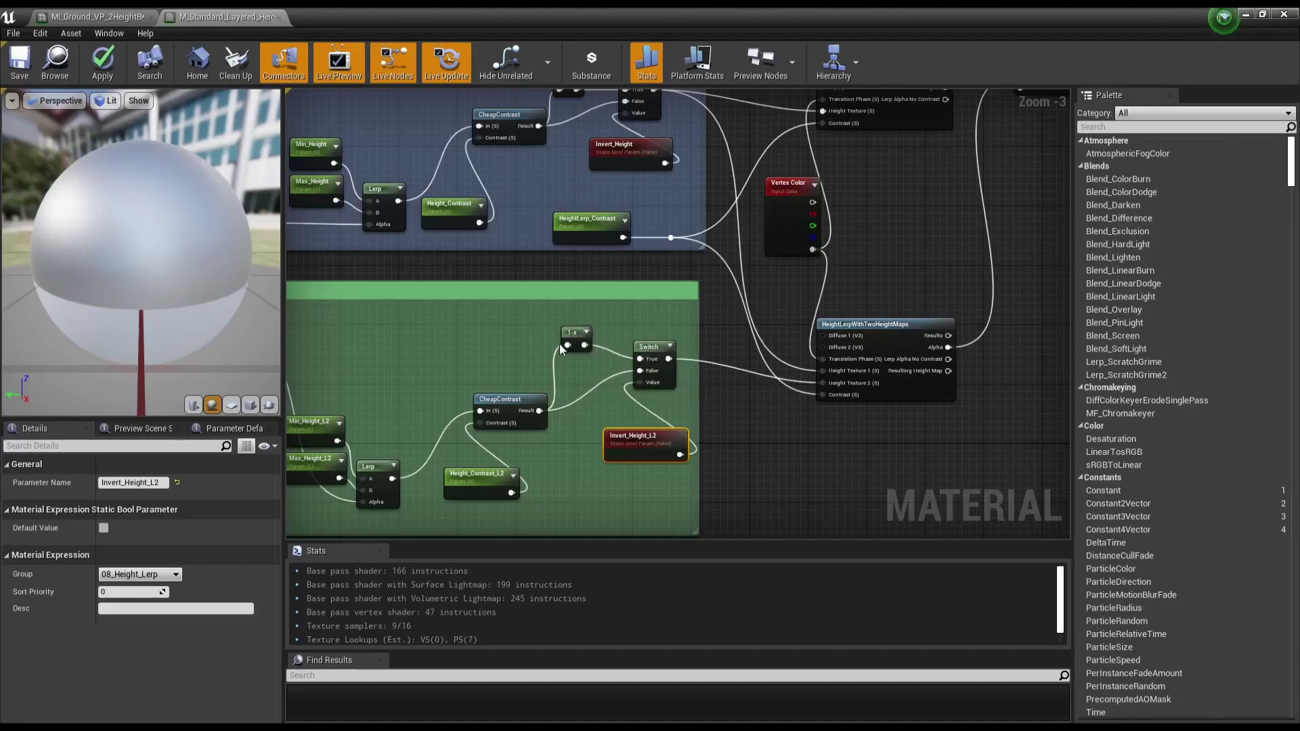
{"action": "scroll", "coordinate": [630, 371], "scroll_direction": "up", "scroll_amount": 2}
{"action": "scroll", "coordinate": [640, 371], "scroll_direction": "up", "scroll_amount": 1}
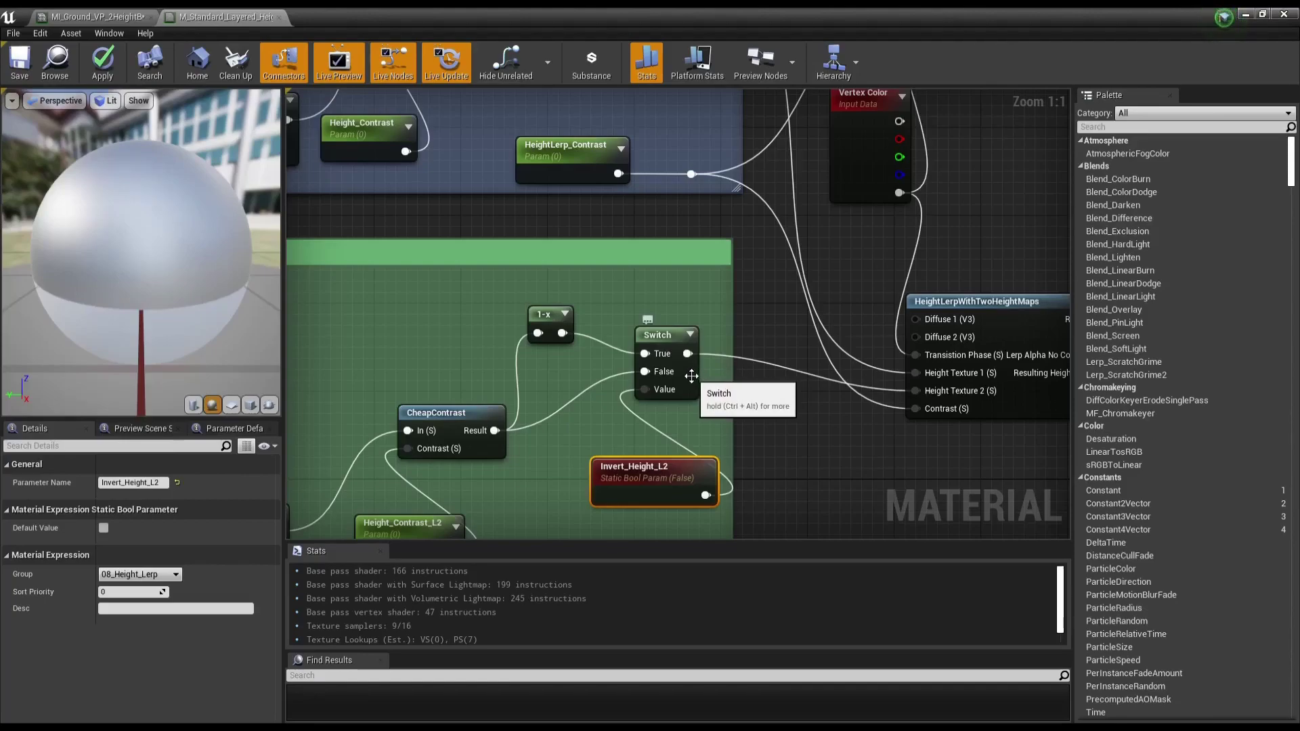
Step: Add a Saturate node below the 1-x node in the Height_Layer2 group
{"action": "right_click_drag", "start_coordinate": [669, 291], "coordinate": [762, 247]}
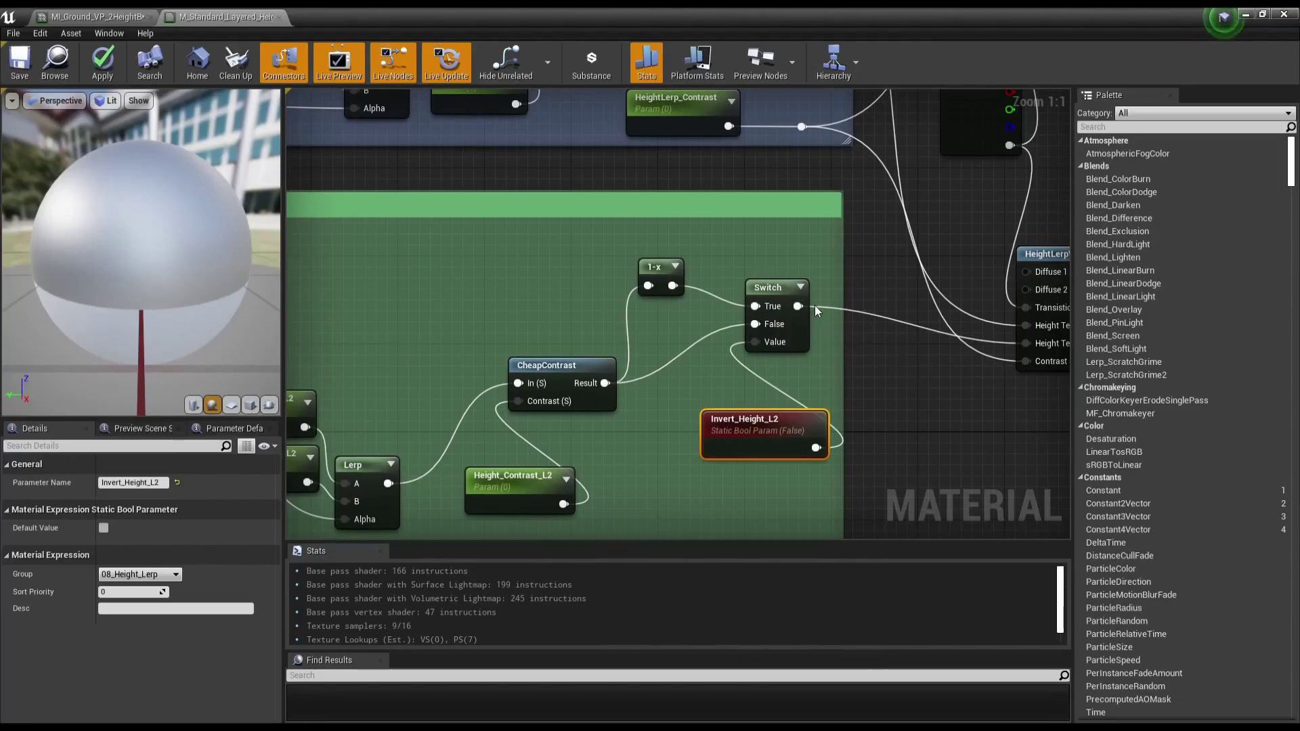
{"action": "left_click_drag", "start_coordinate": [654, 266], "coordinate": [642, 287]}
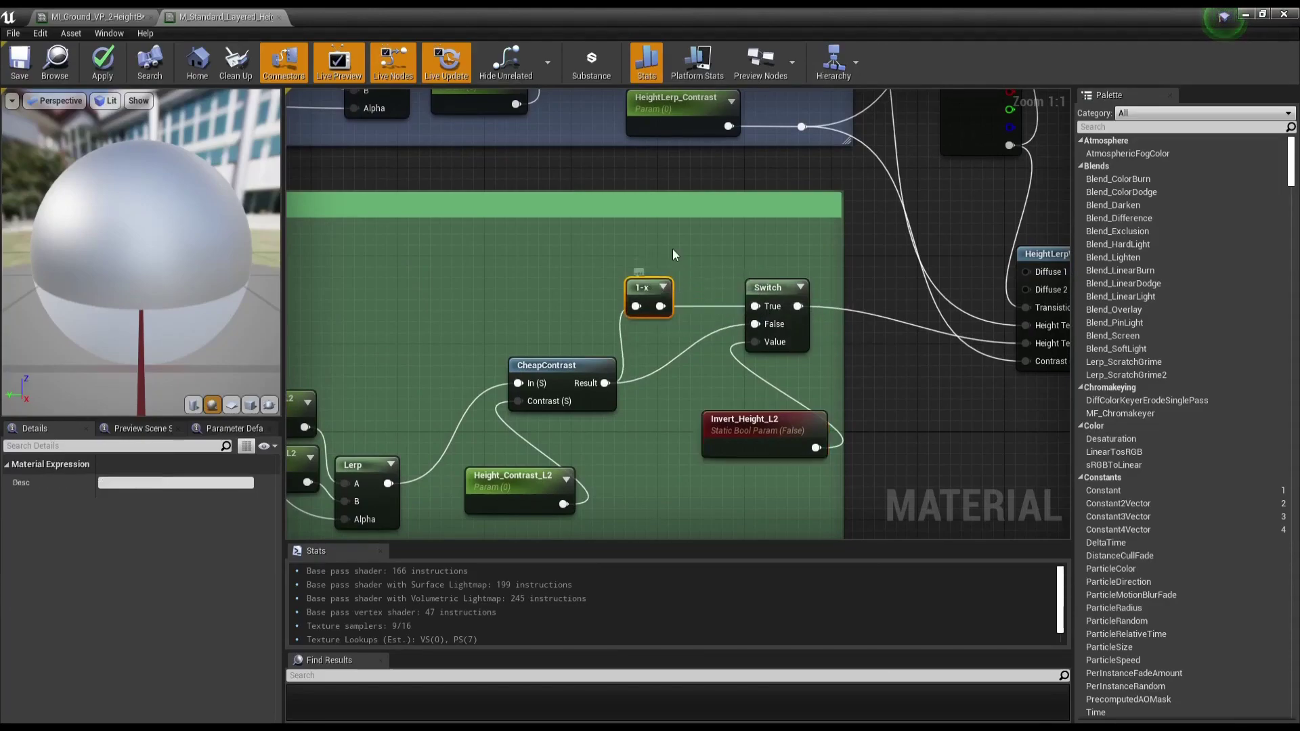
{"action": "right_click", "coordinate": [673, 254]}
{"action": "type", "text": "satura"}
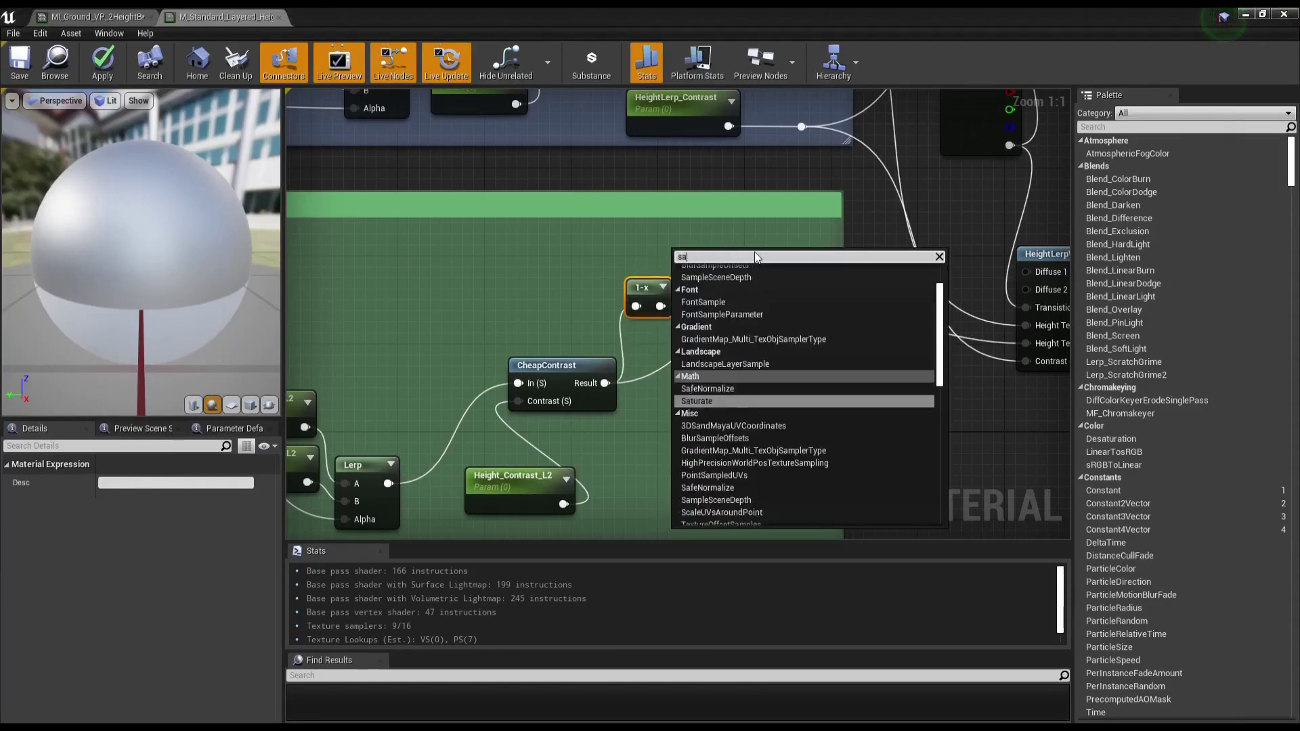
{"action": "left_click", "coordinate": [738, 278]}
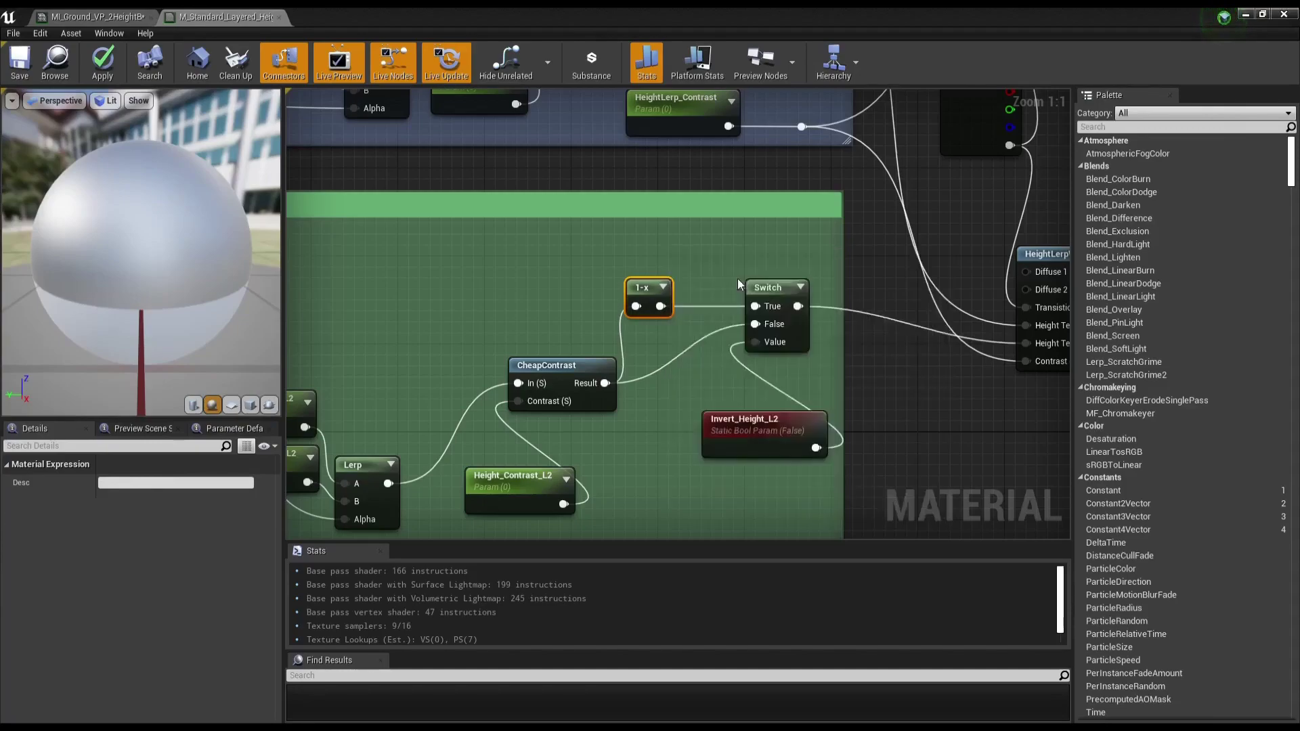
{"action": "left_click_drag", "start_coordinate": [715, 260], "coordinate": [620, 323]}
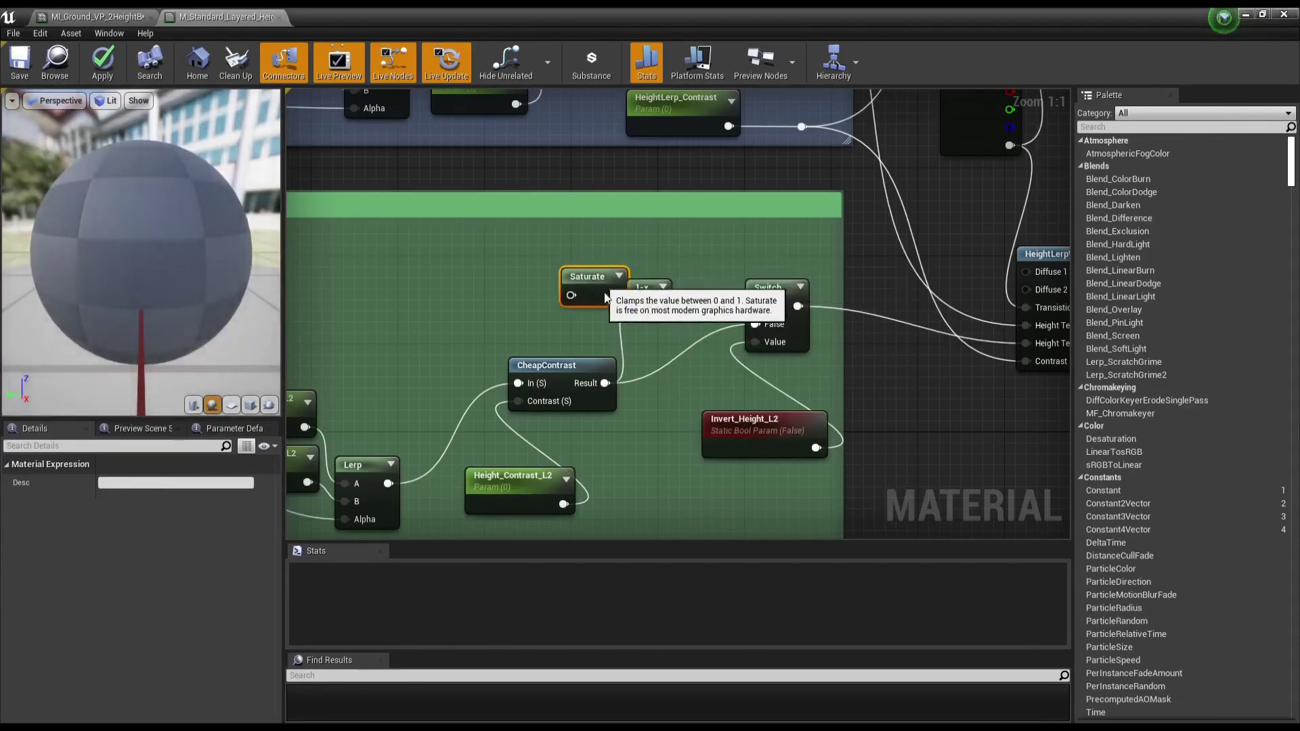
Step: Wire CheapContrast through the Saturate node into 1-x and the Switch's False input
{"action": "left_click_drag", "start_coordinate": [515, 476], "coordinate": [482, 486]}
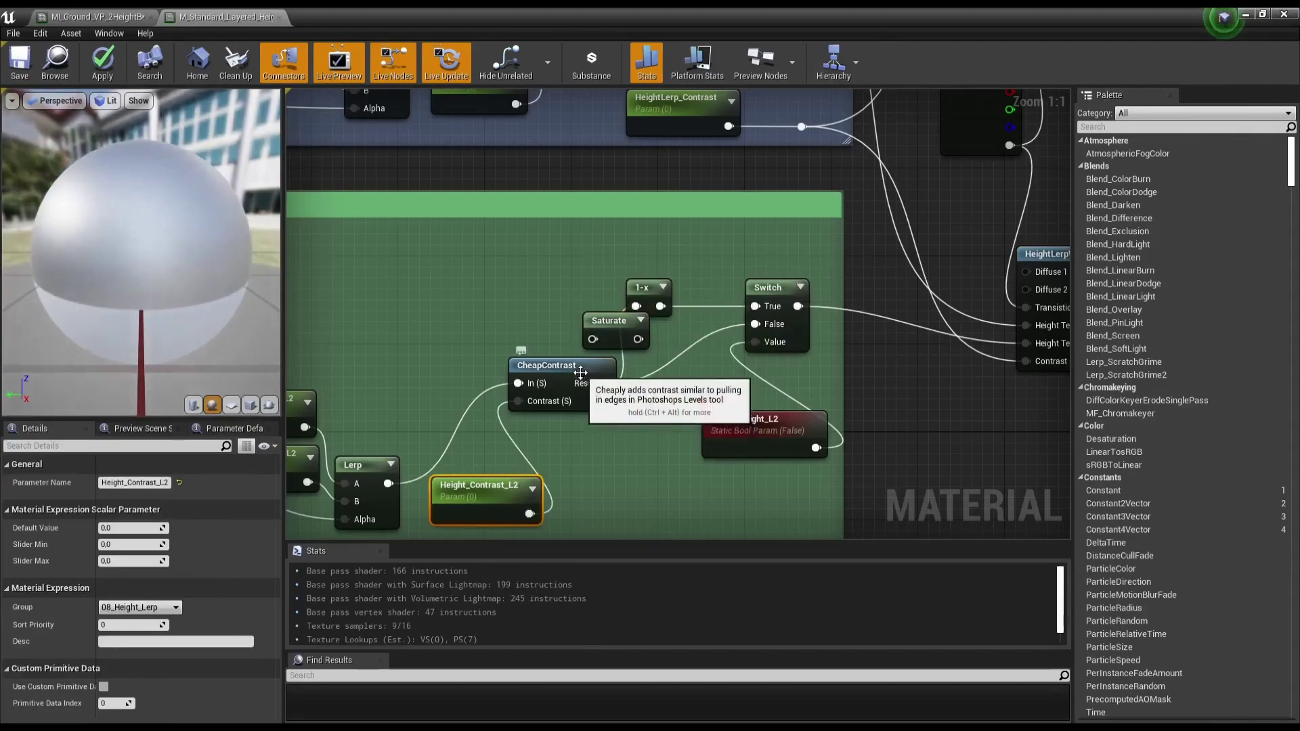
{"action": "mouse_move", "coordinate": [562, 366]}
{"action": "left_mouse_down"}
{"action": "mouse_move", "coordinate": [539, 408]}
{"action": "mouse_move", "coordinate": [598, 357]}
{"action": "mouse_move", "coordinate": [593, 339]}
{"action": "mouse_move", "coordinate": [698, 287]}
{"action": "left_mouse_up"}
{"action": "left_click_drag", "start_coordinate": [637, 339], "coordinate": [755, 324]}
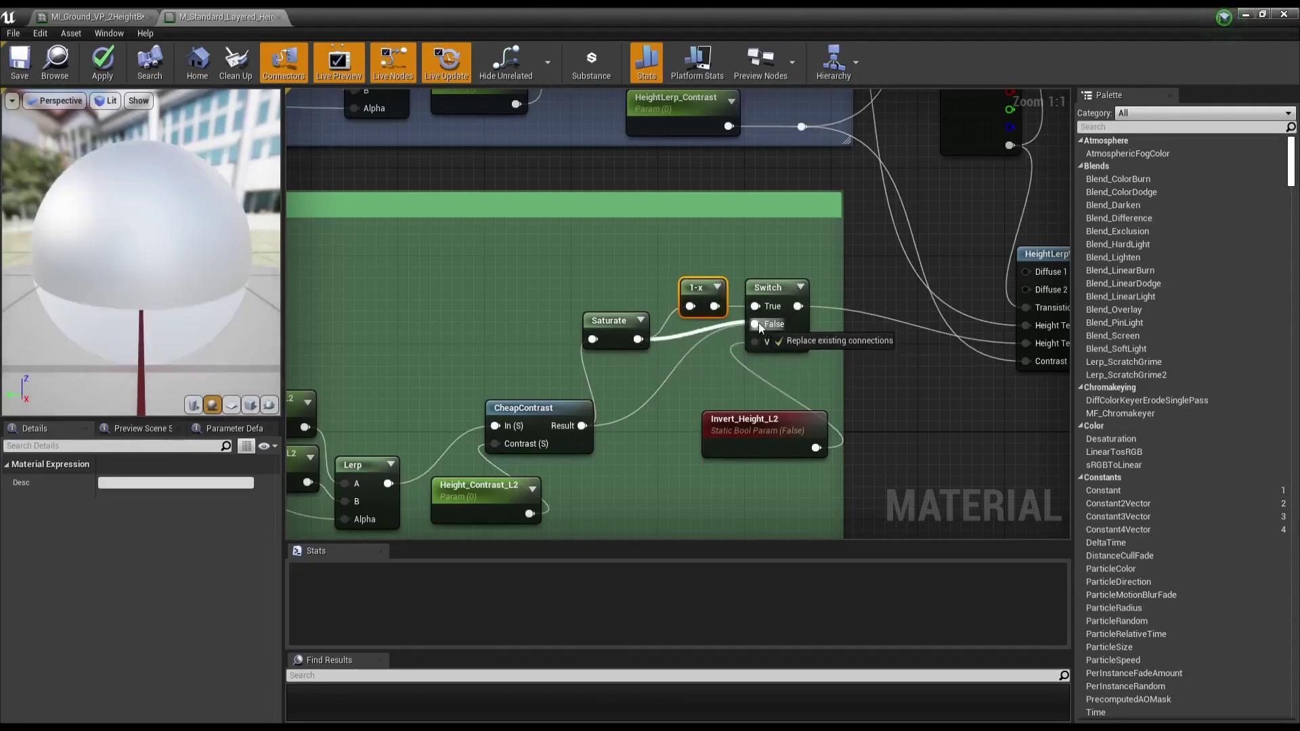
{"action": "left_click_drag", "start_coordinate": [618, 342], "coordinate": [628, 344]}
{"action": "right_click_drag", "start_coordinate": [443, 424], "coordinate": [590, 383]}
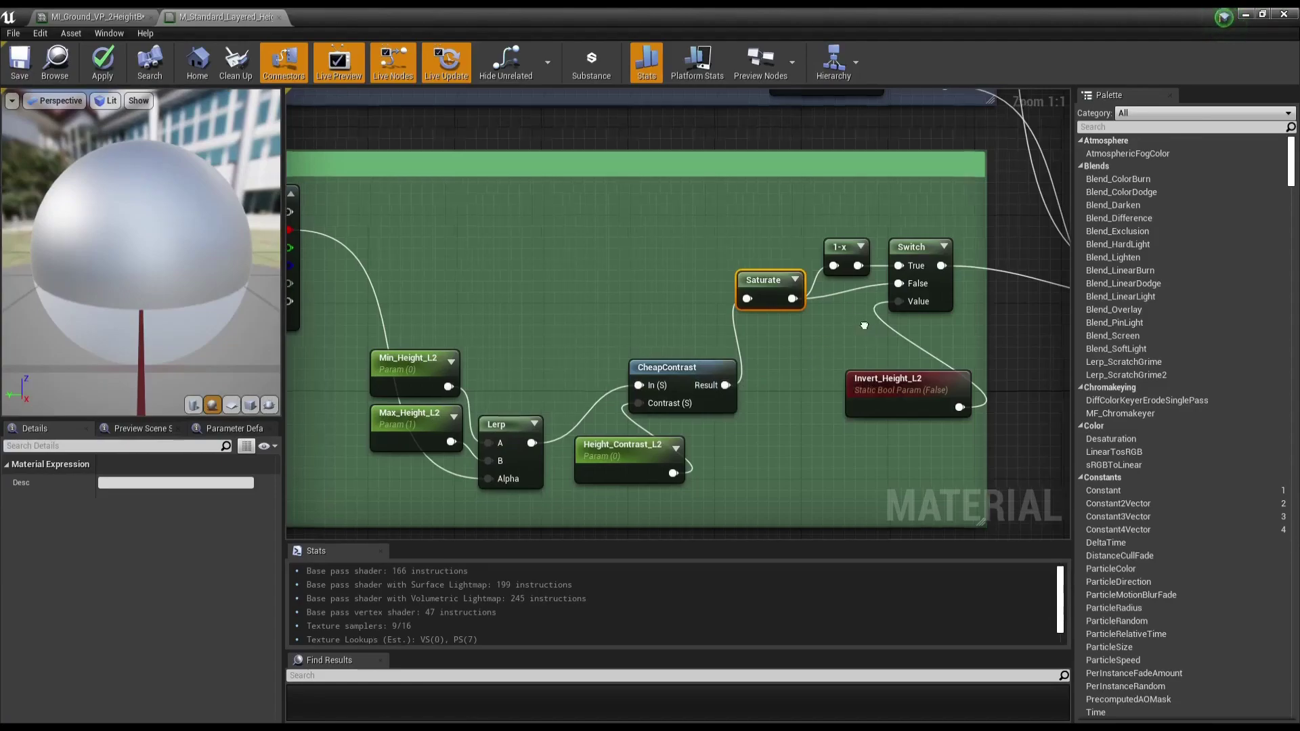
{"action": "scroll", "coordinate": [883, 324], "scroll_direction": "down", "scroll_amount": 1}
{"action": "right_click_drag", "start_coordinate": [919, 328], "coordinate": [737, 331]}
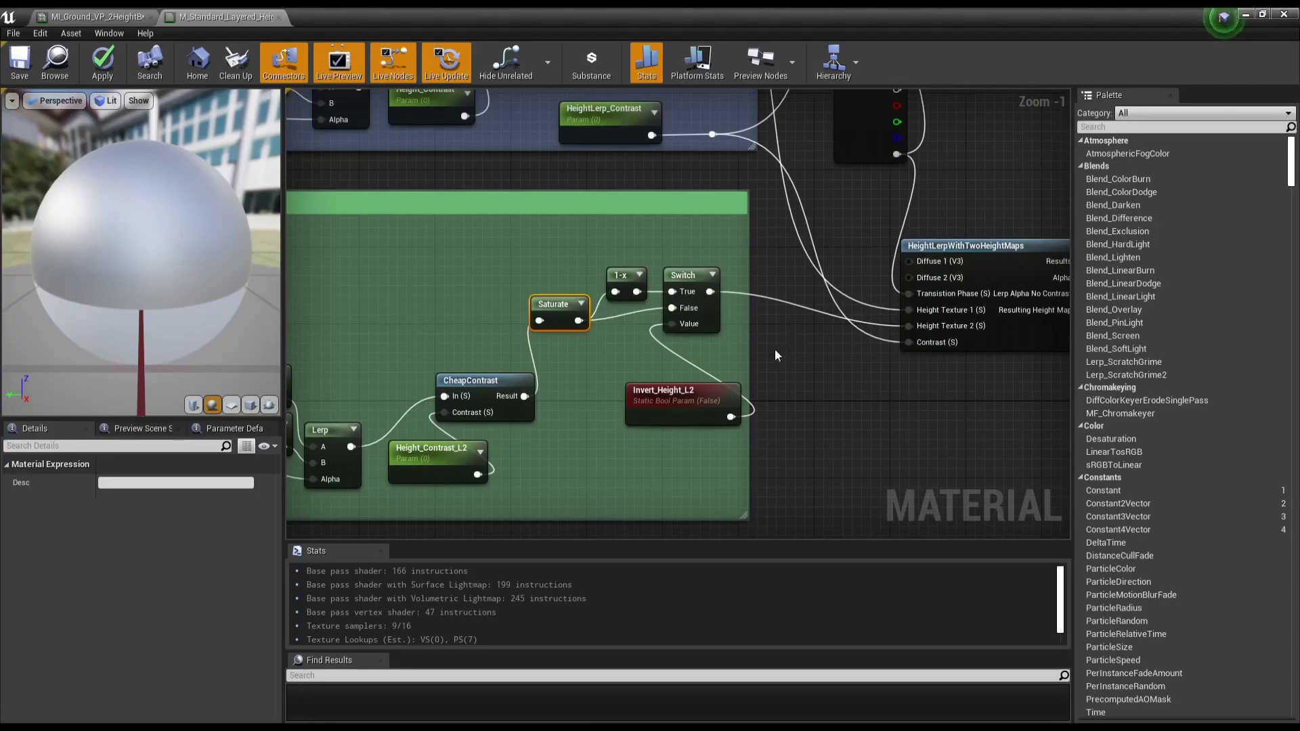
{"action": "left_click", "coordinate": [711, 398]}
Step: Duplicate the Saturate node with Ctrl+W and move the copy into the Height_Layer1 group
{"action": "right_click_drag", "start_coordinate": [552, 306], "coordinate": [573, 381]}
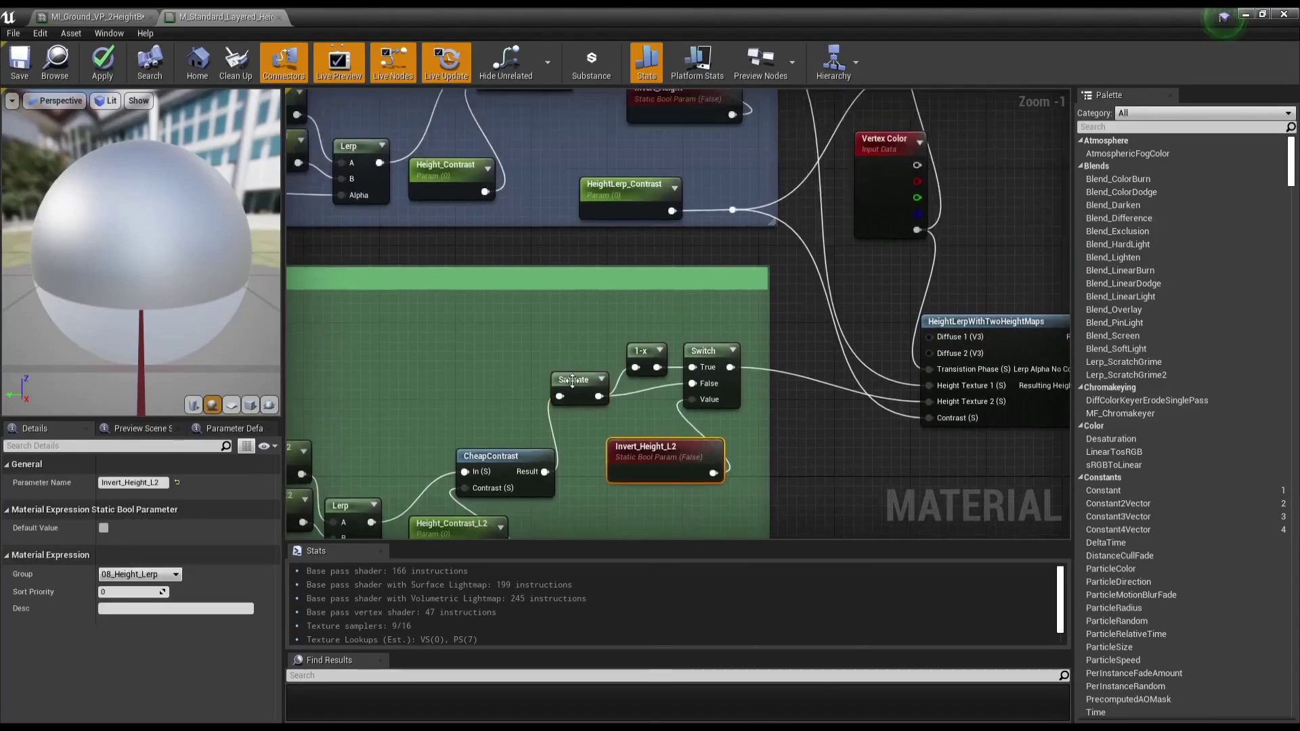
{"action": "left_click", "coordinate": [572, 382]}
{"action": "key", "text": "ctrl+w"}
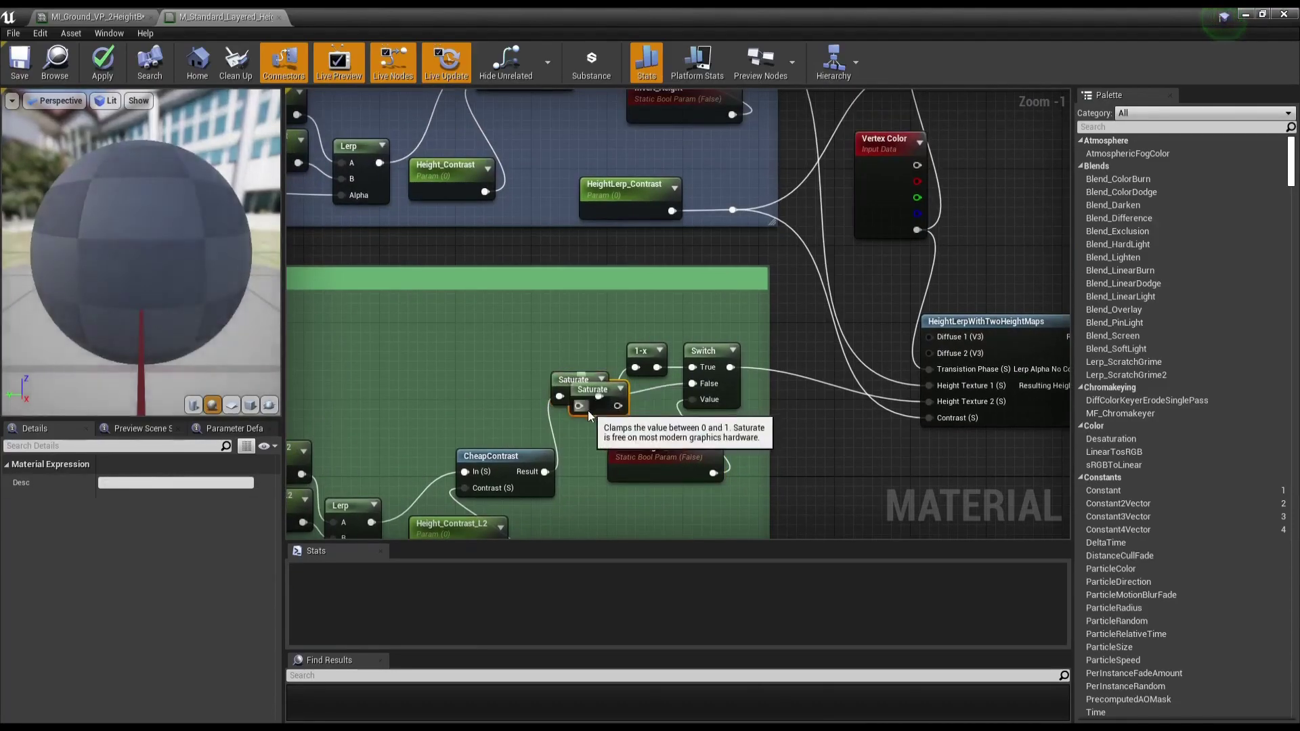
{"action": "left_click_drag", "start_coordinate": [588, 410], "coordinate": [550, 324]}
{"action": "key", "text": "Escape"}
{"action": "left_click_drag", "start_coordinate": [605, 386], "coordinate": [564, 328]}
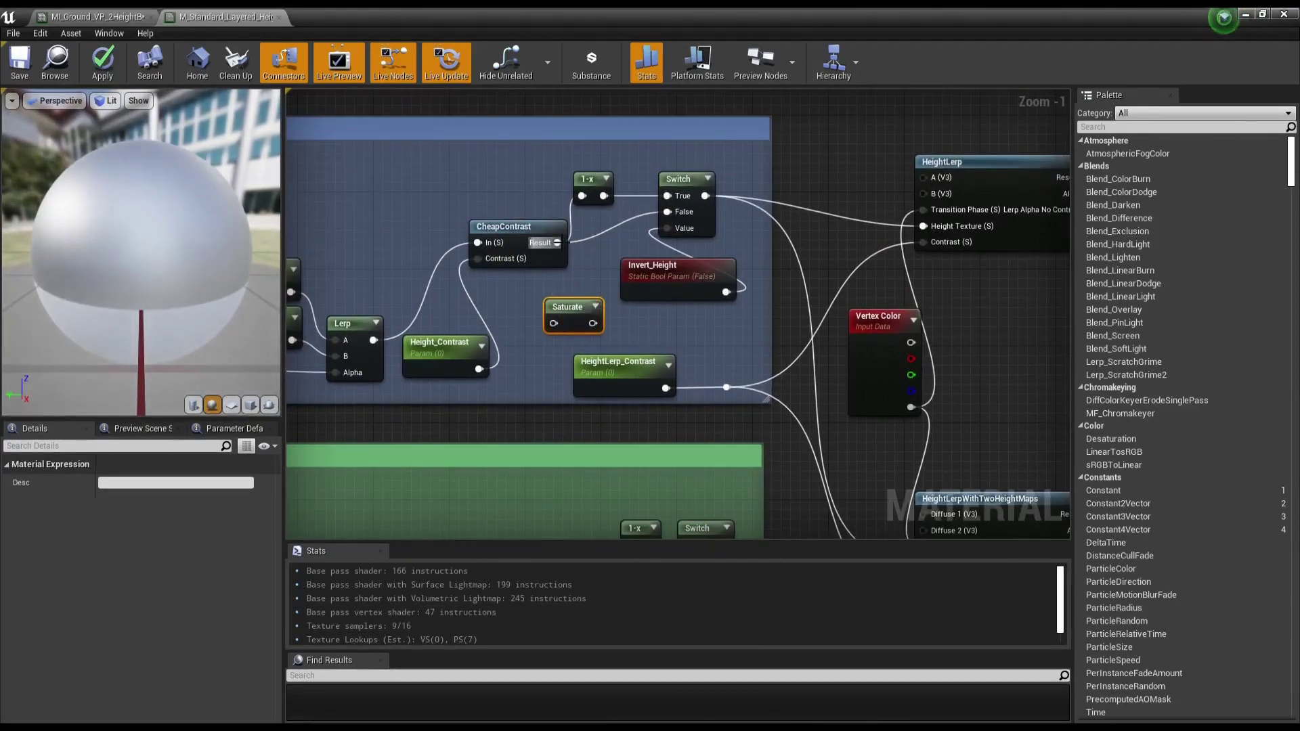
Step: Wire CheapContrast through the new Saturate into 1-x and the Switch's False input, then save
{"action": "left_click_drag", "start_coordinate": [557, 242], "coordinate": [554, 323]}
{"action": "mouse_move", "coordinate": [582, 195]}
{"action": "left_mouse_down"}
{"action": "mouse_move", "coordinate": [593, 323]}
{"action": "mouse_move", "coordinate": [586, 210]}
{"action": "mouse_move", "coordinate": [627, 163]}
{"action": "left_mouse_up"}
{"action": "mouse_move", "coordinate": [608, 234]}
{"action": "left_mouse_down"}
{"action": "mouse_move", "coordinate": [589, 176]}
{"action": "mouse_move", "coordinate": [672, 215]}
{"action": "left_mouse_up"}
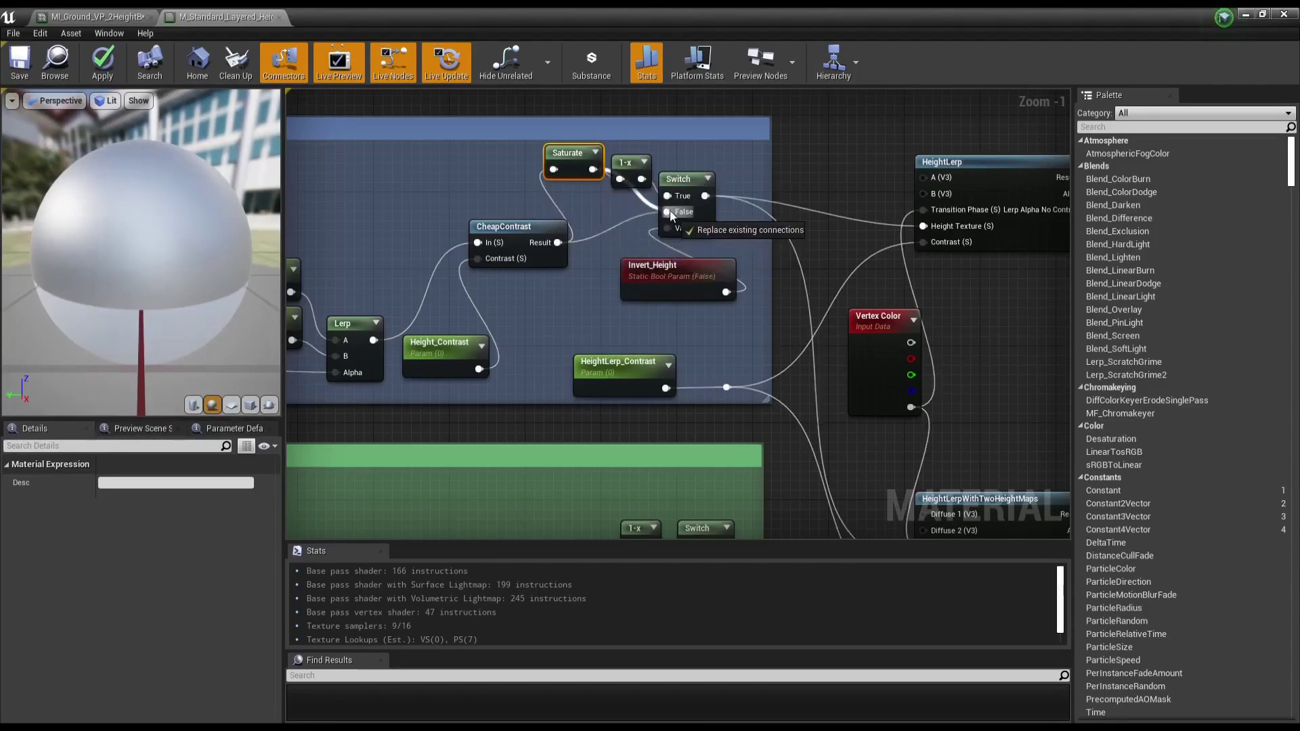
{"action": "left_click_drag", "start_coordinate": [568, 153], "coordinate": [557, 278]}
{"action": "left_click_drag", "start_coordinate": [516, 227], "coordinate": [488, 202]}
{"action": "left_click_drag", "start_coordinate": [571, 278], "coordinate": [589, 209]}
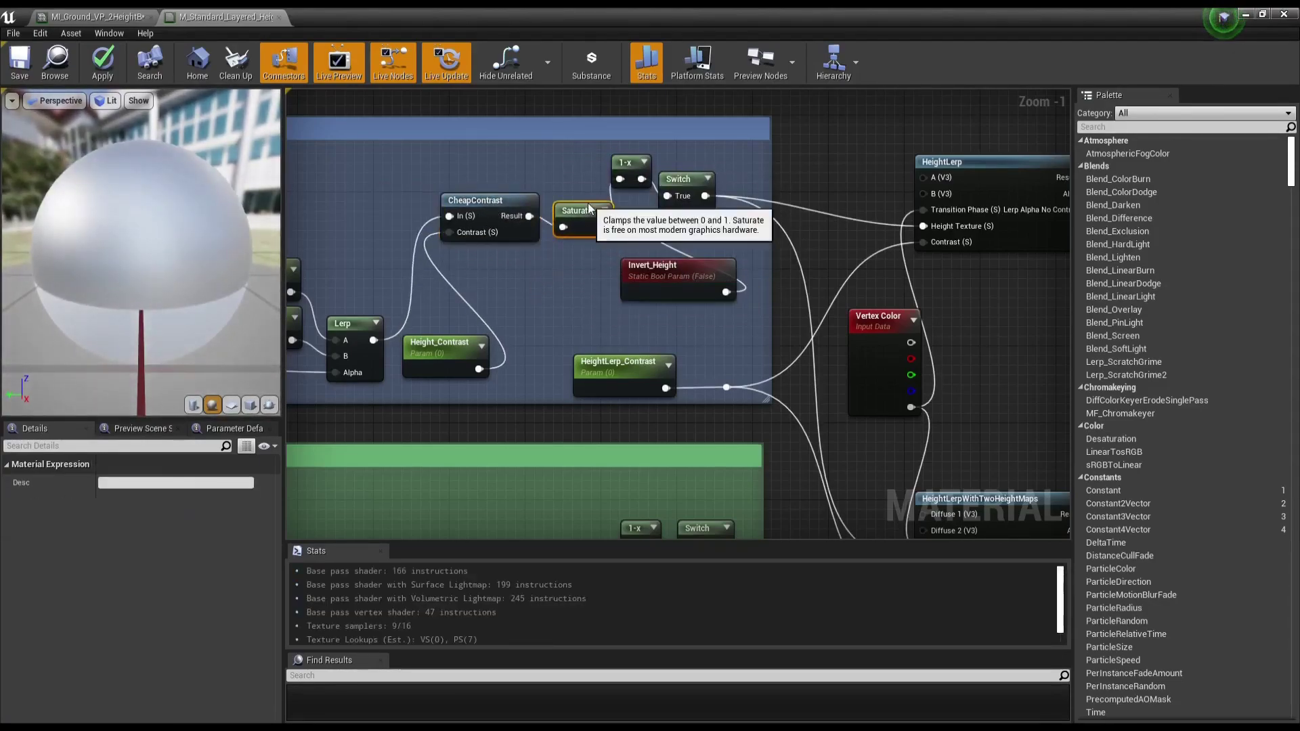
{"action": "left_click", "coordinate": [17, 73]}
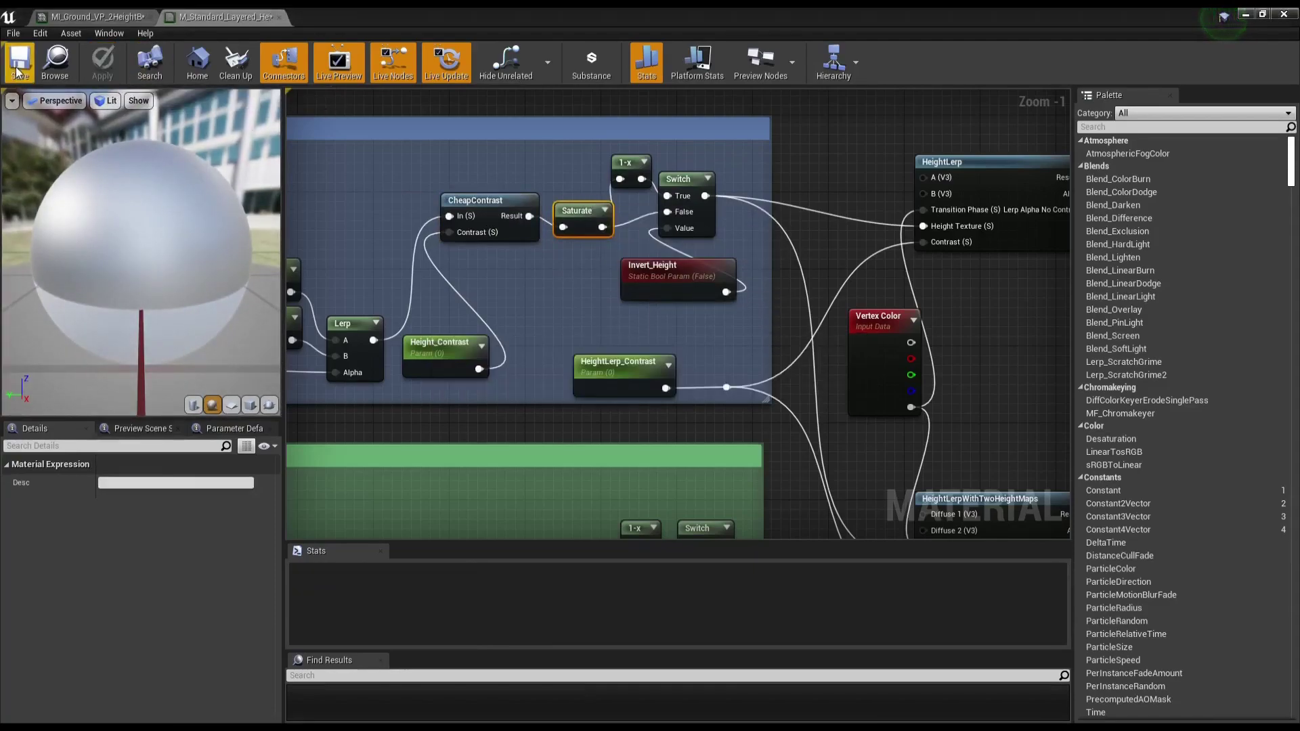
Step: Save MI_Ground_VP_2HeightBlend, close the master material editor and restore the instance window
{"action": "left_click", "coordinate": [117, 20]}
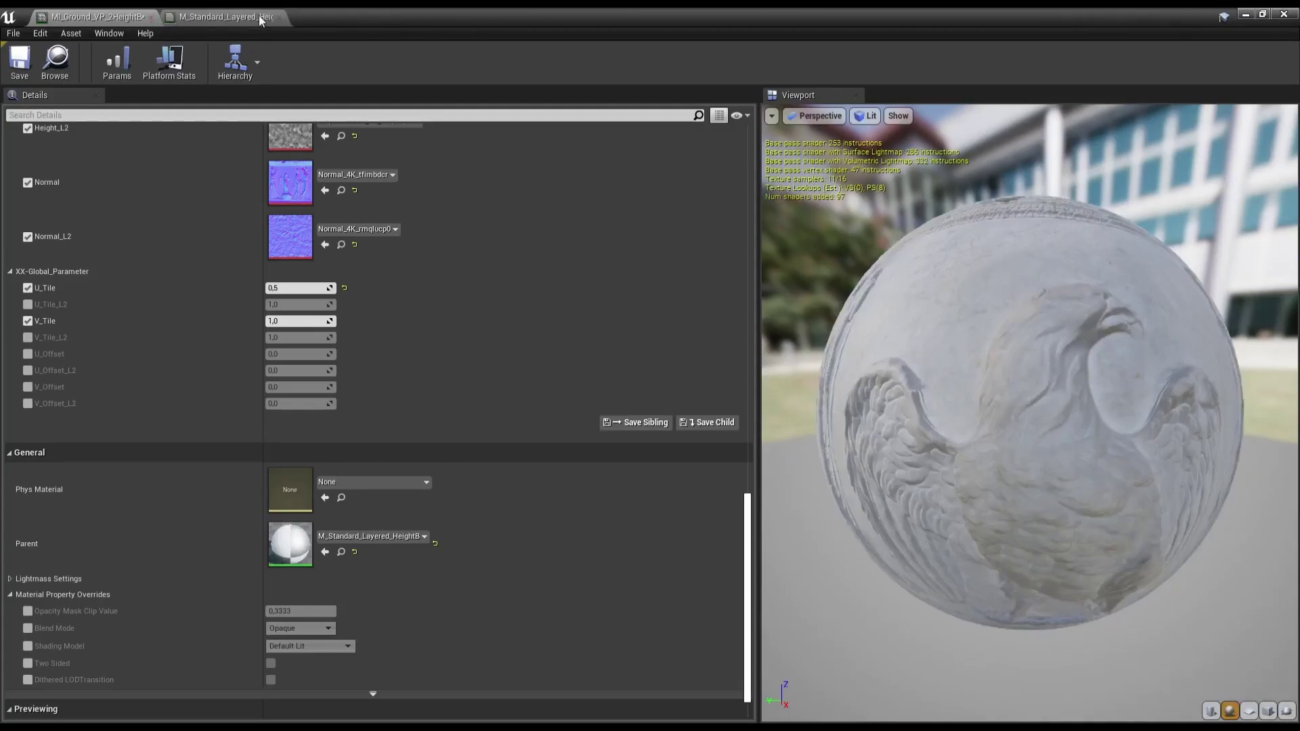
{"action": "left_click", "coordinate": [21, 64]}
{"action": "left_click", "coordinate": [227, 16]}
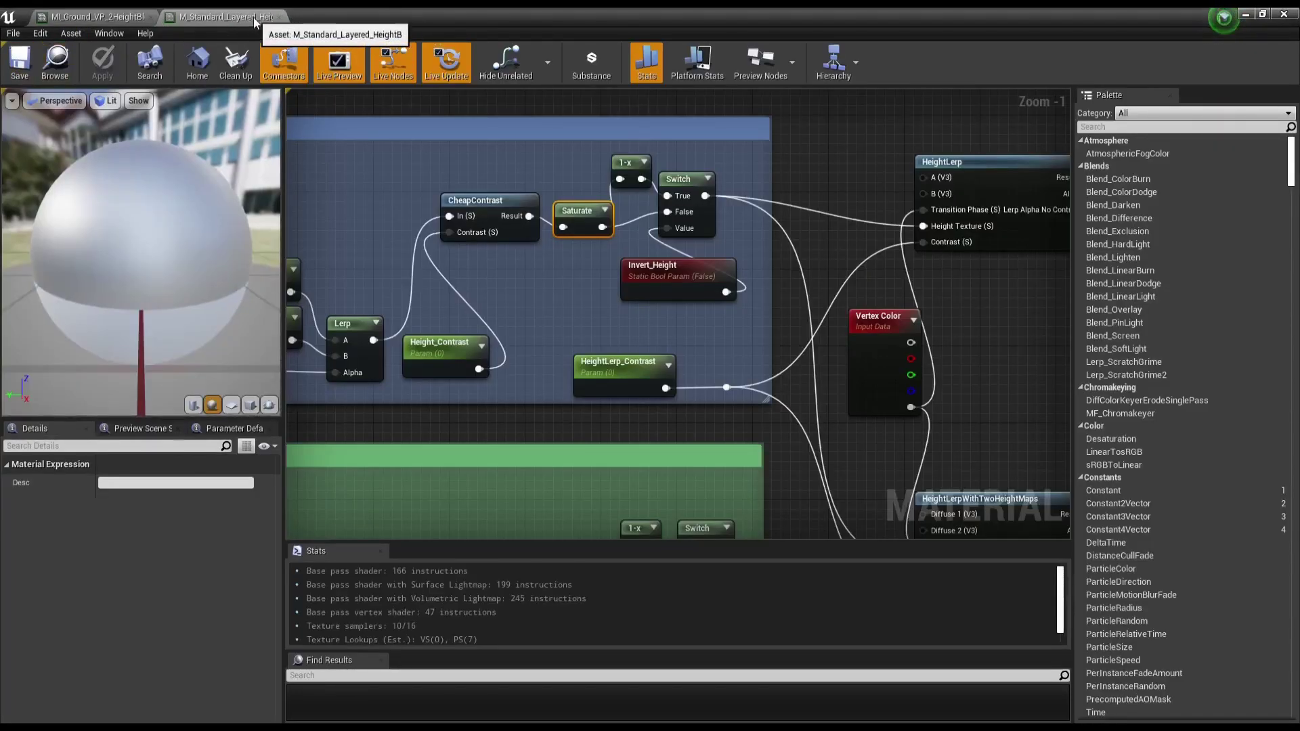
{"action": "left_click", "coordinate": [280, 17]}
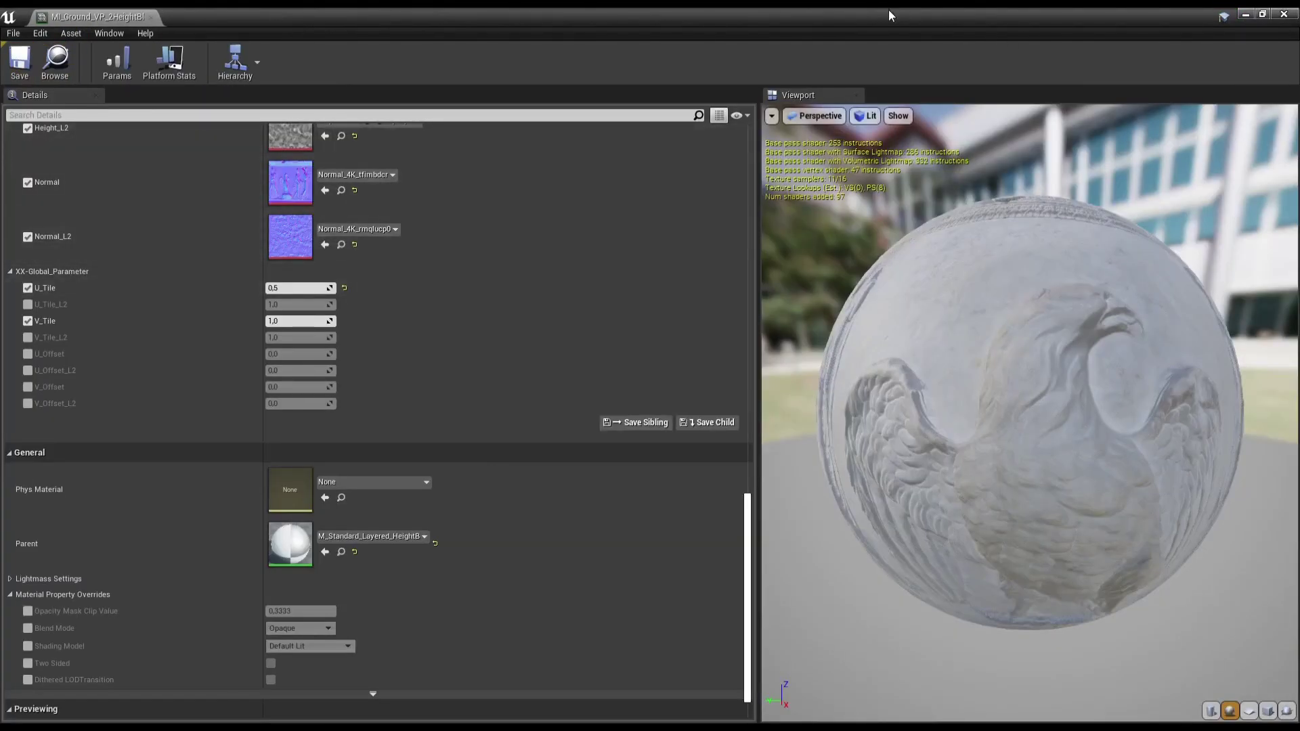
{"action": "left_click", "coordinate": [1263, 14]}
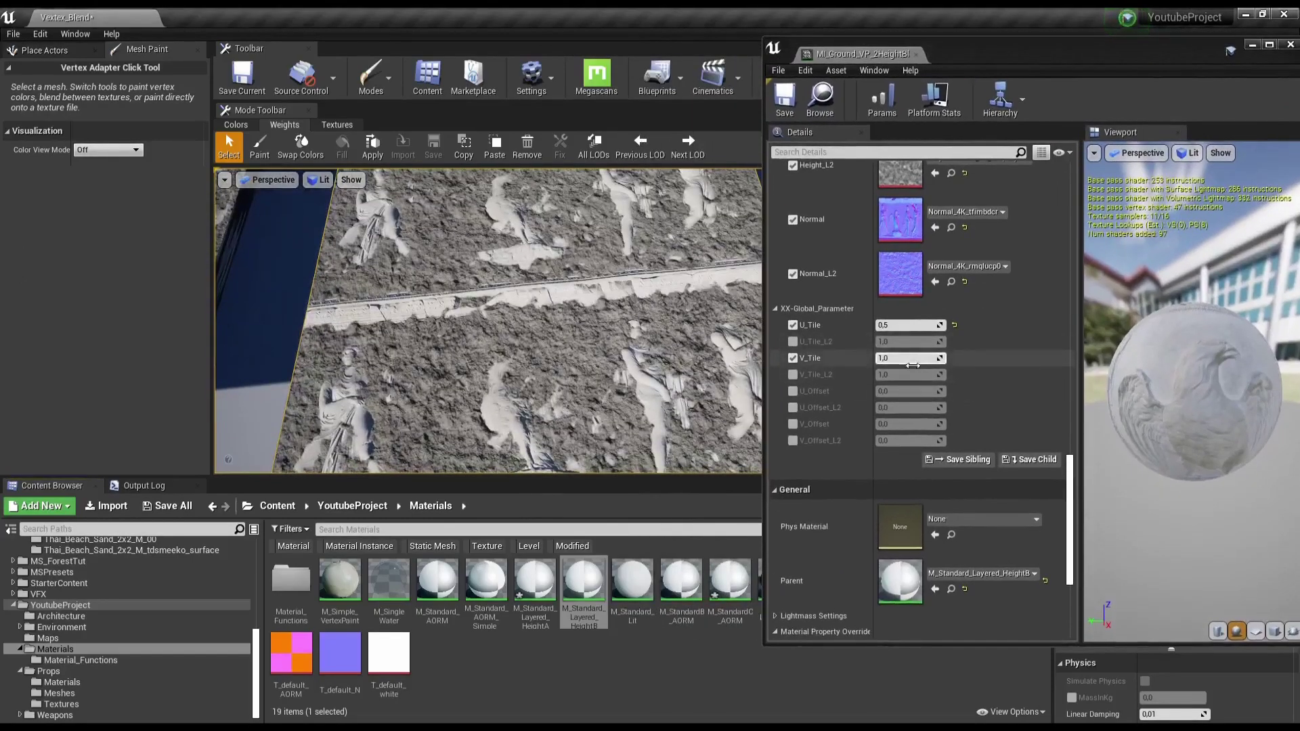
Step: Under 08_Height_Lerp, set Min_Height to -0,095238 and Min_Height_L2 to 0,219047
{"action": "scroll", "coordinate": [924, 370], "scroll_direction": "up", "scroll_amount": 3}
{"action": "scroll", "coordinate": [925, 370], "scroll_direction": "up", "scroll_amount": 3}
{"action": "scroll", "coordinate": [924, 369], "scroll_direction": "up", "scroll_amount": 1}
{"action": "scroll", "coordinate": [924, 369], "scroll_direction": "down", "scroll_amount": 5}
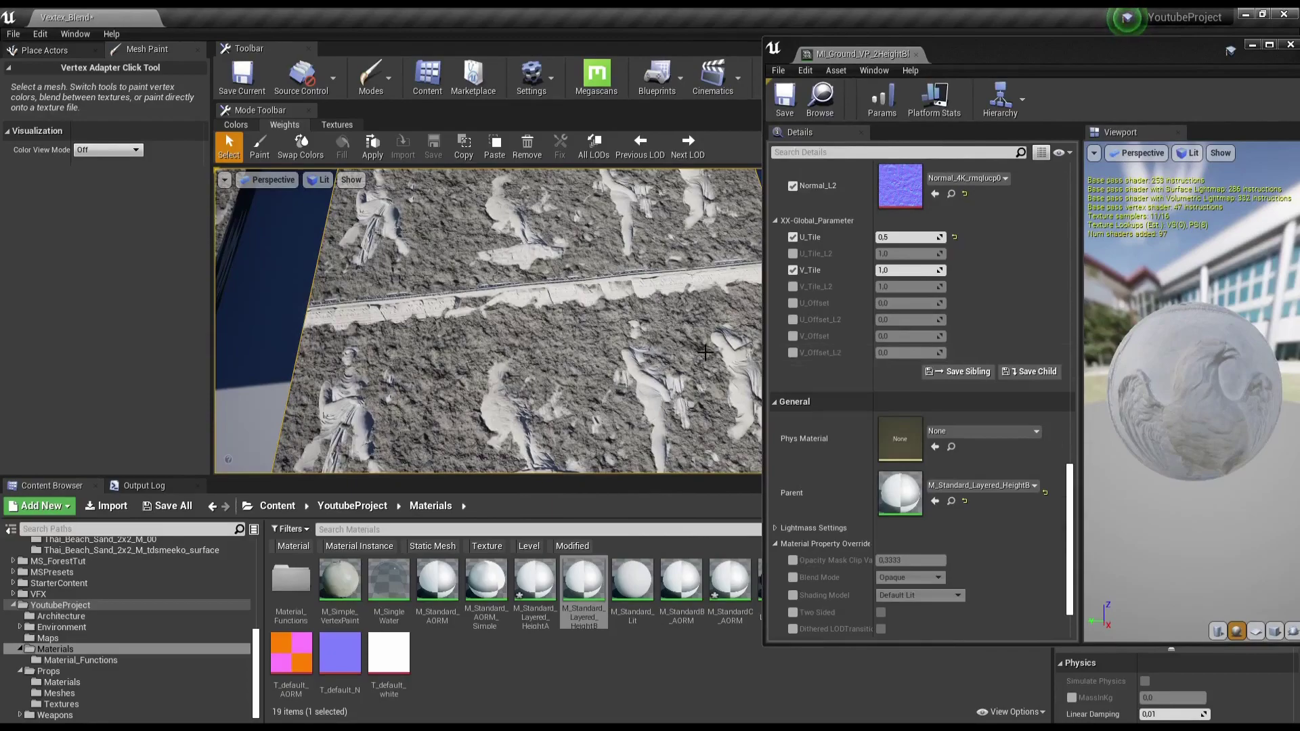
{"action": "scroll", "coordinate": [1047, 297], "scroll_direction": "up", "scroll_amount": 2}
{"action": "scroll", "coordinate": [1047, 296], "scroll_direction": "up", "scroll_amount": 3}
{"action": "scroll", "coordinate": [1047, 297], "scroll_direction": "up", "scroll_amount": 1}
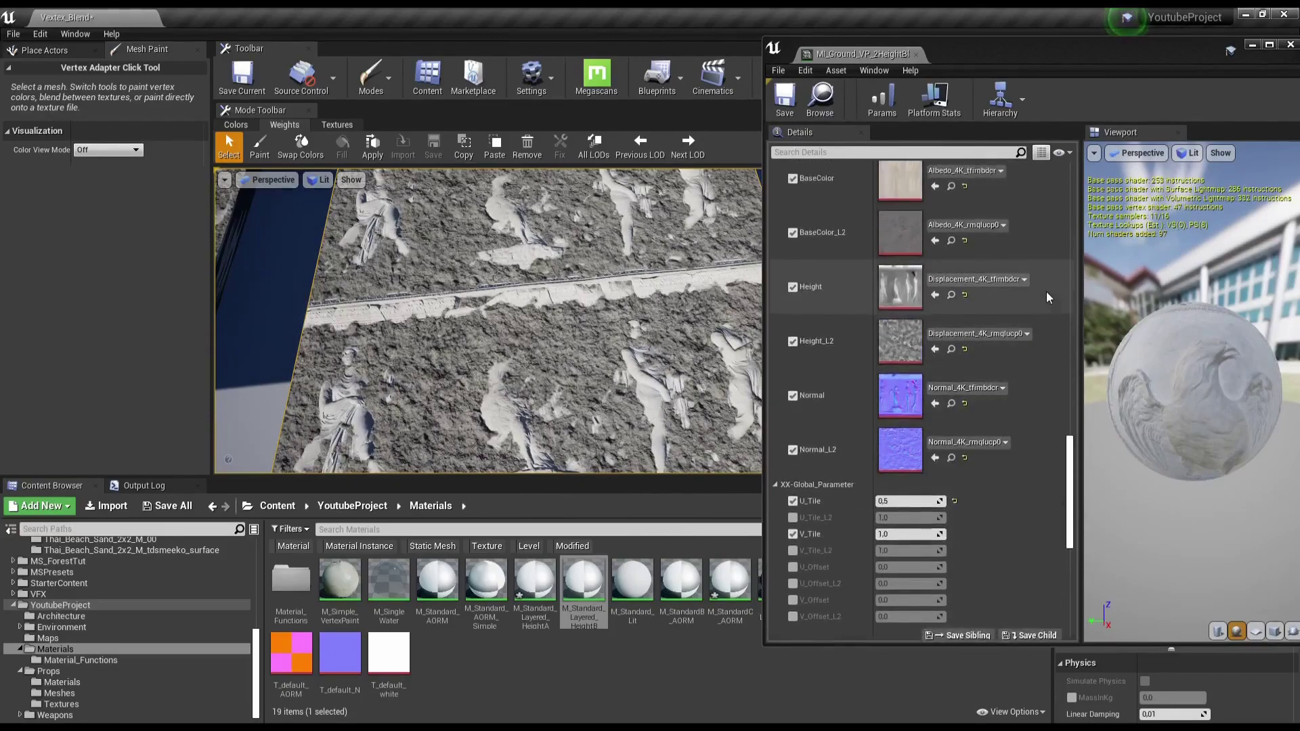
{"action": "scroll", "coordinate": [1047, 296], "scroll_direction": "up", "scroll_amount": 4}
{"action": "scroll", "coordinate": [1047, 297], "scroll_direction": "up", "scroll_amount": 4}
{"action": "scroll", "coordinate": [1047, 297], "scroll_direction": "up", "scroll_amount": 1}
{"action": "mouse_move", "coordinate": [908, 425]}
{"action": "left_mouse_down"}
{"action": "mouse_move", "coordinate": [941, 425]}
{"action": "mouse_move", "coordinate": [876, 441]}
{"action": "mouse_move", "coordinate": [907, 441]}
{"action": "left_mouse_up"}
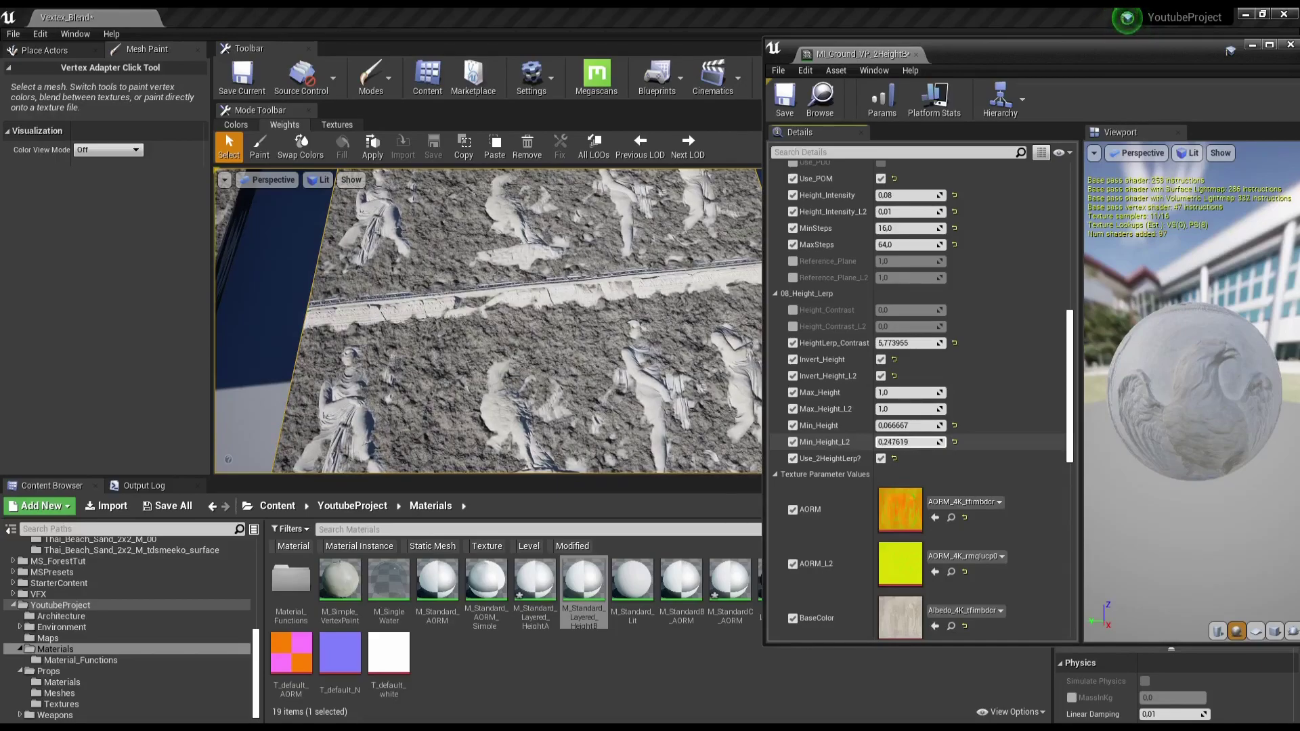
{"action": "left_click_drag", "start_coordinate": [894, 426], "coordinate": [880, 425]}
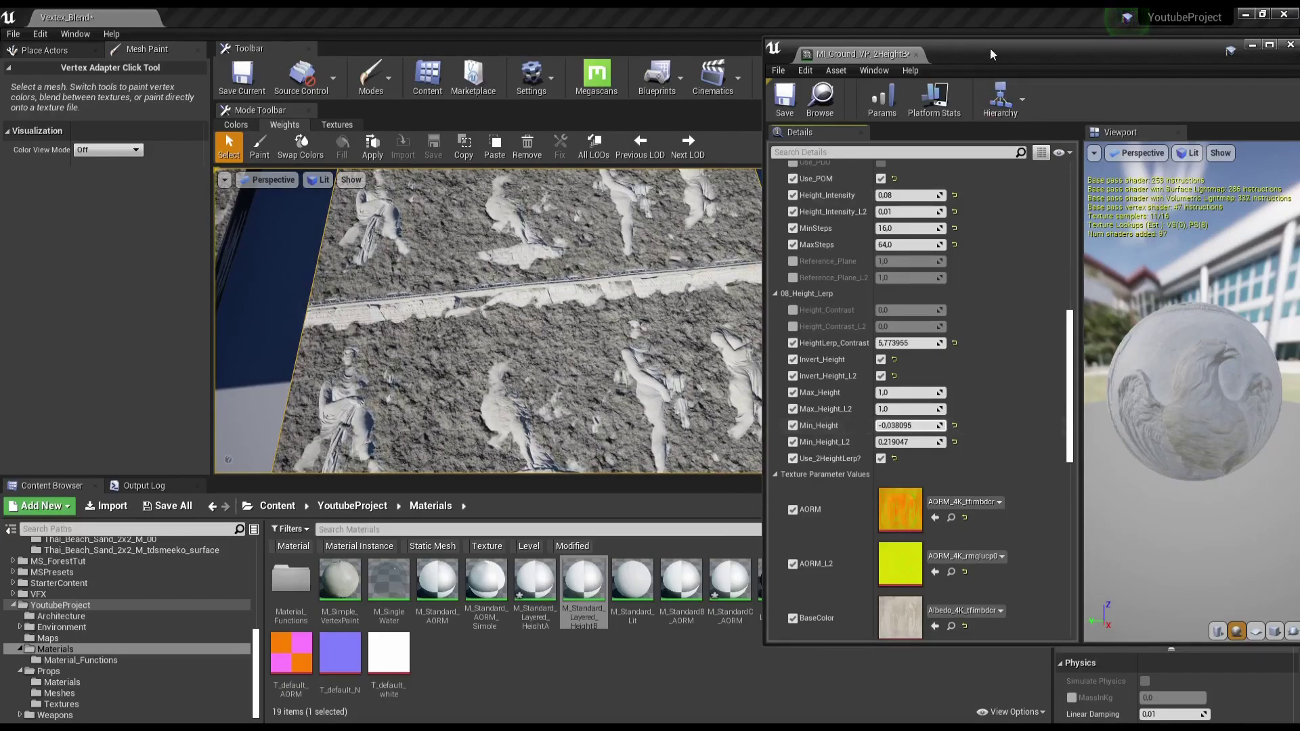
{"action": "left_click_drag", "start_coordinate": [990, 47], "coordinate": [1071, 67]}
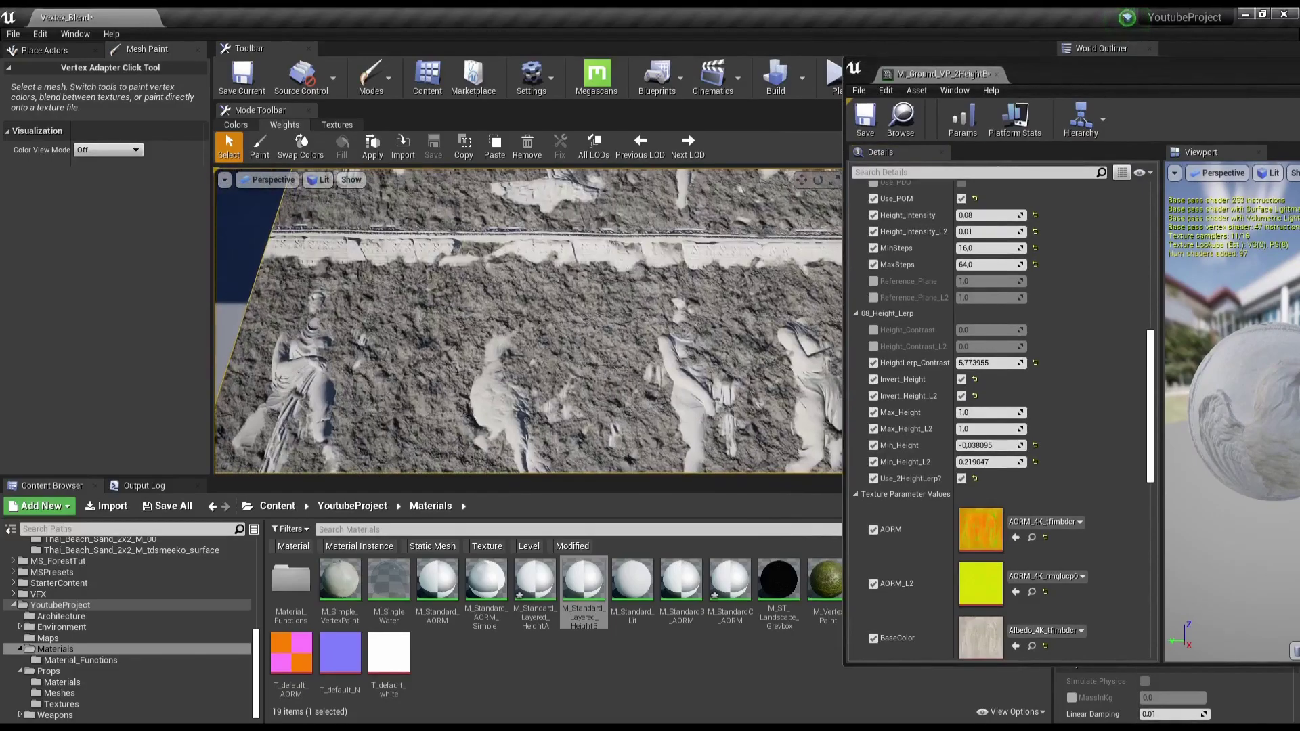
{"action": "left_click_drag", "start_coordinate": [970, 445], "coordinate": [955, 445]}
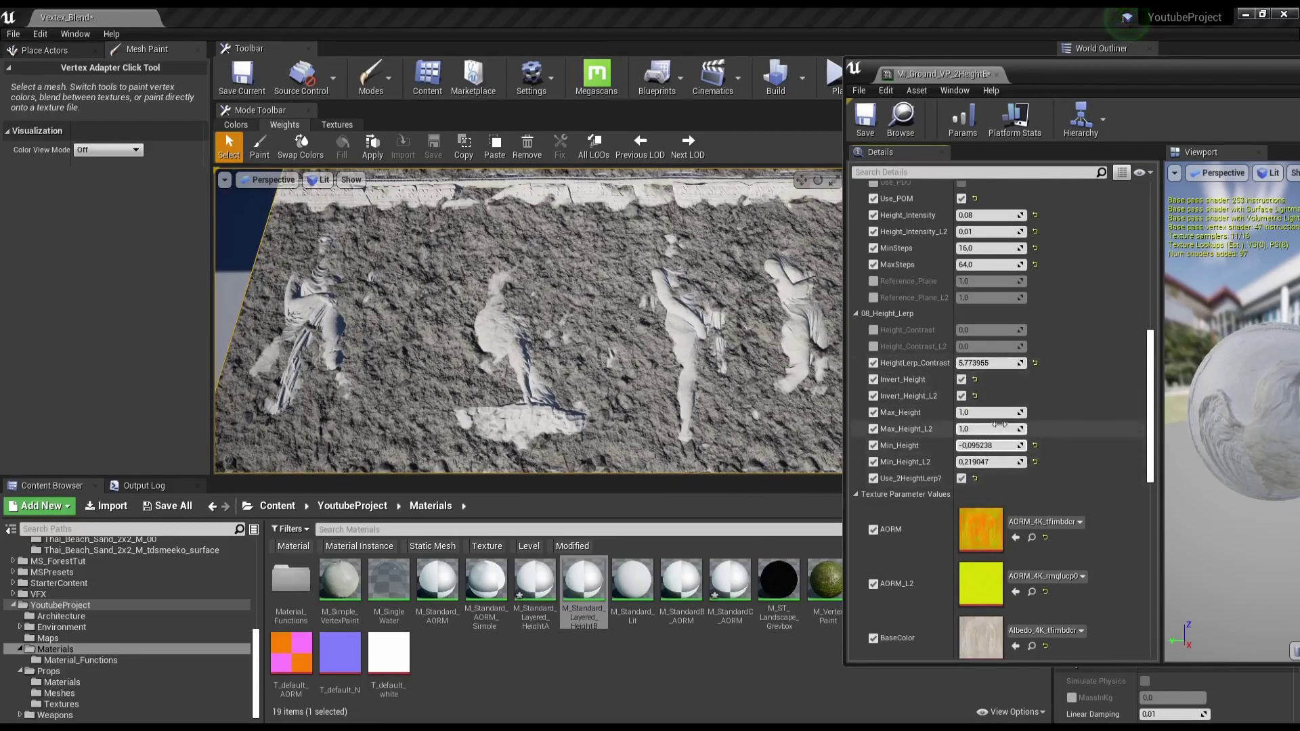
Step: Enable Height_Contrast and trial a higher Height_Contrast_L2 before resetting it to 0,0
{"action": "left_click", "coordinate": [873, 330]}
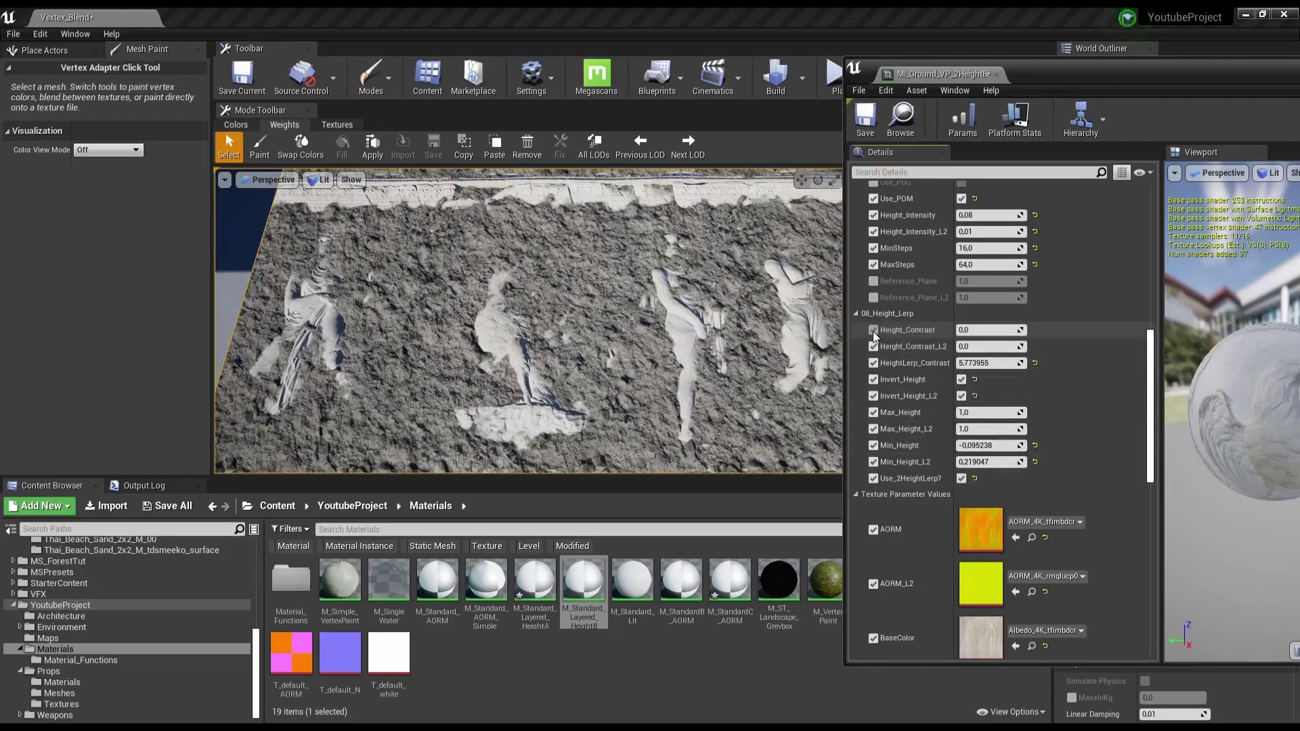
{"action": "mouse_move", "coordinate": [972, 347]}
{"action": "left_mouse_down"}
{"action": "mouse_move", "coordinate": [1029, 348]}
{"action": "mouse_move", "coordinate": [948, 348]}
{"action": "mouse_move", "coordinate": [1030, 347]}
{"action": "left_mouse_up"}
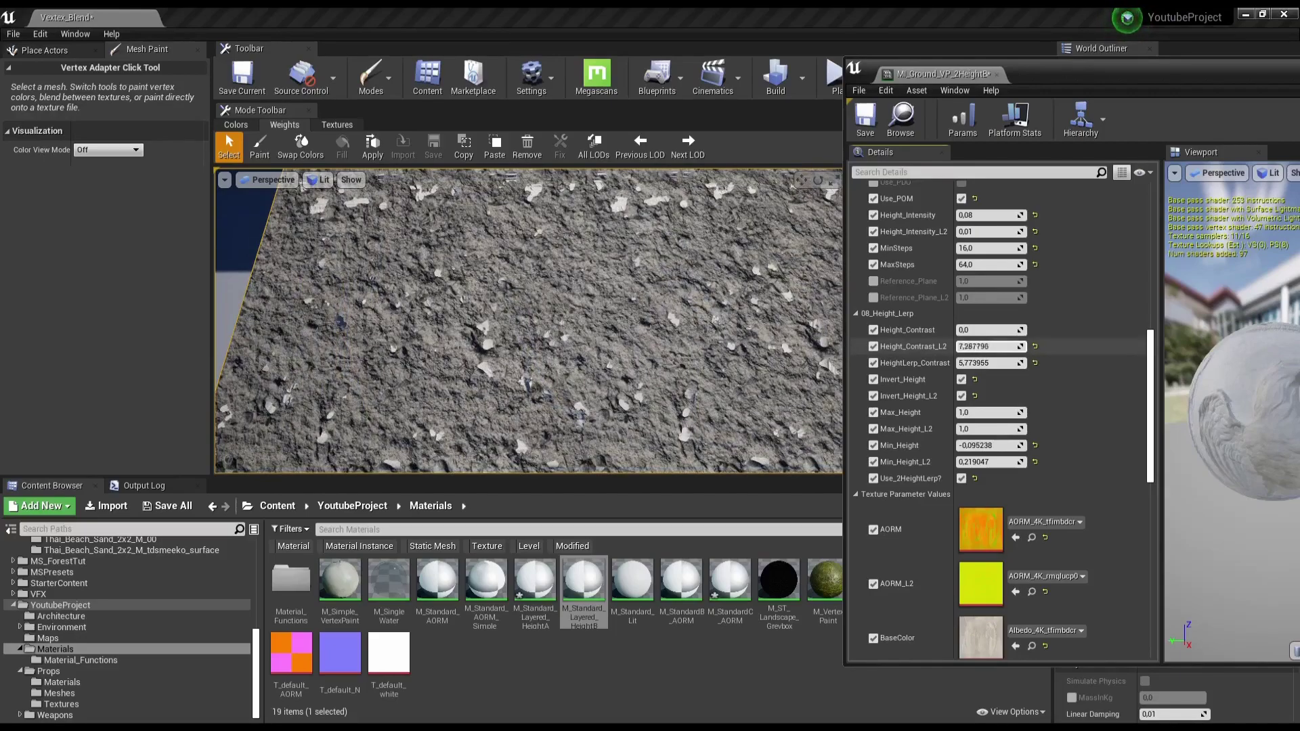
{"action": "left_click", "coordinate": [1035, 346]}
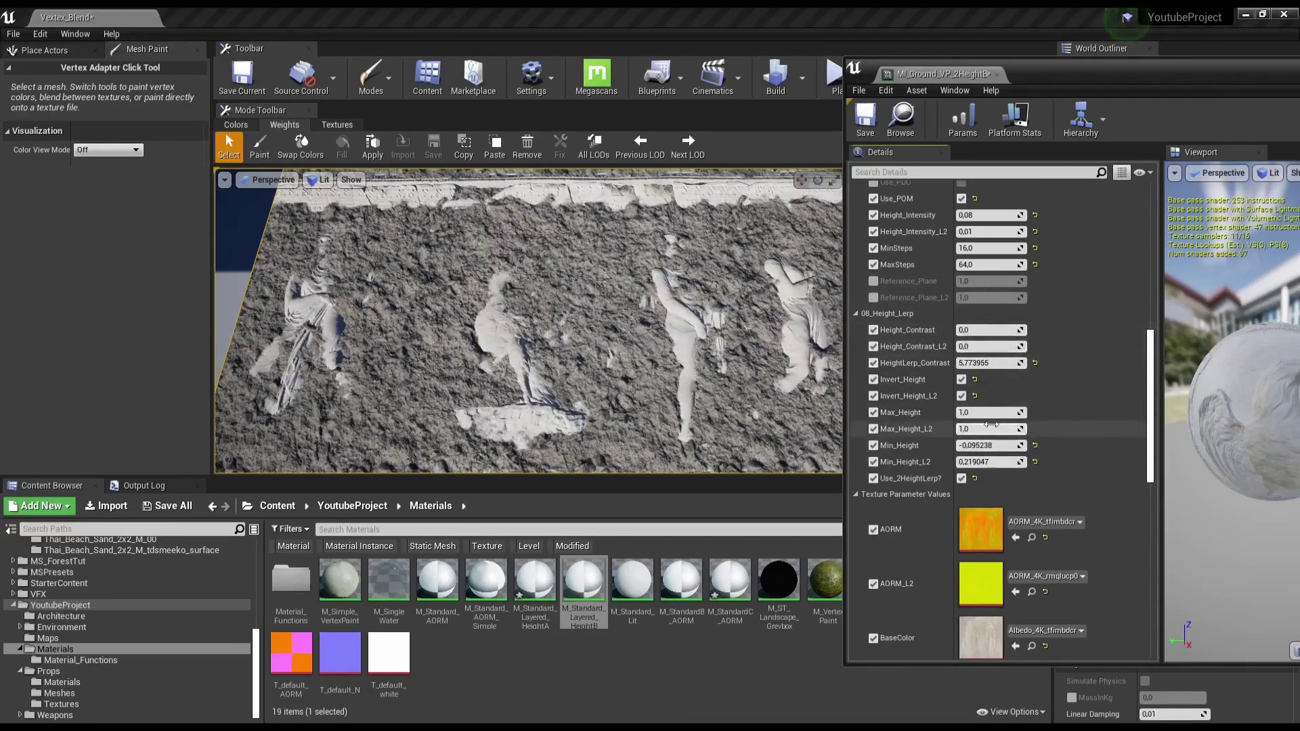
Step: Trial a larger Max_Height, reset it to 1,0, and fly across the slab to compare
{"action": "left_click_drag", "start_coordinate": [988, 412], "coordinate": [1034, 415]}
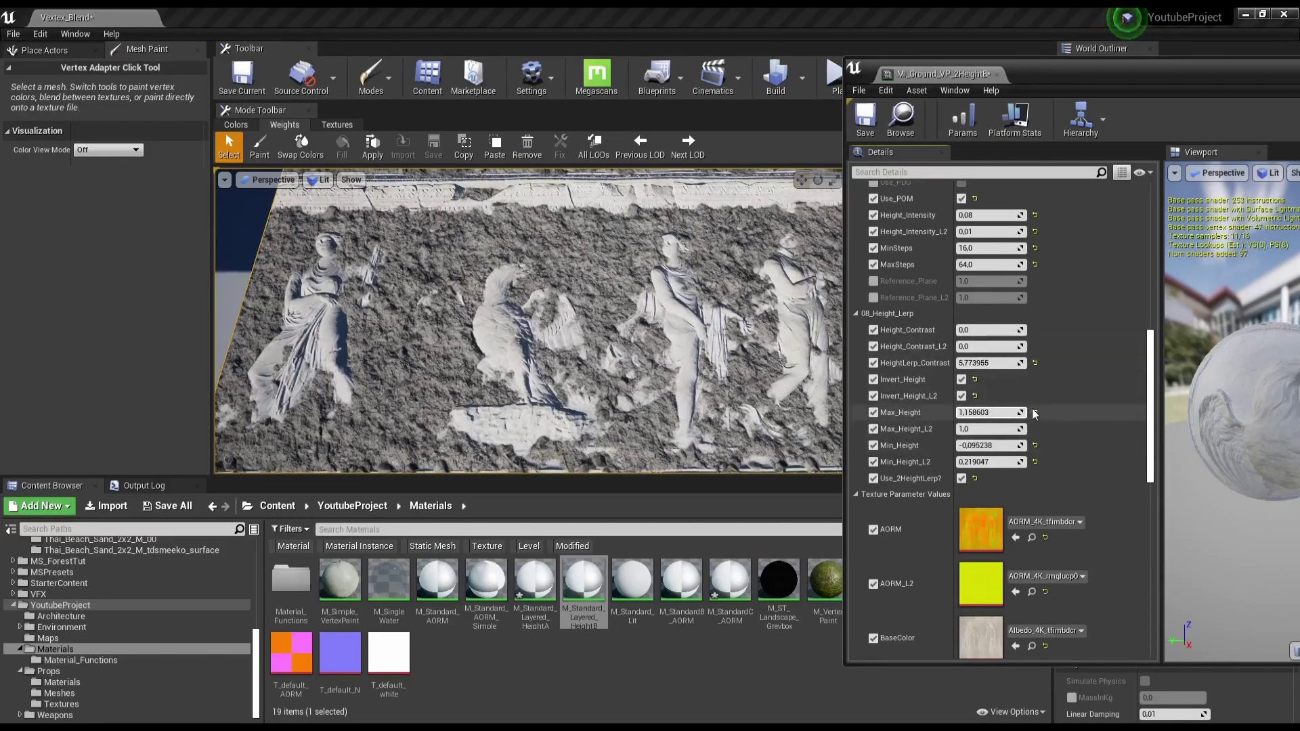
{"action": "left_click", "coordinate": [1034, 412]}
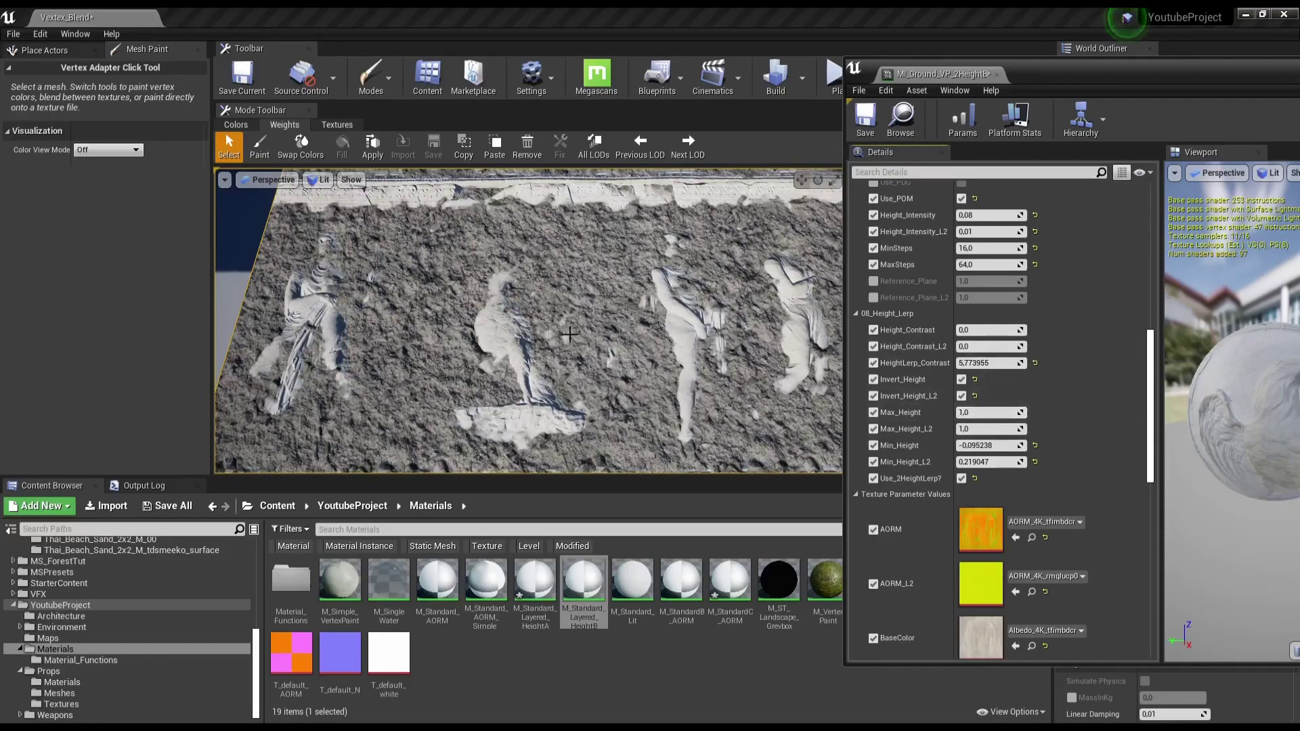
{"action": "mouse_move", "coordinate": [529, 319]}
{"action": "right_mouse_down"}
{"action": "mouse_move", "coordinate": [515, 339]}
{"action": "mouse_move", "coordinate": [524, 324]}
{"action": "right_mouse_up"}
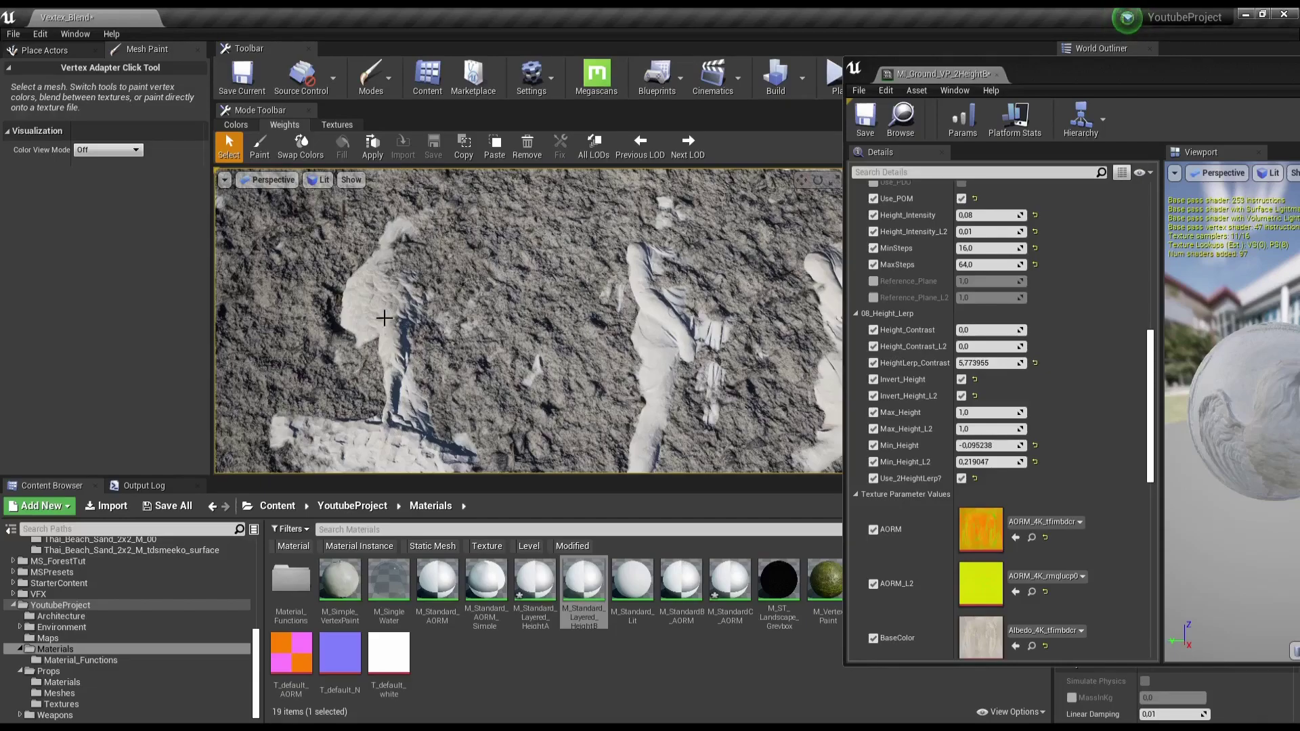
{"action": "mouse_move", "coordinate": [675, 339]}
{"action": "right_mouse_down"}
{"action": "mouse_move", "coordinate": [683, 325]}
{"action": "mouse_move", "coordinate": [660, 315]}
{"action": "right_mouse_up"}
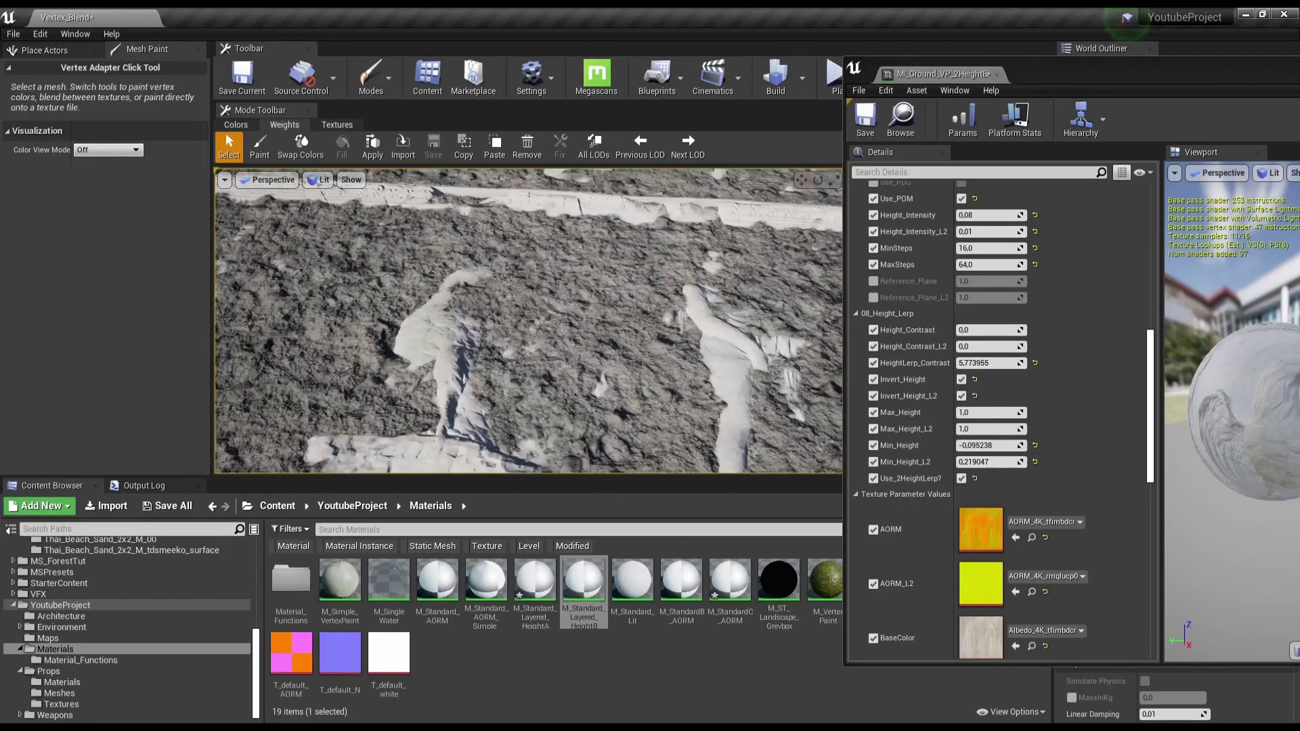
{"action": "right_click_drag", "start_coordinate": [660, 315], "coordinate": [660, 379]}
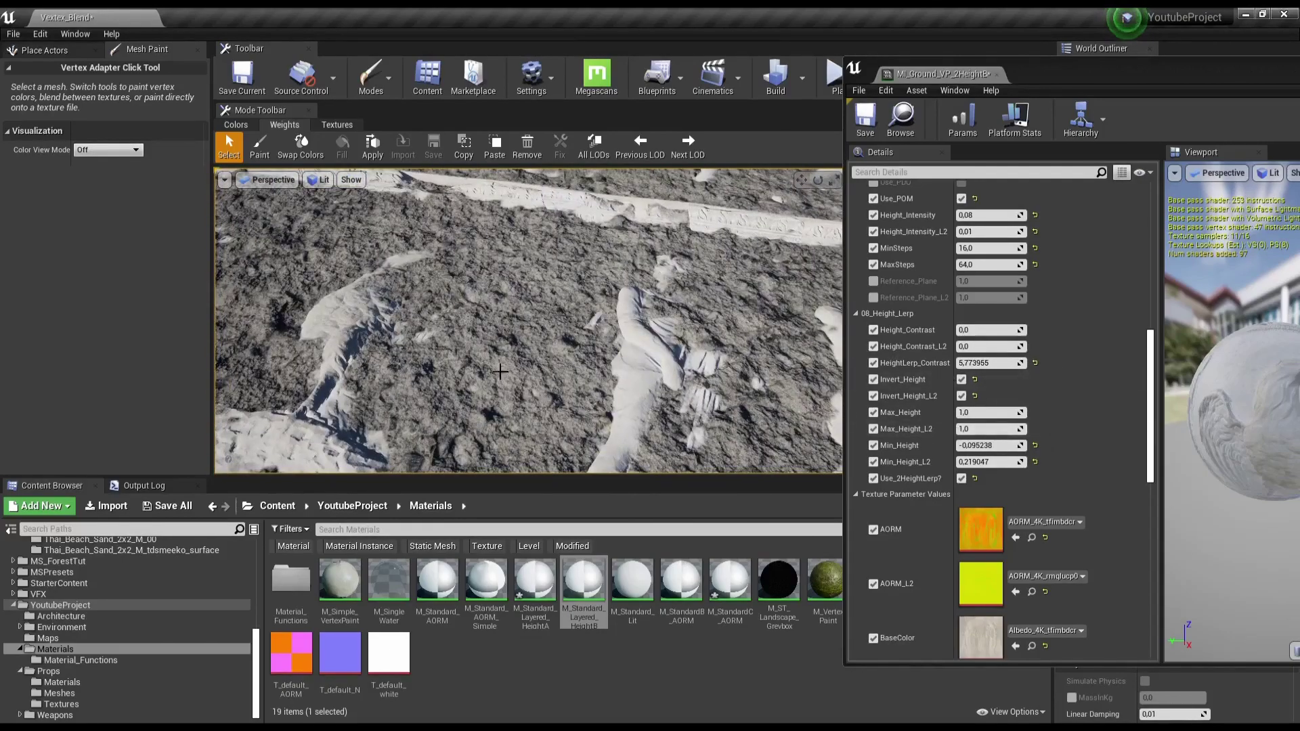
Step: Reset Min_Height to 0, raise Min_Height_L2 above zero and lower Max_Height_L2 to about 0,87
{"action": "left_click", "coordinate": [371, 78]}
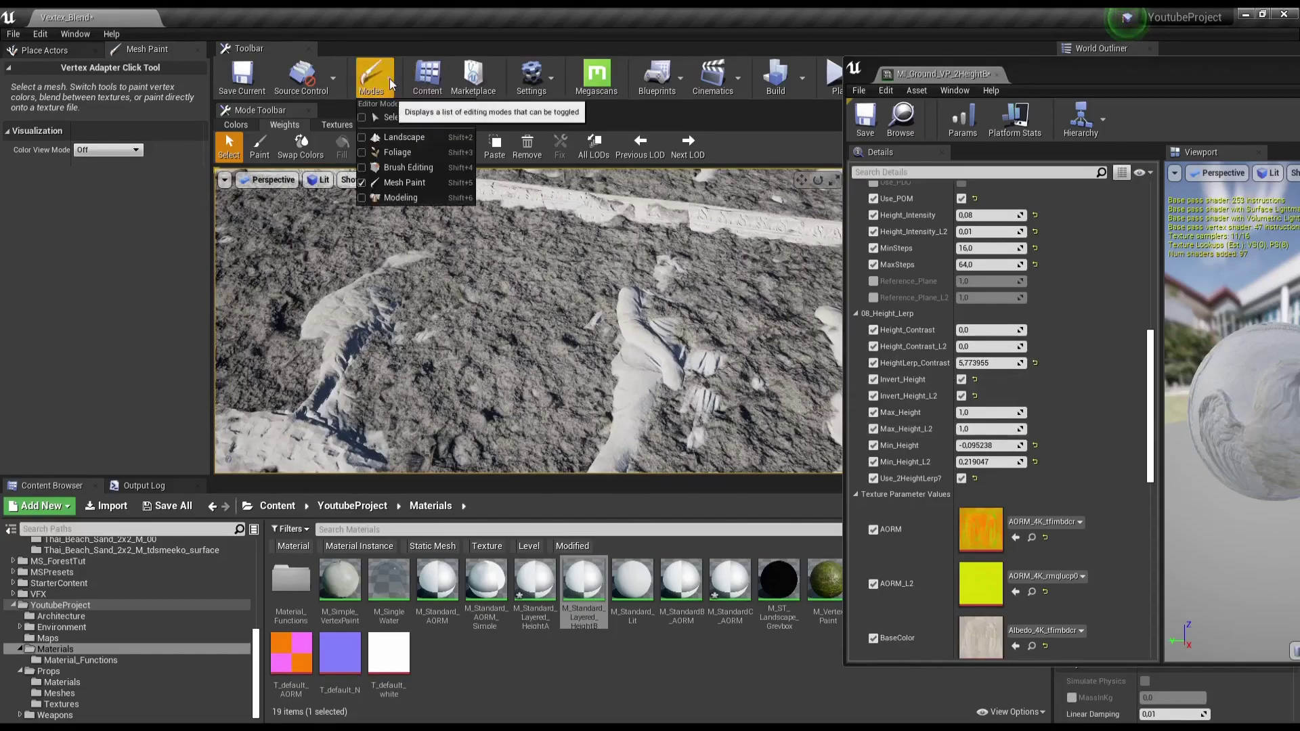
{"action": "right_click_drag", "start_coordinate": [620, 279], "coordinate": [596, 298]}
{"action": "key", "text": "F11"}
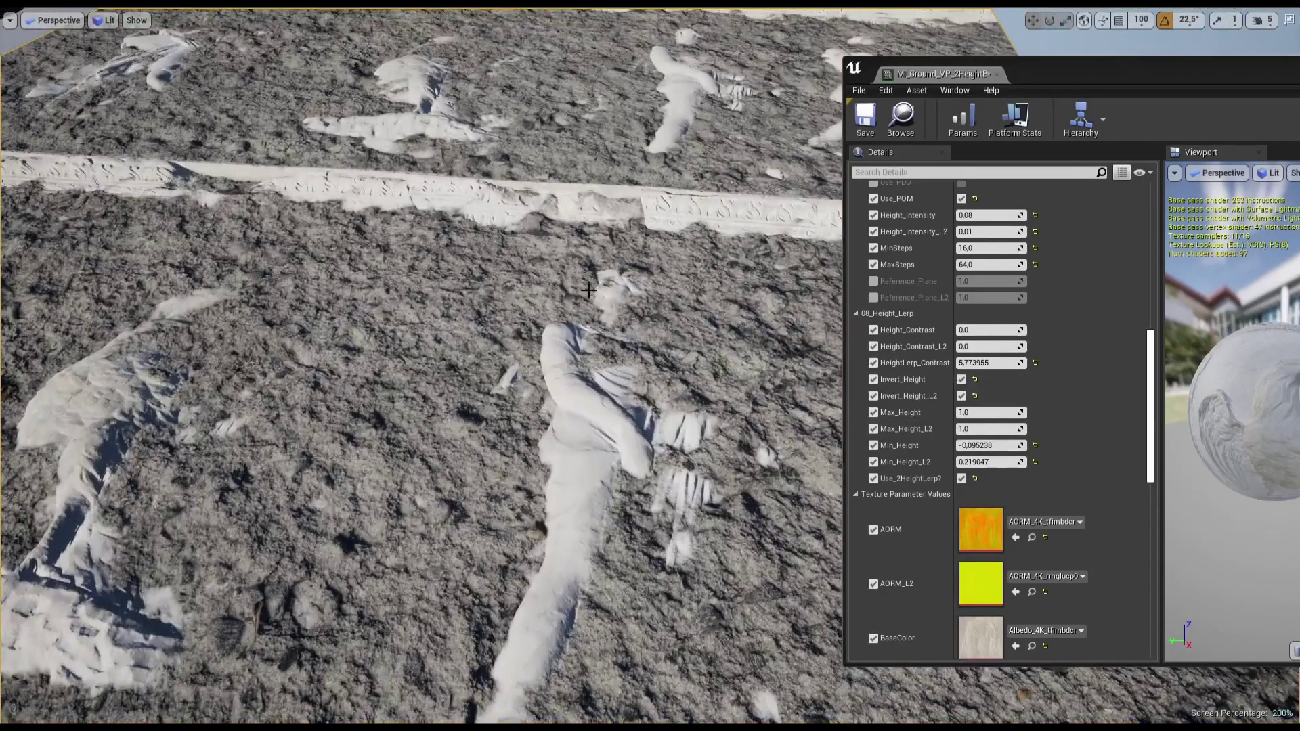
{"action": "left_click_drag", "start_coordinate": [526, 388], "coordinate": [770, 418], "text": "alt"}
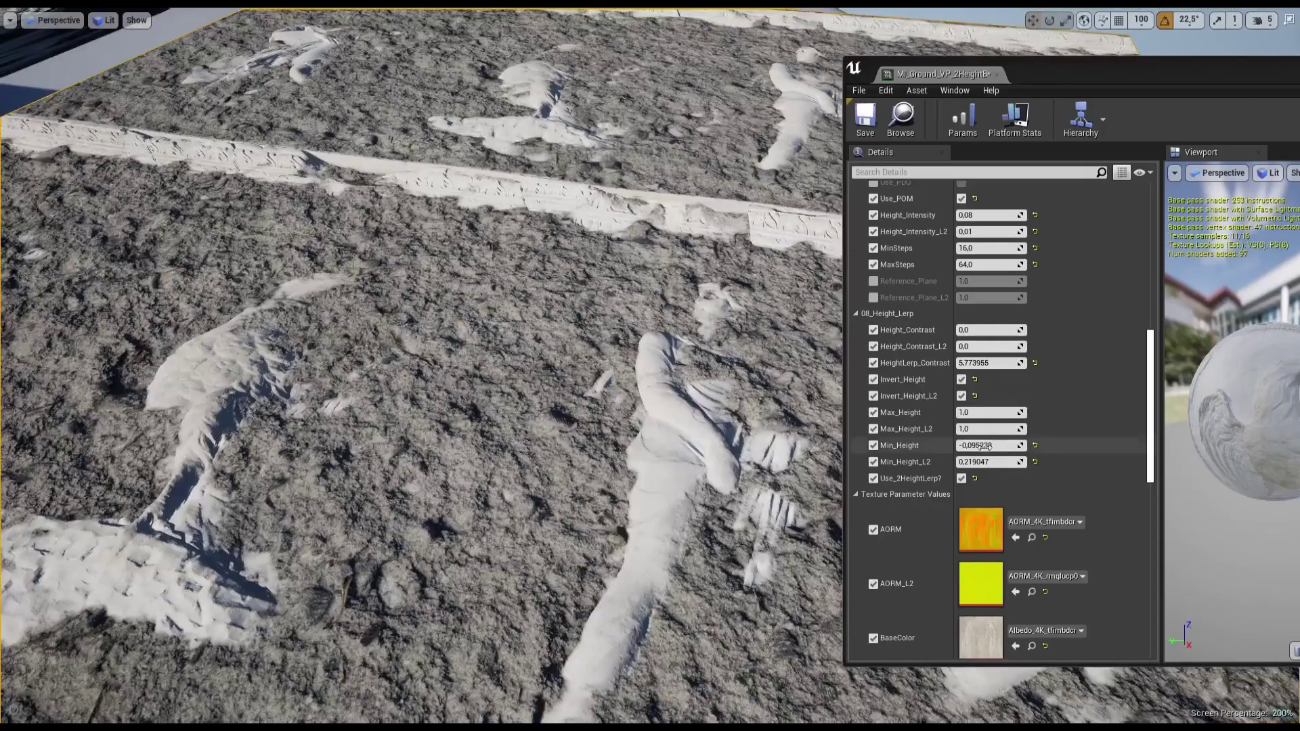
{"action": "left_click", "coordinate": [1035, 447]}
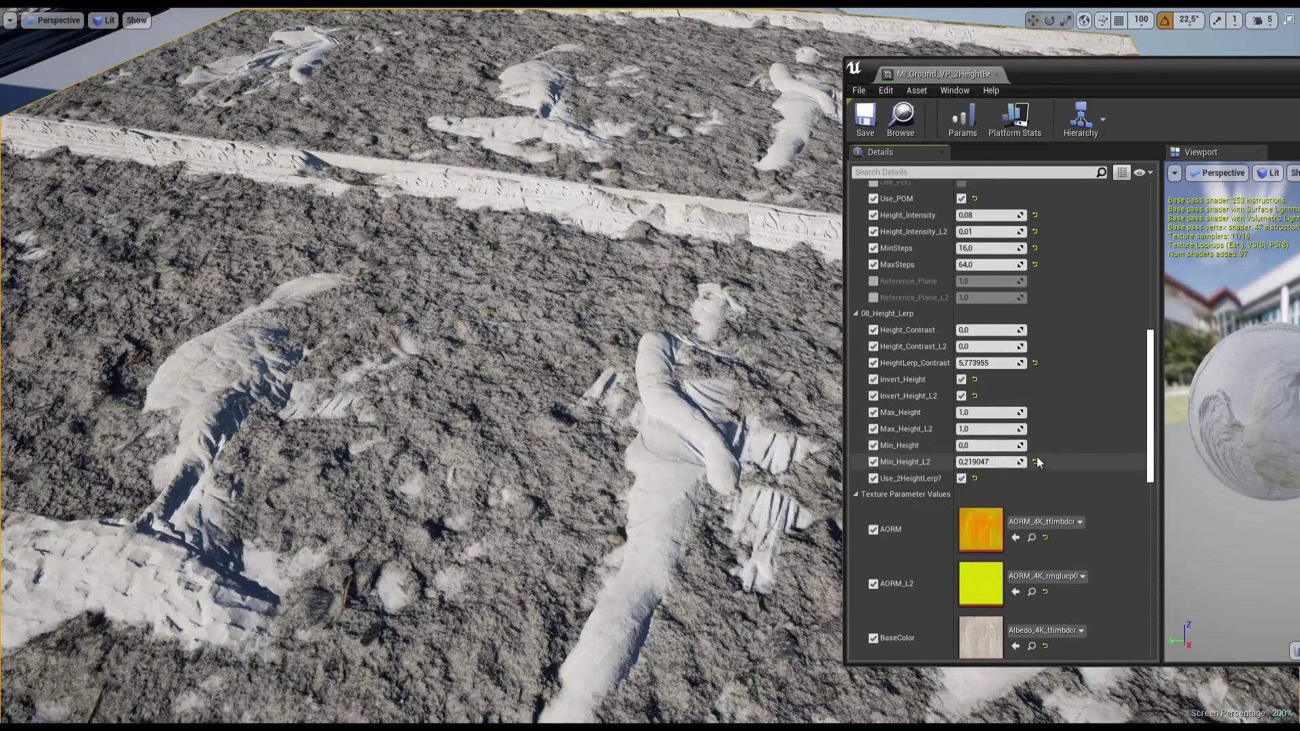
{"action": "left_click", "coordinate": [1035, 464]}
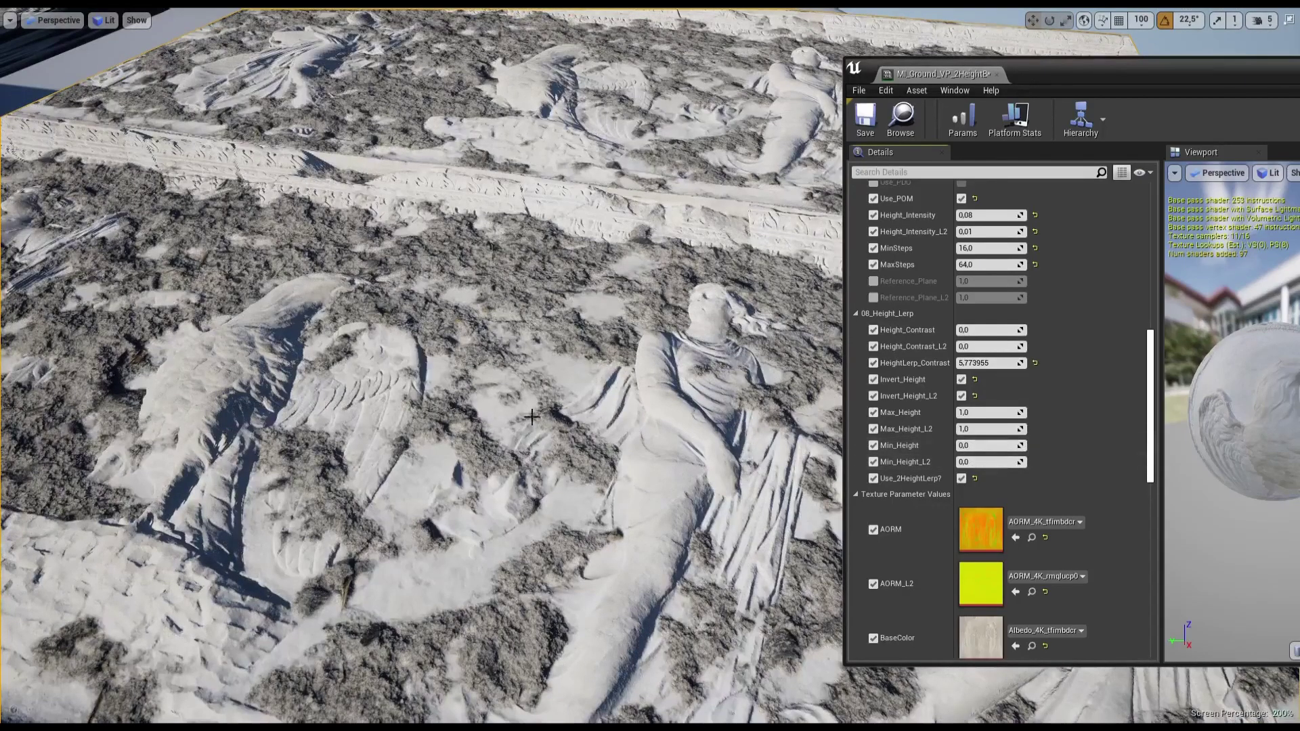
{"action": "mouse_move", "coordinate": [515, 421]}
{"action": "left_mouse_down", "text": "alt"}
{"action": "mouse_move", "coordinate": [609, 433]}
{"action": "mouse_move", "coordinate": [677, 406]}
{"action": "left_mouse_up", "text": "alt"}
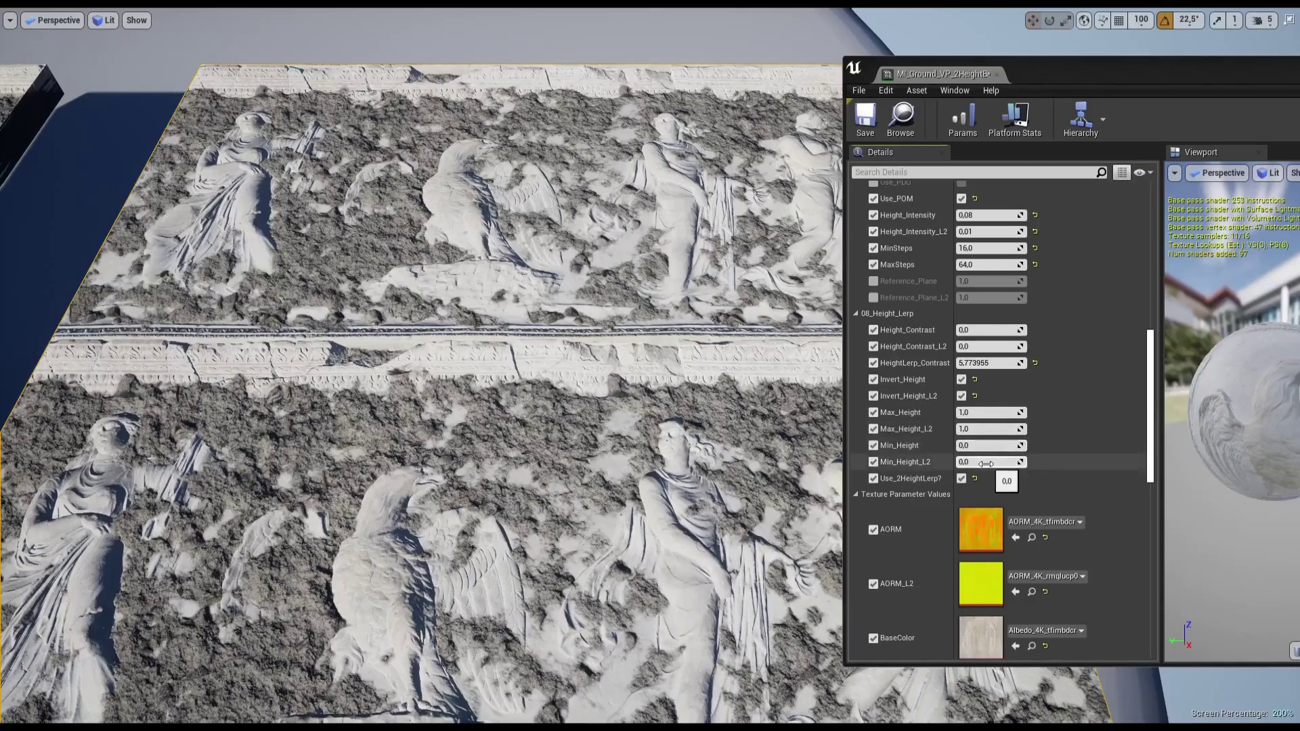
{"action": "left_click_drag", "start_coordinate": [983, 465], "coordinate": [996, 462]}
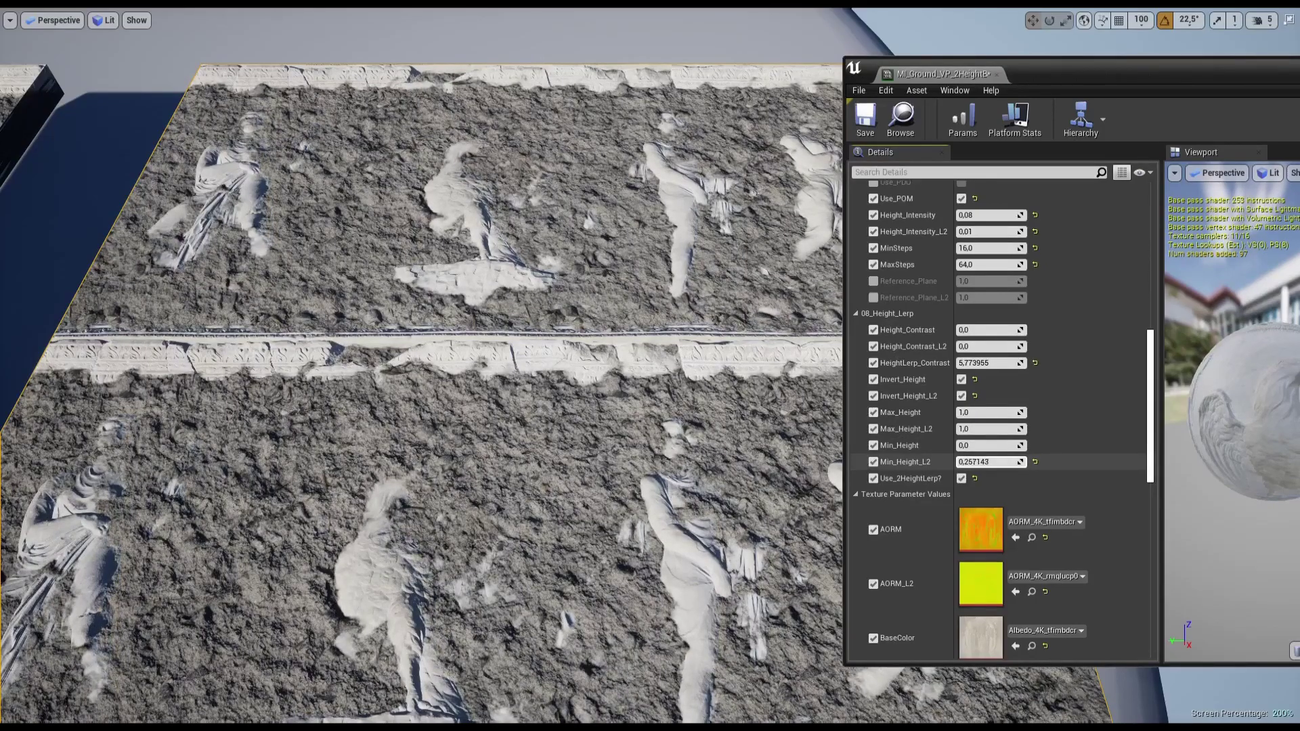
{"action": "left_click_drag", "start_coordinate": [989, 428], "coordinate": [992, 428]}
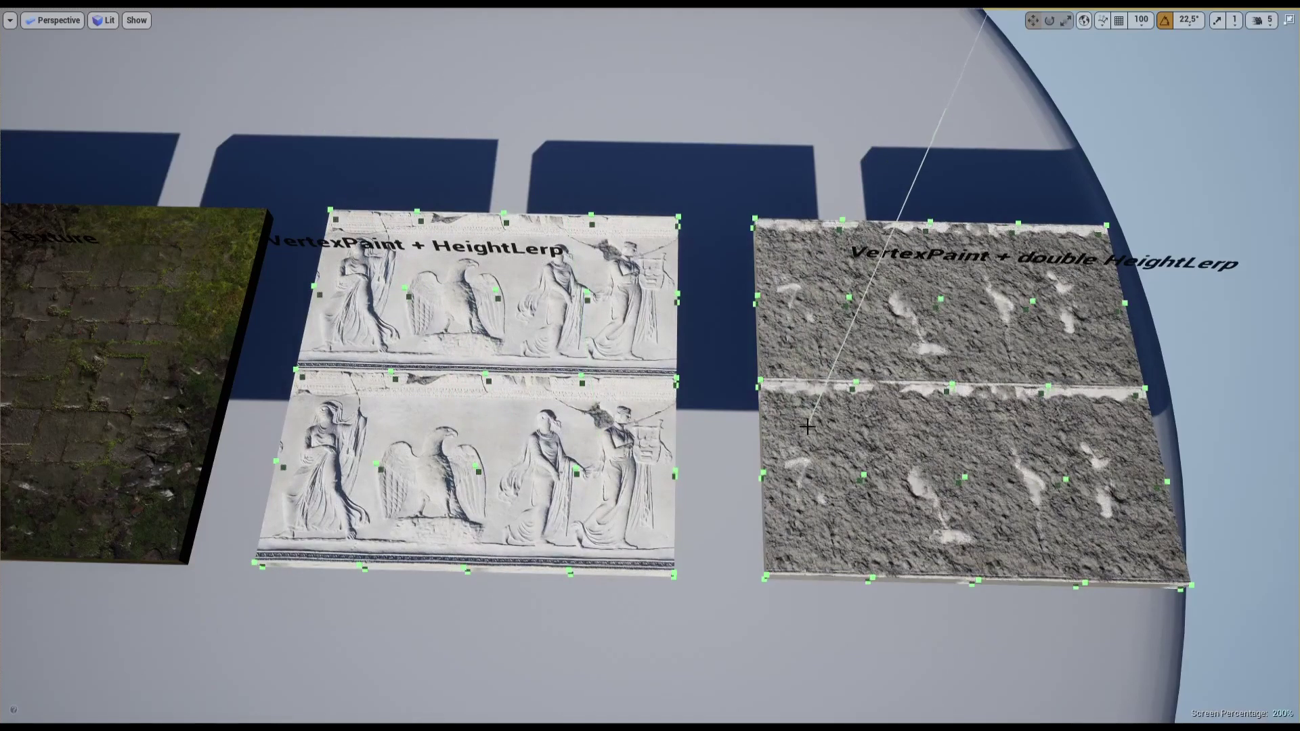
Step: Focus on the right relief slab and bring the camera in close, looking down over it
{"action": "key", "text": "f"}
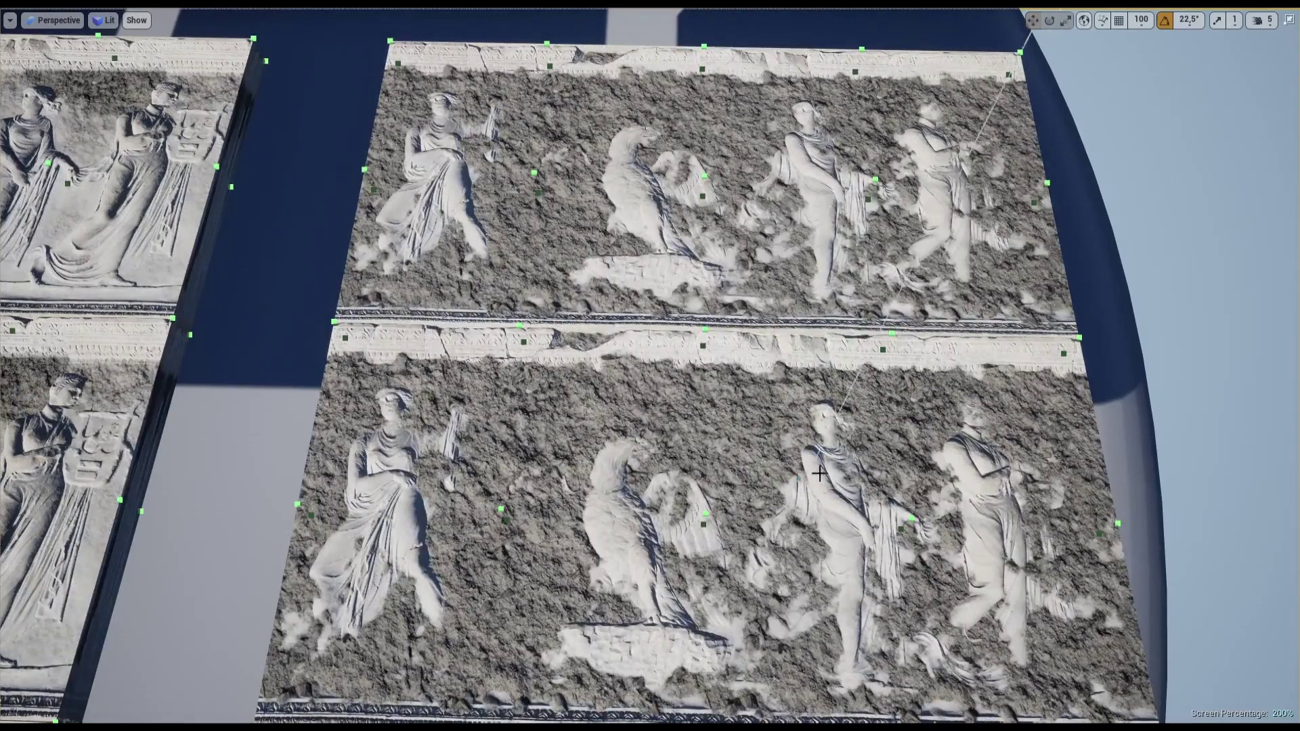
{"action": "right_click_drag", "start_coordinate": [819, 474], "coordinate": [808, 487]}
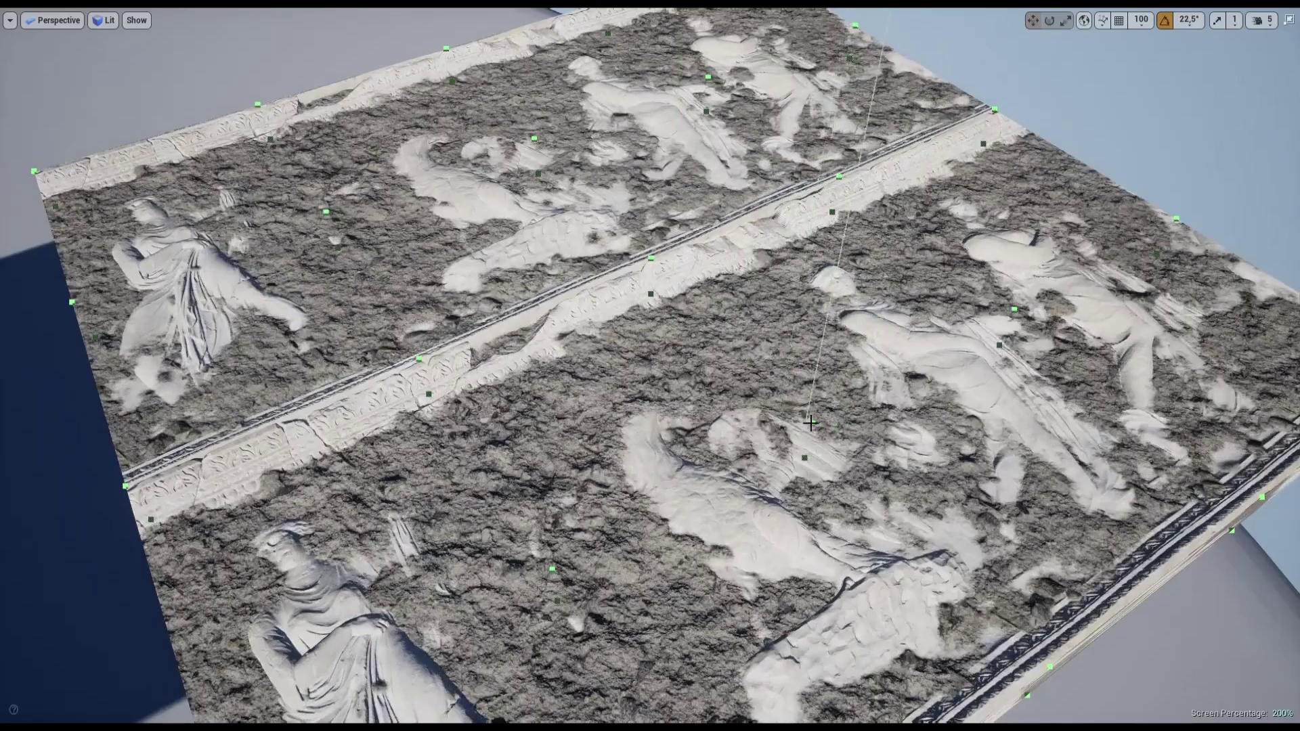
{"action": "right_click_drag", "start_coordinate": [833, 420], "coordinate": [785, 455]}
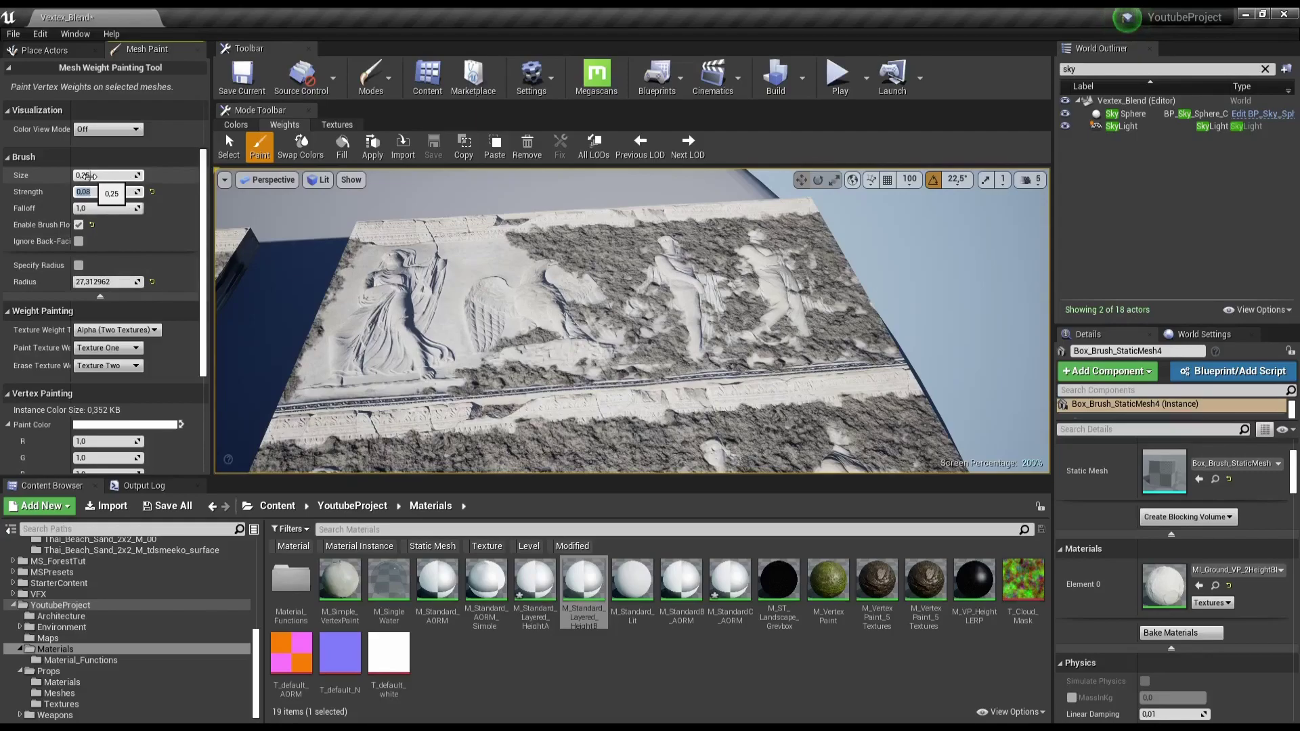
Step: Enlarge the brush to about 0.8 and erase gravel from the frieze and upper relief figures
{"action": "left_click_drag", "start_coordinate": [92, 176], "coordinate": [115, 176]}
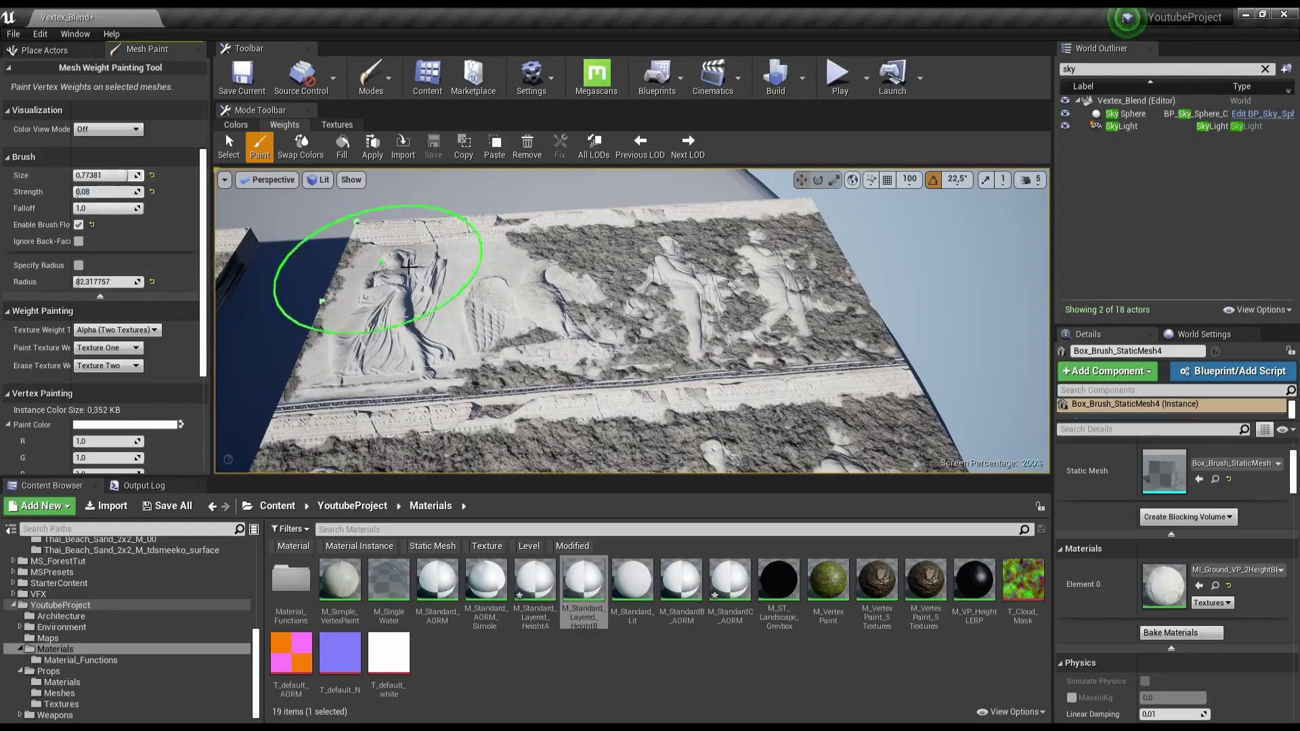
{"action": "mouse_move", "coordinate": [433, 239]}
{"action": "left_mouse_down"}
{"action": "mouse_move", "coordinate": [694, 243]}
{"action": "mouse_move", "coordinate": [734, 261]}
{"action": "mouse_move", "coordinate": [704, 293]}
{"action": "left_mouse_up"}
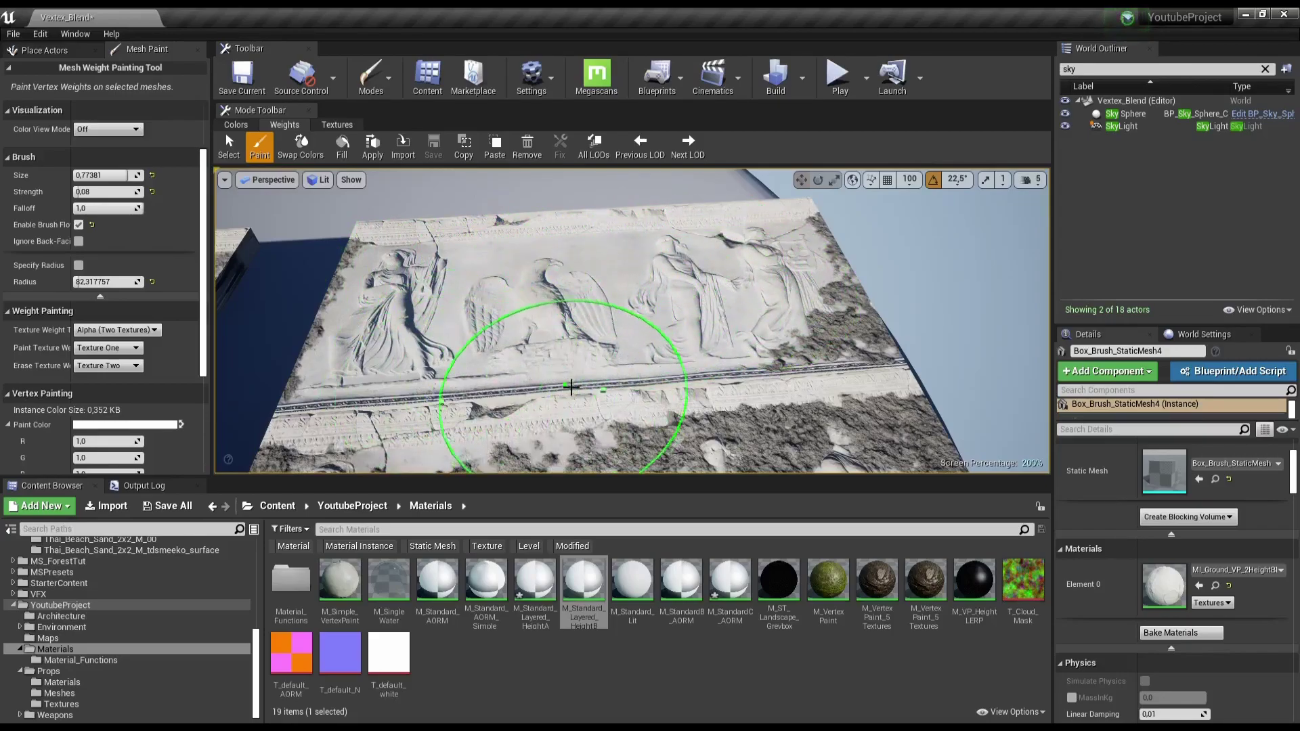
{"action": "right_click_drag", "start_coordinate": [522, 393], "coordinate": [532, 273]}
{"action": "left_click_drag", "start_coordinate": [531, 274], "coordinate": [803, 264]}
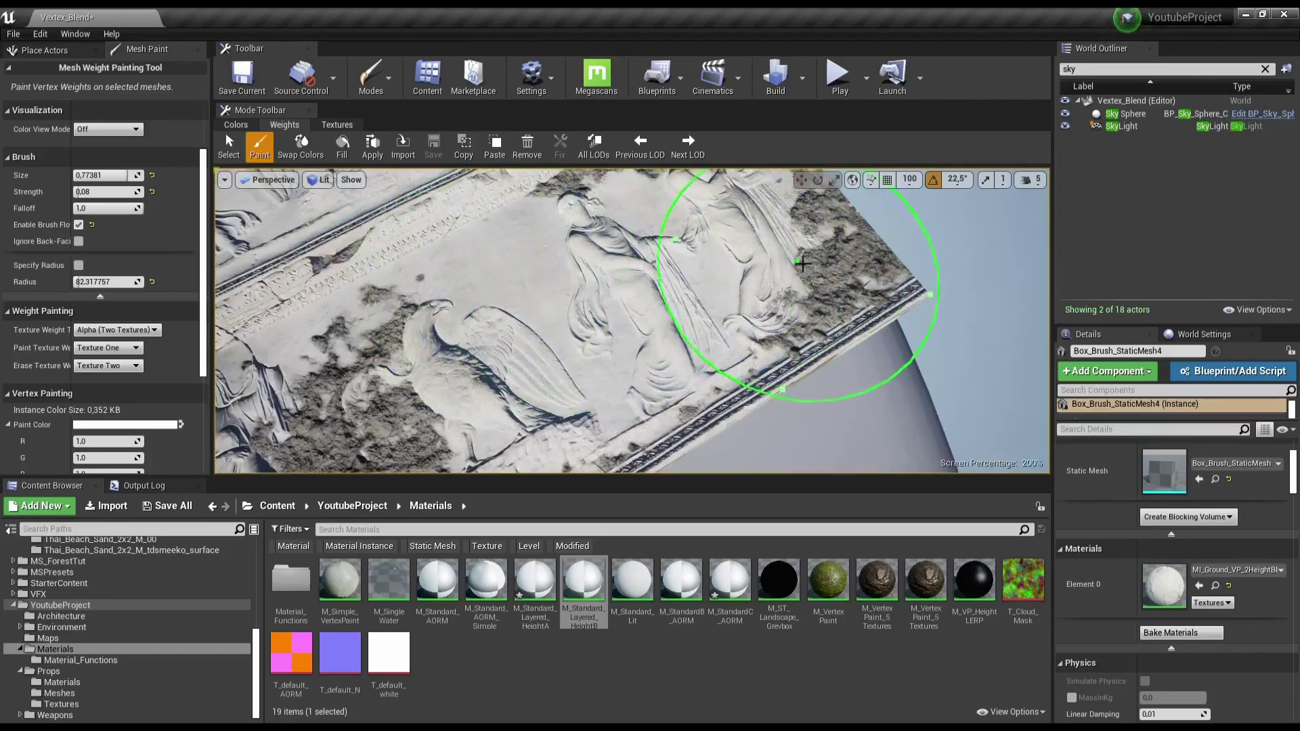
{"action": "right_click_drag", "start_coordinate": [831, 296], "coordinate": [510, 308]}
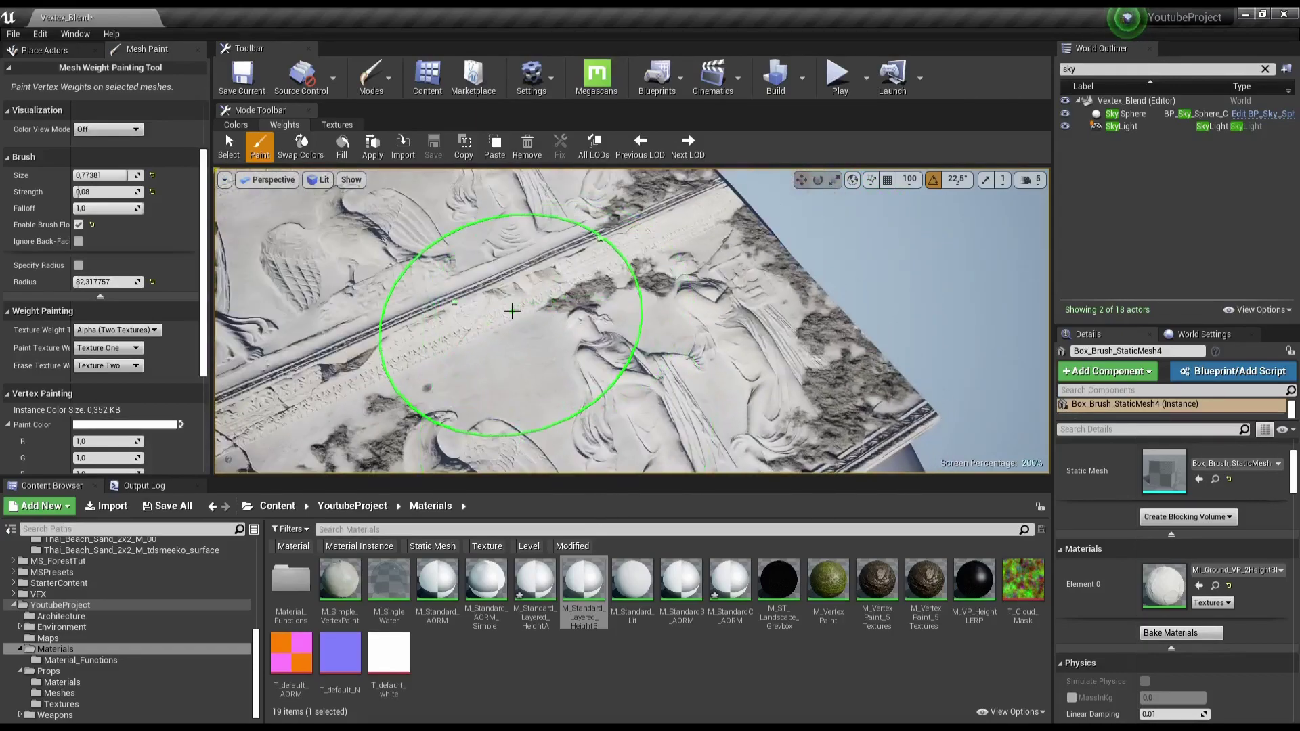
{"action": "key", "text": "F11"}
{"action": "scroll", "coordinate": [512, 310], "scroll_direction": "down", "scroll_amount": 5}
{"action": "left_click_drag", "start_coordinate": [652, 332], "coordinate": [655, 346]}
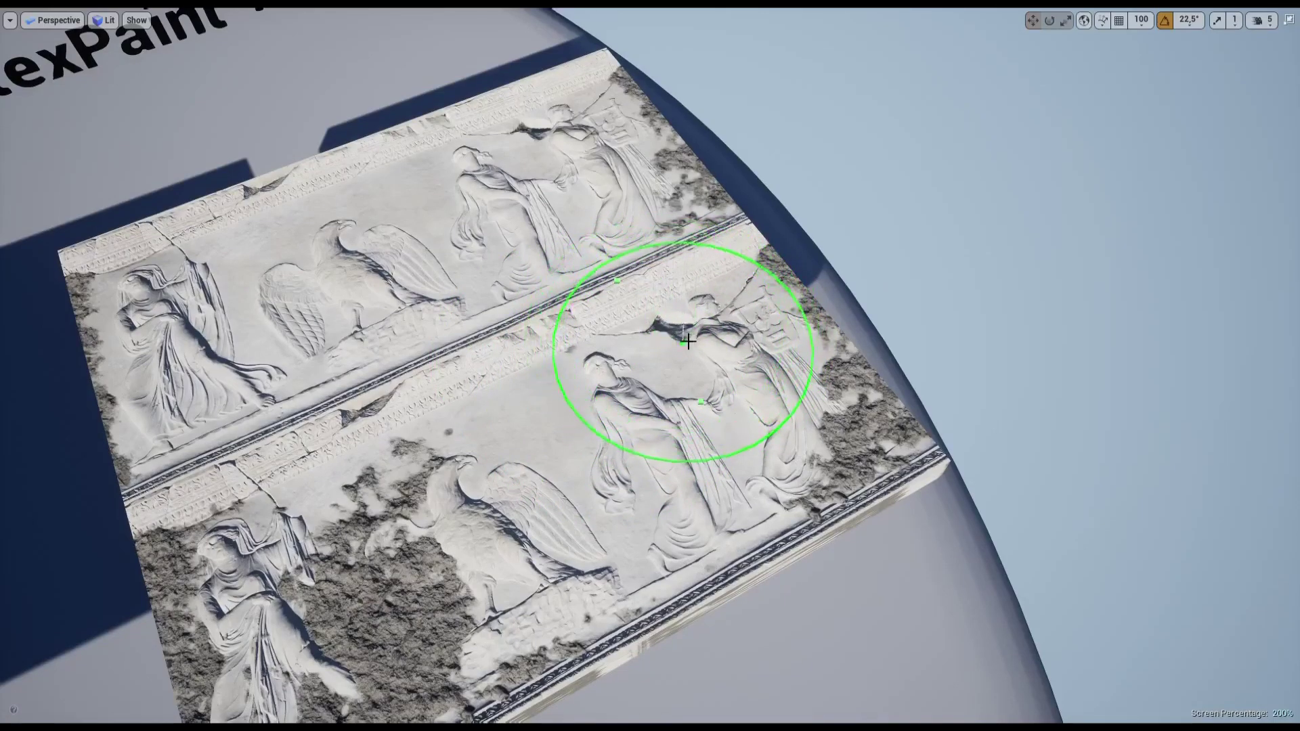
{"action": "mouse_move", "coordinate": [687, 338]}
{"action": "left_mouse_down"}
{"action": "mouse_move", "coordinate": [636, 398]}
{"action": "mouse_move", "coordinate": [393, 451]}
{"action": "mouse_move", "coordinate": [522, 440]}
{"action": "mouse_move", "coordinate": [553, 417]}
{"action": "mouse_move", "coordinate": [488, 464]}
{"action": "left_mouse_up"}
{"action": "scroll", "coordinate": [537, 537], "scroll_direction": "down", "scroll_amount": 5}
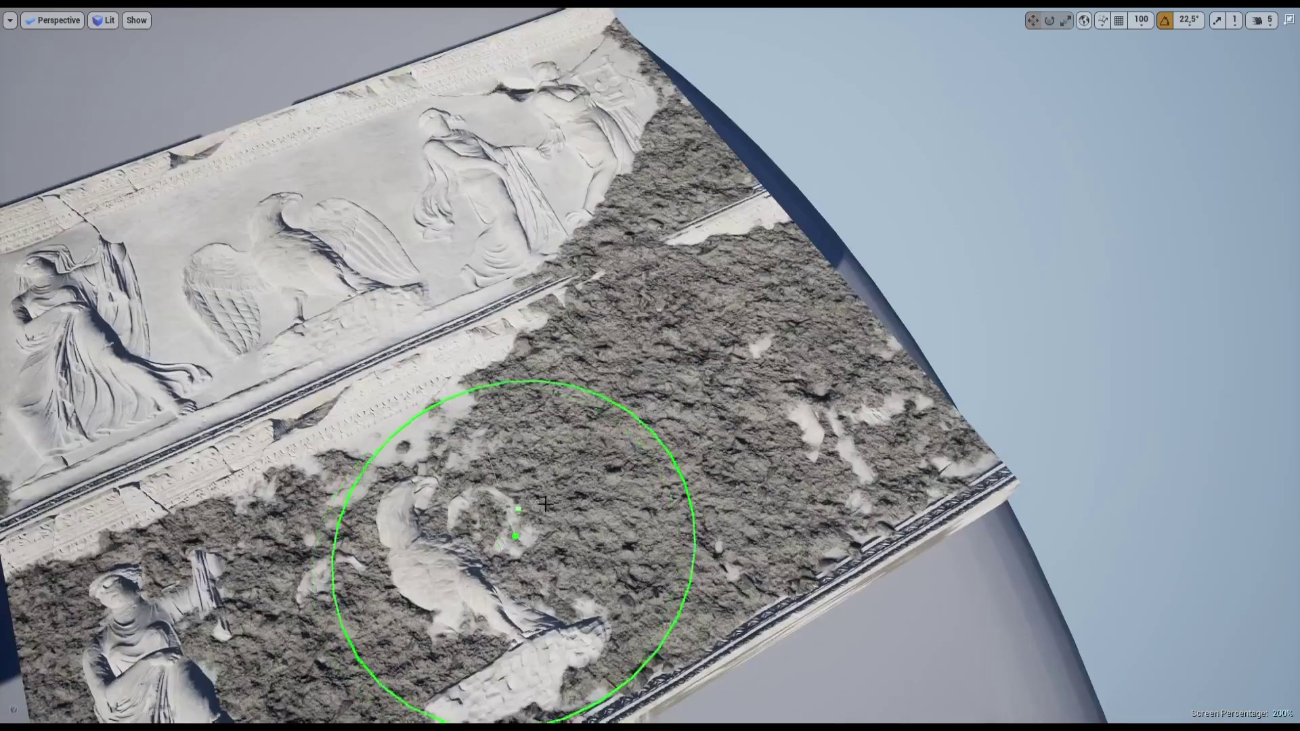
{"action": "scroll", "coordinate": [508, 551], "scroll_direction": "up", "scroll_amount": 8}
{"action": "left_click_drag", "start_coordinate": [594, 395], "coordinate": [637, 347], "text": "shift"}
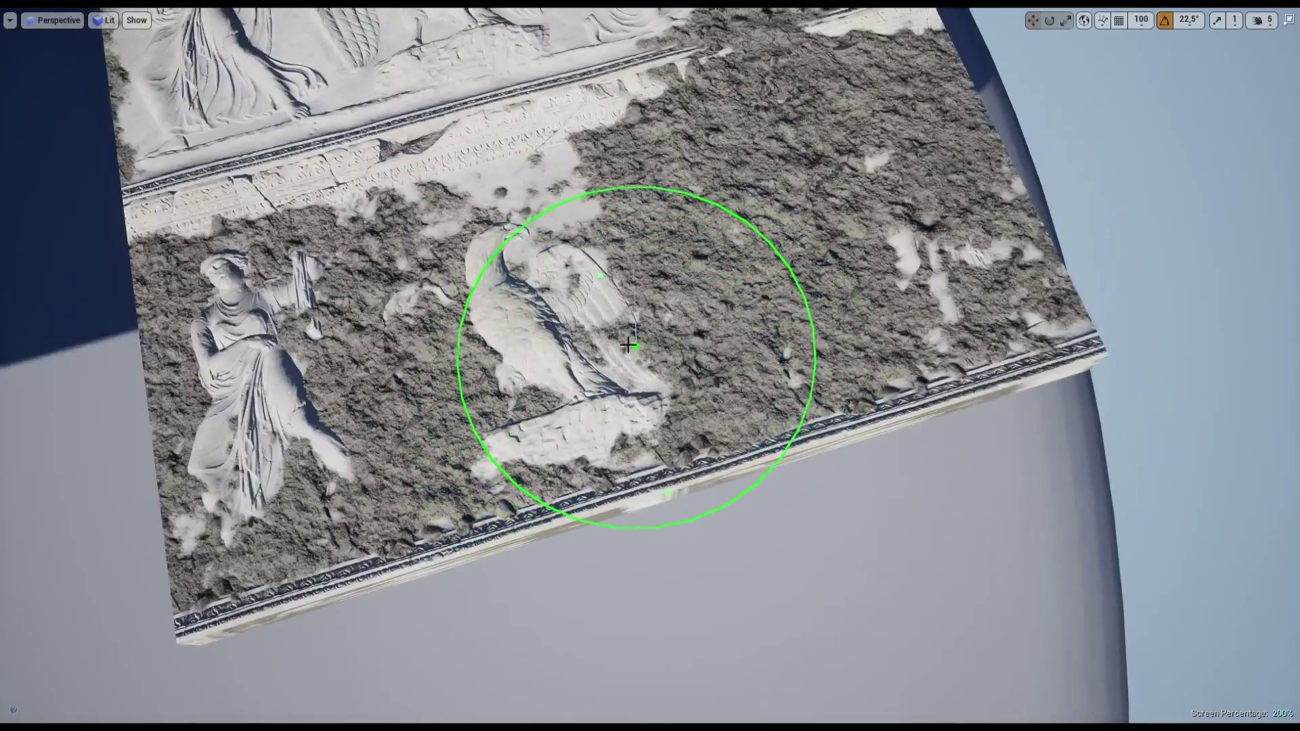
Step: Paint gravel along the frieze line and over the lower panel's figures
{"action": "mouse_move", "coordinate": [637, 347]}
{"action": "right_mouse_down"}
{"action": "mouse_move", "coordinate": [752, 270]}
{"action": "mouse_move", "coordinate": [750, 348]}
{"action": "right_mouse_up"}
{"action": "left_click_drag", "start_coordinate": [779, 369], "coordinate": [846, 497]}
{"action": "right_click_drag", "start_coordinate": [846, 497], "coordinate": [799, 455]}
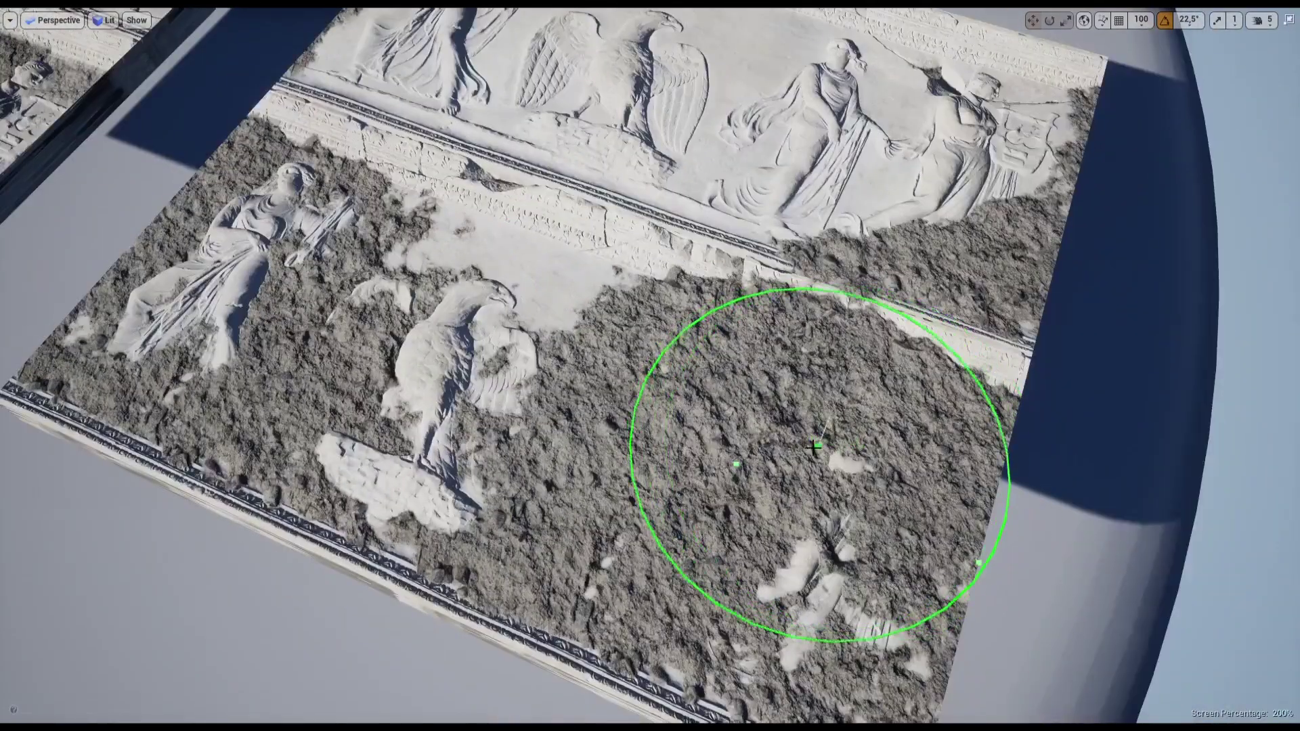
{"action": "left_click_drag", "start_coordinate": [798, 455], "coordinate": [833, 465]}
{"action": "scroll", "coordinate": [833, 465], "scroll_direction": "up", "scroll_amount": 2}
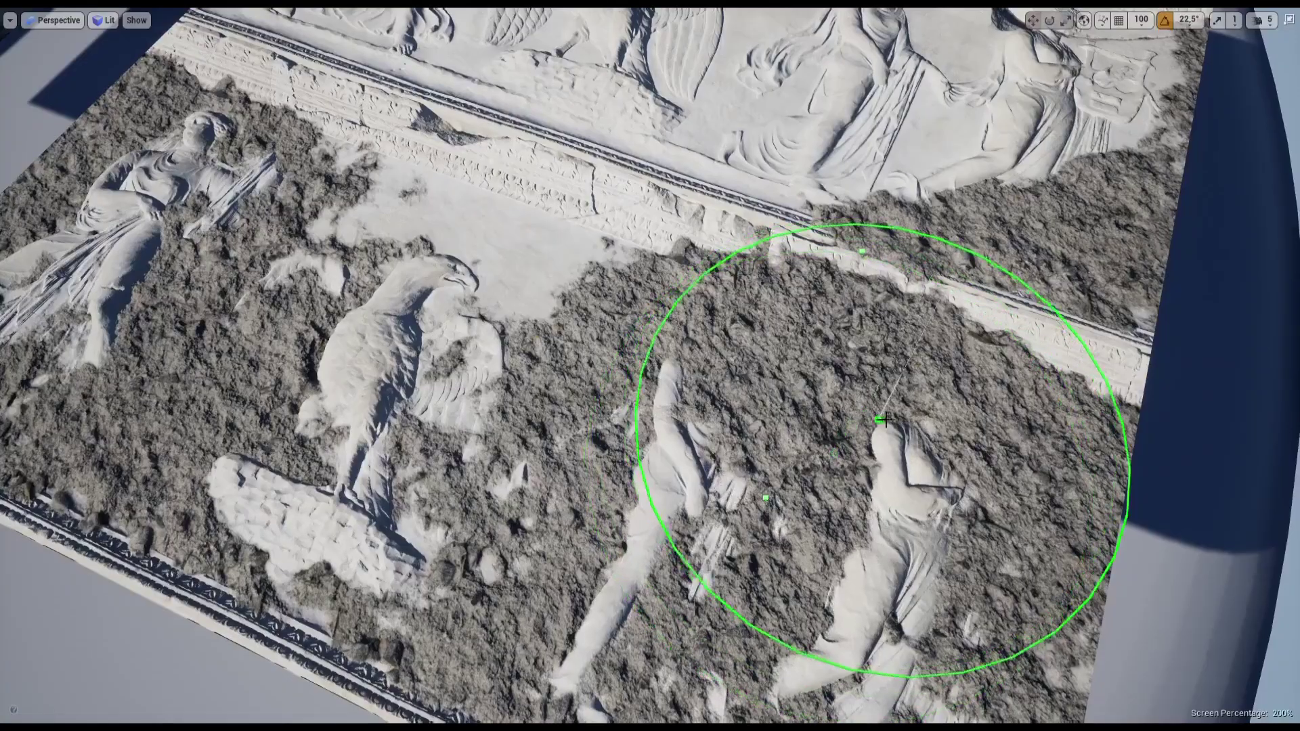
{"action": "left_click_drag", "start_coordinate": [835, 418], "coordinate": [812, 435]}
{"action": "mouse_move", "coordinate": [812, 435]}
{"action": "right_mouse_down"}
{"action": "mouse_move", "coordinate": [824, 442]}
{"action": "mouse_move", "coordinate": [568, 189]}
{"action": "right_mouse_up"}
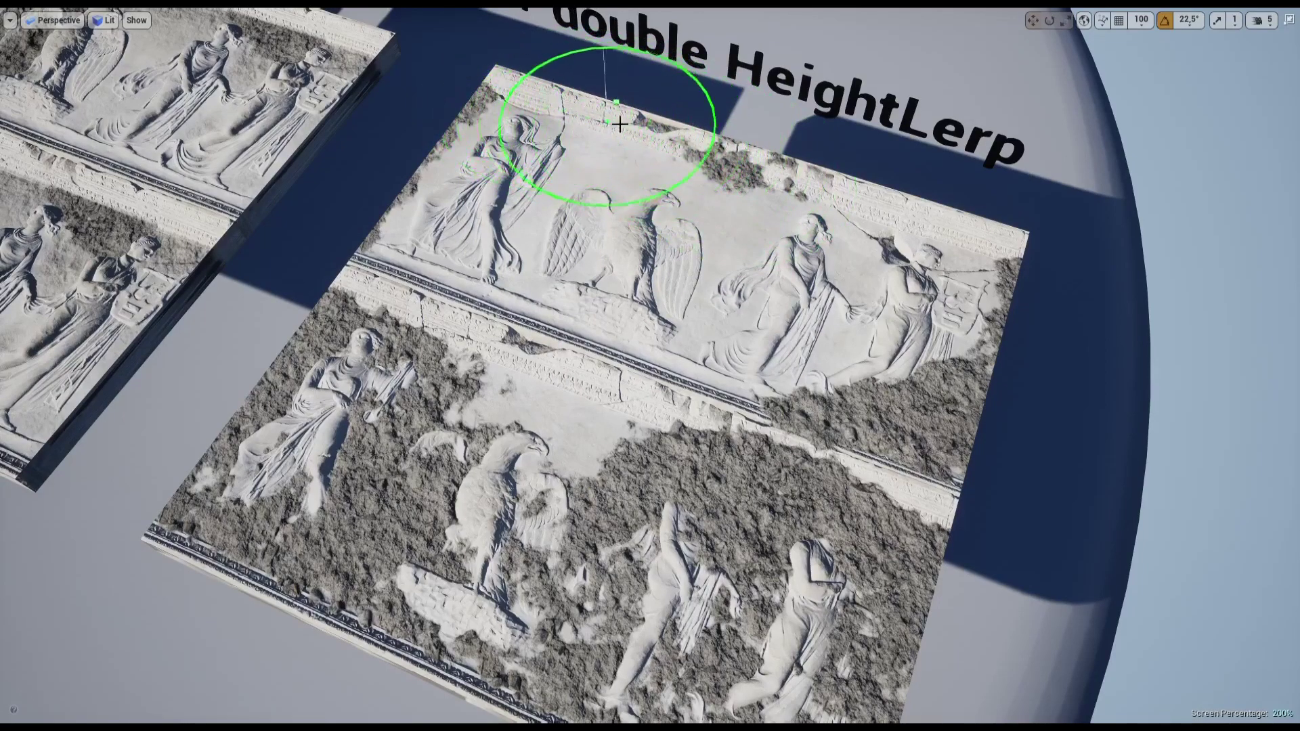
Step: Clean dirt off the slab's top edge and paint fresh dirt across and around the eagle
{"action": "left_click_drag", "start_coordinate": [636, 125], "coordinate": [584, 114]}
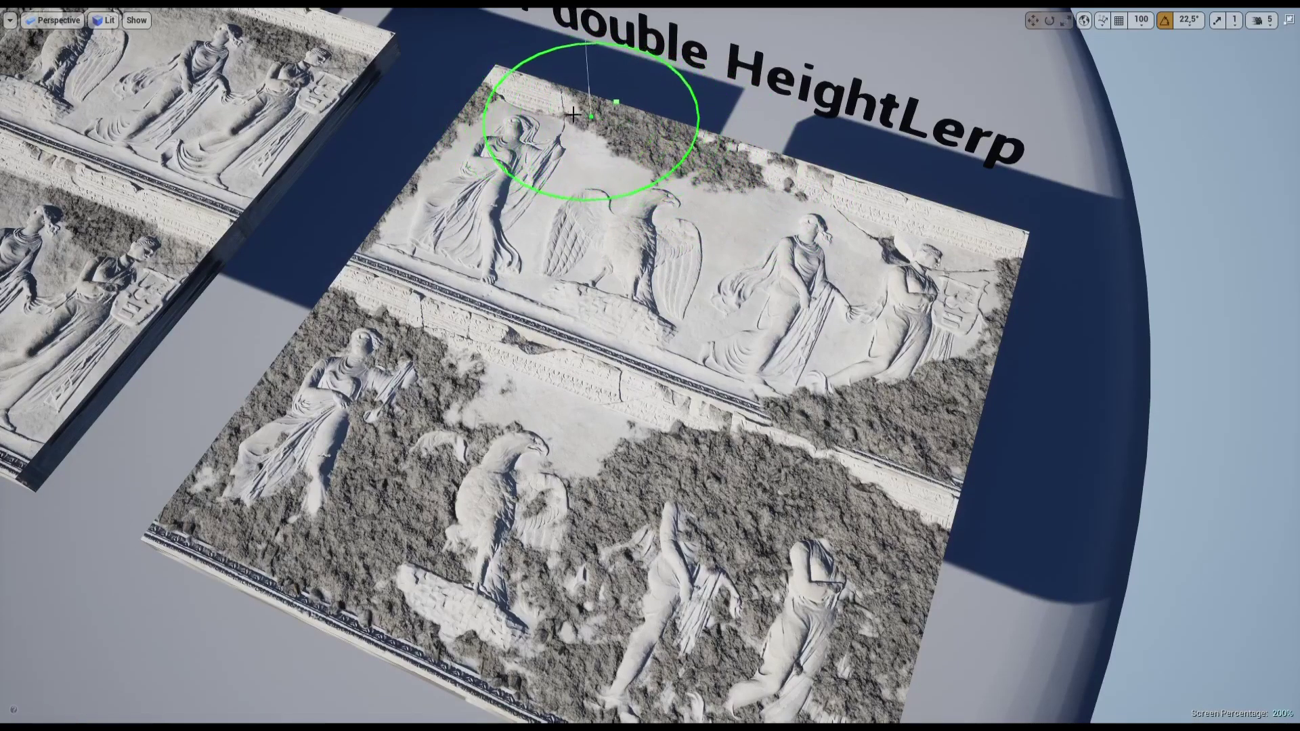
{"action": "mouse_move", "coordinate": [495, 102]}
{"action": "right_mouse_down"}
{"action": "mouse_move", "coordinate": [711, 421]}
{"action": "mouse_move", "coordinate": [781, 308]}
{"action": "right_mouse_up"}
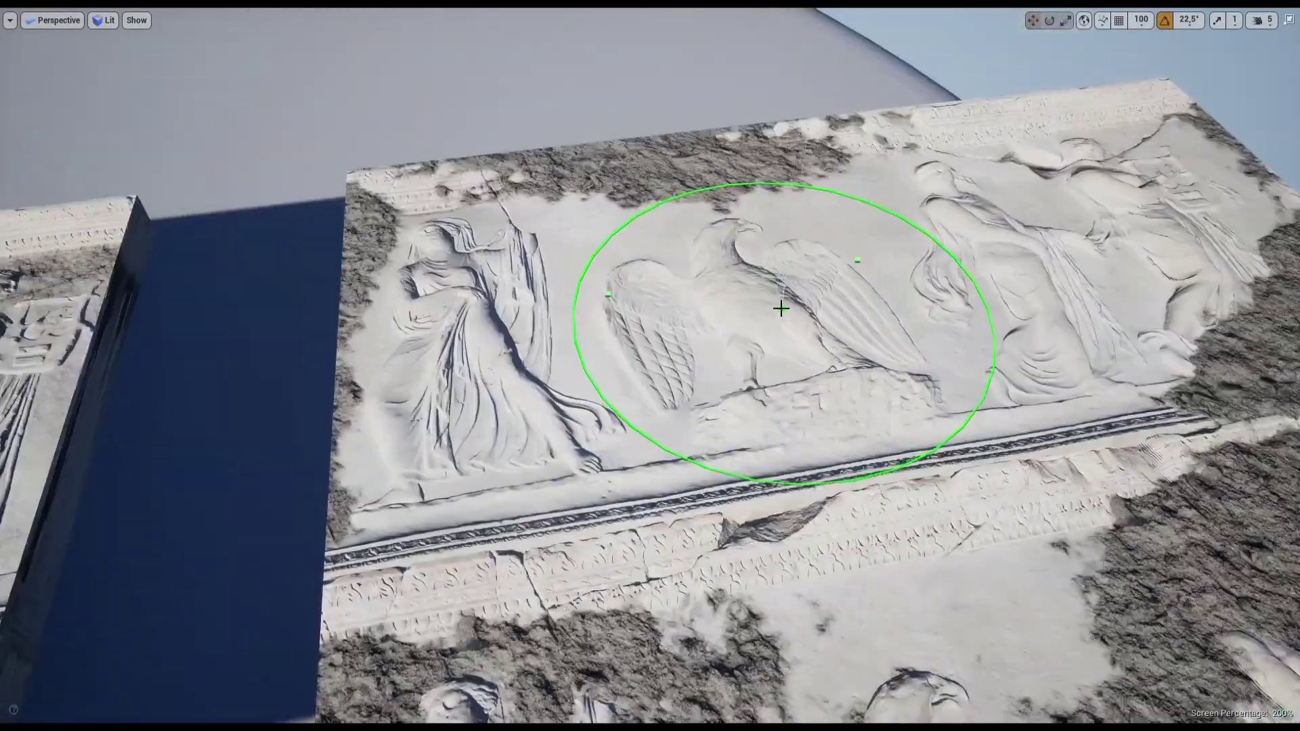
{"action": "mouse_move", "coordinate": [781, 309]}
{"action": "left_mouse_down"}
{"action": "mouse_move", "coordinate": [931, 302]}
{"action": "mouse_move", "coordinate": [874, 303]}
{"action": "left_mouse_up"}
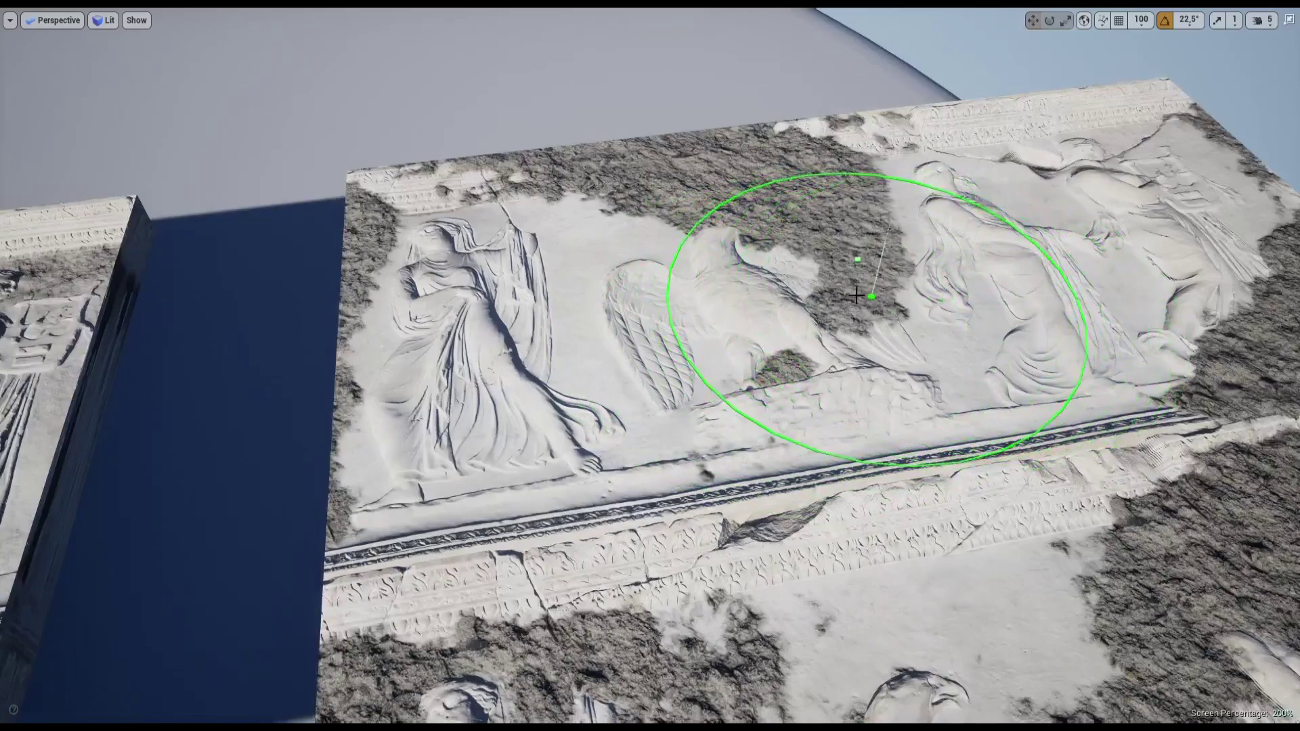
{"action": "right_click_drag", "start_coordinate": [873, 303], "coordinate": [851, 298]}
{"action": "mouse_move", "coordinate": [851, 299]}
{"action": "left_mouse_down"}
{"action": "mouse_move", "coordinate": [933, 320]}
{"action": "mouse_move", "coordinate": [757, 331]}
{"action": "mouse_move", "coordinate": [731, 383]}
{"action": "mouse_move", "coordinate": [769, 377]}
{"action": "mouse_move", "coordinate": [734, 328]}
{"action": "mouse_move", "coordinate": [719, 415]}
{"action": "left_mouse_up"}
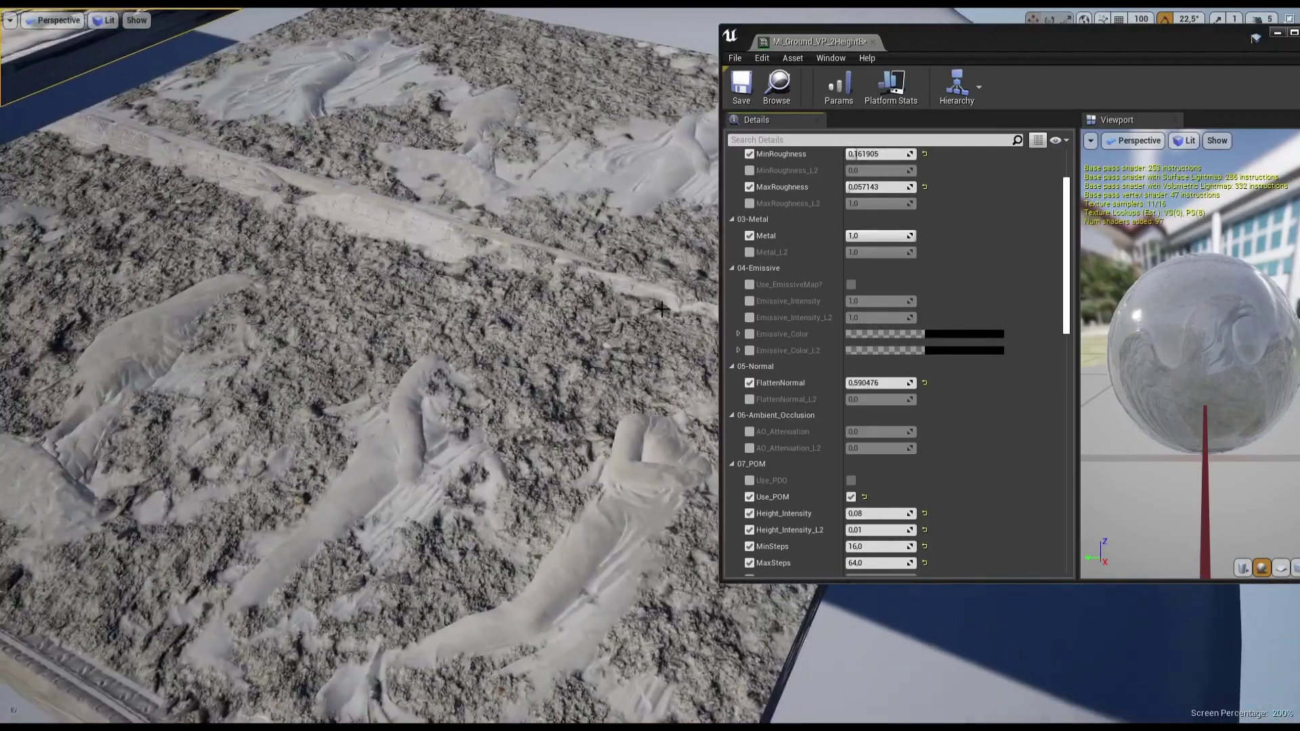
Step: Set Color_Tint to a pale, bright pink tone
{"action": "scroll", "coordinate": [739, 320], "scroll_direction": "down", "scroll_amount": 2}
{"action": "scroll", "coordinate": [952, 339], "scroll_direction": "up", "scroll_amount": 5}
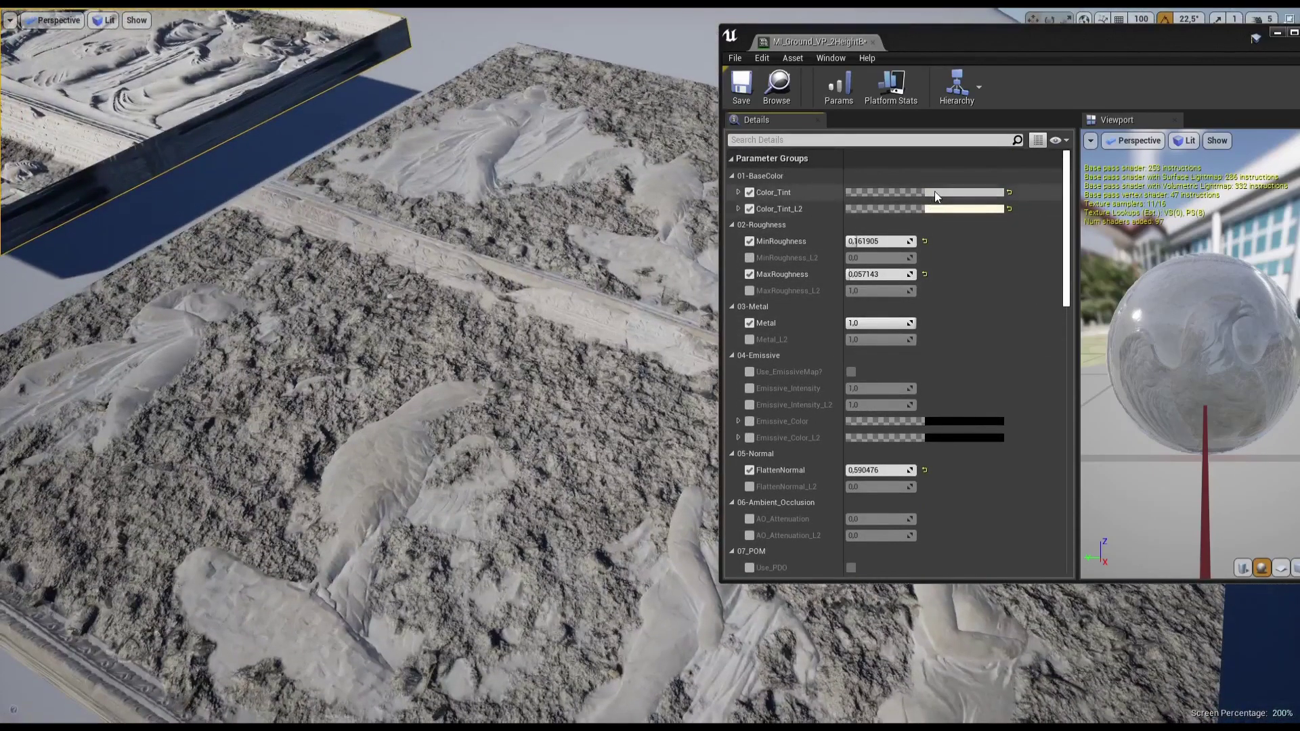
{"action": "left_click", "coordinate": [936, 194]}
{"action": "left_click_drag", "start_coordinate": [1023, 308], "coordinate": [1043, 304]}
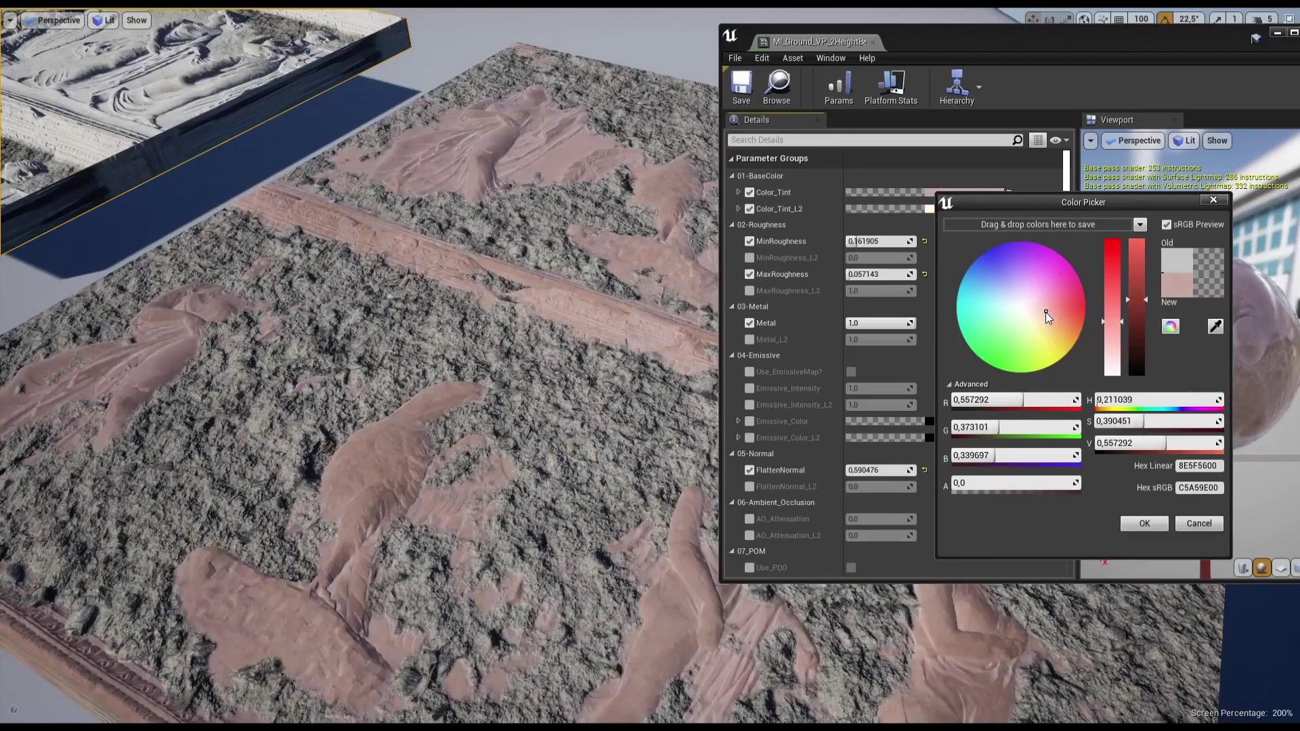
{"action": "left_click_drag", "start_coordinate": [1033, 310], "coordinate": [1036, 318]}
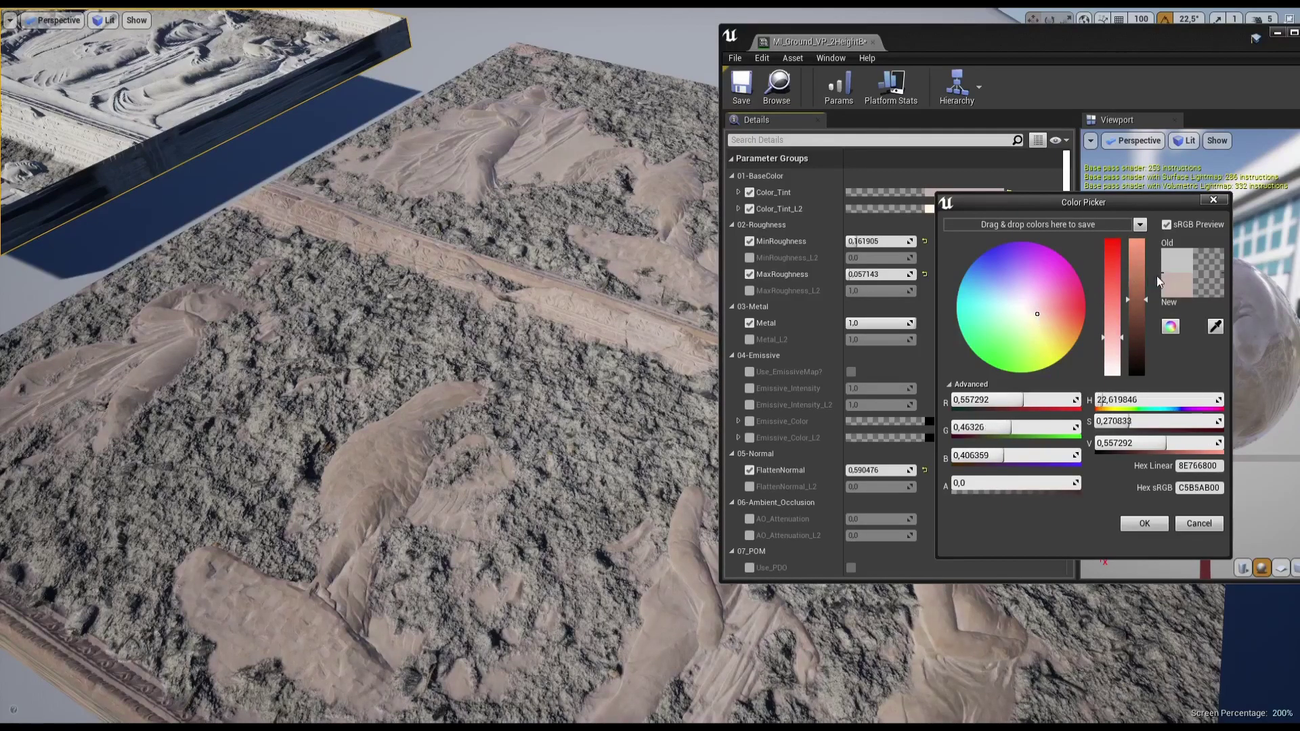
{"action": "left_click_drag", "start_coordinate": [1137, 299], "coordinate": [1139, 301]}
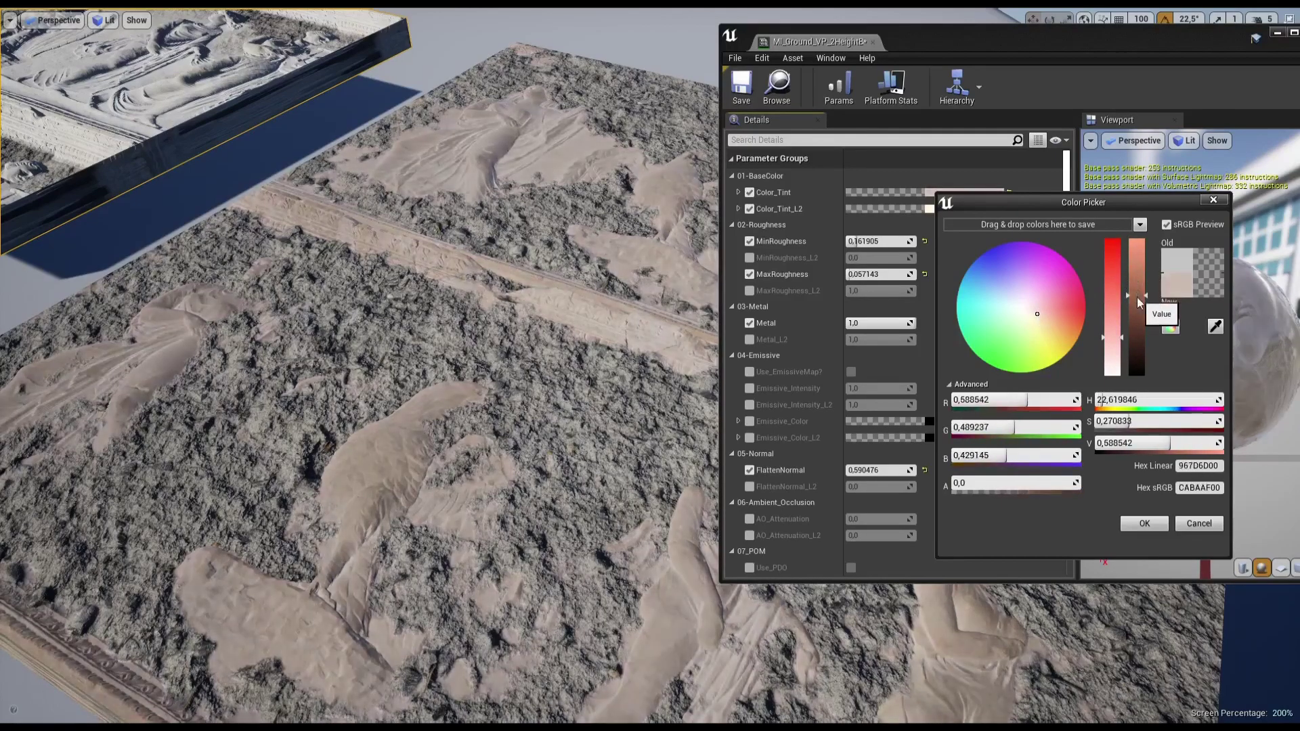
{"action": "left_click", "coordinate": [1143, 524]}
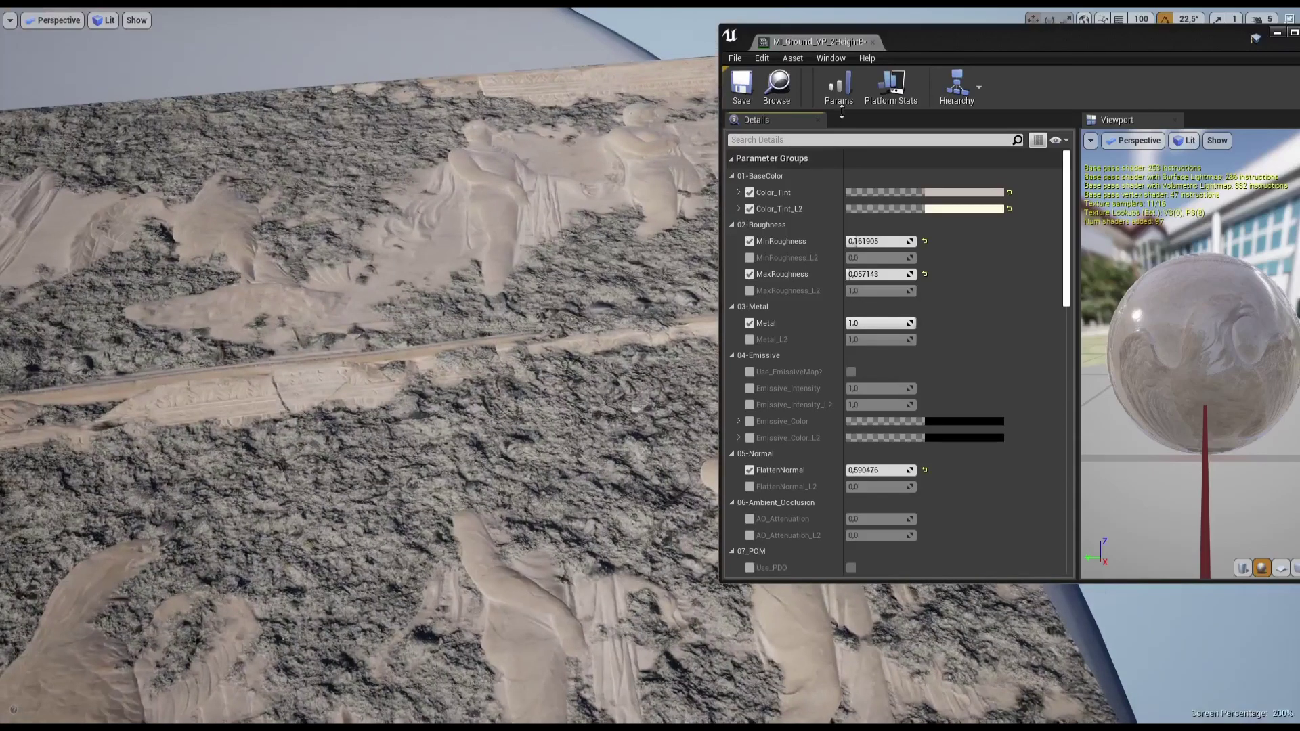
Step: Refine Color_Tint to a warm orange-tan so the carved stone looks sandy
{"action": "left_click", "coordinate": [938, 194]}
{"action": "left_click_drag", "start_coordinate": [1041, 312], "coordinate": [1051, 312]}
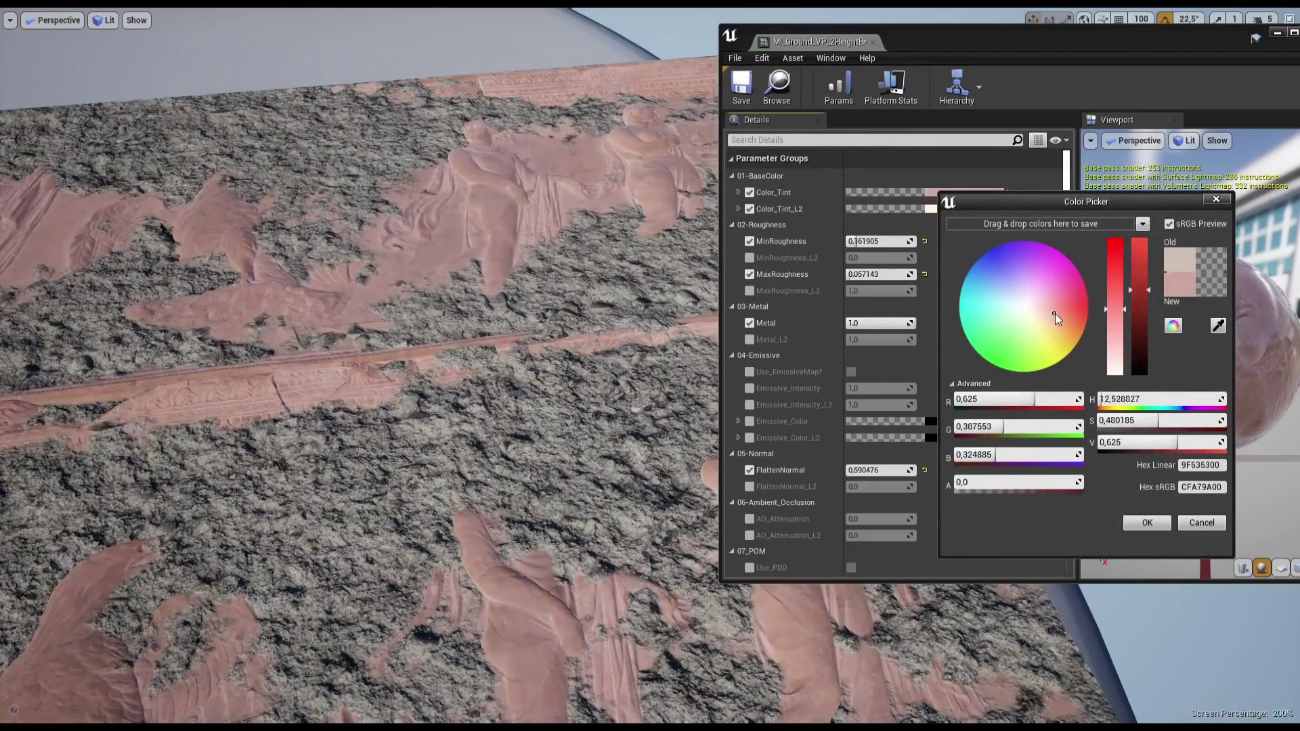
{"action": "left_click_drag", "start_coordinate": [1055, 316], "coordinate": [1054, 319]}
{"action": "left_click", "coordinate": [1147, 522]}
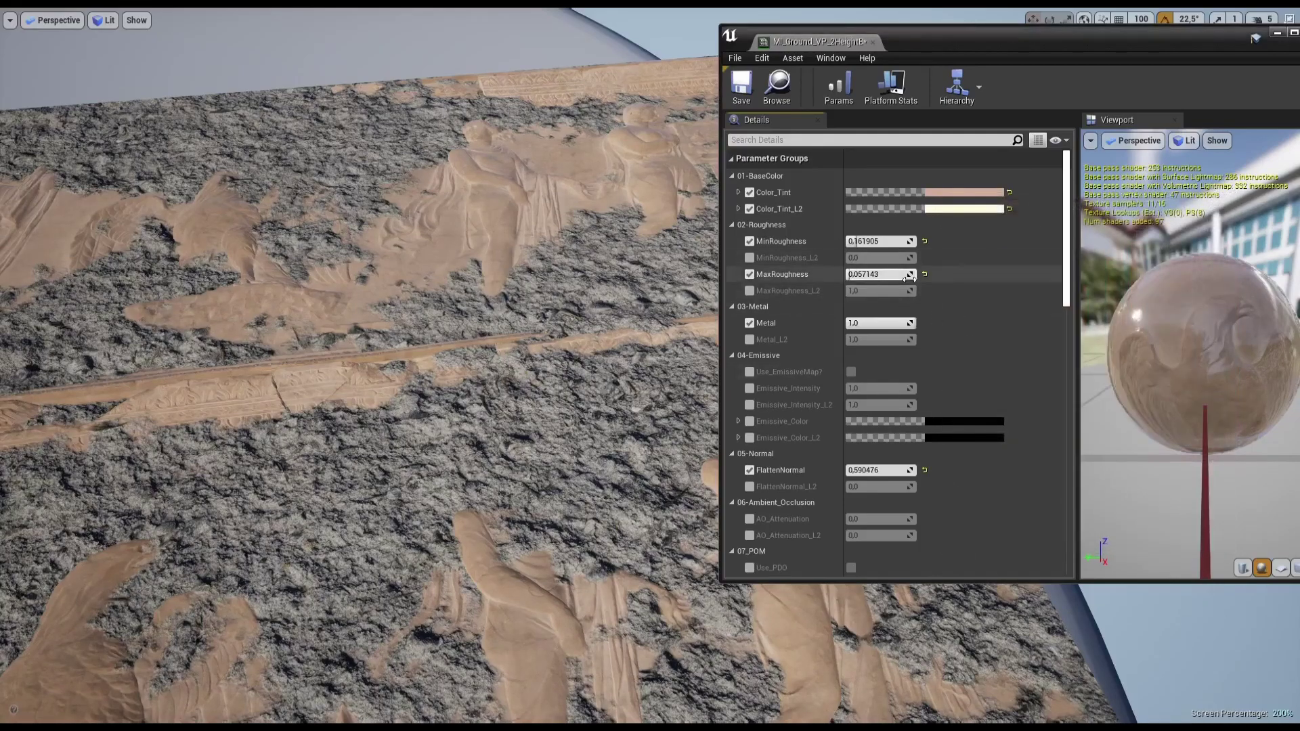
Step: Raise MaxRoughness to about 0.28
{"action": "left_click_drag", "start_coordinate": [865, 274], "coordinate": [887, 275]}
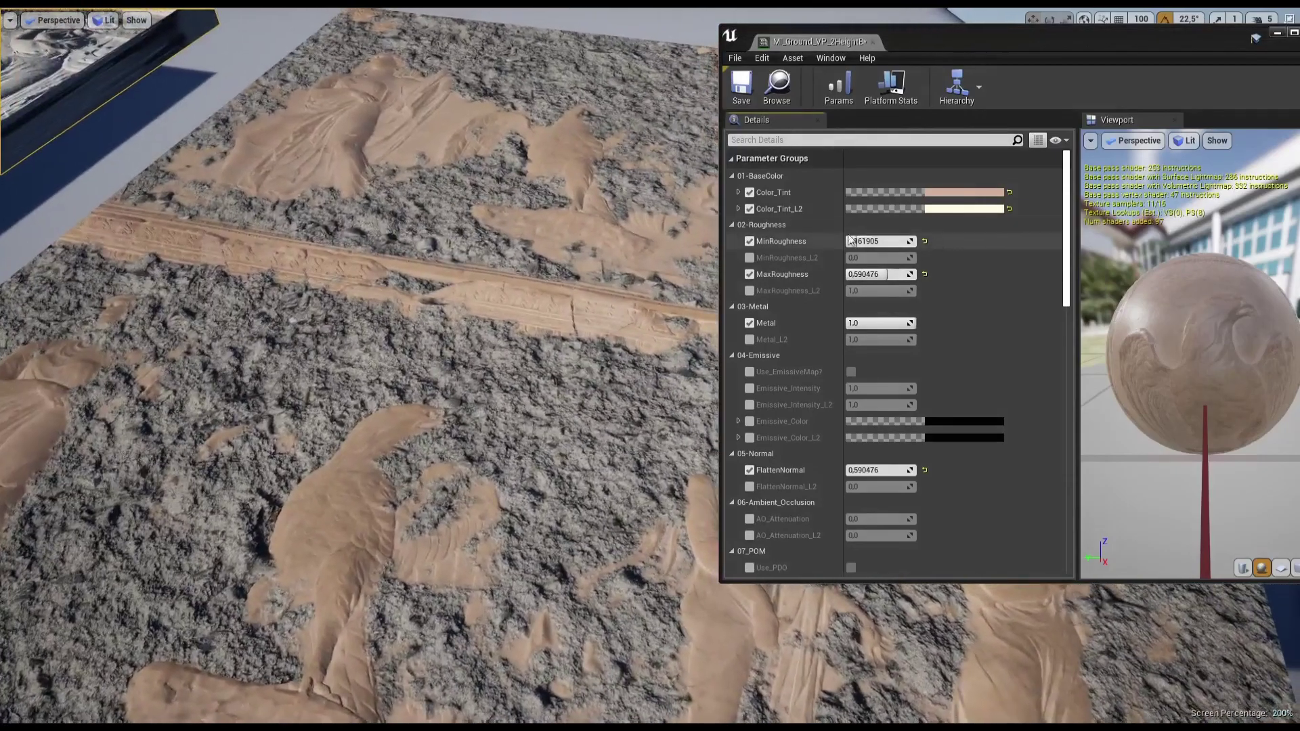
{"action": "scroll", "coordinate": [849, 239], "scroll_direction": "down", "scroll_amount": 3}
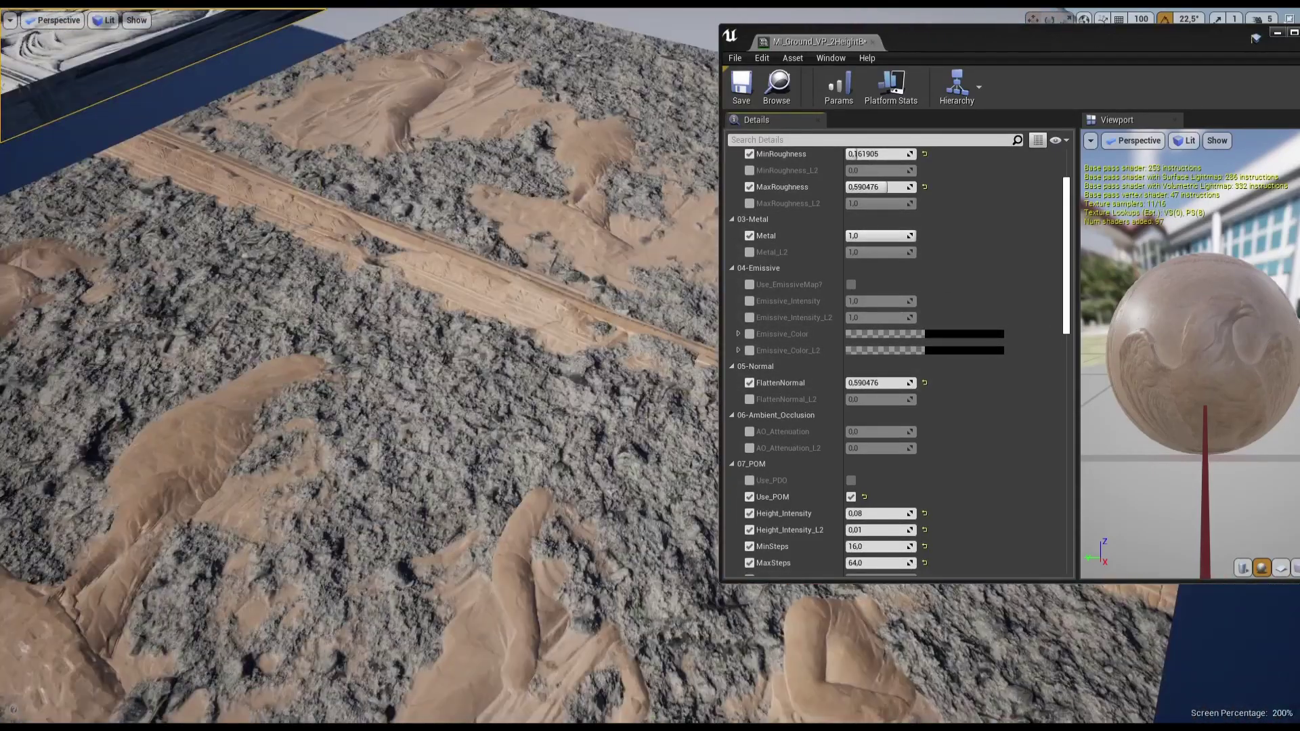
{"action": "scroll", "coordinate": [944, 441], "scroll_direction": "down", "scroll_amount": 3}
{"action": "scroll", "coordinate": [943, 440], "scroll_direction": "down", "scroll_amount": 3}
{"action": "scroll", "coordinate": [943, 441], "scroll_direction": "down", "scroll_amount": 3}
{"action": "scroll", "coordinate": [943, 441], "scroll_direction": "down", "scroll_amount": 3}
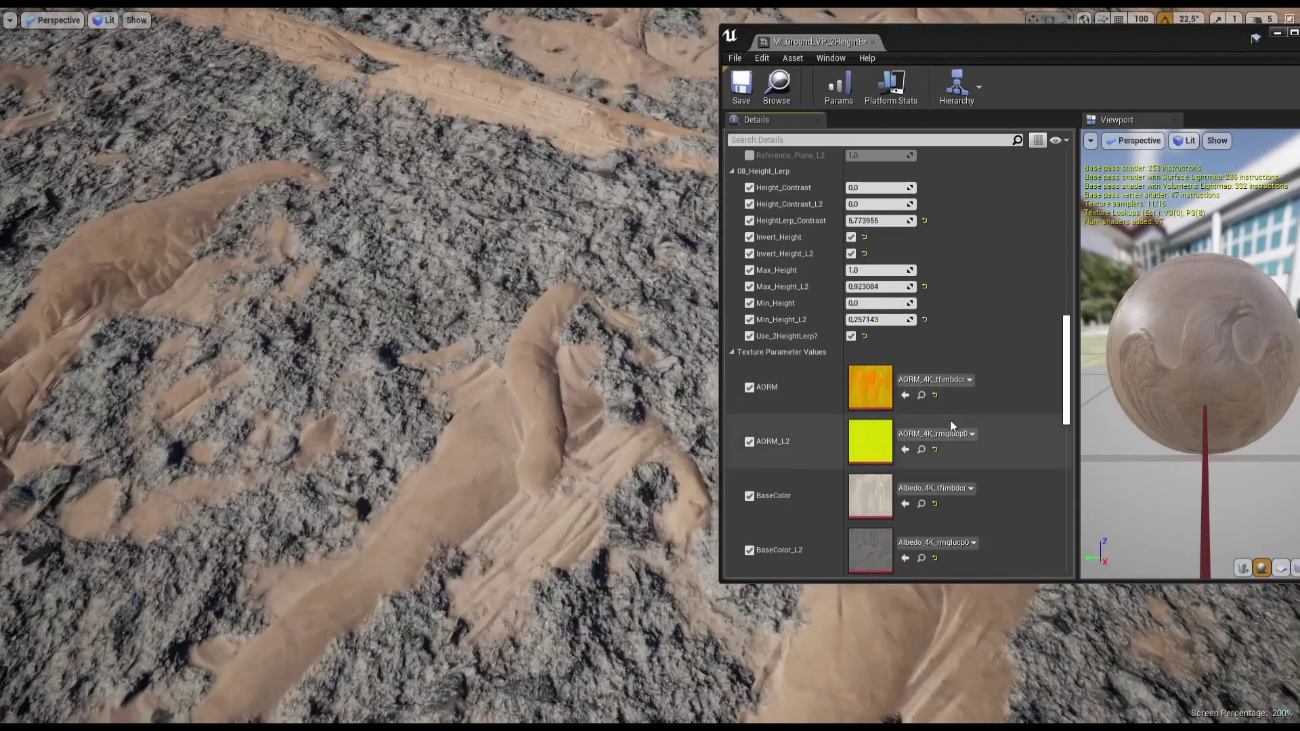
{"action": "scroll", "coordinate": [951, 426], "scroll_direction": "down", "scroll_amount": 5}
{"action": "scroll", "coordinate": [880, 413], "scroll_direction": "down", "scroll_amount": 5}
{"action": "scroll", "coordinate": [788, 406], "scroll_direction": "down", "scroll_amount": 2}
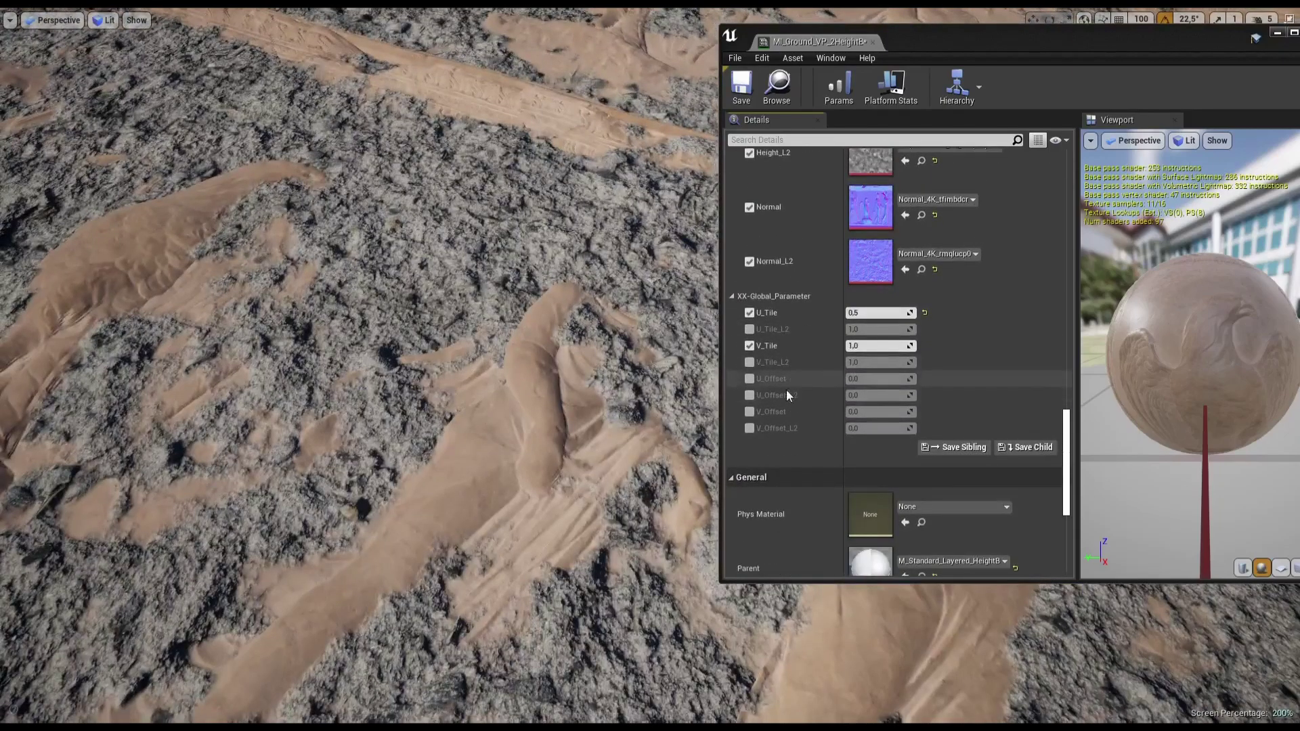
Step: Enable U_Tile_L2 and V_Tile_L2 and set both to 2,0
{"action": "left_click", "coordinate": [749, 329]}
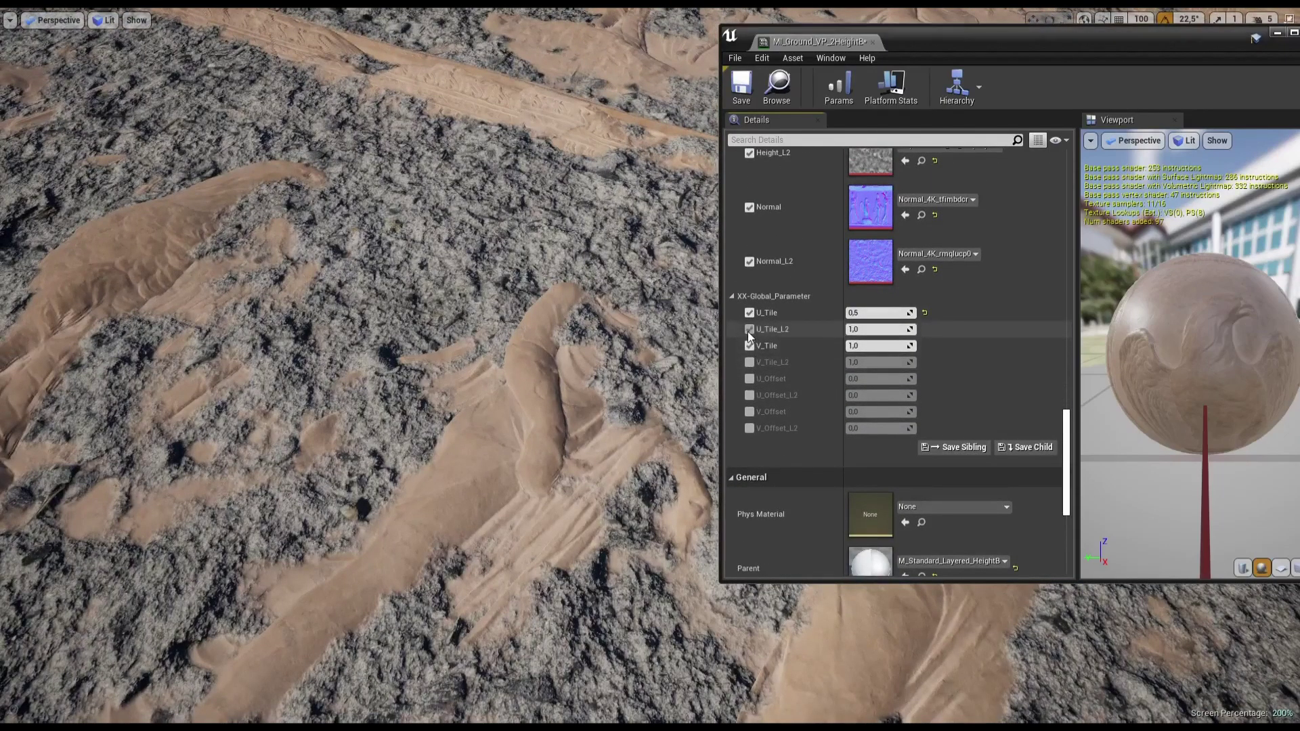
{"action": "left_click", "coordinate": [750, 363]}
{"action": "left_click", "coordinate": [869, 330]}
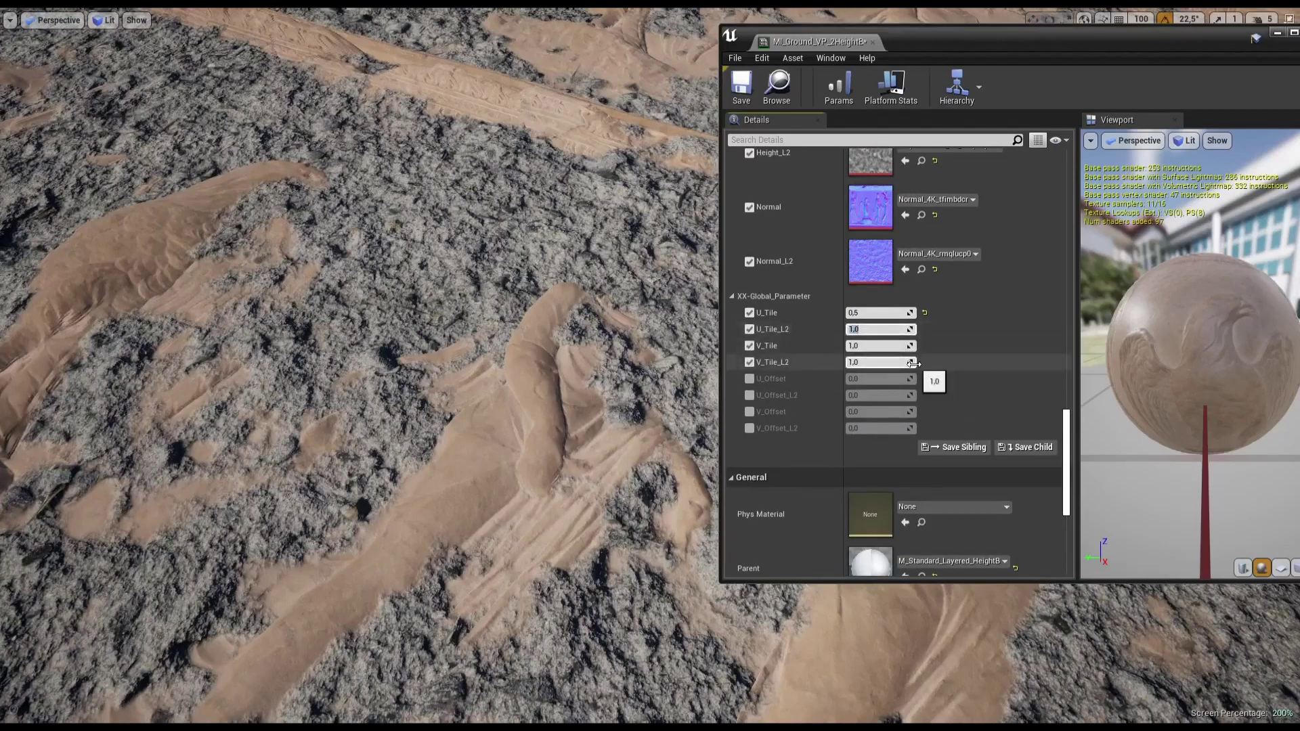
{"action": "type", "text": "2"}
{"action": "key", "text": "Return"}
{"action": "left_click", "coordinate": [900, 363]}
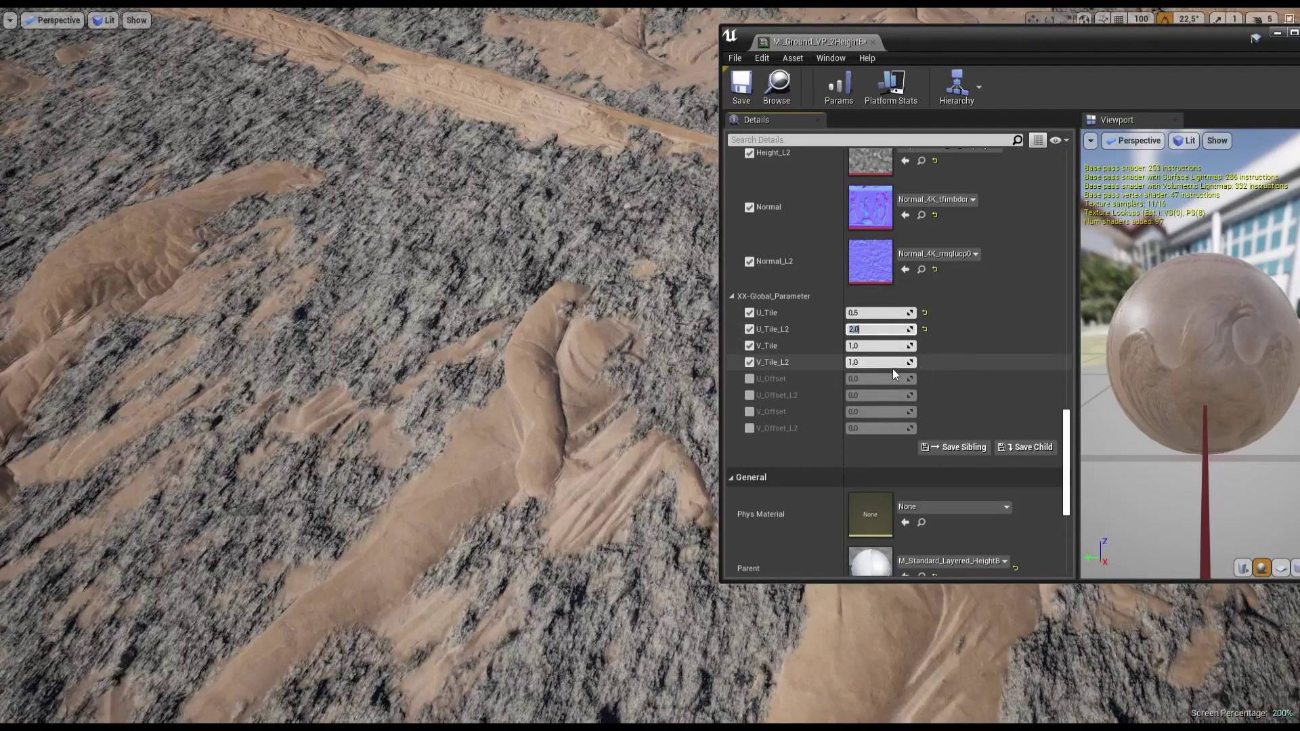
{"action": "type", "text": "2"}
{"action": "key", "text": "Return"}
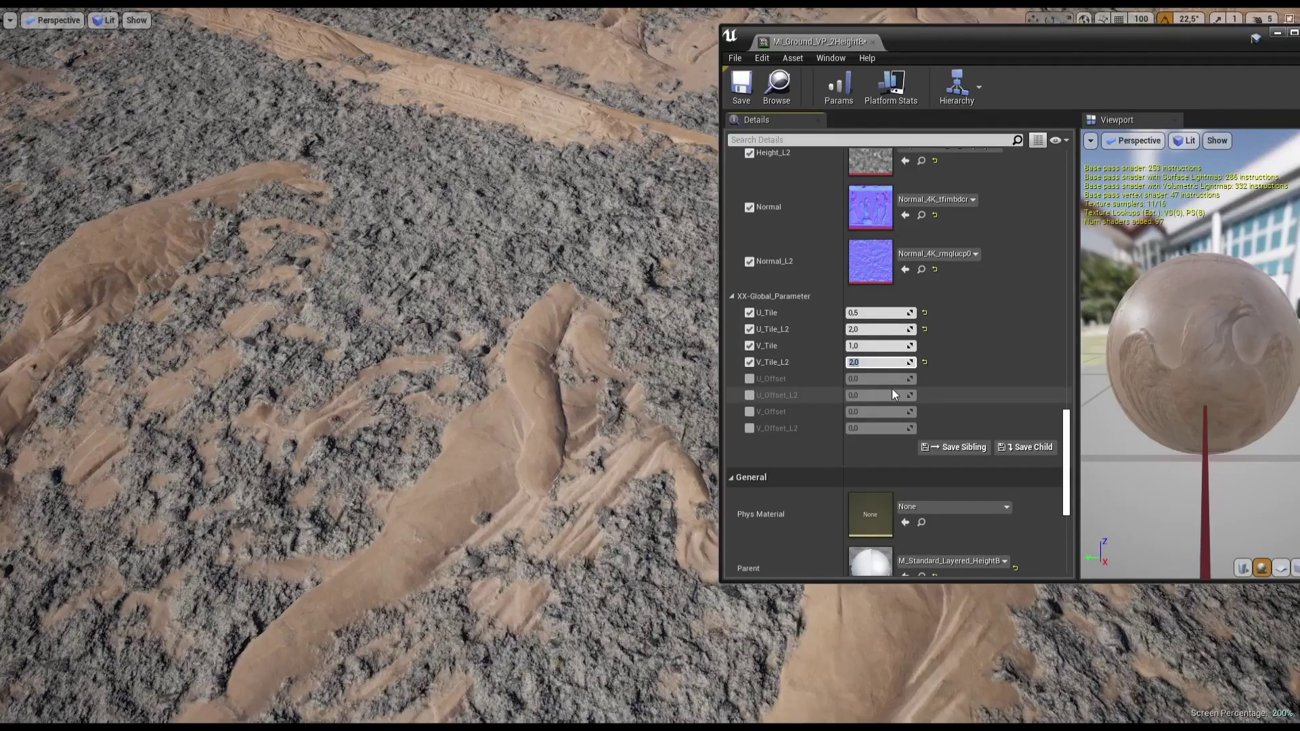
{"action": "mouse_move", "coordinate": [472, 323]}
{"action": "right_mouse_down"}
{"action": "mouse_move", "coordinate": [472, 257]}
{"action": "mouse_move", "coordinate": [472, 352]}
{"action": "mouse_move", "coordinate": [472, 292]}
{"action": "right_mouse_up"}
Step: Set Max_Height_L2 to 0,683546 and lower HeightLerp_Contrast to 2,684592
{"action": "scroll", "coordinate": [840, 286], "scroll_direction": "up", "scroll_amount": 2}
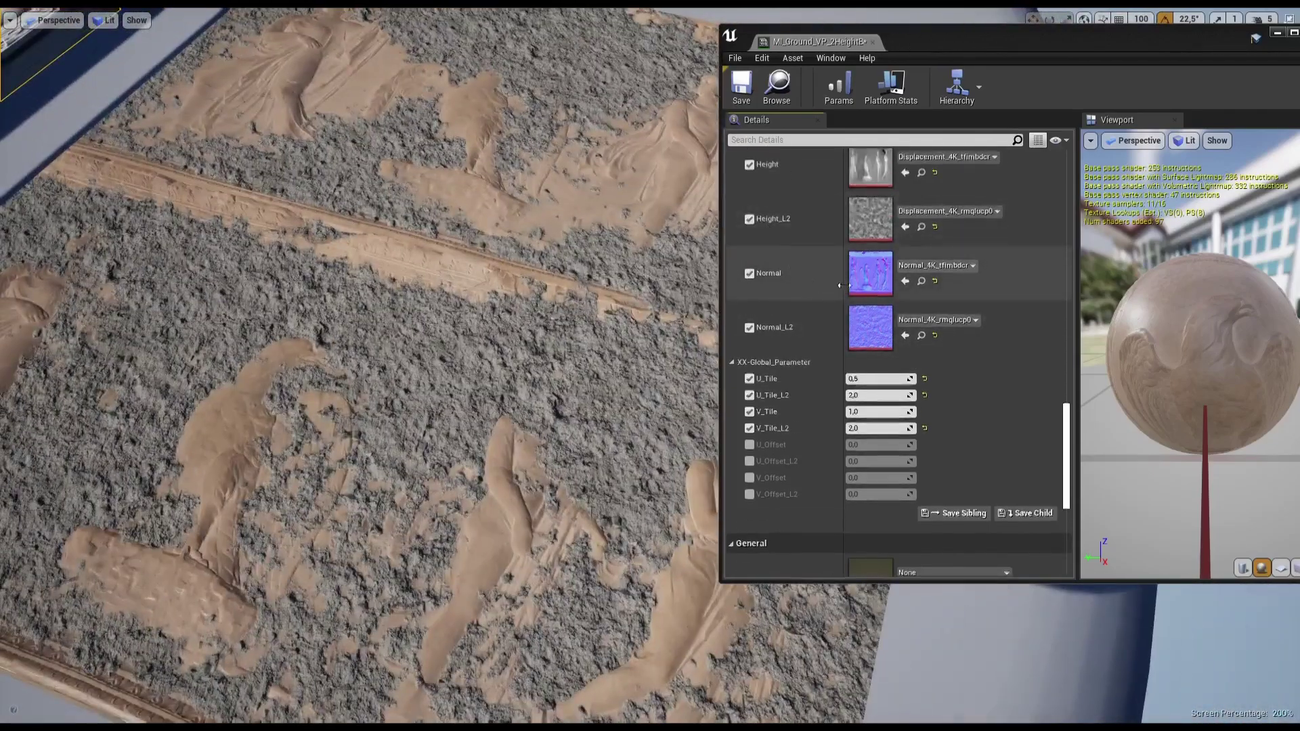
{"action": "scroll", "coordinate": [839, 285], "scroll_direction": "up", "scroll_amount": 5}
{"action": "scroll", "coordinate": [843, 287], "scroll_direction": "up", "scroll_amount": 2}
{"action": "scroll", "coordinate": [849, 288], "scroll_direction": "up", "scroll_amount": 4}
{"action": "scroll", "coordinate": [859, 291], "scroll_direction": "up", "scroll_amount": 3}
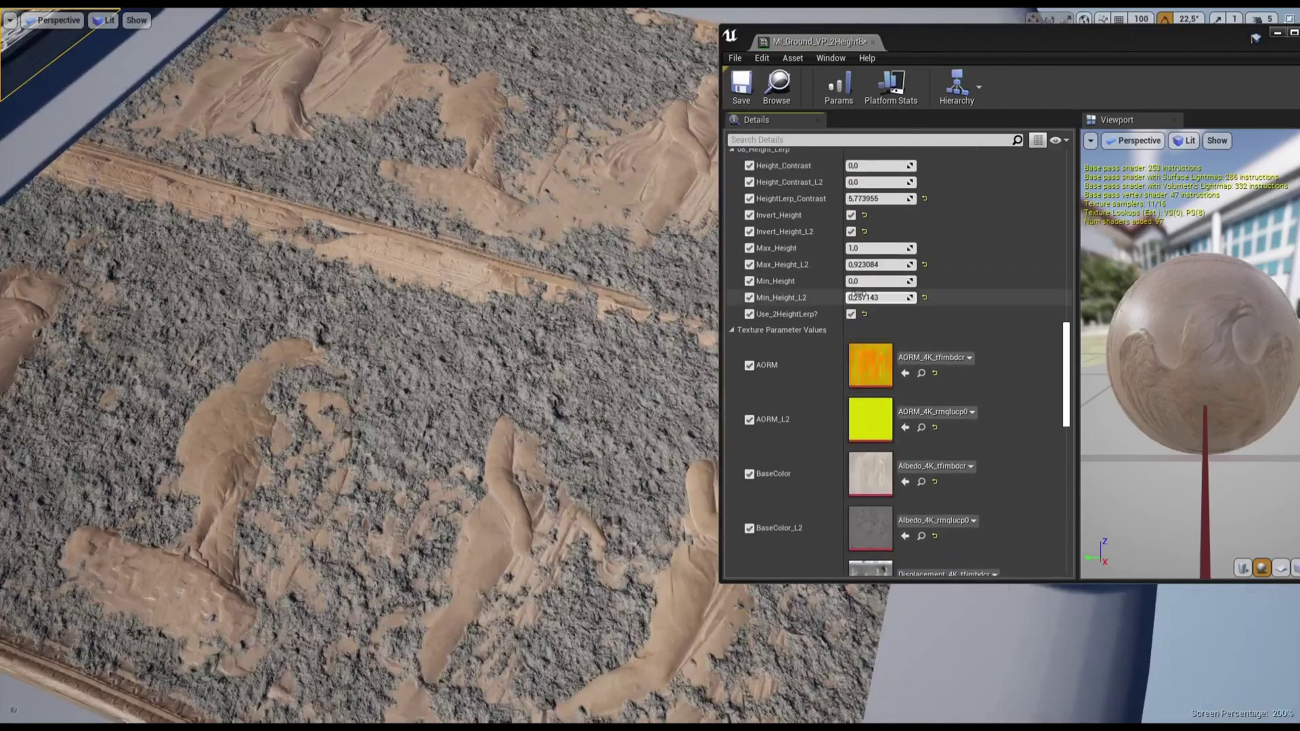
{"action": "scroll", "coordinate": [873, 281], "scroll_direction": "up", "scroll_amount": 2}
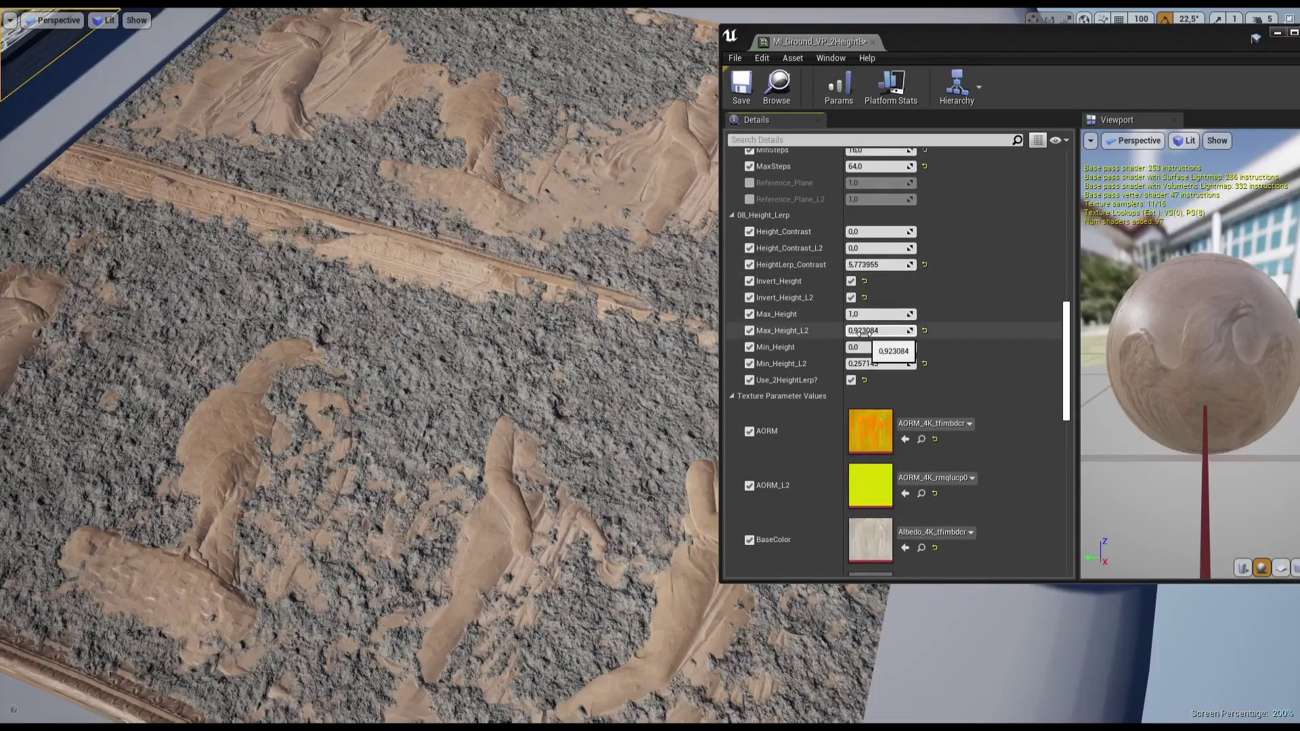
{"action": "mouse_move", "coordinate": [864, 332]}
{"action": "left_mouse_down"}
{"action": "mouse_move", "coordinate": [893, 332]}
{"action": "mouse_move", "coordinate": [868, 330]}
{"action": "left_mouse_up"}
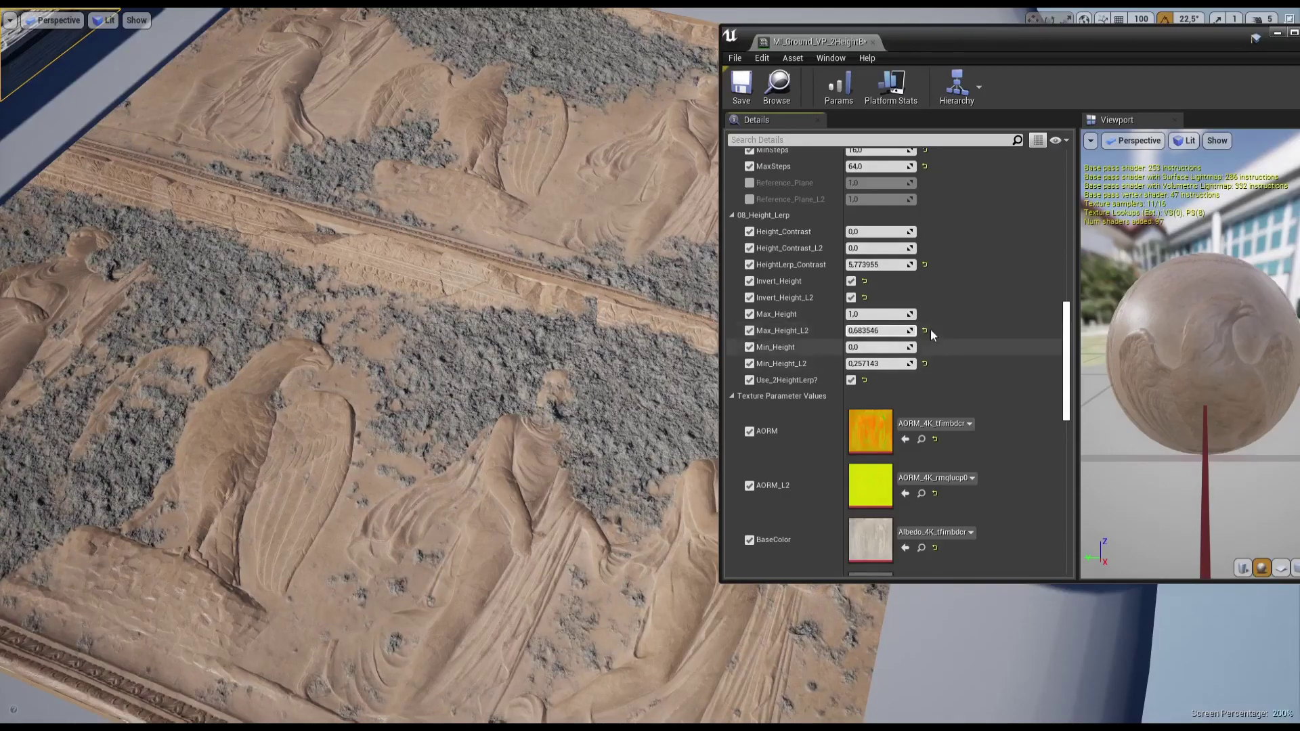
{"action": "left_click_drag", "start_coordinate": [880, 264], "coordinate": [866, 264]}
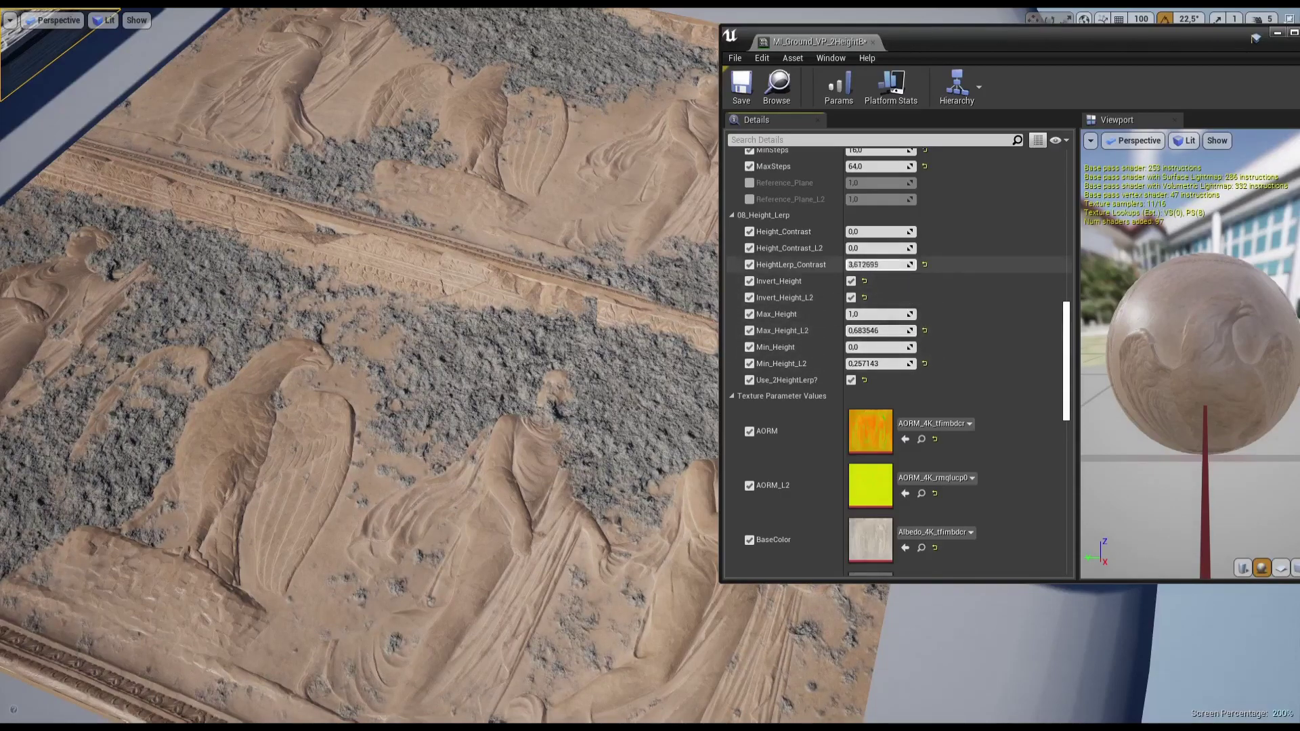
{"action": "left_click_drag", "start_coordinate": [867, 264], "coordinate": [865, 264]}
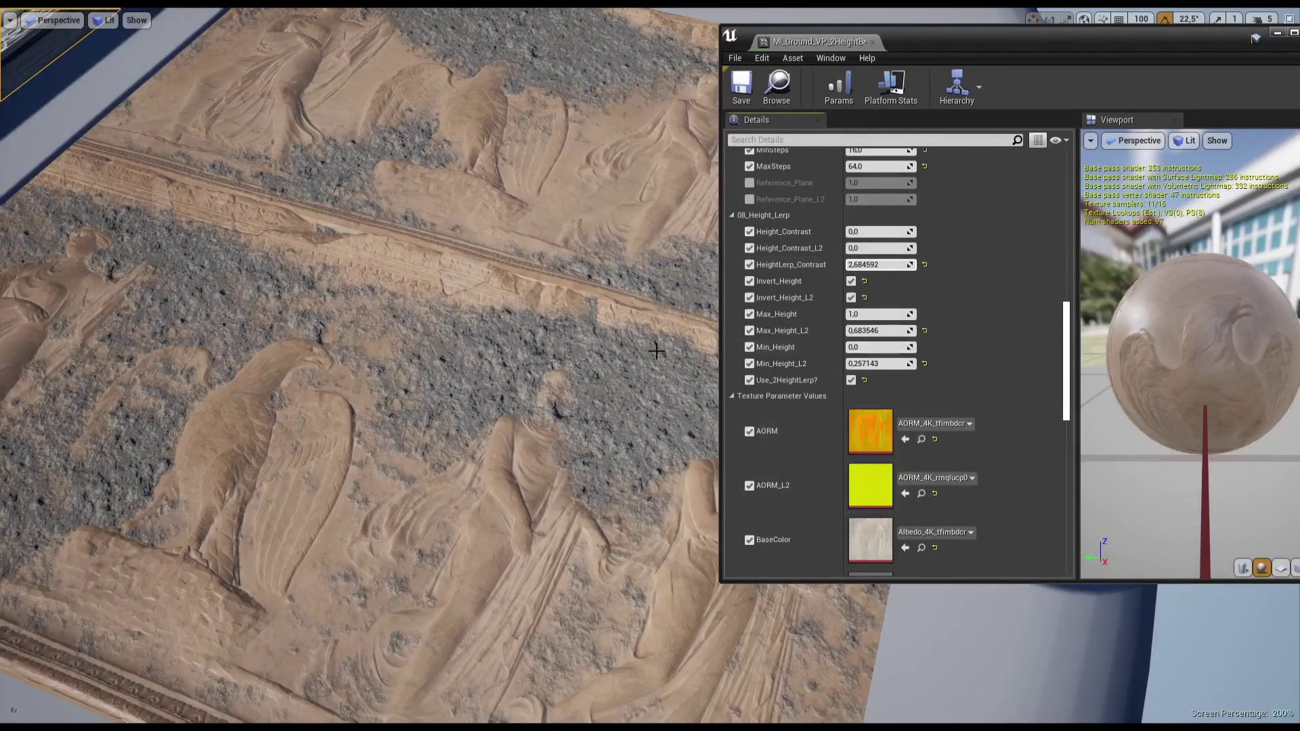
Step: Reset FlattenNormal to 0, then raise it to about 0,47
{"action": "right_click_drag", "start_coordinate": [596, 329], "coordinate": [596, 328]}
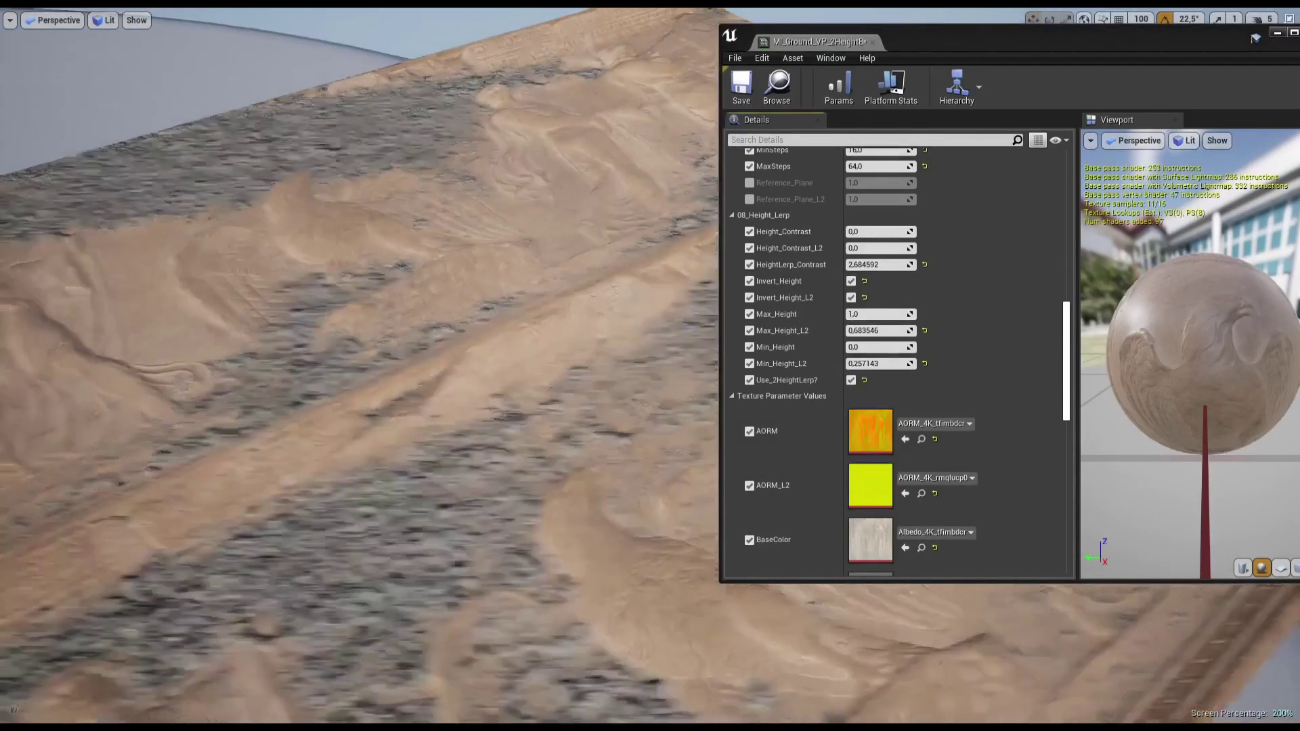
{"action": "scroll", "coordinate": [853, 231], "scroll_direction": "up", "scroll_amount": 3}
{"action": "scroll", "coordinate": [853, 231], "scroll_direction": "up", "scroll_amount": 2}
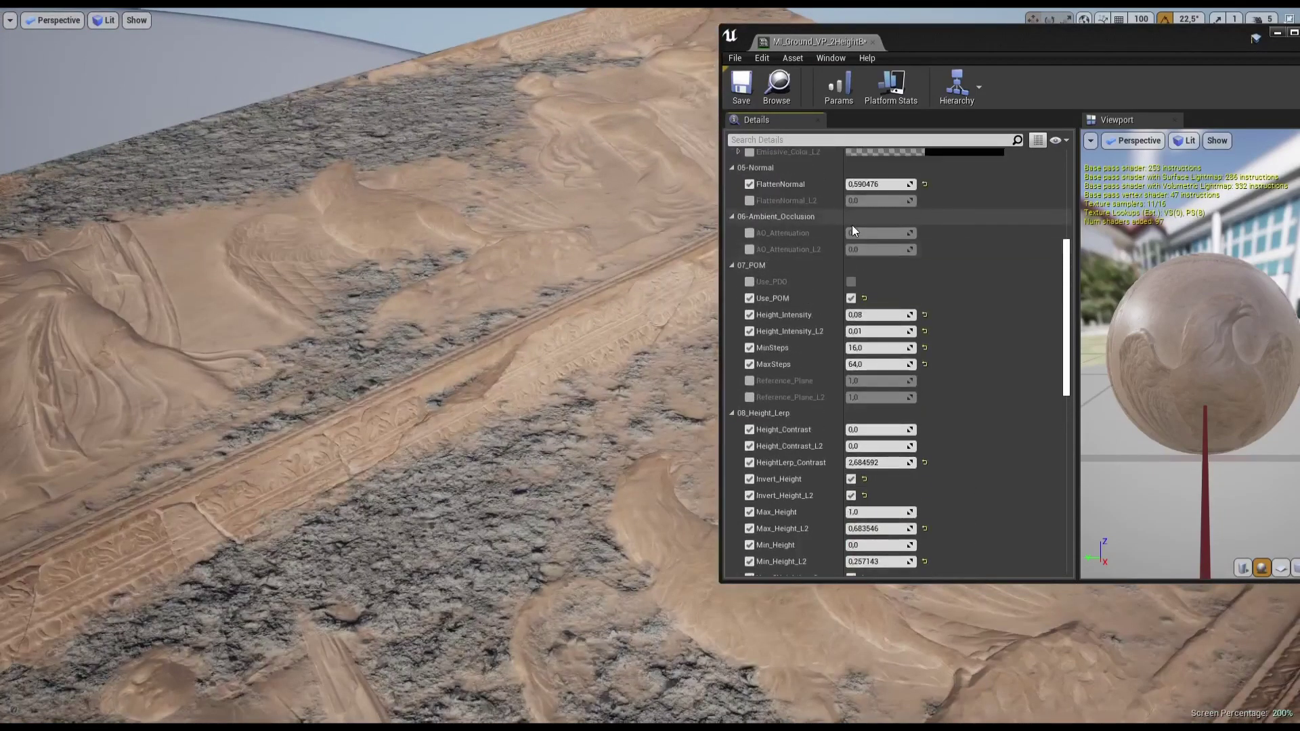
{"action": "left_click", "coordinate": [924, 183]}
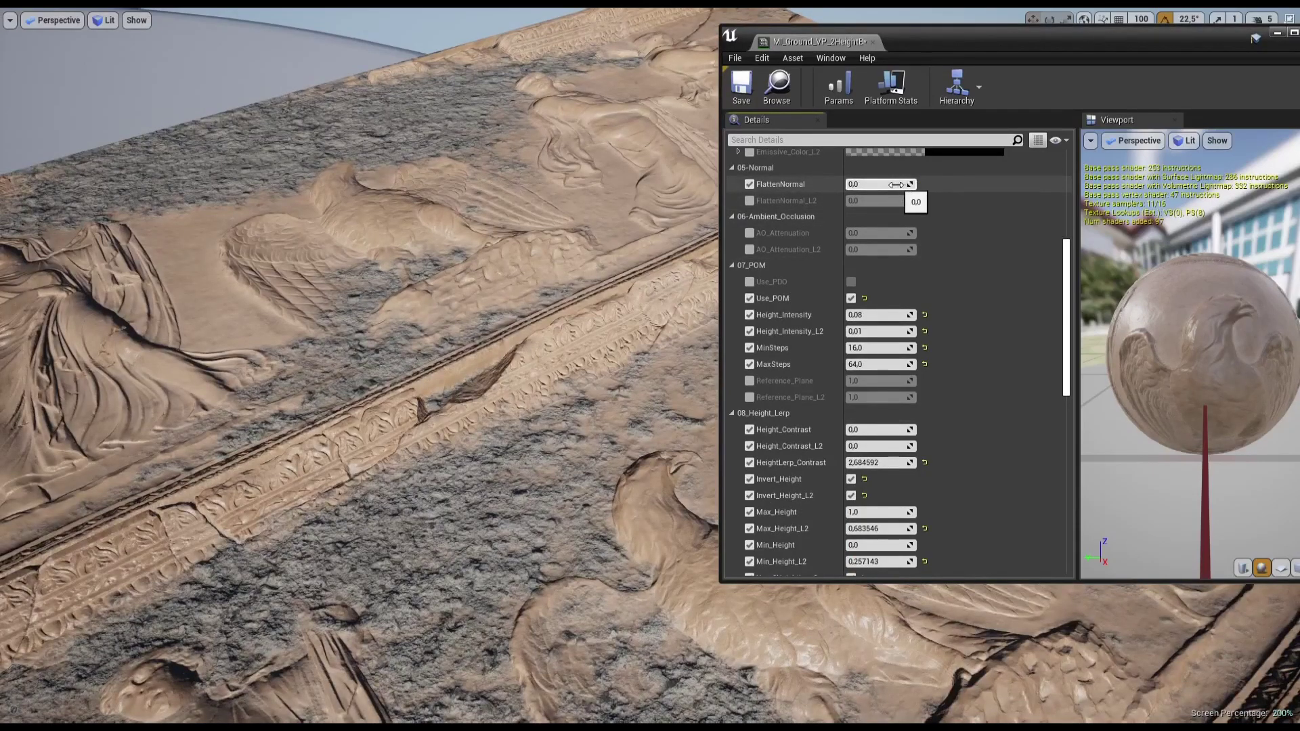
{"action": "left_click_drag", "start_coordinate": [894, 184], "coordinate": [942, 184]}
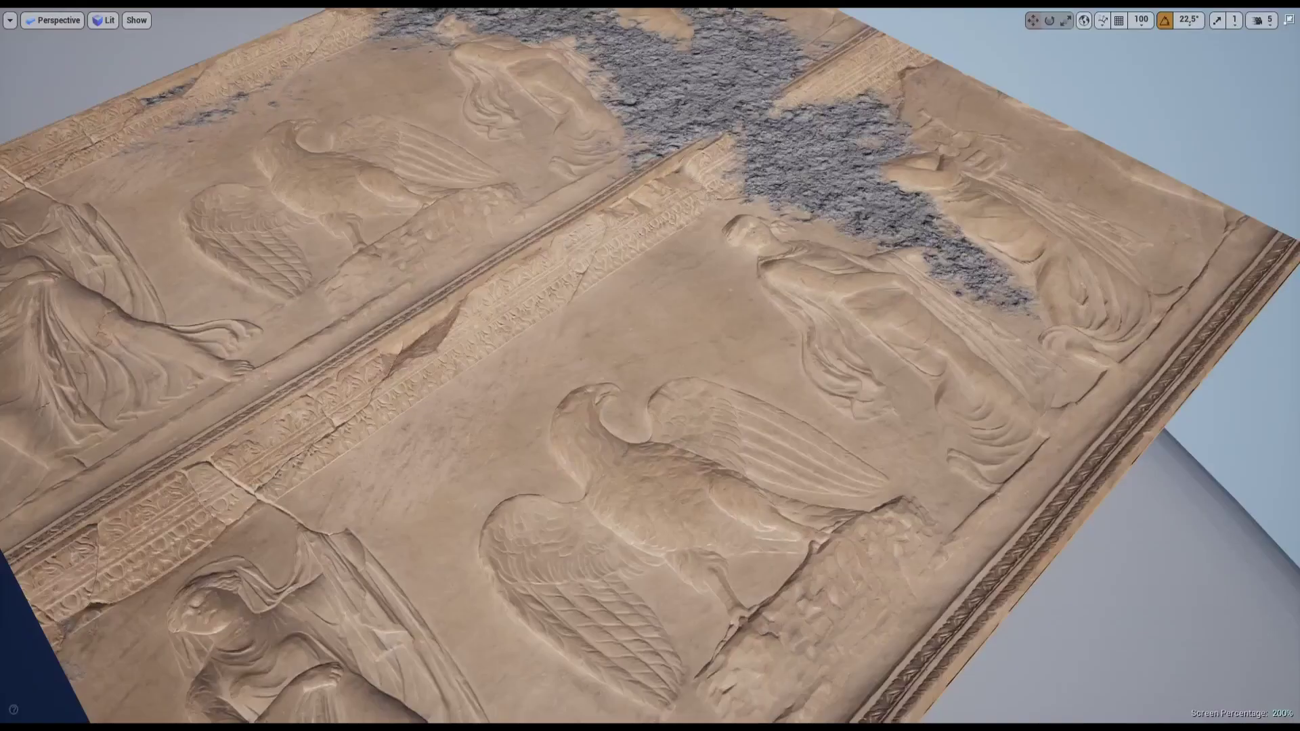
Step: Paint grey rock dirt along the slab's left and upper-left edges and across its middle
{"action": "mouse_move", "coordinate": [827, 377]}
{"action": "right_mouse_down"}
{"action": "mouse_move", "coordinate": [849, 371]}
{"action": "mouse_move", "coordinate": [907, 406]}
{"action": "right_mouse_up"}
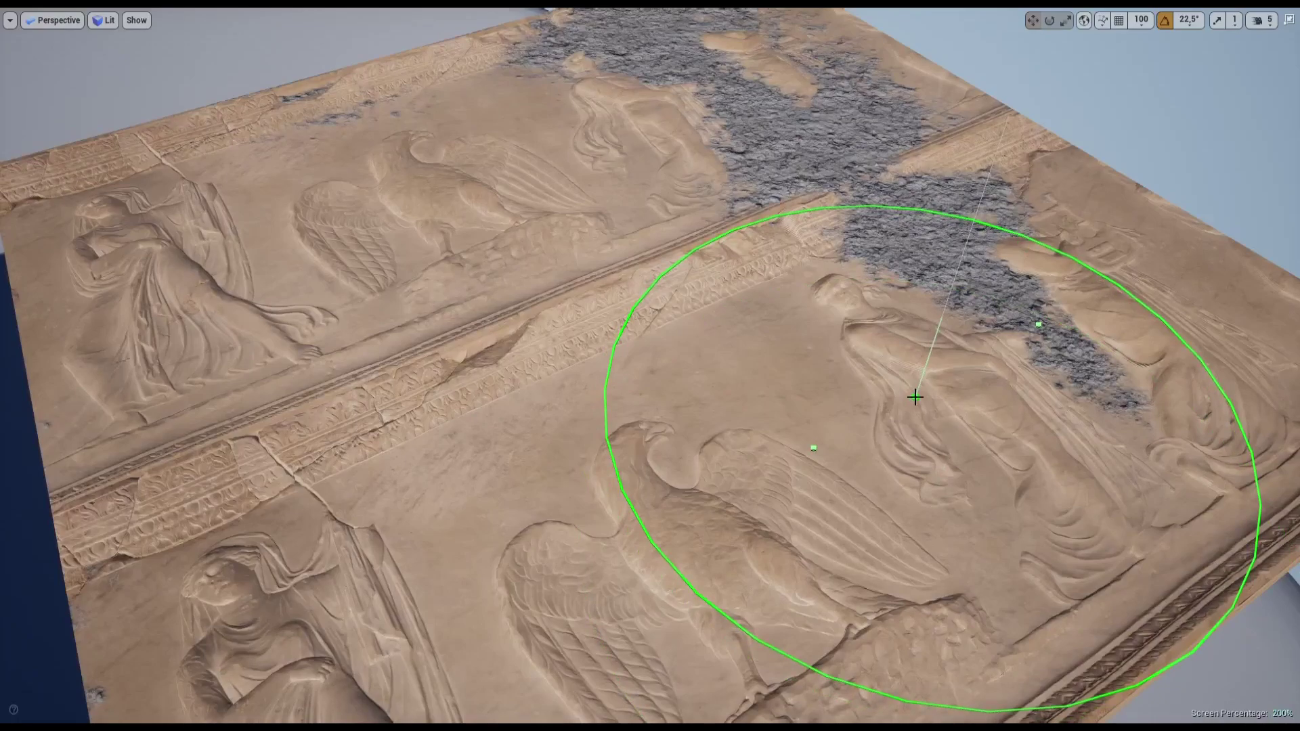
{"action": "mouse_move", "coordinate": [363, 499]}
{"action": "right_mouse_down"}
{"action": "mouse_move", "coordinate": [379, 488]}
{"action": "mouse_move", "coordinate": [348, 487]}
{"action": "right_mouse_up"}
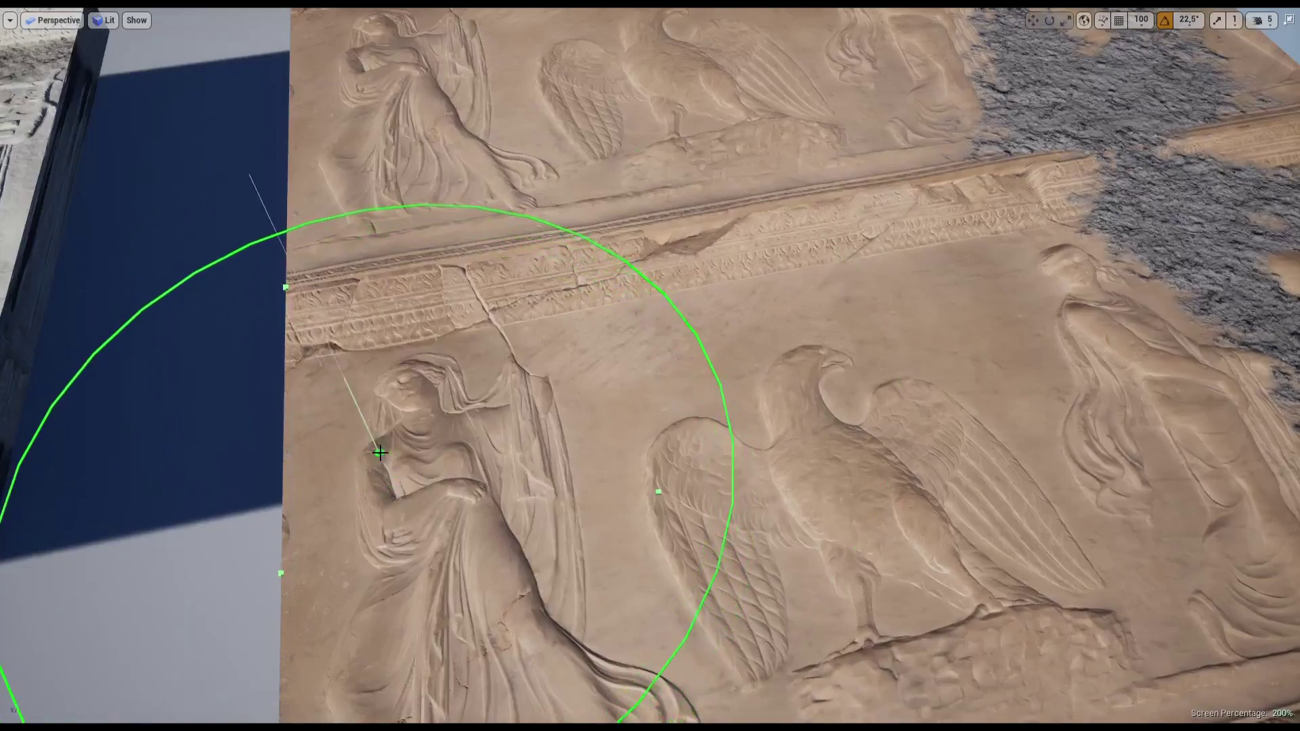
{"action": "left_click_drag", "start_coordinate": [369, 450], "coordinate": [494, 401]}
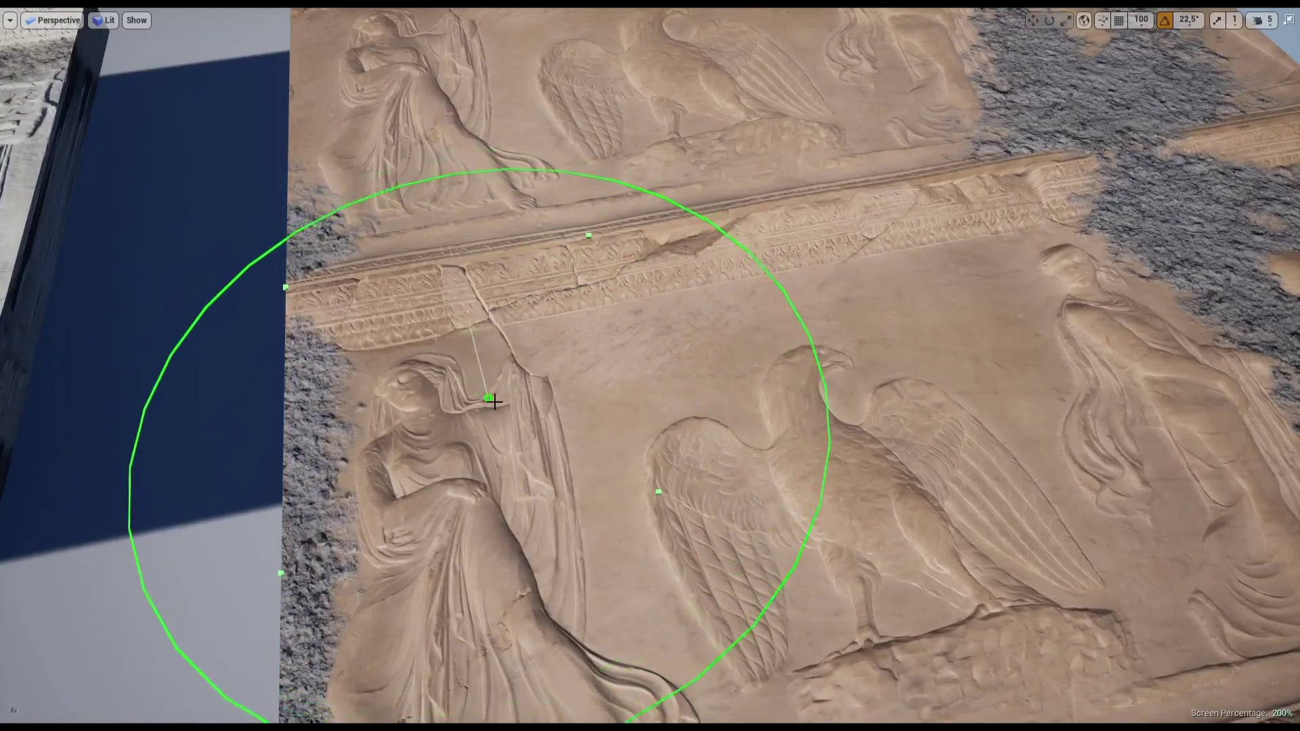
{"action": "scroll", "coordinate": [430, 160], "scroll_direction": "down", "scroll_amount": 3}
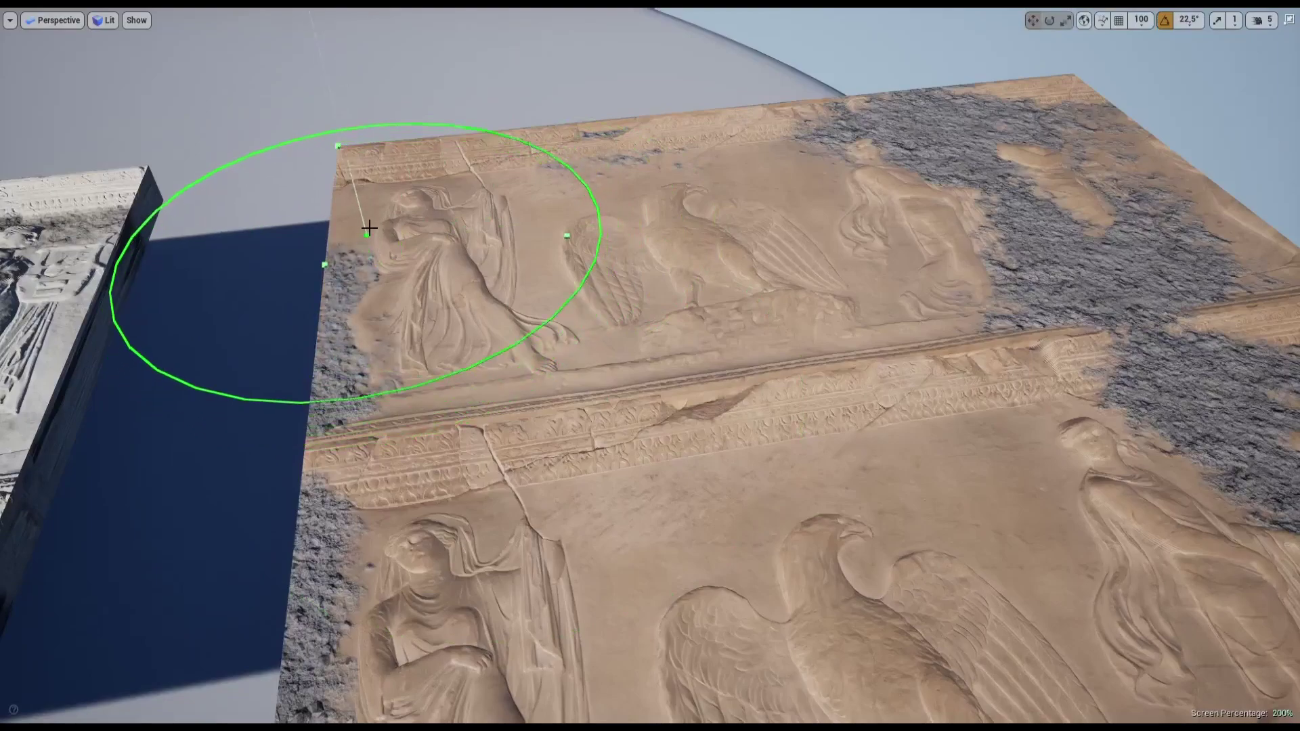
{"action": "mouse_move", "coordinate": [369, 228]}
{"action": "left_mouse_down"}
{"action": "mouse_move", "coordinate": [429, 155]}
{"action": "mouse_move", "coordinate": [526, 244]}
{"action": "mouse_move", "coordinate": [1036, 231]}
{"action": "mouse_move", "coordinate": [890, 155]}
{"action": "mouse_move", "coordinate": [992, 295]}
{"action": "left_mouse_up"}
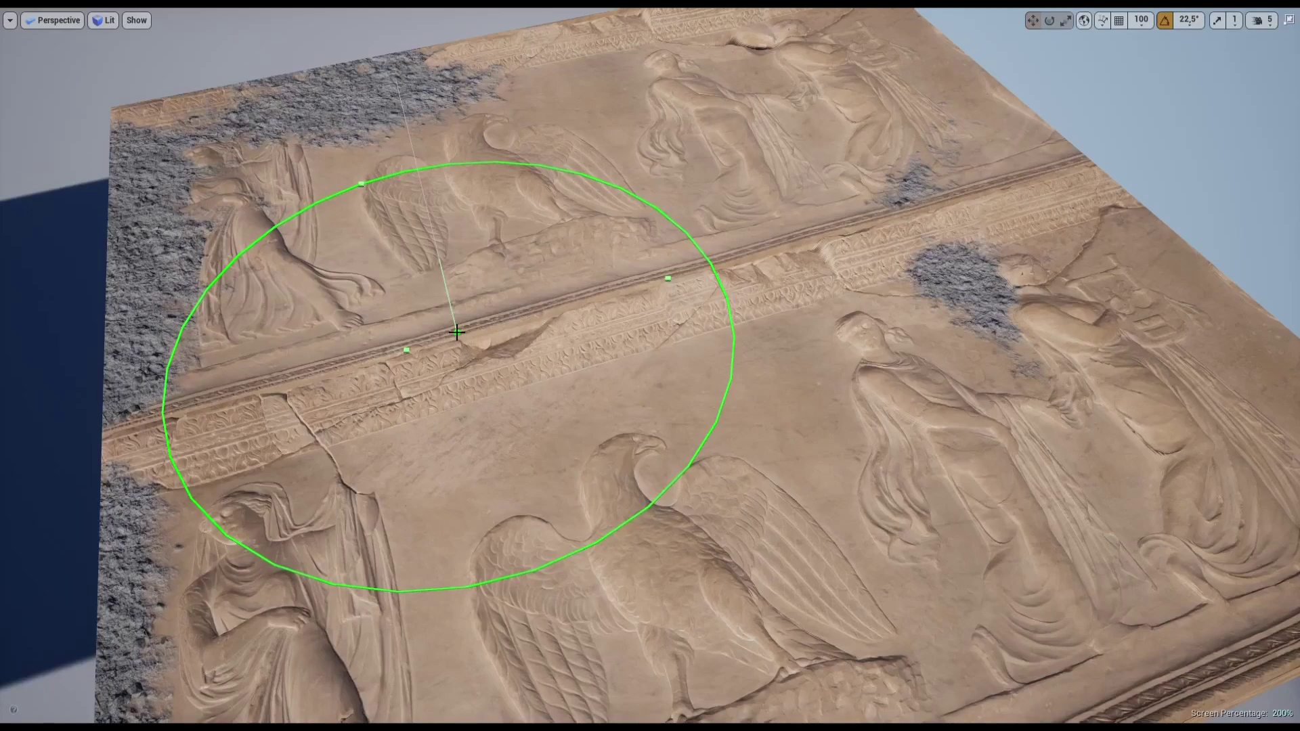
{"action": "left_click_drag", "start_coordinate": [457, 332], "coordinate": [719, 353]}
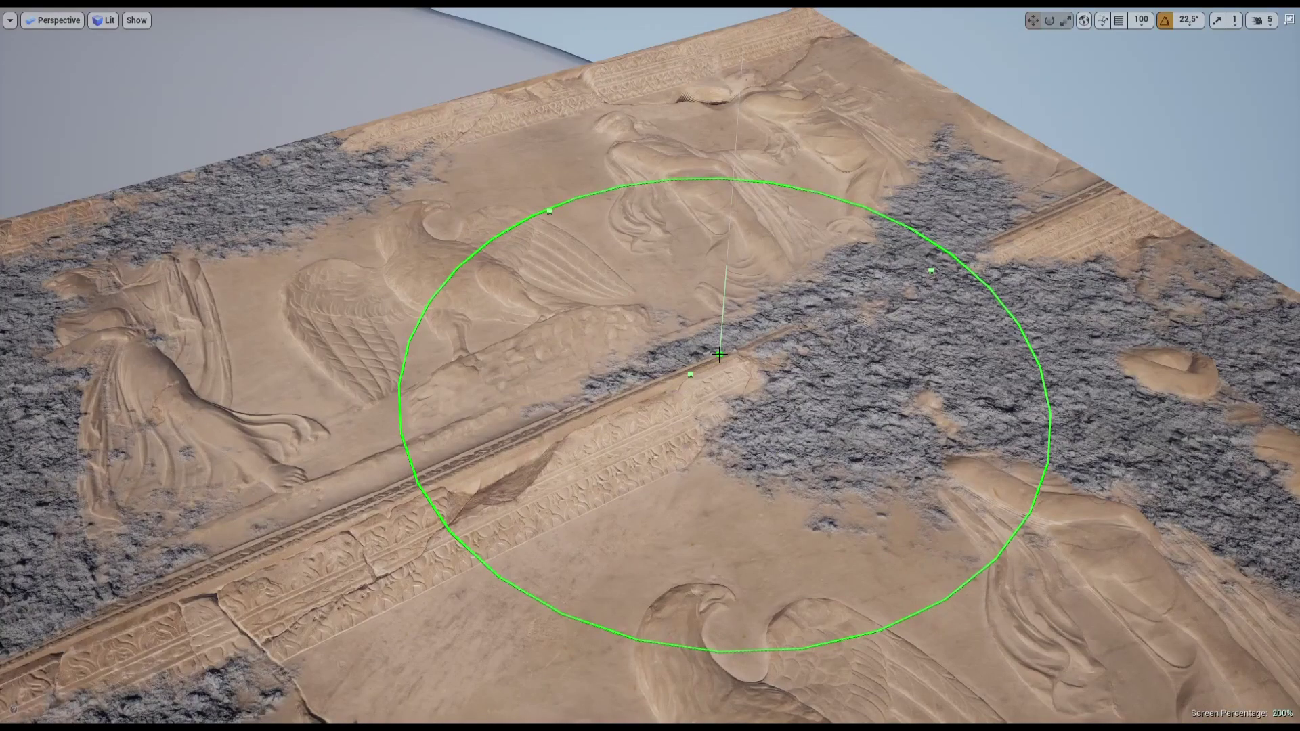